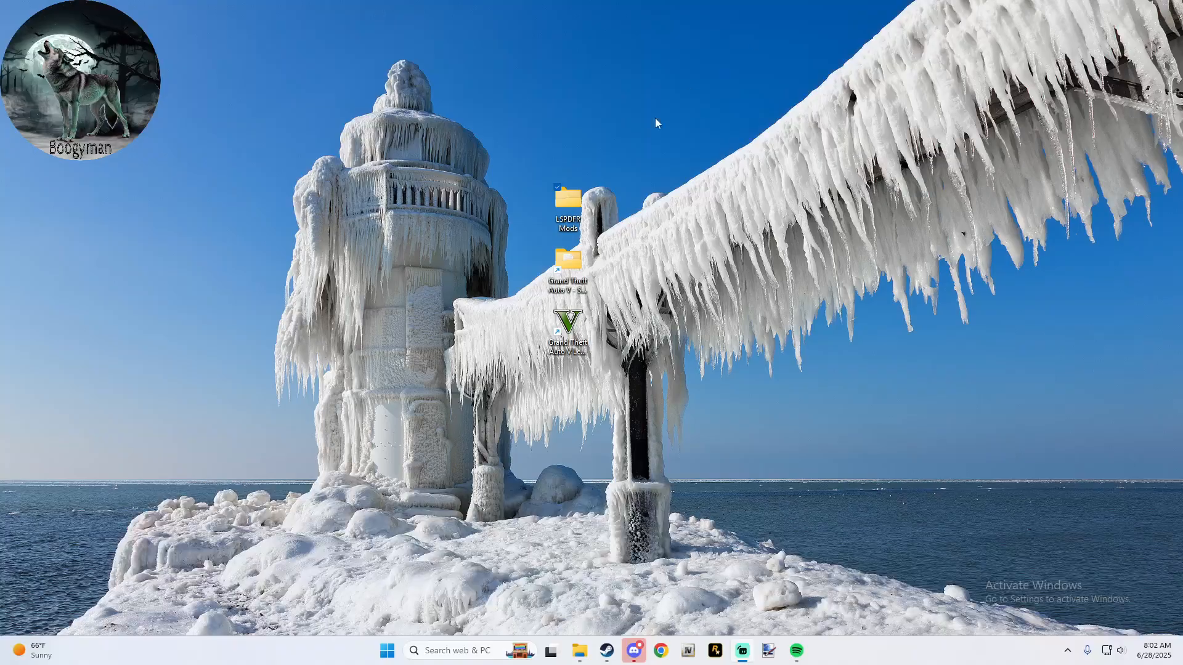
- Open a new File Explorer window and reposition it on the desktop
click(626, 156)
mouse_move(579, 651)
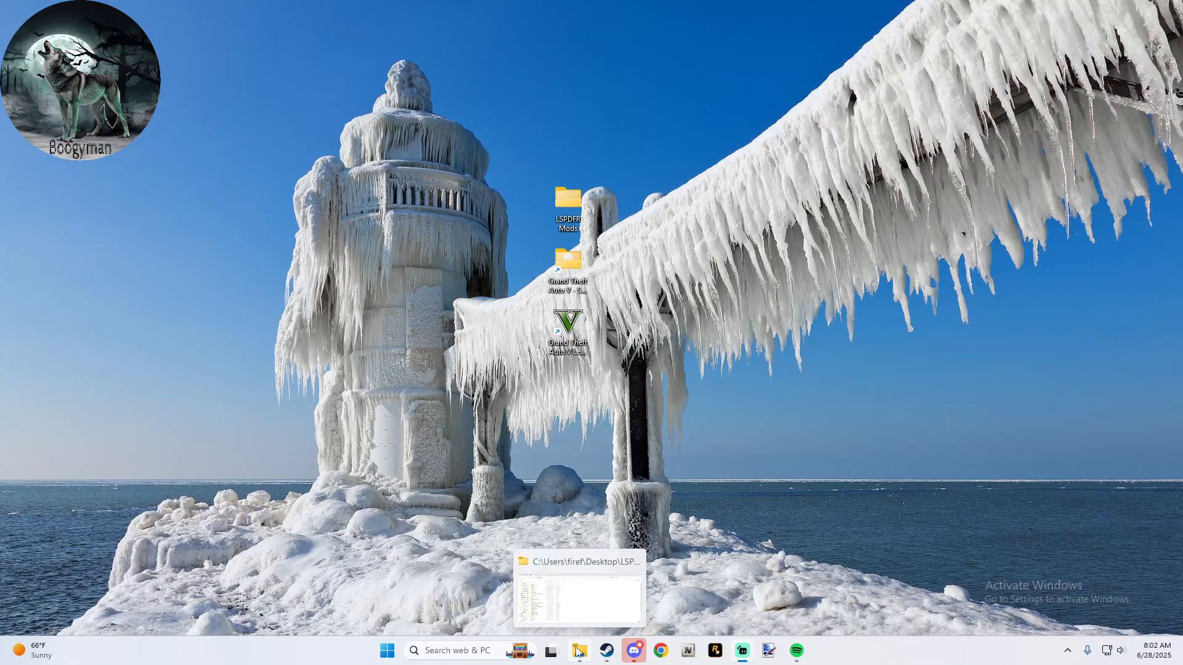
right_click(577, 651)
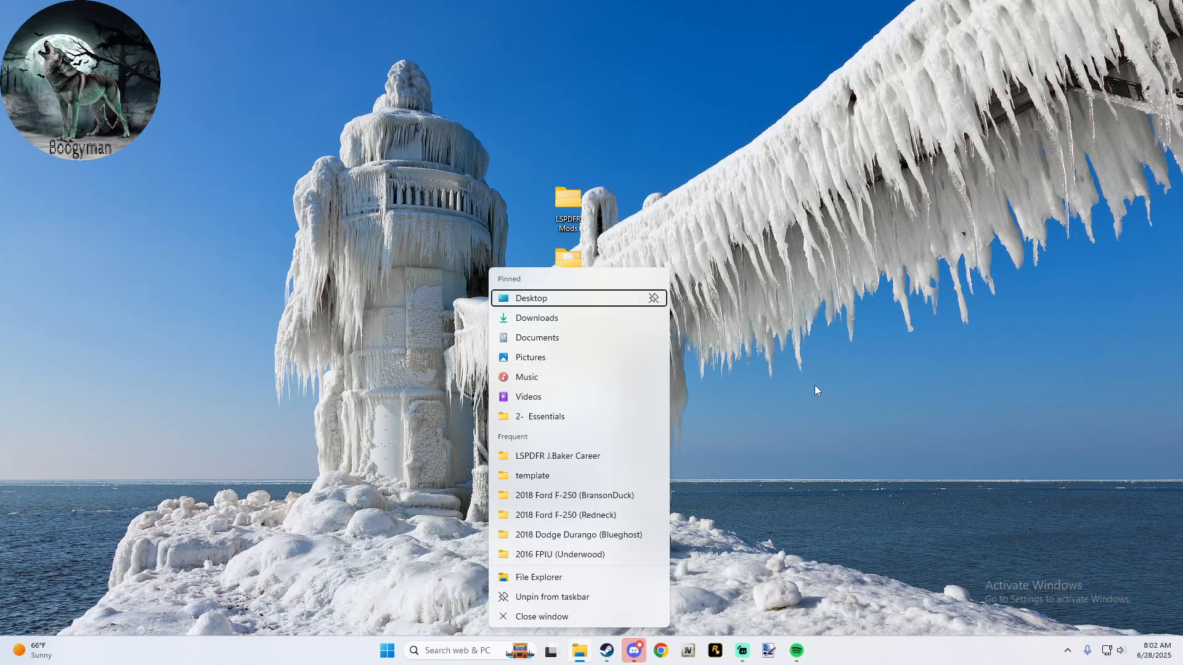
click(564, 575)
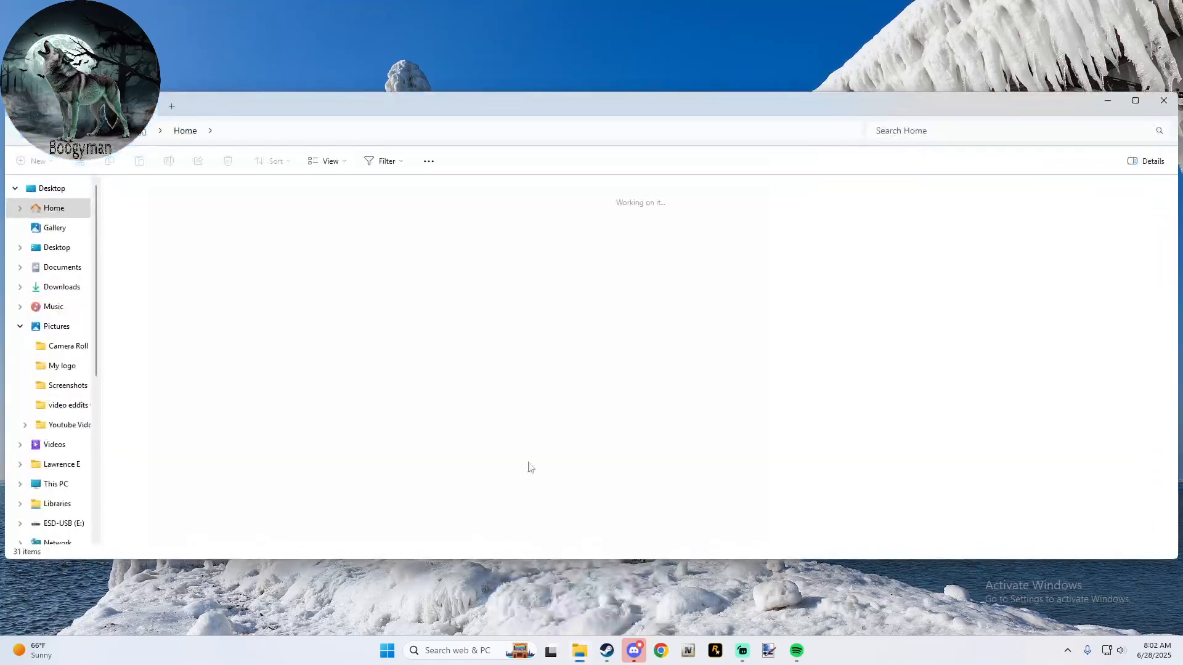
drag(302, 106, 380, 91)
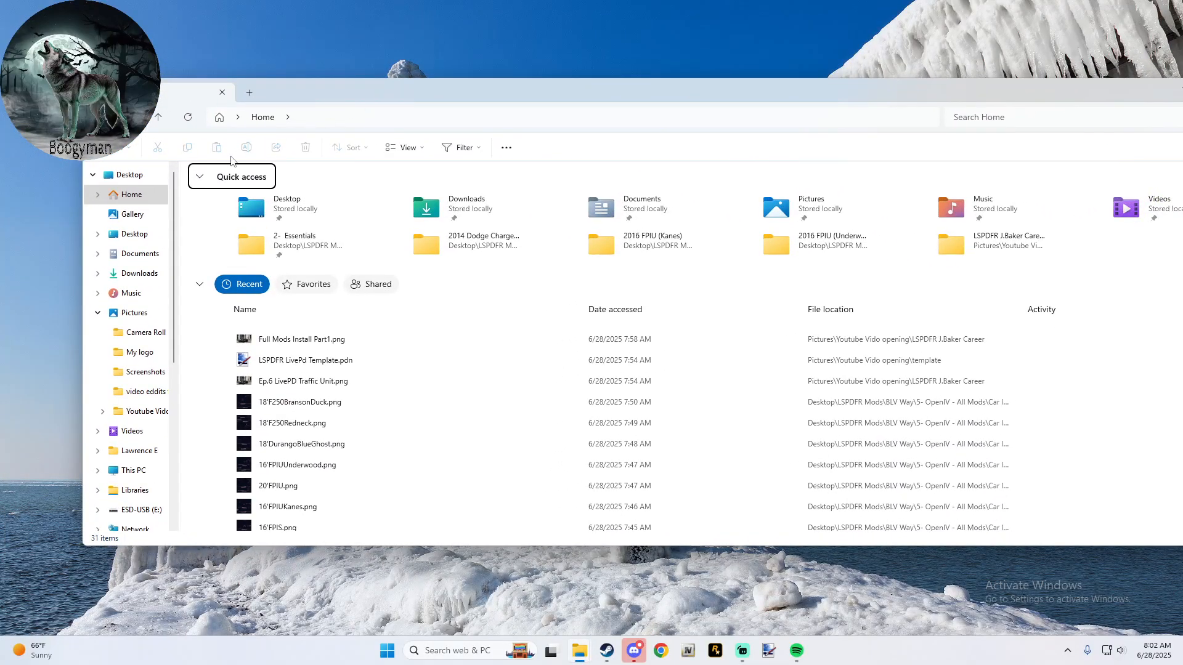
- Browse from This PC through the Games (D:) drive to the SteamLibrary\steamapps\common folder
click(141, 472)
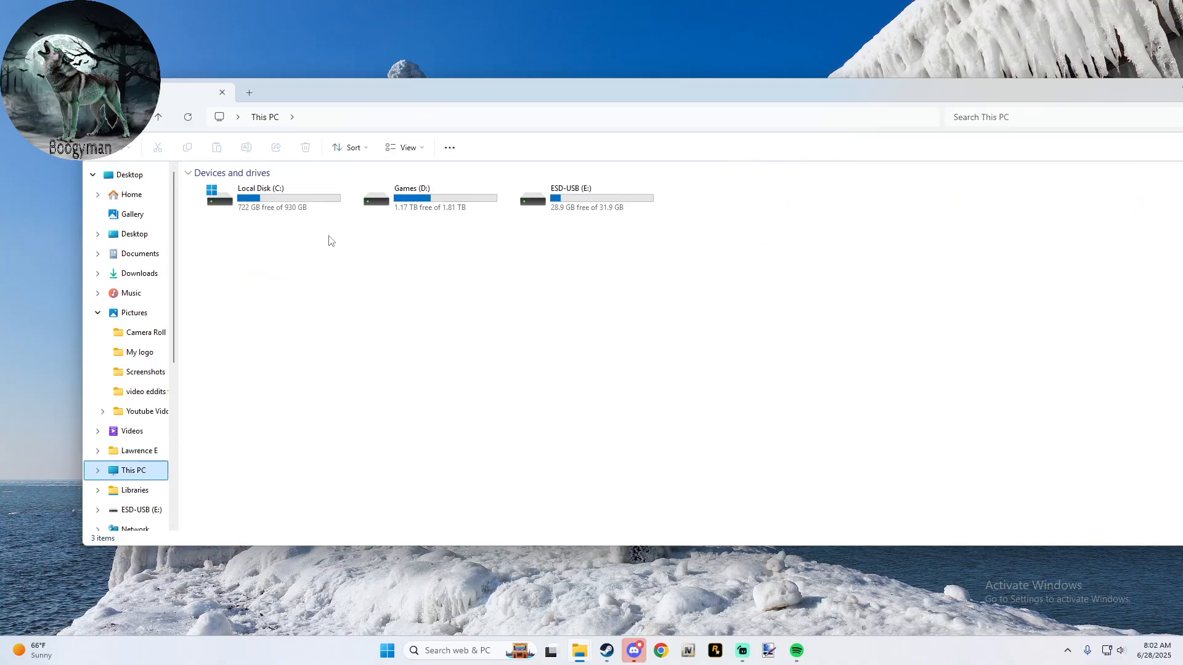
double_click(393, 206)
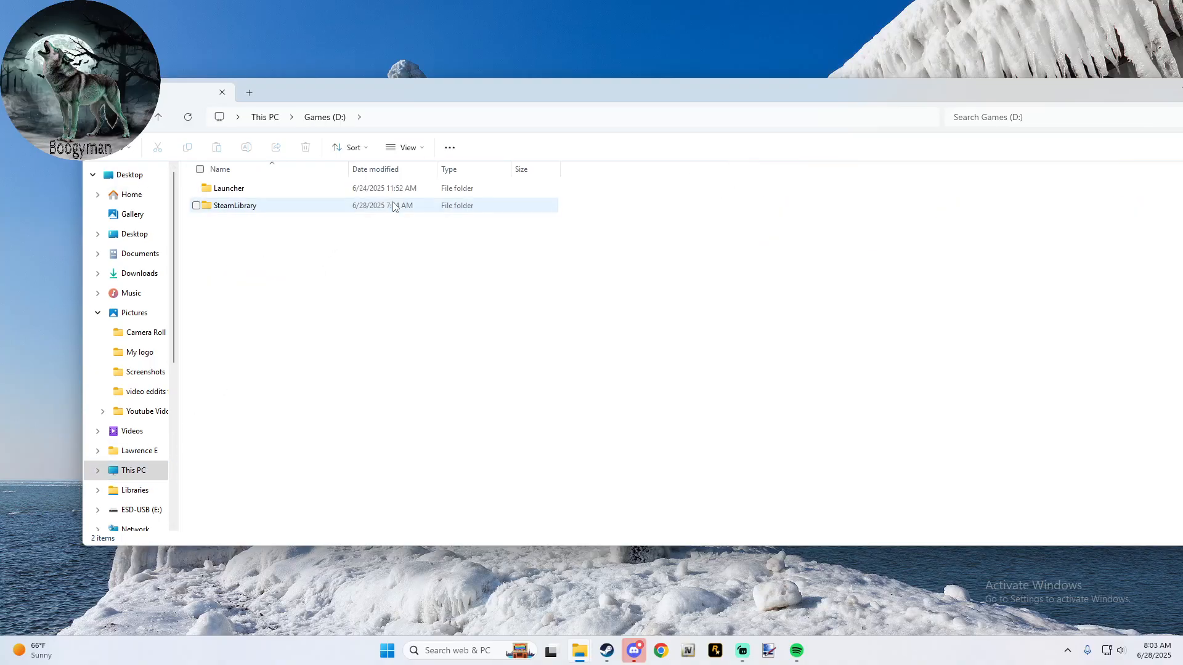
double_click(277, 205)
double_click(275, 197)
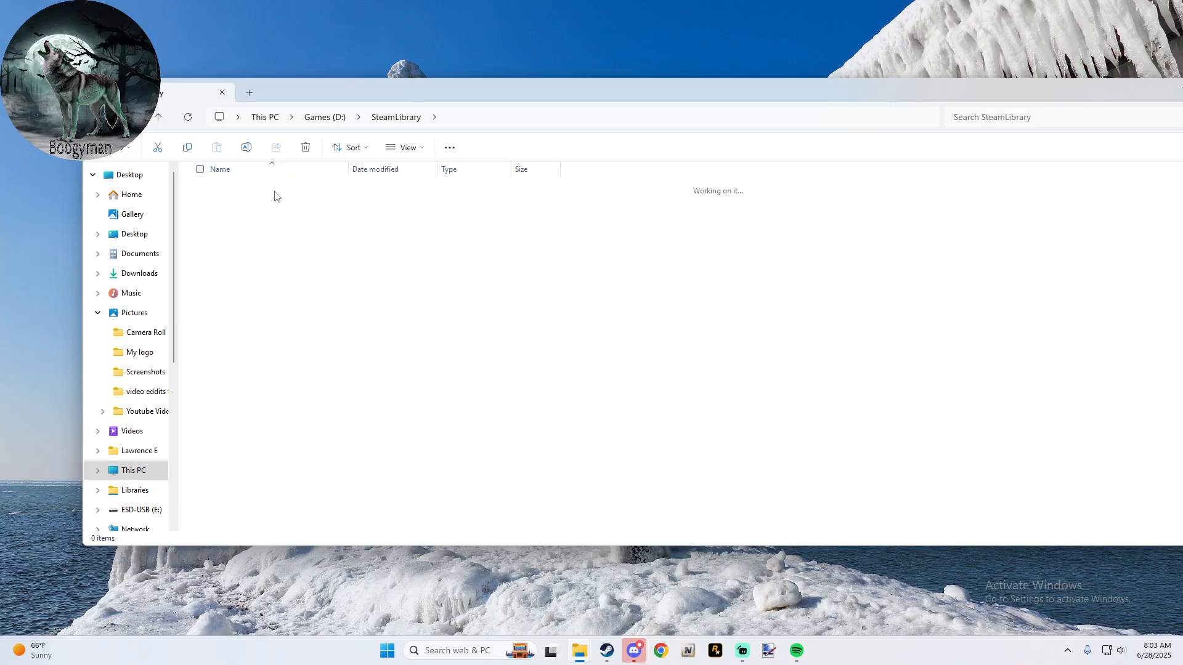
double_click(276, 196)
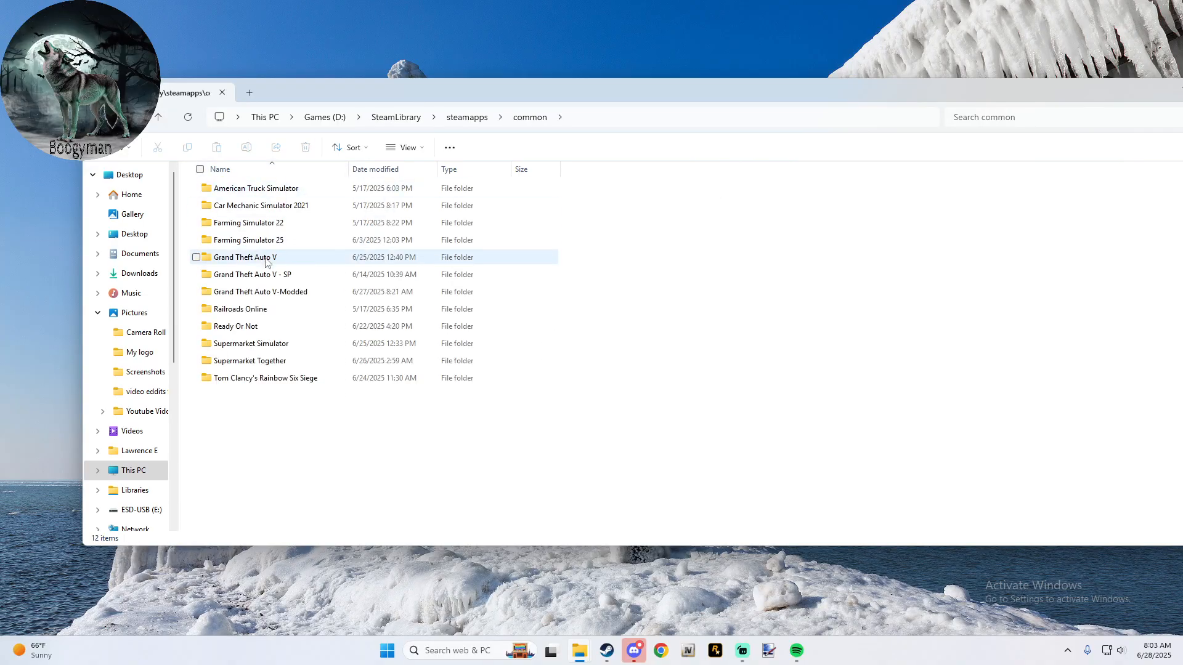
- Try to duplicate the Grand Theft Auto V folder by copying and pasting it within the common folder
click(265, 261)
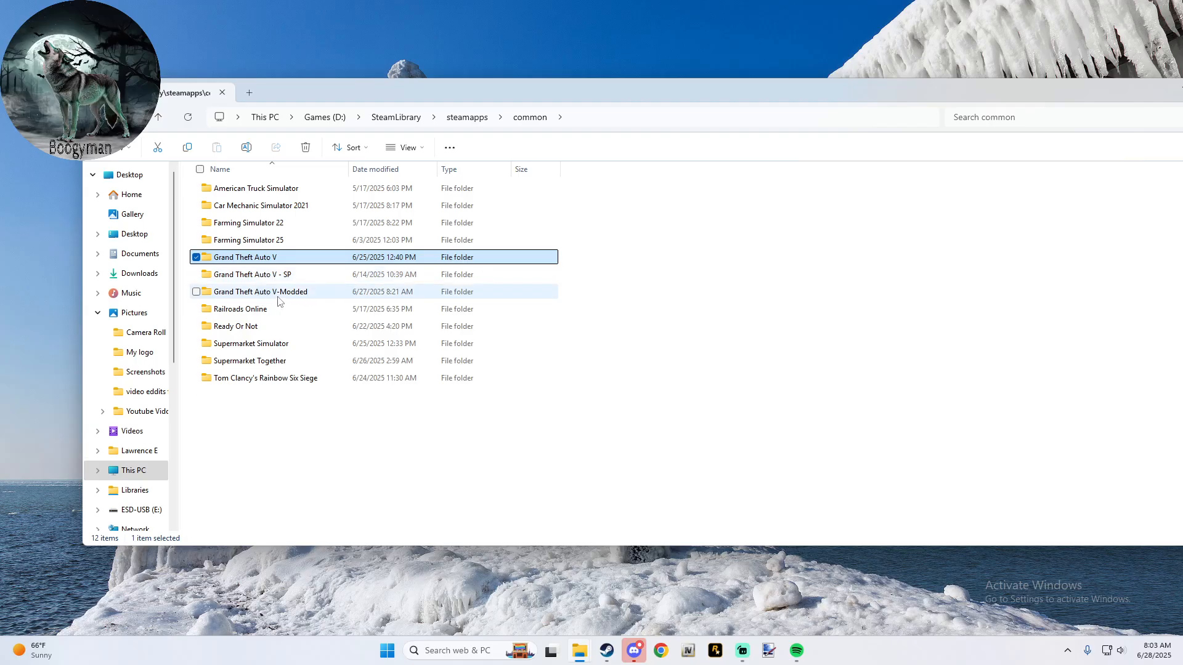
click(265, 293)
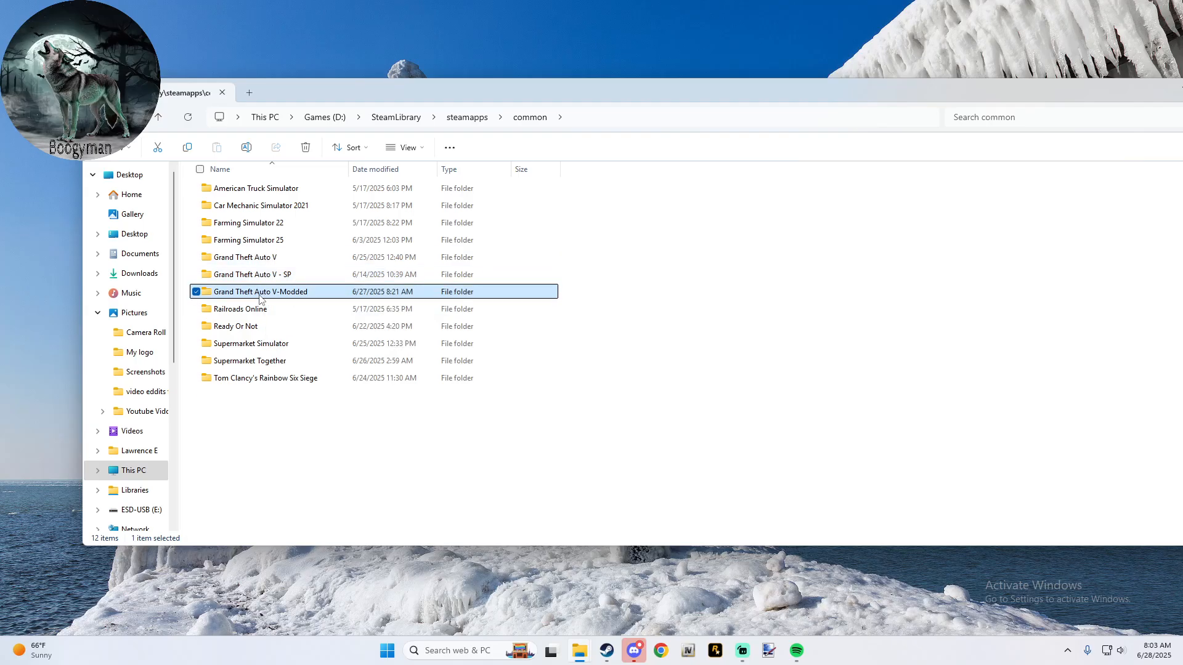
right_click(251, 263)
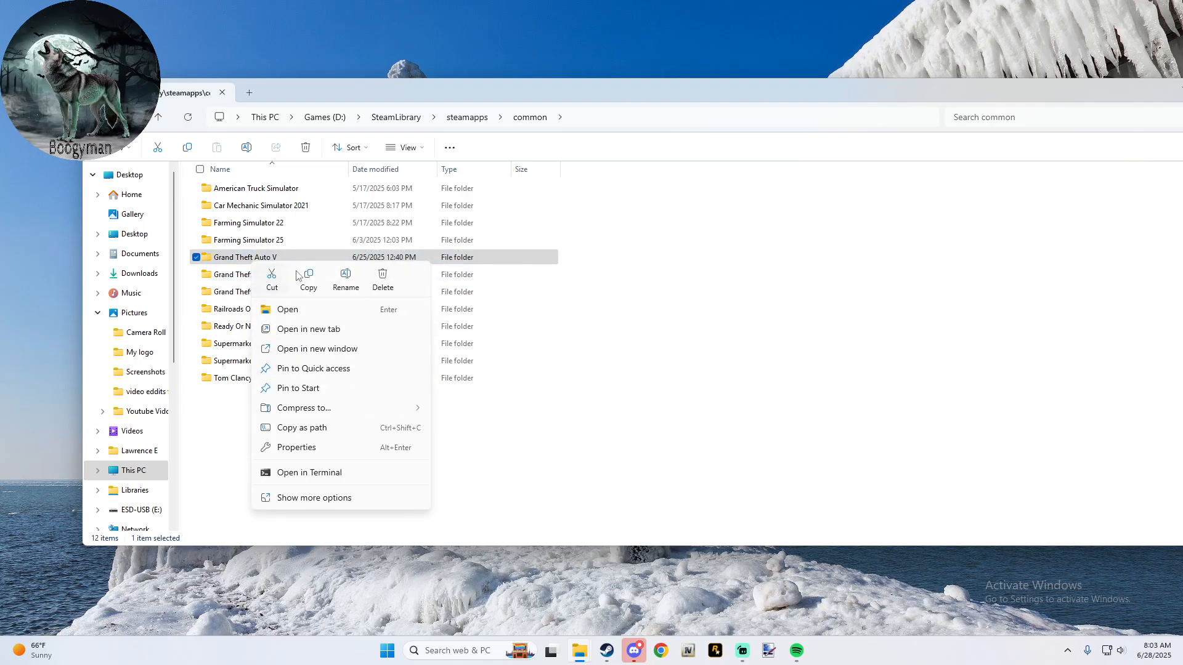
click(306, 282)
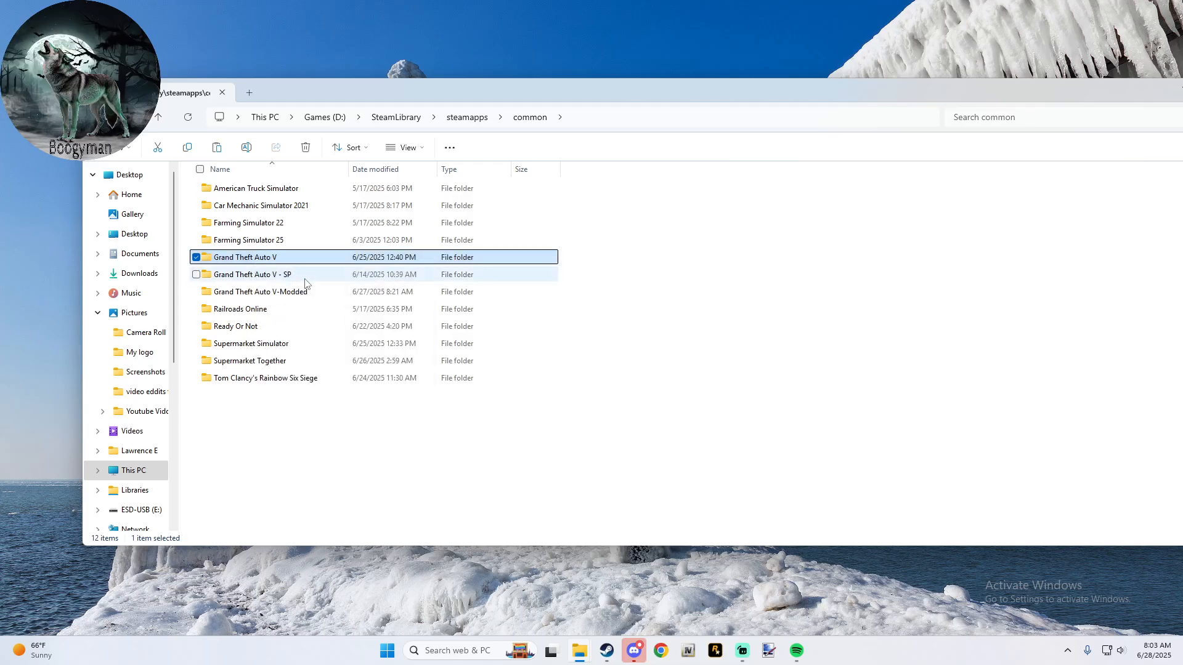
right_click(274, 420)
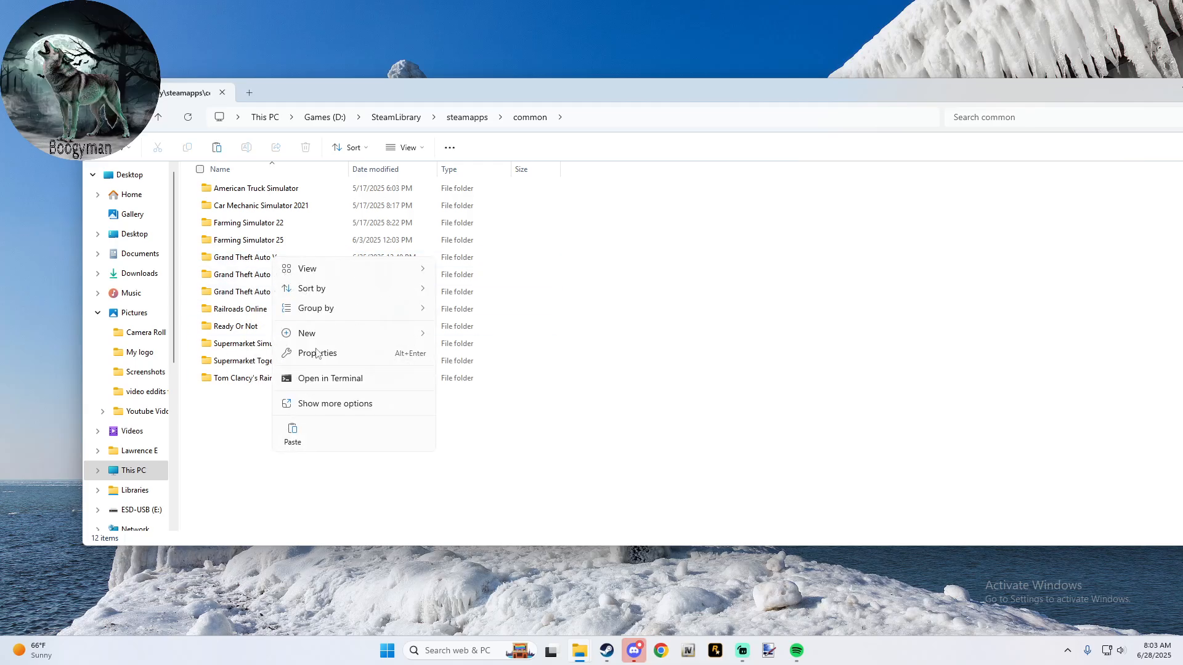
click(298, 438)
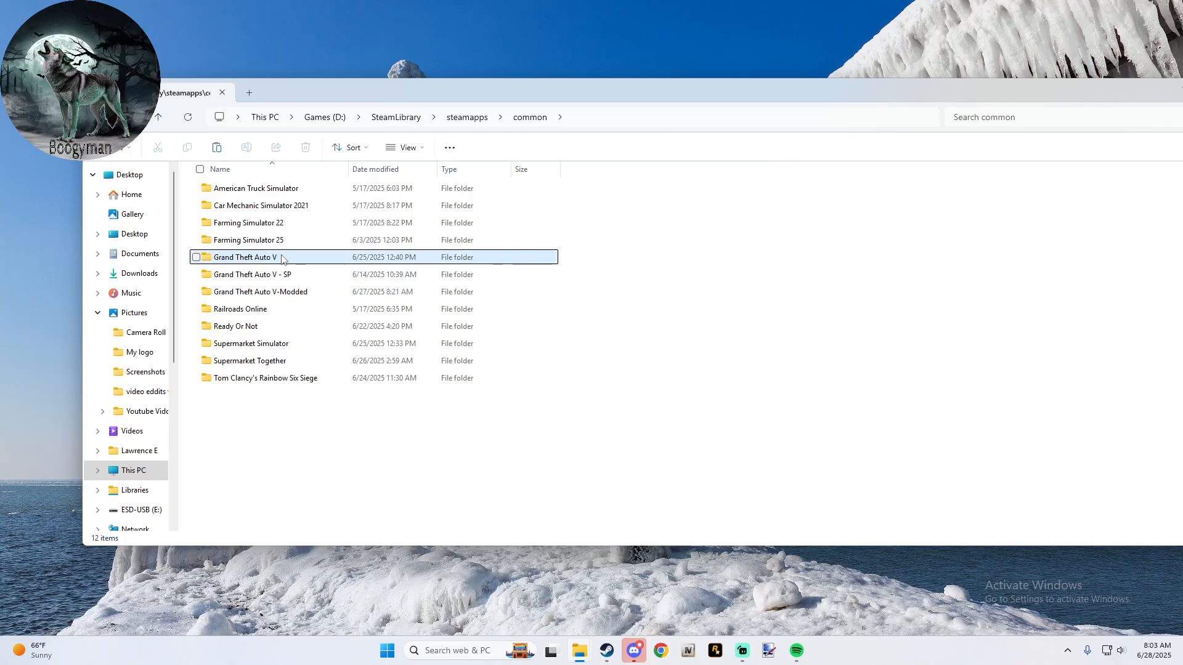
- Look through the files in the Grand Theft Auto V - SP folder and return to the common folder
click(280, 259)
click(288, 278)
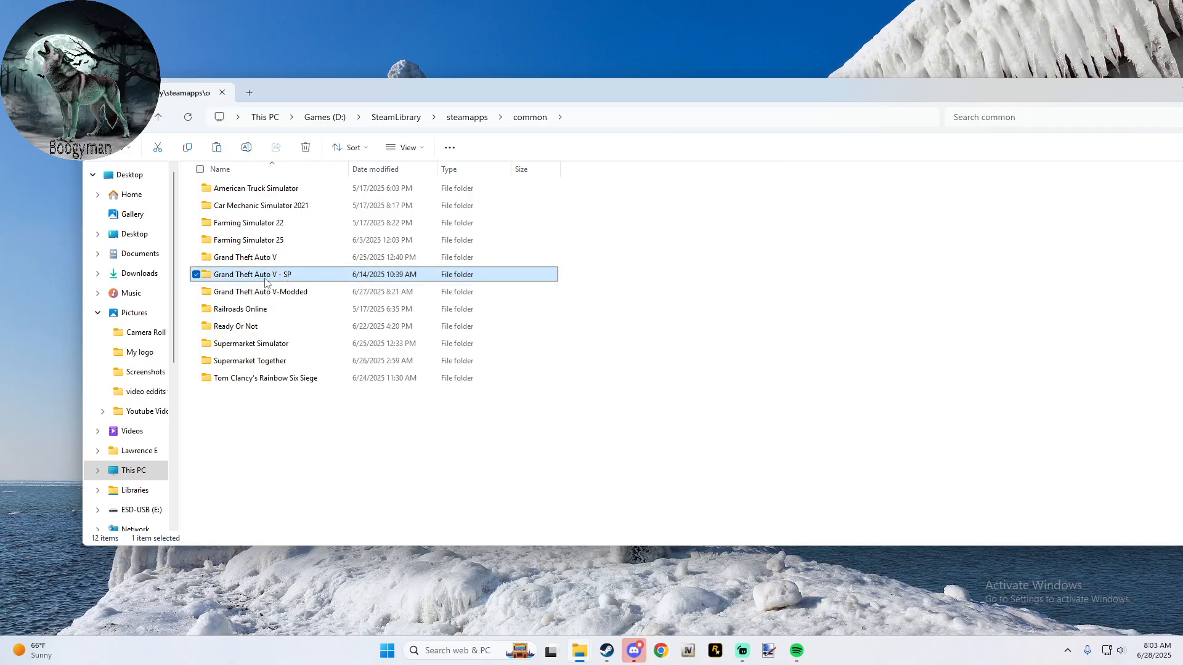
double_click(234, 277)
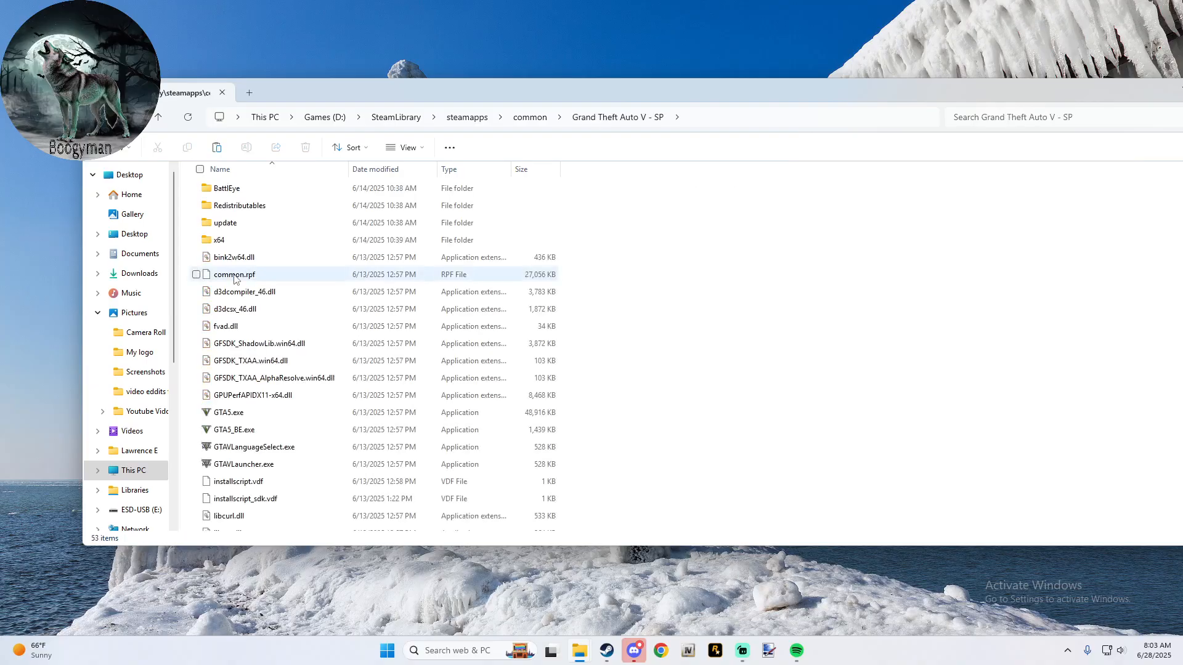
scroll(257, 245, down, 10)
scroll(257, 244, up, 10)
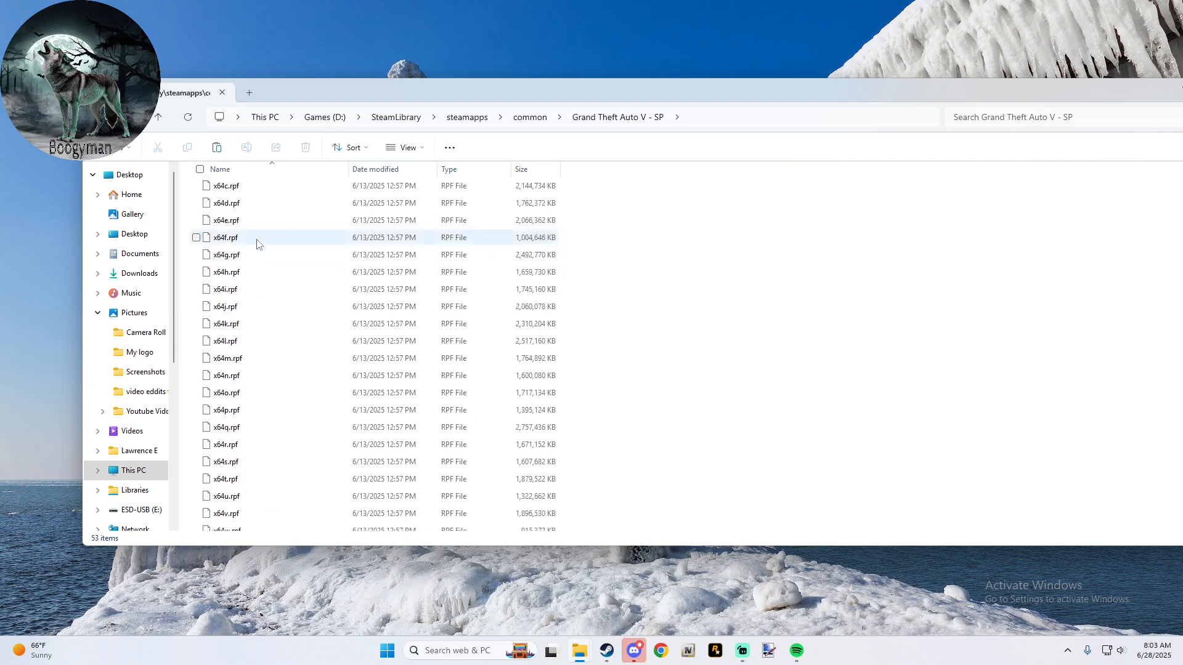
click(162, 119)
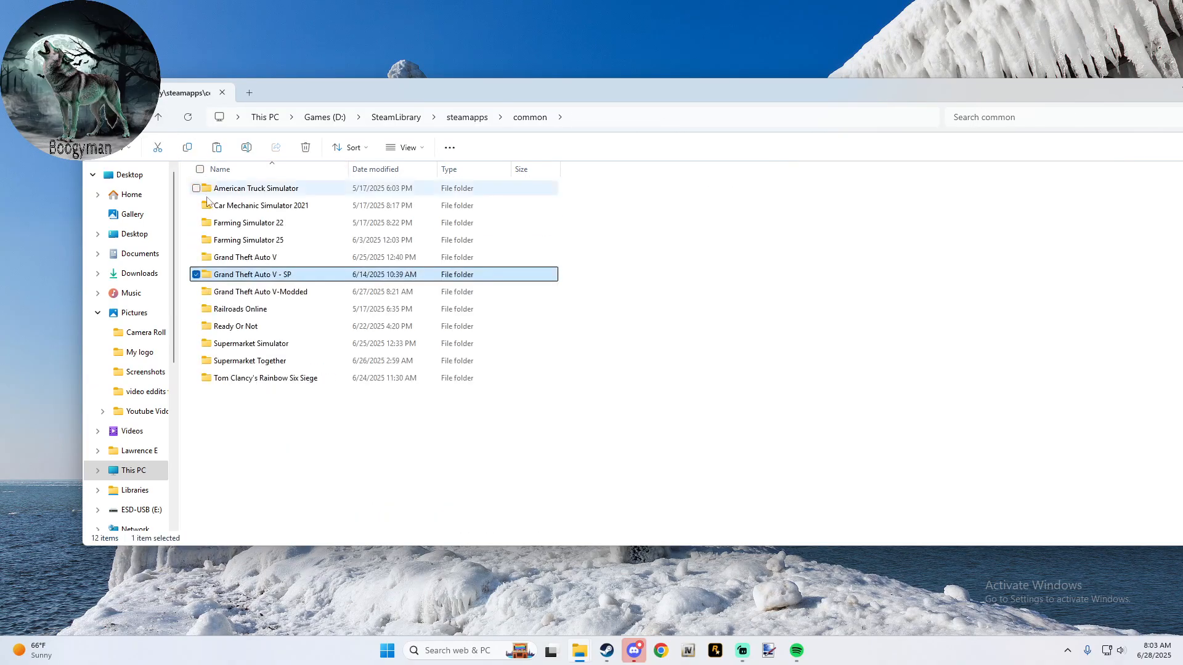
- Look through the files and mod folders in Grand Theft Auto V-Modded and return to the common folder
mouse_move(287, 281)
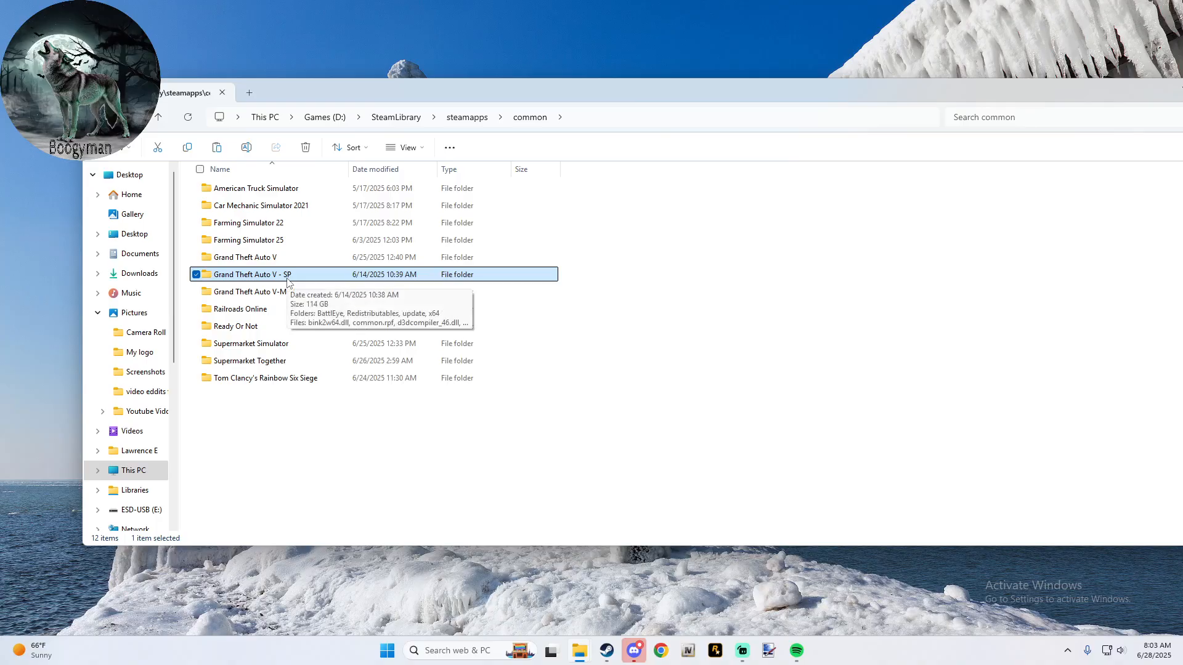
key(Up)
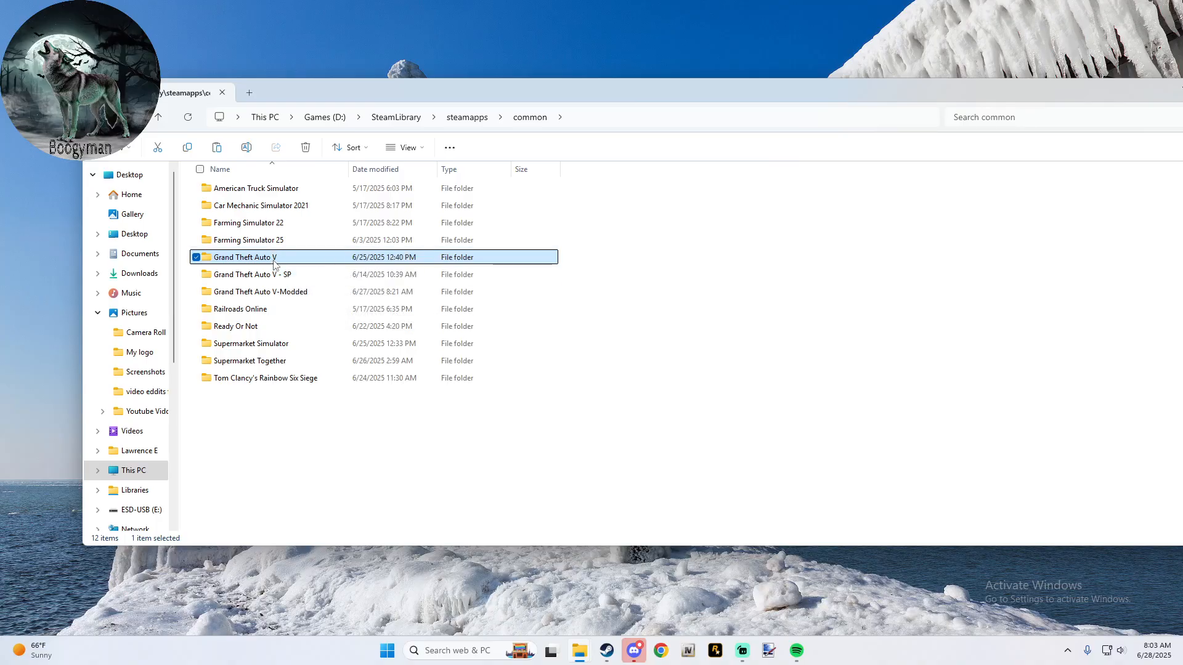
double_click(275, 292)
click(274, 292)
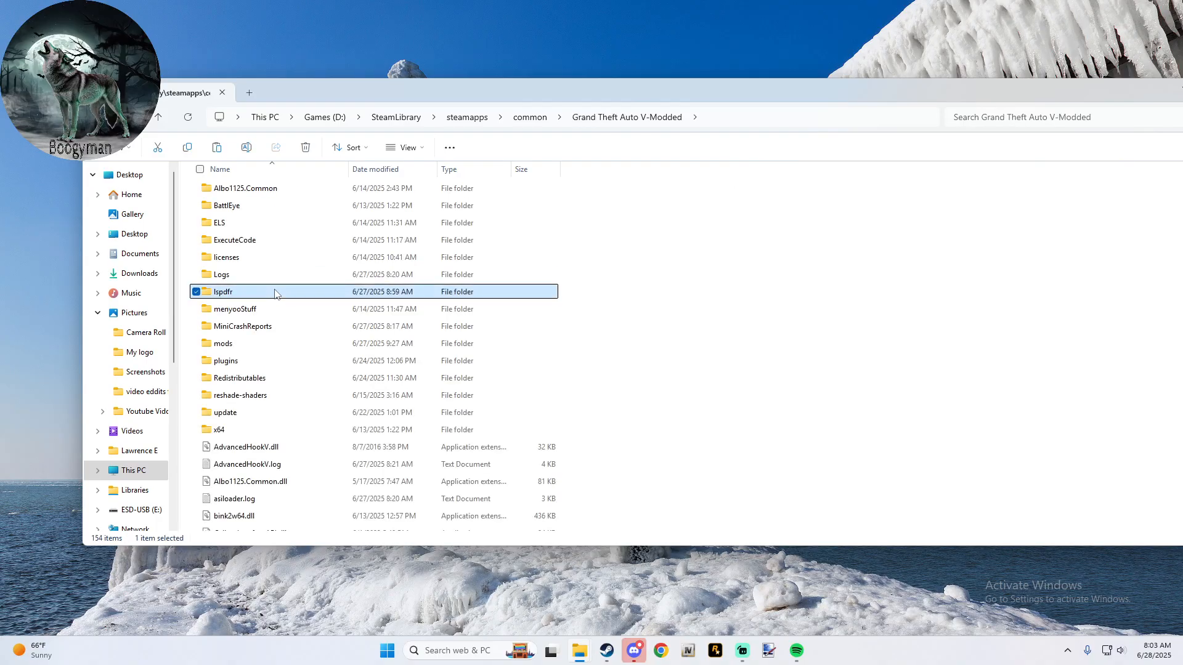
scroll(275, 294, down, 14)
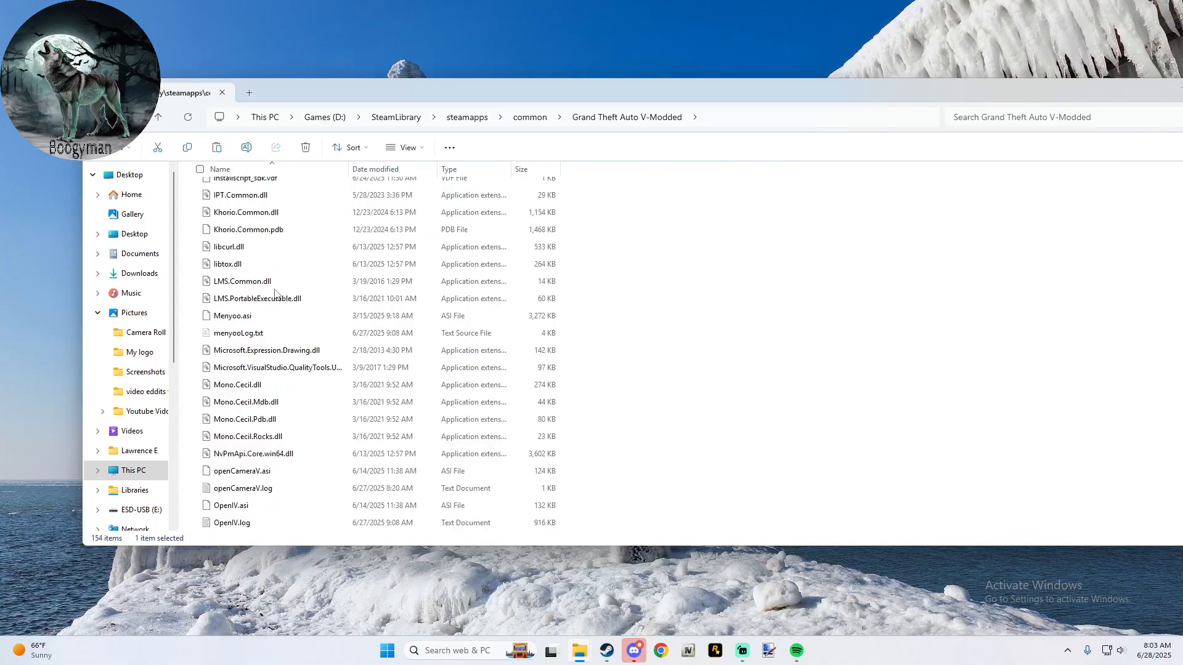
scroll(275, 293, down, 5)
scroll(275, 293, up, 12)
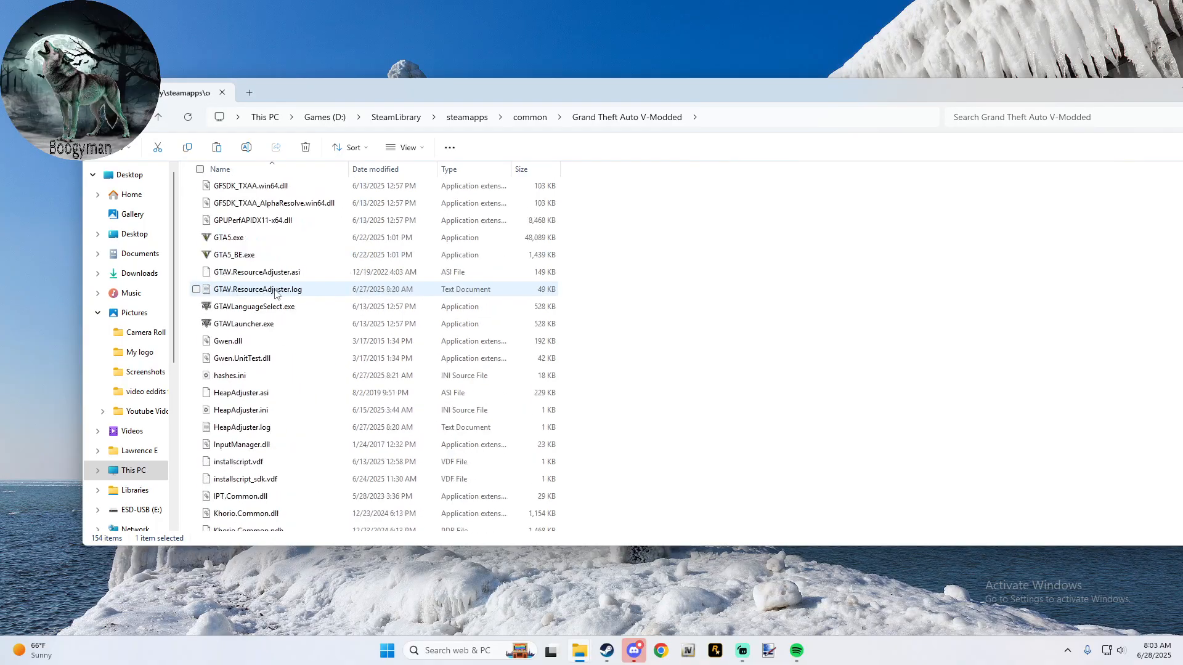
scroll(274, 293, up, 12)
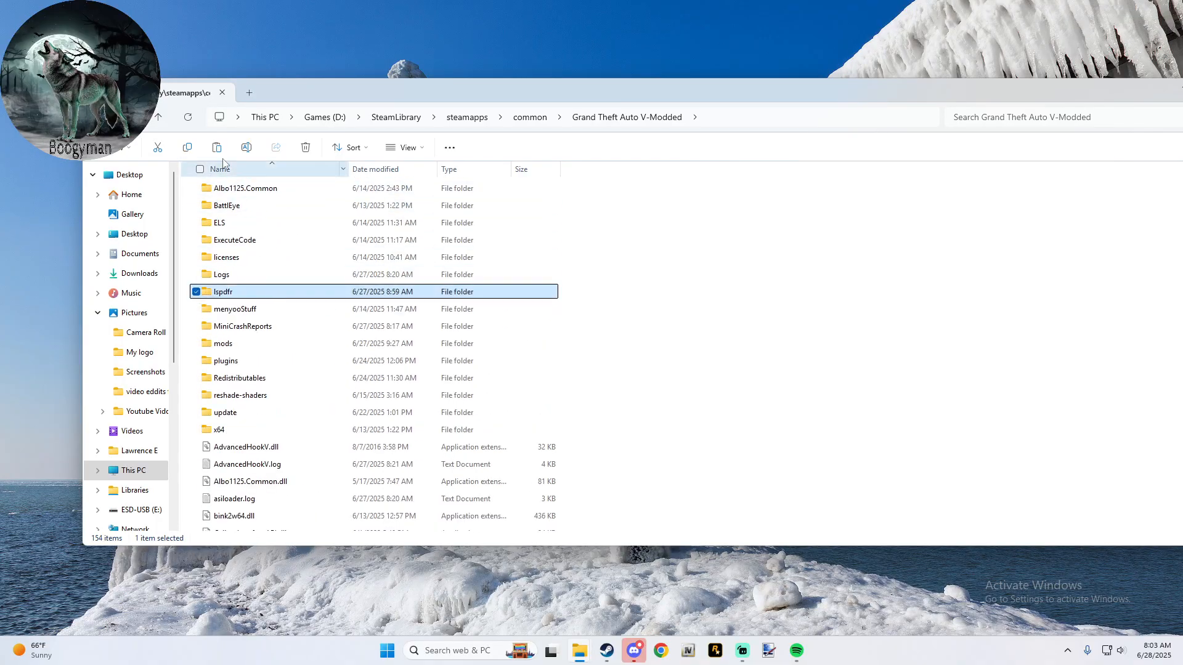
click(159, 117)
- Look through the files in the original Grand Theft Auto V folder and close its window
click(264, 259)
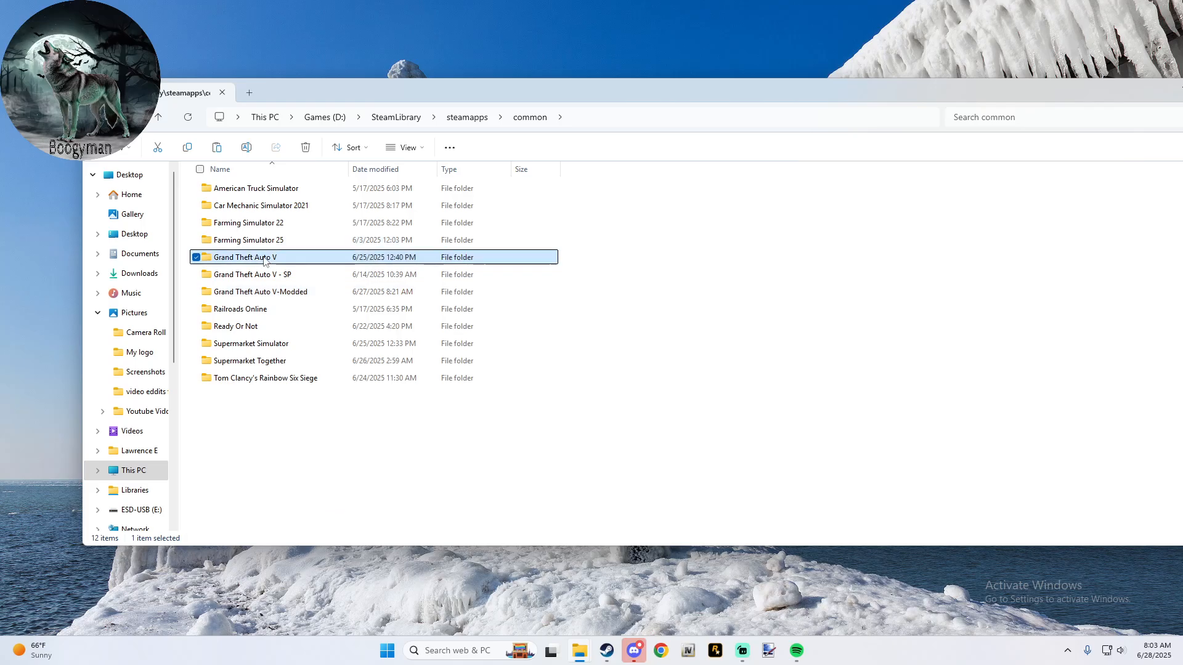
double_click(264, 257)
scroll(272, 234, down, 10)
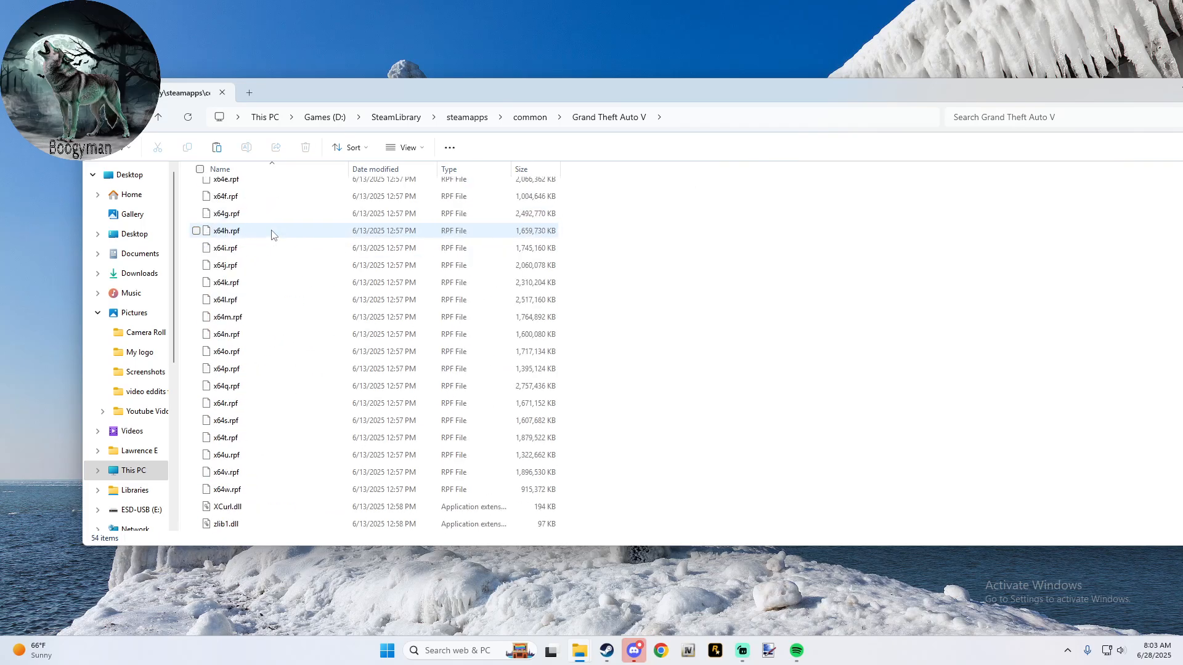
scroll(271, 234, up, 10)
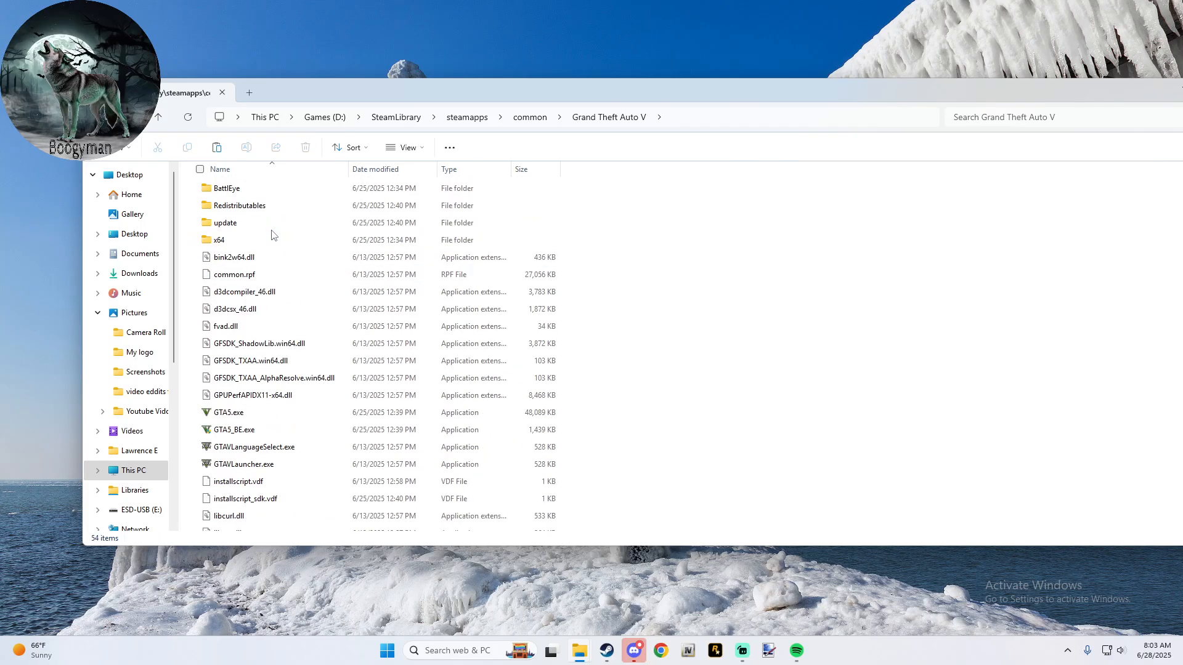
scroll(253, 364, down, 10)
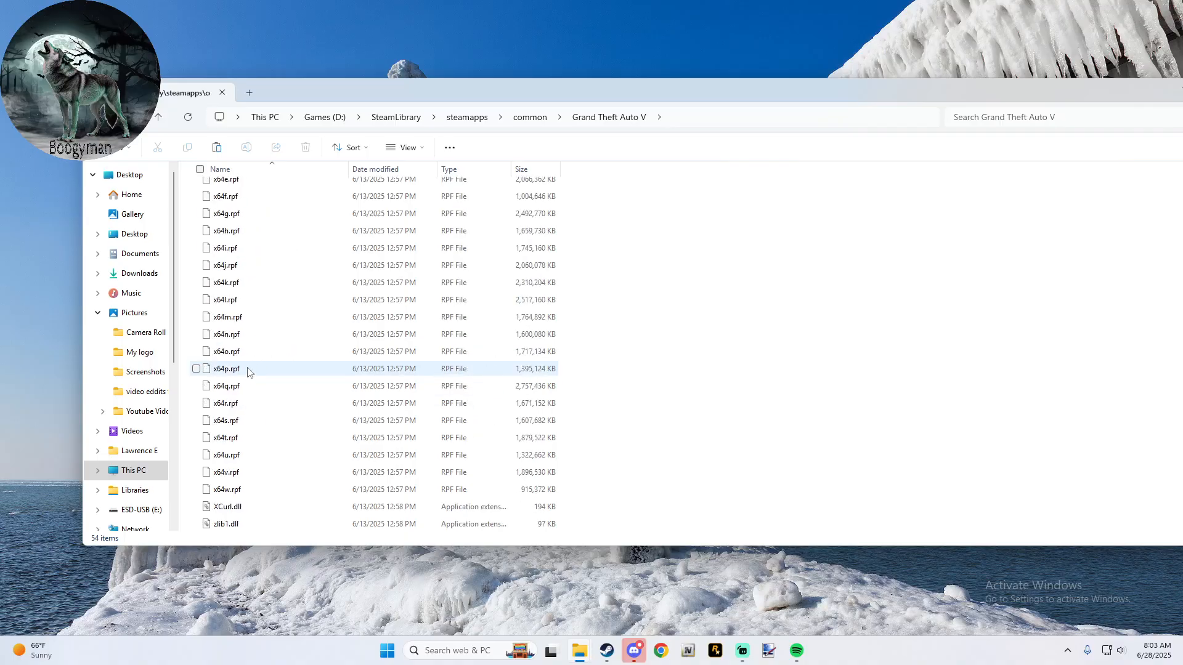
scroll(248, 371, up, 10)
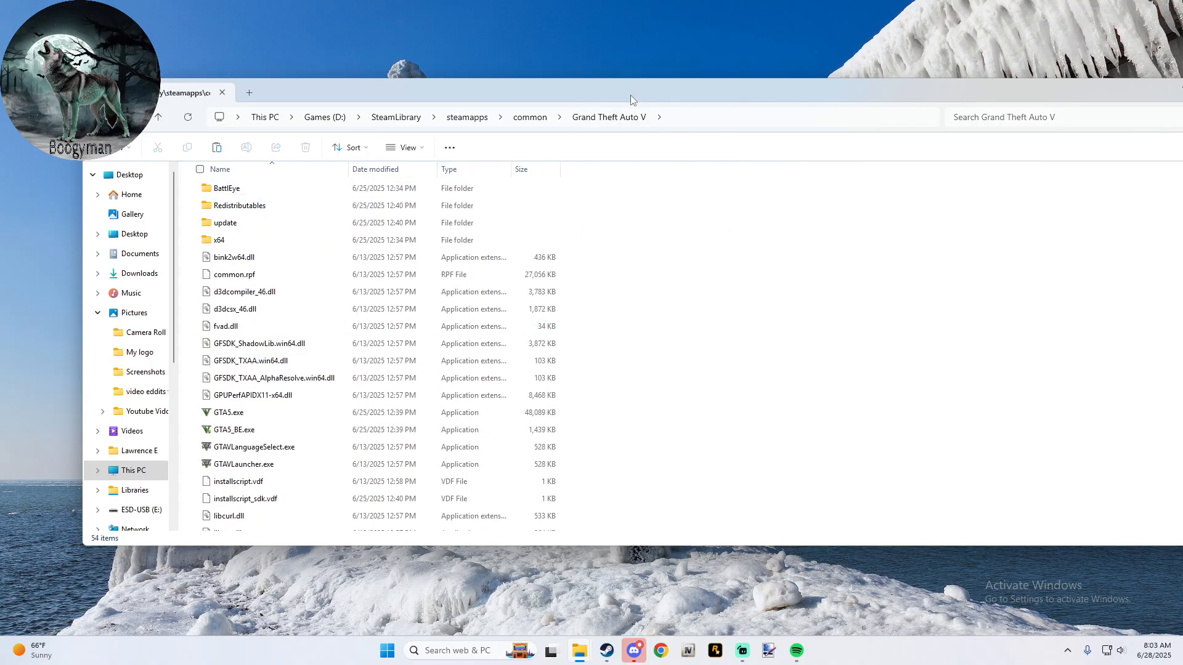
drag(630, 94, 468, 111)
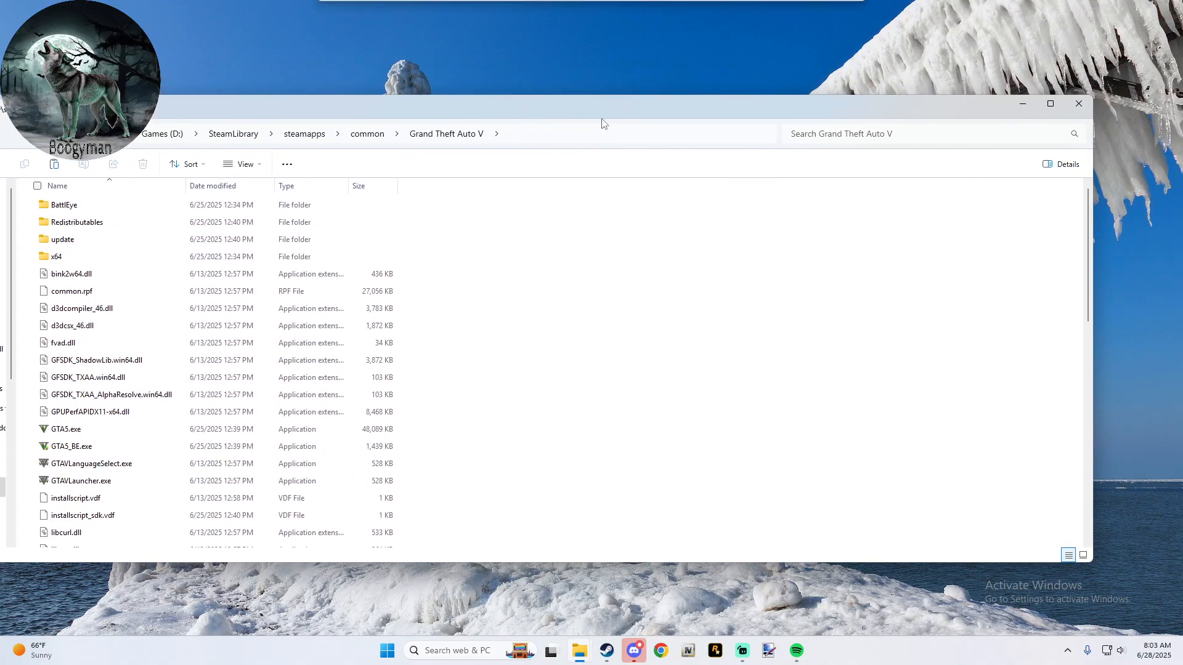
click(1077, 104)
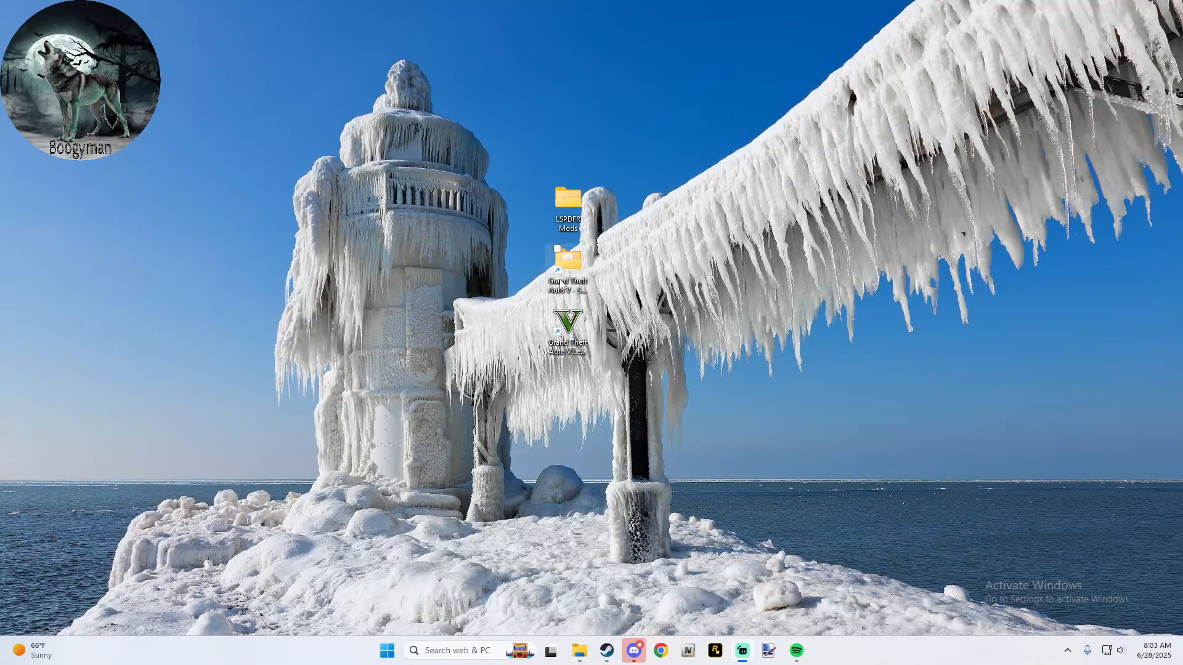
- Open the Grand Theft Auto V game folder from its desktop shortcut and reposition its window
double_click(560, 280)
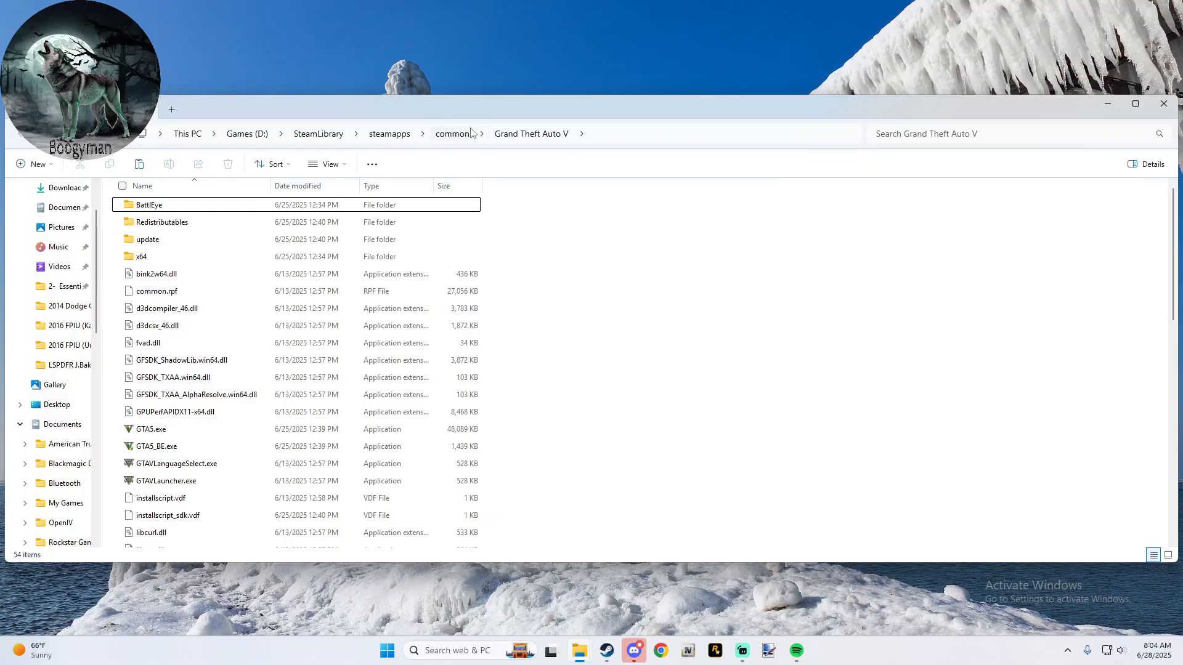
drag(505, 113, 565, 98)
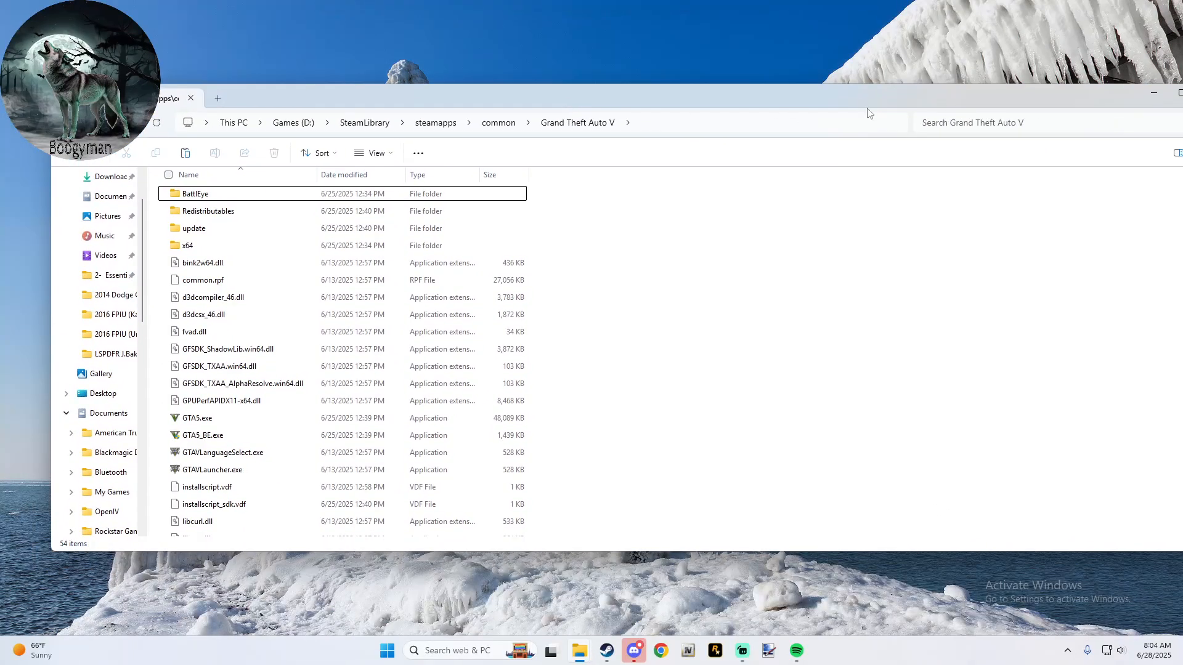
drag(868, 112, 776, 129)
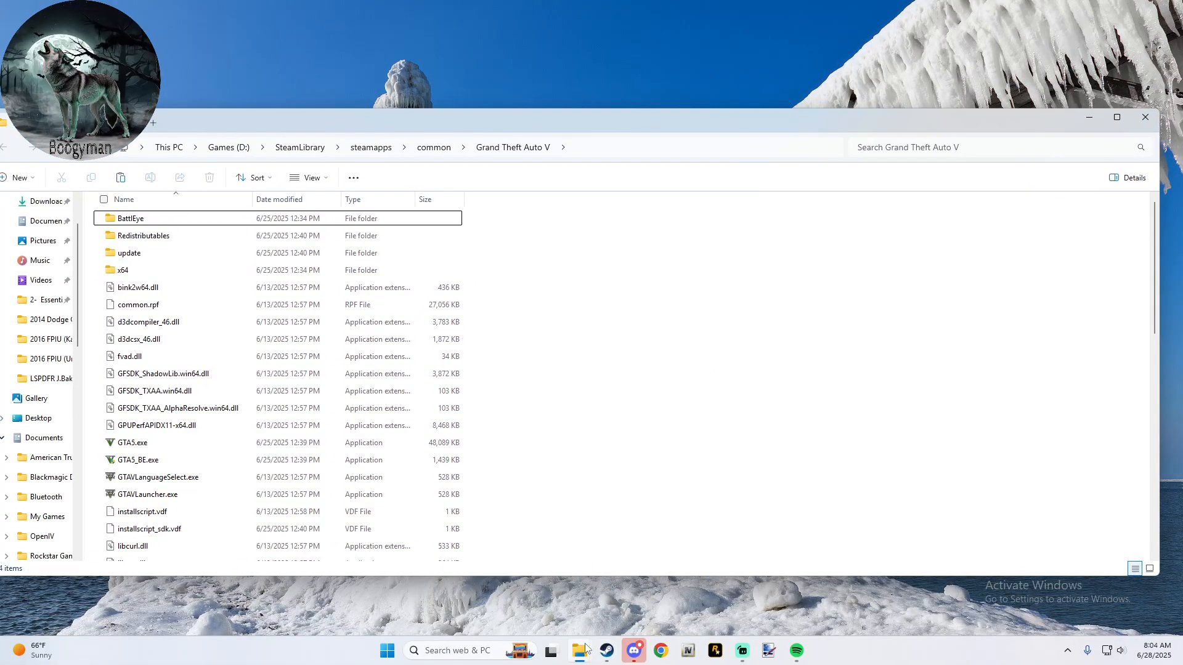
- Bring the already open LSPDFR Mods folder window to the front of the game folder
mouse_move(586, 648)
click(609, 600)
click(539, 598)
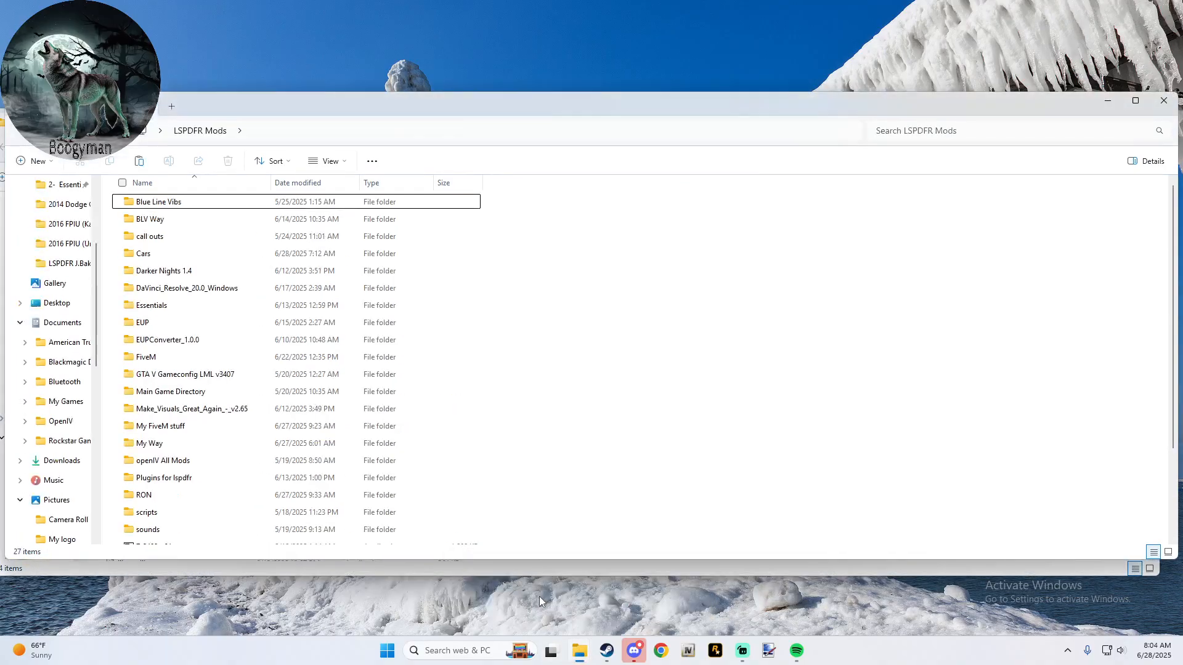
- Close the open LSPDFR Mods and Grand Theft Auto V folder windows to clear the desktop
drag(504, 107, 1178, 153)
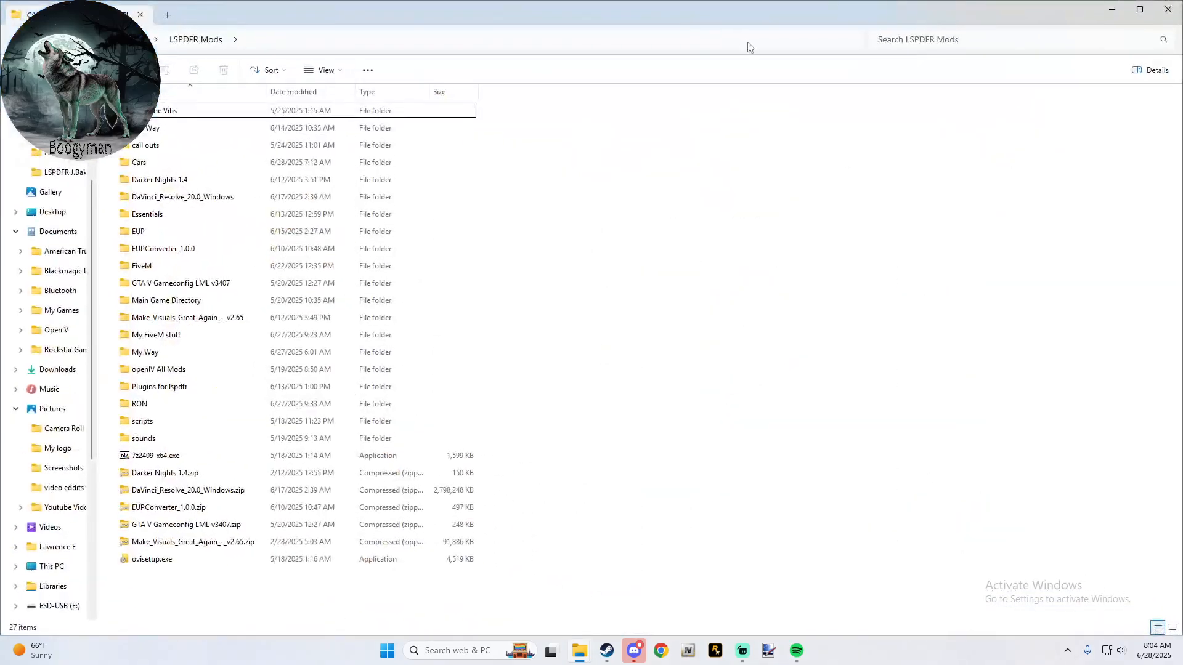
click(1168, 9)
drag(477, 130, 276, 125)
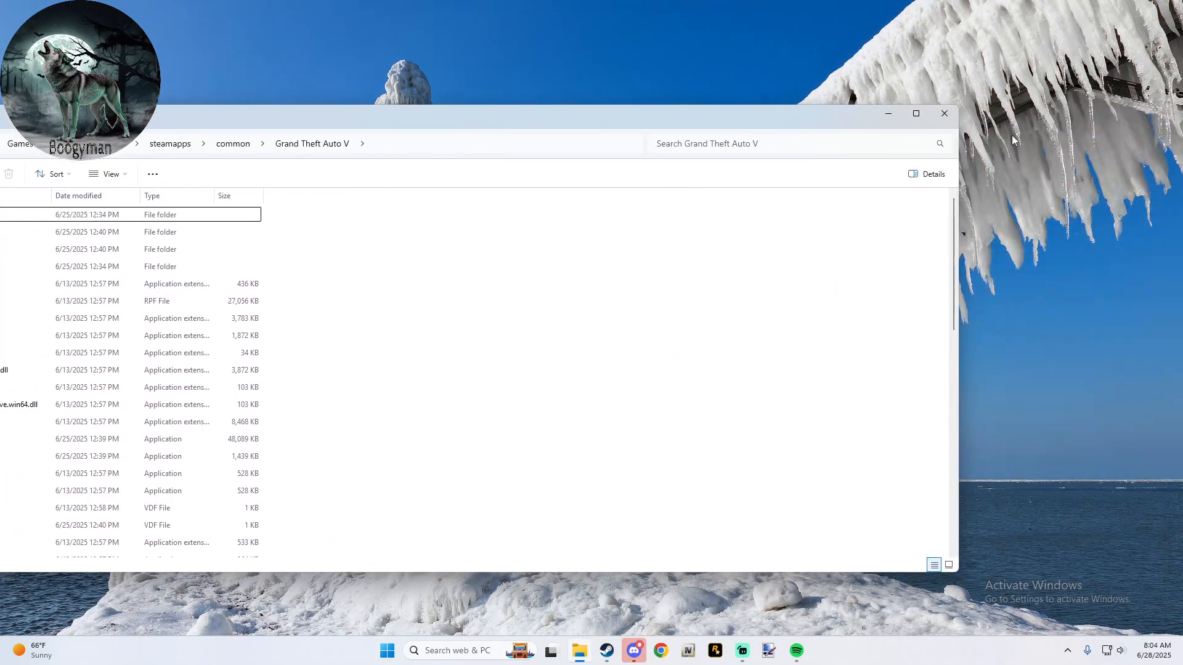
click(916, 113)
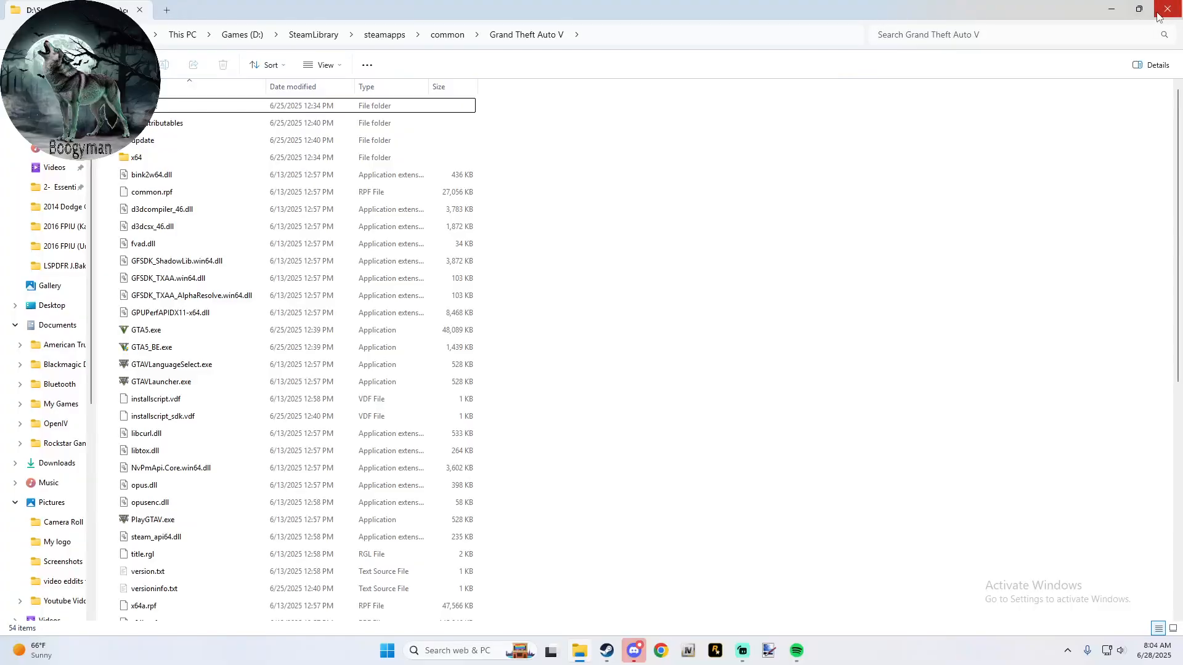
click(1169, 10)
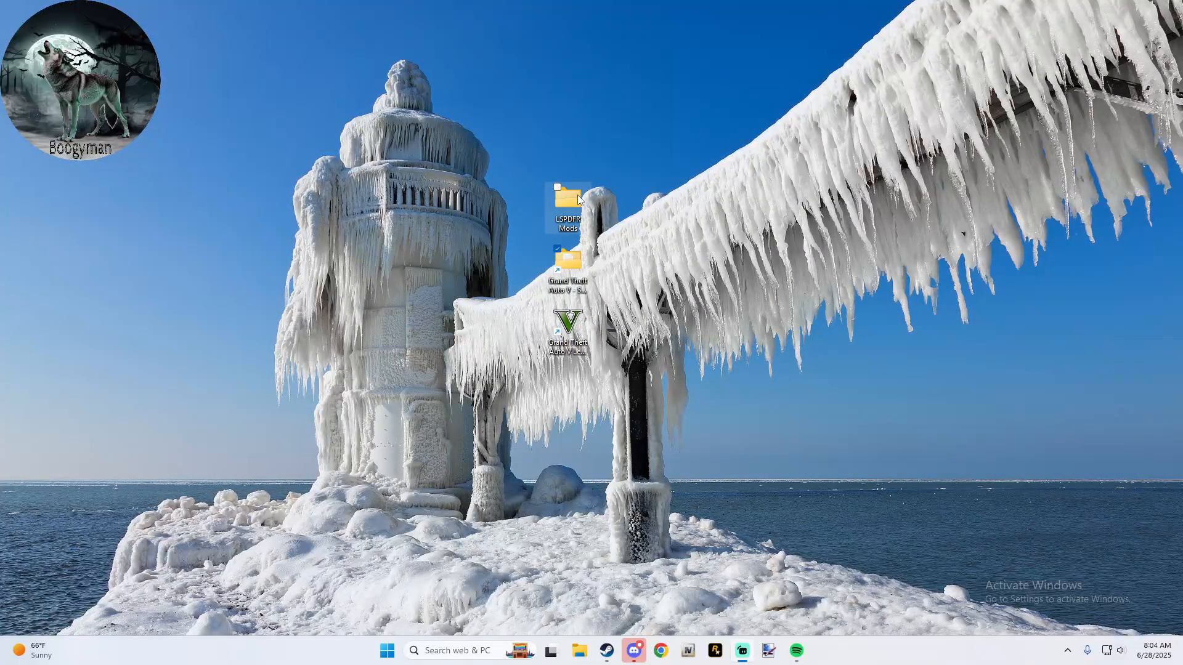
- Open the My Way folder inside LSPDFR Mods from the desktop and move its window aside to uncover the desktop shortcuts
double_click(578, 194)
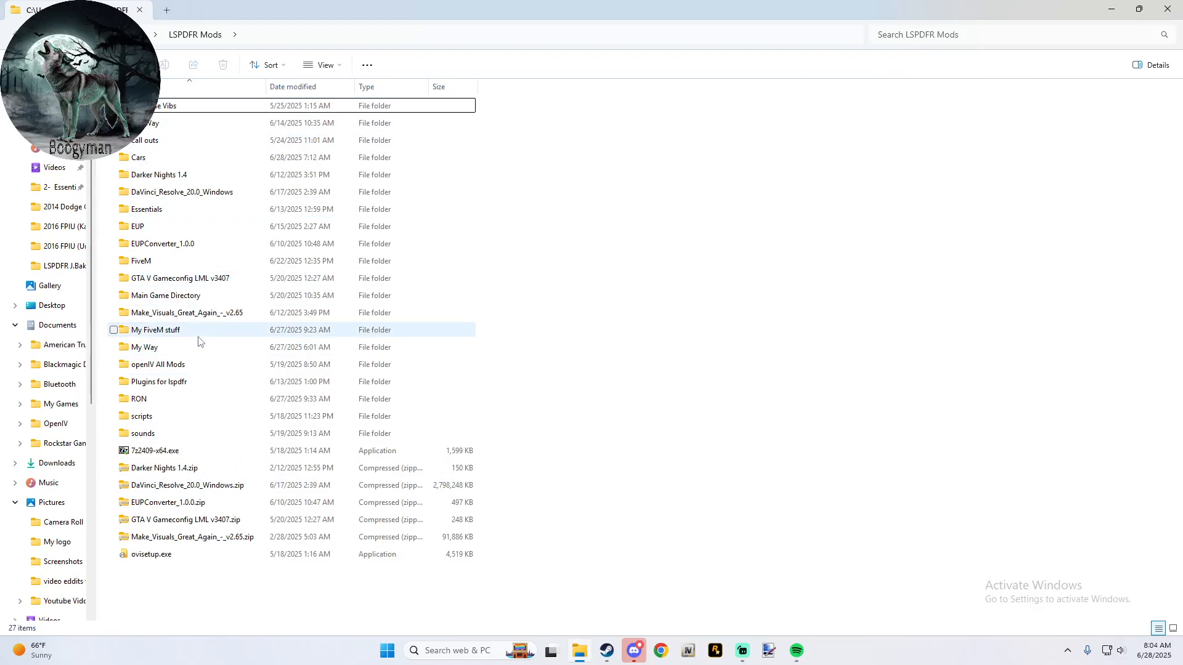
double_click(188, 351)
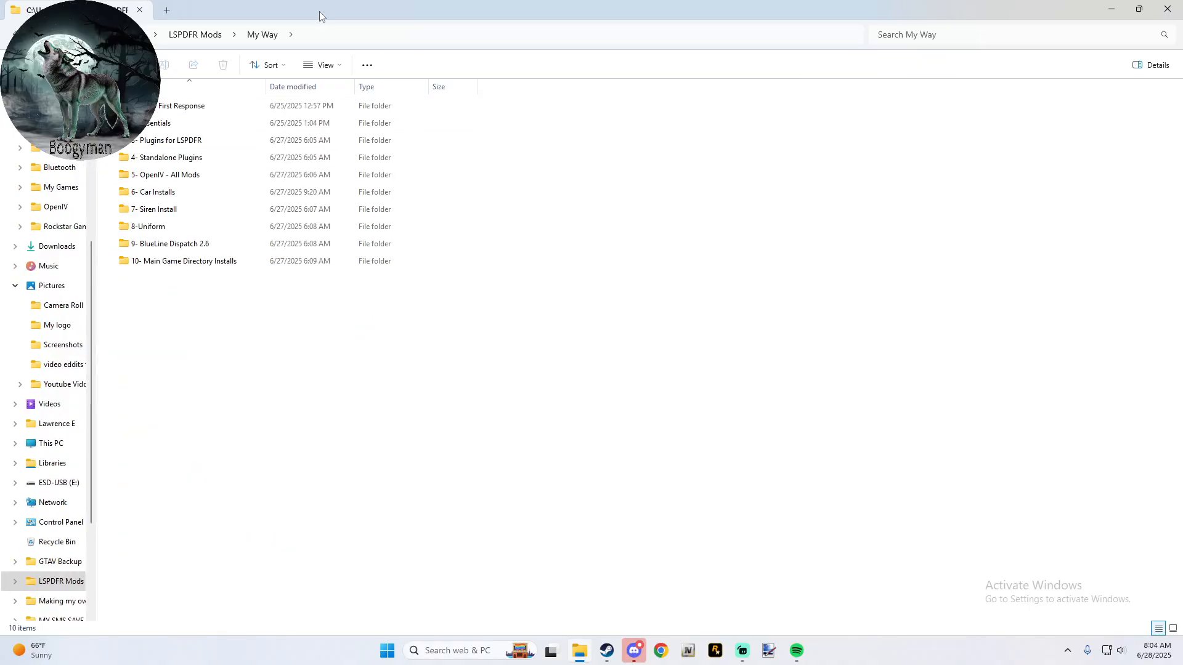
drag(319, 12, 983, 112)
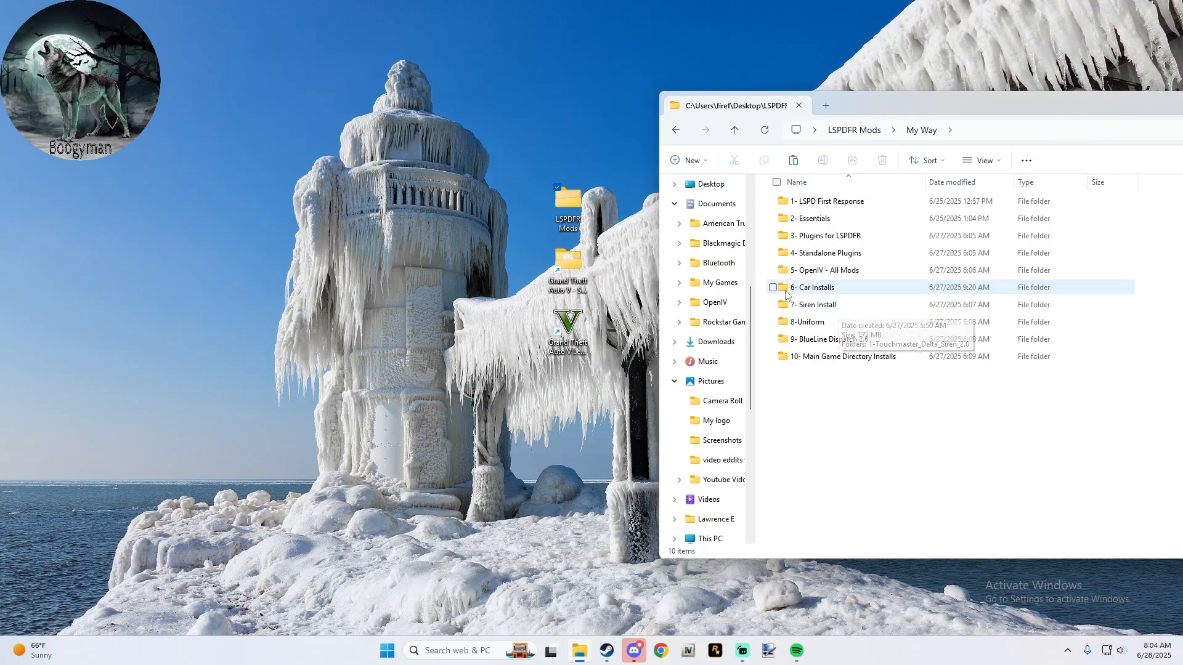
- Open the Grand Theft Auto V folder from its desktop shortcut, arrange it side by side with My Way and look through its files
double_click(575, 271)
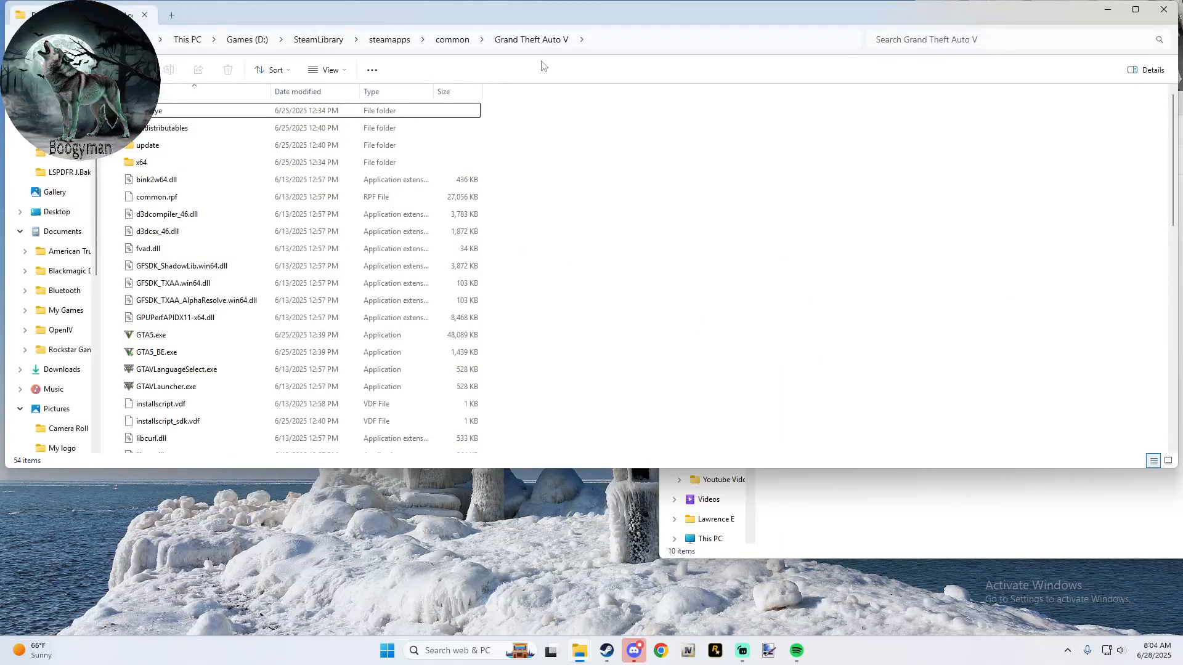
drag(548, 13, 1, 152)
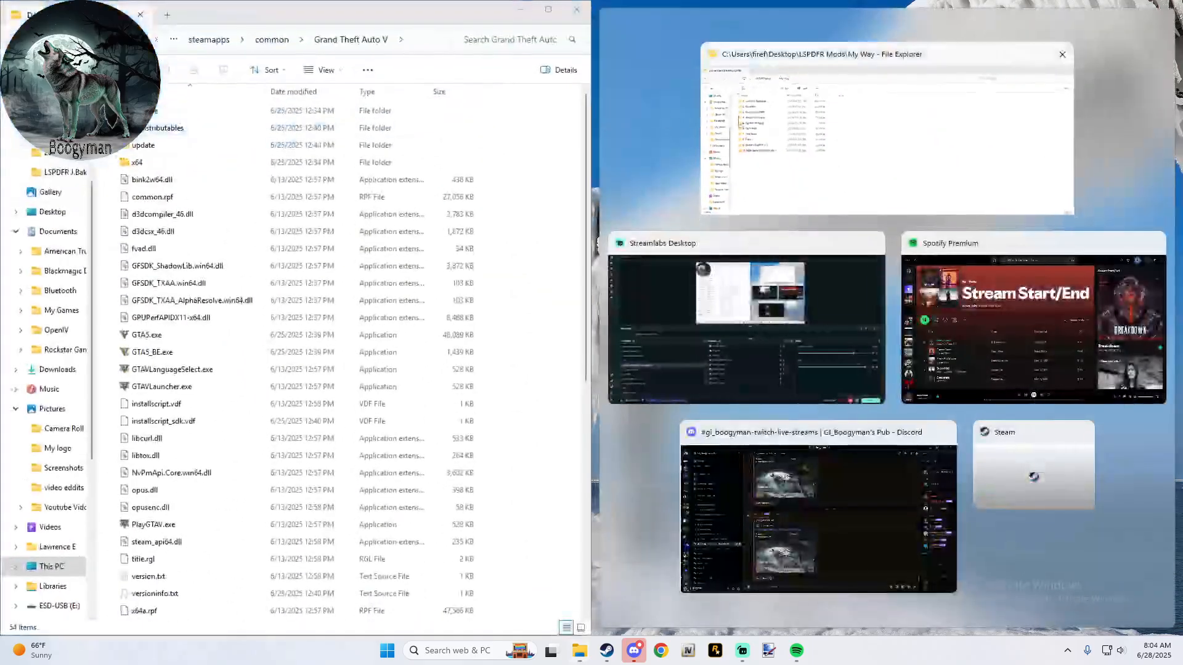
click(826, 131)
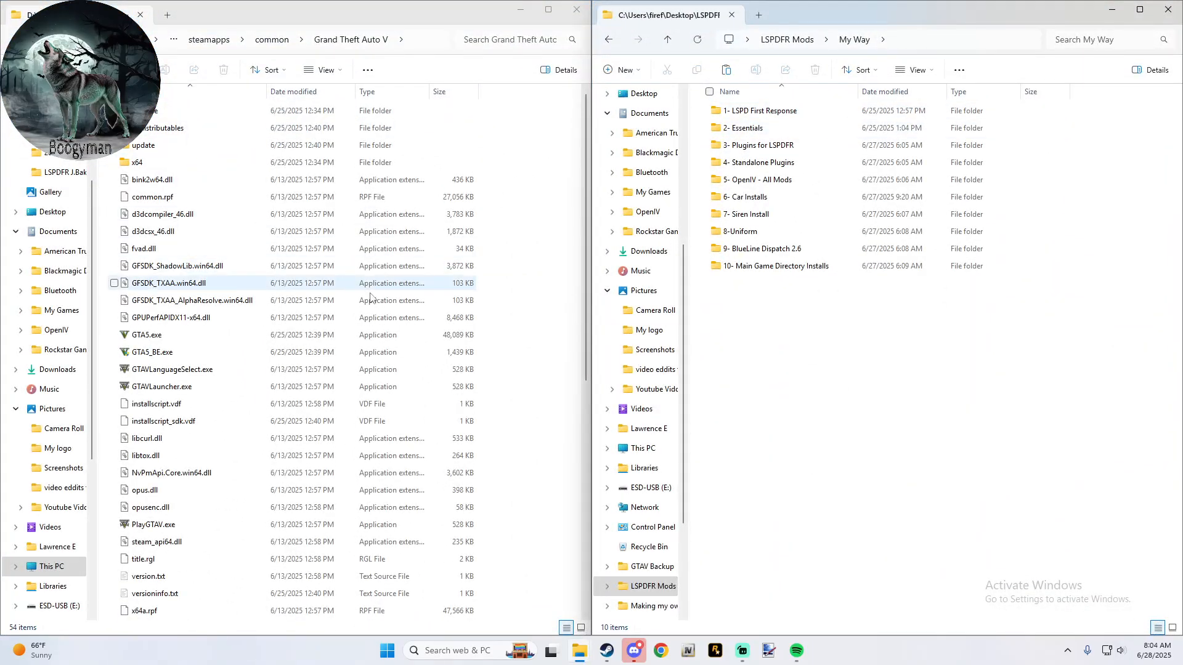
scroll(353, 313, down, 5)
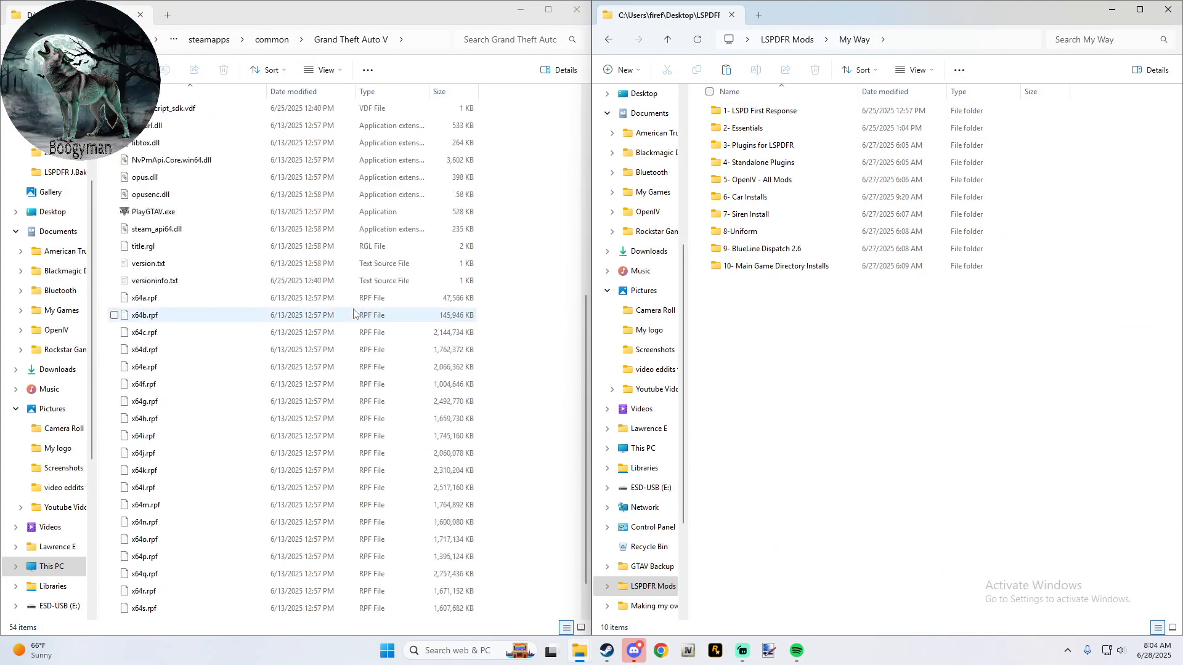
scroll(353, 314, up, 5)
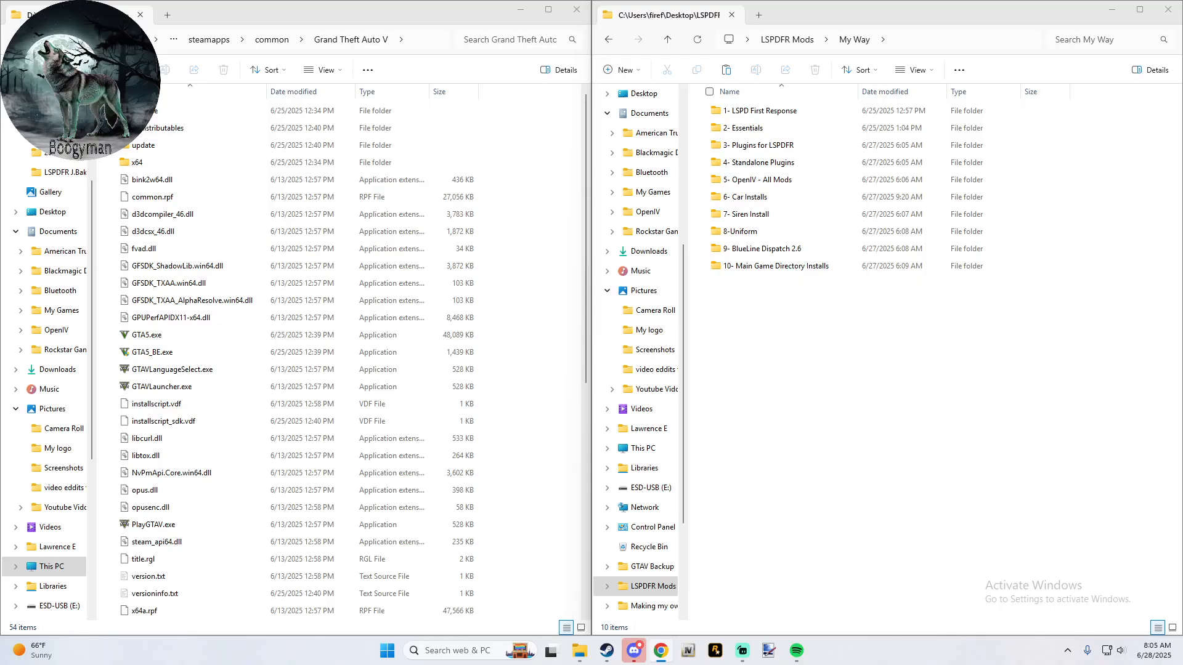
- Switch to Chrome, maximize the Full Install - All Current Mods Livestream Guide and read its introduction and Table of Contents
drag(621, 0, 622, 105)
click(957, 99)
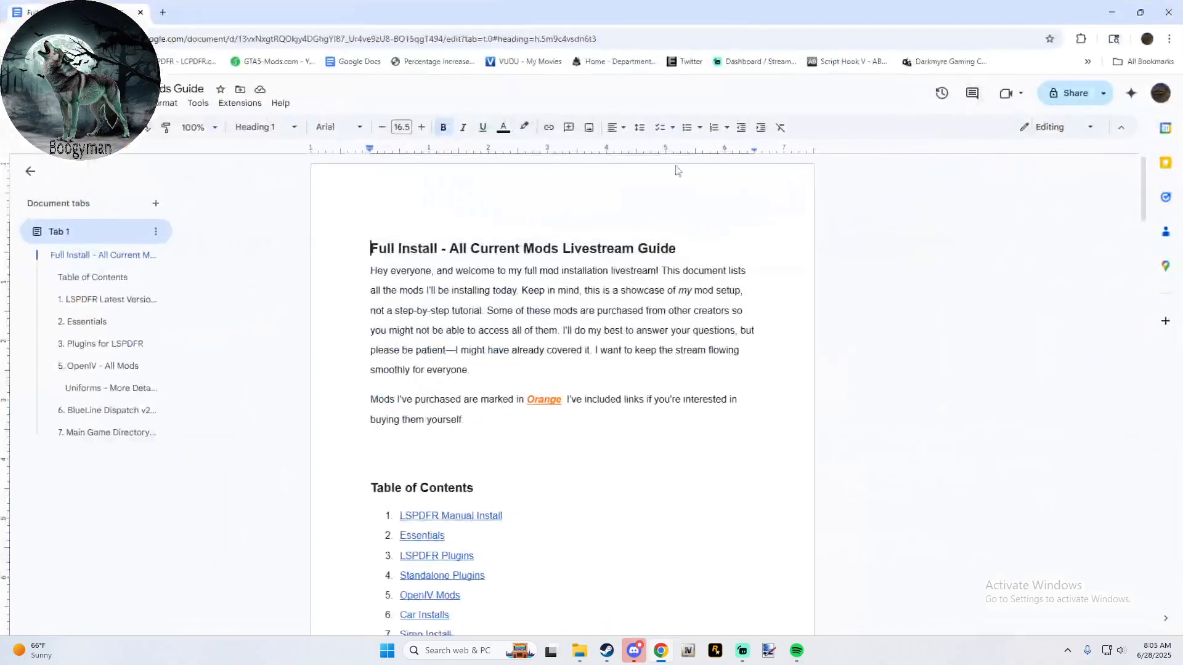
scroll(618, 290, down, 2)
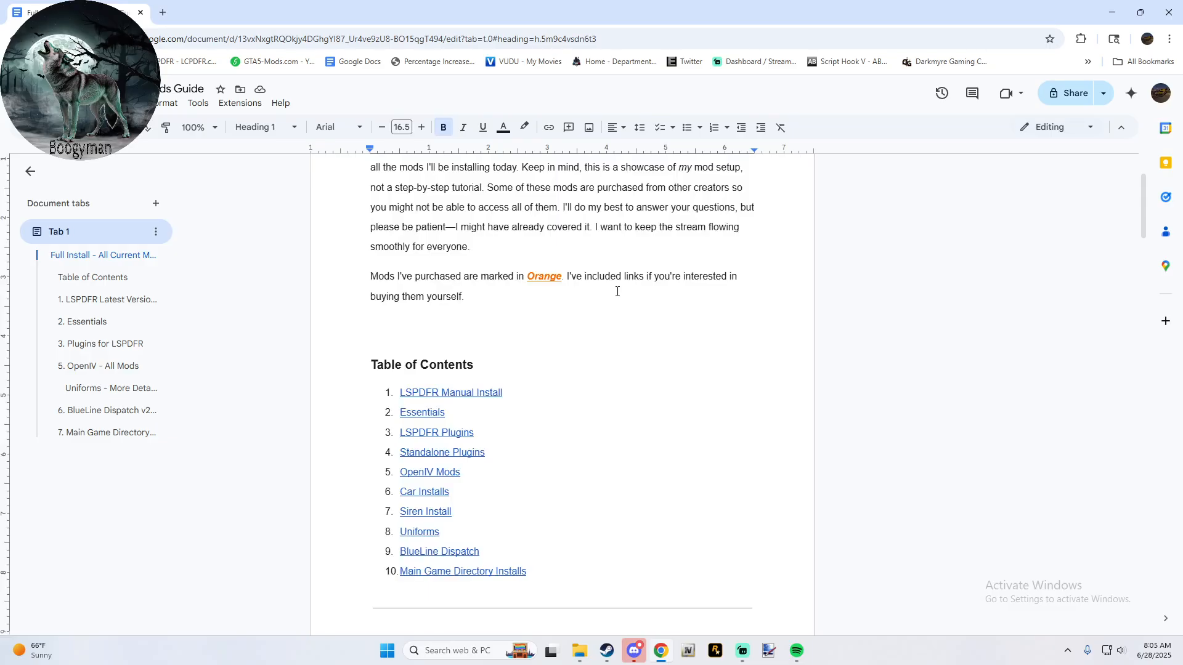
scroll(617, 291, down, 3)
scroll(618, 291, up, 3)
scroll(617, 291, down, 2)
scroll(617, 291, up, 4)
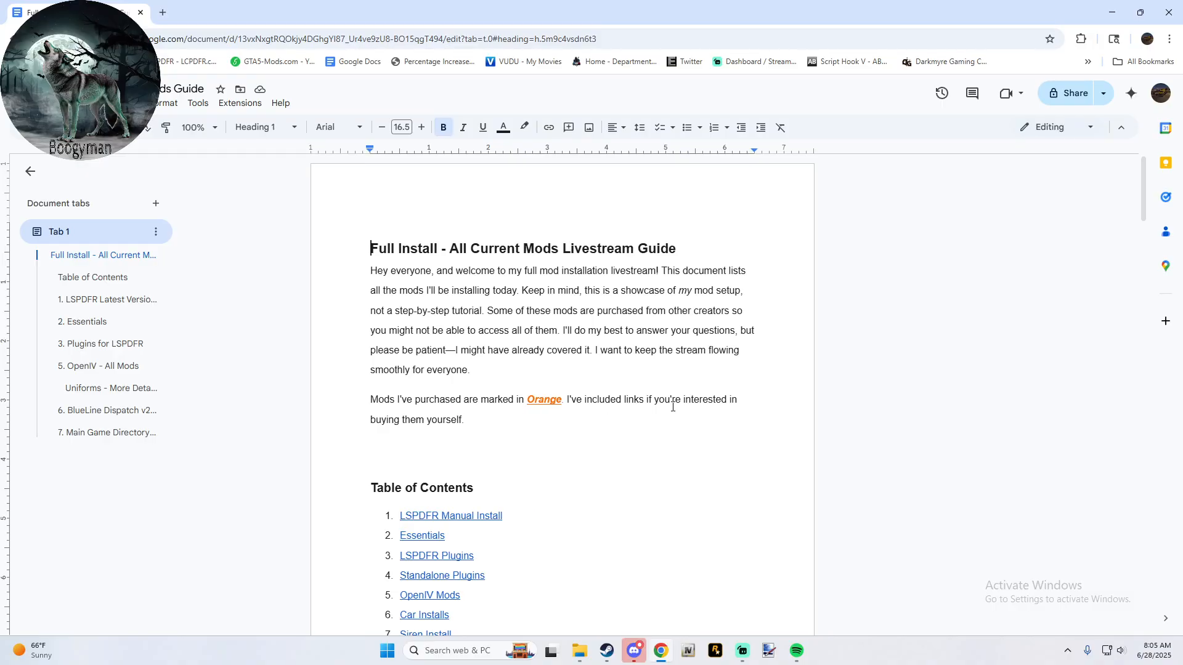
scroll(693, 407, down, 3)
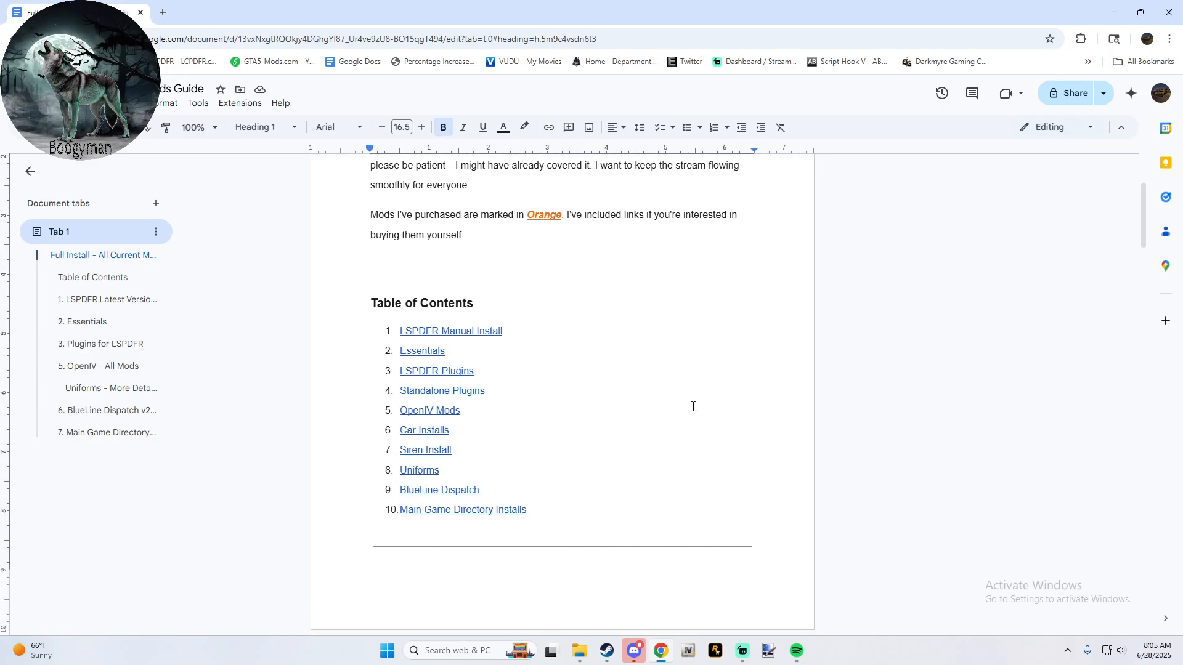
scroll(650, 382, down, 2)
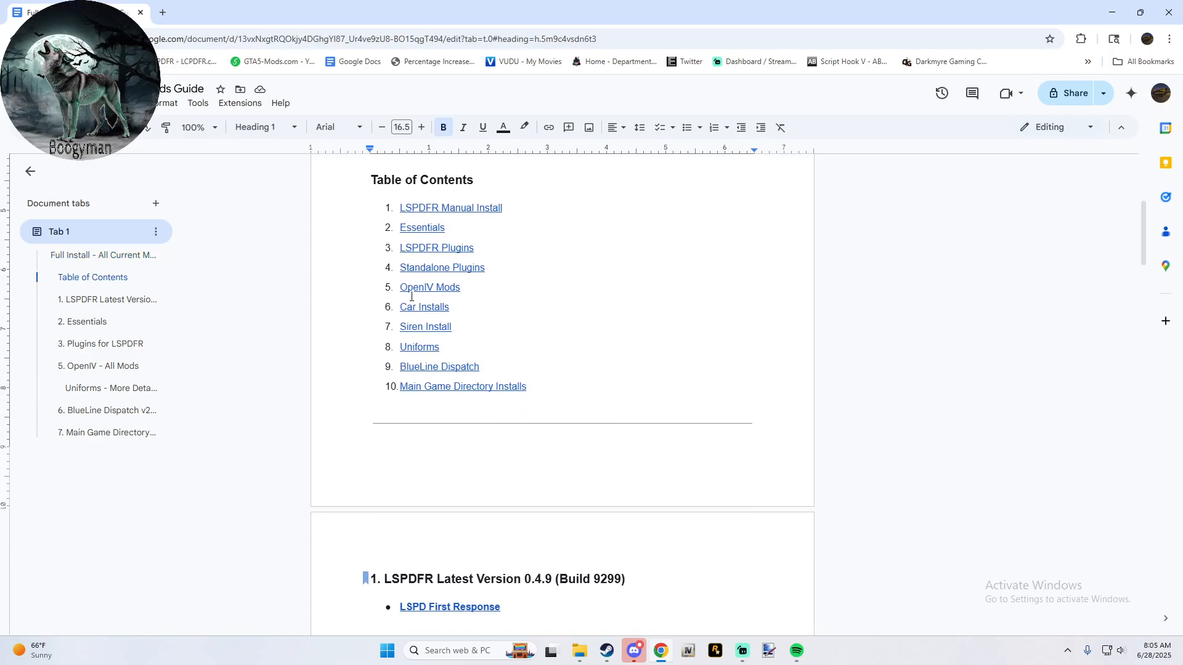
scroll(520, 298, down, 5)
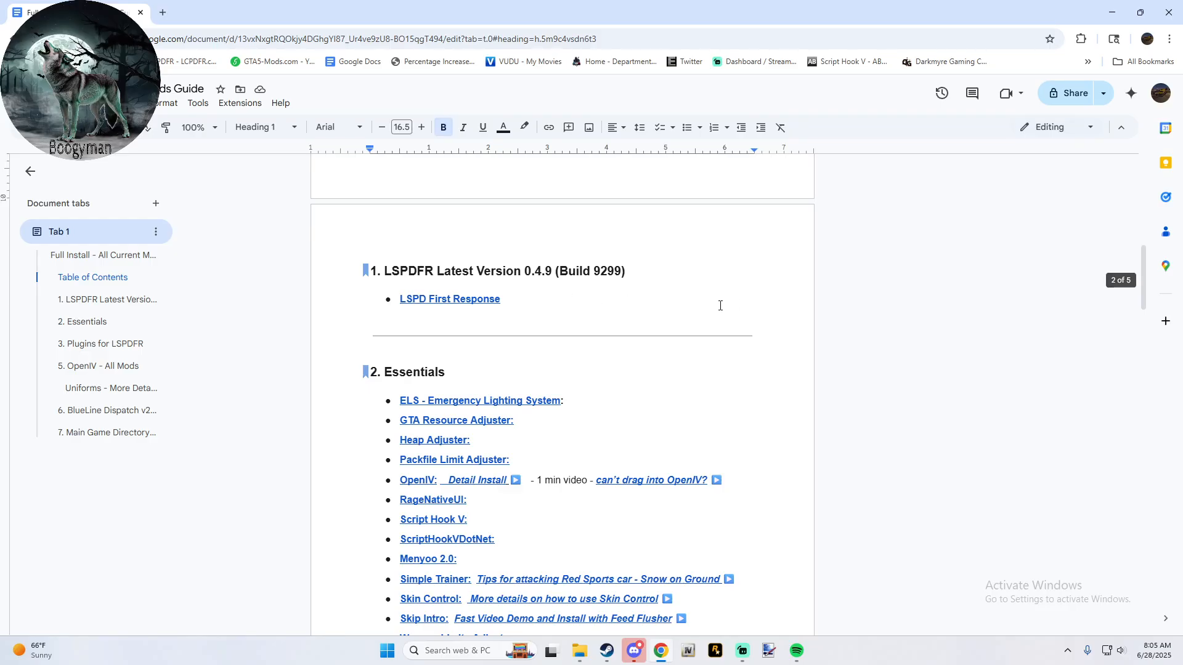
- Open the guide's LSPD First Response link, look over the download page and close its tab
click(479, 300)
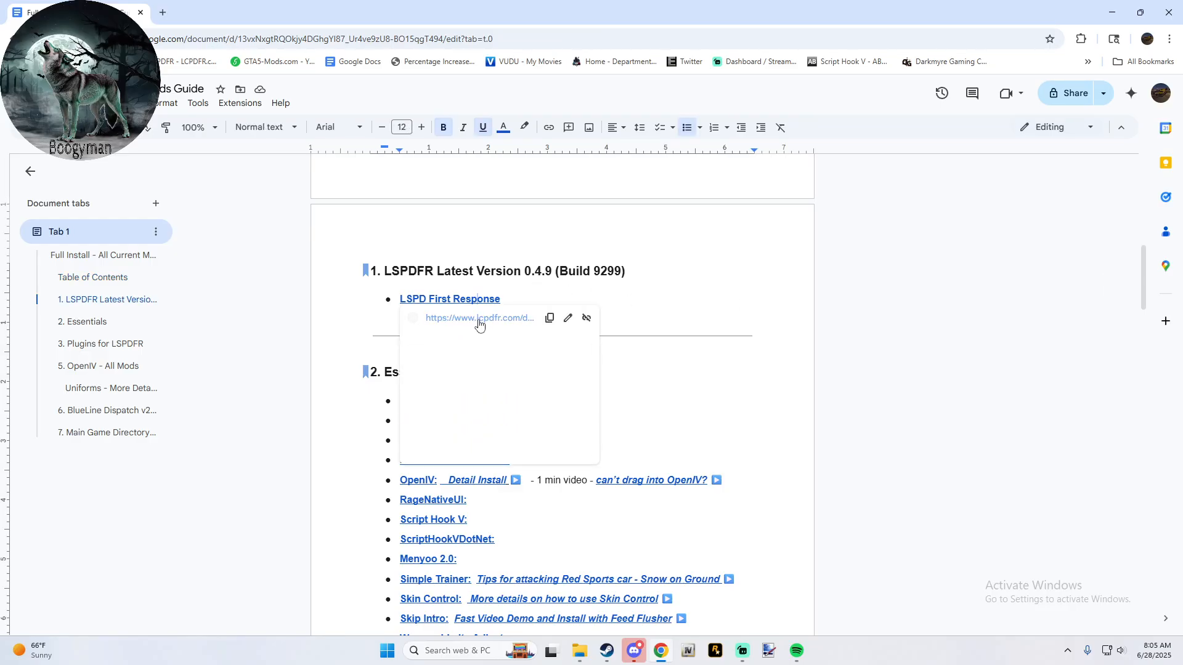
click(479, 319)
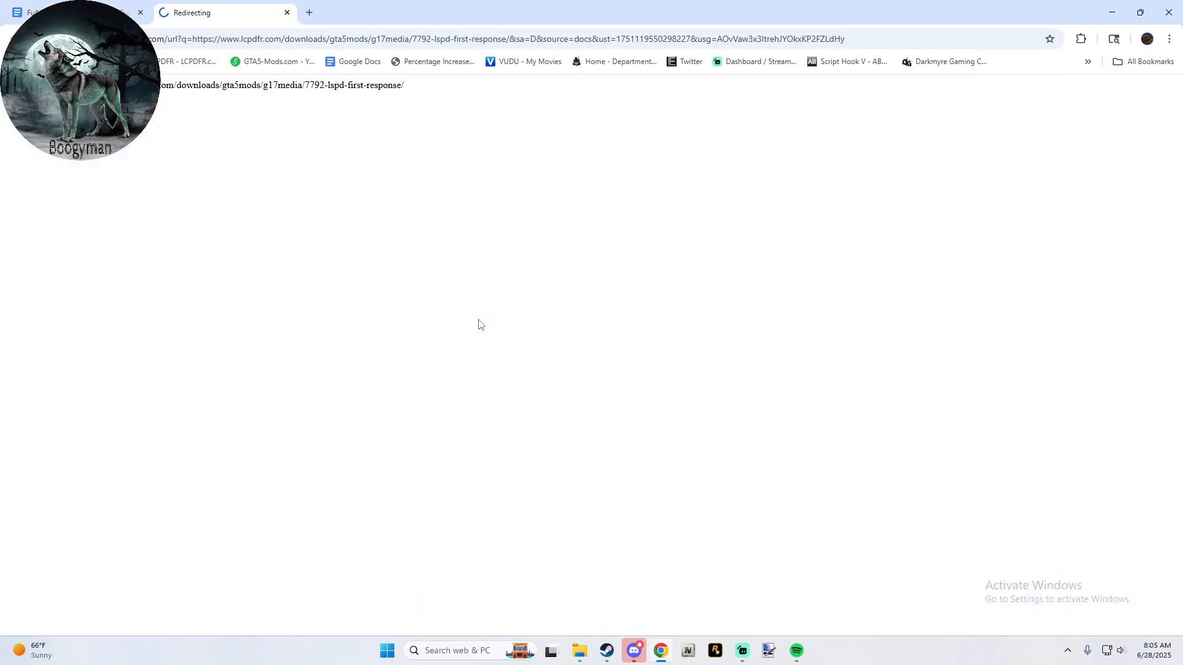
scroll(431, 433, down, 10)
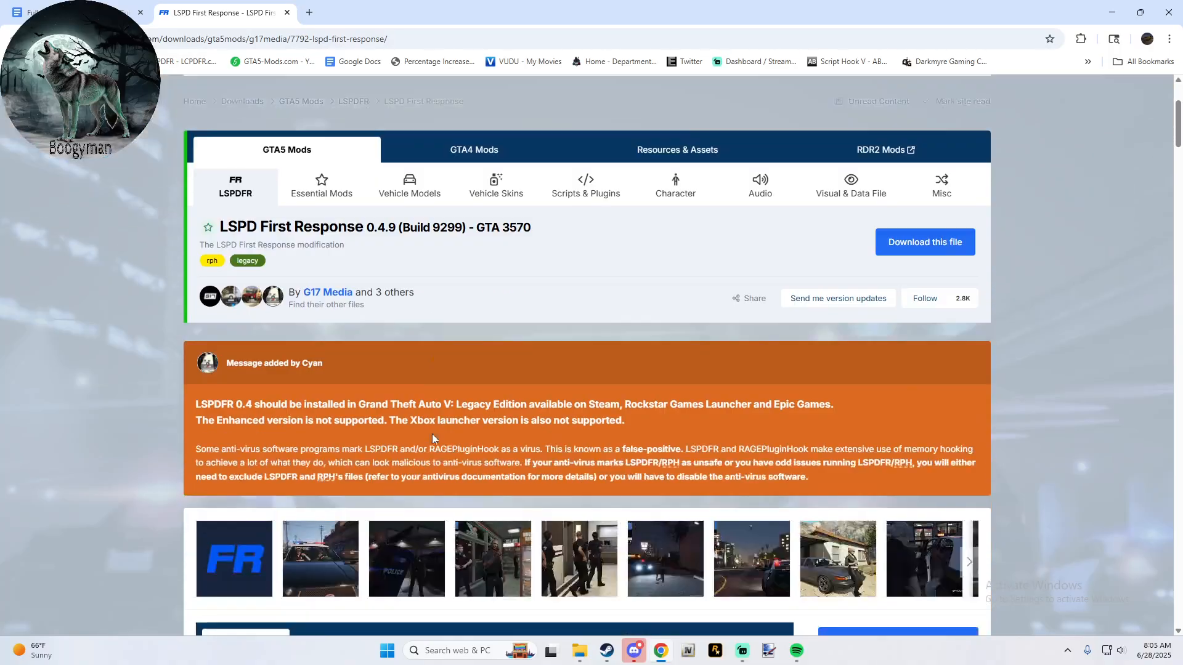
scroll(434, 438, up, 2)
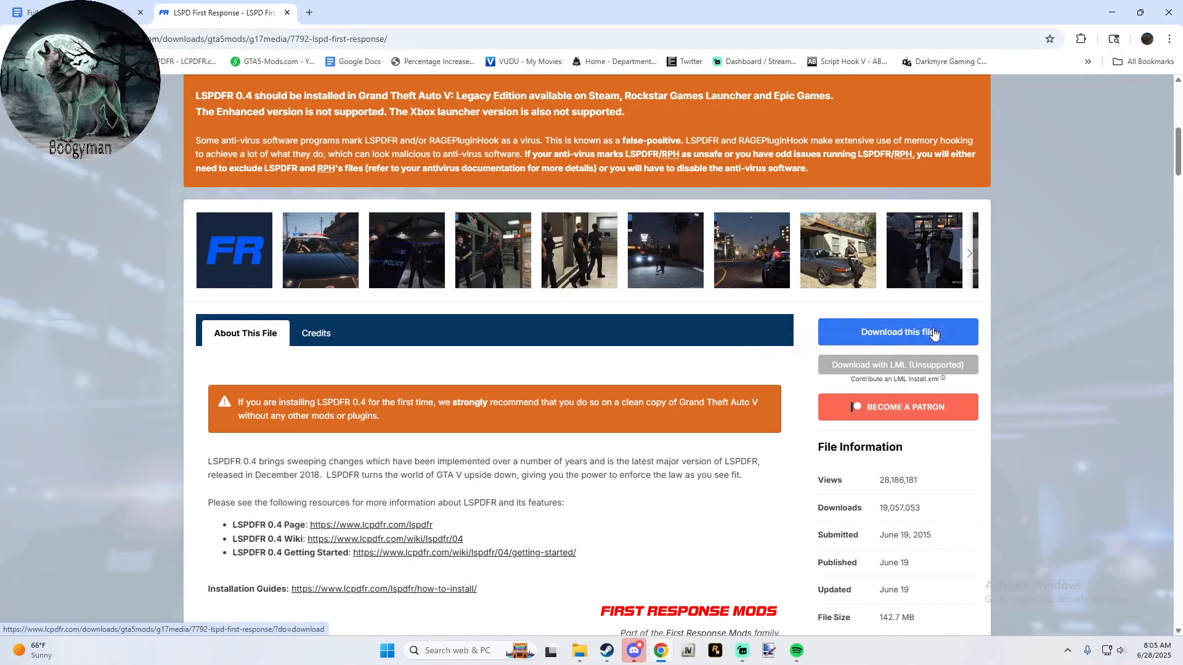
click(287, 13)
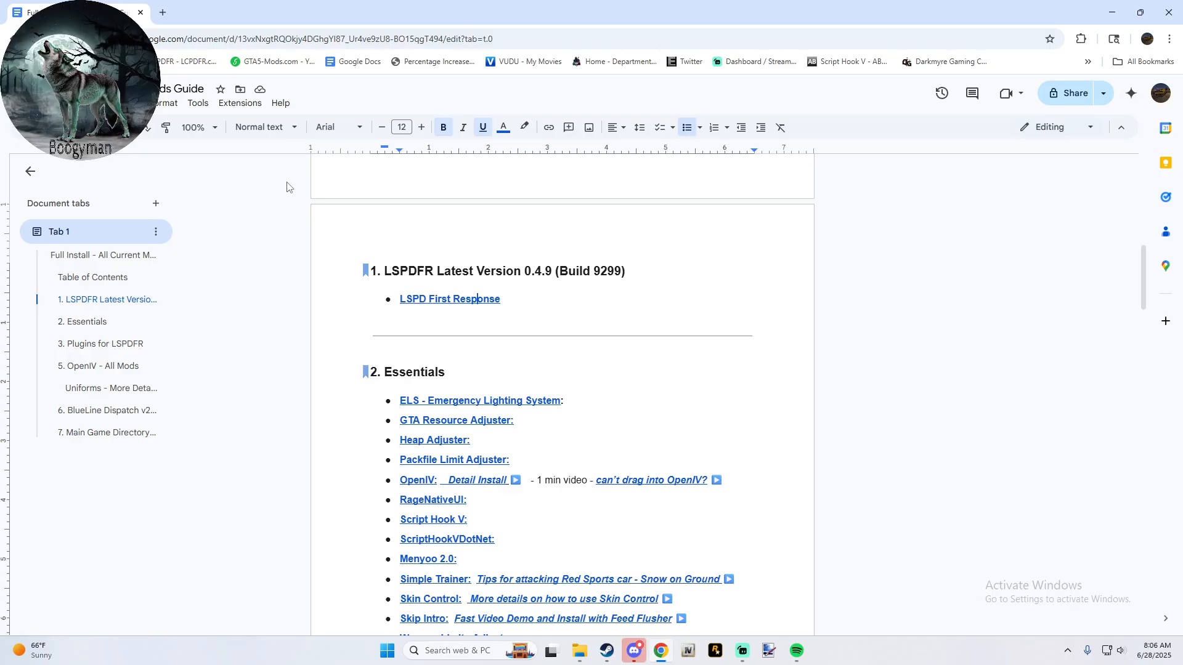
- Review the guide's Essentials list and open the Stop The Ped Detailed Video linked under Plugins for LSPDFR
scroll(287, 187, up, 1)
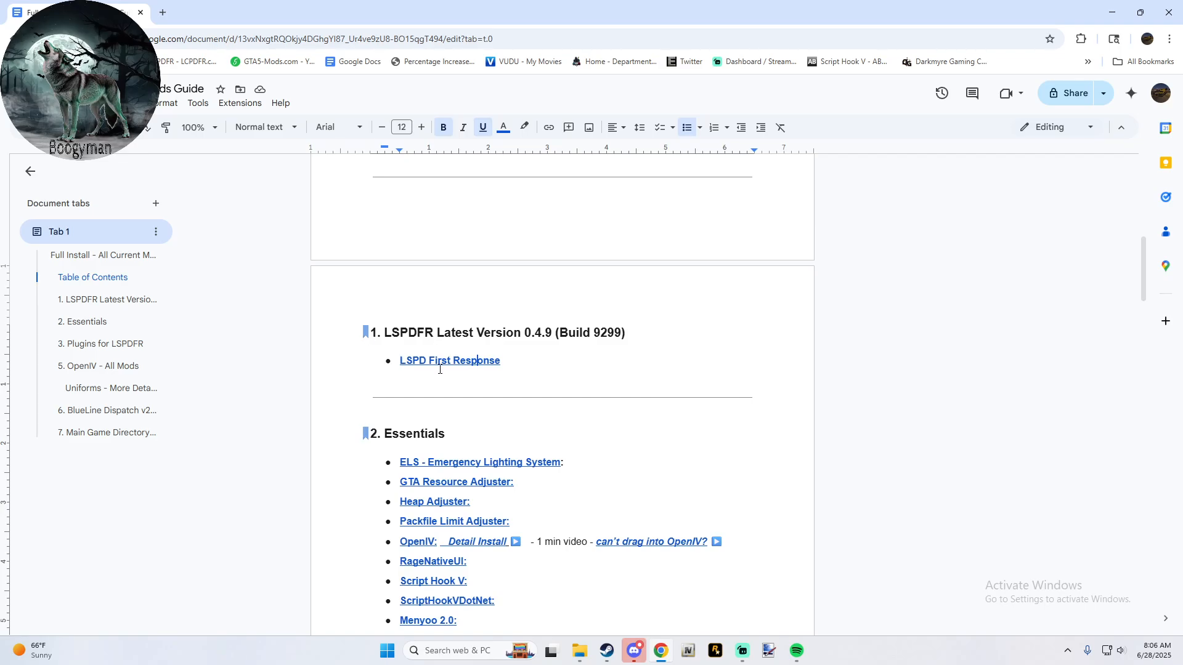
scroll(439, 369, down, 3)
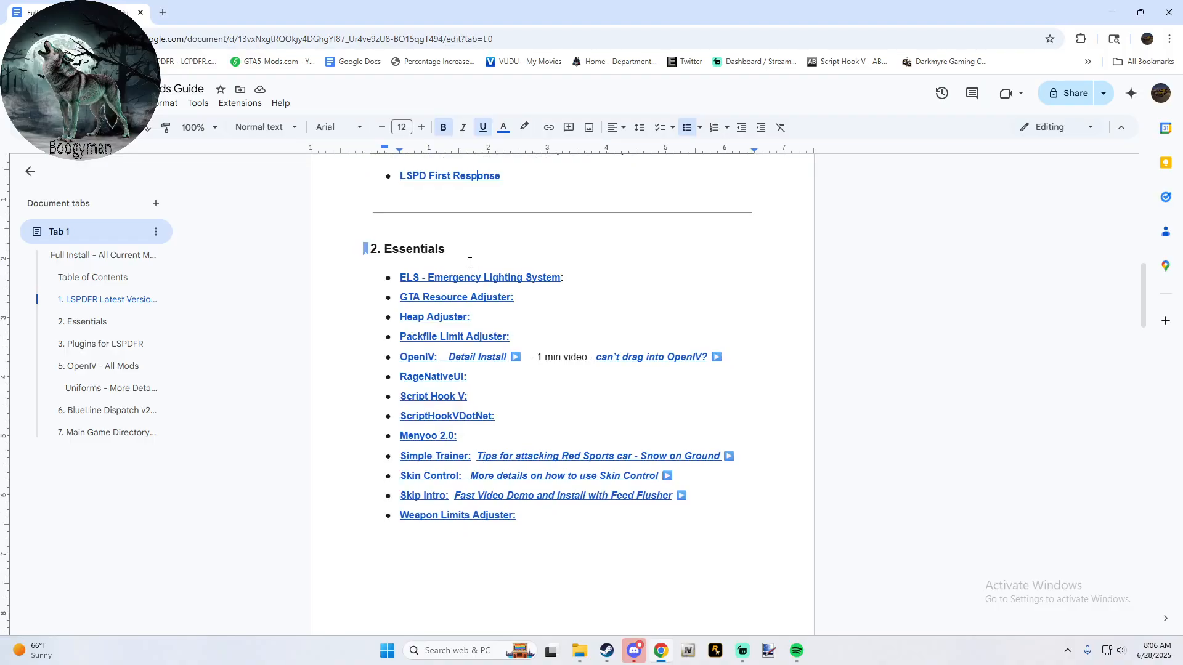
scroll(430, 317, down, 5)
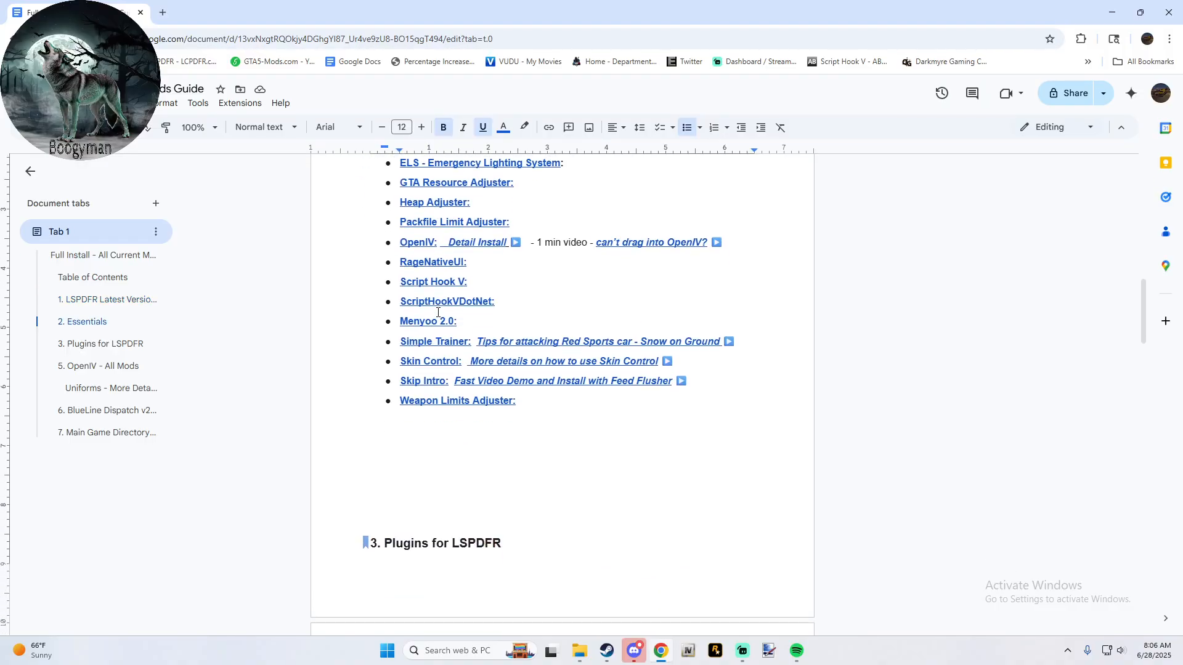
scroll(438, 312, down, 2)
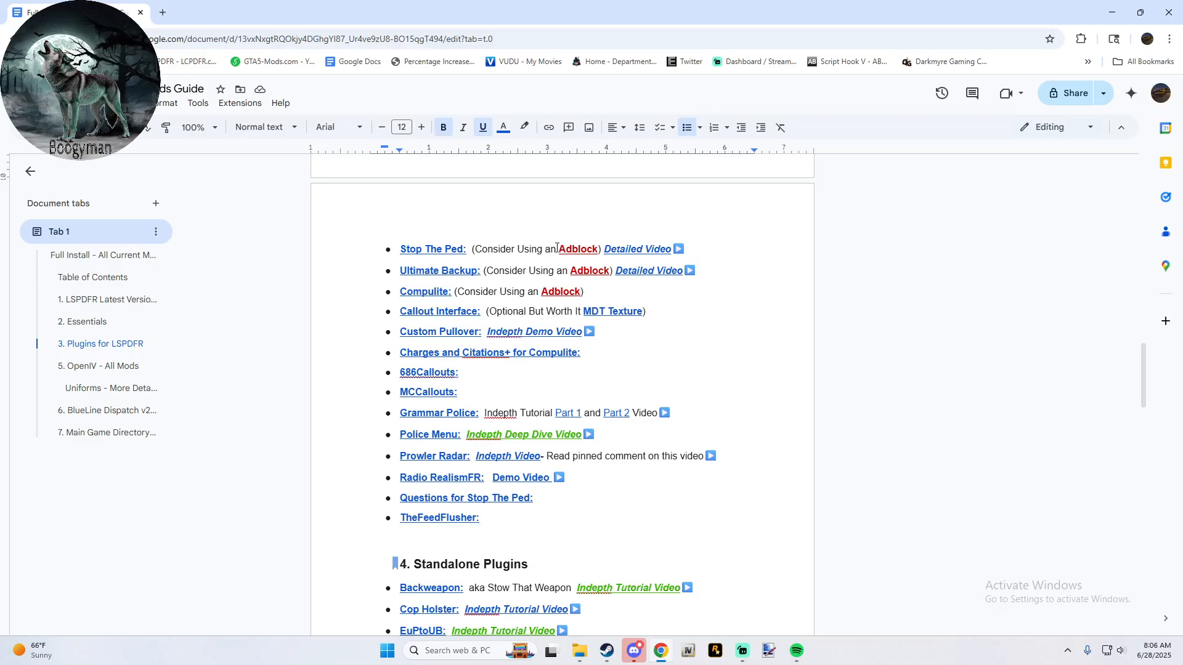
click(627, 248)
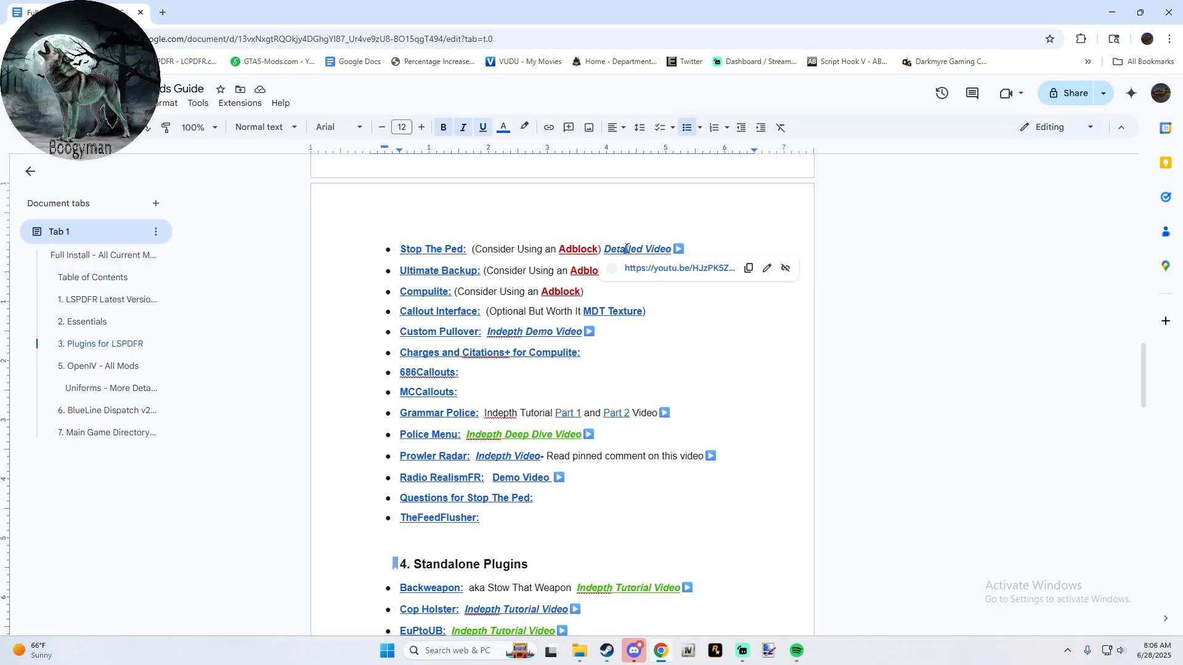
click(655, 270)
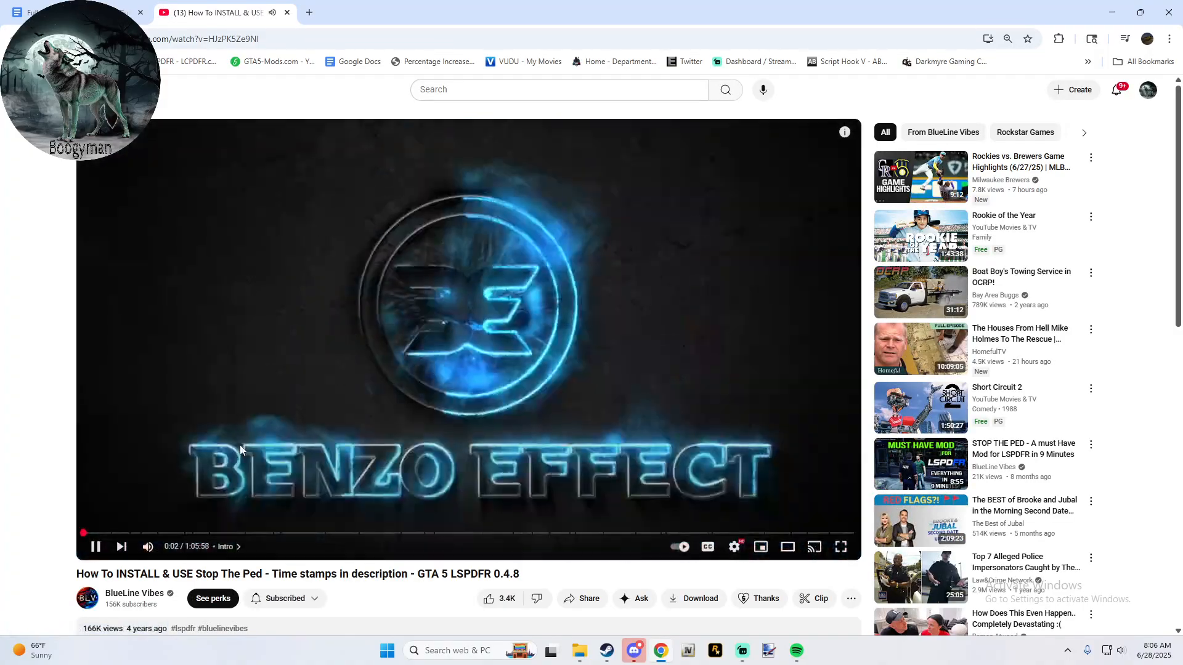
- Pause the Stop The Ped video, look over its description and timeline, and close its tab
click(239, 444)
scroll(239, 444, down, 3)
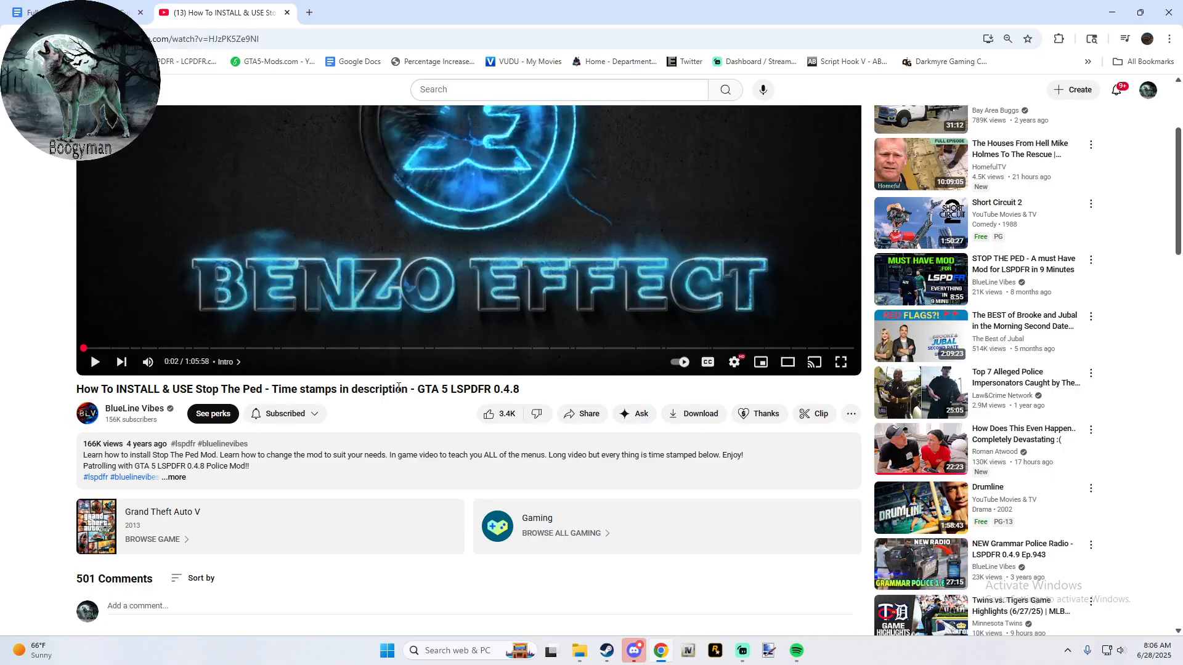
scroll(369, 410, up, 1)
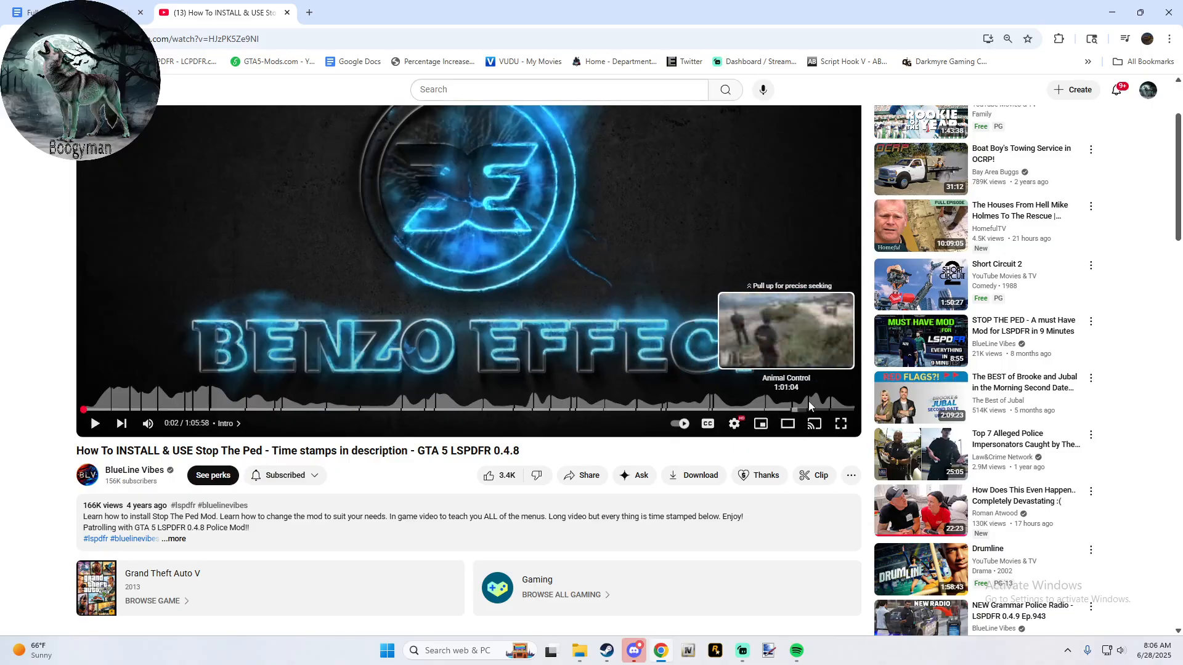
scroll(295, 523, up, 2)
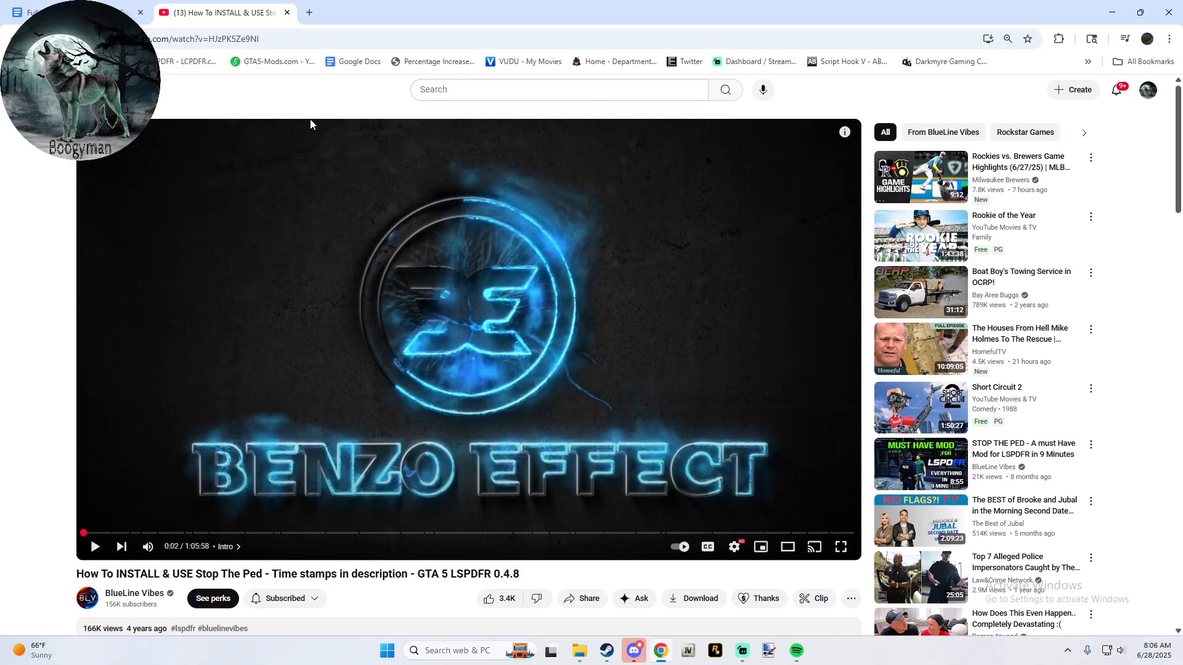
click(287, 13)
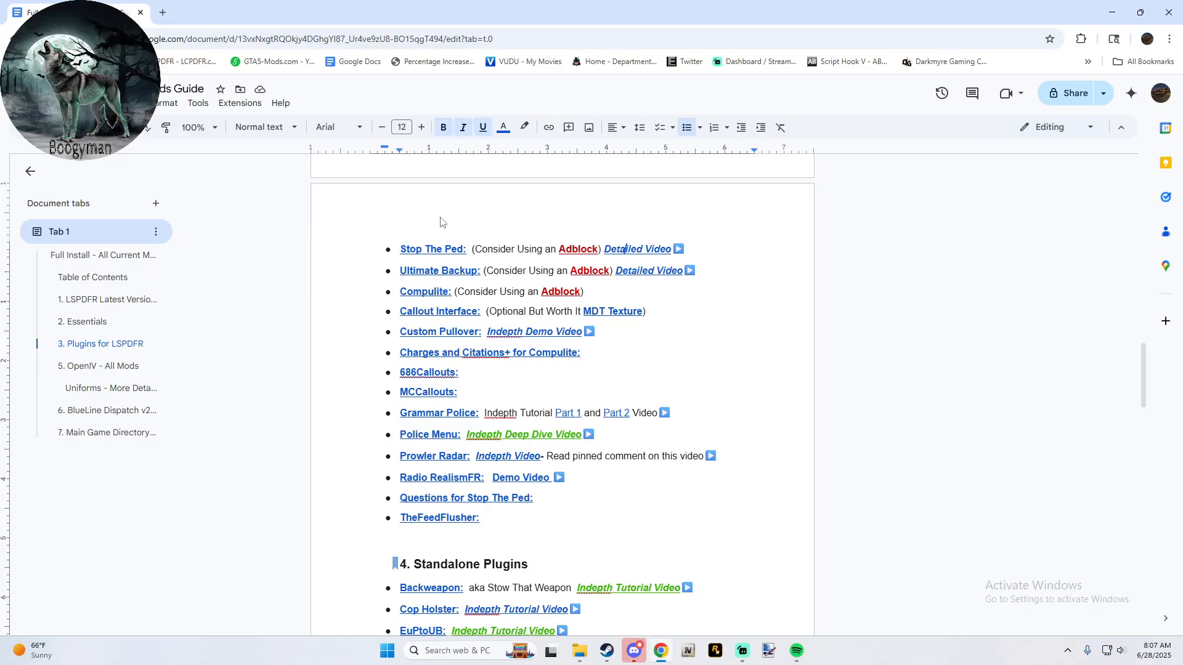
- Review the guide's Plugins for LSPDFR, Standalone Plugins and OpenIV - All Mods lists
click(460, 382)
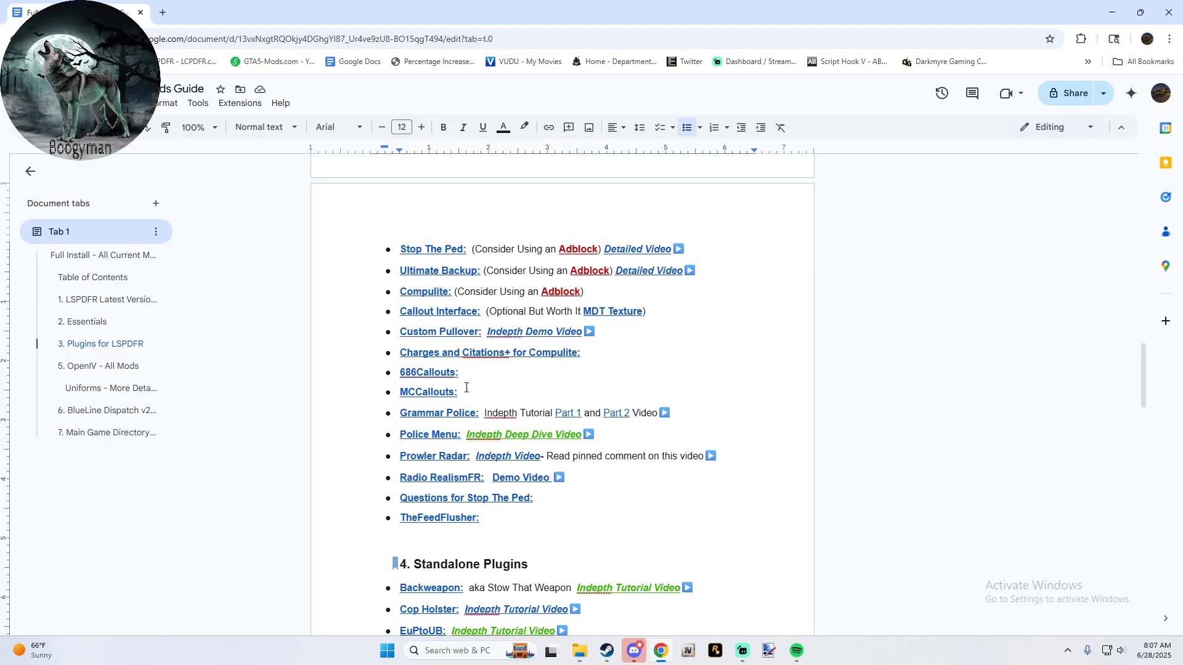
scroll(449, 432, down, 1)
scroll(449, 432, down, 4)
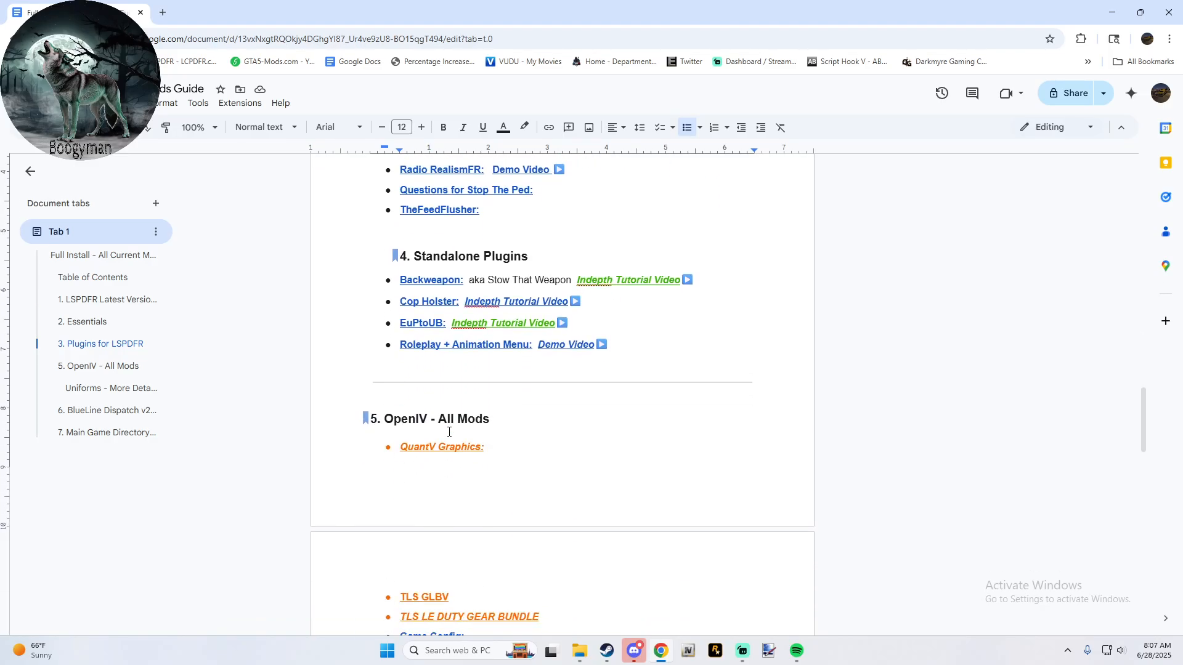
scroll(449, 432, up, 3)
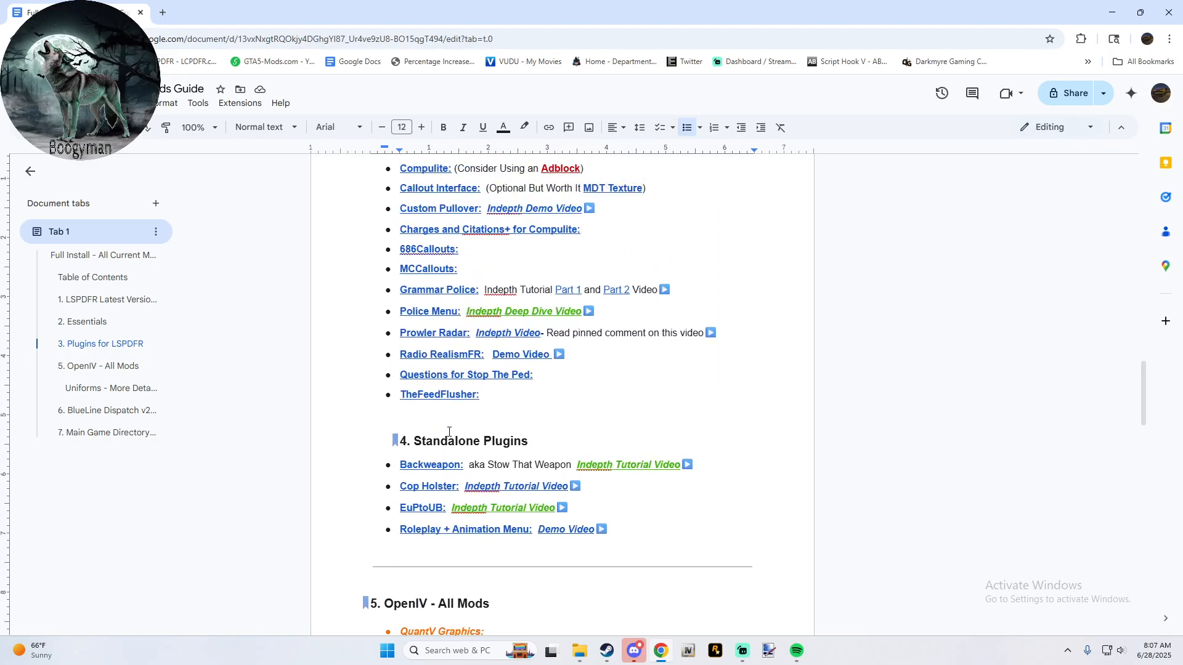
scroll(515, 404, down, 5)
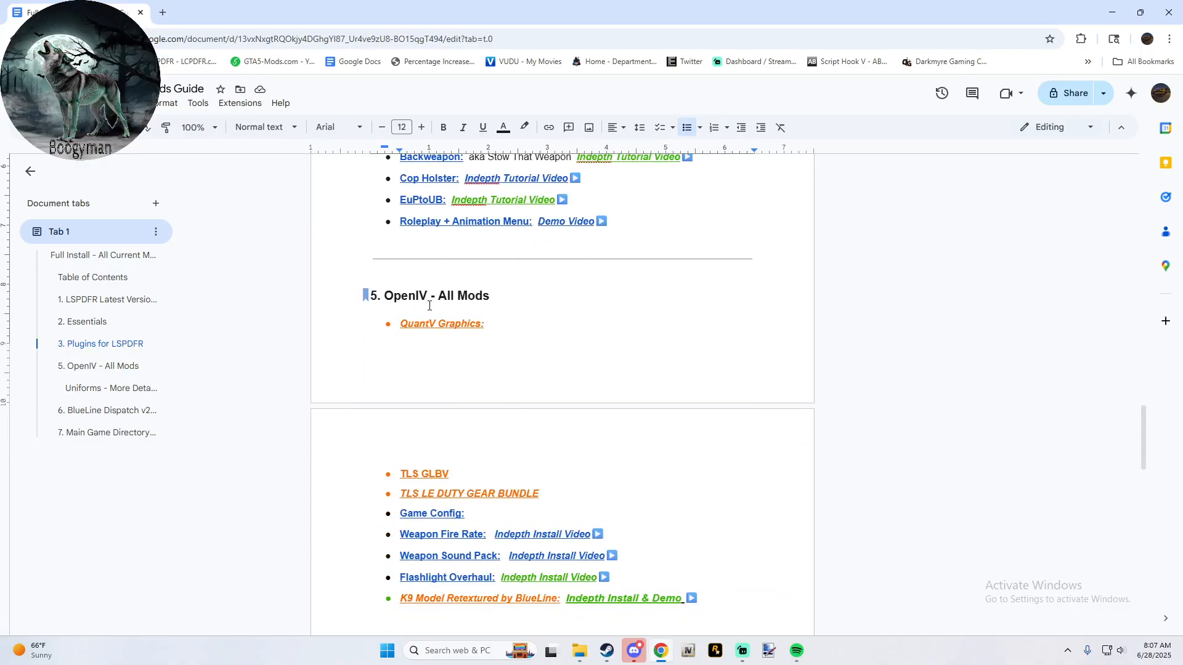
scroll(529, 370, down, 3)
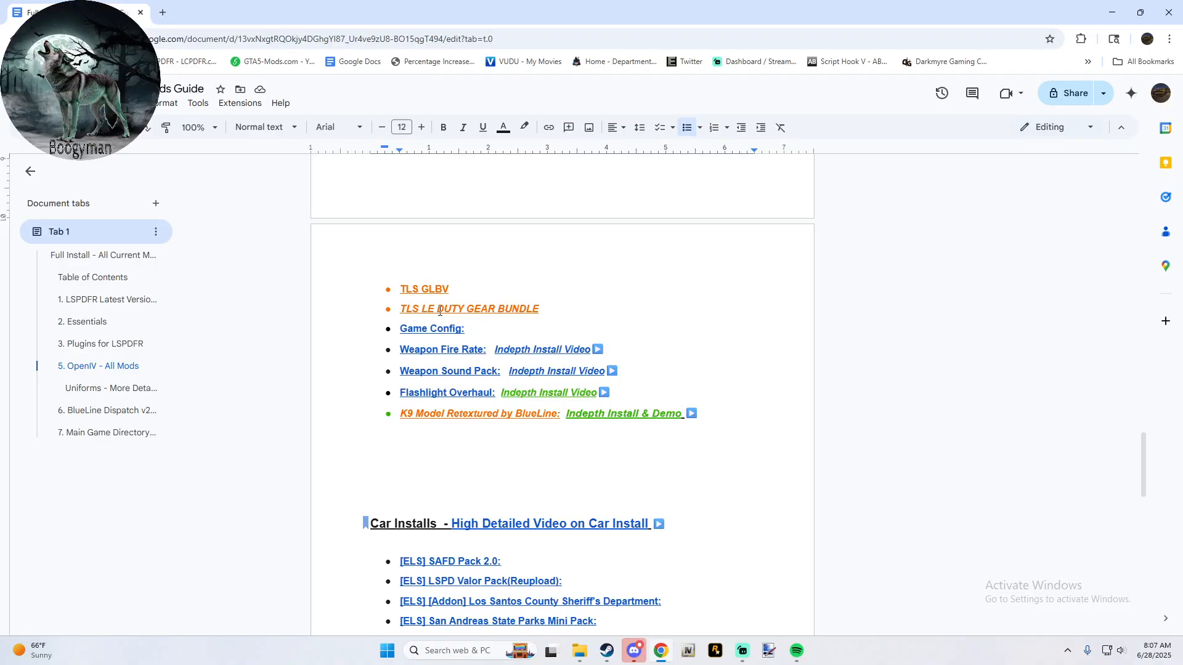
scroll(440, 312, down, 4)
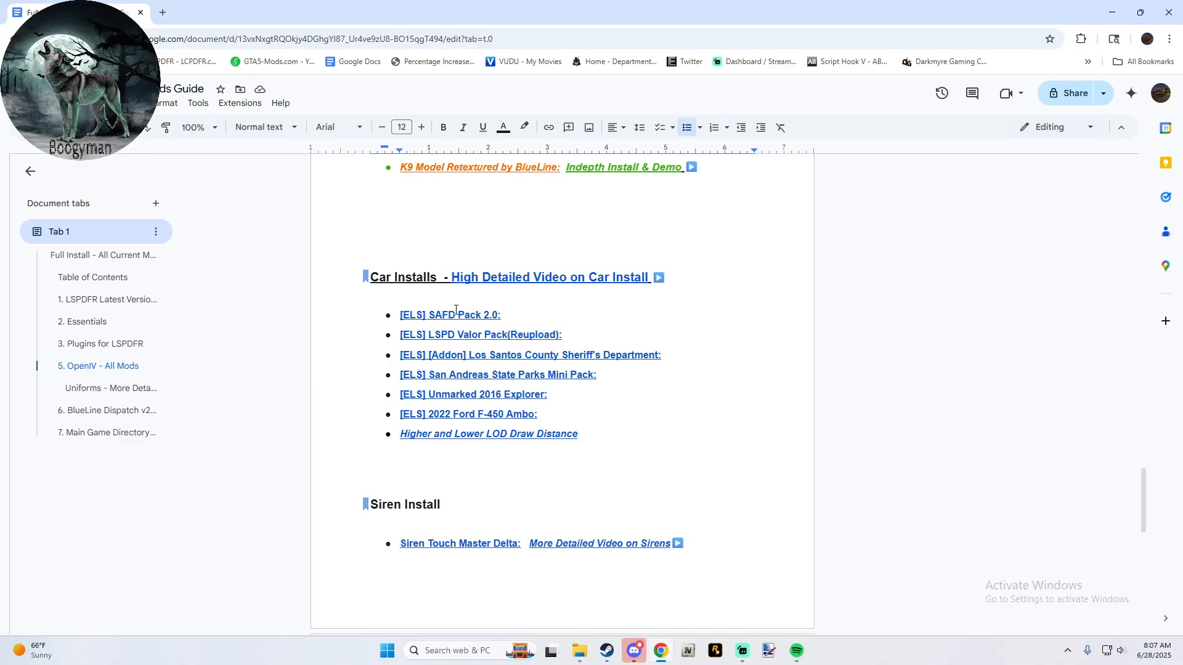
- Open OpenIV to view its game and platform selection, then close it and return to the guide's Car Installs section
click(690, 653)
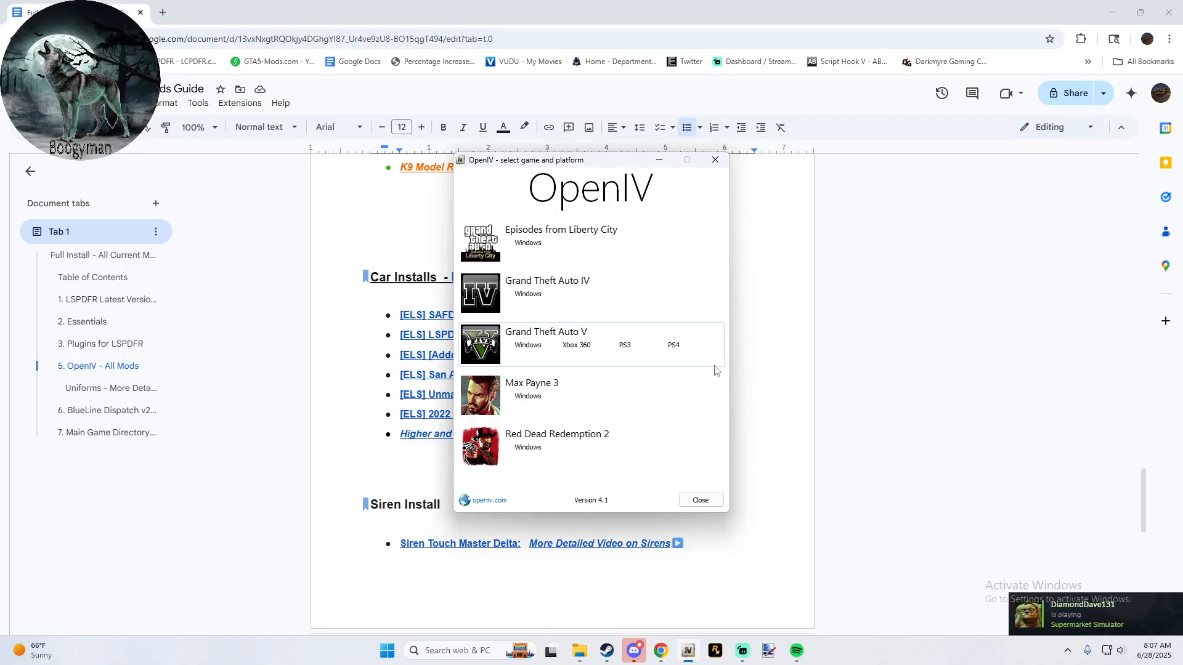
click(710, 163)
scroll(467, 270, up, 1)
scroll(468, 271, down, 1)
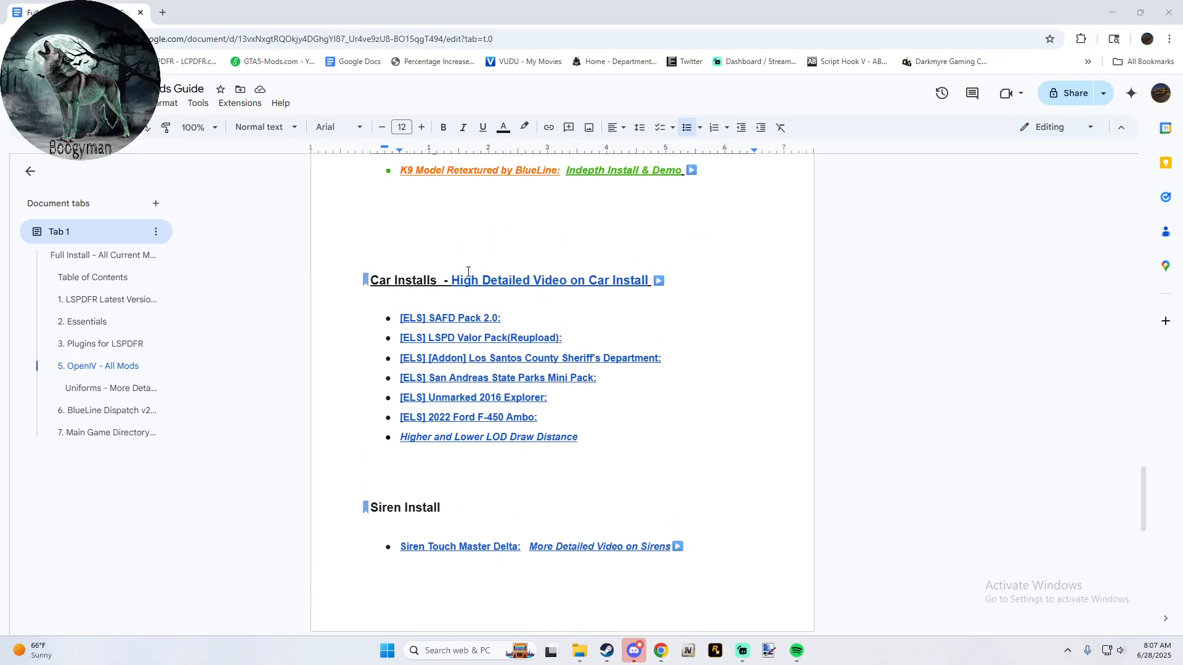
- Read the guide's Car Installs, Siren Install, Uniforms, BlueLine Dispatch v2.6 and Main Game Directory Installs sections through to the end
scroll(468, 271, down, 1)
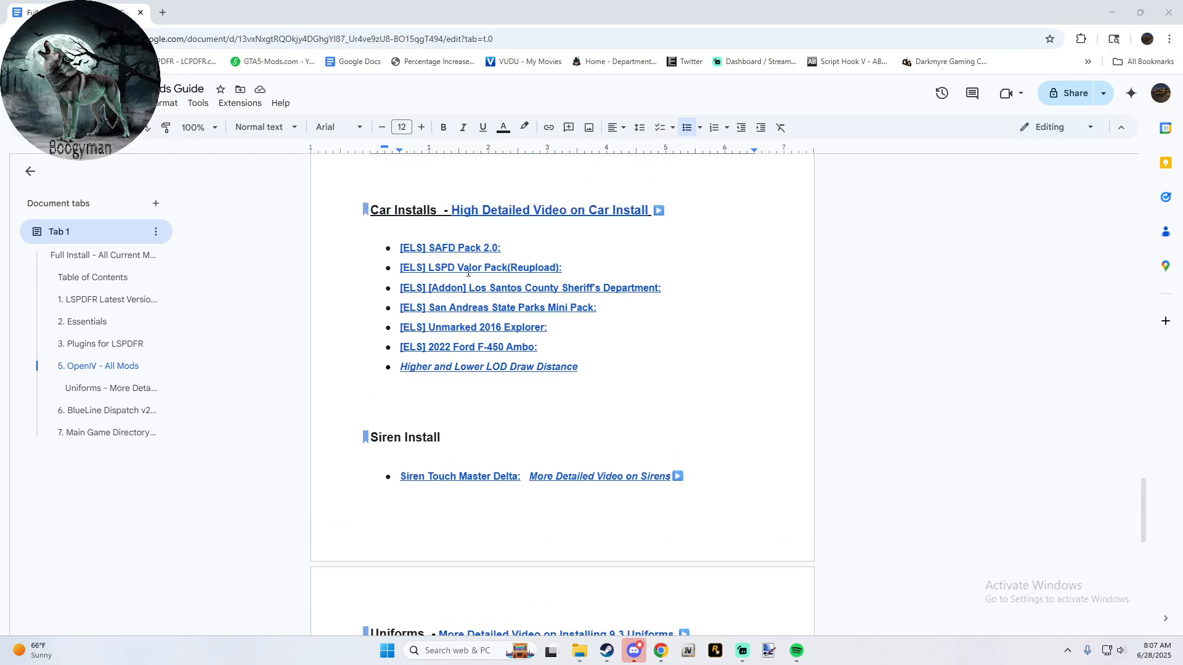
scroll(468, 272, down, 5)
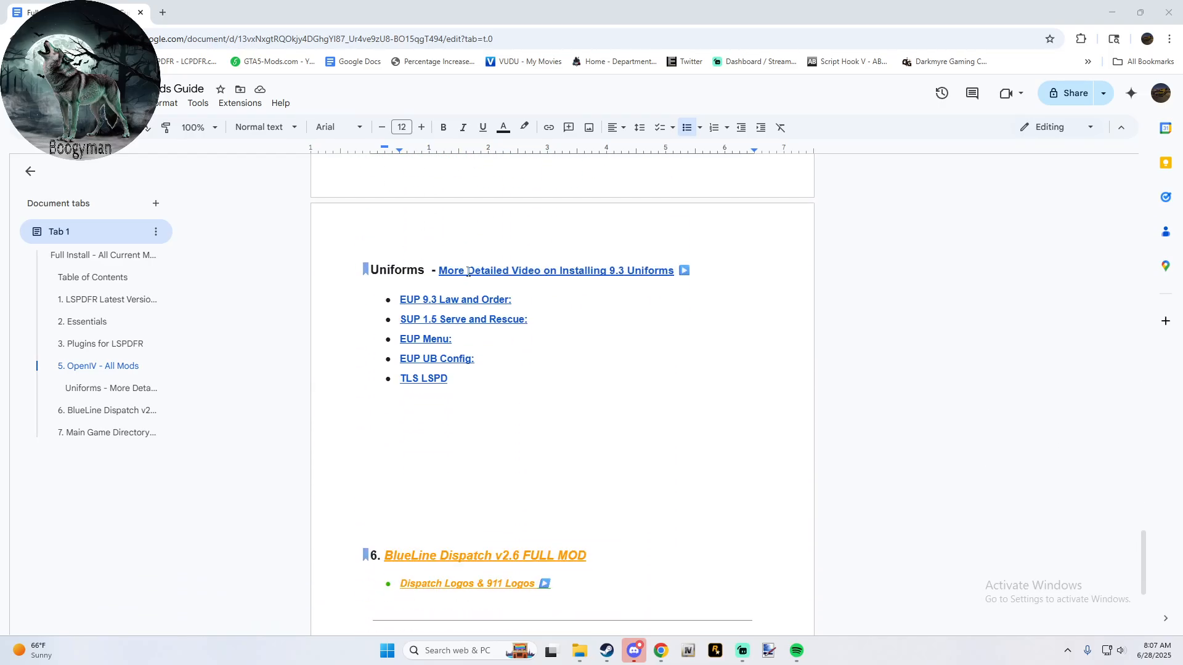
scroll(468, 272, up, 7)
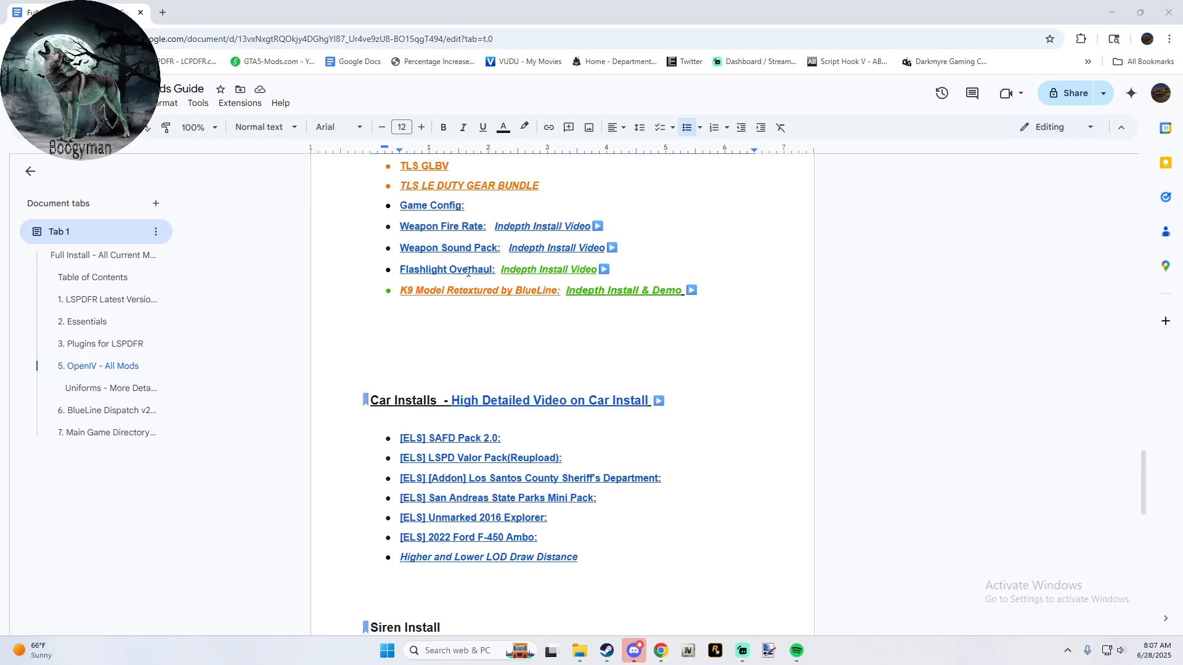
scroll(468, 272, up, 3)
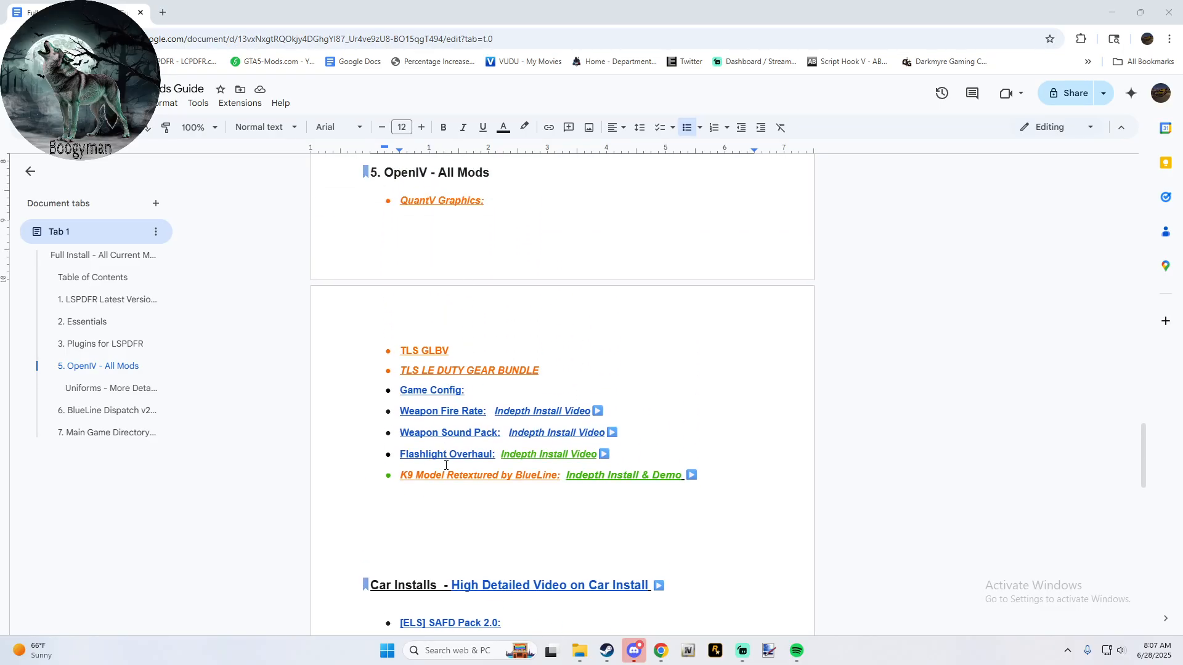
scroll(475, 477, down, 10)
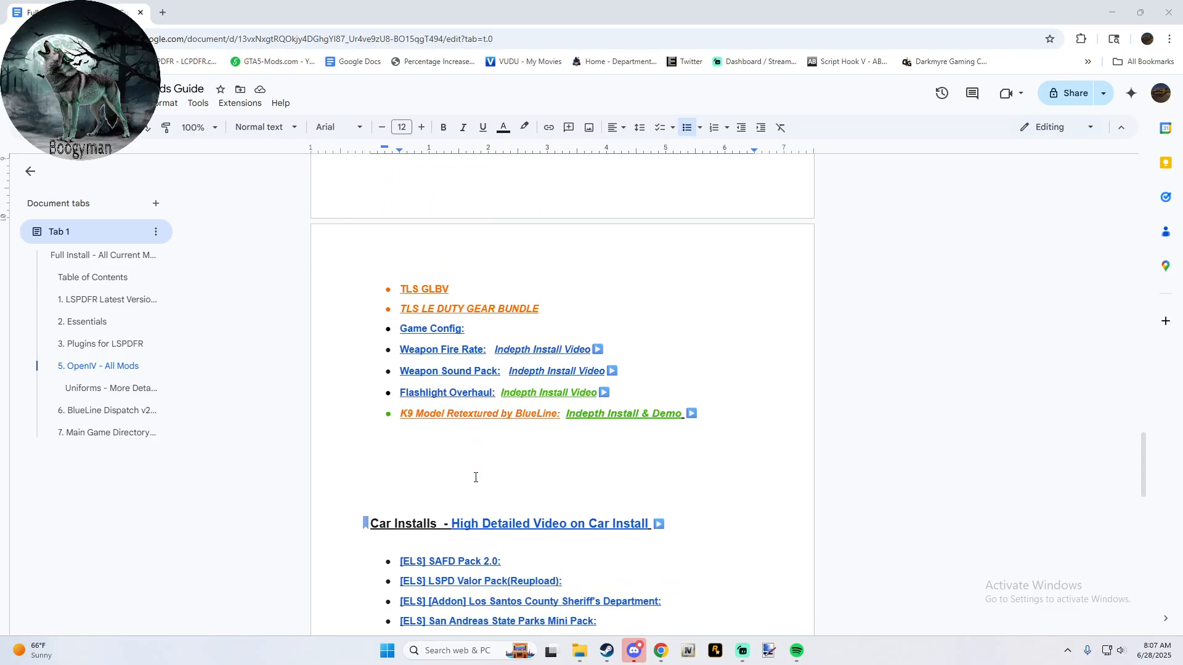
scroll(475, 478, down, 2)
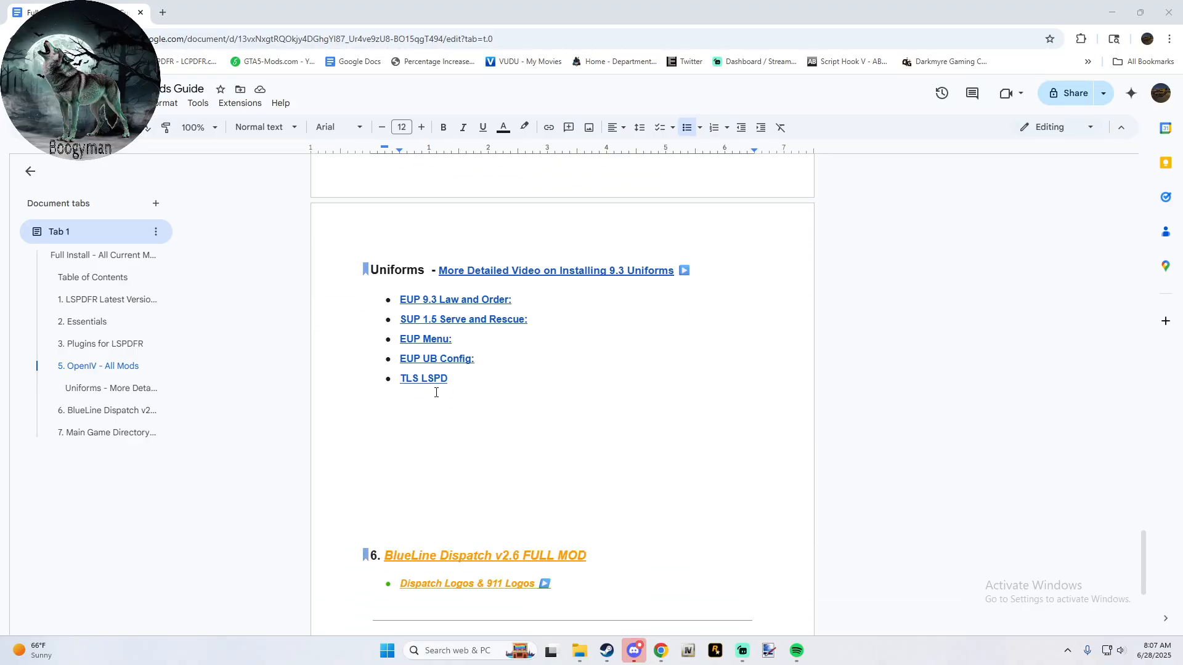
scroll(436, 393, down, 1)
scroll(425, 392, down, 2)
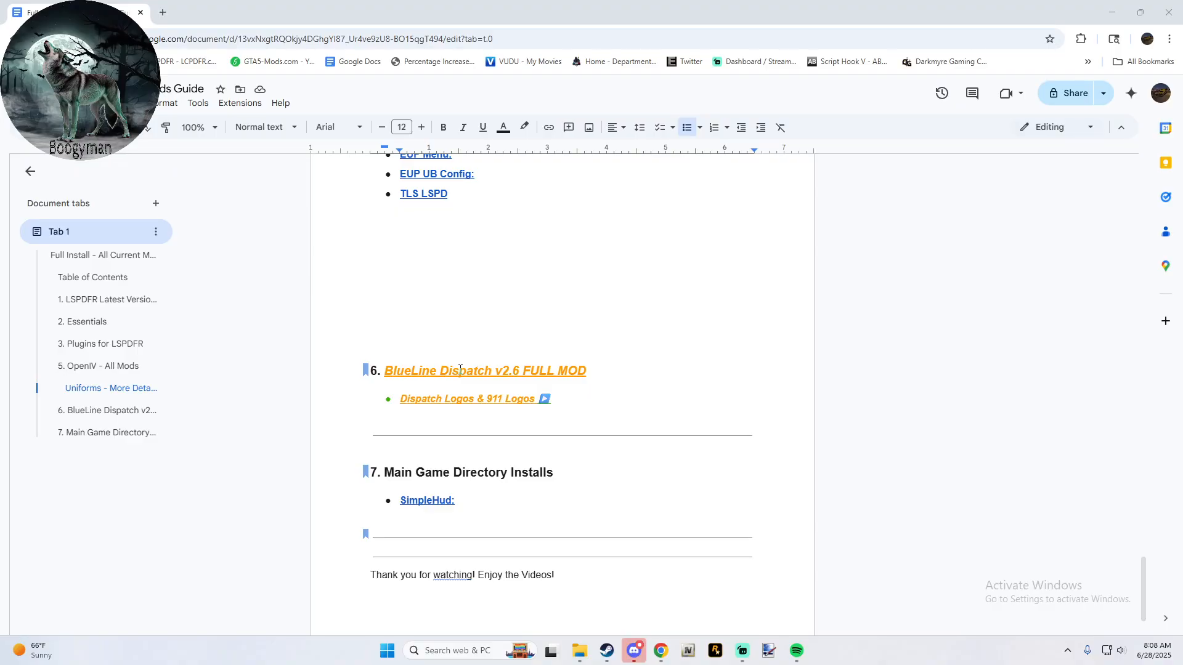
scroll(460, 370, up, 10)
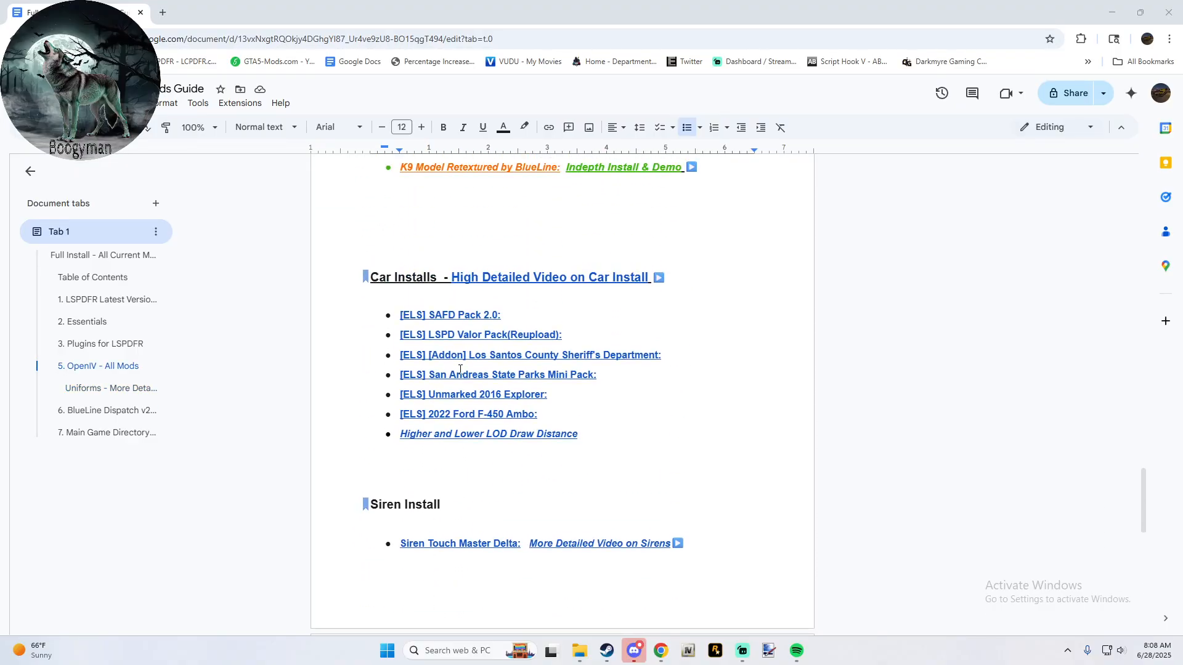
scroll(459, 370, down, 10)
scroll(460, 370, down, 2)
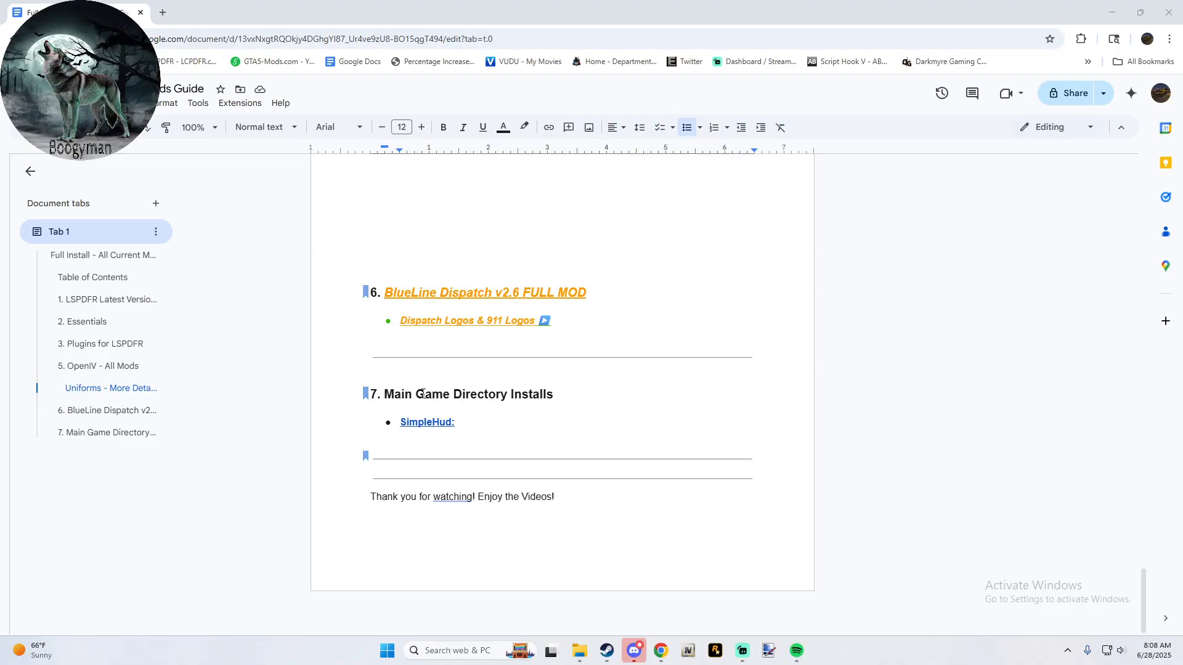
- Recheck the guide's sections from OpenIV - All Mods to Main Game Directory Installs and close the browser window
scroll(401, 393, up, 9)
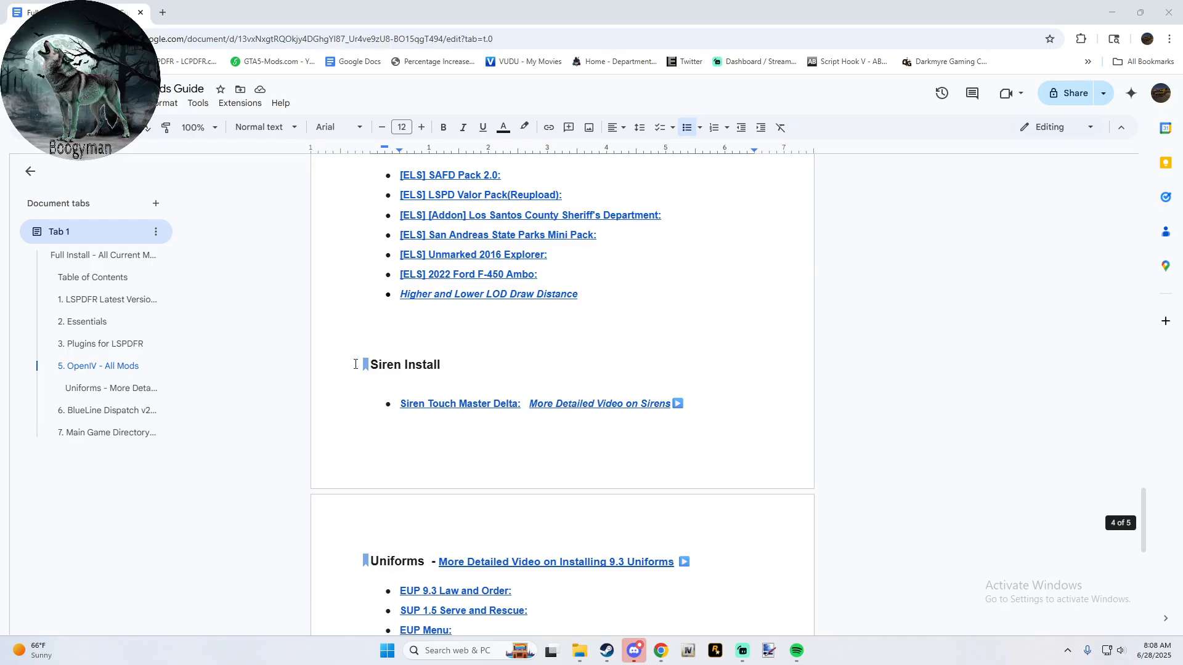
scroll(376, 293, up, 3)
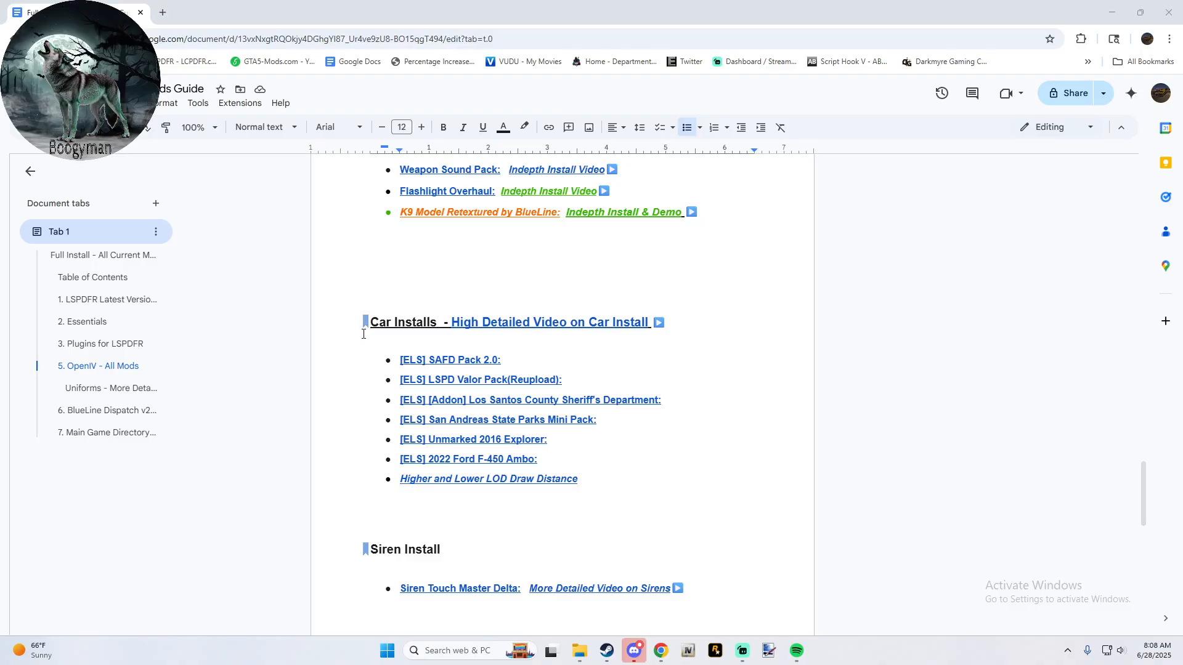
scroll(364, 327, up, 6)
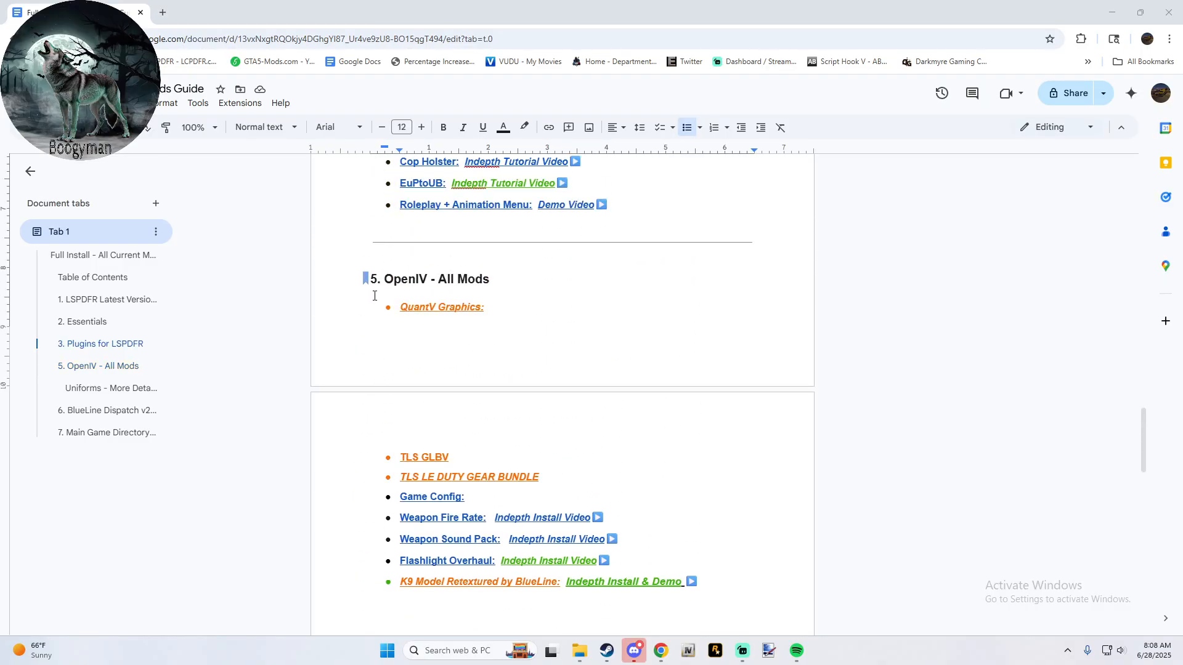
scroll(349, 427, down, 10)
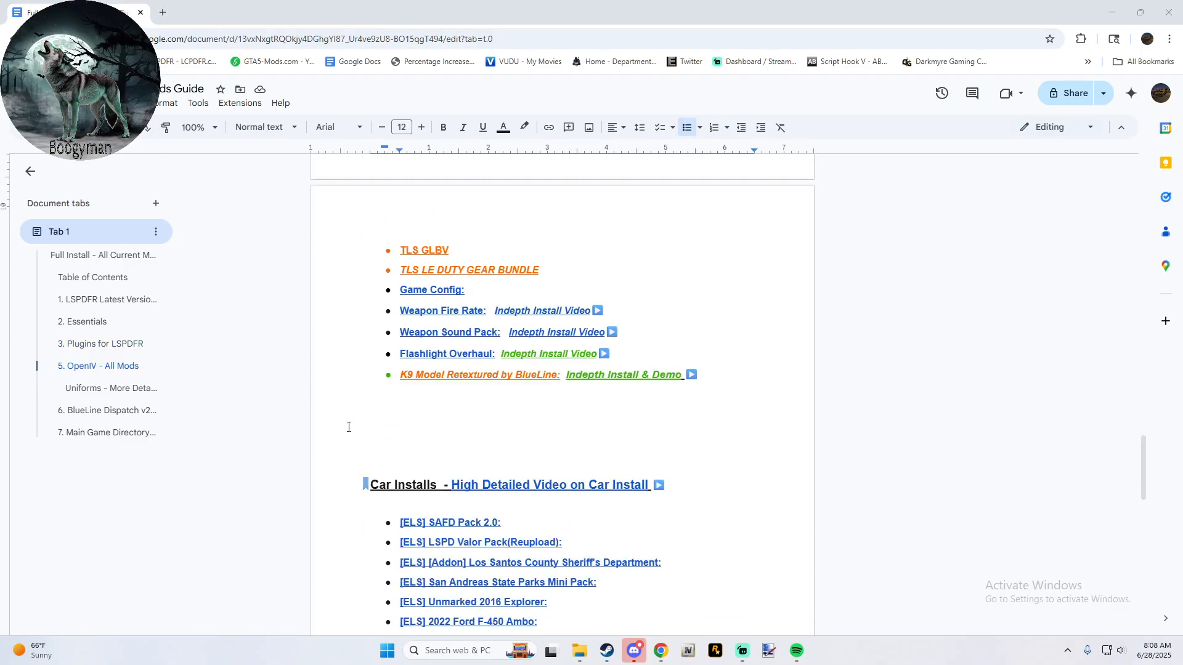
scroll(350, 369, up, 3)
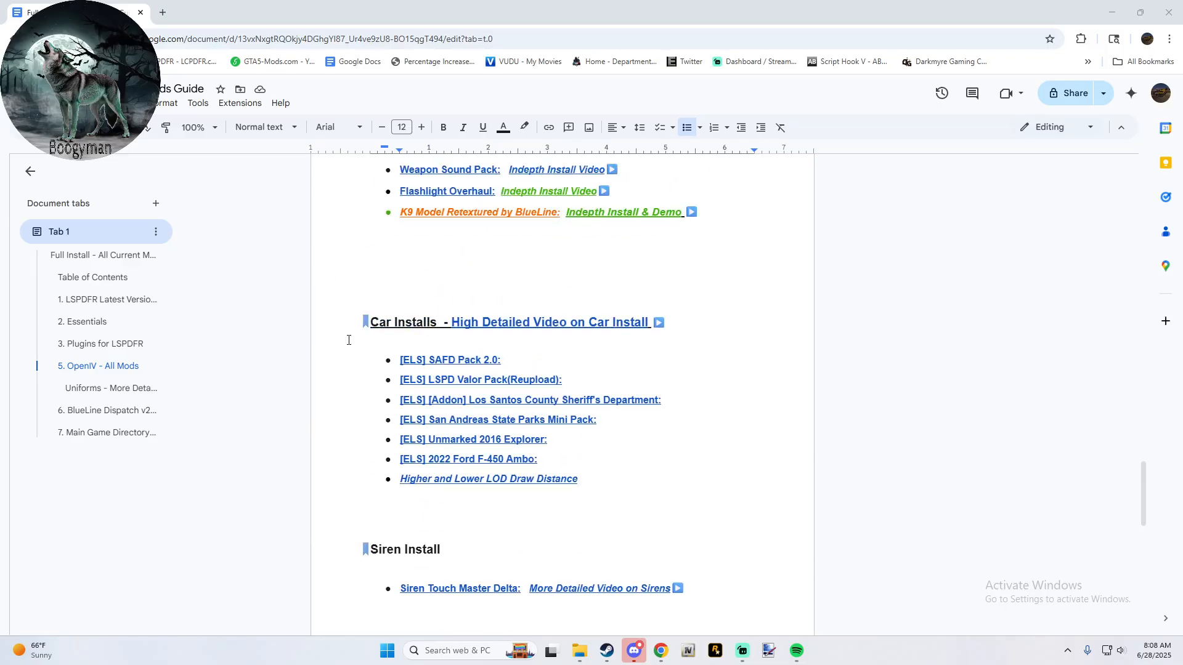
scroll(355, 334, up, 2)
scroll(354, 334, down, 7)
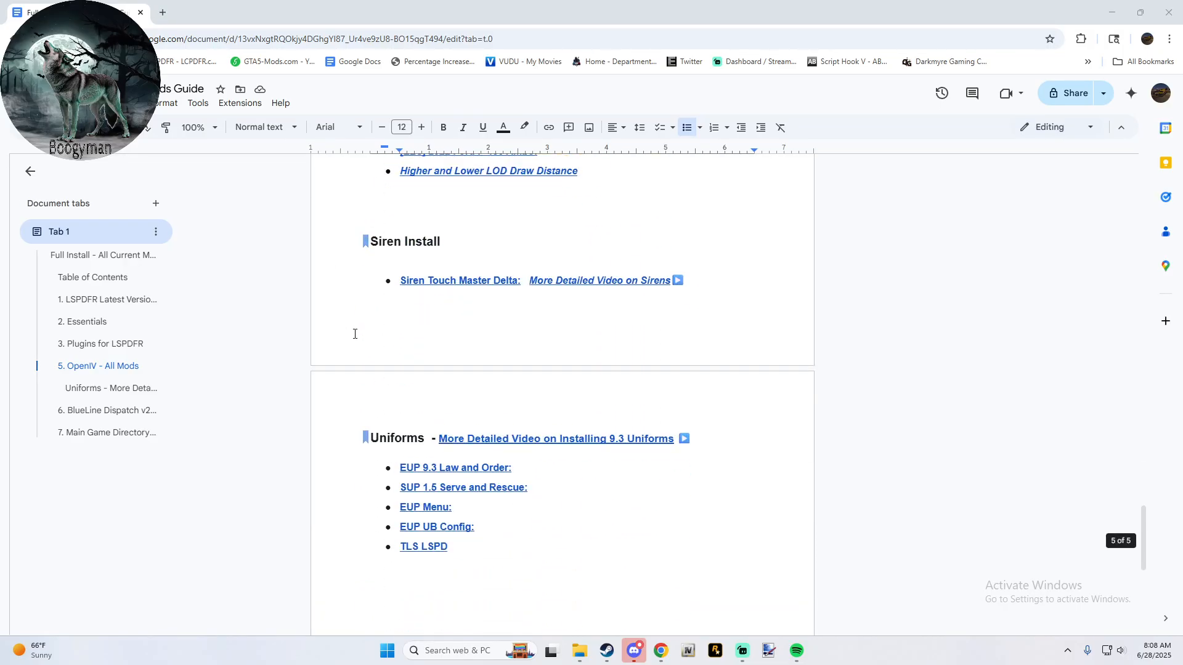
scroll(354, 334, down, 8)
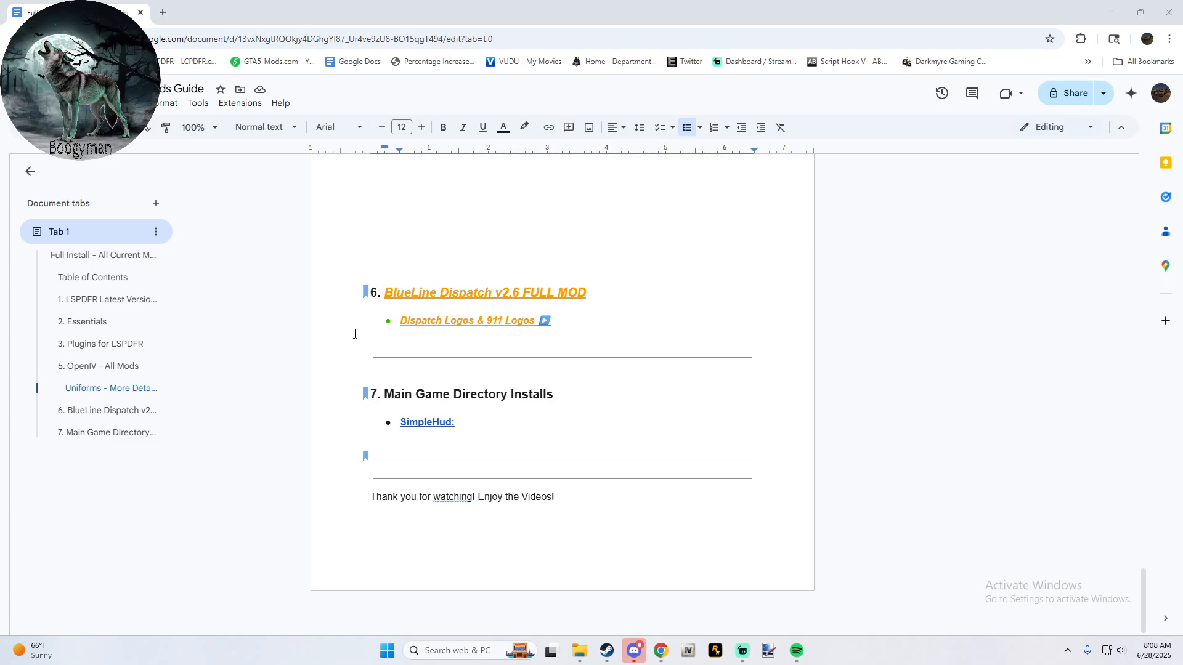
scroll(355, 334, up, 5)
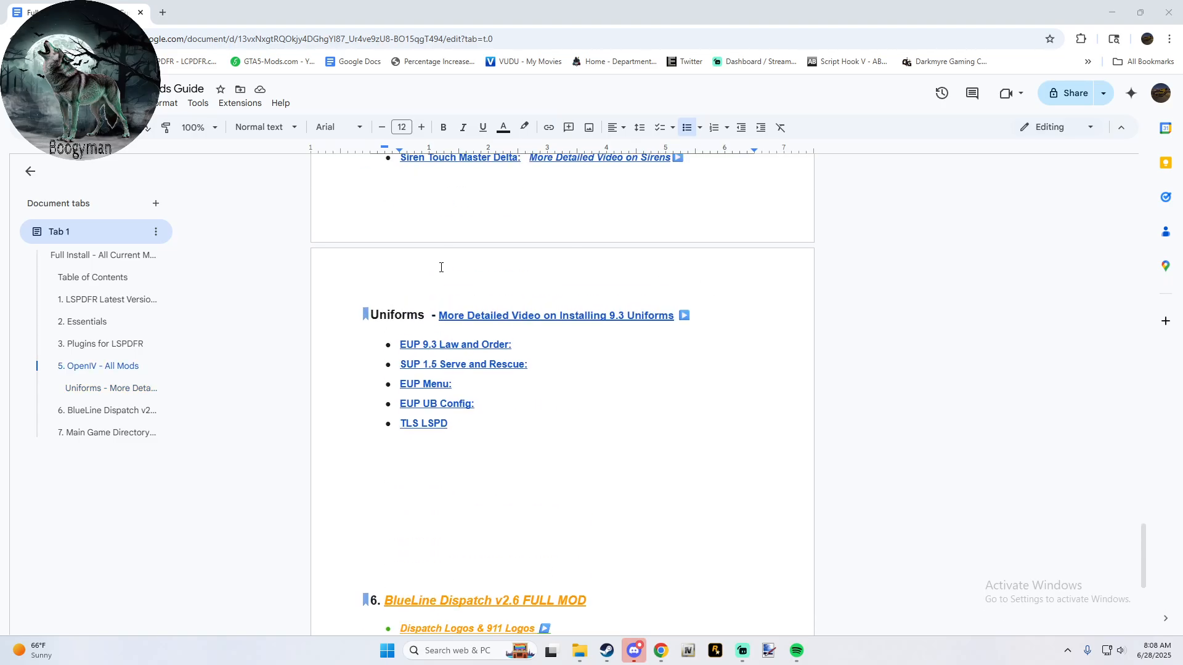
scroll(441, 268, up, 6)
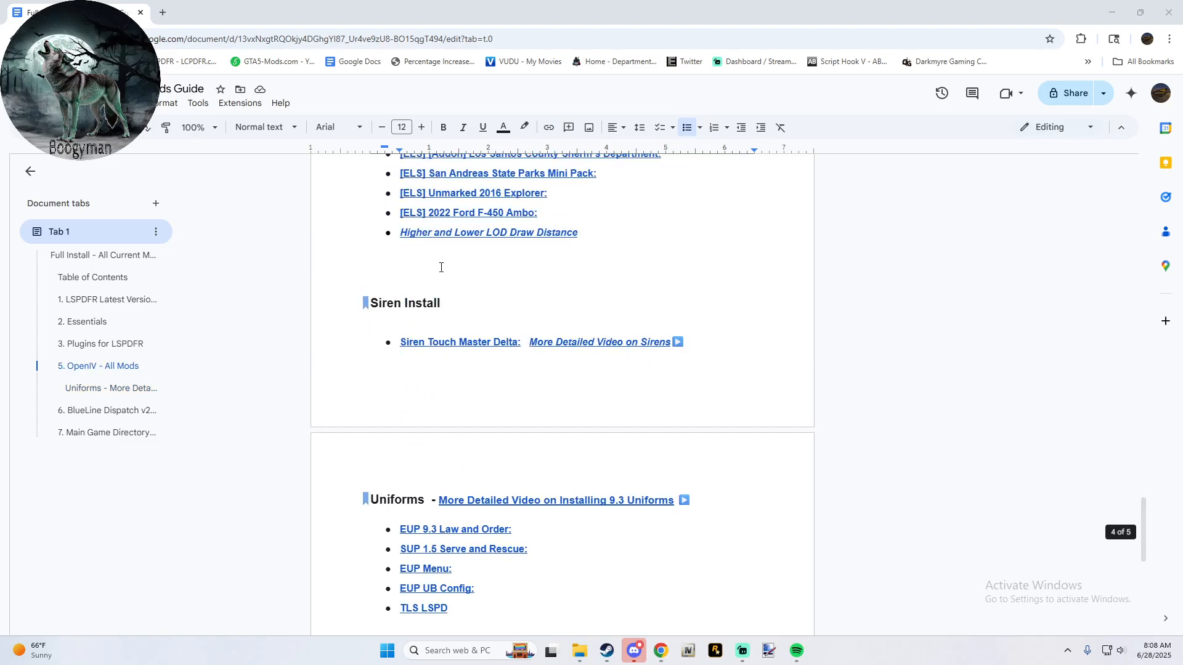
click(1177, 24)
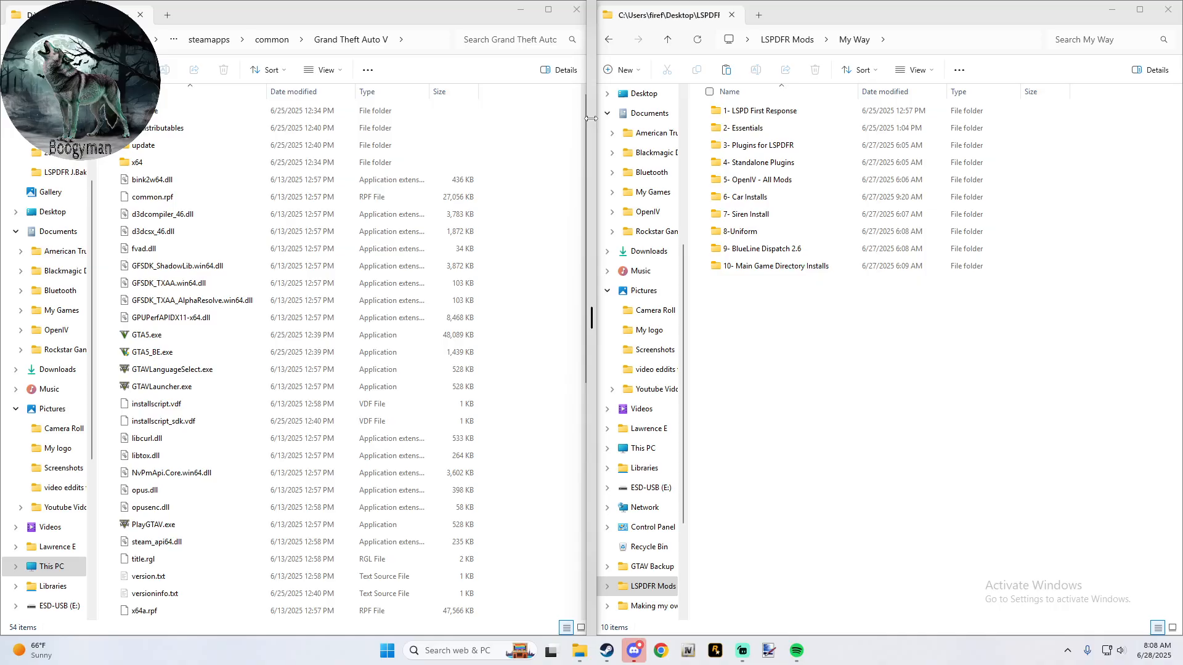
- Look through the Grand Theft Auto V folder's files and launch PlayGTAV.exe
scroll(316, 166, down, 3)
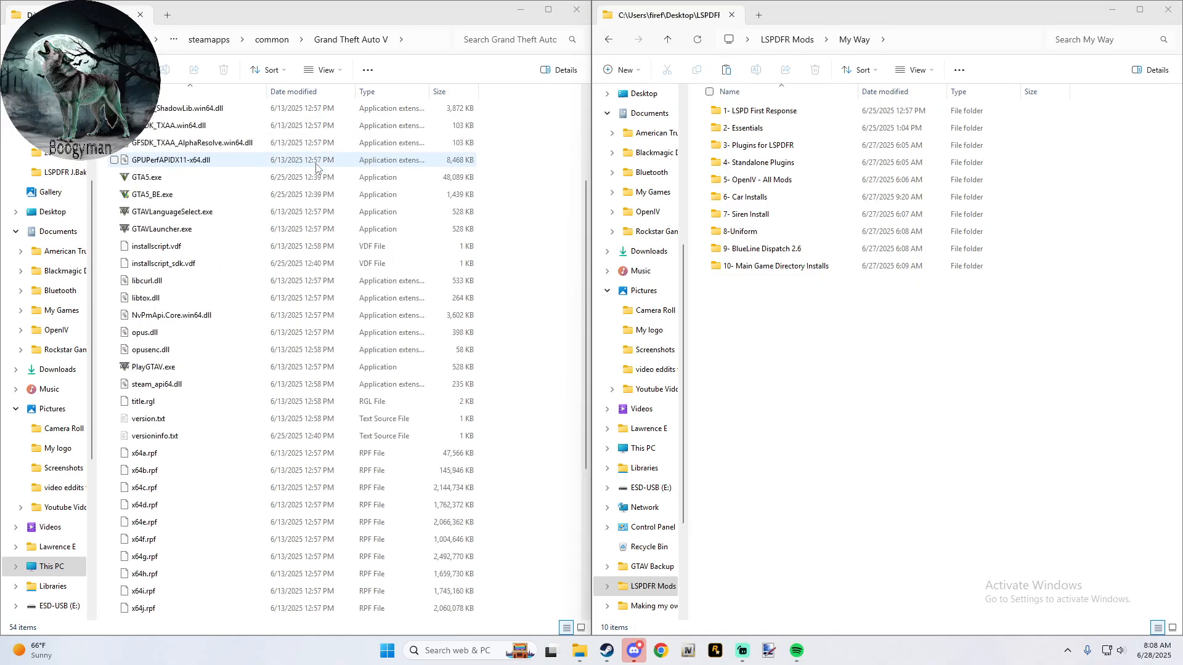
scroll(316, 166, up, 3)
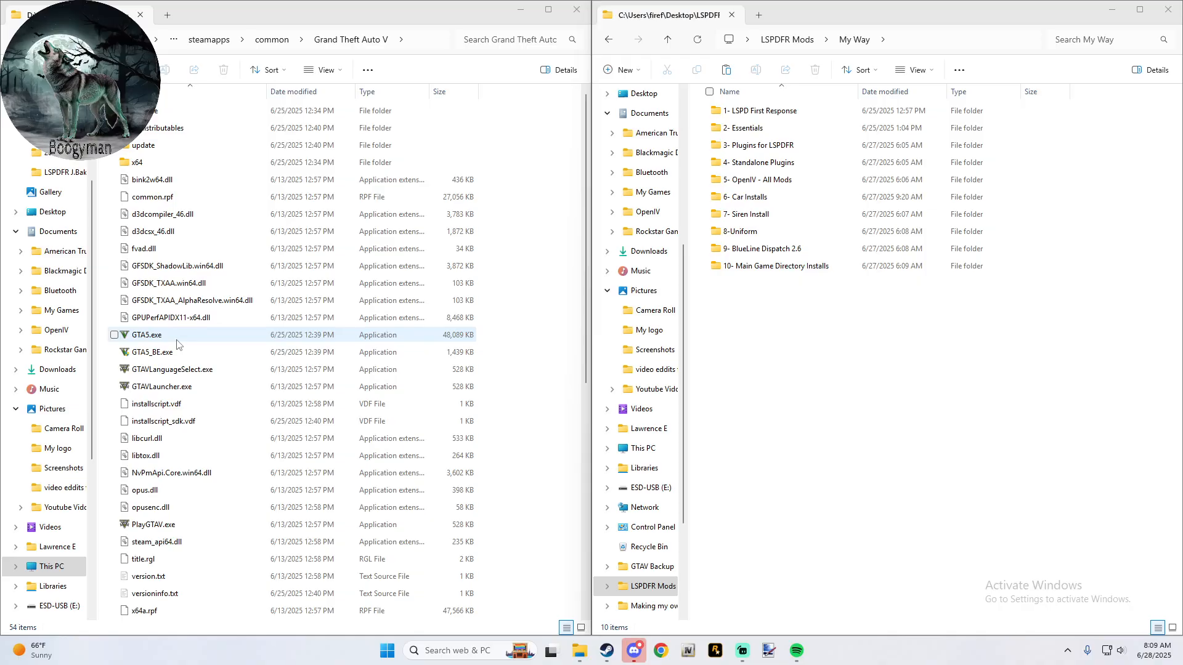
double_click(170, 524)
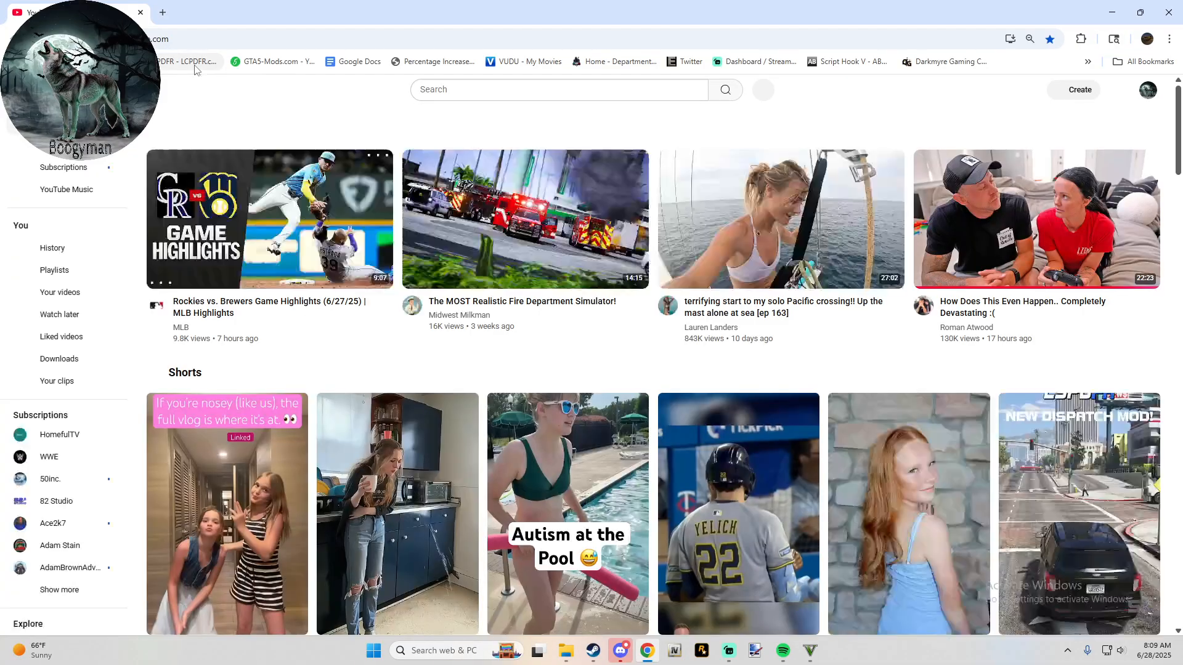
- Open the LSPD First Response download page on LCPDFR.com, highlight the build number in its title and close the tab
click(192, 63)
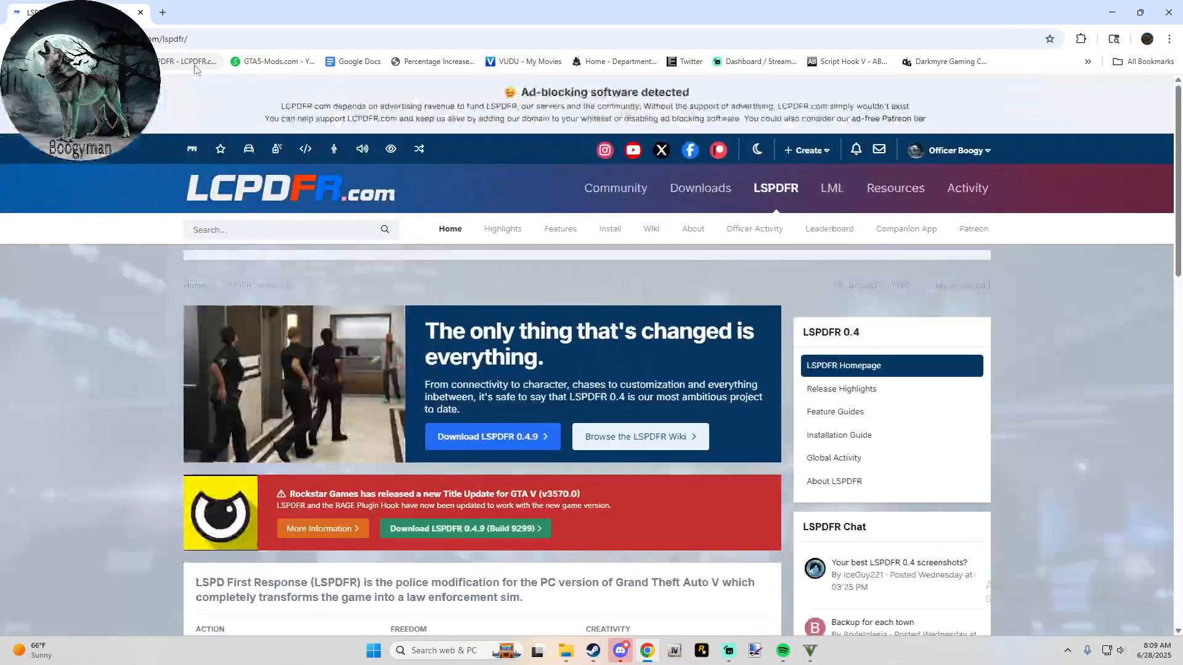
click(713, 202)
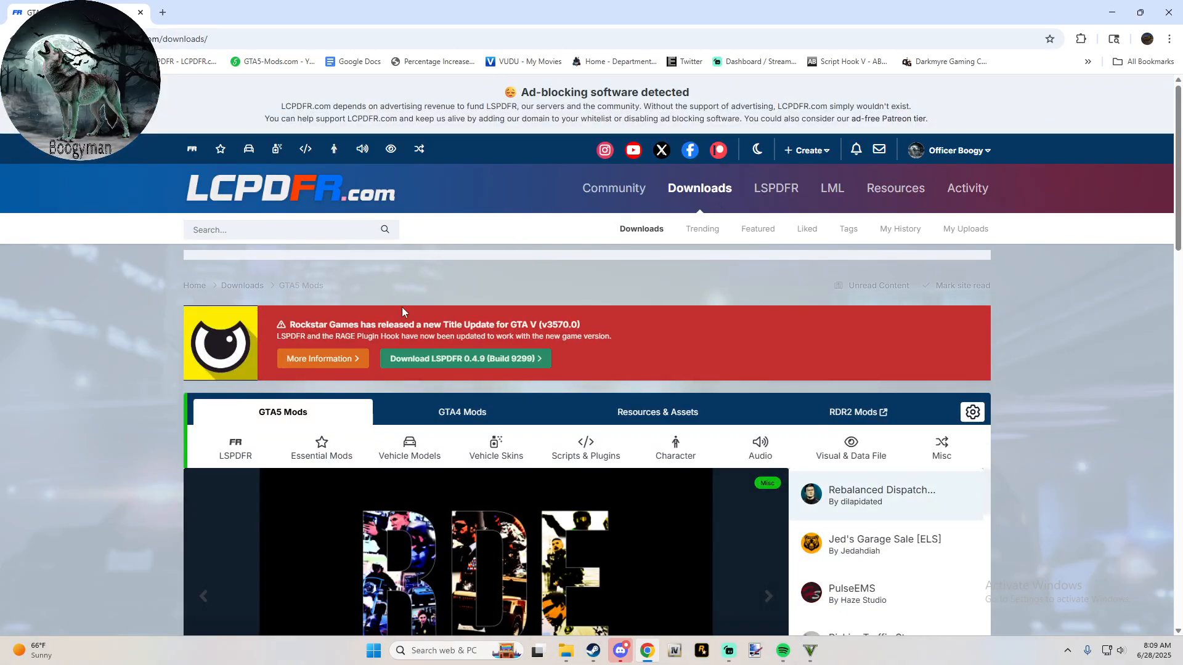
click(471, 368)
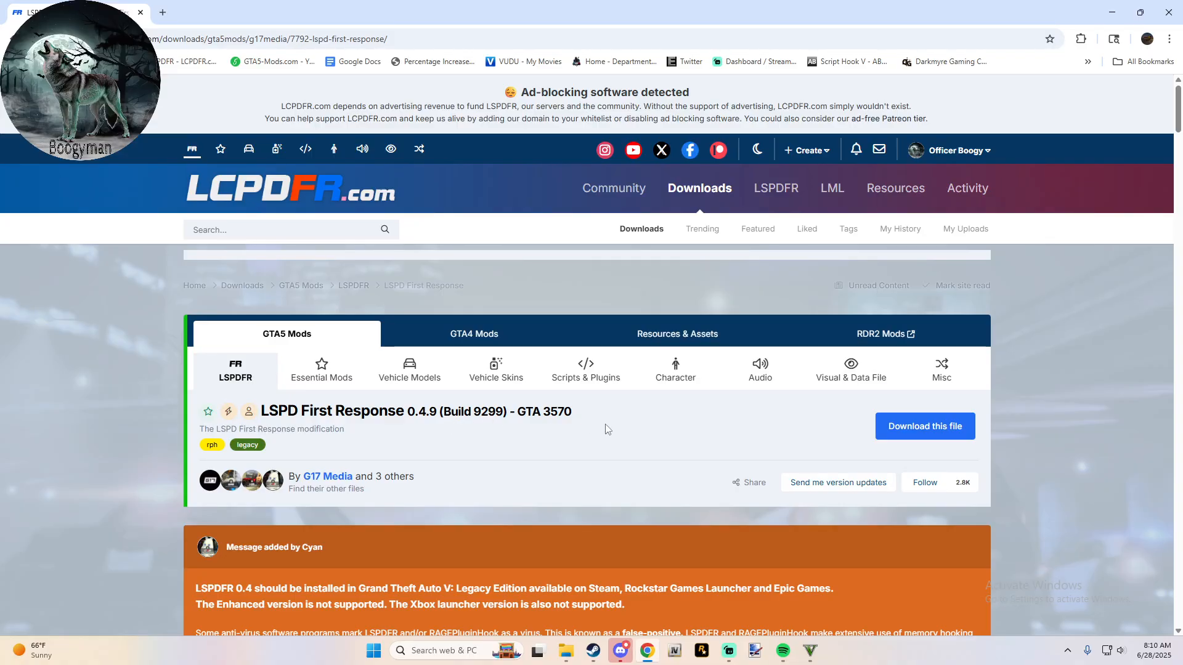
drag(507, 411, 441, 419)
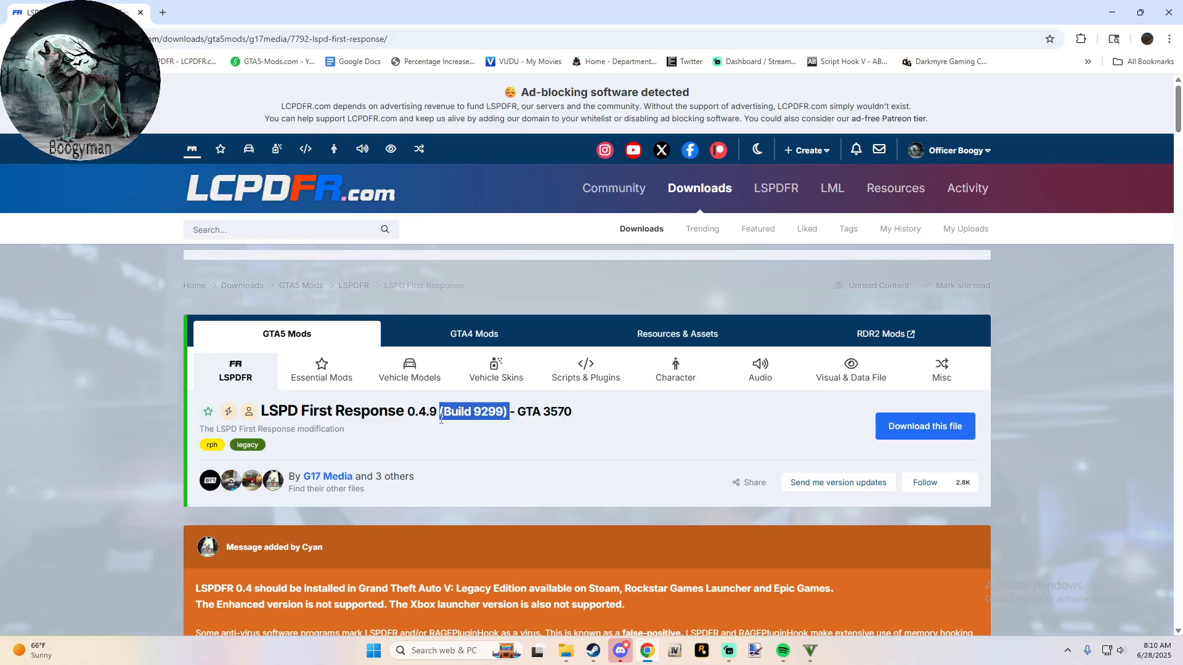
click(144, 16)
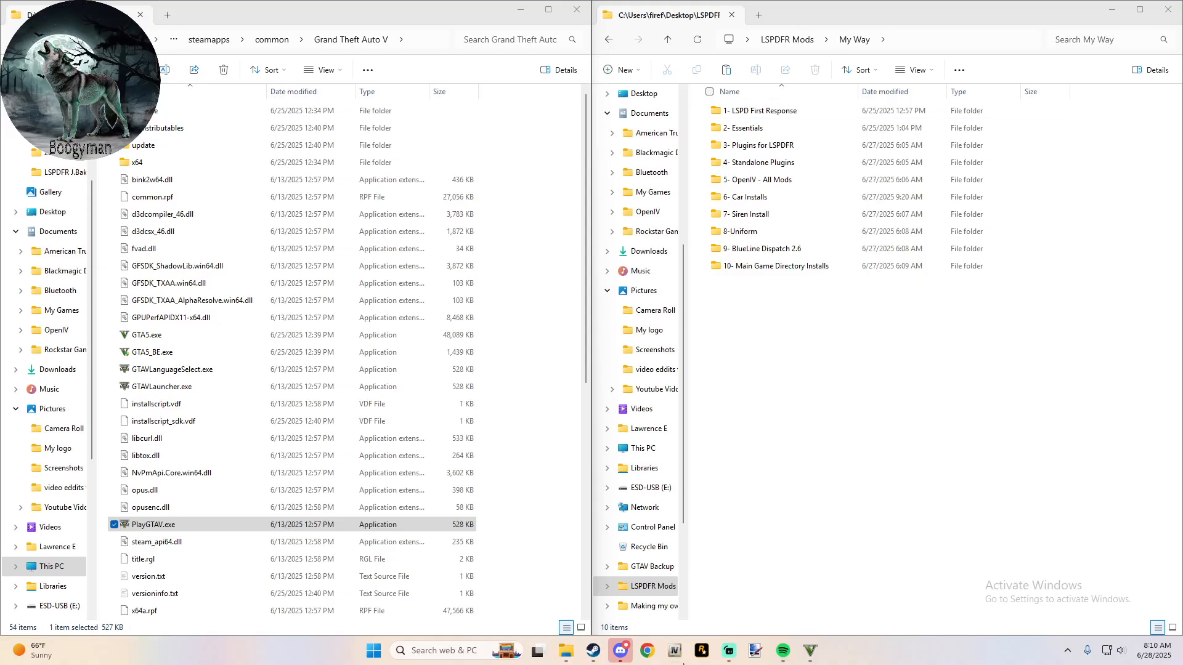
- Switch to the running game, accept overwriting the autosave and walk Franklin around the street to test it
click(810, 650)
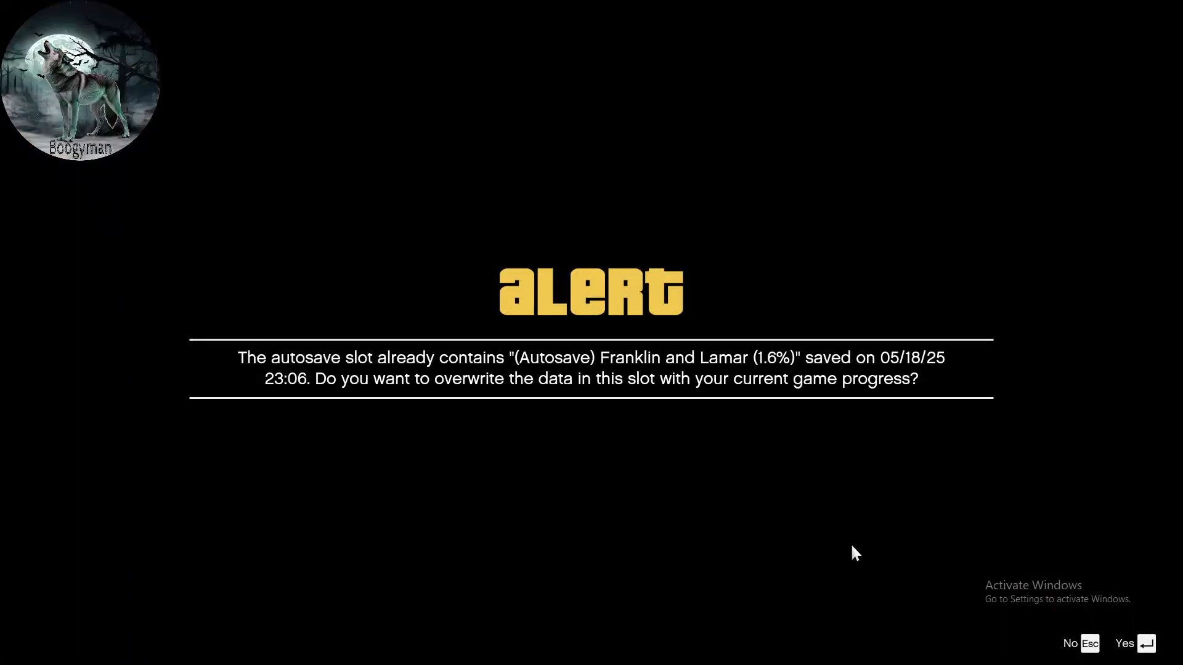
key(Return)
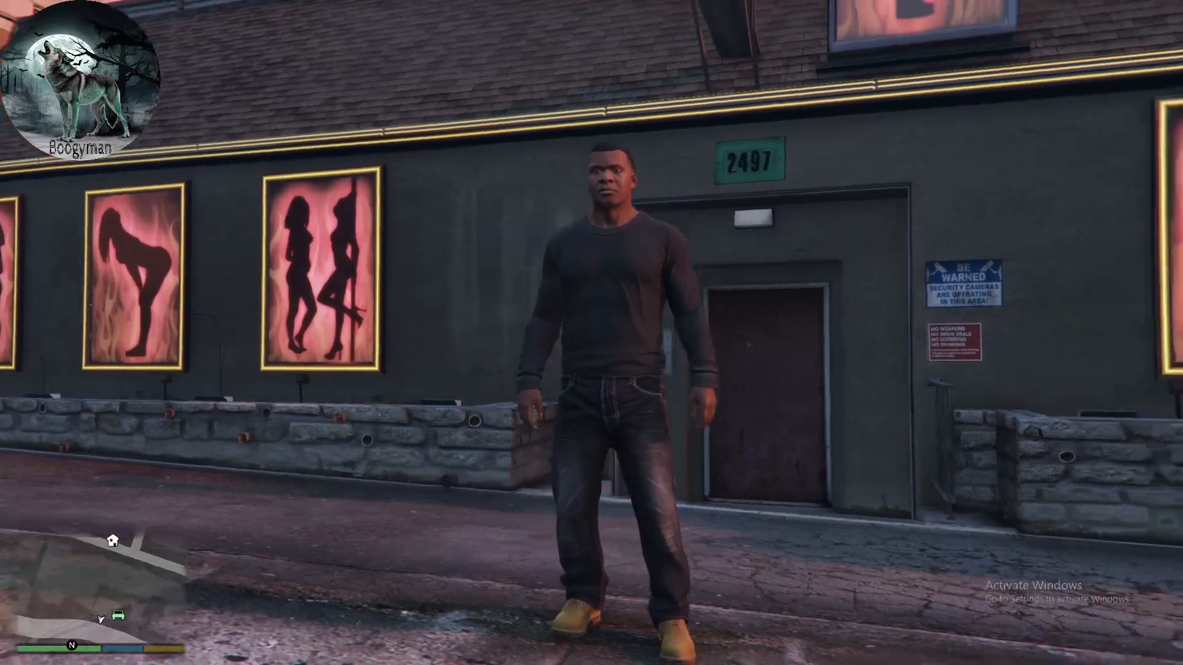
key(w)
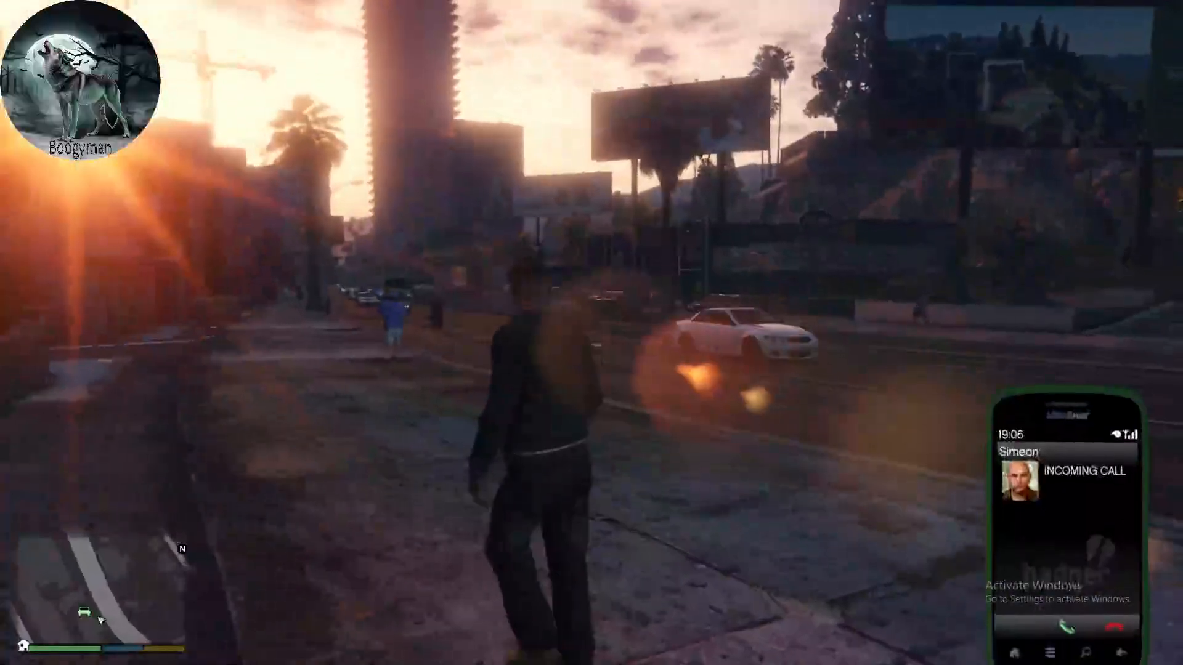
key(Up)
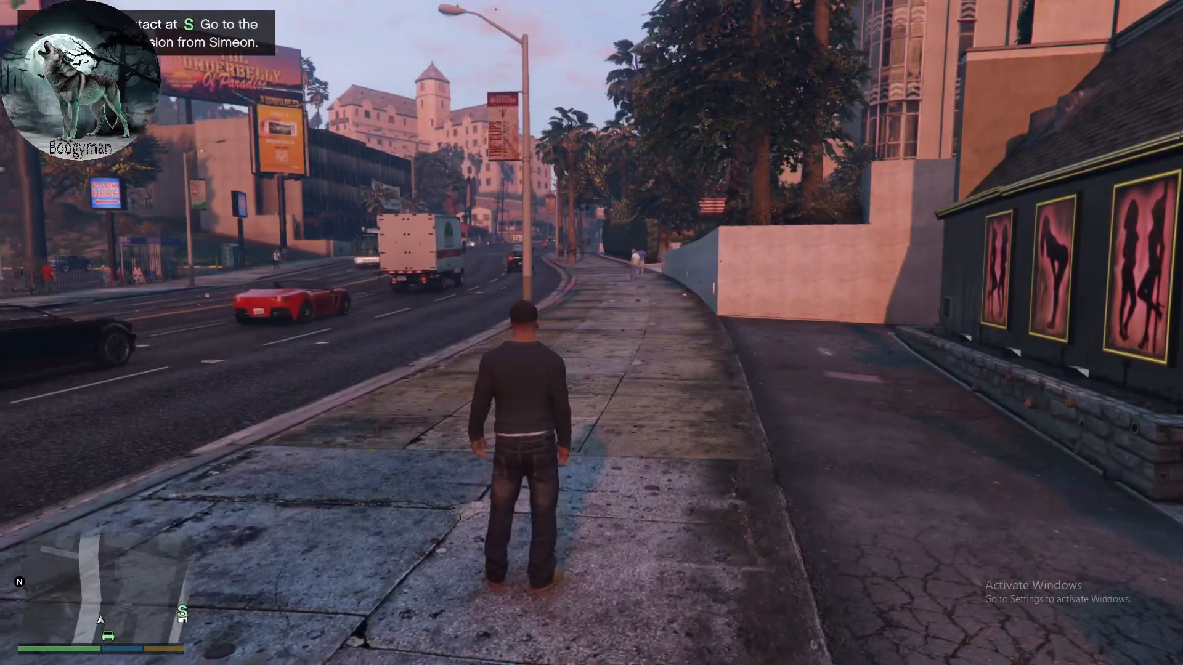
key(w)
key(s)
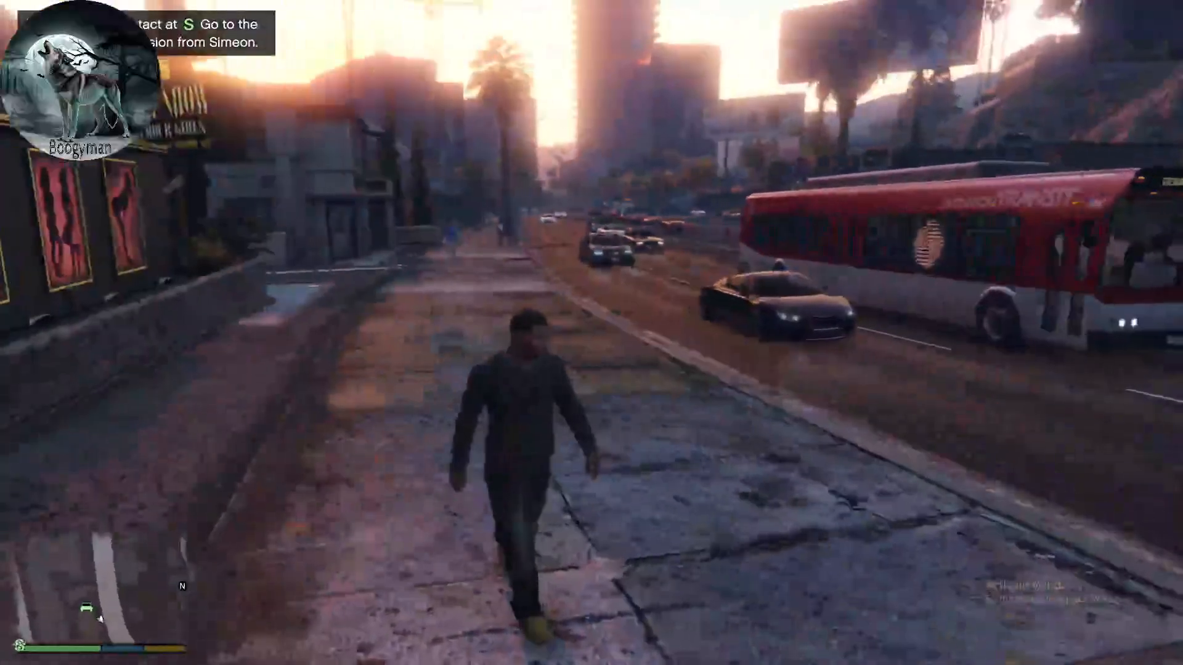
key(w)
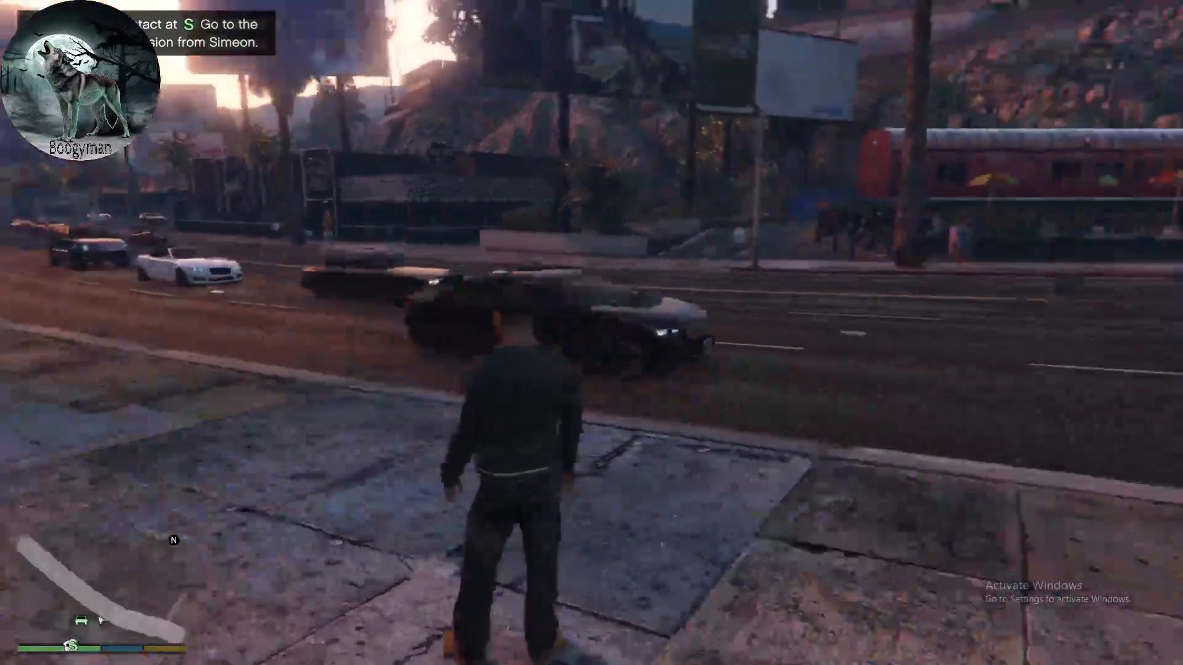
- Pause the game, quit it to Windows and confirm the exit
key(Escape)
key(e)
key(e)
key(e)
key(e)
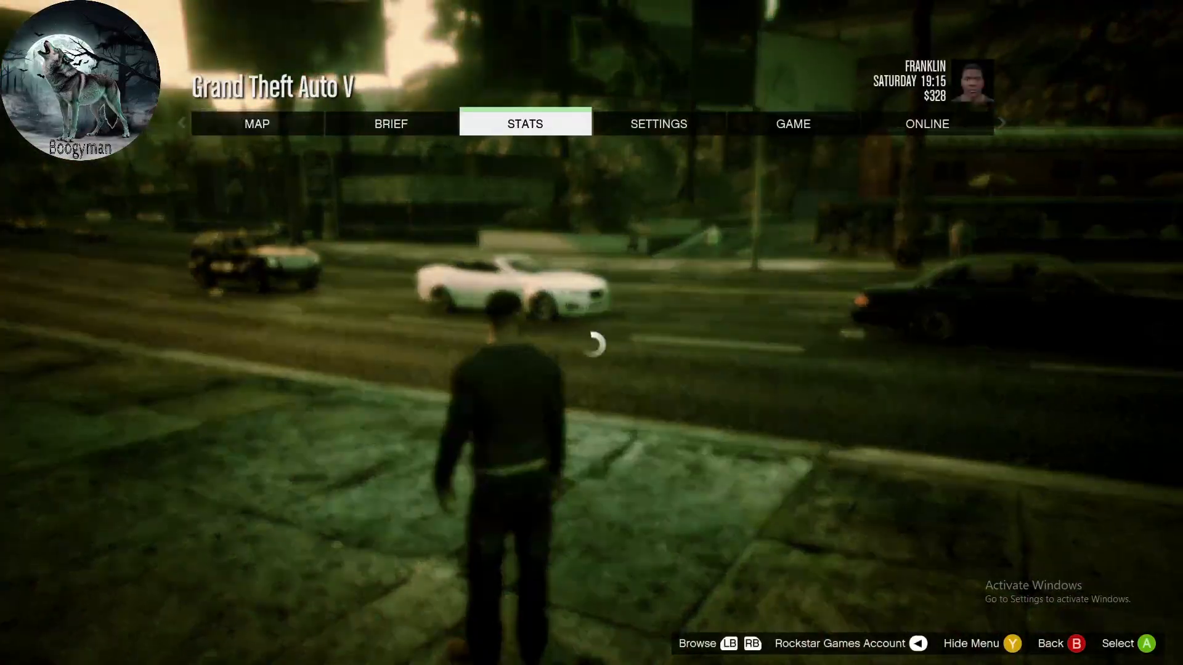
key(q)
key(q)
key(q)
key(q)
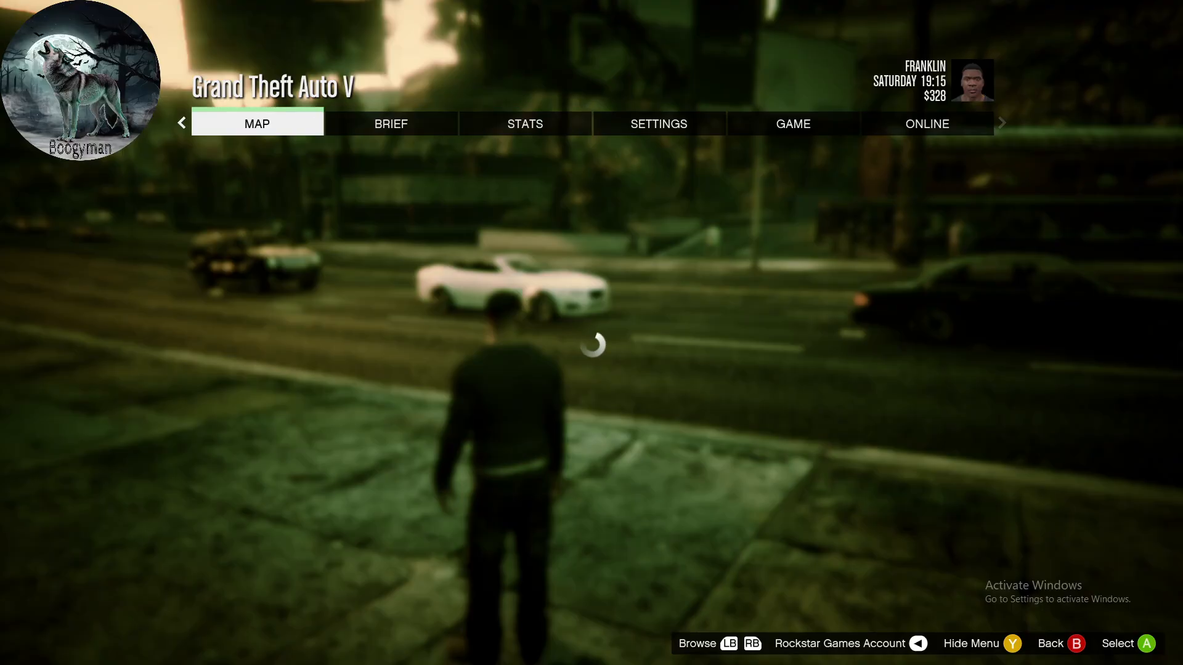
key(e)
key(e)
key(e)
key(e)
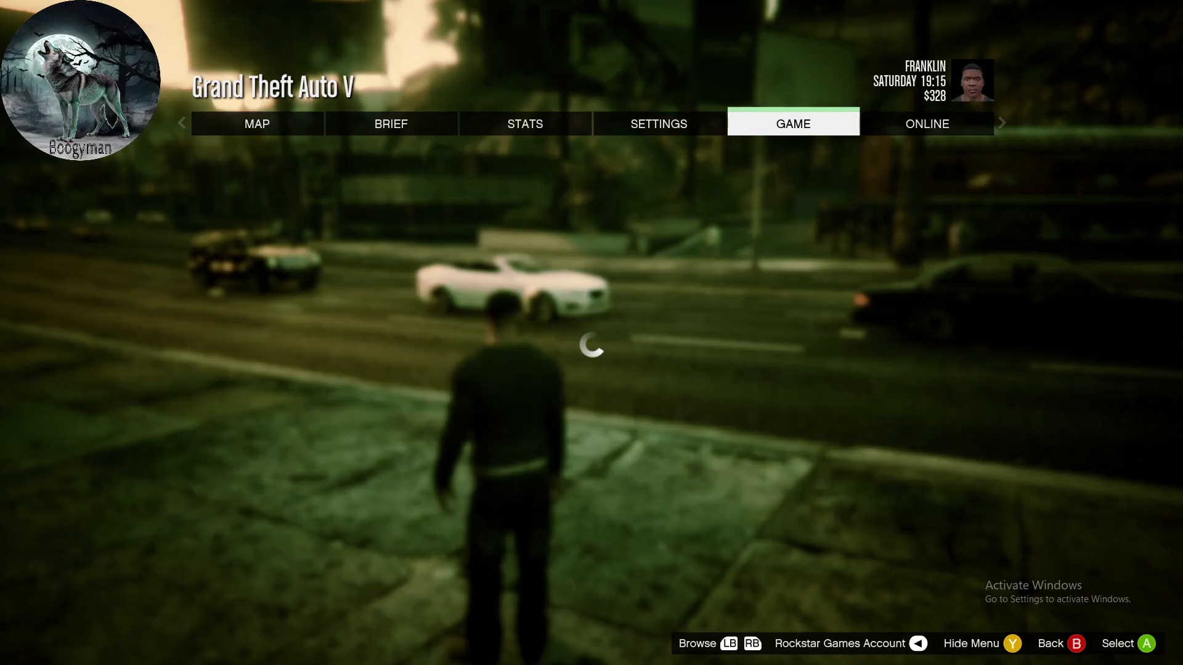
key(Return)
key(Up)
key(Return)
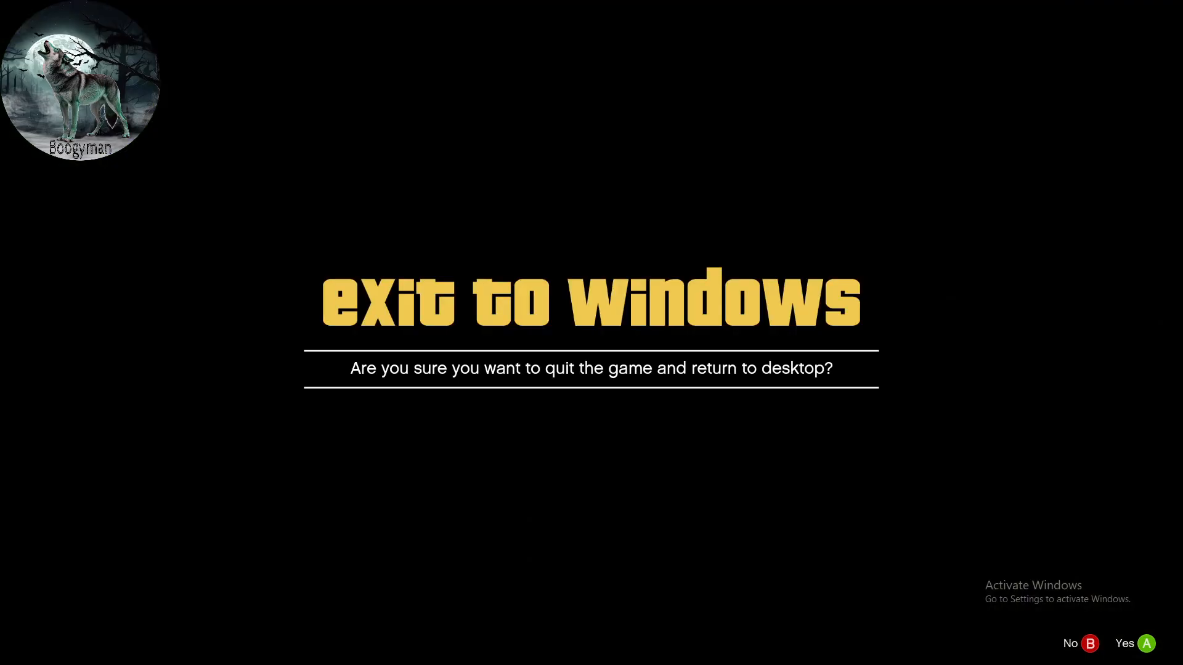
key(Return)
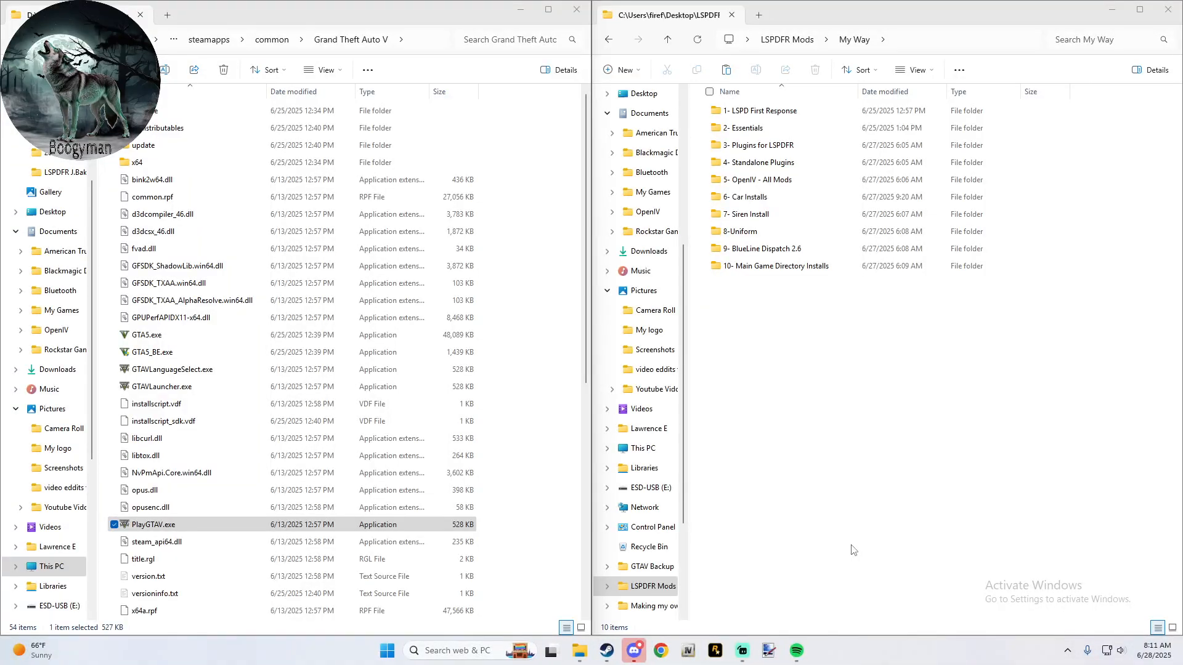
- Switch to Steam, stop the still-running Grand Theft Auto V from the library and minimize Steam
click(607, 650)
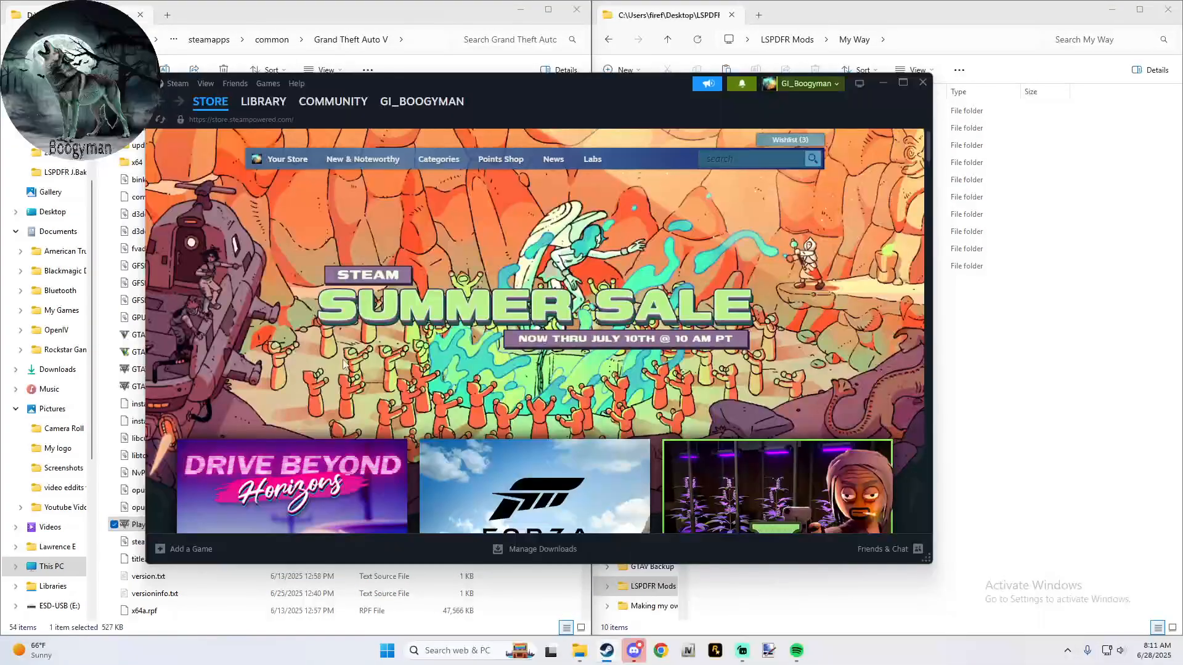
mouse_move(228, 96)
click(264, 101)
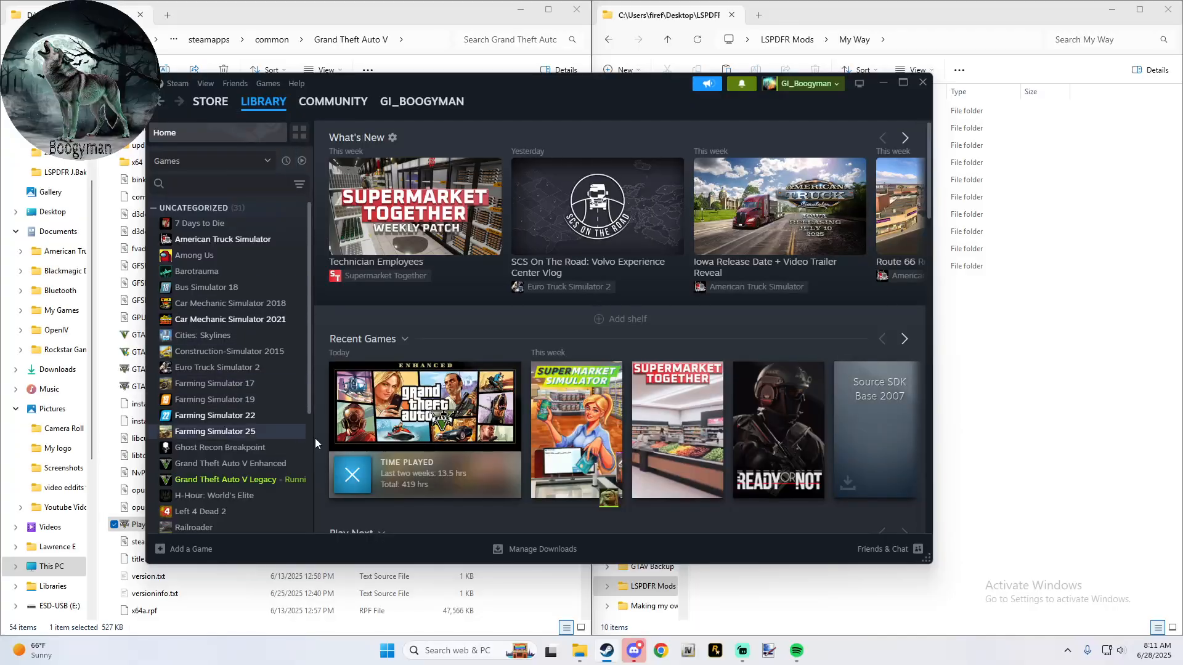
click(351, 483)
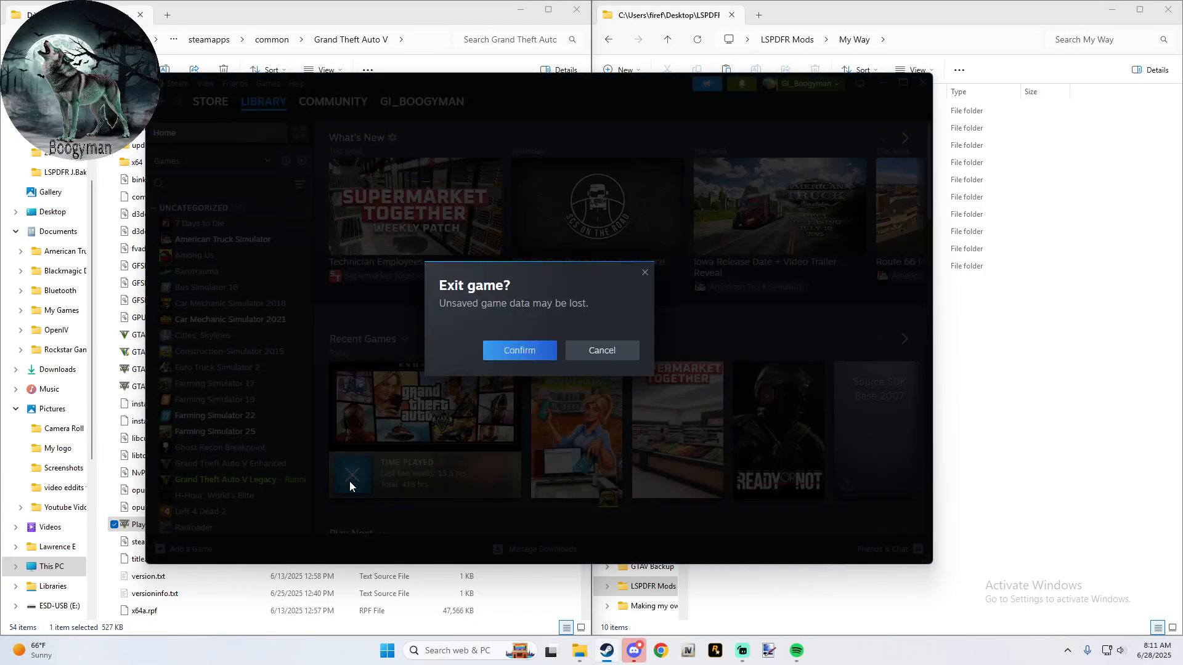
click(496, 360)
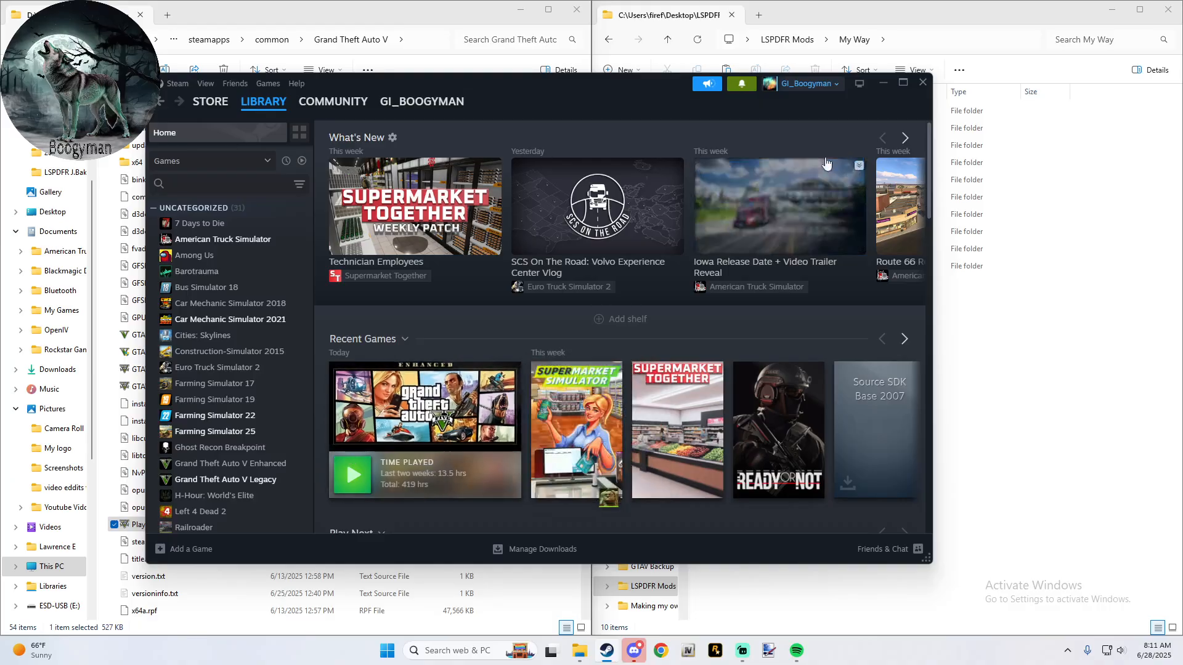
click(882, 84)
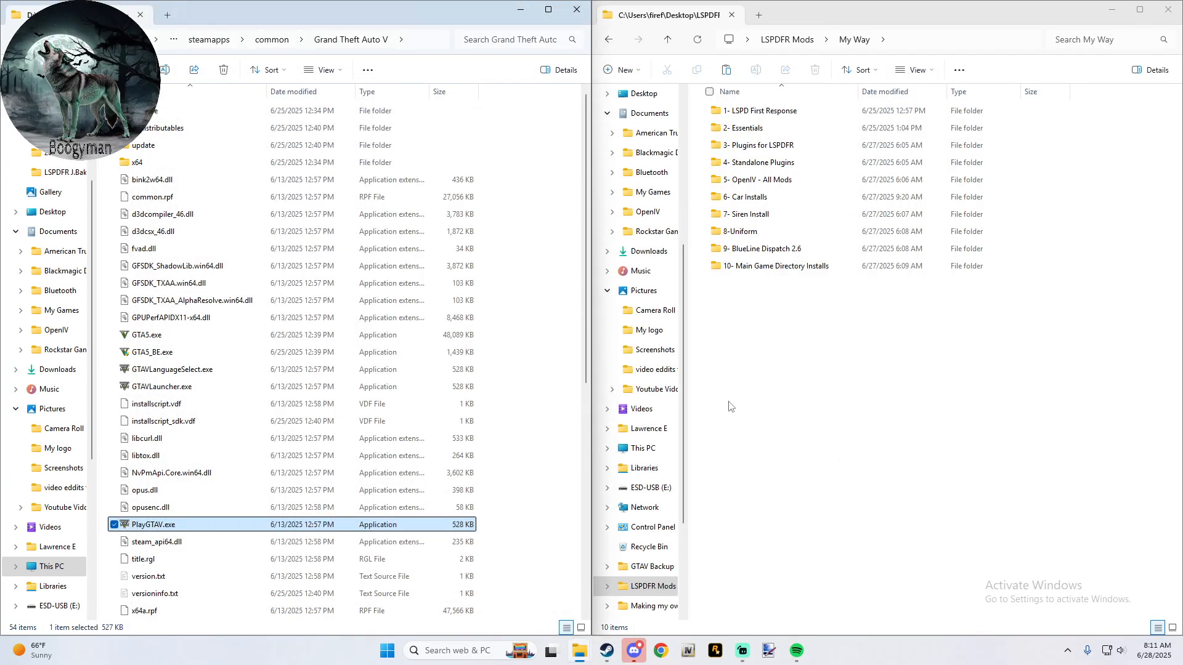
- Open the 1- LSPD First Response folder, then follow the LSPD First Response link in the Google Docs mods guide in Chrome
double_click(766, 112)
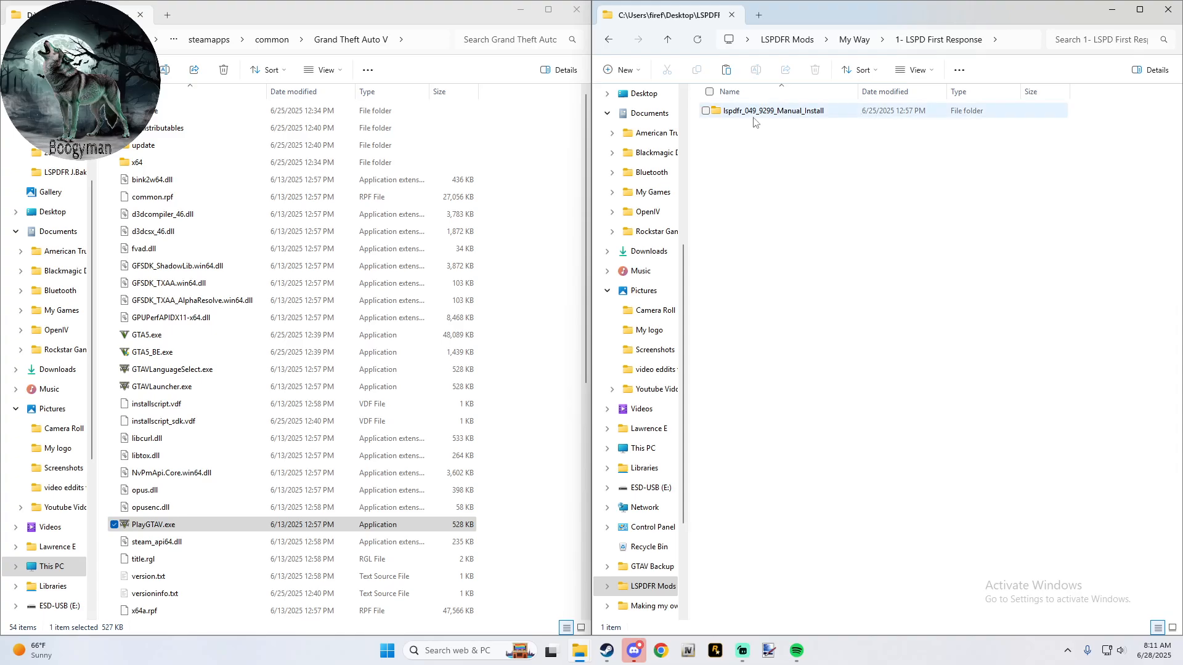
click(660, 652)
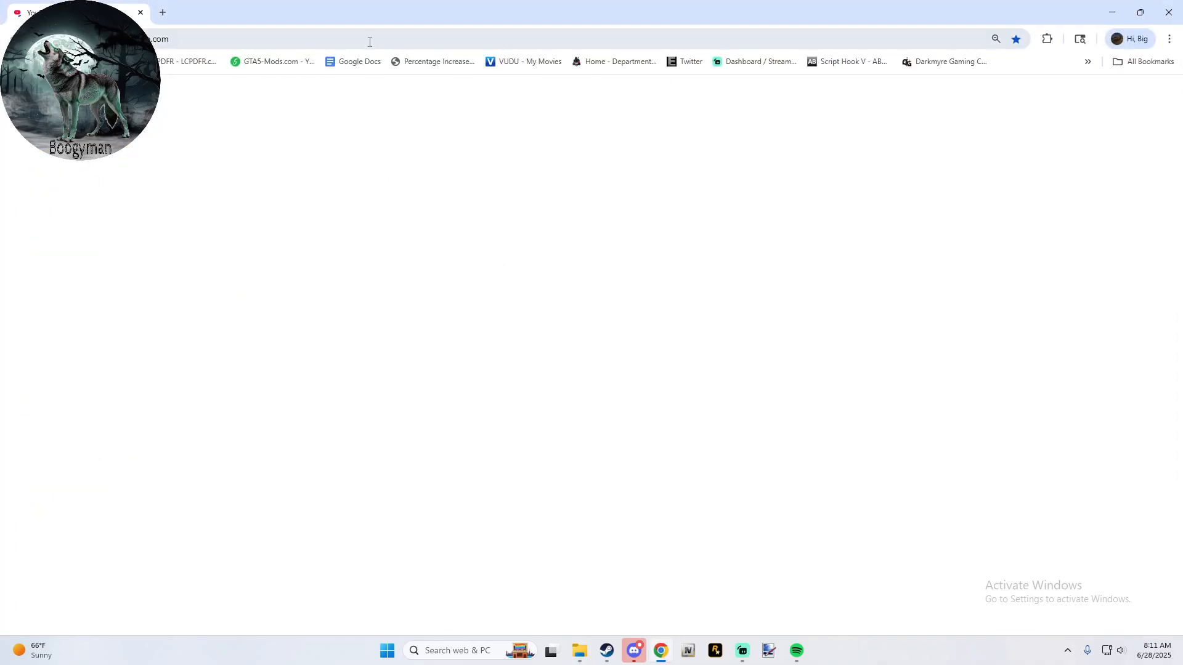
click(331, 59)
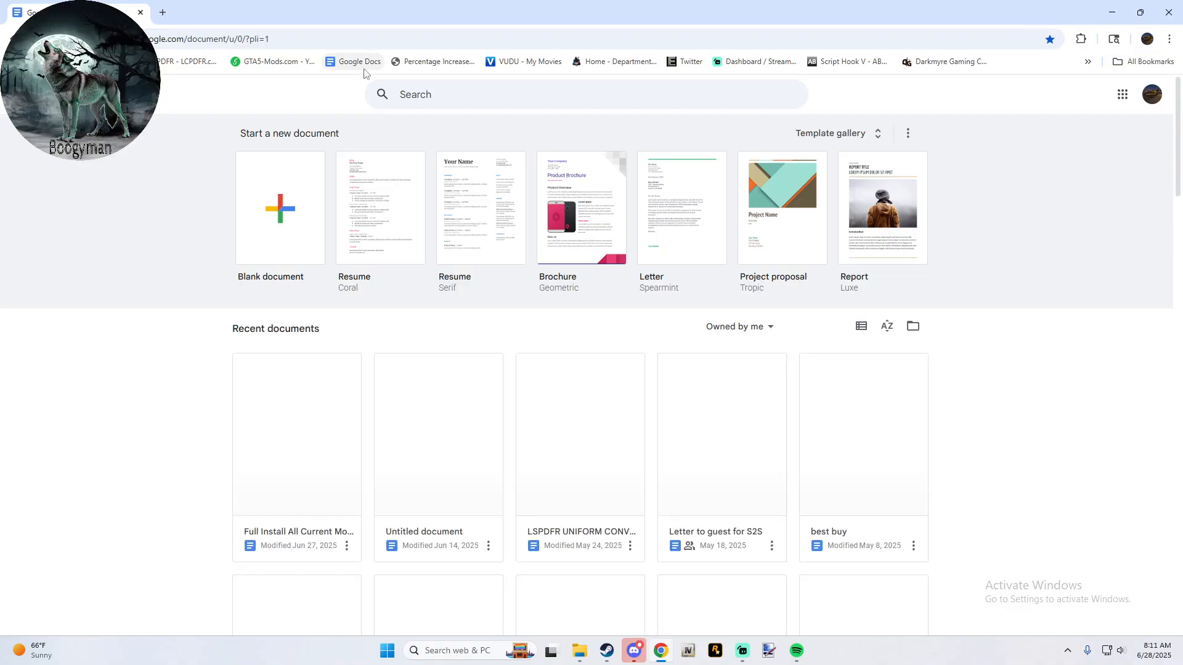
click(298, 398)
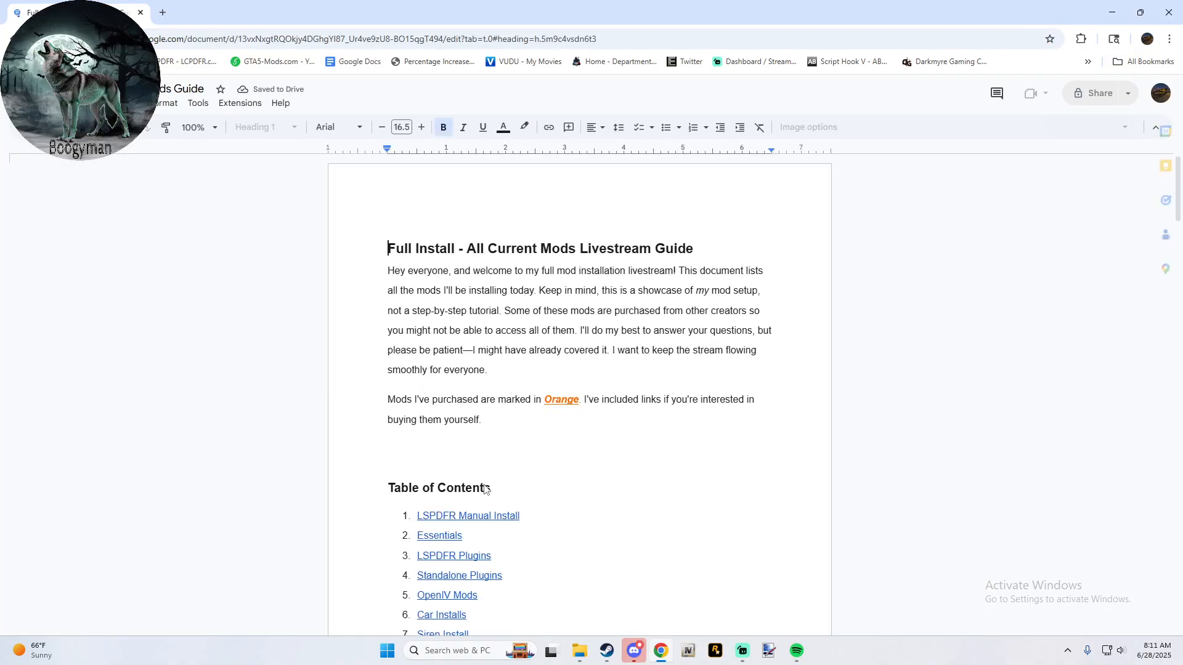
click(483, 535)
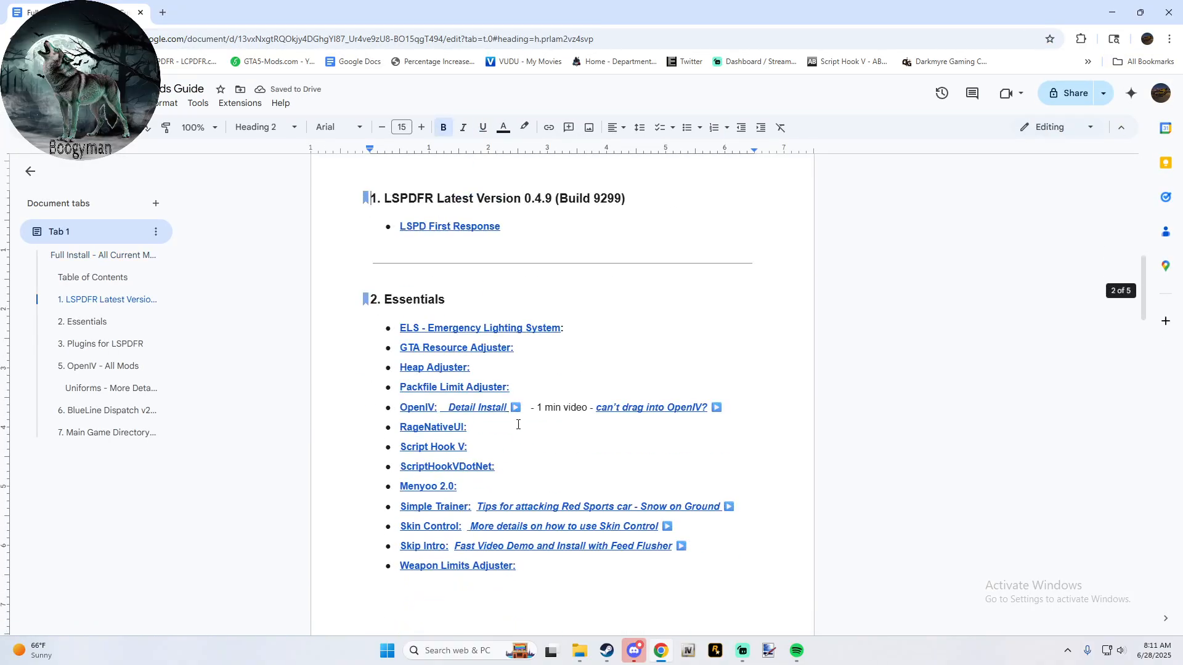
click(461, 225)
click(495, 245)
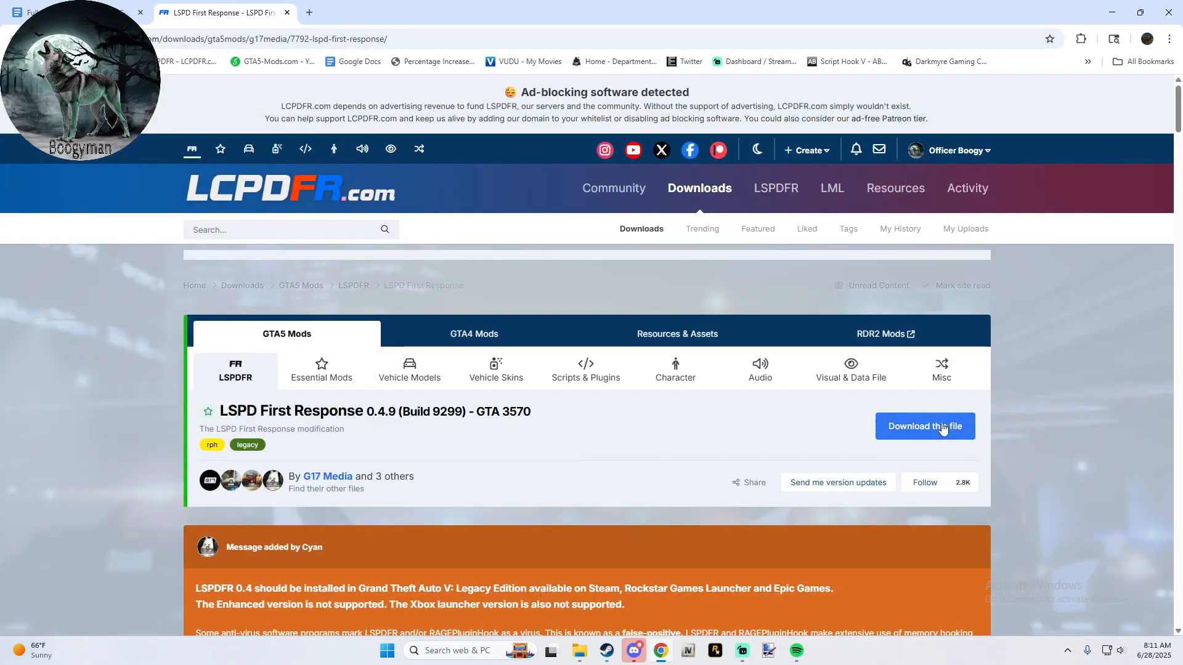
- Request the LSPD First Response download, look through the license terms and agree to them
click(928, 426)
scroll(785, 288, down, 5)
scroll(785, 288, down, 20)
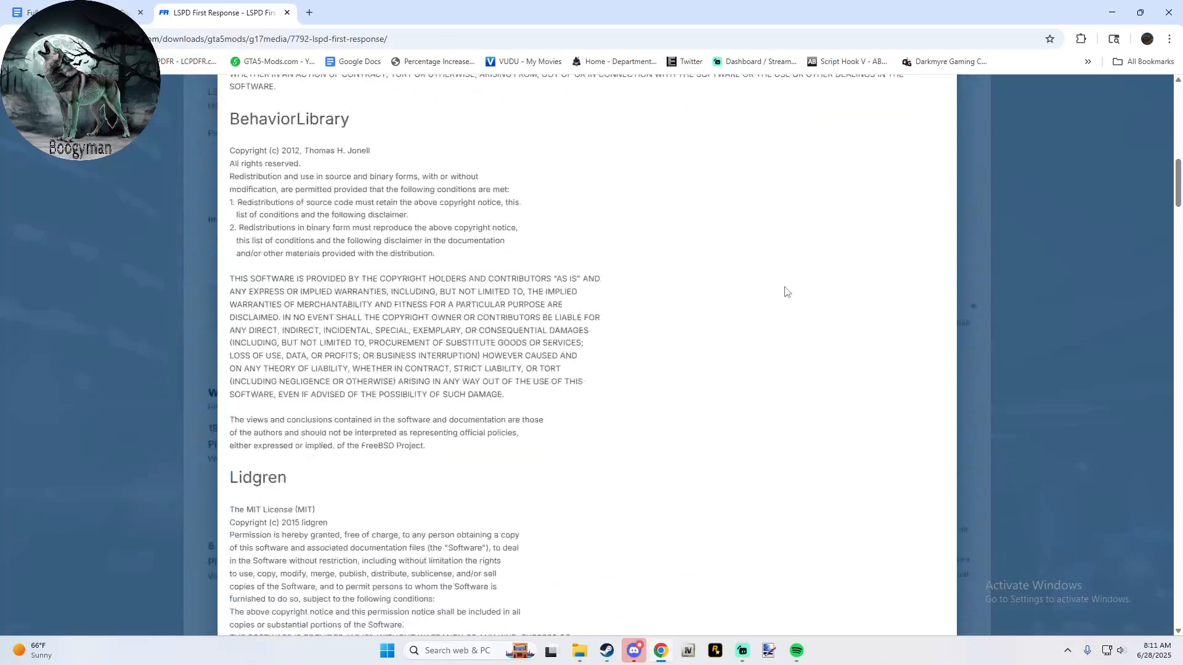
scroll(407, 169, up, 6)
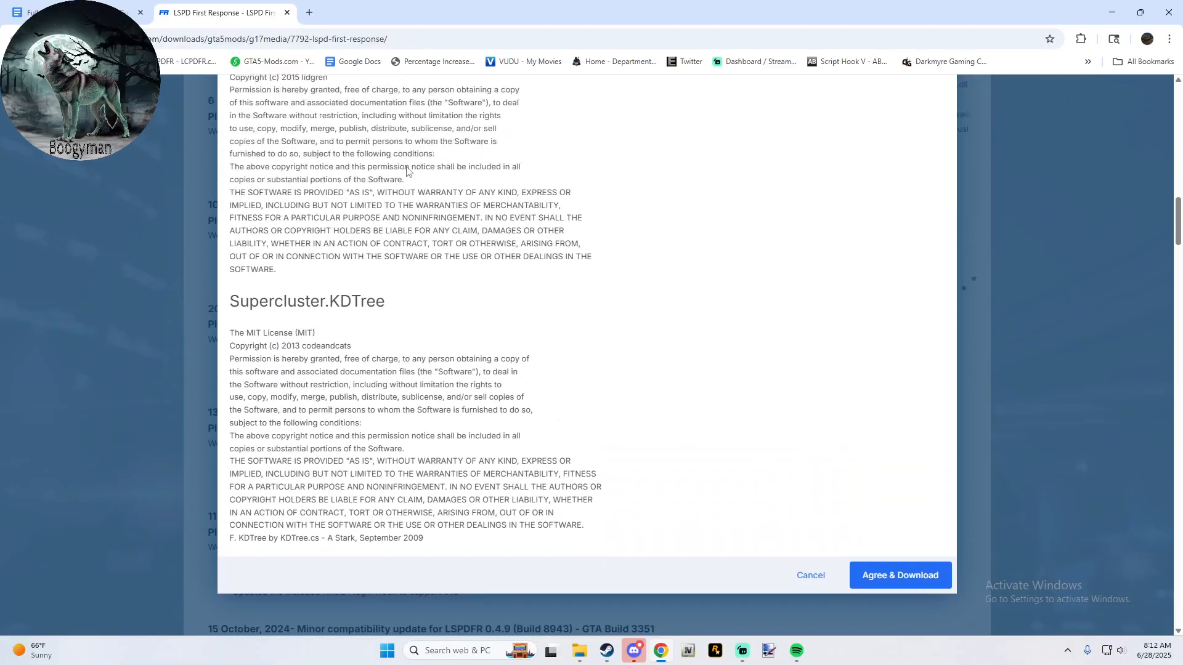
scroll(407, 172, up, 5)
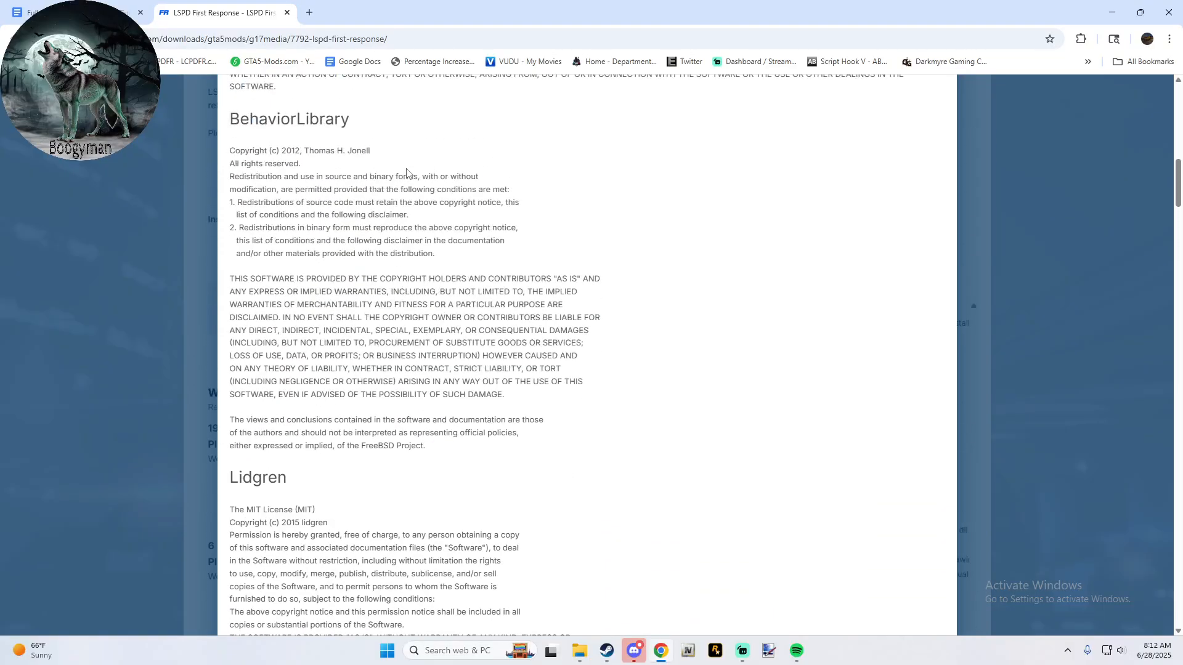
scroll(407, 172, up, 5)
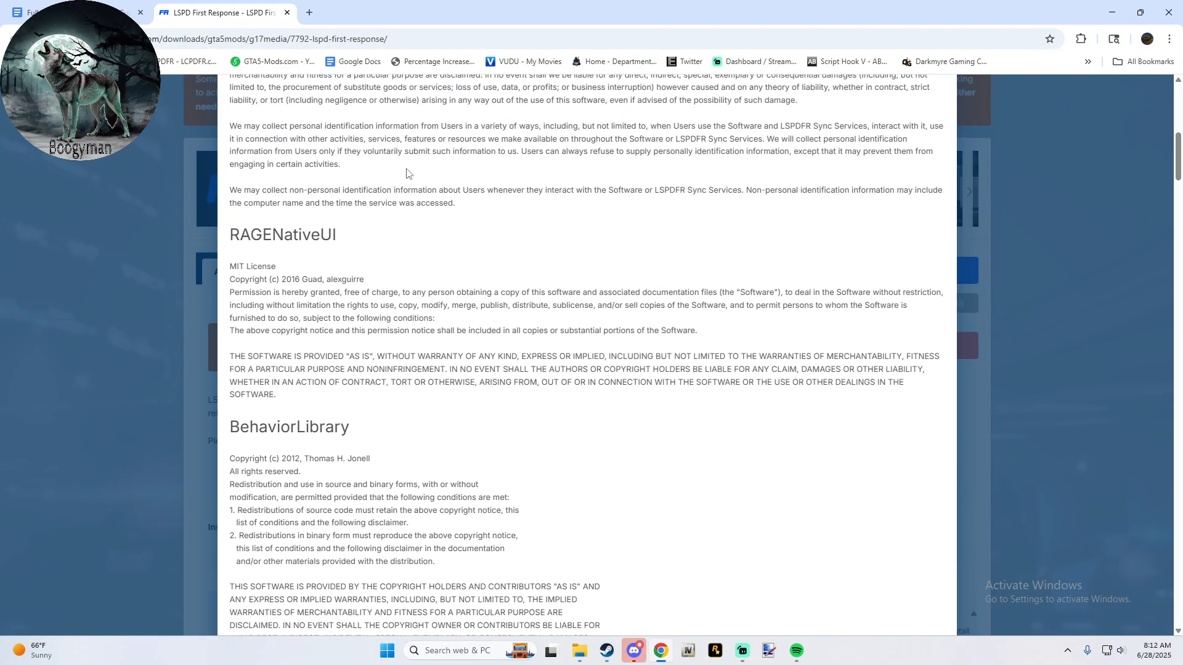
scroll(364, 295, up, 4)
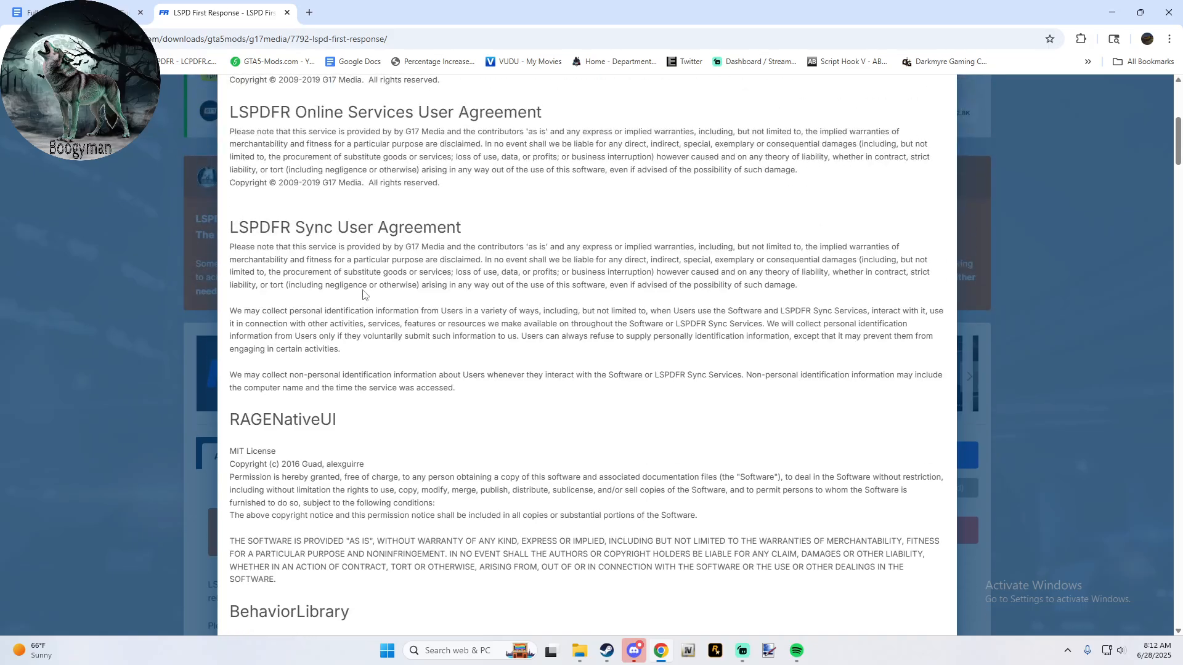
scroll(363, 295, down, 18)
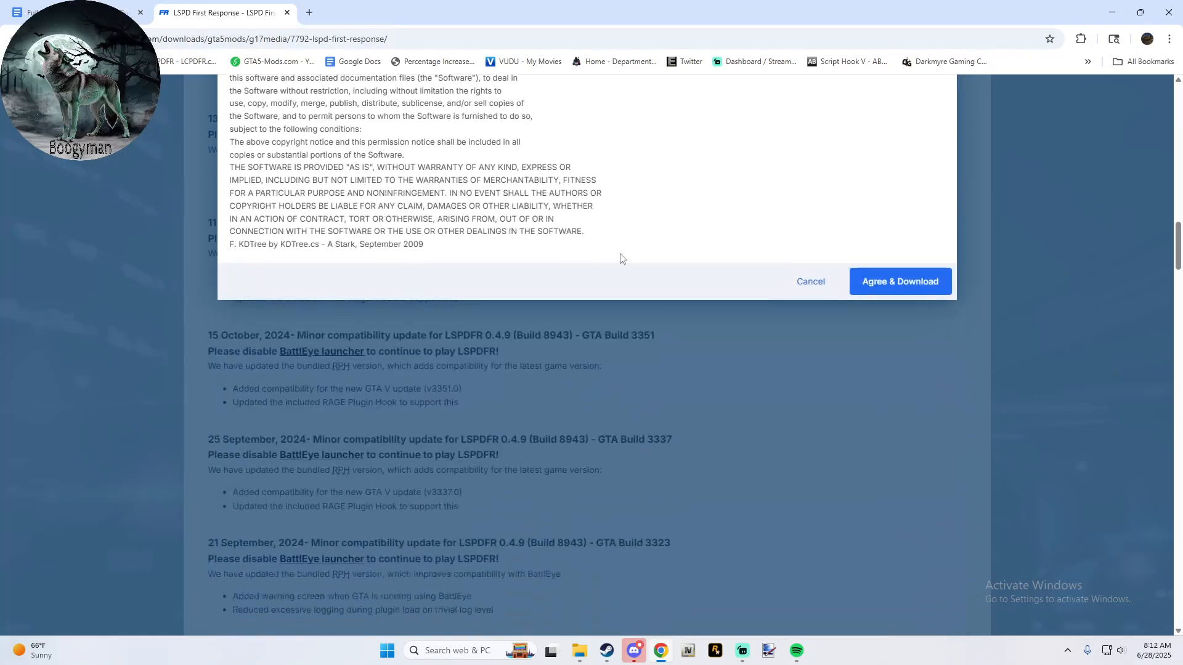
click(934, 291)
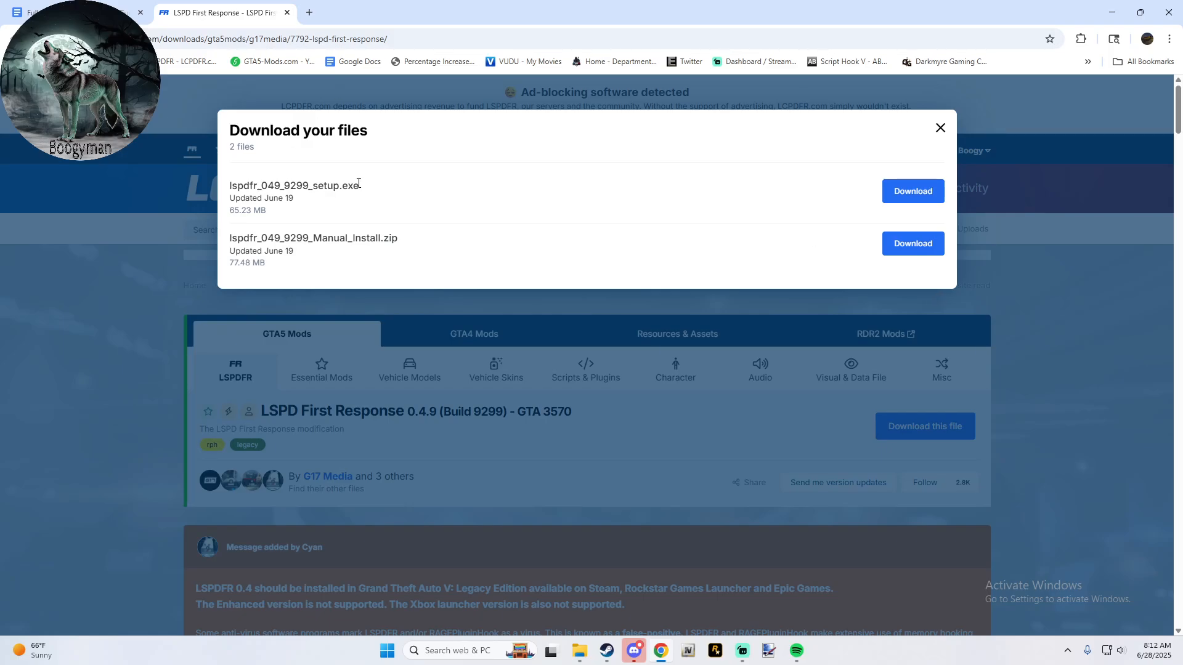
- Download lspdfr_049_9299_Manual_Install.zip into My Way's 1- LSPD First Response folder, close the browser and select the archive there
click(891, 248)
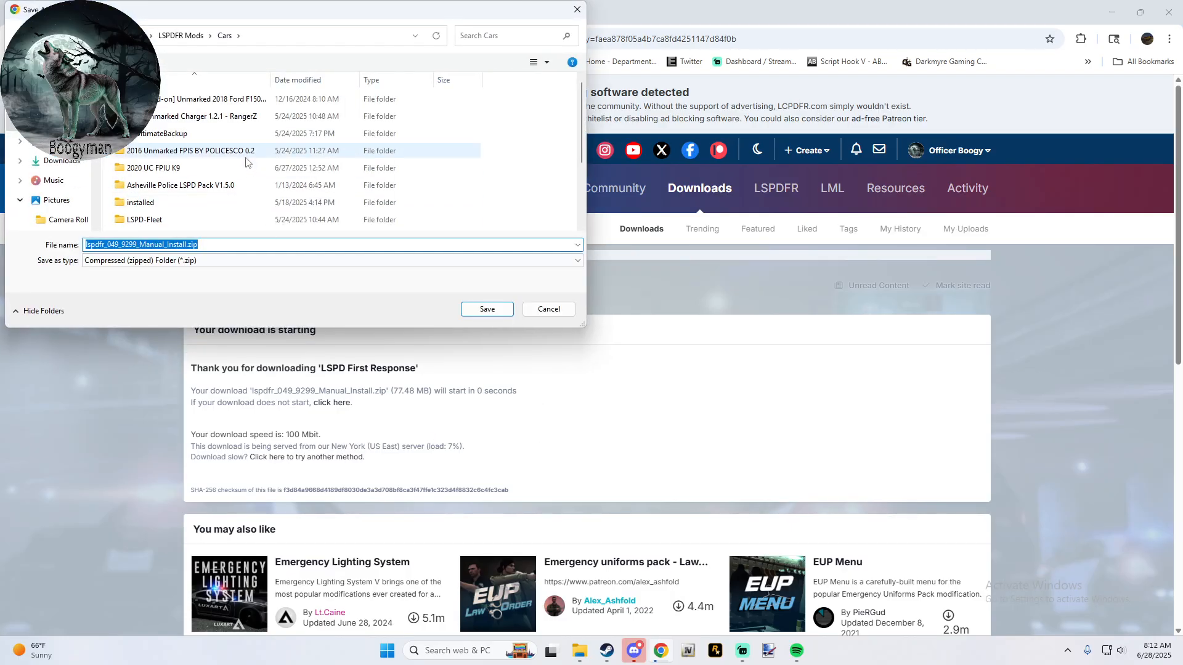
click(177, 37)
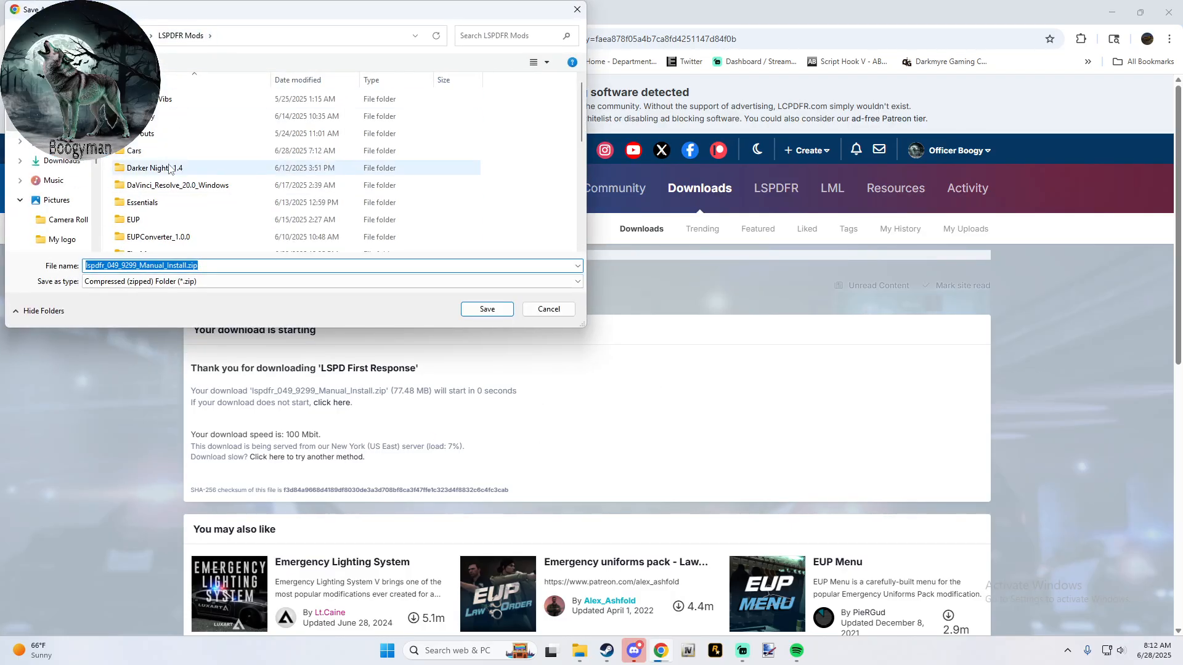
scroll(165, 220, down, 3)
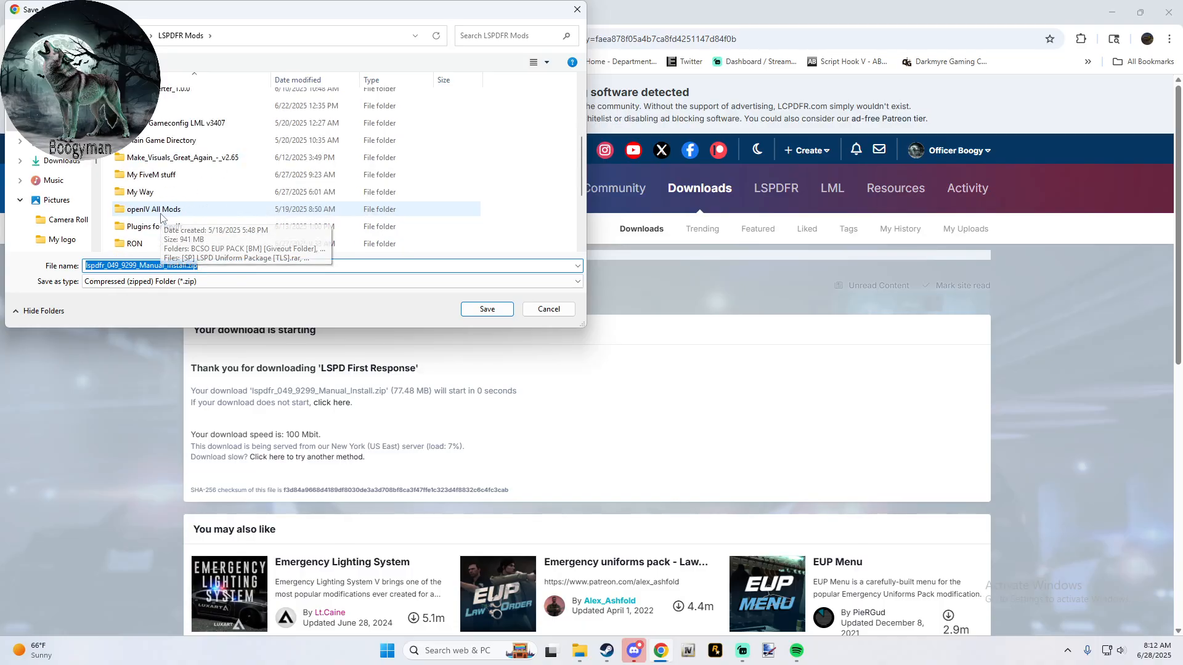
click(176, 195)
double_click(176, 194)
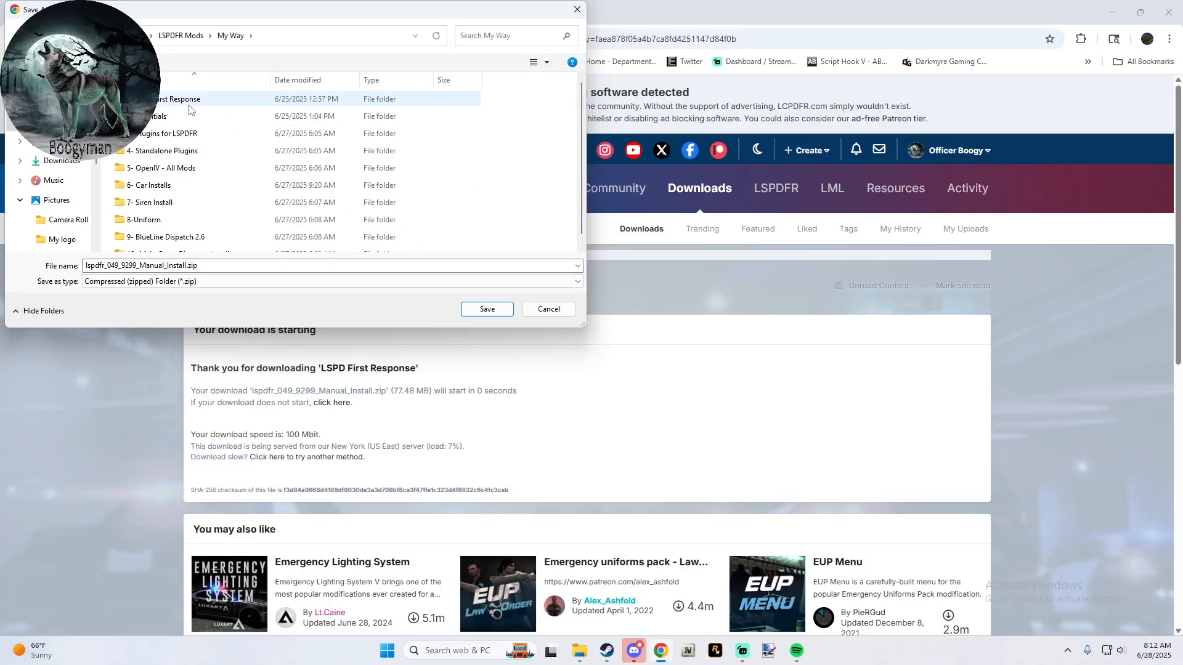
double_click(188, 102)
click(486, 308)
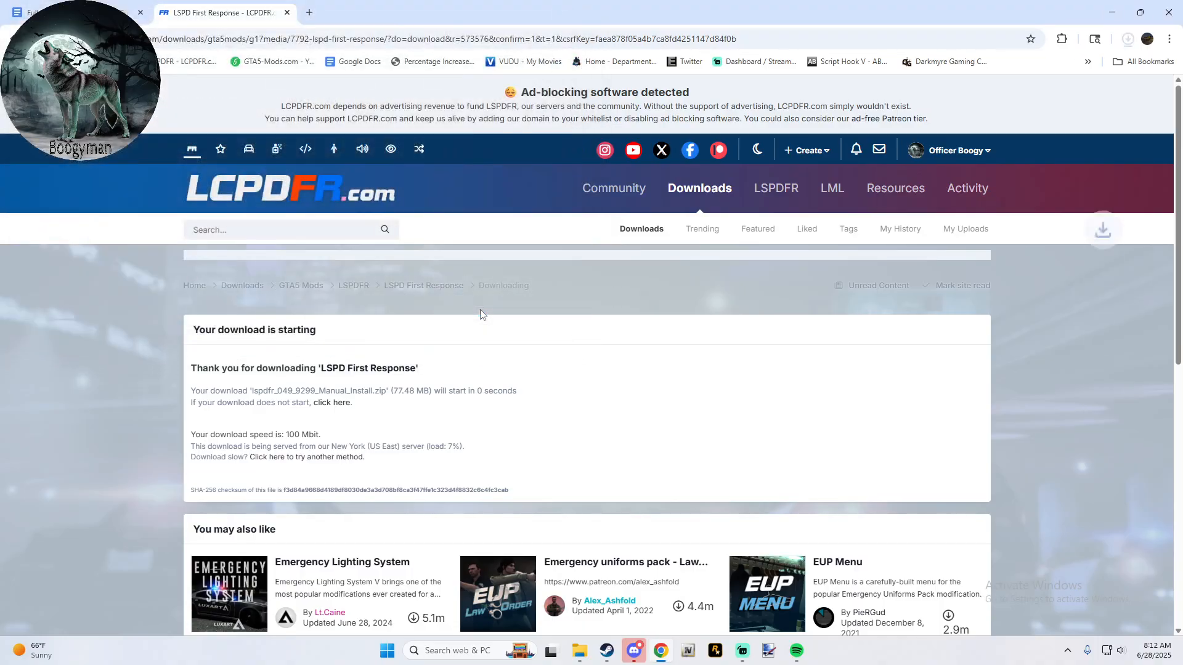
click(1168, 13)
click(737, 131)
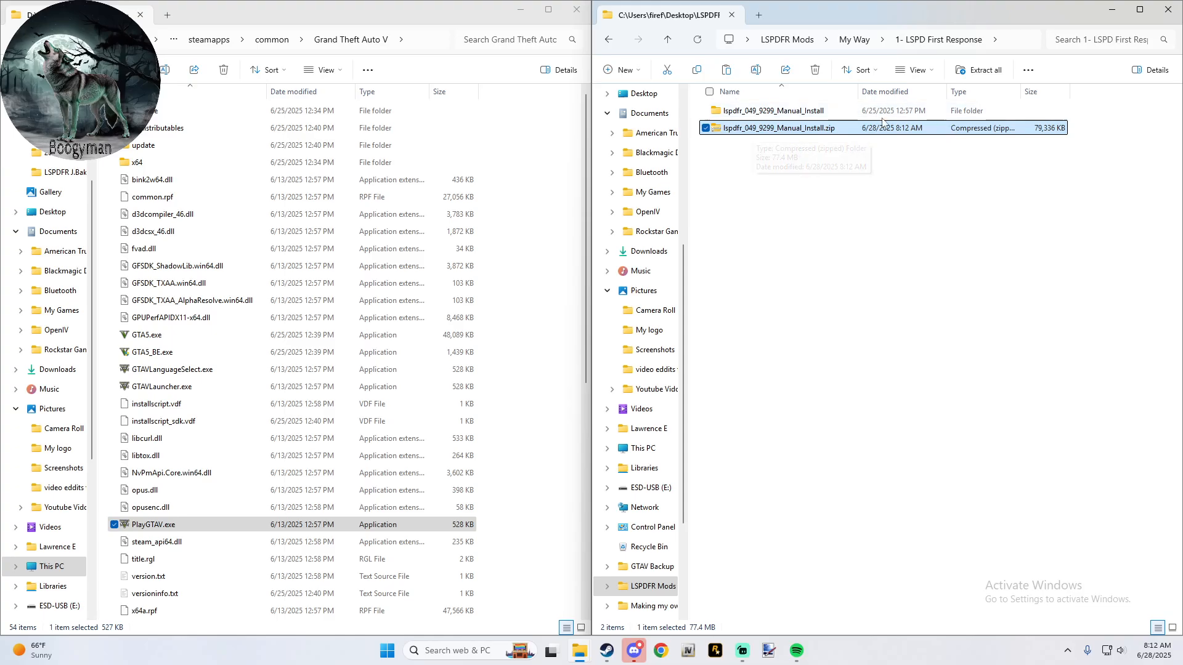
- Examine the contents of lspdfr_049_9299_Manual_Install.zip and the 7-Zip extraction options available for it
double_click(768, 130)
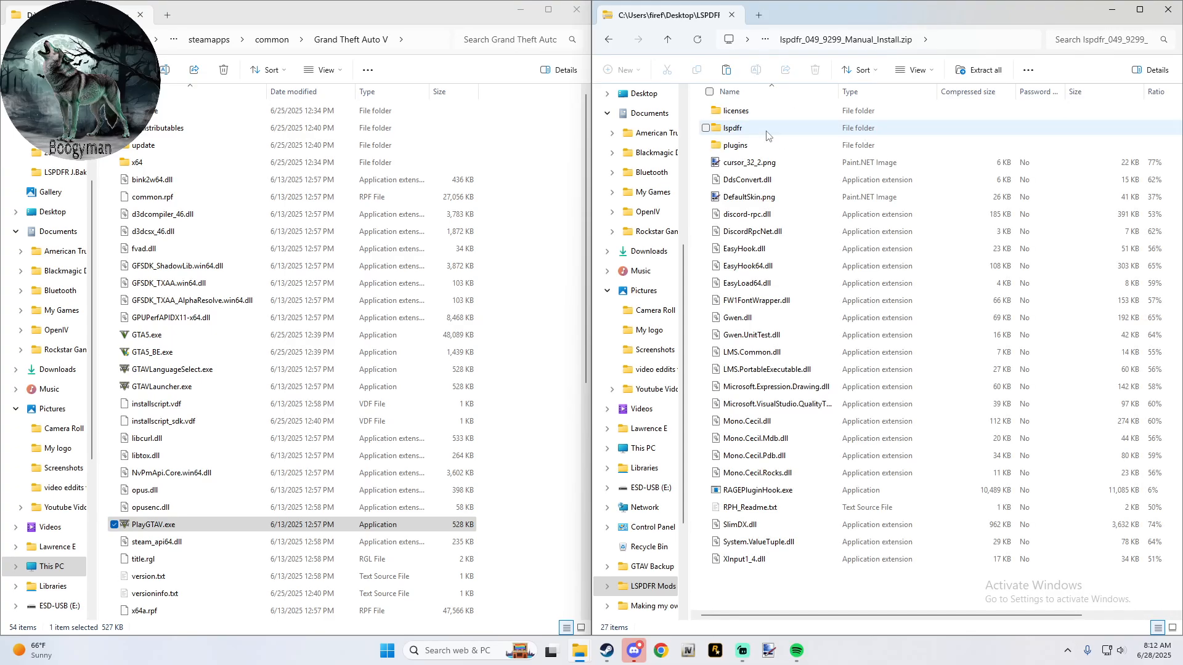
click(668, 40)
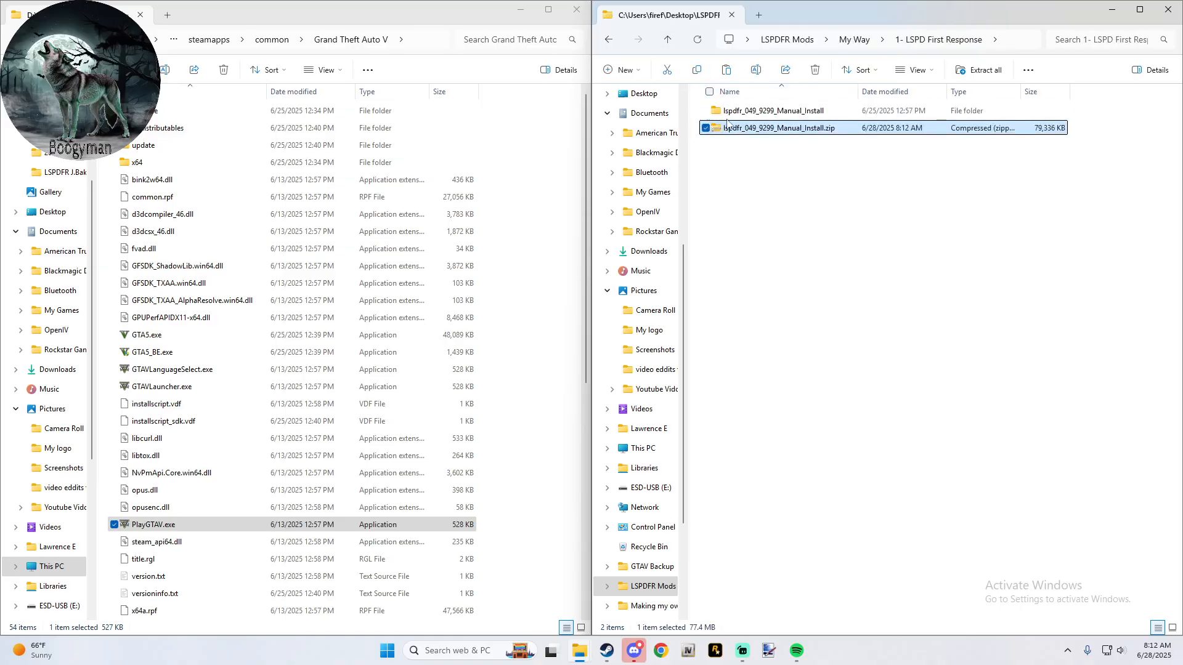
right_click(767, 132)
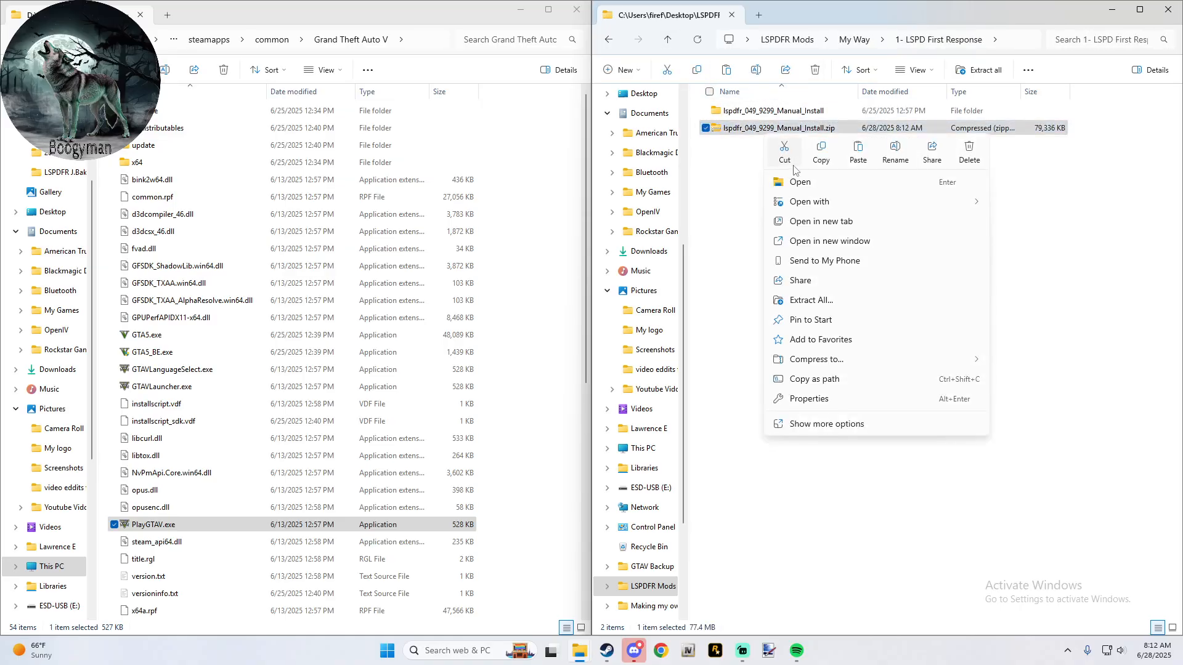
click(824, 424)
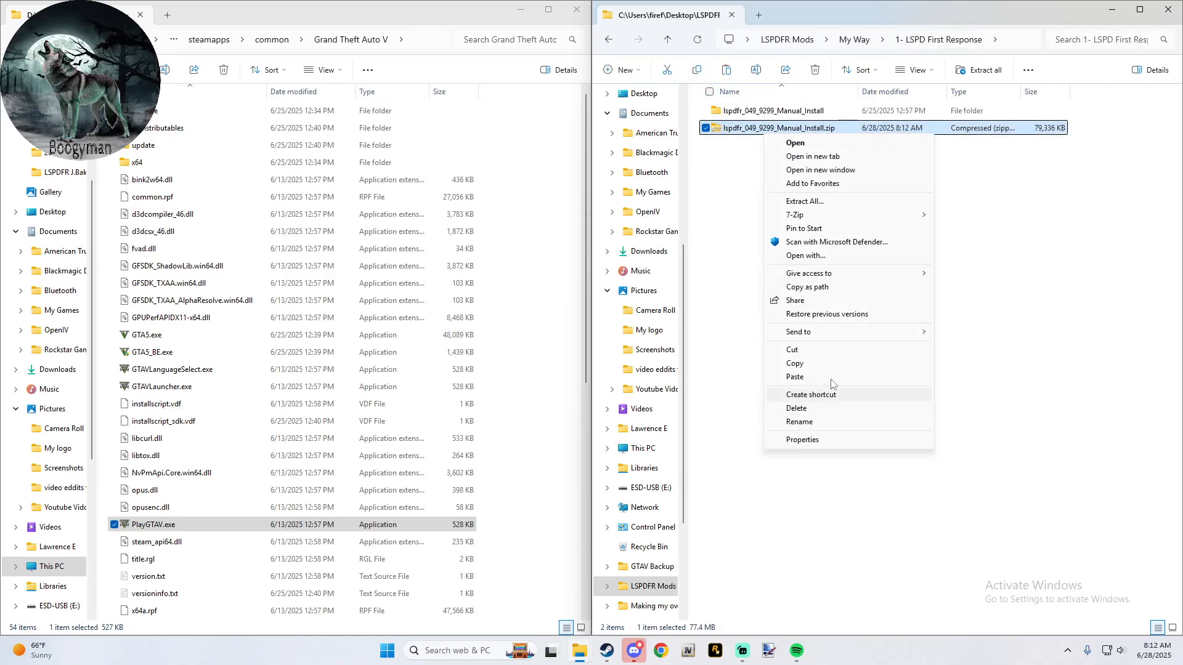
mouse_move(833, 220)
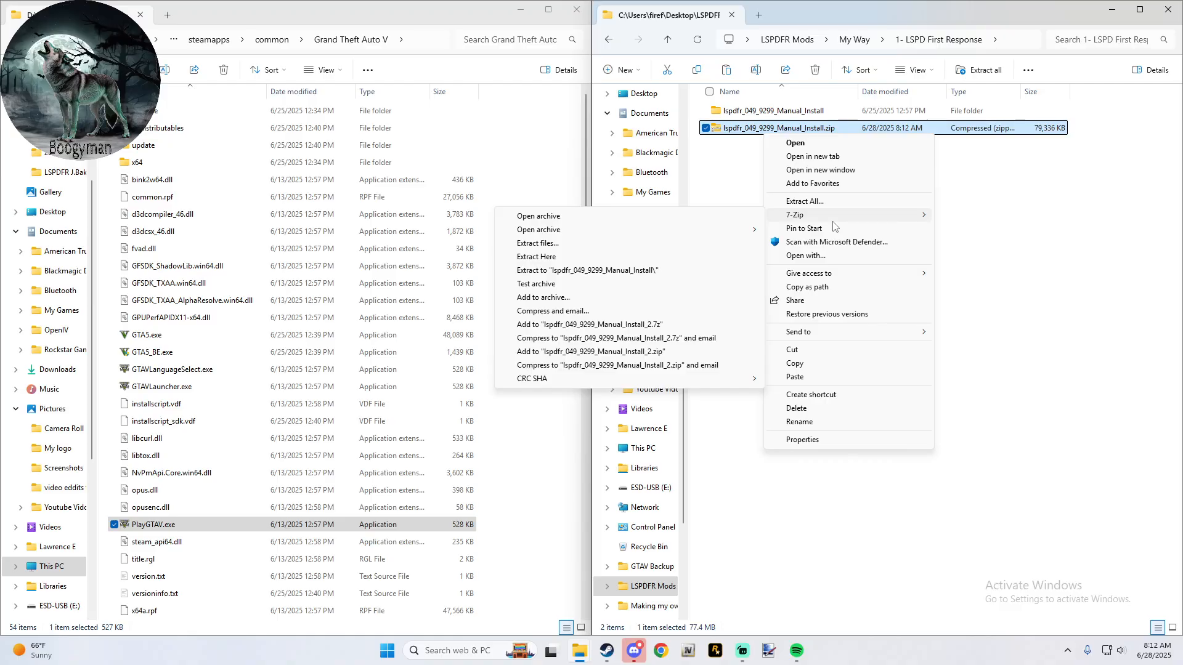
click(815, 493)
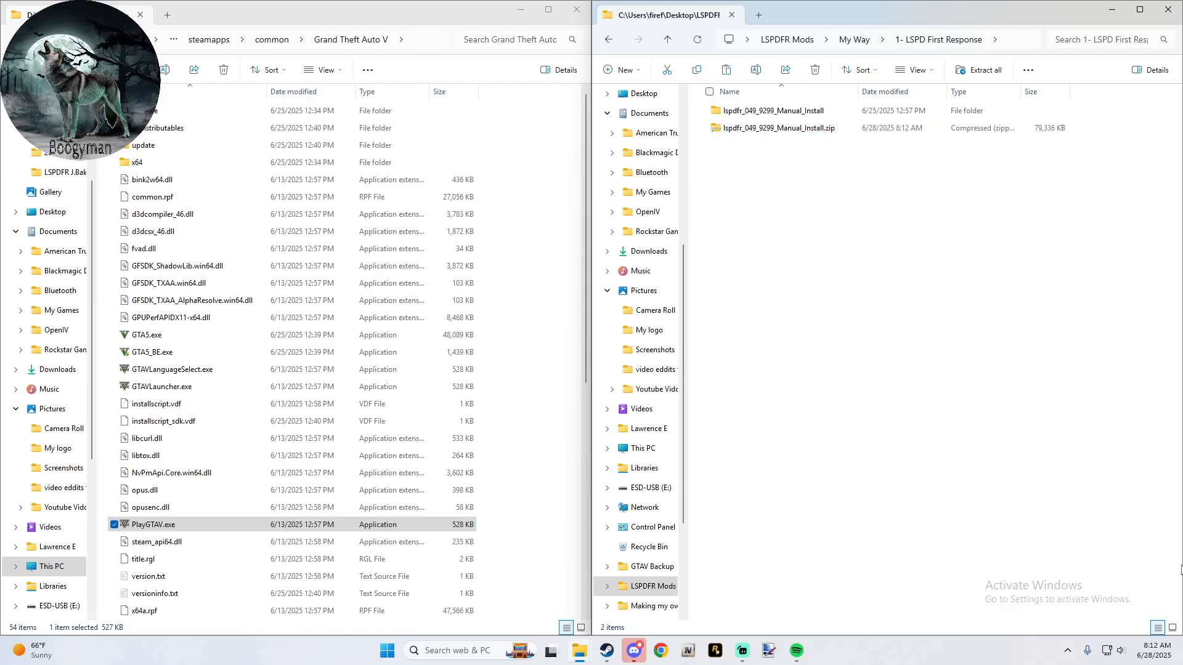
right_click(802, 134)
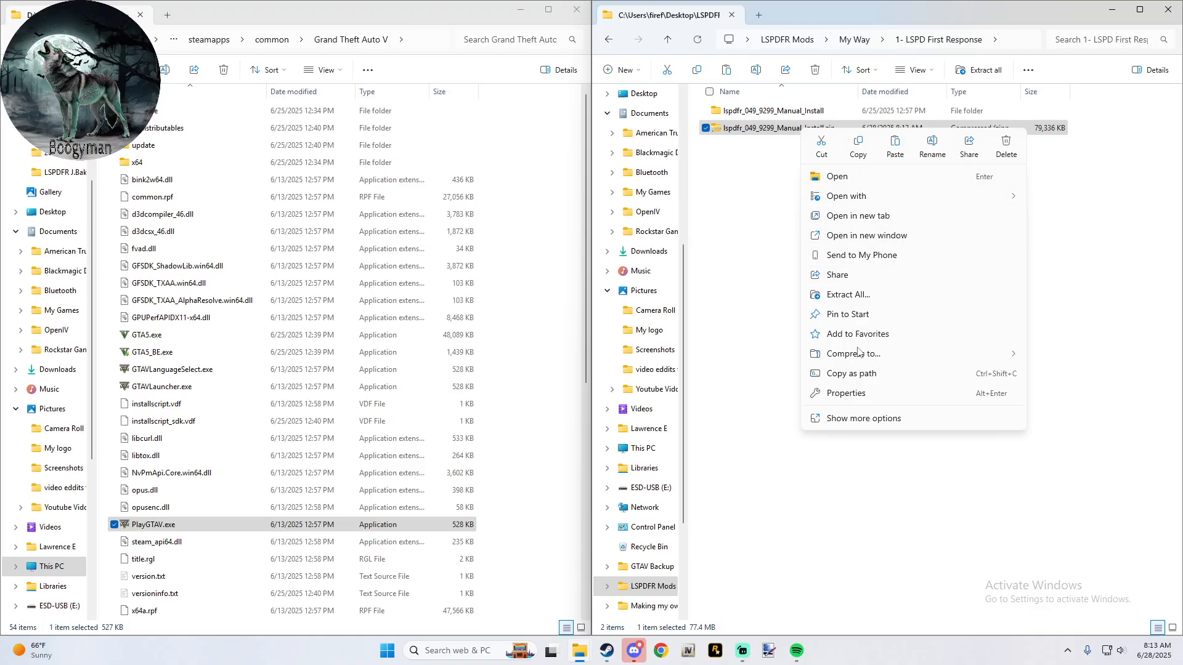
click(865, 424)
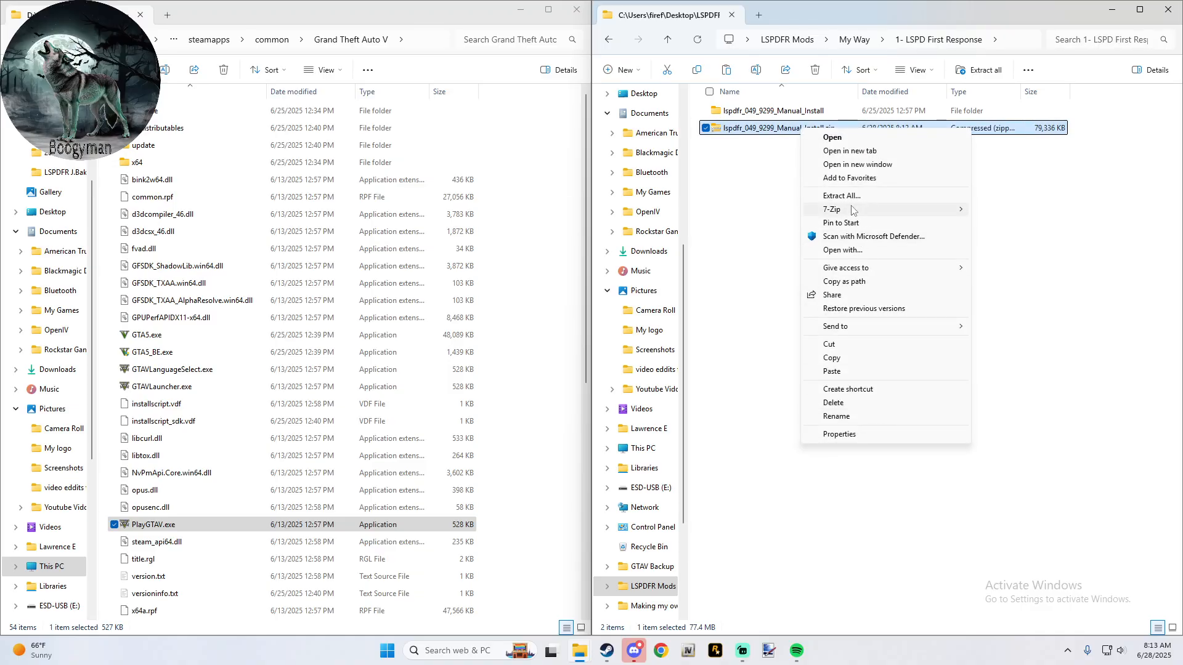
mouse_move(853, 211)
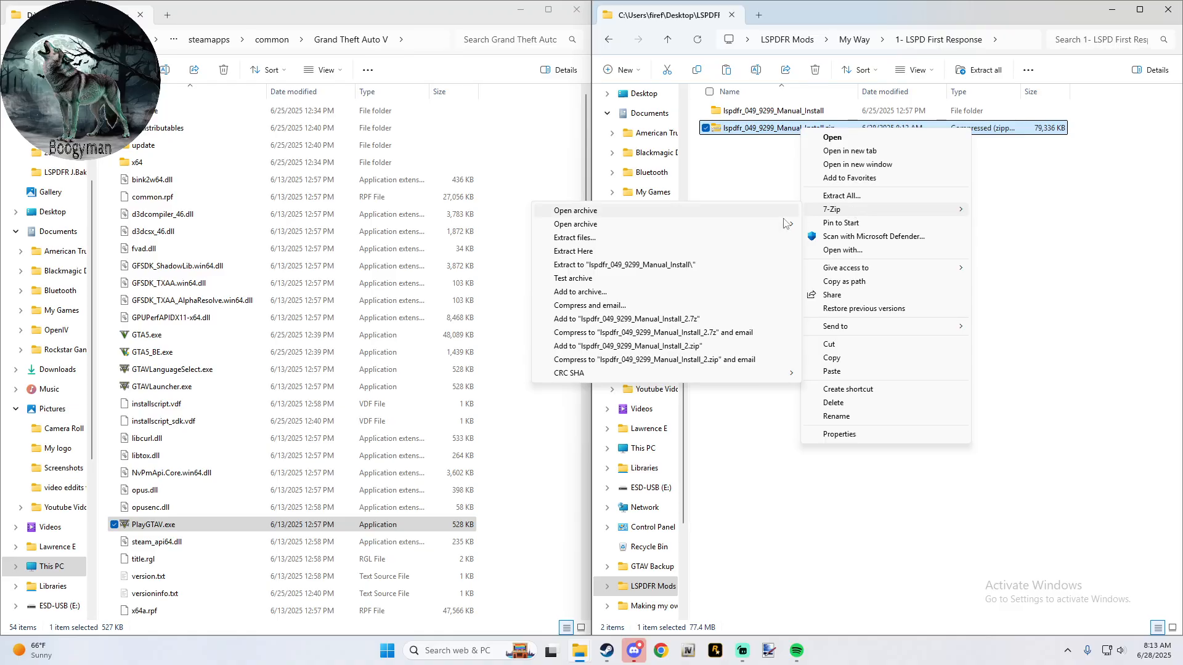
click(725, 148)
- Delete lspdfr_049_9299_Manual_Install.zip and open the extracted lspdfr_049_9299_Manual_Install folder
click(739, 128)
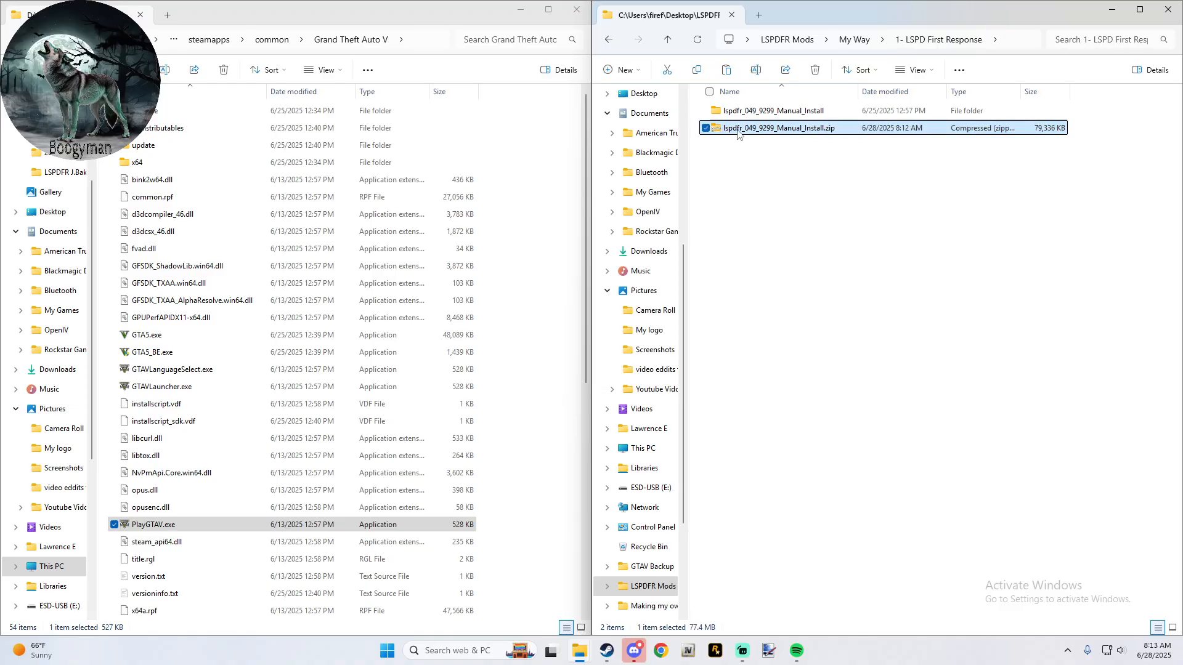
click(815, 70)
double_click(775, 113)
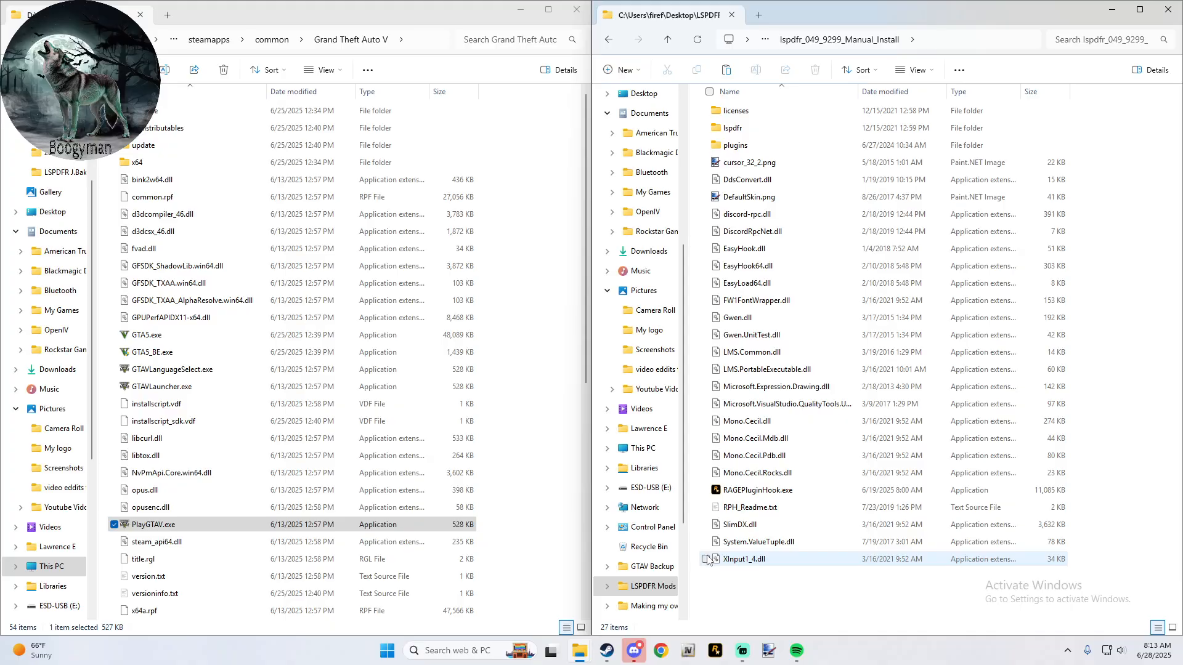
- Copy everything except the licenses folder from lspdfr_049_9299_Manual_Install into the Grand Theft Auto V folder
drag(748, 575, 855, 221)
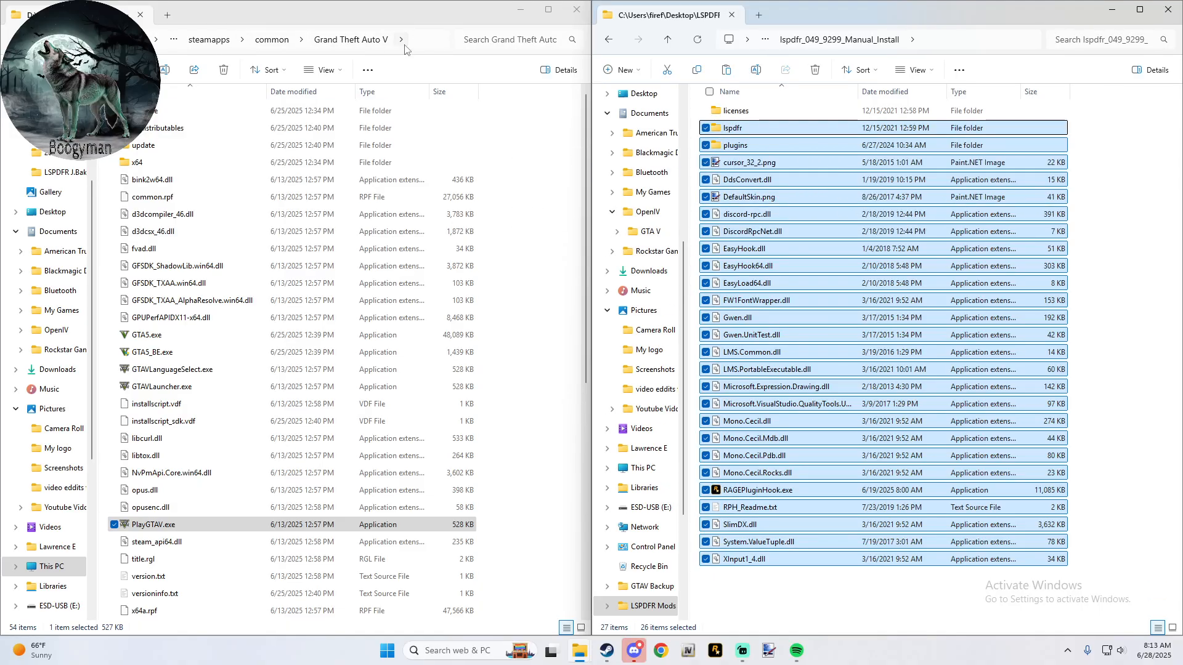
click(379, 41)
click(423, 39)
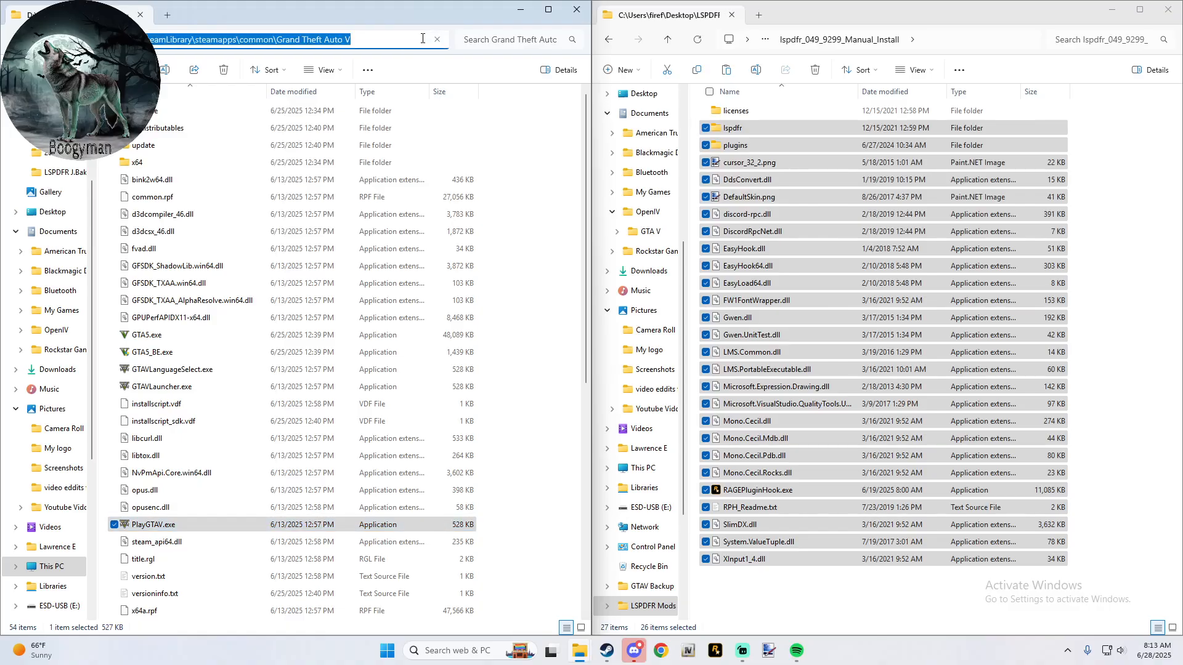
click(389, 44)
click(536, 132)
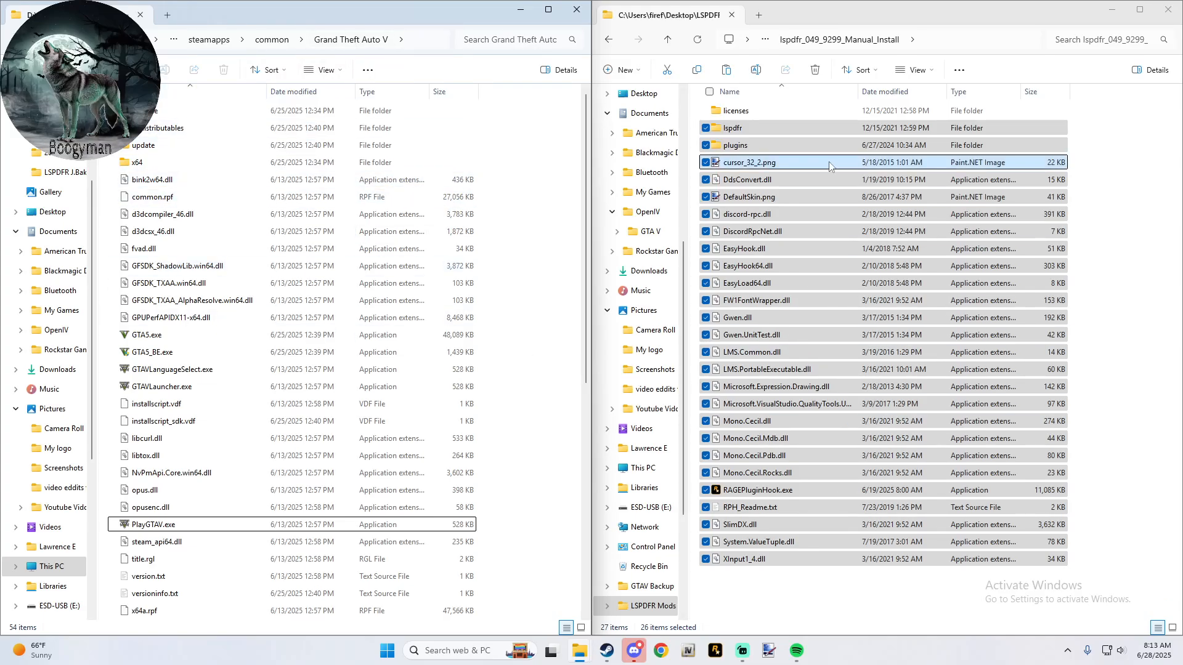
drag(751, 146, 544, 183)
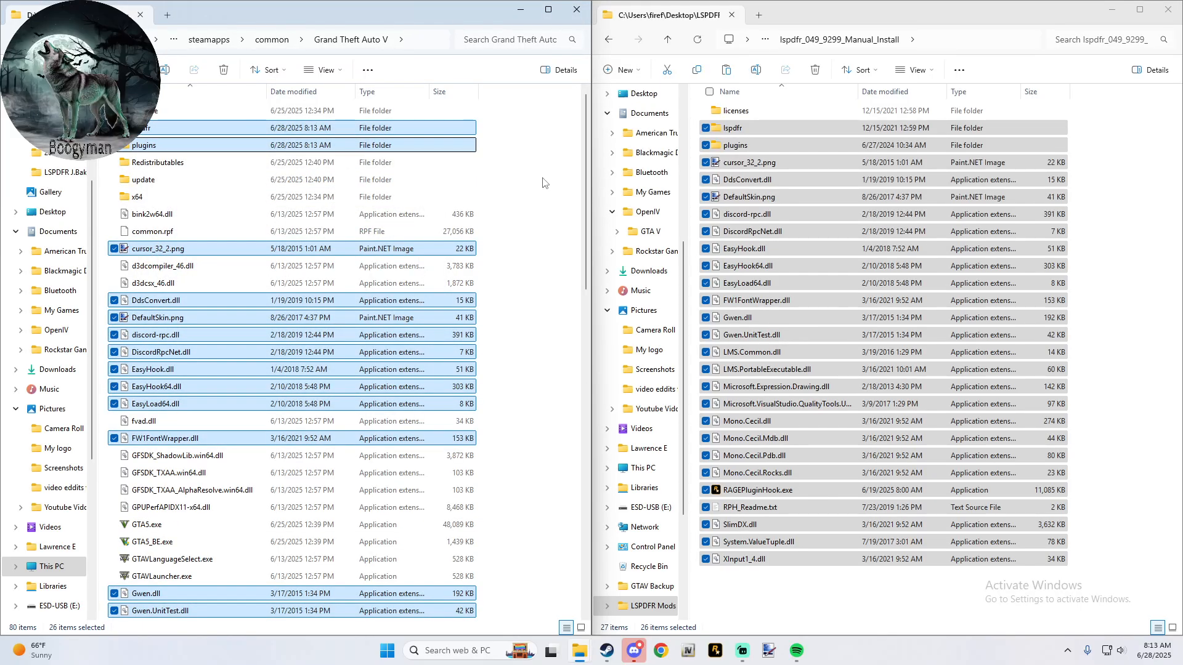
click(542, 182)
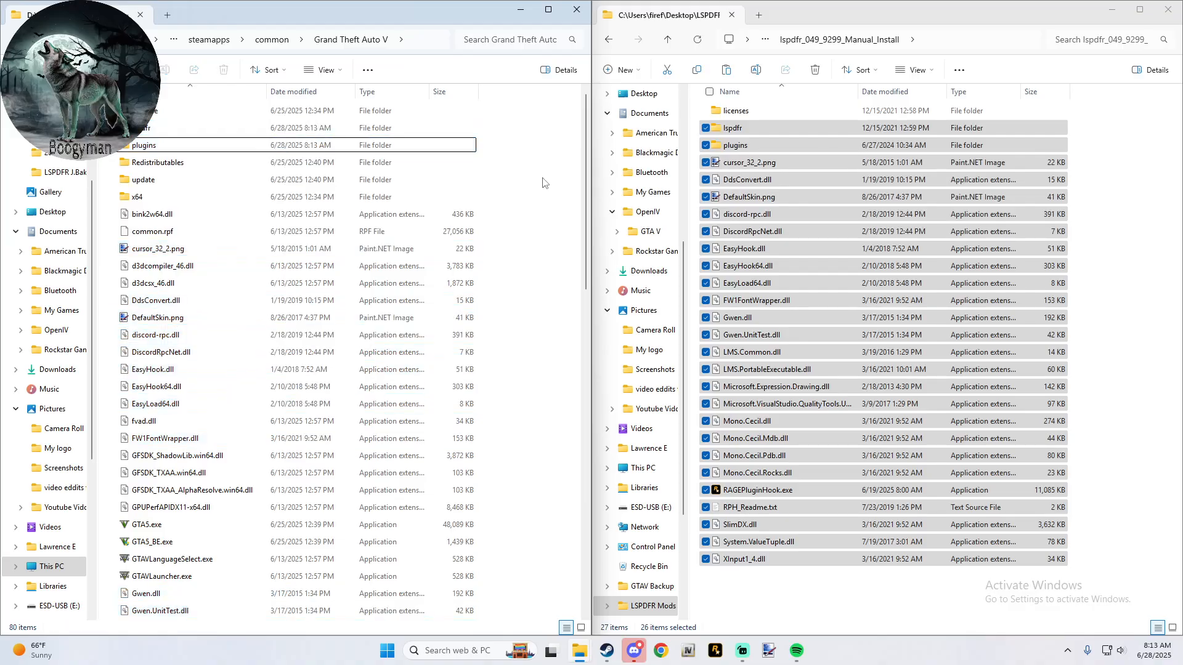
- Run RAGEPluginHook.exe from the Grand Theft Auto V folder and accept its disclaimer
scroll(244, 223, down, 12)
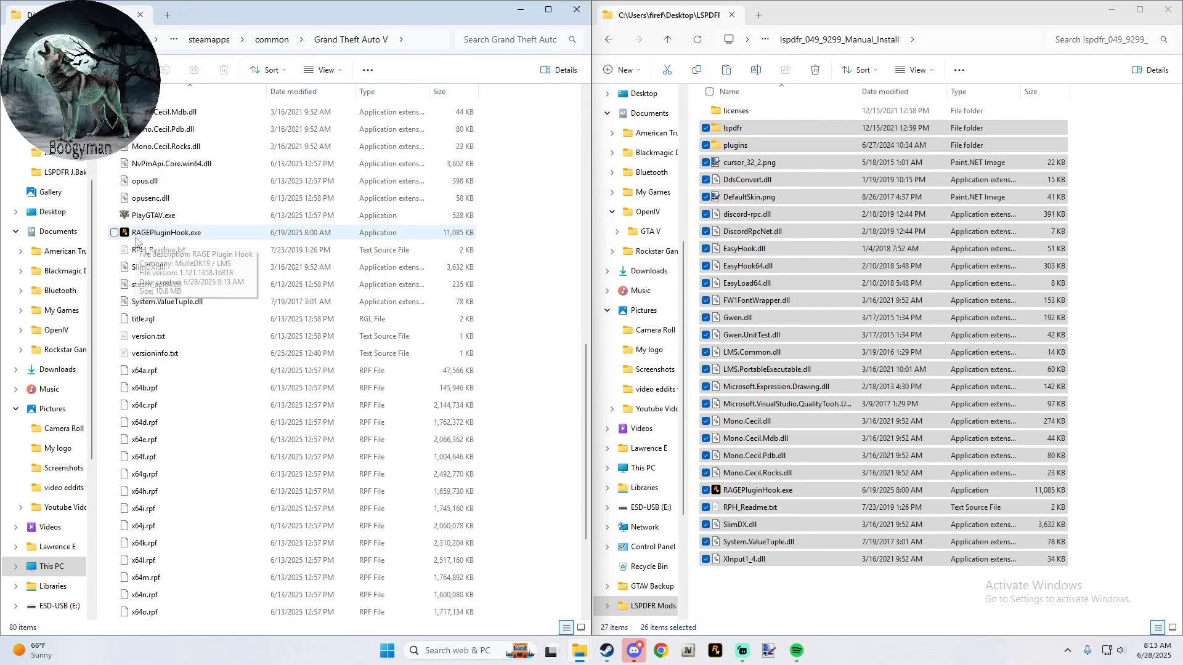
click(163, 238)
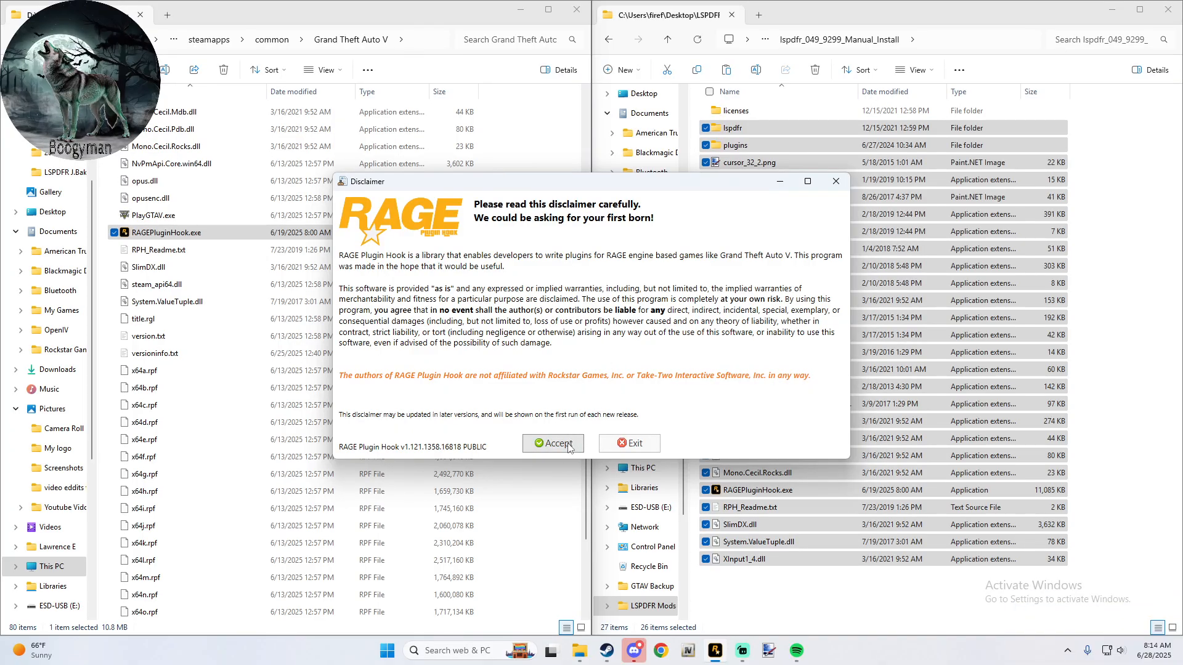
click(204, 234)
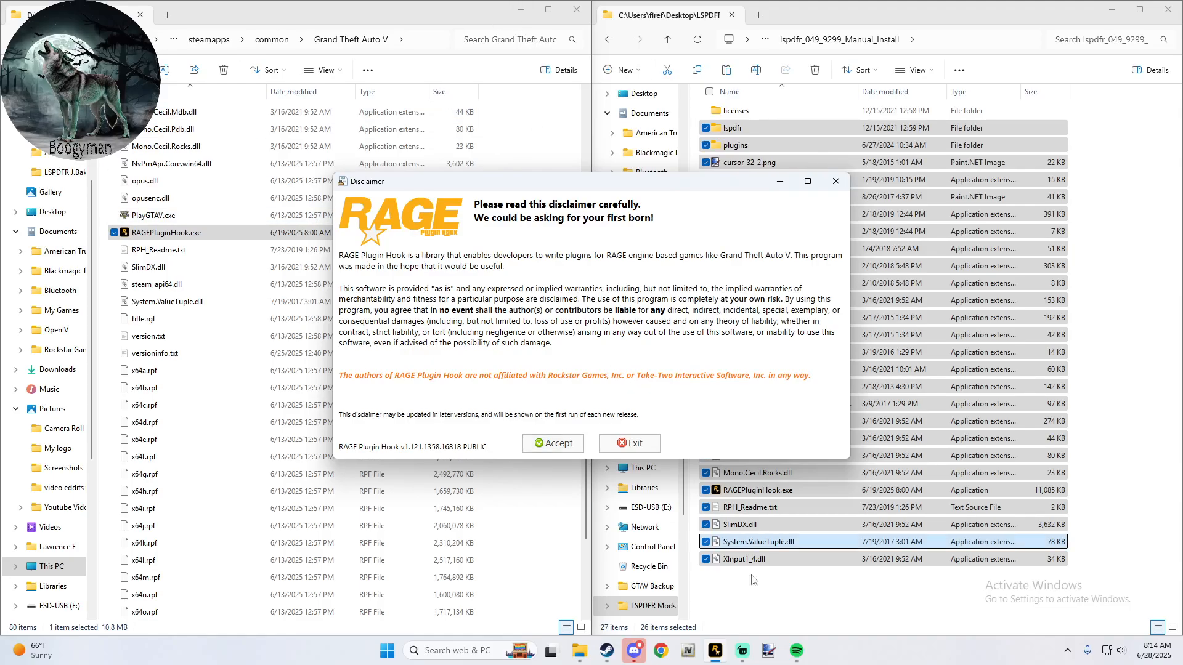
mouse_move(711, 655)
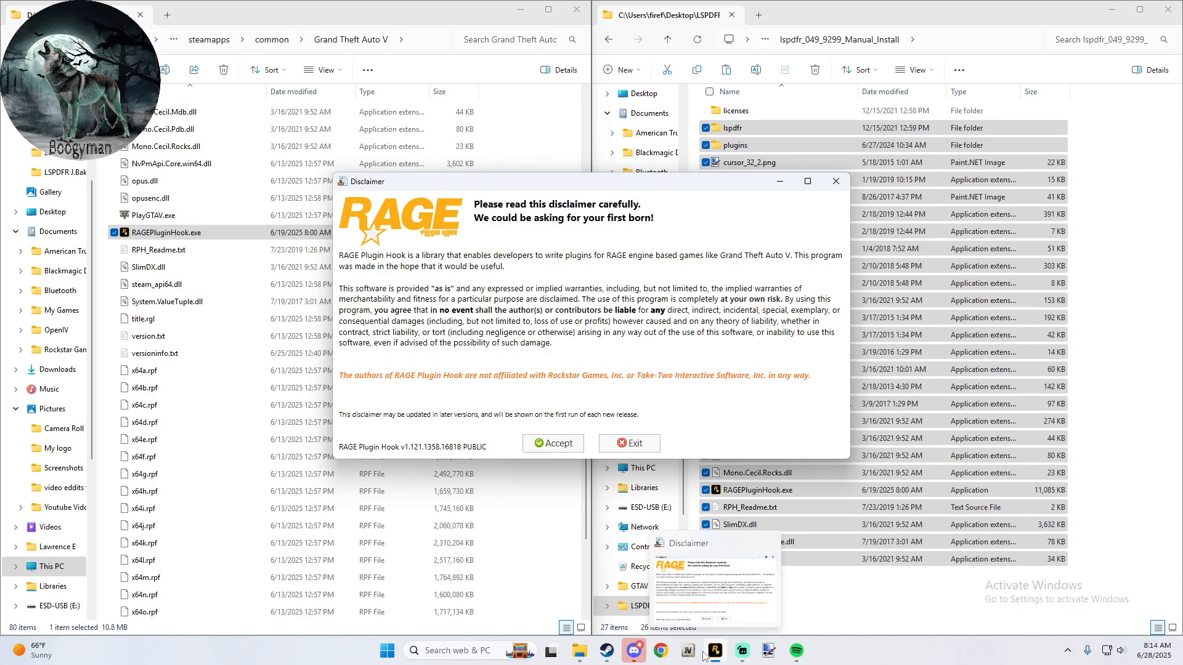
click(563, 449)
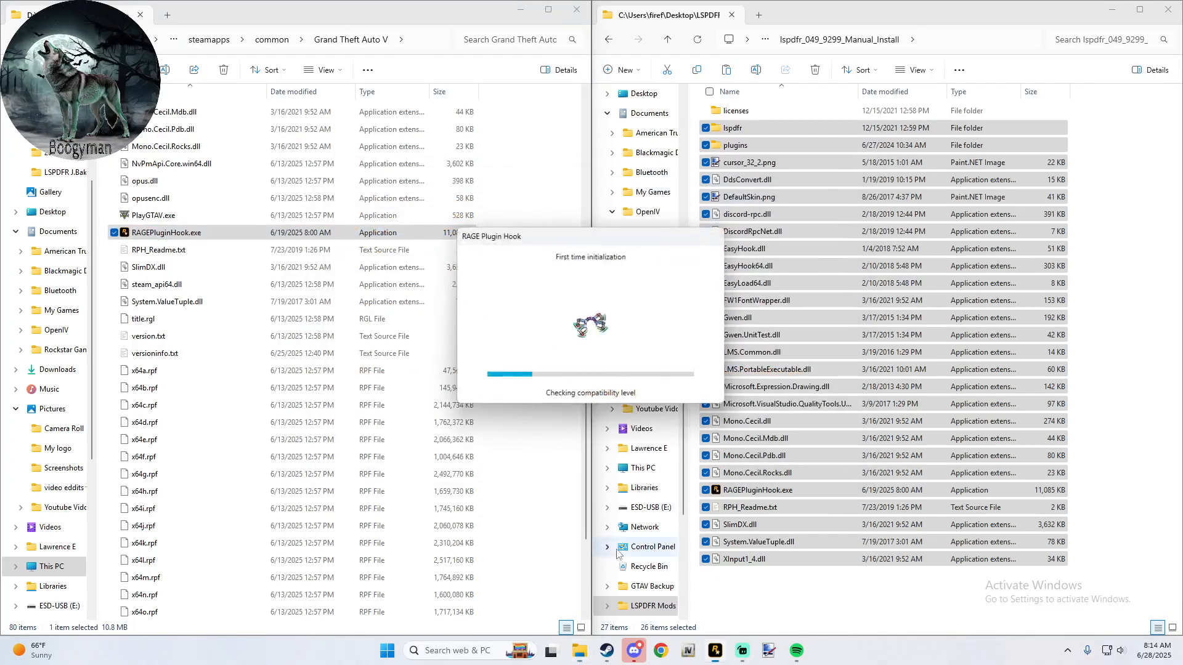
- Set the RAGE Plugin Hook plugin timeout threshold to 60000 and choose only LSPD First Response to load on startup
click(713, 652)
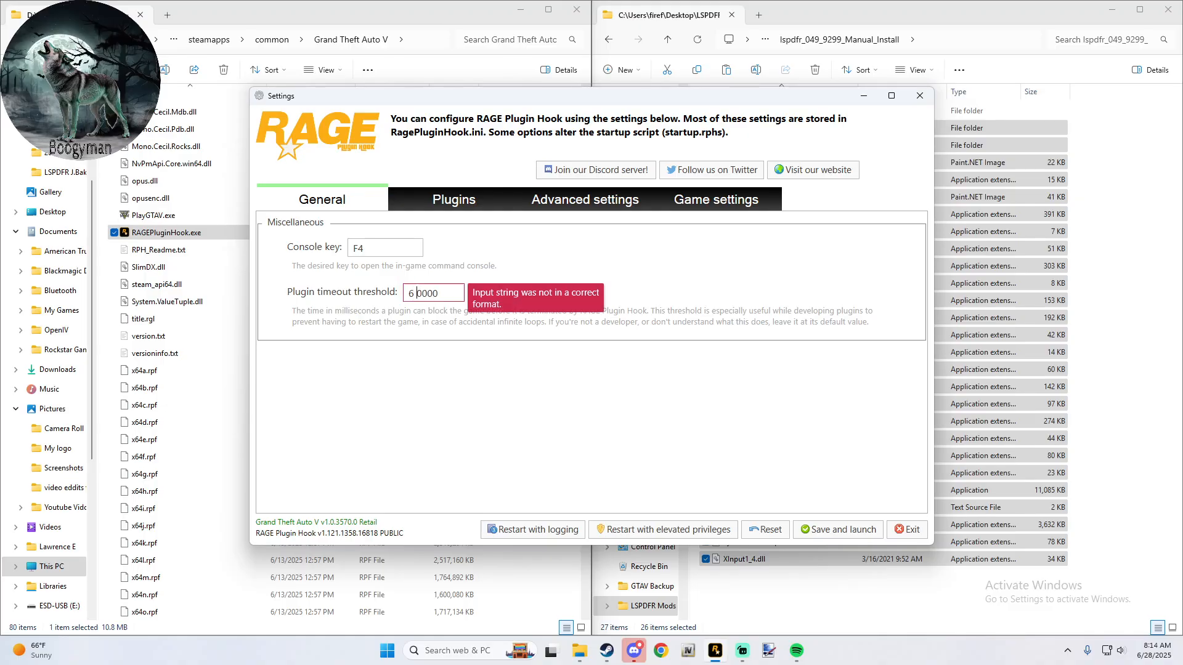
key(BackSpace)
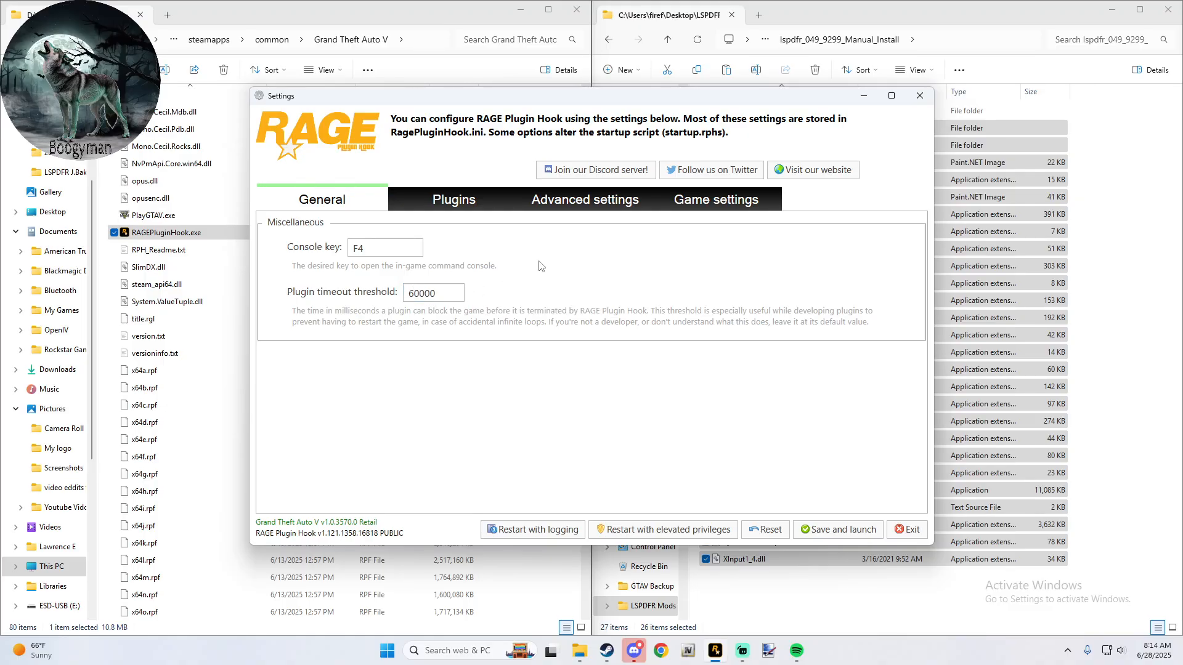
click(448, 203)
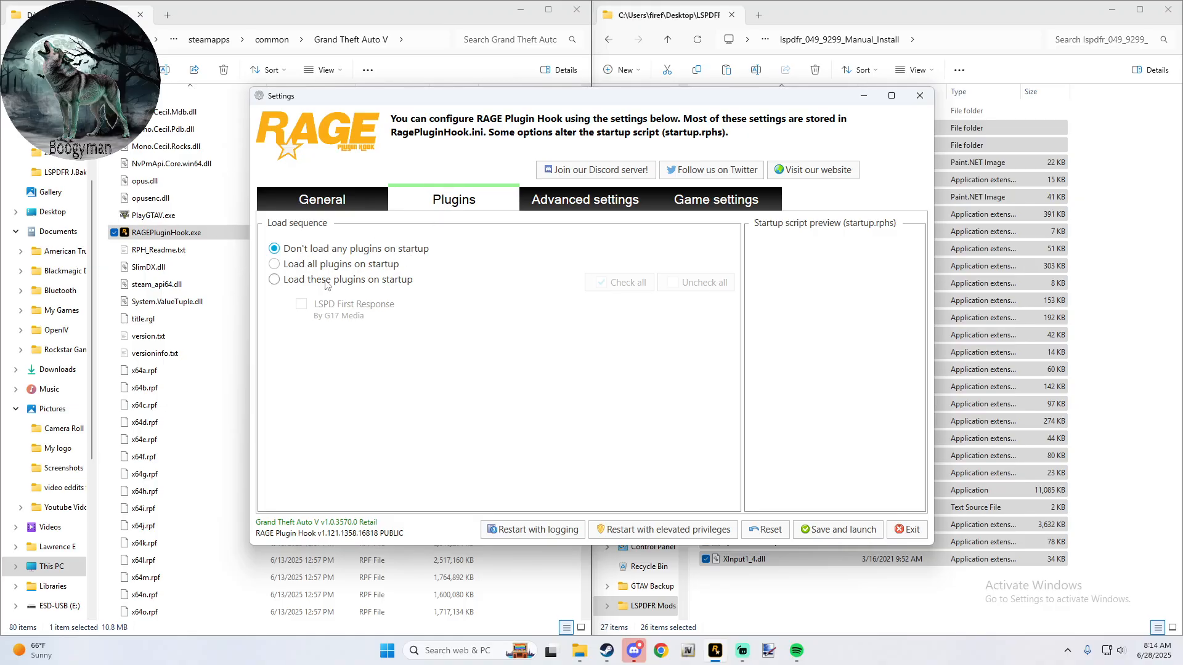
click(280, 268)
click(274, 281)
click(301, 304)
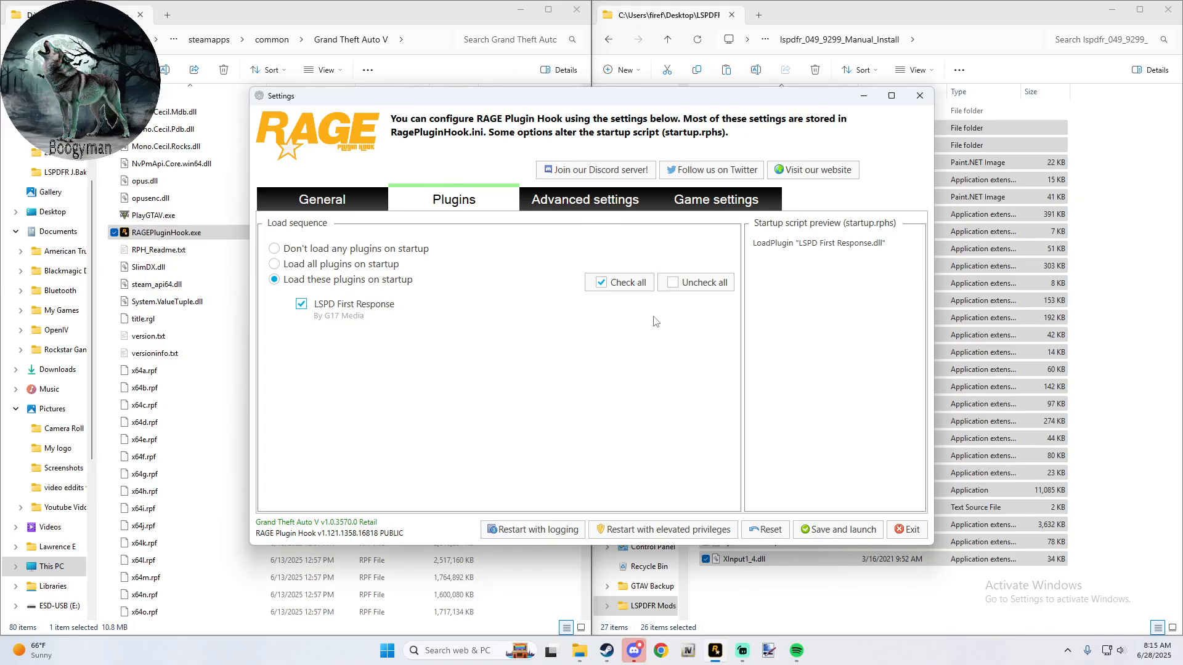
- Save the RAGE Plugin Hook settings and launch the game, allowing Steam to start it with the custom arguments
click(810, 531)
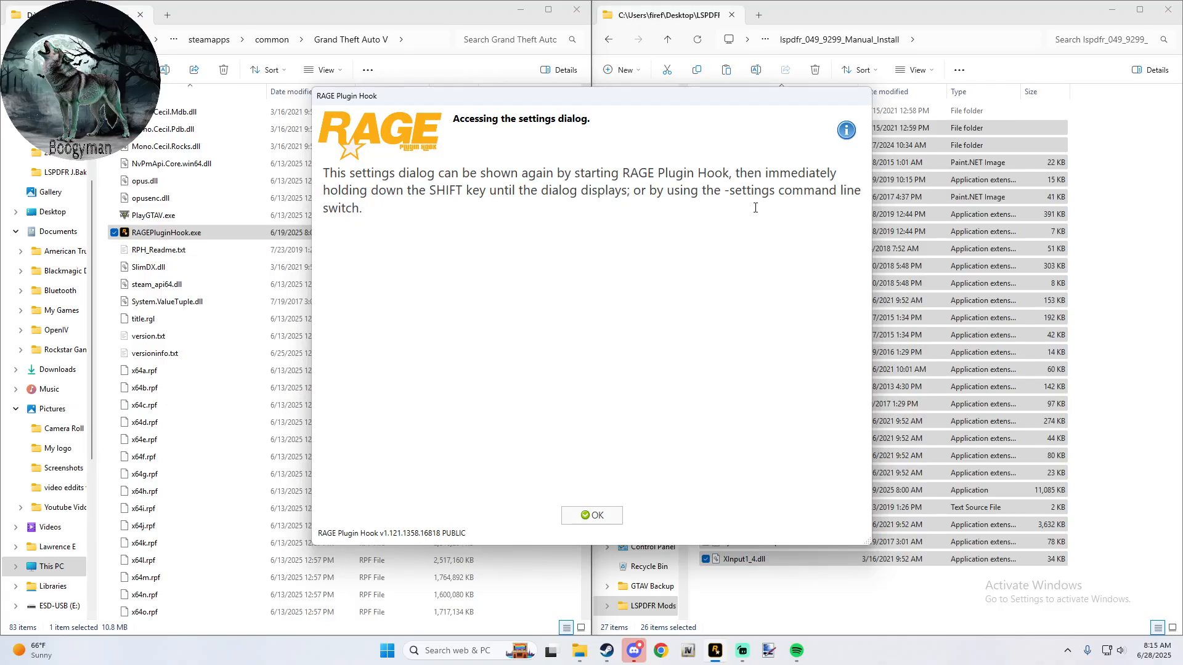
click(592, 515)
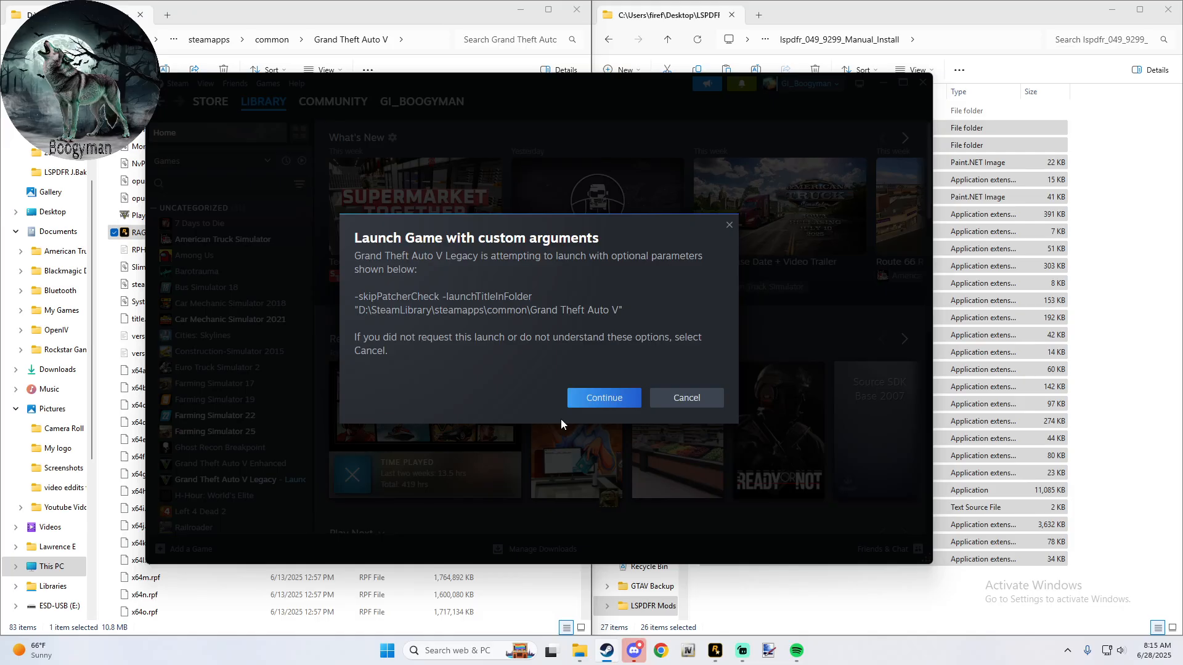
click(603, 398)
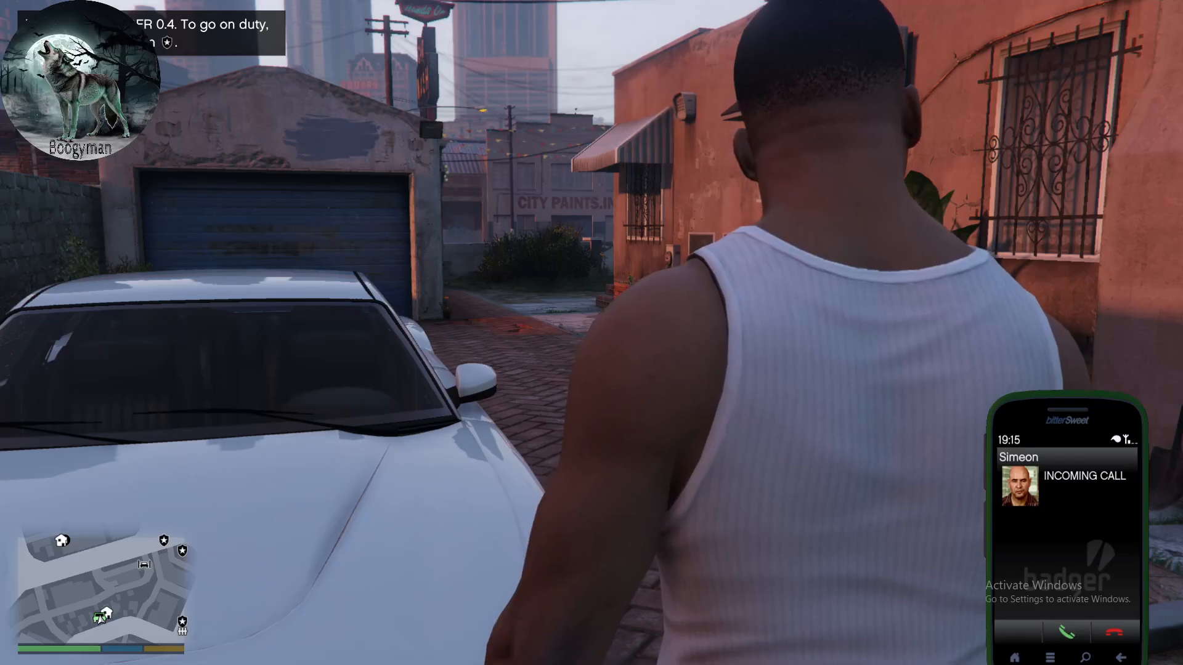
- Decline the incoming in-game phone call and look through the police stations on the map
key(BackSpace)
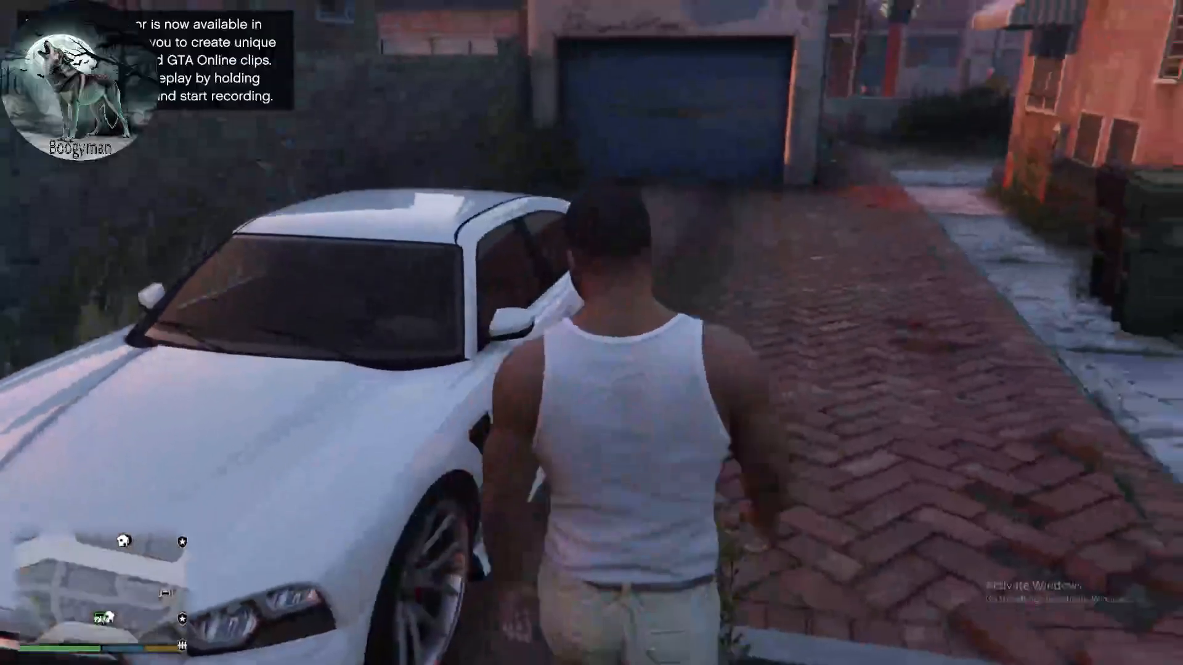
key(w)
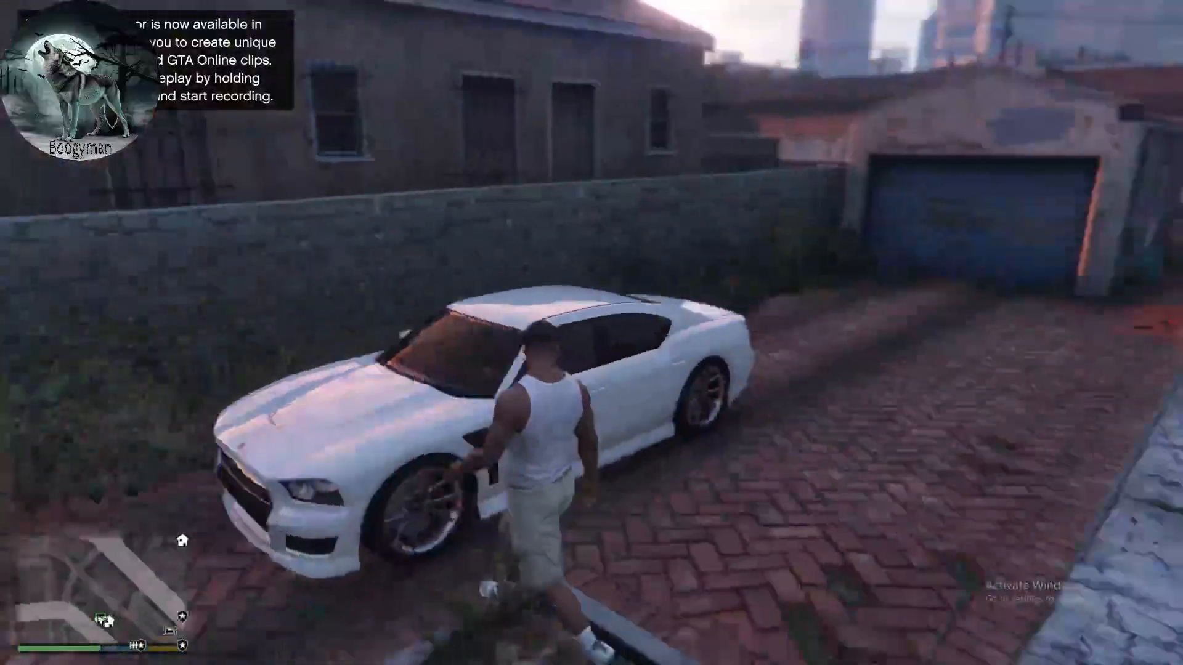
key(Escape)
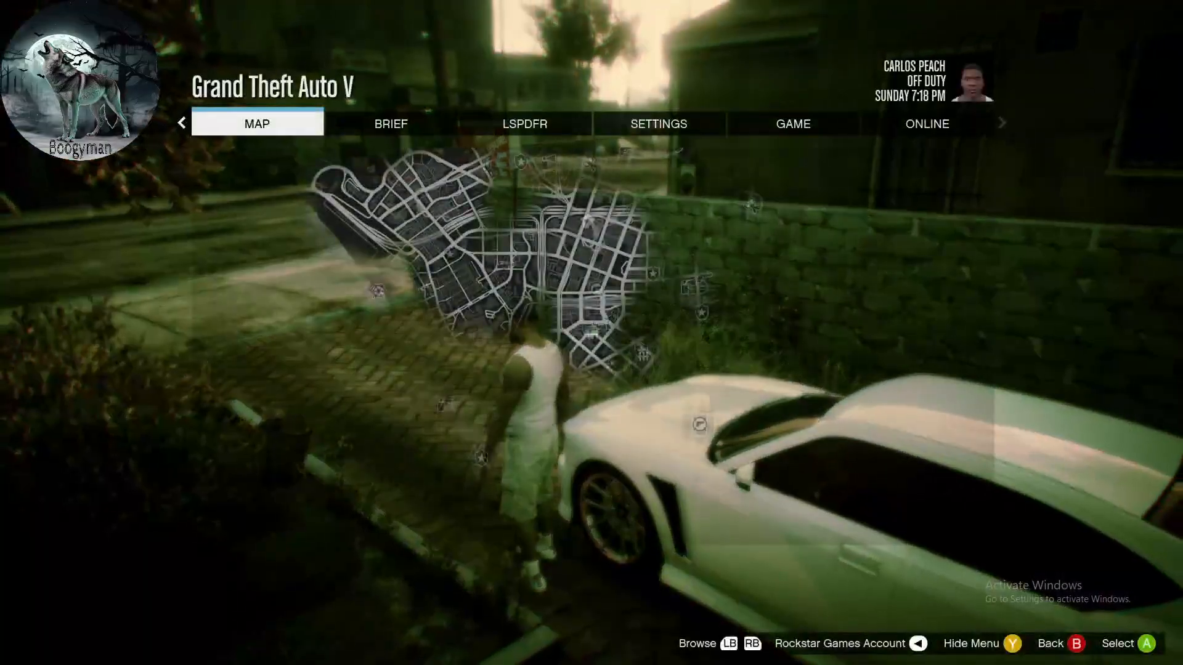
key(Return)
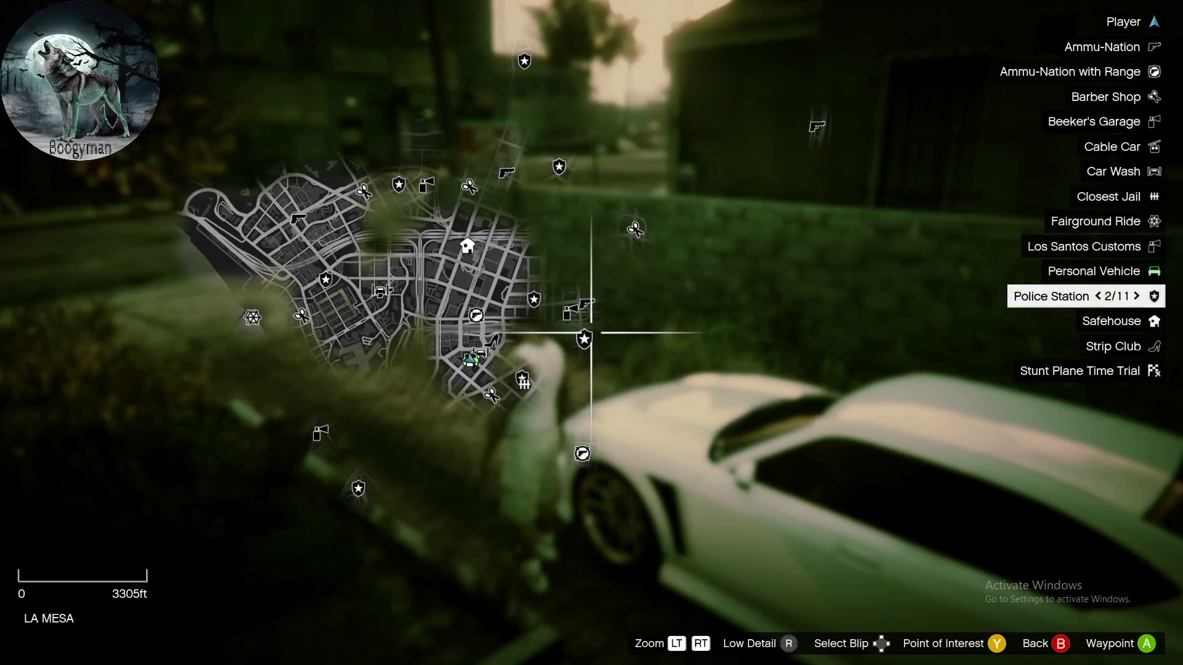
key(Escape)
key(Escape)
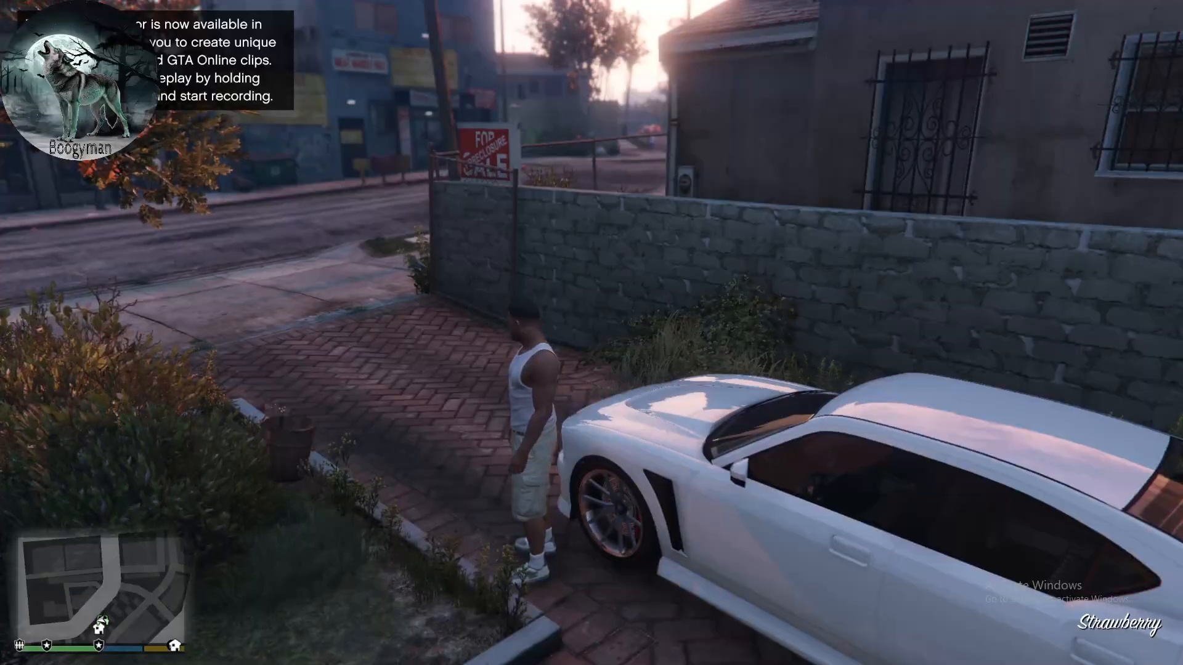
- Run the GotoPD command in the RAGE Plugin Hook console to teleport to the Downtown Police Station, and close the console
key(F4)
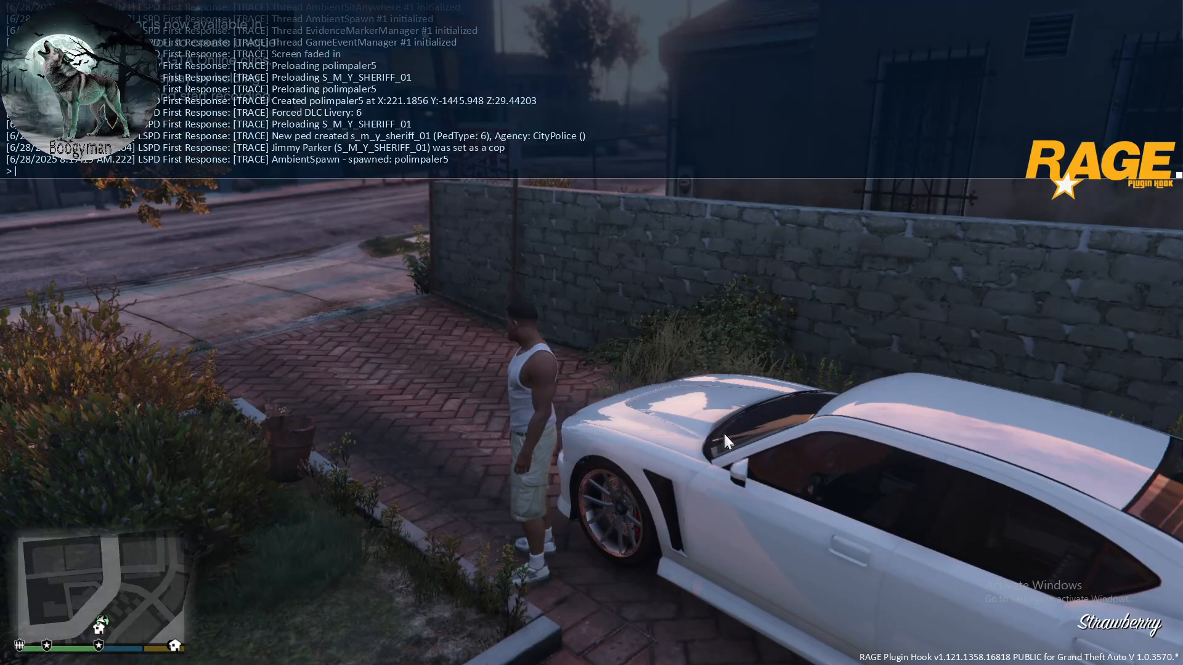
text(got)
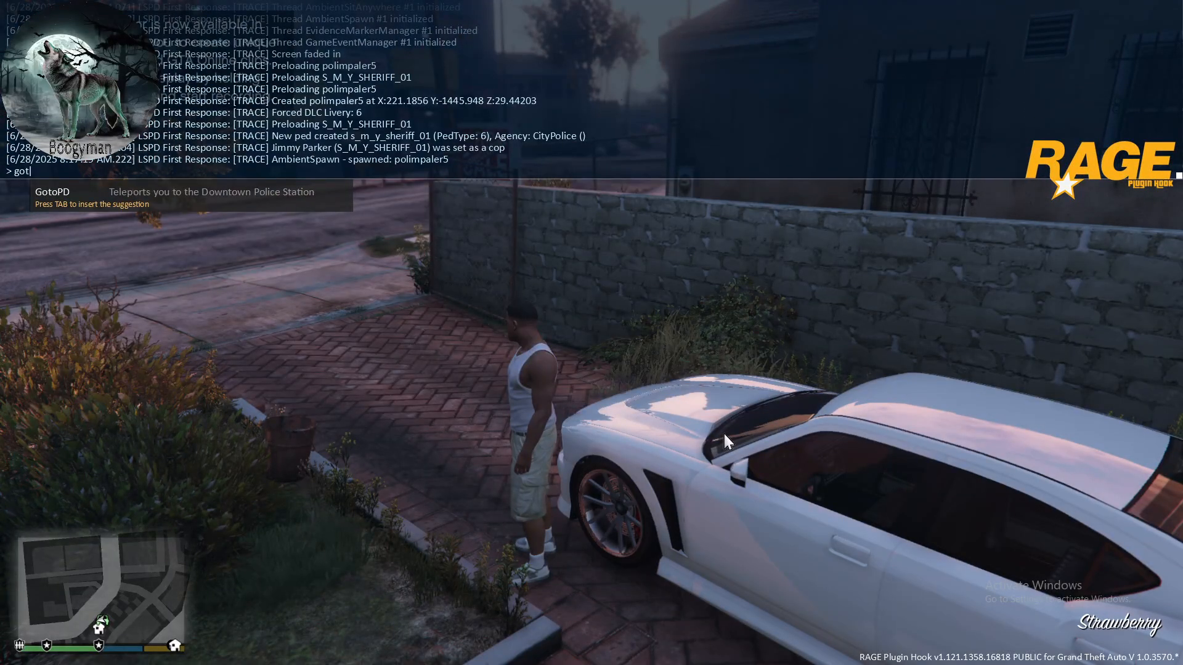
key(Tab)
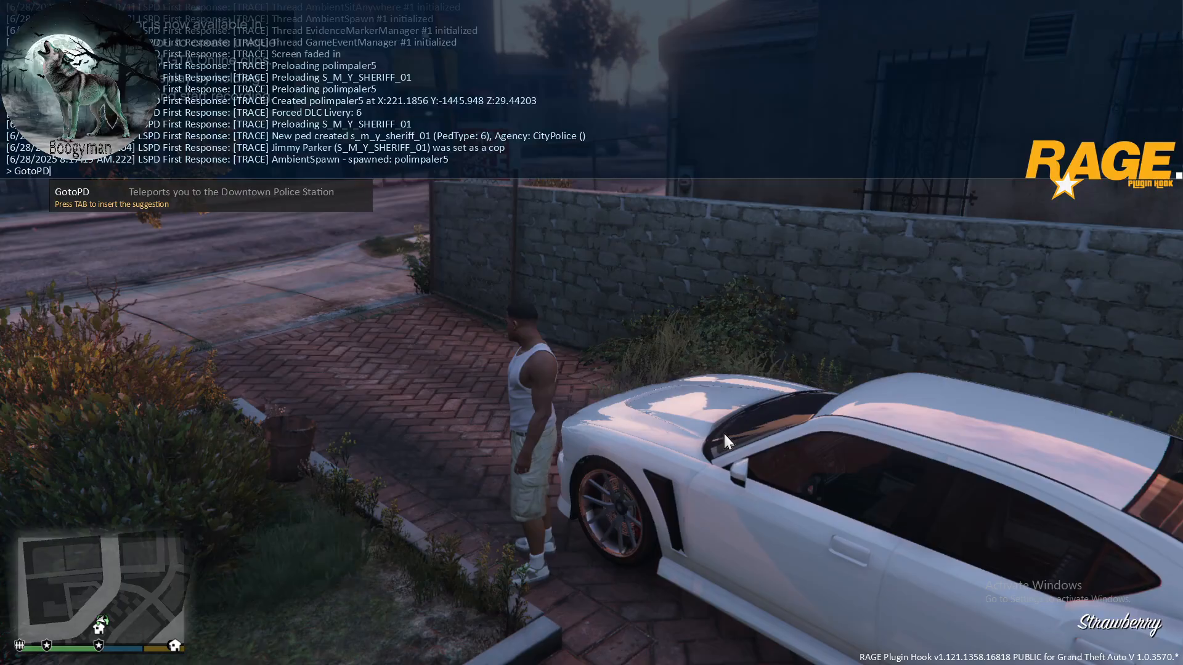
key(Return)
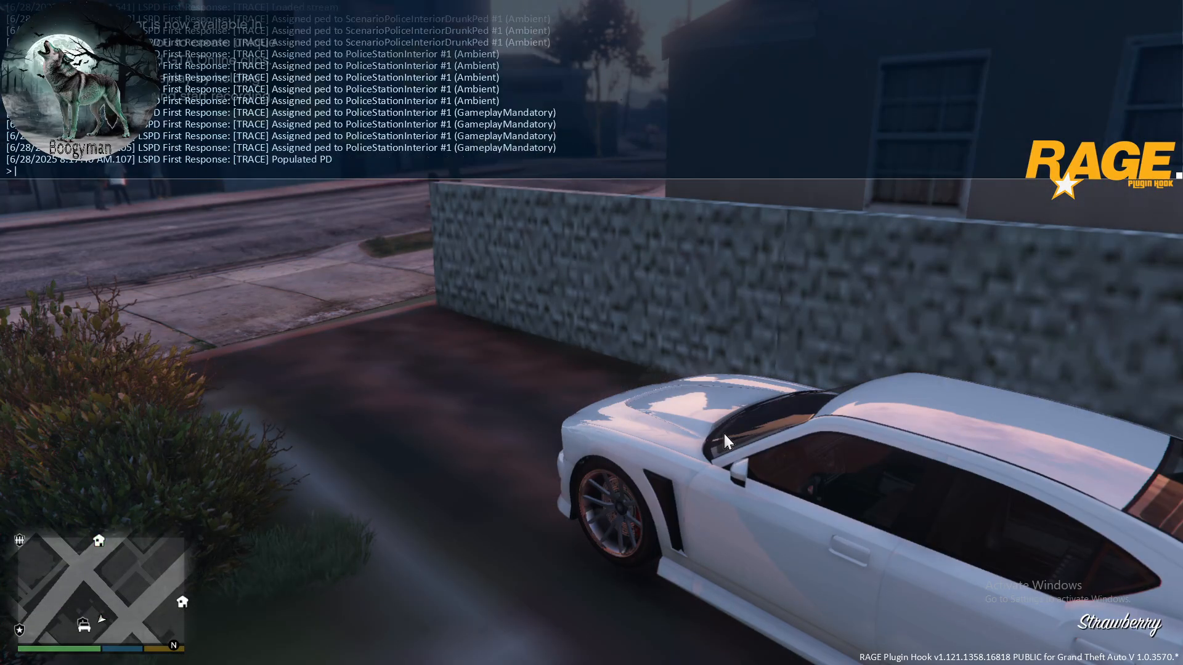
key(F4)
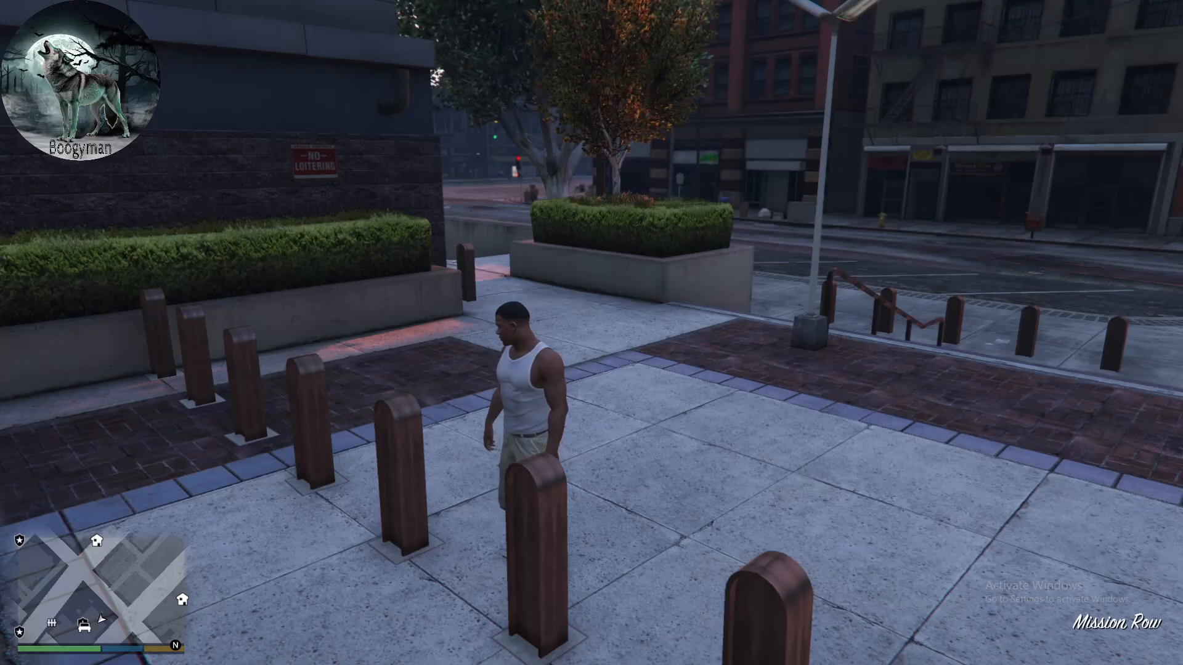
- Walk into the police station's locker room and decline the incoming in-game phone call
key(w)
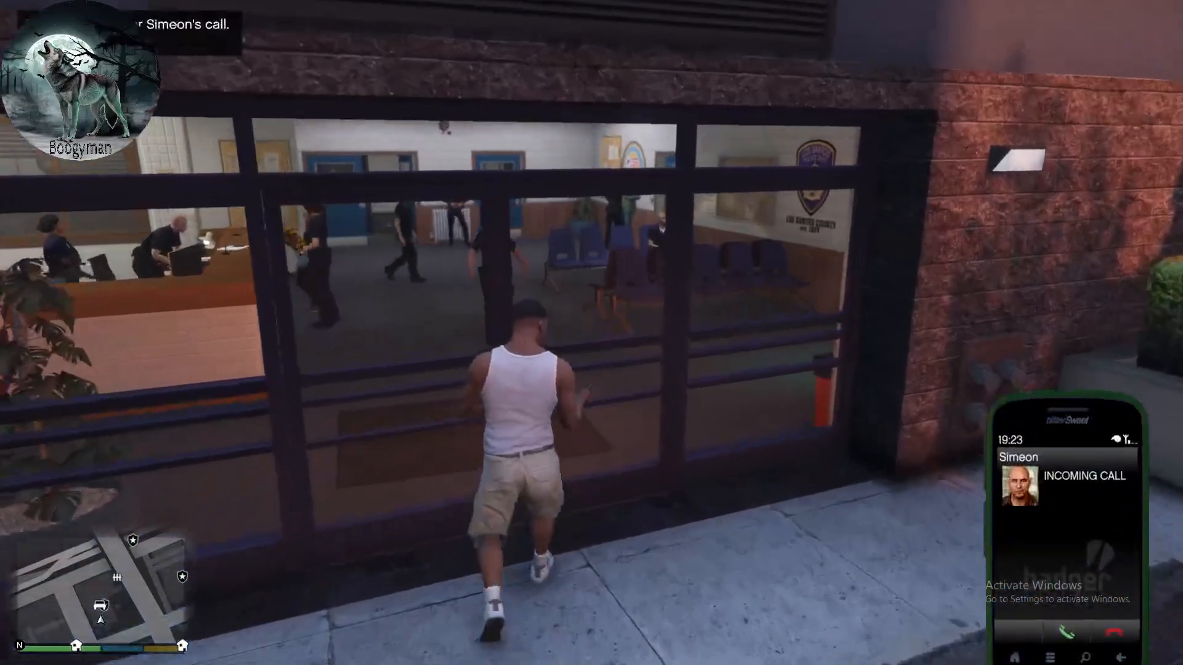
key(BackSpace)
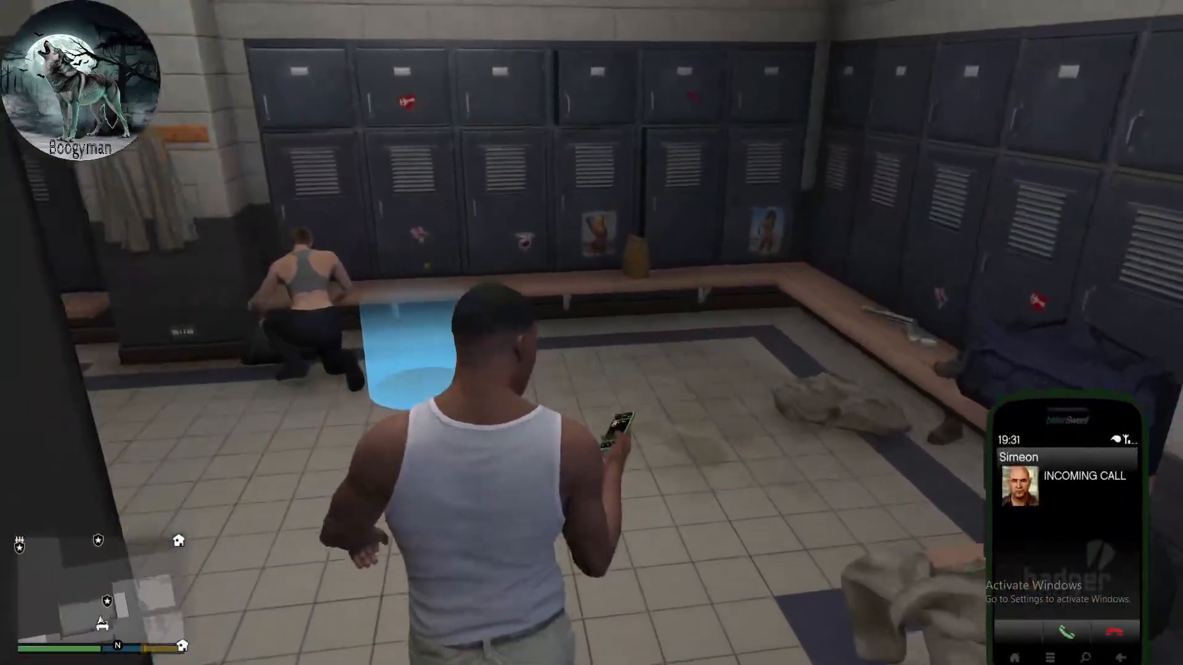
key(BackSpace)
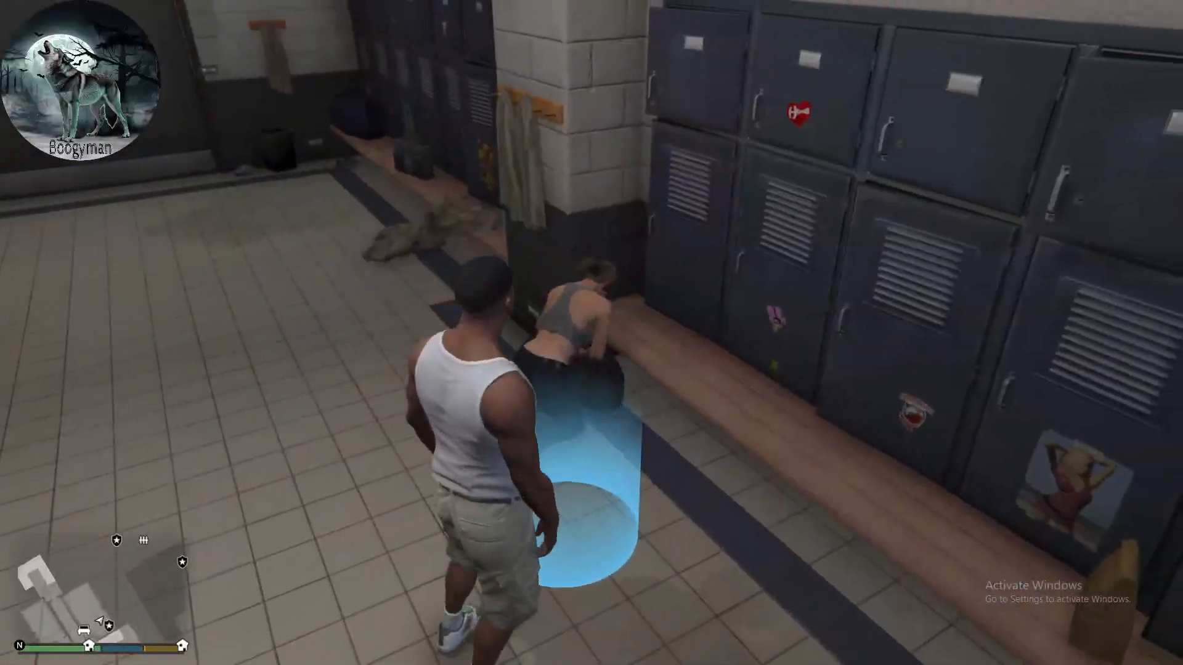
- Enter the blue locker room marker, continue from the LSPDFR station menu and accept going to character selection
key(e)
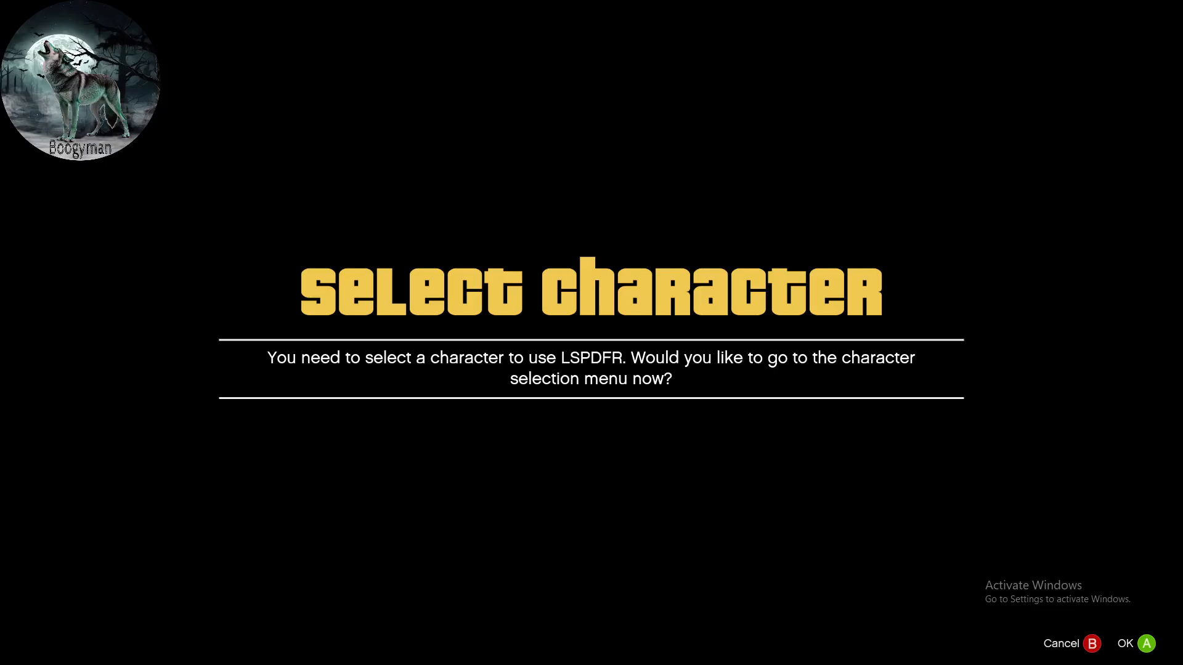
key(Return)
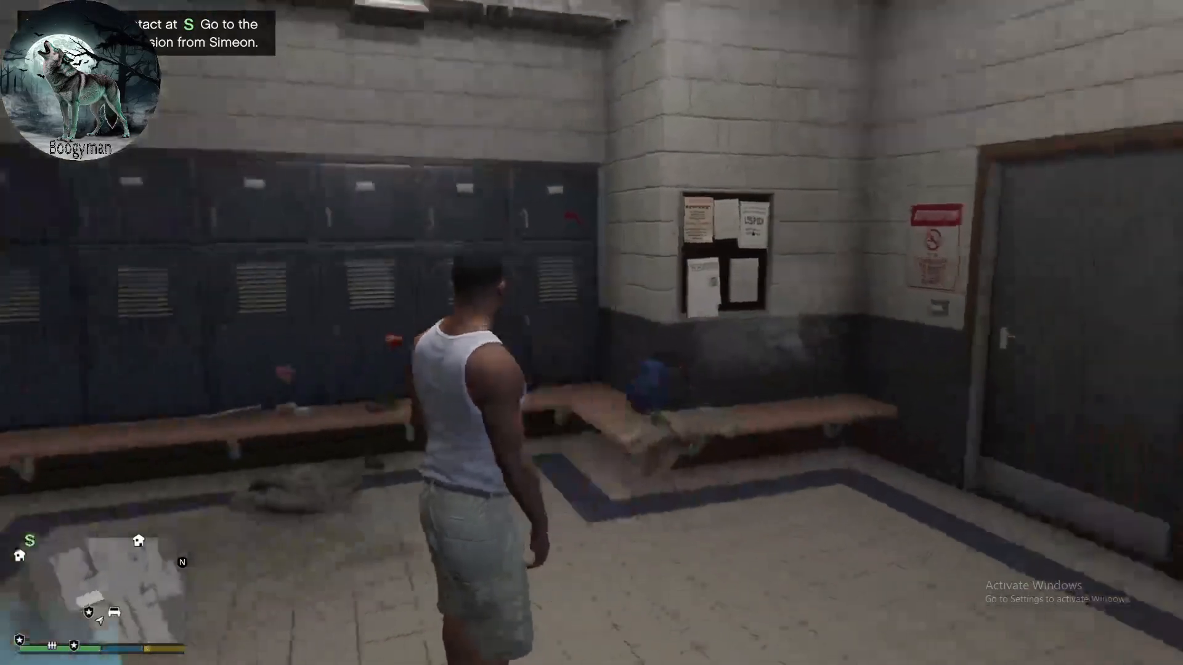
key(w)
key(e)
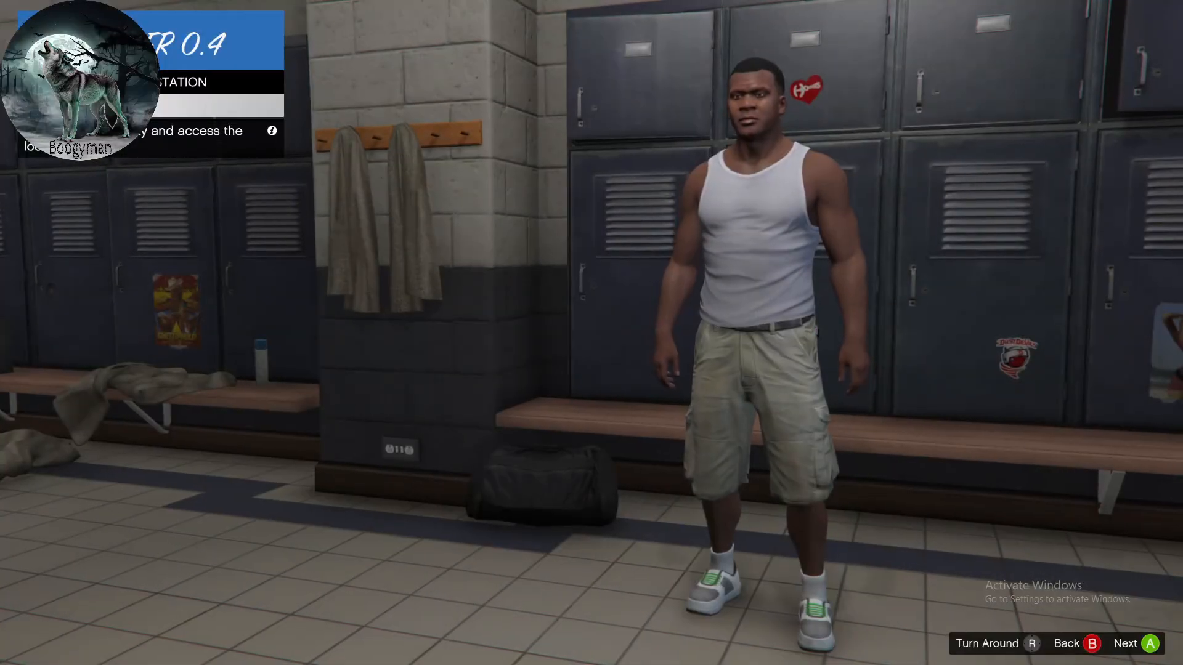
key(Return)
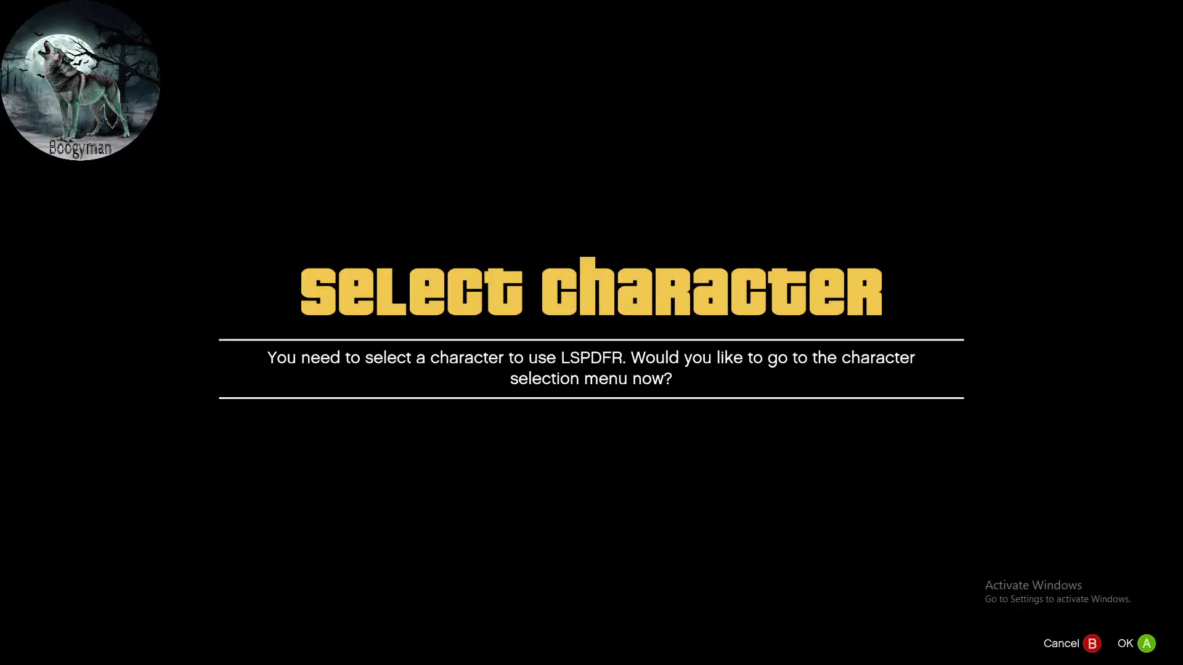
key(Return)
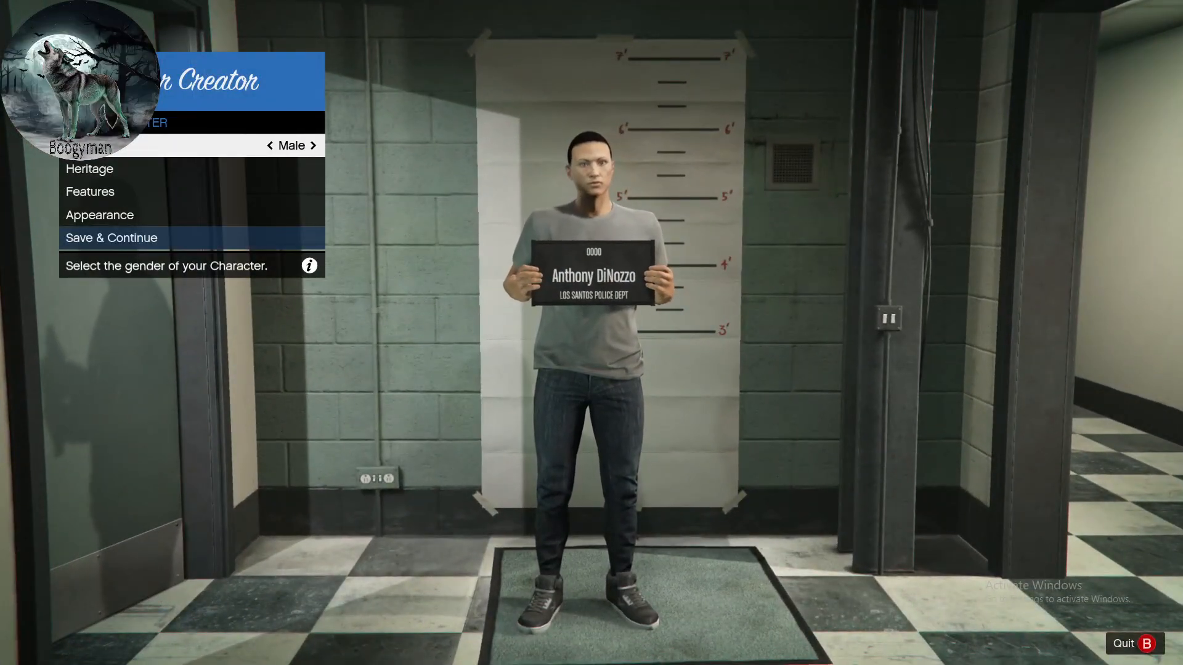
- Cycle the gender option through the generated male and female characters and settle on a male with short dark hair
key(Down)
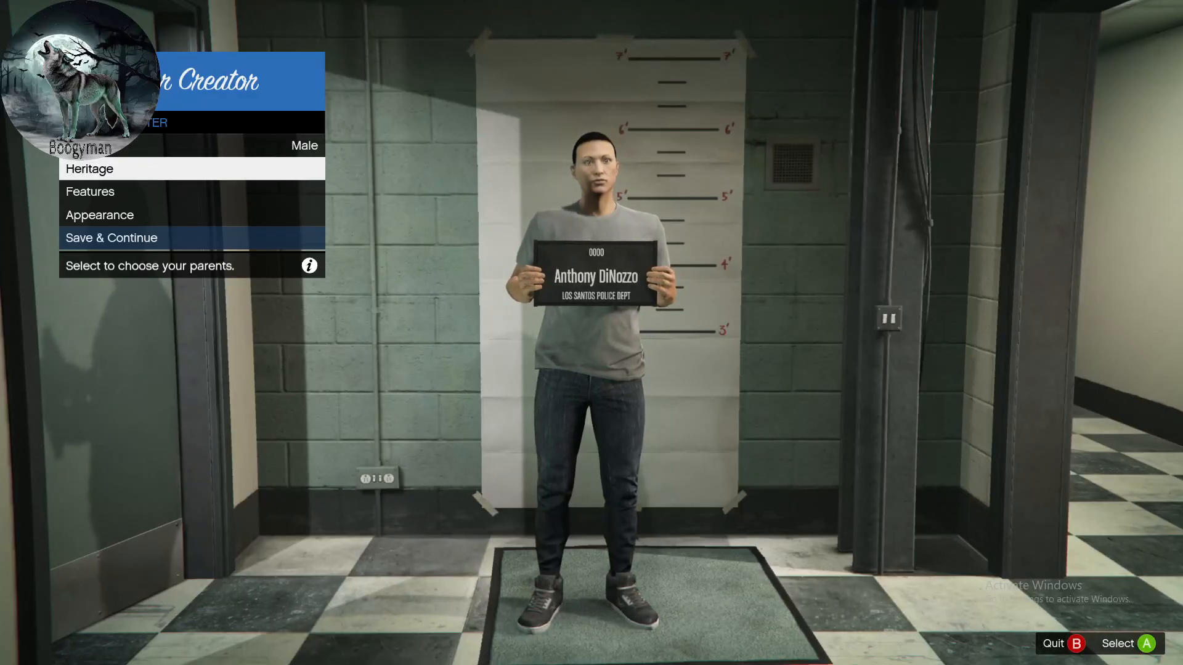
key(Up)
key(Right)
key(Right)
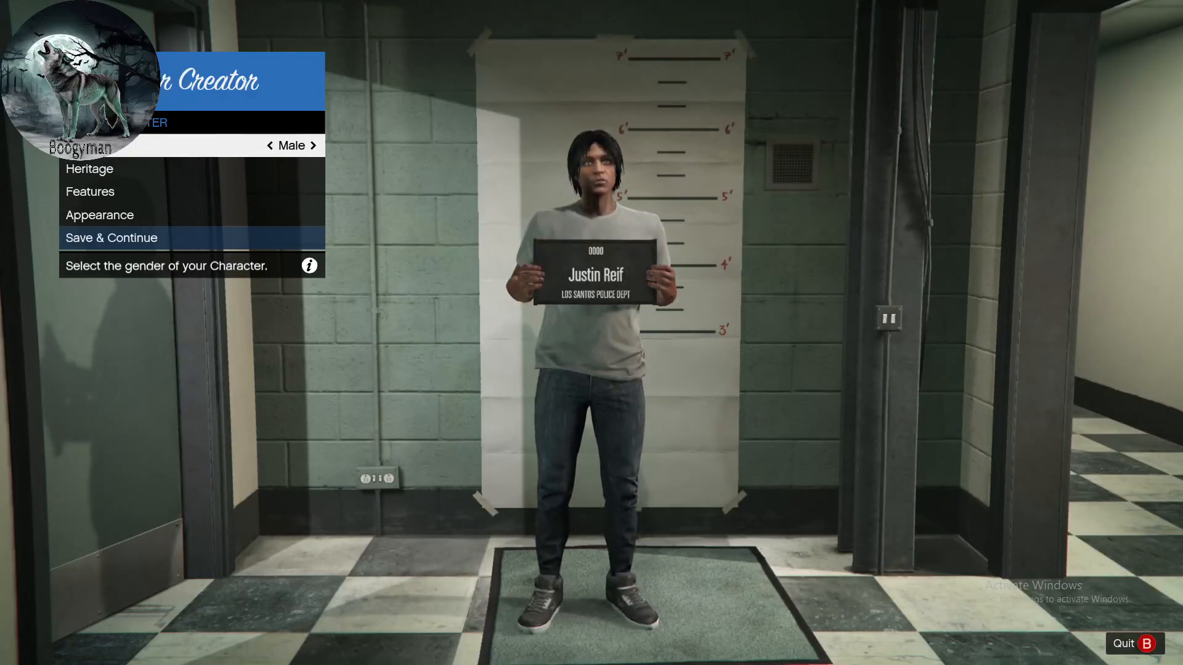
key(Right)
key(Right)
key(Right)
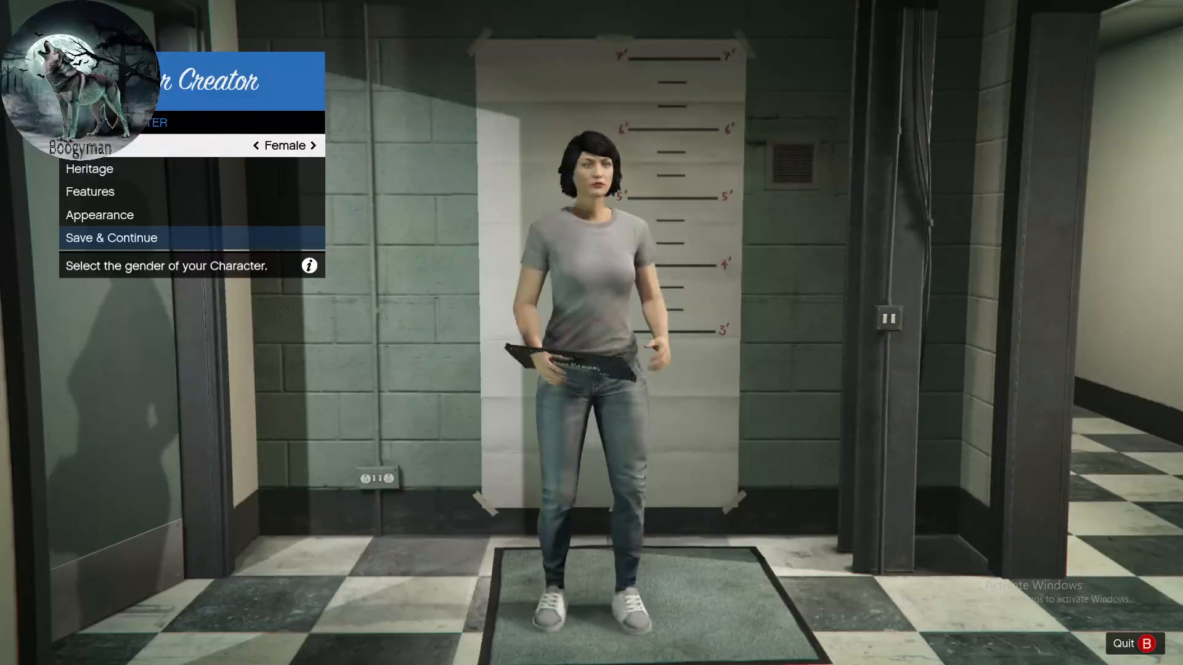
key(Right)
key(Right)
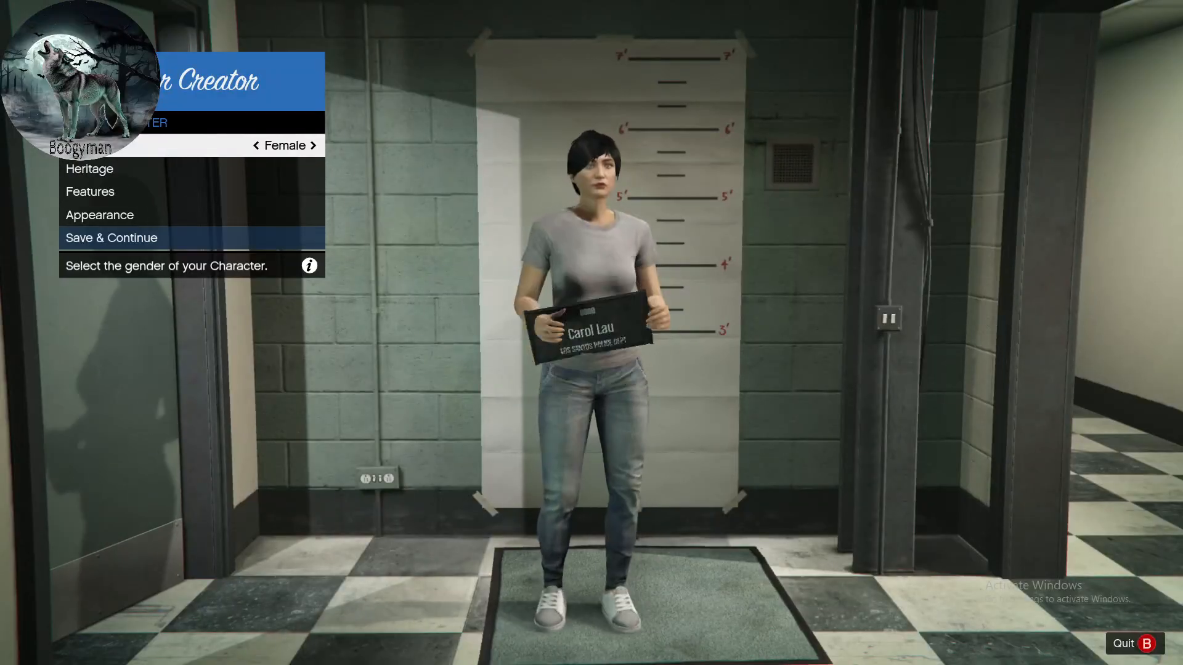
key(Right)
key(Right)
key(Right)
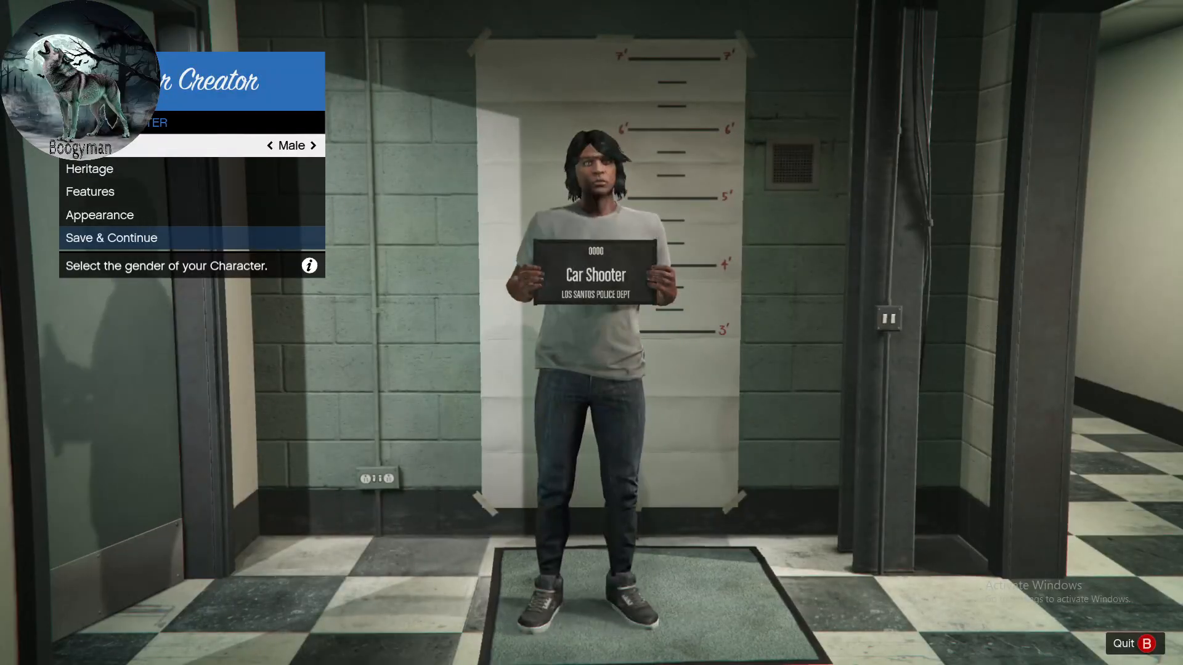
key(Right)
key(Right)
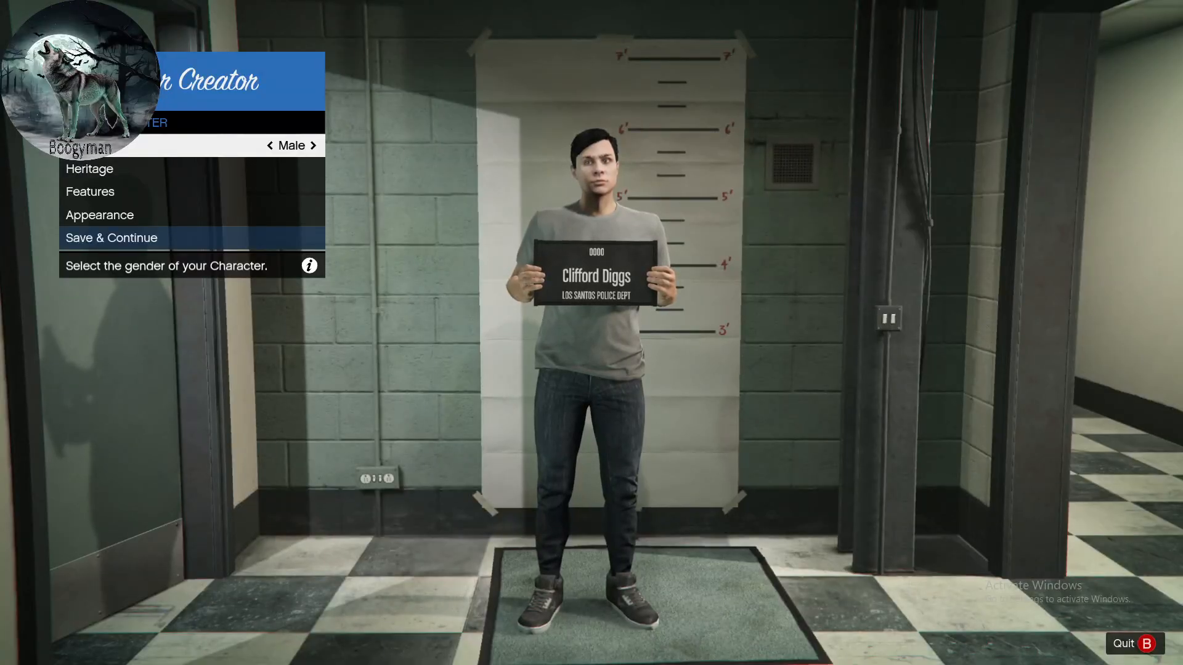
- Shift the character's Resemblance and Skin Tone slightly toward the mother in the Heritage settings
key(Down)
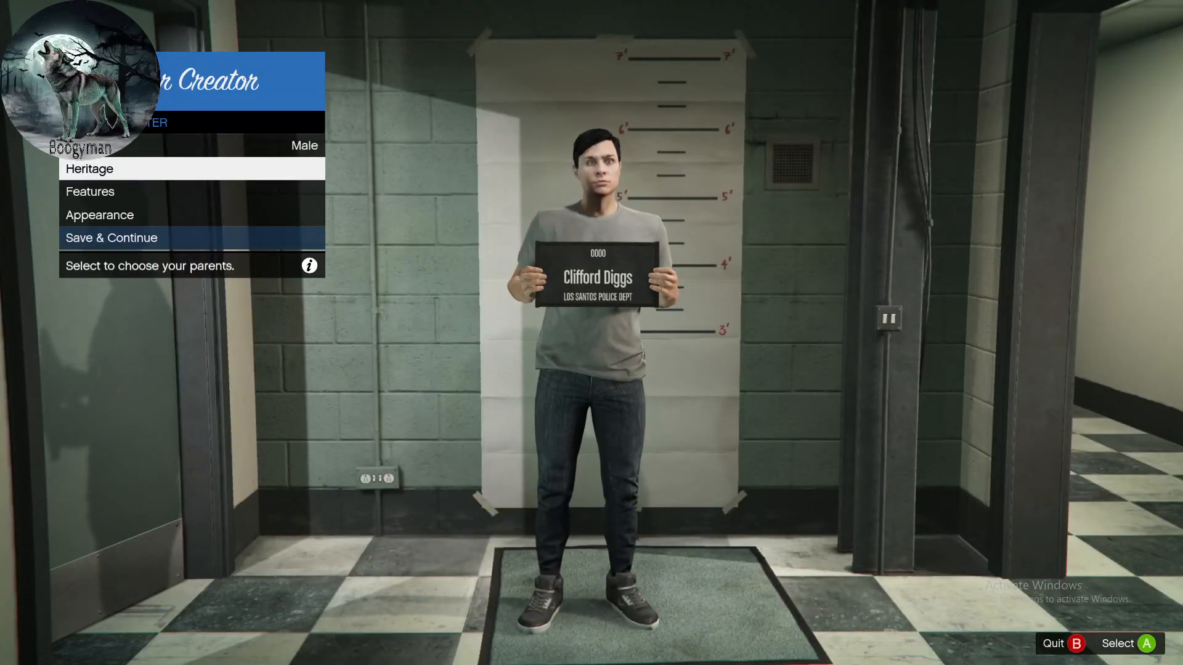
key(Return)
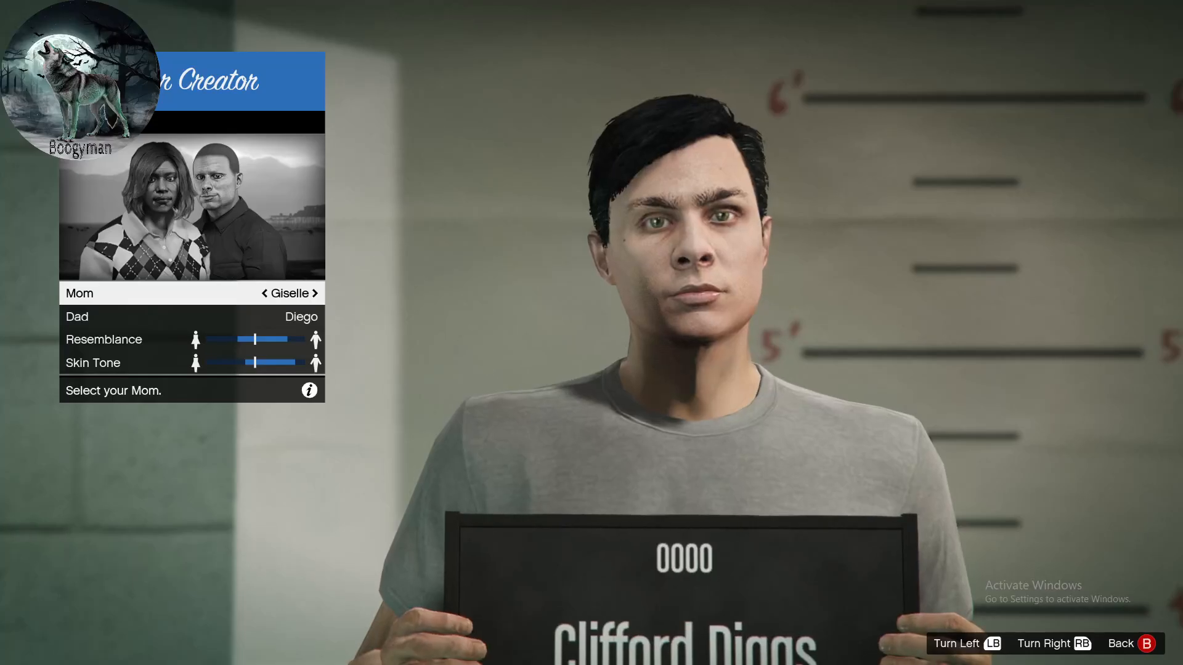
key(Down)
key(Down)
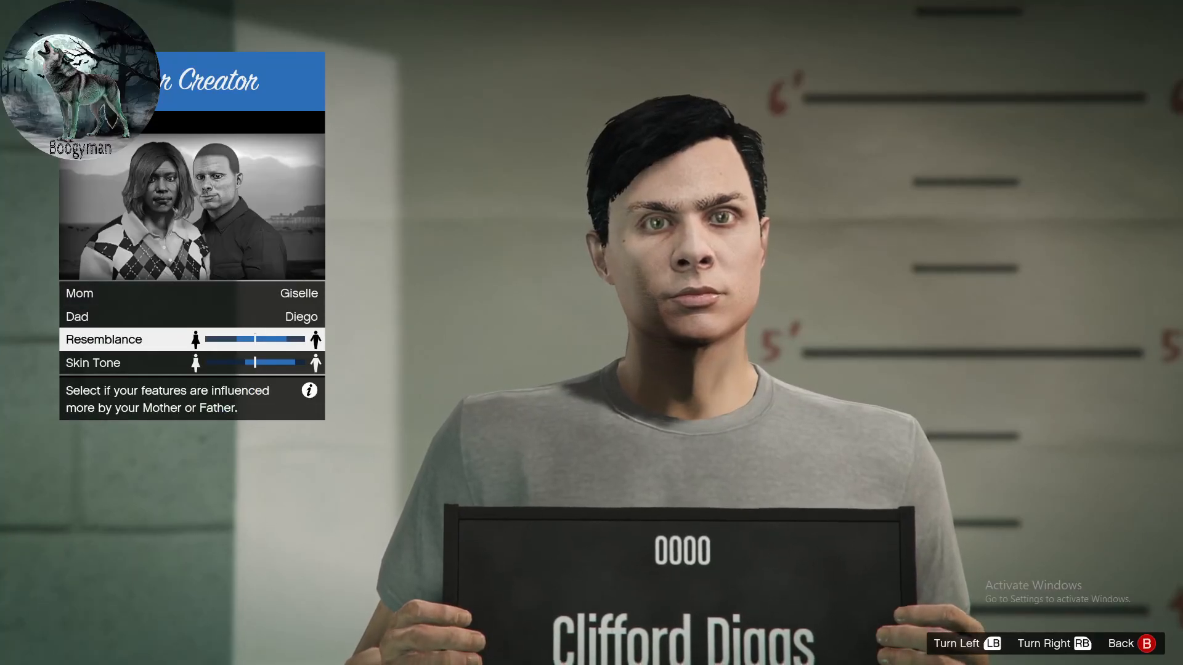
key(Left)
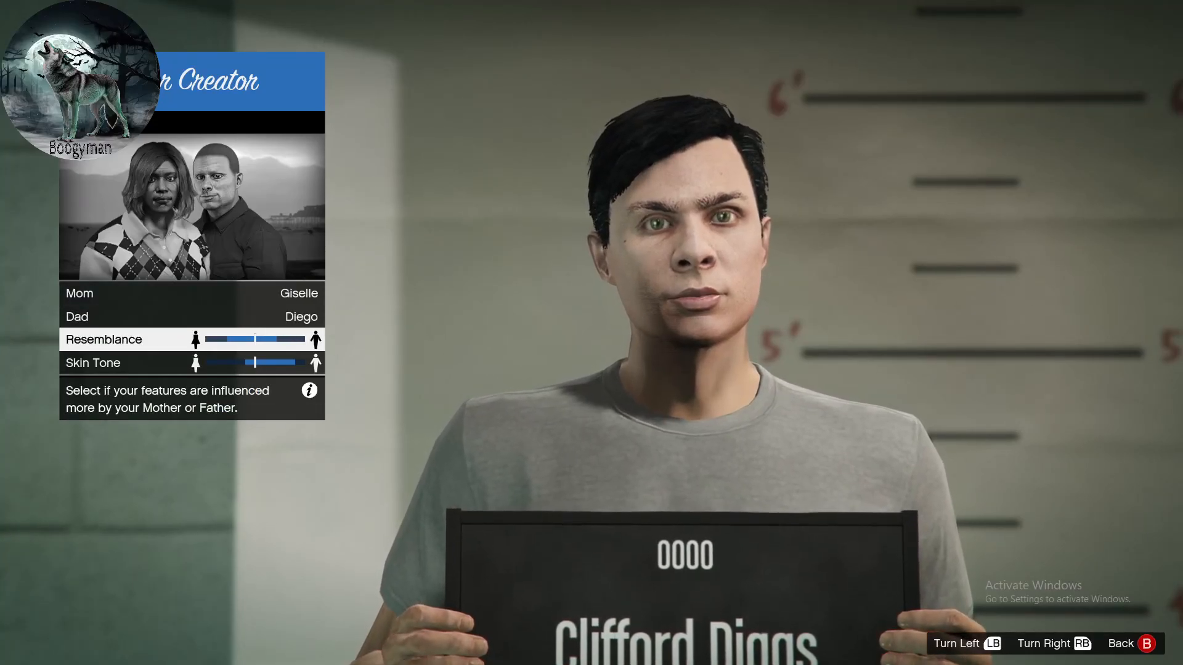
key(Right)
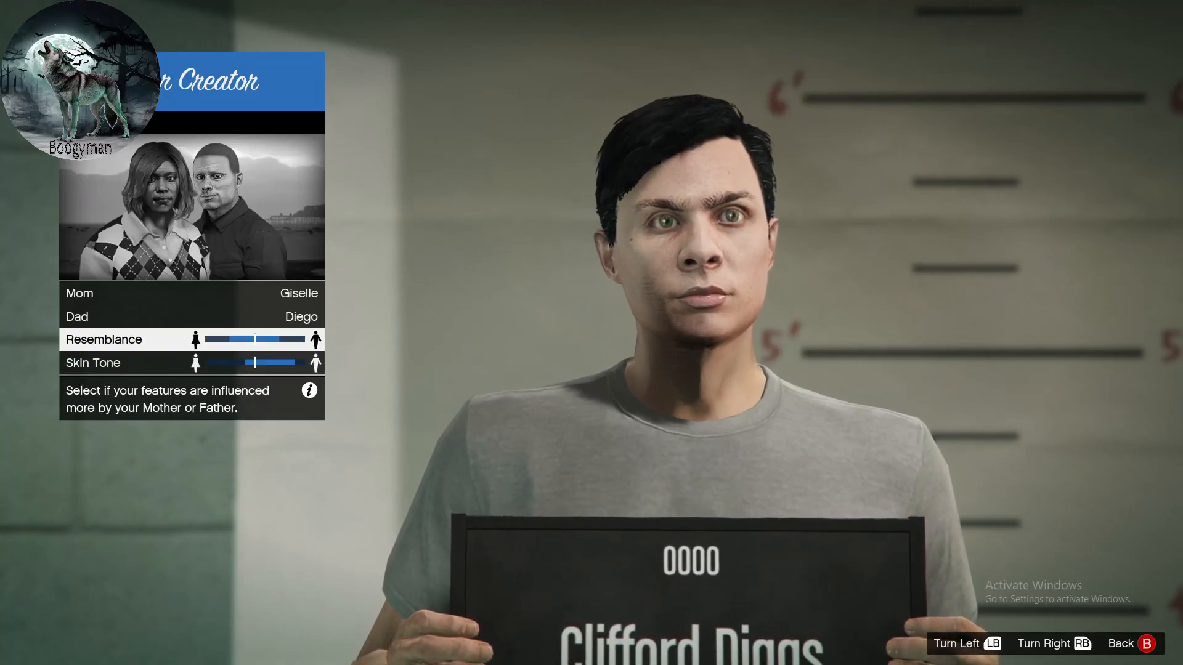
key(Down)
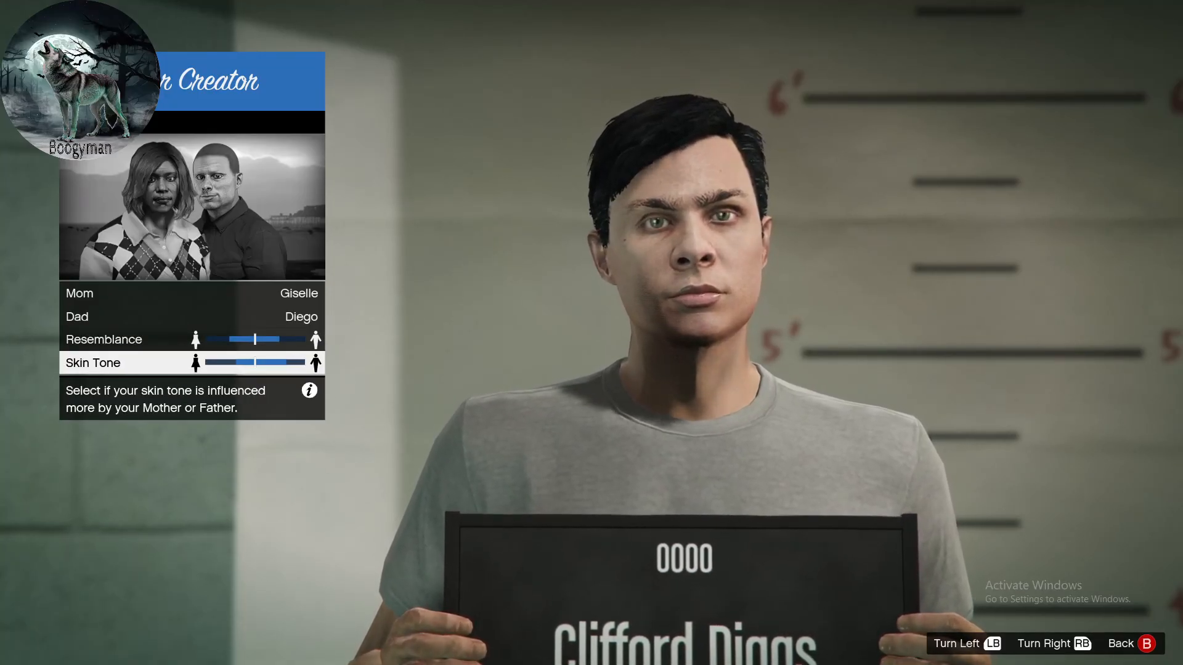
key(Left)
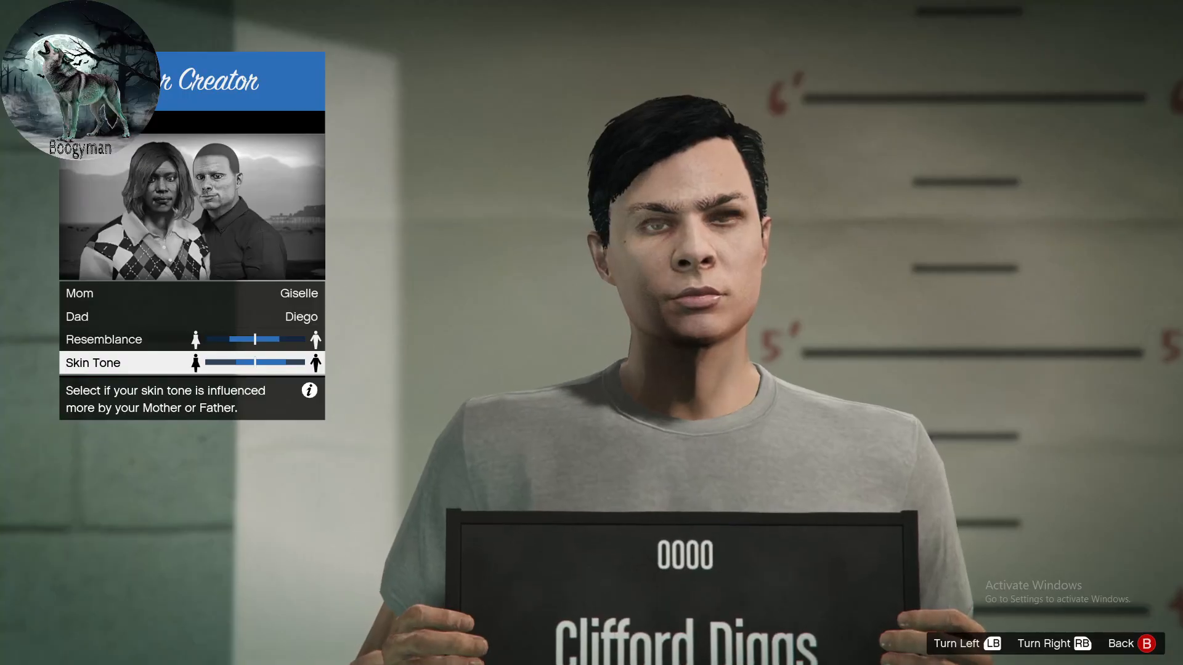
key(Escape)
- Set the character's hair color to 5 of 28 in the Appearance settings
key(Down)
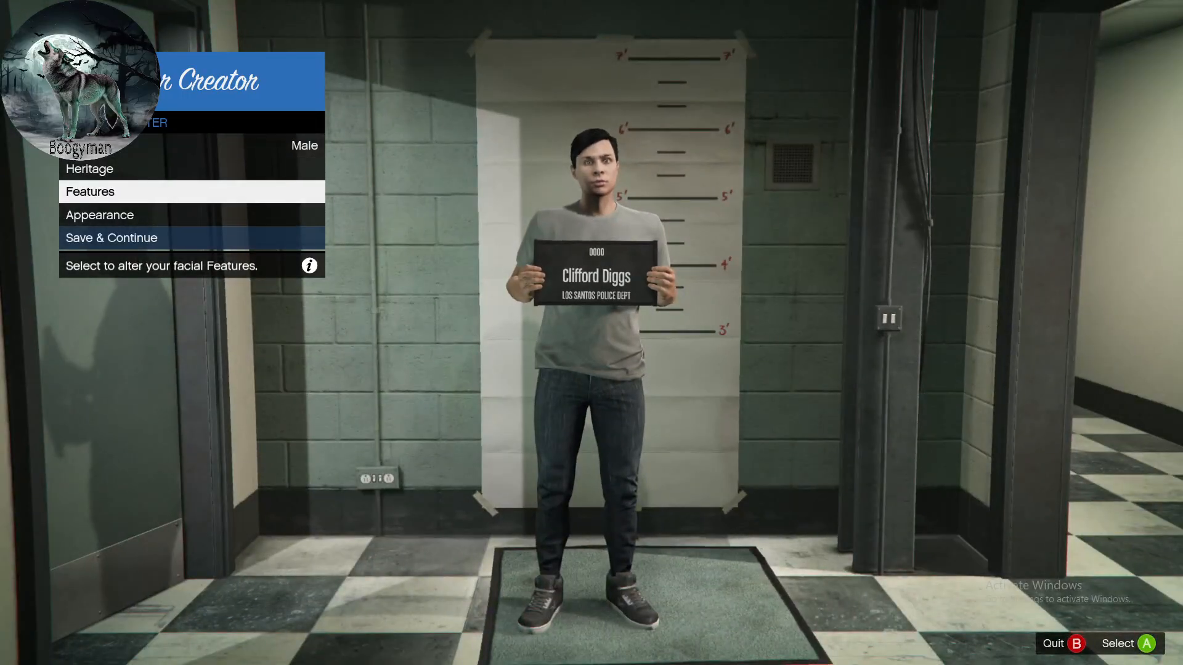
key(Return)
key(Escape)
key(Down)
key(Return)
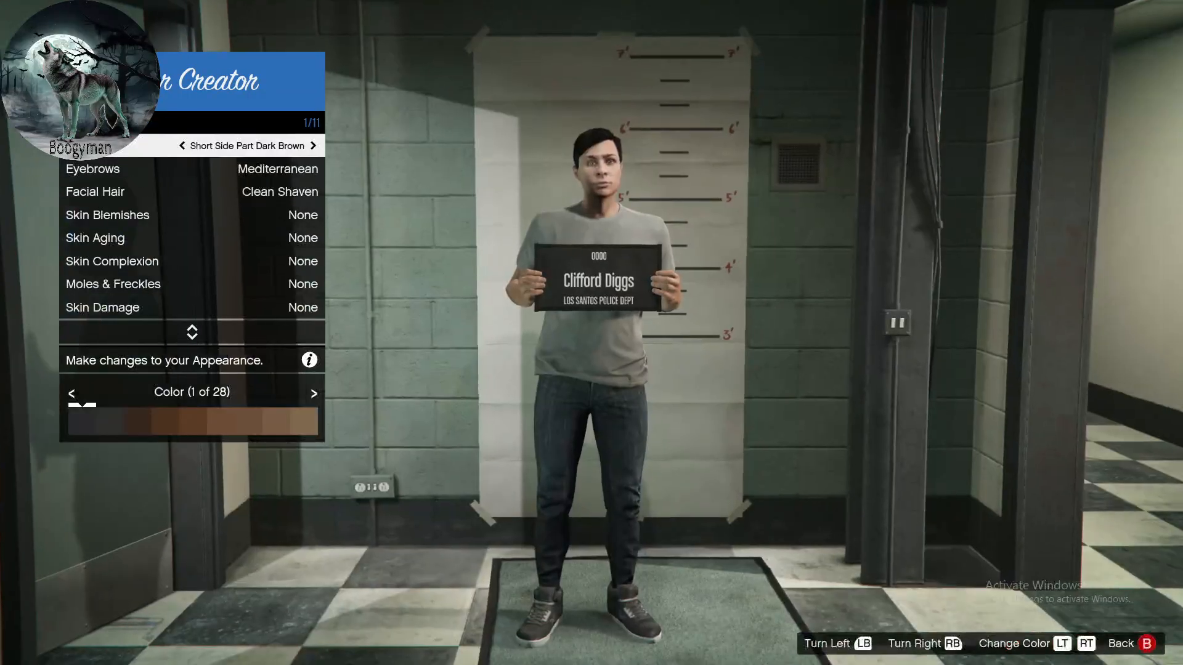
key(Down)
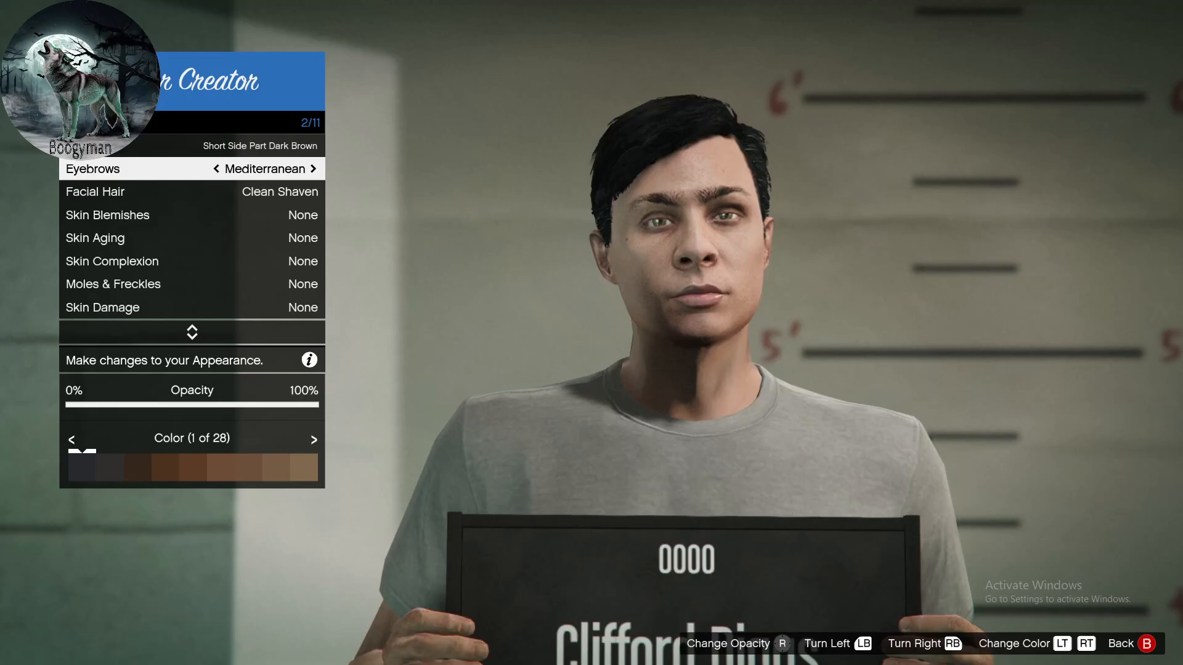
key(Up)
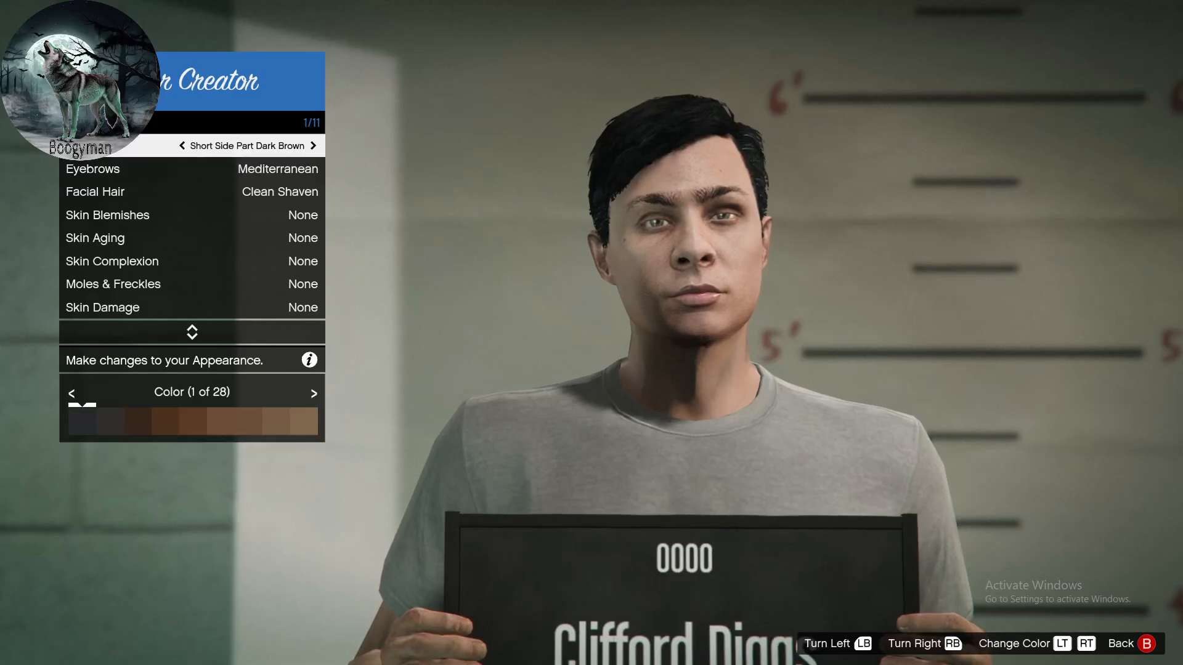
key(Page_Up)
key(Page_Up)
key(Page_Up)
key(Page_Up)
key(Page_Up)
key(Page_Down)
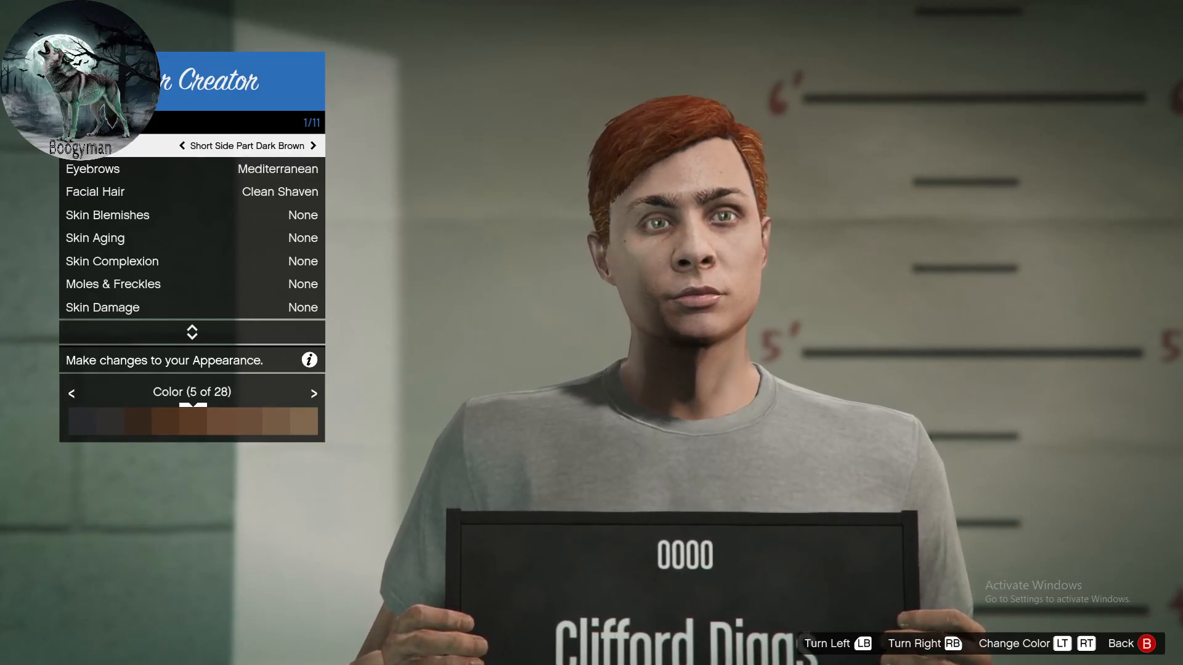
- Change the character's hairstyle to Hipster and finish the appearance changes
key(Left)
key(Left)
key(Left)
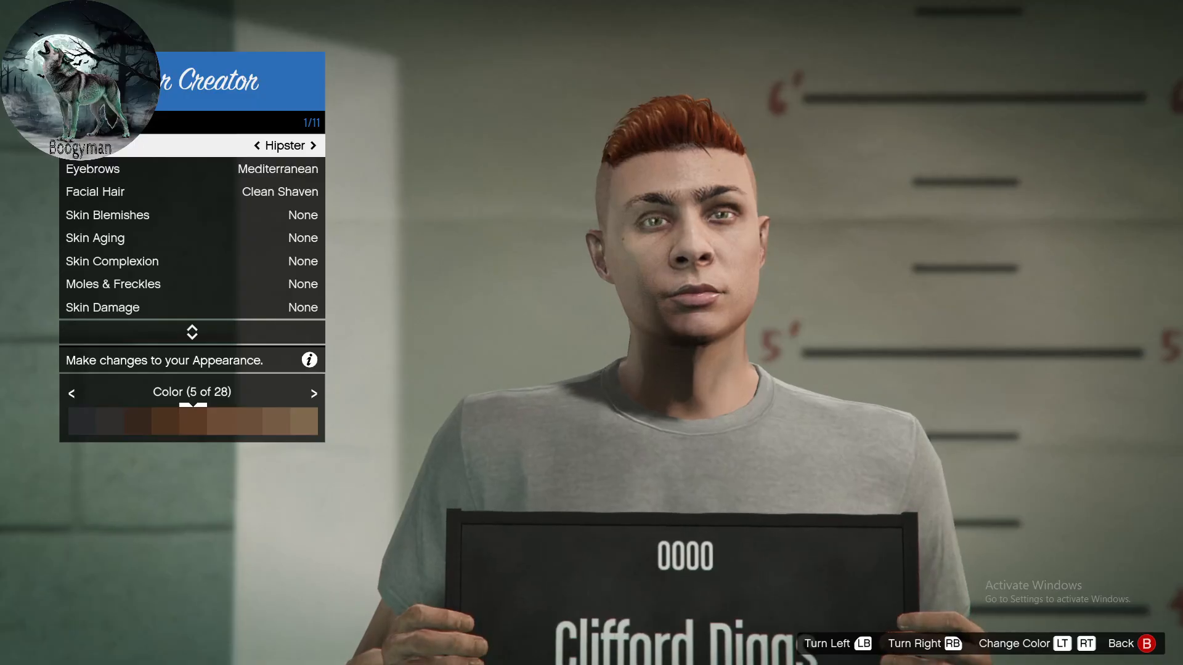
key(Escape)
- Save the finished character under a new full name in place of the generated one and choose to use that character
key(Down)
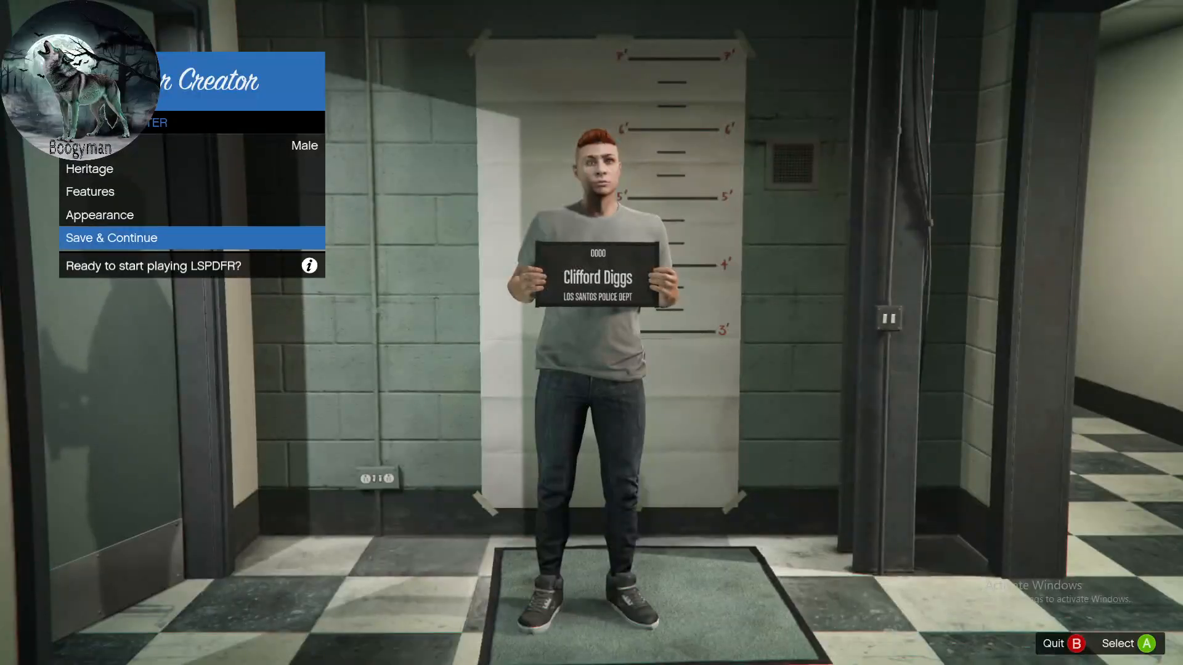
key(Return)
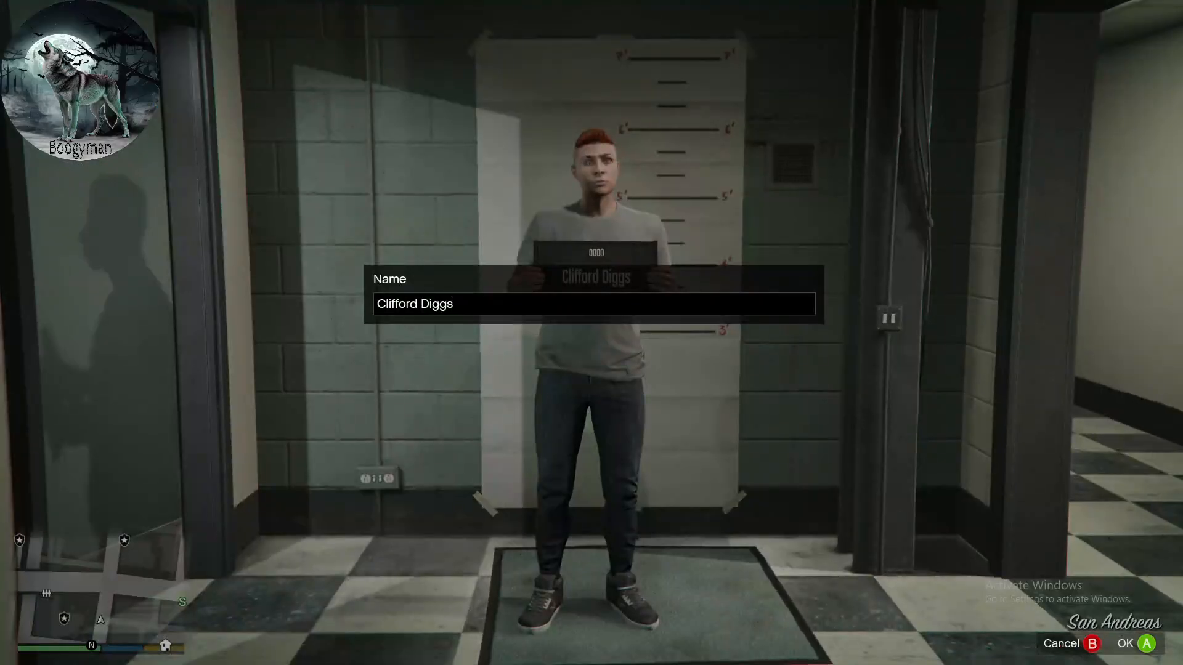
key(BackSpace)
key(BackSpace)
key(BackSpace)
key(BackSpace)
key(BackSpace)
key(BackSpace)
key(BackSpace)
key(BackSpace)
key(BackSpace)
key(BackSpace)
key(BackSpace)
key(BackSpace)
key(BackSpace)
key(BackSpace)
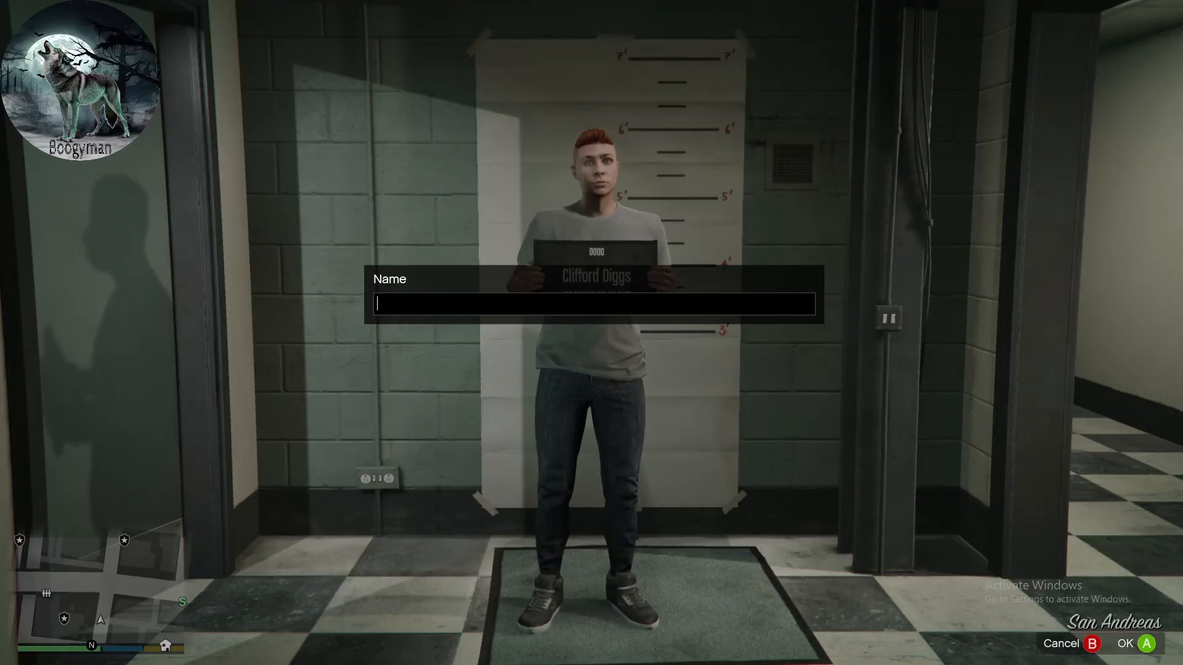
text(Joh)
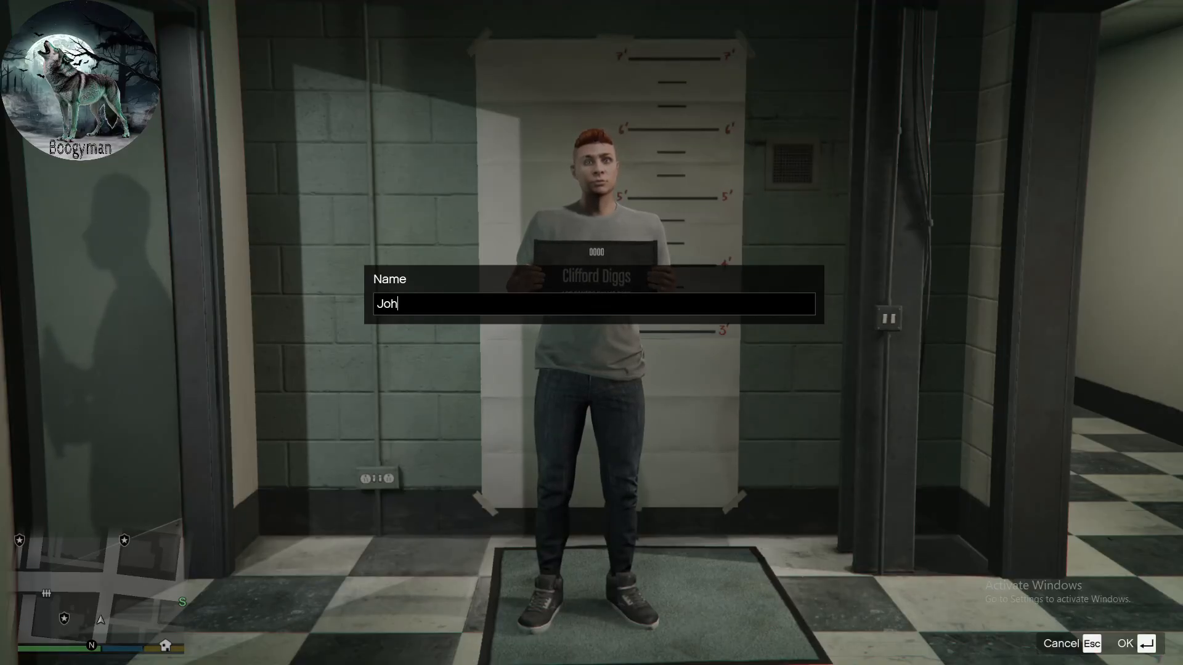
text(n Baker)
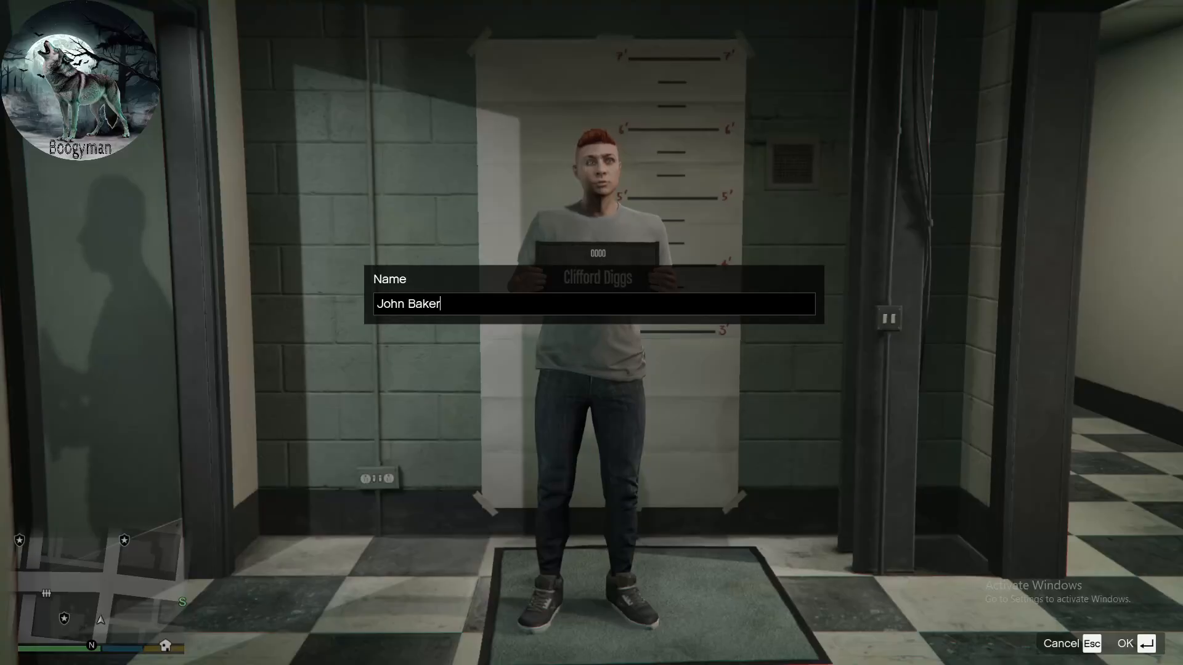
key(Return)
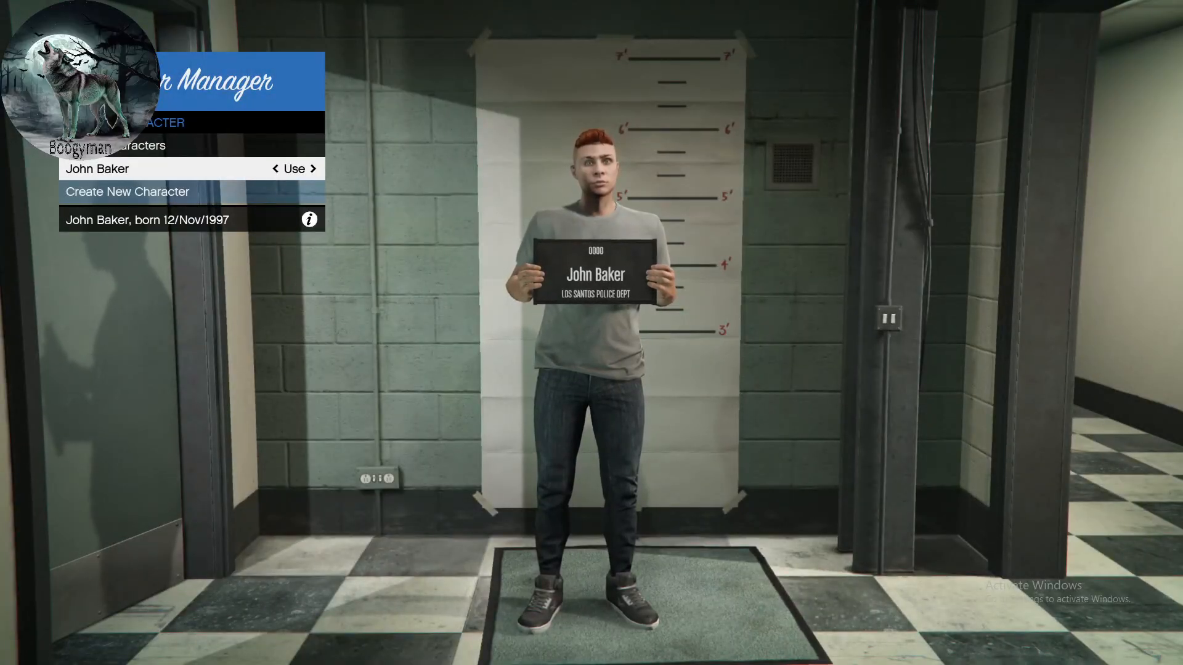
key(Return)
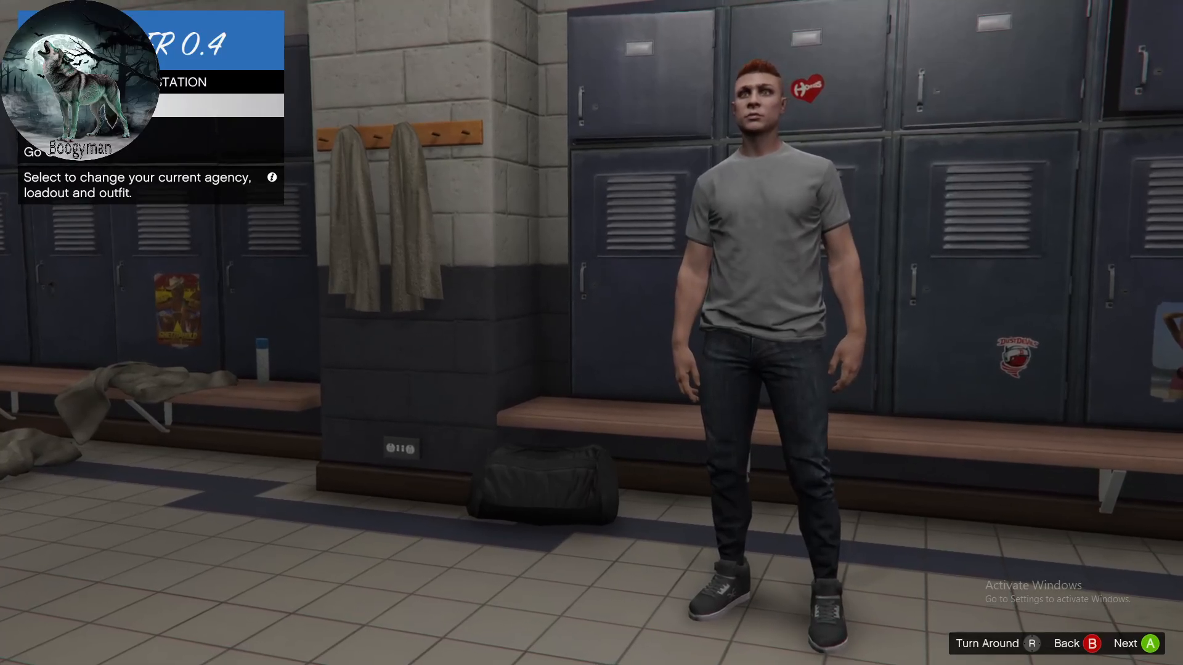
- Equip the LSPD character with The Cop outfit, the Officer variation and the Patrol inventory, and confirm the loadout
key(Return)
key(Down)
key(Right)
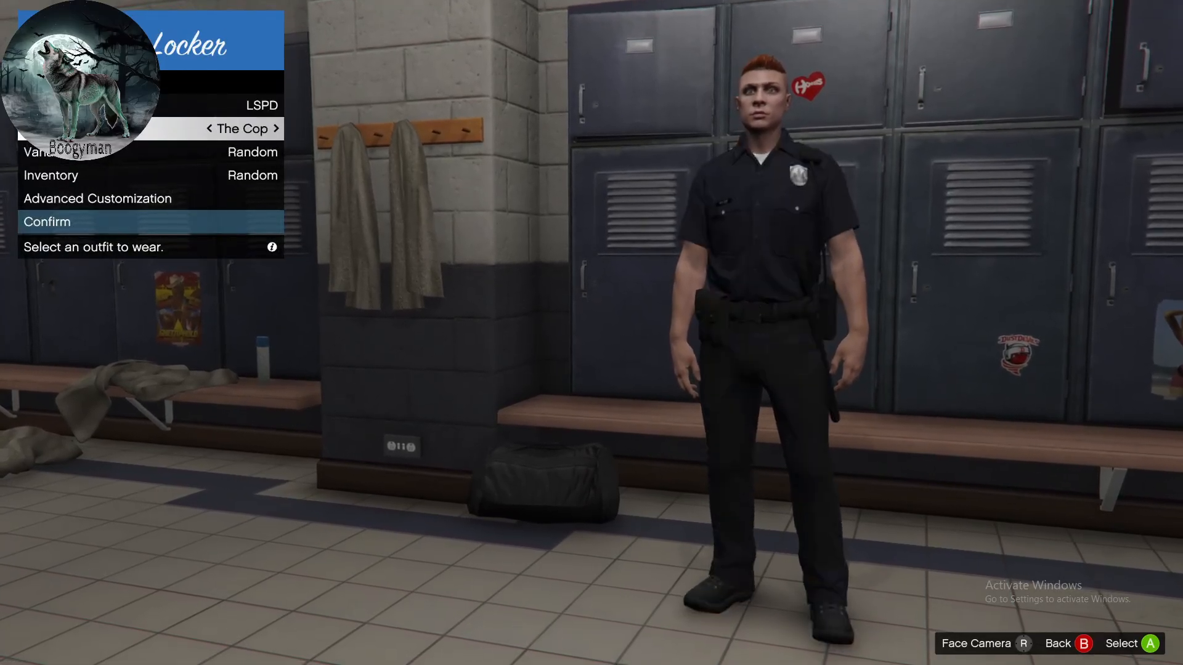
key(Down)
key(Right)
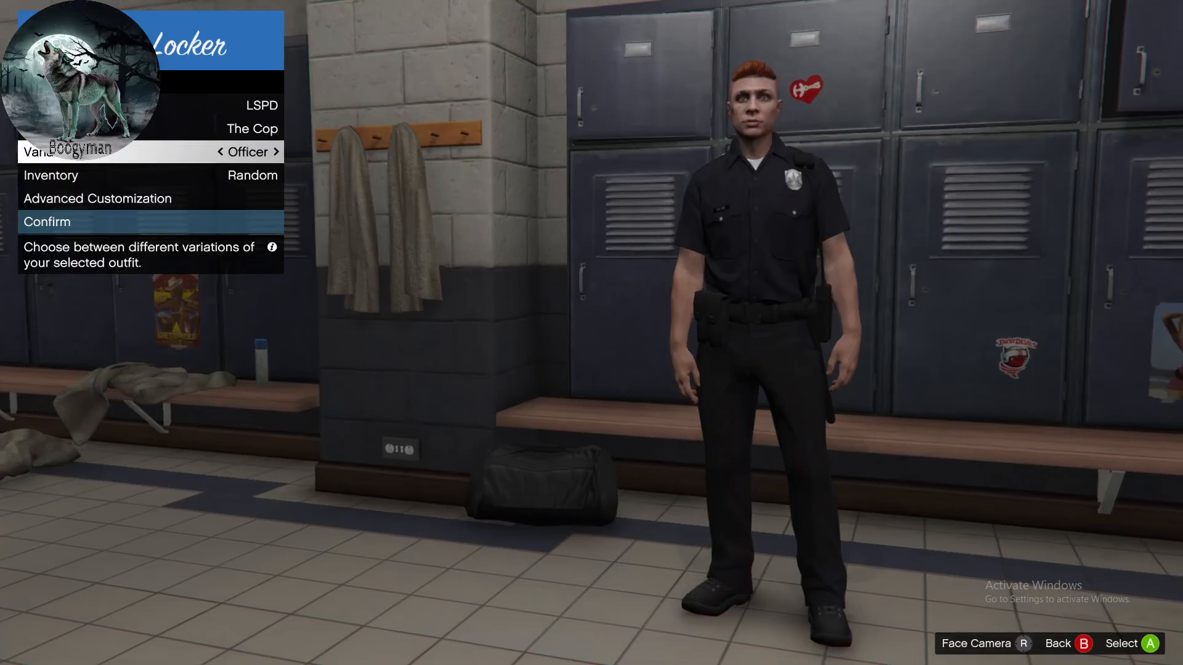
key(Down)
key(Right)
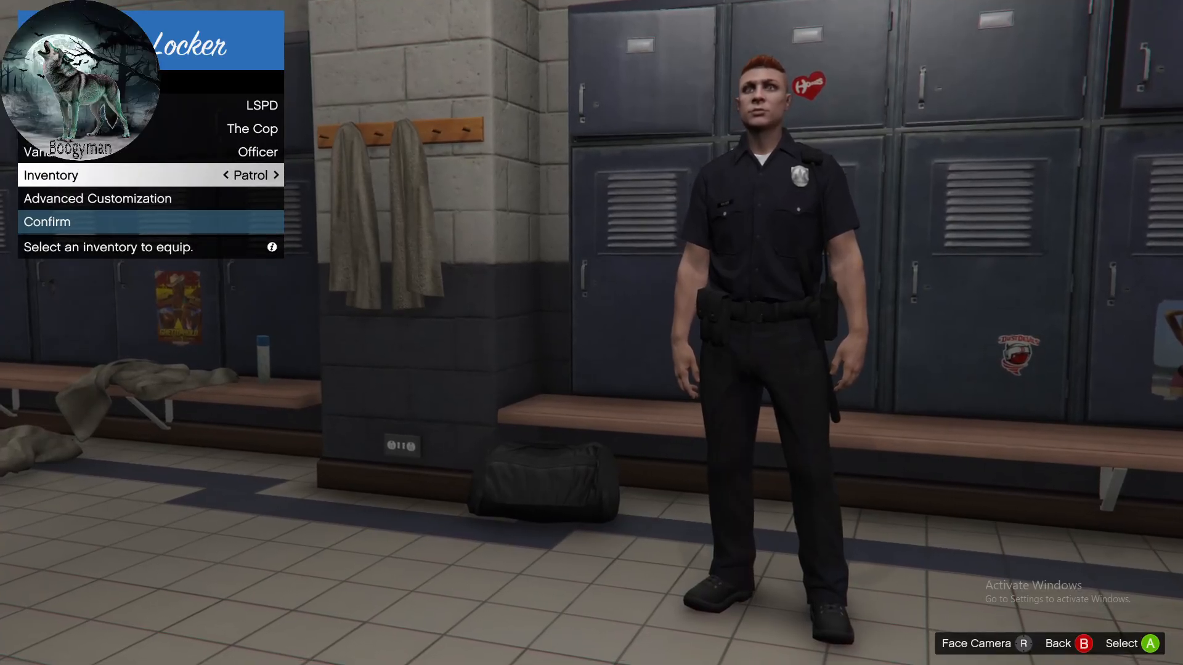
key(Down)
- Deploy the LSPD Police Cruiser from the Police Garage and drive it forward to Sinner St
key(Down)
key(Return)
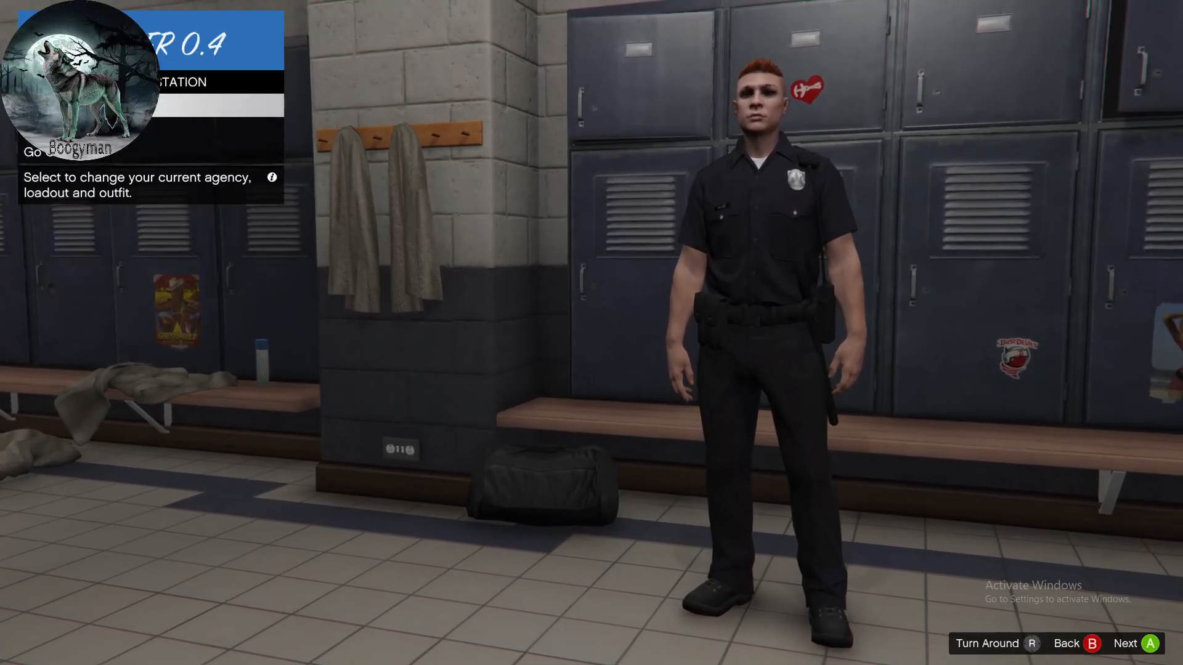
key(Down)
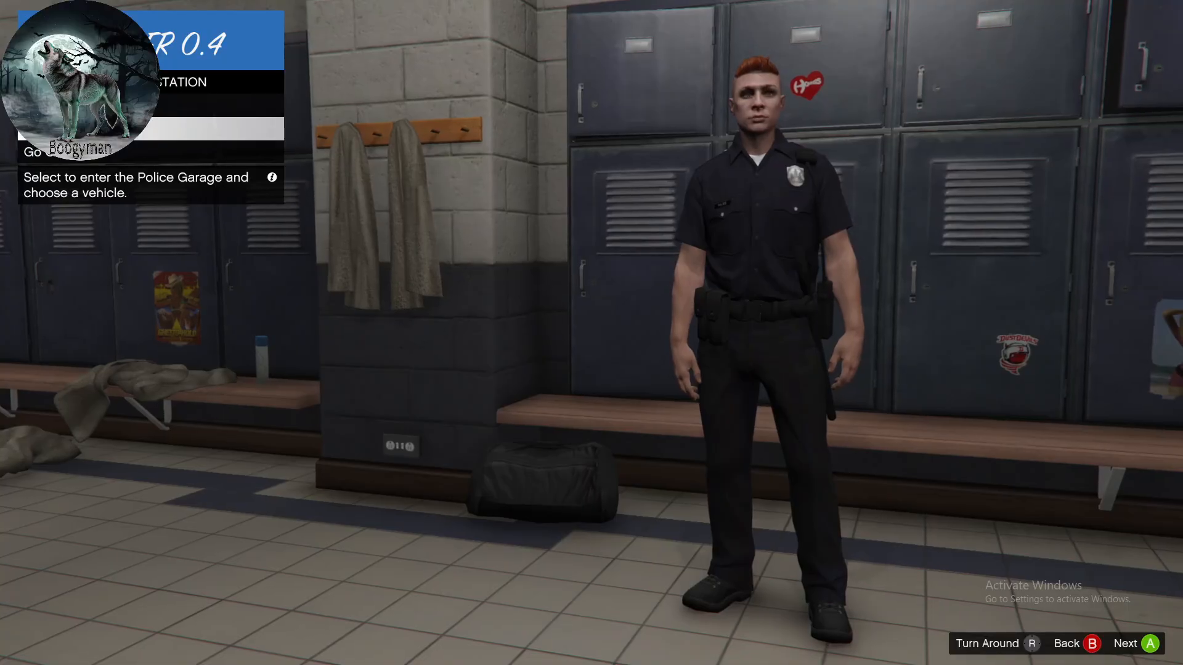
key(Return)
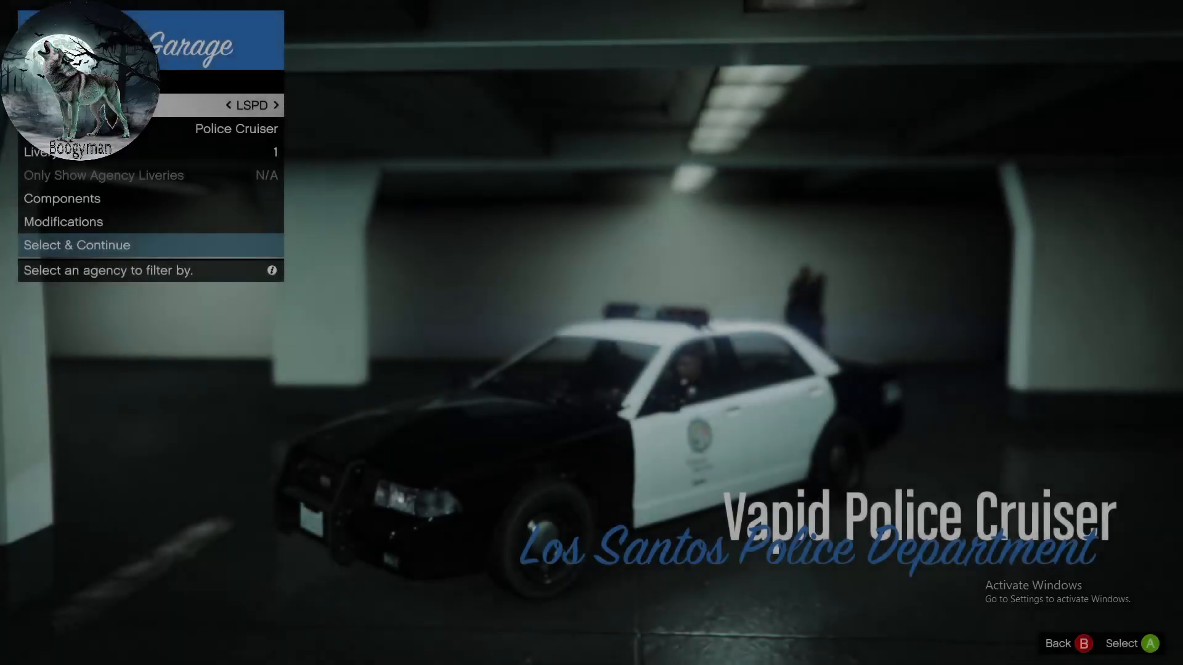
key(Down)
key(Down)
key(Down)
key(Down)
key(Down)
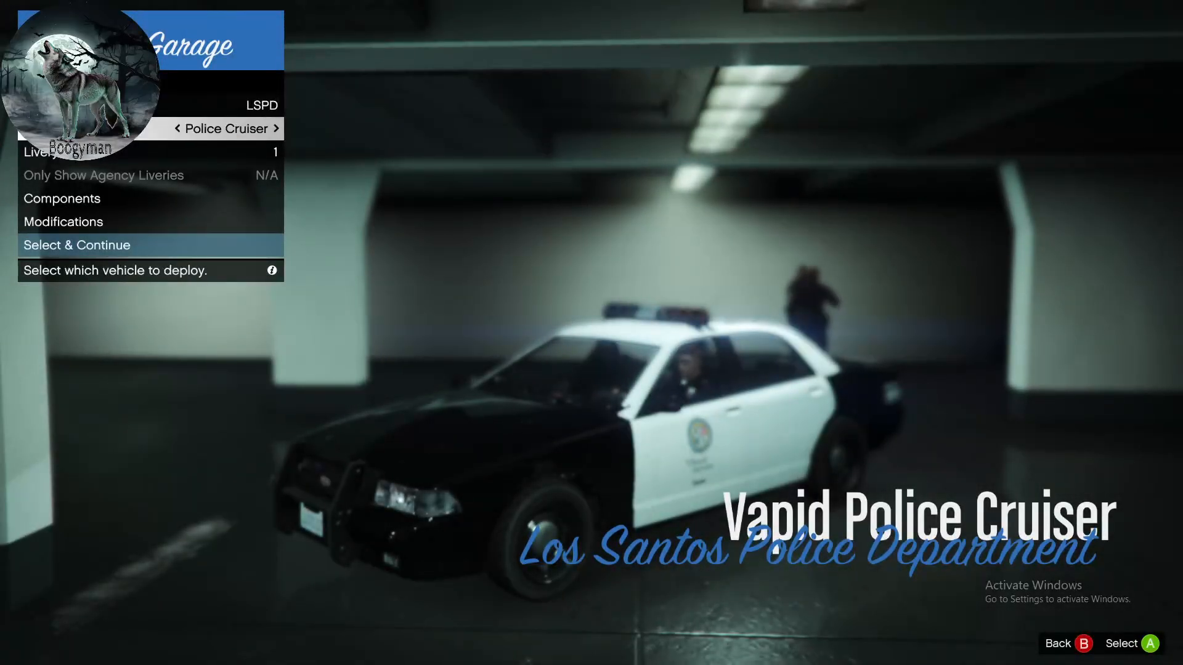
key(Return)
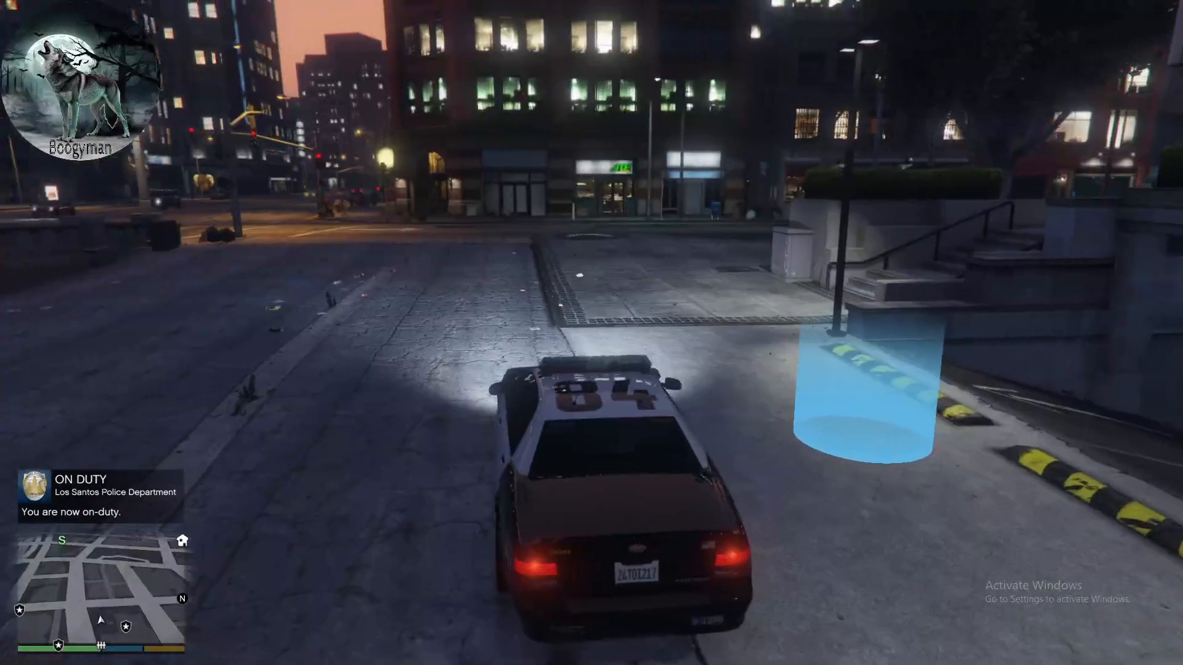
key(w)
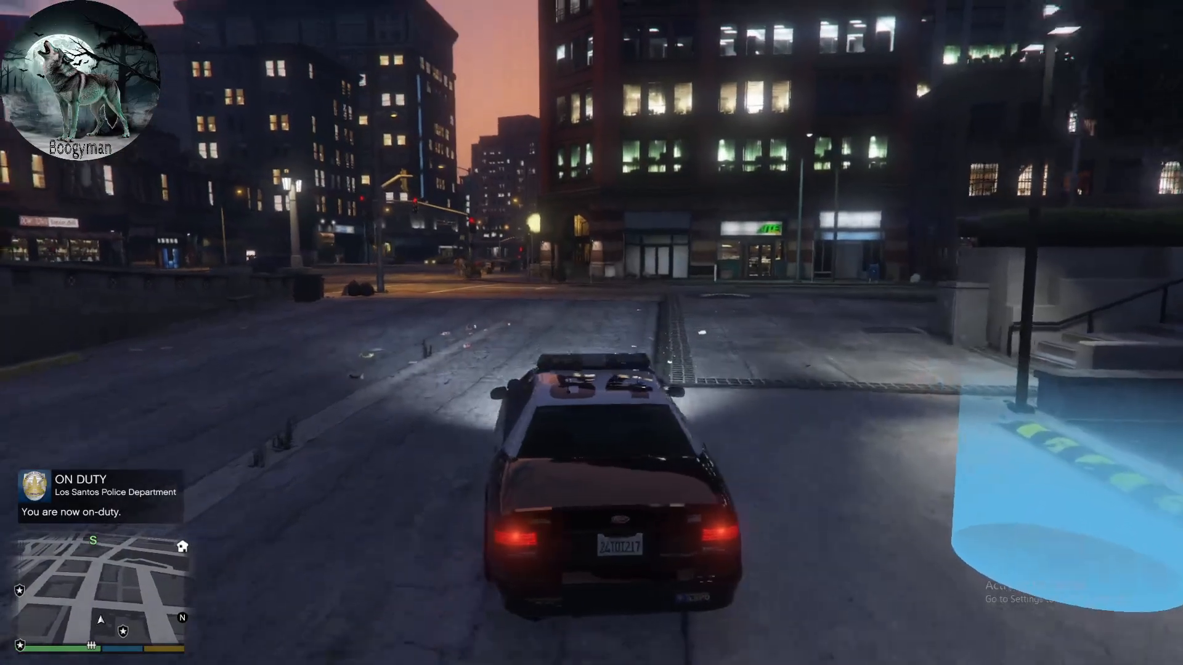
key(w)
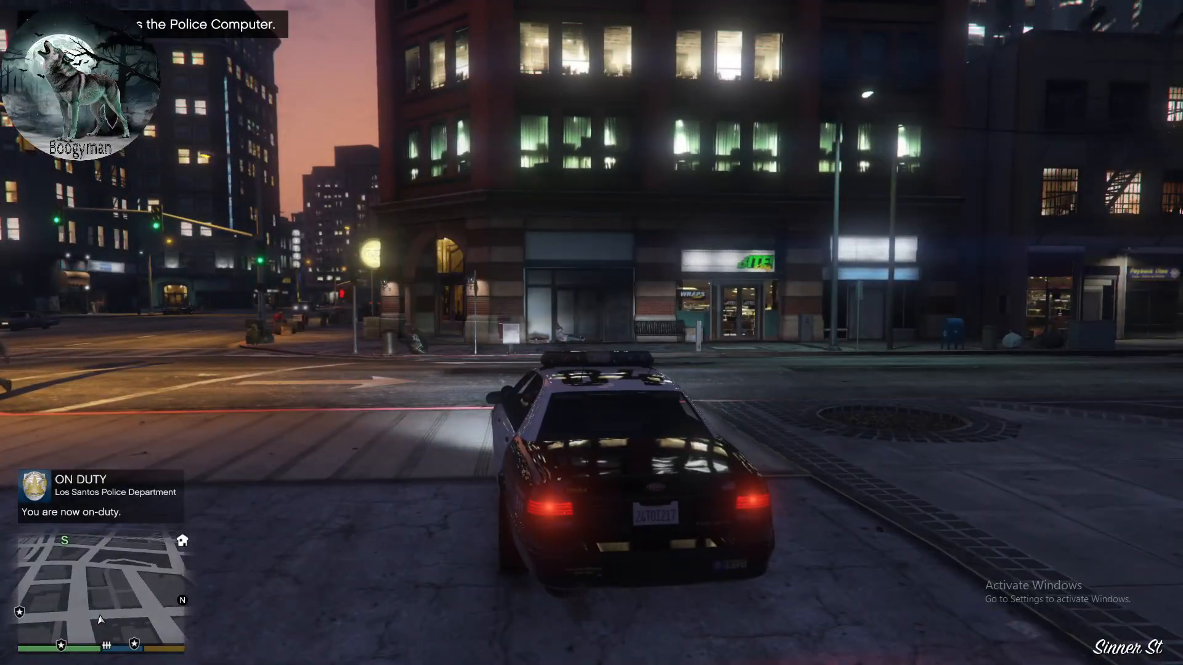
- Pause the game and open the LSPDFR Main Keys list in the LSPDFR key bindings for editing
key(Escape)
key(e)
key(e)
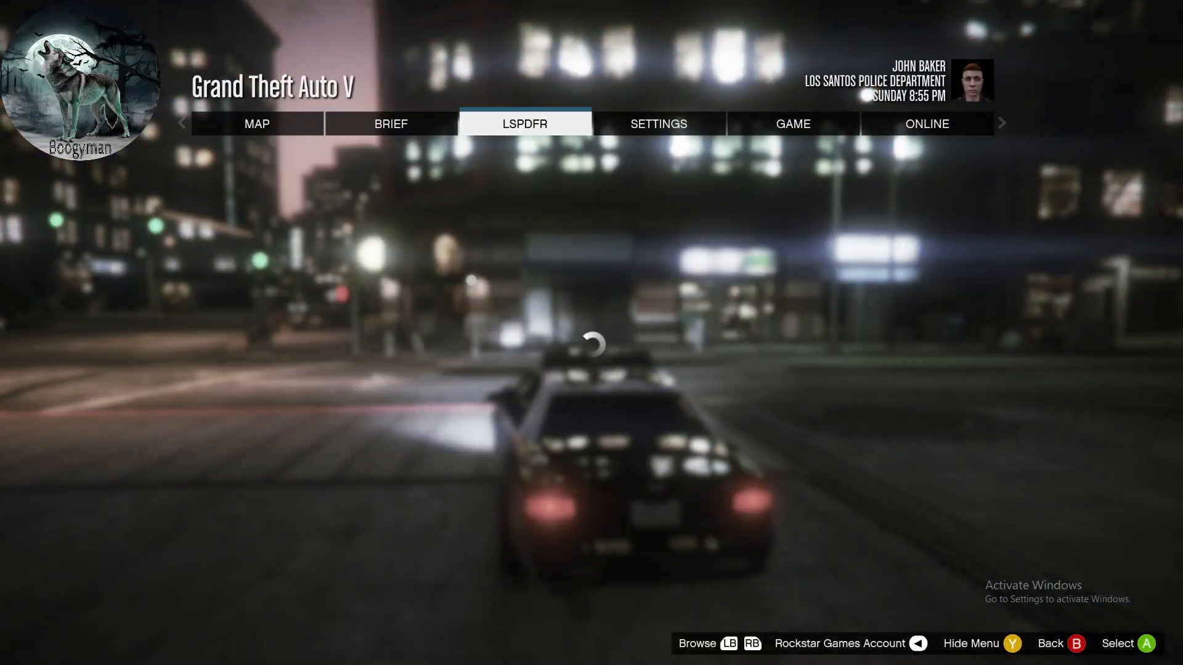
key(Return)
key(Down)
key(Down)
key(Down)
key(Down)
key(Down)
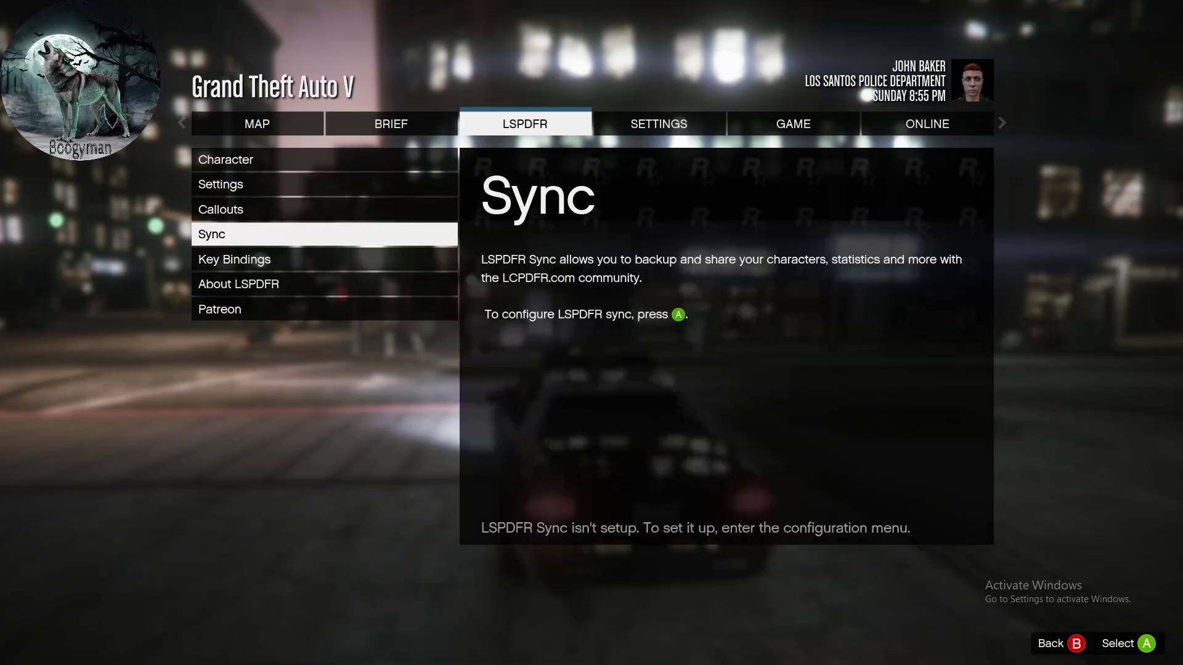
key(Up)
key(Return)
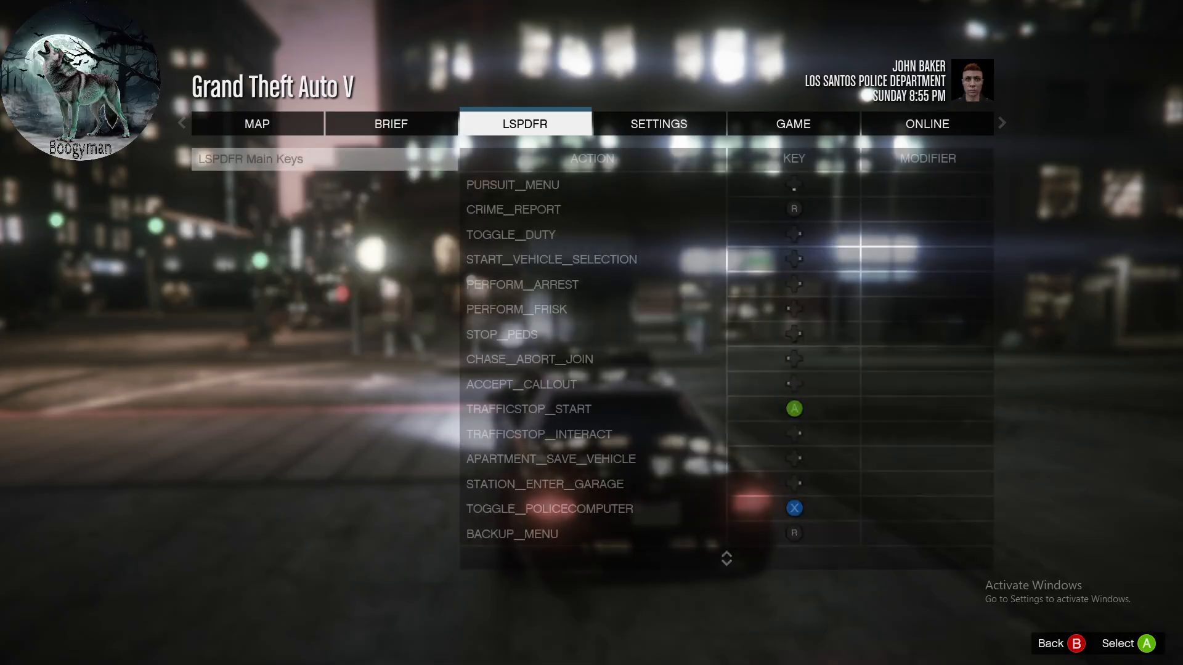
key(Return)
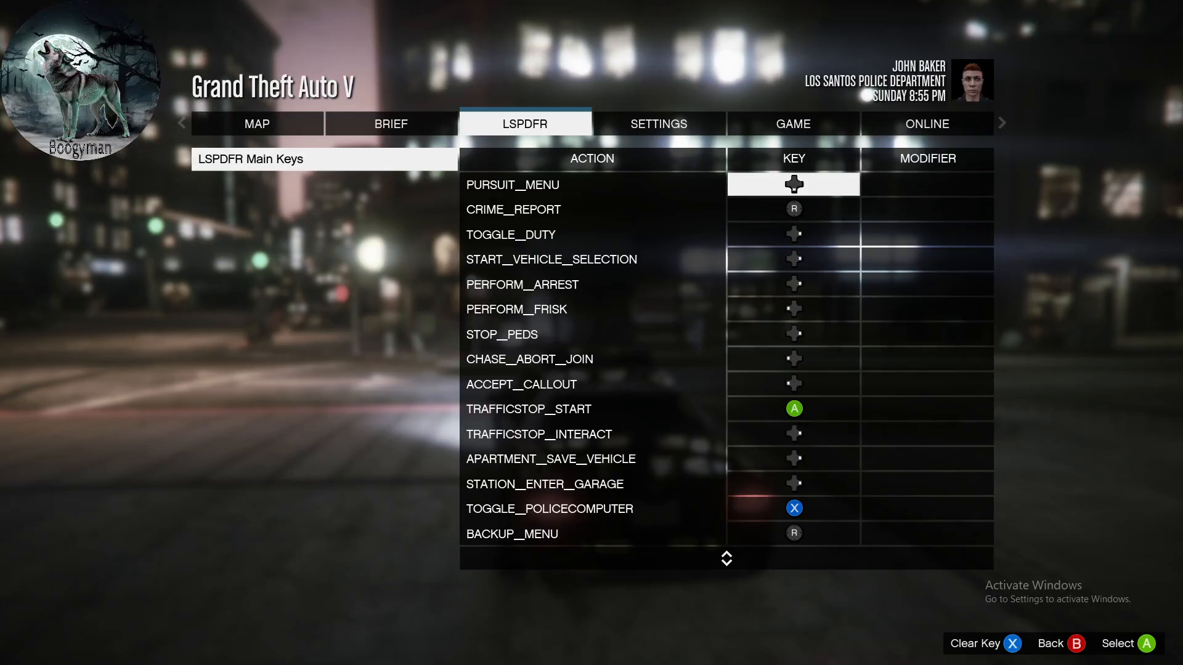
- Clear the key assigned to ACCEPT_CALLOUT in the LSPDFR main keys
key(Down)
key(Down)
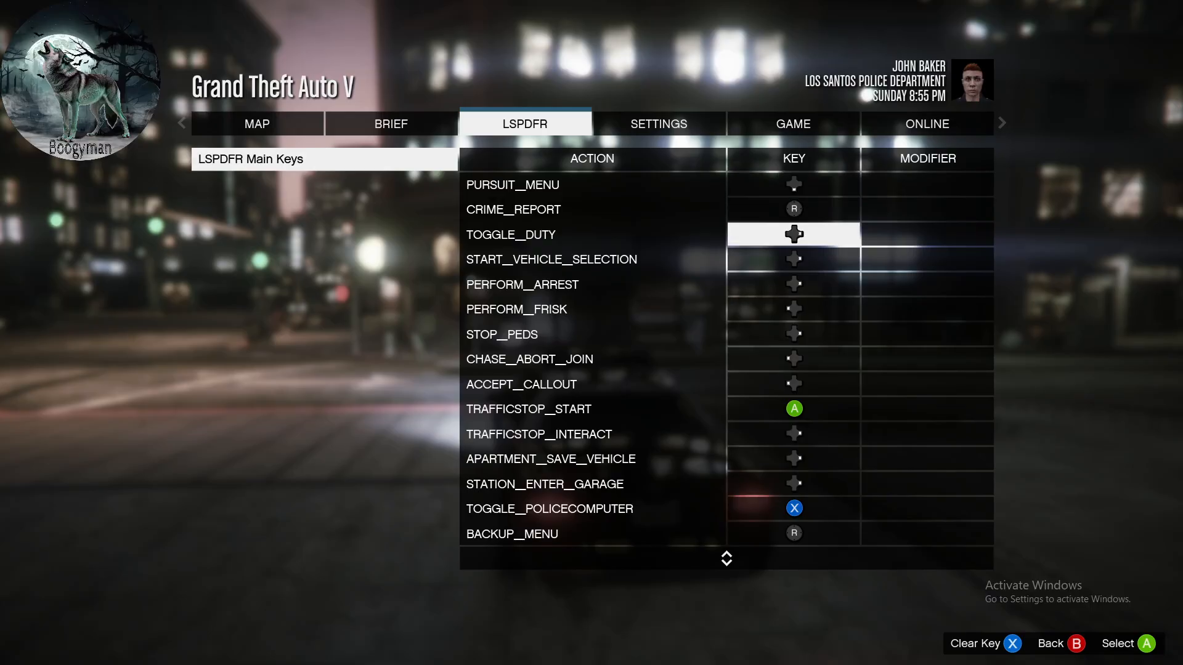
key(Down)
key(Down)
key(Down)
key(Down)
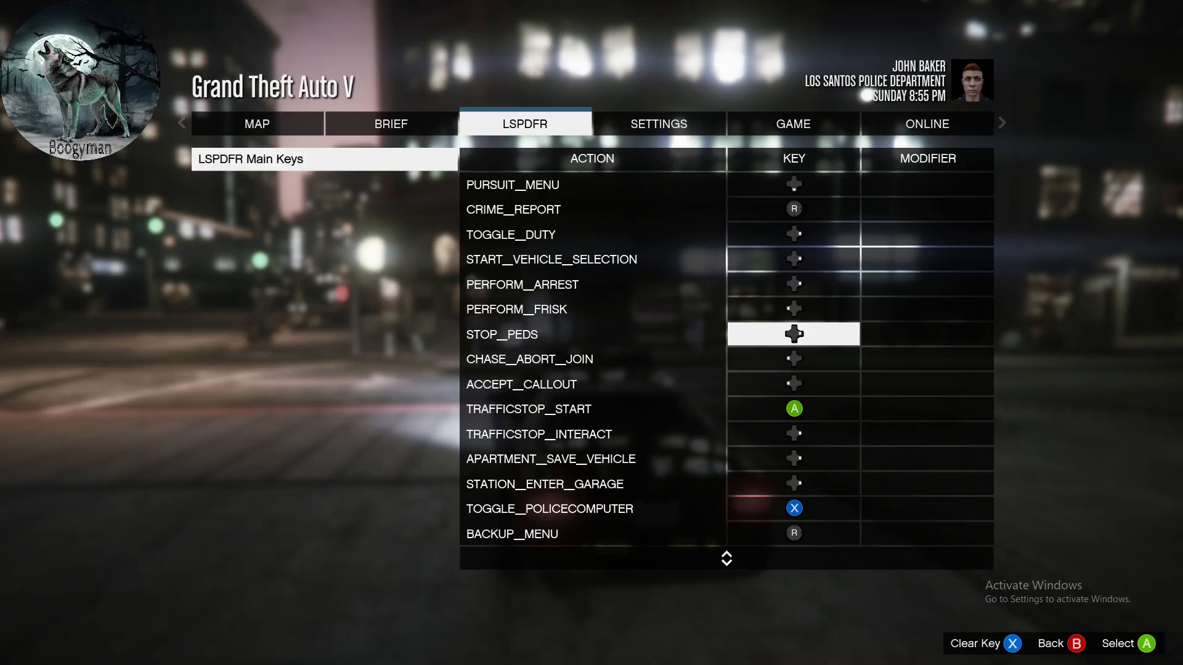
key(Down)
- Clear the key assigned to TRAFFICSTOP_START and rebind that action to the controller's X button
key(Down)
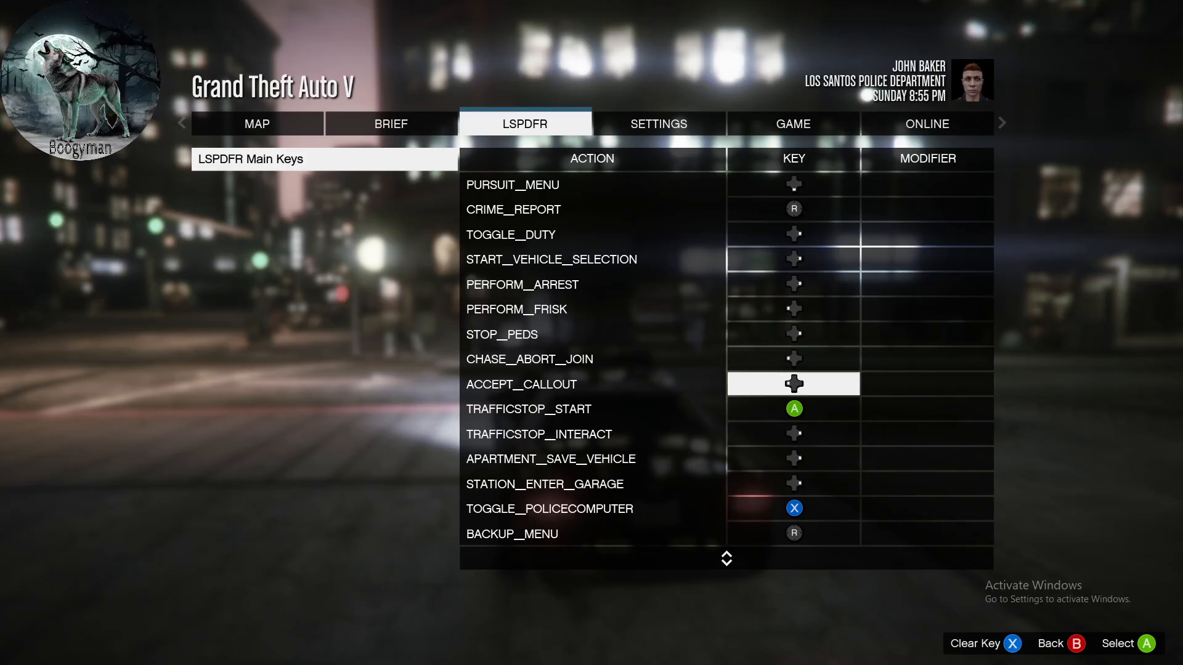
key(x)
key(Down)
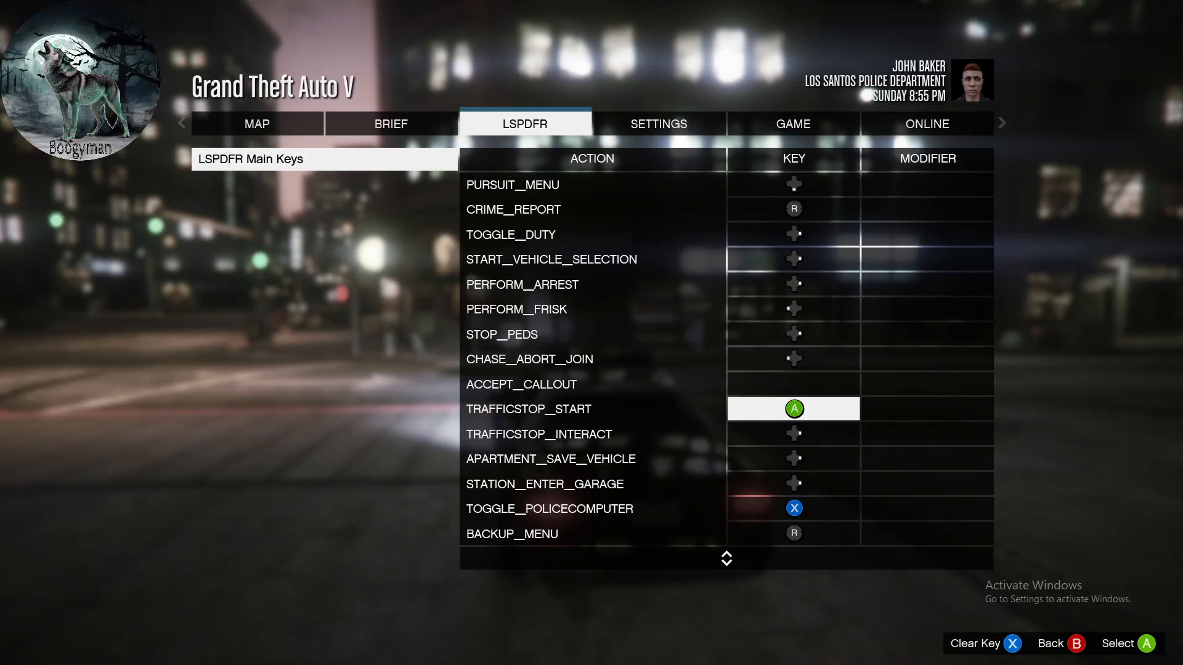
key(x)
key(Return)
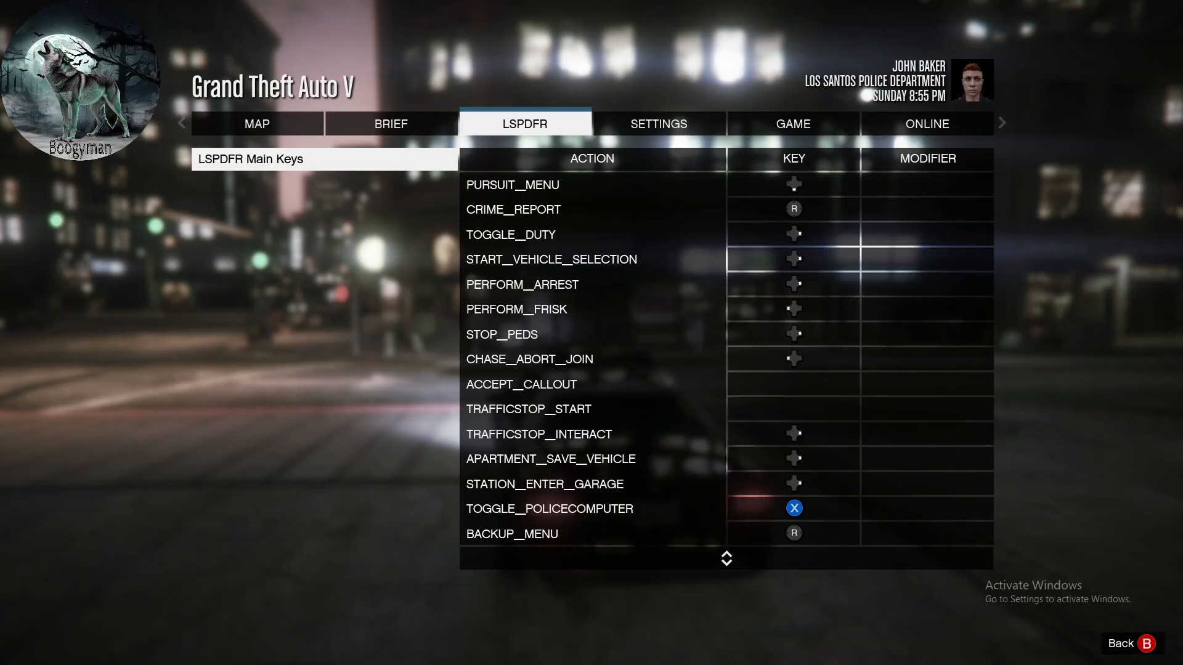
key(Escape)
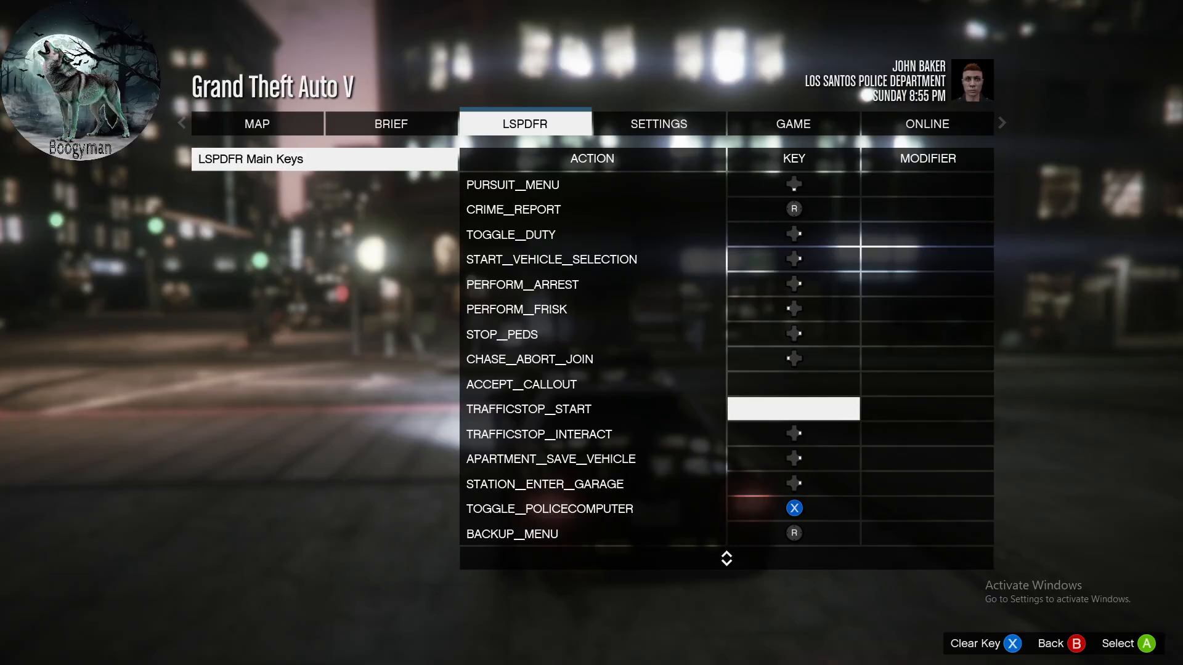
key(Return)
key(x)
- Clear the keys assigned to TRAFFICSTOP_INTERACT, TOGGLE_POLICECOMPUTER and BACKUP_MENU
key(Down)
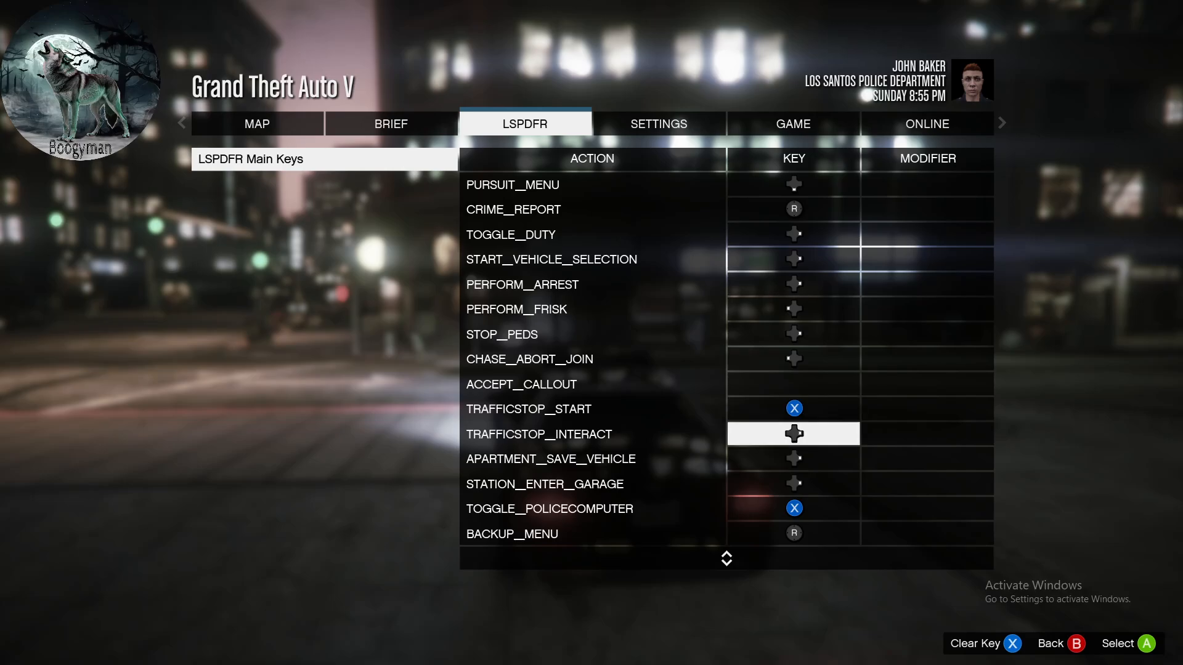
key(x)
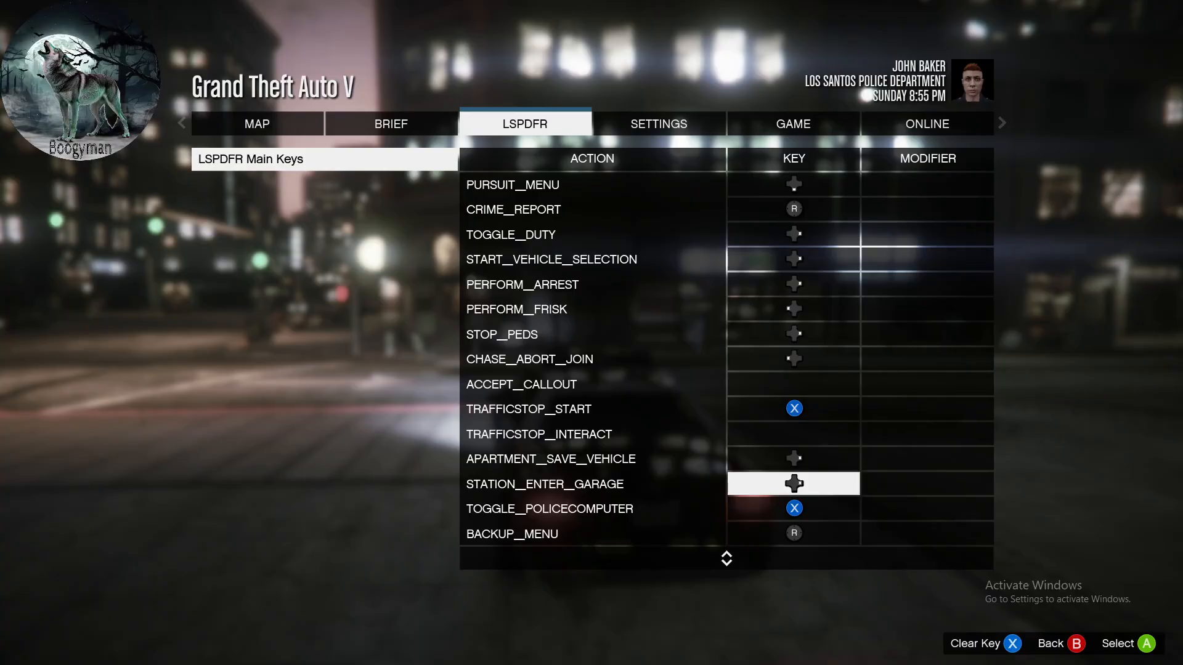
key(Down)
key(Down)
key(Down)
key(Up)
key(Up)
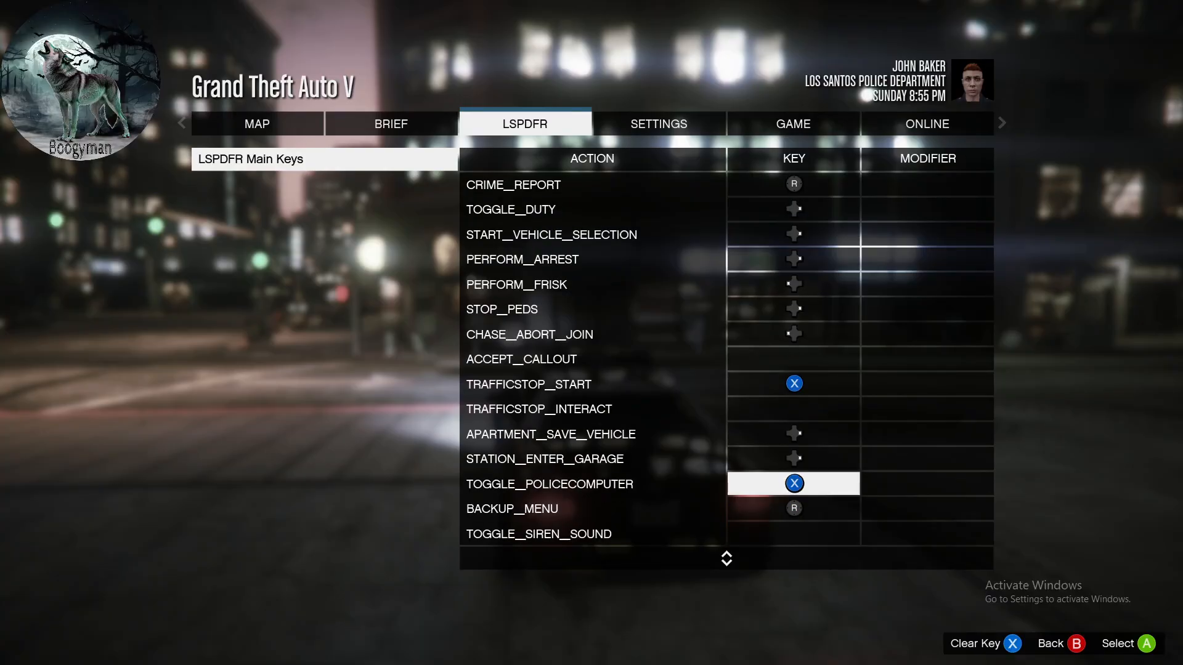
key(Delete)
key(Down)
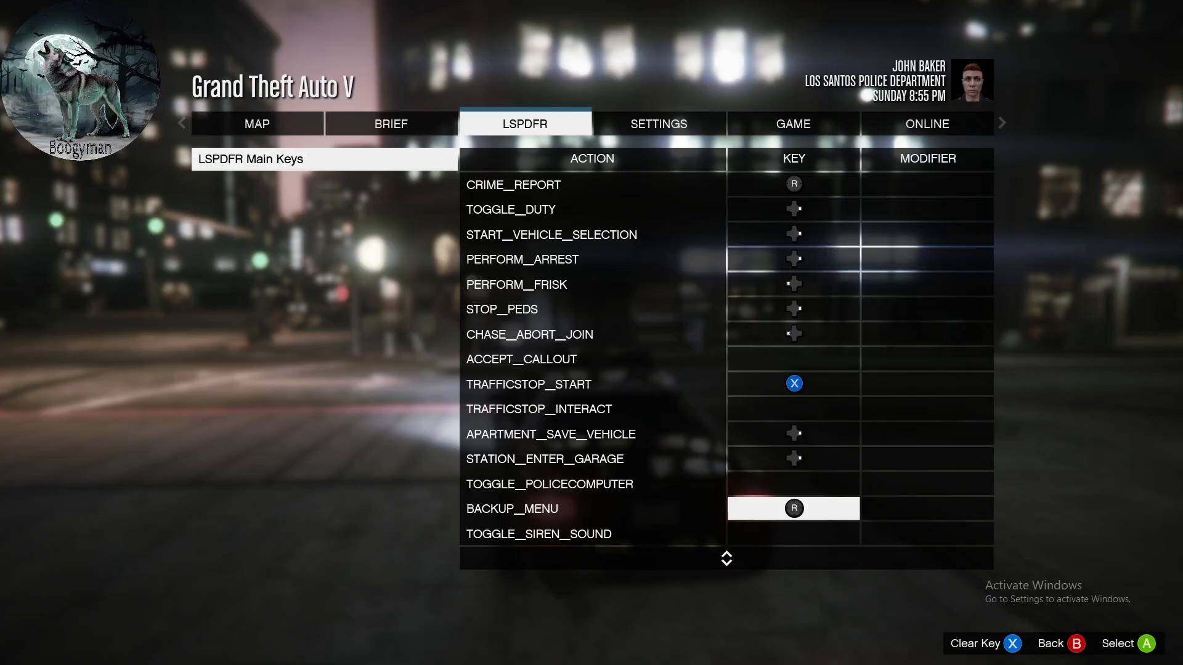
key(Delete)
- Look over the remaining LSPDFR key bindings and return to the game
key(Down)
key(Down)
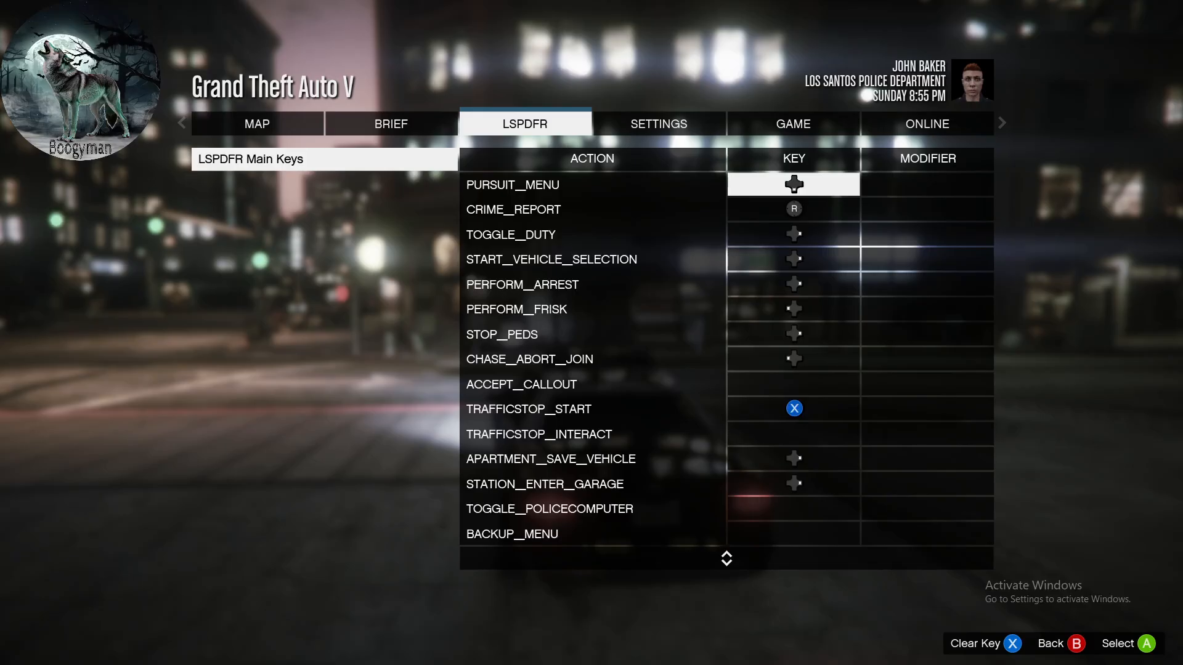
key(Up)
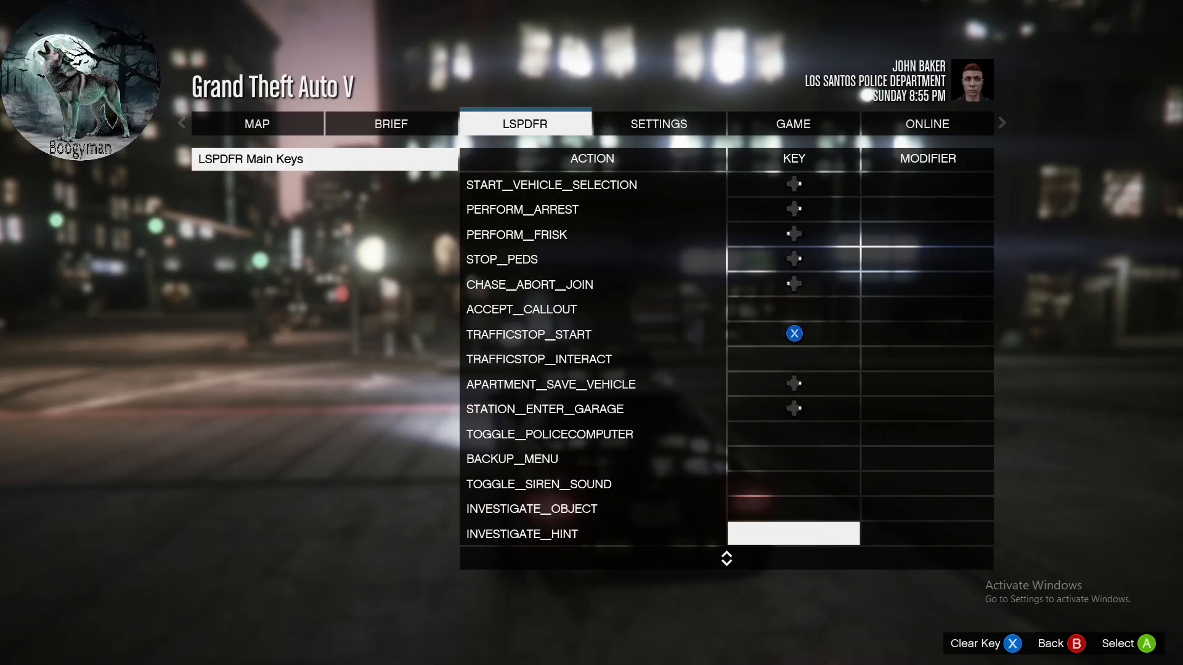
key(Escape)
key(Escape)
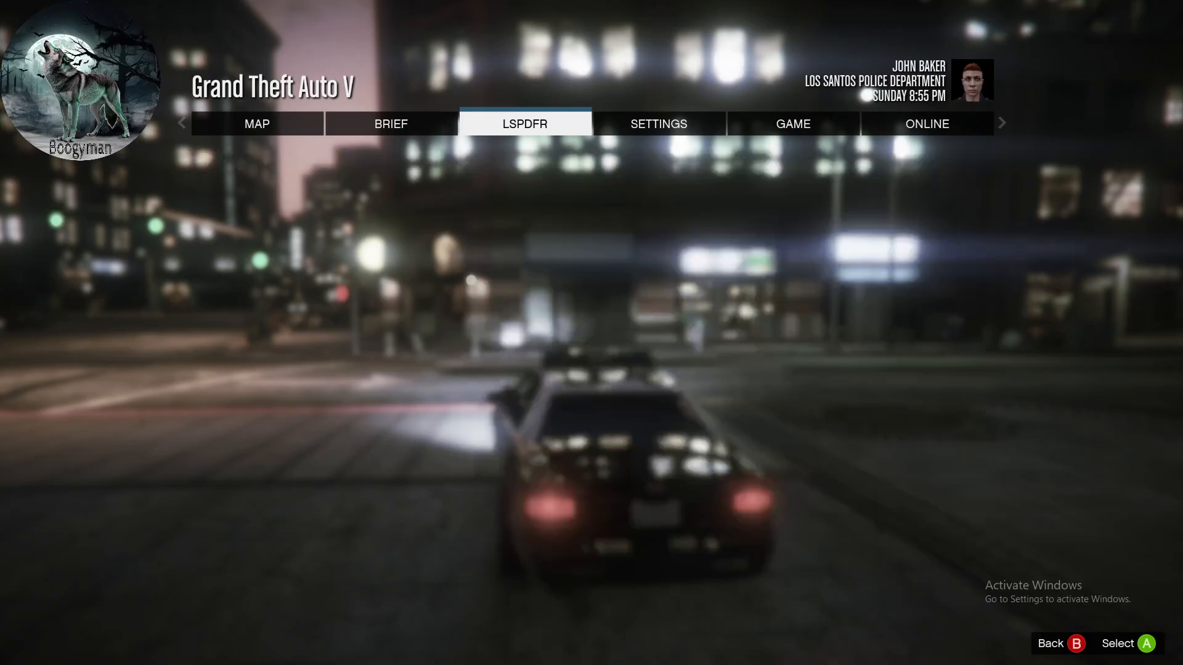
key(Escape)
key(Escape)
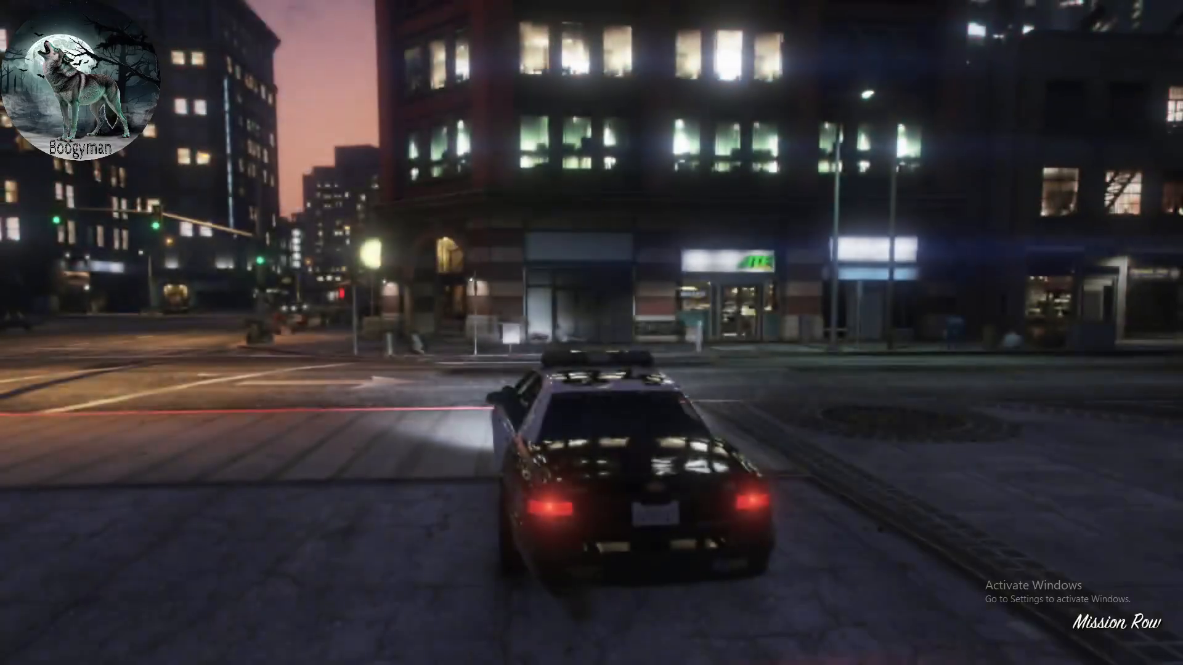
- Test the Backup menu in-game by opening it twice and closing it without dispatching a unit
key(b)
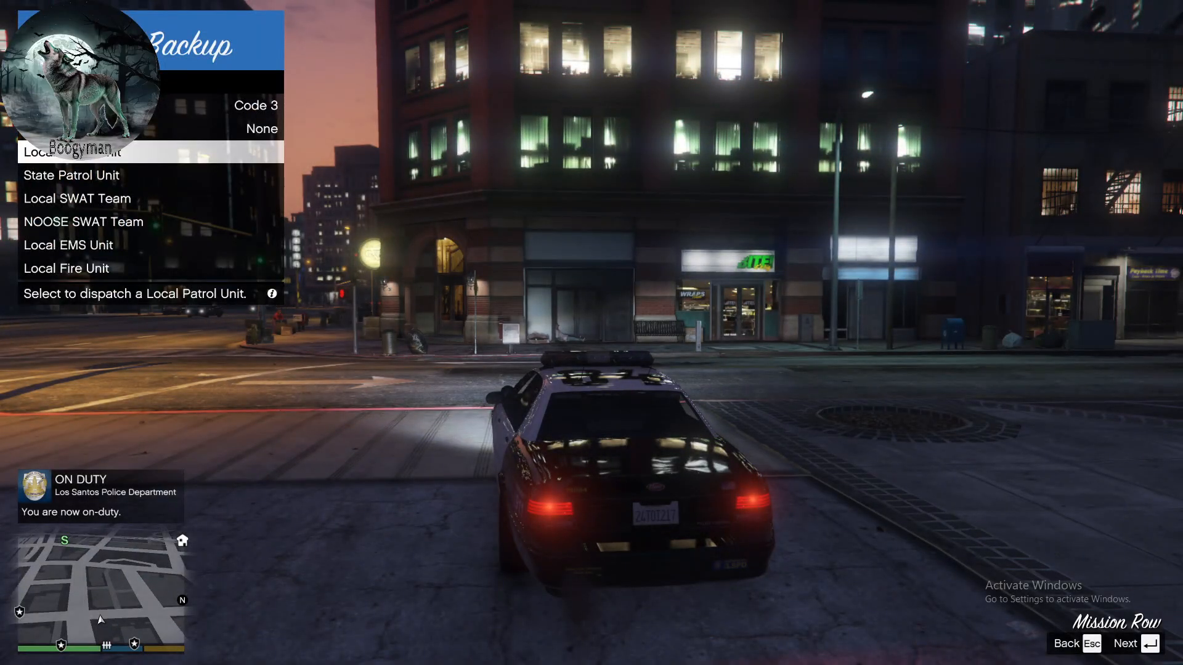
key(Escape)
key(b)
key(Escape)
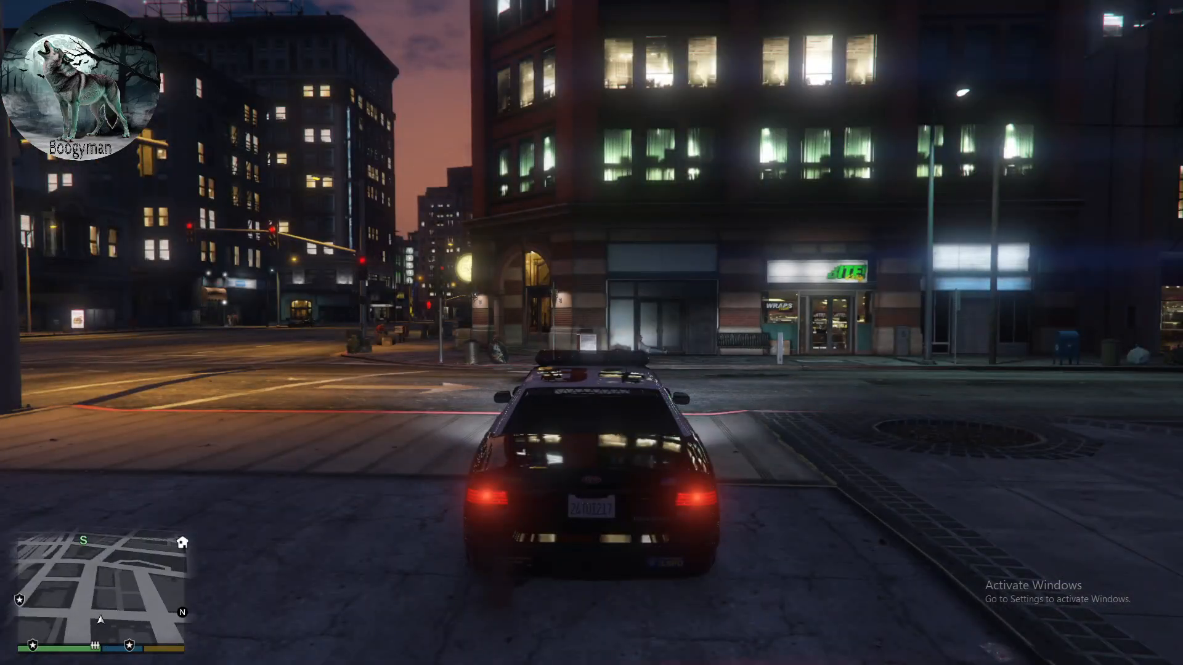
- Drive the police car out of the Mission Row station onto the street and turn left at the Atlee St intersection
key(w)
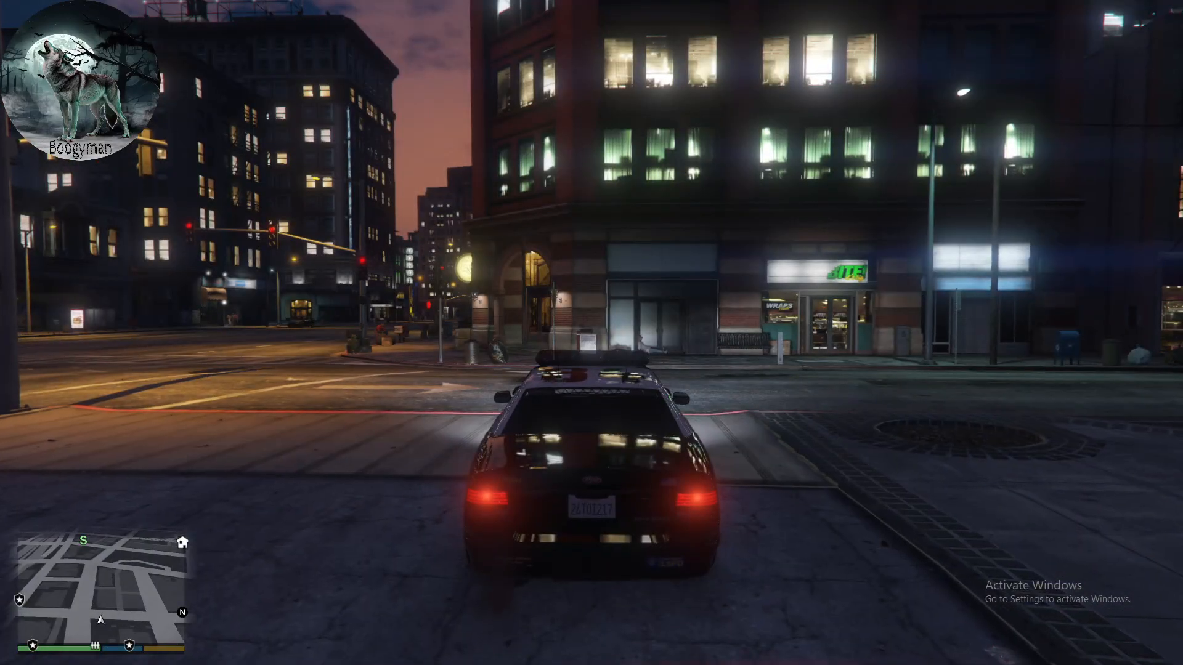
key(a)
key(d)
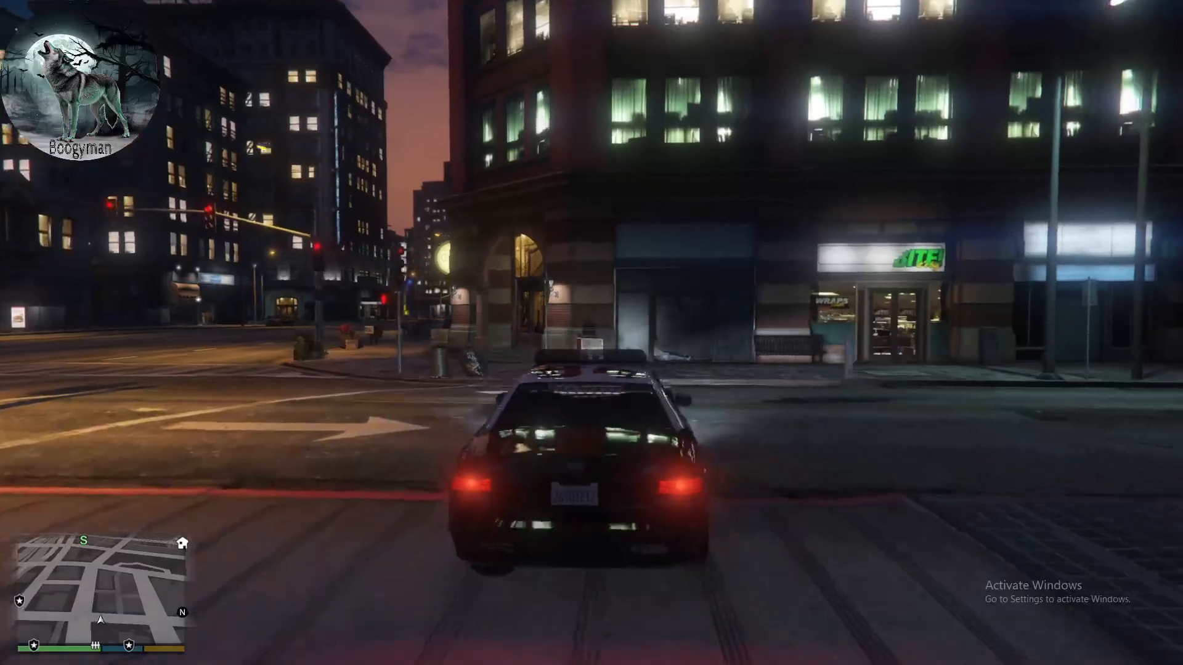
key(a)
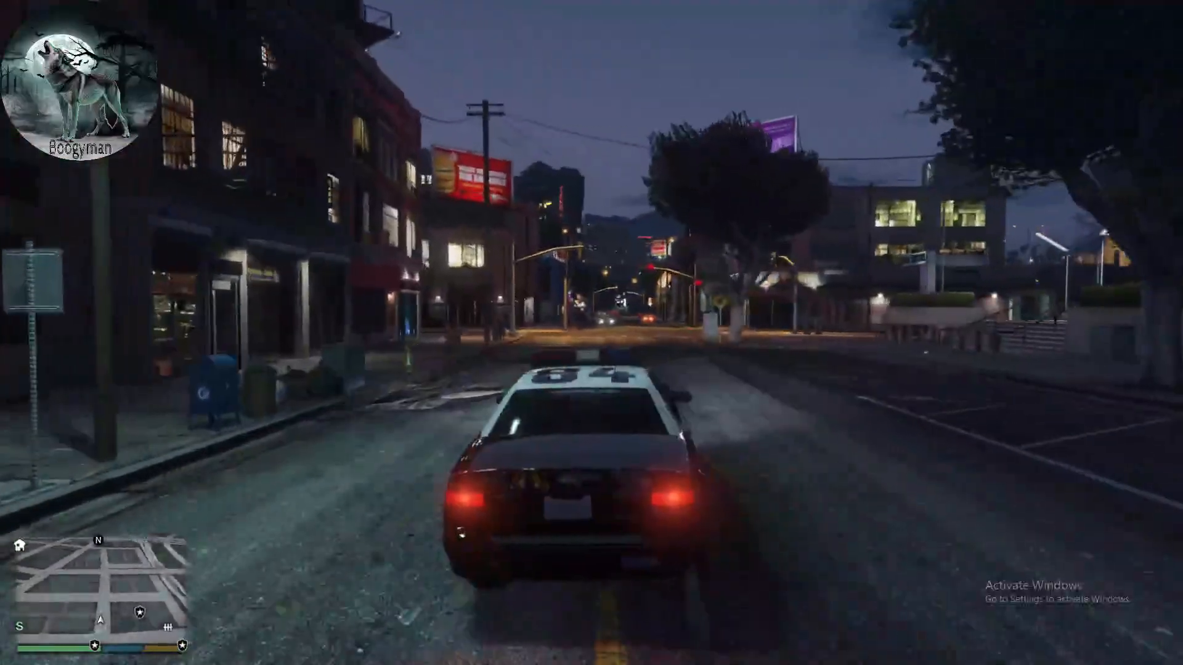
key(d)
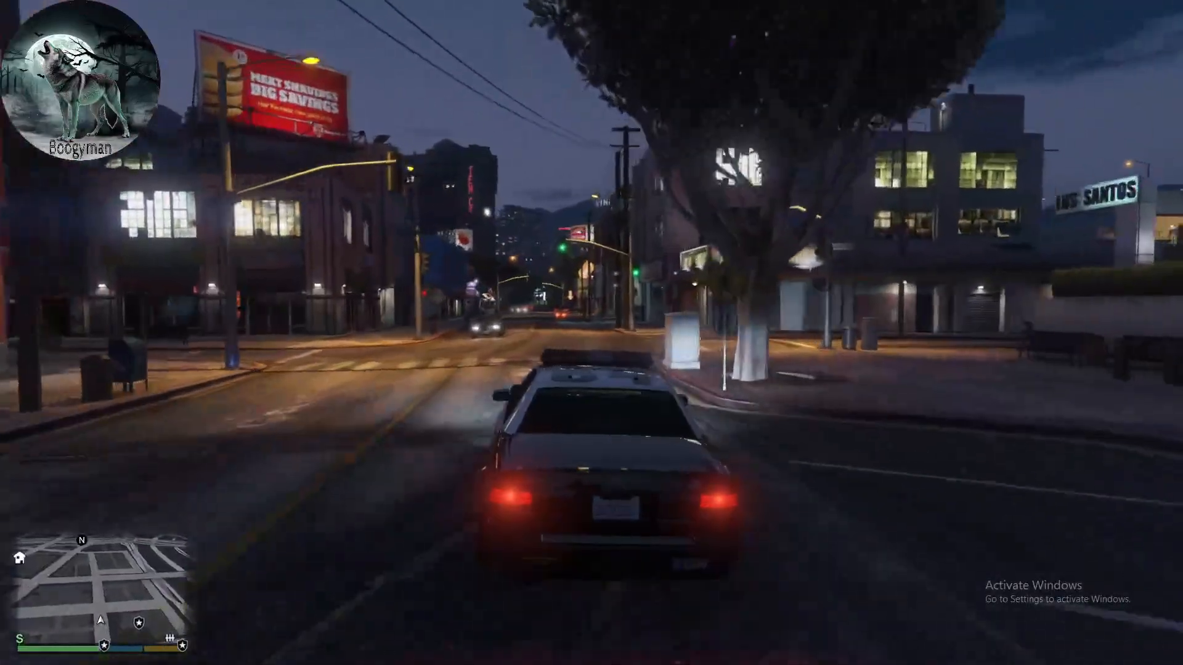
key(a)
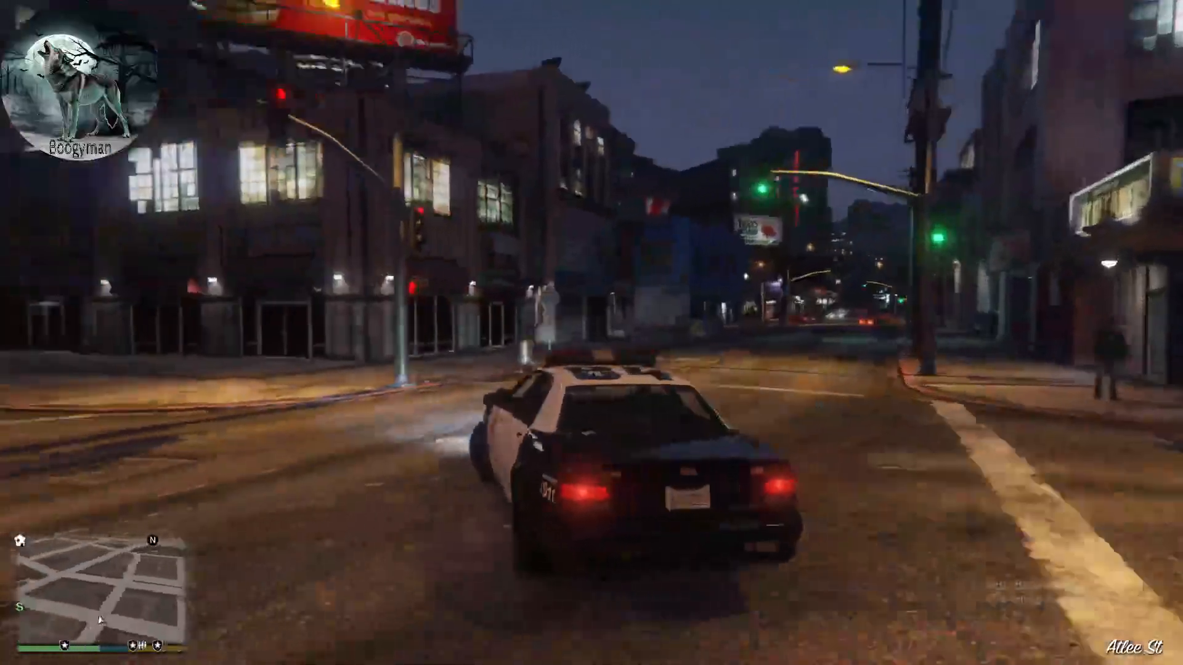
key(a)
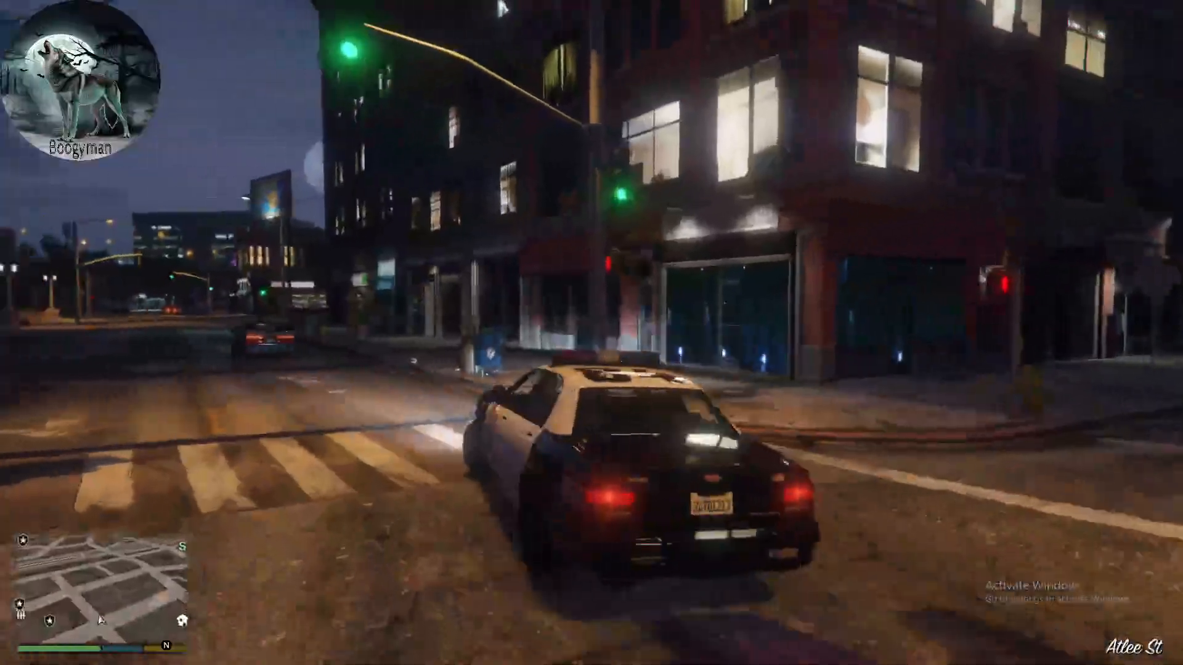
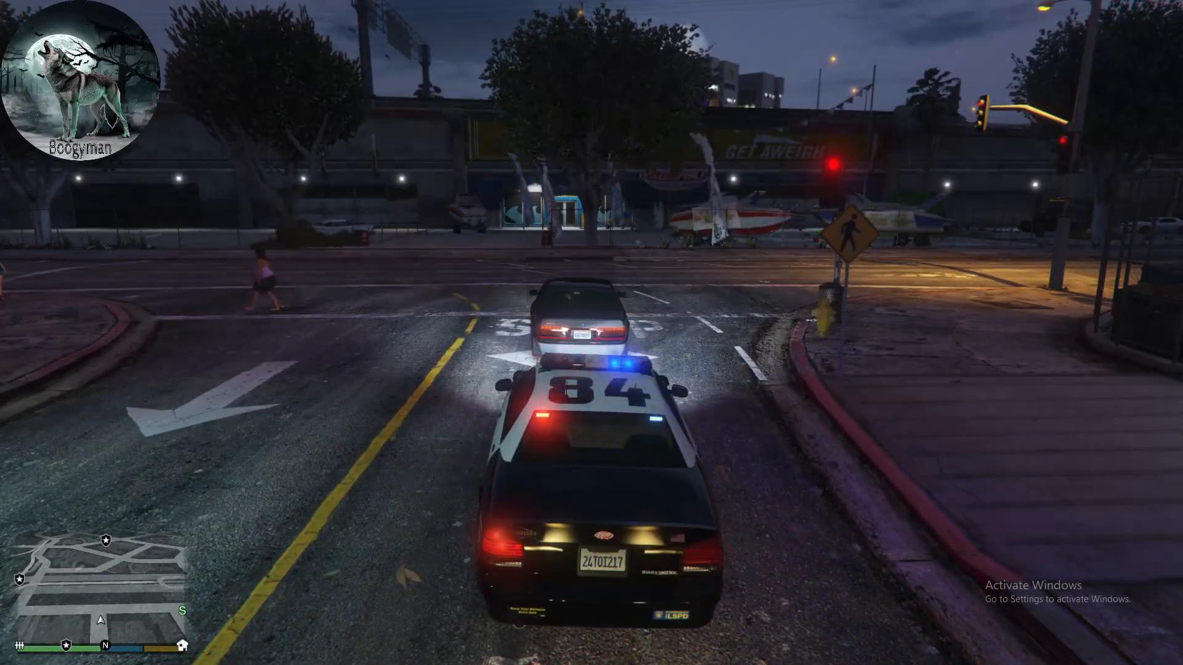
- Follow the pulled-over dark sedan in the police car with emergency lights on and stop behind it at the curb
key(w)
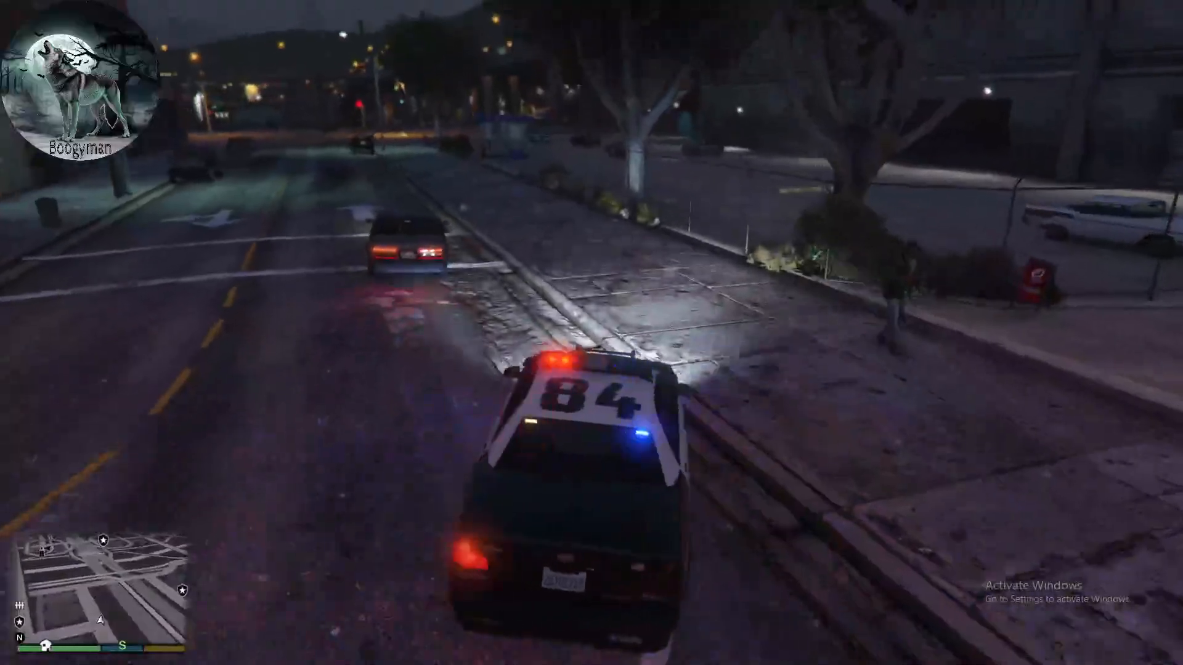
key(w)
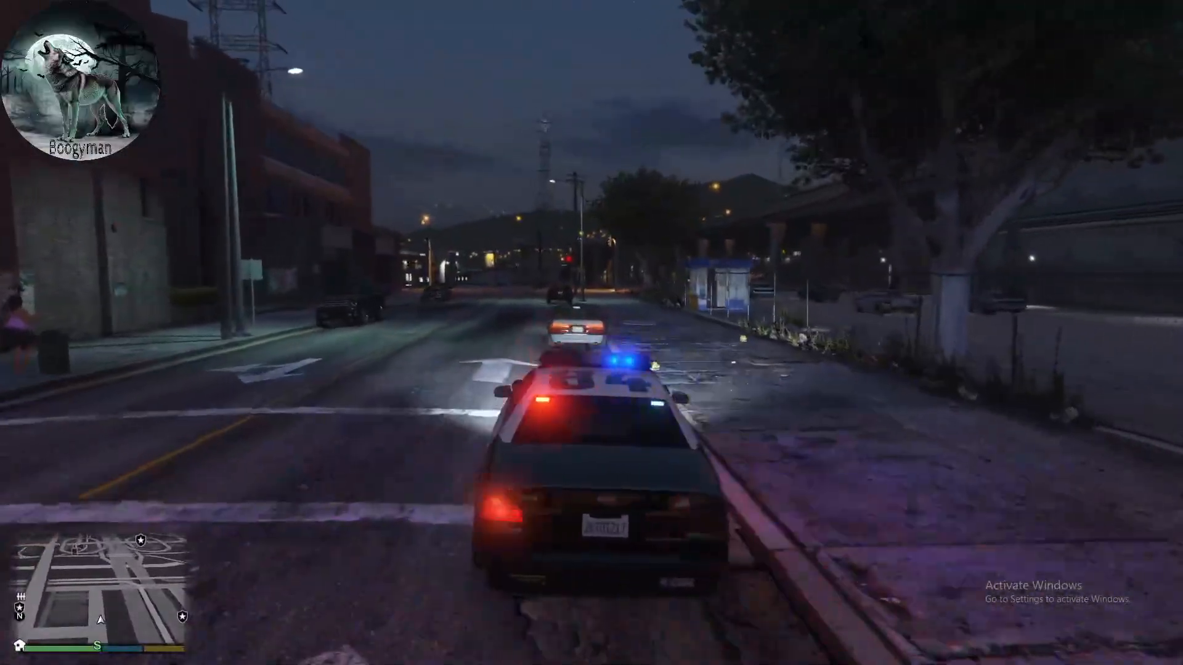
key(w)
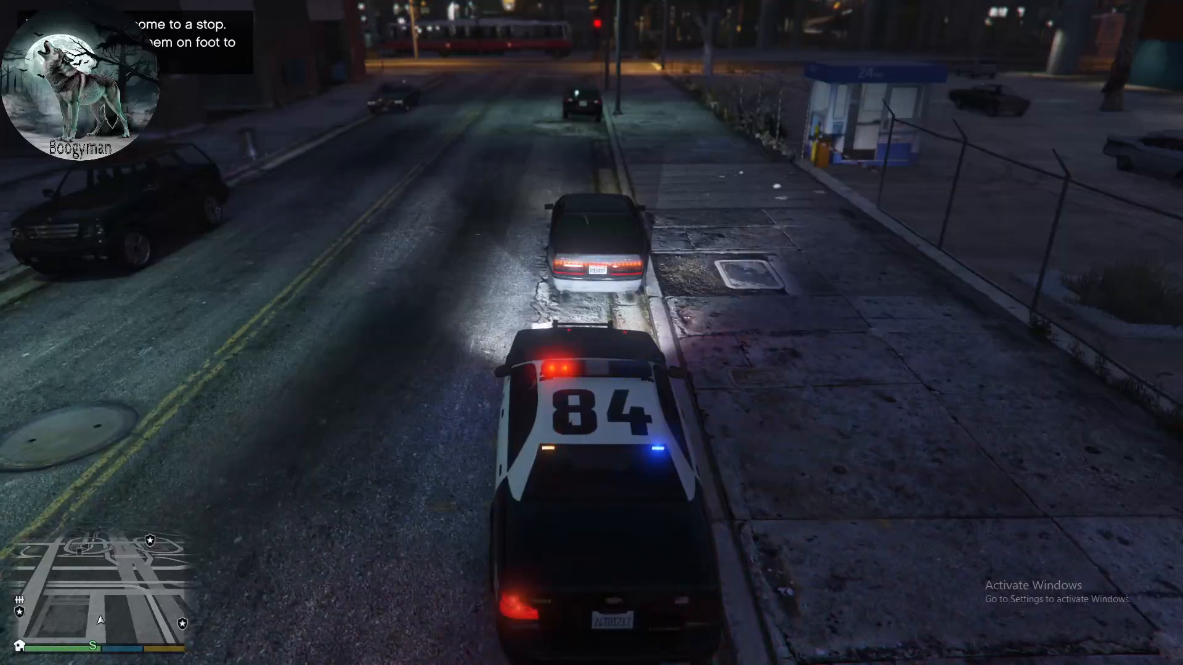
- Get out of the police car and walk up to the driver's side of the stopped sedan
key(f)
key(w)
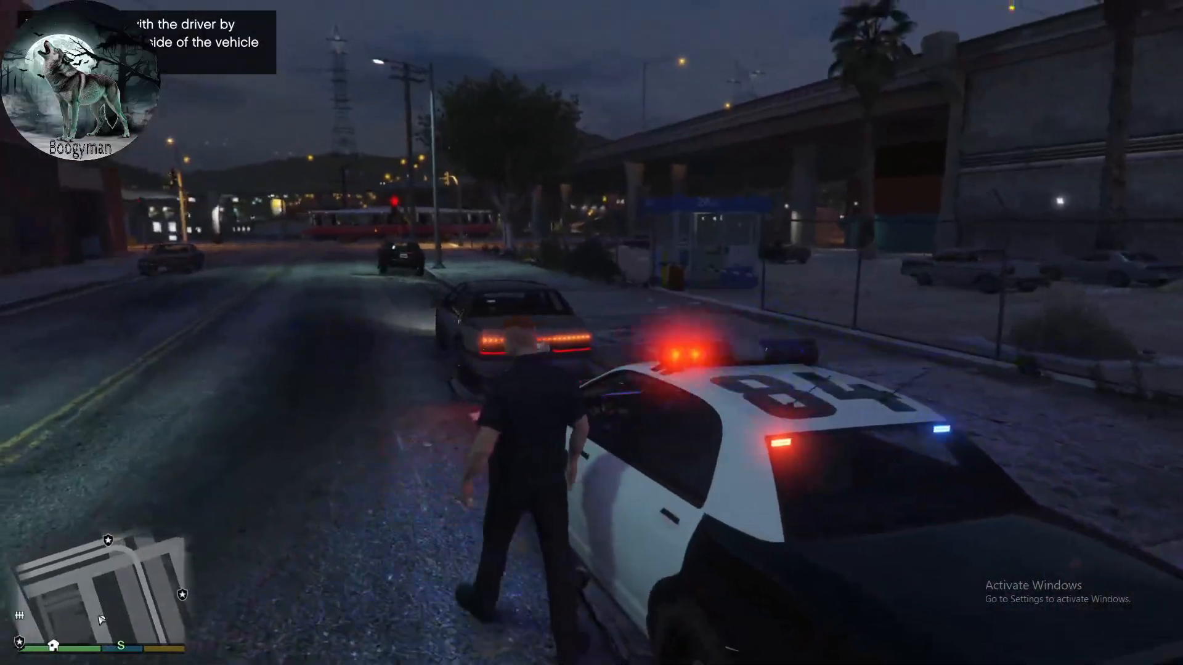
key(a)
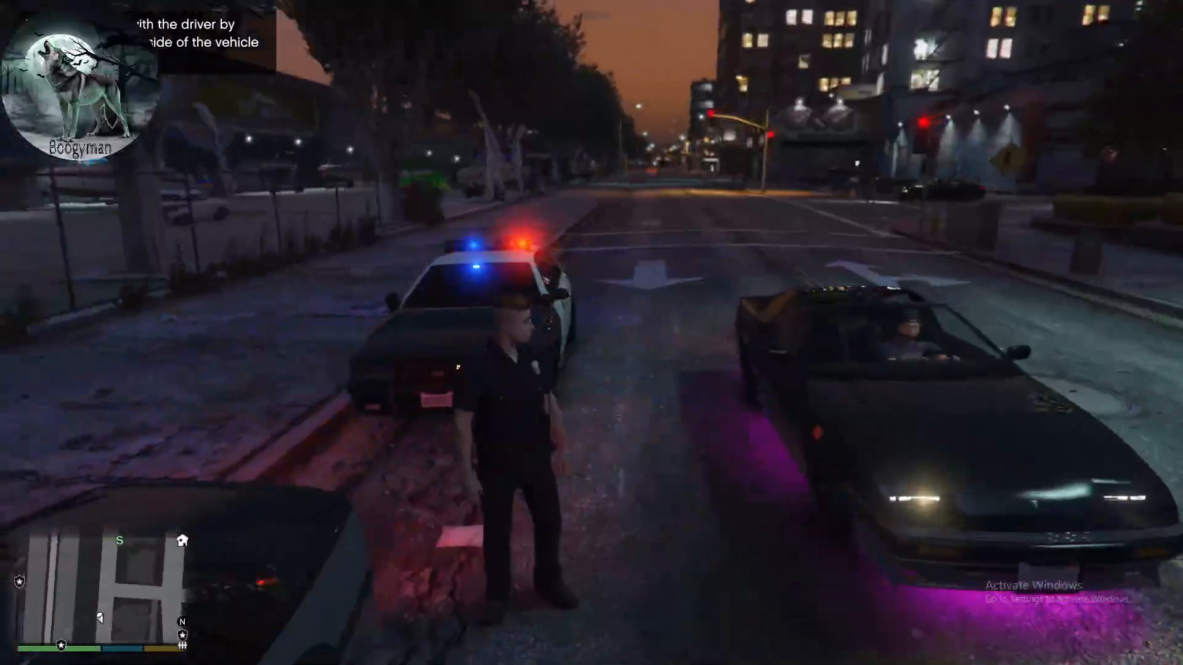
key(w)
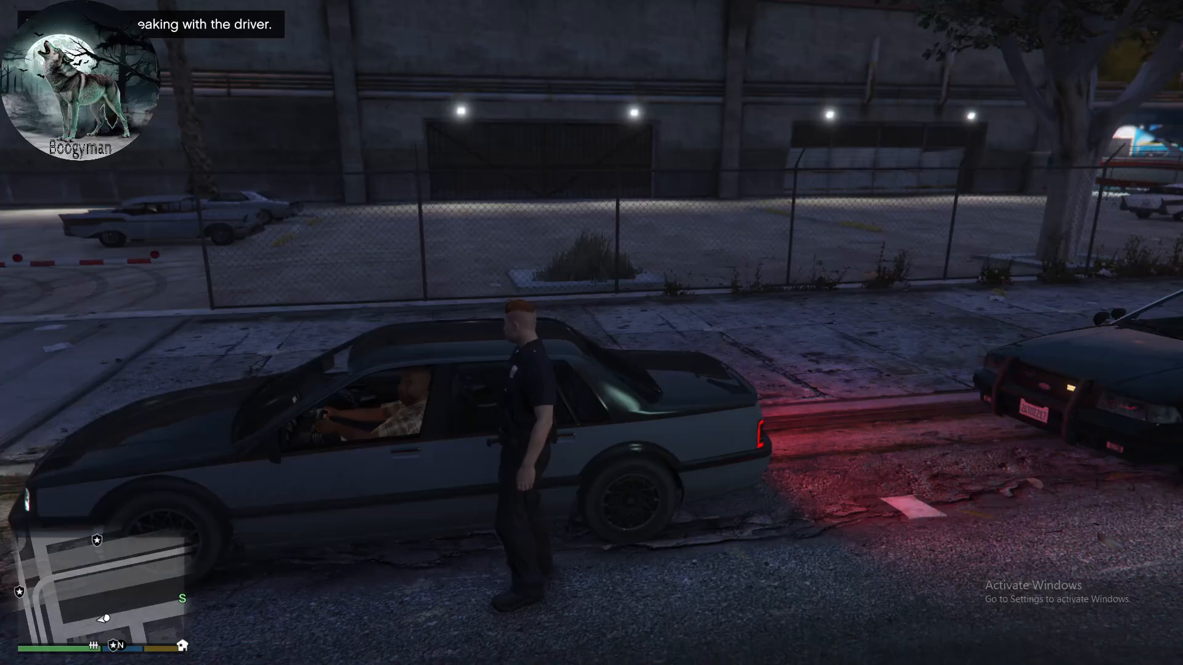
- Greet the driver with Hello, ask for identification, and walk back toward the police car
key(e)
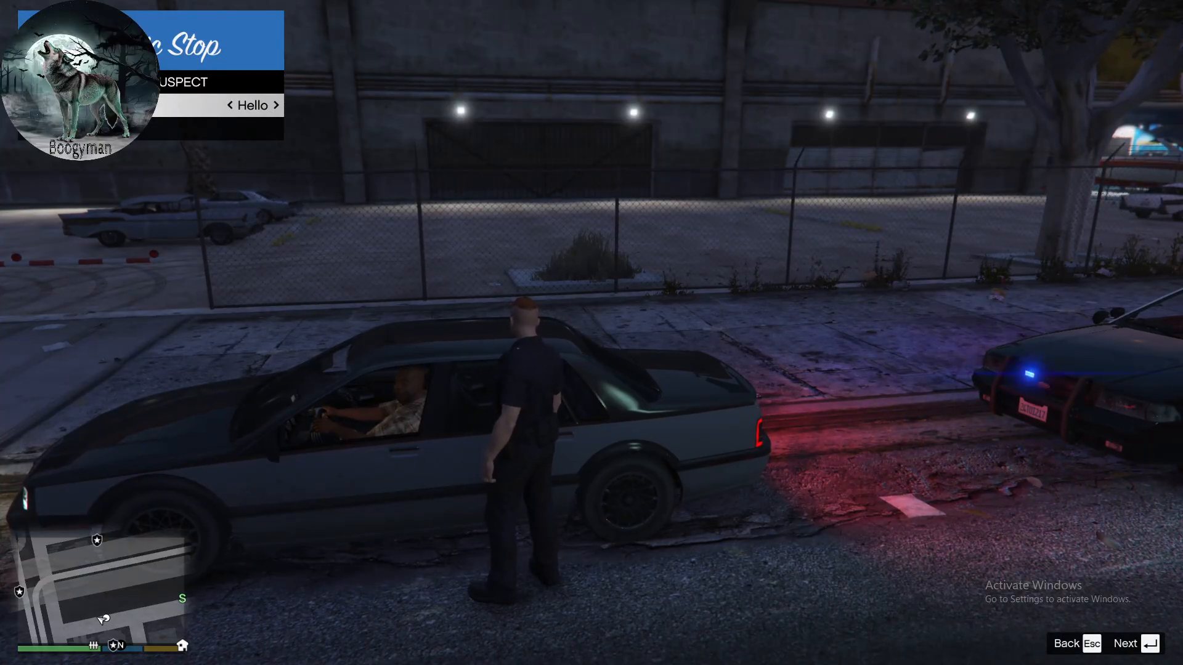
key(Return)
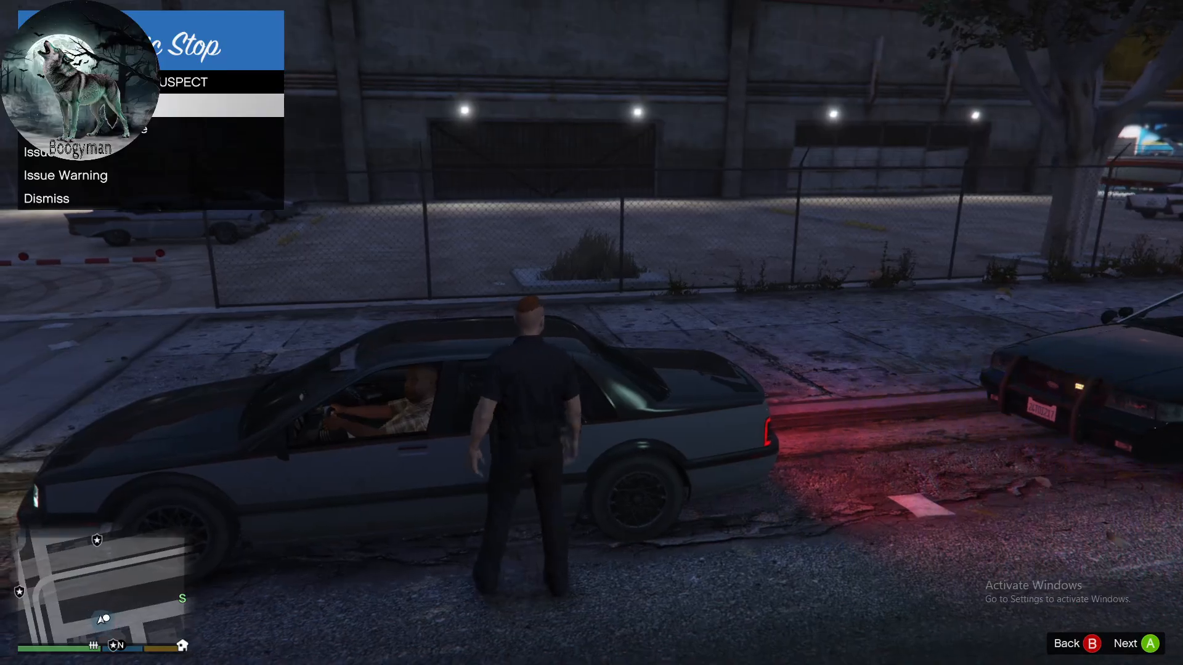
key(Return)
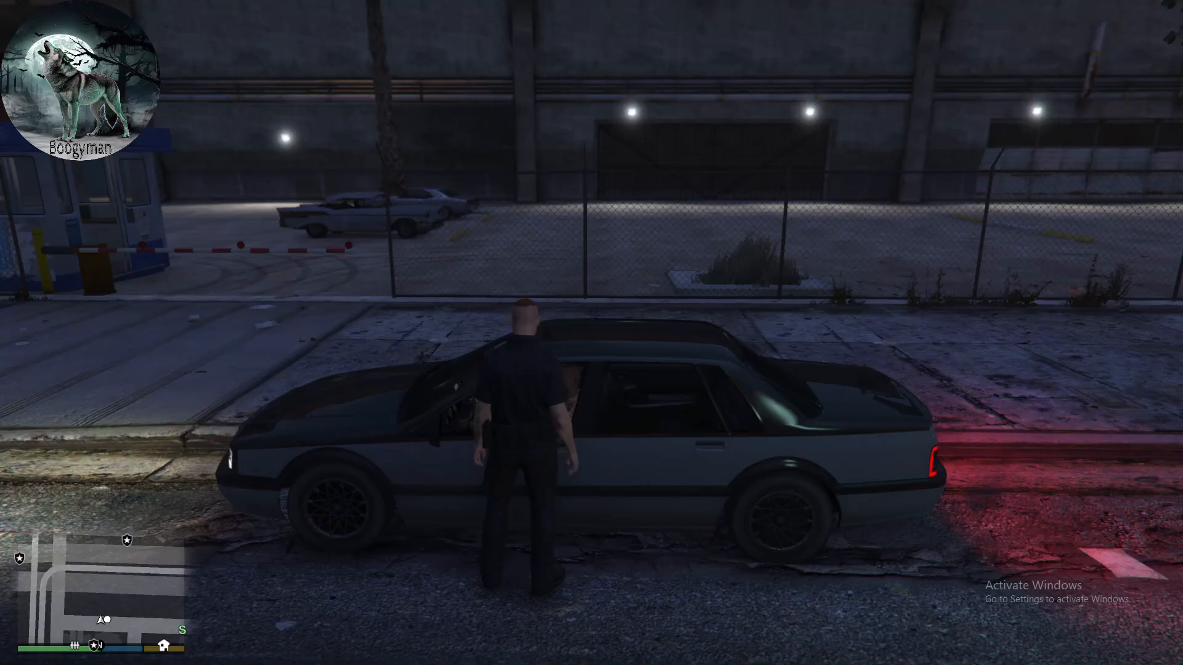
key(d)
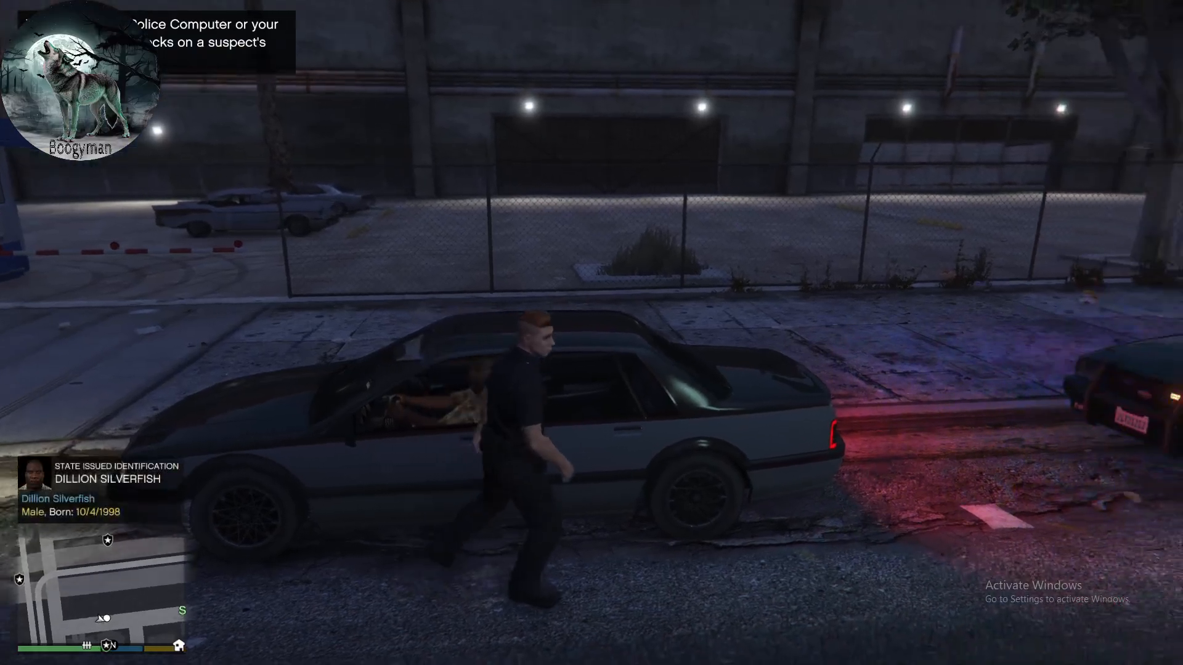
key(w)
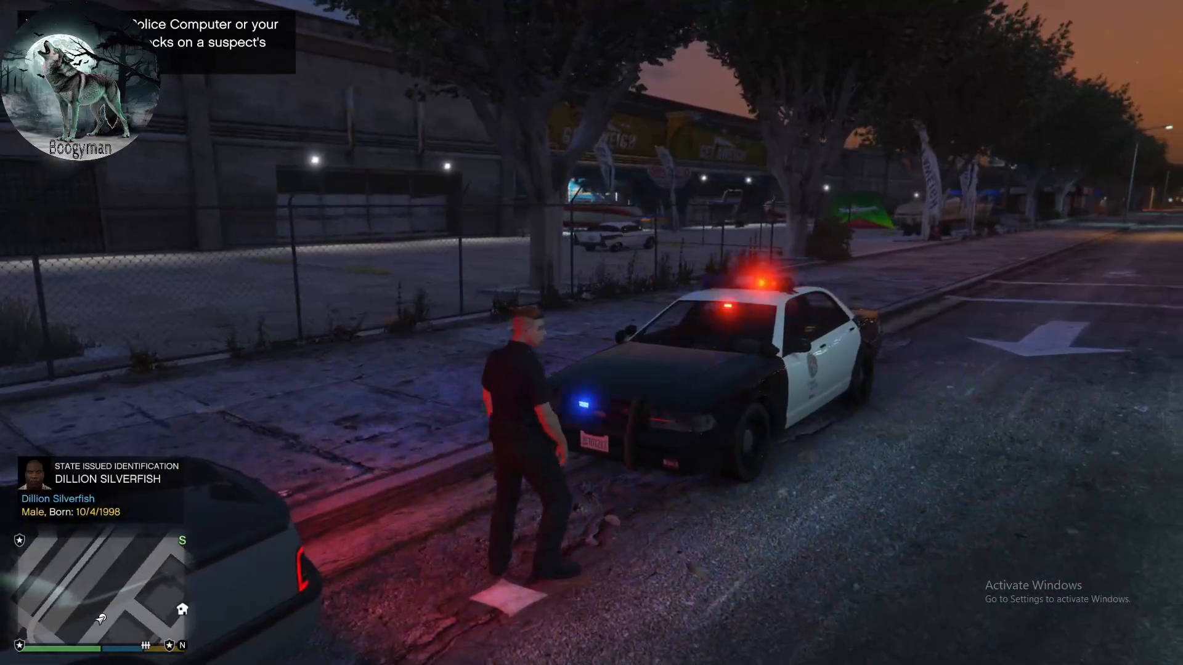
- Quit Grand Theft Auto V from its pause menu and exit to Windows
key(Escape)
key(e)
key(e)
key(e)
key(e)
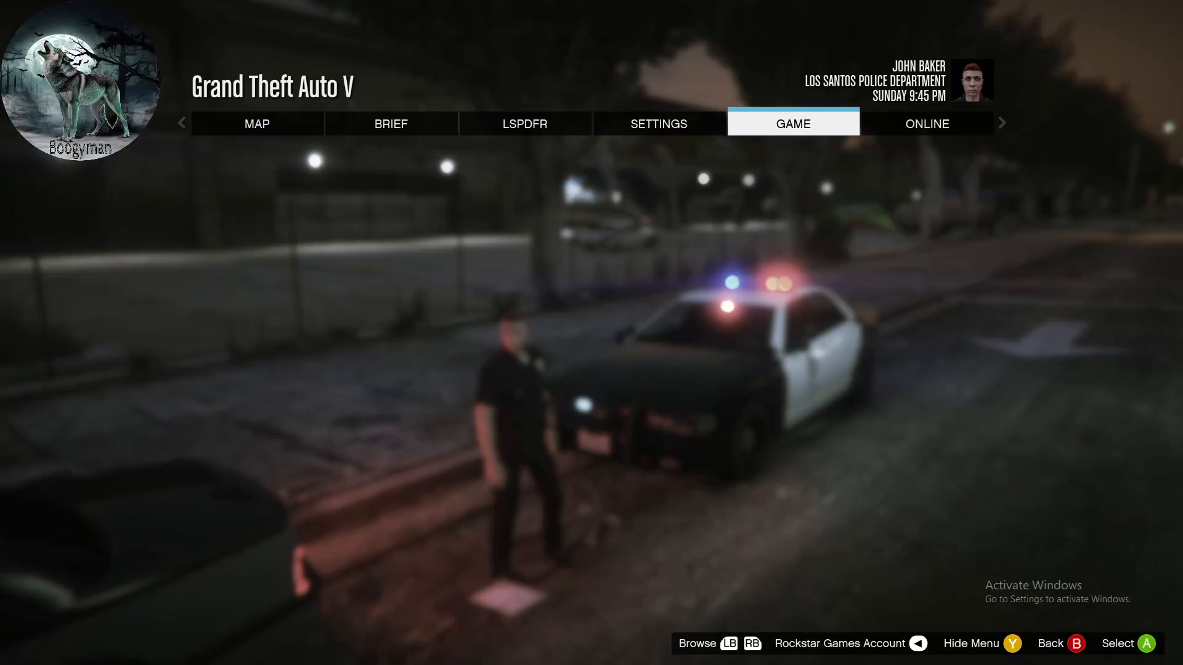
key(Return)
key(Up)
key(Return)
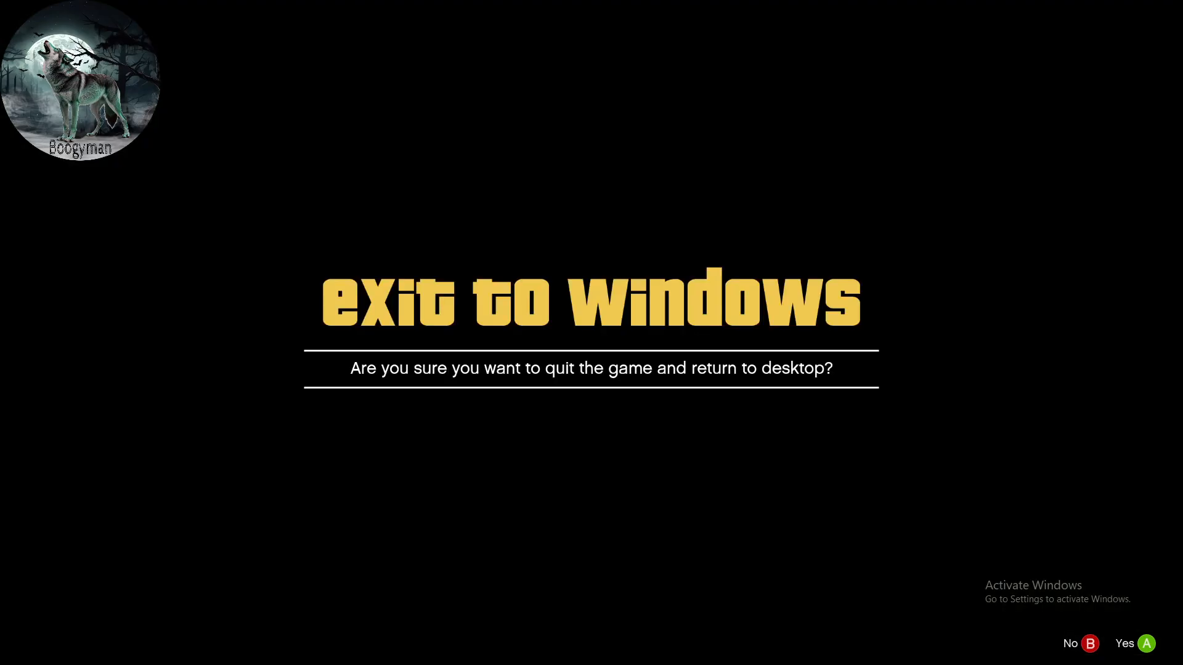
key(Return)
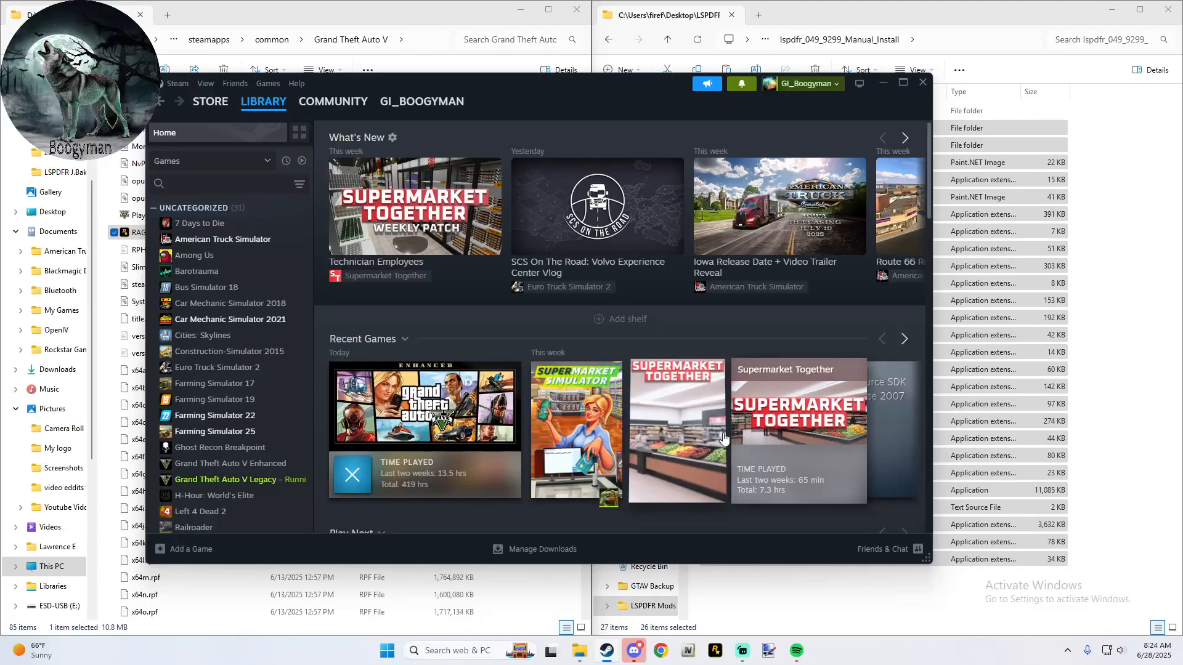
- Minimize the Steam library and go back from the LSPDFR manual install folder to the My Way folder
click(366, 470)
click(531, 358)
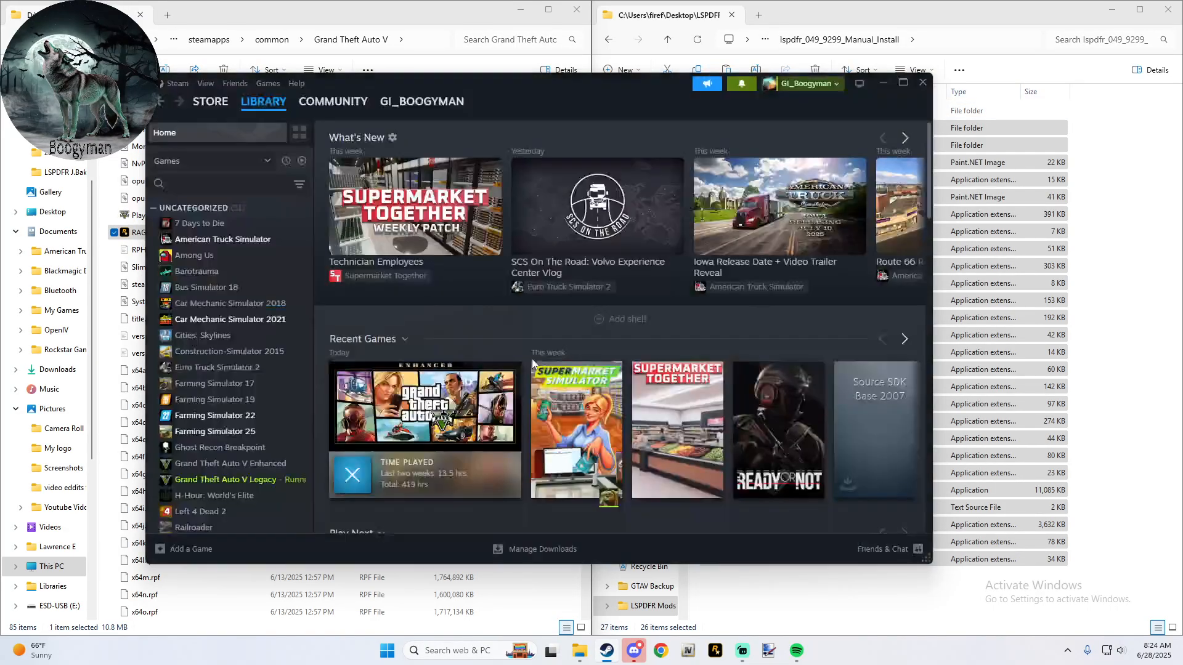
click(883, 83)
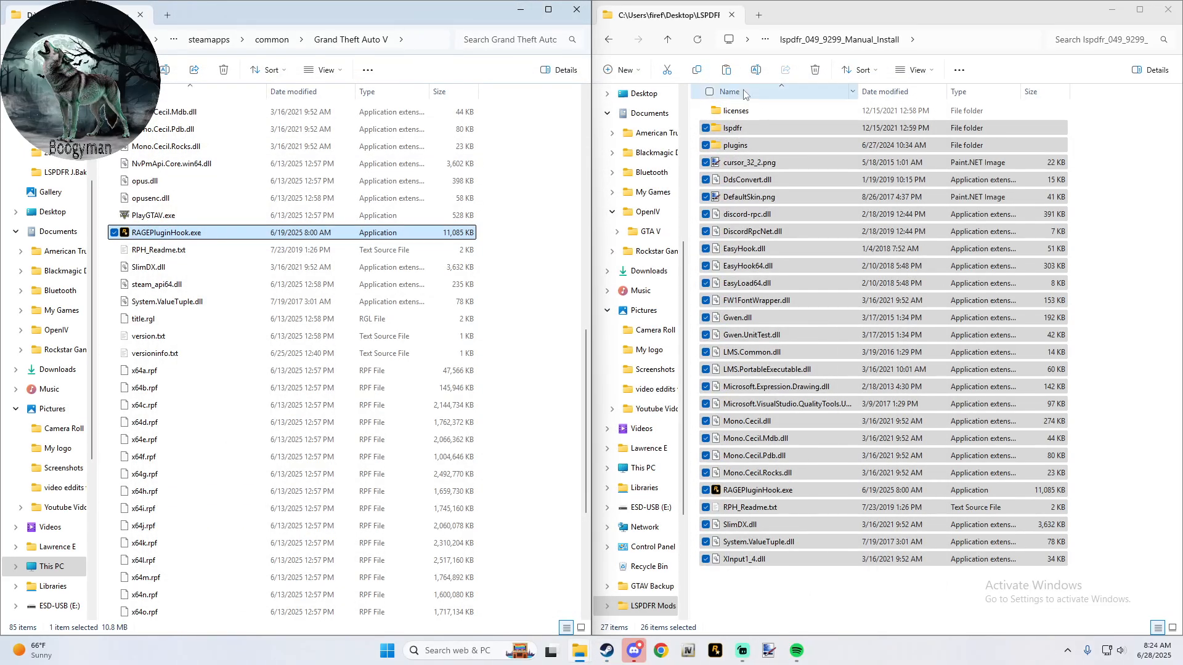
click(611, 39)
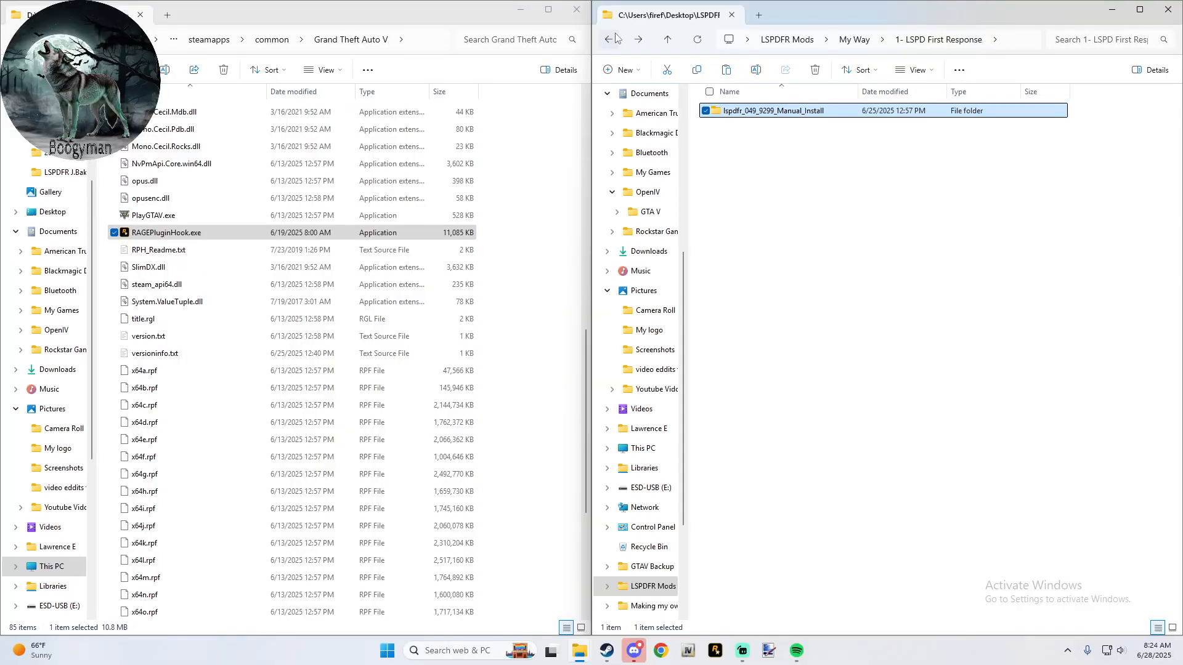
click(615, 38)
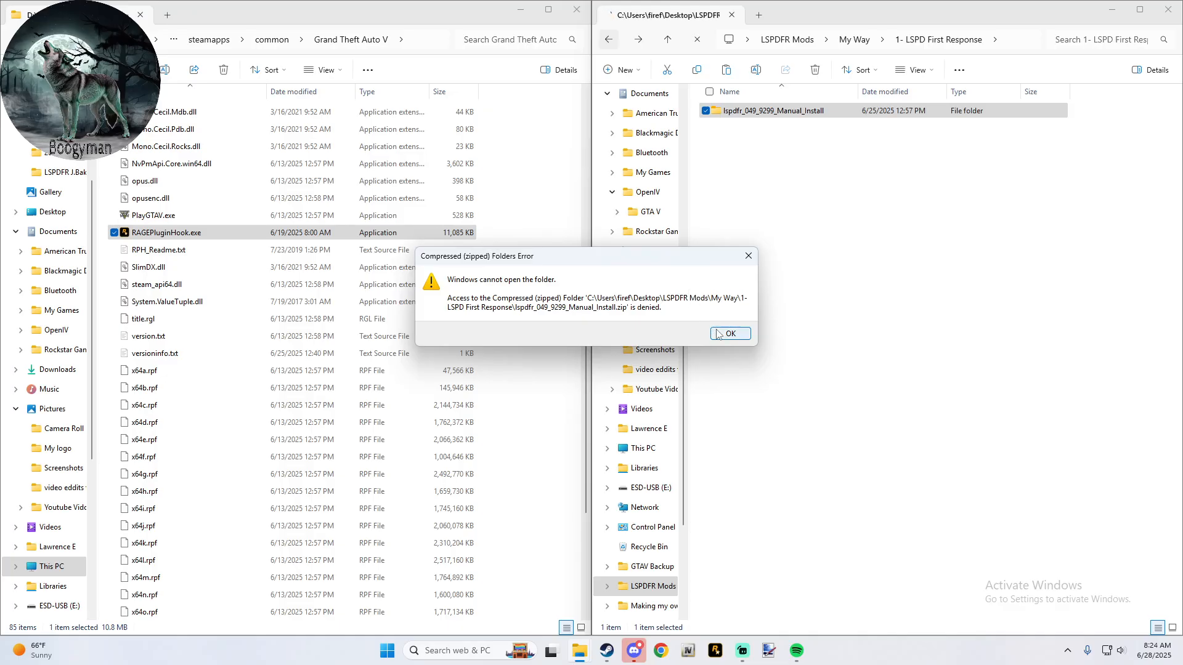
click(721, 334)
click(668, 40)
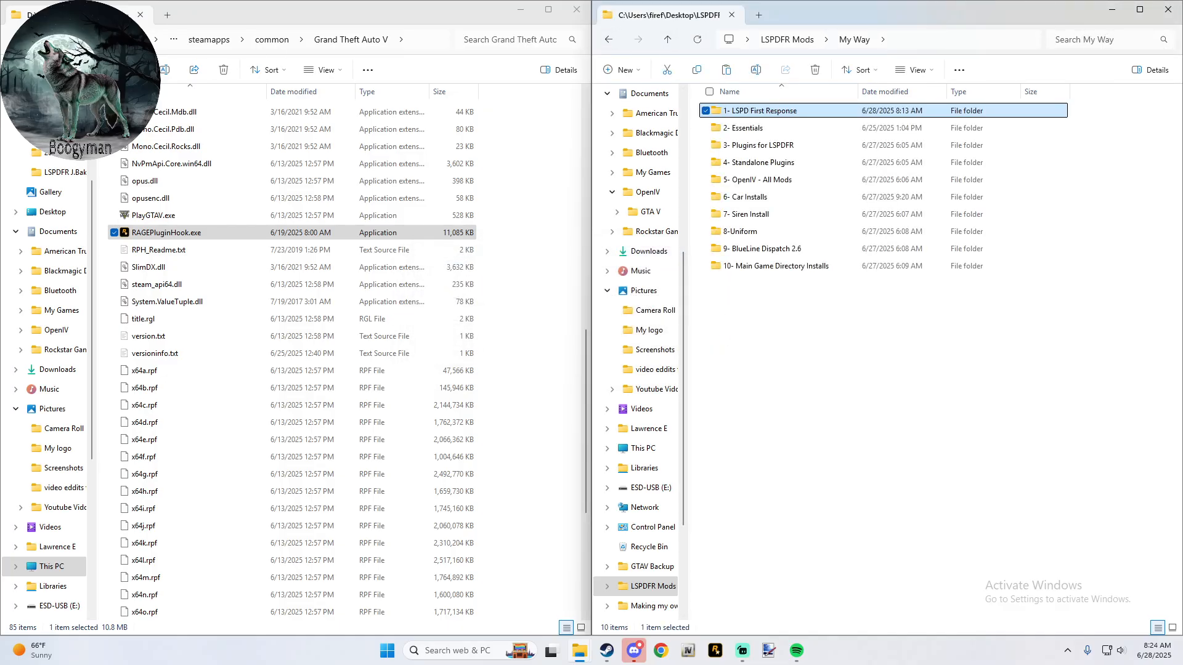
- Open the Grand Theft Auto V folder of the ELS mod under 2- Essentials, 1-ELS V1.05, INSTALLATION FILES
click(560, 233)
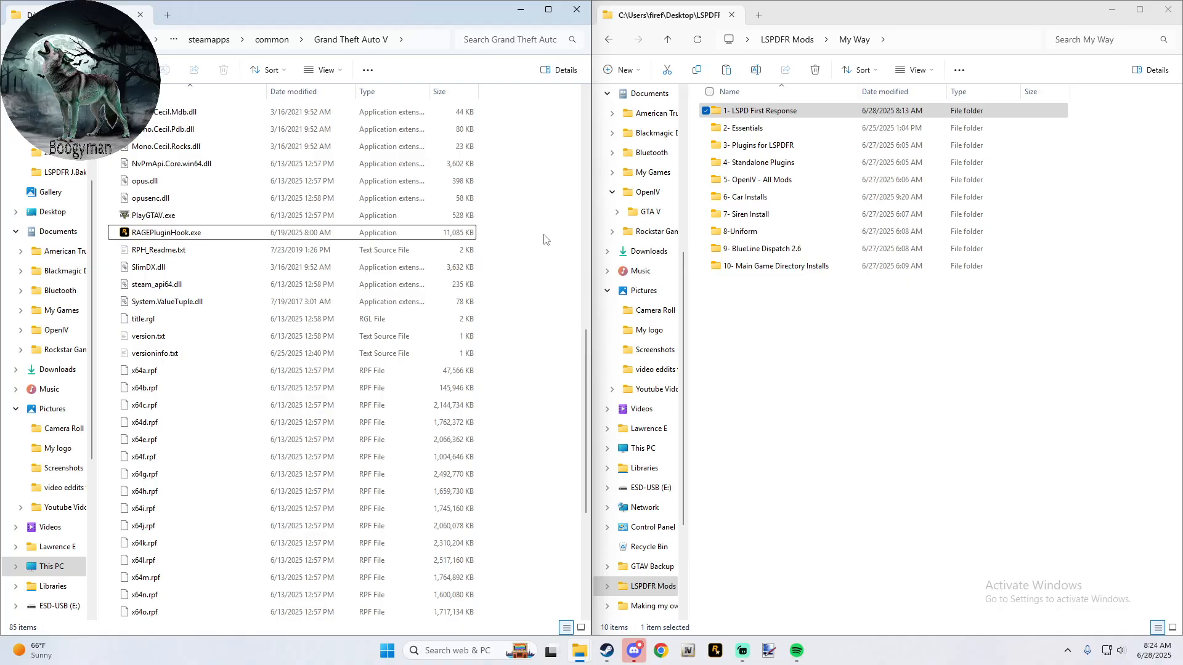
scroll(542, 240, up, 12)
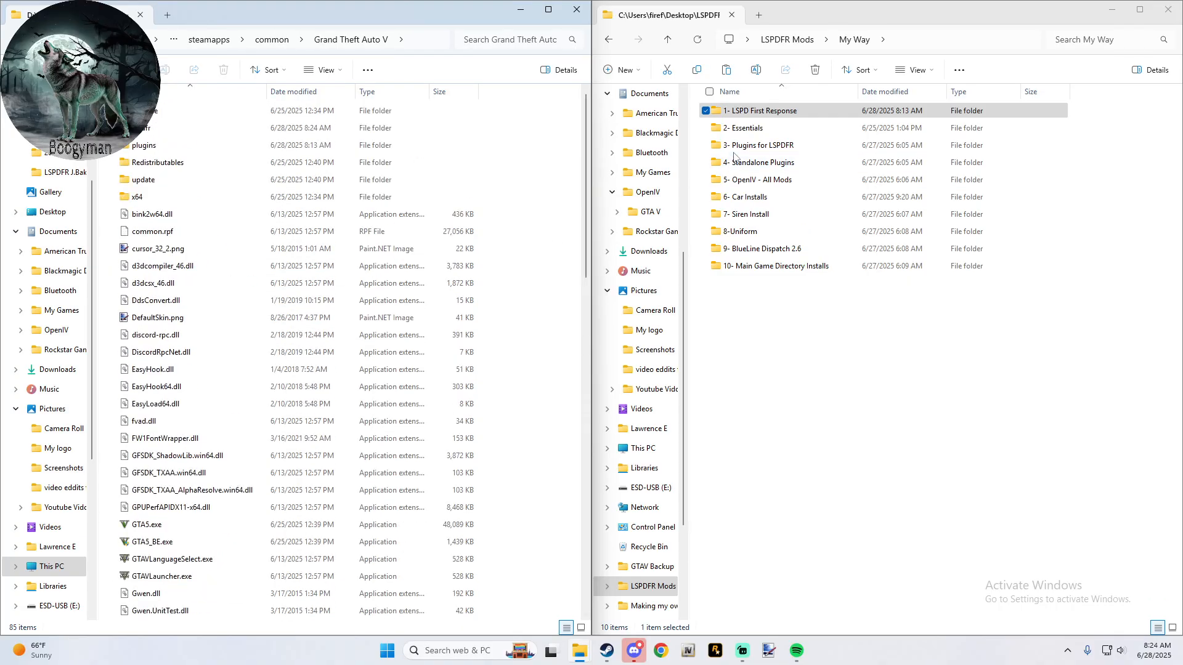
double_click(748, 128)
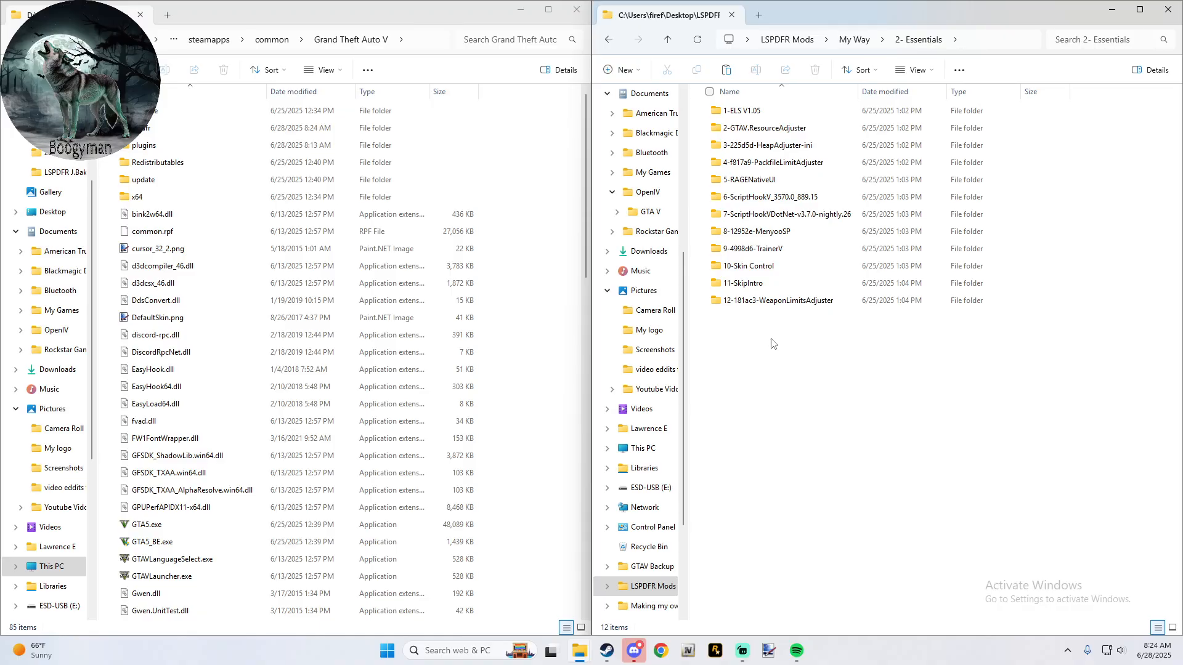
double_click(762, 118)
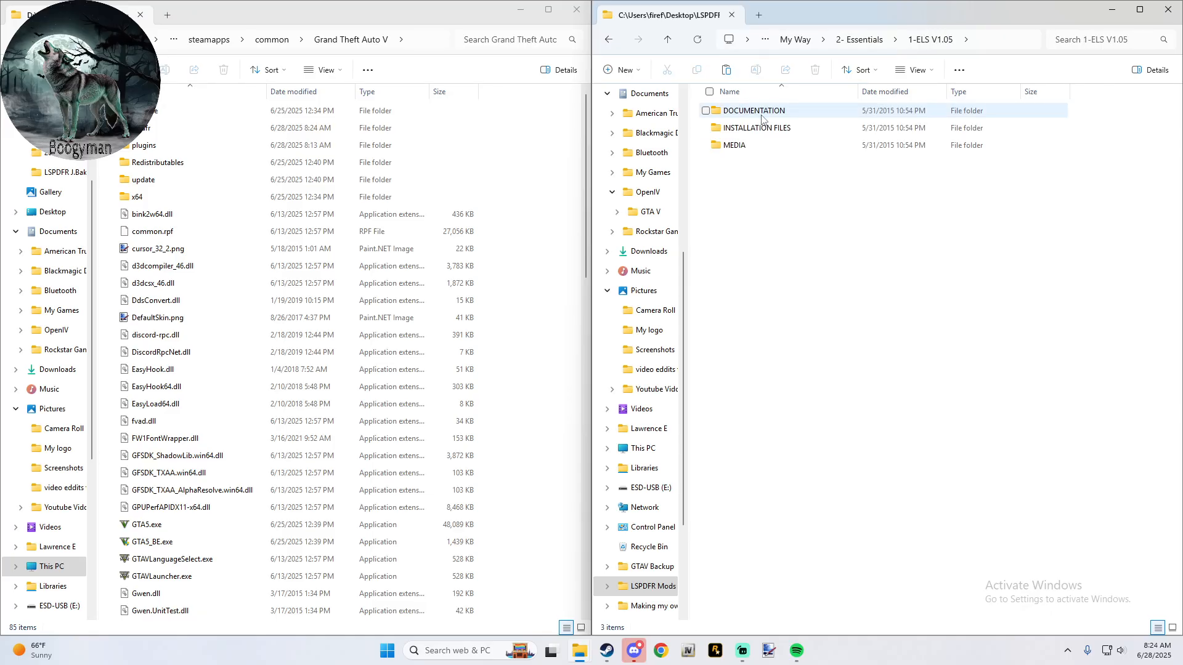
double_click(764, 127)
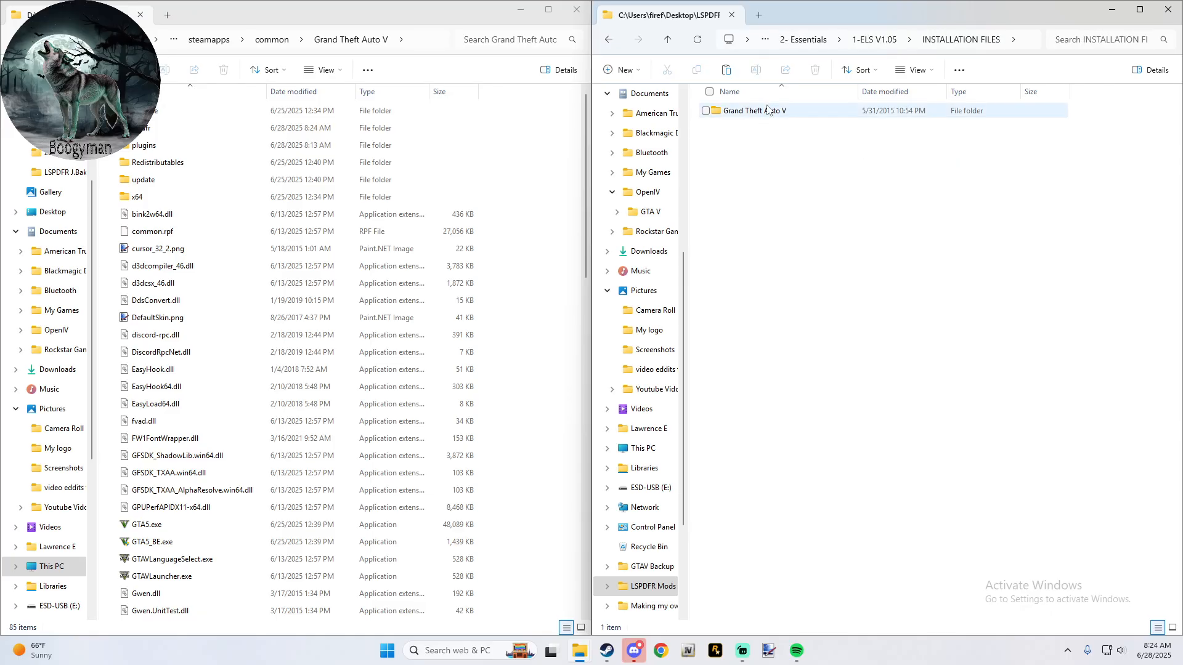
double_click(767, 111)
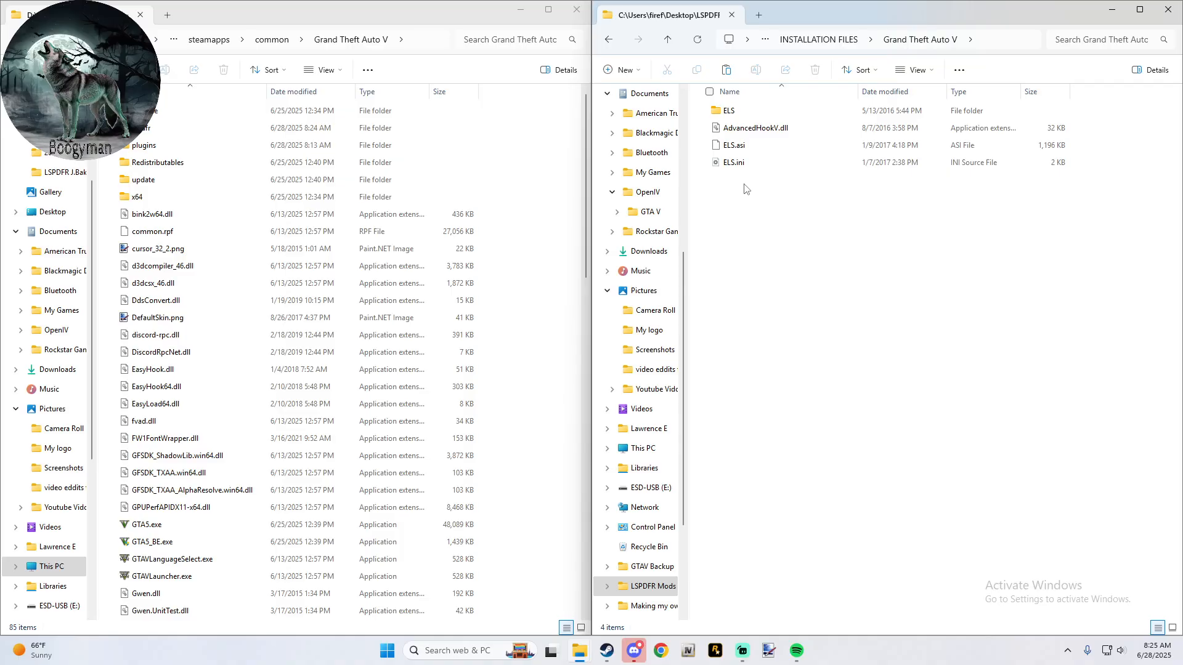
- Copy the ELS folder, AdvancedHookV.dll, ELS.asi and ELS.ini into the Grand Theft Auto V game folder and refresh it
drag(744, 183, 535, 174)
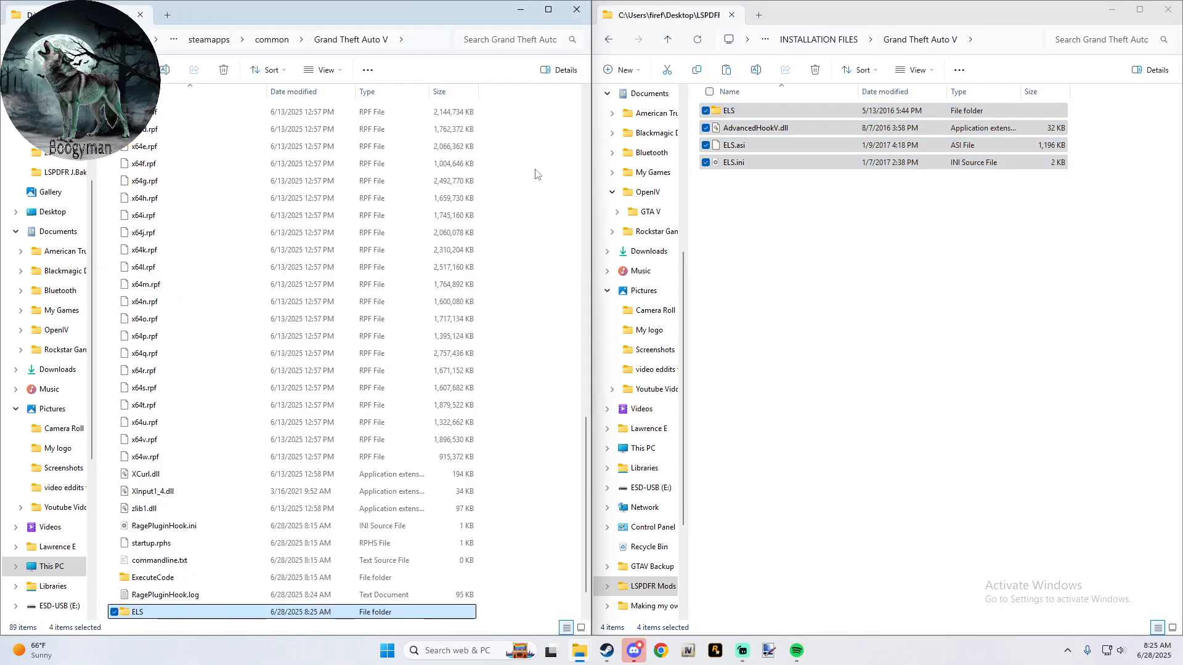
click(535, 170)
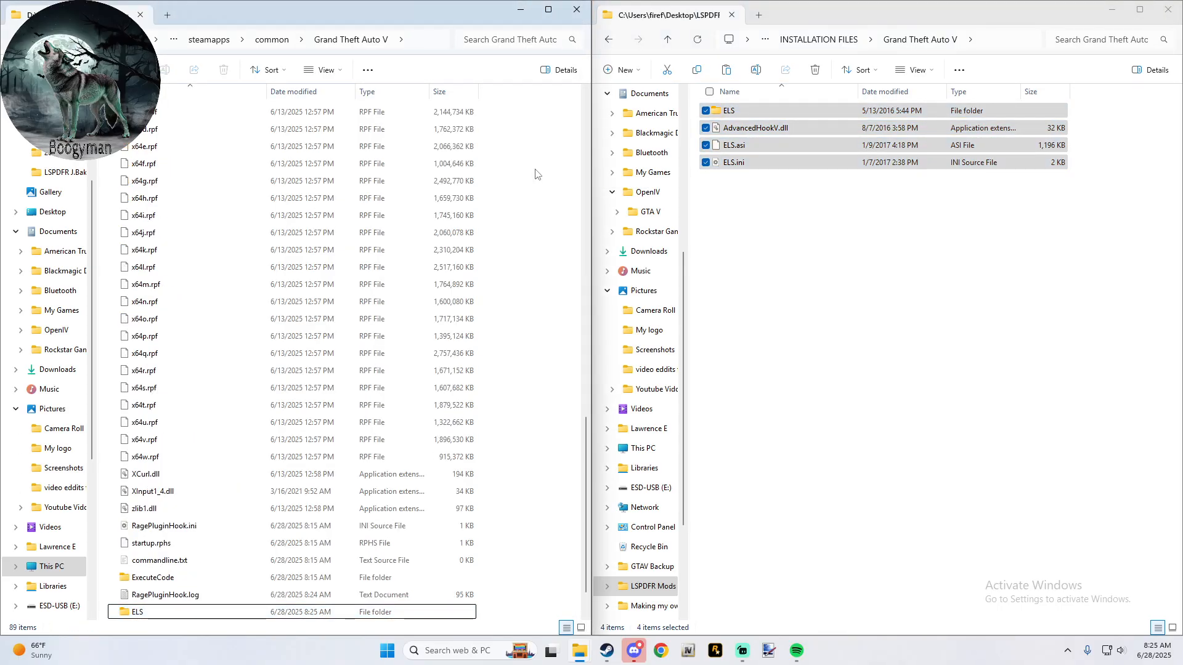
key(F5)
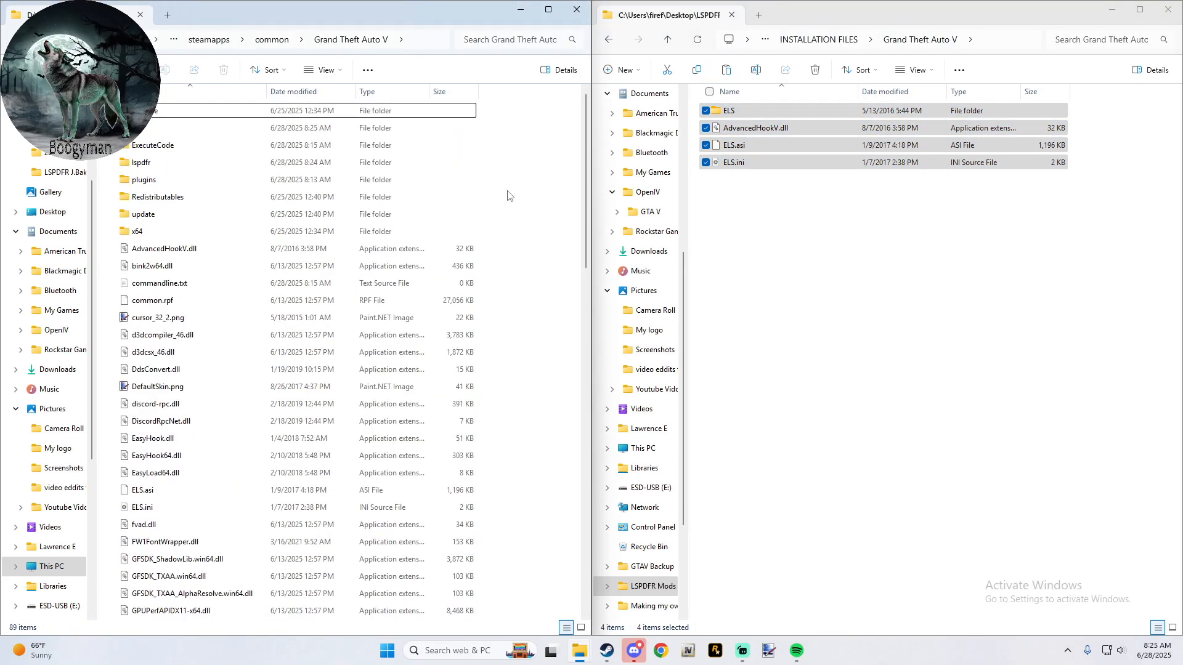
- Inspect POLICE.xml in the game's ELS pack_default folder and return to the main Grand Theft Auto V folder
double_click(226, 128)
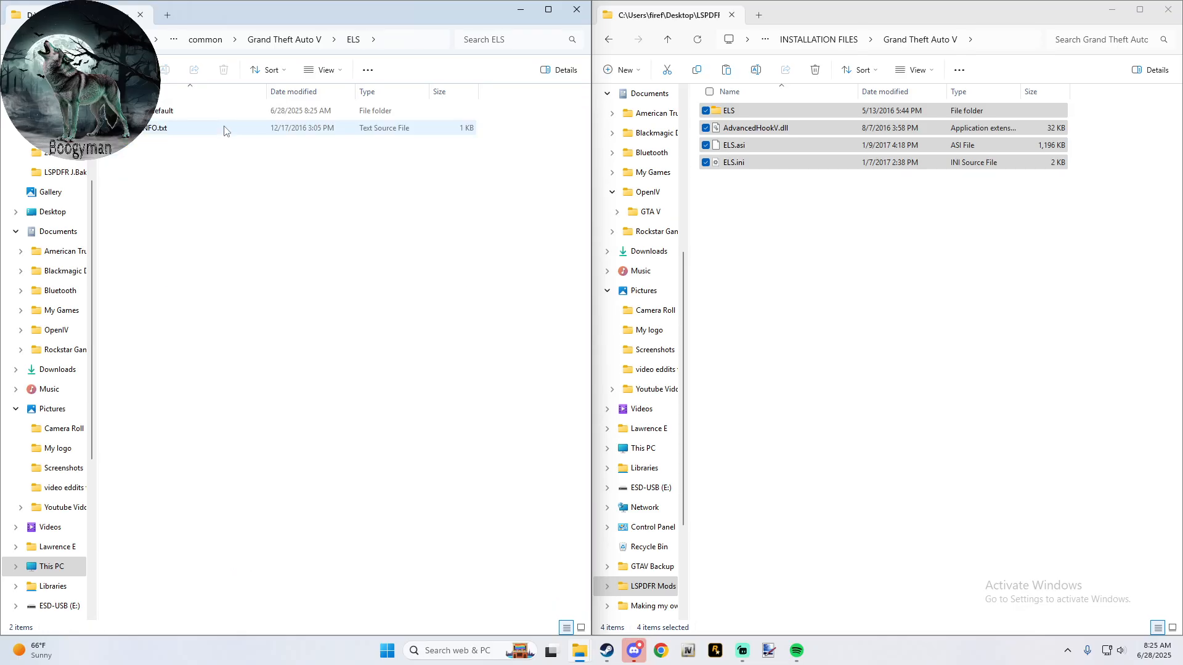
double_click(154, 113)
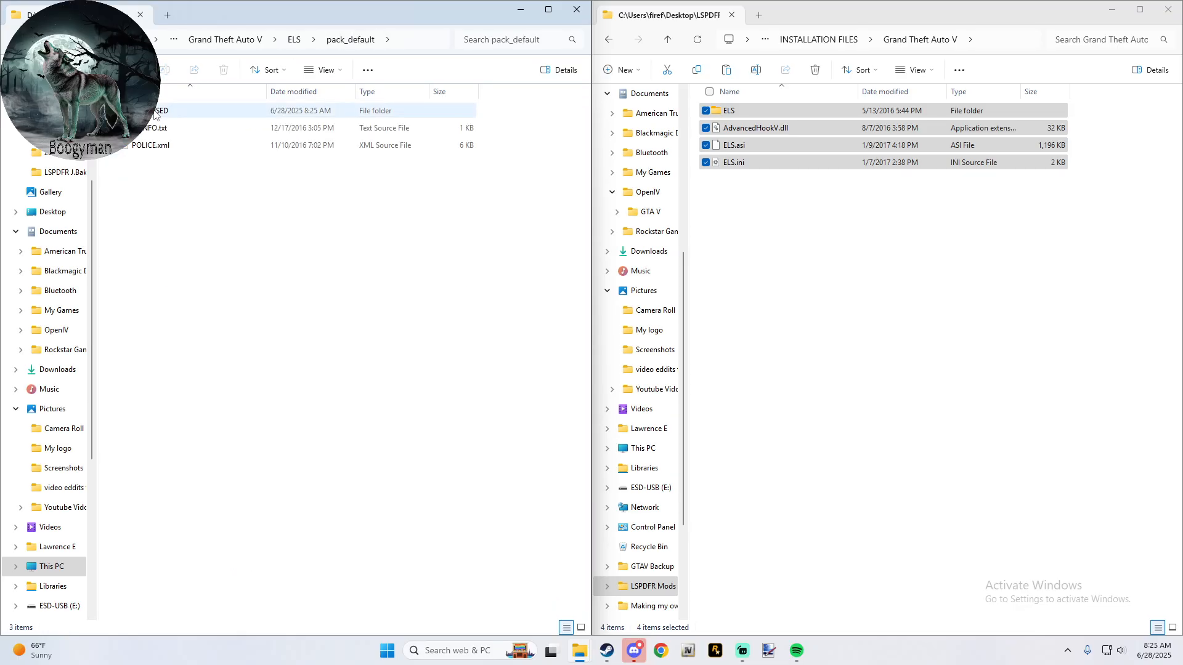
click(145, 153)
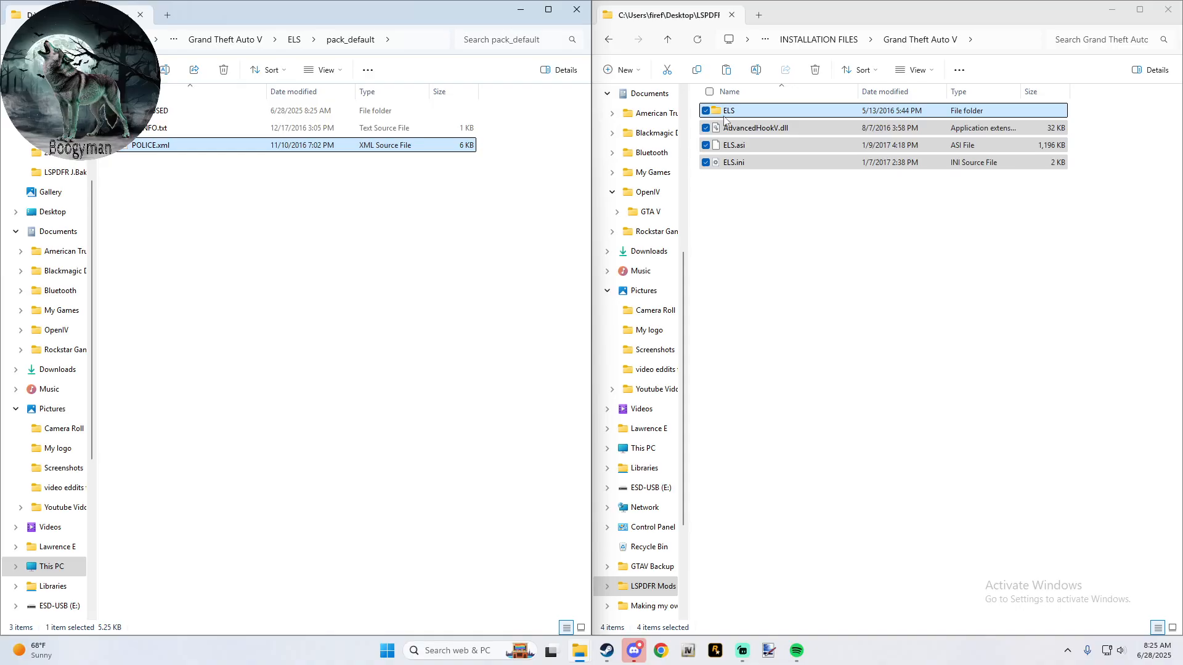
click(239, 40)
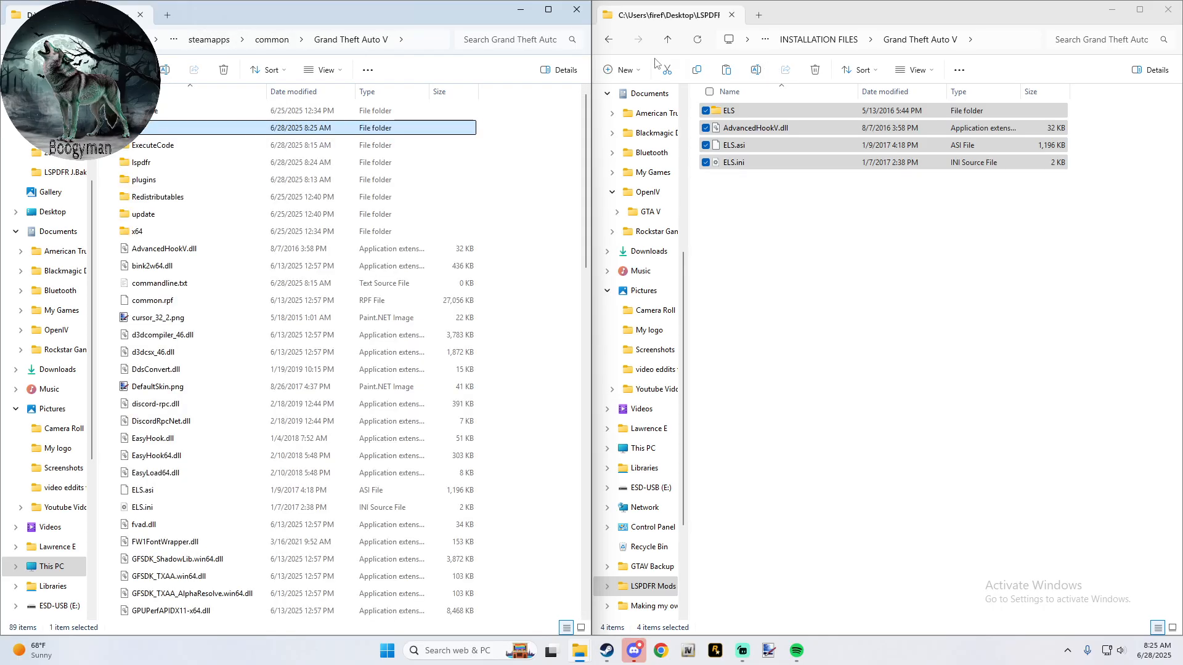
- Go back to 2- Essentials and open the GTAV.ResourceAdjuster folder inside 2-GTAV.ResourceAdjuster
click(608, 41)
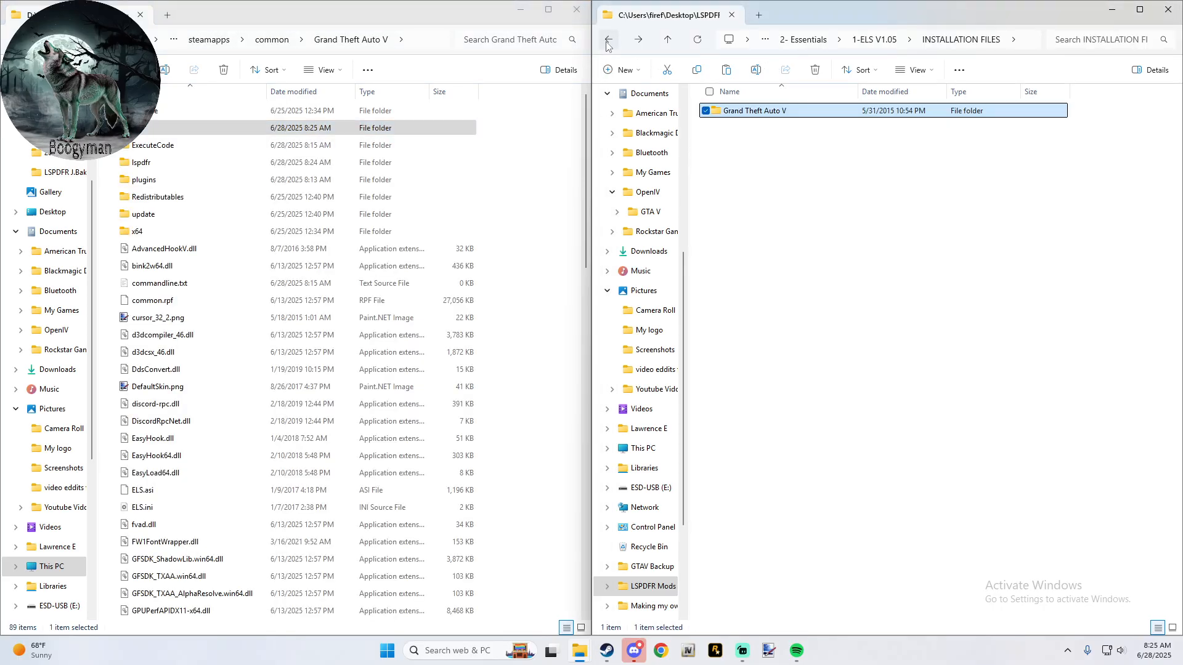
click(820, 41)
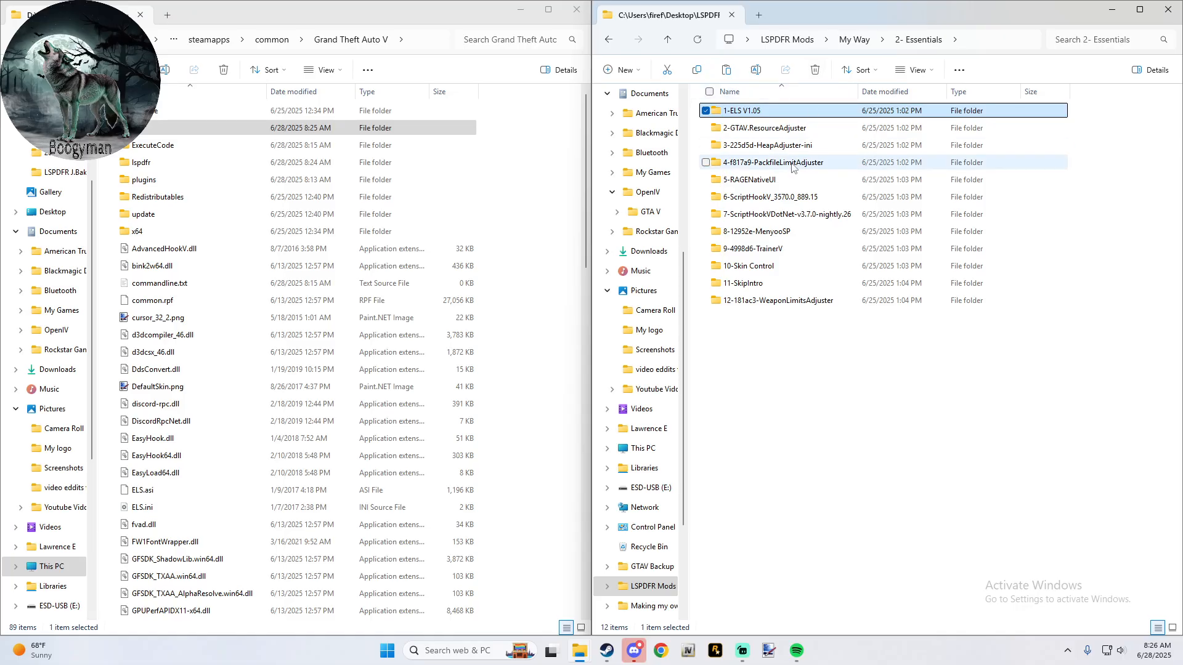
double_click(802, 131)
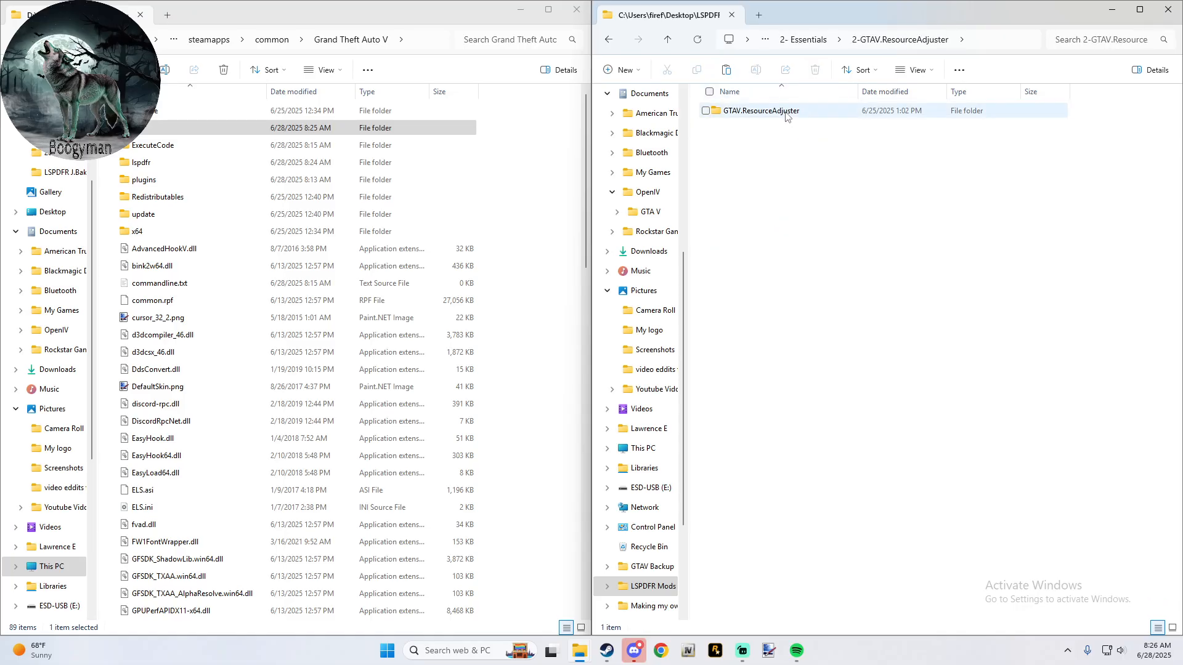
double_click(787, 113)
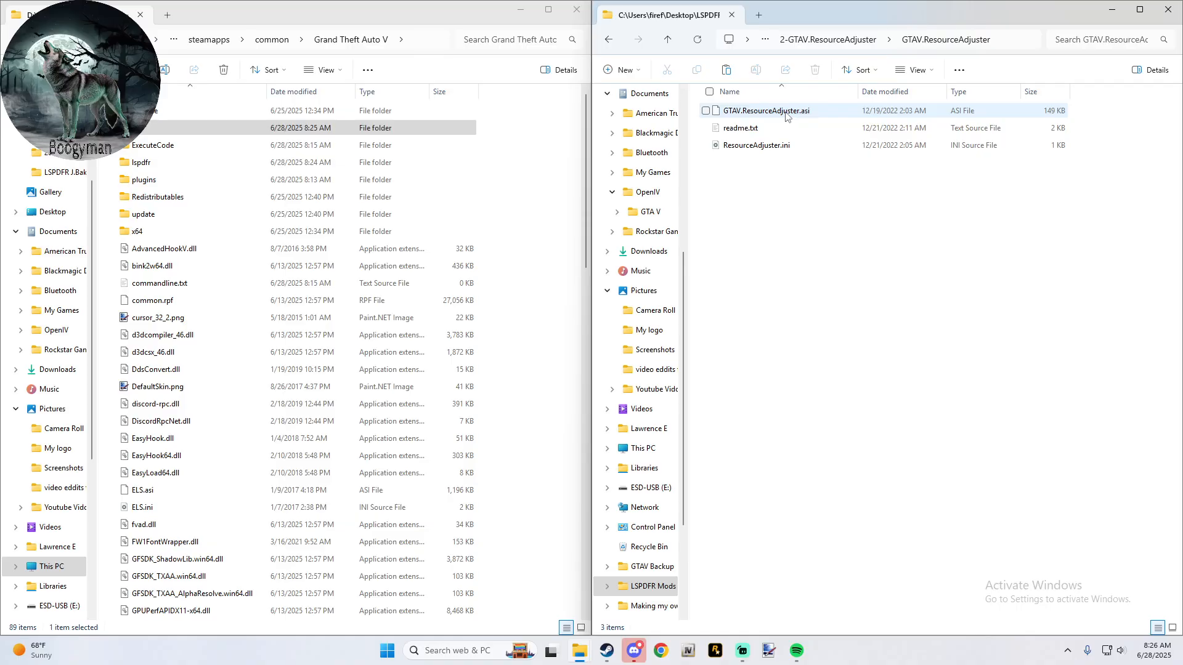
- Copy GTAV.ResourceAdjuster.asi and ResourceAdjuster.ini into the Grand Theft Auto V game folder, leaving out readme.txt, and refresh the folder
click(706, 111)
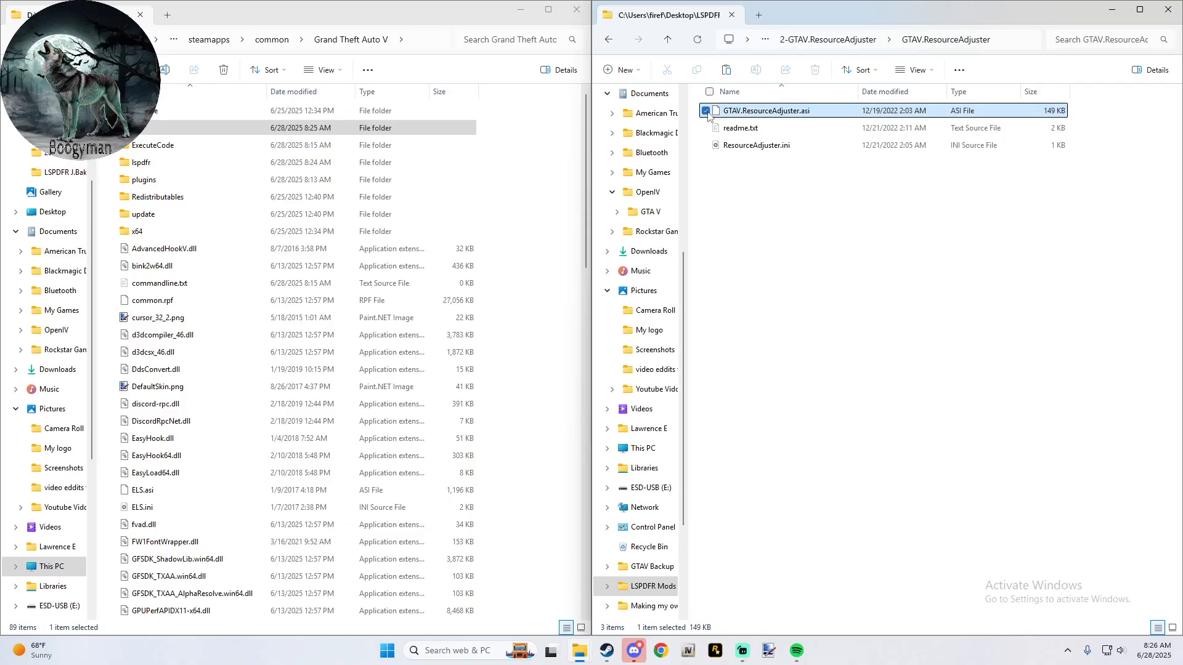
click(707, 146)
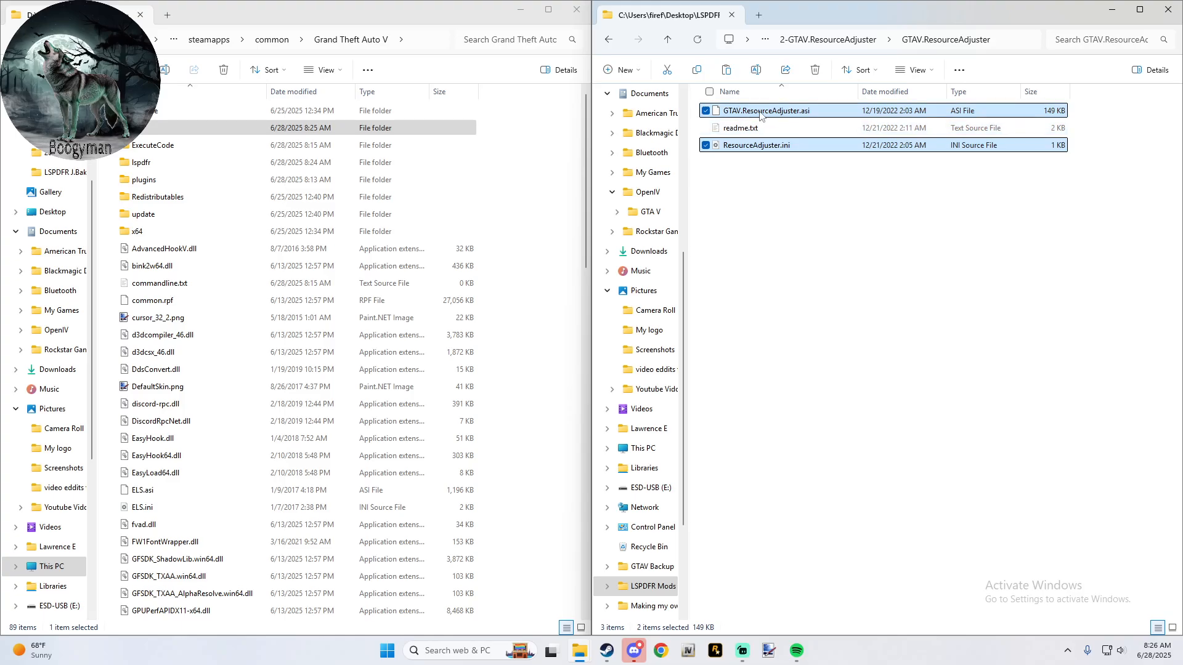
drag(760, 116, 529, 166)
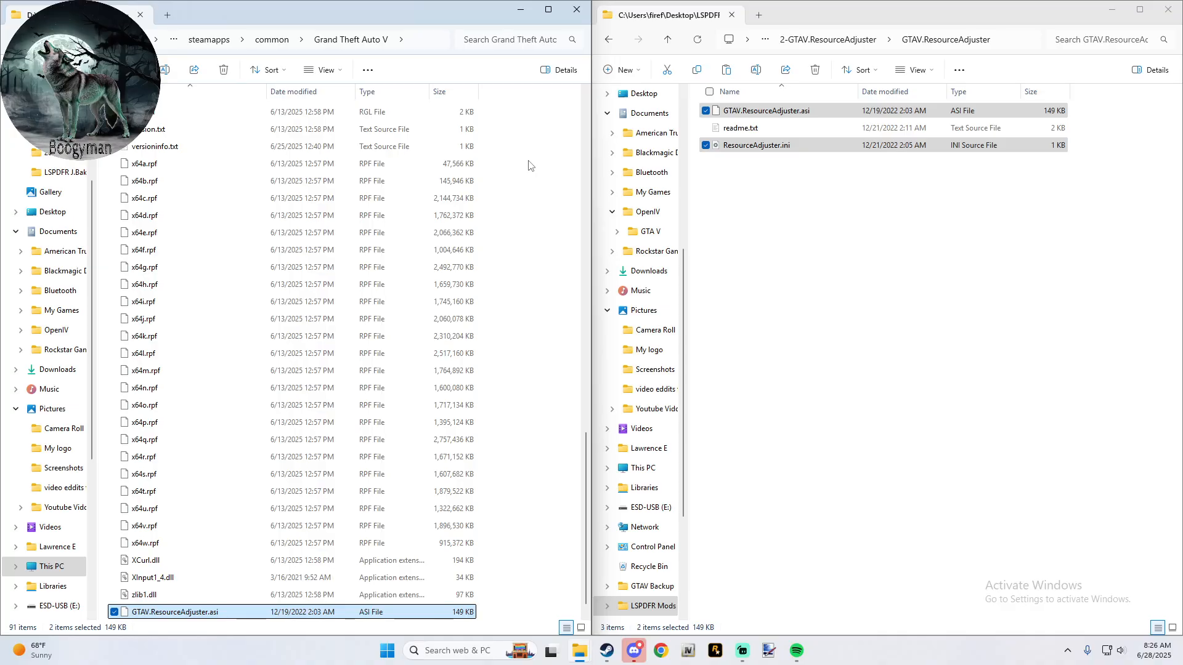
click(531, 165)
key(F5)
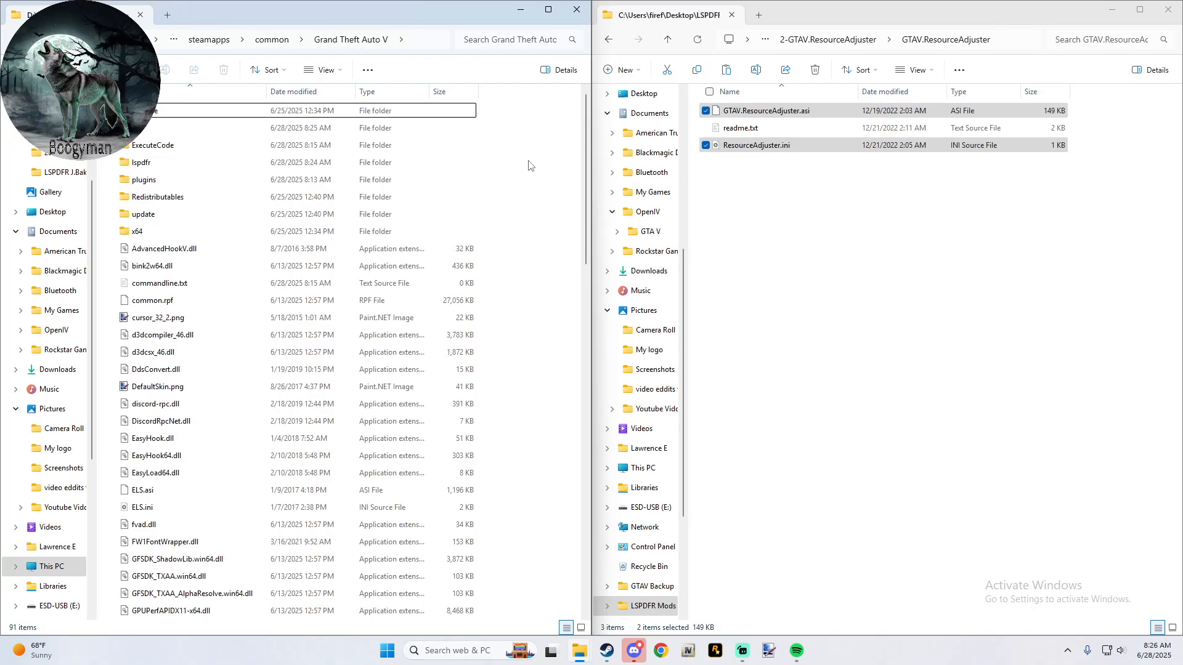
- Copy HeapAdjuster.asi and HeapAdjuster.ini from 3-225d5d-HeapAdjuster-ini in 2- Essentials into the Grand Theft Auto V game folder
click(663, 41)
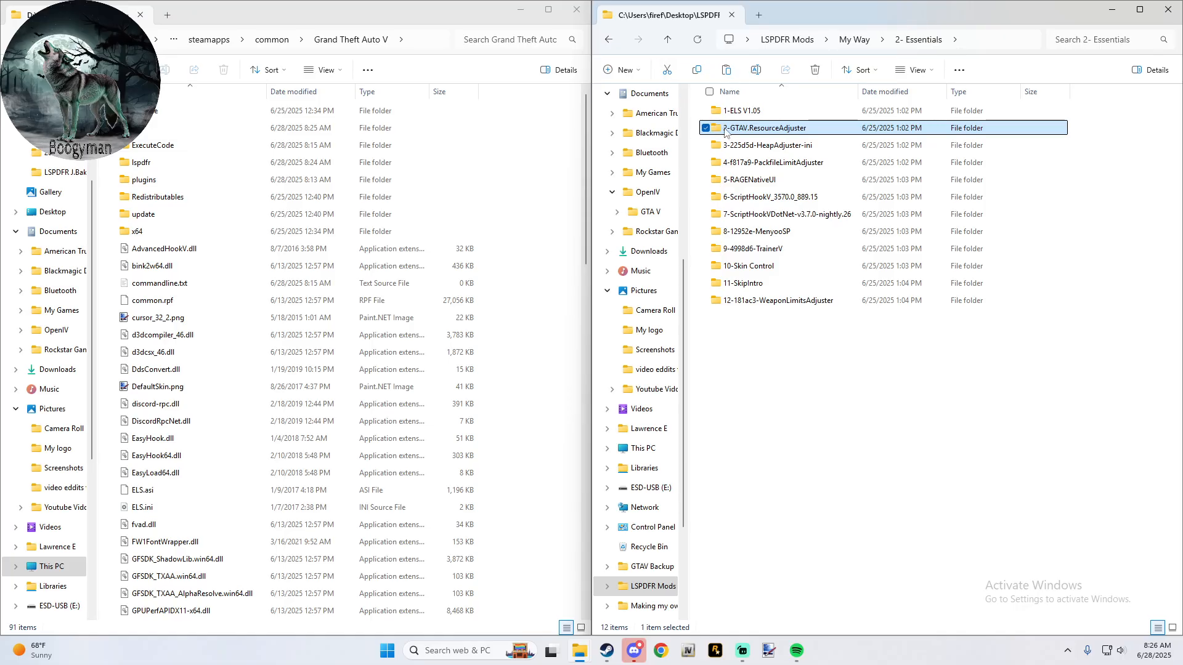
double_click(758, 148)
drag(757, 148, 529, 179)
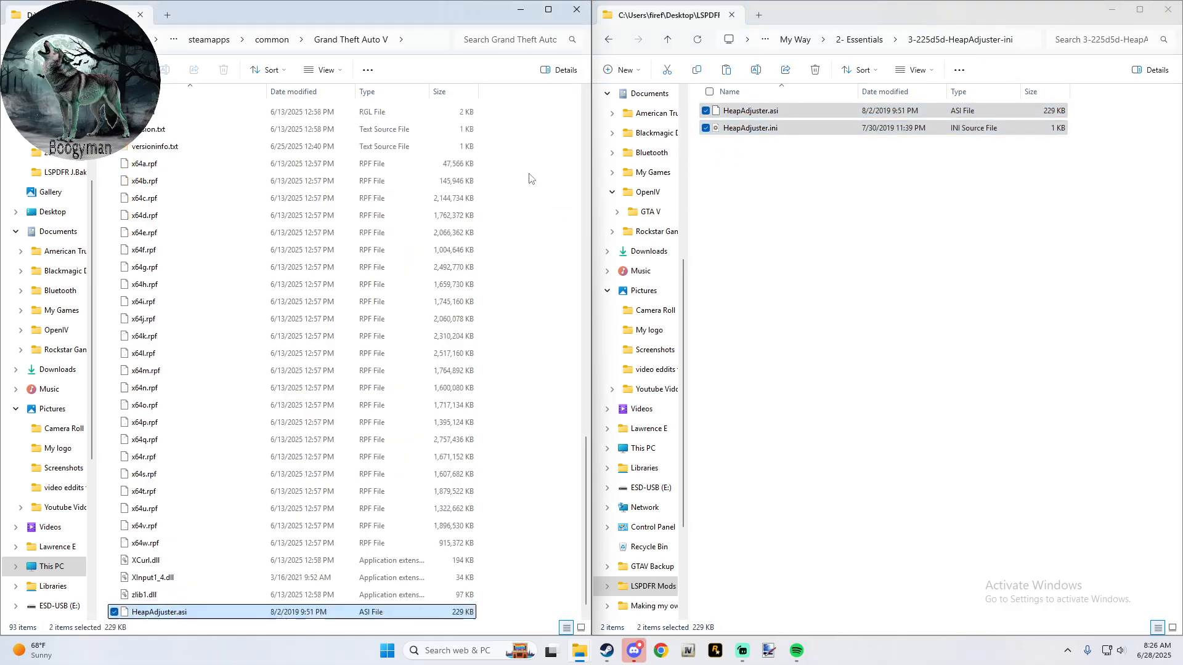
- Copy PackfileLimitAdjuster.asi and PackfileLimitAdjuster.ini from 4-f817a9-PackfileLimitAdjuster into the Grand Theft Auto V game folder
click(659, 40)
double_click(774, 169)
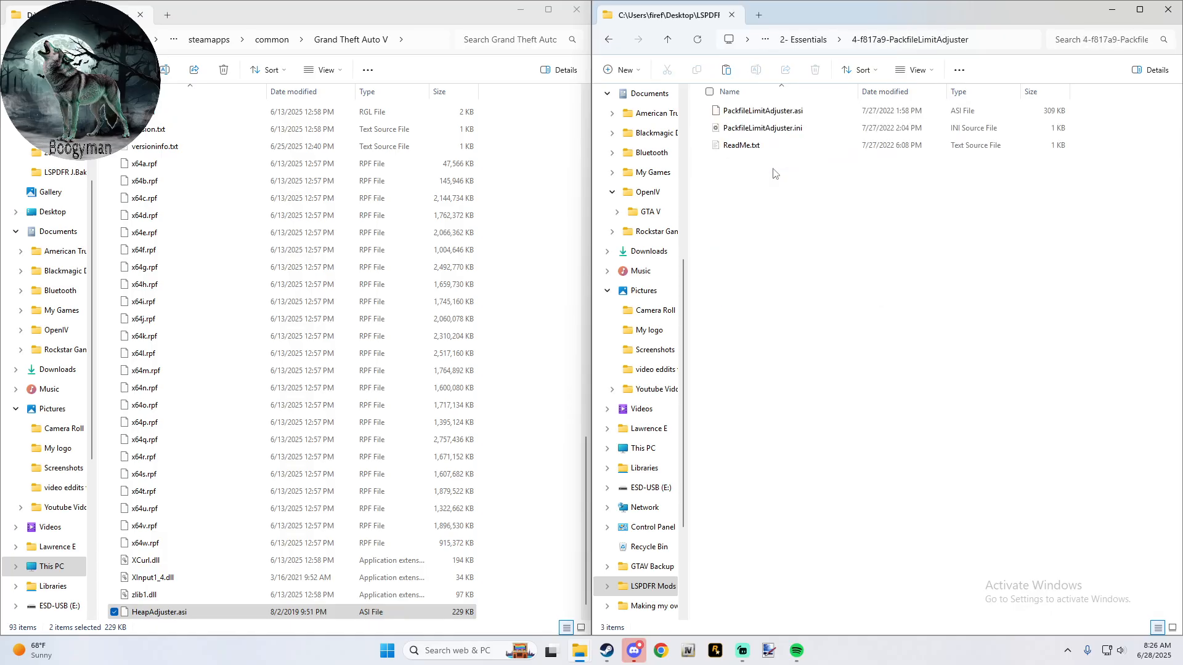
click(705, 111)
click(706, 129)
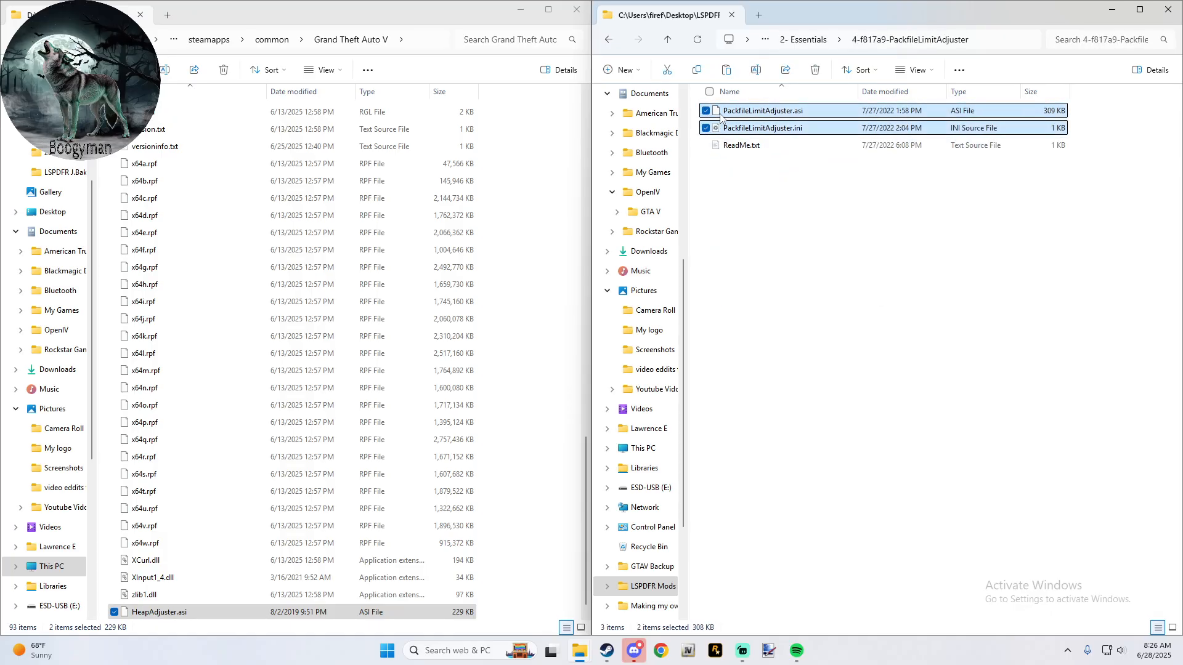
drag(721, 117, 518, 151)
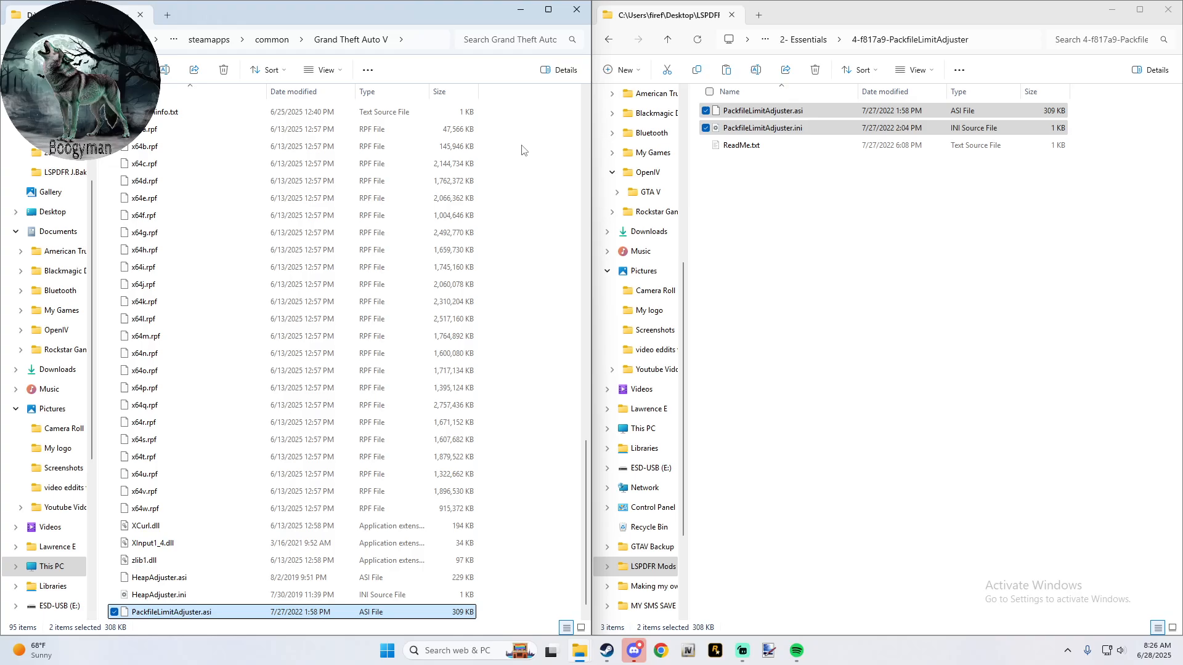
- Read the PackfileLimitAdjuster mod's ReadMe.txt, including its installation notes, and close it
double_click(739, 146)
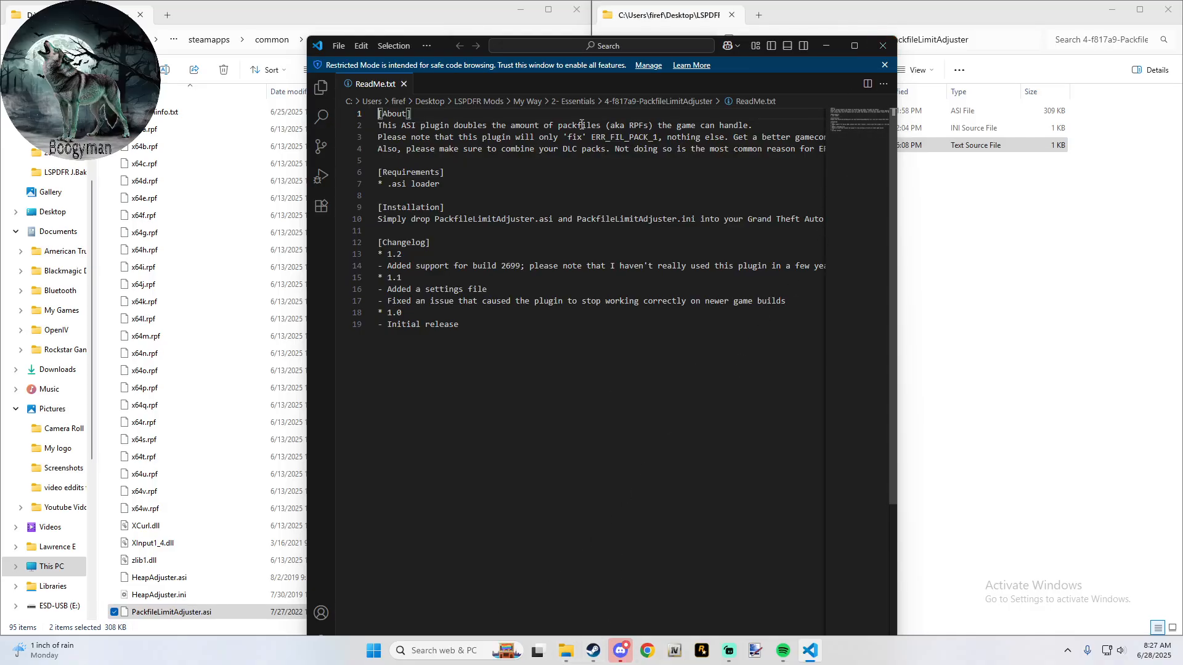
drag(449, 50, 467, 16)
drag(488, 619, 247, 564)
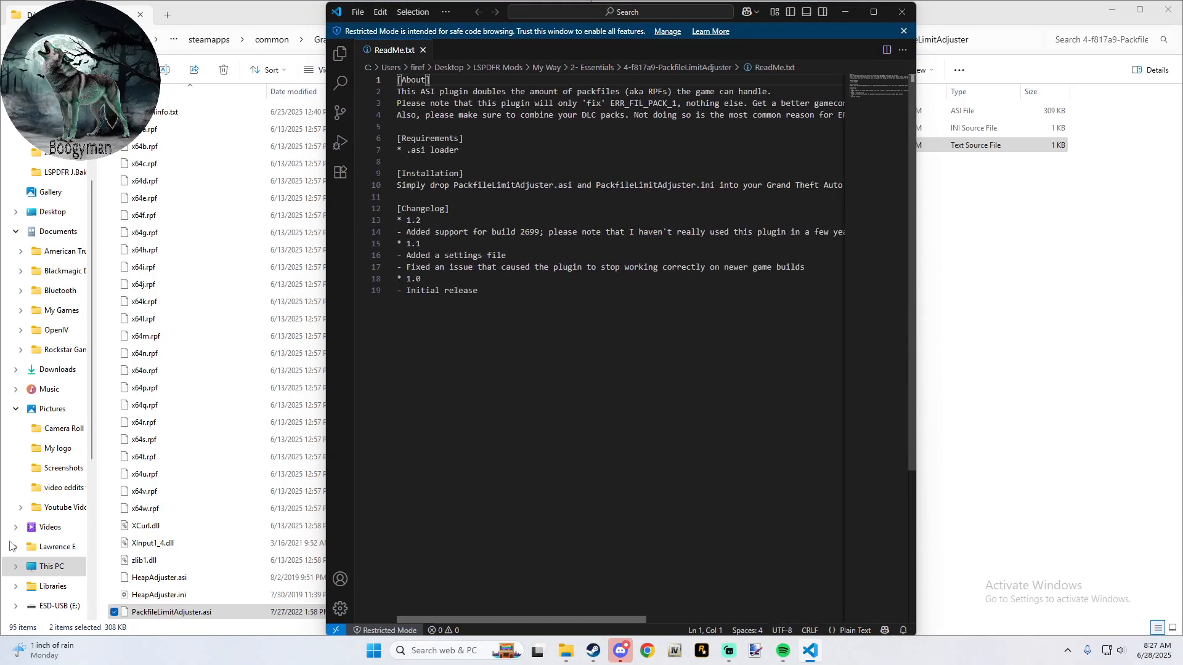
scroll(573, 524, right, 1)
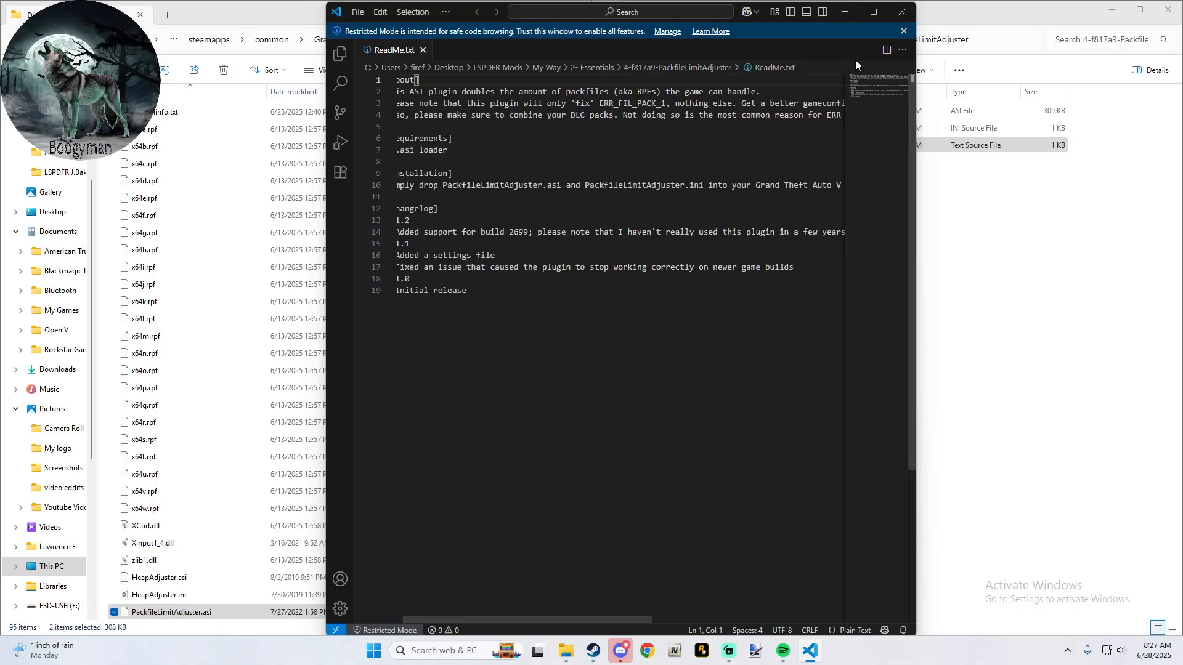
click(900, 12)
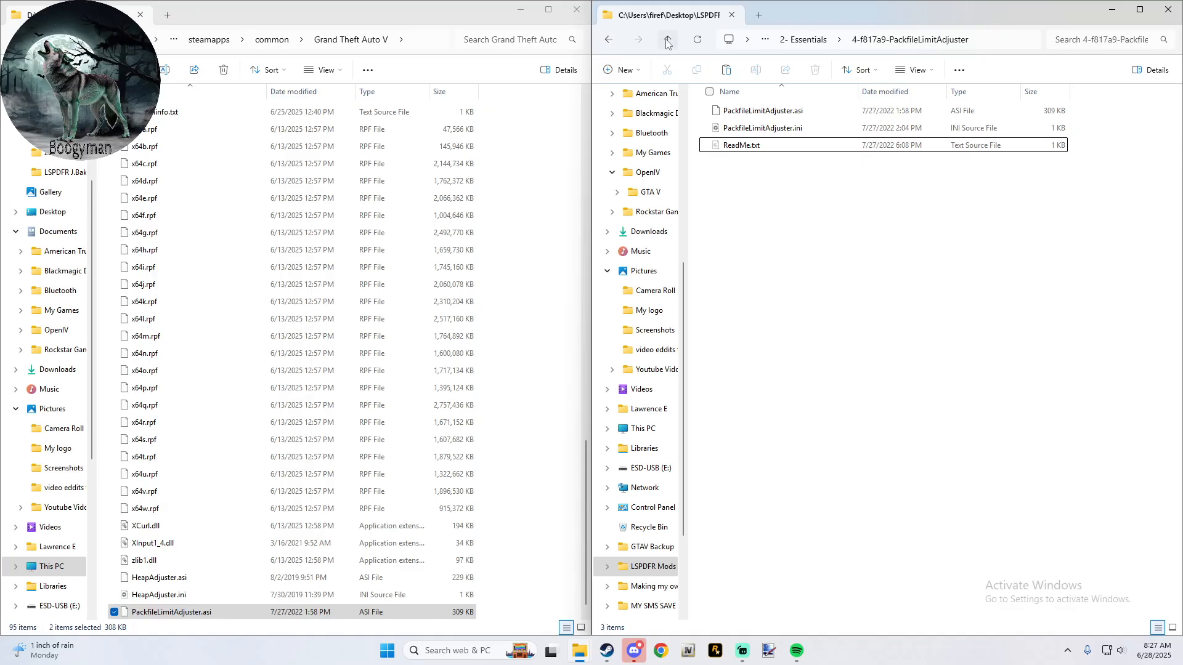
- Check the packfile_list_size setting in the mod folder's PackfileLimitAdjuster.ini and close the file
double_click(771, 127)
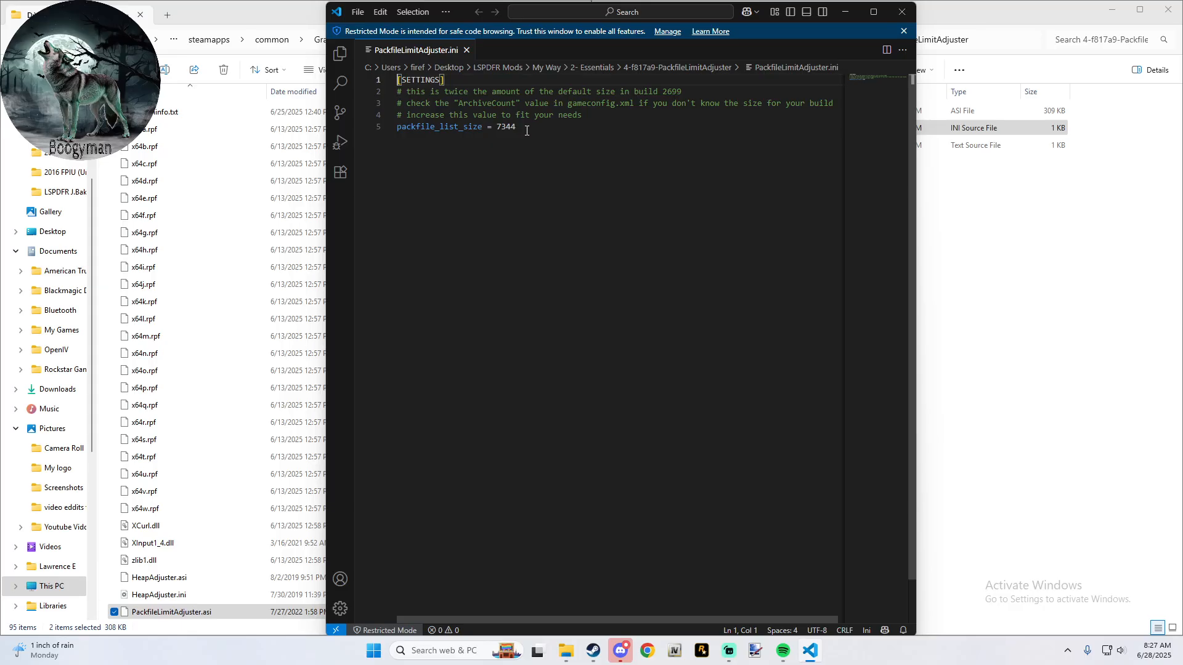
double_click(524, 130)
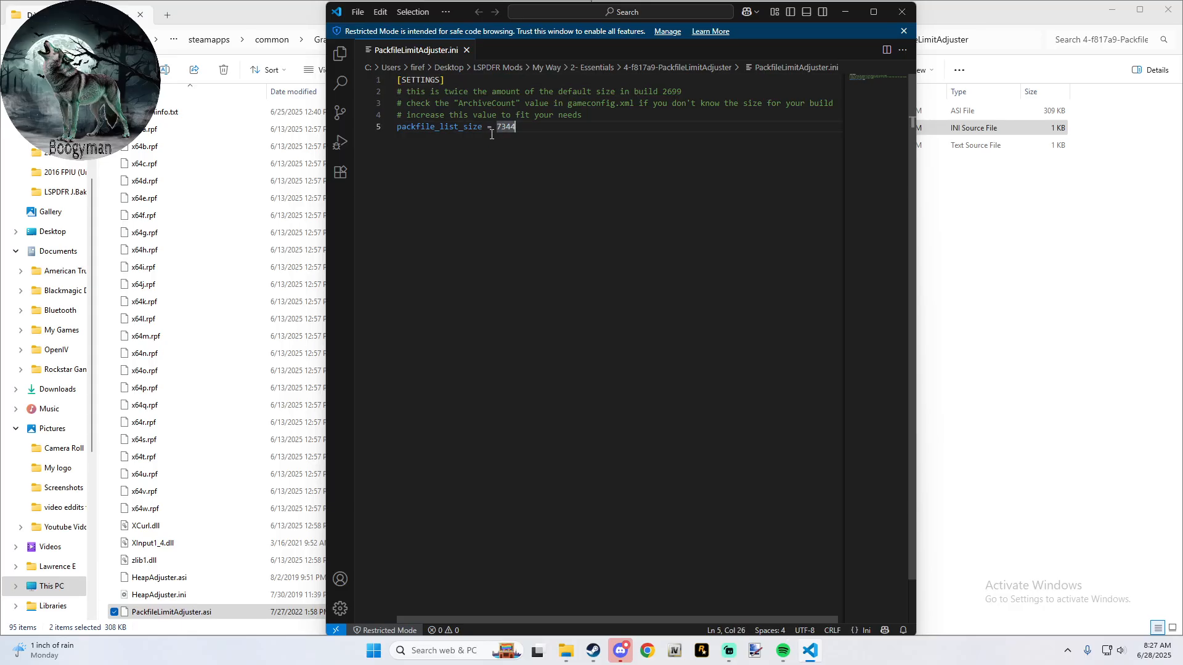
drag(493, 135, 496, 131)
click(651, 159)
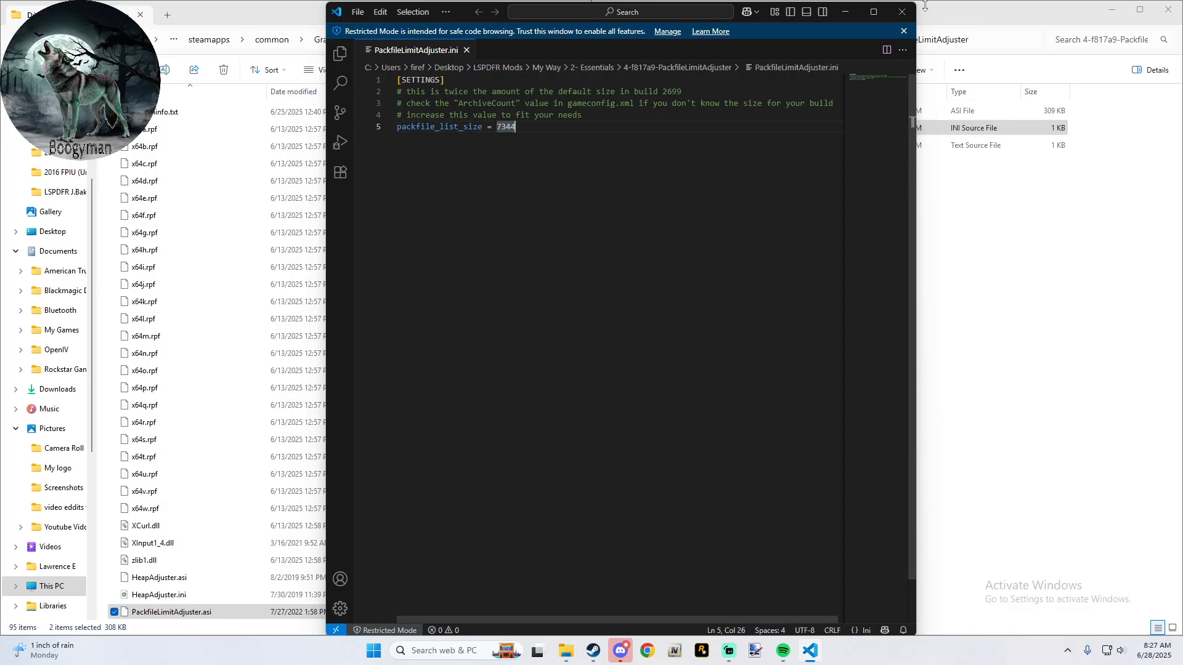
key(alt+F4)
- Check packfile_list_size in the PackfileLimitAdjuster.ini of the Grand Theft Auto V-Modded folder for comparison and close the file
click(285, 38)
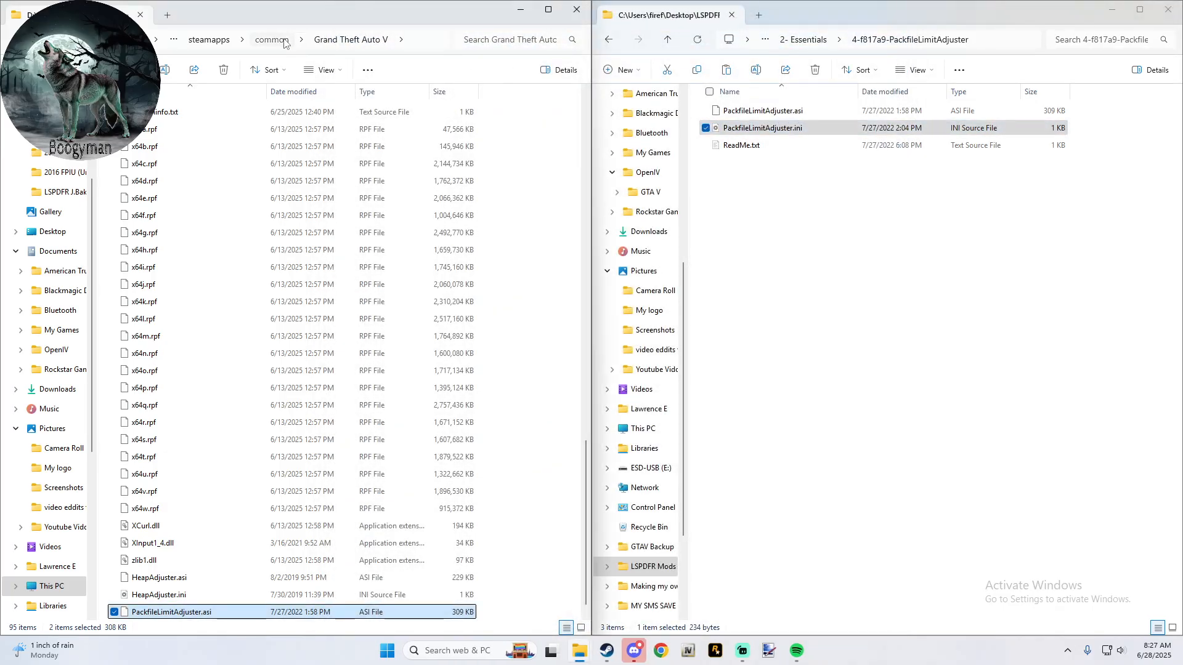
double_click(215, 214)
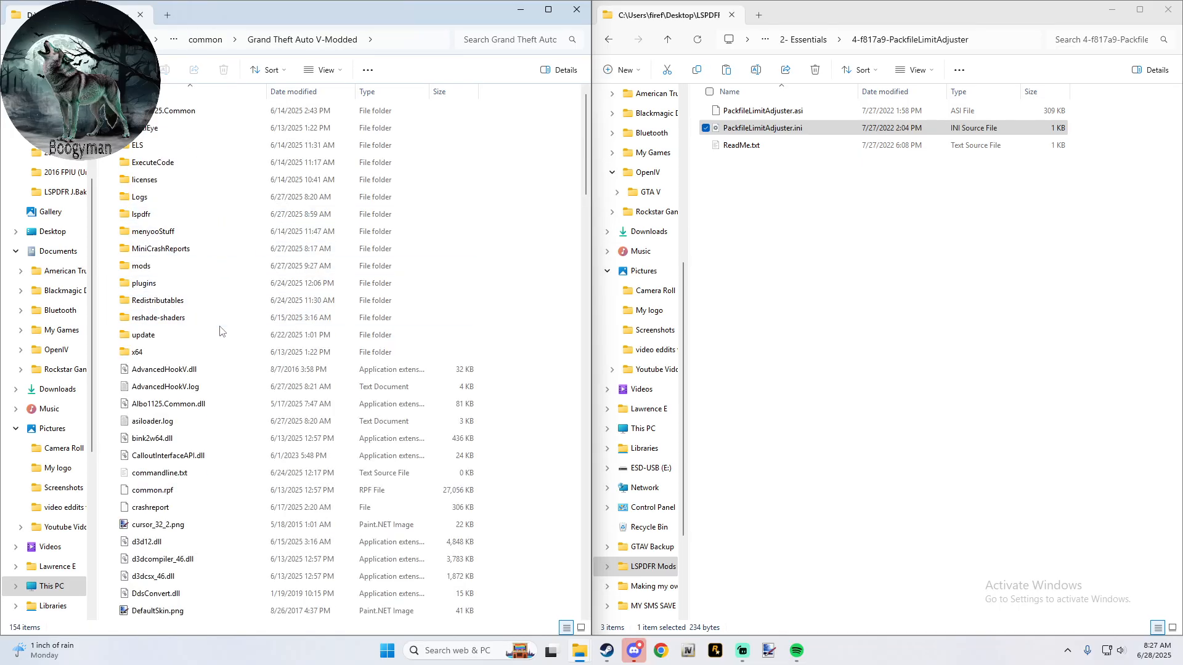
scroll(219, 331, down, 20)
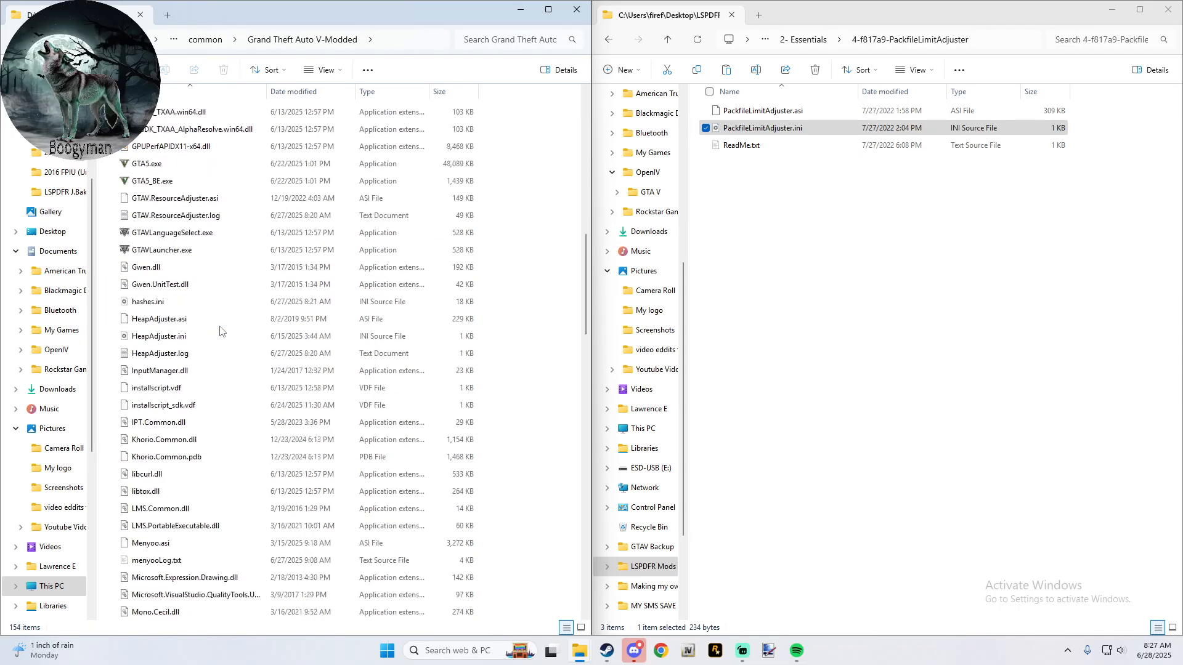
scroll(220, 331, up, 1)
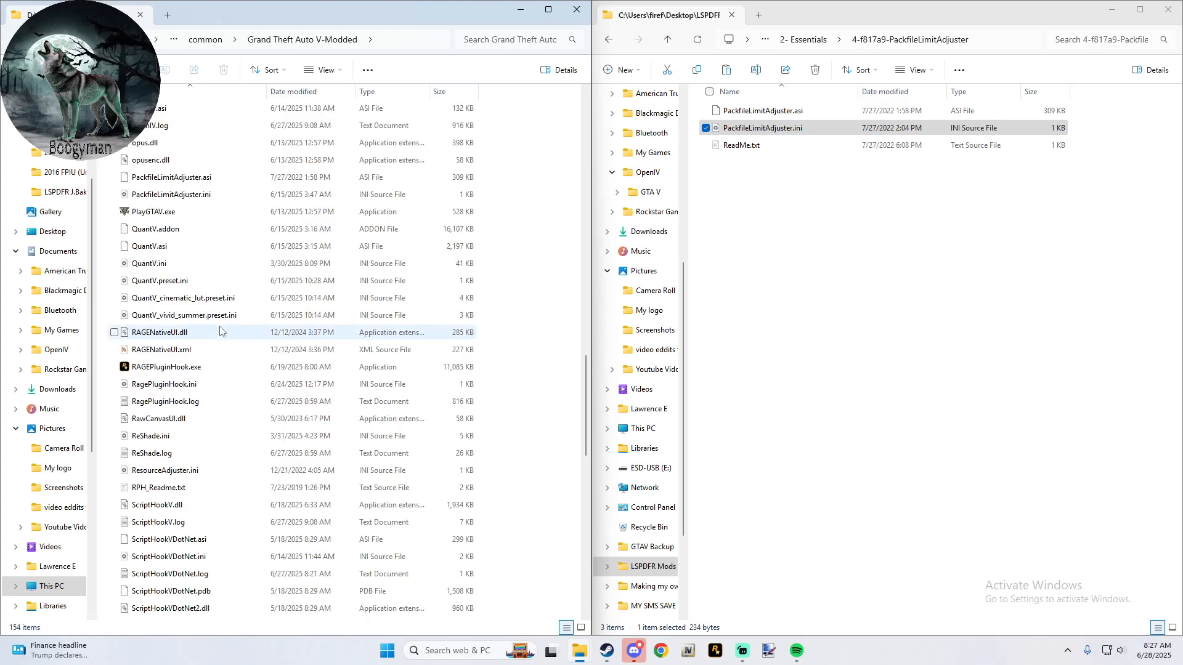
click(222, 198)
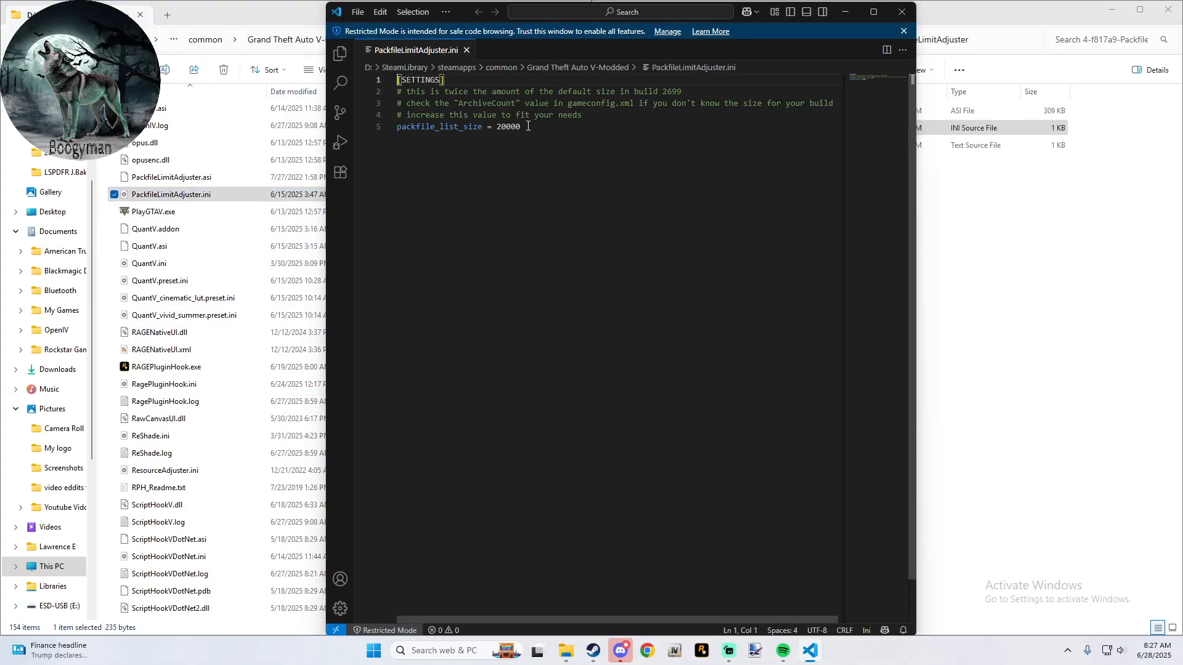
drag(528, 127, 494, 133)
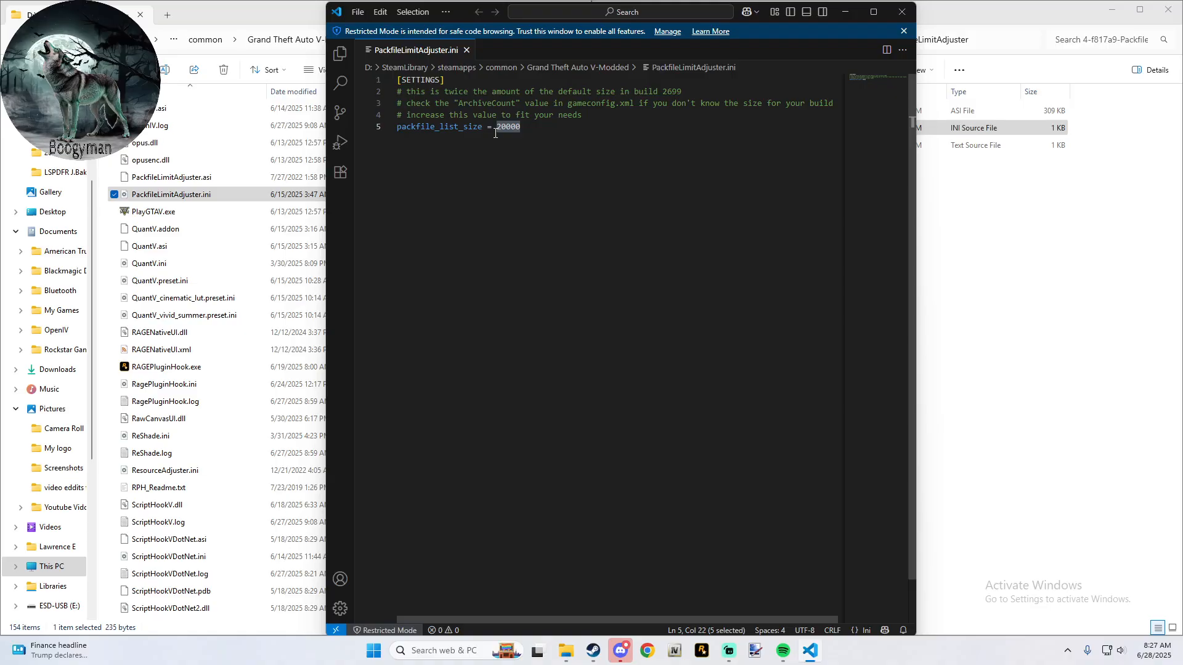
click(902, 12)
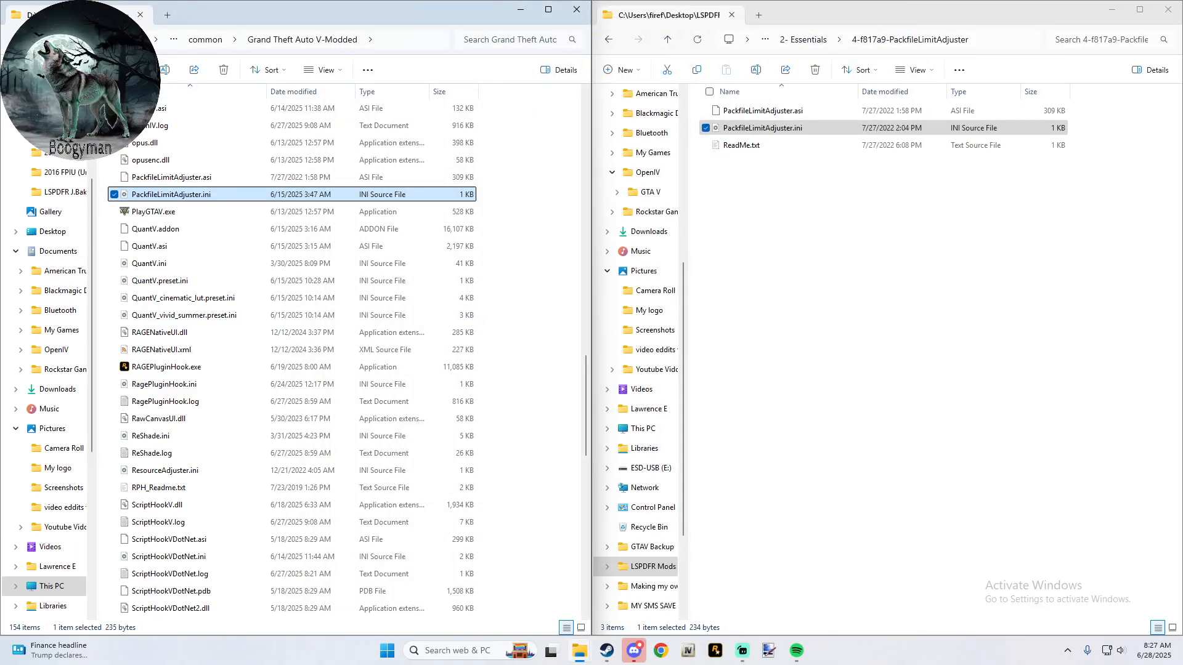
- Set packfile_list_size to 20000 in the PackfileLimitAdjuster.ini of the Grand Theft Auto V folder, then save and close the file
key(alt+Up)
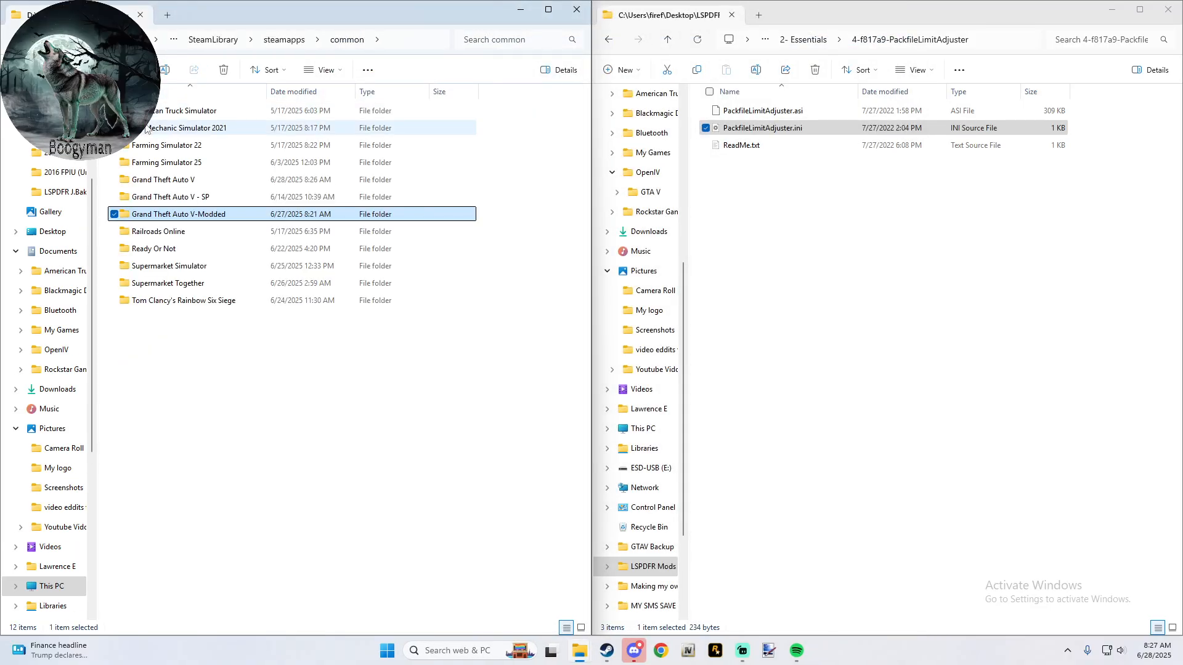
click(182, 187)
double_click(182, 187)
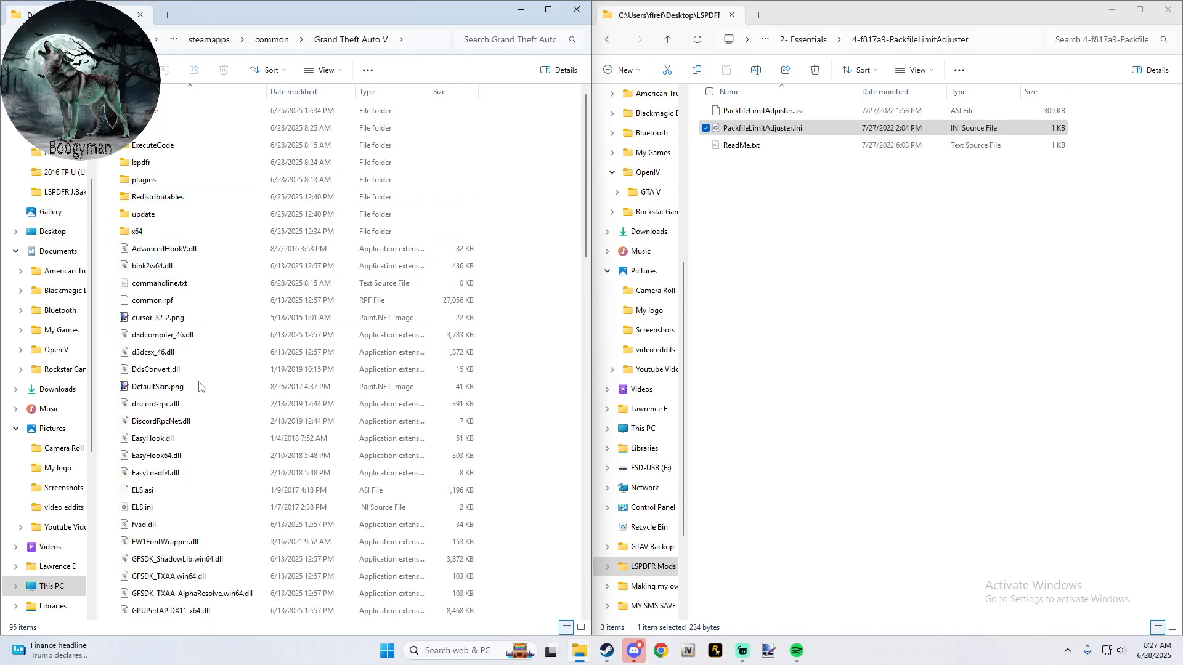
scroll(204, 470, down, 5)
scroll(204, 470, down, 10)
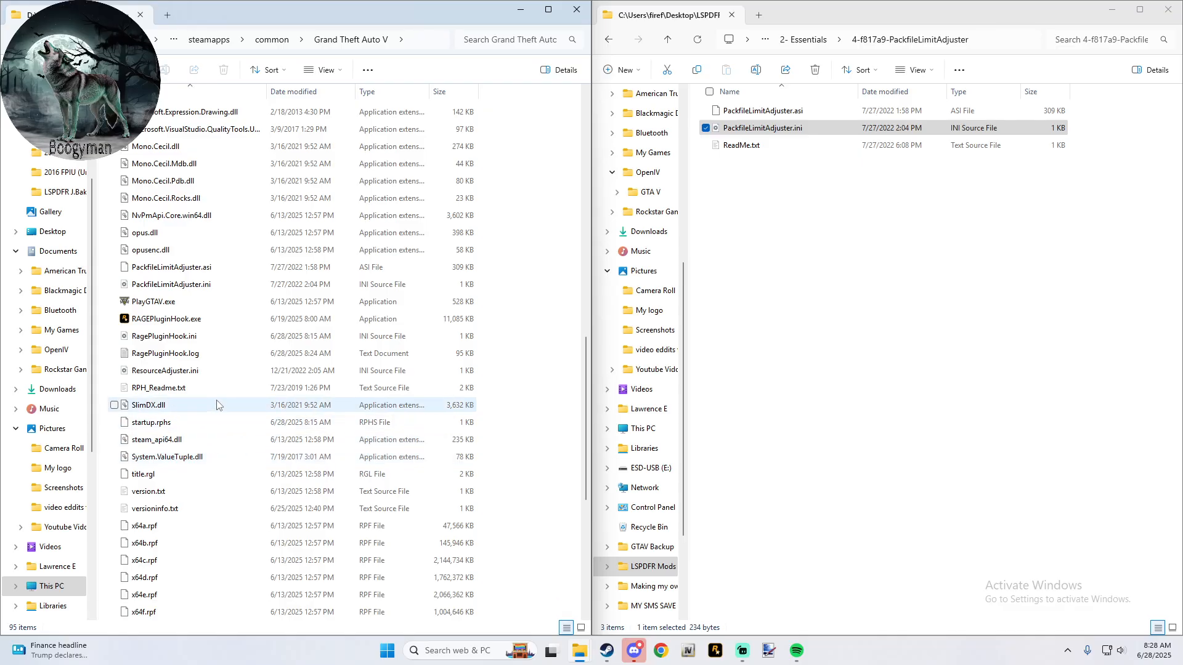
double_click(220, 282)
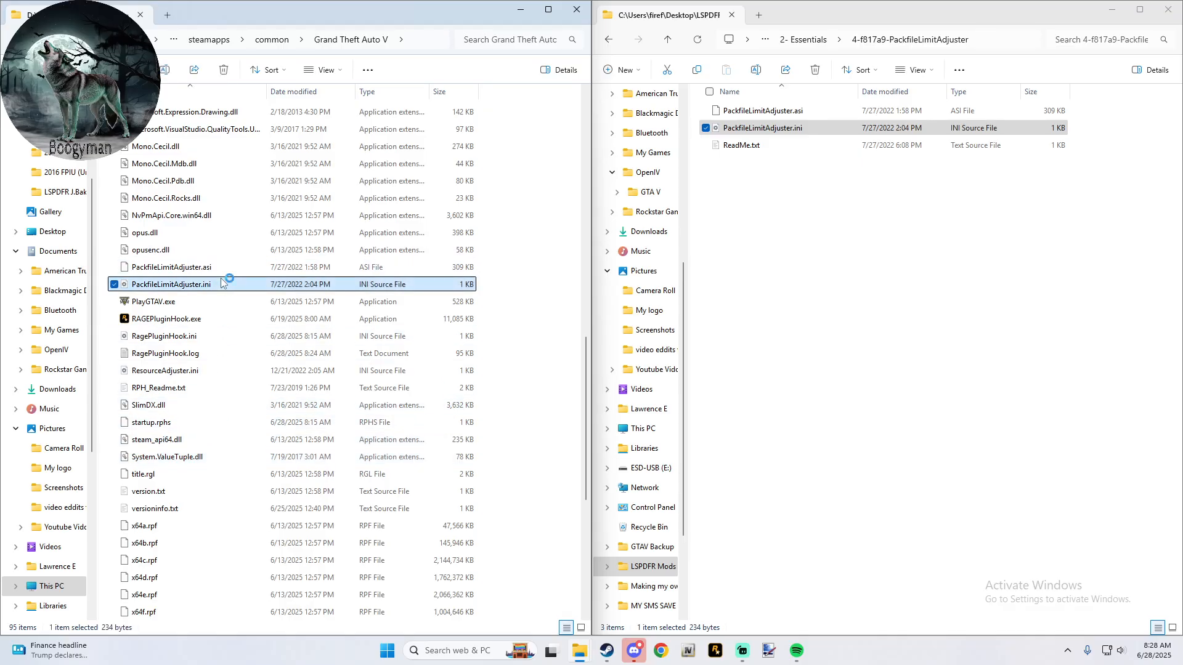
double_click(500, 128)
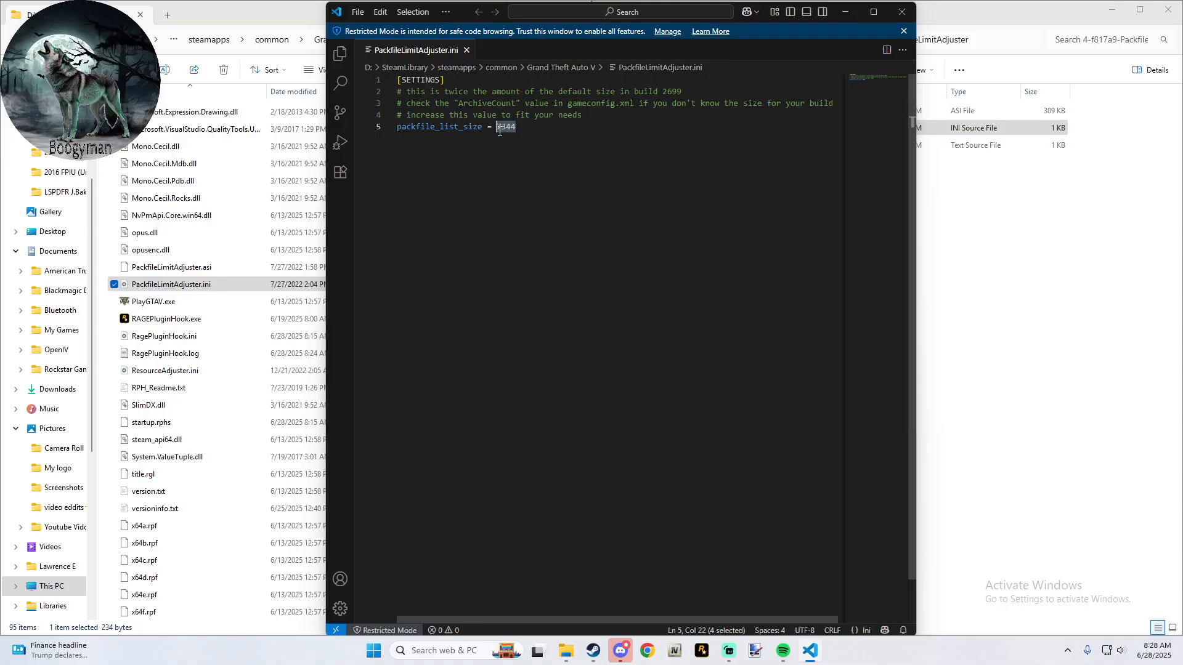
text(20000)
key(ctrl+s)
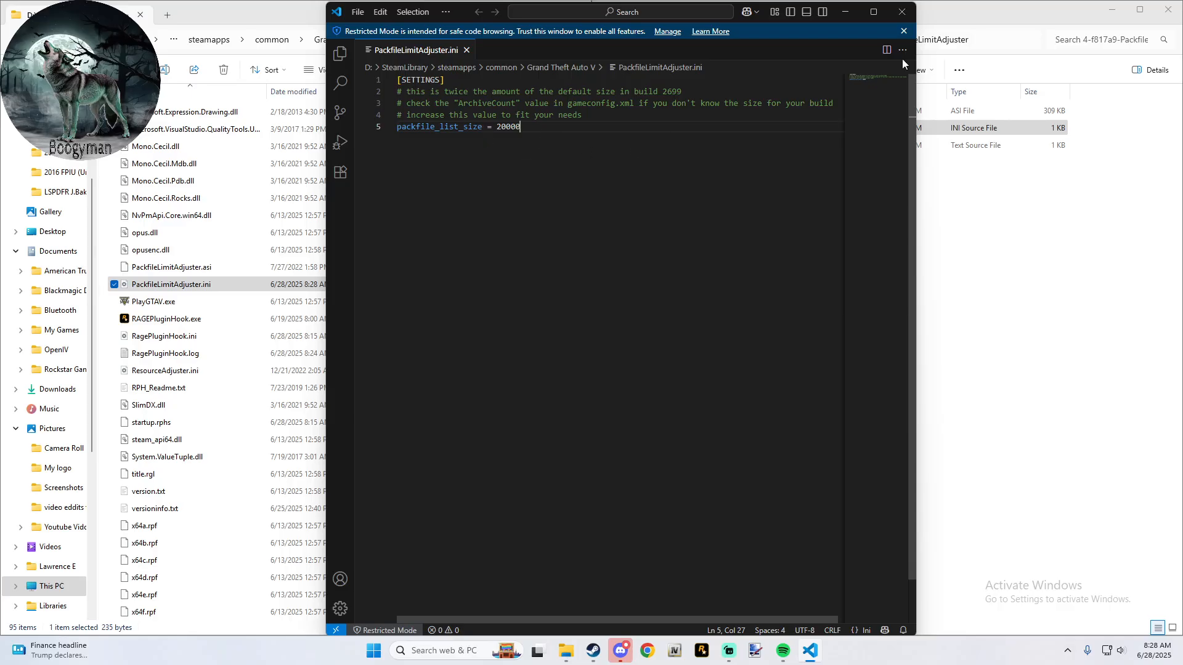
click(911, 21)
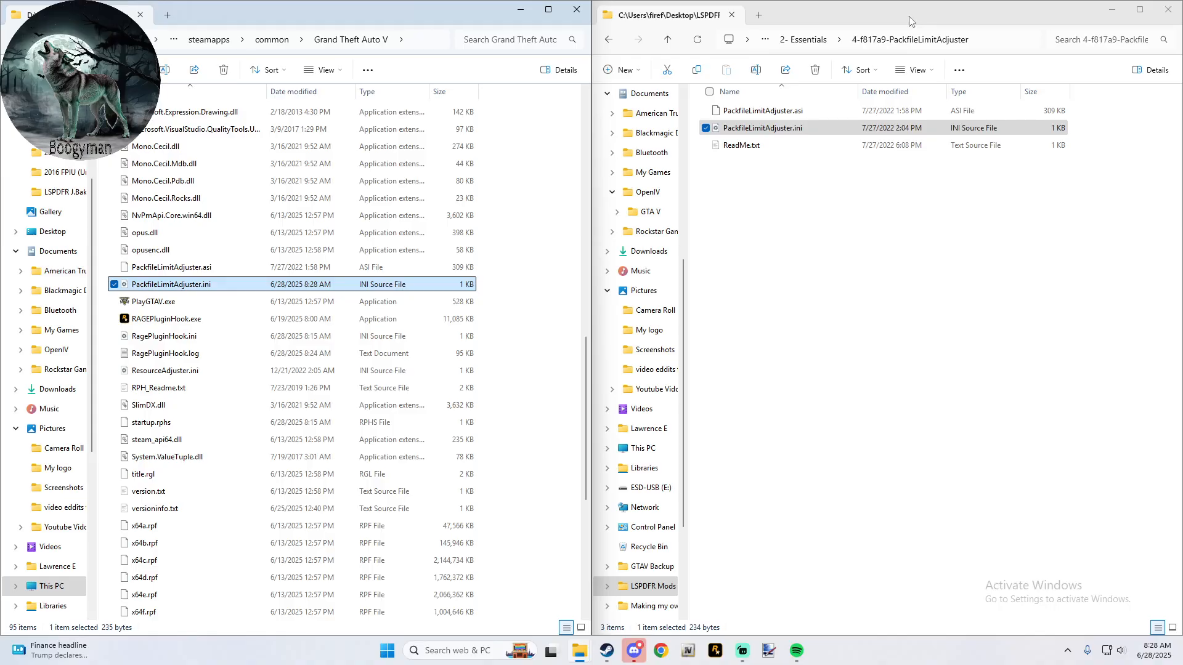
- Copy RAGENativeUI.dll and RAGENativeUI.xml from 5-RAGENativeUI into the Grand Theft Auto V game folder and return to the top of its file list
click(609, 40)
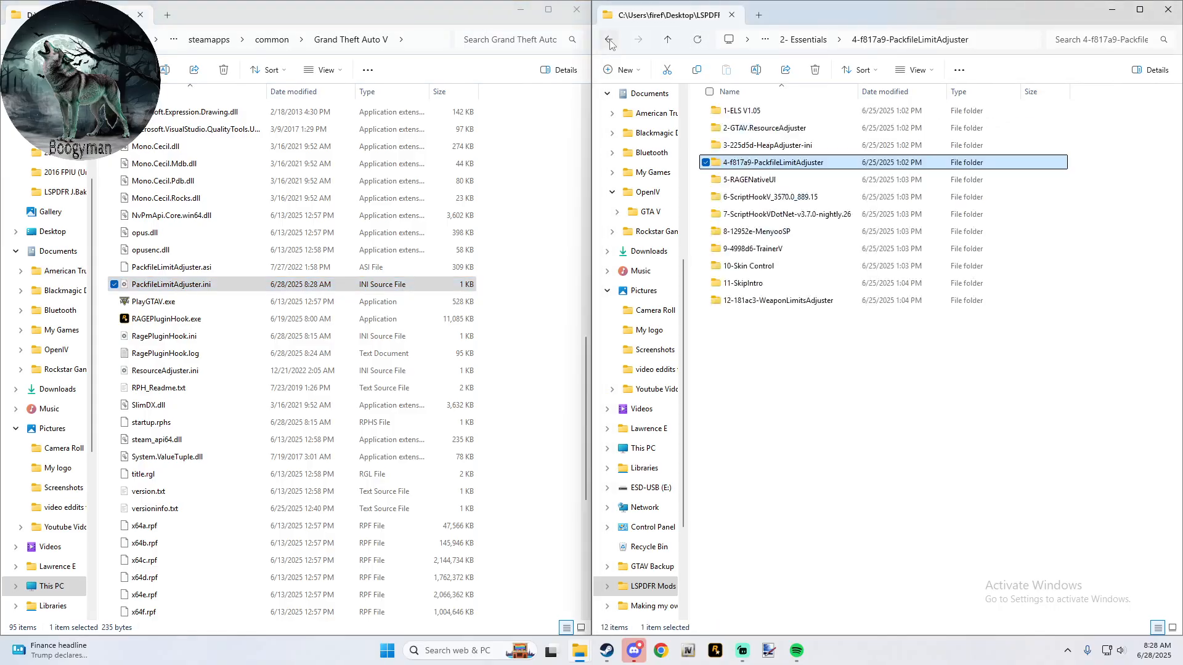
double_click(762, 180)
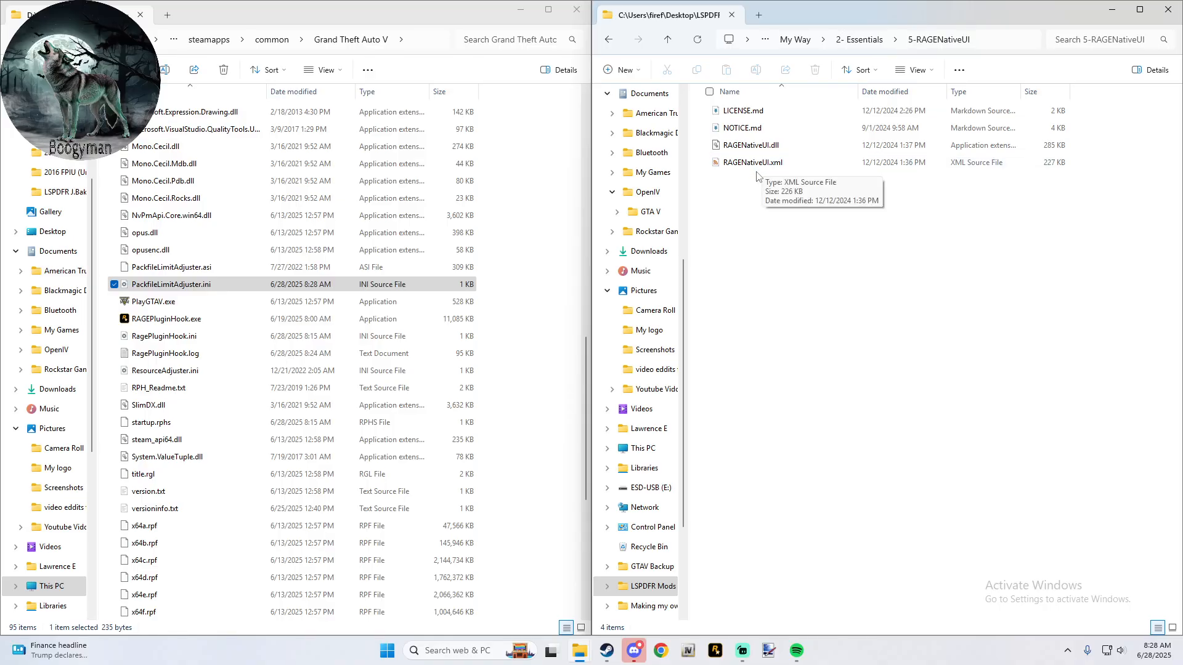
click(762, 164)
shift+click(759, 145)
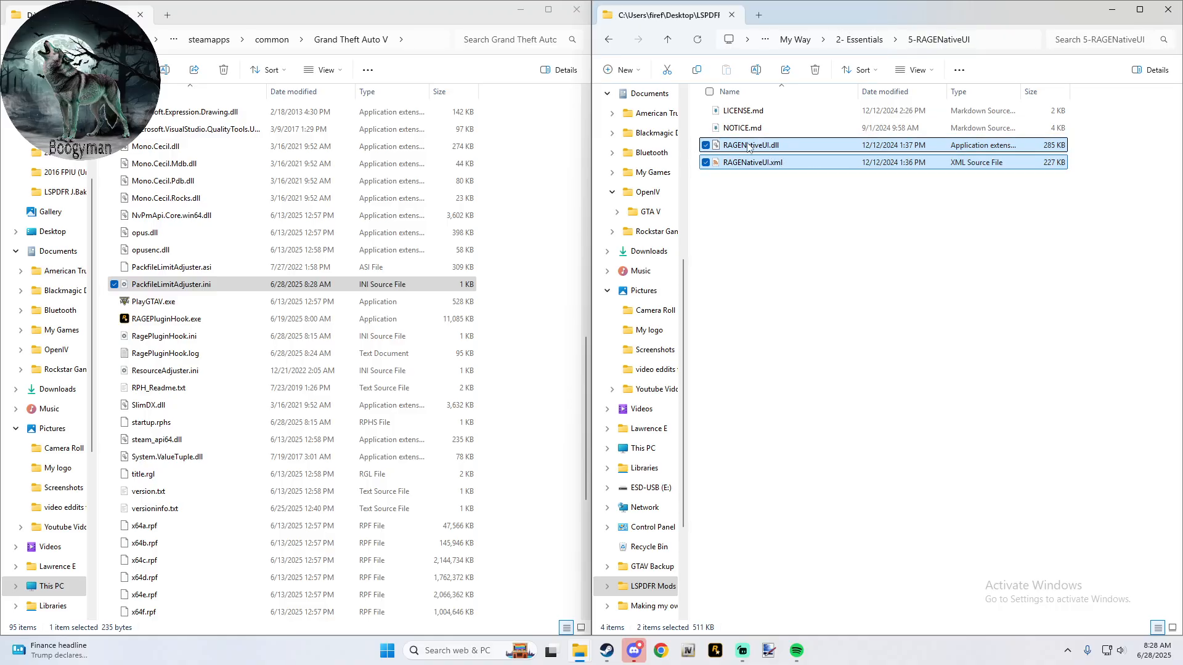
drag(748, 146, 531, 179)
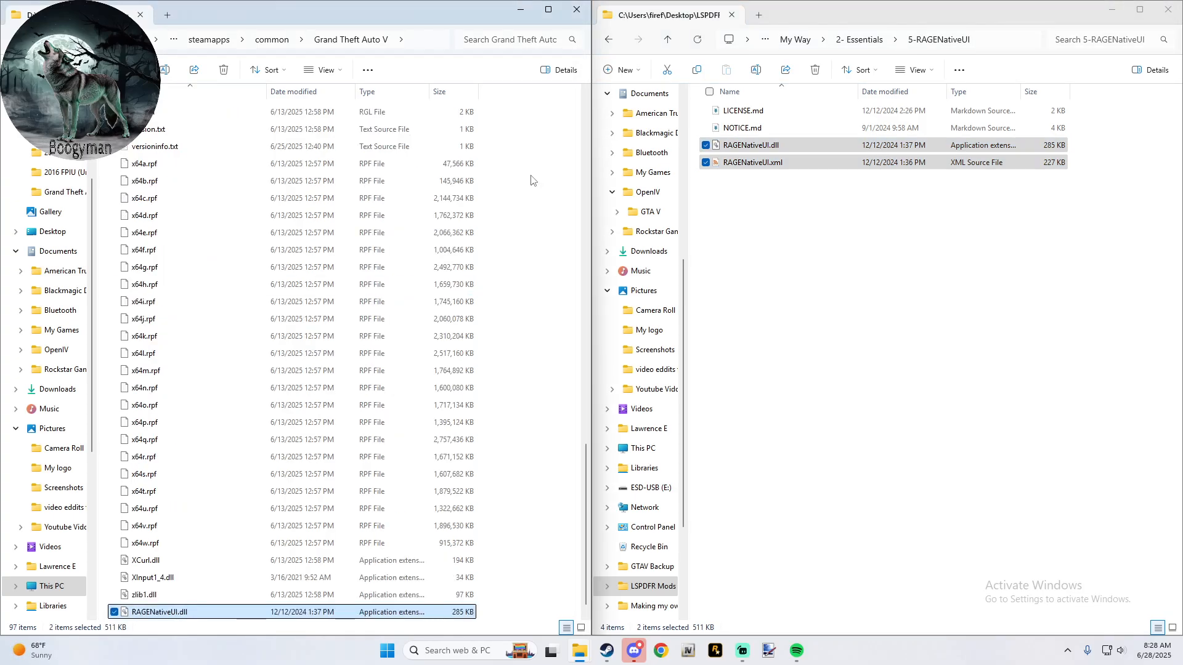
click(531, 179)
key(ctrl+Home)
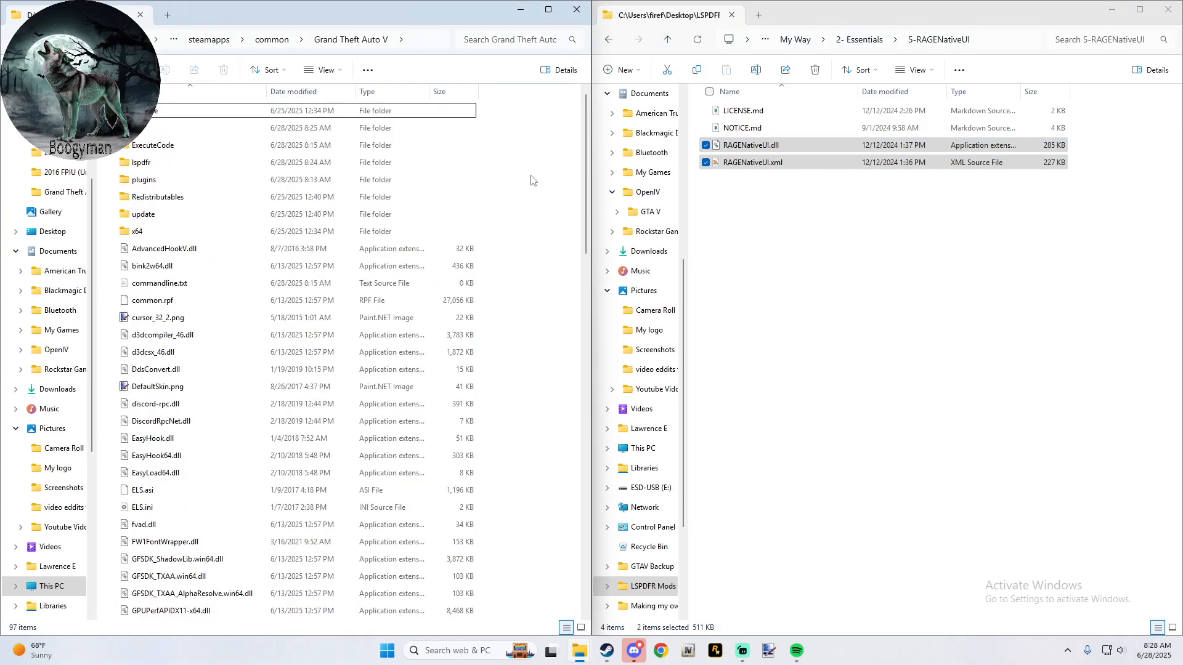
- Compare the RAGENativeUI.dll in 5-RAGENativeUI with the copy bundled in the 1-StopThePed_4.9.5.2 plugin folder
click(606, 41)
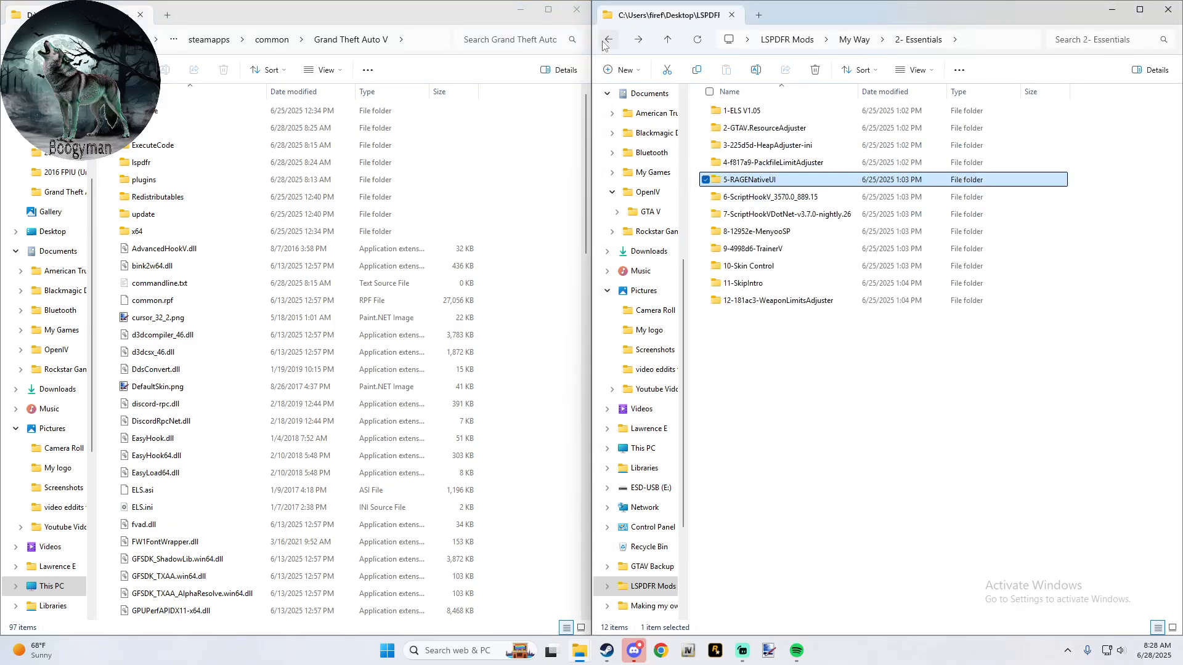
double_click(749, 180)
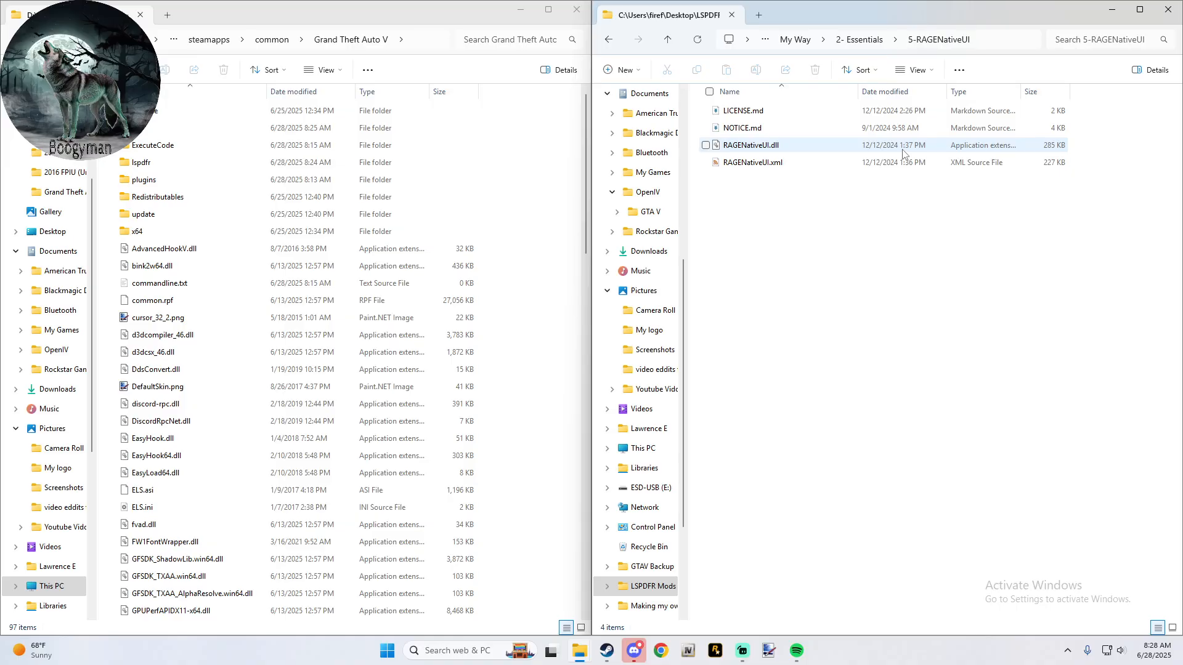
click(665, 42)
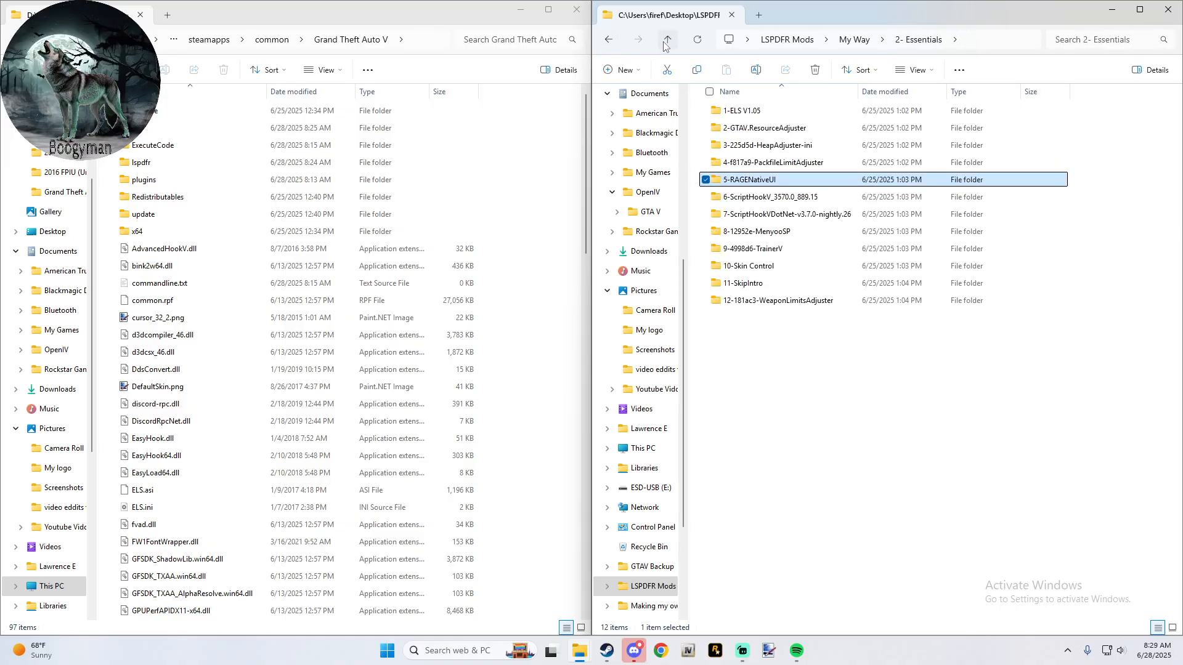
click(608, 40)
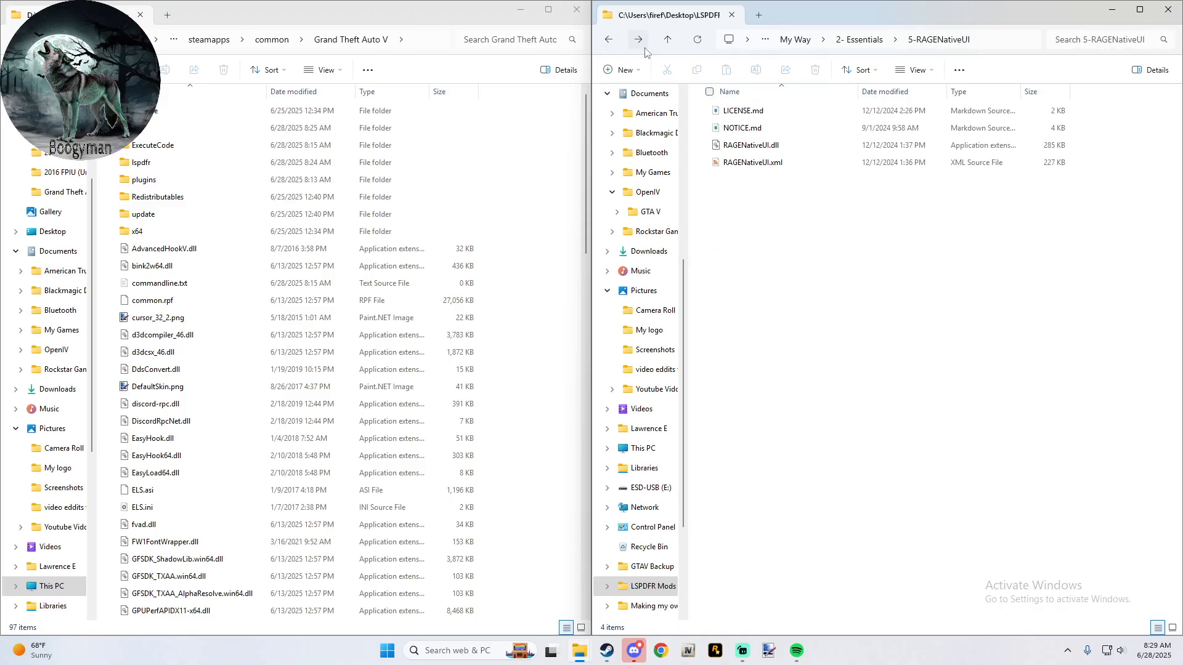
click(667, 39)
click(667, 40)
double_click(759, 145)
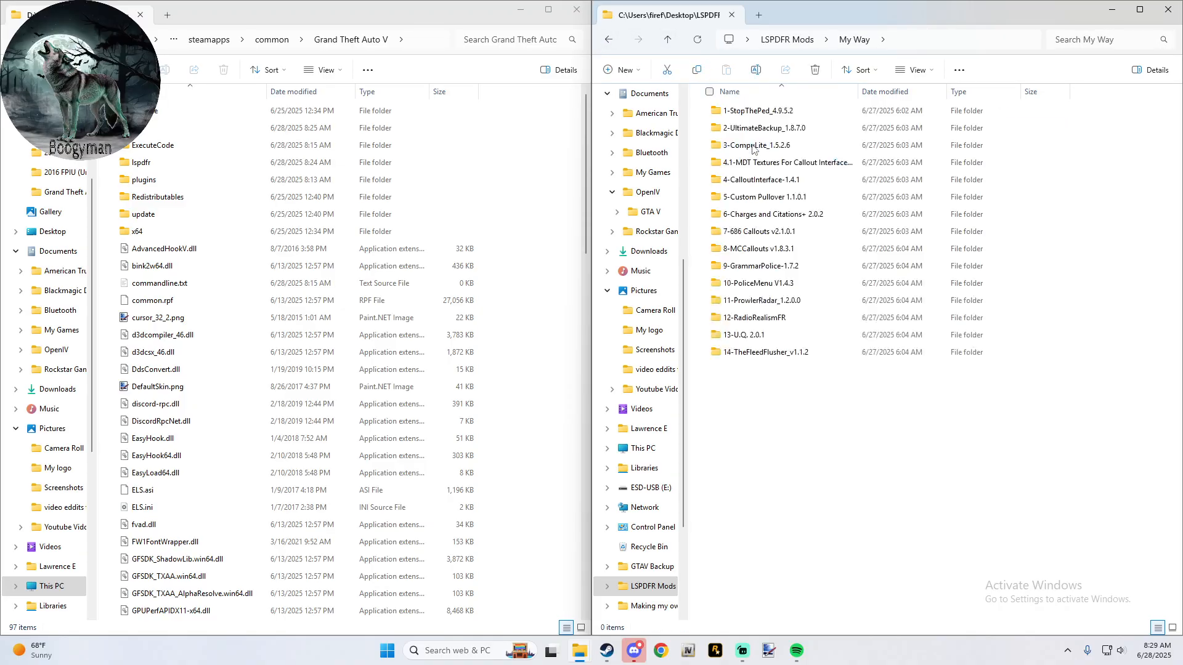
double_click(756, 114)
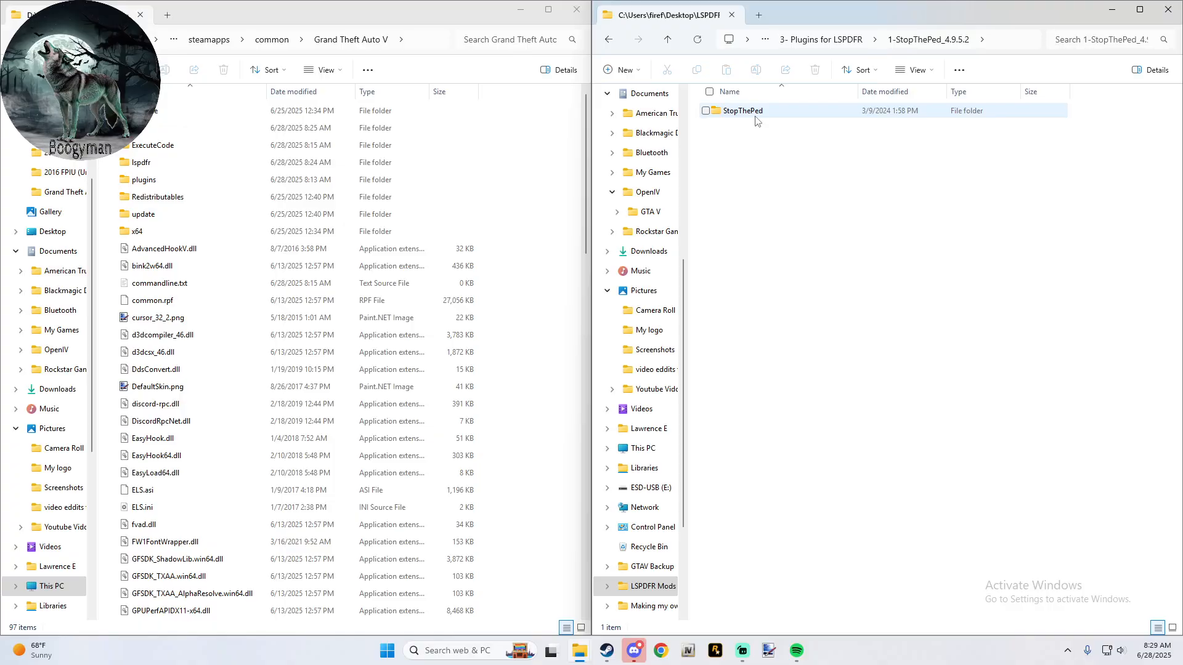
double_click(756, 118)
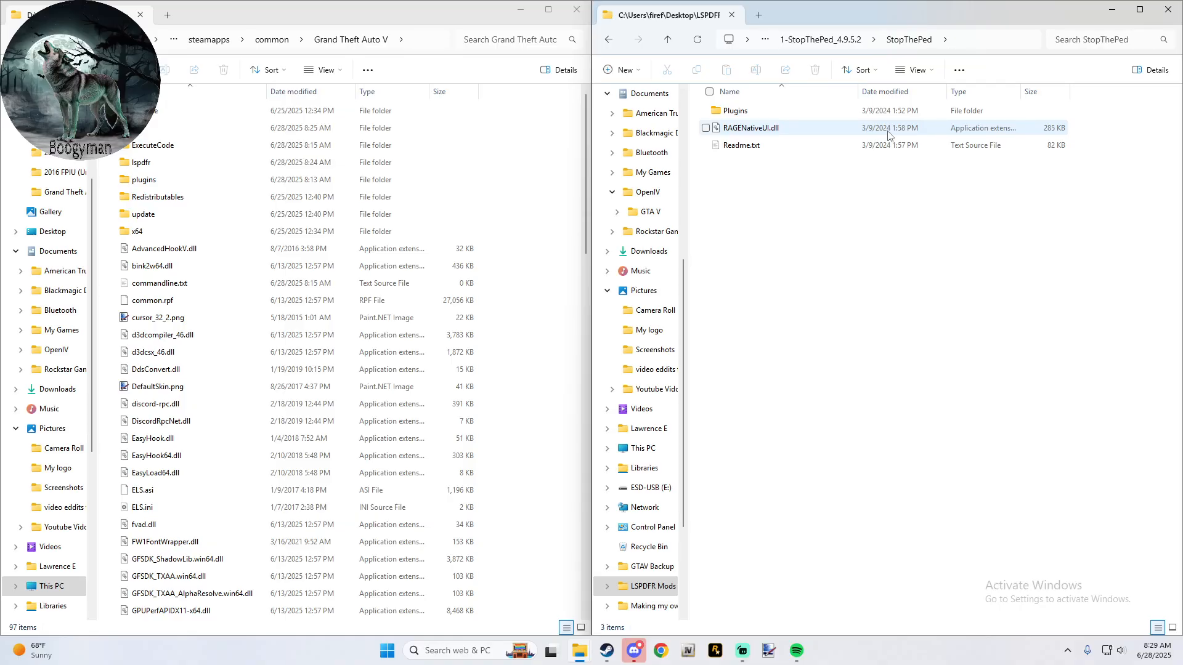
- Look through the key and button settings in StopThePed.ini in the StopThePed Plugins\LSPDFR folder, then close the file
double_click(777, 111)
double_click(781, 111)
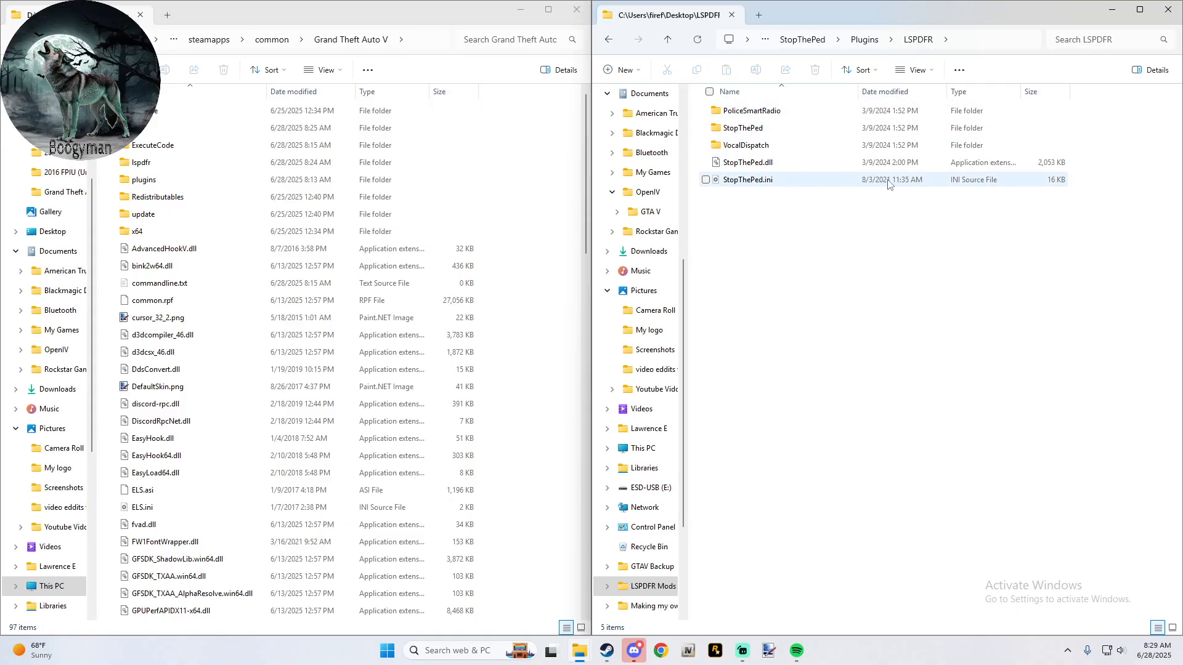
double_click(775, 179)
scroll(564, 192, down, 20)
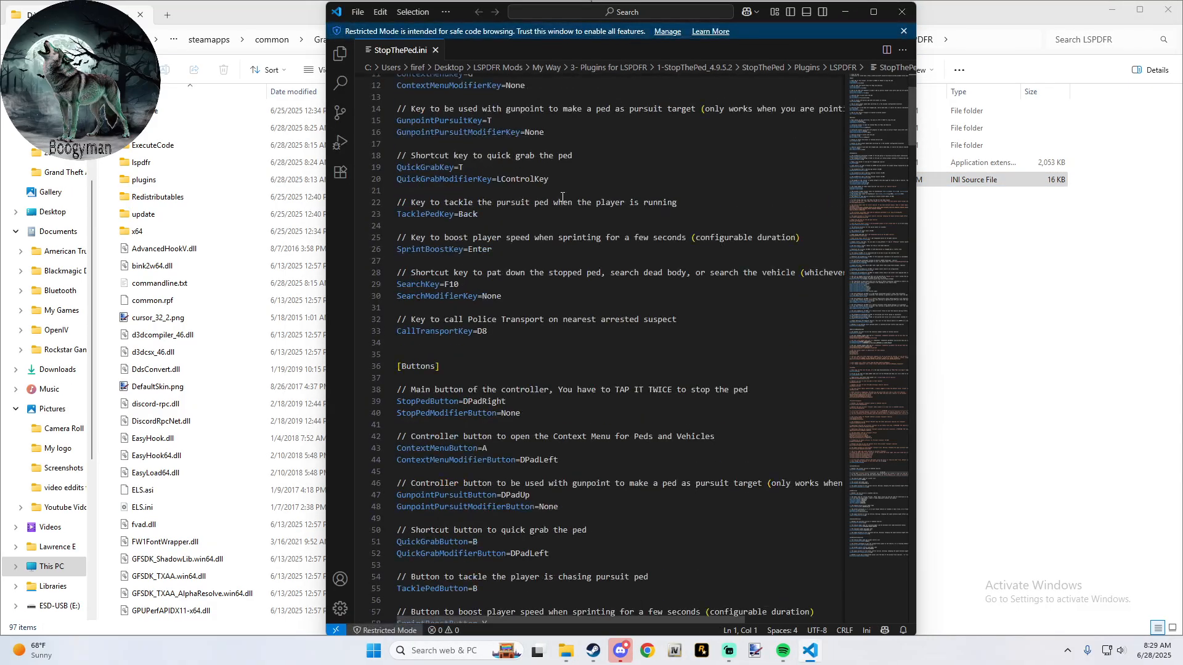
scroll(561, 199, up, 18)
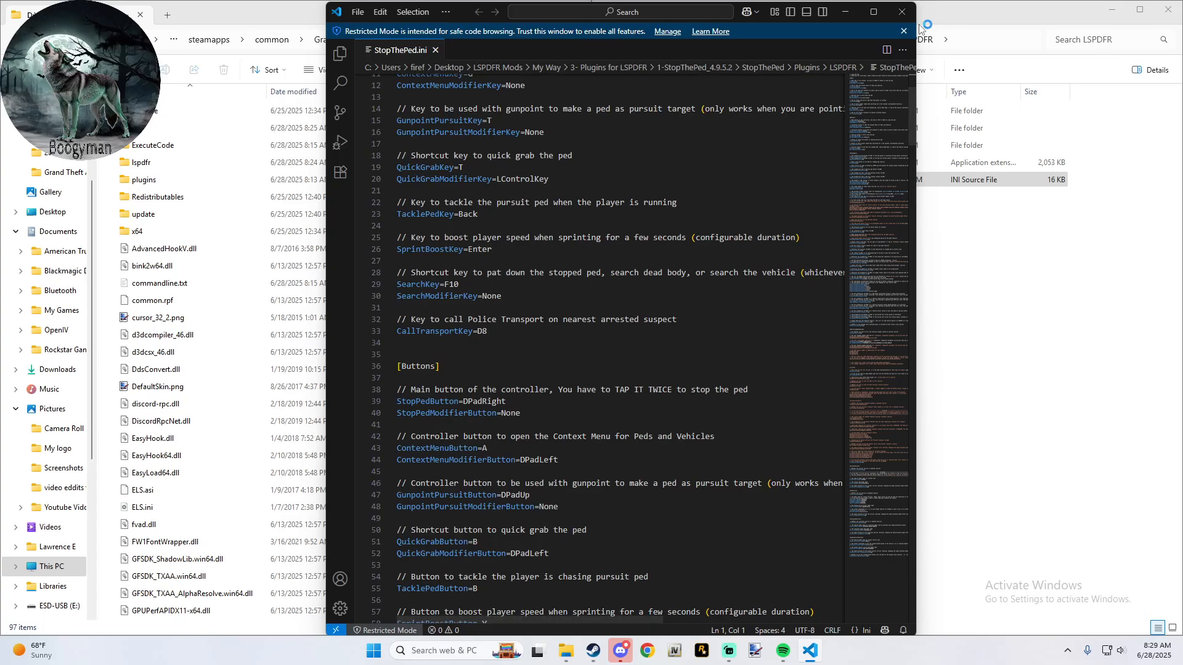
click(902, 12)
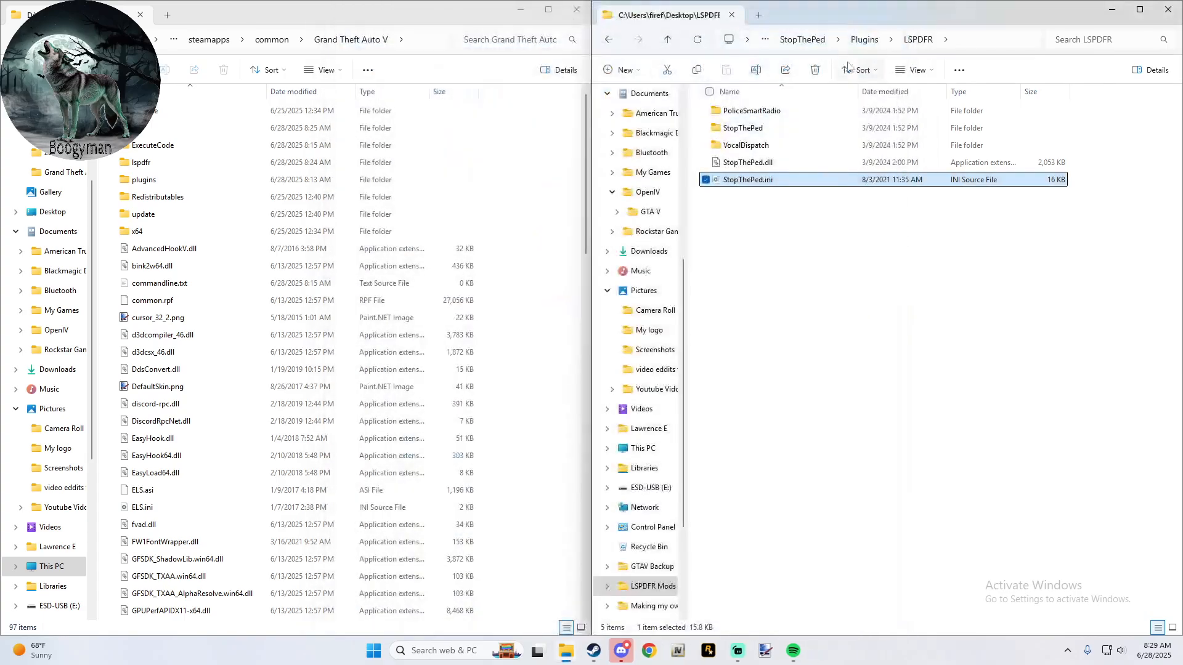
- Return to the 2- Essentials folder and recheck the files in 5-RAGENativeUI
click(665, 42)
click(665, 44)
click(664, 45)
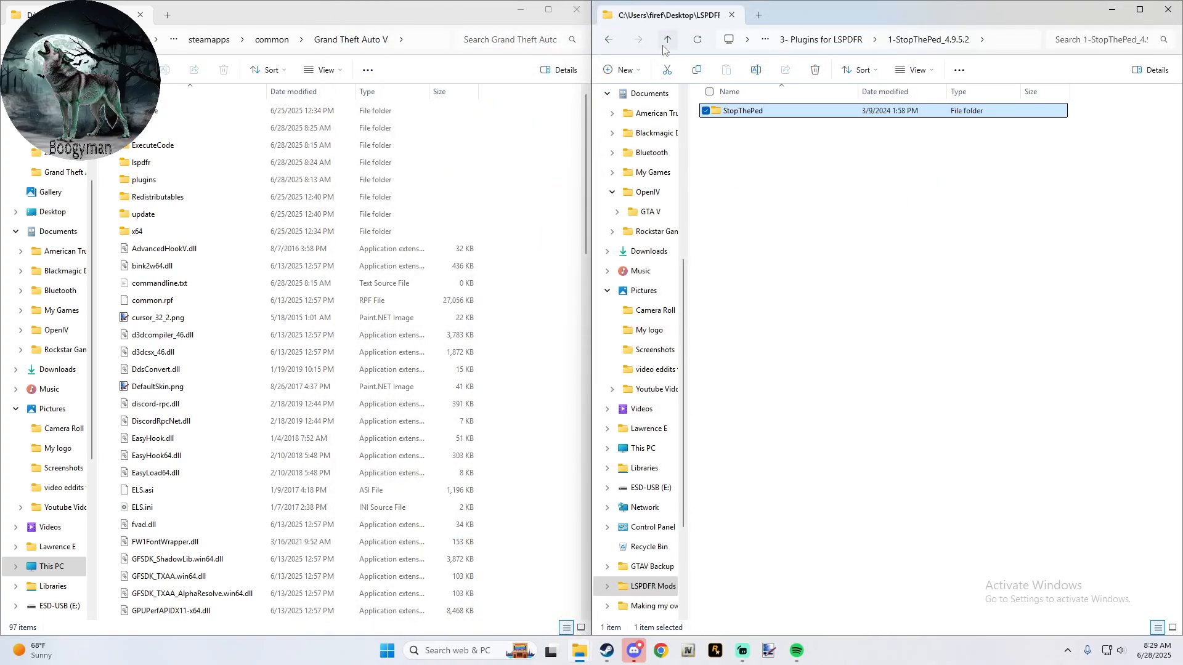
click(664, 46)
click(663, 45)
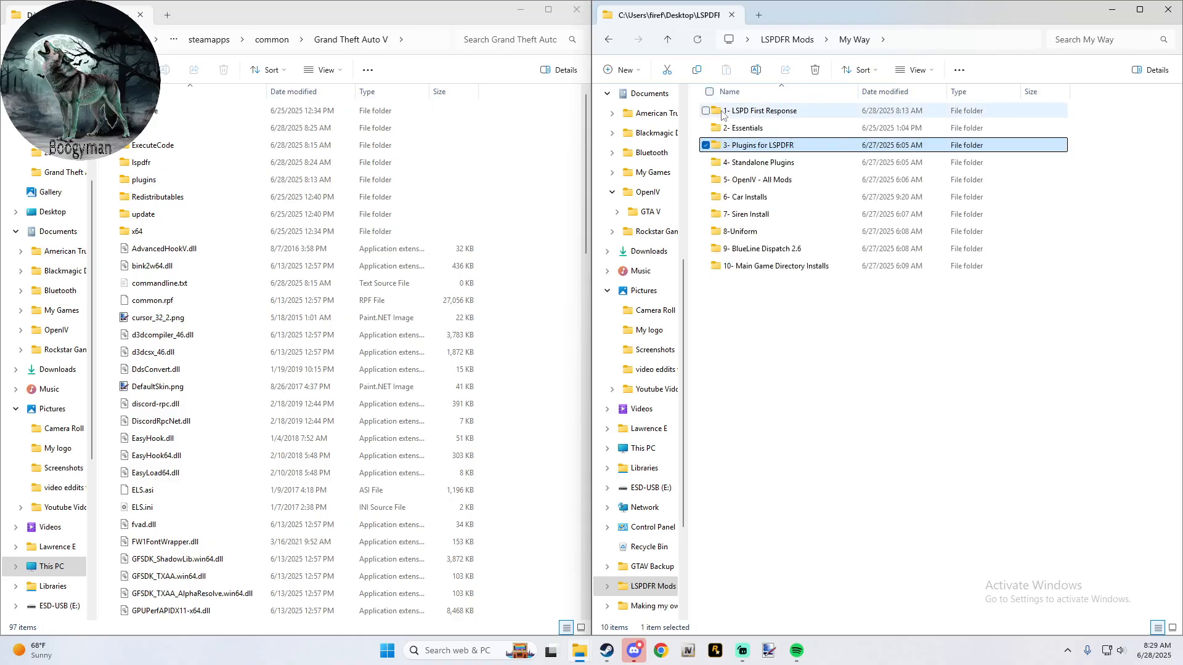
double_click(781, 128)
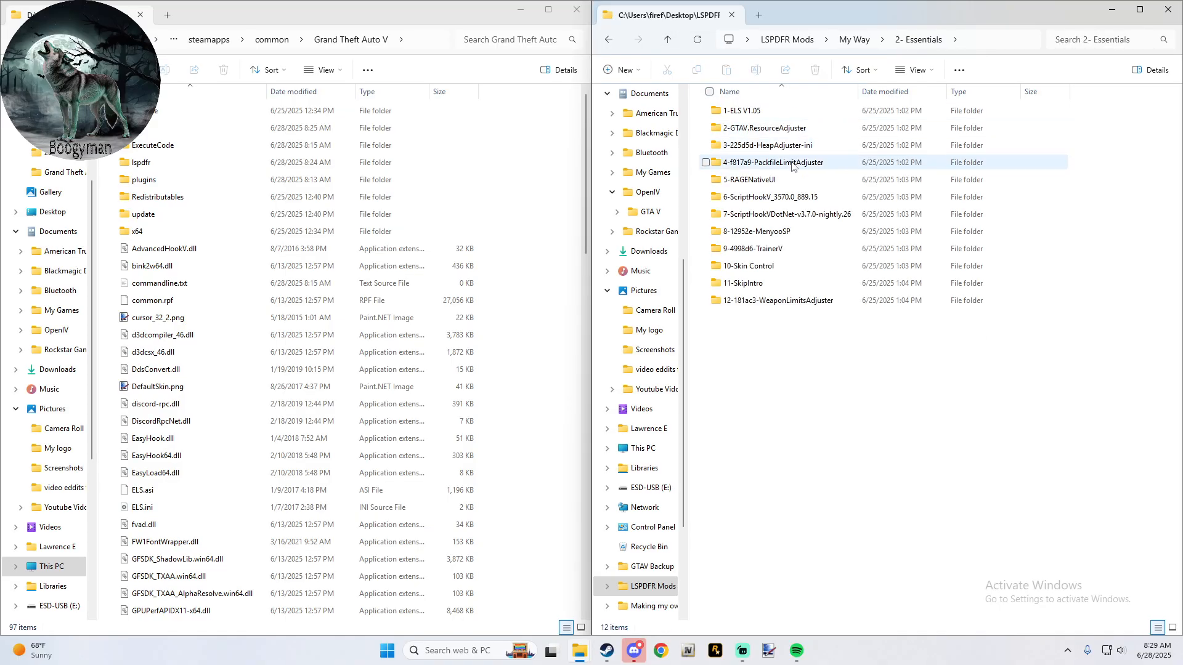
click(786, 181)
double_click(785, 181)
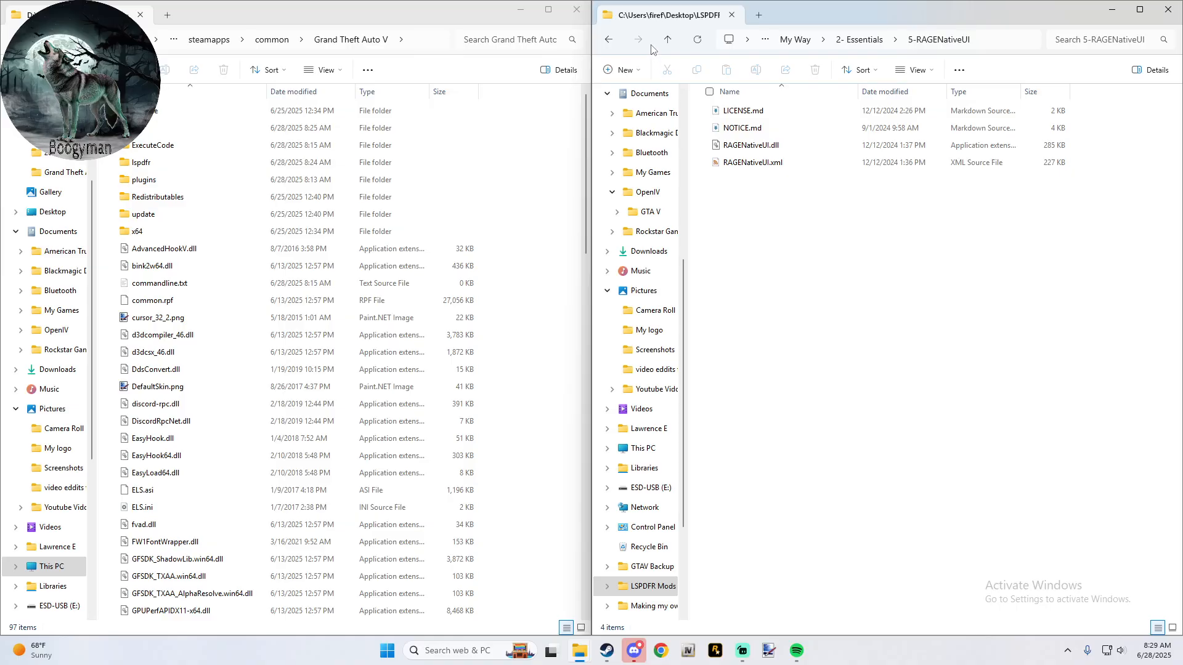
- Delete args.txt and NativeTrainer.asi from the bin folder of 6-ScriptHookV_3570.0_889.15
click(667, 41)
double_click(772, 198)
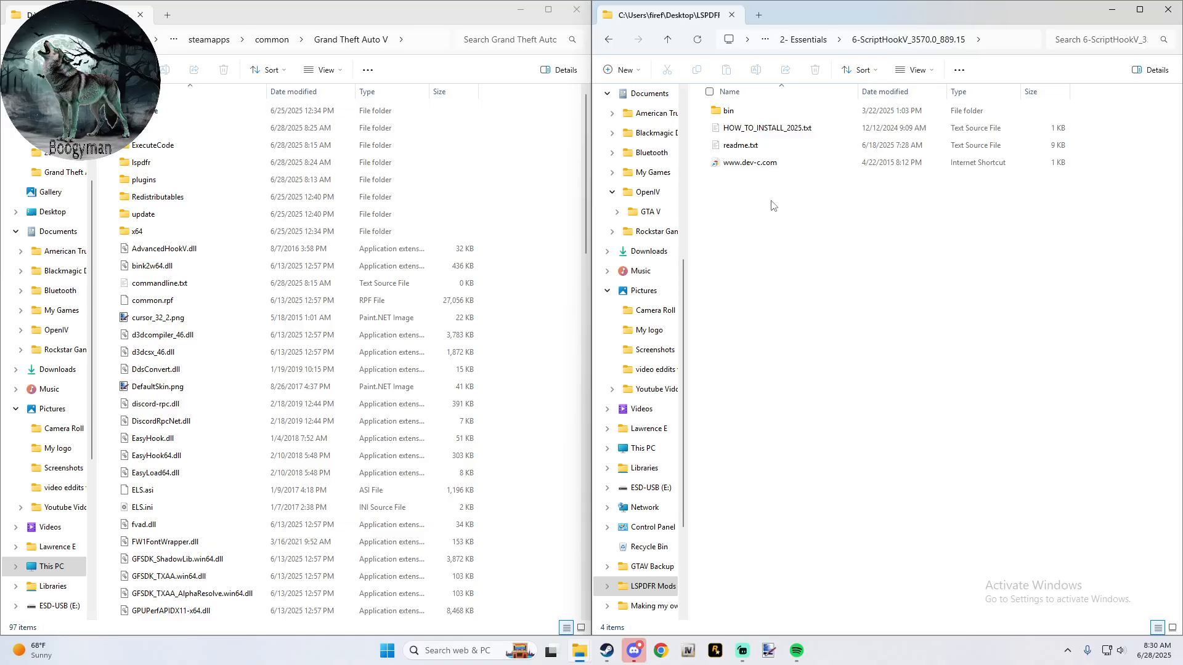
double_click(750, 115)
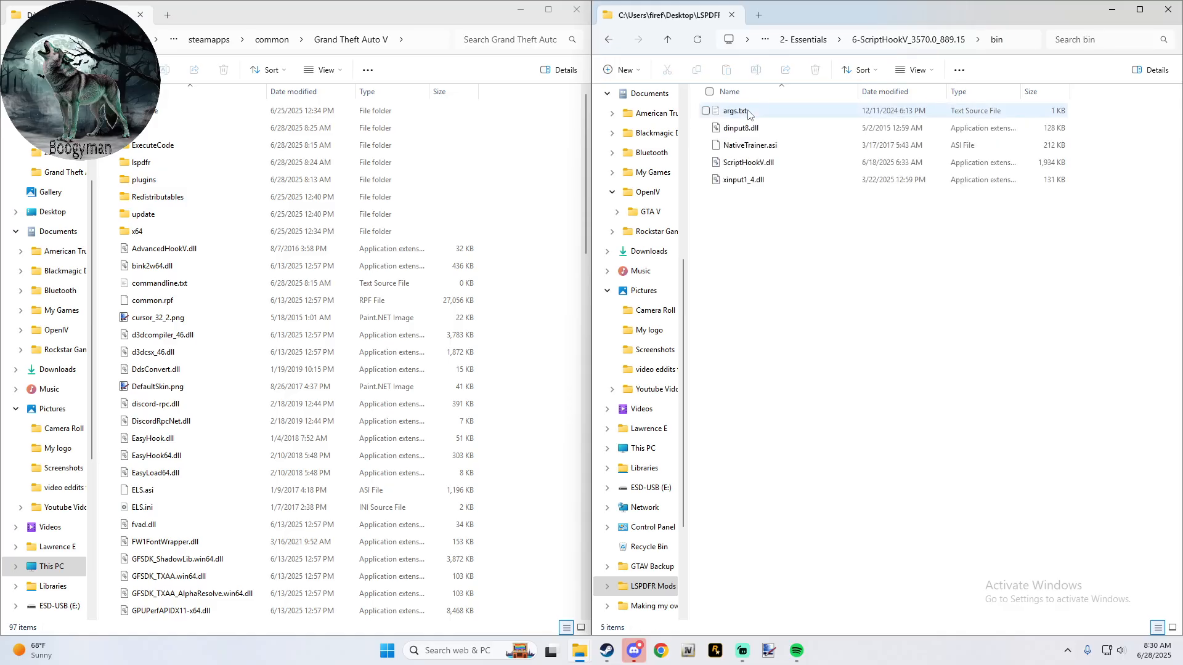
click(710, 117)
click(709, 113)
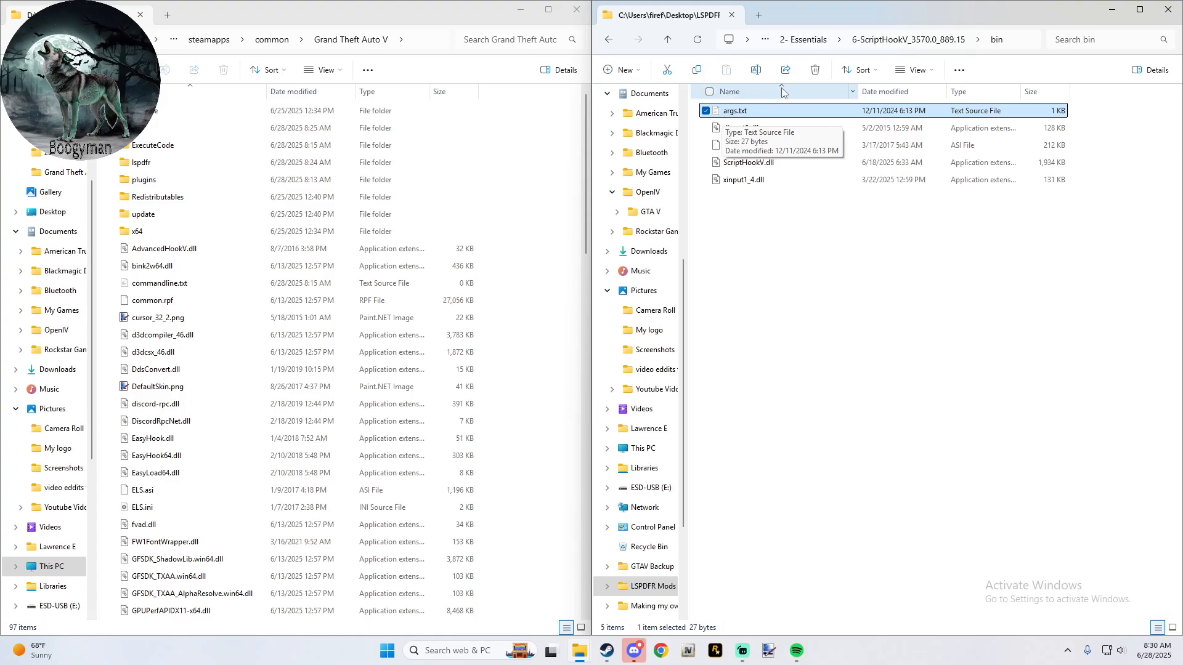
click(815, 72)
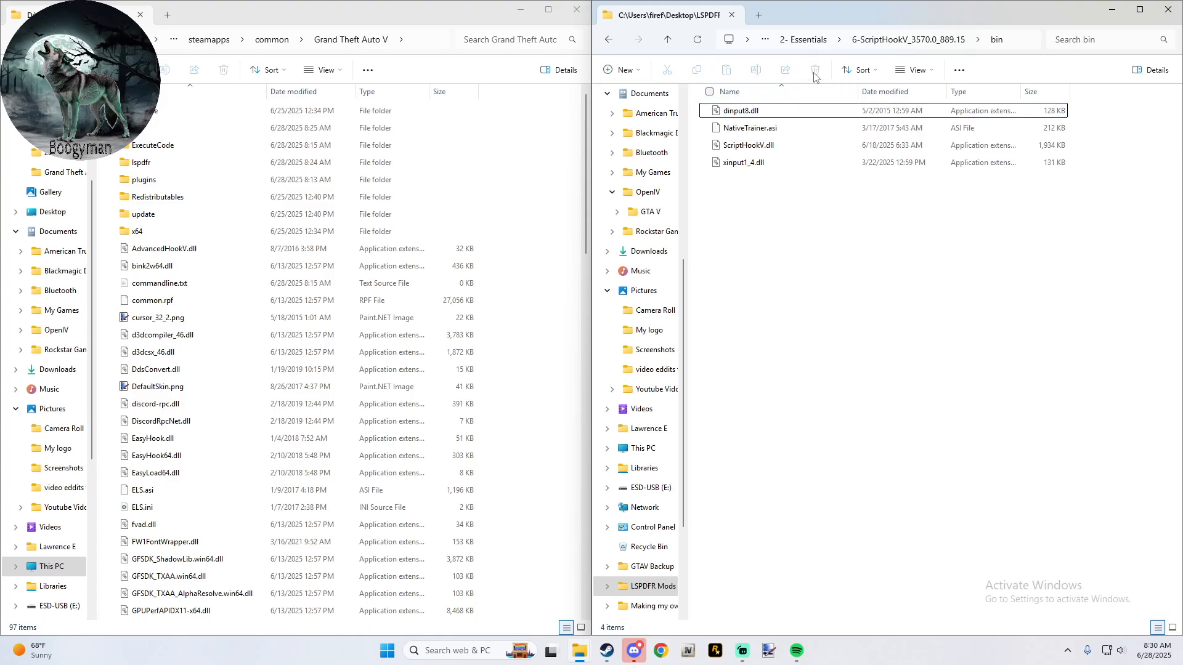
click(753, 128)
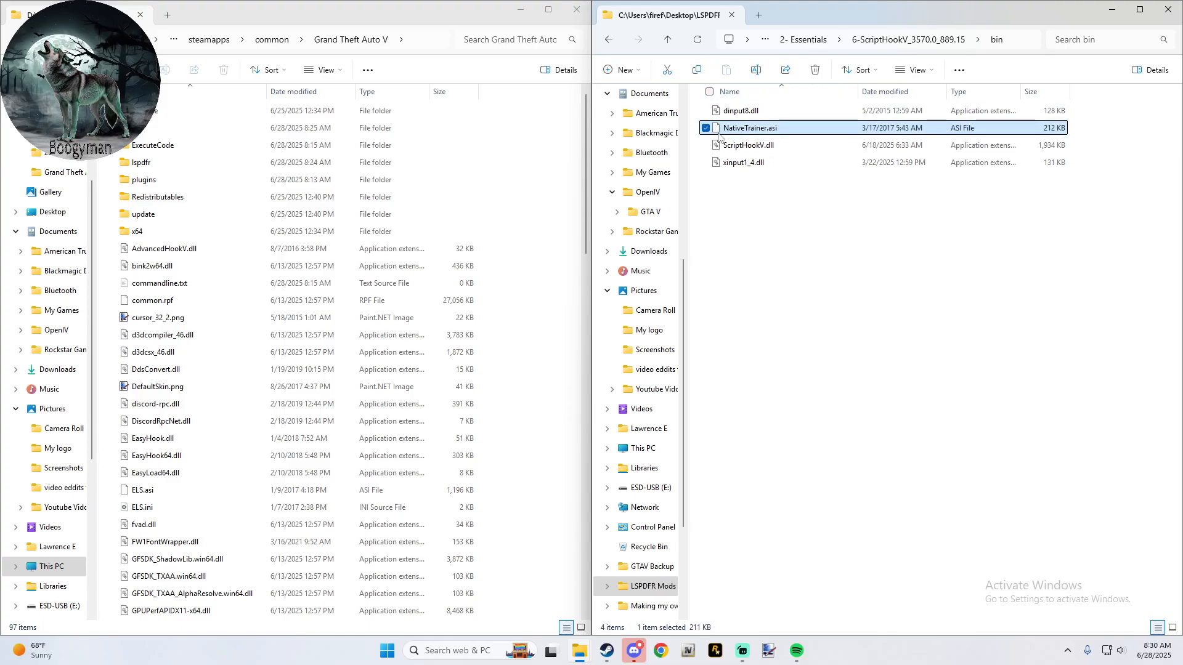
click(817, 71)
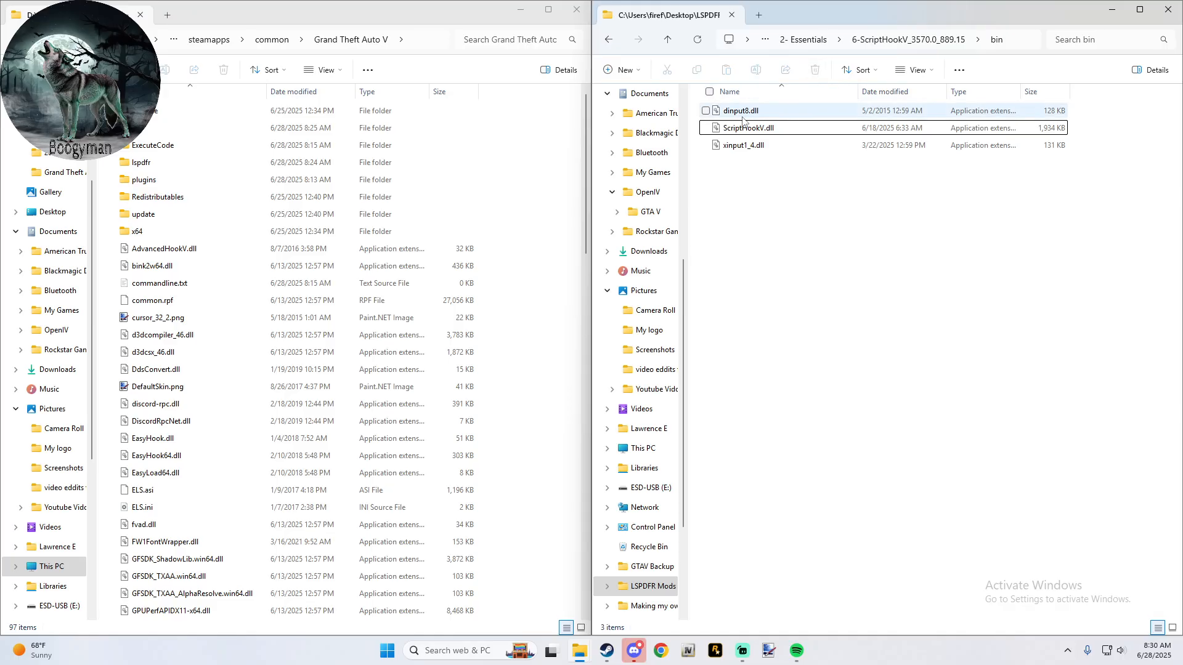
- Copy dinput8.dll, ScriptHookV.dll and xinput1_4.dll into the Grand Theft Auto V folder, replacing the existing xinput1_4.dll, and return to 2- Essentials
drag(730, 159, 538, 145)
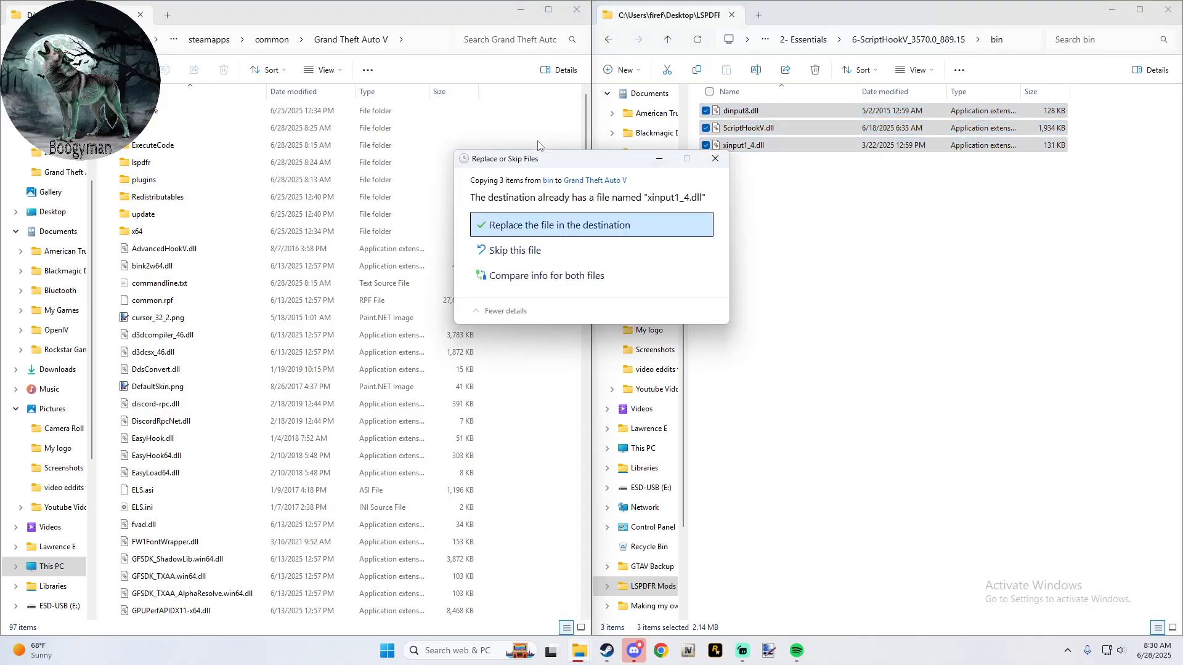
click(523, 225)
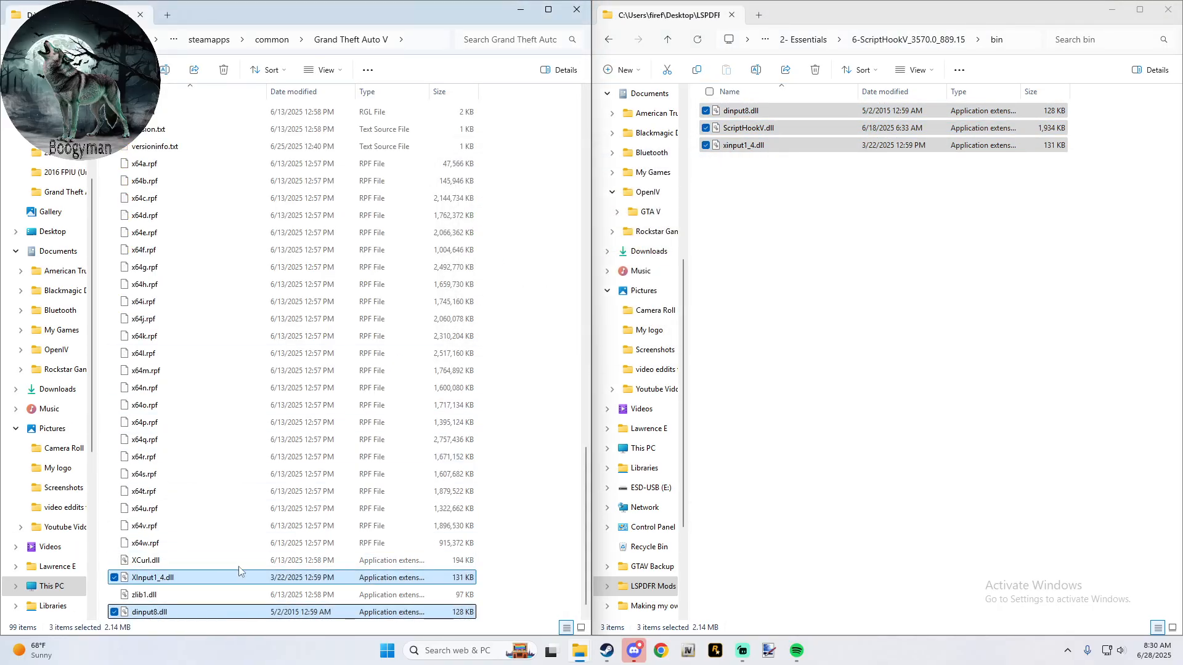
click(666, 40)
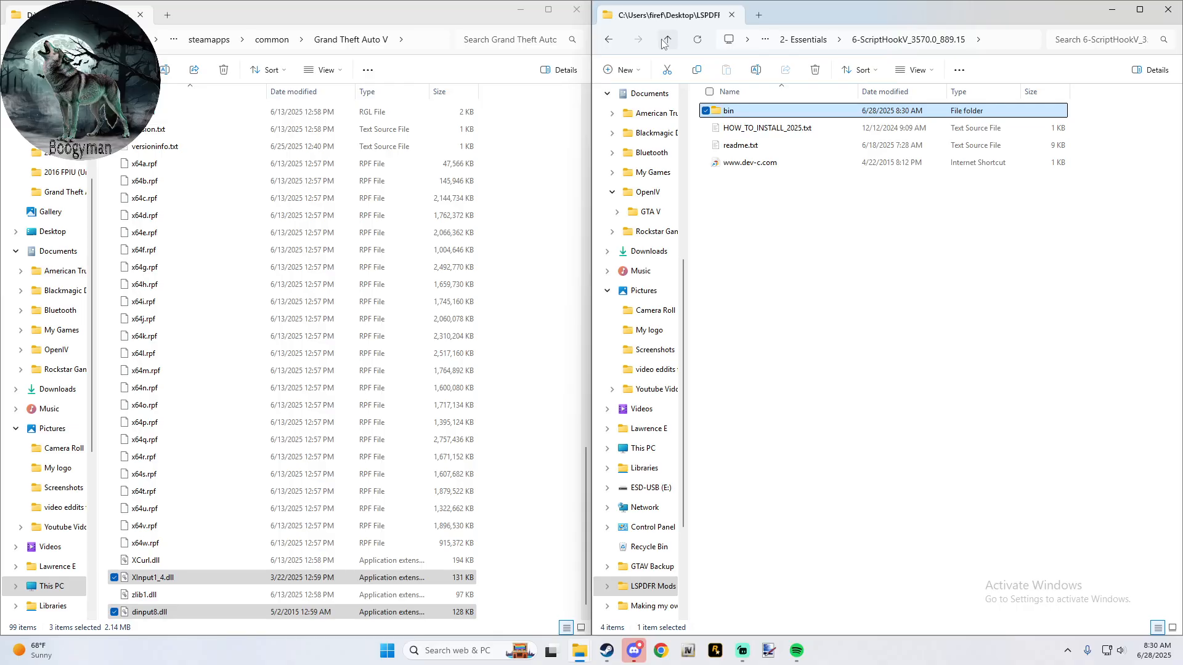
click(664, 41)
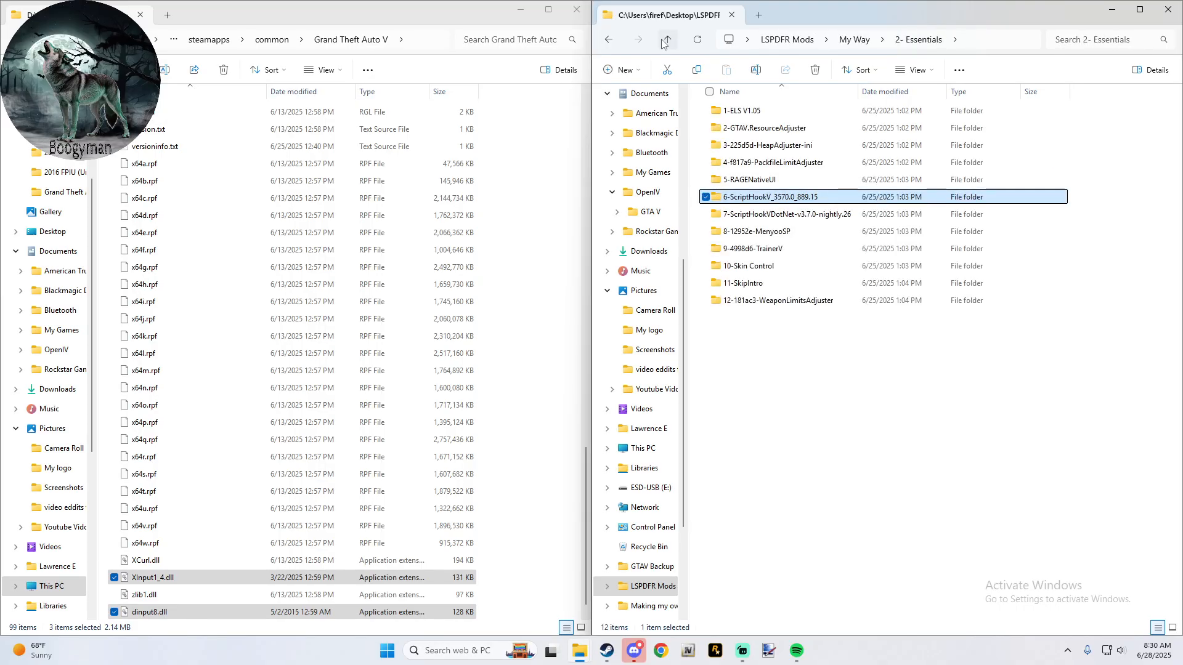
- Copy the seven ScriptHookVDotNet .asi, .ini, .dll and .pdb files from 7-ScriptHookVDotNet-v3.7.0-nightly.26 into the Grand Theft Auto V folder and refresh its list
click(773, 219)
double_click(773, 216)
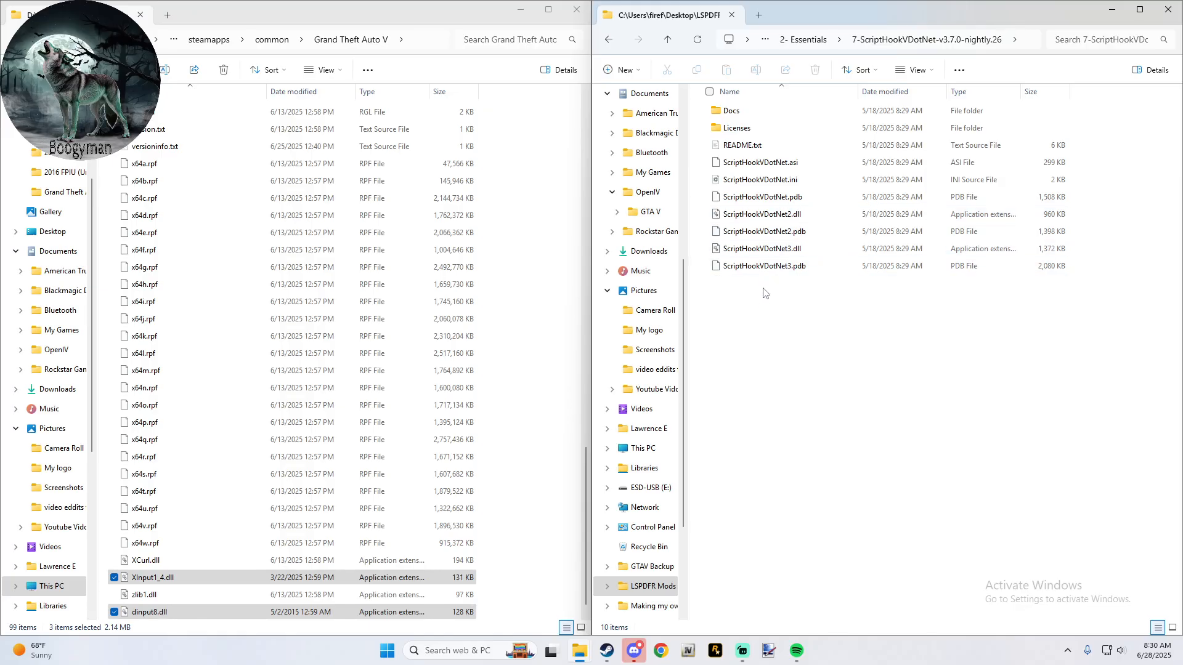
drag(764, 293, 776, 159)
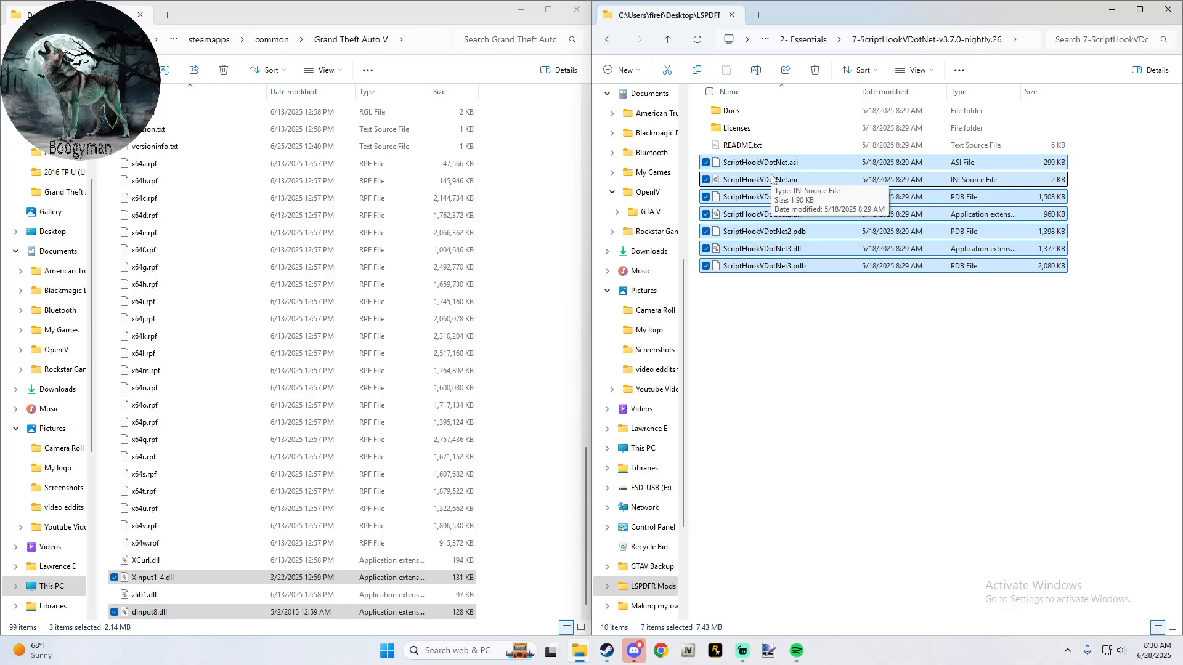
drag(772, 179, 553, 221)
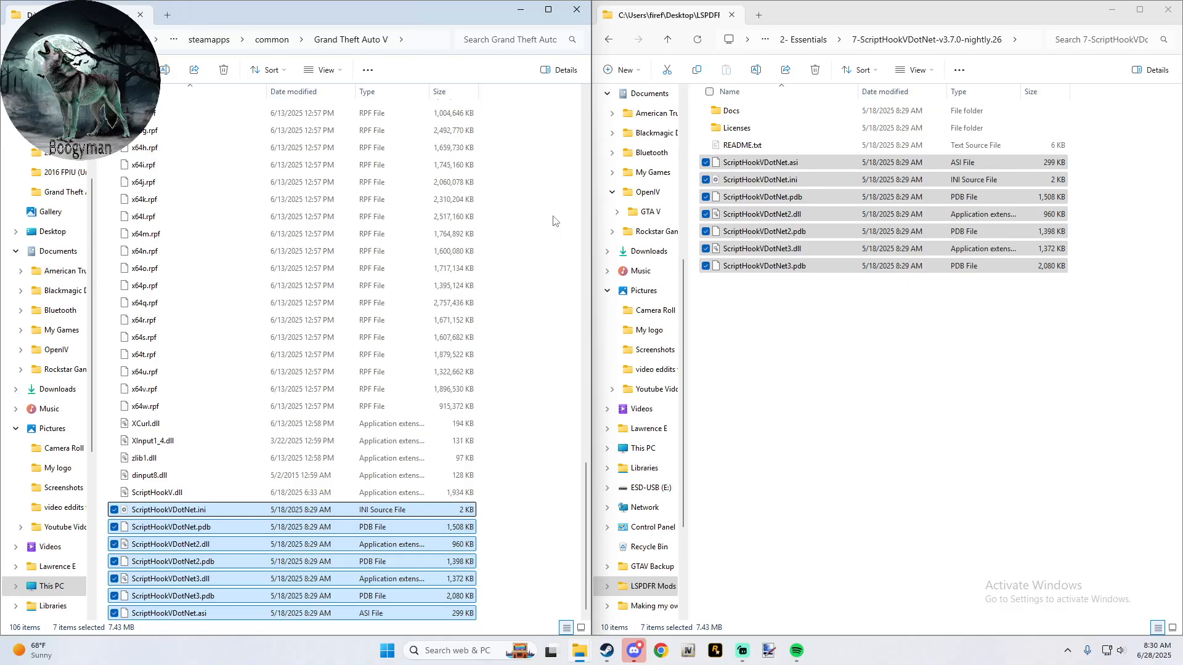
click(553, 221)
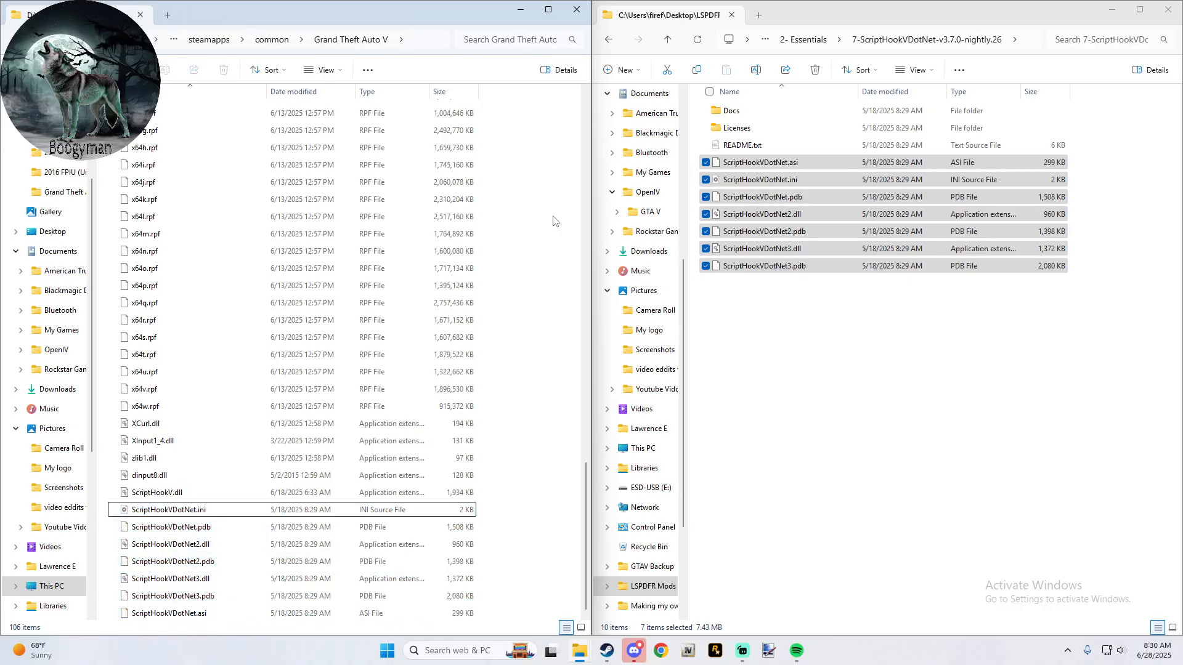
key(F5)
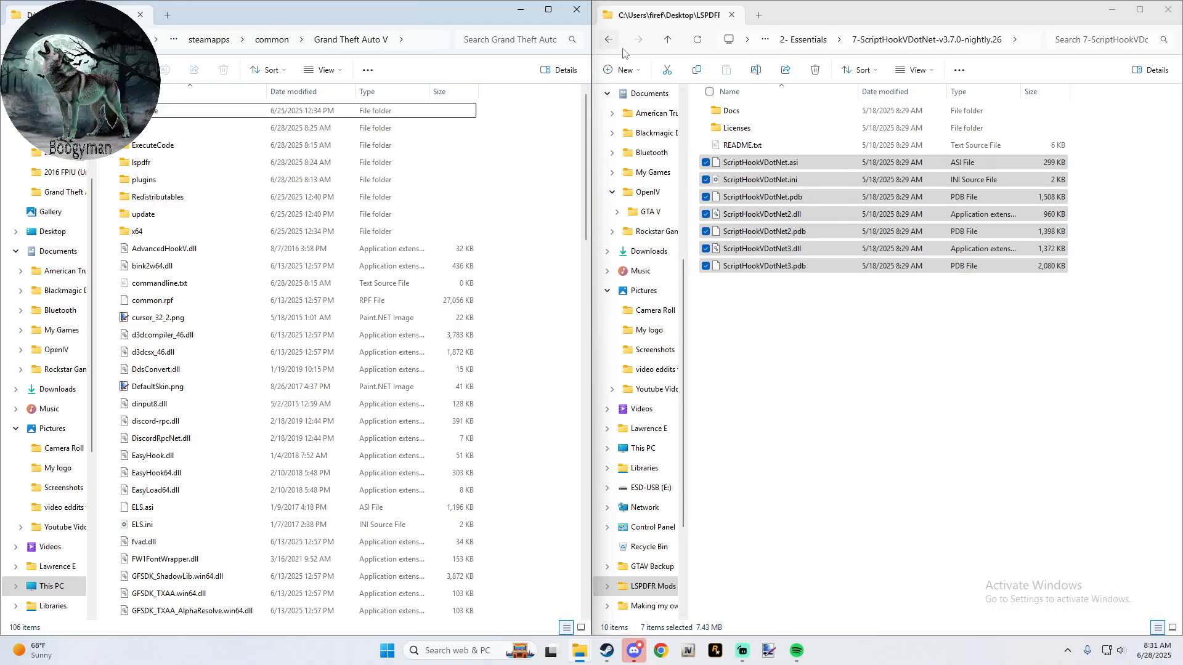
- Copy the menyooStuff folder and Menyoo.asi from 8-12952e-MenyooSP into the Grand Theft Auto V folder and refresh its list
click(666, 39)
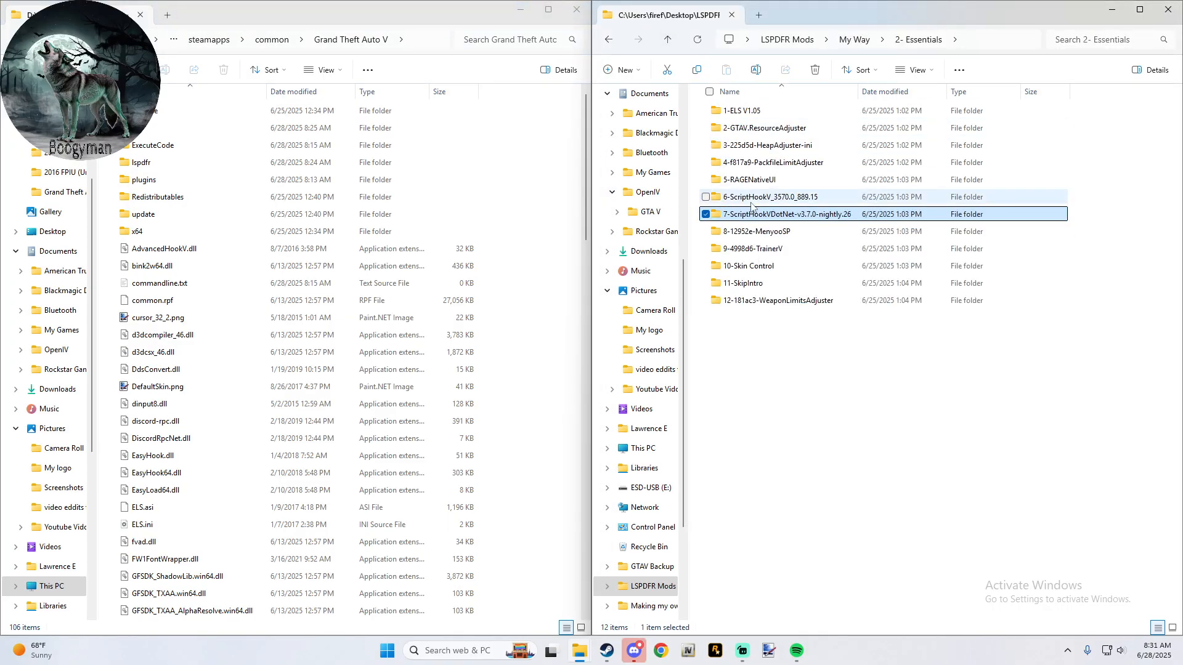
click(801, 236)
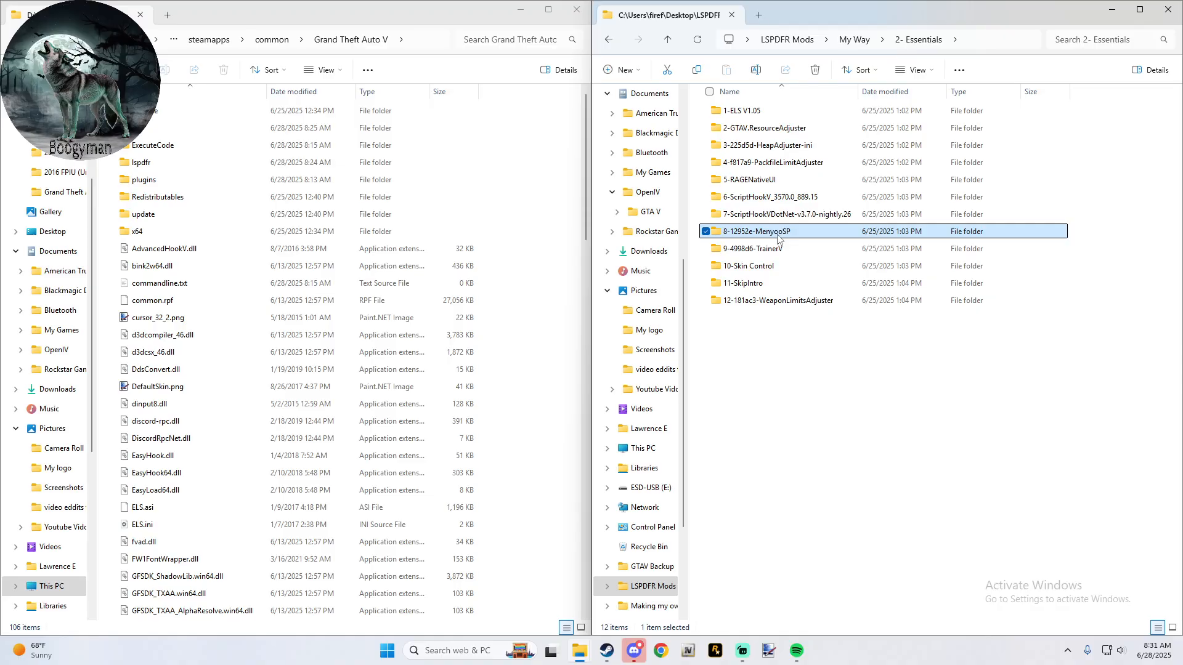
double_click(779, 237)
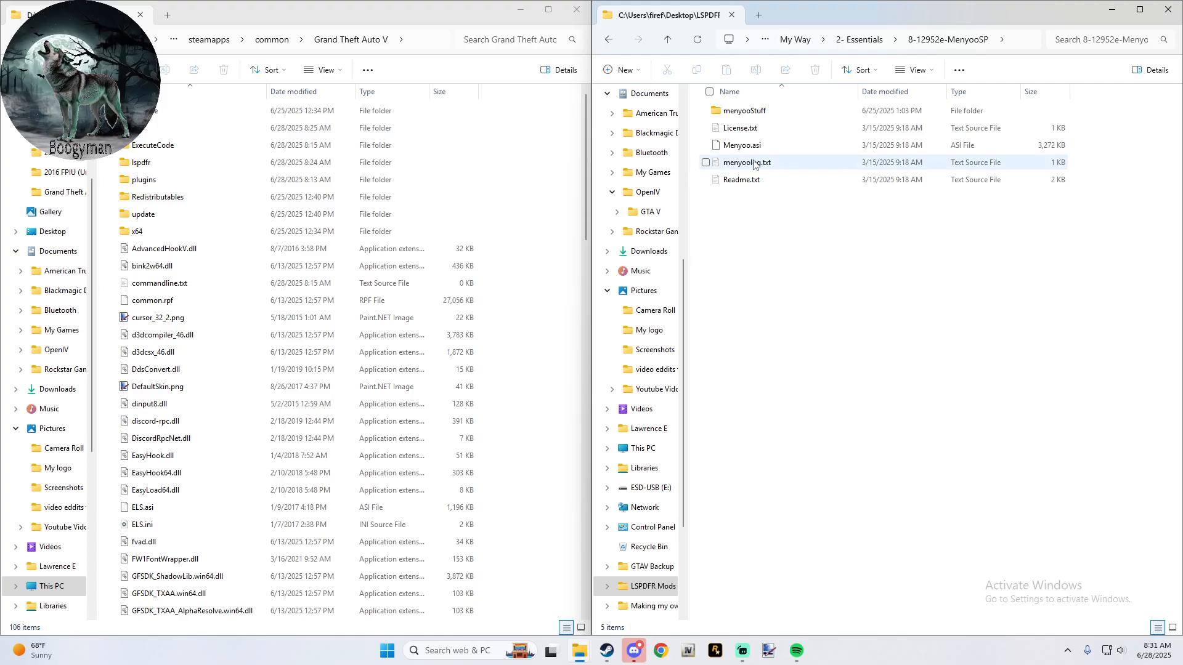
click(742, 146)
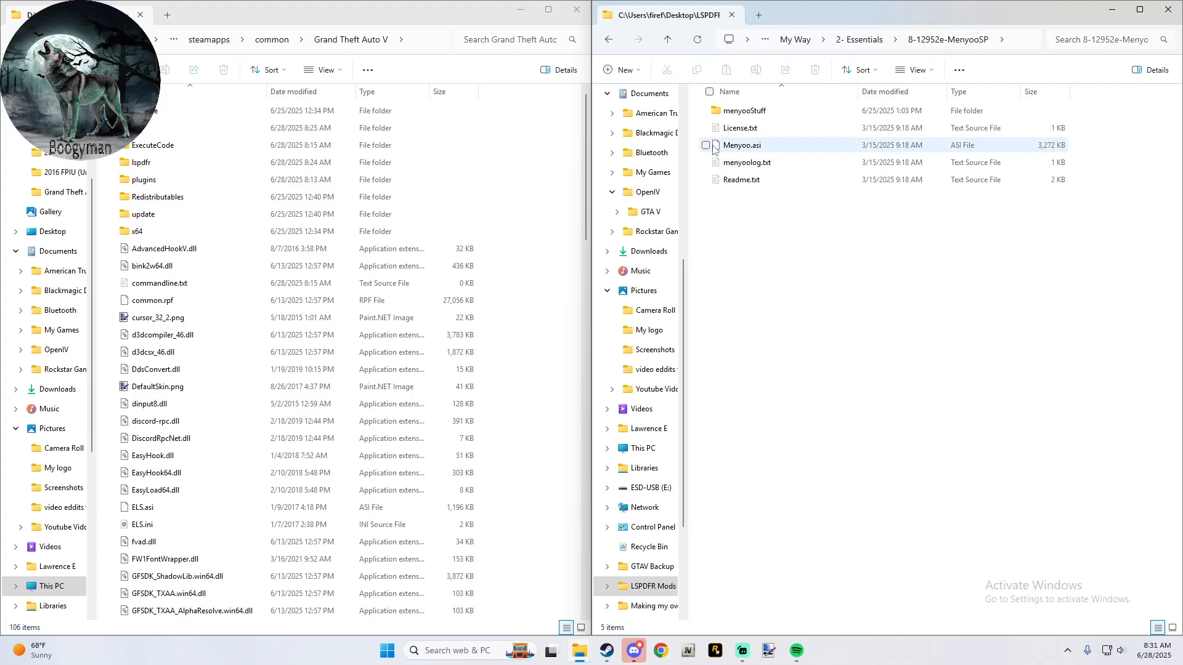
click(706, 112)
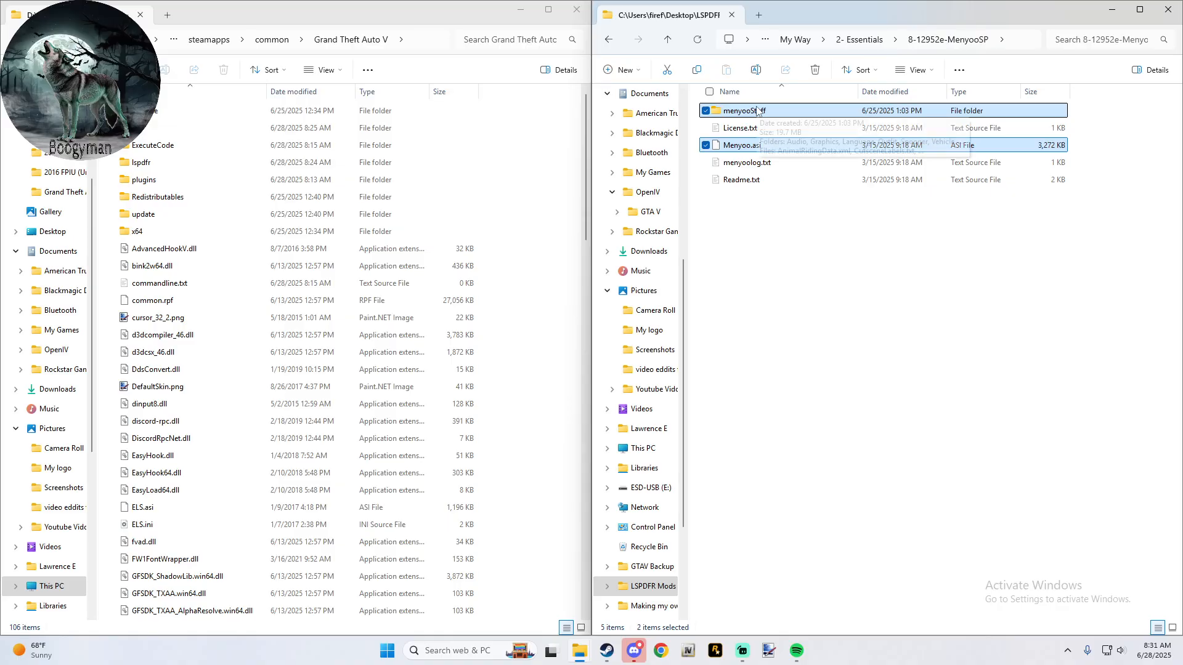
drag(760, 116, 528, 136)
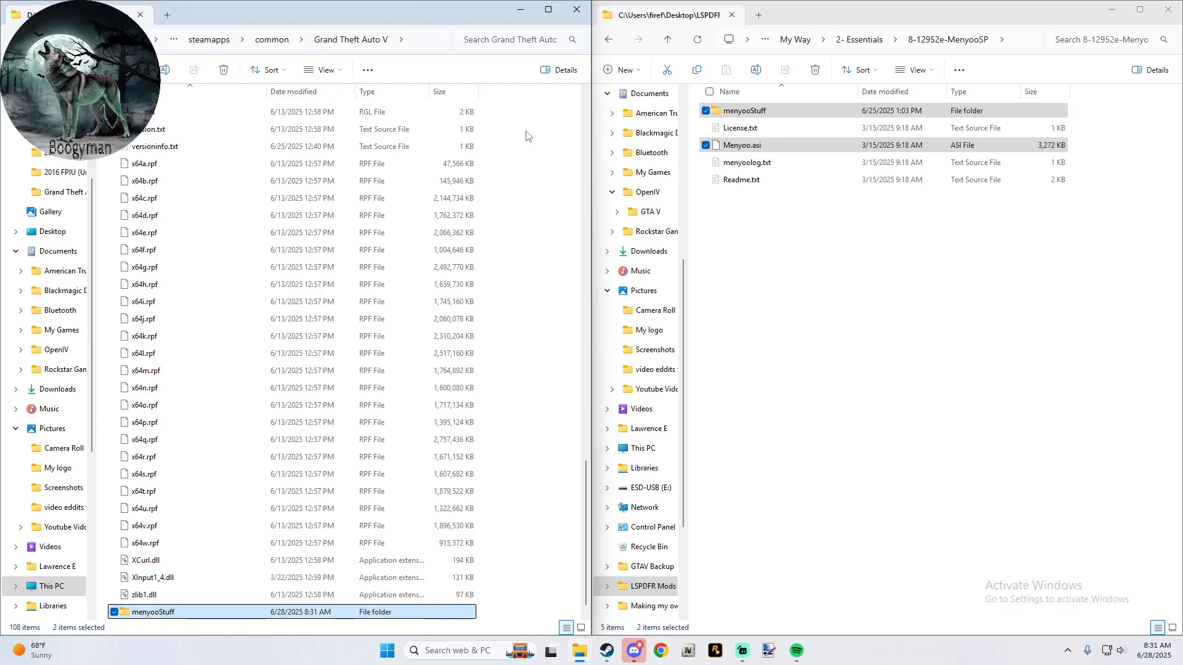
click(527, 135)
key(F5)
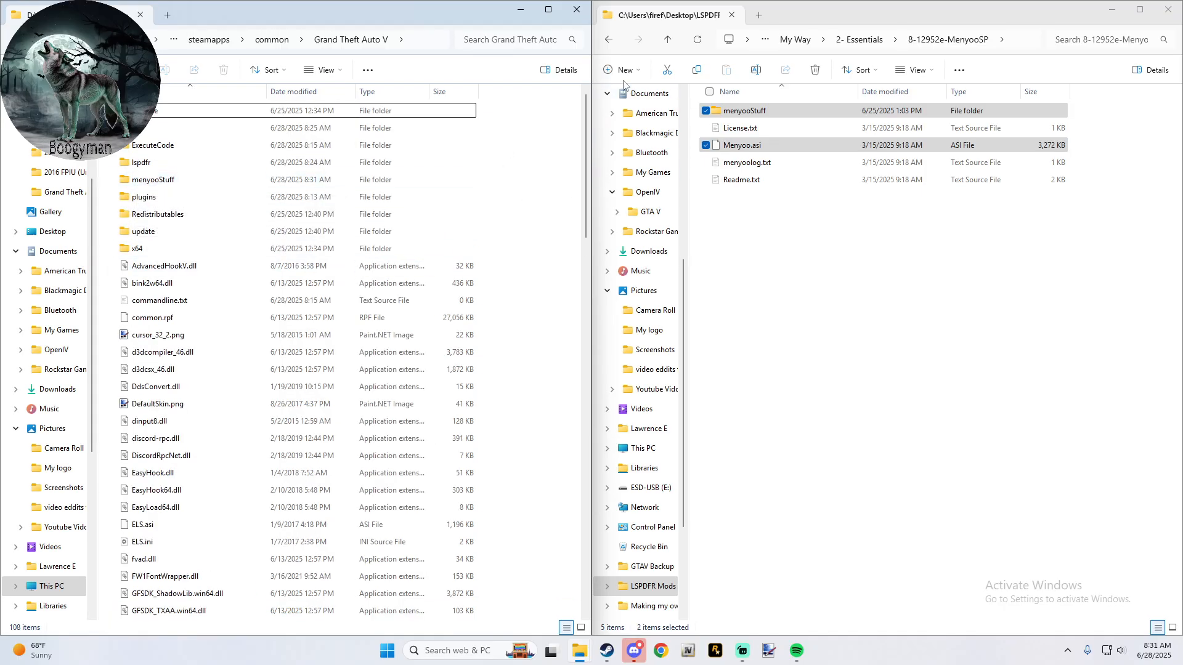
- Copy TrainerV.asi and trainerv.ini from 9-4998d6-TrainerV into the Grand Theft Auto V folder
click(666, 41)
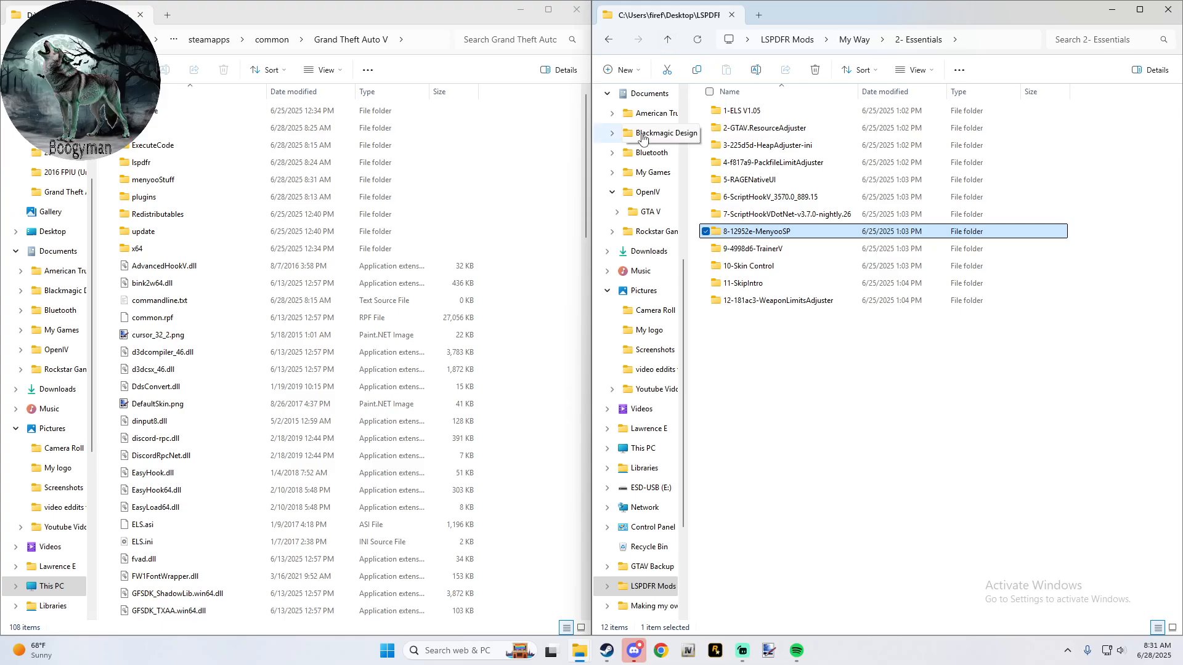
click(757, 250)
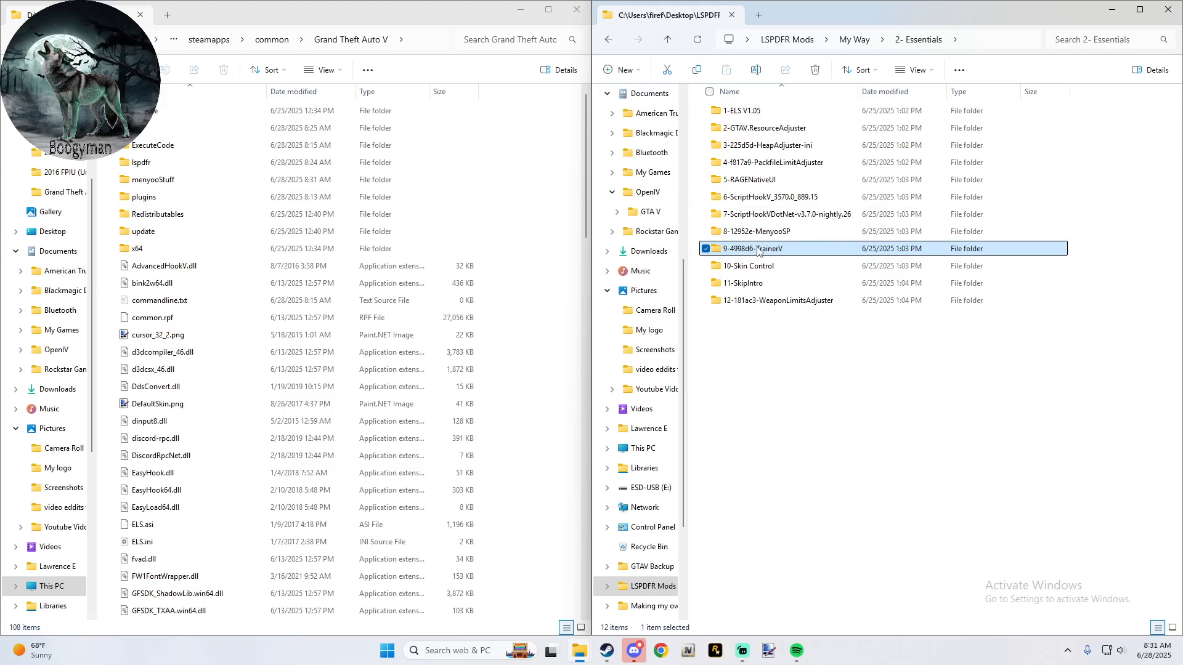
double_click(758, 249)
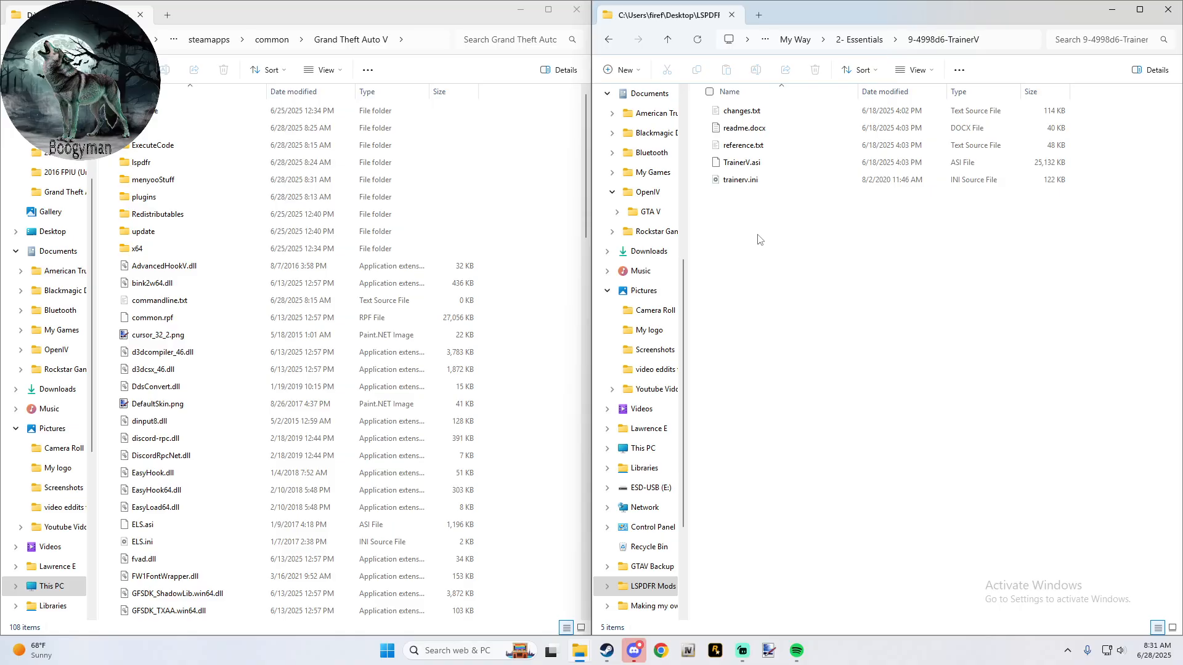
drag(740, 198, 555, 197)
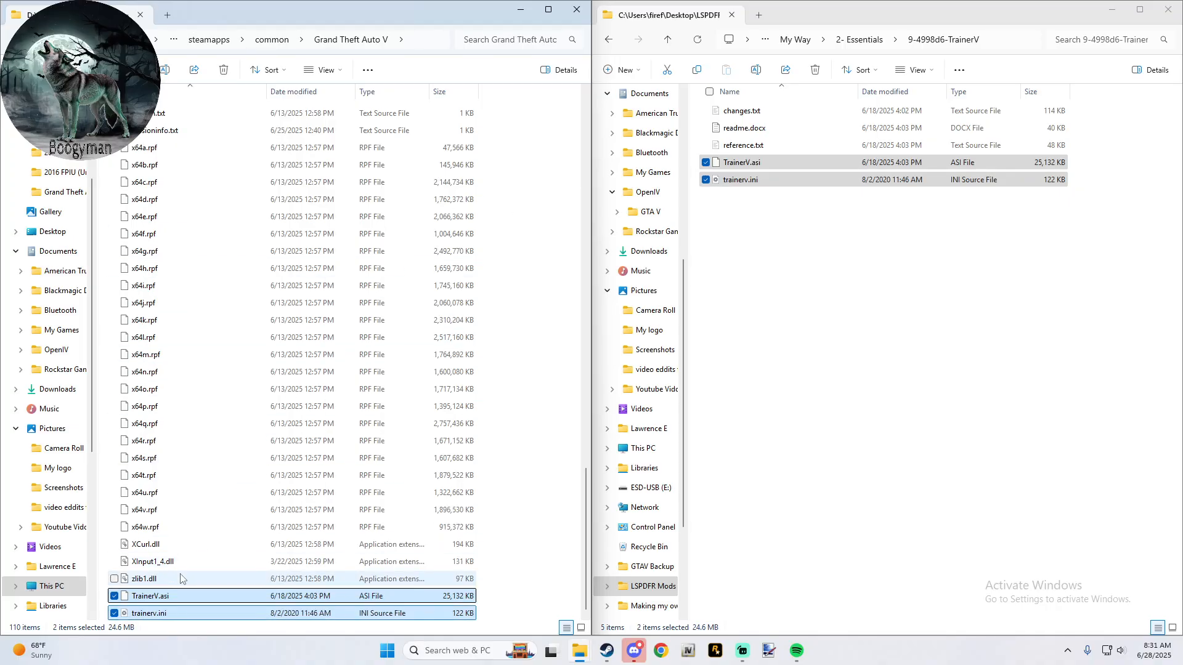
- Open trainerv.ini from the Grand Theft Auto V folder and set HideMenuKey to 114
click(157, 614)
double_click(157, 614)
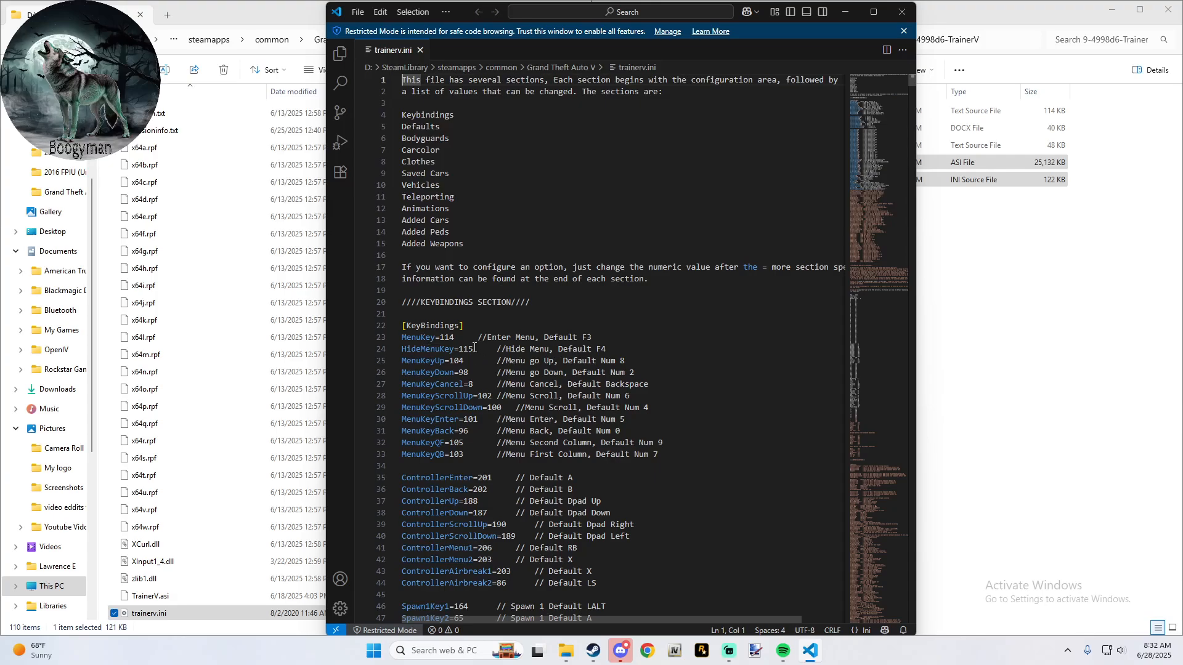
drag(474, 348, 462, 350)
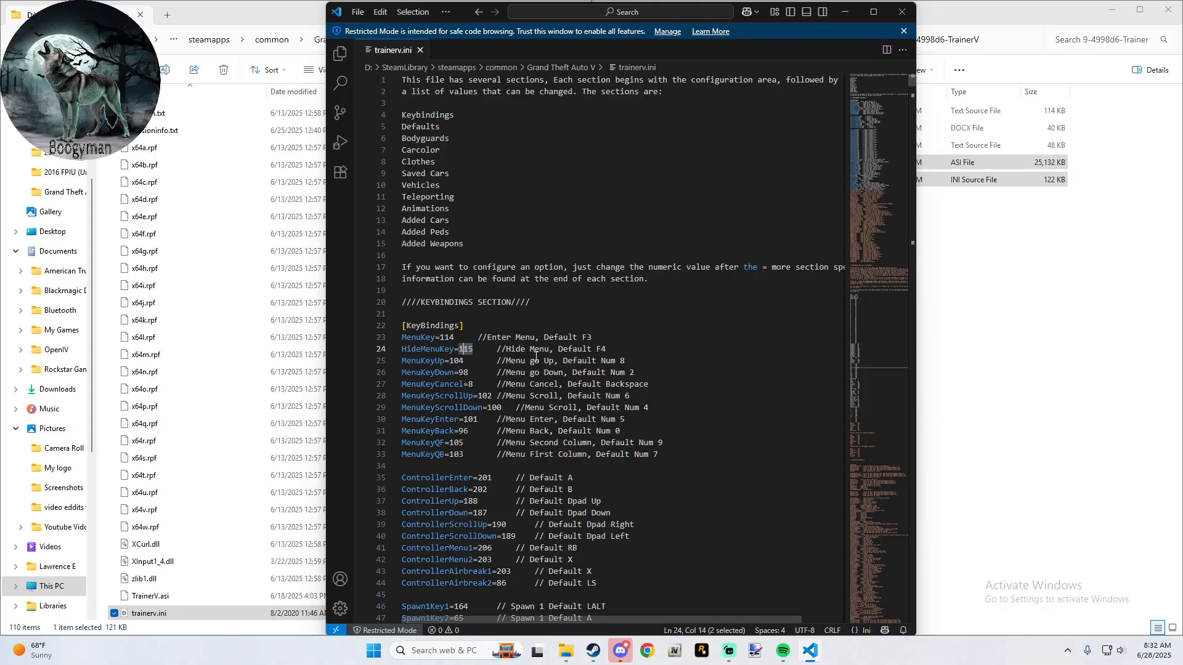
click(484, 351)
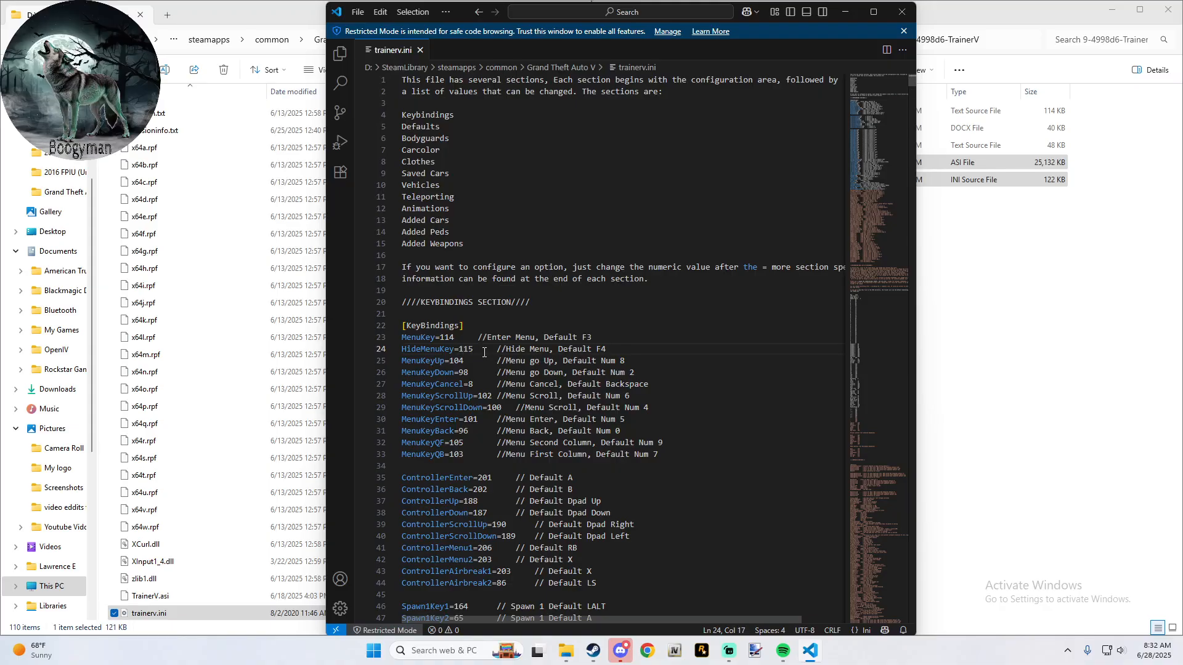
key(BackSpace)
key(BackSpace)
text(4)
- Review the remaining keybindings in trainerv.ini, save the file and close it
scroll(483, 360, down, 5)
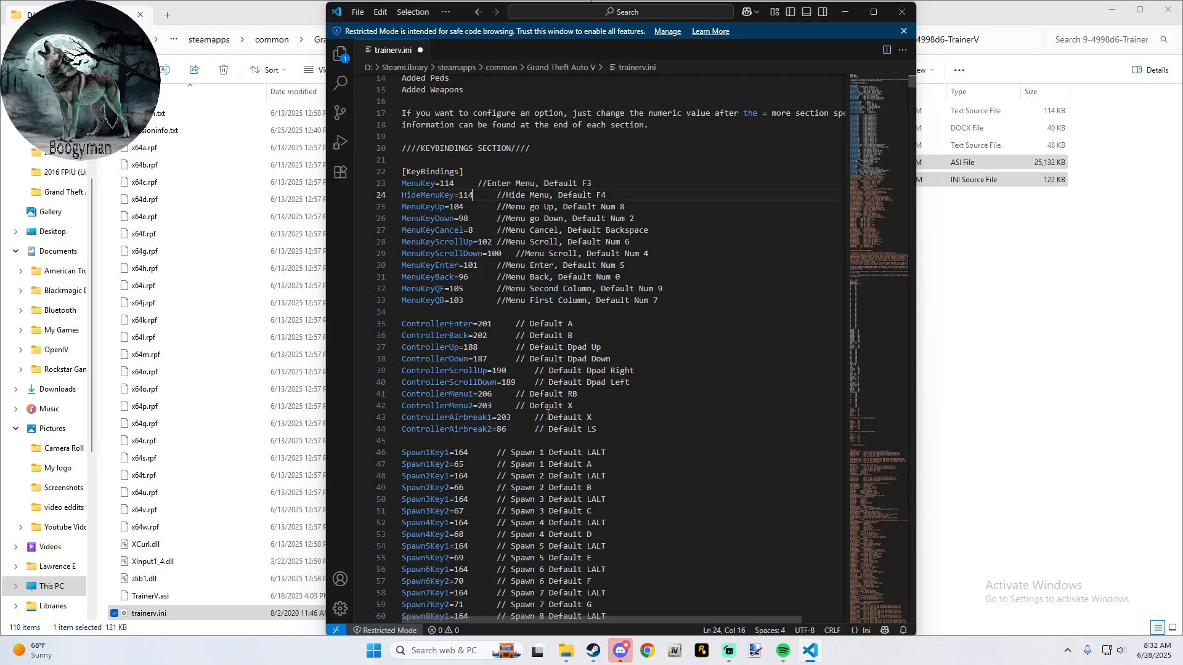
scroll(549, 398, down, 2)
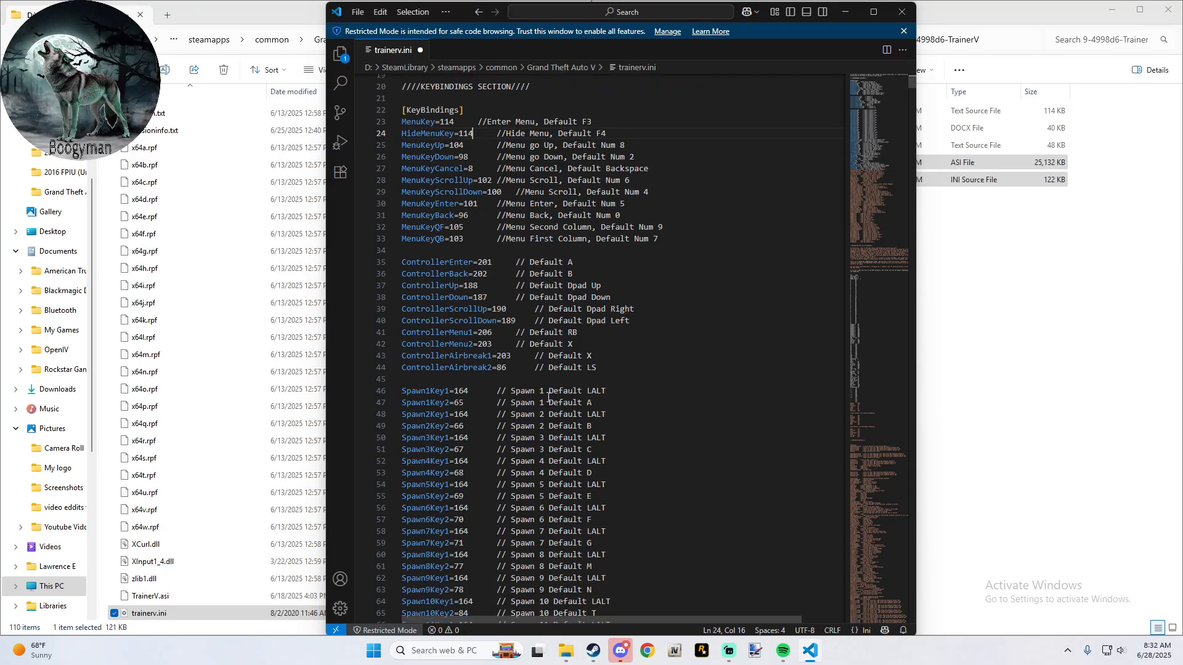
scroll(548, 398, down, 20)
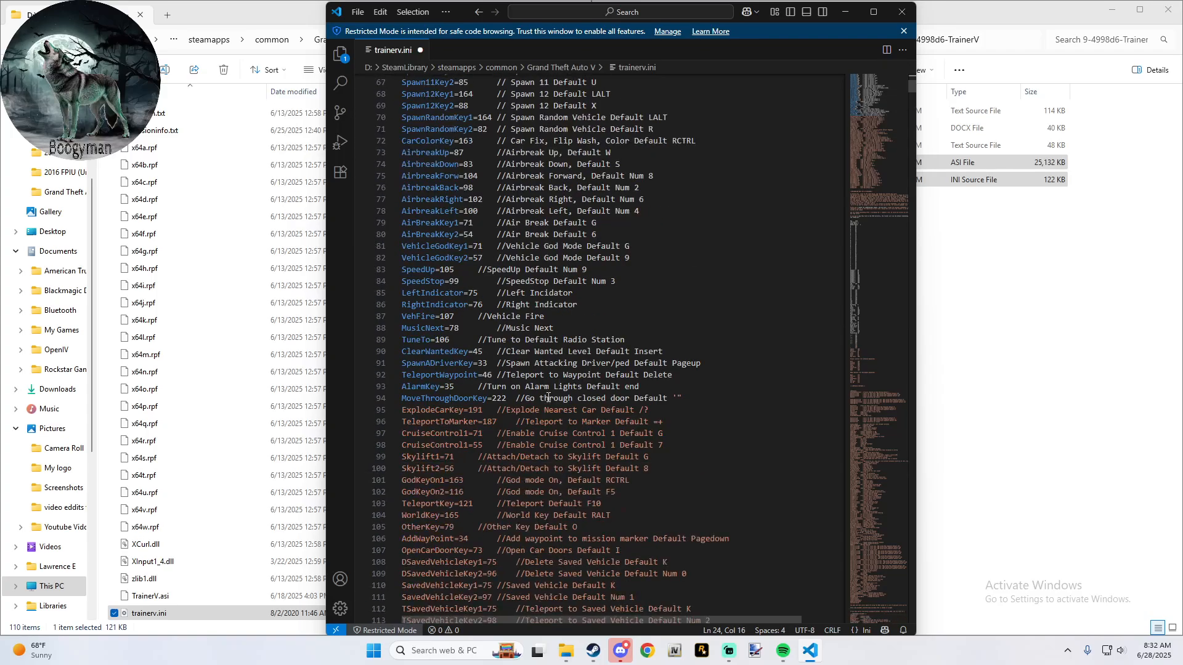
scroll(549, 398, up, 20)
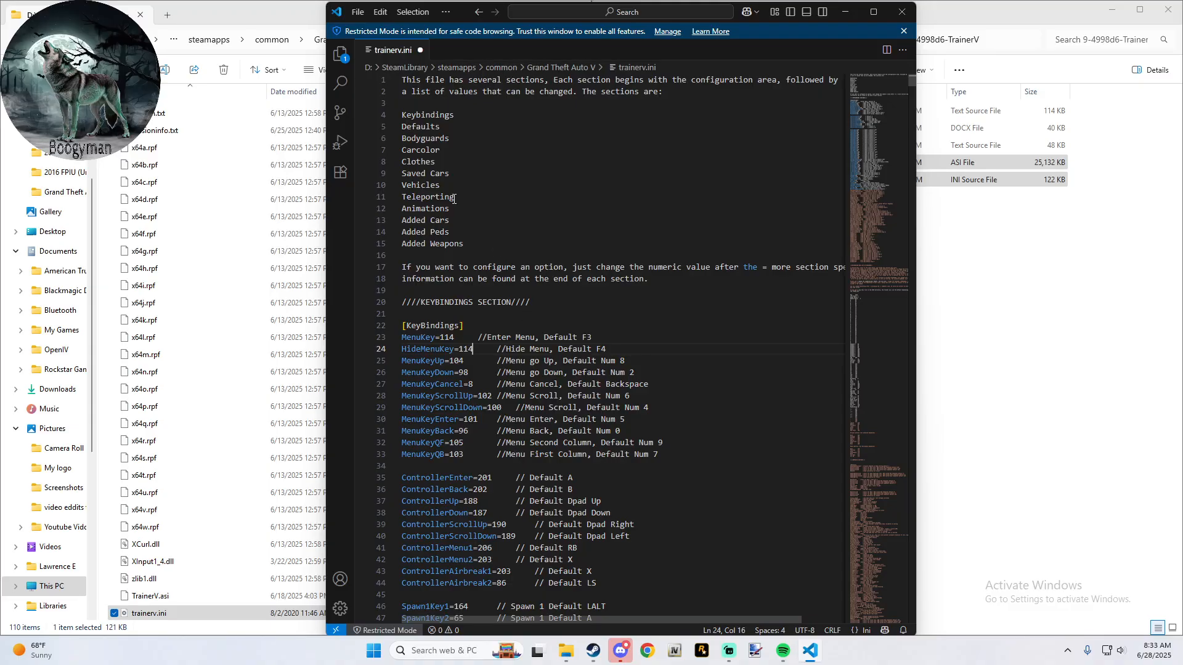
key(ctrl+s)
click(902, 12)
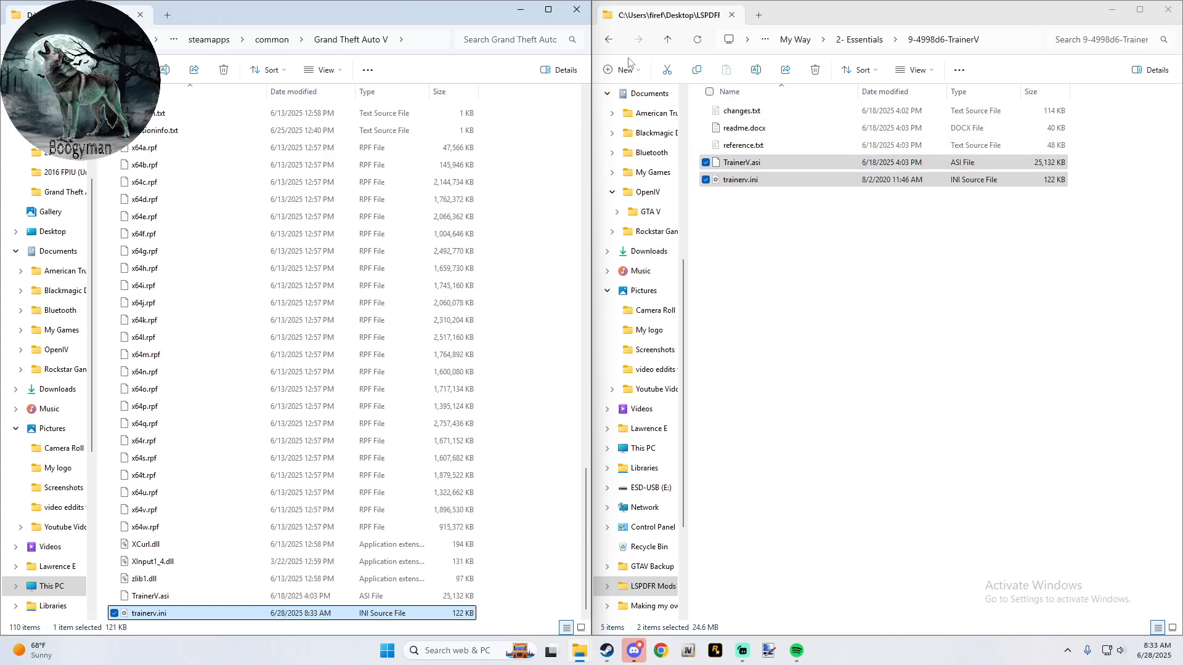
- Copy Skin Control.asi and Skin Control.ini from 10-Skin Control into the Grand Theft Auto V folder
click(610, 50)
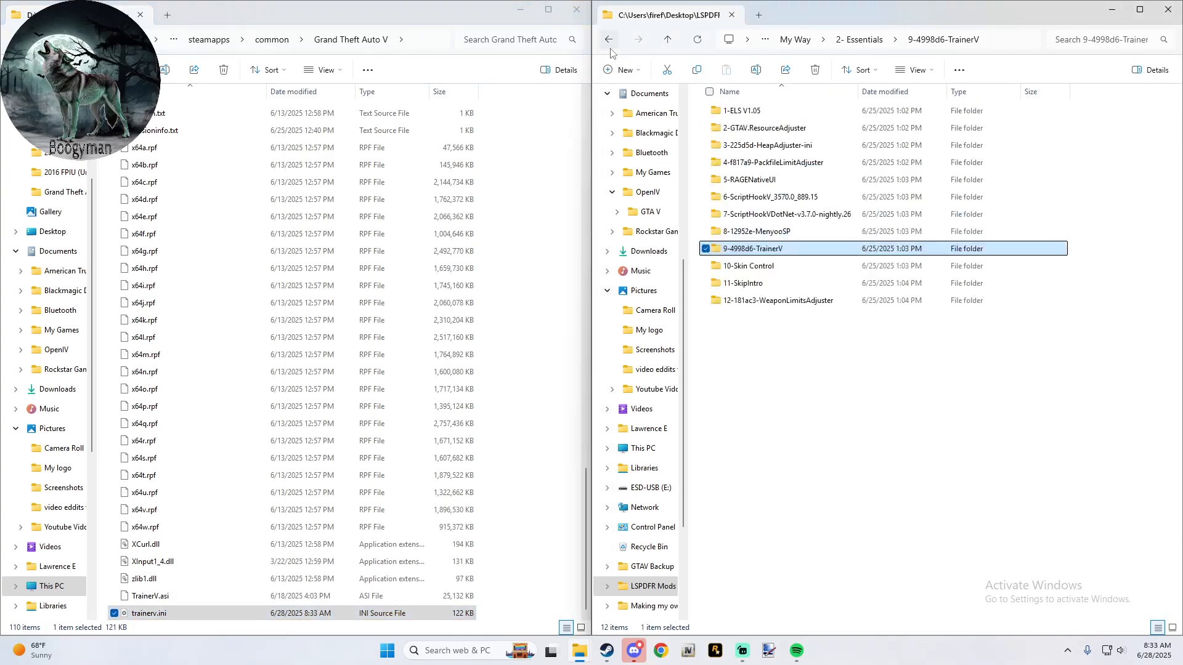
double_click(771, 272)
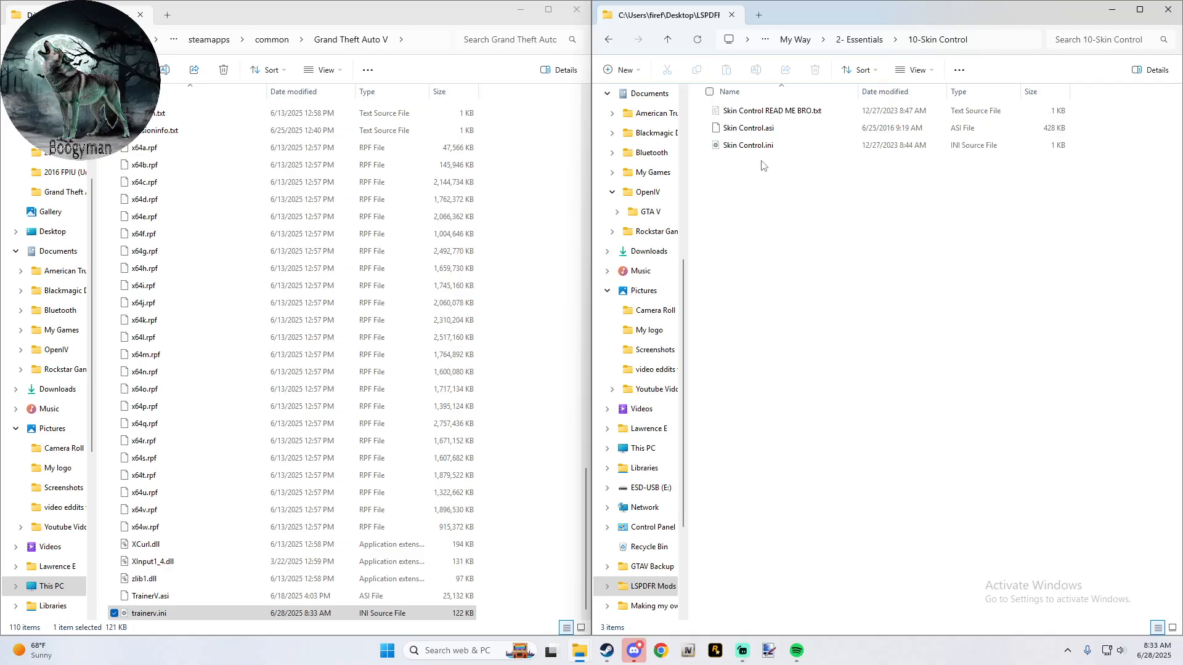
drag(763, 170, 553, 240)
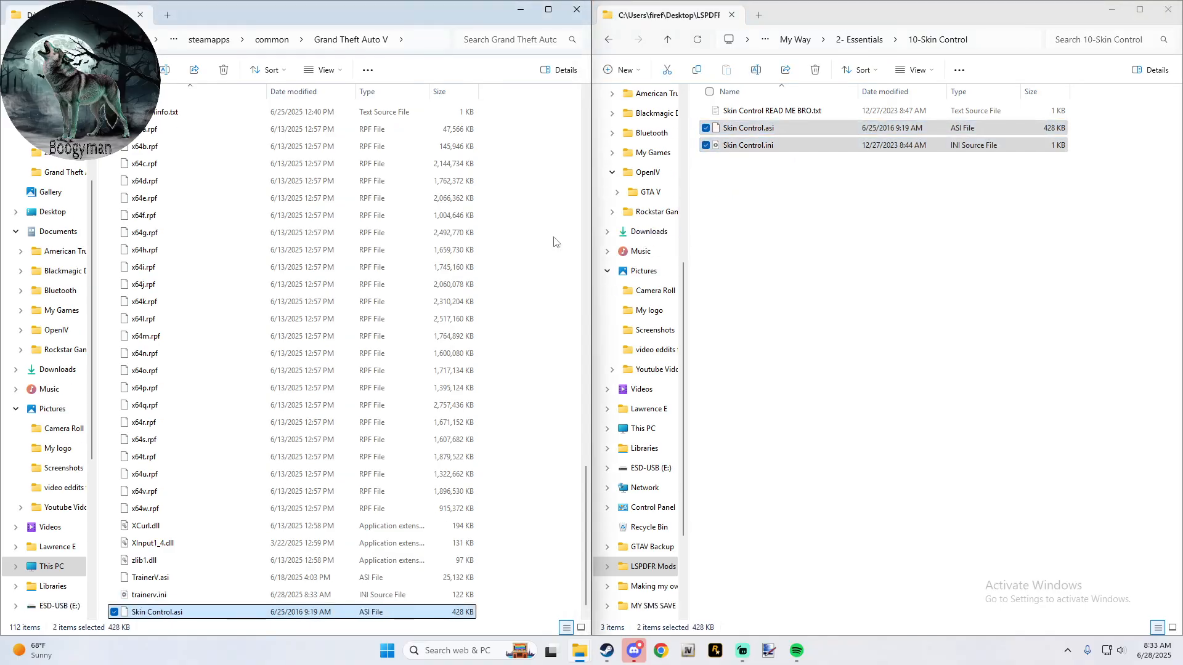
- Copy SkipIntro.asi from 11-SkipIntro into the Grand Theft Auto V folder
click(609, 39)
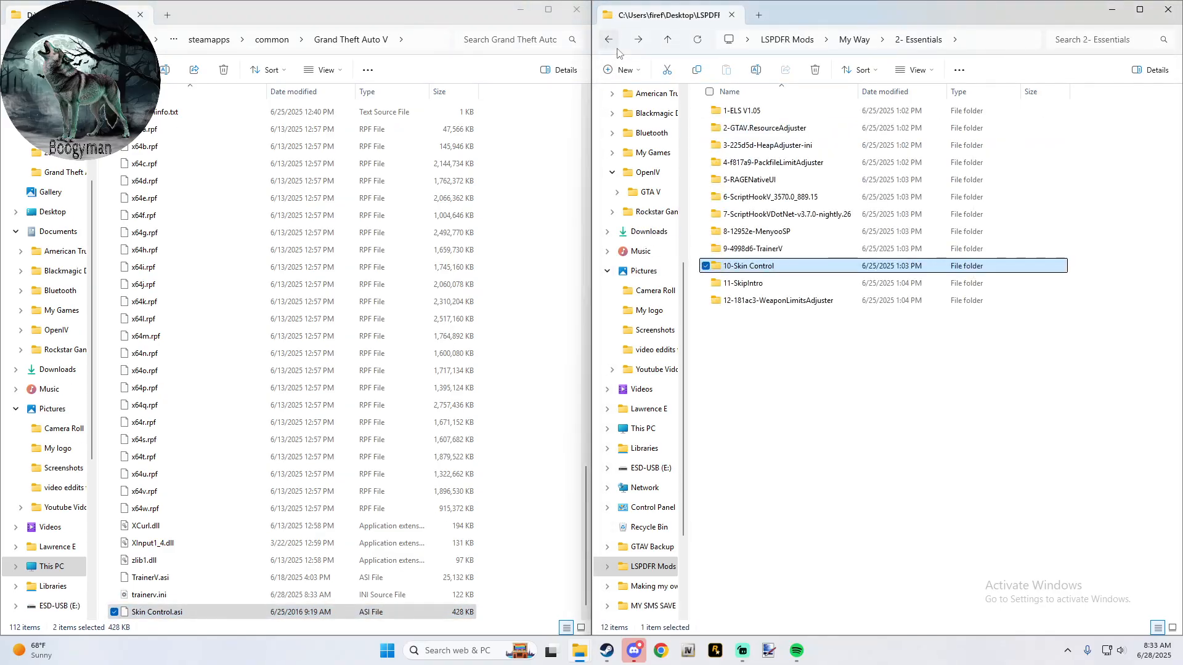
click(752, 284)
double_click(753, 286)
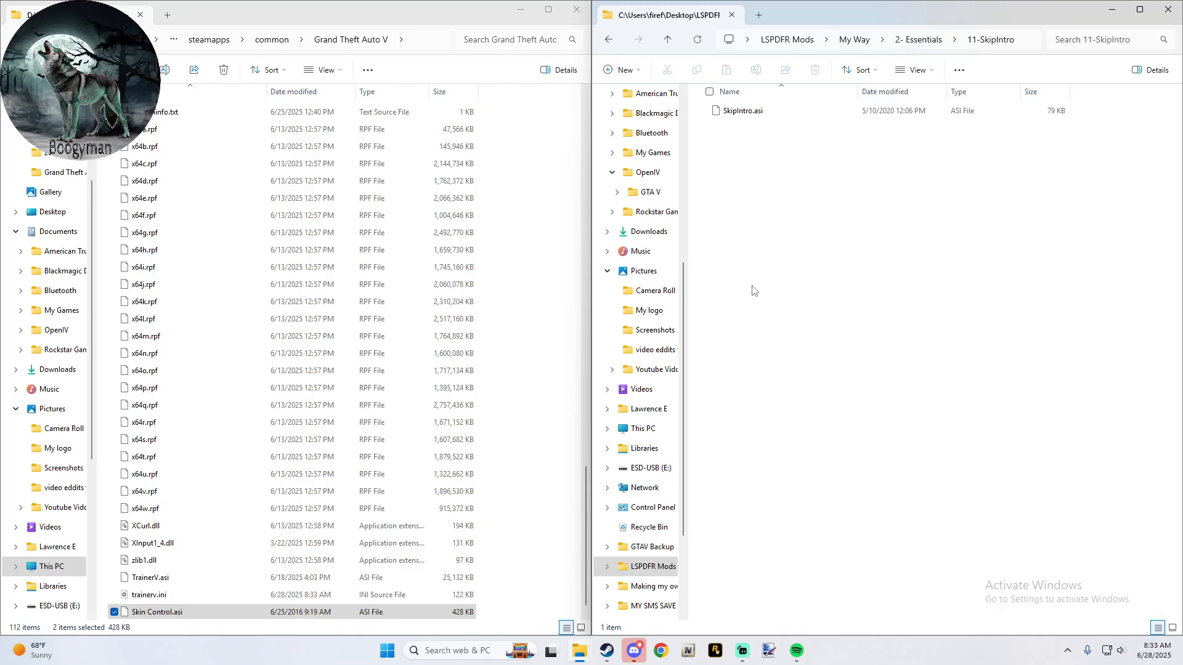
drag(744, 112, 548, 224)
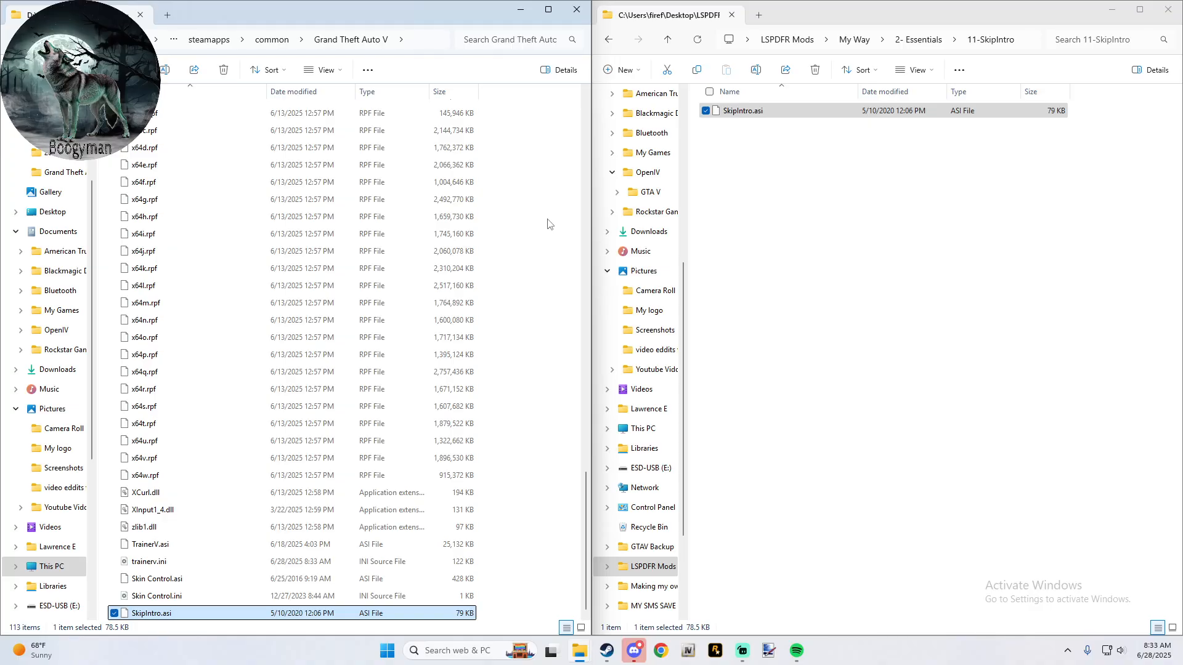
- Copy WeaponLimitsAdjuster.asi and WeaponLimitsAdjuster.ini from 12-181ac3-WeaponLimitsAdjuster into the Grand Theft Auto V folder
click(666, 43)
double_click(749, 301)
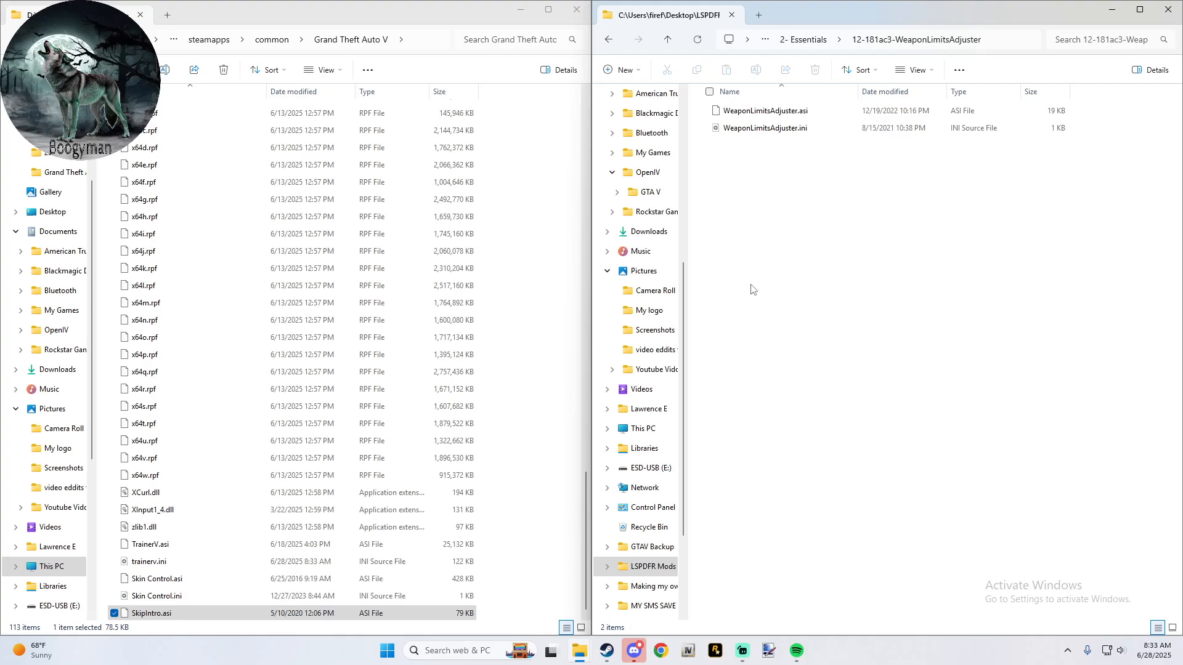
drag(786, 150, 525, 150)
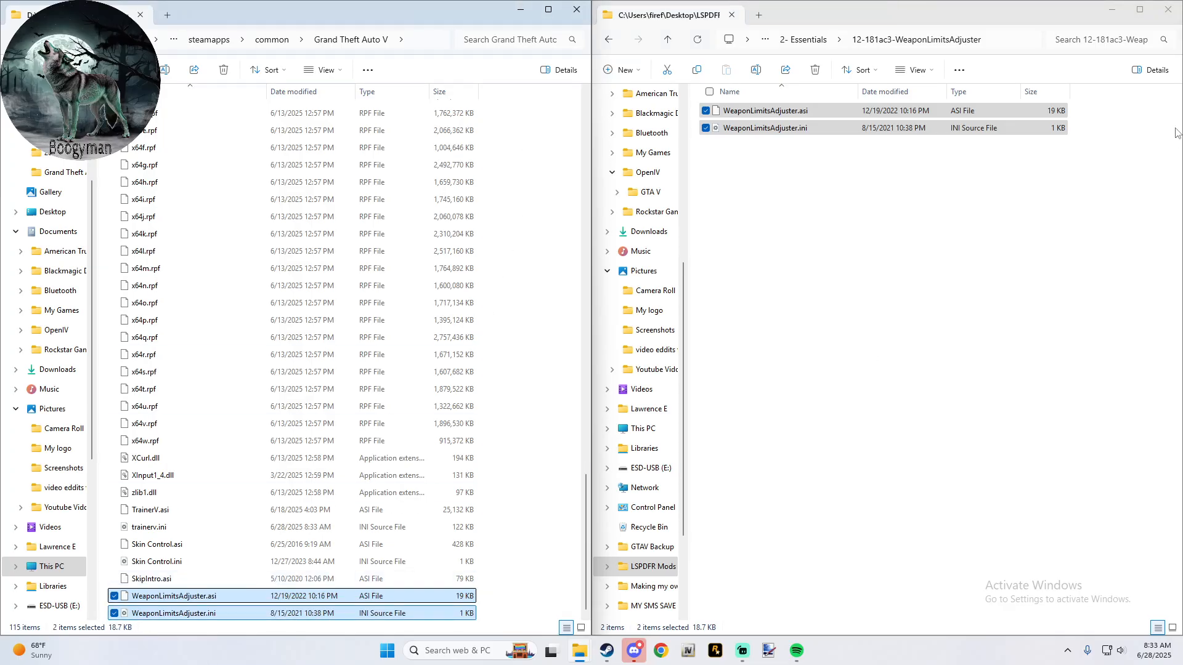
click(949, 225)
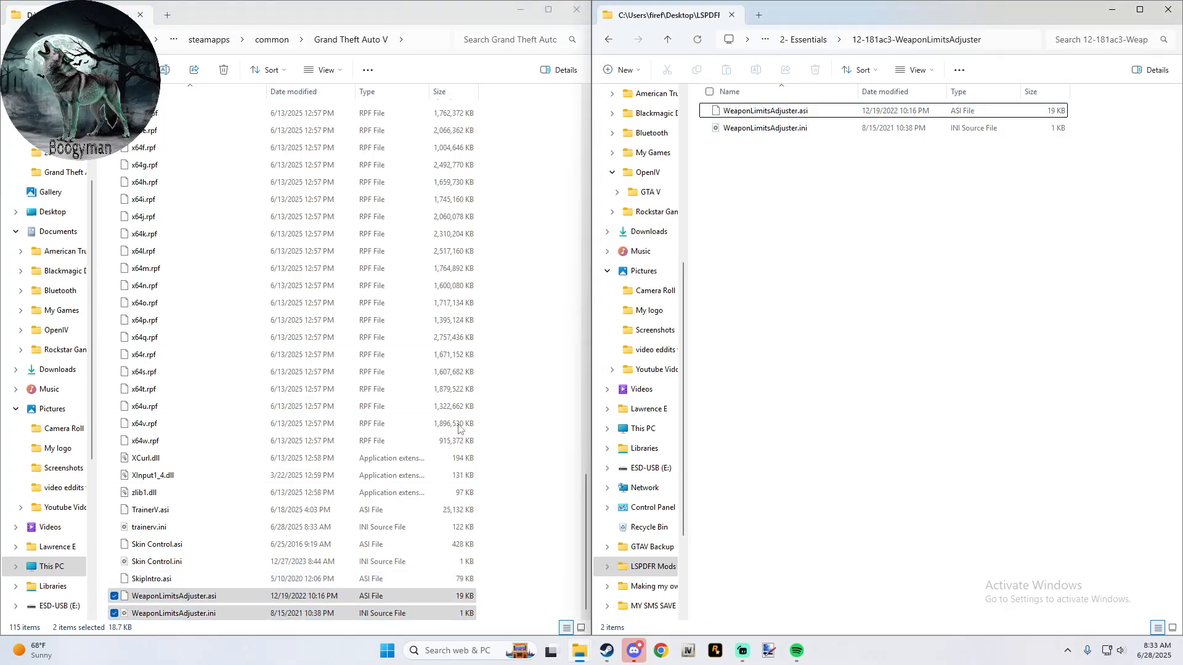
- Check the limit settings in the copied WeaponLimitsAdjuster.ini, close it and return to the 2- Essentials folder
double_click(212, 615)
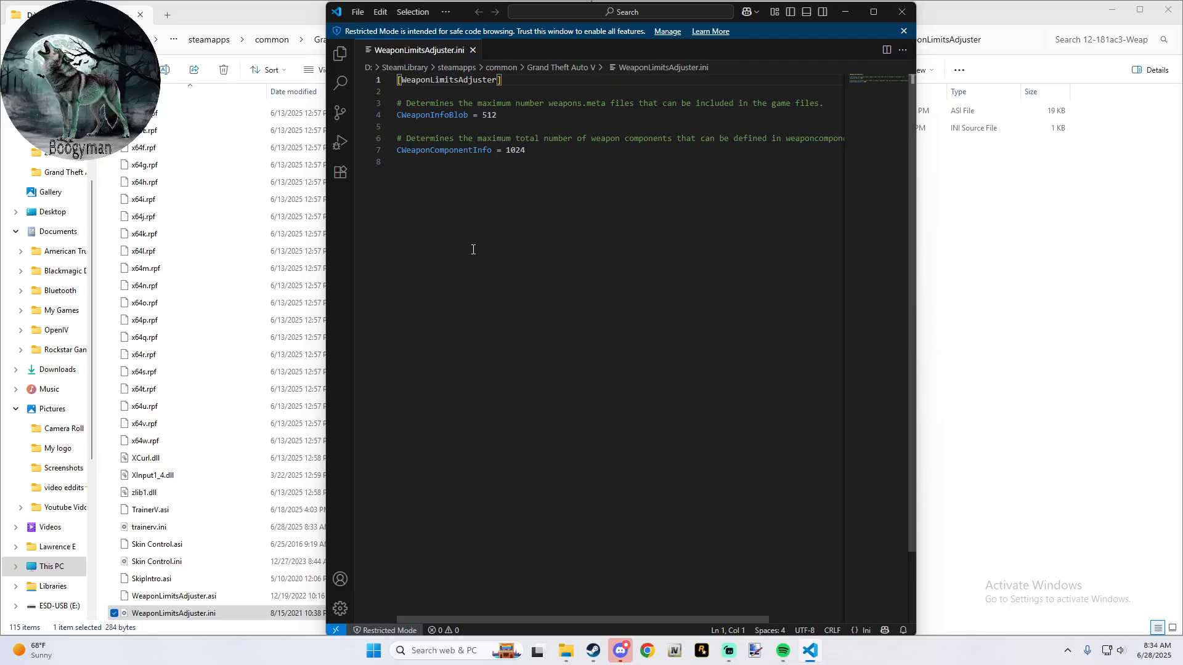
click(901, 11)
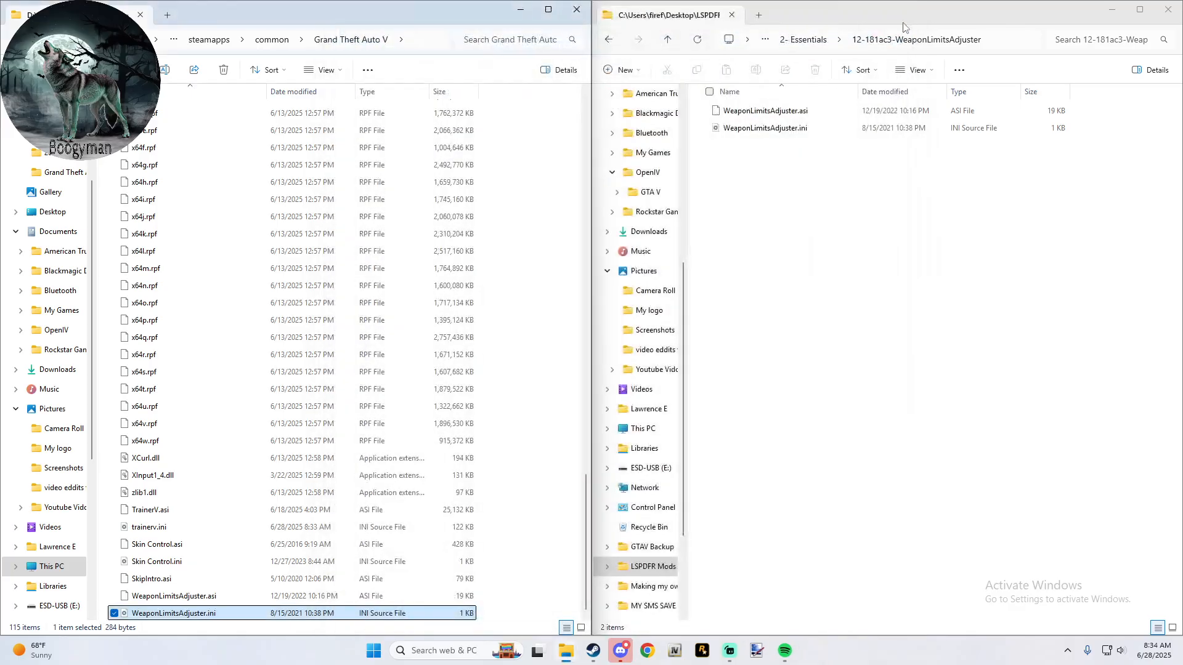
click(669, 40)
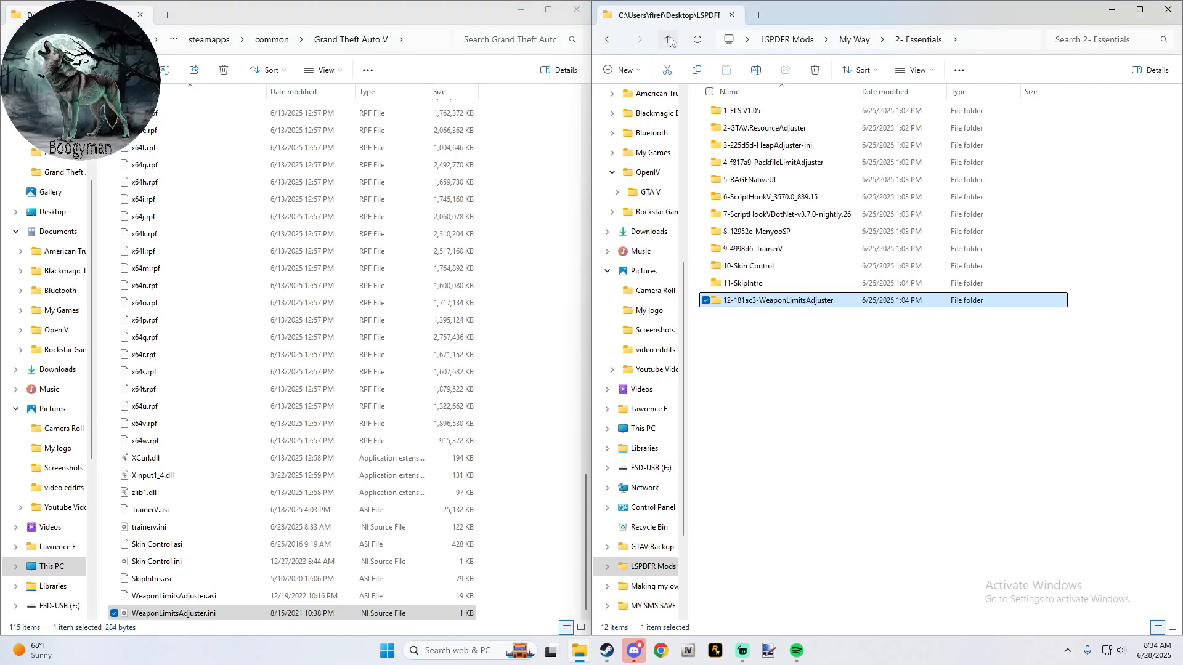
- Launch Grand Theft Auto V Legacy through RAGE Plugin Hook and accept the custom launch arguments
click(531, 210)
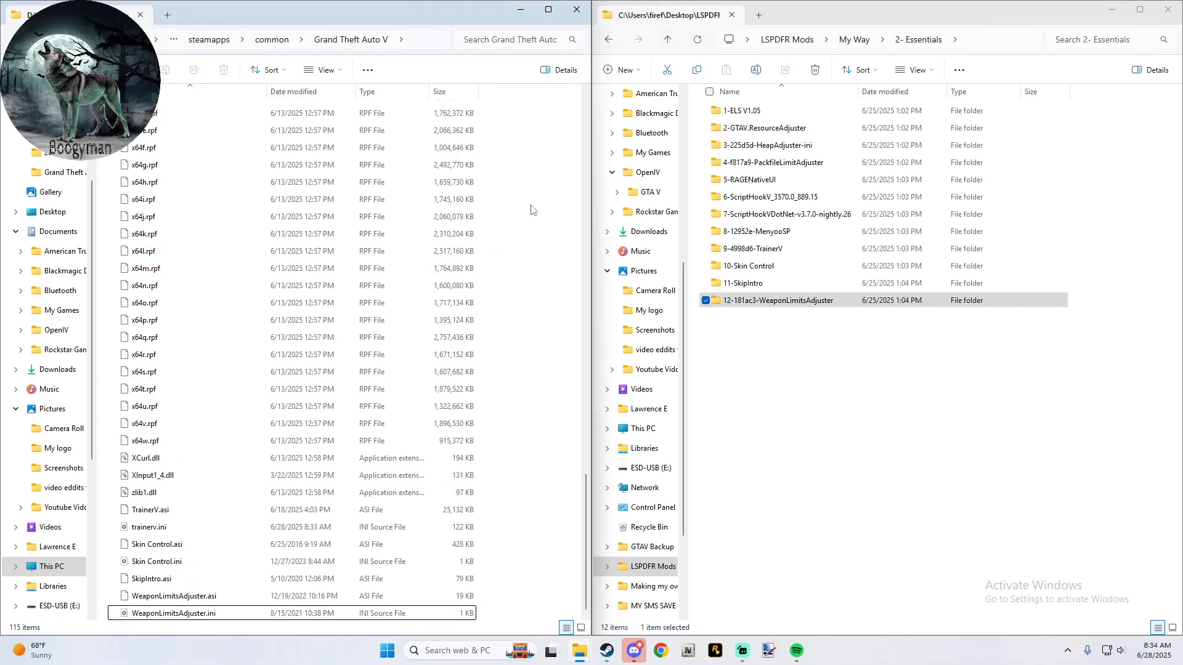
key(ctrl+Home)
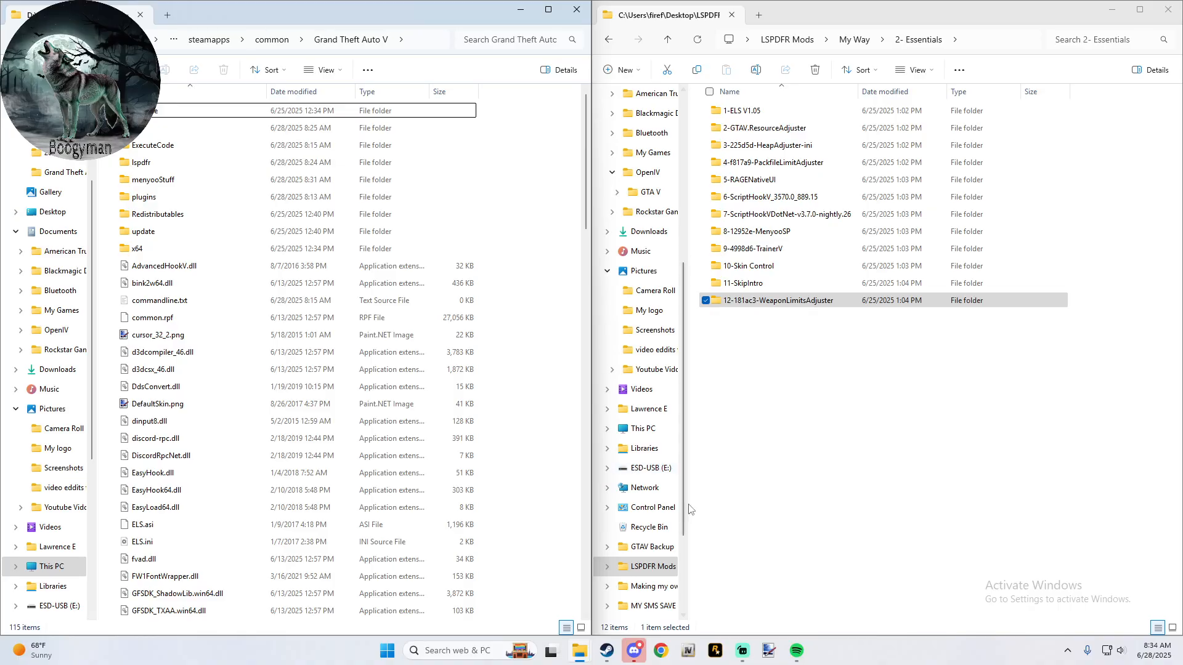
click(715, 651)
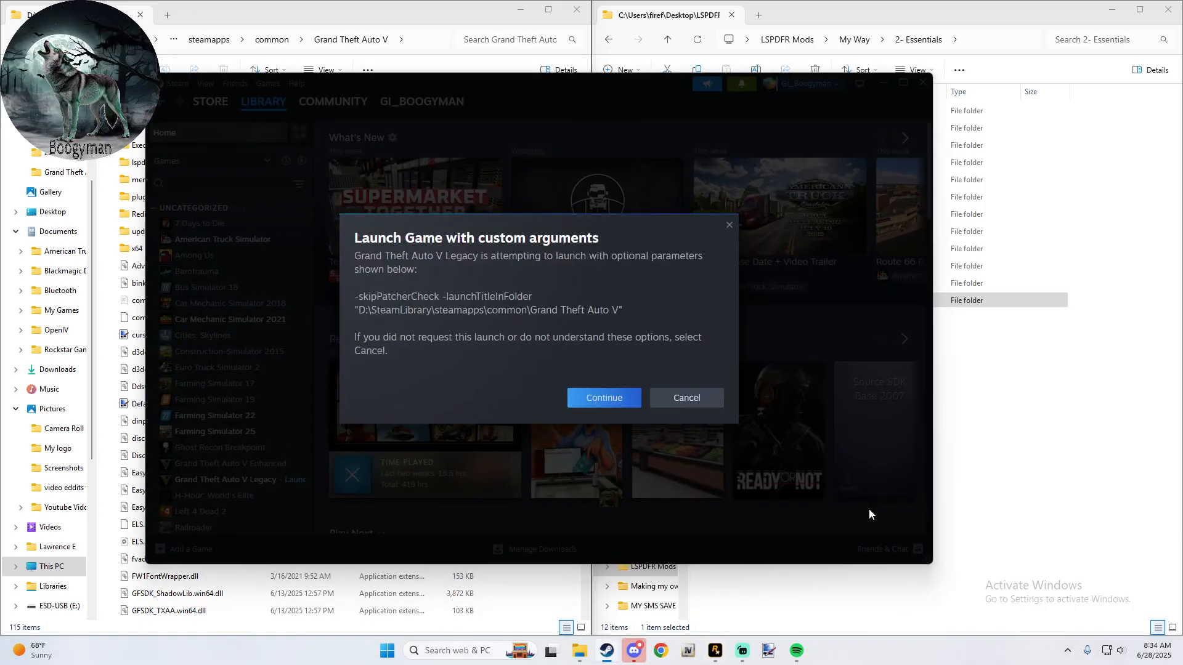
click(602, 397)
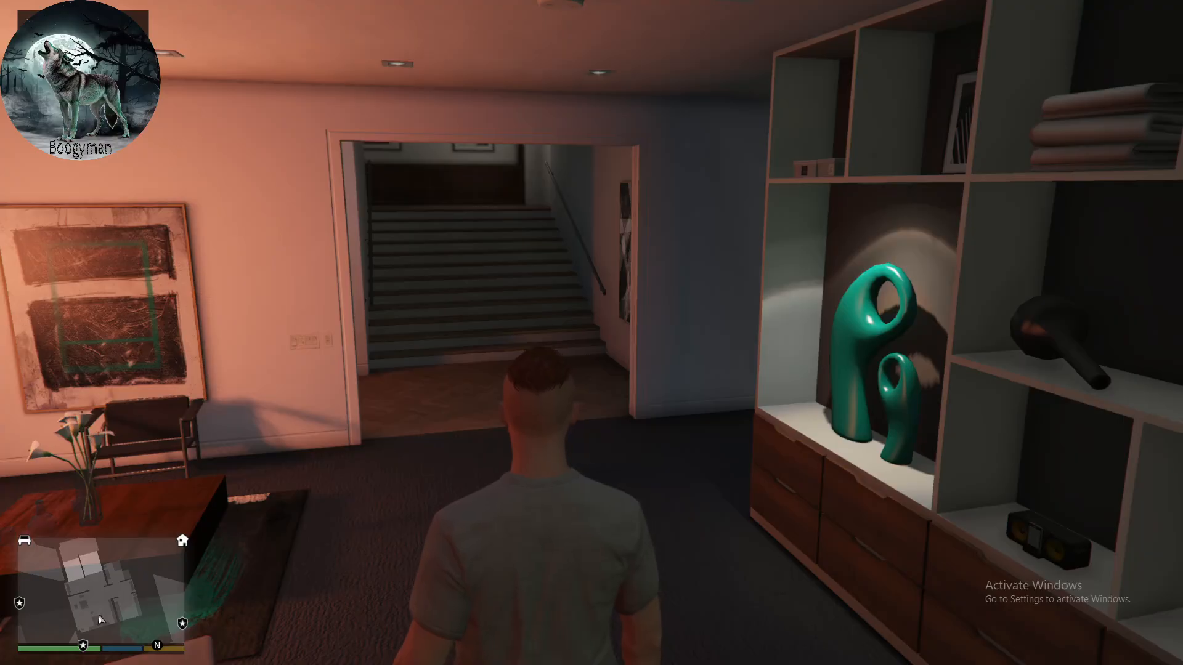
- Test the modded game by walking the character up the stairs to the apartment's living area
key(w)
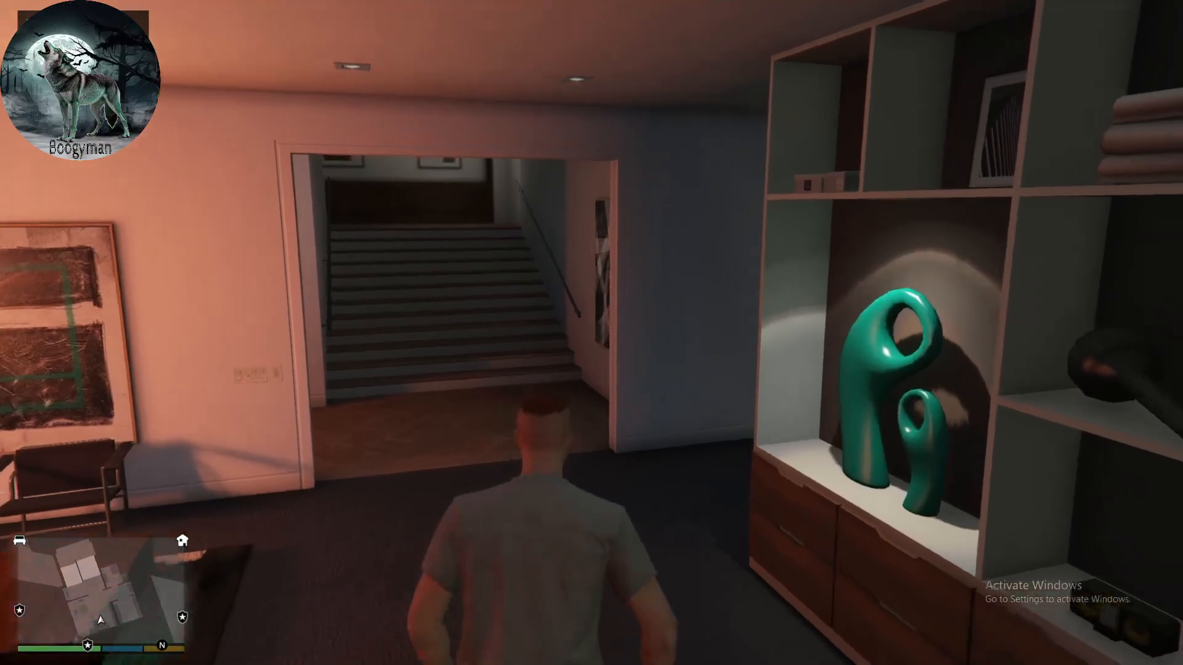
key(w)
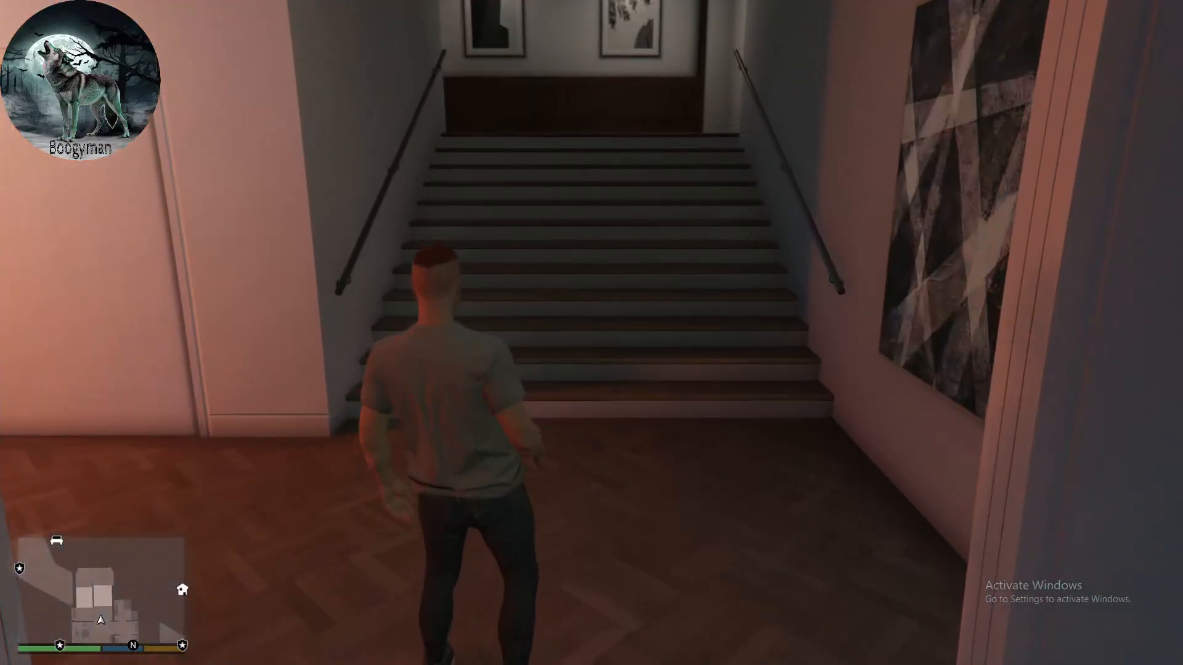
key(w)
key(w)
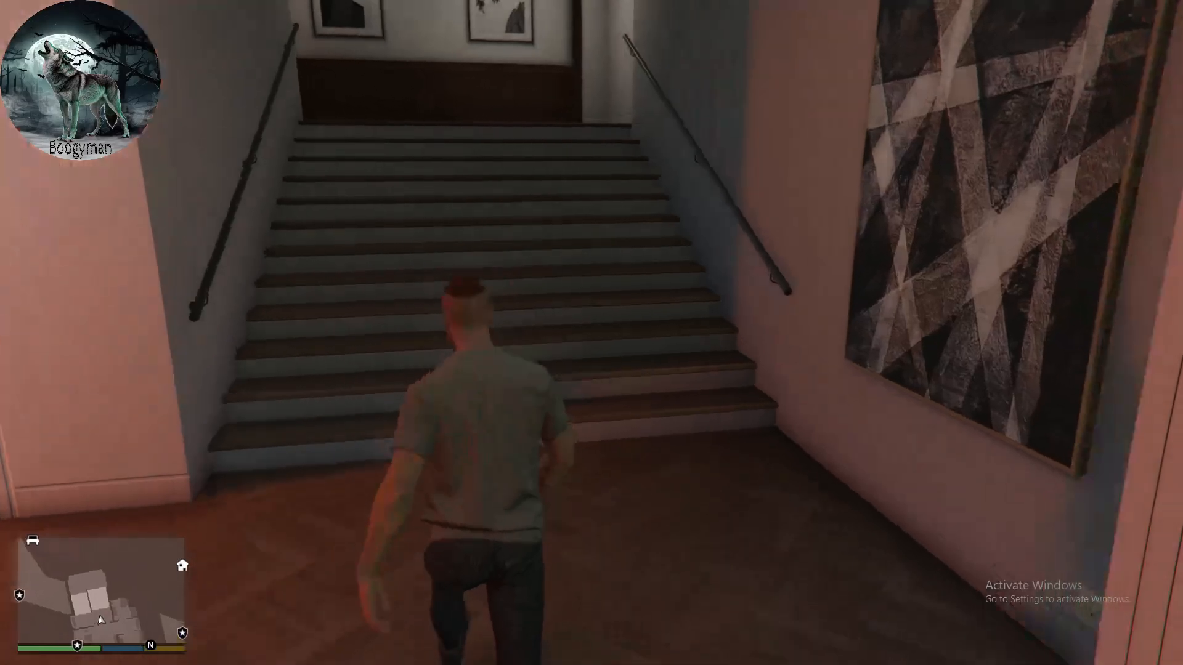
key(w)
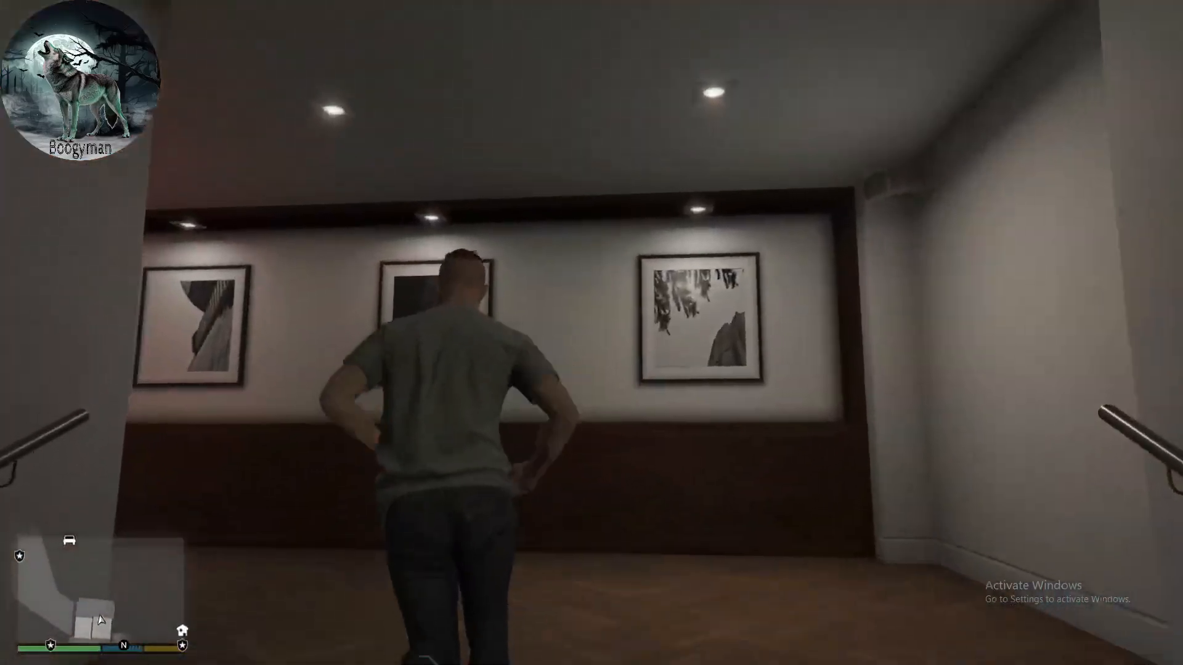
key(w)
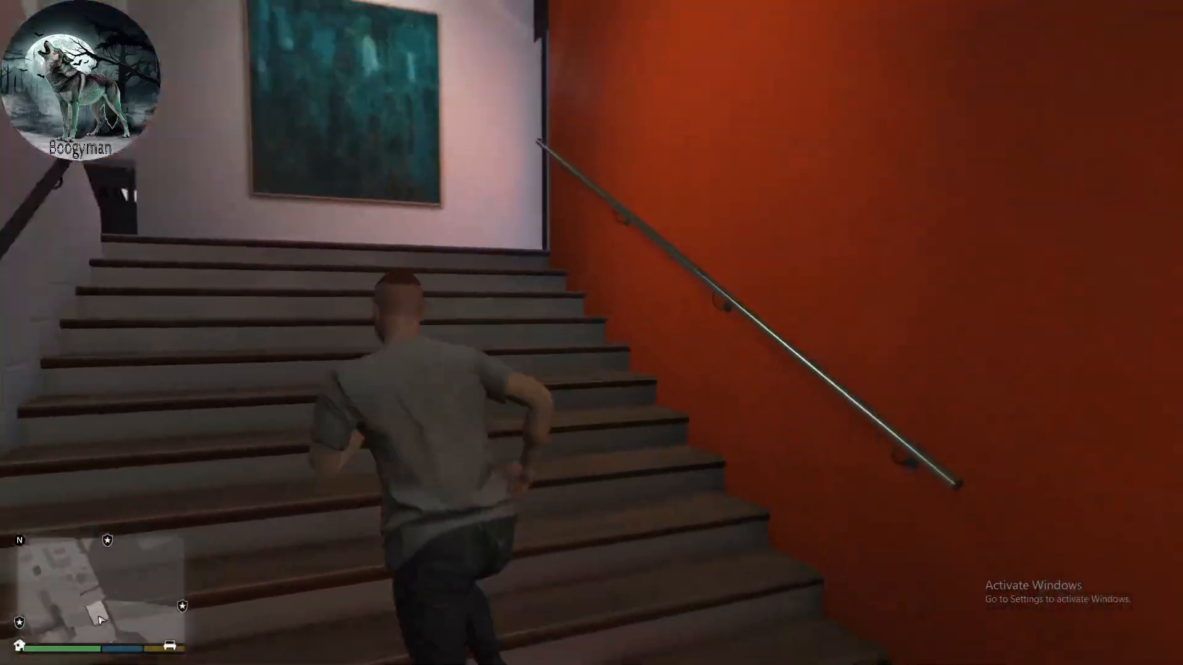
key(w)
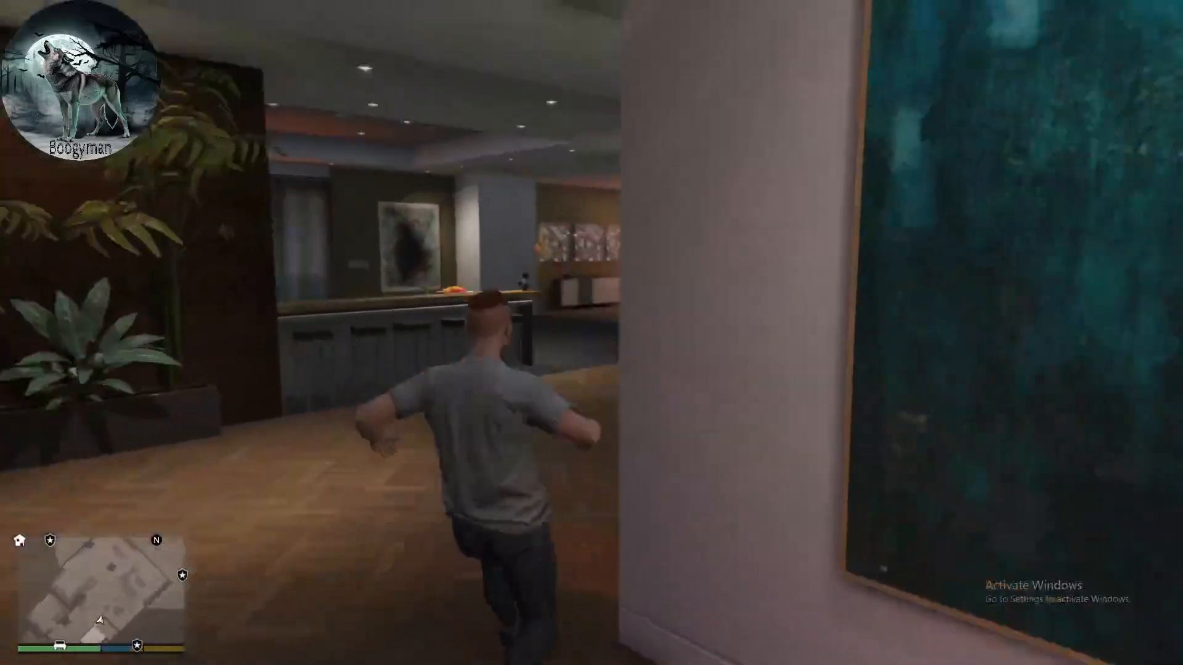
key(w)
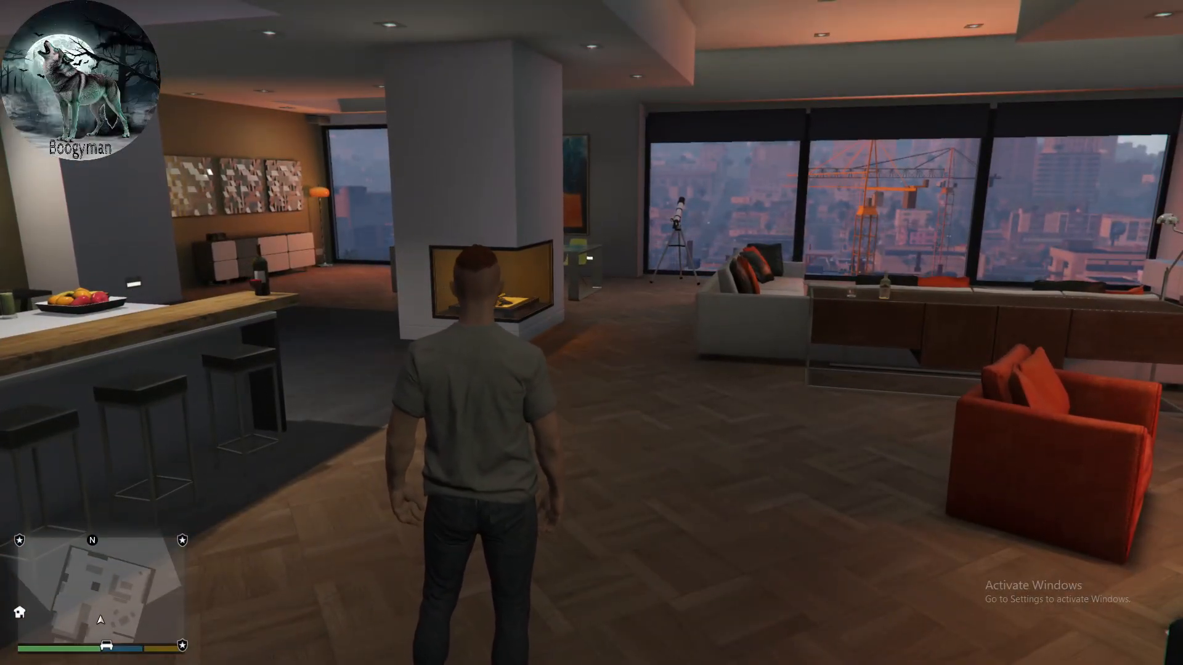
- Compose the LoadPlugin command for "LSPD First Response.dll" in the RAGE Plugin Hook console, clear it and close the console
key(F4)
text(load)
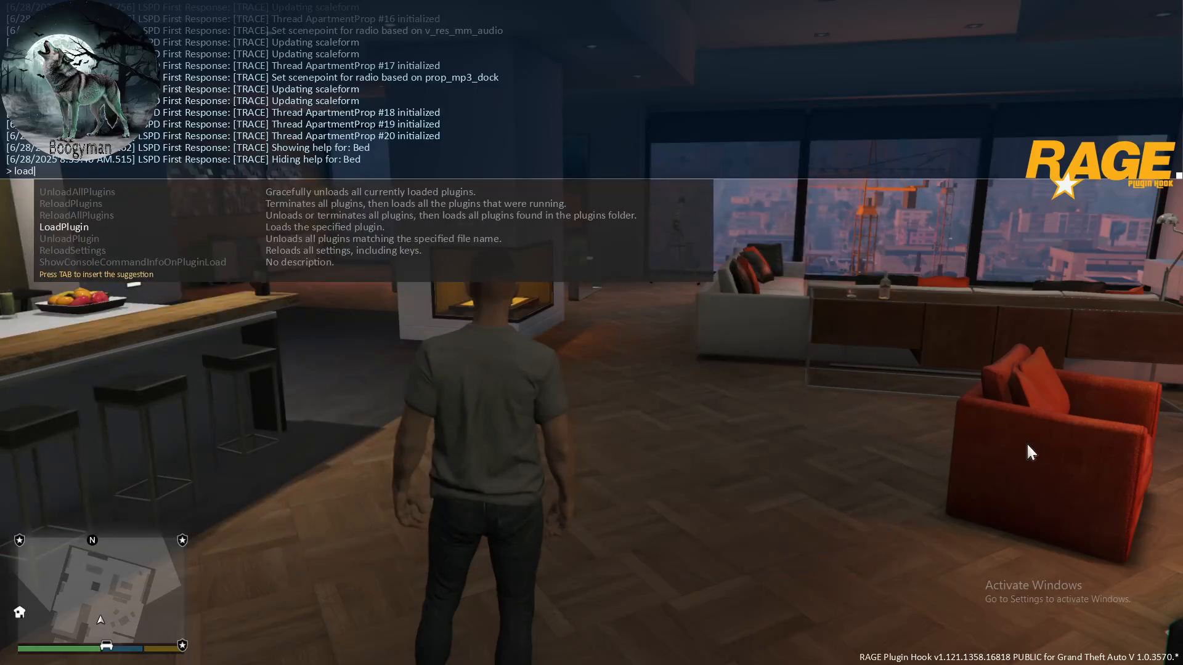
key(Tab)
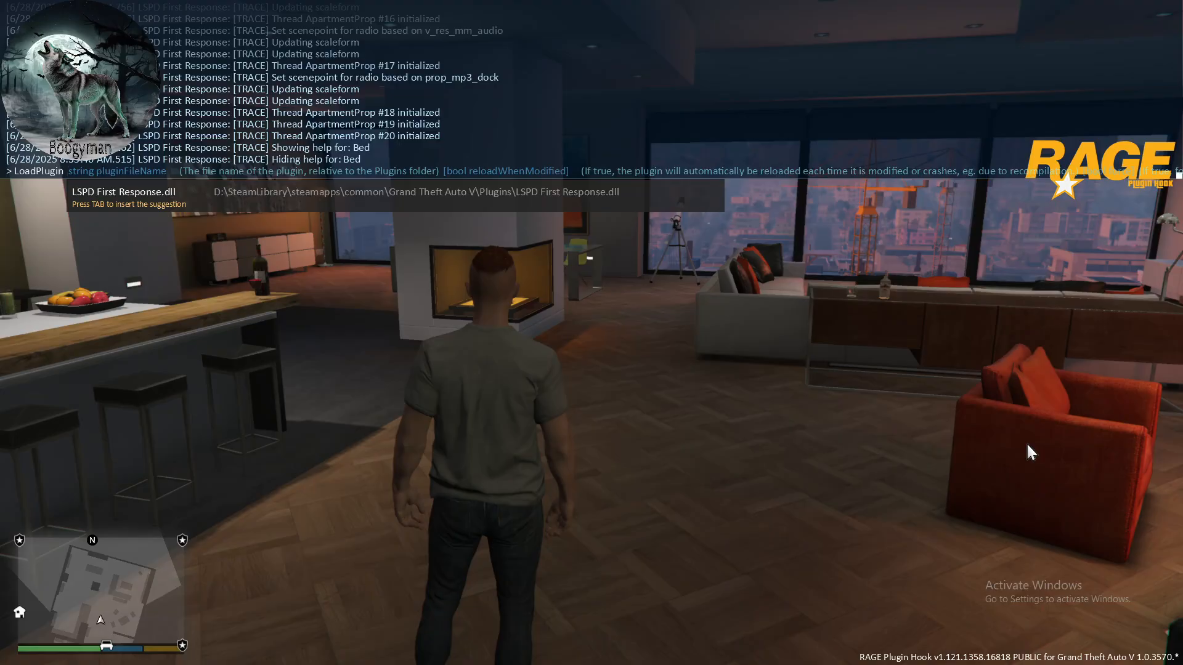
text(lspd f)
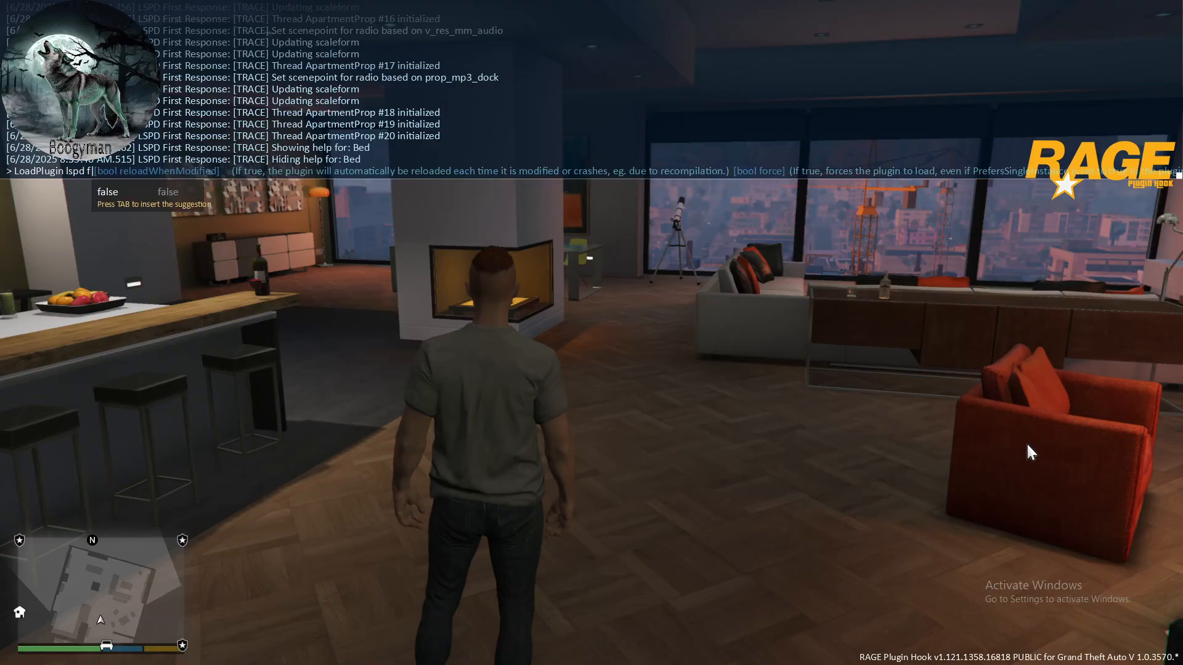
key(BackSpace)
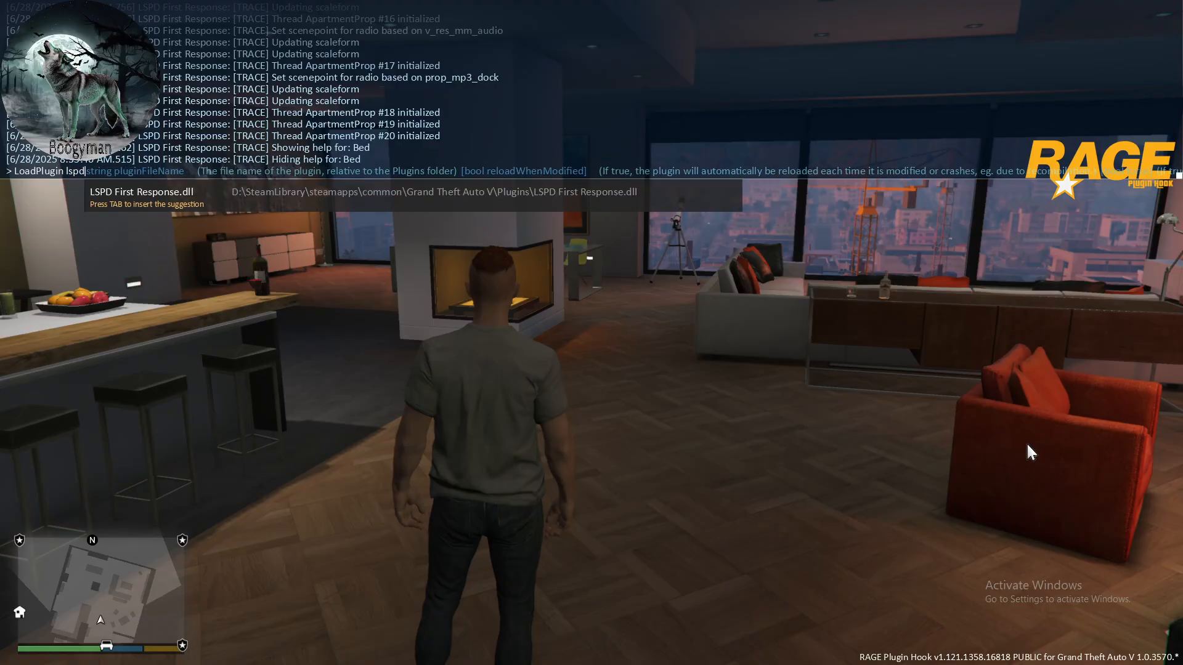
key(Tab)
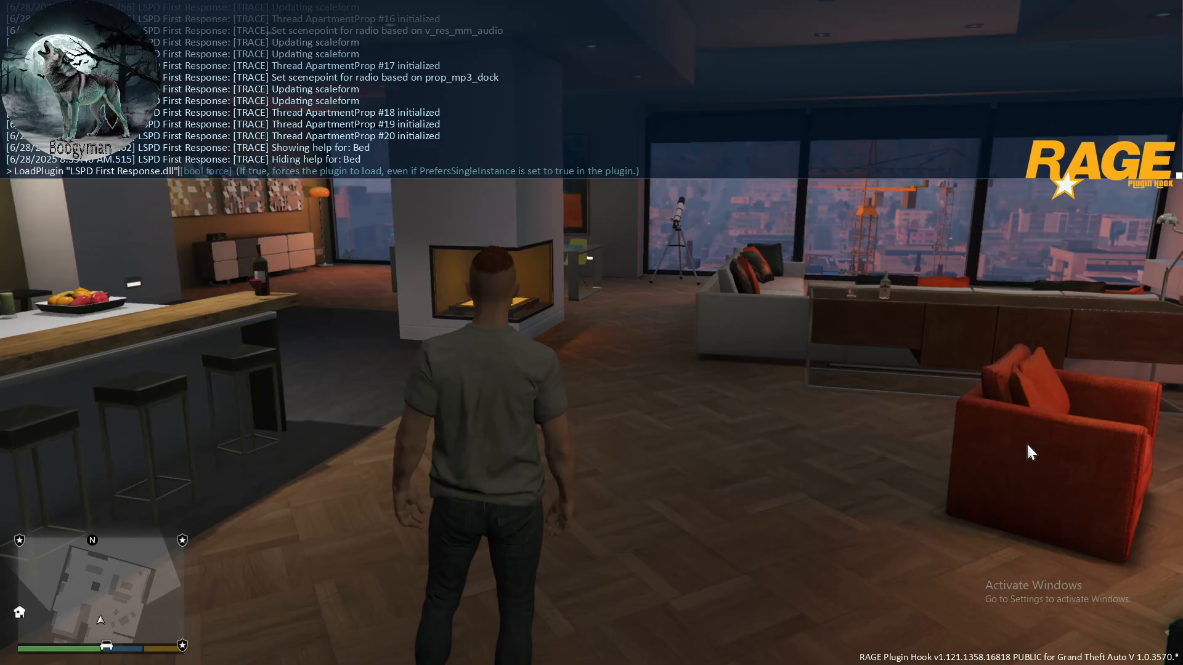
key(BackSpace)
key(BackSpace)
key(BackSpace)
key(BackSpace)
key(BackSpace)
key(BackSpace)
key(BackSpace)
key(BackSpace)
key(BackSpace)
key(BackSpace)
key(BackSpace)
key(BackSpace)
key(BackSpace)
key(BackSpace)
key(BackSpace)
key(BackSpace)
key(BackSpace)
key(BackSpace)
key(BackSpace)
key(BackSpace)
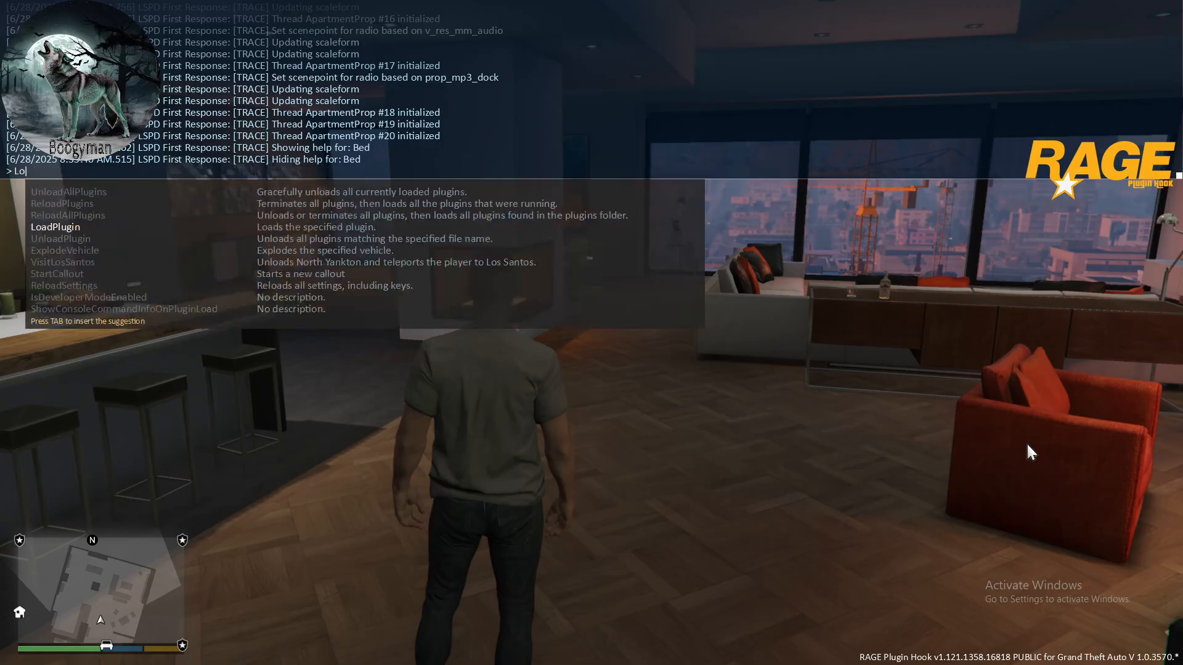
key(F4)
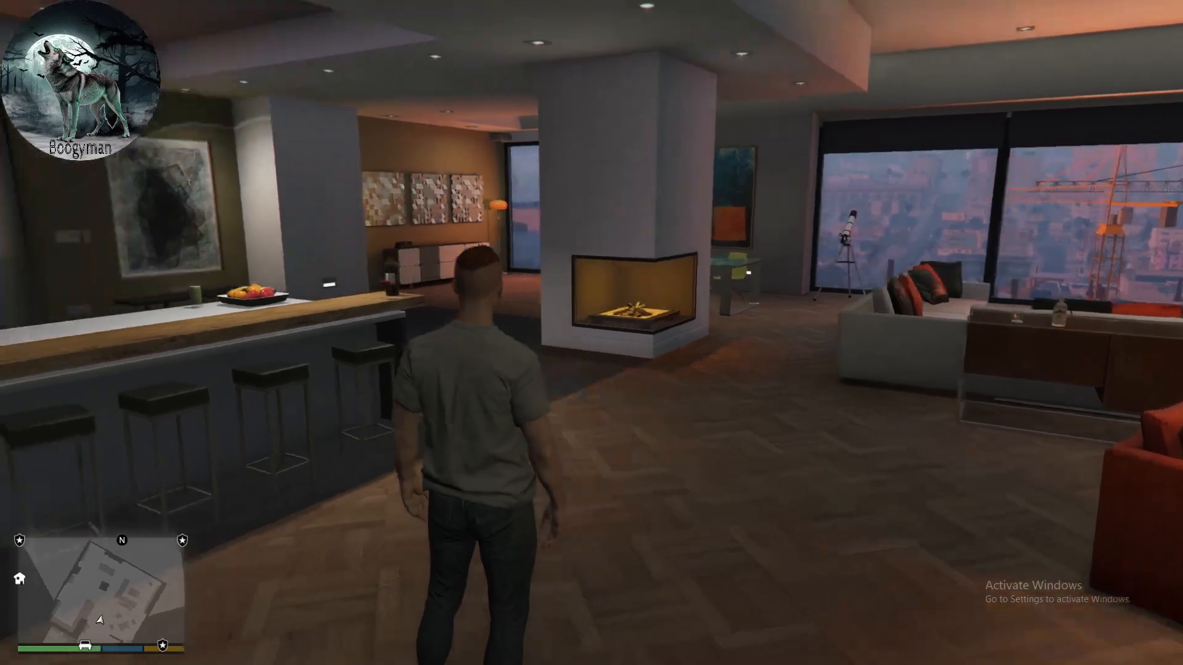
- Walk the character back up the apartment stairs, leave the building and look around the street outside
key(w)
key(w)
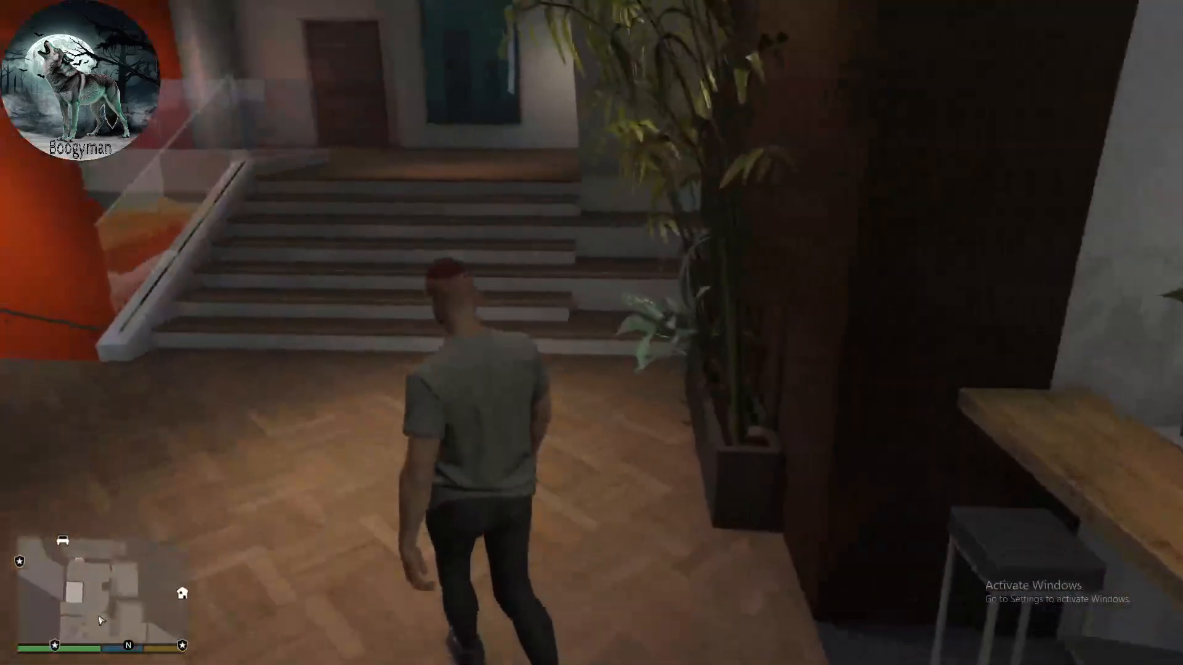
key(w)
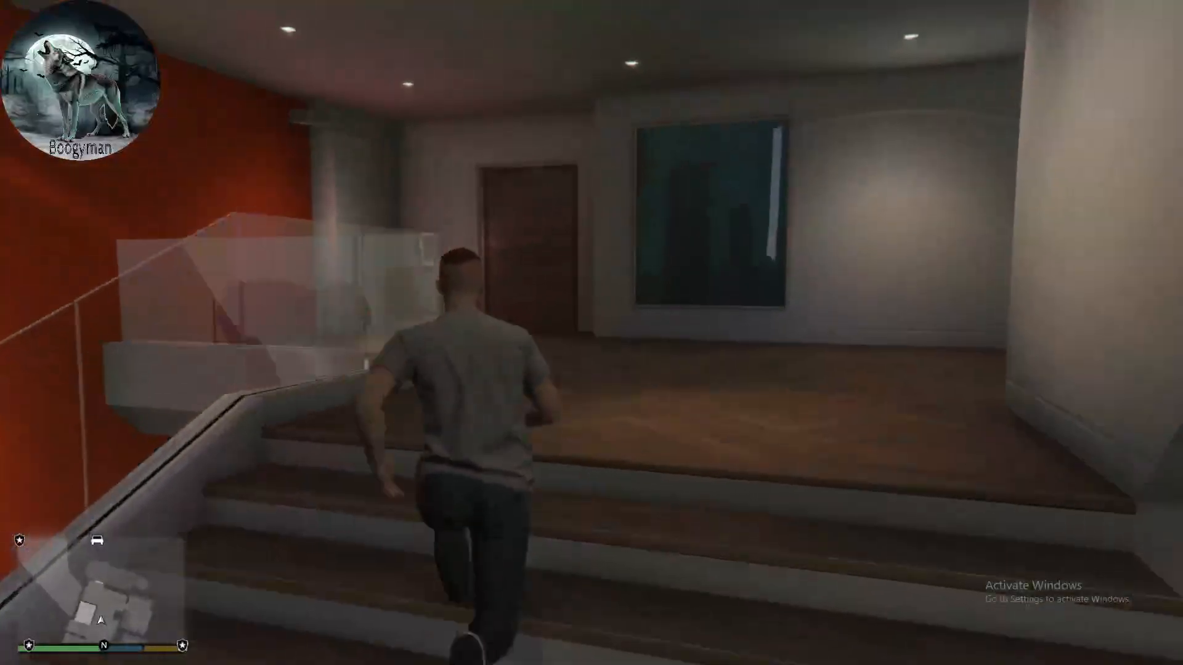
key(w)
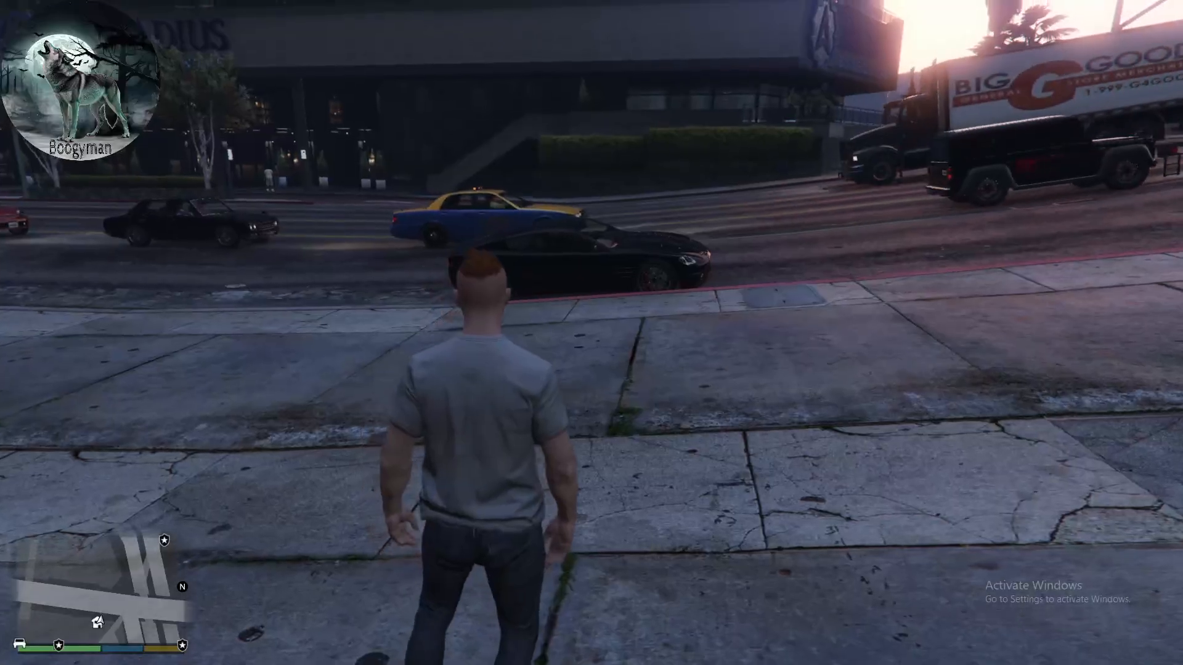
key(w)
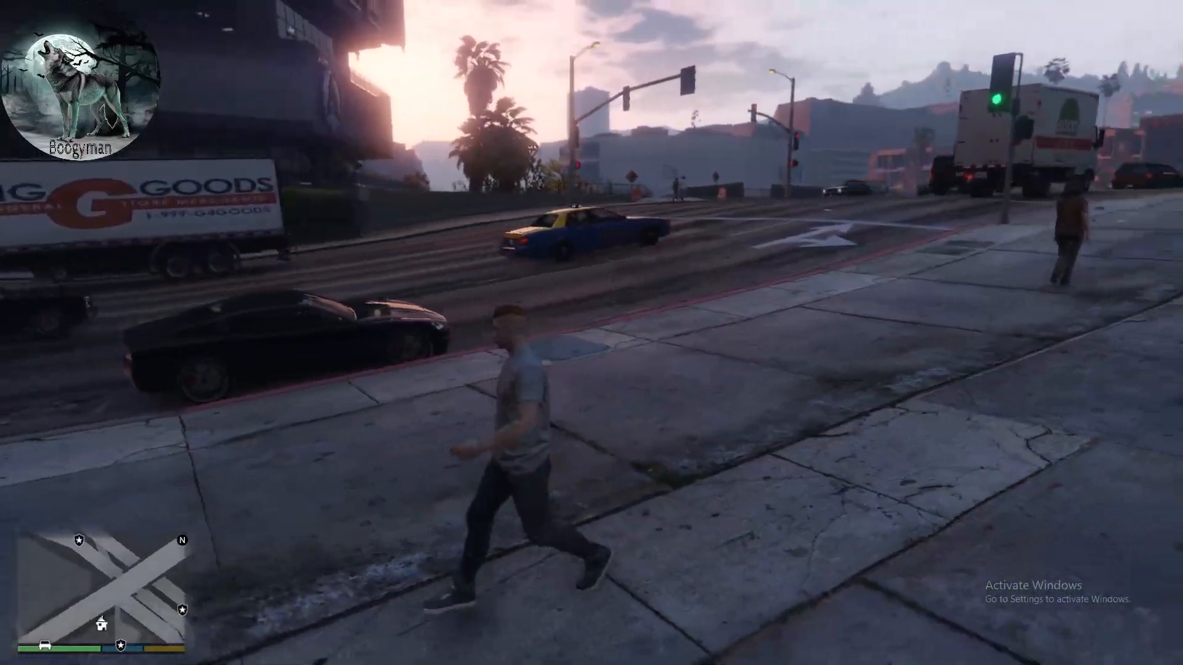
key(w)
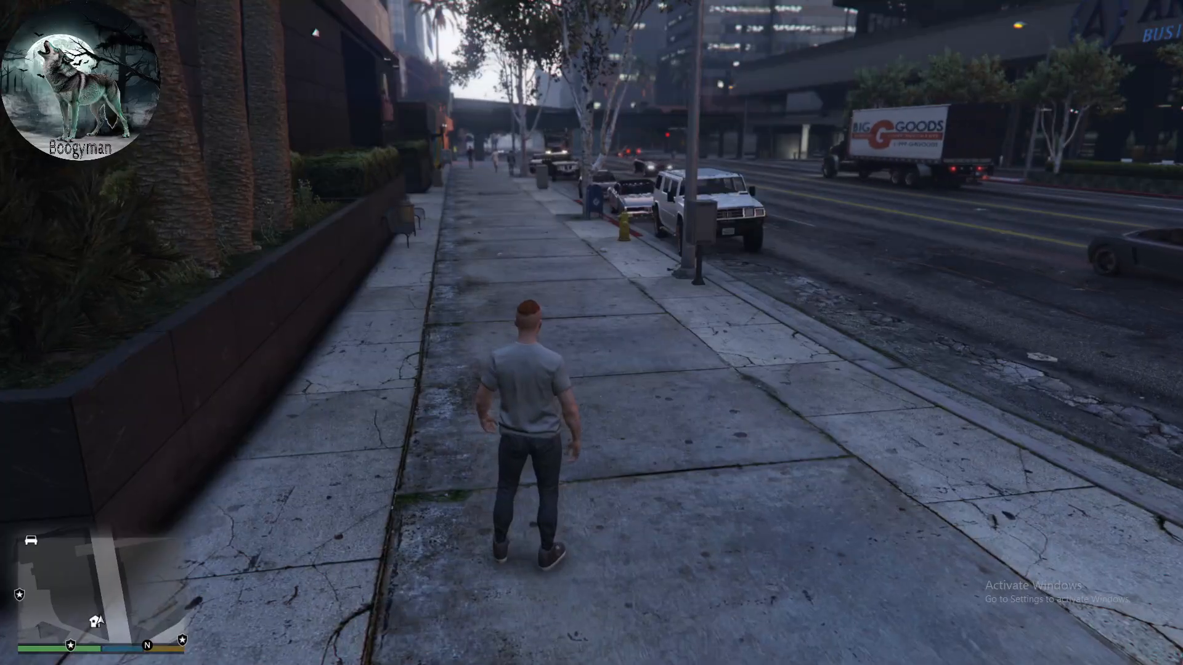
- Switch from the game to Discord, maximize it and open the lspdfr-auto-log channel with the LSPDFR Helper information
key(alt+Tab)
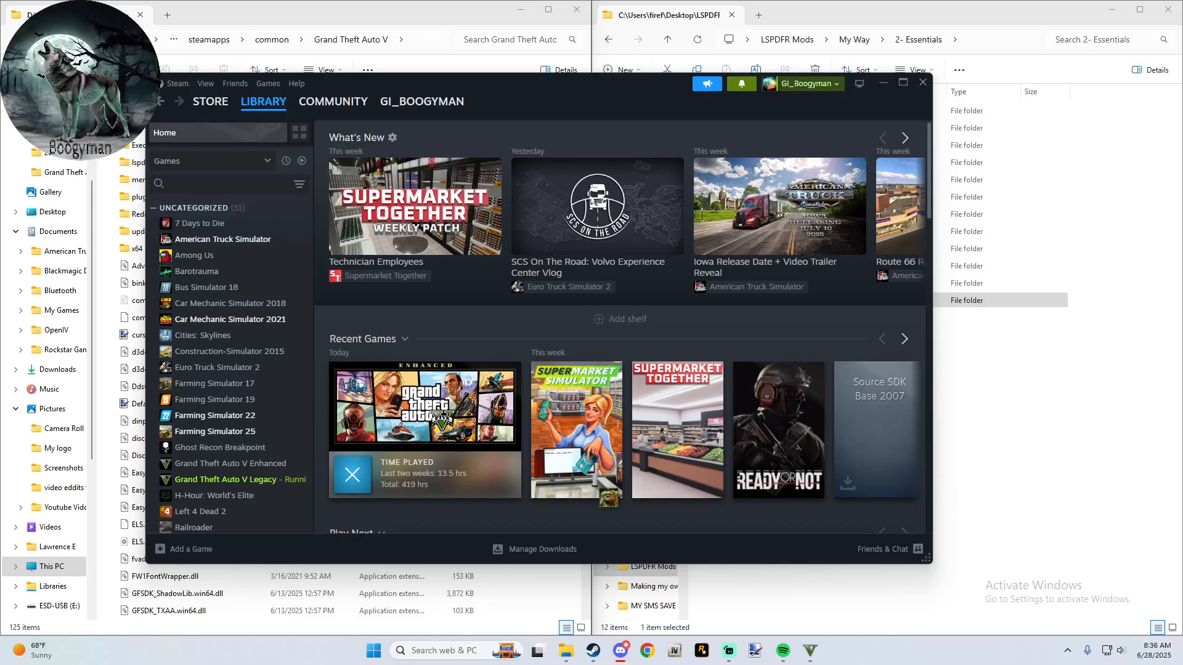
click(621, 650)
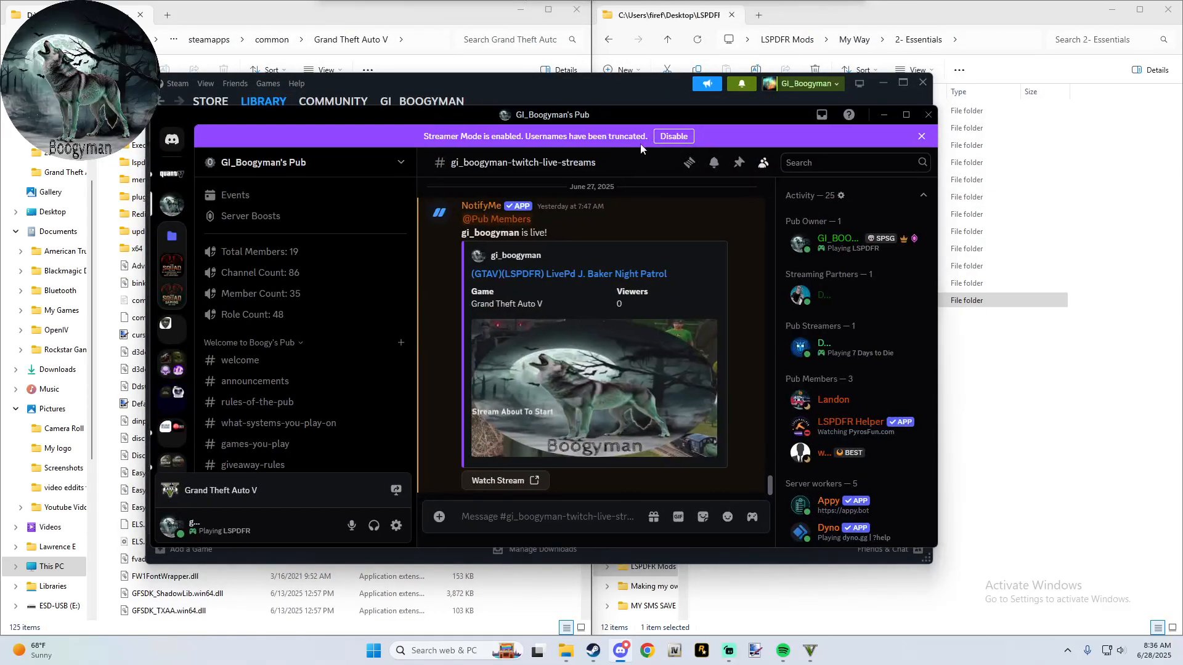
click(906, 116)
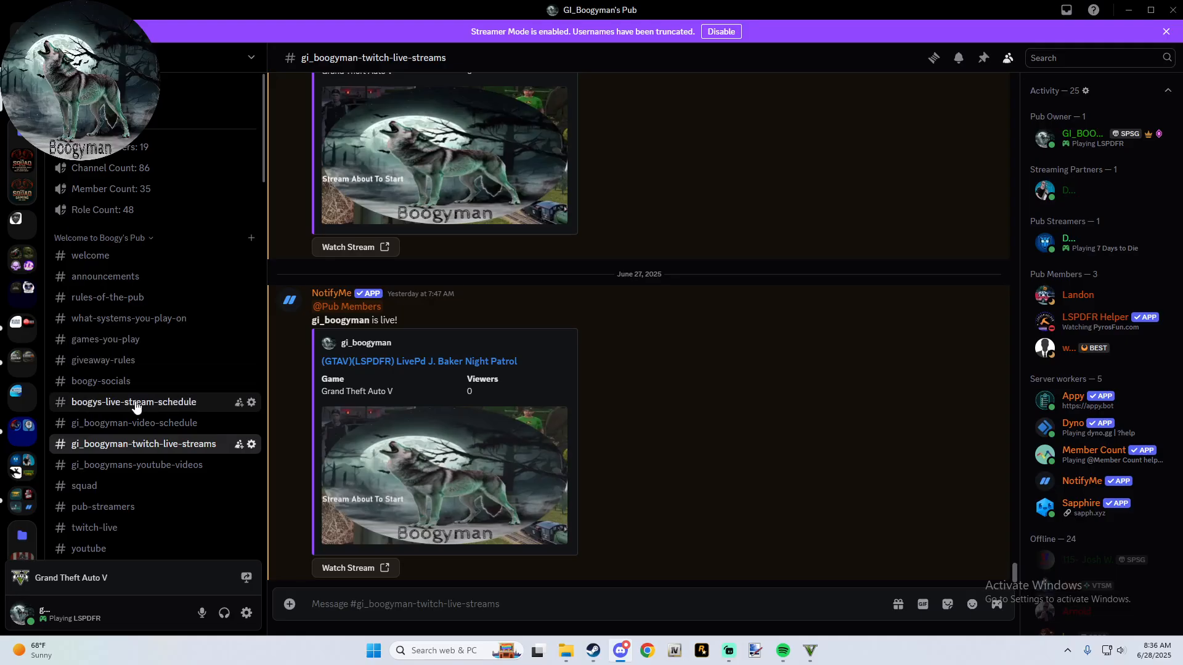
scroll(123, 407, down, 3)
scroll(159, 326, down, 2)
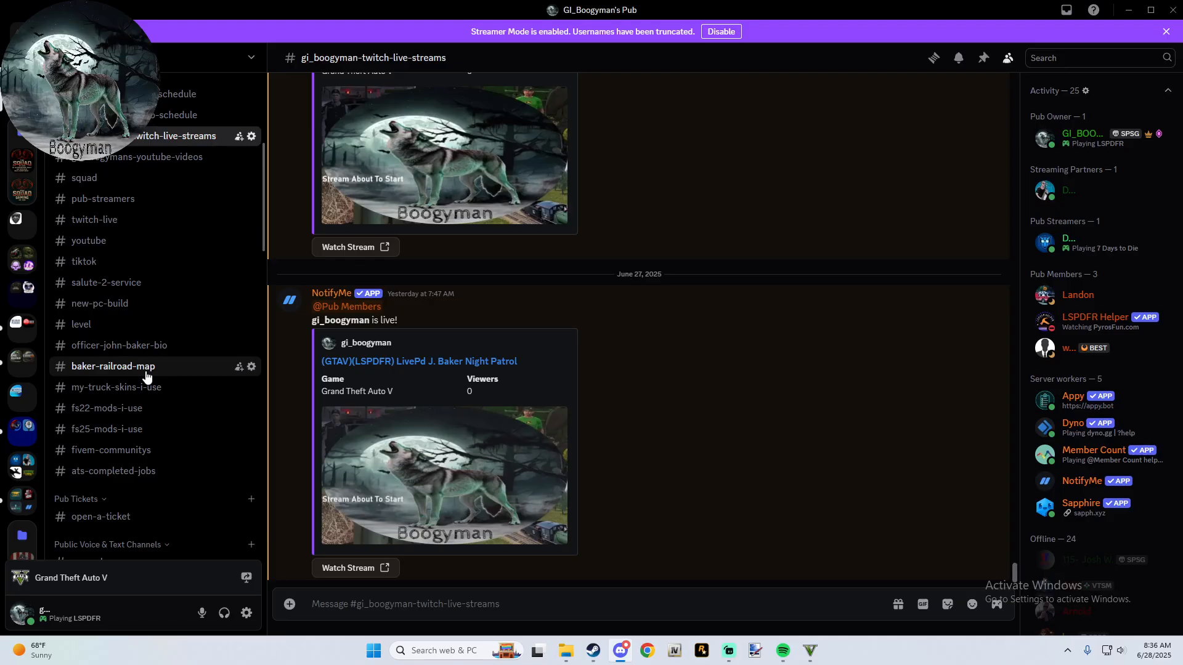
scroll(146, 376, down, 5)
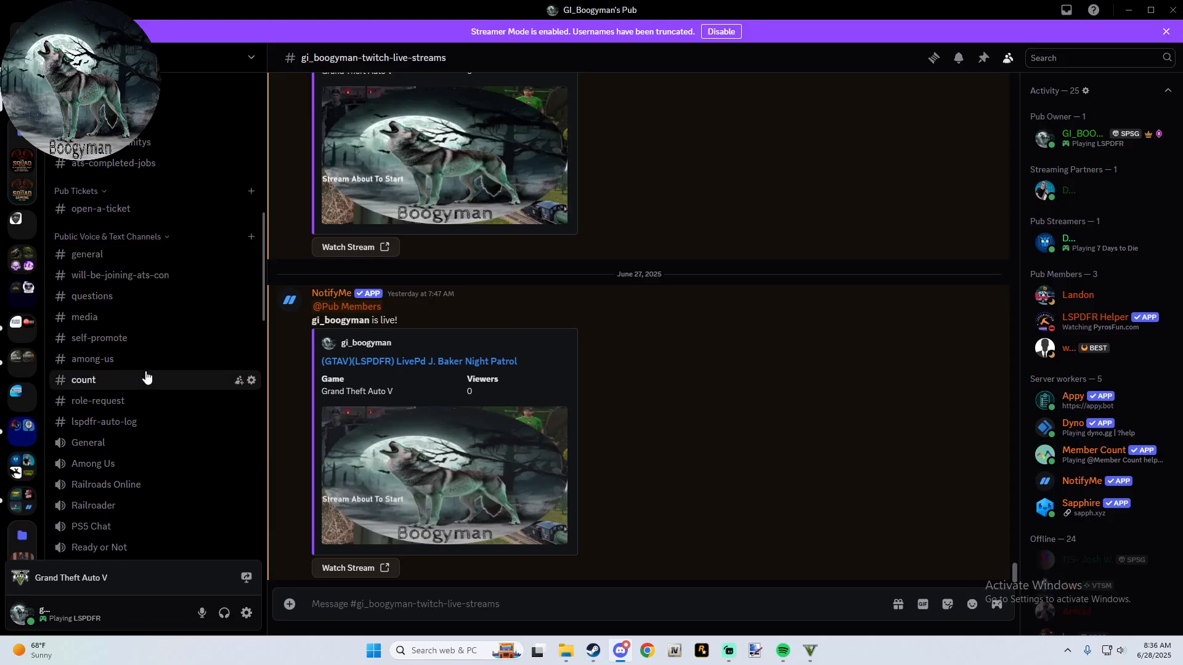
scroll(146, 376, down, 1)
click(148, 362)
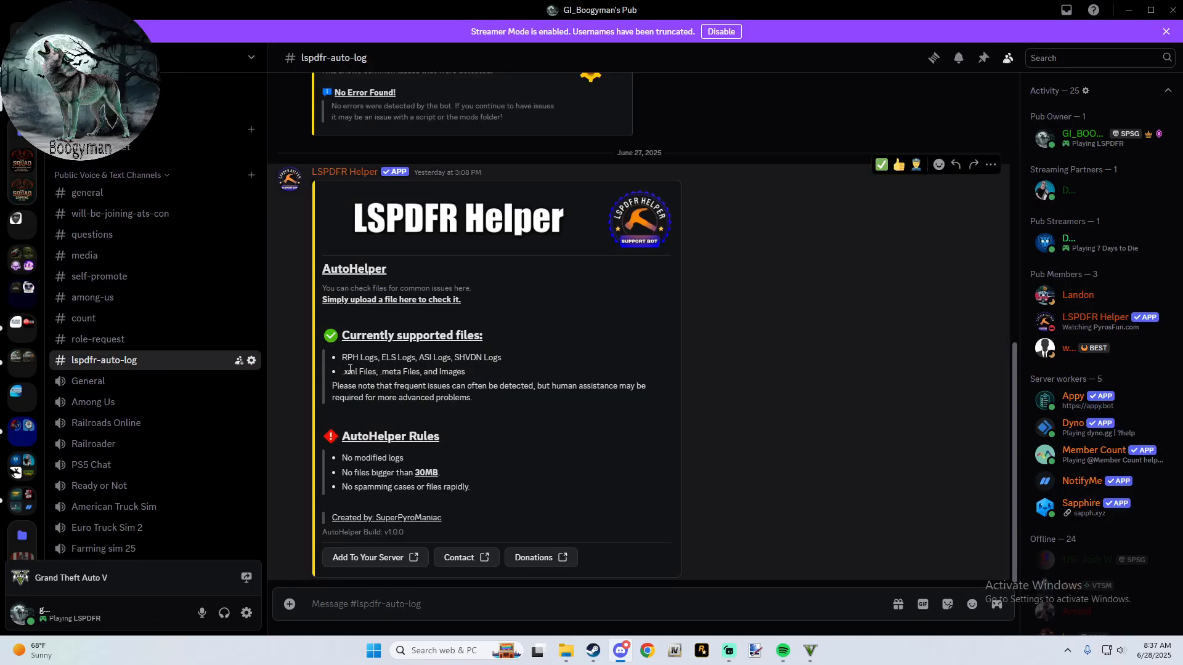
- Switch to File Explorer and look through the files in the Grand Theft Auto V folder
mouse_move(566, 651)
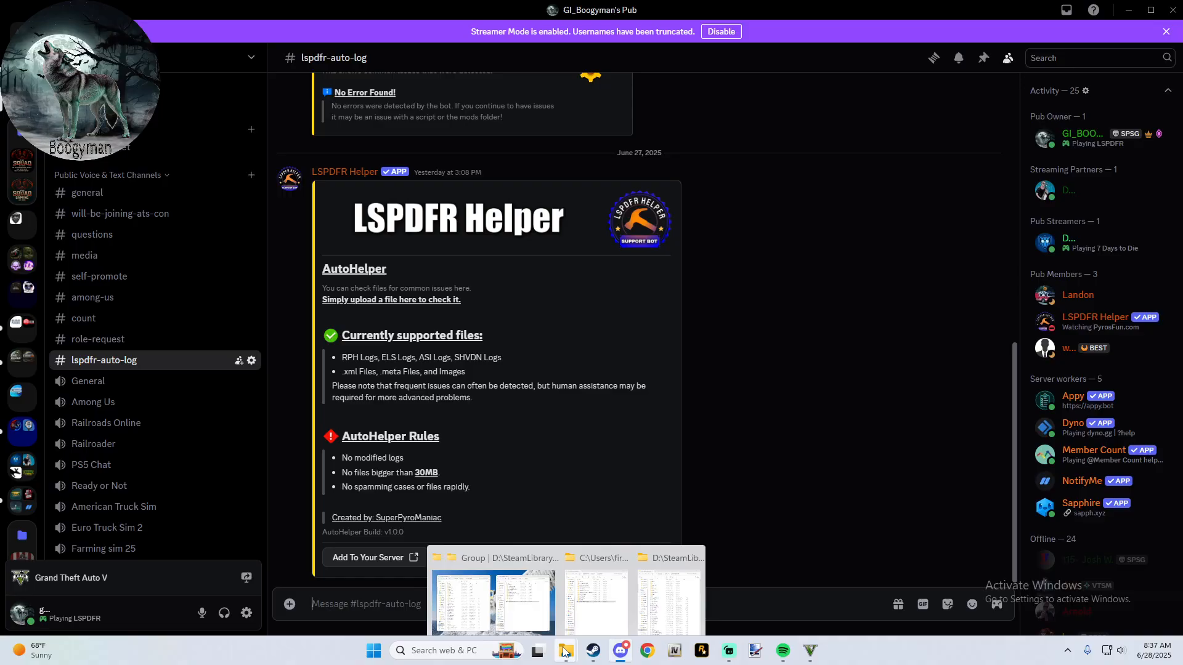
click(528, 593)
scroll(312, 431, down, 12)
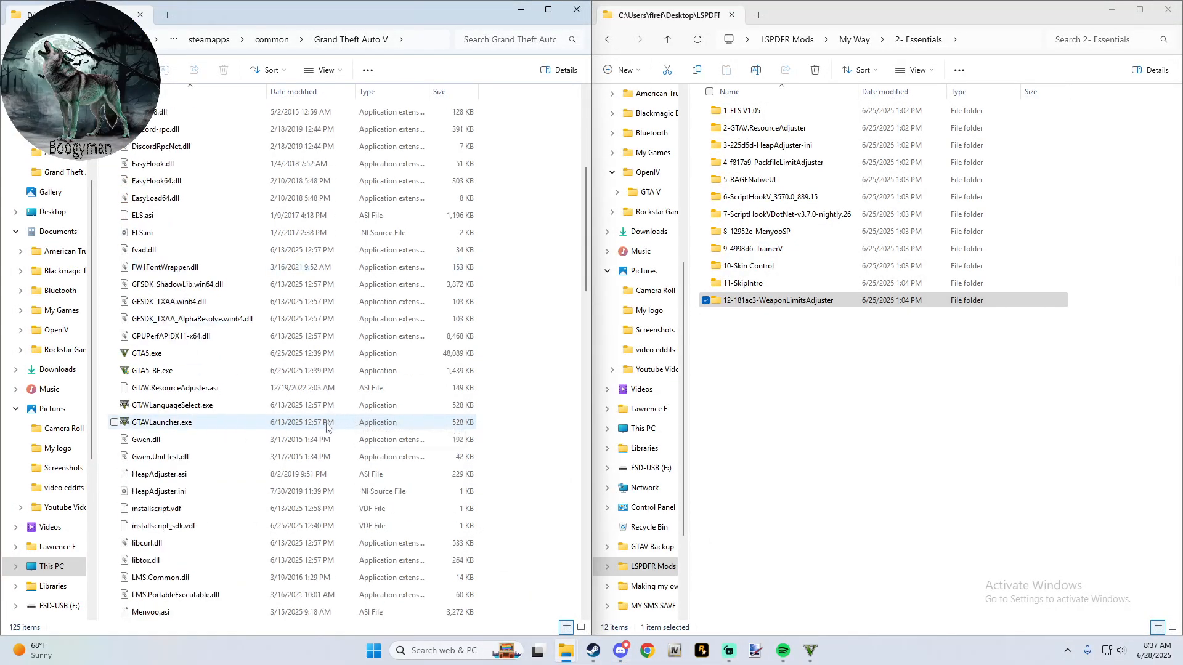
scroll(311, 432, down, 3)
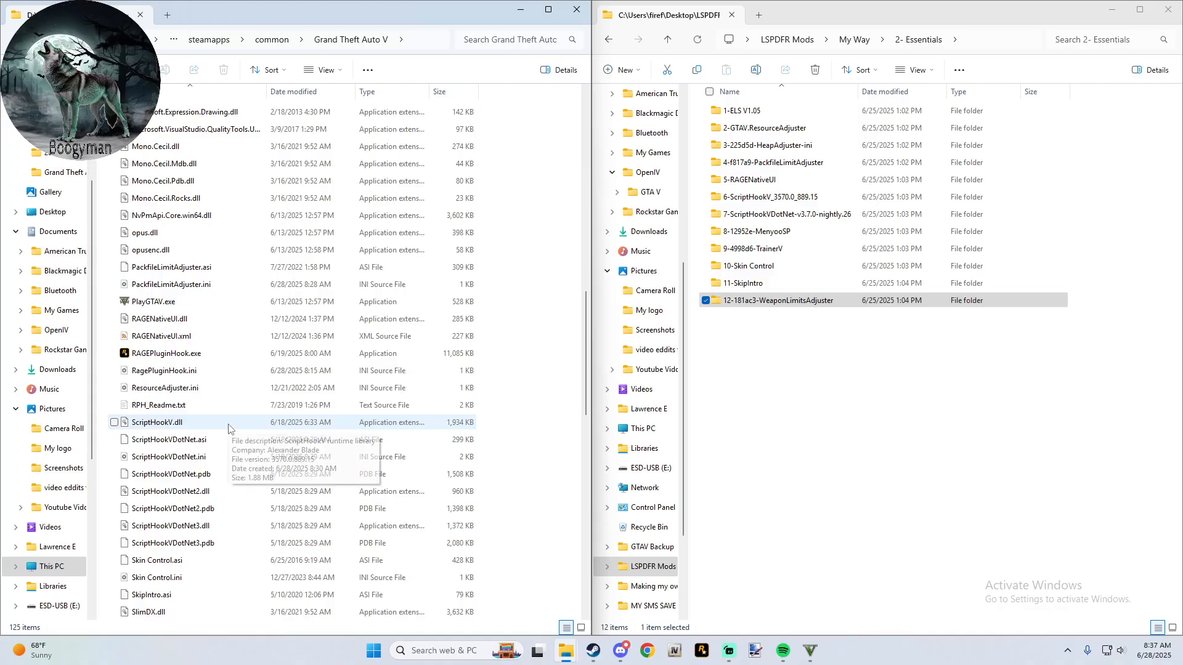
scroll(227, 428, down, 3)
scroll(228, 428, down, 4)
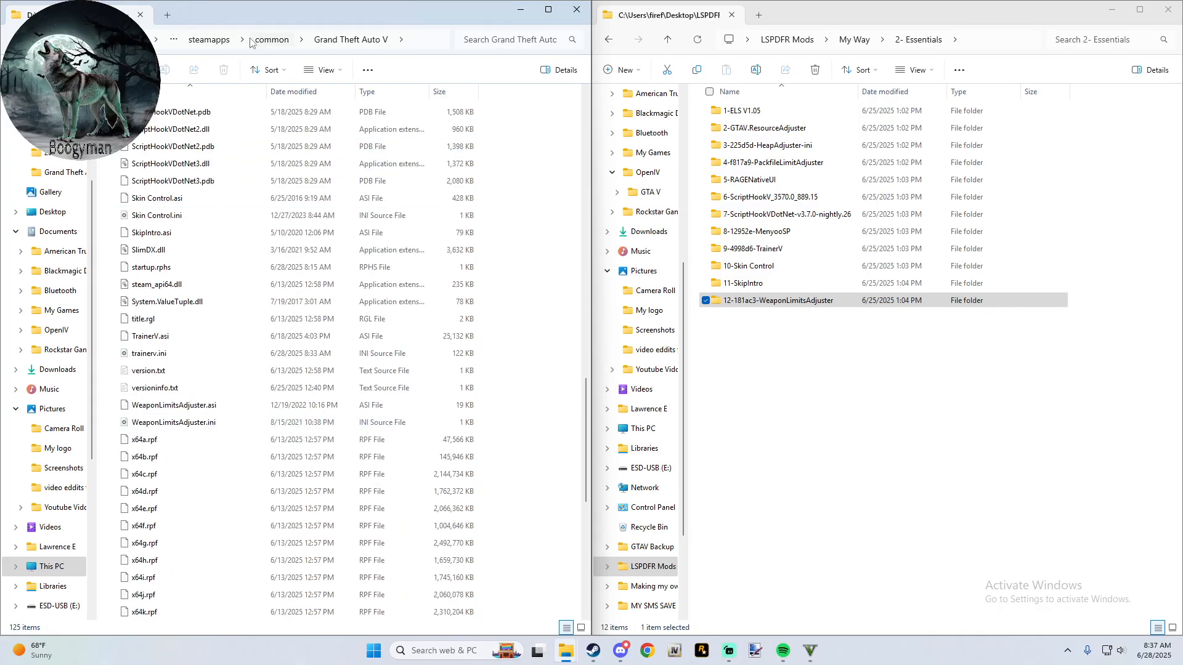
- Go up from the Grand Theft Auto V folder to its parent common folder
click(281, 48)
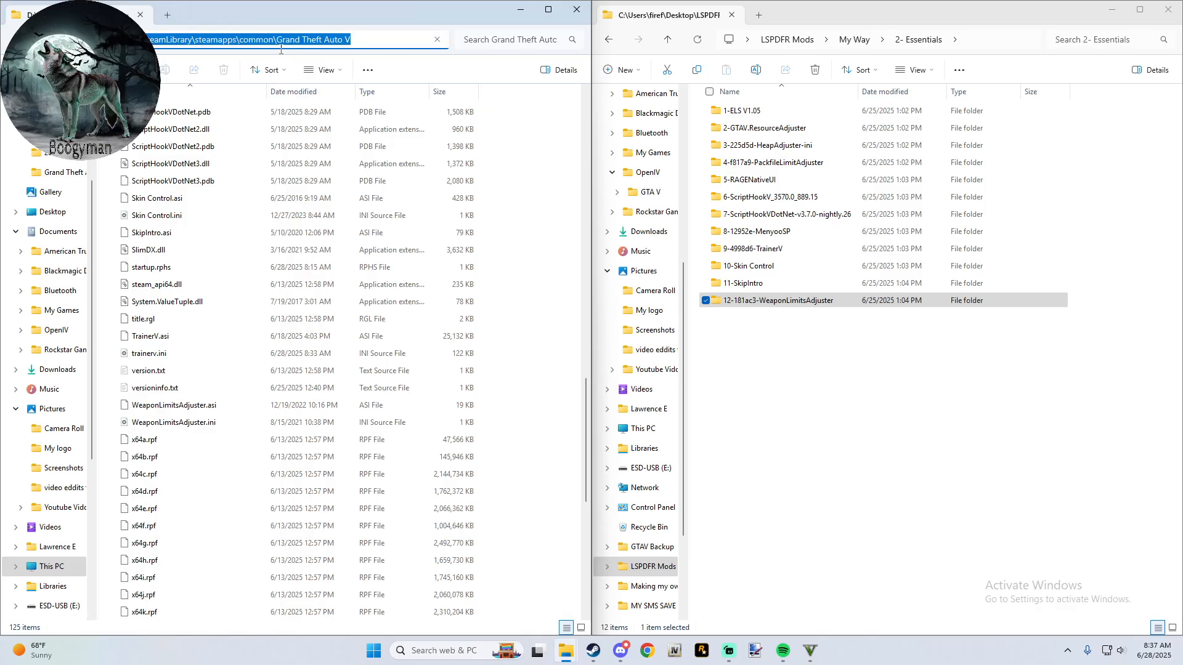
key(Escape)
click(272, 40)
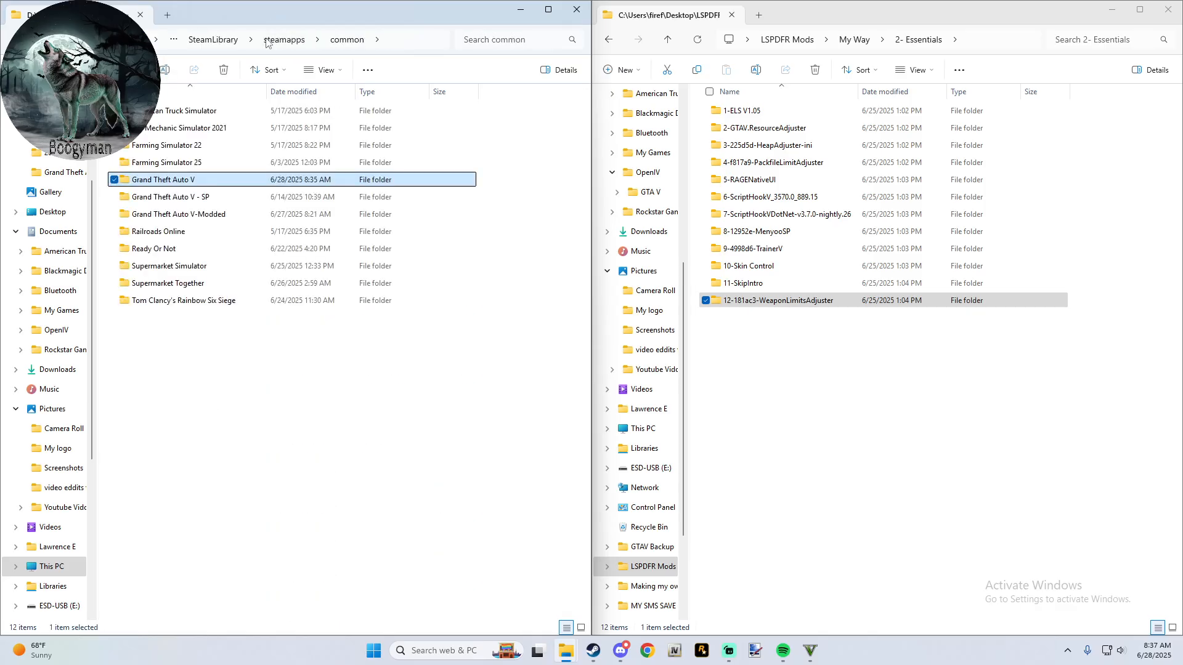
- Open the Grand Theft Auto V-Modded folder and select the RagePluginHook.log file
double_click(214, 216)
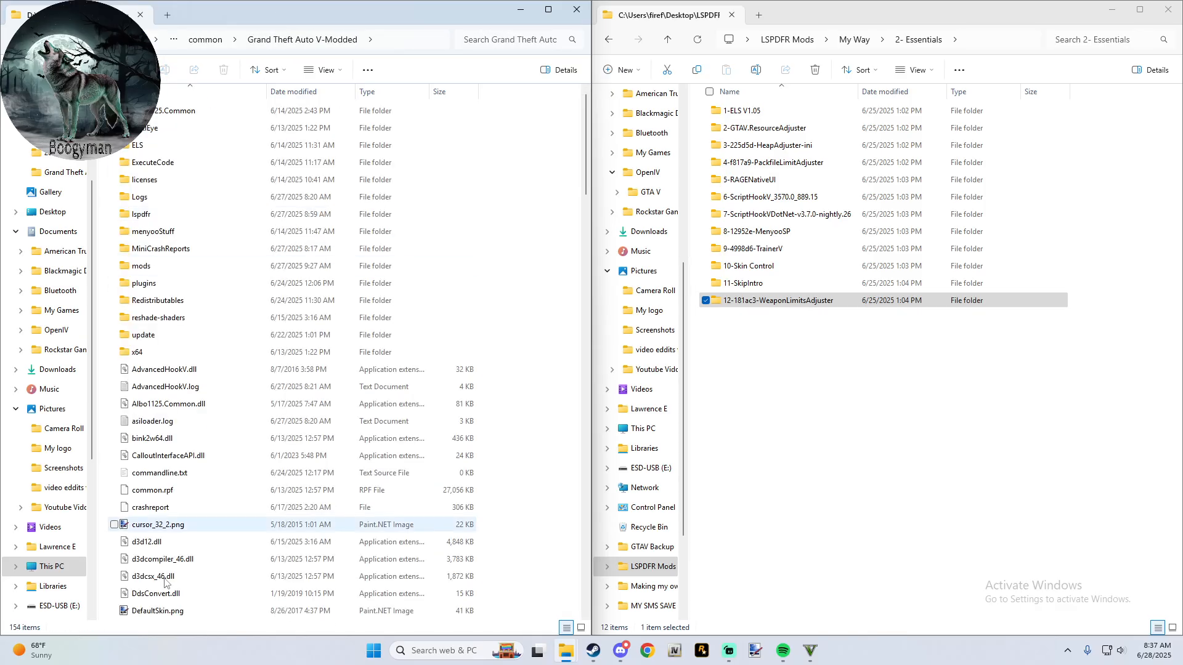
scroll(188, 505, down, 15)
scroll(188, 505, down, 12)
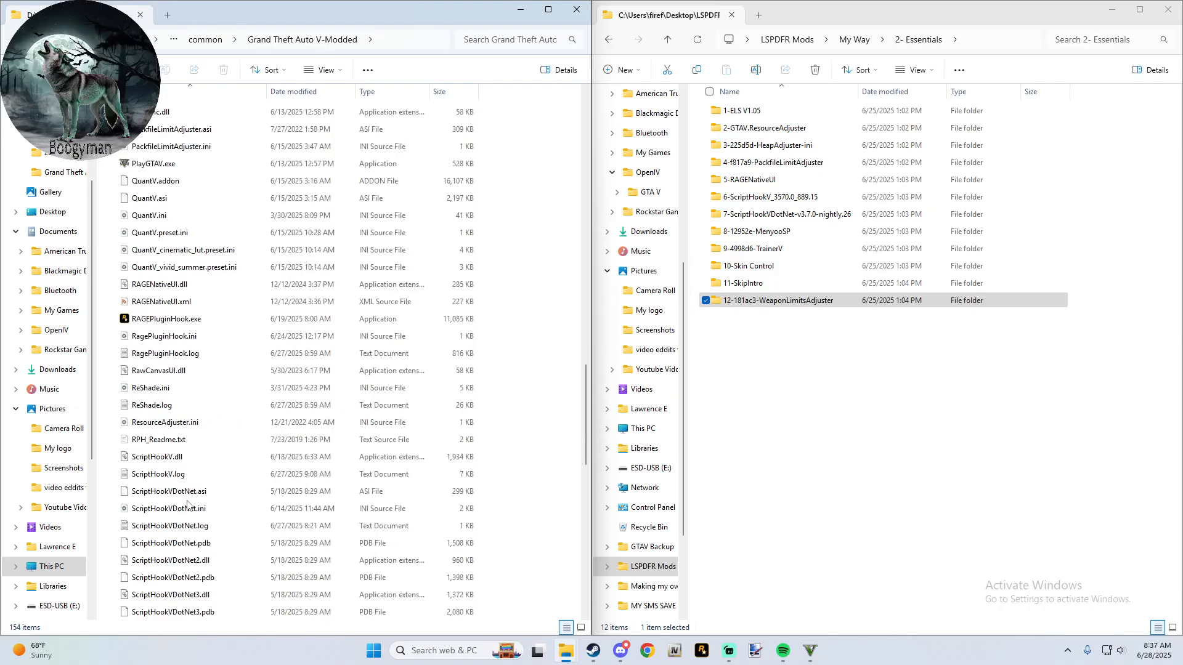
click(213, 353)
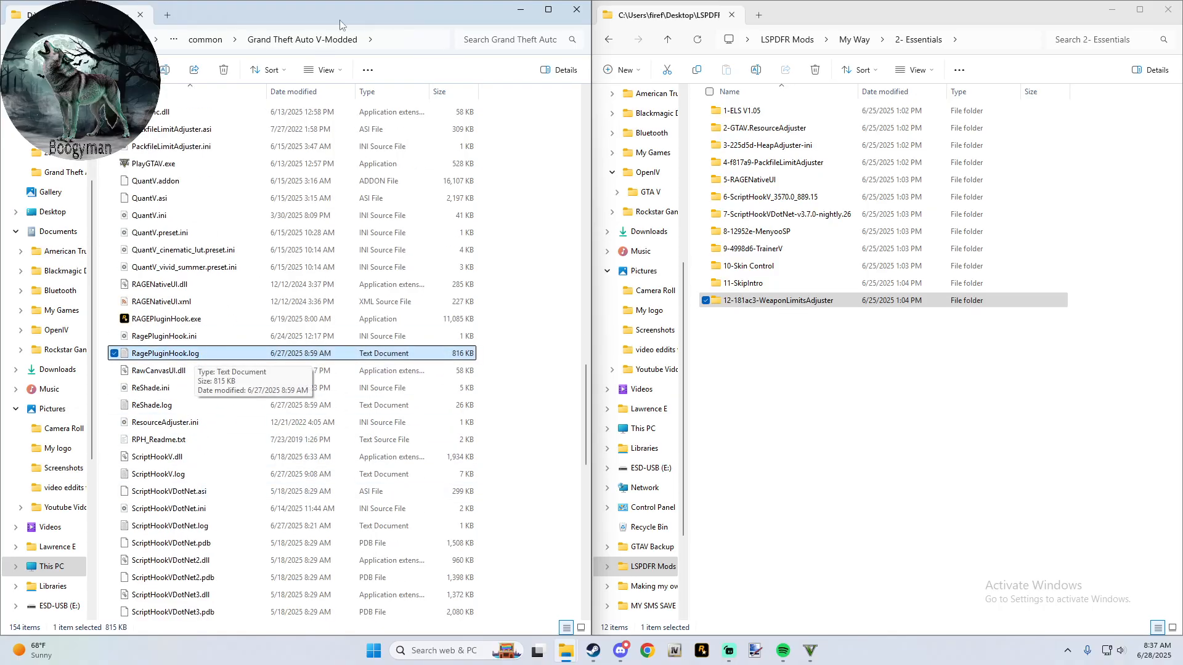
- Place File Explorer beside Discord and upload RagePluginHook.log to the lspdfr-auto-log channel
drag(335, 12, 1180, 123)
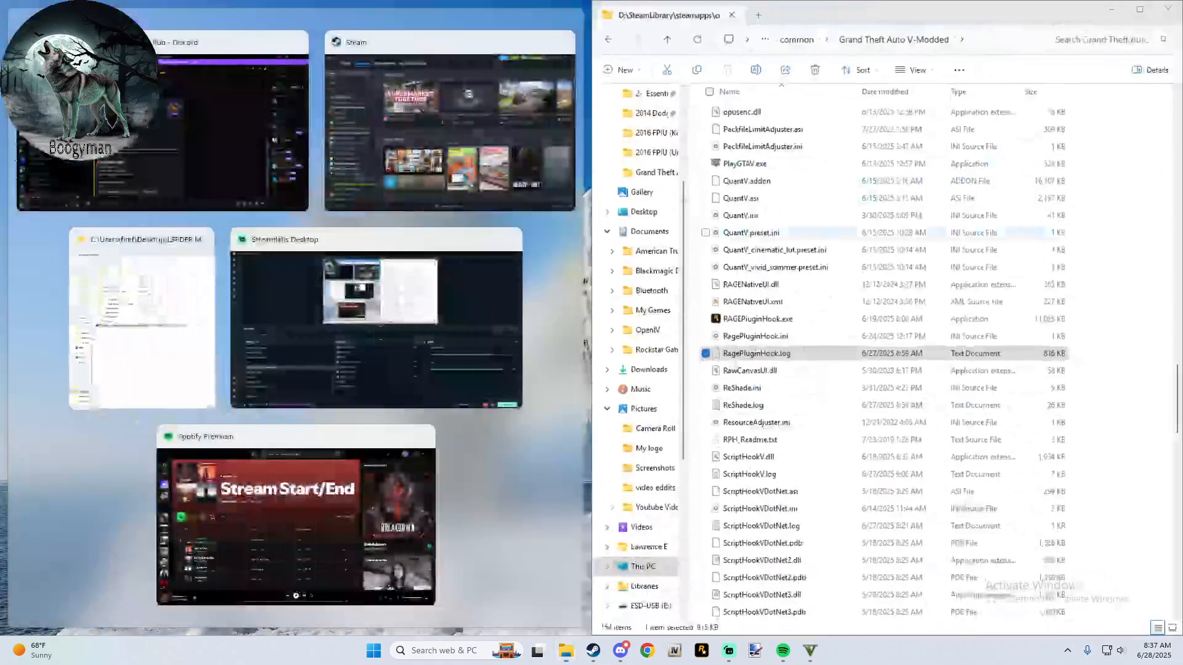
click(577, 322)
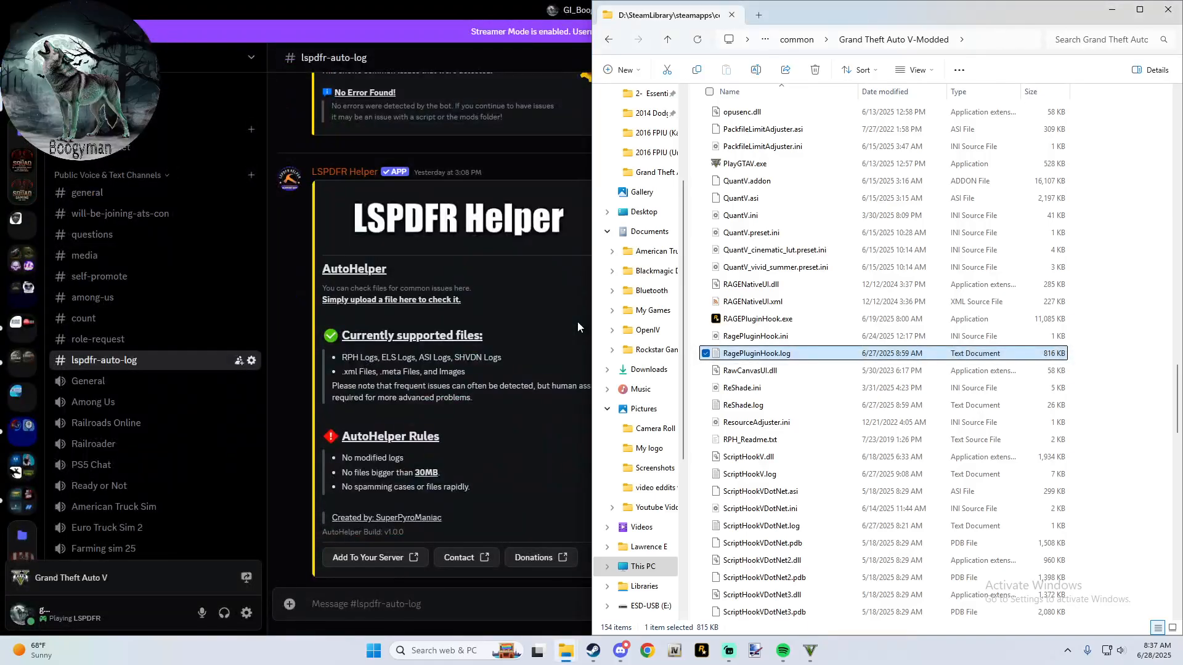
drag(758, 356, 463, 478)
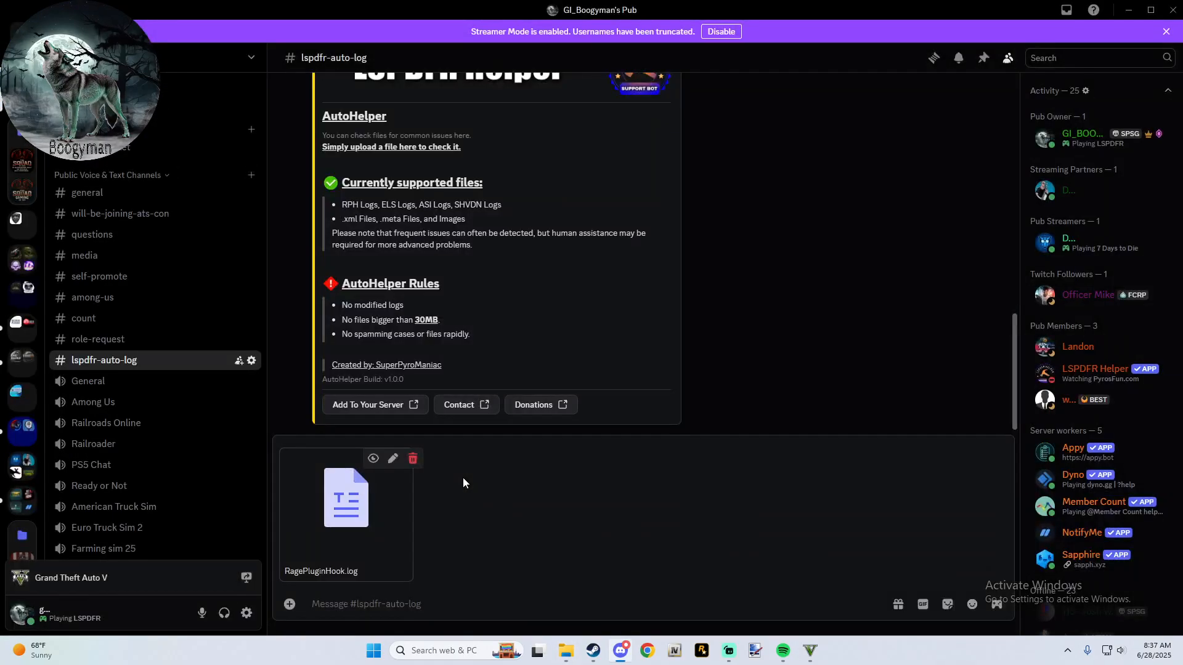
key(Return)
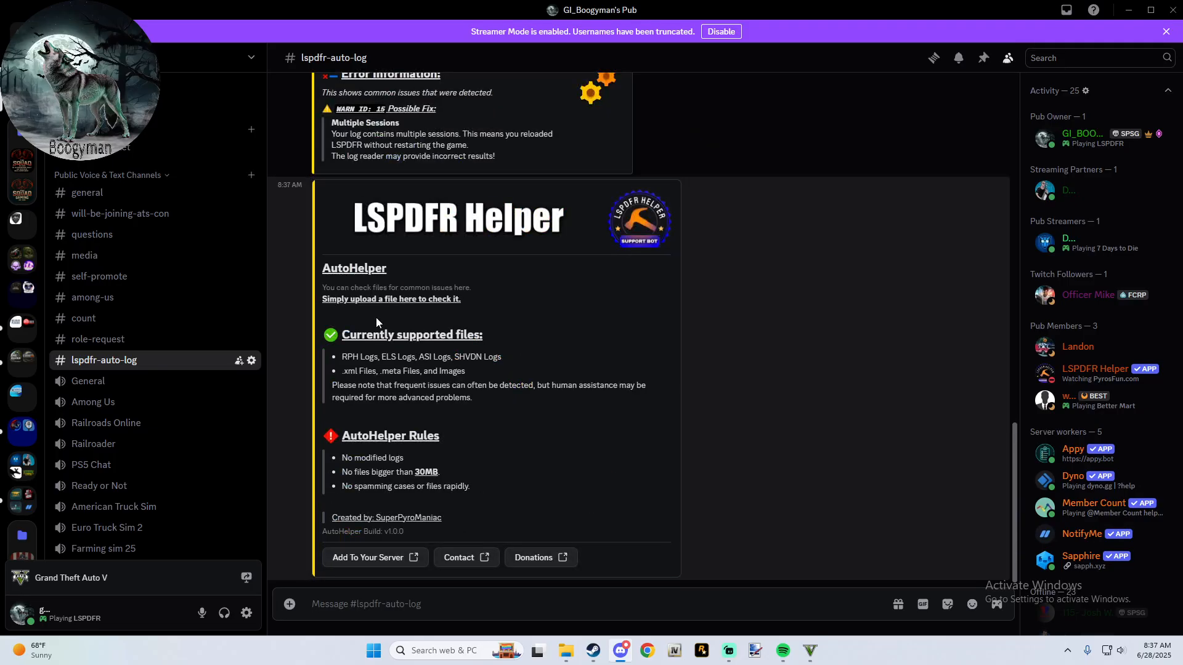
- Review the LSPDFR Helper's report on the uploaded log, including its log, plugin and error information
scroll(376, 320, up, 3)
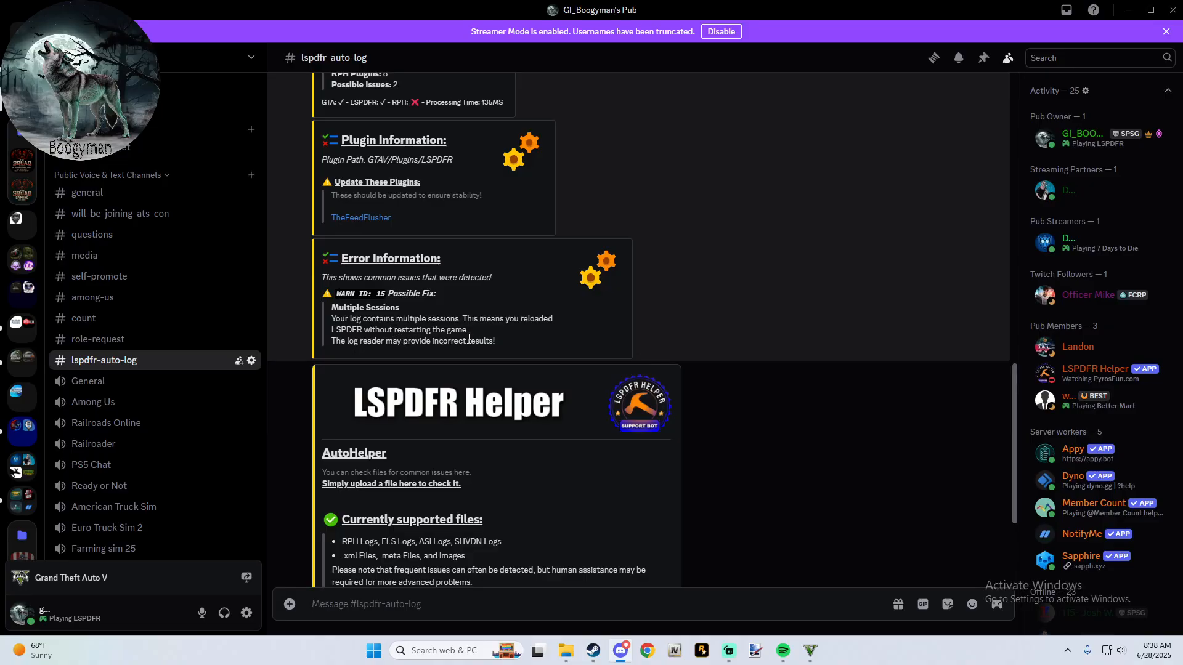
scroll(469, 339, up, 2)
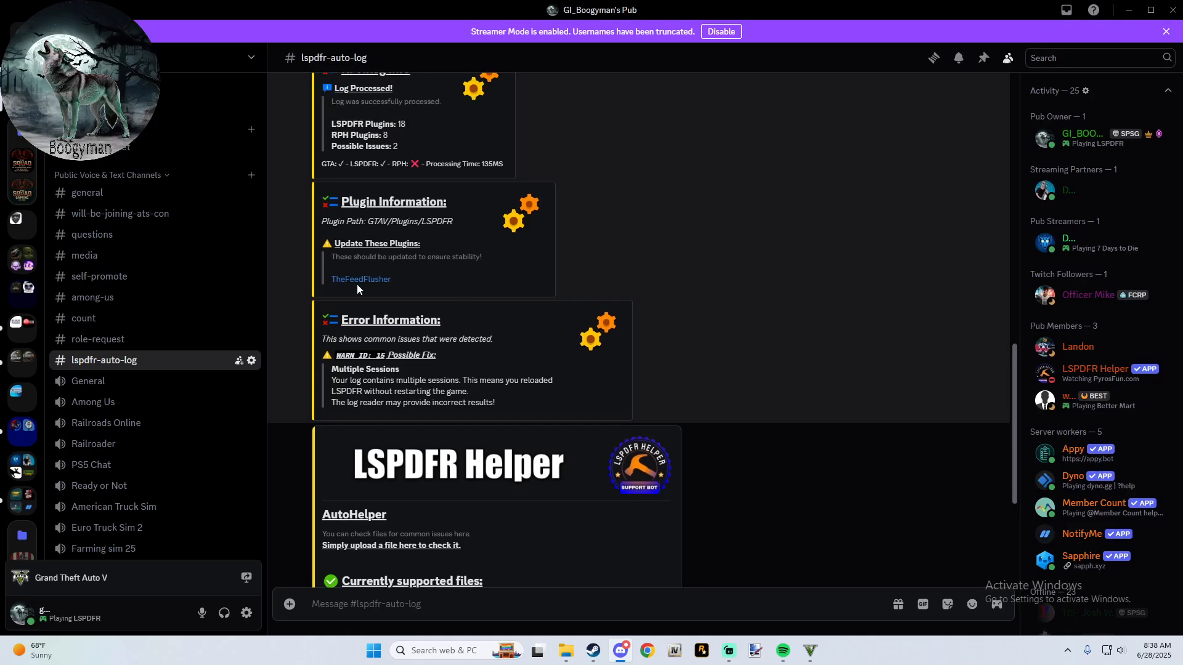
scroll(383, 288, up, 3)
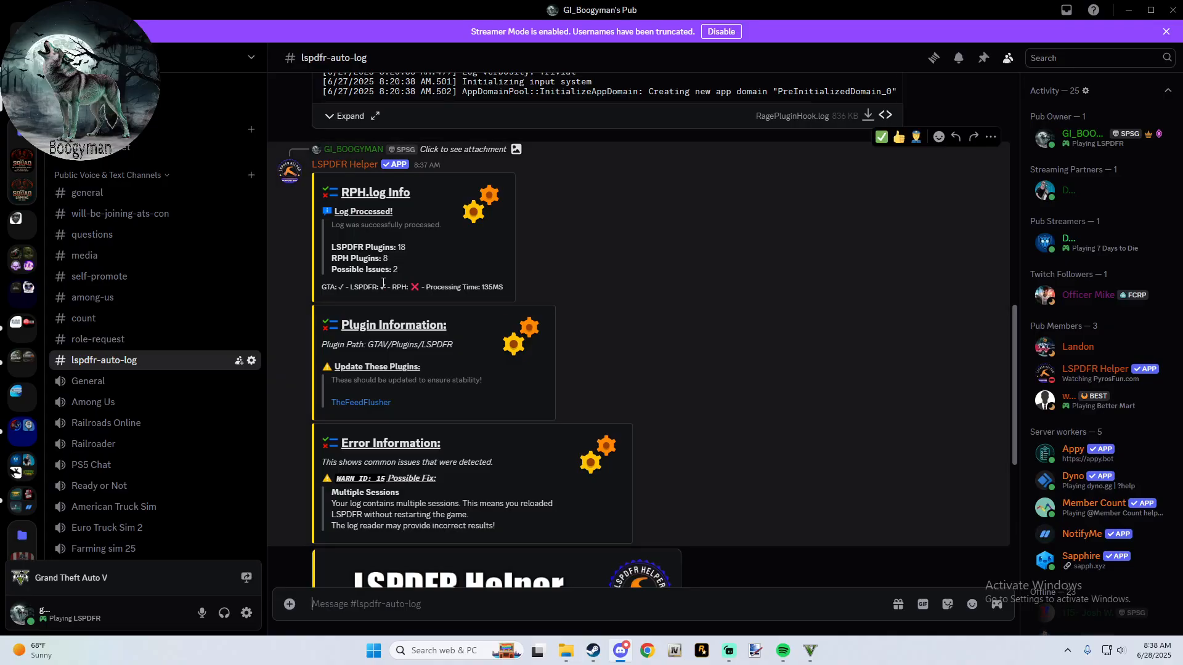
scroll(383, 283, down, 3)
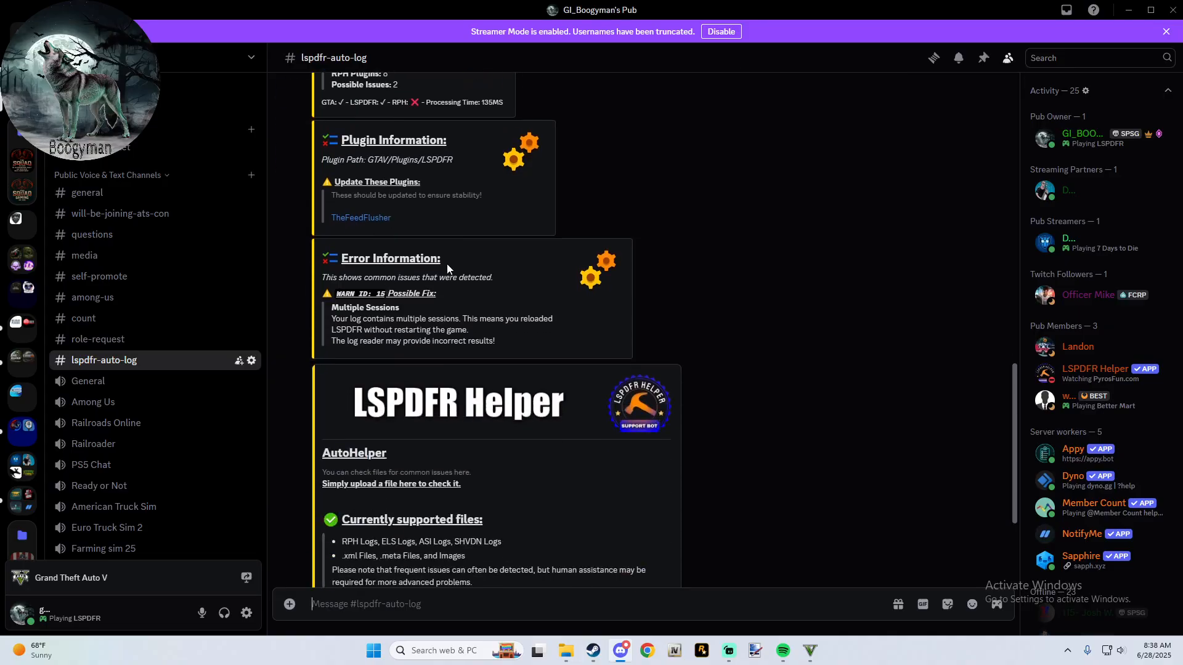
scroll(404, 178, up, 2)
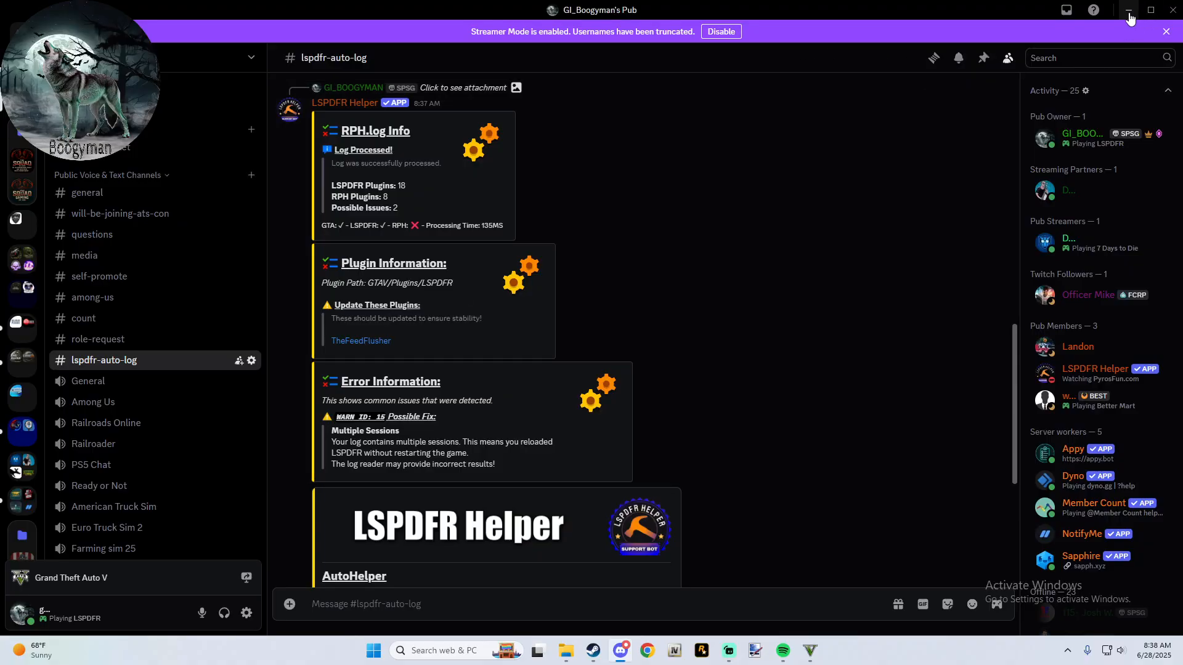
- Minimize Discord, move File Explorer to the other half of the desktop, then switch to Grand Theft Auto V and resume play
click(1131, 17)
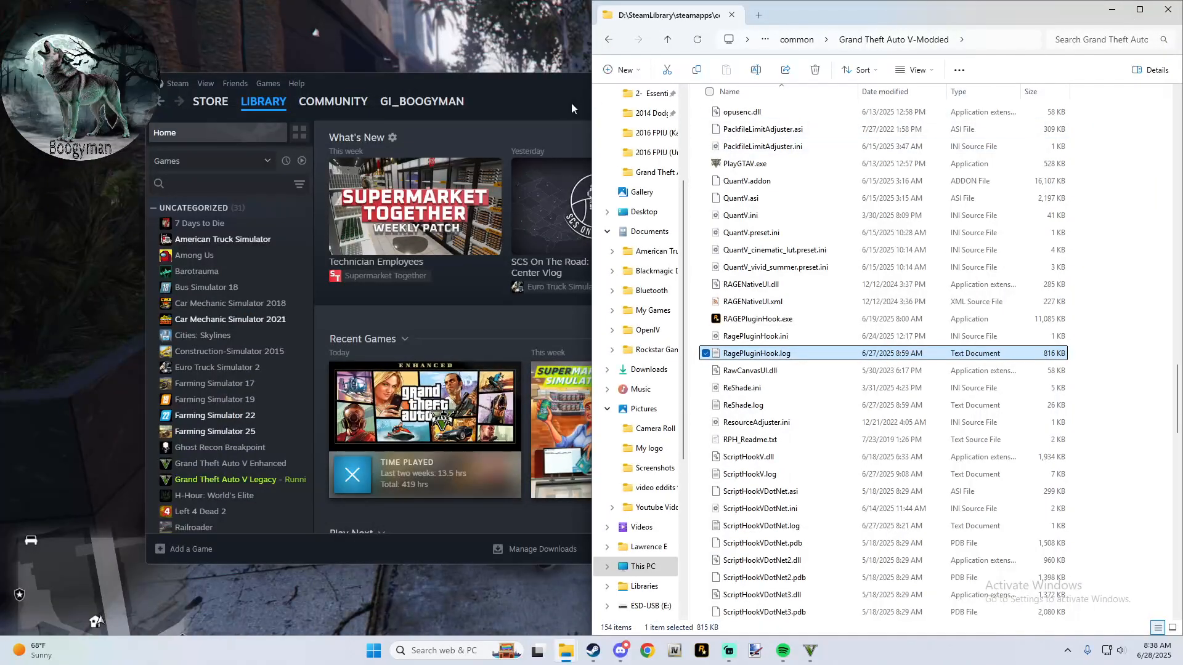
click(534, 102)
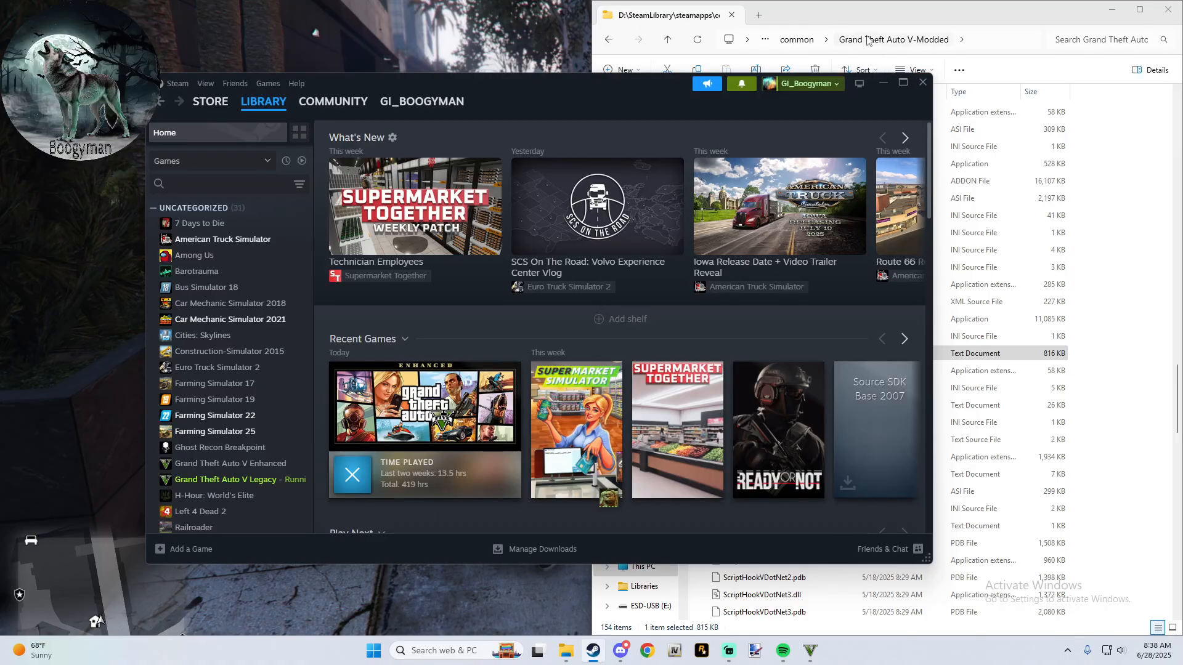
drag(811, 22, 1, 146)
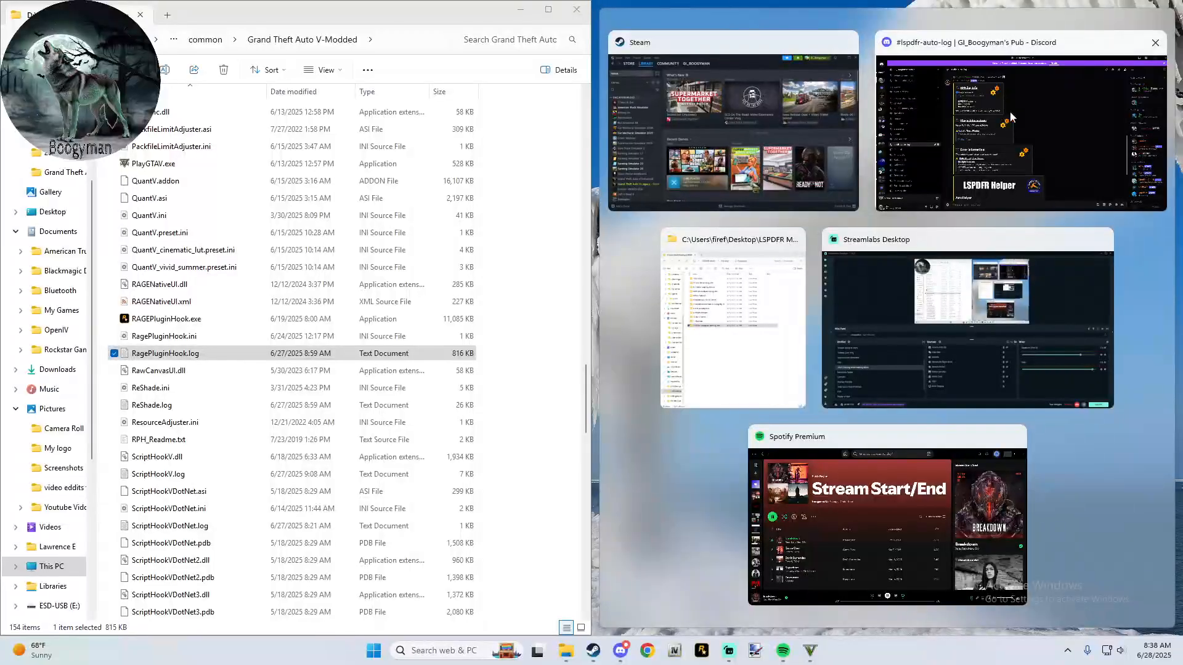
mouse_move(568, 661)
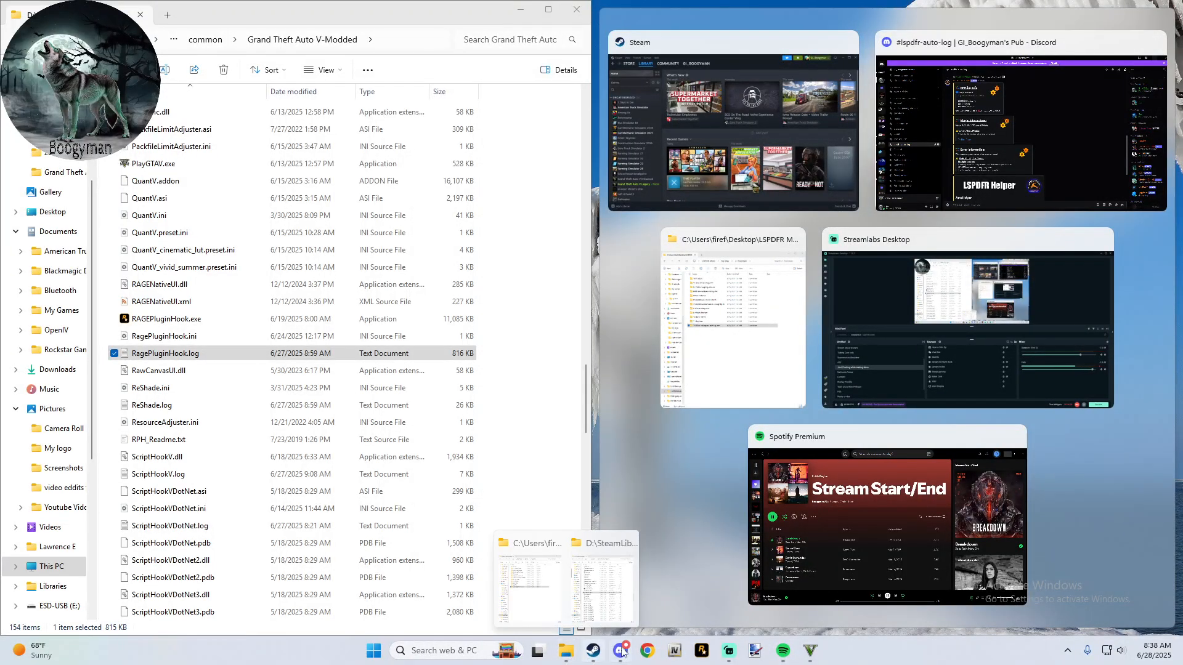
click(814, 651)
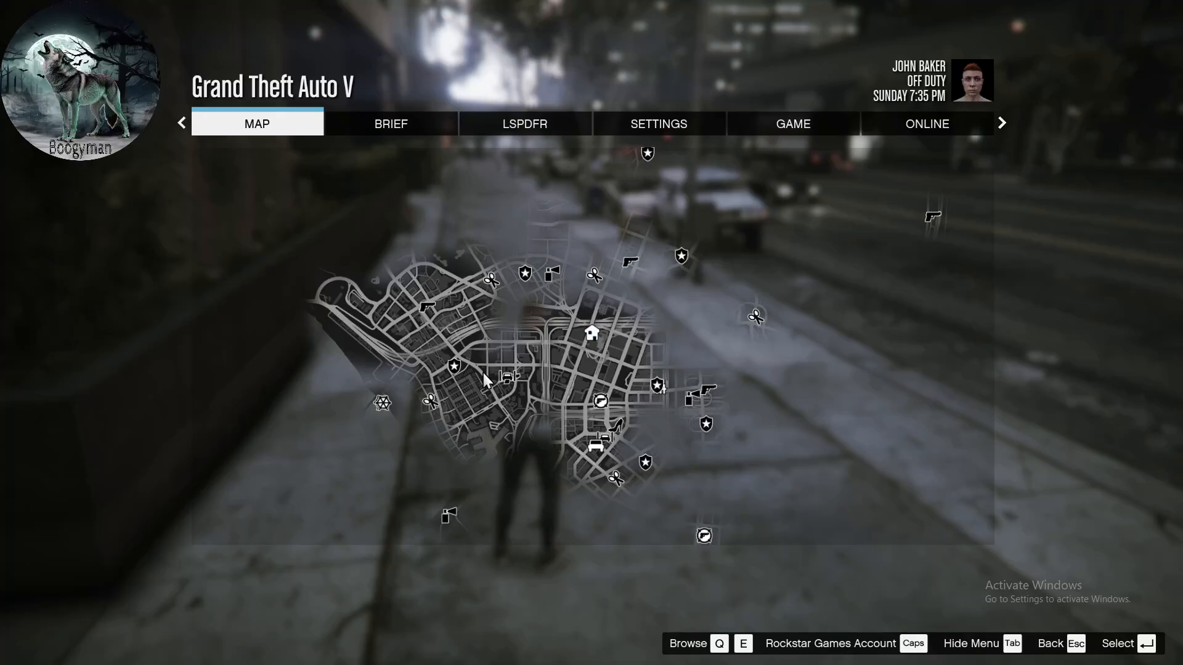
key(Escape)
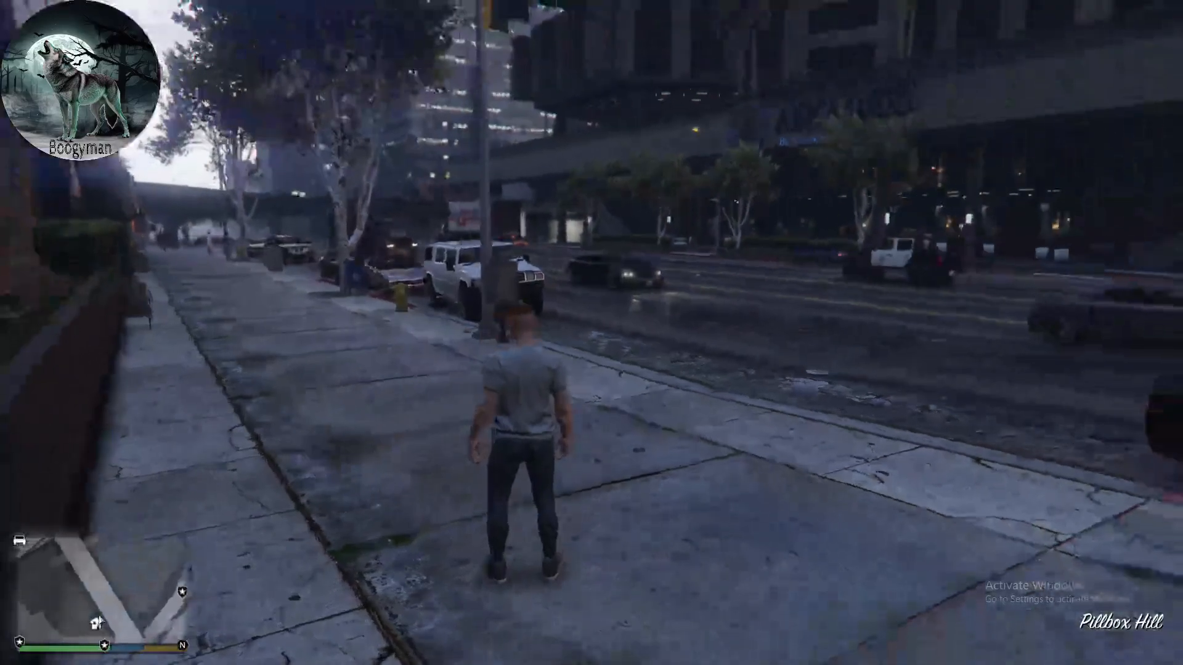
- Toggle the trainer menu in the game and leave it open
key(F3)
key(F3)
key(F3)
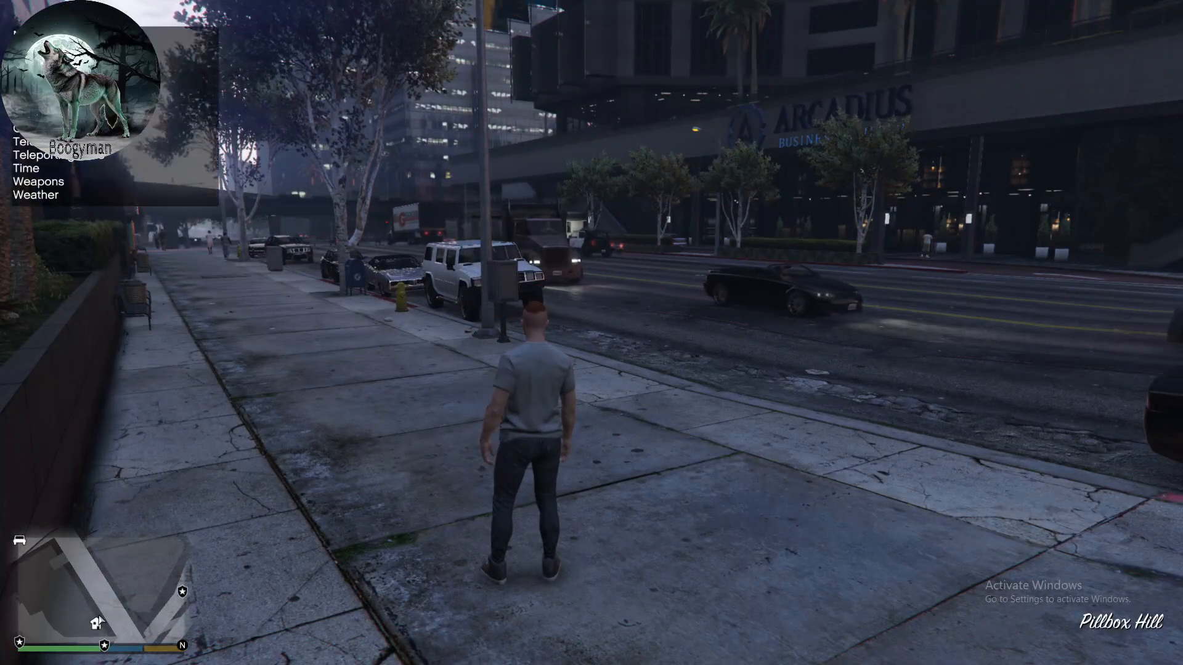
key(F3)
key(F3)
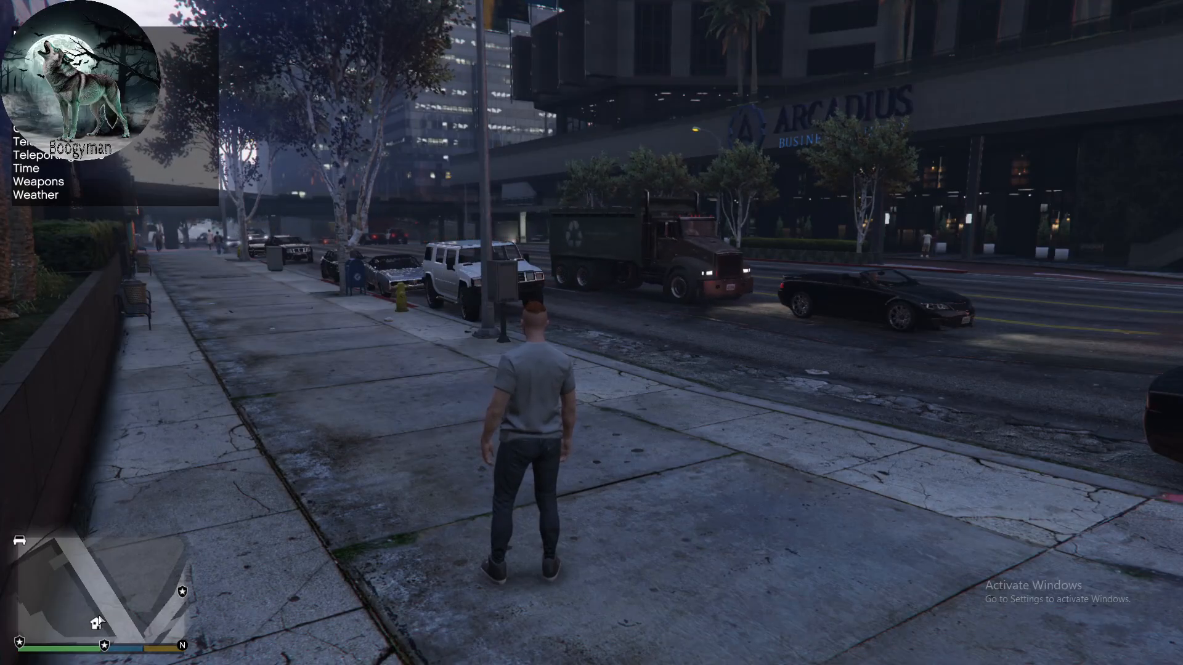
key(F3)
key(F3)
key(F3)
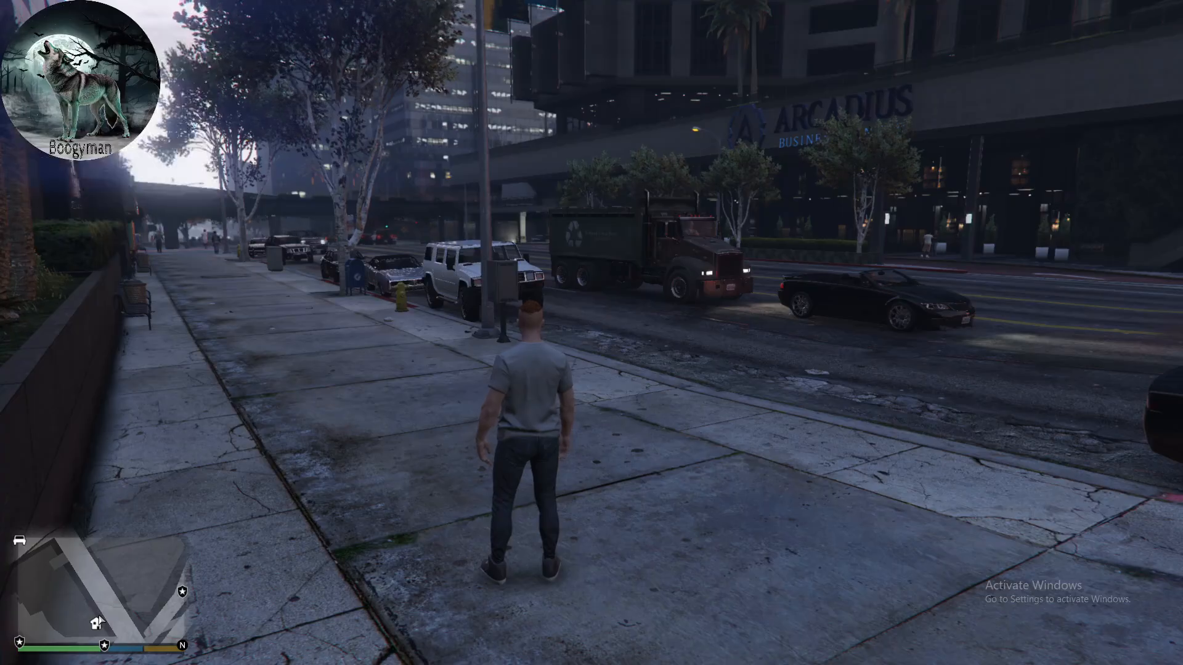
key(F3)
key(F3)
key(F3)
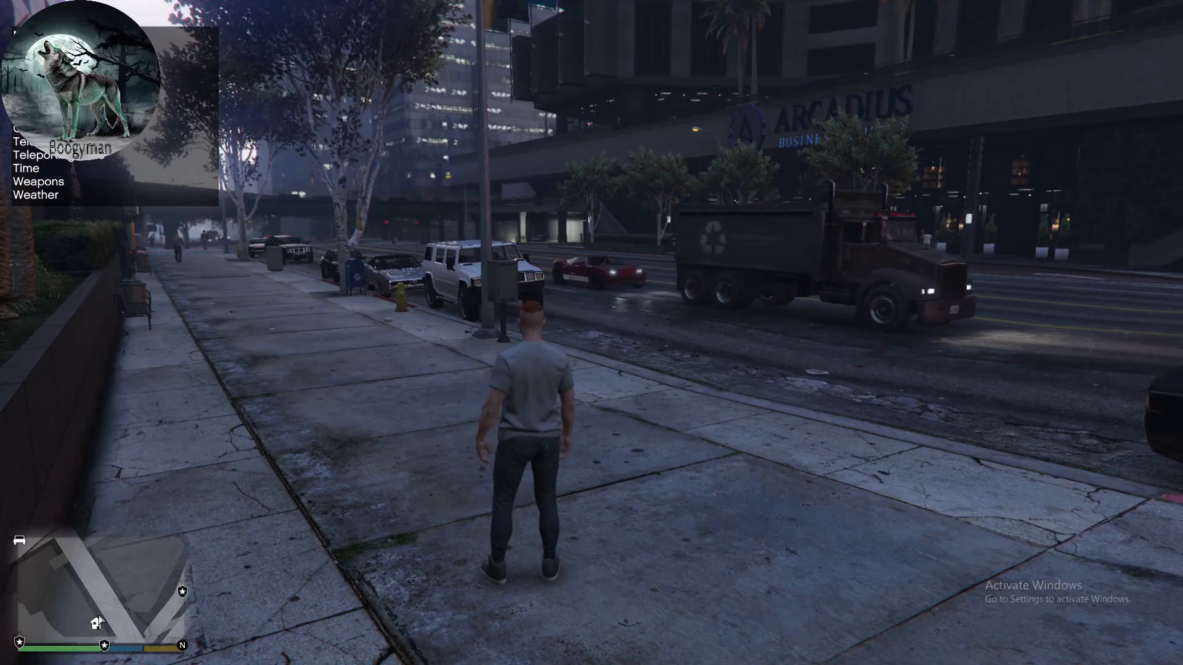
- Open the trainer's player options and apply Max Health and Max Armor to the character
key(Return)
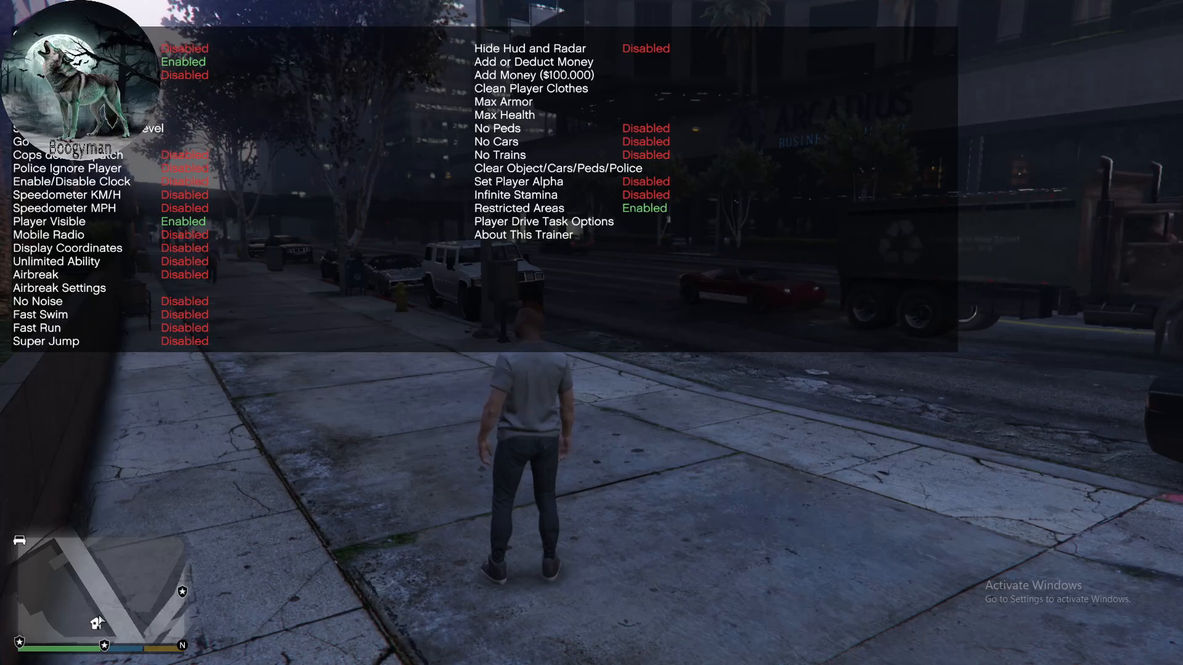
key(Down)
key(Down)
key(Down)
key(Down)
key(Down)
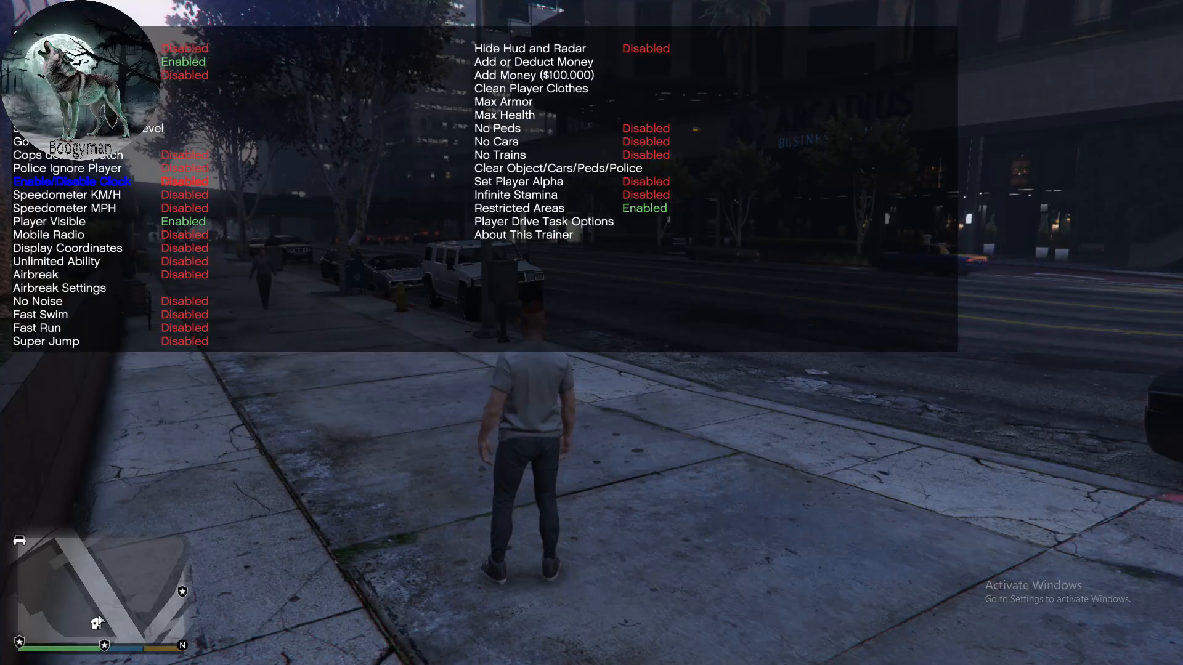
key(Up)
key(Up)
key(Up)
key(Up)
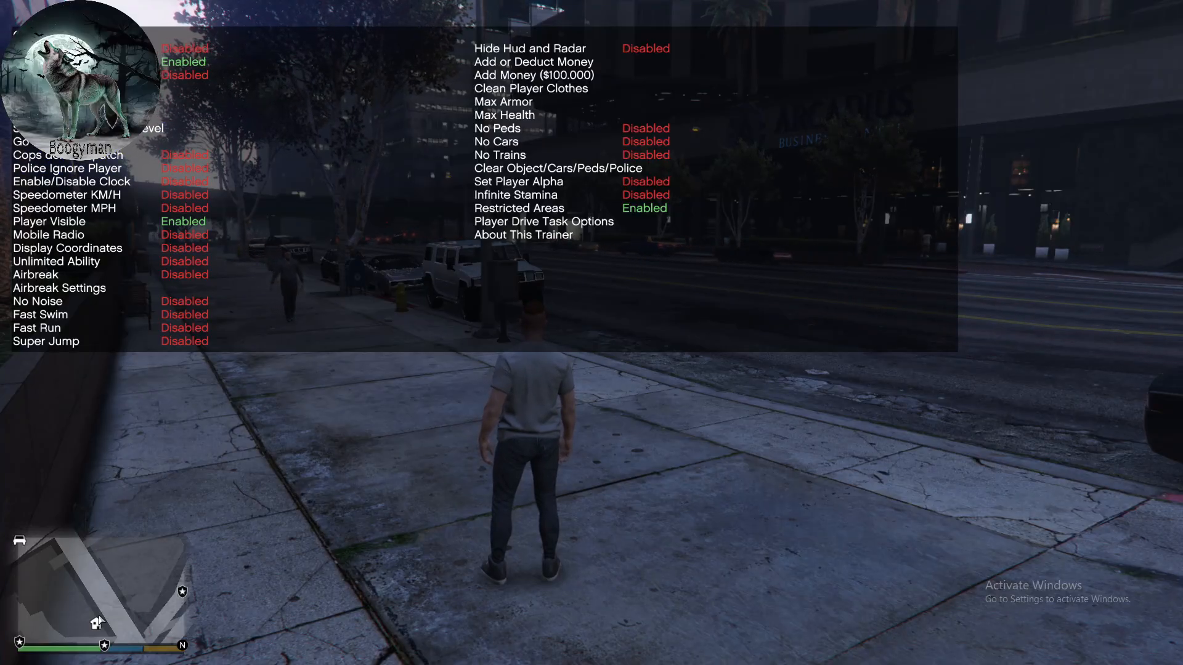
key(Up)
key(Up)
key(Up)
key(Up)
key(Up)
key(Up)
key(Up)
key(Up)
key(Up)
key(Up)
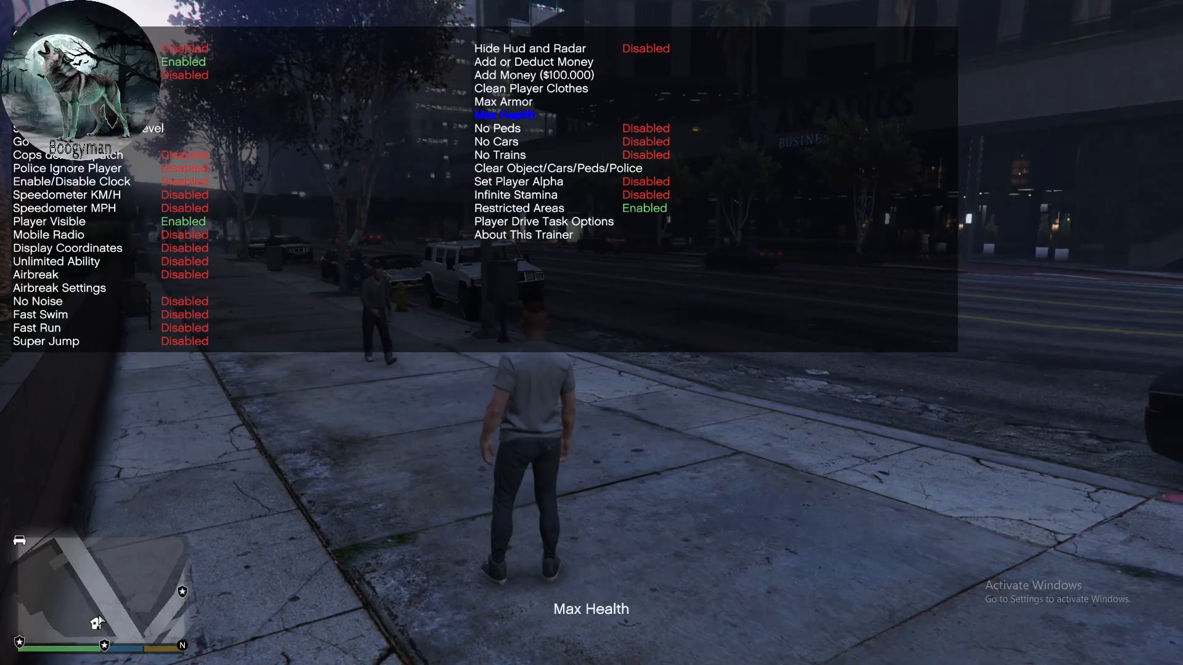
key(Up)
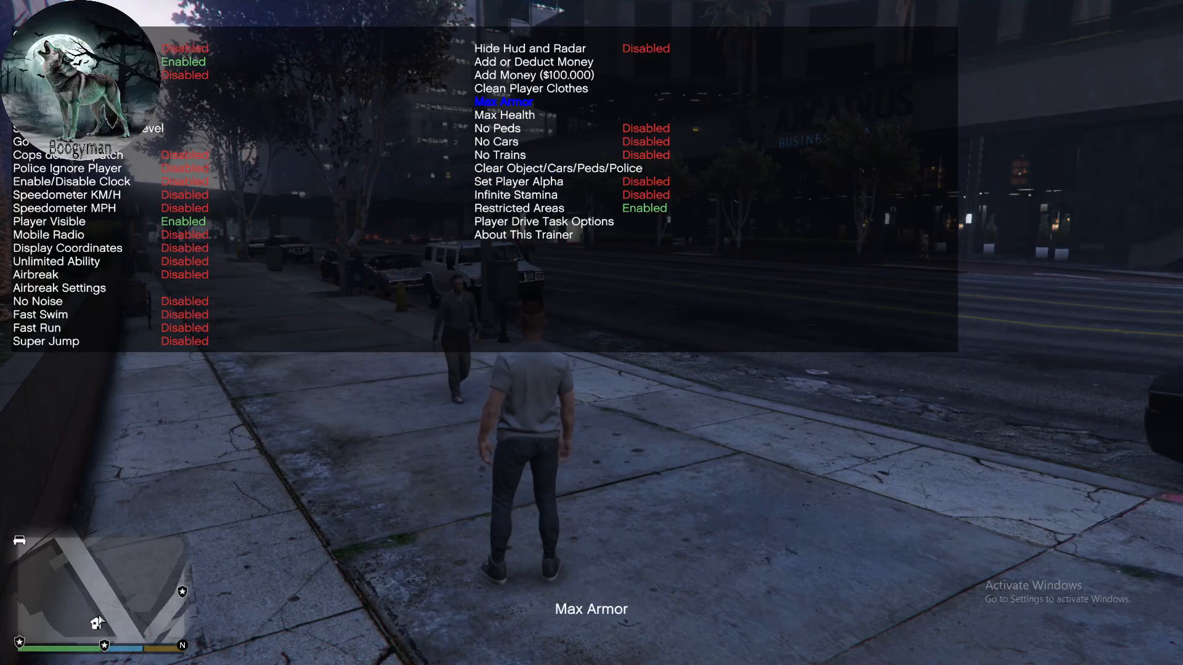
- Look through the remaining player options in the trainer and continue to the second page of options
key(Up)
key(Up)
key(Up)
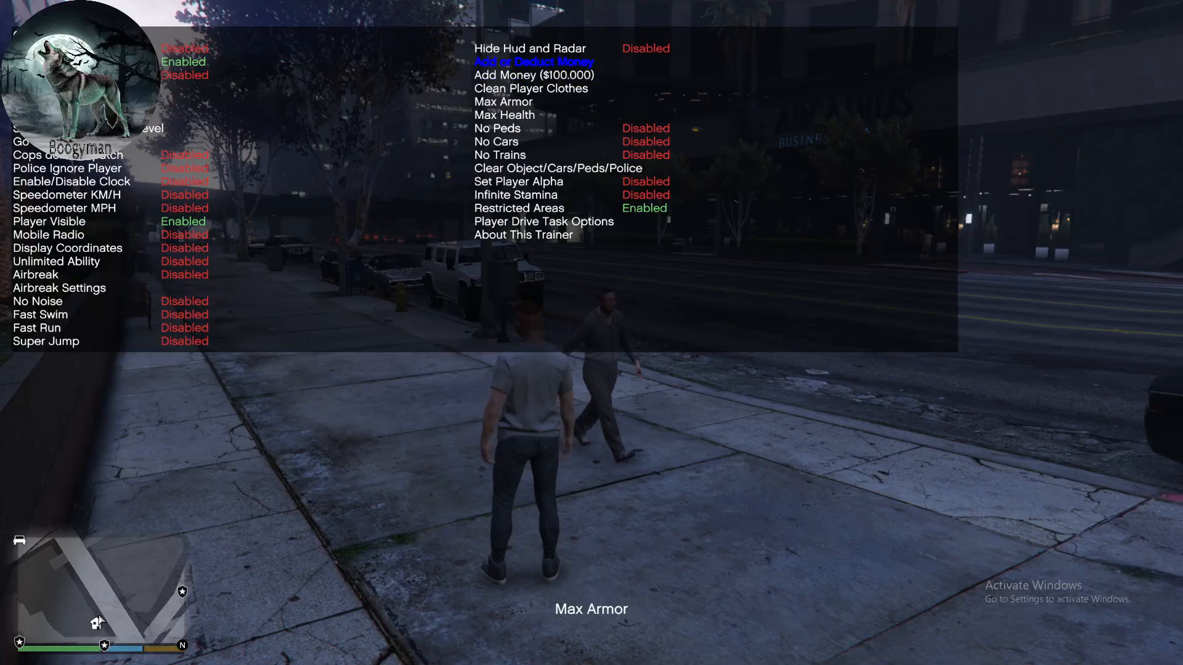
key(Down)
key(Down)
key(Down)
key(Down)
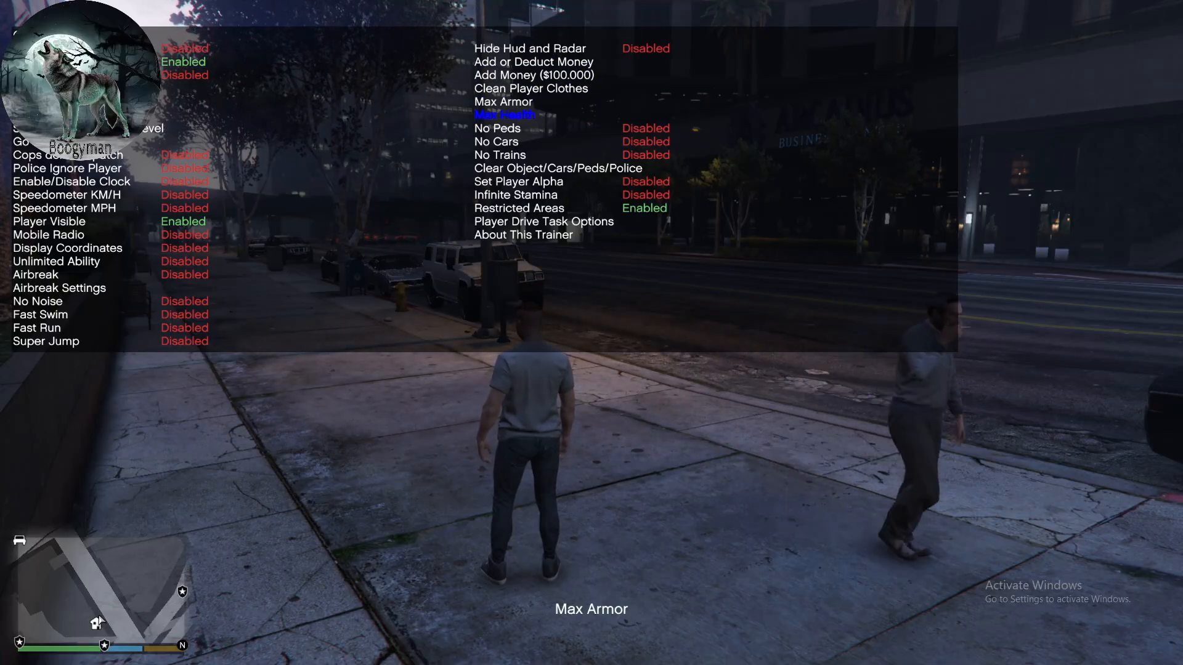
key(Down)
key(Down)
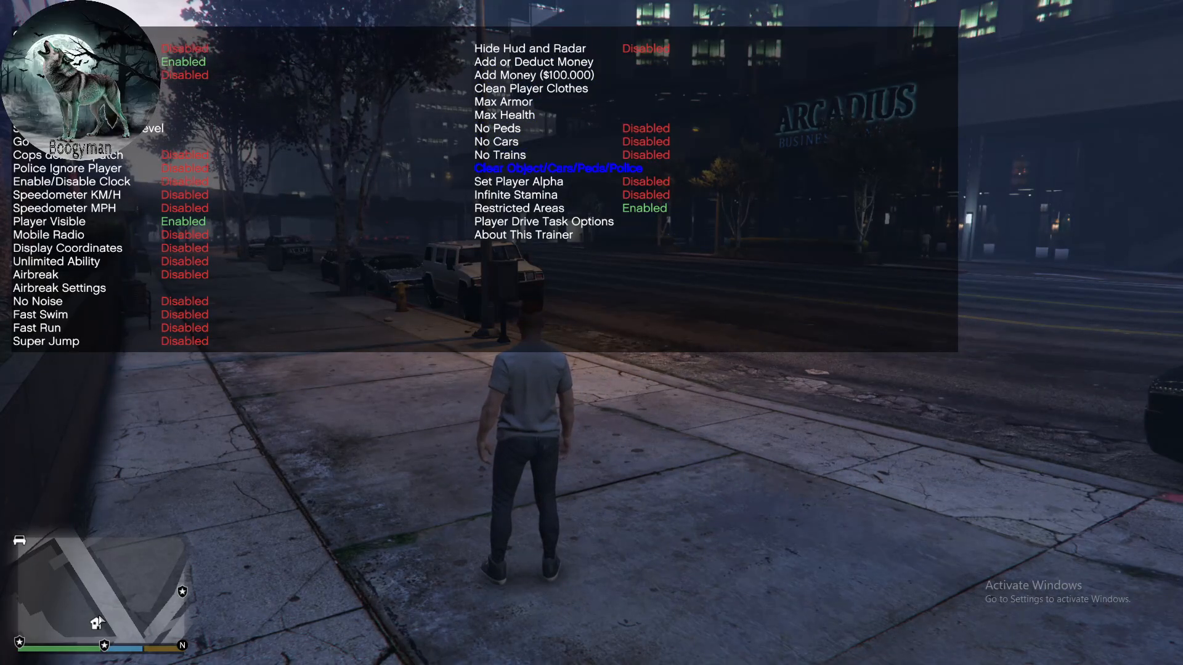
key(Down)
key(Down)
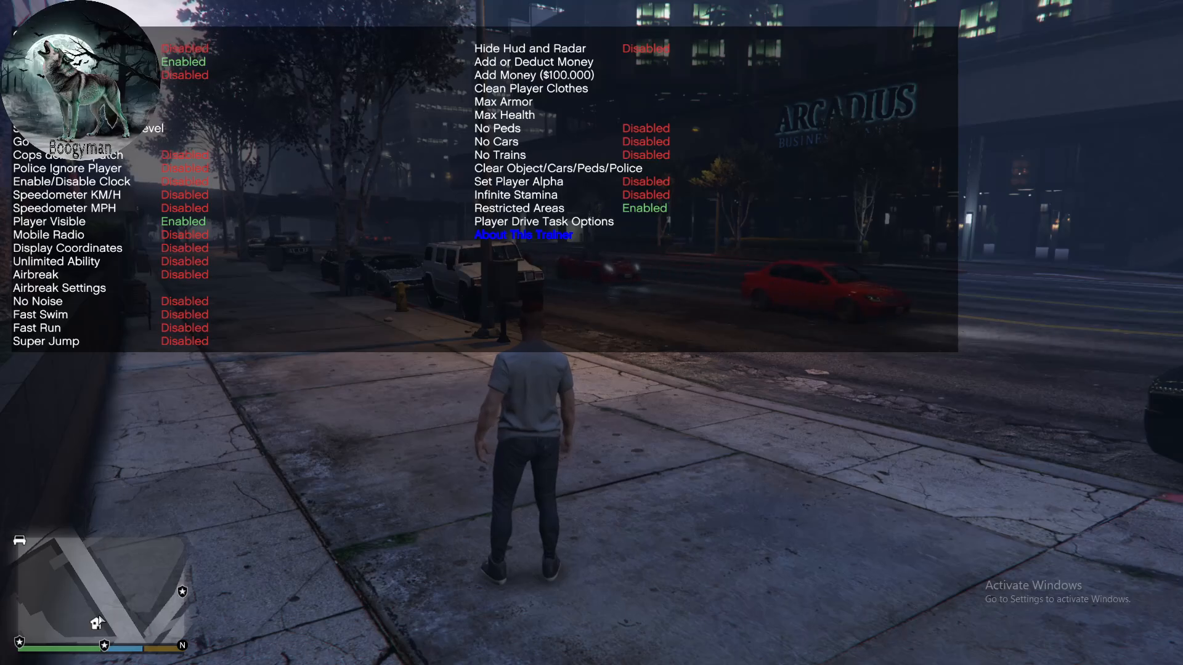
key(Down)
key(Down)
key(Down)
key(Down)
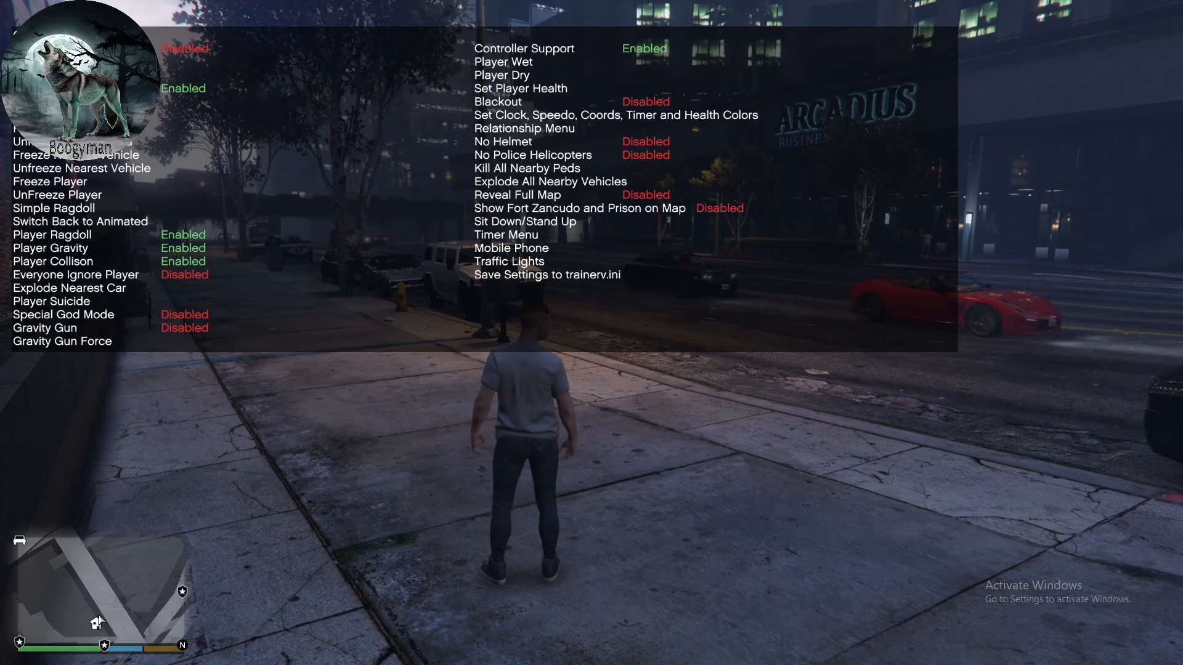
- On the second page of player options, disable the fourth option and enable Reveal Full Map
key(Return)
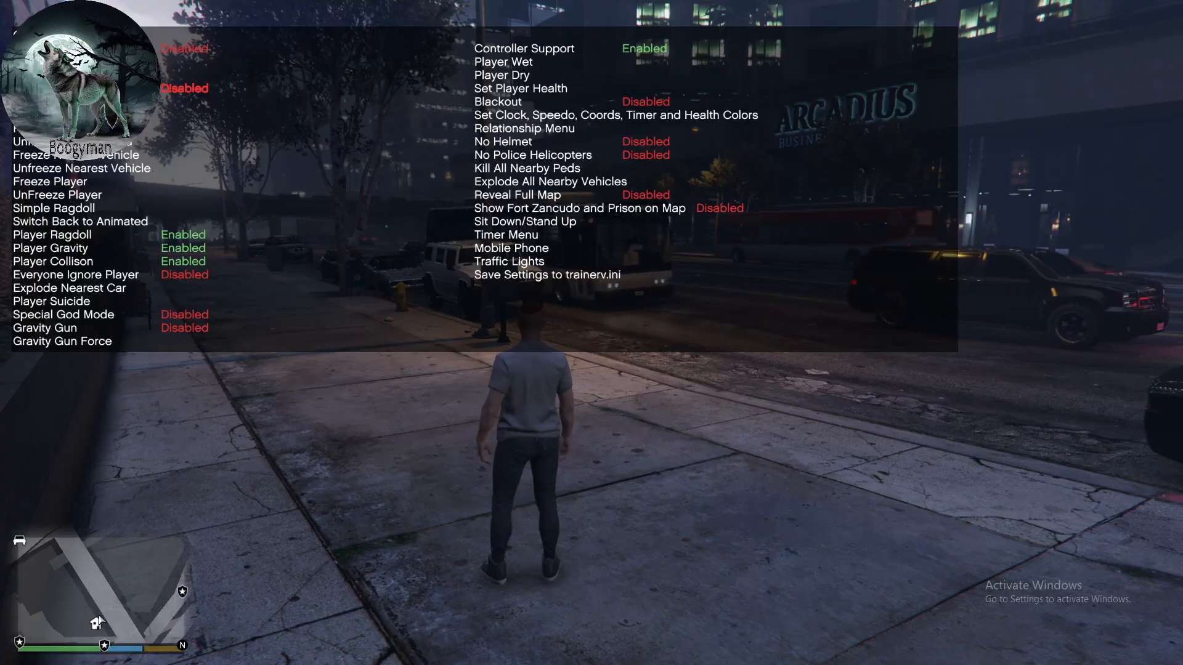
key(KP_8)
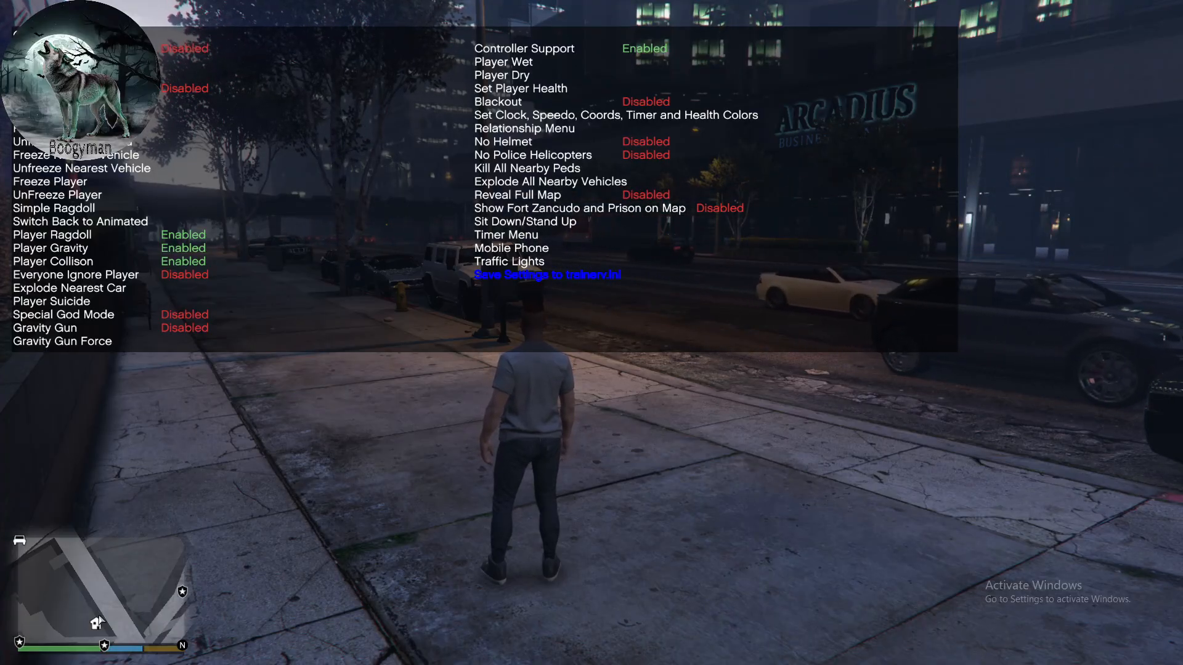
key(KP_8)
key(KP_8)
key(KP_8)
key(KP_8)
key(KP_8)
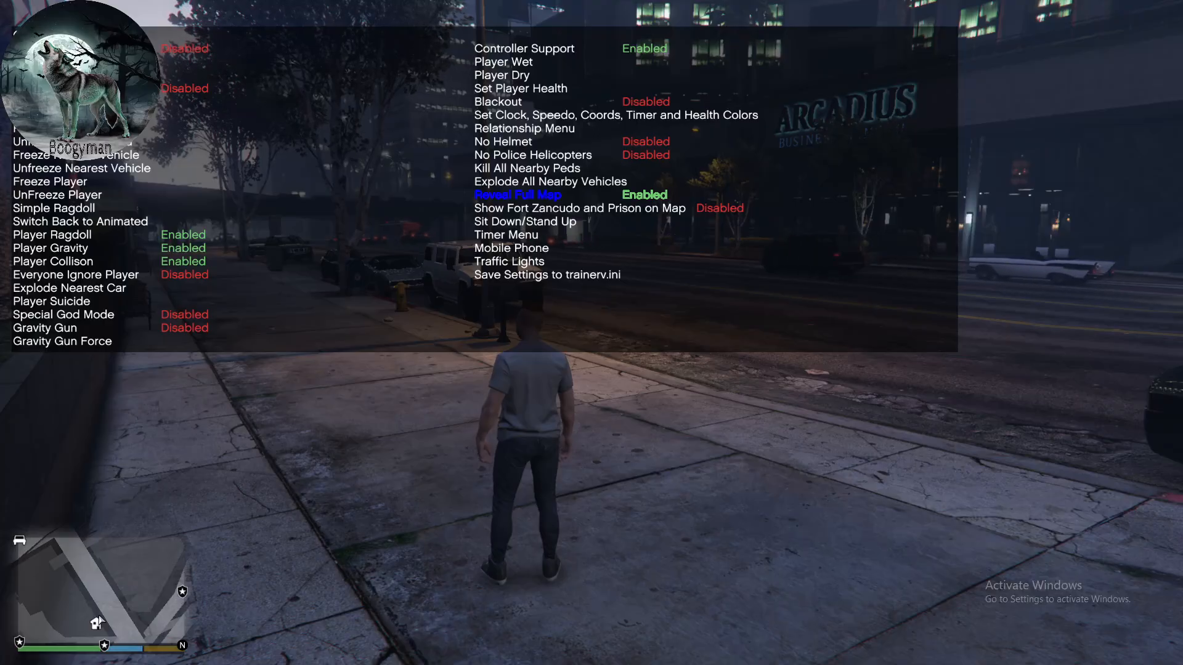
- Save the trainer settings to trainerv.ini and leave the player options
key(KP_2)
key(KP_2)
key(KP_2)
key(KP_2)
key(KP_2)
key(KP_2)
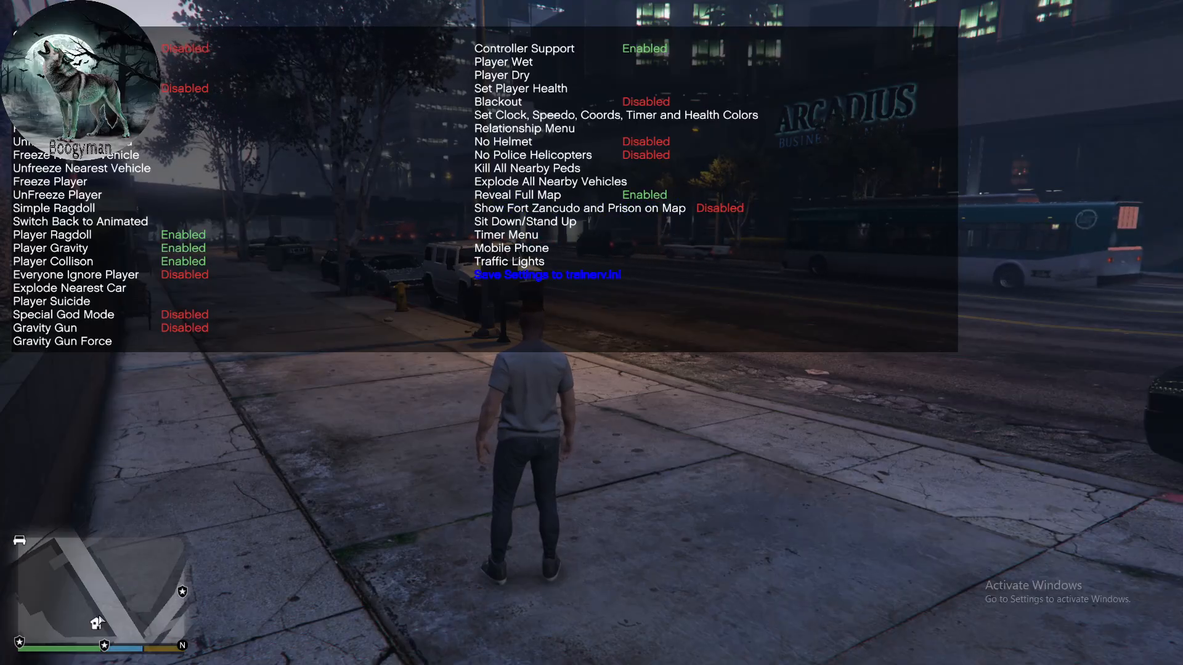
key(KP_5)
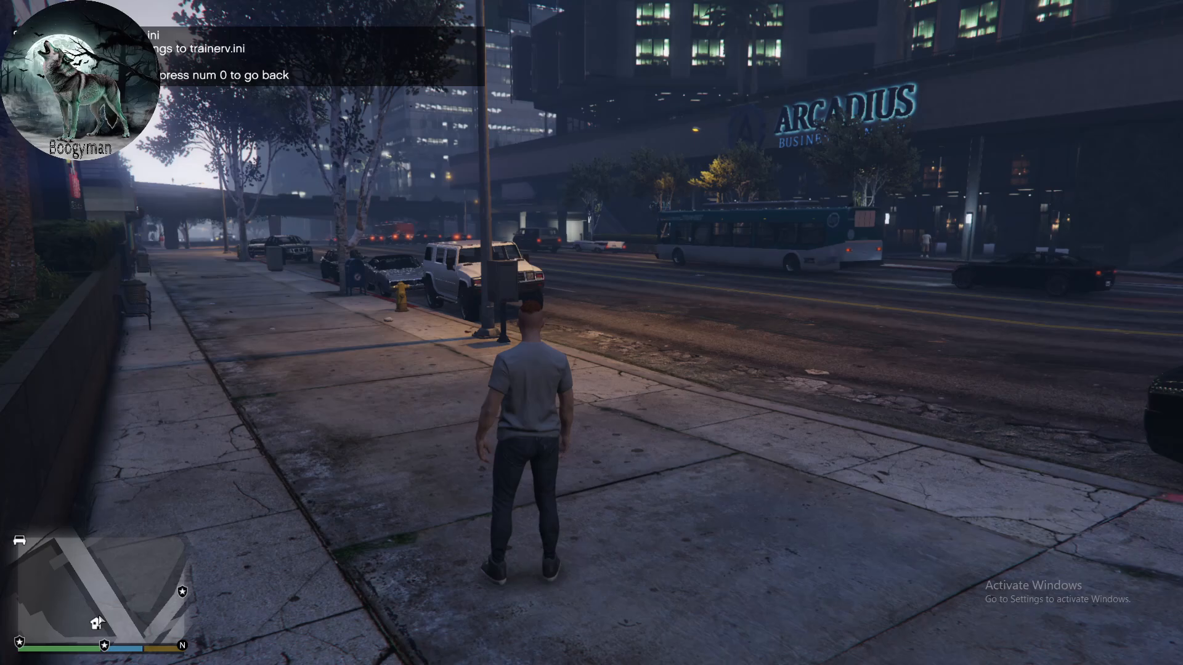
key(KP_0)
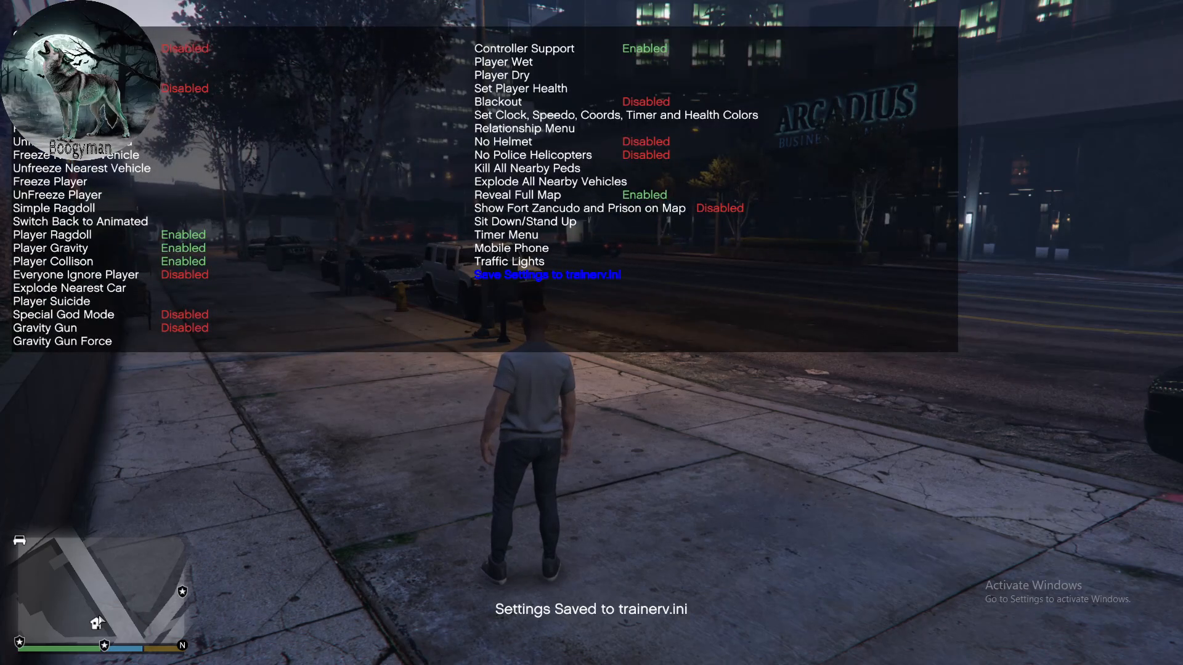
key(KP_0)
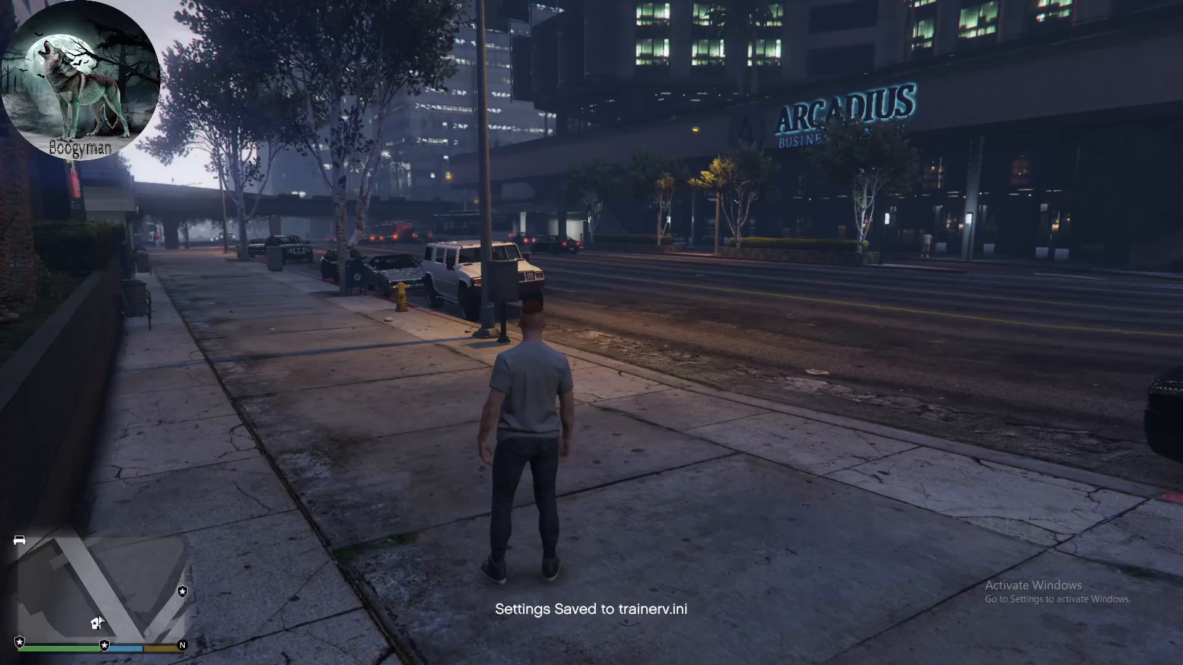
- View the full game map, looking over the city and the area north of it, and return to the game
key(Escape)
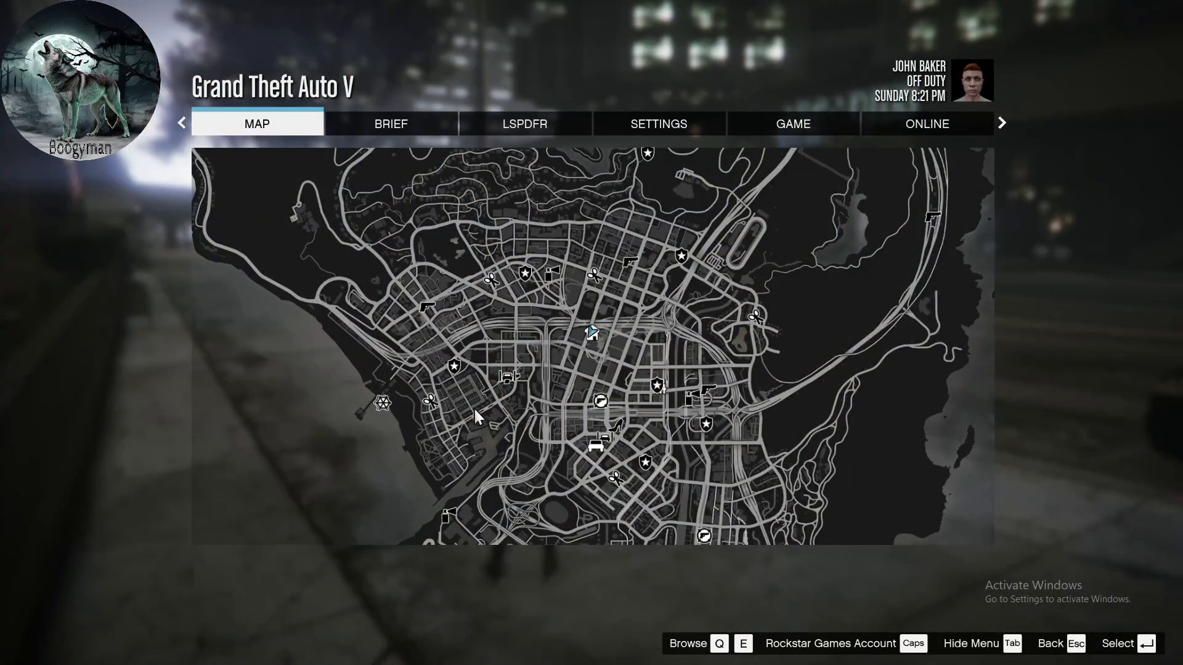
click(570, 357)
scroll(603, 308, up, 3)
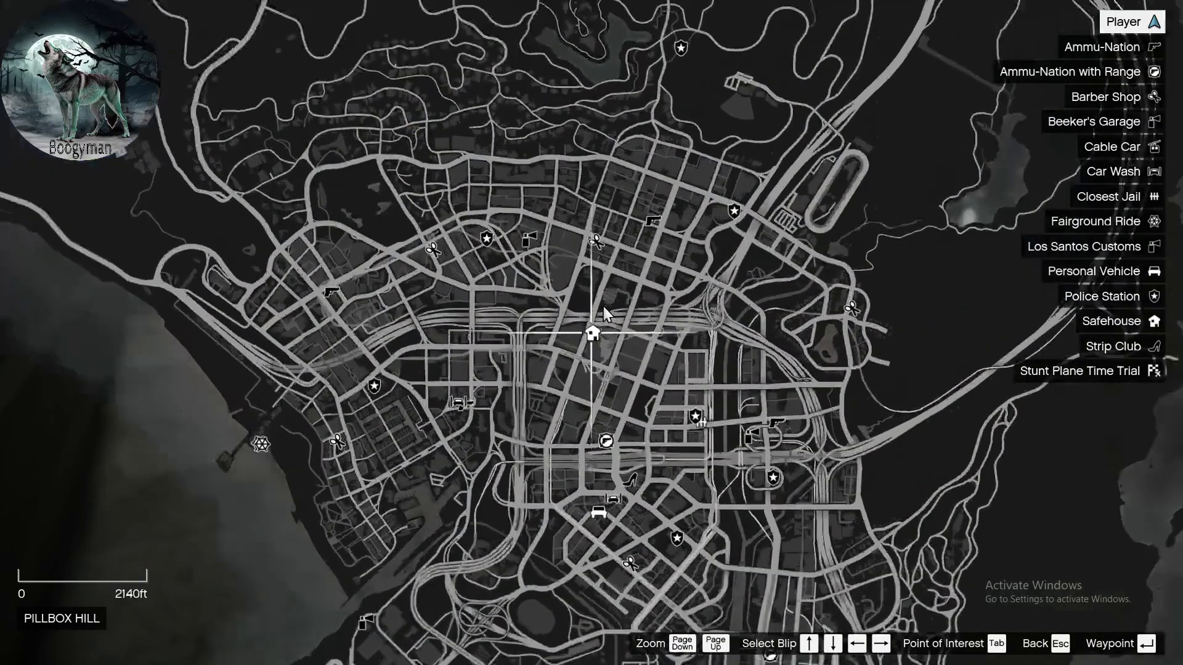
scroll(604, 308, down, 3)
drag(638, 108, 656, 223)
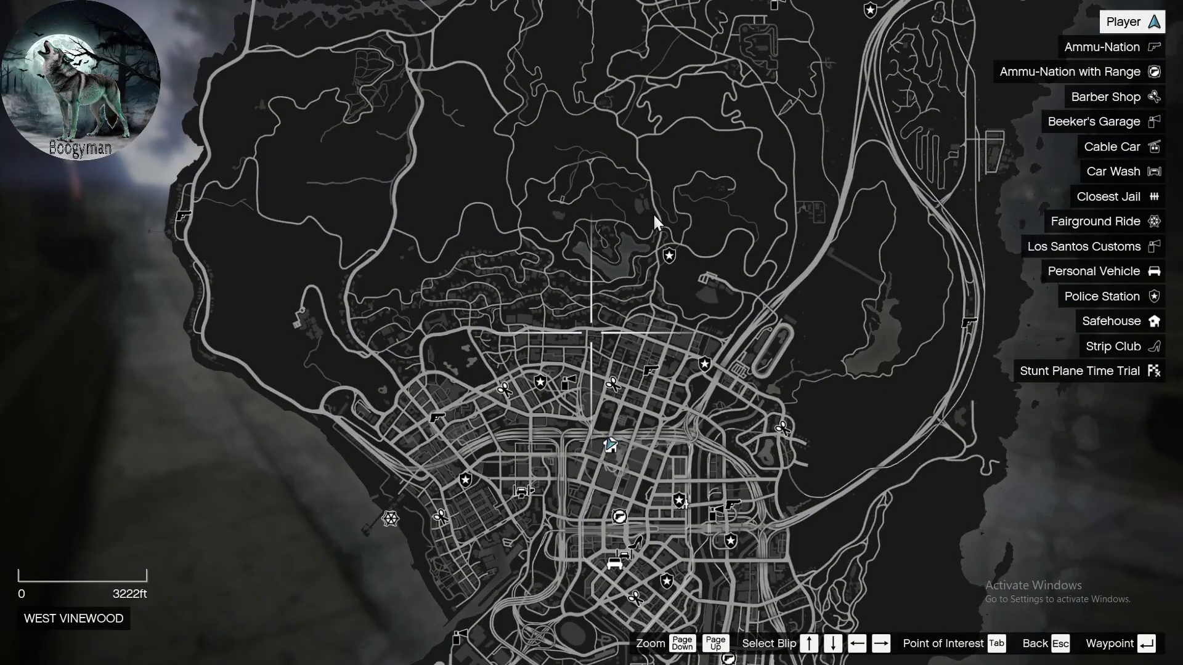
key(Escape)
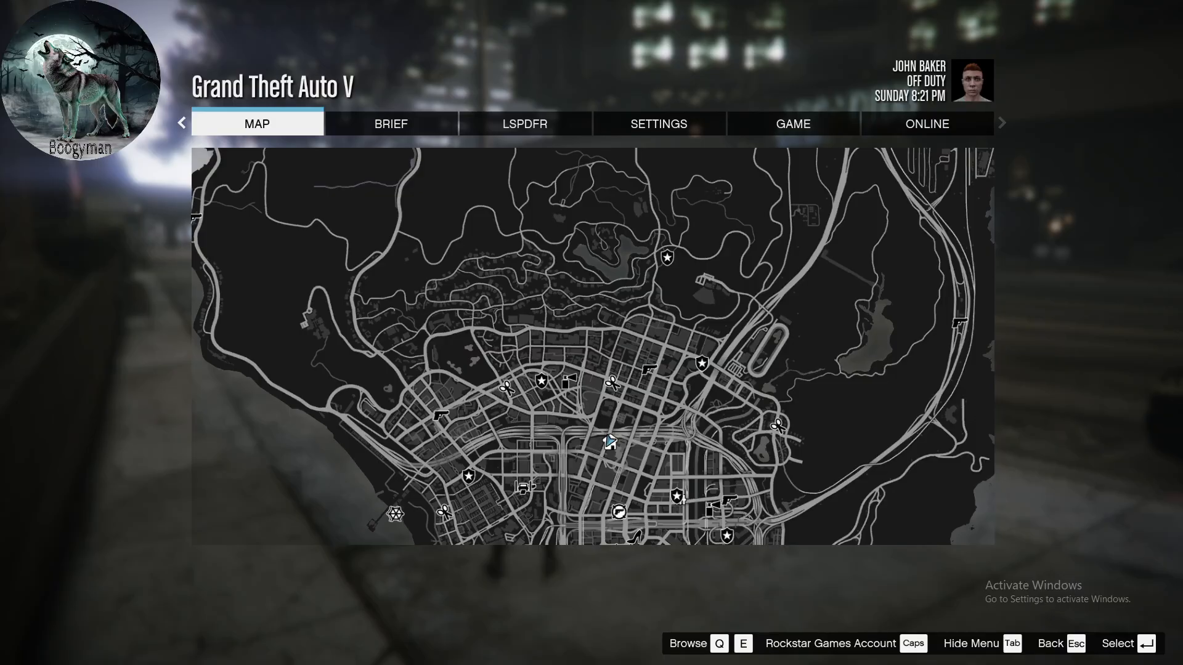
key(Escape)
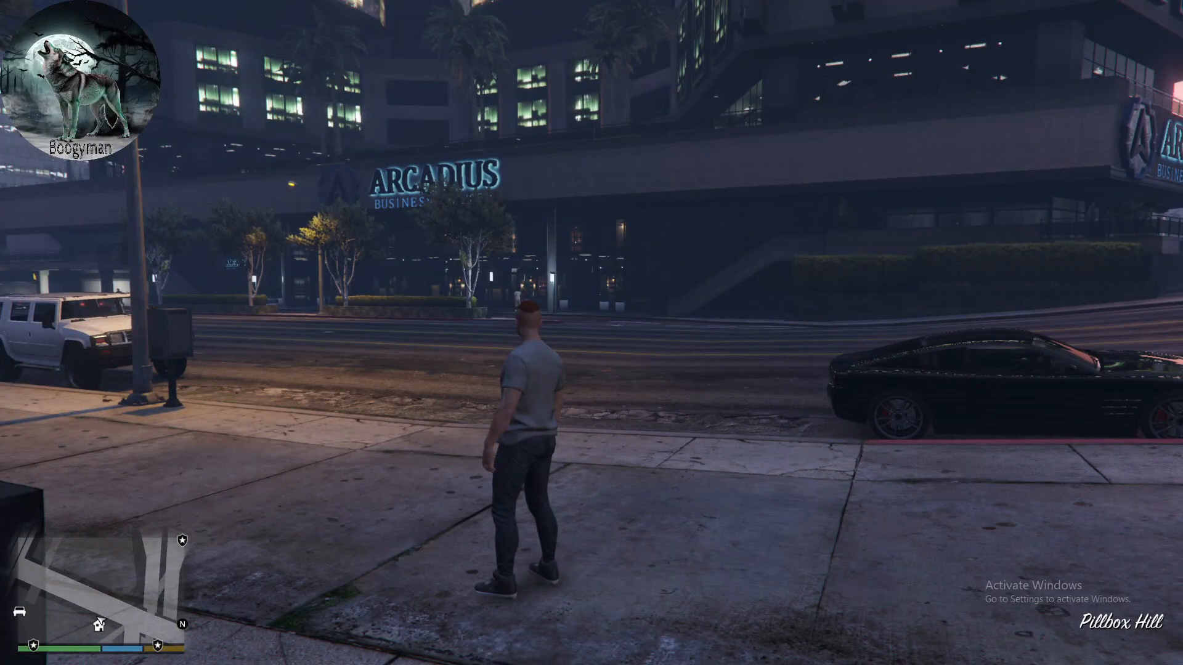
key(F3)
key(F3)
key(F3)
key(F3)
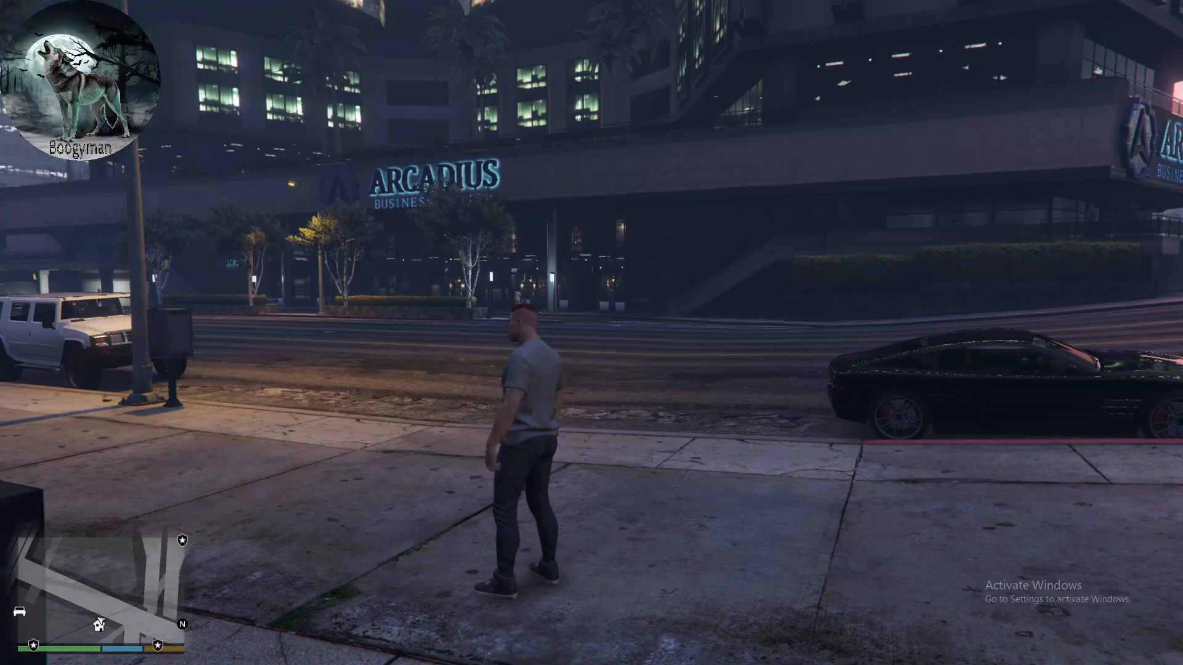
key(F3)
key(F3)
key(F3)
key(F3)
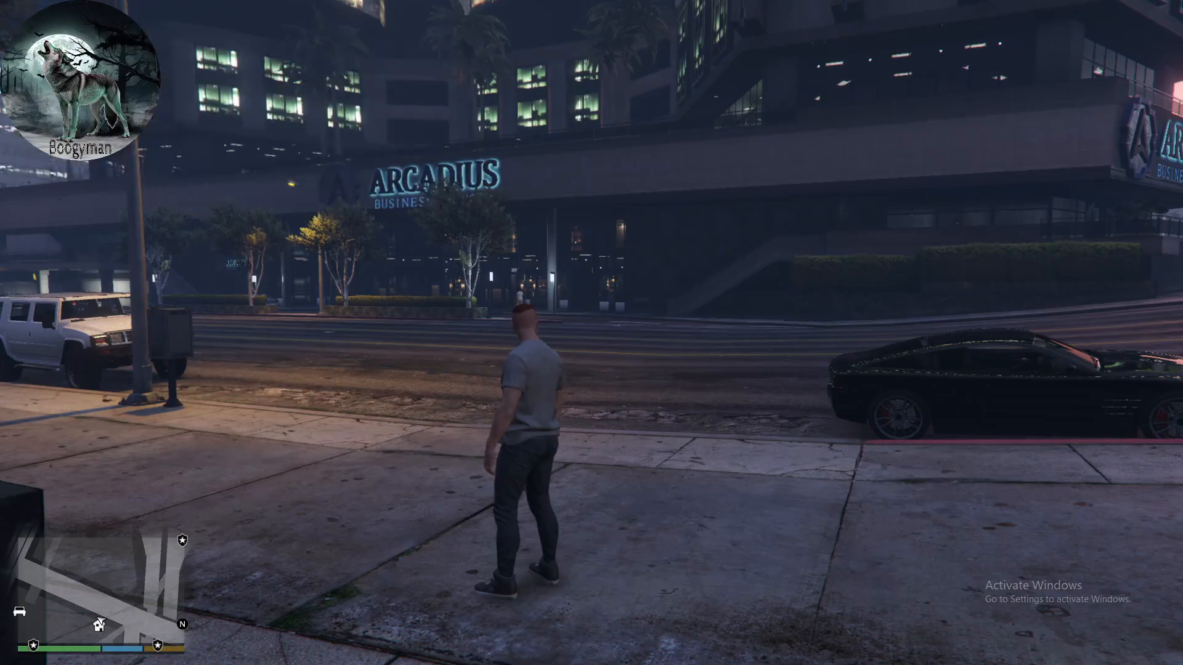
key(F3)
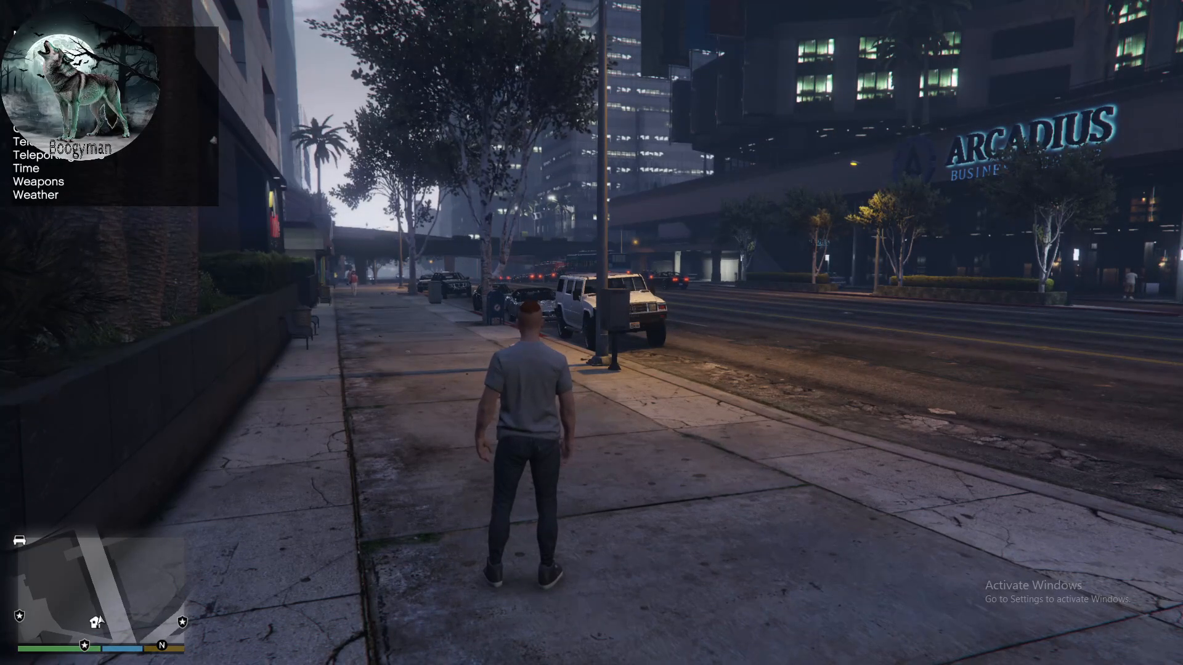
key(F3)
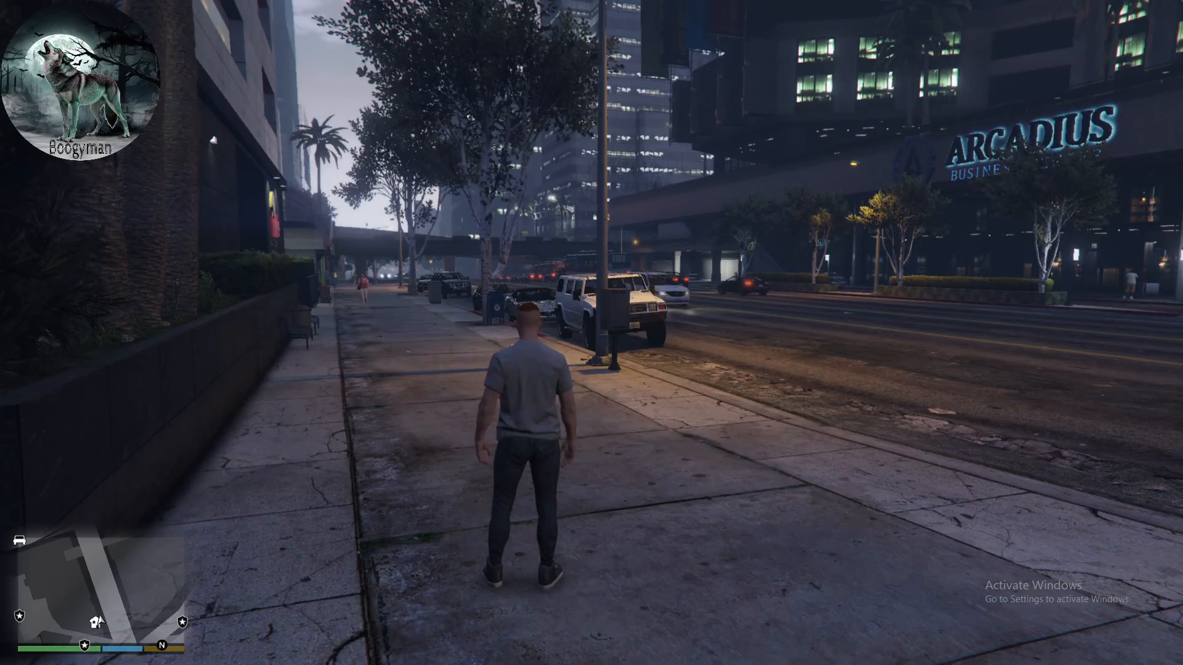
key(F2)
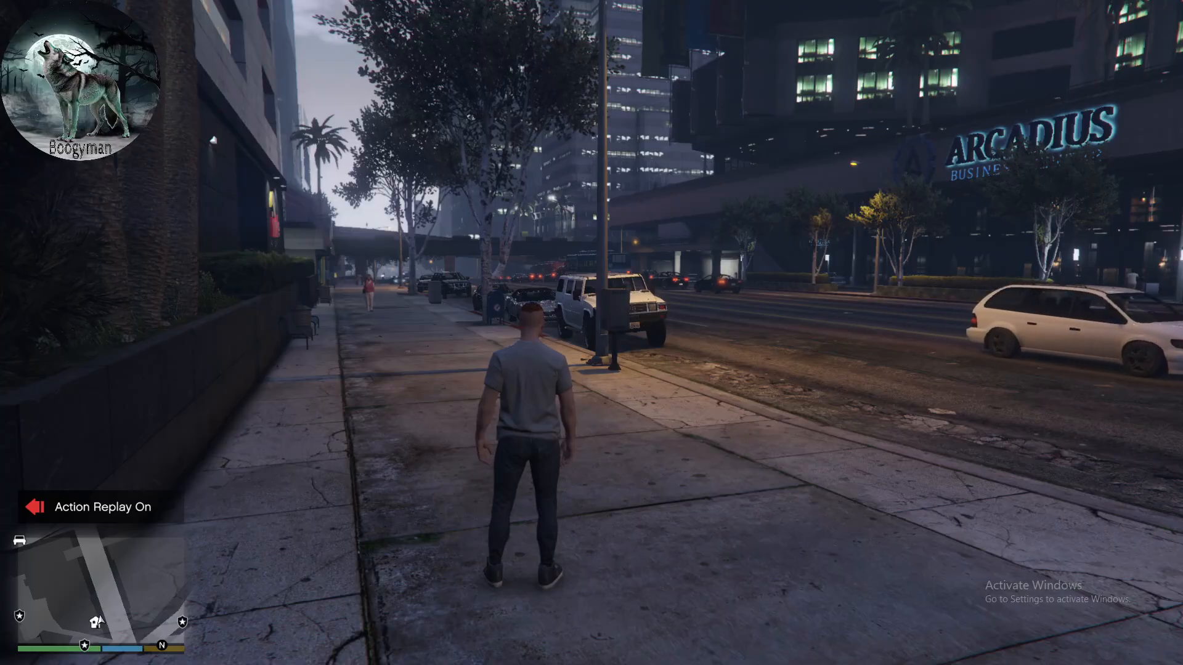
key(F2)
- Open the trainer, look at its object spawning options and close the trainer again
key(F3)
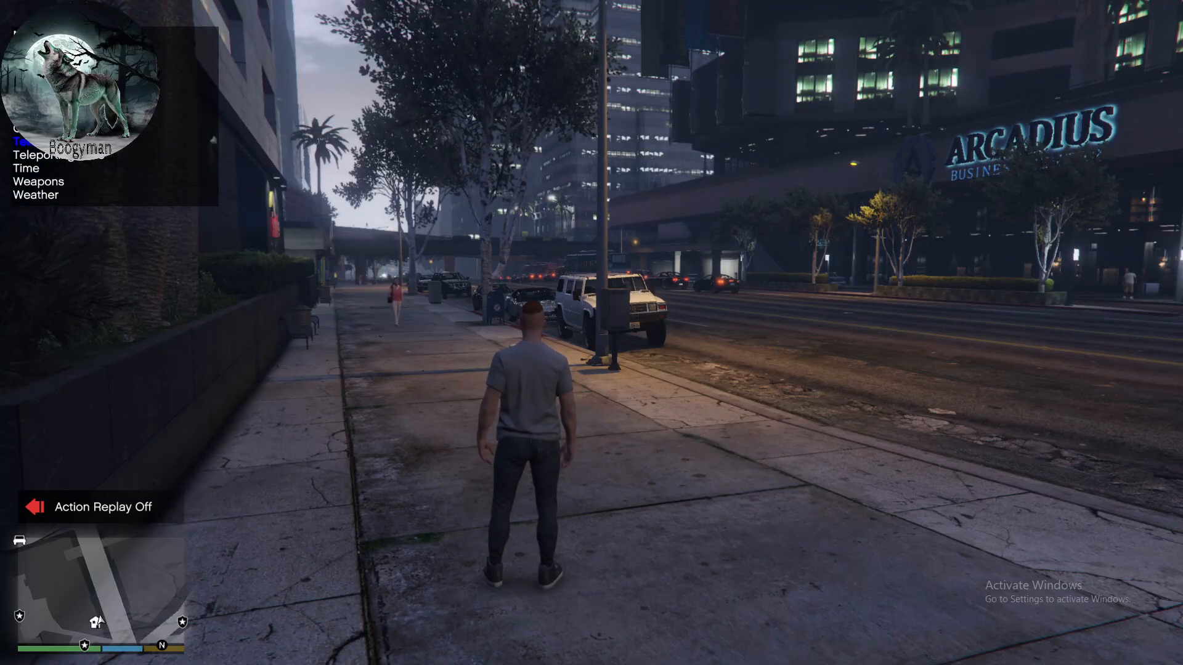
key(Down)
key(Down)
key(Up)
key(Up)
key(Up)
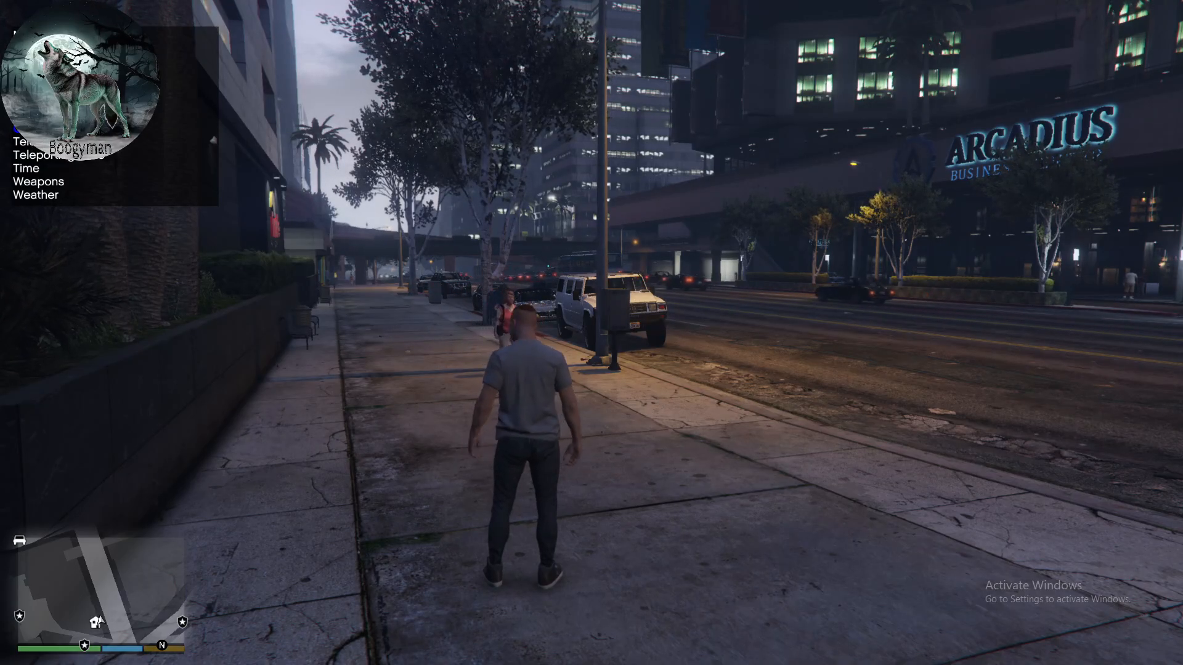
key(Return)
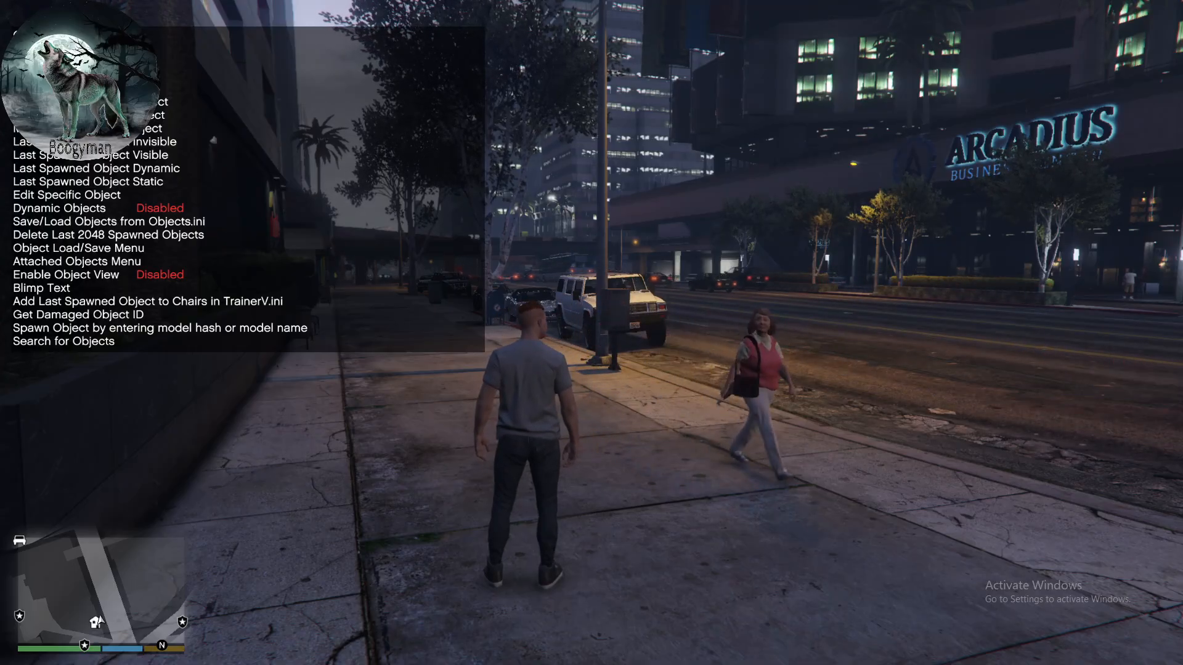
key(F3)
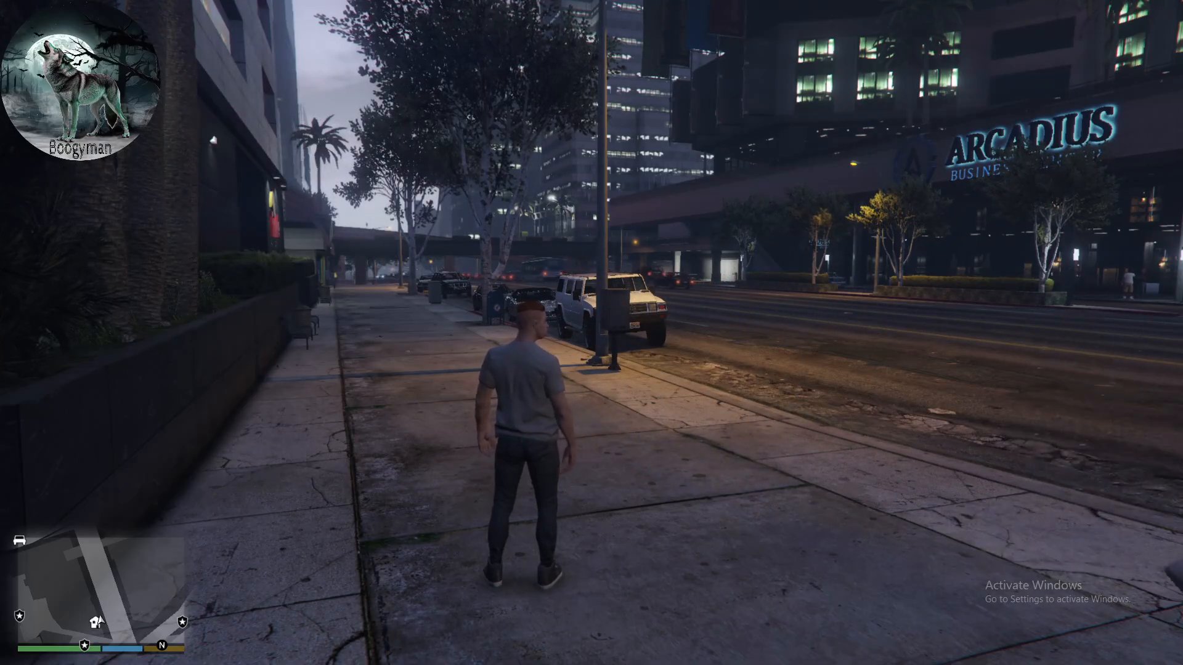
- Reopen the trainer, look at the vehicle spawning categories and return to the main trainer list
key(F3)
key(F3)
key(F3)
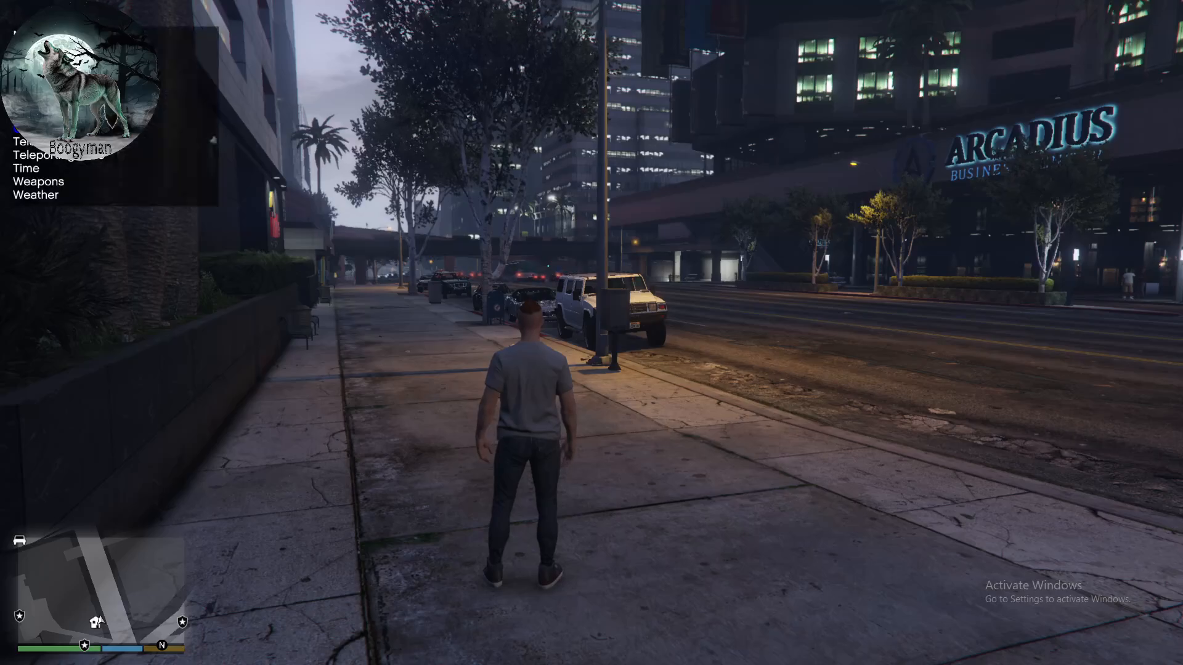
key(Down)
key(Up)
key(Up)
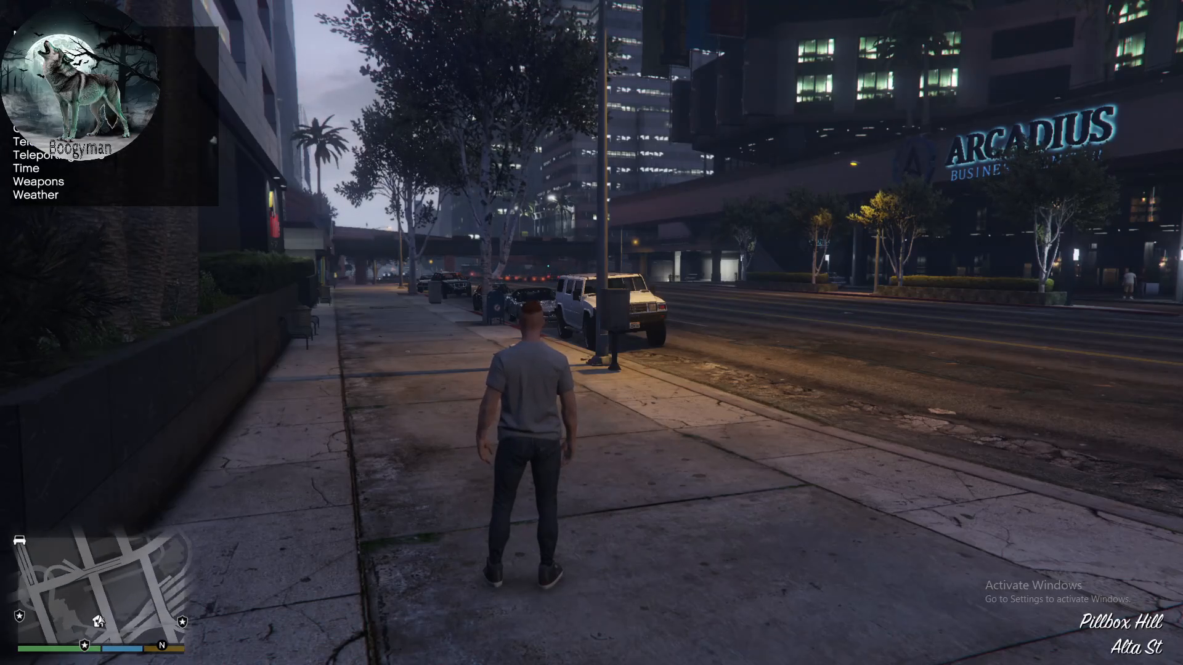
key(s)
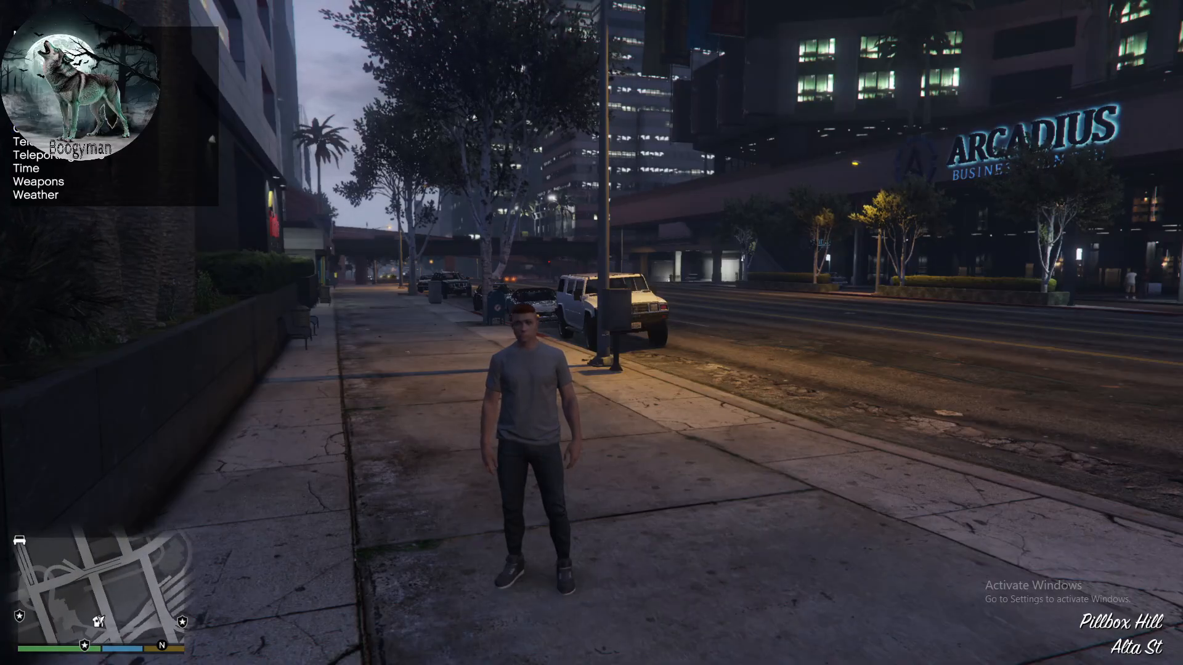
key(Return)
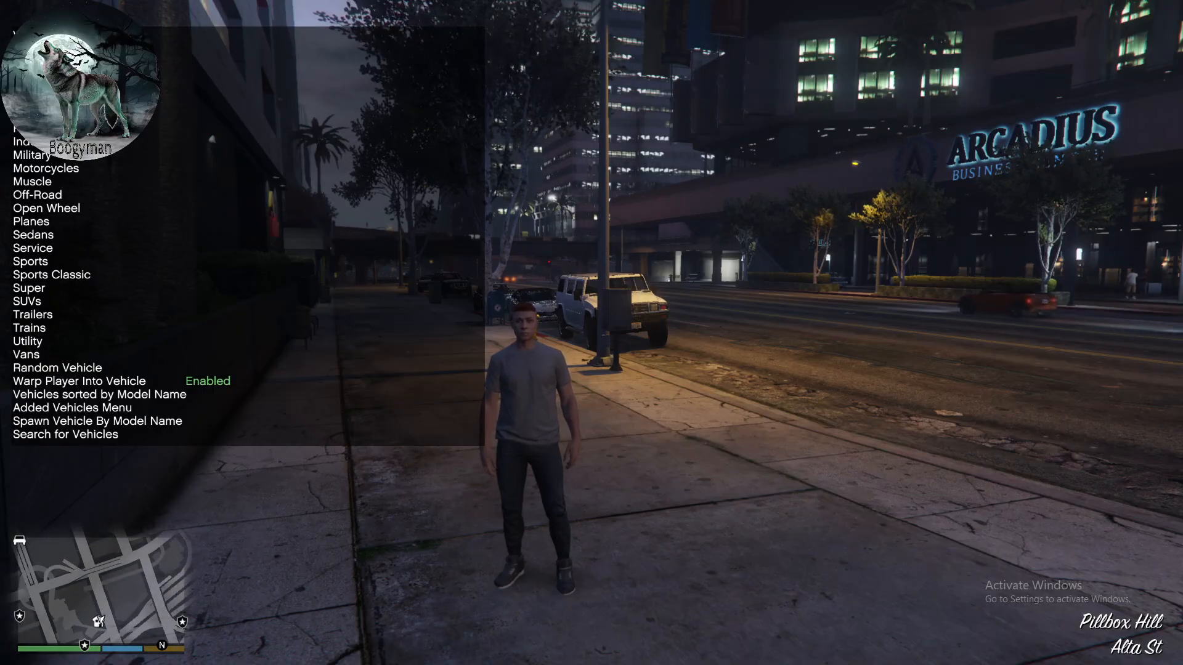
key(KP_0)
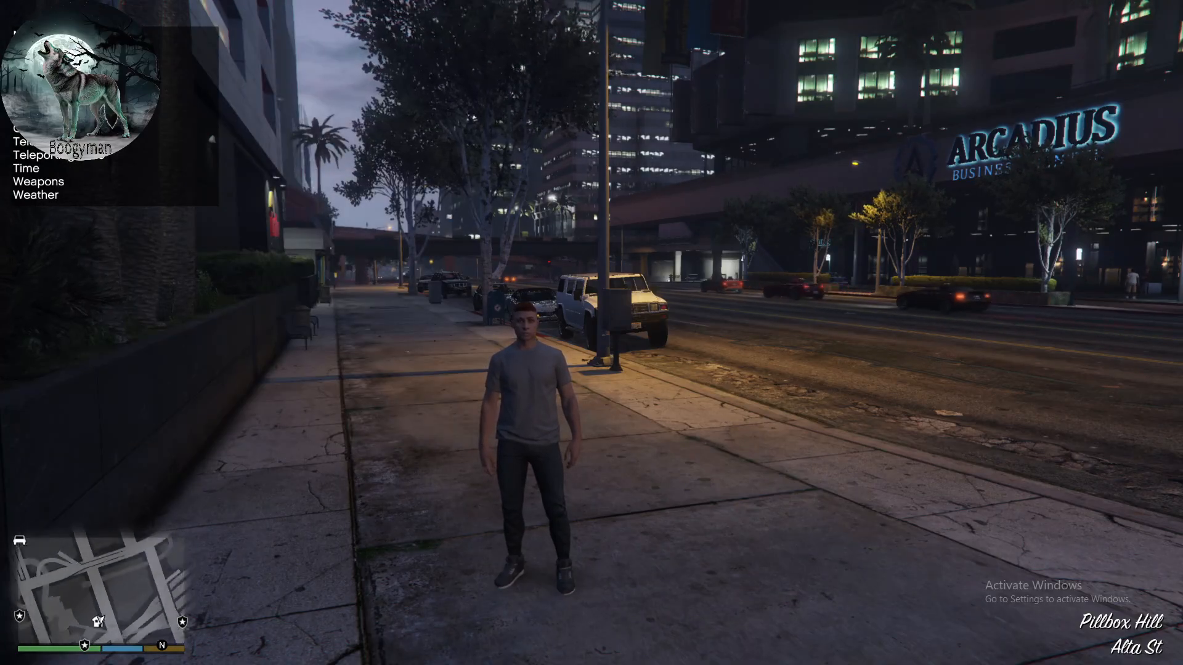
- Open the trainer's Time options and enable Real Time Duration
key(KP_2)
key(KP_2)
key(KP_2)
key(KP_5)
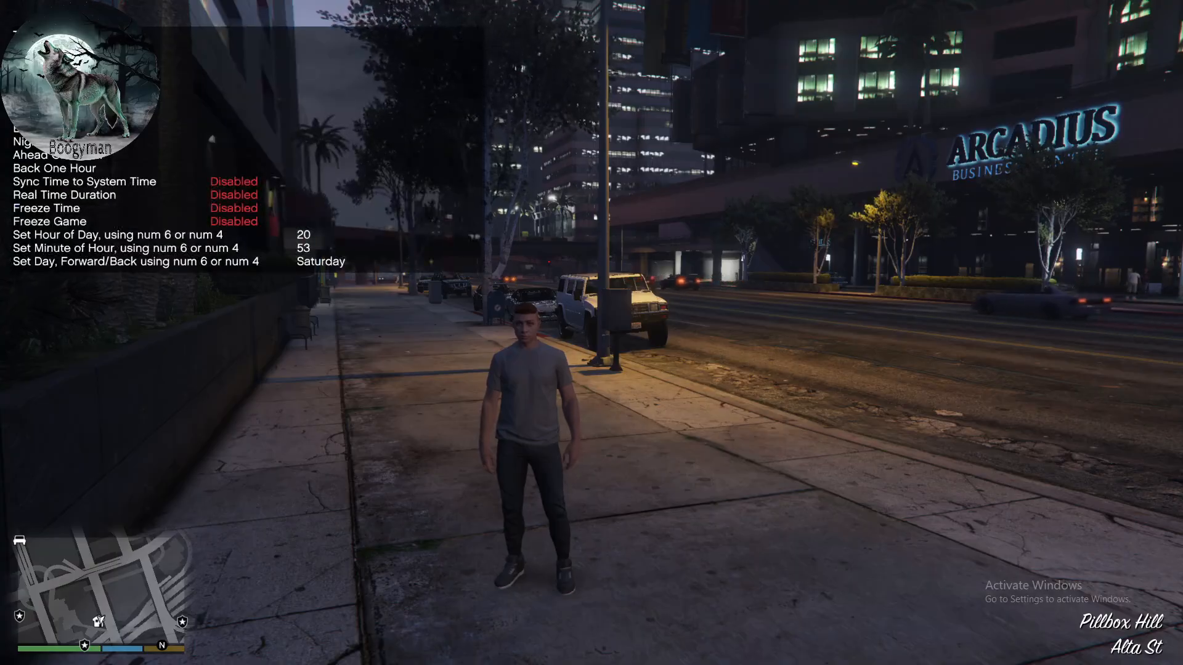
key(KP_2)
key(KP_2)
key(KP_2)
key(KP_2)
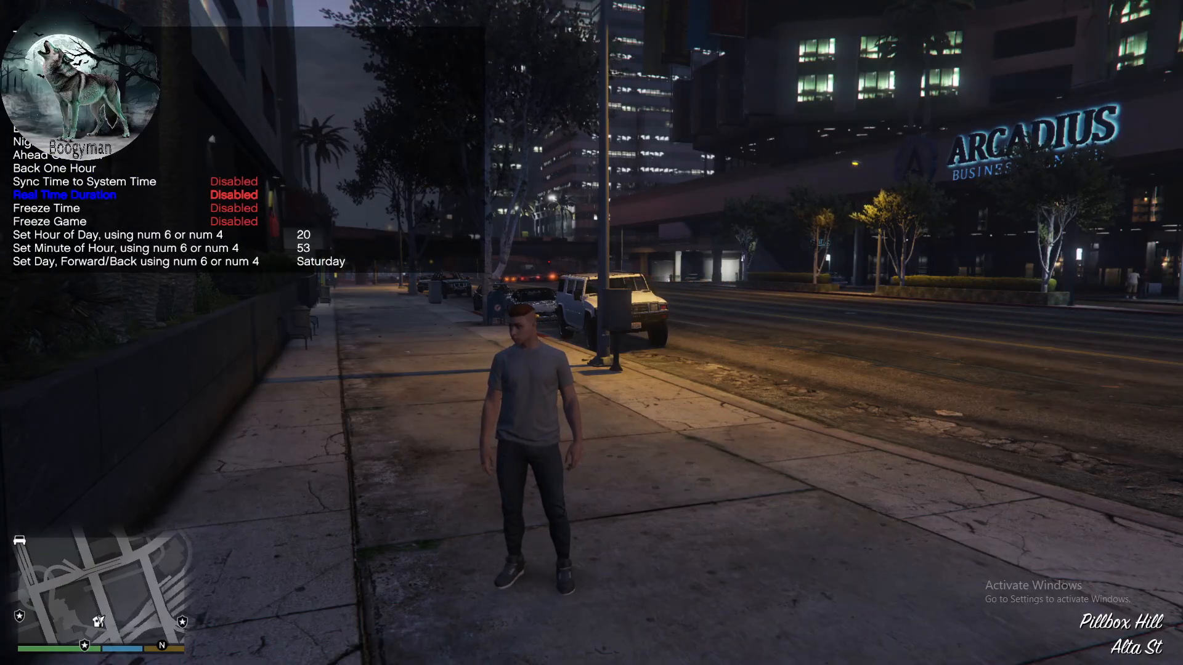
key(KP_5)
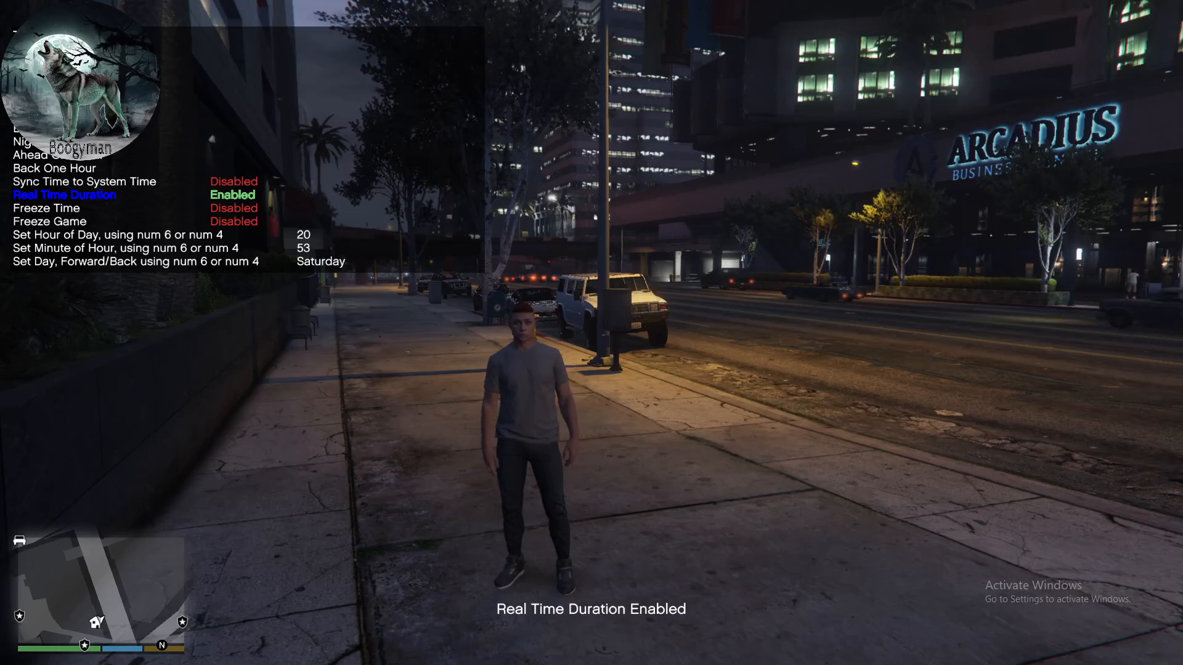
- Try slow motion at 50% while moving the character, and restore normal game speed
key(KP_8)
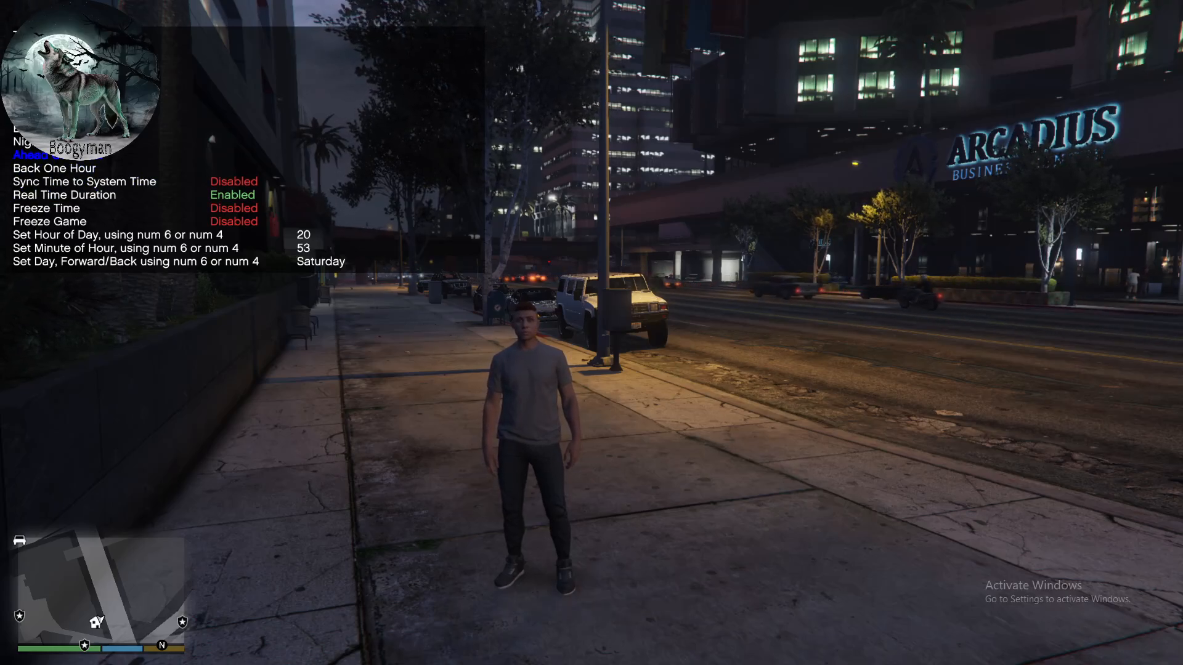
key(z)
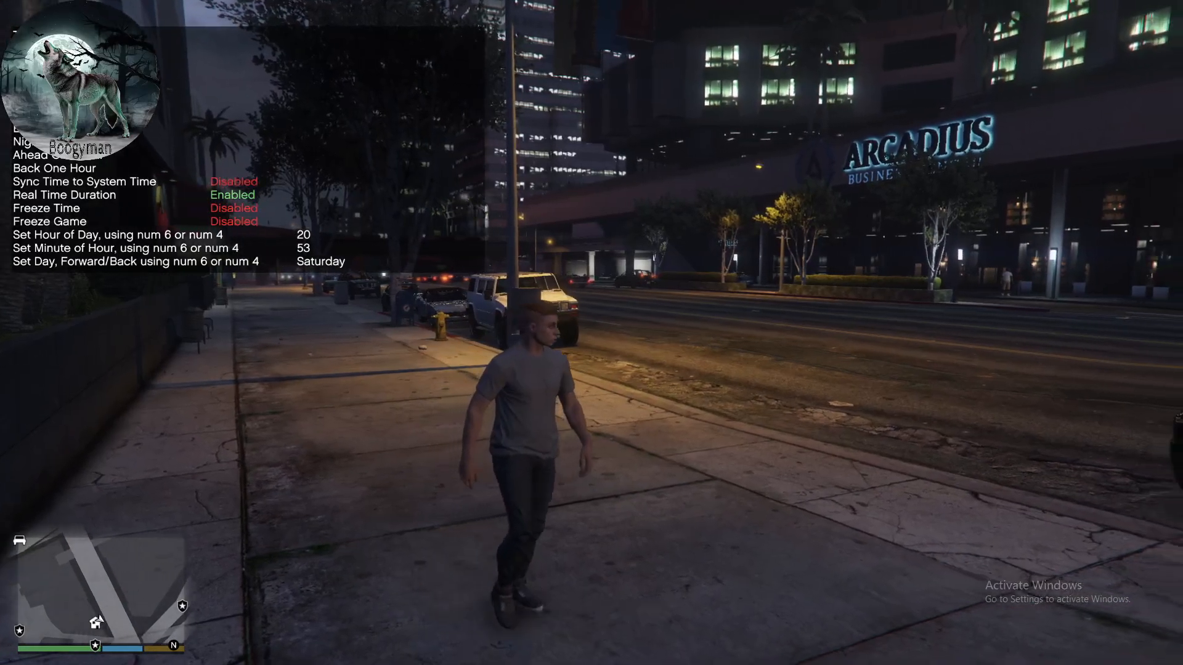
key(KP_5)
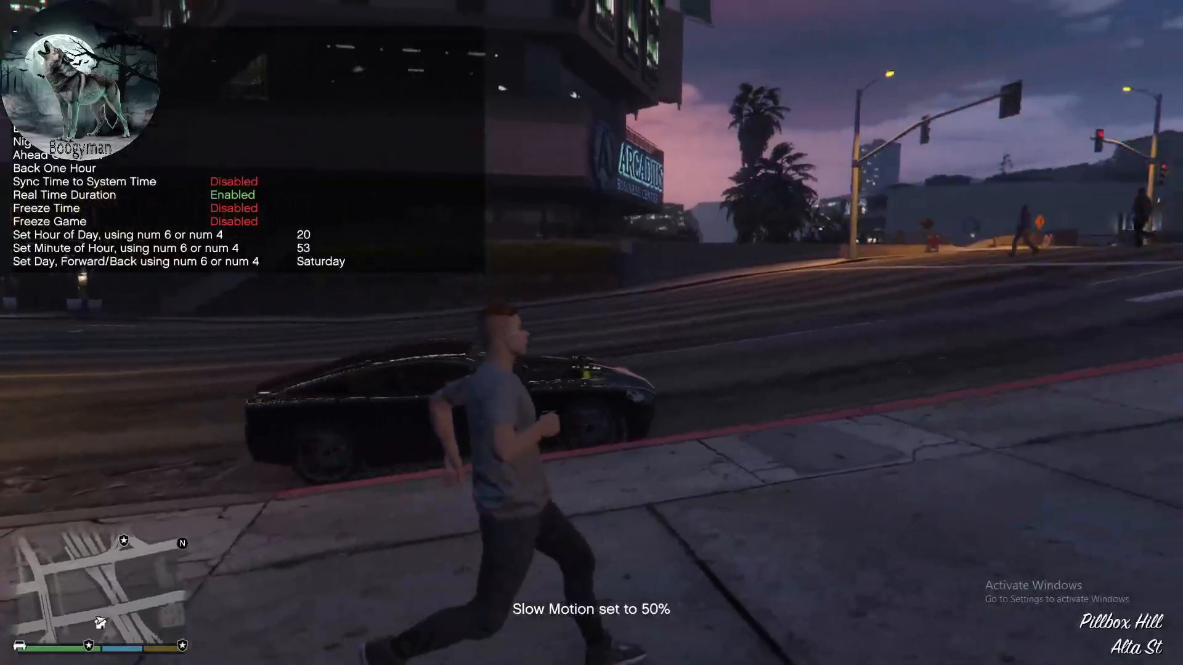
key(KP_5)
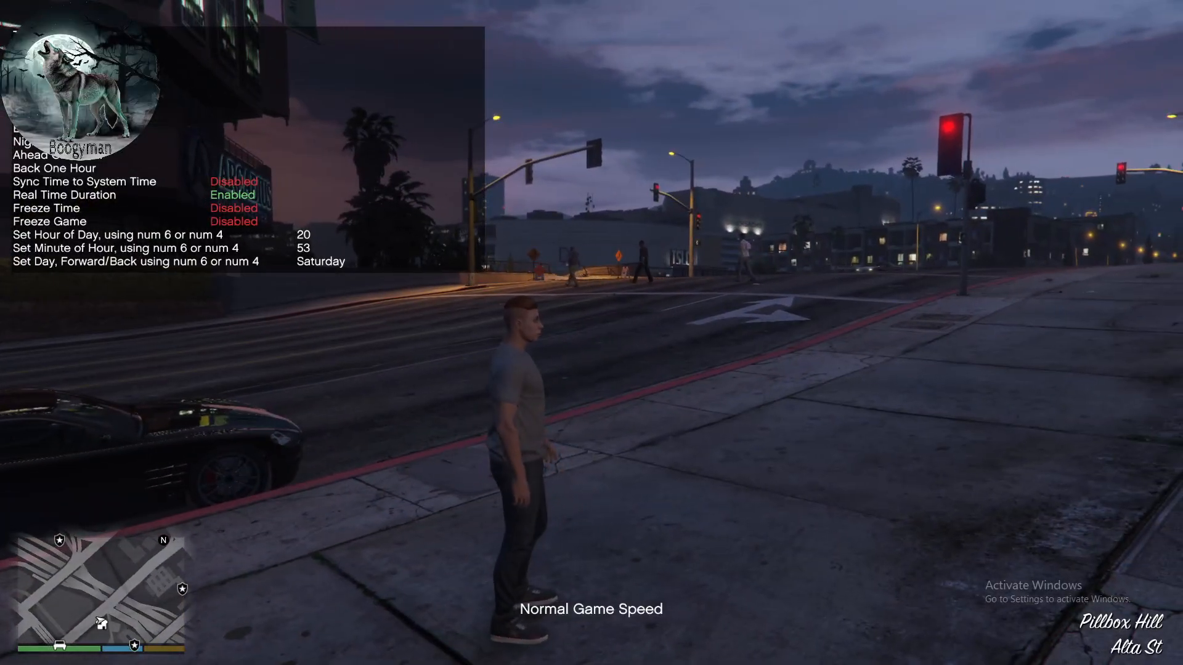
- Try the time-of-day presets Noon 12.00h, Afternoon 18.00h and Night 05.00h
key(KP_5)
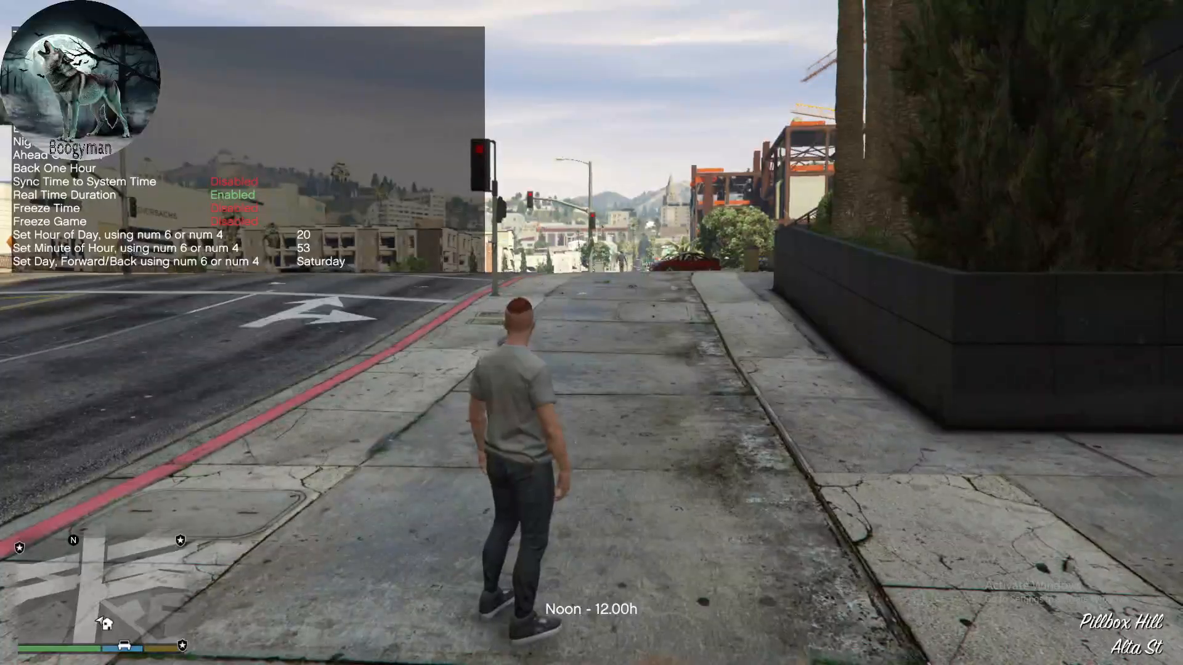
key(KP_5)
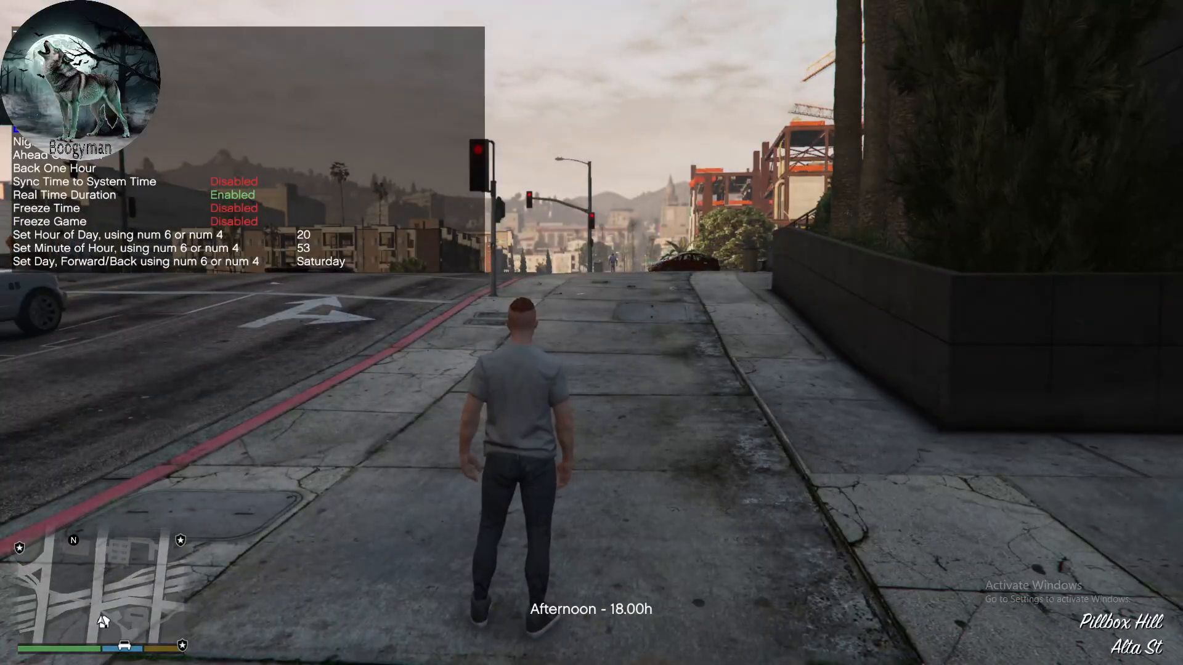
key(KP_5)
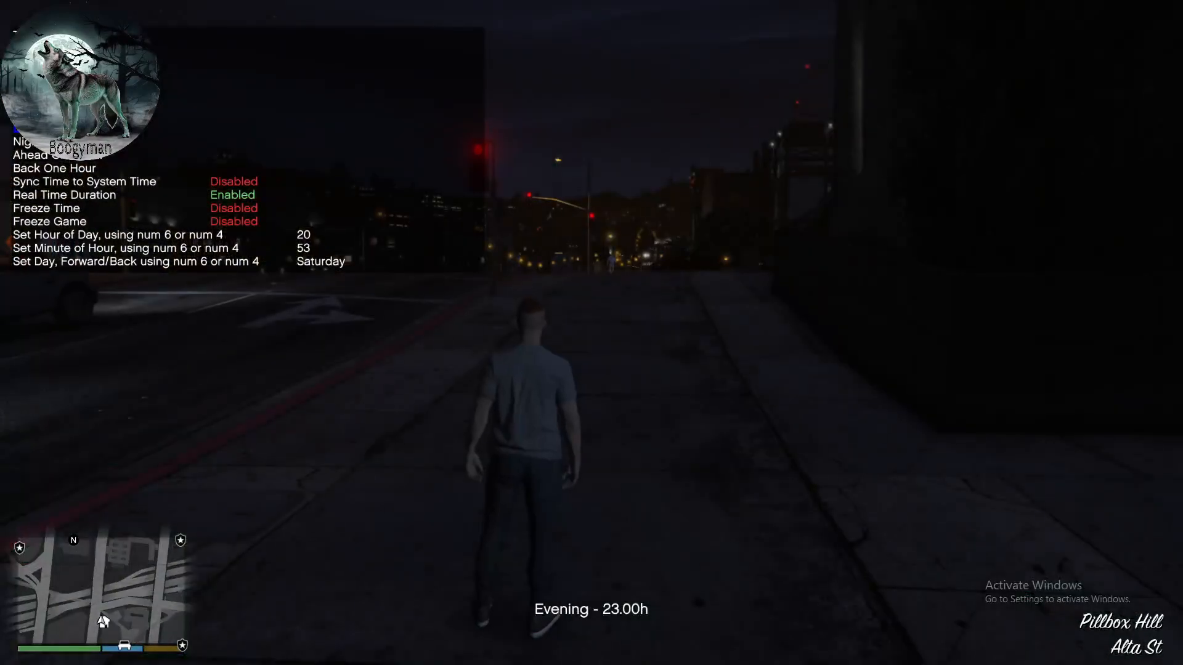
key(KP_2)
key(KP_5)
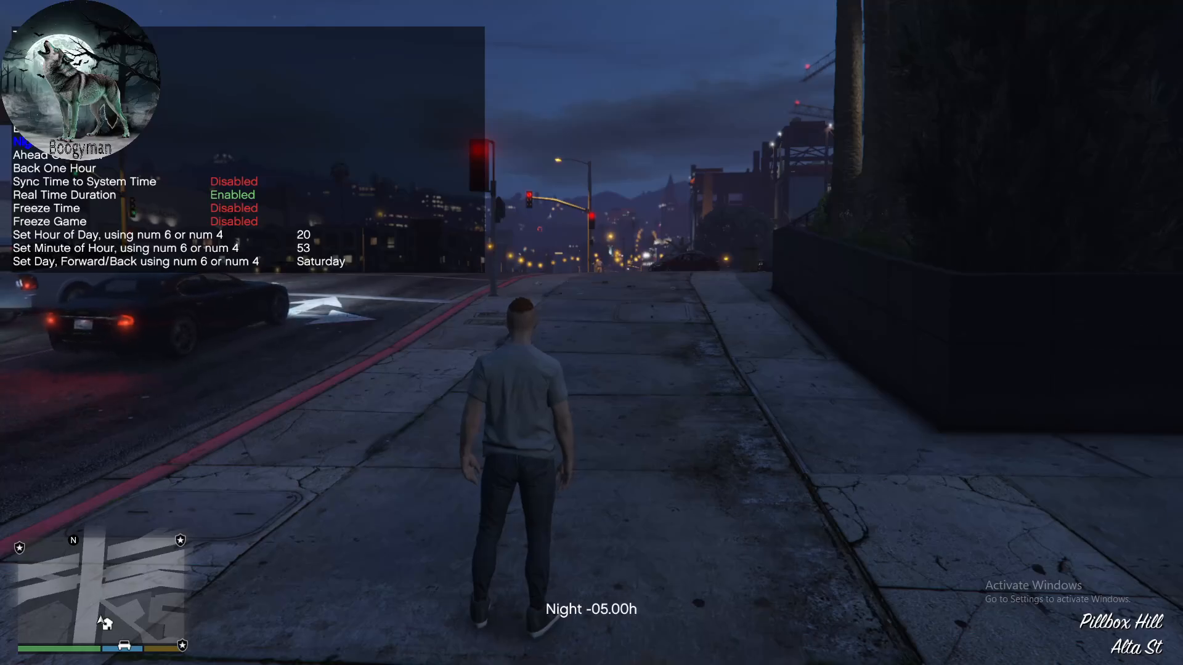
- Adjust Set Hour of Day forward and back to give the game a morning daylight hour
key(KP_2)
key(KP_2)
key(KP_2)
key(KP_2)
key(KP_2)
key(KP_6)
key(KP_6)
key(KP_6)
key(KP_6)
key(KP_6)
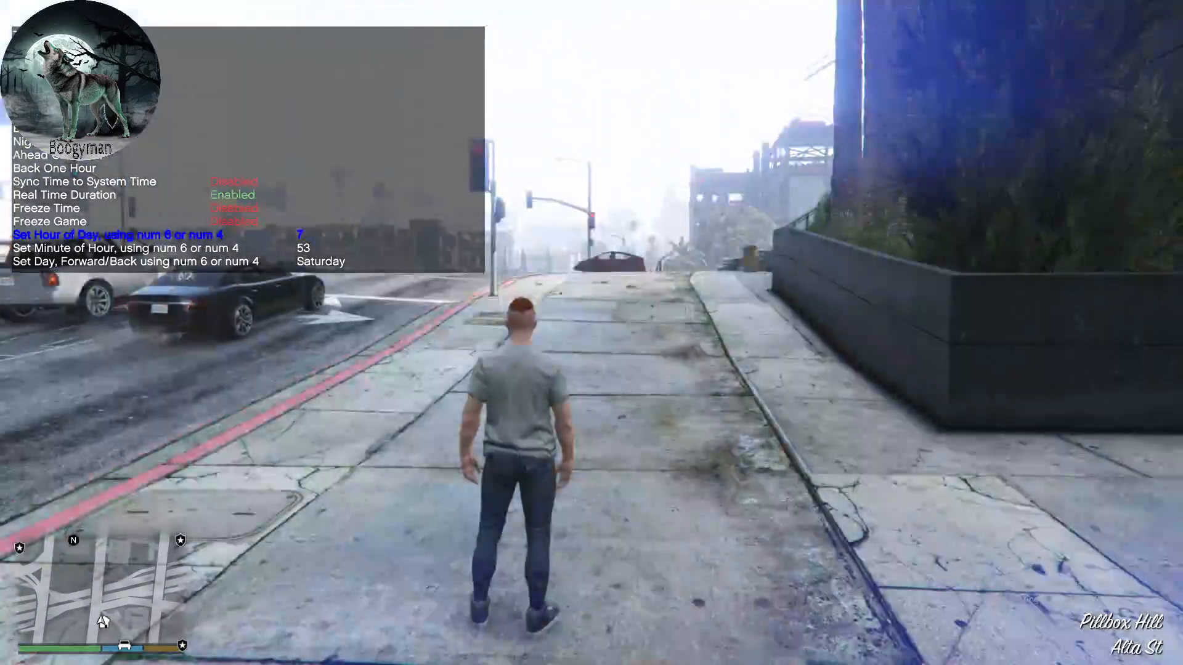
key(KP_4)
key(KP_4)
key(KP_4)
key(KP_4)
key(KP_4)
key(KP_4)
key(KP_4)
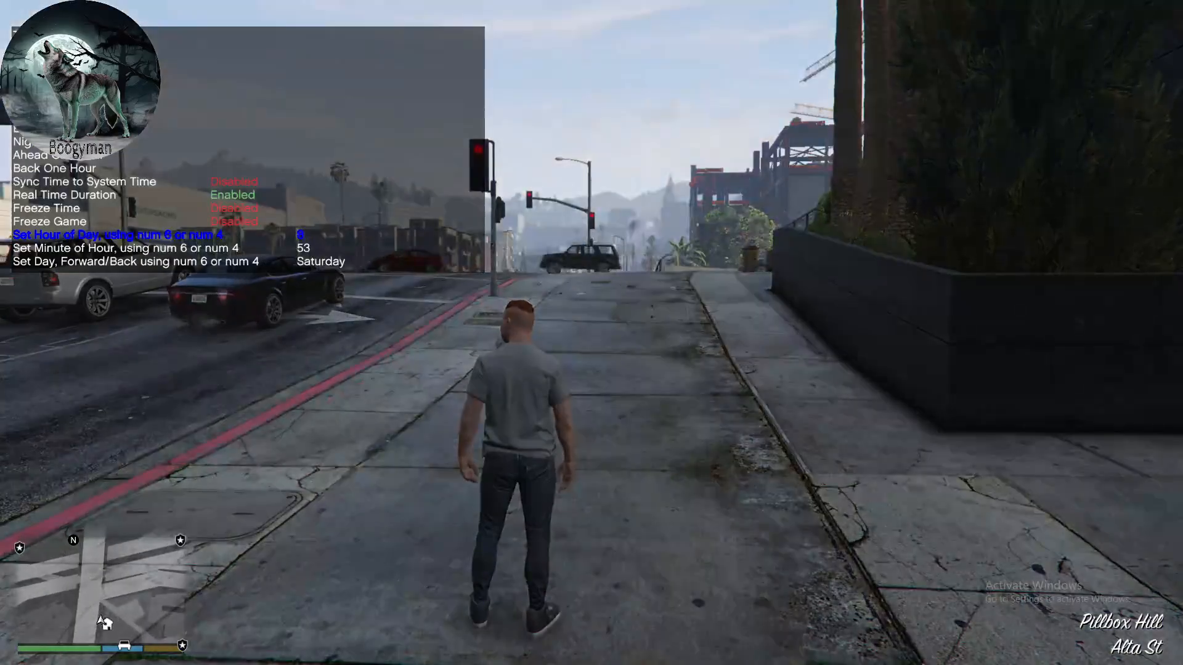
- Turn the Hour of Day back to 0 and try advancing the day from Saturday with Set Day
key(KP_4)
key(KP_4)
key(KP_4)
key(KP_4)
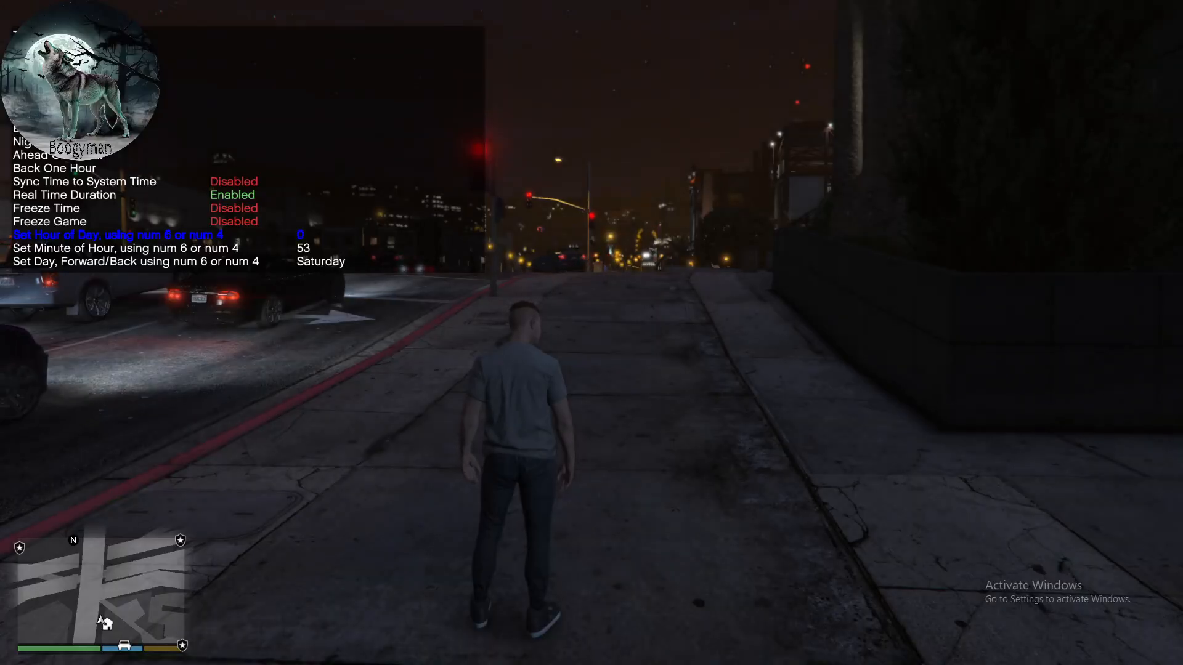
key(KP_2)
key(KP_6)
key(KP_6)
key(KP_6)
key(KP_6)
key(KP_6)
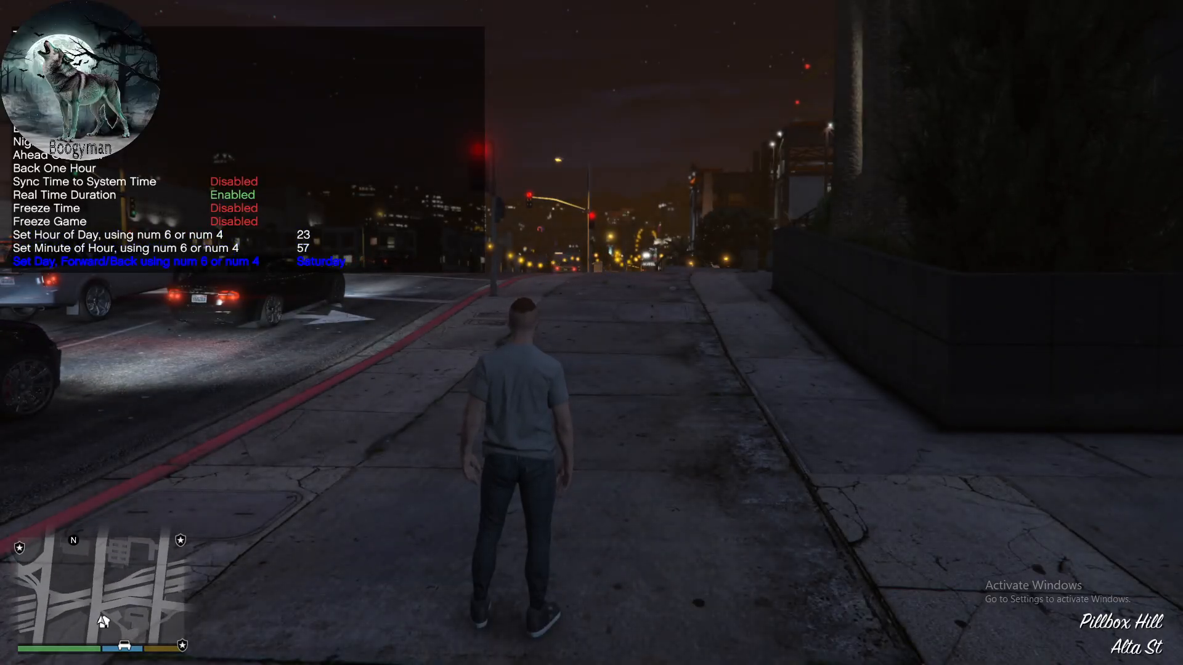
key(KP_6)
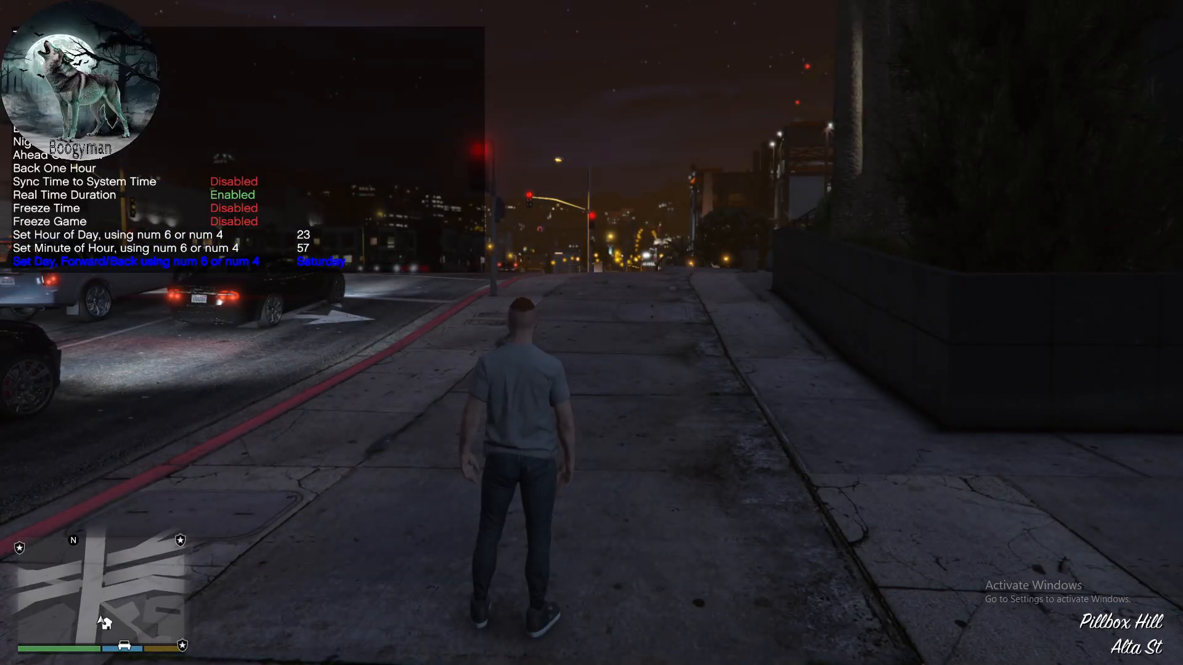
- Set the in-game clock to midnight, with Hour of Day at 0 and Minute of Hour at 0
key(KP_8)
key(KP_6)
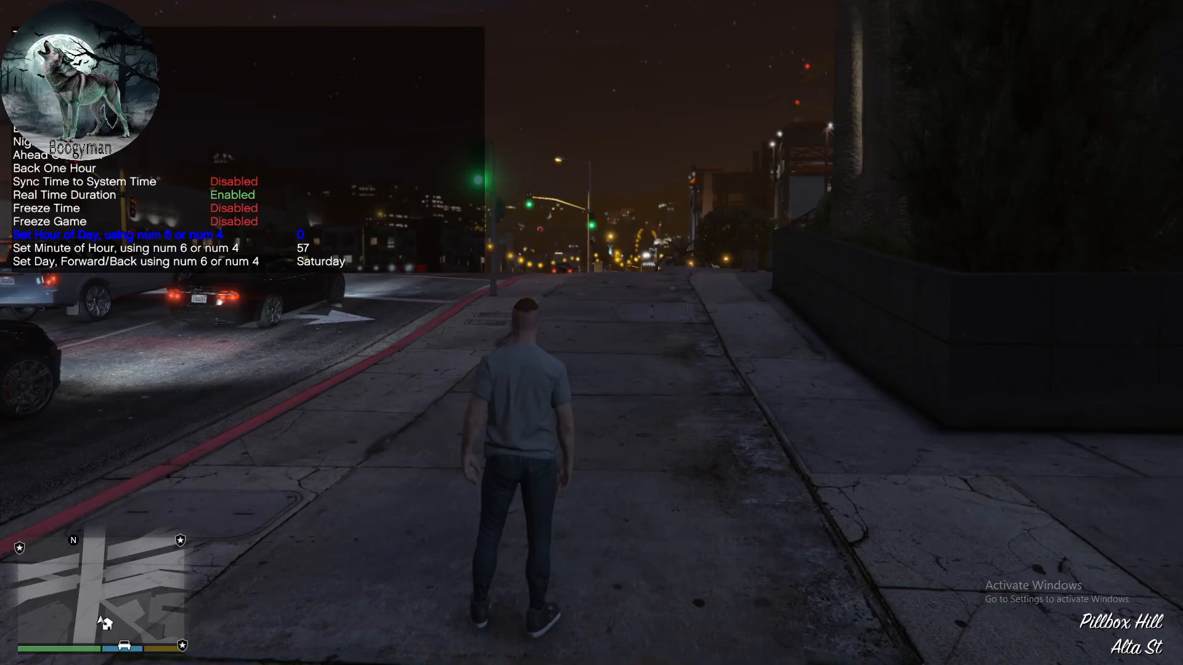
key(KP_2)
key(KP_6)
key(KP_6)
key(KP_6)
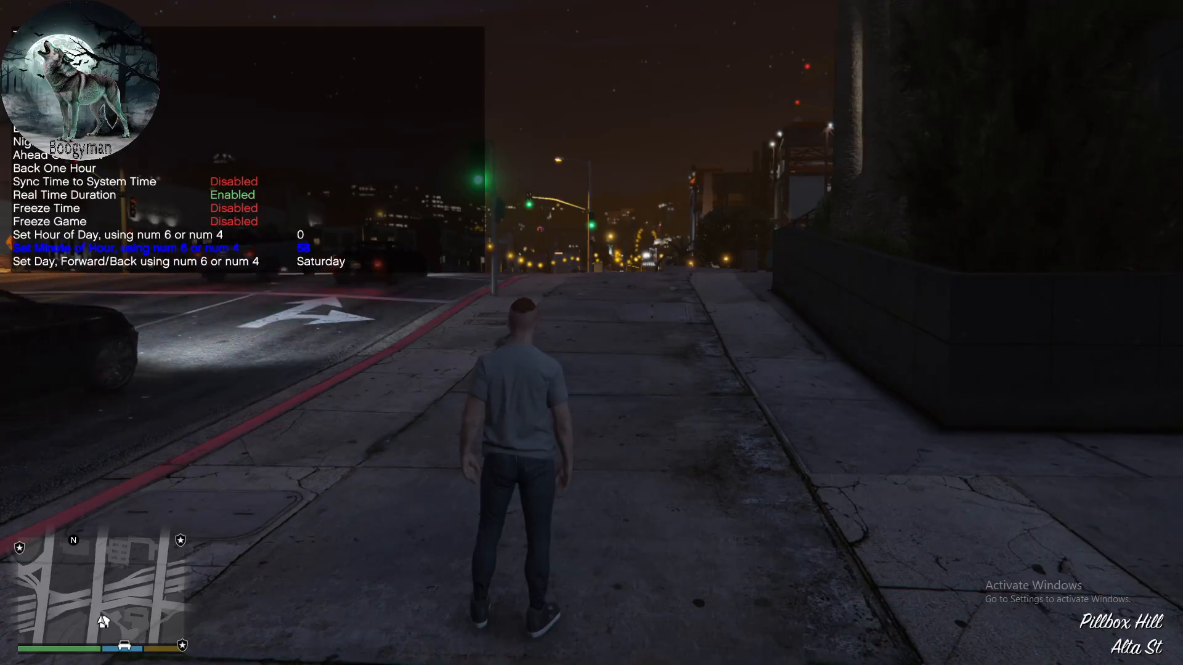
key(KP_8)
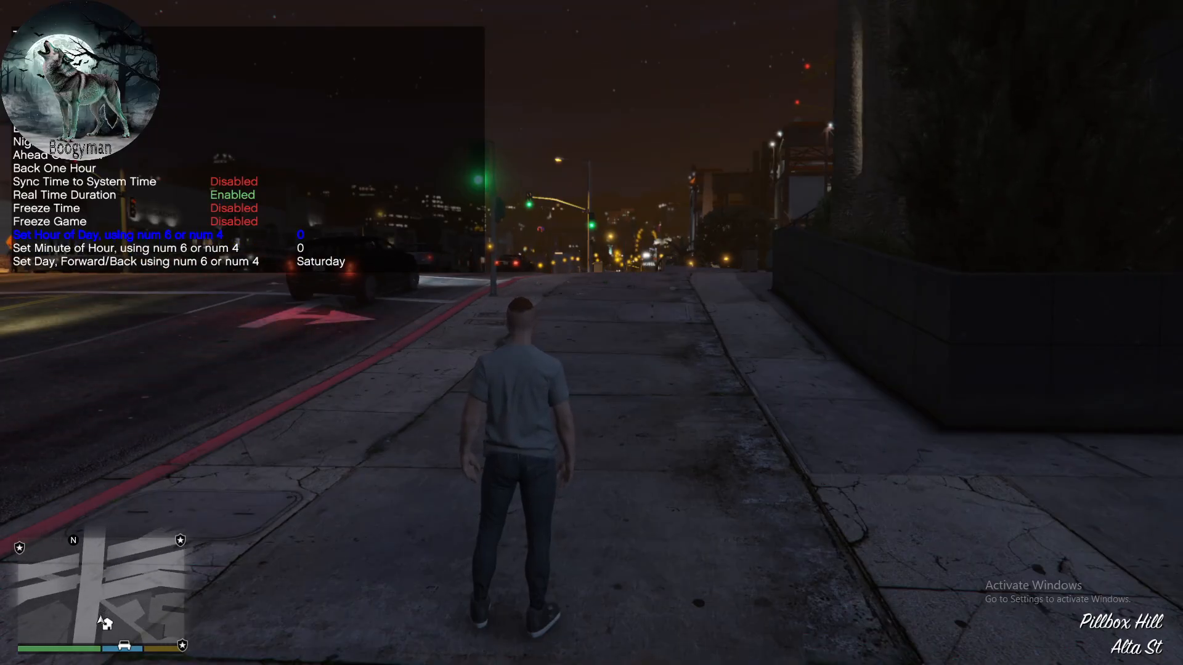
- Try Freeze Time and Freeze Game, switching each one on and off again
key(KP_2)
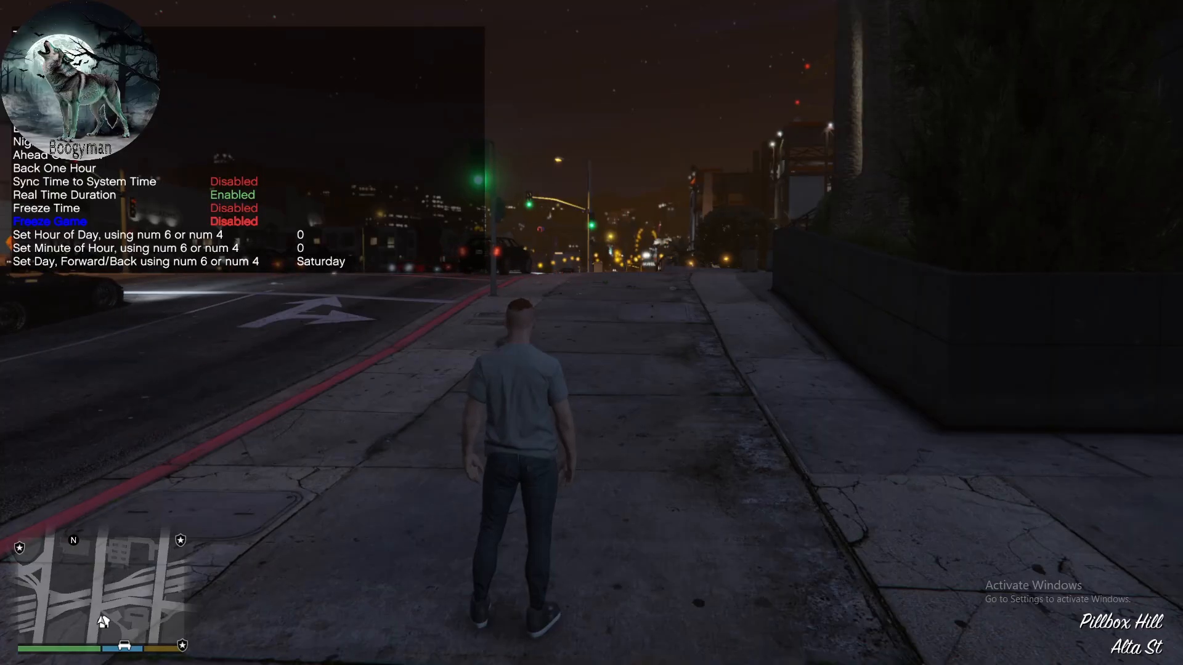
key(KP_8)
key(KP_5)
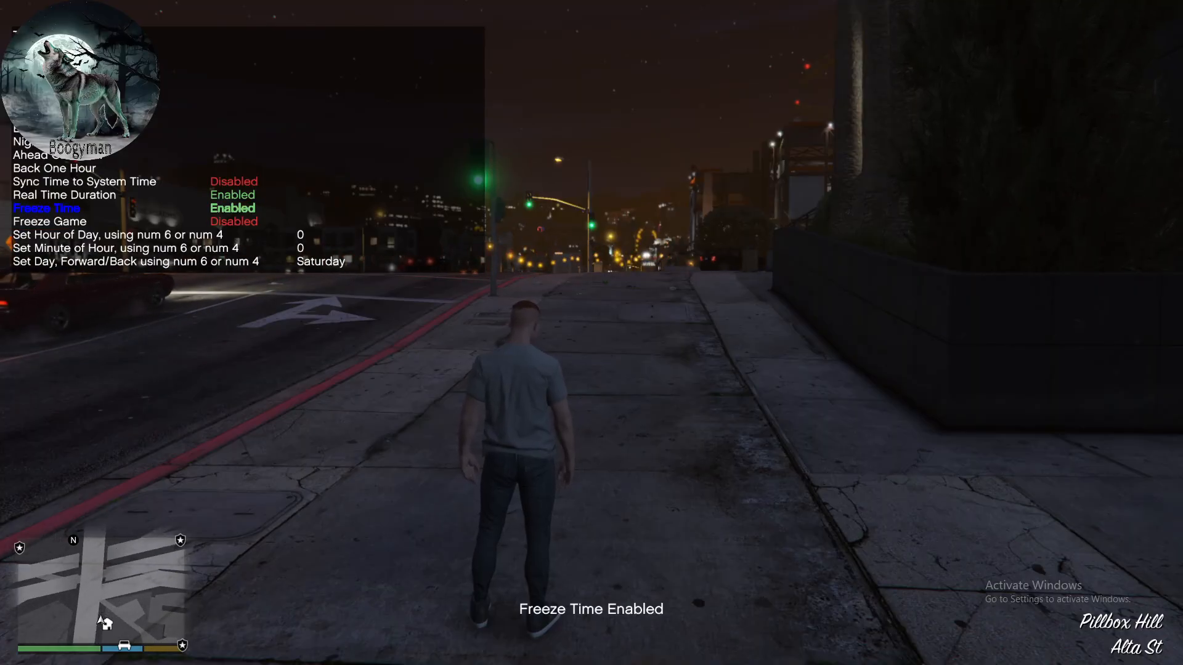
key(KP_5)
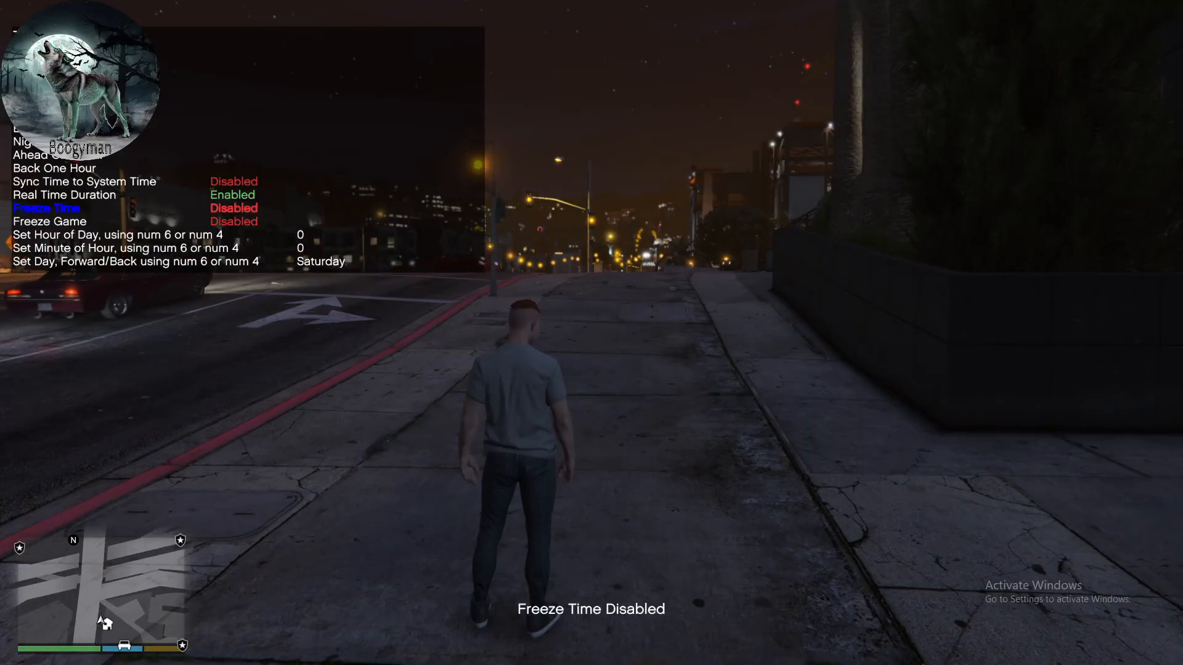
key(KP_2)
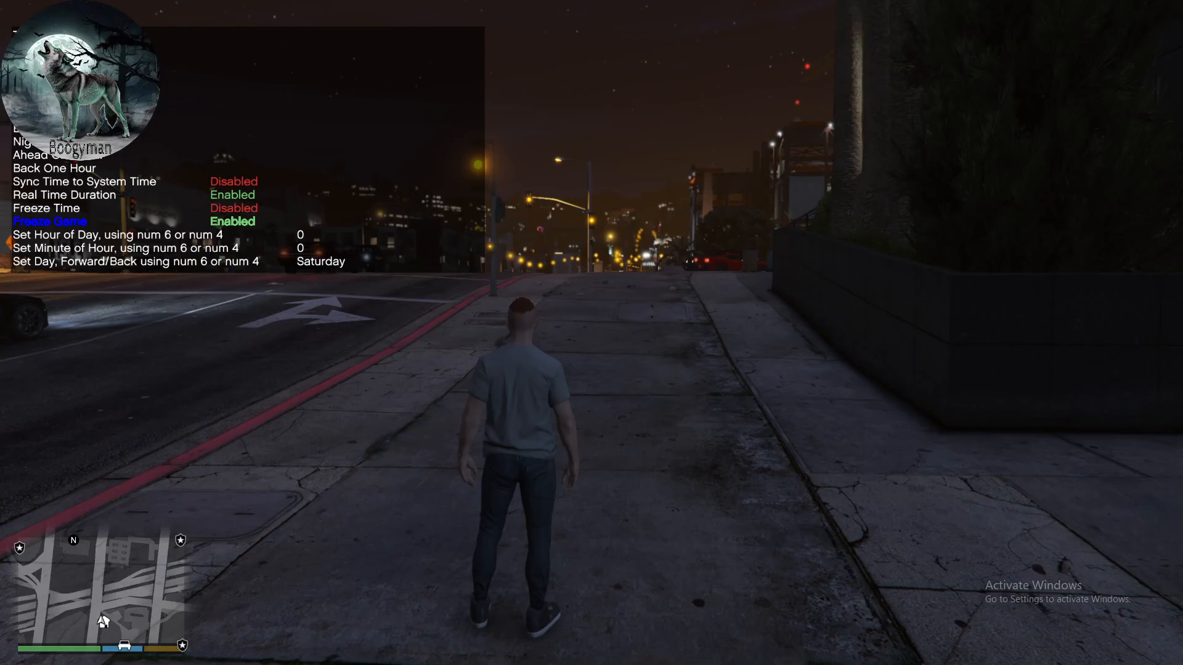
key(KP_5)
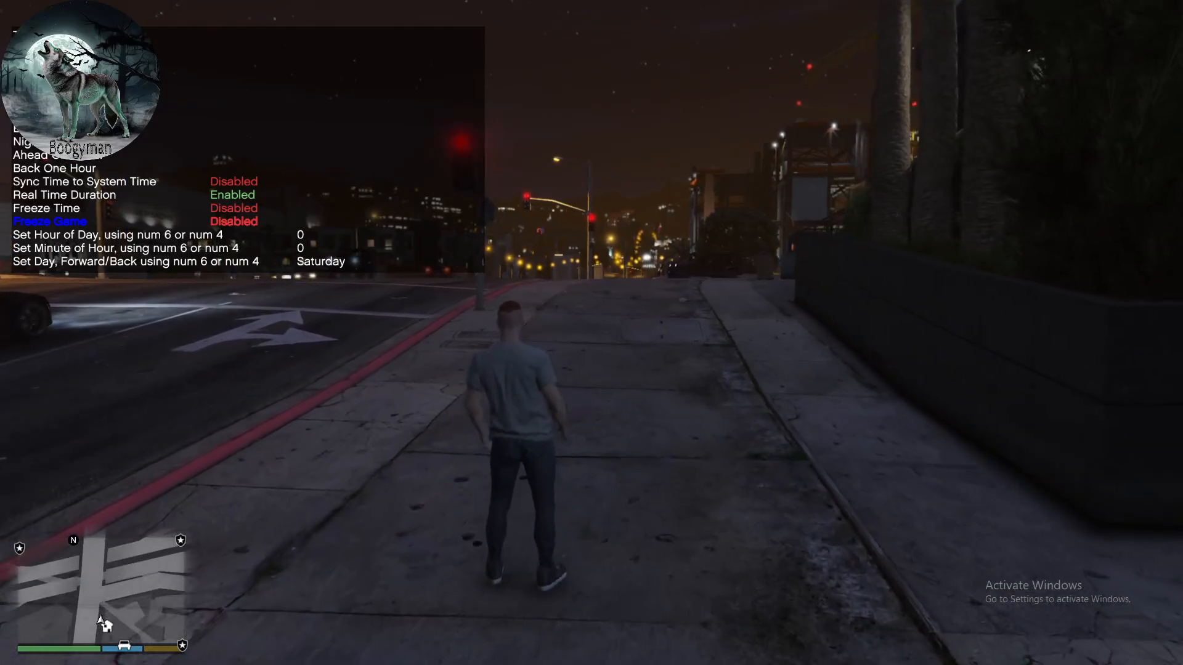
- Leave the trainer's Time options and open its Weather options
key(KP_0)
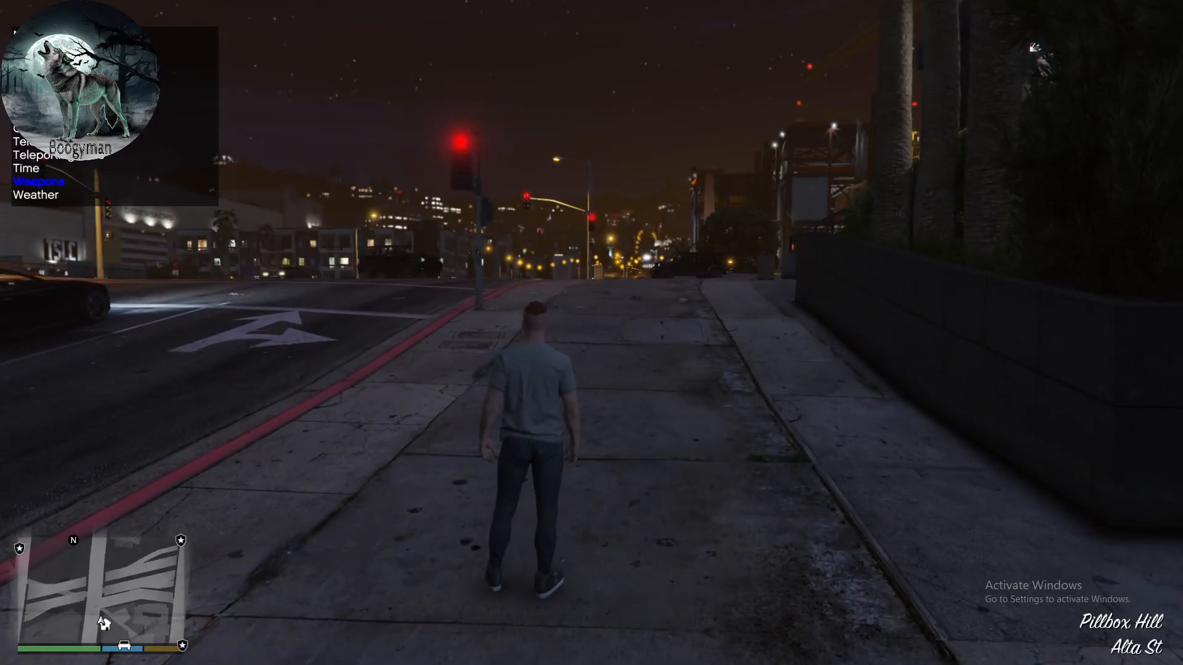
key(KP_2)
key(KP_5)
key(KP_0)
key(KP_2)
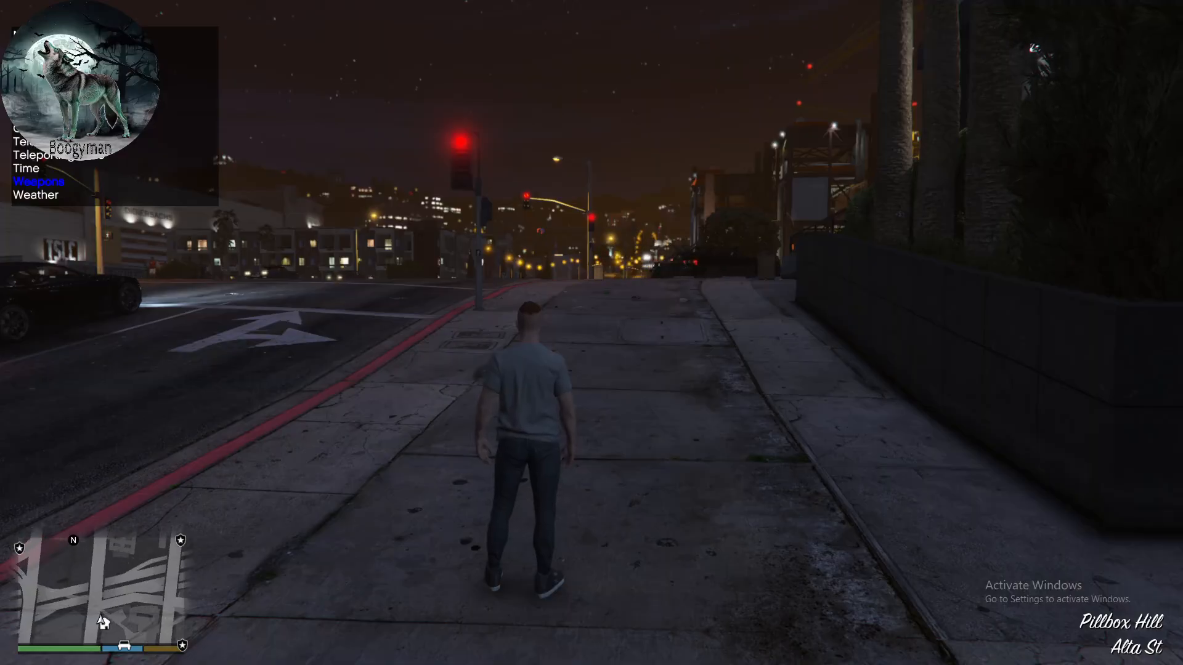
key(KP_5)
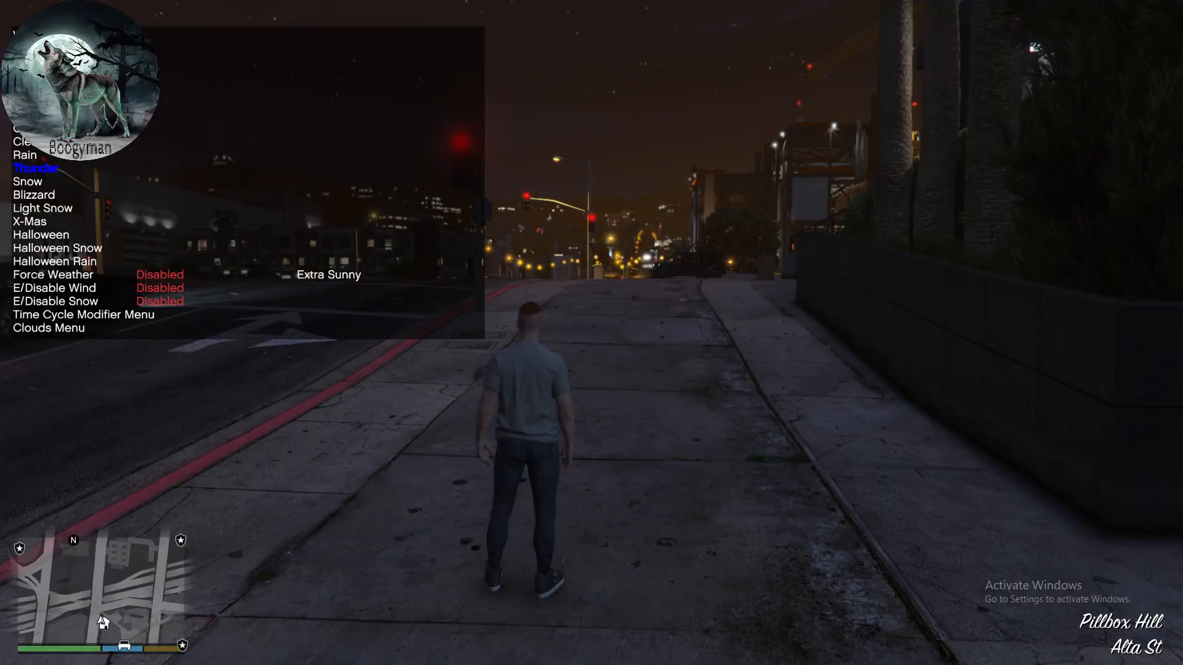
- Try the Thunder, Snow and Blizzard weather presets
key(KP_5)
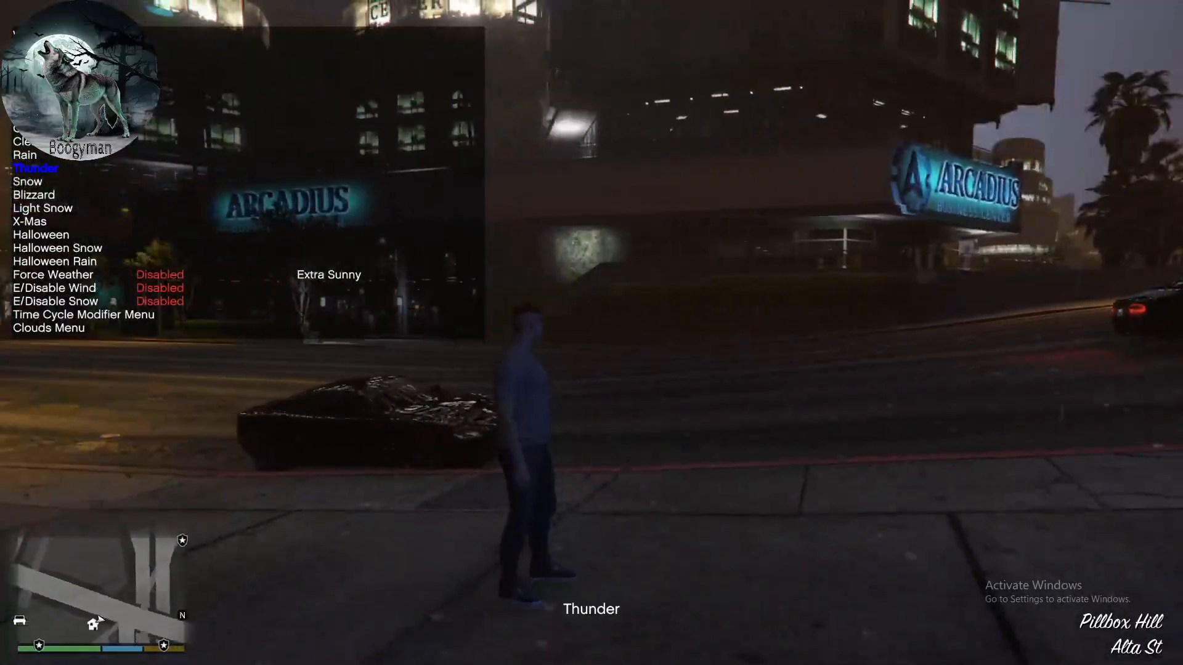
key(KP_2)
key(KP_5)
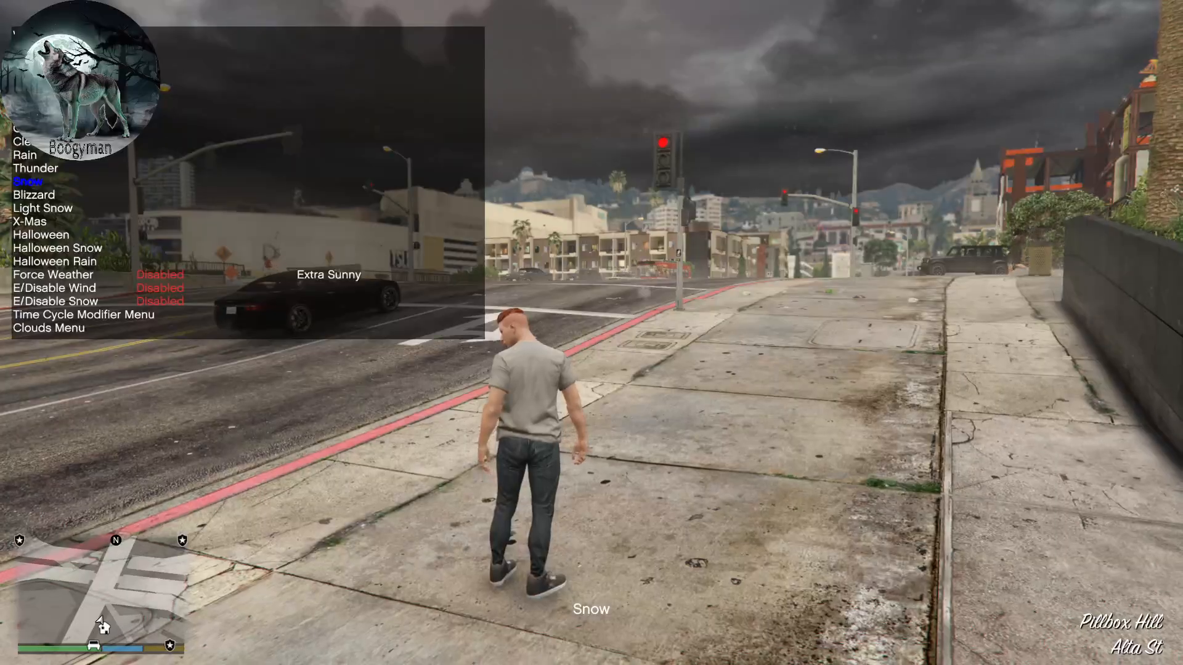
key(KP_2)
key(KP_5)
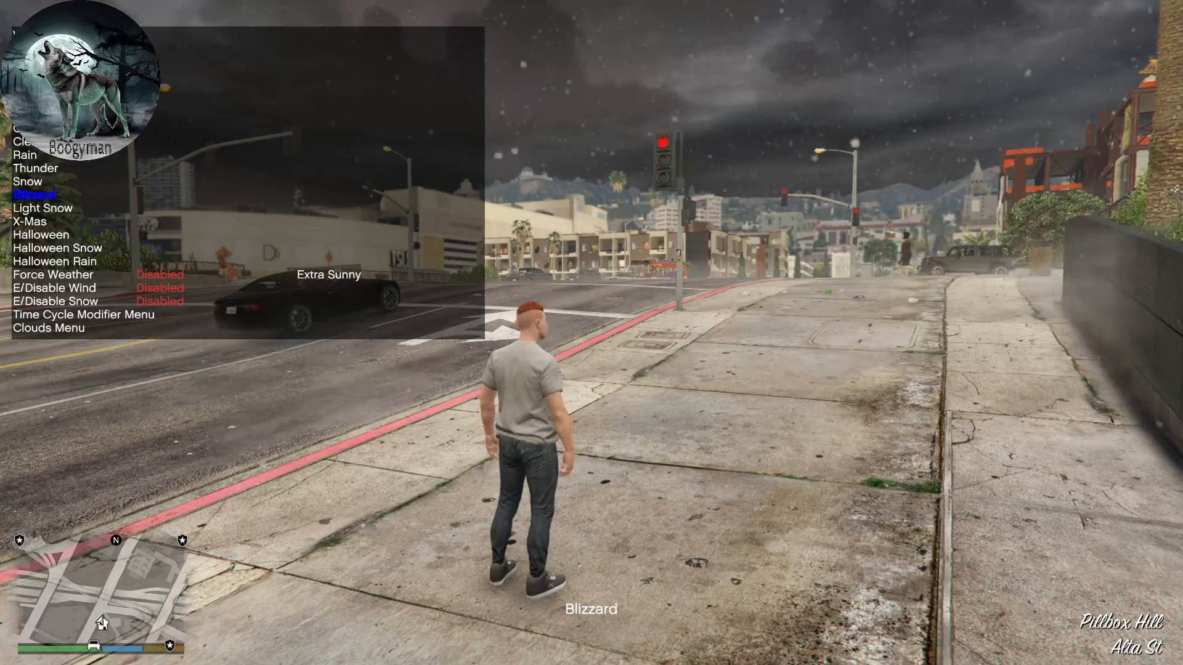
- Try the Light Snow, X-Mas, Halloween and Halloween Rain weather presets
key(KP_2)
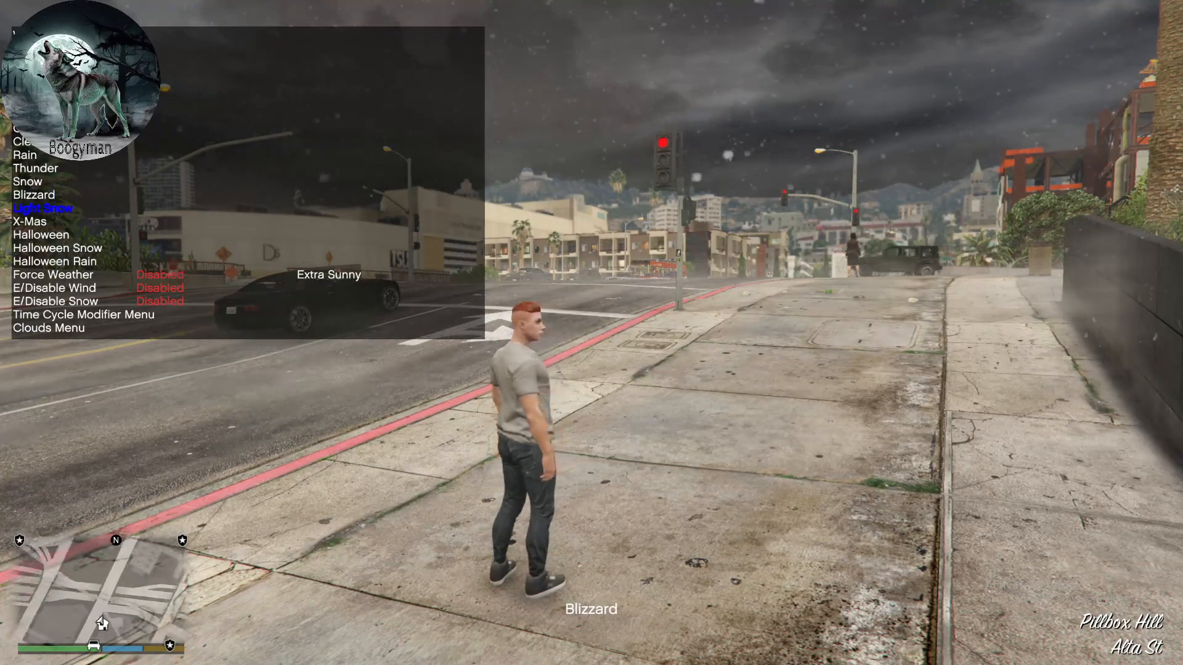
key(KP_5)
key(KP_2)
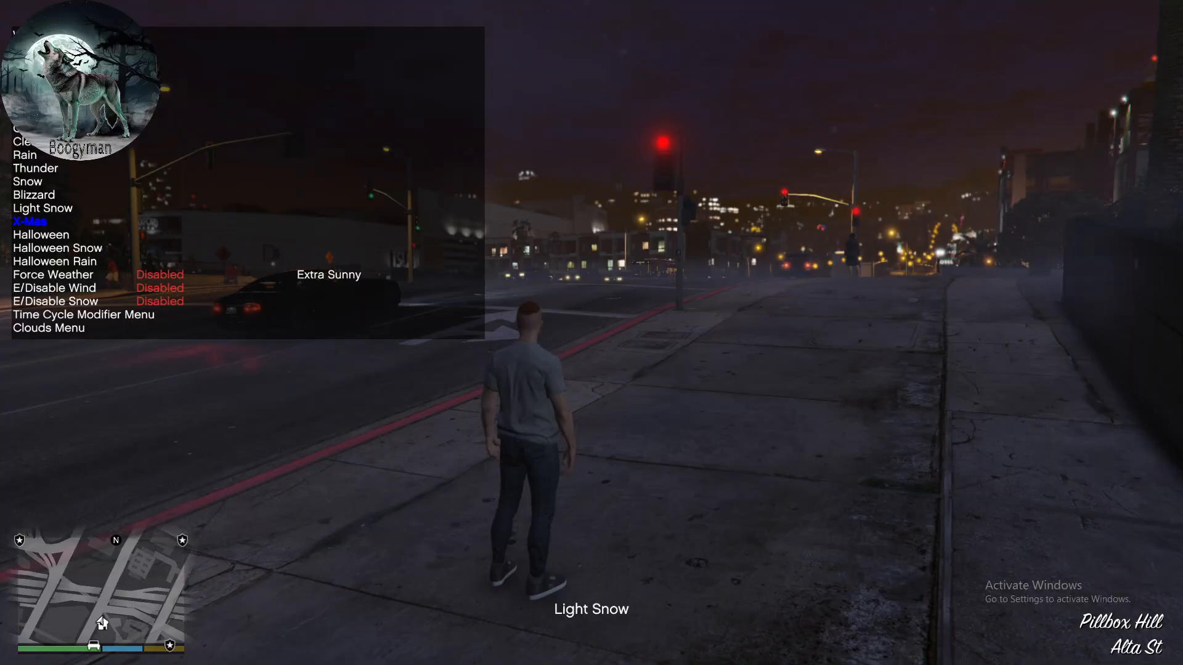
key(KP_5)
key(KP_2)
key(KP_5)
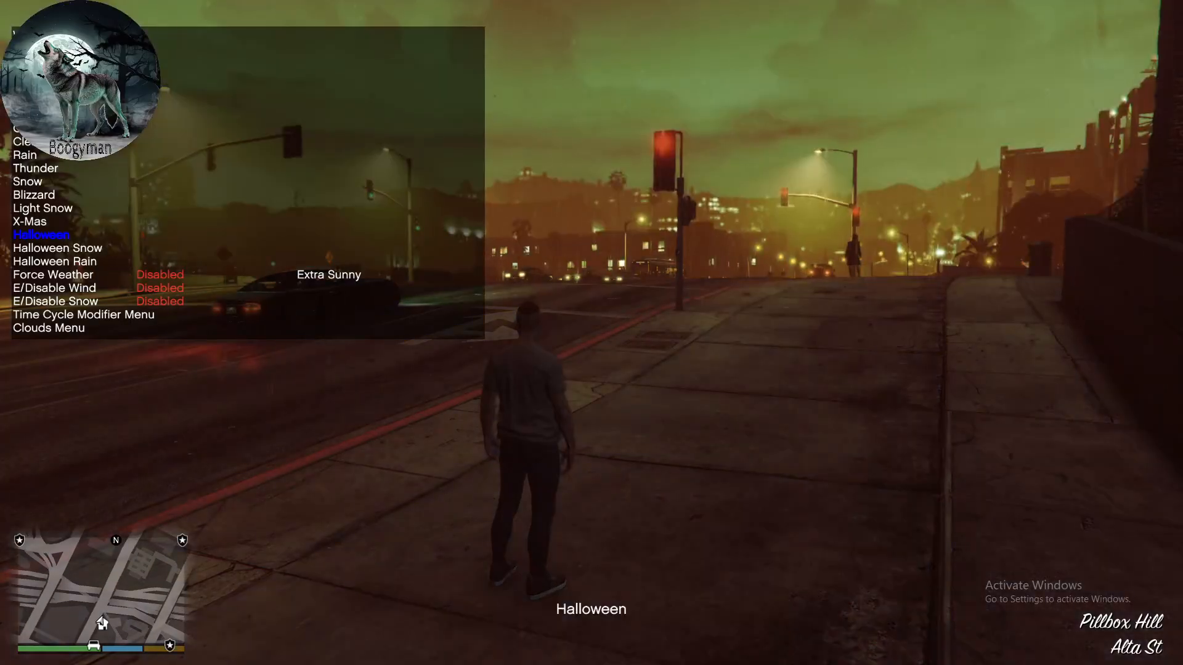
key(KP_2)
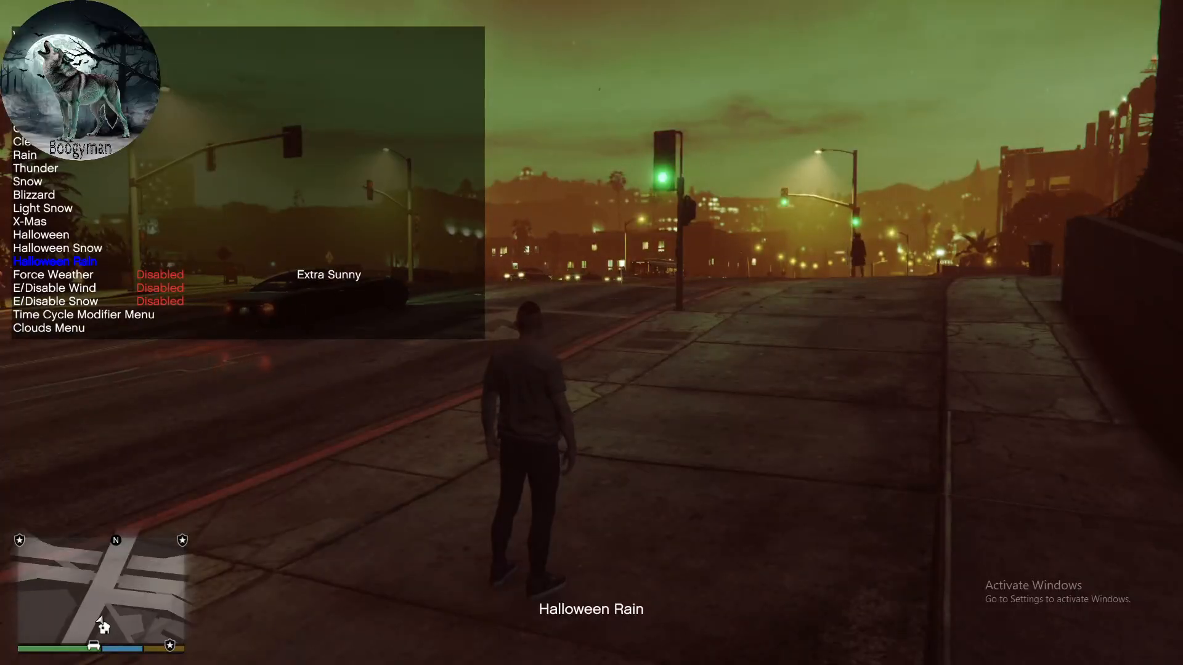
- Toggle Force Weather on and off, and apply the Extra Sunny weather preset
key(KP_2)
key(KP_2)
key(KP_2)
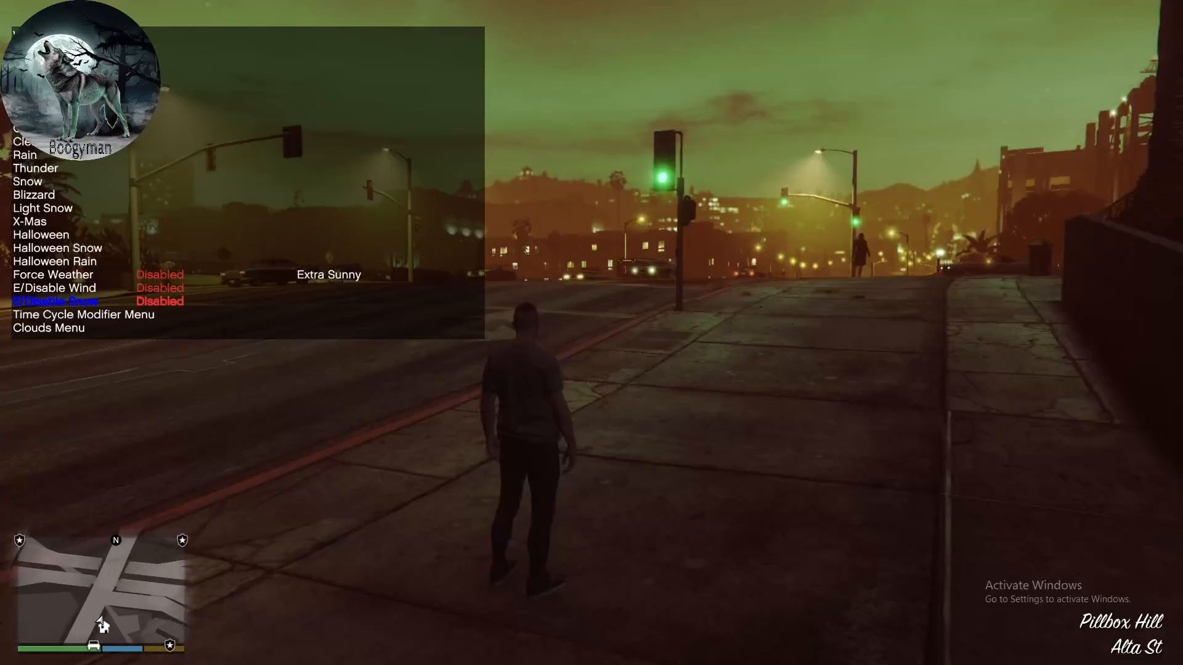
key(KP_2)
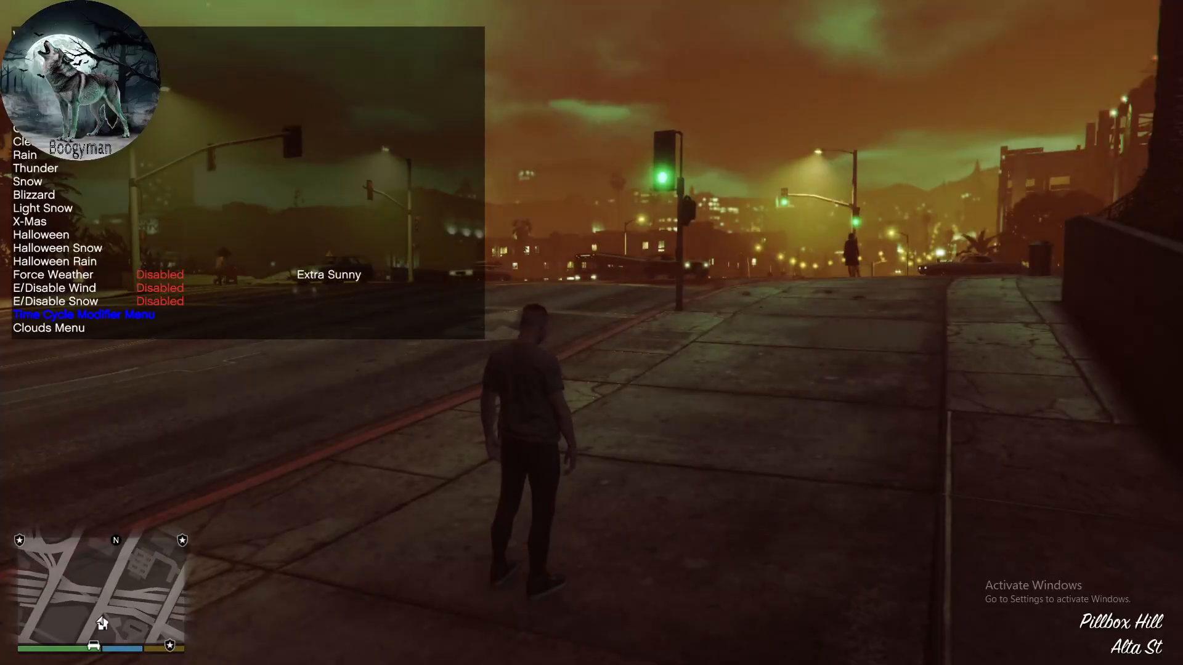
key(KP_2)
key(KP_2)
key(KP_8)
key(KP_8)
key(KP_8)
key(KP_8)
key(KP_8)
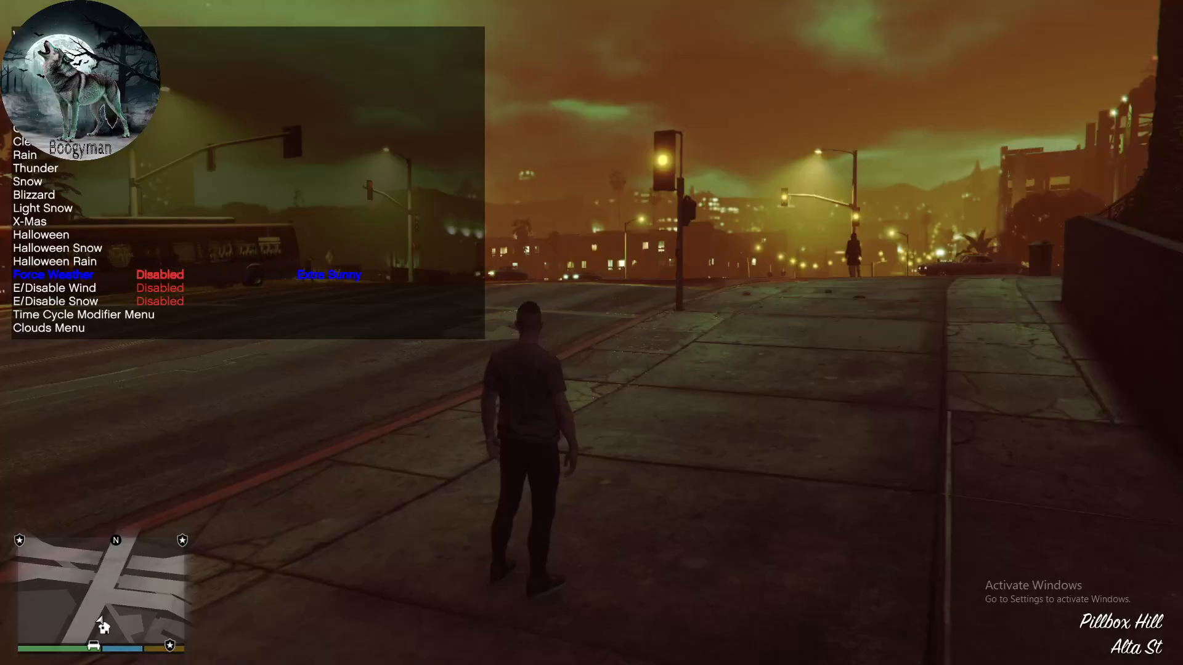
key(KP_5)
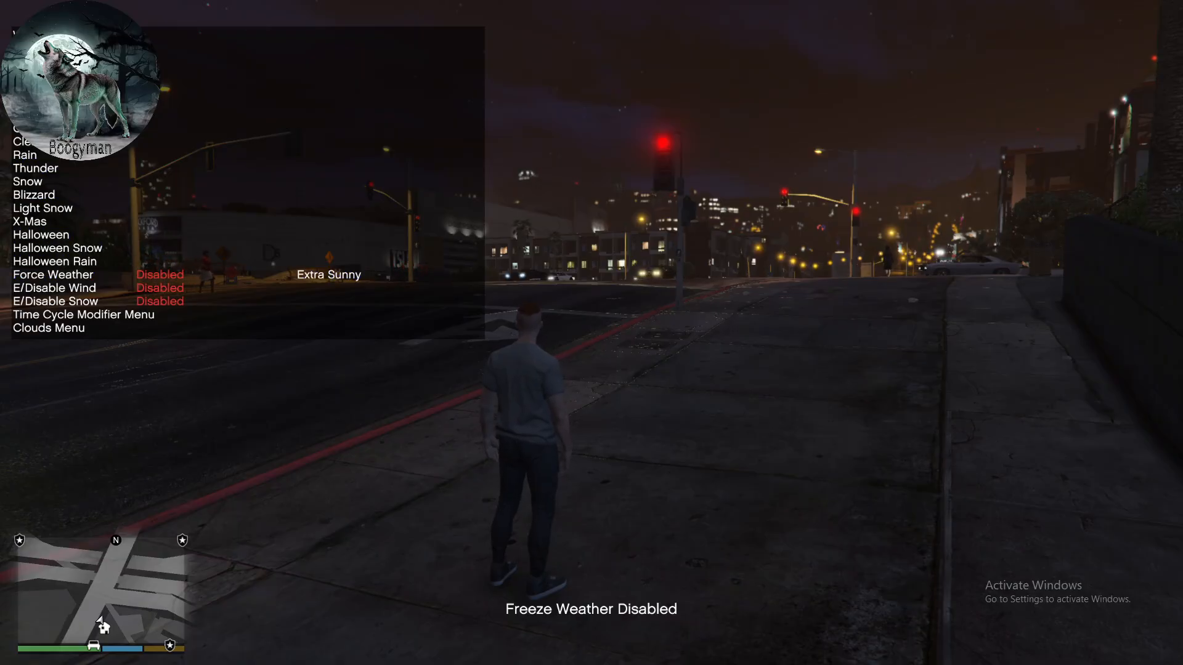
key(KP_5)
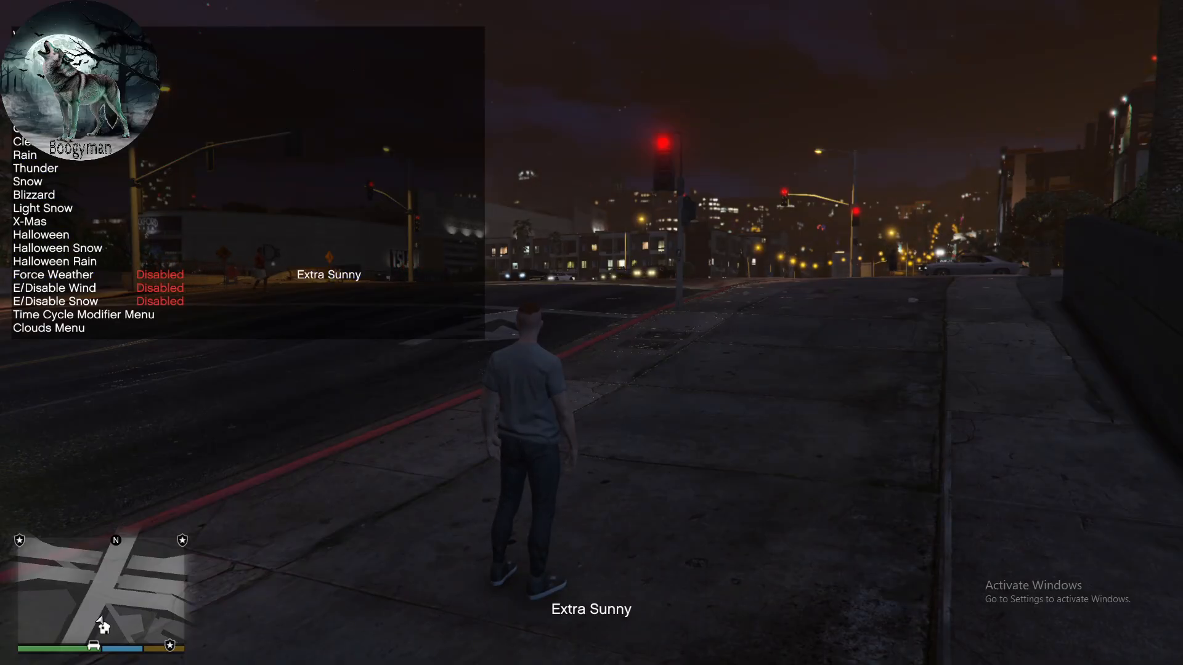
- Open the trainer's Weapons options, add all weapons, and enable Explosive Ammo
key(KP_0)
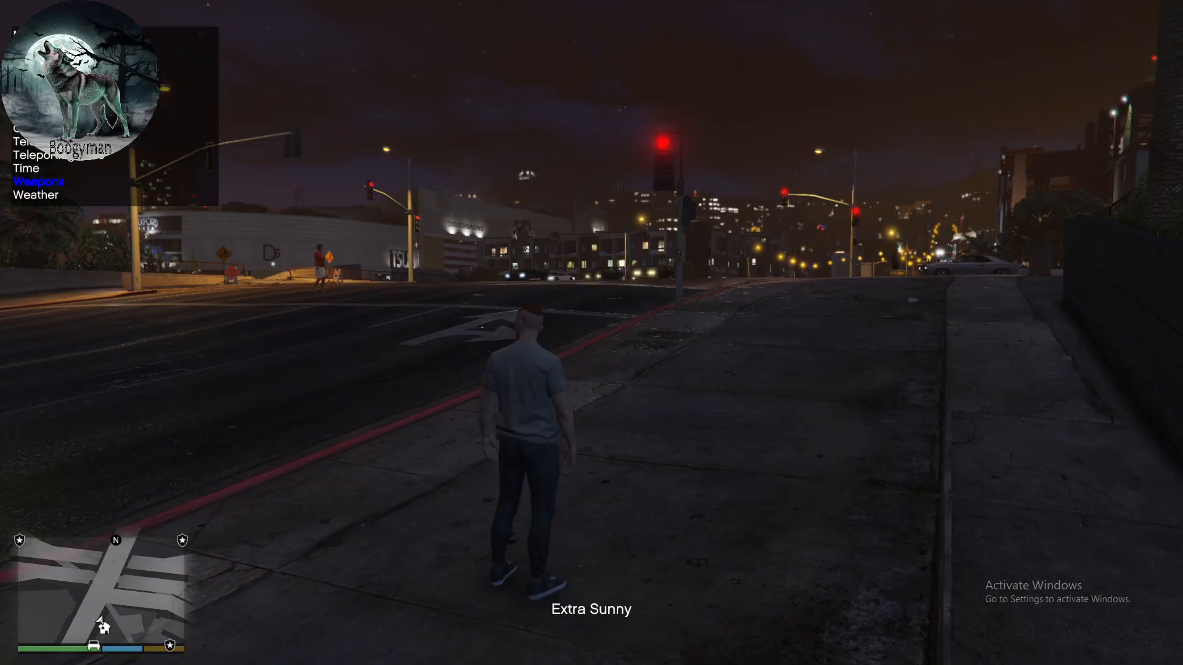
key(KP_5)
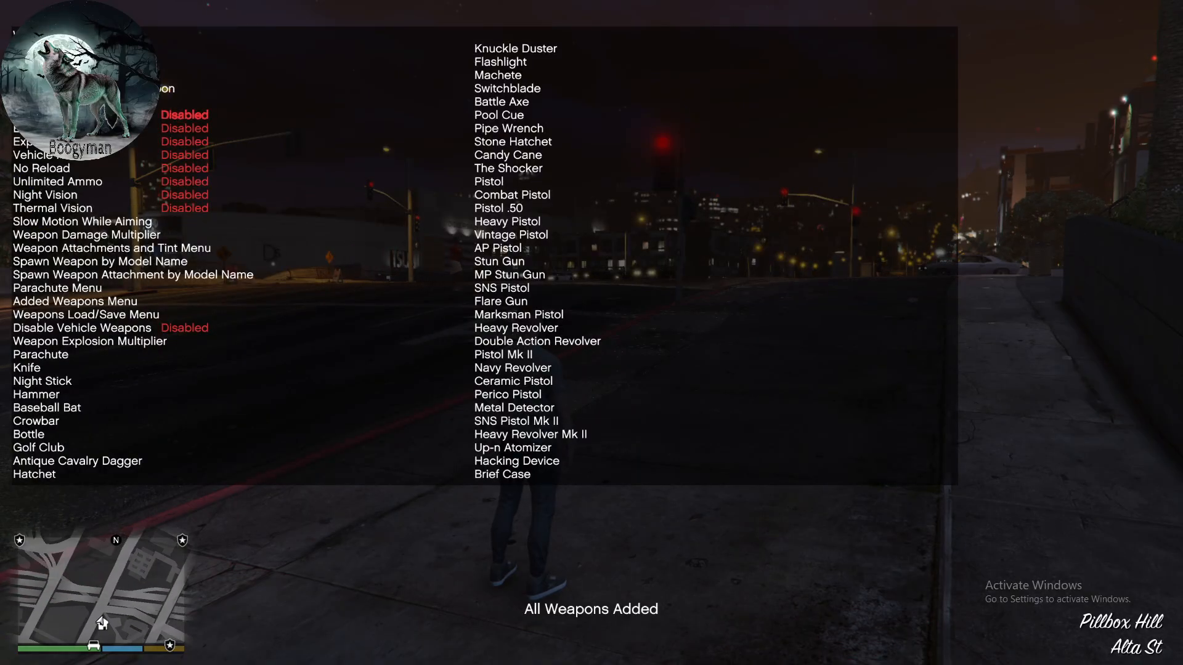
key(KP_5)
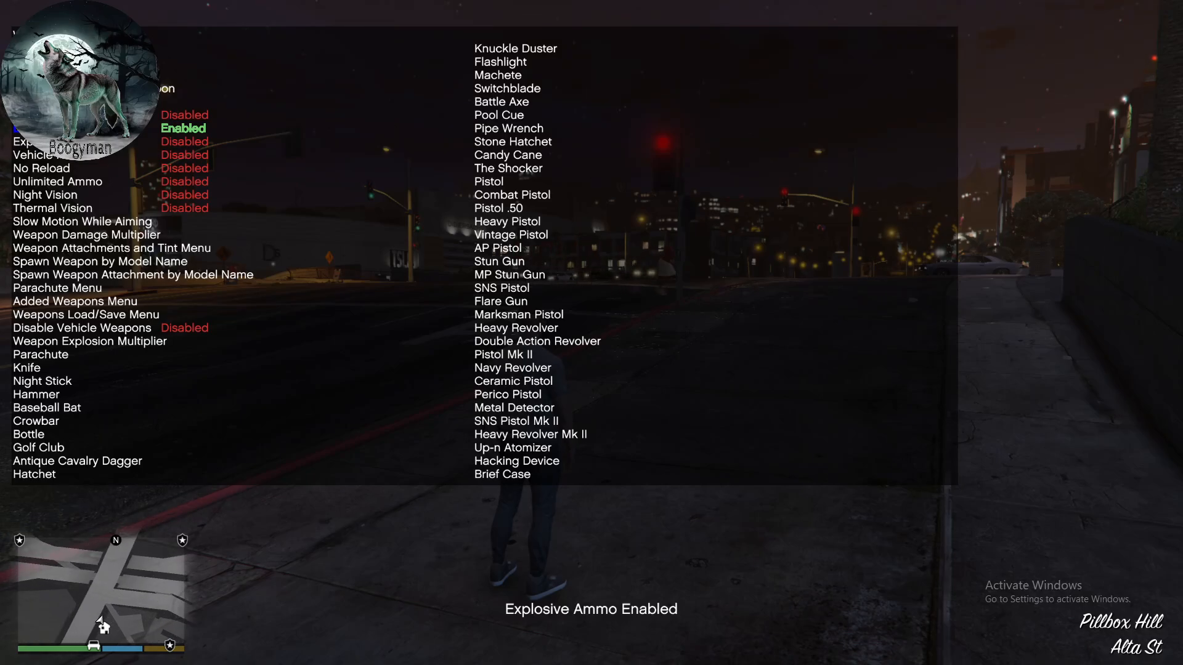
- Reopen the Weapons options and add all weapons to the character again
key(KP_2)
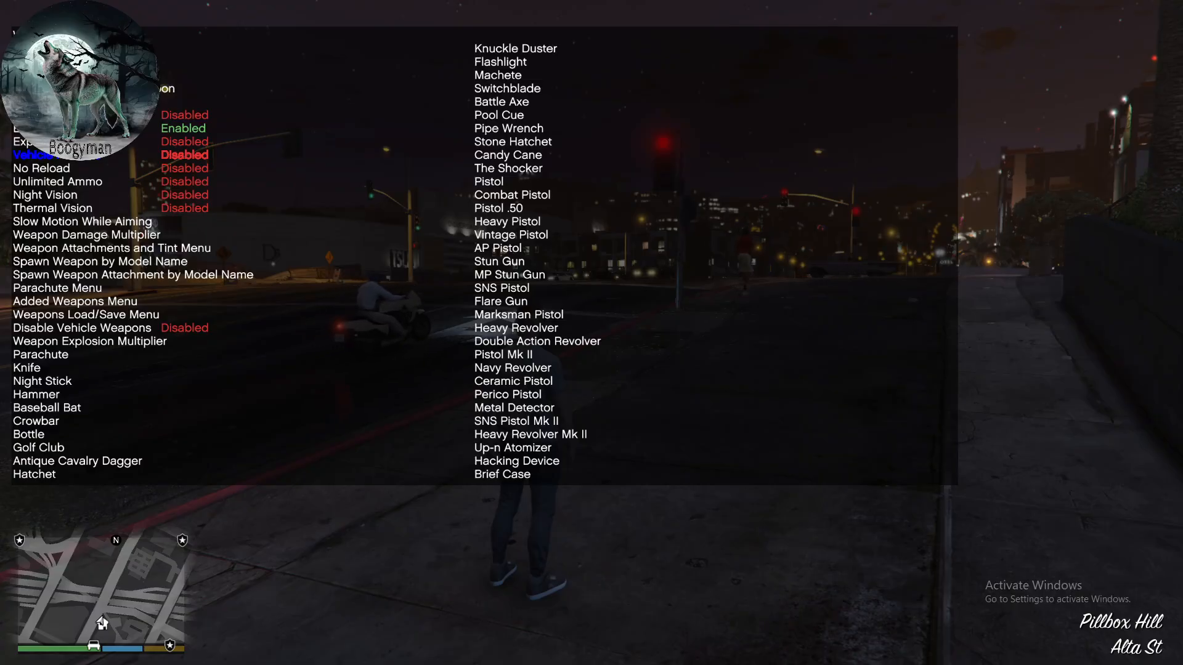
key(KP_0)
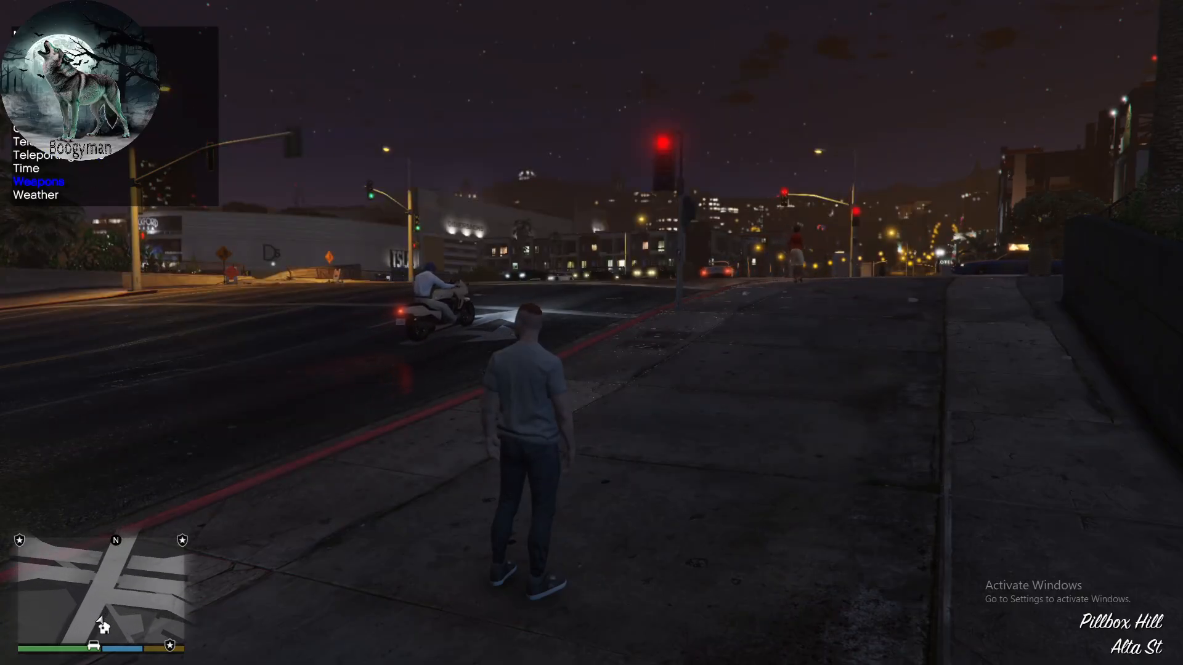
key(KP_5)
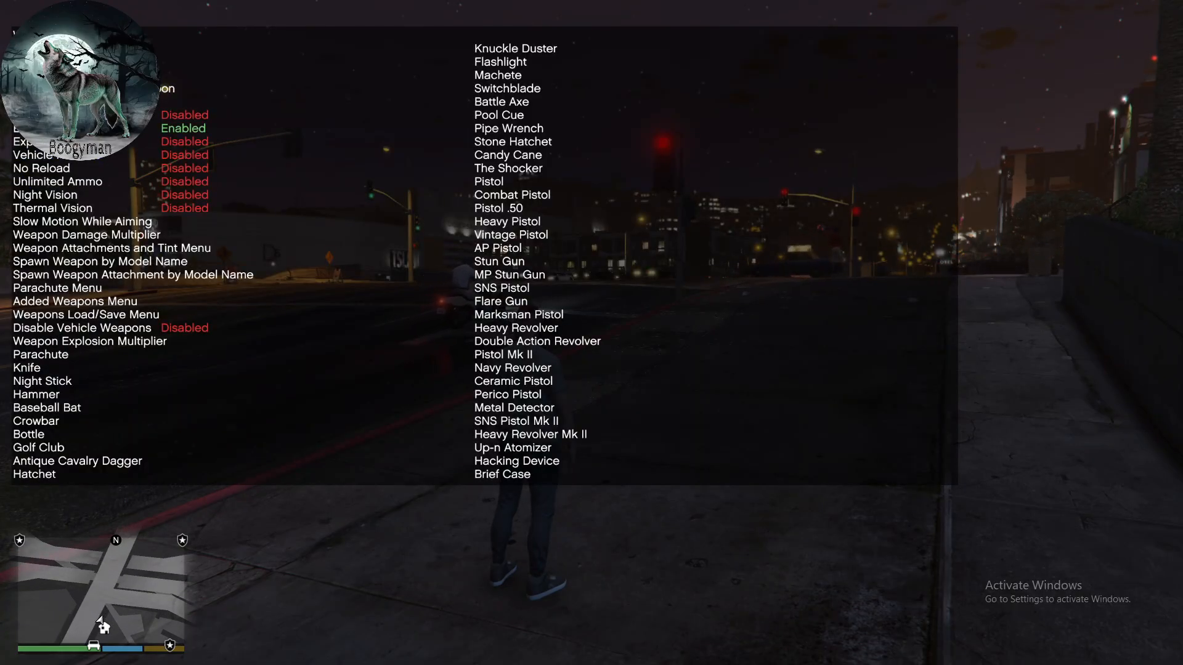
key(KP_0)
- Equip the pistol from the weapon wheel and fire two explosive rounds at the street traffic
key(Tab)
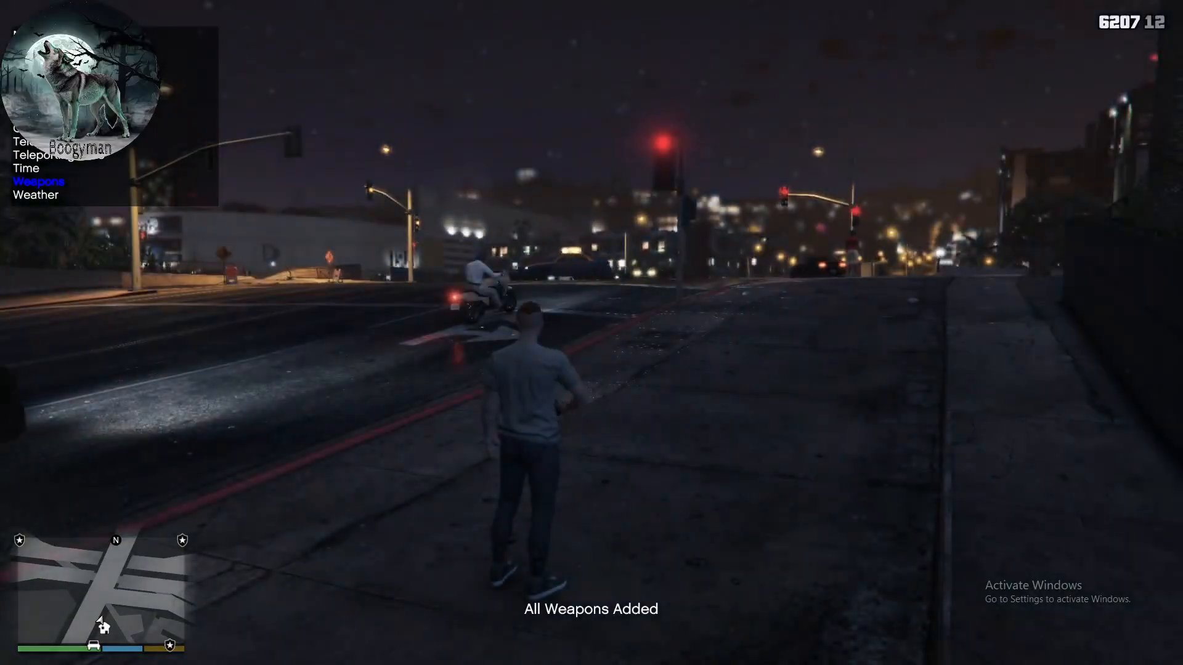
right_click(591, 333)
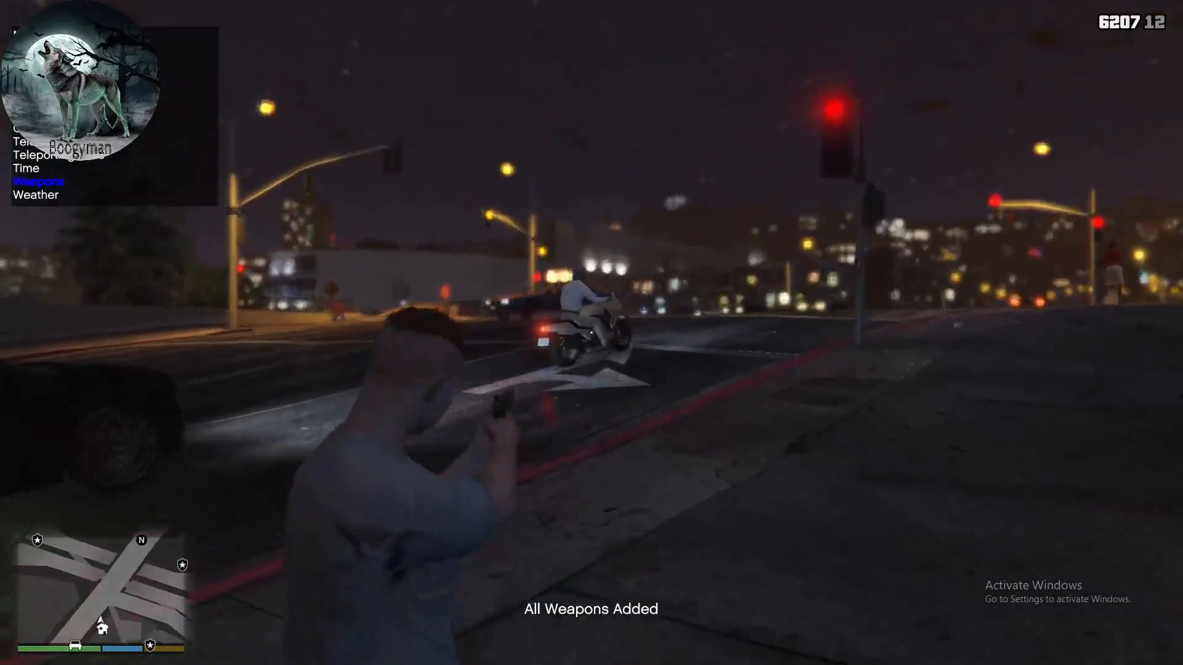
click(592, 333)
click(591, 333)
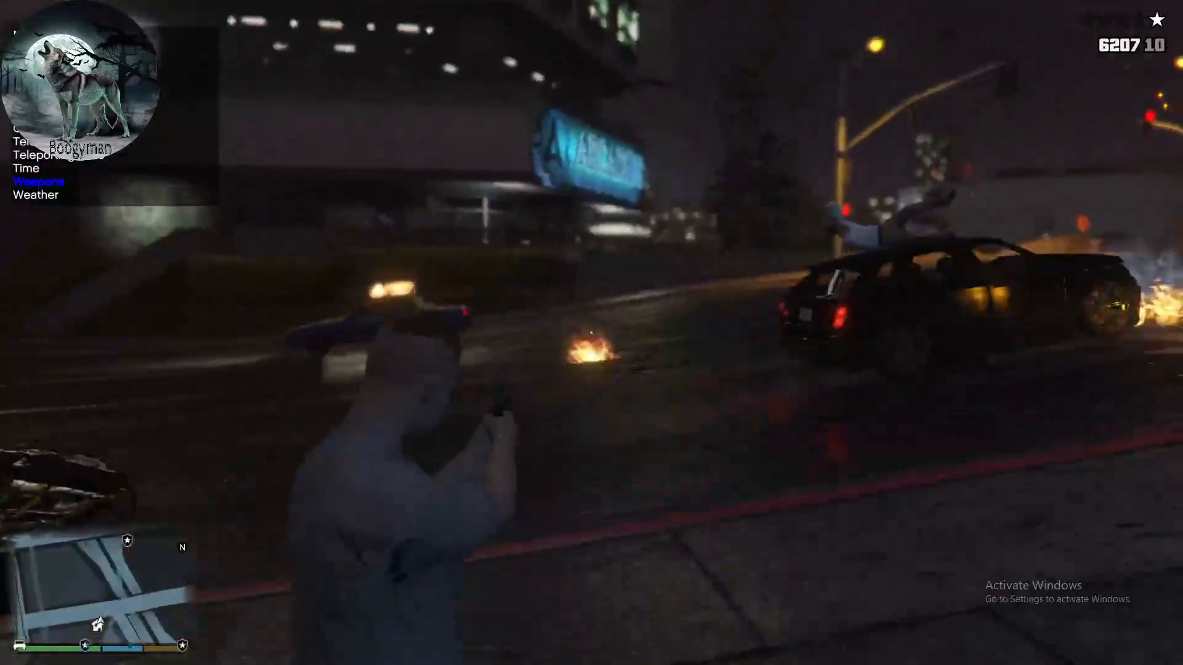
- Aim the pistol around the intersection and fire a series of explosive rounds at the passing and parked cars
click(592, 332)
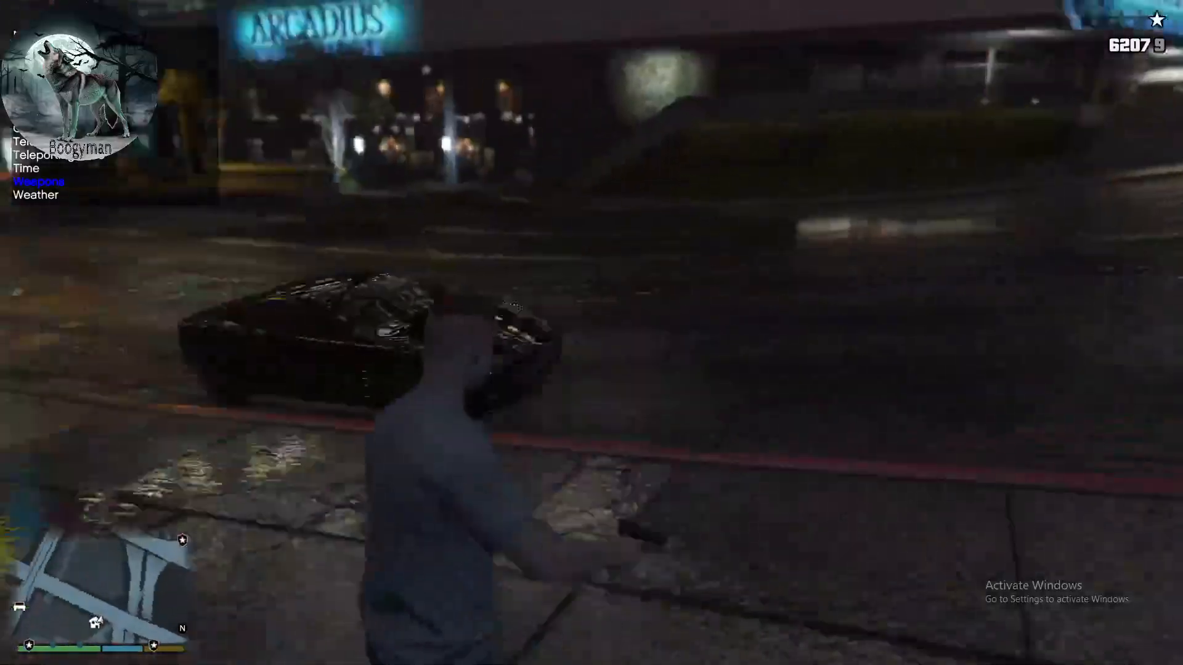
right_click(592, 332)
click(592, 333)
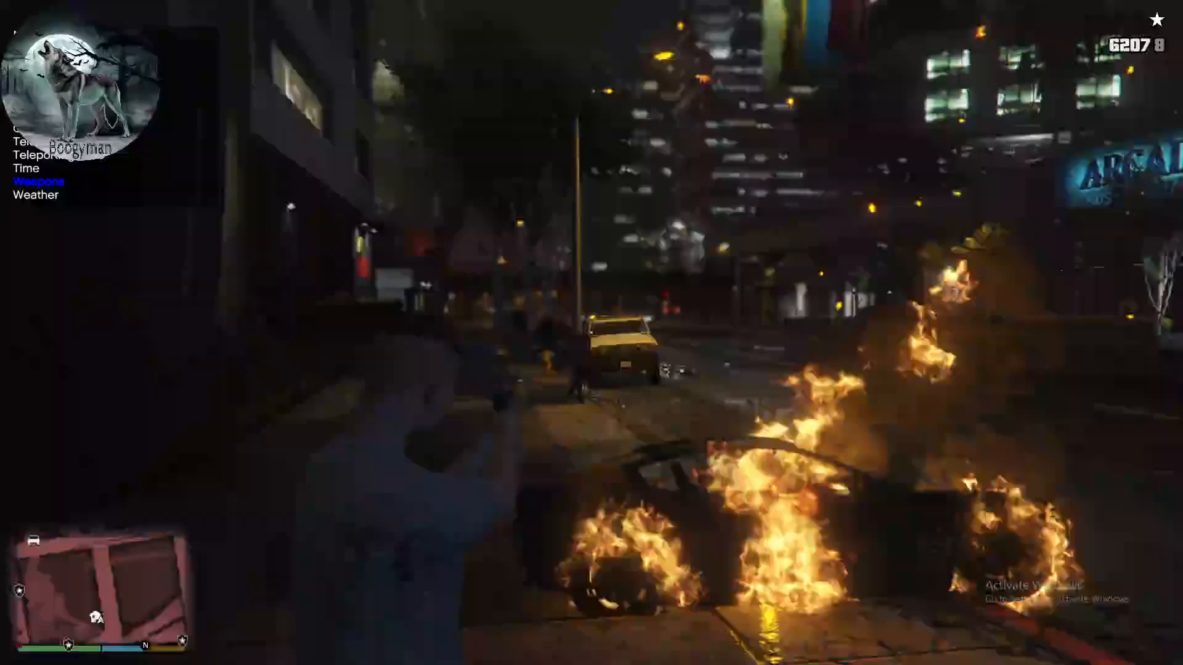
click(592, 333)
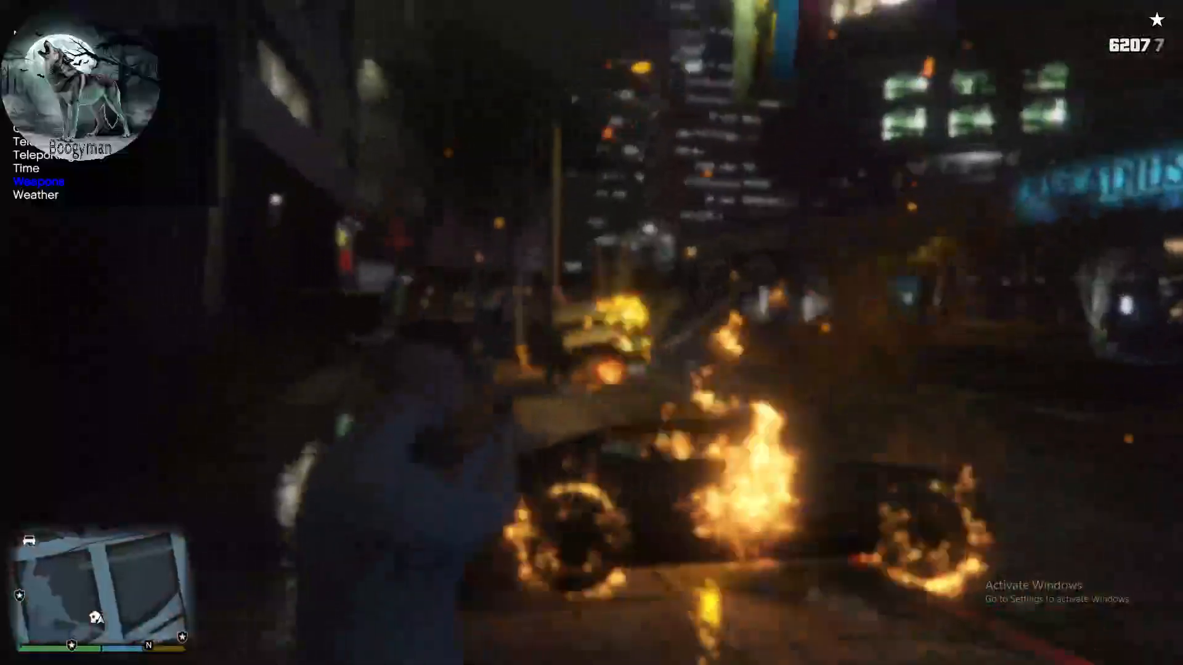
click(591, 333)
click(591, 332)
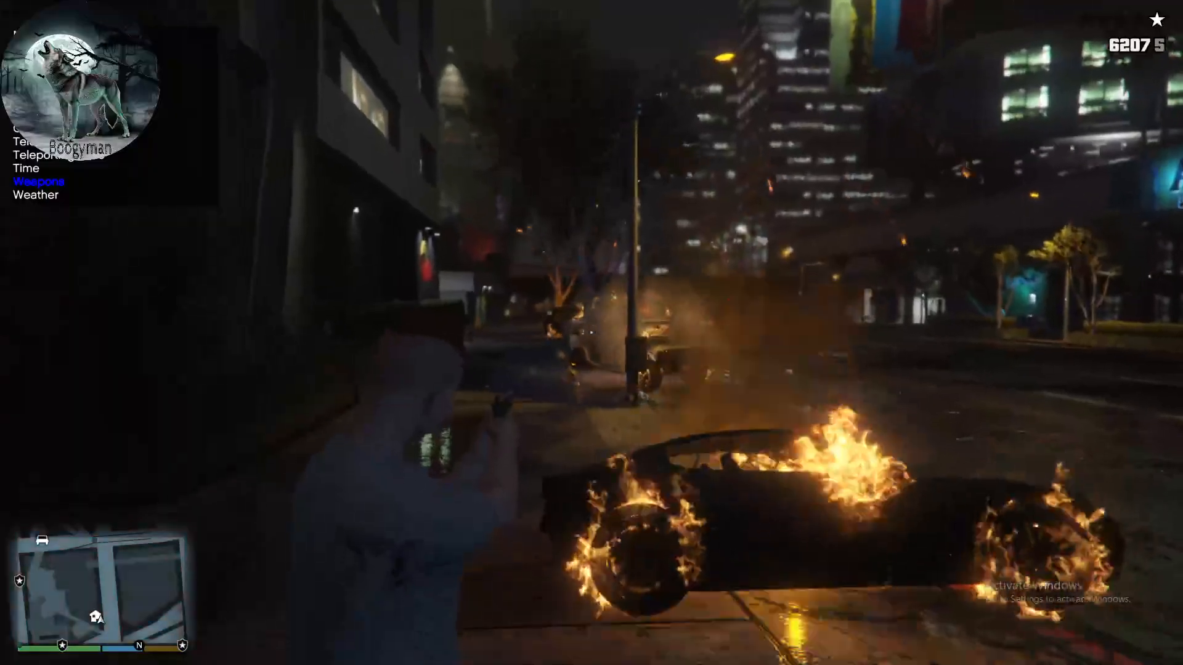
click(591, 332)
click(592, 333)
- Enable No Reload and Unlimited Ammo in the trainer's Weapons options, and close the trainer
key(Return)
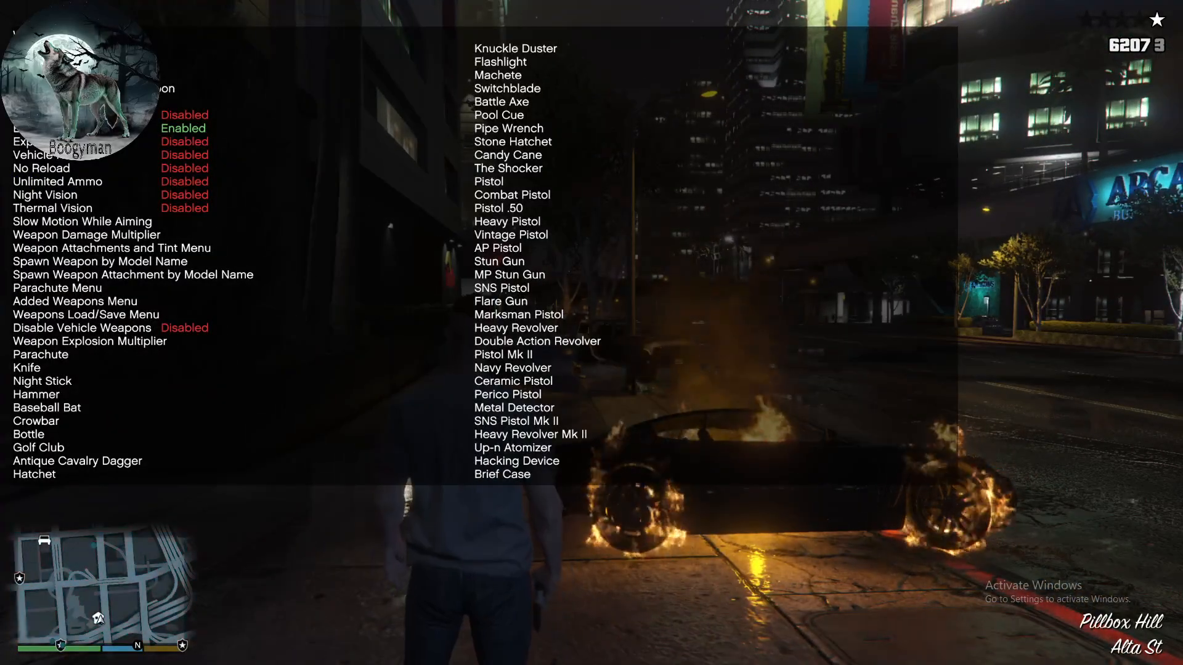
key(Down)
key(Down)
key(Down)
key(Down)
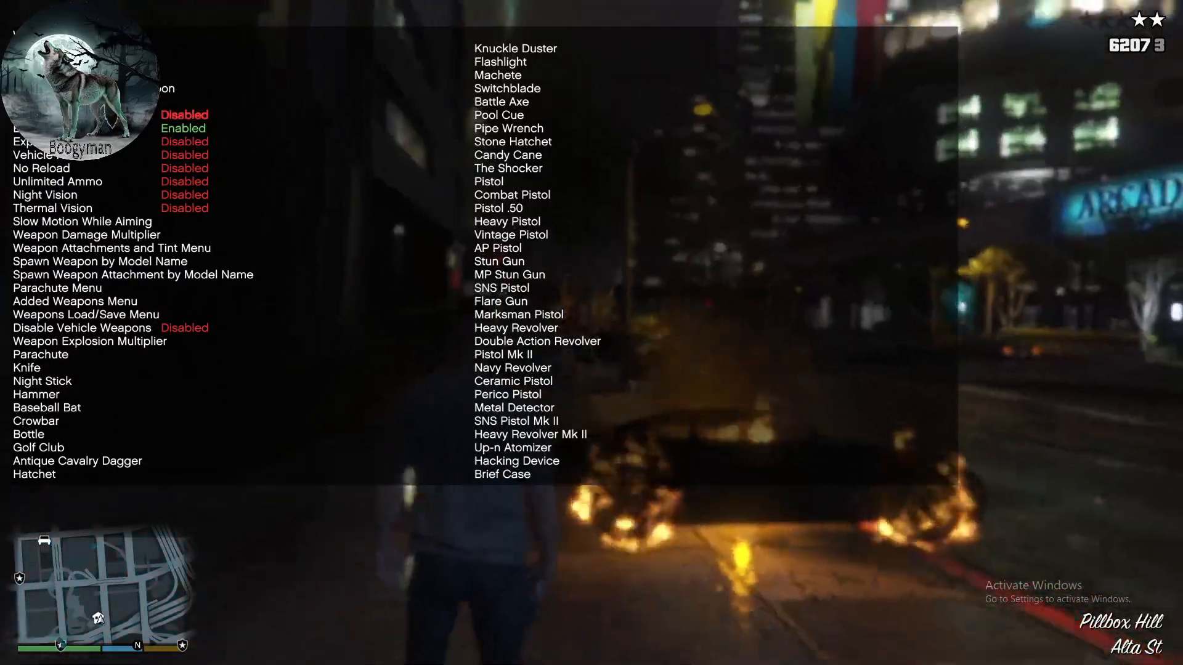
key(Return)
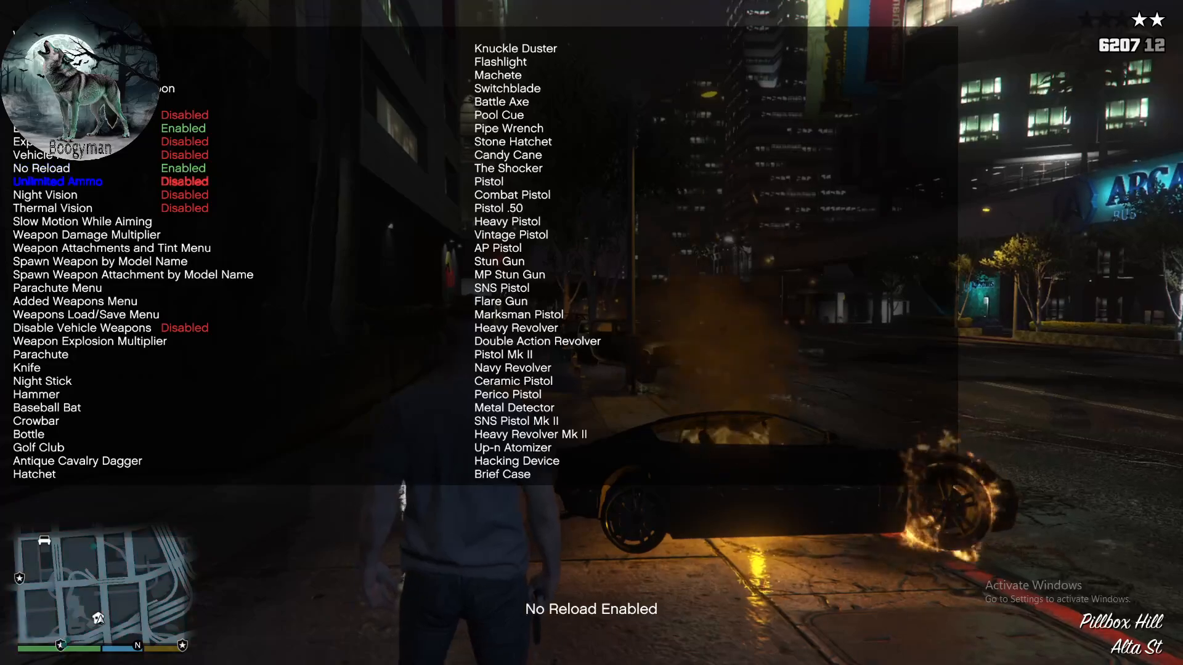
key(BackSpace)
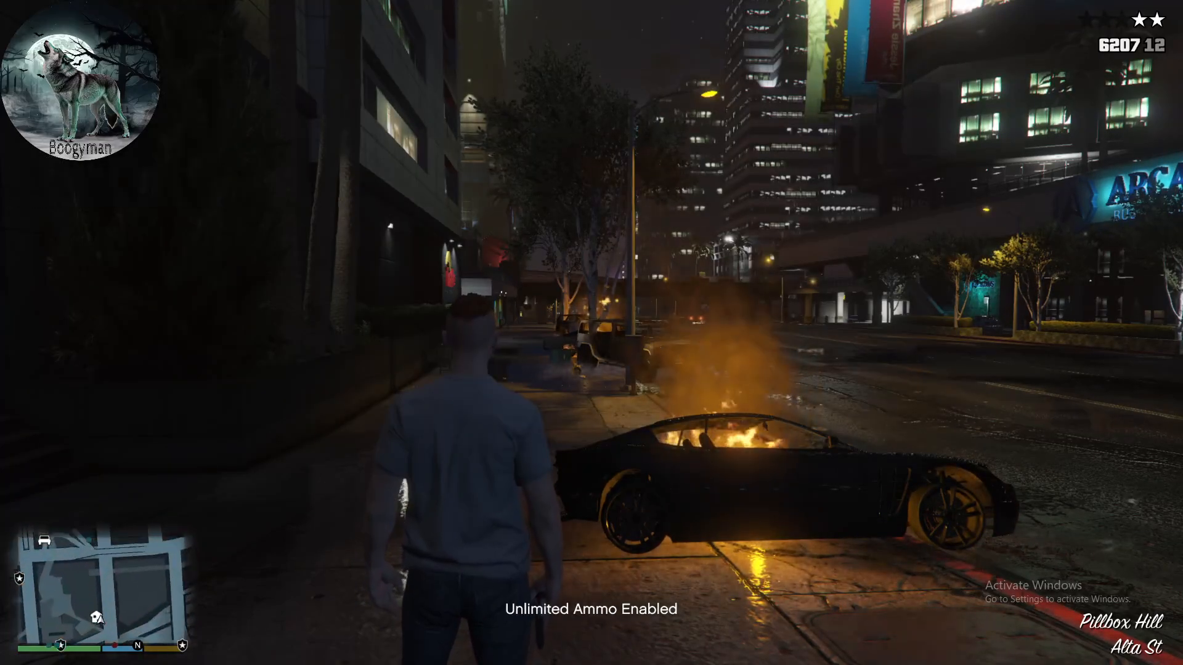
- Test the unlimited, no-reload pistol by aiming down the street and firing explosive rounds toward the vehicles at the junction
right_click(592, 332)
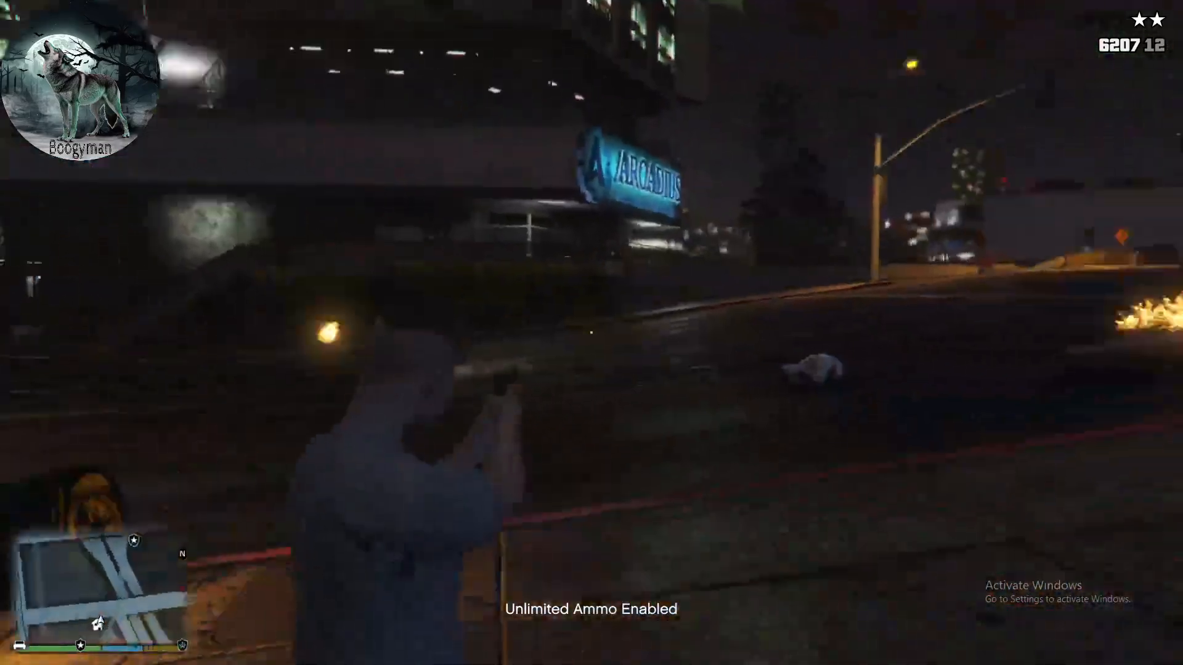
click(591, 332)
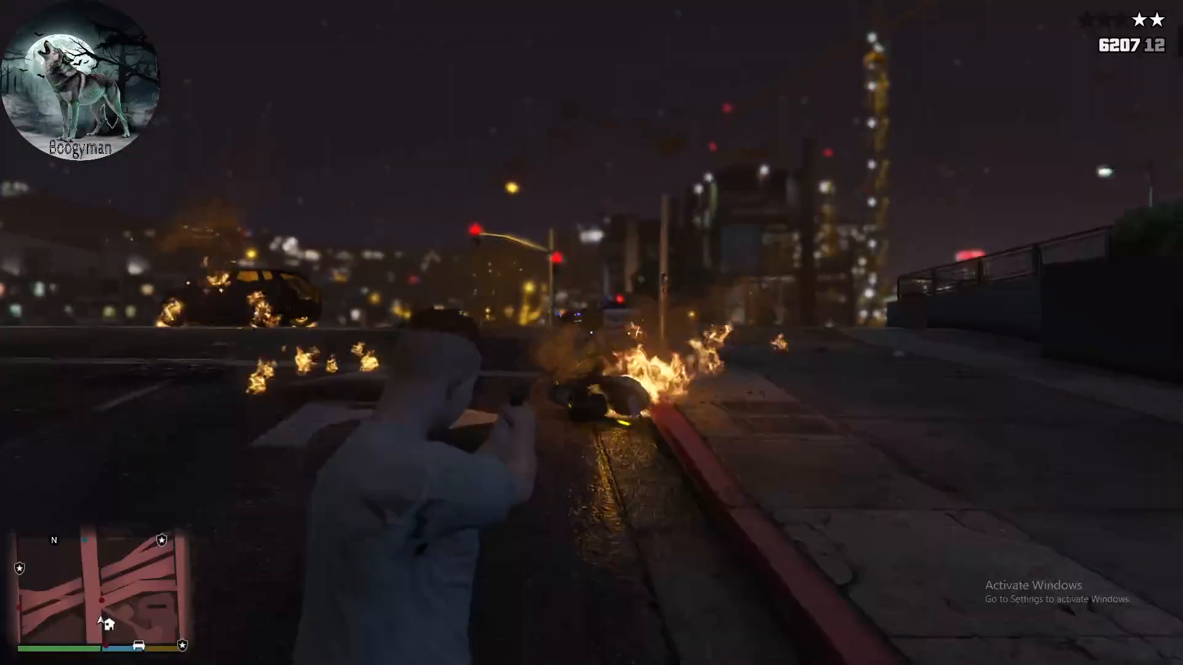
click(592, 333)
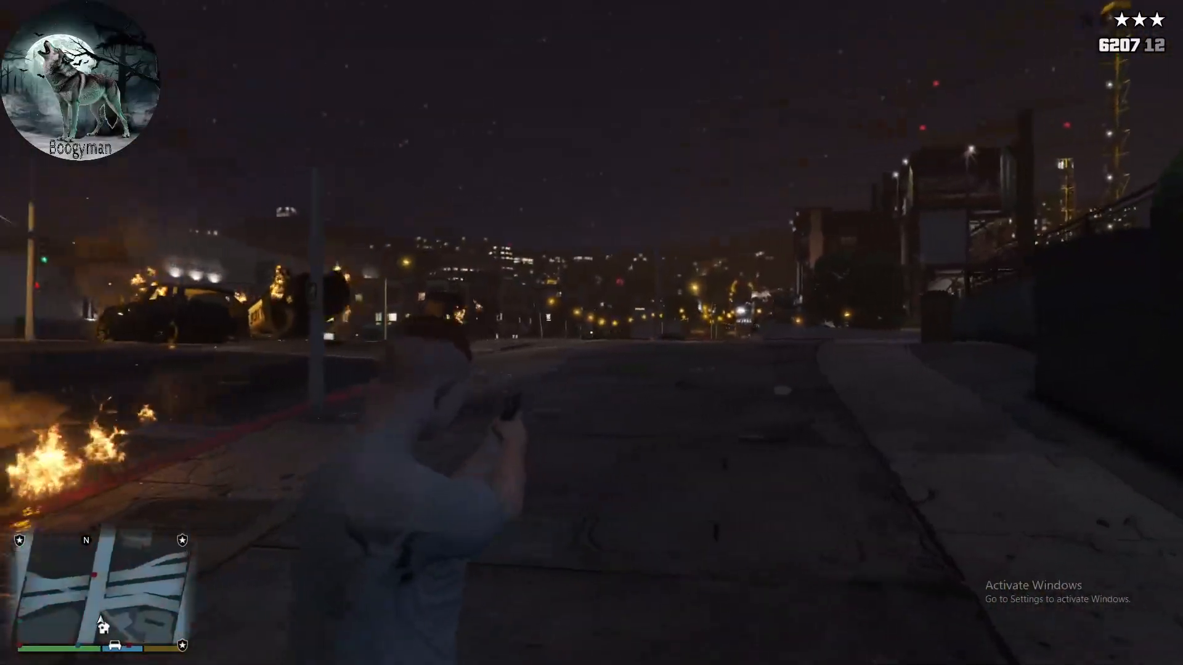
click(591, 333)
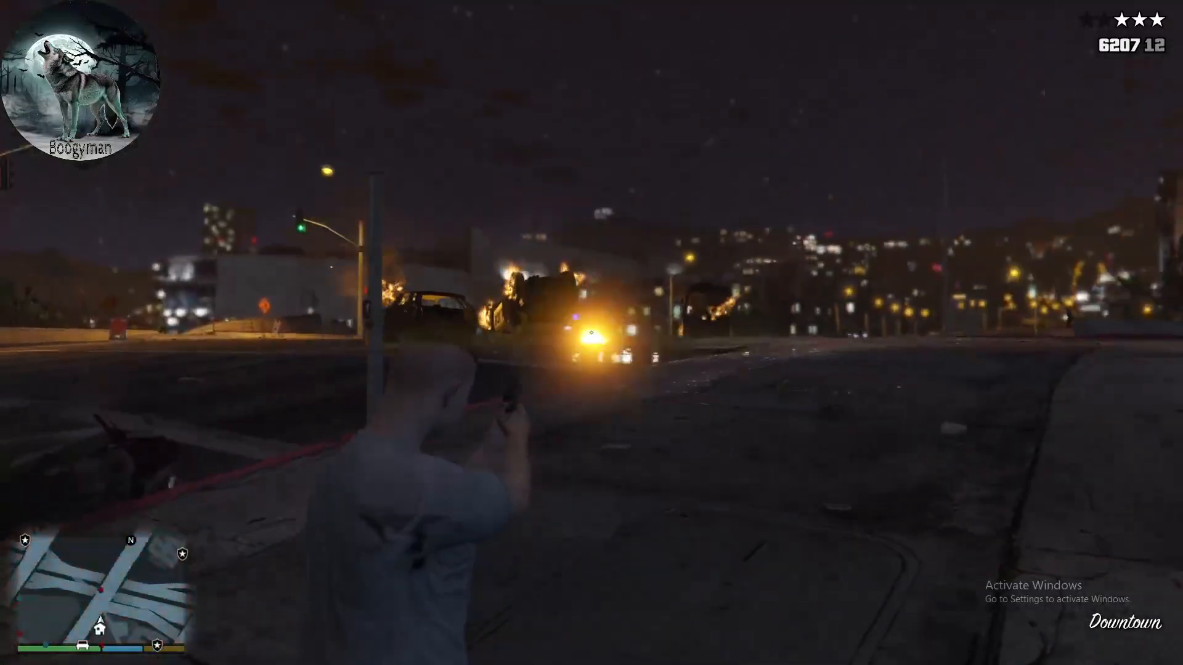
click(592, 333)
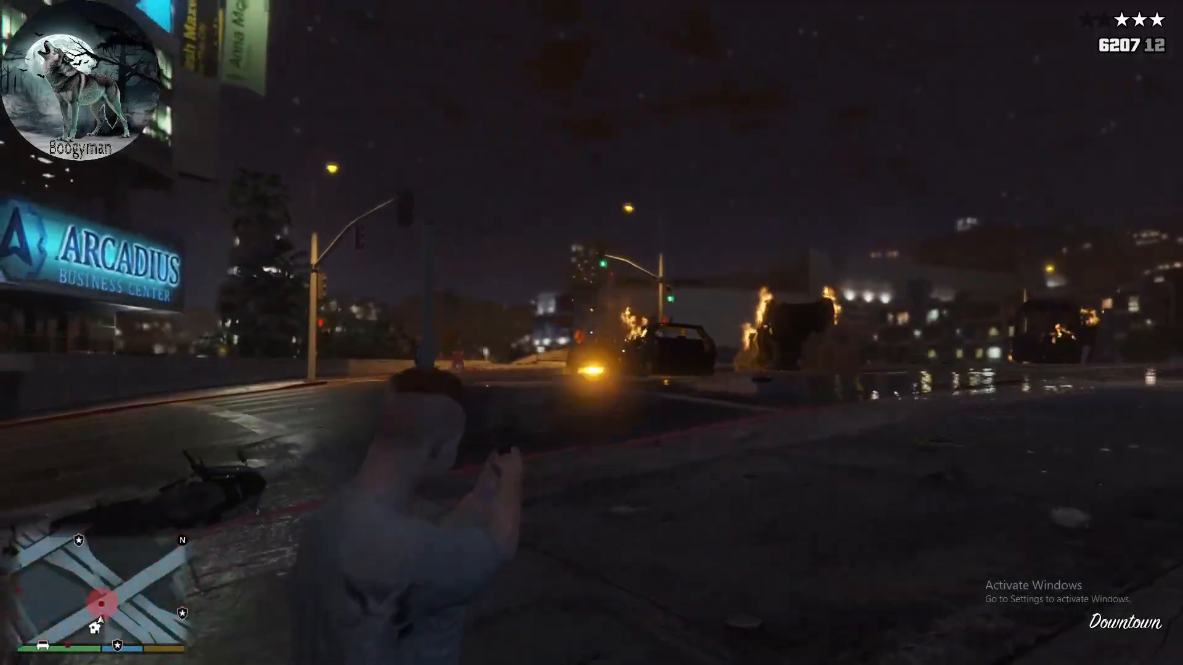
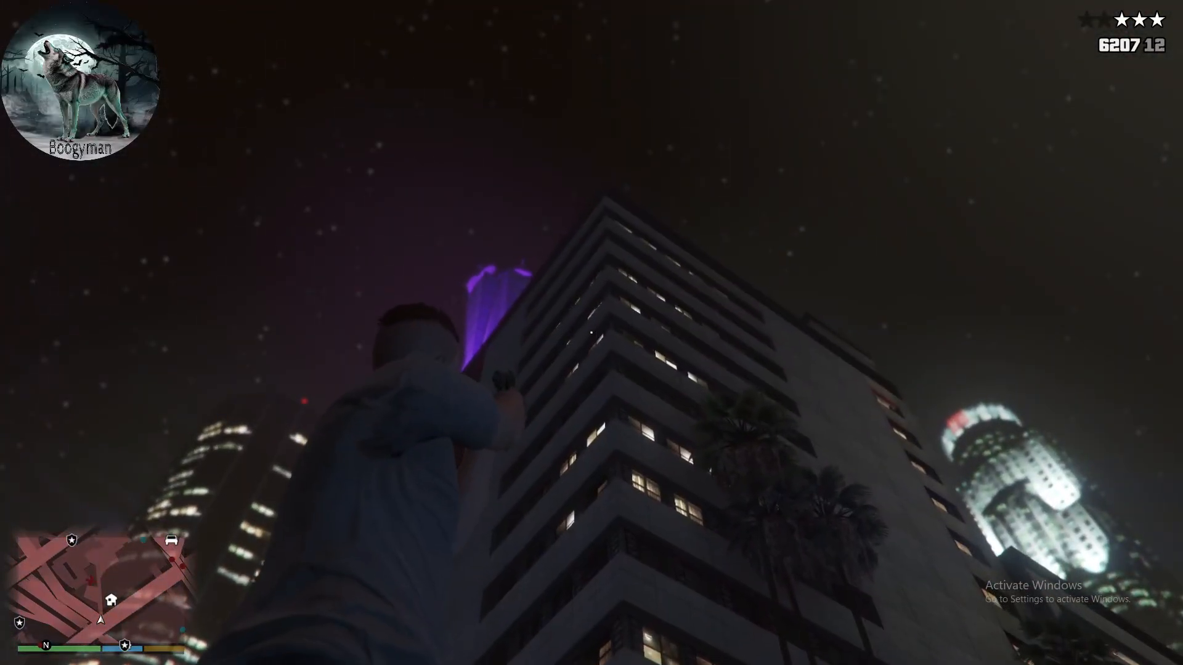
- Switch to another gun from the weapon wheel, test it around the street and toward the towers, and return to the pistol
key(Tab)
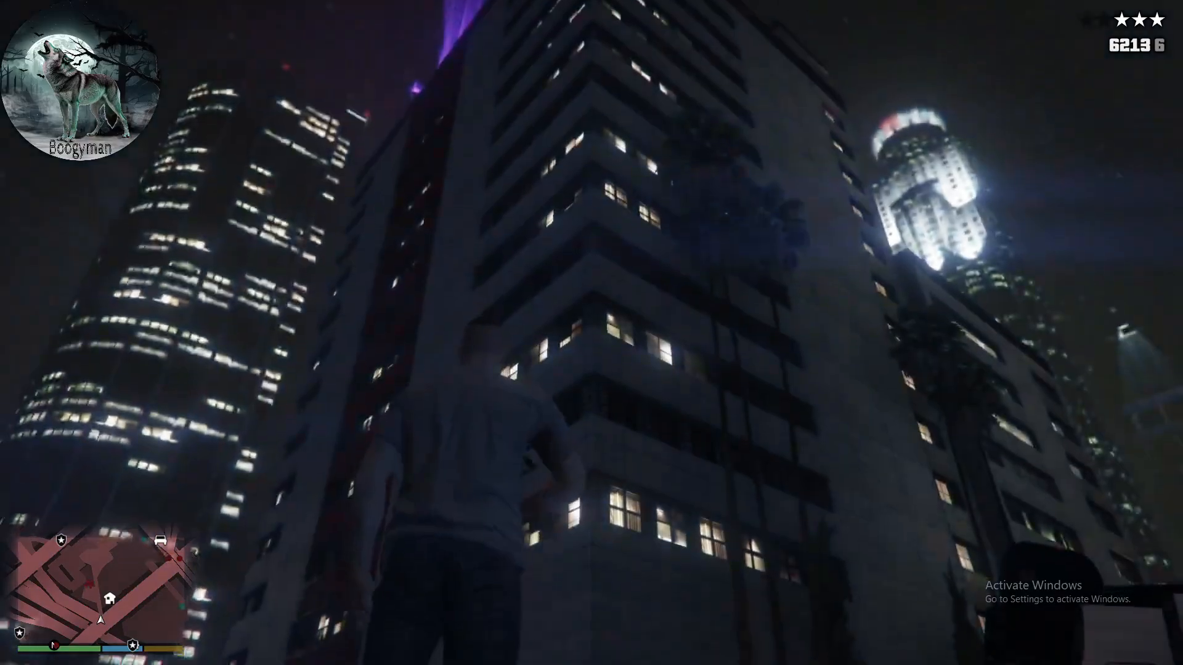
right_click(592, 332)
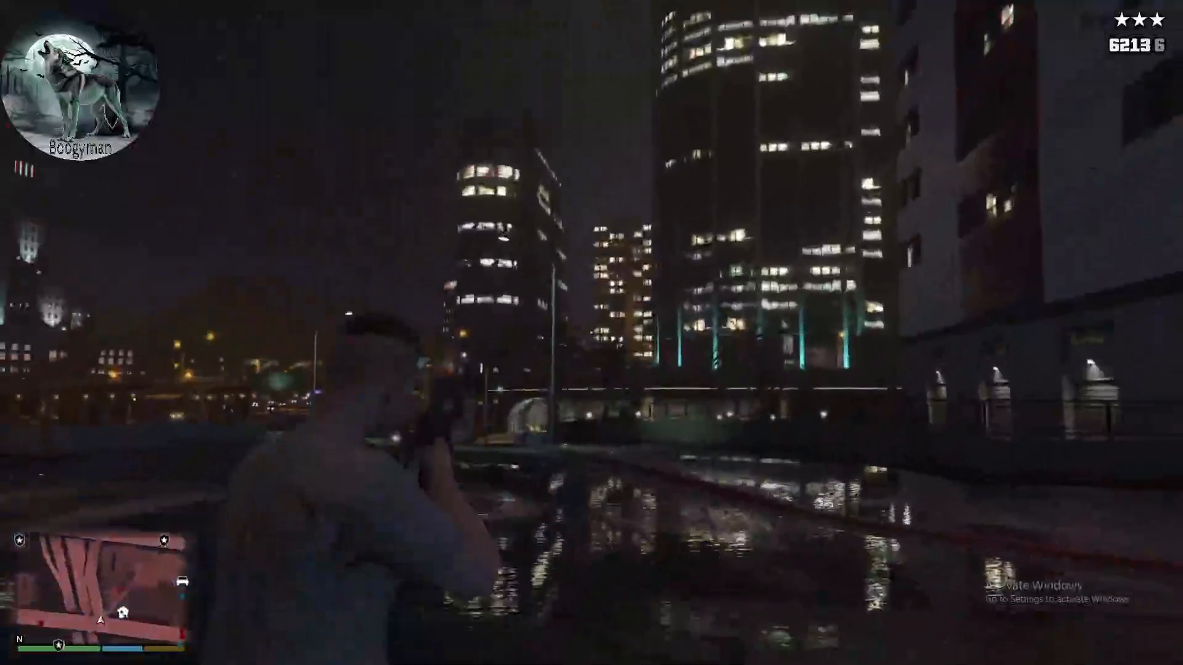
click(592, 332)
click(591, 333)
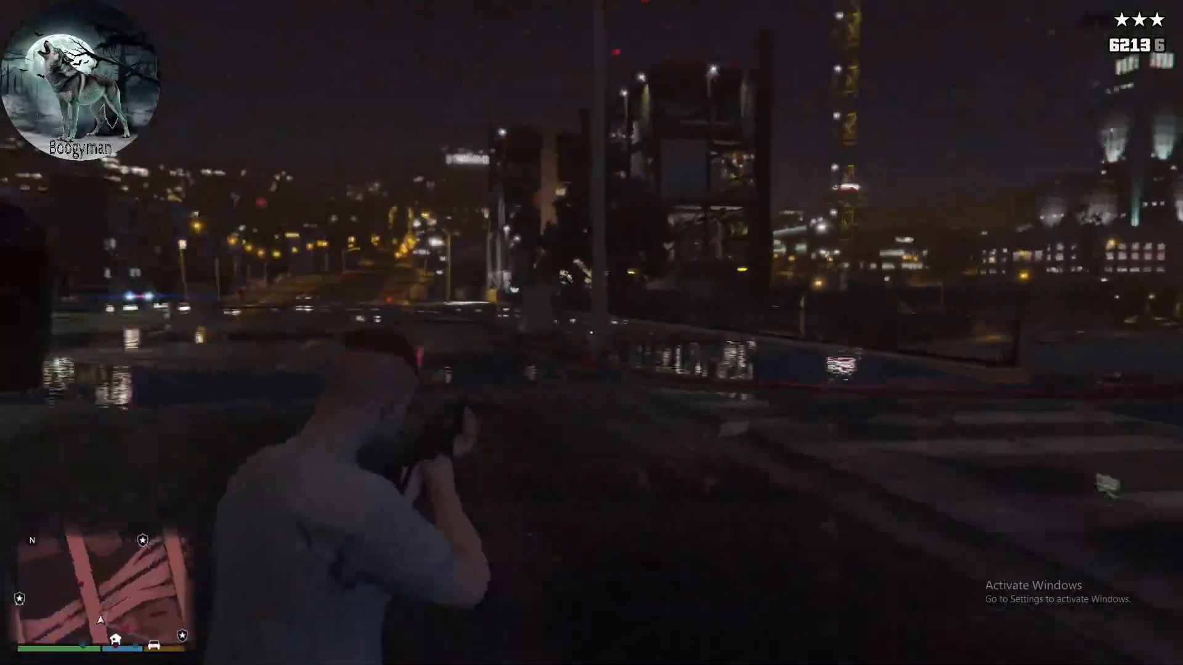
click(591, 333)
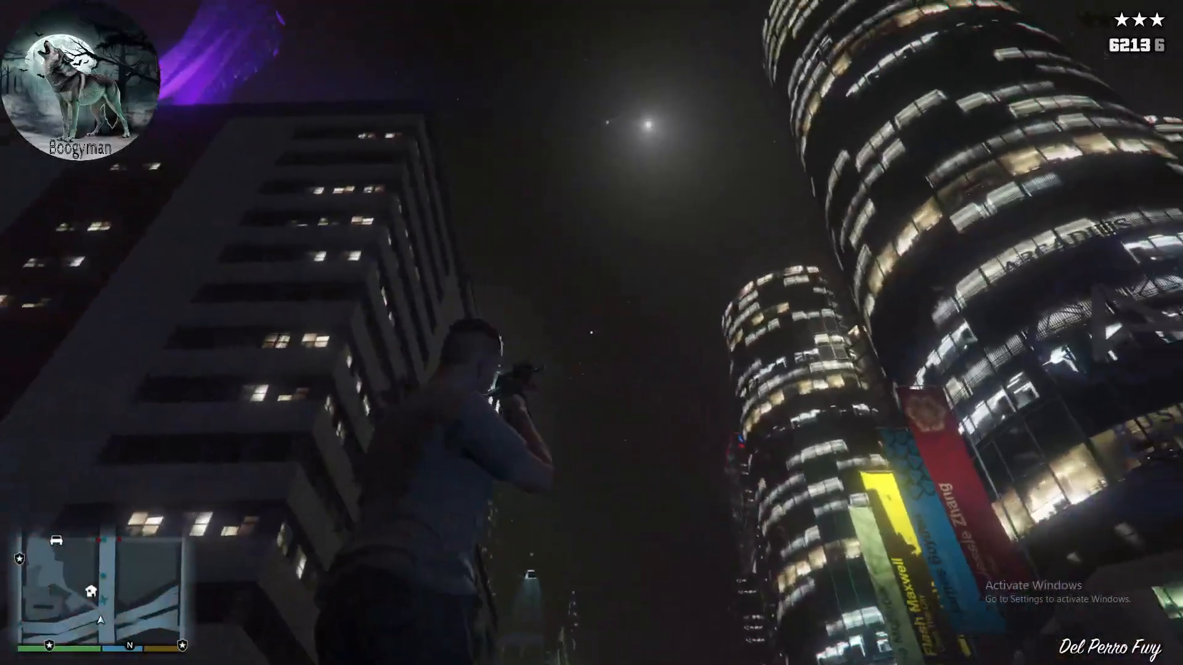
click(592, 332)
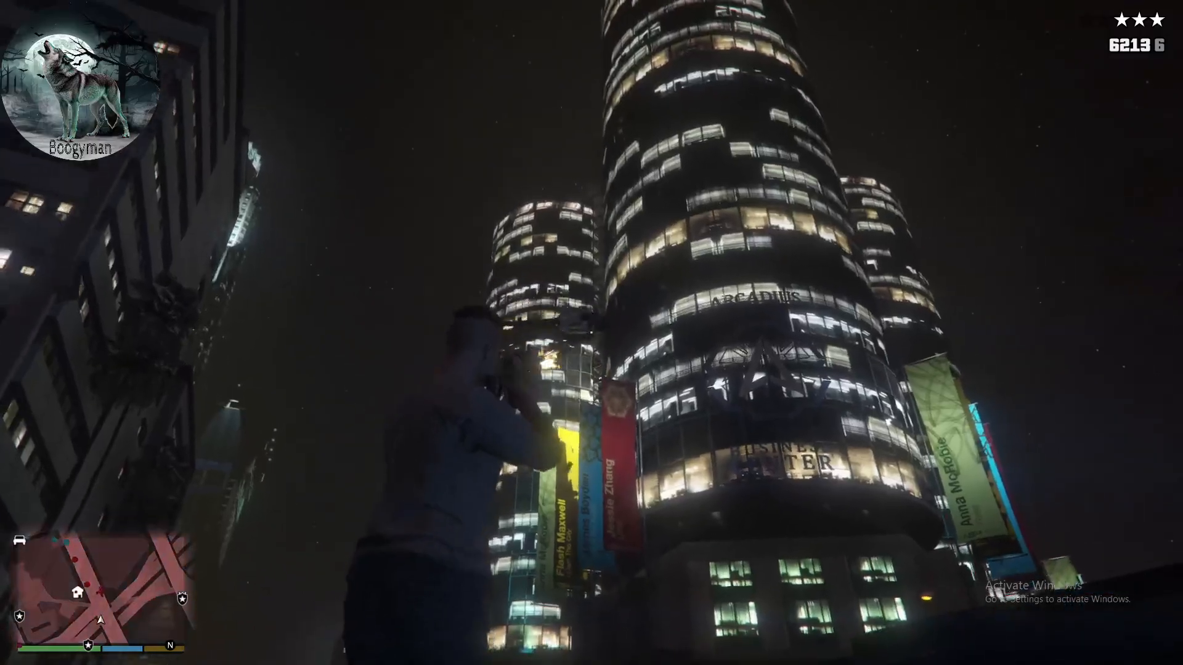
key(Tab)
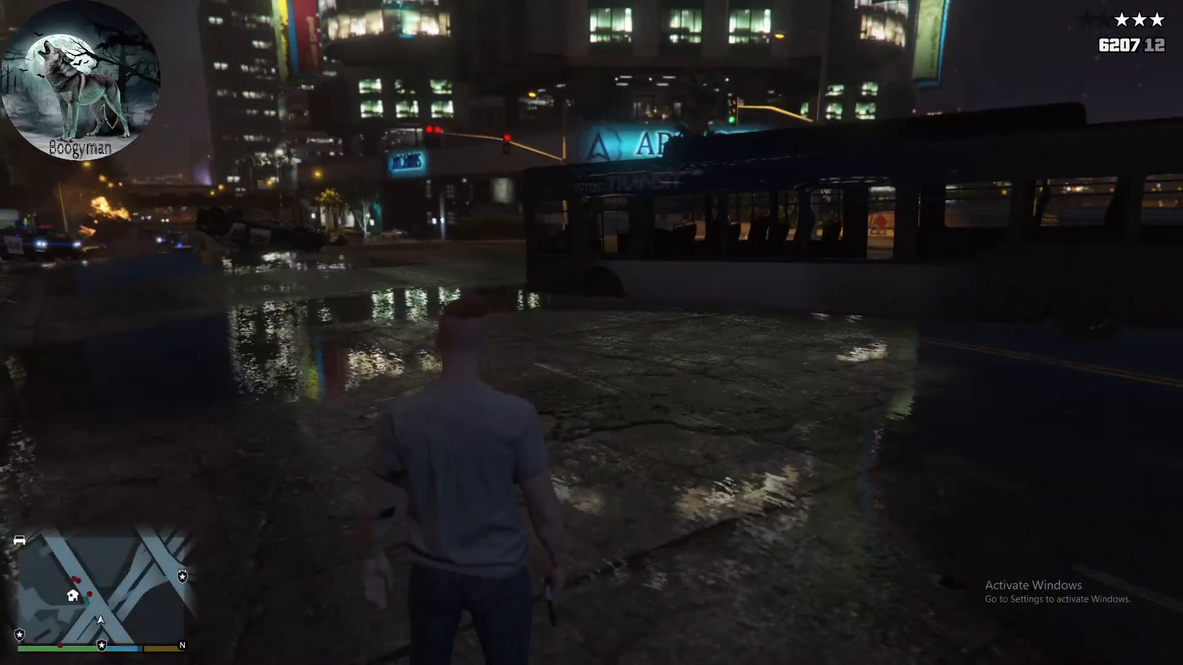
- Clear the wanted level in the trainer's player options and close the trainer
key(F3)
key(KP_5)
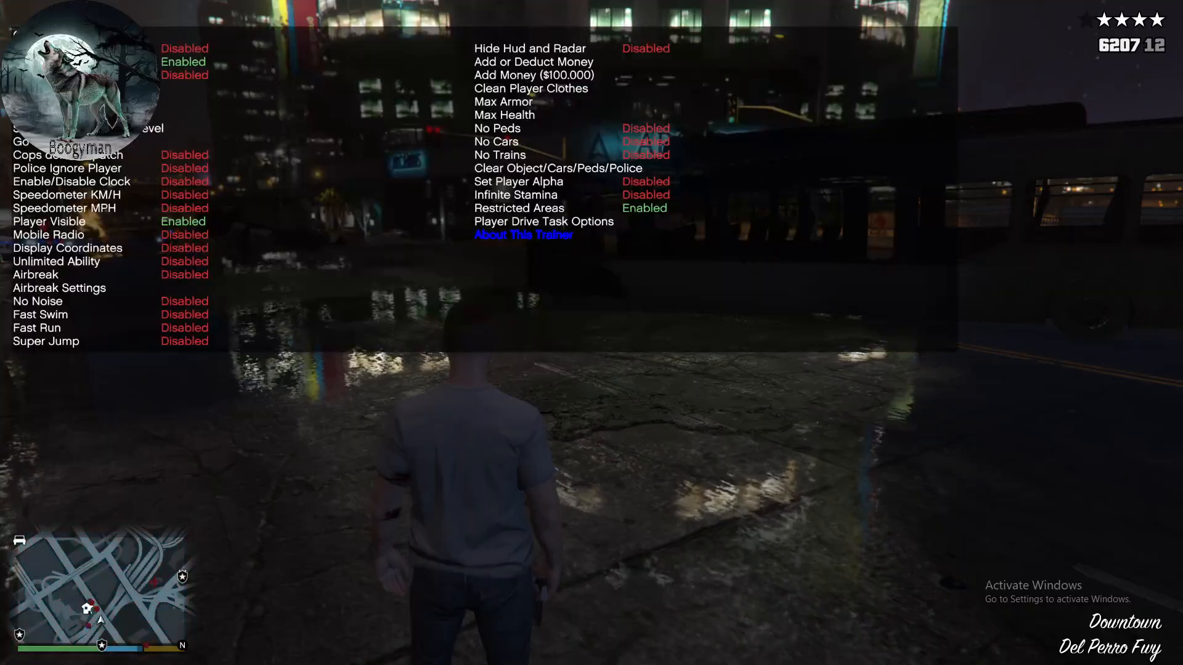
key(KP_6)
key(KP_4)
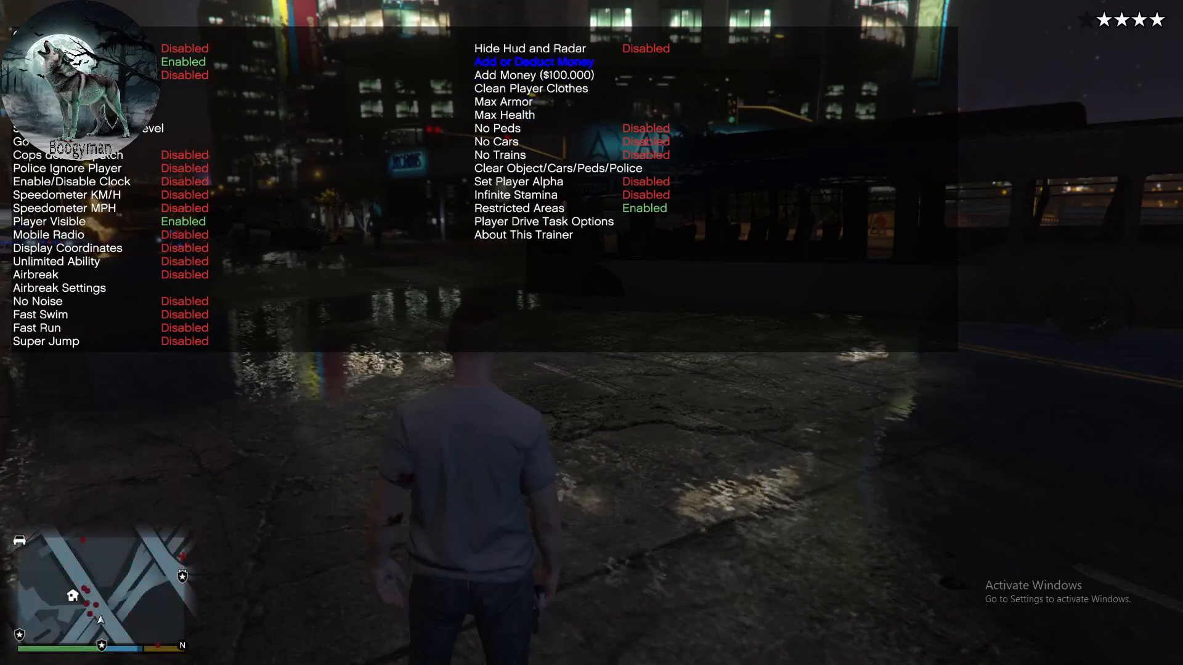
key(KP_8)
key(KP_8)
key(KP_8)
key(KP_8)
key(KP_8)
key(KP_8)
key(KP_8)
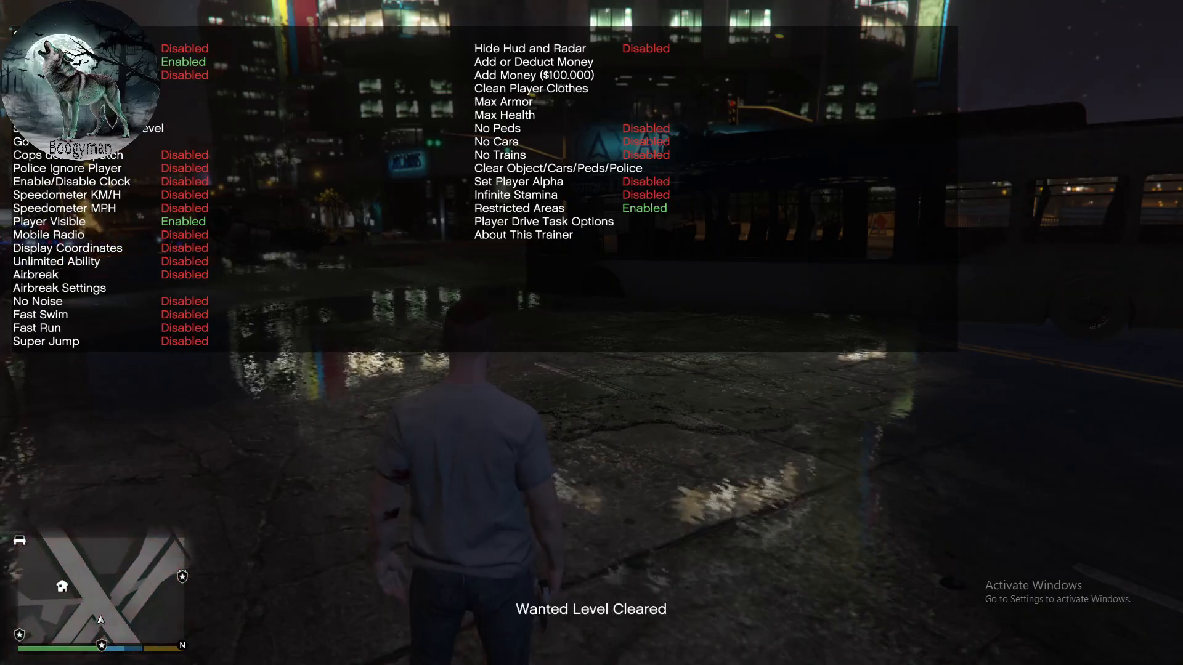
key(KP_0)
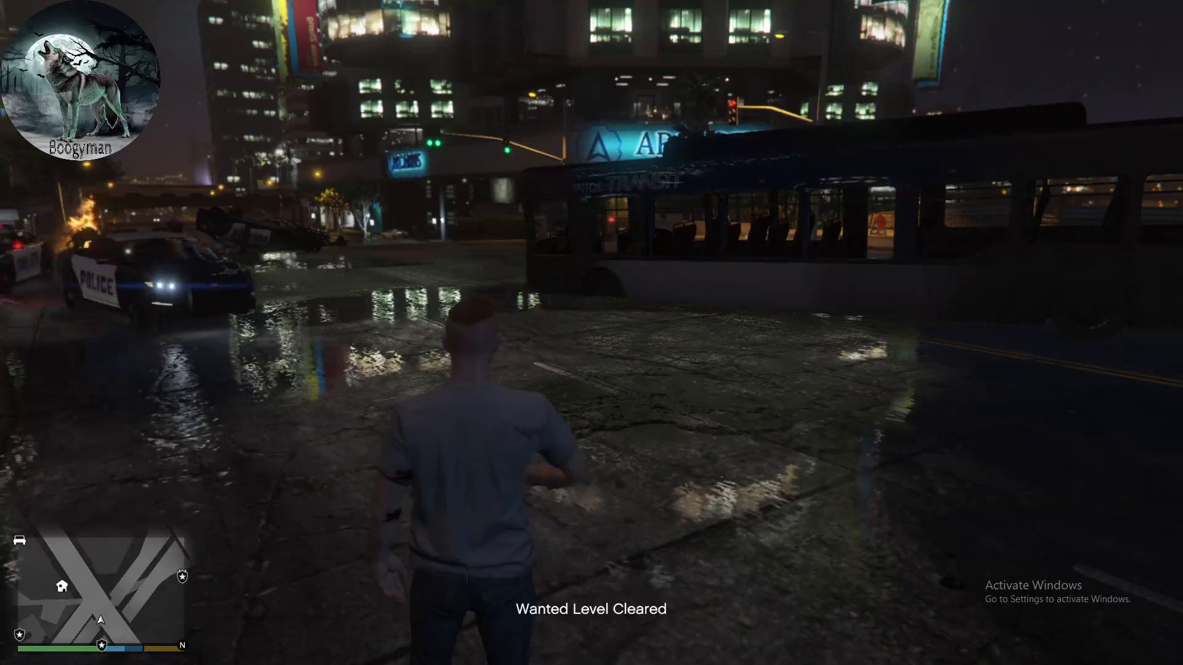
- Walk to the edge of the overpass sidewalk, bring up Menyoo's Skin Control options, and close them without picking a skin
key(w)
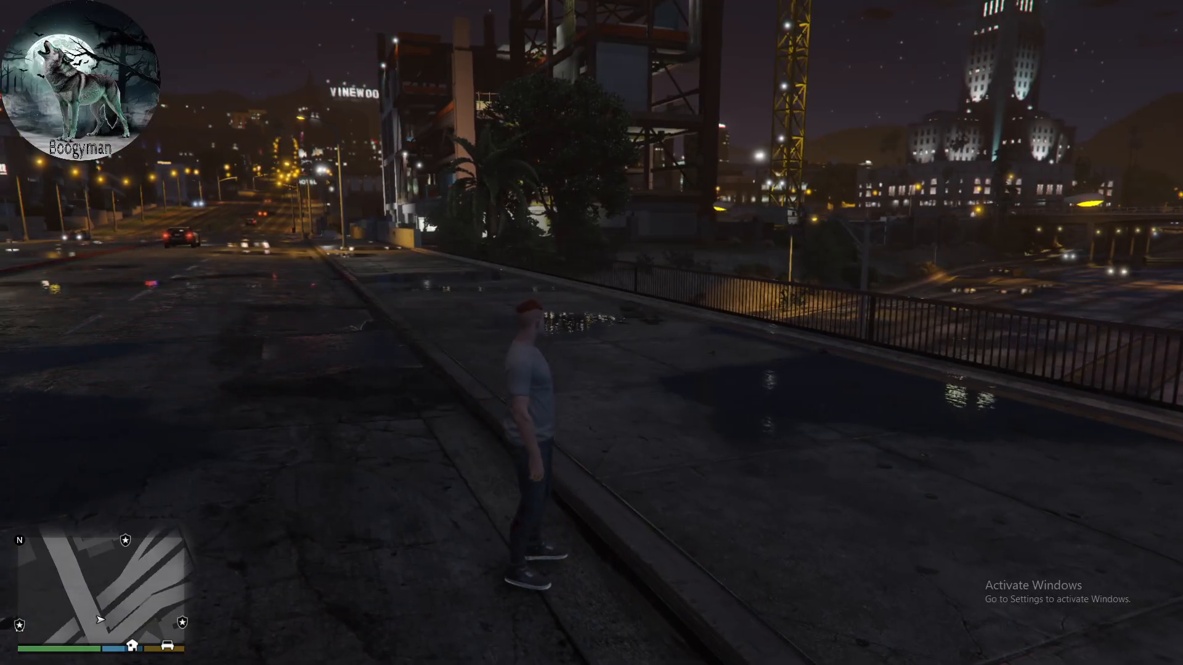
key(F4)
key(F4)
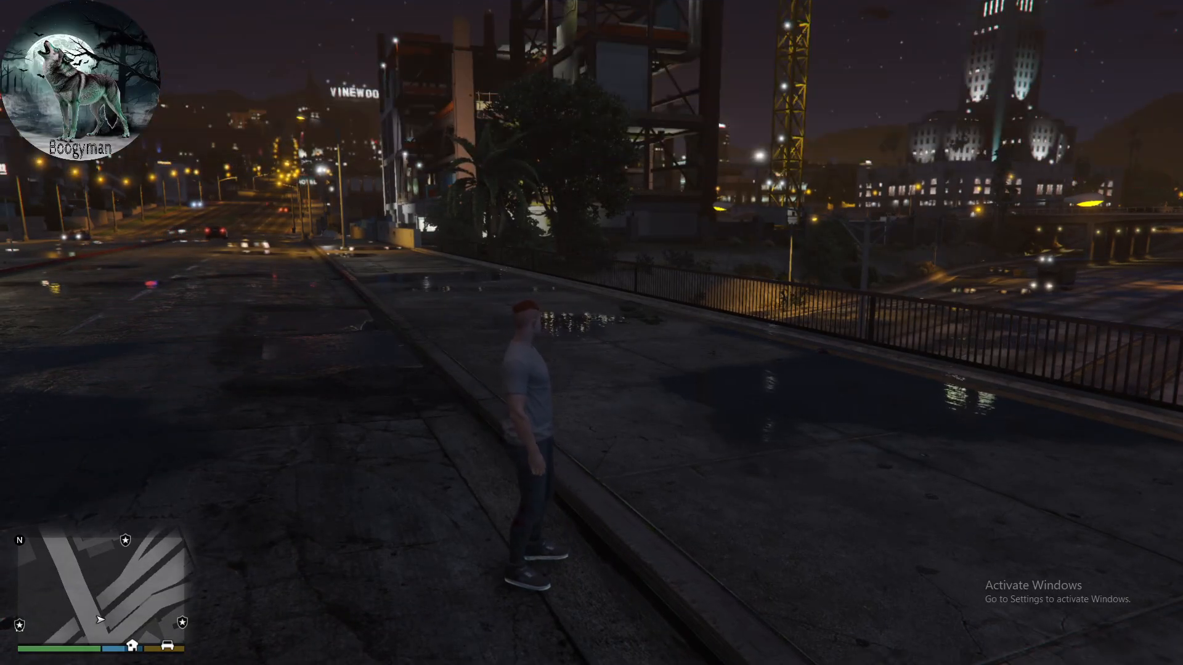
key(F8)
key(F8)
key(F8)
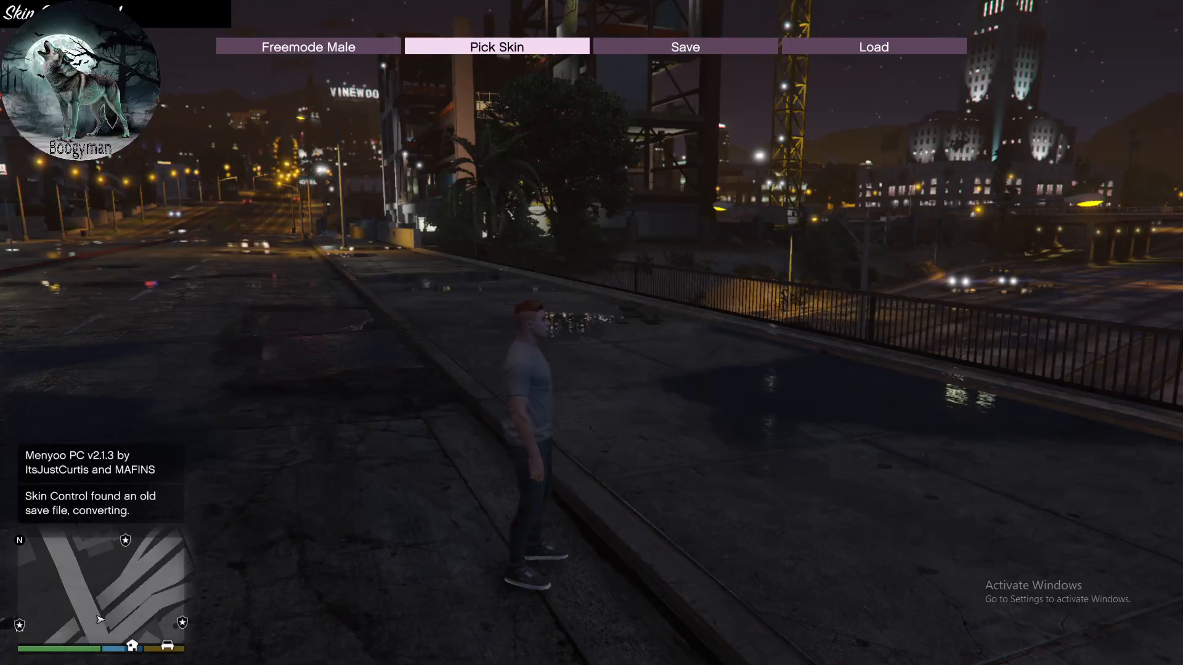
key(BackSpace)
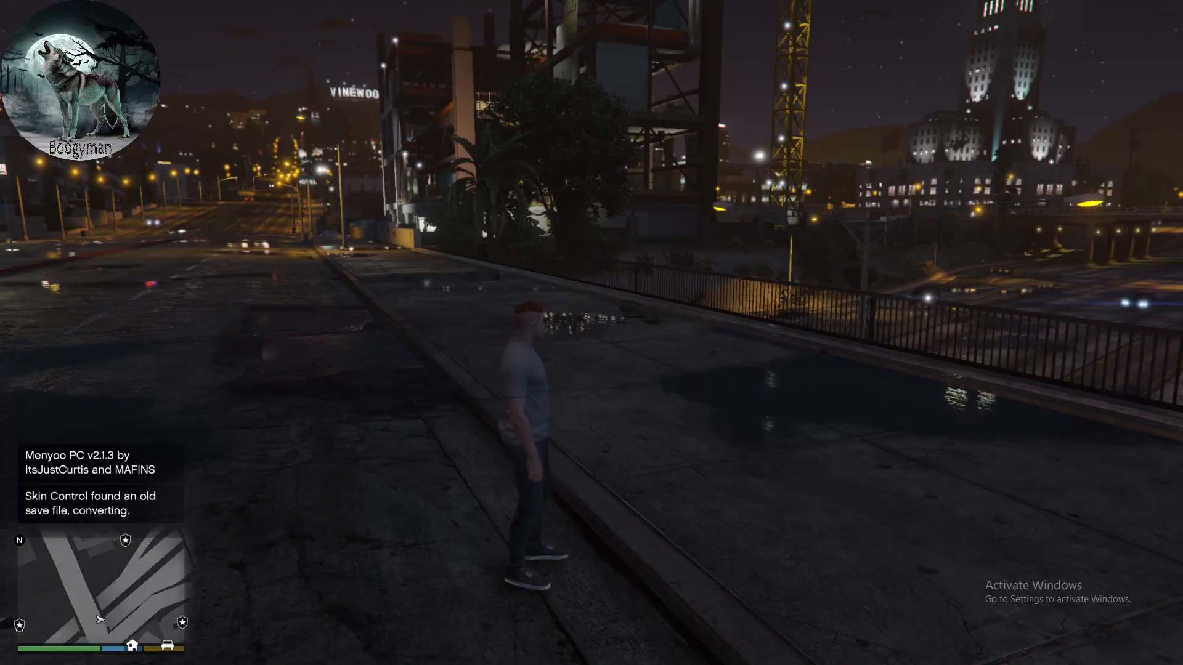
- Enter the object spooner's free camera, look around the overpass and the street traffic, and leave the mode
key(F9)
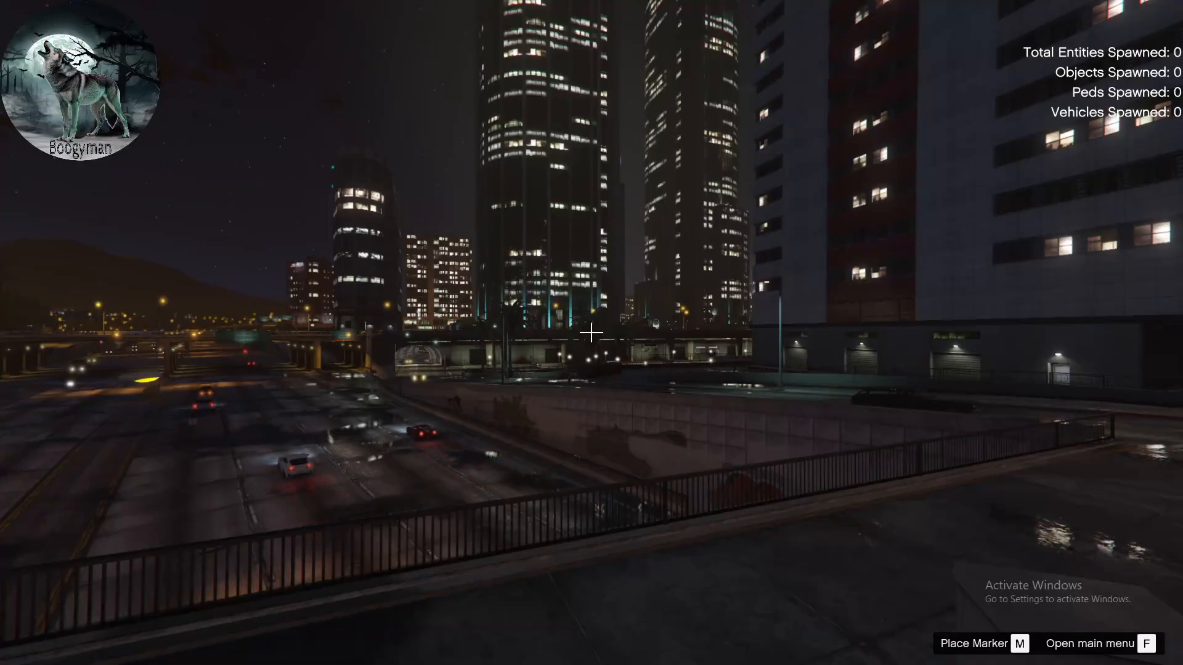
key(F9)
key(F9)
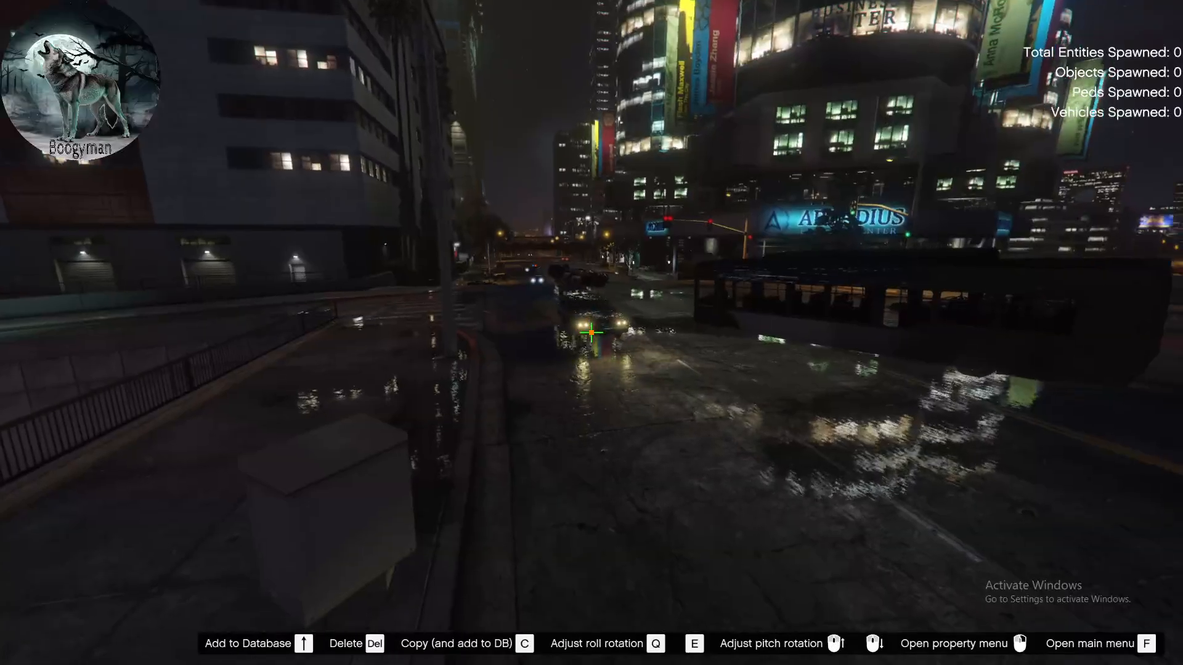
drag(591, 333, 591, 332)
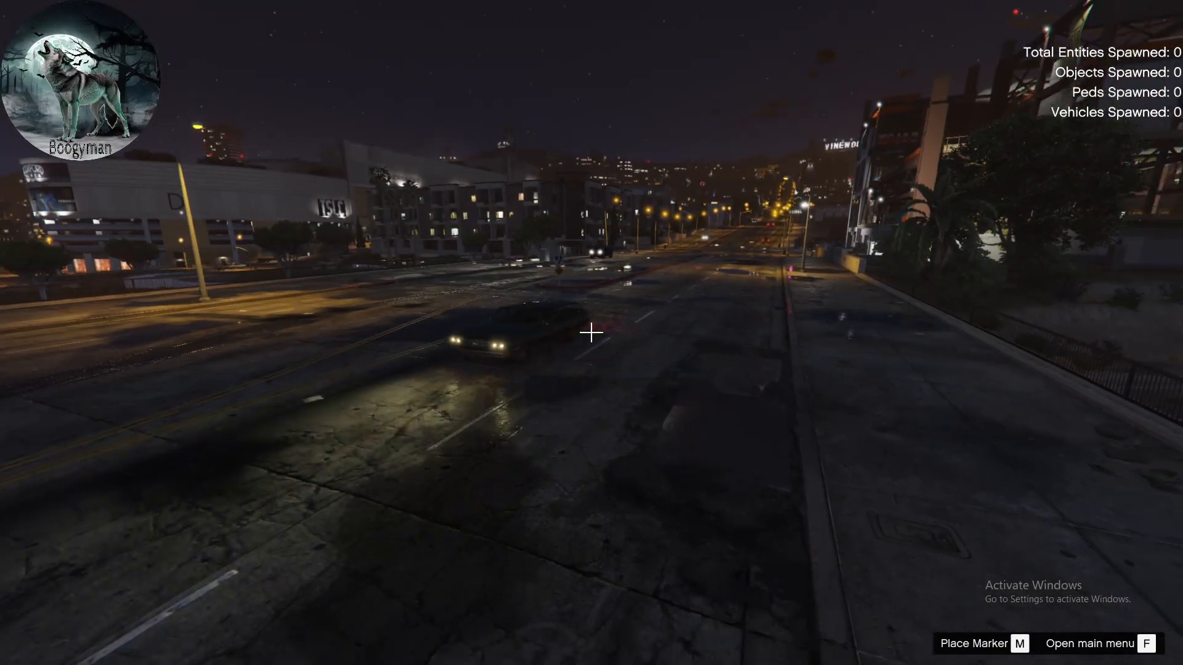
key(F9)
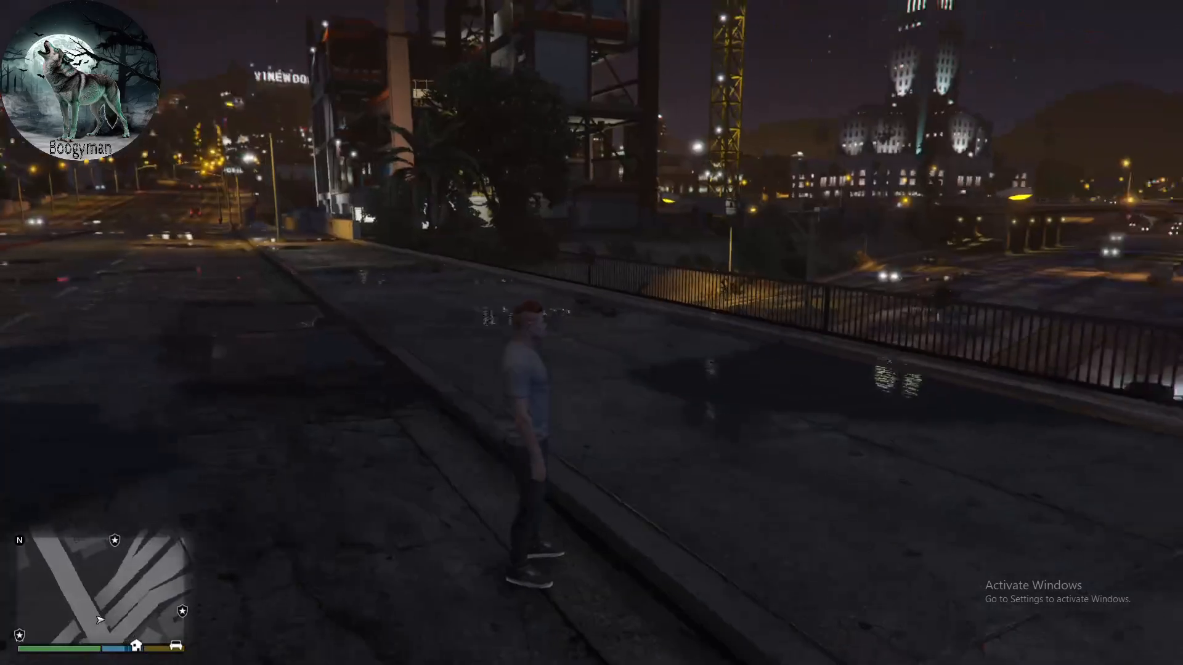
- Re-enter spooner mode, move the character from the overpass down to the freeway median below, and leave the mode
key(F9)
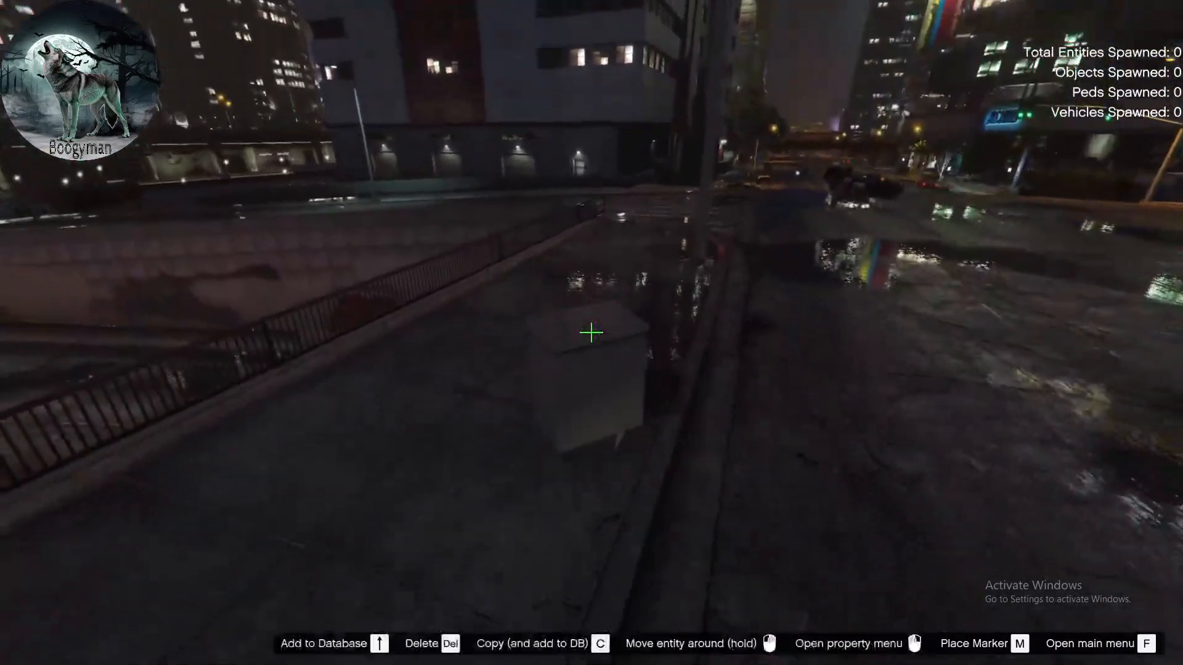
drag(591, 333, 591, 333)
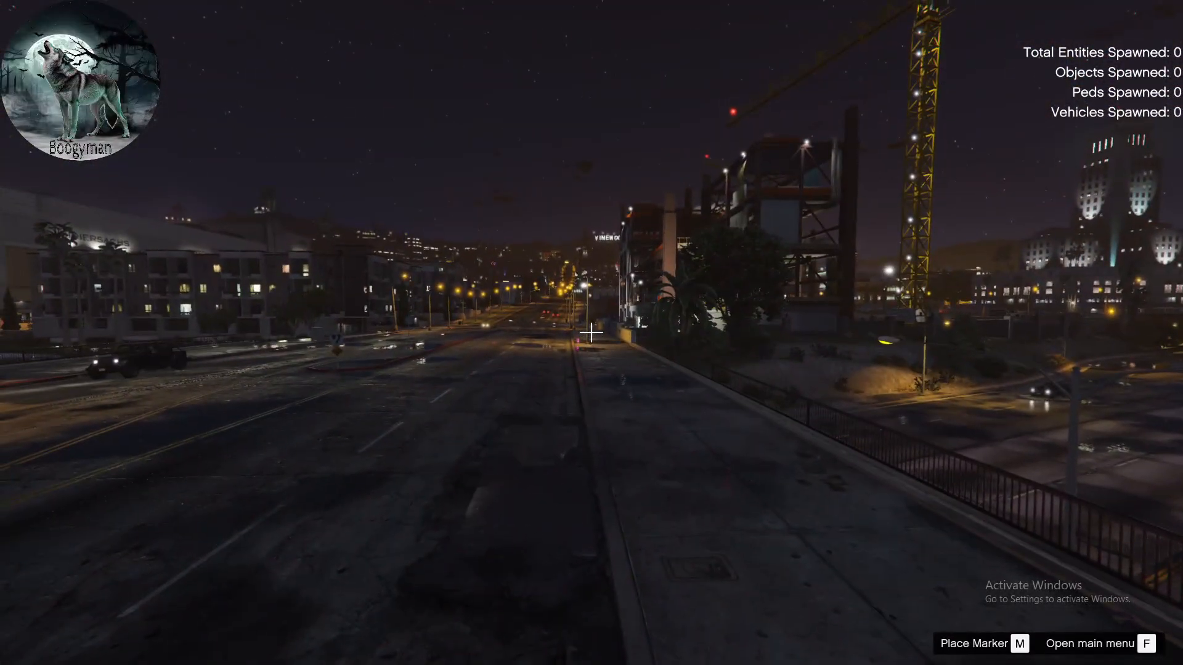
drag(591, 333, 591, 333)
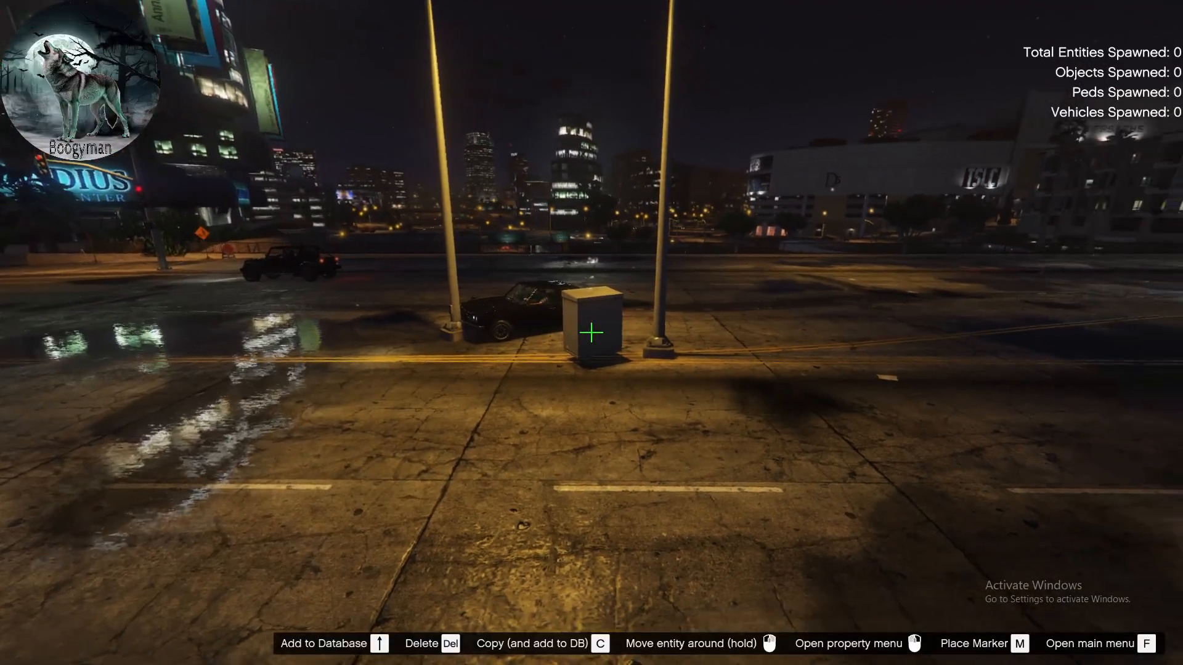
drag(591, 332, 592, 333)
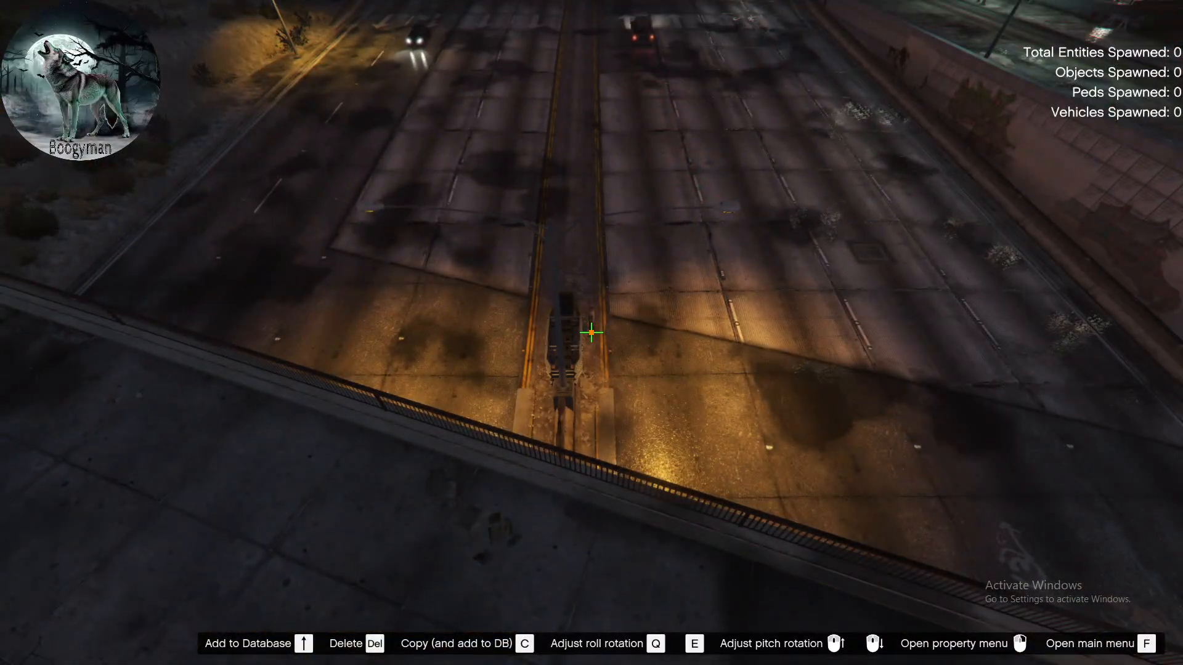
drag(591, 333, 591, 332)
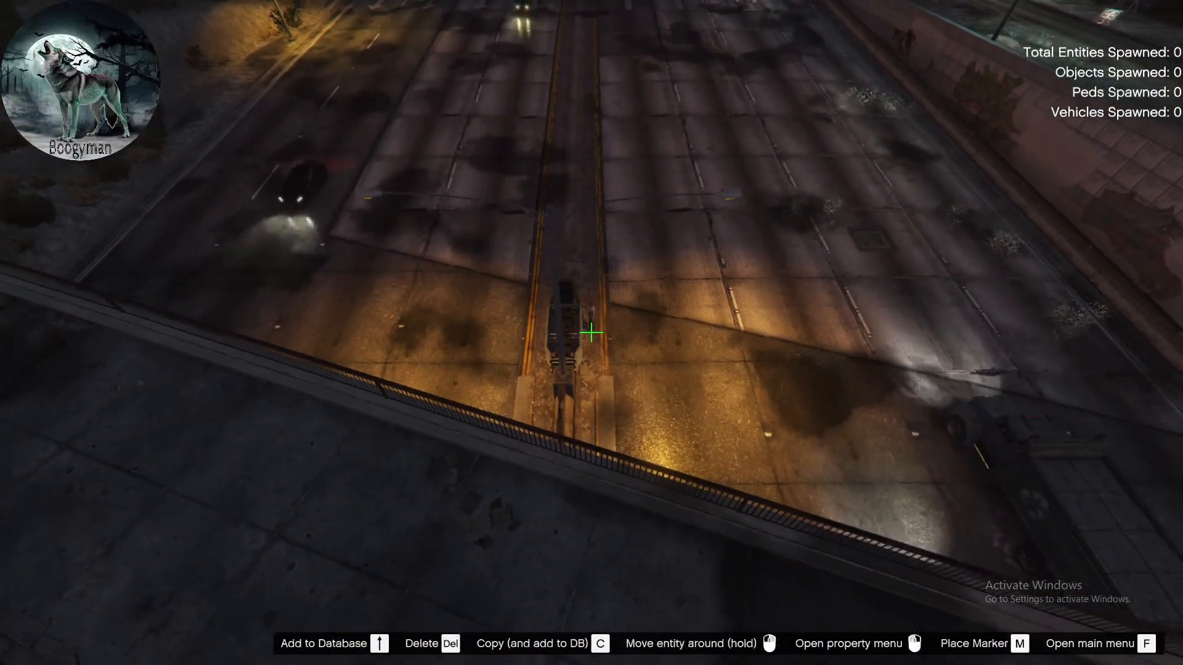
key(F9)
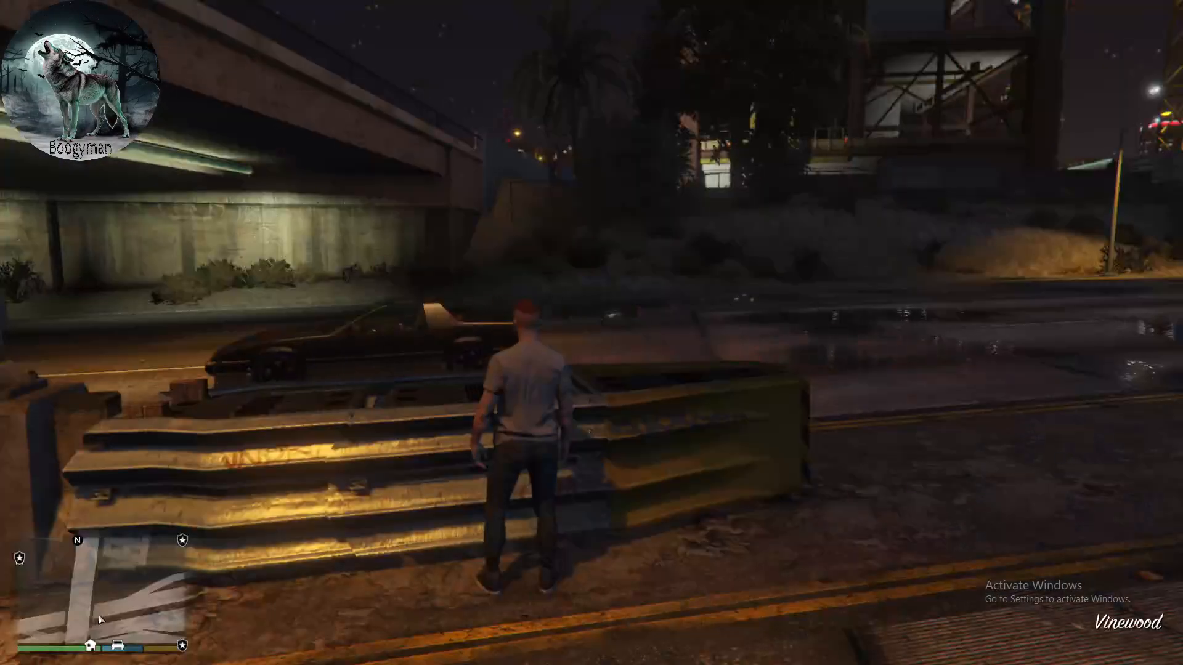
- Use spooner mode to grab the crash barrier on the freeway median and place it on the roadway beside it
key(F9)
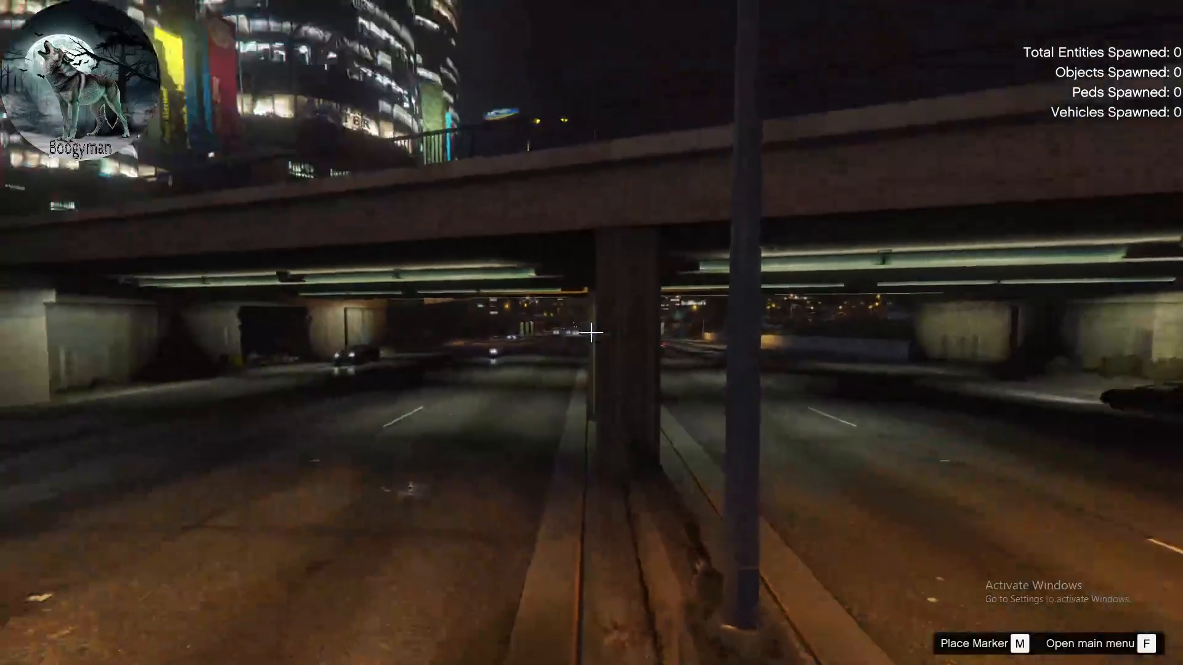
key(w)
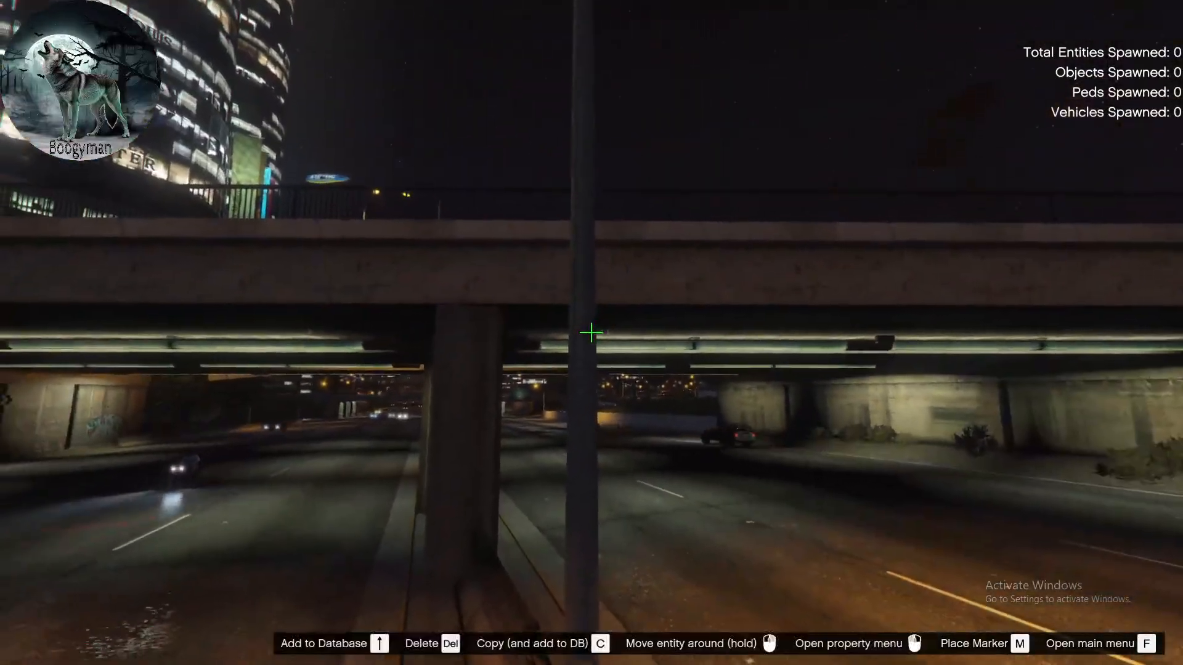
drag(592, 332, 592, 332)
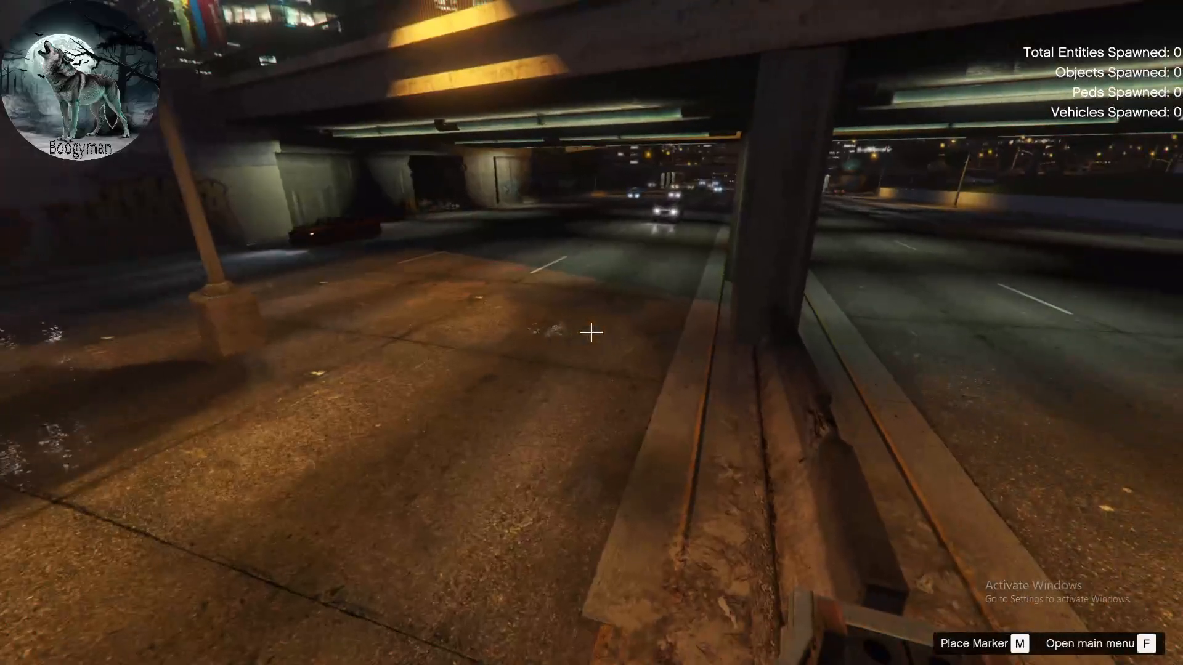
key(F9)
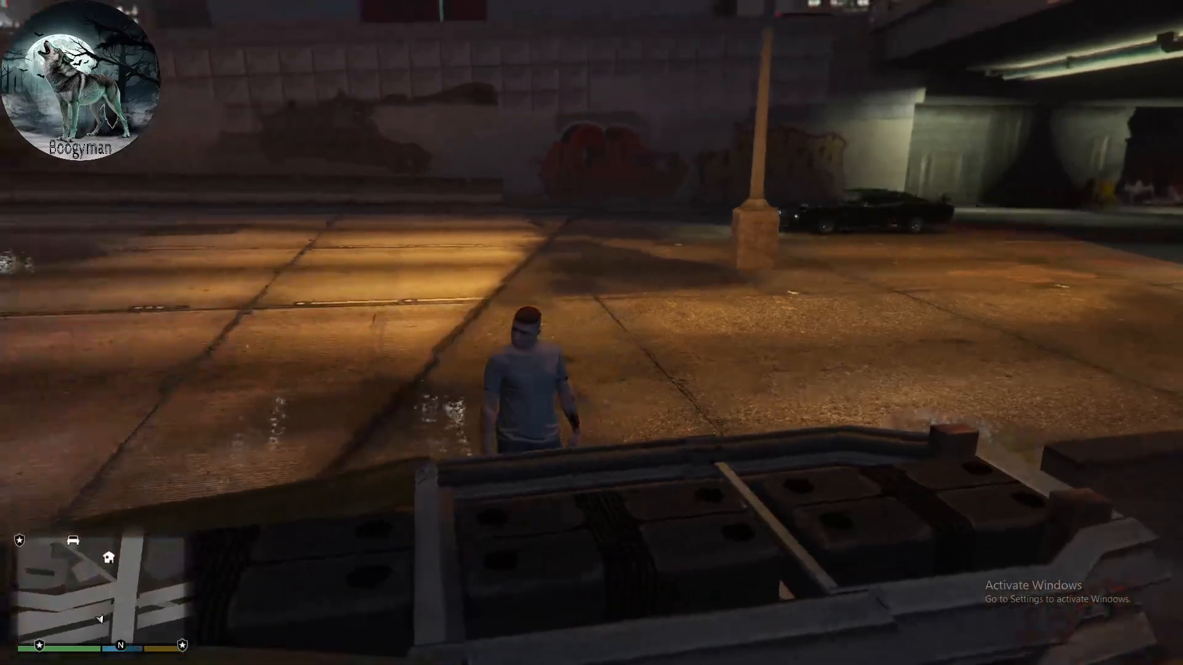
key(F9)
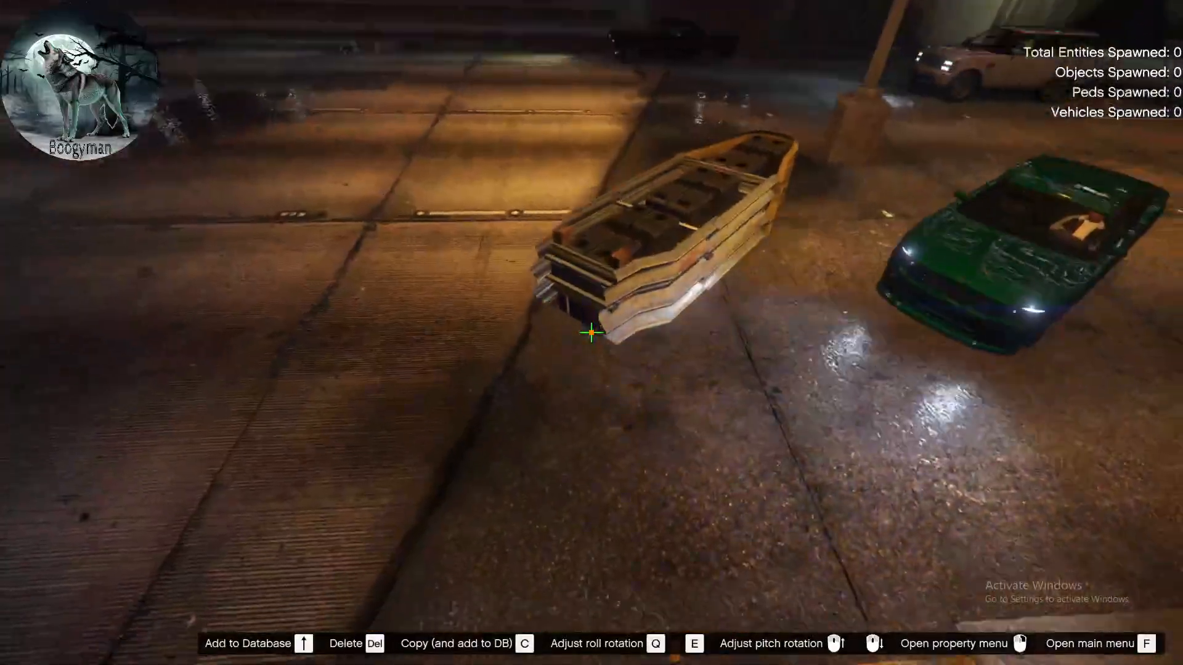
key(F9)
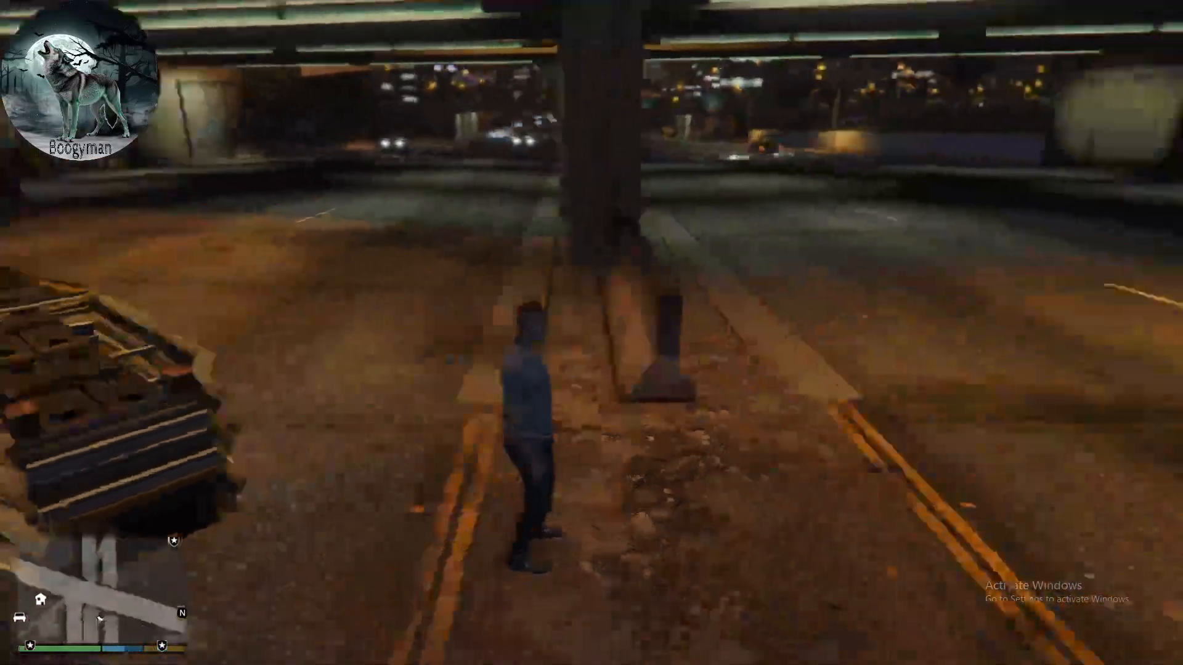
- Grab the crash barrier on the roadway again in spooner mode, adjust its roll rotation, and leave the mode
key(F9)
key(F9)
key(F9)
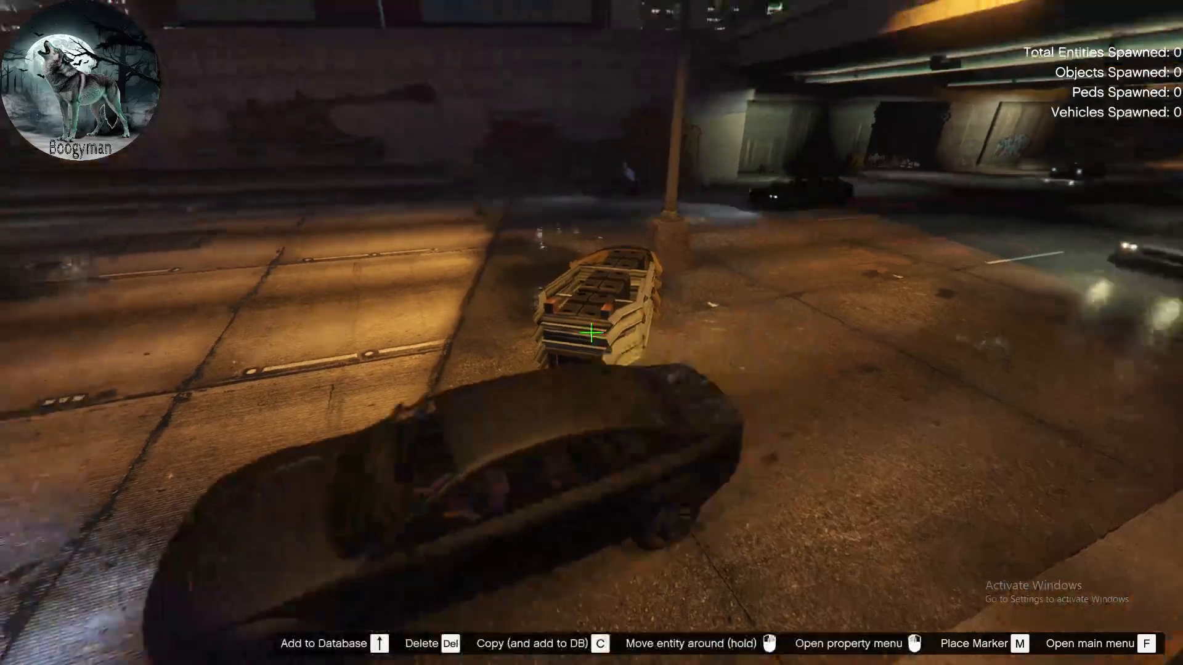
drag(591, 332, 591, 333)
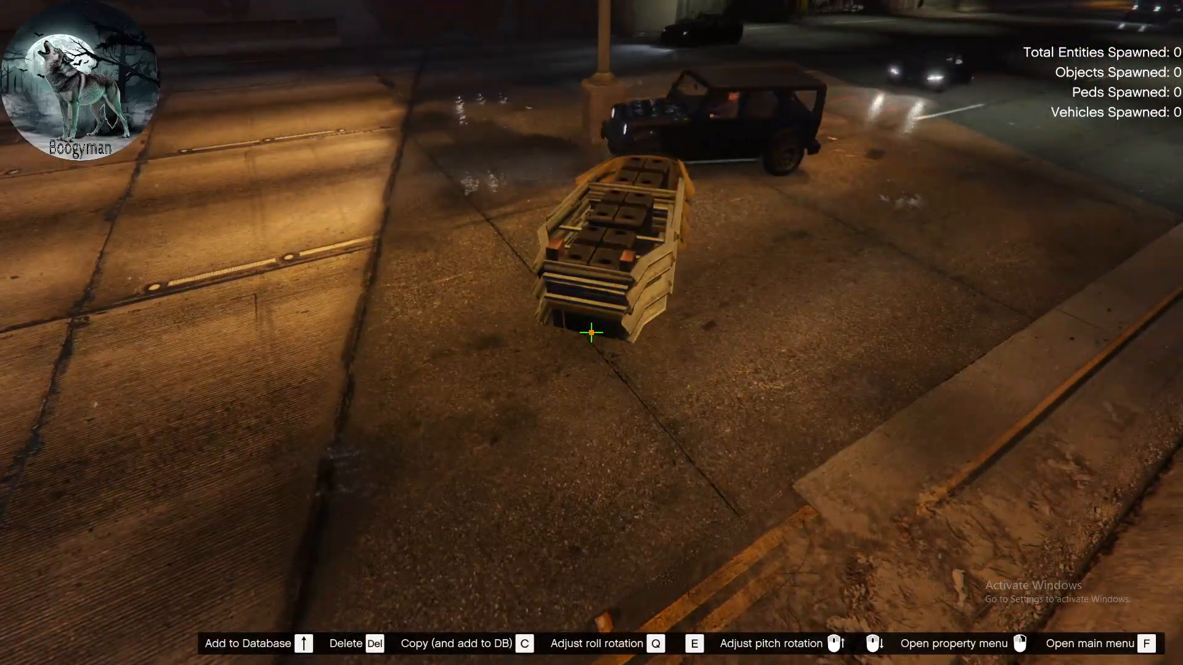
key(q)
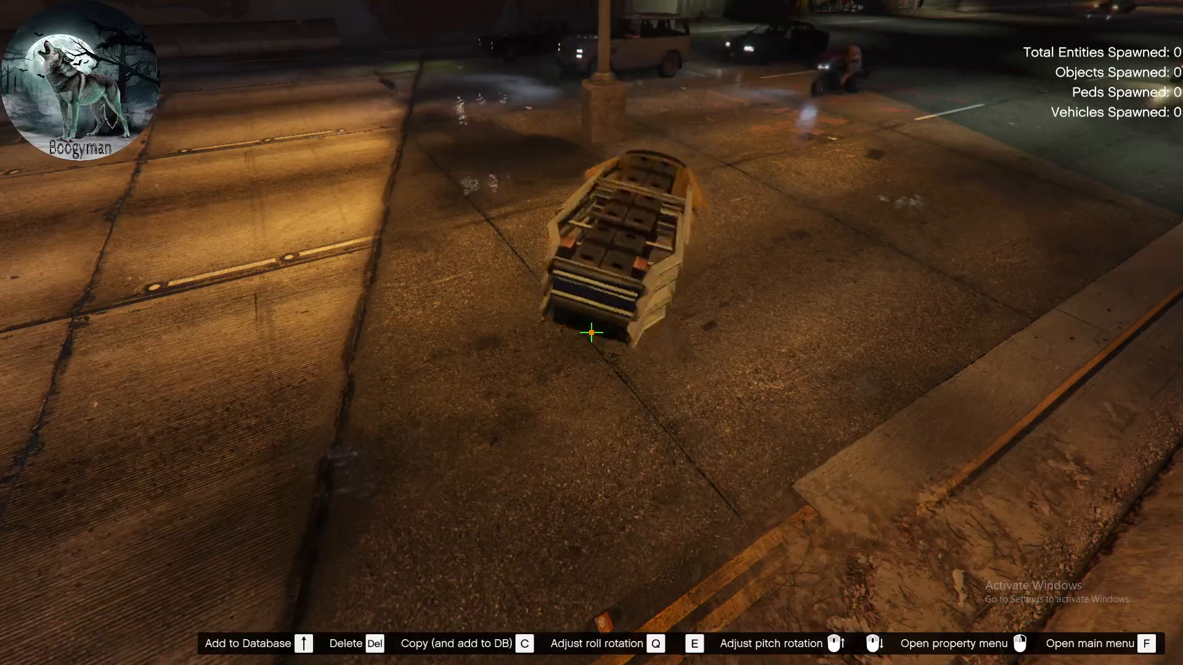
key(q)
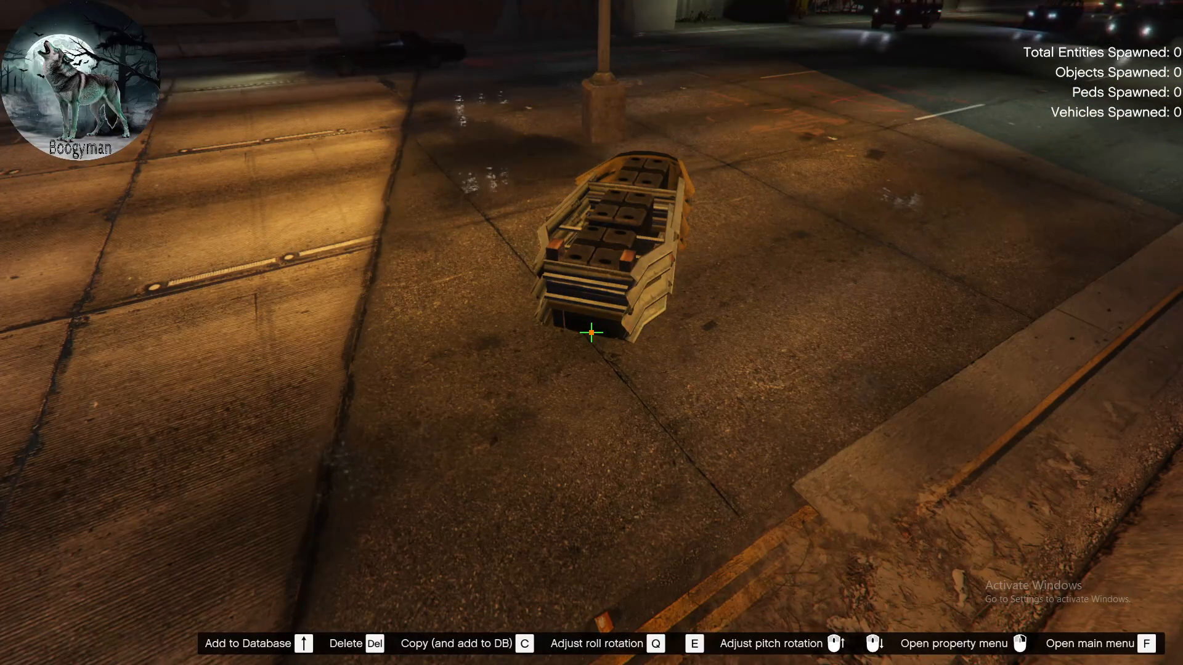
key(c)
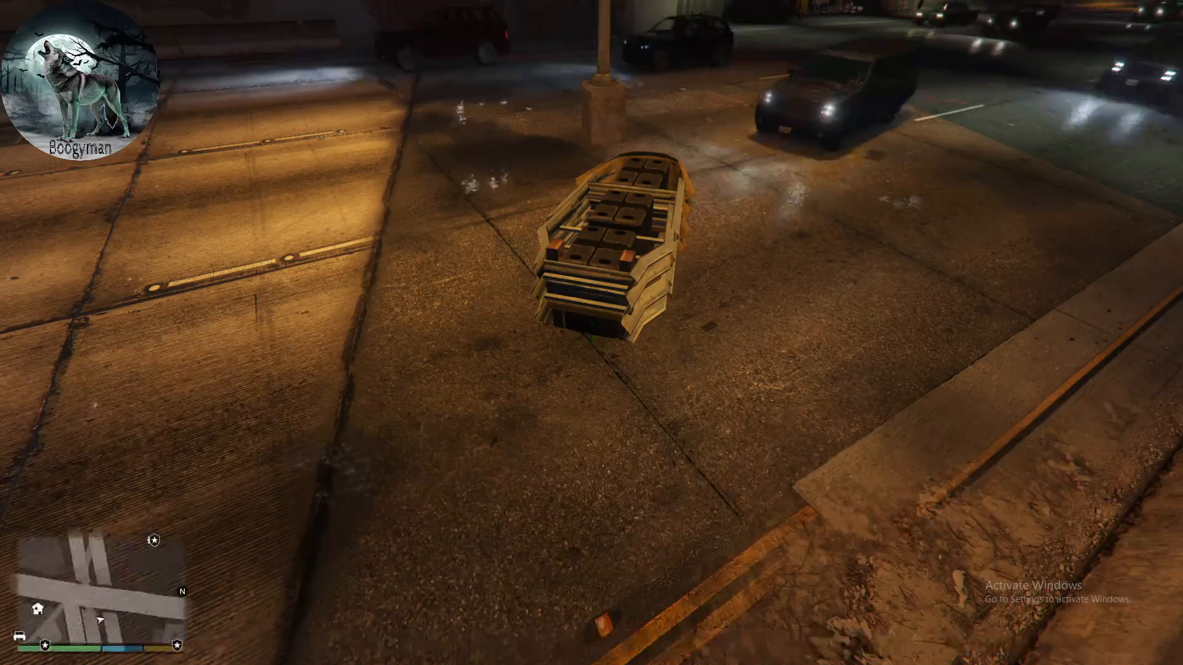
- Re-enter spooner mode, copy the crash barrier on the roadway, and move the copy beside the original
drag(591, 332, 591, 333)
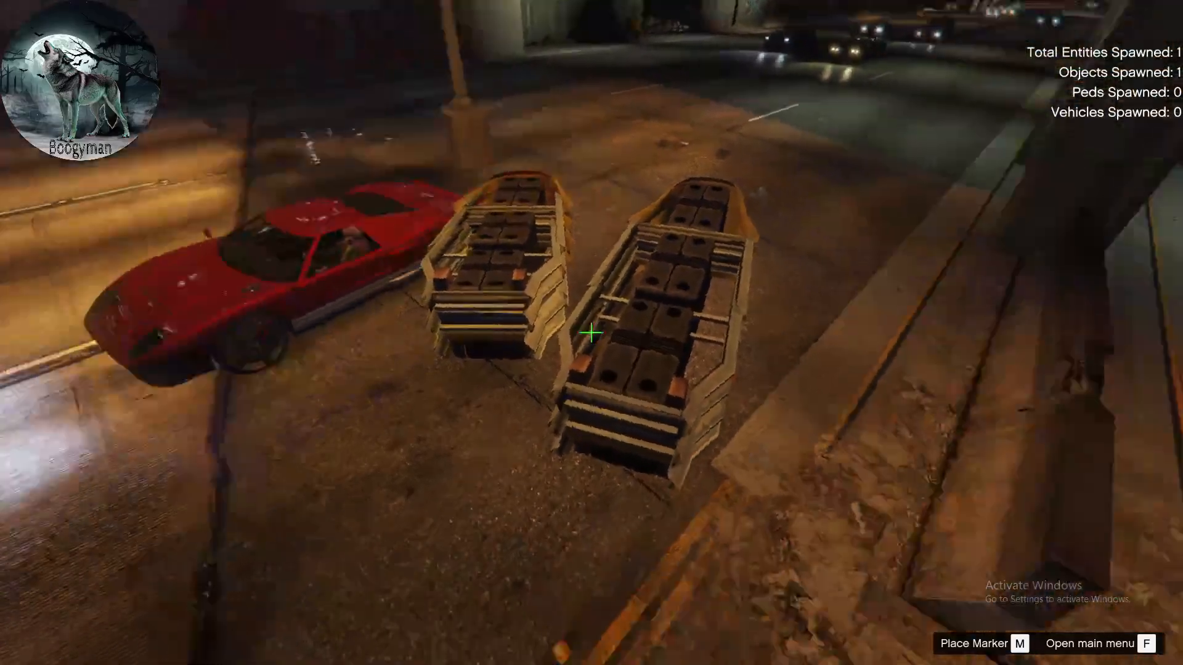
drag(591, 333, 592, 333)
key(c)
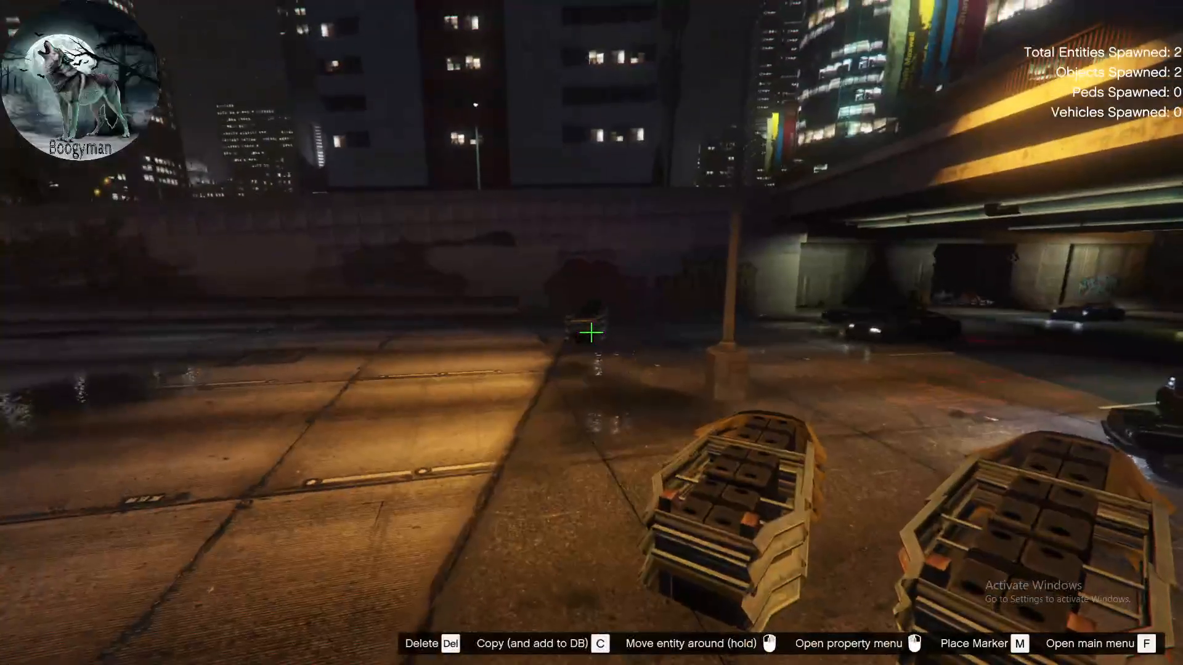
- Spread further copies of the crash barrier across the freeway lanes until ten have been spawned
drag(591, 333, 592, 333)
key(c)
key(c)
key(c)
key(c)
key(c)
key(c)
key(c)
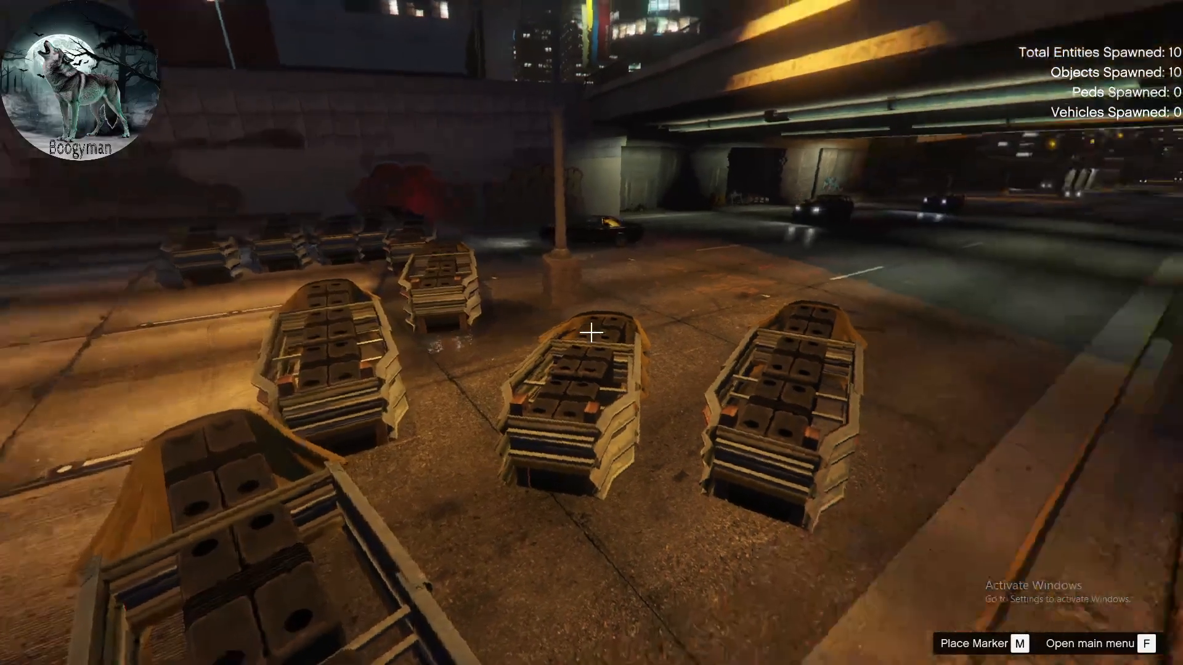
- Leave spooner mode to view the row of barriers from the character's position, and re-enter the mode
key(Escape)
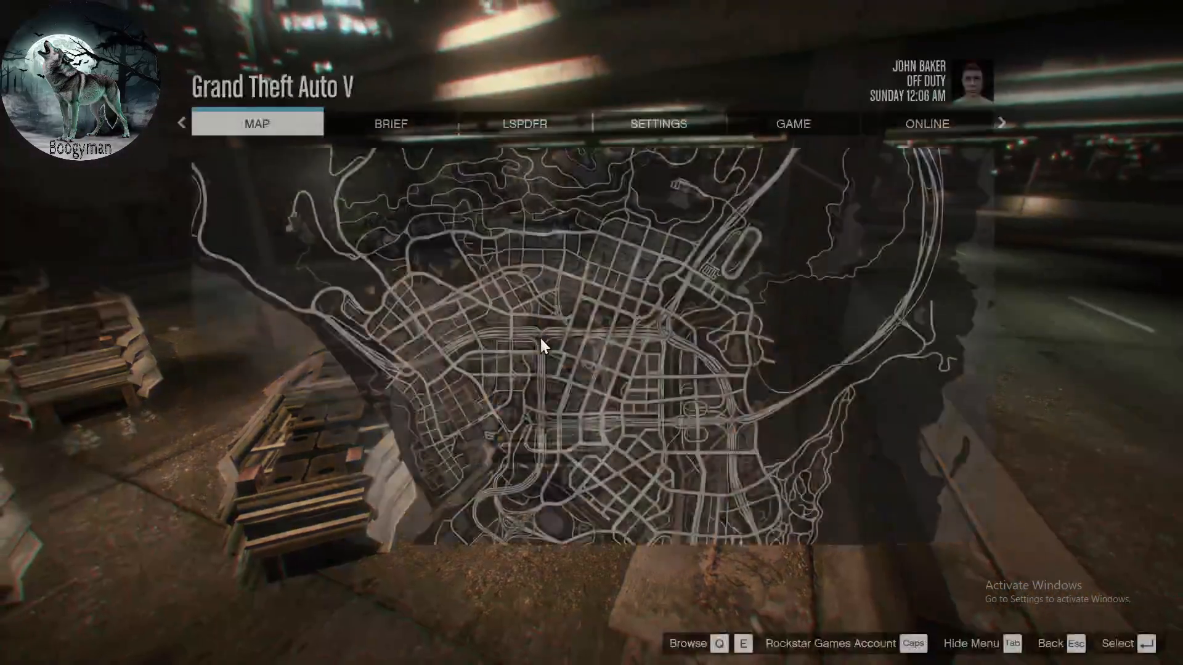
key(Escape)
key(F9)
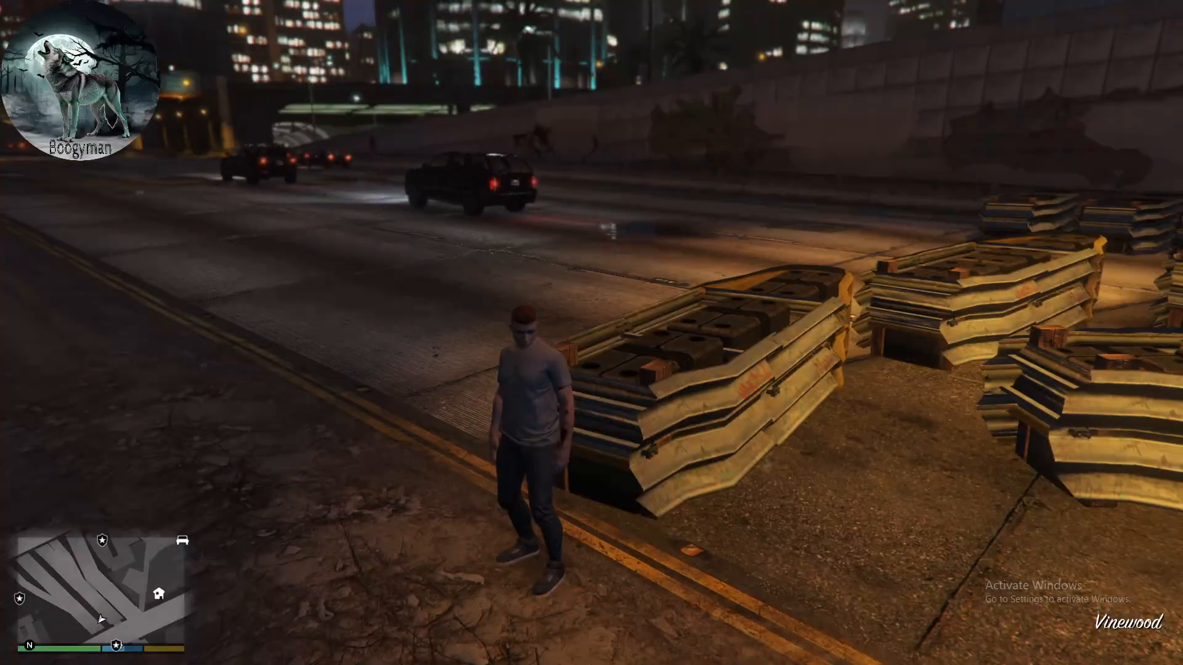
key(F9)
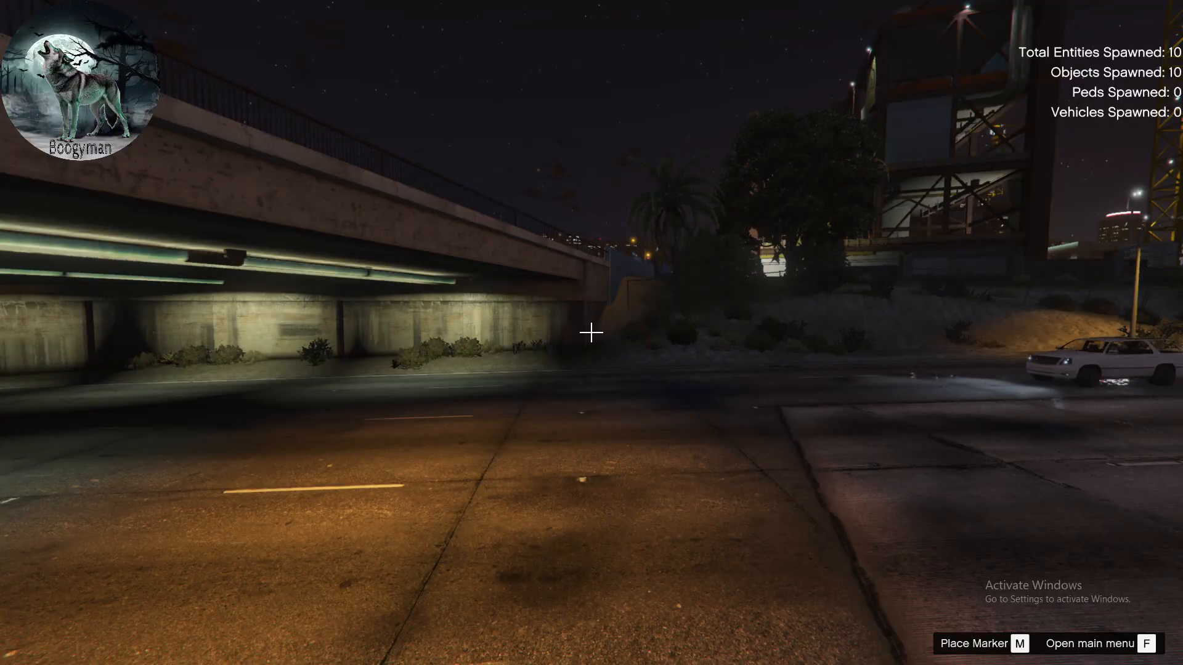
- Open the list of spawned database entities from the object spooner's main menu
key(f)
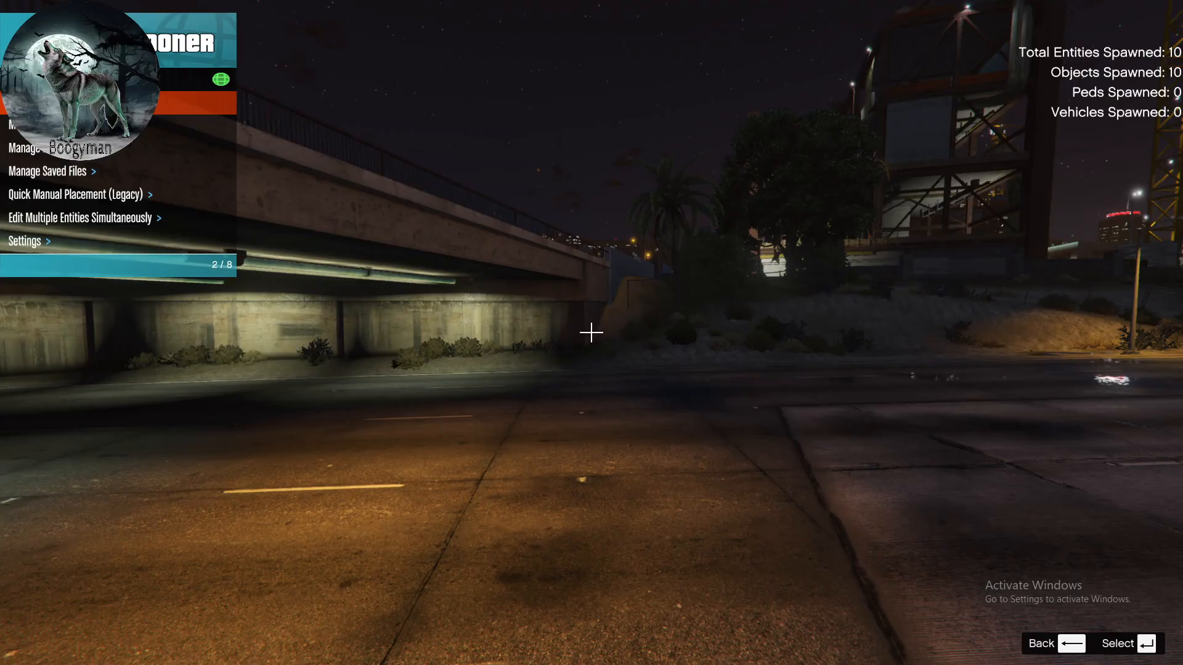
key(Down)
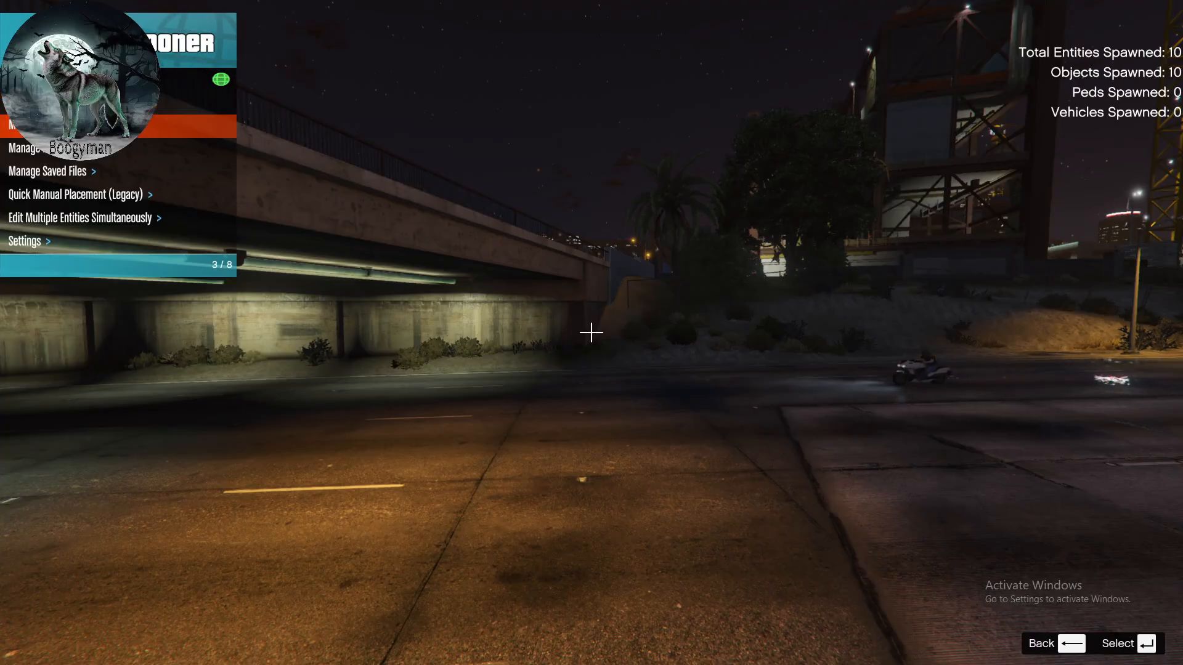
key(Down)
key(Down)
key(Down)
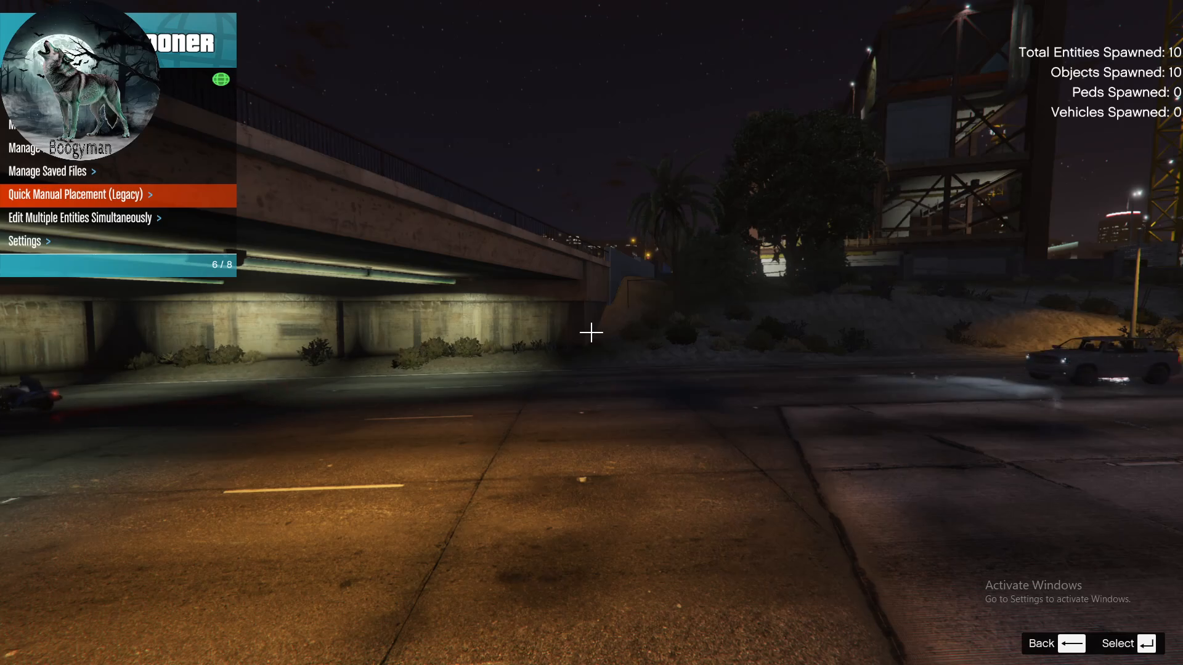
key(Up)
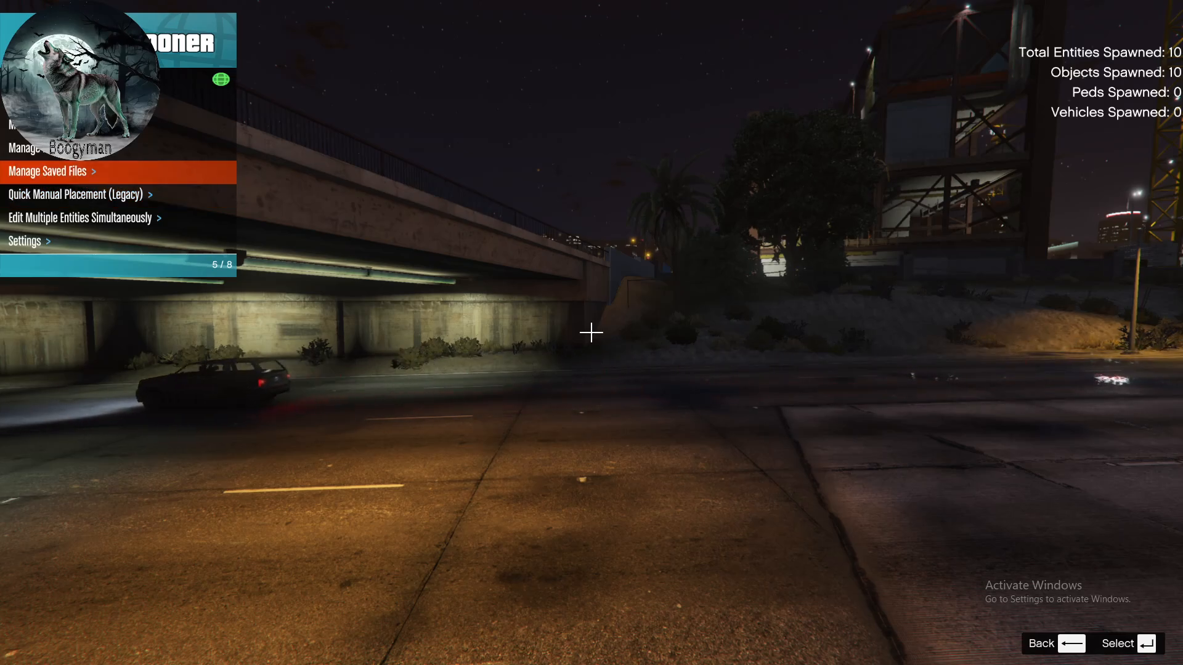
key(Up)
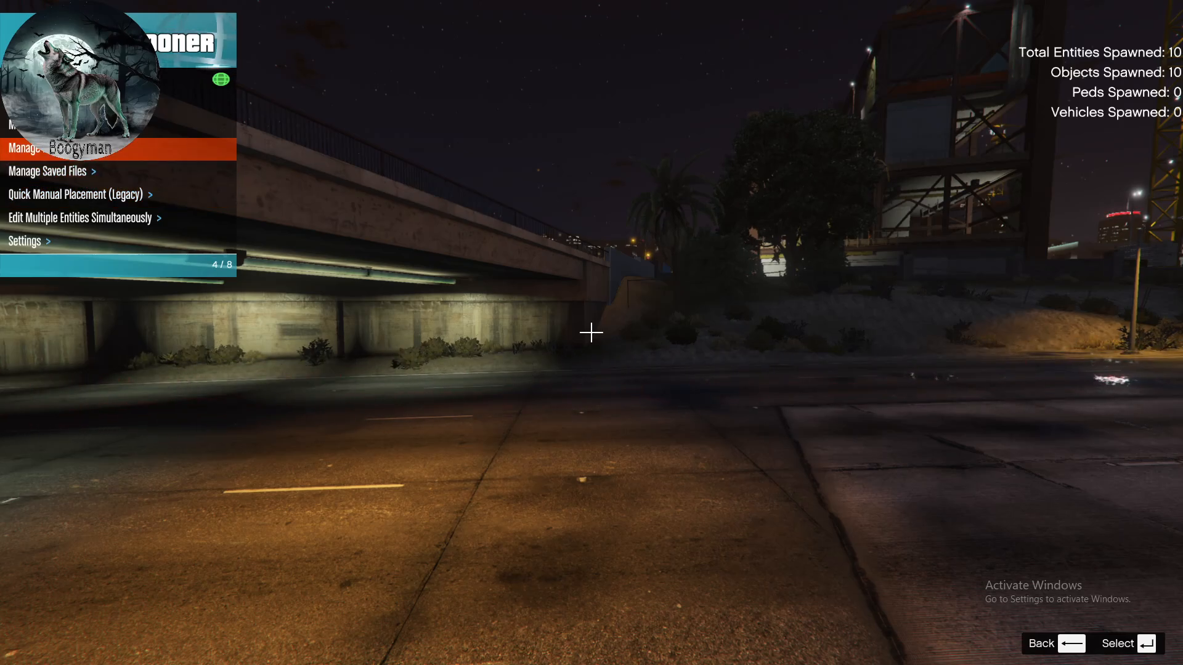
key(Up)
key(Return)
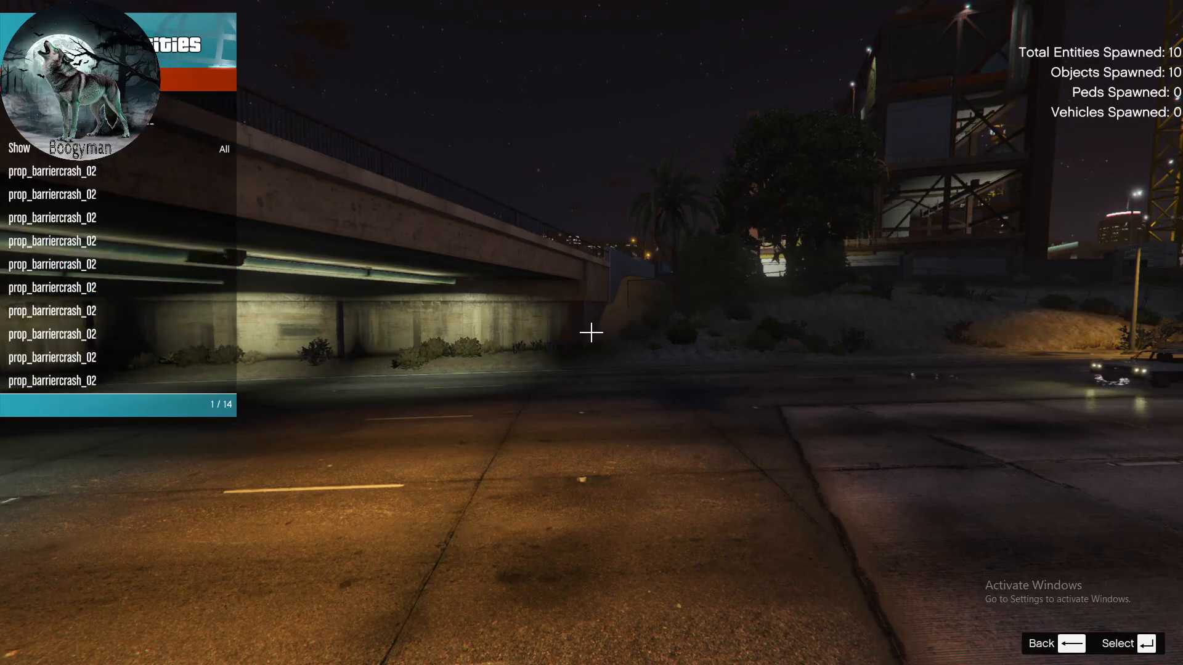
- Delete all entities in the spooner database and close the spooner menu
key(Return)
key(Down)
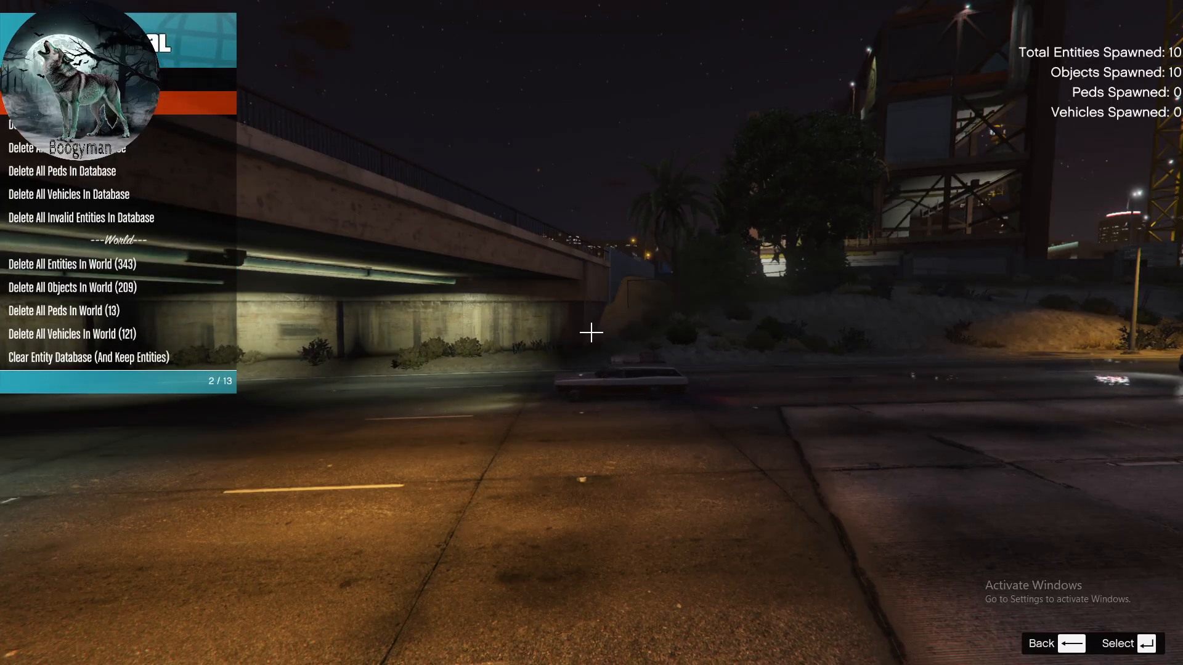
key(Down)
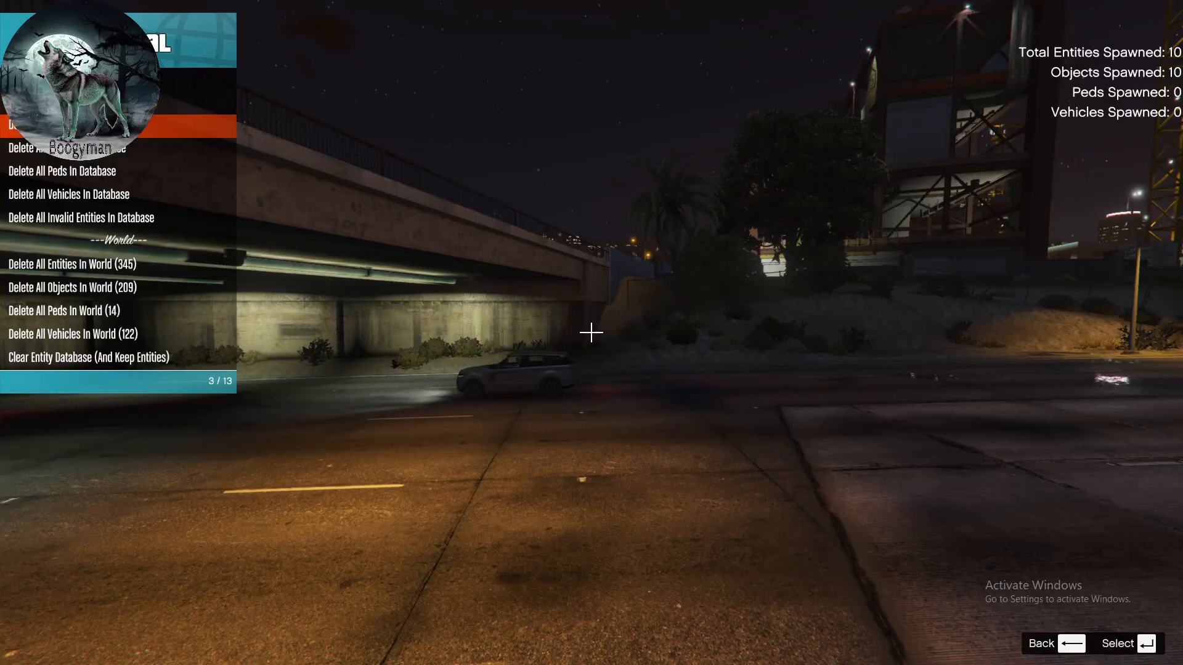
key(Return)
key(Down)
key(BackSpace)
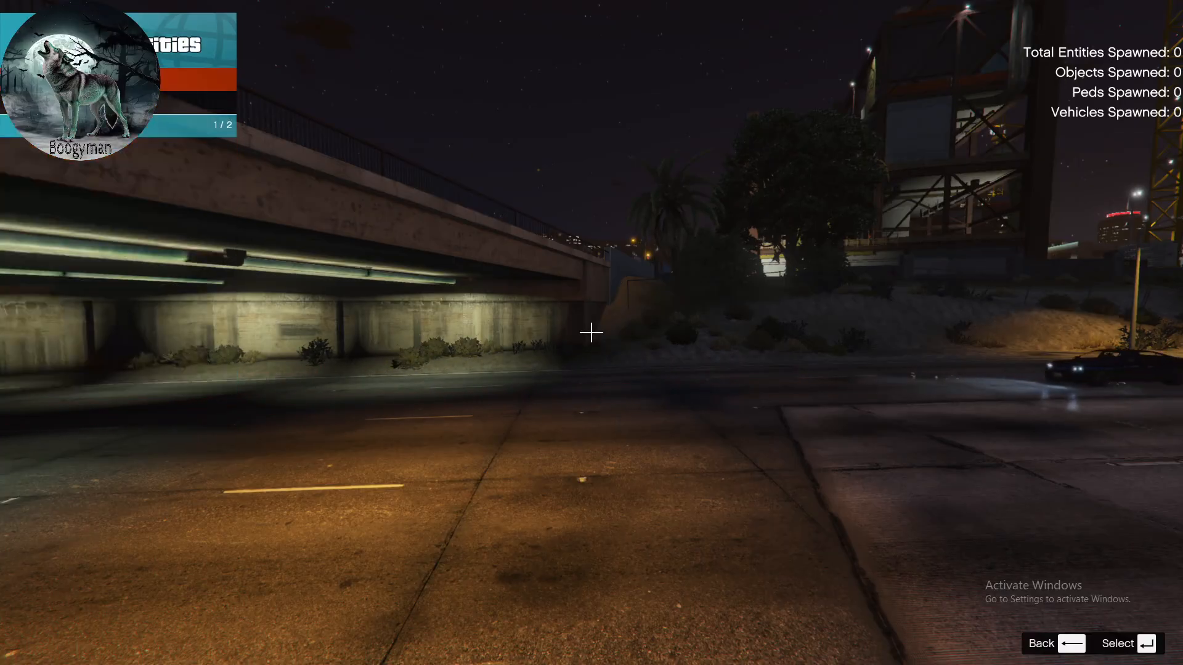
key(BackSpace)
key(BackSpace)
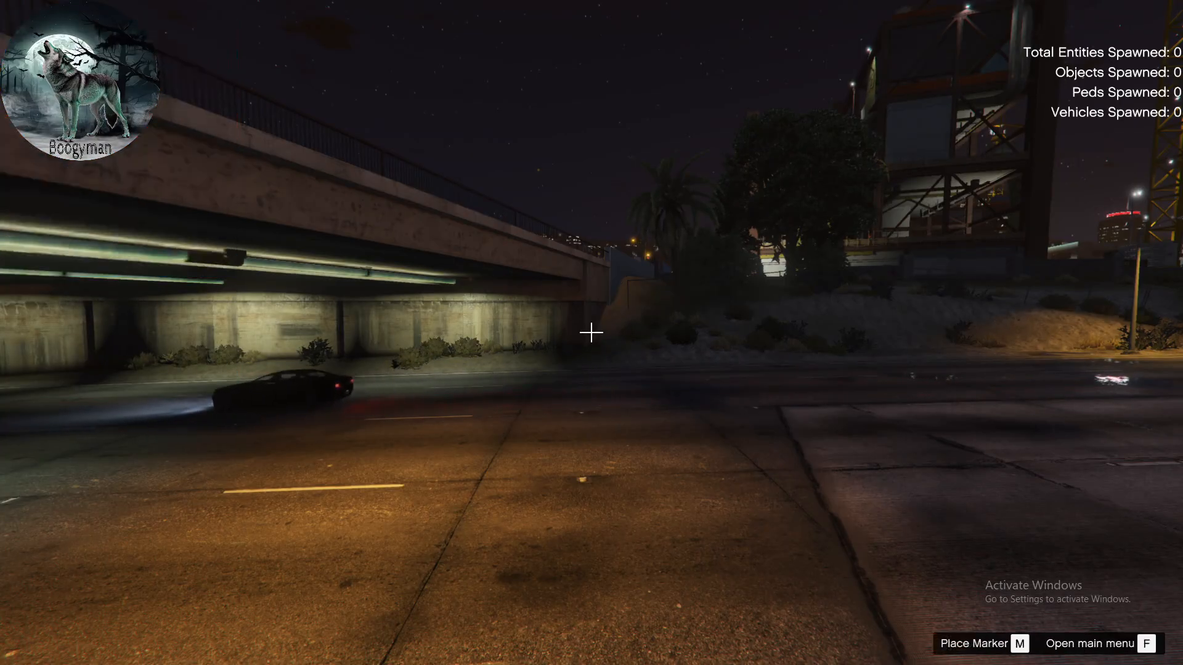
- Grab the street lamp behind the original crash barrier and place it on top of the barrier
key(w)
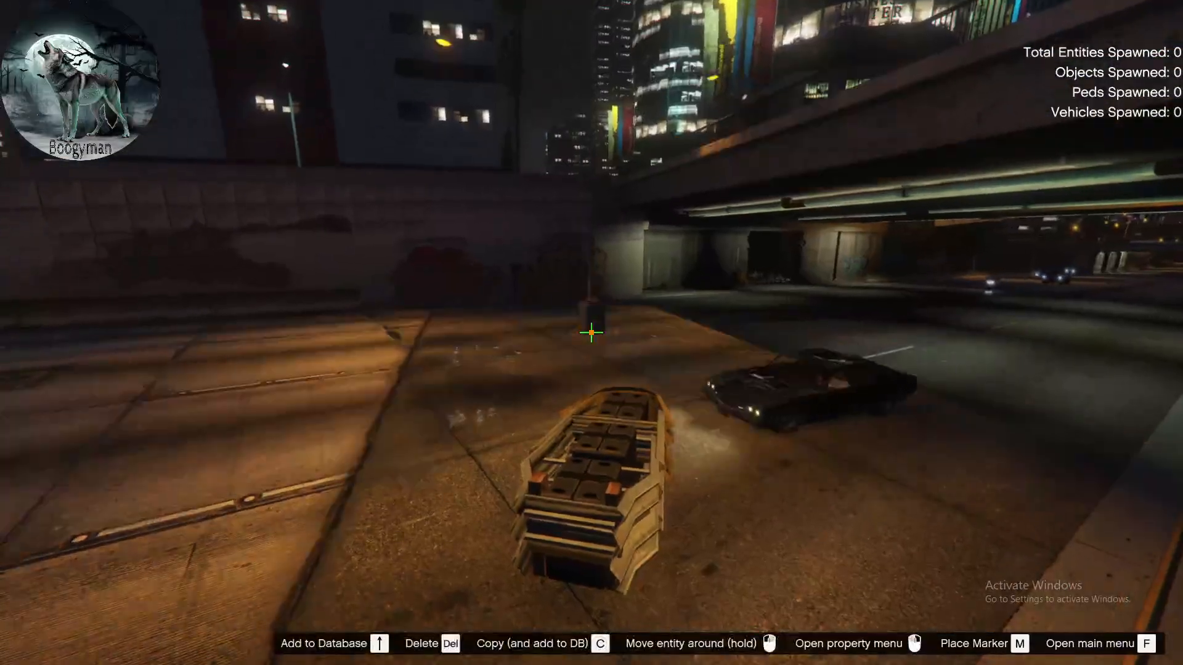
drag(591, 333, 591, 333)
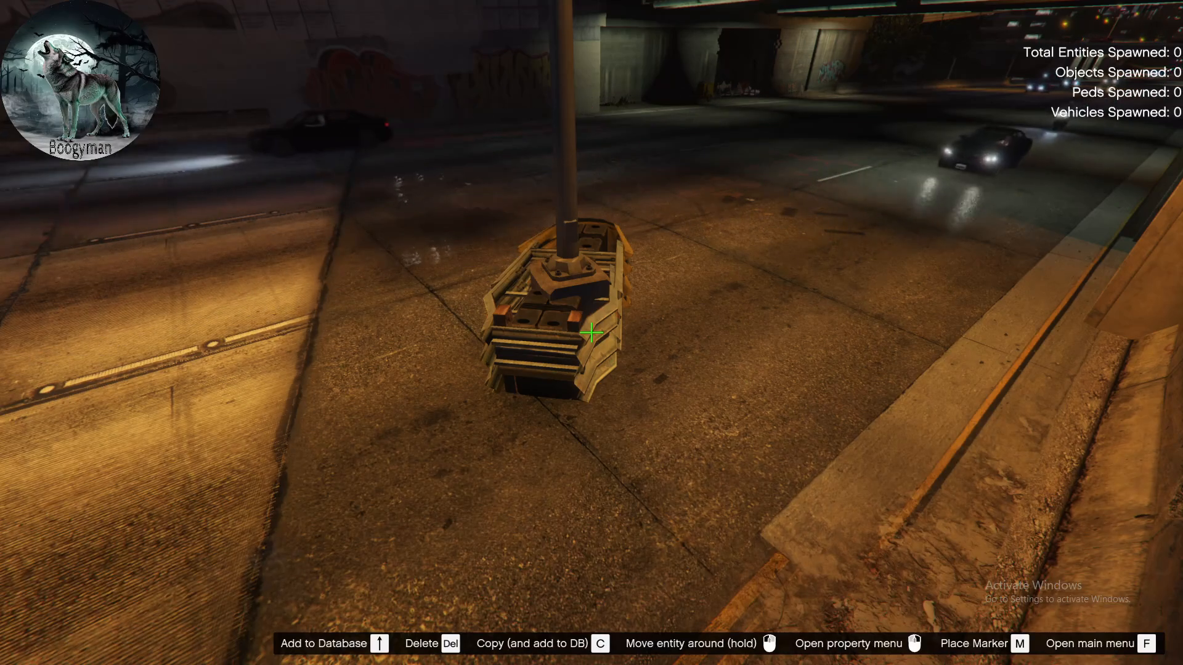
key(Escape)
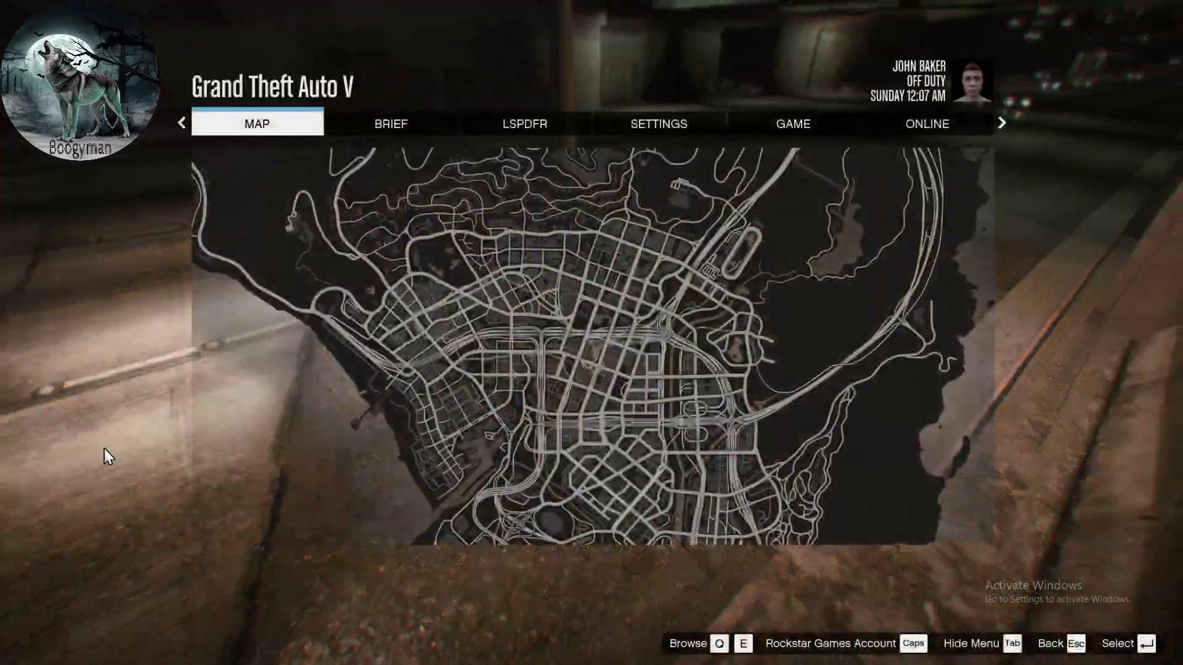
key(Escape)
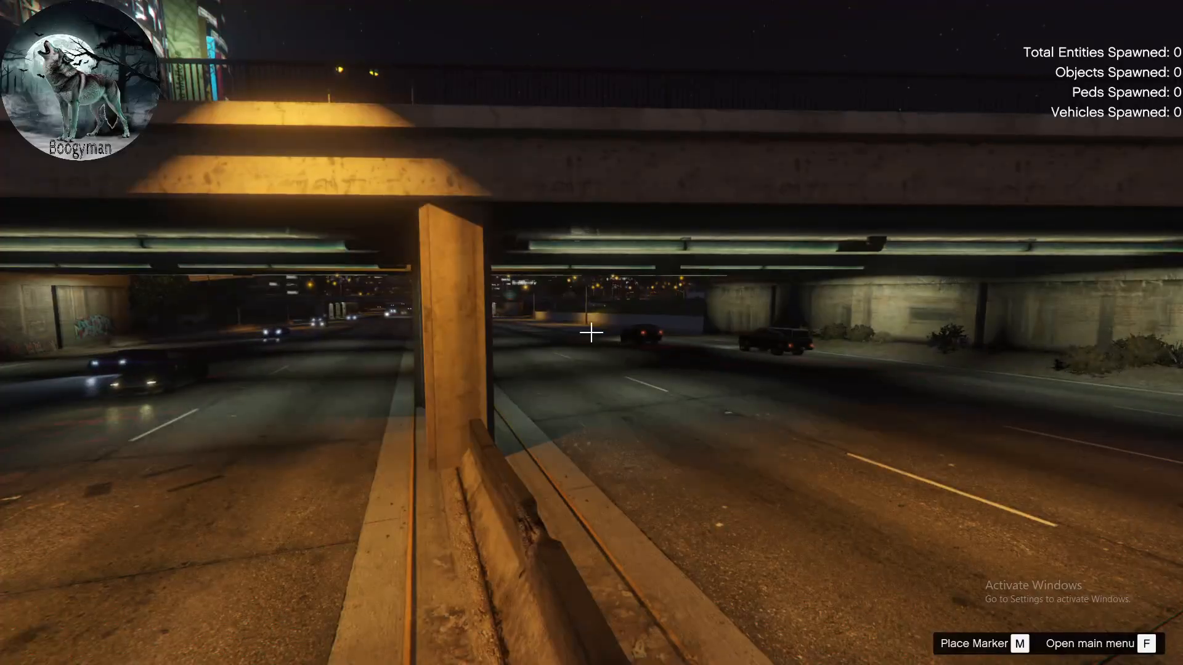
- Fly the spooner's free camera over the city, look around the streets and buildings, and leave spooner mode
key(w)
key(w)
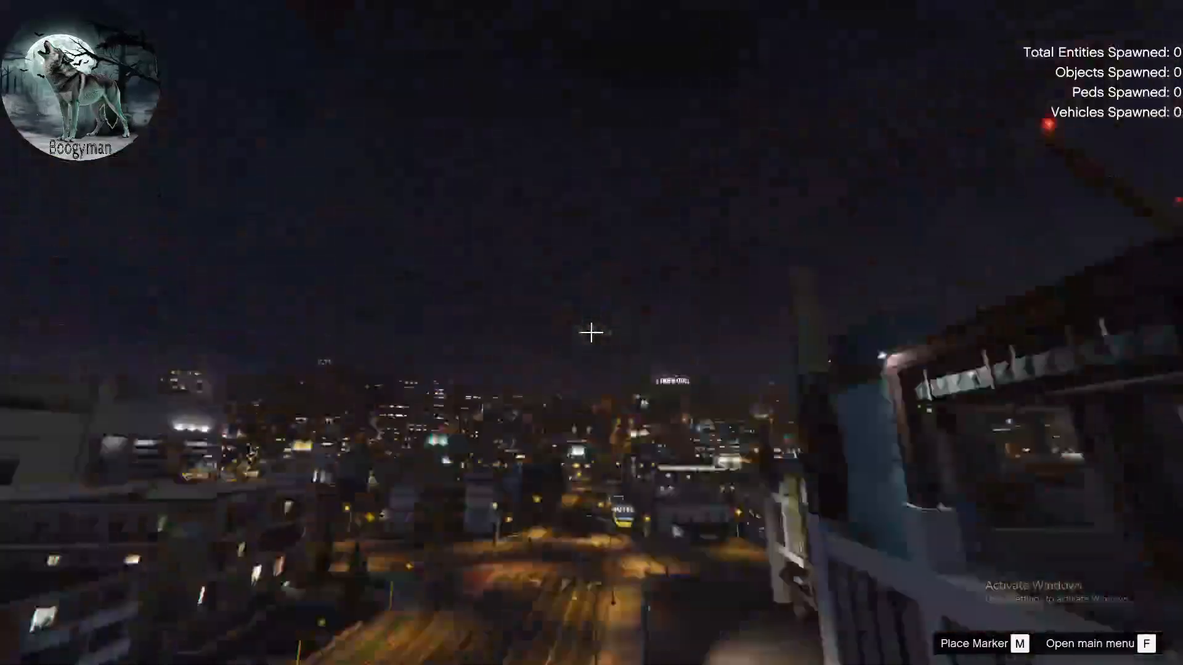
key(w)
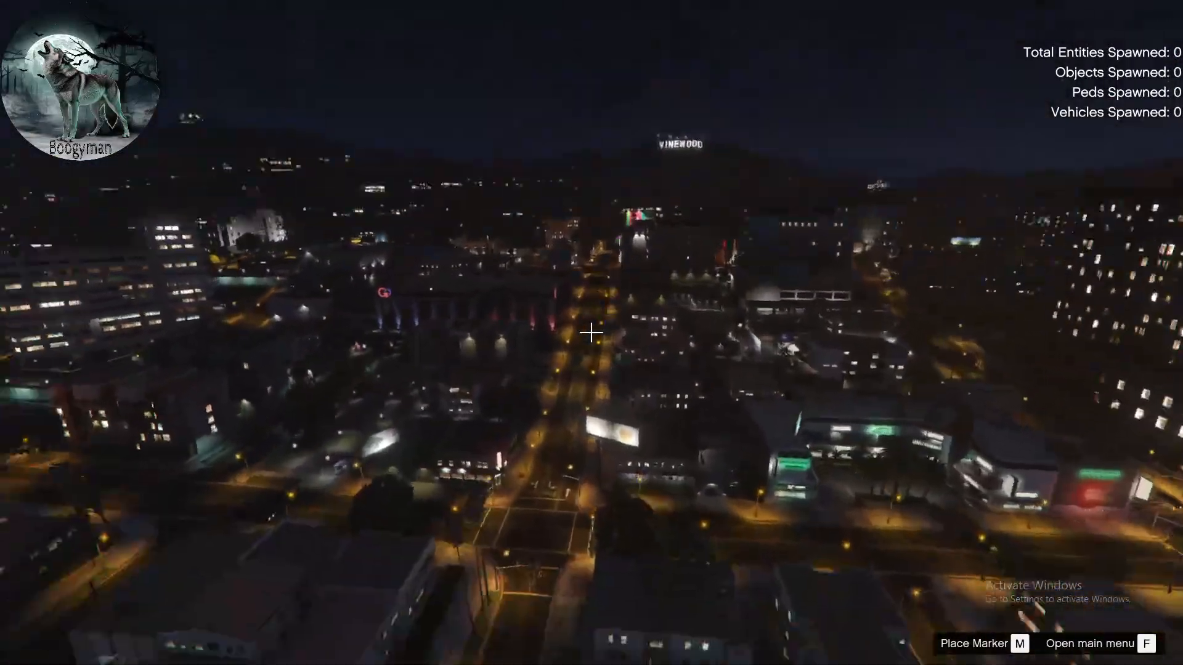
key(w)
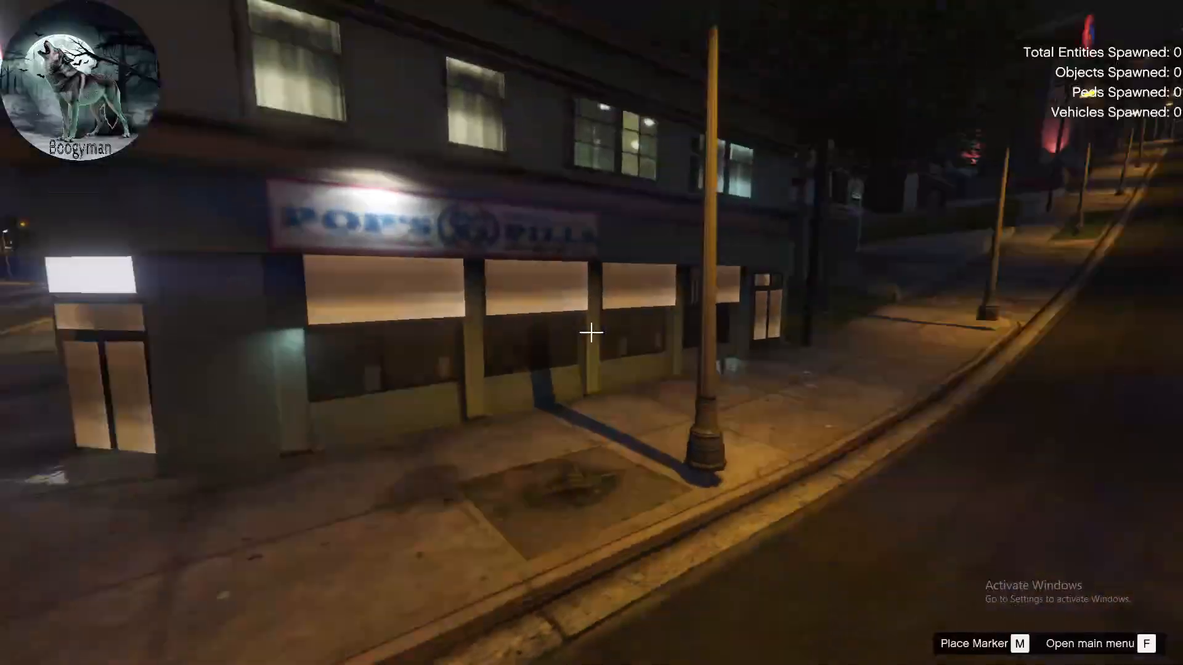
key(s)
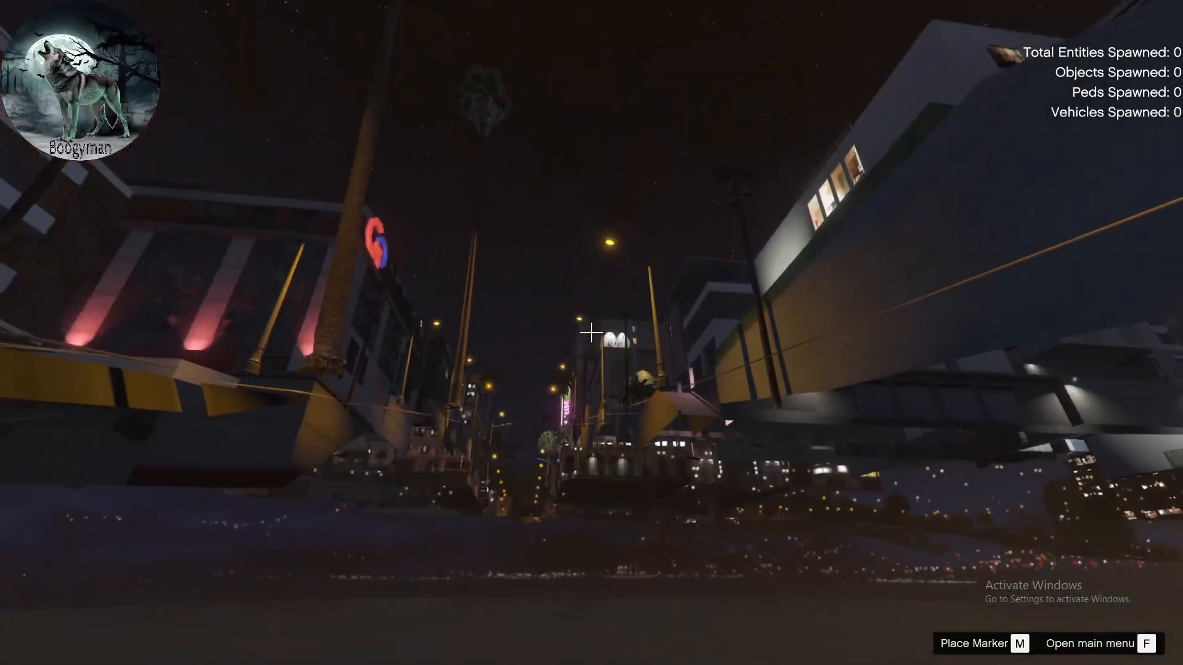
key(w)
key(w)
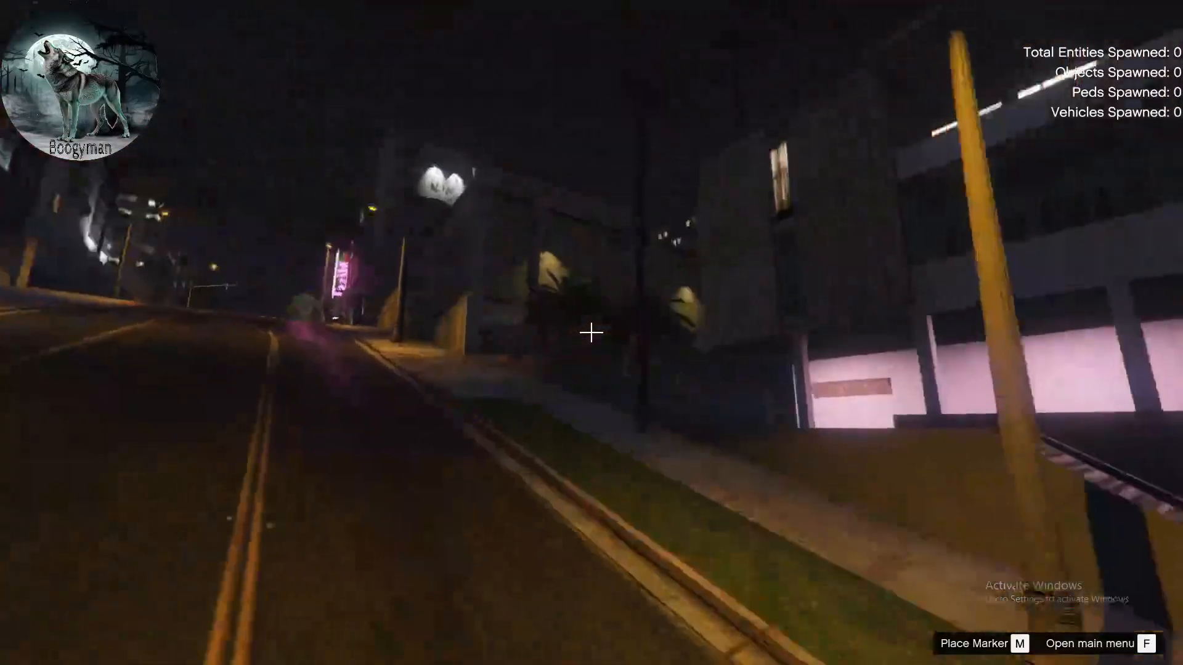
key(s)
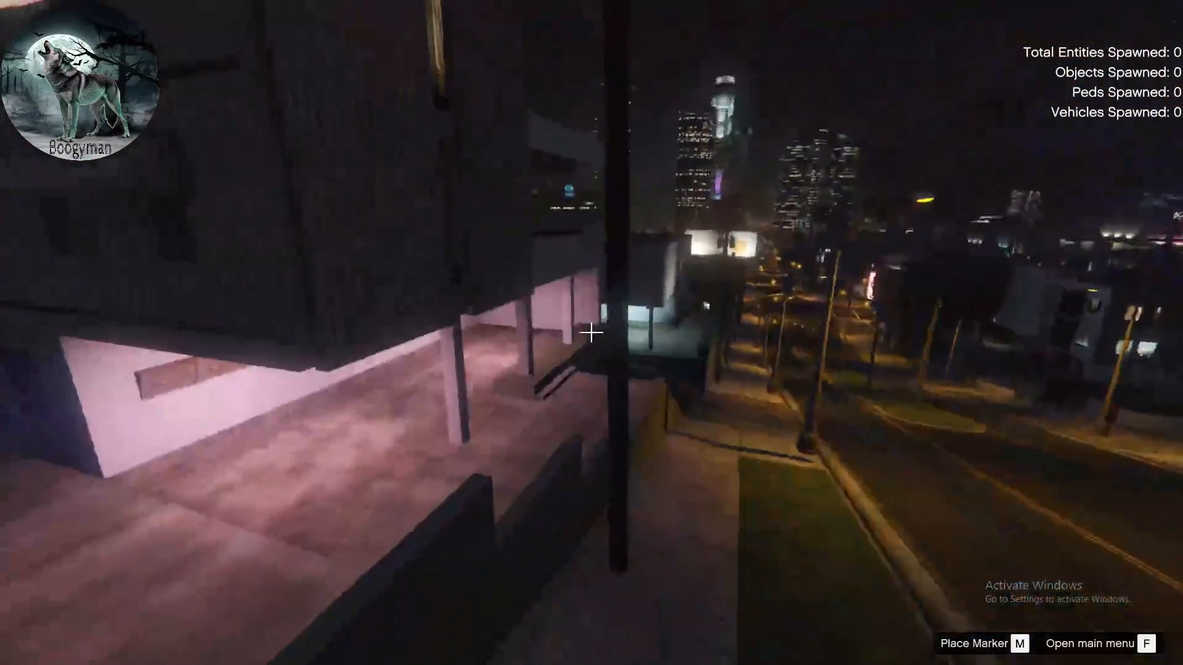
key(w)
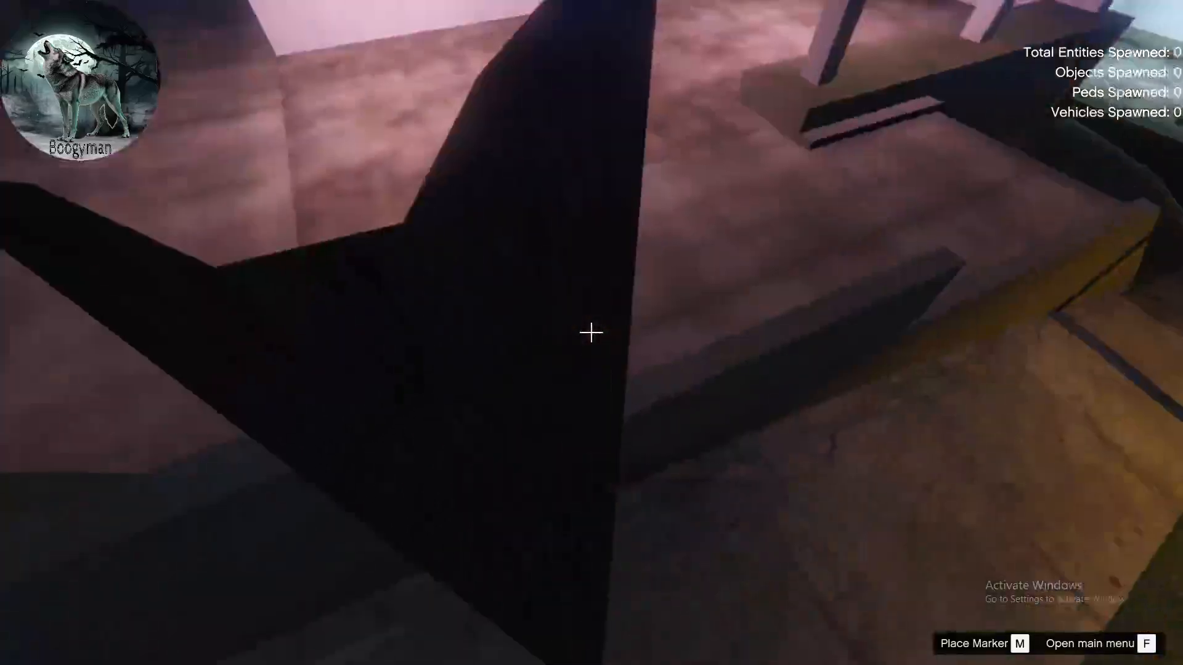
key(w)
key(w)
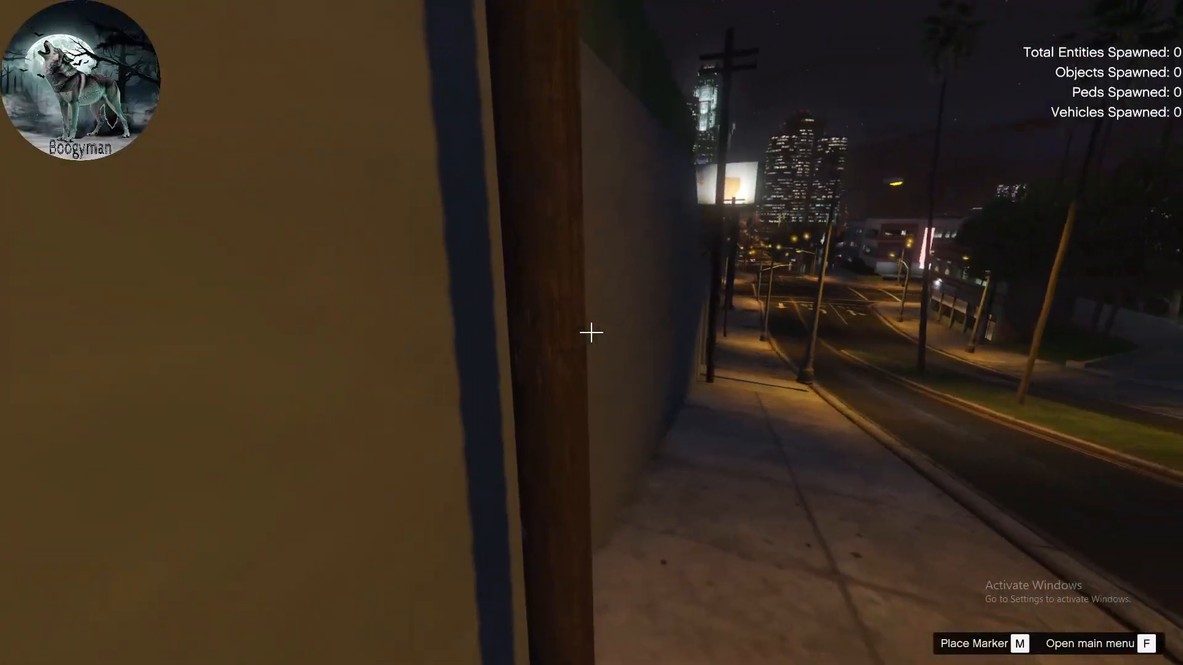
key(w)
key(w)
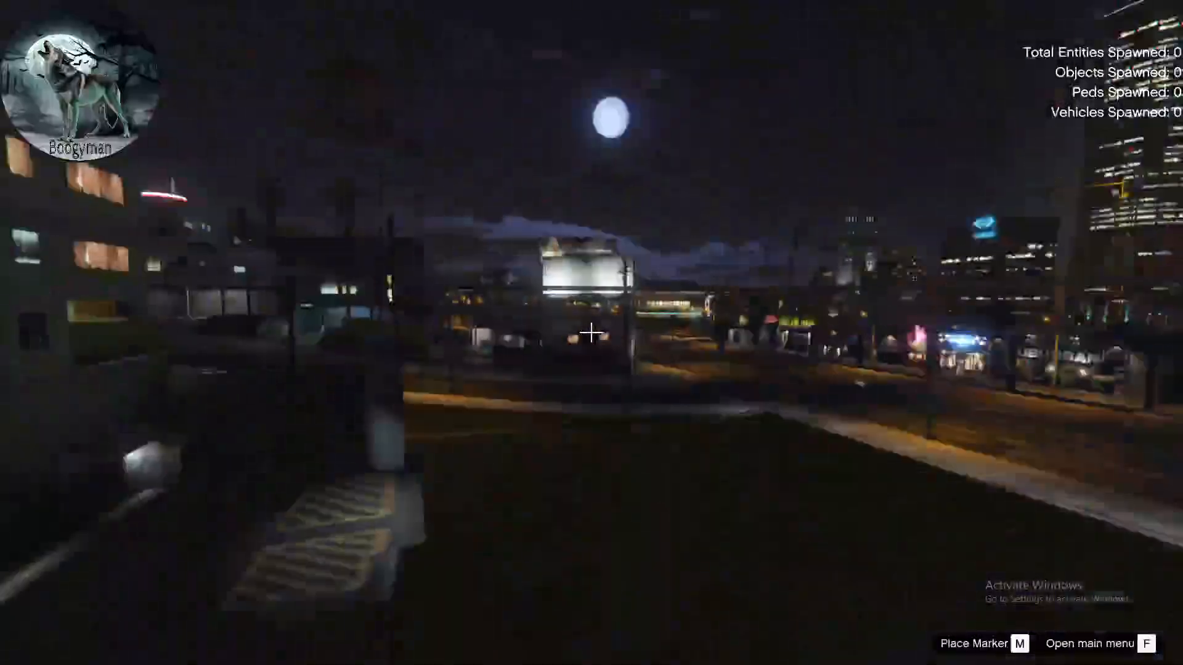
key(w)
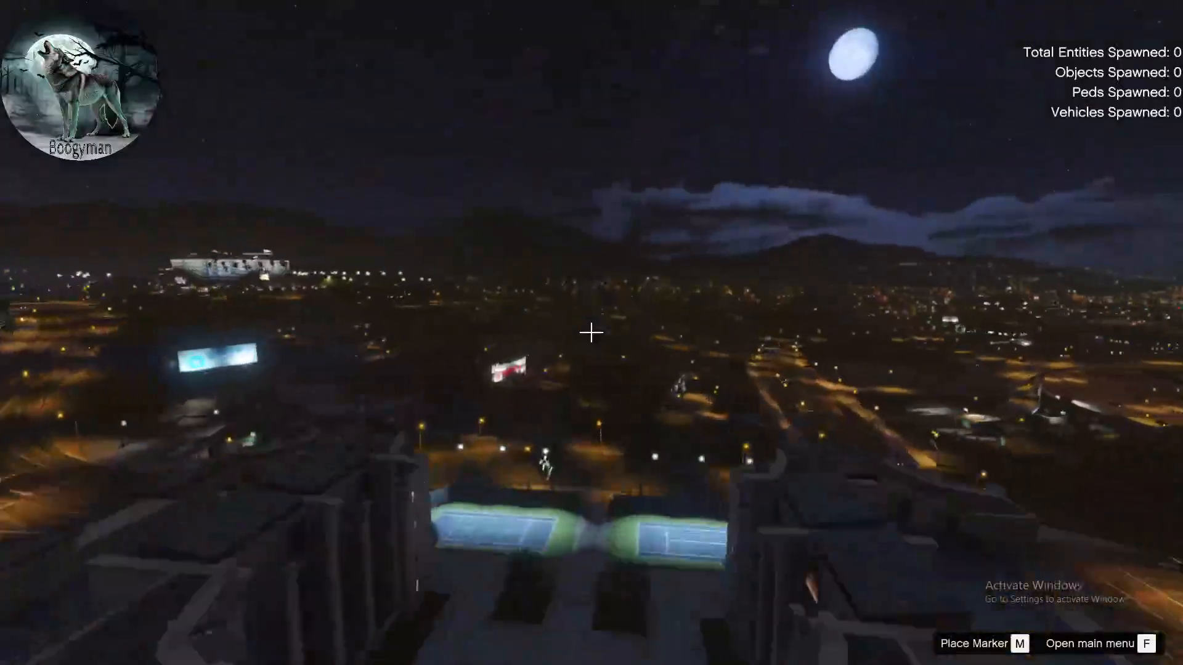
key(F9)
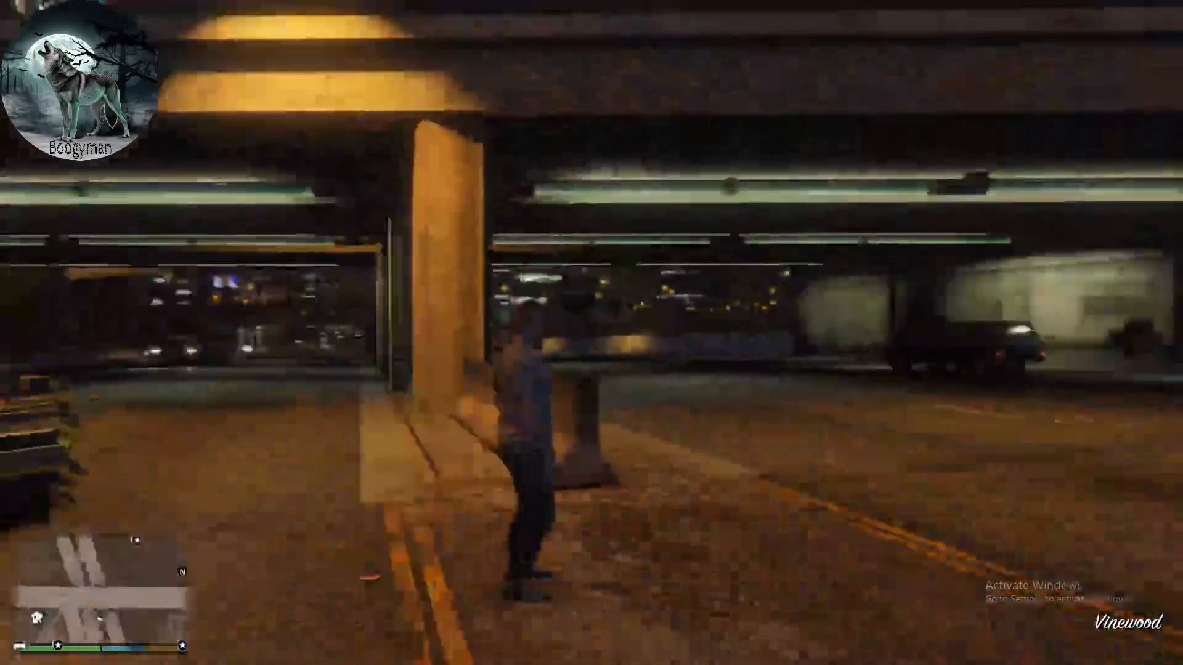
- Quit Grand Theft Auto V from the pause menu and confirm the exit to Windows
key(Escape)
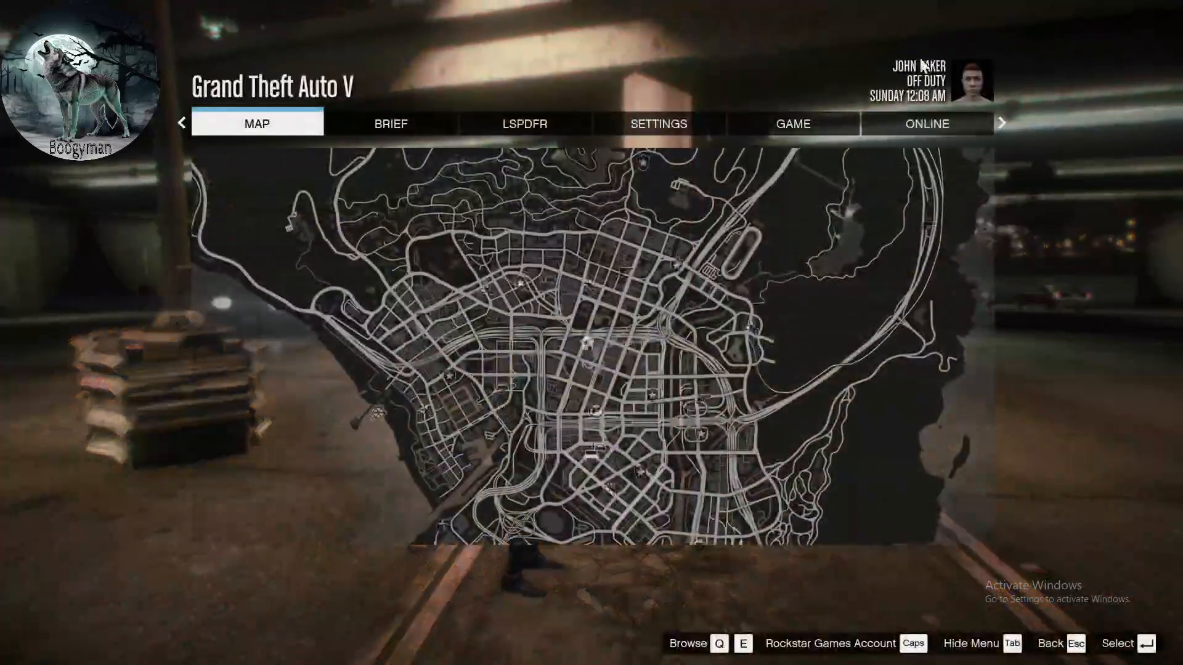
click(752, 132)
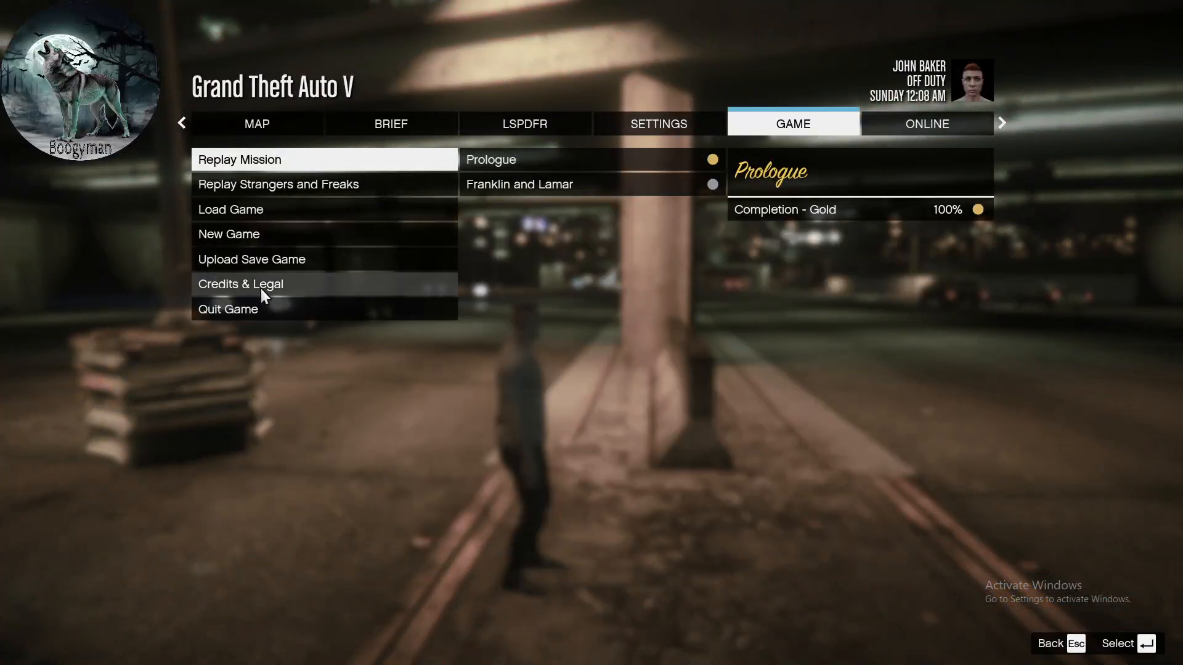
click(256, 308)
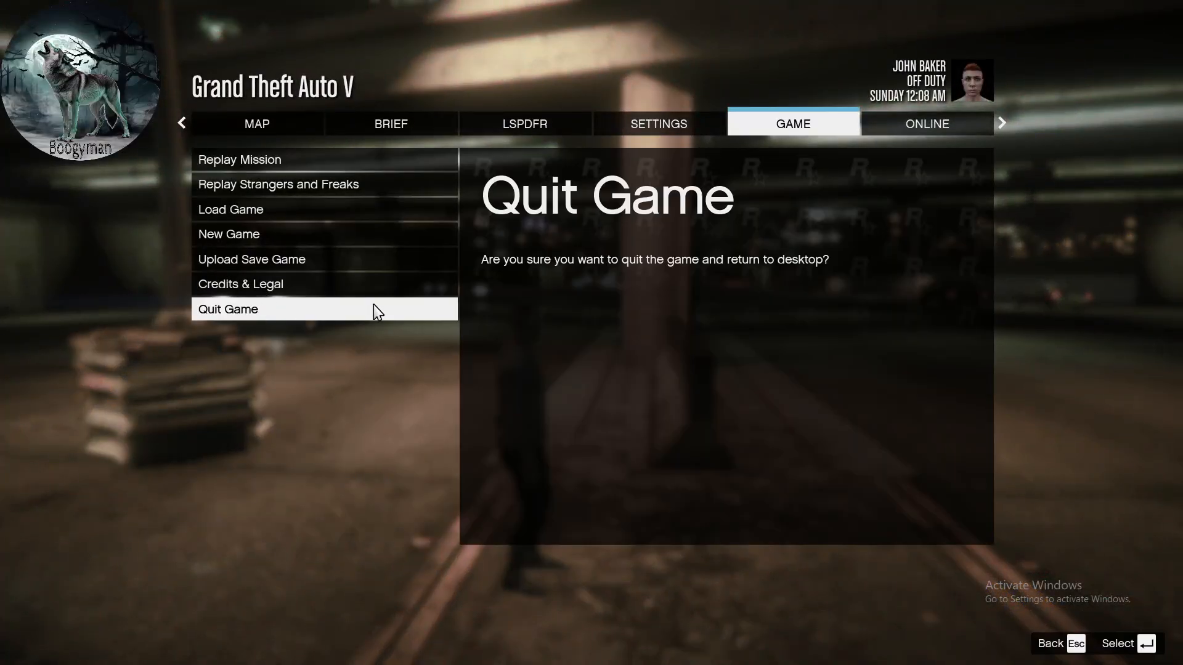
click(1155, 656)
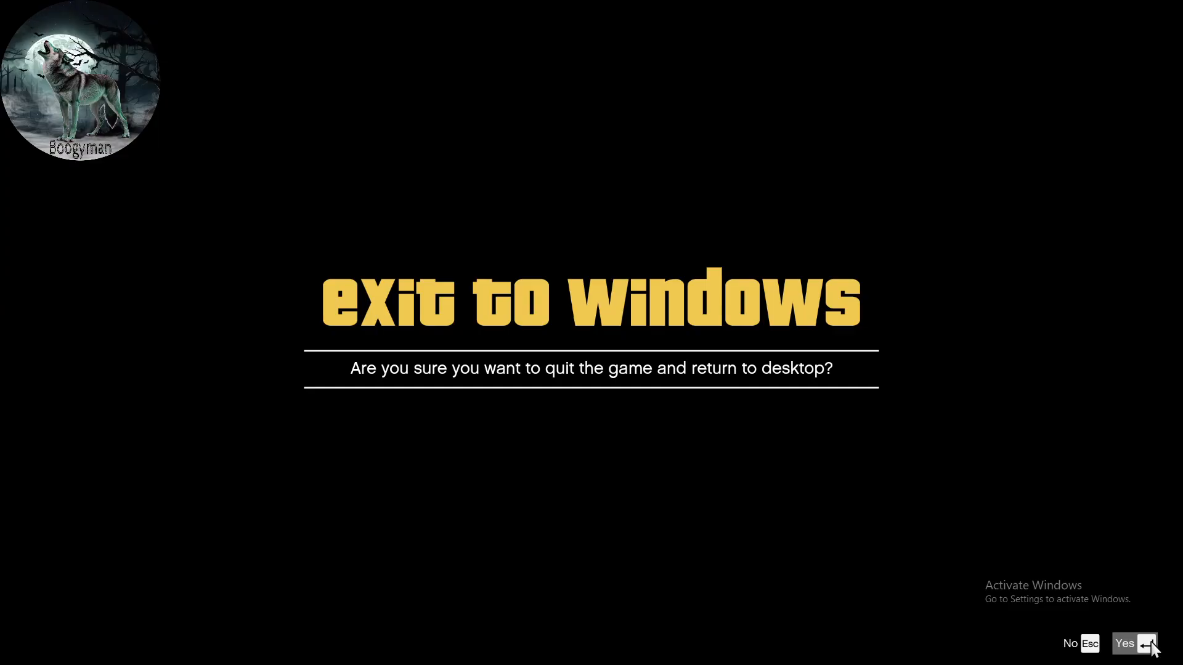
click(1150, 647)
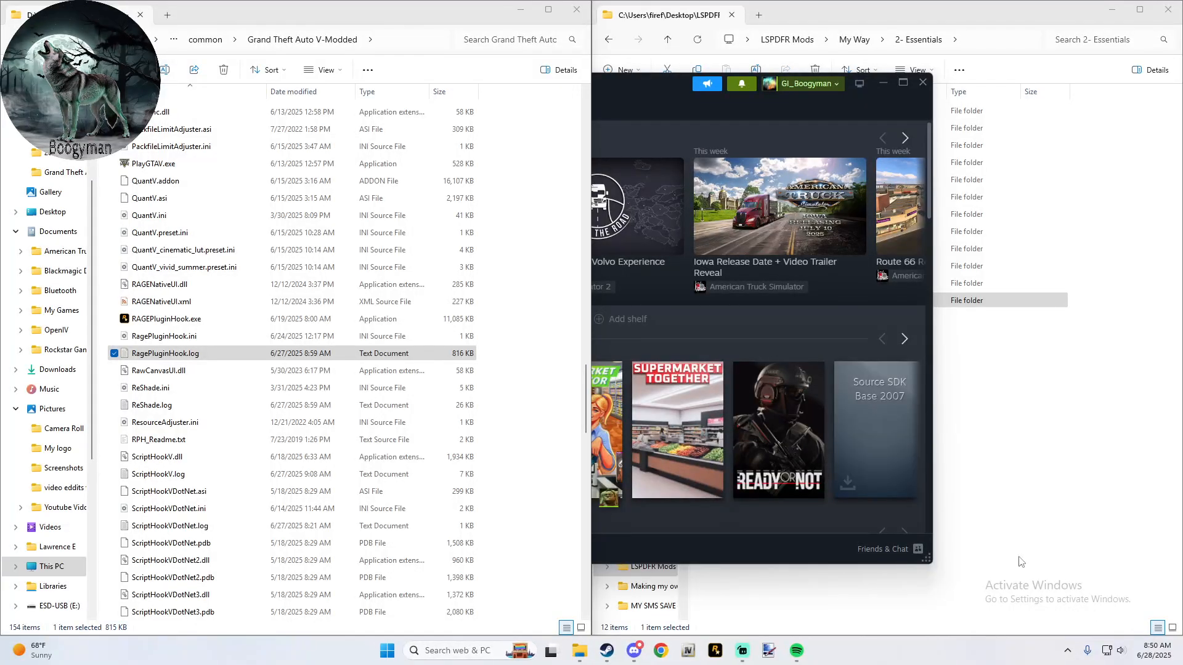
- Switch to Steam, stop the still-running Grand Theft Auto V, confirm exiting the game, and minimize the Steam window
click(605, 82)
click(338, 466)
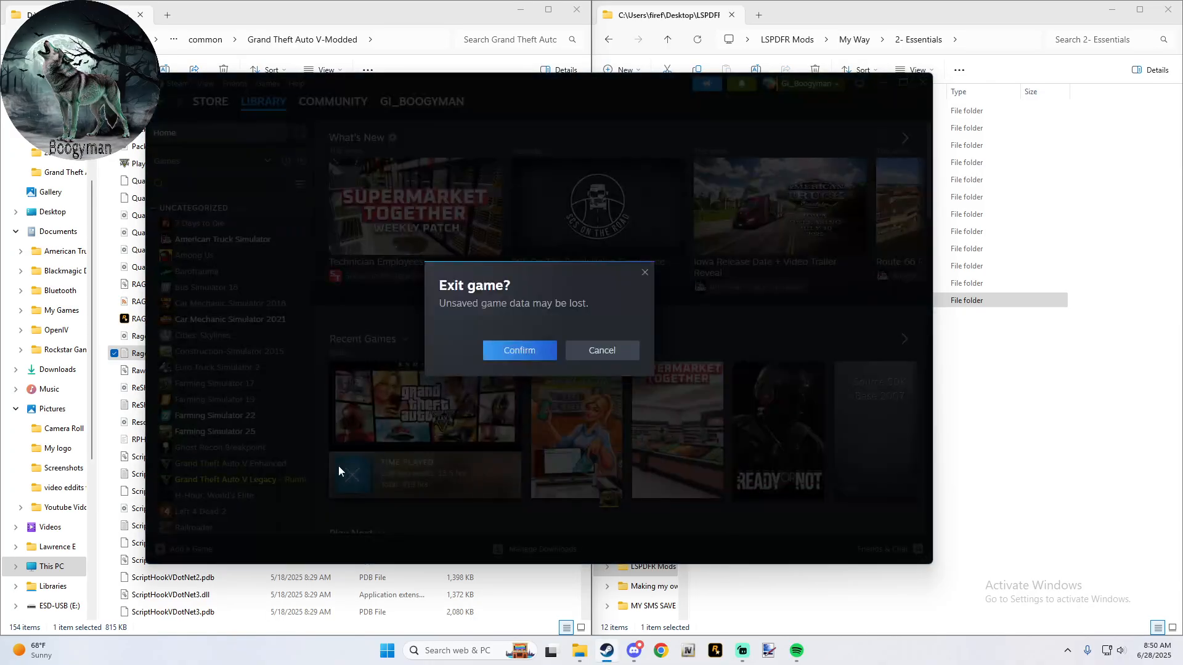
click(512, 353)
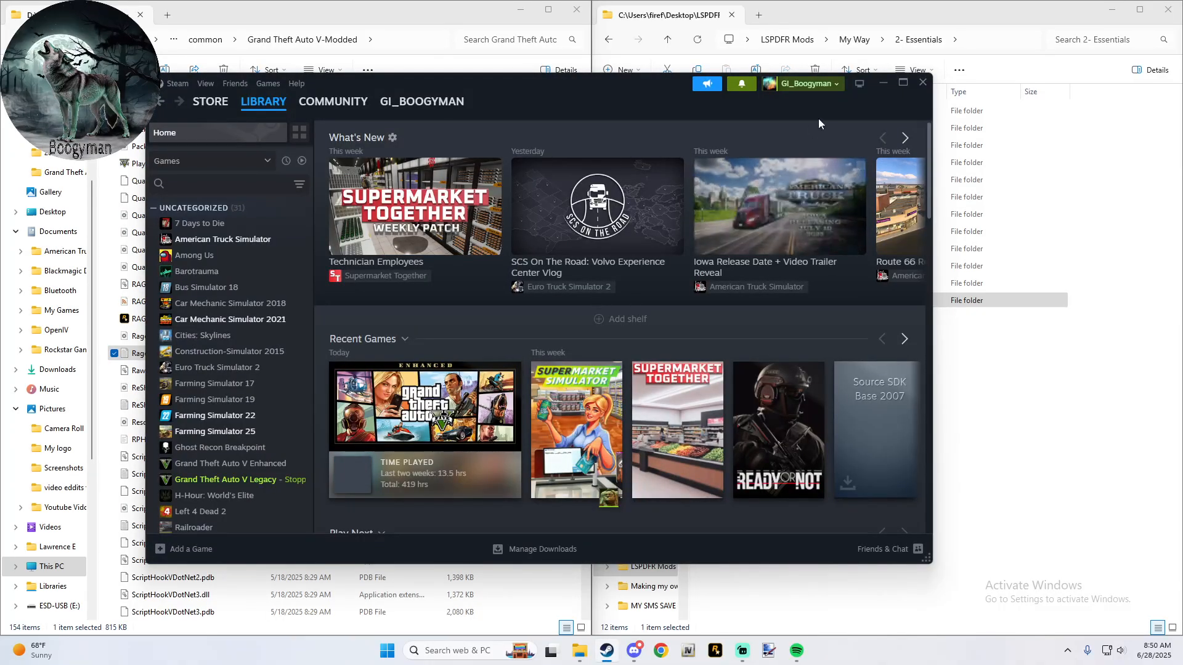
click(882, 84)
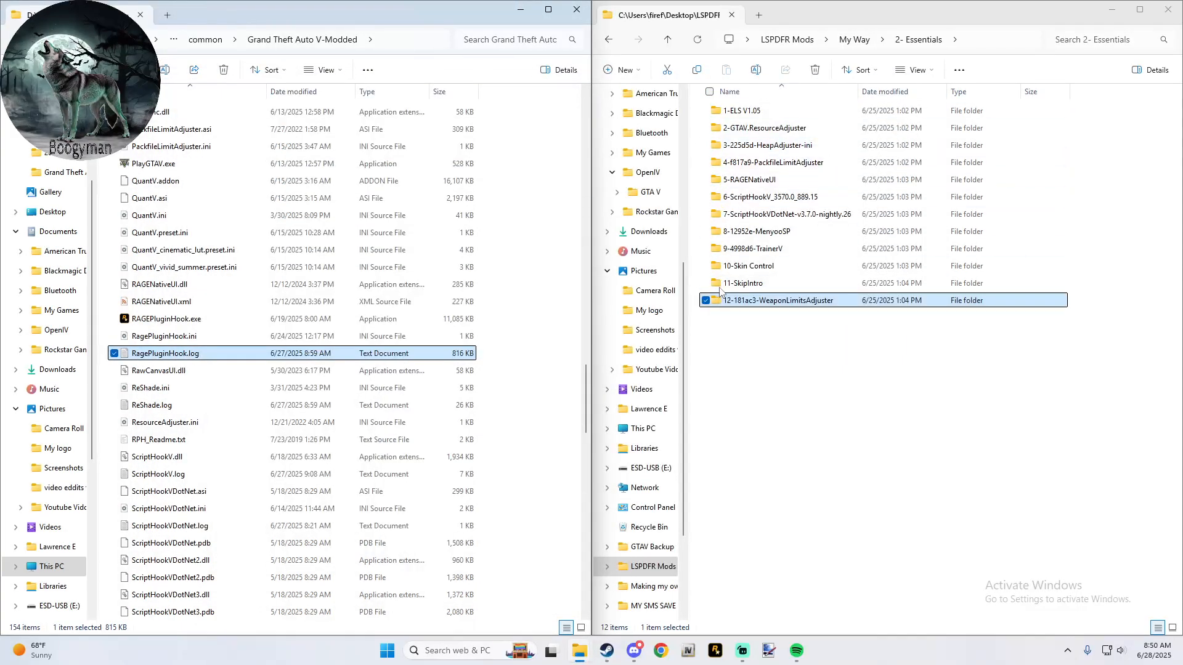
- Show the "3- Plugins for LSPDFR" mod folder in one Explorer window and the Grand Theft Auto V game folder in the other
click(668, 41)
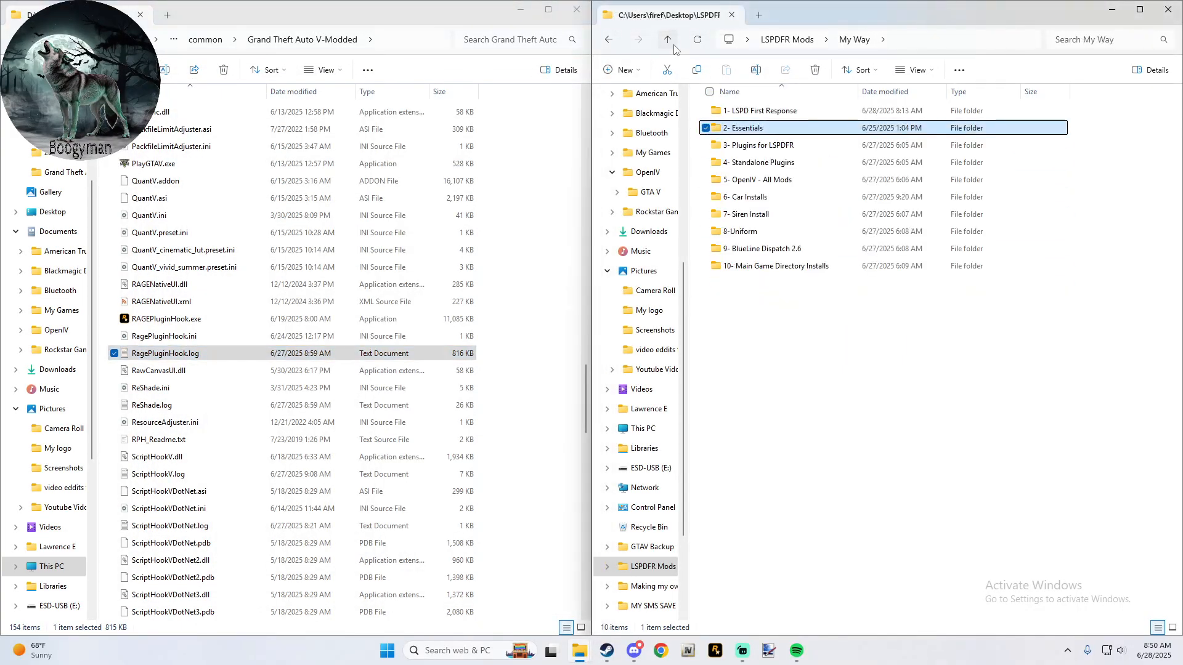
click(764, 150)
double_click(765, 155)
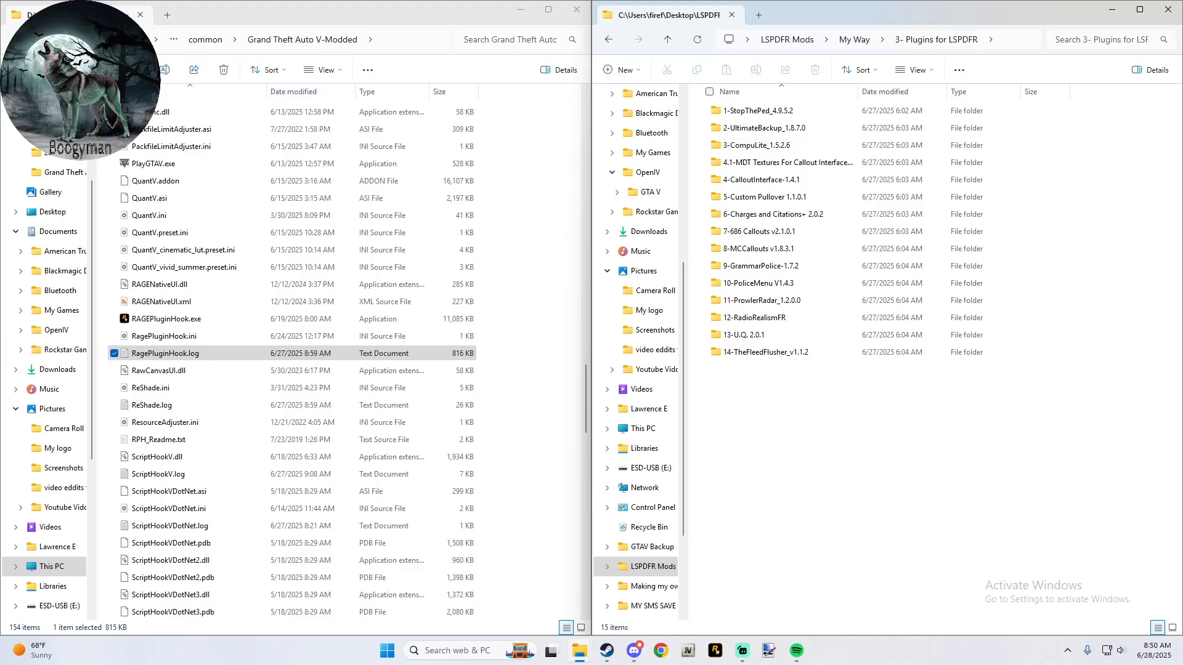
click(260, 44)
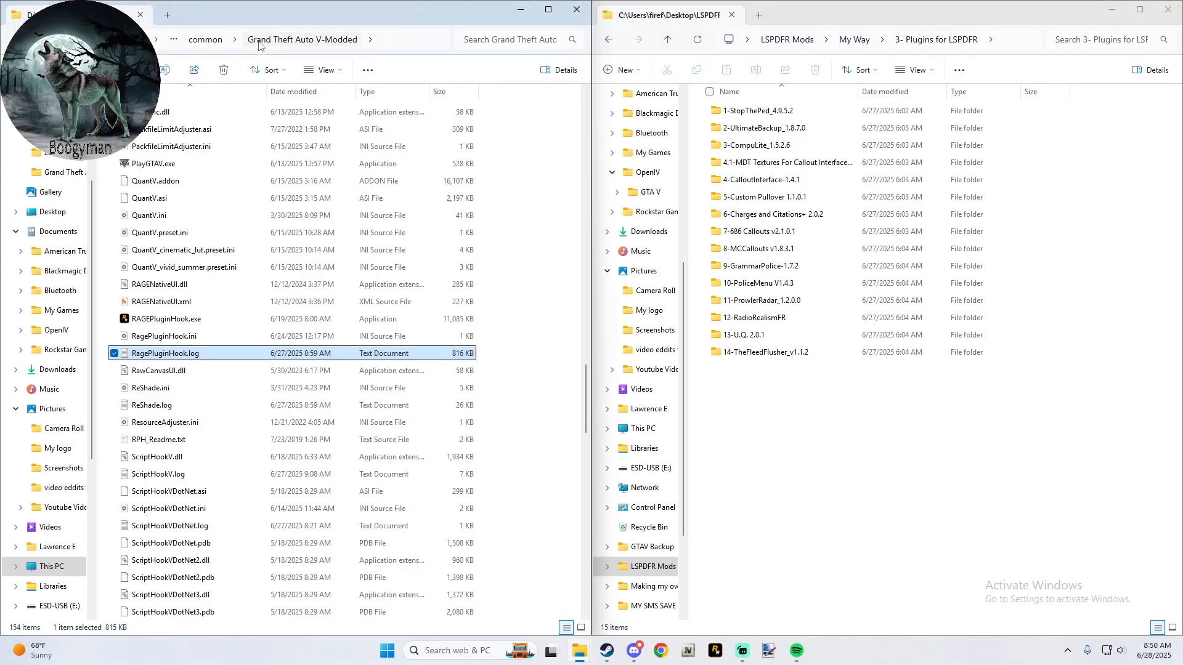
scroll(521, 196, up, 3)
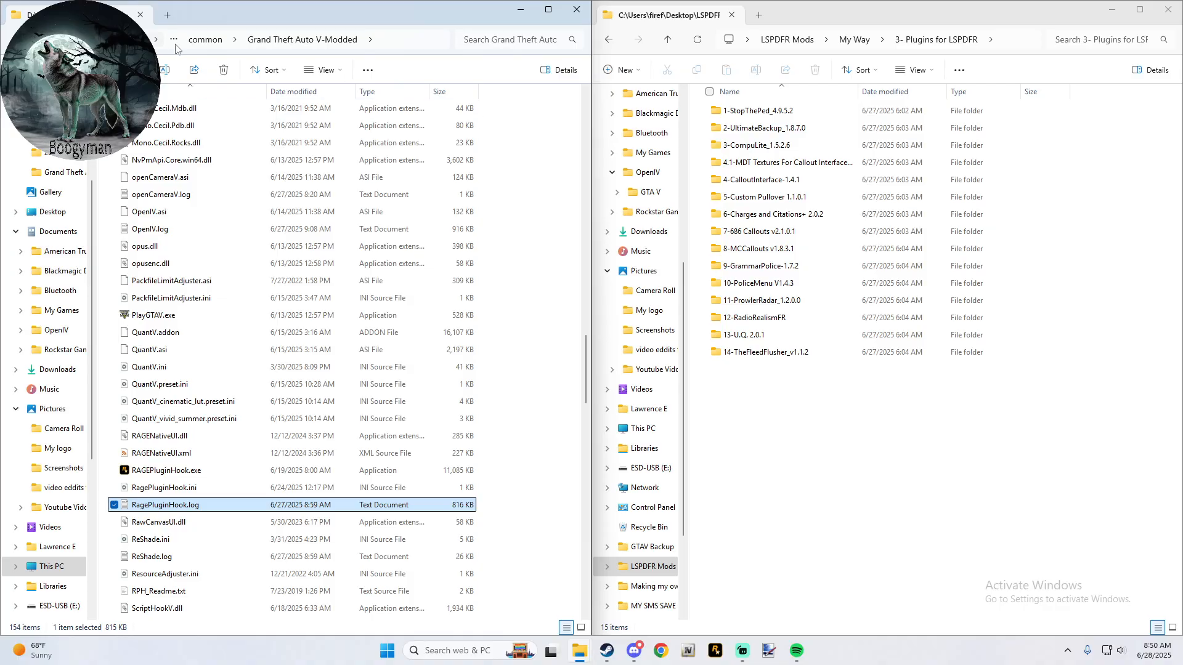
click(205, 39)
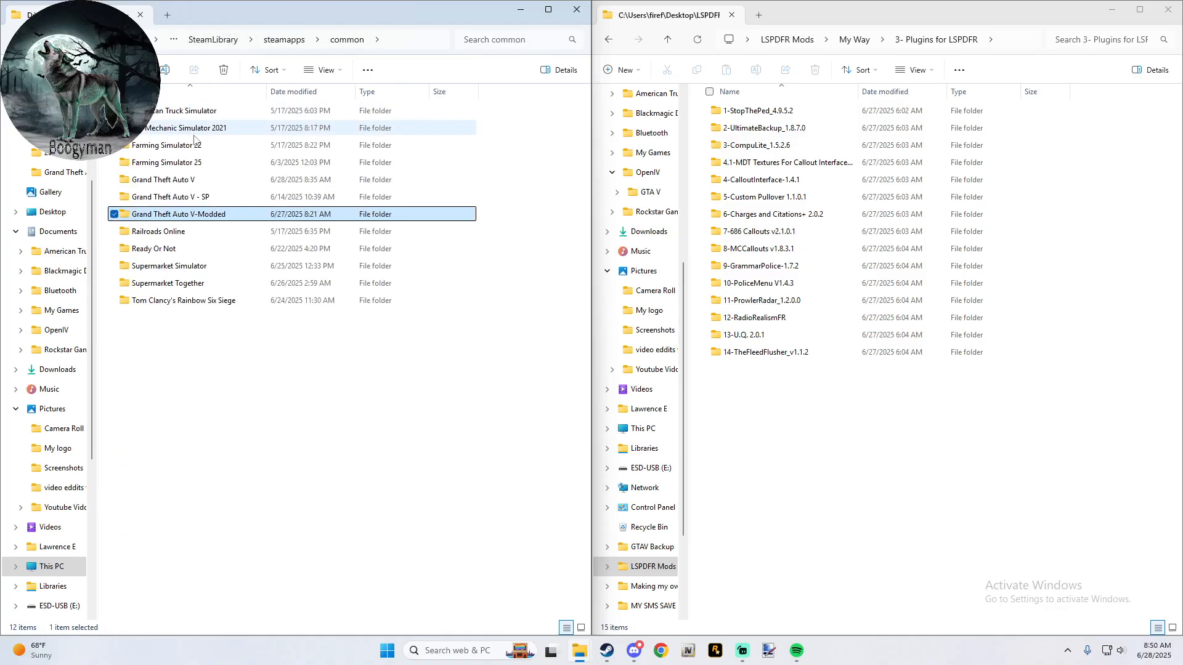
double_click(199, 180)
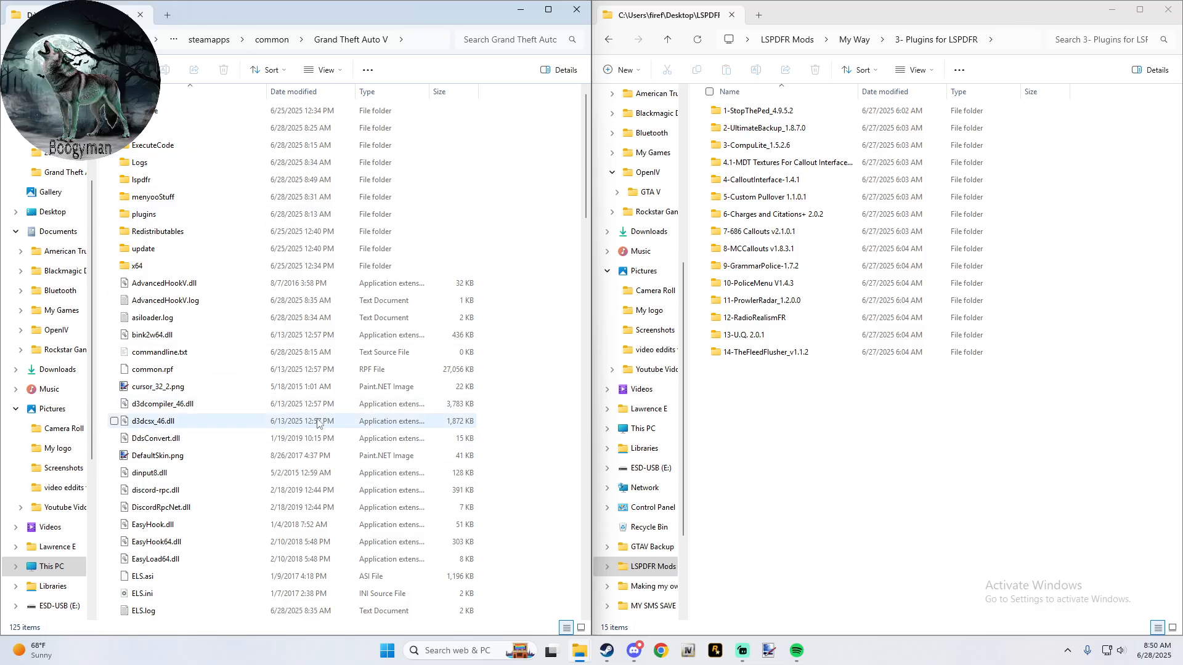
- Copy the Plugins folder of 1-StopThePed_4.9.5.2 into the Grand Theft Auto V folder and return to the plugin list
double_click(789, 111)
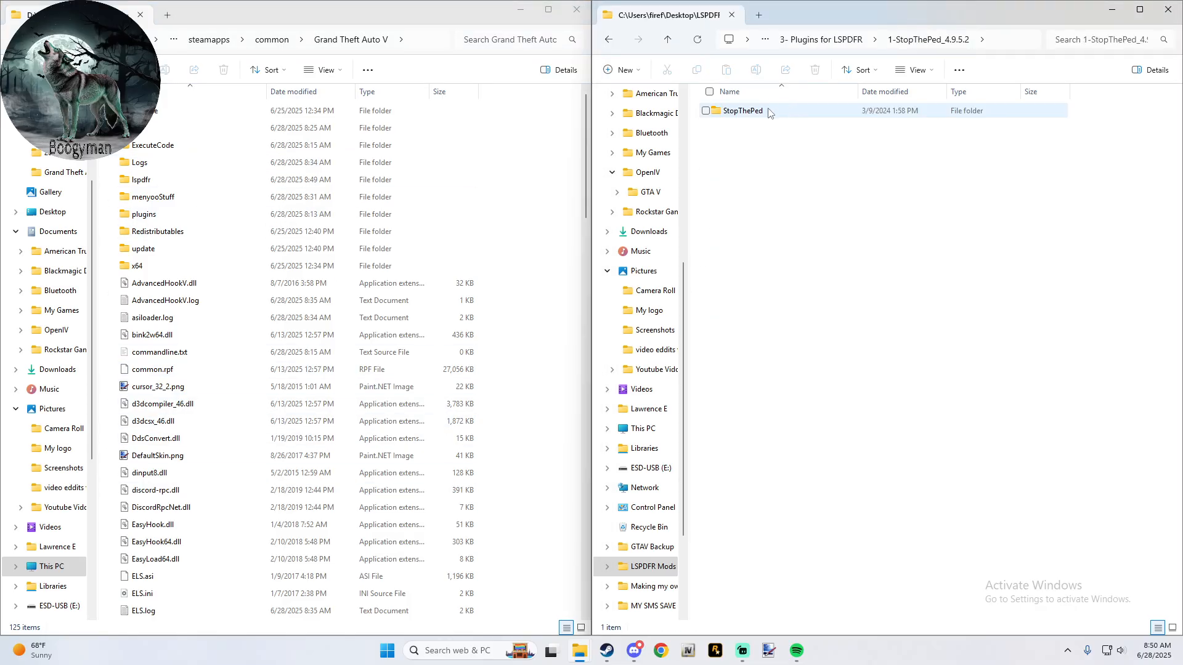
double_click(767, 112)
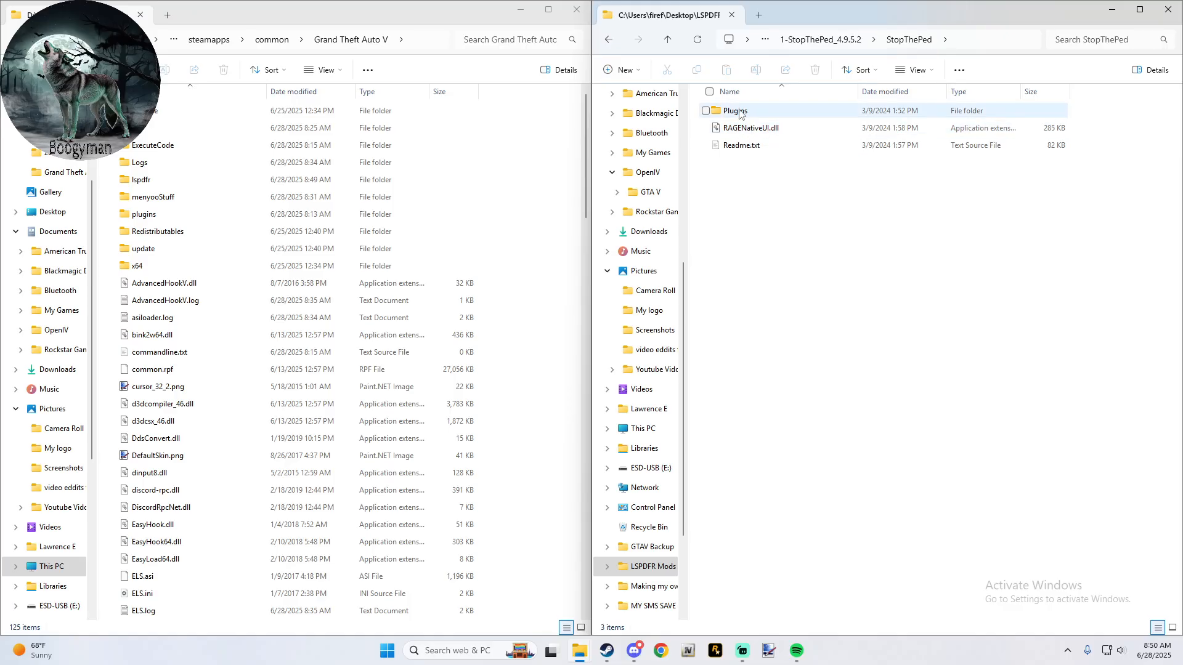
drag(739, 114, 550, 168)
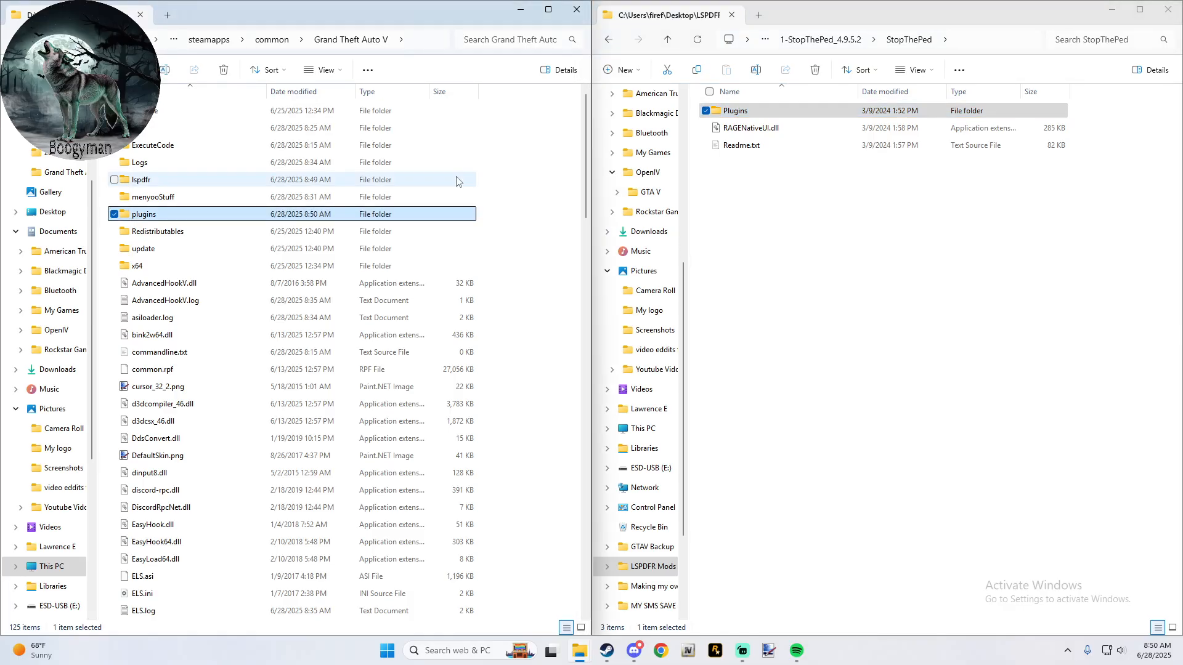
click(619, 38)
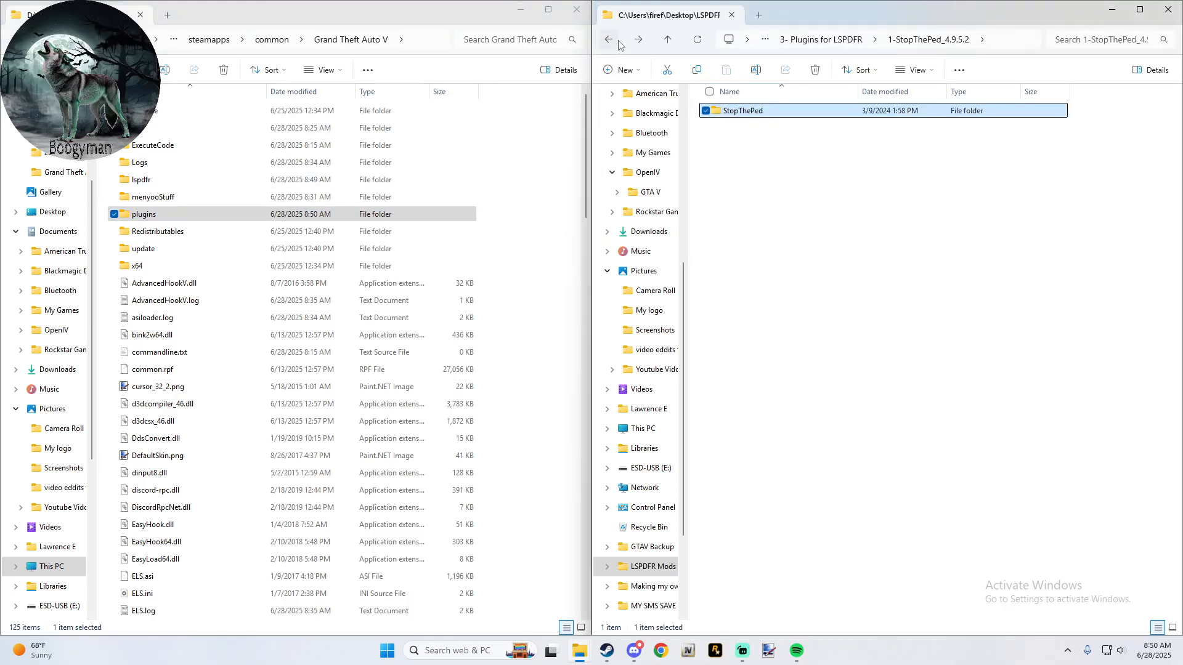
click(619, 38)
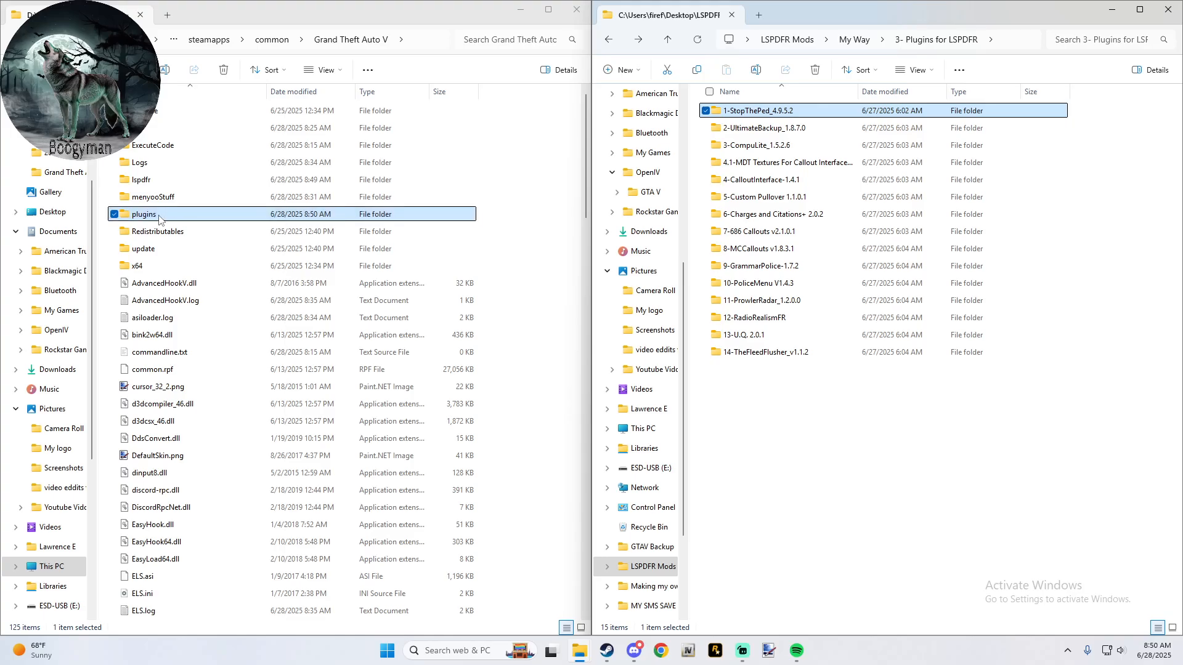
- Delete the SmartRadio and VocalDispatch folders from the game's plugins\LSPDFR folder
double_click(159, 217)
double_click(179, 118)
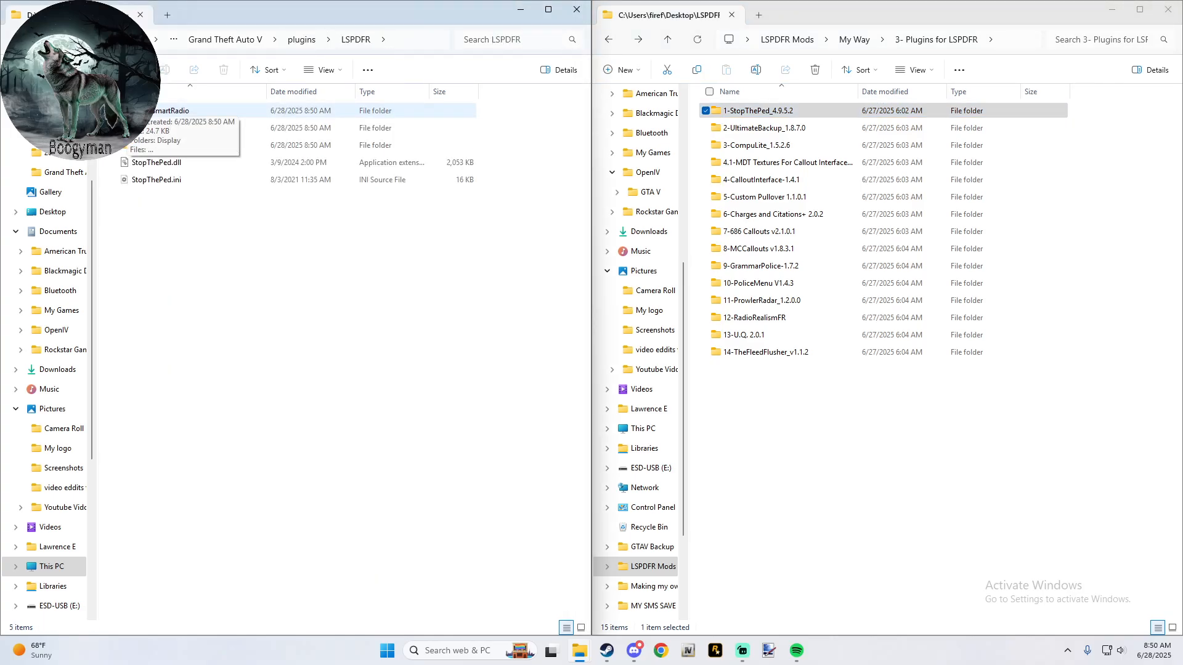
click(179, 112)
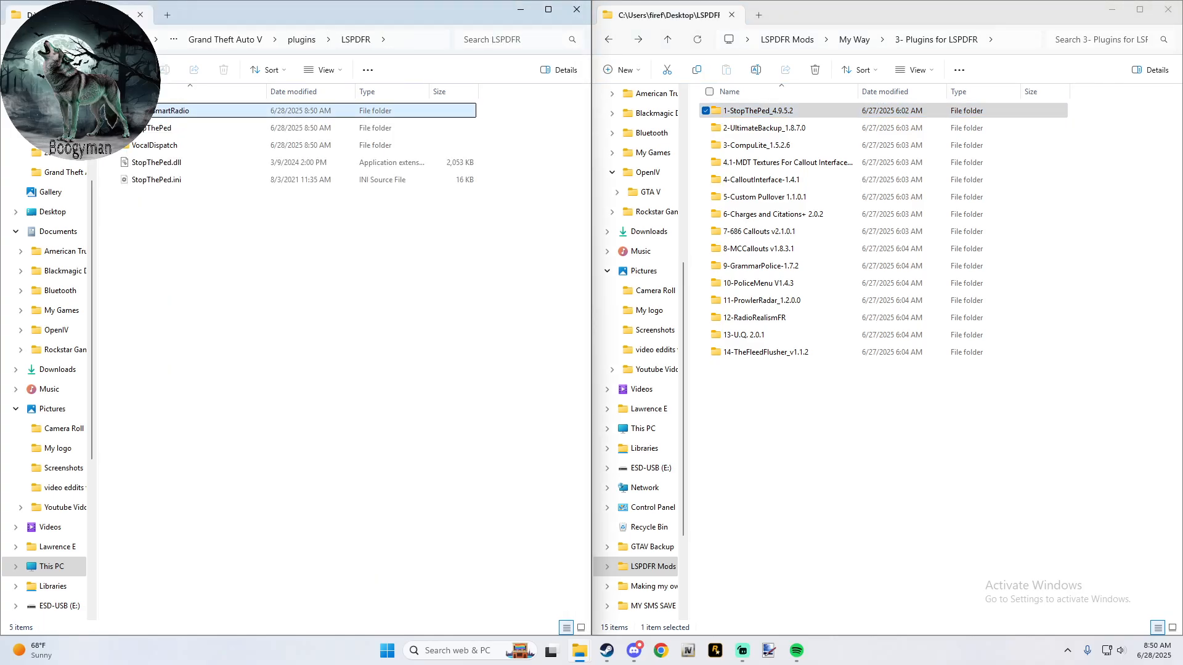
ctrl+click(115, 150)
click(224, 70)
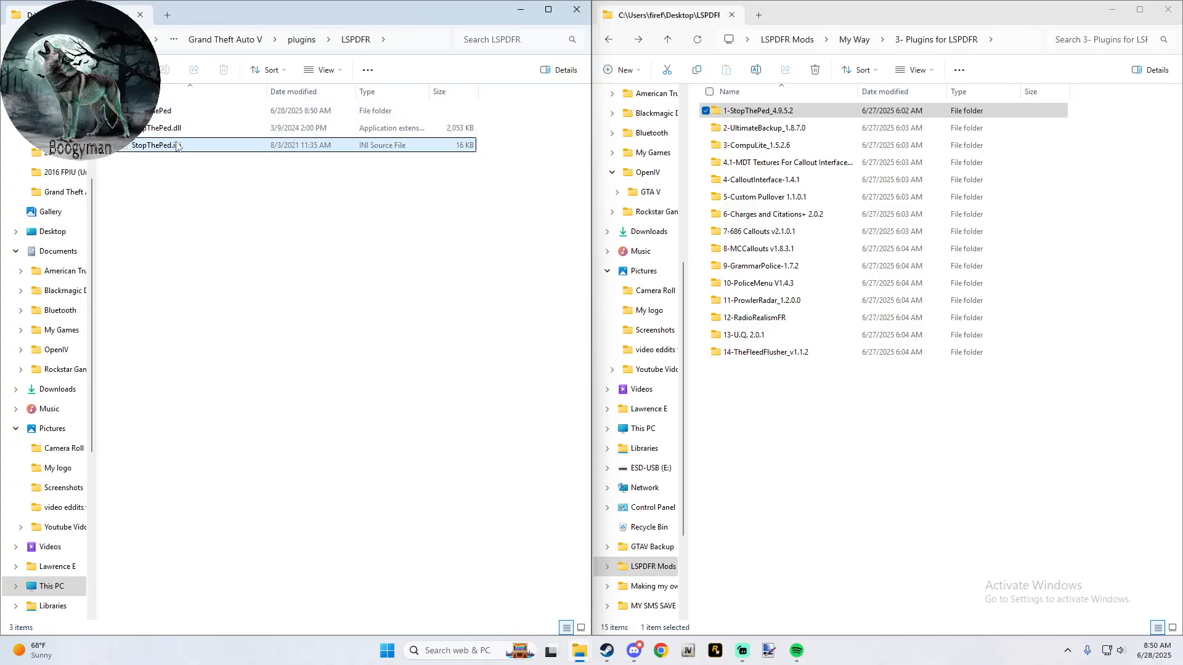
- Open StopThePed.ini from the LSPDFR plugins folder and set SearchModifierKey to LeftCtrl
double_click(154, 145)
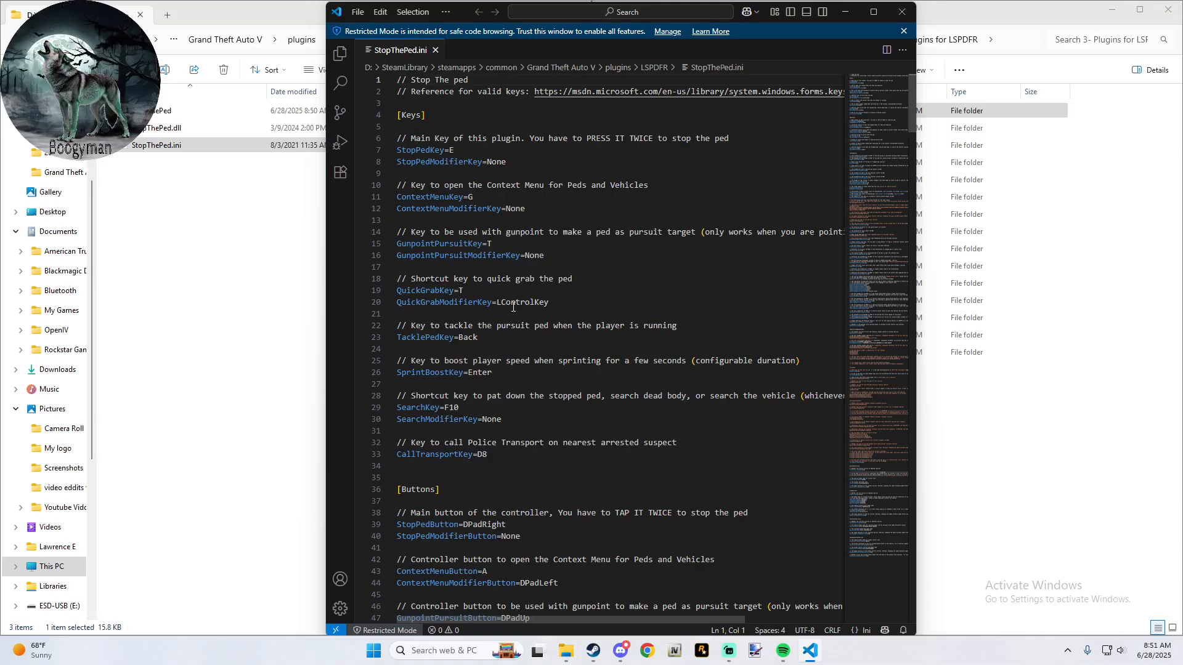
drag(503, 416, 489, 422)
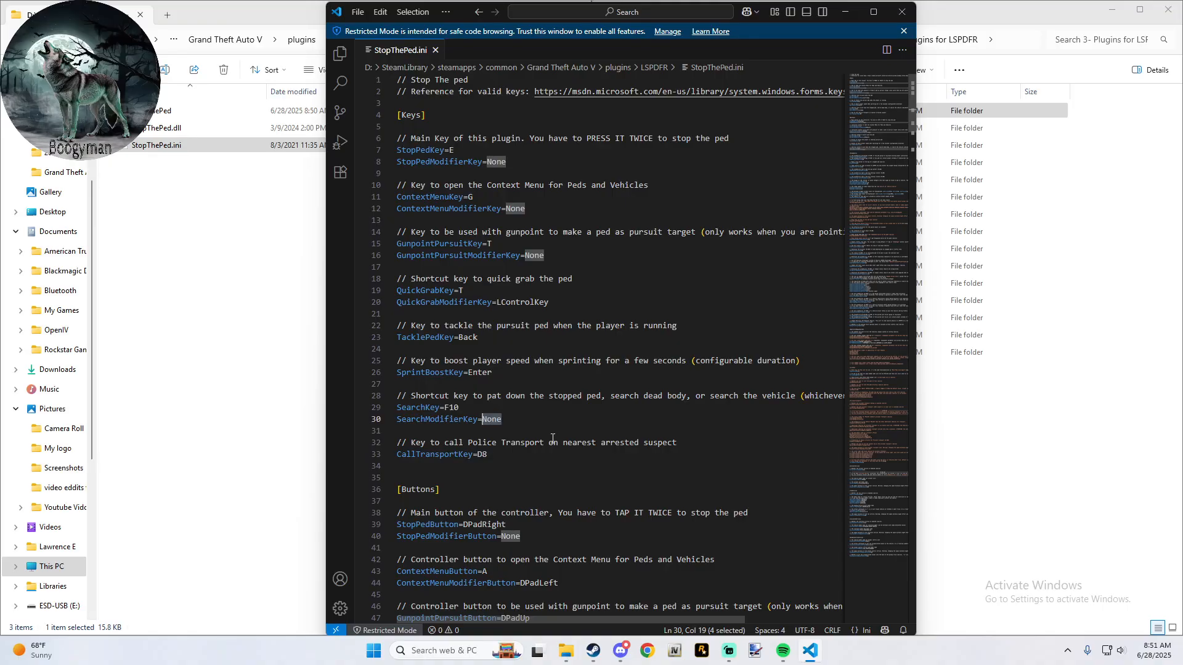
text(Left)
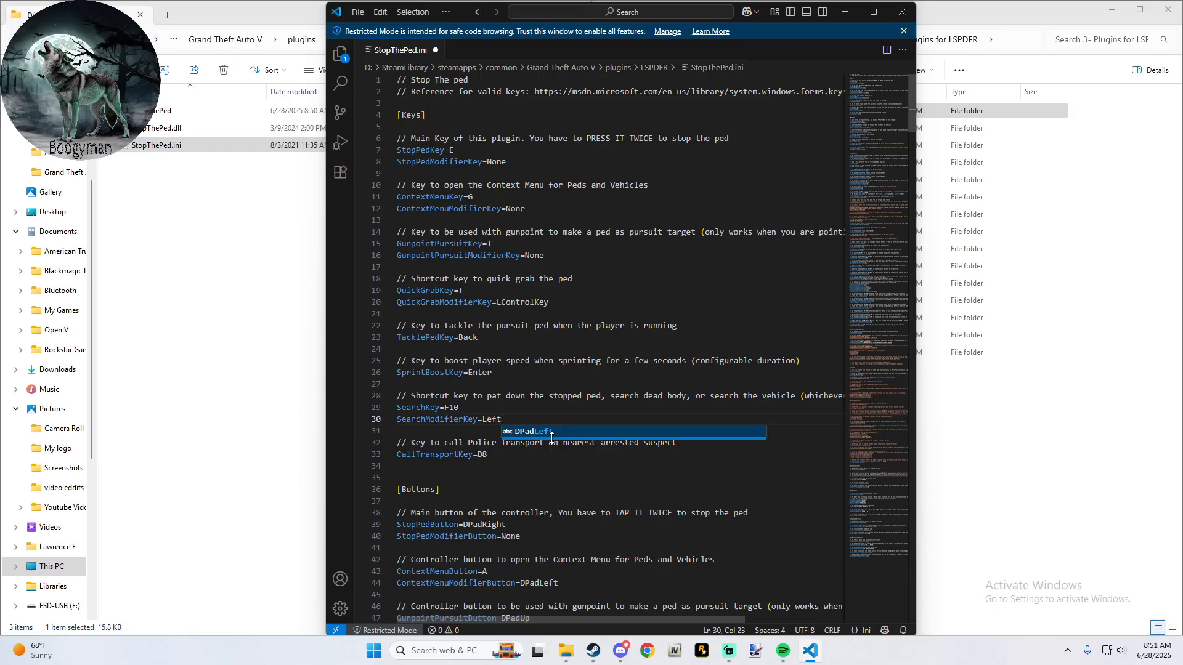
text(Ctrl)
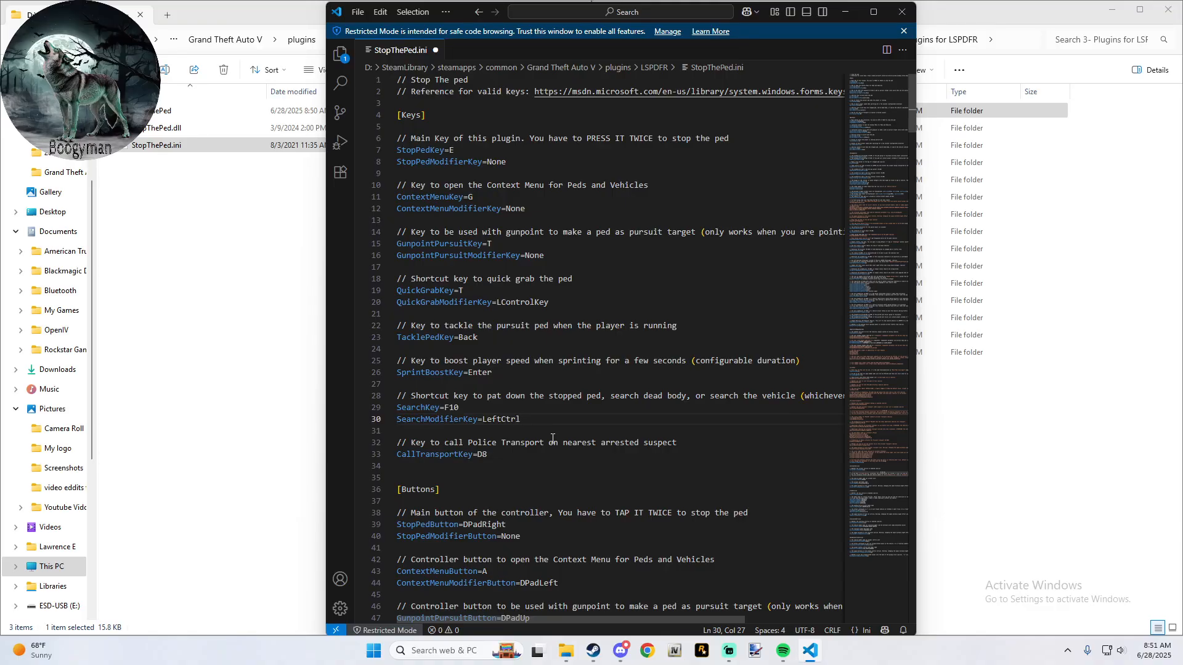
- Open the valid-keys reference linked in the ini file, look up the name for the left CTRL key, and return to StopThePed.ini
click(721, 91)
ctrl+click(550, 91)
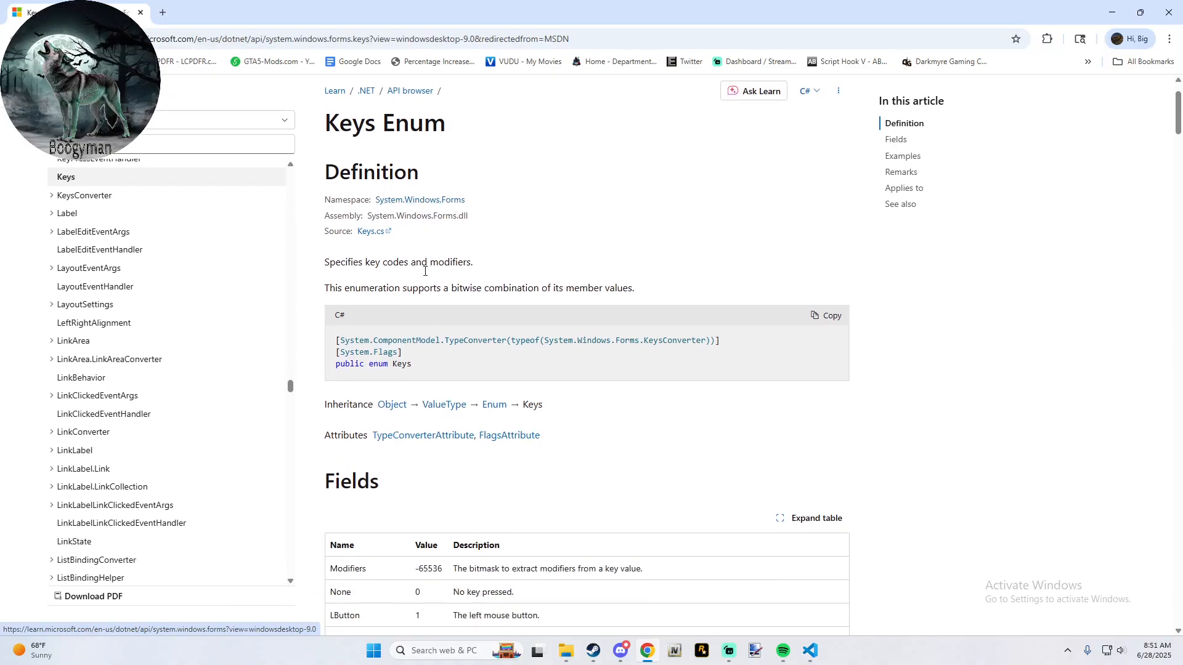
scroll(425, 271, down, 13)
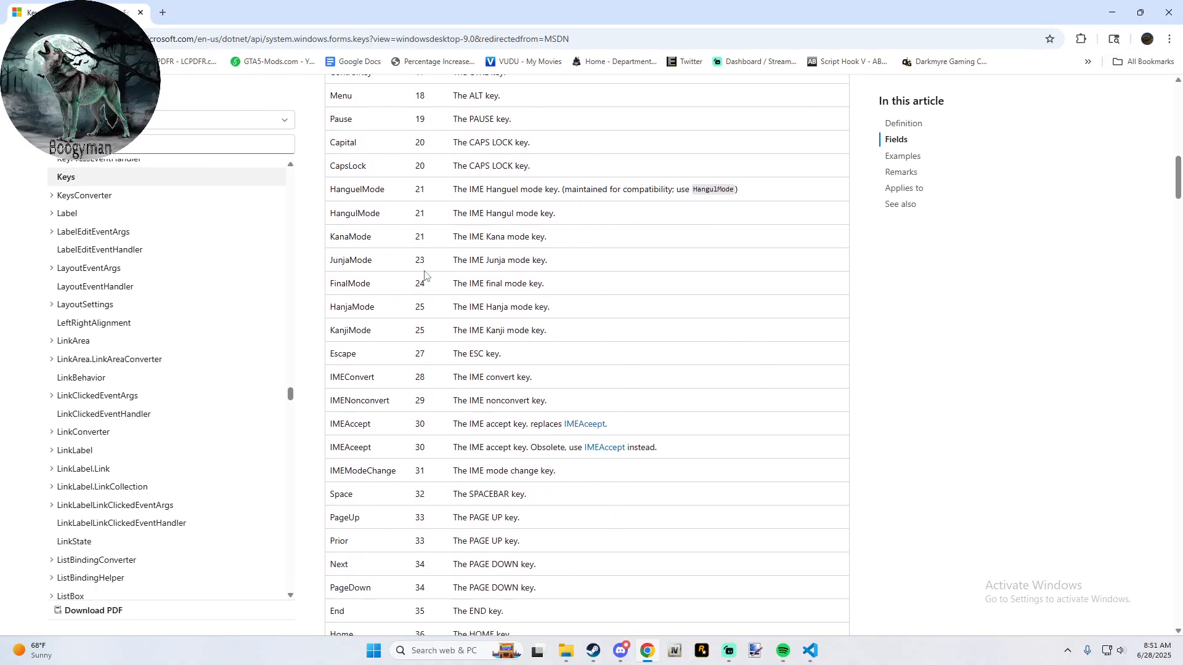
scroll(425, 276, down, 6)
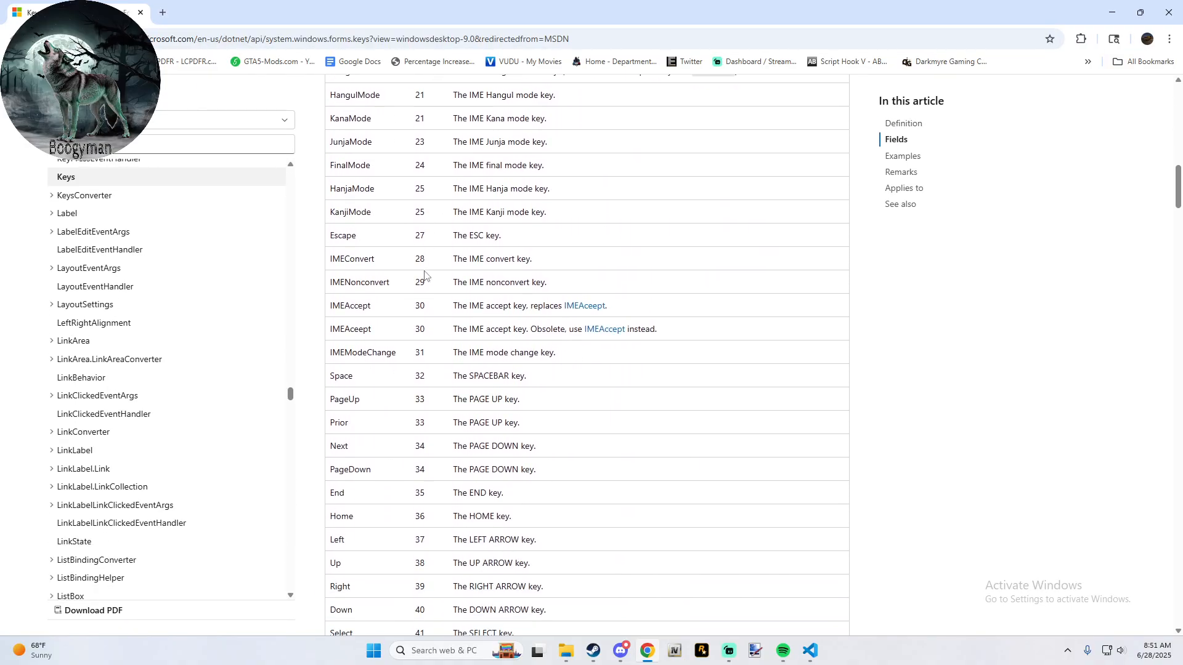
scroll(424, 274, down, 17)
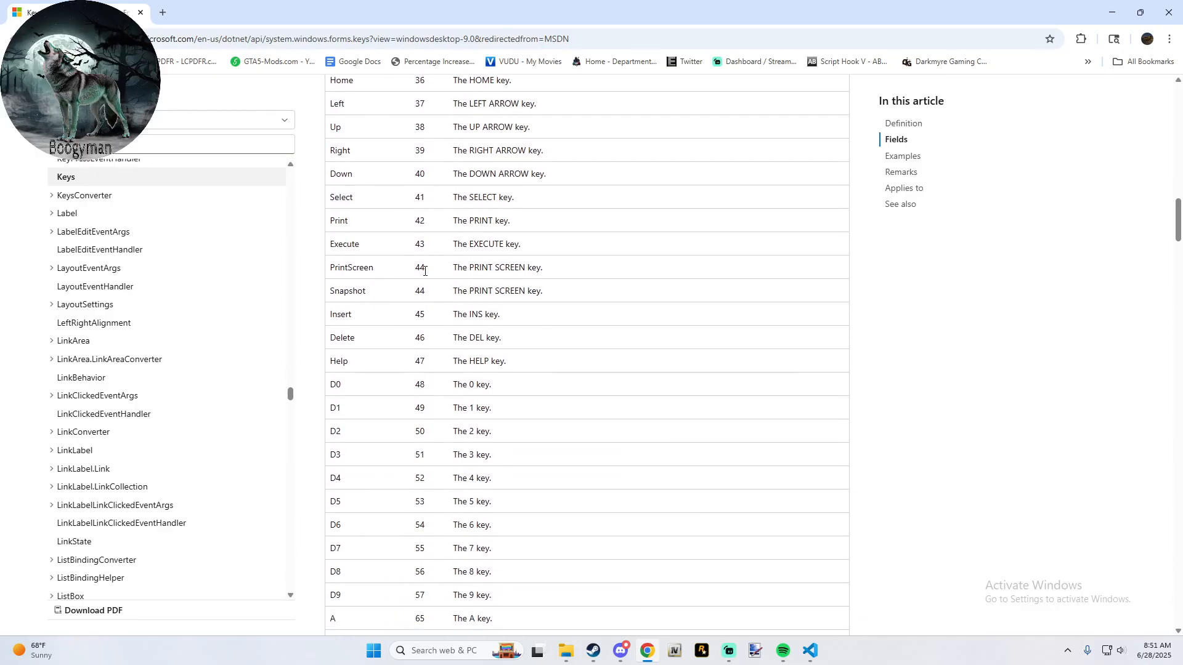
scroll(424, 275, down, 2)
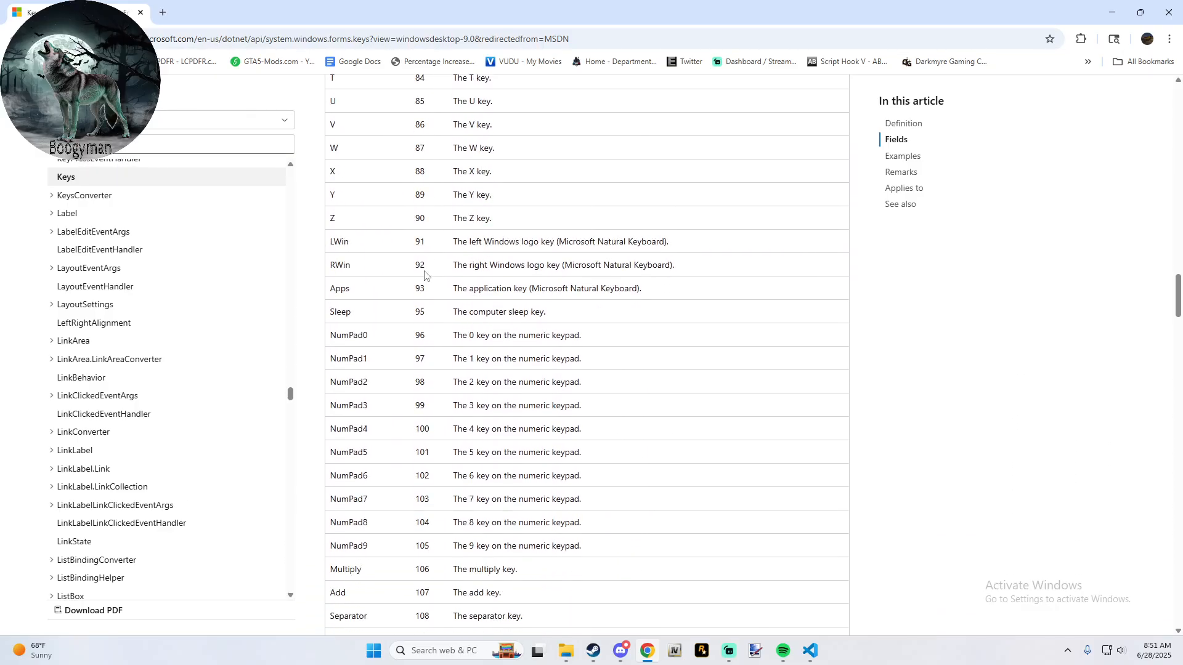
scroll(424, 275, down, 7)
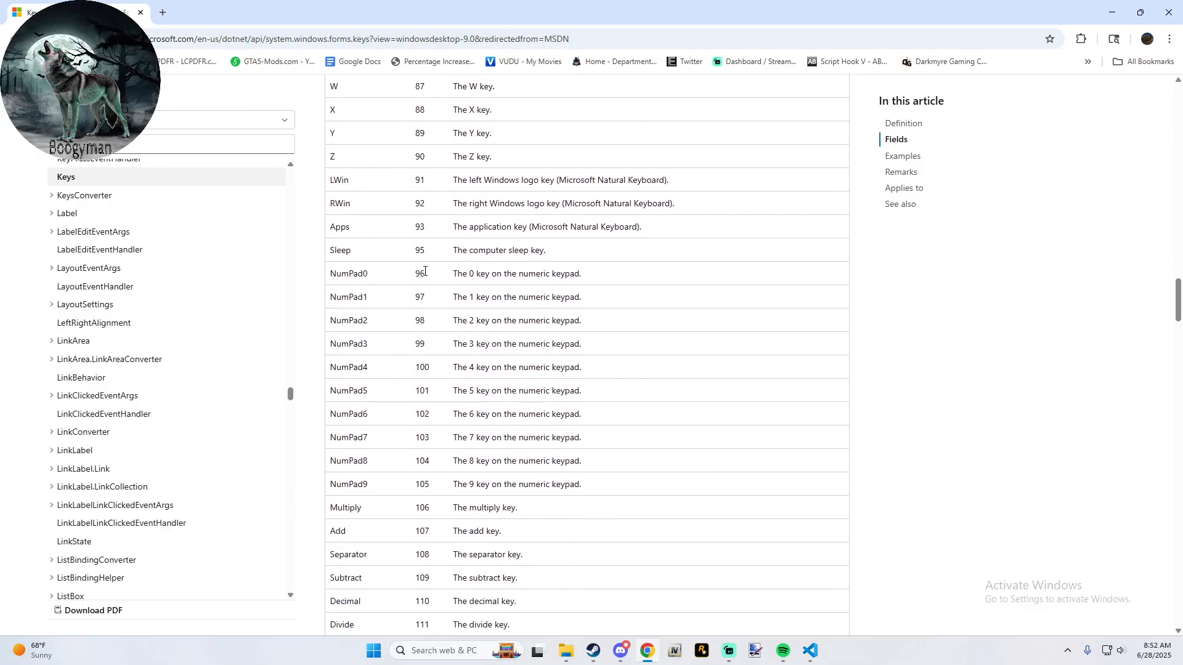
scroll(425, 274, down, 6)
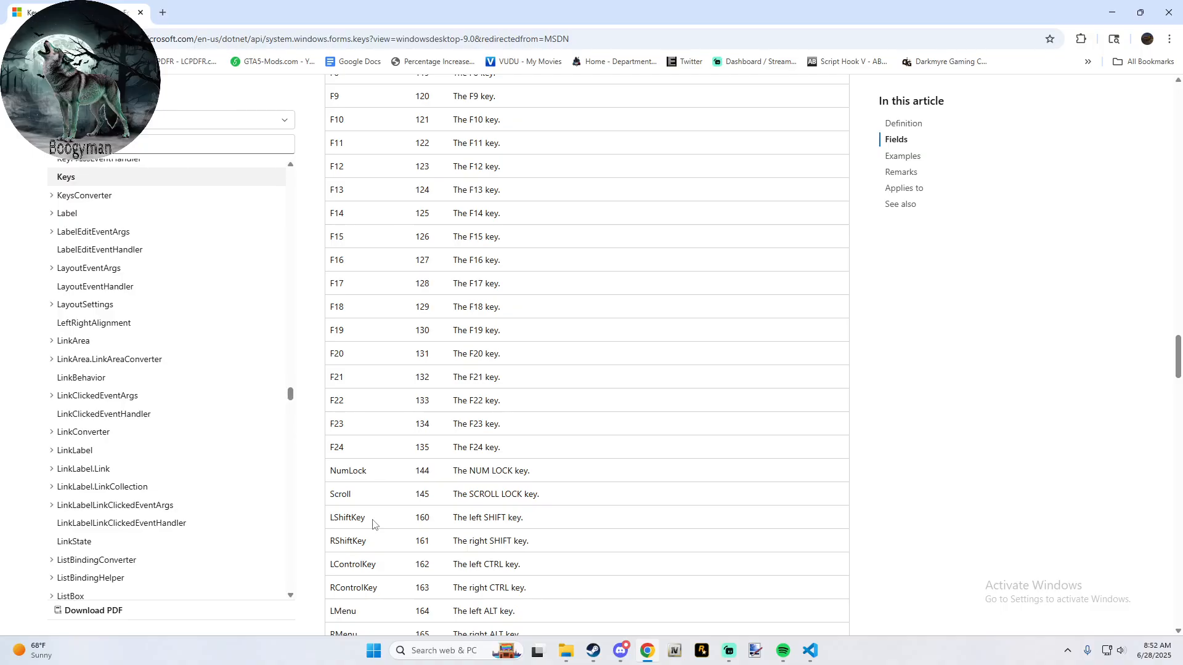
drag(372, 565, 344, 565)
click(385, 569)
drag(419, 14, 590, 0)
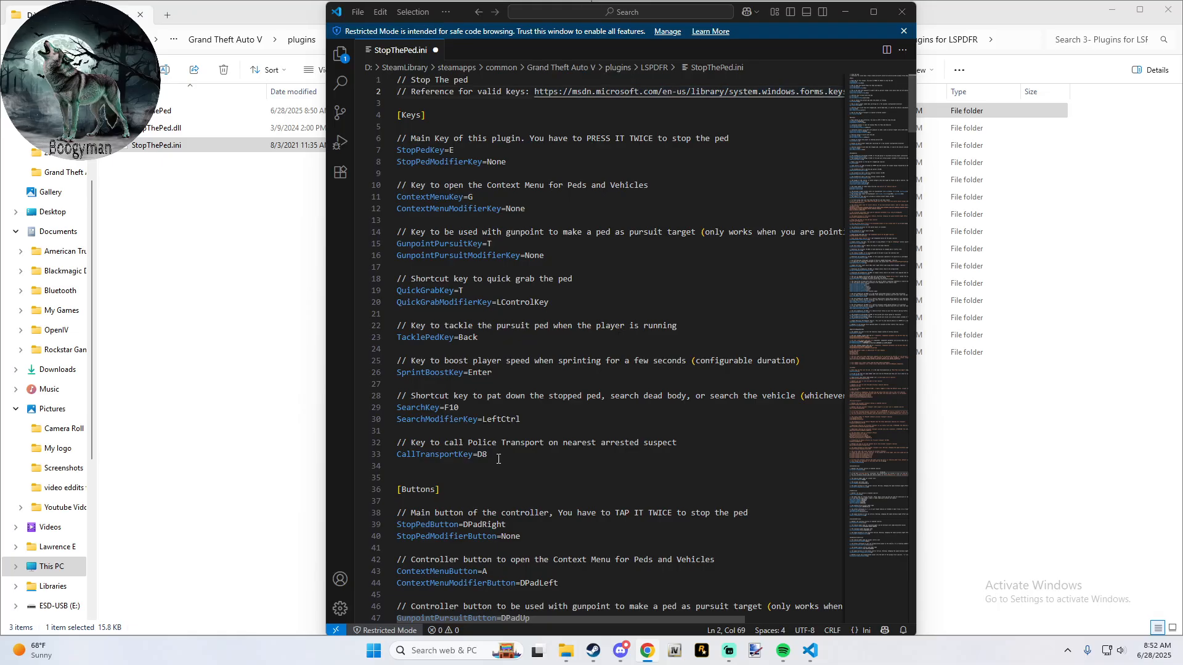
- Set SearchModifierKey to LControlKey in StopThePed.ini, save the file and close the editor
click(526, 419)
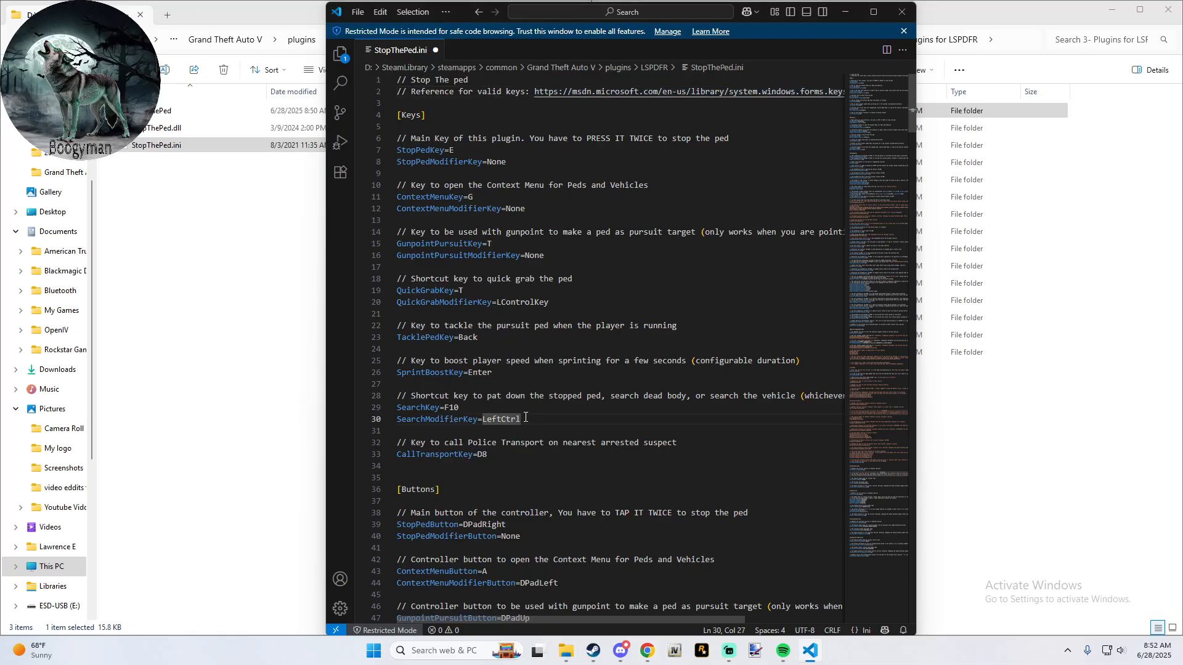
key(BackSpace)
key(BackSpace)
key(BackSpace)
key(BackSpace)
key(BackSpace)
key(BackSpace)
key(BackSpace)
text(Contr)
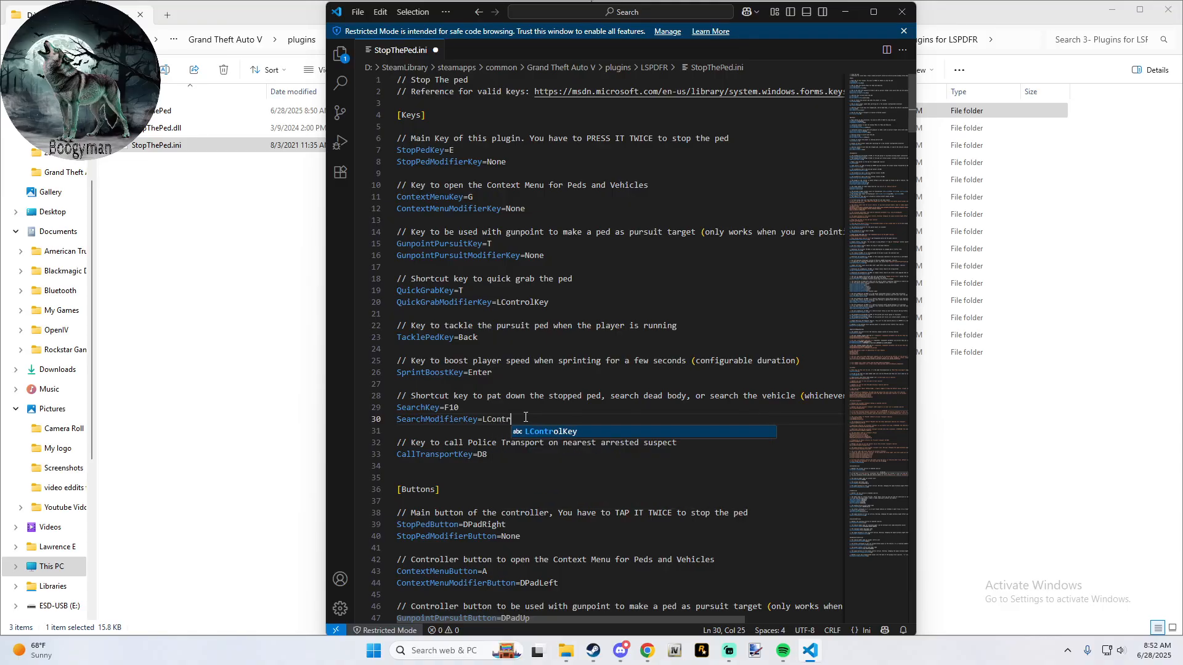
text(ol)
key(Tab)
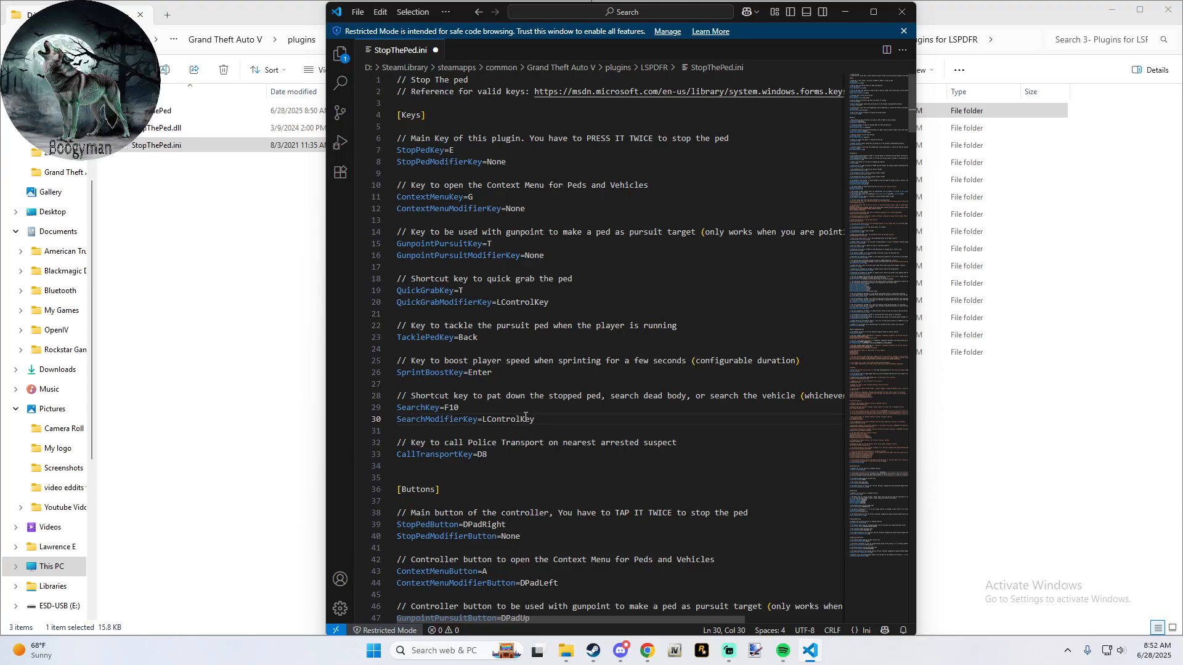
key(ctrl+s)
click(907, 15)
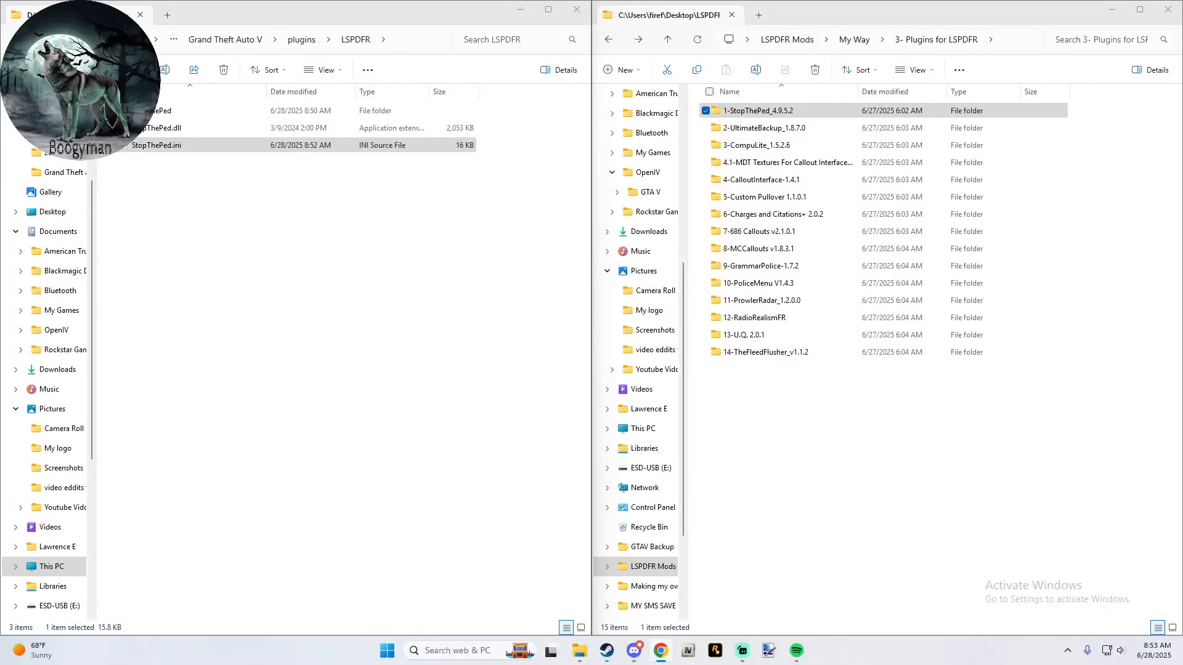
- Open Skin Control.ini from the main Grand Theft Auto V folder, check its Hotkey code, and close the file
click(18, 39)
click(17, 40)
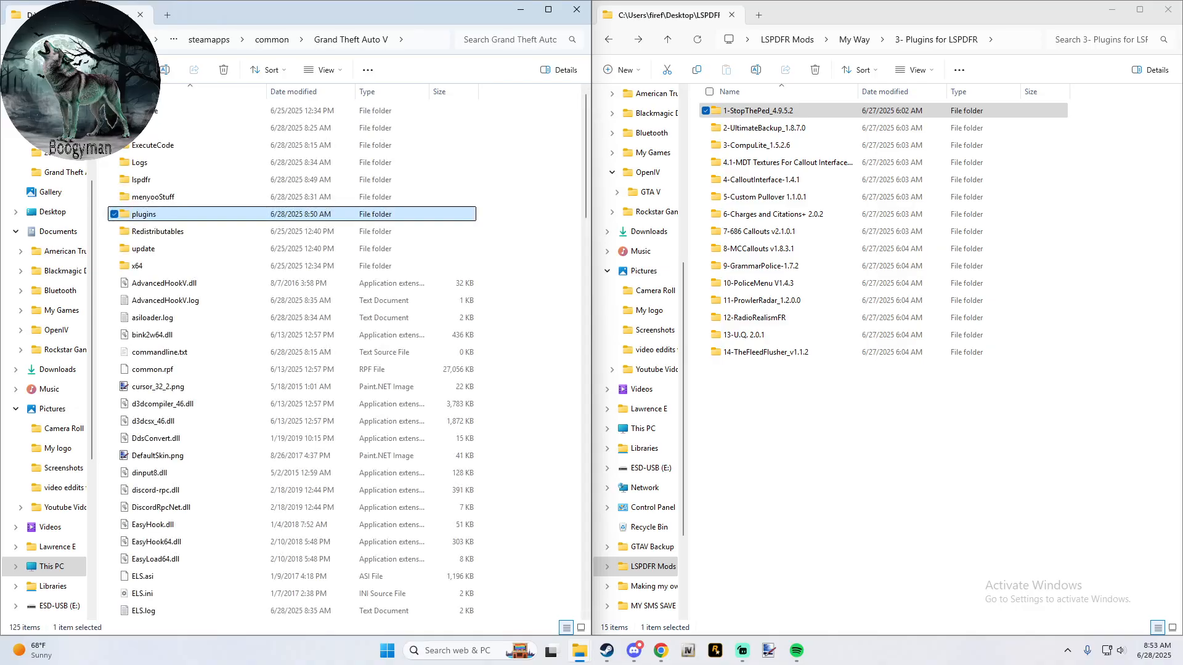
scroll(148, 393, down, 1)
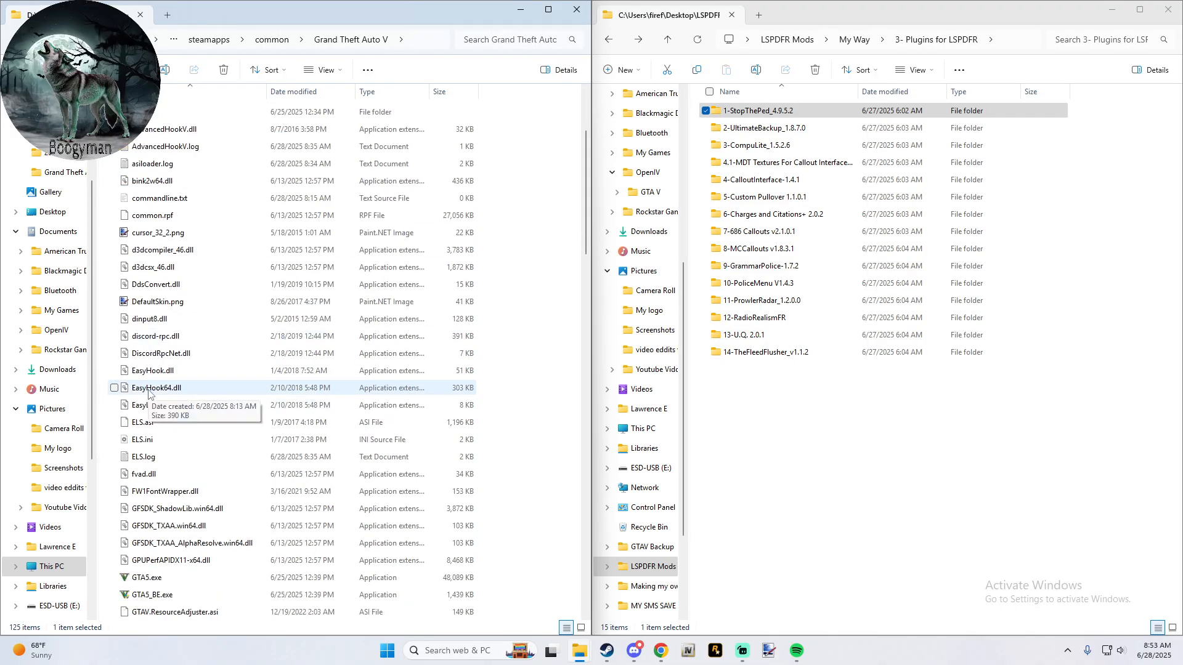
scroll(148, 393, down, 10)
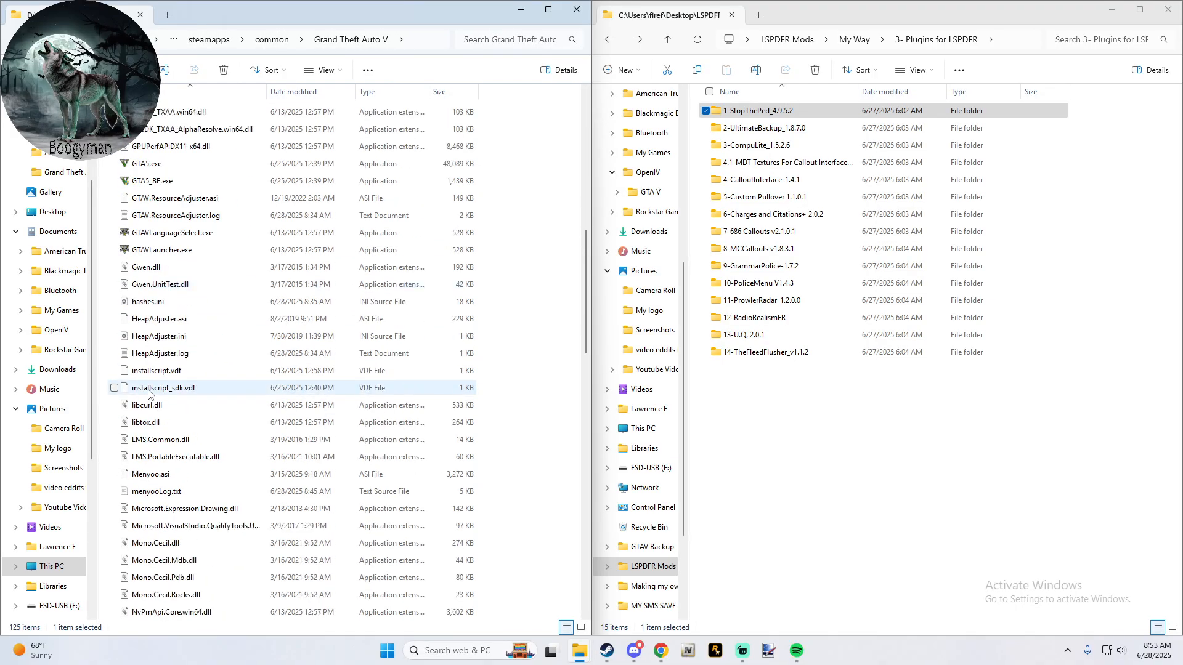
scroll(148, 393, down, 2)
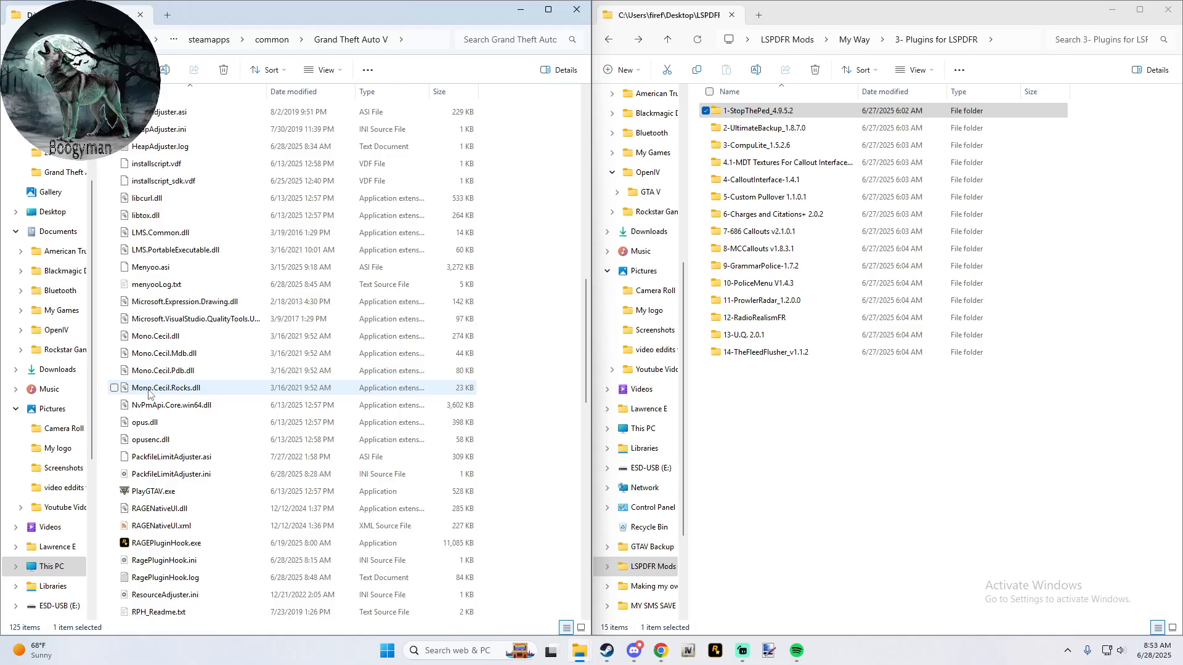
scroll(148, 393, down, 3)
scroll(148, 394, down, 3)
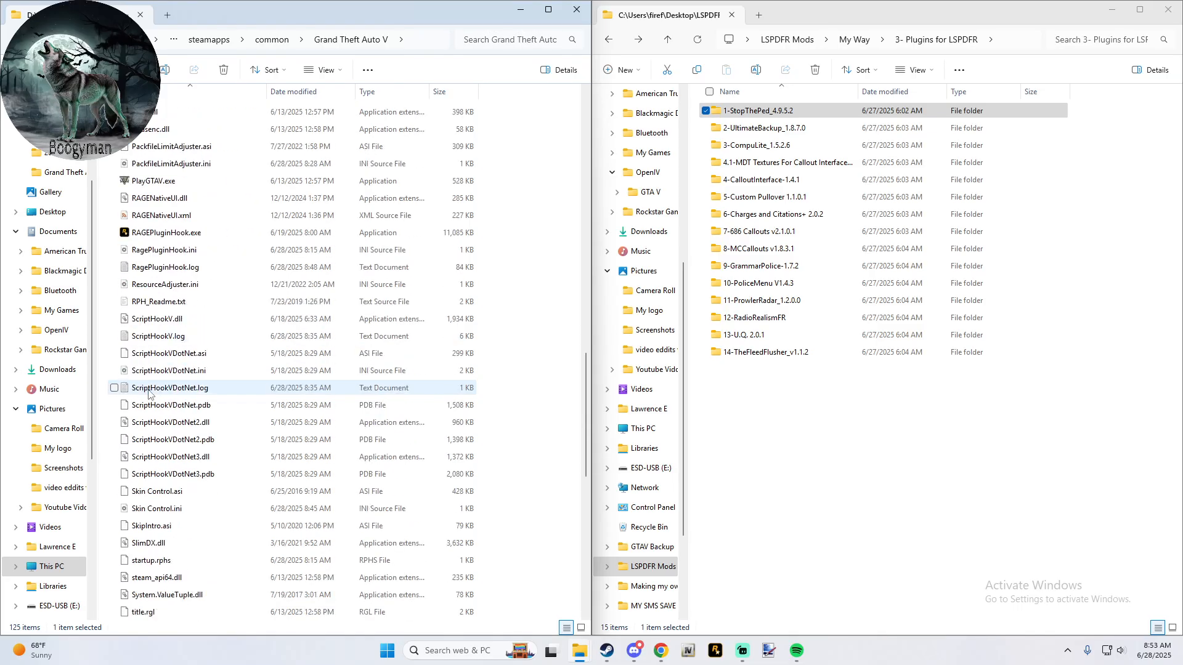
click(190, 507)
double_click(190, 507)
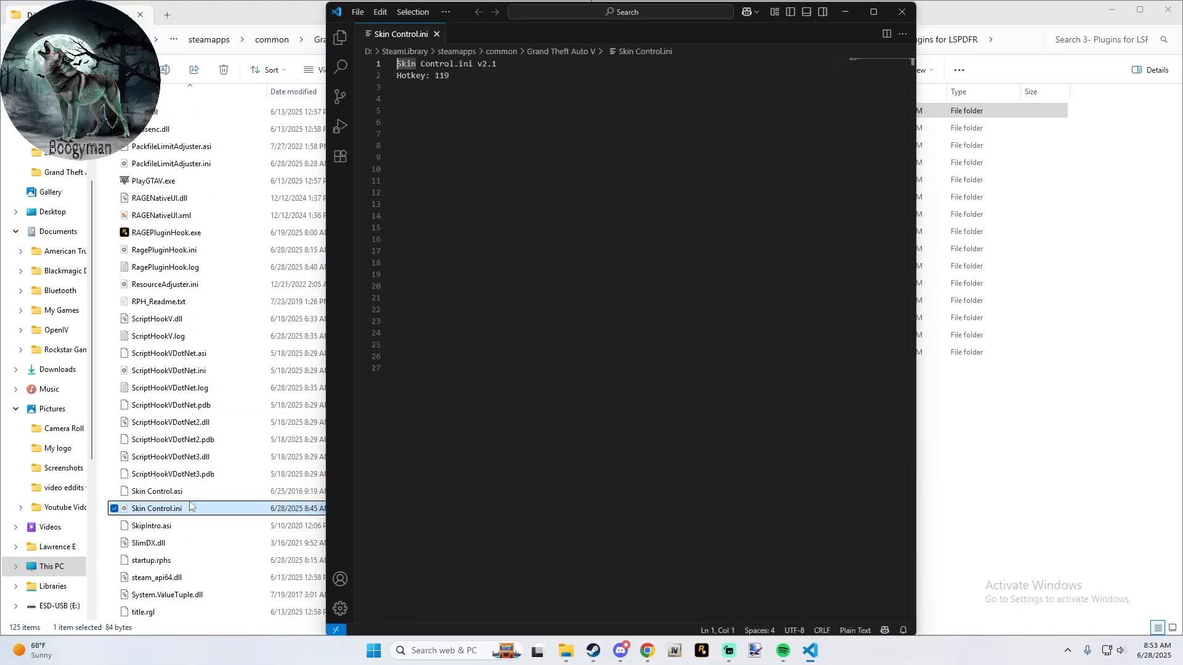
click(461, 92)
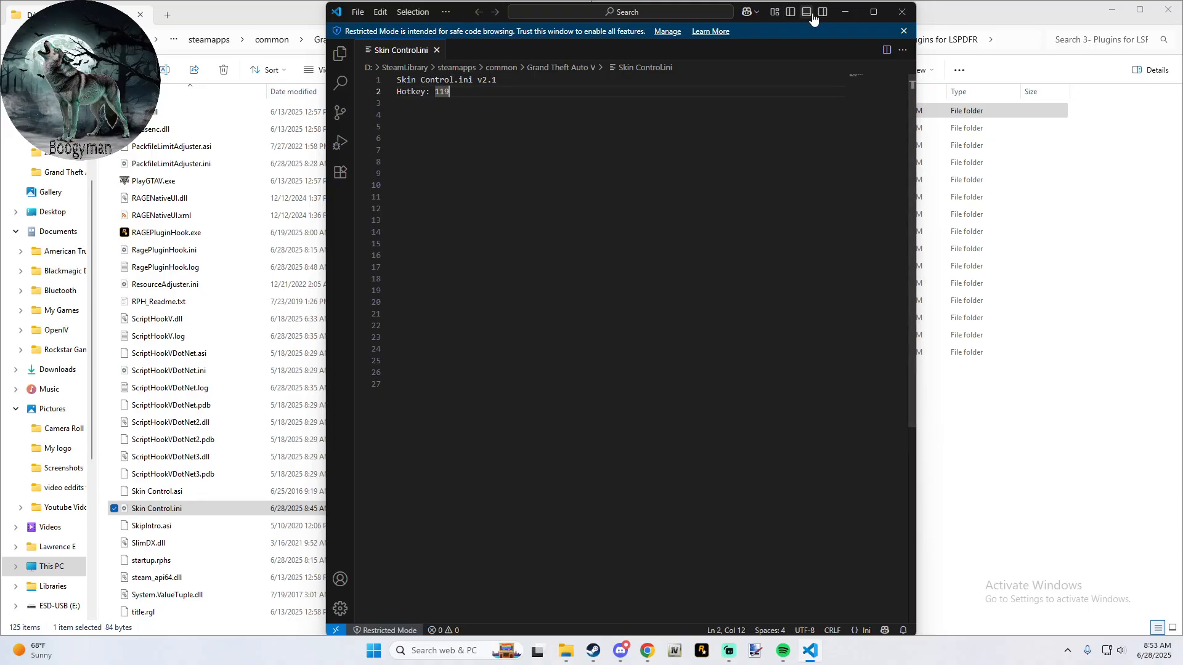
click(901, 12)
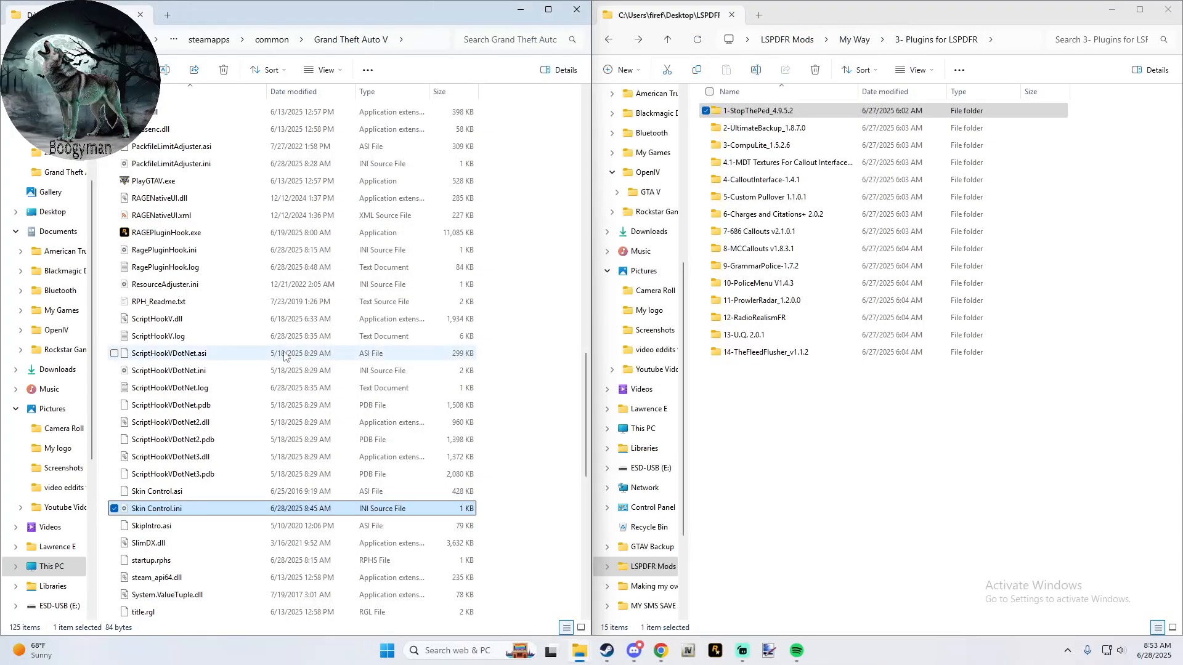
- Open menyooConfig.ini from the menyooStuff folder inside the Grand Theft Auto V folder
scroll(216, 424, up, 2)
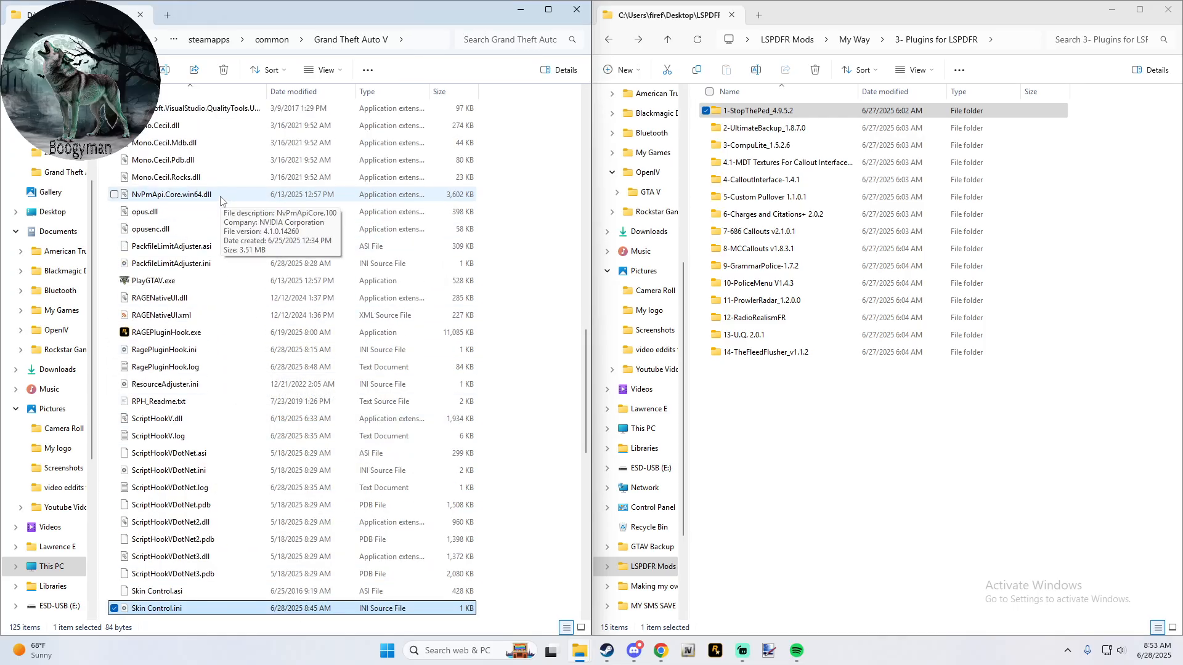
scroll(220, 200, up, 1)
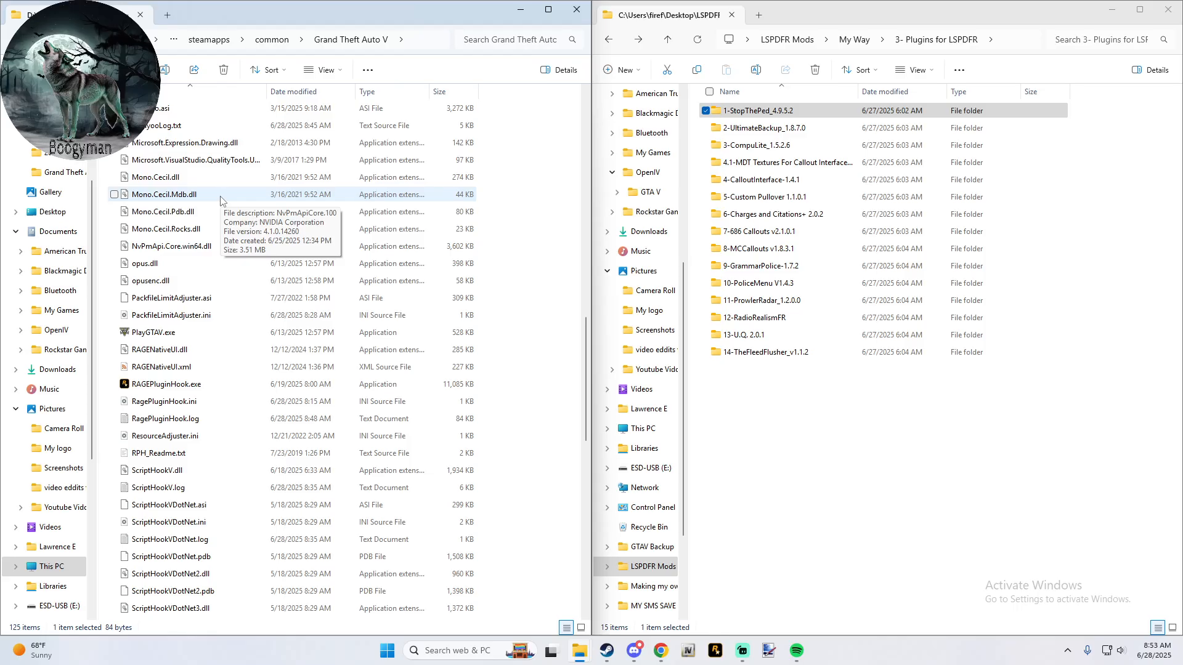
scroll(221, 200, up, 1)
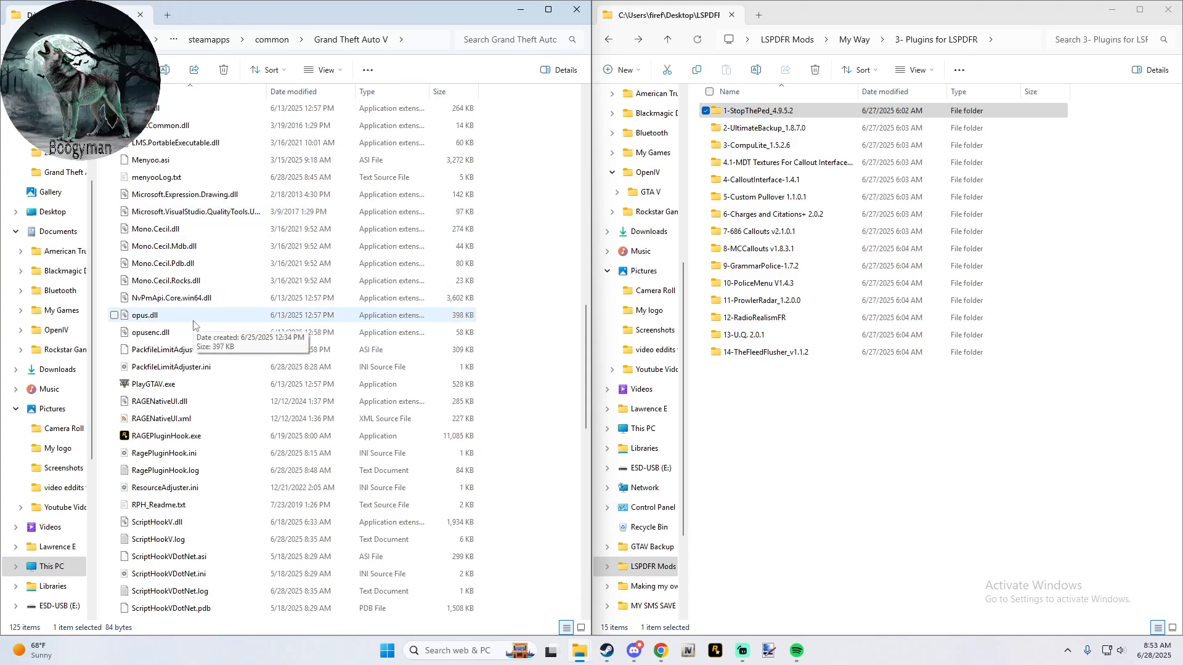
scroll(193, 322, up, 5)
scroll(193, 321, up, 15)
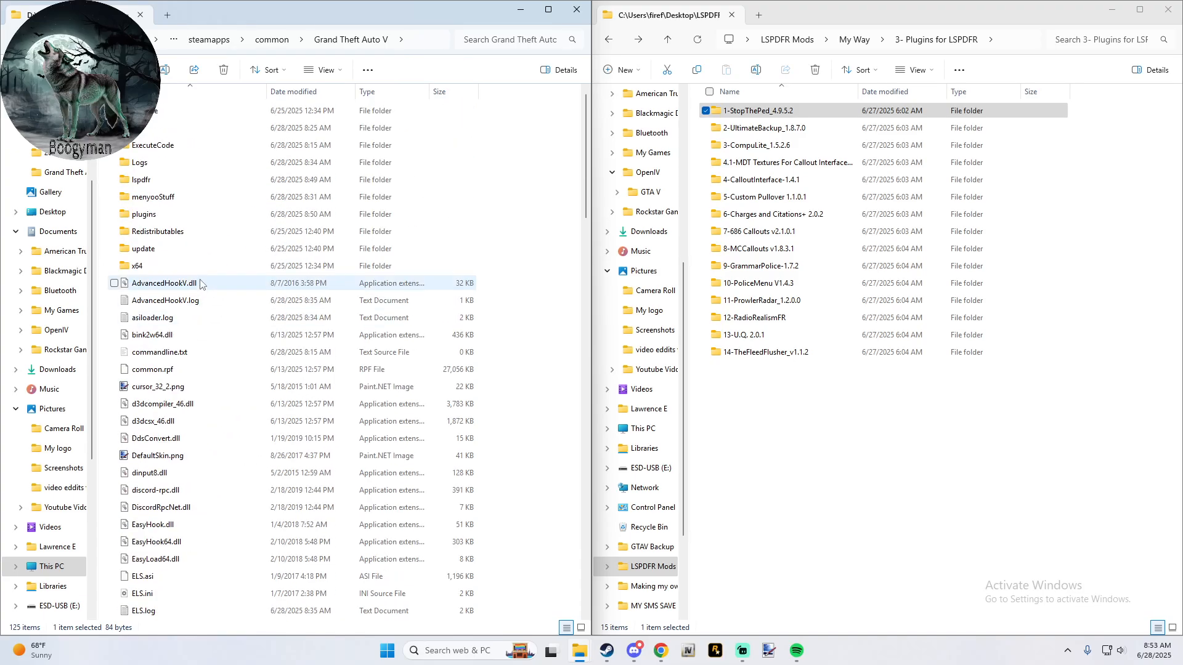
double_click(212, 197)
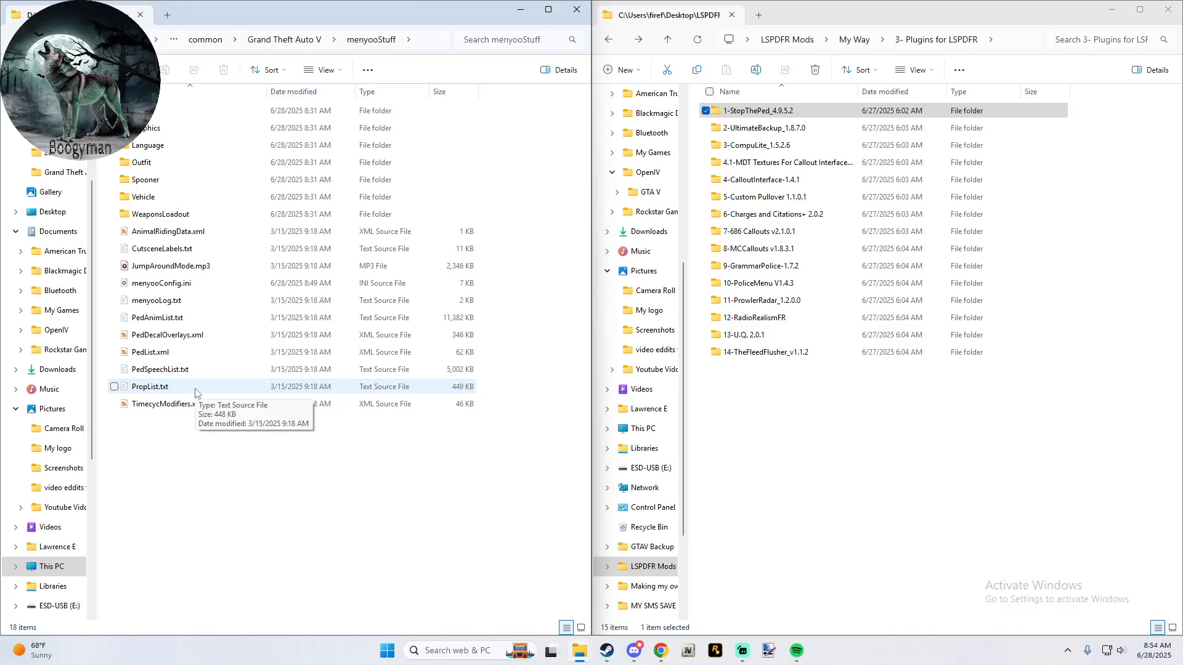
double_click(180, 290)
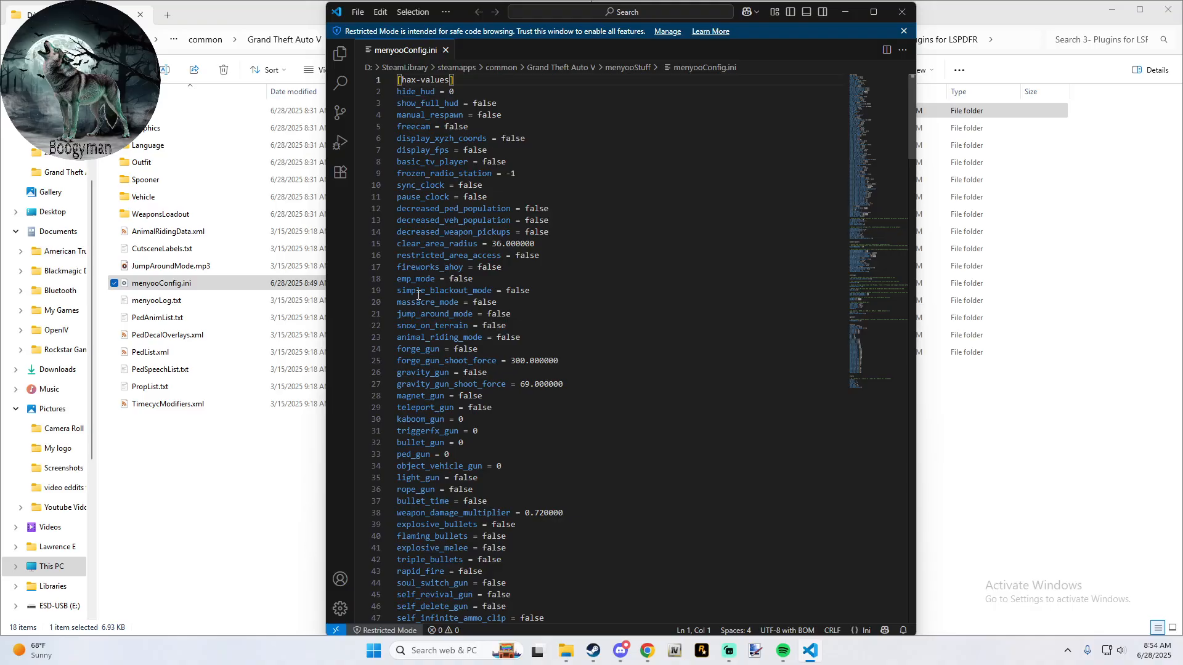
- Look through menyooConfig.ini for its hotkey settings, including the menu open key, the gamepad binds and FreeCamButton
scroll(418, 295, down, 10)
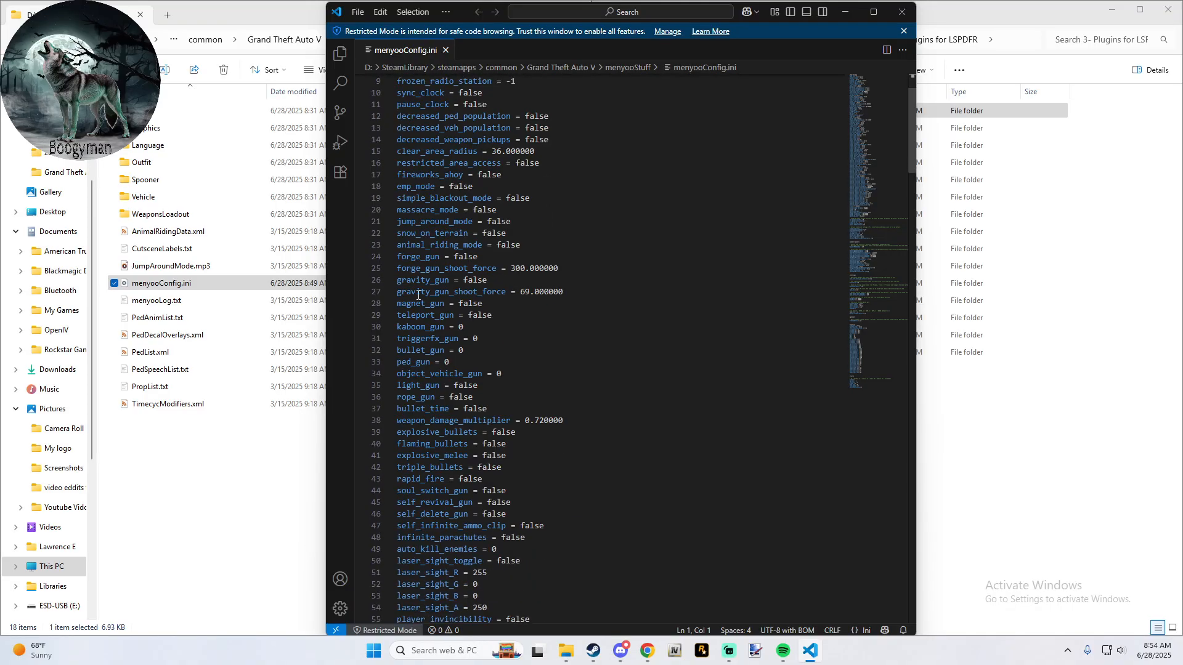
scroll(418, 295, down, 20)
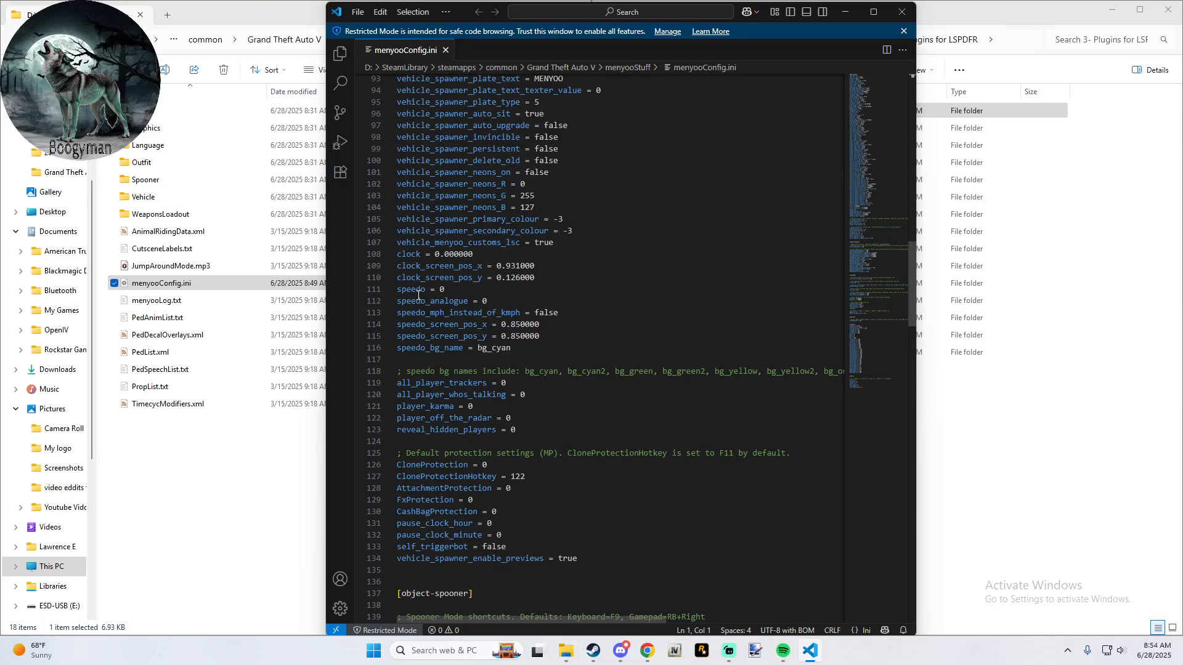
scroll(418, 295, down, 15)
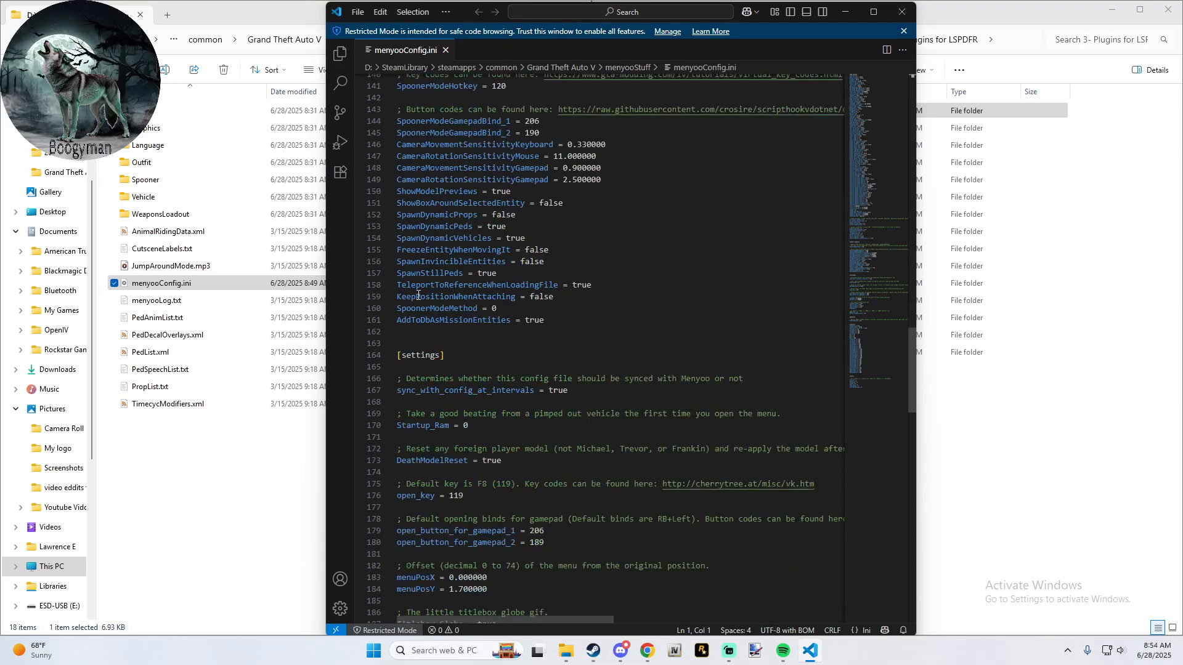
scroll(418, 295, down, 3)
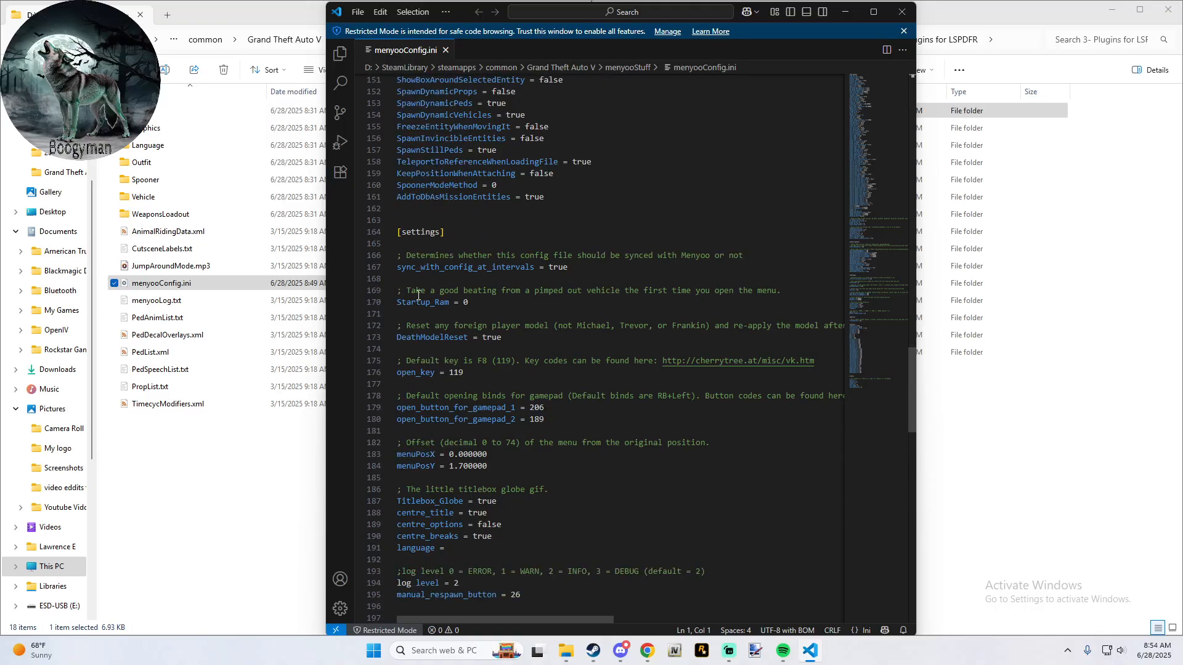
scroll(418, 295, down, 5)
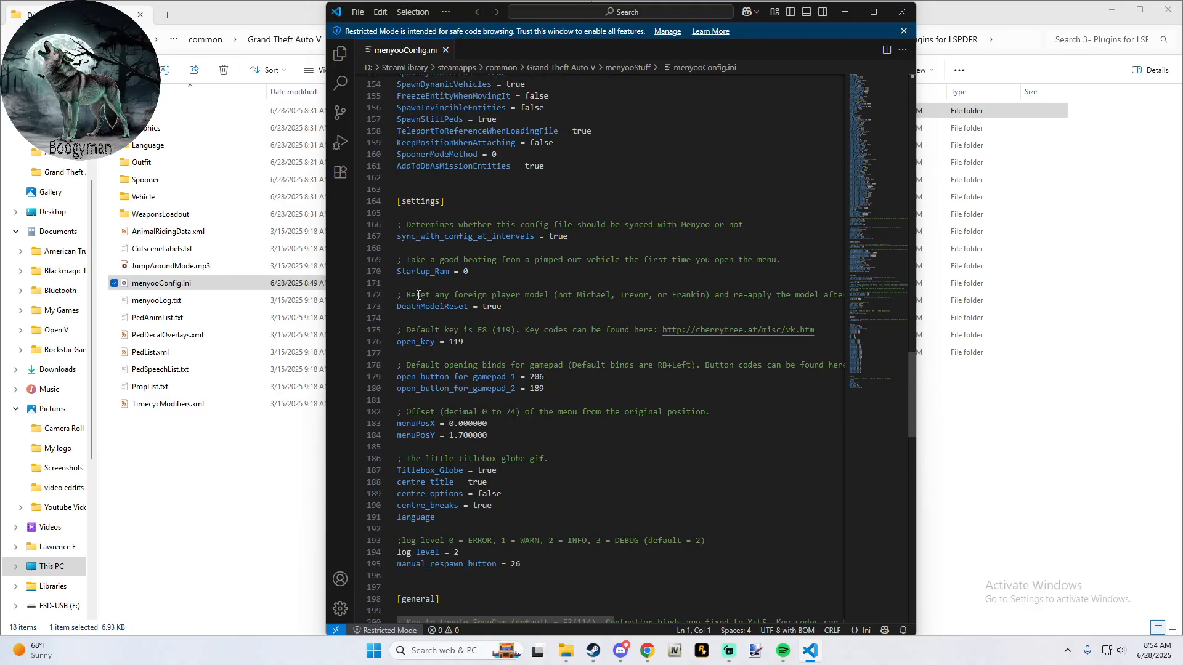
scroll(418, 295, down, 7)
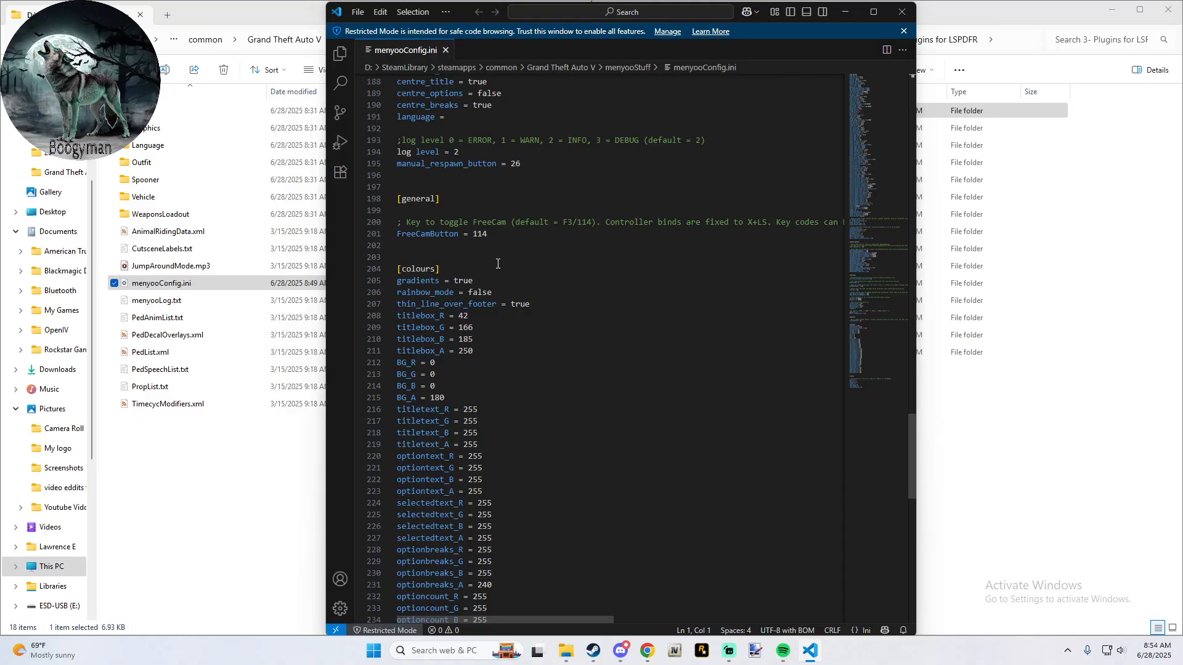
scroll(498, 264, down, 7)
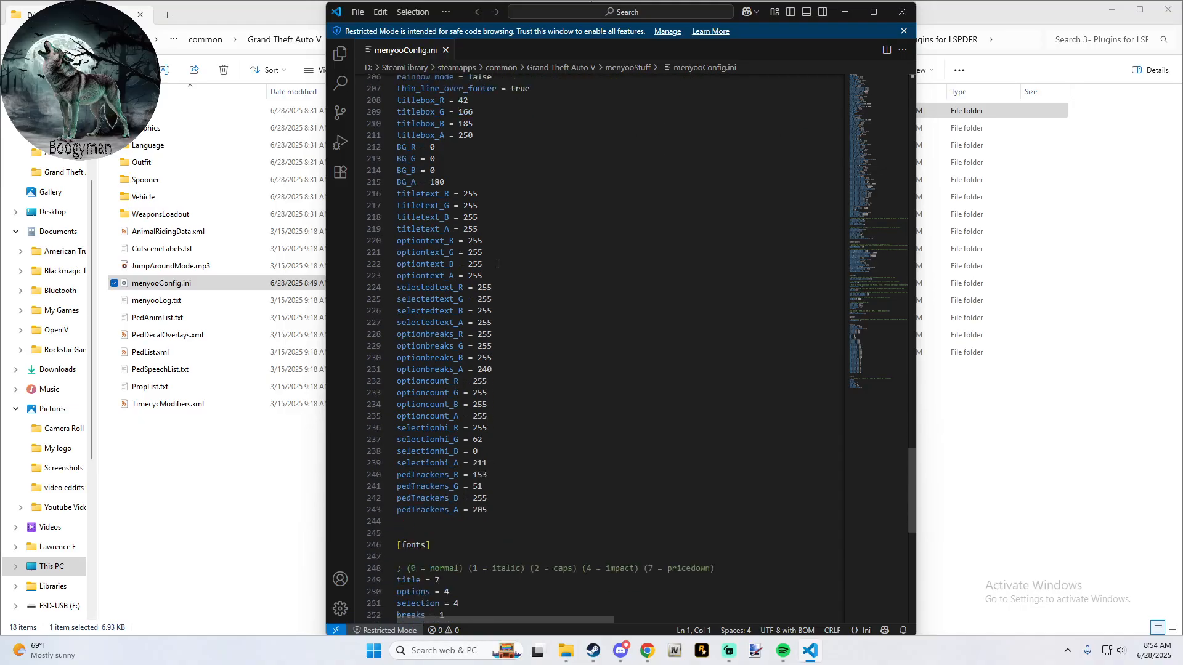
scroll(497, 264, down, 3)
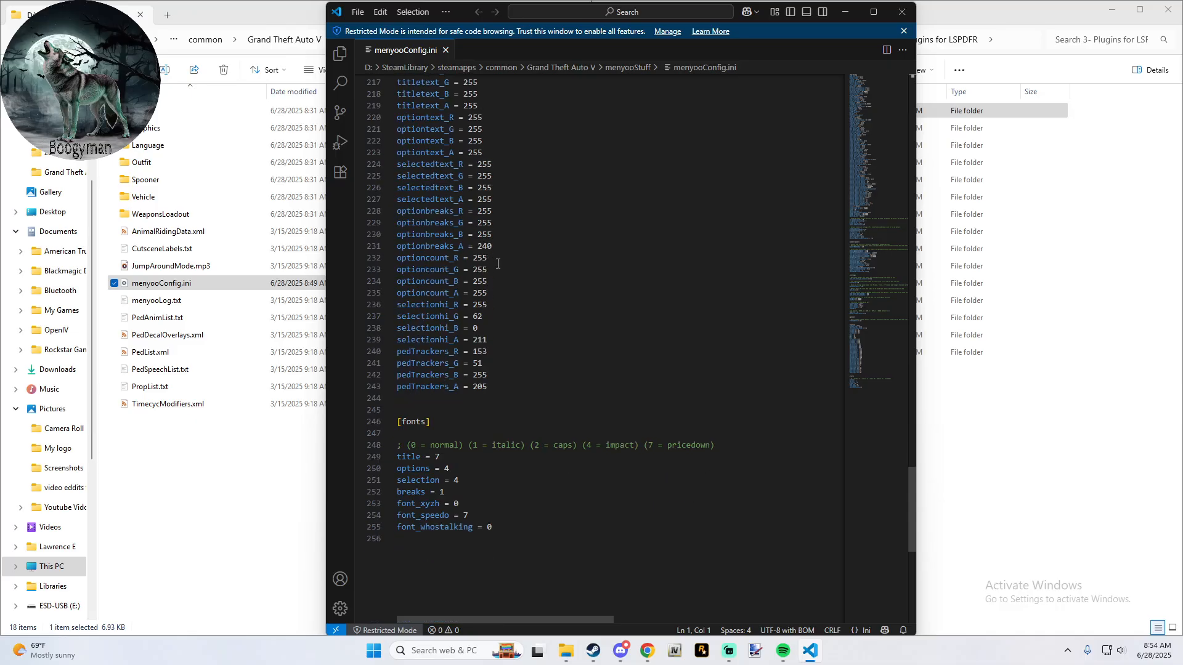
scroll(498, 264, up, 8)
scroll(497, 263, up, 5)
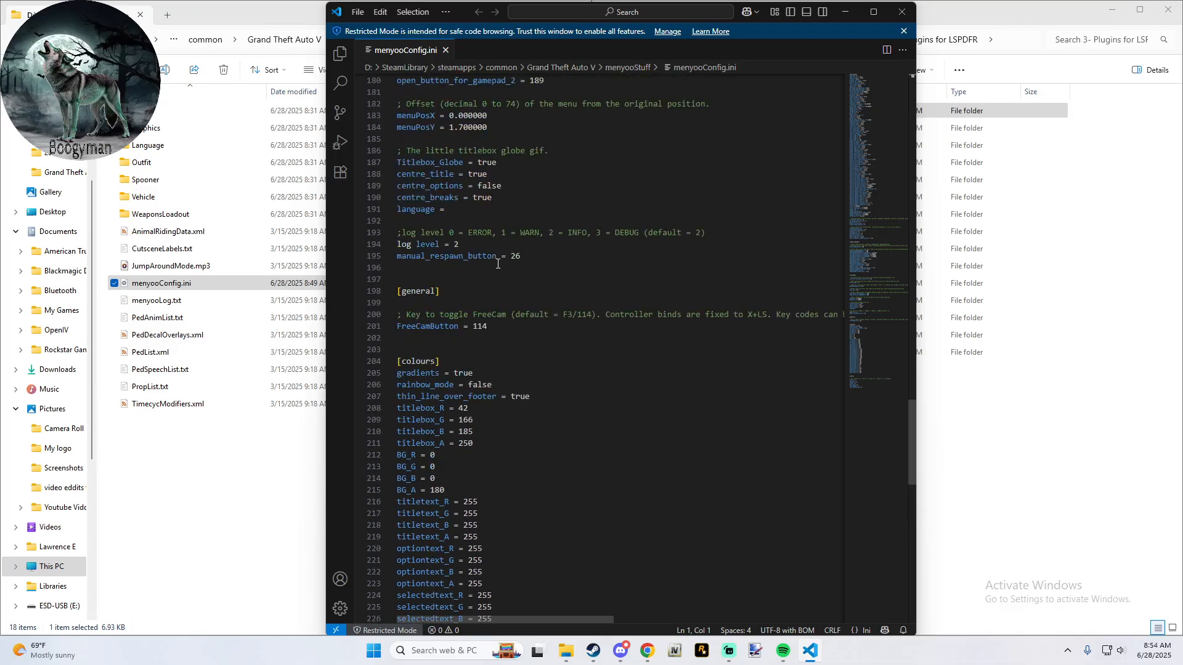
scroll(497, 264, up, 5)
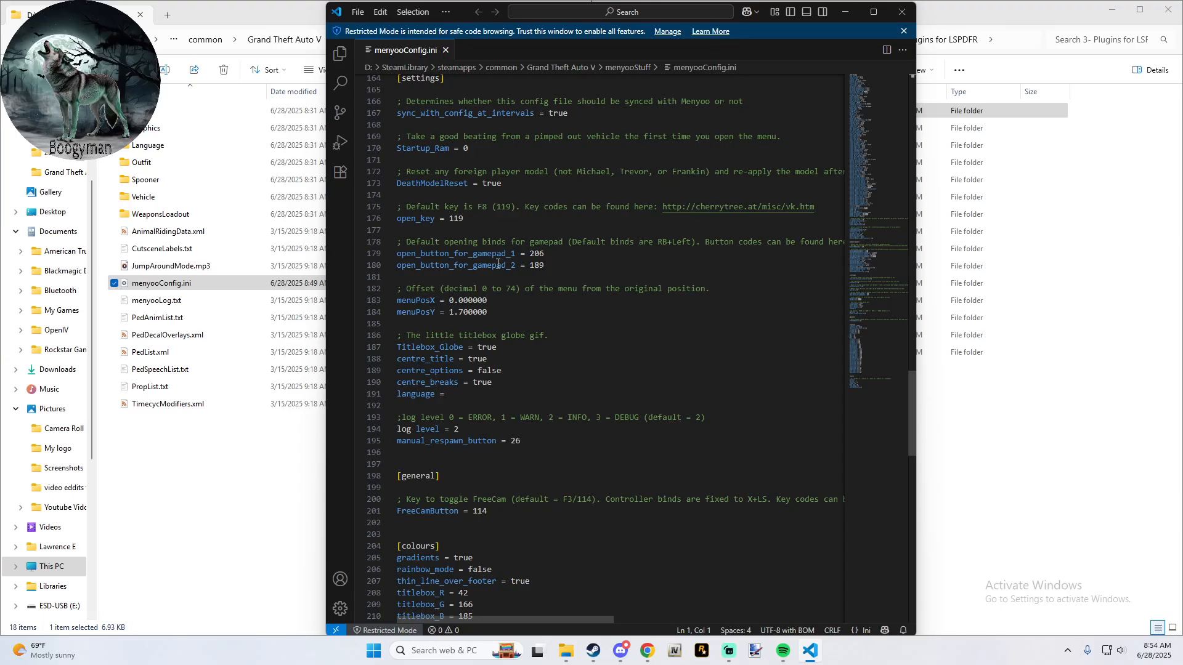
scroll(498, 264, down, 2)
scroll(498, 263, down, 2)
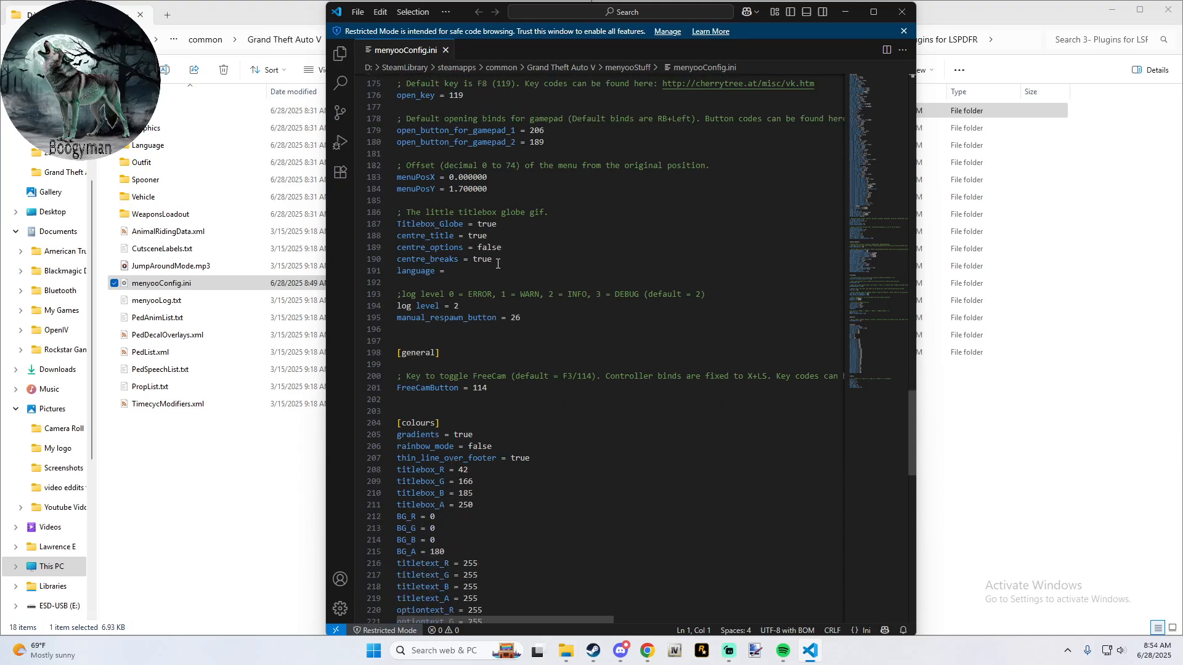
scroll(498, 264, down, 2)
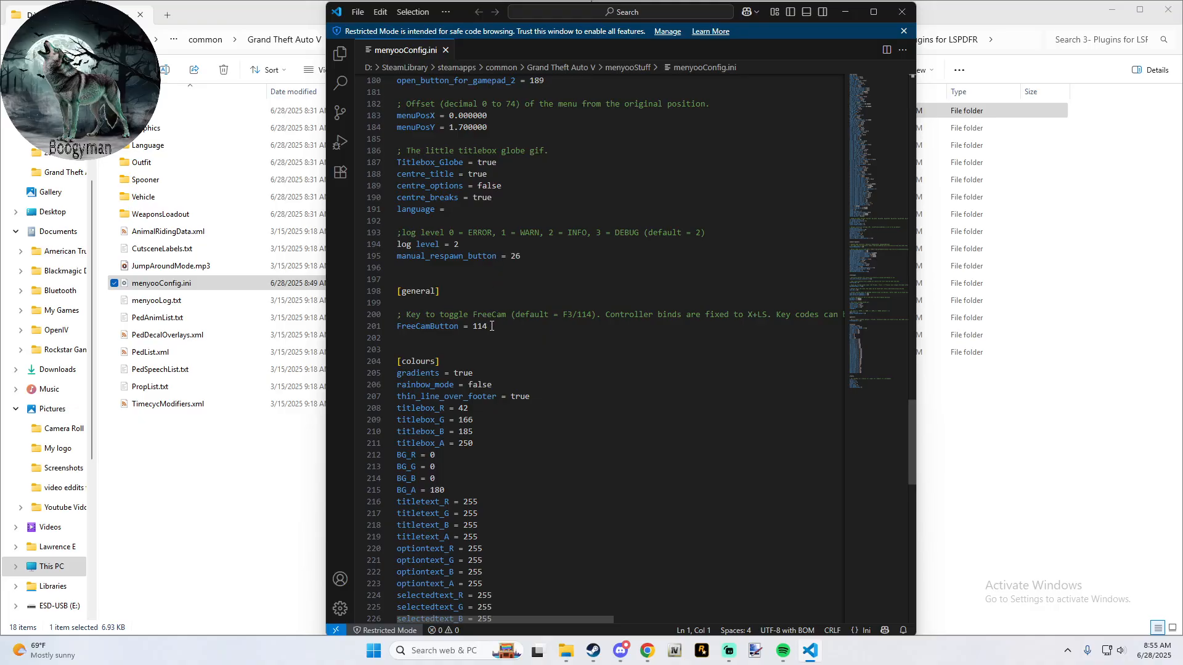
- Review the hotkey settings in menyooConfig.ini and open the key code reference page linked above open_key
scroll(492, 326, up, 6)
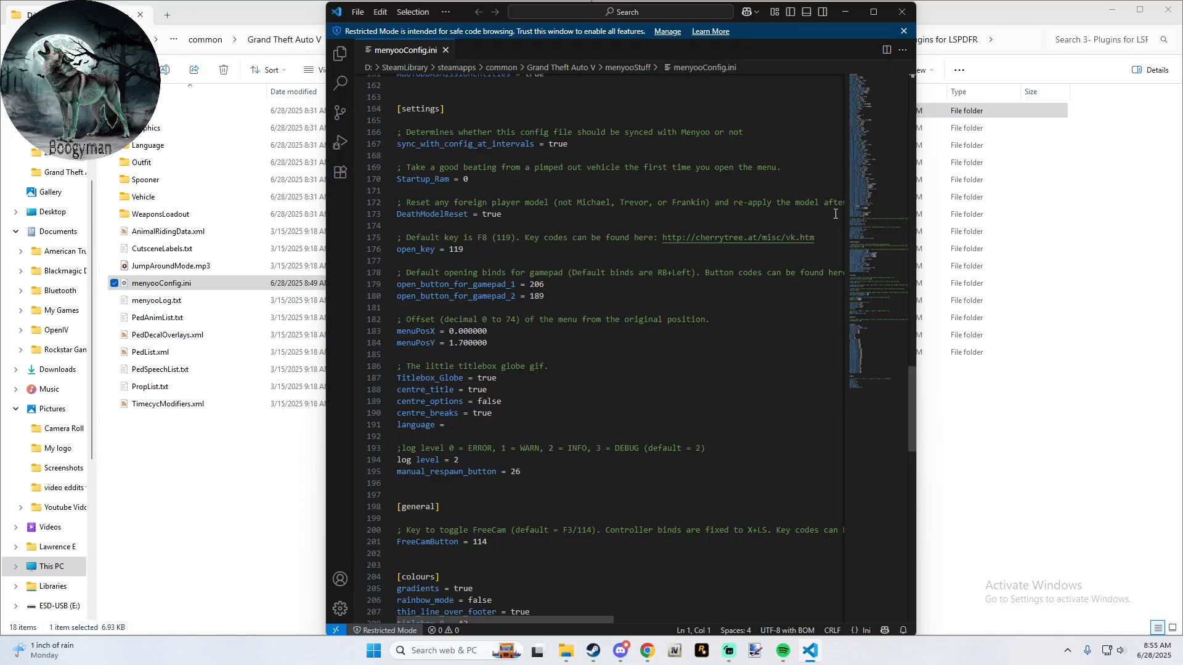
click(874, 12)
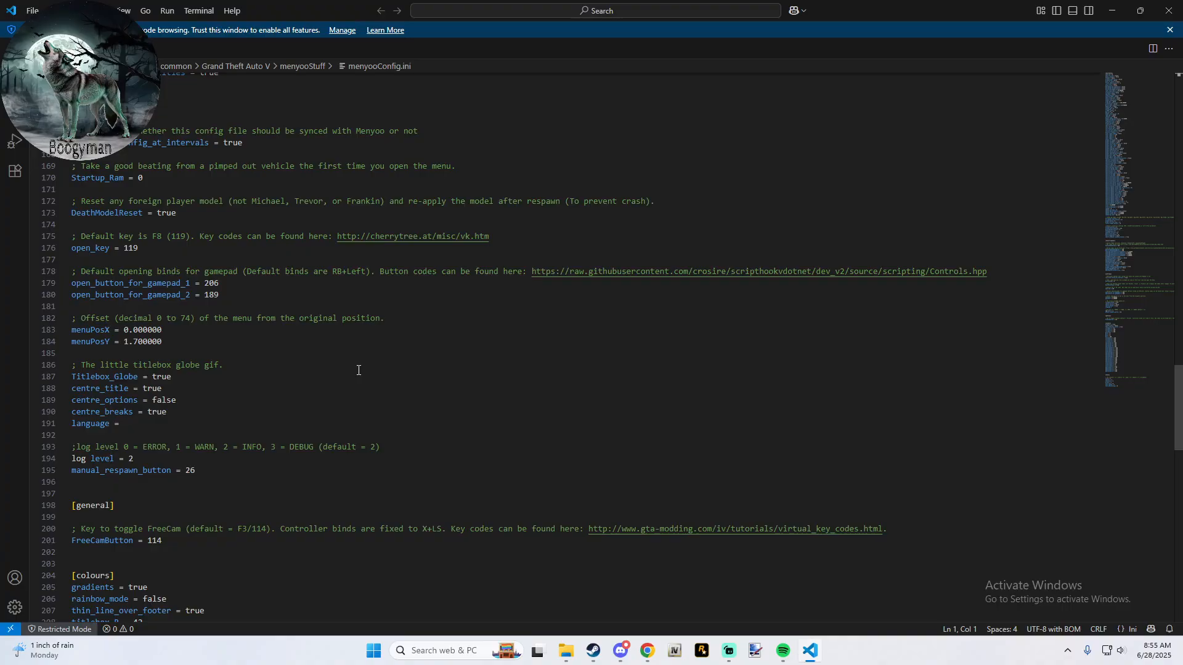
scroll(358, 370, down, 3)
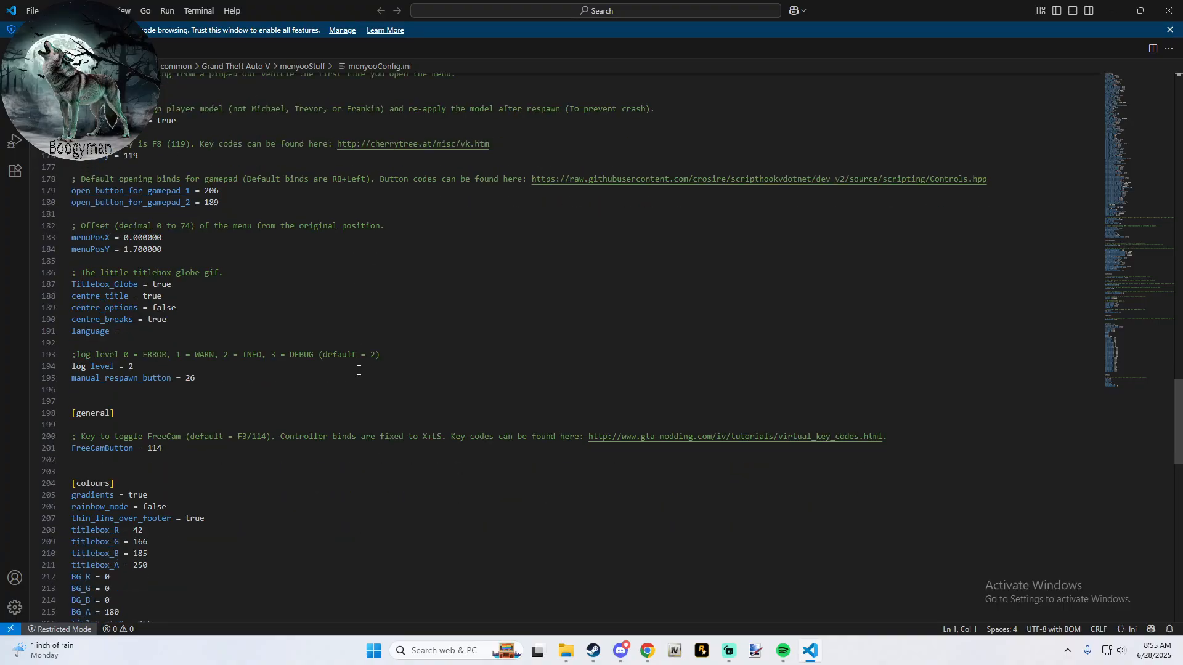
scroll(358, 370, up, 15)
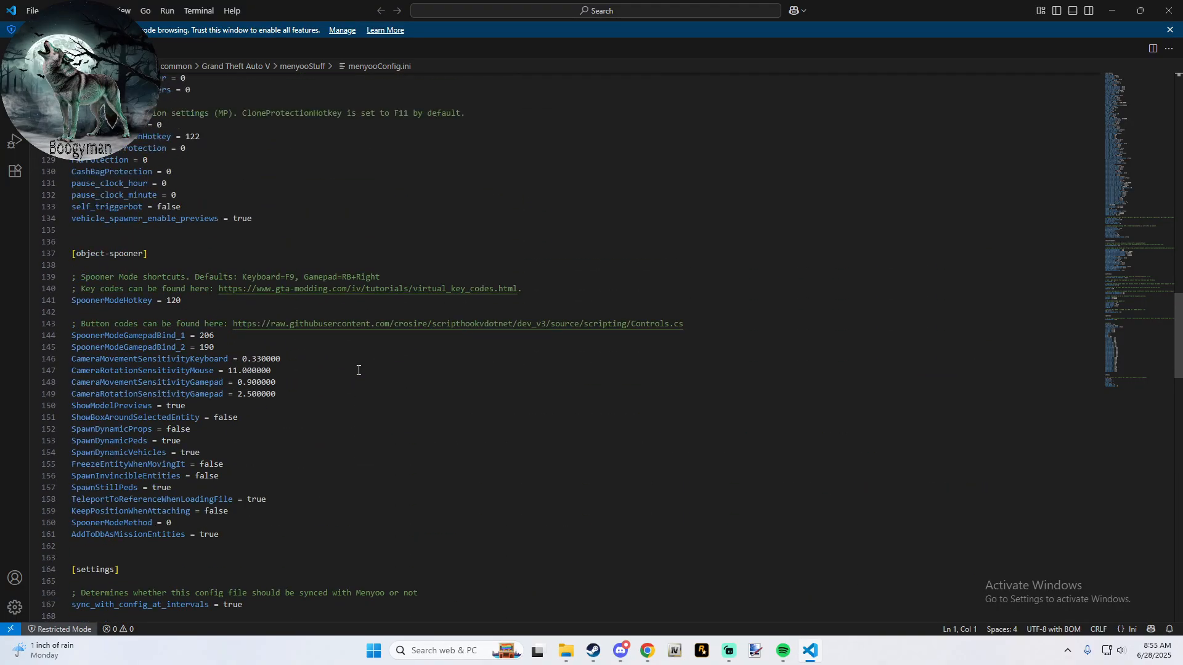
scroll(358, 371, up, 1)
scroll(358, 371, down, 13)
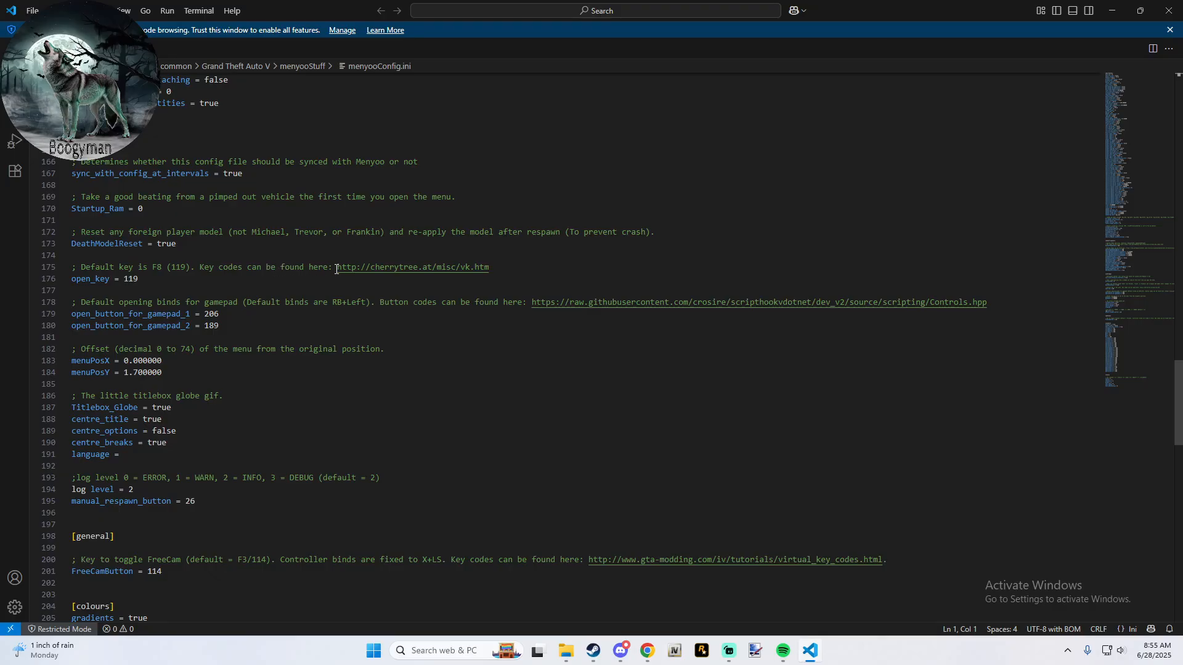
click(416, 265)
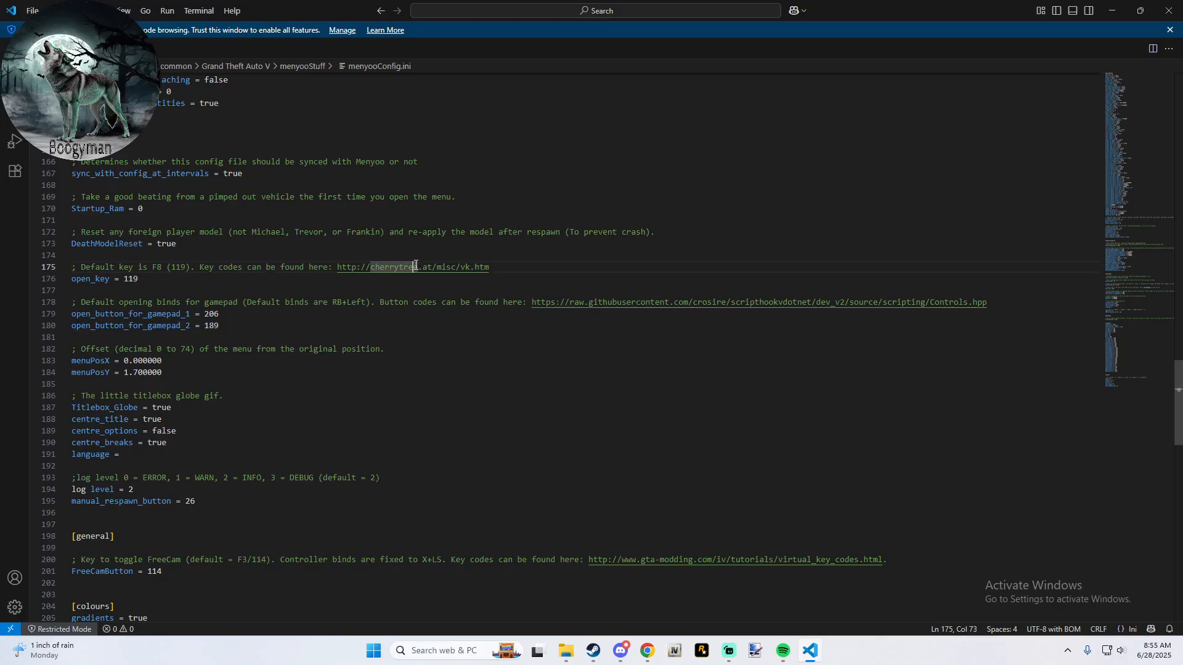
ctrl+click(374, 261)
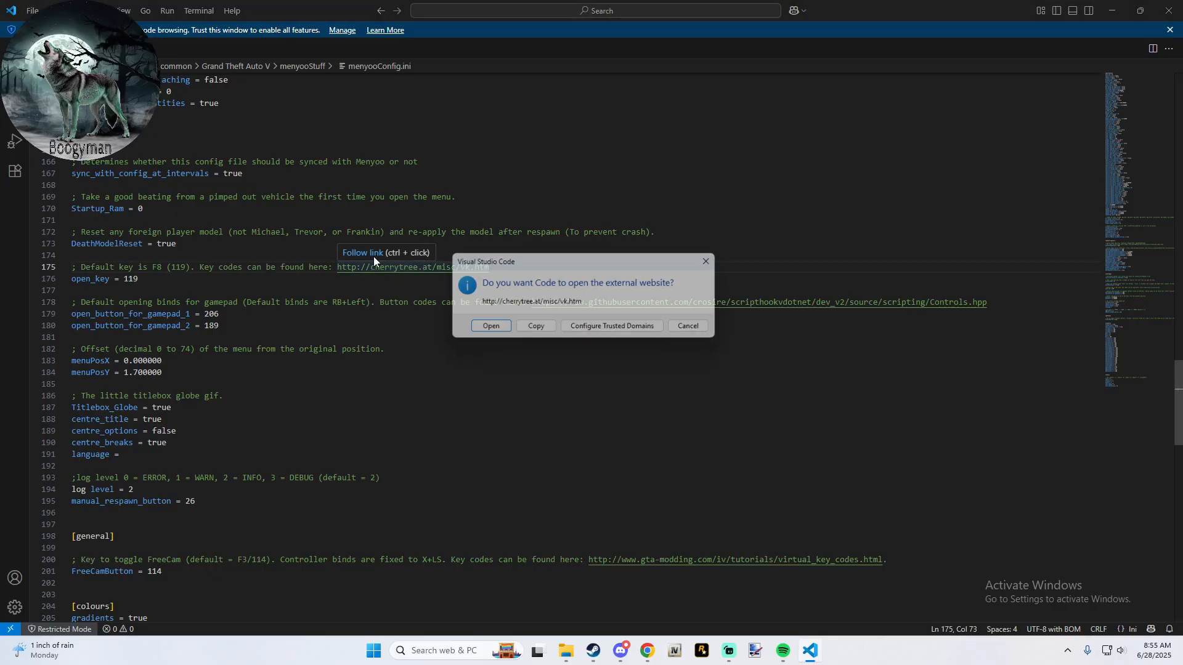
click(489, 327)
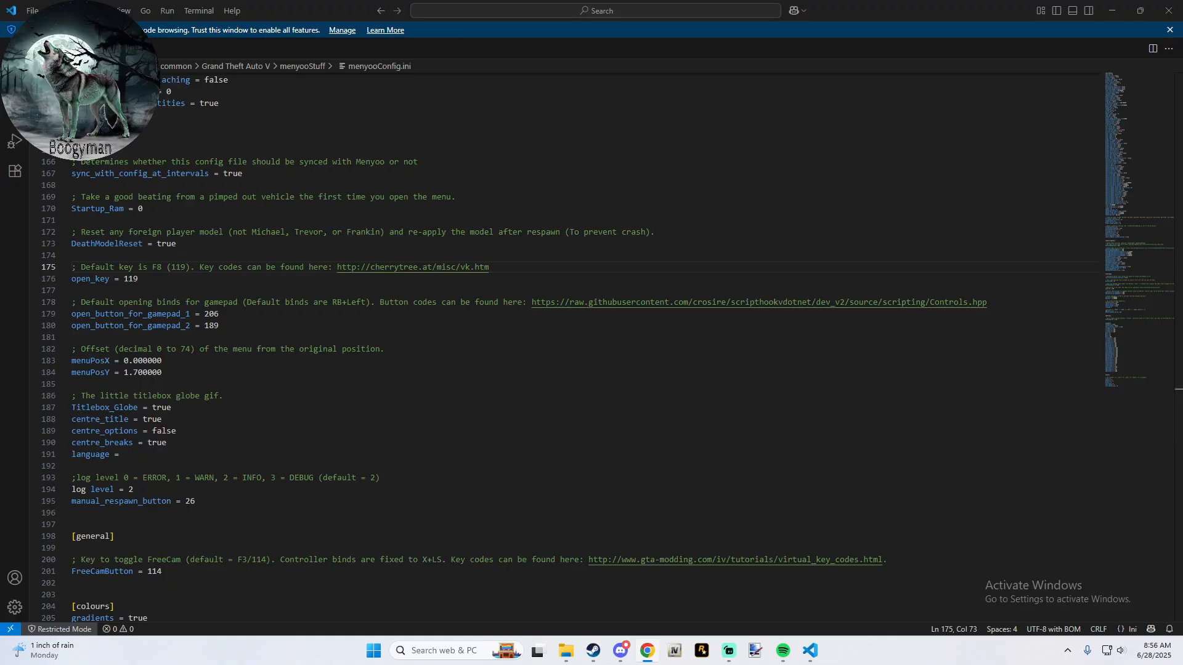
- Set open_key to 113 in menyooConfig.ini, save the file and close the editor
click(165, 279)
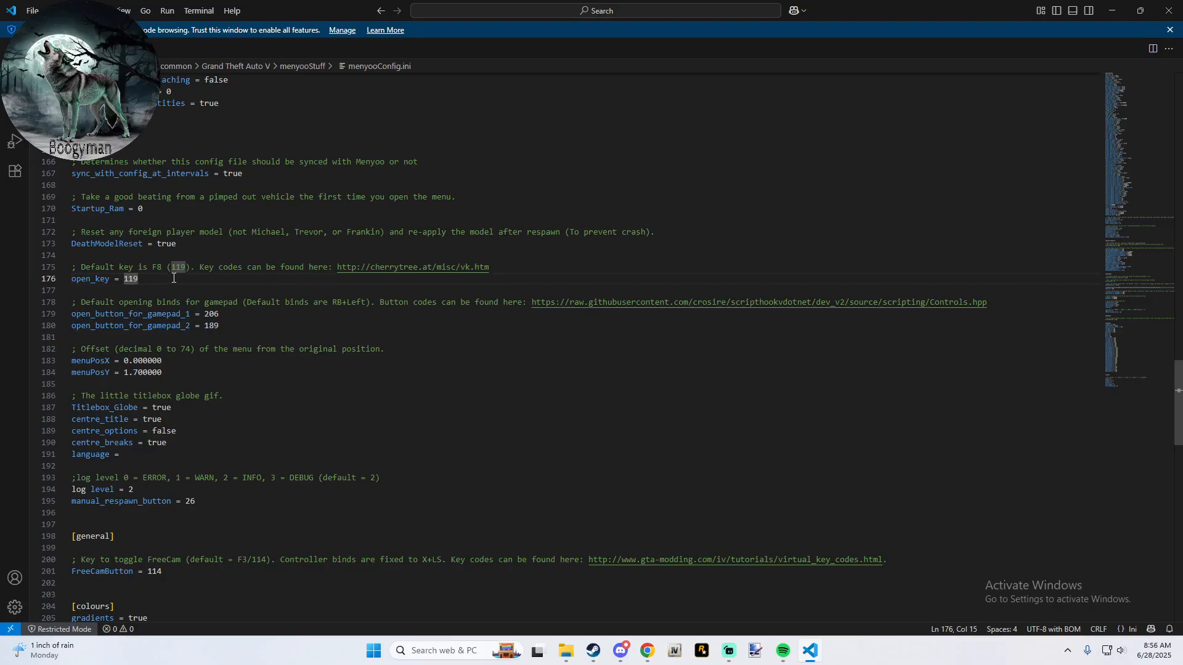
key(BackSpace)
text(3)
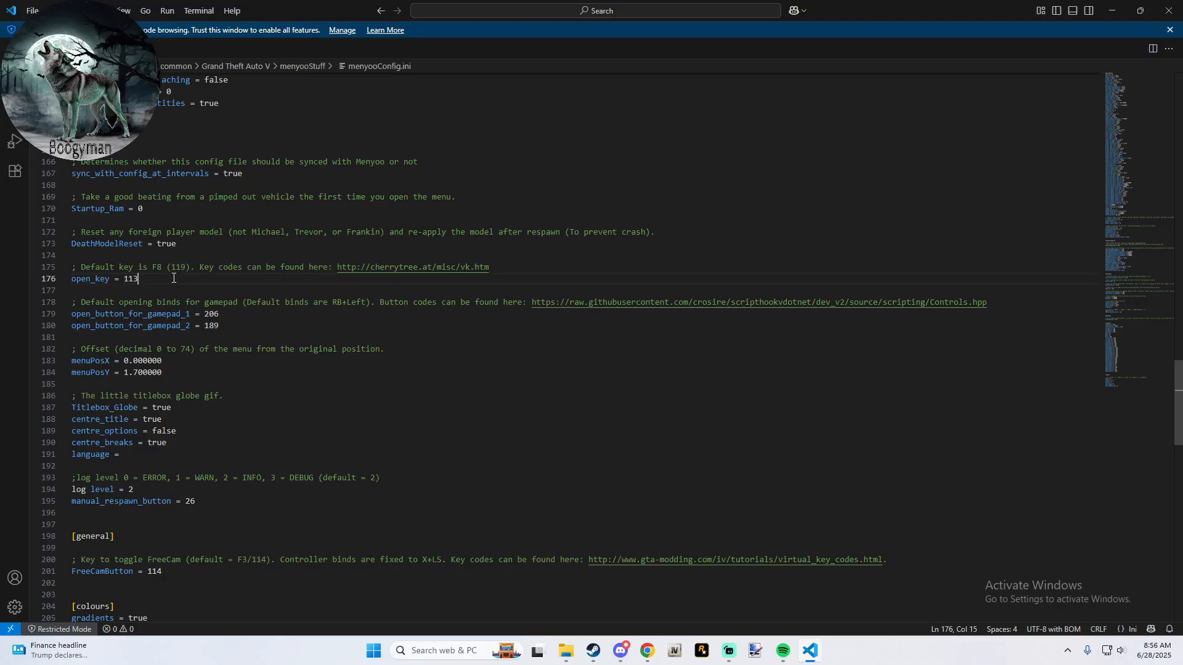
click(1169, 10)
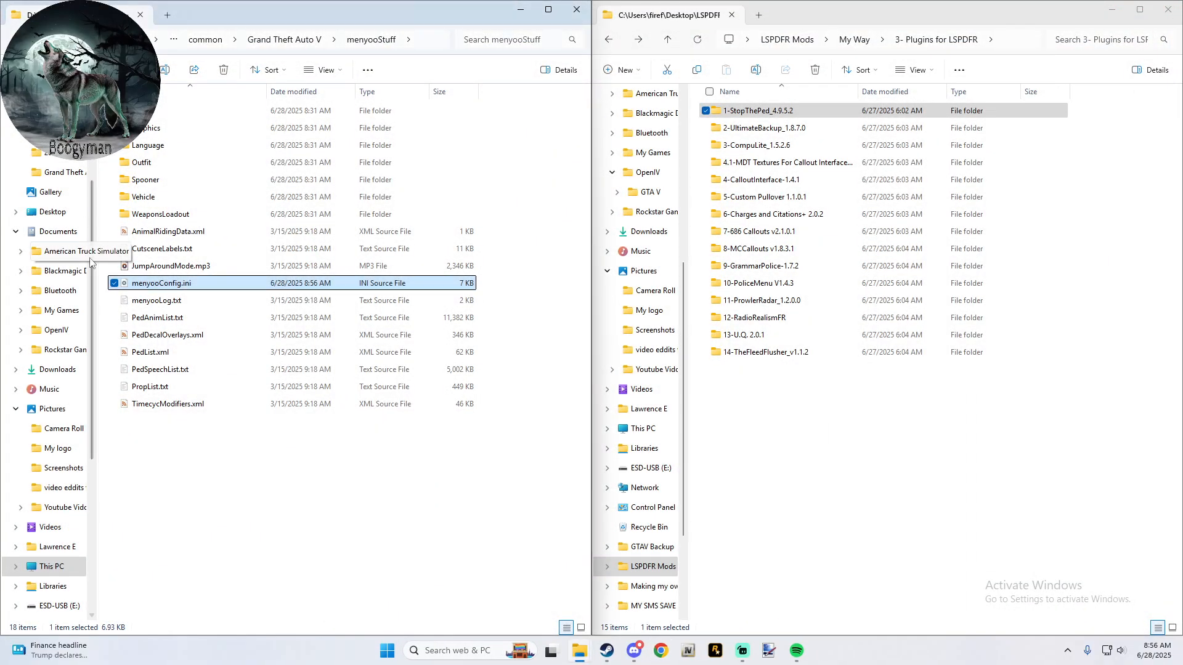
- Copy the Plugins folder from 2-UltimateBackup_1.8.7.0 into the main Grand Theft Auto V folder
click(284, 39)
double_click(778, 130)
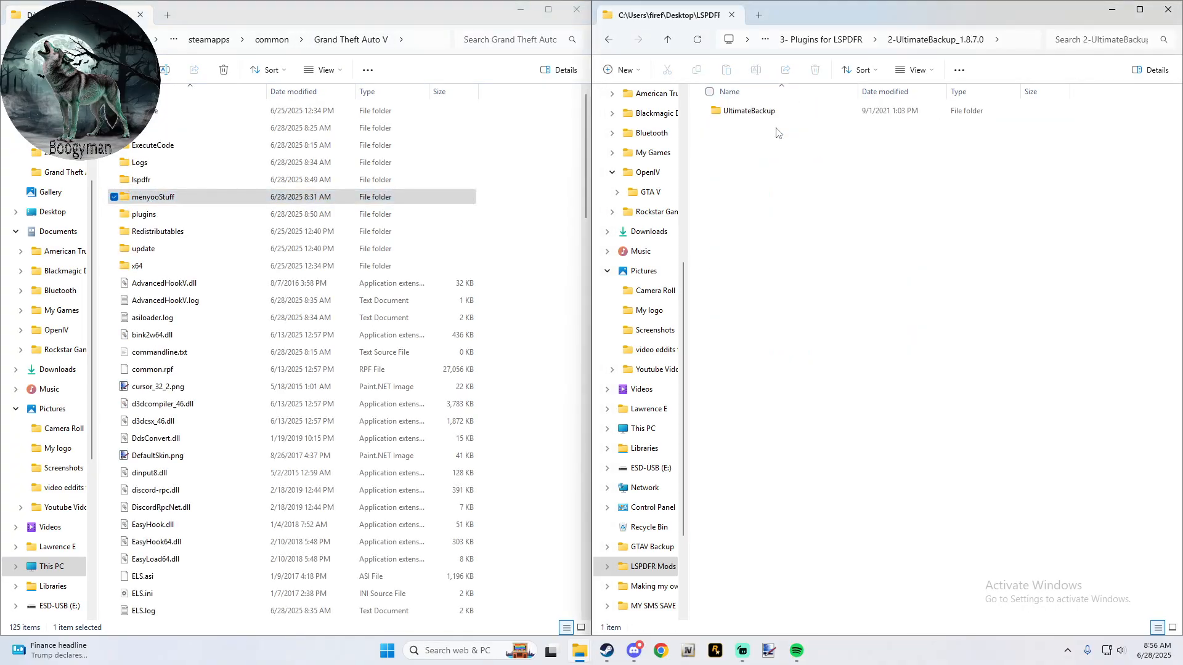
click(752, 114)
double_click(753, 114)
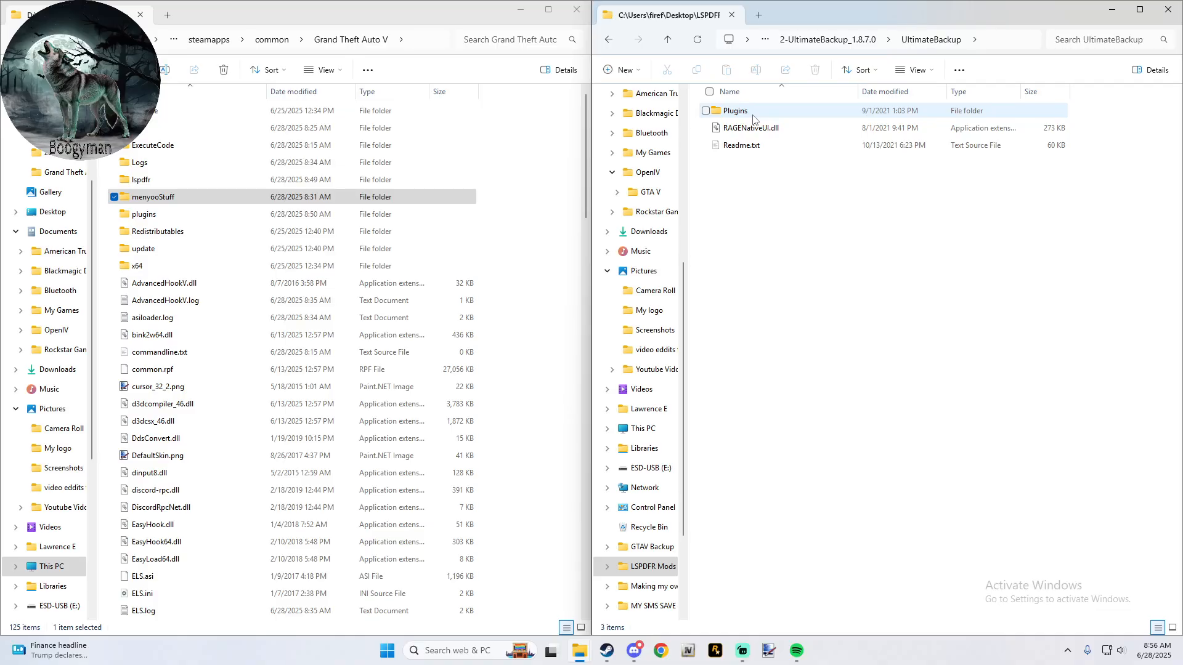
click(753, 119)
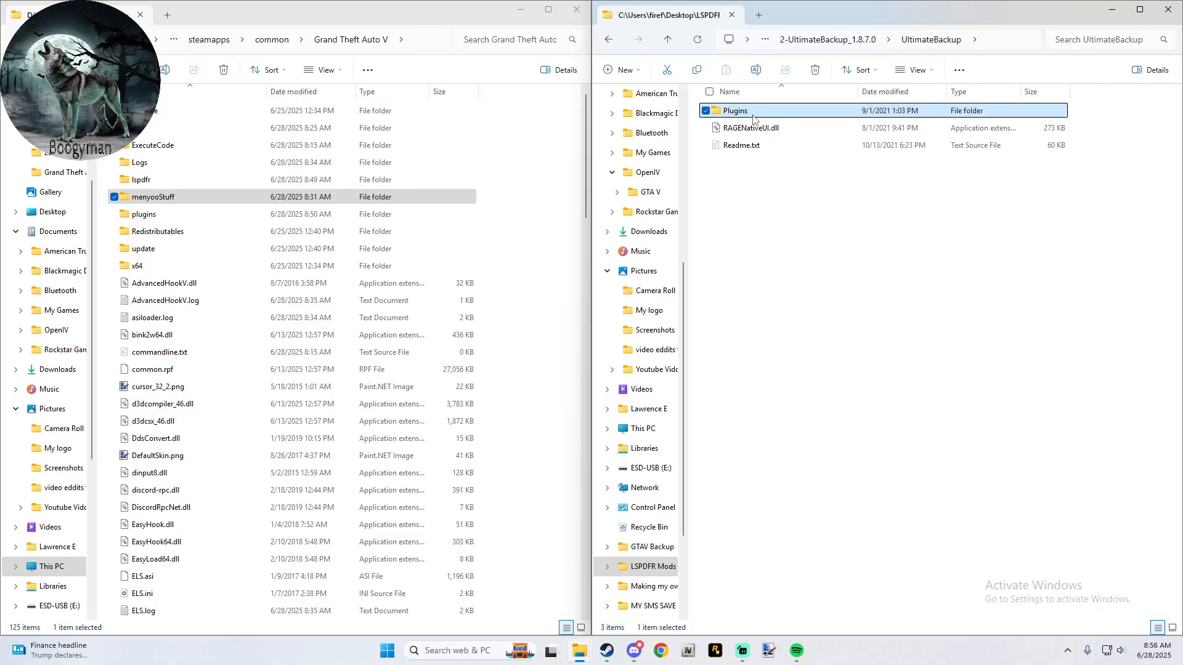
drag(752, 119, 527, 167)
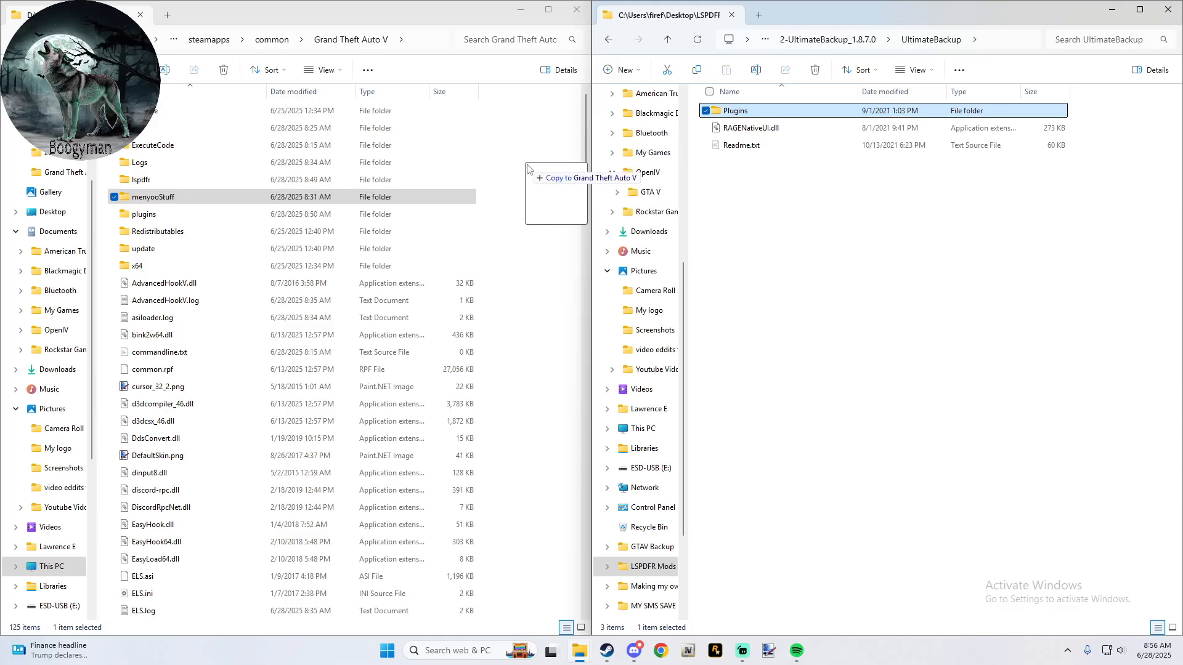
drag(527, 167, 779, 154)
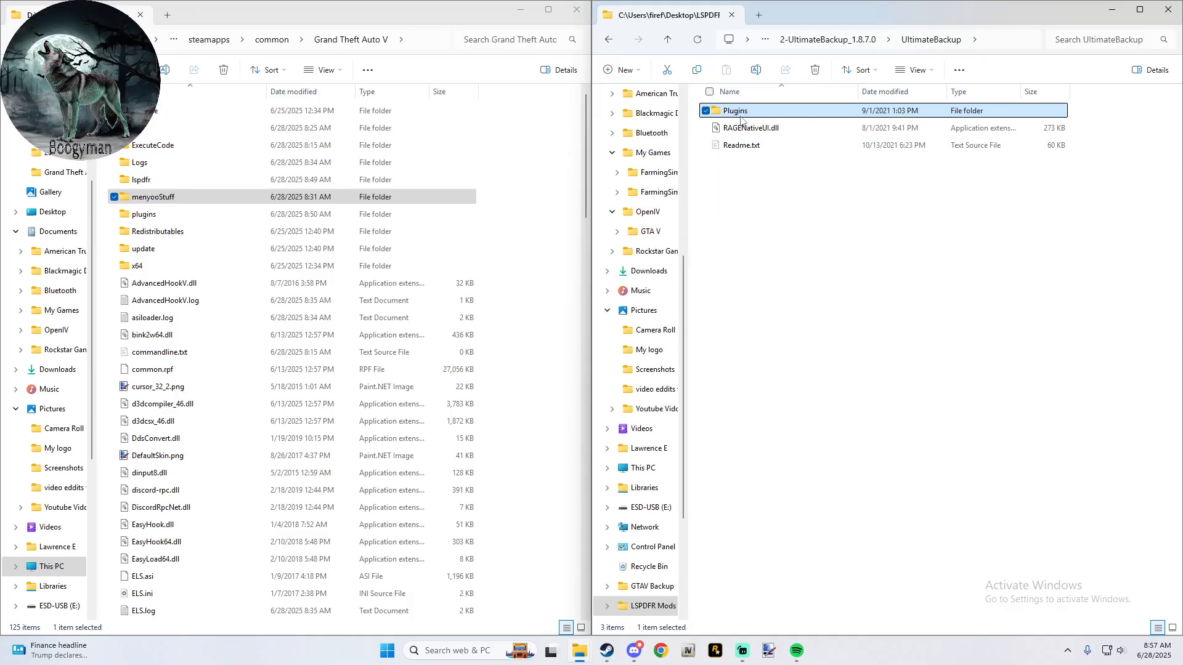
drag(743, 114, 558, 176)
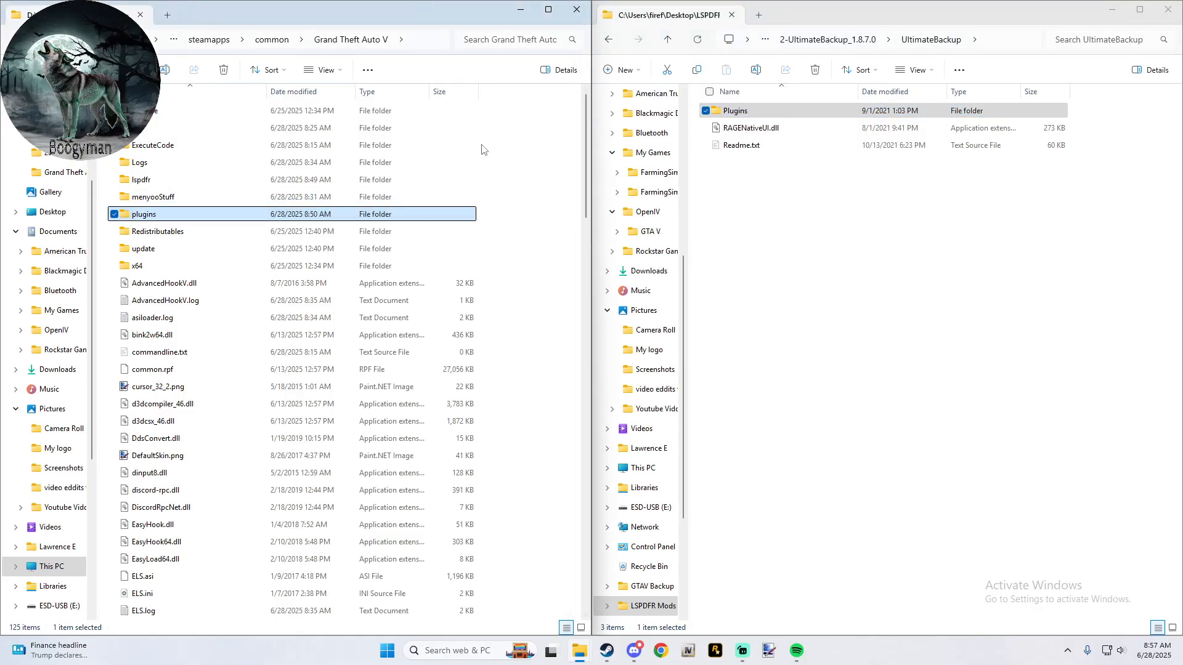
- Open UltimateBackup.ini from the plugins/LSPDFR folder of Grand Theft Auto V
double_click(151, 215)
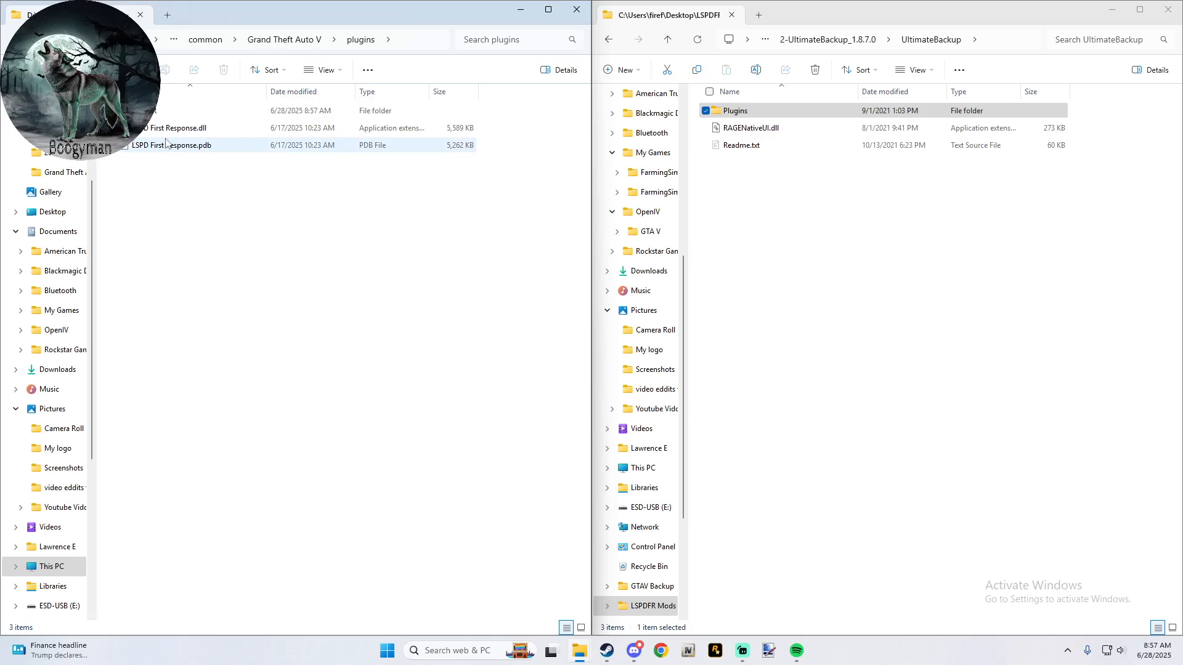
double_click(171, 113)
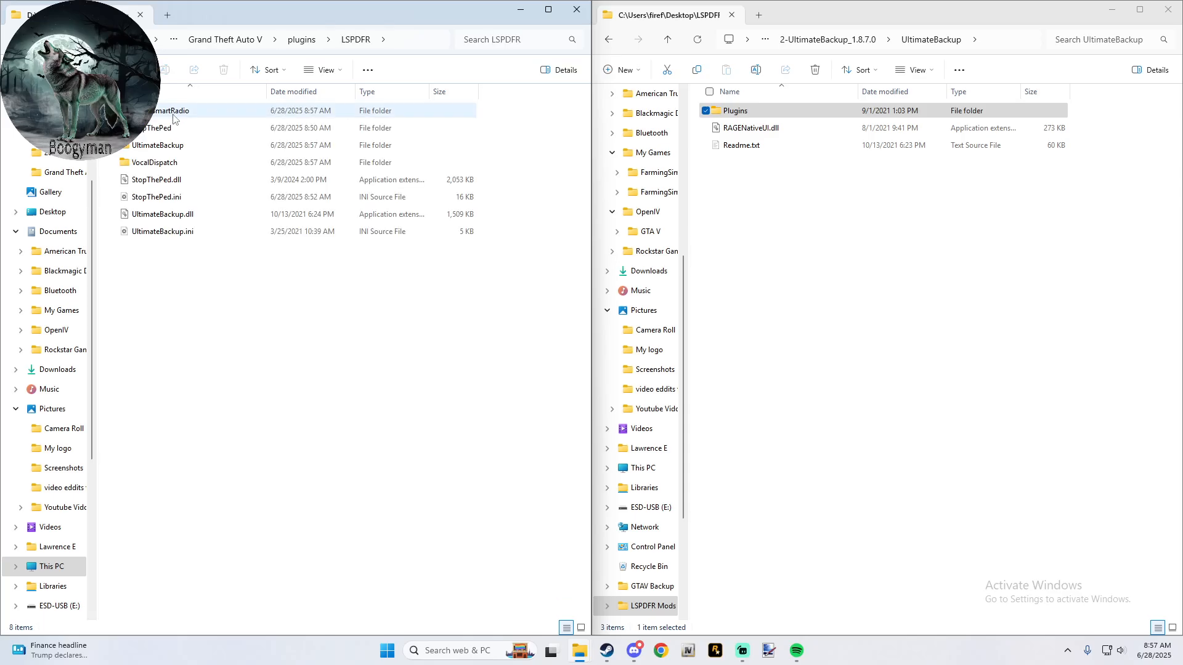
click(177, 233)
double_click(176, 231)
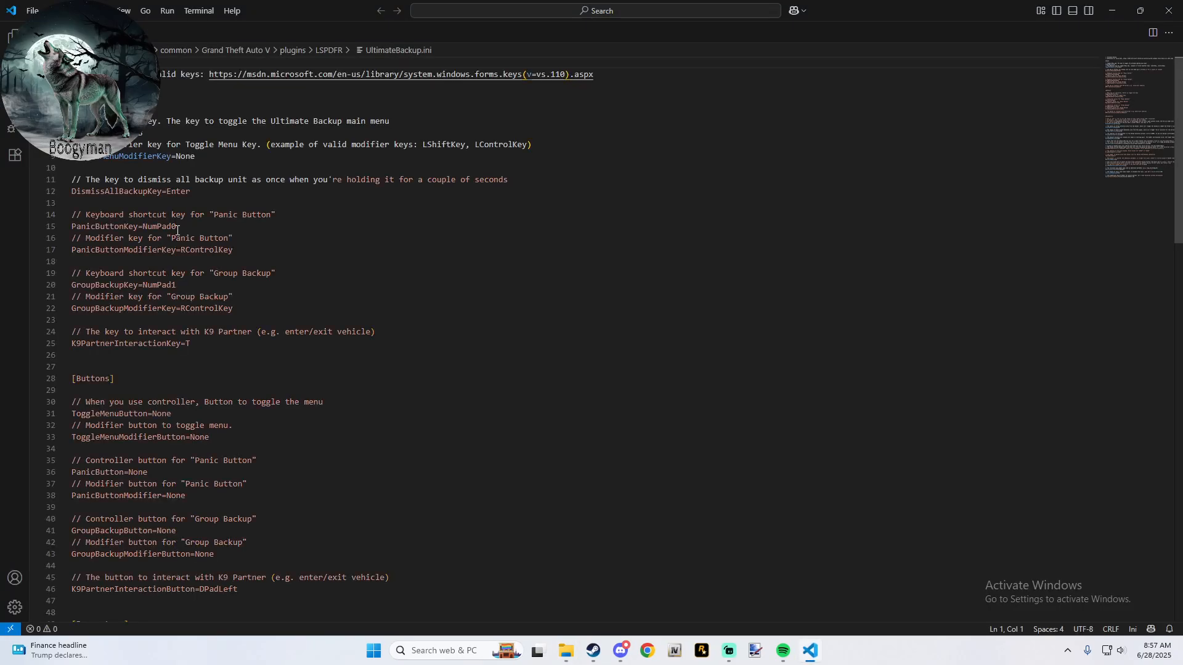
- Look through UltimateBackup.ini and set the key that toggles the Ultimate Backup main menu to U
scroll(177, 231, down, 3)
scroll(176, 231, down, 15)
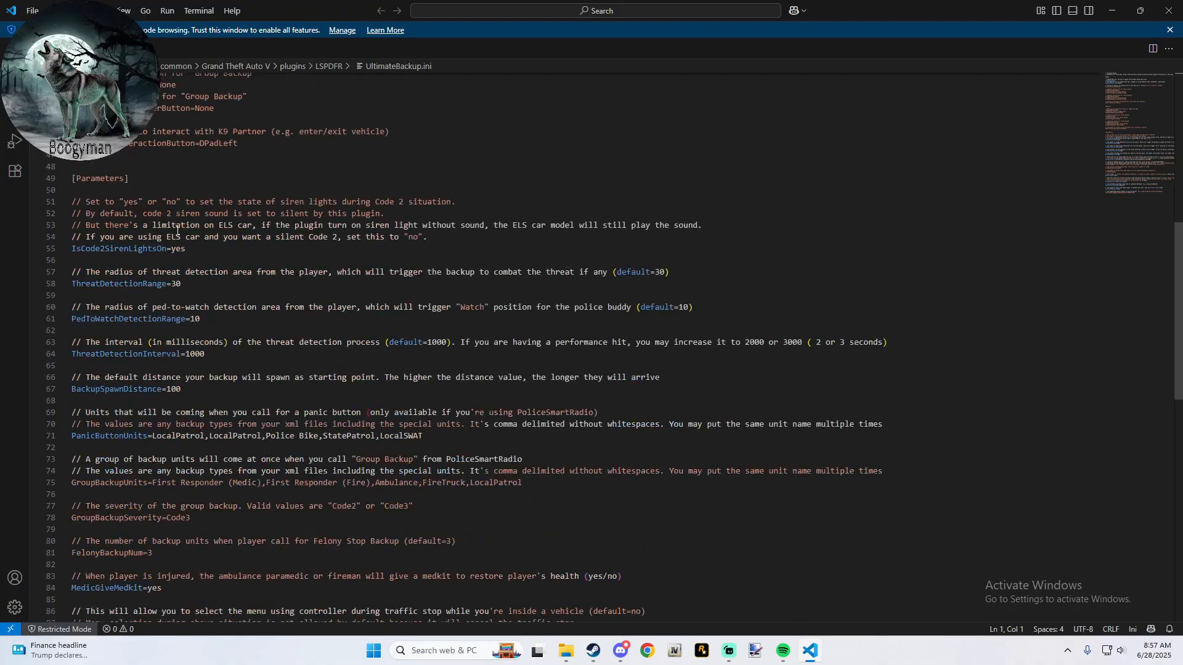
scroll(176, 230, down, 3)
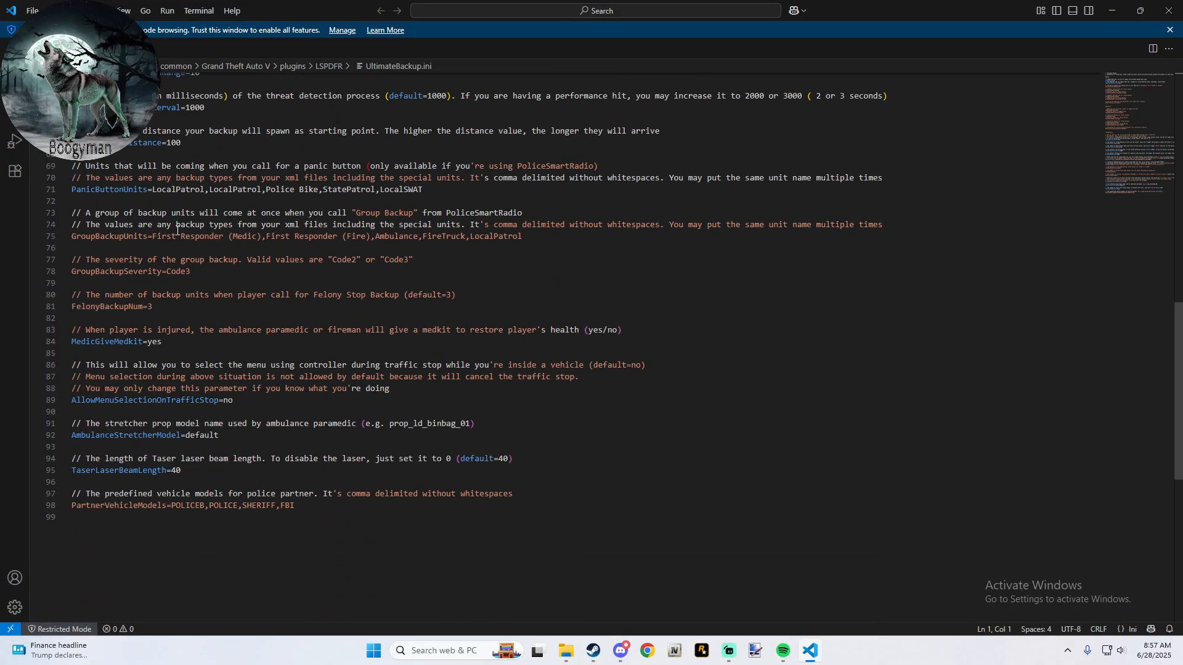
scroll(177, 231, down, 10)
scroll(177, 231, up, 6)
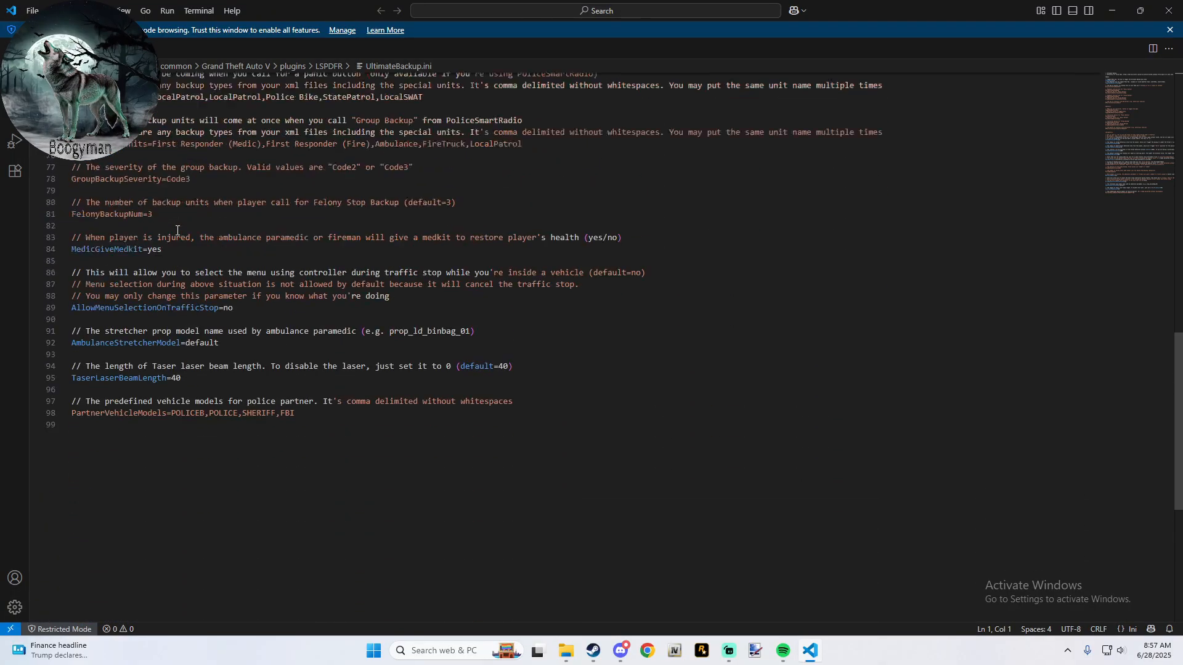
scroll(177, 231, up, 18)
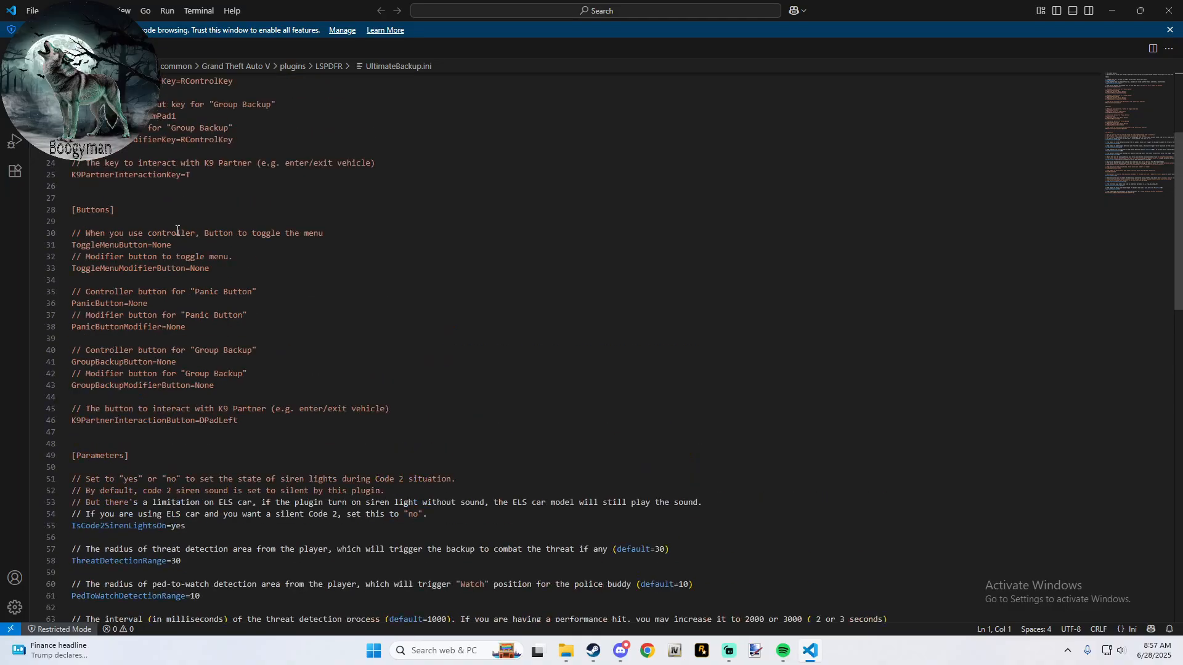
scroll(177, 230, up, 5)
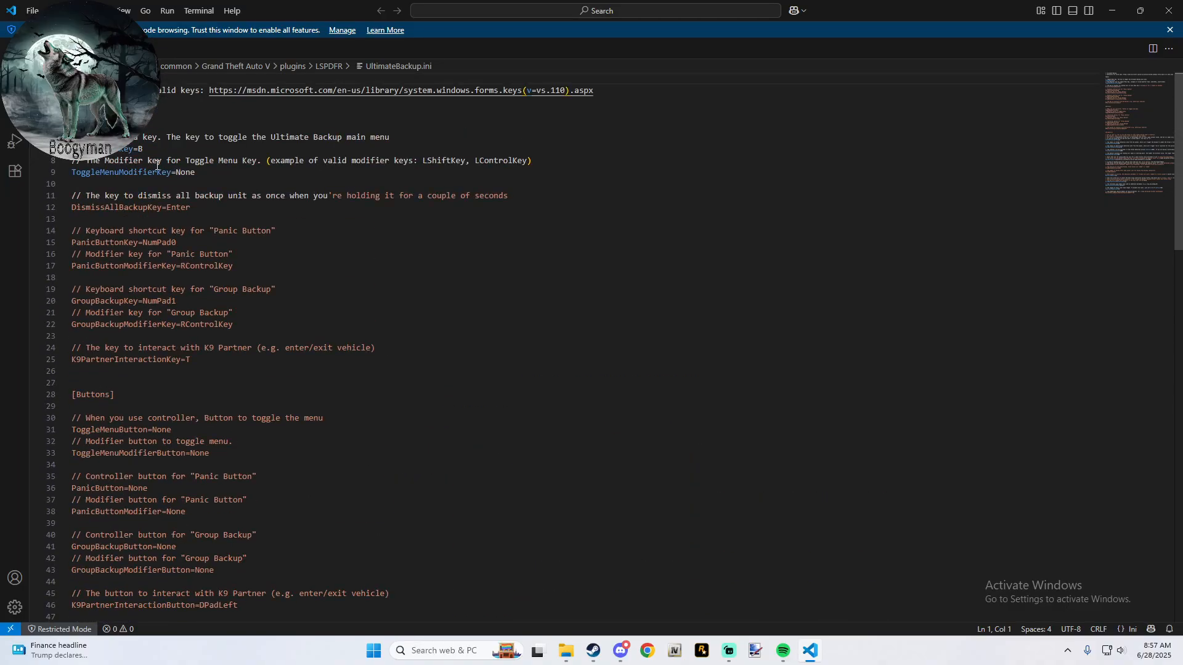
double_click(141, 149)
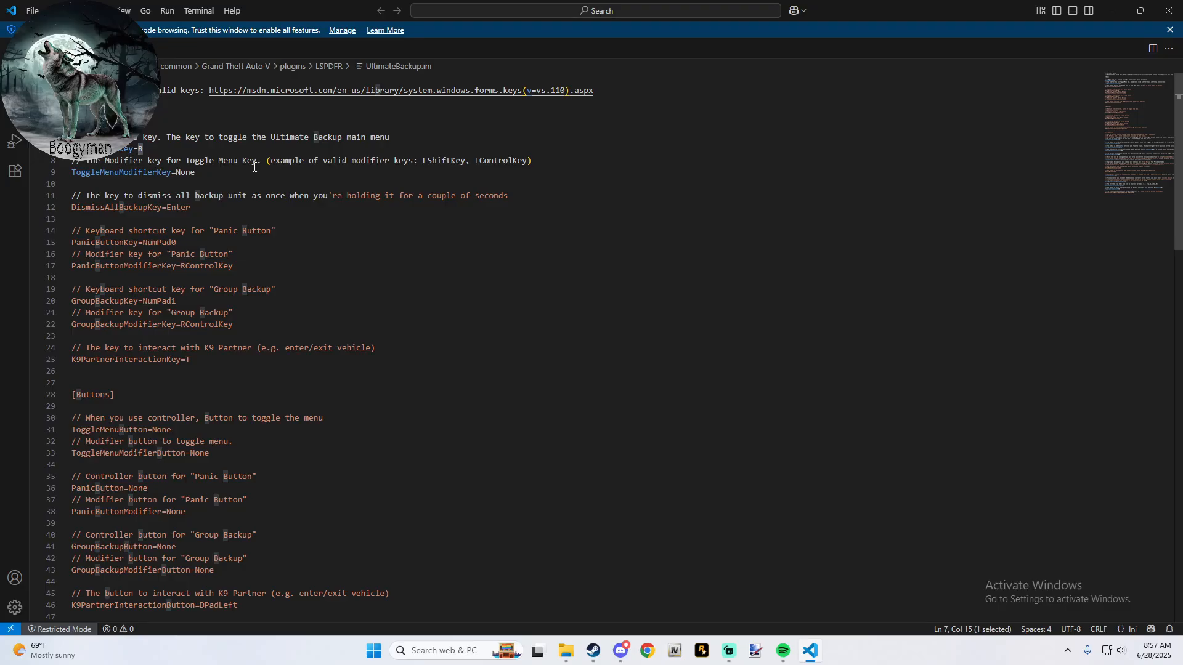
text(U)
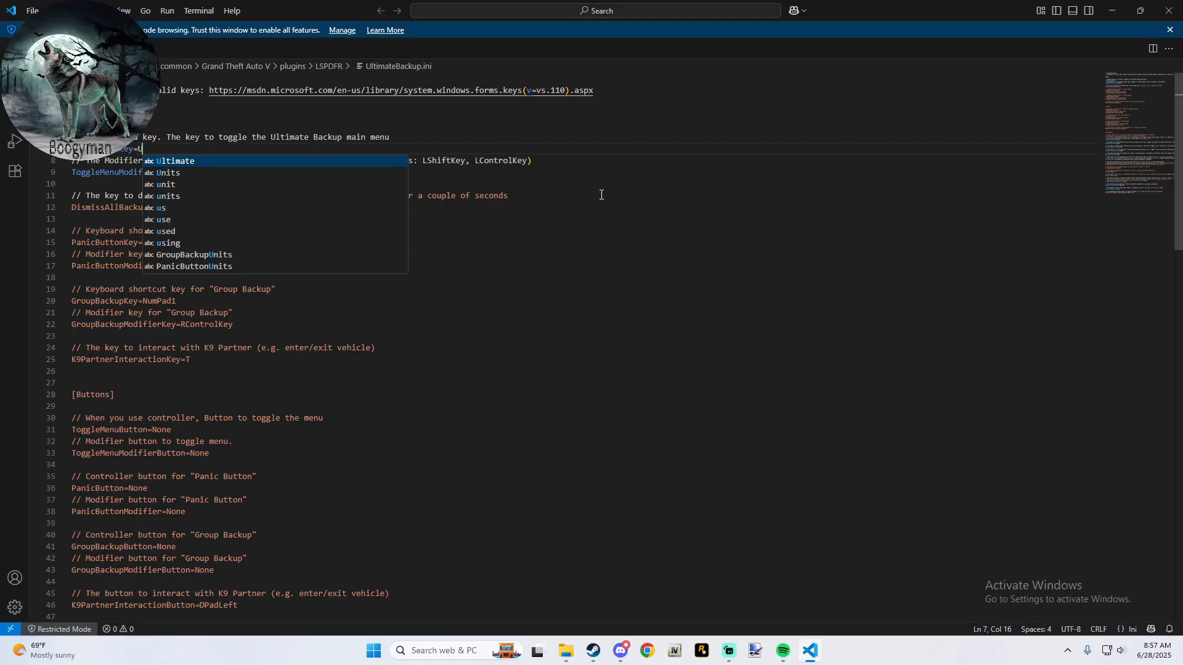
click(614, 194)
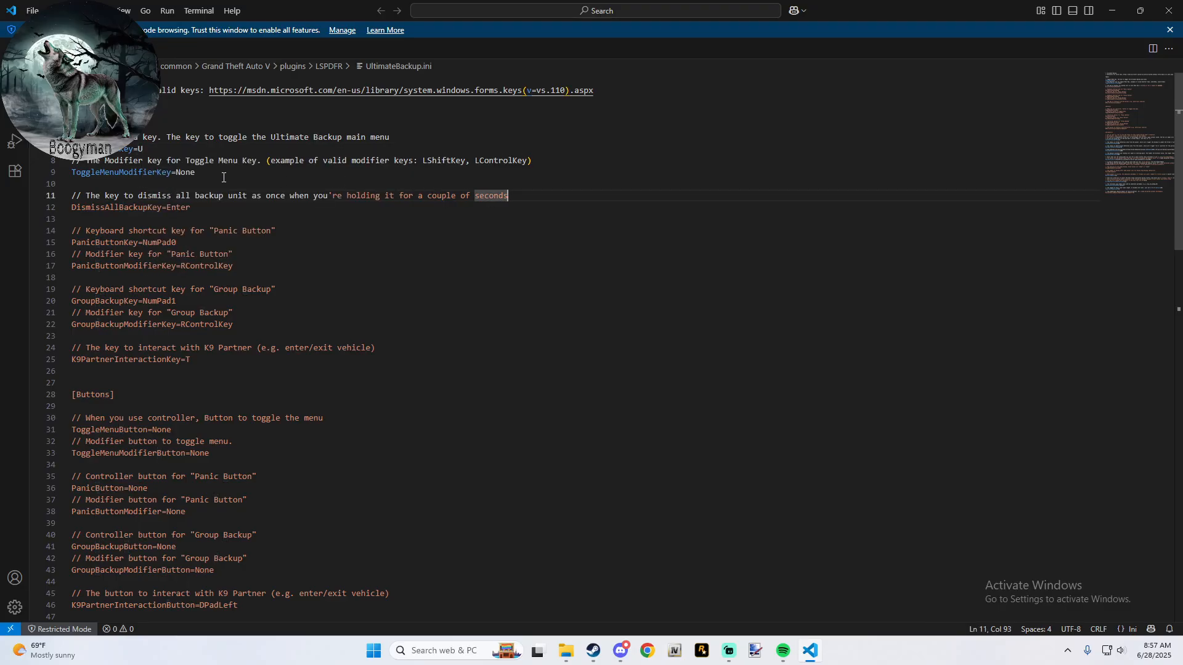
- Set ToggleMenuModifierKey to LControlKey in UltimateBackup.ini, save the file and close the editor
double_click(184, 174)
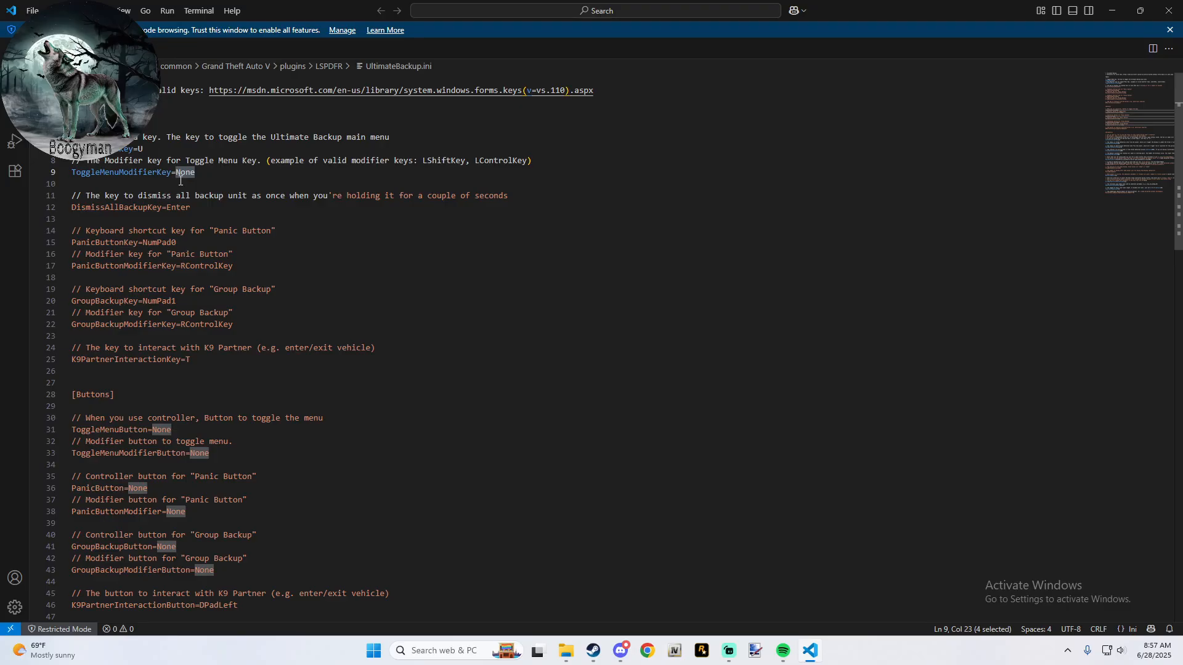
text(L)
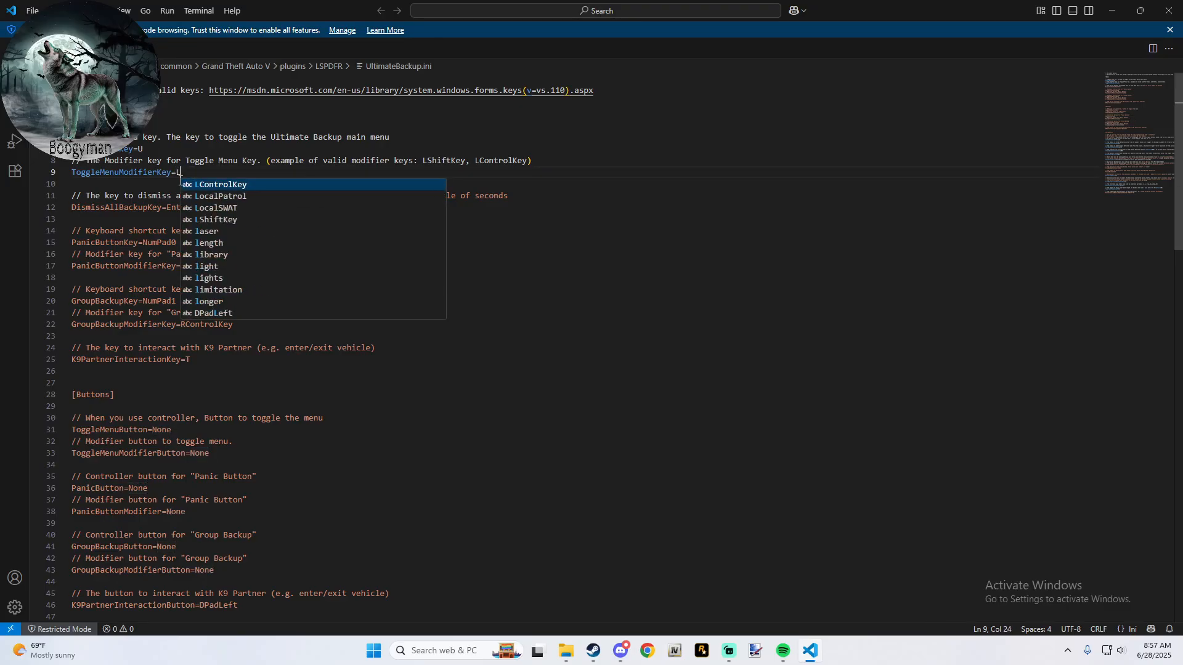
key(Return)
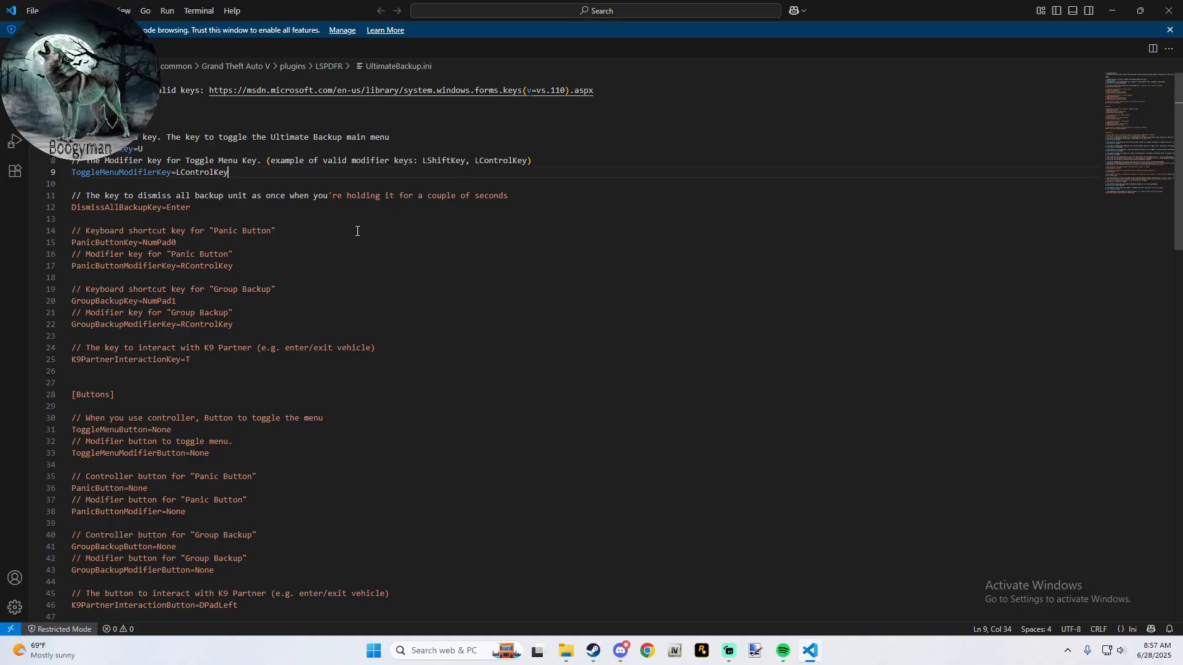
click(1169, 11)
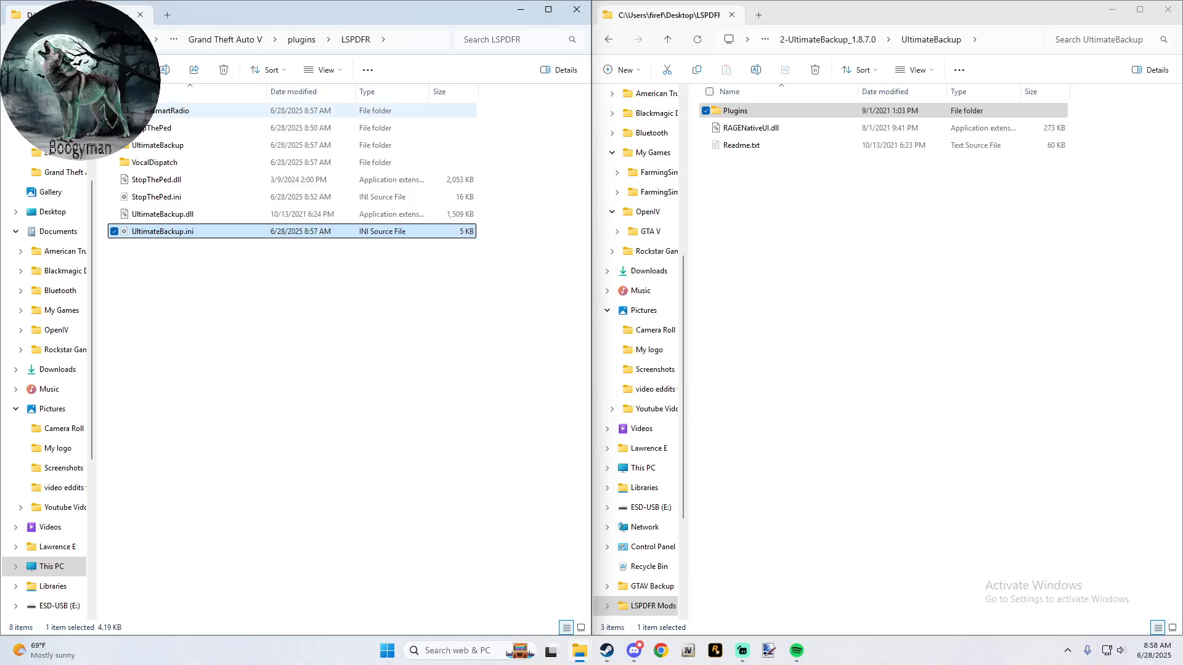
- Delete the PoliceSmartRadio and VocalDispatch folders together with UltimateBackup.ini from the plugins/LSPDFR folder
click(115, 110)
click(114, 162)
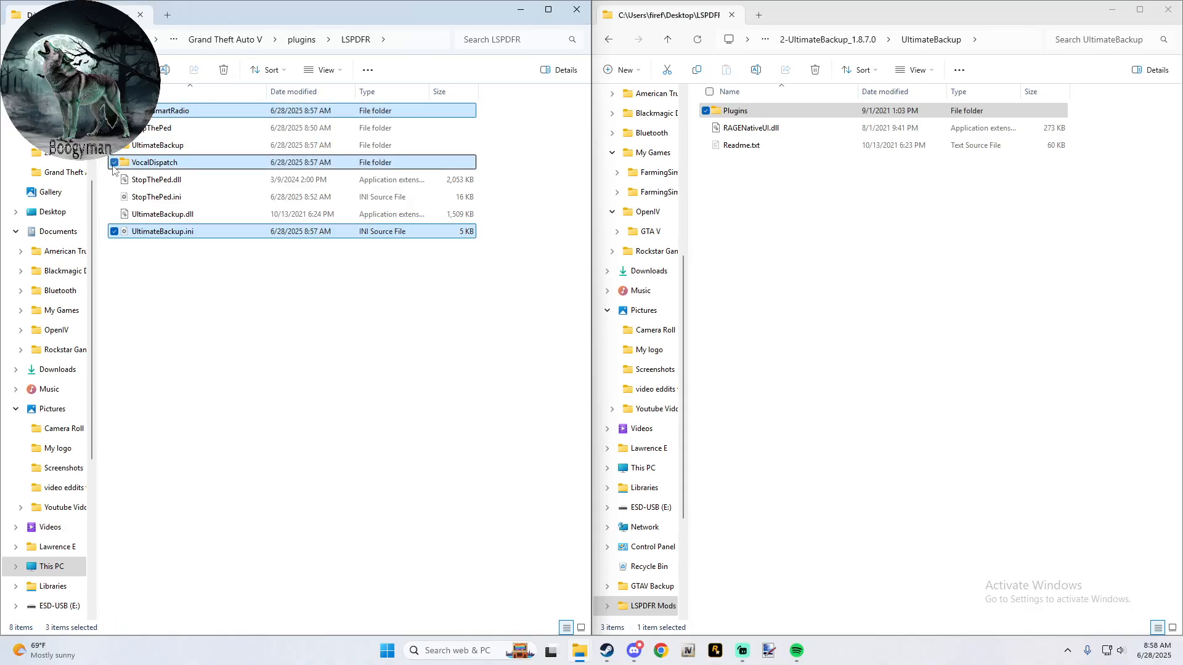
click(223, 72)
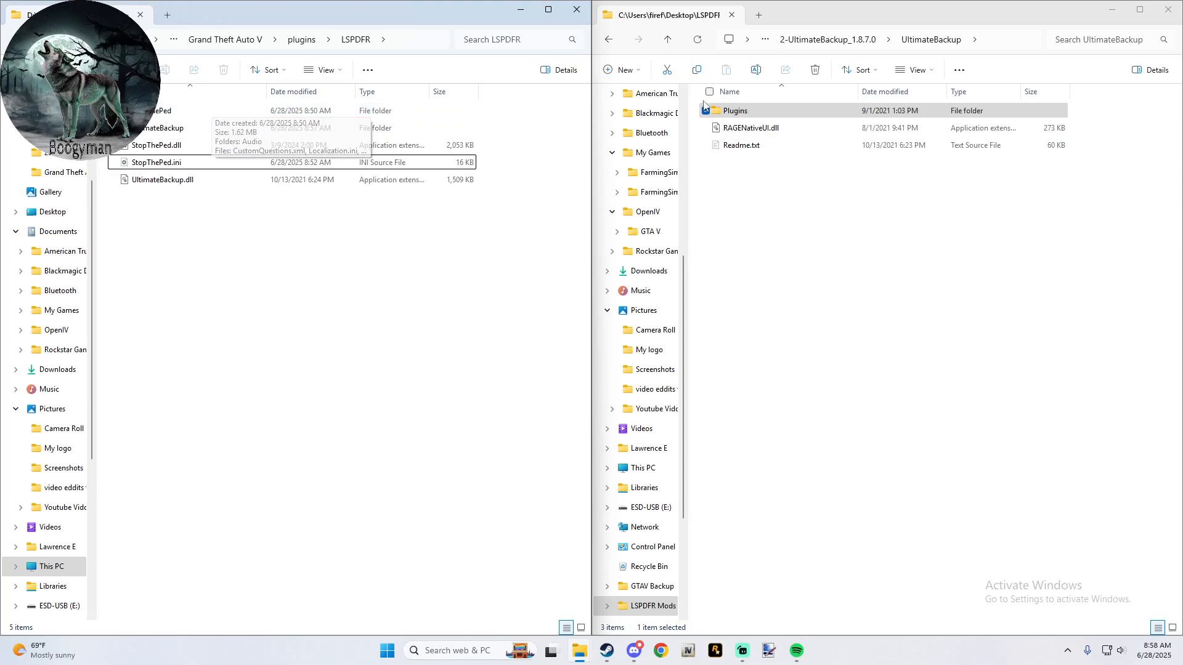
- Return the source window to 2-UltimateBackup_1.8.7.0 and open the installed UltimateBackup folder inside plugins/LSPDFR
click(667, 39)
click(281, 130)
double_click(189, 129)
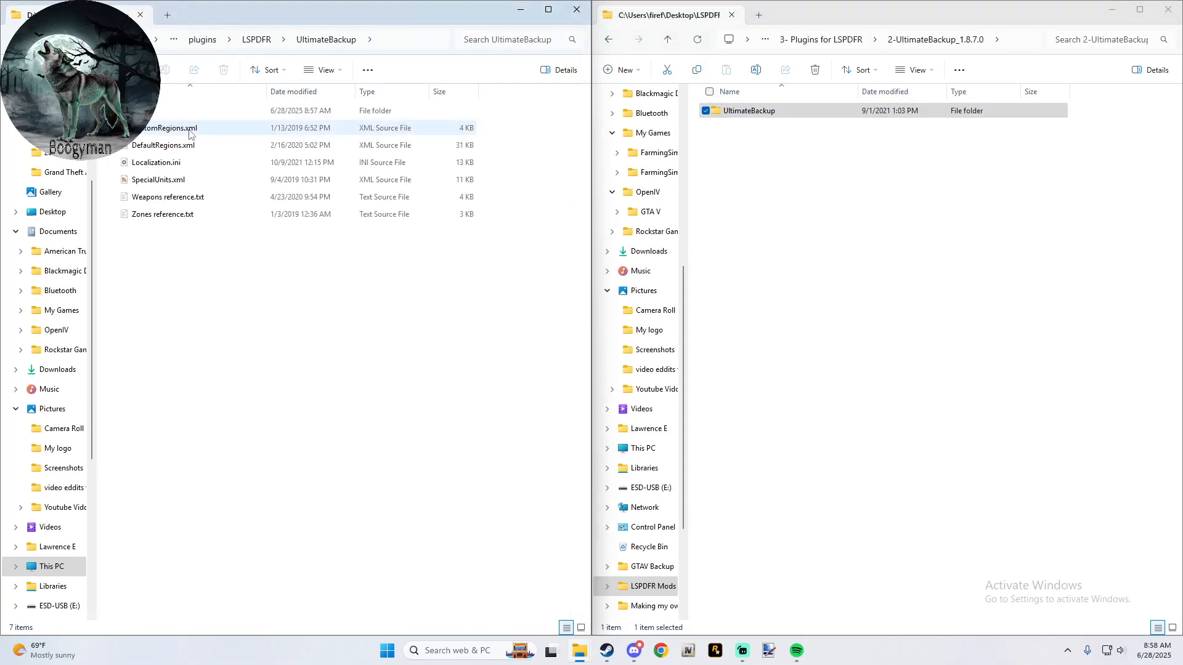
- Look through the patrol vehicle, ped and weapon entries in DefaultRegions.xml, then close the file
double_click(185, 145)
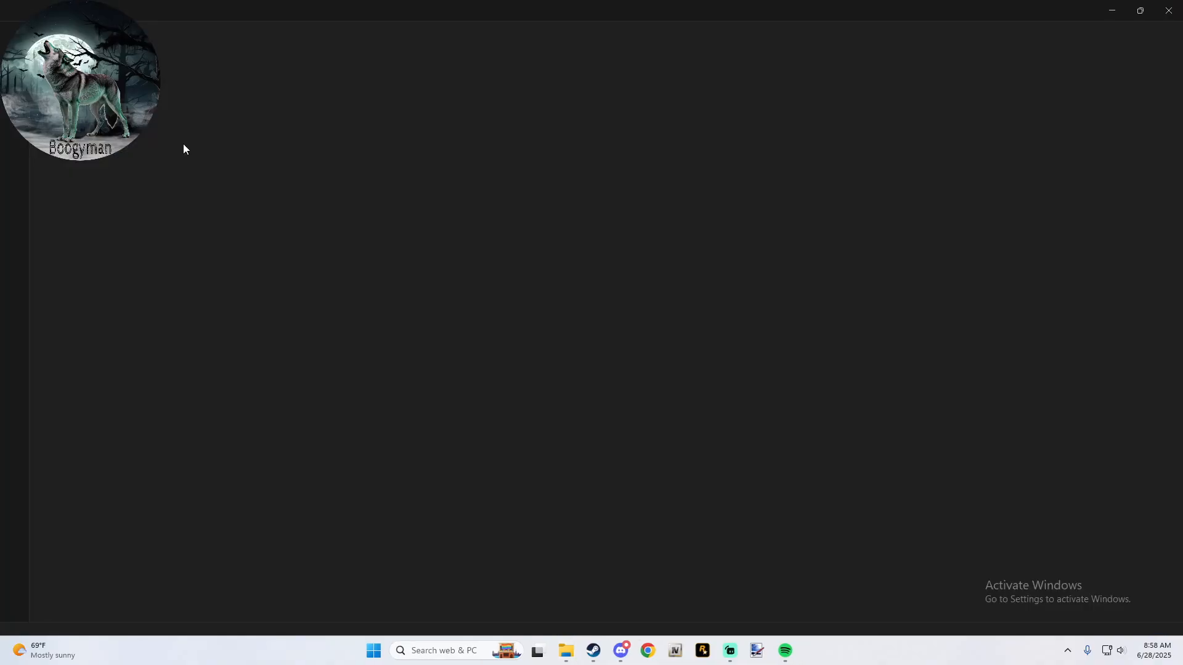
scroll(252, 271, down, 15)
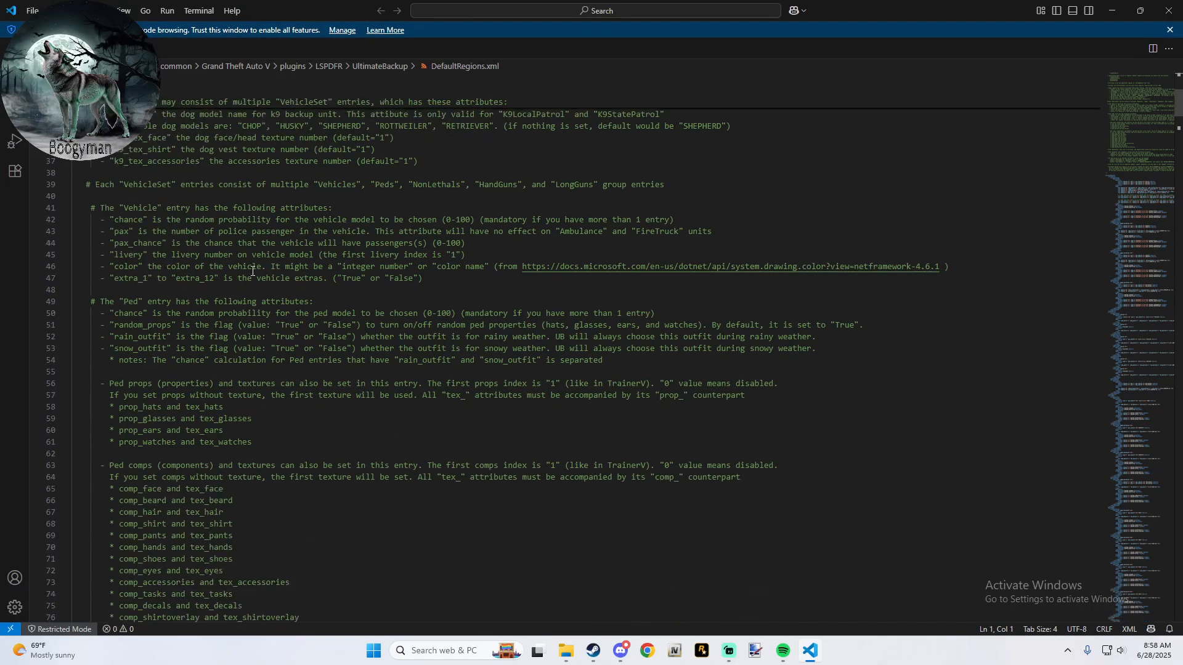
scroll(252, 271, down, 17)
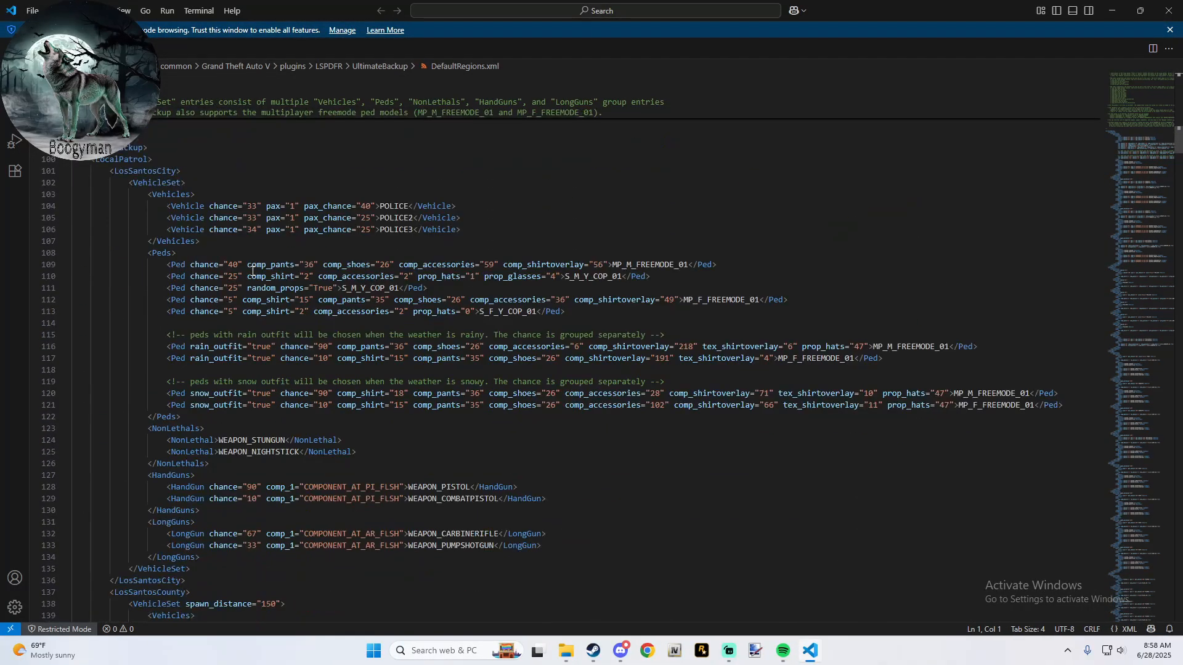
scroll(252, 271, up, 3)
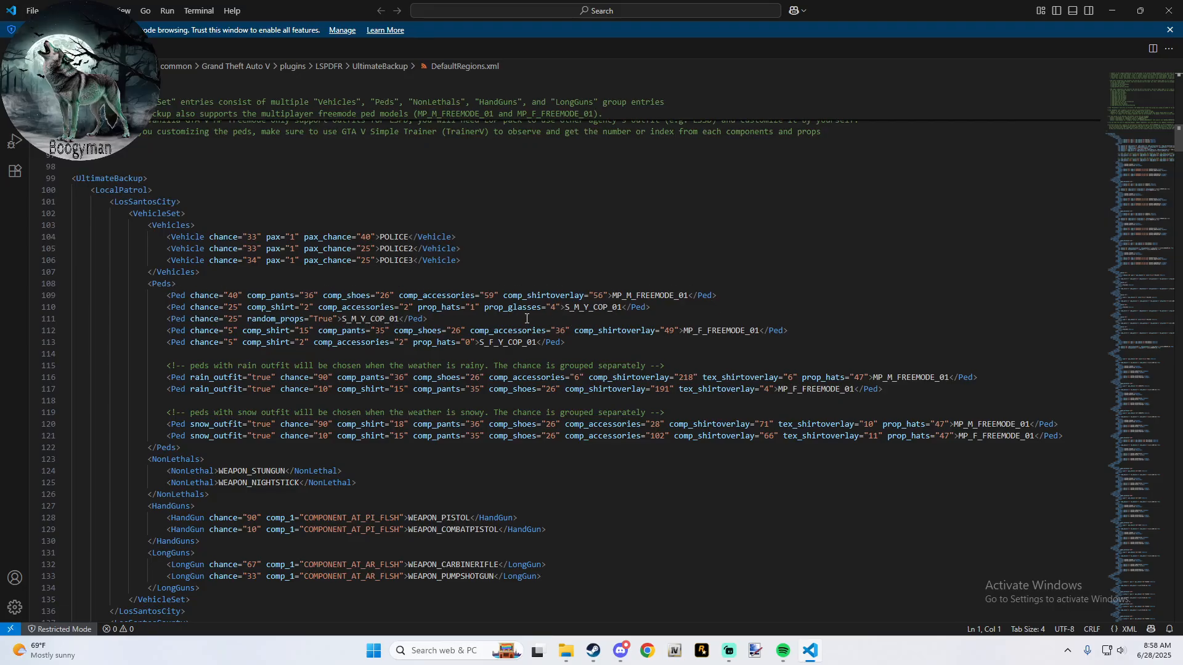
scroll(498, 359, down, 11)
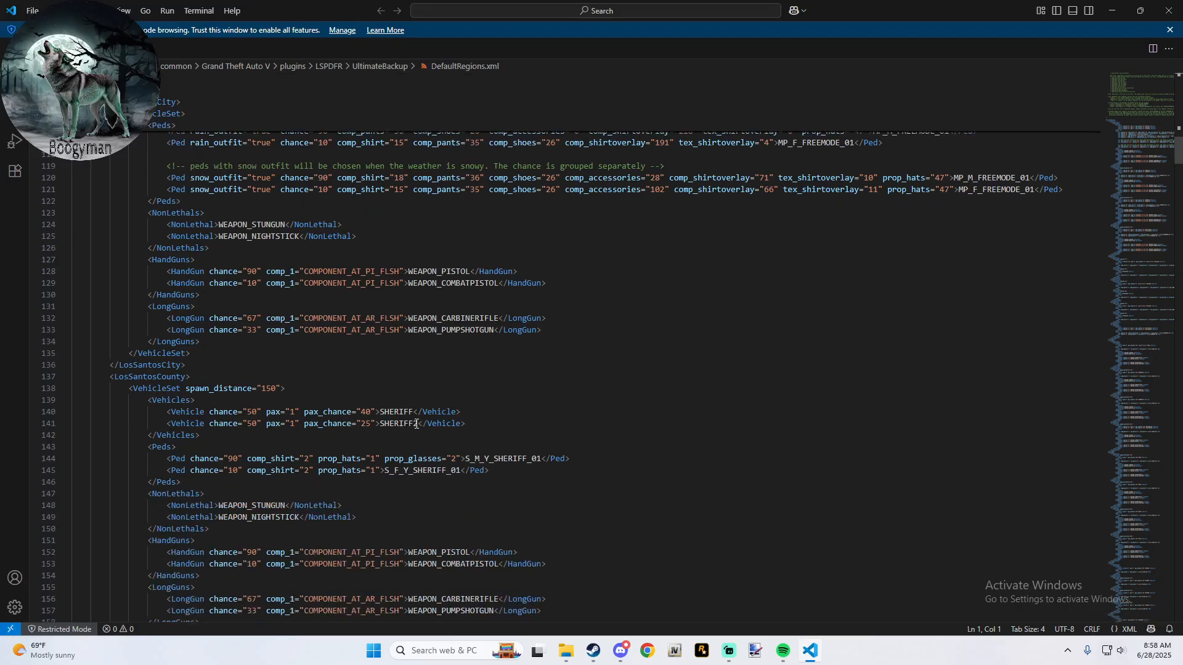
scroll(416, 424, up, 20)
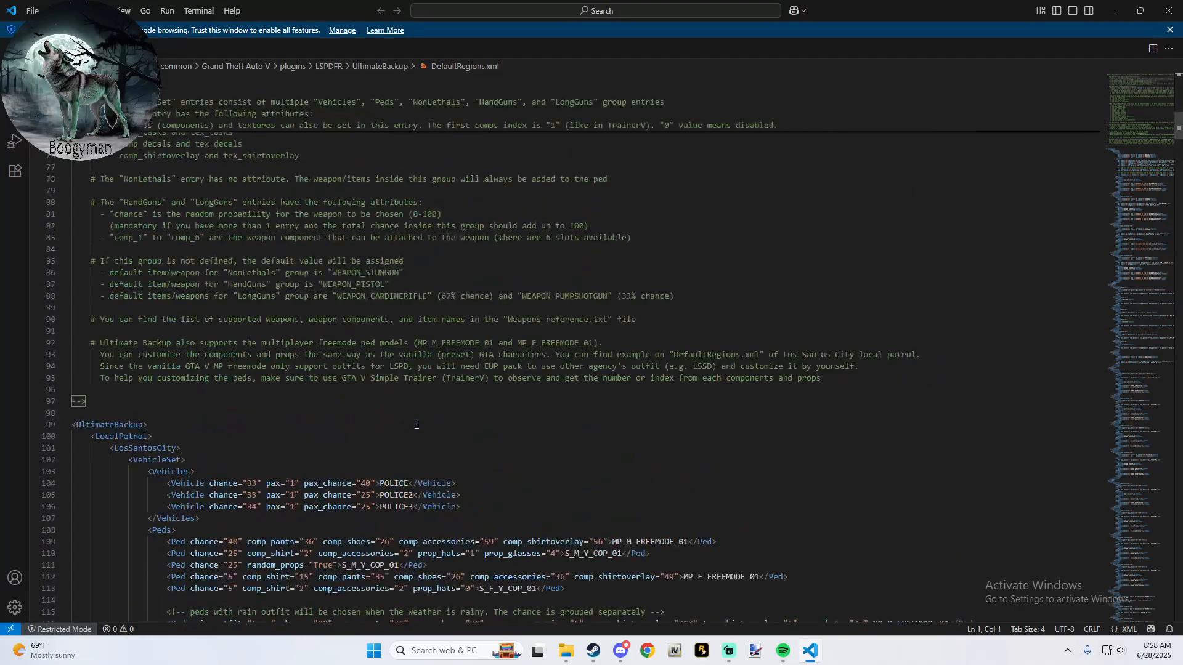
click(1172, 23)
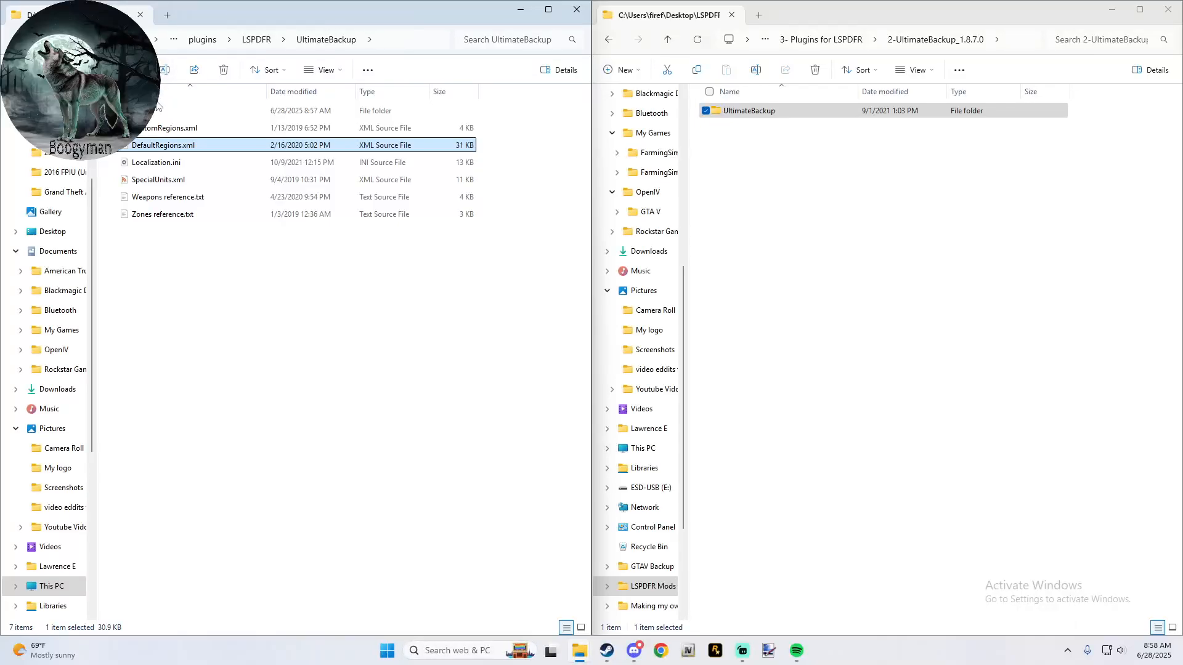
- Examine the custom region definitions in CustomRegions.xml, especially the Los Santos Airport vehicle entries and their chance attributes, and close the file
click(164, 127)
double_click(164, 128)
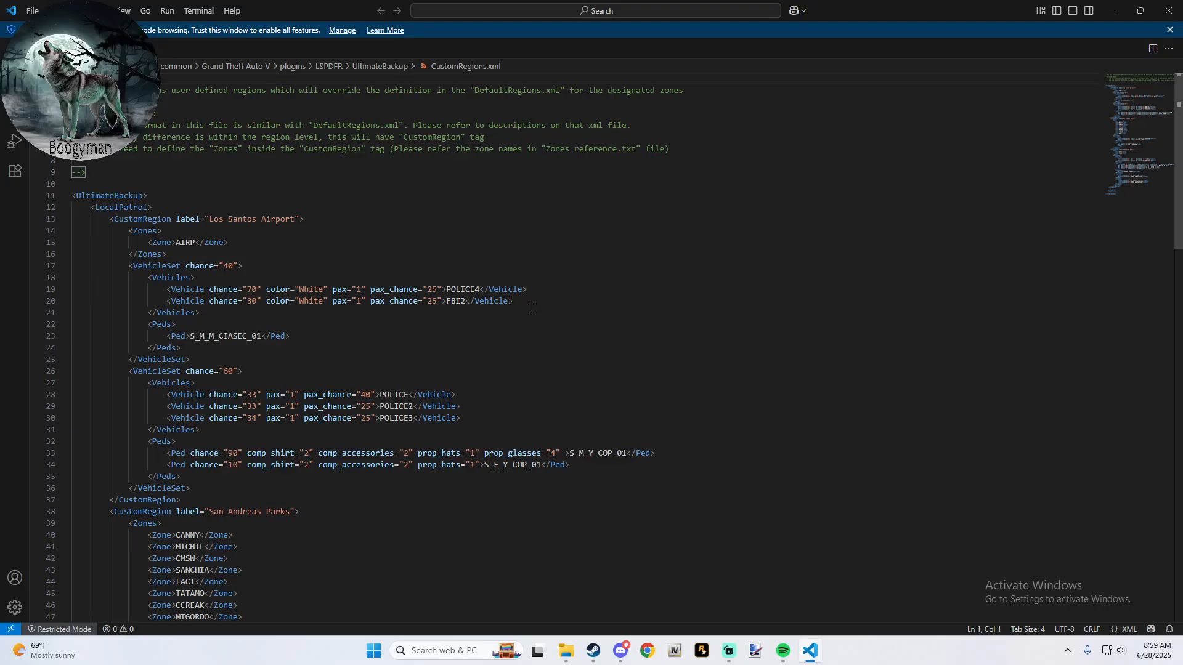
drag(532, 308, 166, 303)
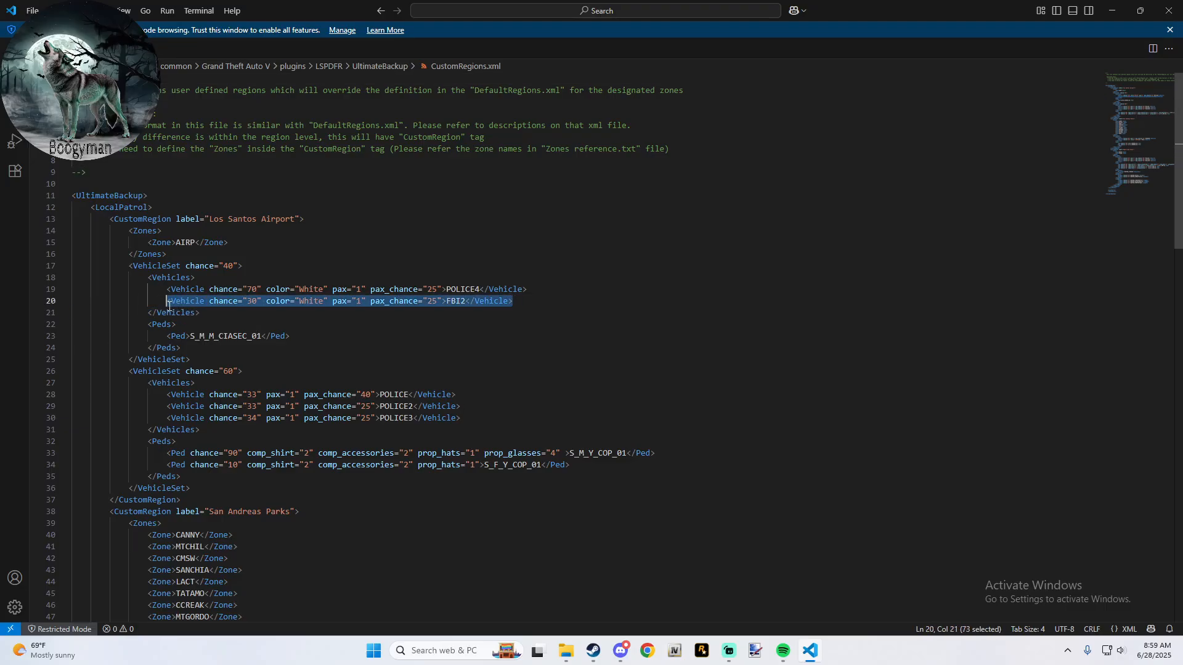
click(530, 305)
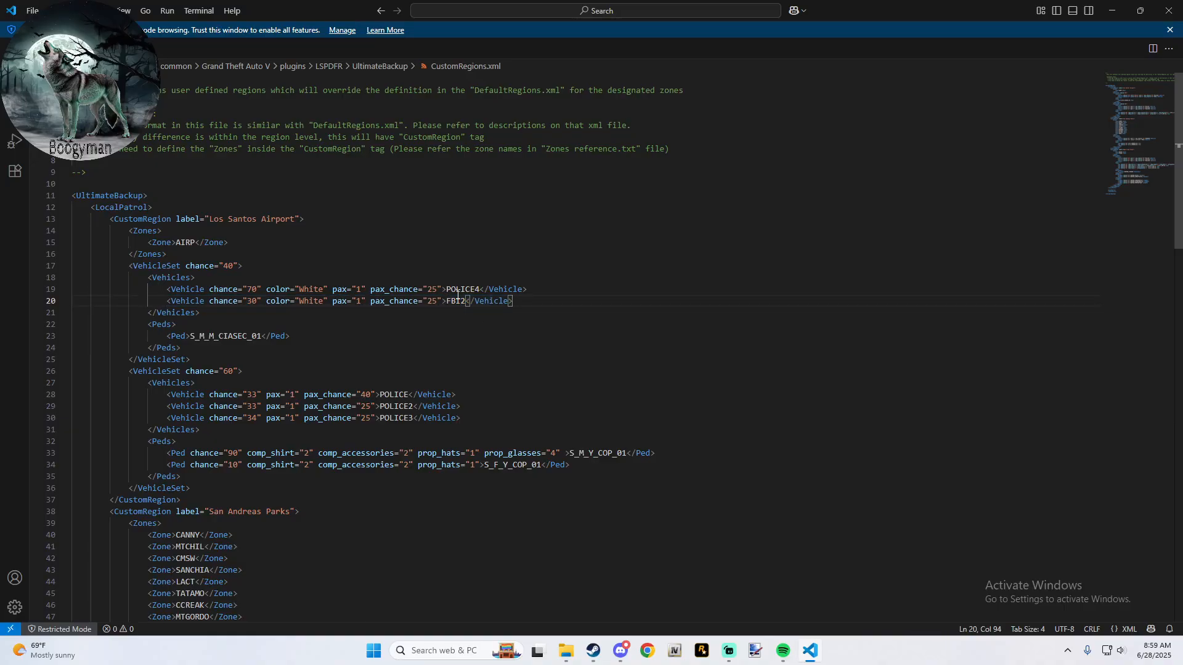
click(251, 300)
key(Left)
click(254, 297)
click(528, 297)
drag(527, 297, 272, 314)
scroll(271, 314, down, 20)
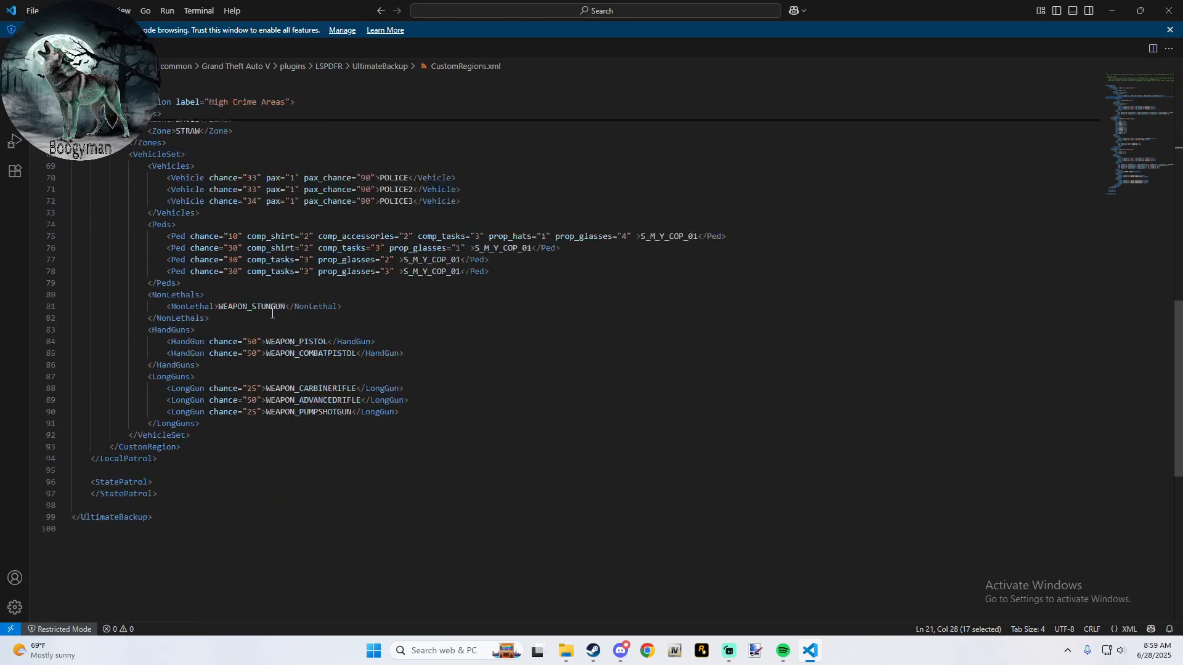
scroll(271, 314, up, 20)
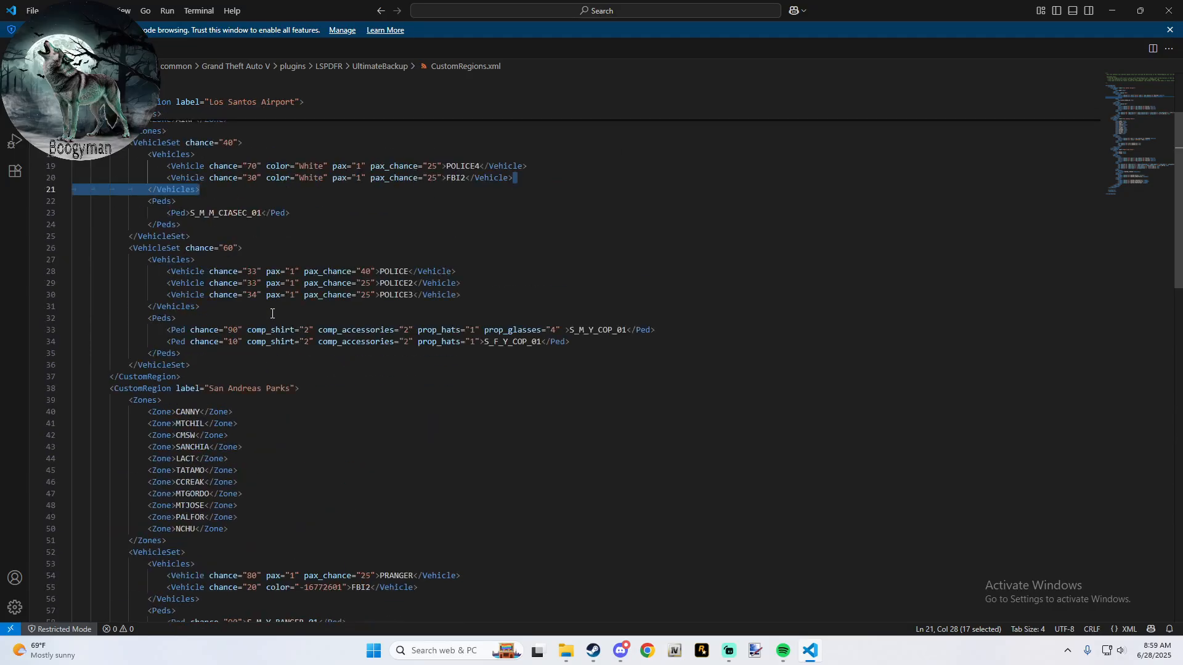
click(653, 279)
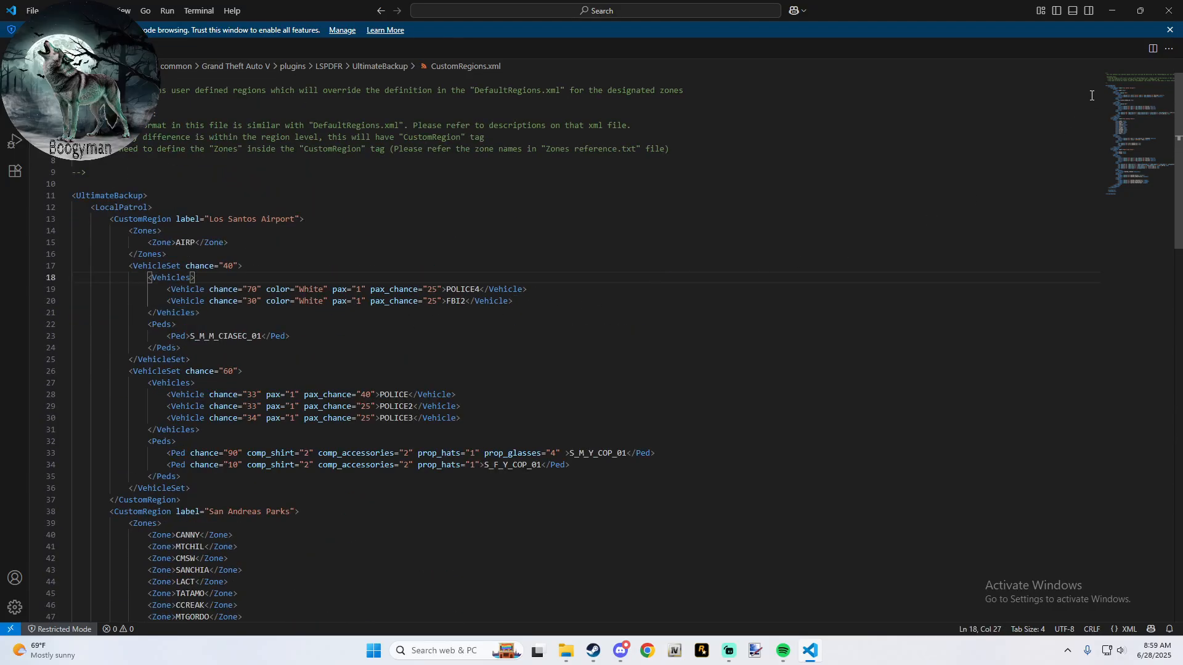
click(1169, 9)
- Return the game window from the UltimateBackup folder to the main Grand Theft Auto V folder
click(191, 123)
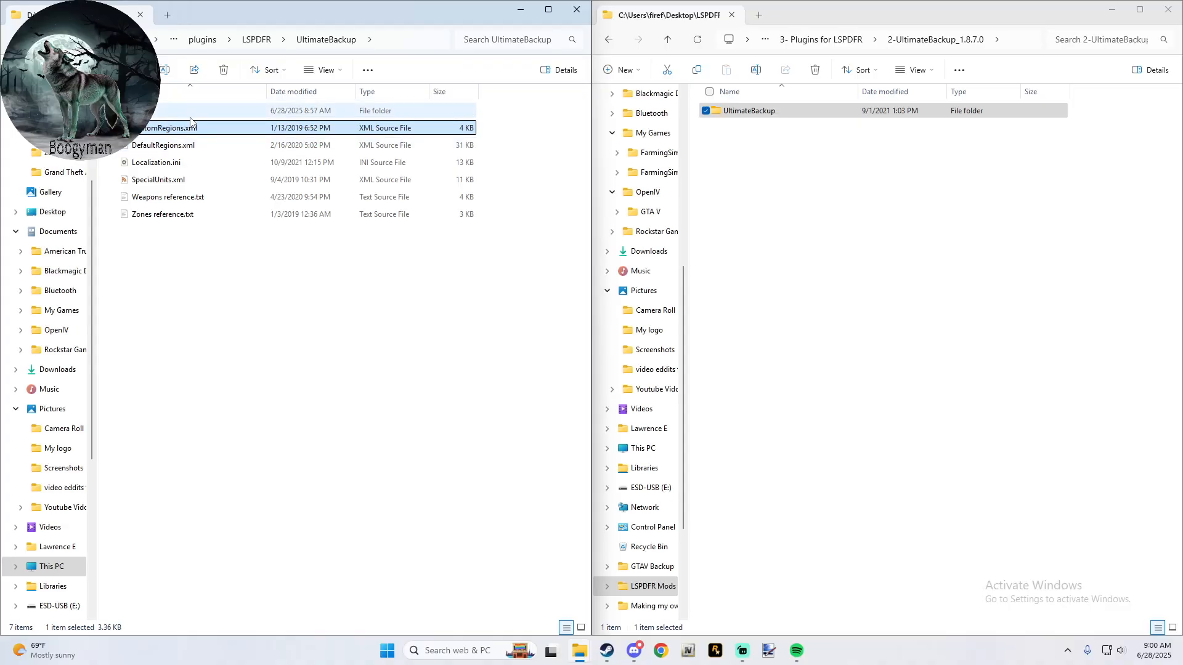
click(208, 40)
click(282, 45)
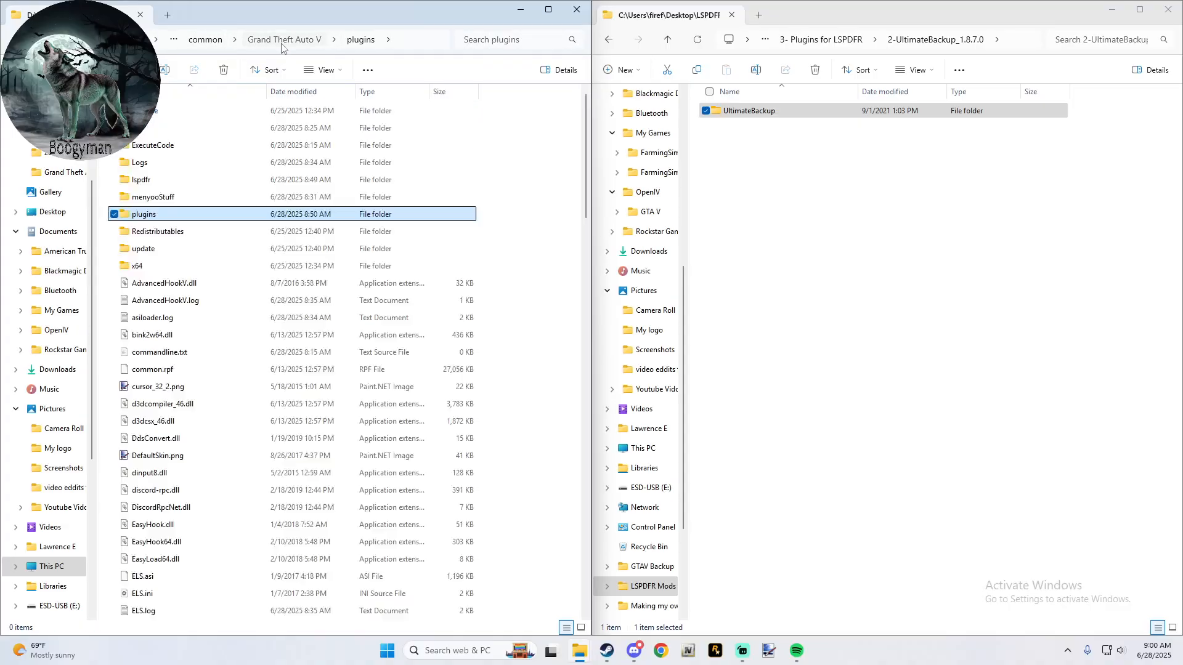
- Copy the Plugins folder from 3-CompuLite_1.5.2.6/CompuLite into the main Grand Theft Auto V folder
click(838, 41)
double_click(775, 146)
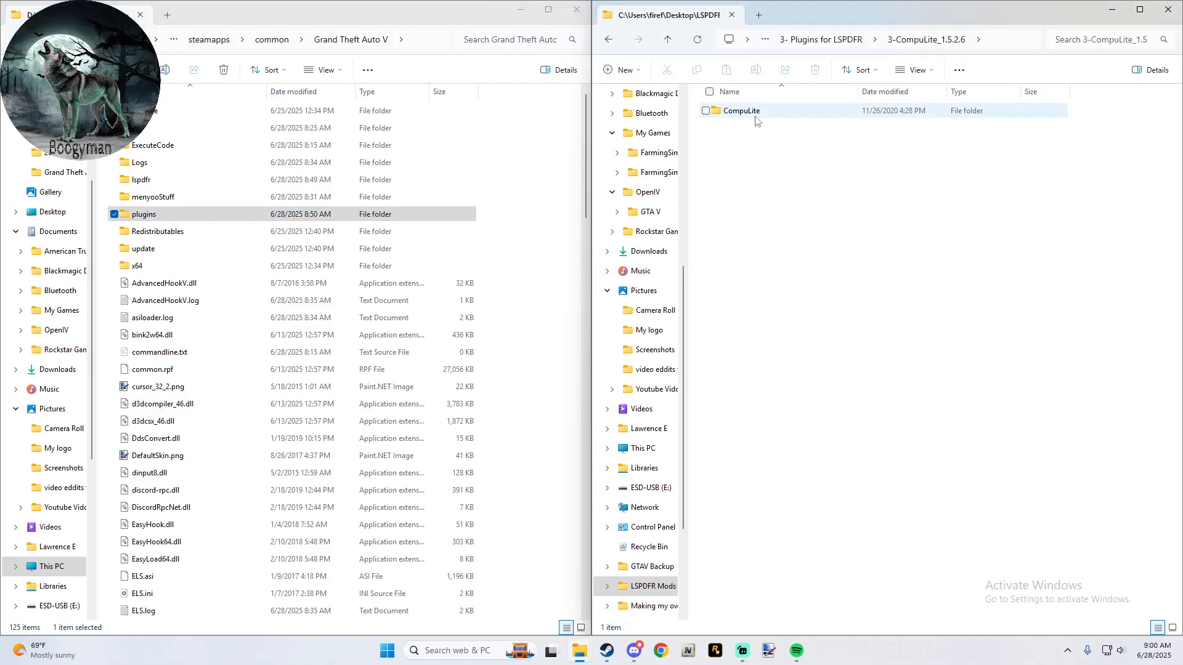
double_click(756, 117)
click(756, 114)
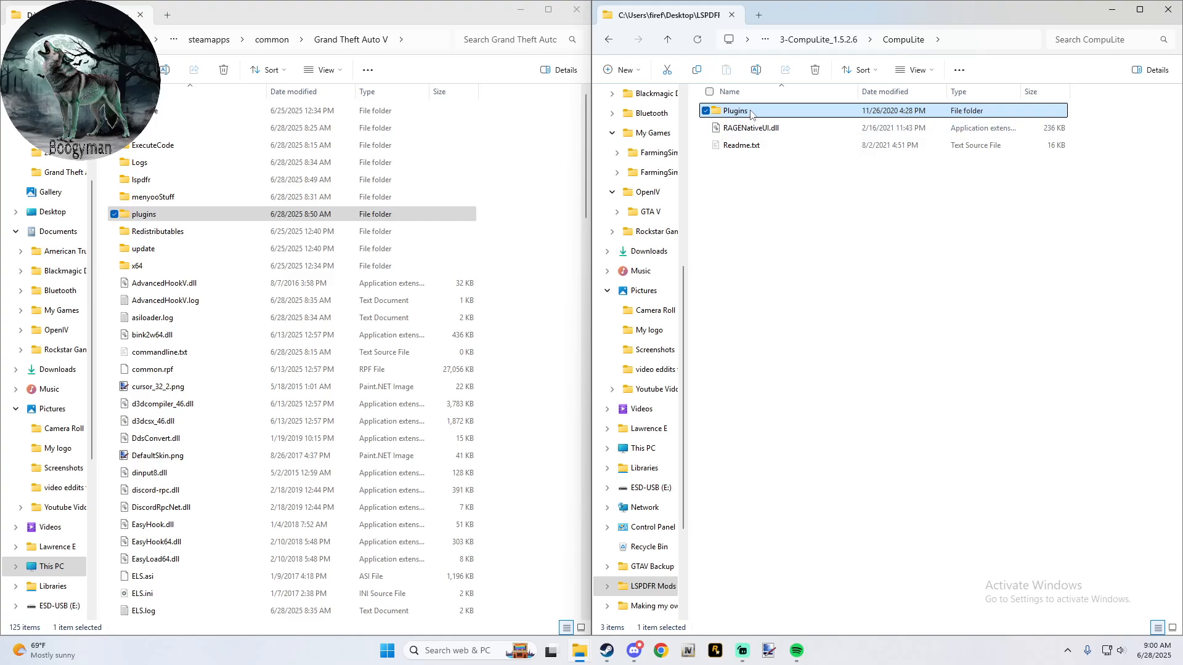
click(751, 114)
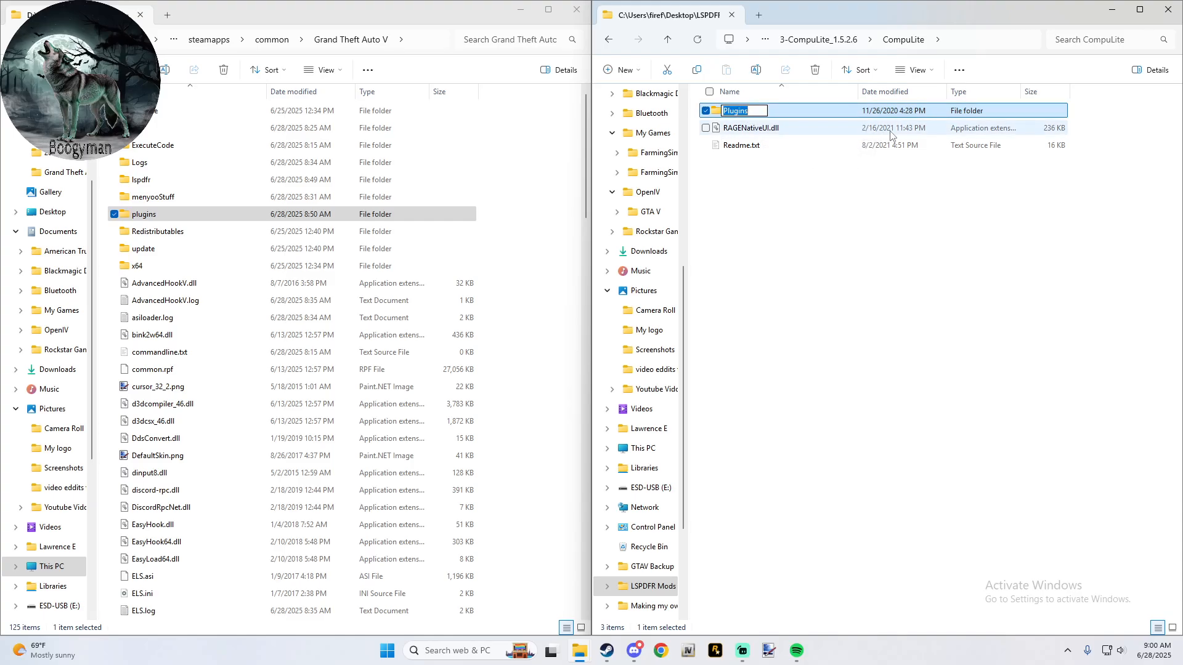
click(812, 117)
drag(742, 117, 538, 128)
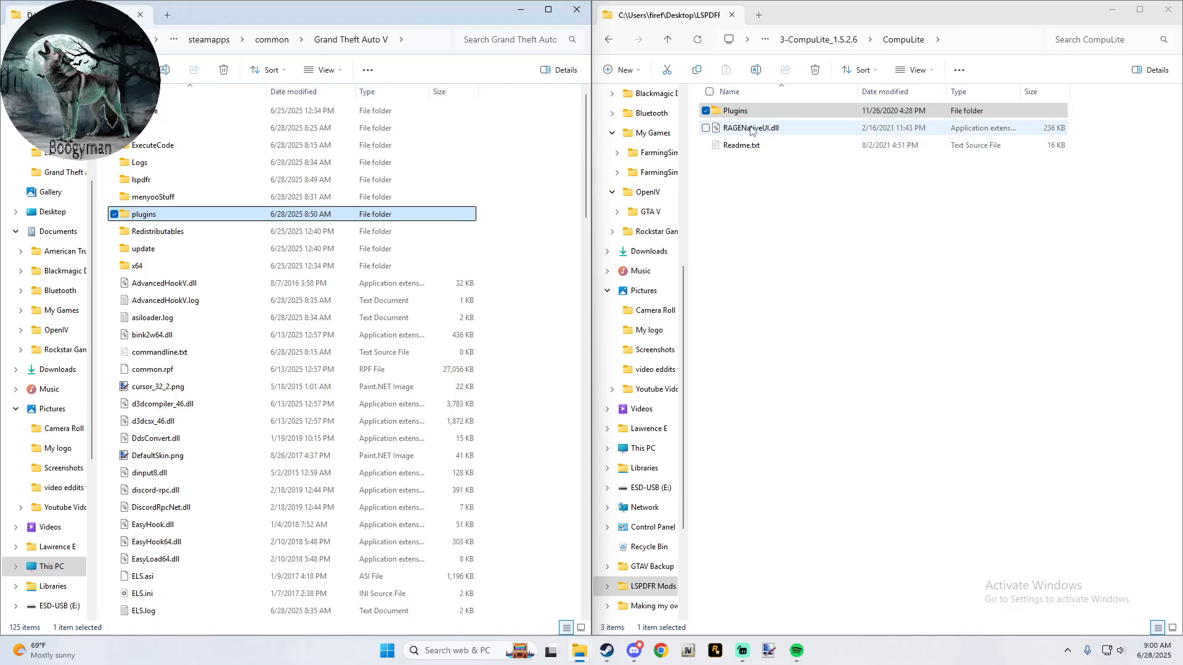
- Return to the 3- Plugins for LSPDFR folder and open the Grand Theft Auto V folder inside 4-CalloutInterface-1.4.1
click(667, 40)
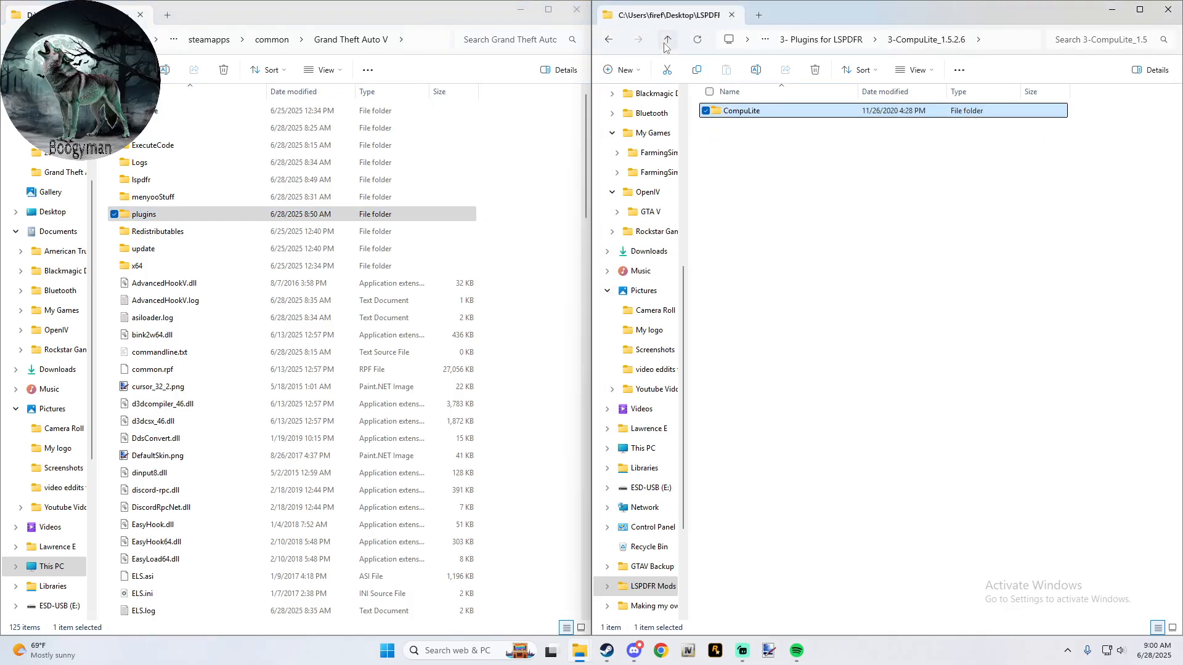
click(667, 41)
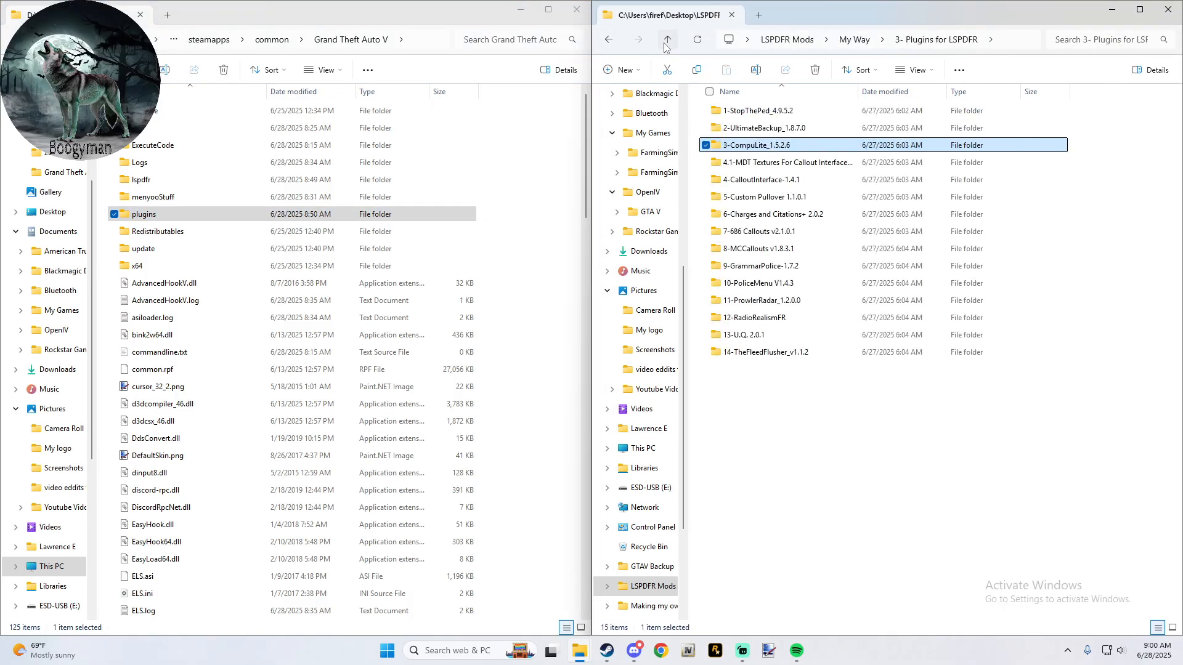
click(765, 181)
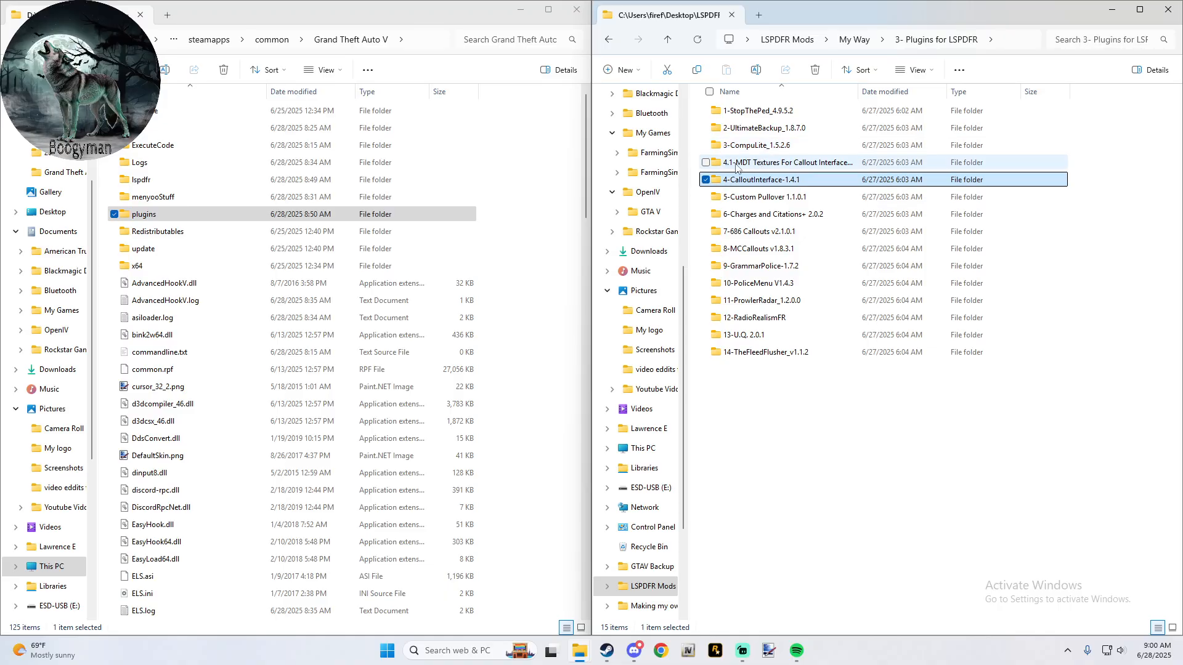
double_click(761, 183)
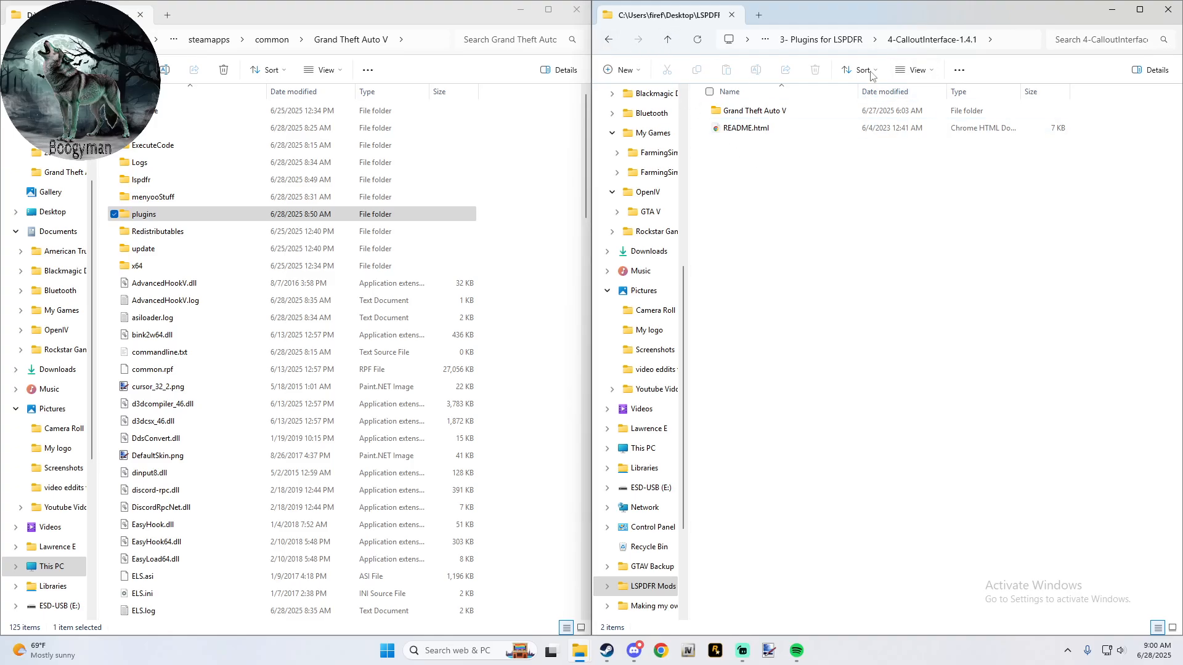
click(610, 39)
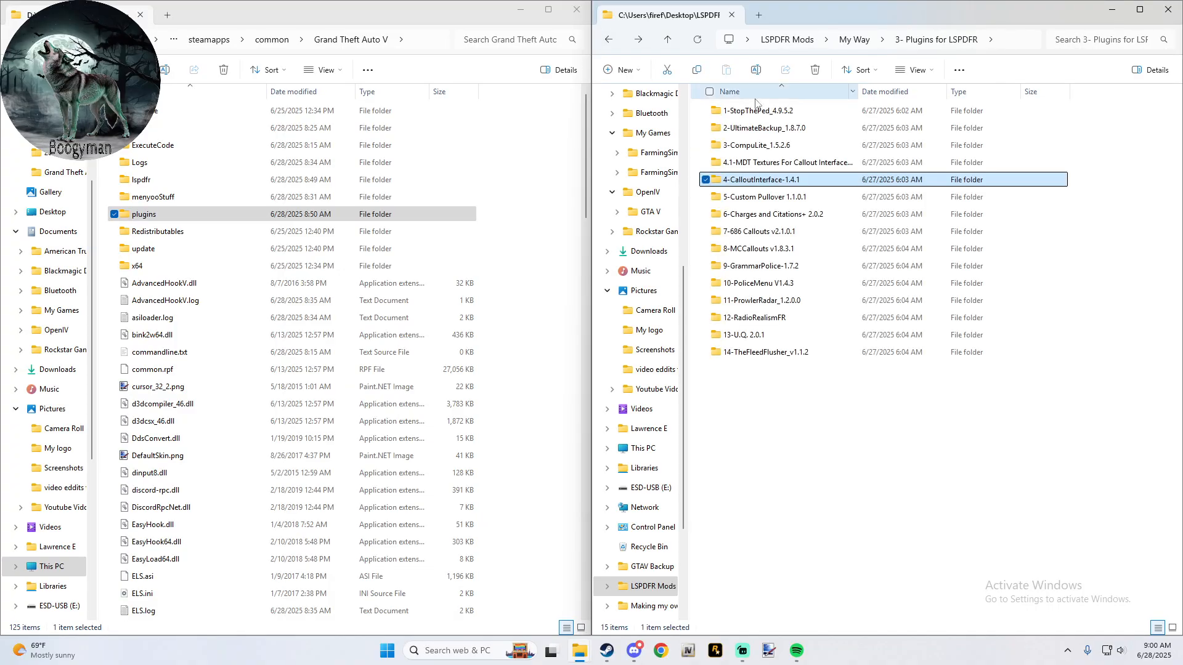
double_click(748, 183)
double_click(759, 112)
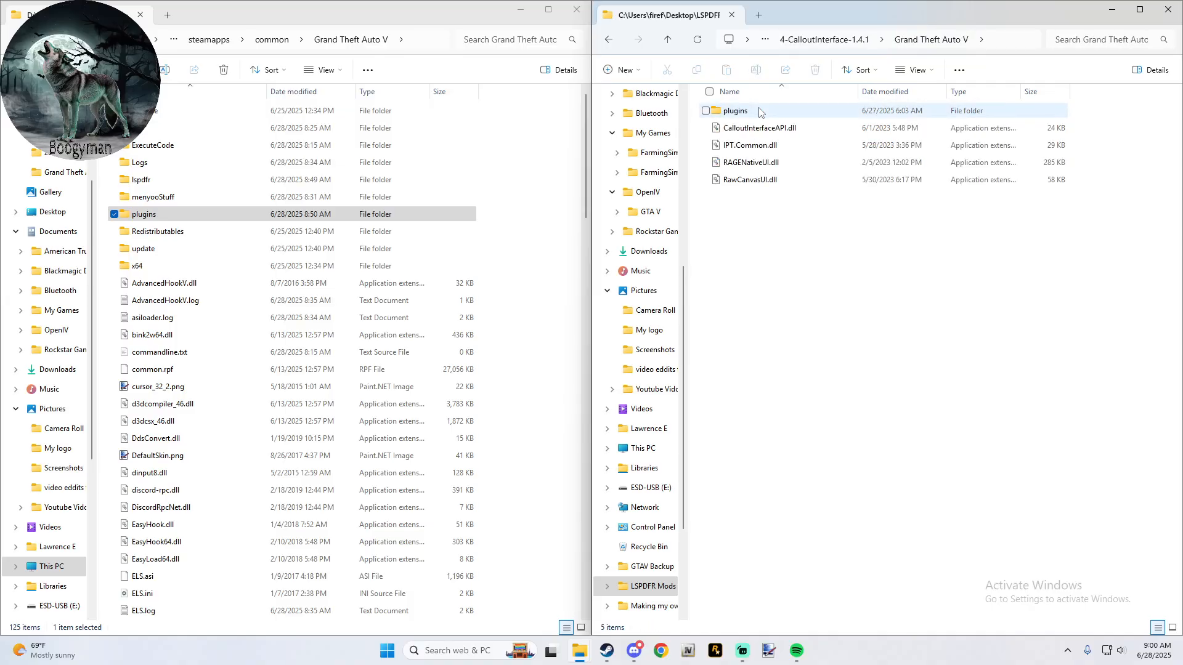
- Copy the plugins folder, CalloutInterfaceAPI.dll, IPT.Common.dll and RawCanvasUI.dll into the game's main folder, leaving out RAGENativeUI.dll
click(716, 180)
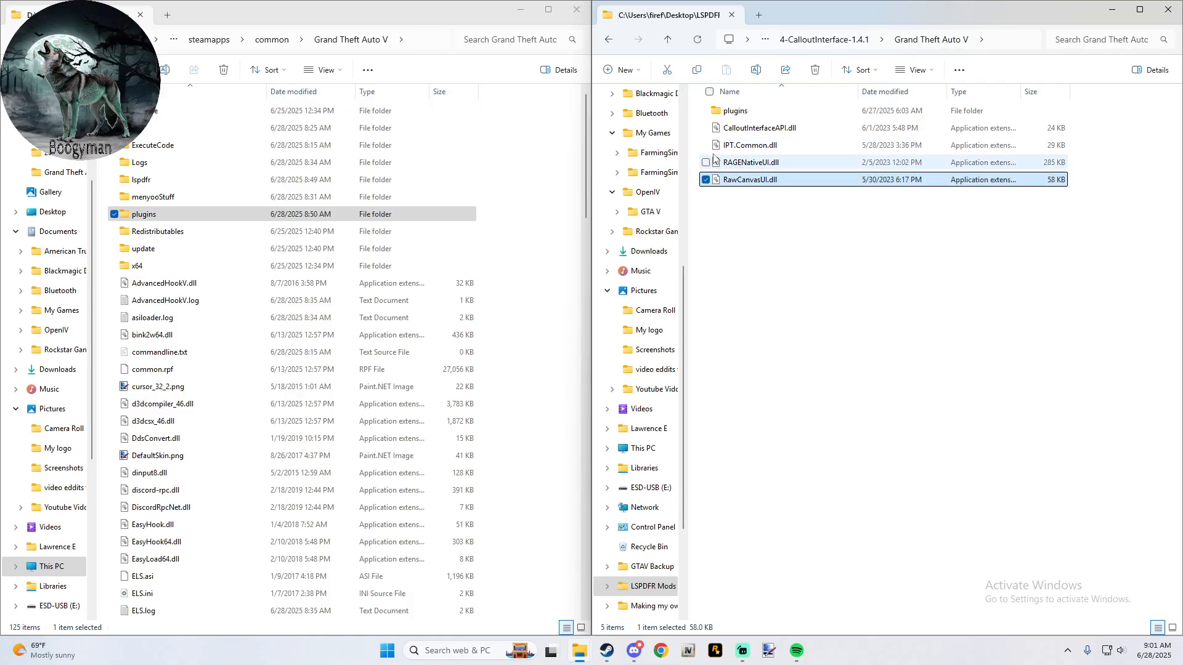
click(706, 145)
click(706, 128)
click(706, 111)
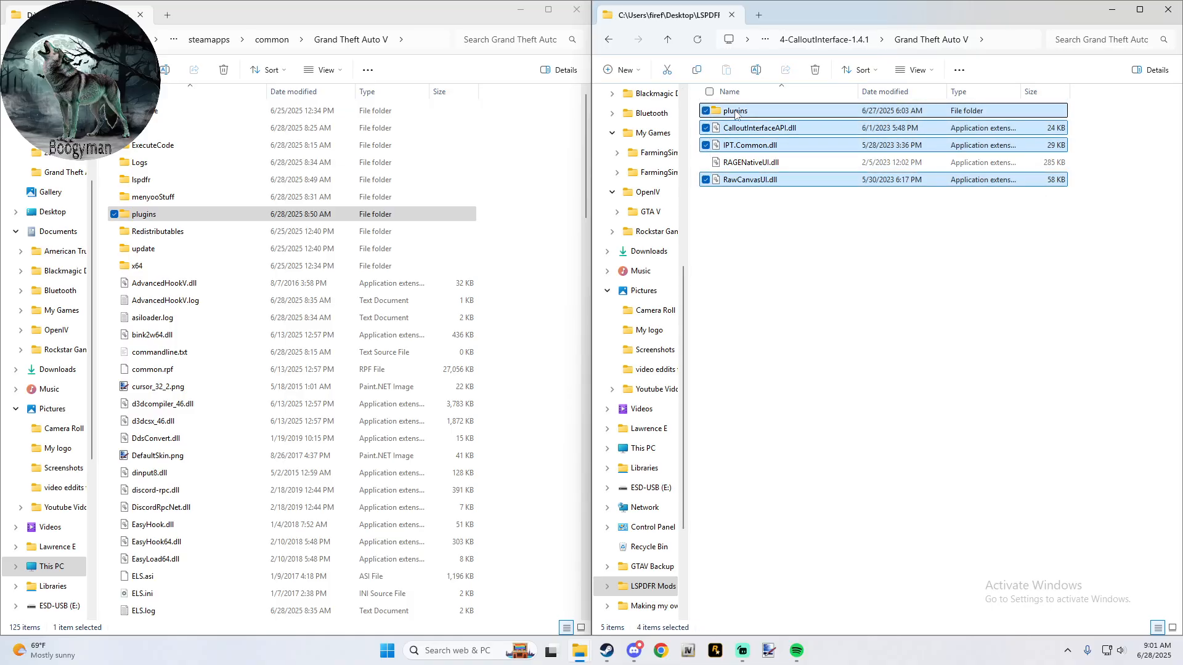
drag(728, 116, 529, 138)
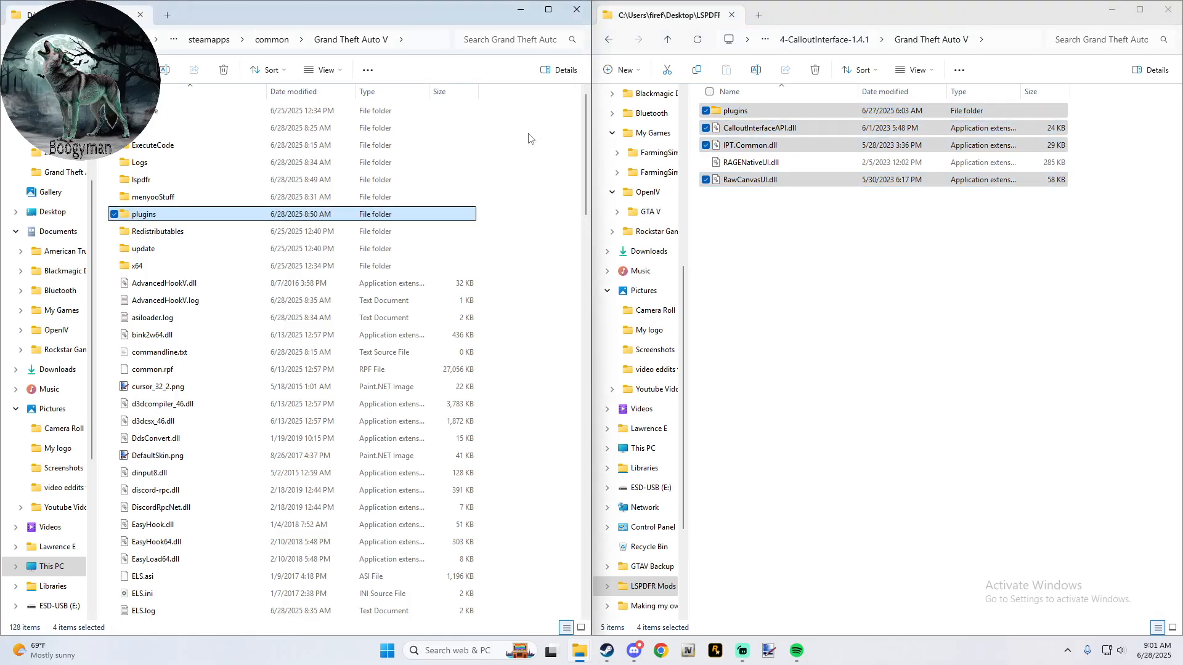
- Copy the plugins folder from 4.1-MDT Textures For Callout Interface v_1.0.2 into the game's main folder, replacing the existing files
click(668, 41)
click(669, 42)
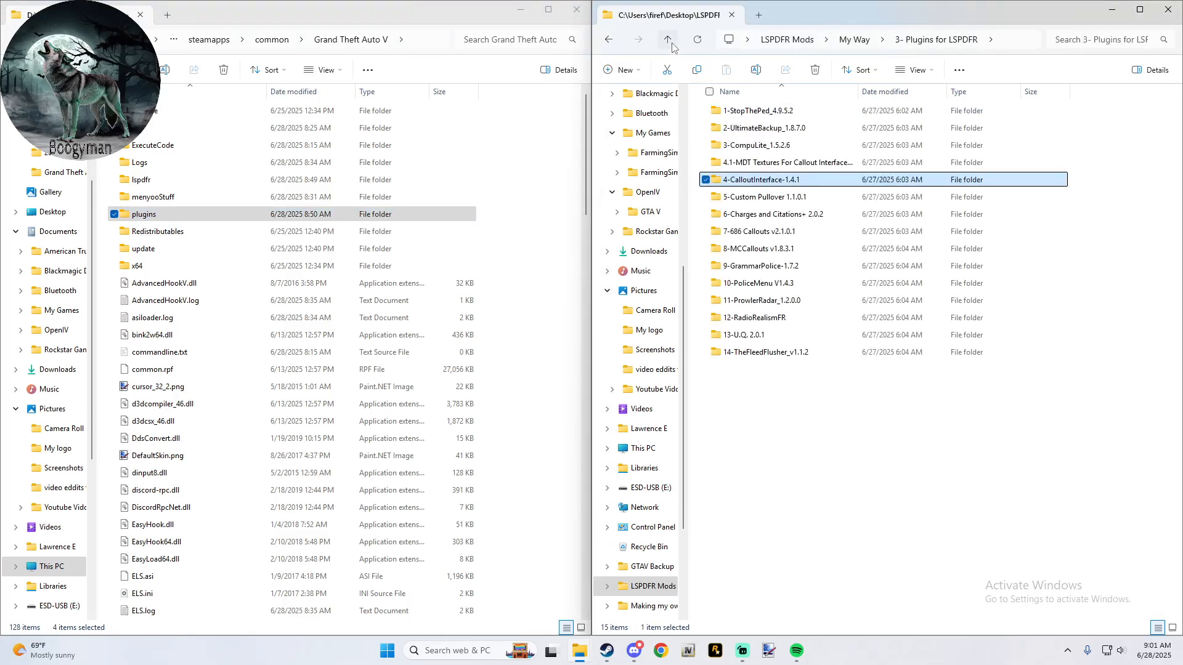
double_click(746, 162)
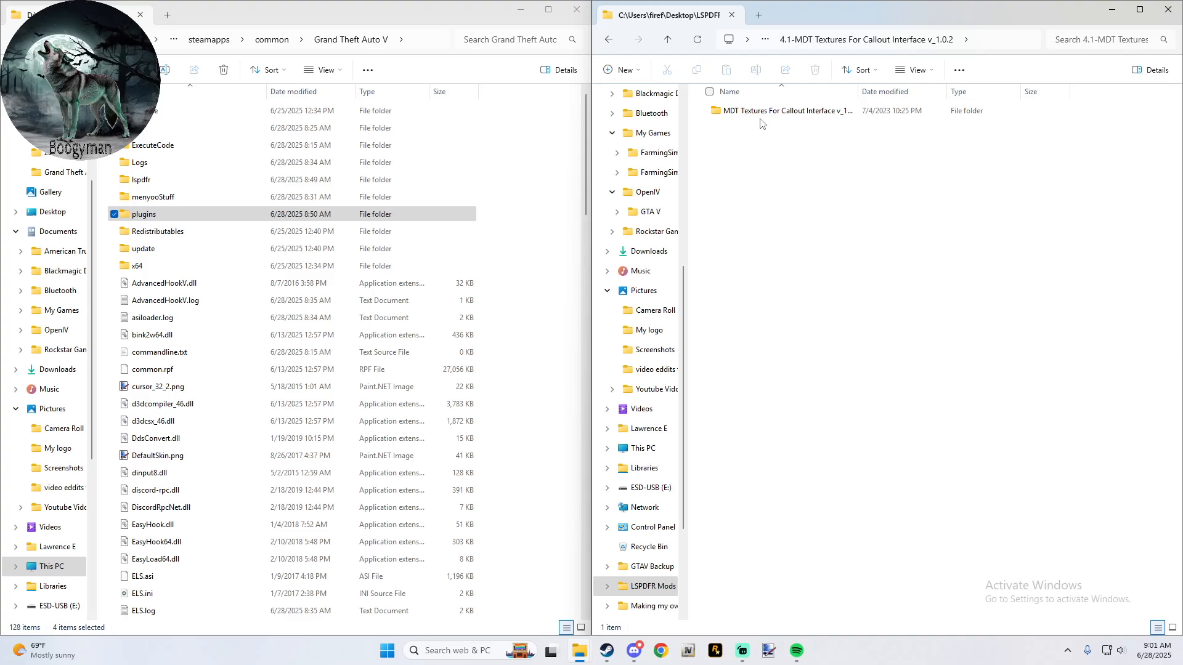
double_click(762, 122)
double_click(764, 120)
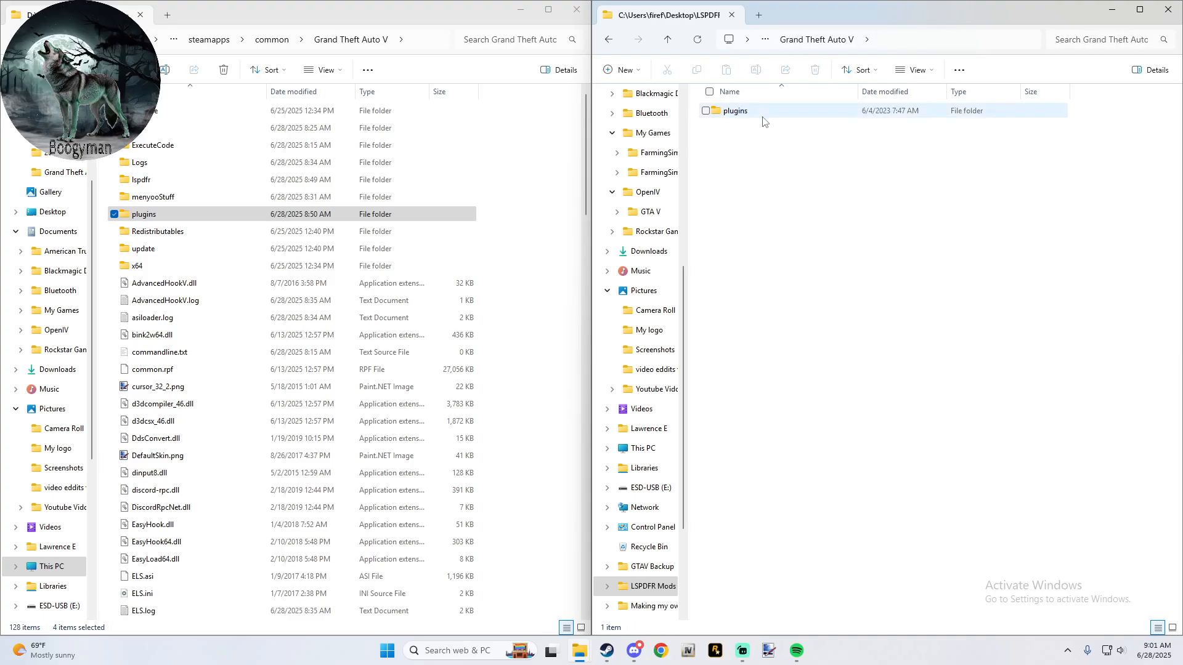
drag(714, 111, 545, 228)
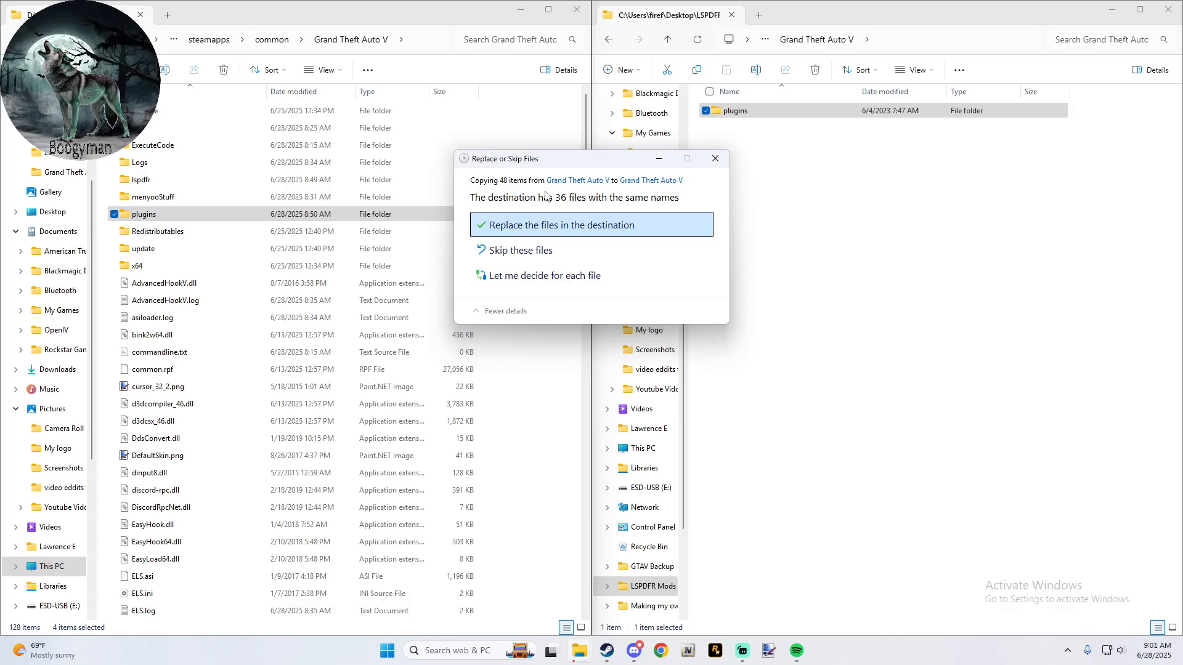
click(546, 227)
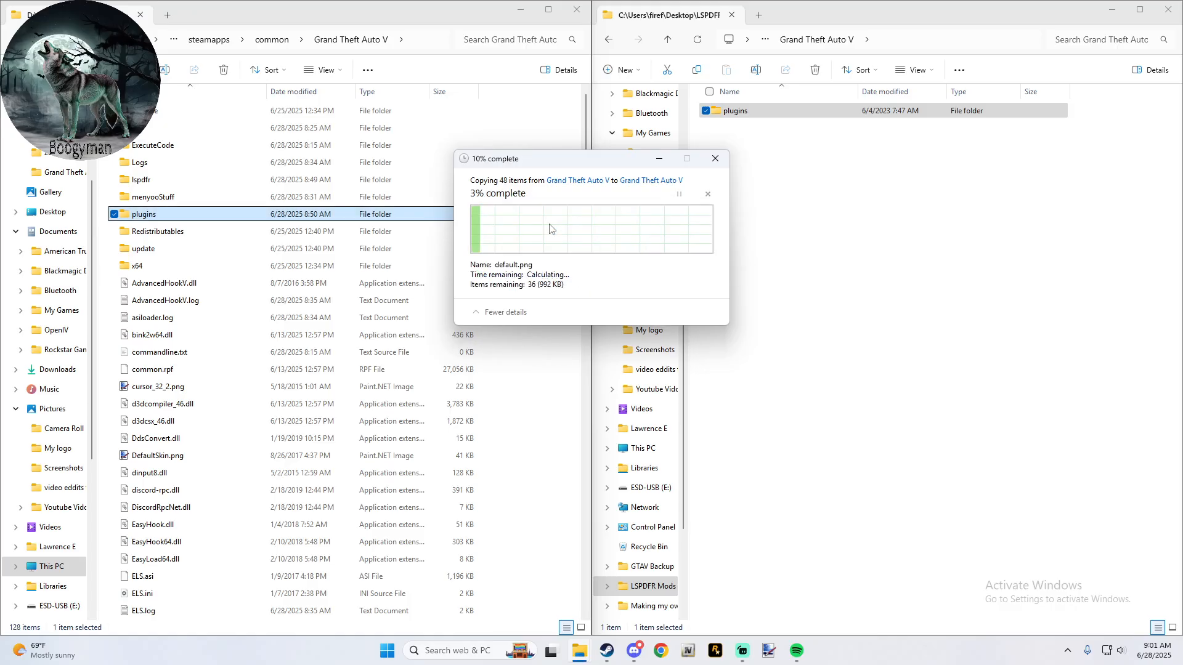
- Copy the Plugins folder from 5-Custom Pullover 1.1.0.1 into the main Grand Theft Auto V folder
click(609, 41)
click(667, 40)
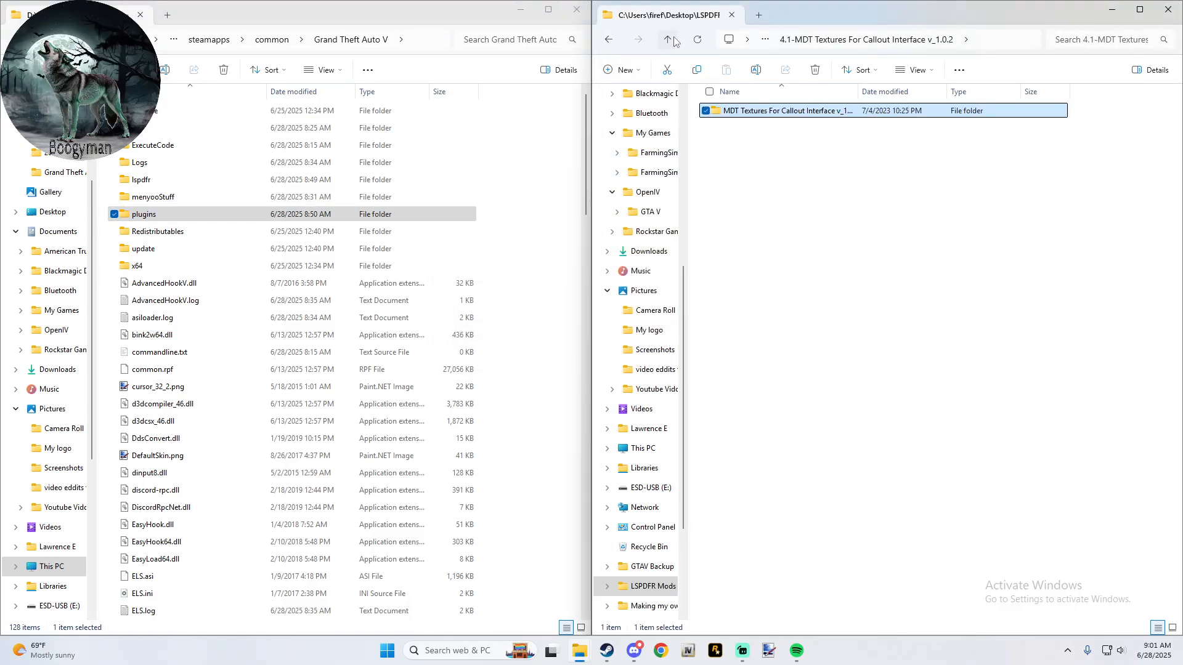
click(673, 40)
click(774, 199)
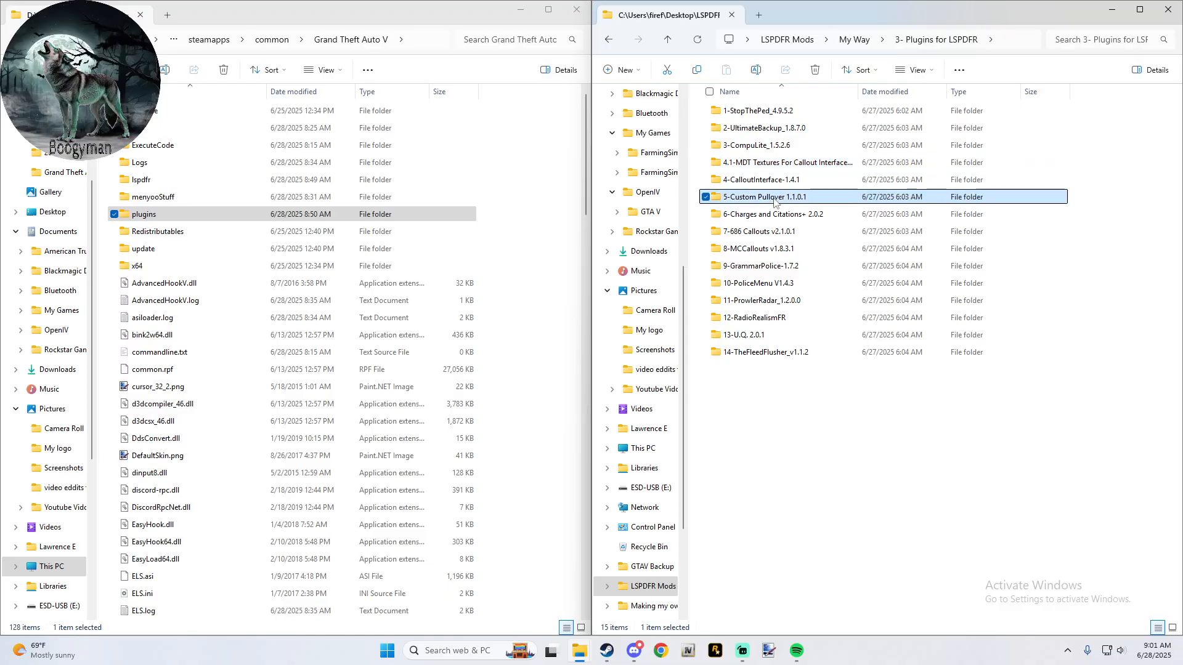
double_click(775, 198)
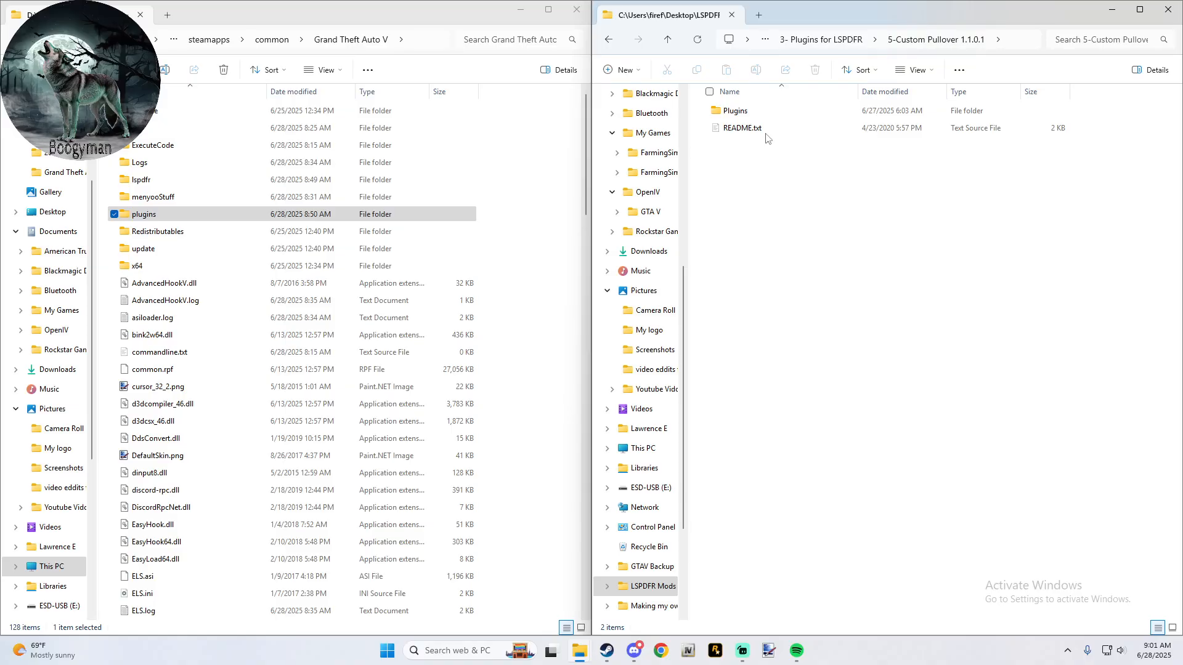
drag(740, 111, 534, 162)
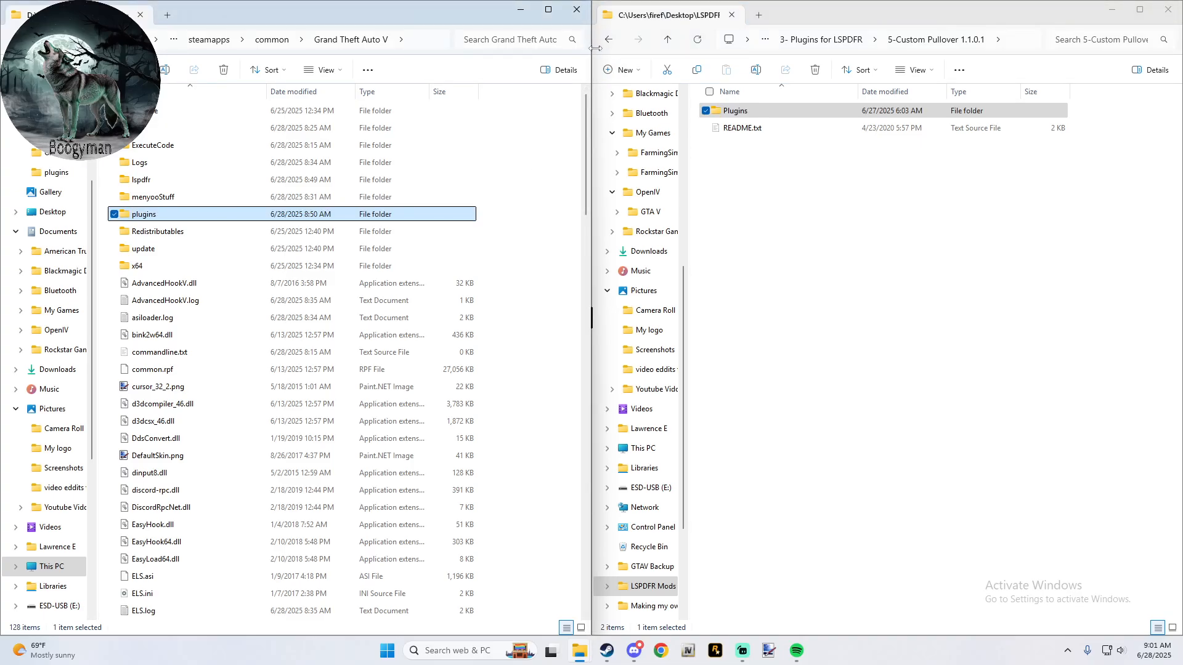
- Compare the game's plugins/LSPDFR folder with the Plugins/LSPDFR folder of 5-Custom Pullover 1.1.0.1
double_click(132, 216)
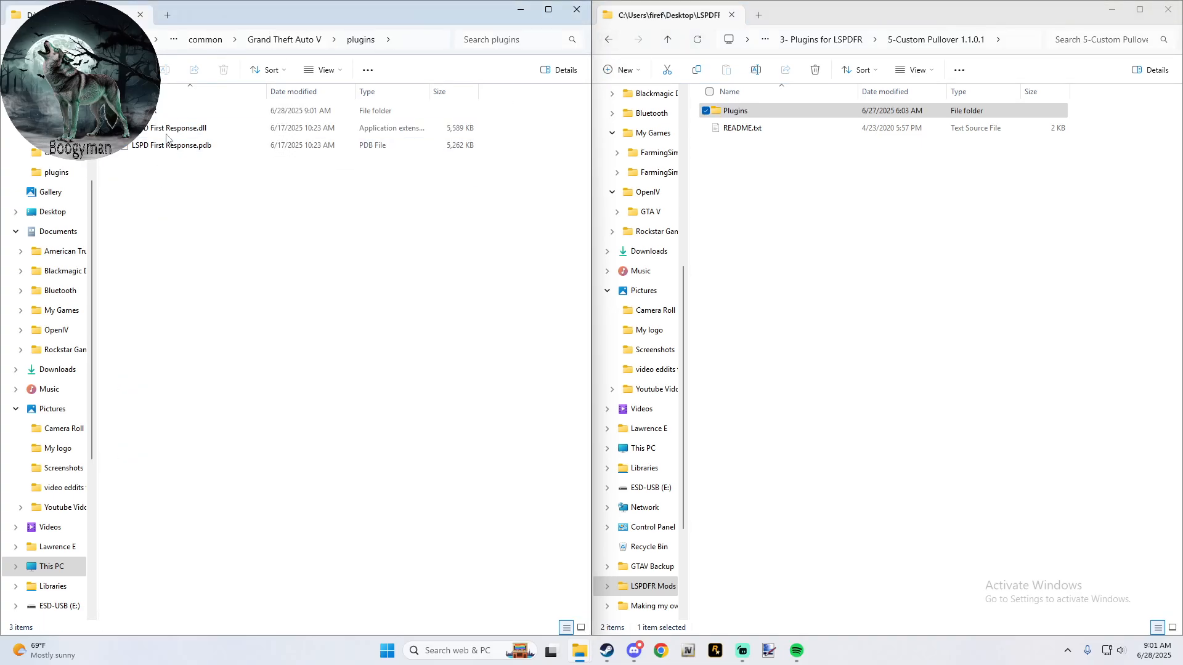
double_click(163, 111)
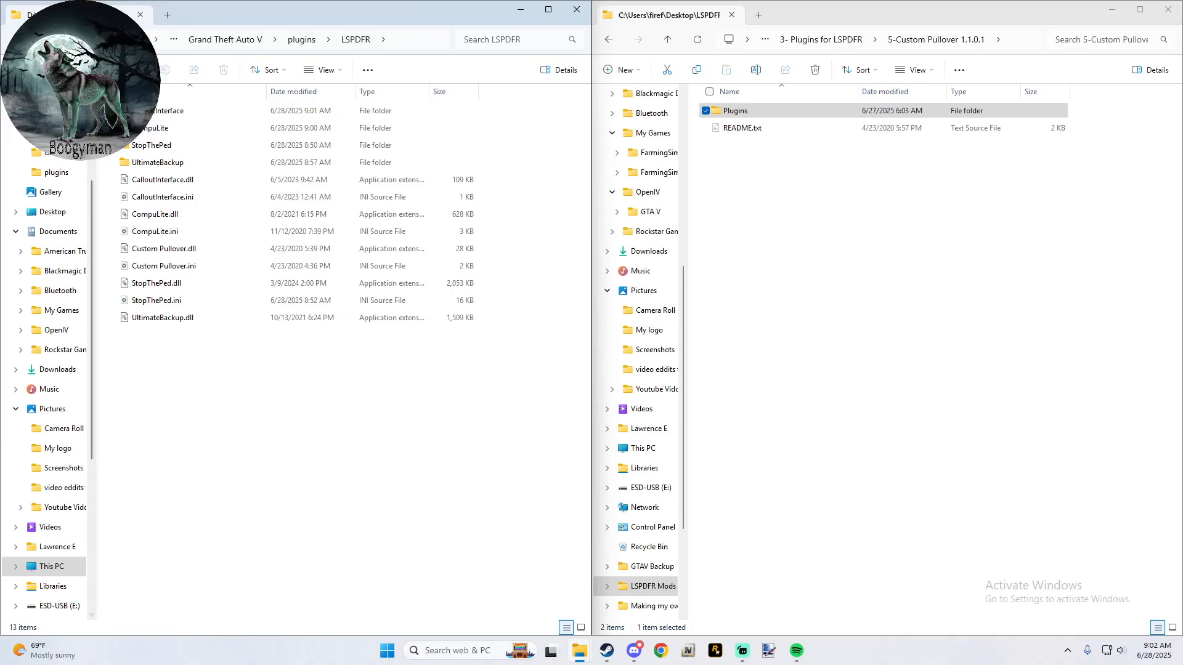
click(17, 39)
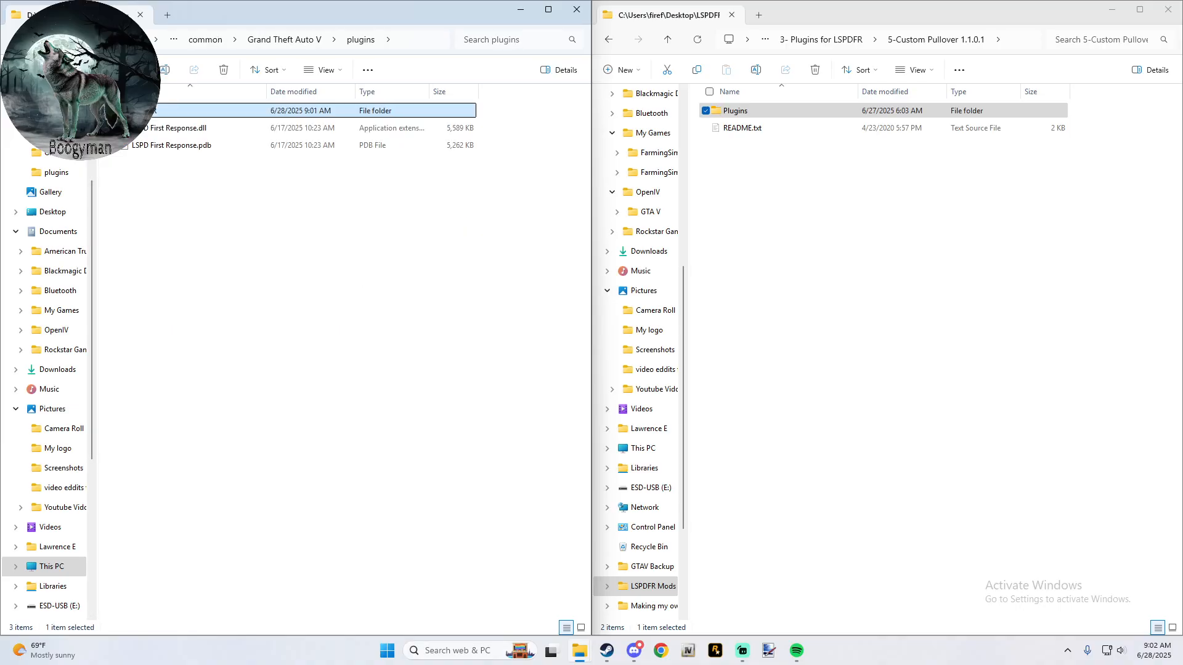
double_click(169, 113)
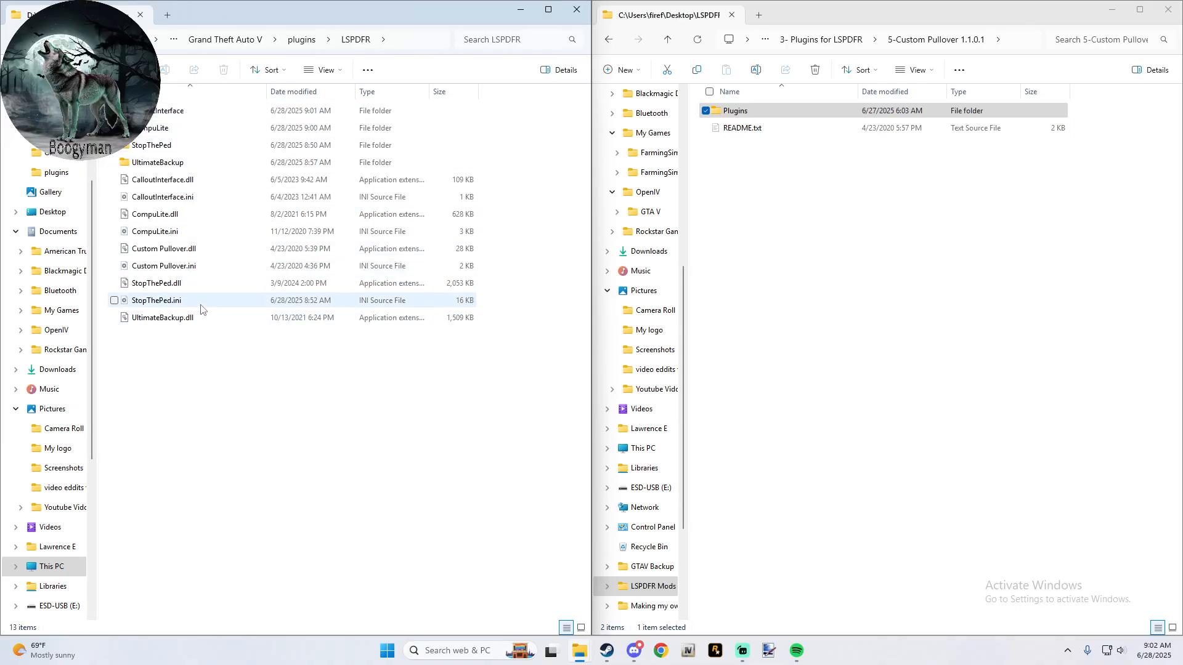
click(745, 114)
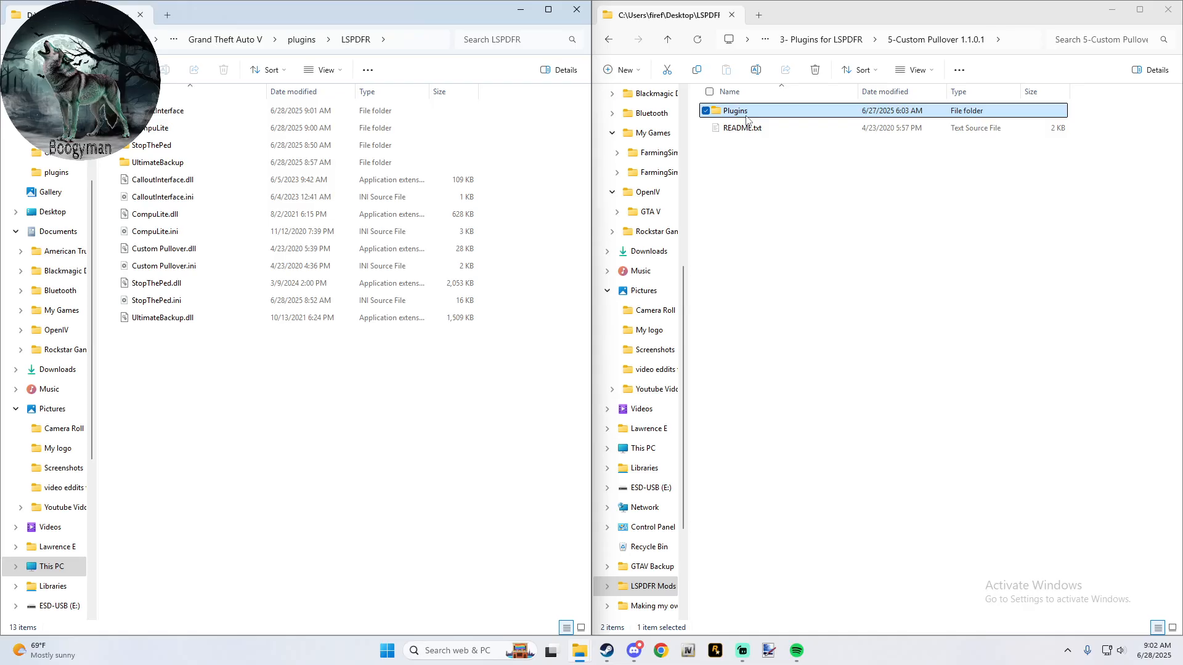
double_click(747, 118)
double_click(747, 117)
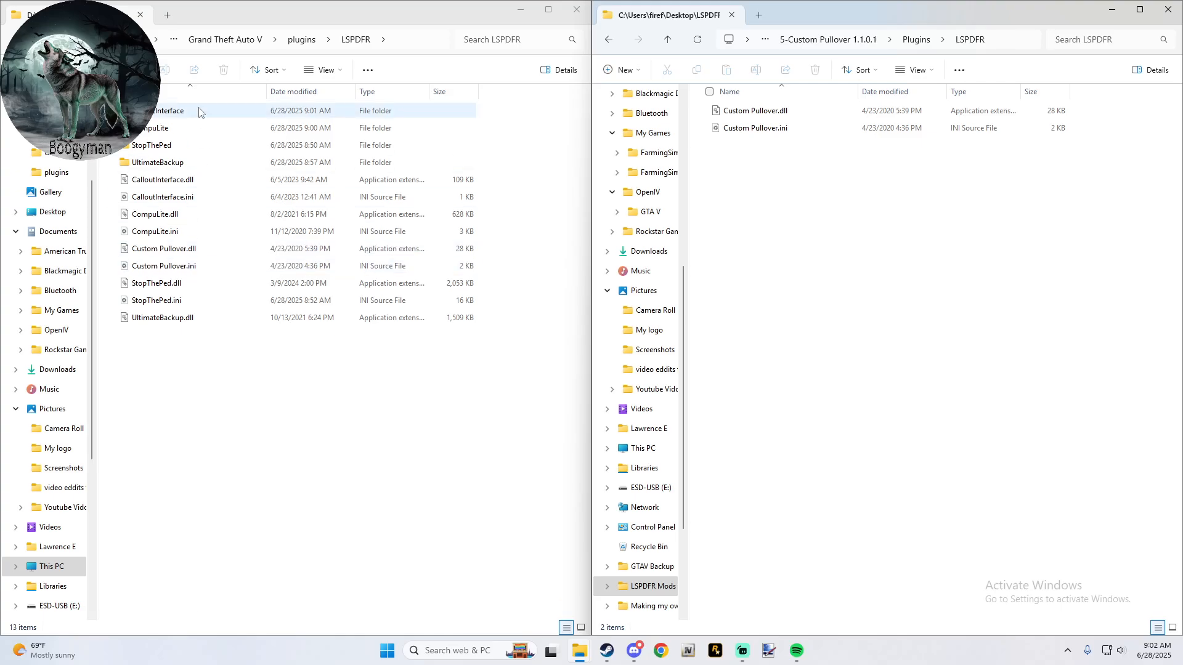
- Try placing Custom Pullover's Plugins folder inside the game's own plugins folder, and delete that nested copy
click(234, 40)
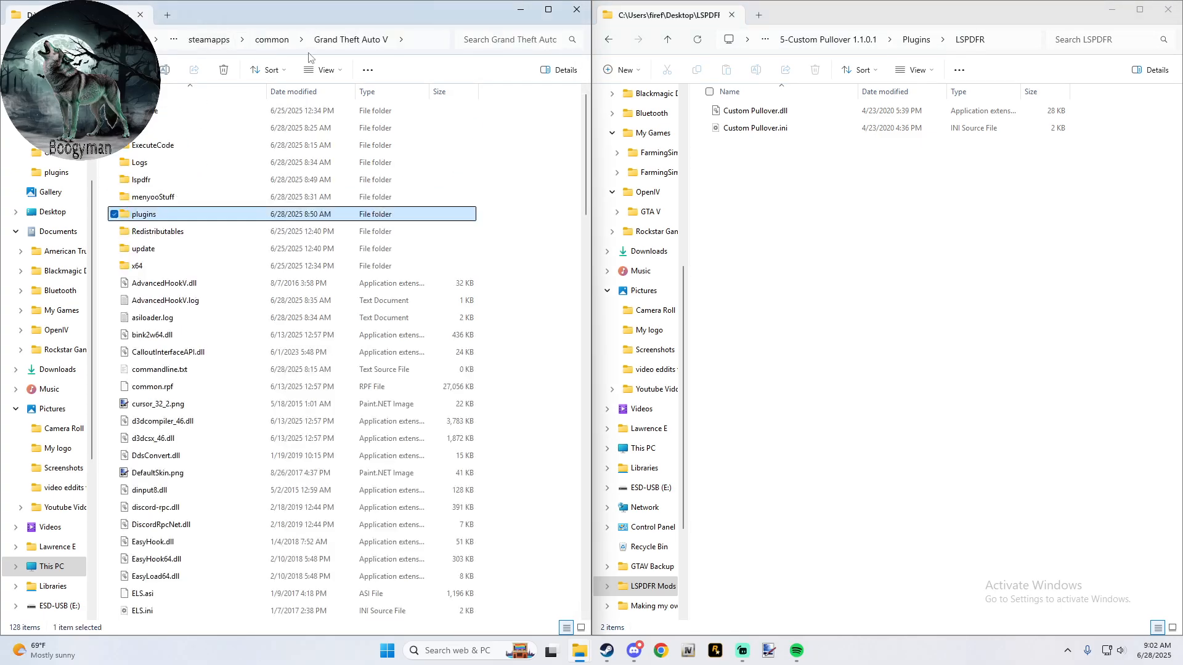
click(660, 39)
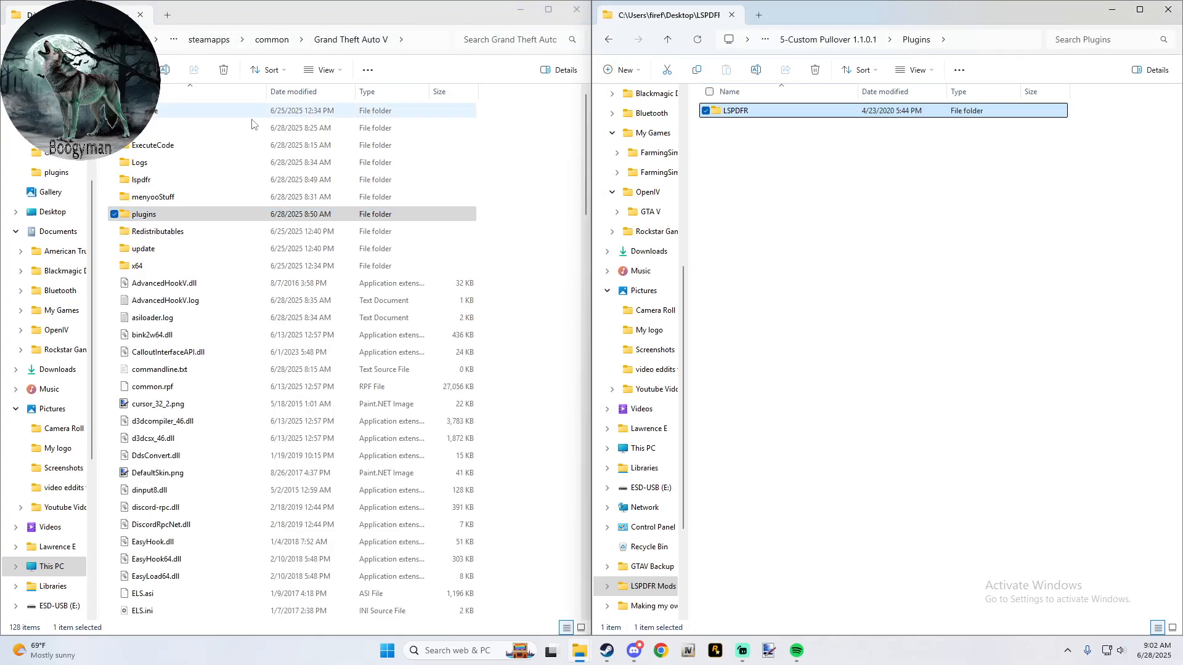
double_click(154, 214)
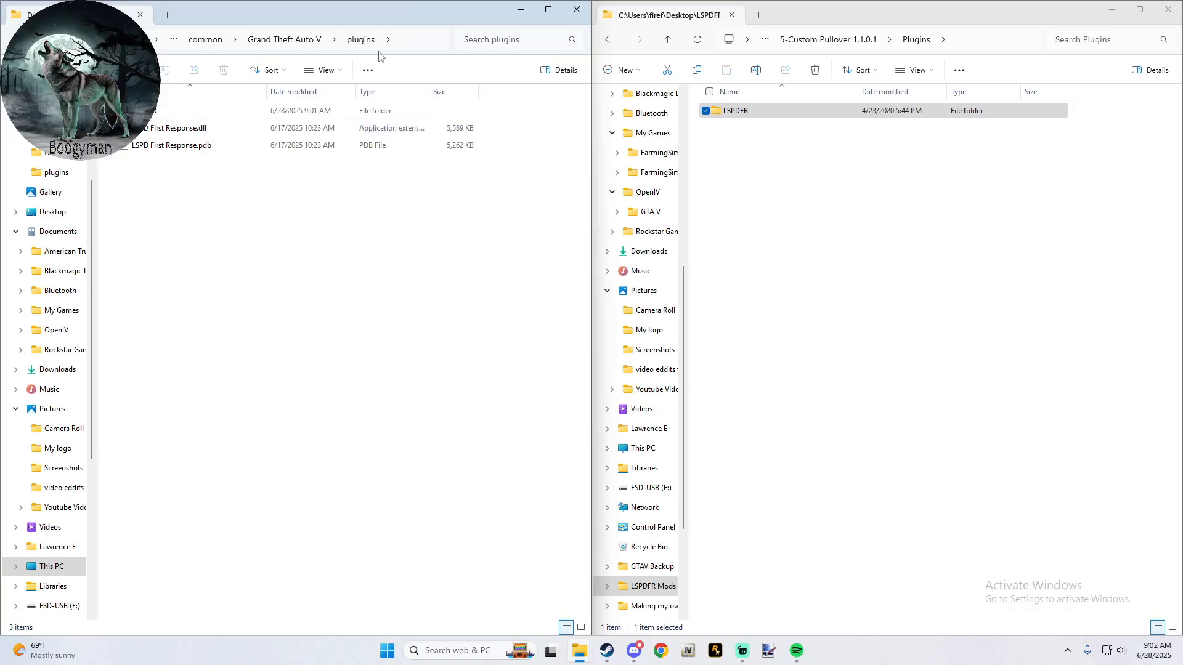
click(793, 42)
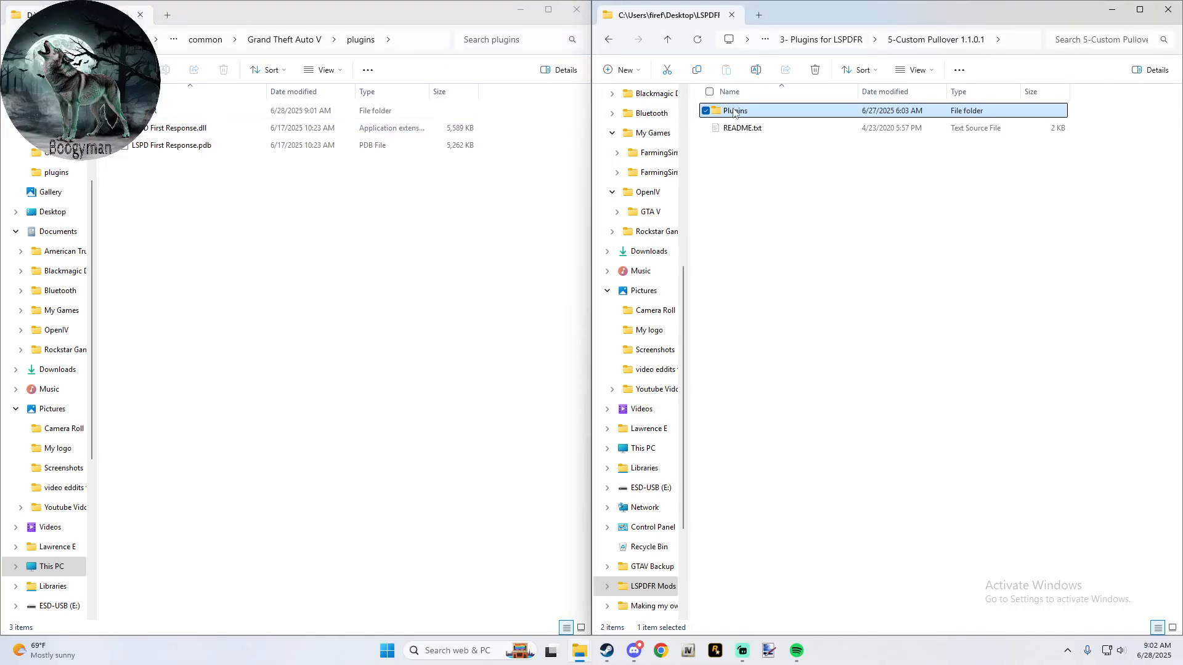
drag(733, 111, 199, 366)
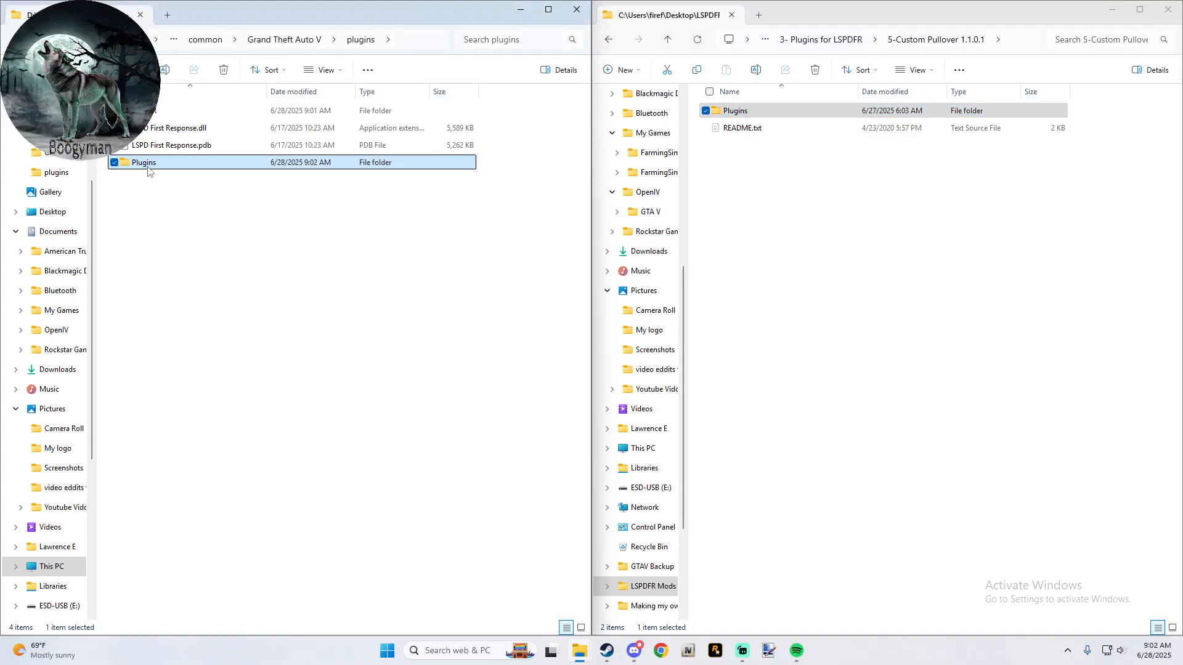
click(224, 70)
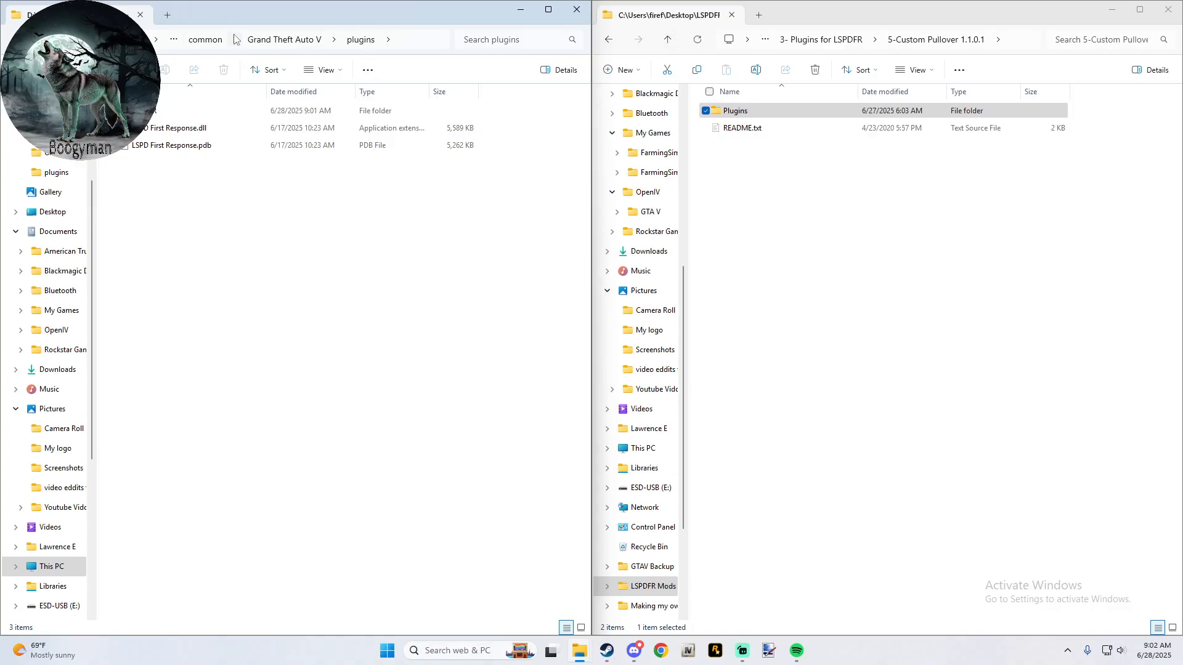
- Copy Custom Pullover.dll and Custom Pullover.ini directly into the game's plugins/LSPDFR folder, replacing the existing files
click(284, 42)
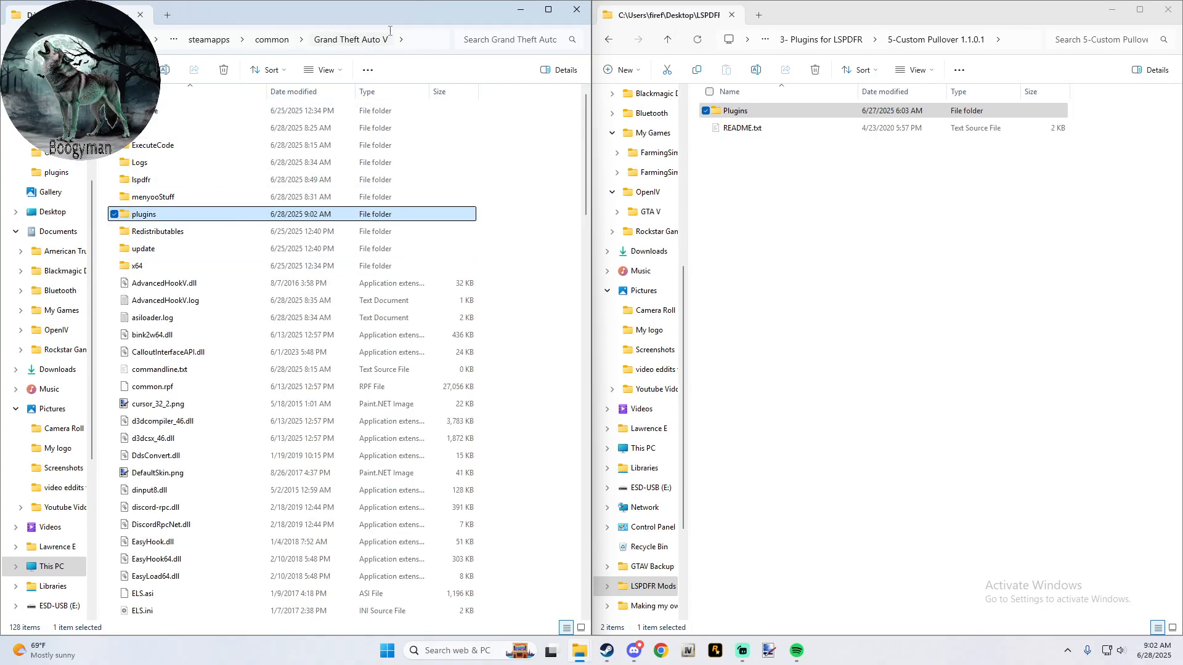
click(551, 189)
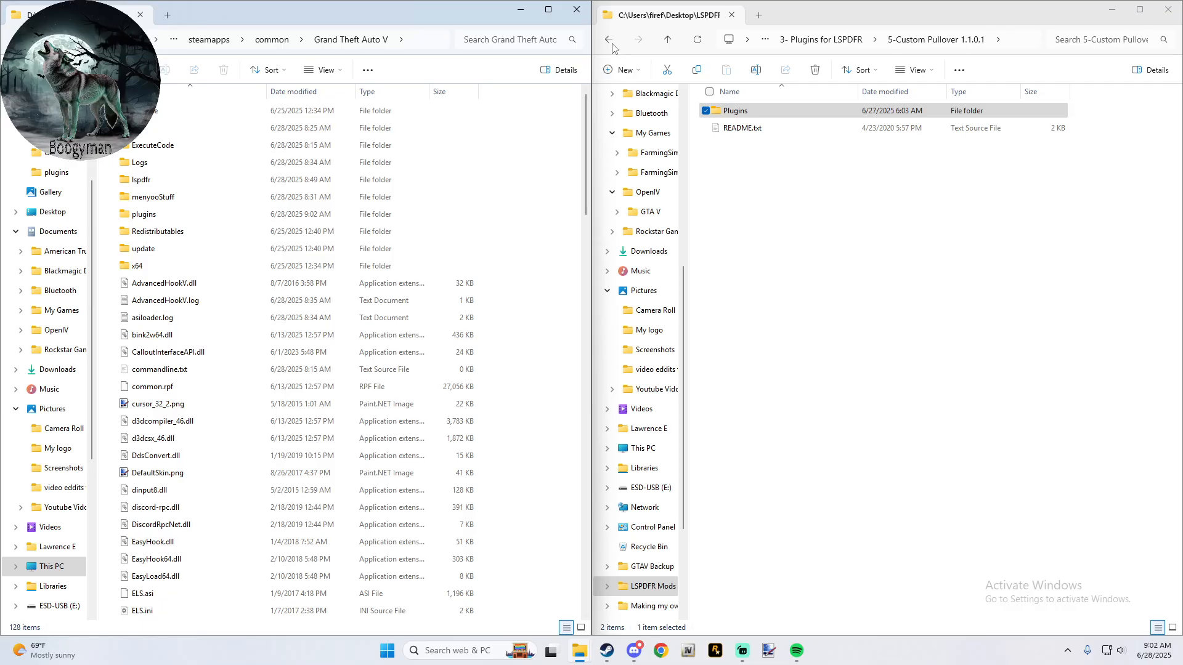
click(610, 41)
click(639, 40)
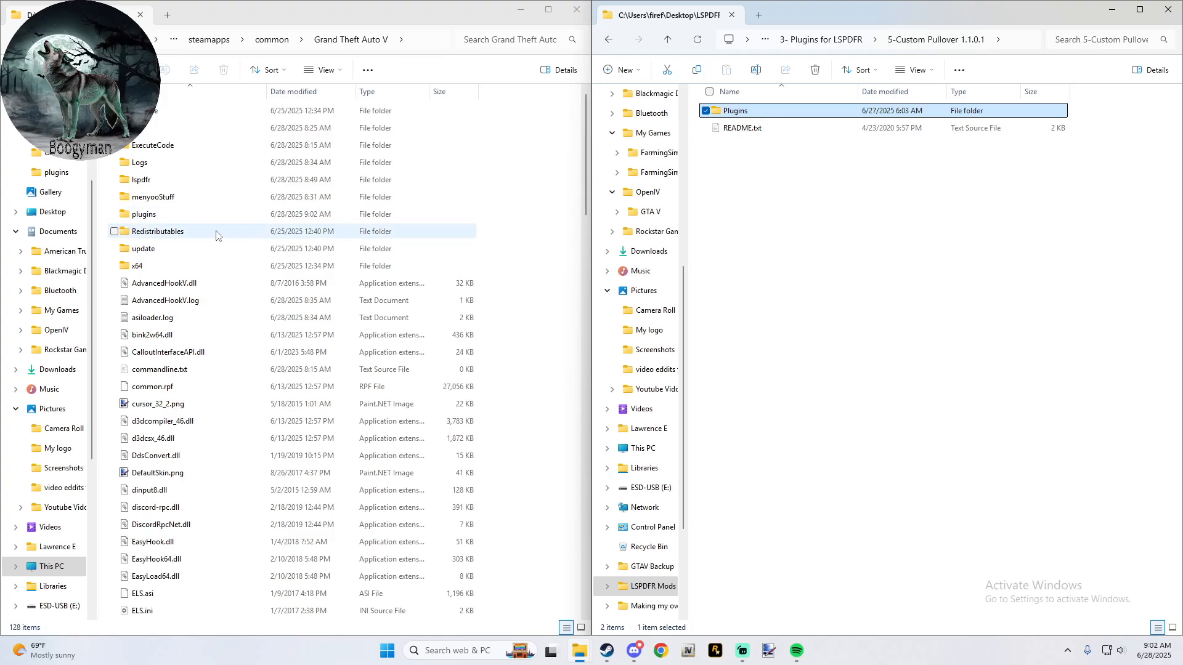
double_click(180, 217)
double_click(734, 112)
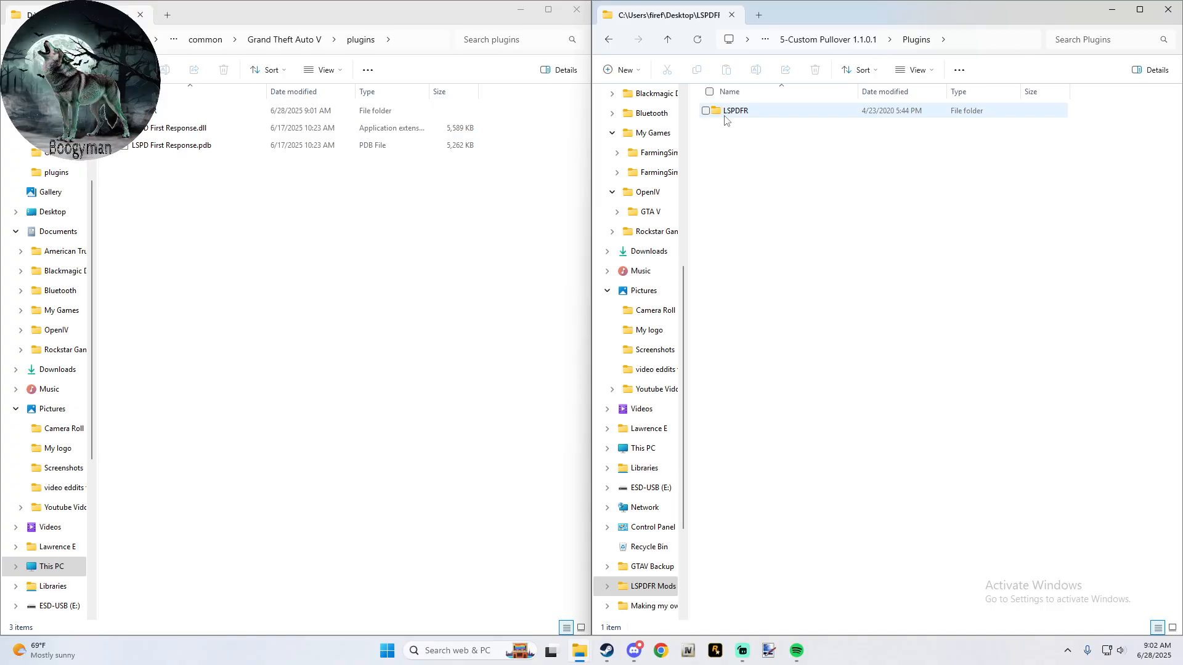
double_click(727, 112)
double_click(179, 112)
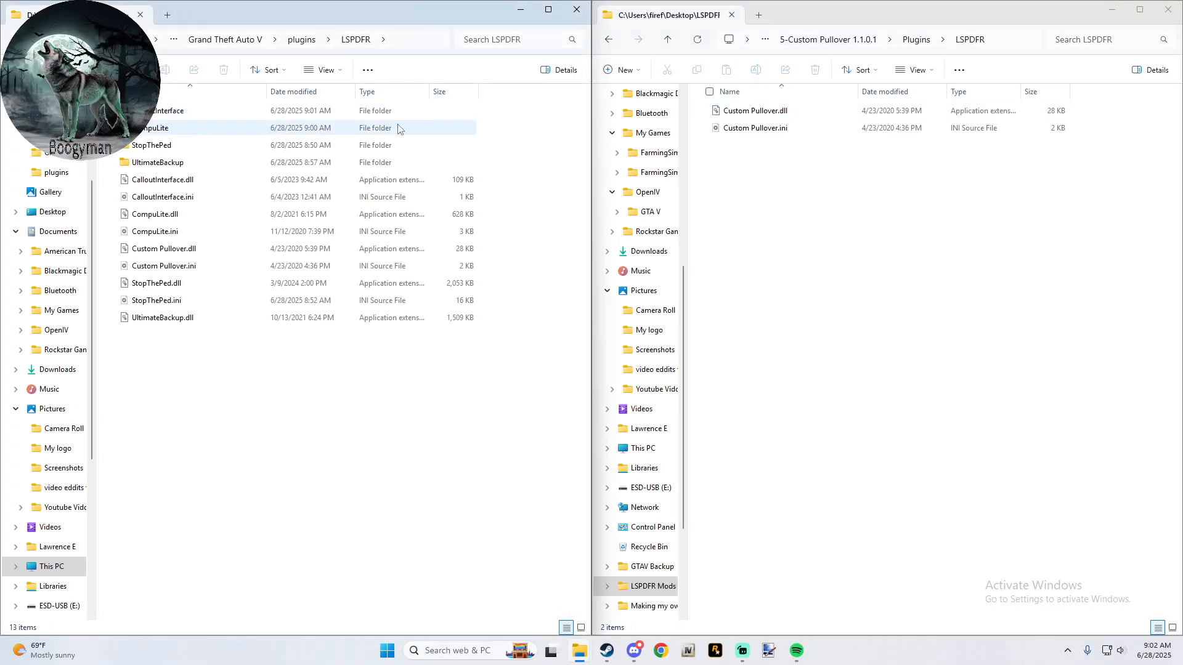
drag(743, 149, 752, 110)
drag(750, 112, 425, 449)
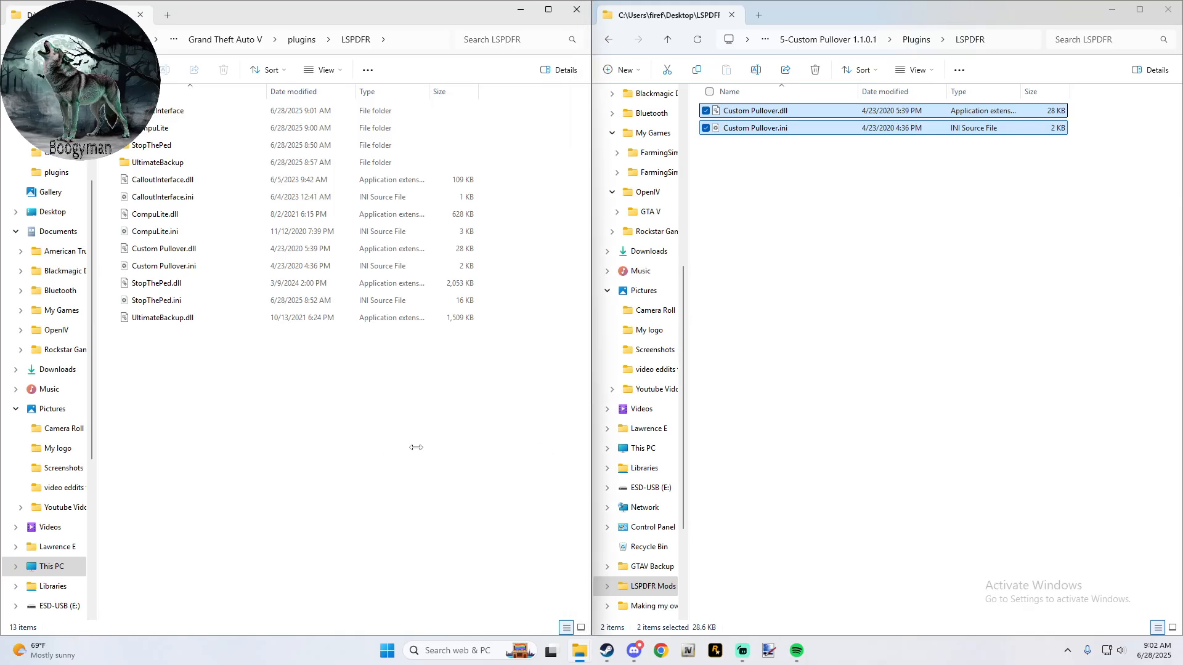
click(622, 225)
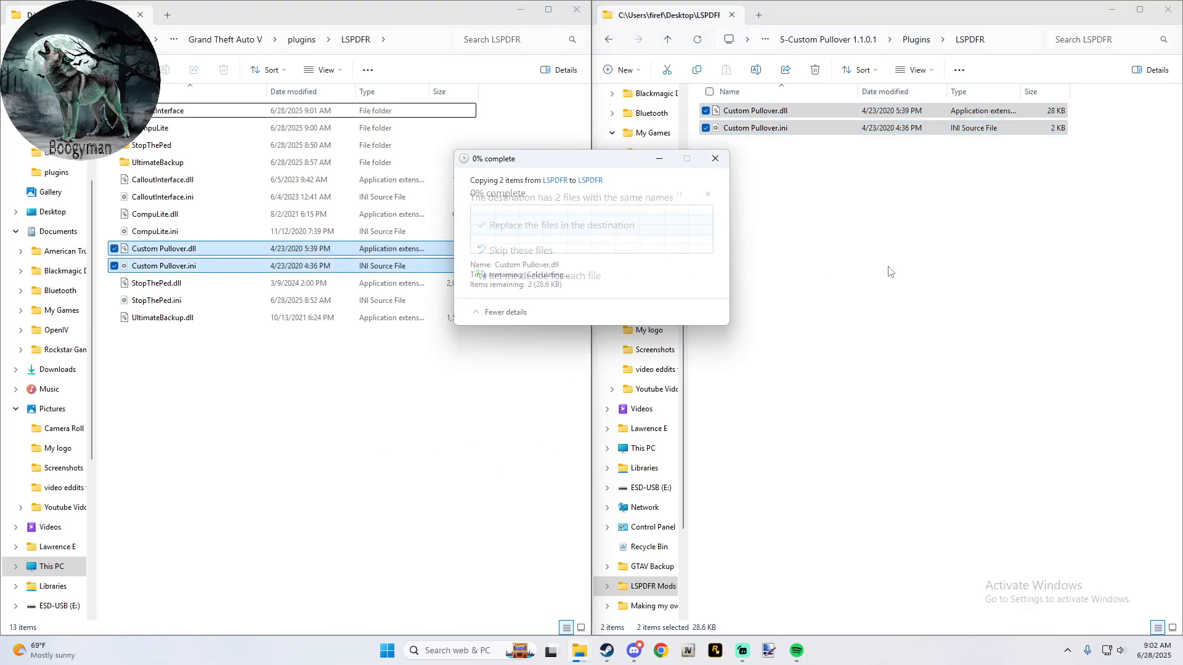
- Return to the 3- Plugins for LSPDFR mod folder and to the game's main Grand Theft Auto V folder
click(665, 40)
click(665, 40)
click(665, 40)
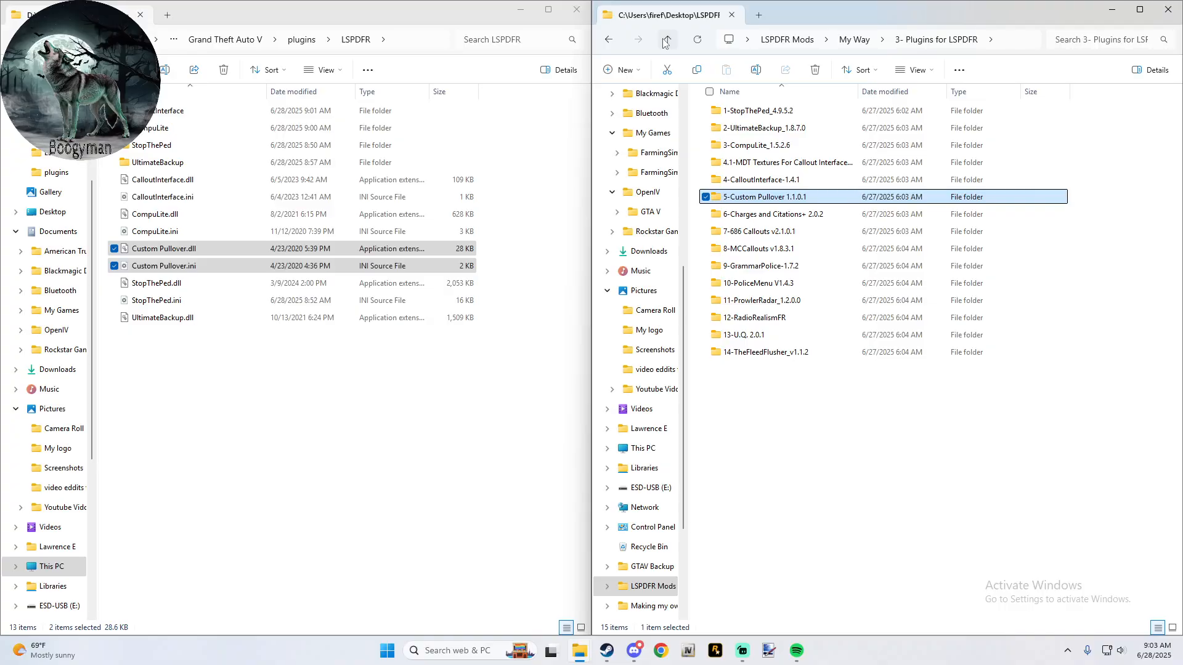
click(249, 40)
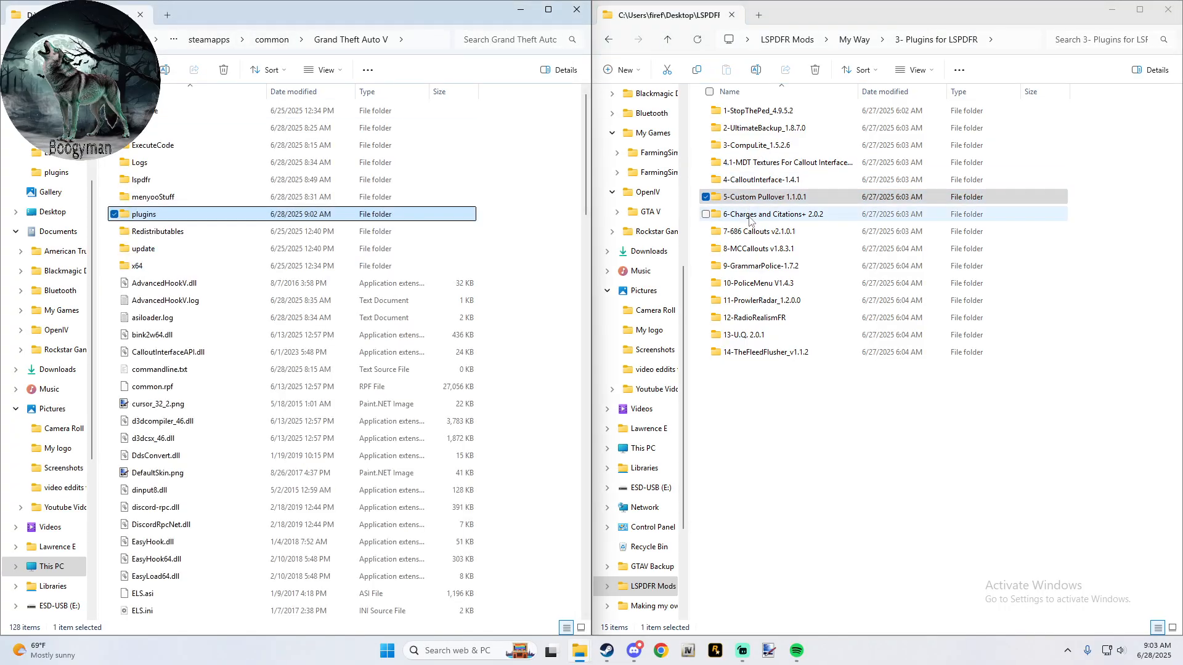
double_click(755, 198)
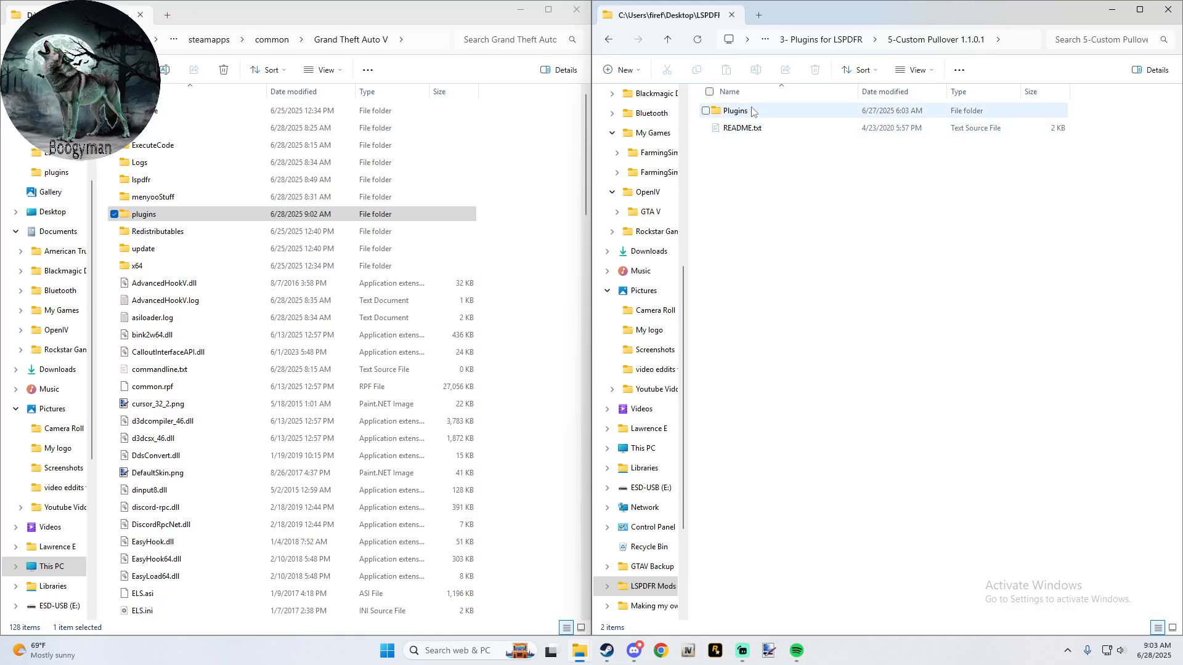
click(667, 39)
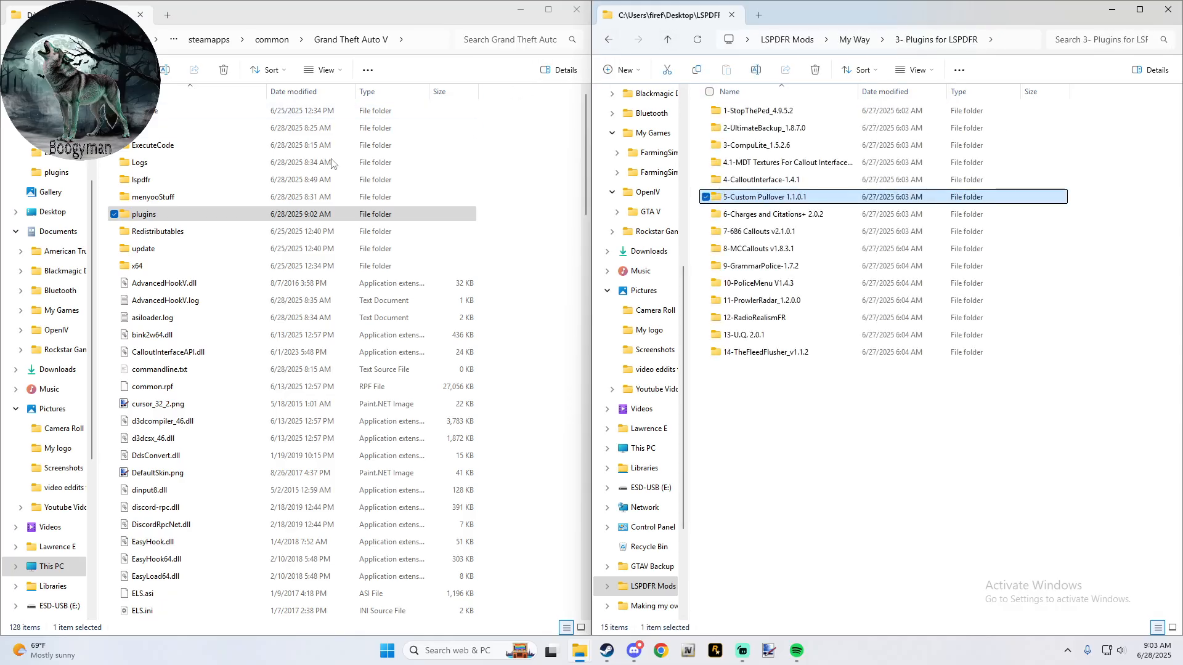
- Open 6-Charges and Citations+ 2.0.2 and go down to its Grand Theft Auto V/plugins/LSPDFR/CompuLite folder
double_click(778, 215)
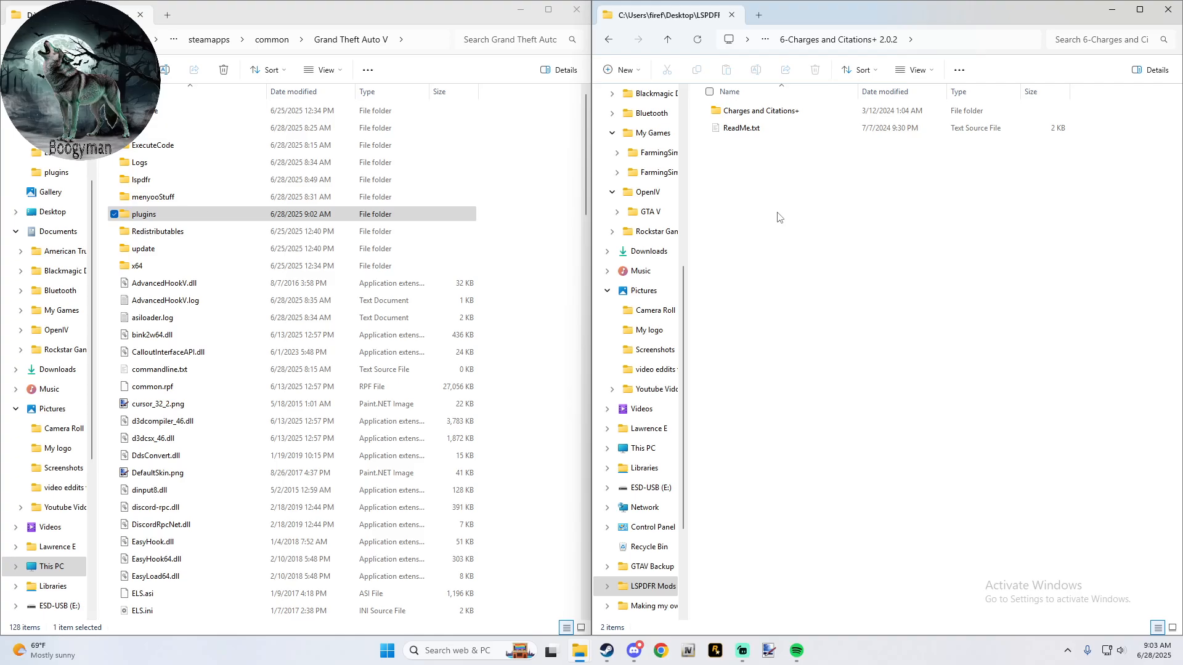
double_click(786, 111)
click(788, 111)
double_click(788, 111)
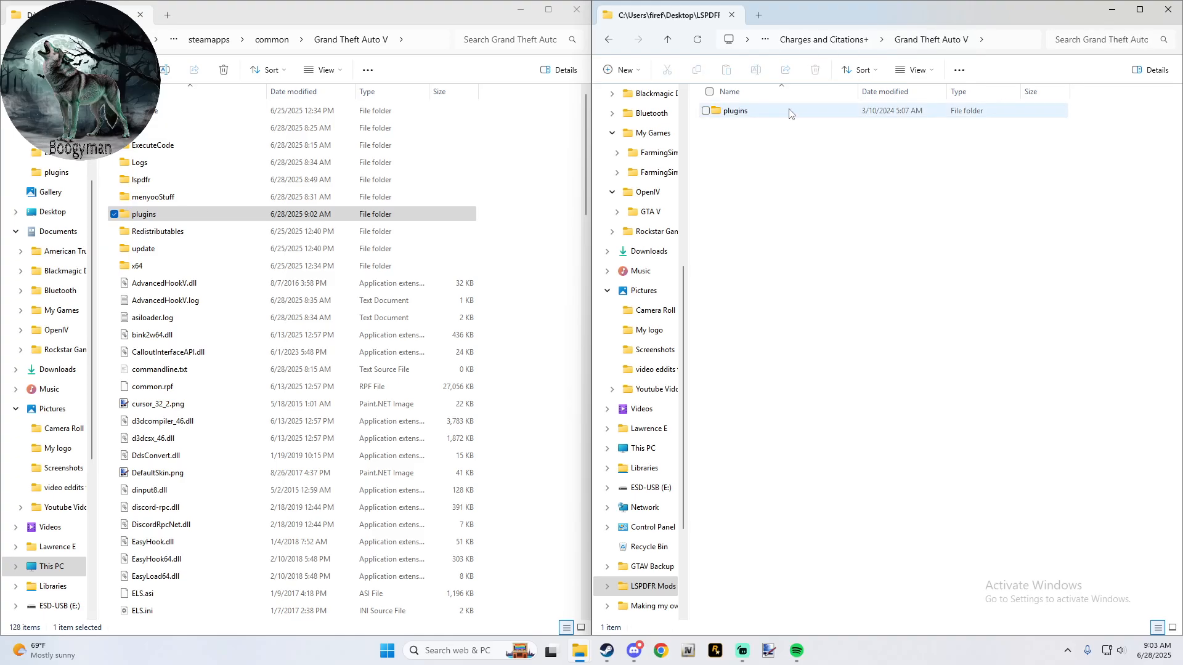
double_click(734, 111)
double_click(735, 111)
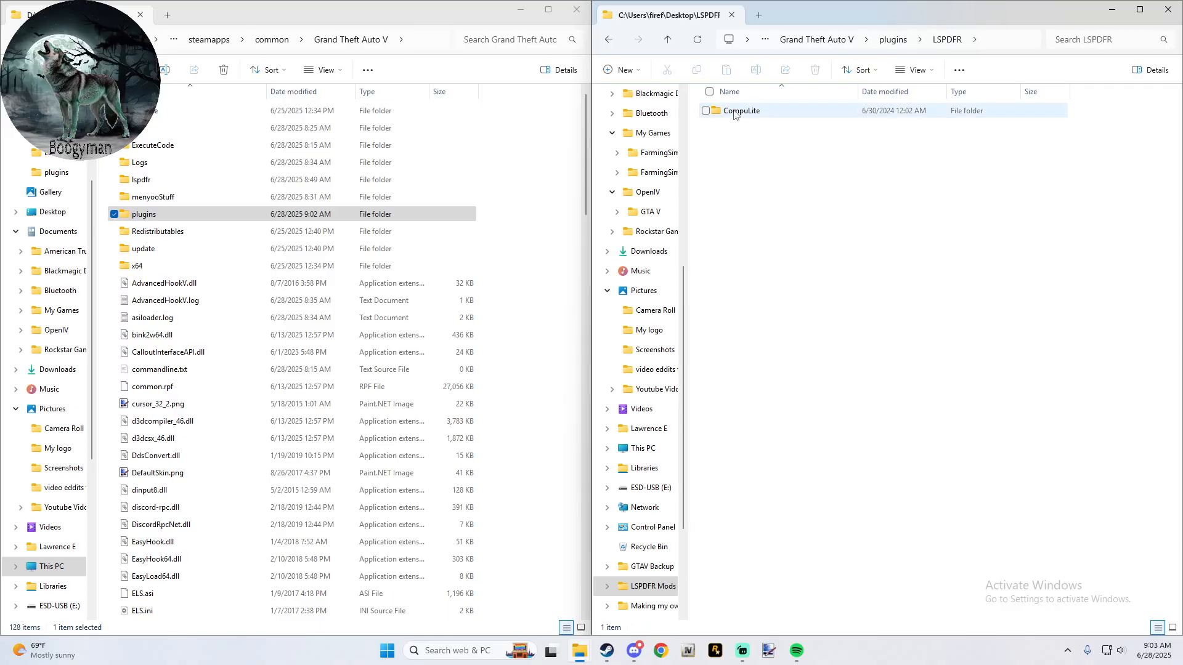
double_click(734, 112)
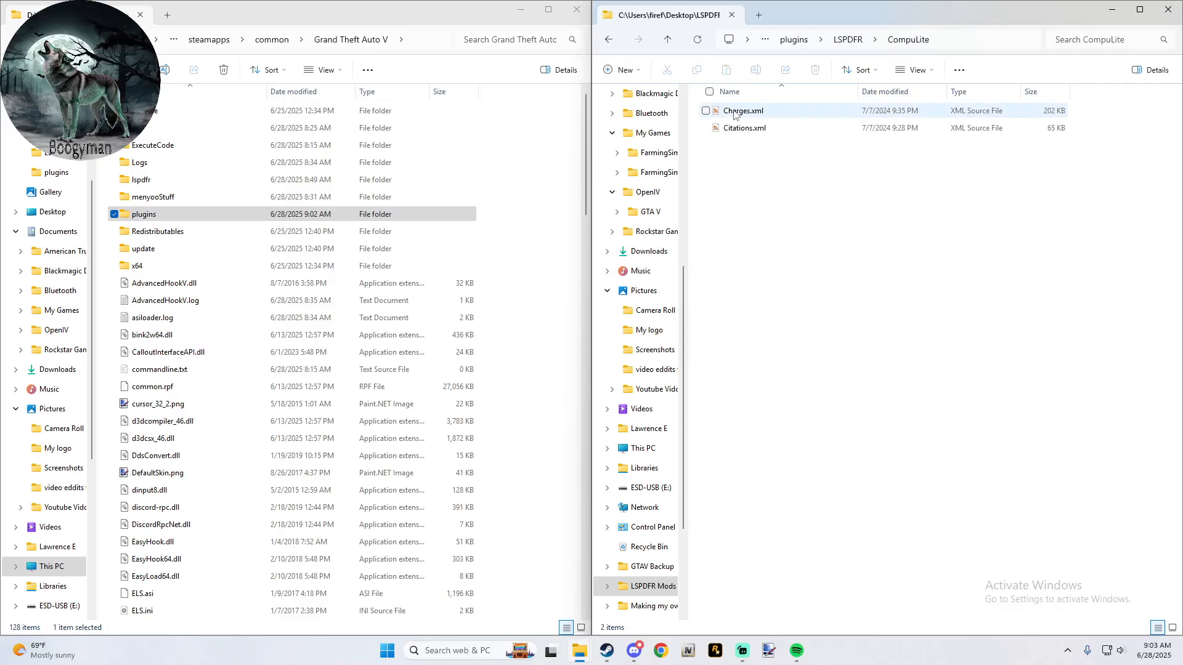
- Open Charges.xml from the CompuLite folder and look through its charge groups and penalty attributes
double_click(733, 111)
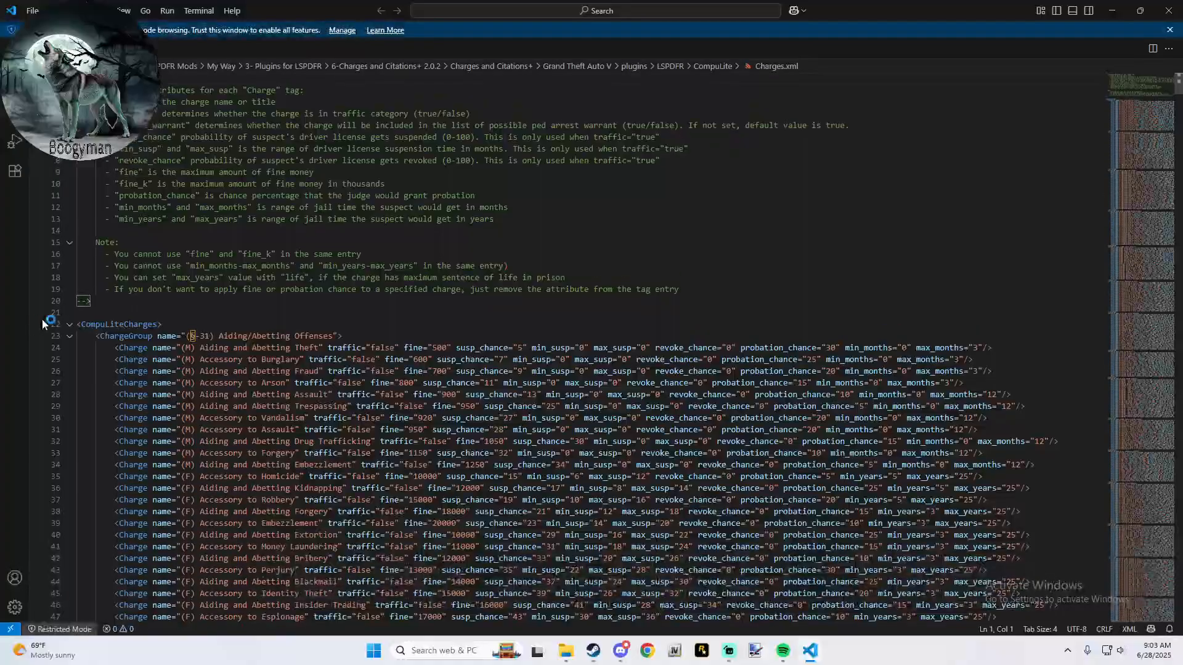
scroll(253, 256, down, 6)
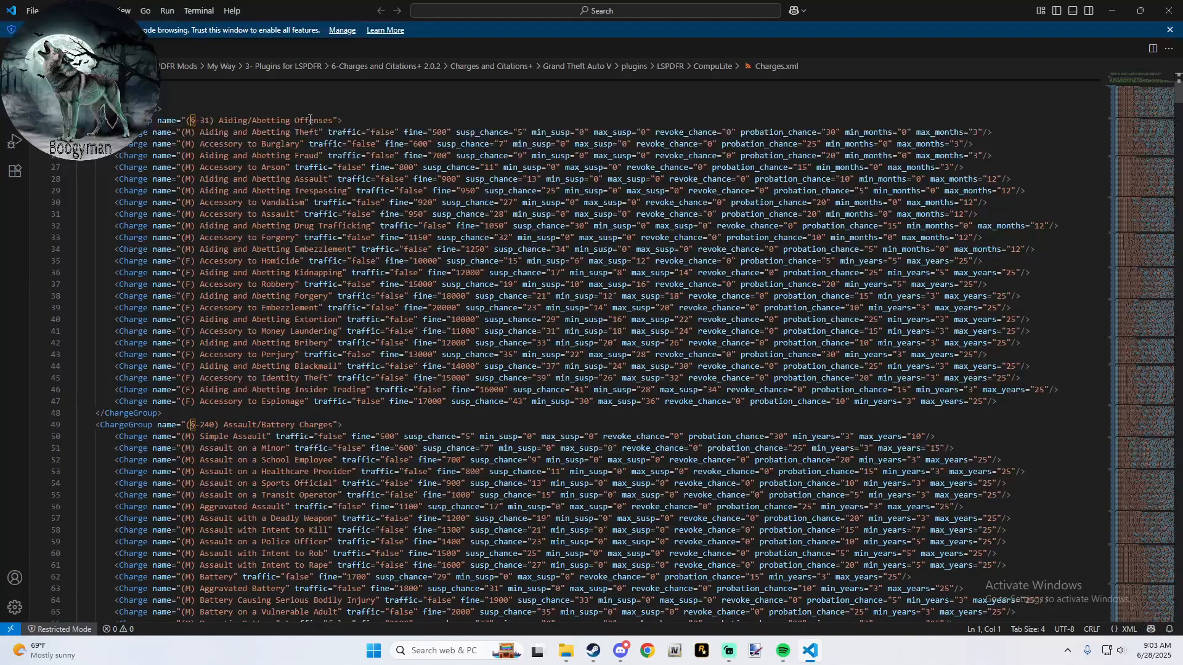
scroll(310, 119, down, 6)
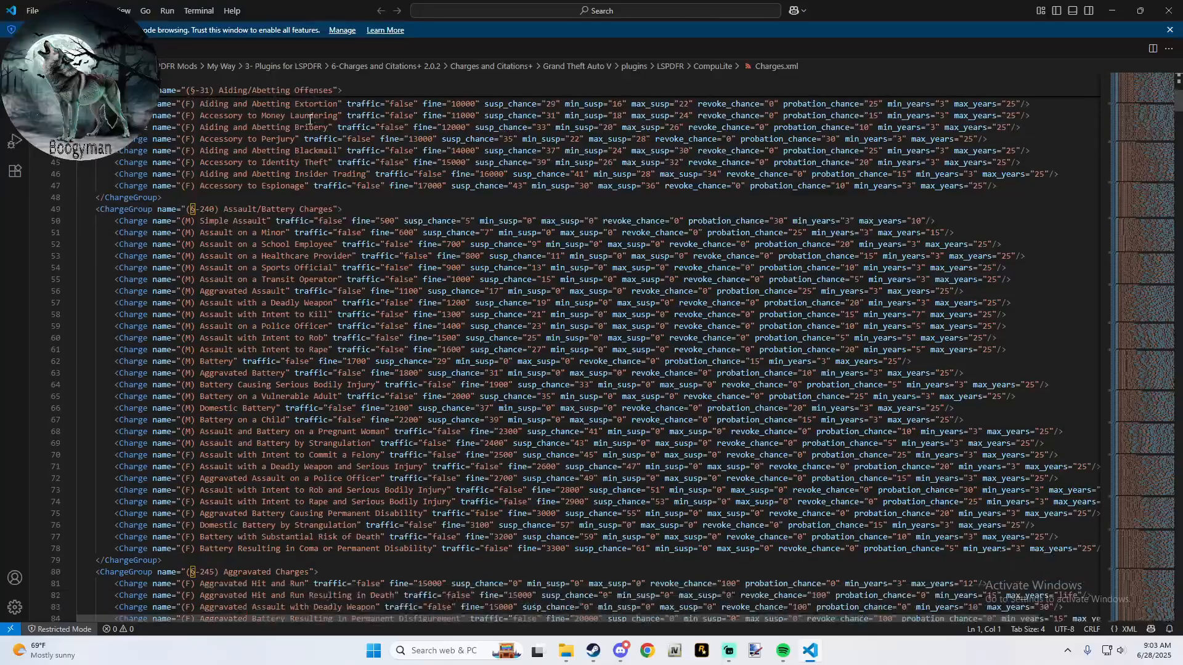
scroll(310, 118, down, 1)
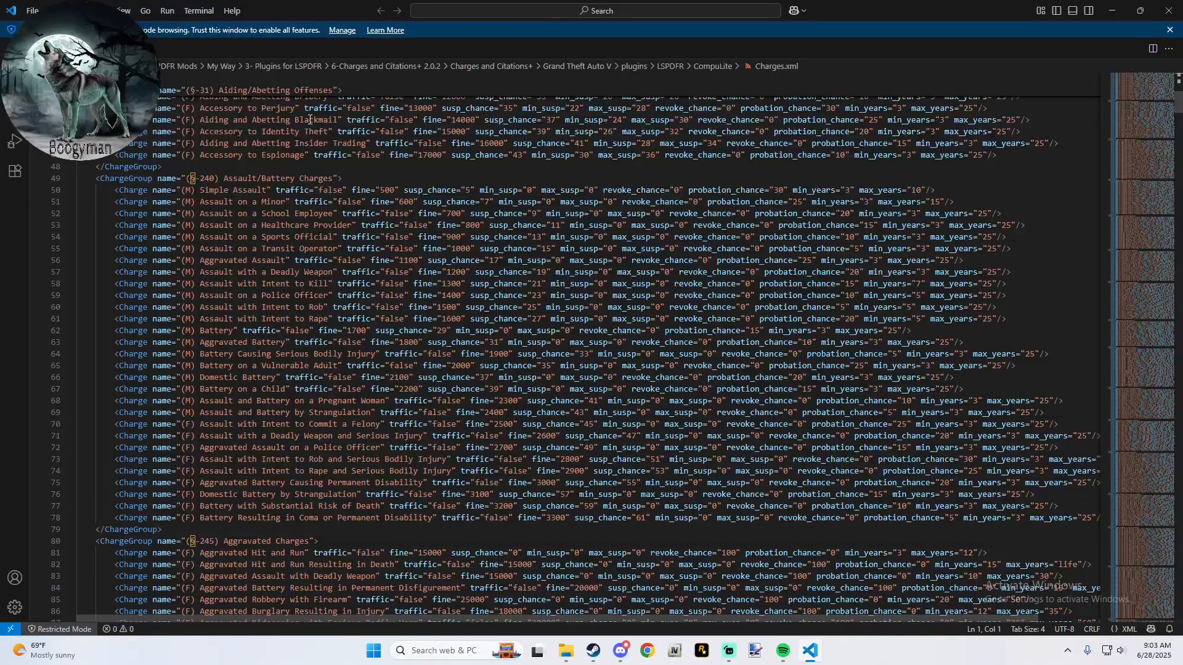
scroll(275, 195, down, 6)
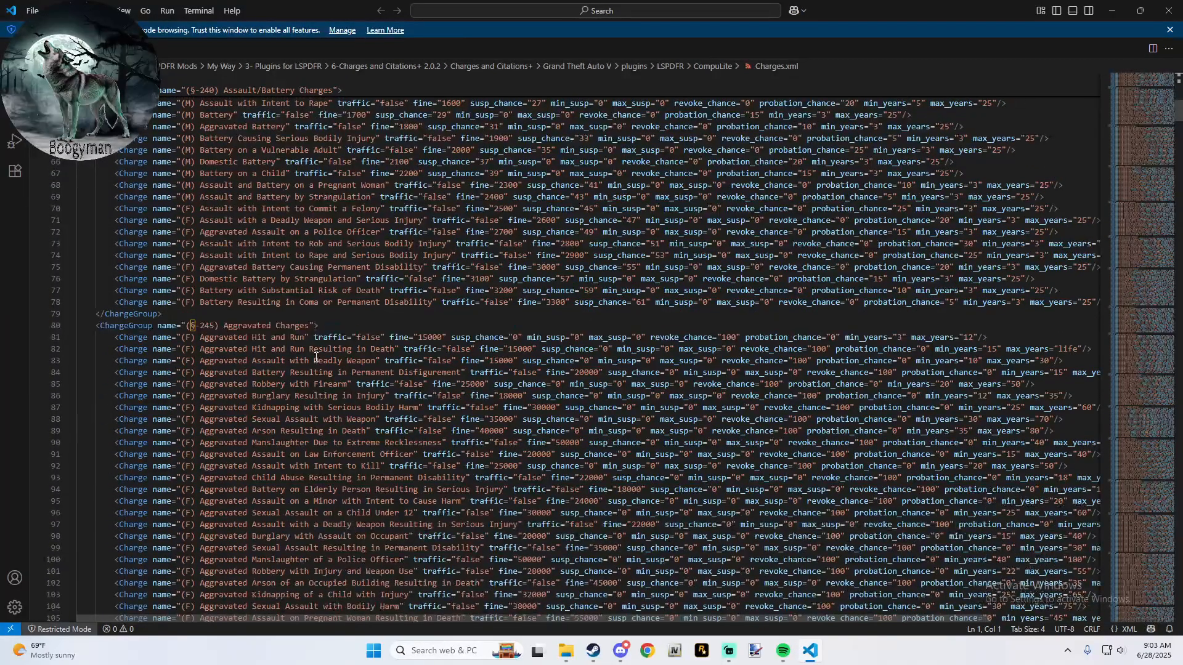
scroll(316, 357, down, 19)
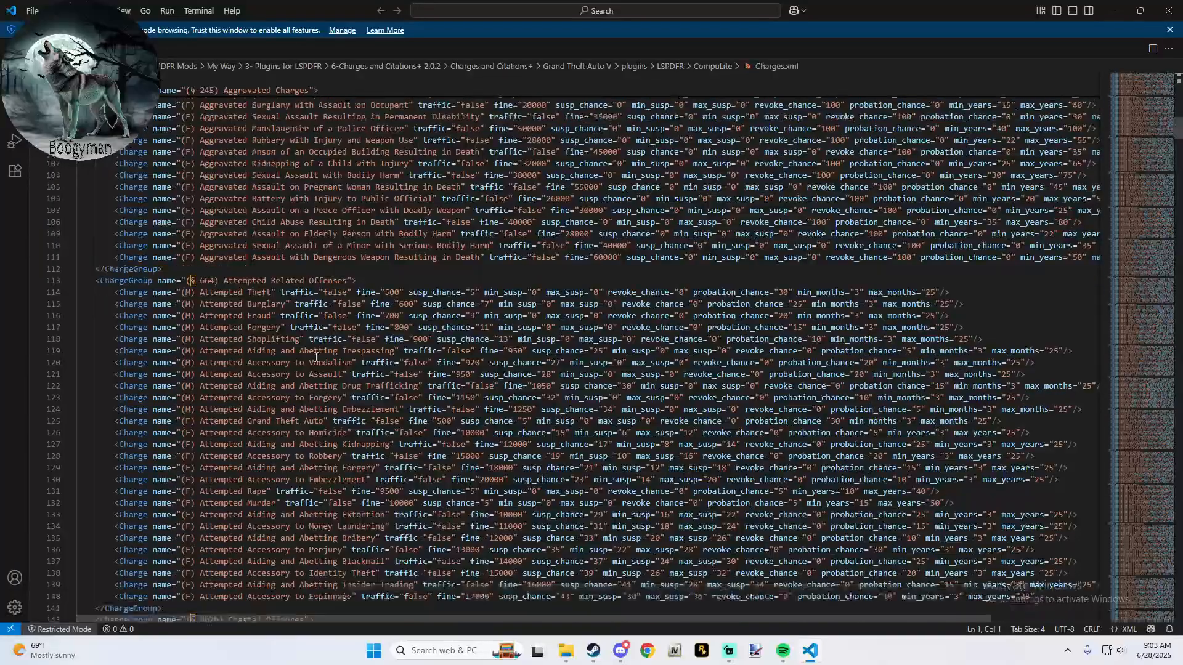
scroll(316, 358, down, 12)
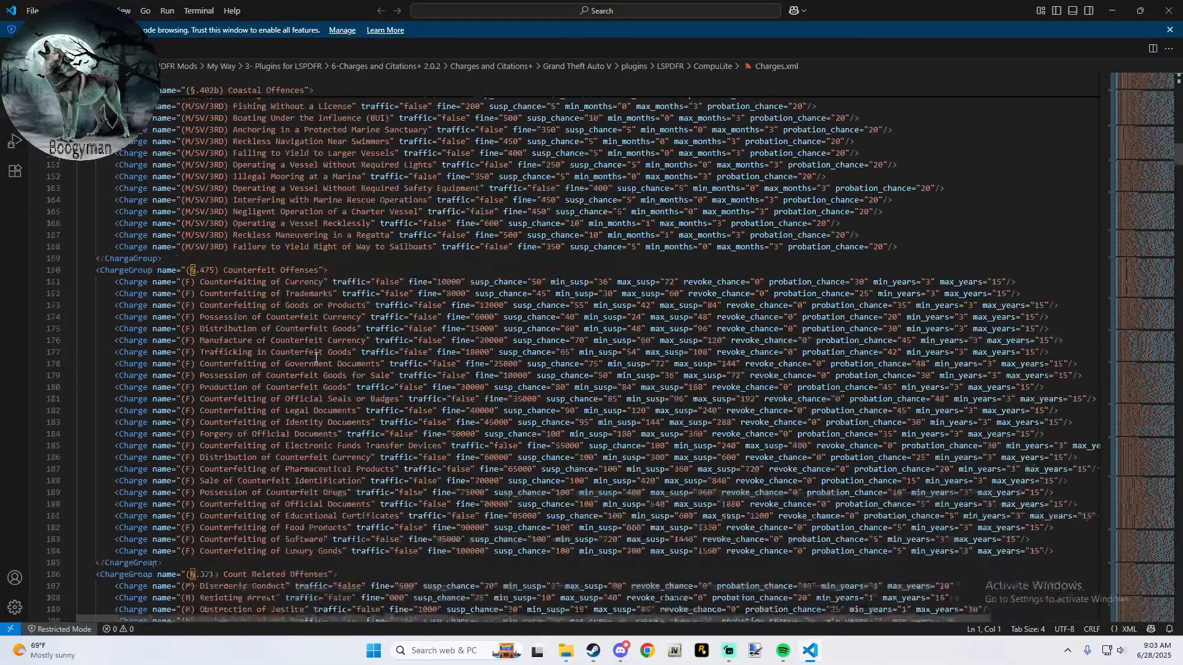
scroll(316, 358, down, 11)
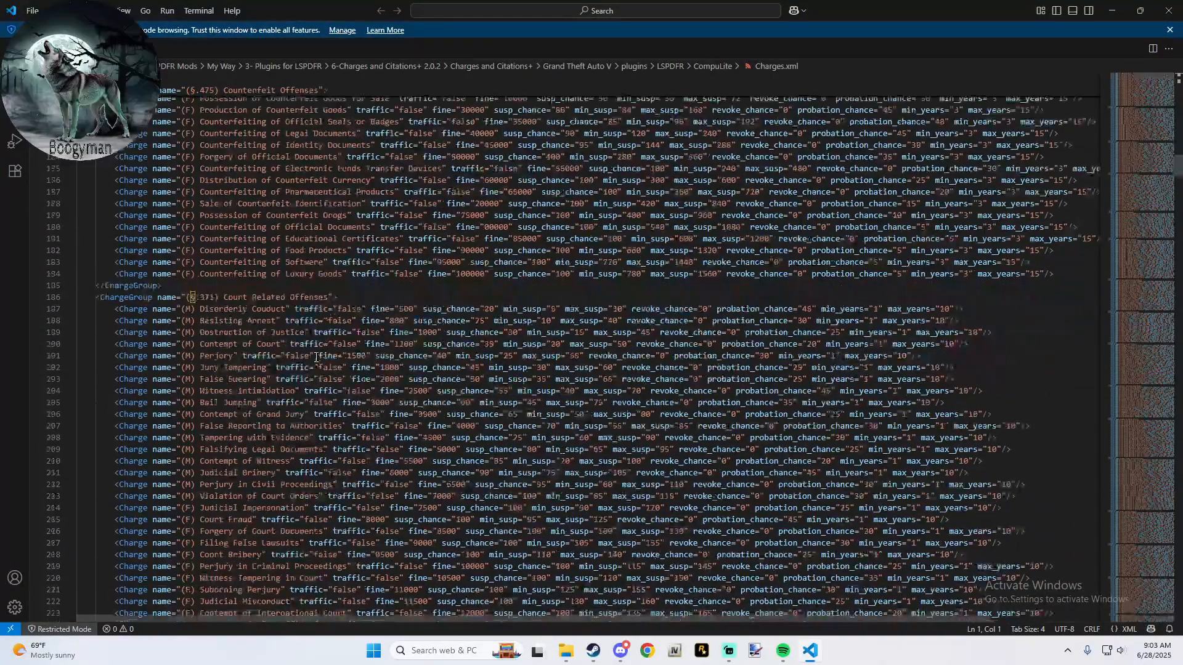
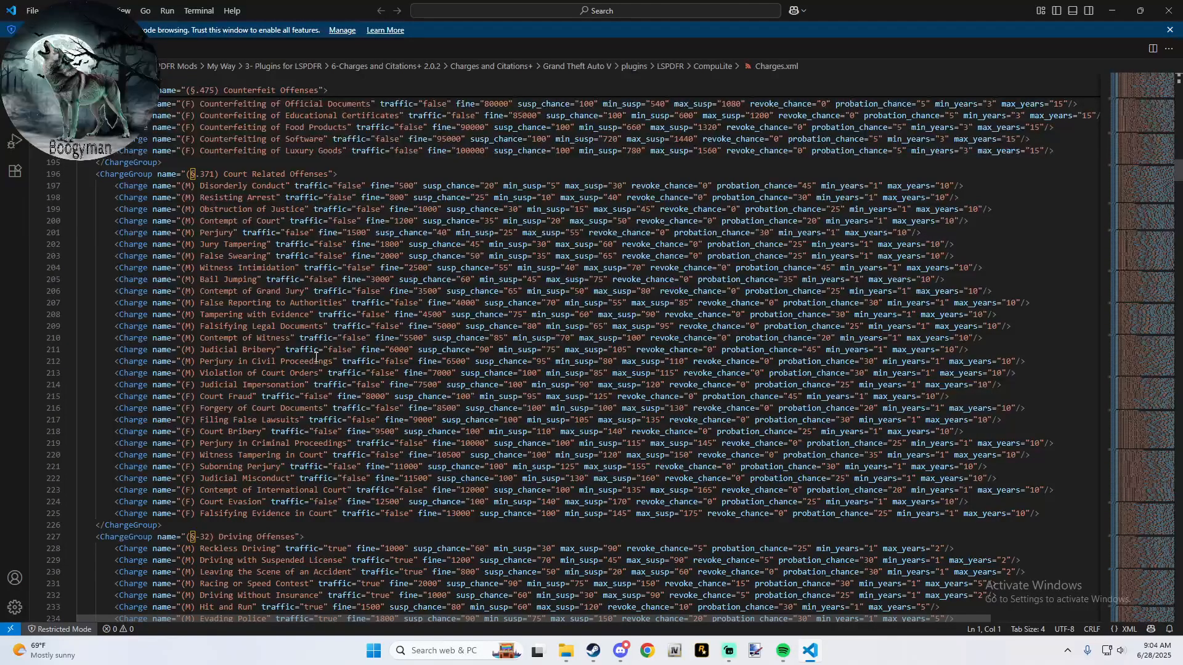
- Copy the (M) Disorderly Conduct charge line and paste it on a new line below (M) Violation of Court Orders
drag(114, 185, 963, 186)
key(ctrl+c)
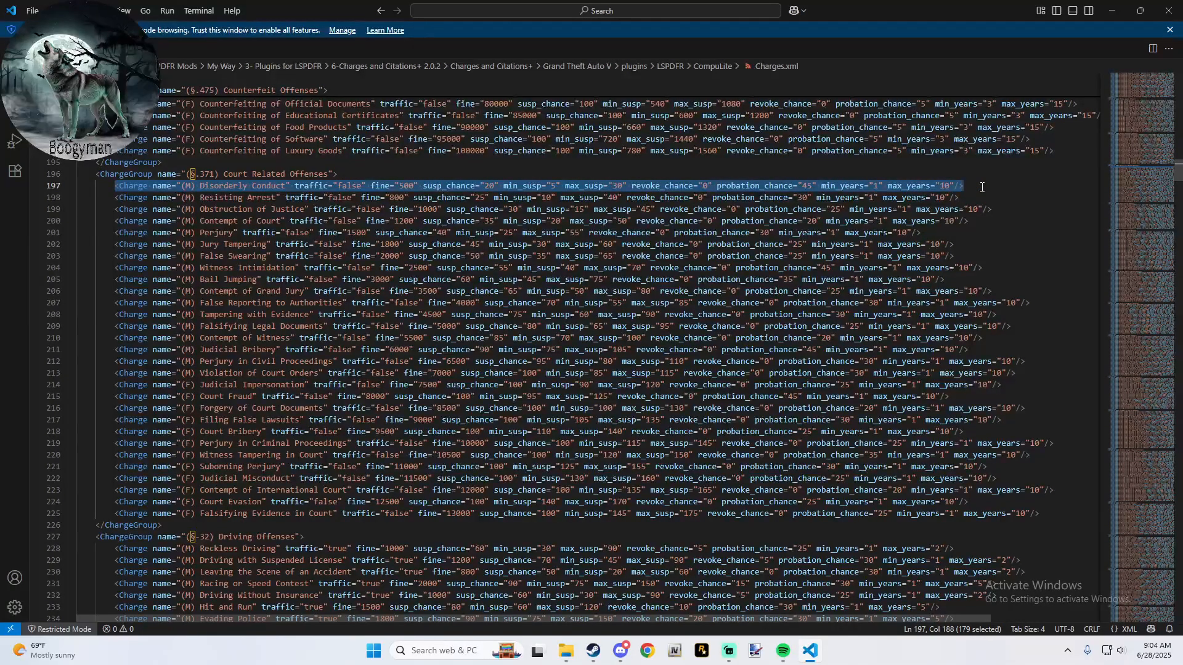
click(1048, 516)
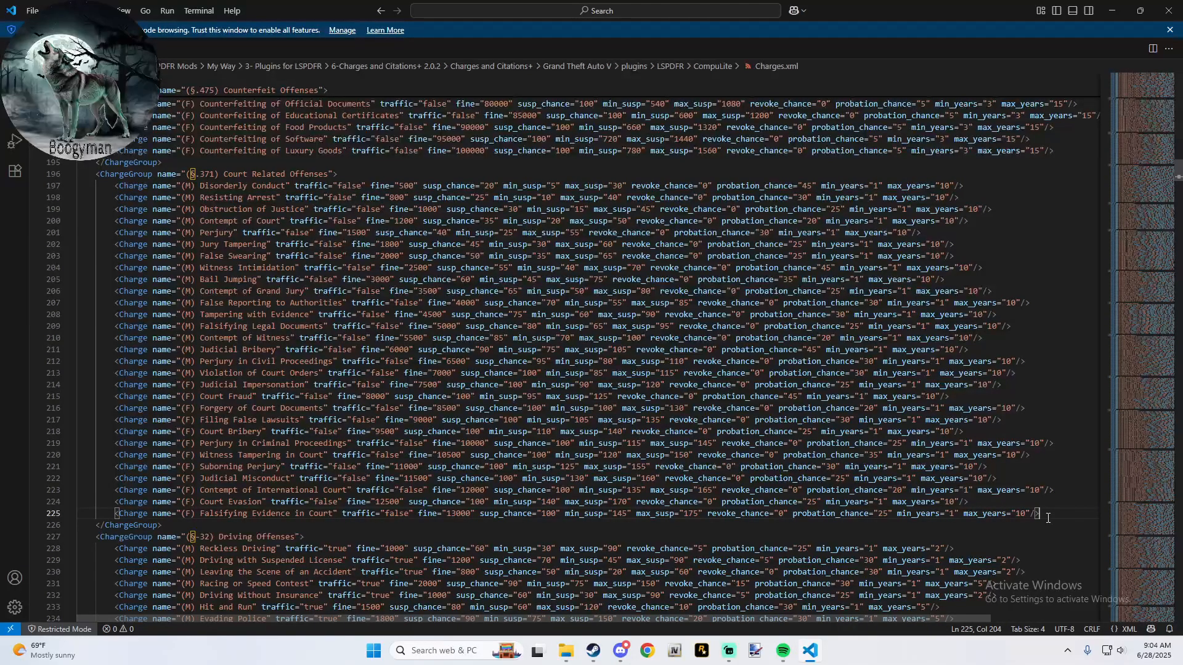
key(Up)
key(Up)
key(Up)
key(Up)
key(Up)
key(Up)
key(Up)
key(Up)
key(Up)
key(Up)
key(Up)
key(Up)
key(Return)
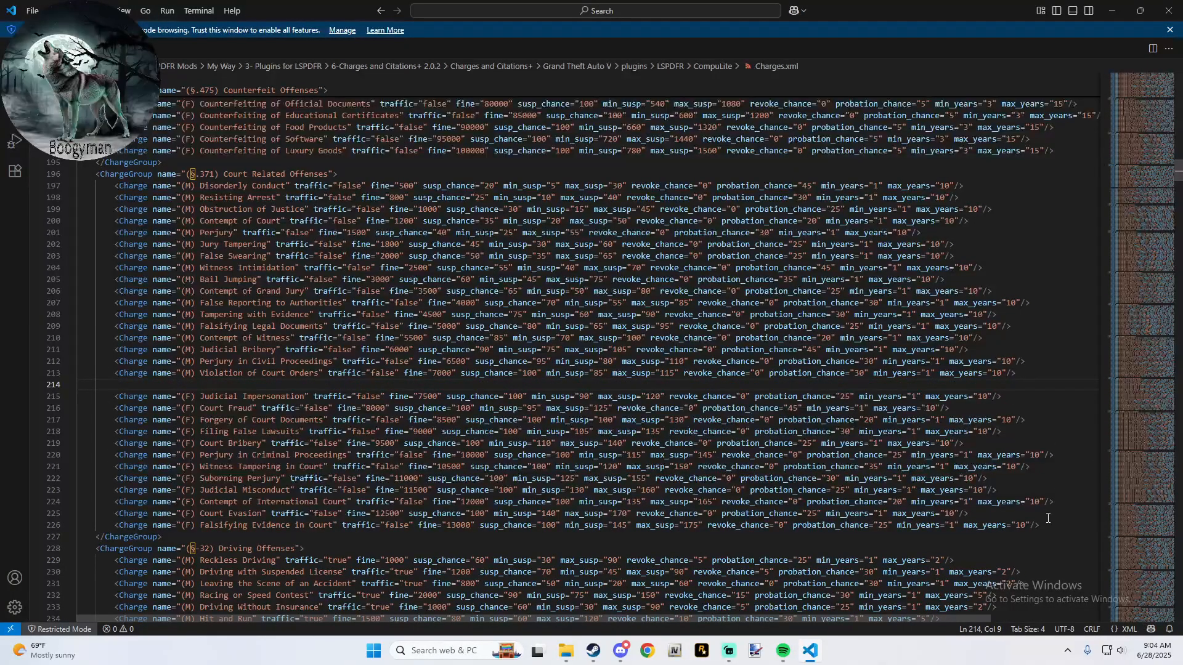
key(ctrl+v)
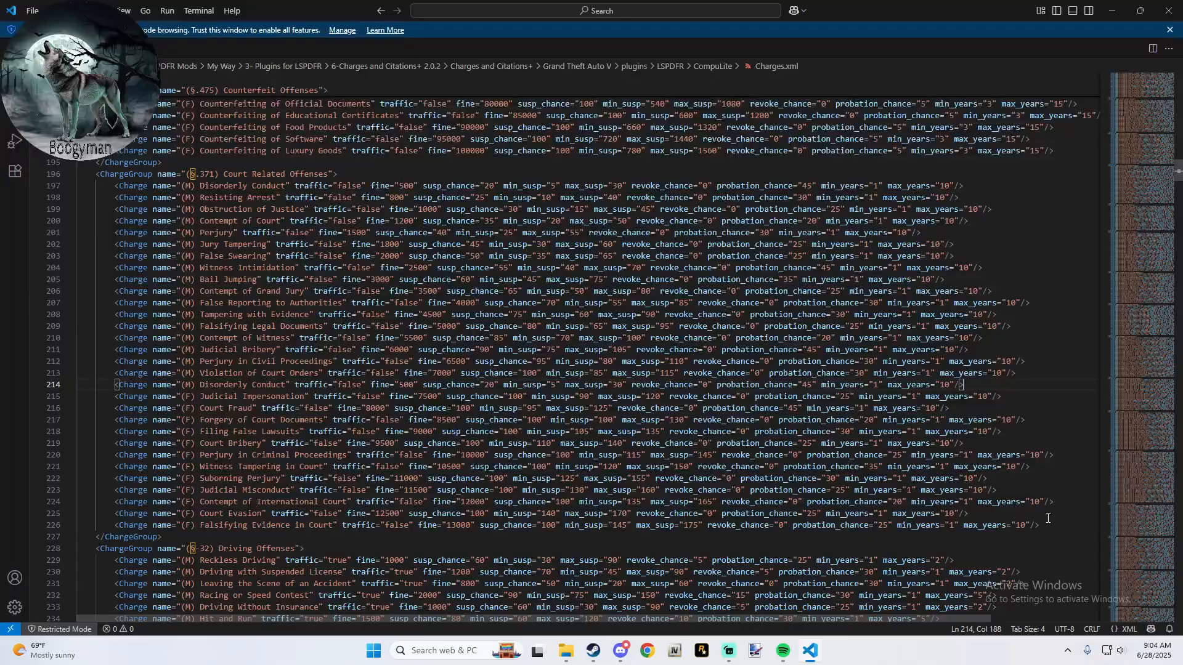
- Rename the pasted Disorderly Conduct charge below Violation of Court Orders as "(M) Warrent"
key(Left)
key(Left)
key(Left)
key(Left)
key(Left)
key(Left)
key(Left)
key(Left)
key(Left)
key(Left)
key(Left)
key(Left)
key(Left)
key(Left)
key(Left)
key(Left)
key(Left)
key(Left)
key(Left)
key(Left)
key(Left)
key(Left)
key(Left)
key(Left)
key(Left)
key(Left)
key(Left)
key(Left)
key(Left)
key(Left)
key(Left)
key(Left)
key(Left)
key(Left)
key(Left)
key(Left)
key(Left)
key(Left)
key(Left)
key(Left)
key(Left)
key(Left)
key(Left)
key(Left)
key(Left)
key(Left)
key(Left)
key(Left)
key(Left)
key(Left)
key(Left)
key(Left)
key(Left)
key(Left)
key(Left)
key(Left)
key(Left)
key(Left)
key(Left)
key(Left)
key(Left)
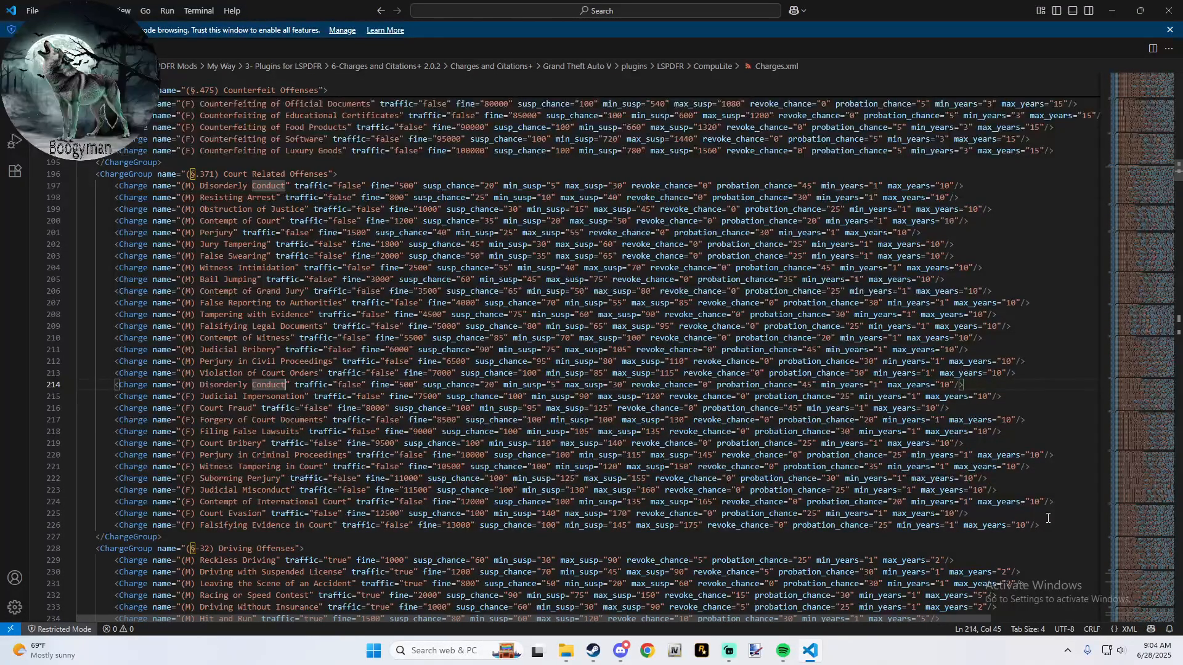
key(BackSpace)
key(BackSpace)
key(BackSpace)
key(BackSpace)
key(BackSpace)
key(BackSpace)
key(BackSpace)
key(BackSpace)
key(BackSpace)
key(BackSpace)
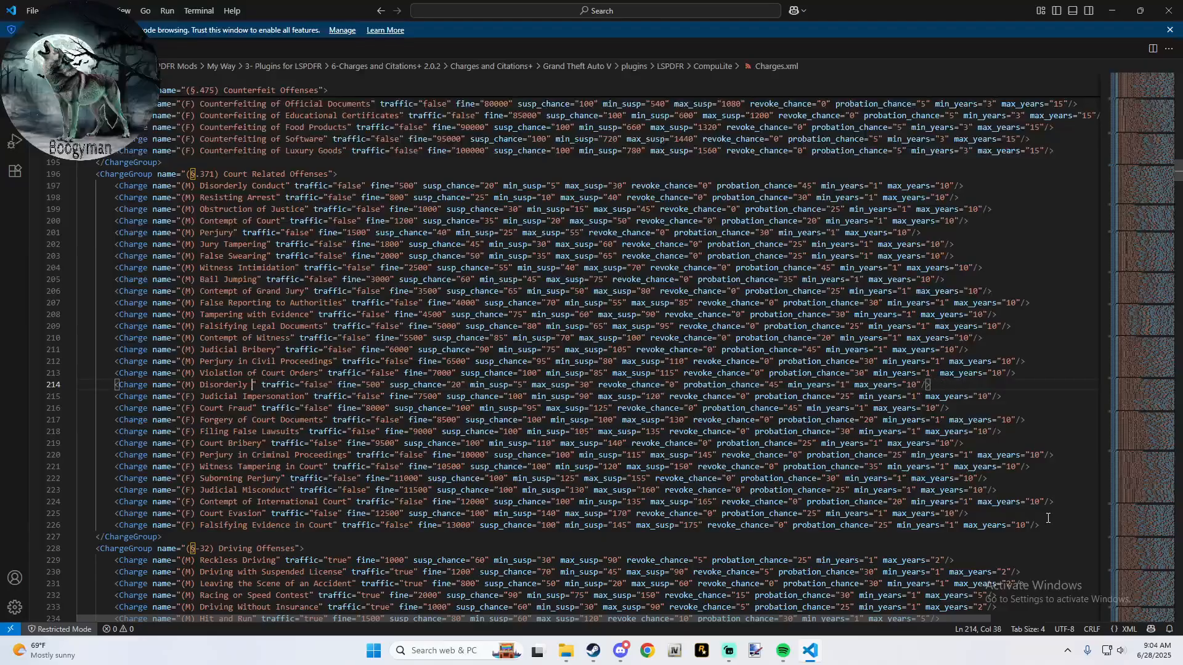
key(BackSpace)
key(BackSpace)
key(BackSpace)
key(BackSpace)
key(BackSpace)
key(BackSpace)
key(BackSpace)
key(BackSpace)
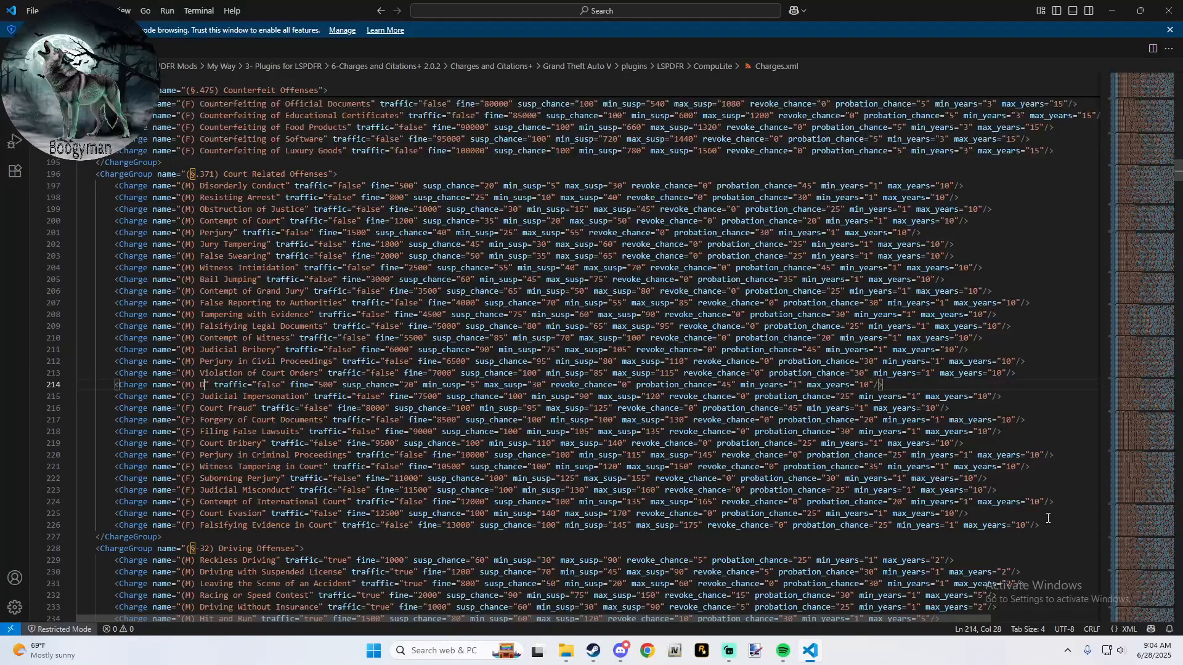
text(Warr)
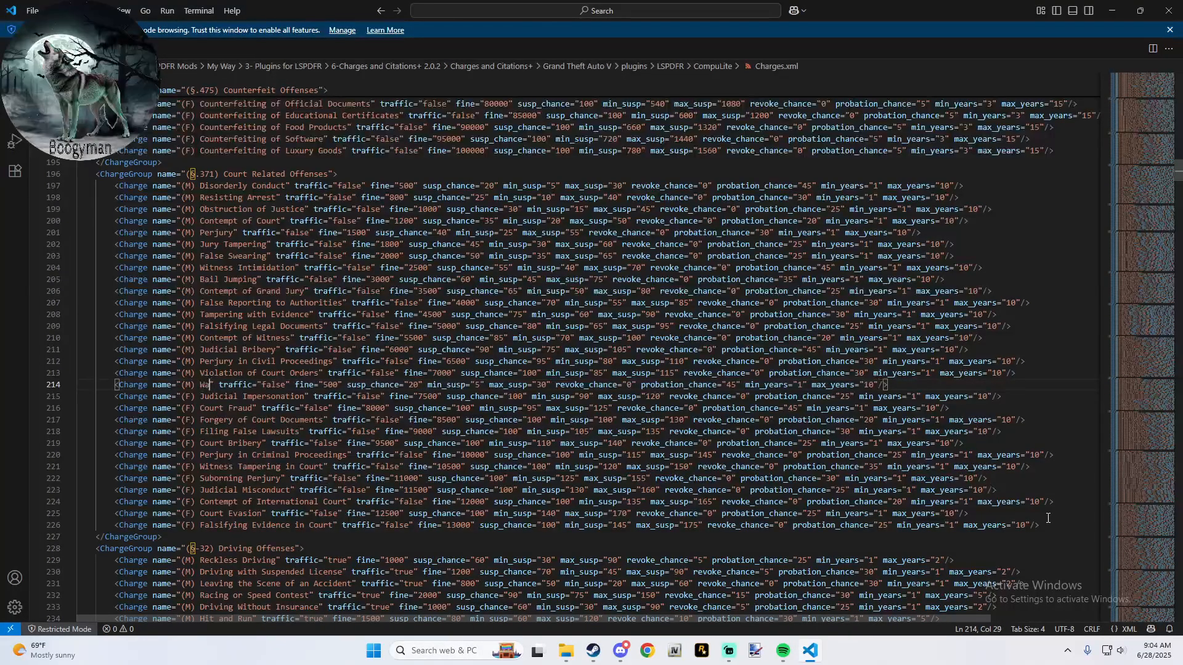
text(ent)
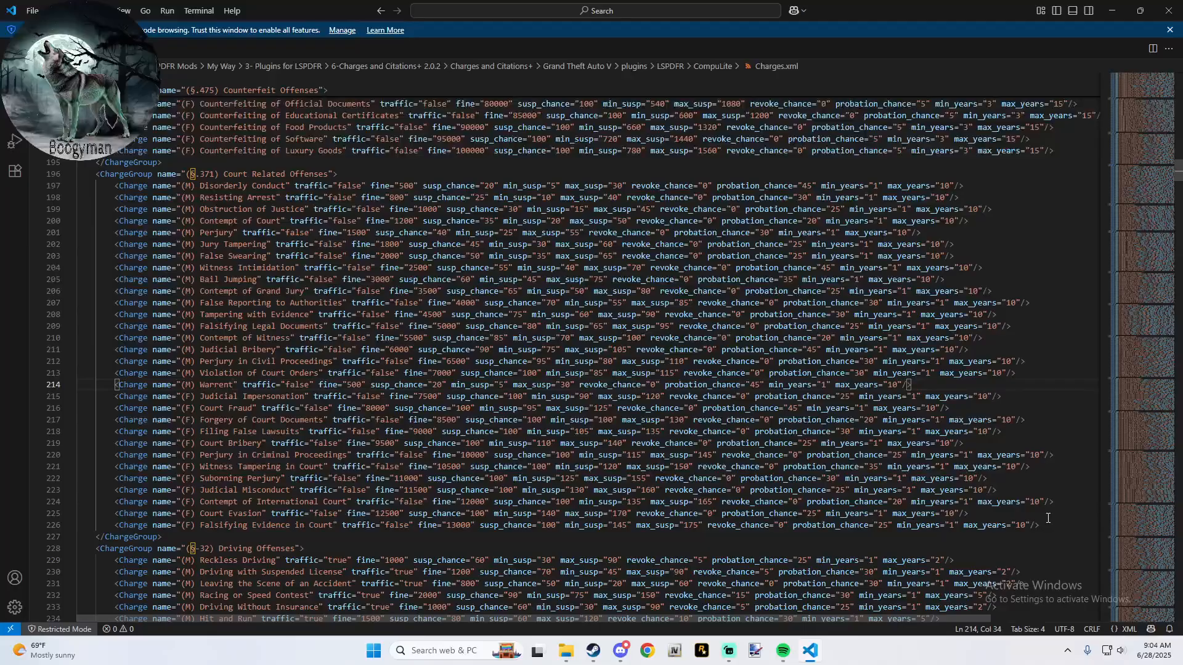
text(")
- Go through the (M) Warrent charge's attributes, from traffic and fine to suspension, revocation, probation and minimum and maximum years
key(Right)
key(Right)
key(Right)
key(Right)
key(Right)
key(Right)
key(Right)
key(Right)
key(Right)
key(Right)
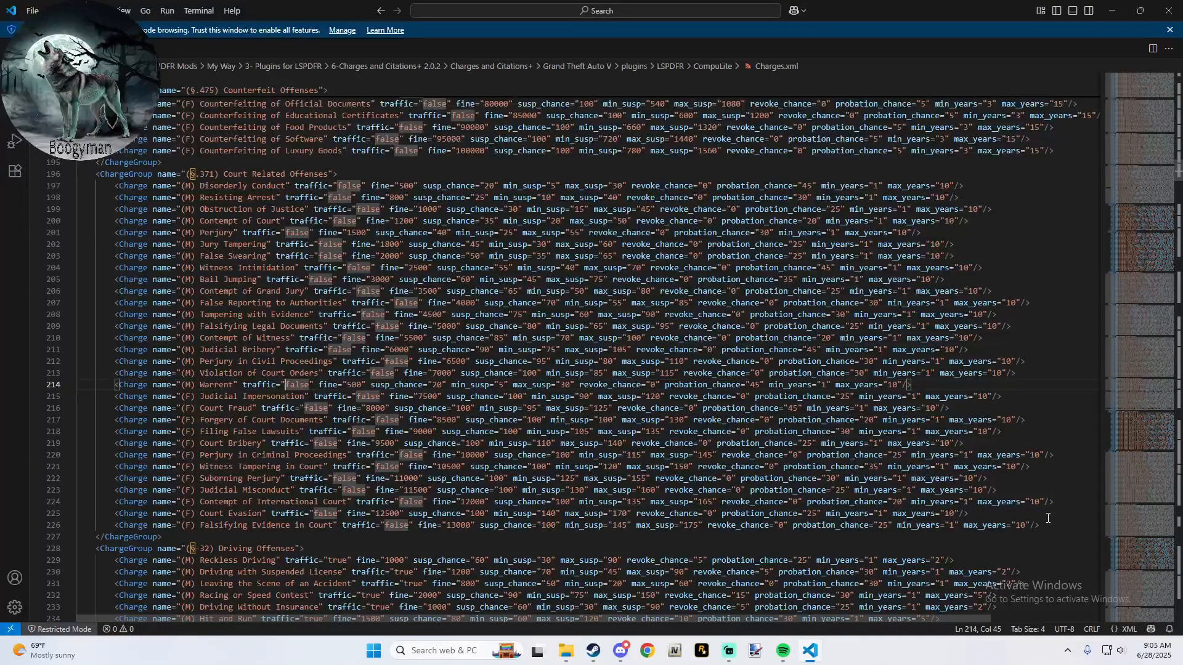
key(Right)
key(Right)
key(Right)
key(Right)
key(Right)
key(Right)
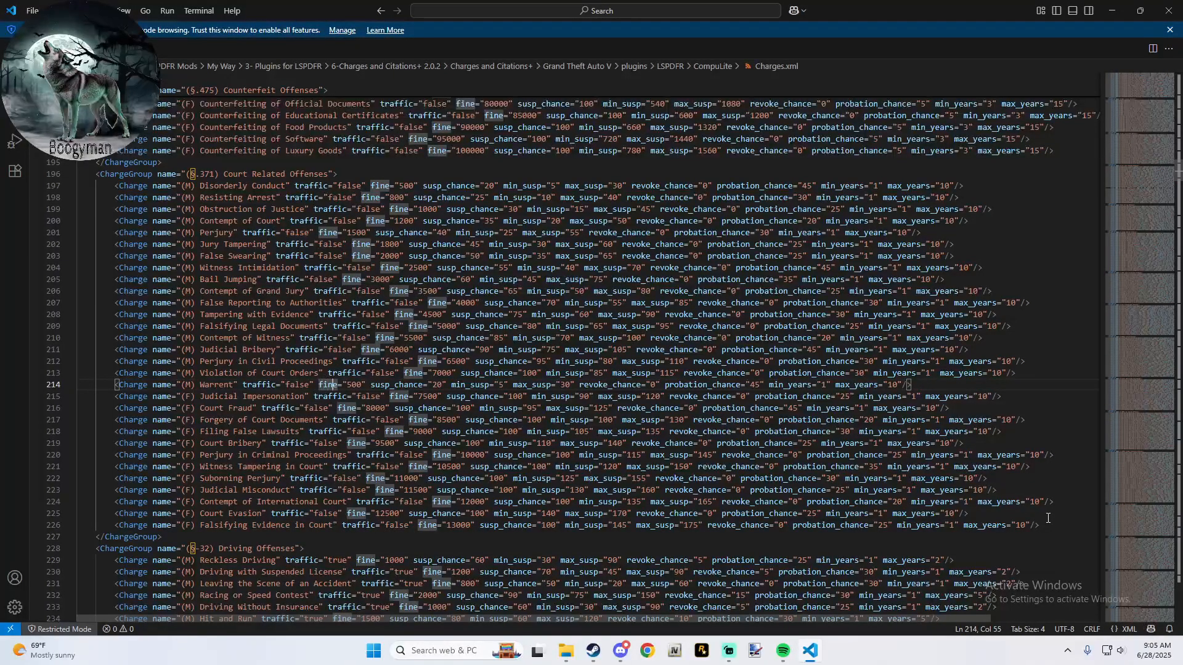
key(Right)
key(Right)
key(Right)
key(Right)
key(Right)
key(Right)
key(Right)
key(Right)
key(Right)
key(Right)
key(Right)
key(Right)
key(Right)
key(Right)
key(Right)
key(Right)
key(Right)
key(Right)
key(Right)
key(Right)
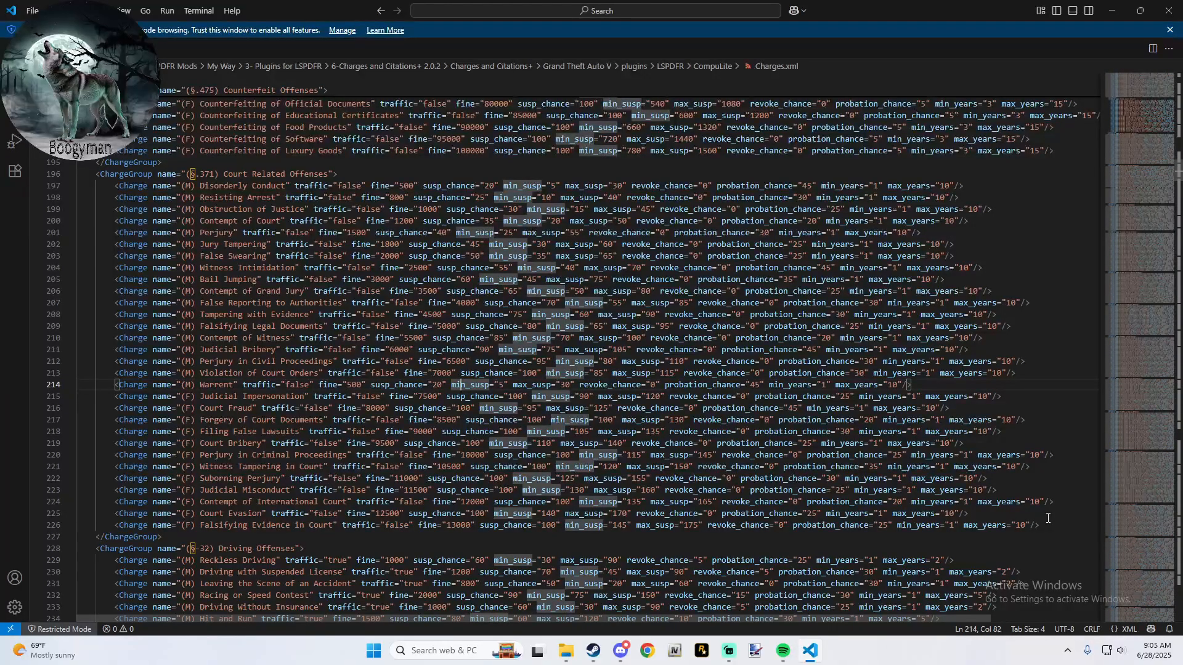
key(Left)
key(Left)
key(Left)
key(Left)
key(Left)
key(Left)
key(Left)
key(Left)
key(Left)
key(Left)
key(Left)
key(Left)
key(Left)
key(Left)
key(Left)
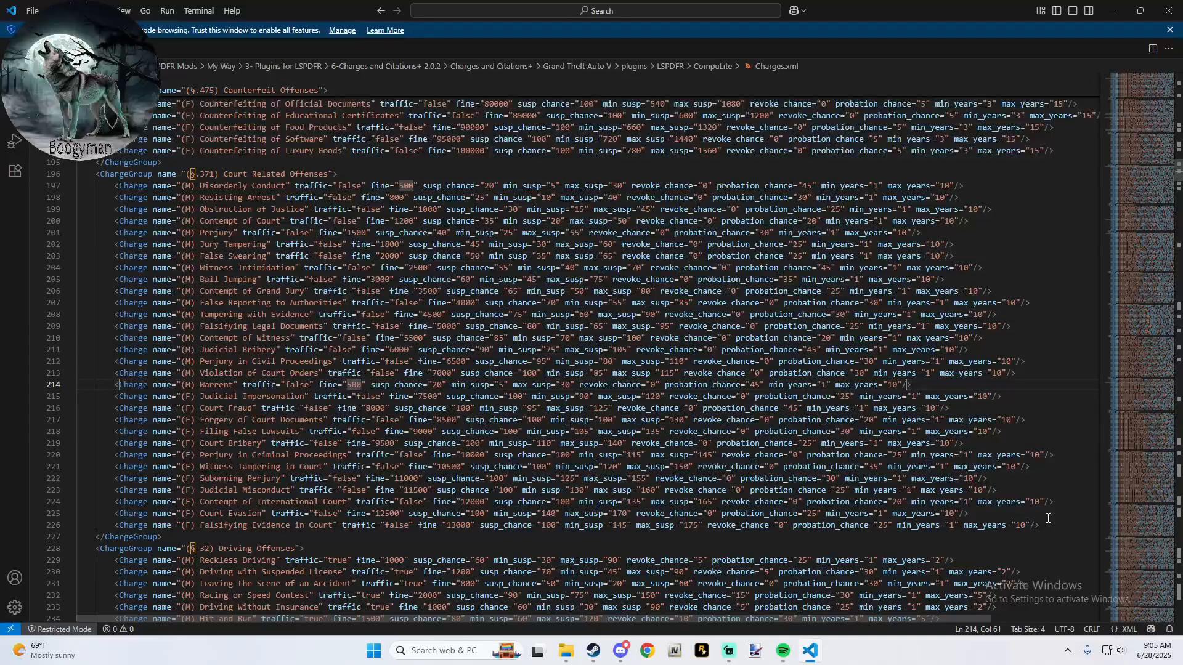
key(Right)
key(Right)
key(Right)
key(Right)
key(Right)
key(Right)
key(Right)
key(Right)
key(Right)
key(Right)
key(Right)
key(Right)
key(Right)
key(Right)
key(Right)
key(Right)
key(Left)
key(Left)
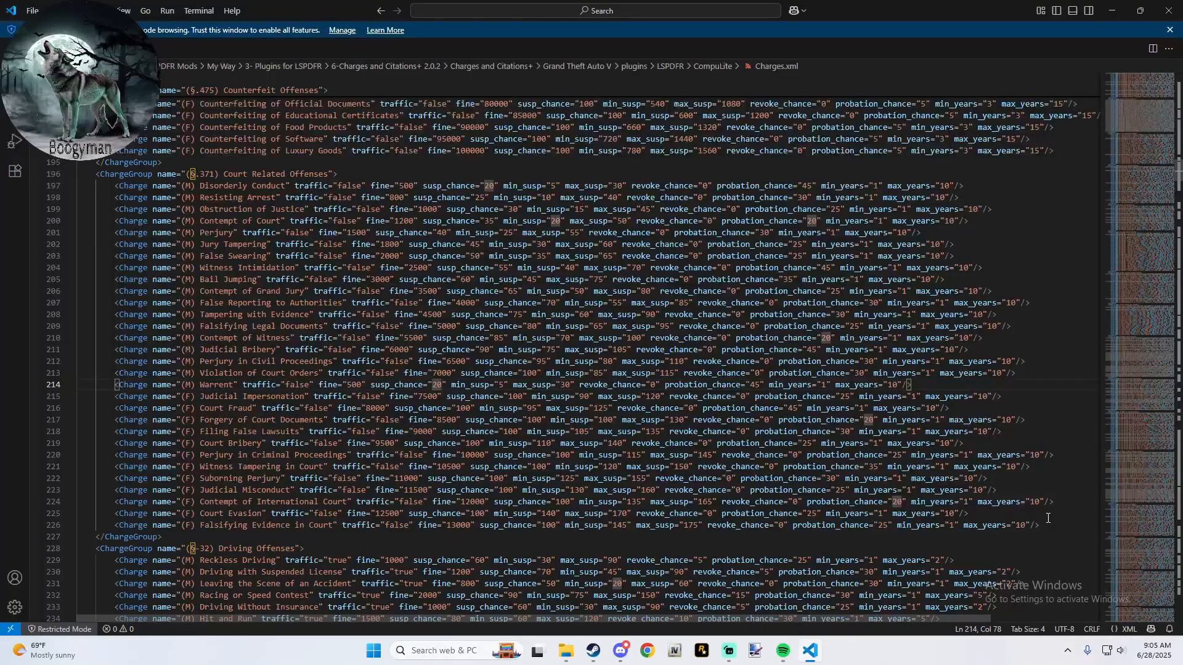
key(Right)
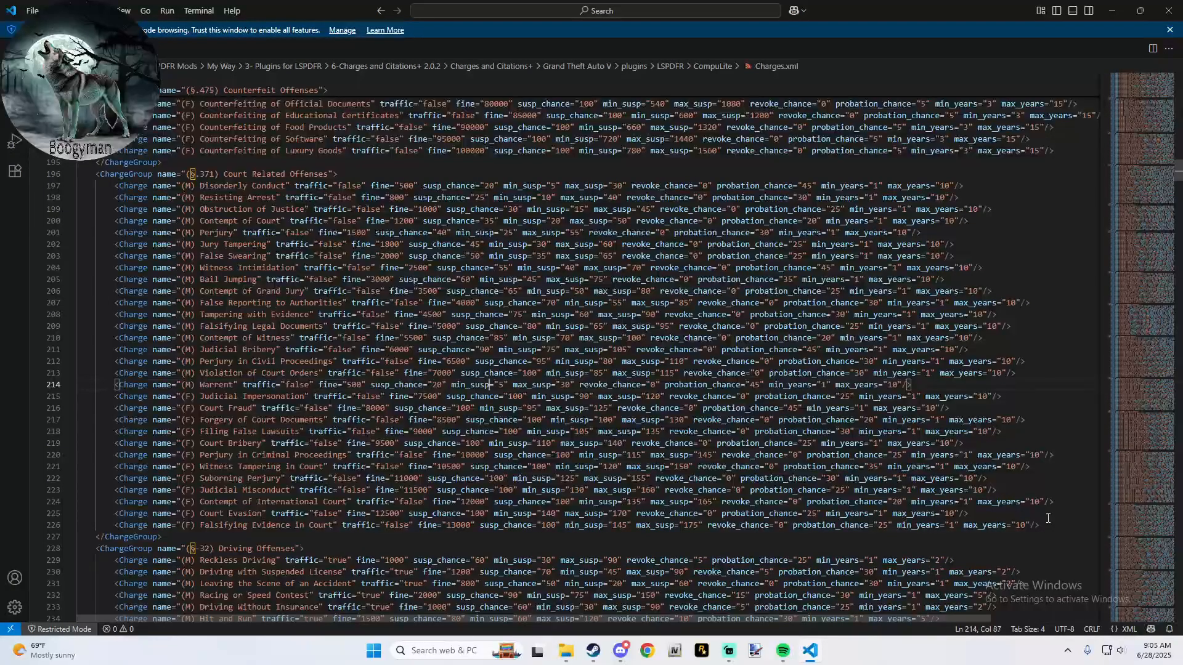
key(Right)
key(Right)
key(Right)
key(Right)
key(Right)
key(Right)
key(Right)
key(Right)
key(Right)
key(Right)
key(Right)
key(Right)
key(Right)
key(Right)
key(Right)
key(Right)
key(Right)
key(Right)
key(Right)
key(Right)
key(Right)
key(Right)
key(Right)
key(Right)
key(Right)
key(Right)
key(Right)
key(Right)
key(Right)
key(Right)
key(Right)
key(Right)
key(Right)
key(Right)
key(Right)
key(Right)
key(Right)
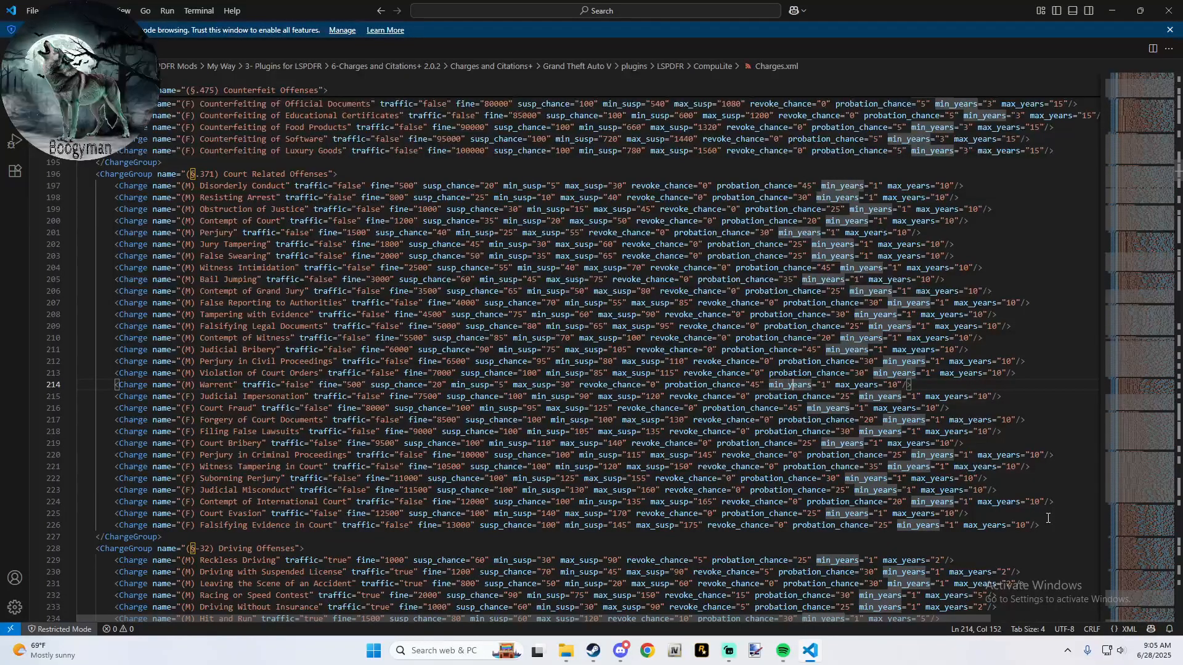
key(Right)
key(Right)
key(Right)
key(Right)
key(Right)
key(Right)
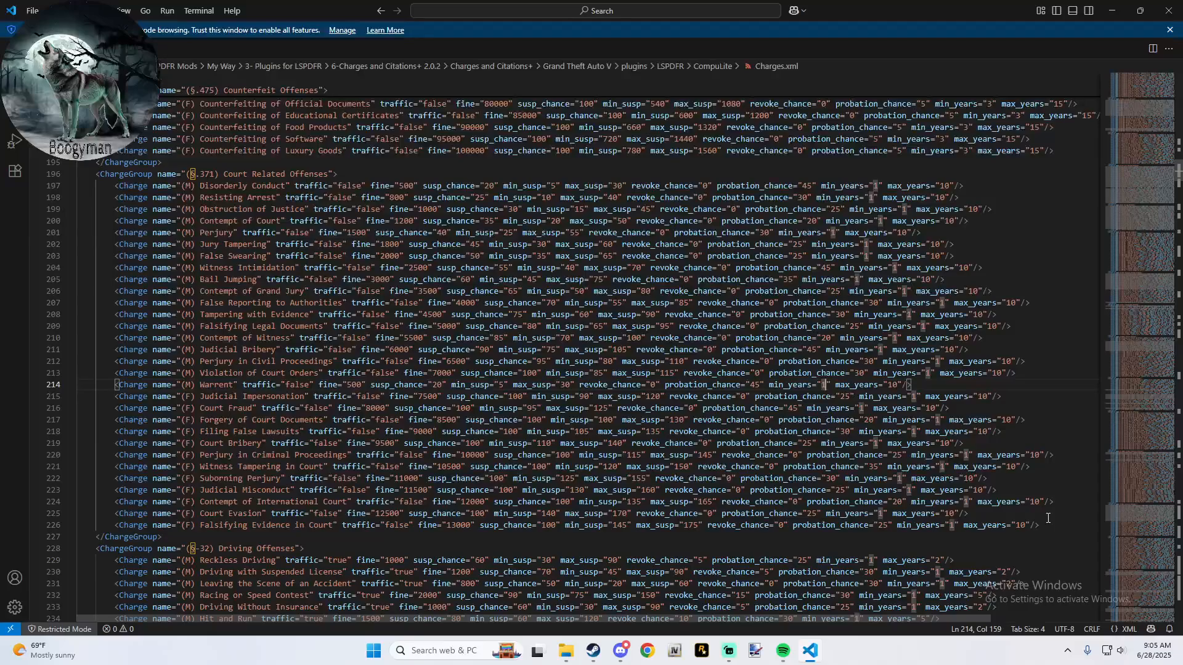
key(Right)
key(Right)
key(Right)
key(Right)
key(Right)
key(Right)
key(Right)
key(Right)
key(Right)
key(Right)
key(Right)
key(Right)
key(Right)
key(Right)
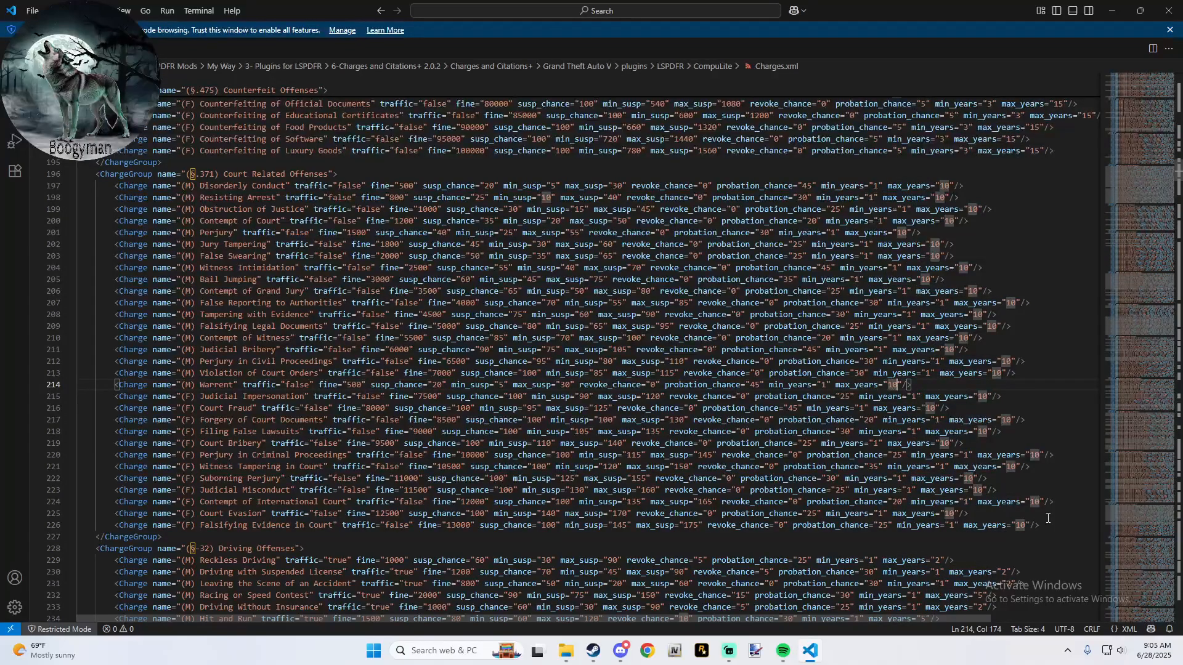
key(Right)
key(Right)
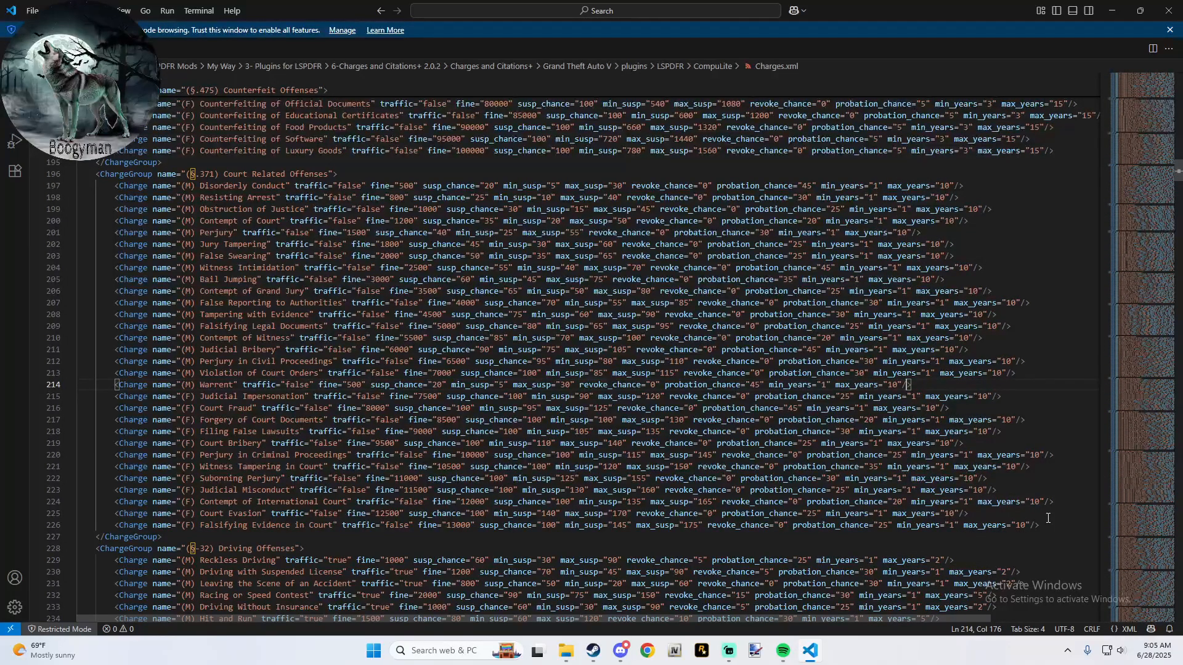
- Paste the copied Disorderly Conduct charge on a new line below (F) Falsifying Evidence in Court
key(Down)
key(Down)
key(Down)
key(Down)
key(Down)
key(Down)
key(Down)
key(Down)
key(Down)
key(Down)
key(Down)
key(Down)
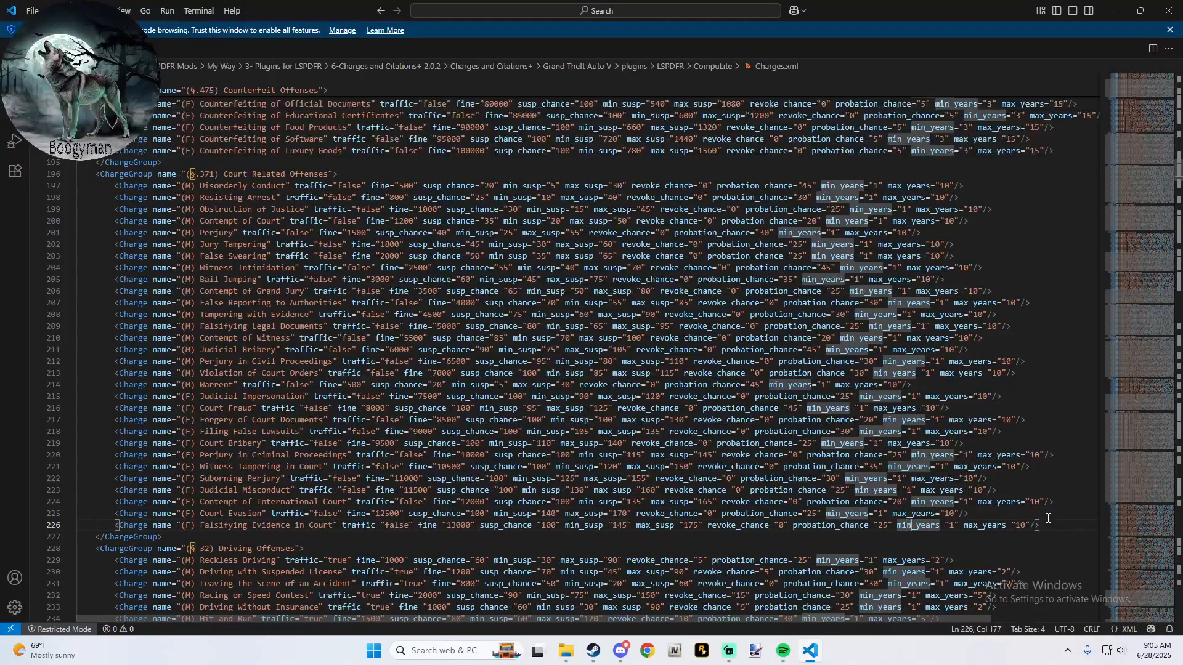
key(Right)
key(Right)
key(Right)
key(Right)
key(Right)
key(Right)
key(Right)
key(Right)
key(Right)
key(Right)
key(Right)
key(Right)
key(Right)
key(Right)
key(Right)
key(Right)
key(Right)
key(Right)
key(Right)
key(Right)
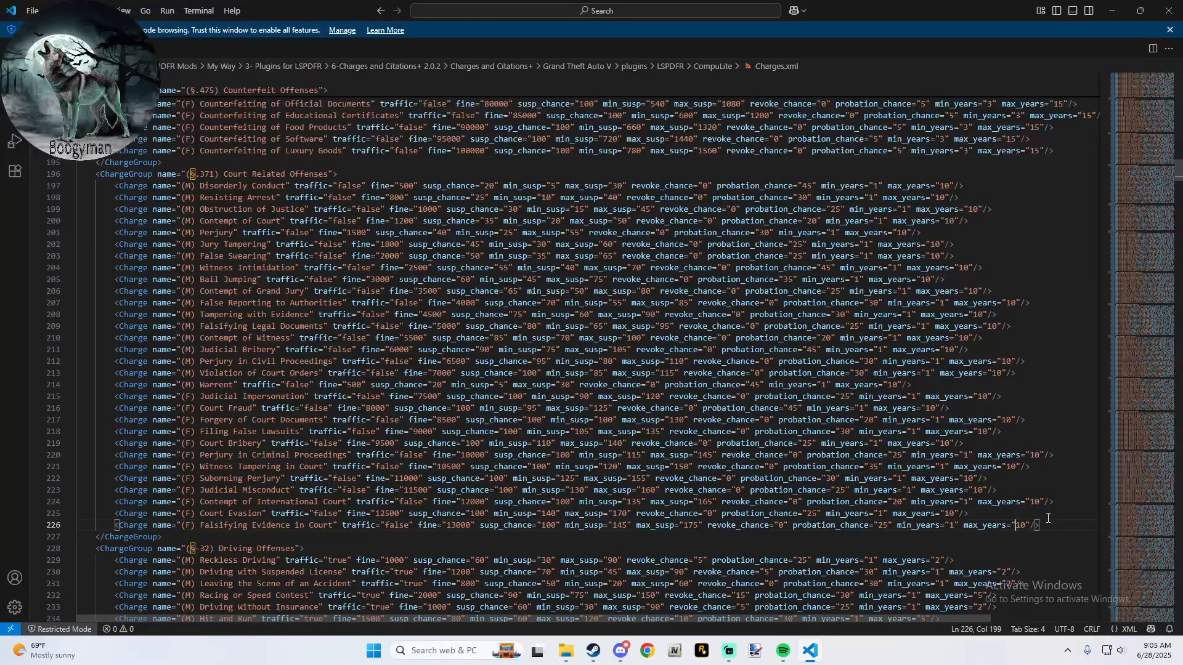
key(Right)
key(Right)
key(Right)
key(Right)
key(Return)
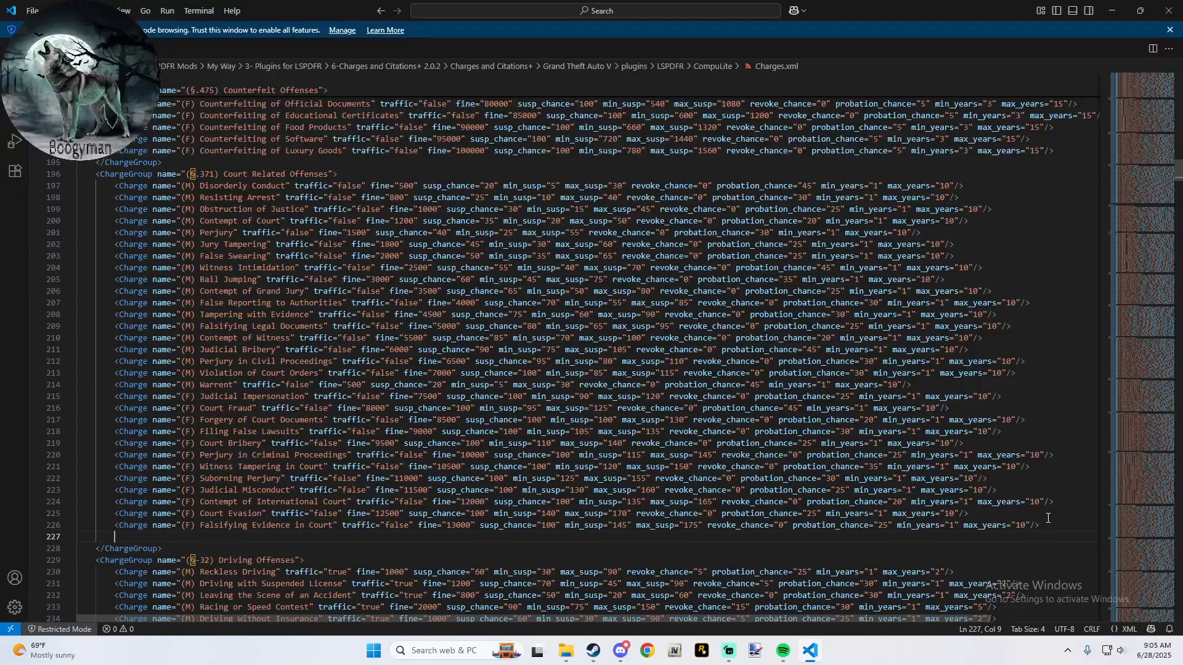
text(<Charge name="(M) Disorderly Conduct" traffic="false" fine="500" susp_chance="20" min_susp="5" max_susp="30" revoke_chance="0" probation_chance="45" min_years="1" max_years="10"/>)
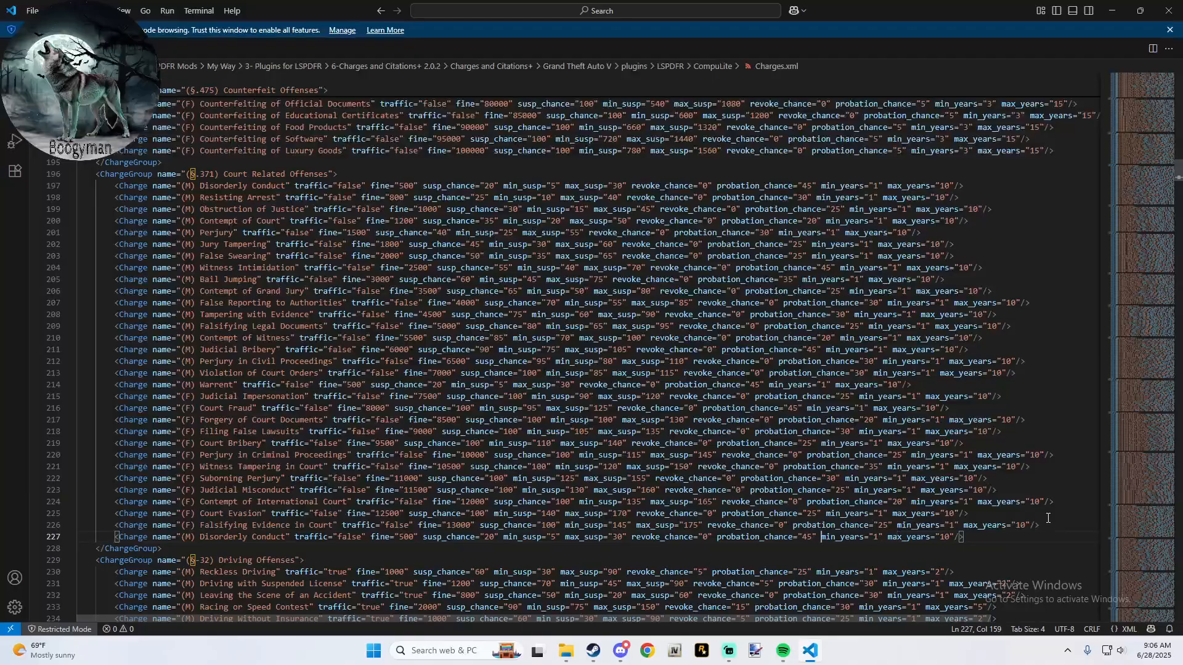
- Replace the name Disorderly Conduct with "Warrent" in the last charge of the Court Related Offenses group
key(Left)
key(Left)
key(Left)
key(Left)
key(Left)
key(Left)
key(Left)
key(Left)
key(Left)
key(Left)
key(Left)
key(Left)
key(Left)
key(Left)
key(Left)
key(Left)
key(Left)
key(Left)
key(Left)
key(Left)
key(Left)
key(Left)
key(Left)
key(Left)
key(Left)
key(Left)
key(Left)
key(Left)
key(Left)
key(Left)
key(Left)
key(Left)
key(Left)
key(Left)
key(Left)
key(Left)
key(Left)
key(Left)
key(Left)
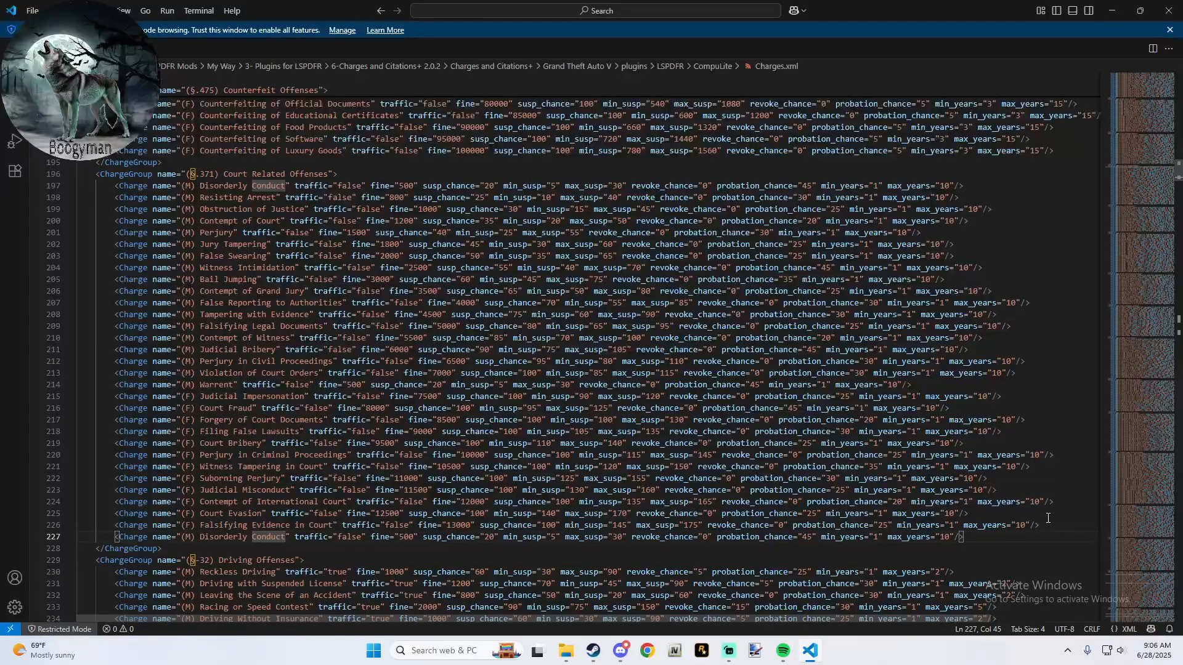
key(BackSpace)
key(BackSpace)
key(BackSpace)
key(BackSpace)
key(BackSpace)
key(BackSpace)
key(BackSpace)
key(BackSpace)
key(BackSpace)
key(BackSpace)
key(BackSpace)
key(BackSpace)
key(BackSpace)
key(BackSpace)
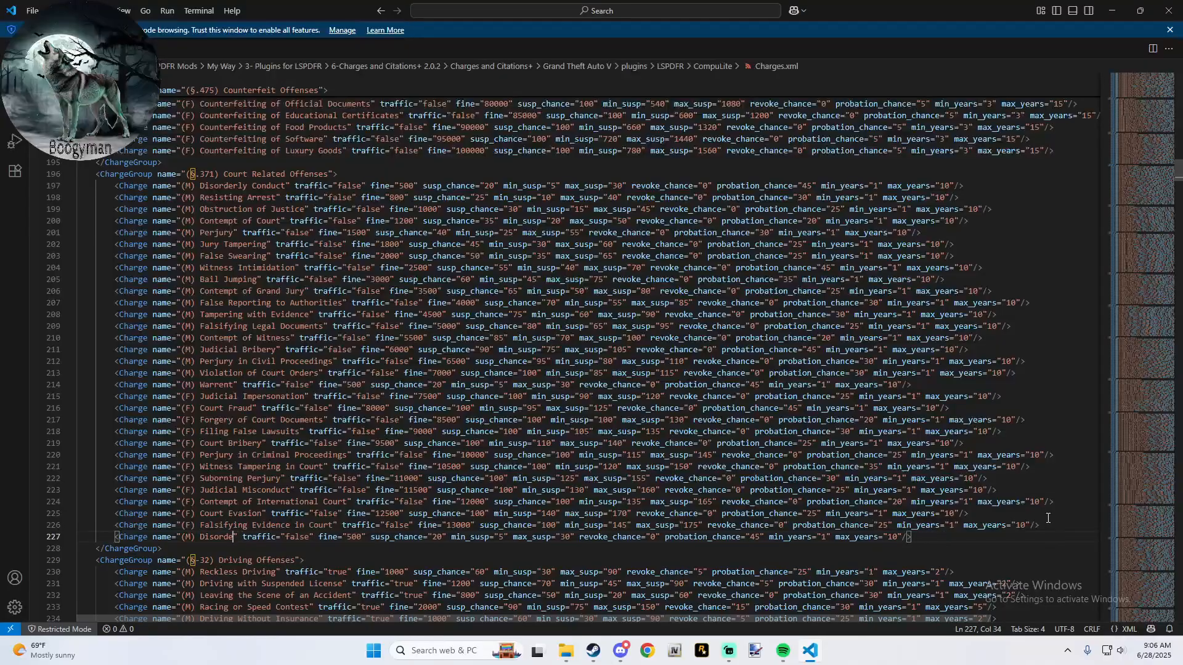
key(BackSpace)
key(BackSpace)
key(BackSpace)
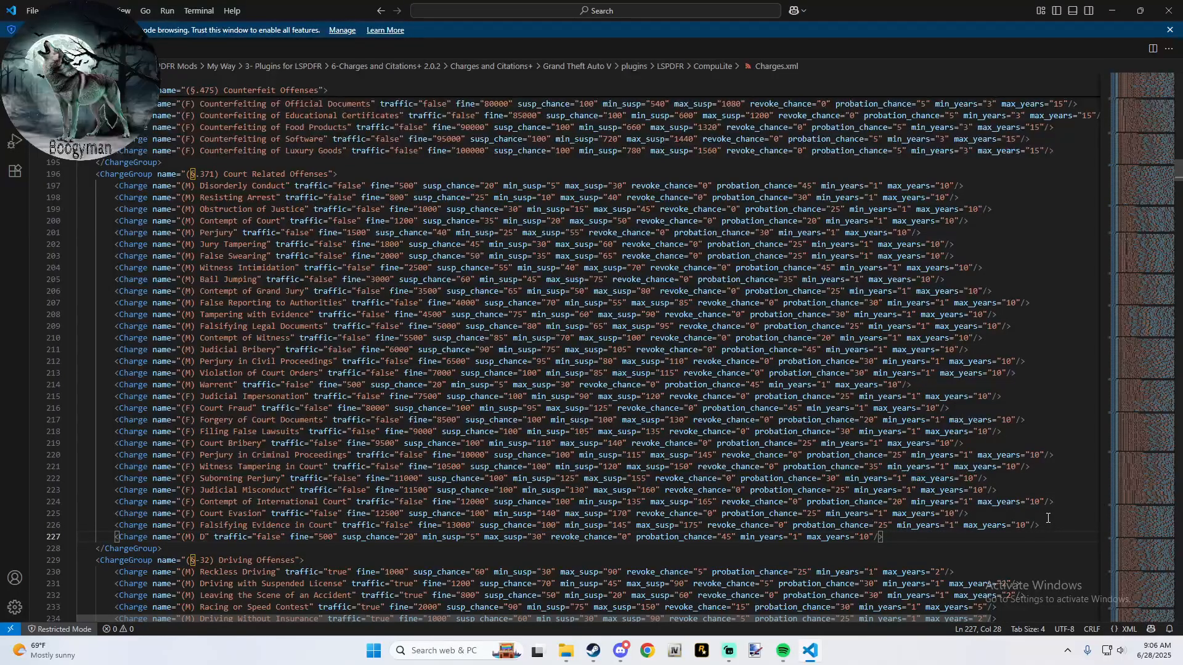
key(BackSpace)
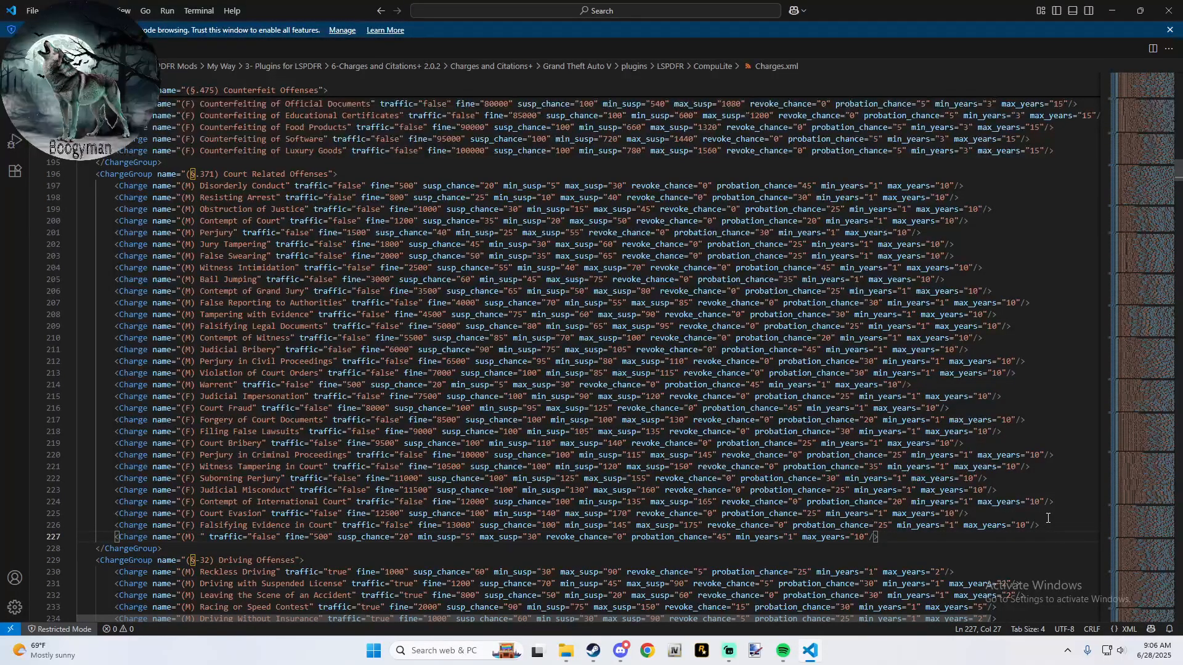
text(Warrent)
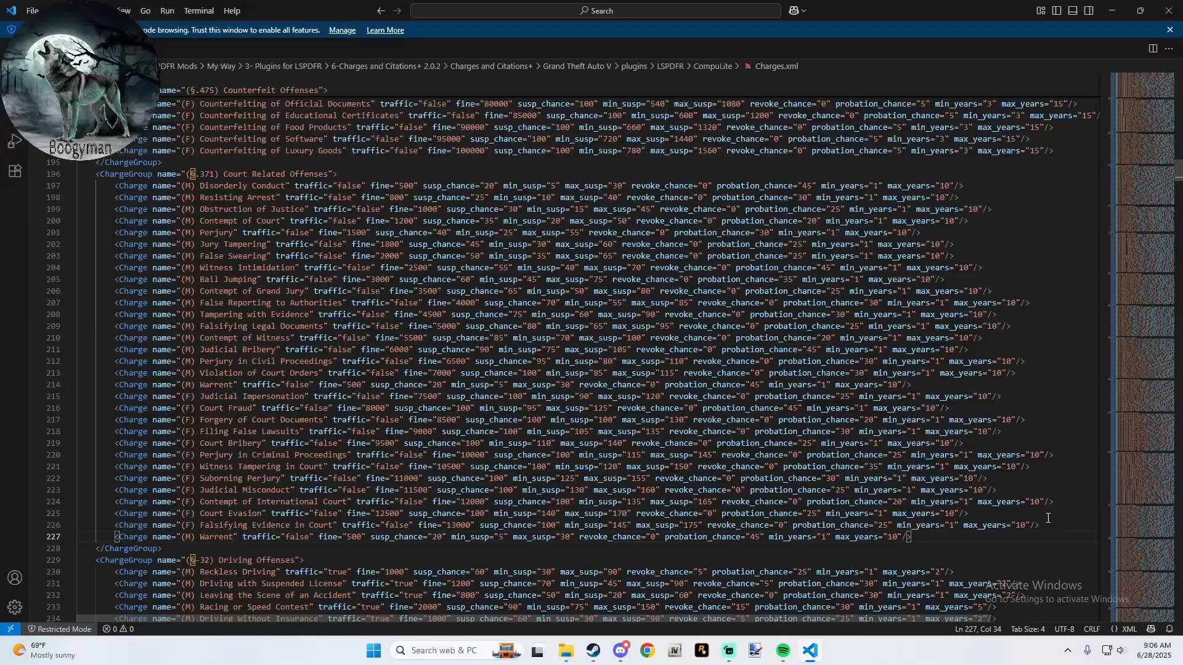
- Change the class prefix of the last Warrent charge in the Court Related Offenses group to (F)
key(Left)
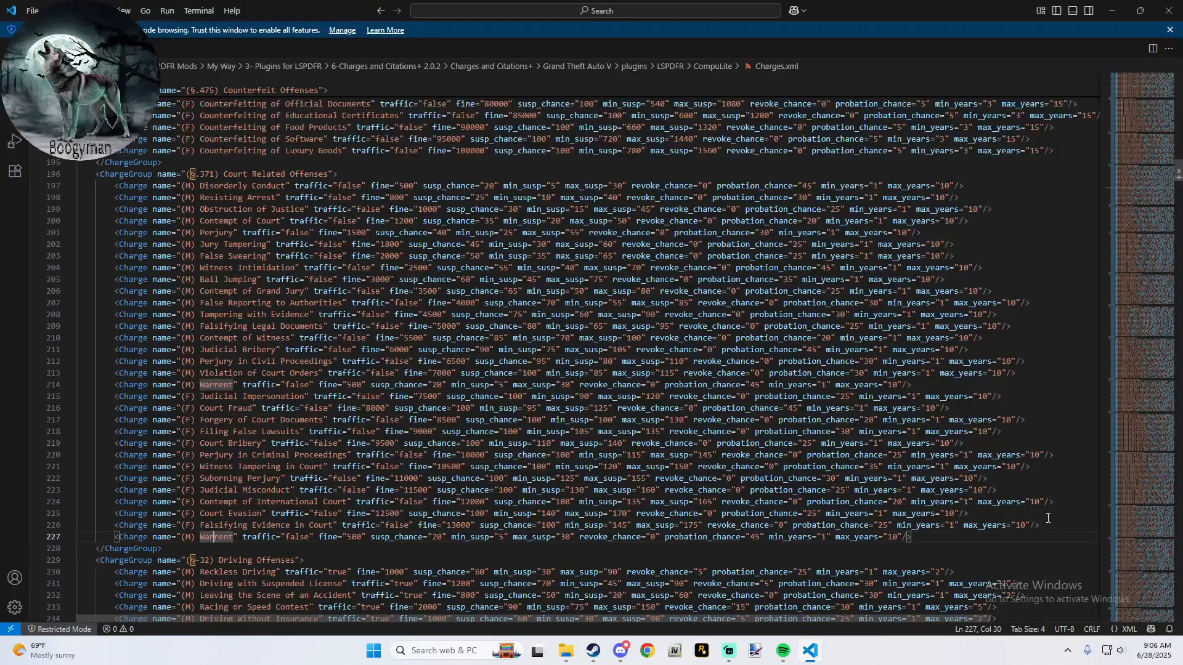
key(BackSpace)
key(BackSpace)
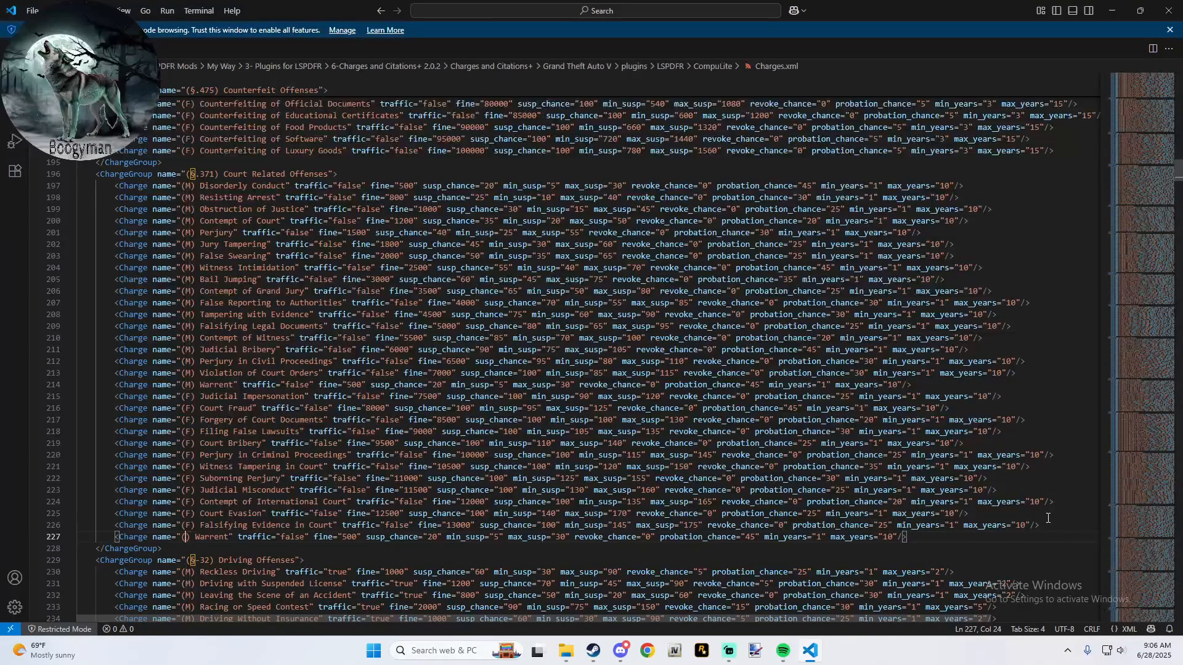
text(F)
key(Right)
key(Right)
key(Right)
key(Right)
key(Right)
key(Right)
key(Right)
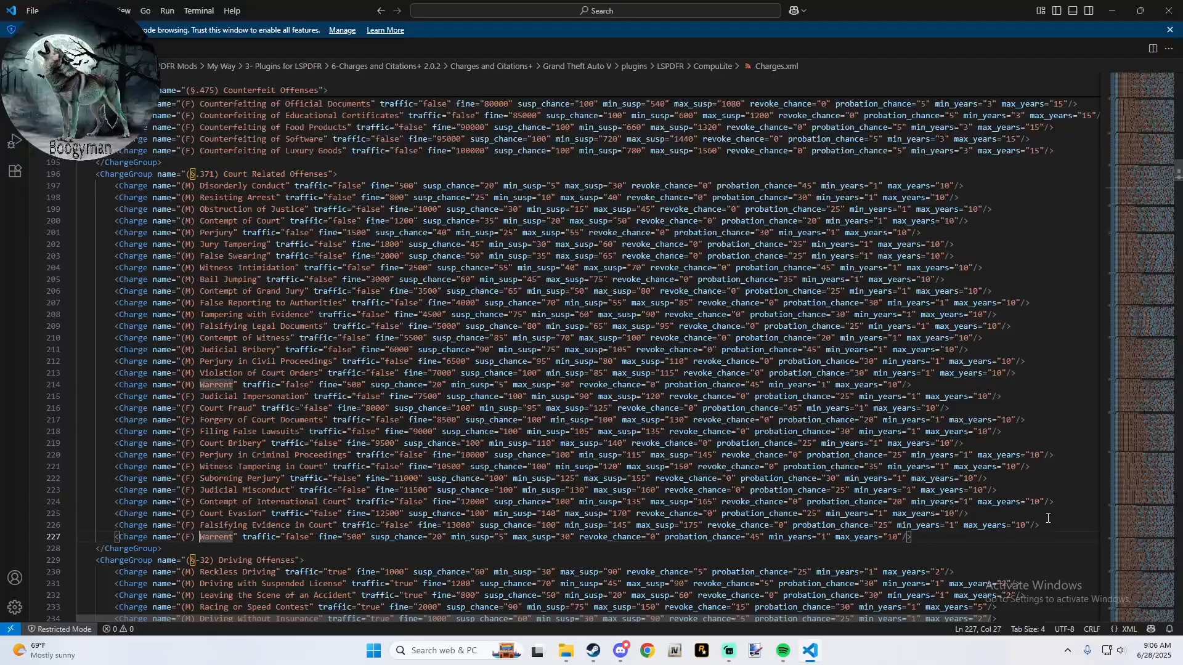
- Set the fine of the (F) Warrent charge at the end of the Court Related Offenses group to 1000
key(Right)
key(Right)
key(Right)
key(Right)
key(Right)
key(Right)
key(Right)
key(Right)
key(Right)
key(Right)
key(Right)
key(Right)
key(Right)
key(Right)
key(Right)
key(Right)
key(Right)
key(Right)
key(Right)
key(Right)
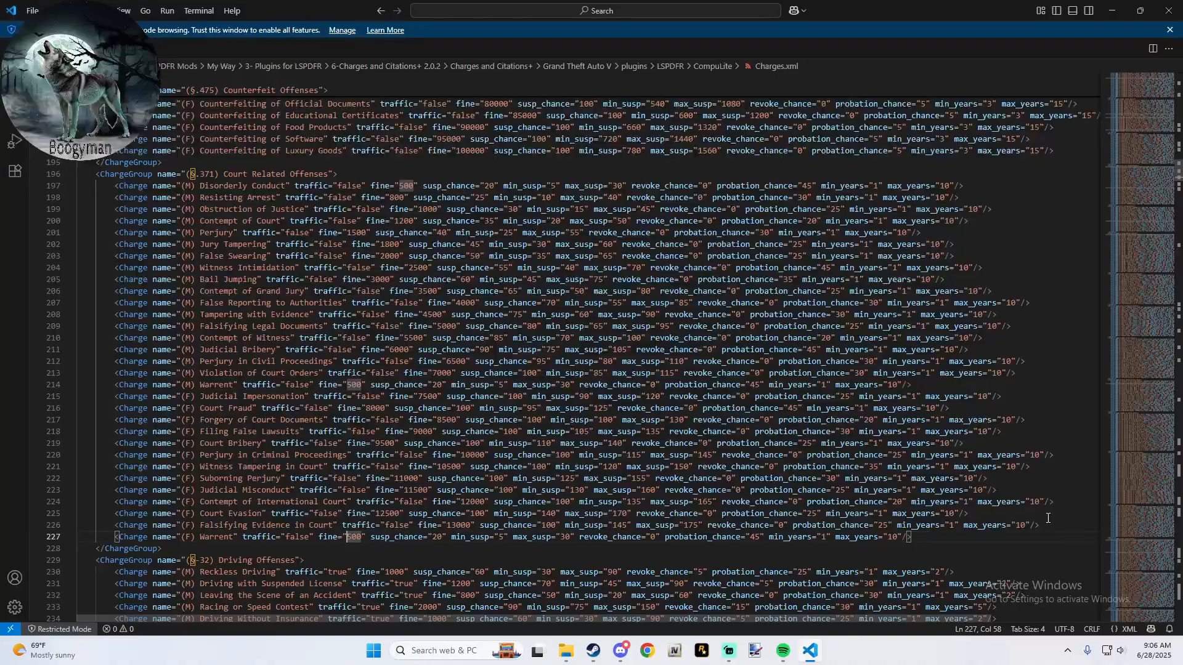
key(End)
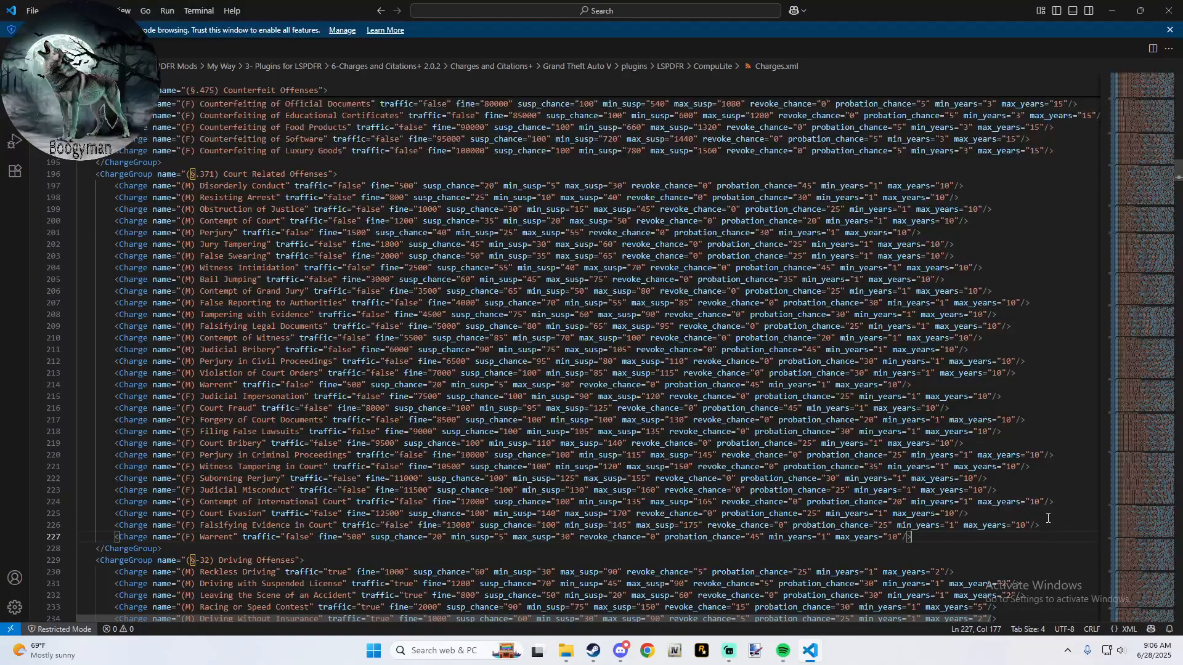
key(Left)
key(Left)
key(Left)
key(Left)
key(Left)
key(Left)
key(Left)
key(Left)
key(Left)
key(Left)
key(Left)
key(Left)
key(Left)
key(Left)
key(Left)
key(Left)
key(Left)
key(Left)
key(Left)
key(Left)
key(Left)
key(Left)
key(Left)
key(Left)
key(Left)
key(Left)
key(Left)
key(Left)
key(Left)
key(Left)
key(Left)
key(Left)
key(Left)
key(Left)
key(Left)
key(Left)
key(Left)
key(Left)
key(Left)
key(Left)
key(Left)
key(Left)
key(Left)
key(Left)
key(Left)
key(Left)
key(Left)
key(Left)
key(Left)
key(Left)
key(Left)
key(Left)
key(Left)
key(Left)
key(Left)
key(Left)
key(Left)
key(Left)
key(Left)
key(Left)
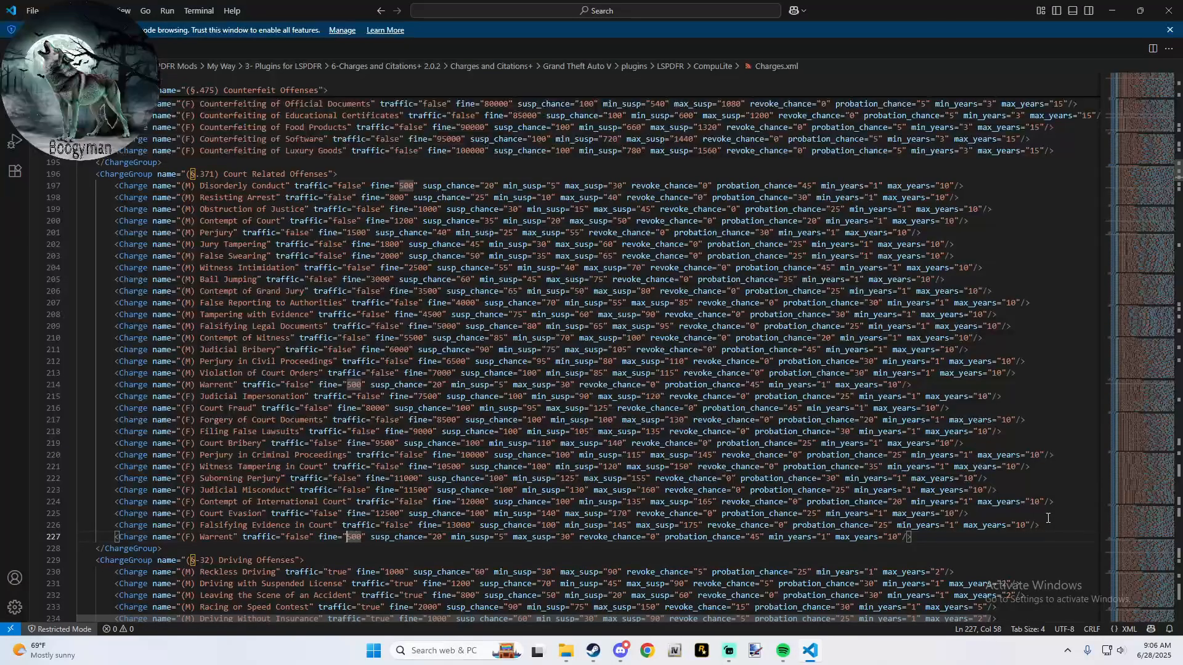
key(BackSpace)
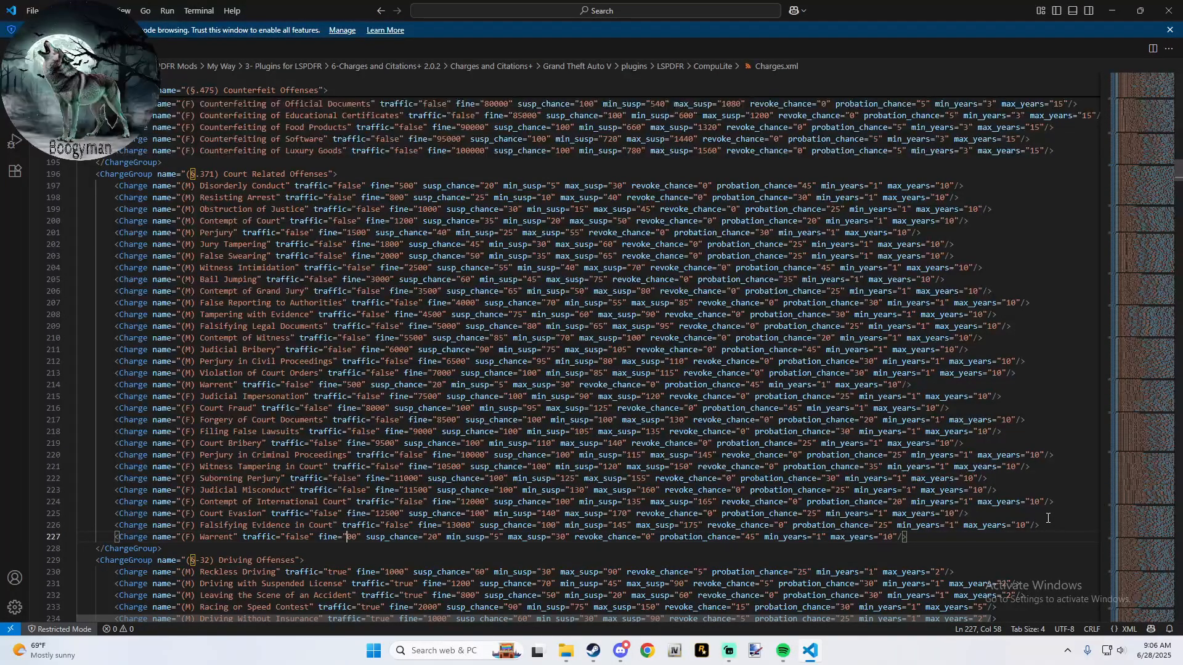
text(10)
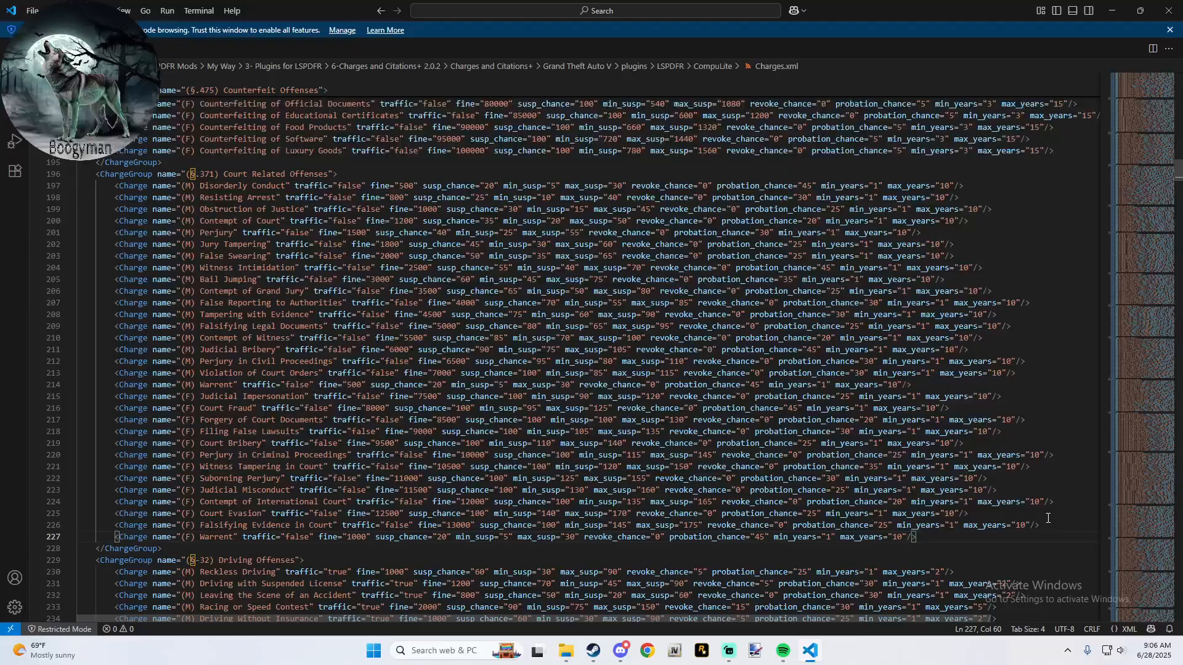
- Re-enter 1 as the min_years value of the (F) Warrent charge
key(Right)
key(Right)
key(Right)
key(Right)
key(Right)
key(Right)
key(Right)
key(Right)
key(Right)
key(Right)
key(Right)
key(Right)
key(Right)
key(Right)
key(Right)
key(Right)
key(Right)
key(Right)
key(Right)
key(Right)
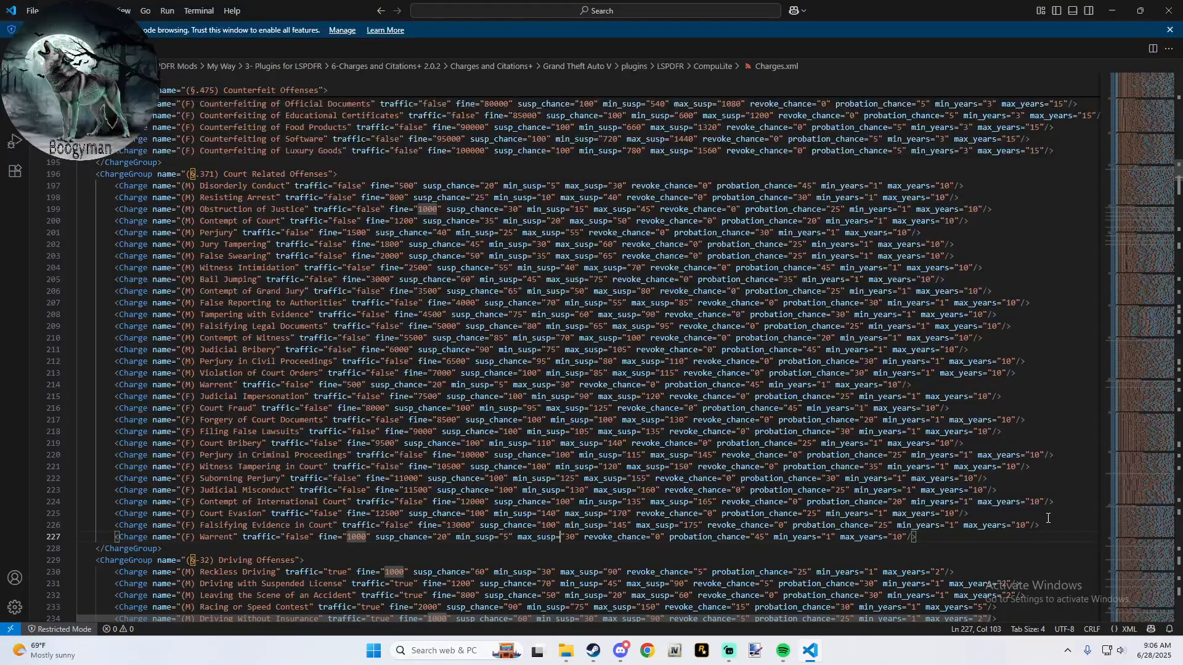
key(Right)
key(Right)
key(Right)
key(Right)
key(Right)
key(Right)
key(Right)
key(Right)
key(Right)
key(Right)
key(Right)
key(Right)
key(Right)
key(Right)
key(Right)
key(Right)
key(Right)
key(Right)
key(Right)
key(Right)
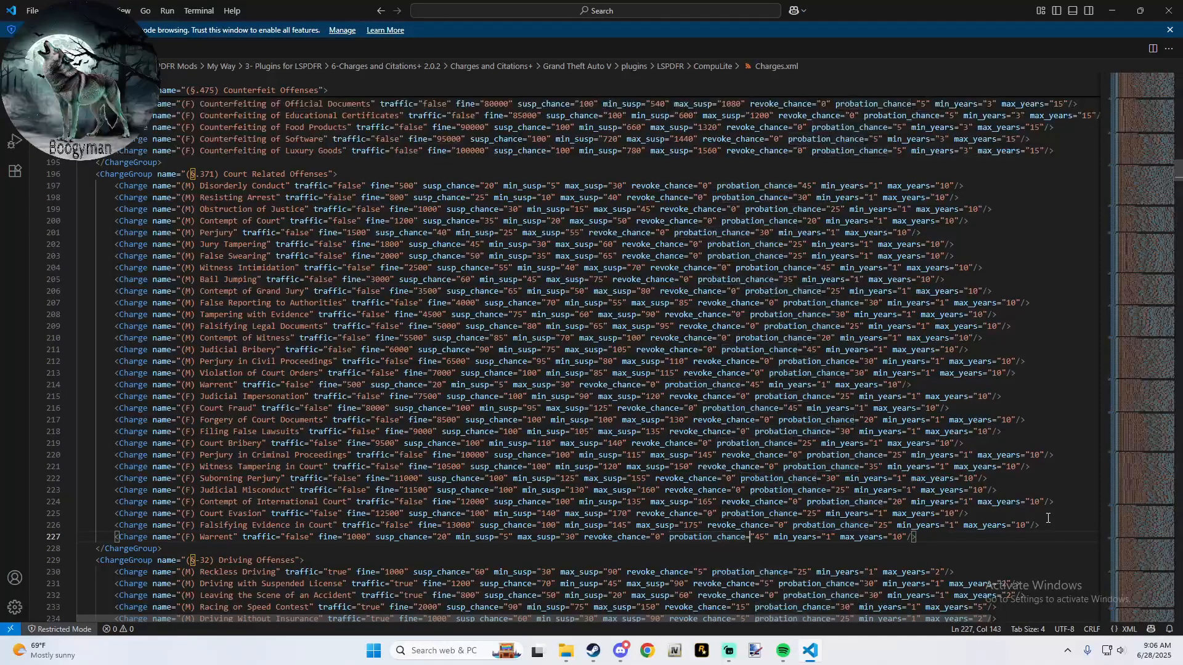
key(Right)
key(Right)
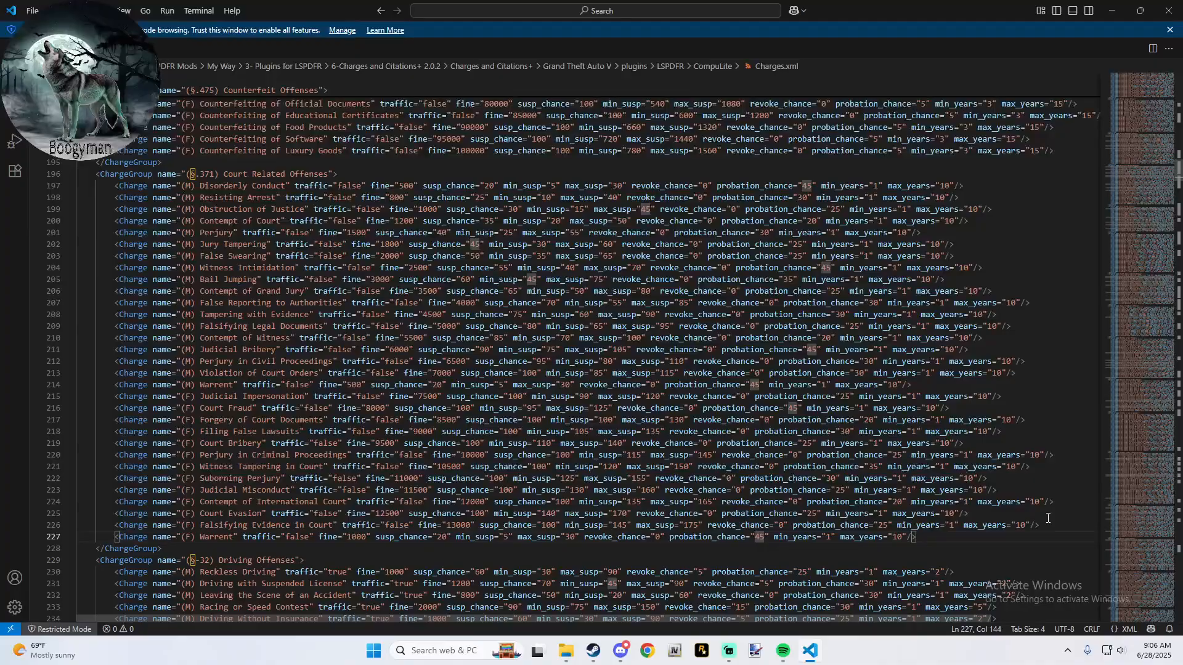
key(Right)
key(Right)
key(Right)
key(Right)
key(Right)
key(Right)
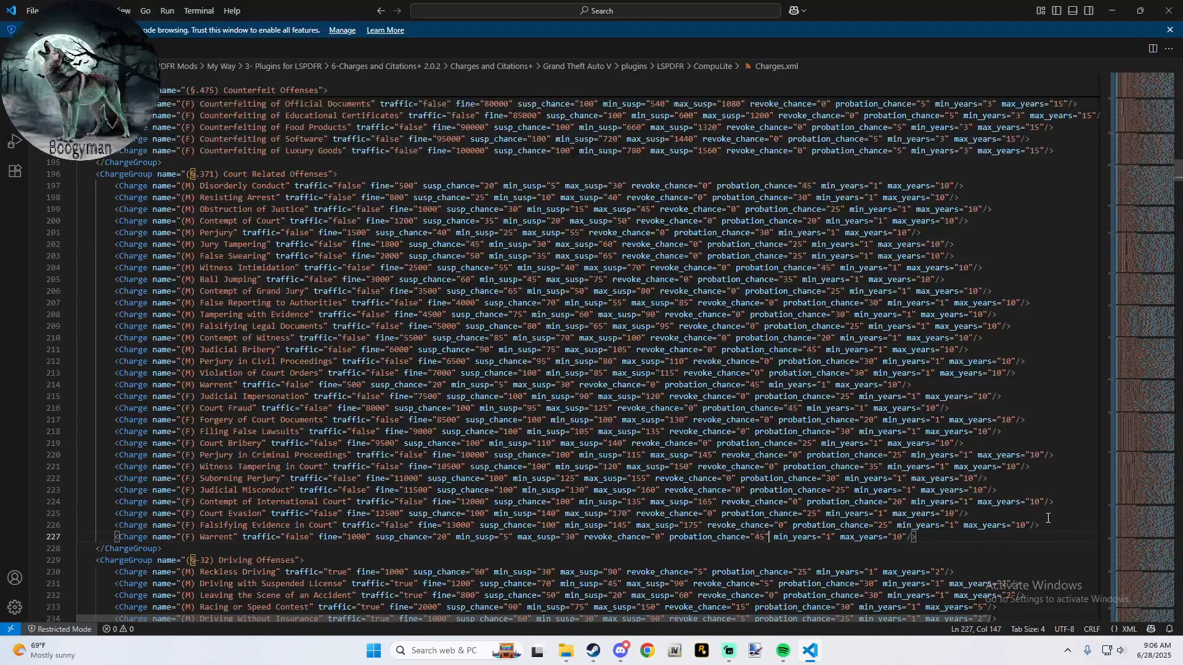
key(Right)
key(Right)
key(Right)
key(Right)
key(Right)
key(Right)
key(Right)
key(Right)
key(Right)
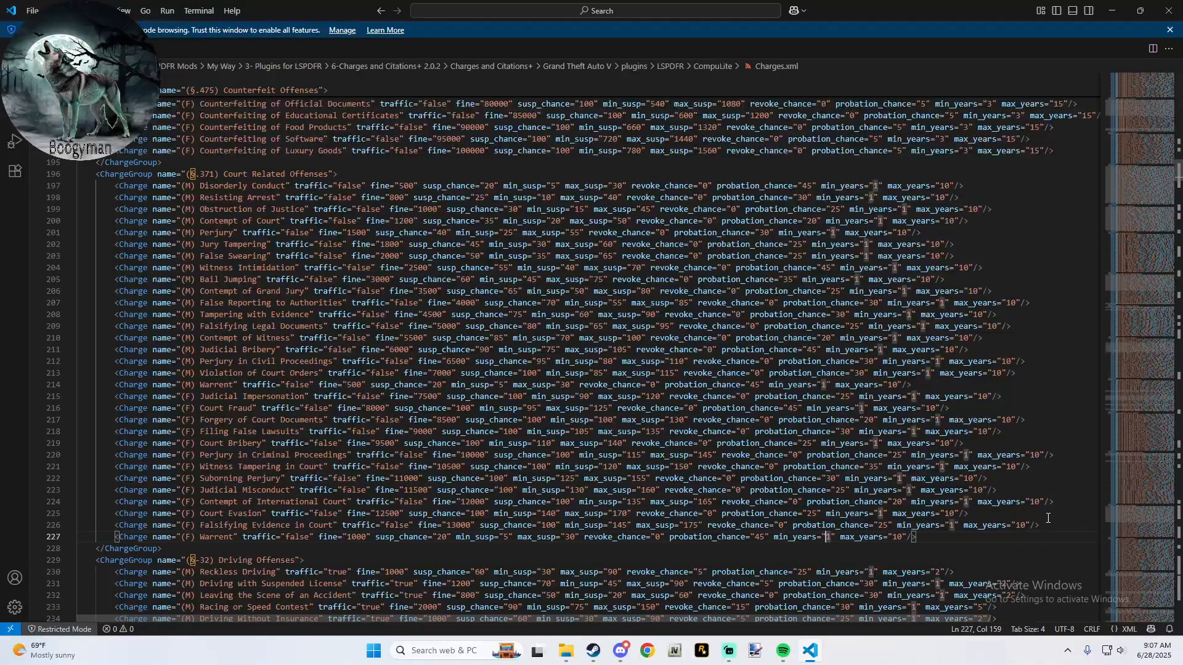
key(Delete)
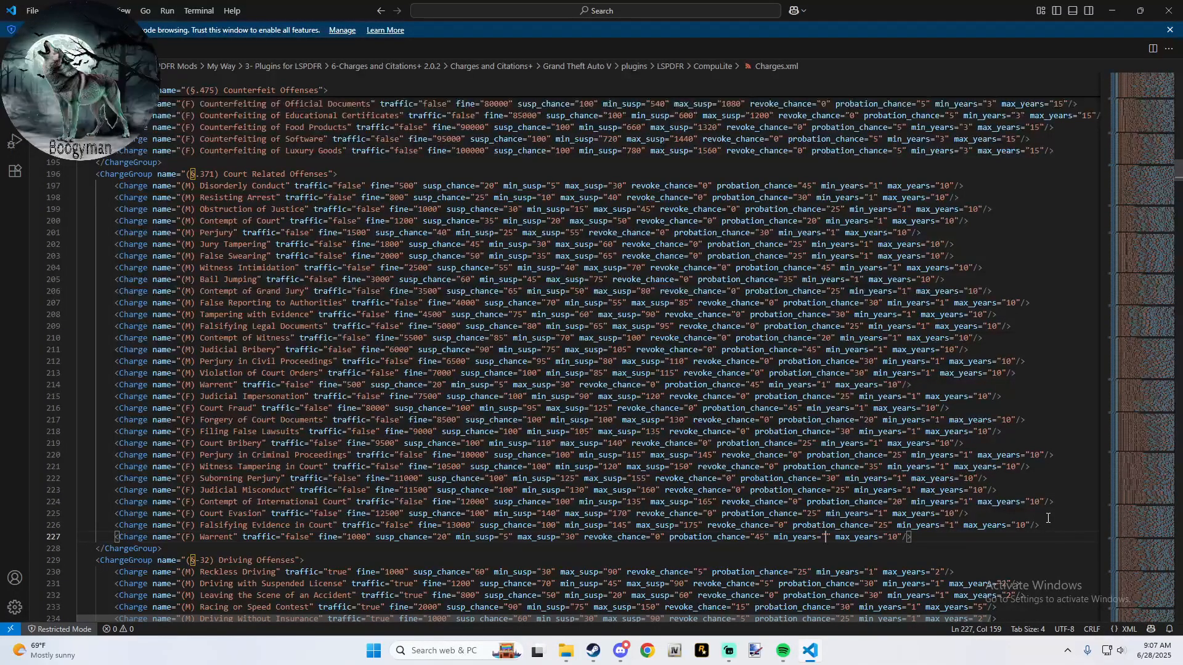
text(1)
- Close Charges.xml and copy the Charges and Citations+ plugins folder into the game's Grand Theft Auto V folder, replacing the existing files
click(1169, 10)
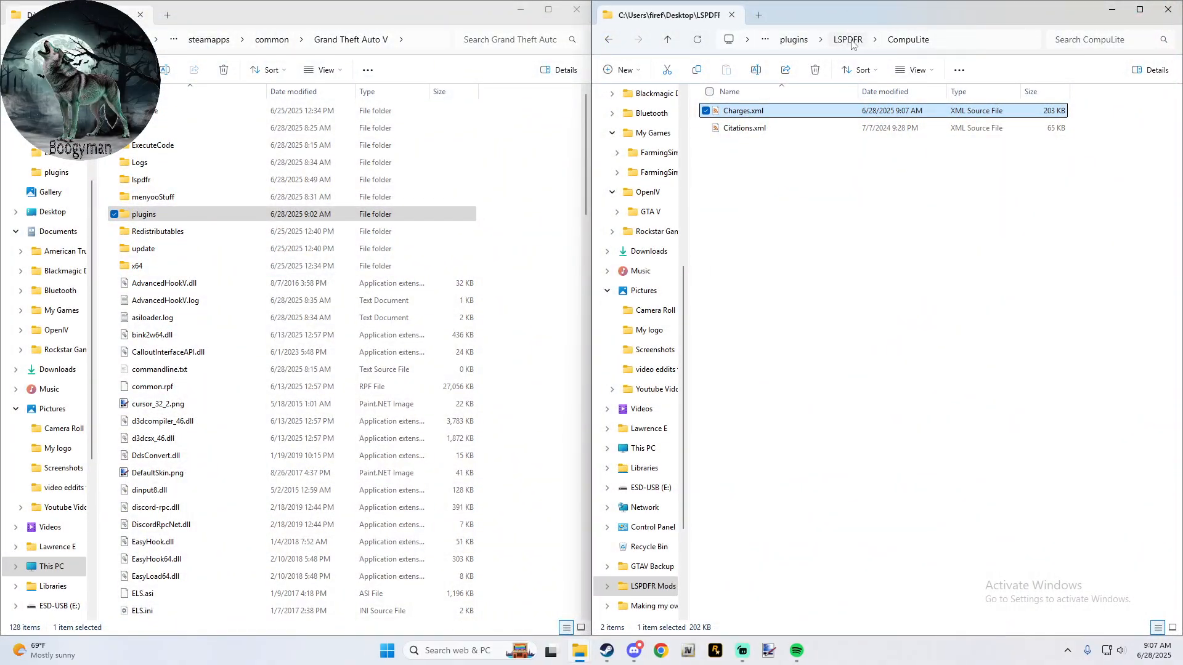
click(794, 40)
click(809, 39)
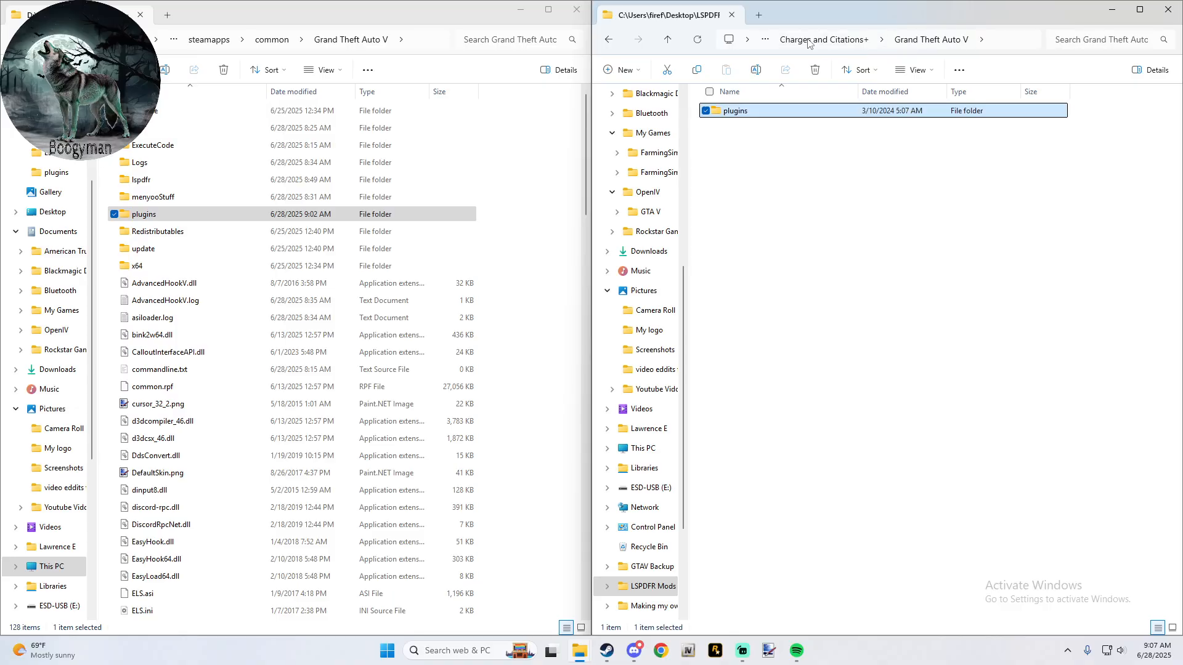
click(667, 40)
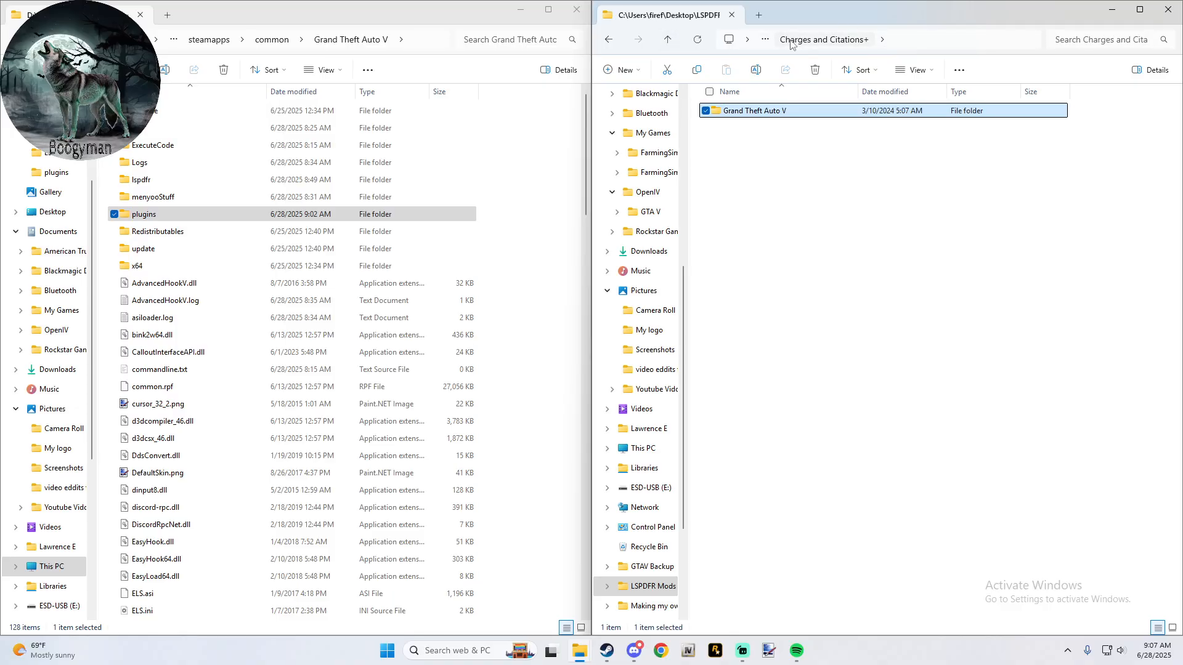
double_click(753, 111)
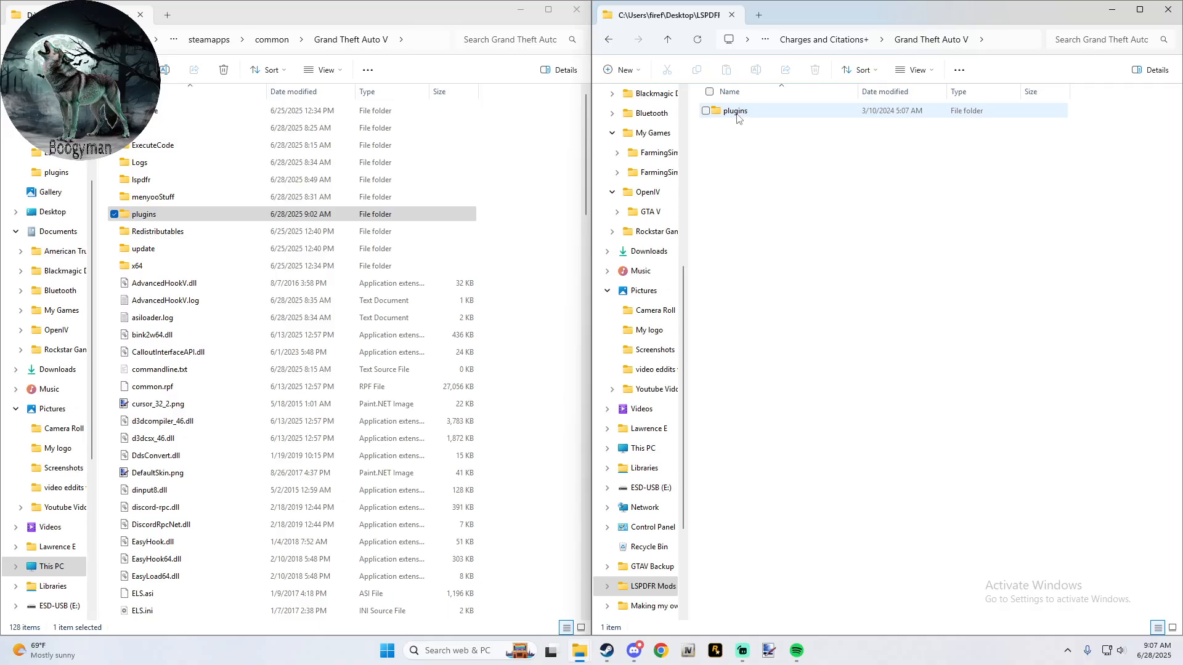
drag(739, 120, 554, 184)
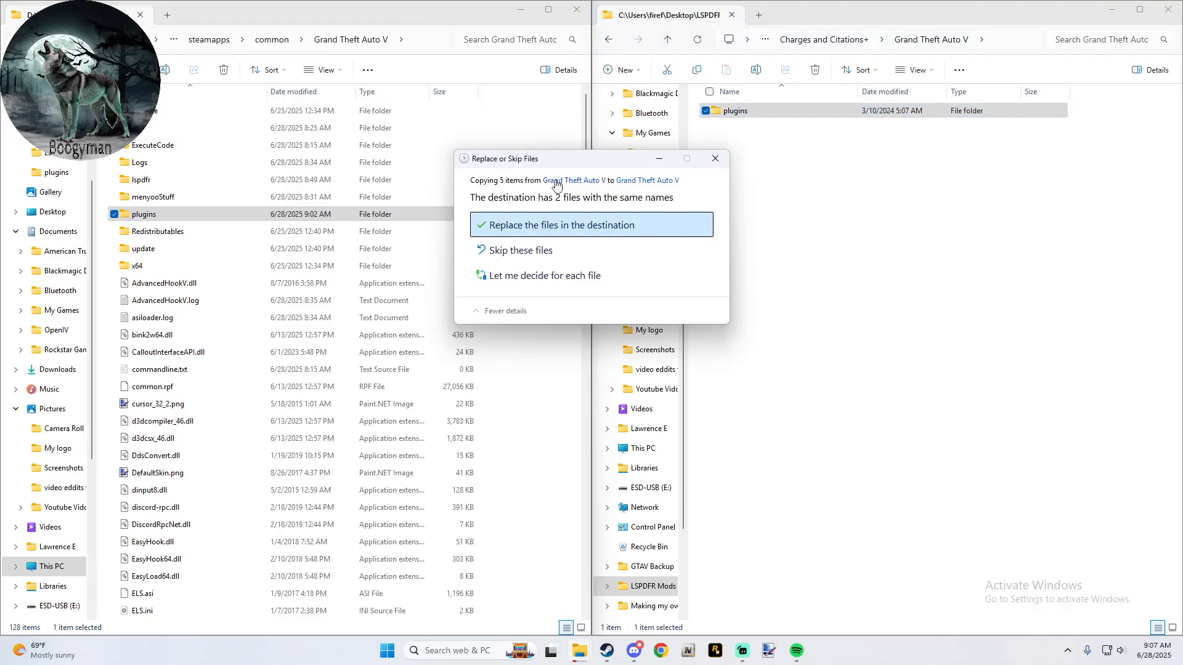
click(534, 228)
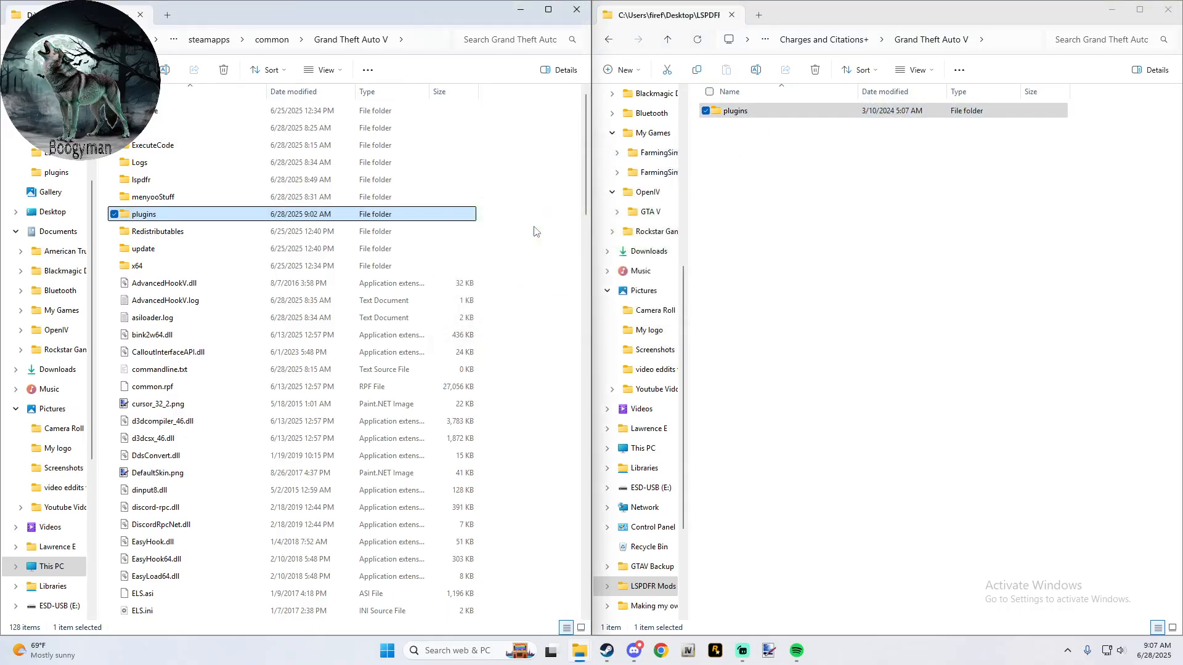
- Open Citations.xml from the plugins > LSPDFR > CompuLite folder of the game installation
double_click(177, 219)
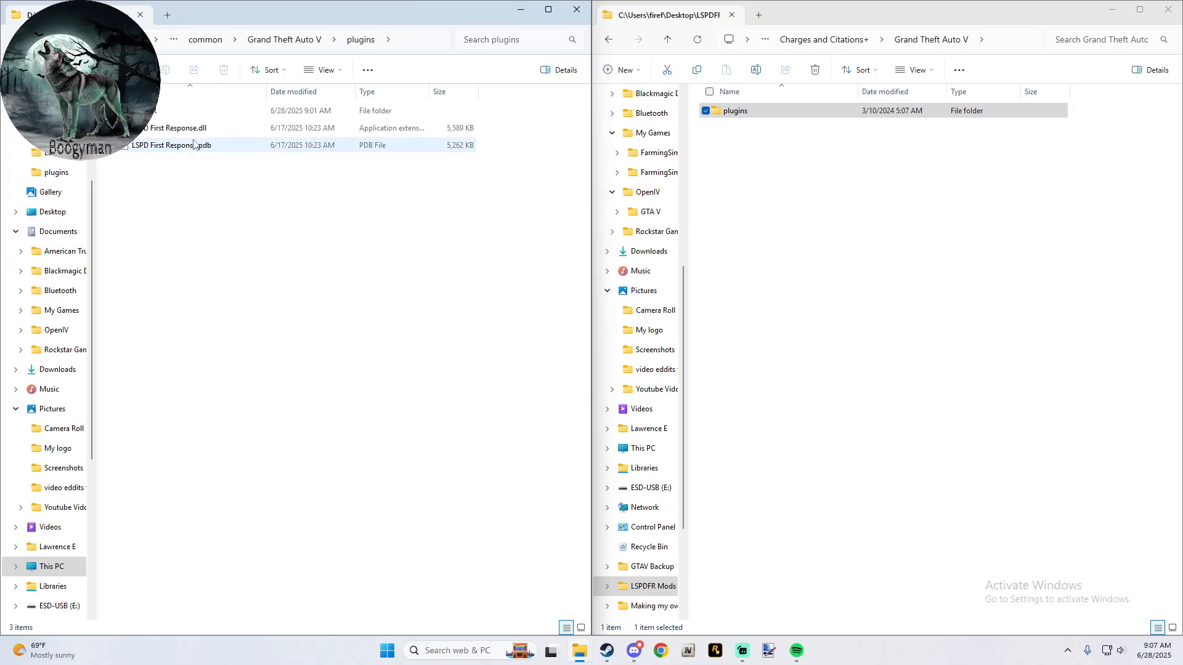
double_click(198, 112)
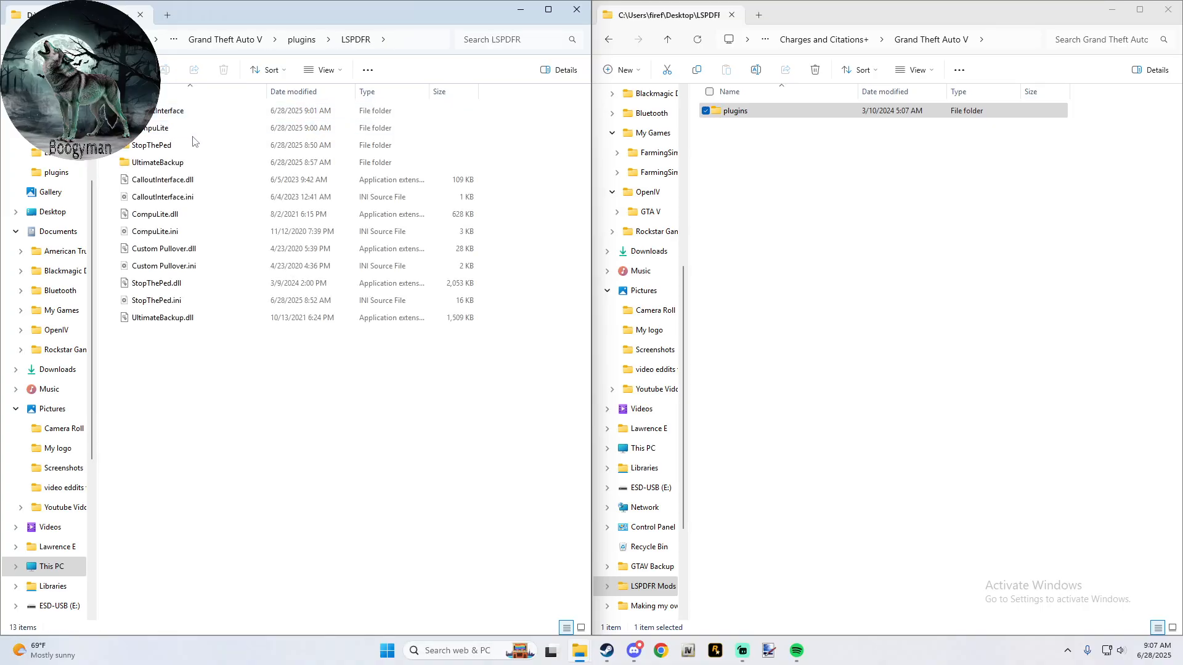
double_click(192, 130)
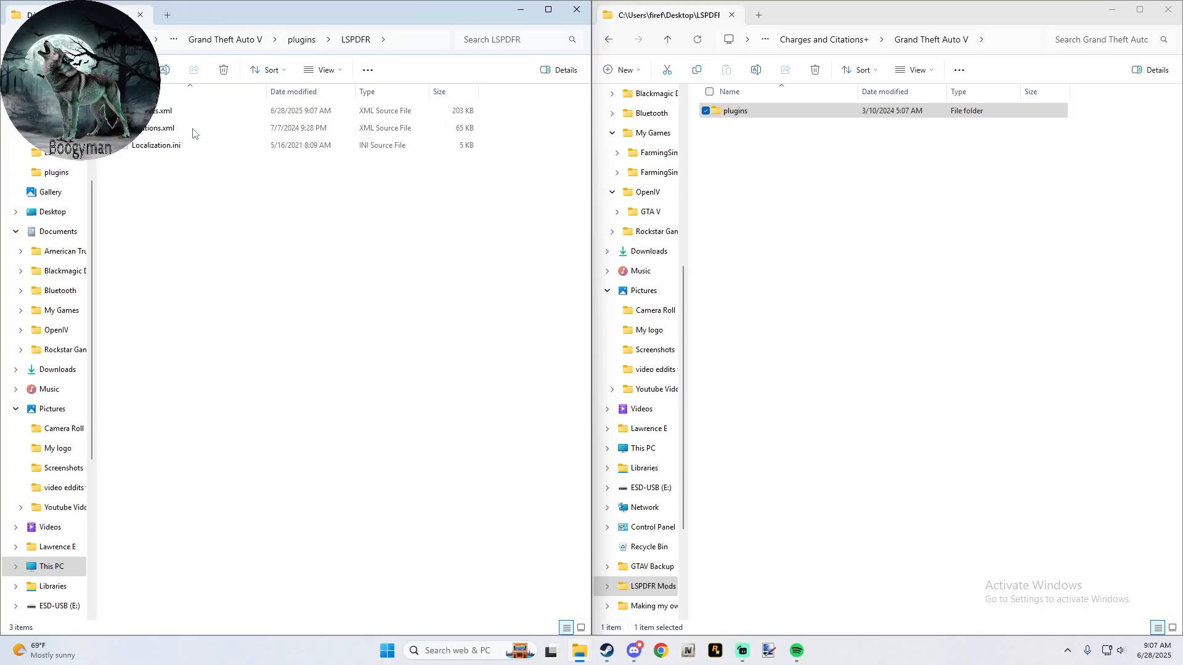
double_click(194, 131)
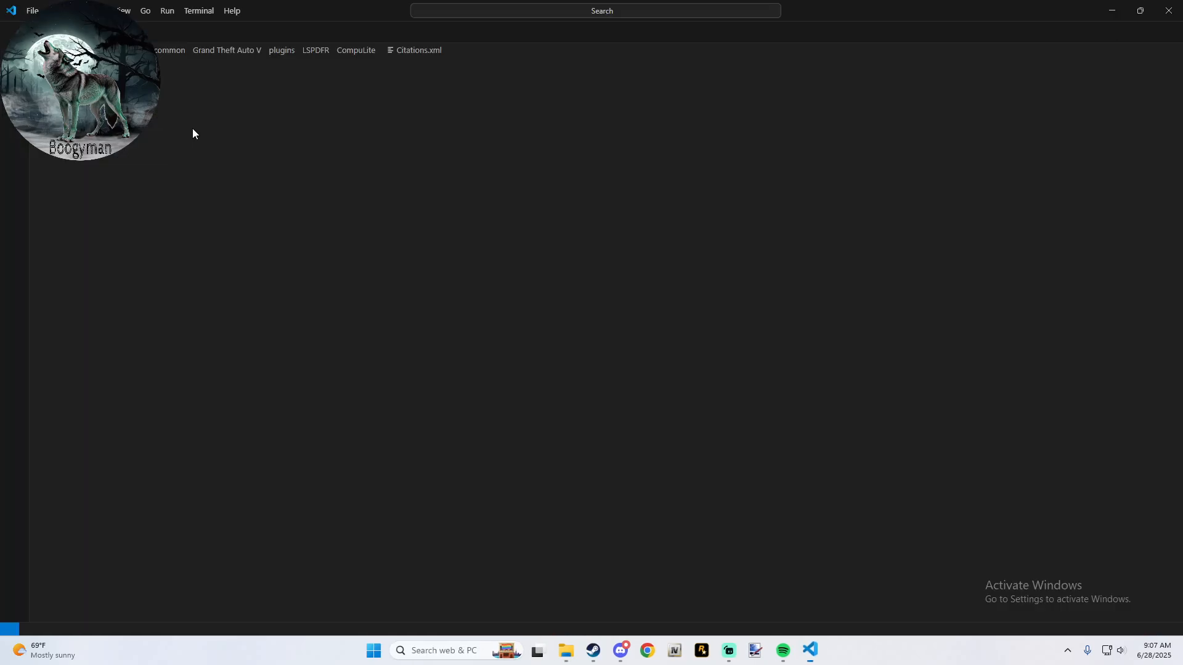
- Examine the citation groups and their fines in Citations.xml, from Aircraft Violations through Insurance Violations, and close the file
scroll(222, 333, down, 1)
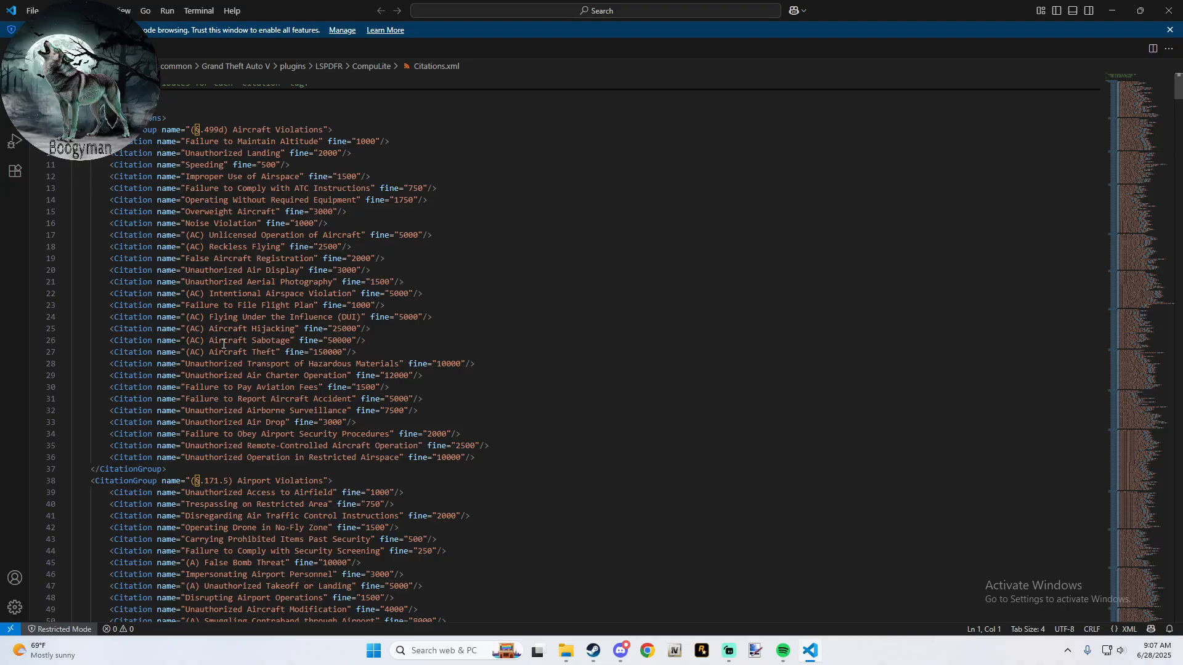
scroll(223, 344, down, 9)
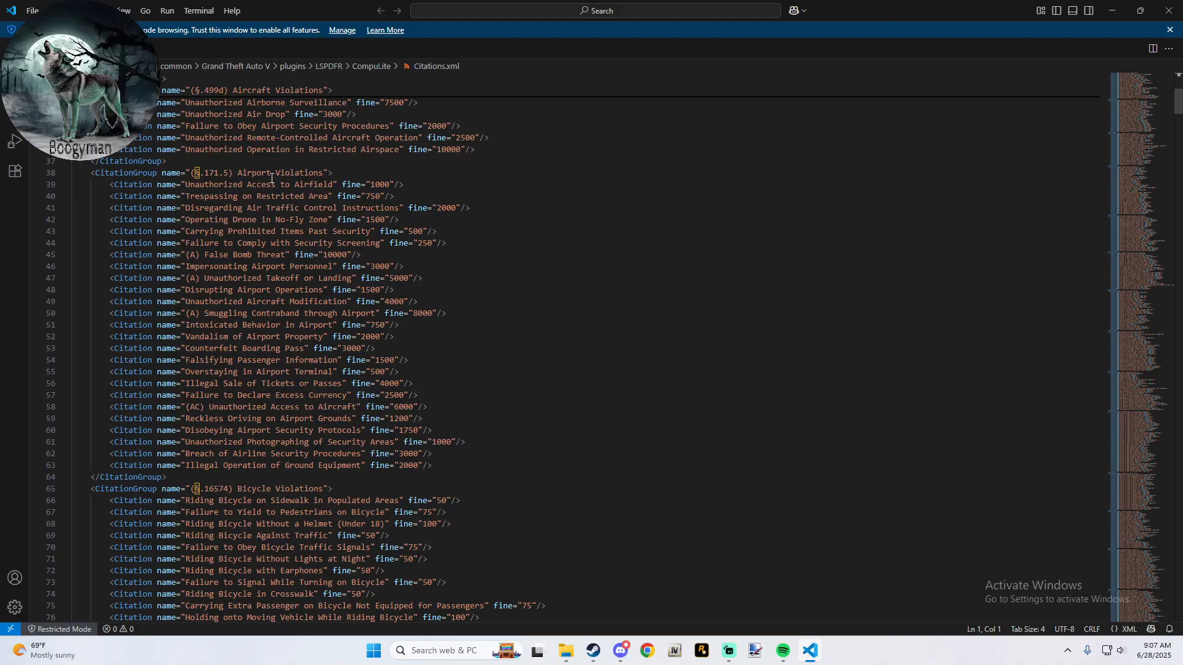
scroll(272, 177, up, 10)
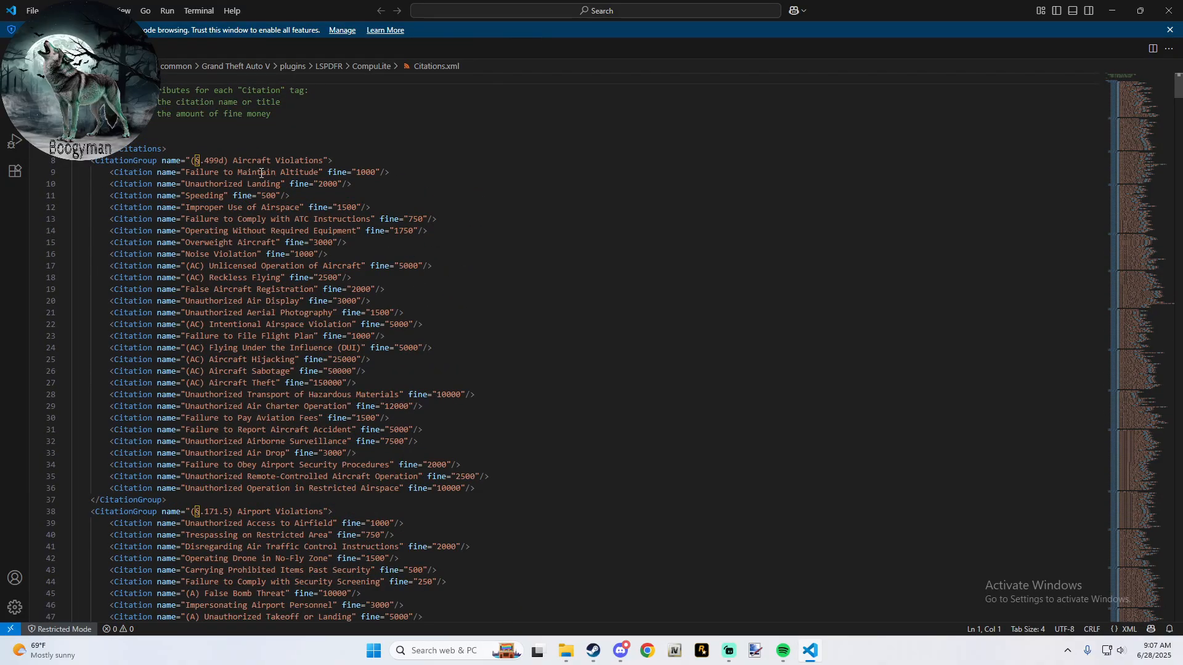
scroll(288, 163, down, 9)
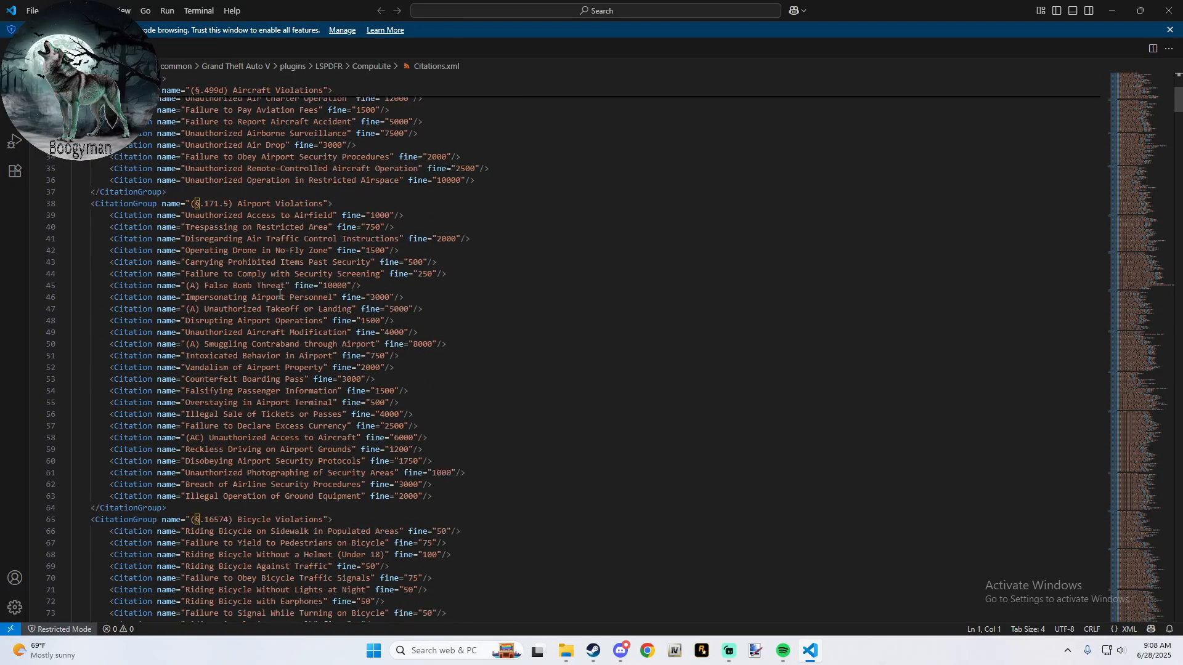
scroll(310, 235, down, 7)
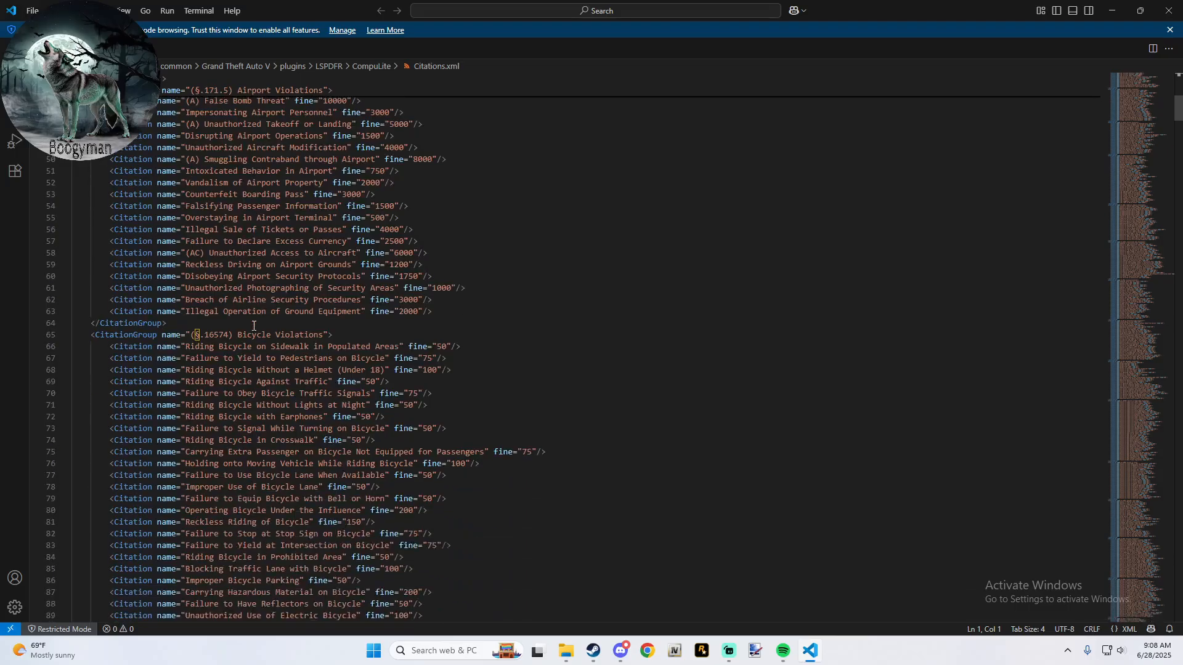
scroll(254, 326, down, 8)
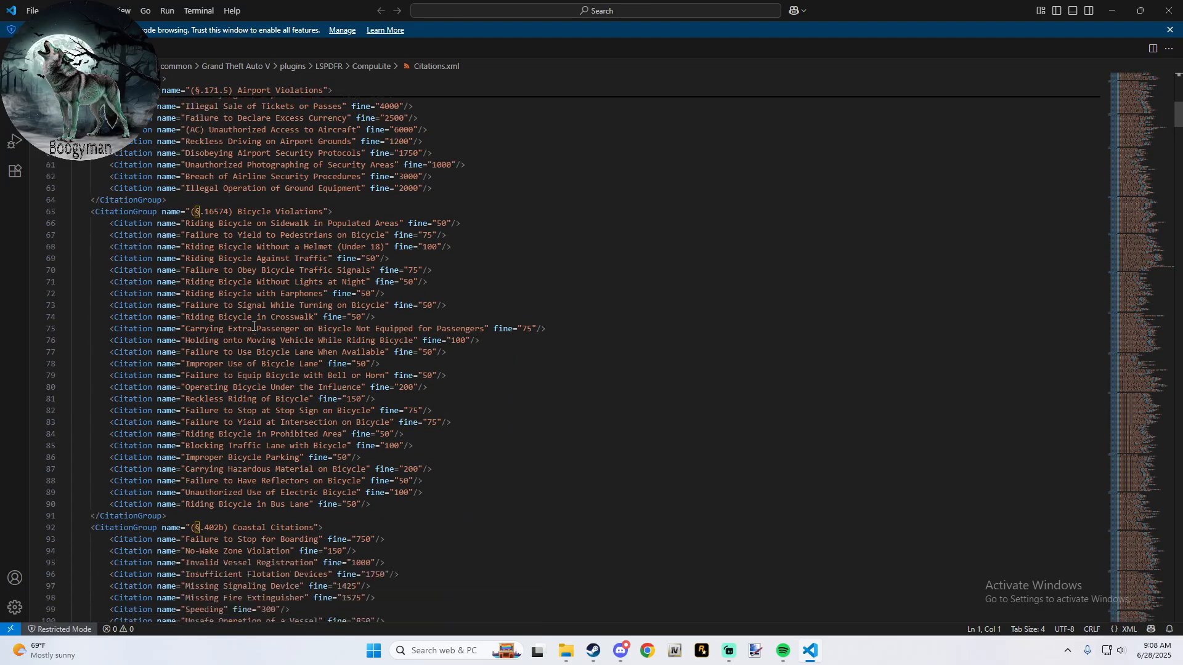
scroll(254, 327, down, 6)
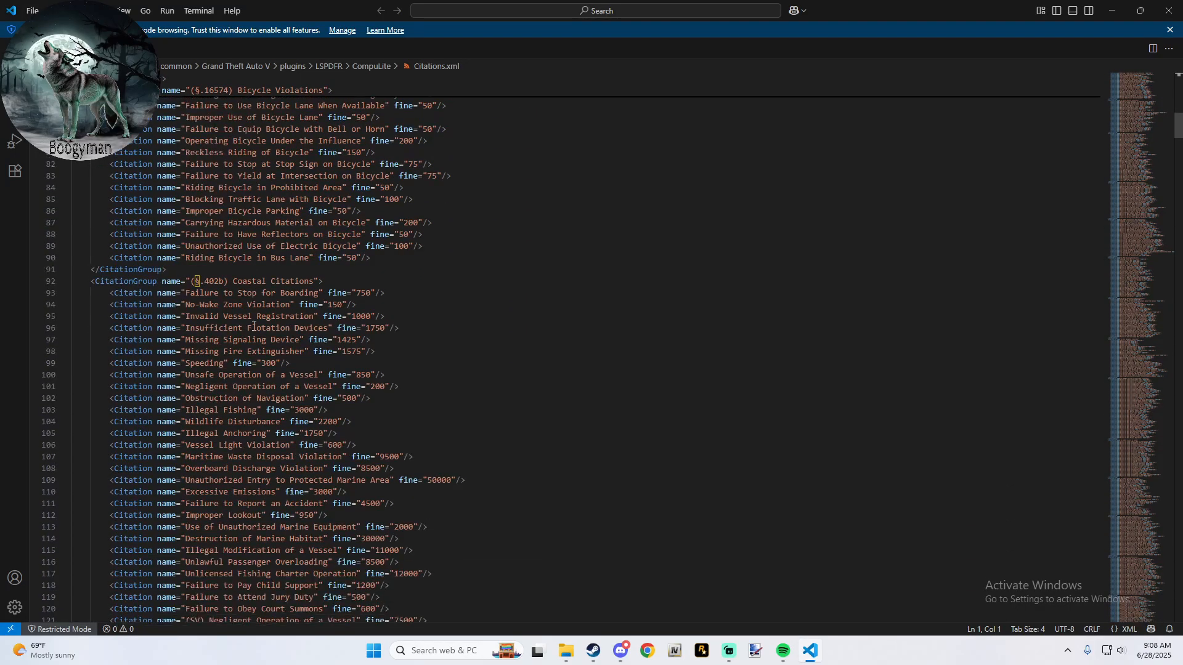
scroll(254, 327, down, 7)
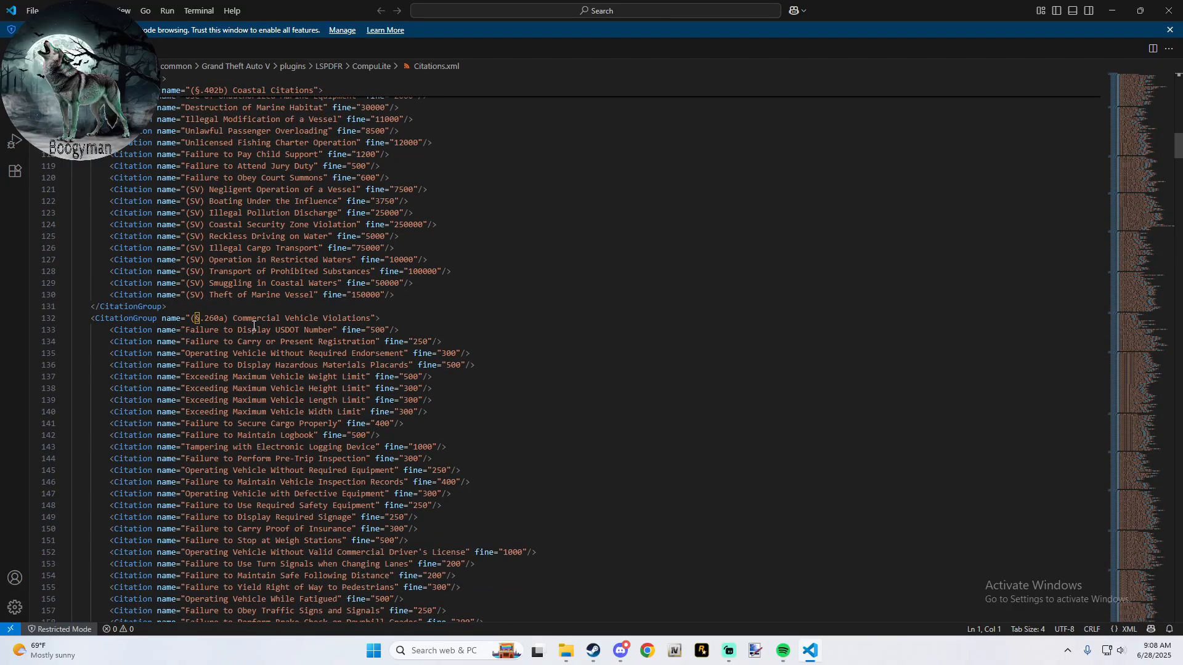
scroll(275, 318, down, 11)
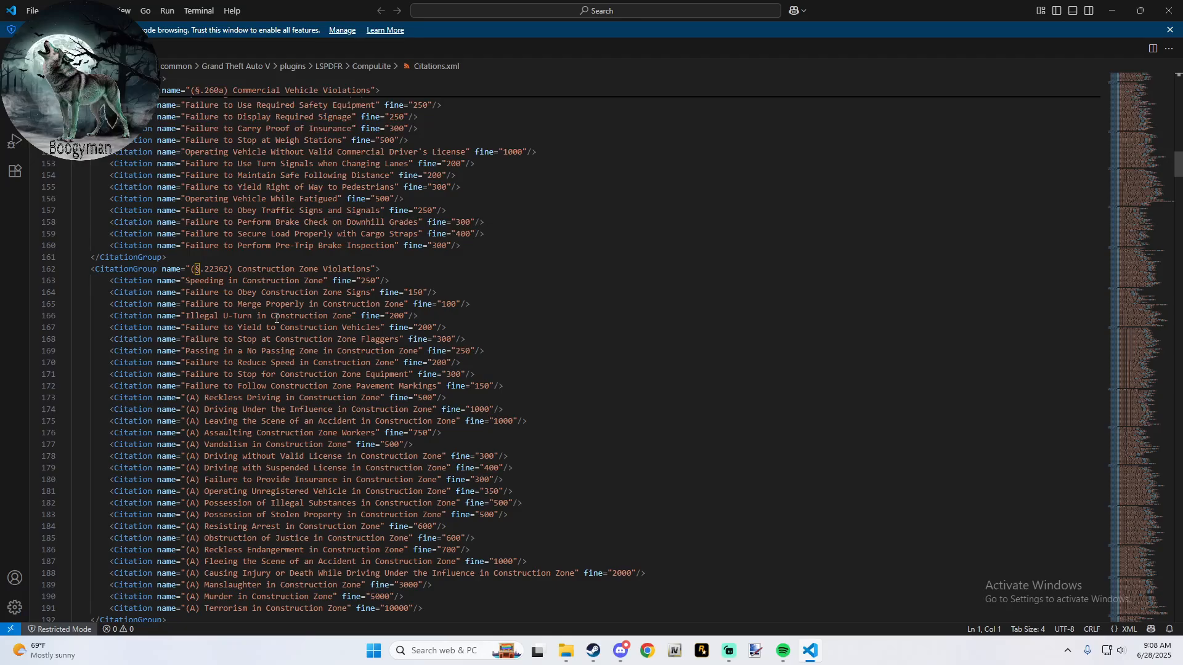
scroll(276, 318, down, 6)
scroll(276, 318, down, 3)
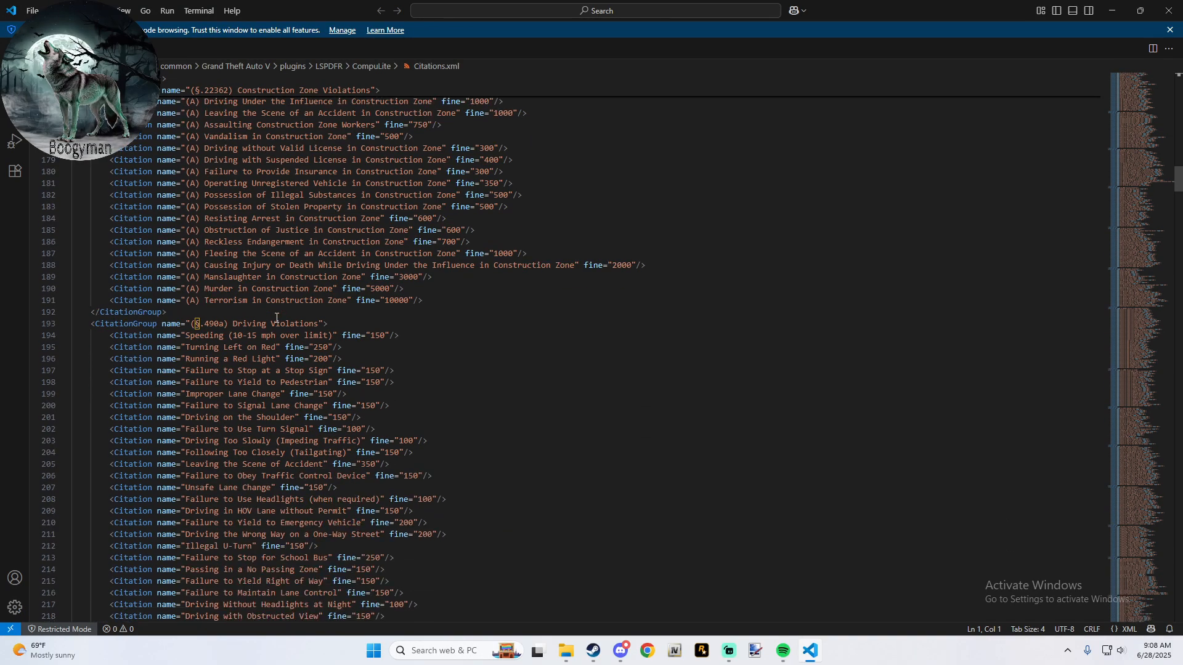
scroll(284, 312, down, 7)
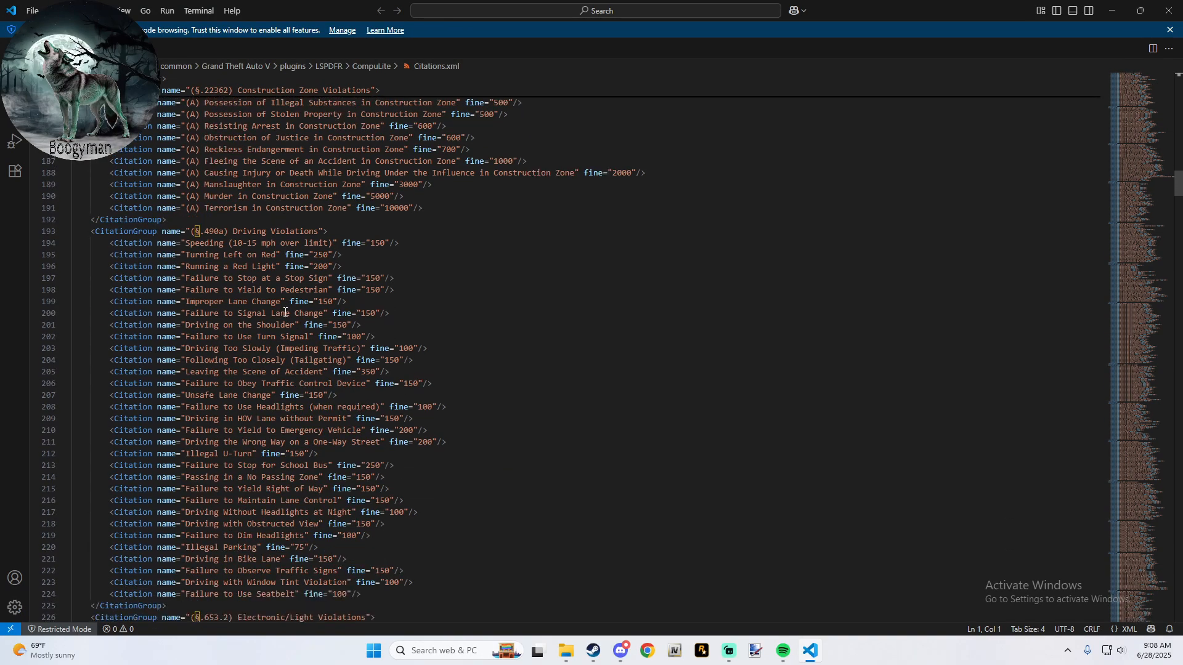
scroll(285, 313, down, 3)
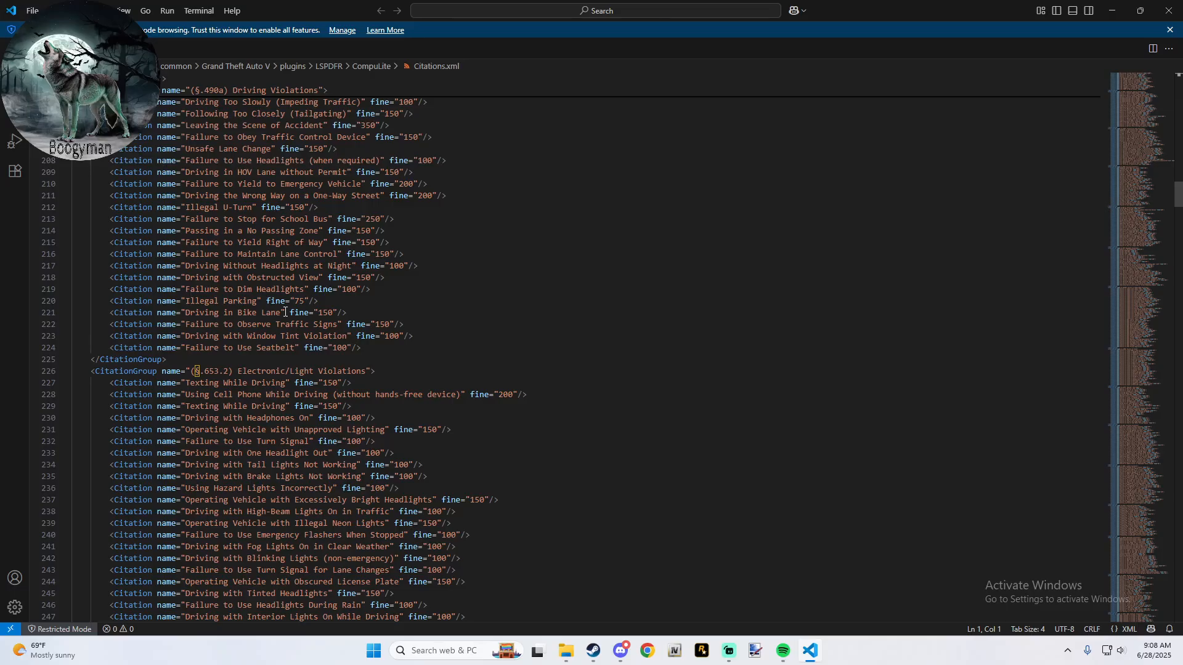
scroll(284, 312, up, 6)
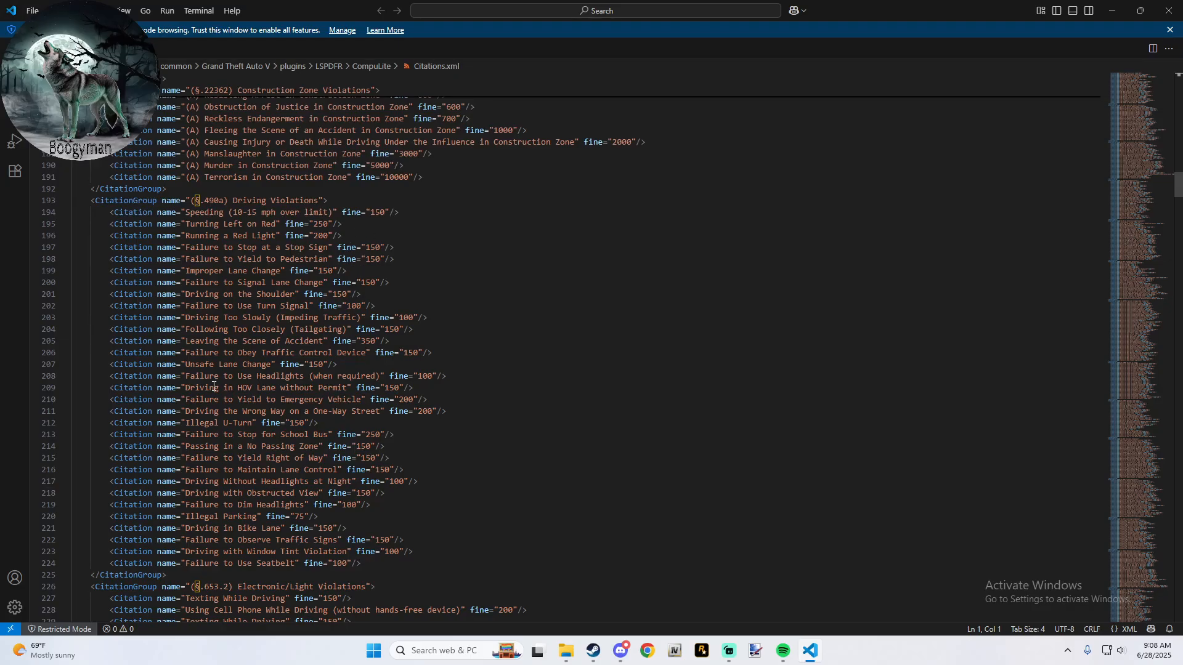
scroll(241, 348, down, 20)
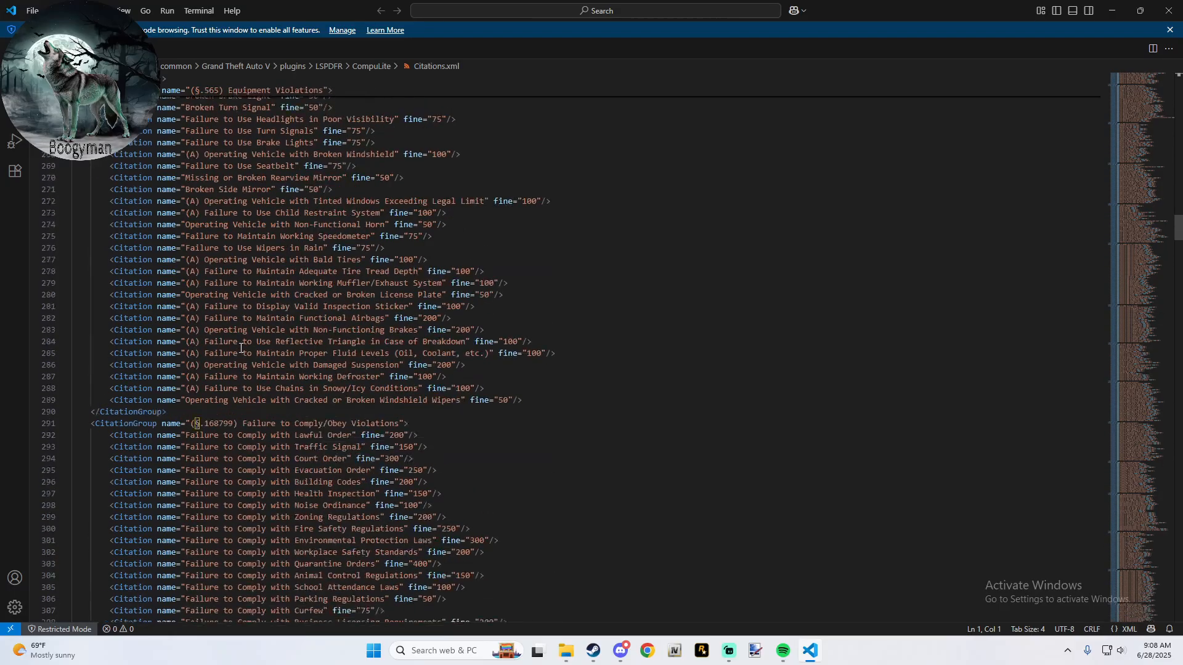
scroll(241, 348, down, 20)
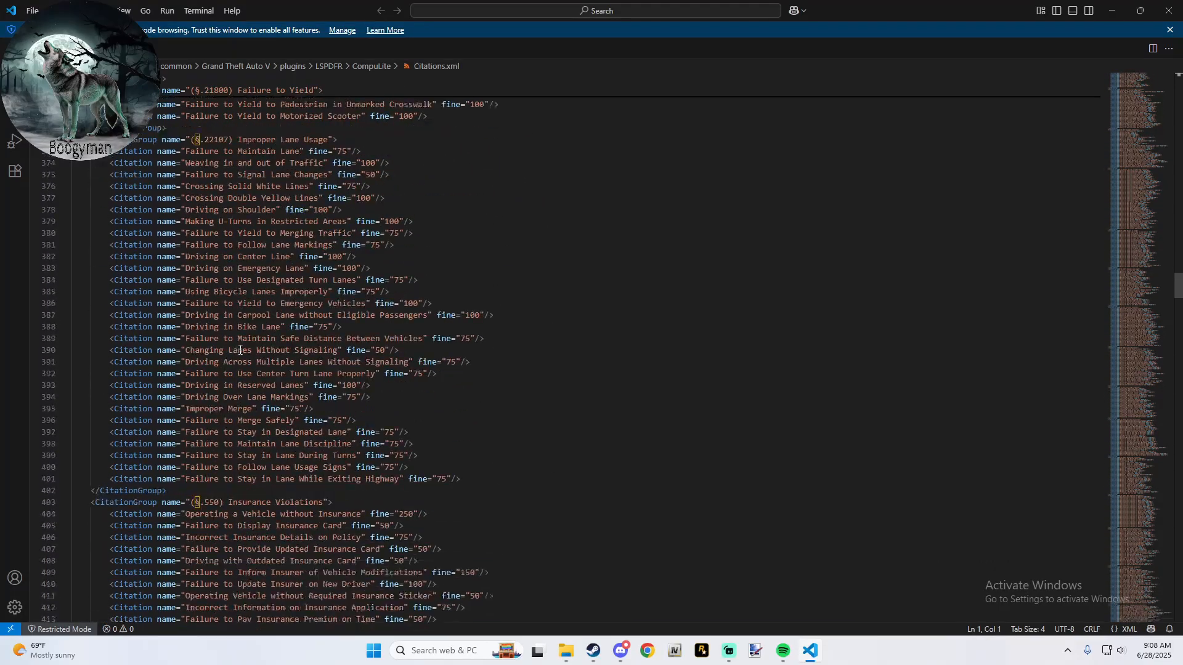
click(1170, 19)
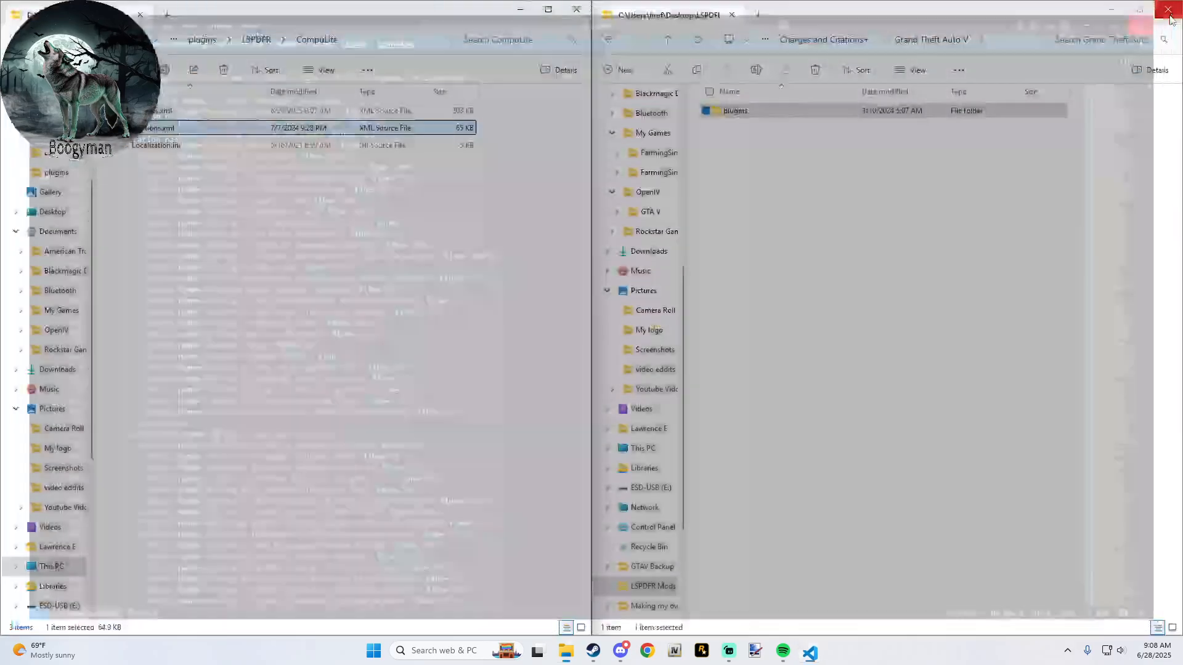
- Open Localization.ini from the CompuLite folder, examine its menu, record, court case and notification texts, and close it
double_click(145, 146)
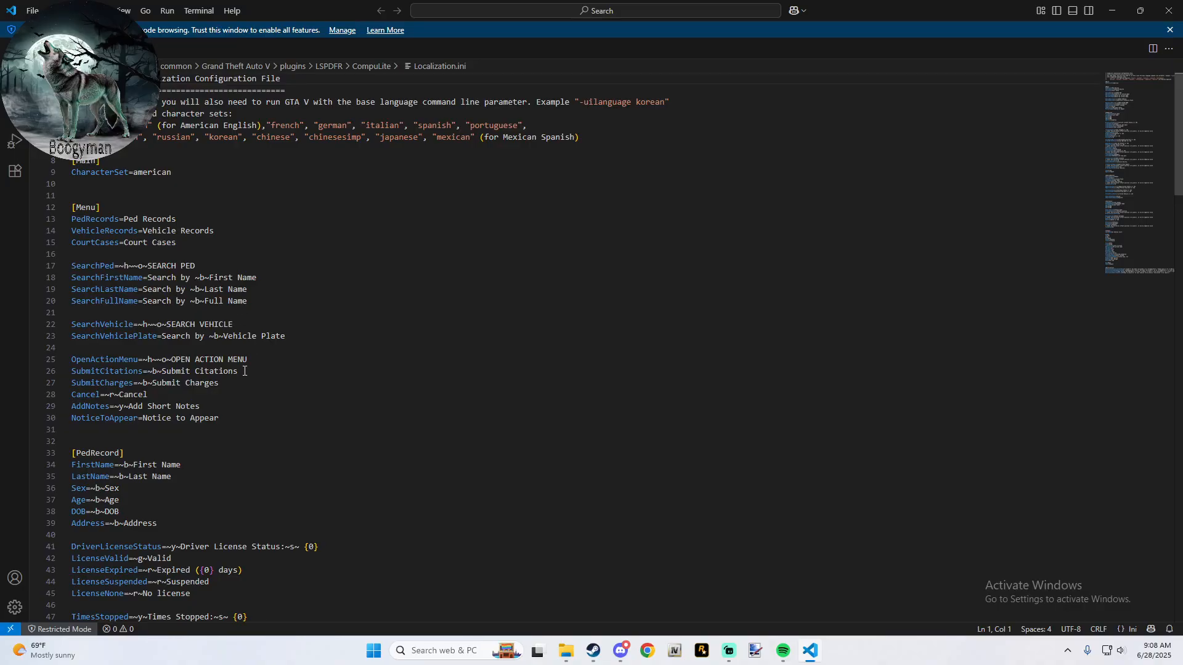
scroll(244, 371, down, 4)
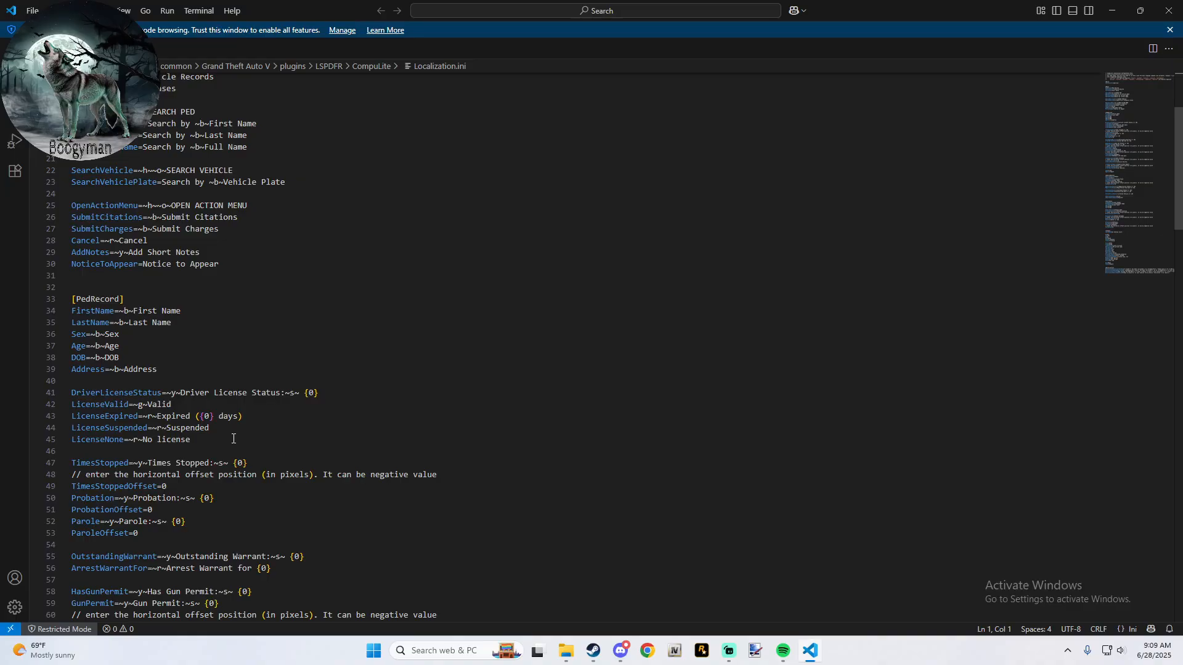
scroll(231, 444, down, 15)
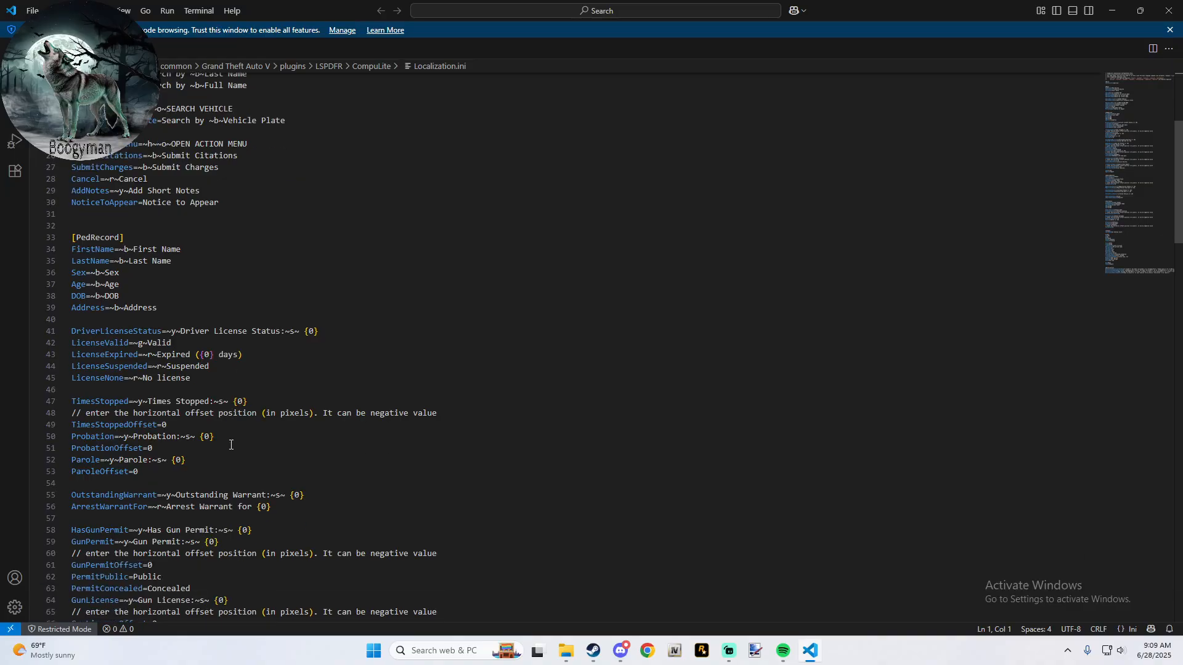
scroll(231, 445, down, 2)
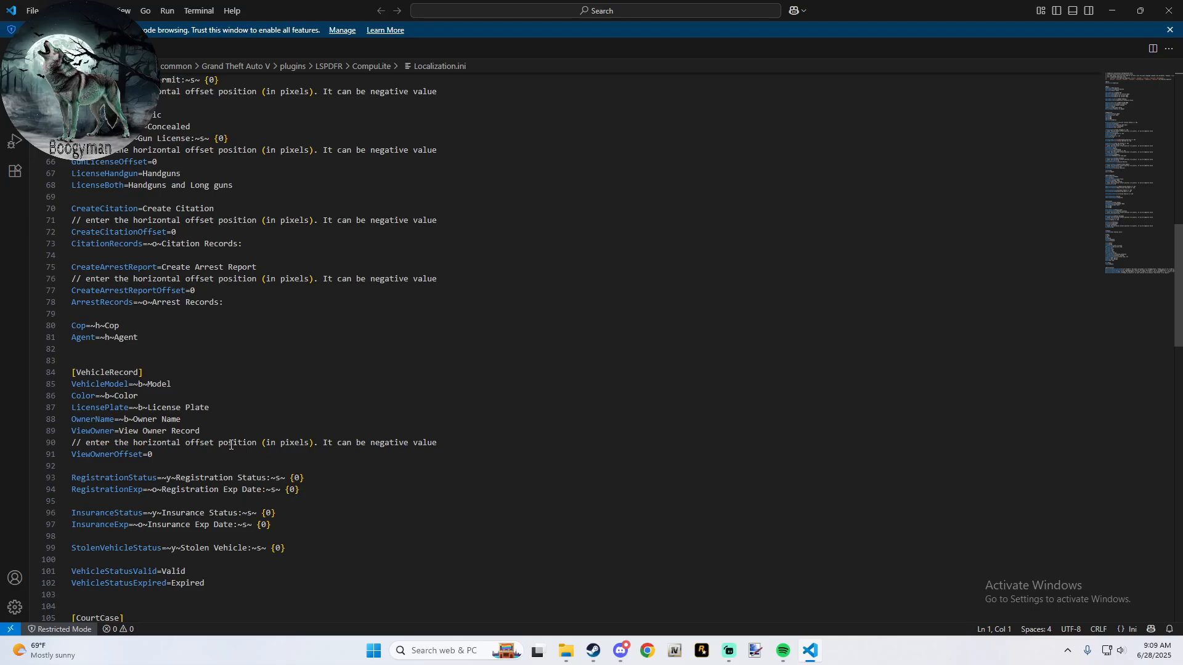
scroll(231, 445, down, 7)
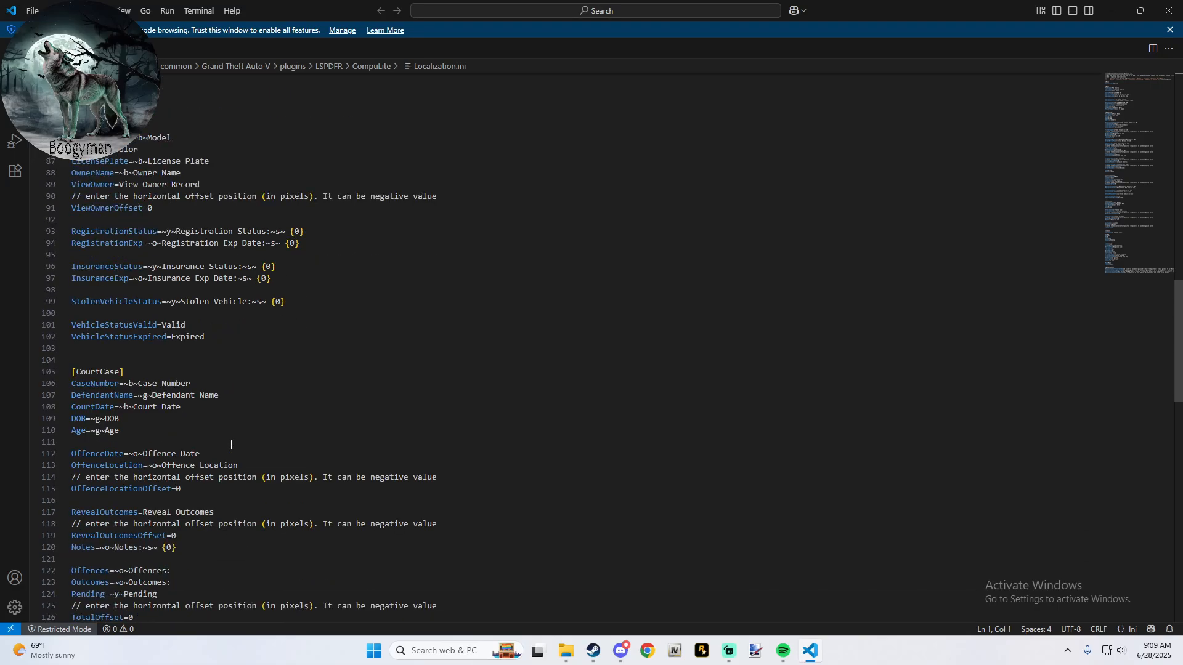
scroll(231, 444, down, 17)
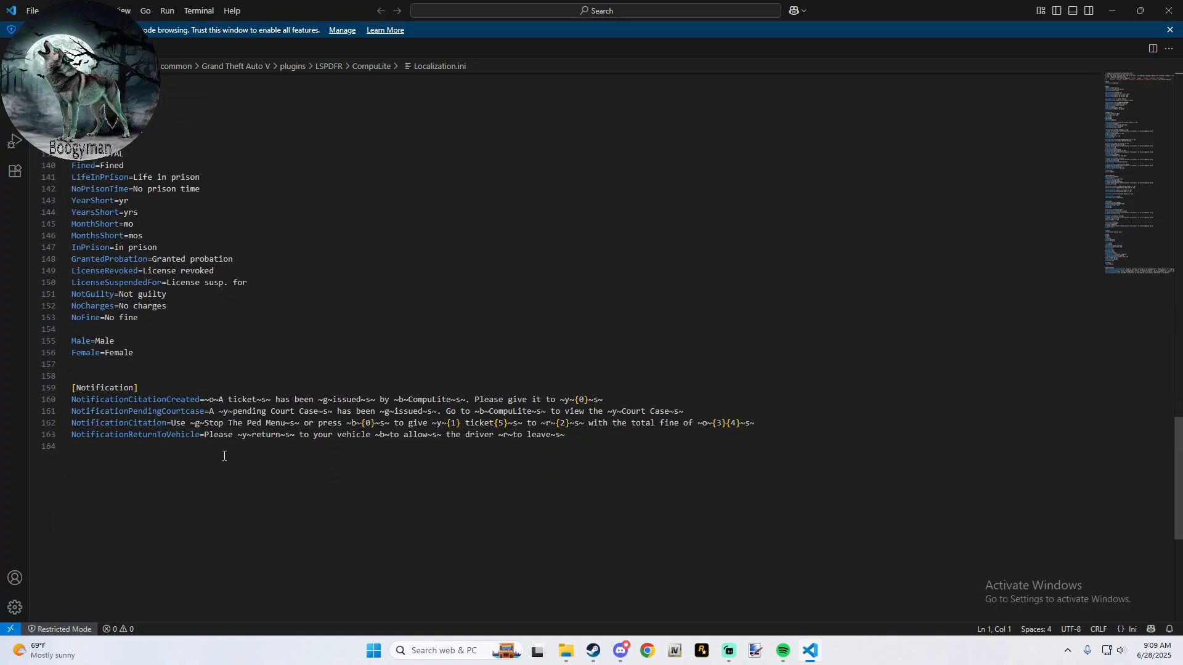
click(1169, 10)
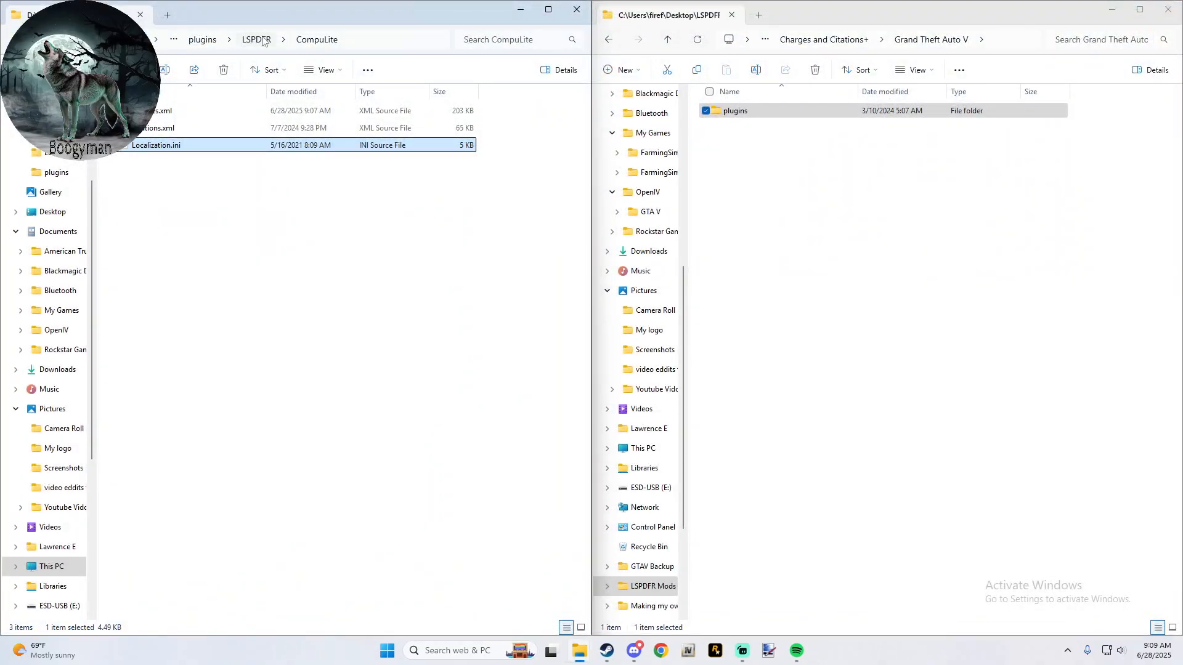
- Return to the game's main Grand Theft Auto V folder and to the 3- Plugins for LSPDFR folder in the mods window
click(198, 39)
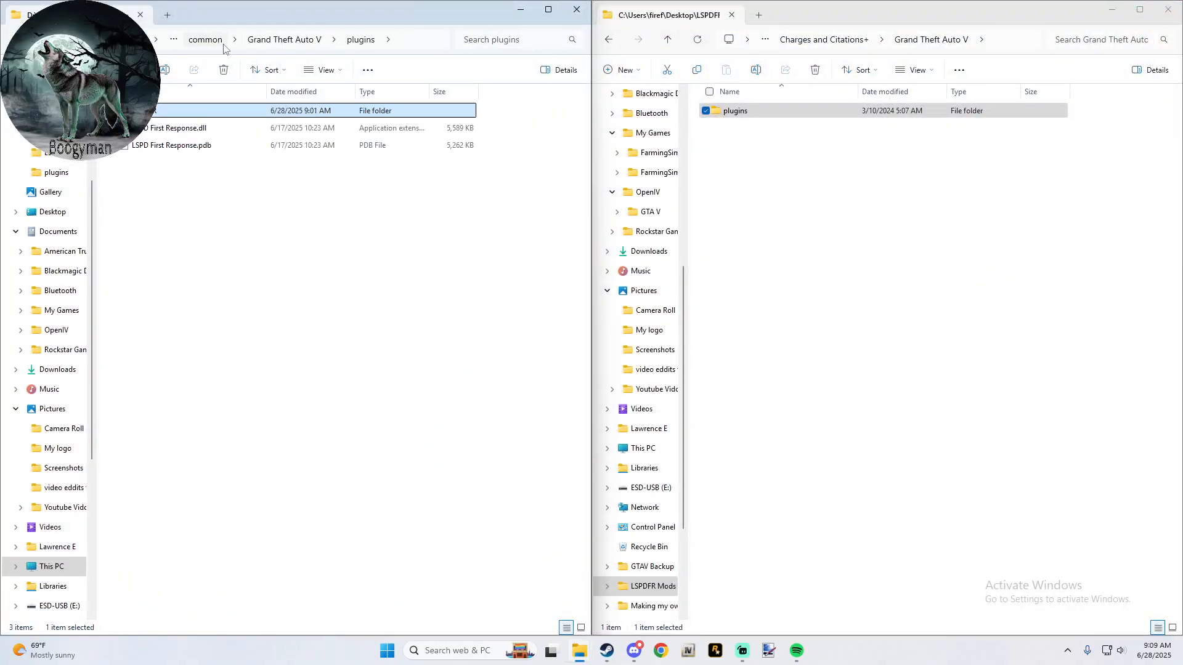
click(252, 43)
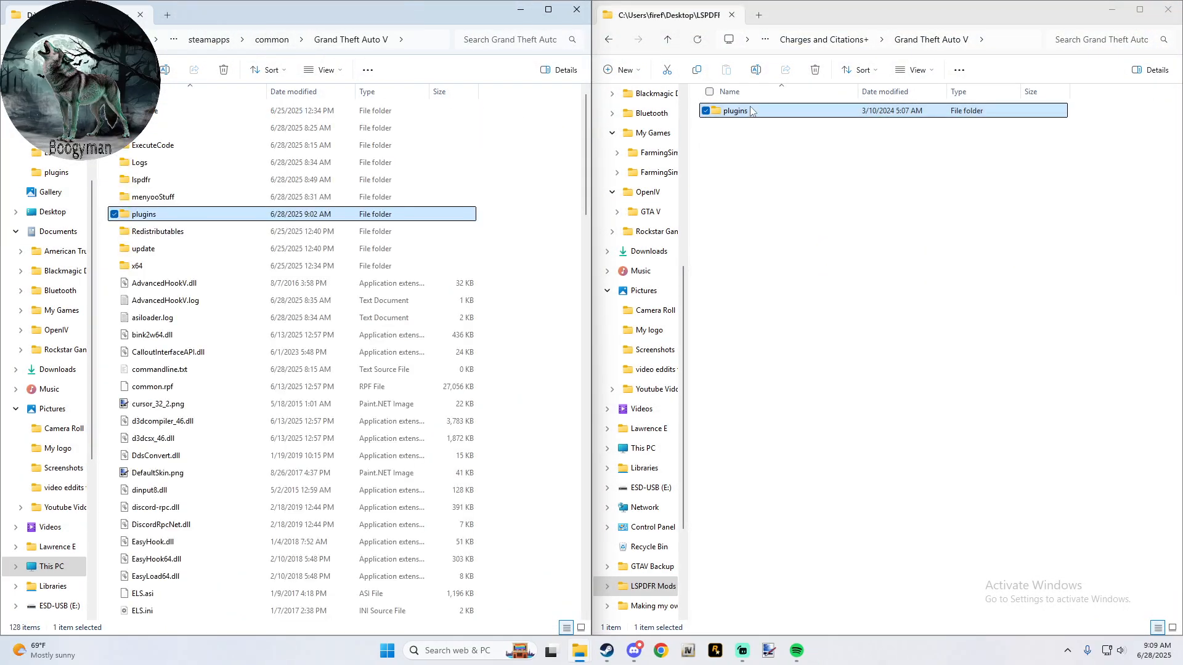
click(673, 41)
click(674, 43)
click(676, 44)
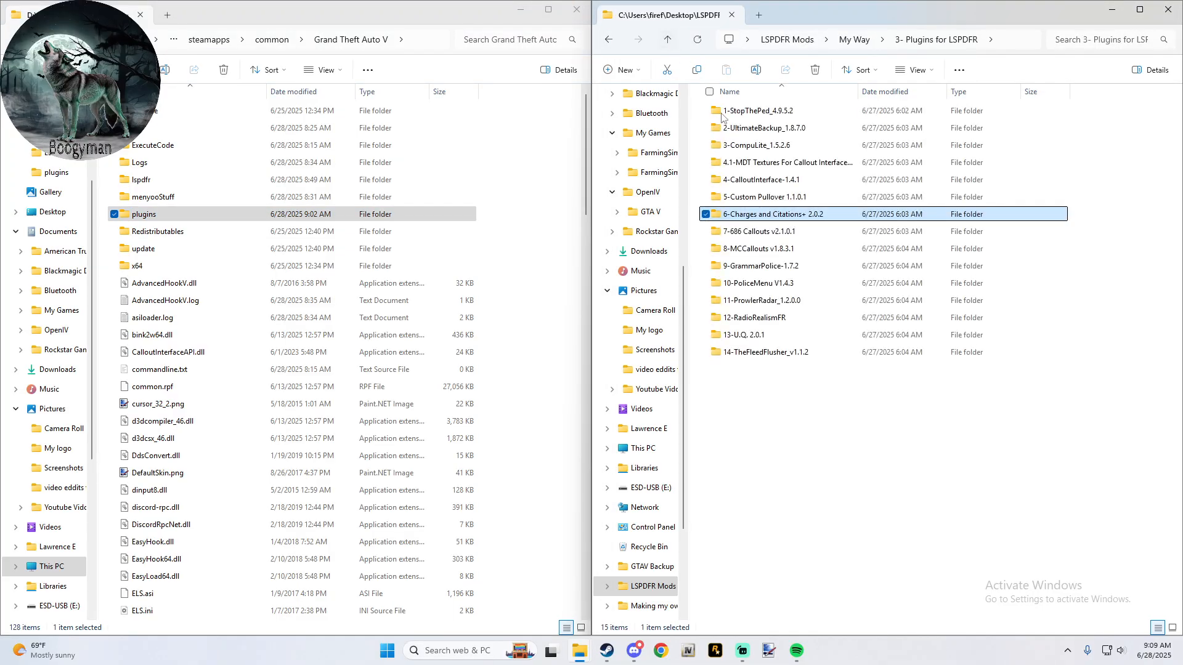
- Open the 7-686 Callouts v2.1.0.1 mod down to its innermost folder containing lspdfr and Plugins
double_click(771, 234)
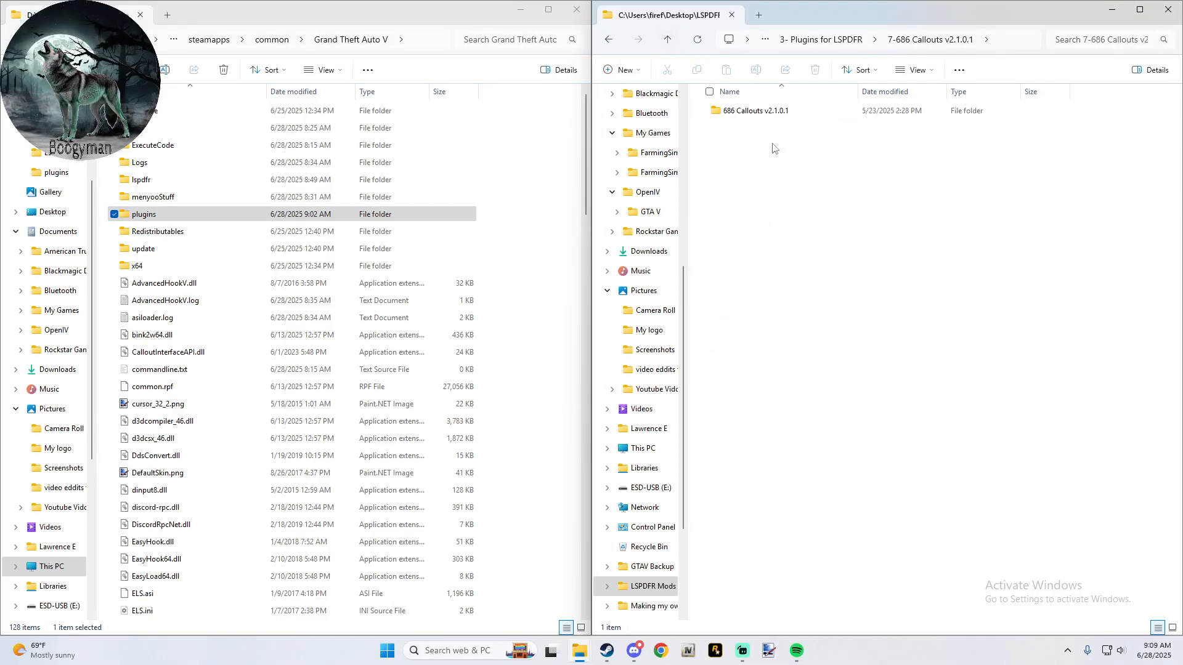
double_click(758, 111)
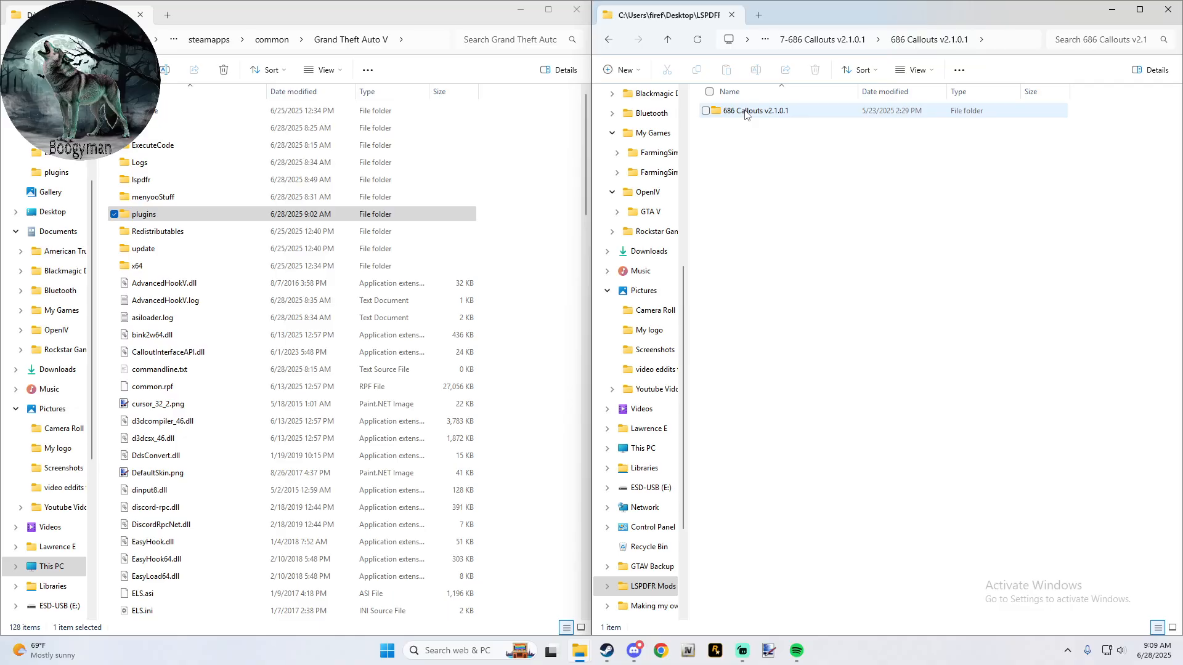
double_click(745, 112)
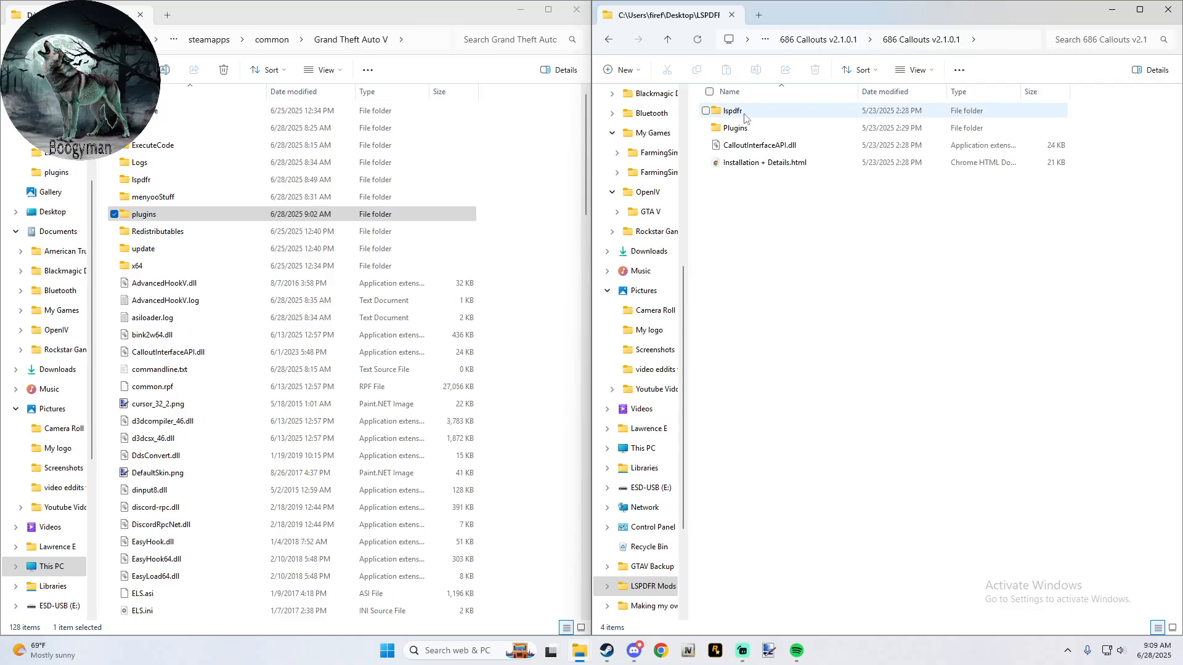
- Open the 686_3_SUSPECTS audio file from the mod's lspdfr > audio > scanner > 686Callouts Audio folder
double_click(744, 114)
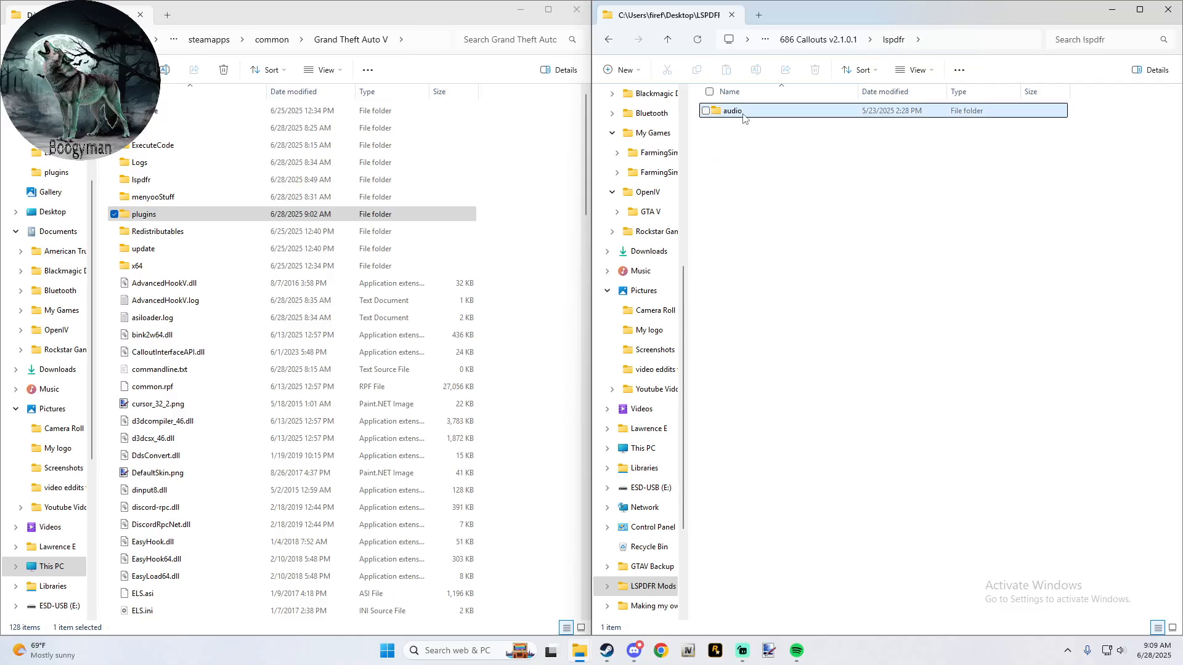
double_click(743, 114)
double_click(743, 114)
click(744, 114)
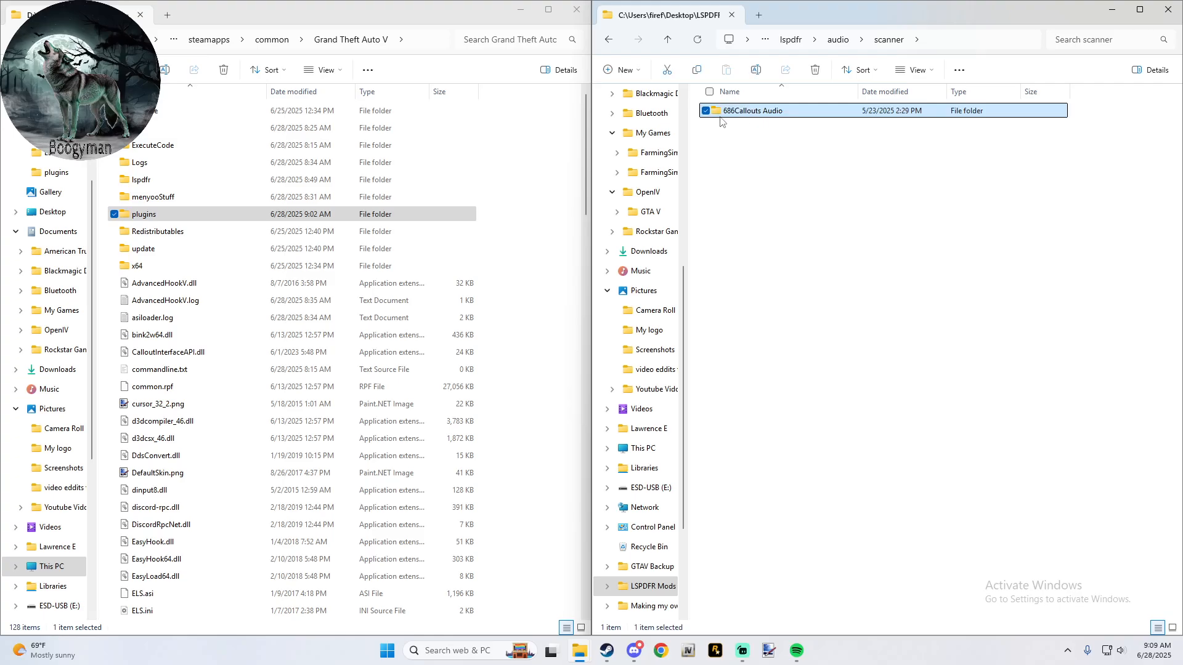
double_click(733, 112)
double_click(733, 113)
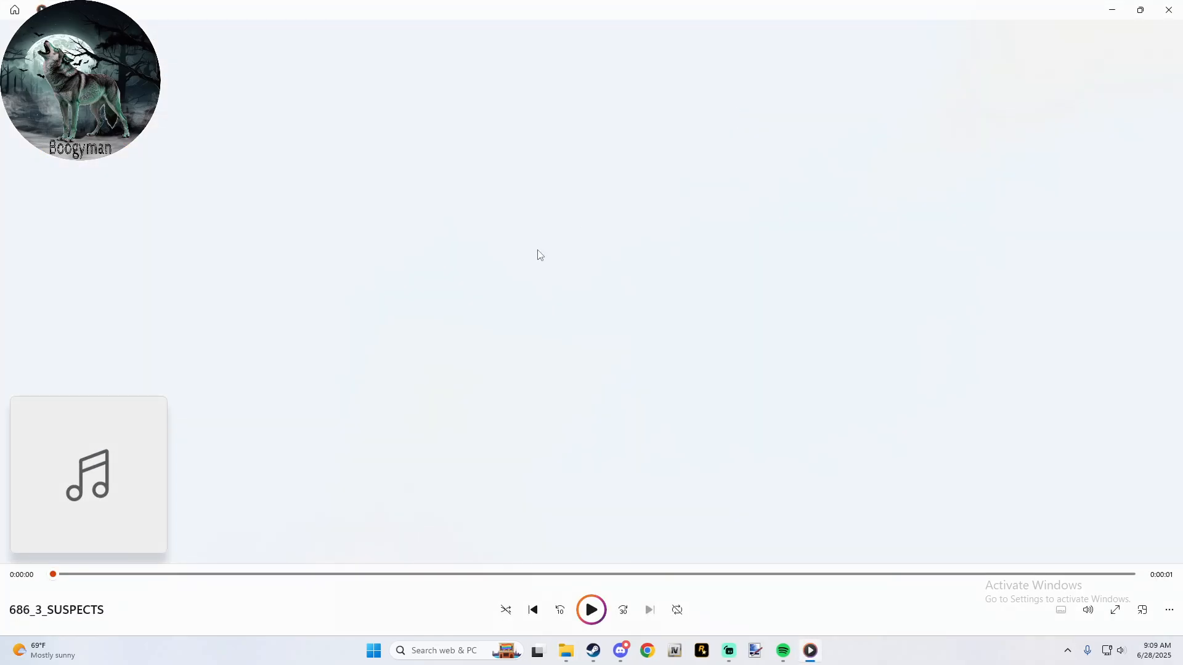
- Play the 686_3_SUSPECTS clip and close the media player
click(591, 609)
click(592, 611)
click(593, 610)
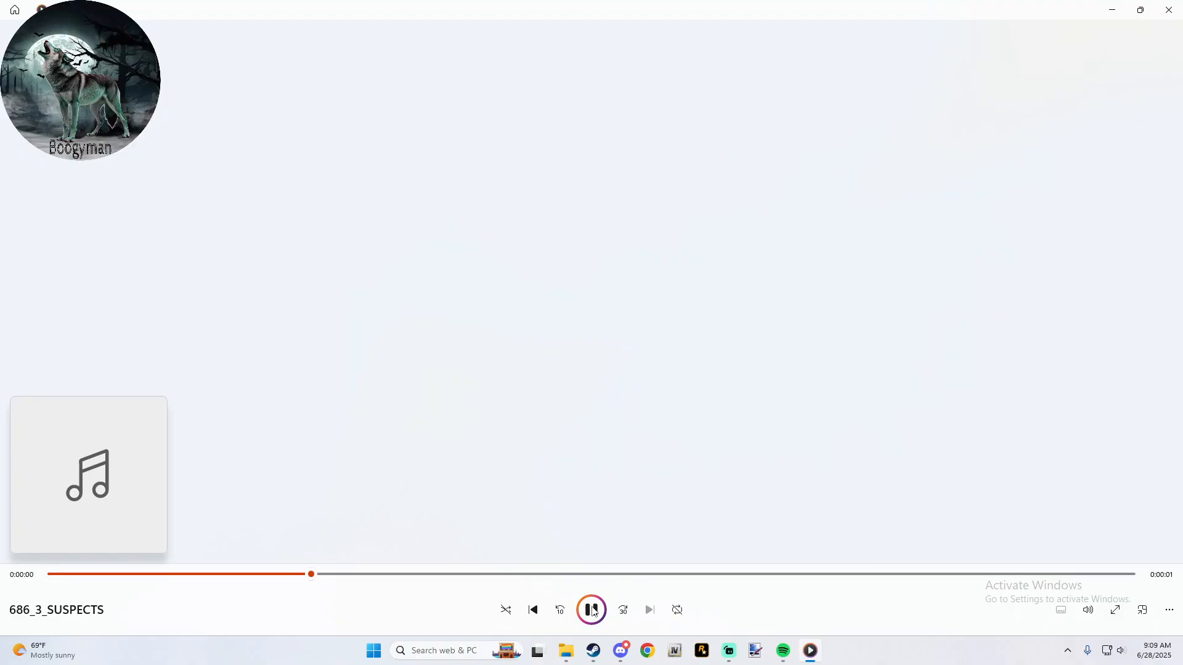
click(592, 611)
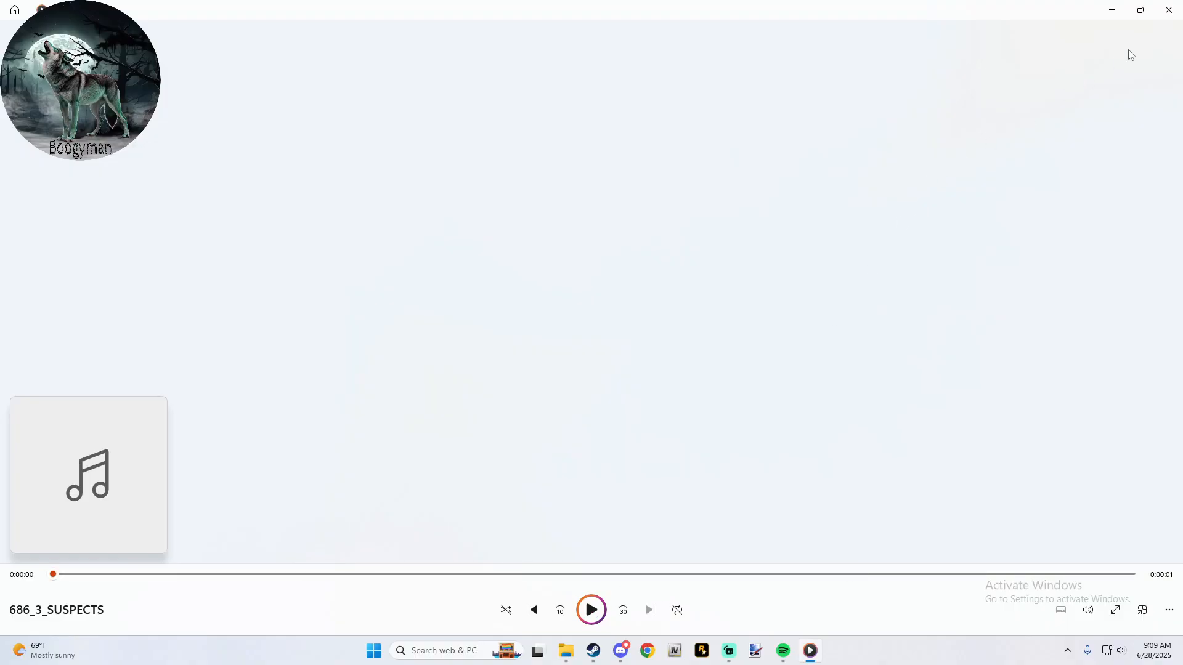
click(1168, 10)
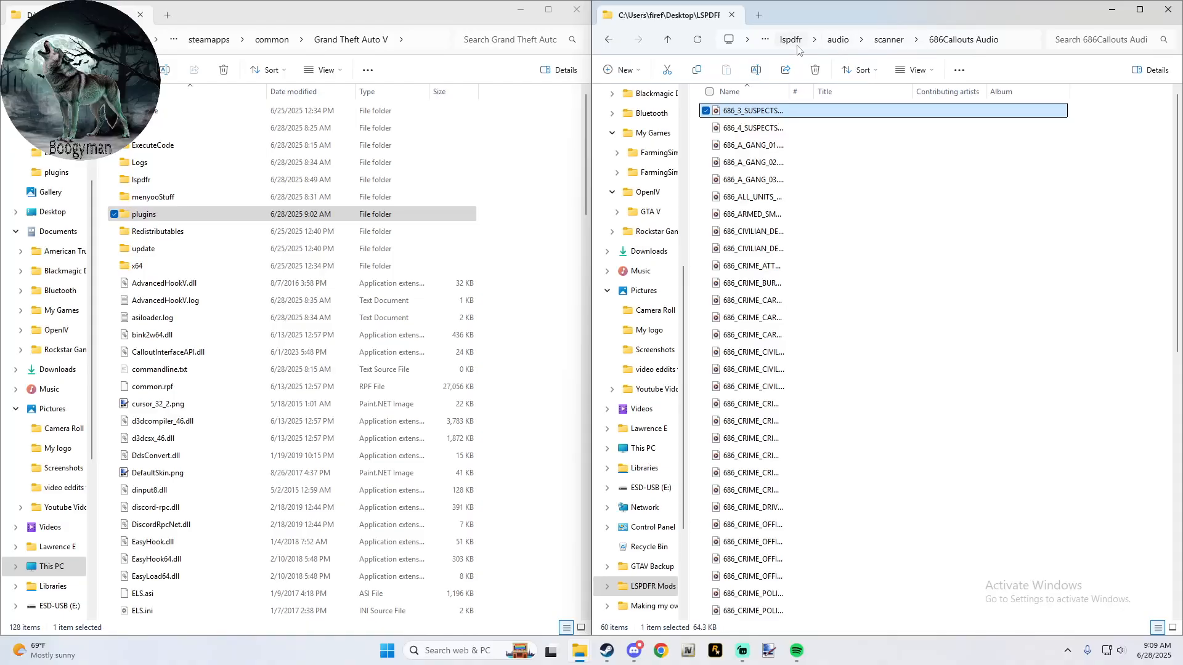
- Return to the My Way folder and open 9- BlueLine Dispatch 2.6 > 1-BlueLine Dispatch v2.6 FULL MOD
click(667, 42)
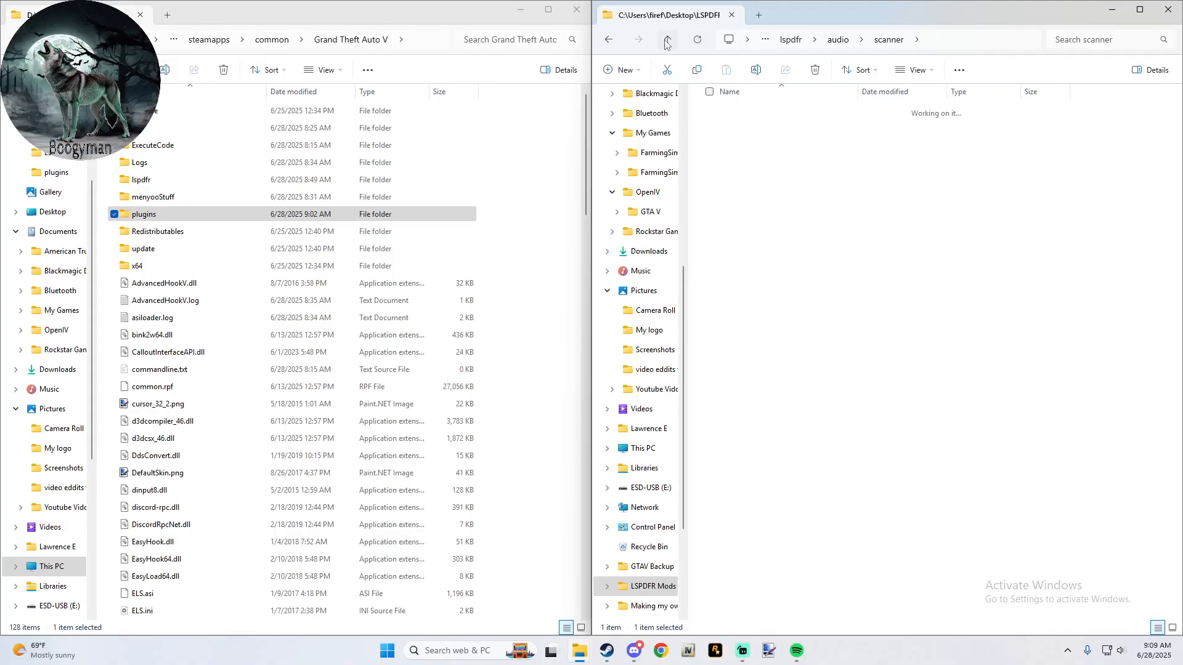
double_click(666, 41)
click(666, 42)
click(667, 42)
click(666, 42)
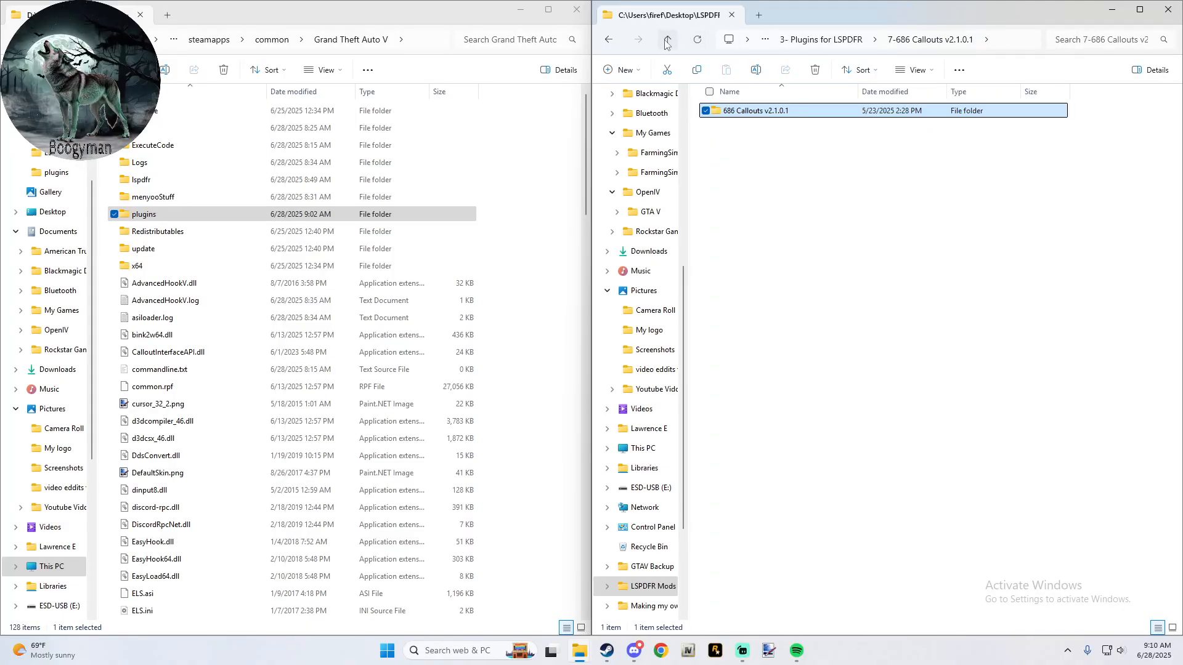
click(667, 42)
click(667, 42)
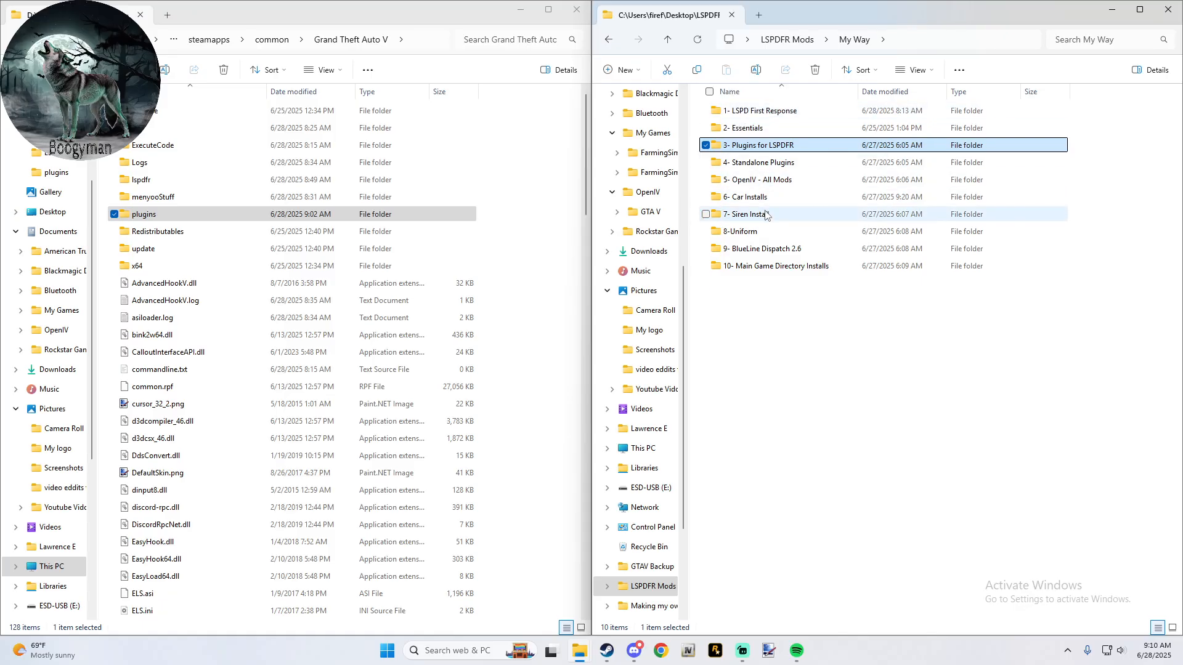
double_click(768, 247)
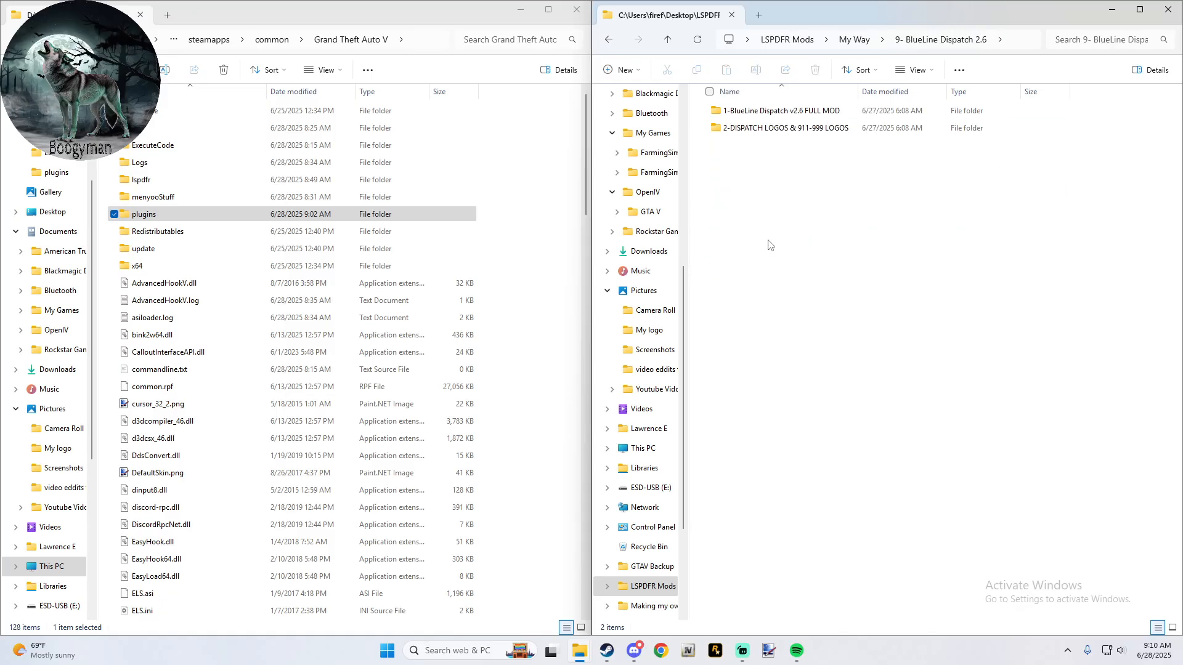
double_click(768, 116)
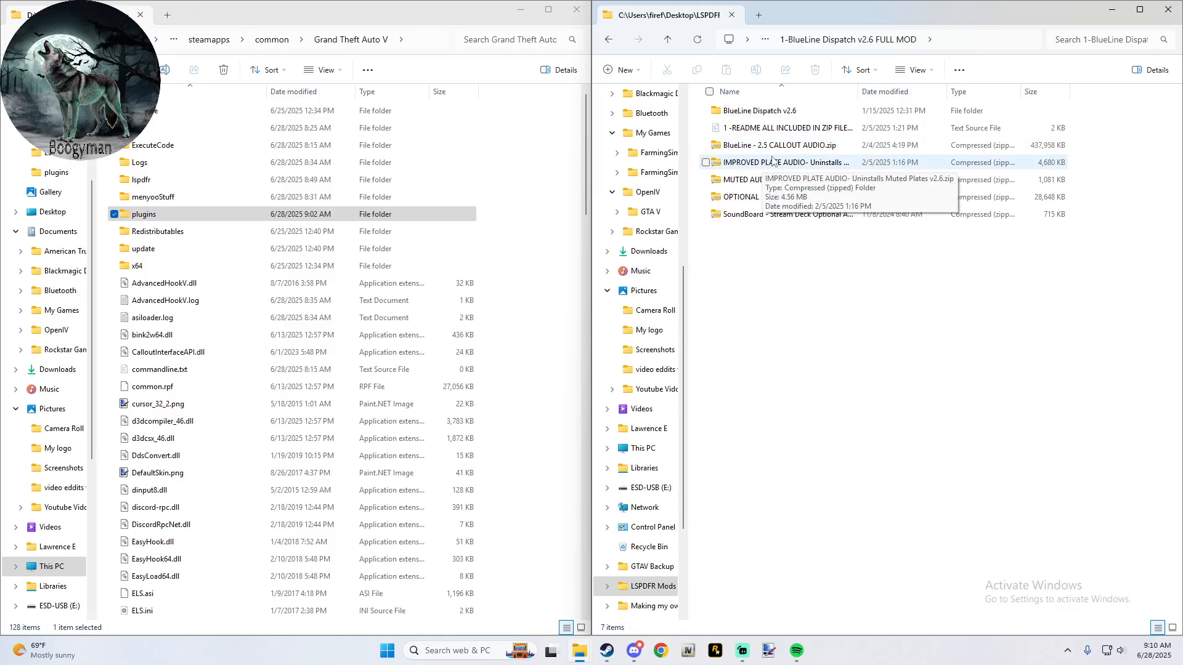
- Extract BlueLine - 2.5 CALLOUT AUDIO.zip into its own folder with 7-Zip
right_click(780, 147)
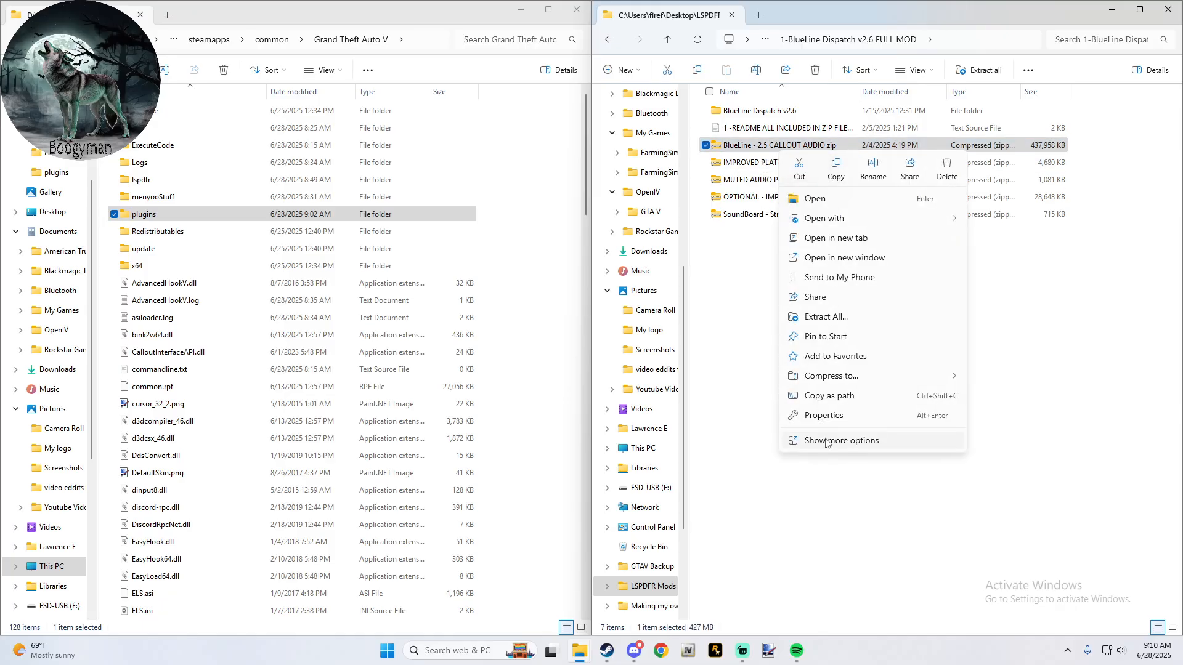
click(826, 441)
mouse_move(853, 231)
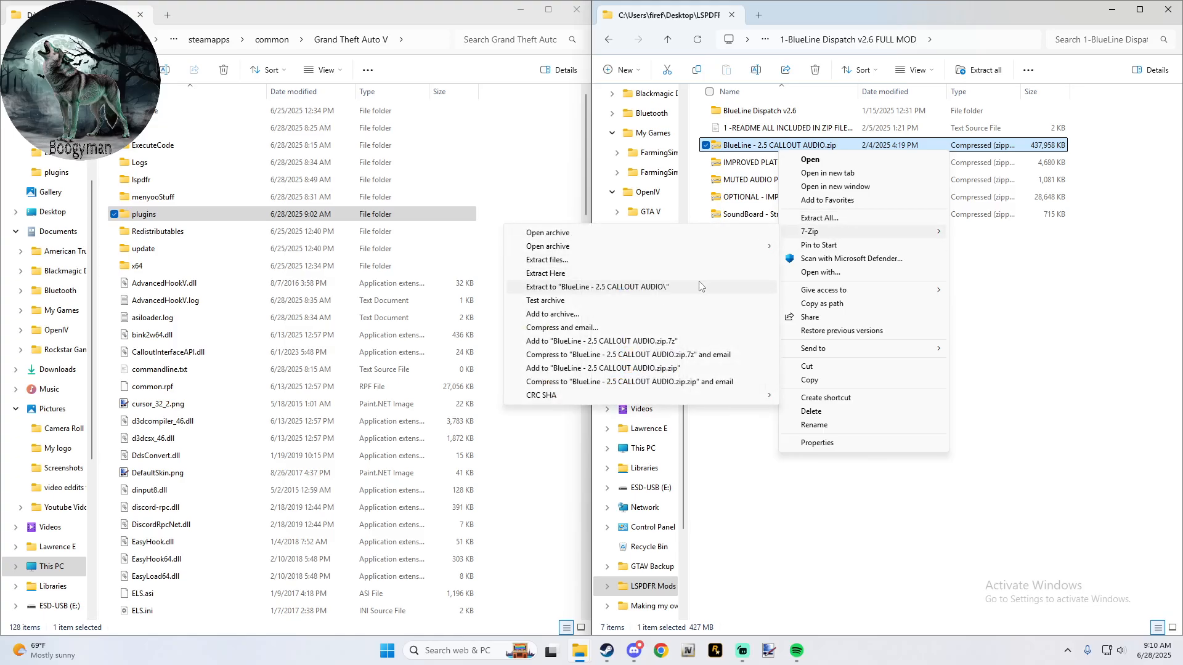
click(699, 286)
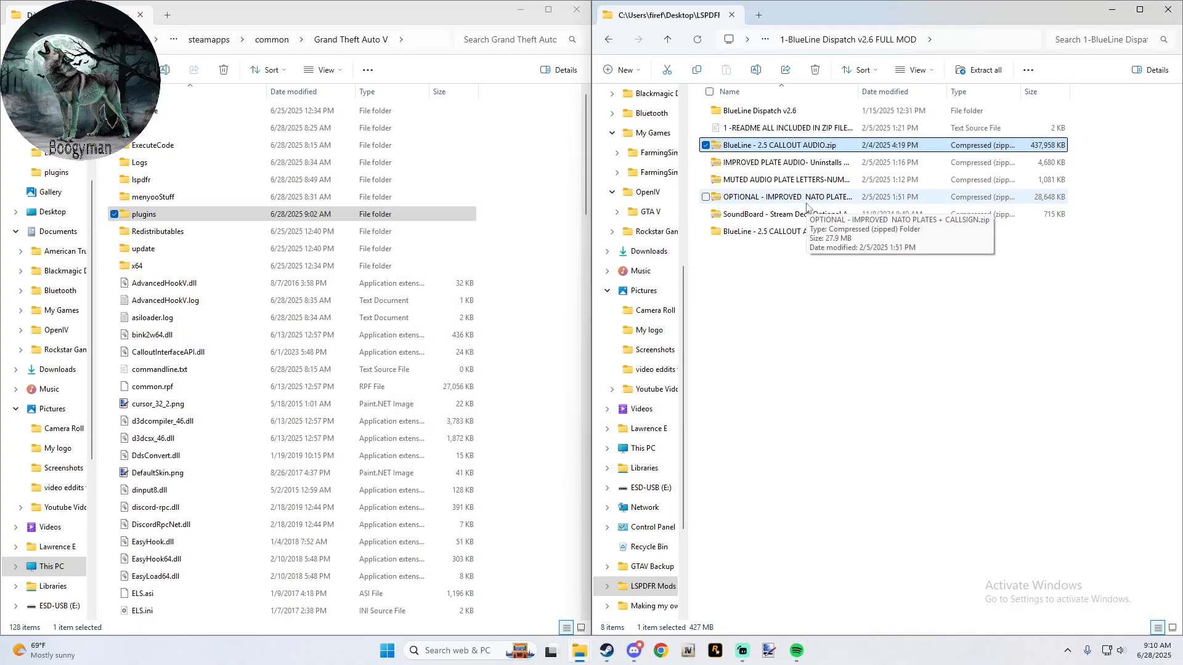
- Extract OPTIONAL - IMPROVED NATO PLATES + CALLSIGN.zip into its own folder with 7-Zip
right_click(808, 208)
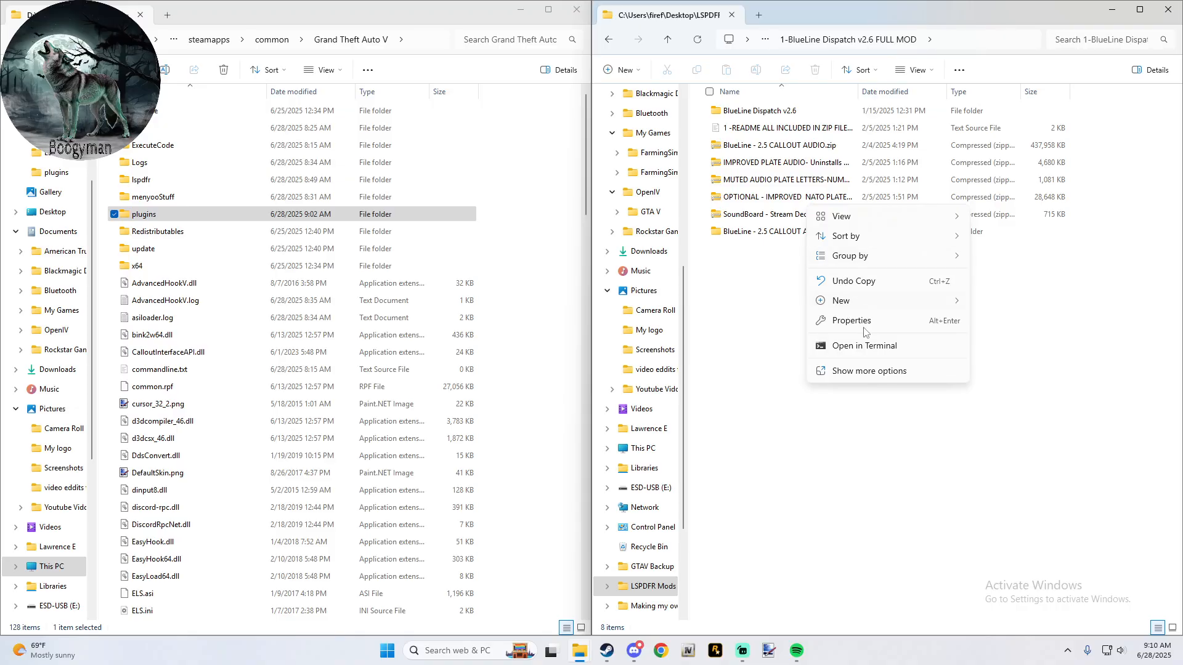
click(869, 371)
click(775, 336)
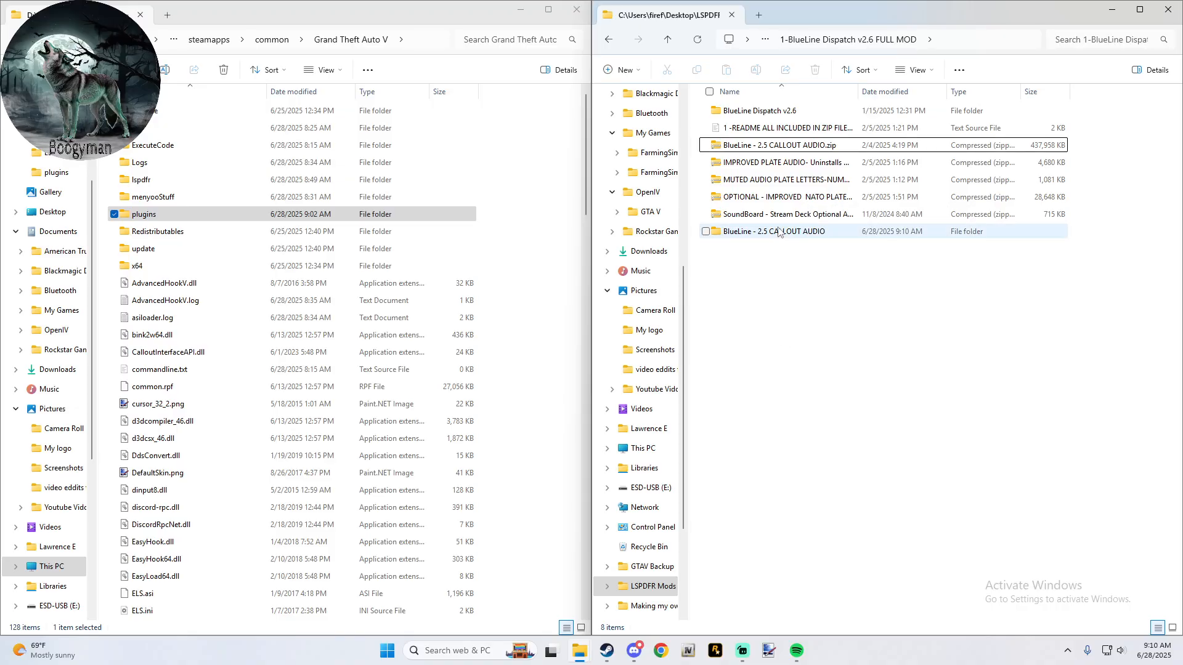
click(777, 204)
right_click(778, 202)
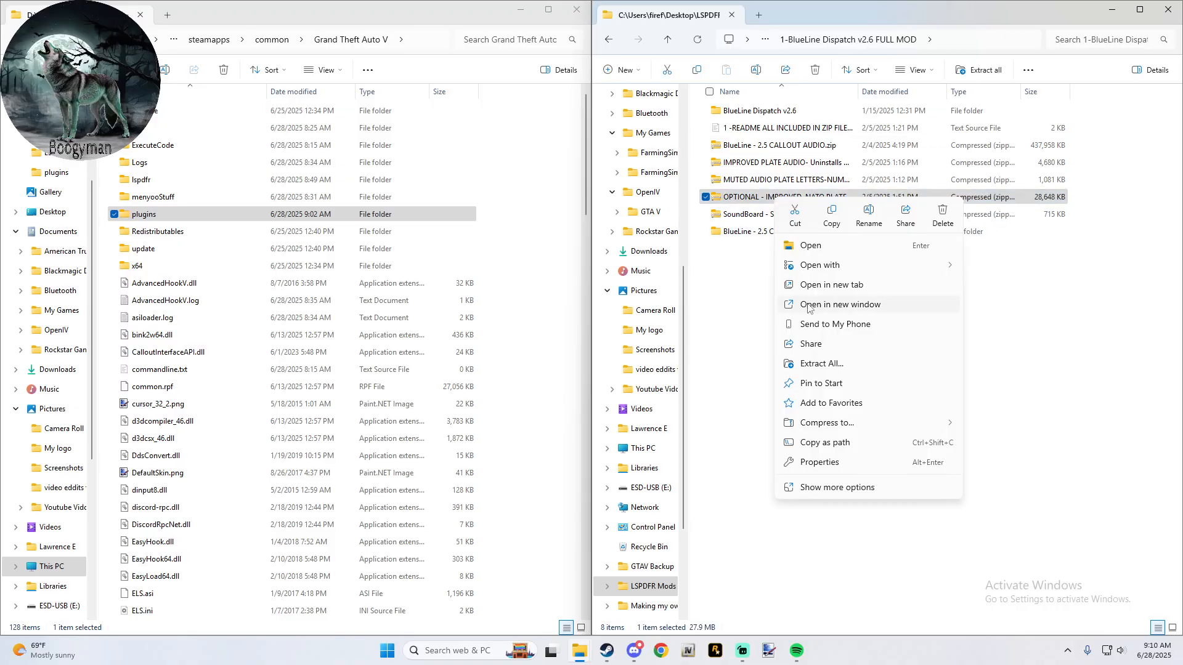
click(829, 486)
mouse_move(854, 280)
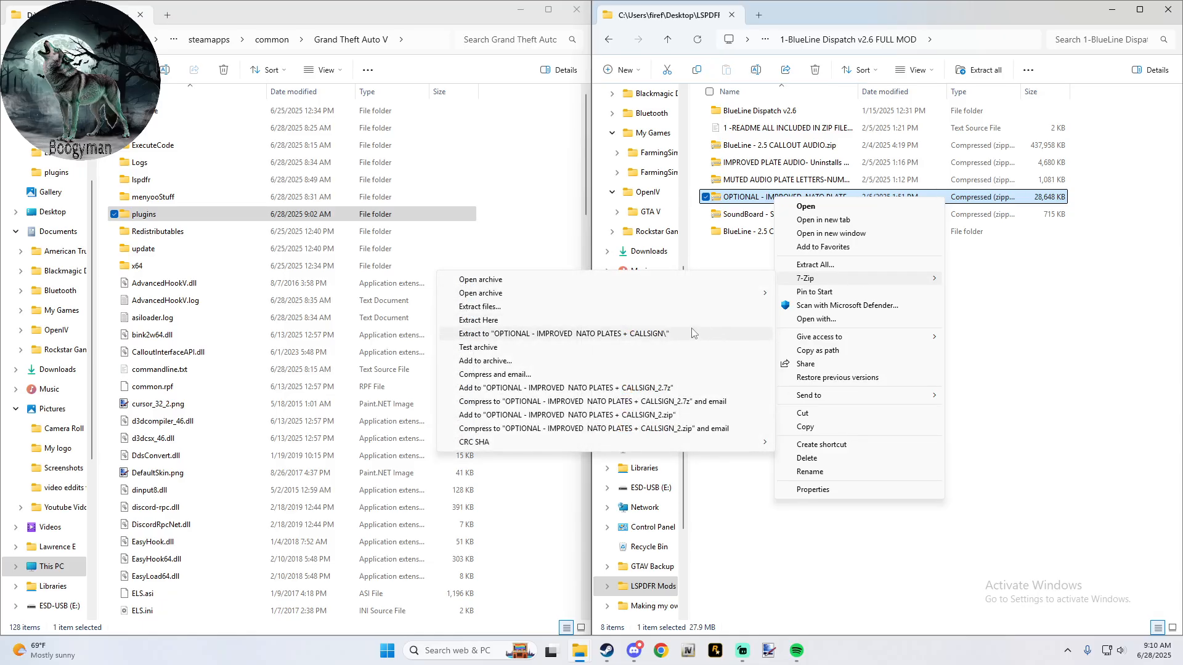
click(693, 333)
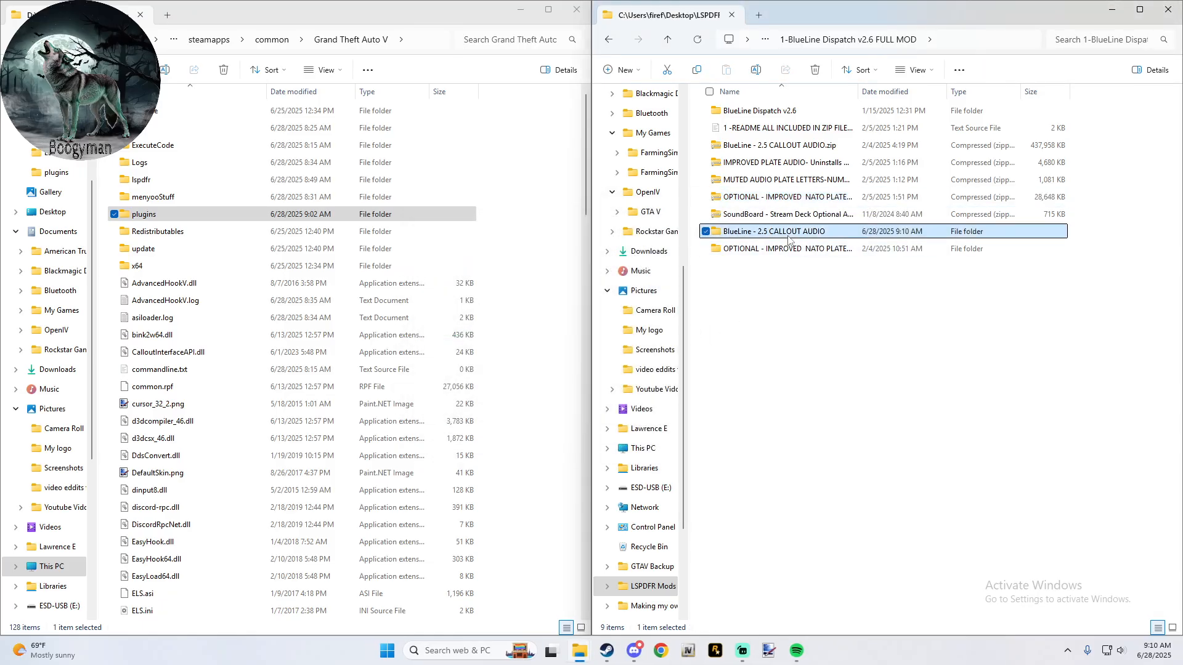
- Open the 686_3_SUSPECTS clip from the extracted BlueLine - 2.5 CALLOUT AUDIO > 686Callouts Audio folder, and close the media player
double_click(780, 231)
double_click(767, 113)
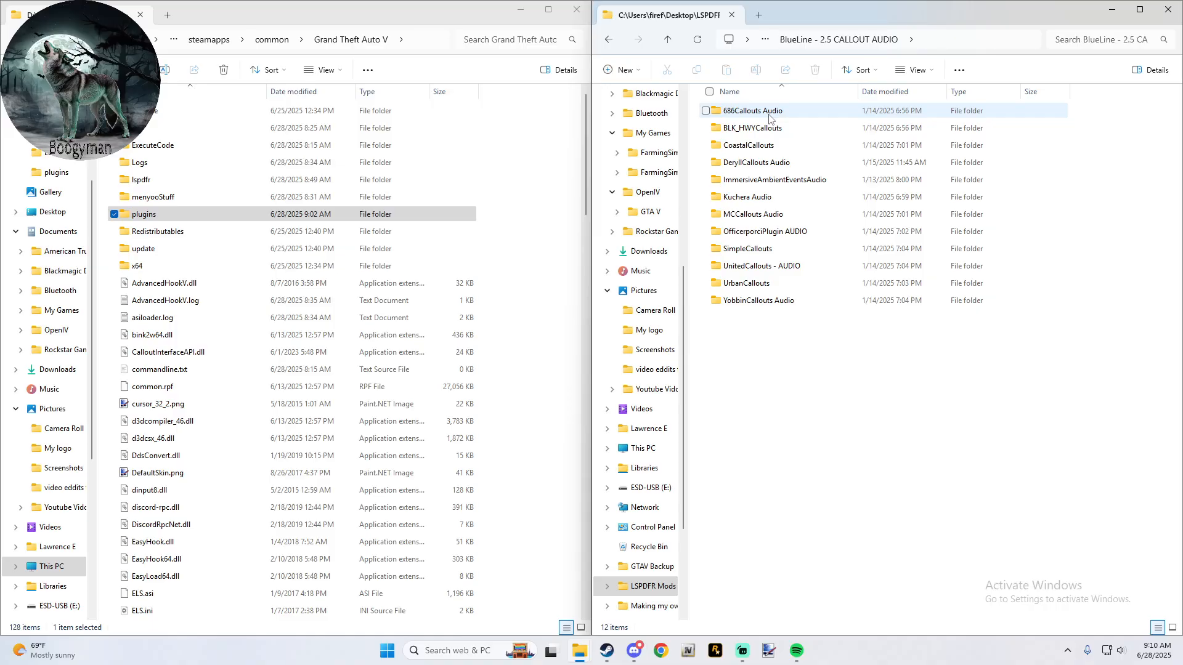
double_click(769, 111)
double_click(770, 112)
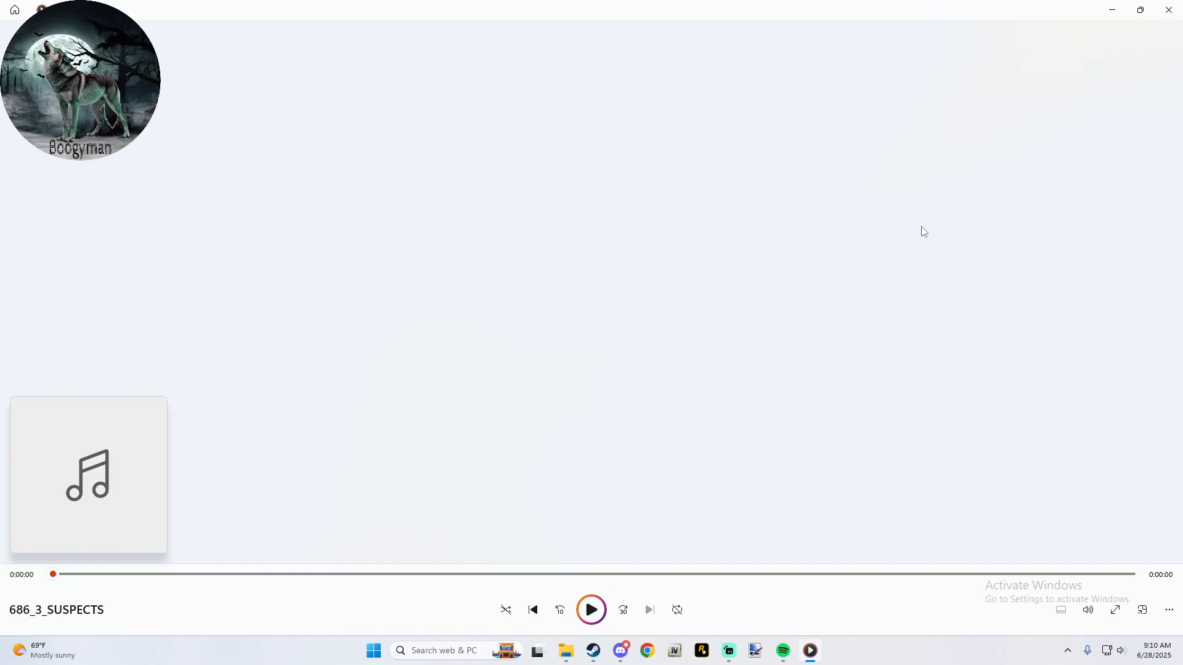
click(1168, 9)
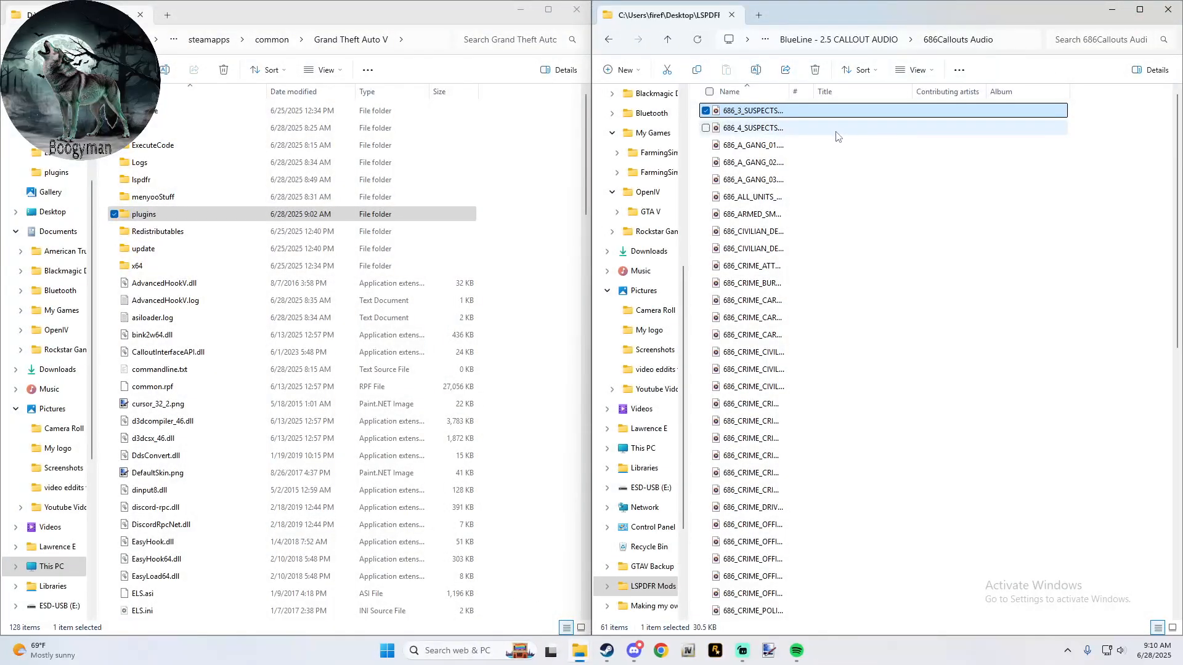
- Preview the BlueLine 686_4_SUSPECTS clip and play 686_CIVILIAN_DEAD_02, closing the media player after each
double_click(780, 129)
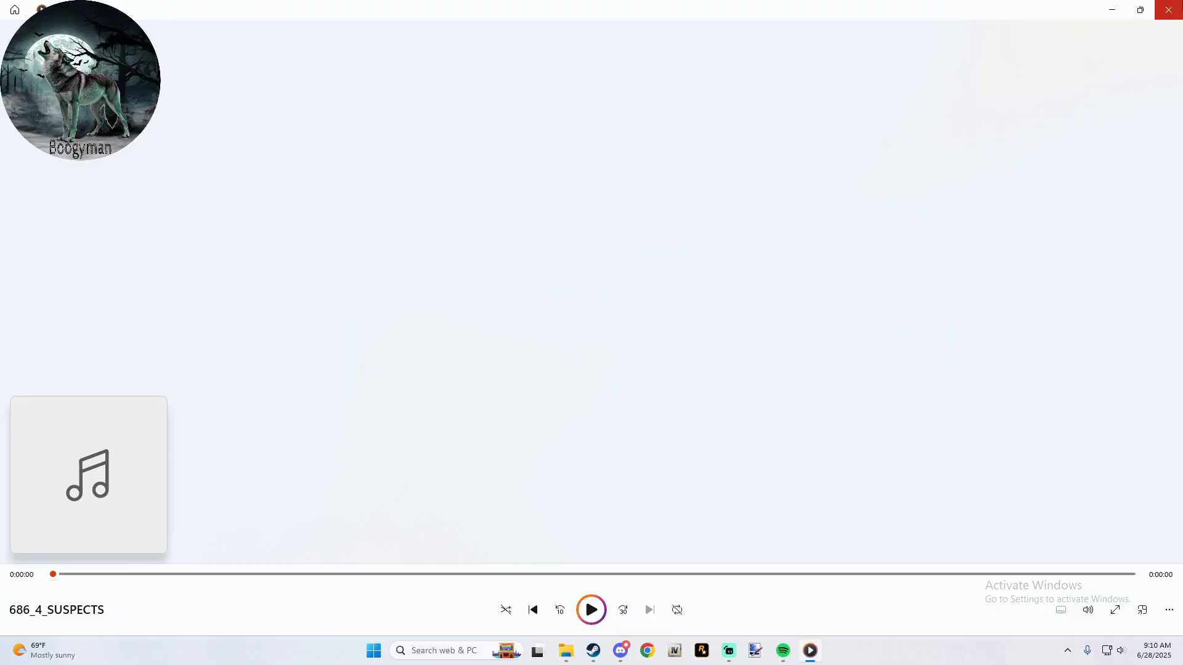
click(1173, 10)
double_click(744, 250)
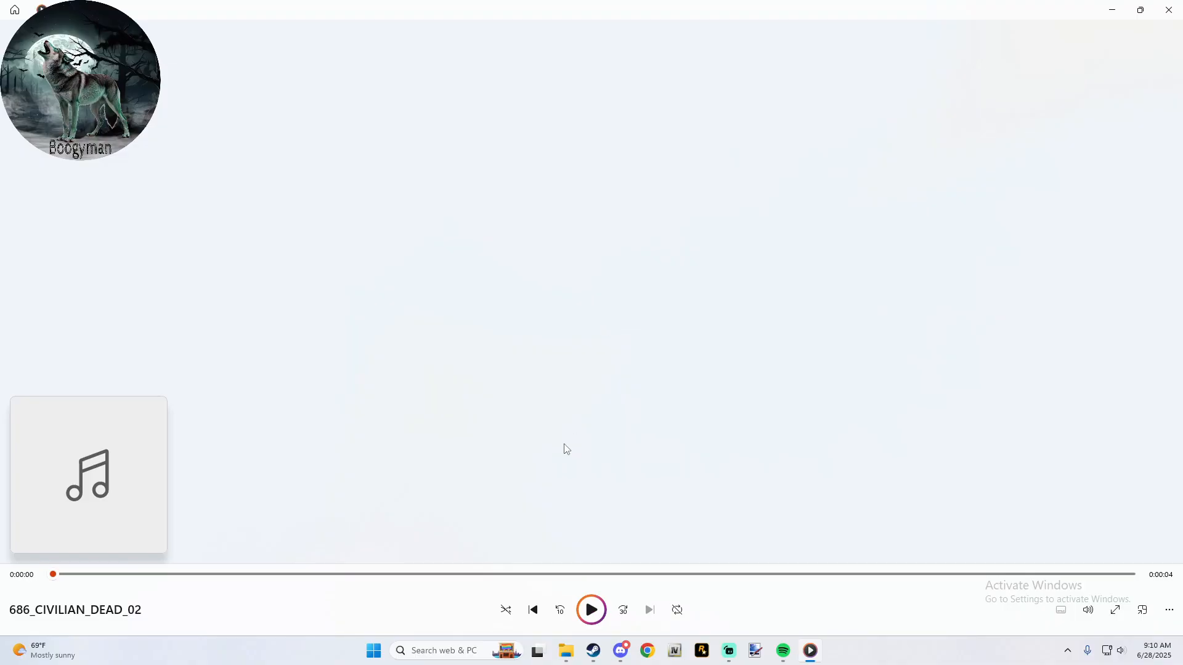
click(588, 611)
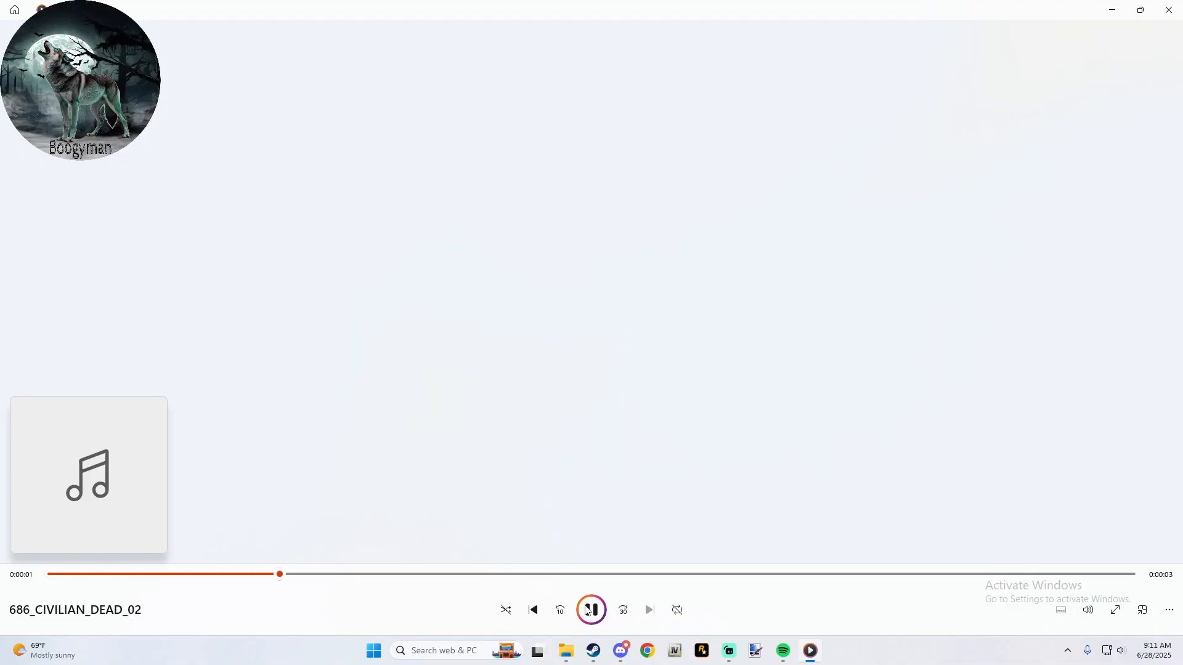
click(1169, 10)
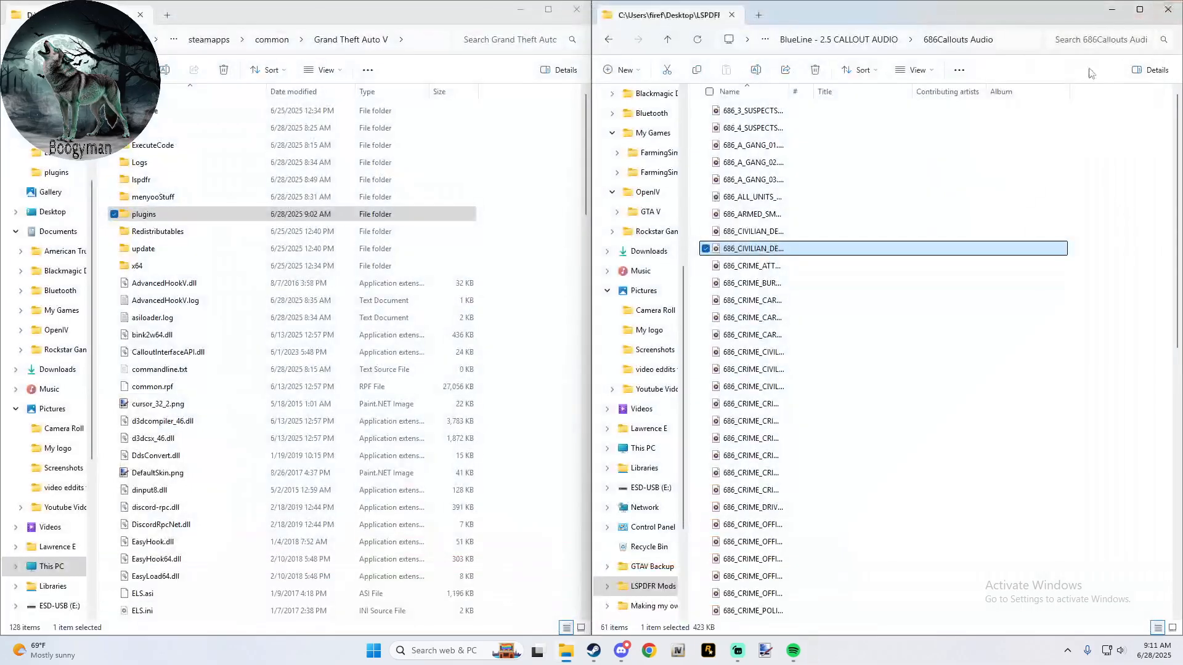
- Go back to the My Way folder and open 3- Plugins for LSPDFR > 7-686 Callouts v2.1.0.1 down to its innermost mod folder
click(672, 43)
click(672, 43)
click(672, 43)
click(672, 43)
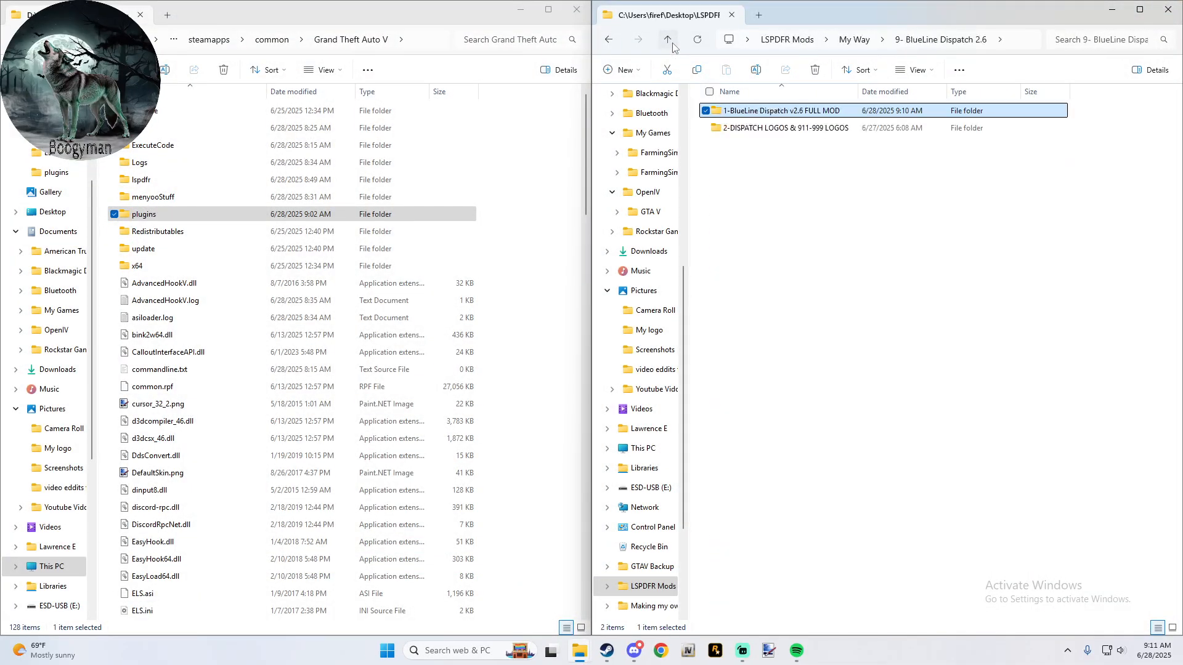
click(671, 43)
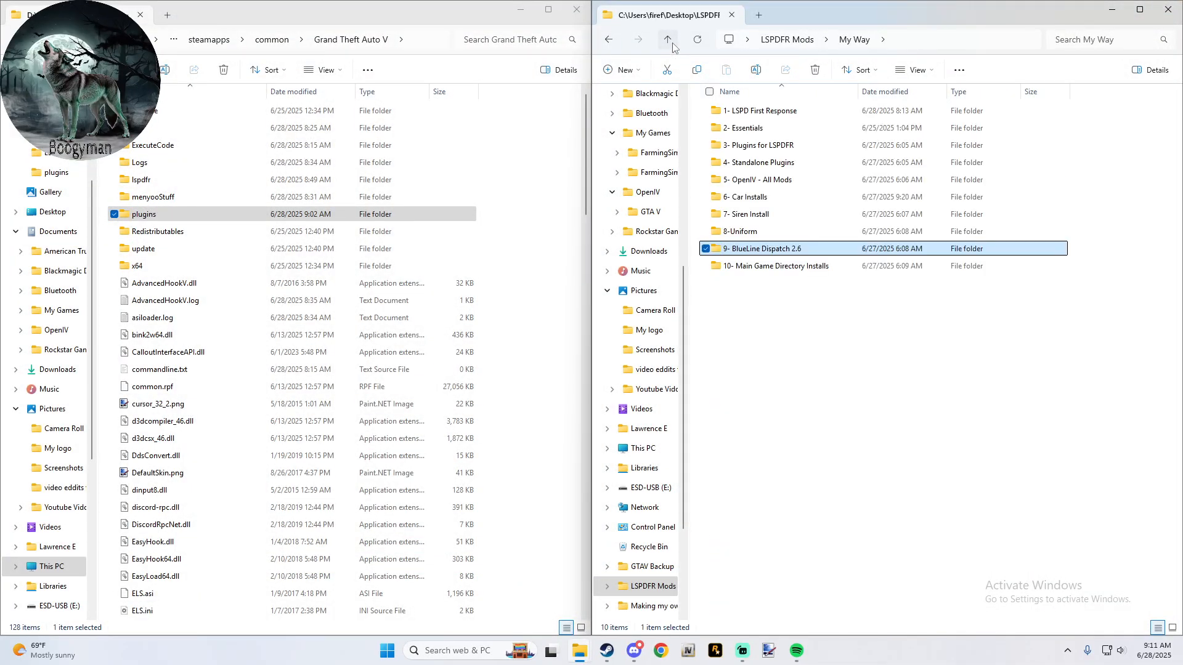
double_click(792, 148)
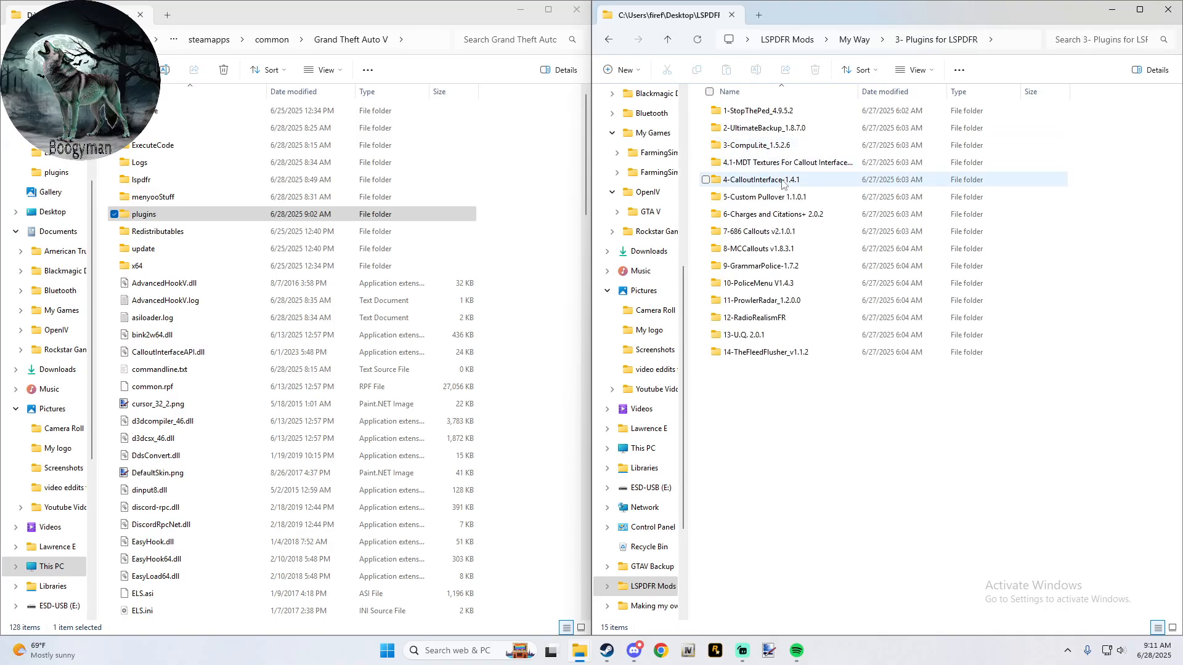
double_click(770, 231)
double_click(757, 112)
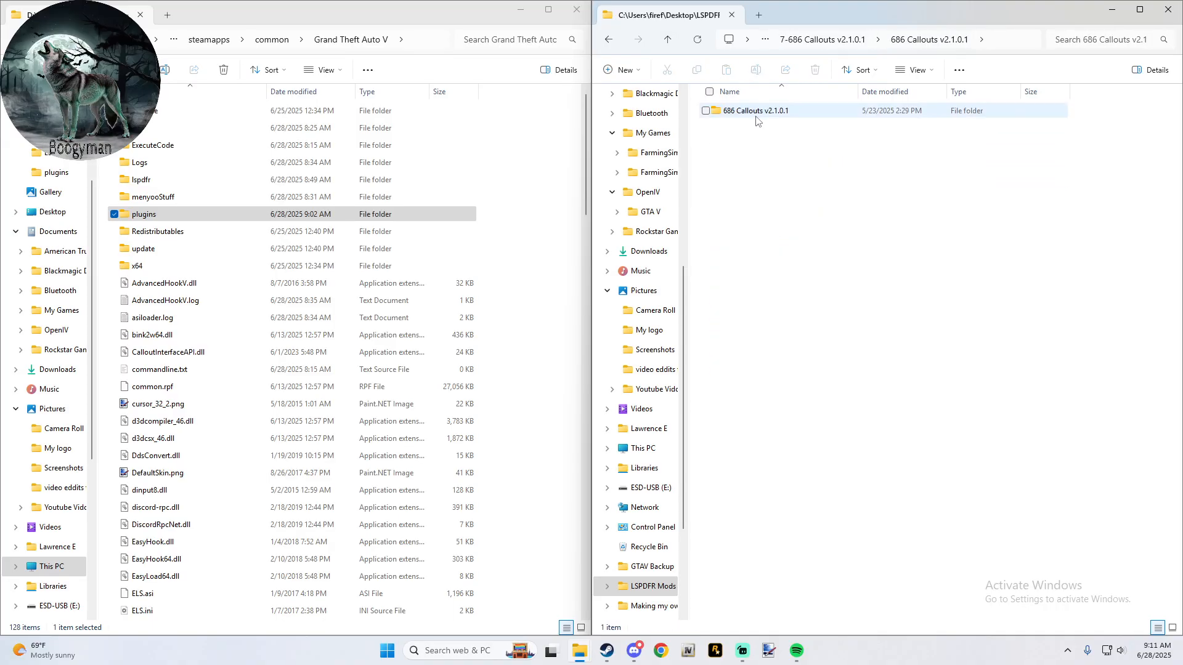
double_click(757, 113)
- Open the original 686 Callouts clips in lspdfr > audio > scanner > 686Callouts Audio
double_click(758, 113)
double_click(758, 112)
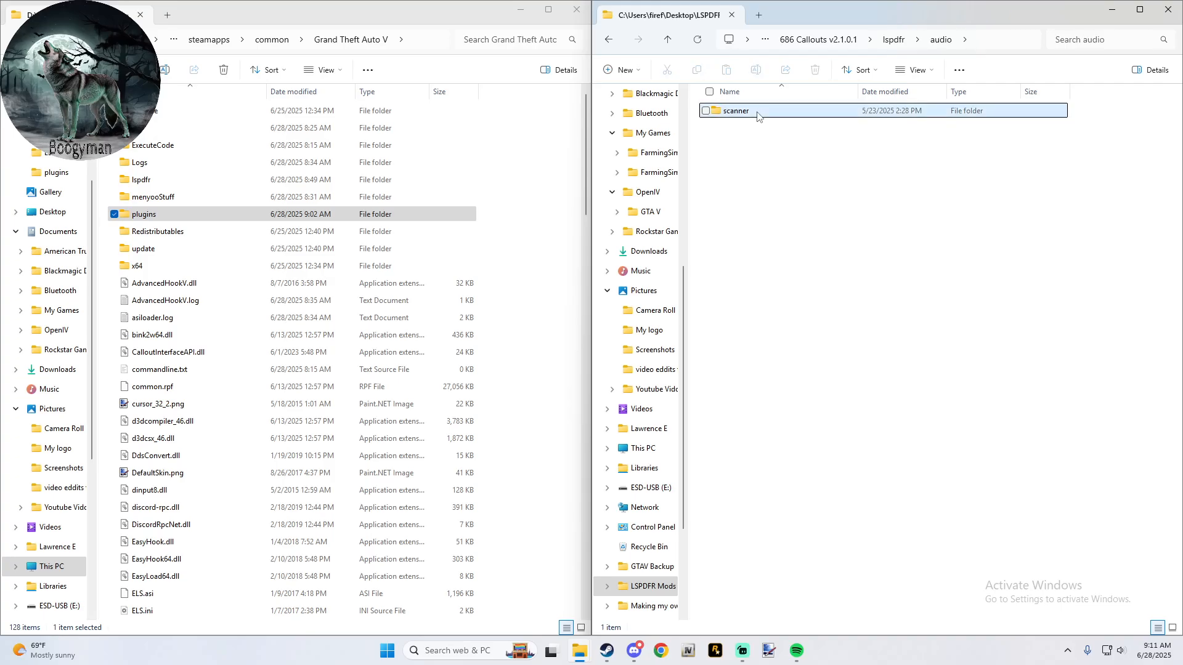
double_click(759, 112)
click(761, 111)
double_click(761, 111)
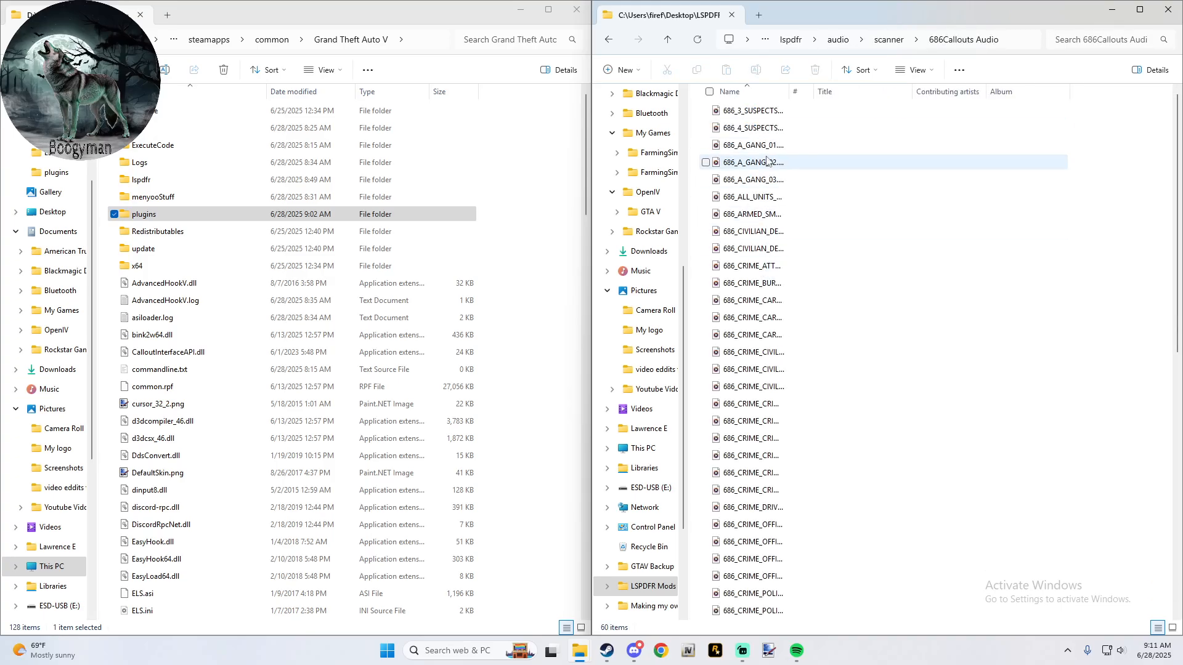
- Open the original 686_A_GANG_01 clip and a 686_CRIME_CAR clip, closing the media player after each
double_click(772, 152)
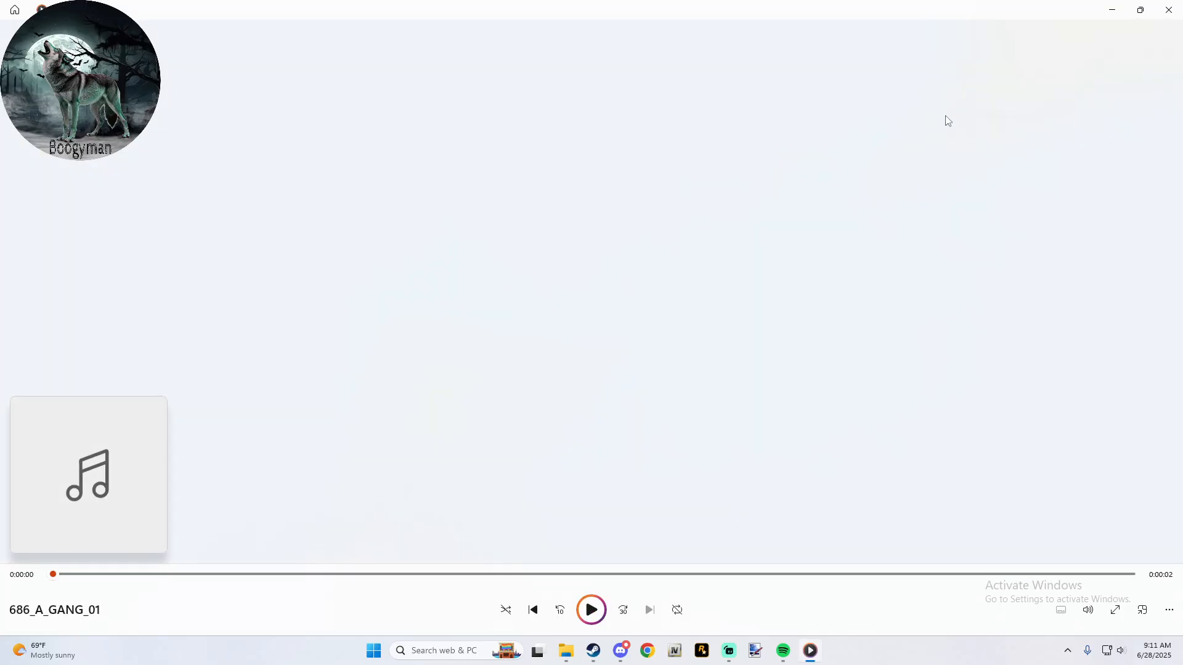
click(1169, 10)
click(725, 319)
double_click(725, 319)
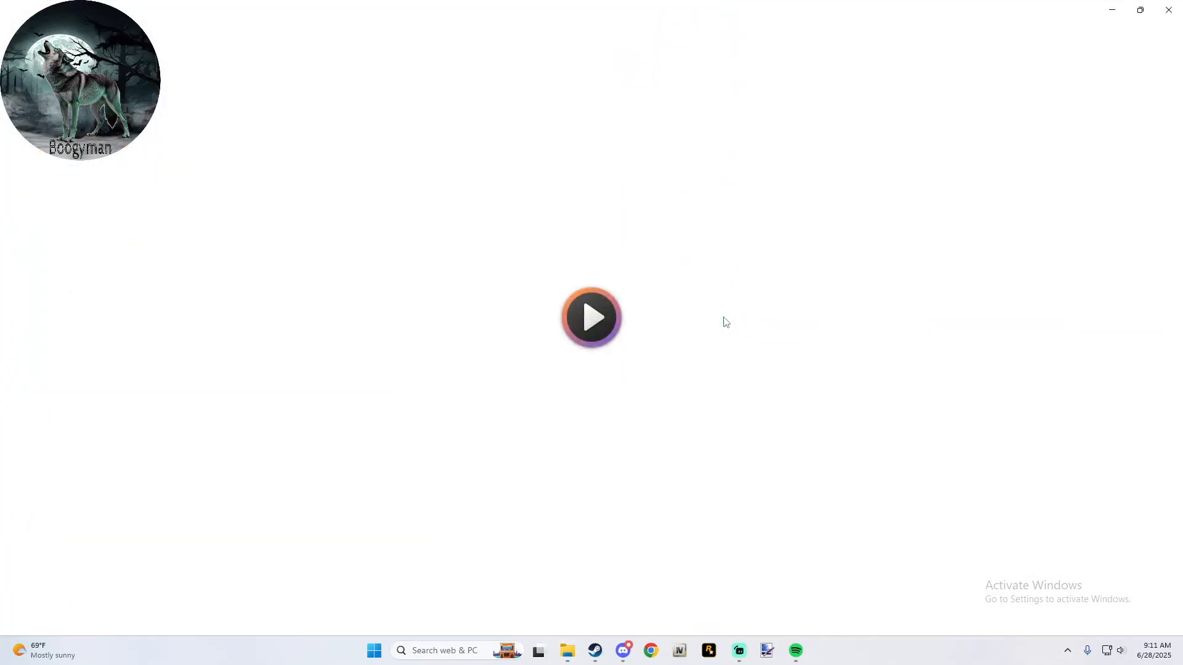
click(1169, 10)
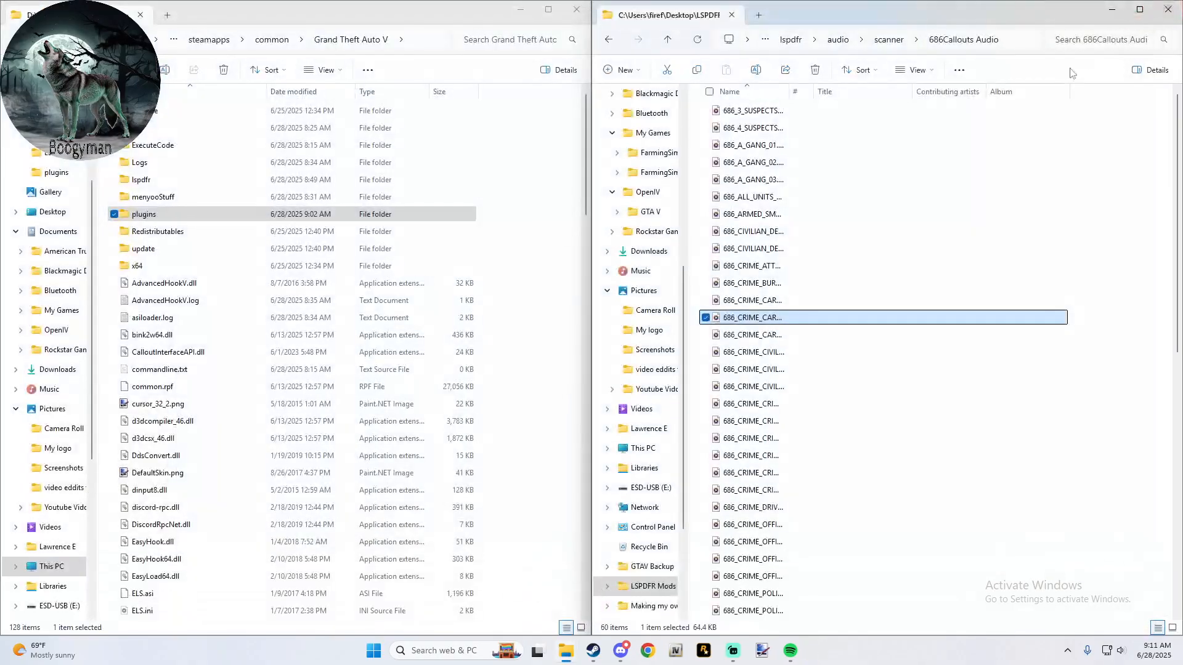
- Return to the innermost 686 Callouts v2.1.0.1 folder and copy its Plugins folder into the main Grand Theft Auto V folder
click(669, 44)
click(669, 44)
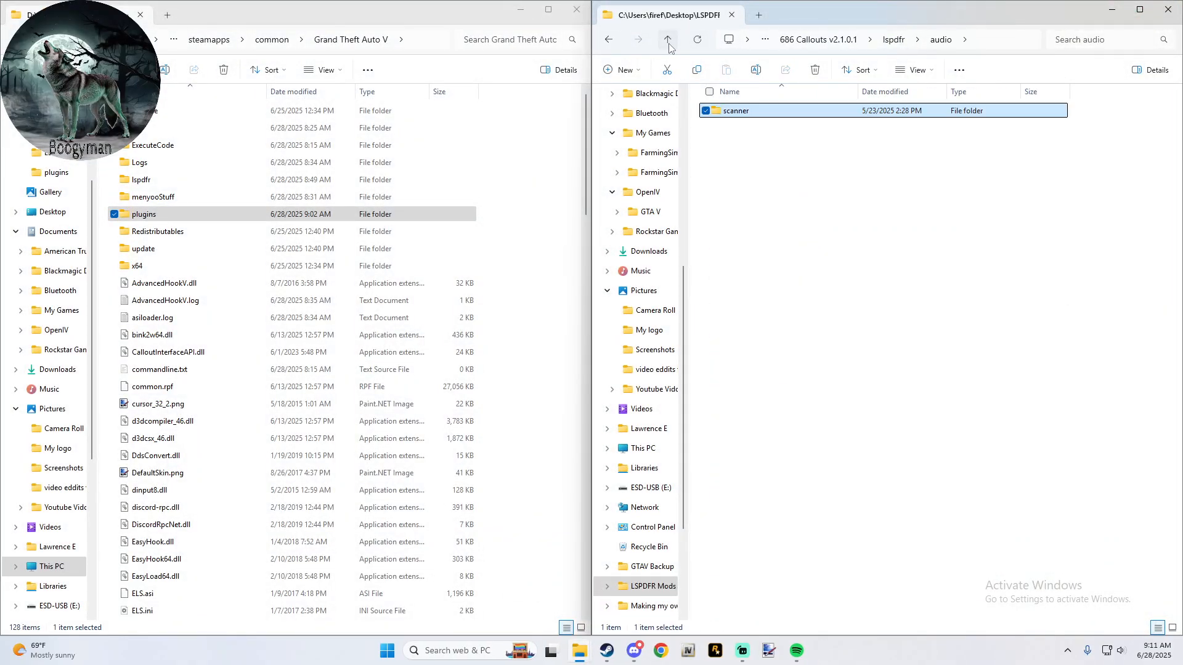
click(669, 43)
click(669, 43)
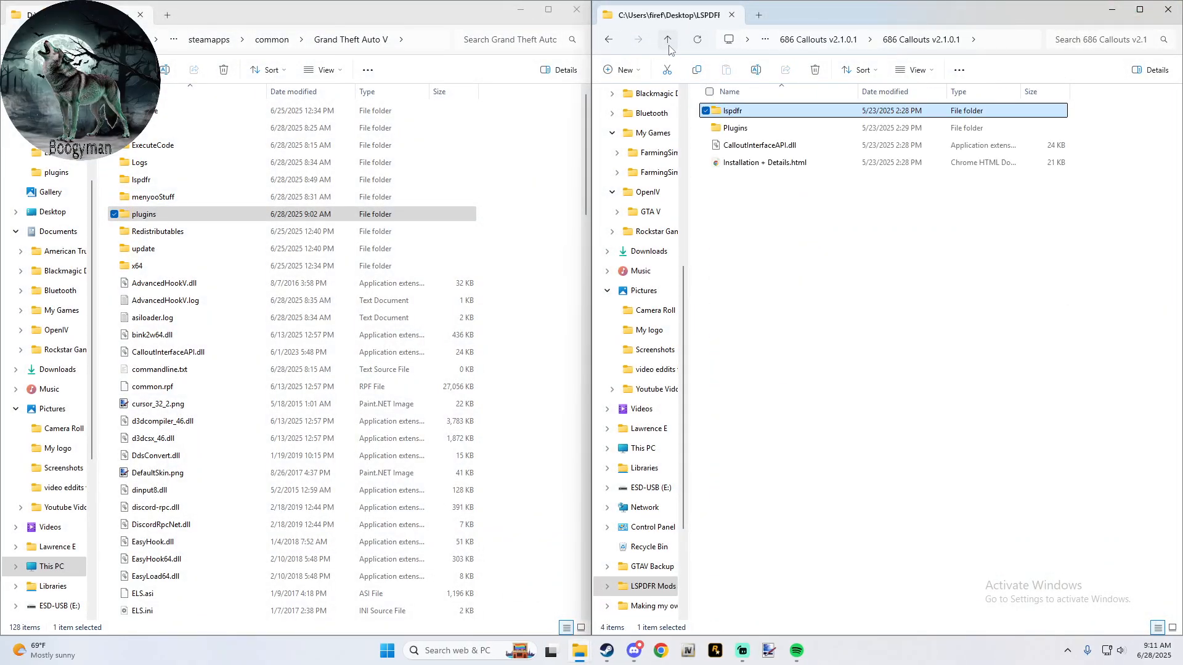
drag(733, 128, 540, 207)
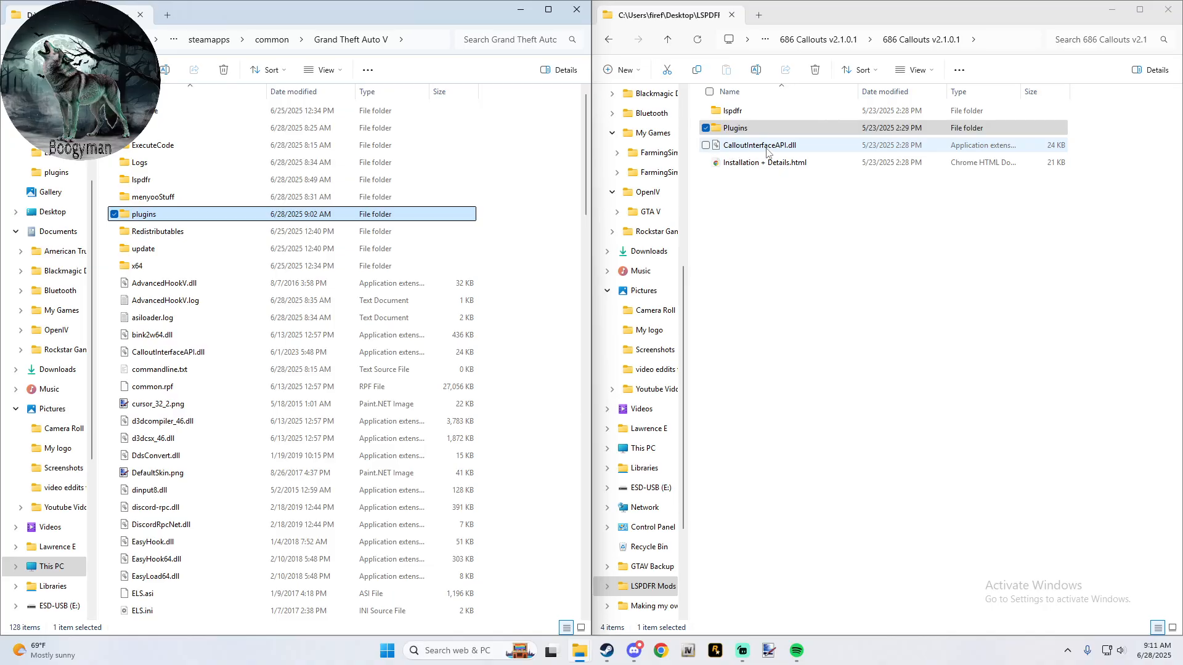
- Return to the 3- Plugins for LSPDFR folder and open 8-MCCallouts v1.8.3.1
click(665, 40)
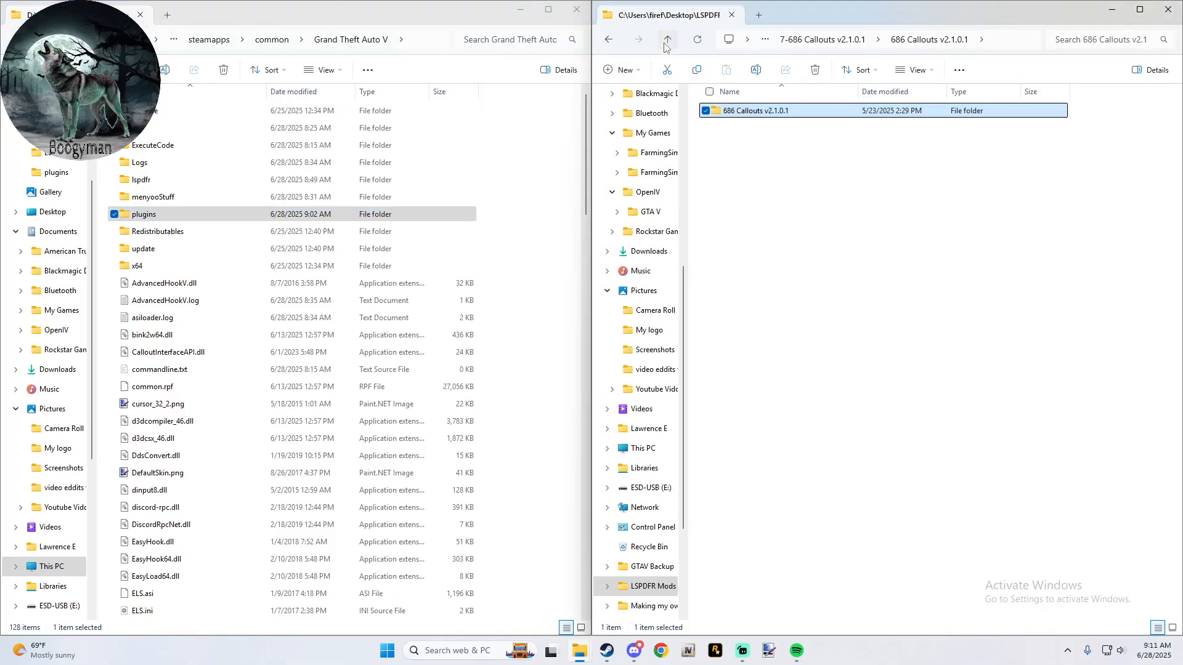
click(667, 40)
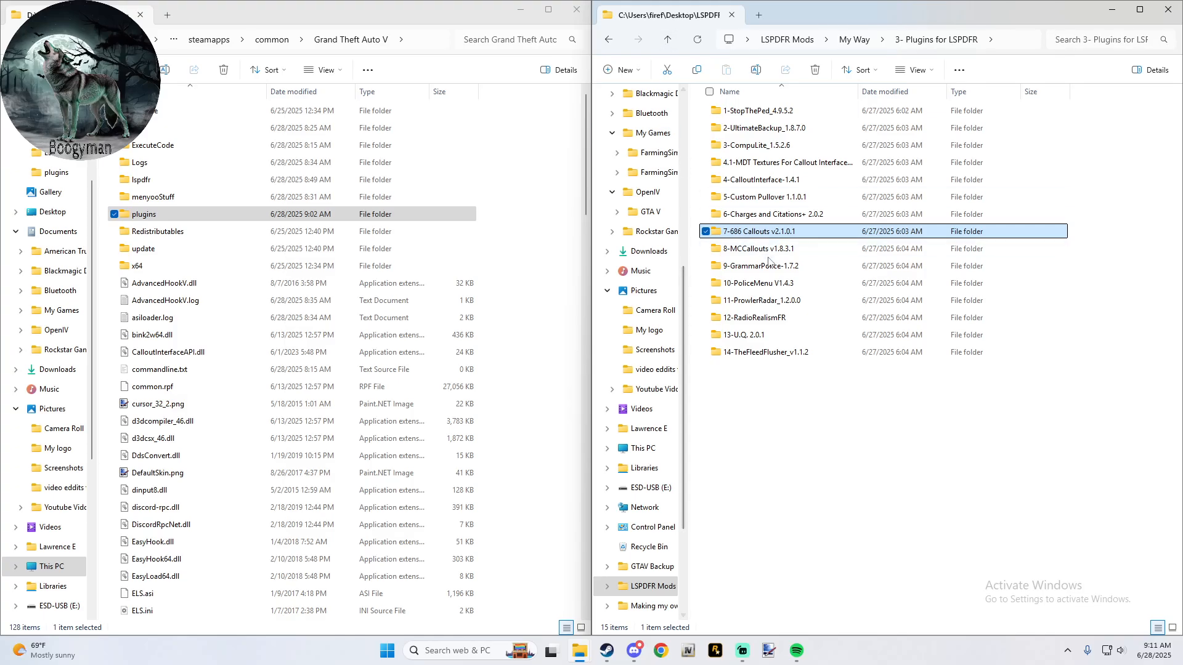
double_click(770, 249)
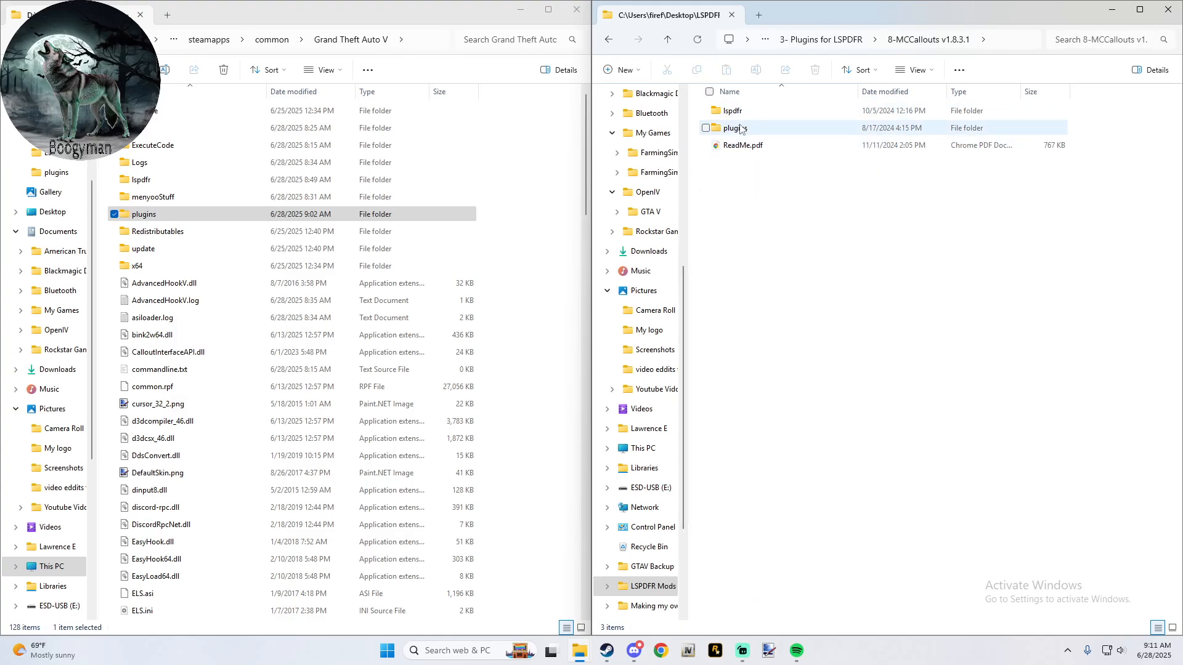
- Copy the MCCallouts plugins folder into the main Grand Theft Auto V folder and return to 3- Plugins for LSPDFR
drag(740, 128, 544, 204)
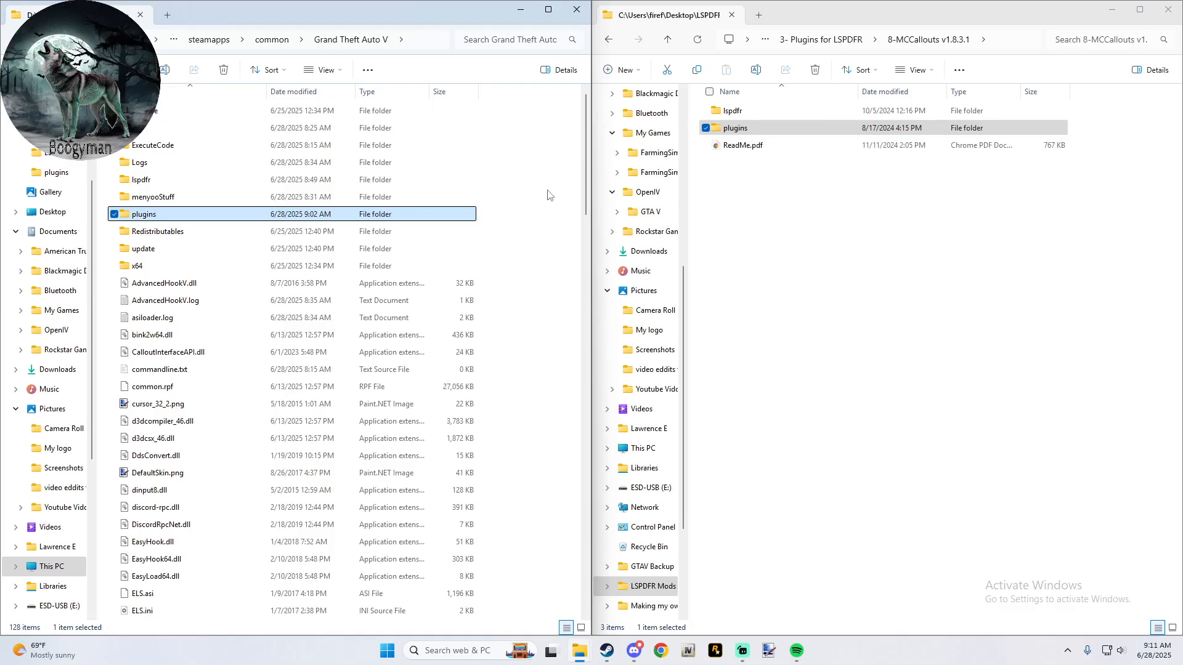
click(673, 52)
click(670, 44)
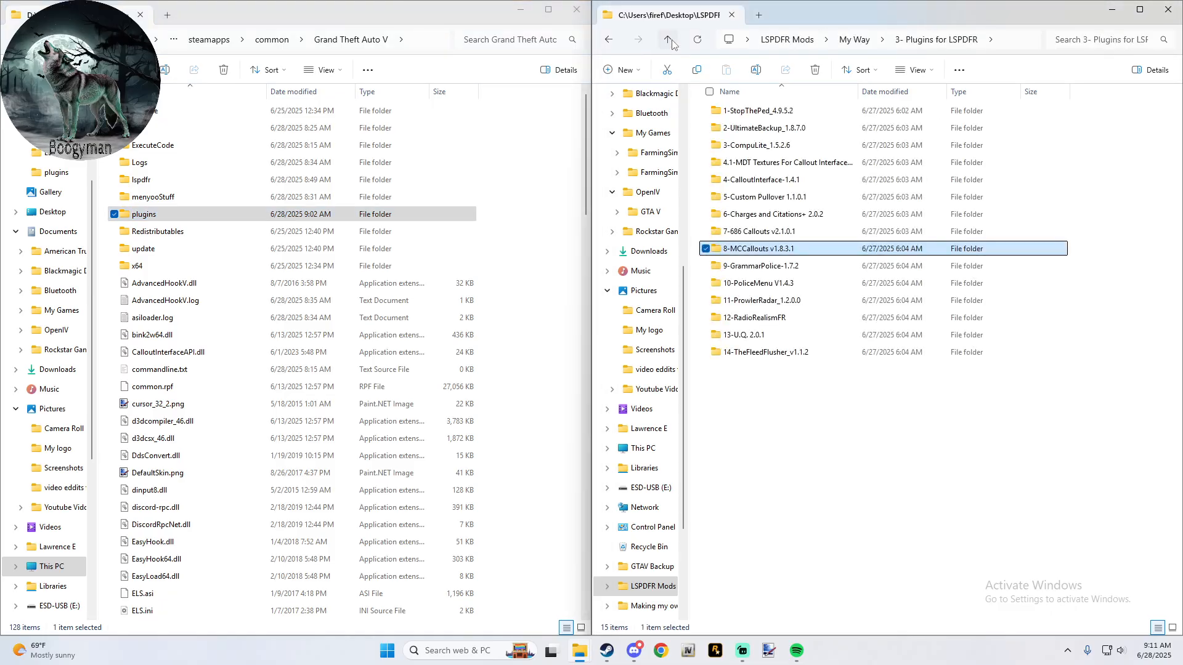
- Delete RAGENativeUI.dll and CalloutInterfaceAPI.dll from the Grand Theft Auto V folder inside 9-GrammarPolice-1.7.2
double_click(757, 270)
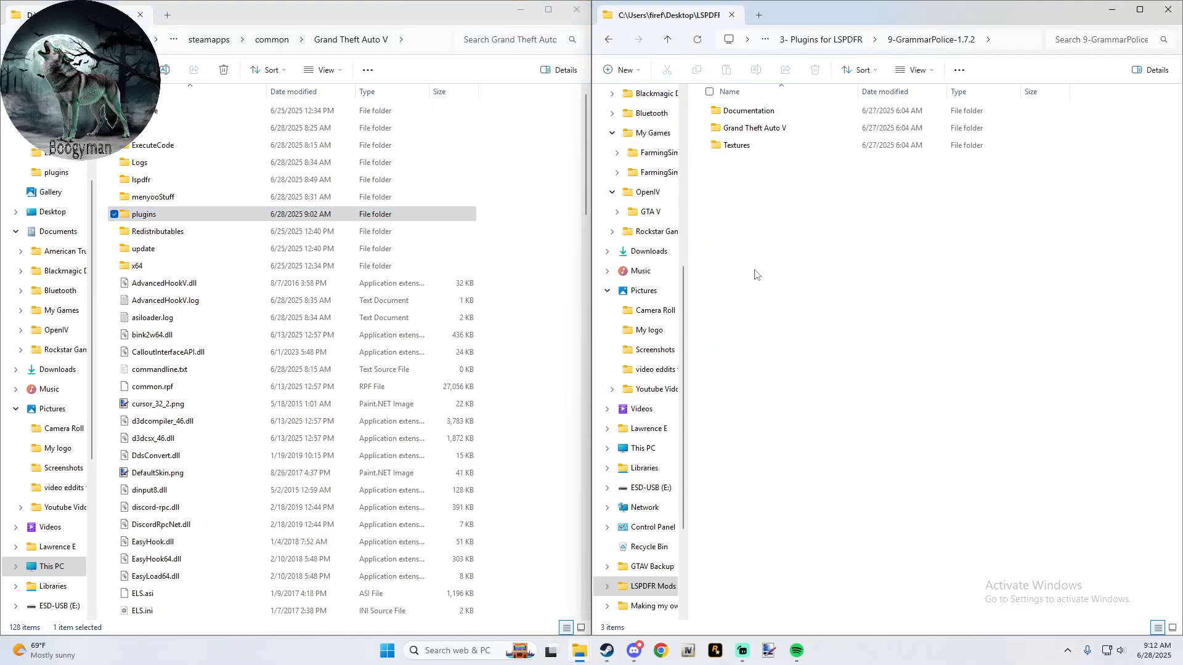
double_click(800, 137)
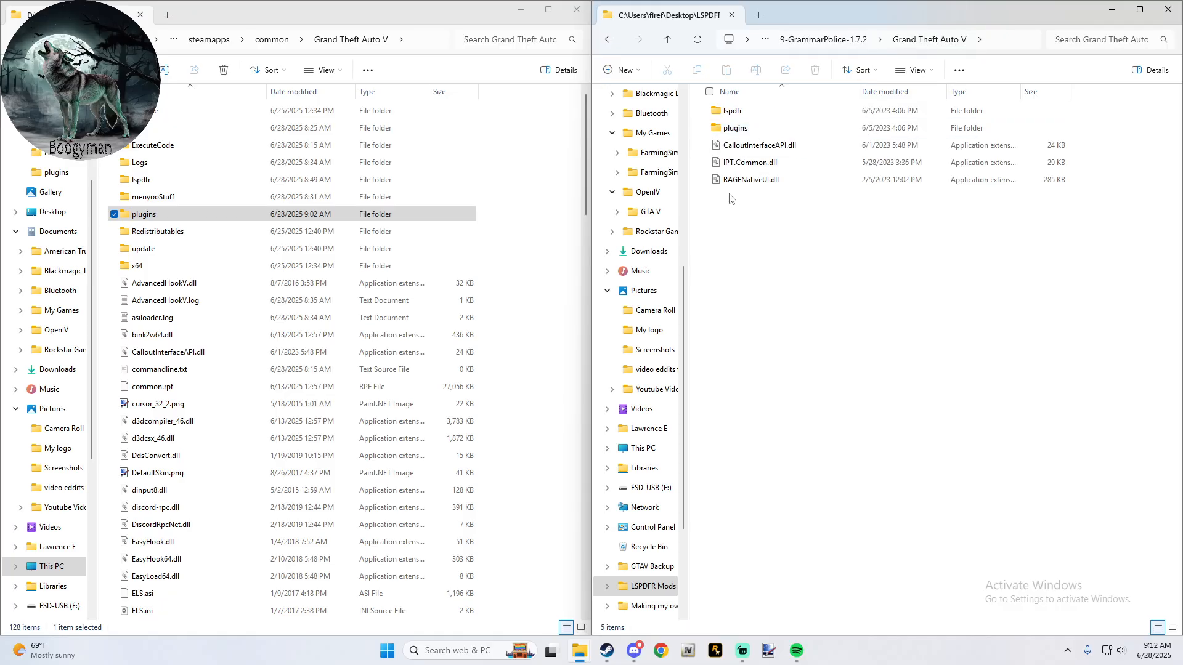
click(706, 178)
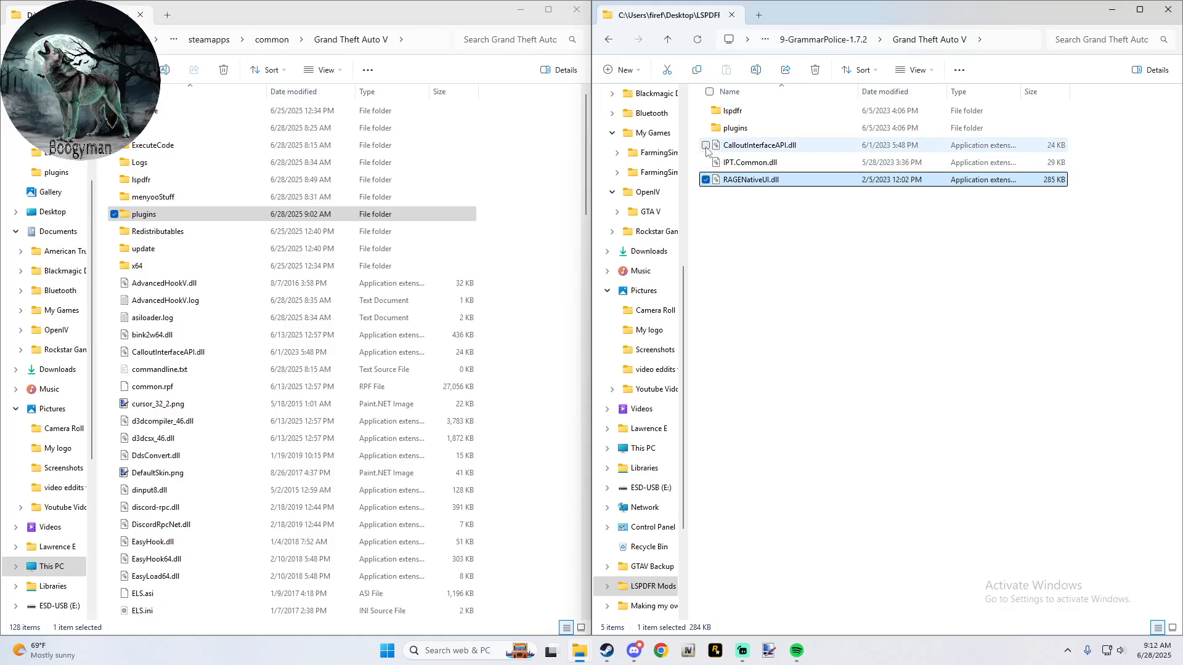
ctrl+click(751, 146)
click(814, 71)
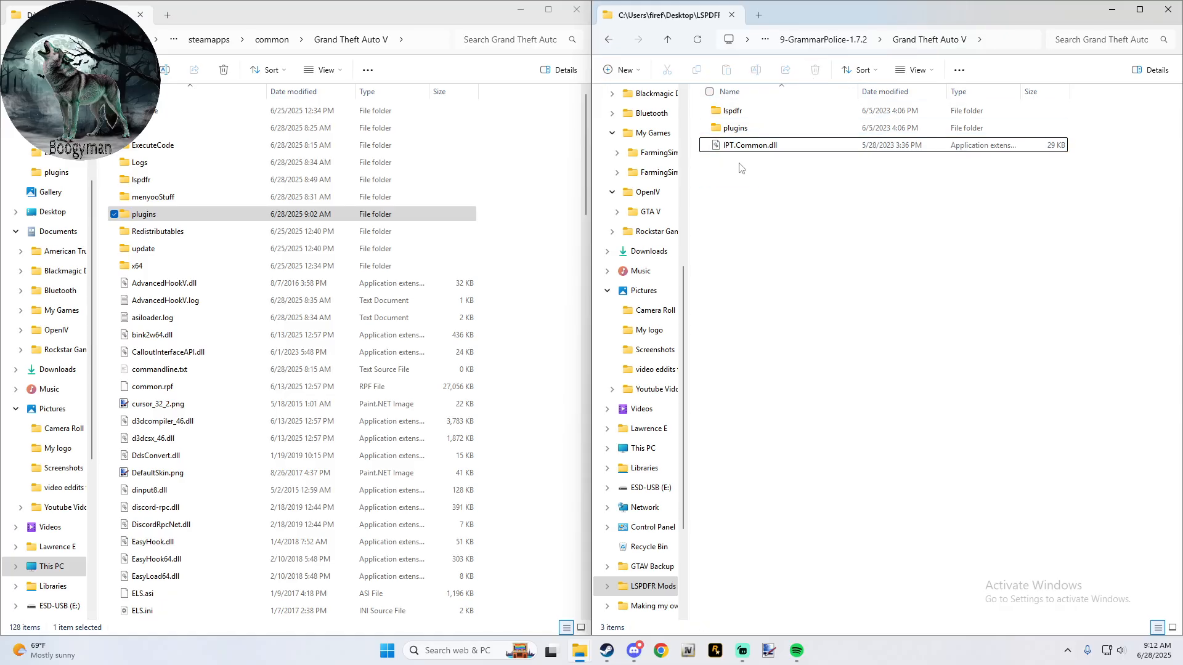
- Copy GrammarPolice's lspdfr, plugins and IPT.Common.dll into the main Grand Theft Auto V folder, replacing the existing file
drag(742, 165, 739, 106)
drag(736, 111, 543, 162)
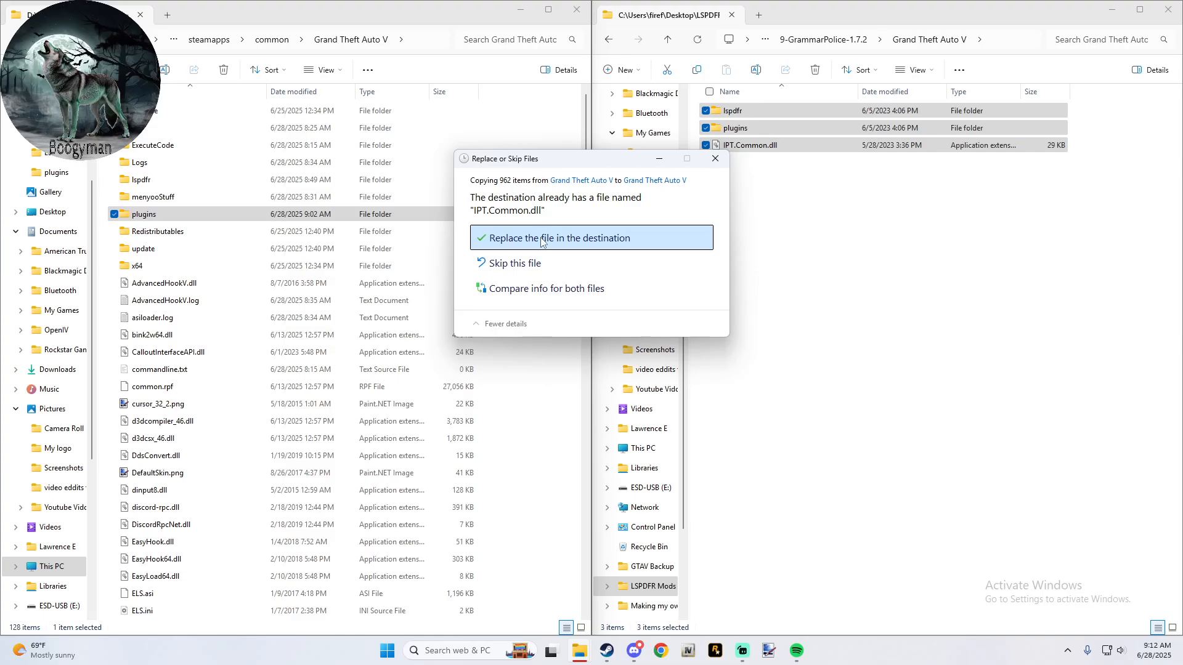
click(541, 239)
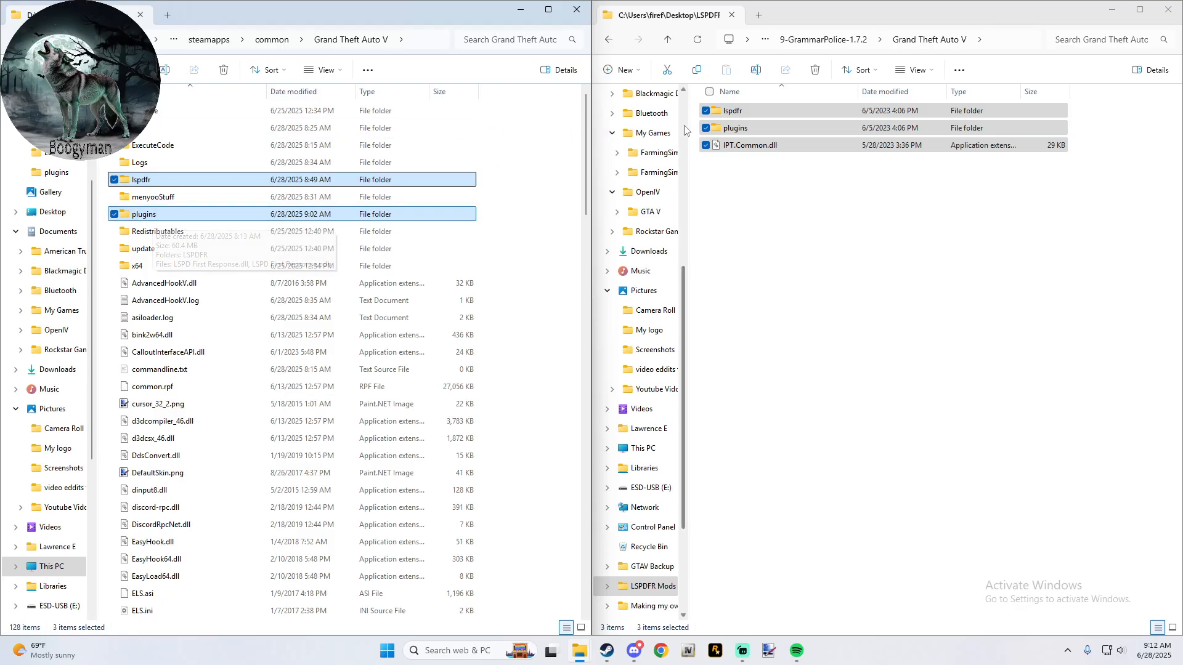
- Check the Textures folder of 9-GrammarPolice-1.7.2 and return to the 3- Plugins for LSPDFR folder
click(668, 40)
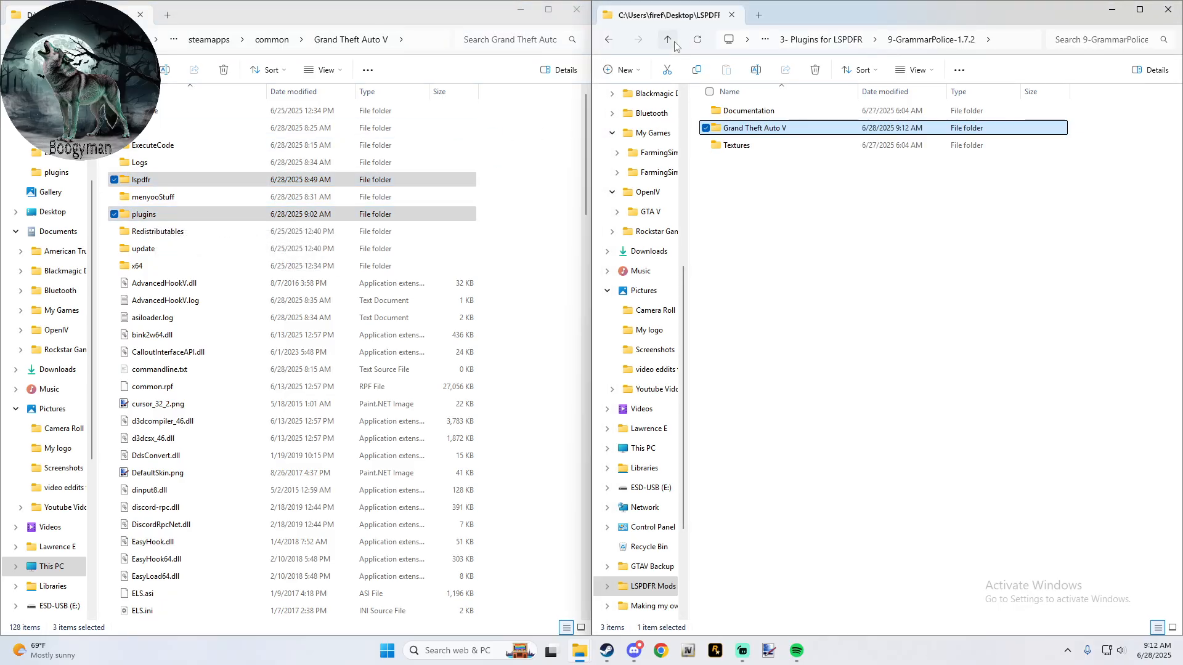
click(668, 40)
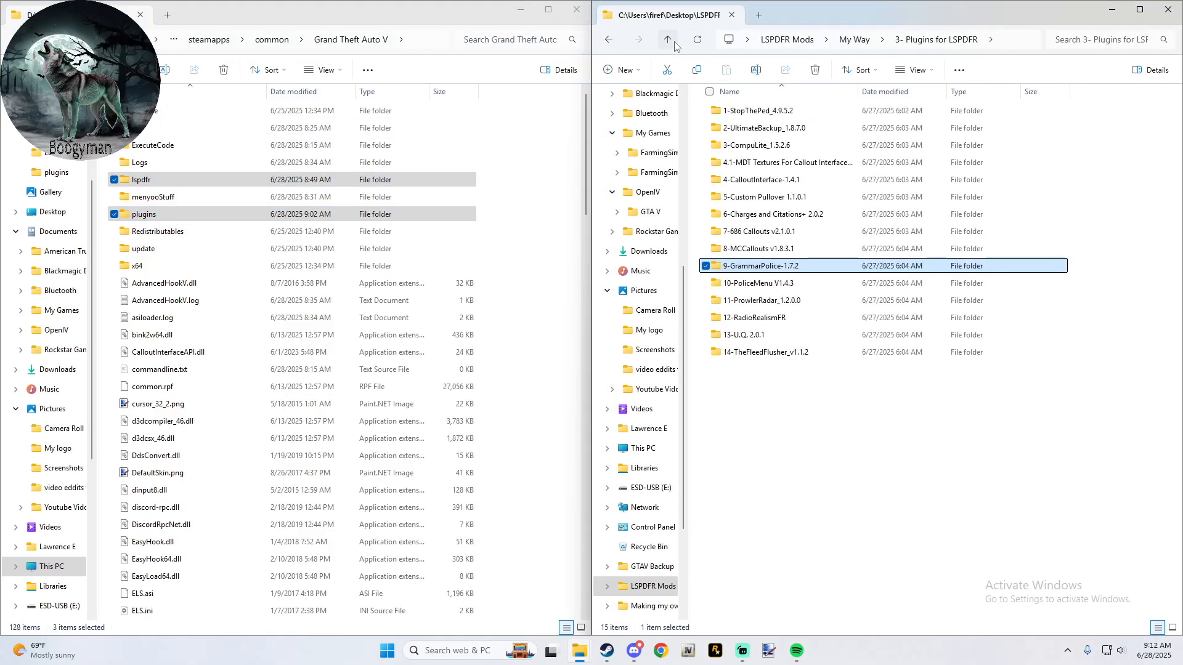
double_click(756, 266)
double_click(753, 151)
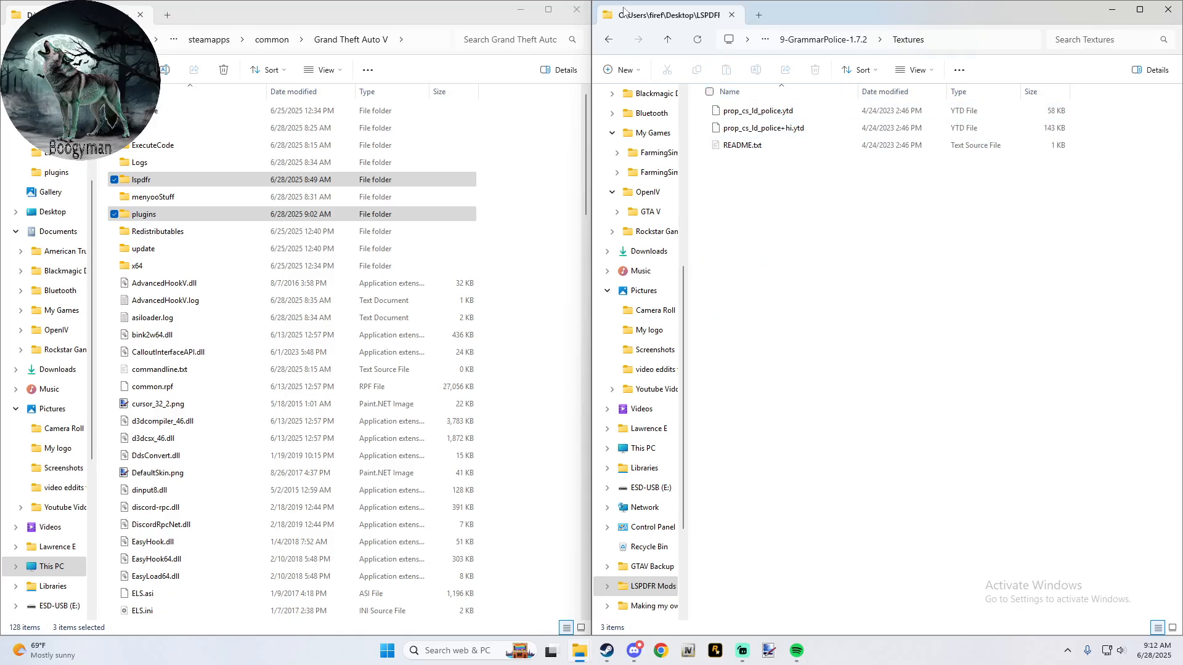
click(667, 40)
click(667, 40)
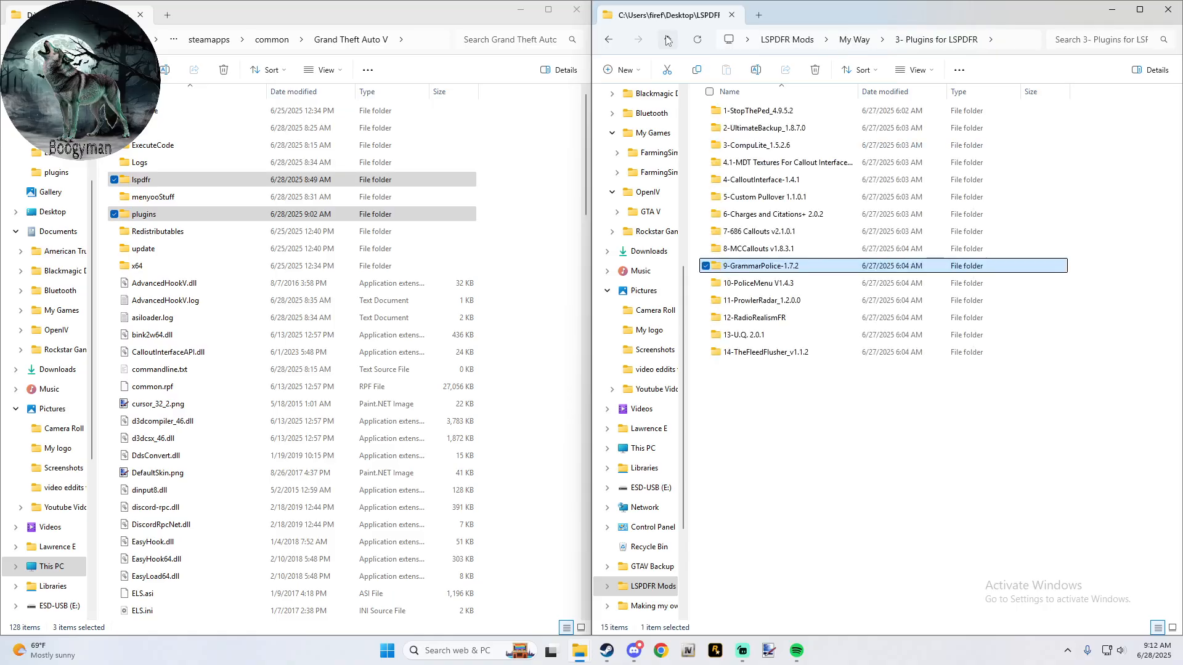
- Open 10-PoliceMenu V1.4.3 and look through ExtraStuff > PoliceComputer > openIV, returning to the PoliceMenu folder
double_click(745, 282)
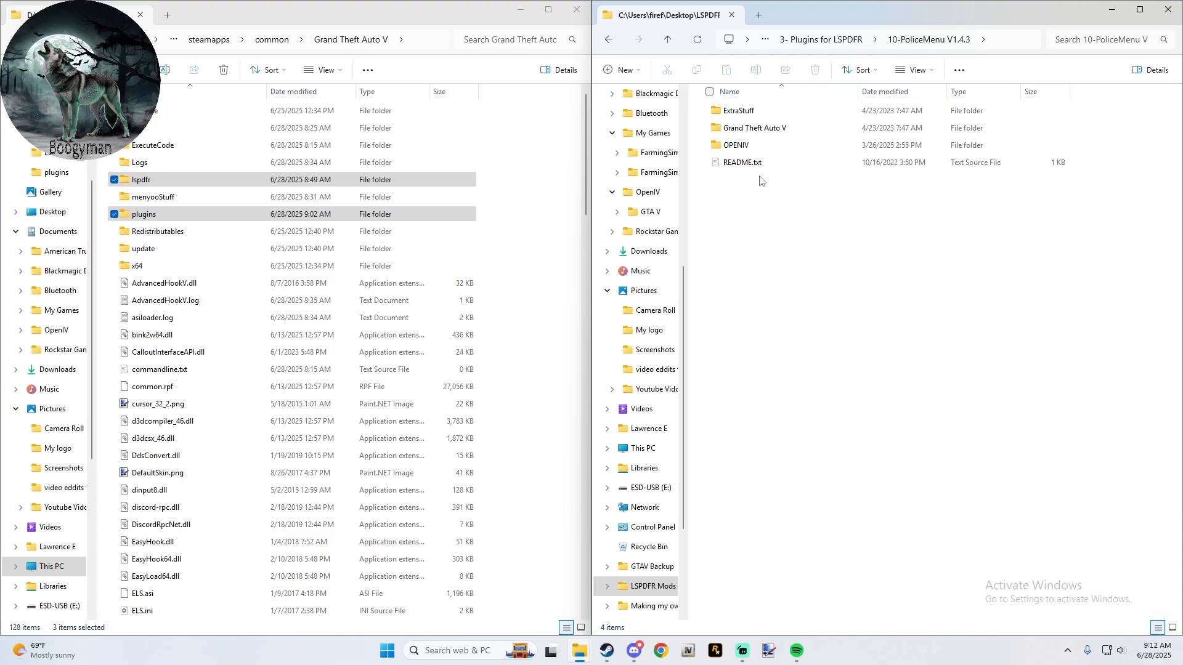
double_click(766, 111)
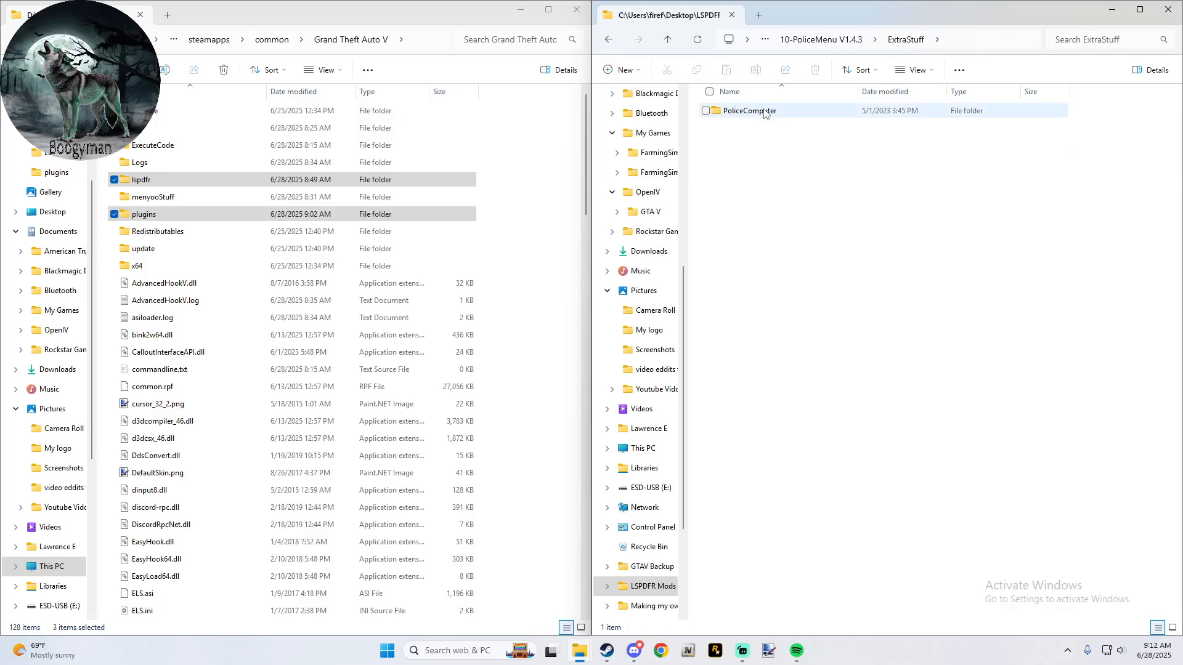
double_click(752, 113)
double_click(751, 113)
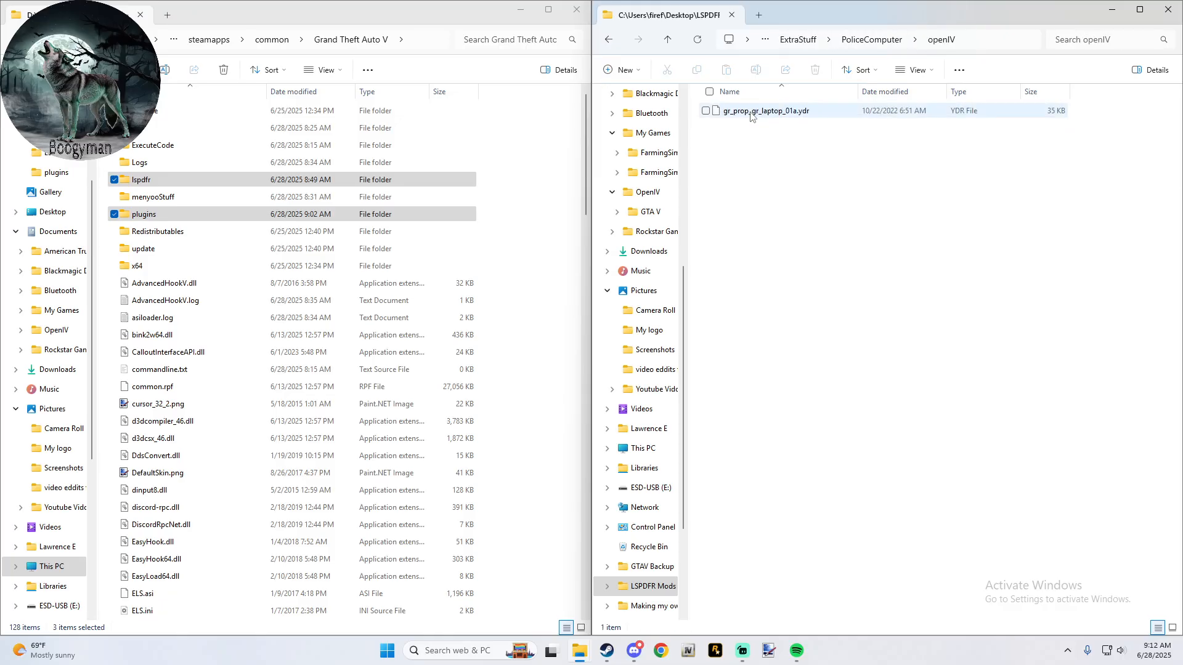
click(610, 40)
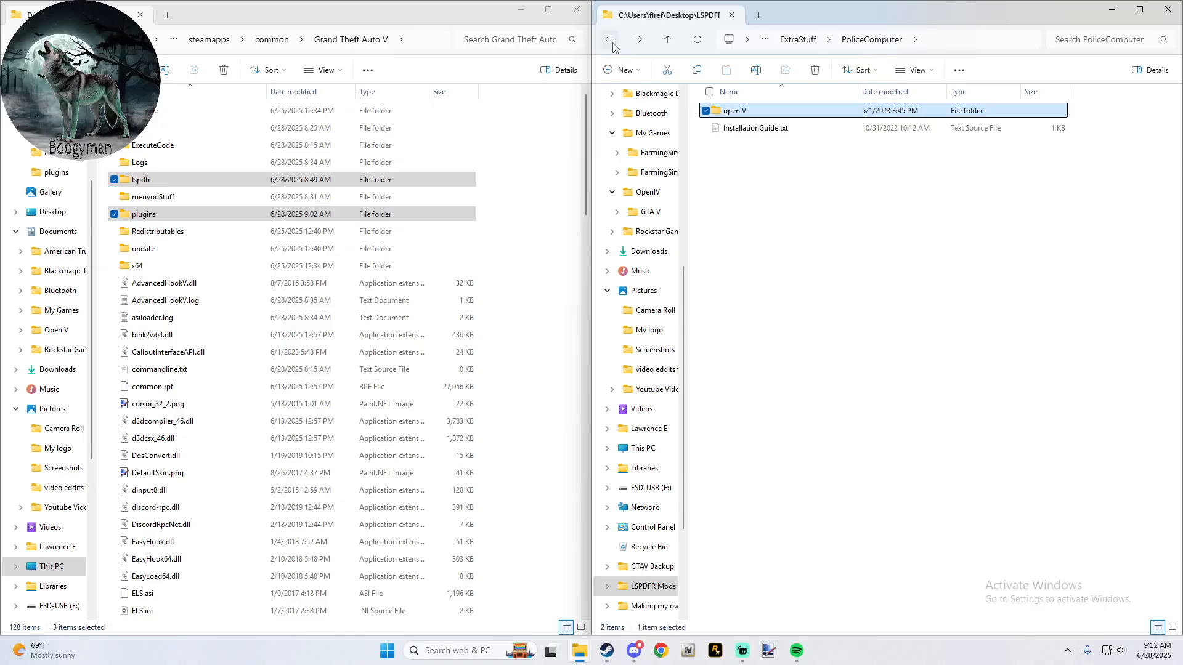
click(610, 41)
click(610, 41)
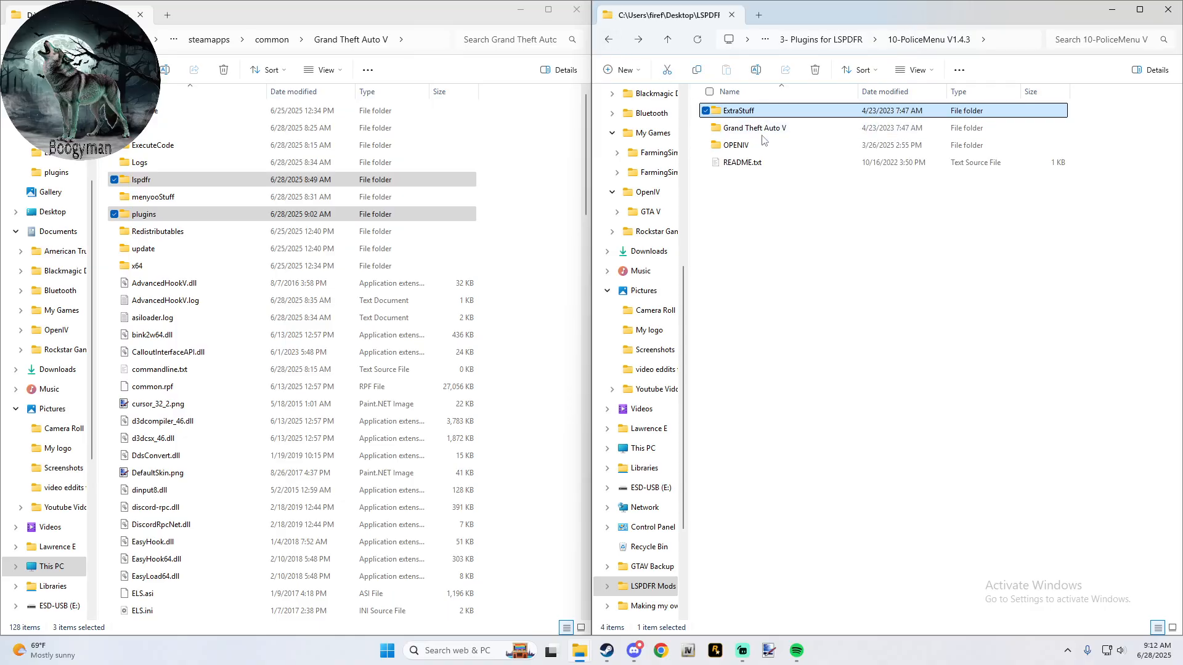
- Open PoliceMenu.ini from PoliceMenu's Grand Theft Auto V > plugins > lspdfr folder, review its keys and settings, and close the editor
double_click(753, 130)
double_click(770, 117)
double_click(771, 114)
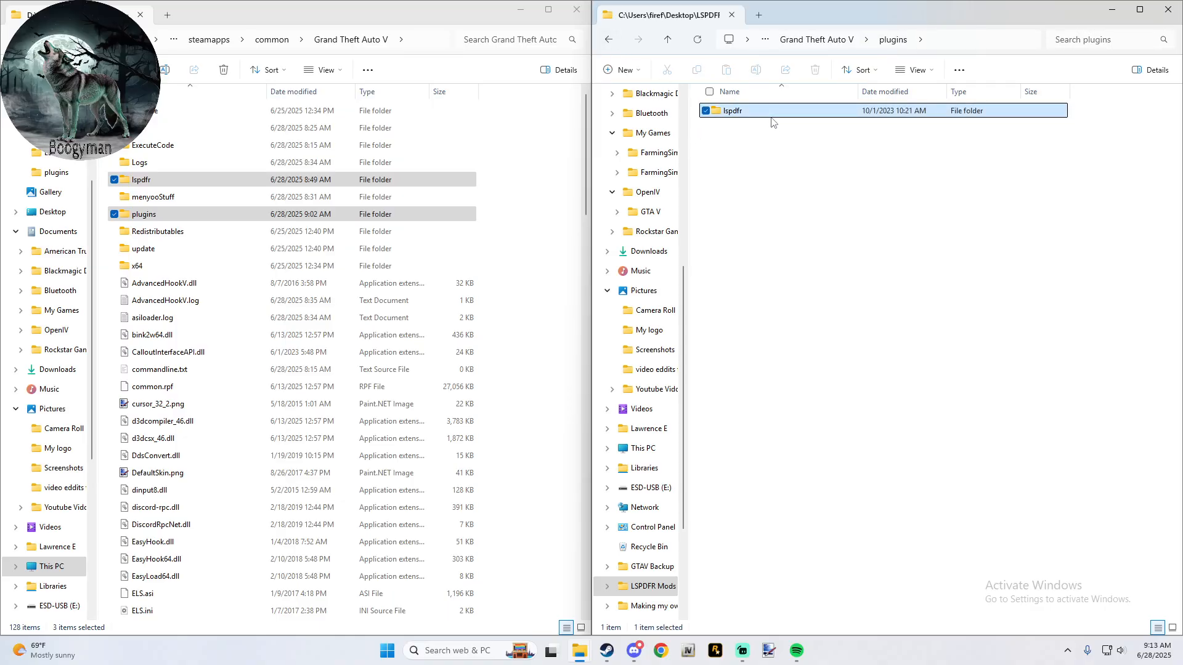
double_click(719, 128)
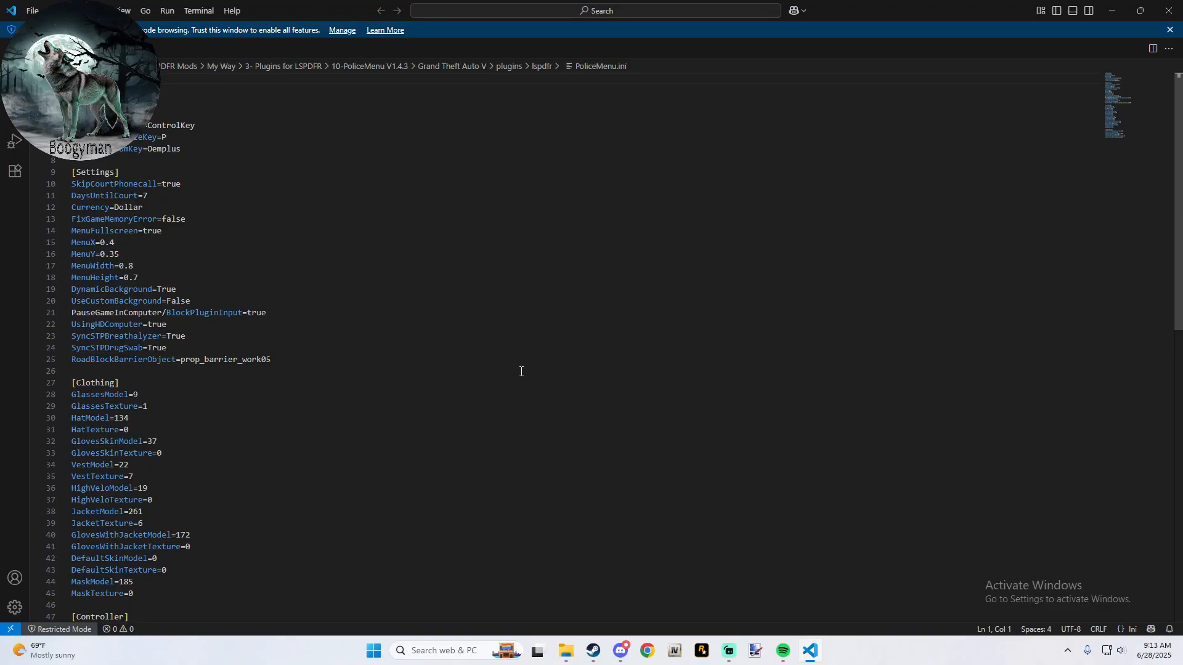
scroll(331, 432, down, 2)
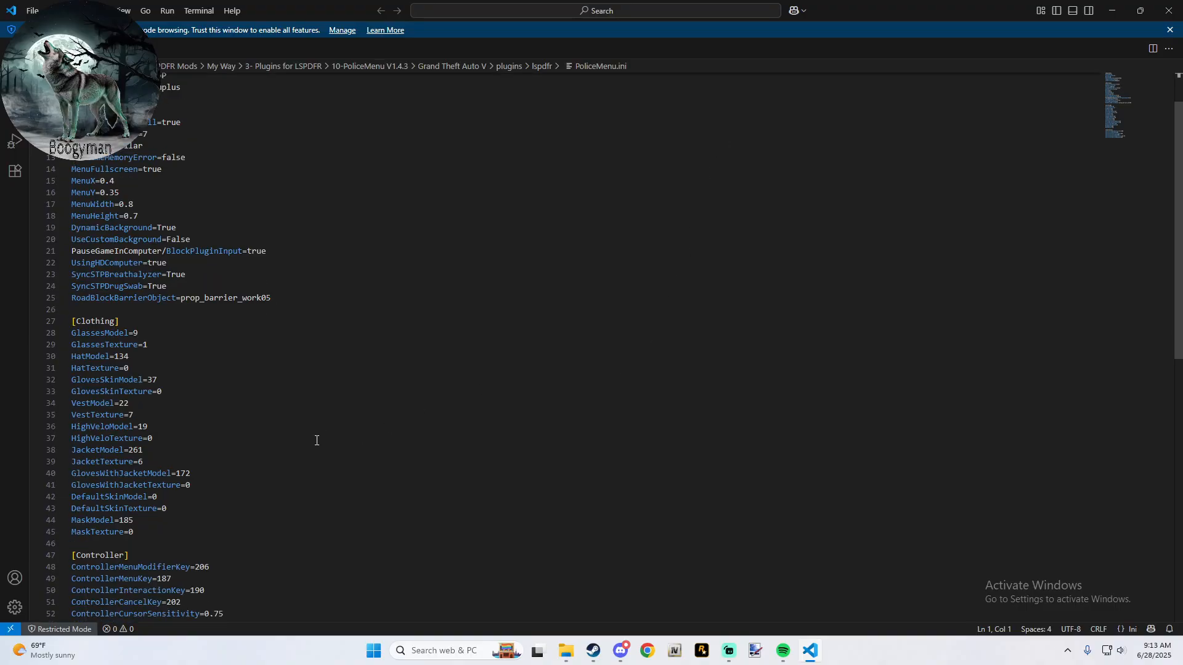
scroll(317, 440, down, 3)
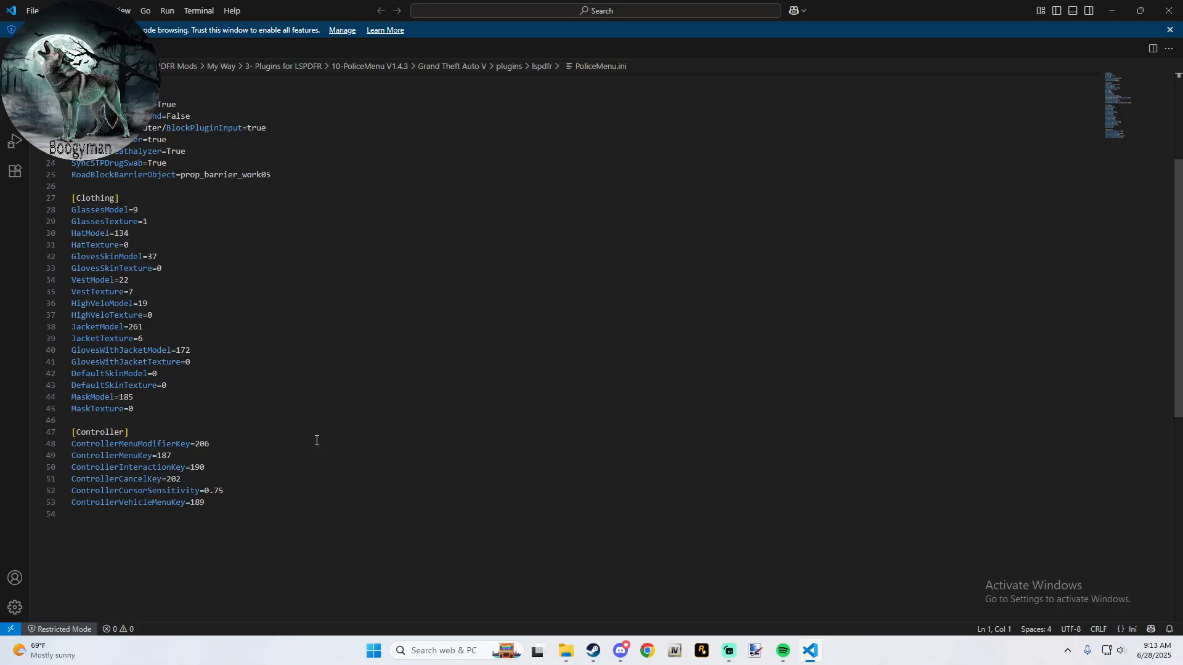
scroll(317, 441, up, 1)
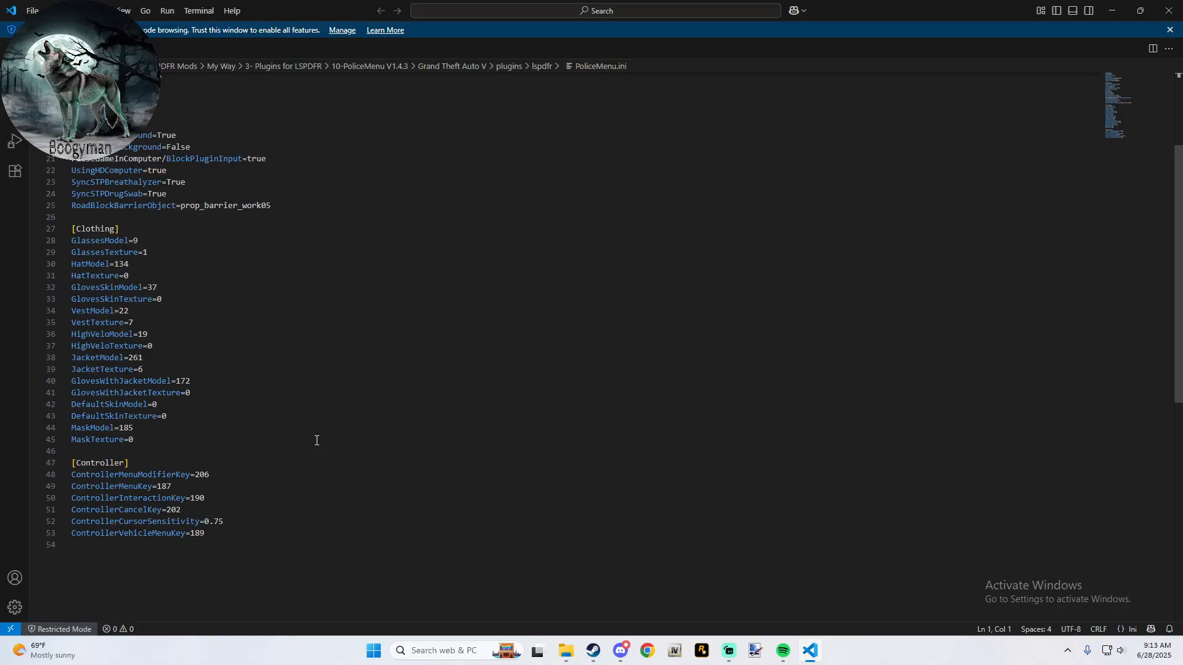
scroll(198, 259, up, 3)
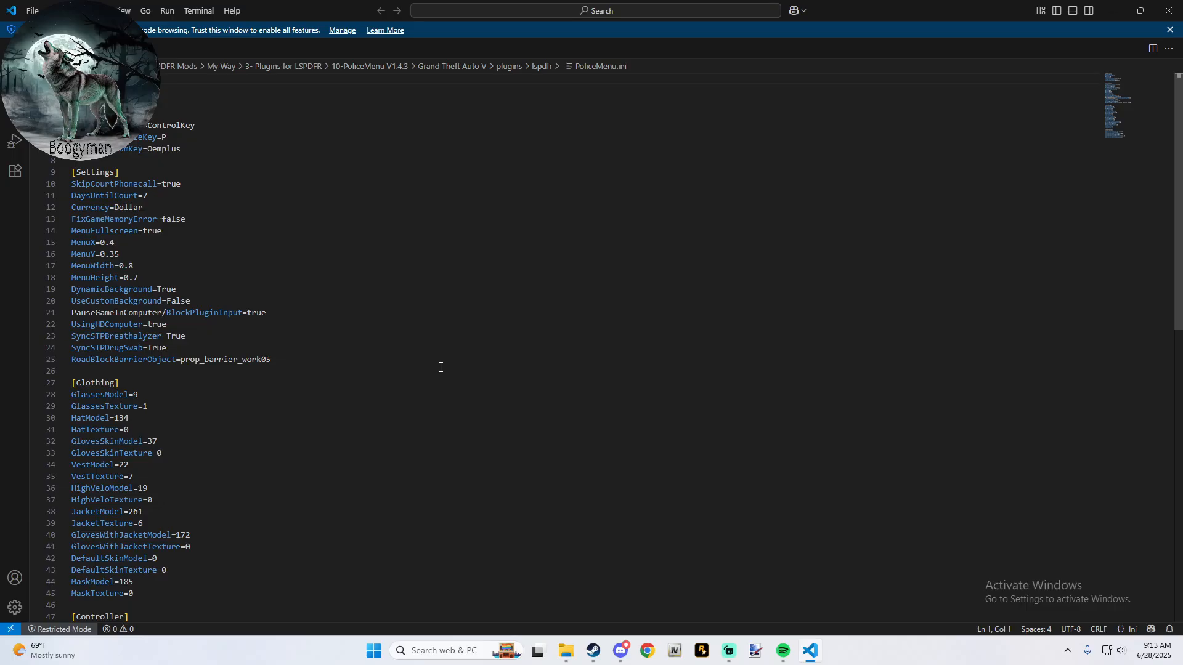
click(1169, 11)
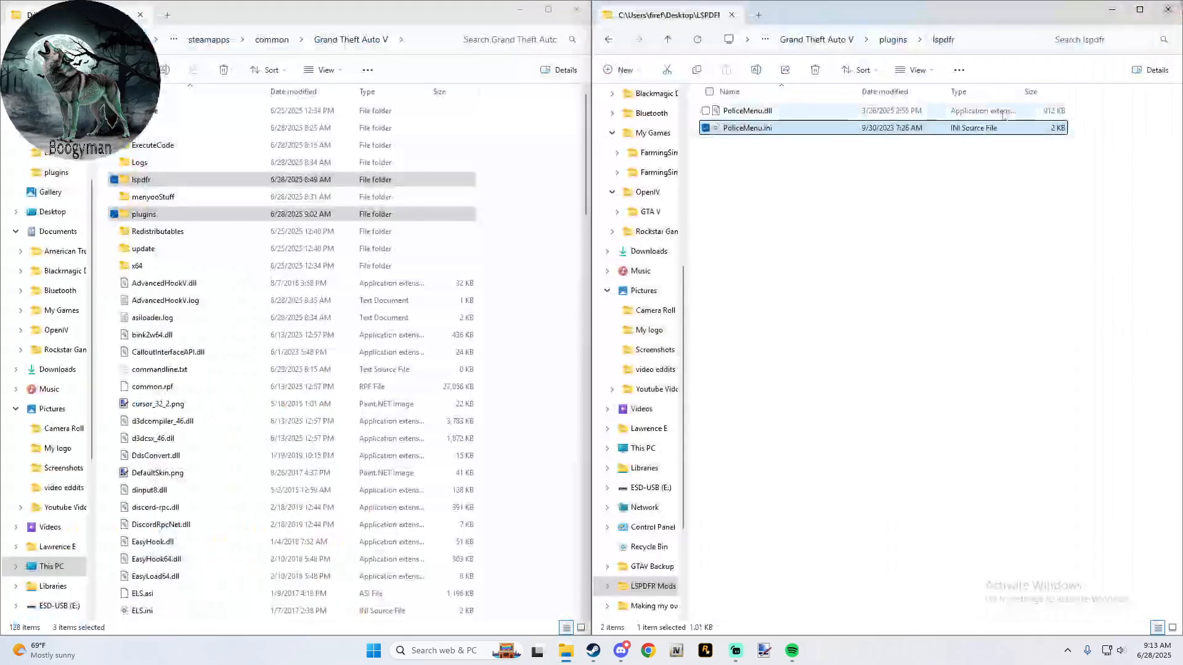
- Copy the plugins folder from PoliceMenu's Grand Theft Auto V folder into the main game folder
click(611, 41)
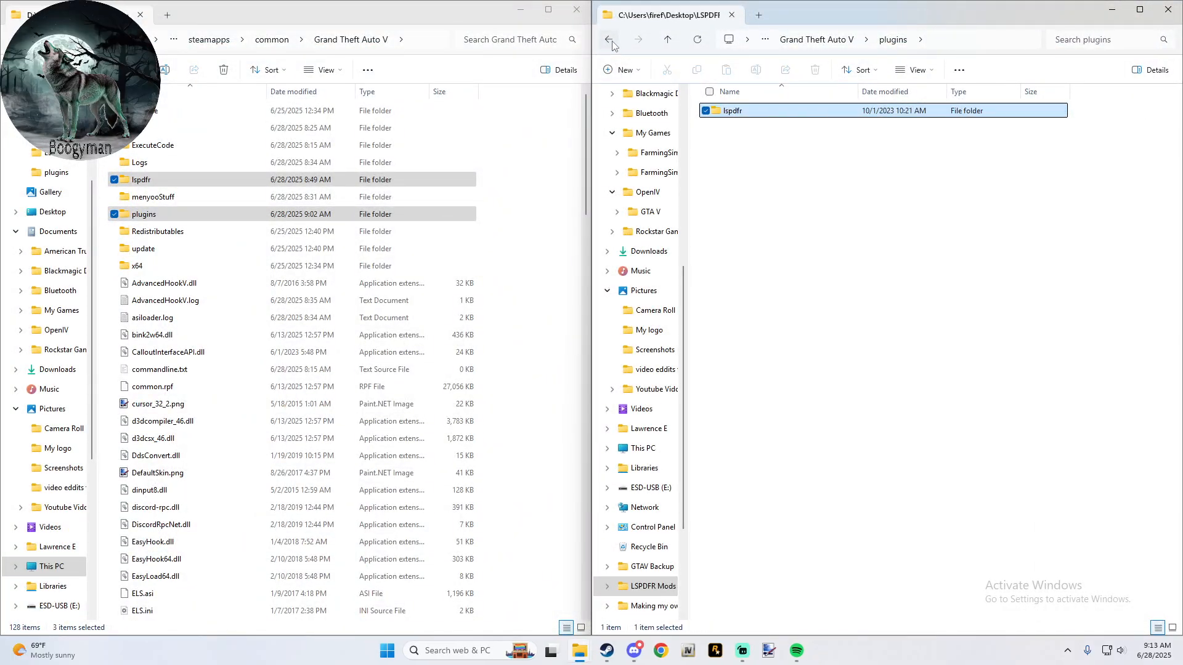
click(610, 41)
click(611, 41)
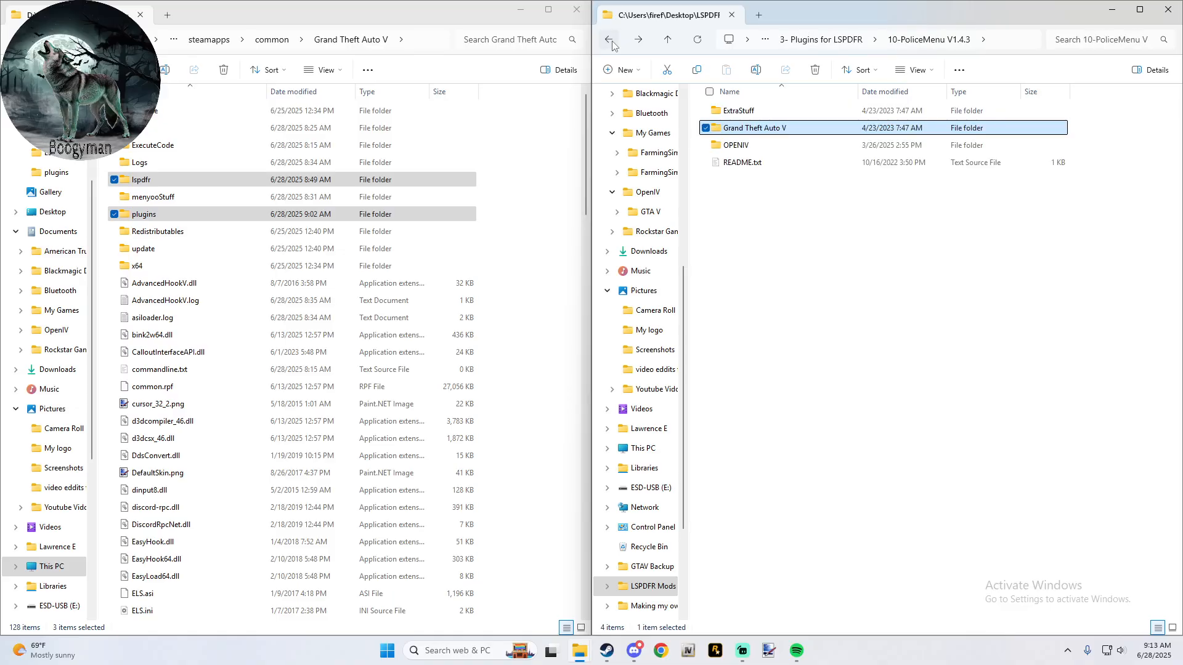
double_click(752, 135)
drag(742, 113, 536, 180)
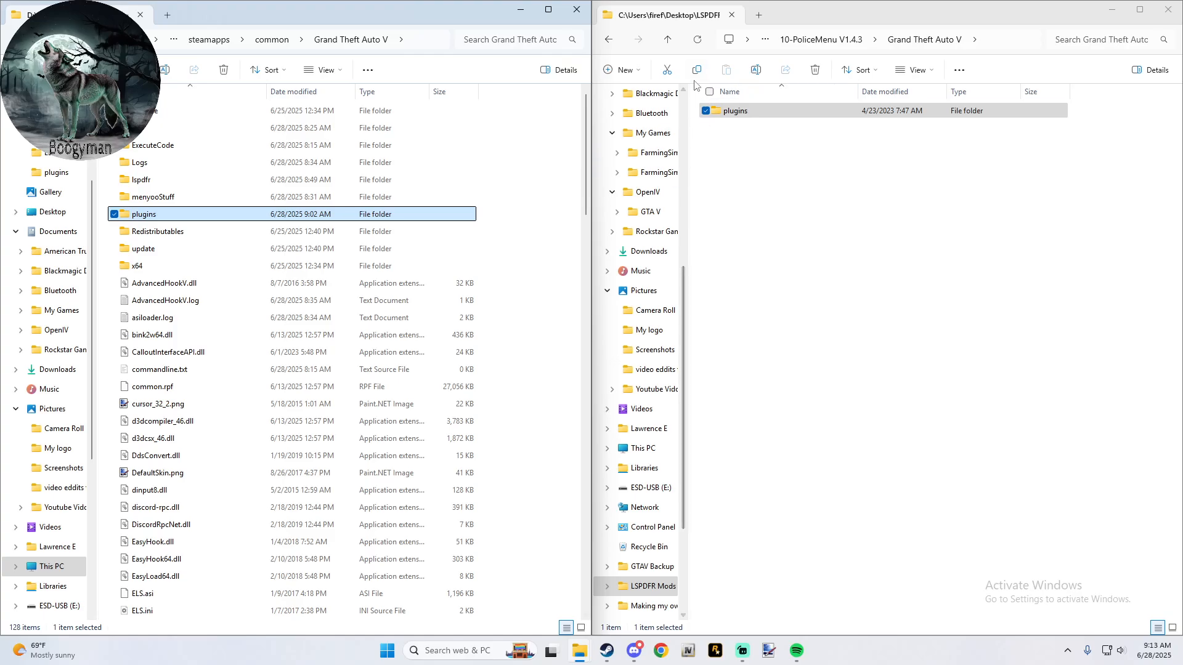
- Check the contents of PoliceMenu's OPENIV folder and return to 10-PoliceMenu V1.4.3
click(666, 42)
double_click(726, 148)
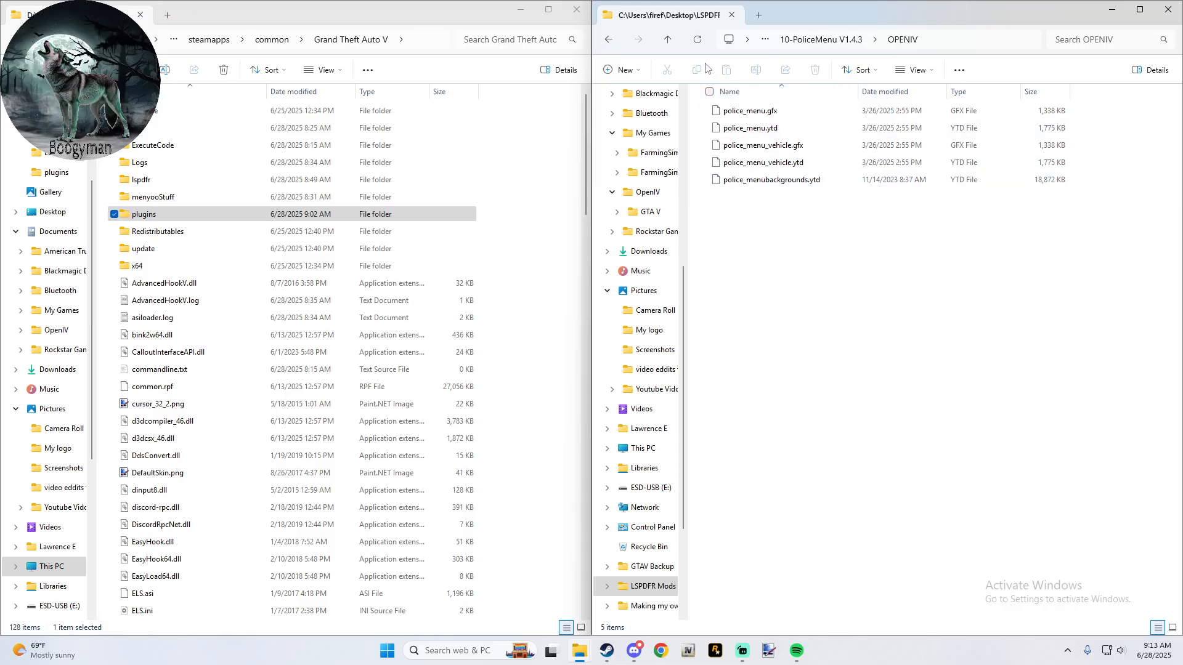
click(667, 41)
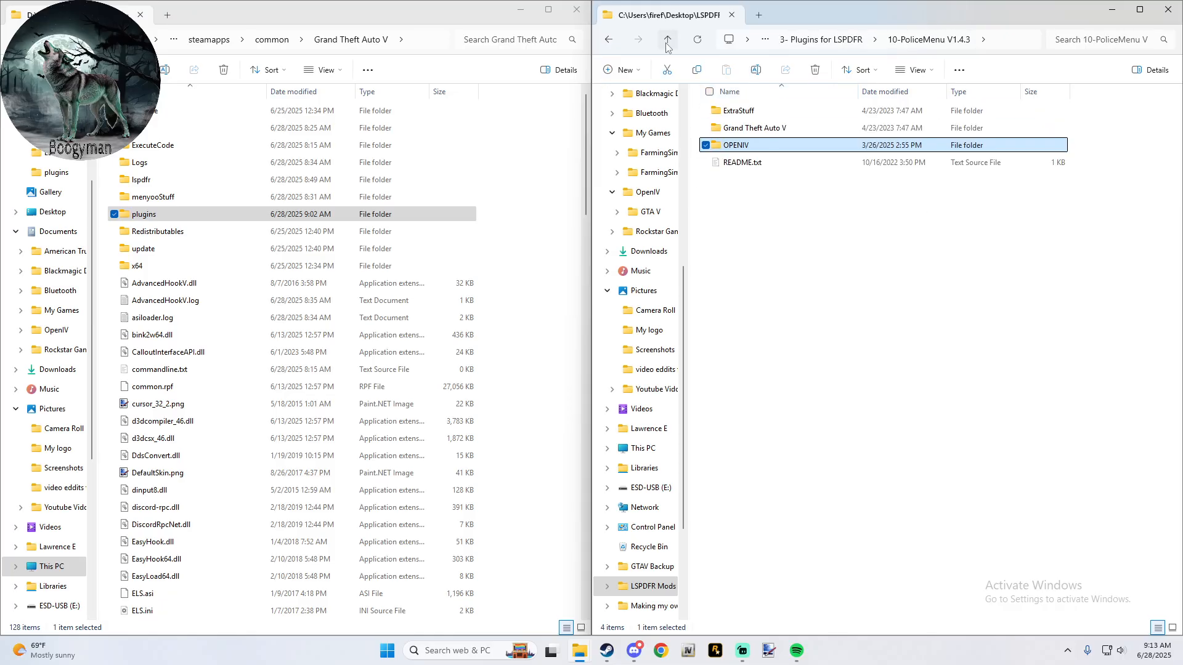
- Delete PoliceMenu.dll and PoliceMenu.ini from the game's plugins > LSPDFR folder
double_click(159, 215)
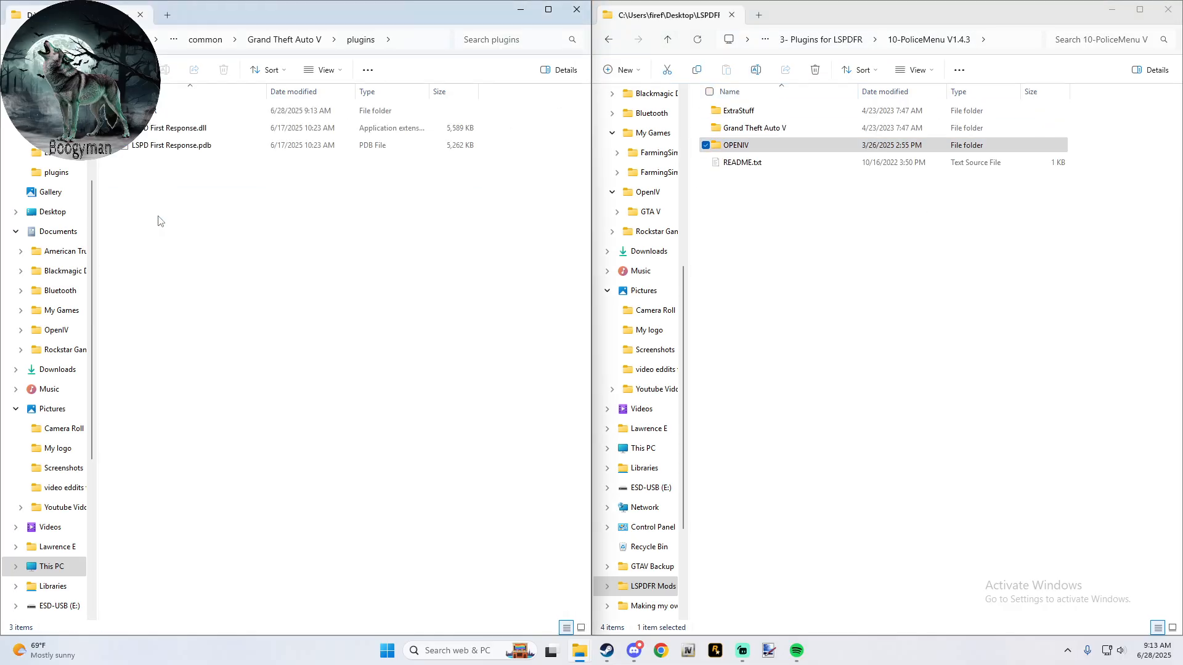
double_click(171, 115)
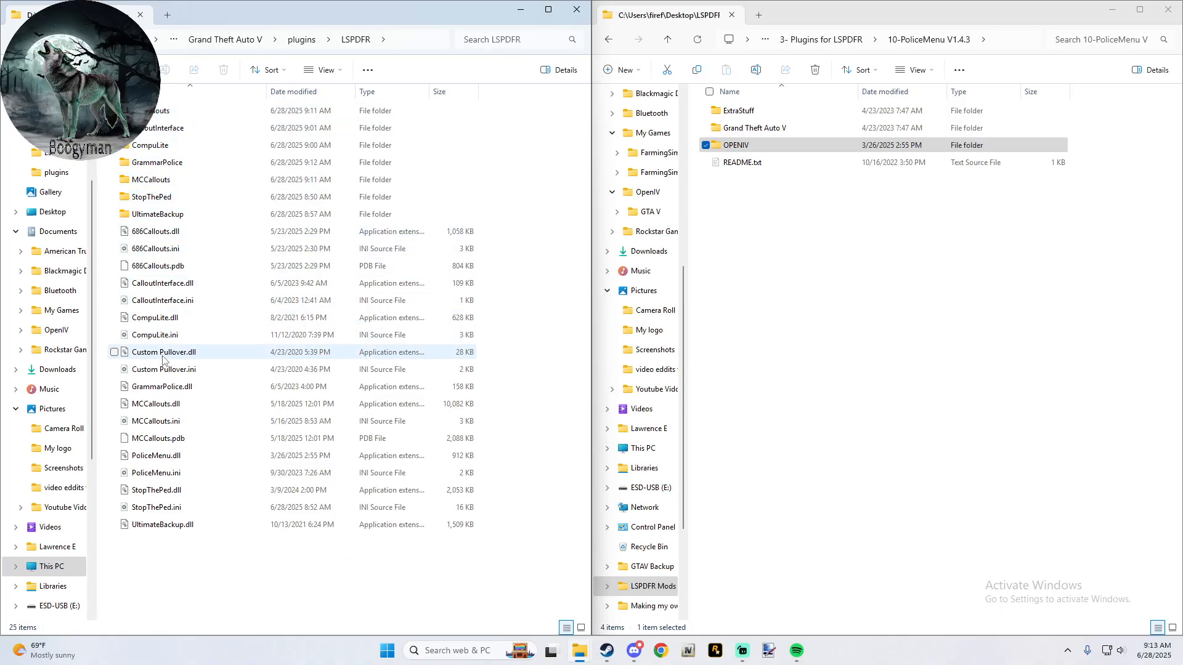
click(114, 456)
click(114, 473)
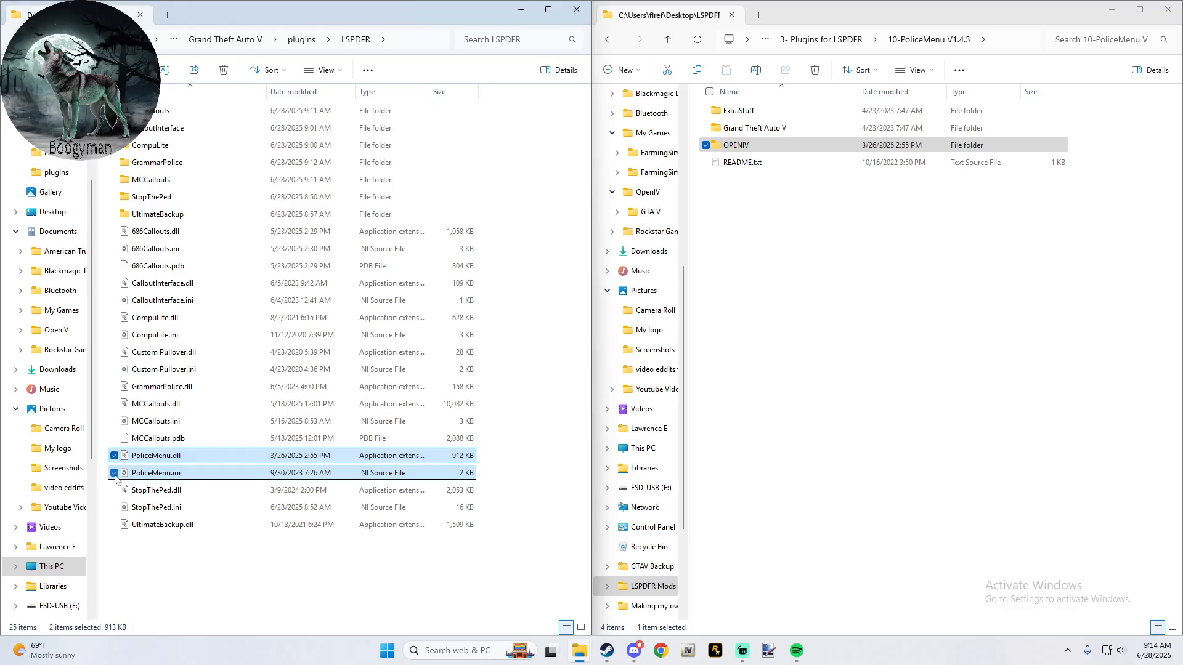
click(225, 72)
- Check the files in PoliceMenu's Grand Theft Auto V > plugins > lspdfr folder and go back up to its plugins folder
double_click(746, 128)
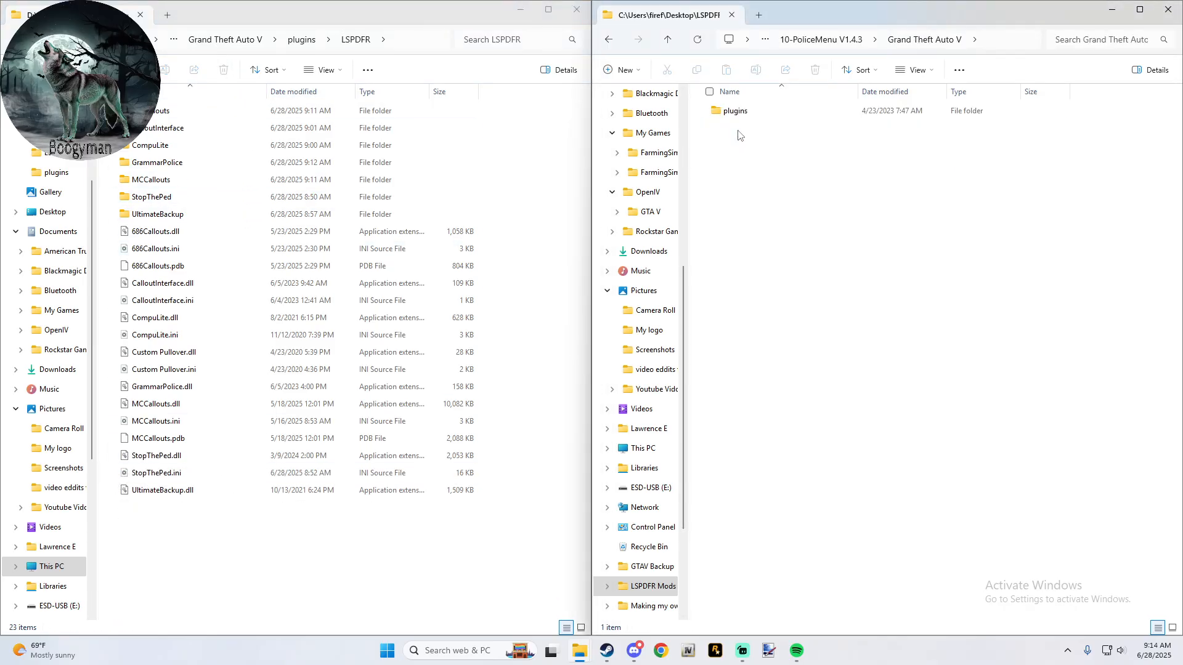
double_click(745, 111)
double_click(745, 111)
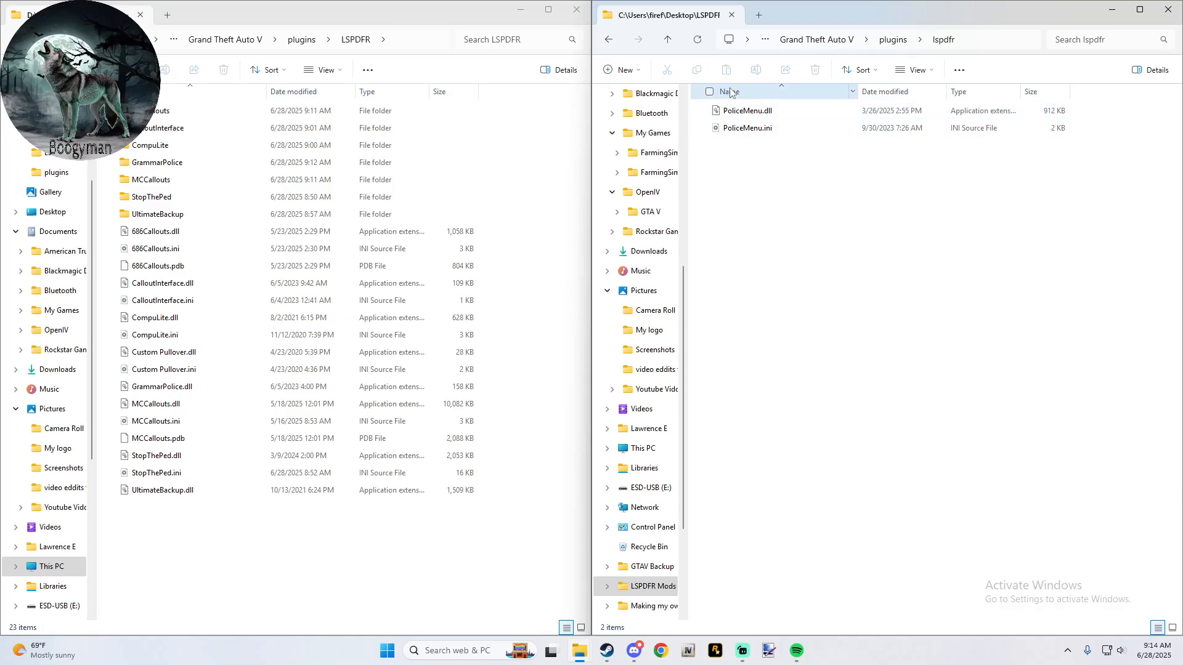
click(666, 40)
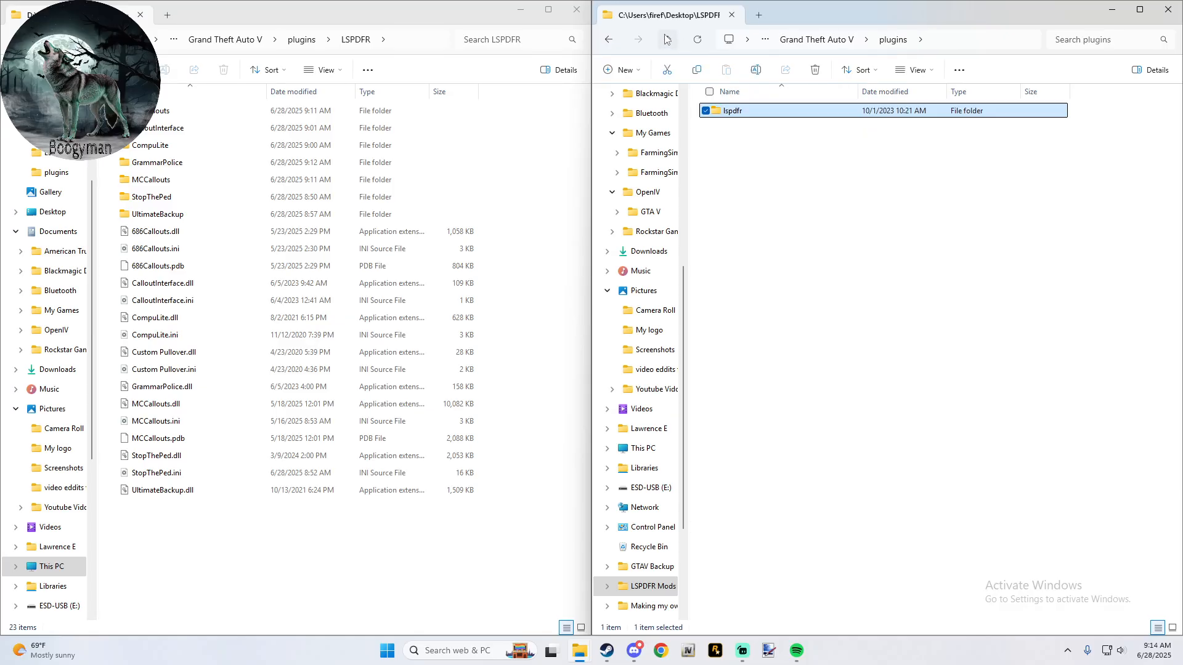
- Return to the 3- Plugins for LSPDFR mod list and to the game's main Grand Theft Auto V folder
click(666, 39)
click(666, 40)
click(666, 40)
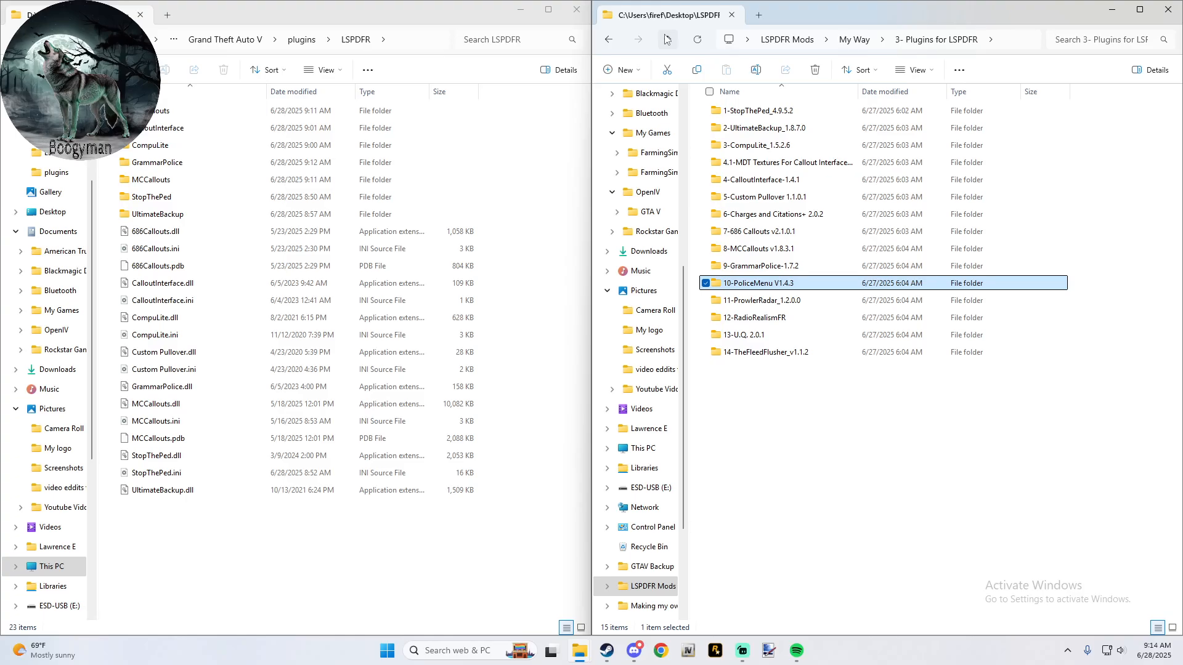
click(210, 40)
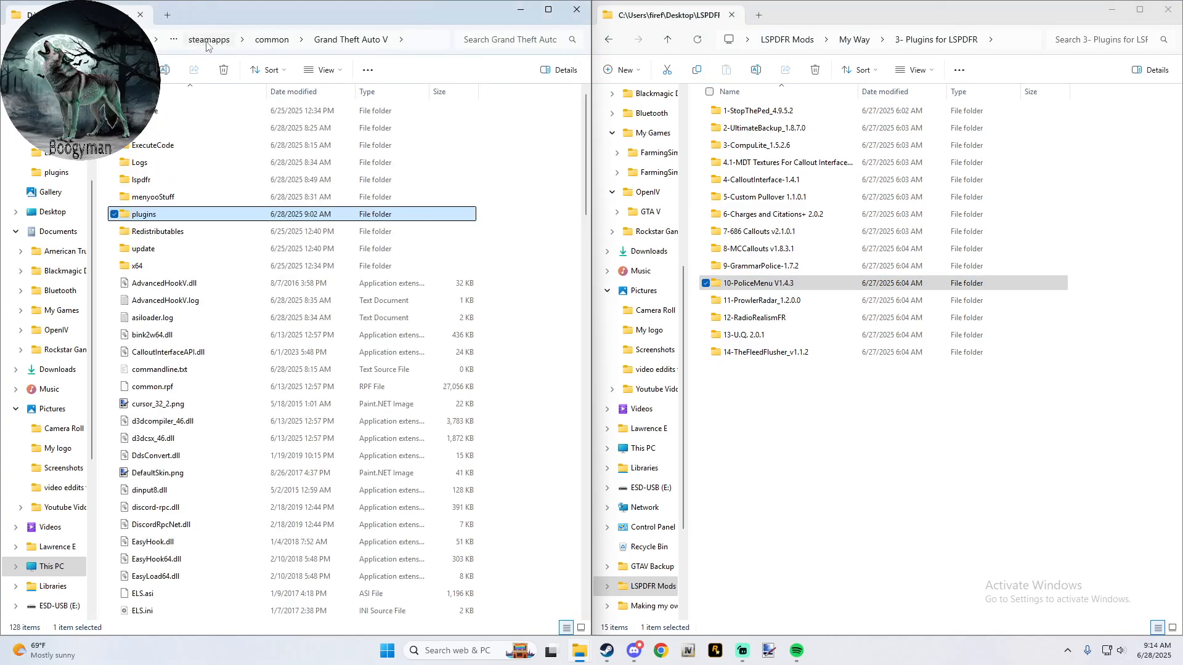
- Copy the plugins folder from 11-ProwlerRadar_1.2.0.0's Grand Theft Auto V folder into the main game folder and return to the mod list
double_click(773, 304)
double_click(742, 114)
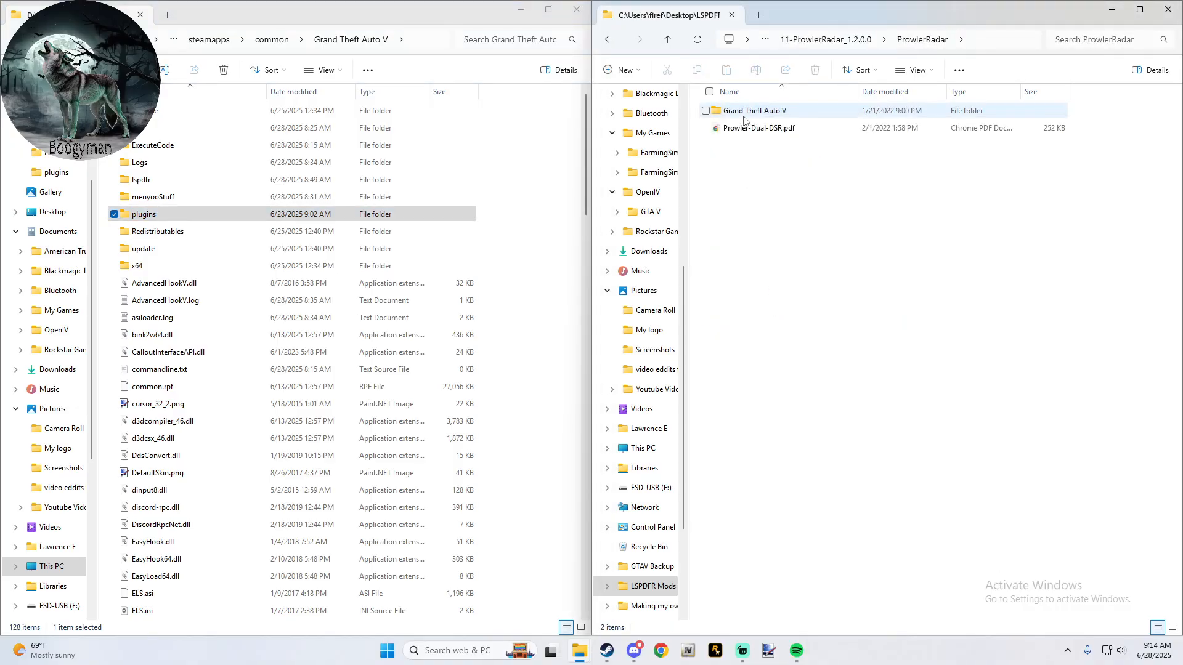
double_click(745, 112)
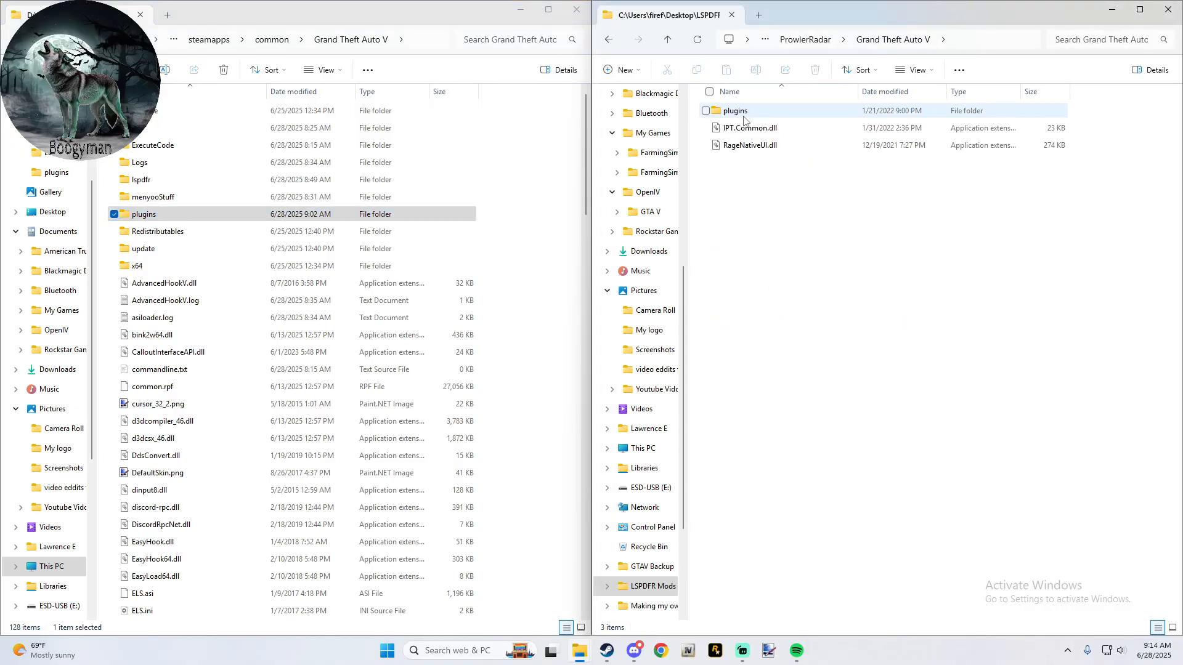
drag(742, 112, 517, 171)
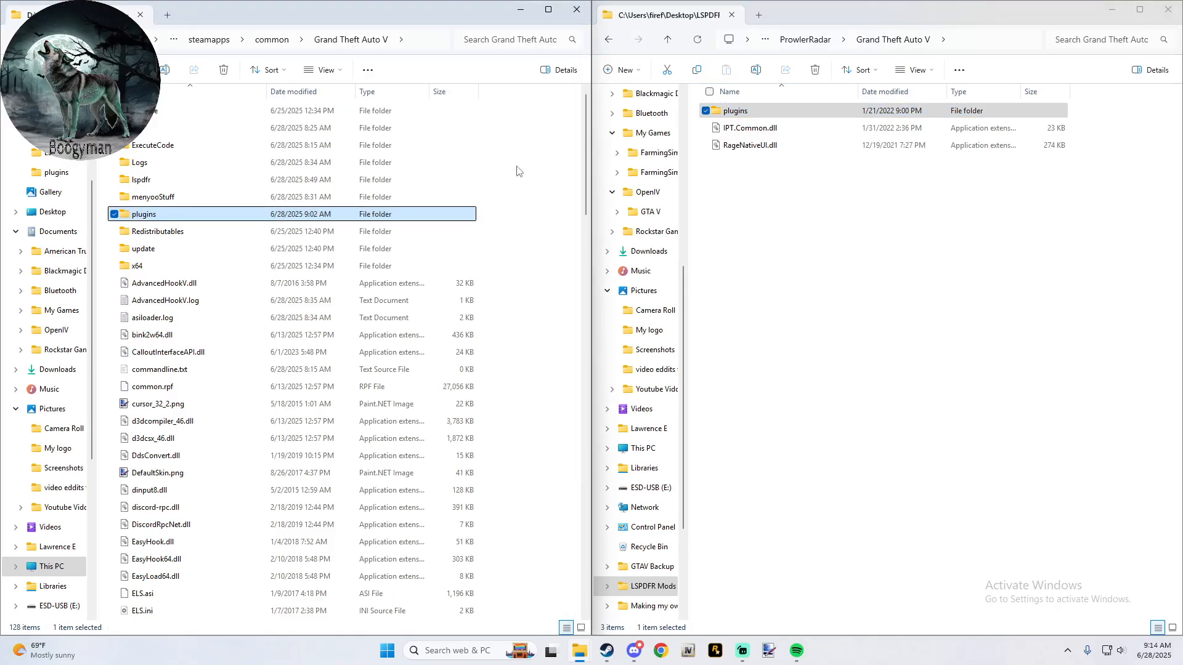
click(665, 41)
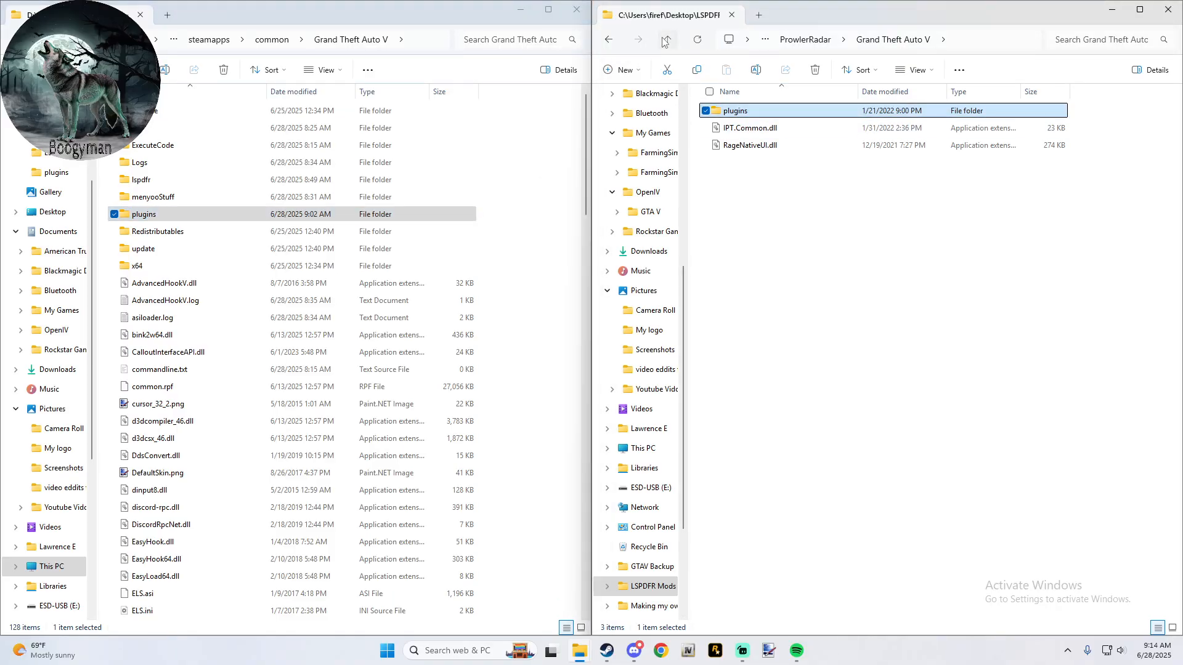
click(666, 40)
click(665, 40)
click(665, 40)
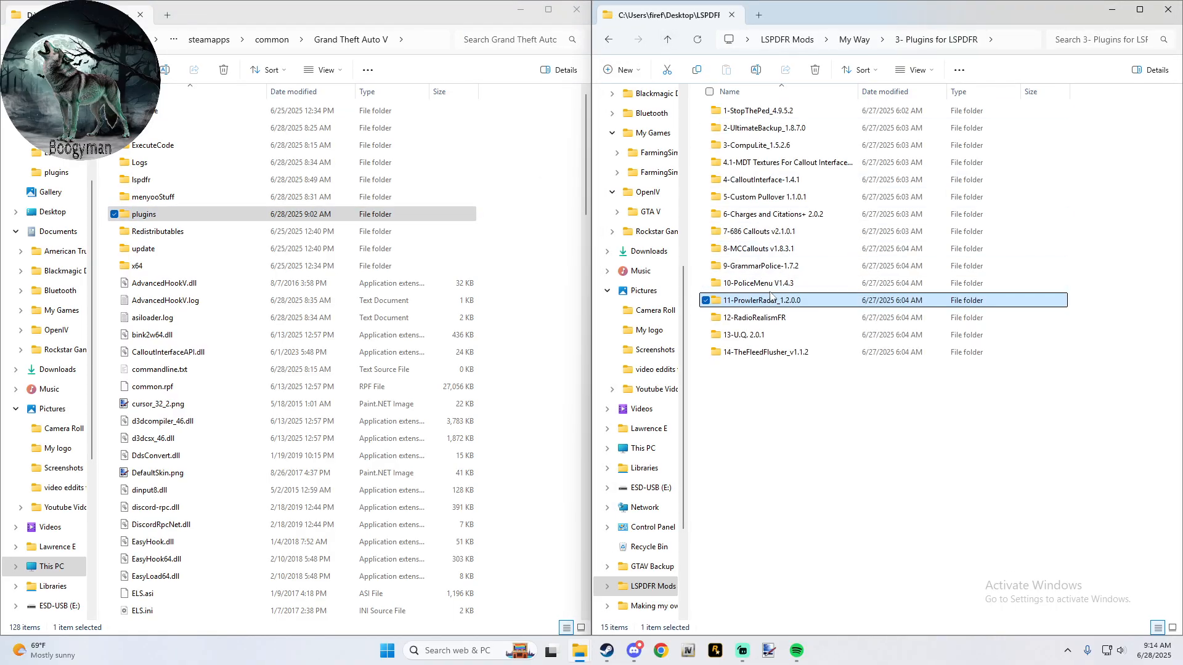
- Play the first audio clip in the ATTEMPT_TO_FIND folder under RadioRealismFR's lspdfr > audio > scanner and go back to 12-RadioRealismFR
double_click(775, 318)
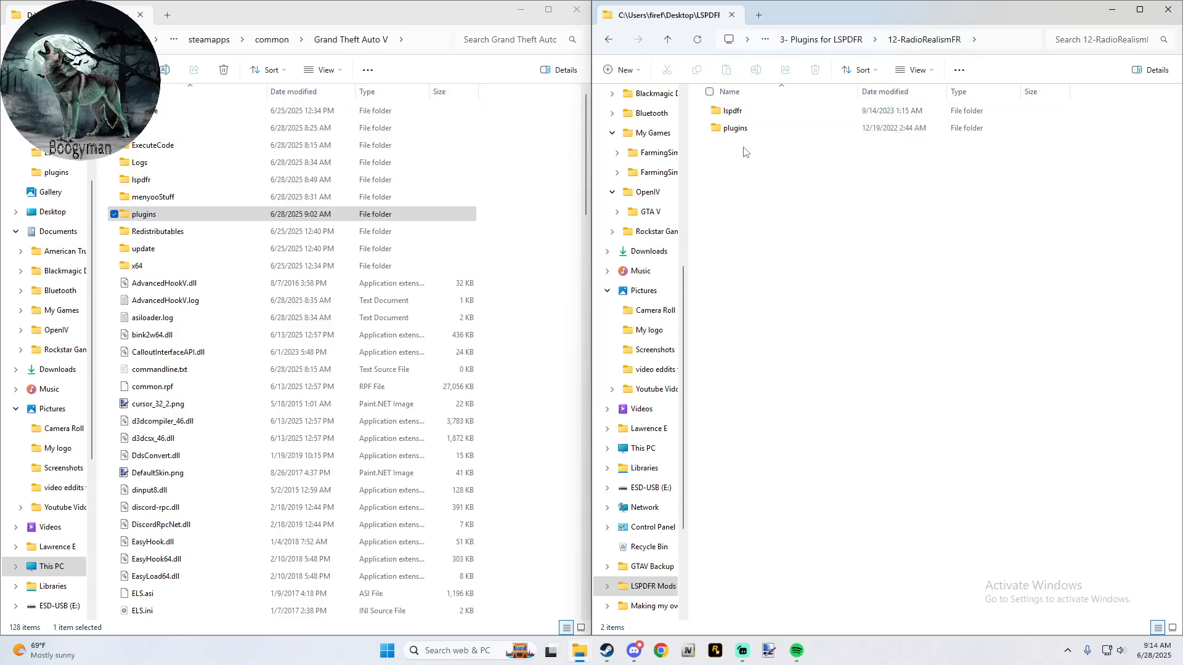
double_click(737, 111)
double_click(746, 113)
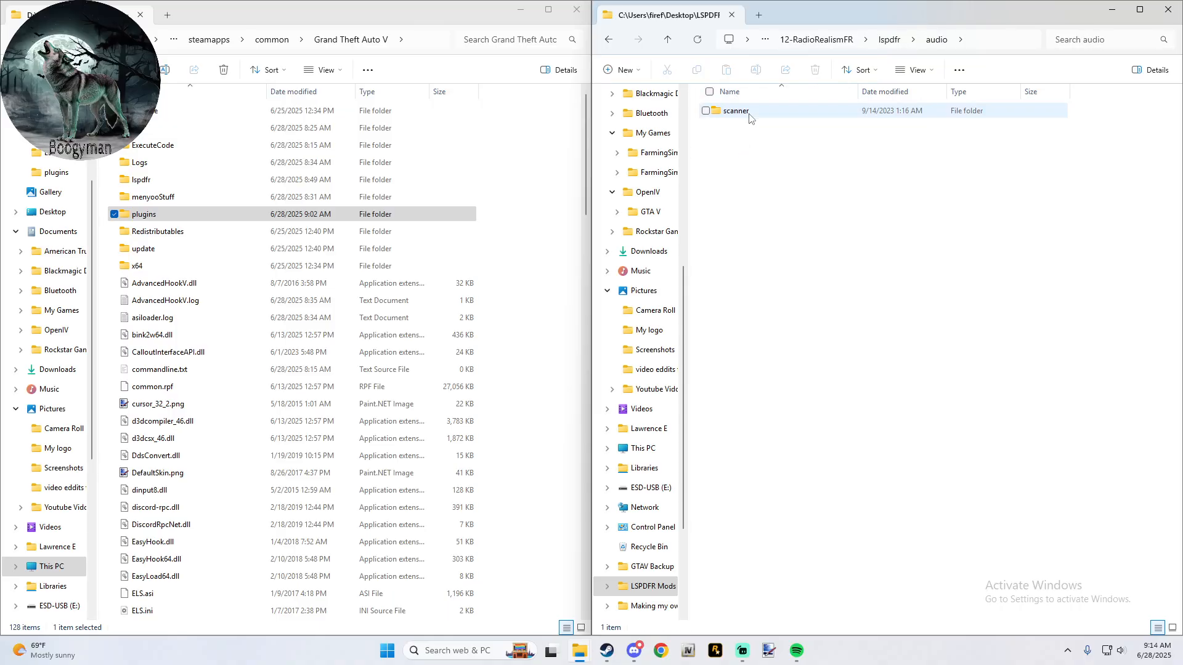
double_click(736, 112)
double_click(750, 115)
double_click(750, 113)
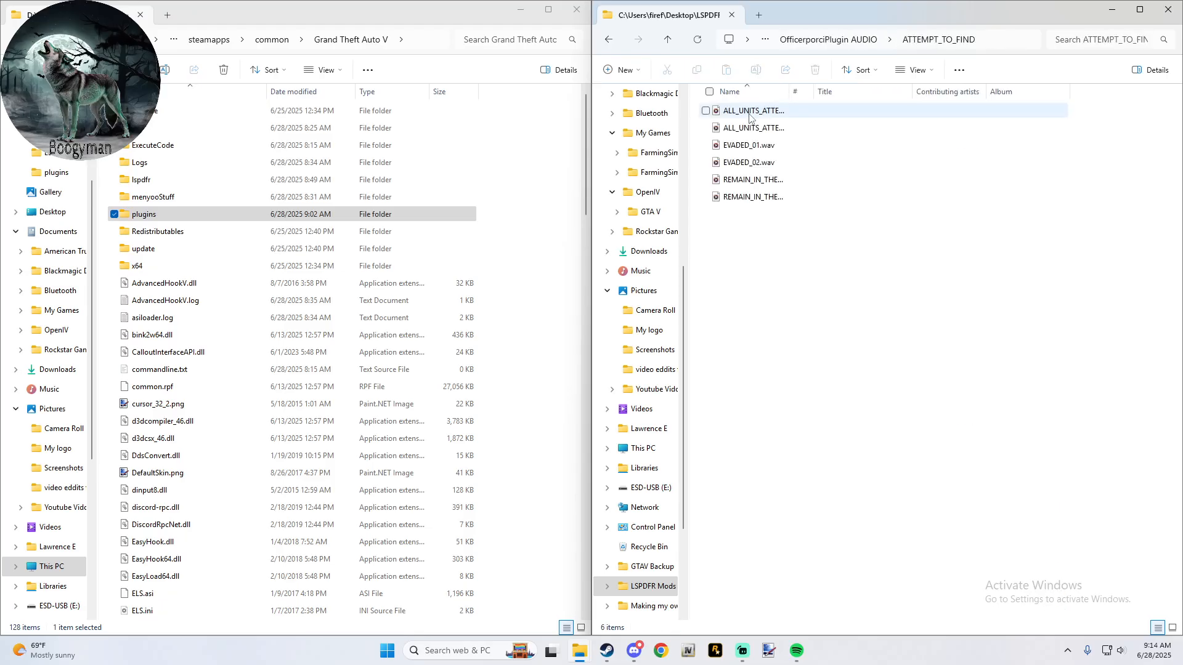
double_click(751, 114)
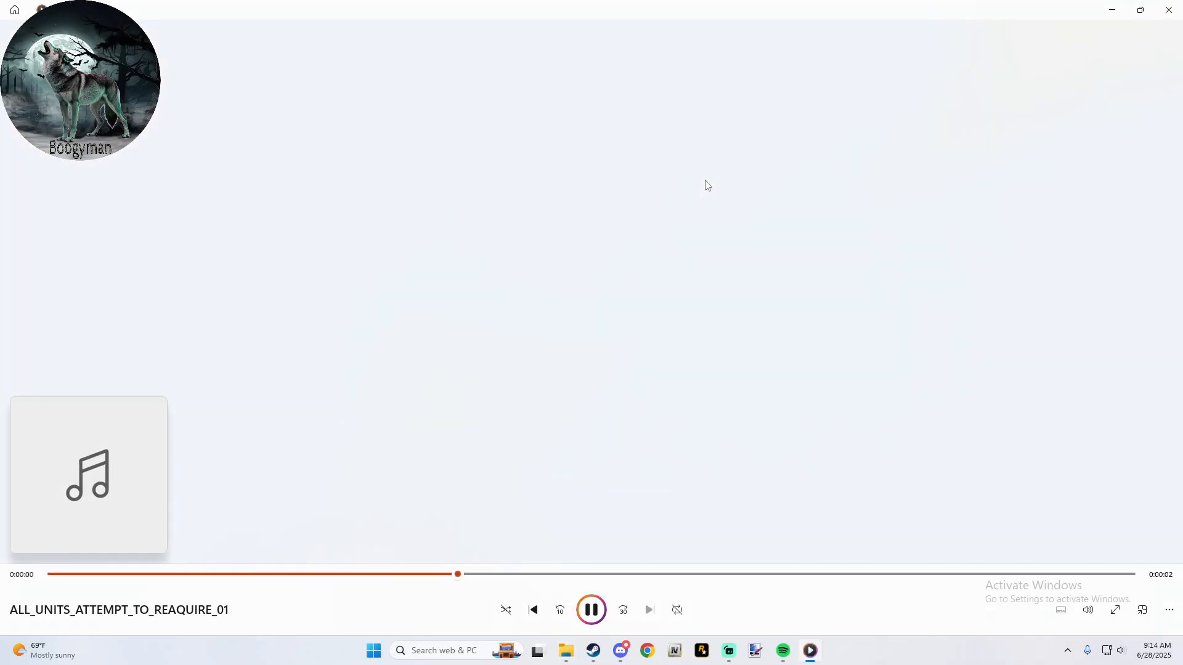
click(1180, 9)
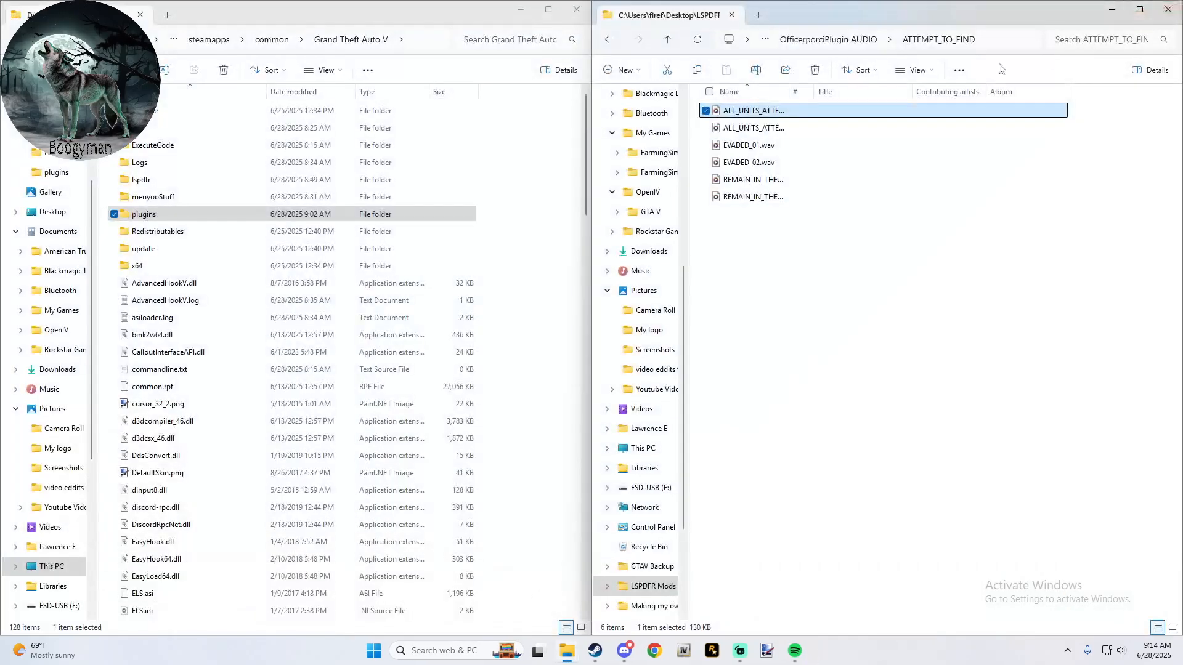
click(672, 46)
click(672, 42)
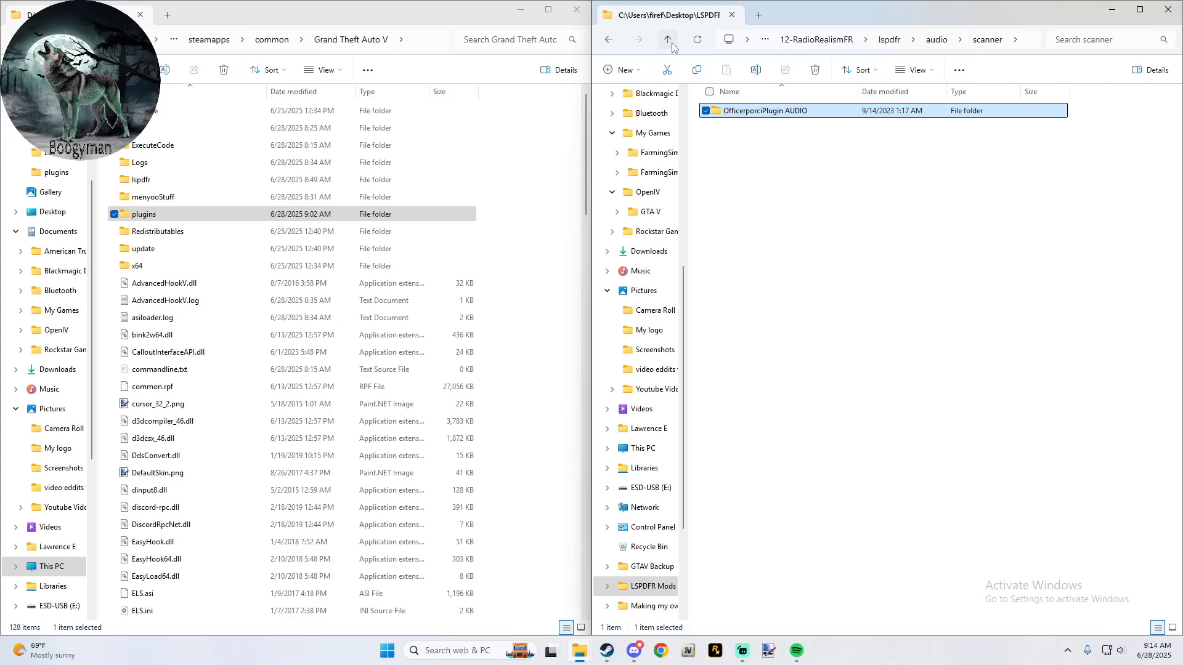
click(672, 43)
click(672, 43)
click(672, 42)
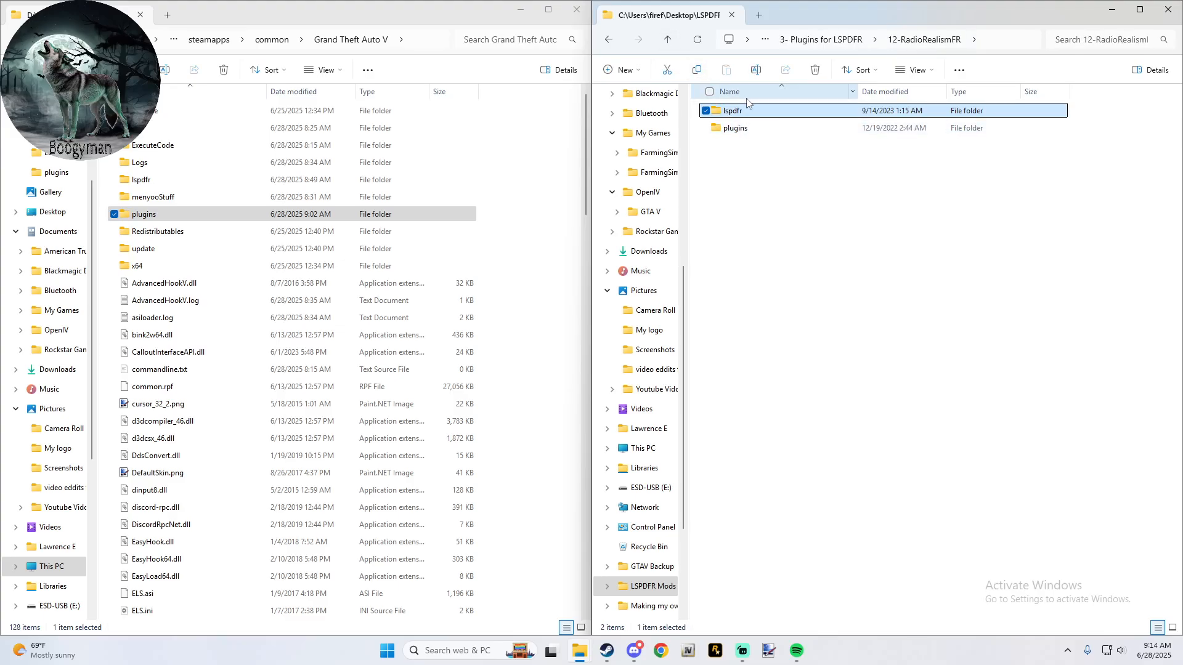
- Open RadioRealismFR.ini from the mod's plugins > LSPDFR folder and set IntervalDuration and IntervalDurationOnHighwayOnfoot to 1000
double_click(739, 131)
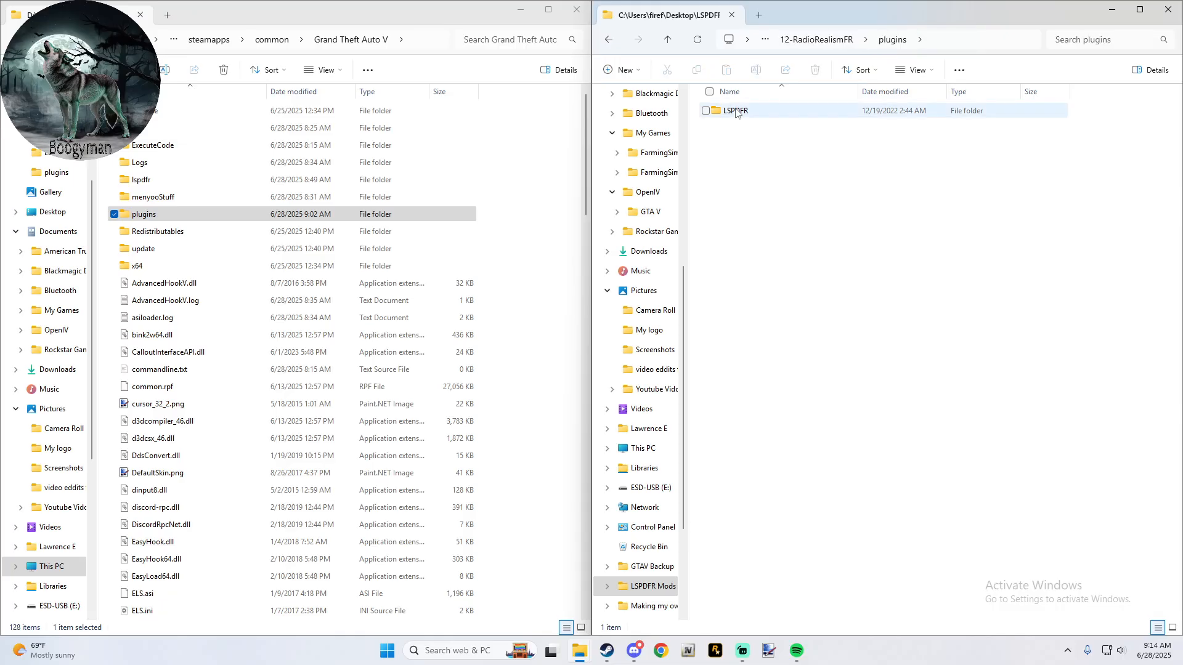
double_click(737, 111)
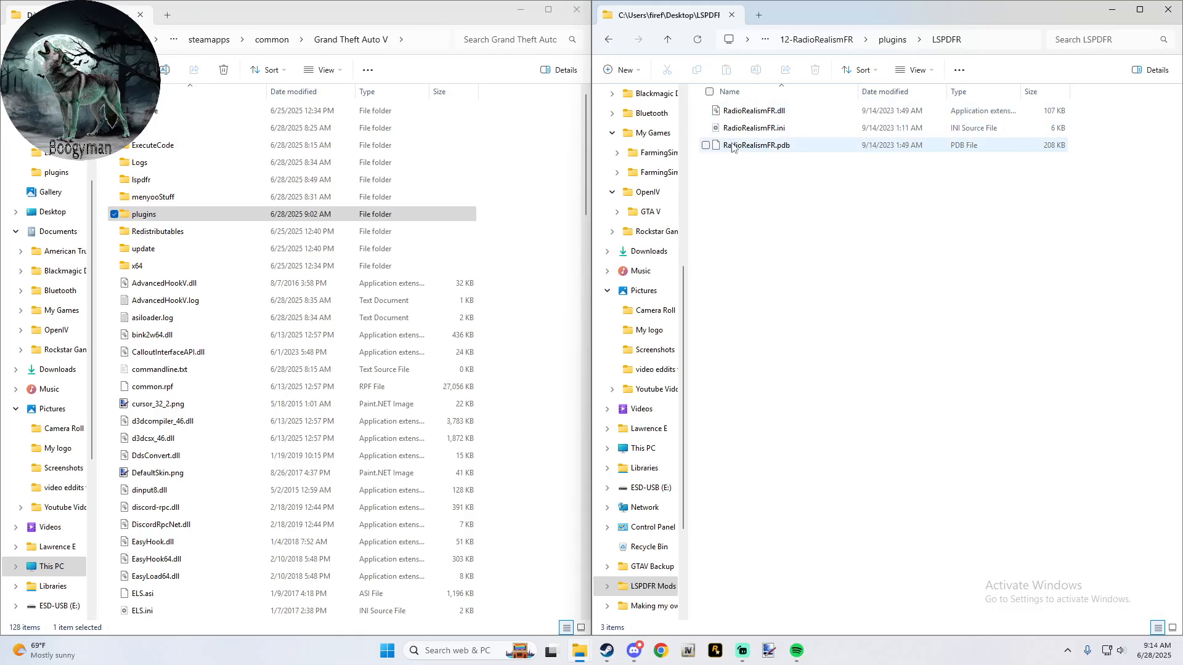
double_click(749, 128)
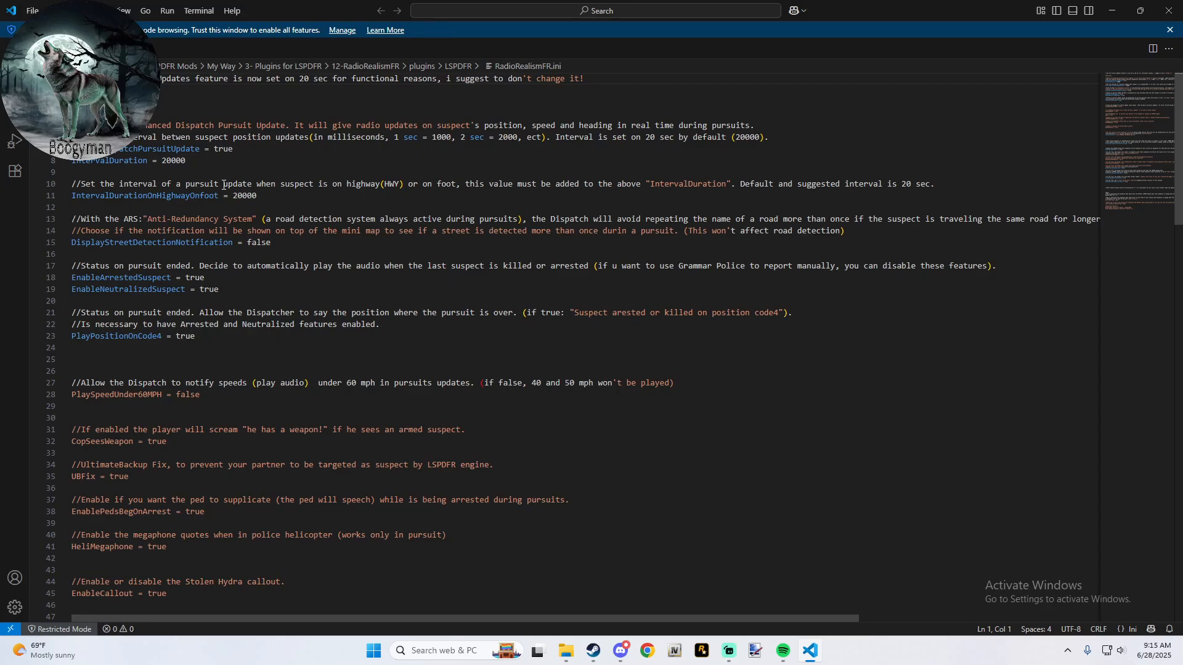
drag(191, 162, 162, 161)
click(185, 162)
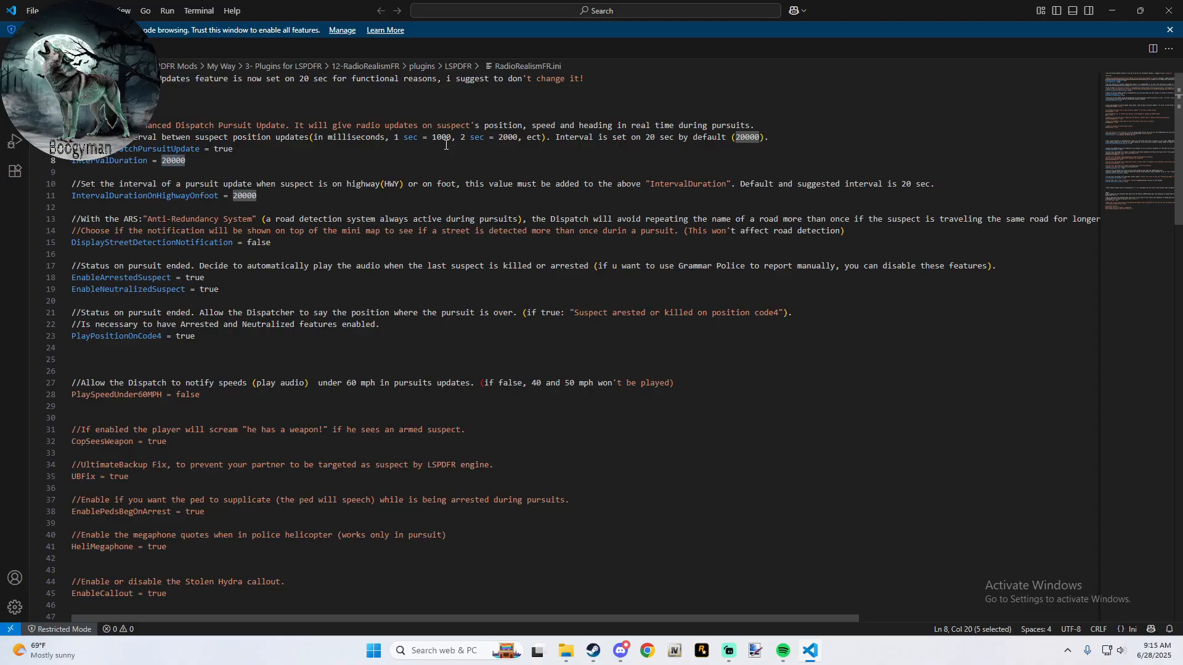
text(1000)
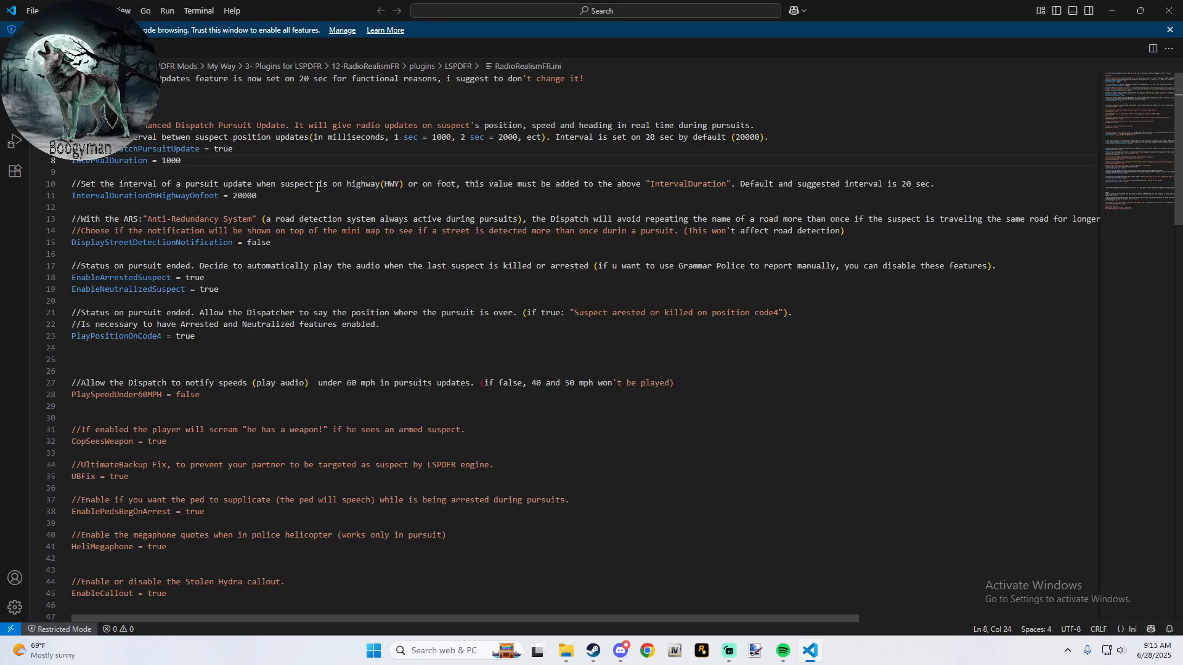
drag(261, 196, 233, 196)
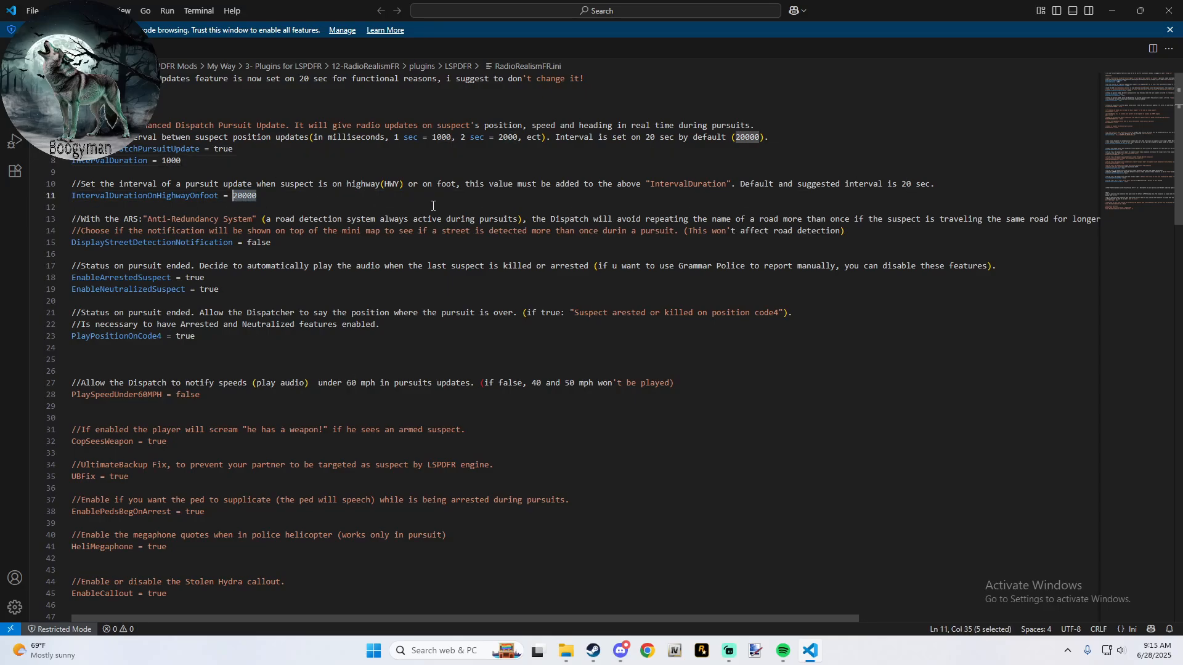
text(1000)
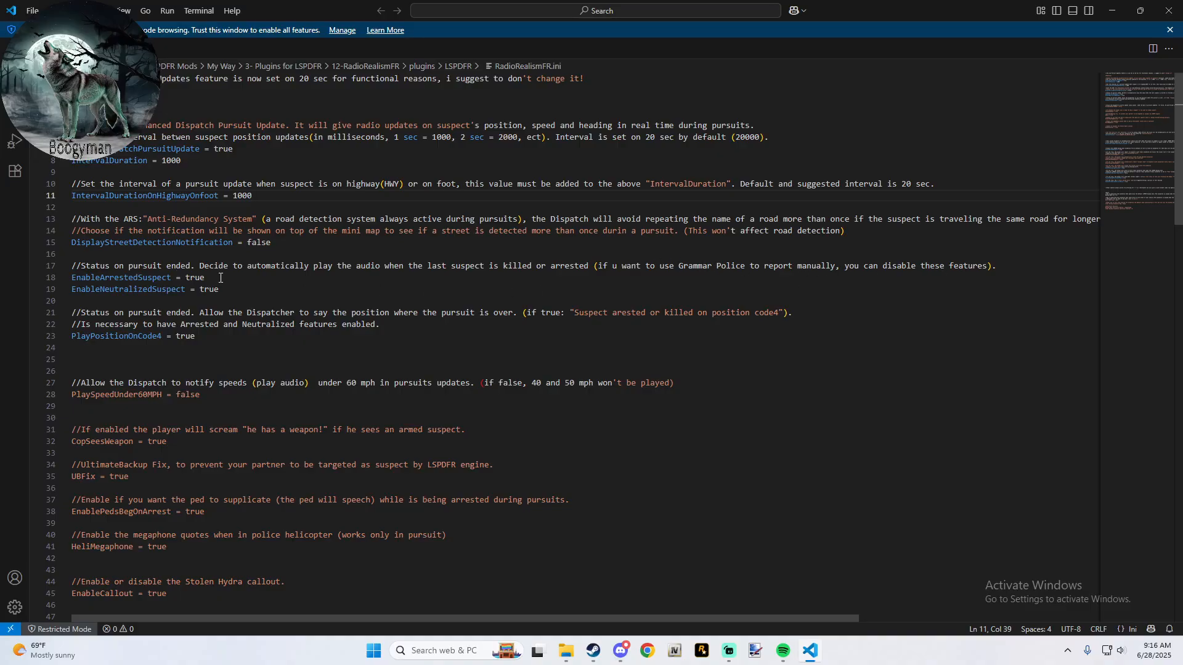
- Set EnableArrestedSuspect and EnableNeutralizedSuspect to false in RadioRealismFR.ini
drag(211, 278, 187, 277)
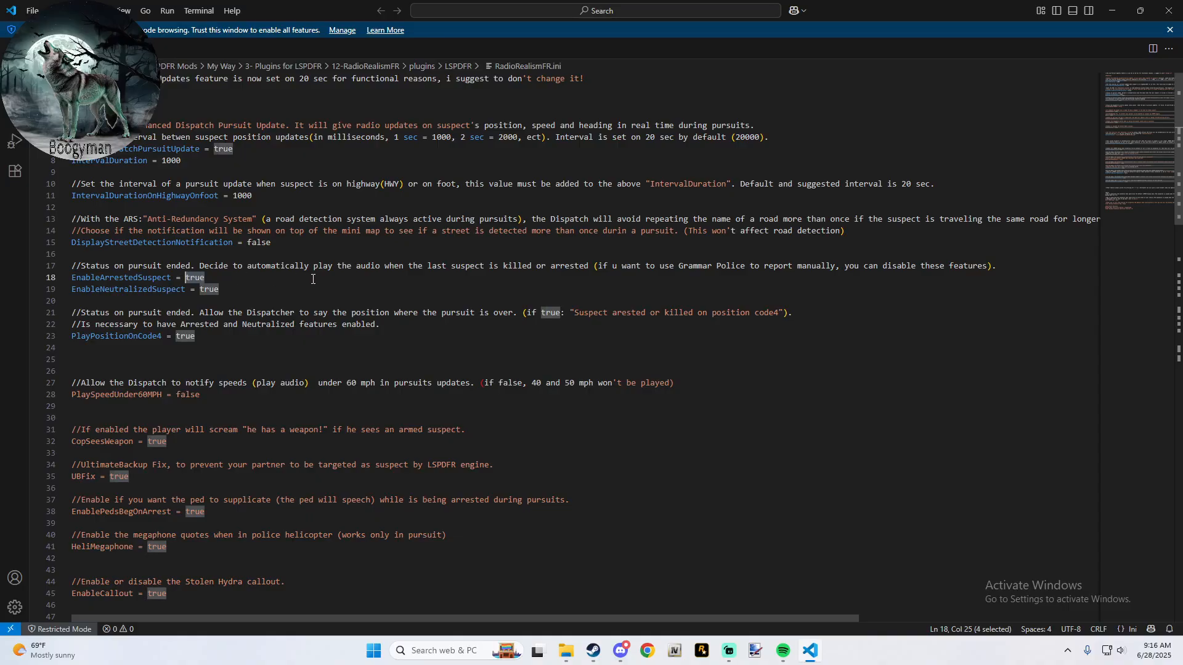
text(fasl)
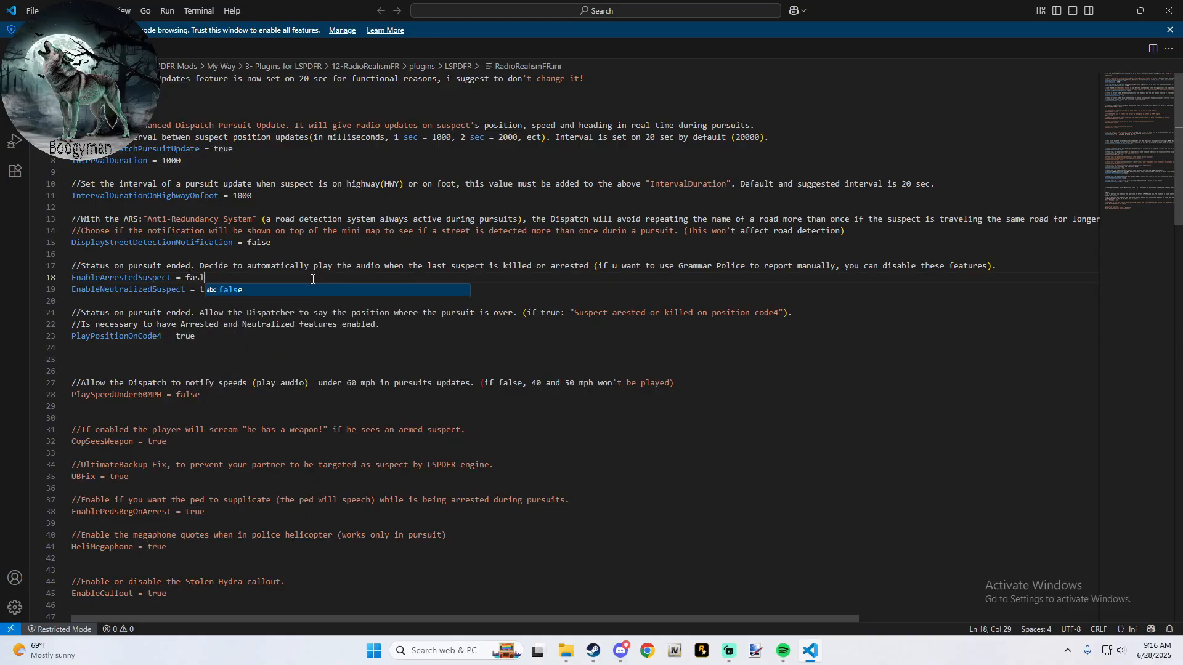
key(Return)
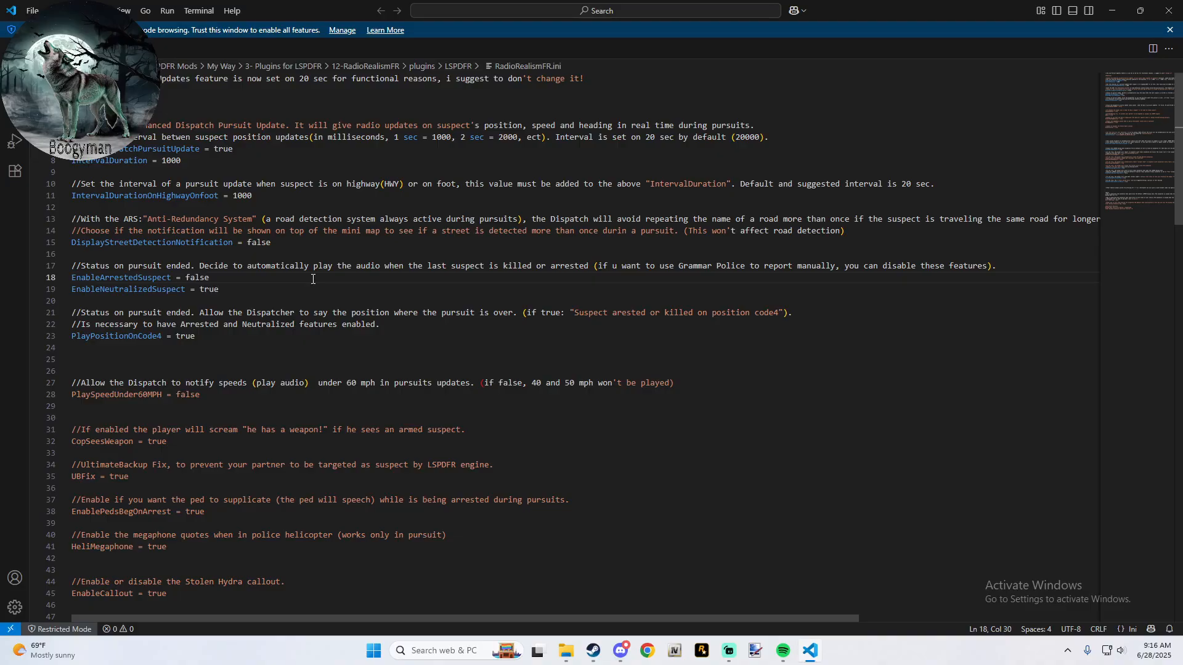
key(Down)
key(Right)
key(BackSpace)
key(BackSpace)
key(BackSpace)
key(BackSpace)
text(false)
key(Escape)
- Set PlayPositionOnCode4 to false in RadioRealismFR.ini
click(194, 336)
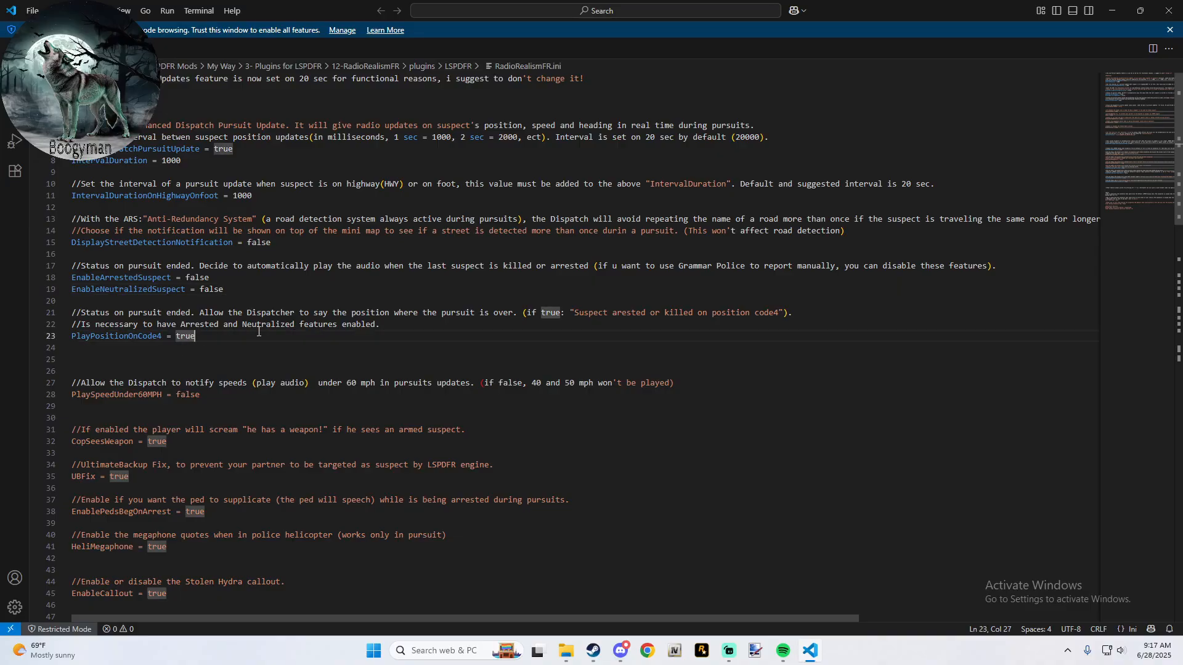
key(BackSpace)
key(BackSpace)
key(BackSpace)
key(BackSpace)
text(f)
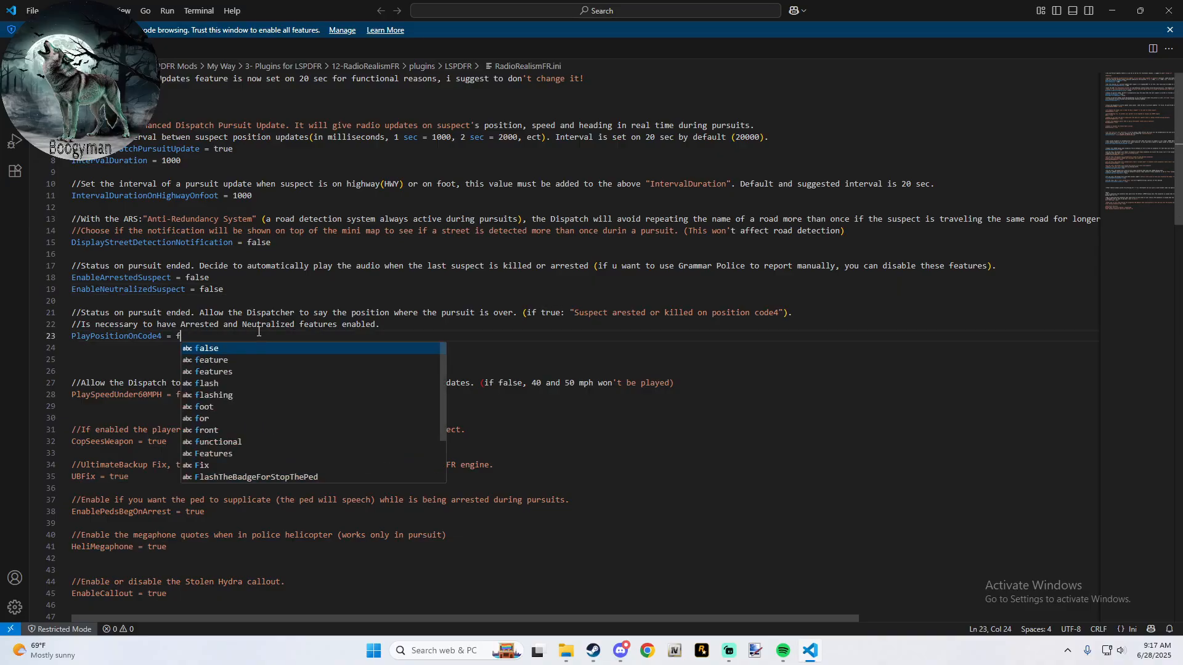
key(Return)
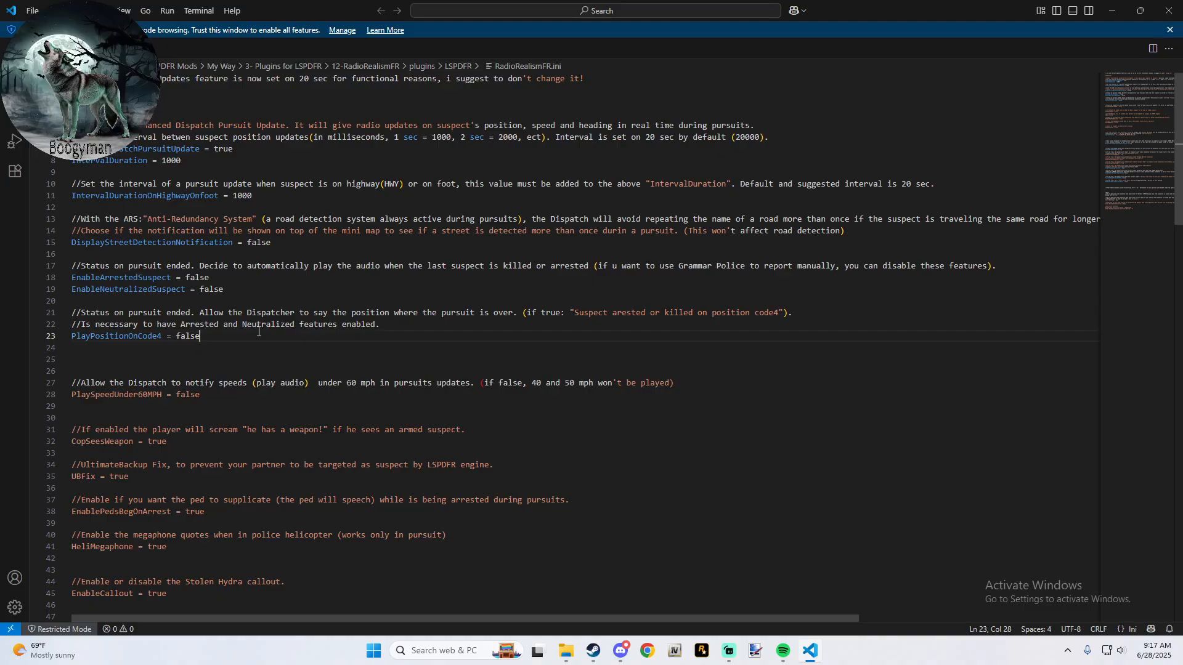
- Set PlaySpeedUnder60MPH to true, look through the remaining settings and close RadioRealismFR.ini
click(220, 406)
click(231, 395)
key(BackSpace)
key(BackSpace)
key(BackSpace)
key(BackSpace)
key(BackSpace)
text(true)
scroll(226, 427, down, 6)
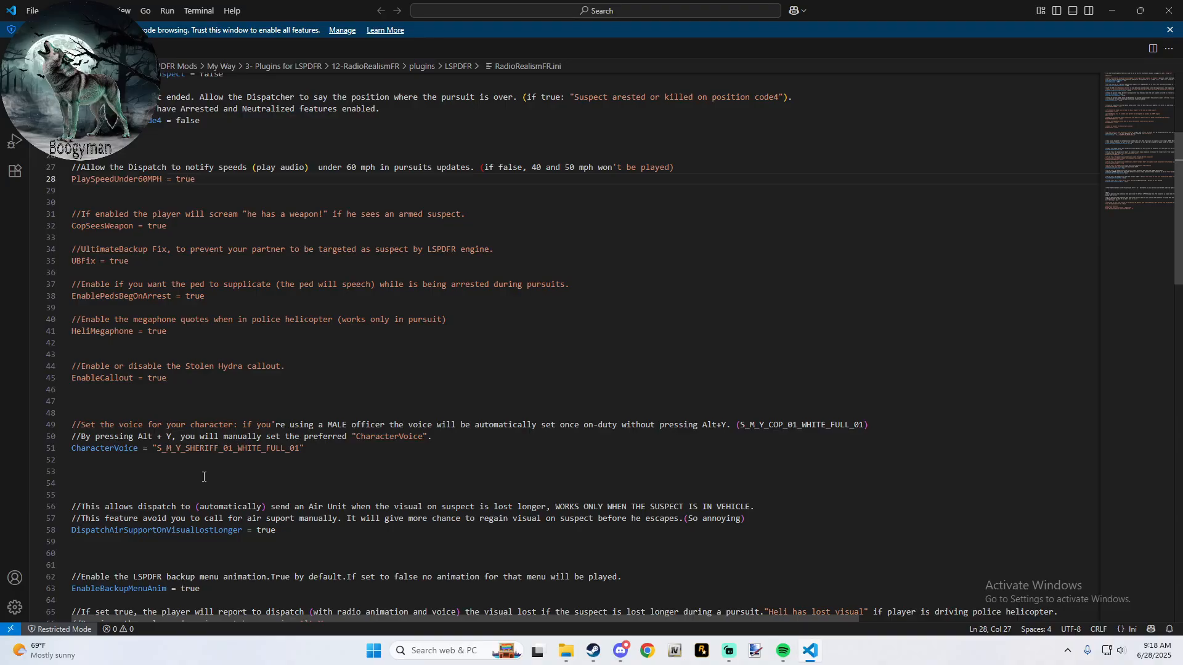
scroll(204, 477, down, 2)
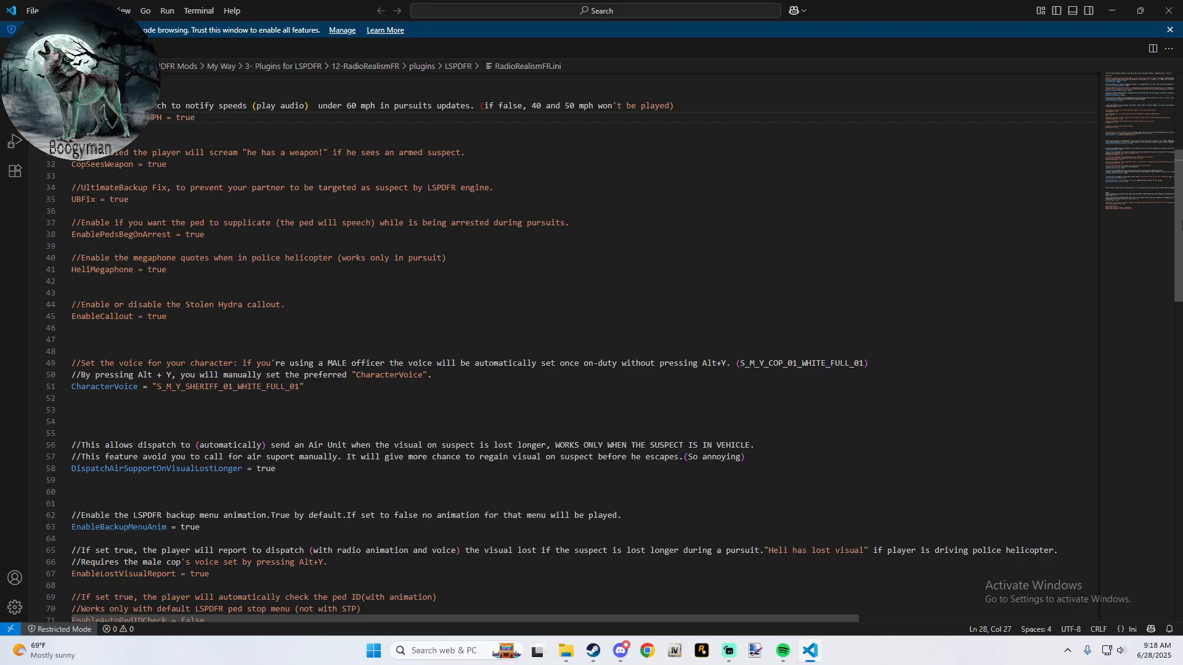
click(1169, 11)
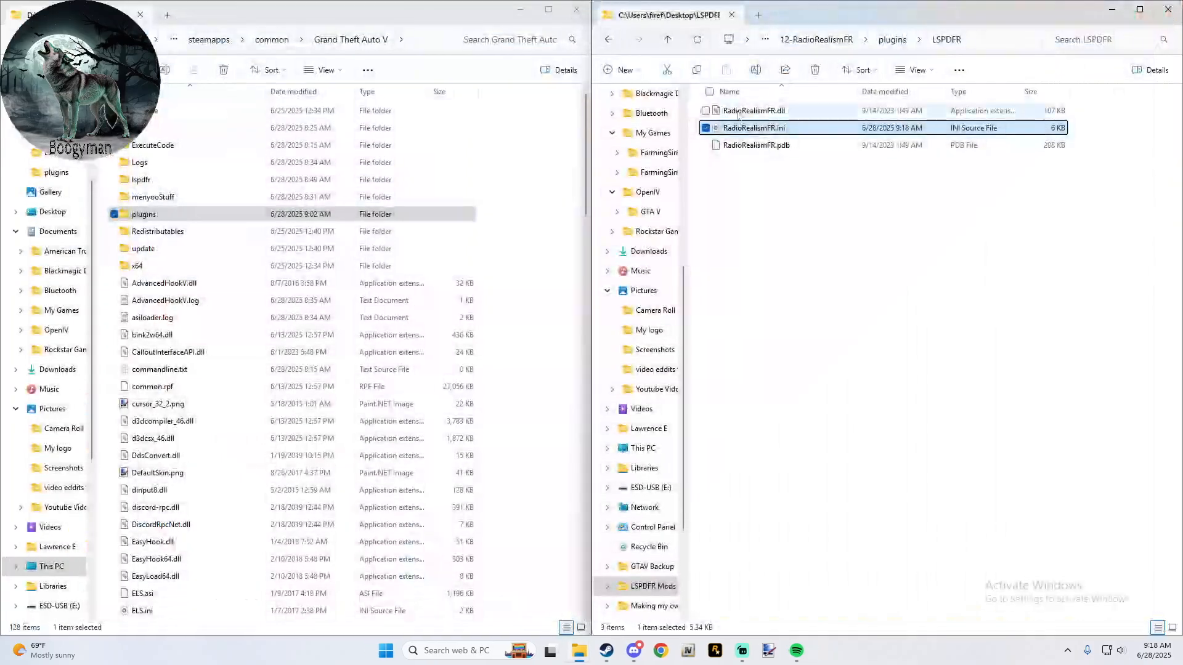
- Copy the plugins folder from 12-RadioRealismFR into the main game folder and return to the mod list
click(841, 40)
drag(746, 131, 521, 171)
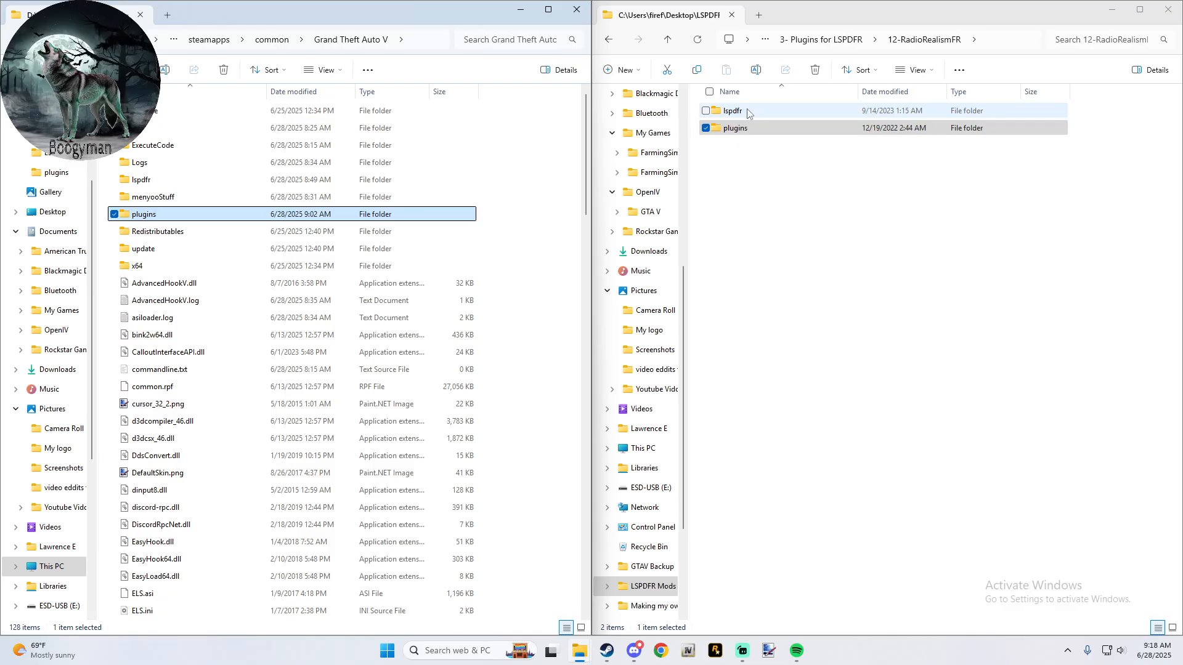
click(810, 41)
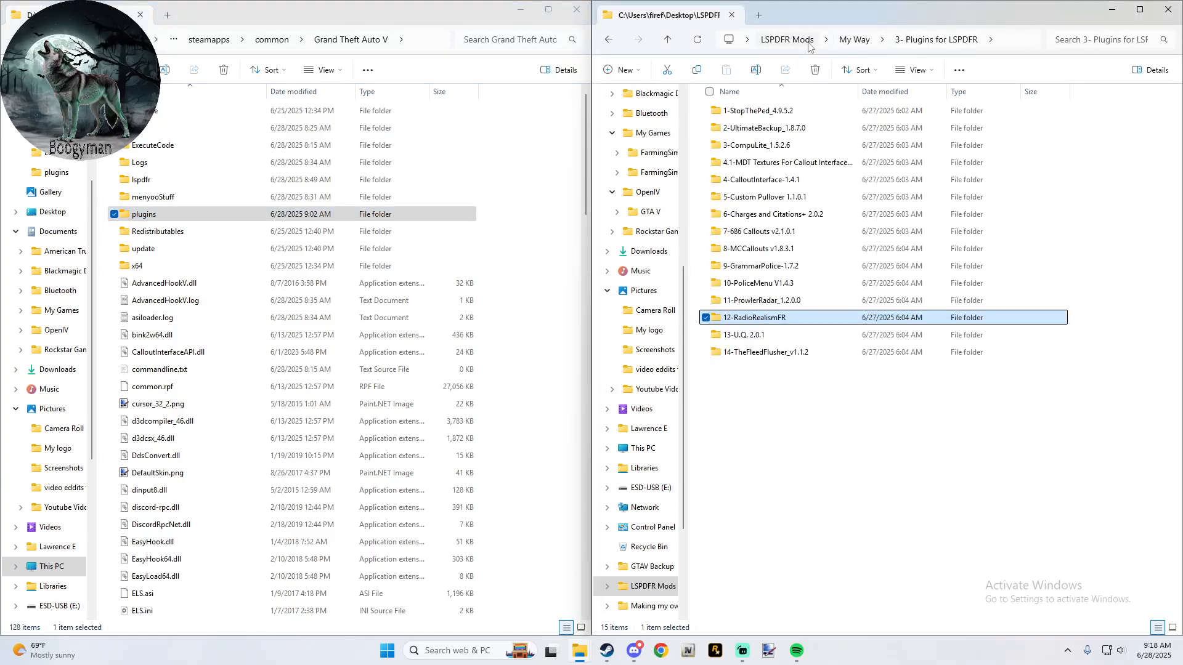
- Copy the plugins folder from 13-U.Q. 2.0.1's inner U.Q. 2.0.1 folder into the main game folder and go back up
double_click(755, 336)
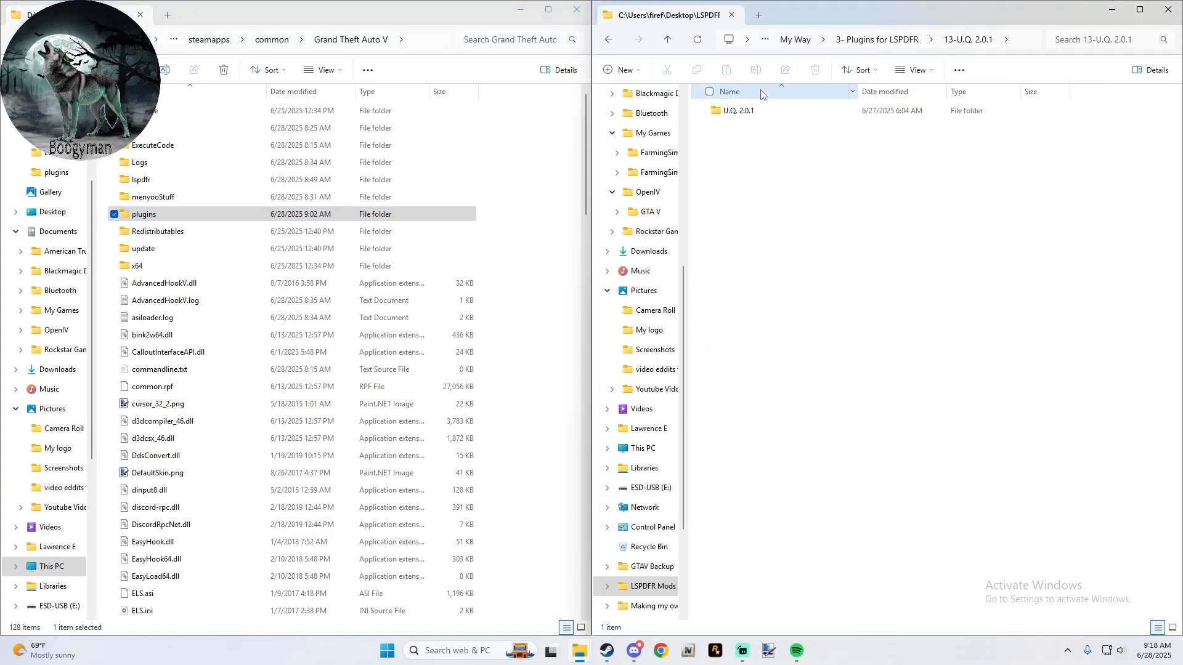
double_click(743, 111)
drag(747, 110, 531, 183)
click(528, 225)
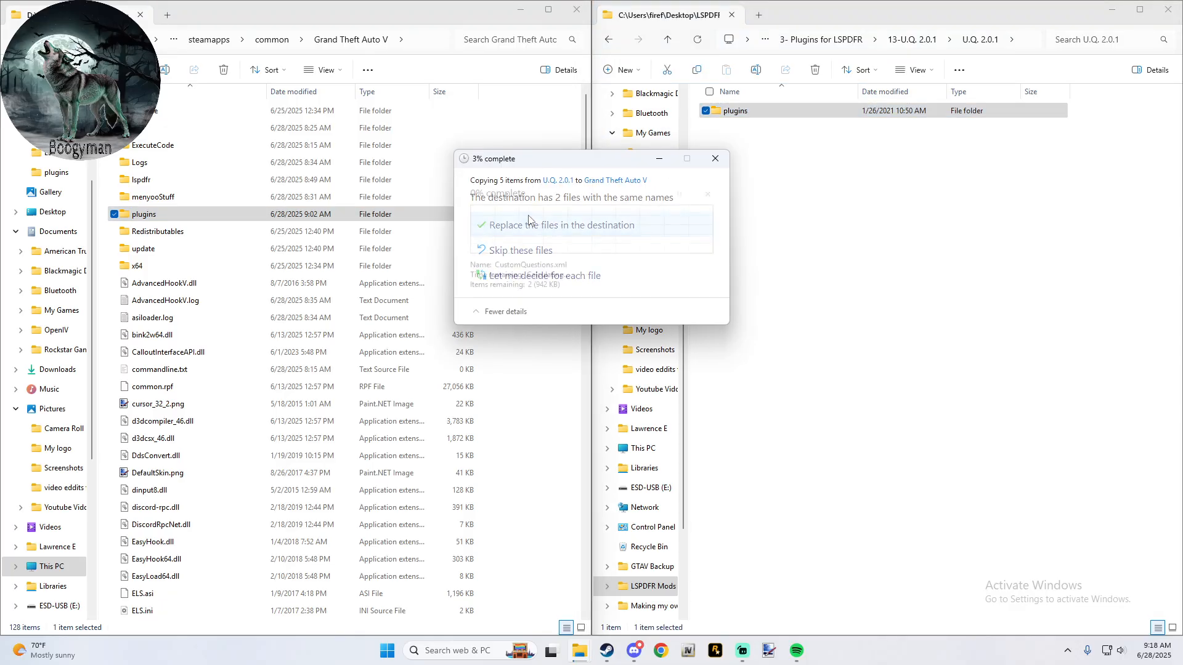
click(667, 39)
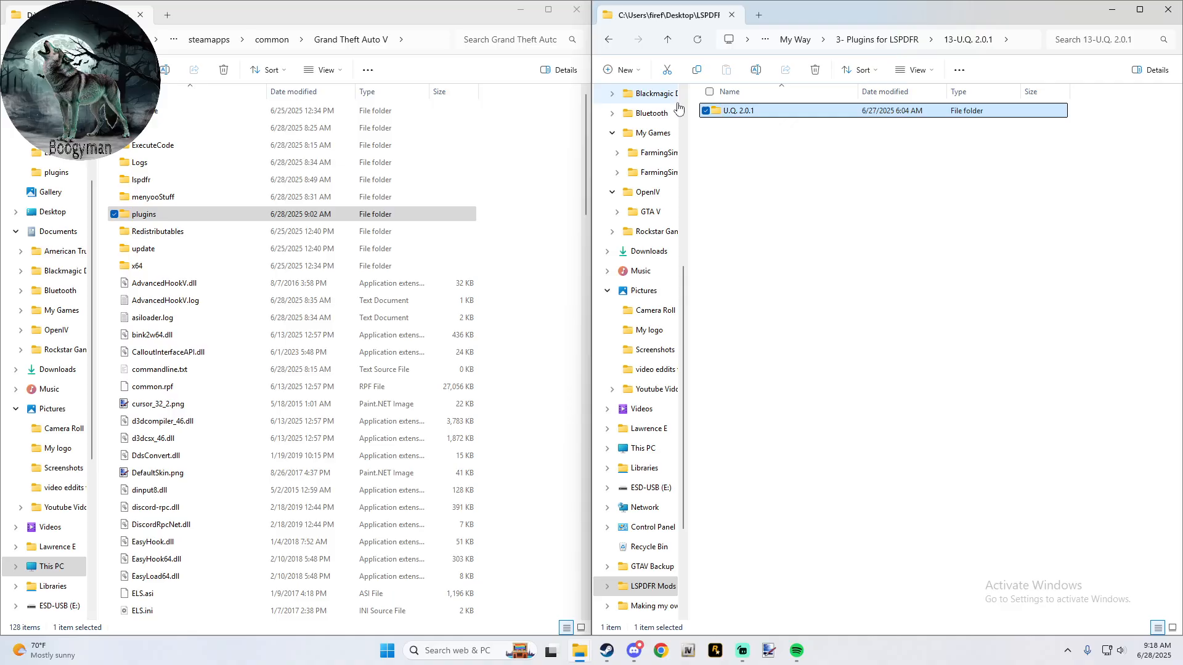
- Look inside 14-TheFleedFlusher_v1.1.2 and its inner TheFleedFlusher folder, and return to the 3- Plugins for LSPDFR mod list
click(668, 38)
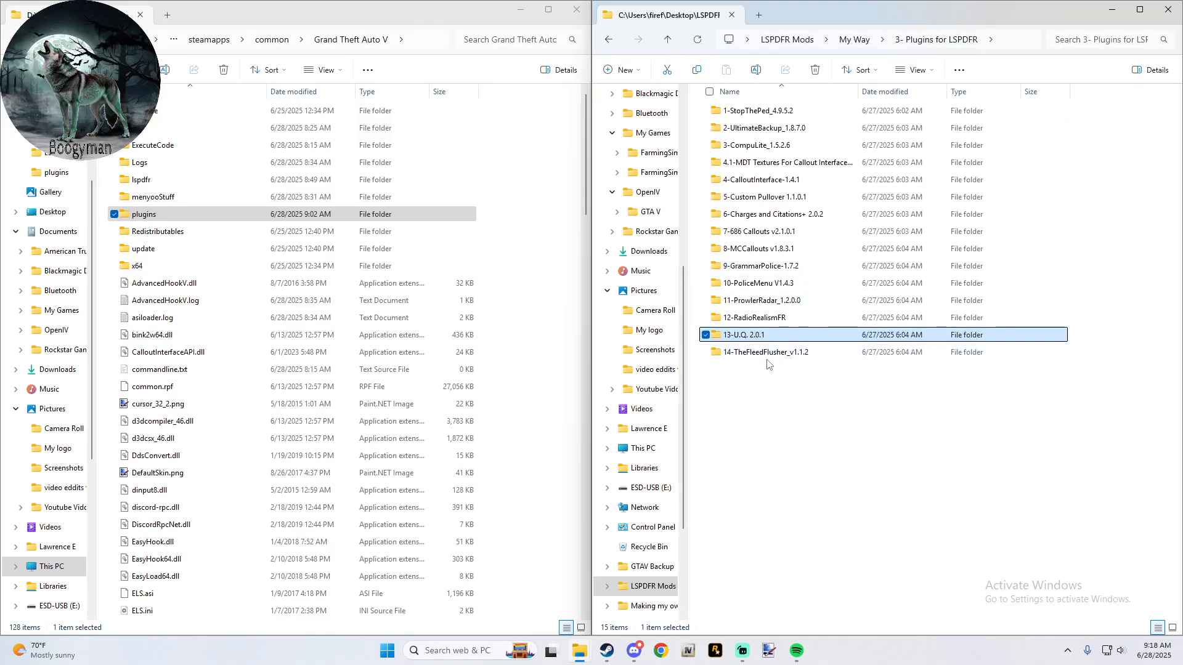
click(762, 353)
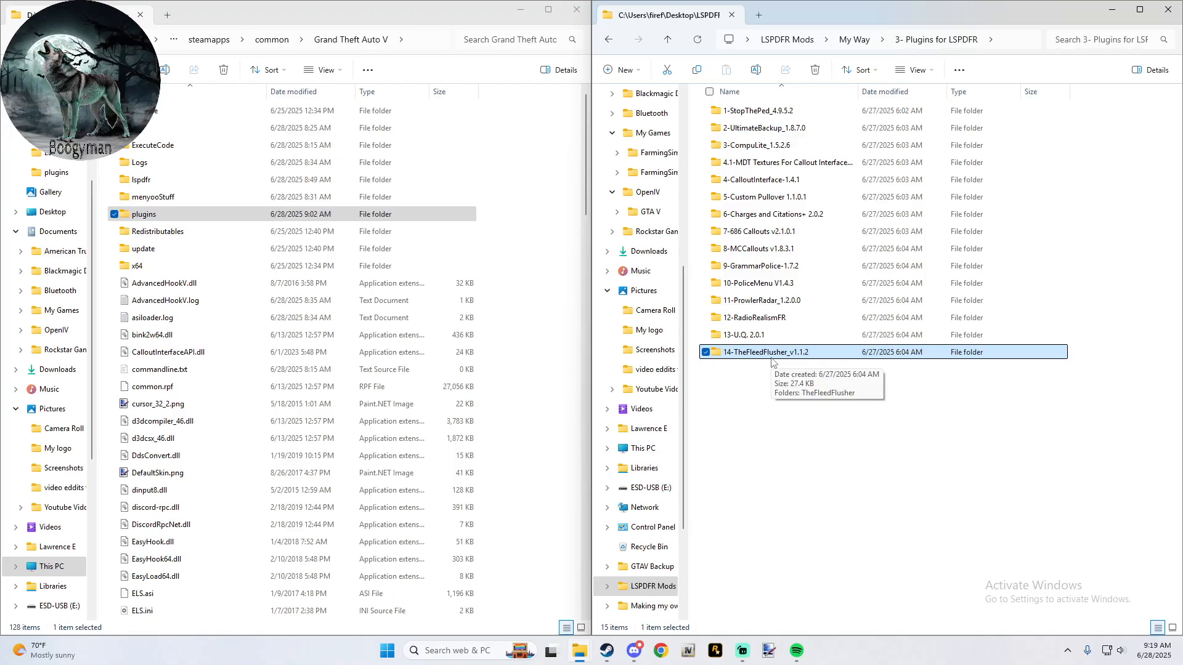
double_click(772, 361)
double_click(719, 114)
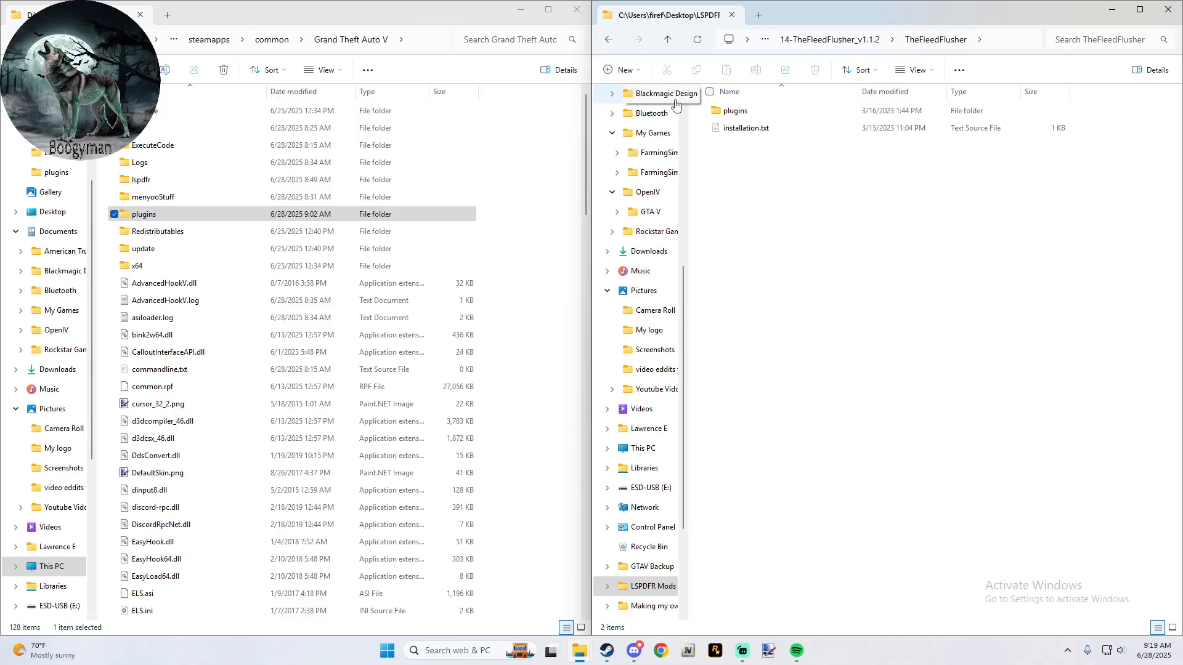
click(667, 39)
click(667, 40)
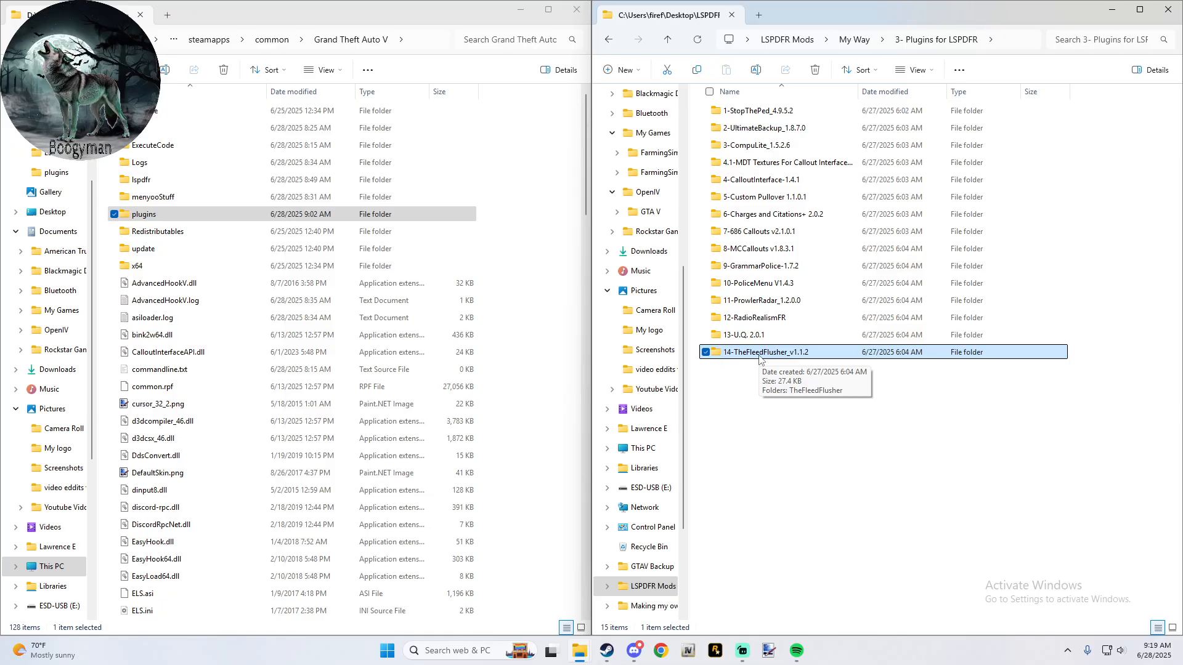
click(752, 388)
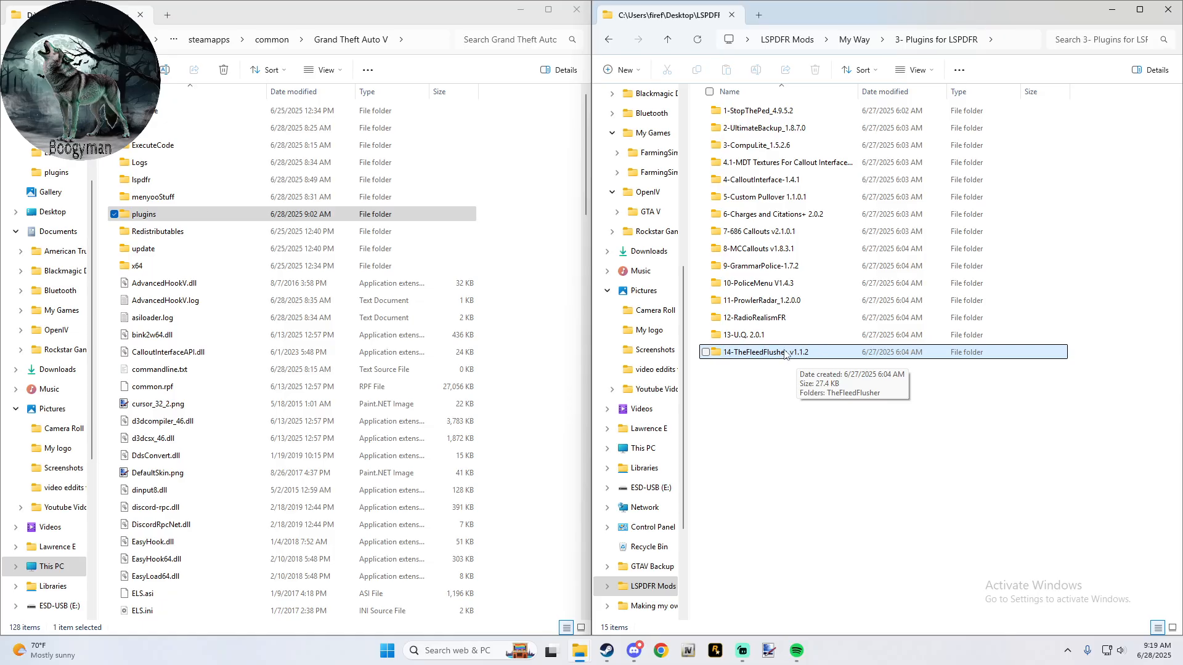
- Open TheFeedFlusher.ini from the mod's plugins\lspdfr folder, read its on-duty delay and FlushFeedInterval settings, and close it
double_click(787, 352)
double_click(748, 111)
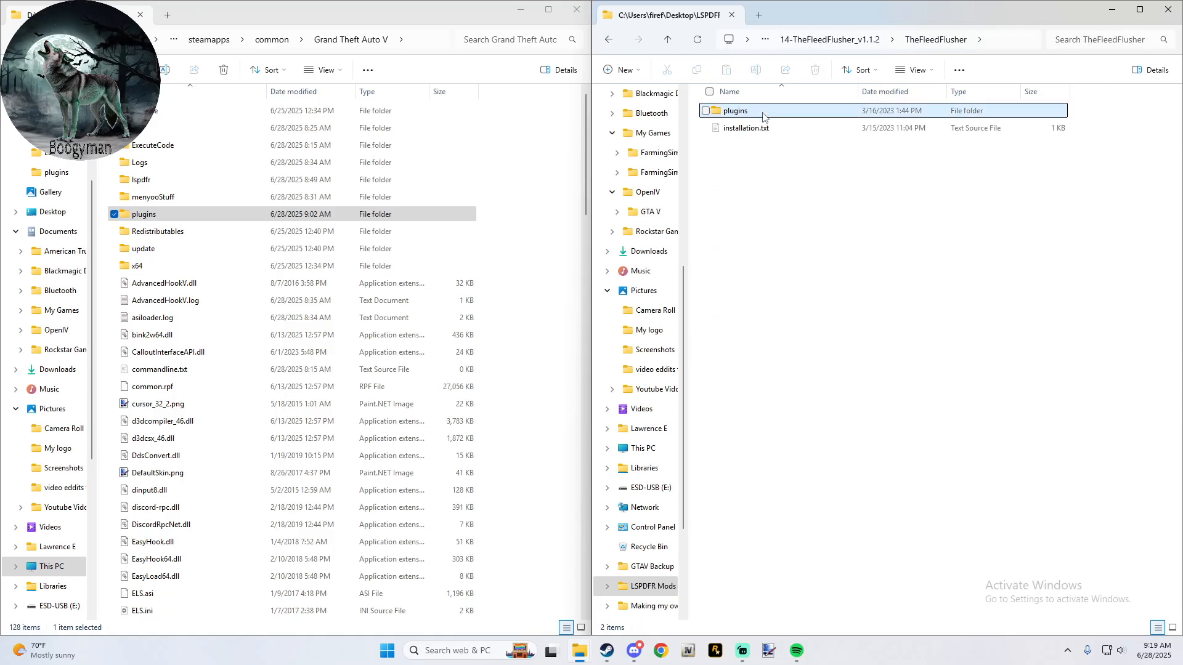
double_click(731, 112)
double_click(739, 111)
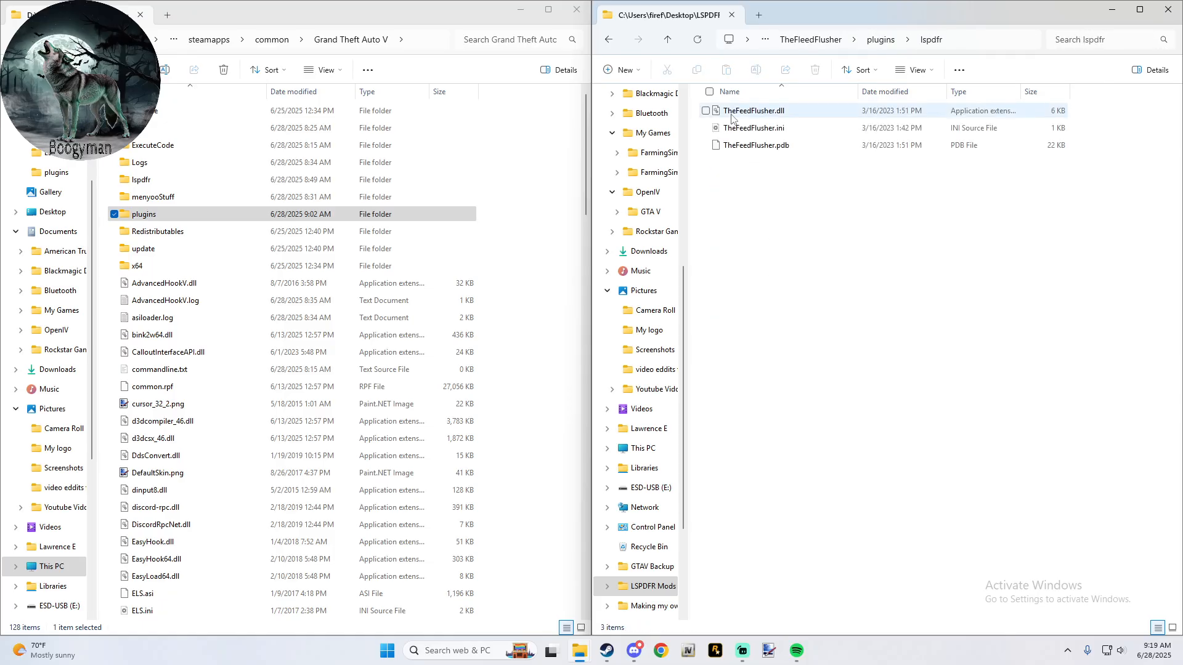
click(748, 129)
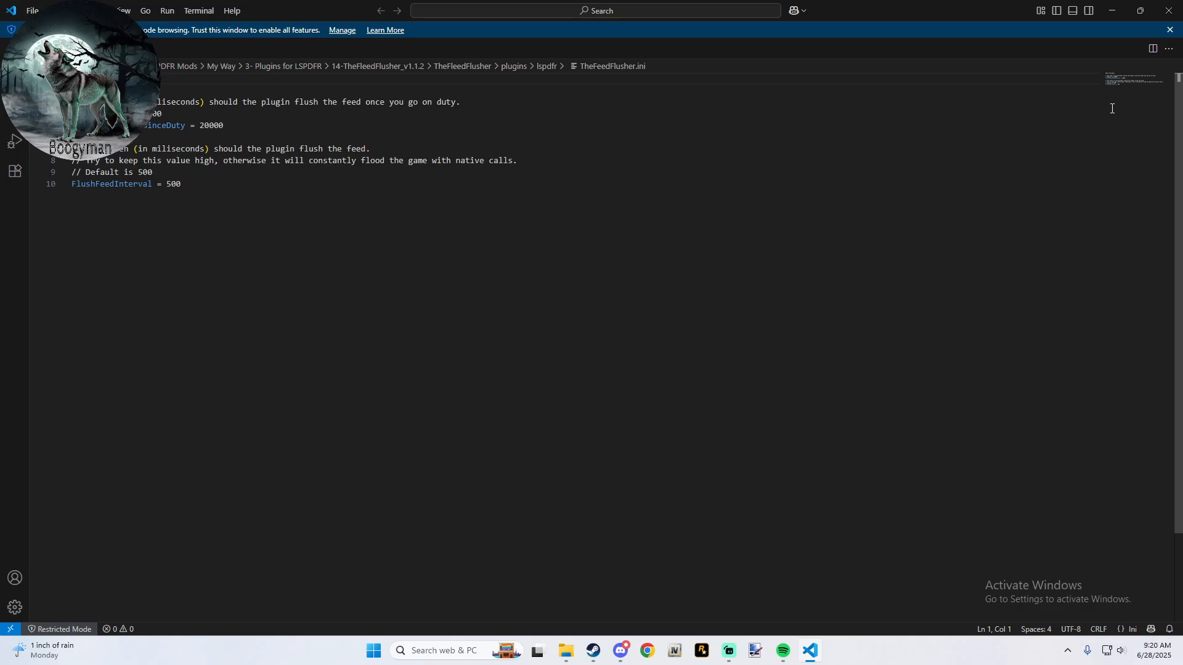
click(1169, 11)
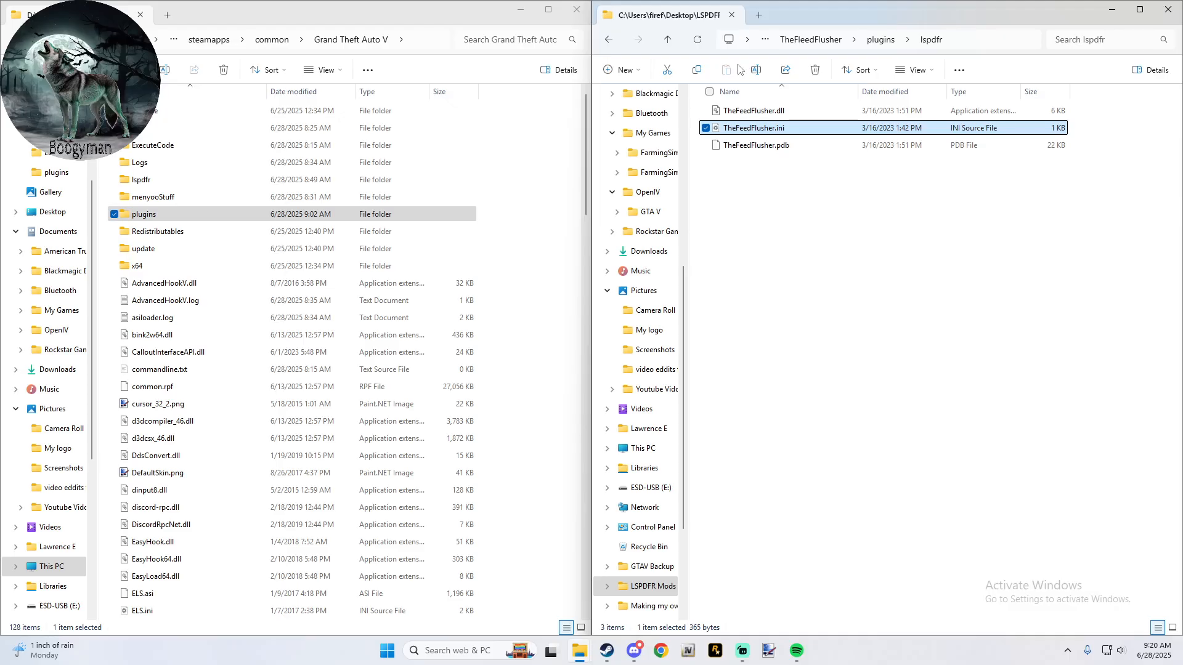
- Go back up to the plugin mod list, approve launching Grand Theft Auto V Legacy with custom arguments, and put Steam away
click(668, 40)
click(670, 42)
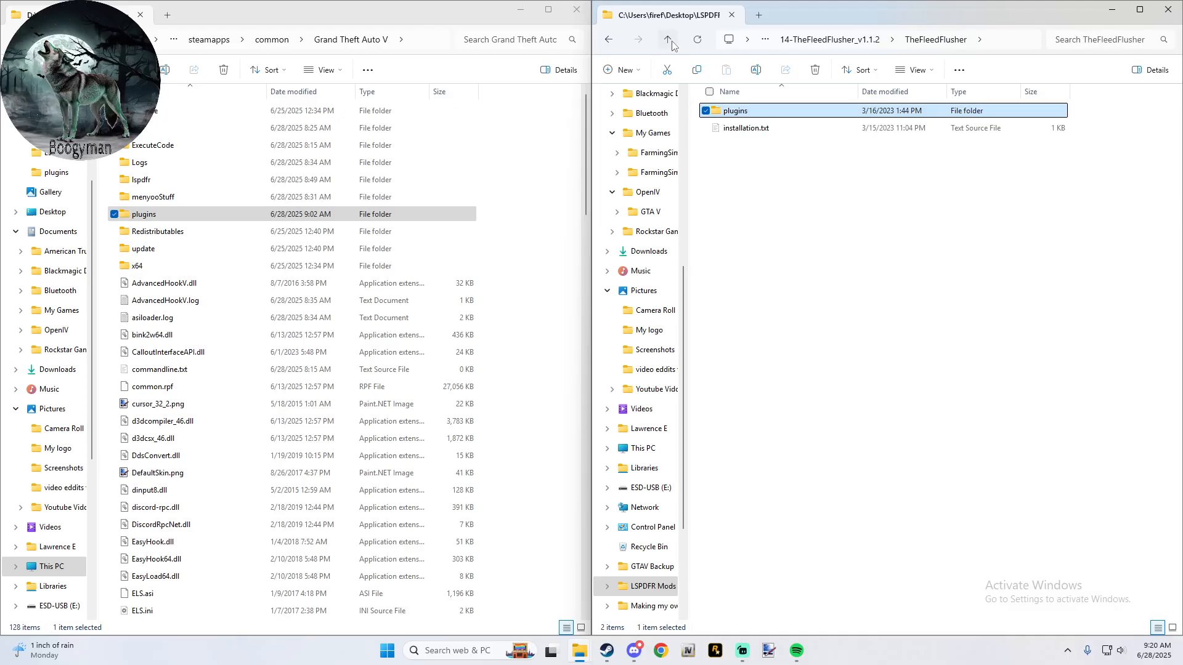
click(670, 42)
click(670, 42)
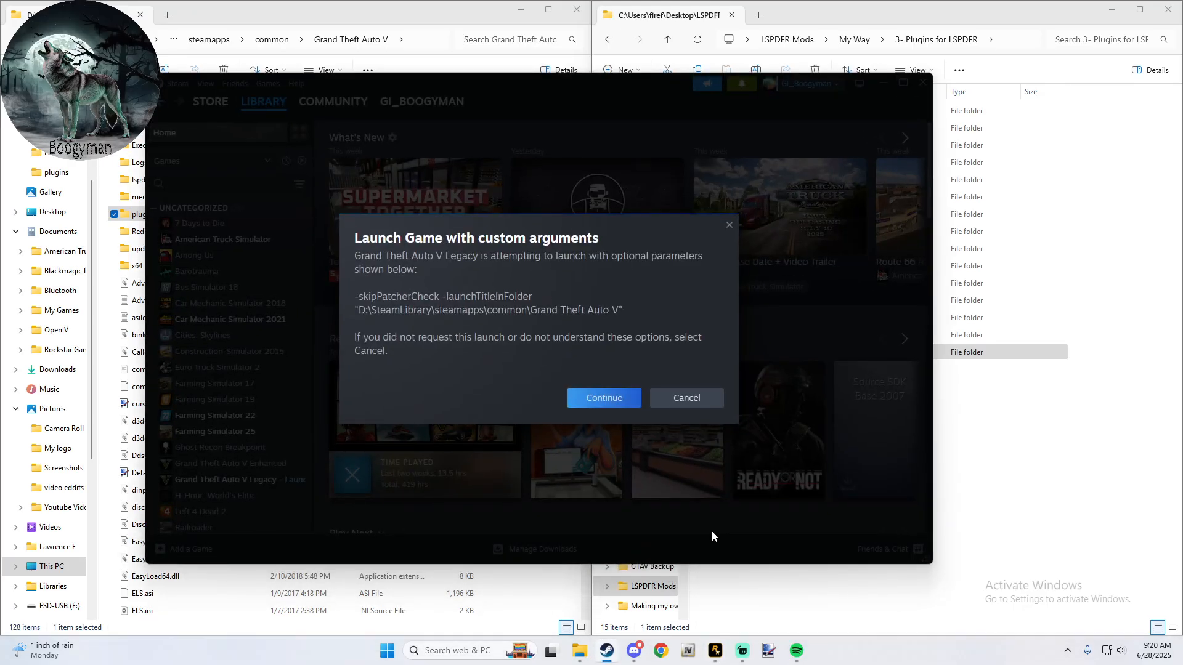
click(594, 398)
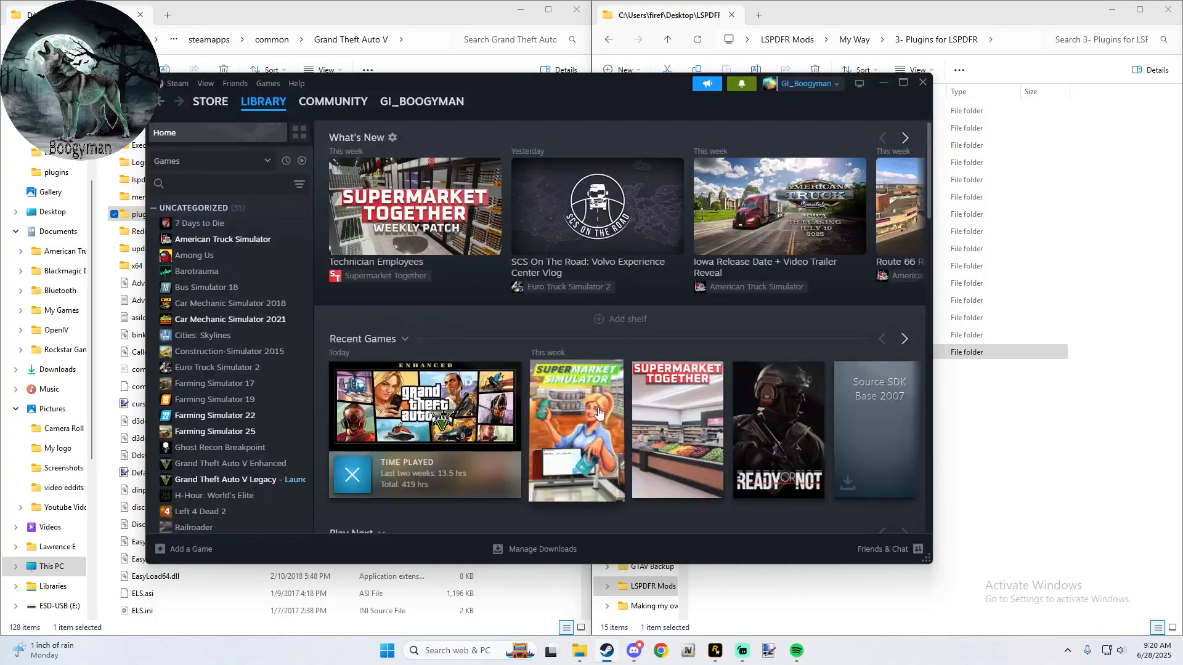
click(876, 83)
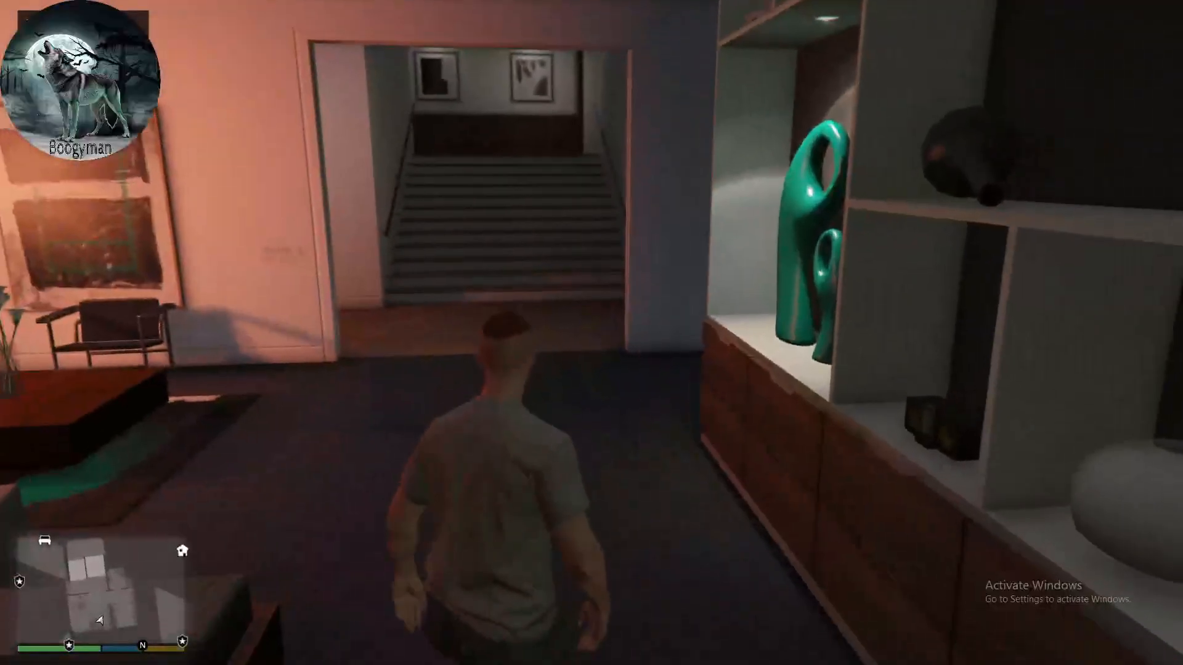
key(w)
key(shift)
key(w)
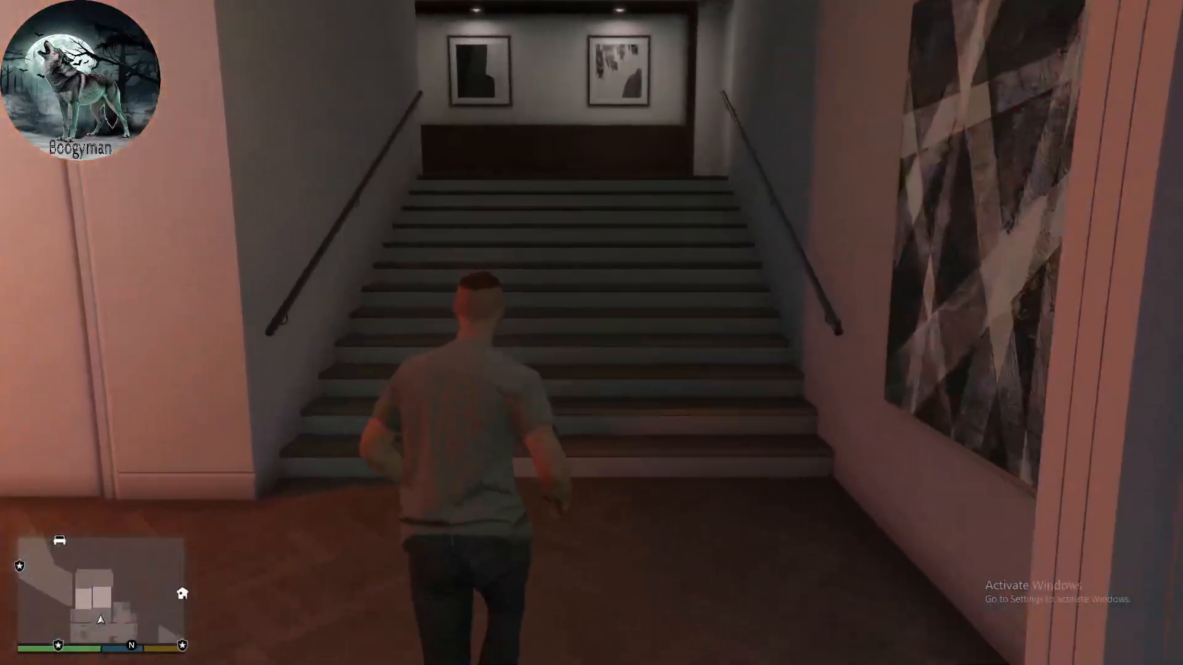
key(w)
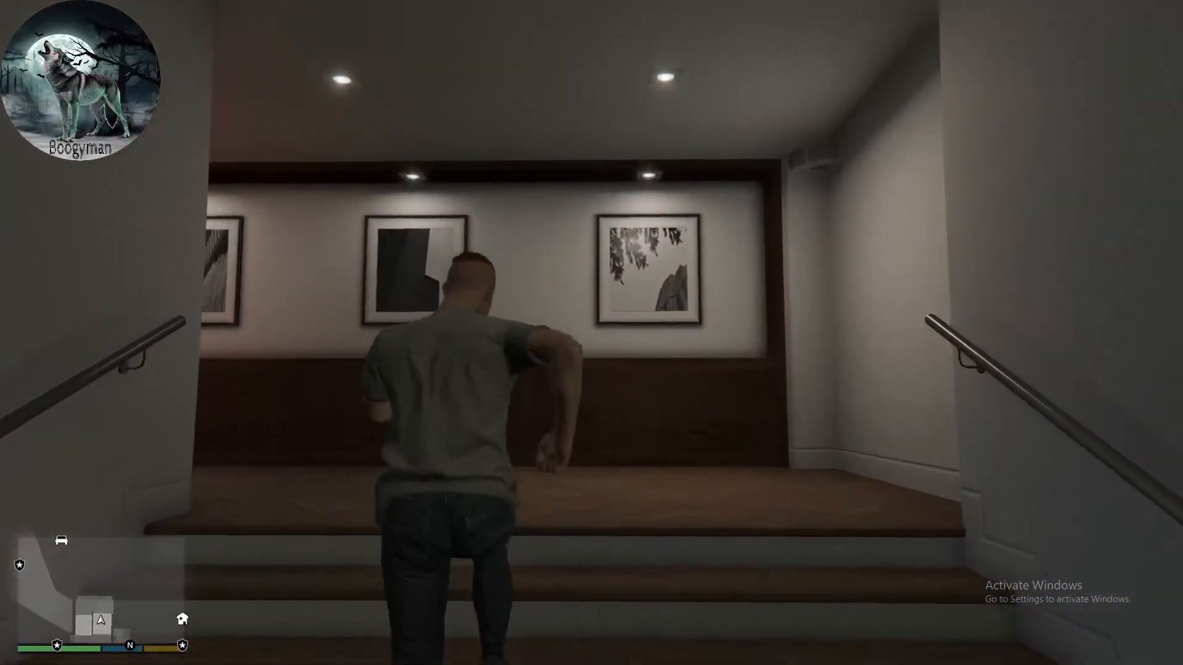
key(w)
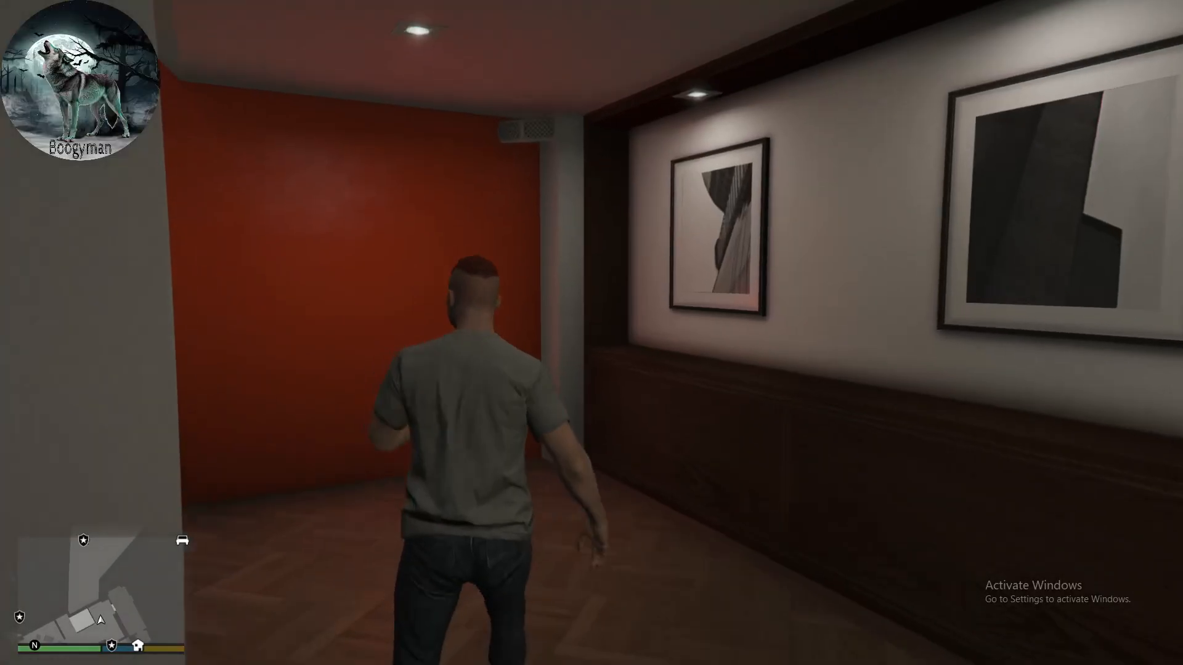
key(Escape)
key(Escape)
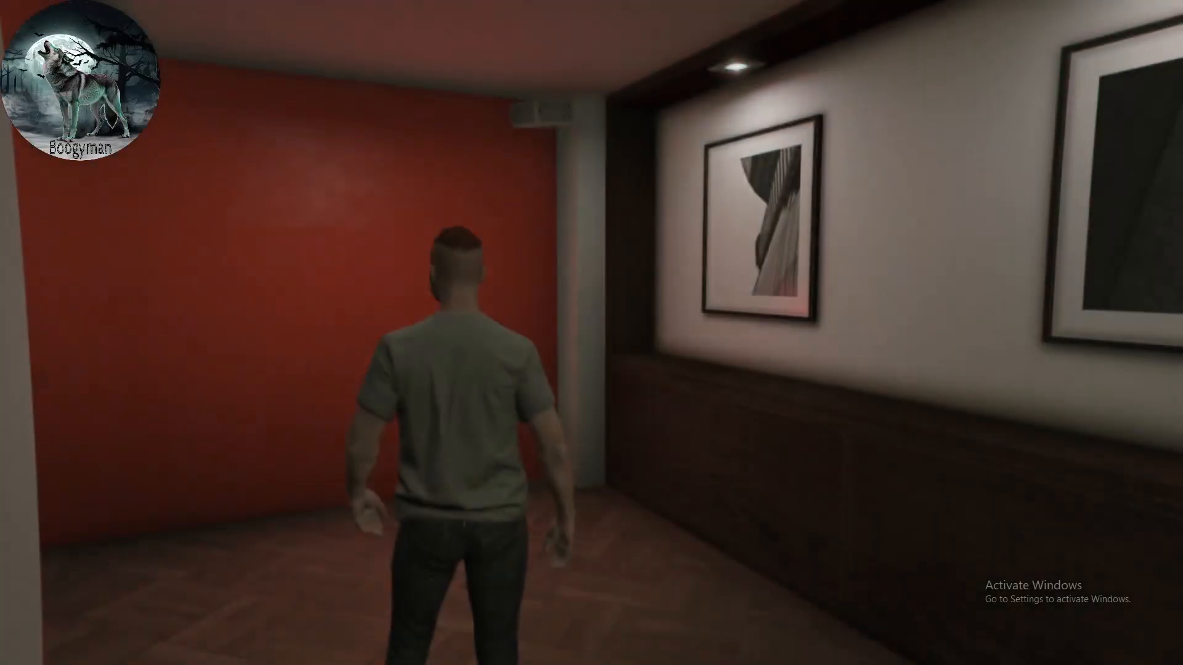
- Teleport to the Downtown Police Station with the RAGE console command GotoPD and close the console
key(F4)
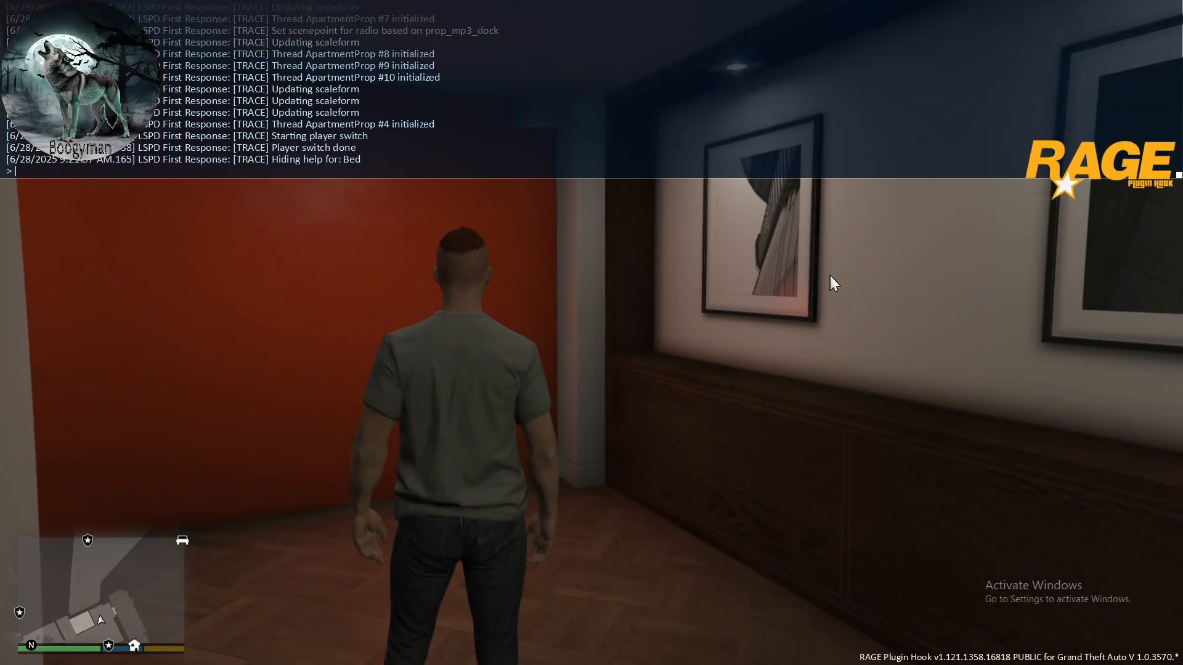
text(GotoPD)
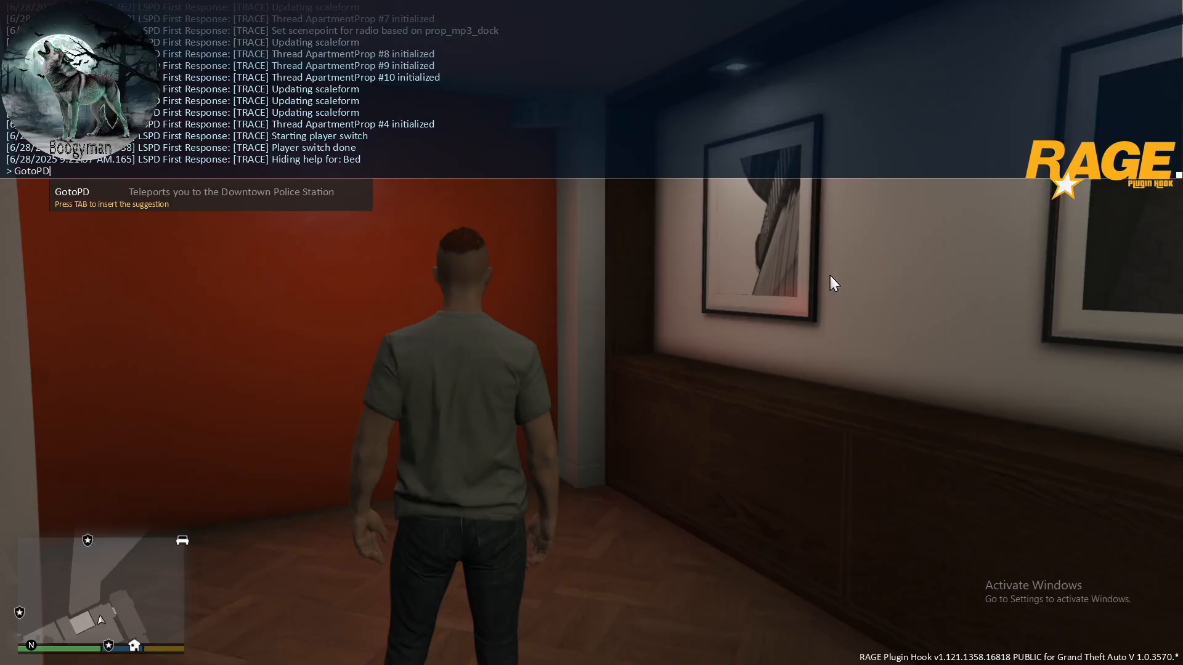
key(Return)
key(F4)
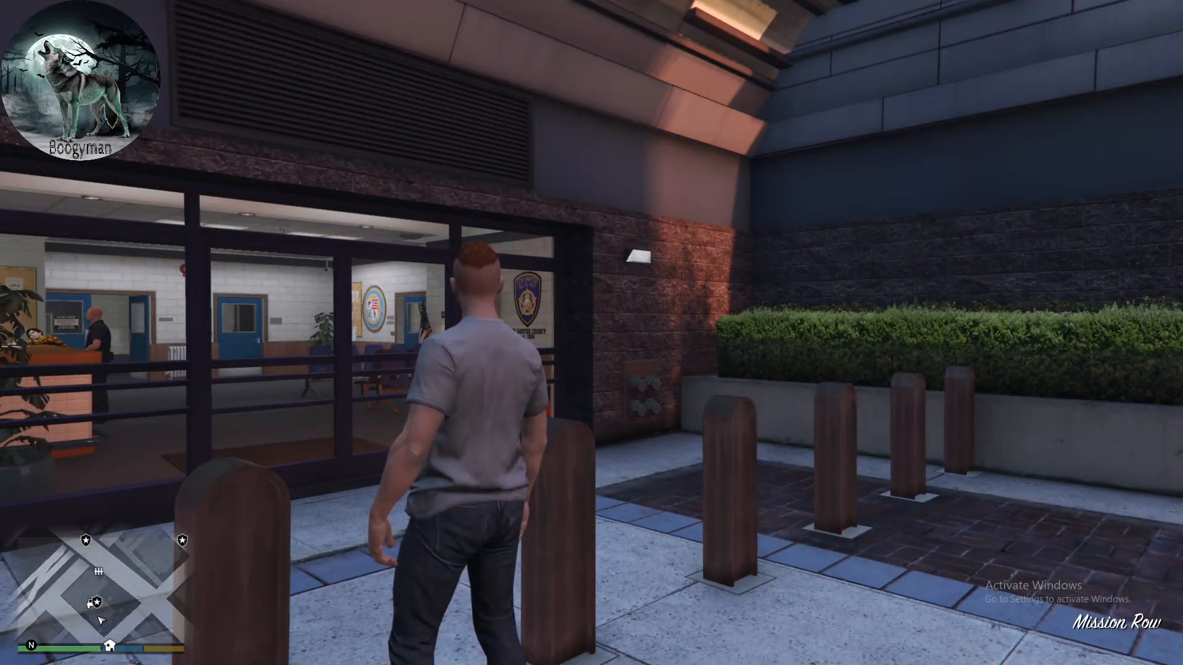
- Run out to the street in front of the station and go on duty with the console command ForceDuty
key(w)
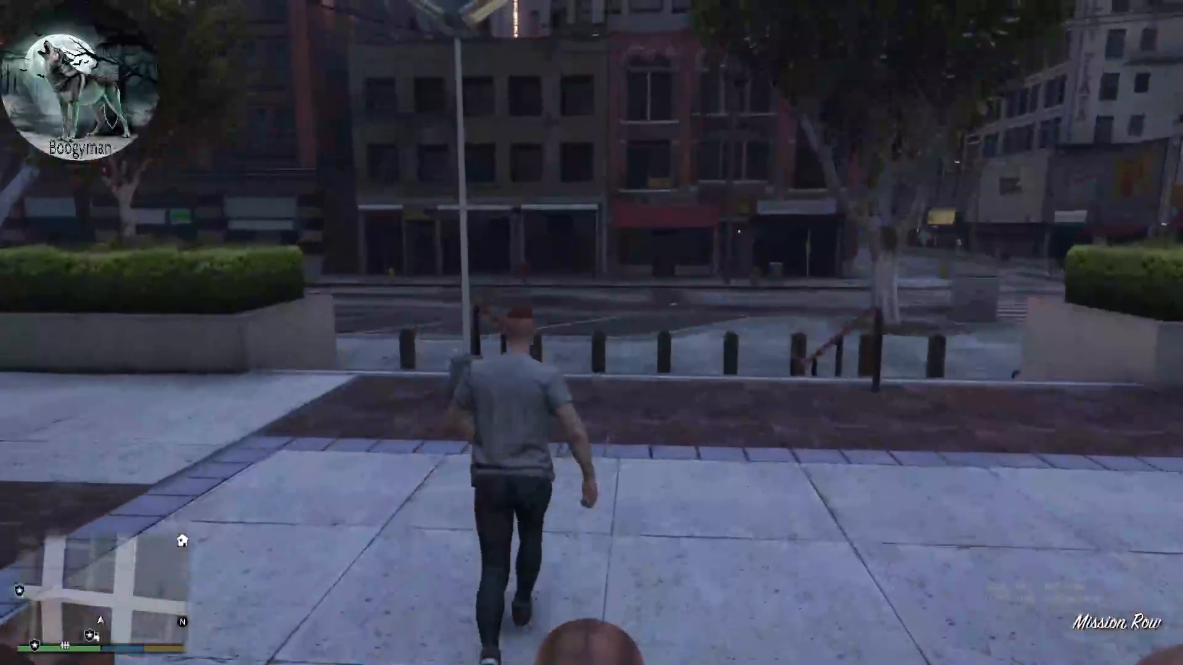
key(shift+w)
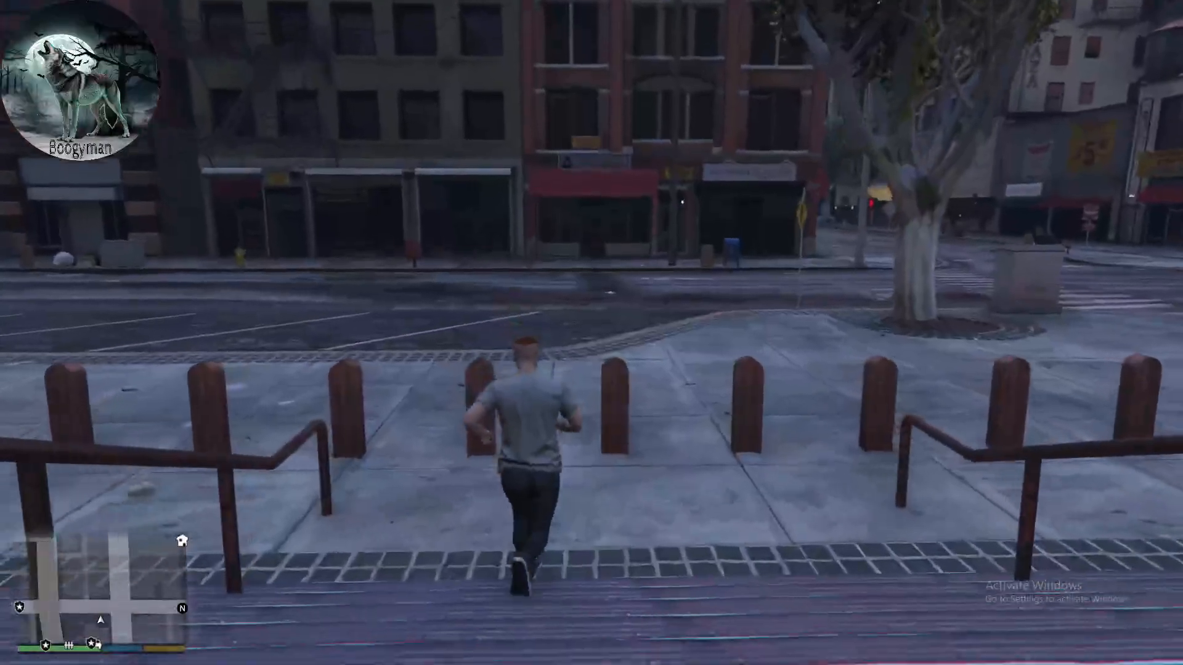
key(w)
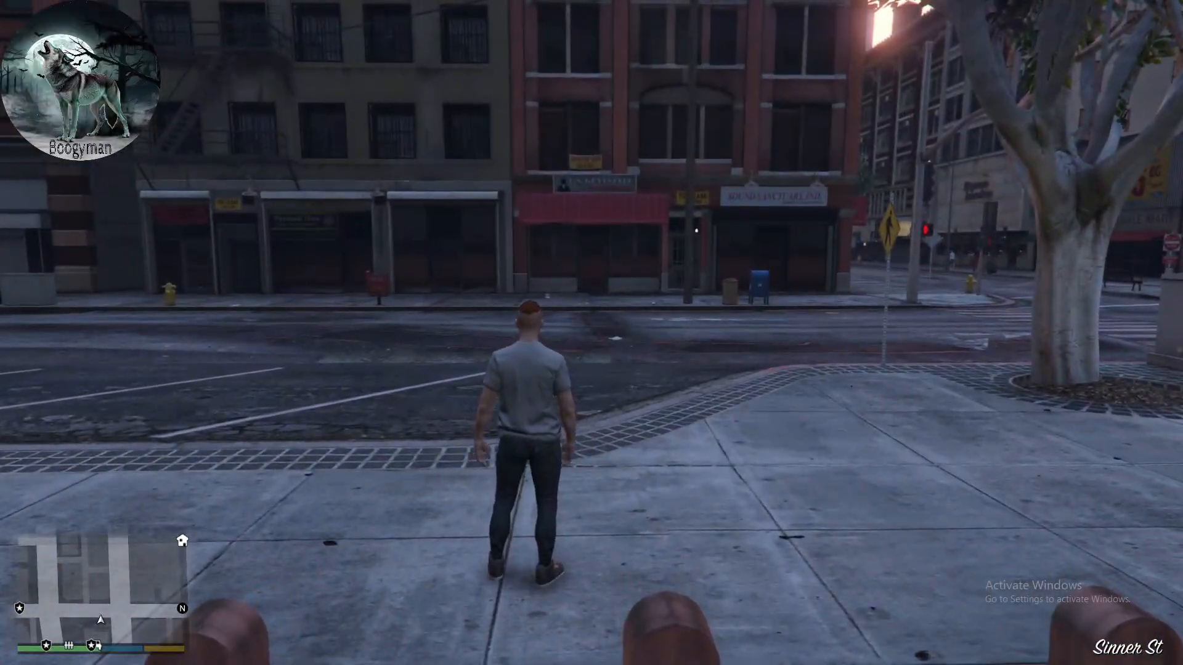
key(F4)
text(ForceDuty)
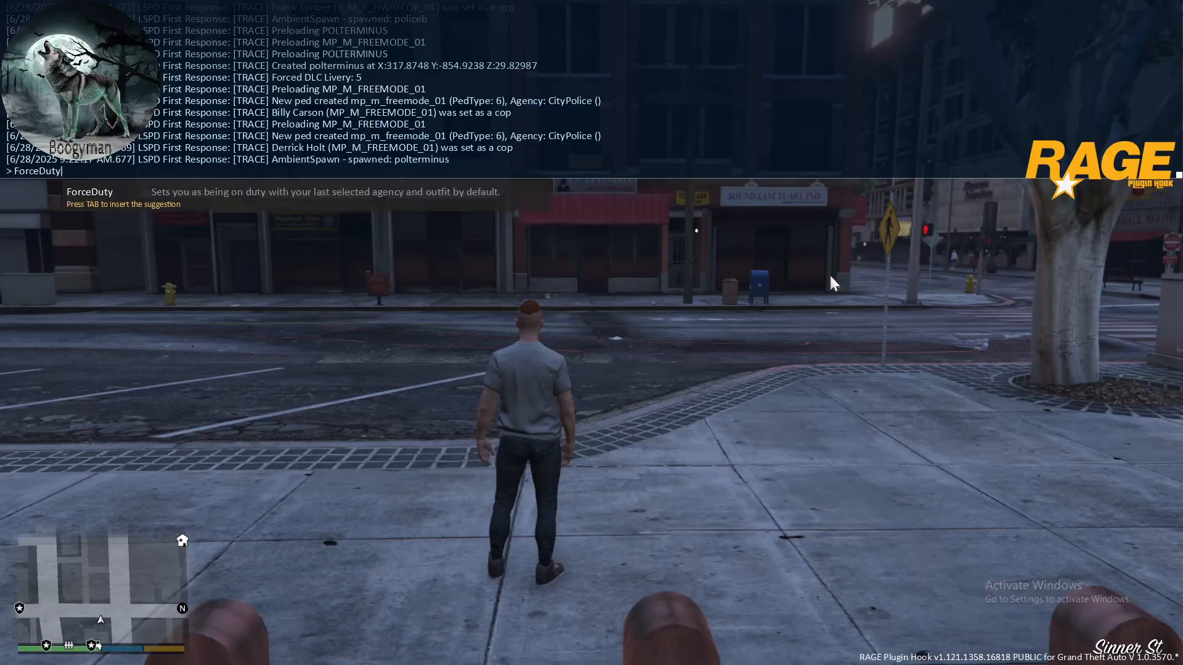
key(Return)
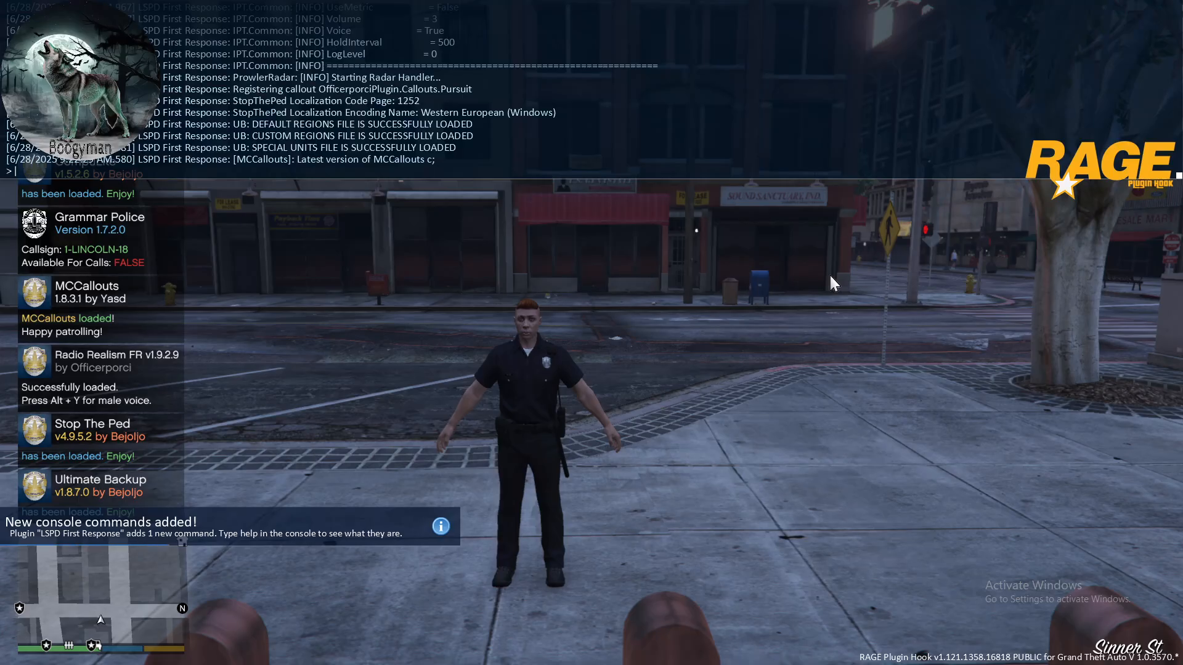
key(F4)
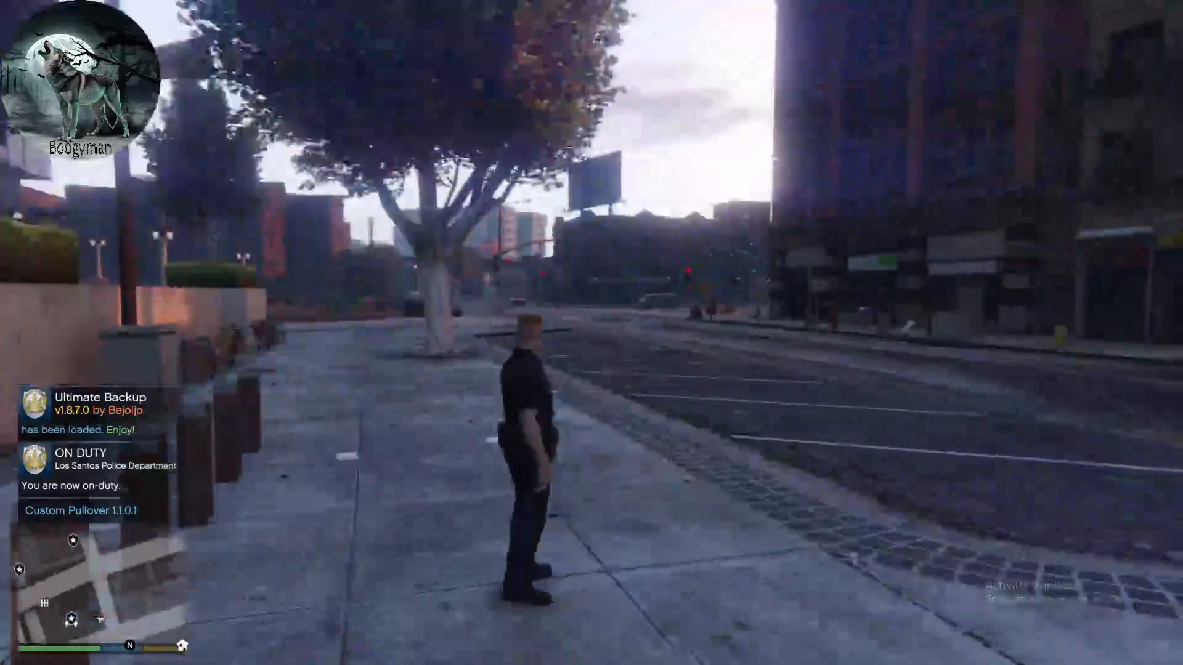
- Run around to the garage side of the police station and spawn a police cruiser with the console command spawn POLICE
key(w)
key(w)
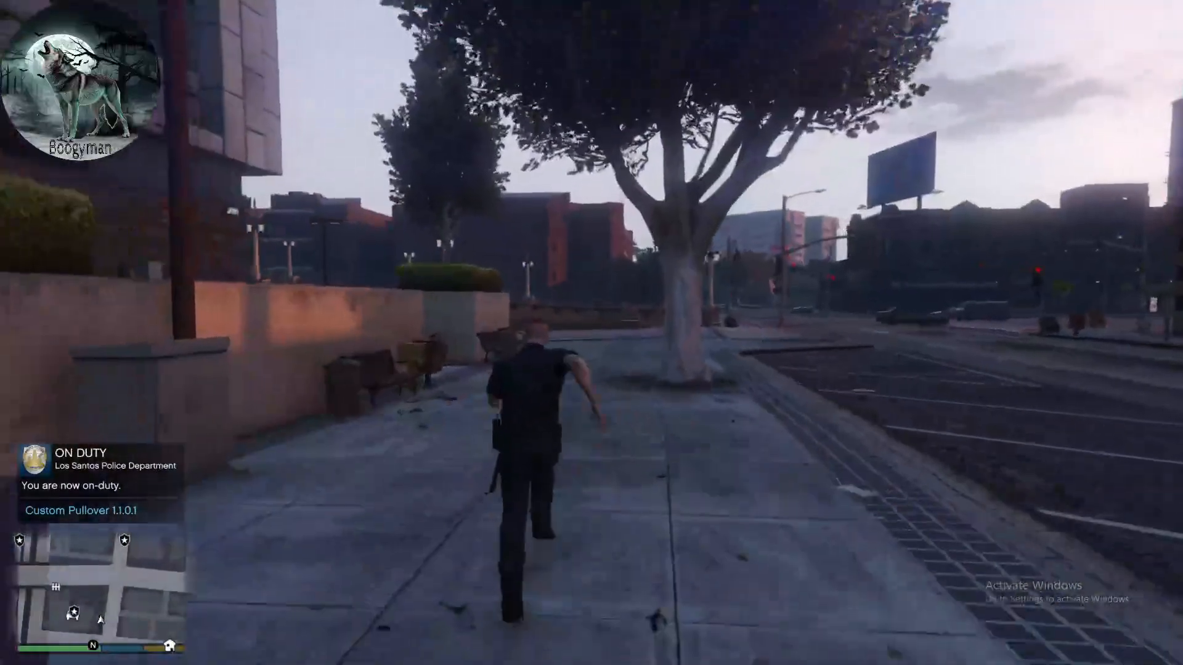
key(w)
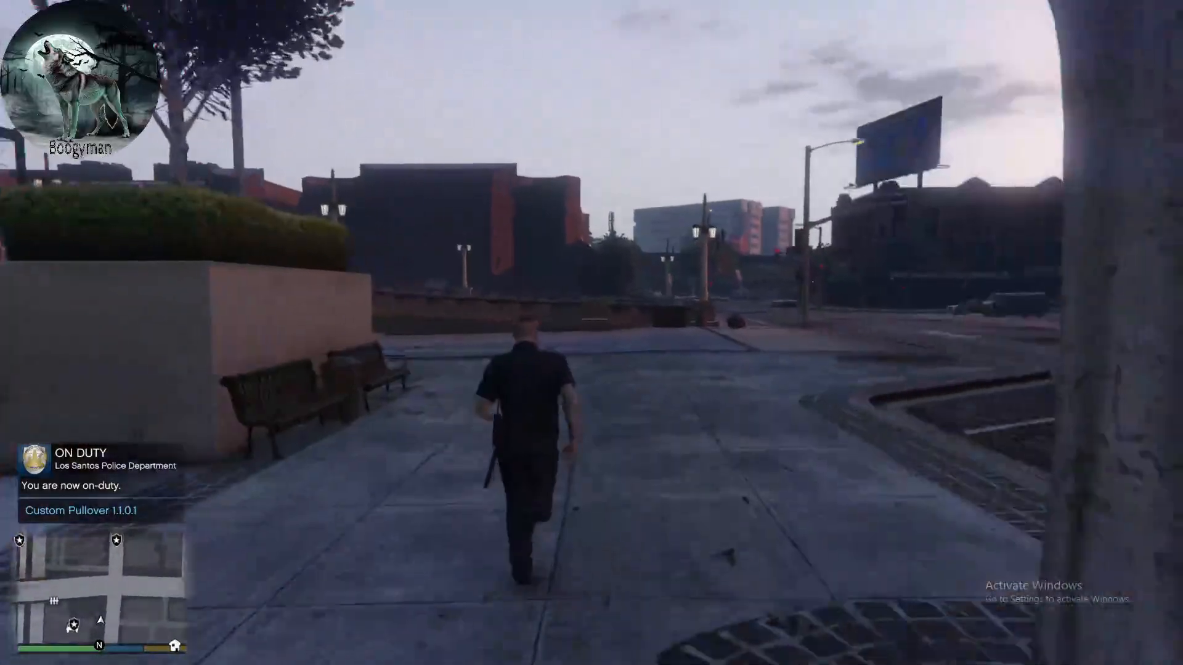
key(w)
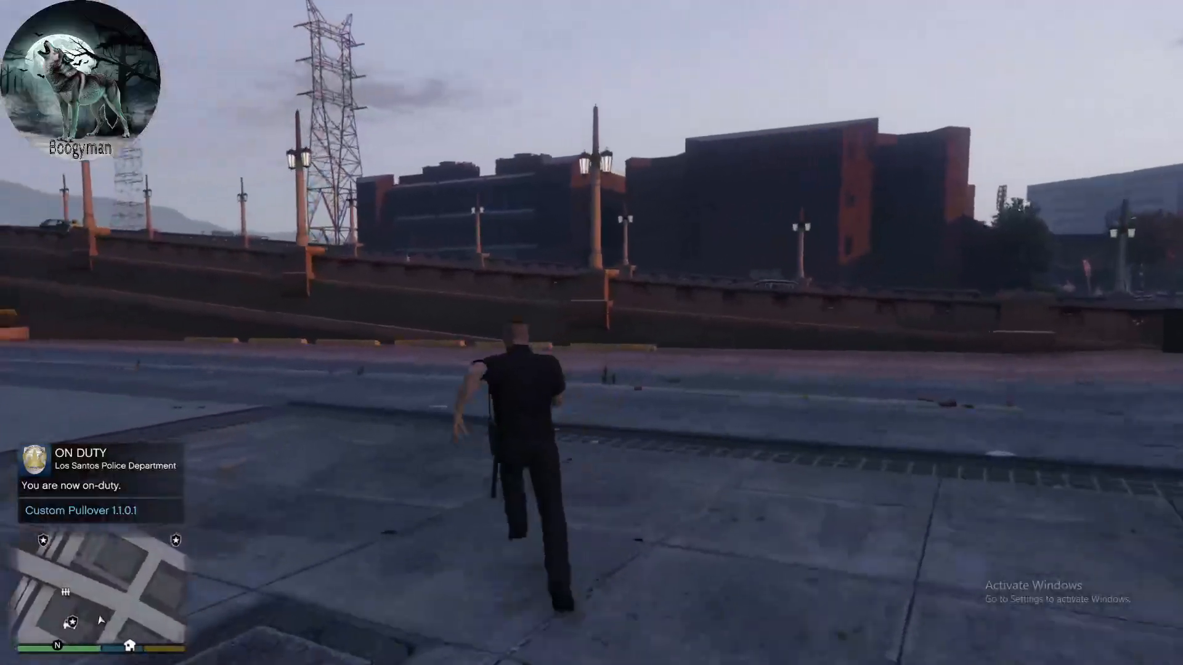
key(w)
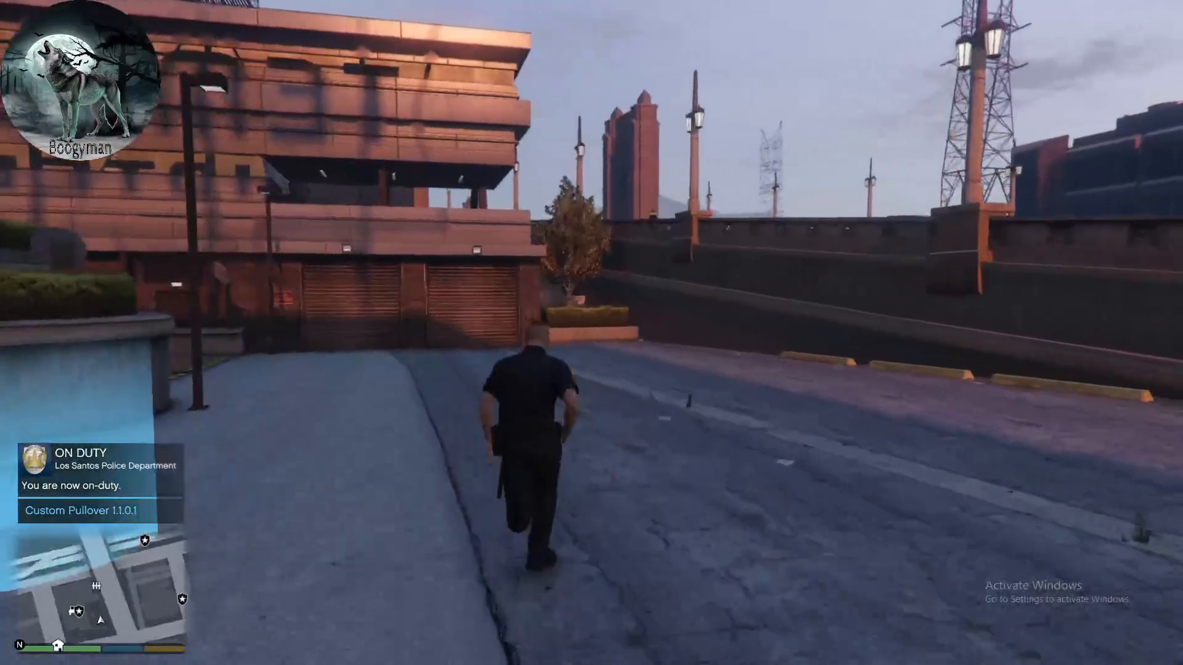
key(F4)
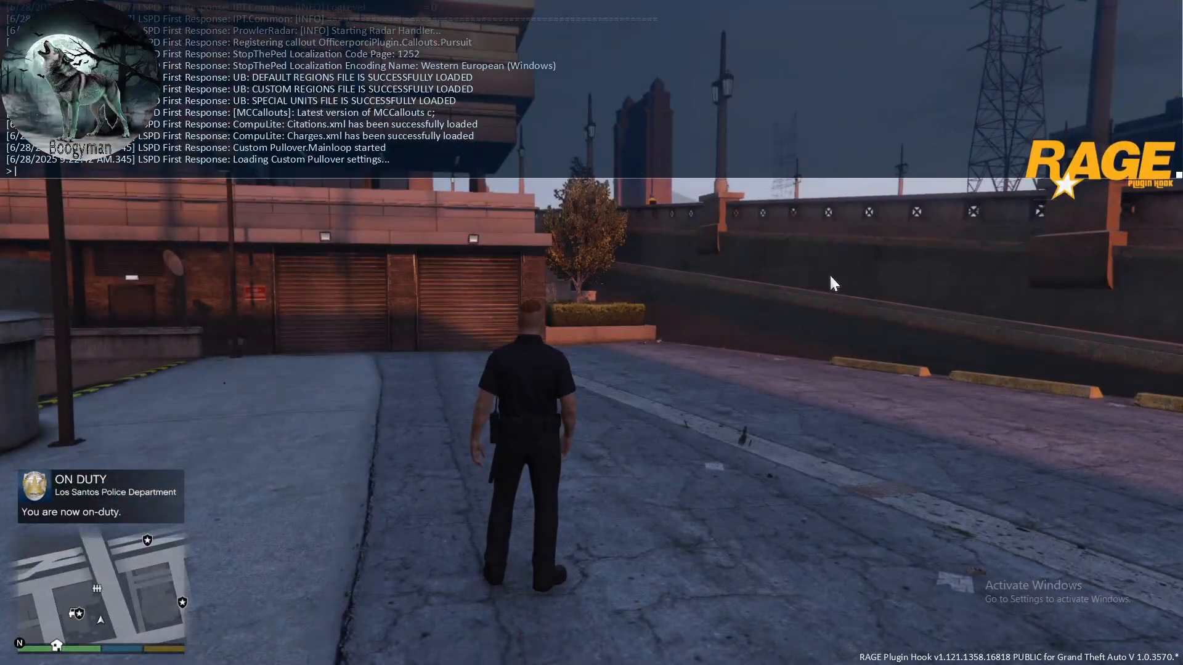
text(spaw)
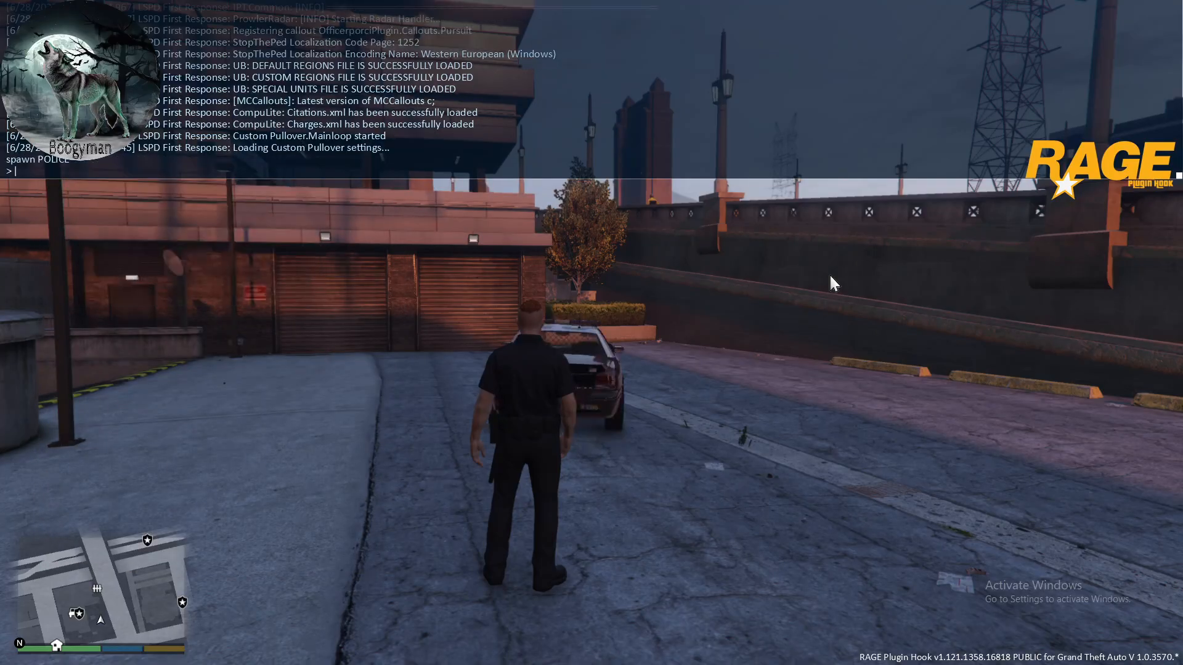
key(F4)
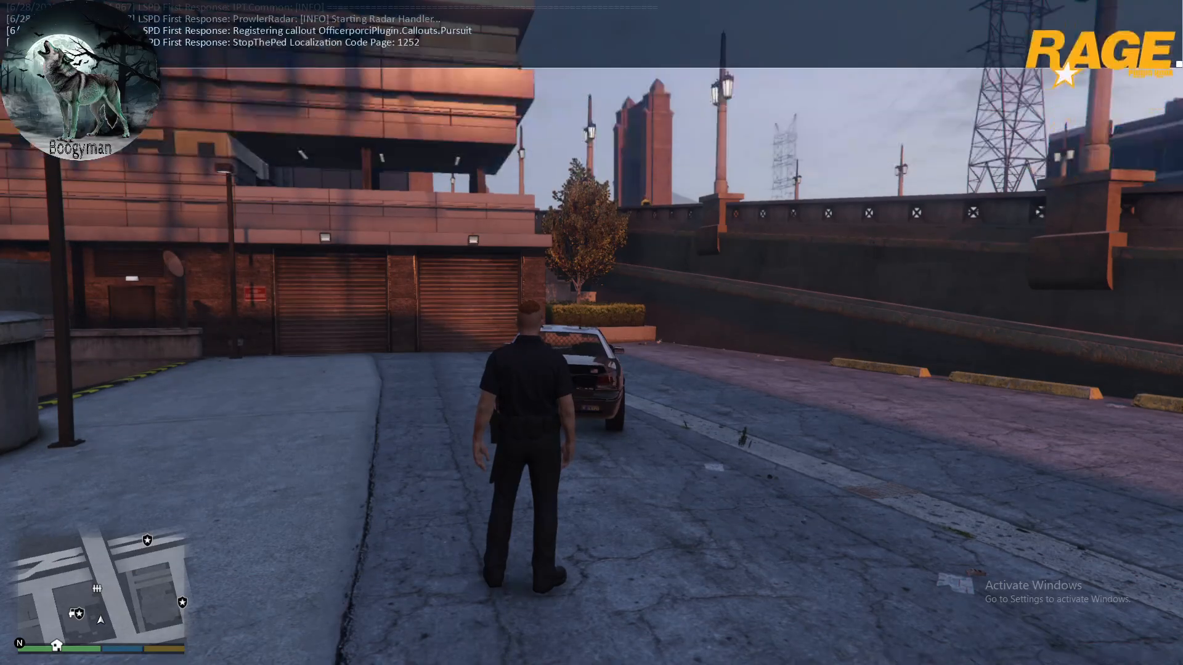
- Get into the spawned police cruiser and turn on its emergency lights
key(w)
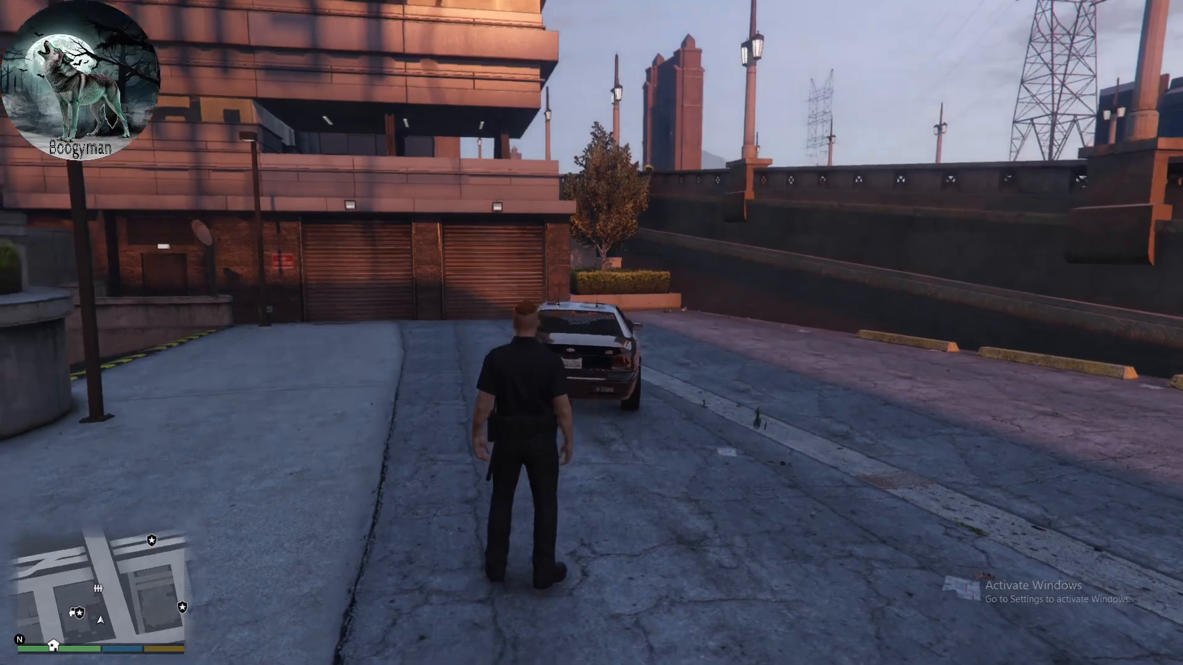
key(f)
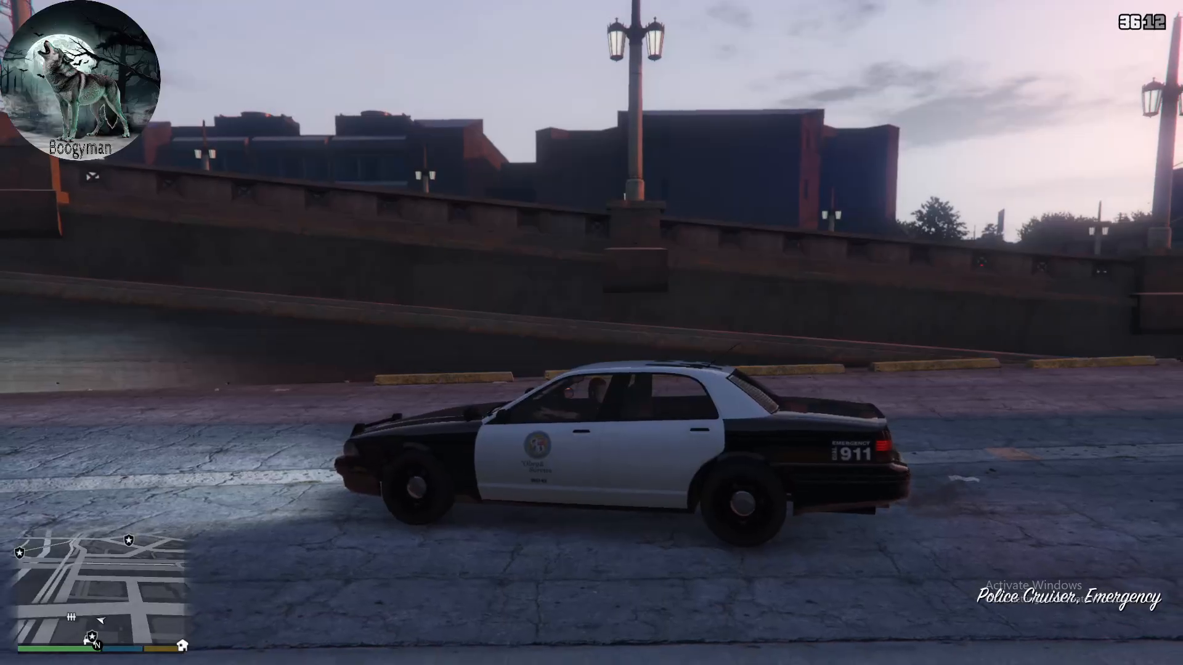
key(w)
key(e)
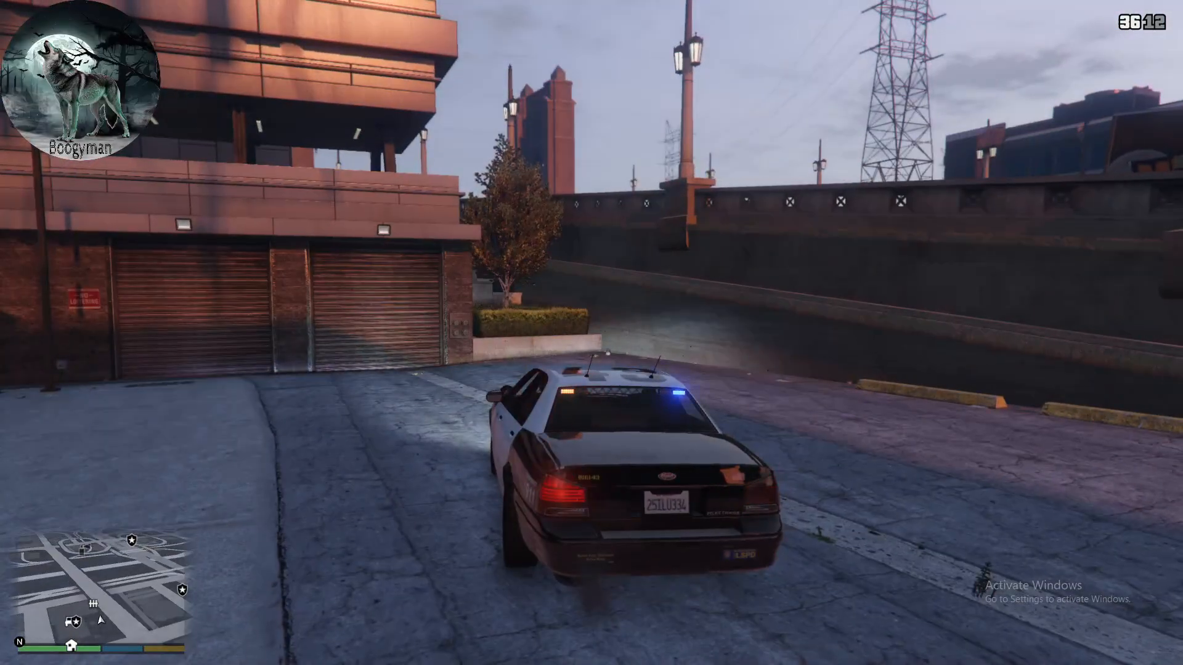
- Turn the cruiser around in the station's lot and drive it up to the street intersection
key(s)
key(d)
key(s)
key(d)
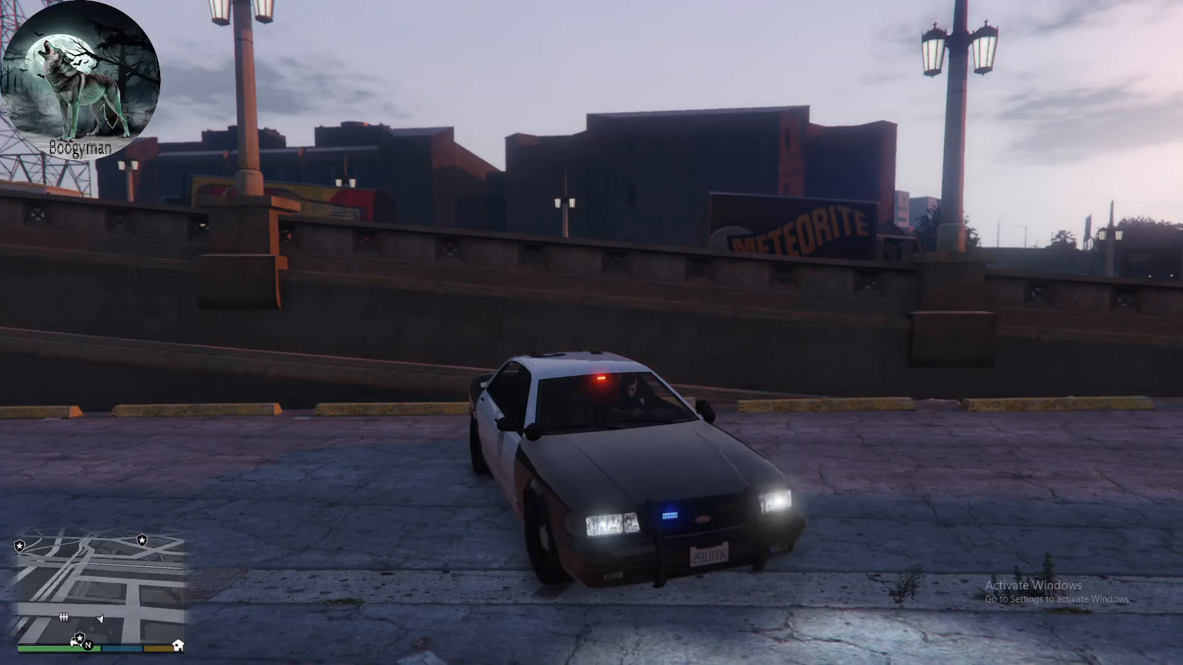
key(w)
key(a)
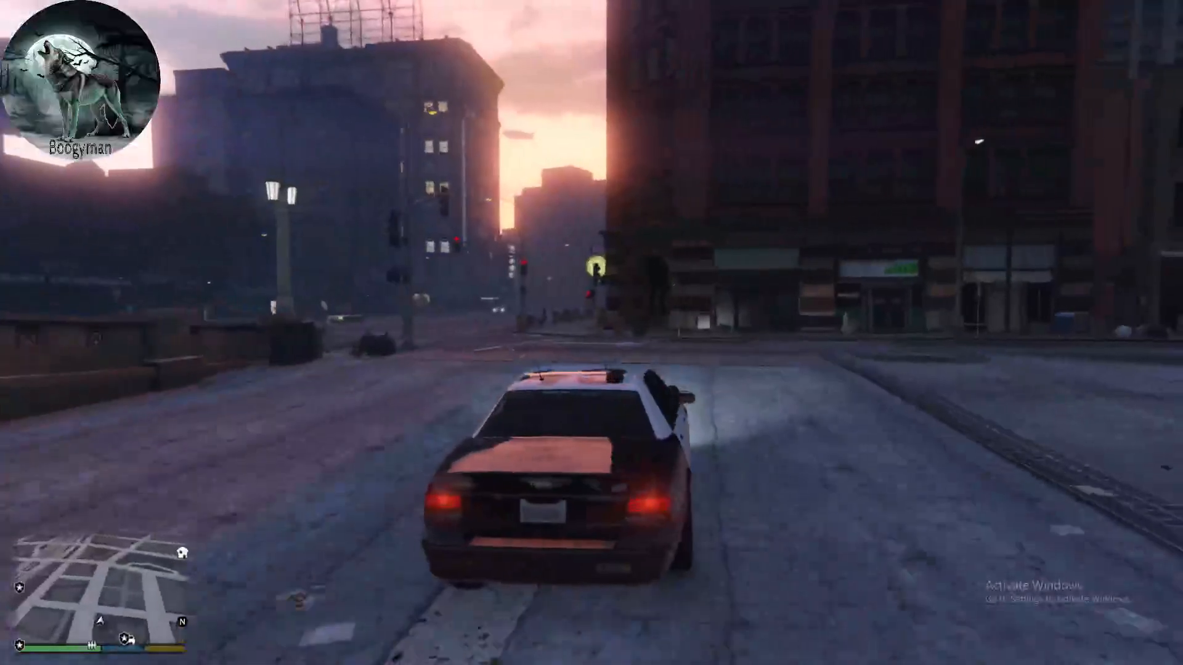
key(s)
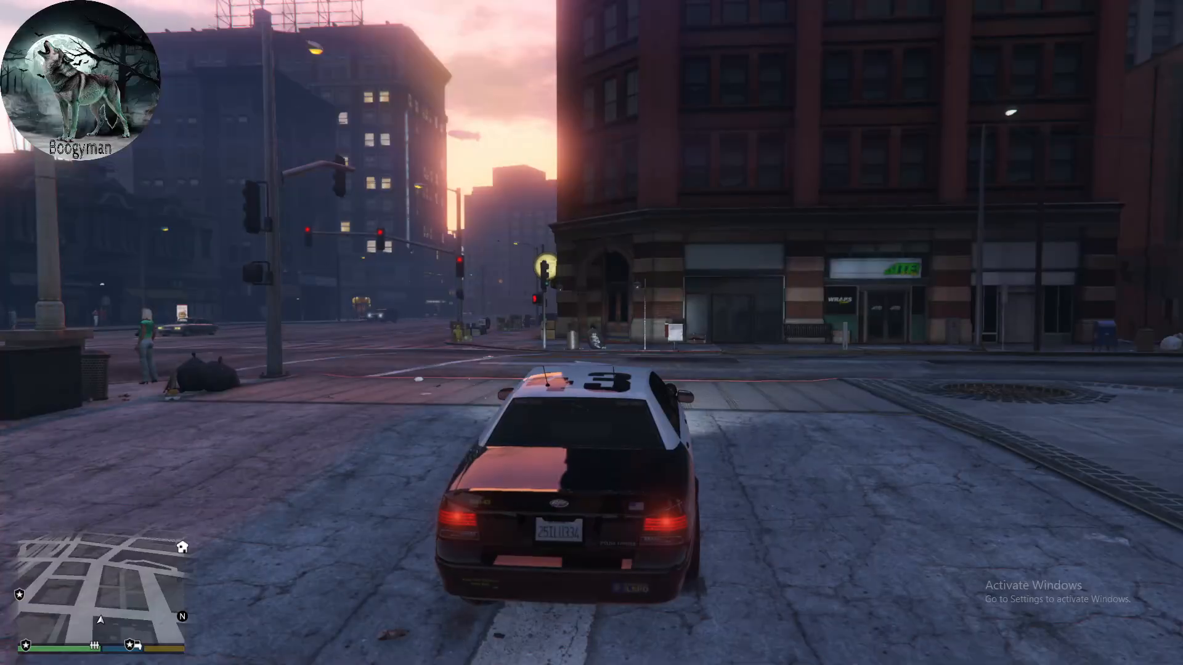
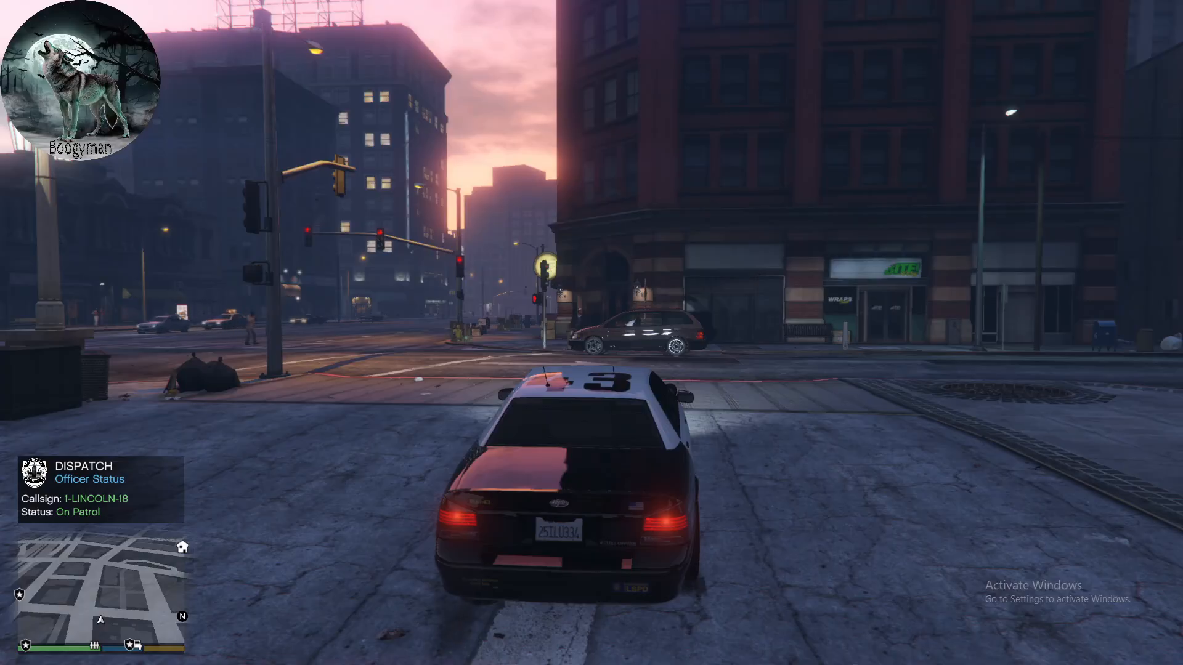
key(F9)
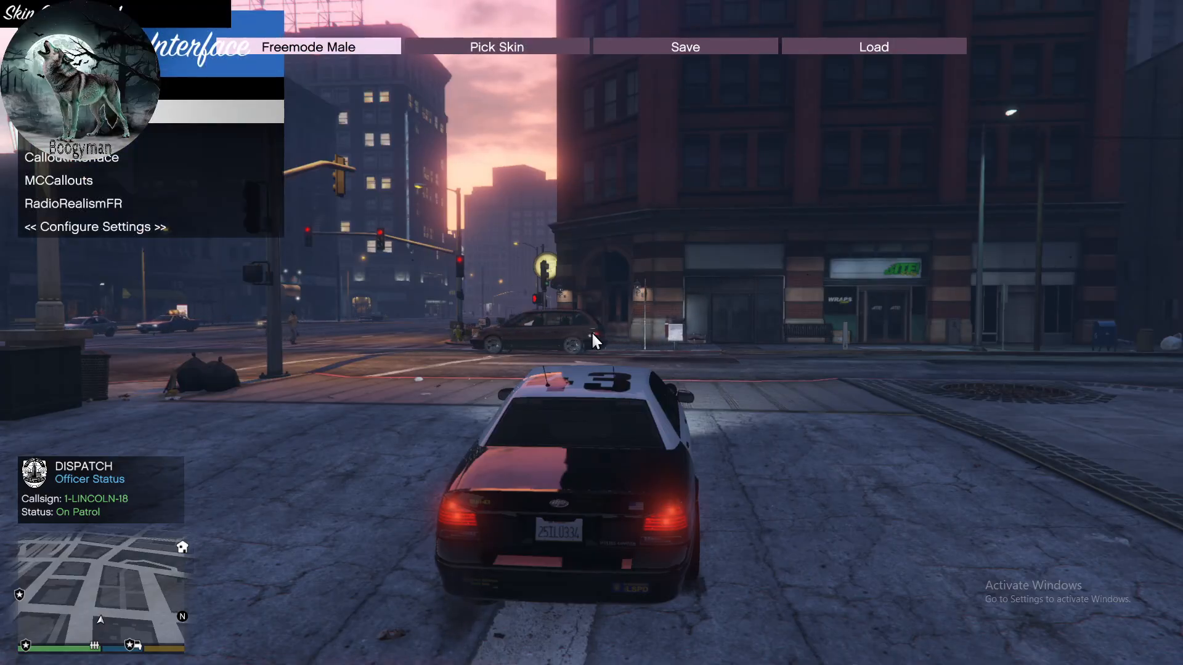
key(F9)
key(F9)
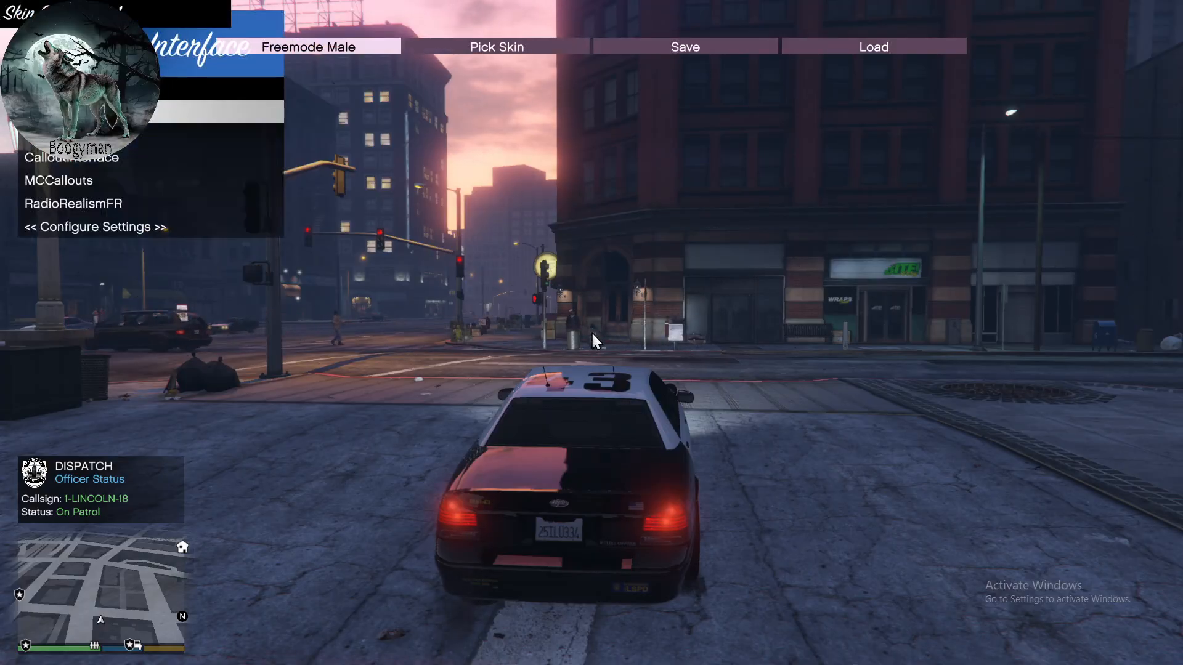
key(F9)
key(F9)
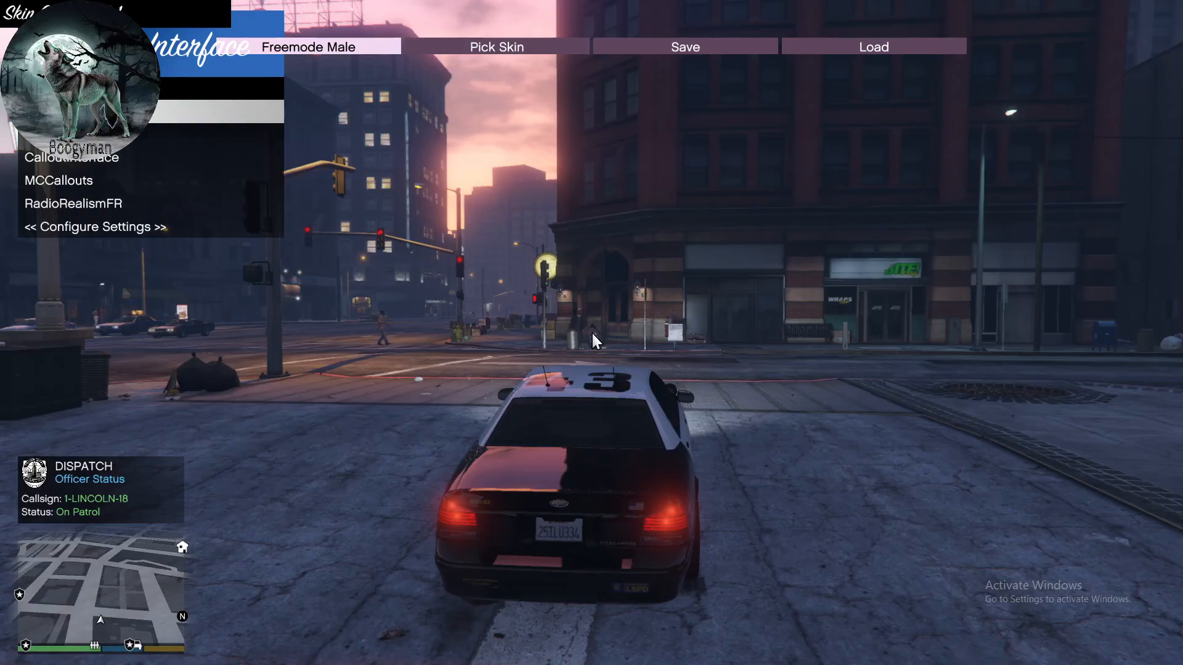
key(F9)
key(F9)
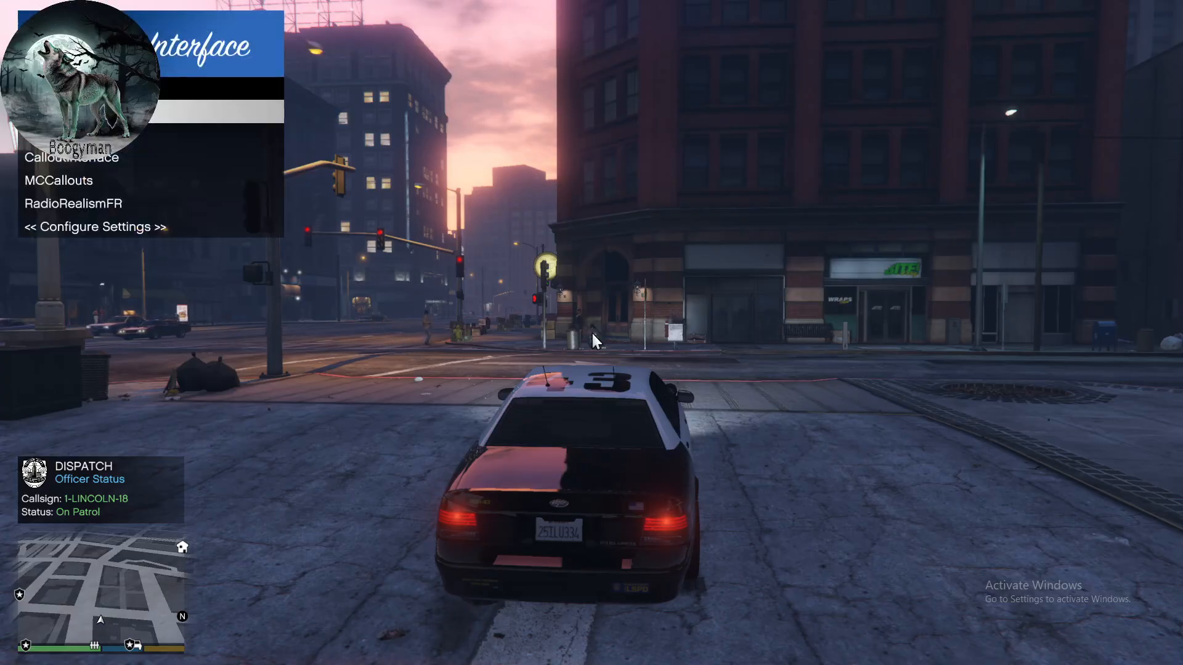
key(F9)
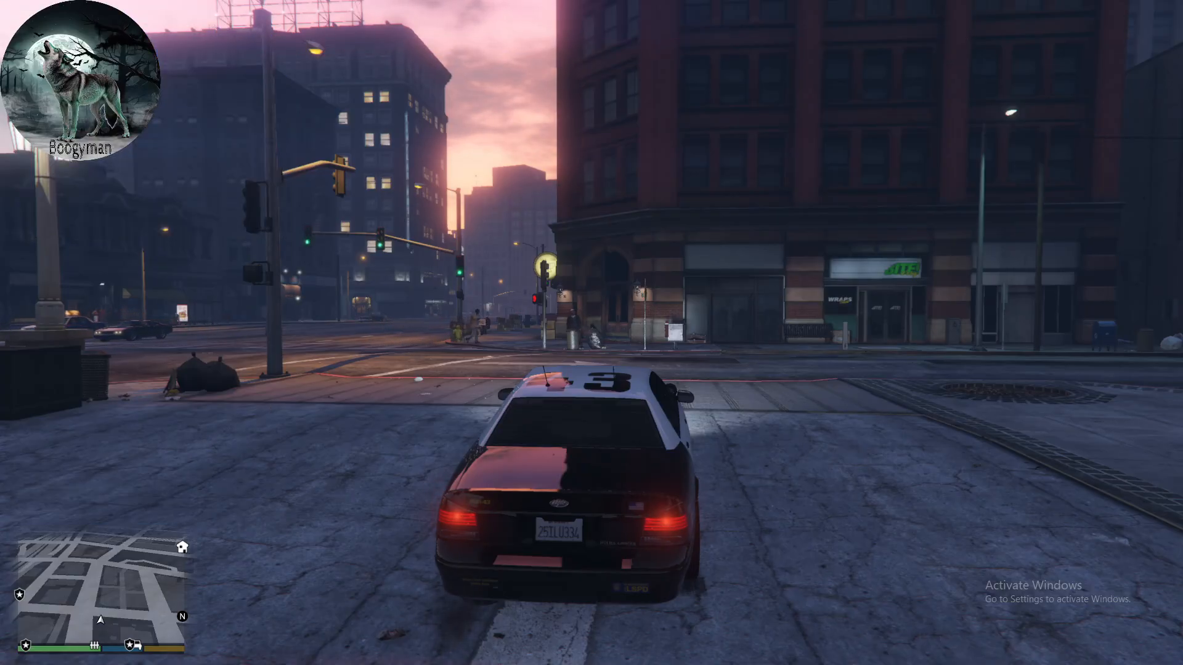
key(F2)
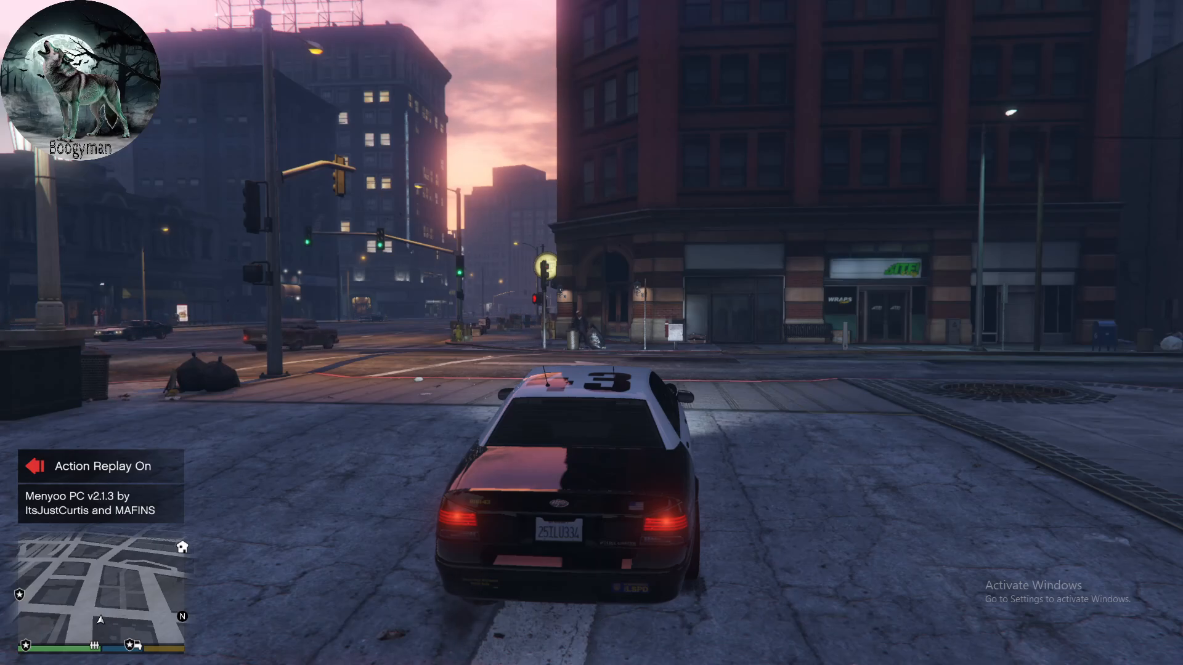
key(F8)
key(F8)
key(F8)
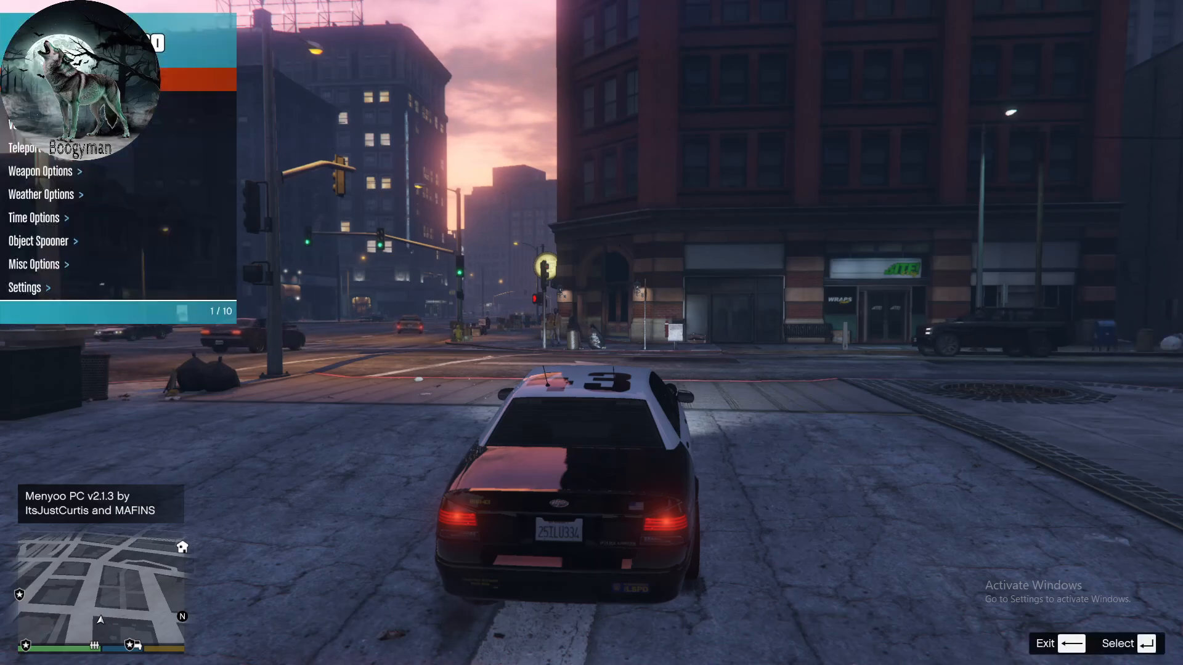
key(F8)
key(F8)
key(F8)
key(F8)
key(F8)
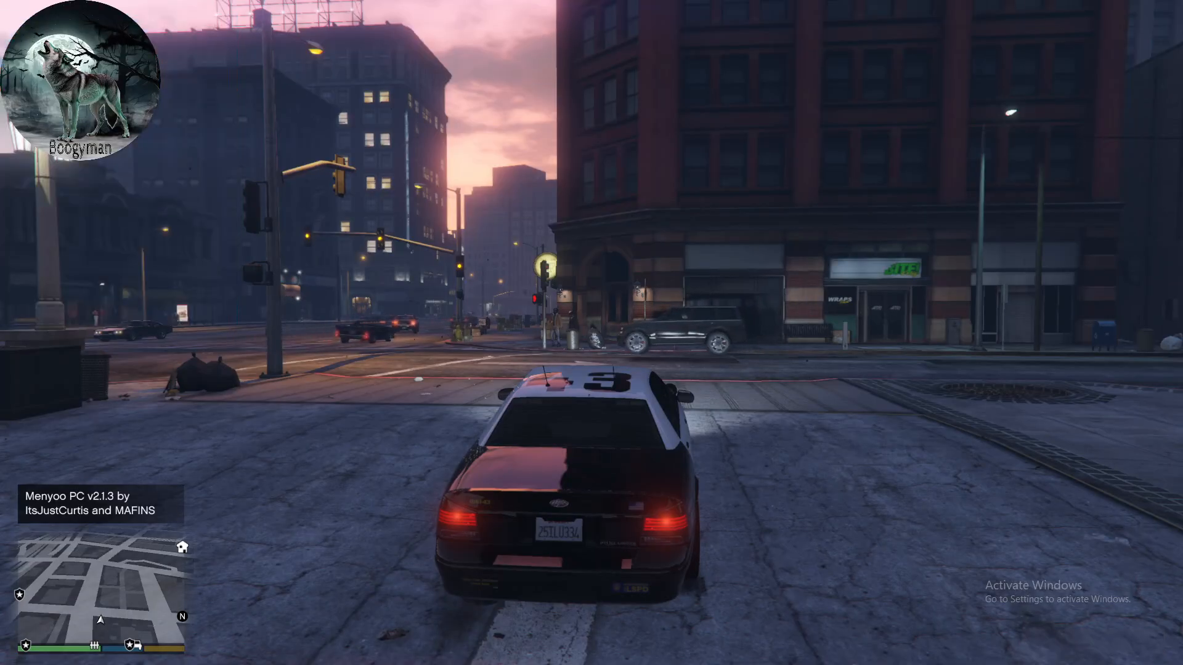
key(F8)
key(F8)
key(F8)
key(F8)
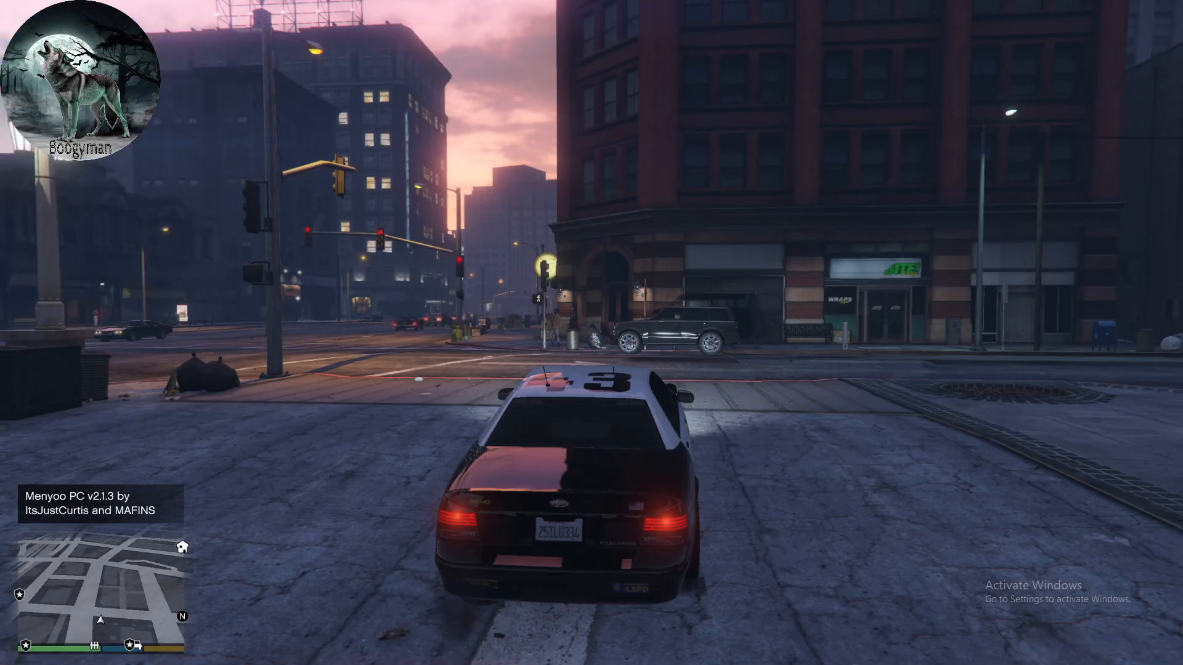
key(F9)
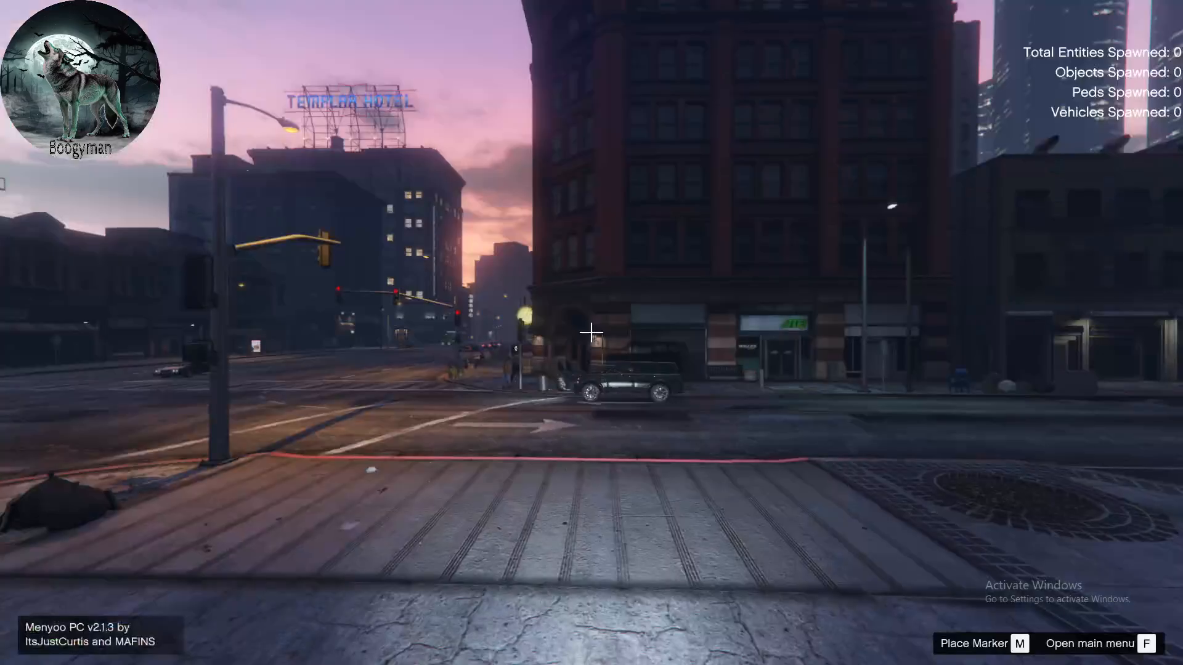
key(F9)
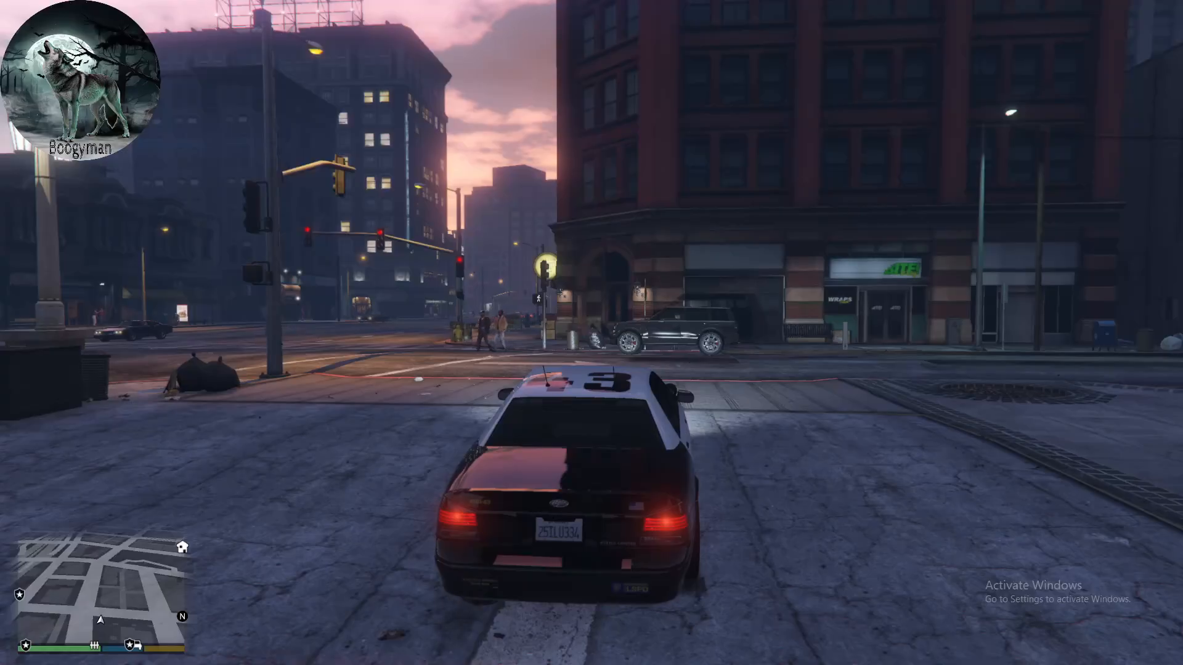
- Drive the patrol car out of the lot, along Atlee St and onto the bridge behind the teal car
key(w)
key(d)
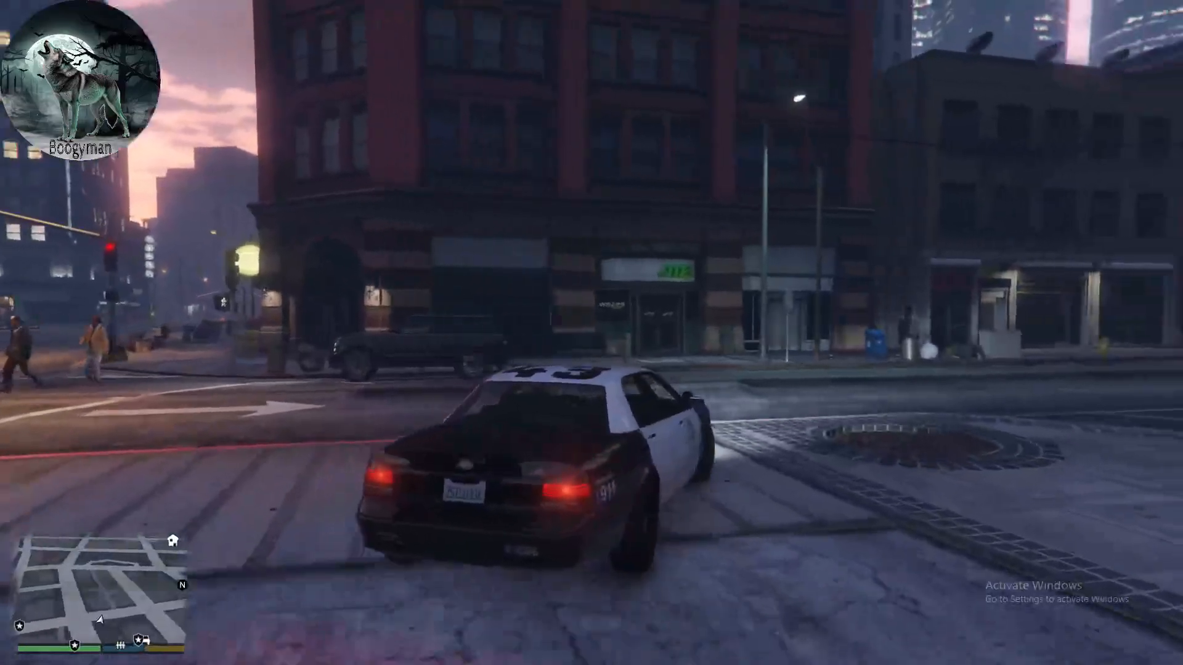
key(w)
key(d)
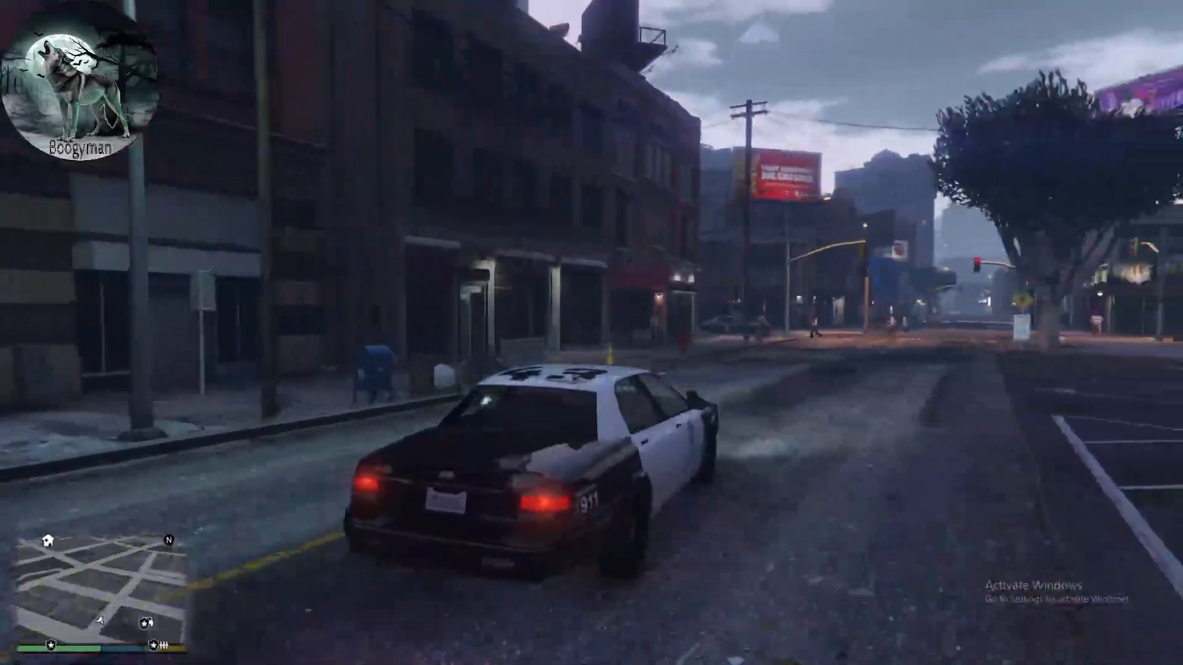
key(w)
key(d)
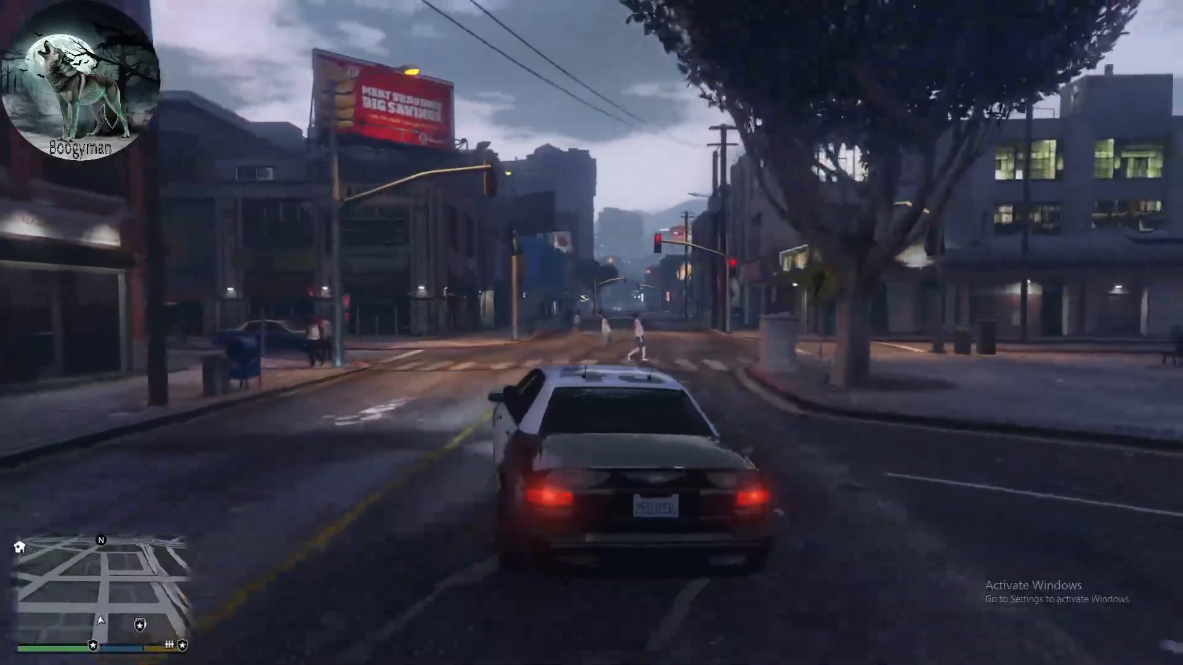
key(w)
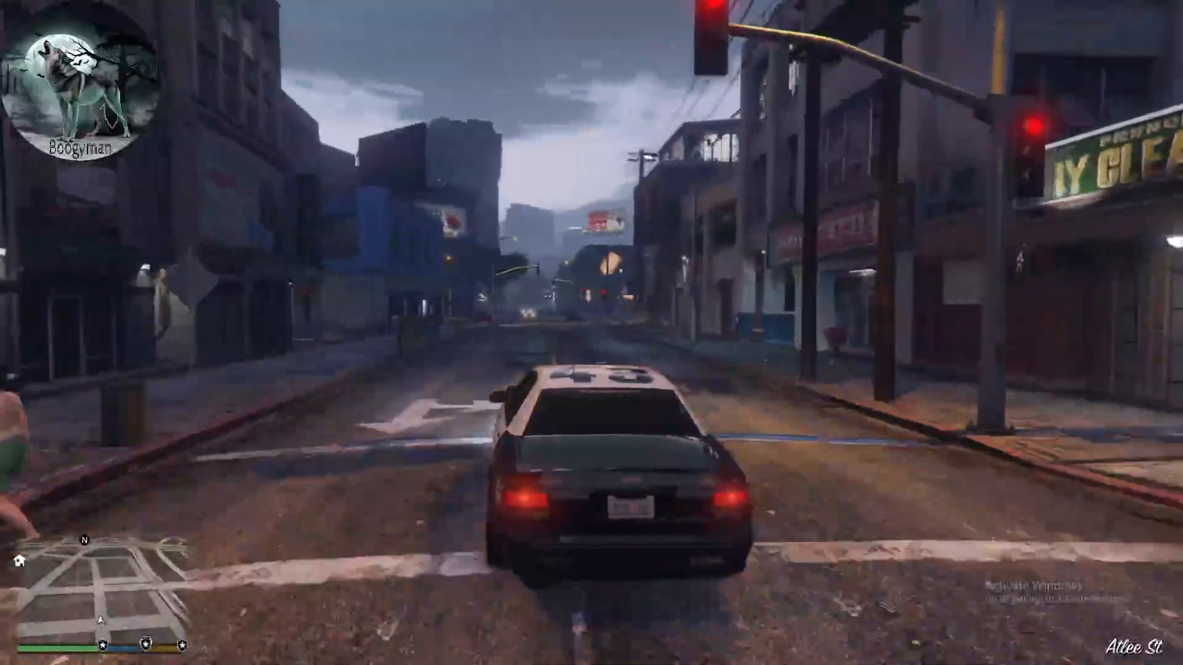
key(w)
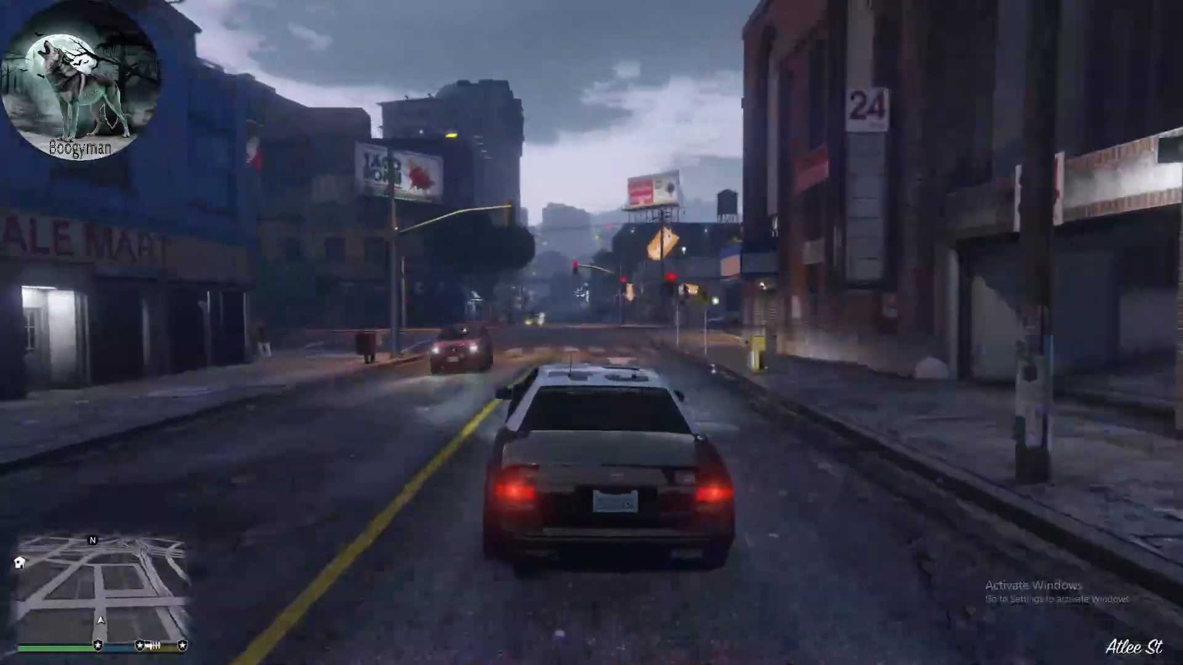
key(d)
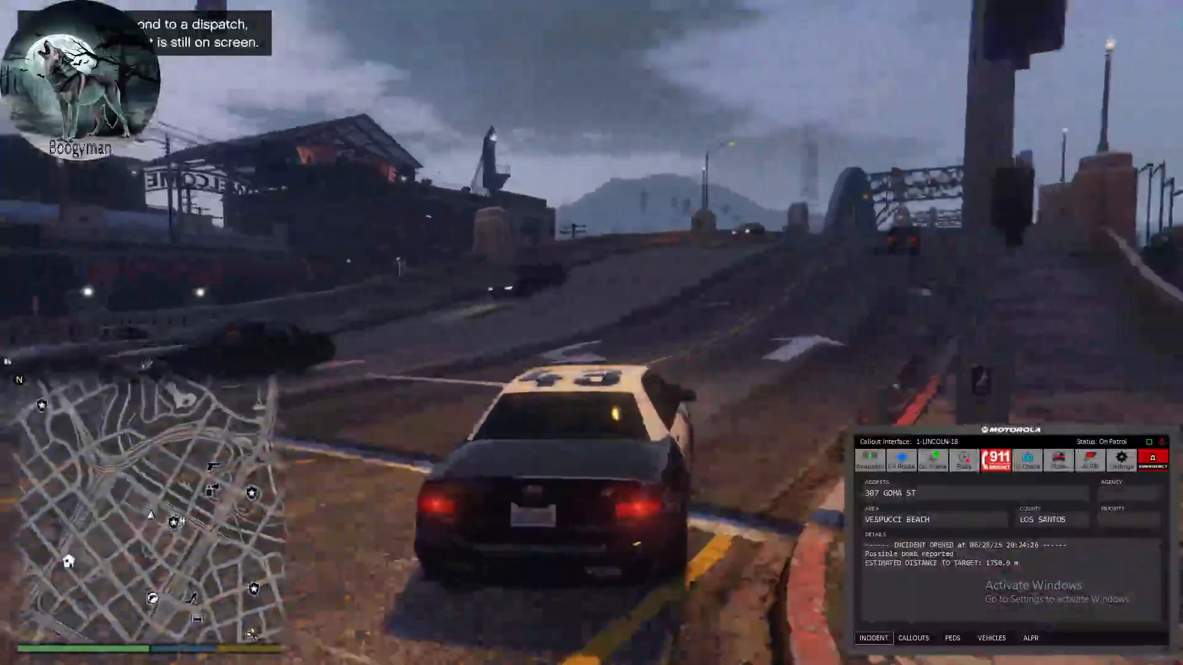
key(w)
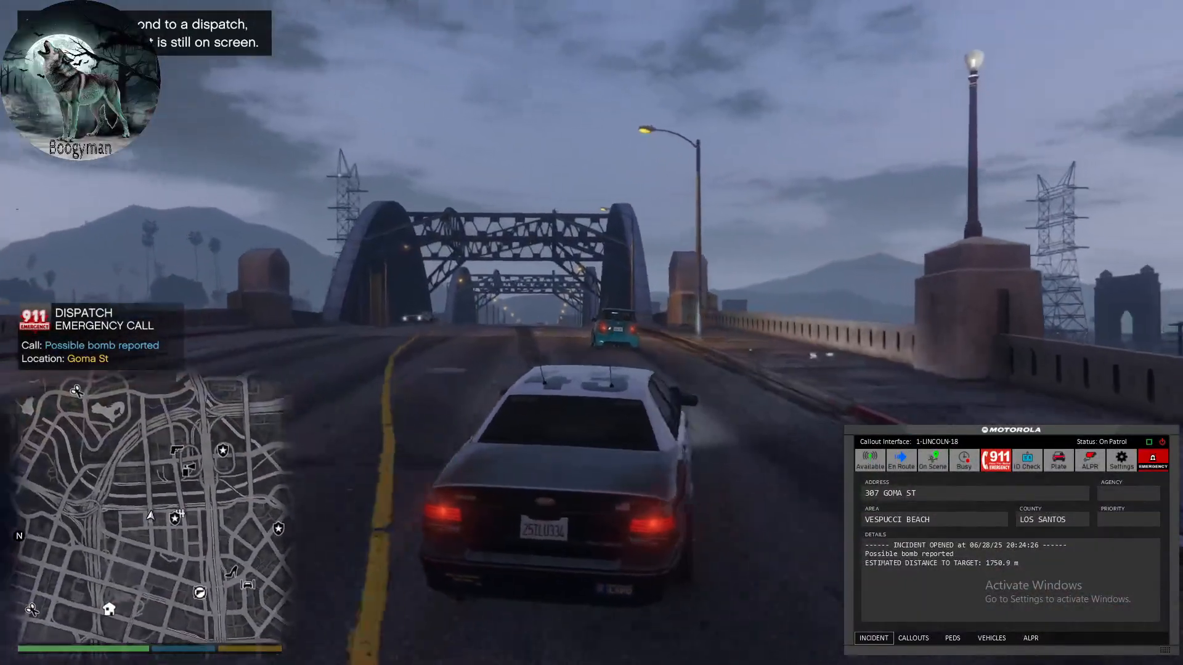
key(w)
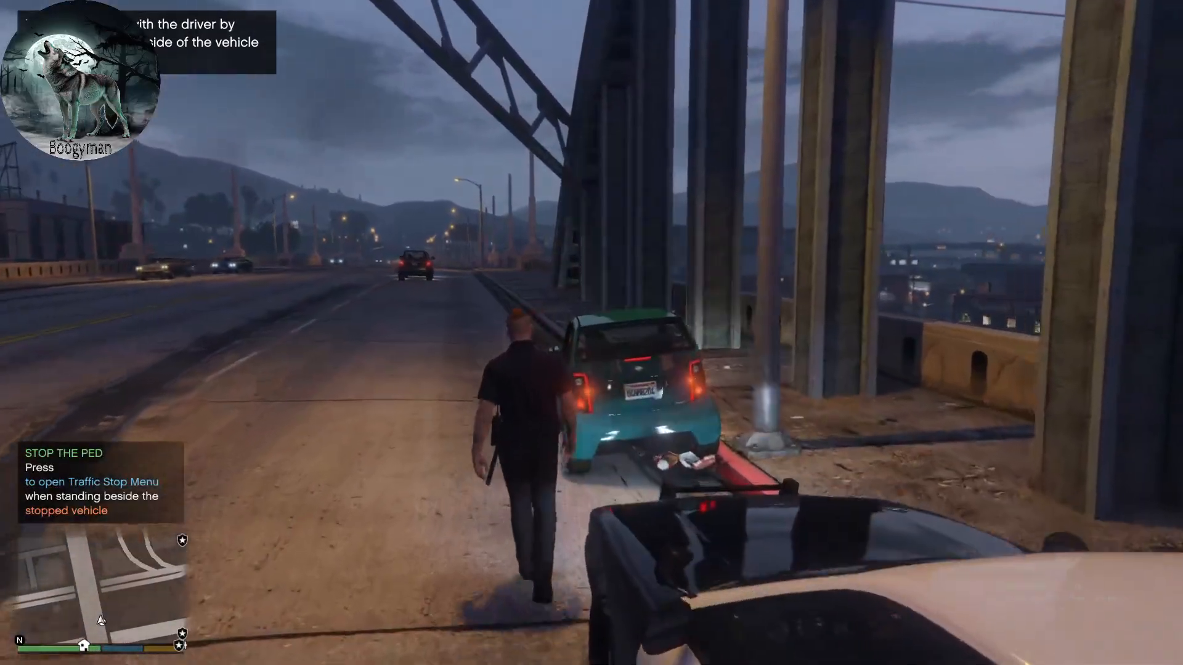
- Approach the driver of the stopped teal car, collect the license, registration and insurance, and return to the patrol car
key(w)
key(e)
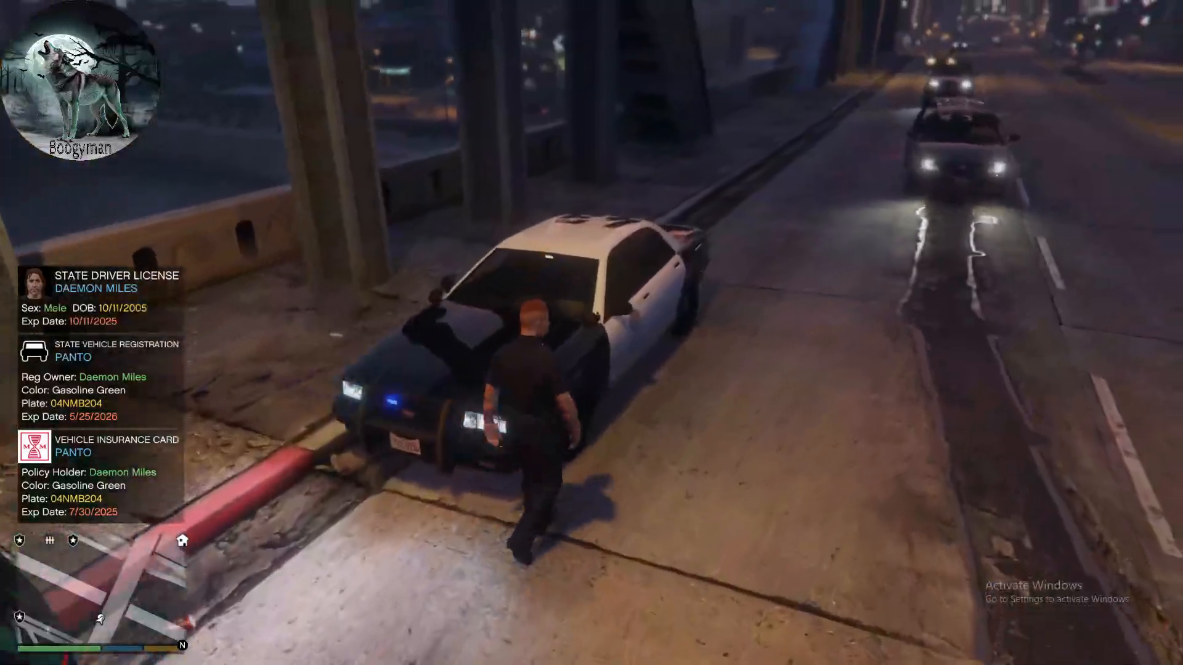
key(f)
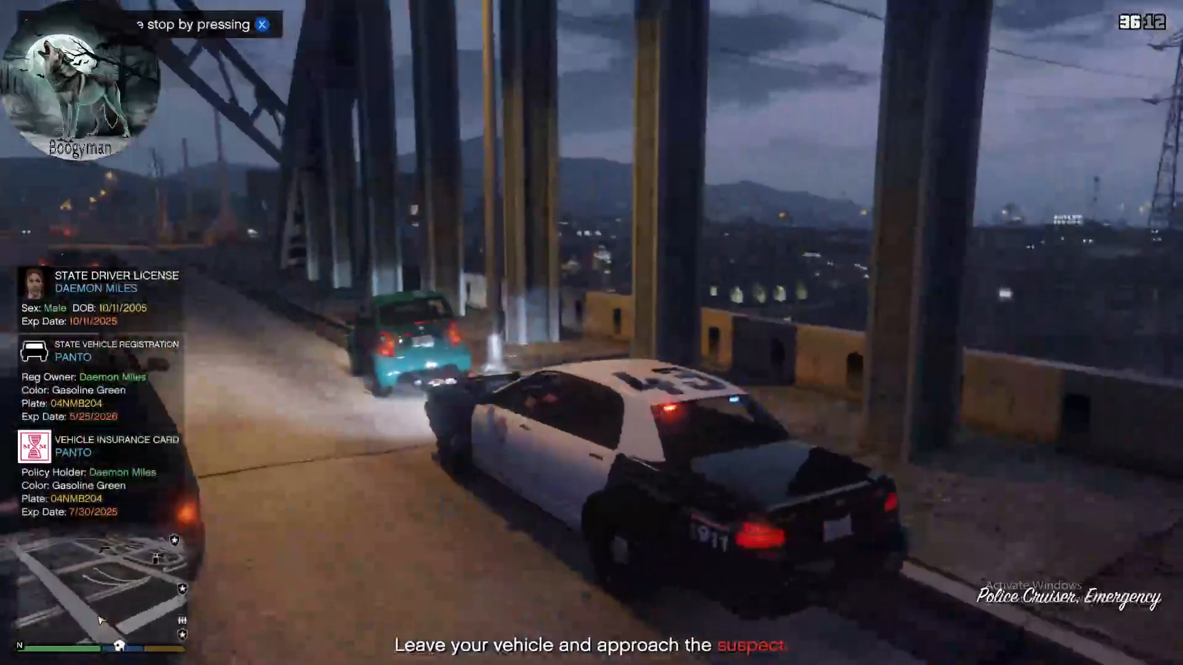
- Look up the stopped Panto in the police computer's vehicle records and view its owner's record
key(e)
key(Right)
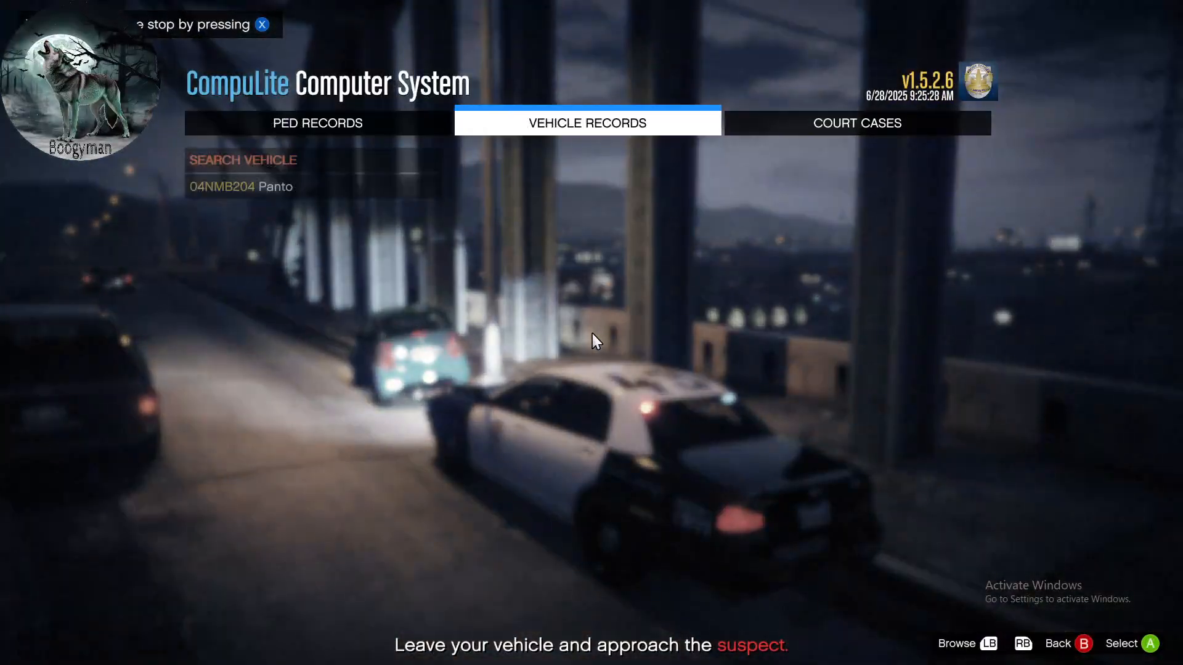
key(Return)
key(Down)
key(Return)
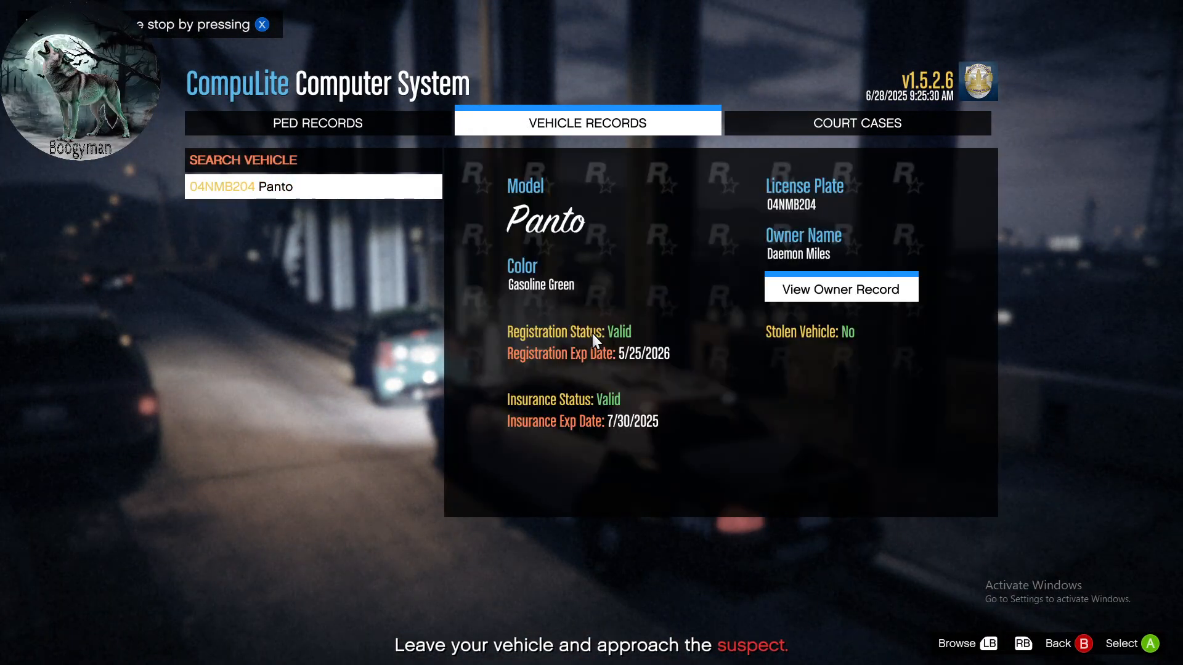
key(Return)
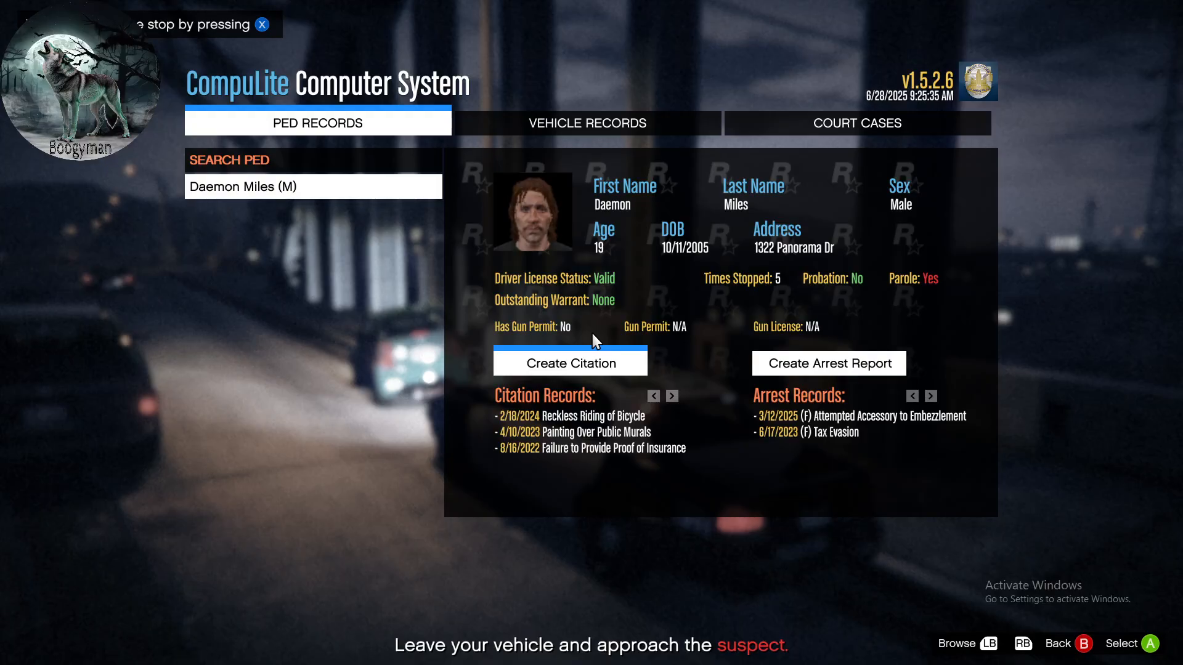
- Start a report on the vehicle's owner and bring up the Court Related Offenses charges
key(Return)
key(Down)
key(Down)
key(Down)
key(Down)
key(Down)
key(Down)
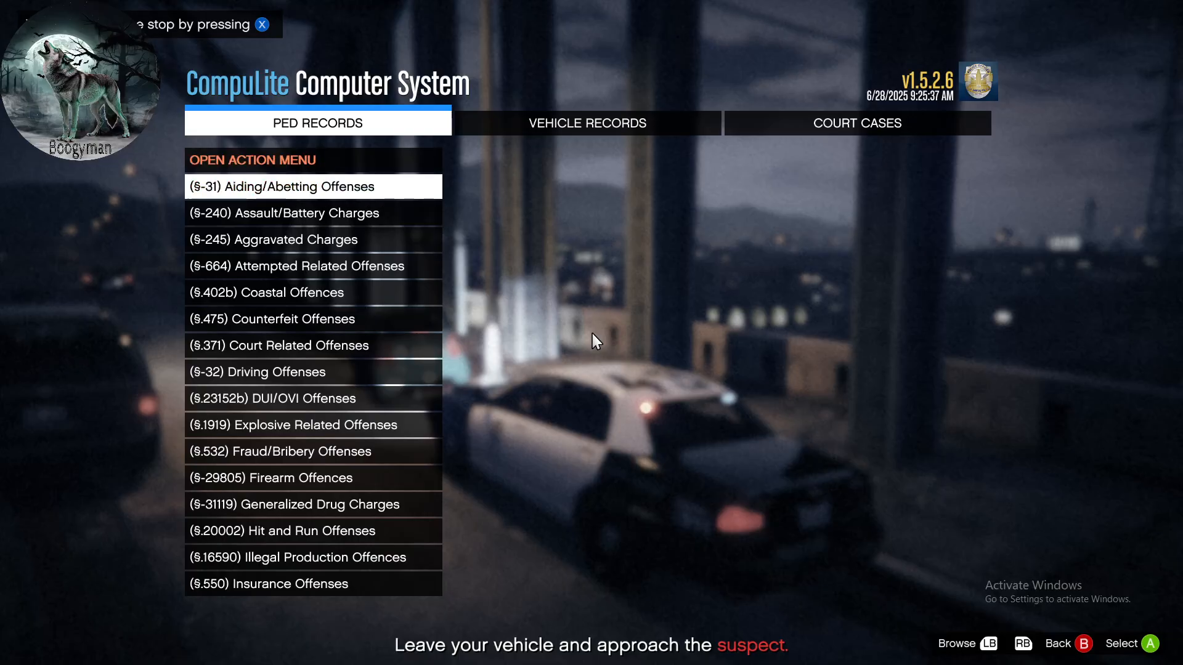
key(Return)
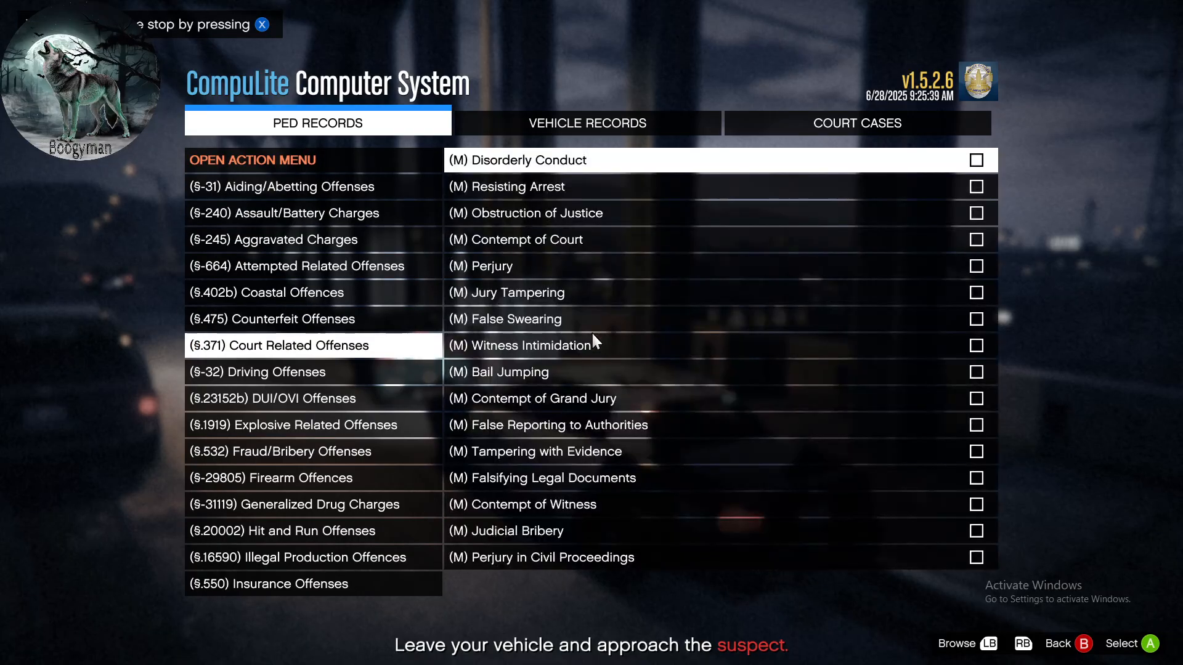
- Examine the Court Related Offenses charges down to the felony Warrent entry, then leave the police computer without selecting any
key(Down)
key(Down)
key(Down)
key(Down)
key(Down)
key(Down)
key(Down)
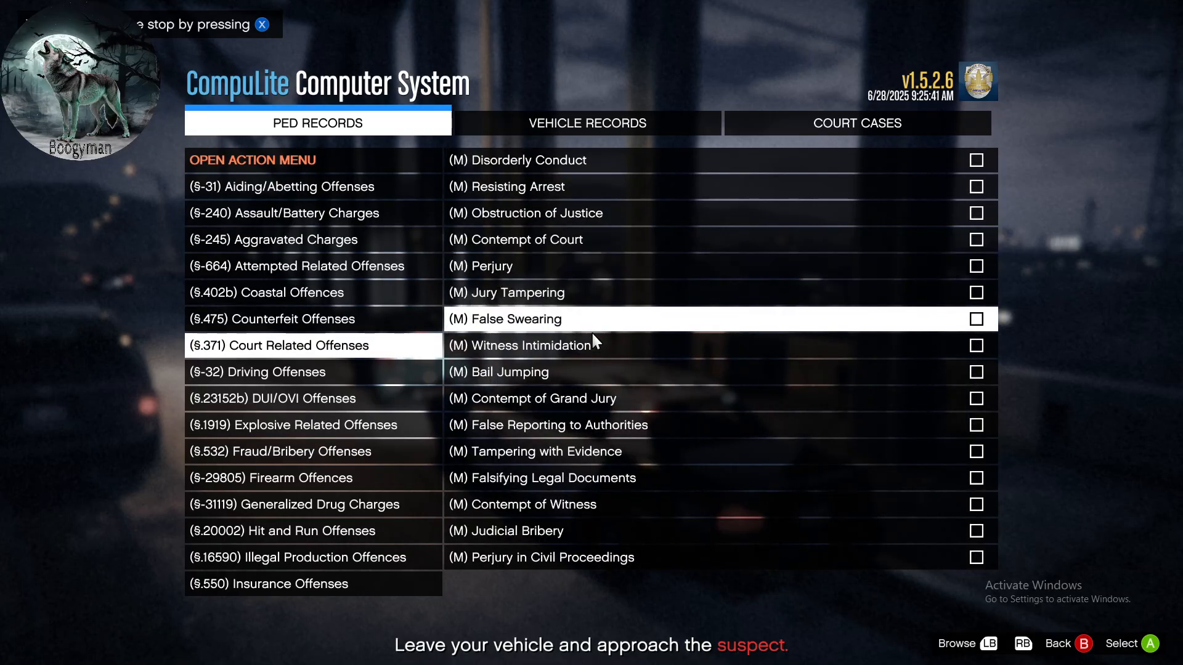
key(Down)
key(Down)
key(Down)
key(Down)
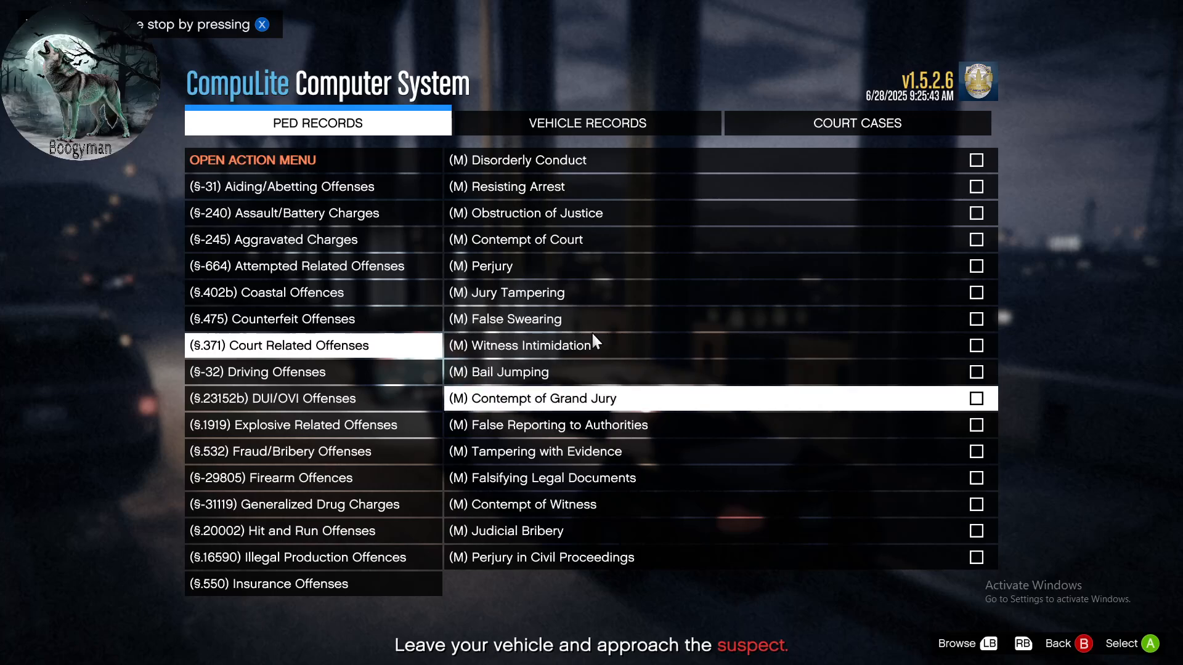
key(Down)
key(Down)
key(Down)
key(Down)
key(Down)
key(Down)
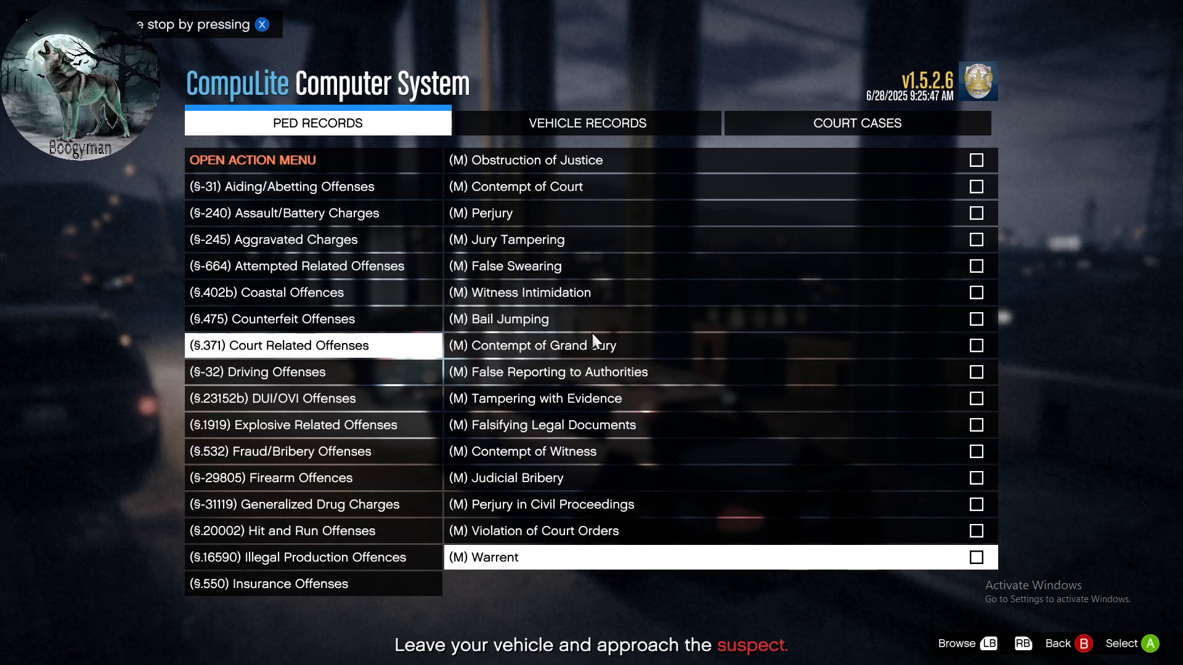
key(Down)
key(Down)
key(Down)
key(Down)
key(Down)
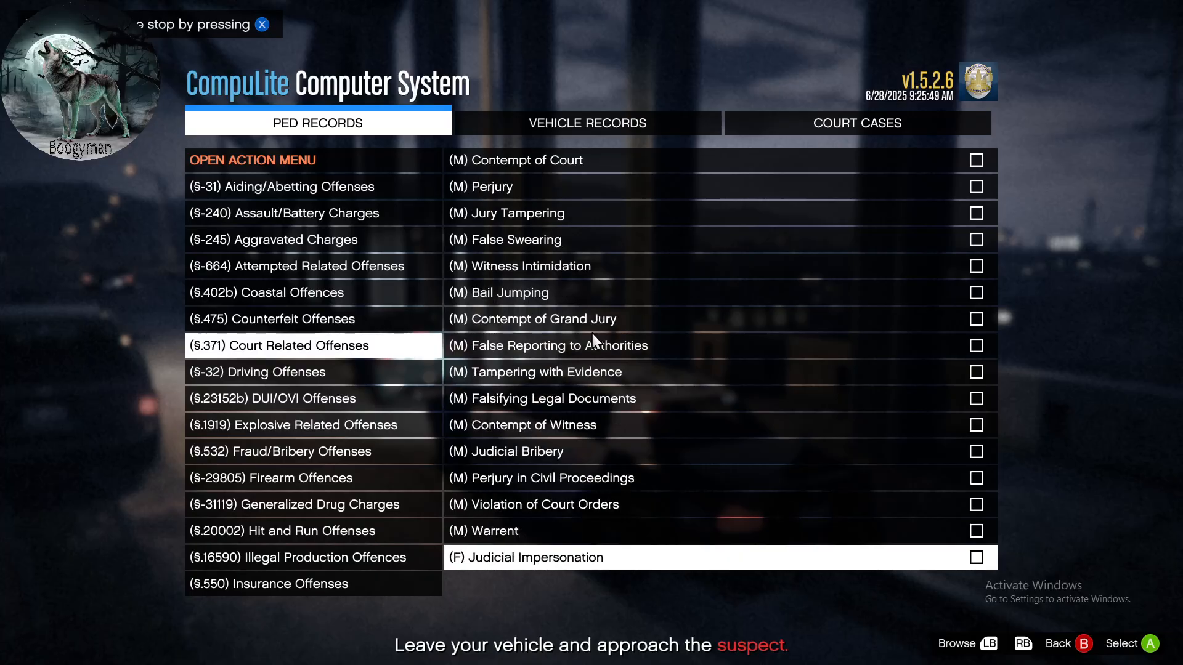
key(Down)
key(Down)
key(Down)
key(Down)
key(Down)
key(Down)
key(Down)
key(Down)
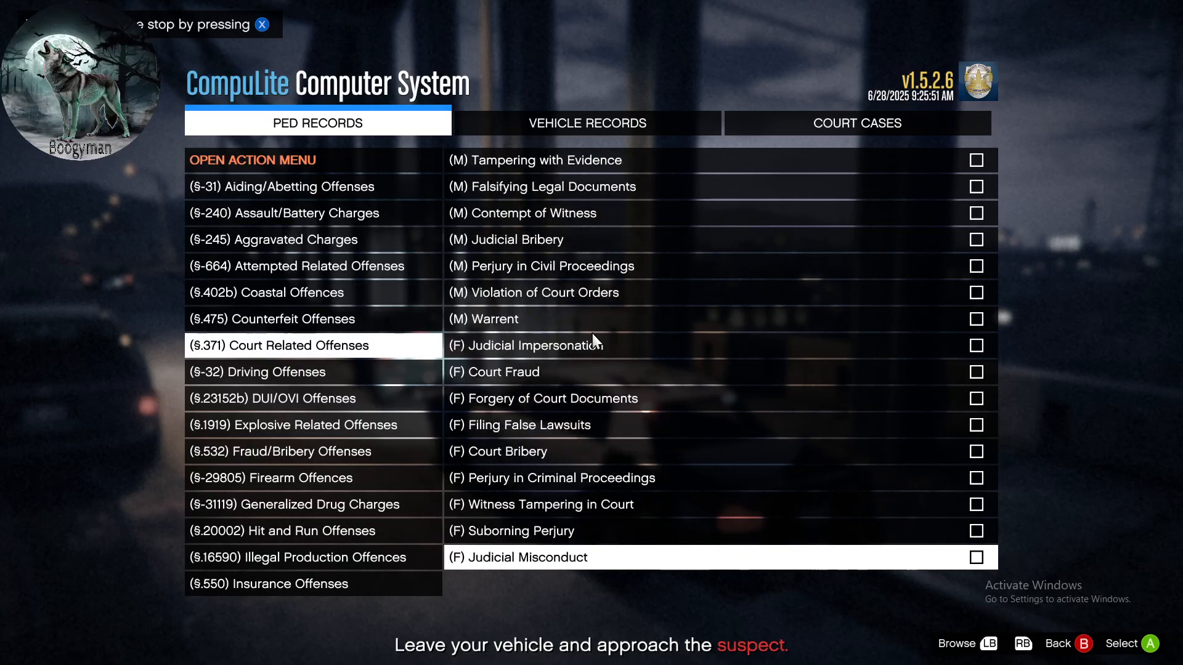
key(Up)
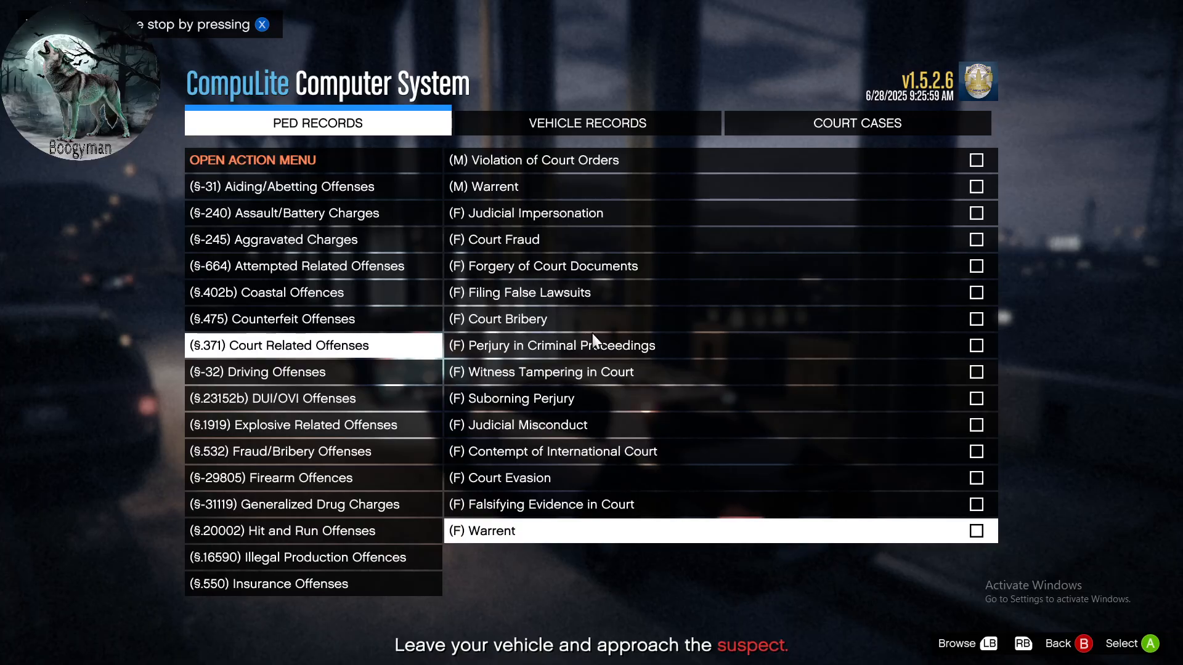
key(BackSpace)
key(BackSpace)
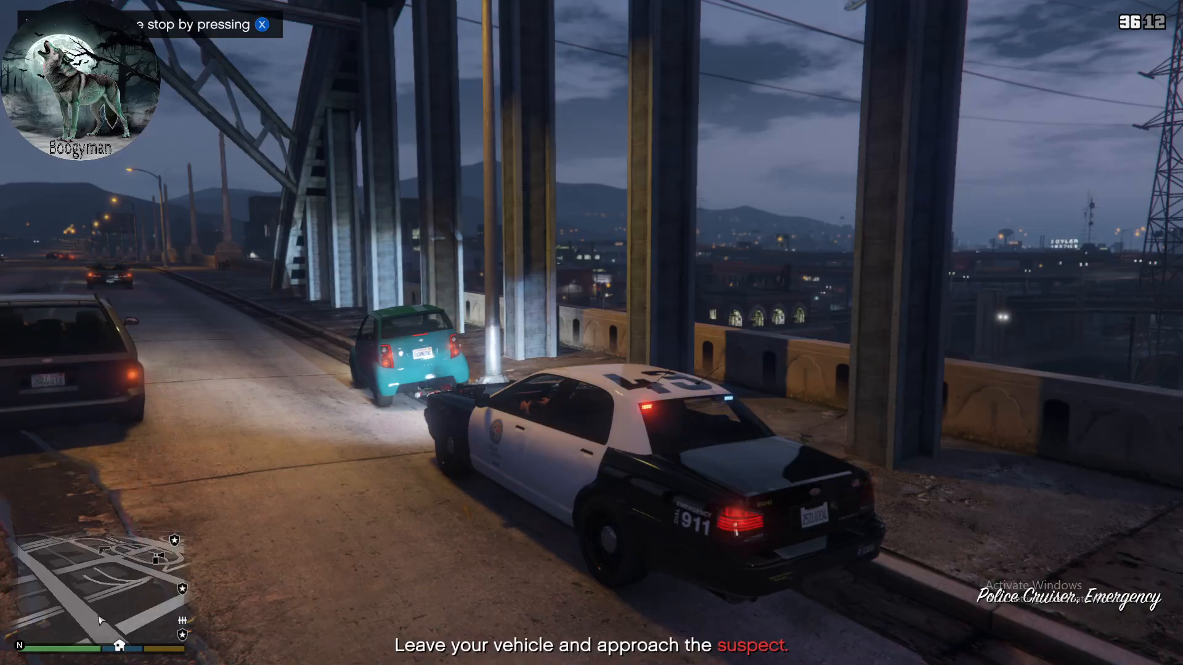
- Leave the patrol car, approach the Panto's driver and order the driver to leave the vehicle
key(f)
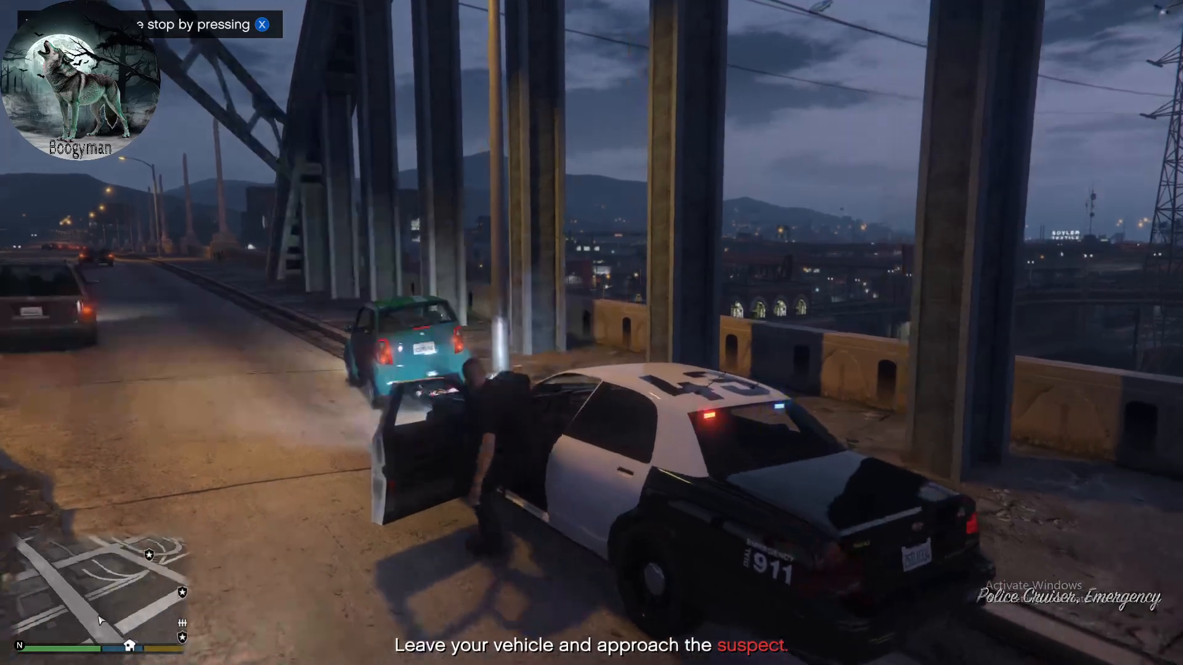
key(w)
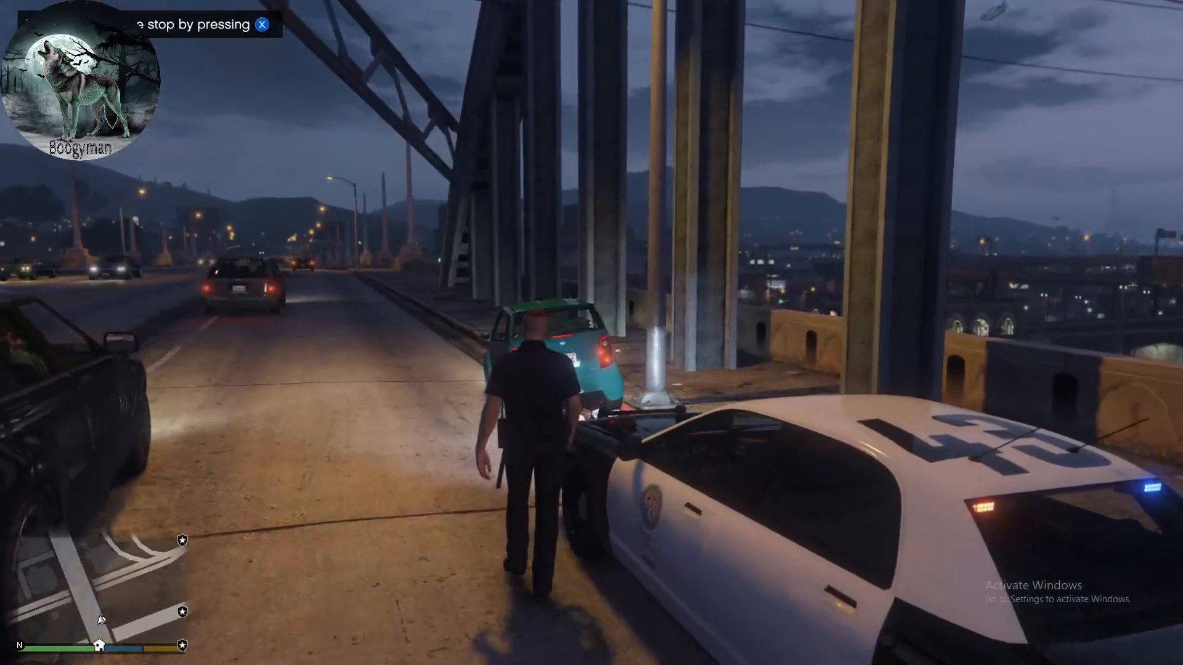
key(w)
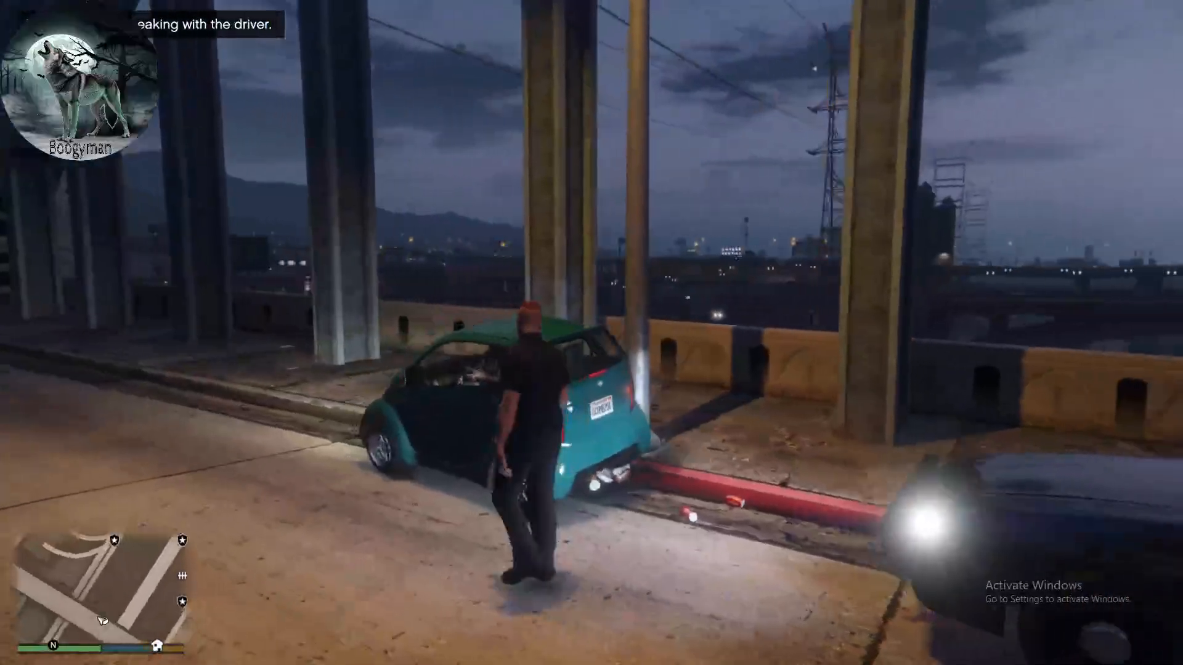
key(e)
key(Down)
key(Down)
key(Down)
key(Down)
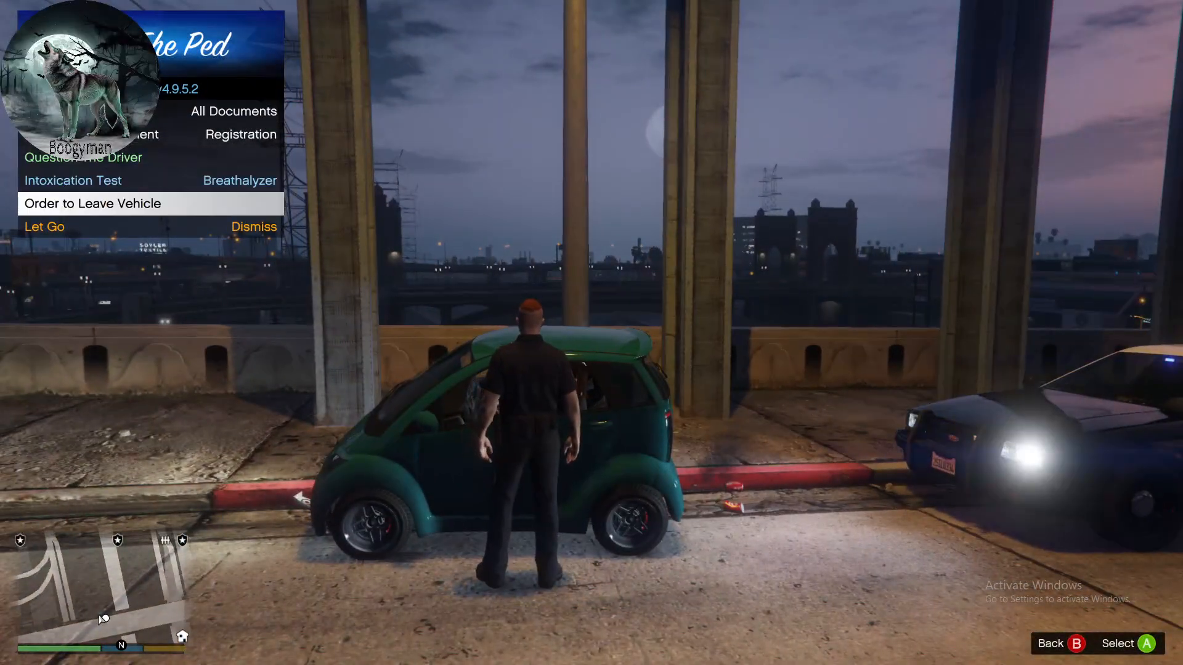
key(Return)
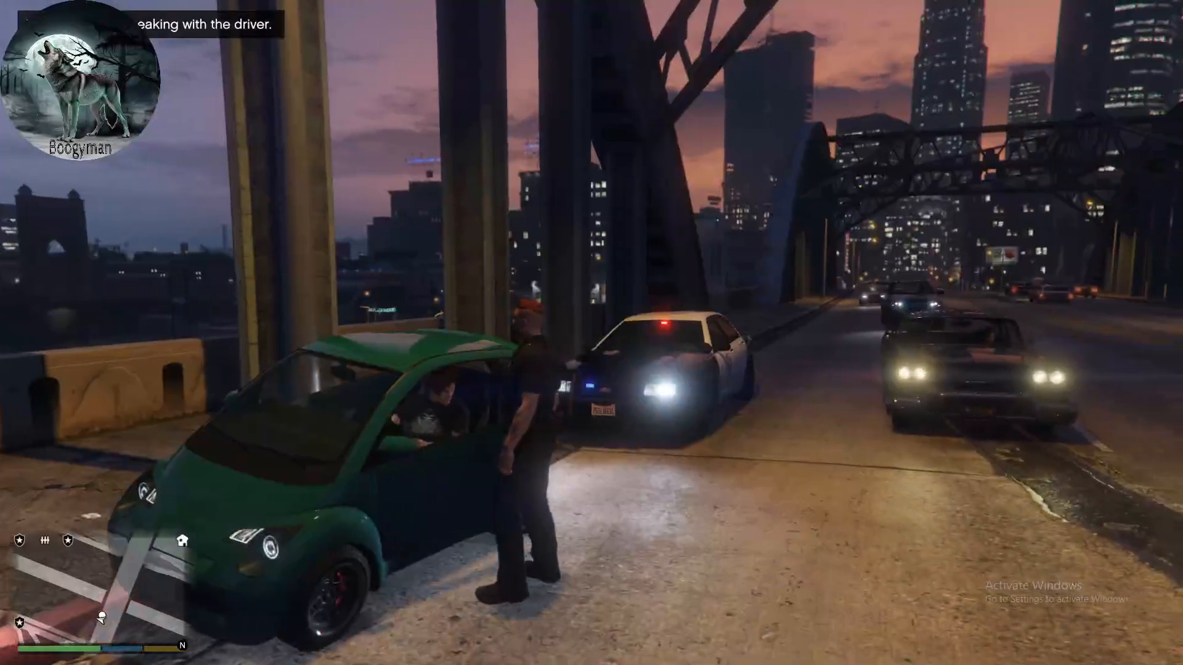
key(w)
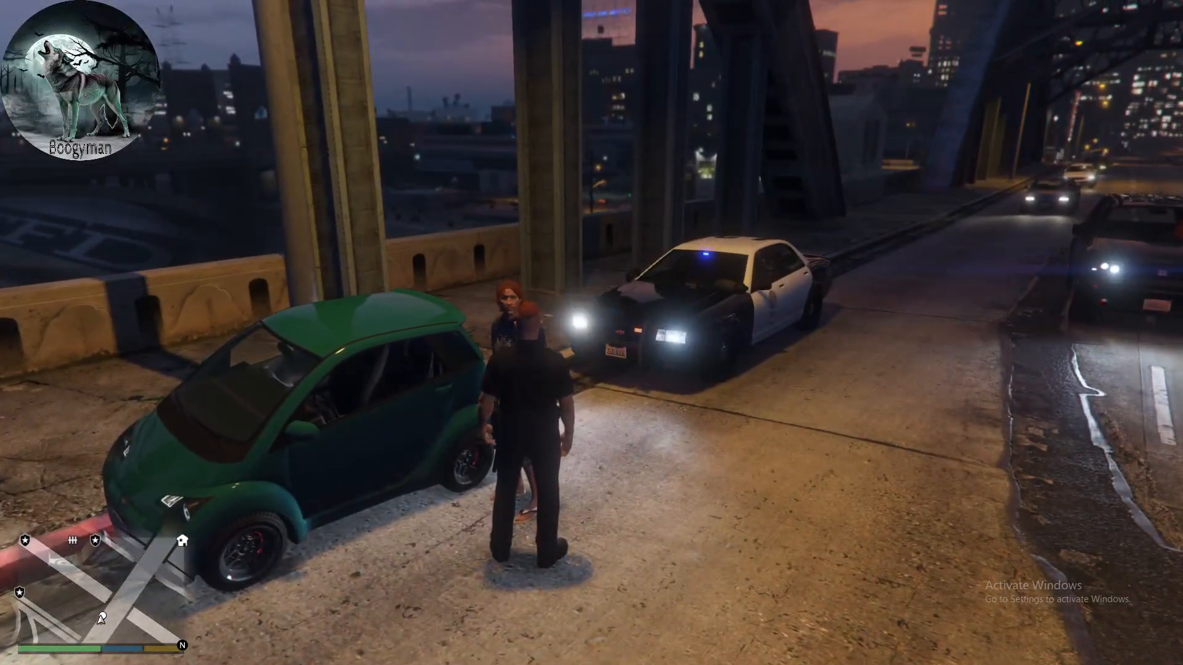
- Pat down the driver standing beside the Panto and dismiss the search results
key(e)
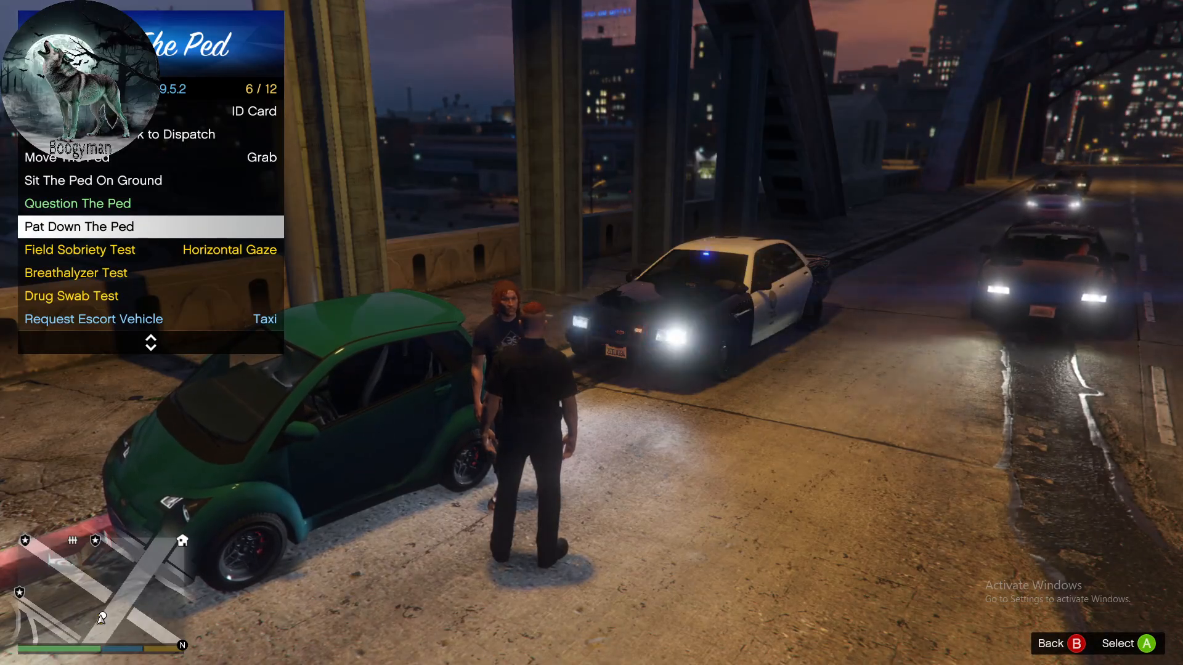
key(Return)
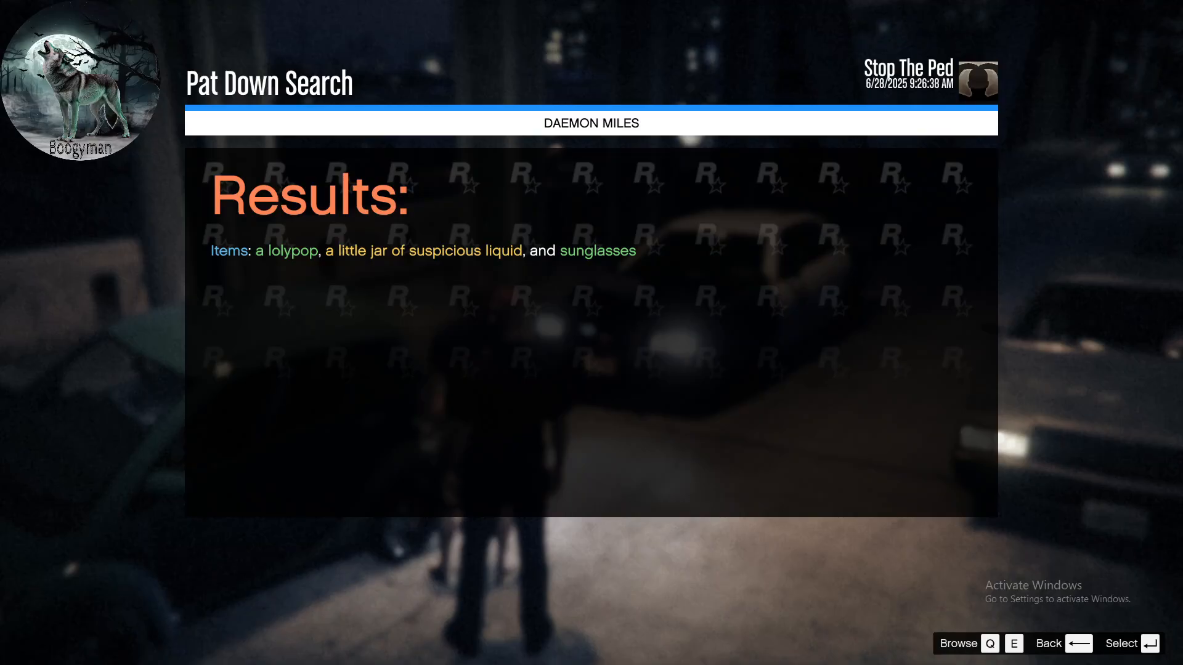
key(BackSpace)
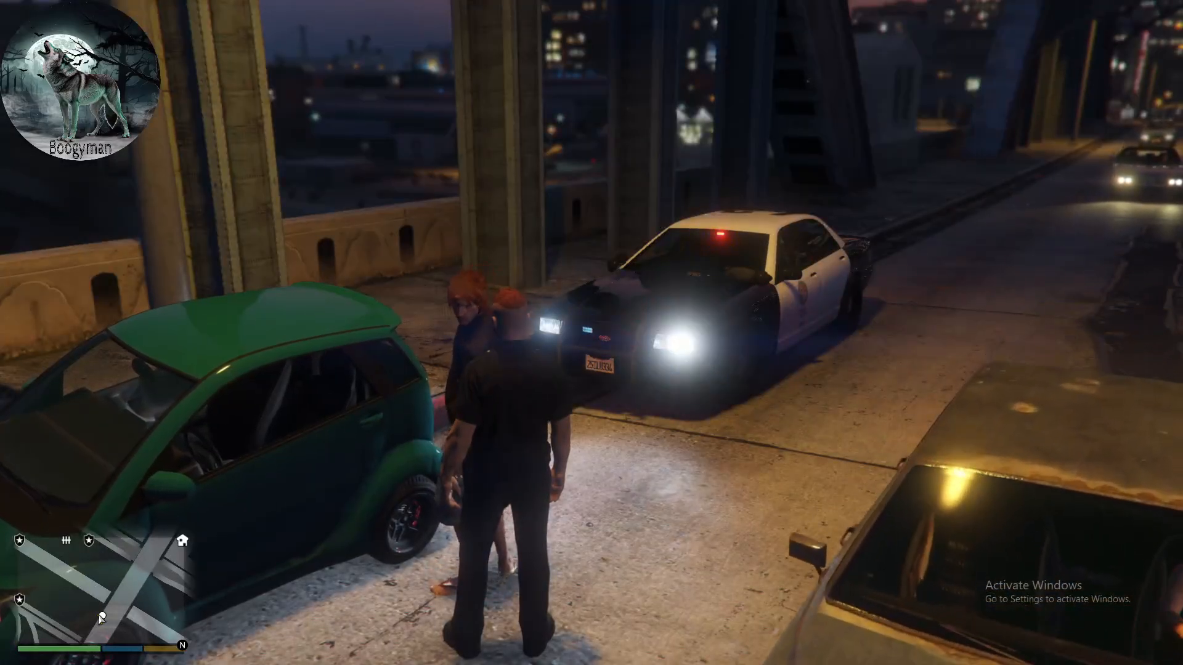
- Handcuff the driver beside the Panto
key(e)
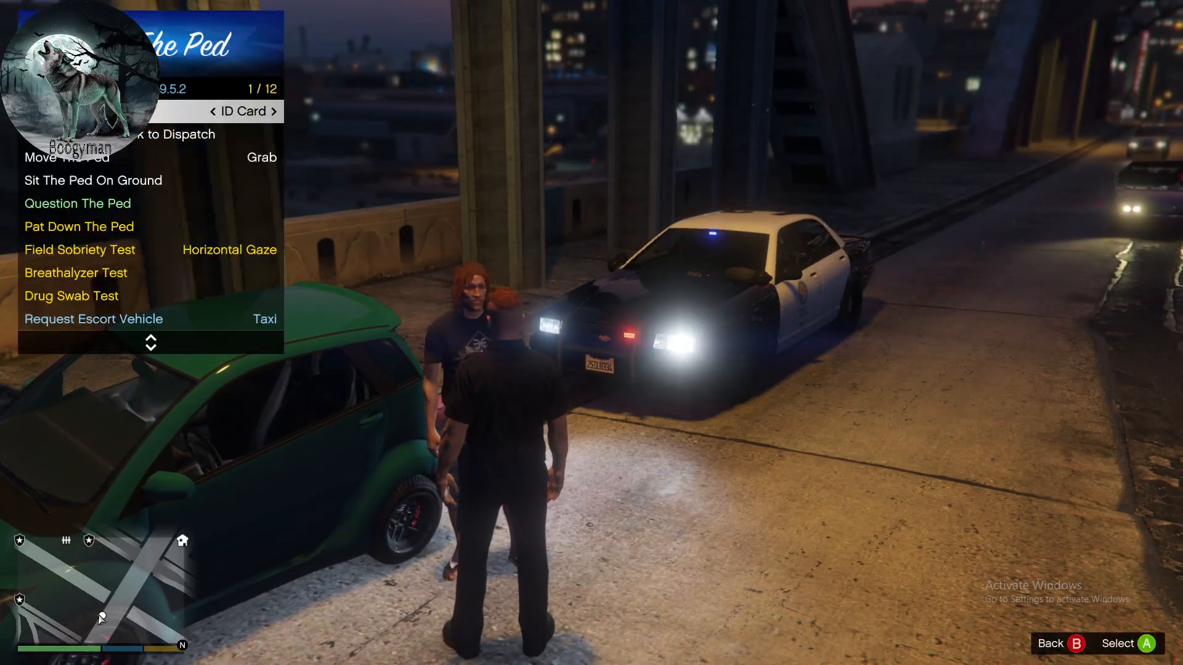
key(Down)
key(Down)
key(Down)
key(Up)
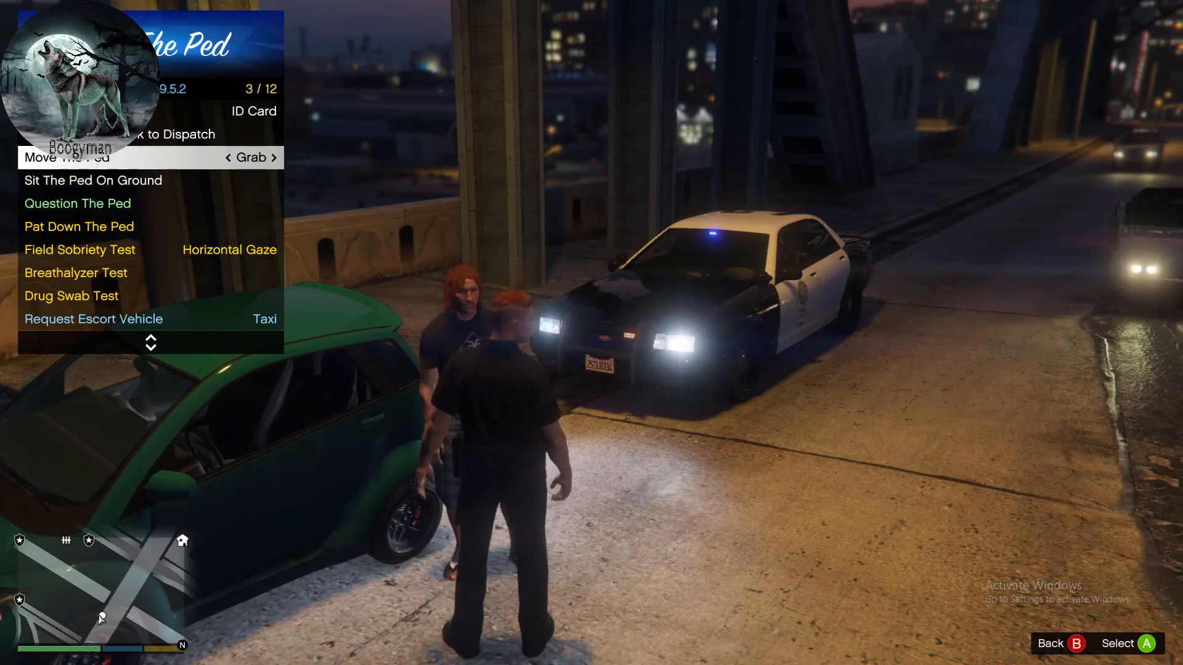
key(Up)
key(Up)
key(Up)
key(Return)
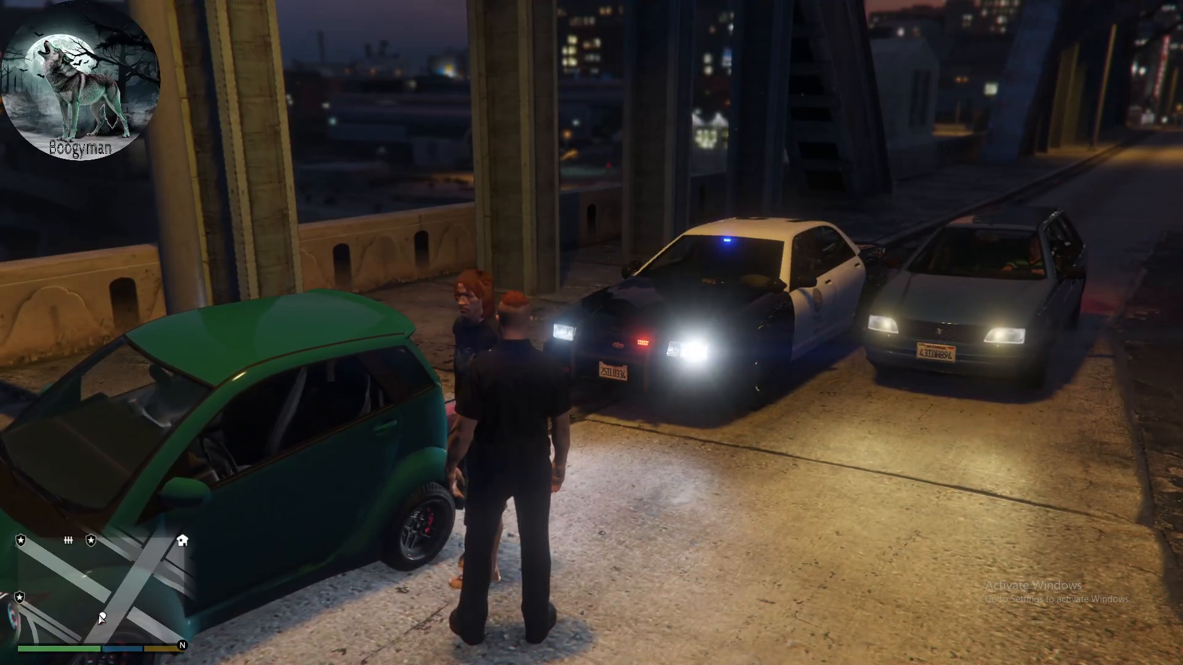
- Grab the handcuffed driver, escort them onto the sidewalk by the bridge wall and sit them on the ground
key(e)
key(Down)
key(Return)
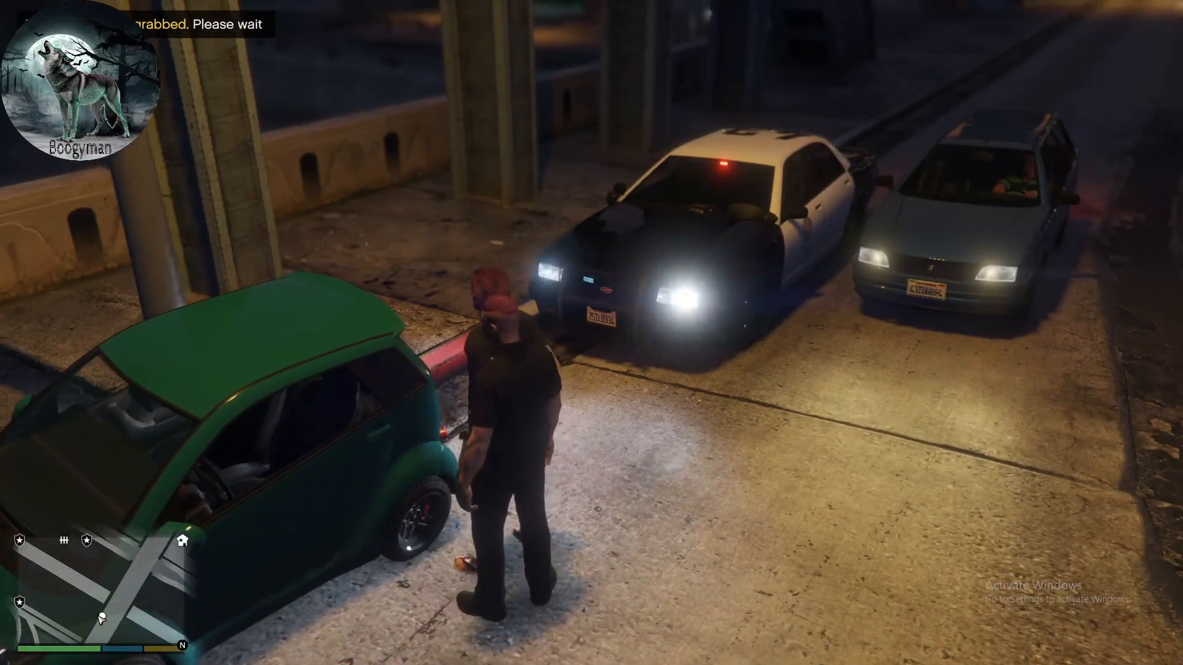
key(w)
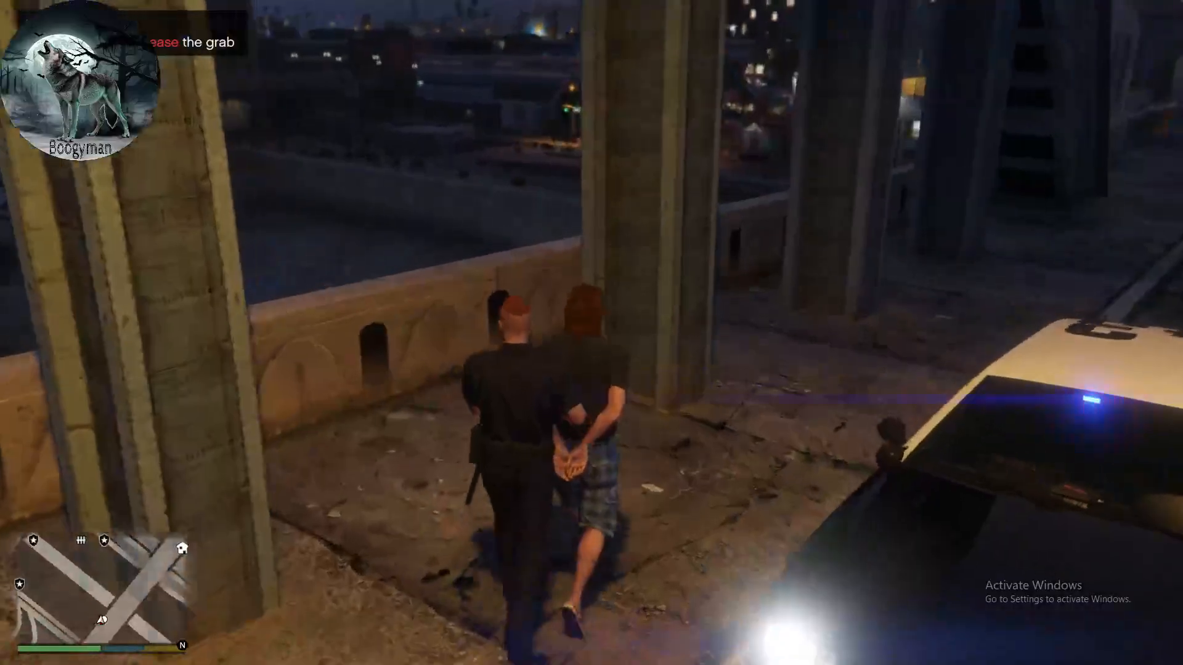
key(e)
key(Return)
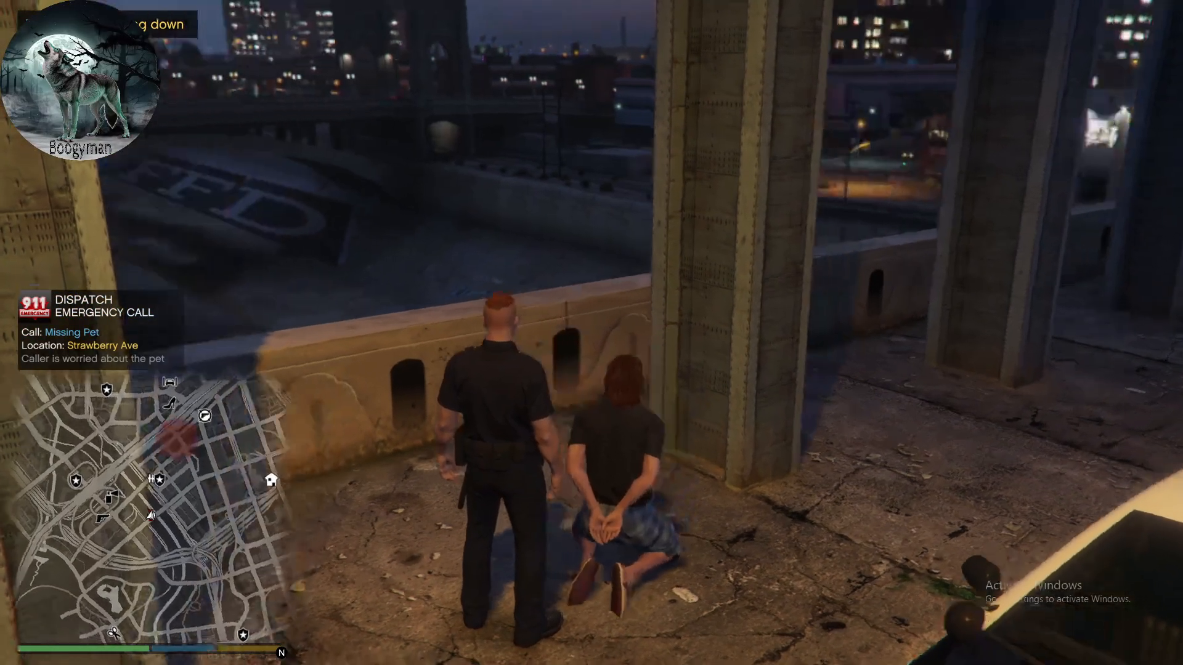
- Walk back to the driver's side of the Panto, search the vehicle and dismiss the results
key(w)
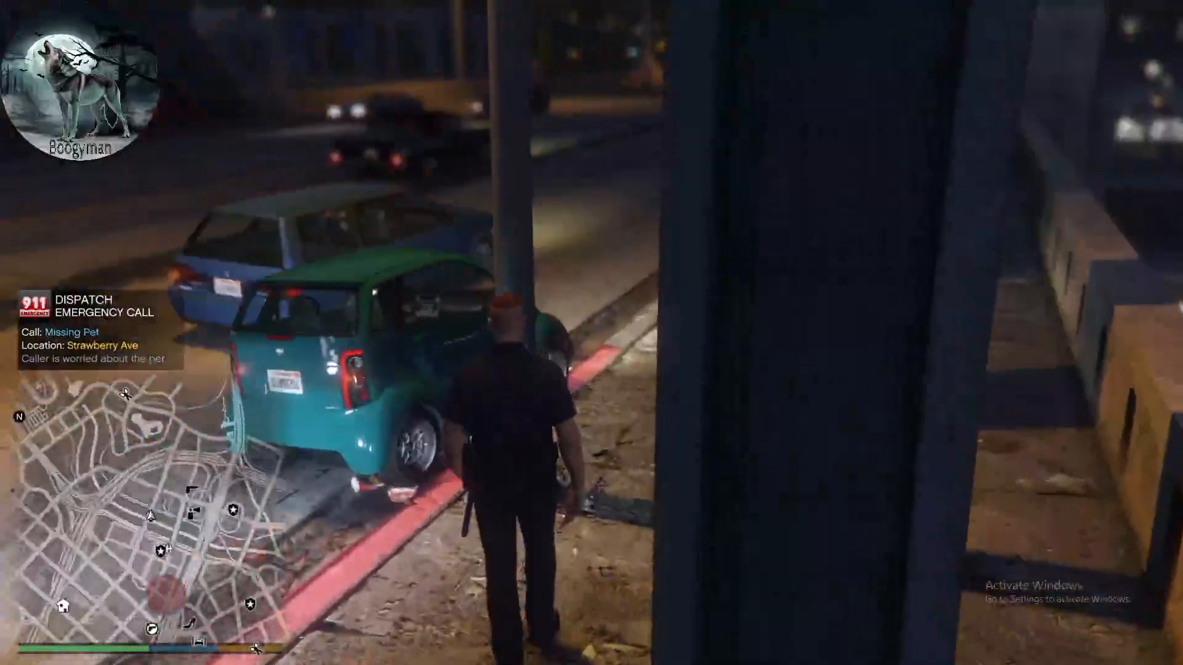
key(a)
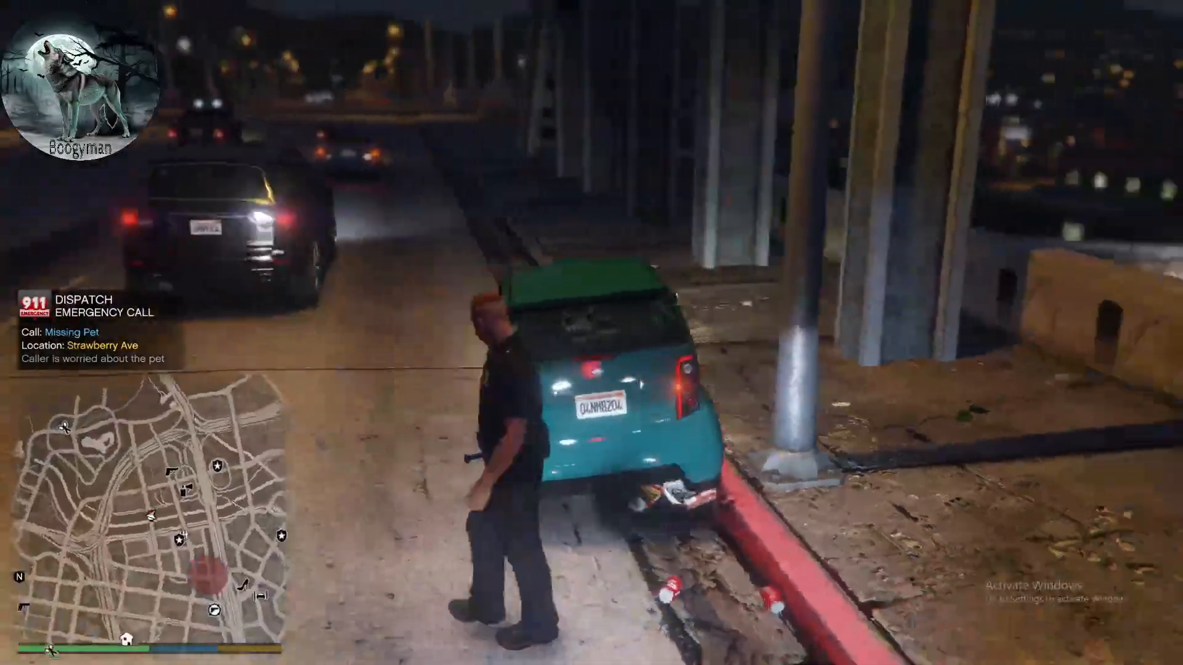
key(a)
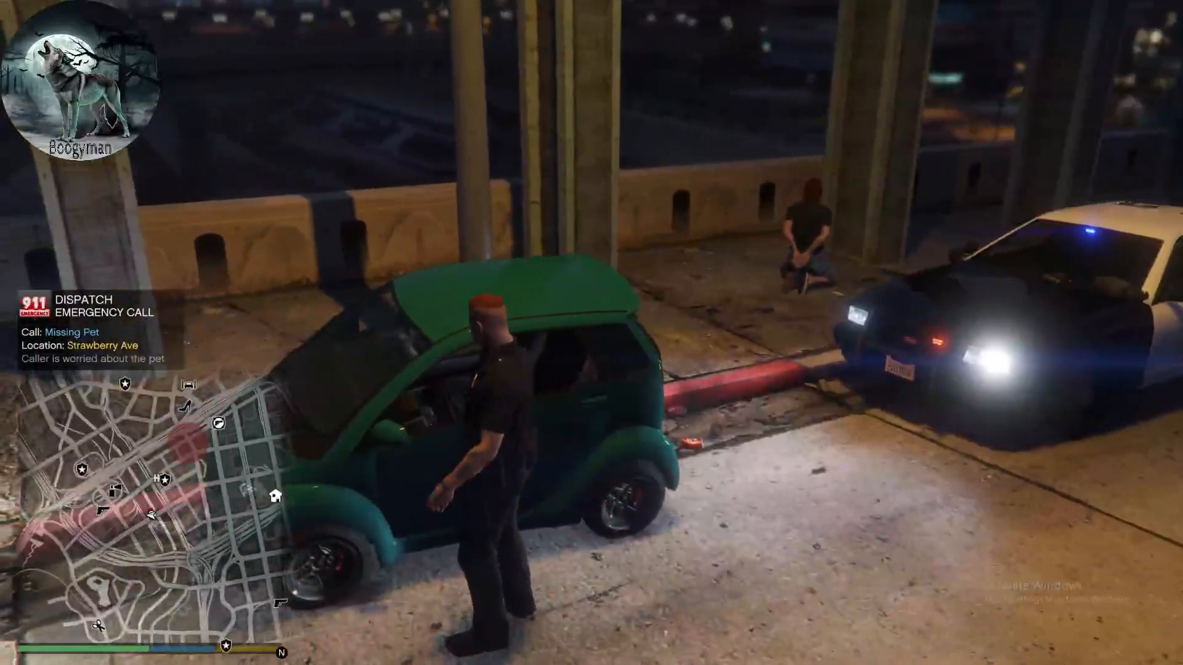
key(w)
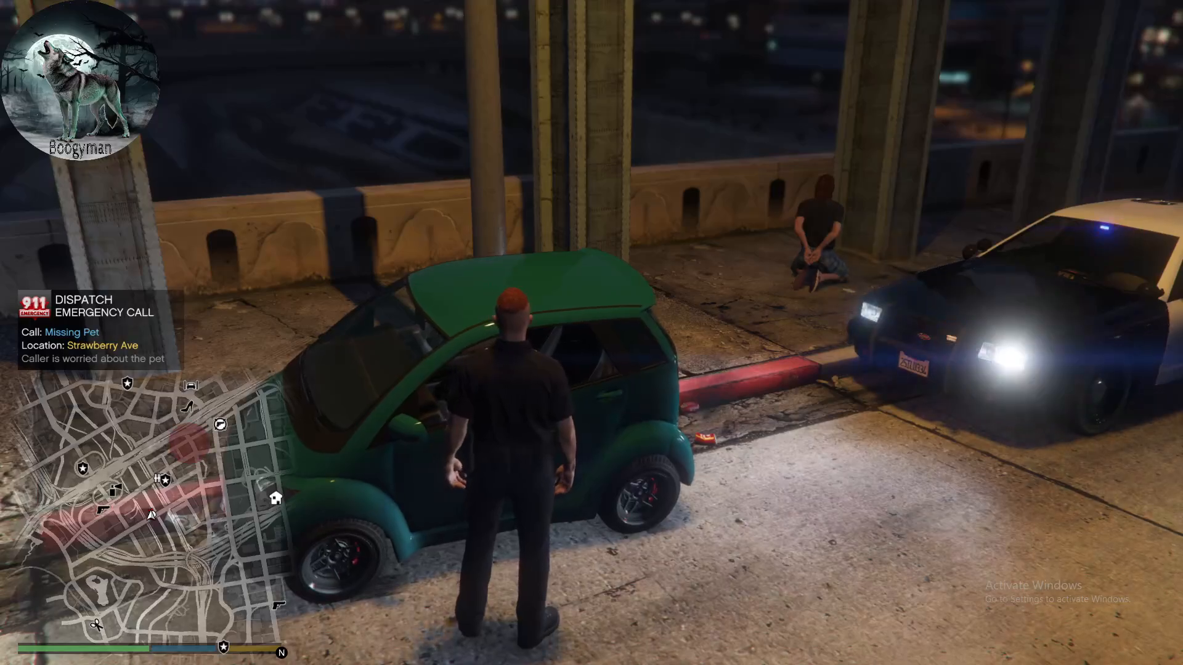
key(e)
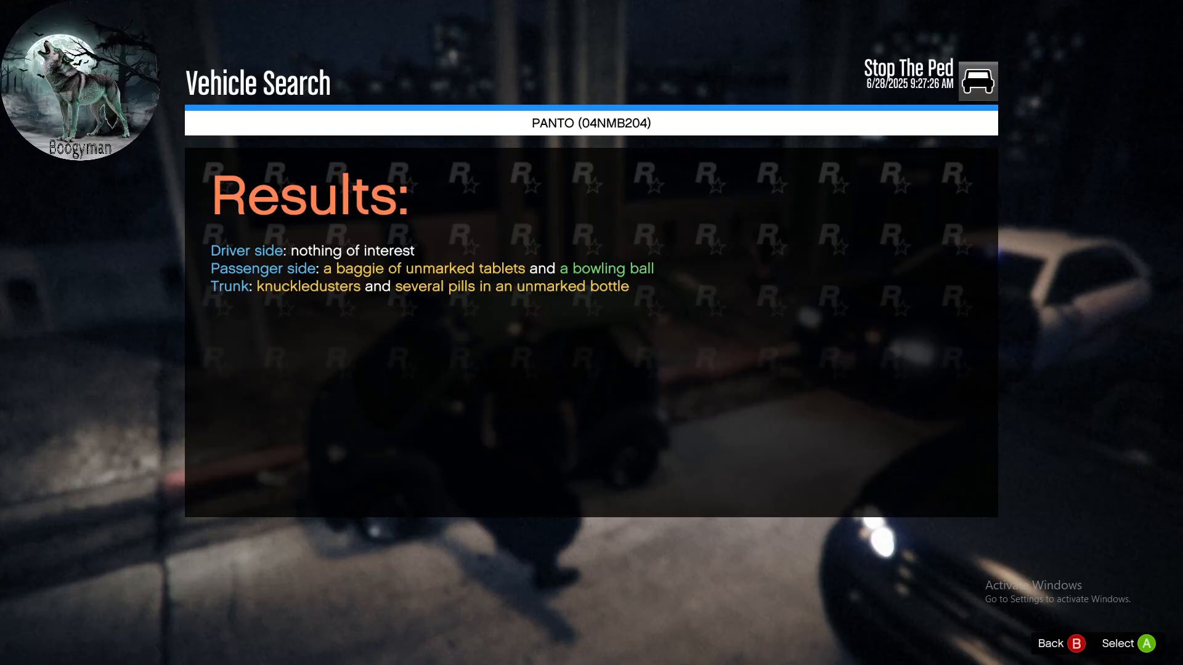
key(Escape)
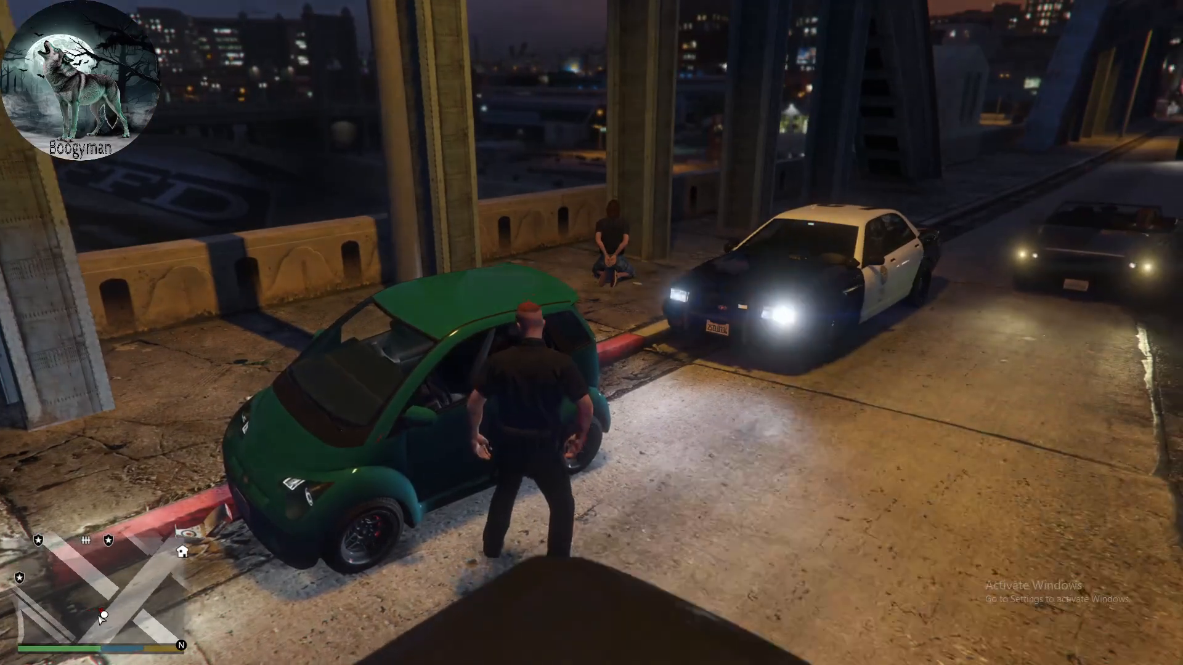
- Return to the kneeling driver on the sidewalk, draw the handgun, aim it and fire one shot
key(w)
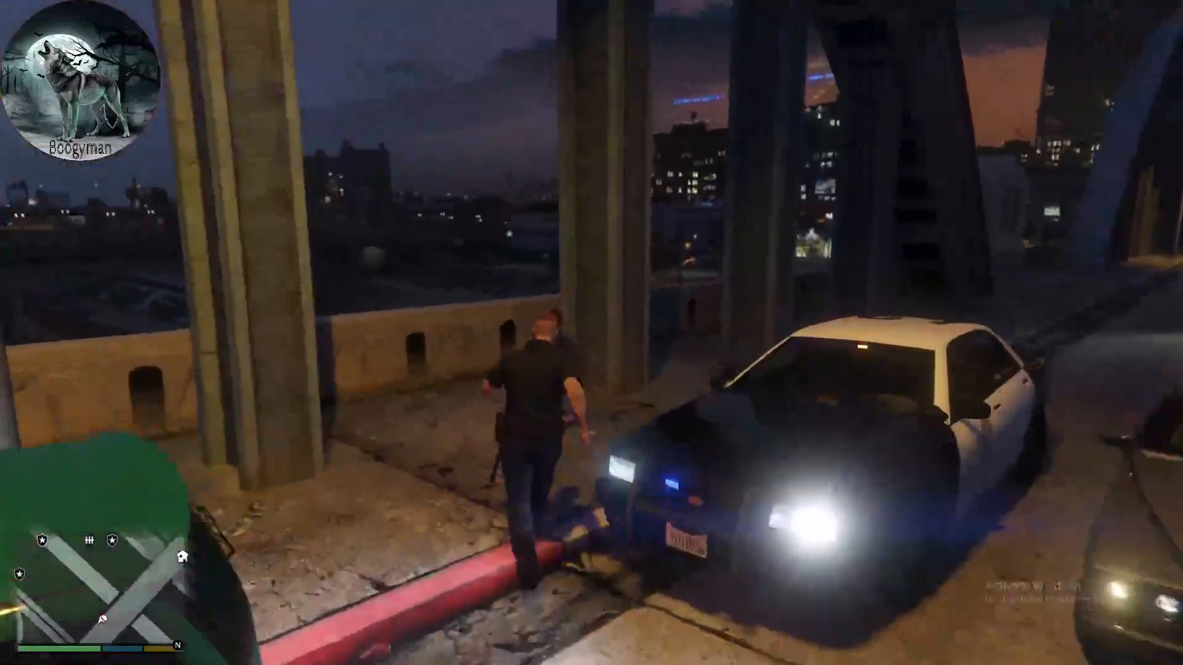
key(Tab)
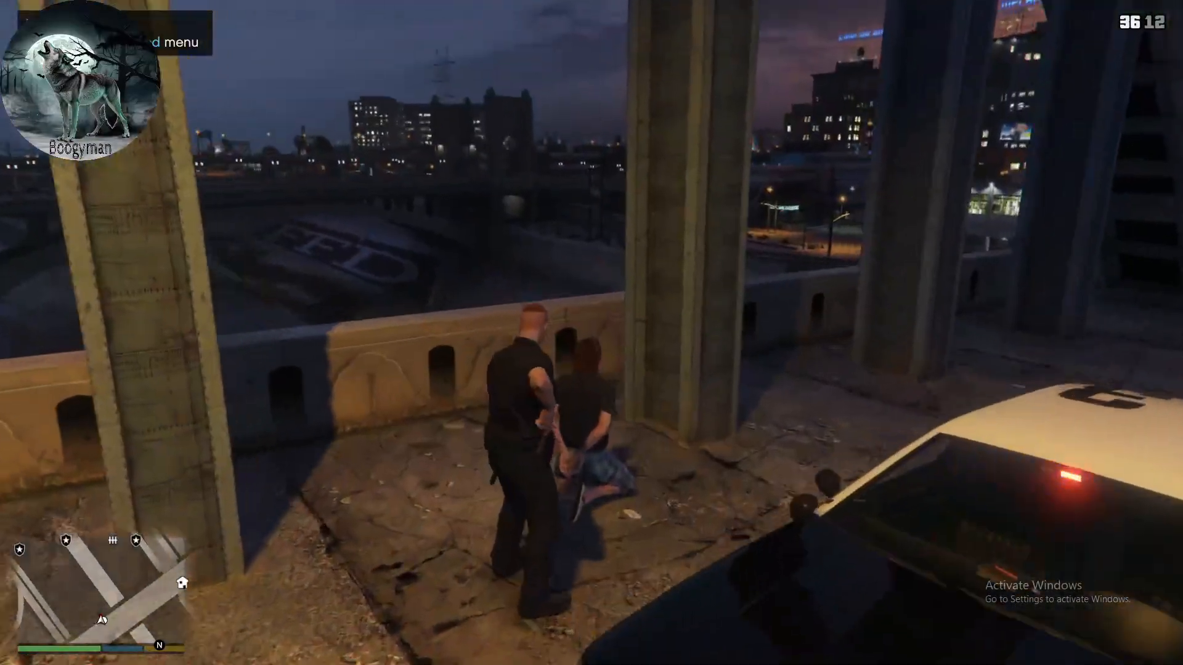
right_click(592, 333)
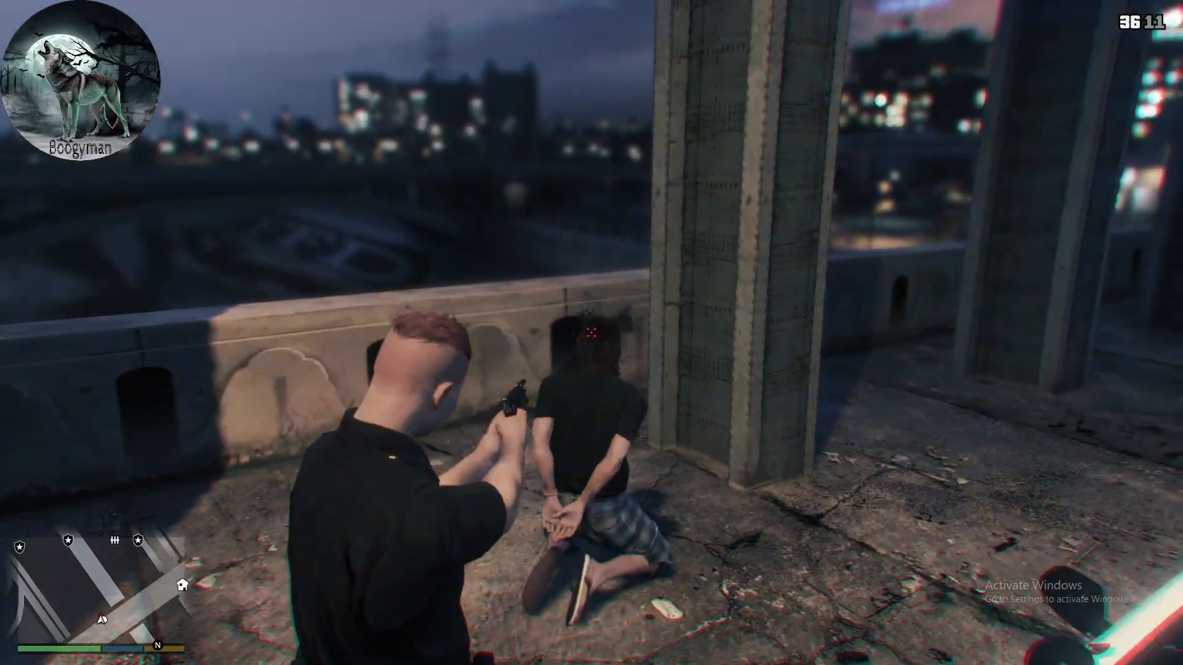
click(591, 333)
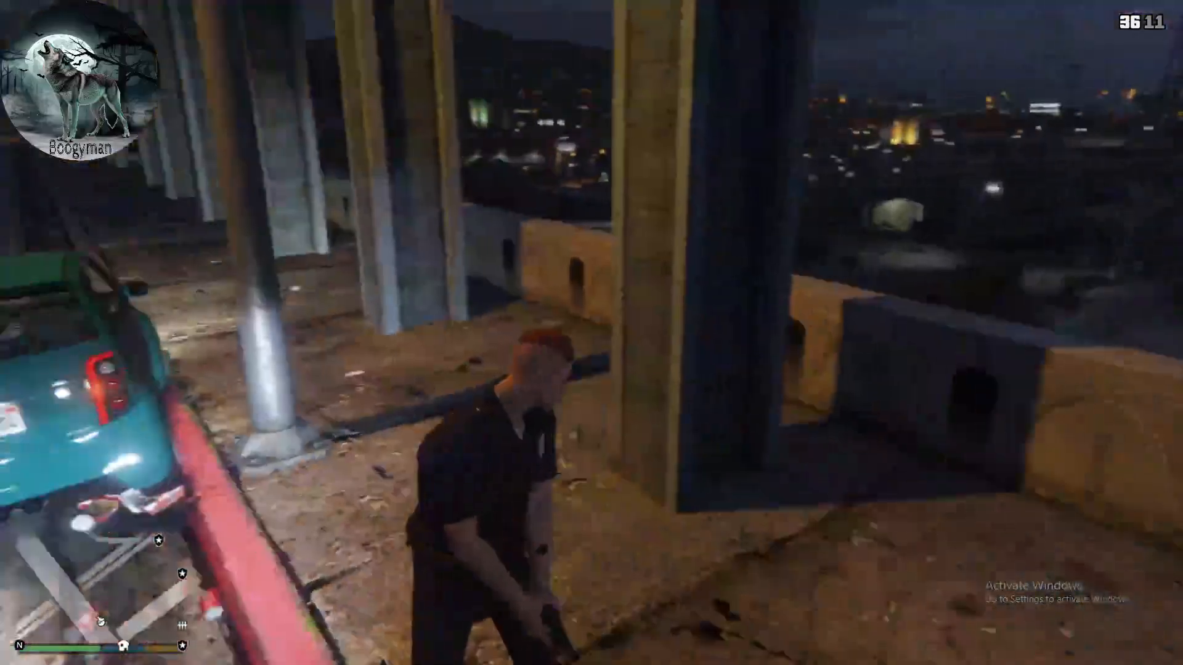
- Holster the handgun, walk around the parked Panto and go back to the patrol car's driver side
key(w)
key(w)
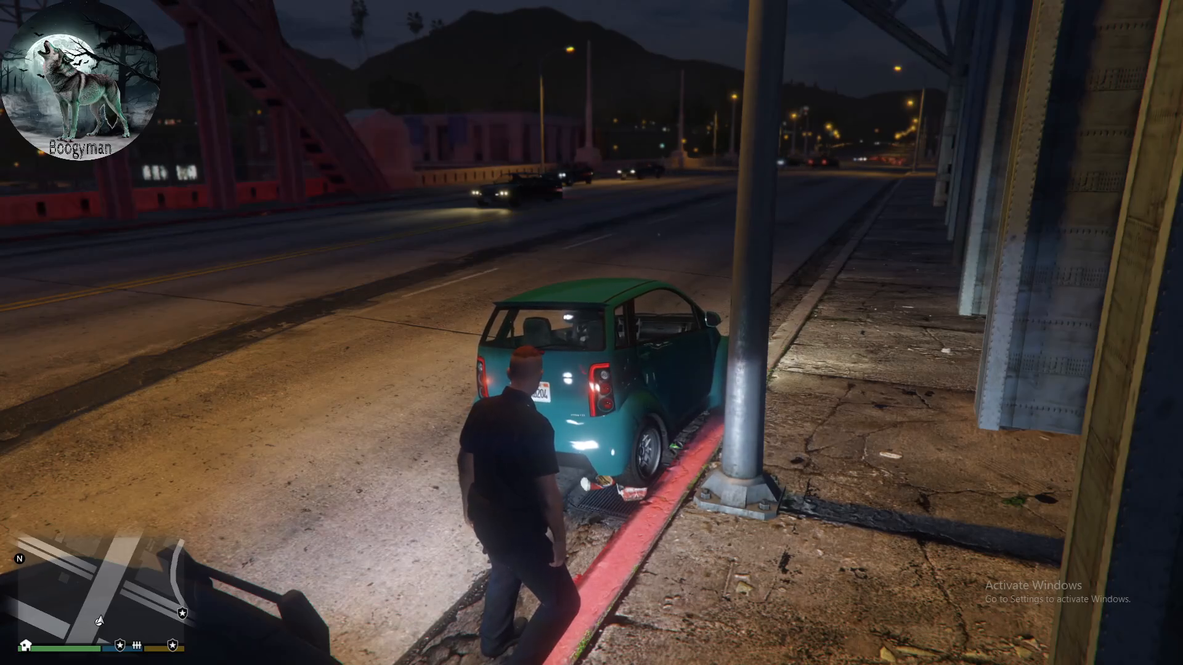
key(z)
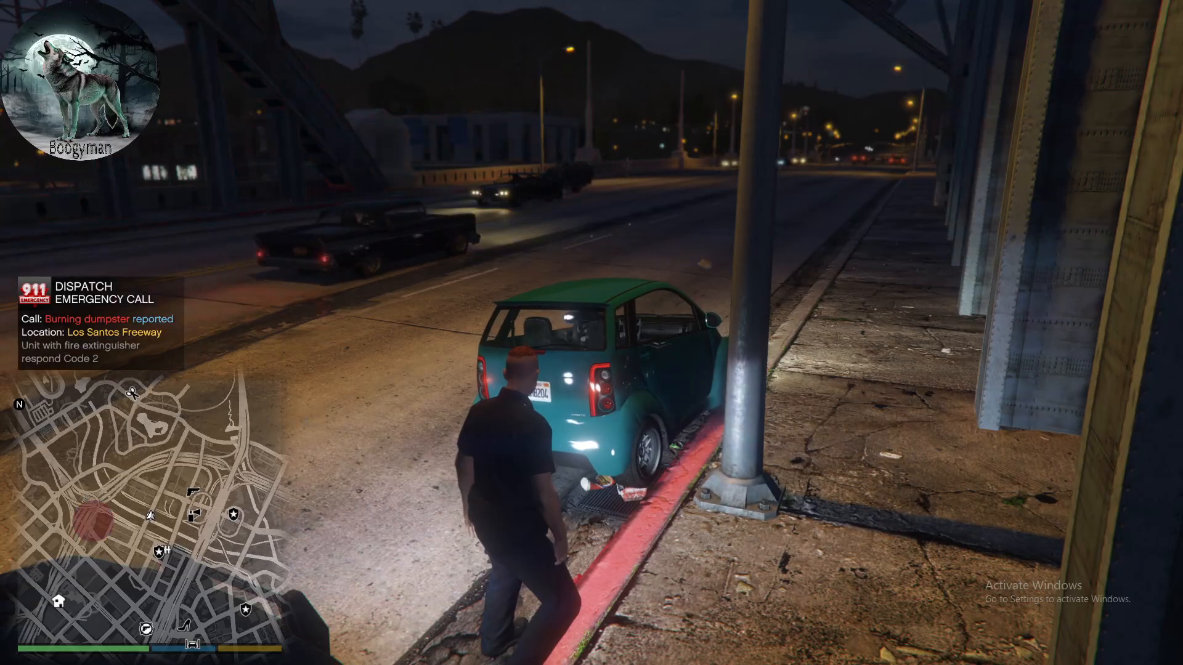
key(w)
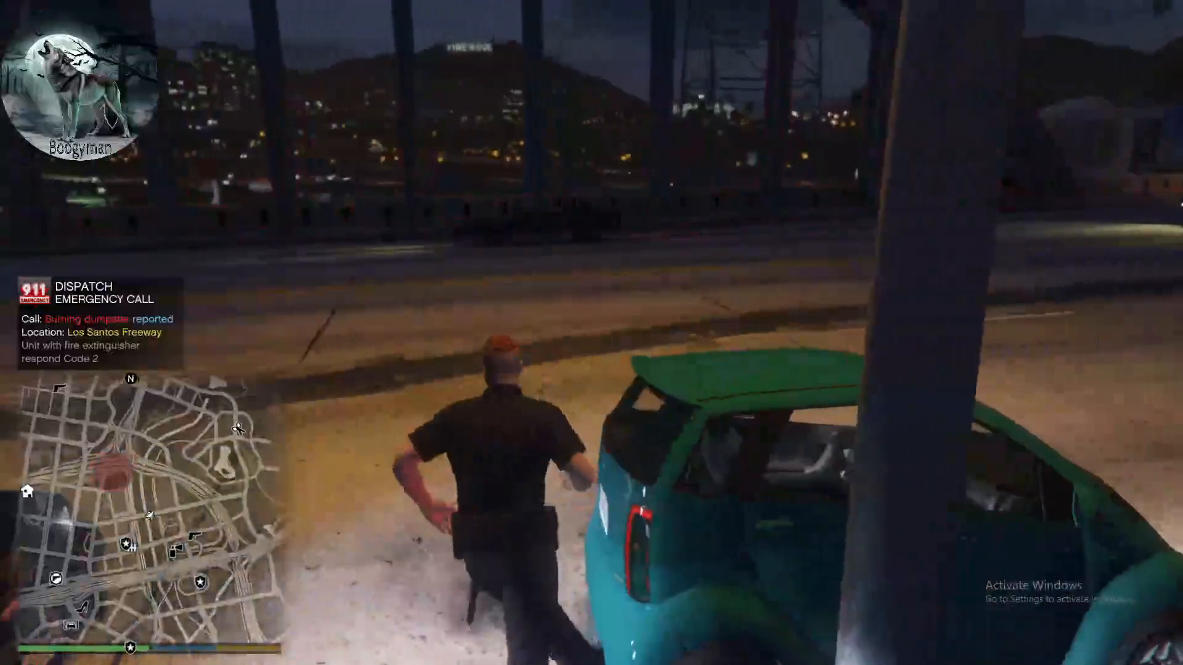
key(d)
key(w)
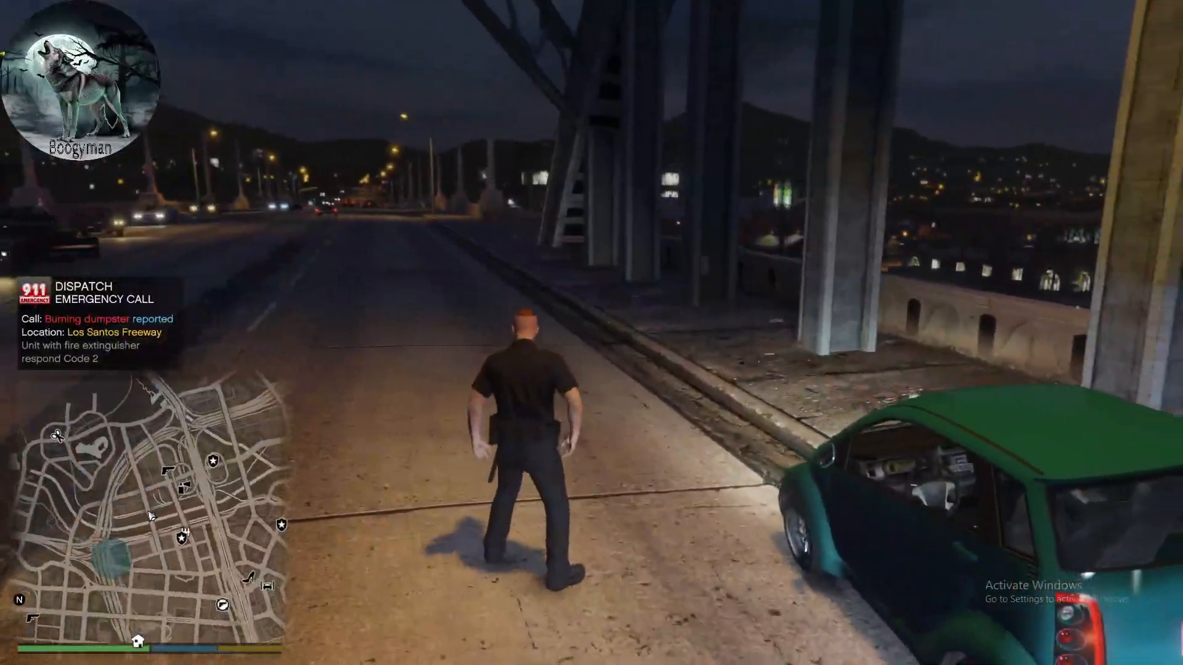
key(d)
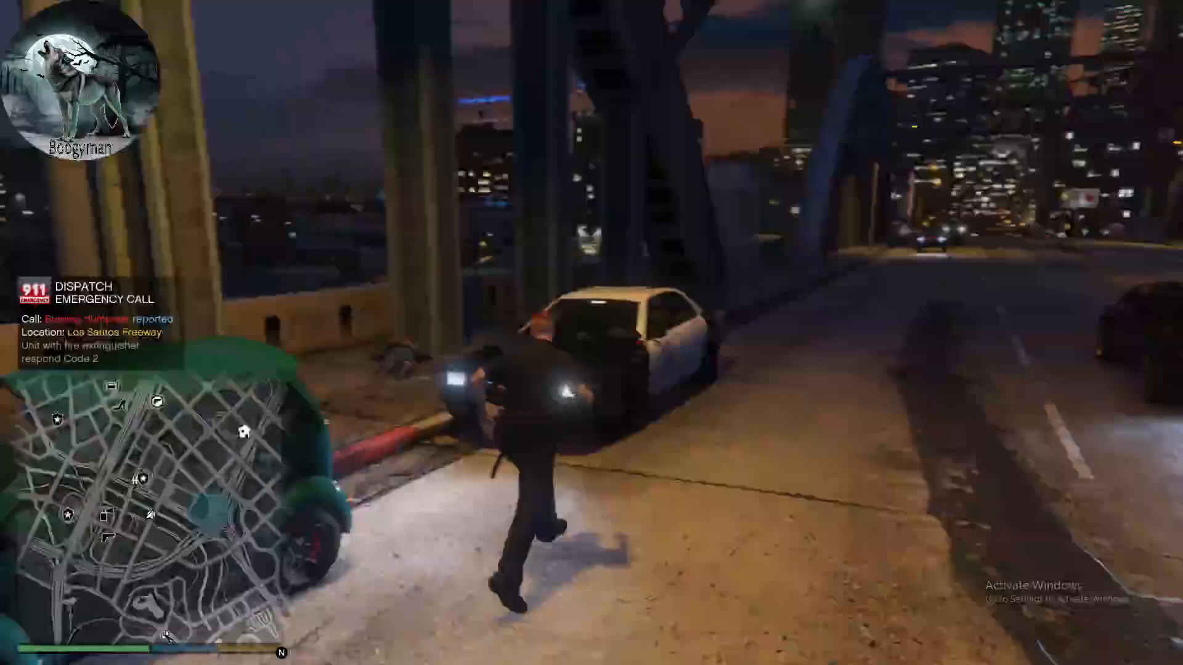
key(w)
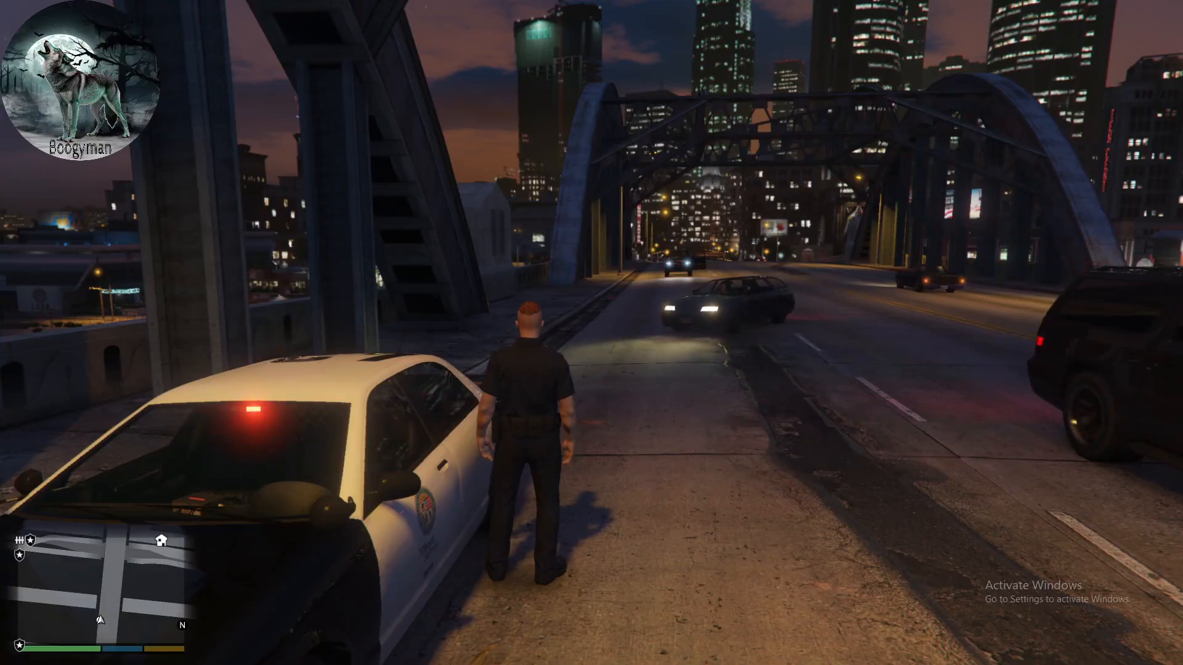
- Bring up the backup options without dispatching a unit, and view the LSPDFR main key bindings
key(b)
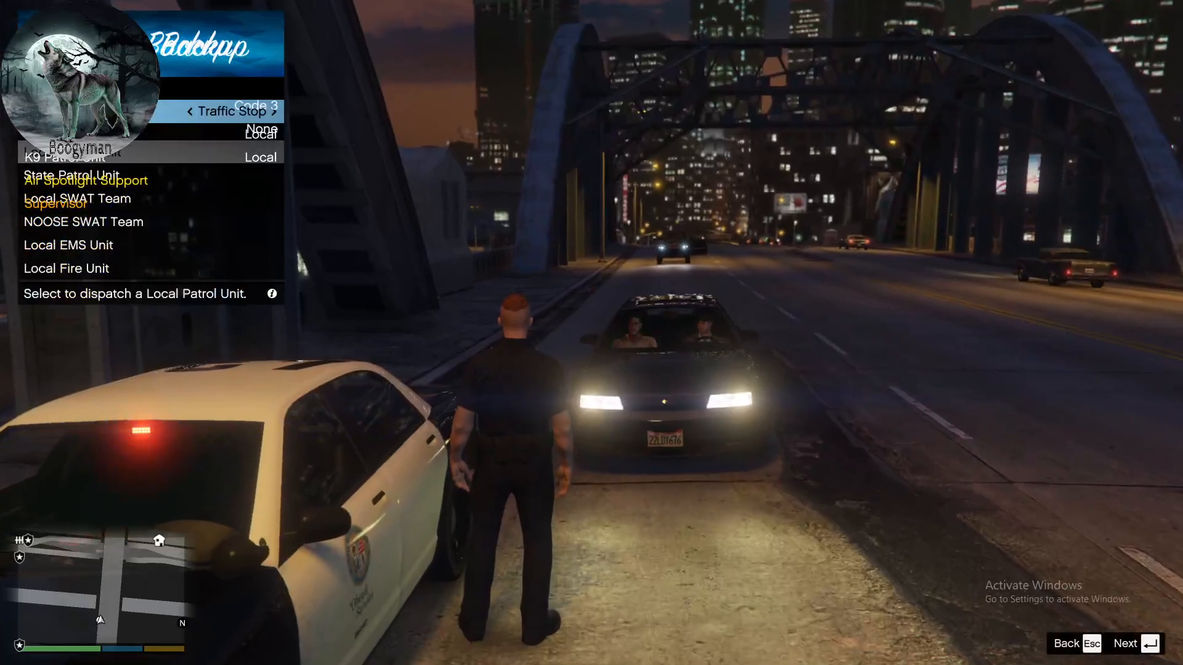
key(Escape)
key(Escape)
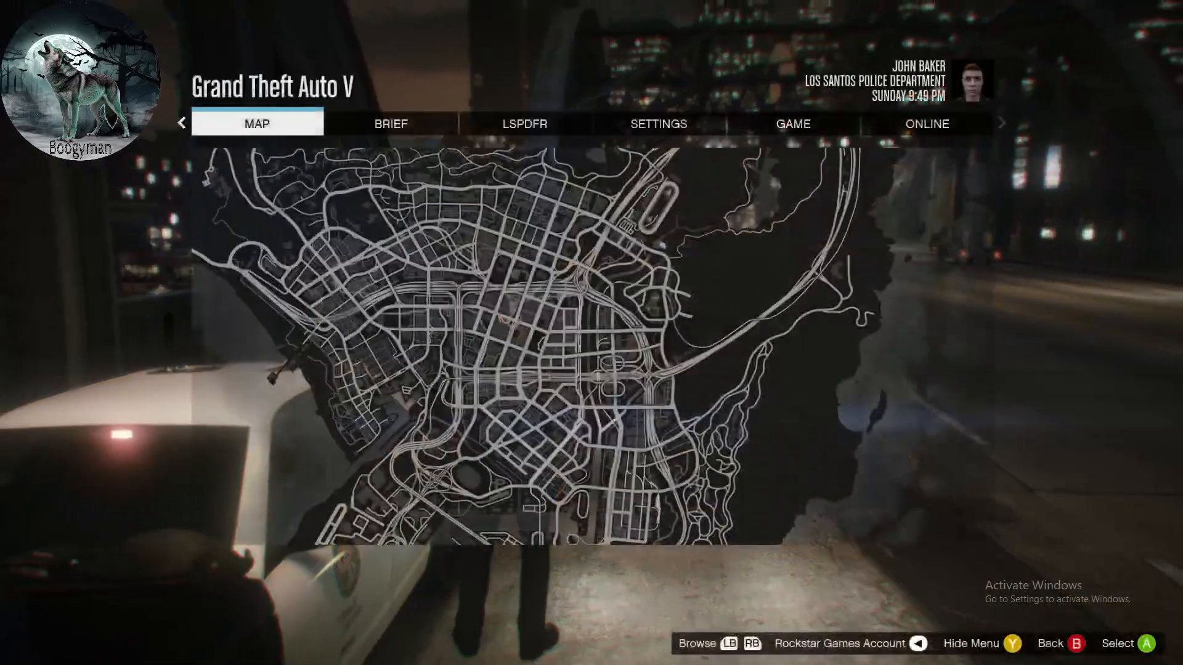
key(e)
key(Return)
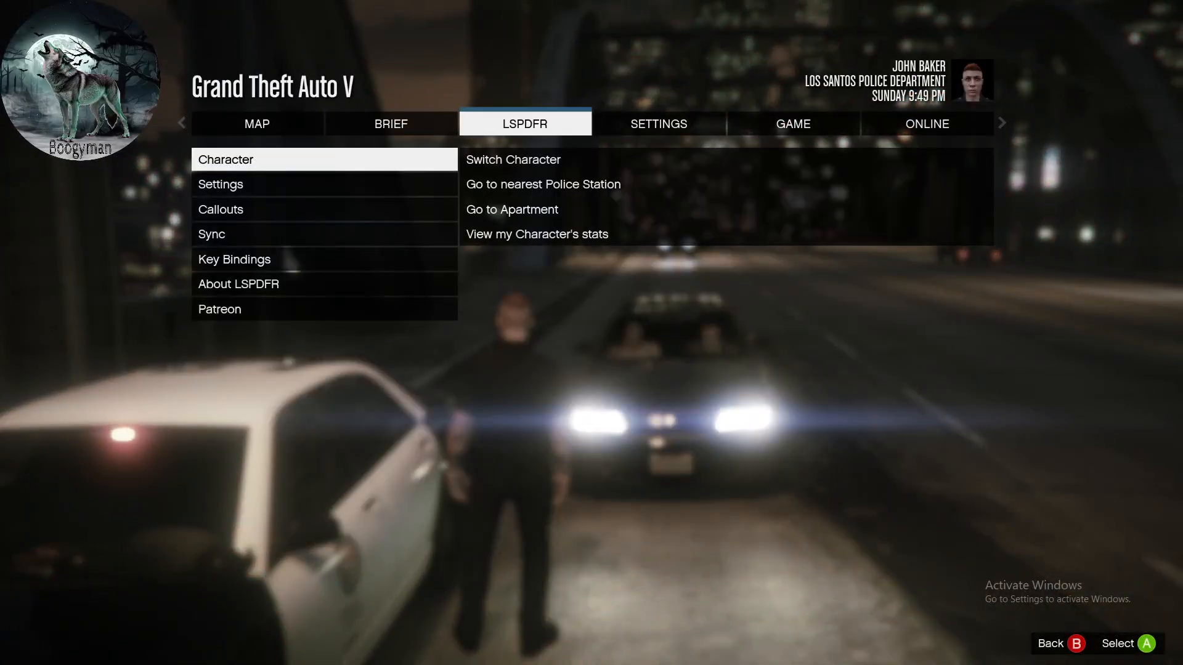
key(Down)
key(Down)
key(Down)
key(Down)
key(Return)
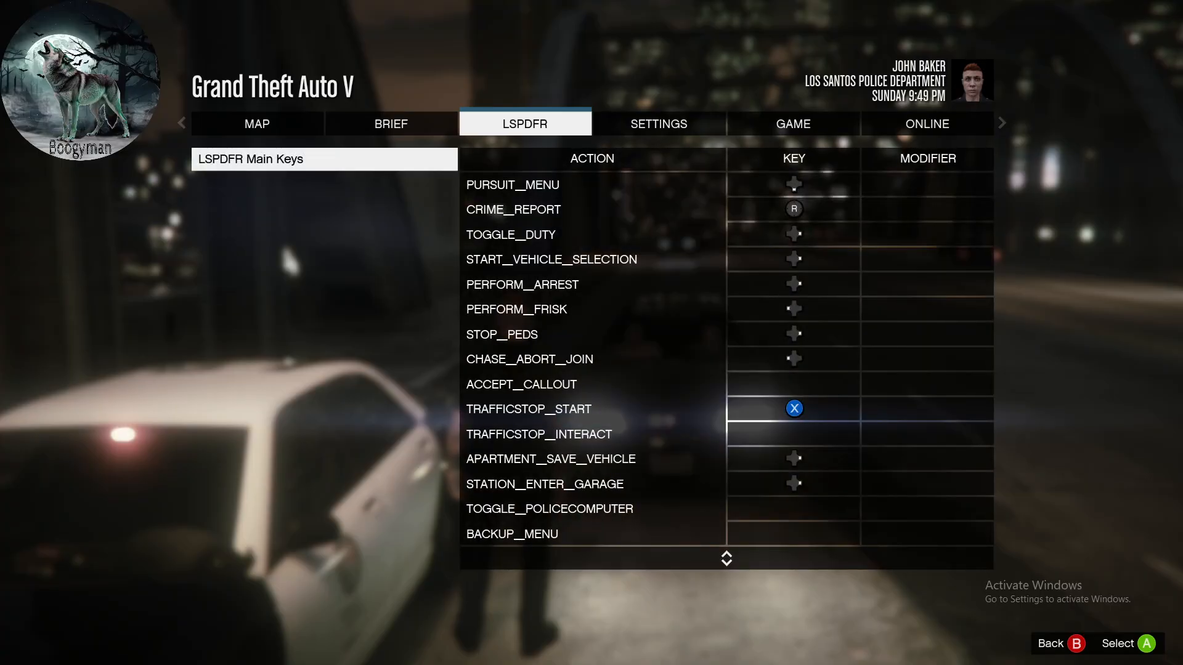
key(Escape)
key(Escape)
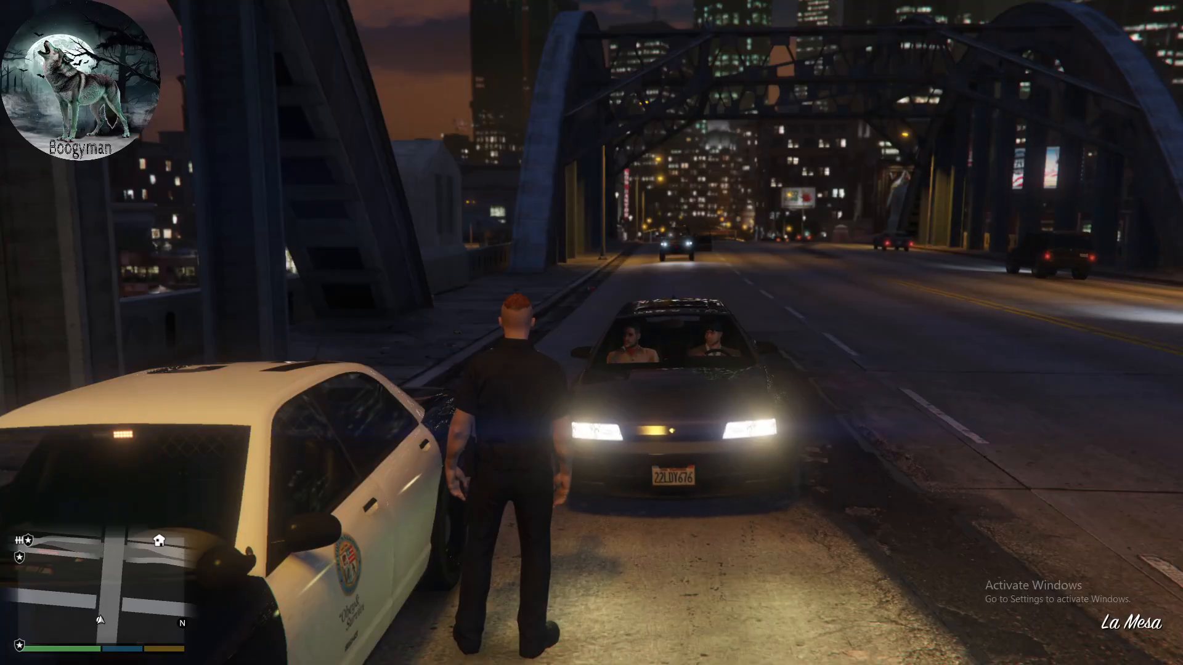
- Pause the game and open the LSPDFR main key bindings for editing
key(Escape)
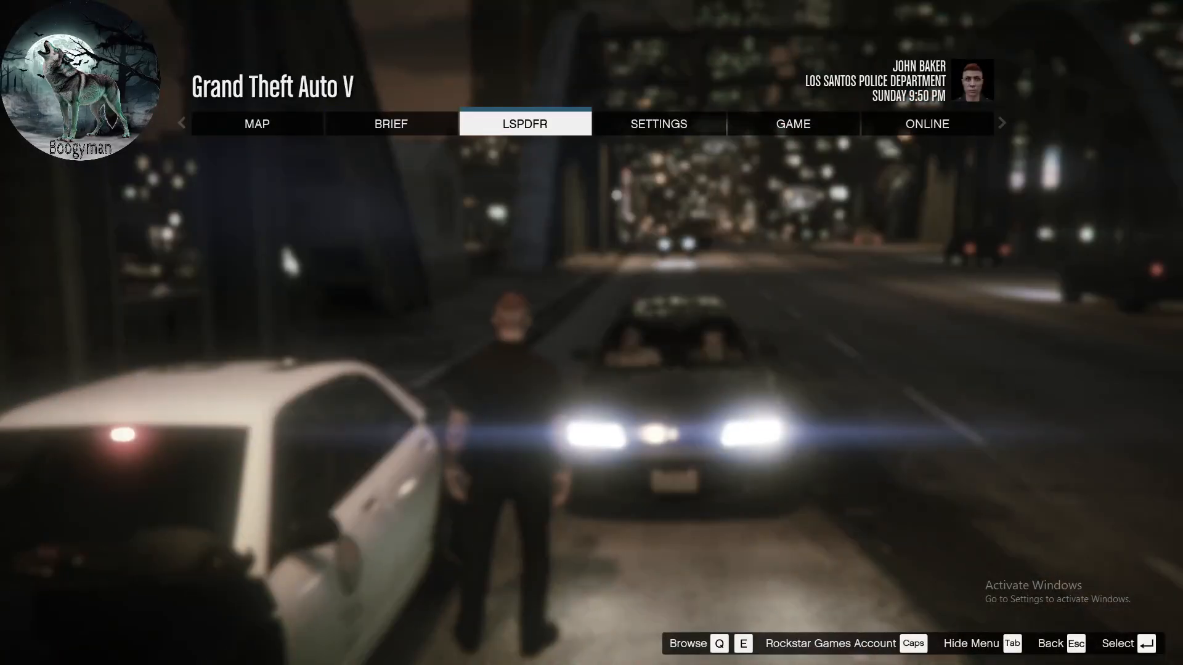
key(Return)
key(Down)
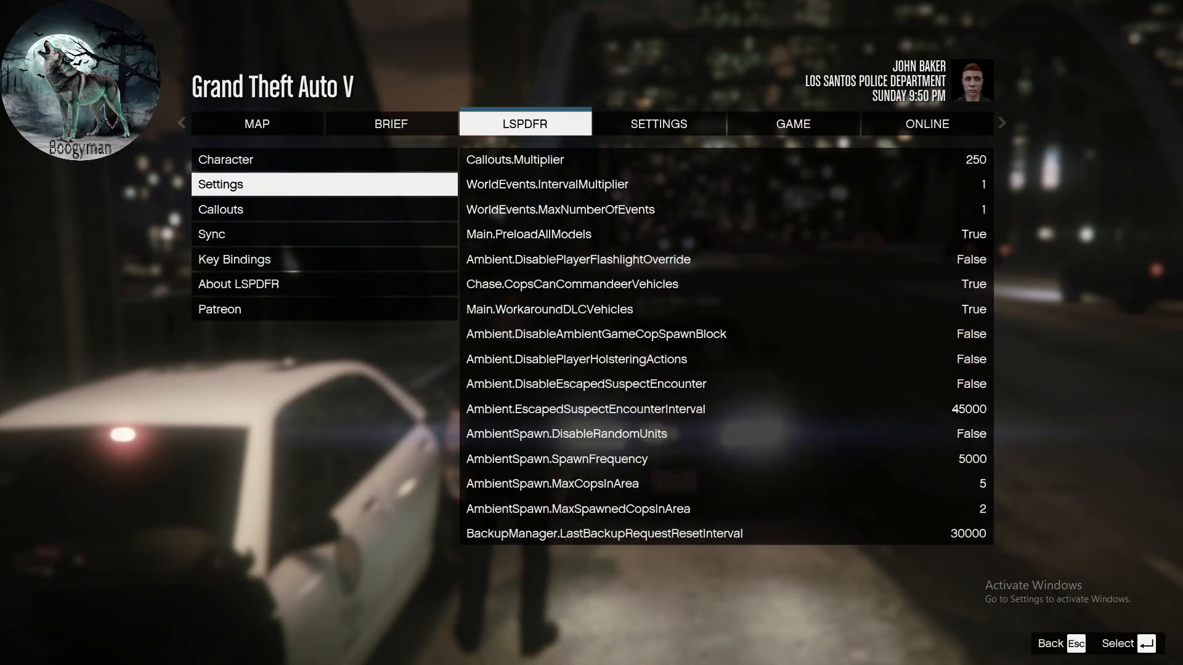
key(Down)
key(Down)
key(Down)
key(Return)
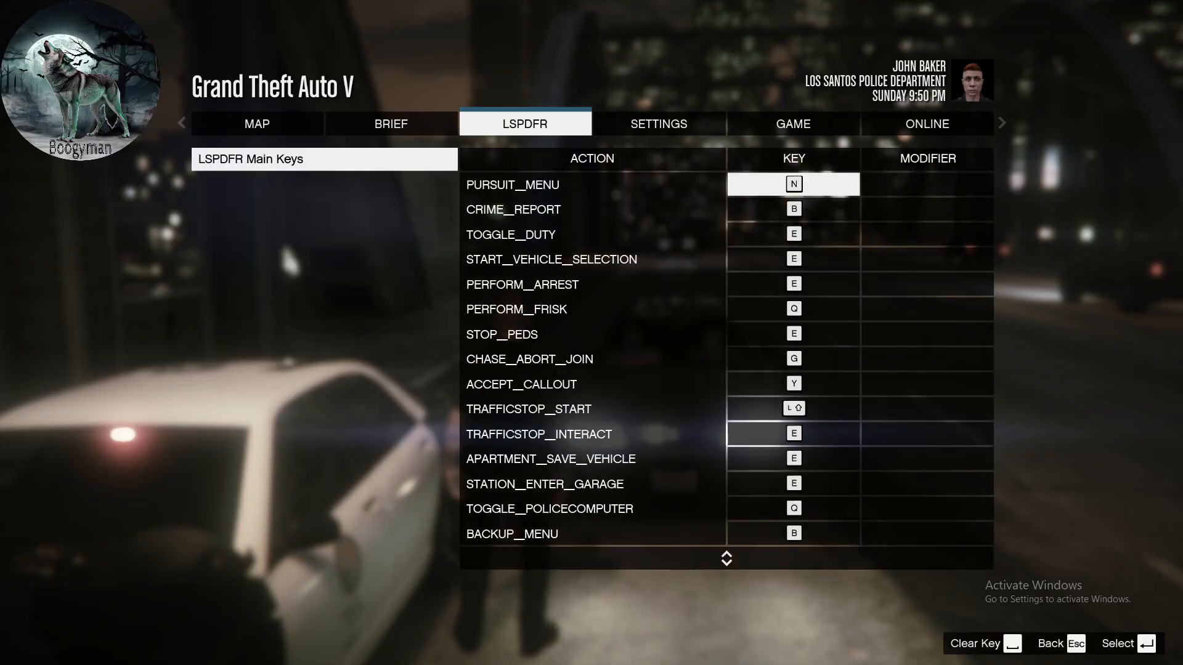
- Clear the key assigned to ACCEPT_CALLOUT in the LSPDFR main keys
key(Down)
key(Down)
key(Down)
key(Down)
key(Down)
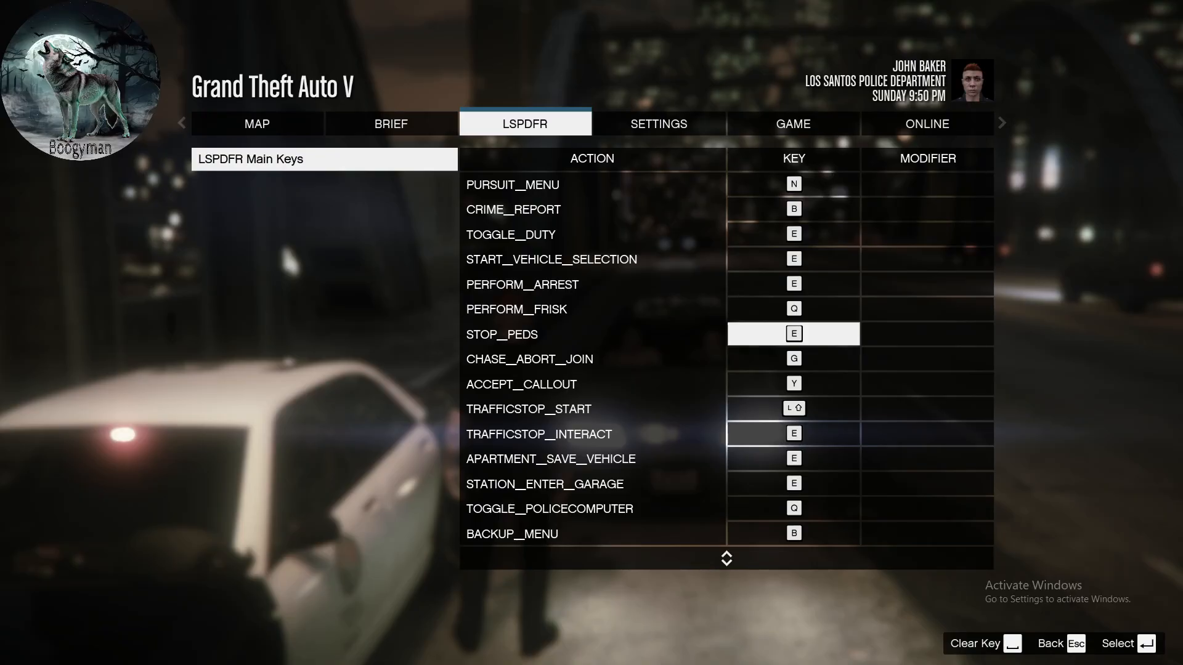
key(Down)
key(Down)
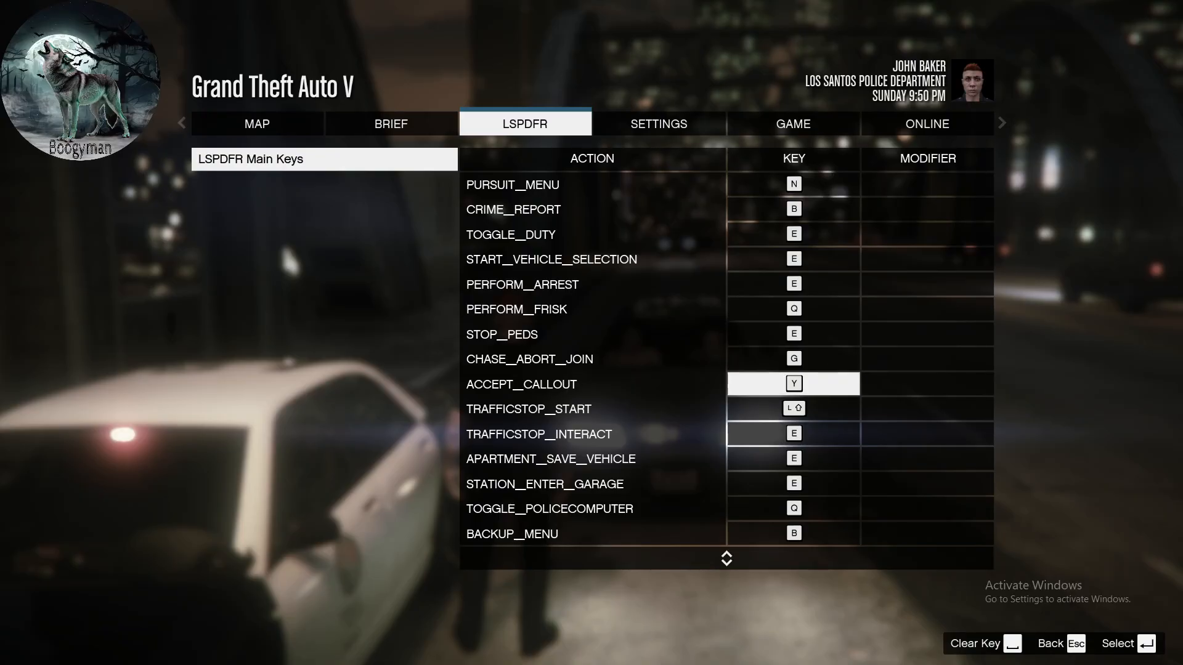
key(Return)
- Clear the keys assigned to TRAFFICSTOP_INTERACT and BACKUP_MENU in the LSPDFR main keys
key(Down)
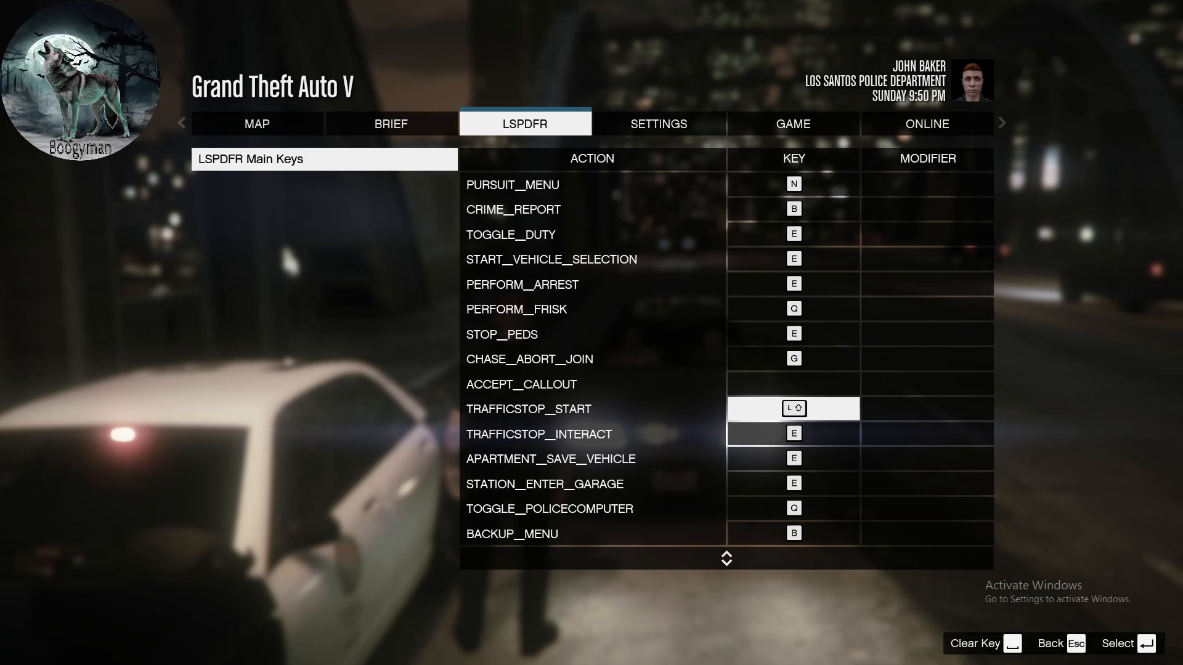
key(Down)
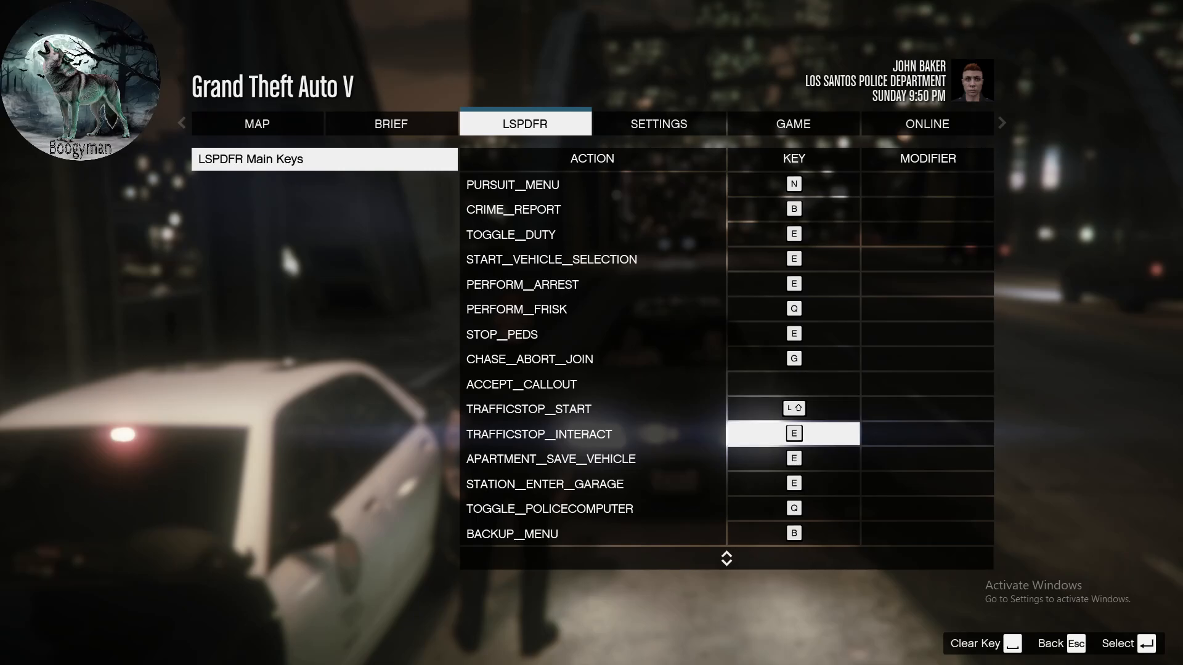
key(Return)
key(Down)
key(Down)
key(Down)
key(Down)
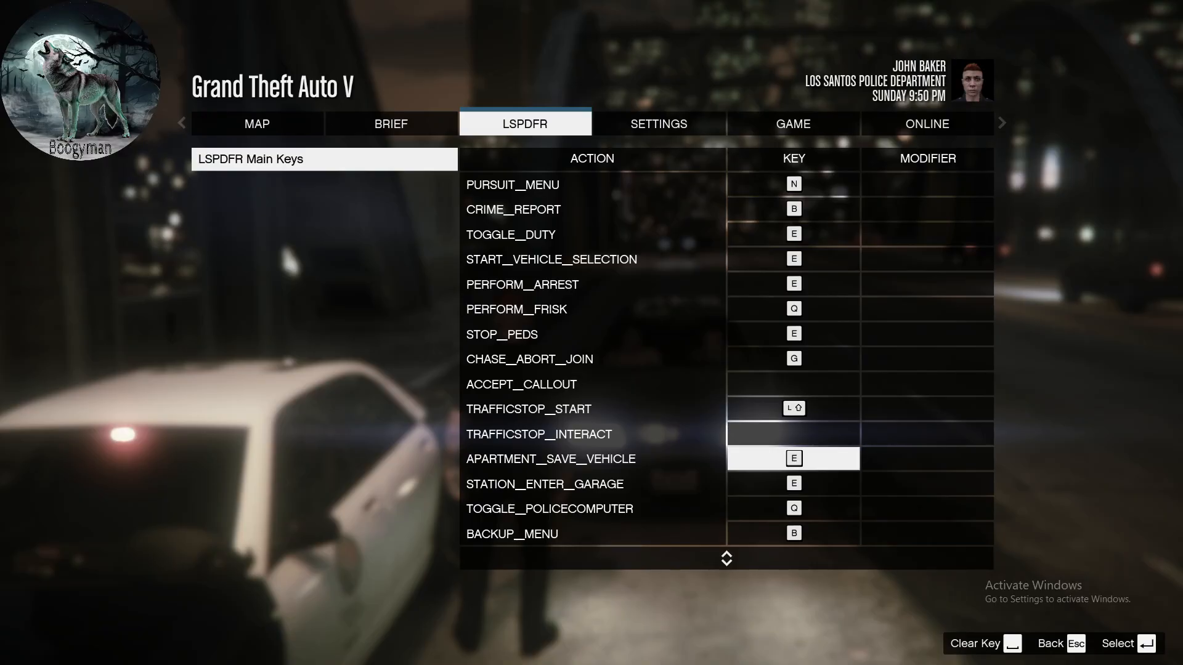
key(Return)
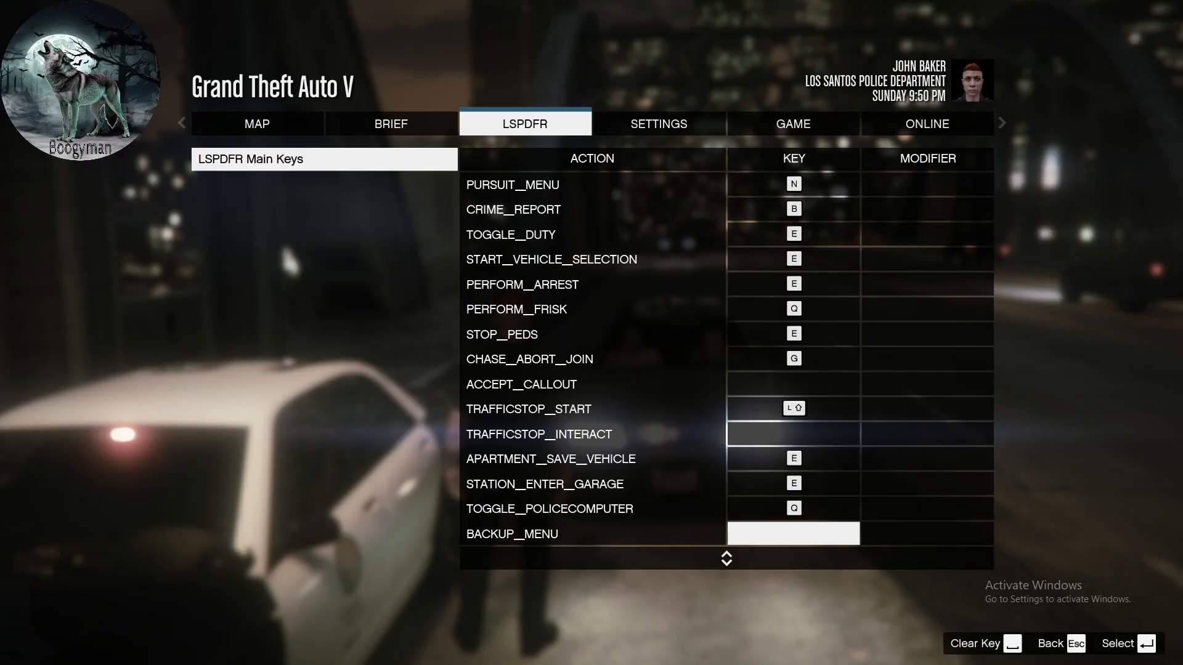
- Check the remaining LSPDFR key bindings, including INVESTIGATE_OBJECT, and return to the game
key(Down)
key(Down)
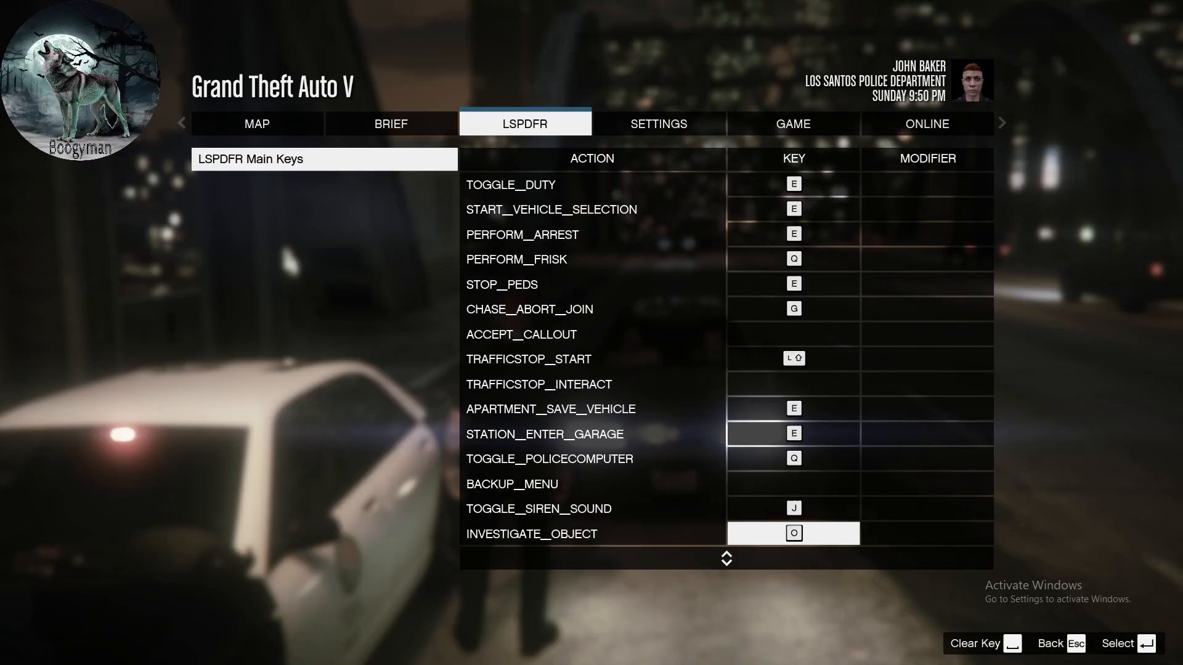
key(Down)
key(Down)
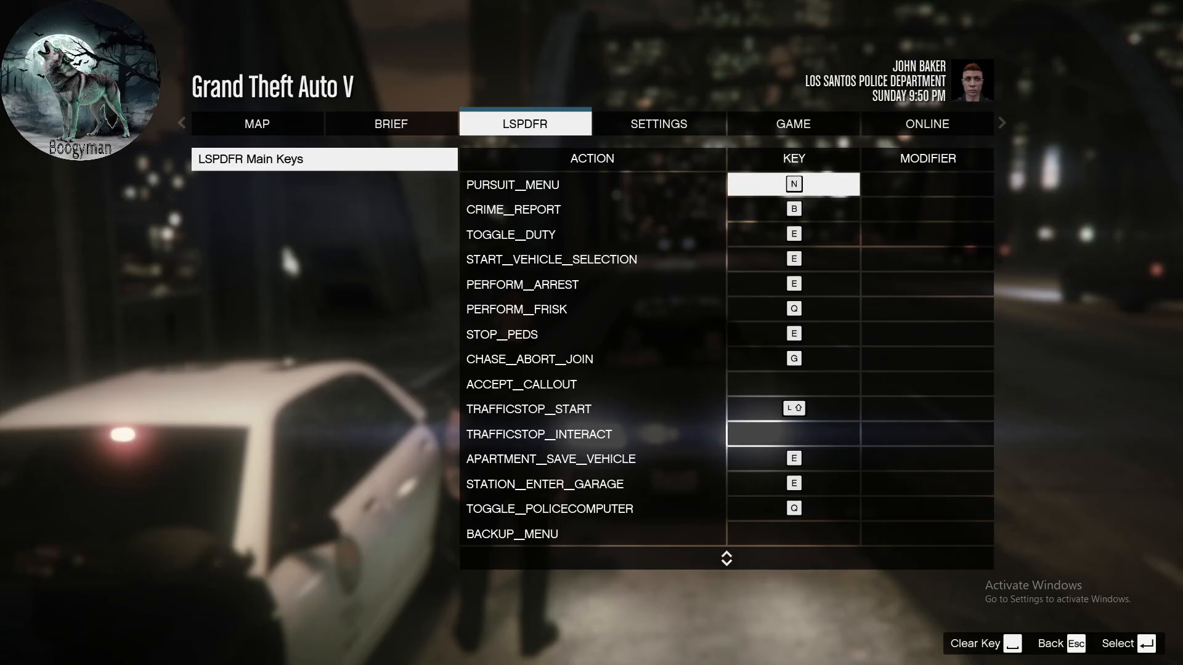
key(Escape)
key(Escape)
key(Escape)
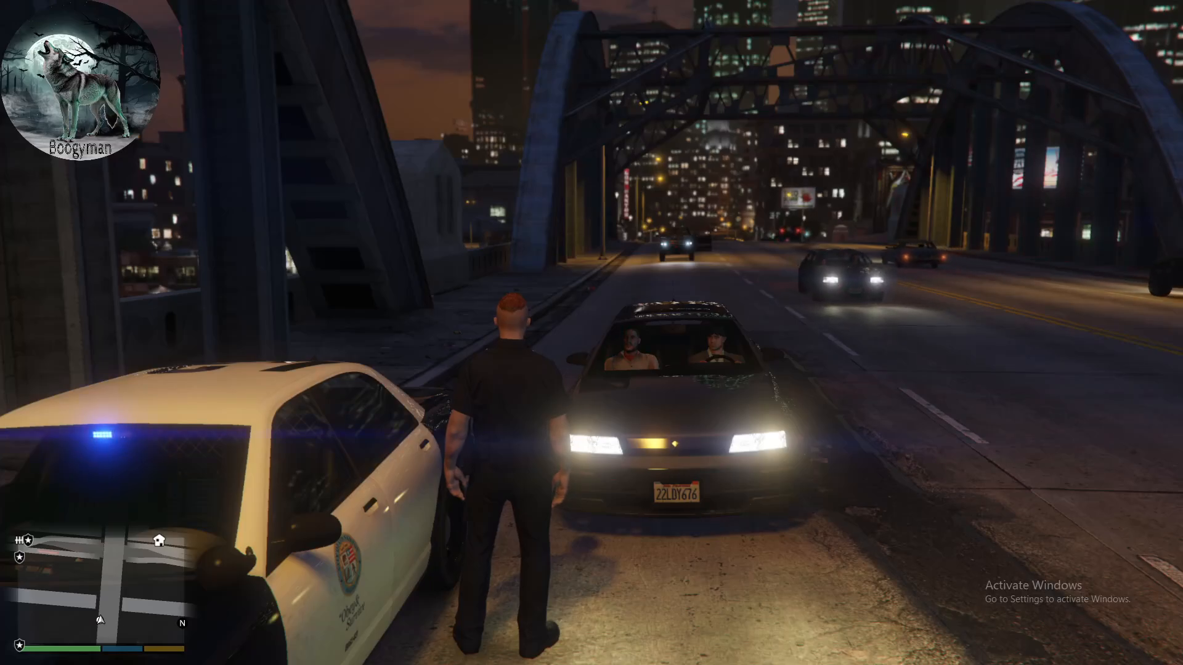
- Enlarge the minimap, bring up the backup options and request a local K9 patrol unit
key(f)
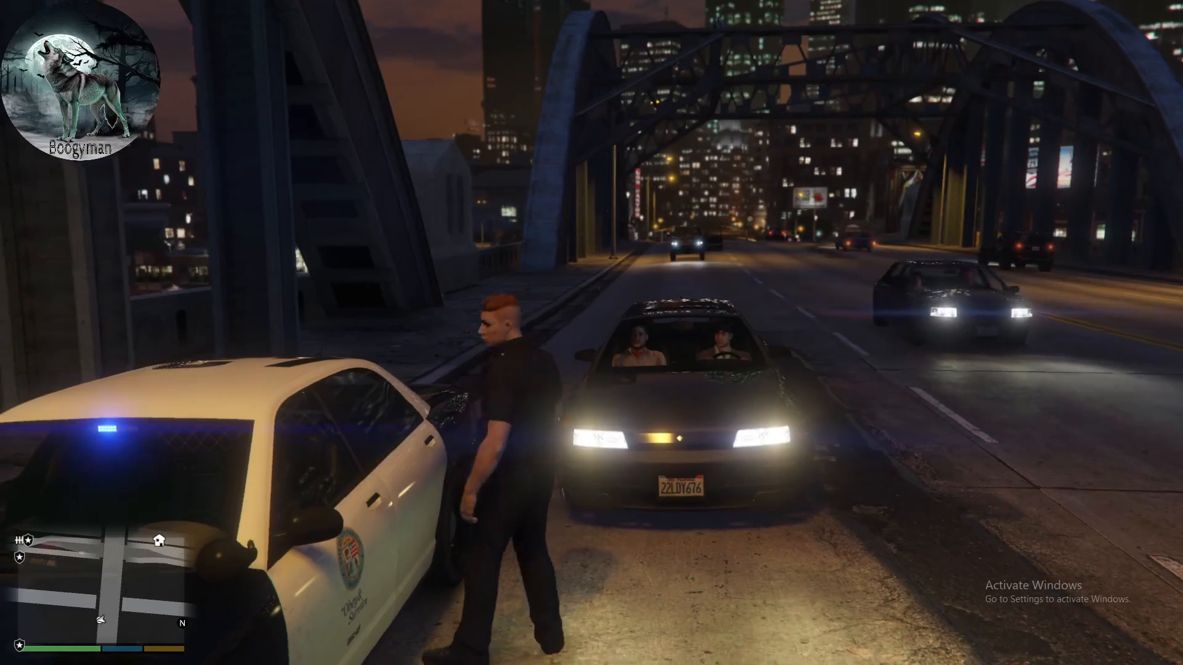
key(z)
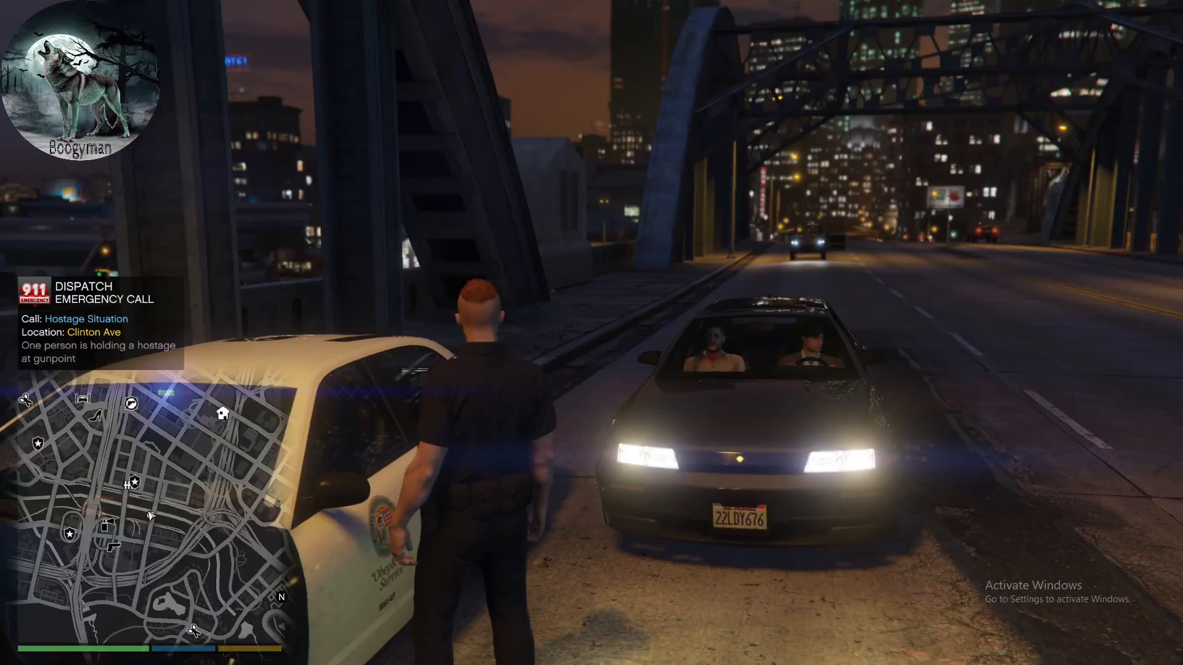
key(b)
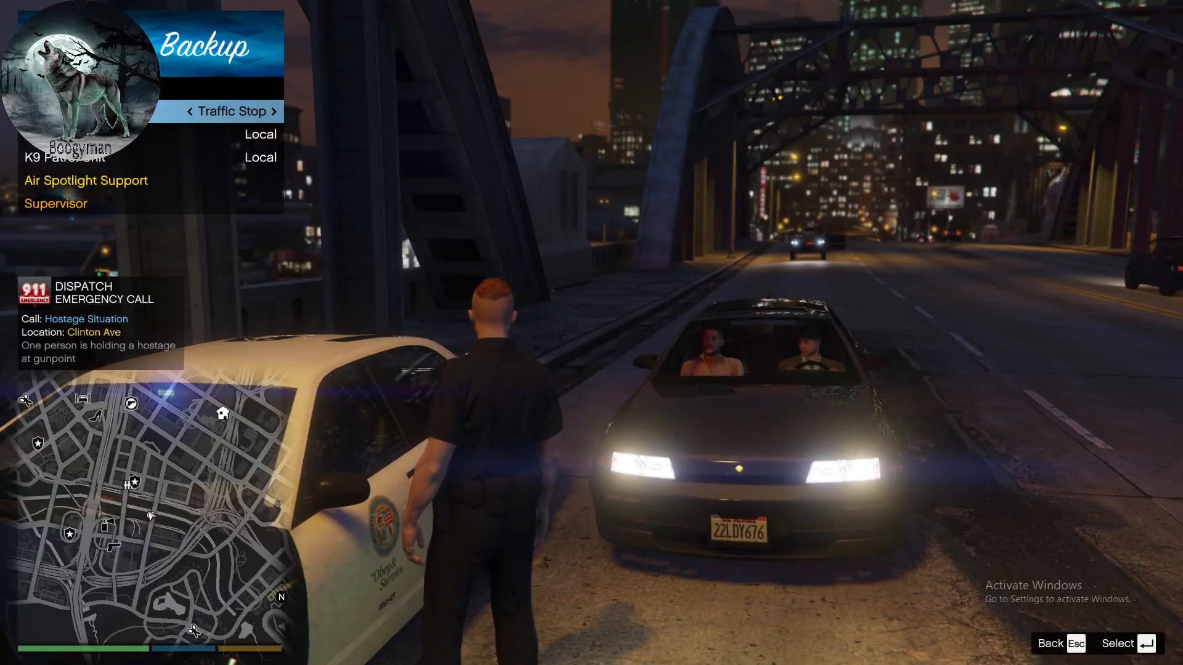
key(b)
key(b)
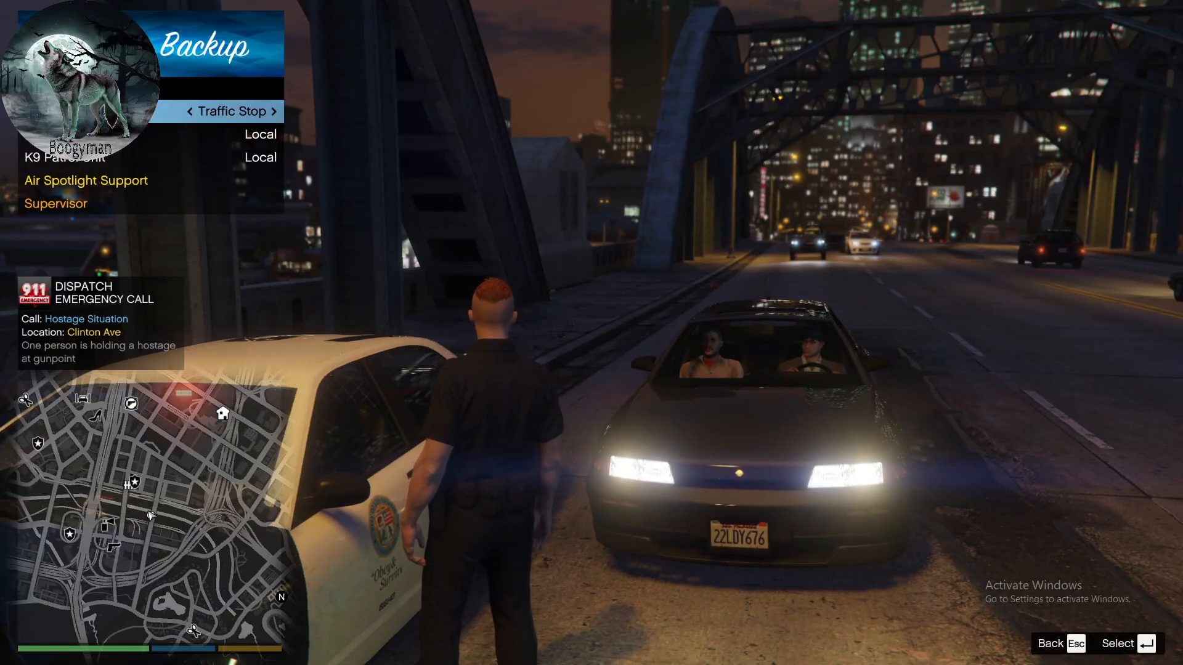
key(b)
key(b)
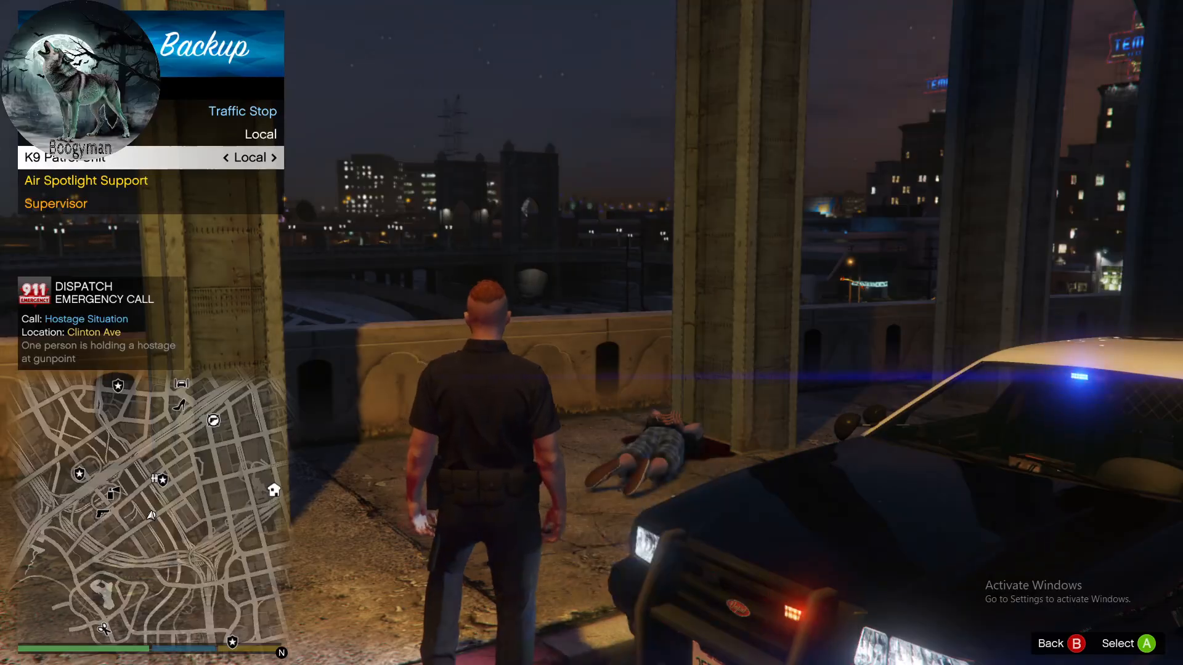
key(Return)
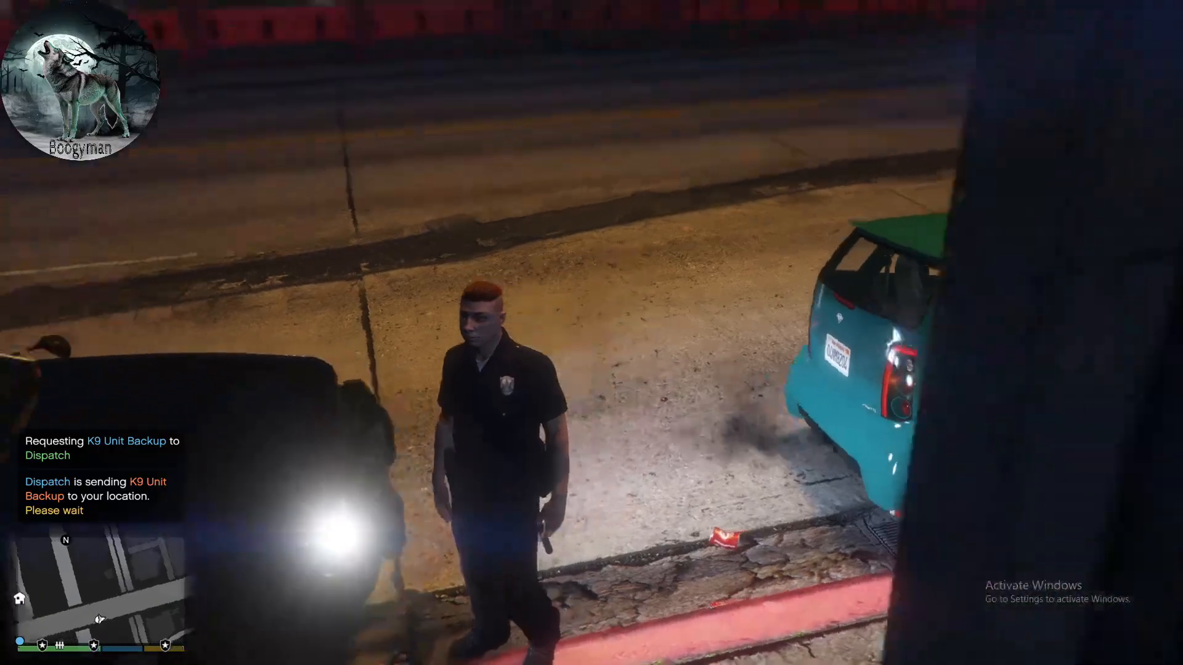
- Walk around the patrol car and stop behind its trunk
key(w)
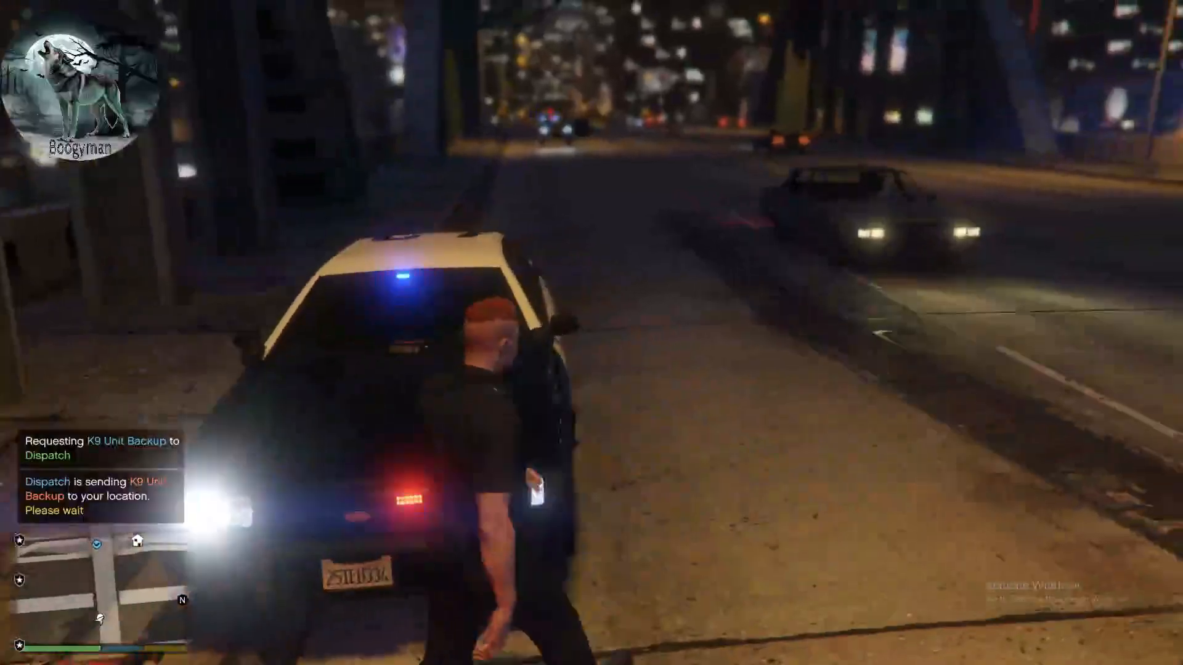
key(w)
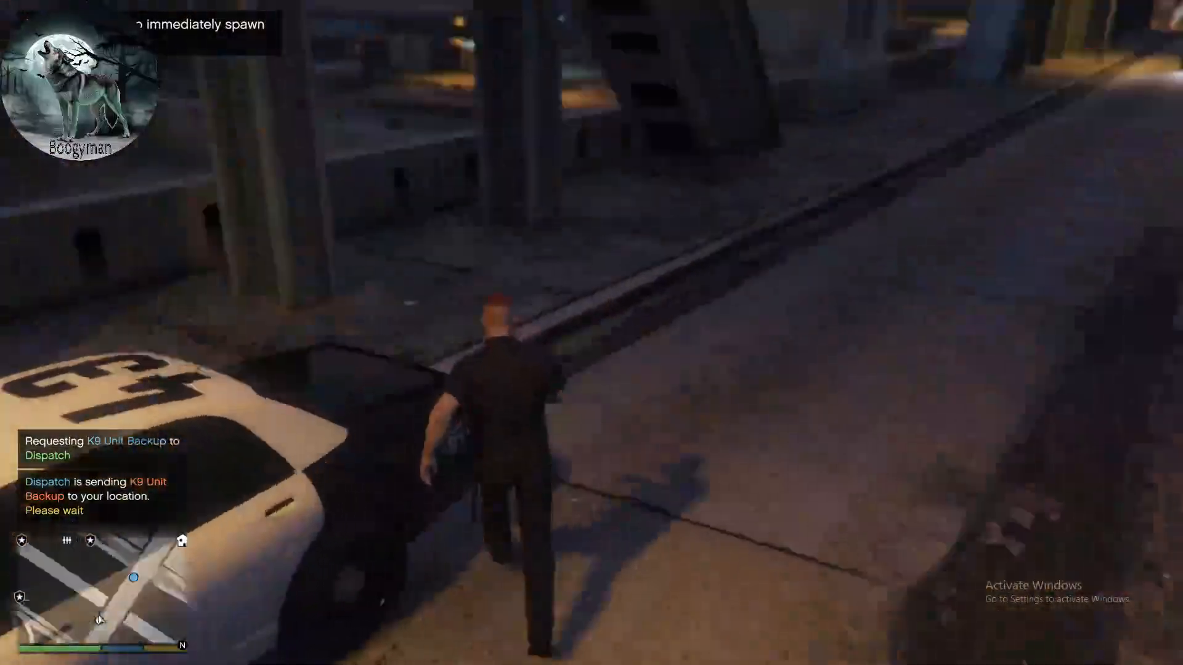
key(w)
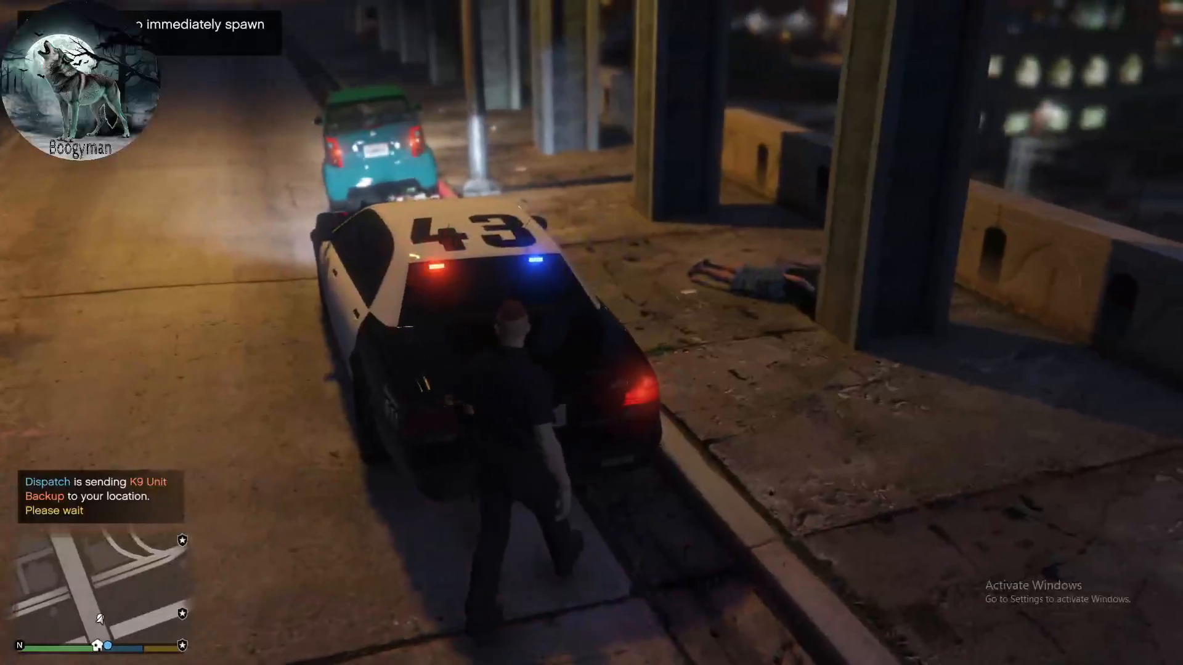
key(w)
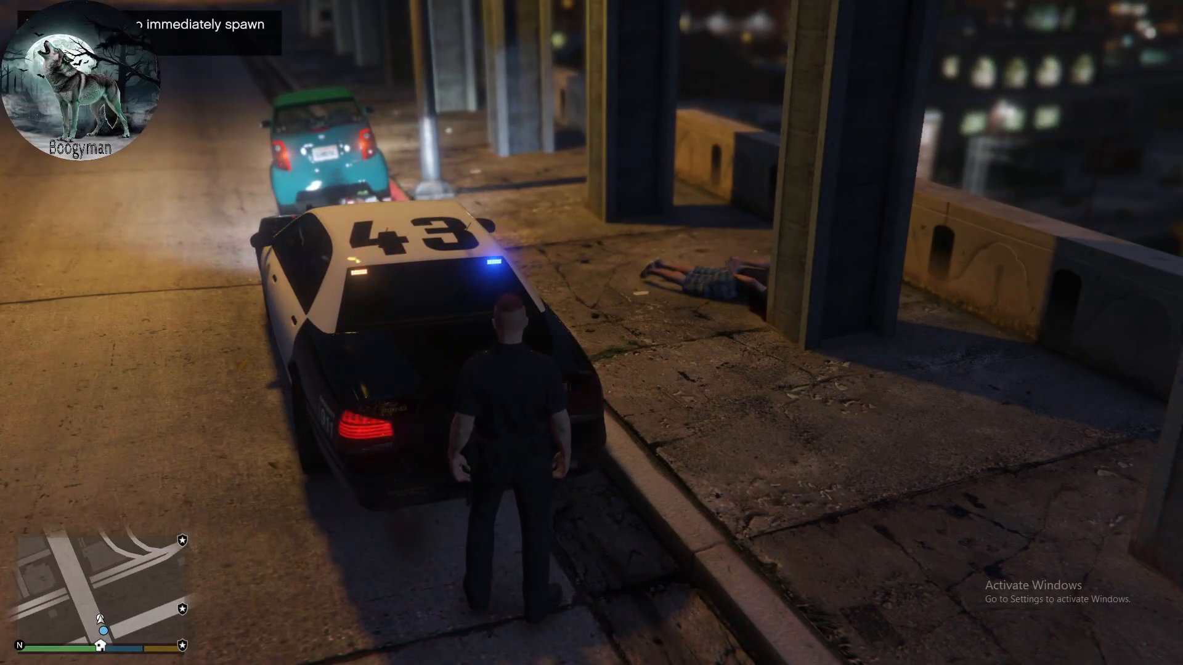
- Quit Grand Theft Auto V and return to the desktop
key(Escape)
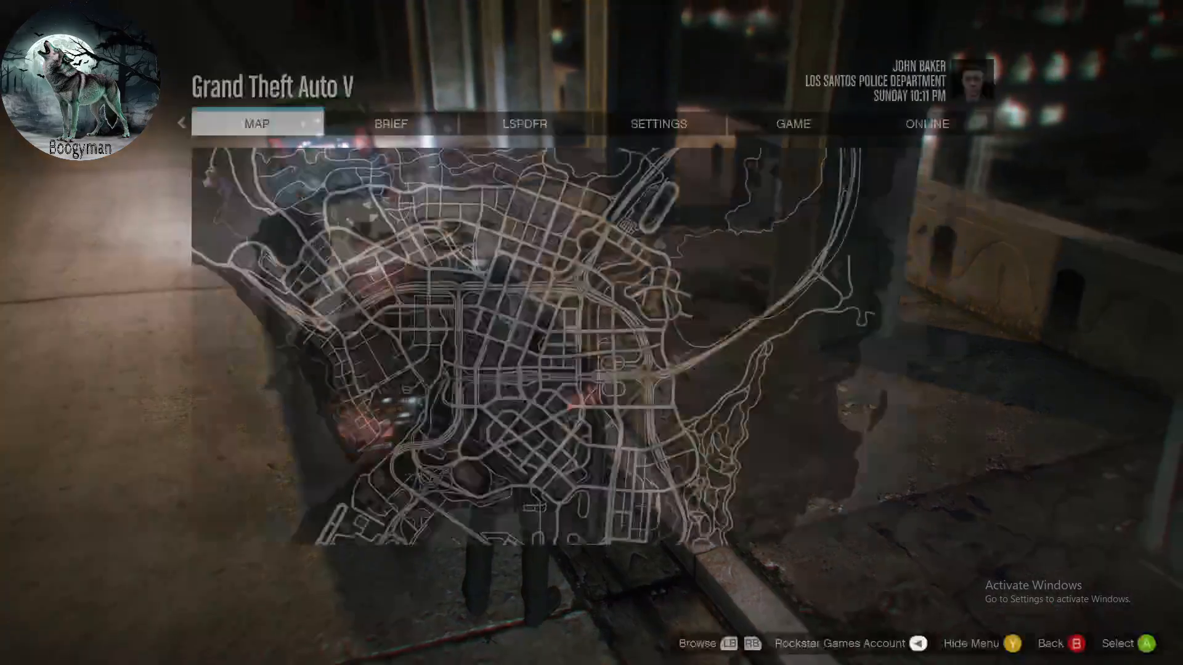
key(e)
key(e)
key(e)
key(e)
key(e)
key(q)
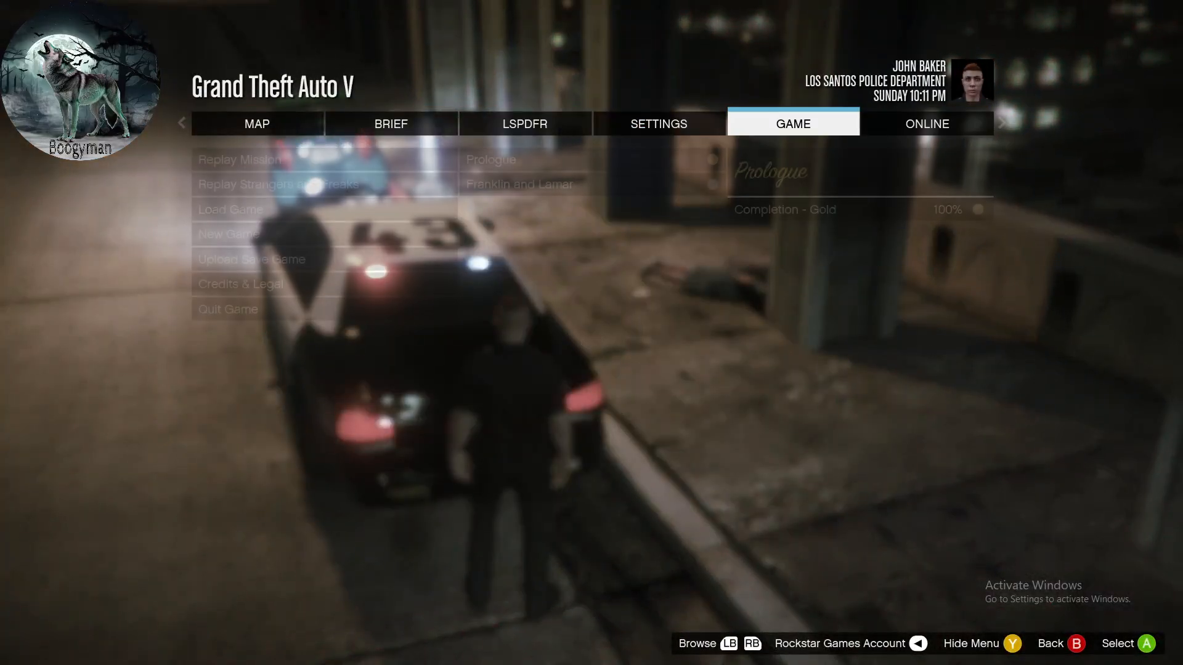
key(Return)
key(Up)
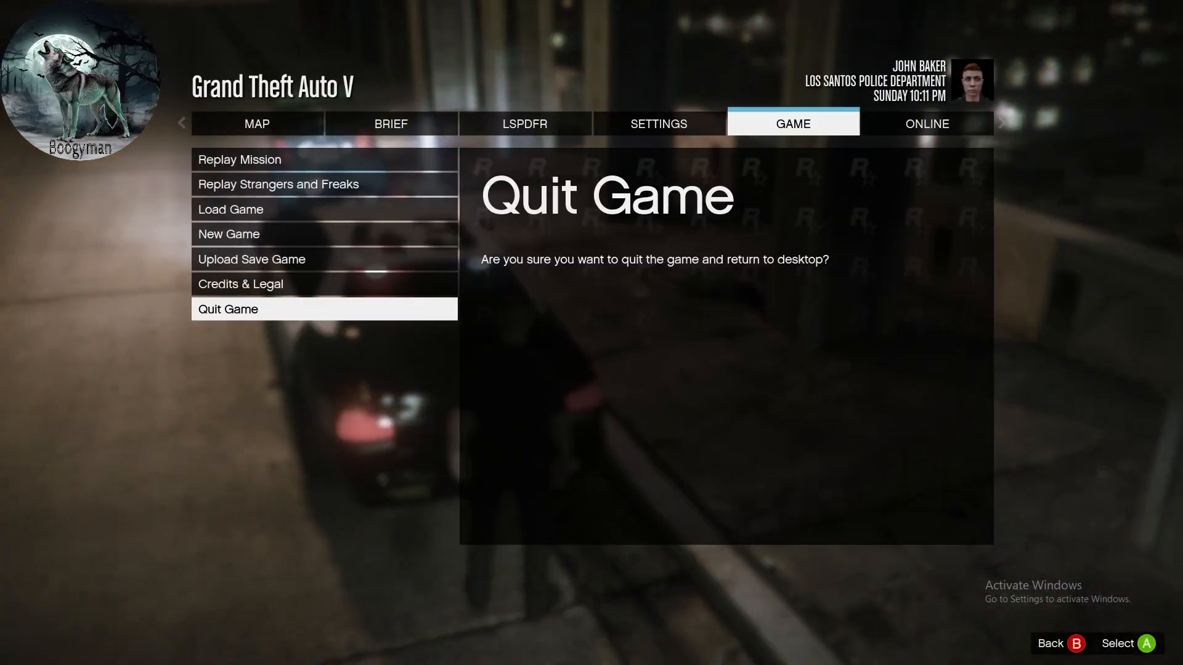
key(Return)
key(Return)
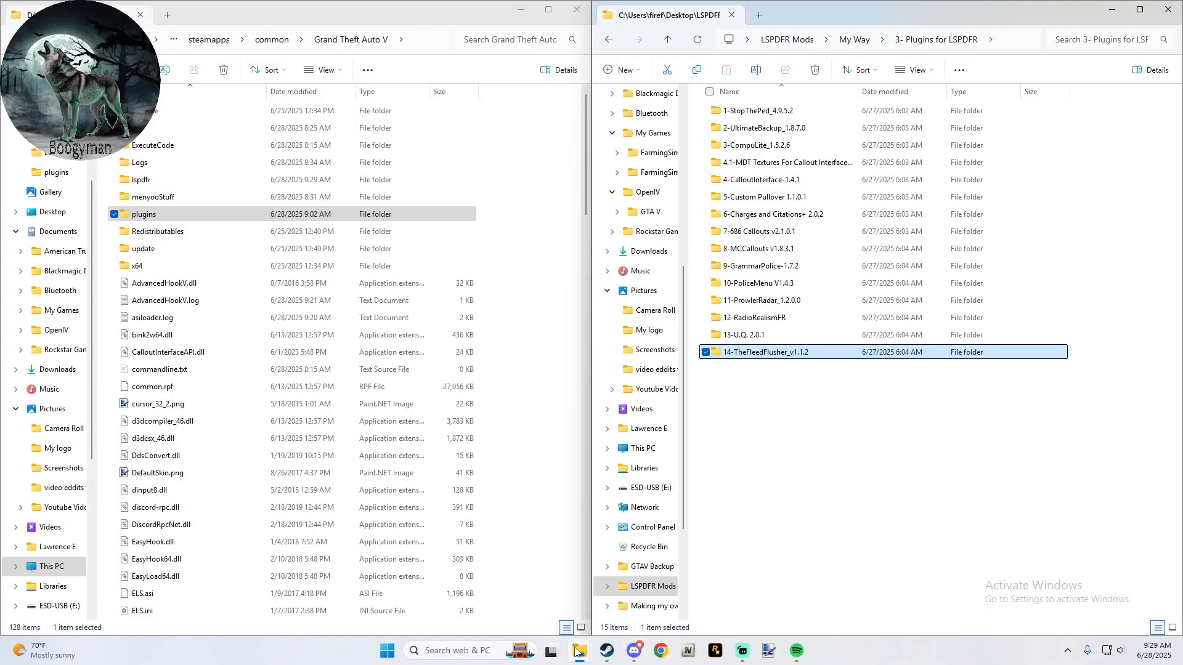
- Switch to Steam, force the running Grand Theft Auto V Legacy to stop, and minimize the Steam window
click(606, 650)
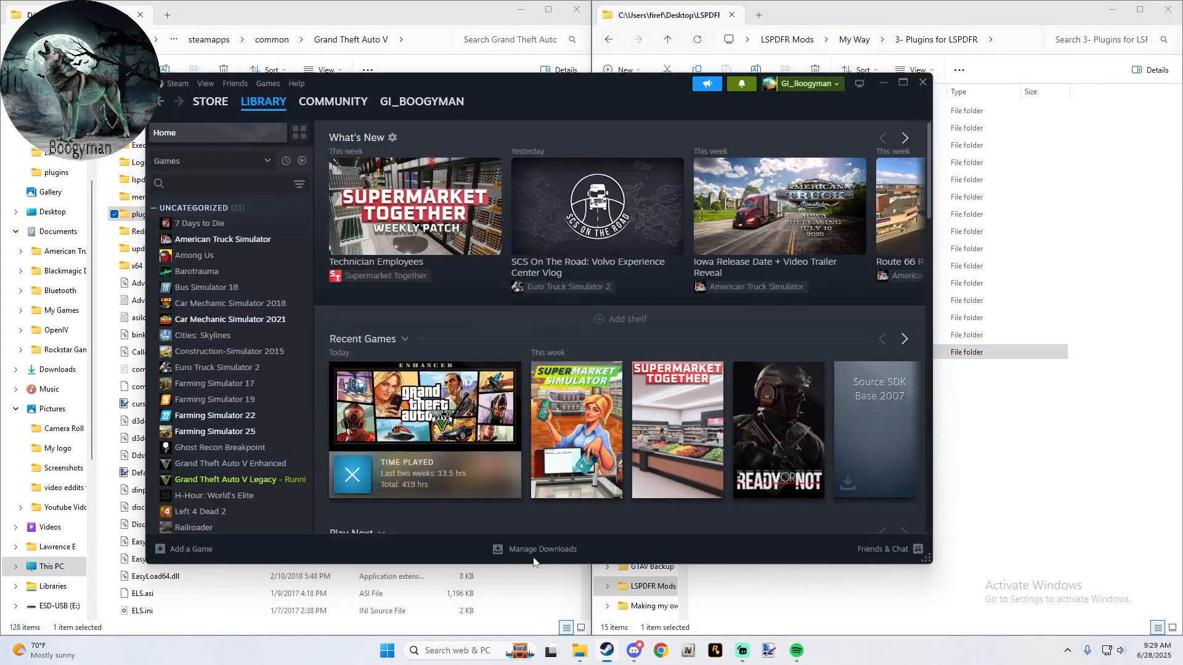
click(347, 473)
click(520, 356)
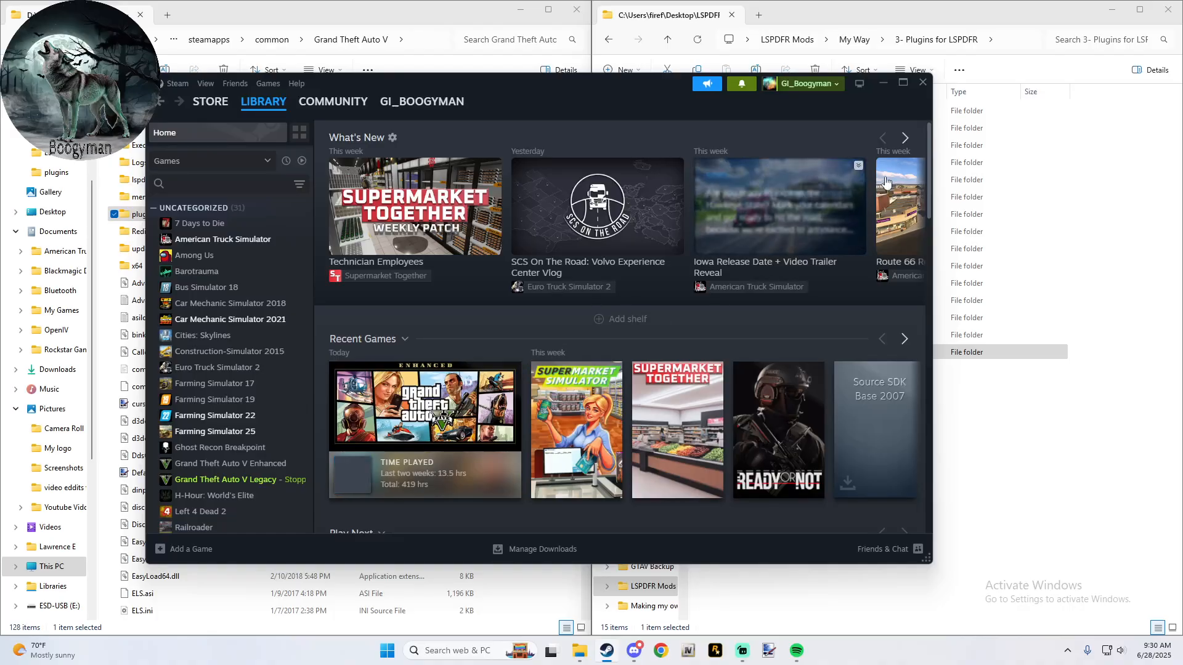
click(882, 84)
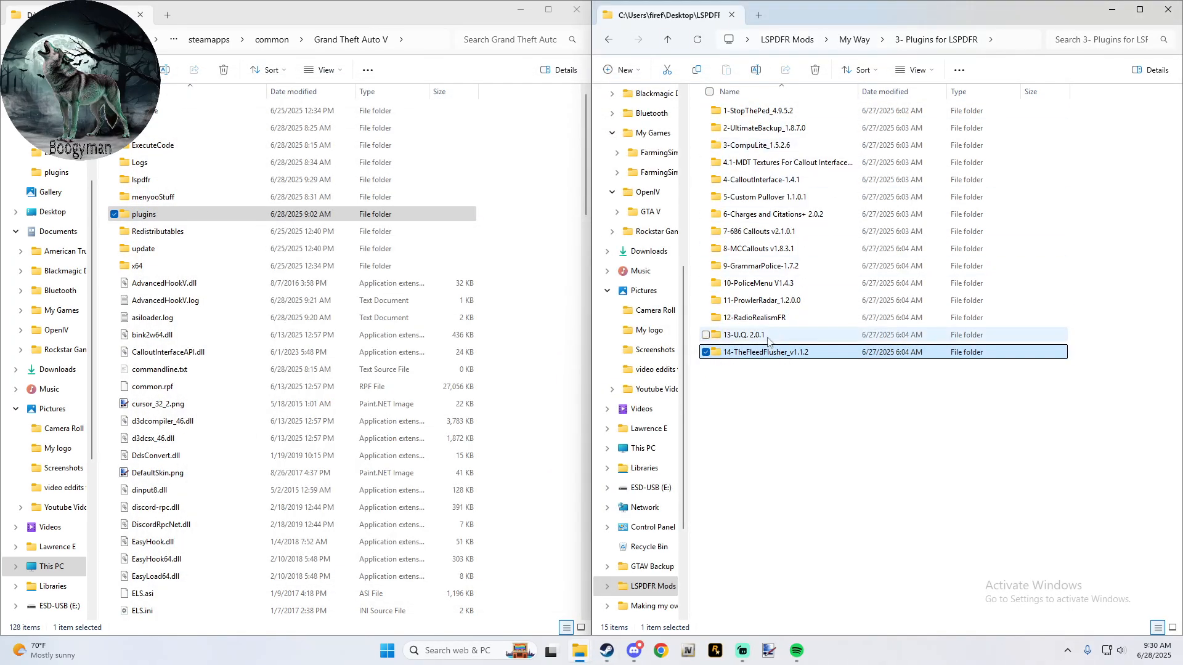
- Copy the plugins folder from 1-Stow That Weapon 3.1.0 in 4- Standalone Plugins into the Grand Theft Auto V folder
click(668, 39)
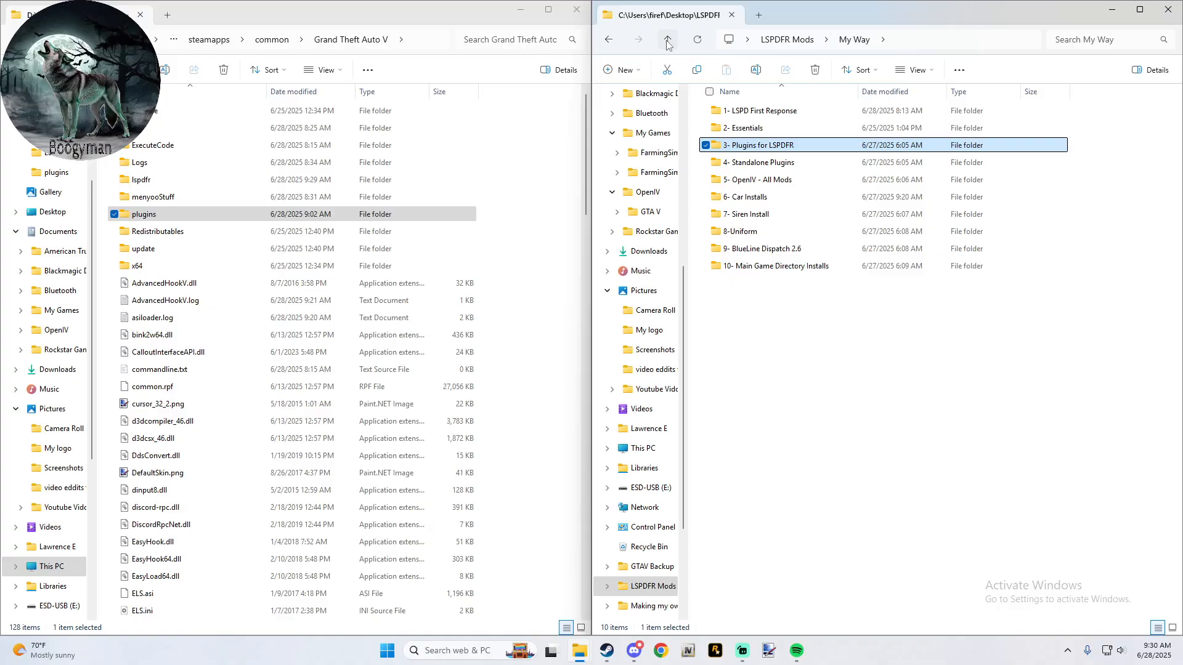
click(761, 163)
double_click(762, 164)
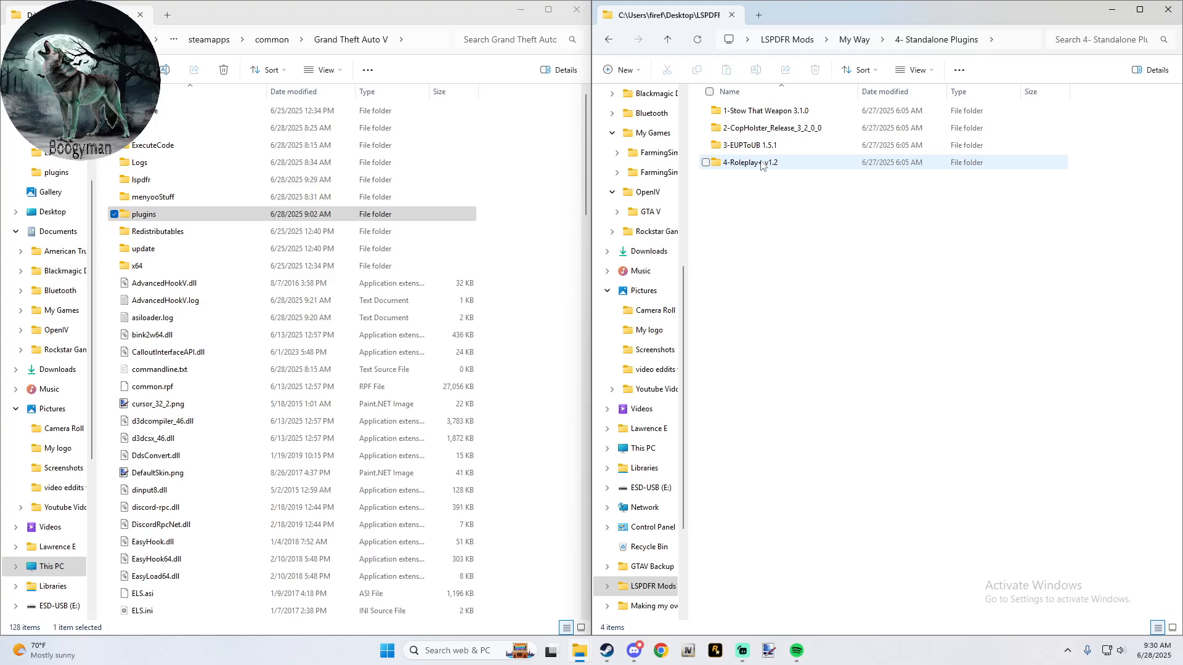
double_click(777, 112)
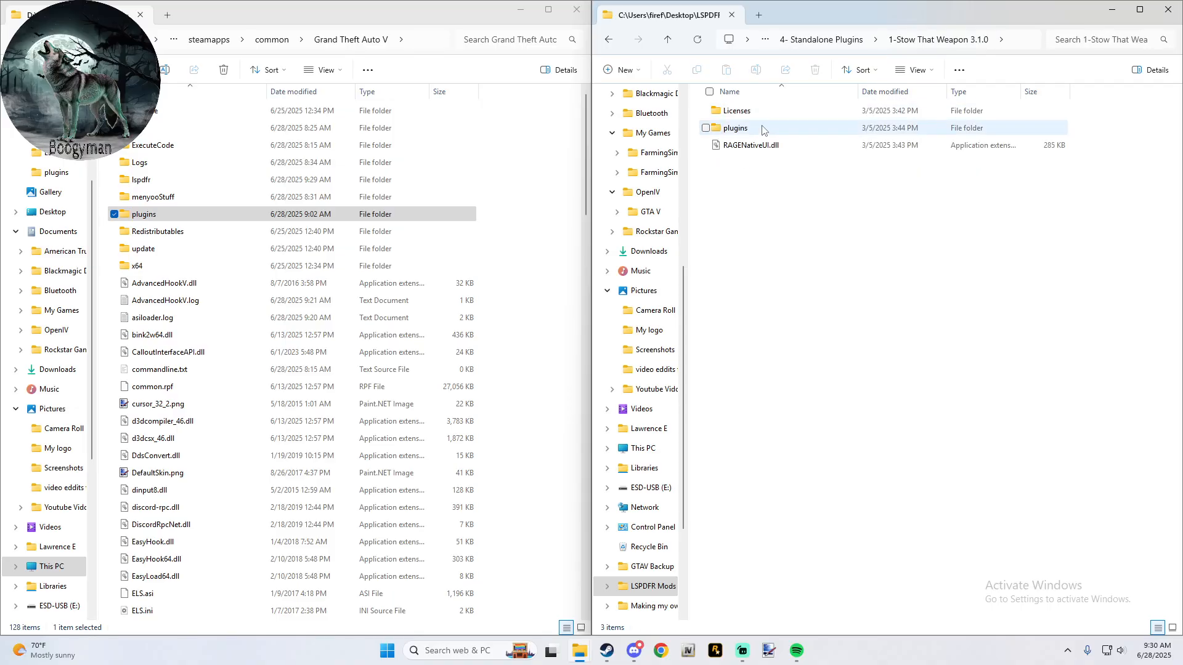
drag(763, 129, 535, 161)
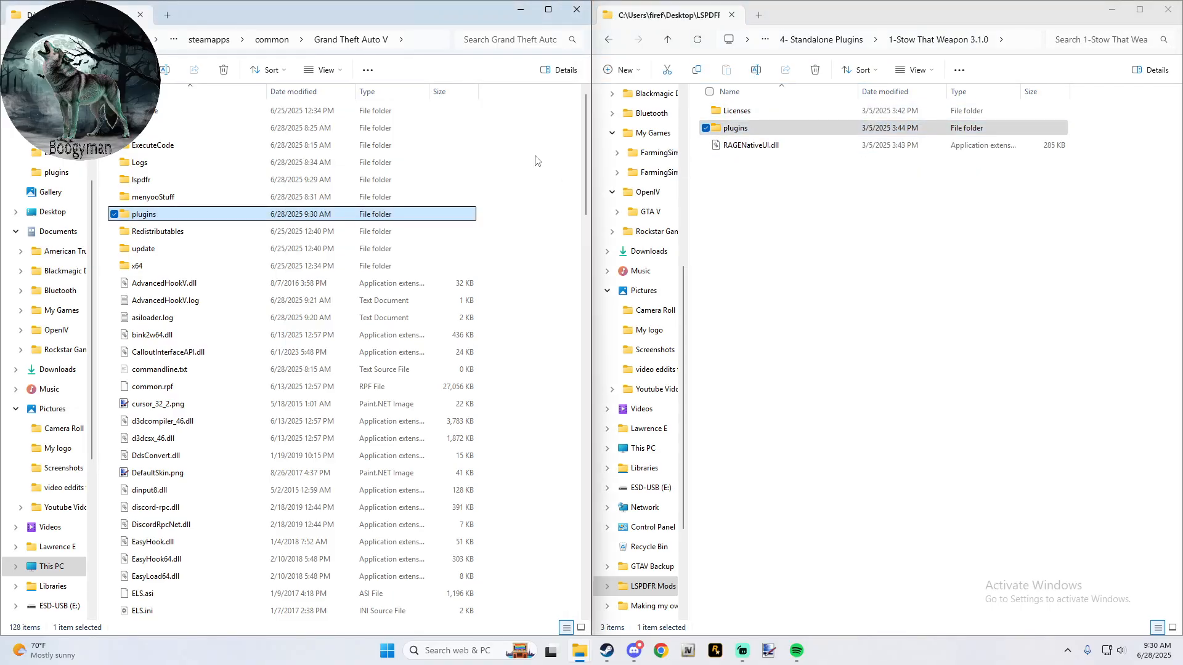
- Copy the Plugins folder from 2-CopHolster_Release_3_2_0_0 into the Grand Theft Auto V folder
click(667, 40)
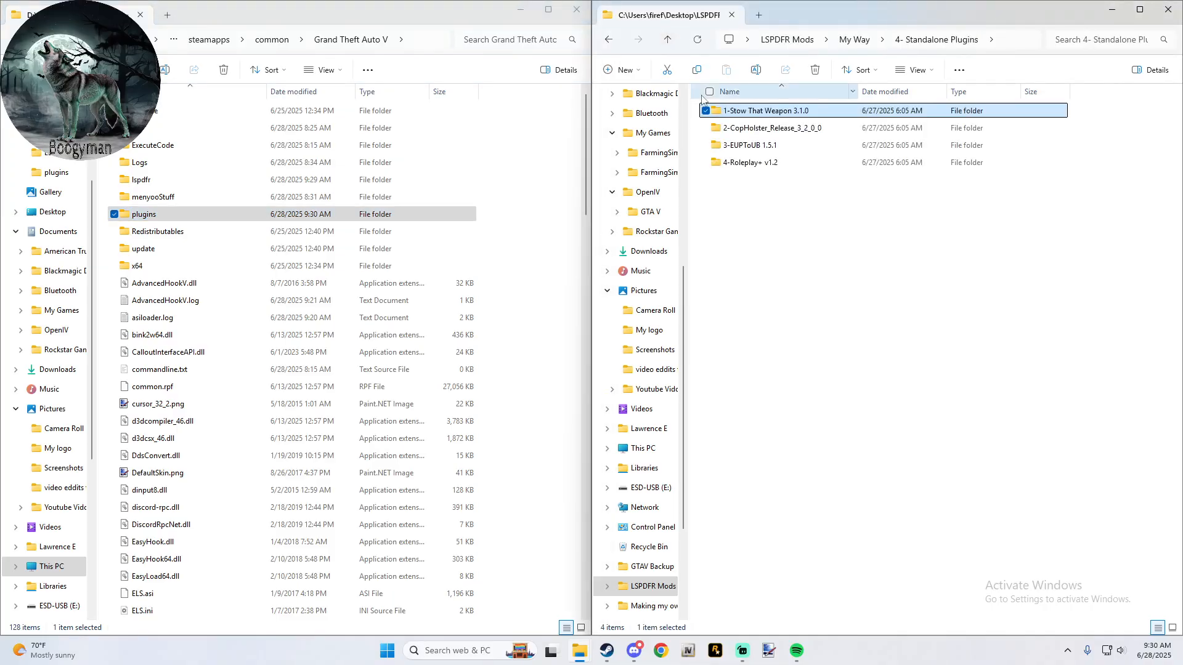
double_click(742, 126)
drag(743, 115, 581, 134)
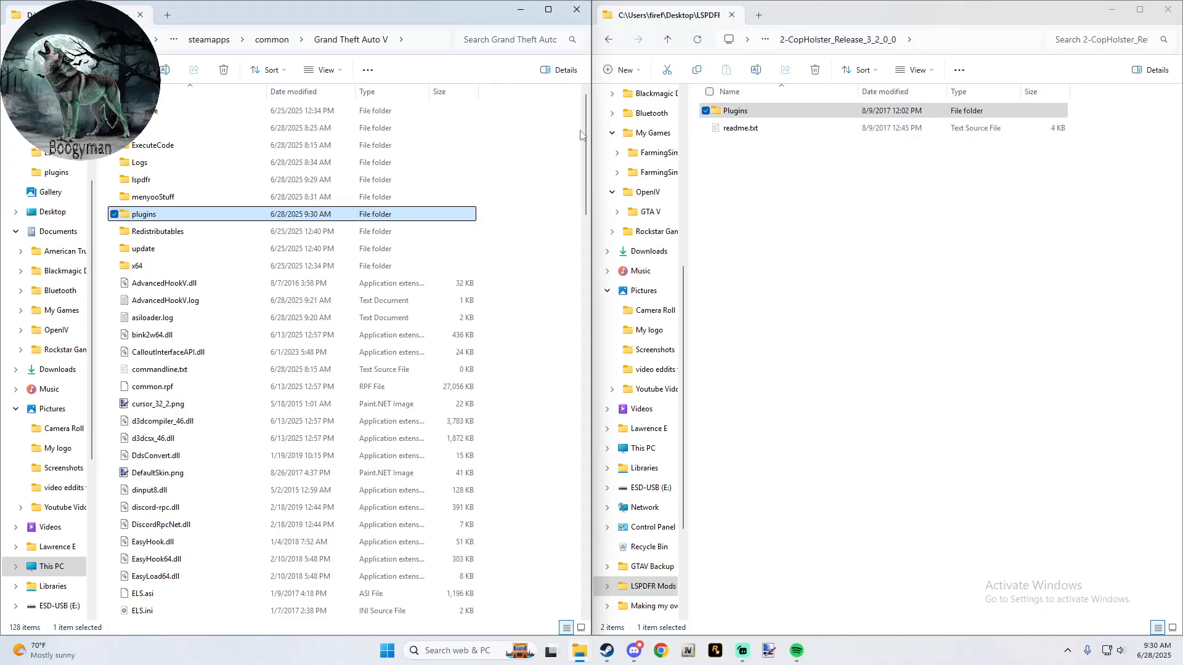
- Copy the EUPToUB folder from 3-EUPToUB 1.5.1 into the Grand Theft Auto V folder
click(667, 40)
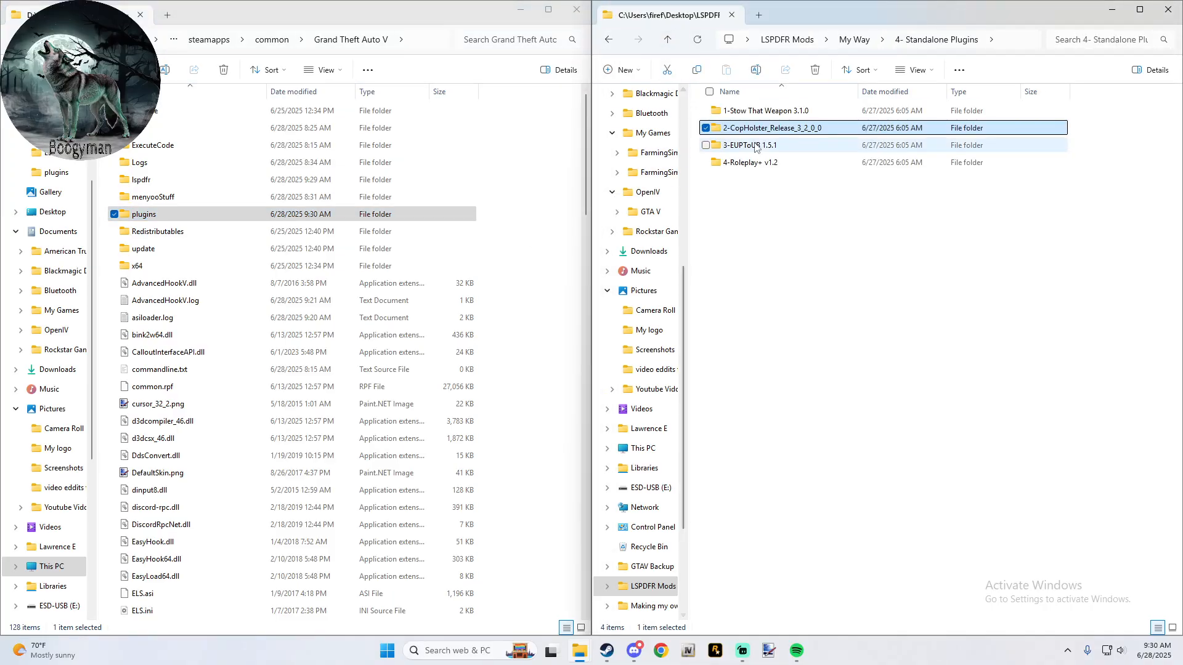
double_click(755, 141)
drag(754, 115, 558, 164)
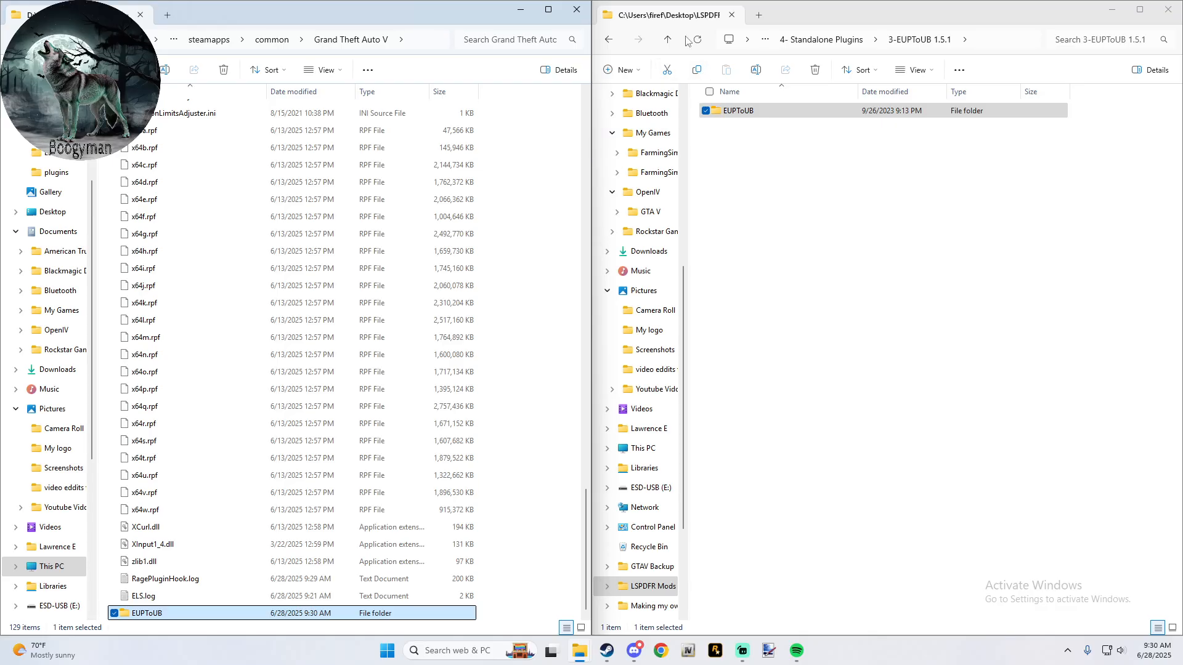
- Copy Roleplay+.dll and Roleplay+.ini from 4-Roleplay+ v1.2 into the plugins folder of Grand Theft Auto V
click(667, 41)
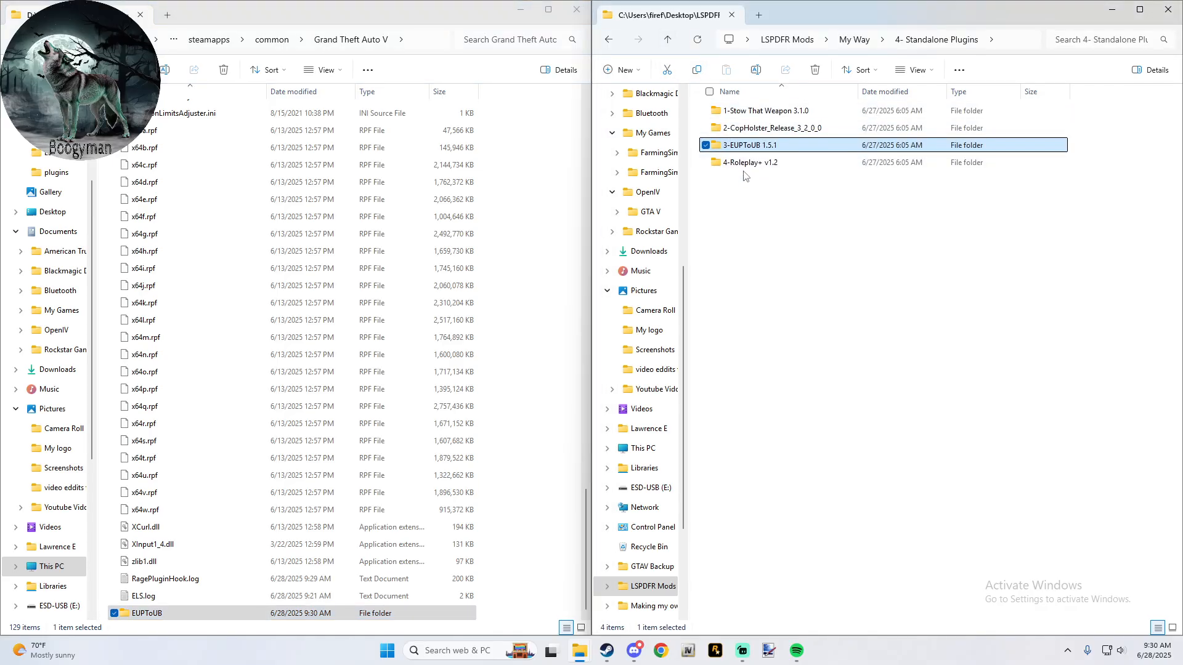
double_click(747, 163)
mouse_move(750, 141)
mouse_down()
mouse_move(756, 109)
mouse_move(749, 141)
mouse_up()
click(660, 42)
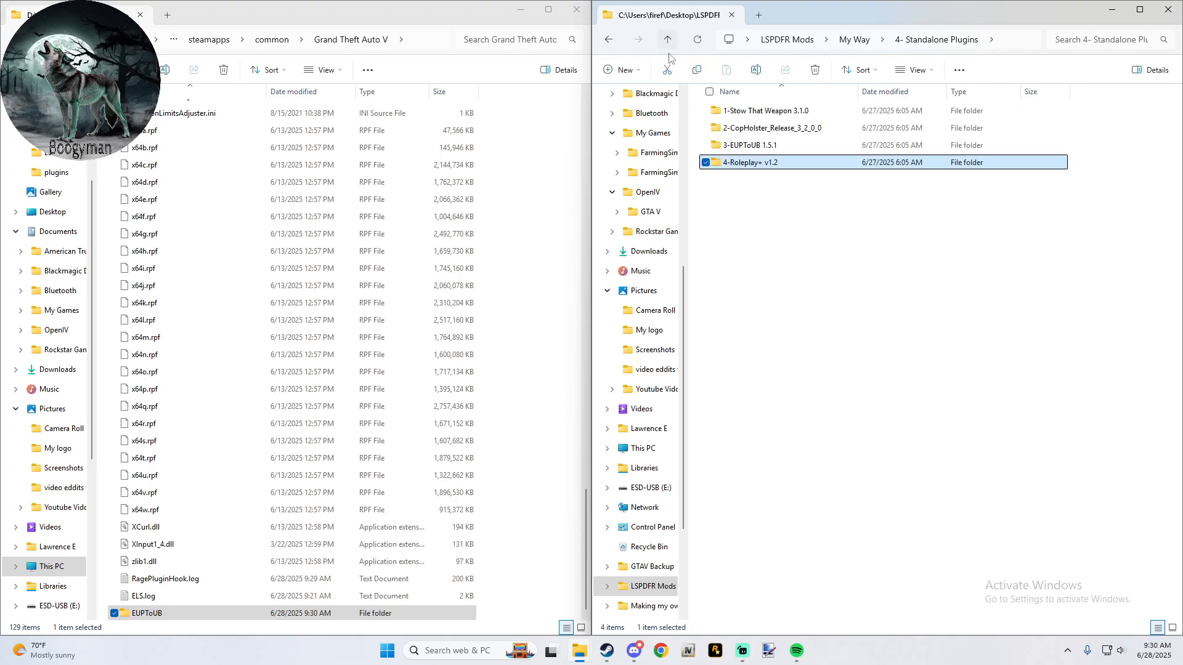
double_click(743, 164)
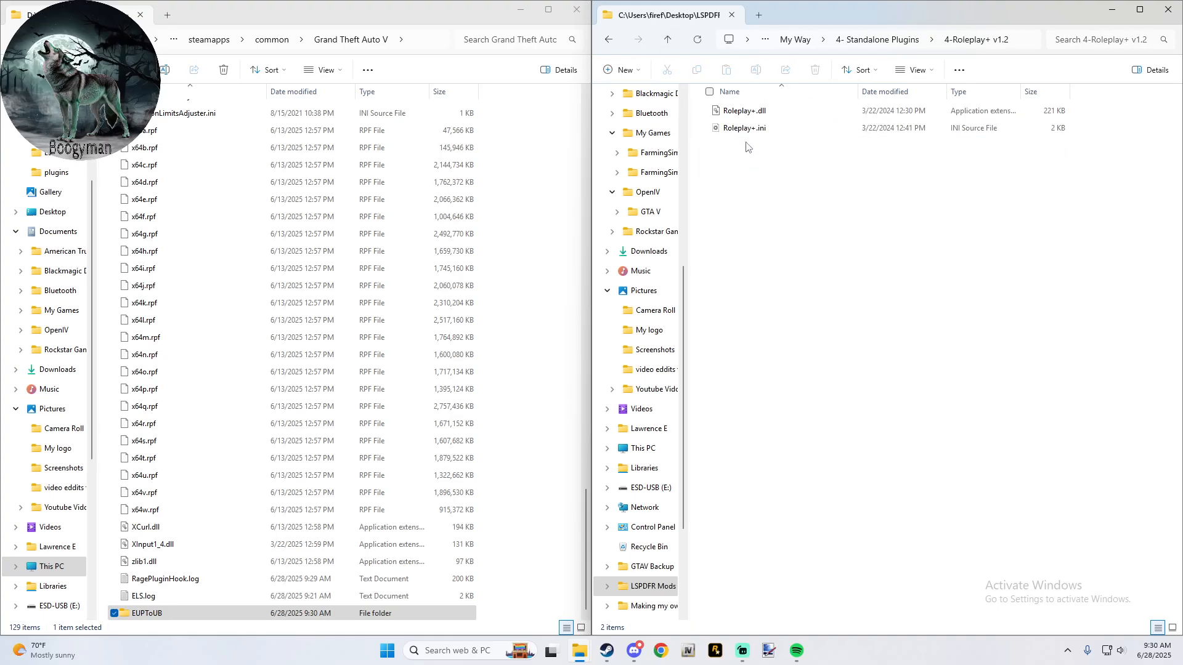
scroll(210, 203, up, 8)
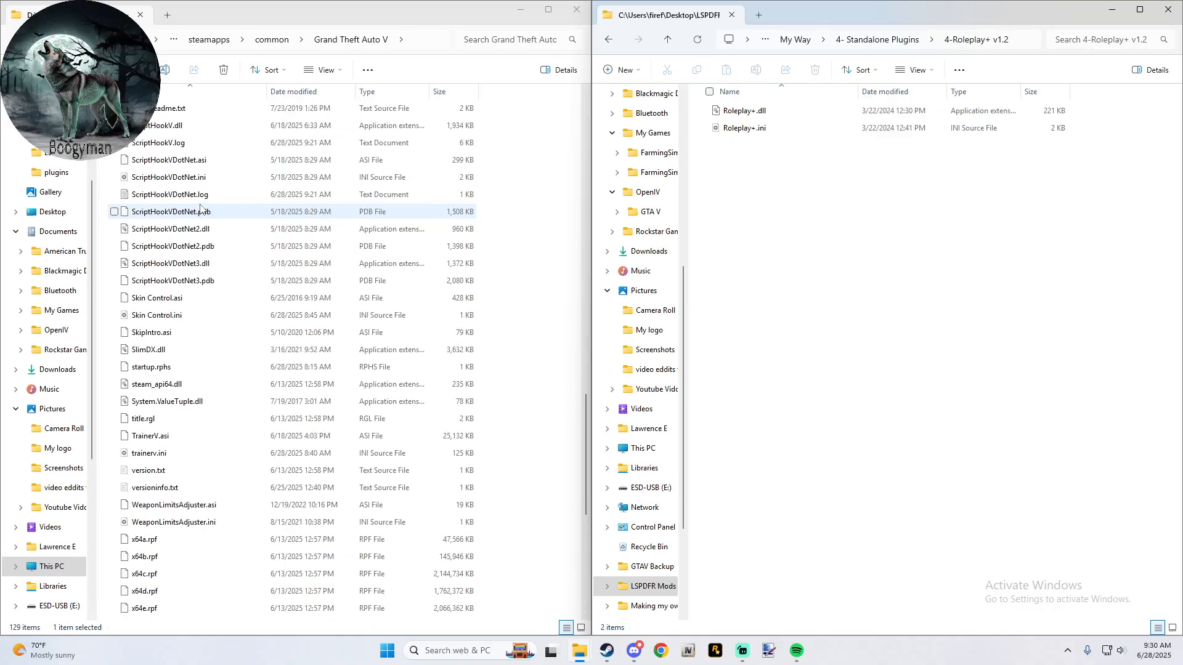
click(333, 56)
scroll(223, 170, up, 18)
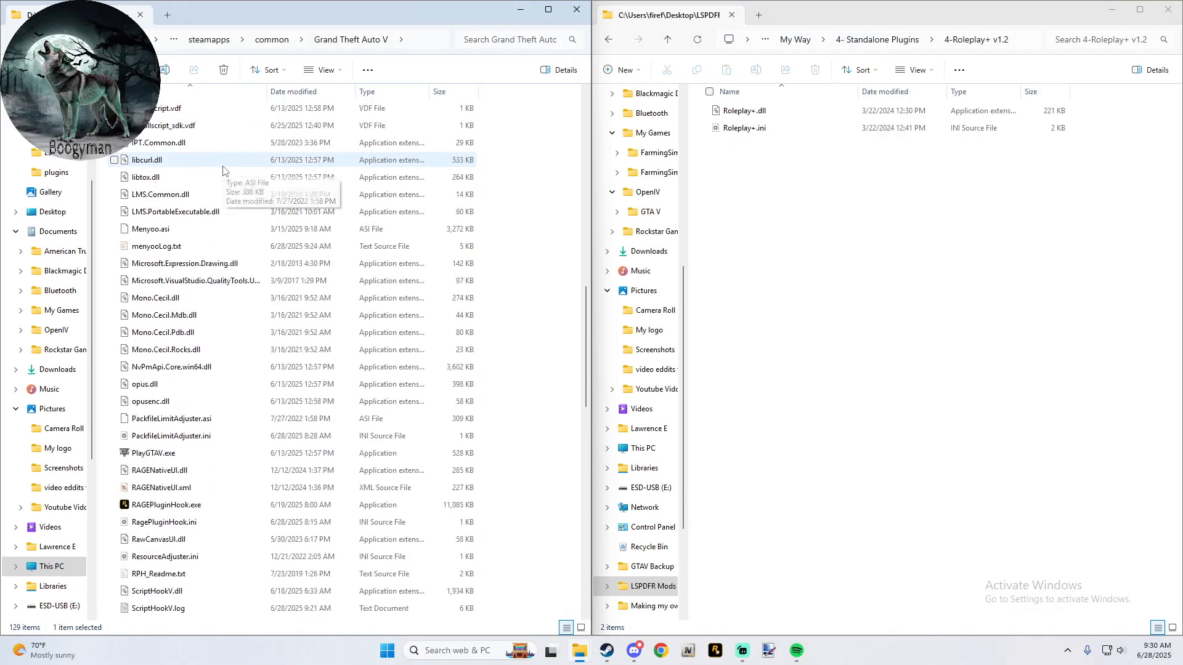
scroll(223, 171, up, 7)
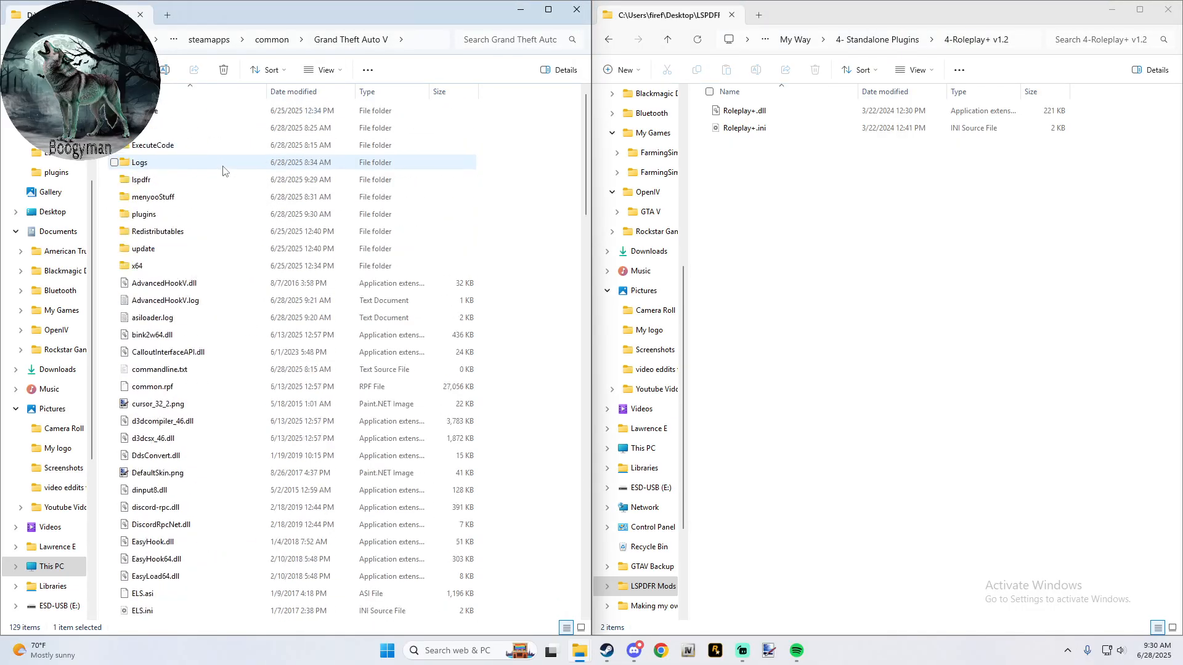
double_click(197, 216)
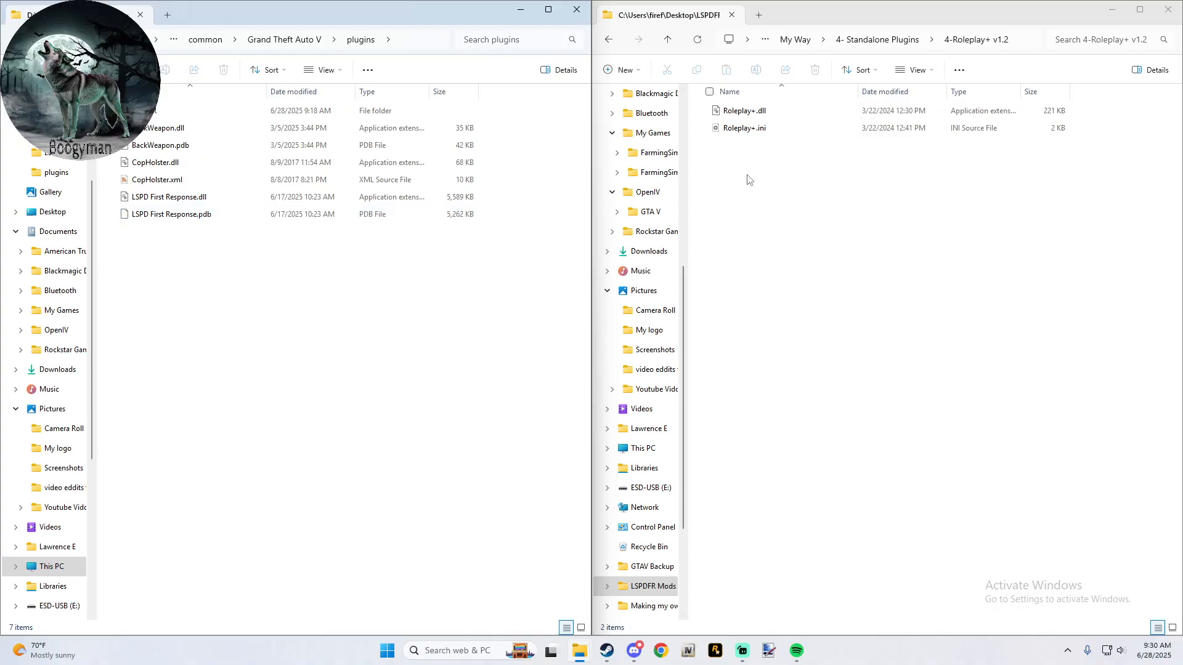
drag(759, 159, 390, 304)
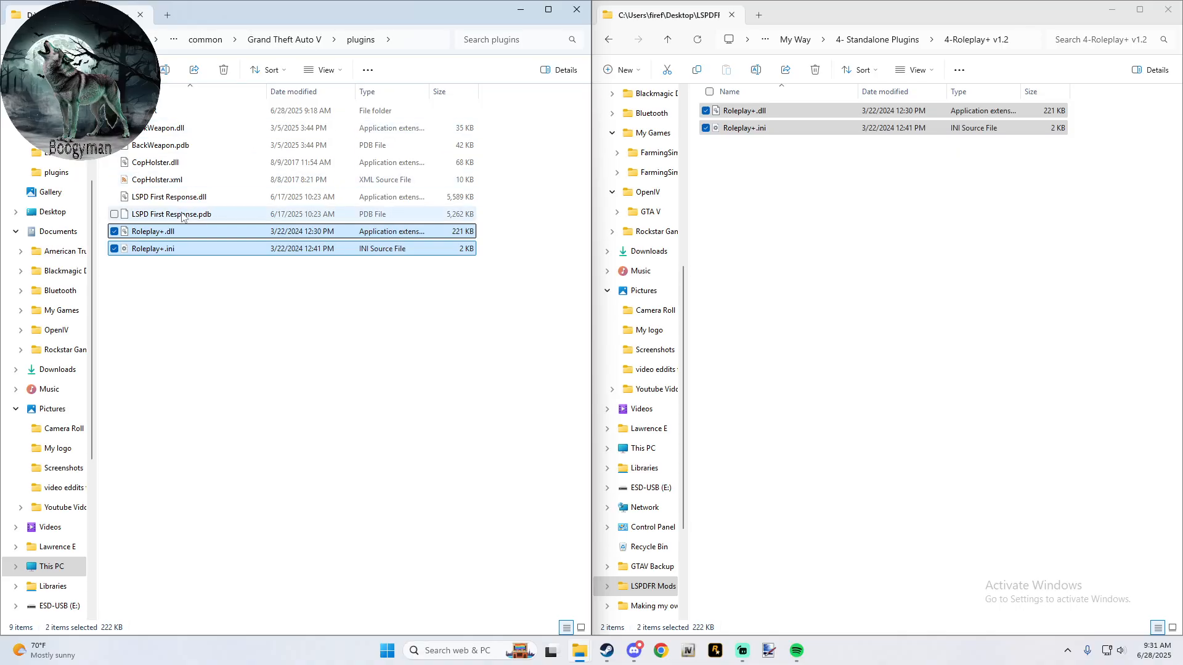
- Check the contents of the LSPDFR subfolder in plugins, and return to the Grand Theft Auto V folder
double_click(156, 111)
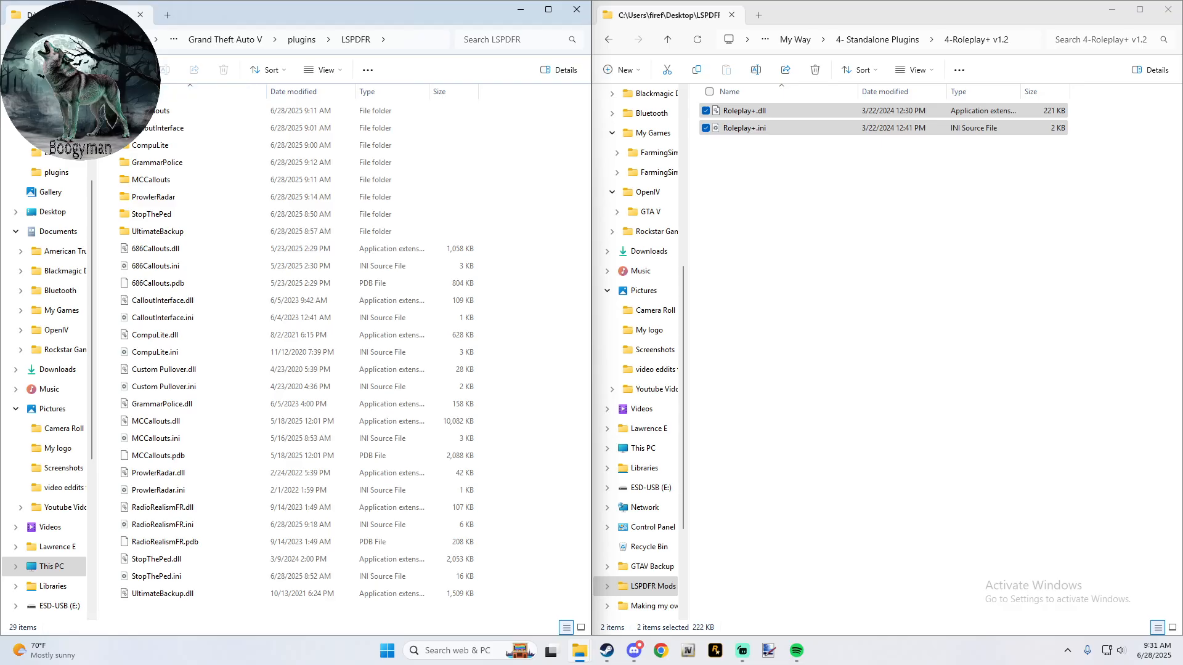
click(17, 40)
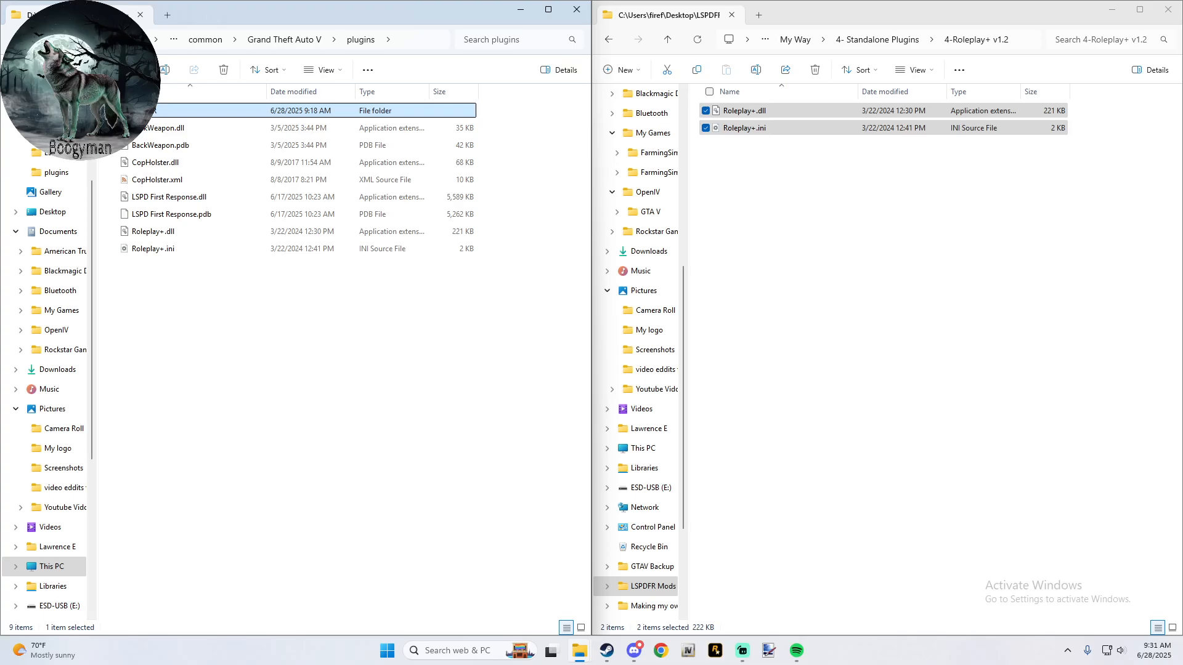
click(17, 40)
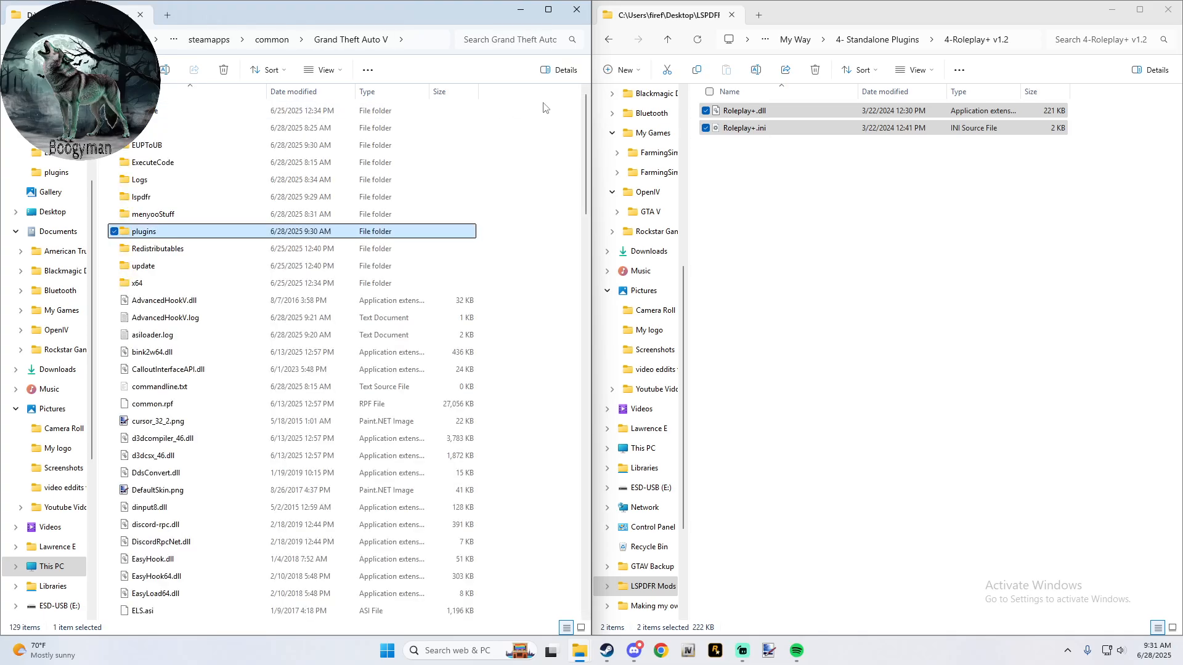
- Open the 5- OpenIV - All Mods folder, and launch OpenIV for the Windows version of Grand Theft Auto V
click(667, 39)
click(667, 39)
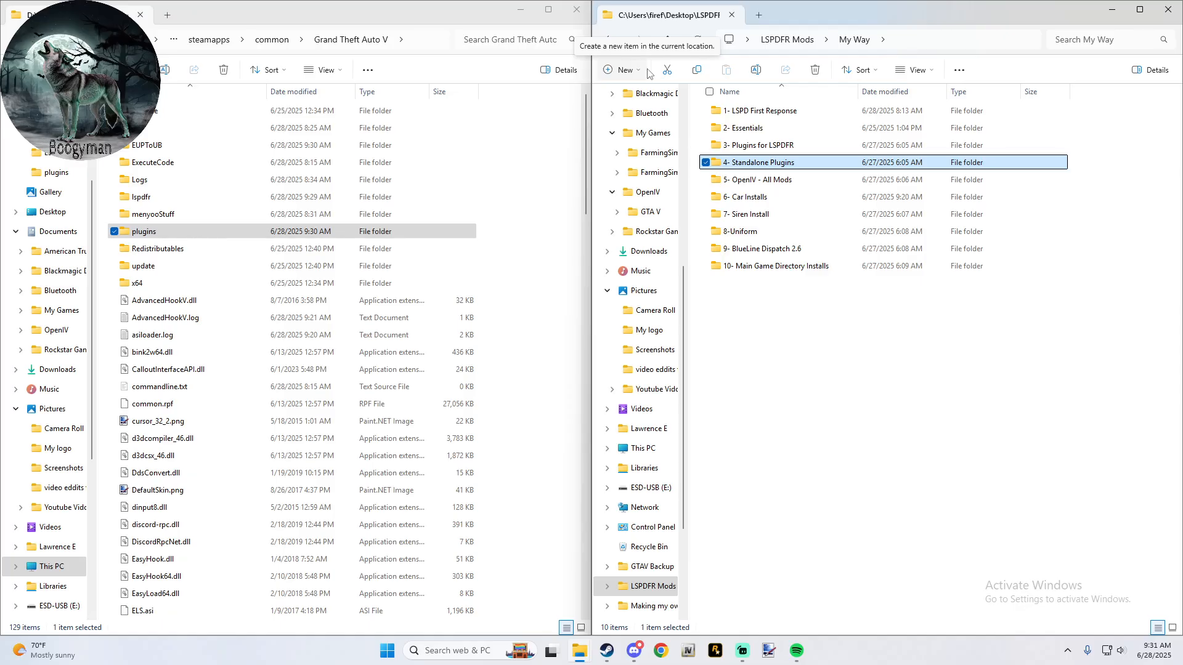
double_click(761, 179)
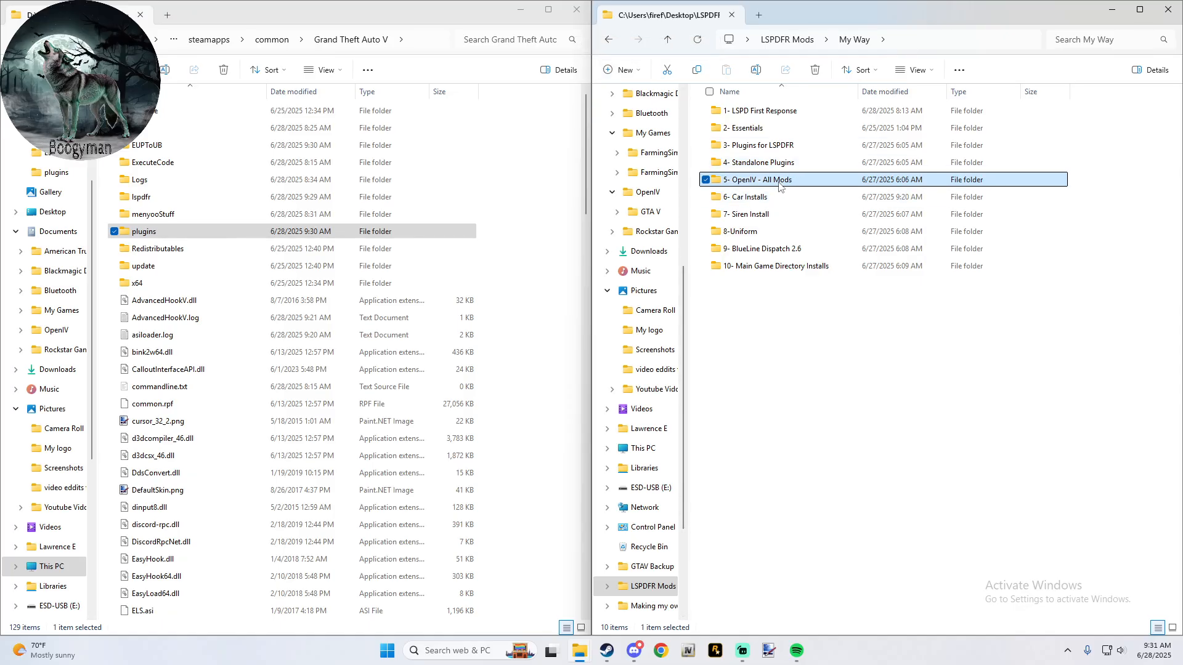
click(688, 651)
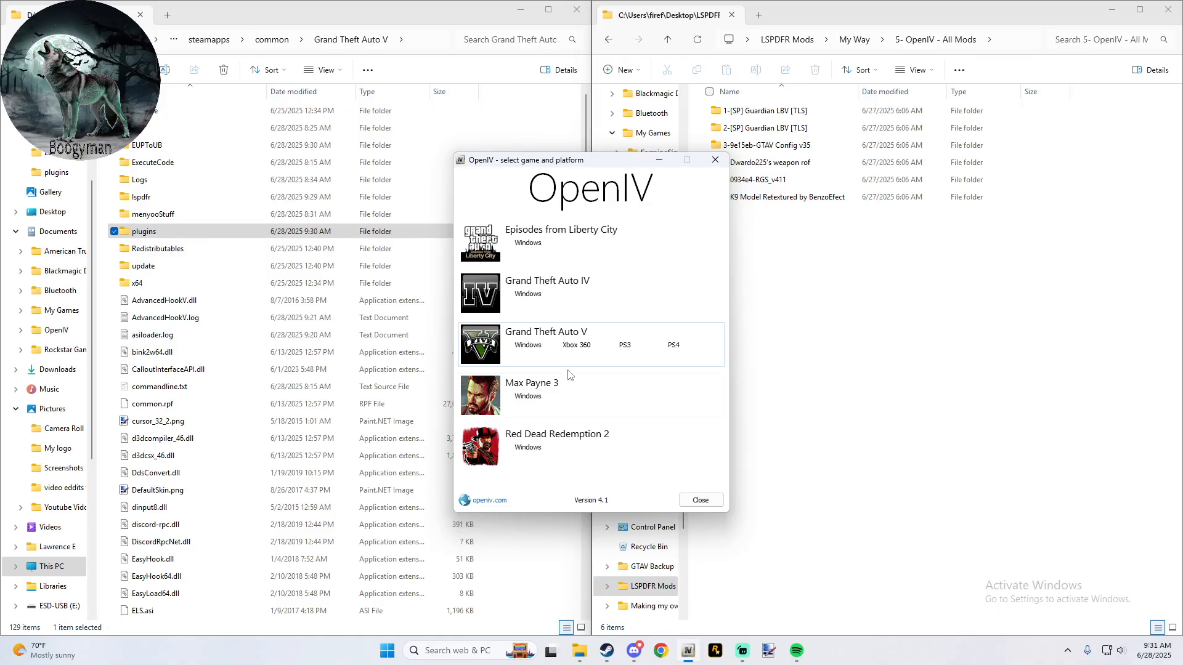
click(528, 346)
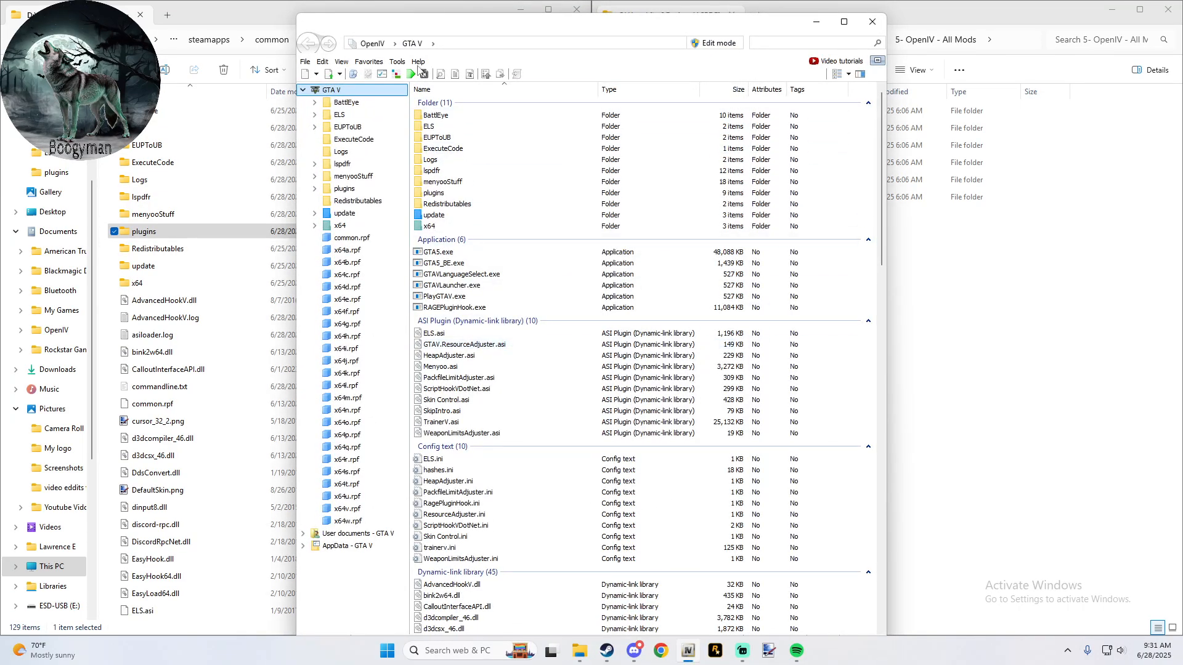
- Install OpenIV.ASI and openCamera in the ASI Manager, accepting creation of the "mods" folder
click(397, 62)
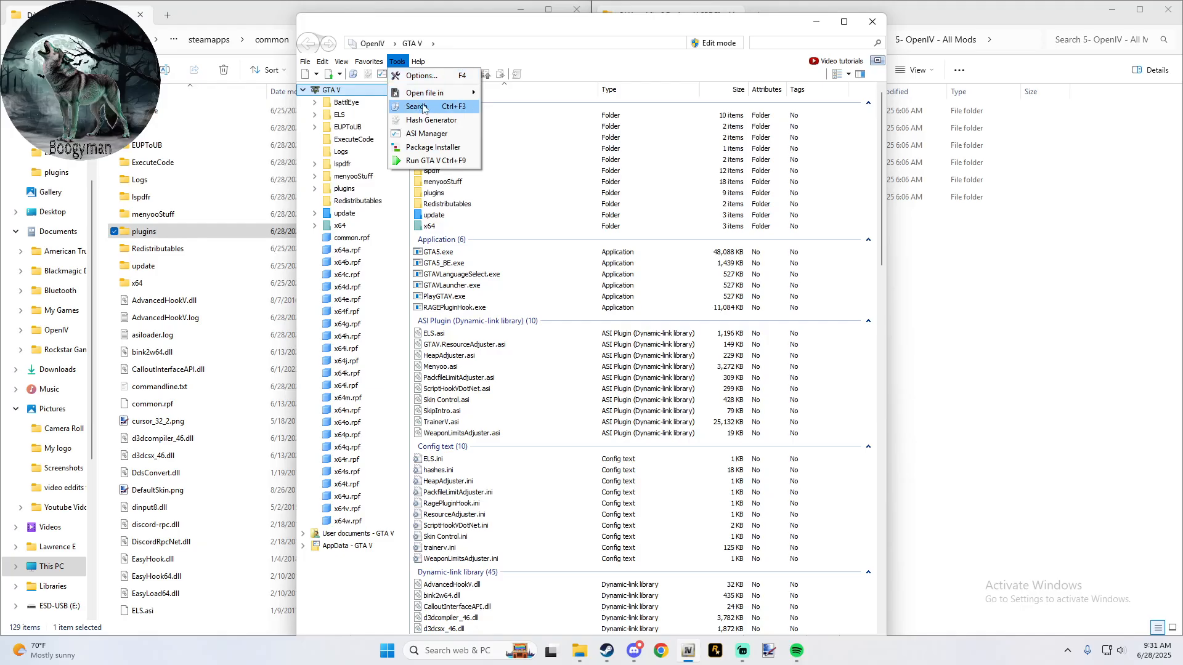
click(430, 134)
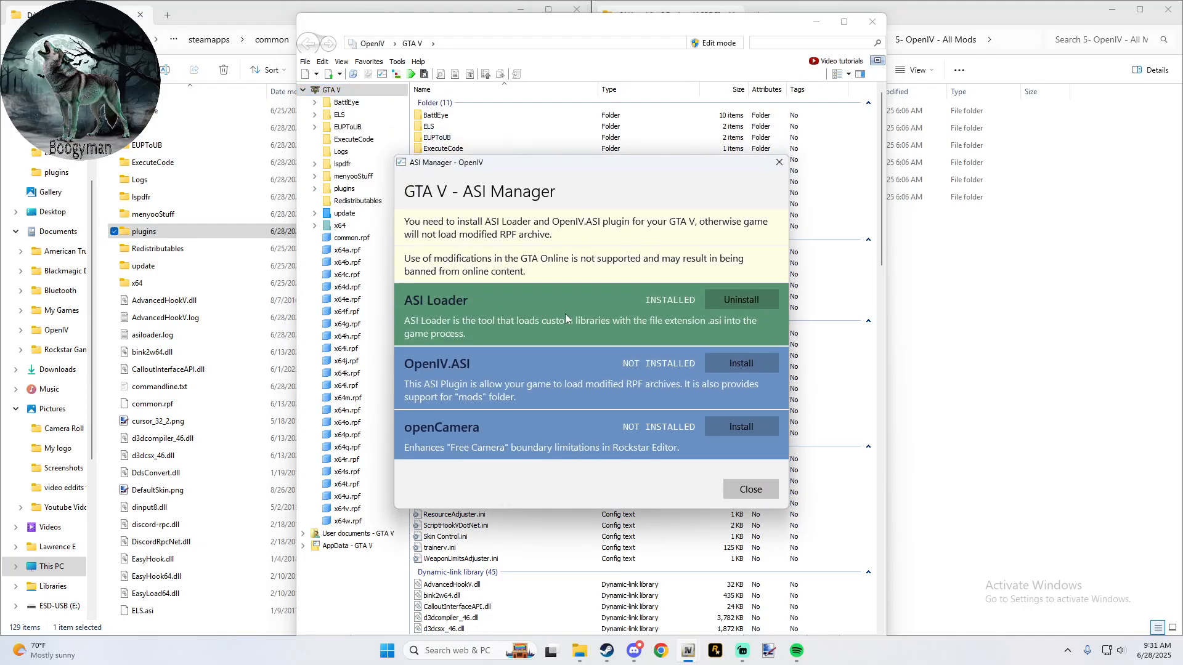
click(720, 368)
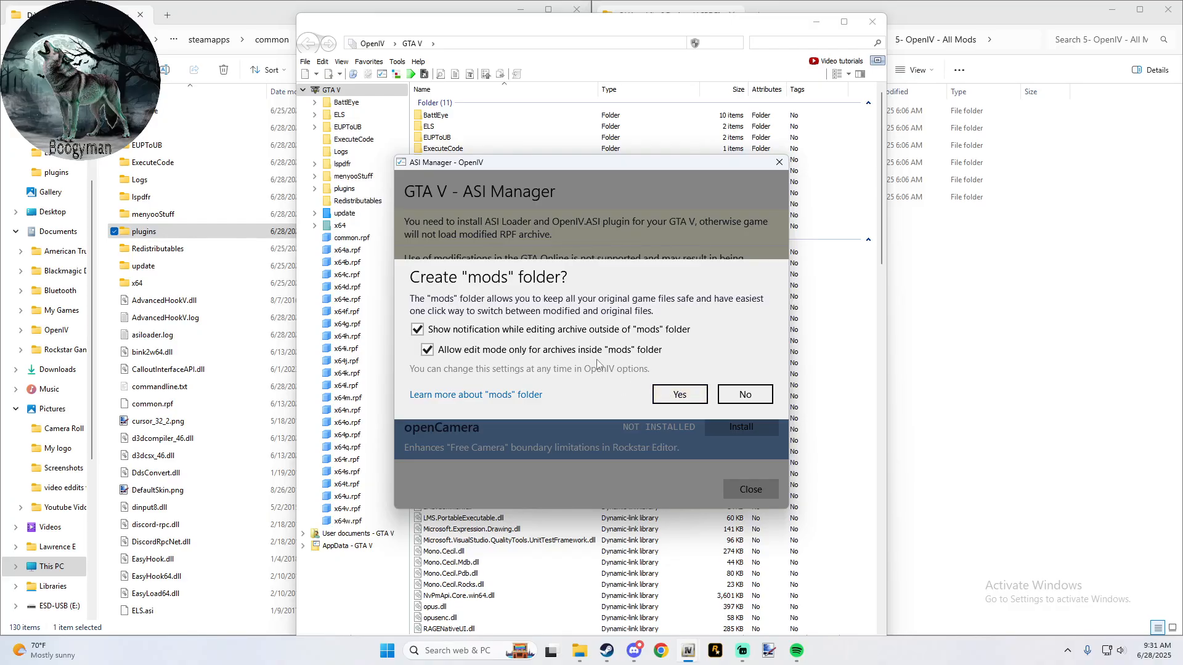
click(695, 399)
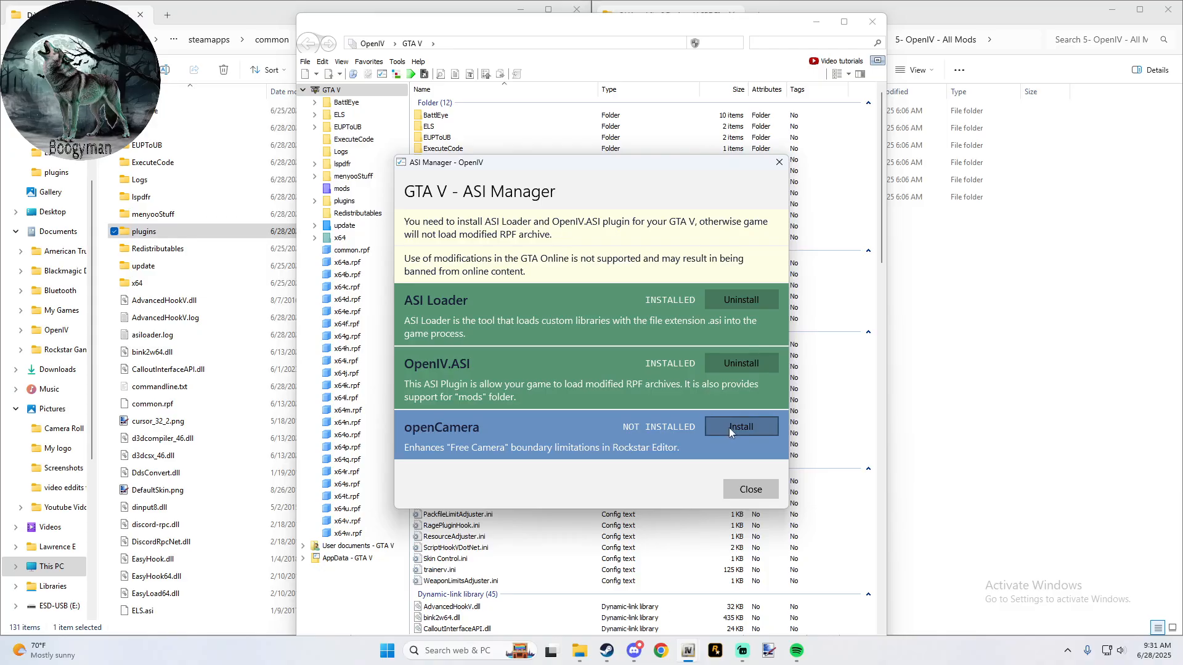
click(730, 429)
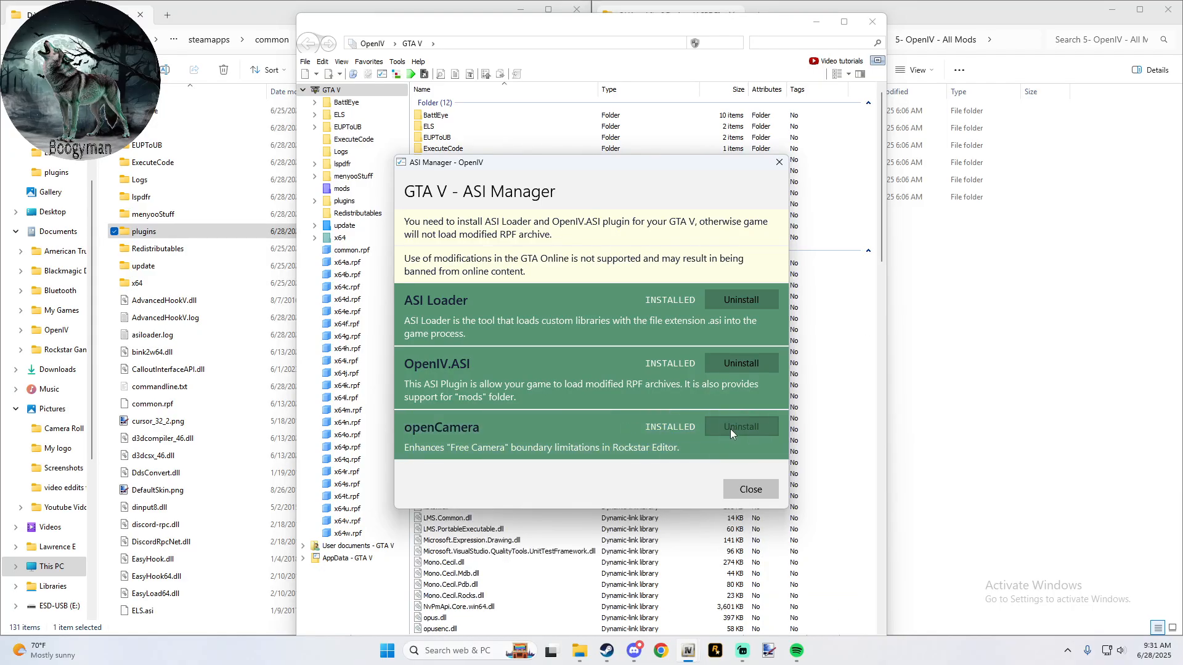
click(751, 490)
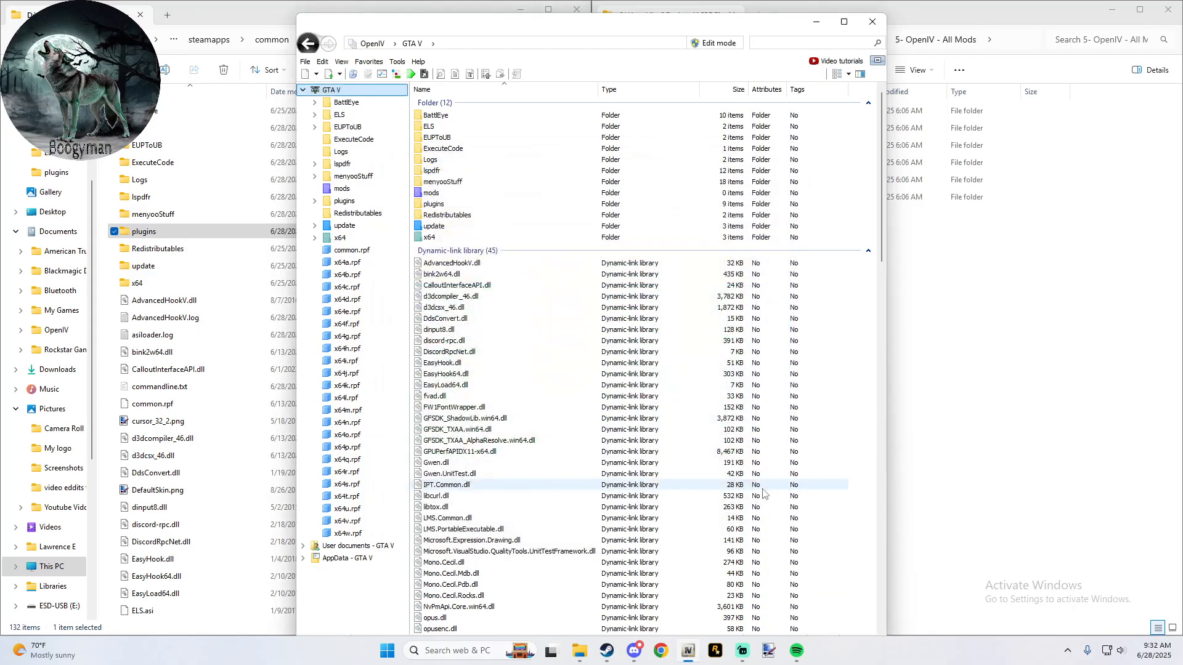
- Check the ELS FILES and dlcpacks favorites and the contents of the mods folder, and return to the GTA V root
click(491, 195)
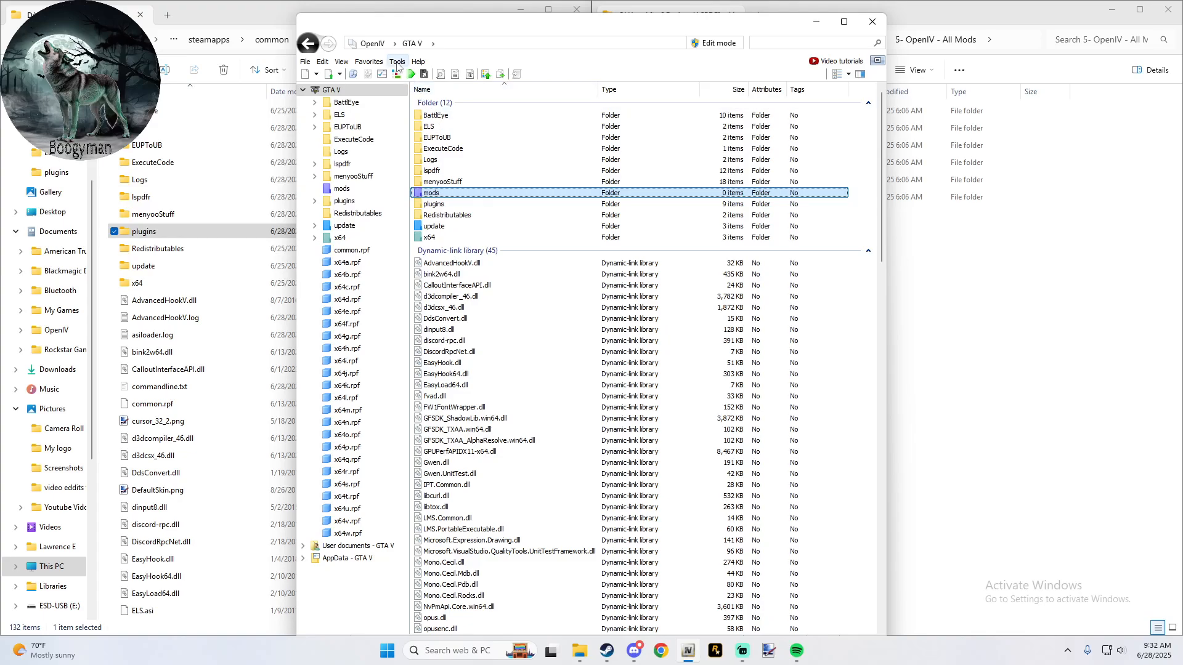
click(375, 62)
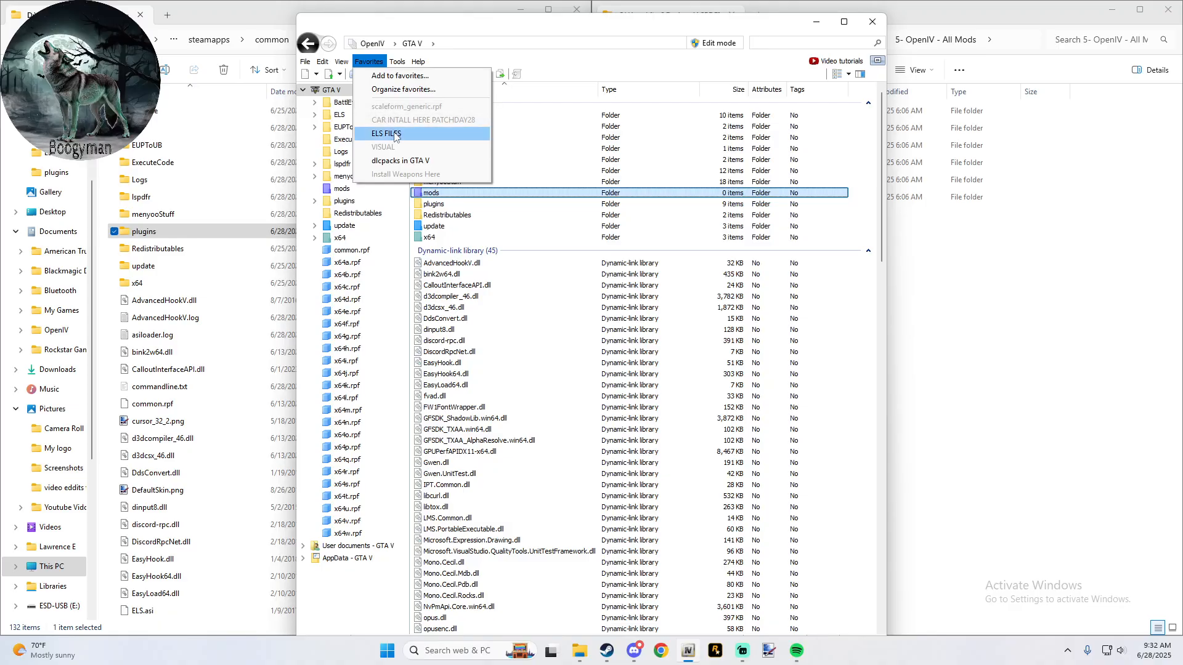
click(394, 135)
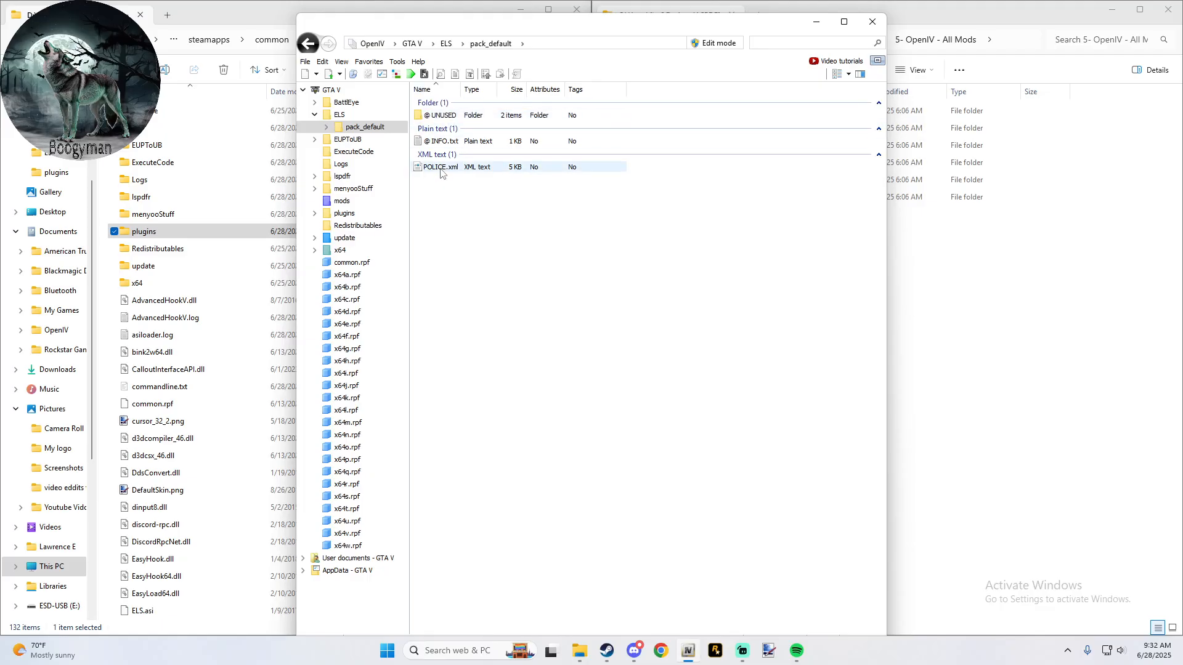
click(368, 61)
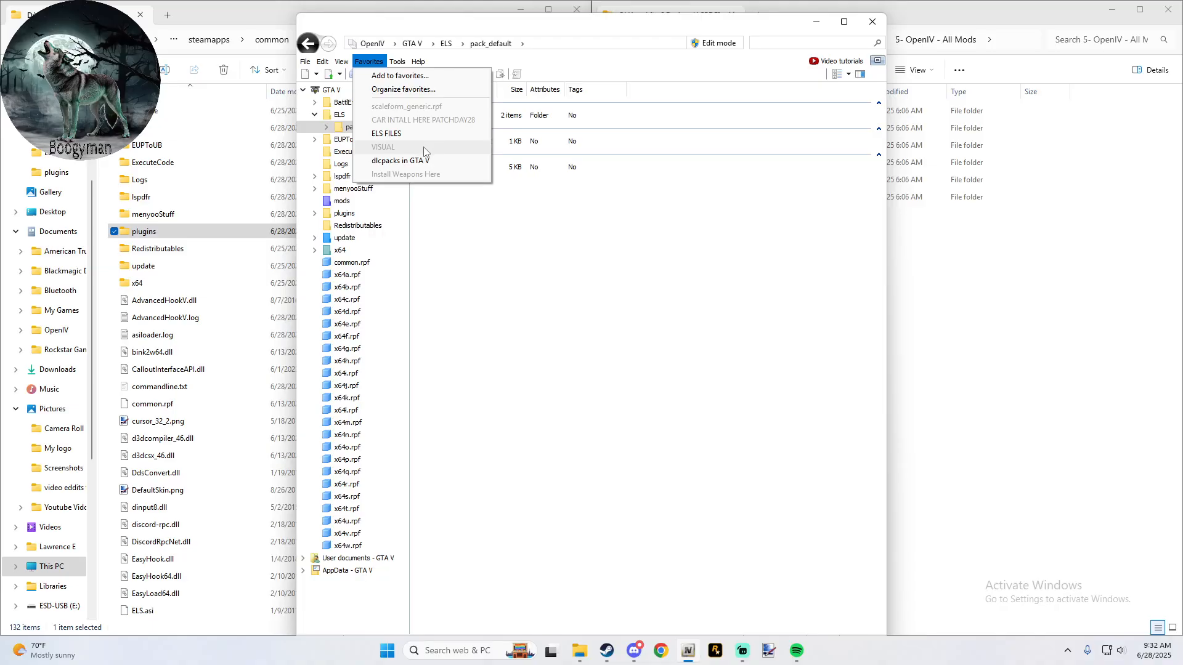
click(430, 161)
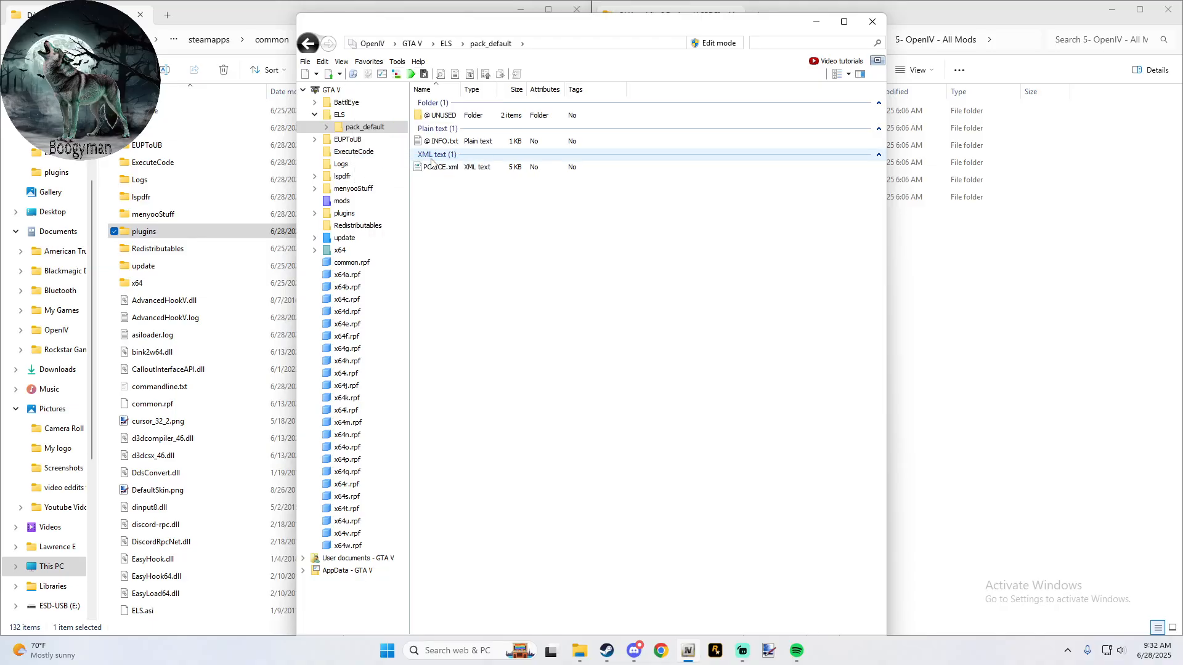
click(413, 44)
click(373, 62)
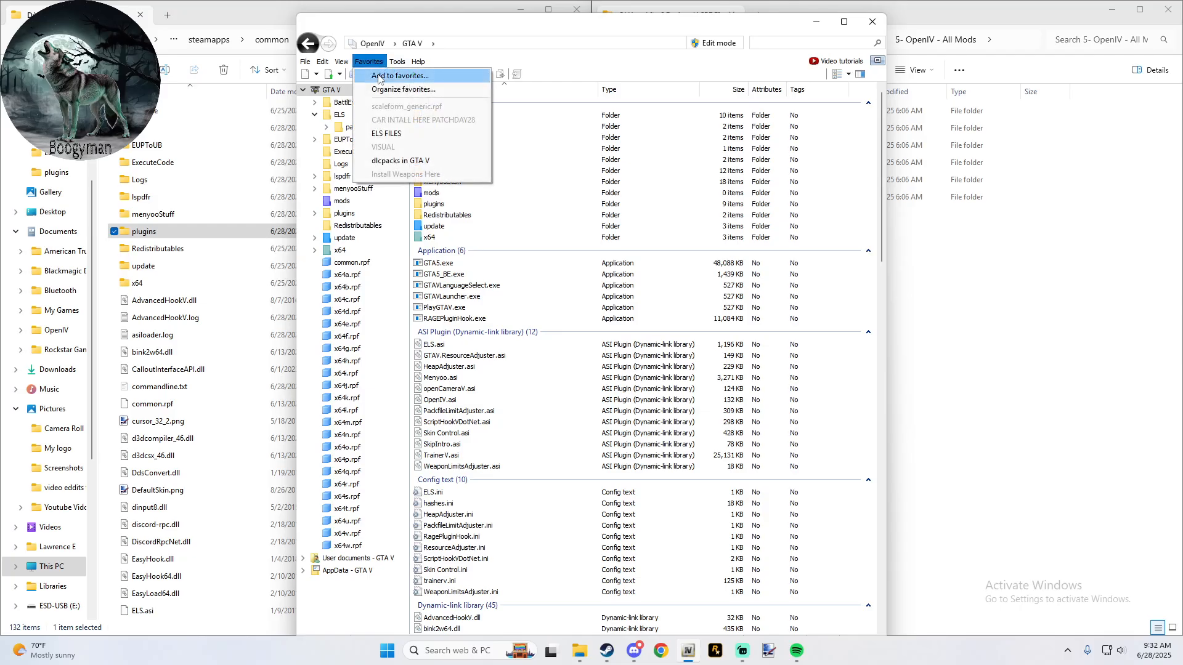
click(409, 161)
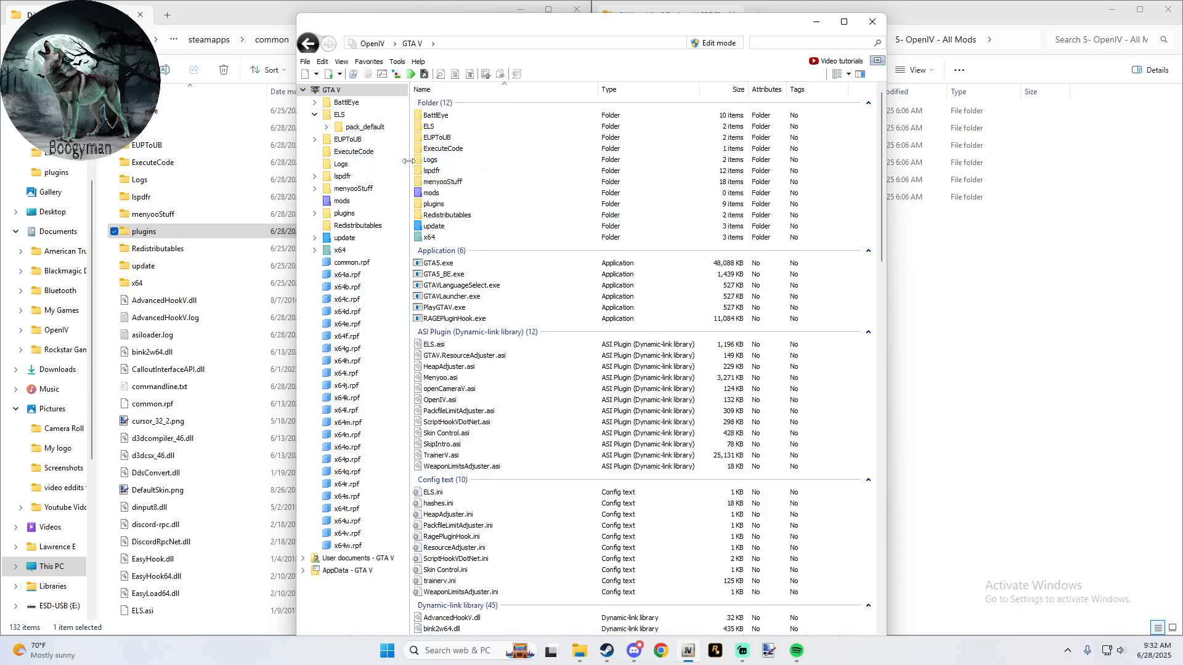
double_click(459, 195)
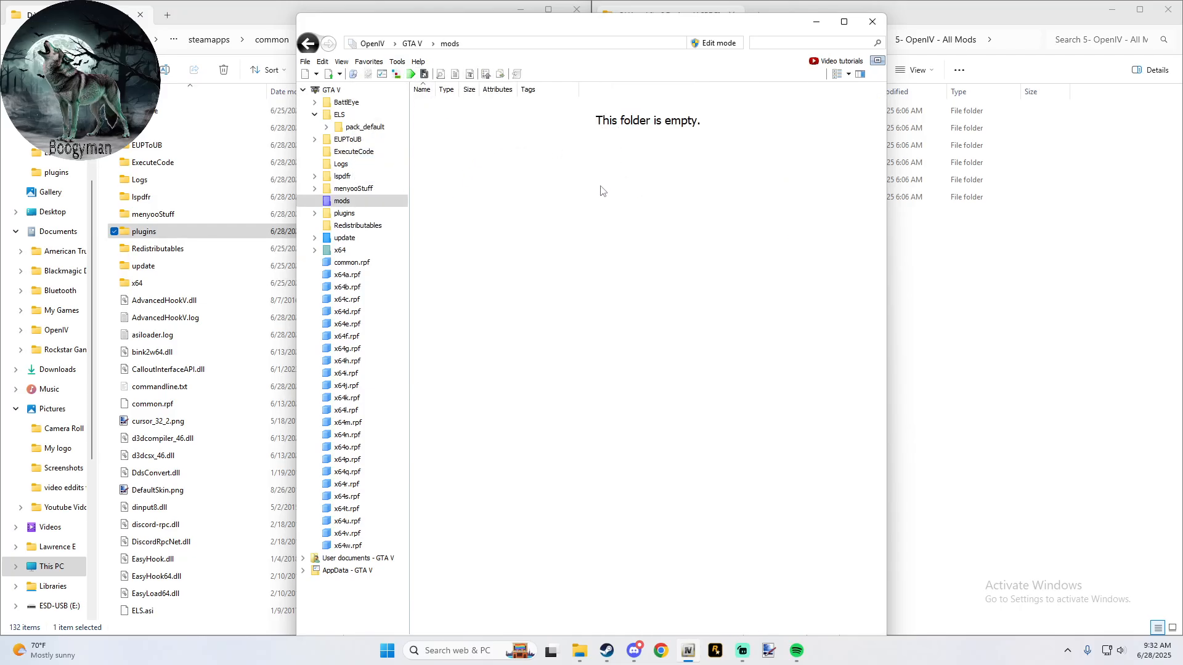
click(310, 46)
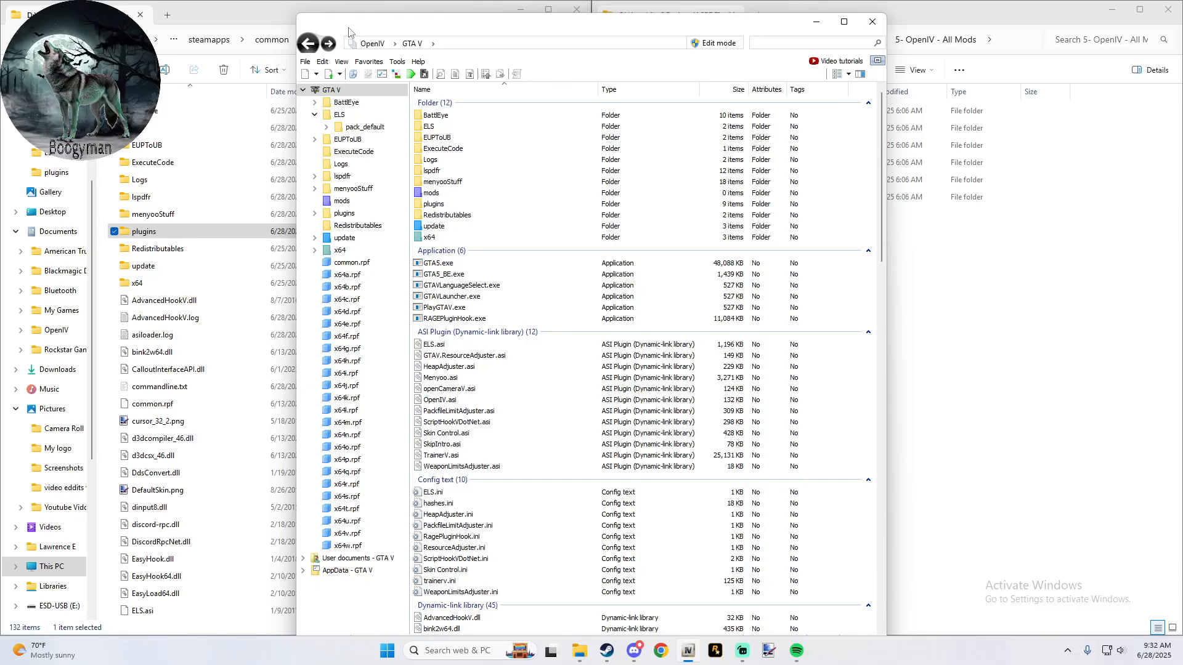
- Open the Realistic Branding folder of 1-[SP] Guardian LBV [TLS], check the contents of tlsguardianlbv, and return to Realistic Branding
click(940, 267)
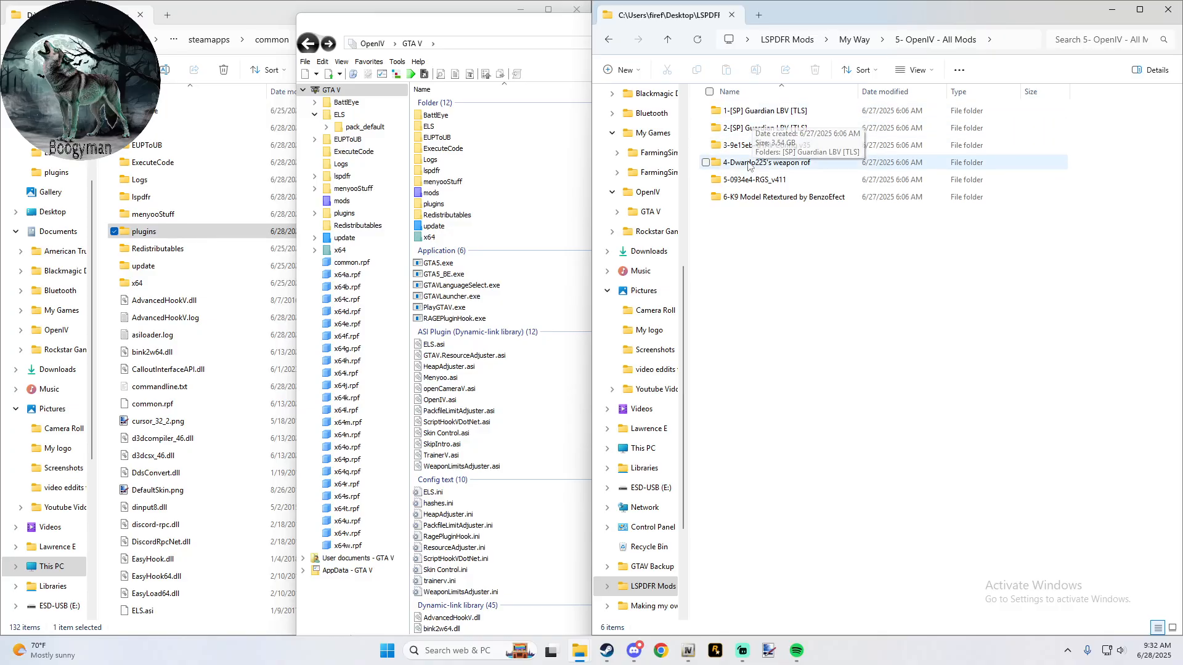
double_click(757, 111)
double_click(756, 110)
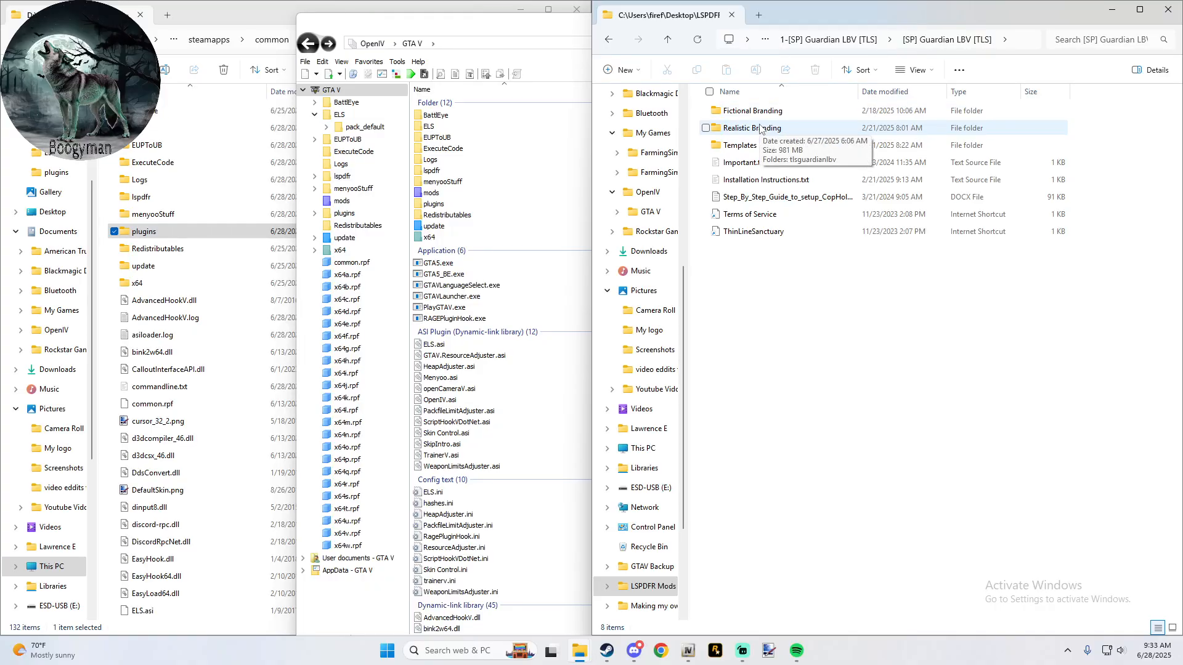
double_click(760, 129)
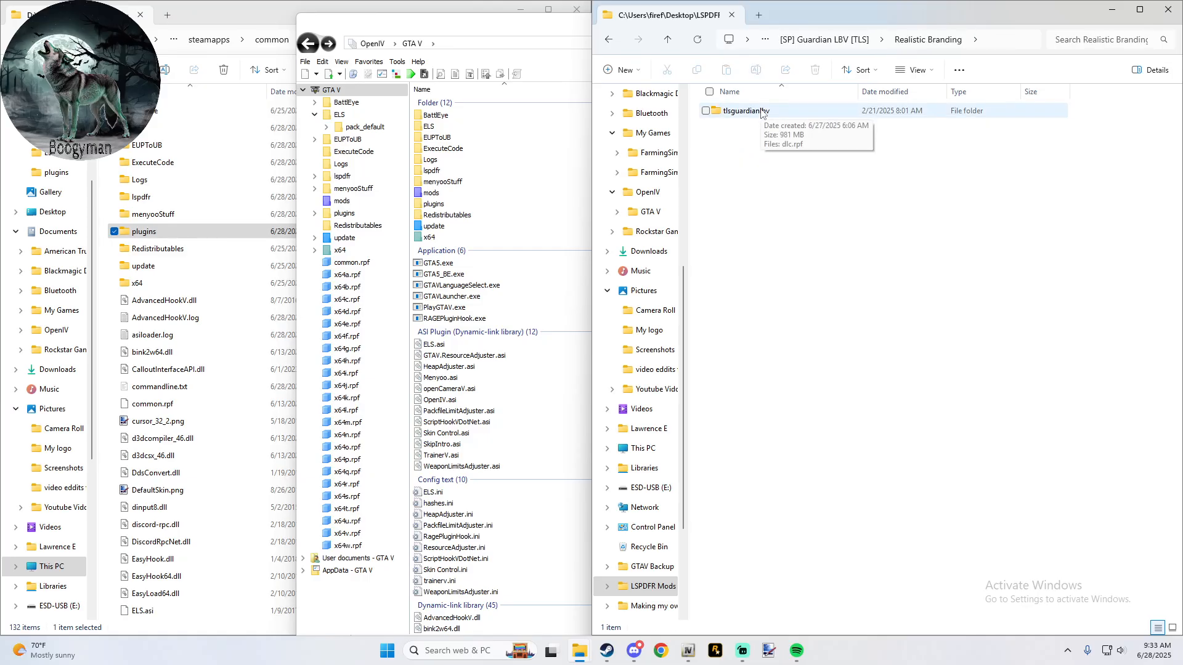
double_click(762, 113)
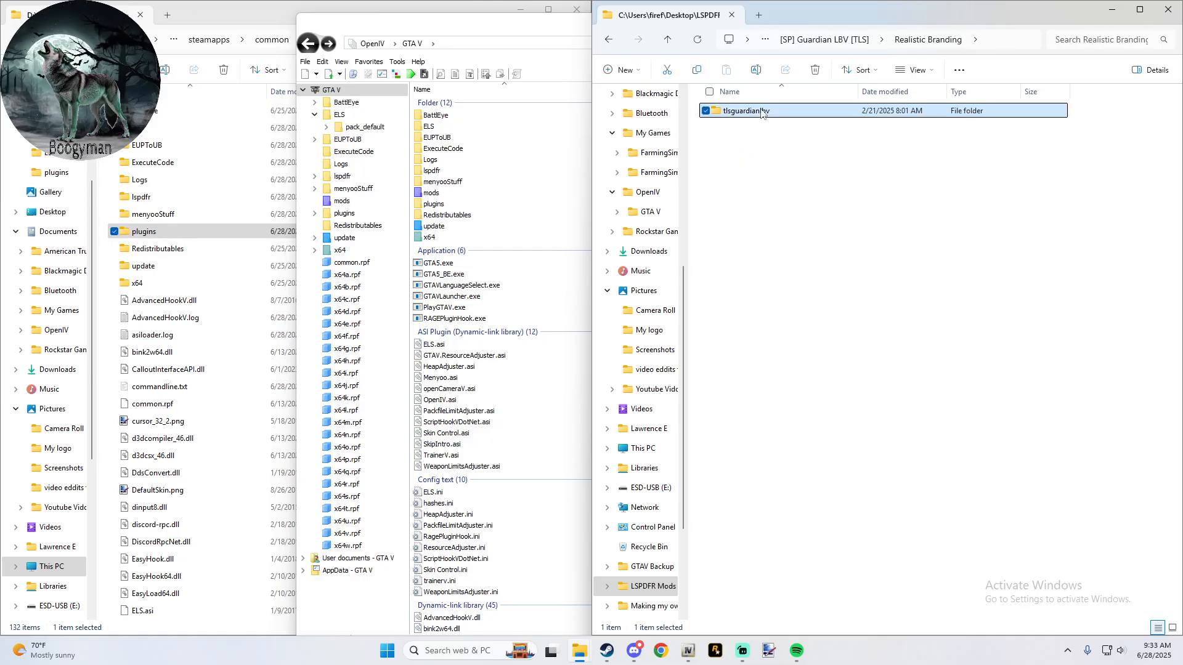
click(609, 39)
- Switch to OpenIV, open the dlc_patch folder inside update/update.rpf, and enable Edit mode
click(505, 35)
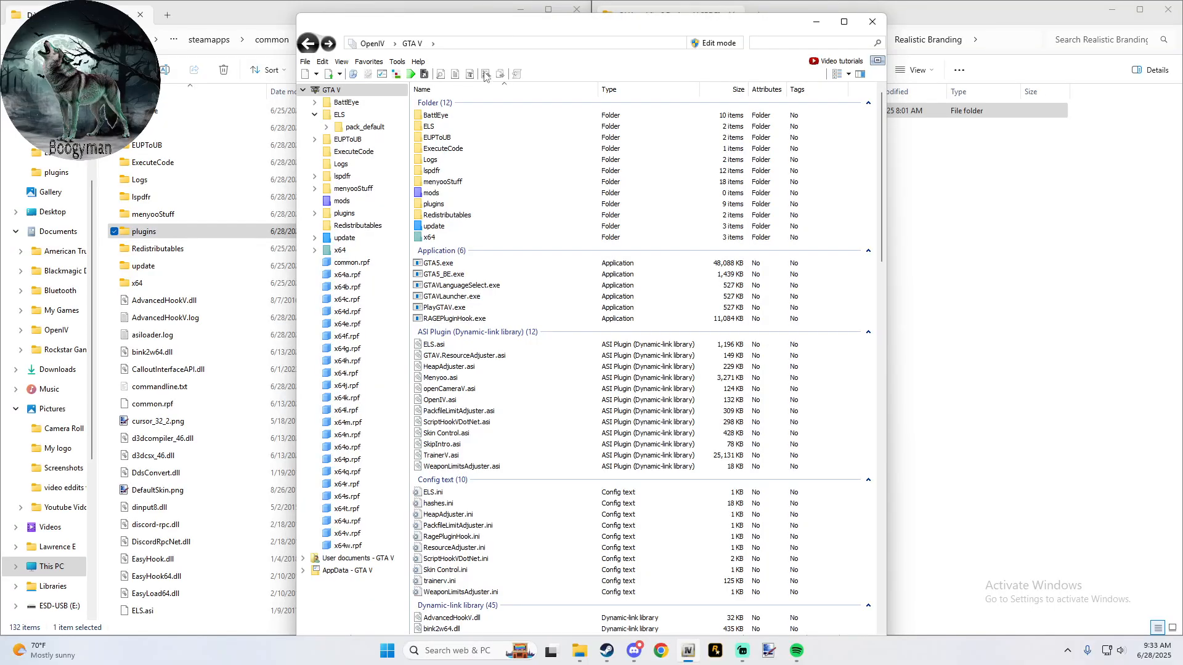
double_click(467, 226)
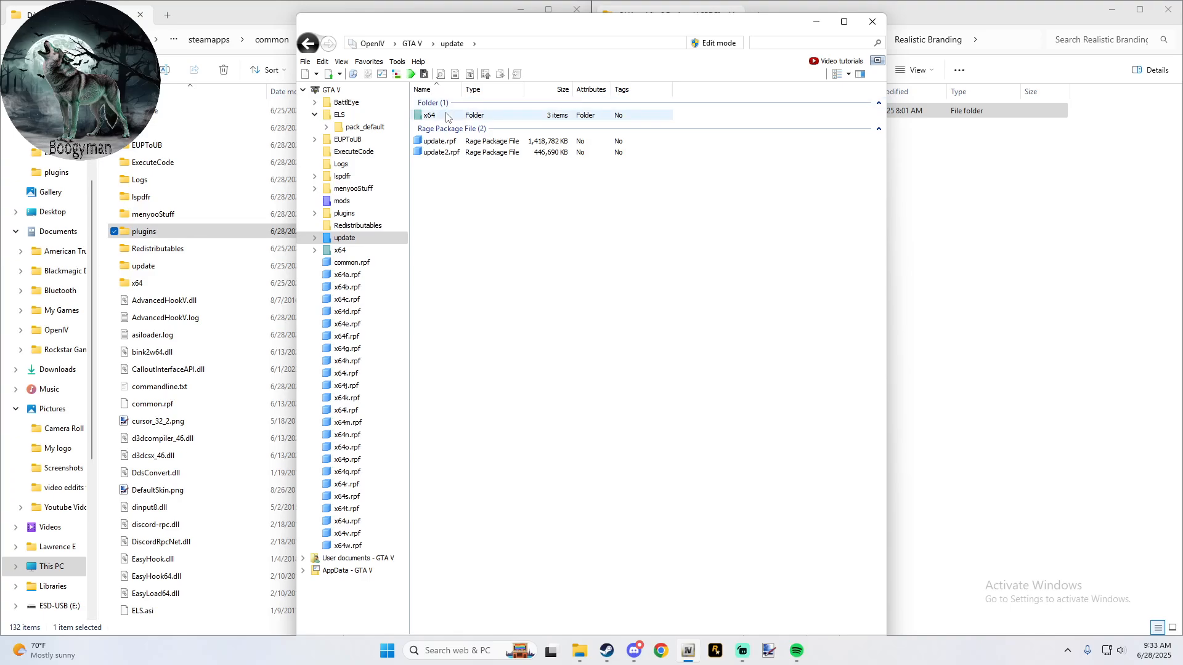
double_click(444, 141)
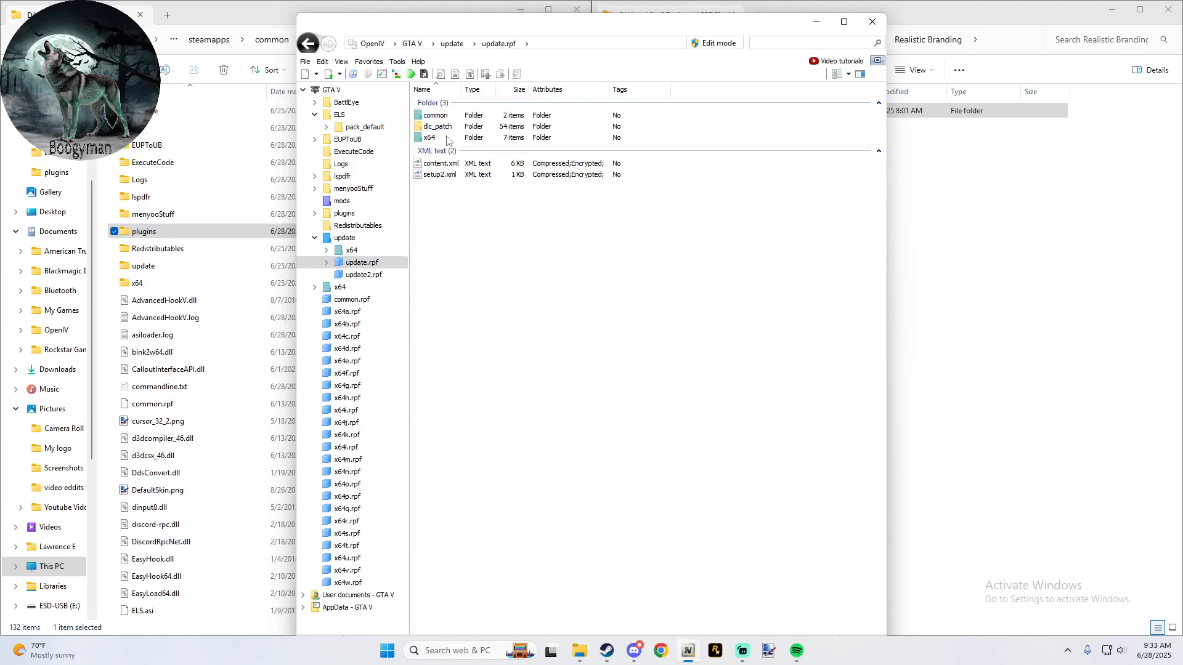
double_click(448, 126)
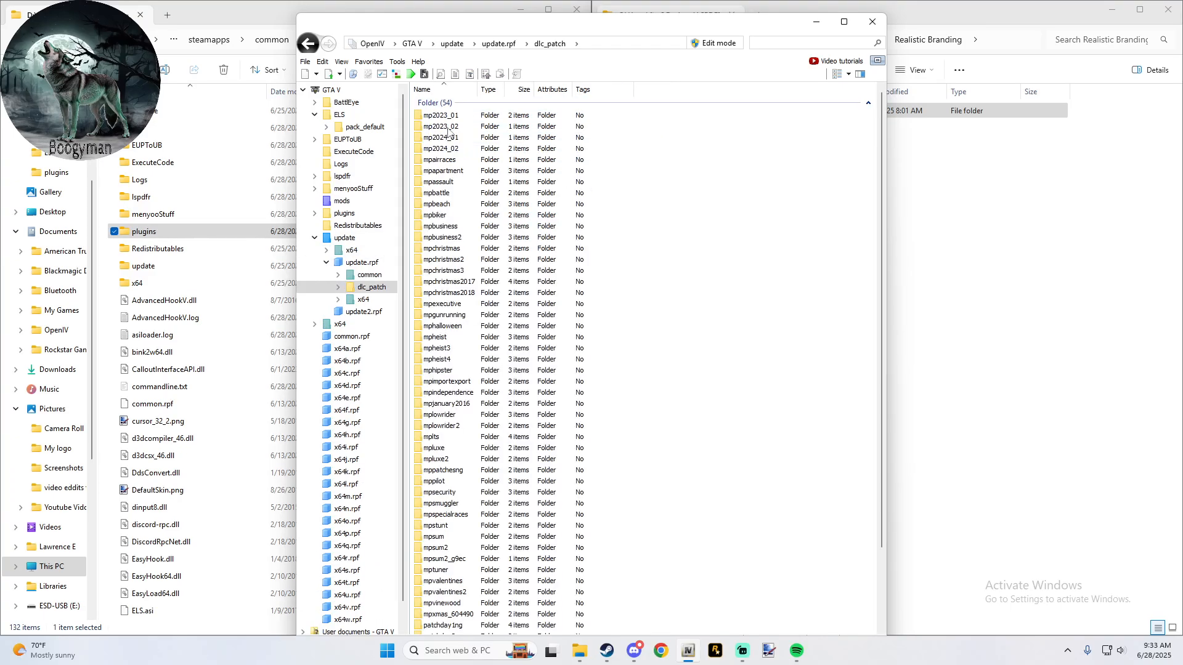
click(712, 44)
click(632, 364)
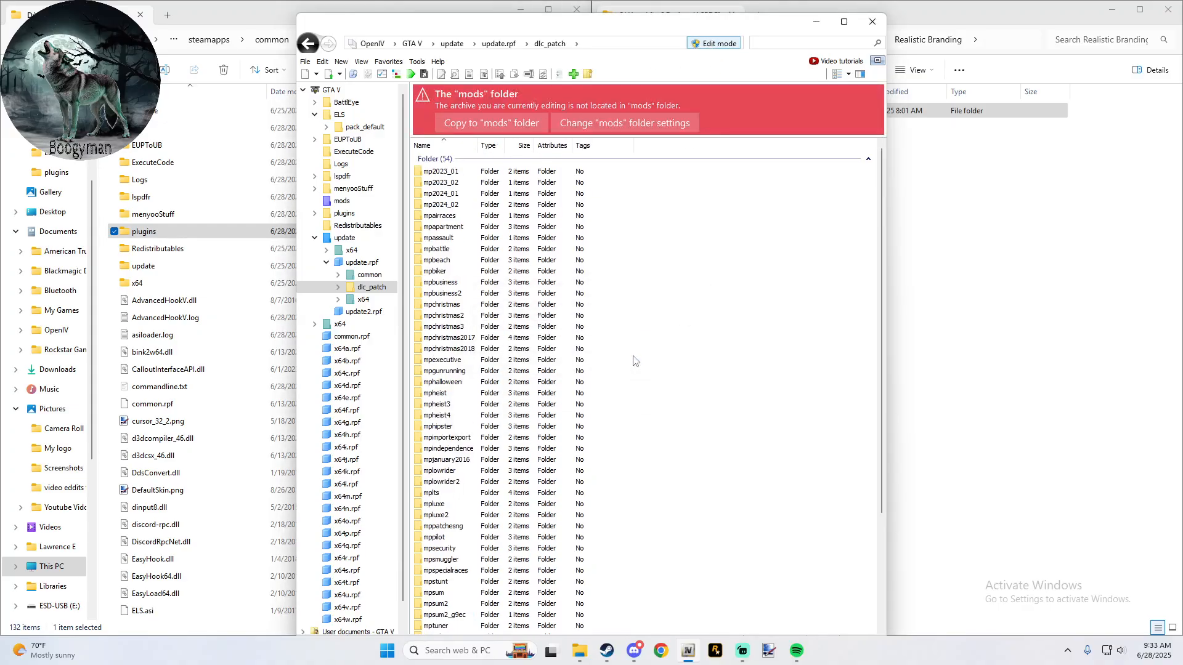
- Copy update.rpf to the "mods" folder, and look over the dlc_patch folders in the copy
click(501, 130)
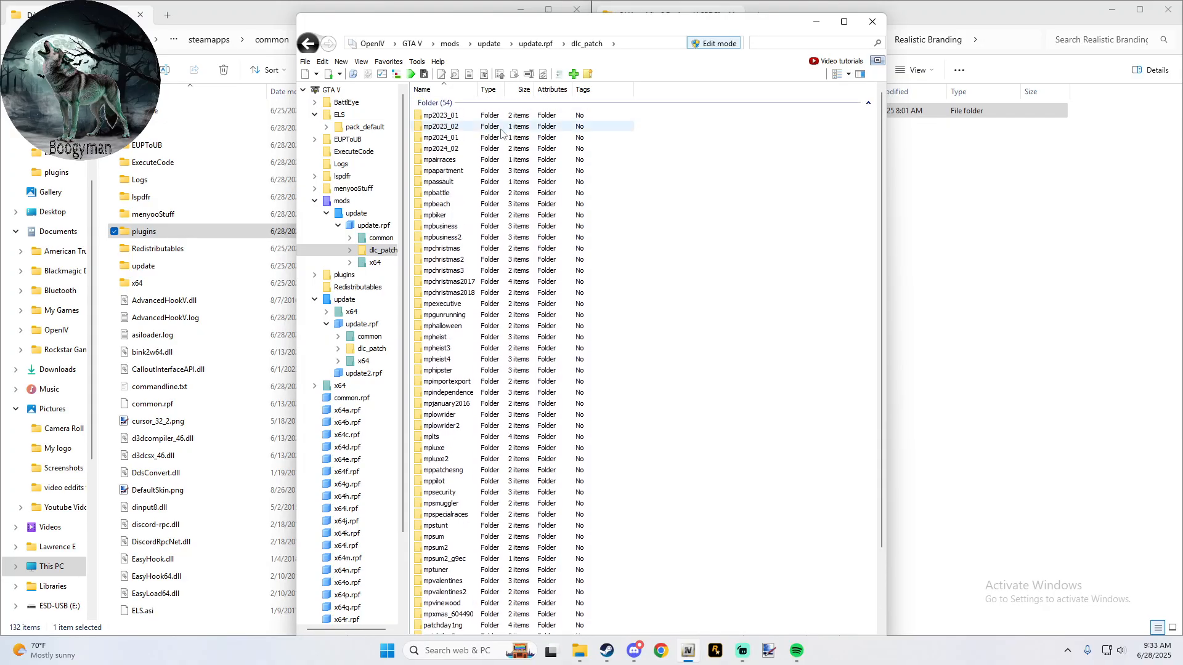
scroll(501, 131, down, 3)
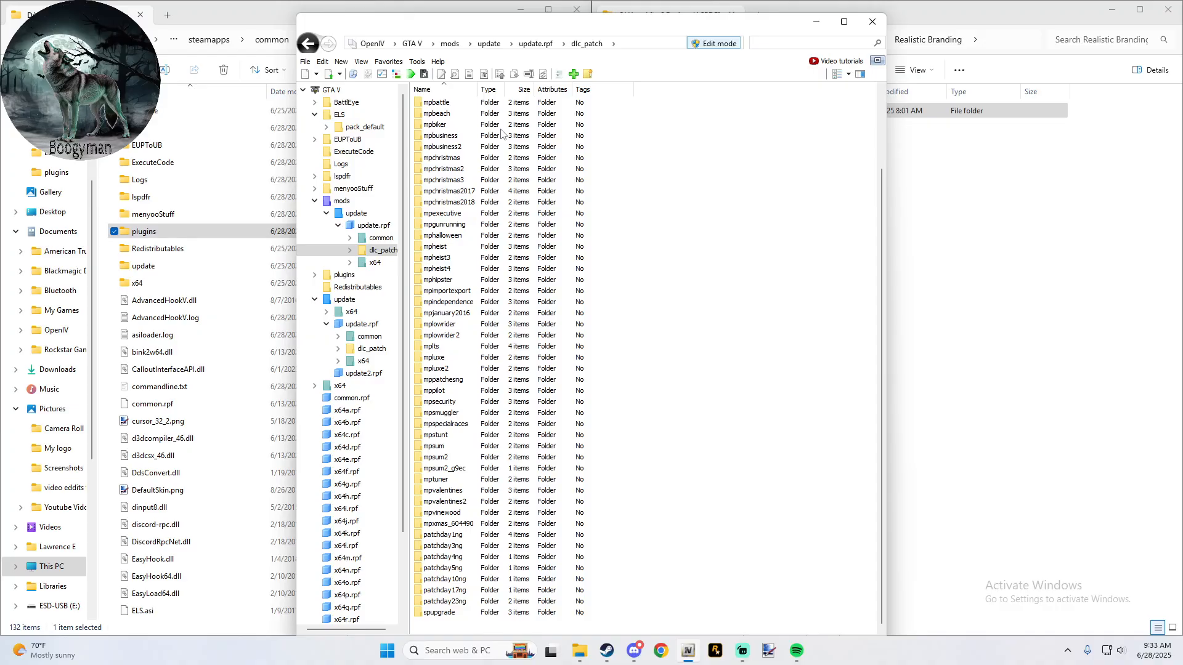
scroll(500, 132, up, 3)
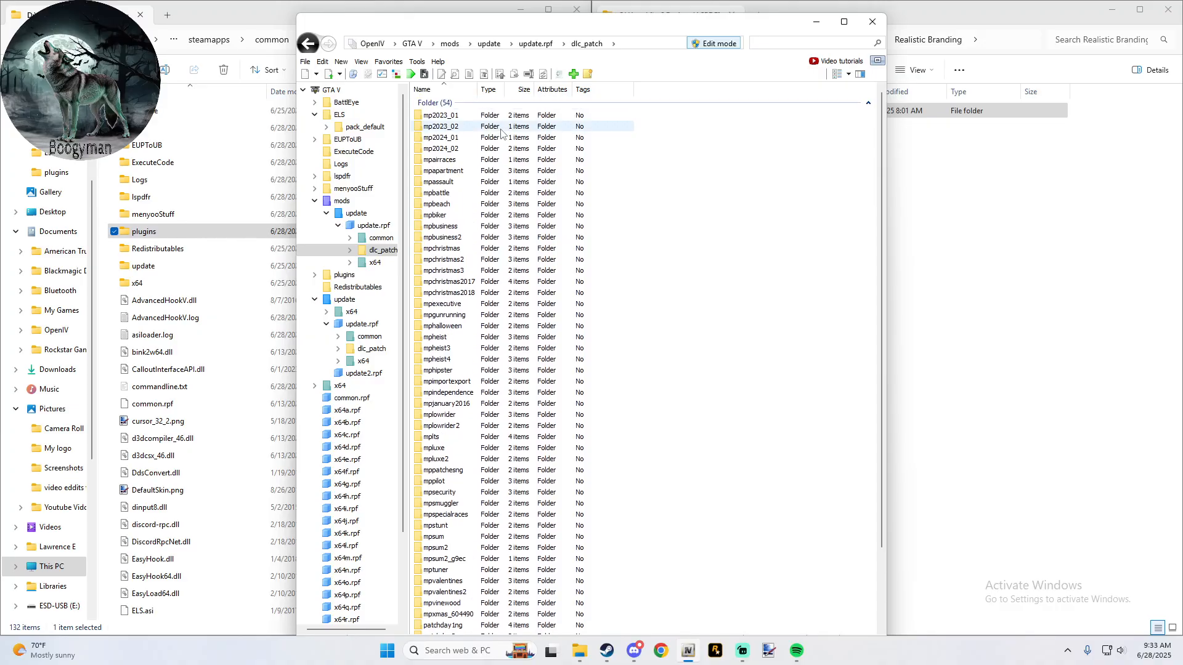
- Delete the update folder from the mods folder
click(453, 46)
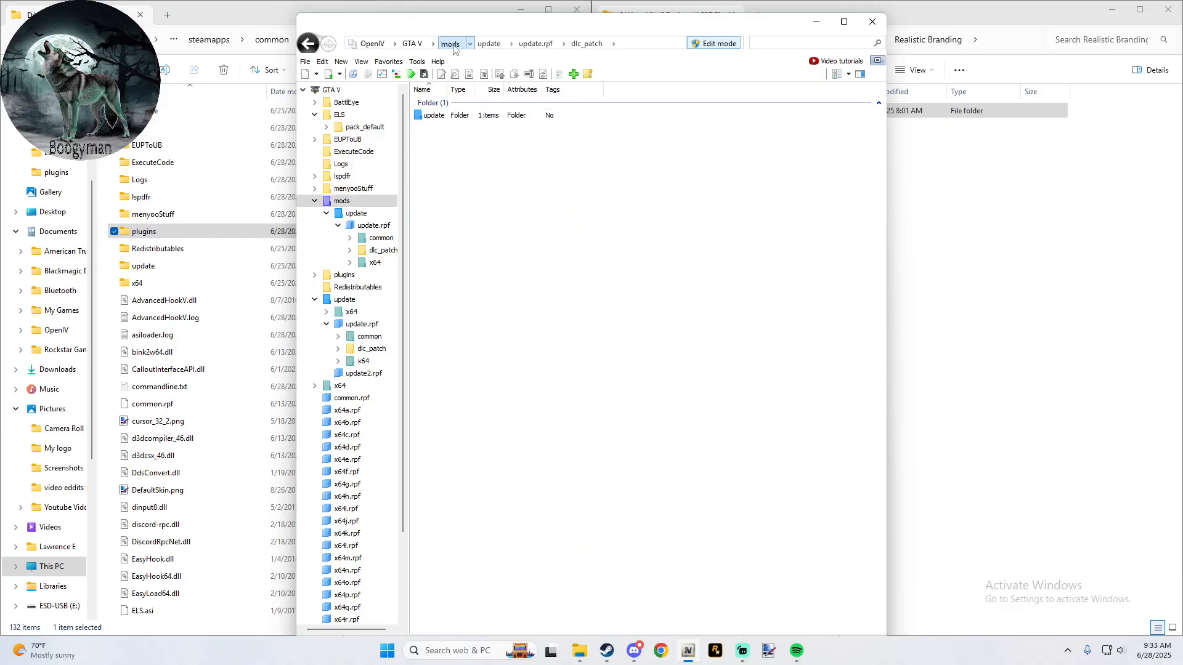
click(439, 116)
right_click(439, 118)
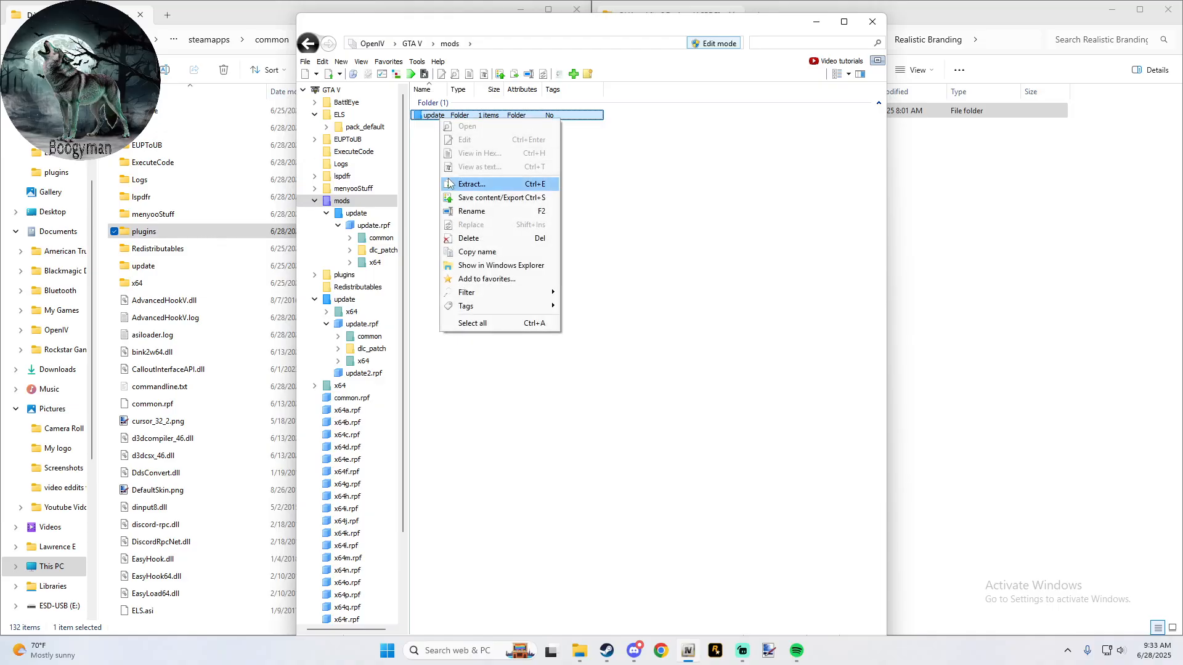
click(471, 238)
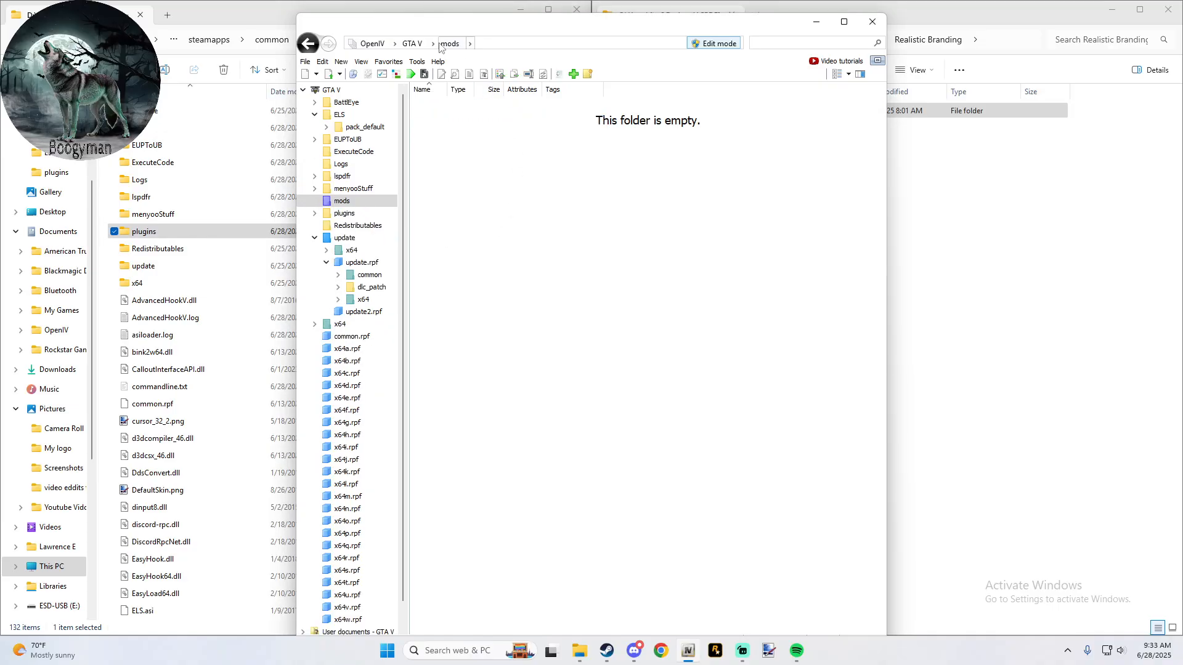
- Look through the dlc_patch folders in the original update/update.rpf, including the contents of patchday23ng
click(419, 46)
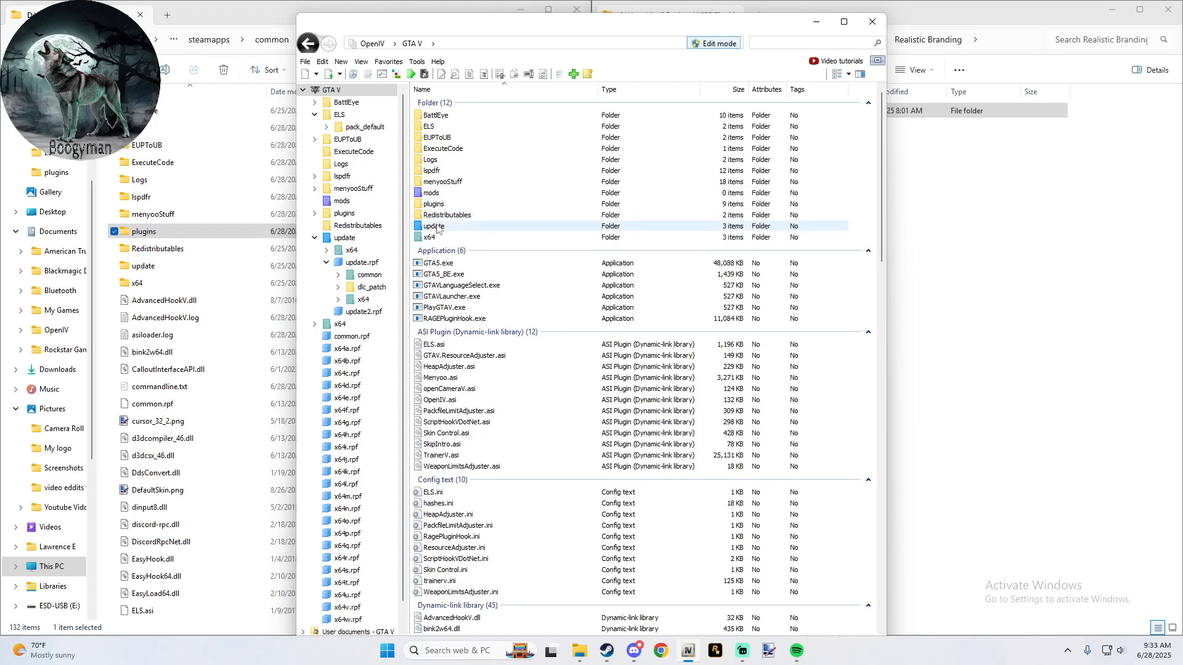
double_click(438, 226)
double_click(439, 141)
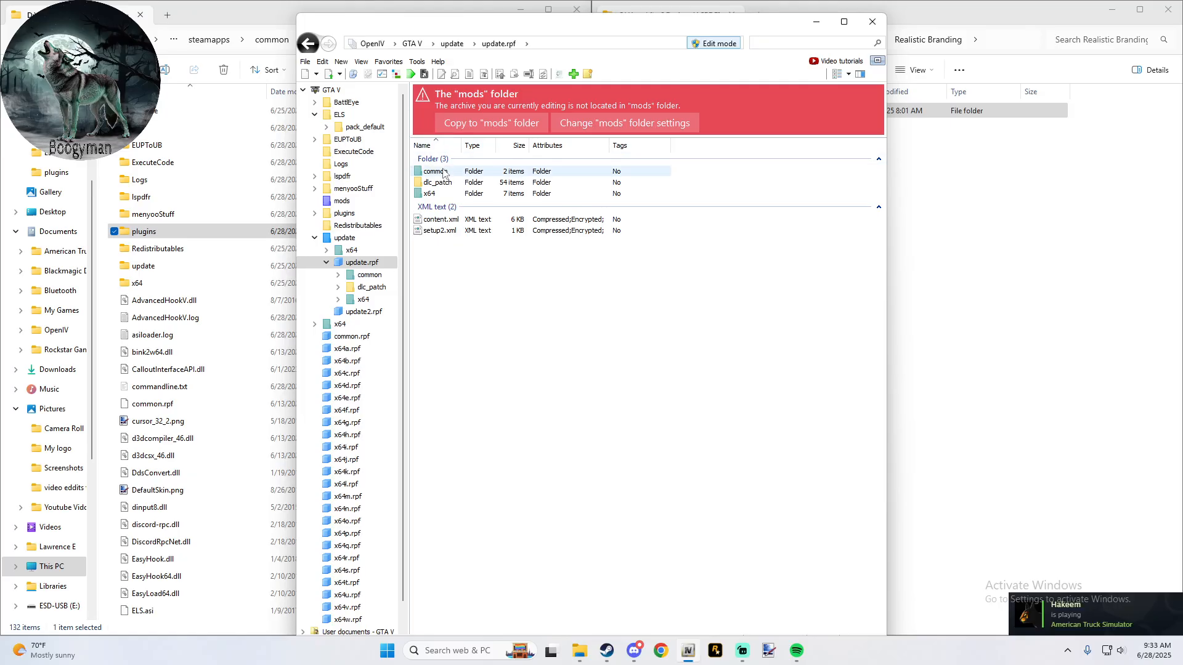
double_click(443, 183)
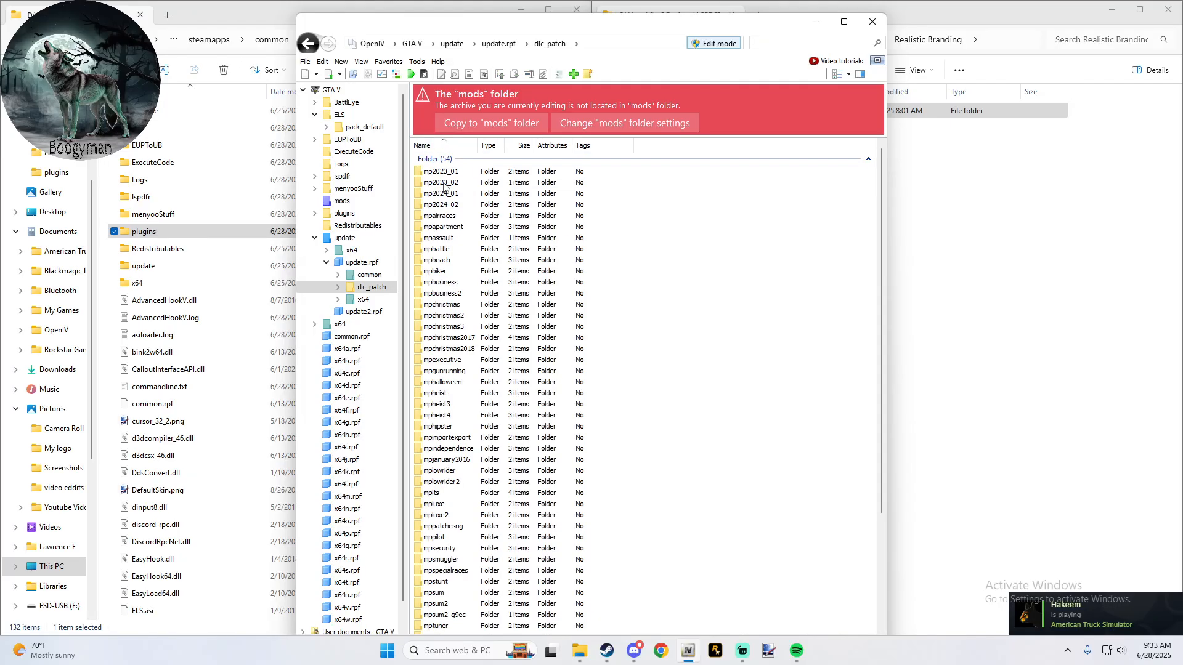
scroll(465, 352, down, 4)
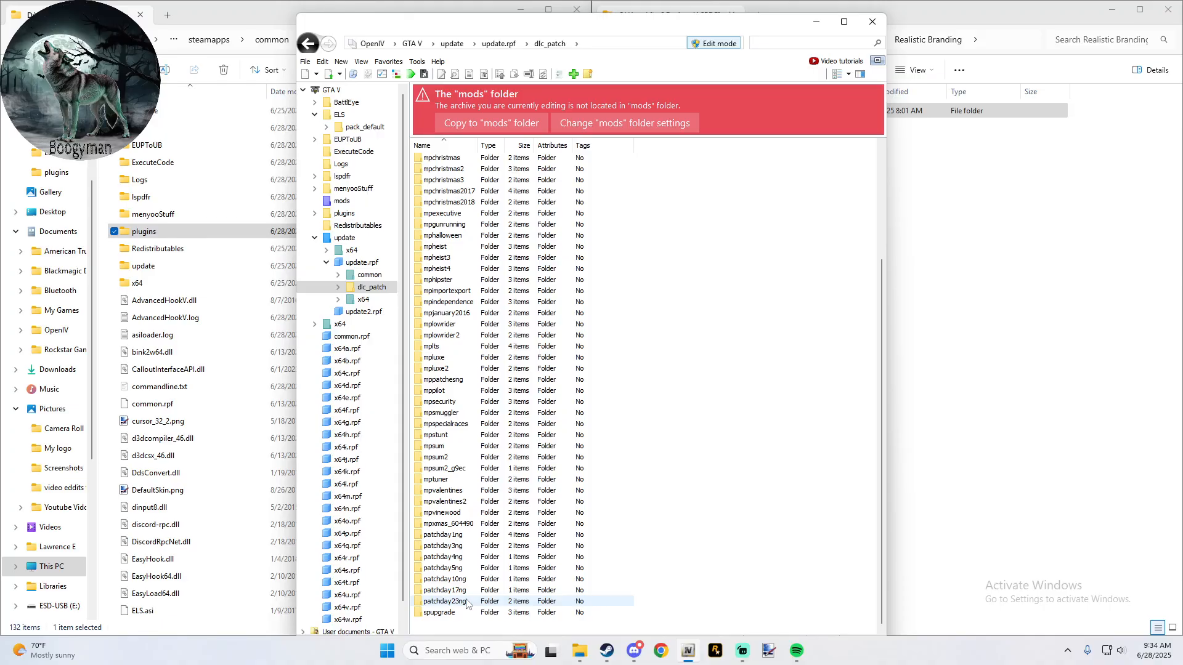
double_click(444, 601)
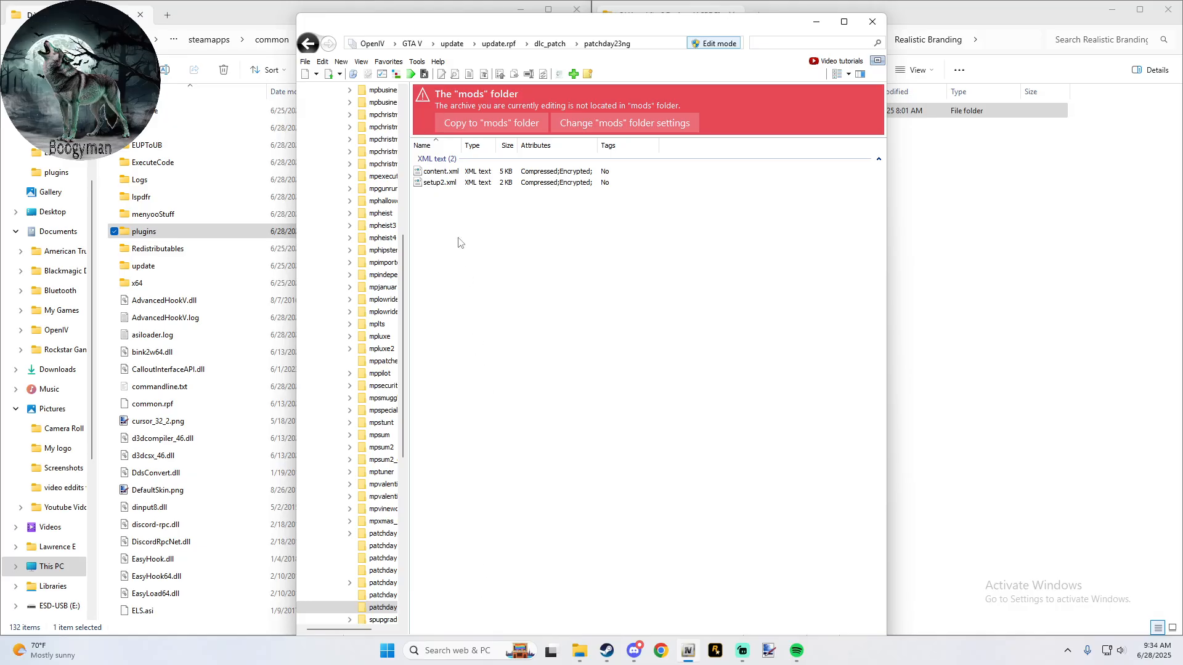
click(308, 44)
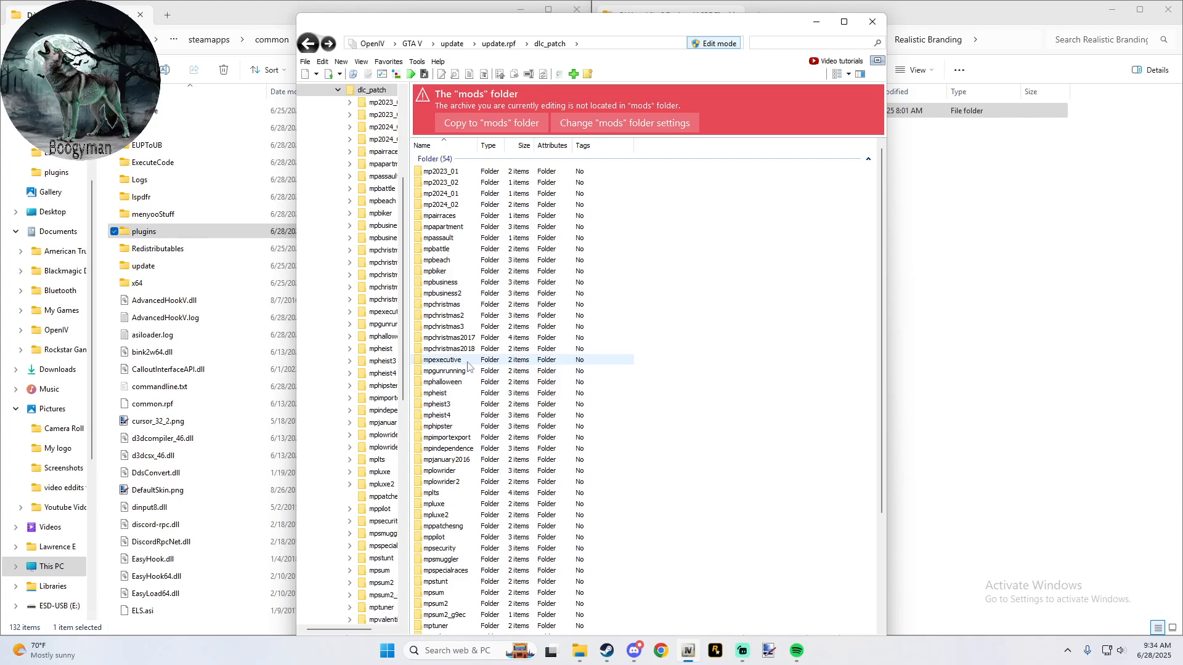
scroll(468, 366, down, 5)
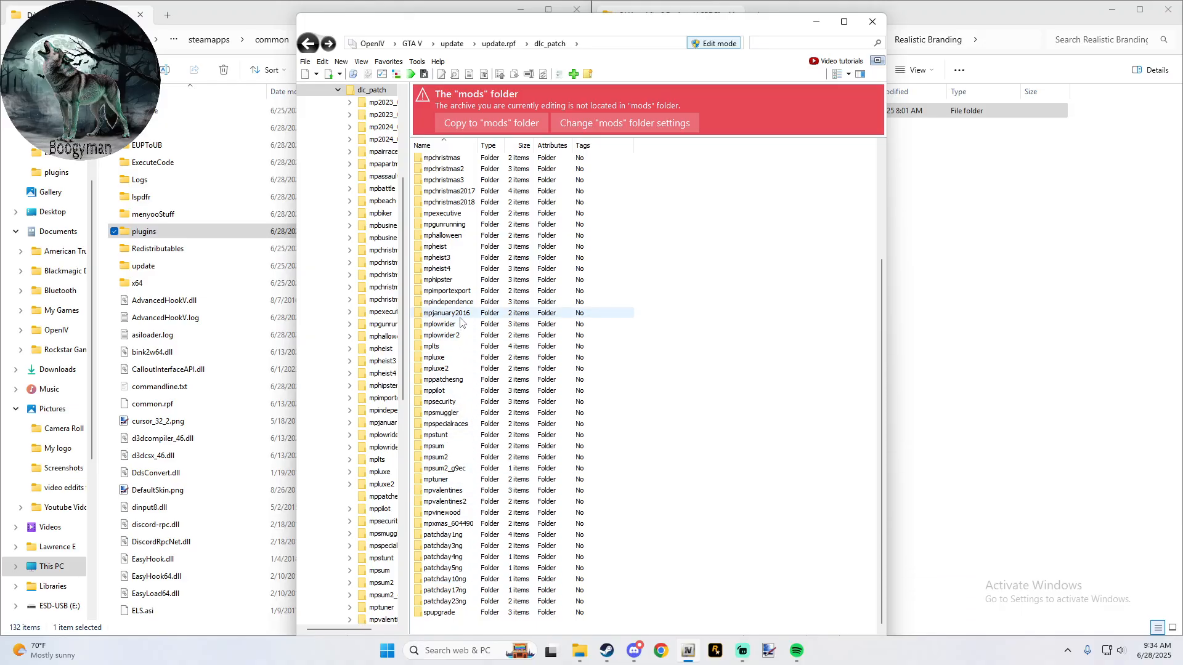
- Examine update2.rpf in the update folder down to x64/levels/gta5/script
click(309, 43)
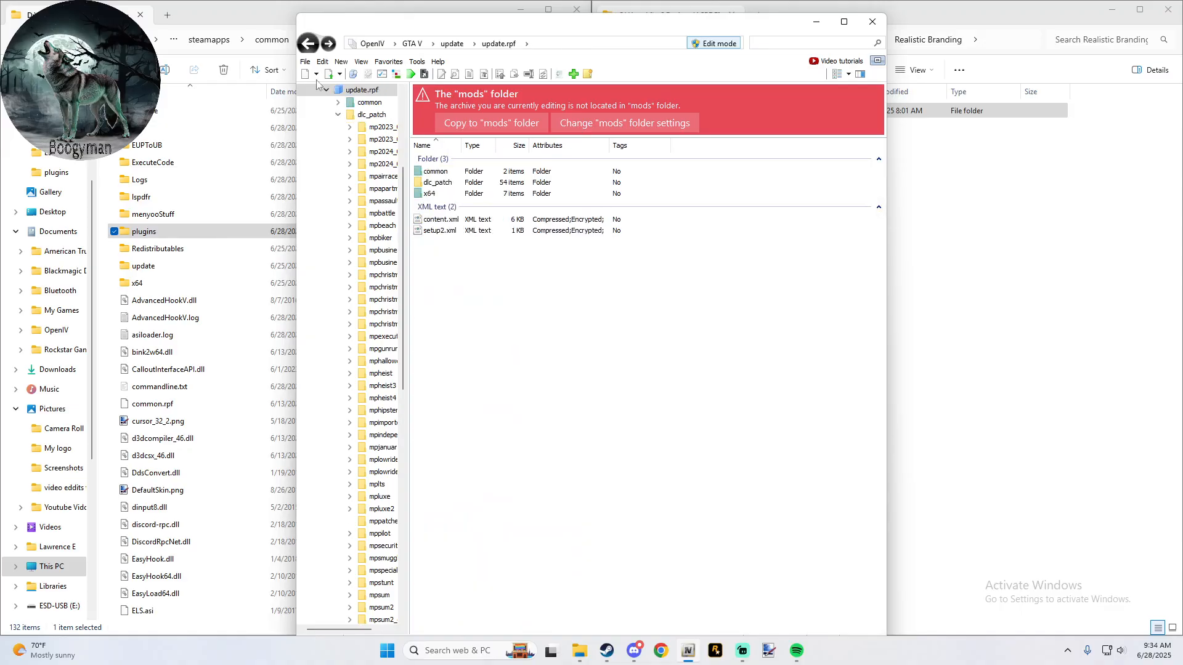
click(309, 43)
double_click(449, 158)
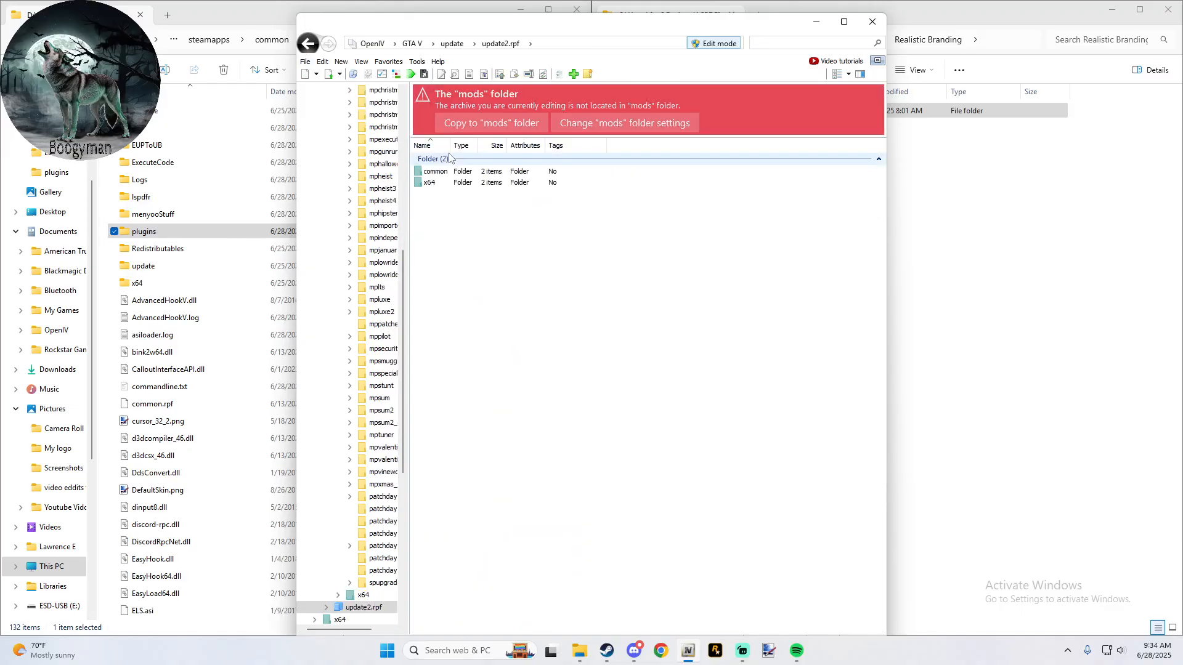
double_click(438, 183)
click(437, 183)
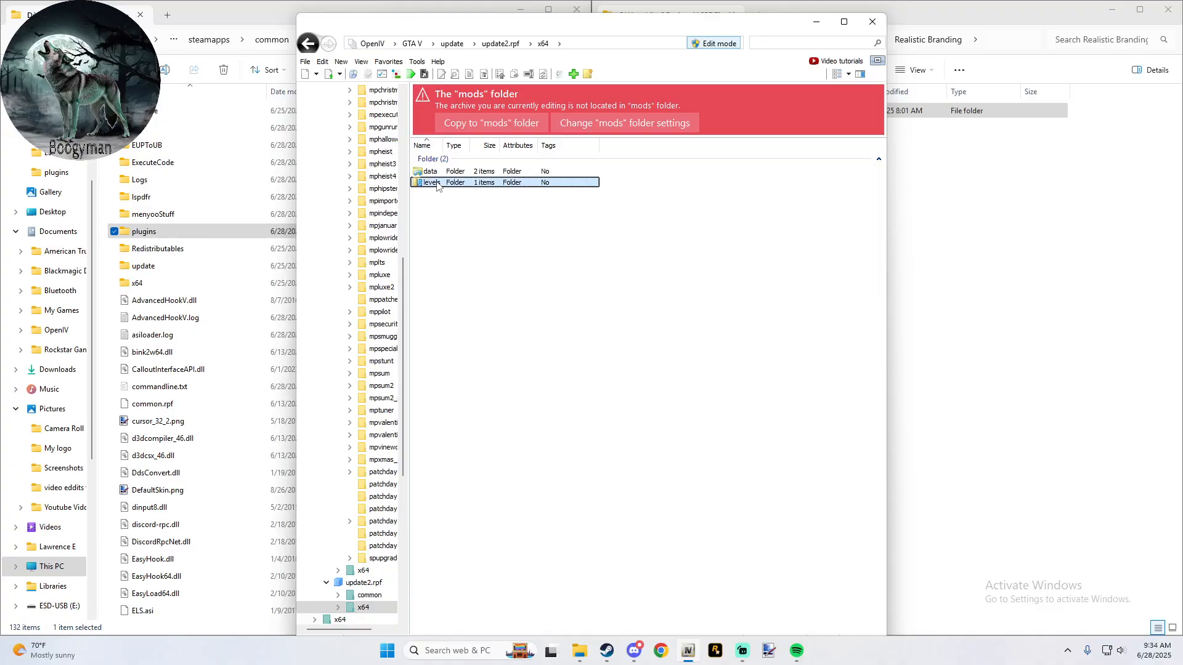
double_click(437, 183)
click(438, 174)
double_click(440, 173)
click(441, 173)
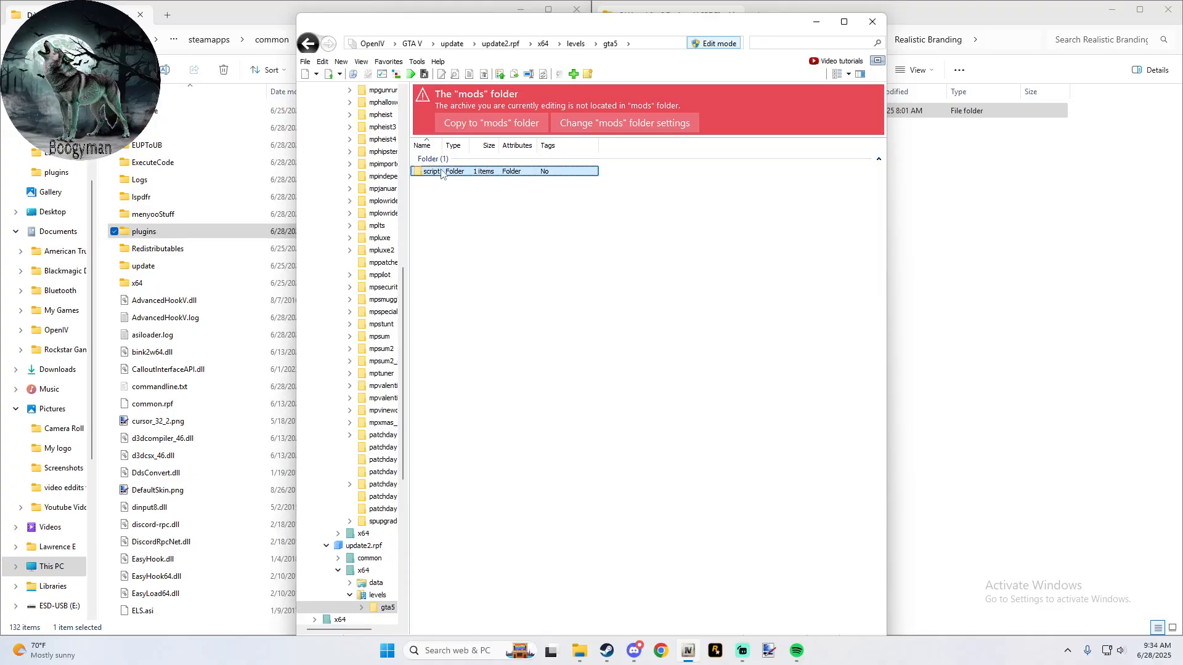
double_click(441, 172)
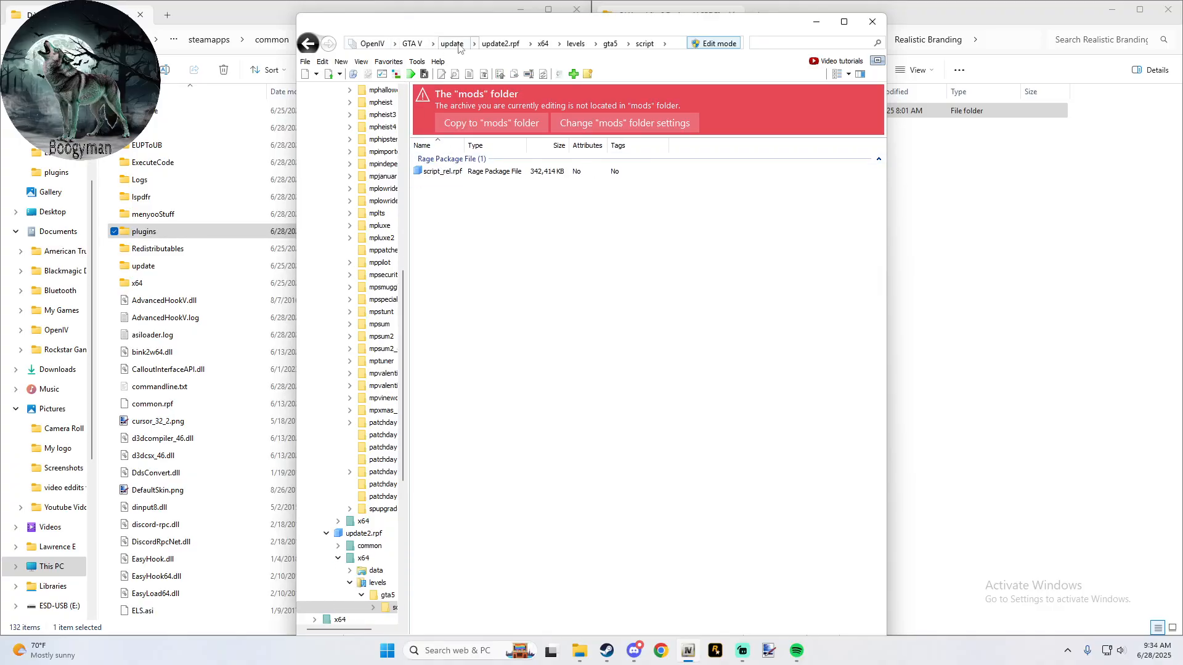
- Return to the GTA V root and open the patchday8ng folder in update/x64/dlcpacks
click(412, 44)
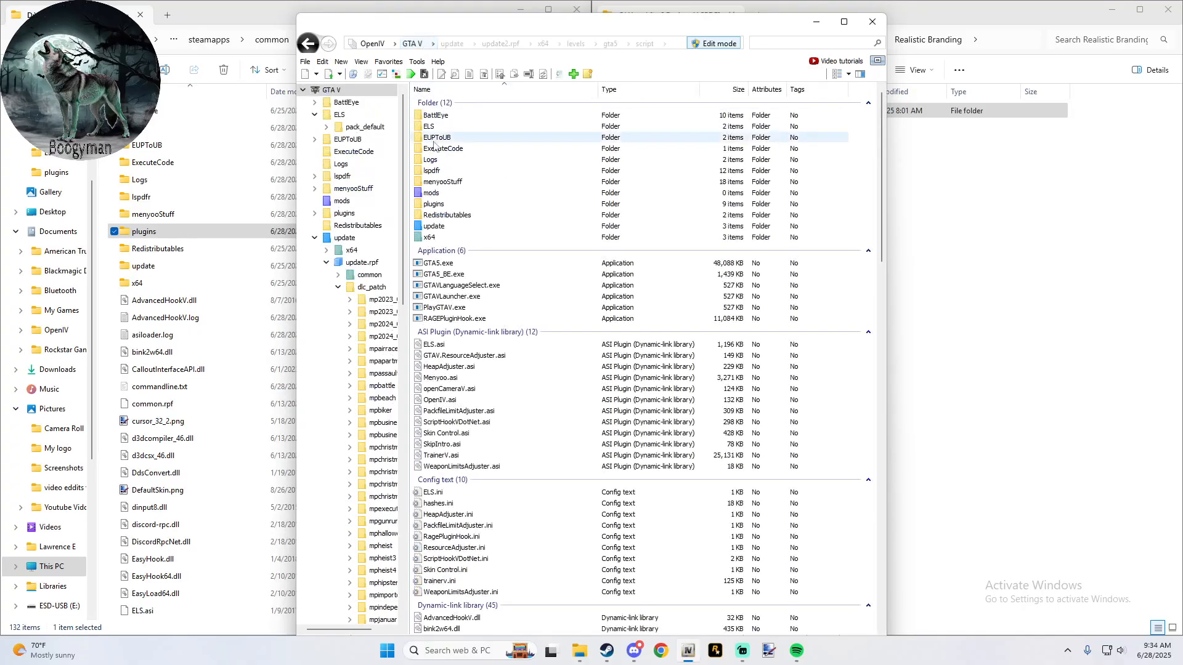
double_click(449, 233)
double_click(434, 116)
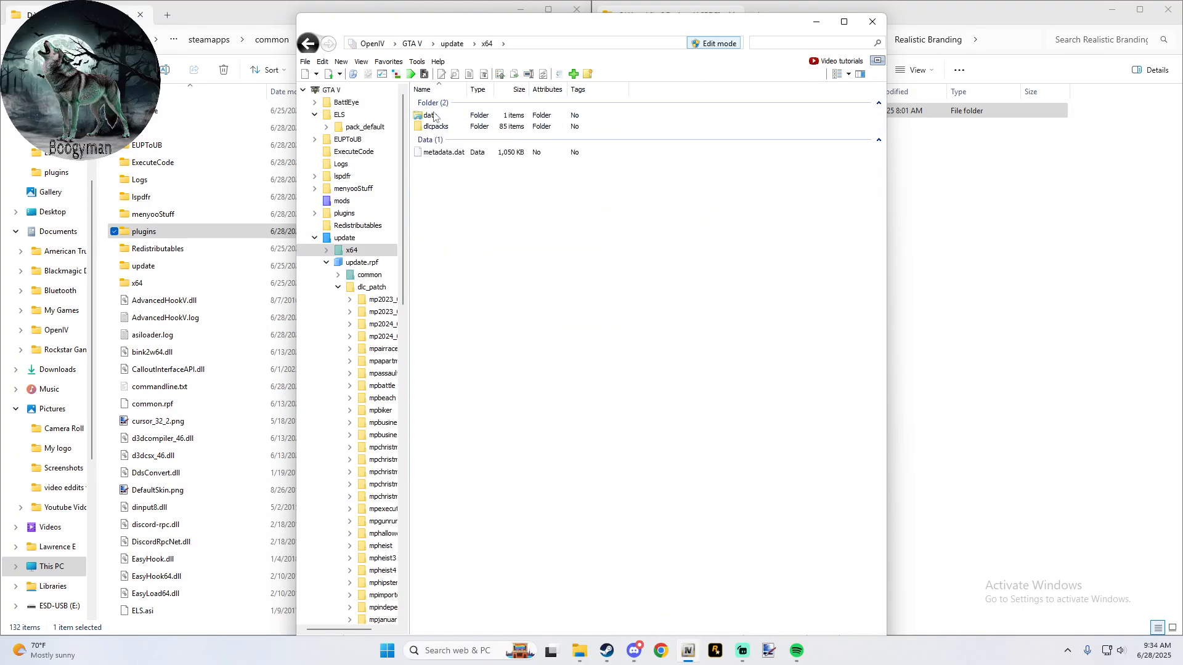
double_click(439, 127)
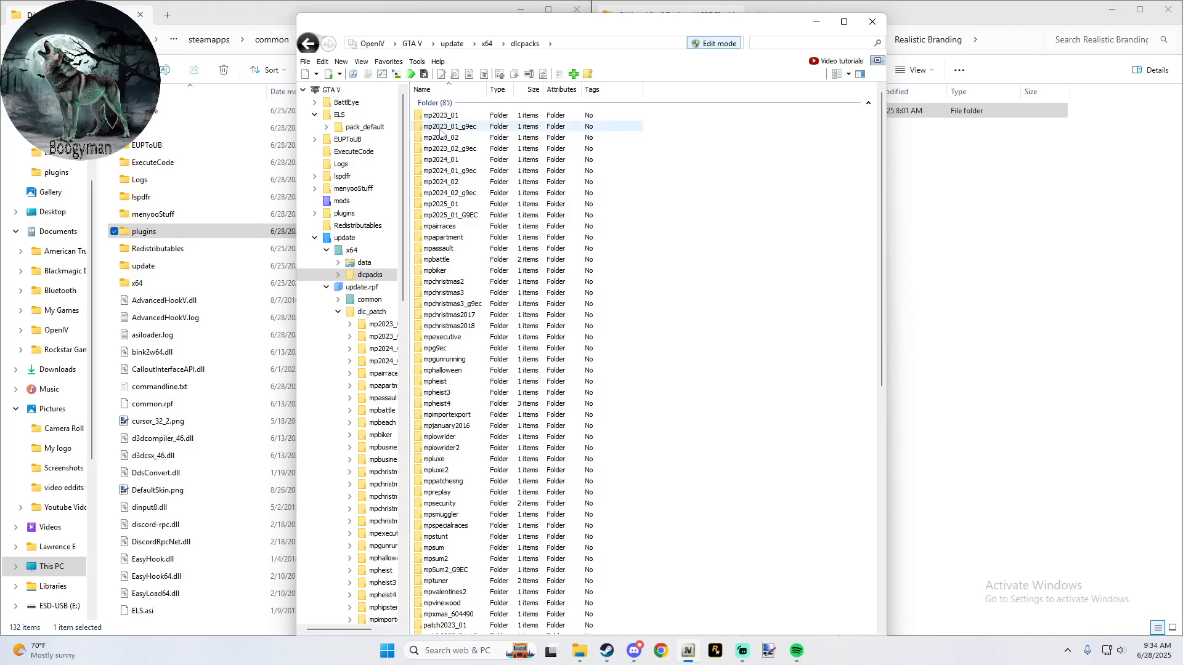
scroll(449, 411, down, 9)
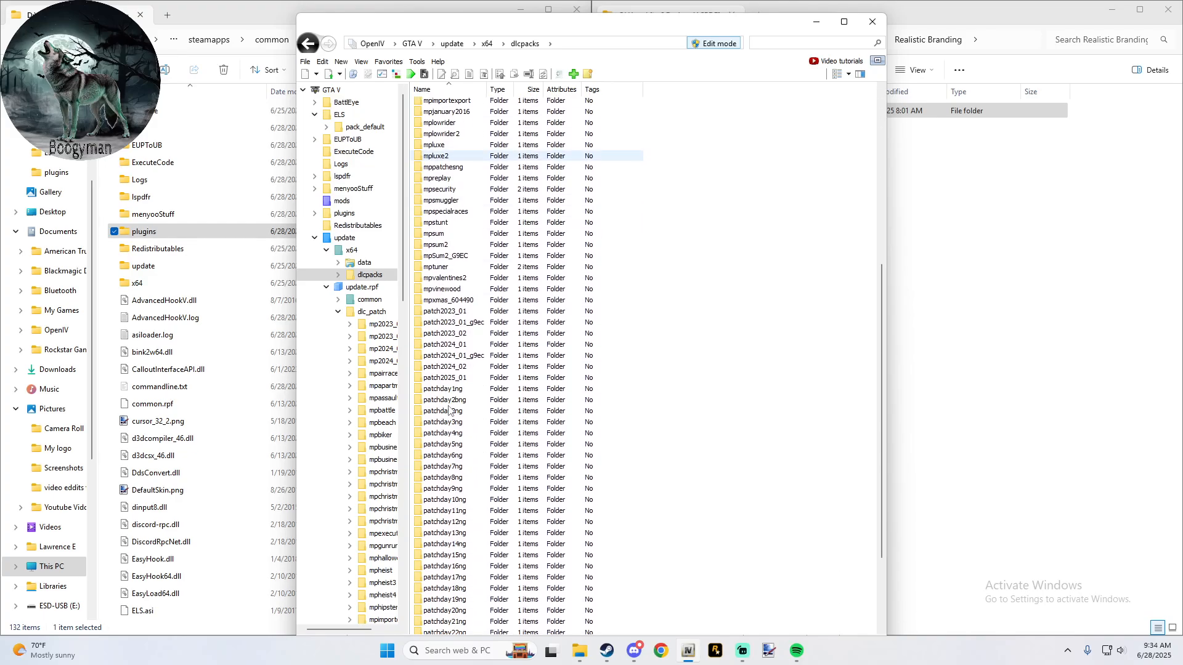
click(455, 479)
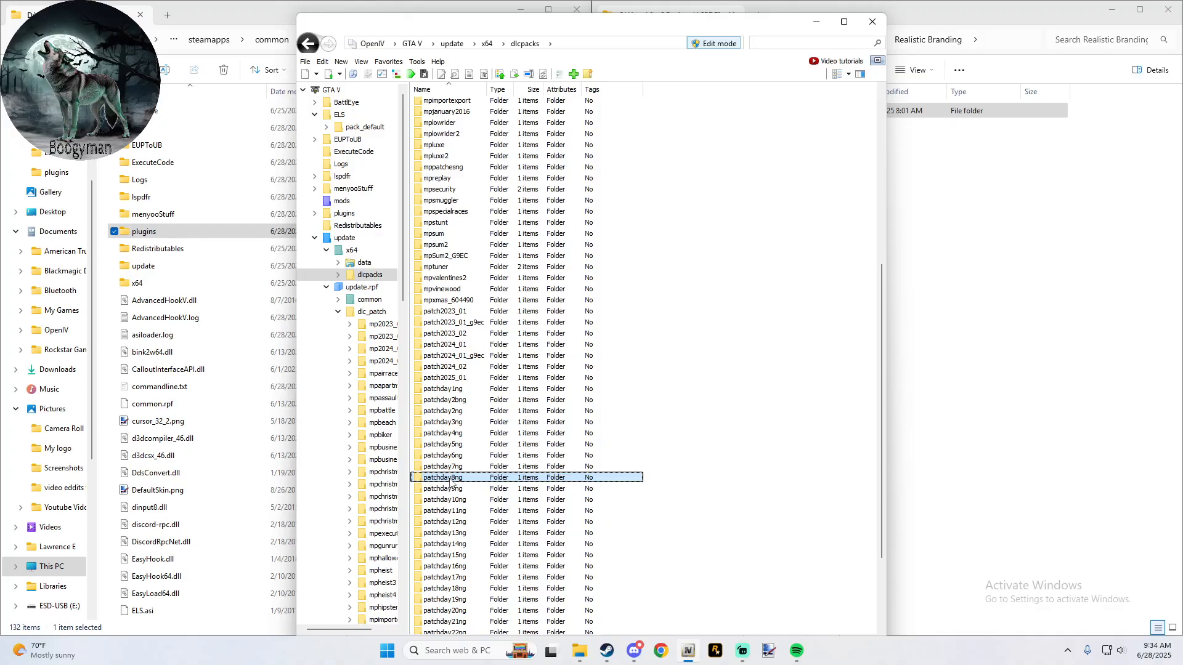
double_click(450, 480)
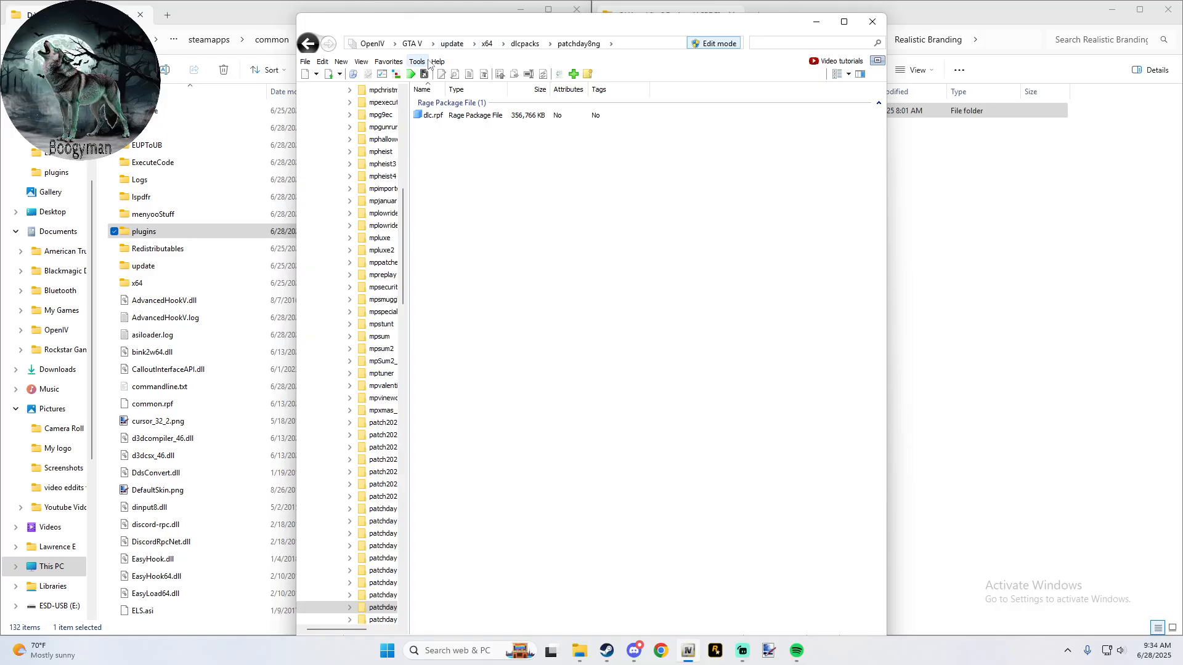
- Turn Edit mode off and on again in the patchday8ng folder
click(702, 44)
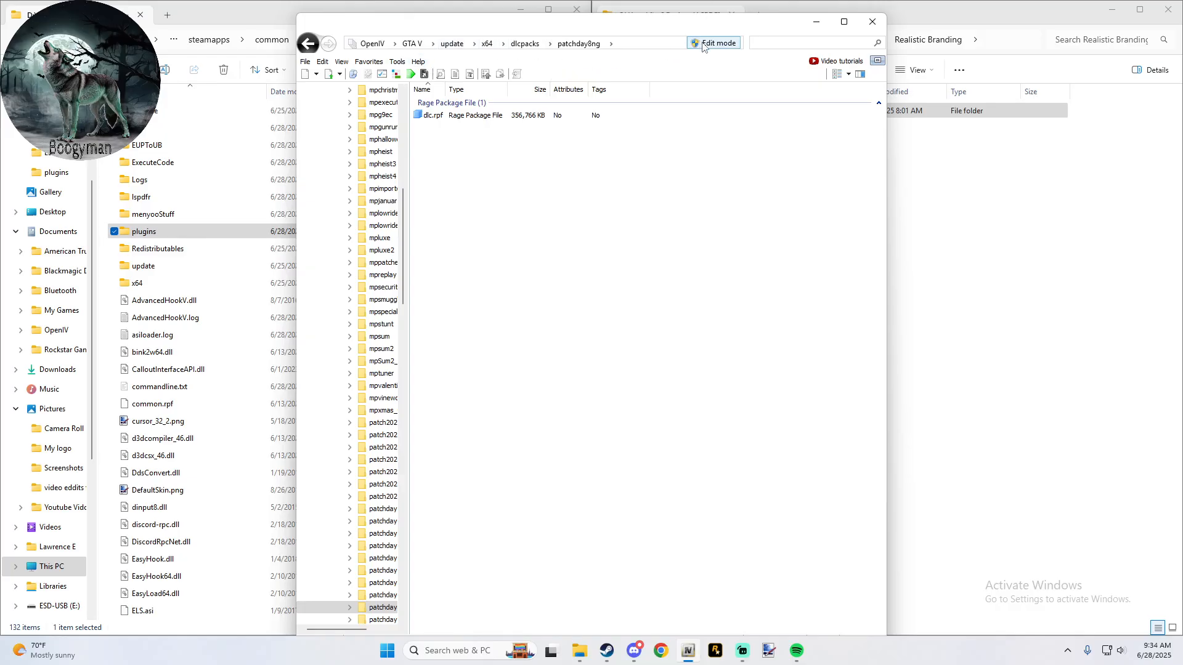
click(704, 44)
click(628, 365)
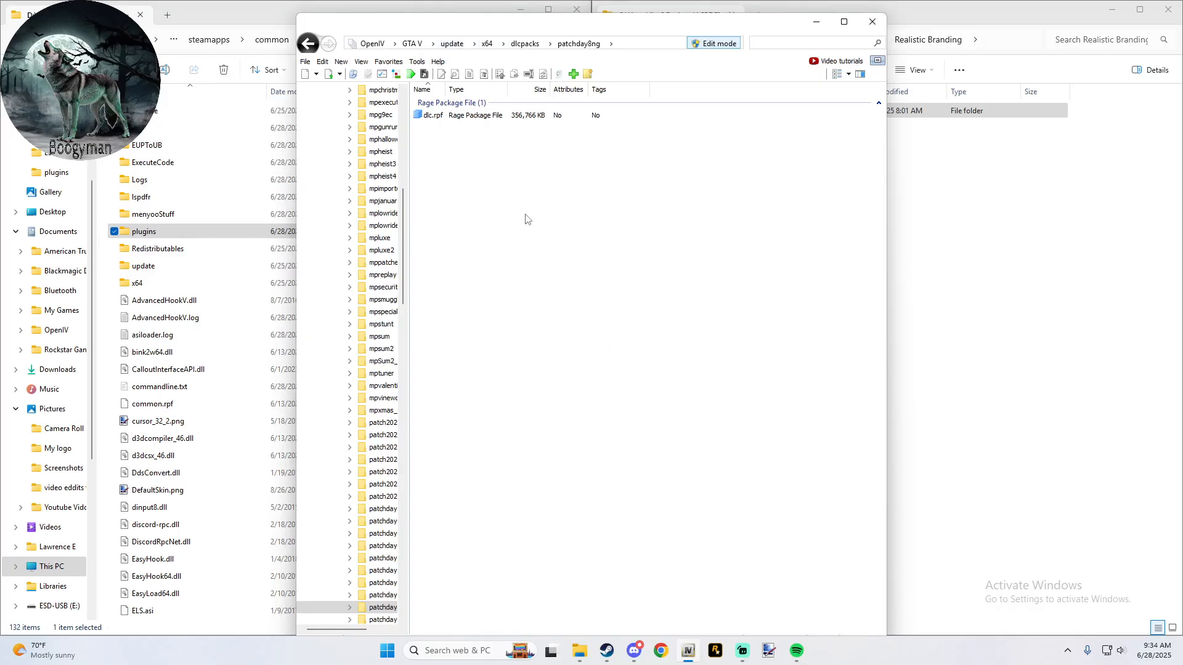
- Copy patchday8ng's dlc.rpf to the mods folder and open mods/update/x64/dlcpacks
double_click(436, 115)
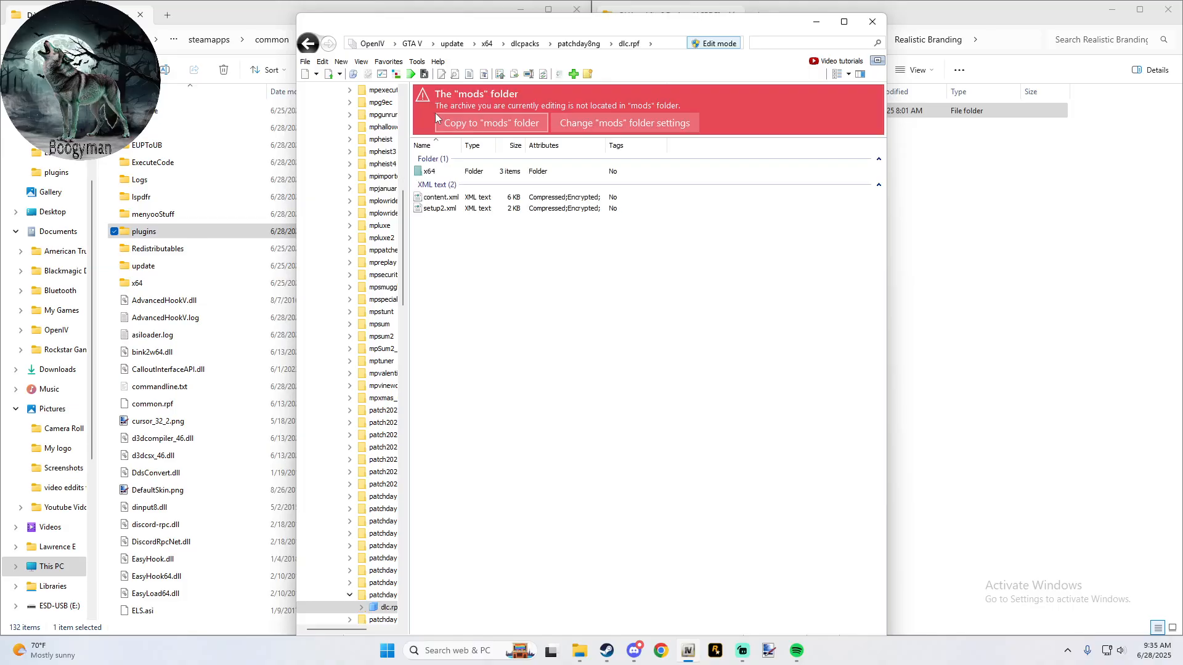
click(495, 126)
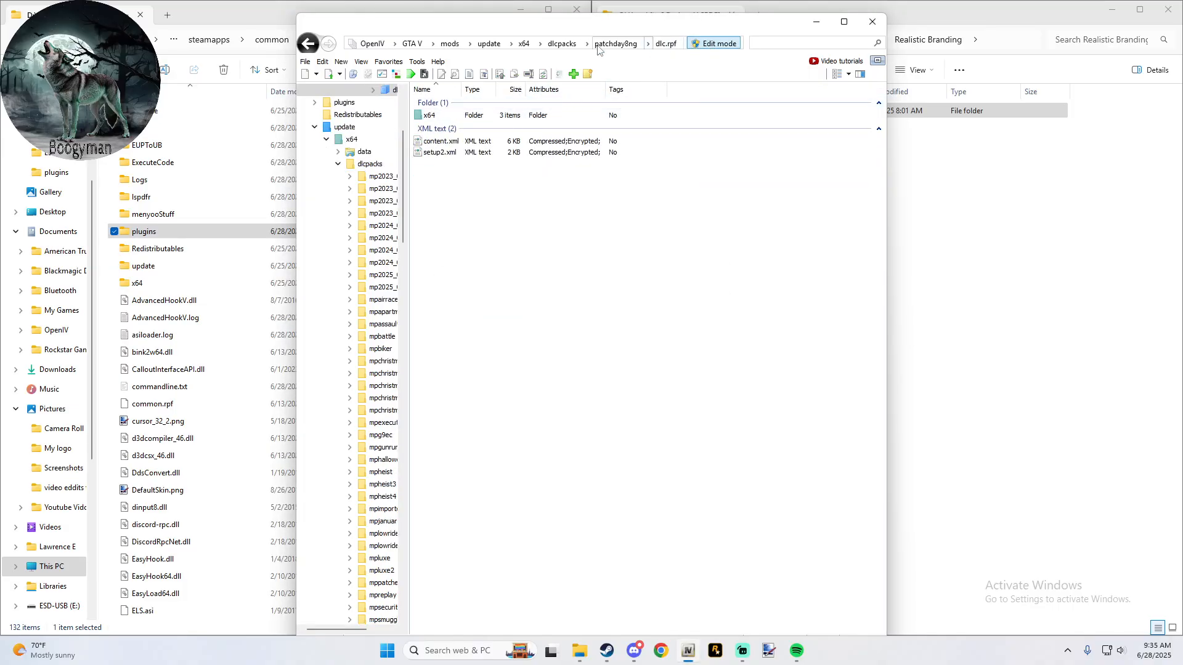
click(489, 44)
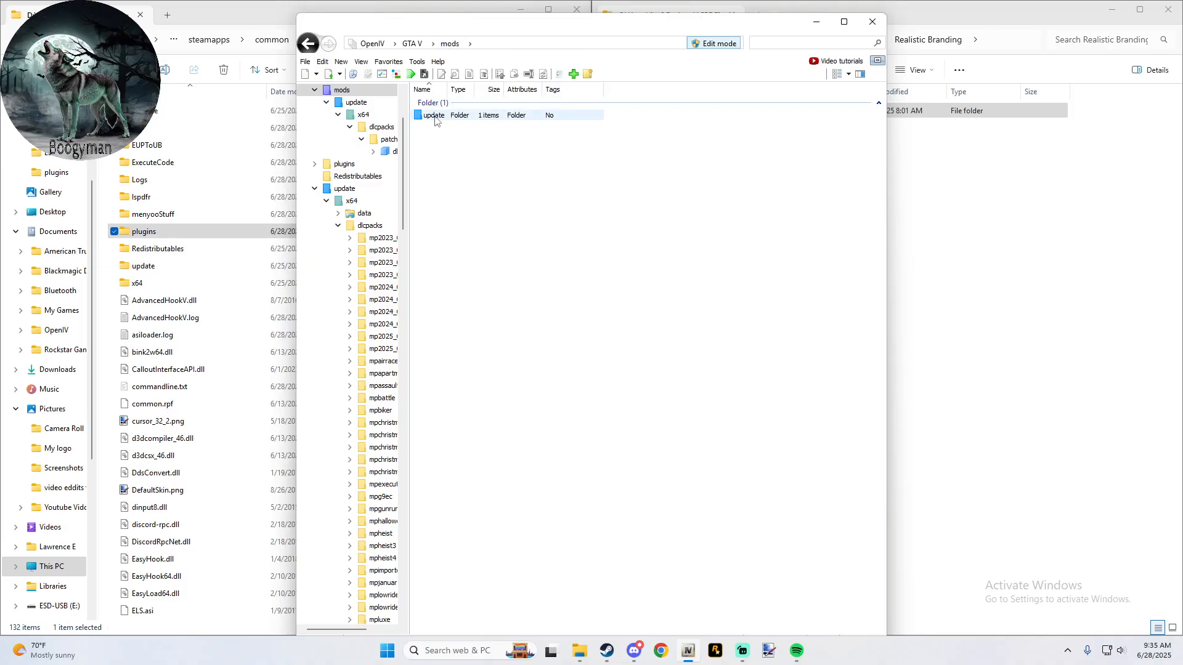
double_click(430, 116)
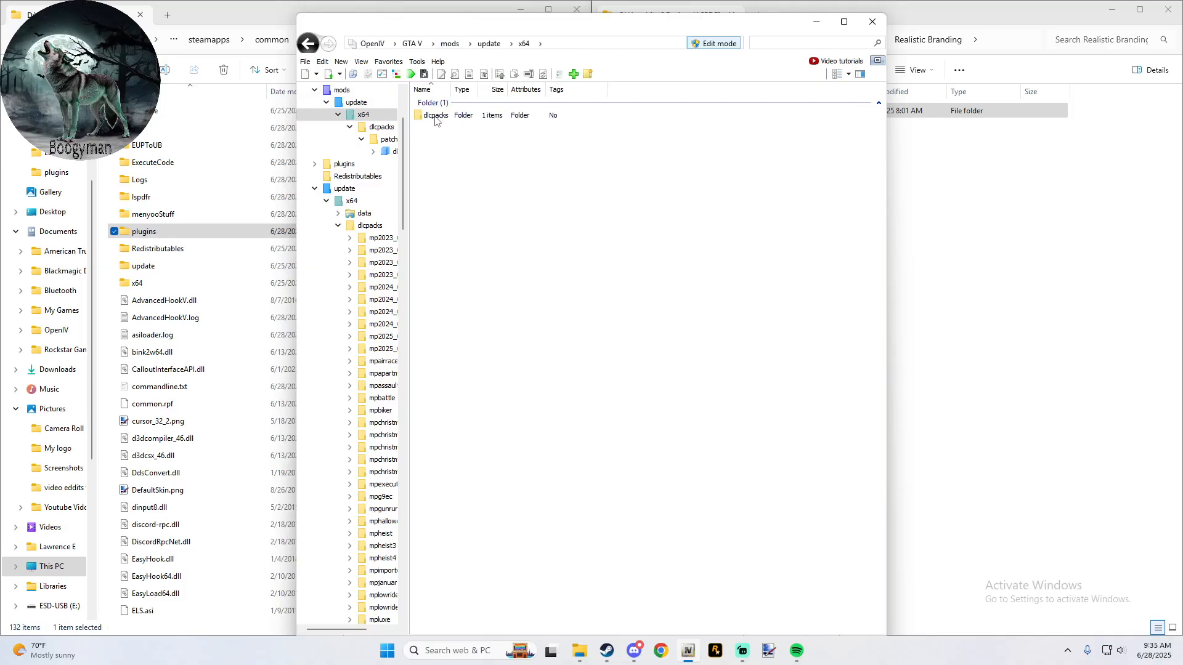
double_click(434, 116)
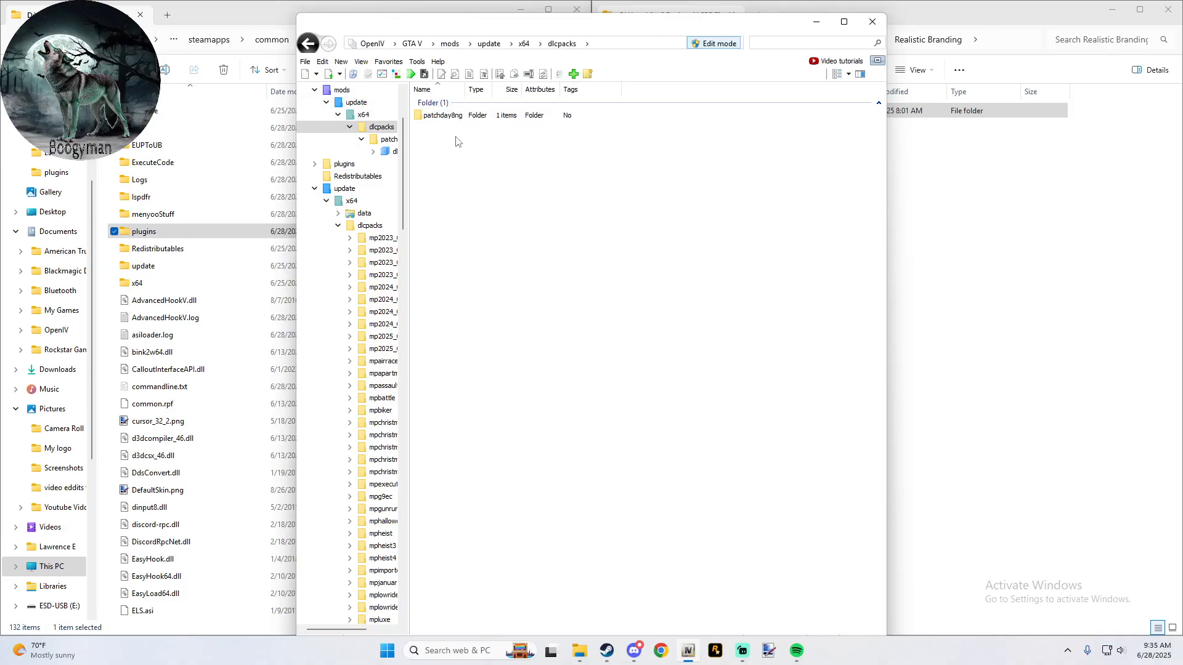
- Reopen the mods dlcpacks folder through the saved favorite and add the tlsguardianlbv folder from Realistic Branding to it
click(412, 44)
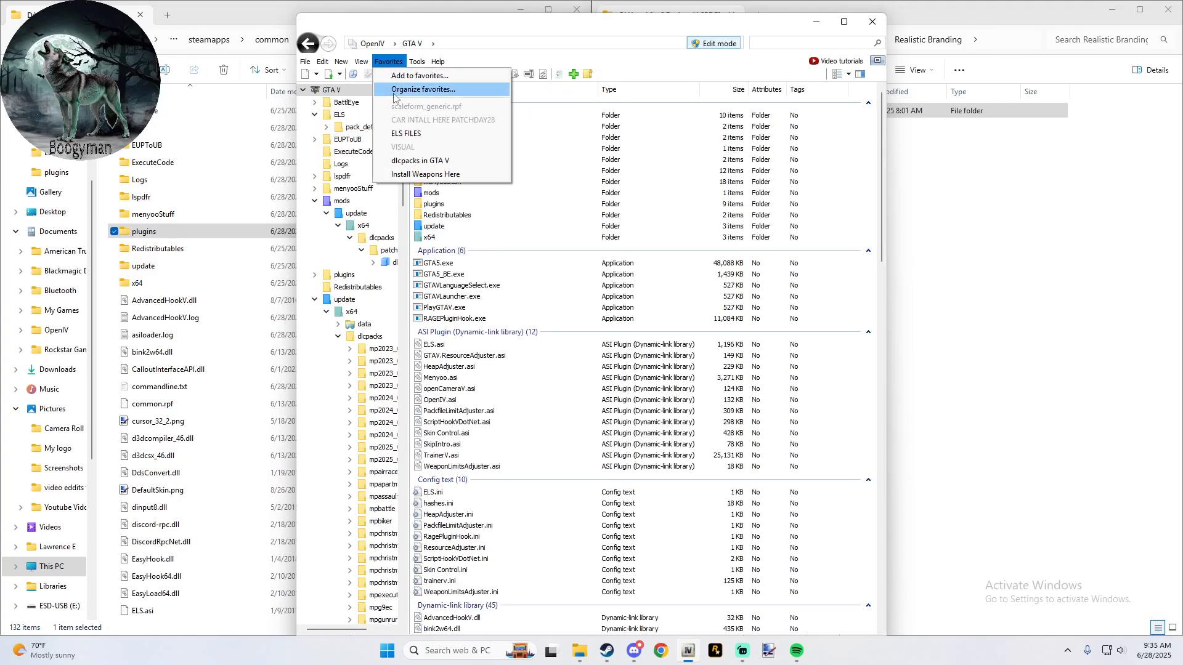
click(419, 160)
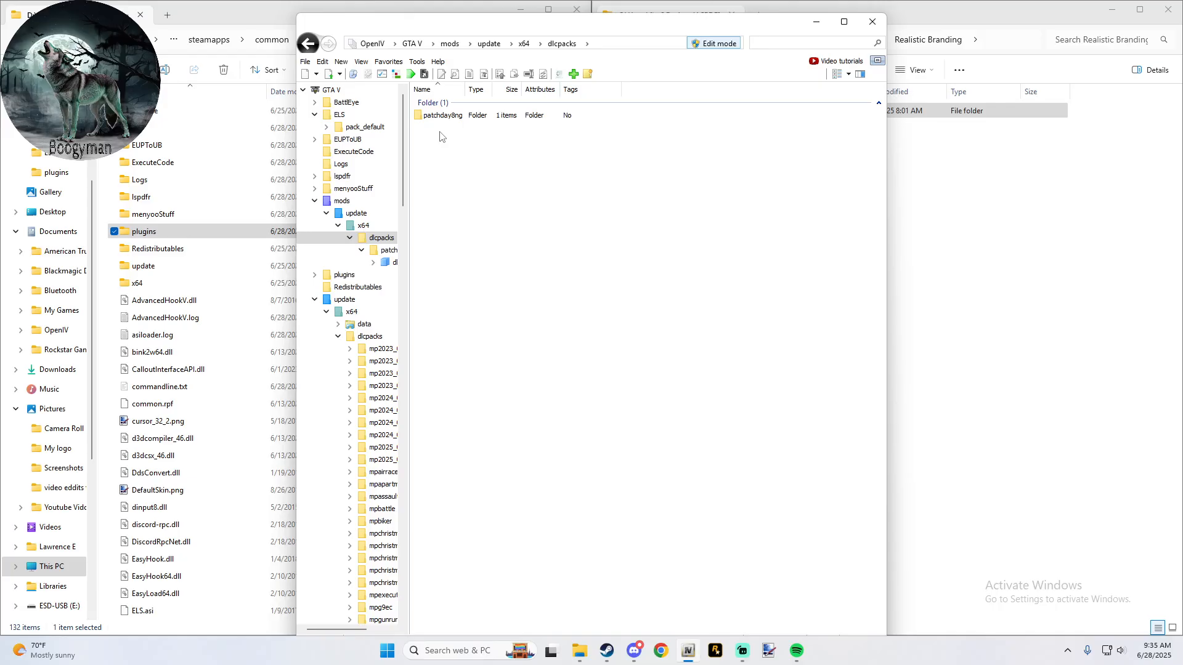
click(1034, 248)
drag(764, 114, 503, 220)
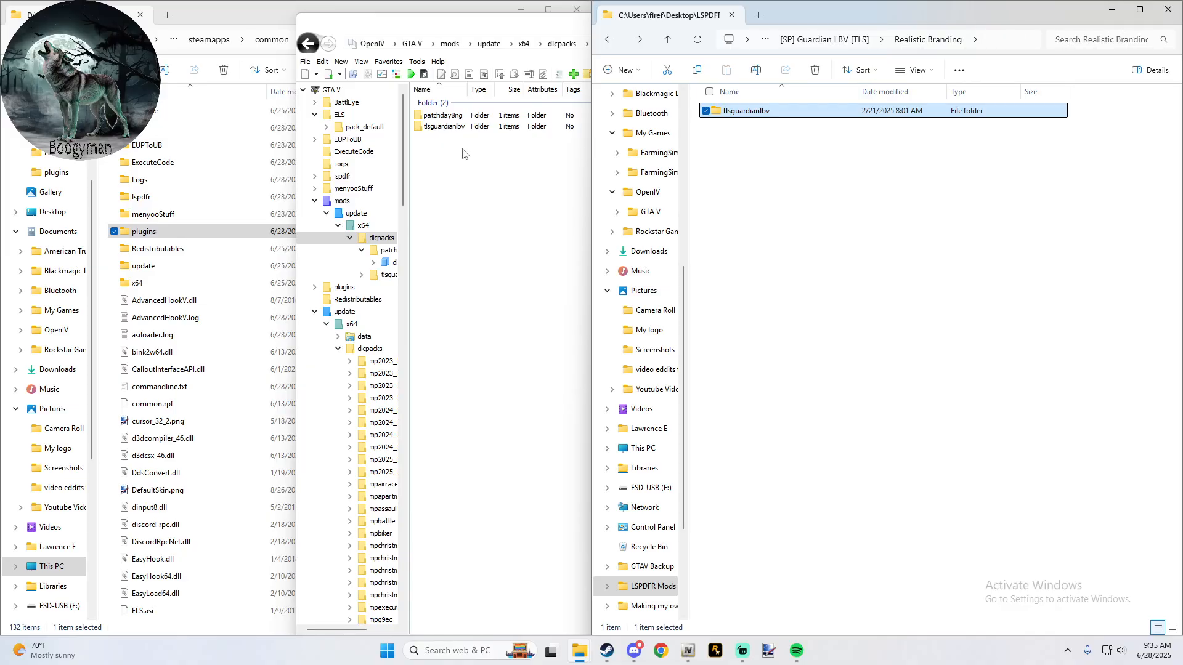
- Inspect the tlsguardianlbv dlc.rpf down to its male clothing files and preview the hand_000_u.ydd model
double_click(445, 126)
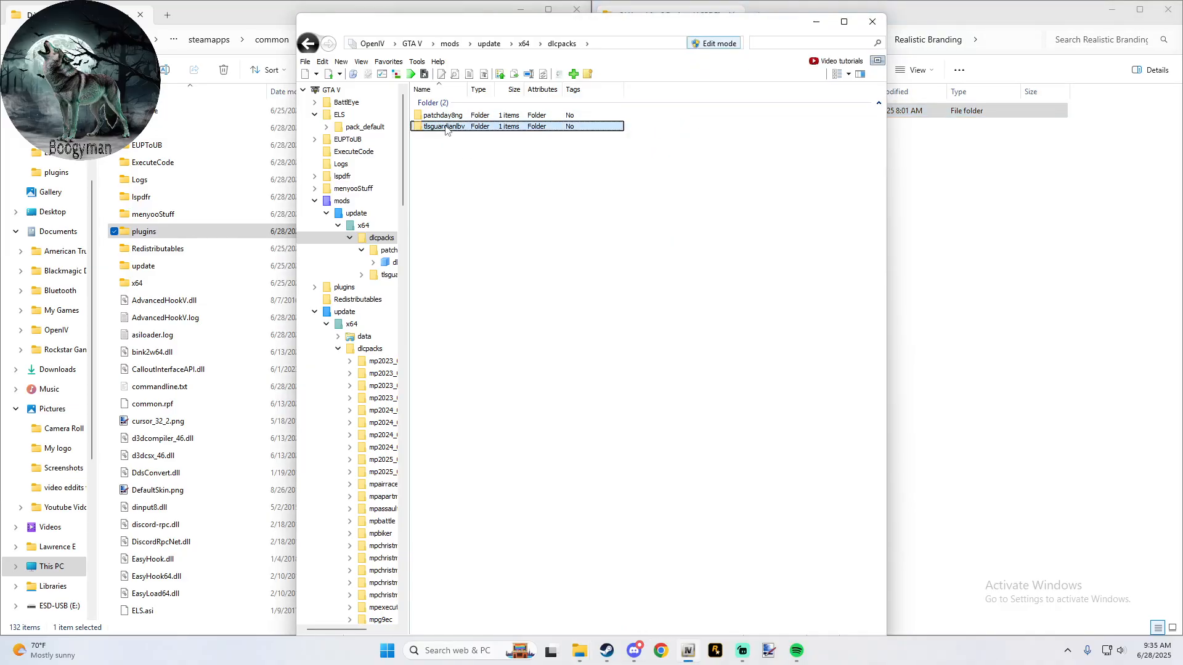
double_click(446, 117)
double_click(445, 126)
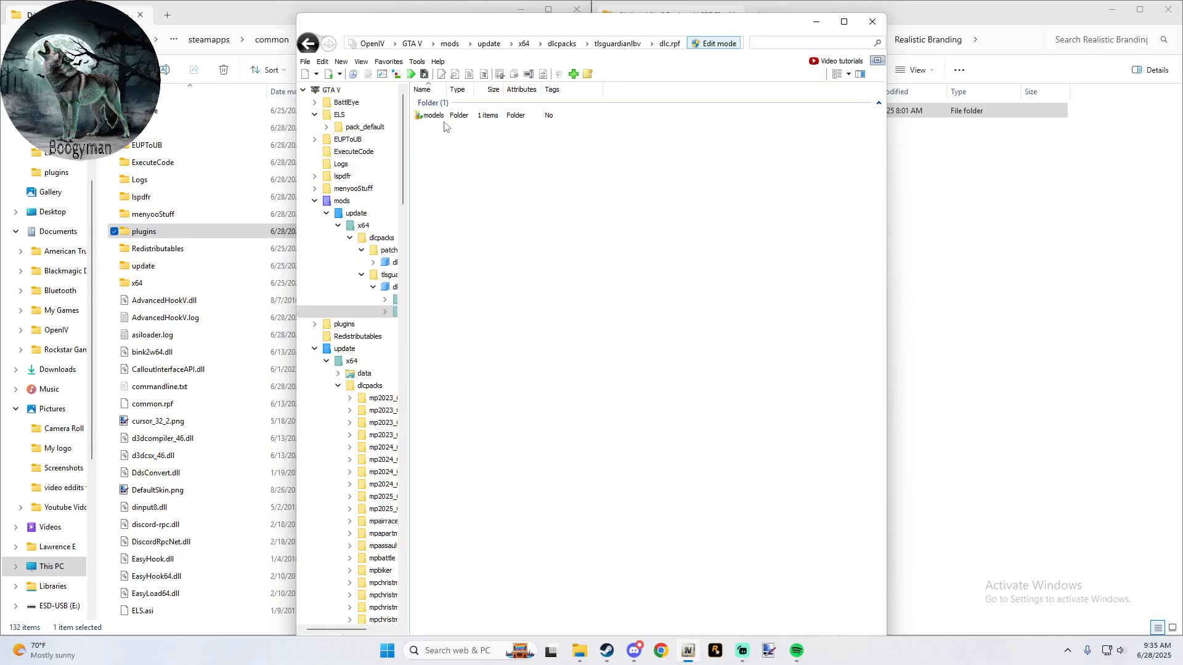
double_click(448, 117)
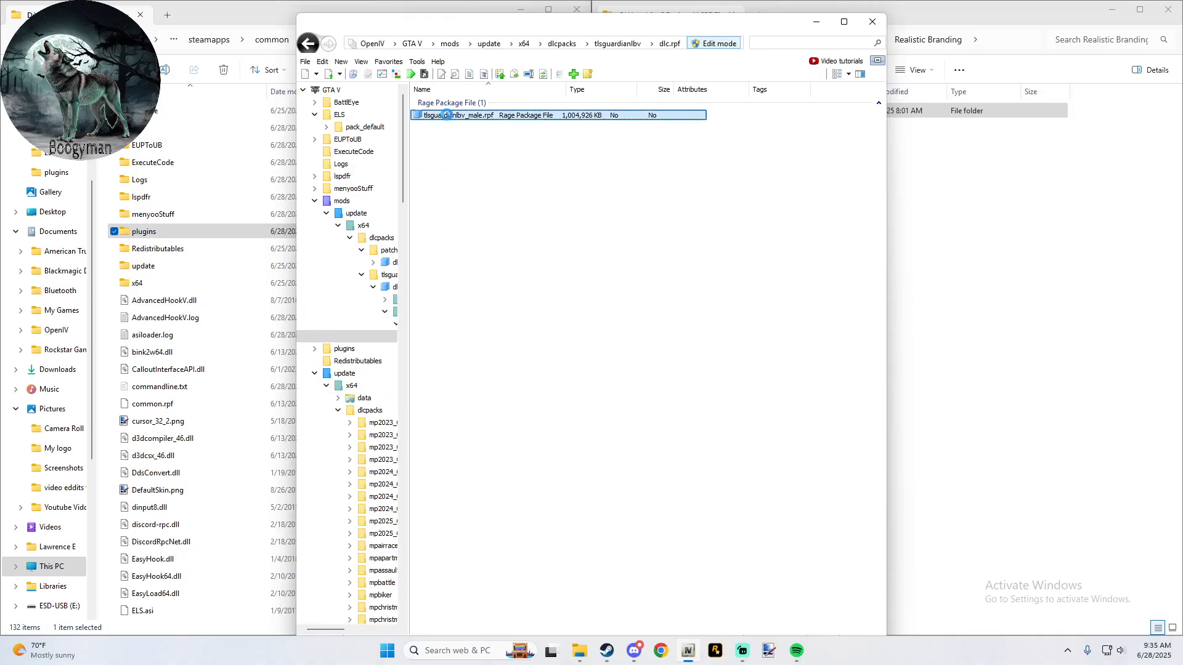
click(447, 117)
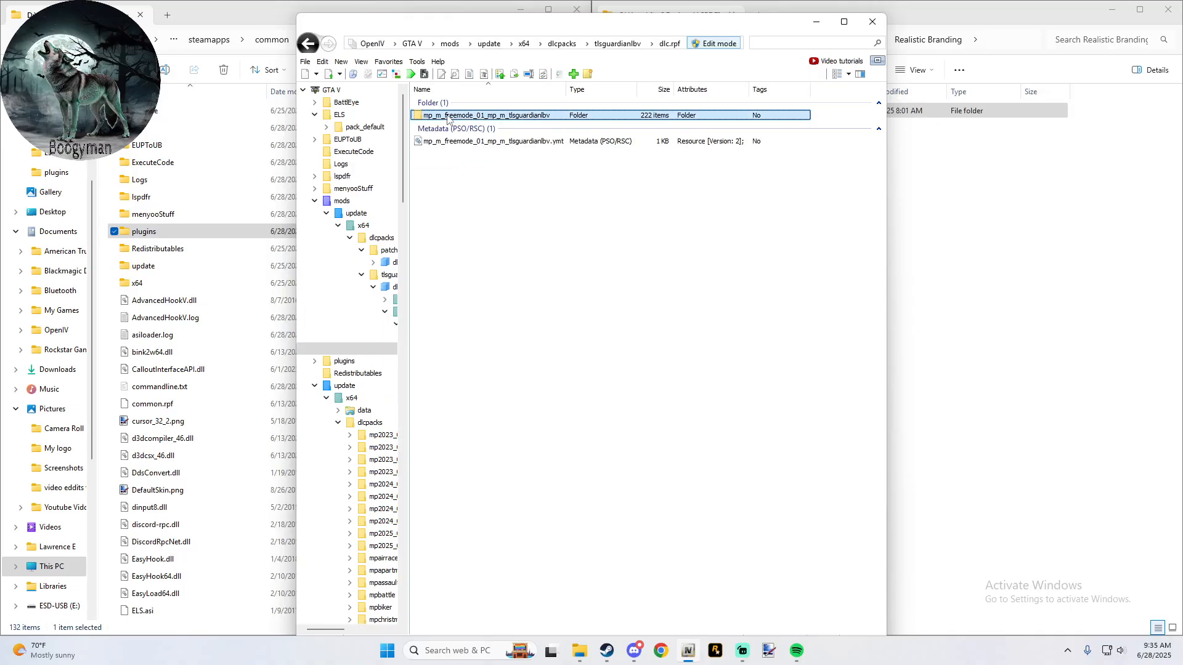
double_click(447, 117)
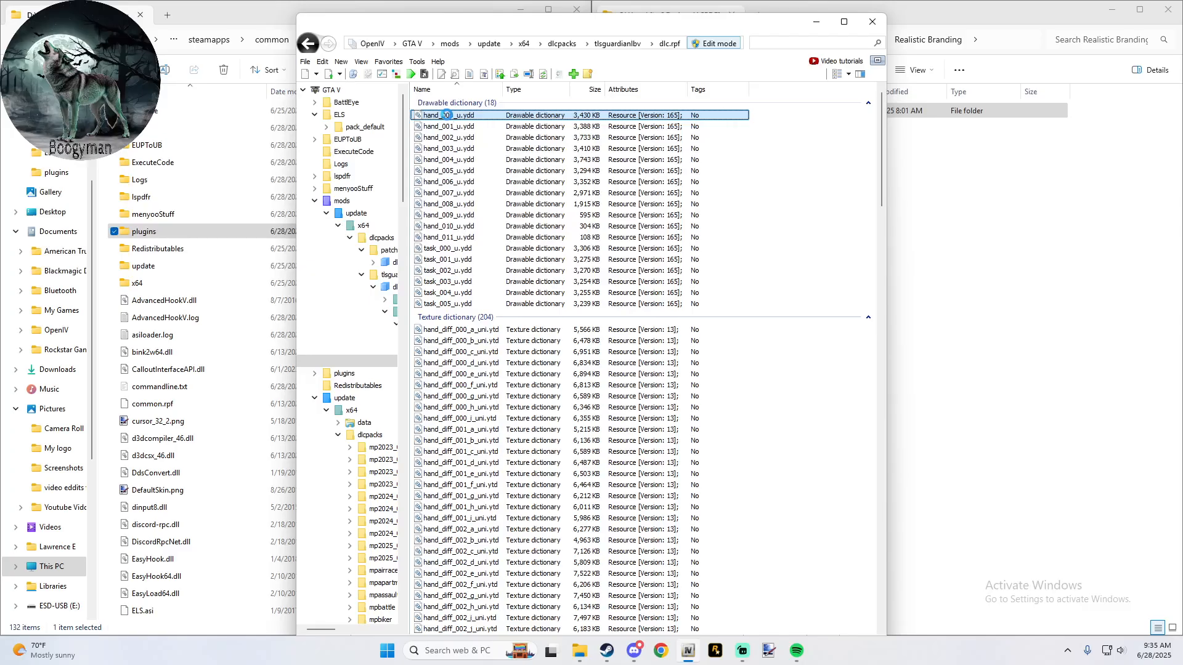
double_click(447, 115)
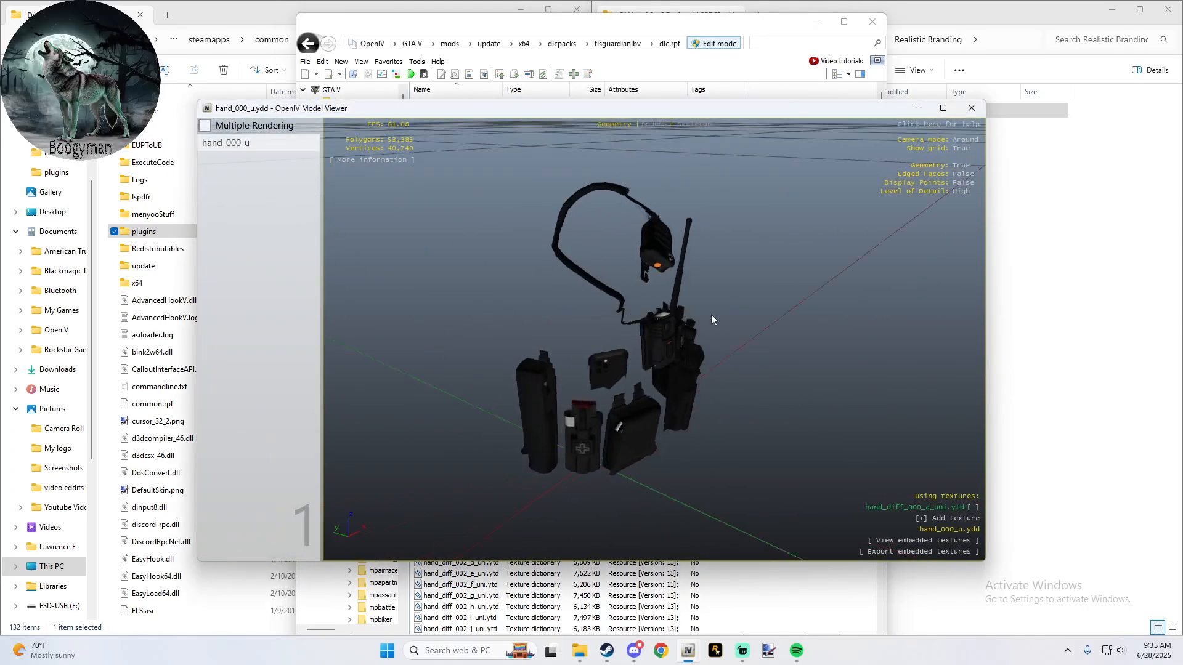
drag(711, 319, 869, 239)
click(972, 108)
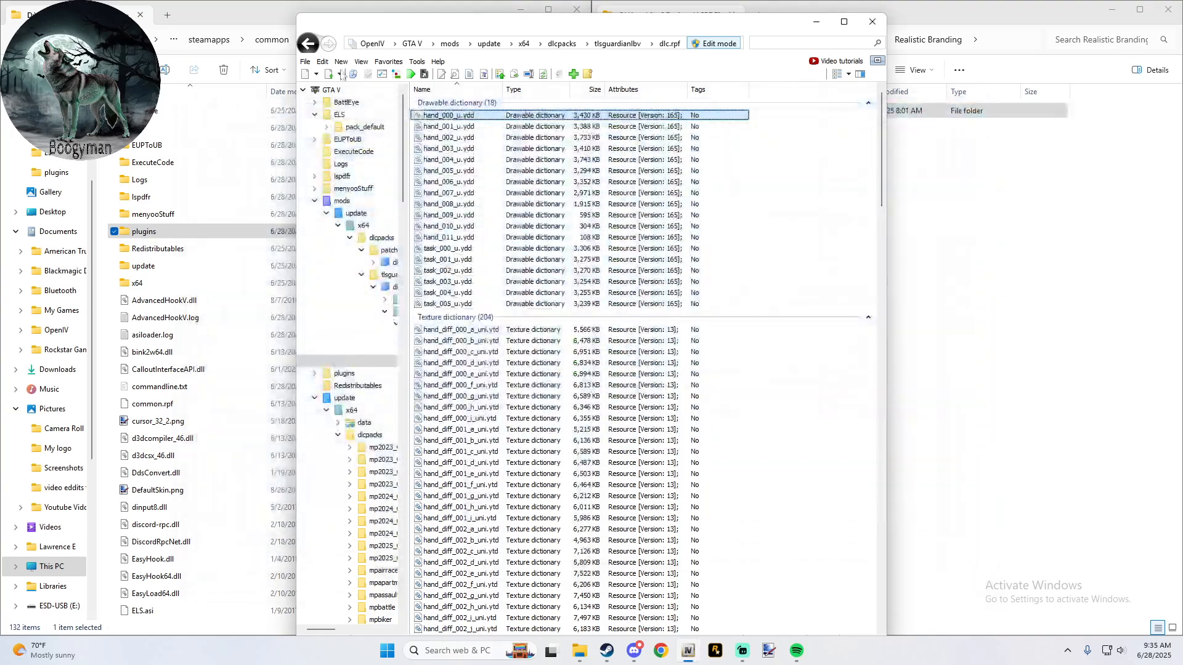
- Return to the GTA V root folder and turn Edit mode off
click(307, 43)
right_click(306, 44)
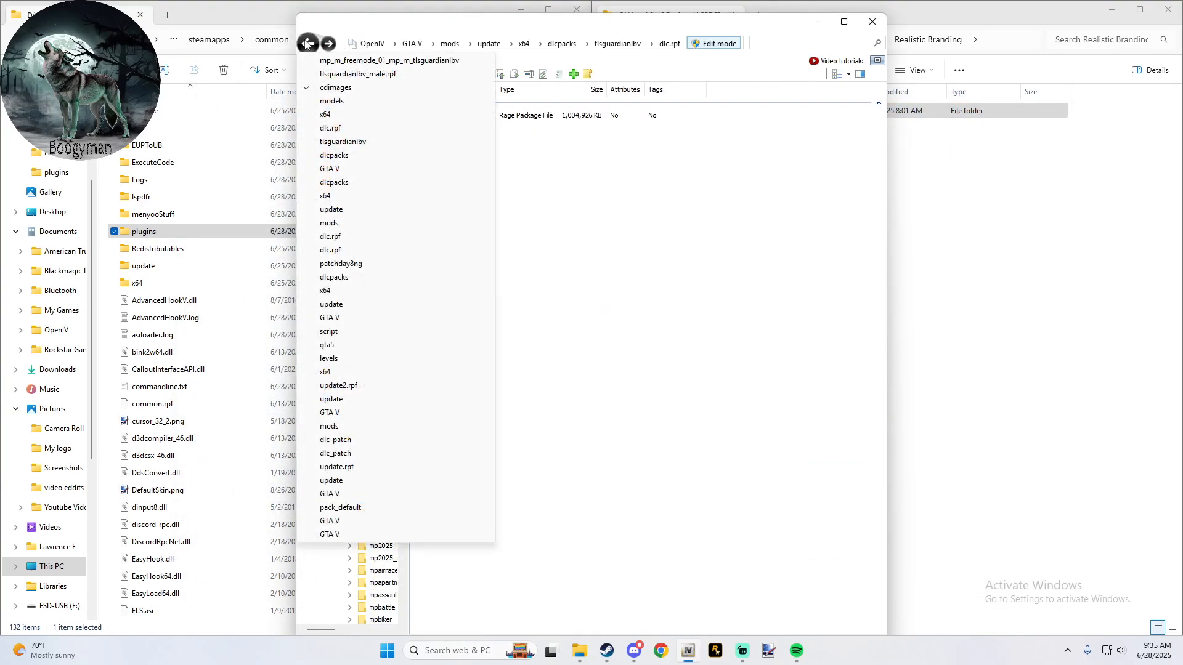
click(340, 29)
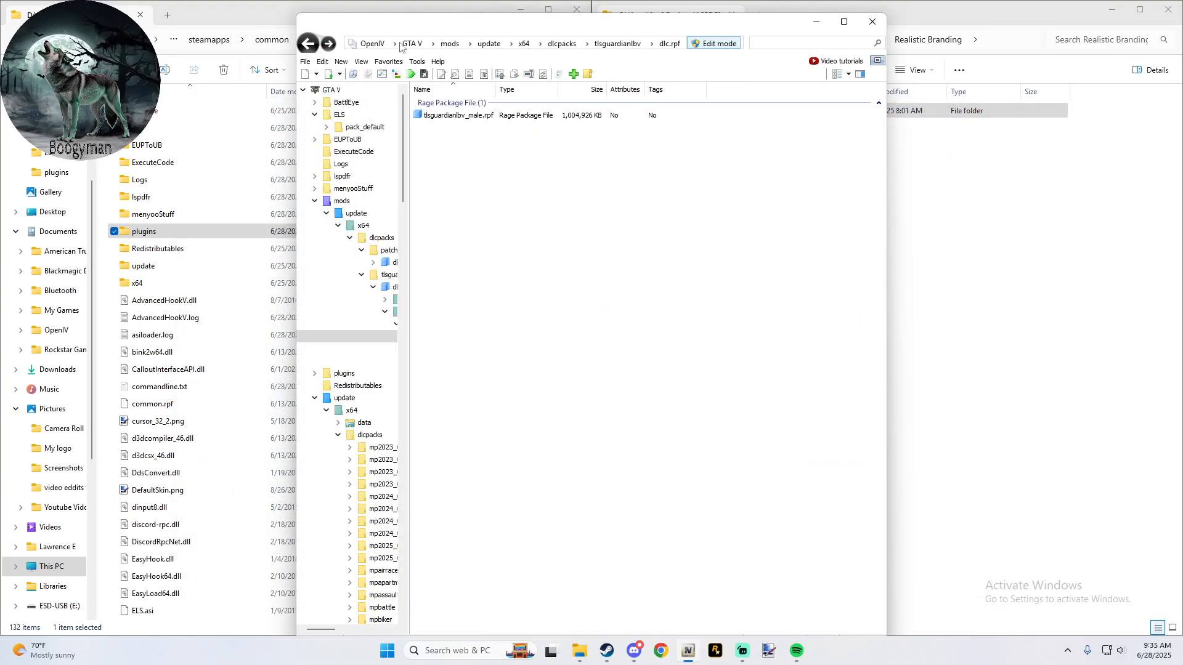
click(450, 44)
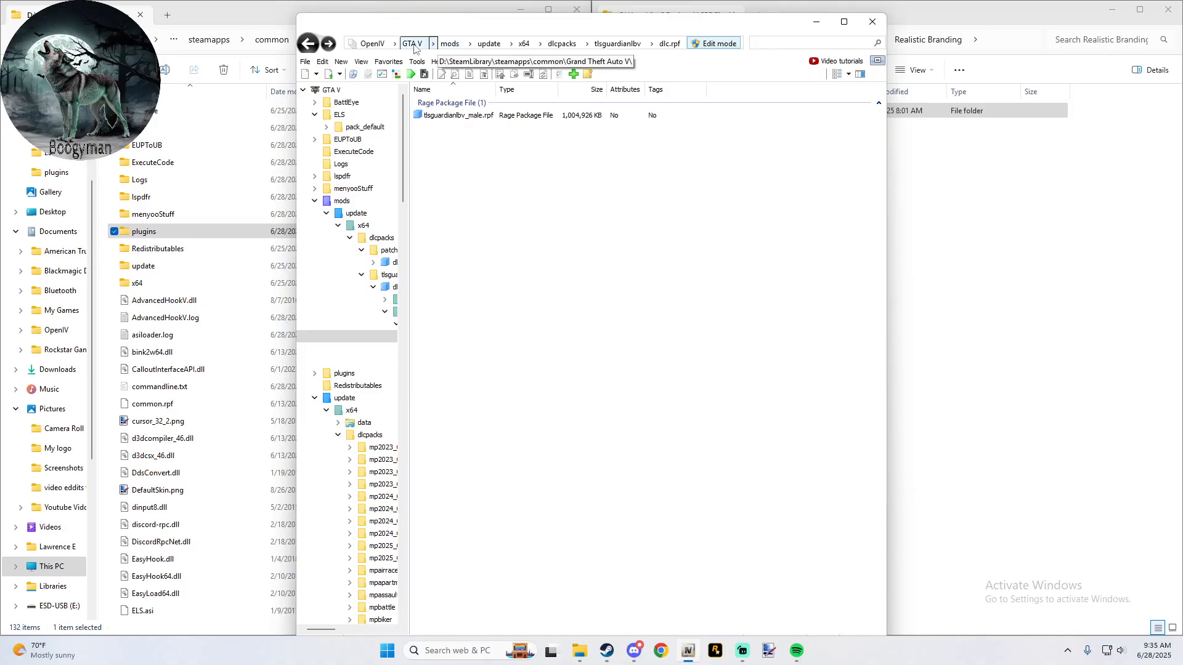
click(701, 43)
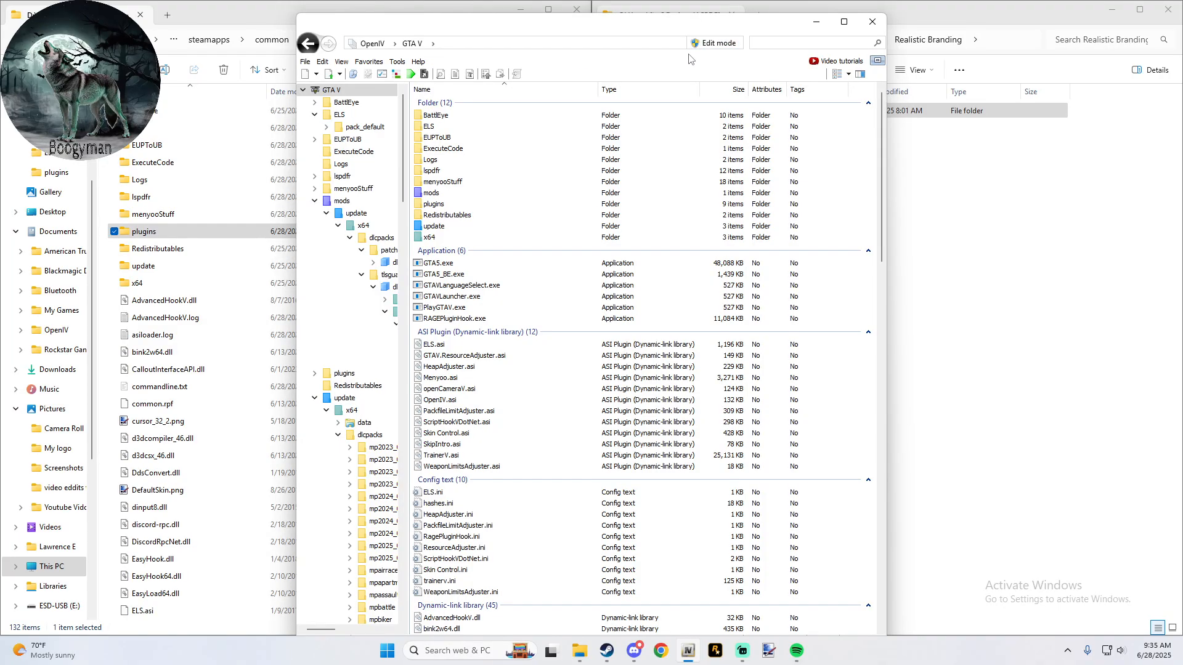
- Open common/data in the original update/update.rpf and, with Edit mode on, copy the archive to the mods folder
double_click(463, 227)
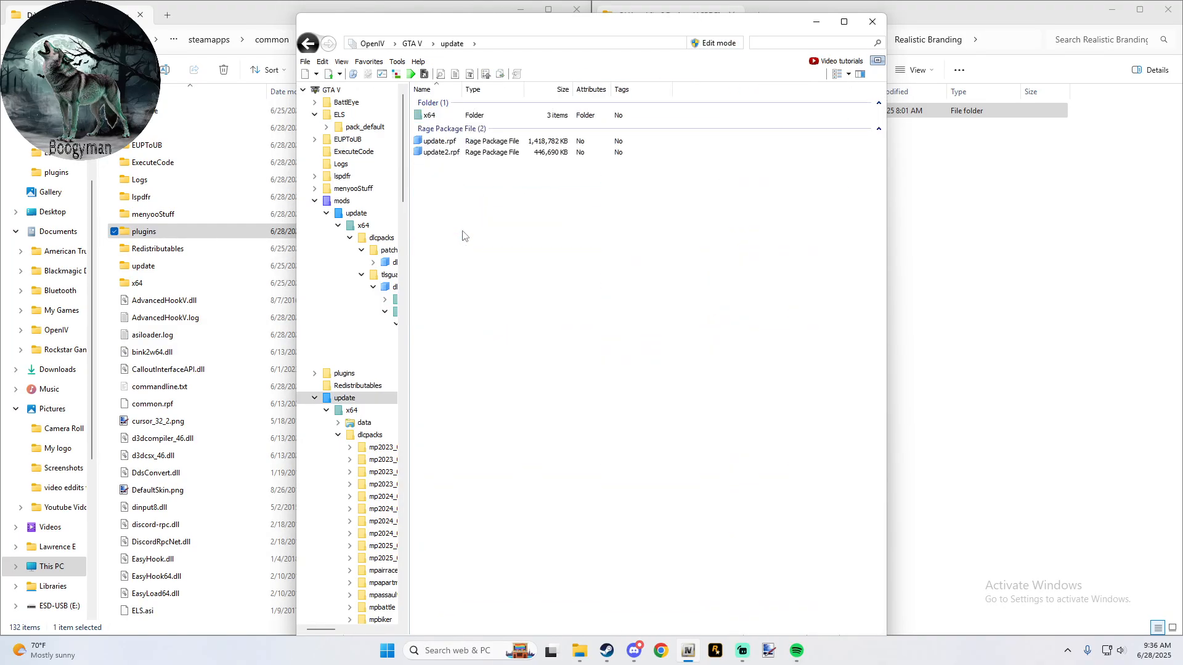
double_click(446, 143)
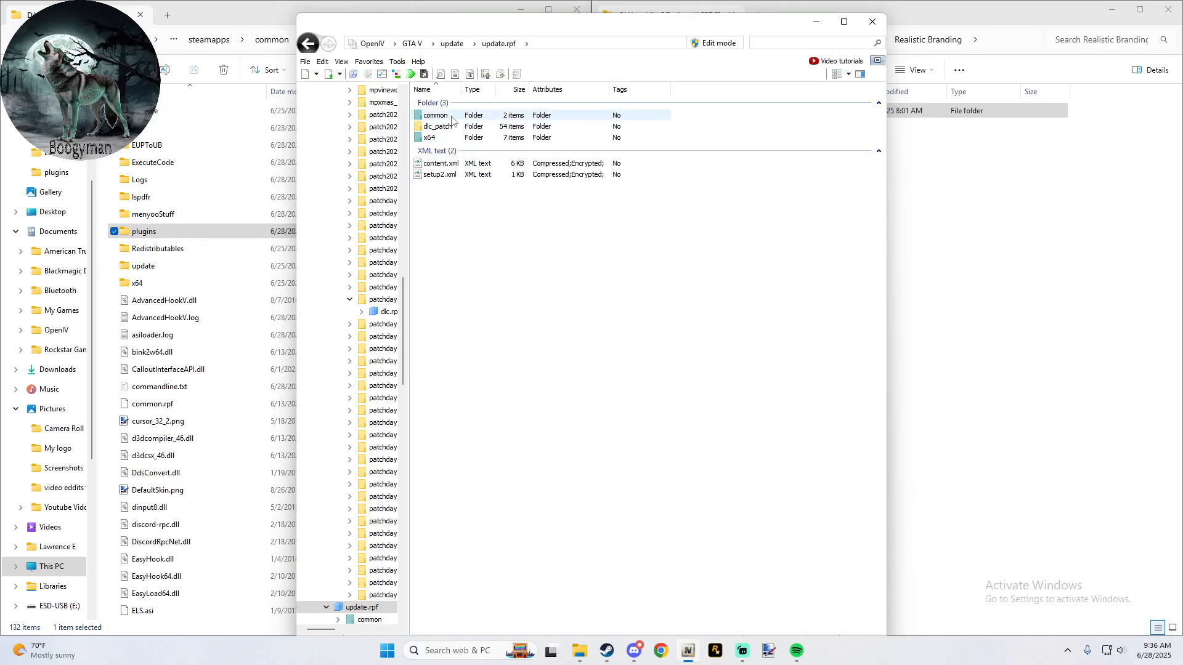
double_click(453, 117)
double_click(452, 117)
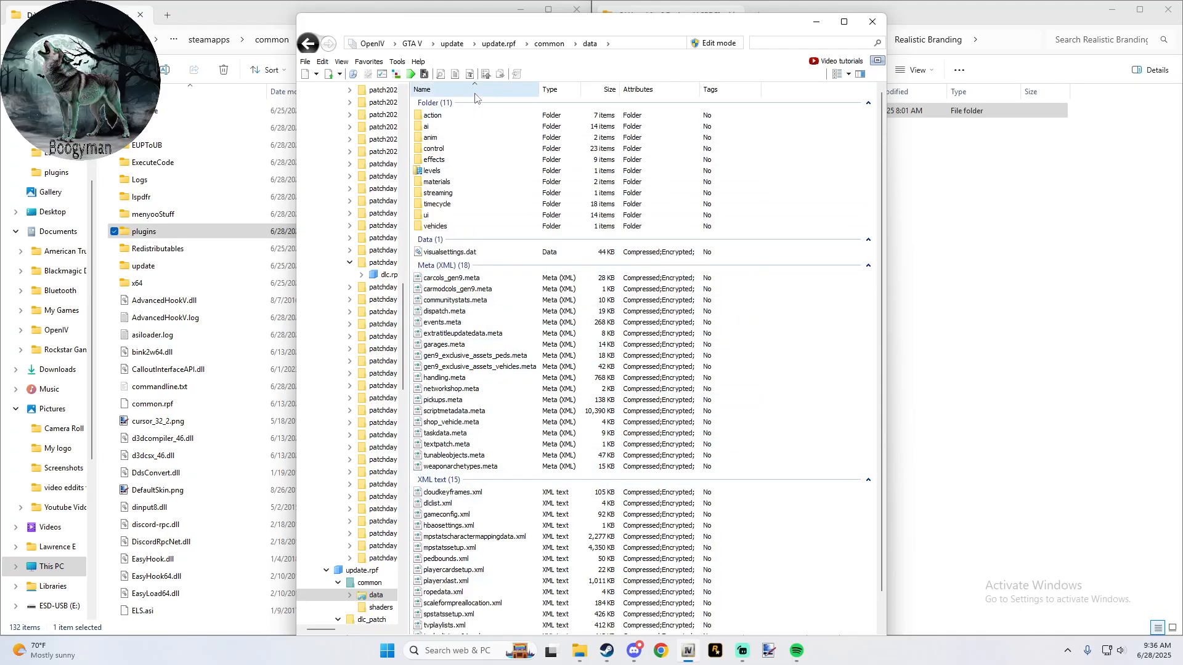
click(709, 45)
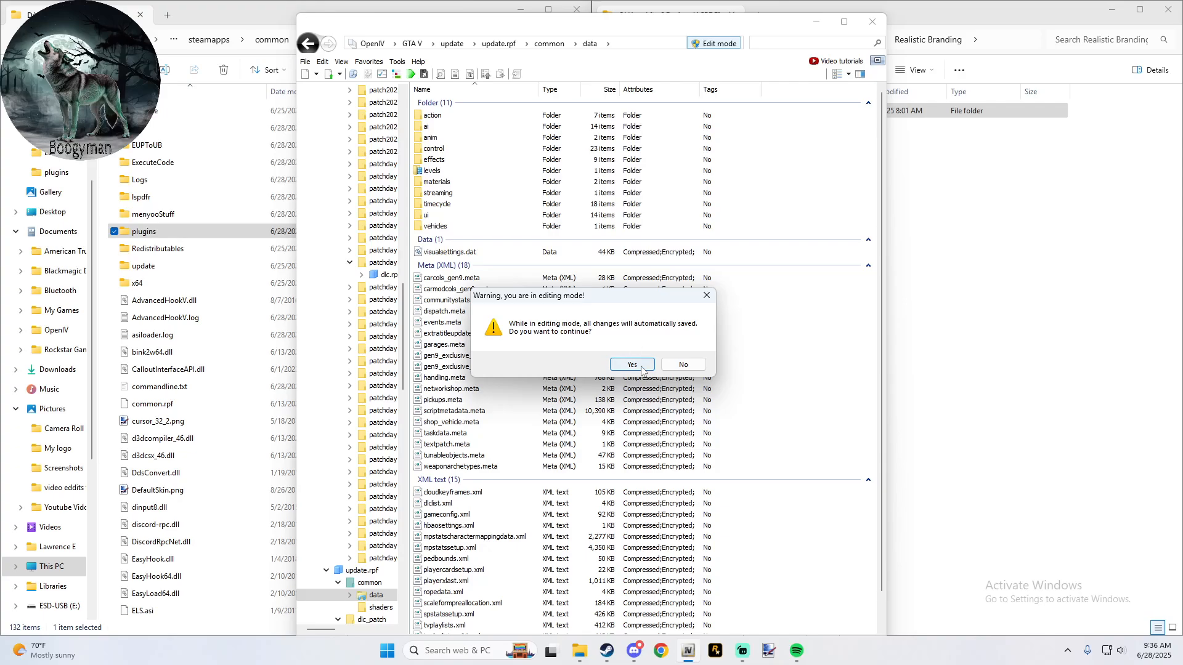
click(632, 365)
click(514, 123)
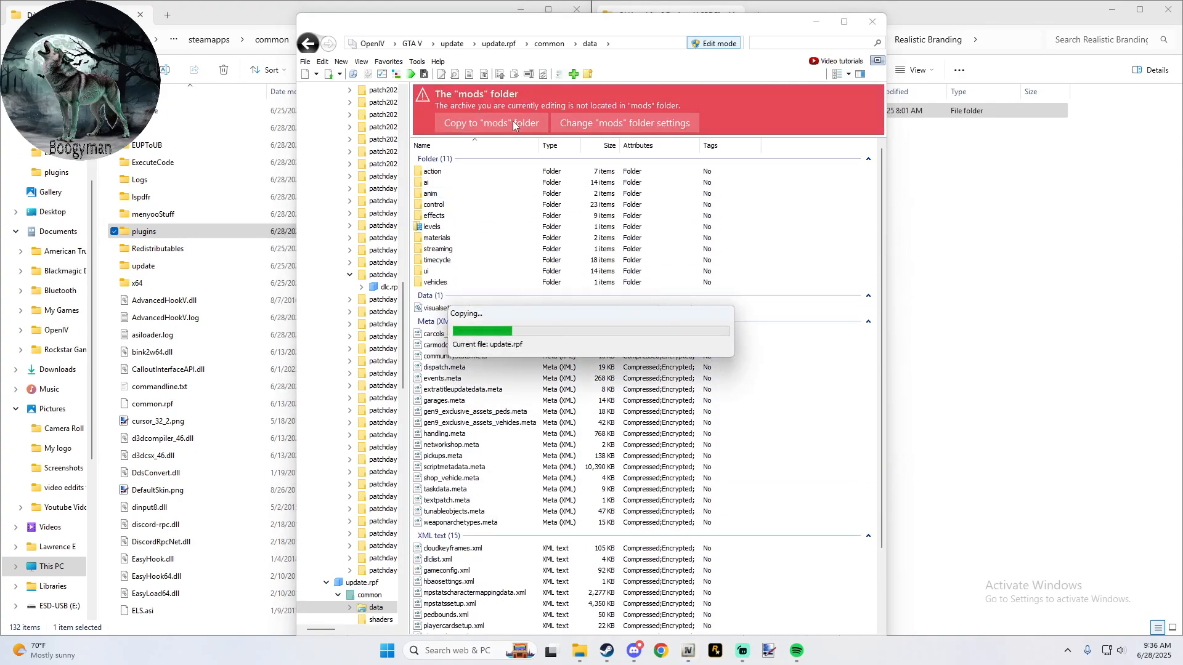
- Check the dlcpacks folder in mods/update/x64 from the GTA V root, and go back to mods/update
click(412, 43)
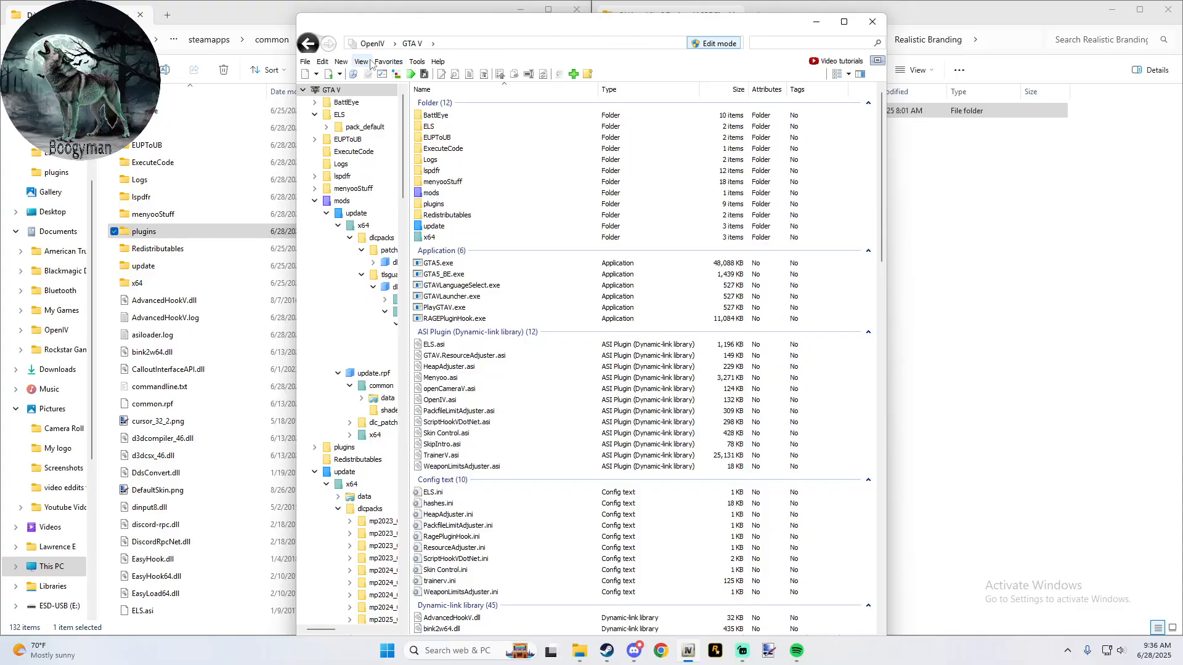
double_click(433, 193)
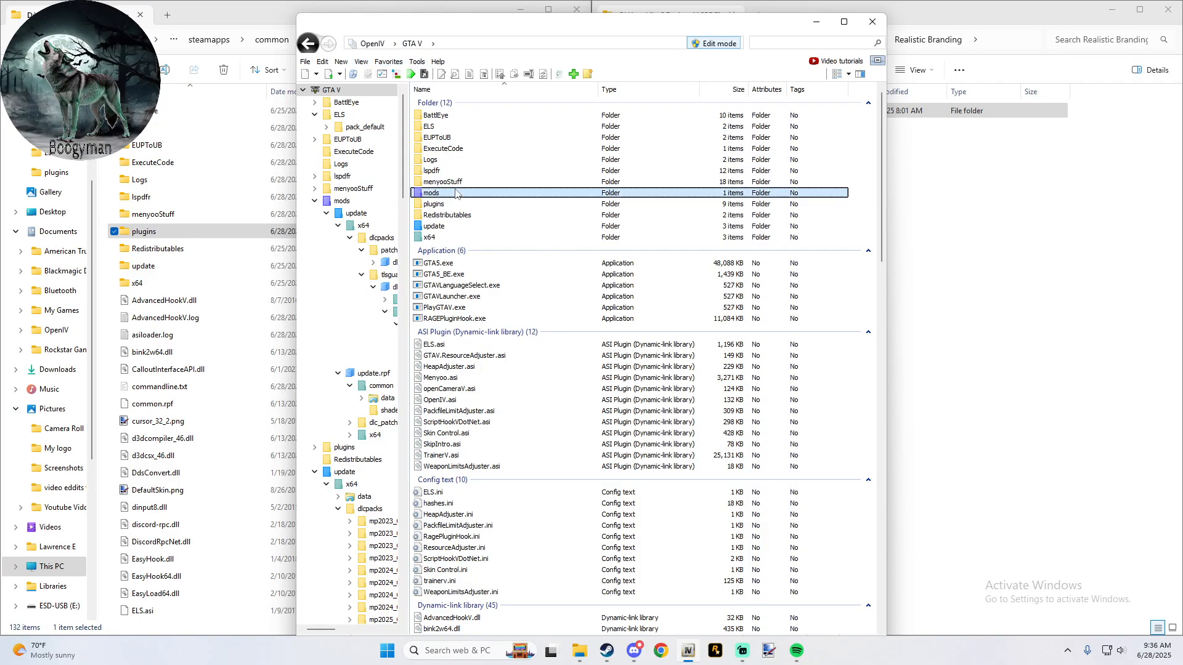
double_click(453, 117)
double_click(446, 117)
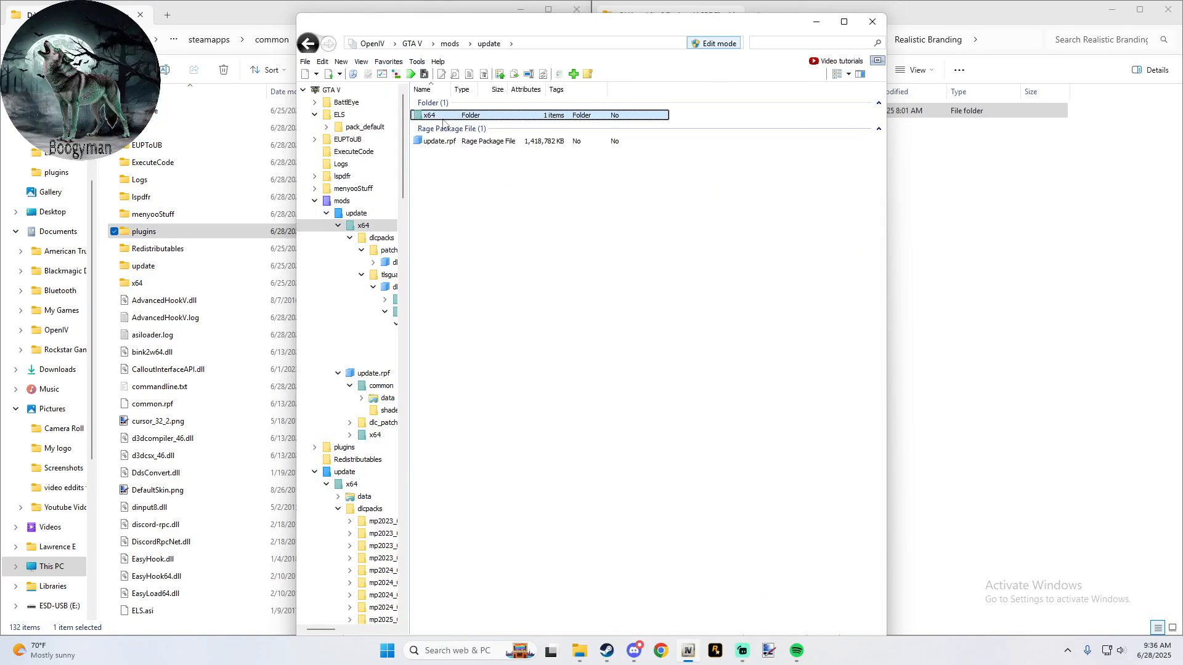
double_click(437, 116)
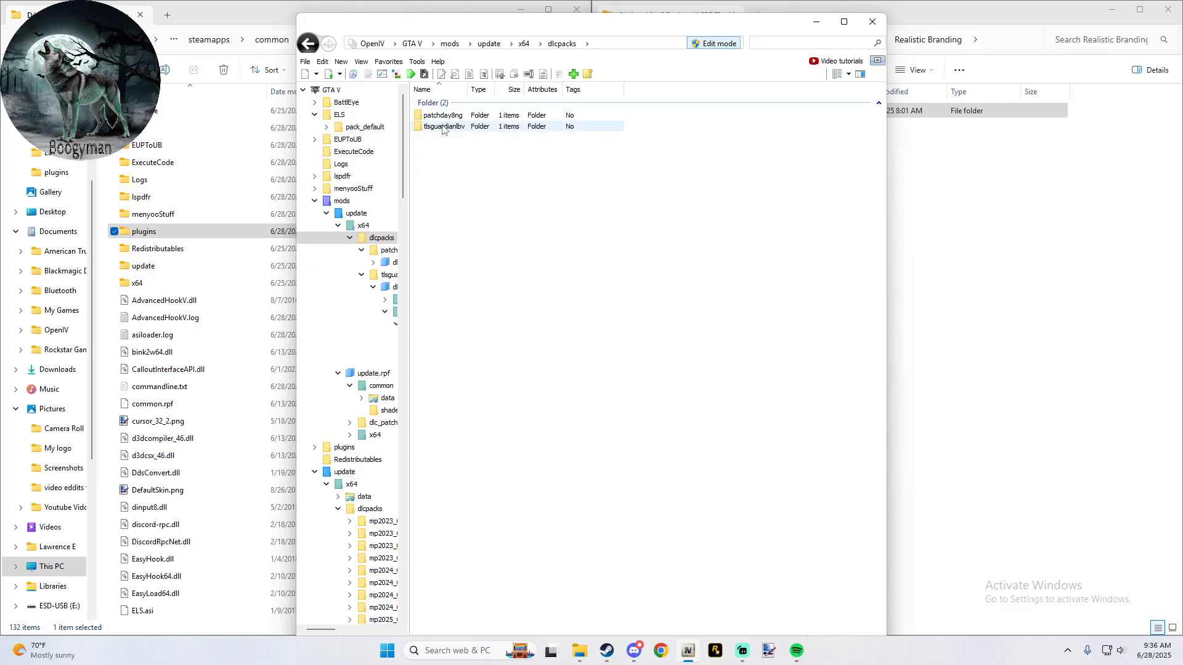
click(311, 44)
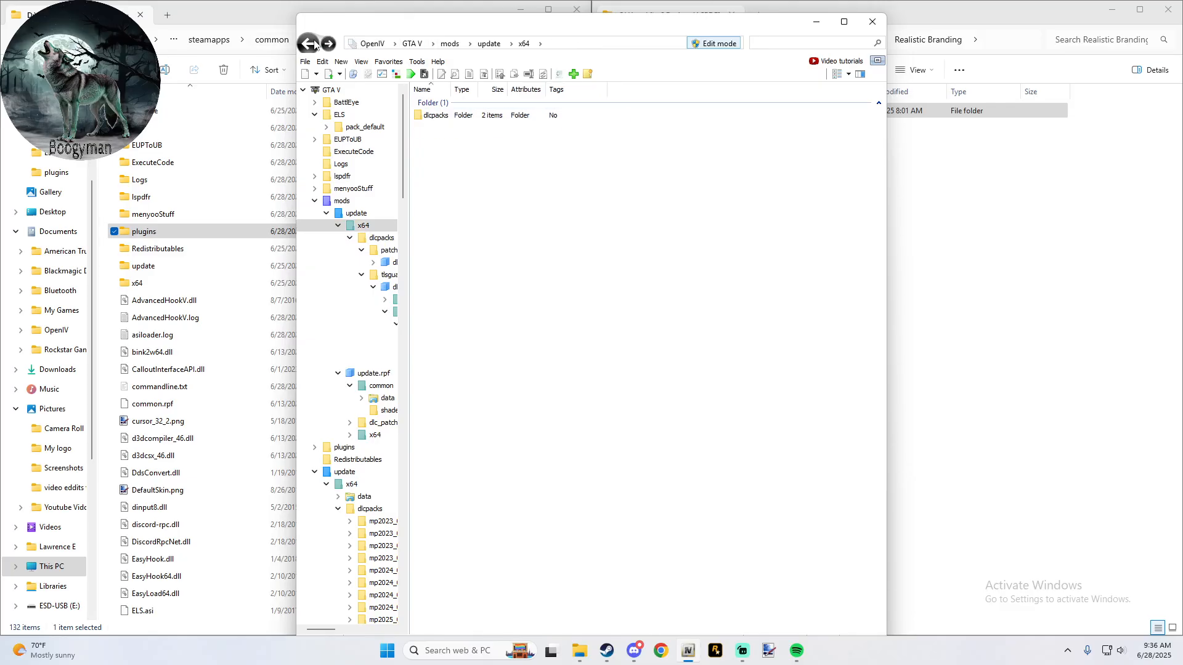
click(311, 44)
- Look through the dlc_patch folders in the mods copy of update.rpf
double_click(438, 141)
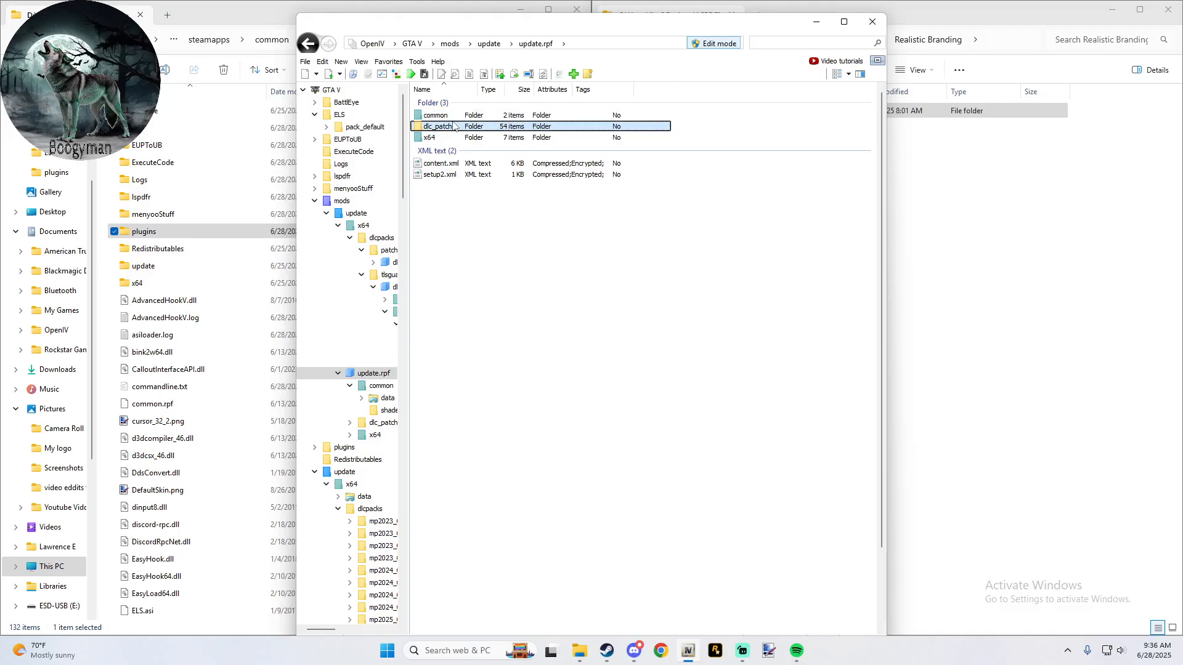
double_click(438, 127)
scroll(447, 374, down, 3)
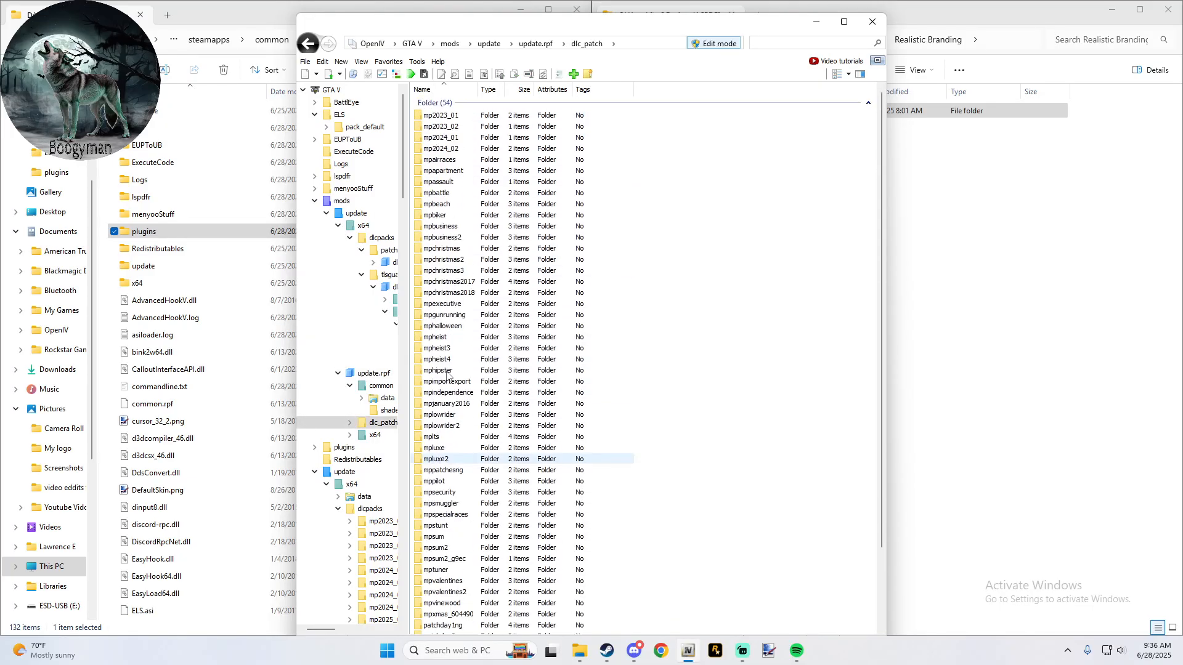
scroll(446, 374, up, 1)
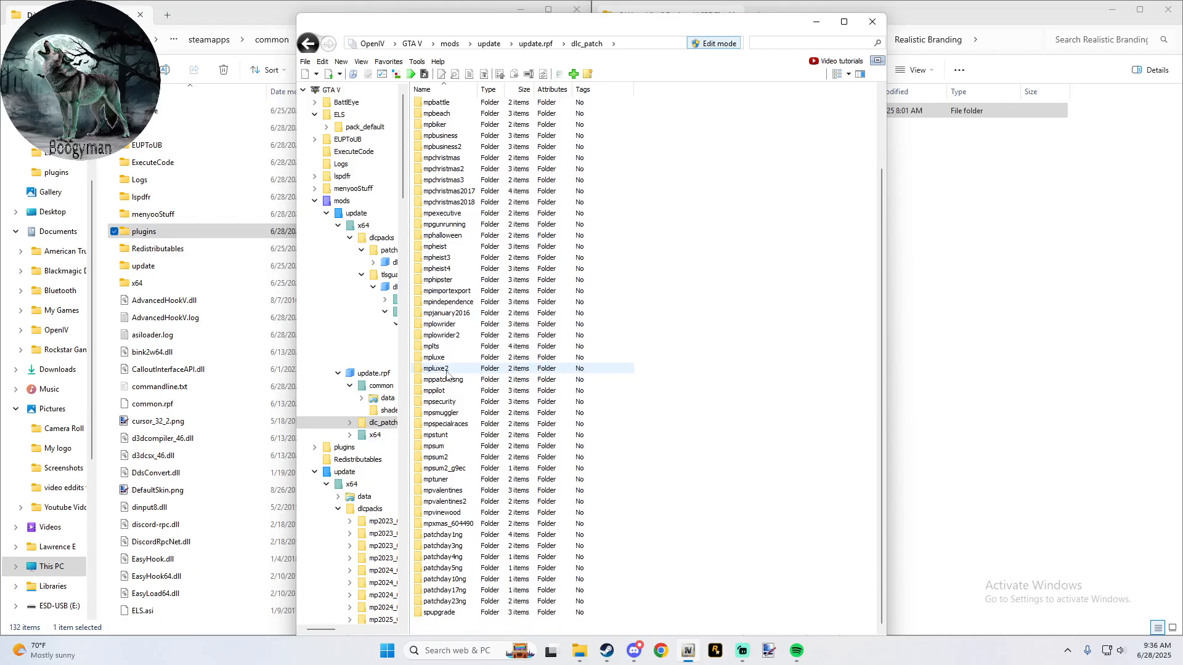
scroll(449, 364, up, 2)
- Open the common/data folder in the mods copy of update.rpf
click(308, 43)
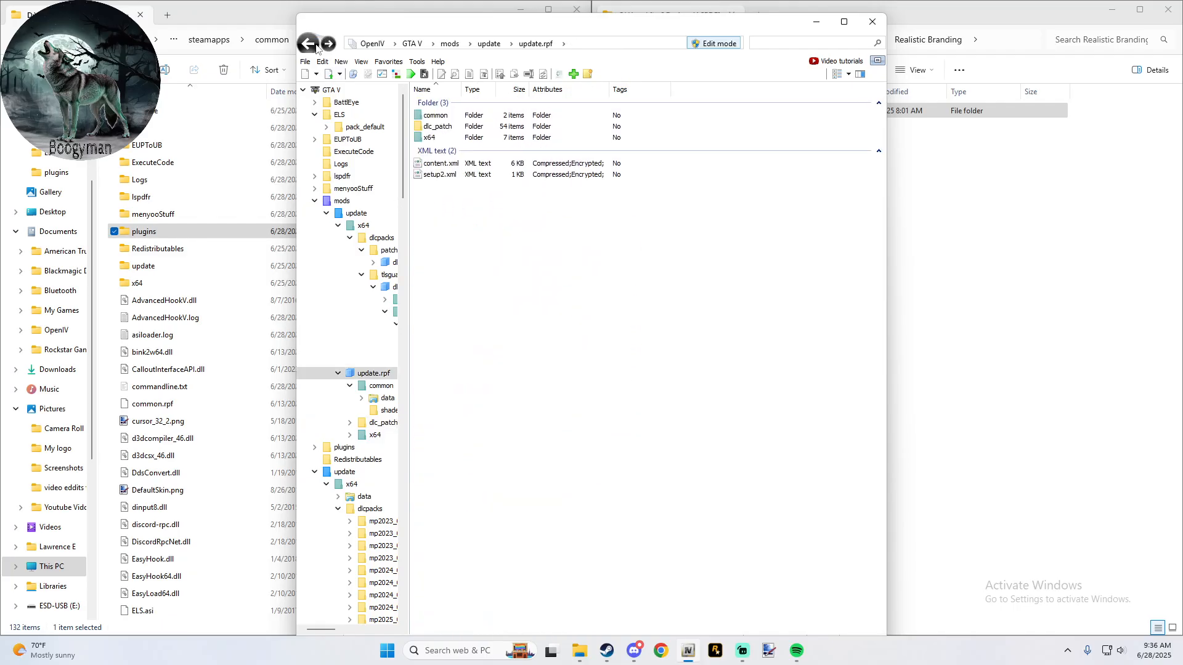
double_click(437, 116)
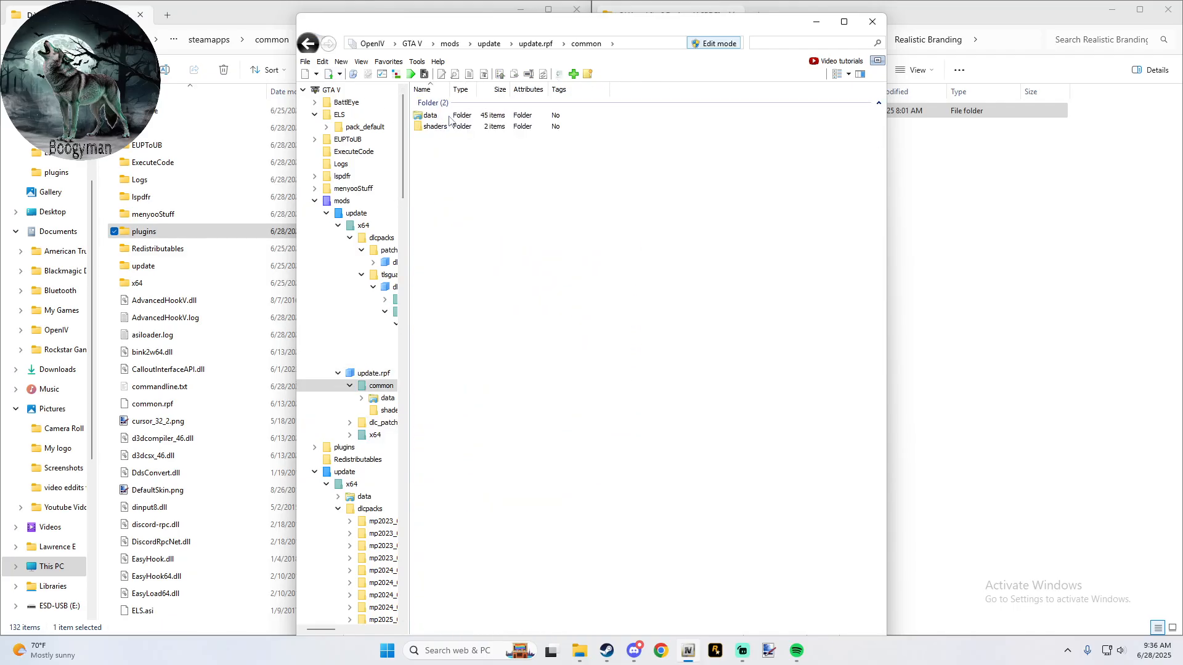
double_click(446, 118)
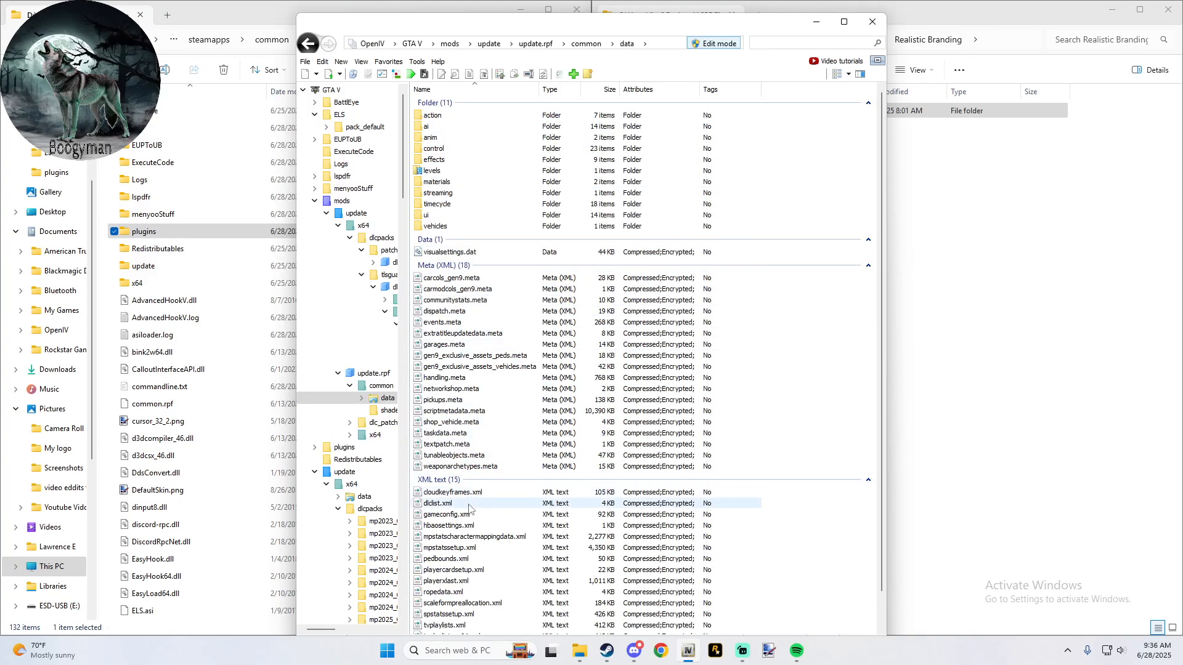
- Open dlclist.xml for editing from the common/data folder of the mods copy of update.rpf
click(469, 504)
right_click(468, 504)
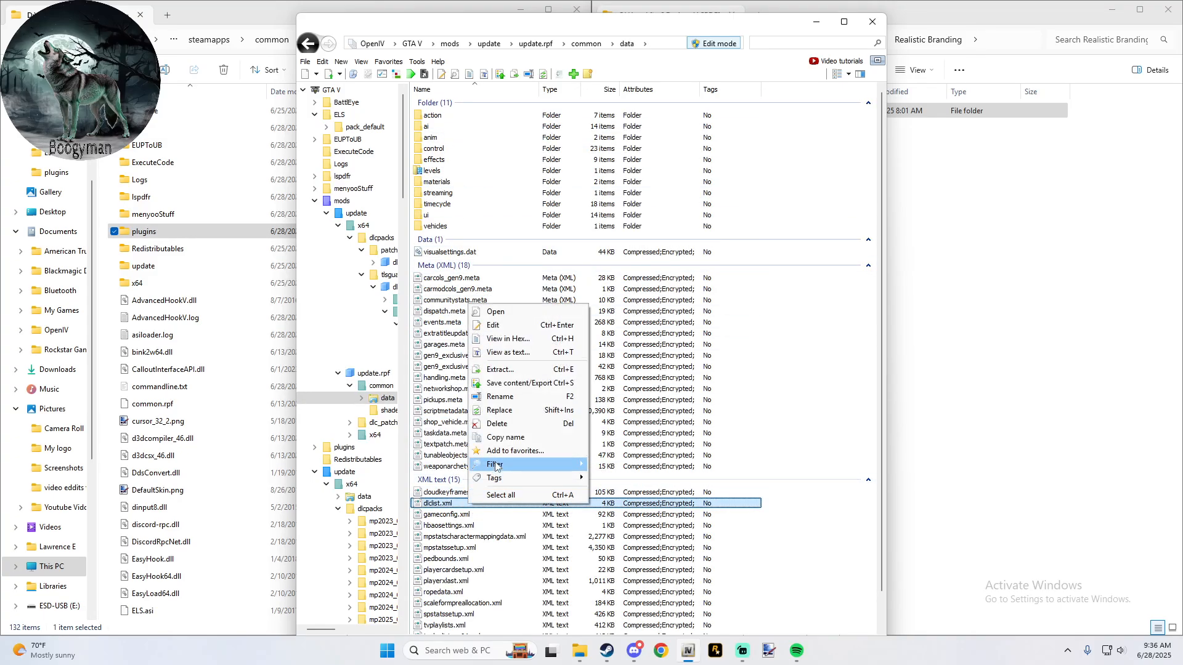
click(540, 325)
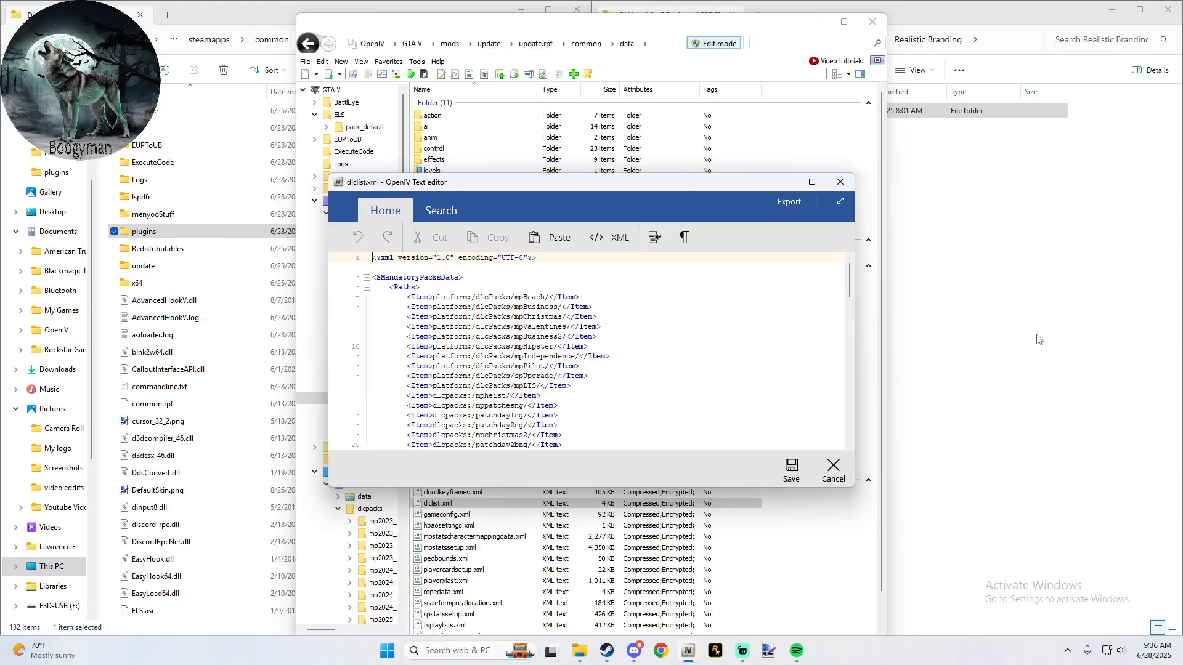
- Switch to File Explorer and read Installation Instructions.txt in the Guardian LBV mod folder
click(923, 213)
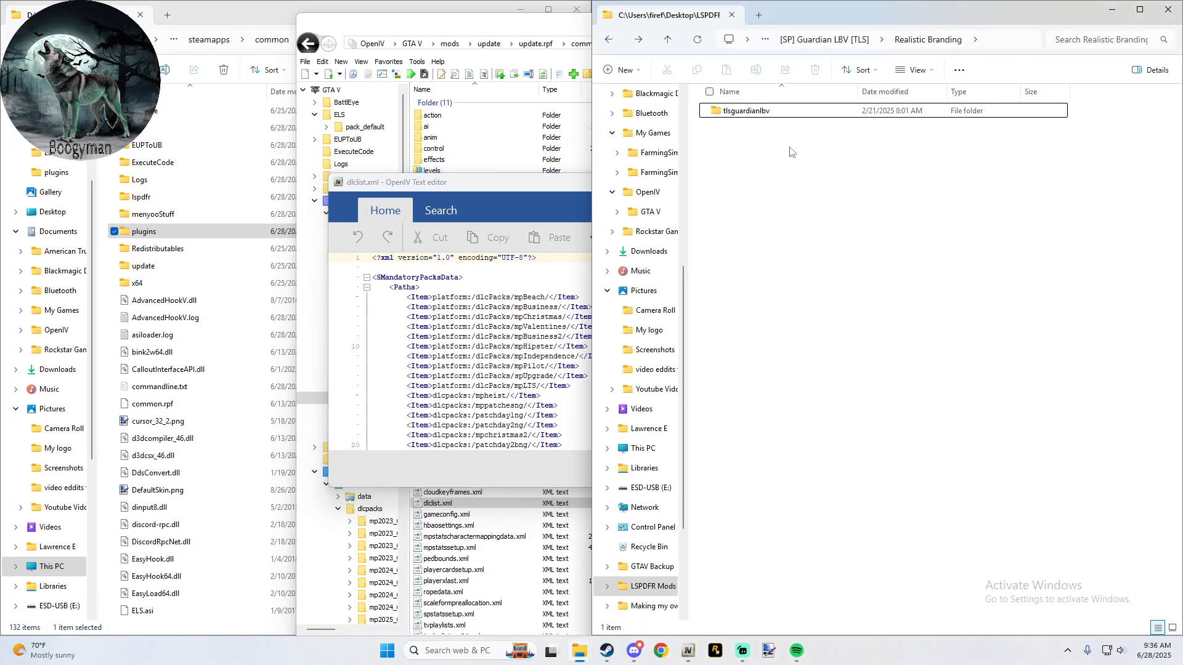
click(666, 38)
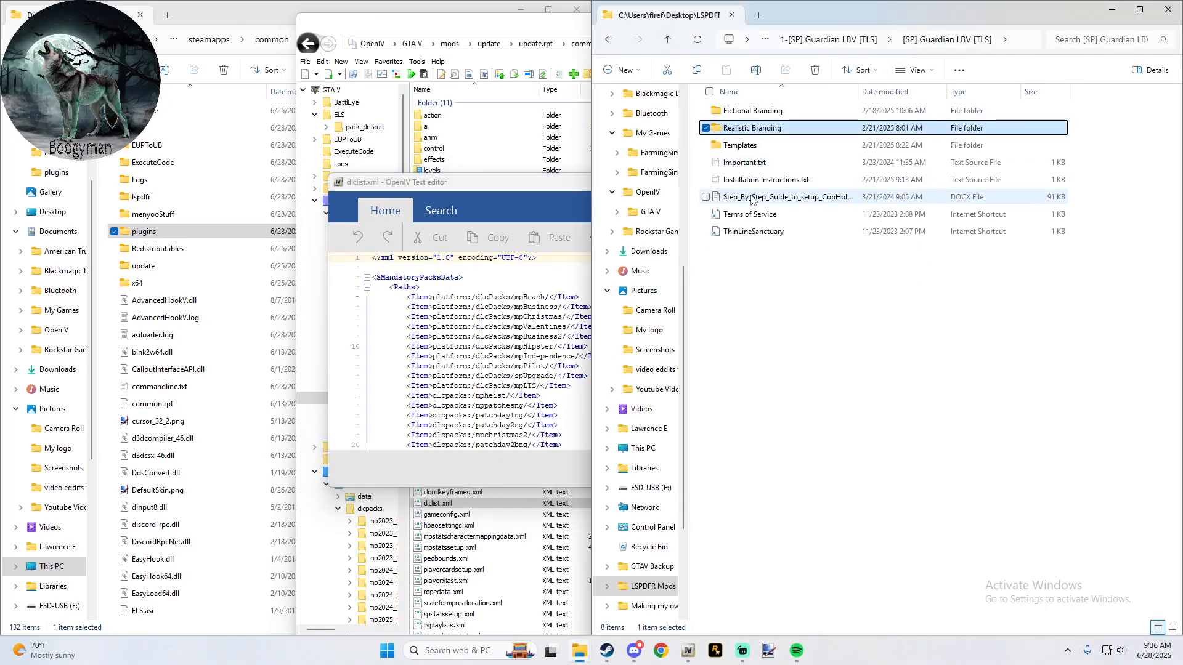
double_click(760, 181)
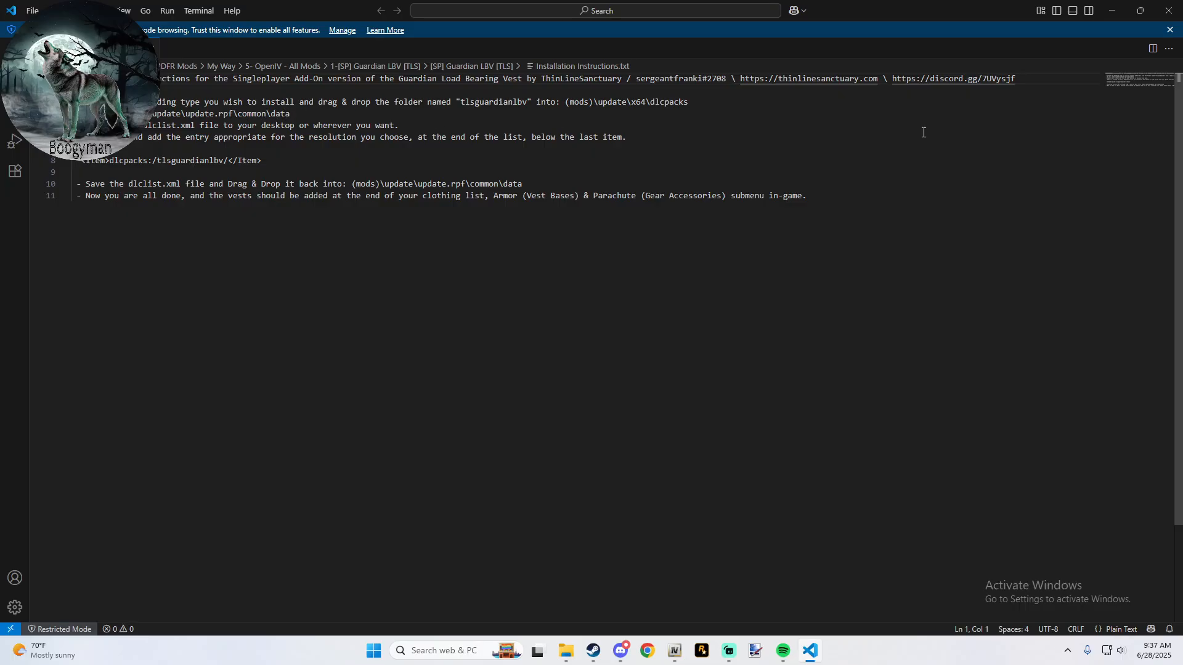
click(1168, 10)
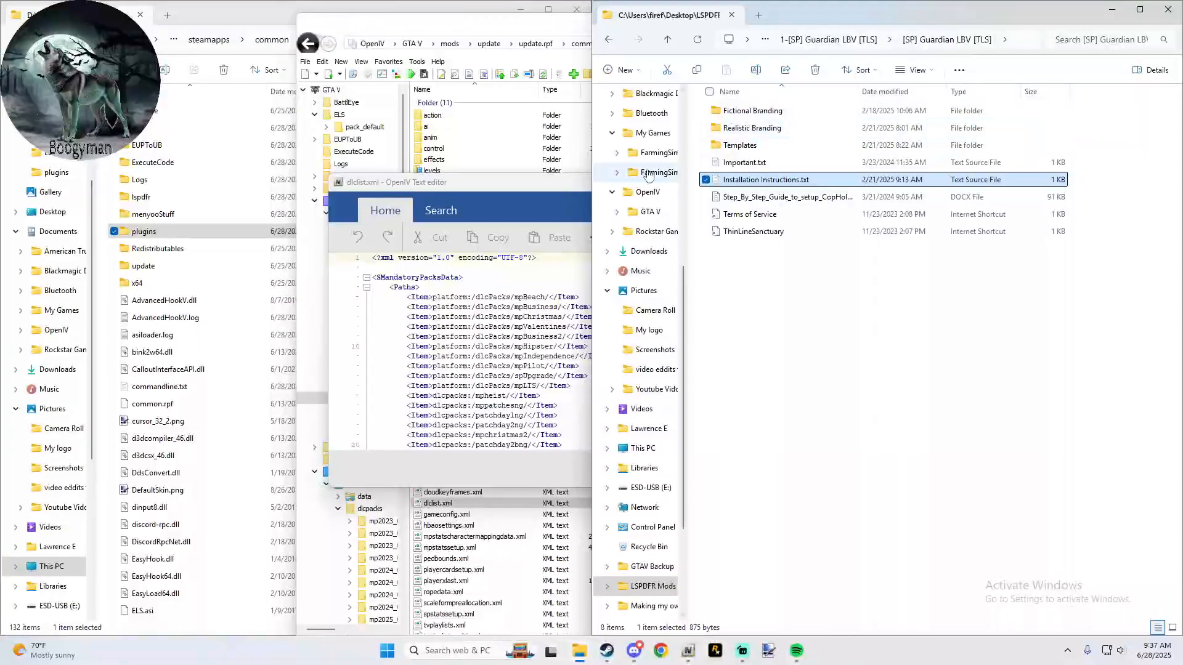
- Return to OpenIV and close the dlclist.xml editor by saving the file without edits
click(475, 51)
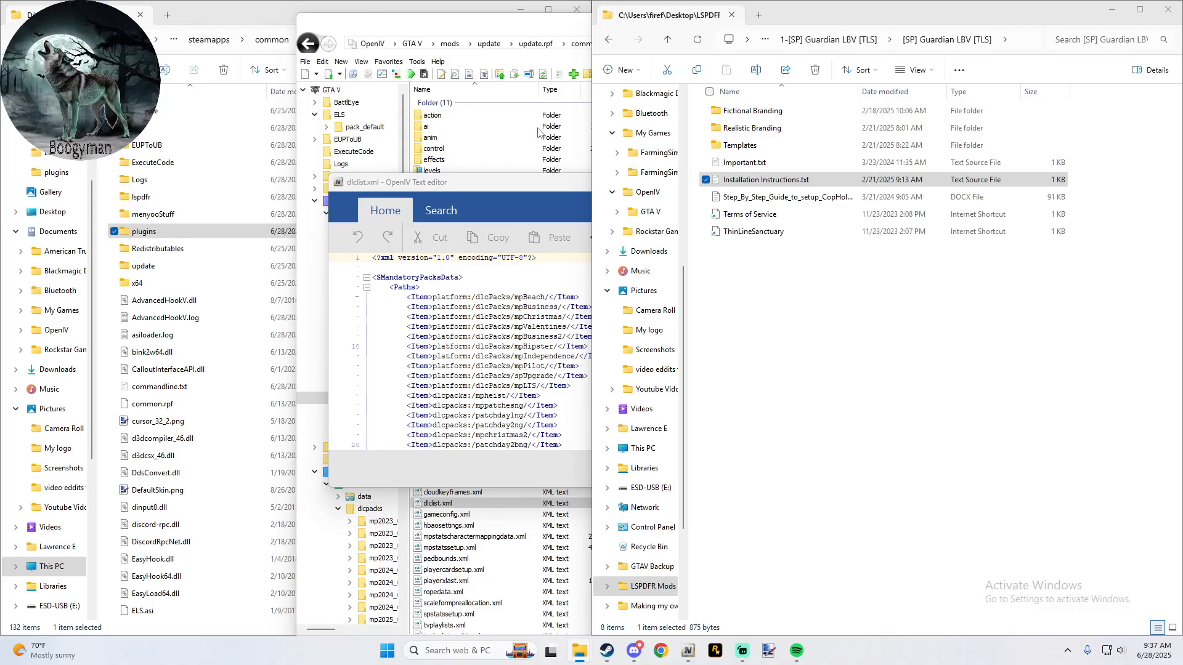
click(551, 182)
click(795, 468)
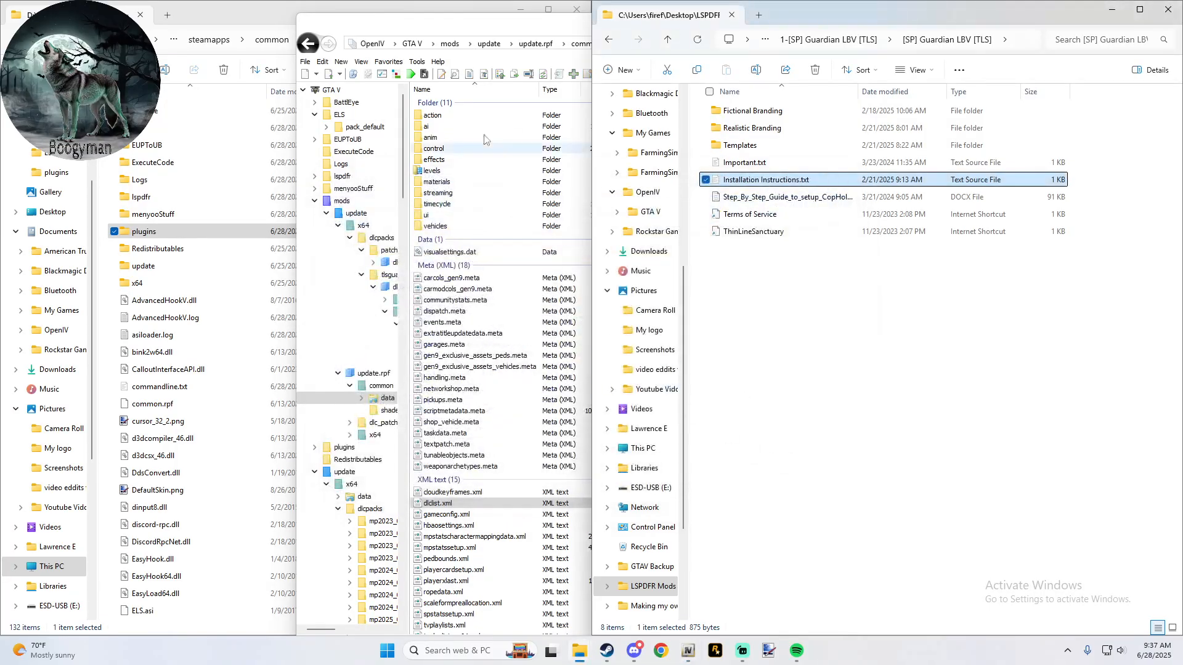
- Look through the dlc_patch folders in mods/update/update.rpf, starting from the GTA V root
click(466, 38)
click(413, 43)
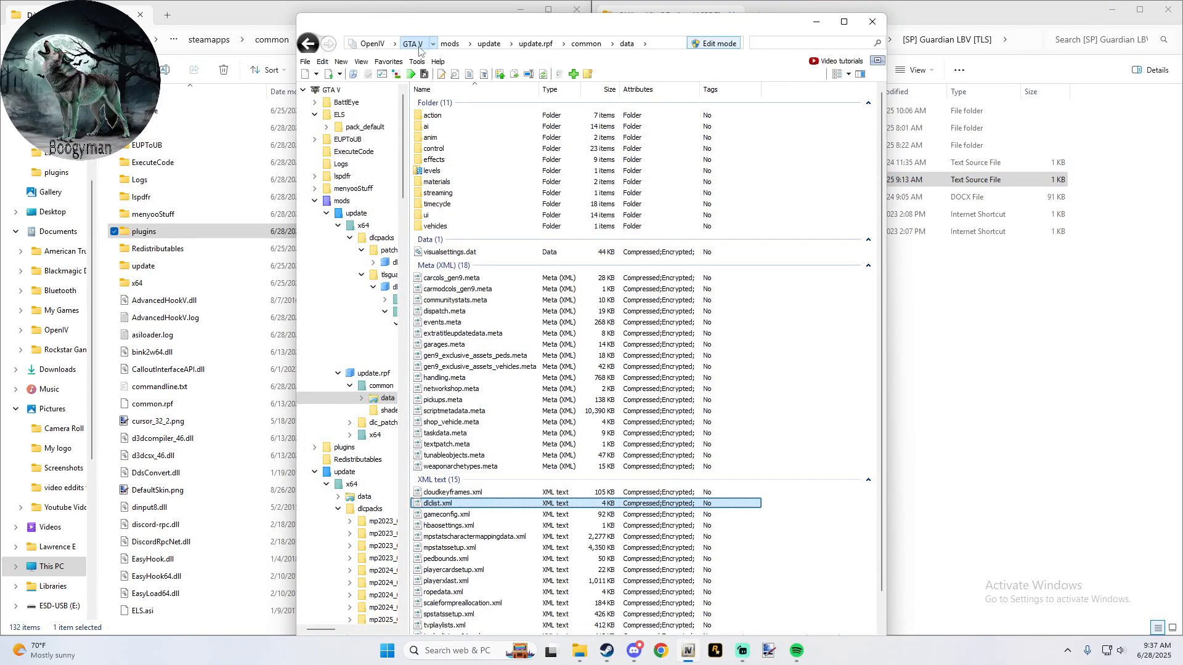
double_click(434, 193)
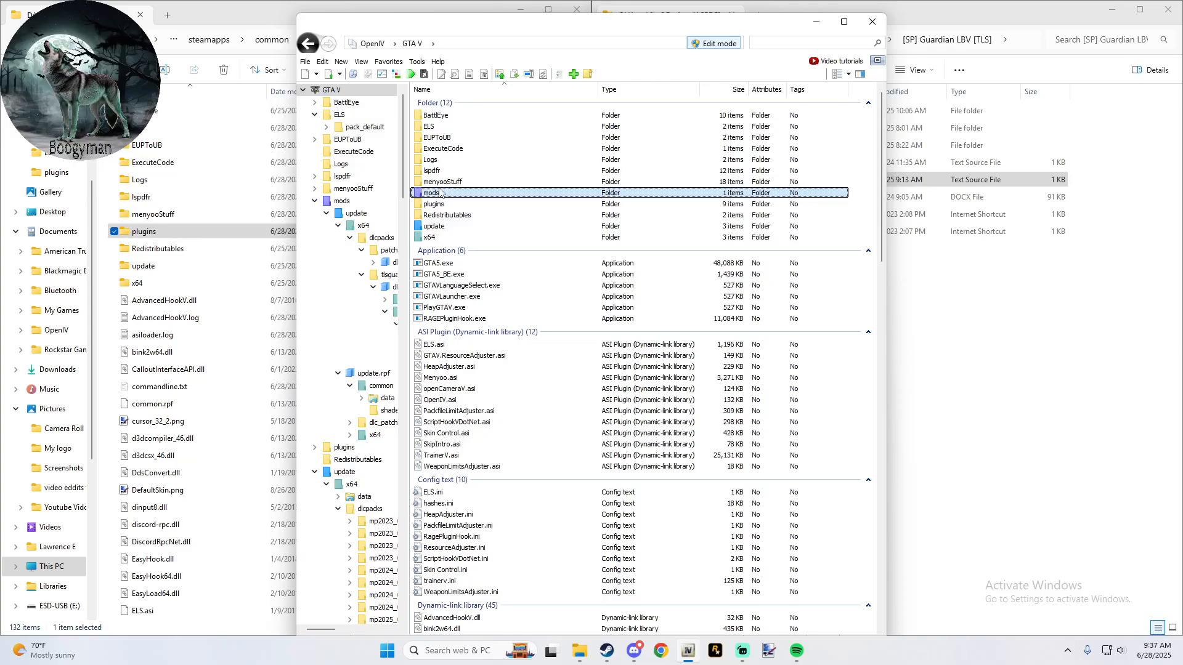
double_click(452, 119)
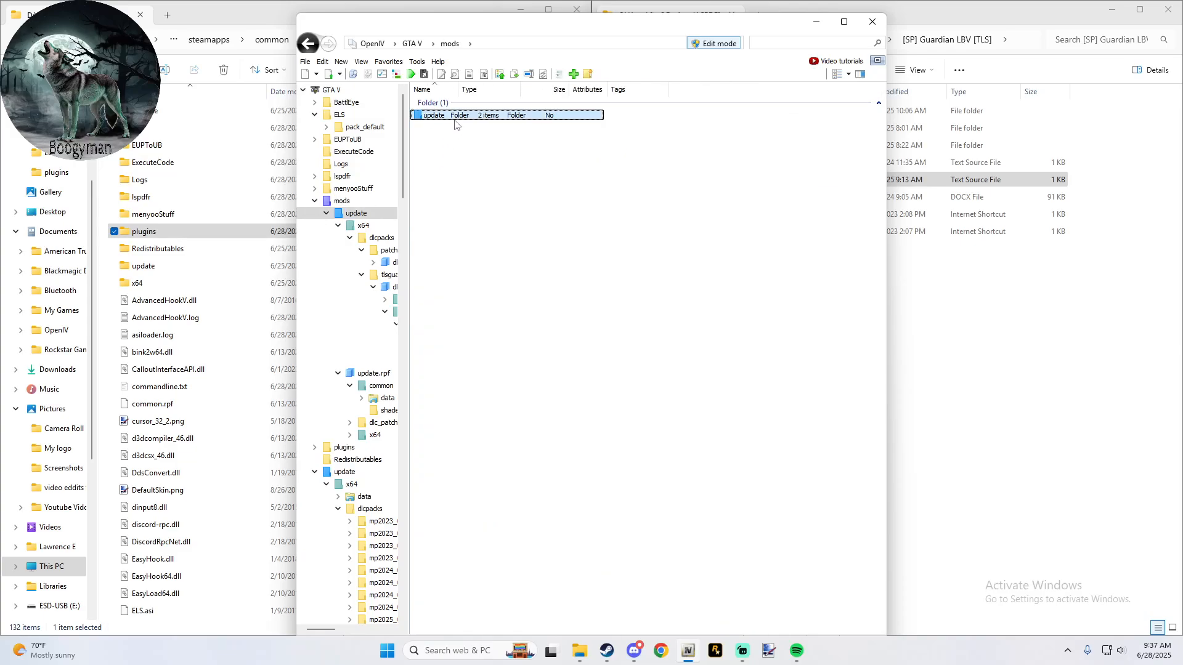
double_click(439, 140)
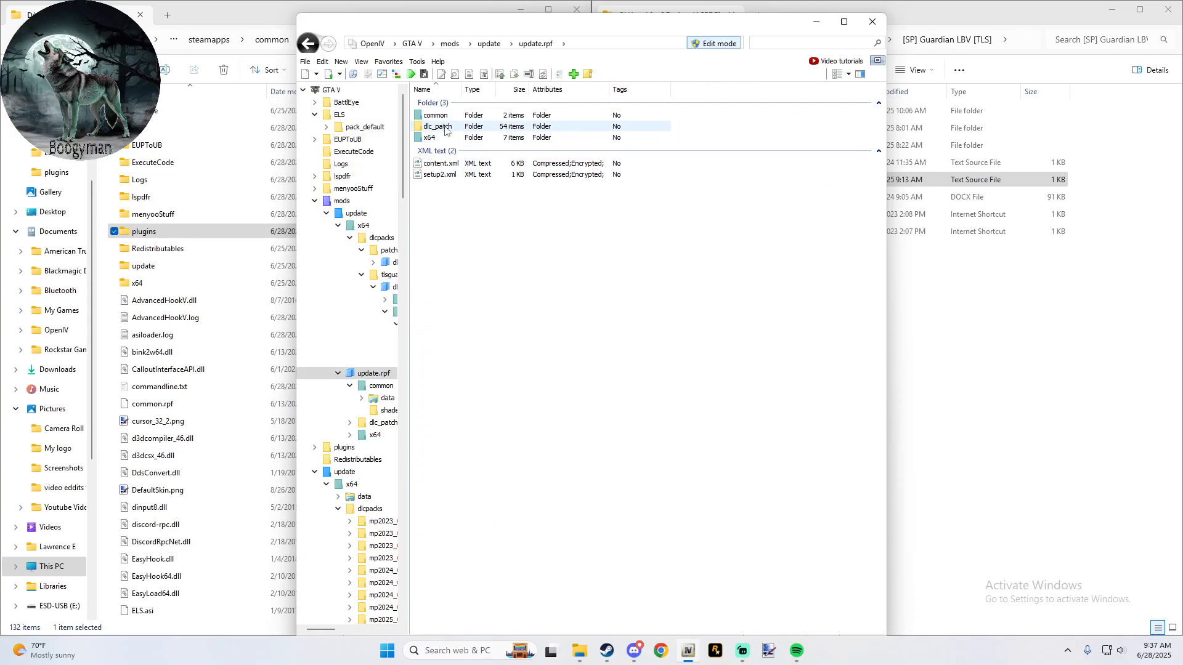
double_click(445, 127)
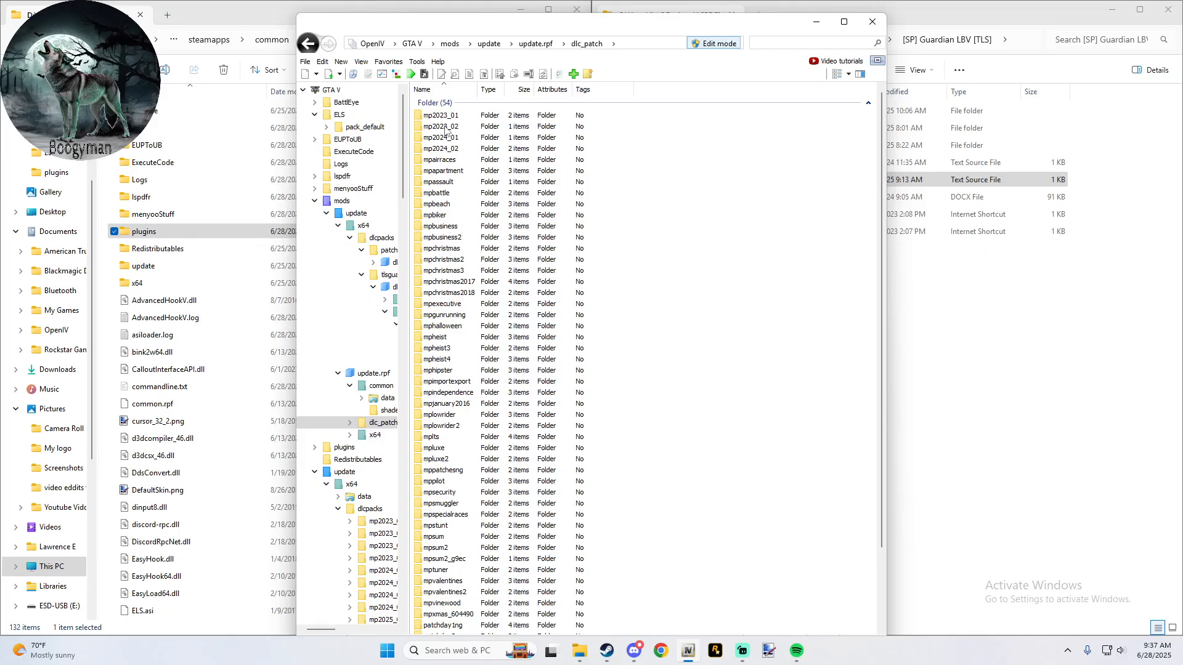
scroll(445, 129, down, 3)
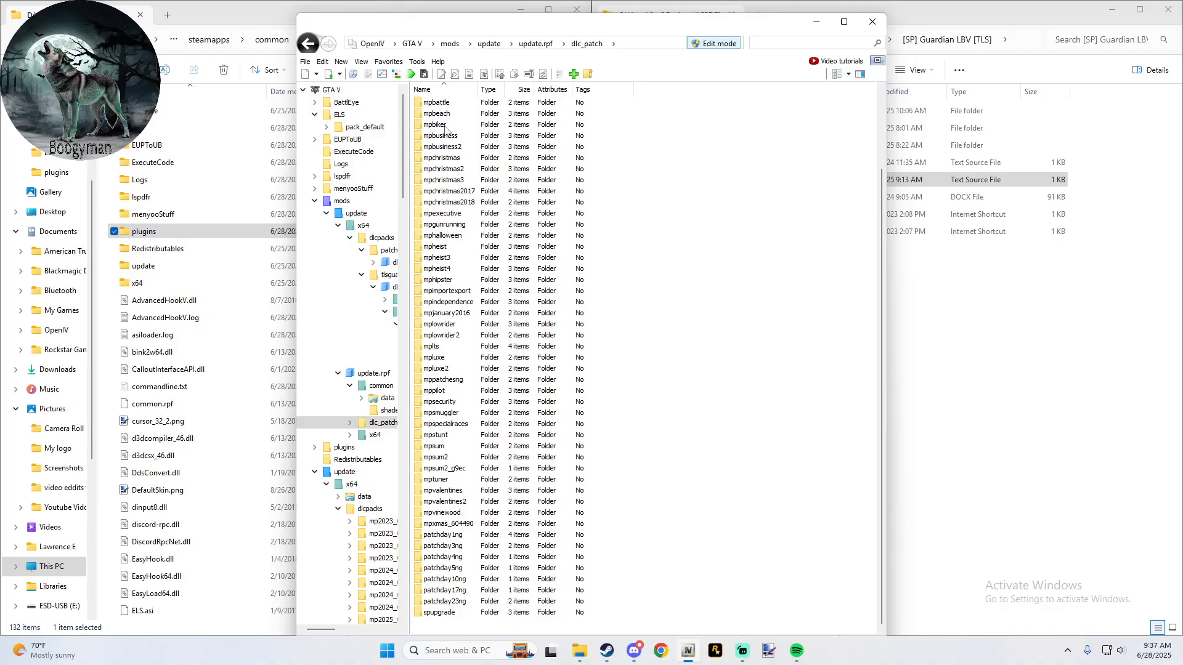
scroll(445, 130, up, 3)
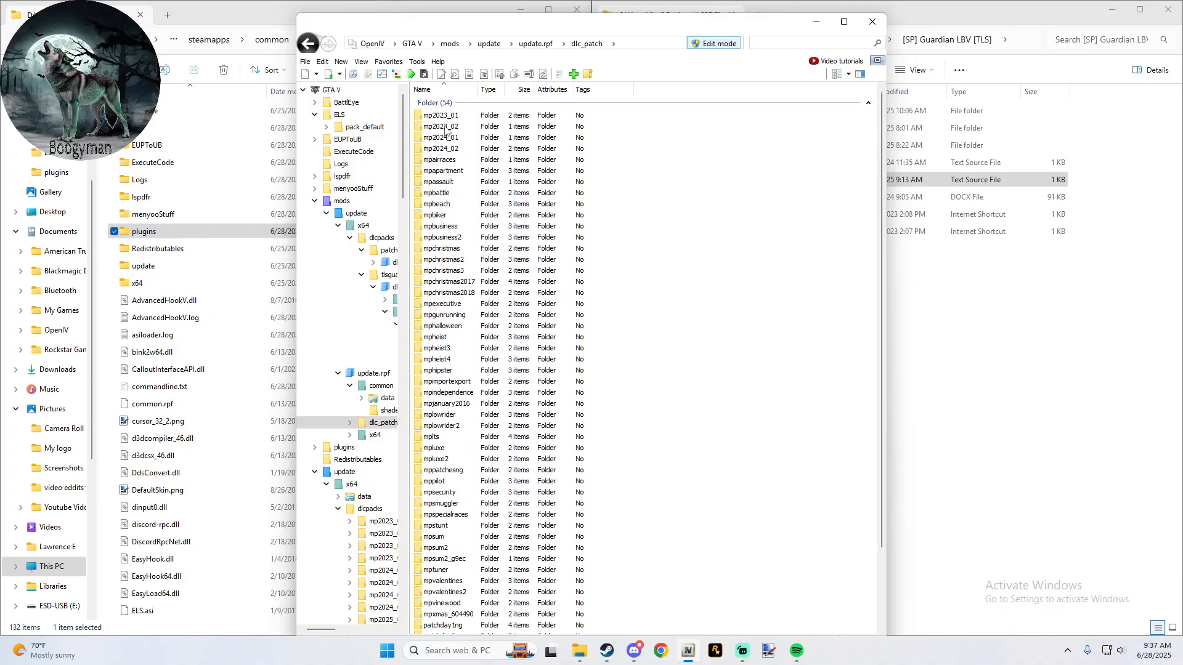
- Copy the line <Item>dlcpacks:/tlsguardianlbv/</Item> from the Guardian LBV Installation Instructions.txt, and close the file
click(999, 17)
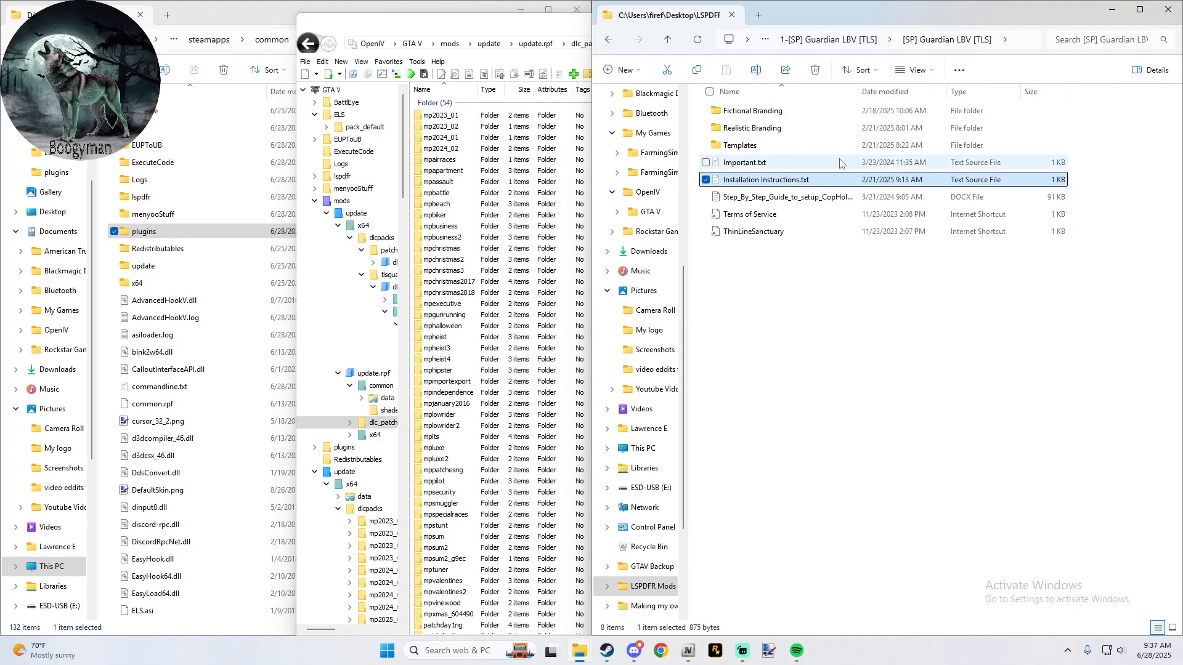
double_click(794, 180)
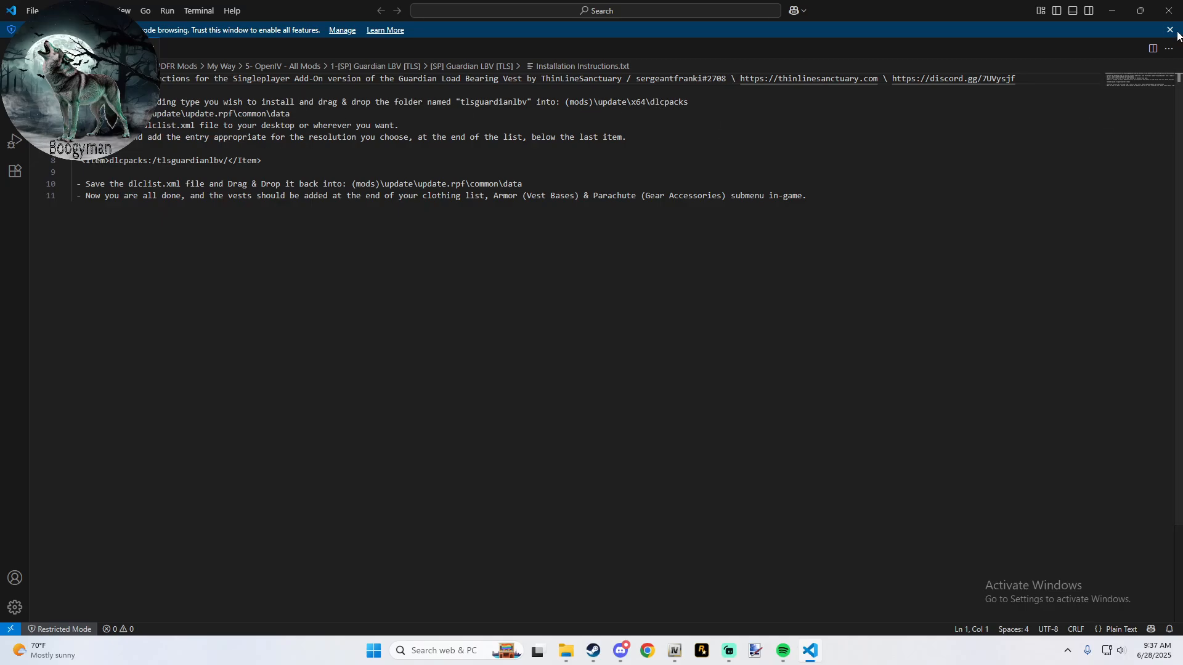
click(1169, 11)
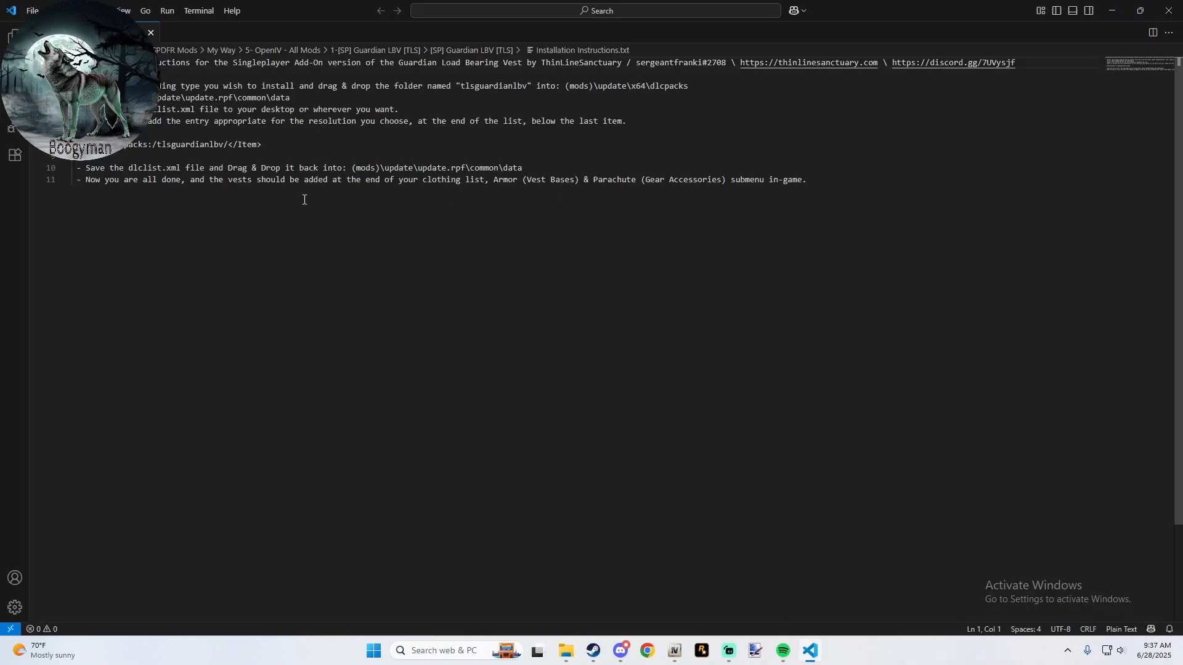
drag(262, 161, 96, 162)
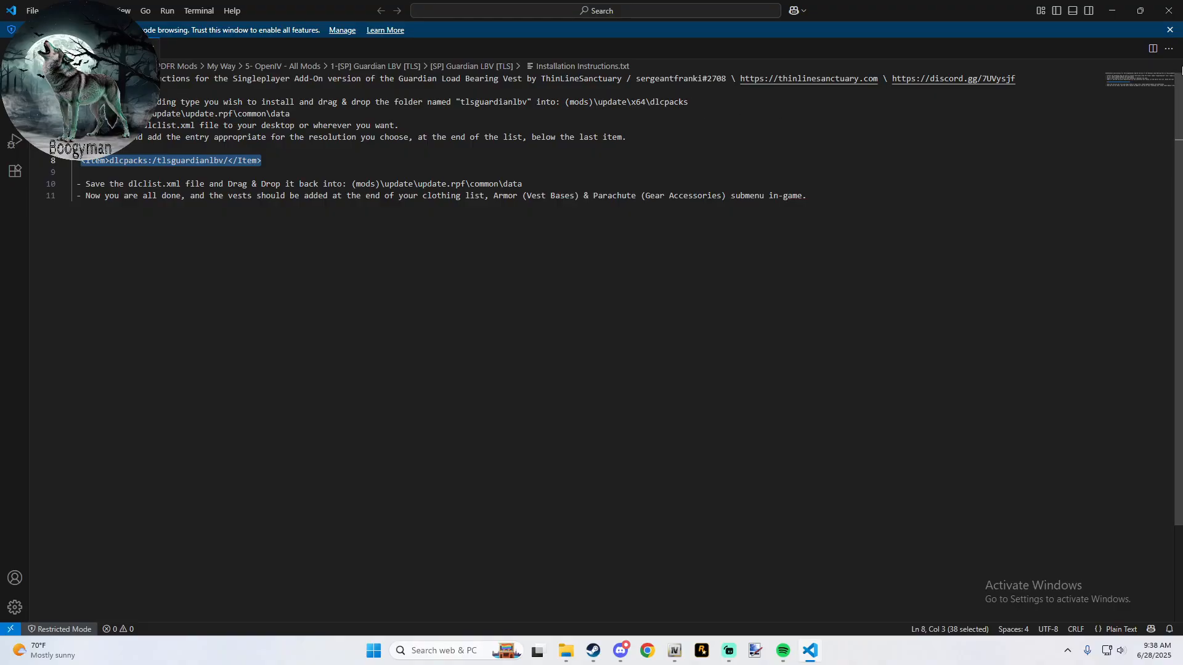
click(1168, 11)
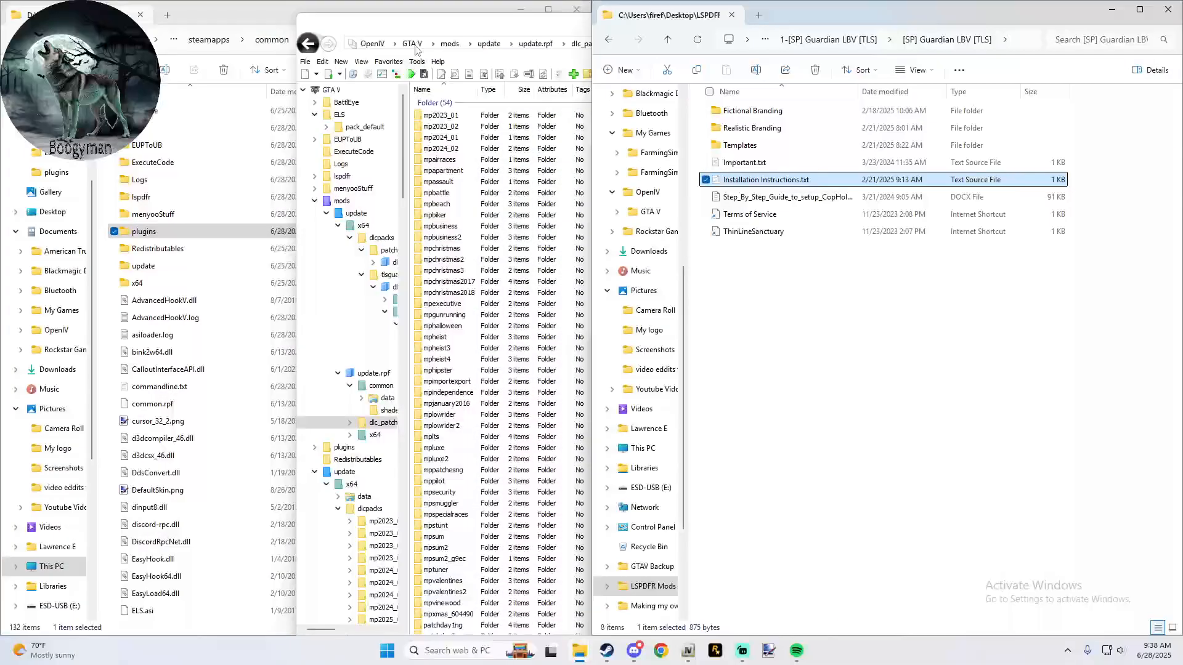
- Check the mod folders in mods/update/x64/dlcpacks in OpenIV, and go back to the mods folder
click(450, 44)
double_click(439, 116)
double_click(440, 115)
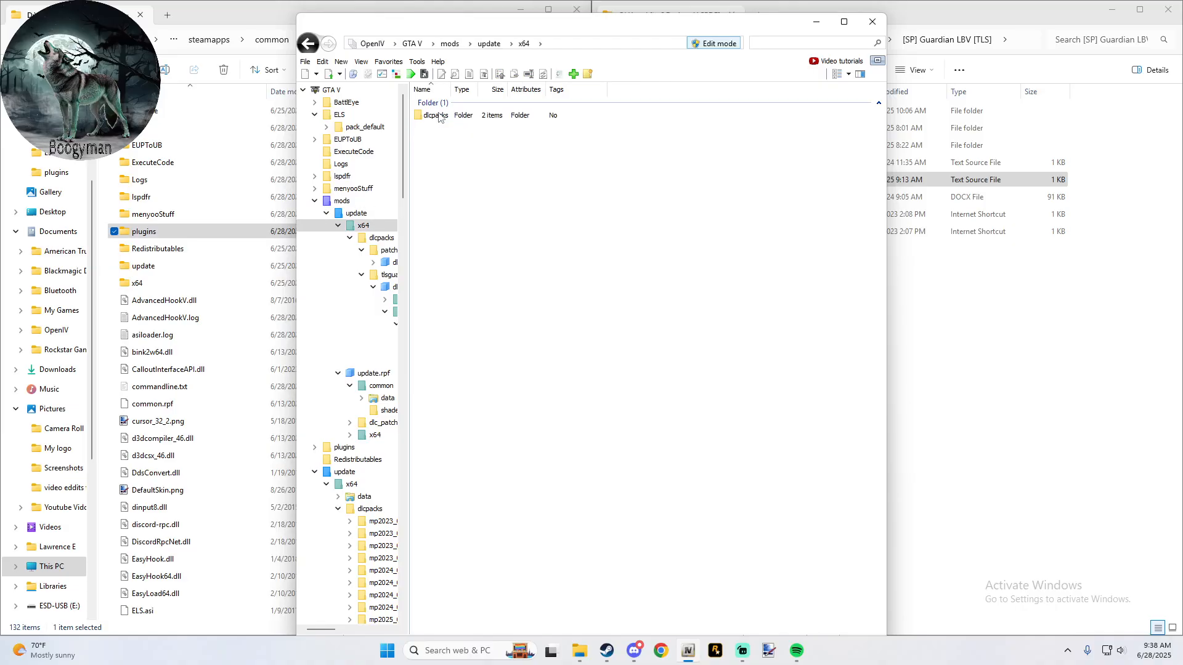
double_click(441, 115)
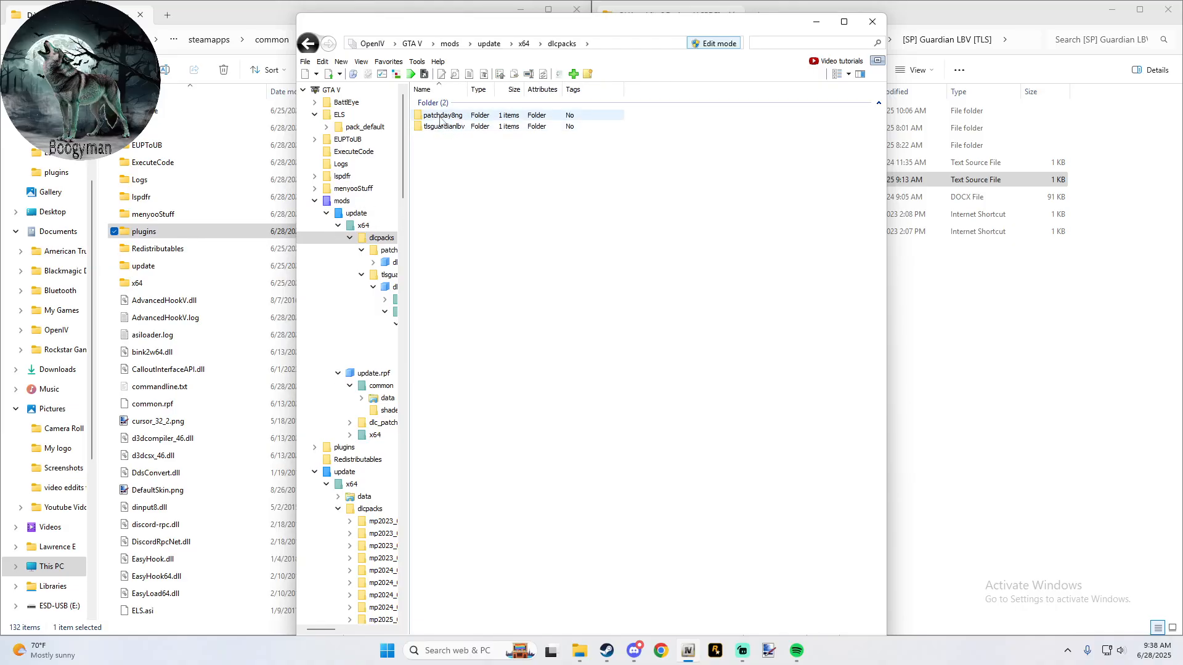
click(450, 43)
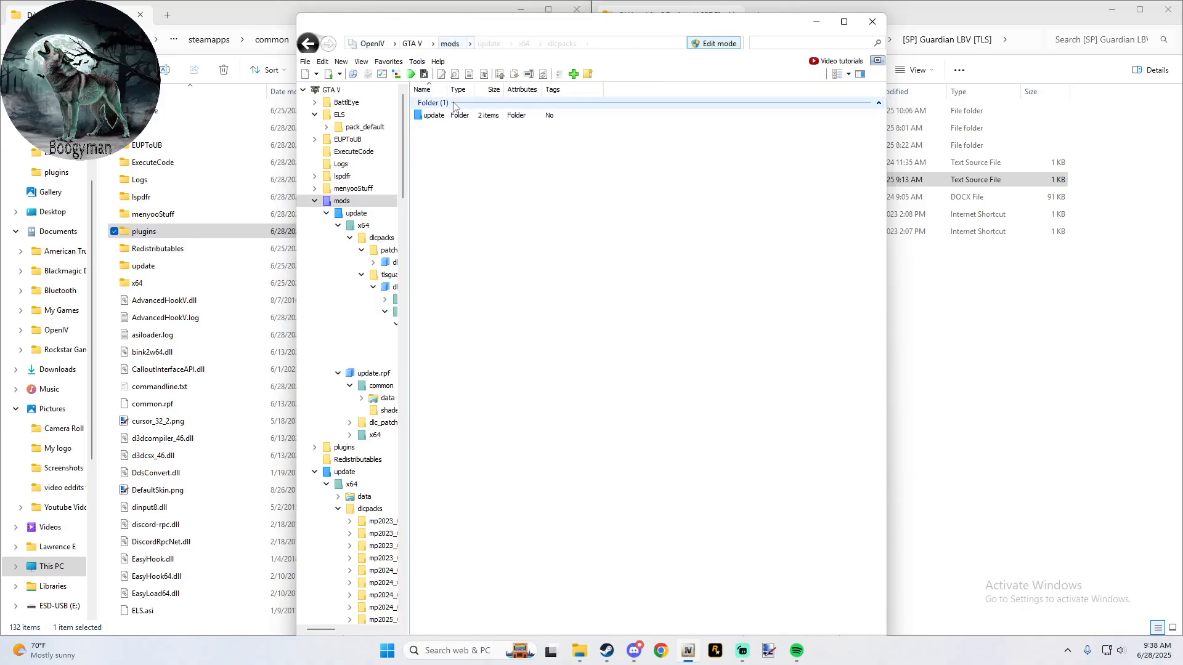
- Open the VISUAL favorite, and browse to the same common/data folder manually through mods/update/update.rpf
click(389, 62)
click(439, 147)
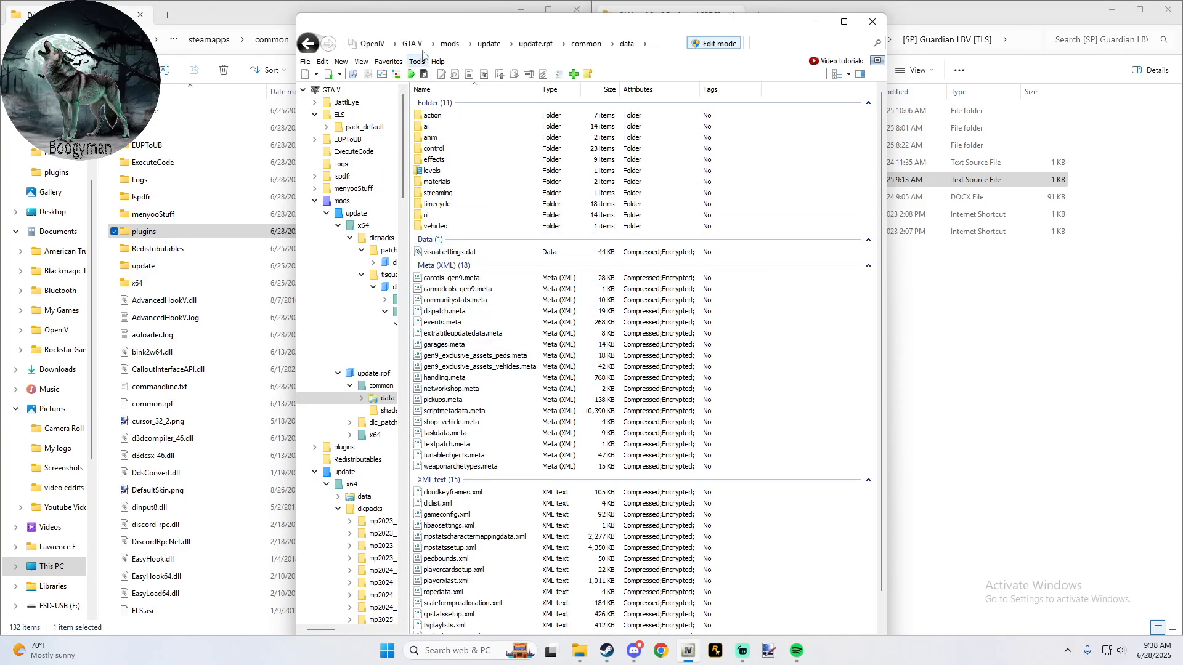
click(450, 43)
double_click(453, 117)
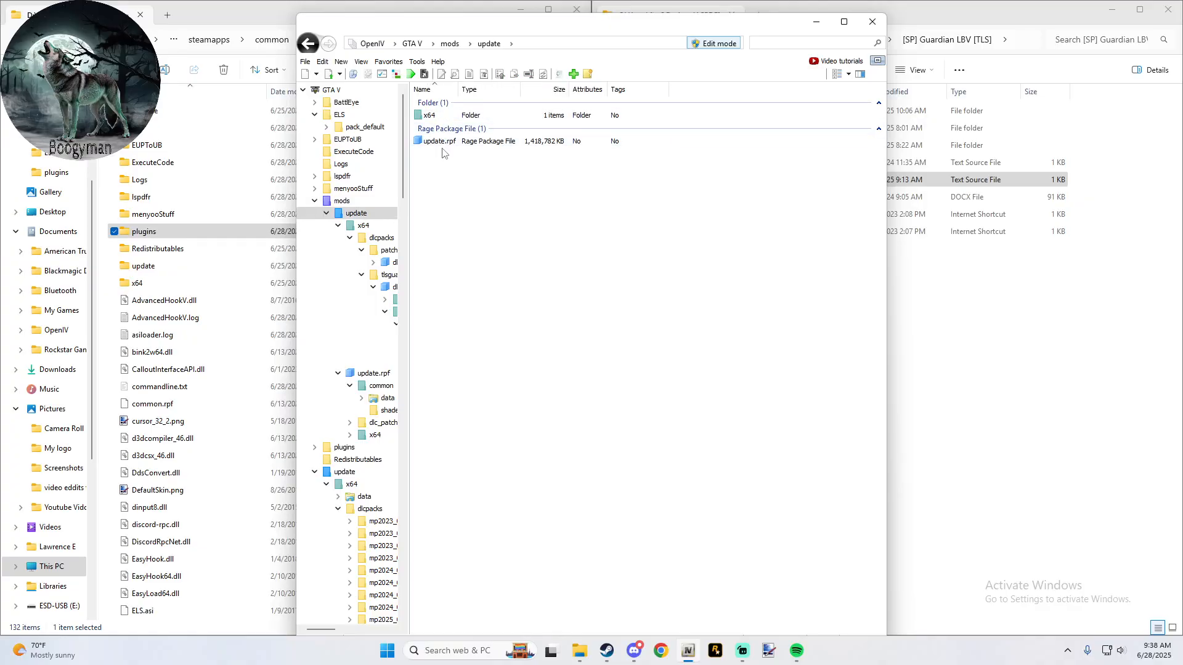
double_click(443, 141)
double_click(439, 116)
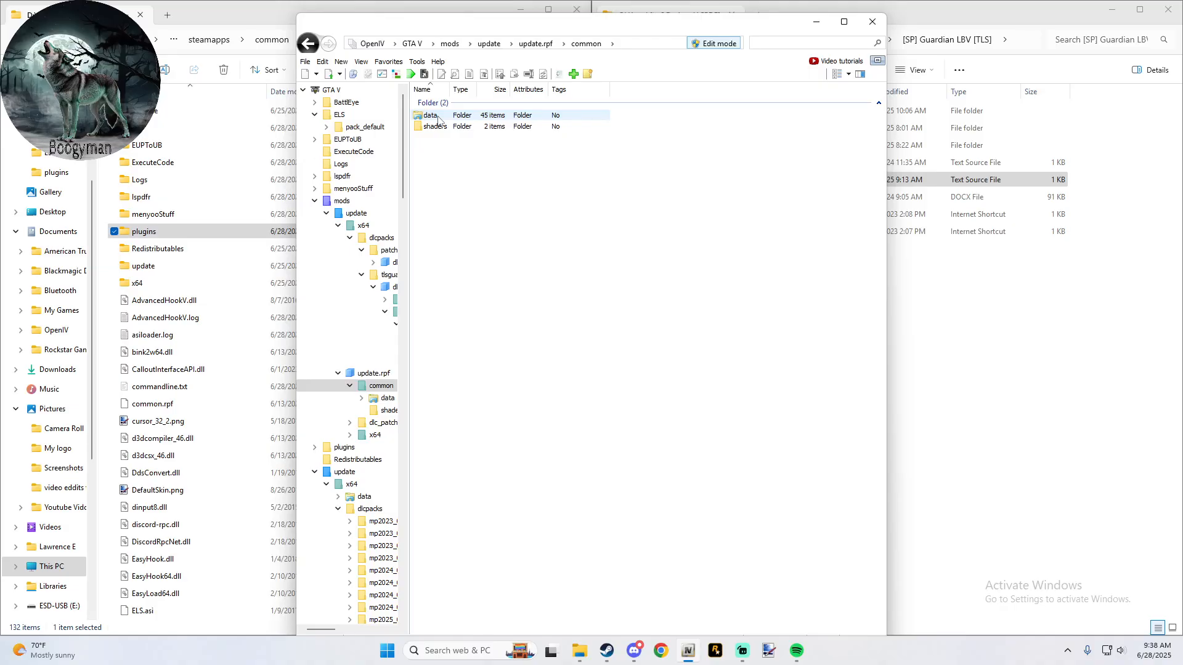
double_click(439, 117)
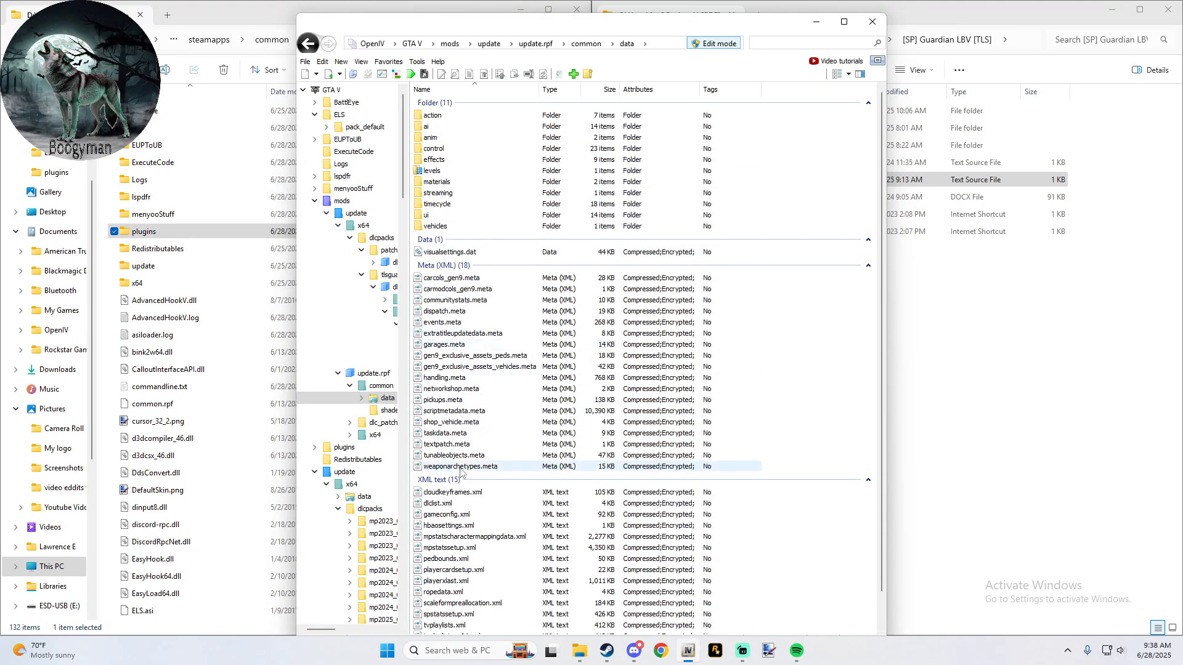
- Look at the saved favorite locations for dlcpacks and weapon installs, and return to the mods folder from the GTA V root
right_click(454, 503)
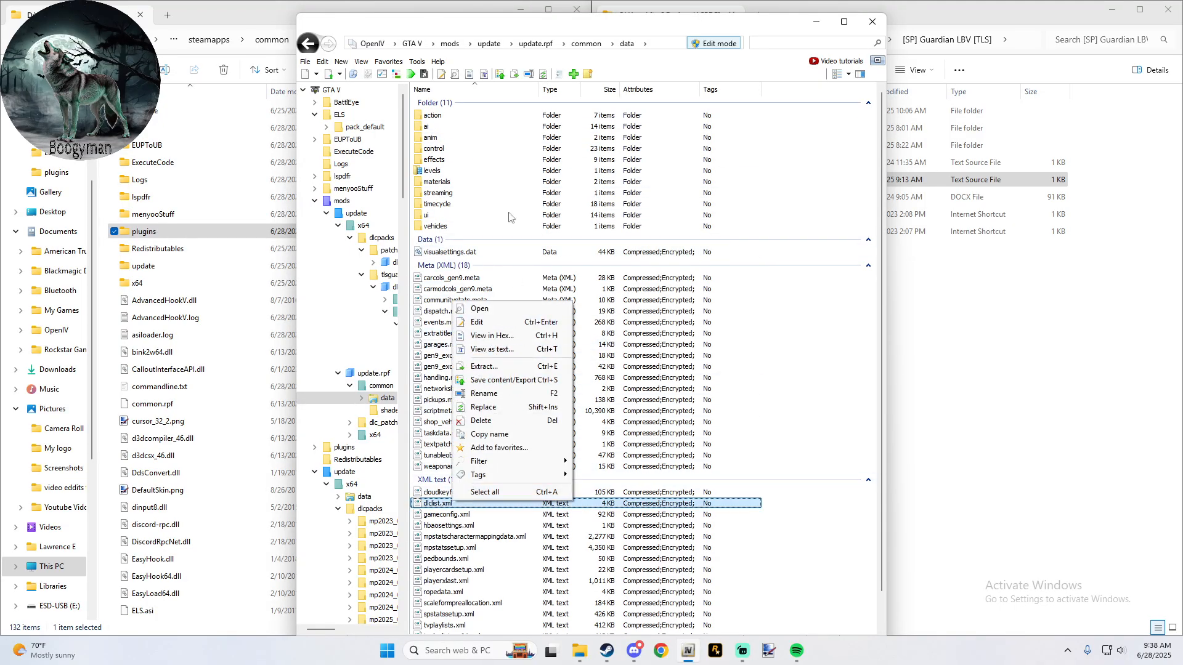
click(475, 149)
click(388, 61)
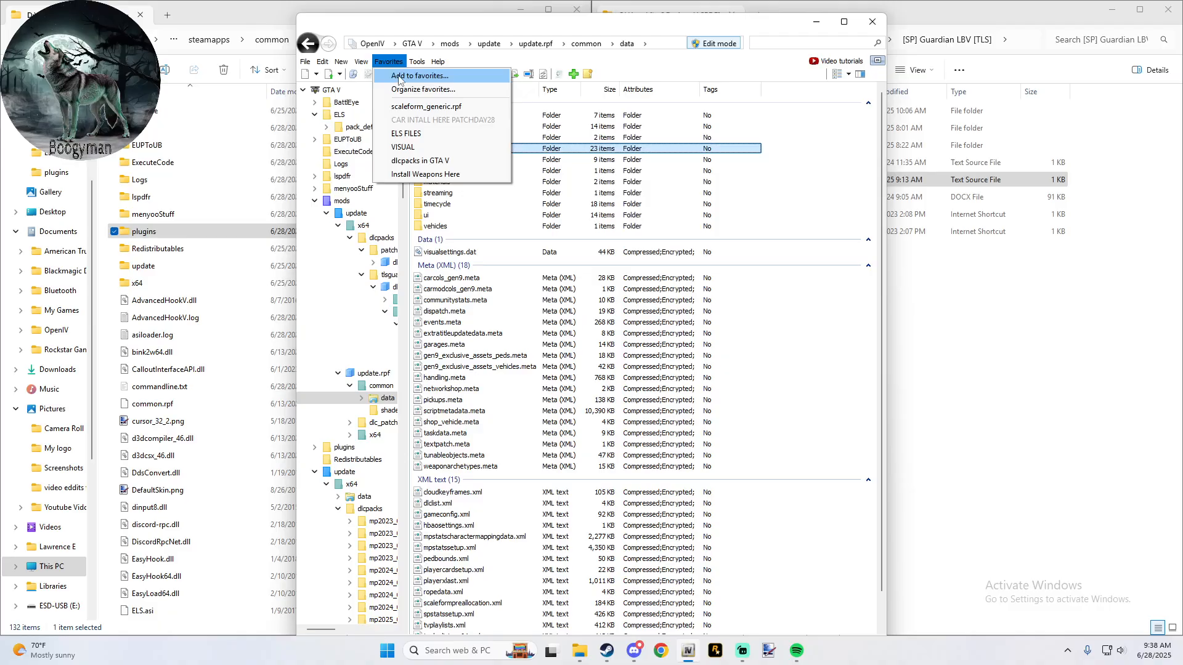
click(415, 161)
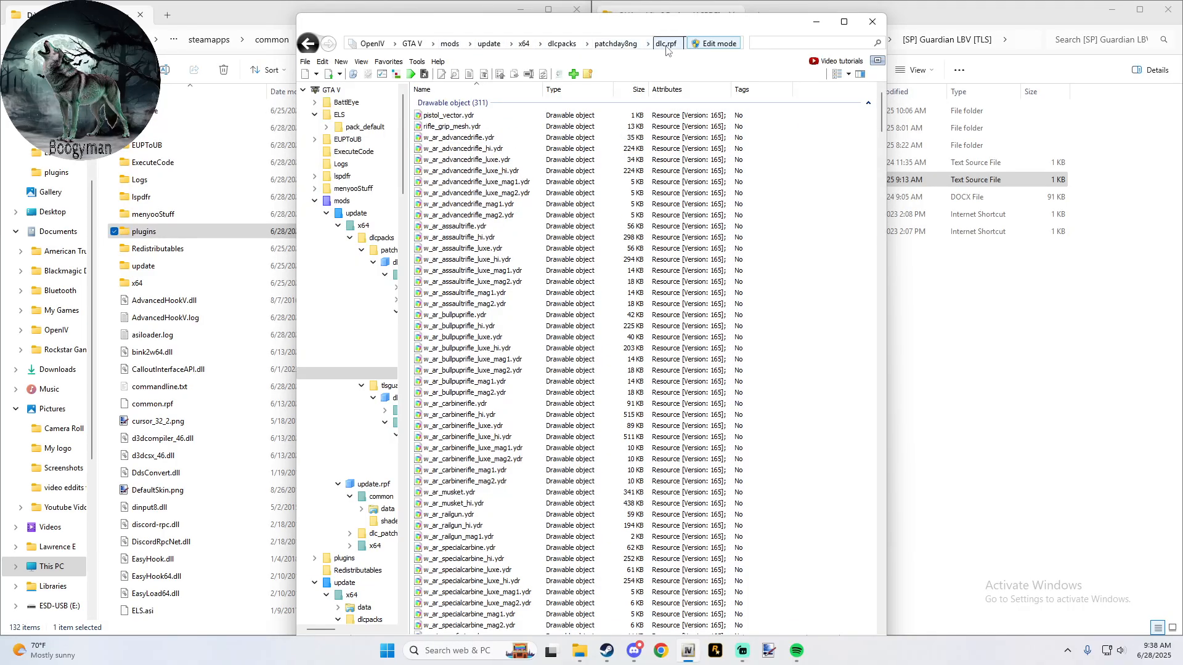
click(412, 43)
double_click(431, 193)
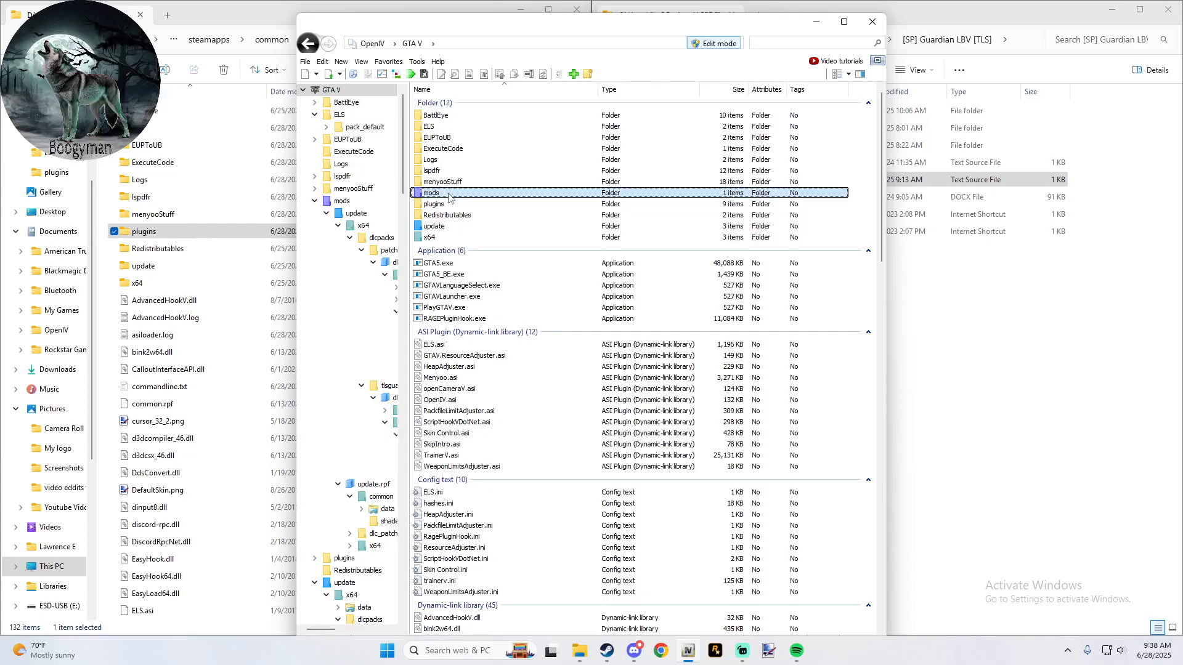
- Open dlclist.xml for editing from the VISUAL favorite, in the mods copy of update.rpf/common/data
click(388, 61)
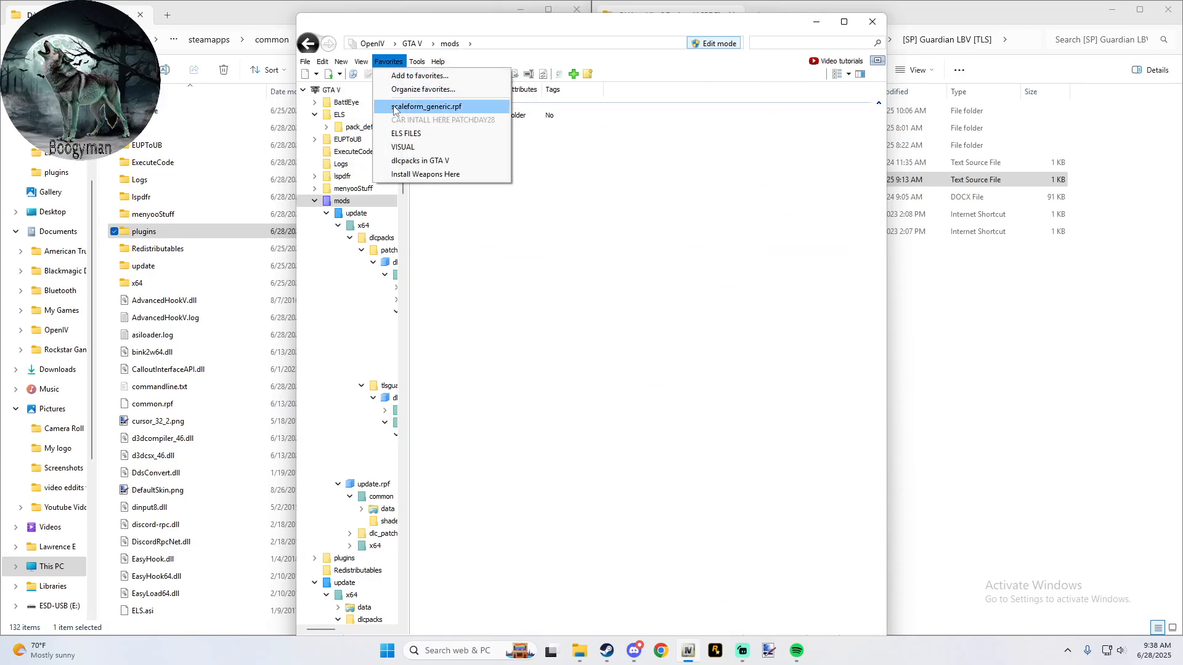
click(411, 150)
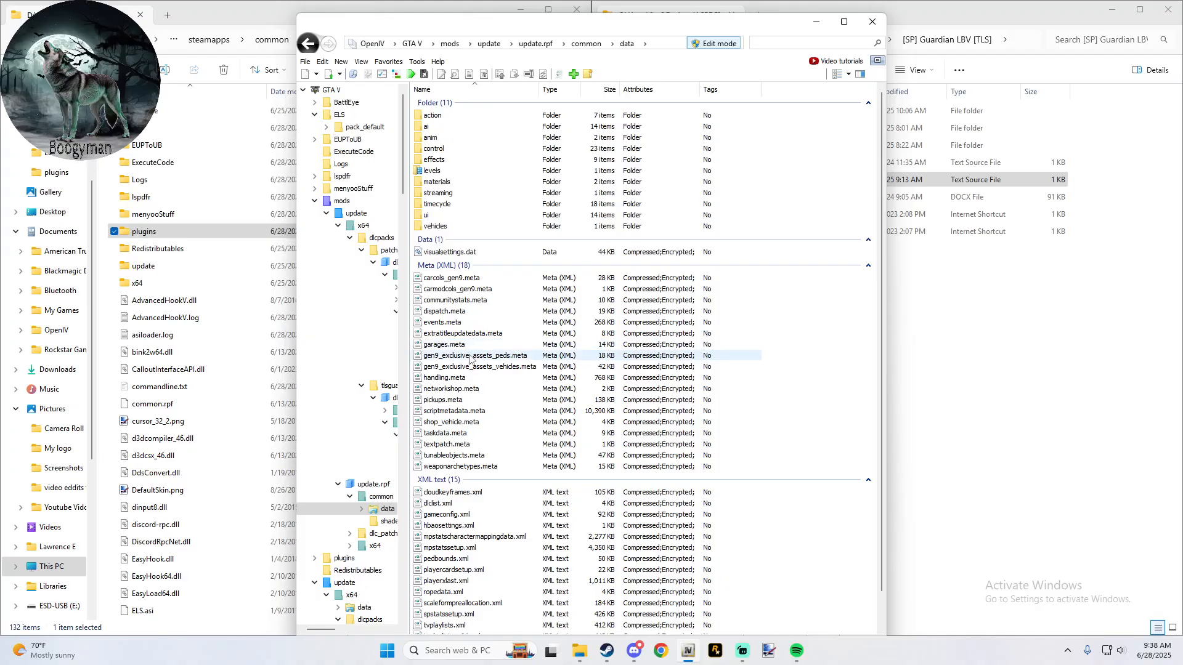
right_click(452, 504)
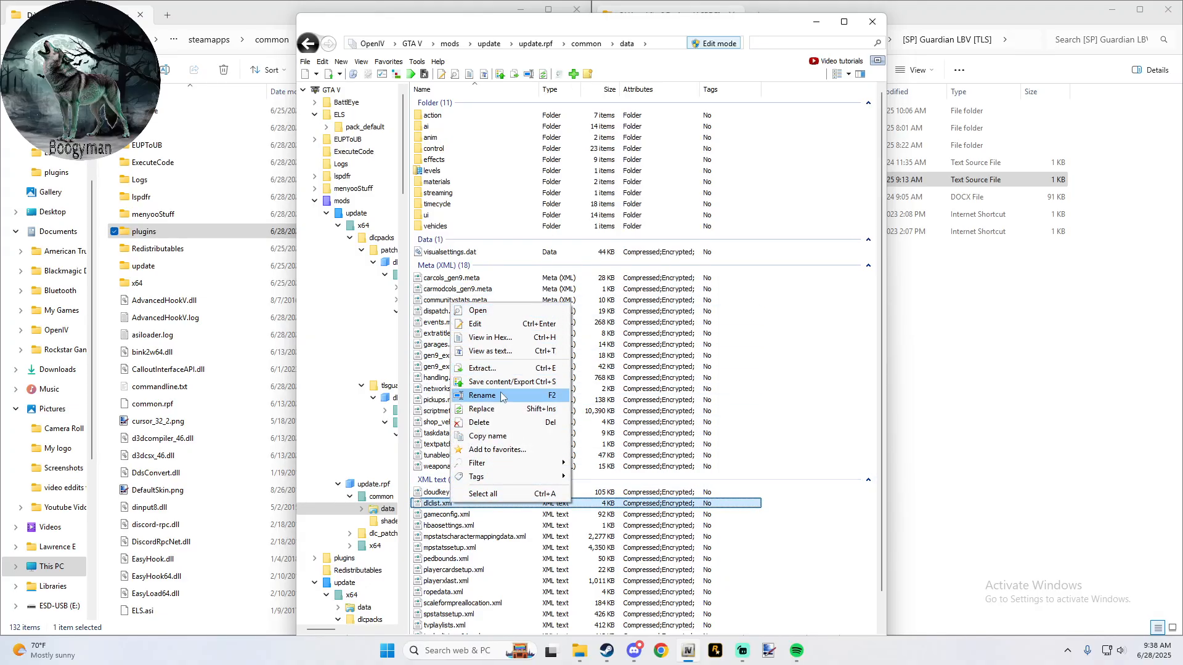
click(487, 325)
- Add the copied line <Item>dlcpacks:/tlsguardianlbv/</Item> below the mp2025_01_g9ec entry in dlclist.xml, and save the file
scroll(503, 342, down, 10)
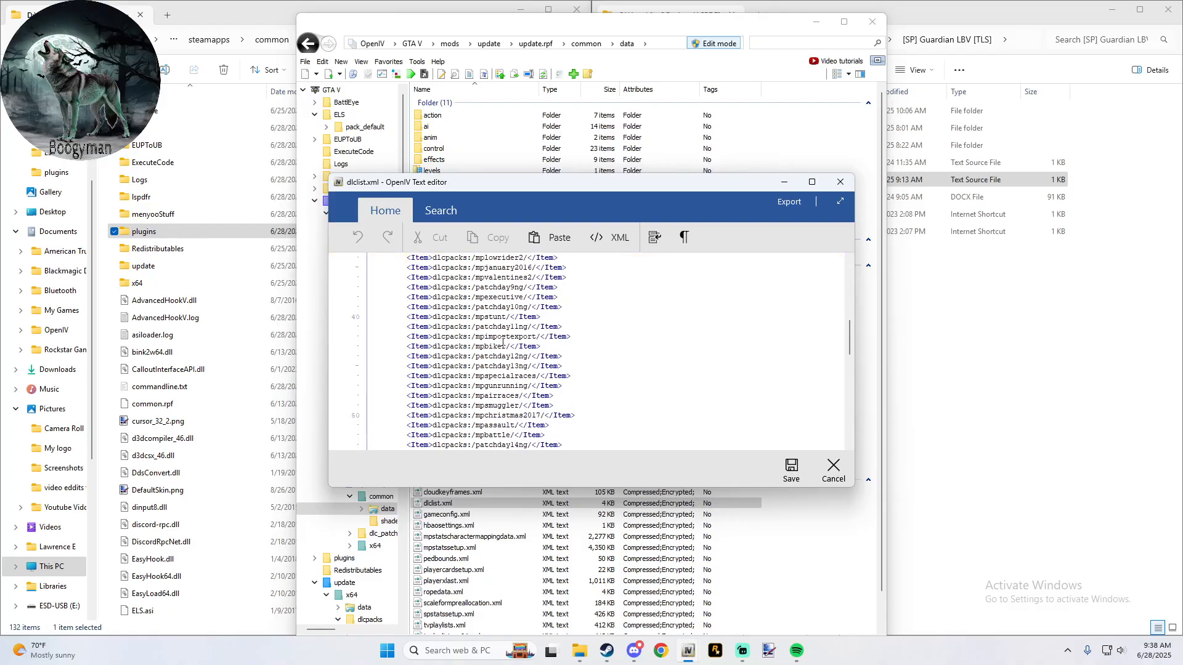
scroll(502, 342, down, 15)
click(585, 415)
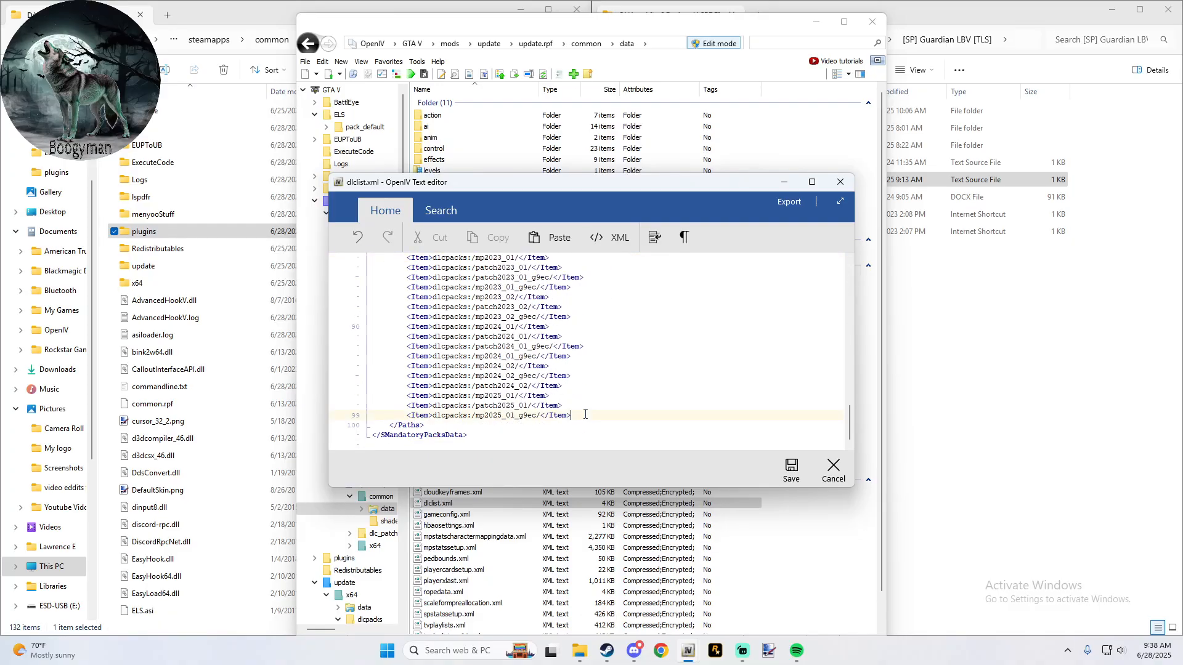
key(Return)
text(<Item>dlcpacks:/tlsguardianlbv/</Item>)
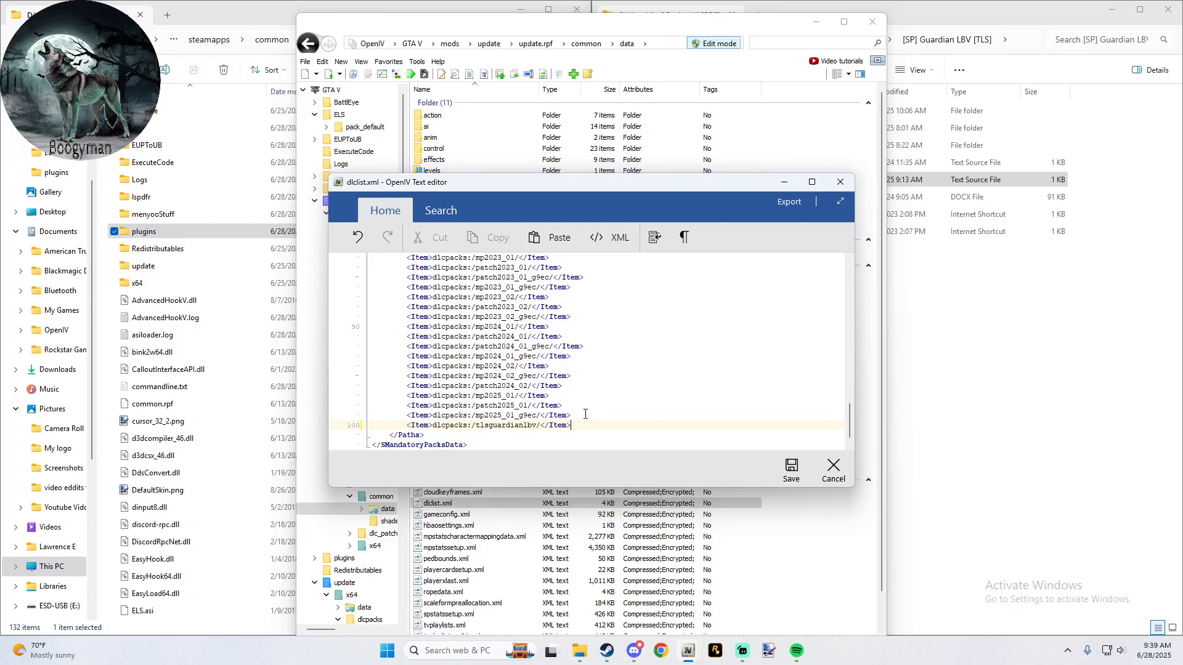
click(791, 472)
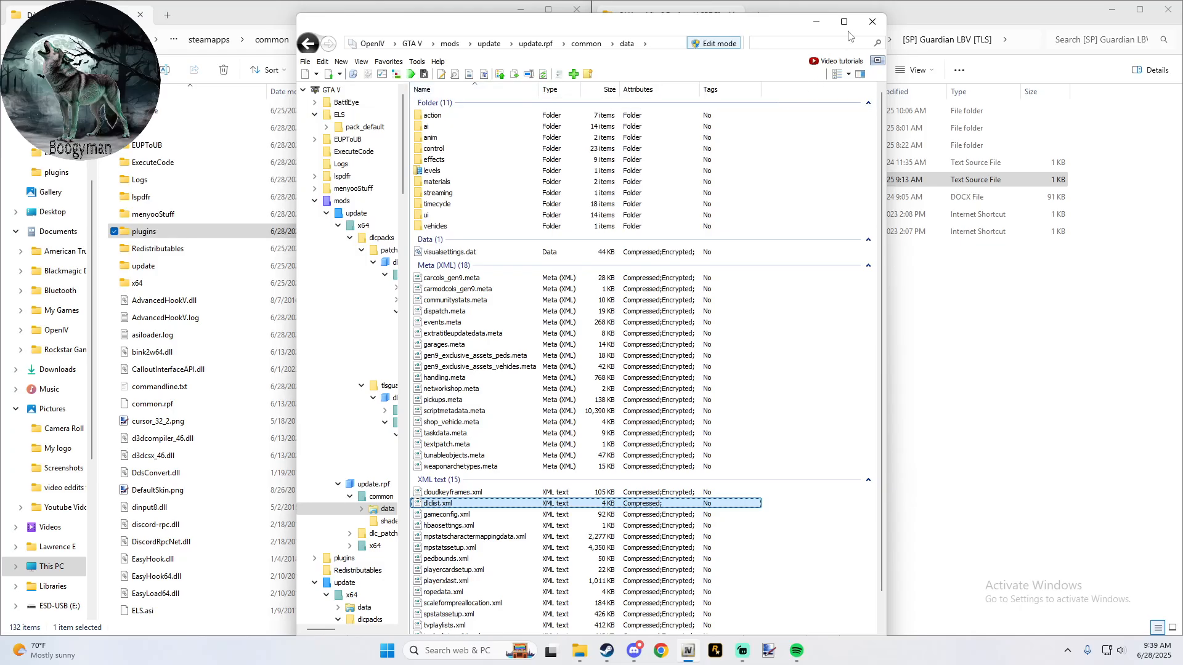
- Switch to the Guardian LBV folder in File Explorer, look inside Realistic Branding, and go back
click(914, 12)
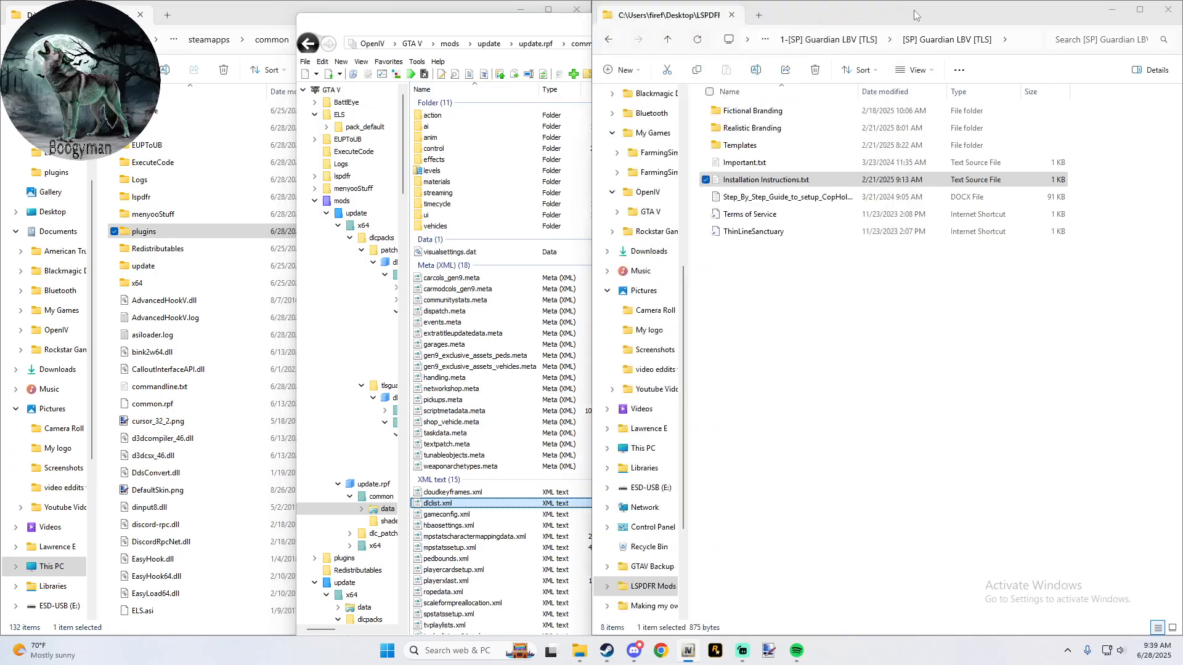
double_click(805, 132)
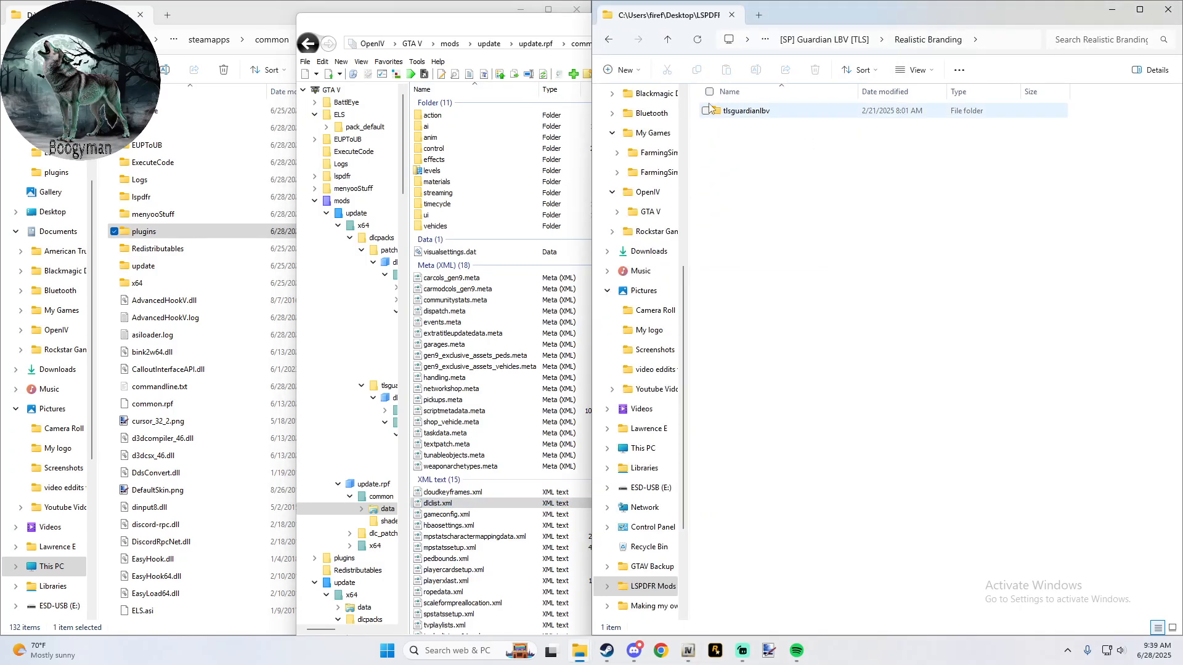
click(610, 41)
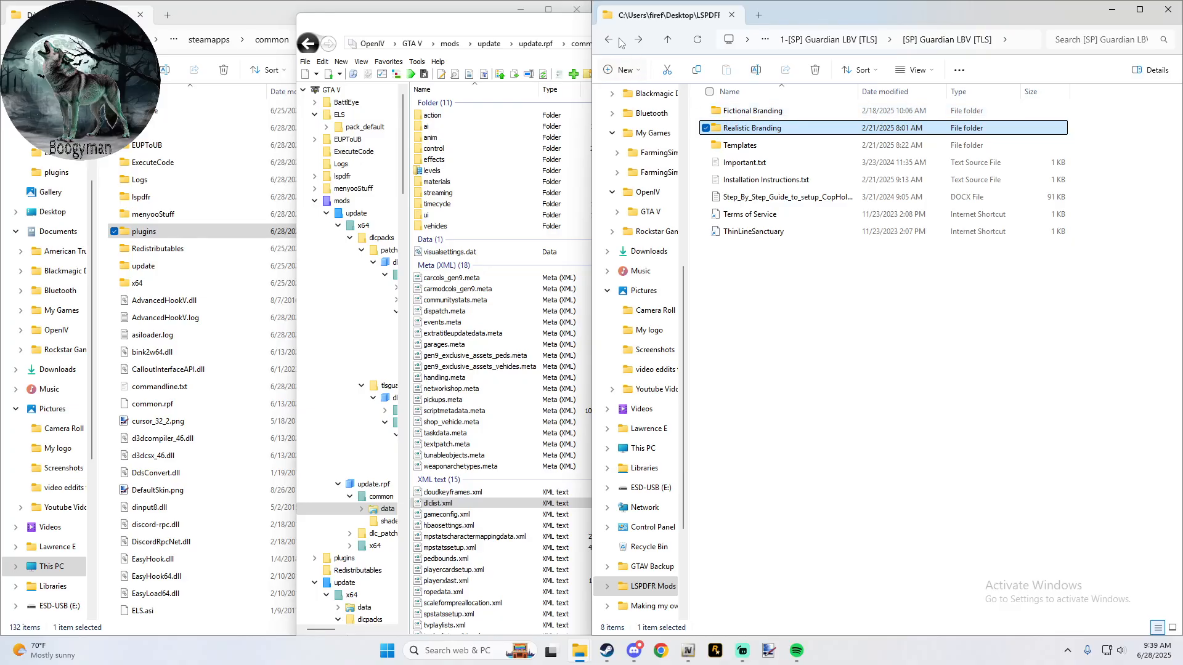
click(813, 205)
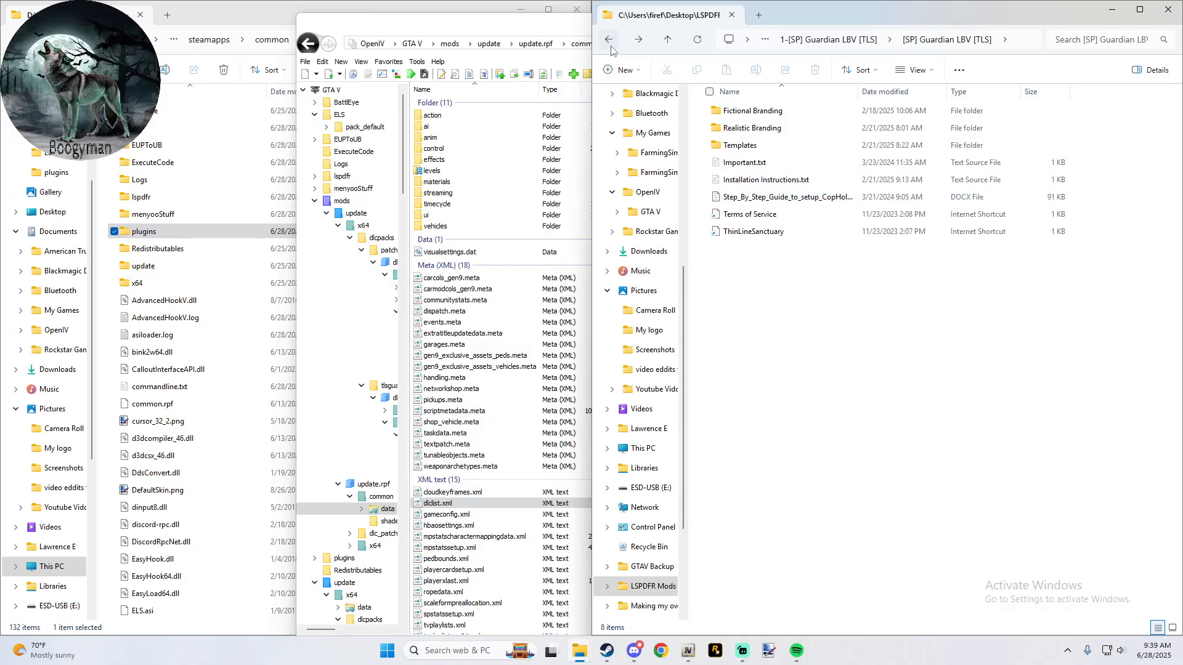
- Try to view Step_By_Step_Guide_to_setup_CopHolster.docx in Visual Studio Code using its built-in Text Editor, and close the program
double_click(789, 197)
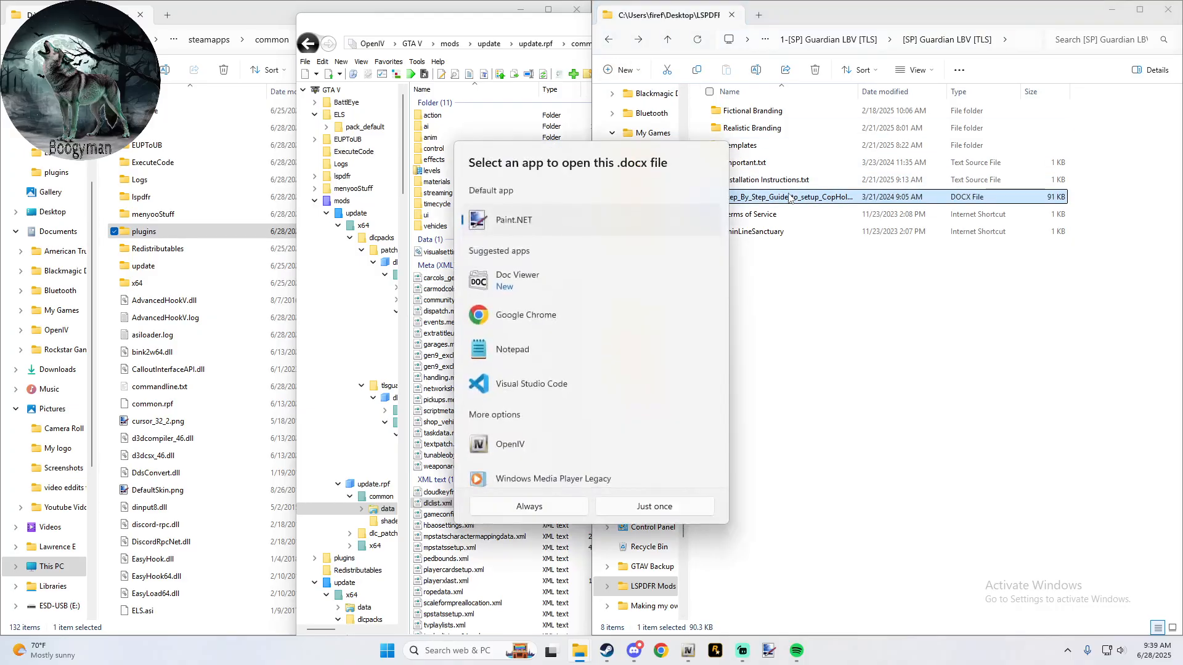
click(529, 384)
click(625, 514)
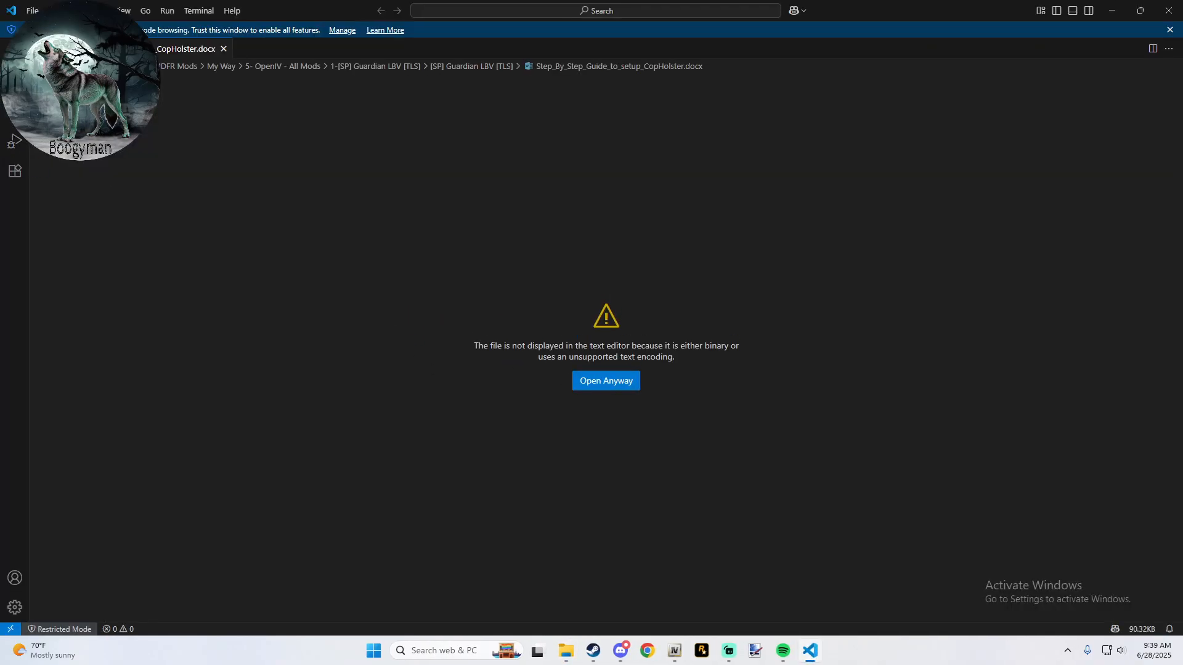
click(626, 386)
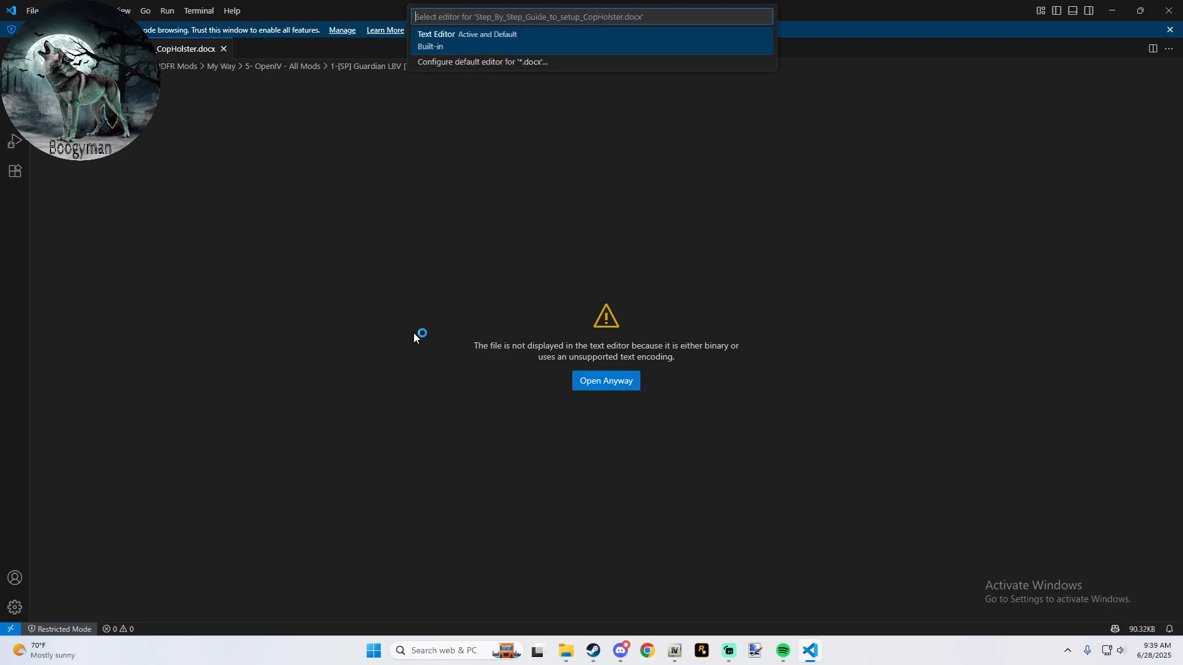
click(457, 44)
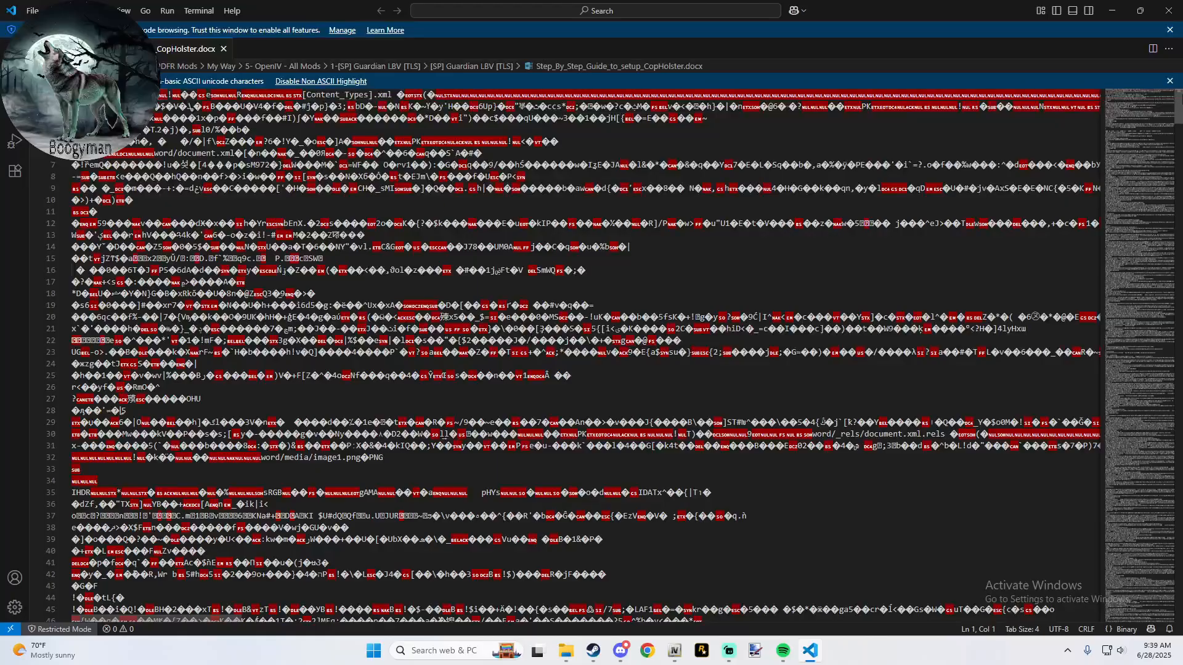
click(1172, 10)
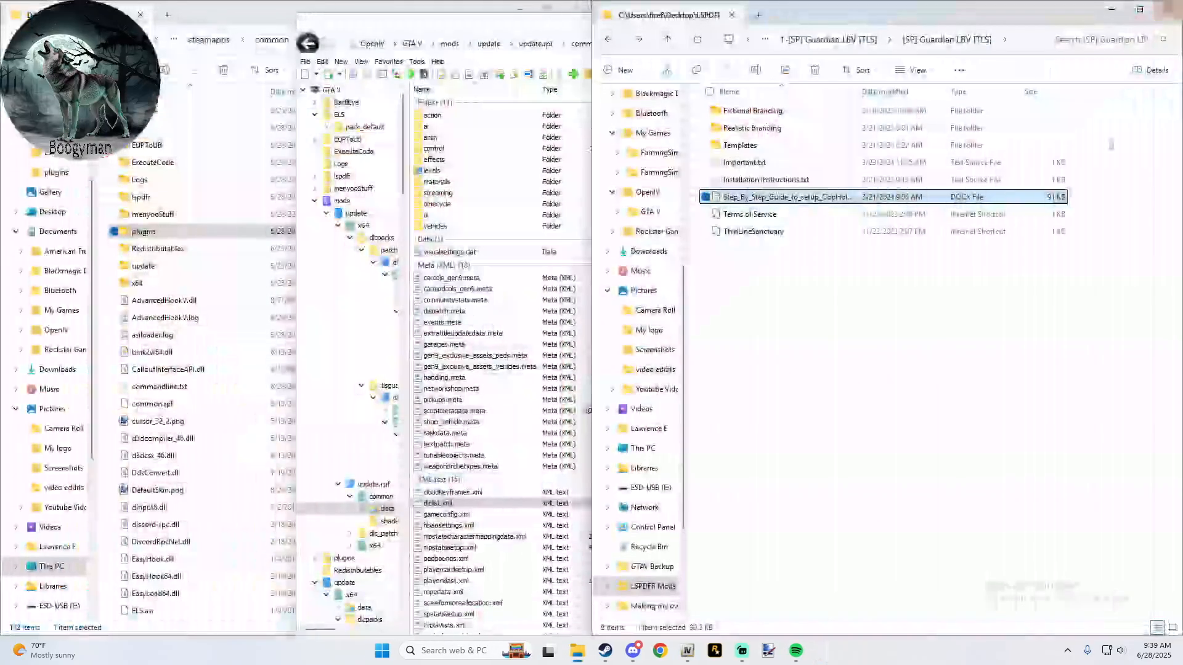
- Try to open the CopHolster setup guide in its default app, Paint.NET, and close the program
right_click(815, 201)
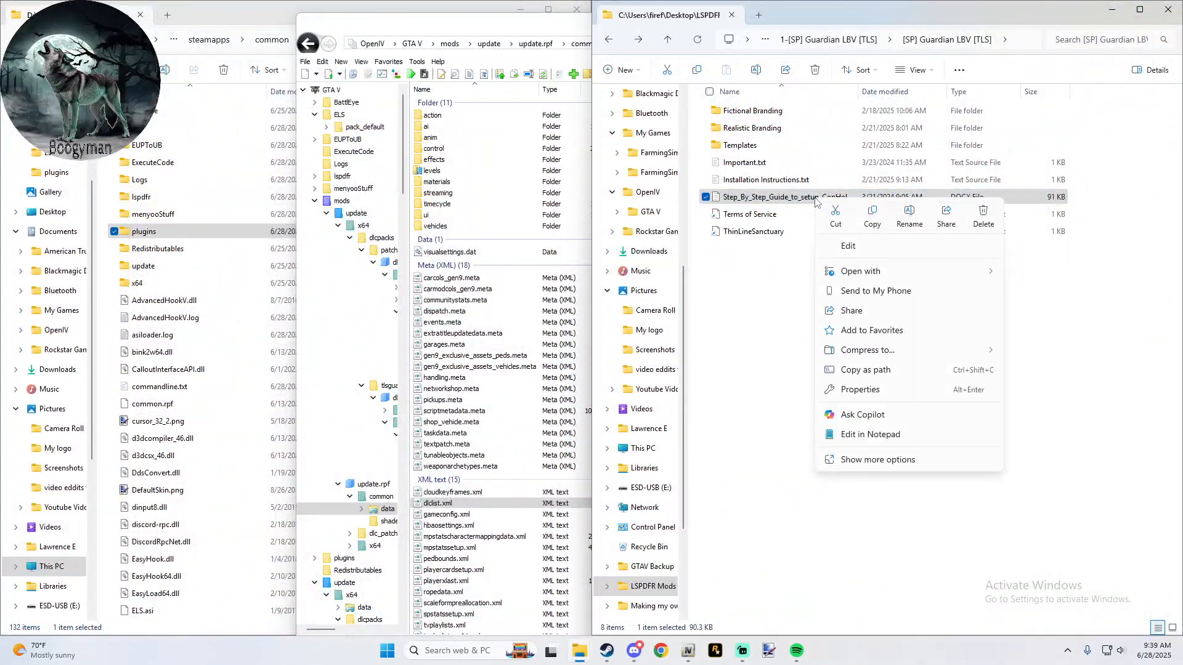
double_click(764, 196)
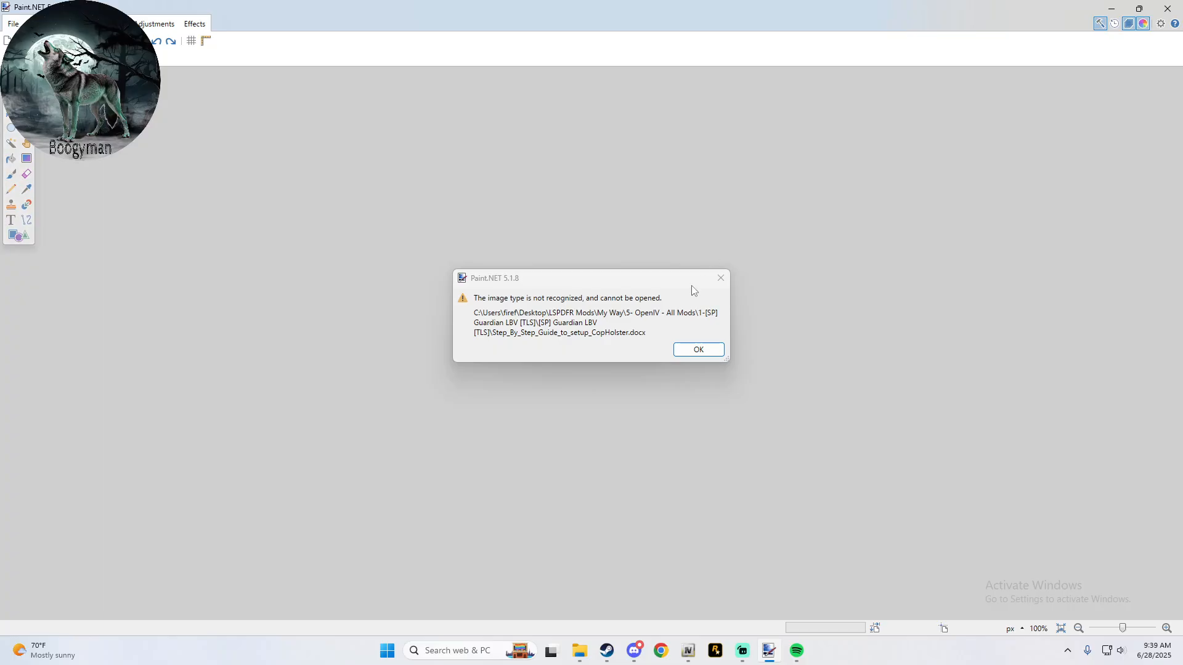
click(696, 349)
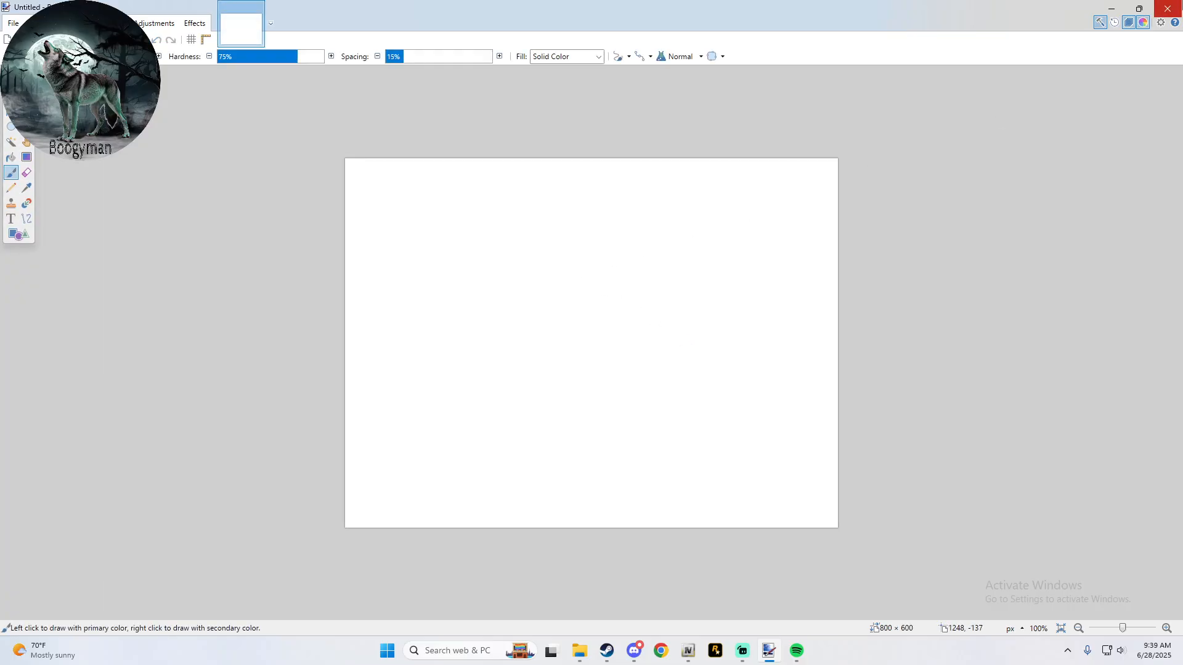
click(1168, 8)
- Try to open the CopHolster setup guide with Google Chrome, retry the default Paint.NET, and close it
right_click(795, 199)
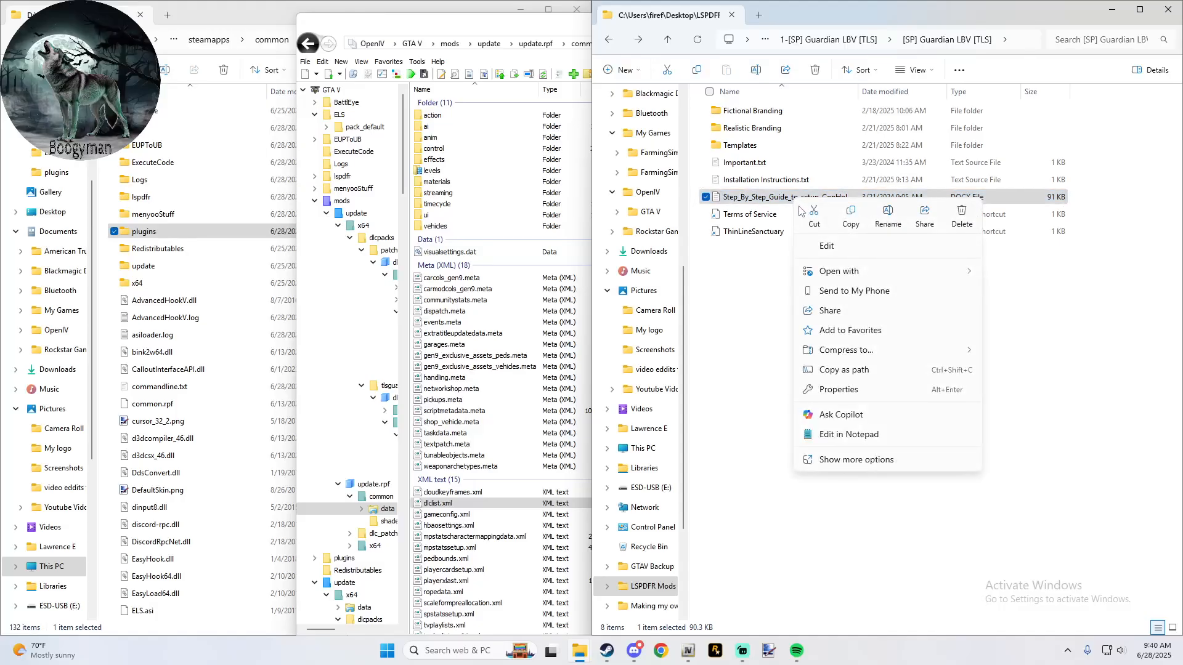
mouse_move(853, 271)
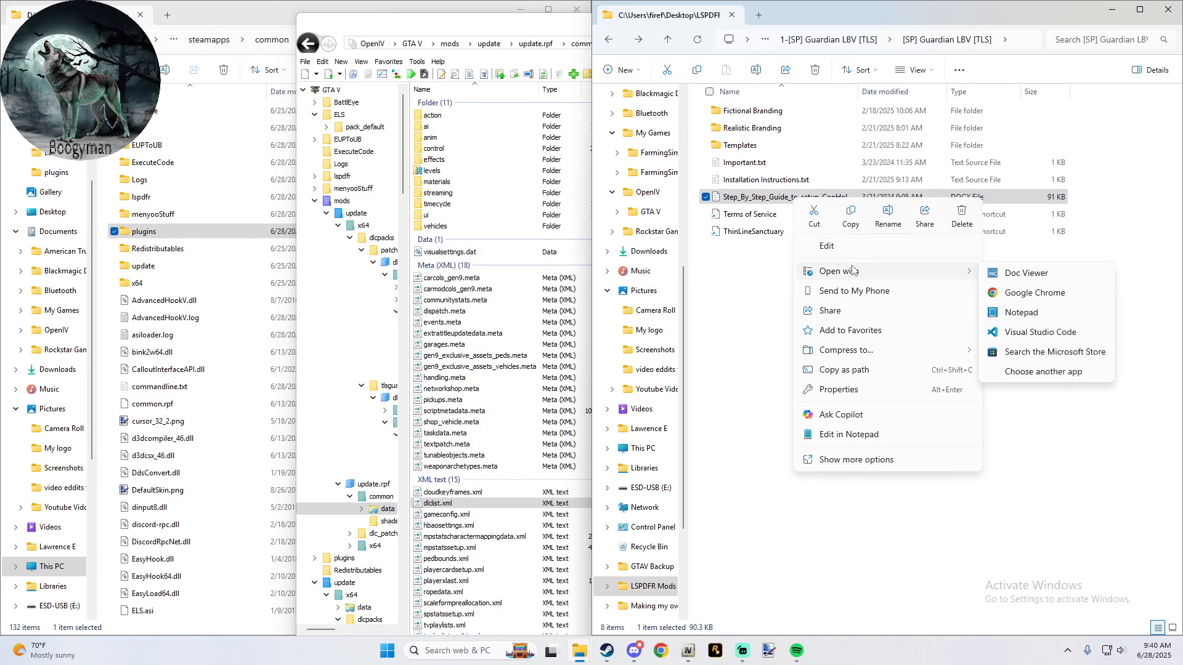
click(1053, 303)
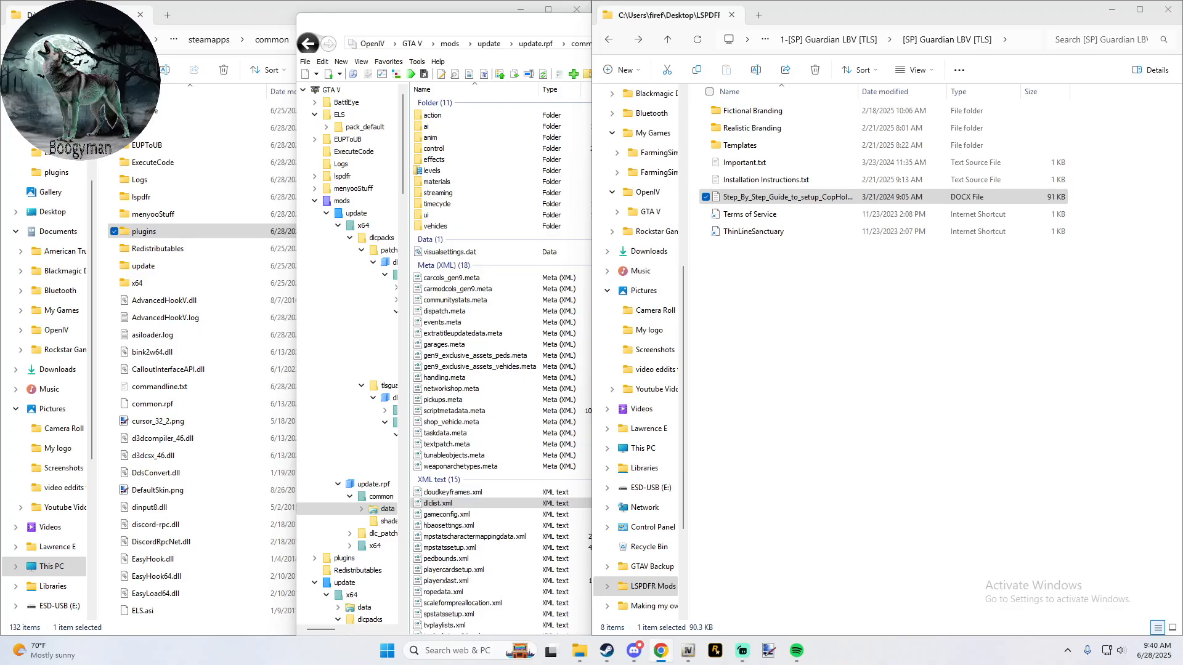
double_click(820, 196)
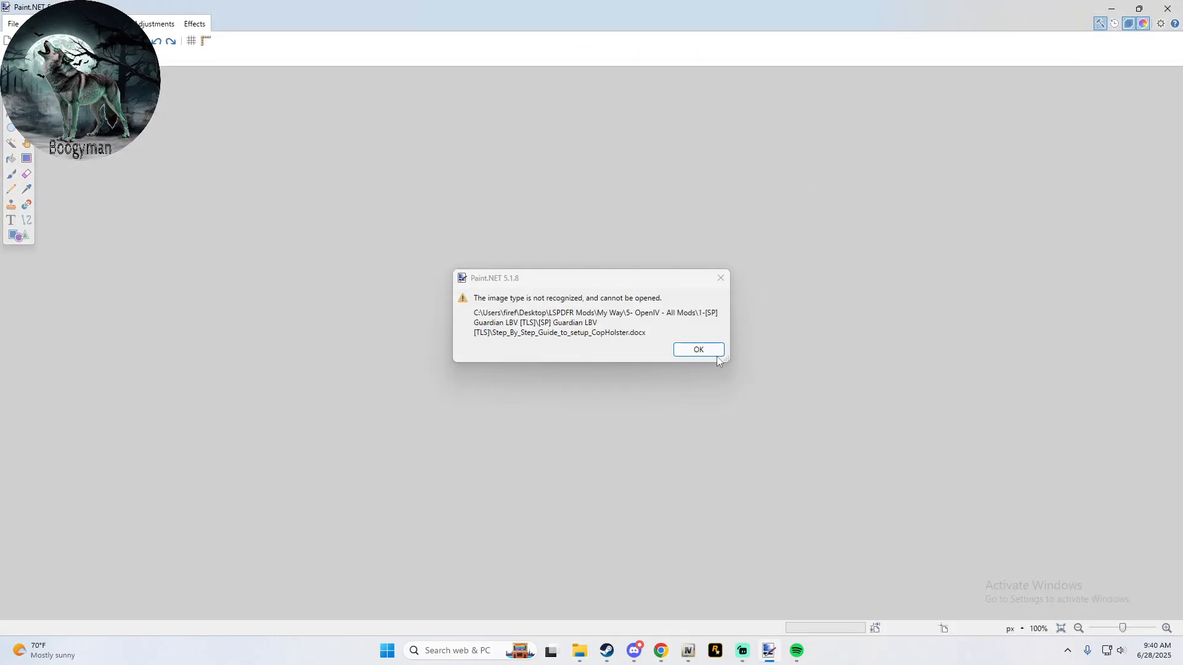
click(708, 353)
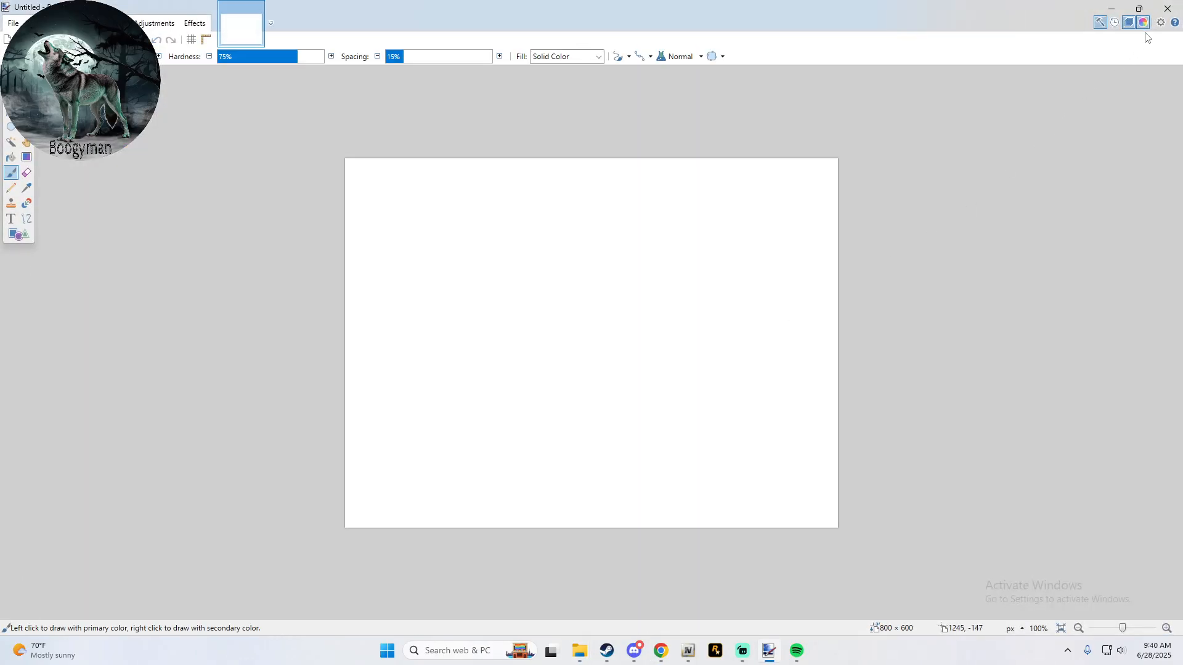
click(1158, 12)
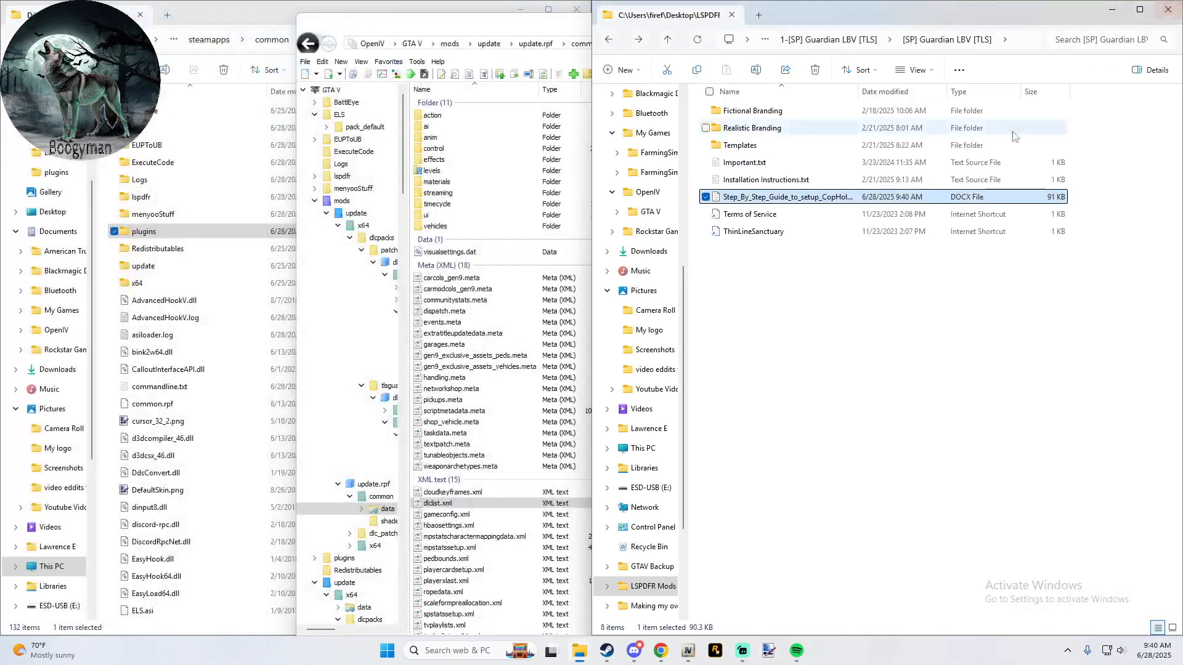
- Open the CopHolster setup guide with Doc Viewer for this one time only
right_click(731, 197)
mouse_move(782, 271)
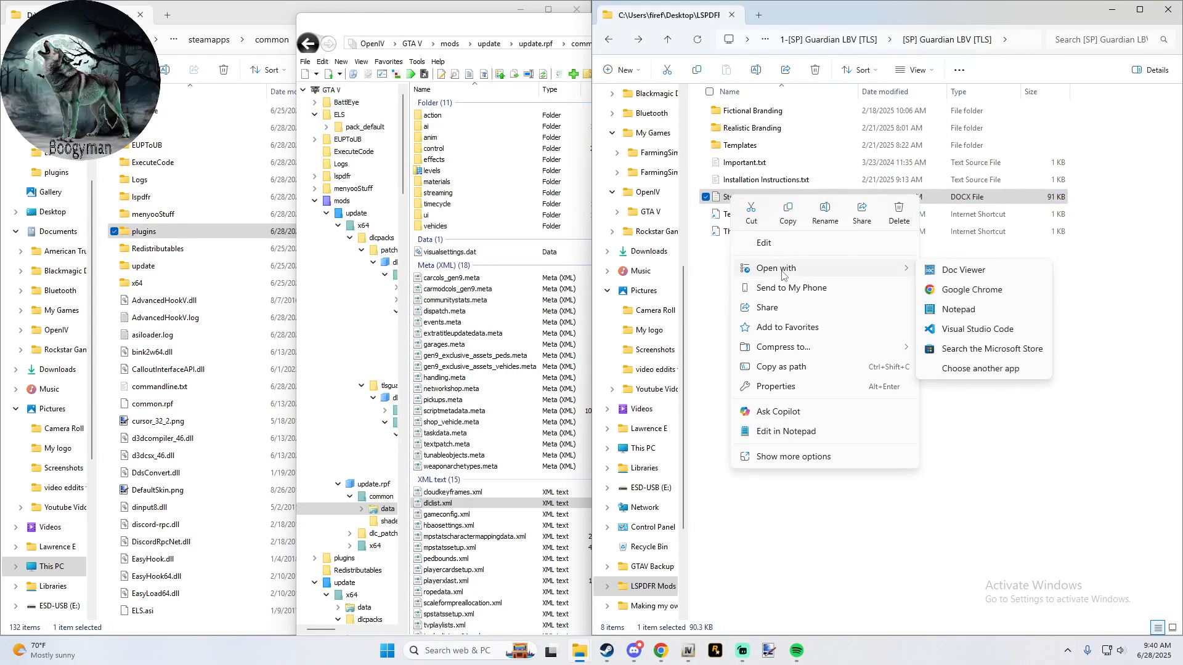
click(982, 369)
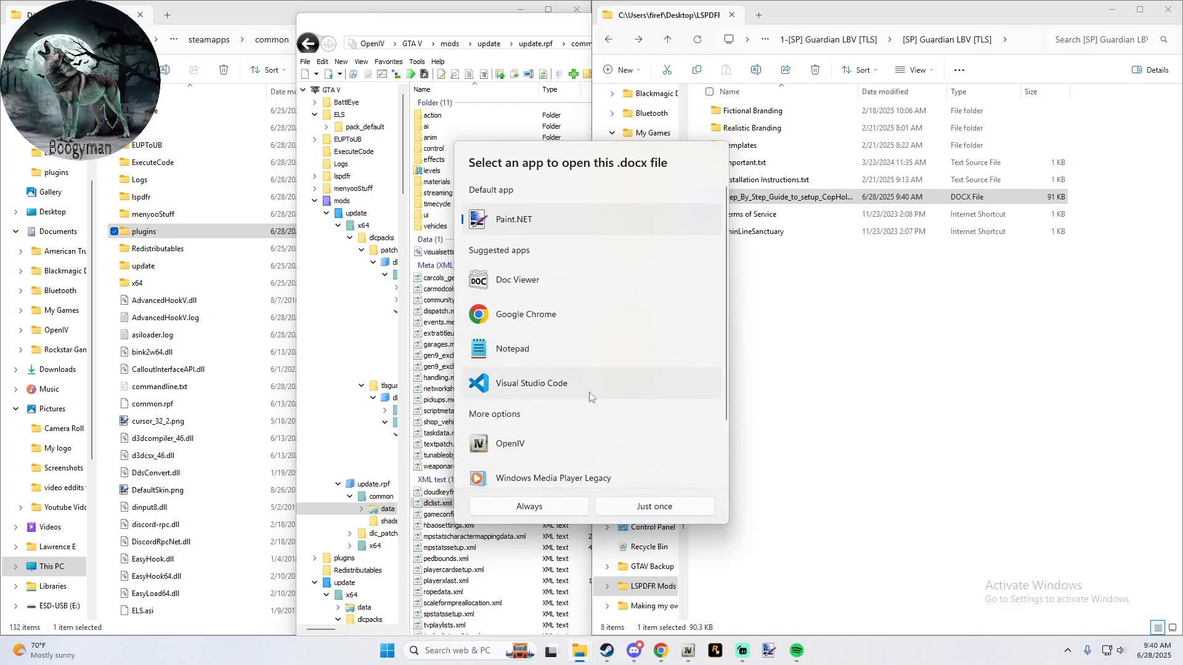
scroll(576, 410, down, 2)
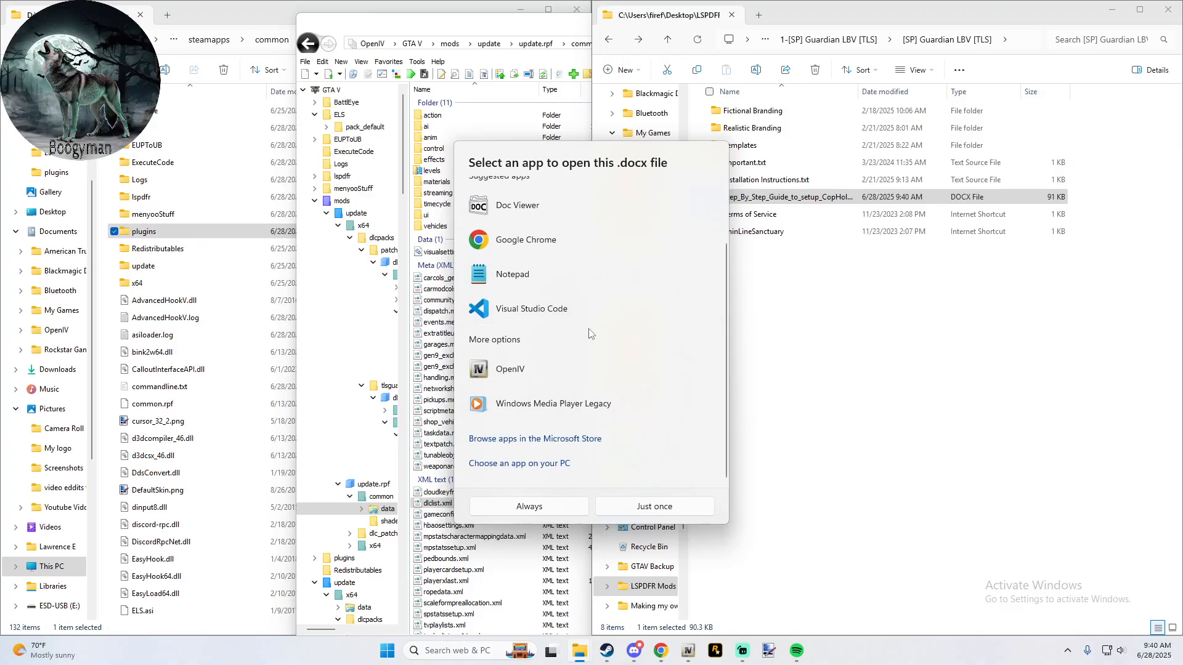
scroll(509, 346, up, 2)
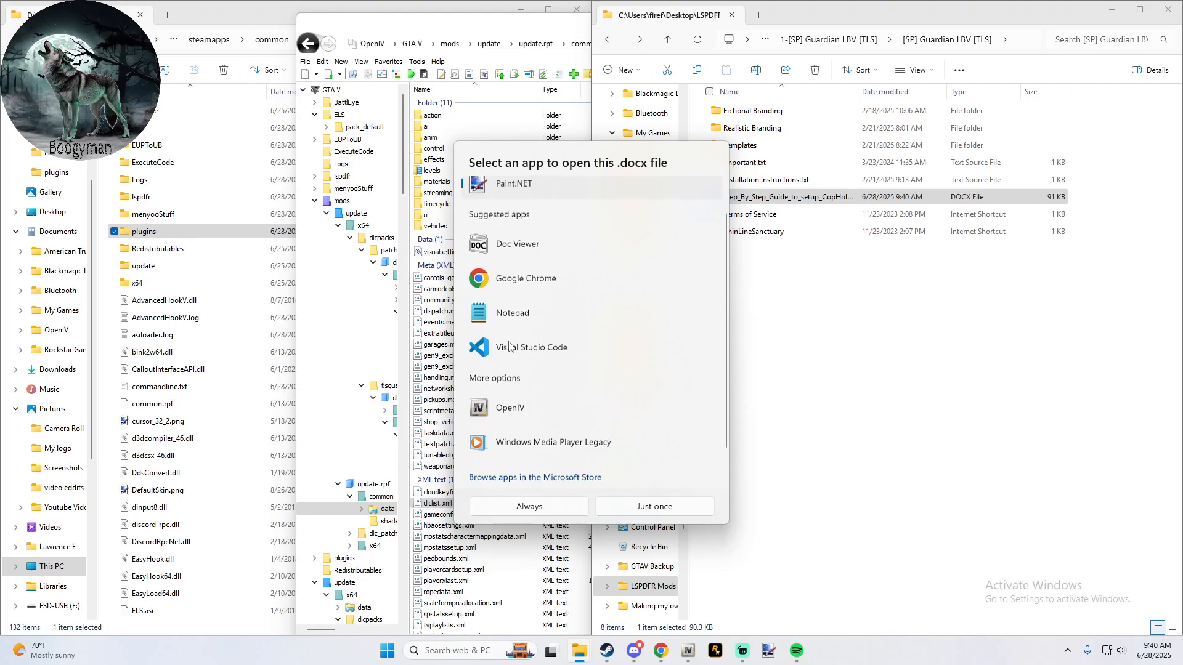
scroll(509, 346, up, 1)
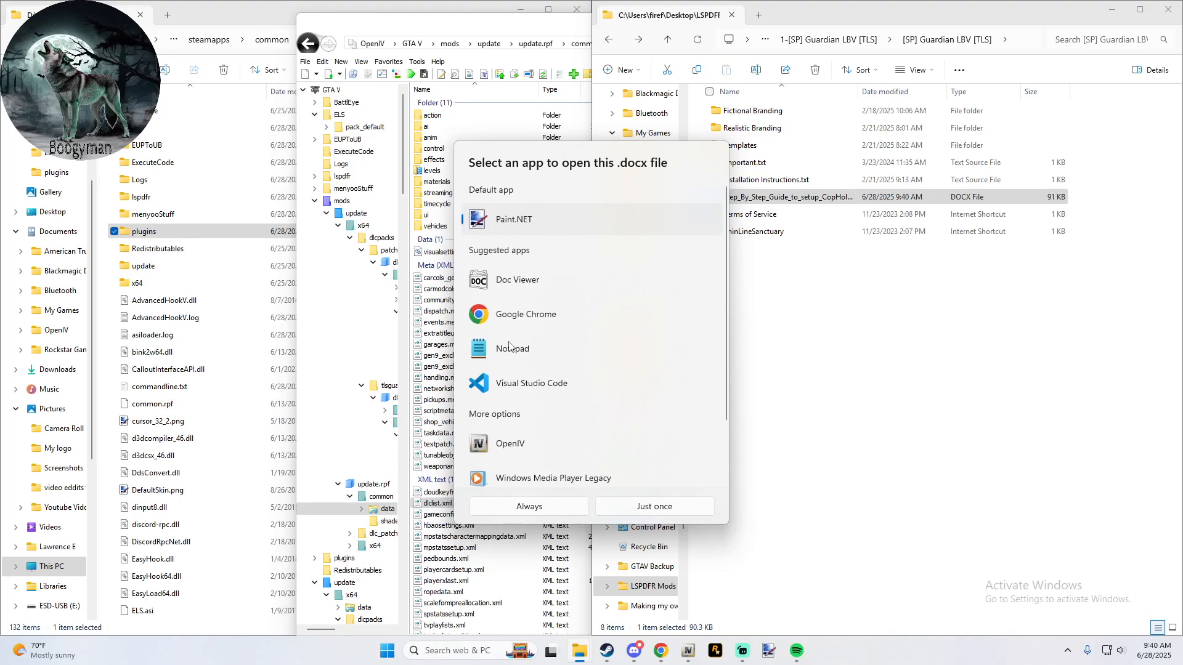
click(517, 280)
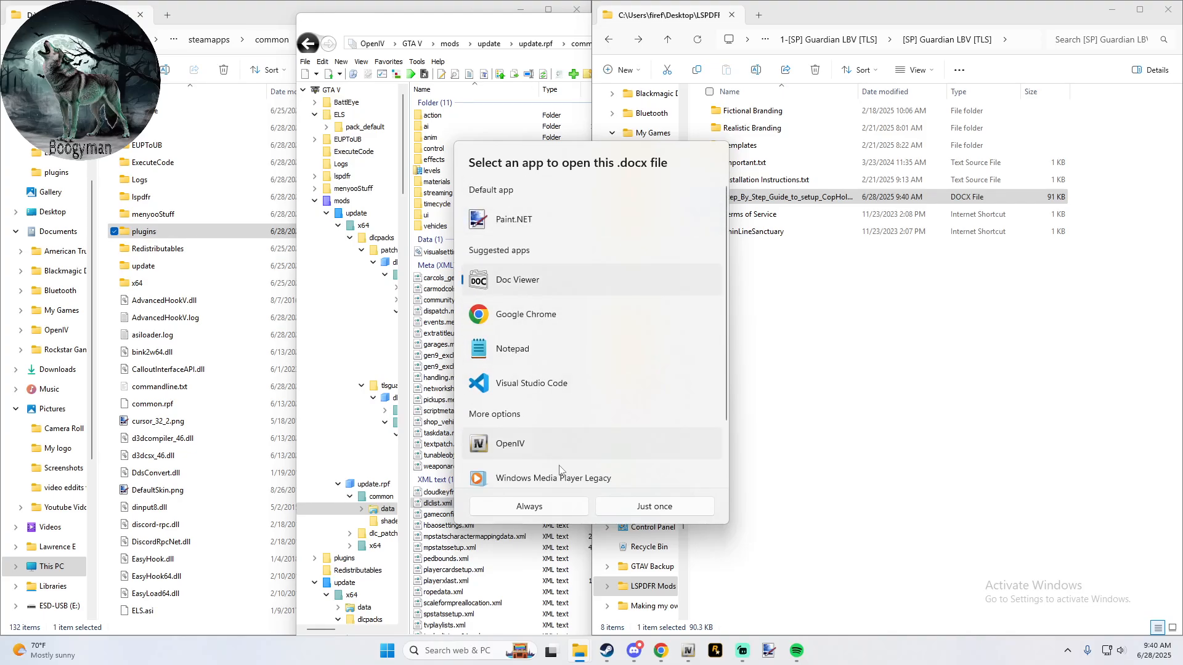
click(616, 507)
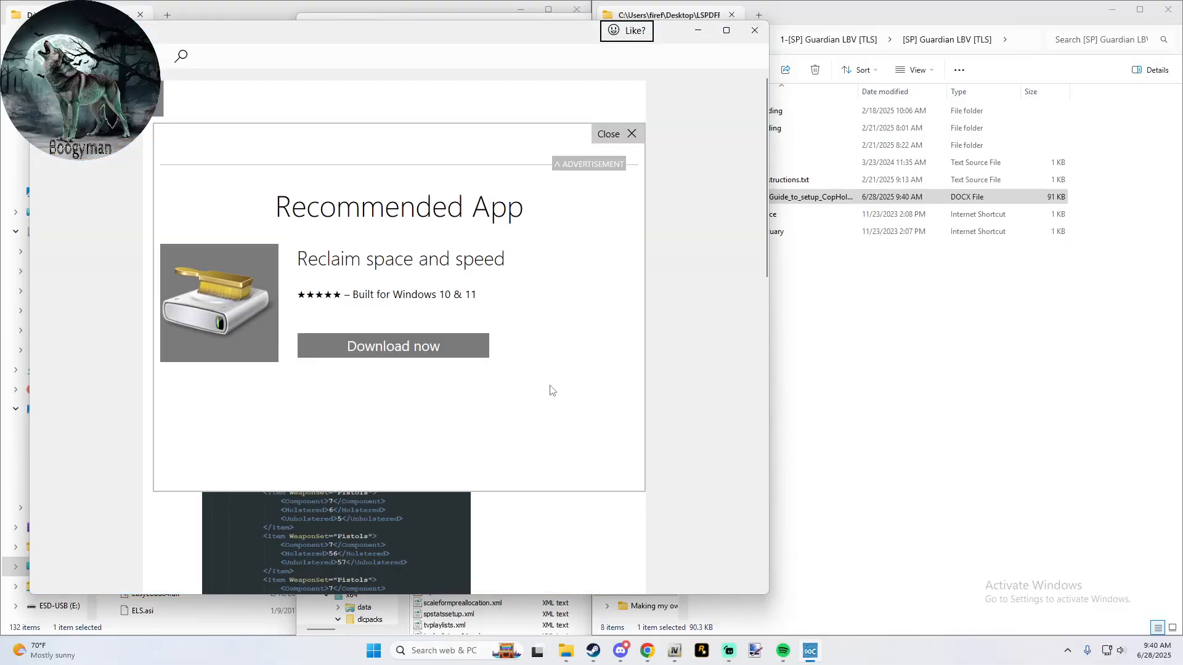
- Dismiss the advertisement covering the CopHolster setup guide and maximize the document viewer window
click(626, 138)
scroll(536, 264, down, 1)
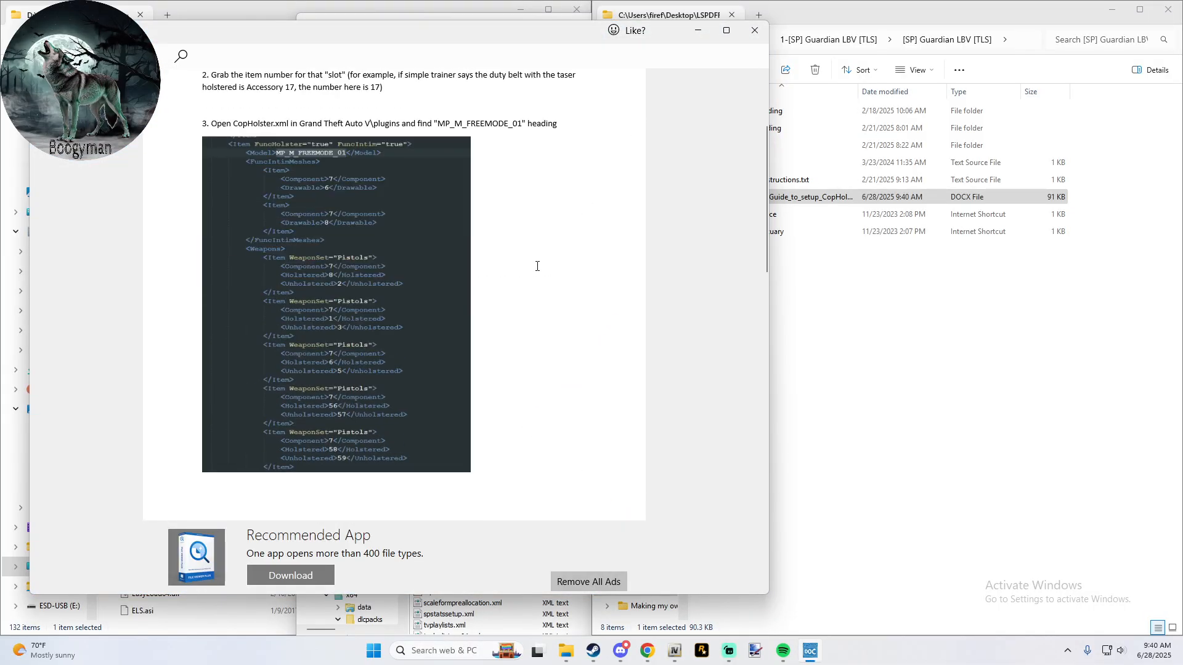
scroll(536, 264, up, 1)
click(726, 30)
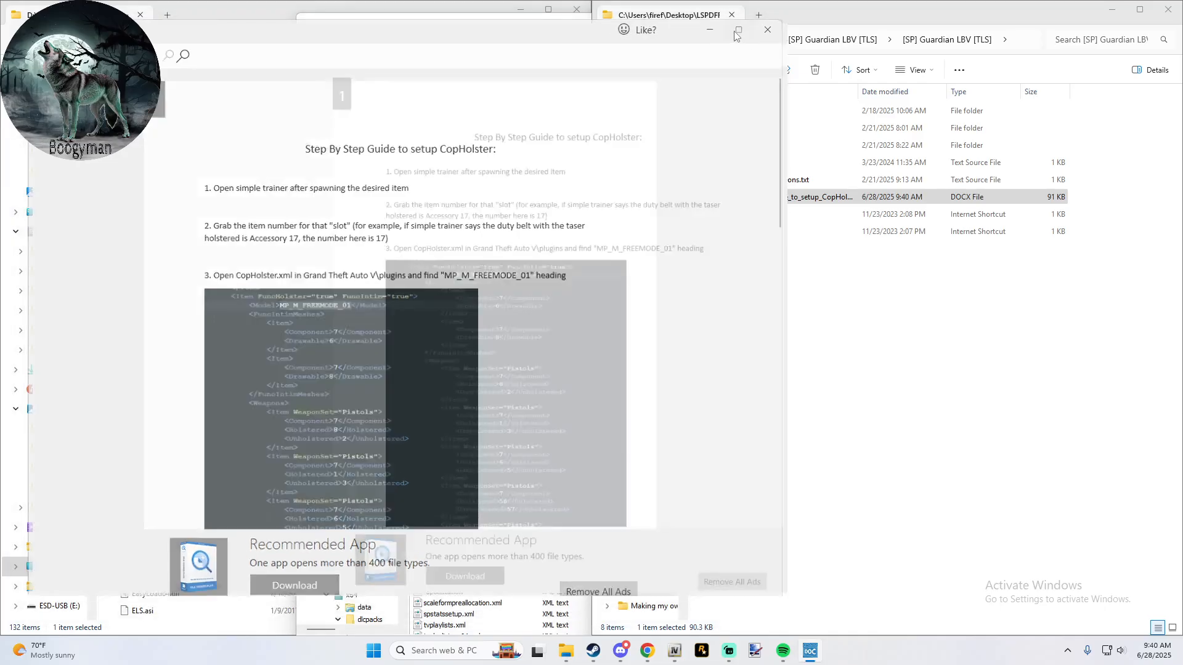
- Read steps 1 to 5 of the CopHolster guide, including the CopHolster.xml excerpt, the Stunguns example and the component number list
scroll(483, 237, down, 3)
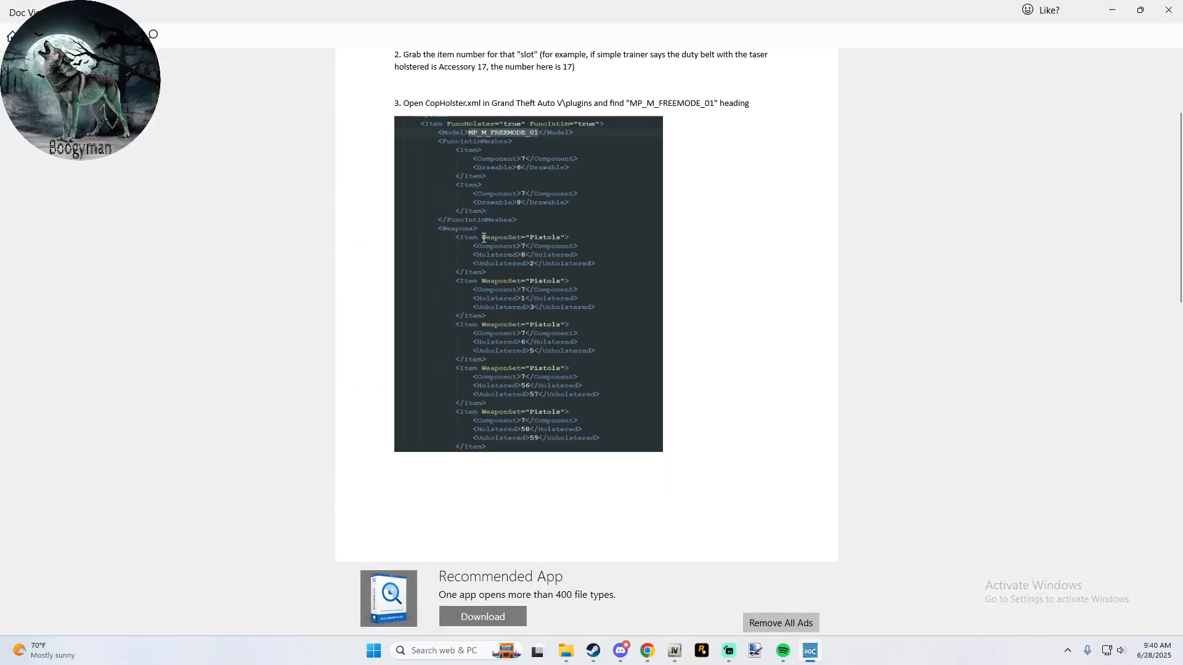
scroll(484, 238, up, 1)
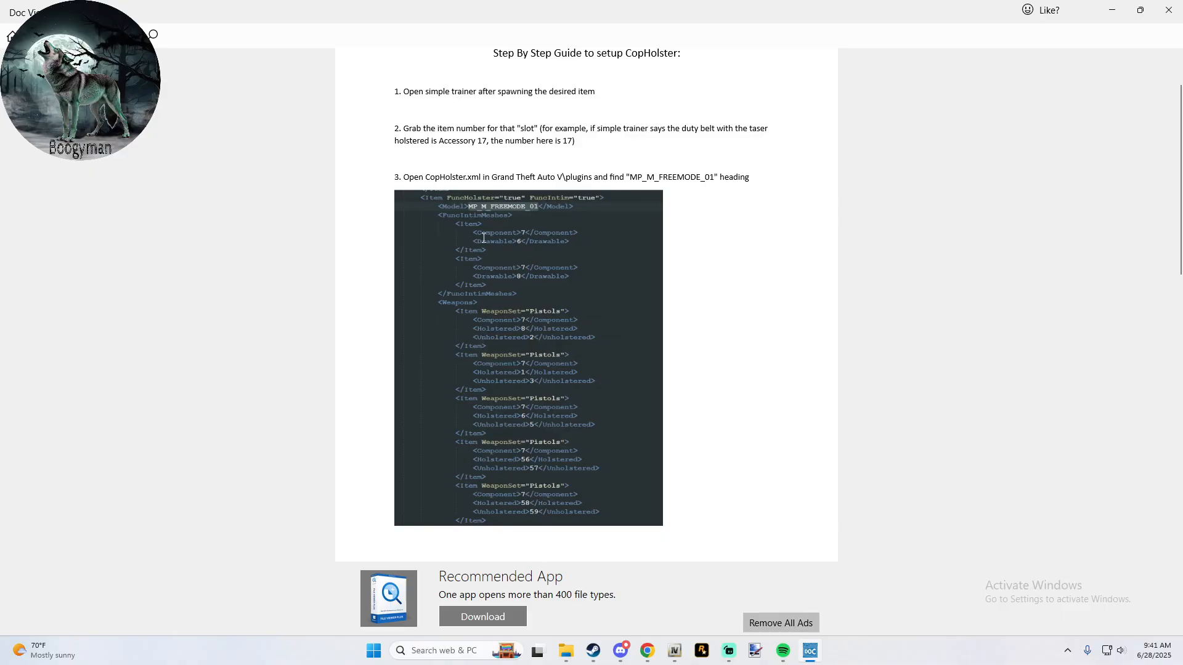
scroll(483, 237, up, 1)
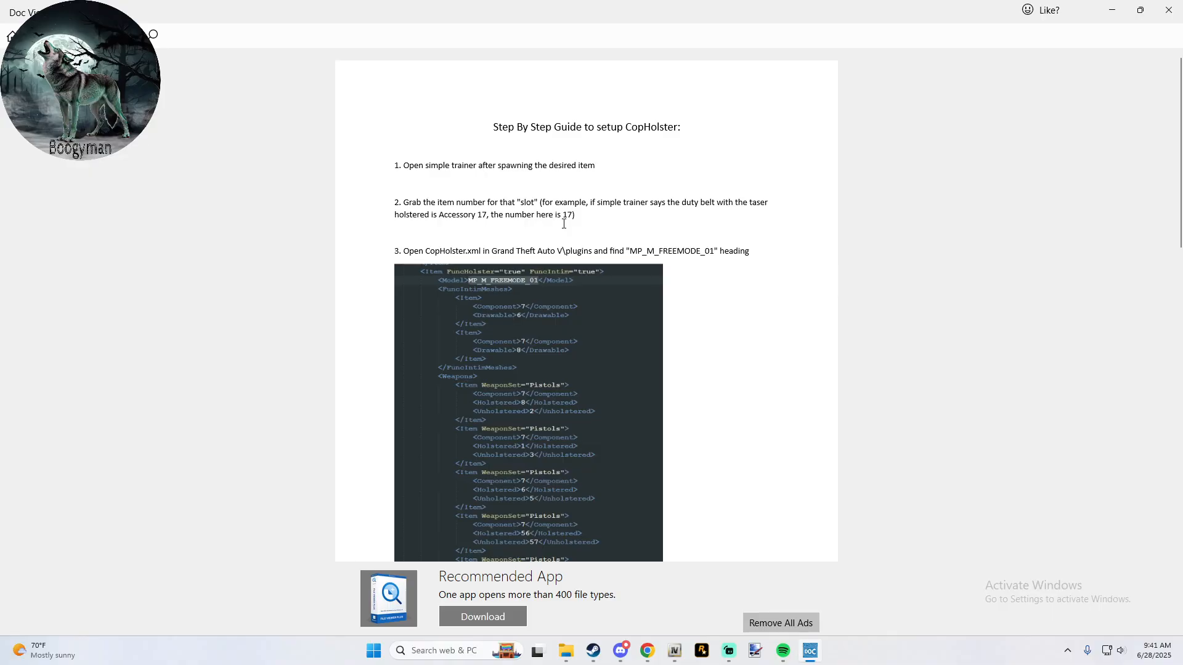
scroll(564, 223, down, 12)
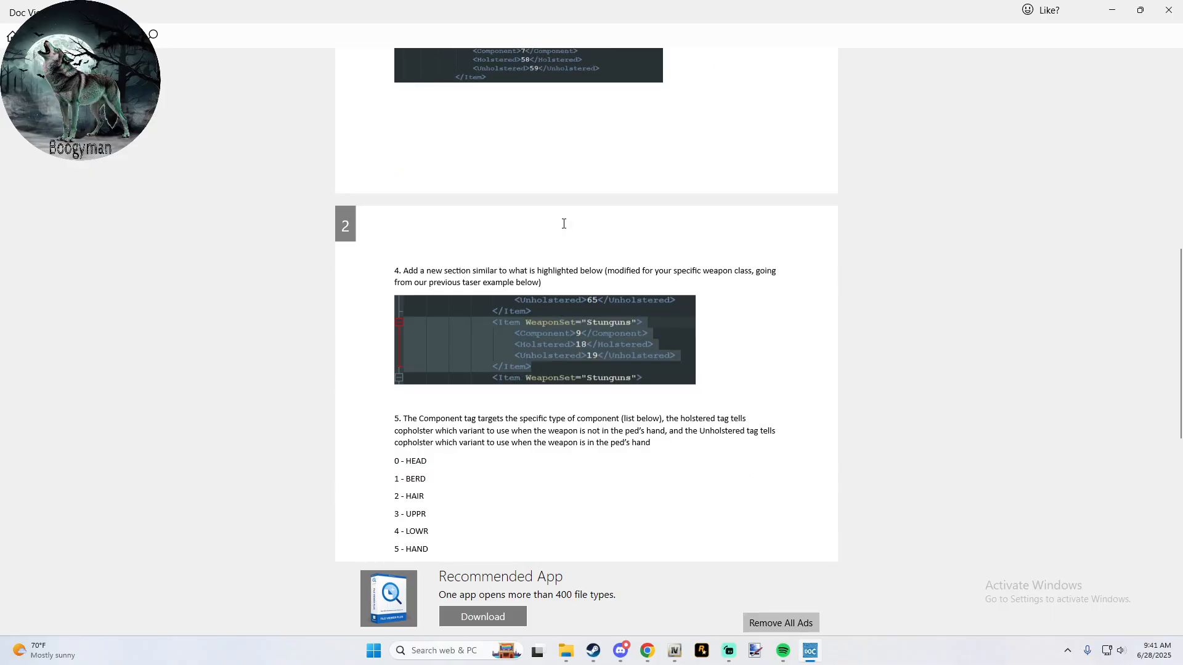
scroll(563, 224, up, 3)
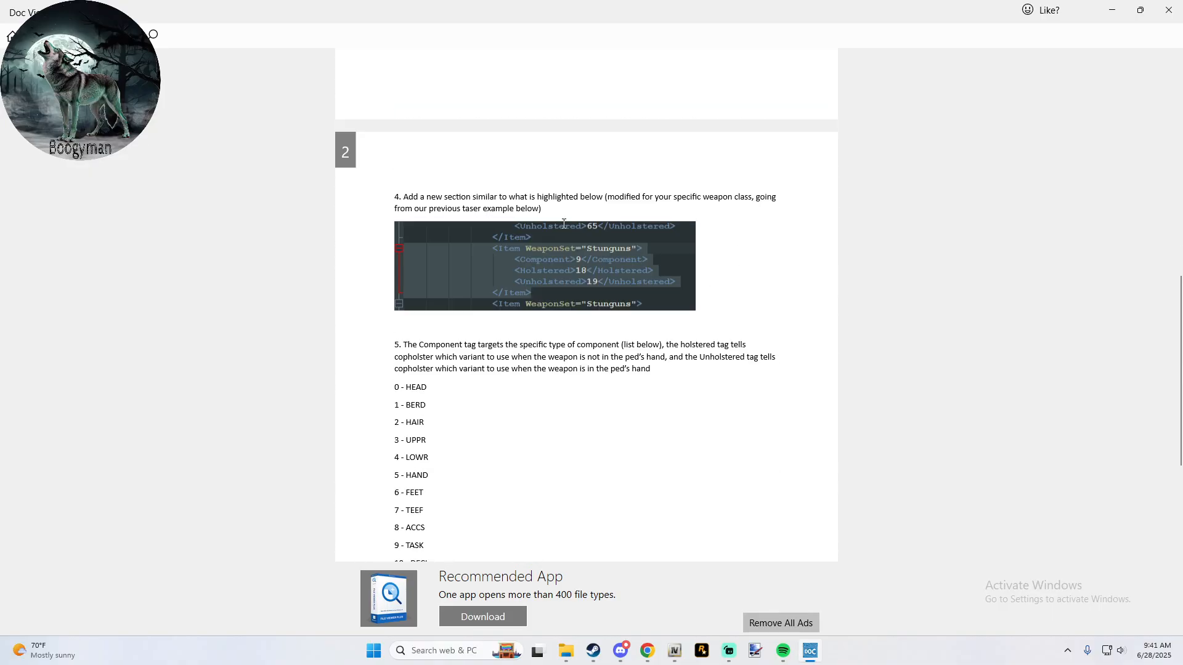
scroll(564, 224, down, 1)
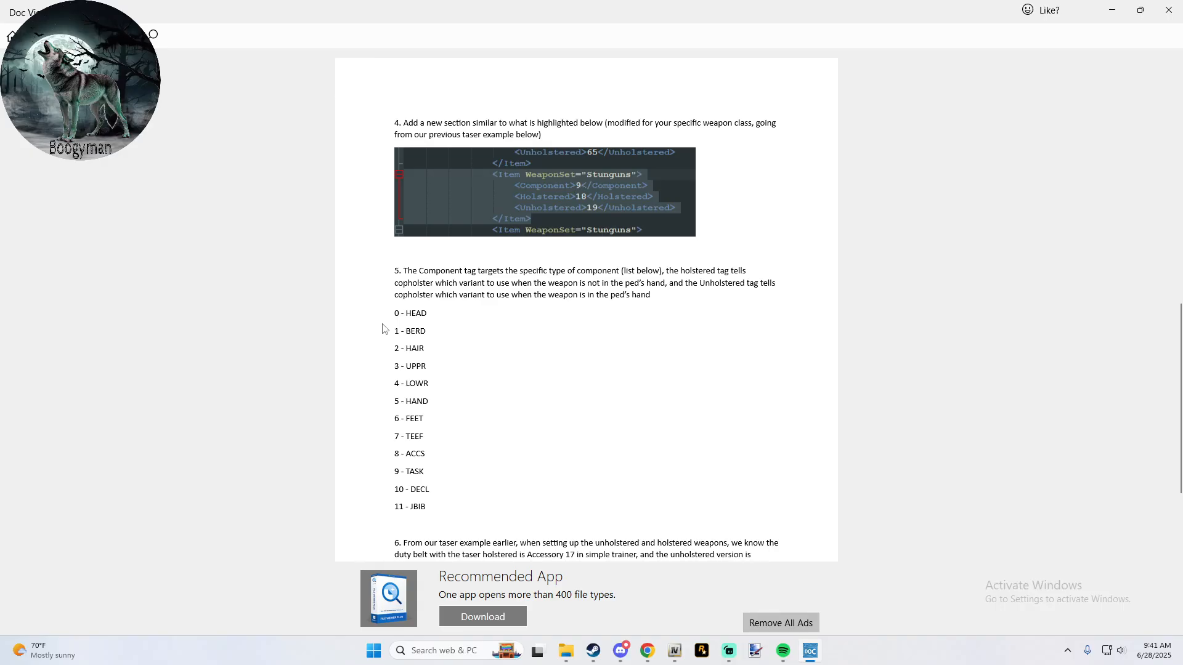
drag(412, 491, 417, 420)
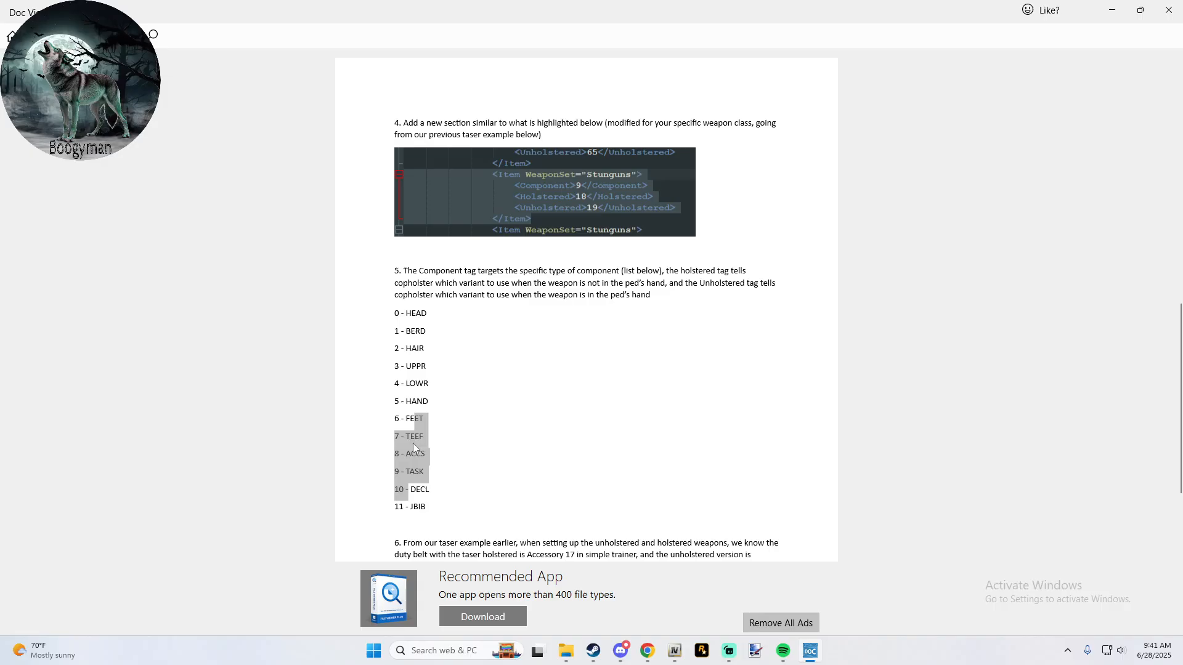
click(432, 334)
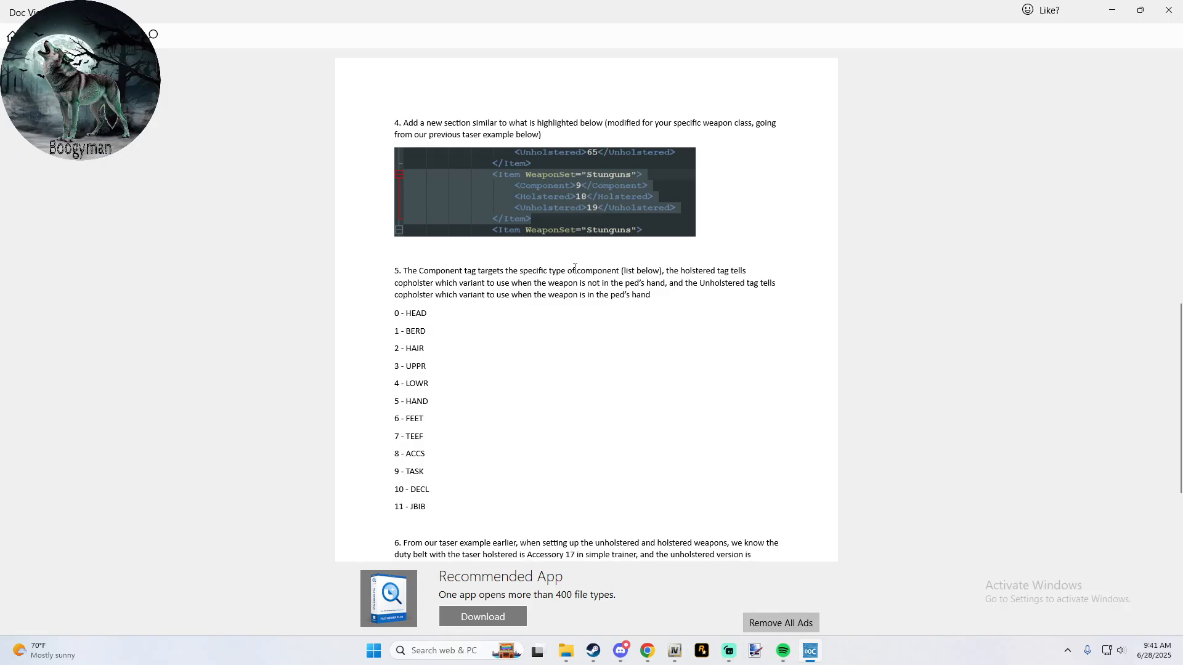
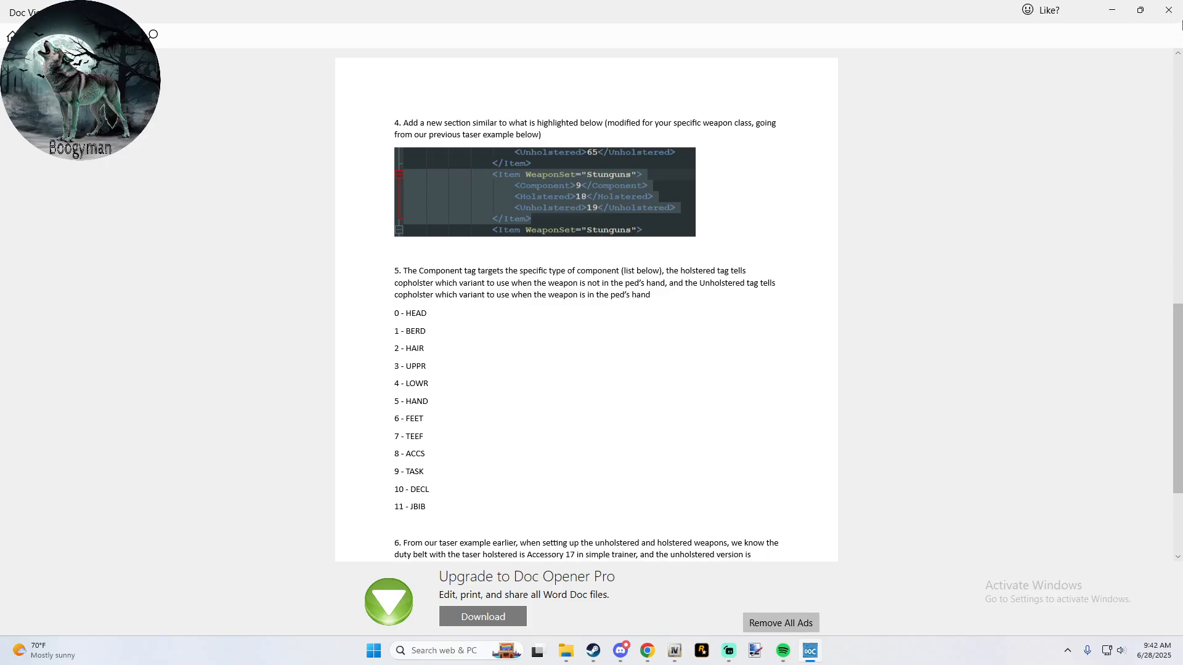
- Close the document viewer and set Doc Viewer as the default app for .docx files through the CopHolster guide's properties
click(1170, 11)
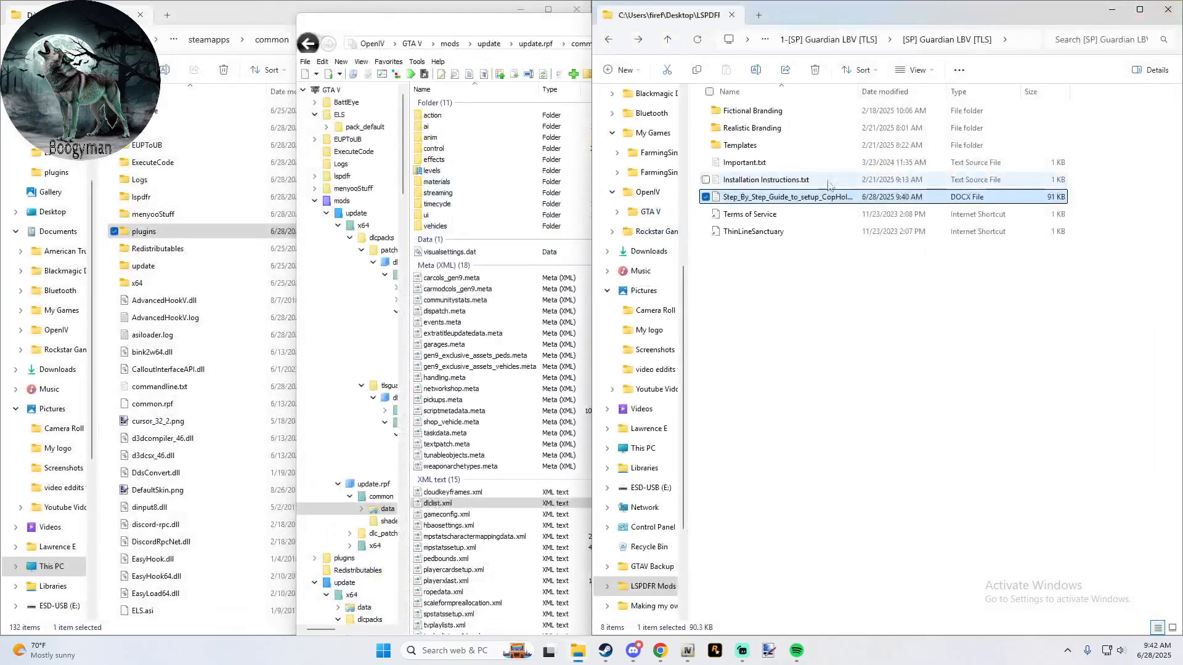
right_click(792, 204)
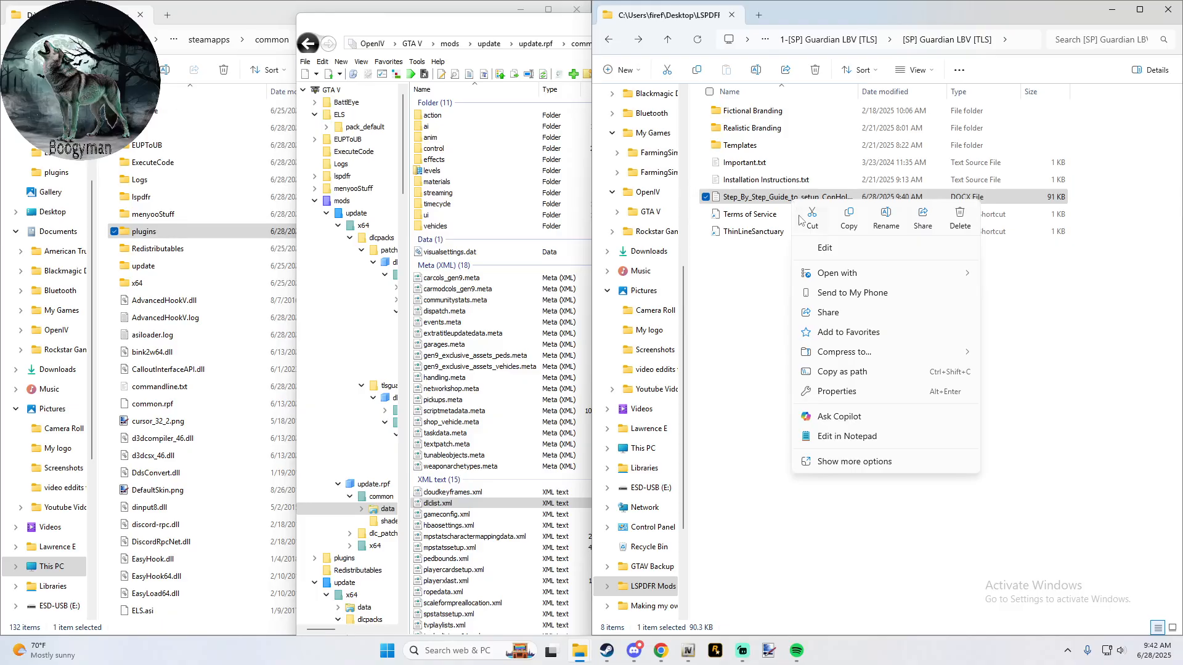
mouse_move(842, 271)
click(886, 394)
click(966, 299)
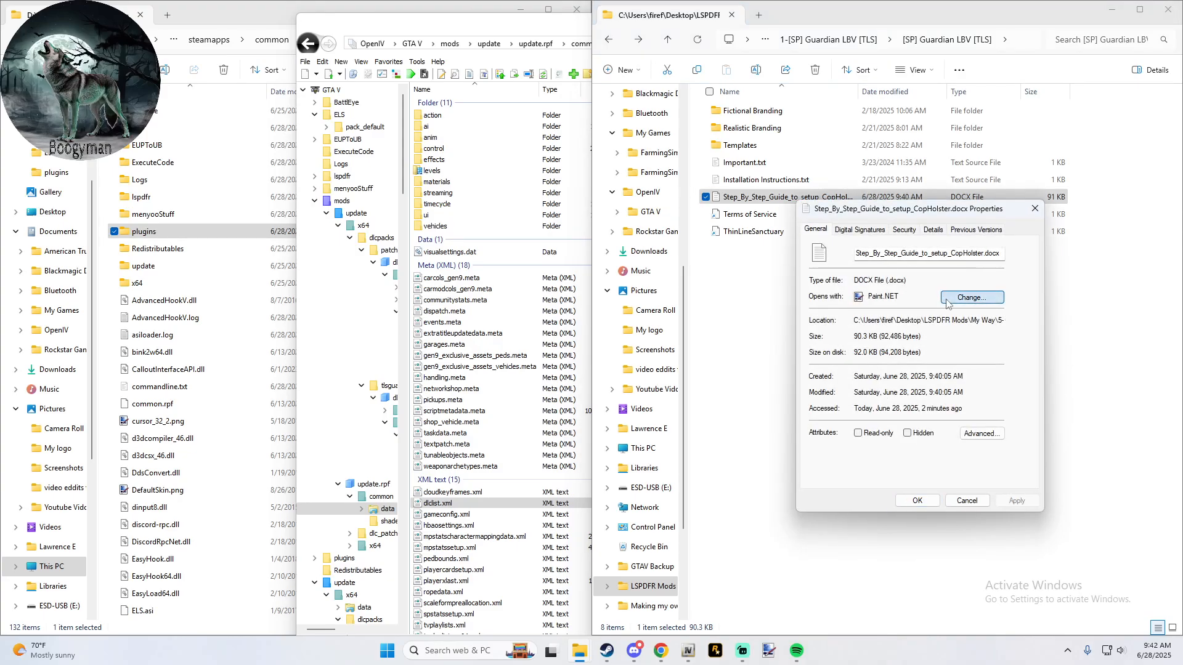
click(586, 278)
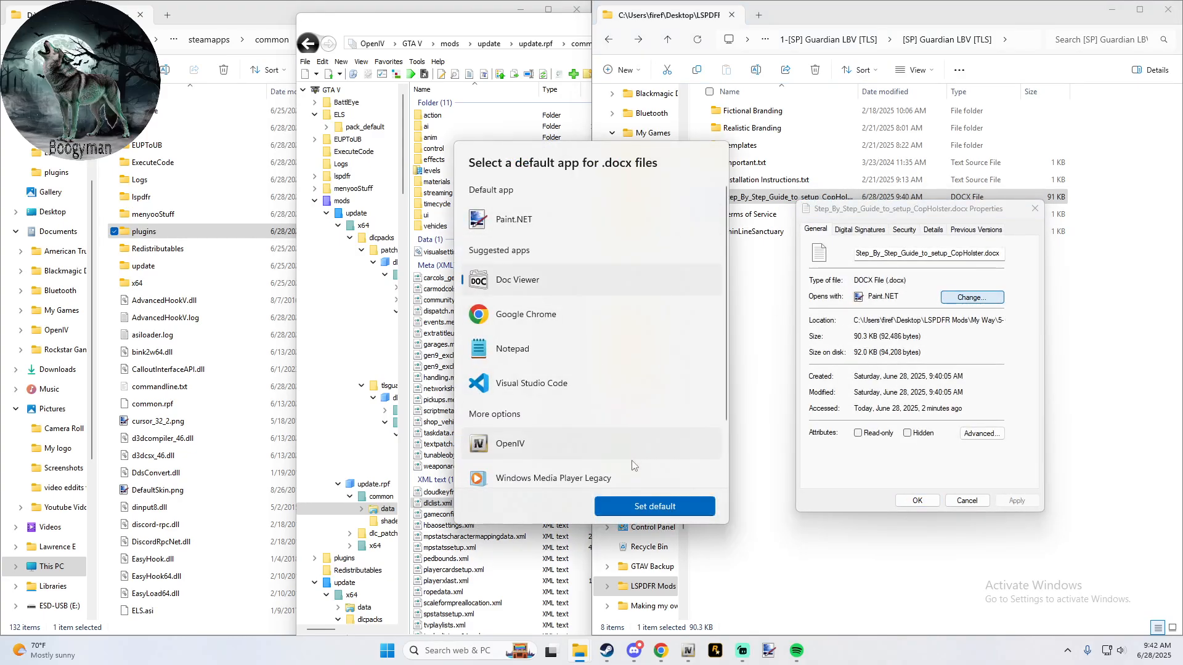
click(655, 506)
click(1001, 502)
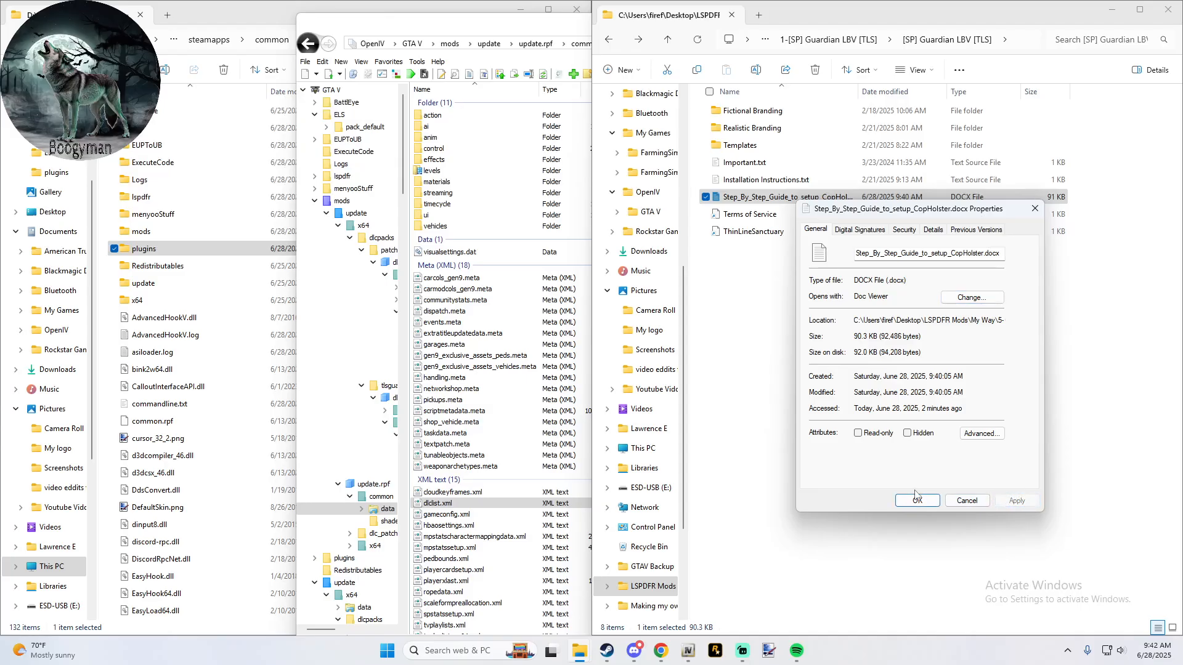
click(918, 501)
- Reopen the CopHolster guide, dismiss its advertisement, read through to steps 6 and 7 on Simple Trainer accessory numbers, and close it
double_click(758, 197)
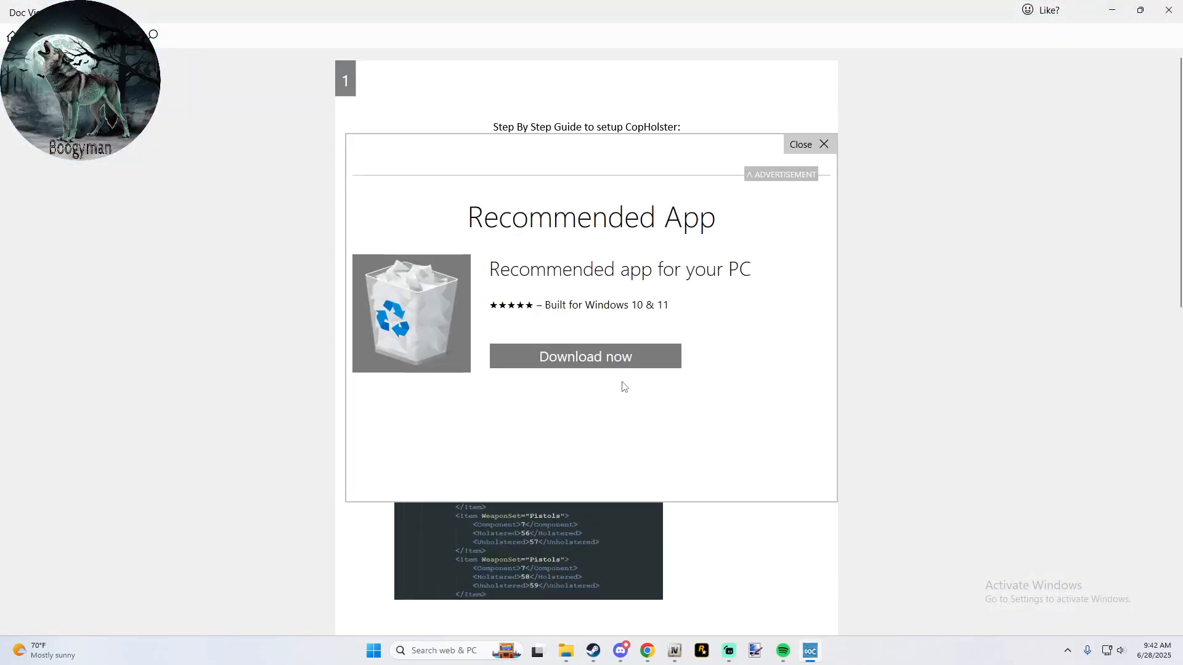
click(829, 144)
scroll(708, 342, down, 10)
scroll(710, 343, down, 2)
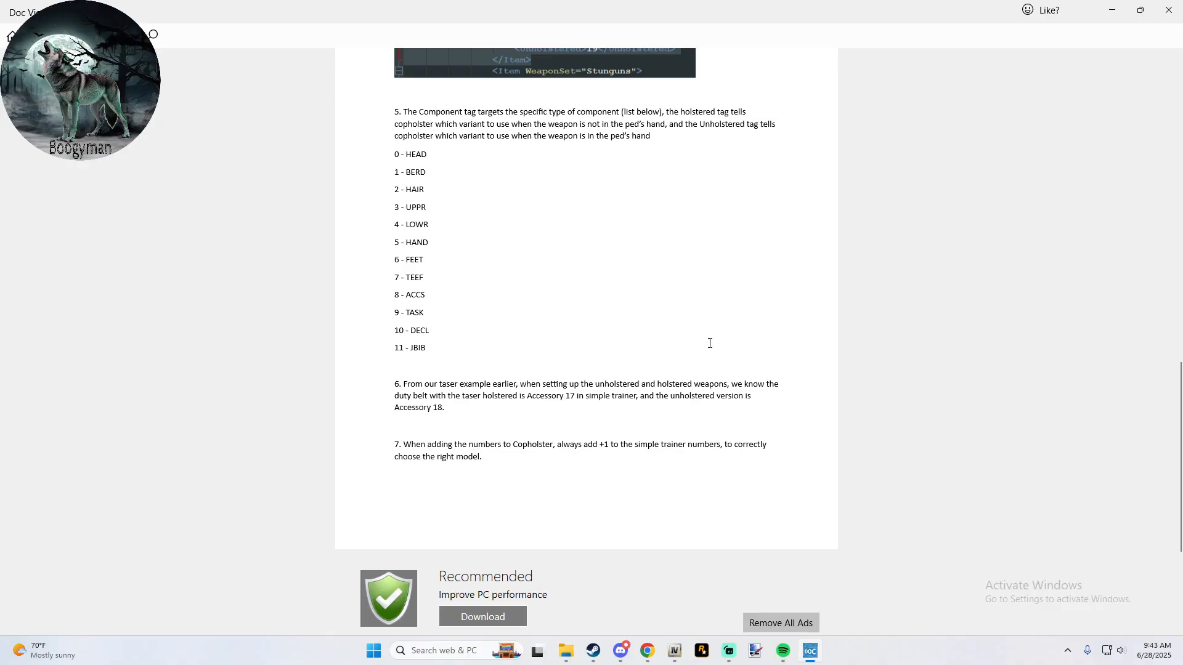
scroll(708, 343, up, 20)
scroll(709, 345, down, 20)
scroll(709, 348, up, 2)
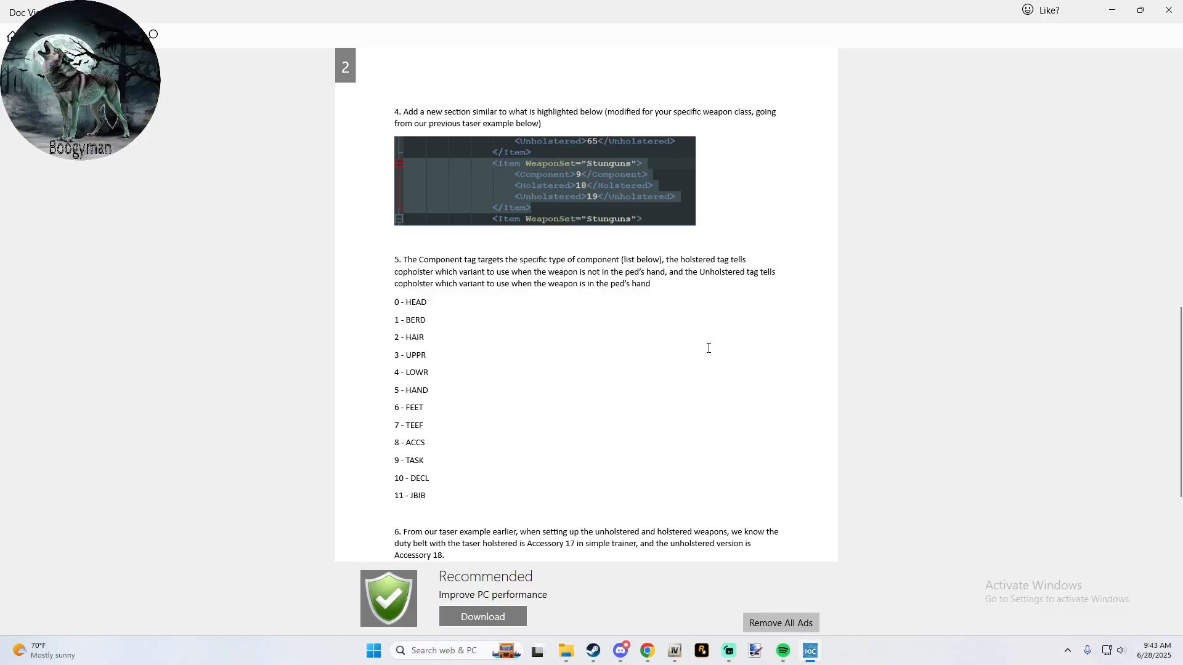
scroll(708, 348, down, 1)
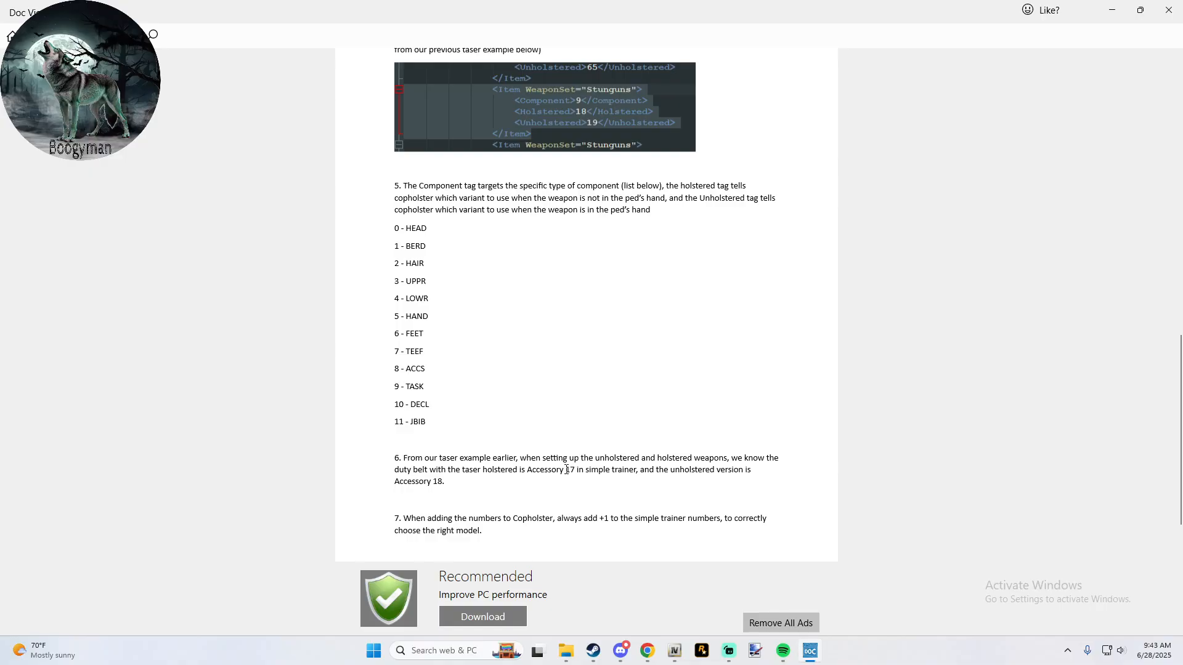
drag(566, 471, 575, 471)
click(574, 471)
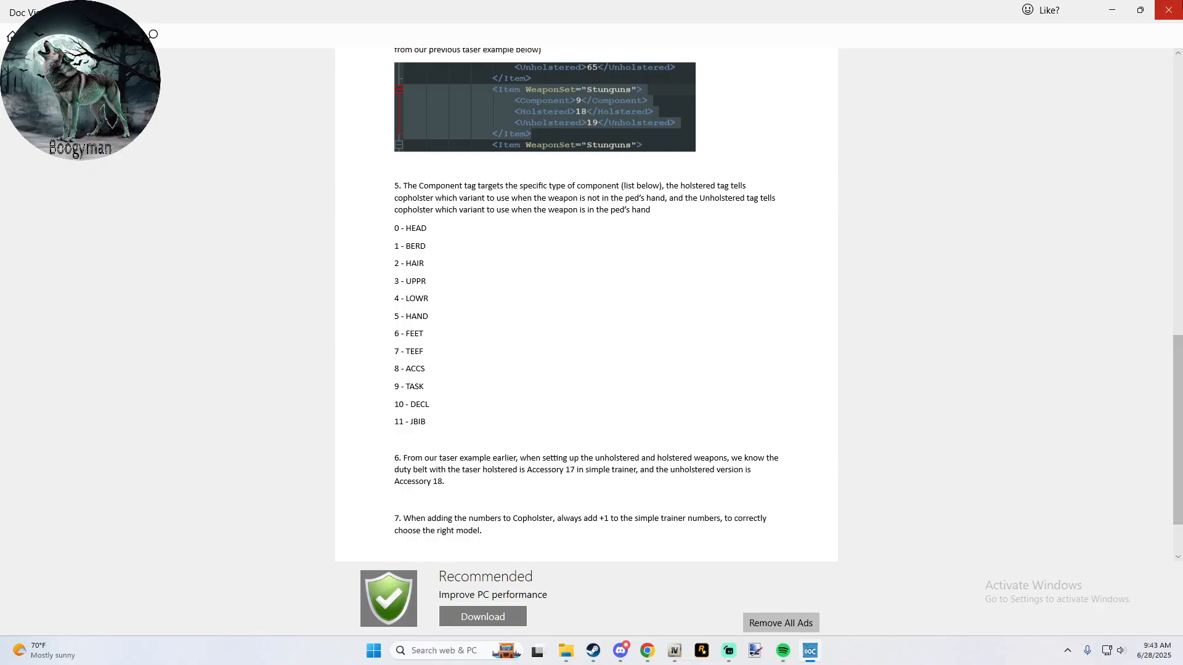
click(1169, 10)
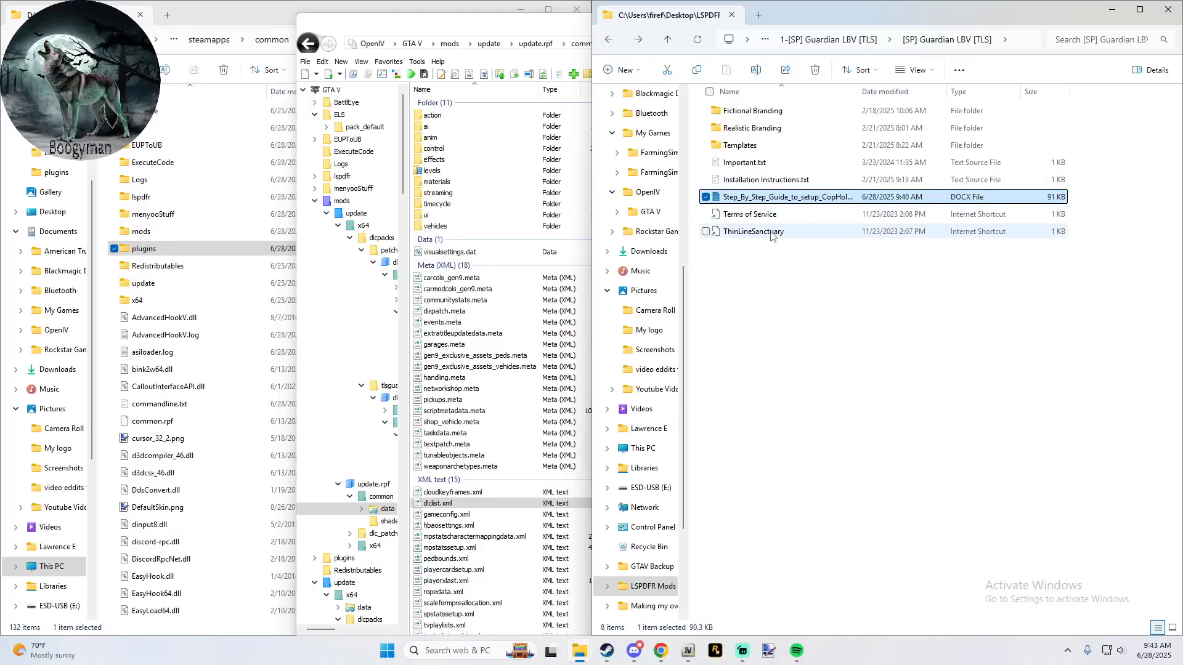
- Go back to the 5- OpenIV - All Mods folder and check the contents of 1-[SP] Guardian LBV [TLS]
click(609, 41)
click(608, 40)
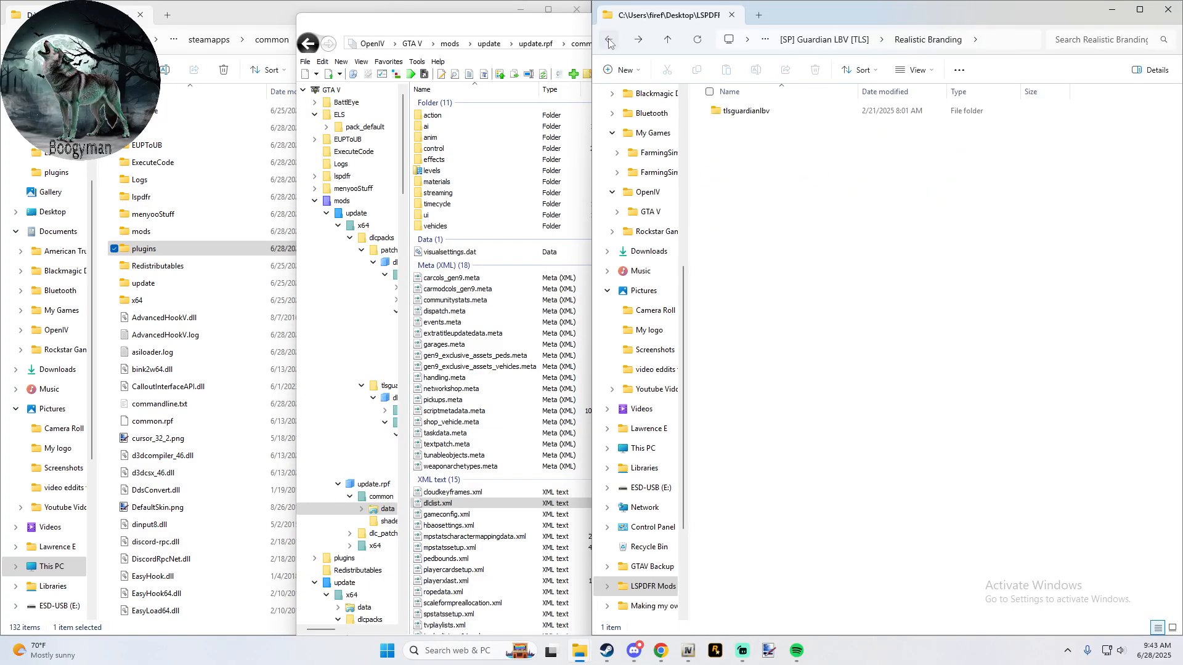
click(609, 41)
click(608, 41)
click(609, 41)
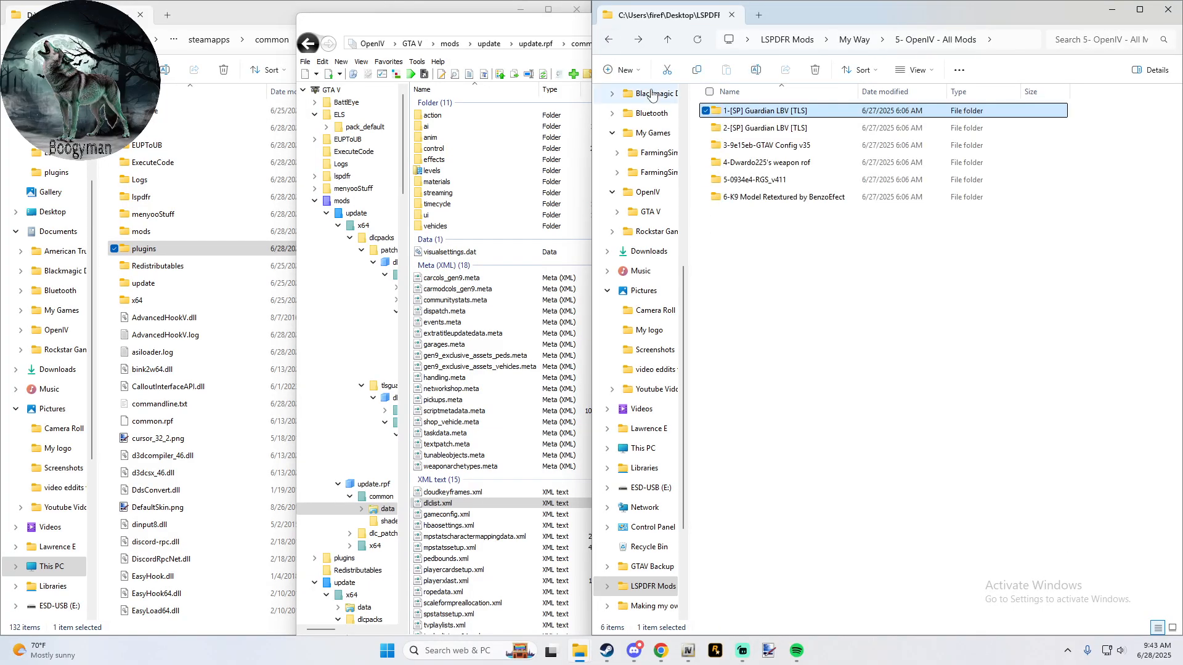
double_click(756, 114)
double_click(756, 111)
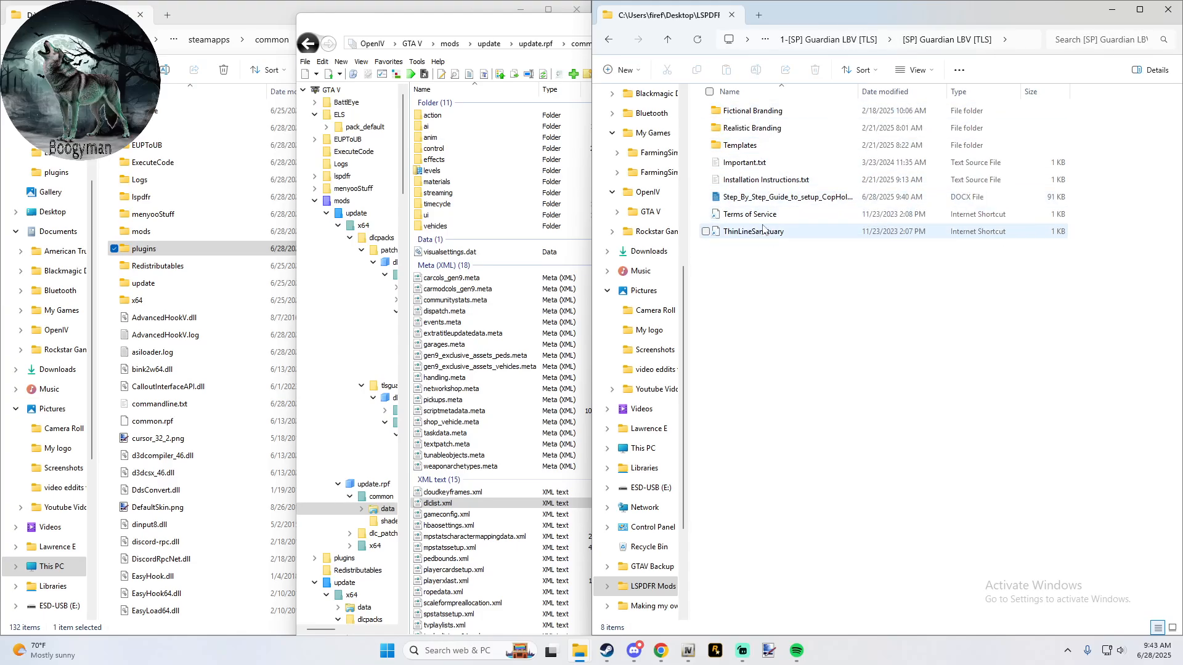
click(669, 39)
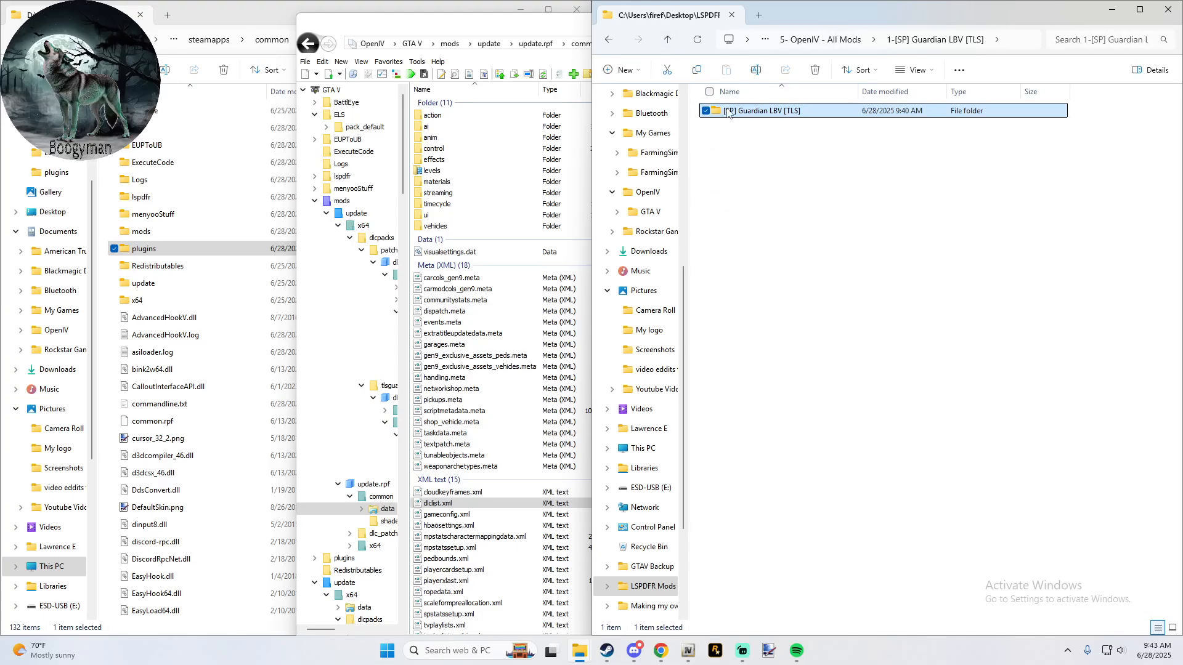
click(668, 40)
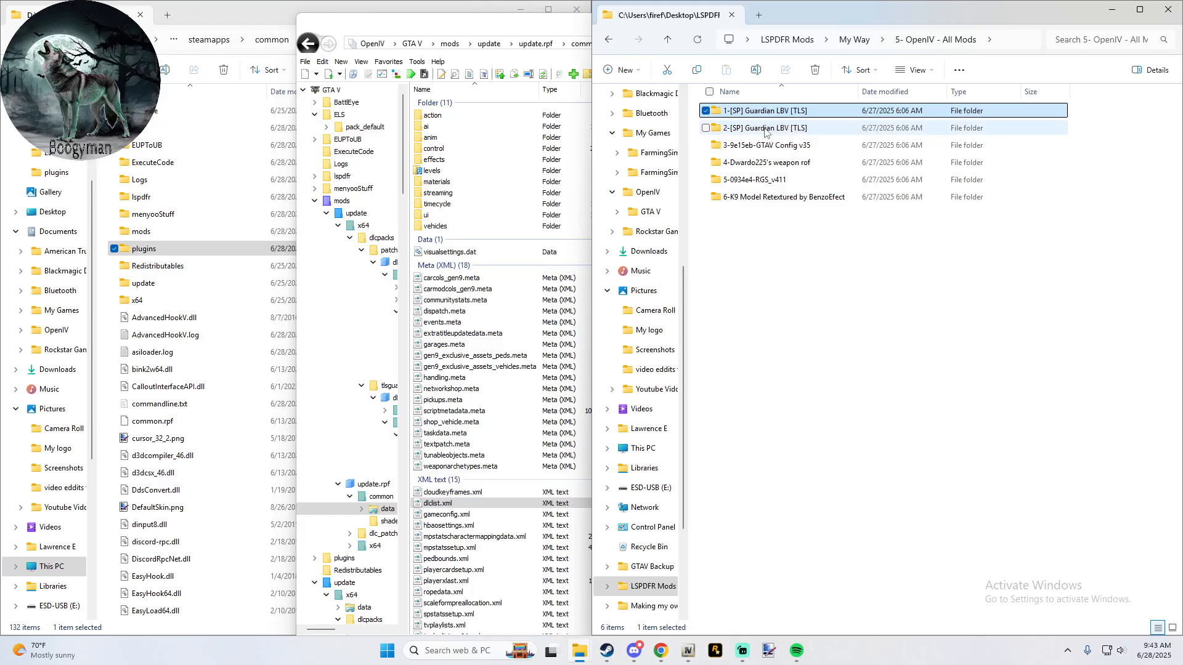
- Check the contents of the 2-[SP] Guardian LBV [TLS] folder and return to 5- OpenIV - All Mods
double_click(766, 129)
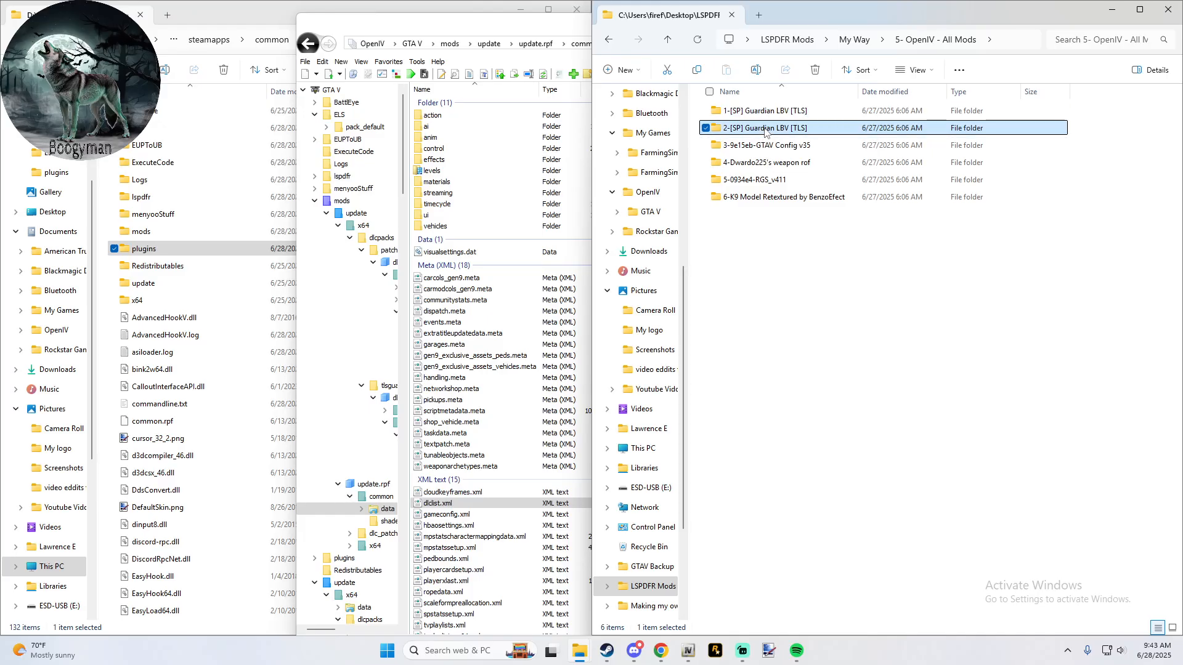
double_click(766, 119)
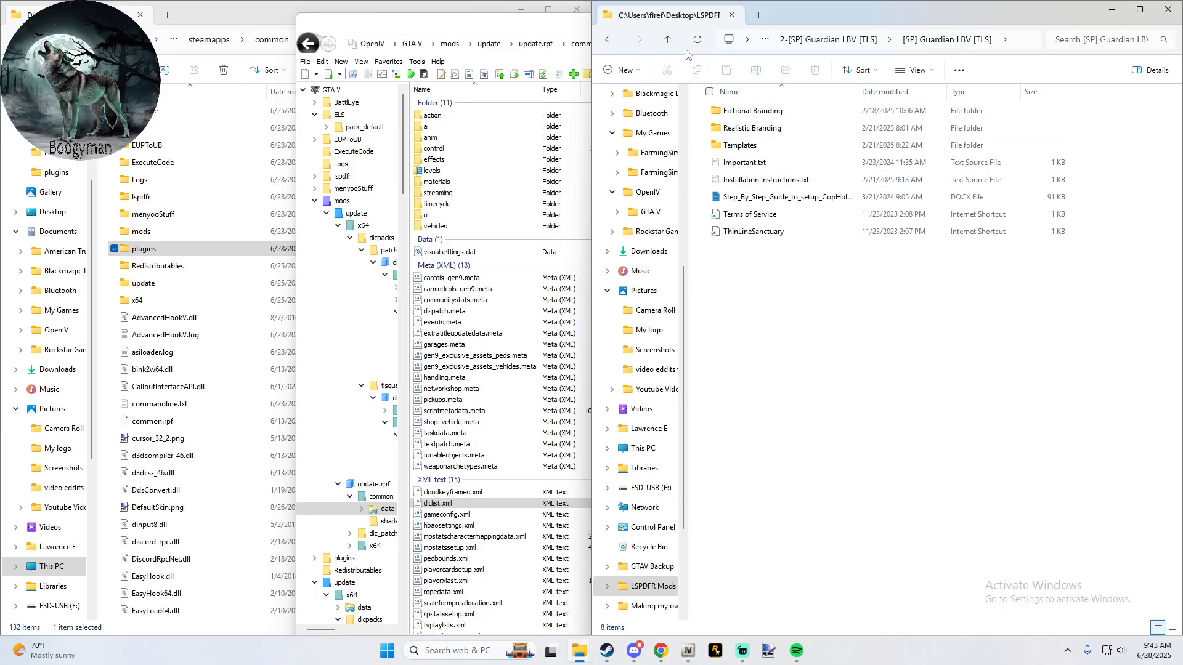
click(670, 43)
click(670, 42)
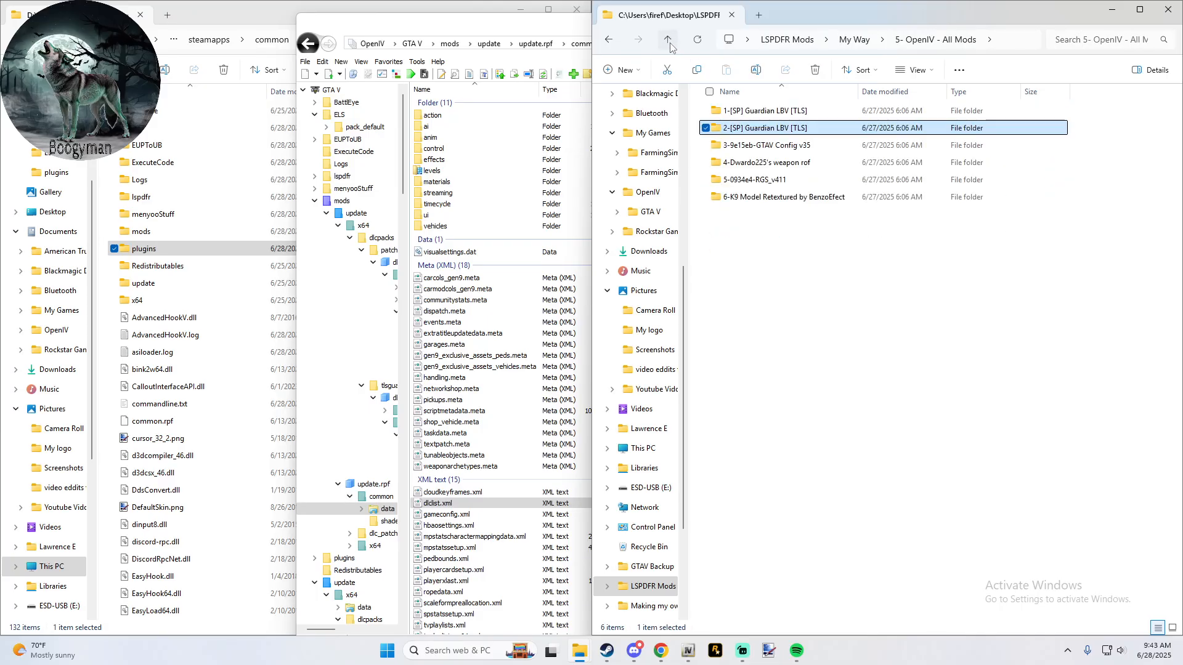
- Copy 1-[SP] LE Duty Gear Bundle [TLS].rar from the 5- OpenIV - All Mods folder inside LSPDFR Mods\BLV Way
click(783, 48)
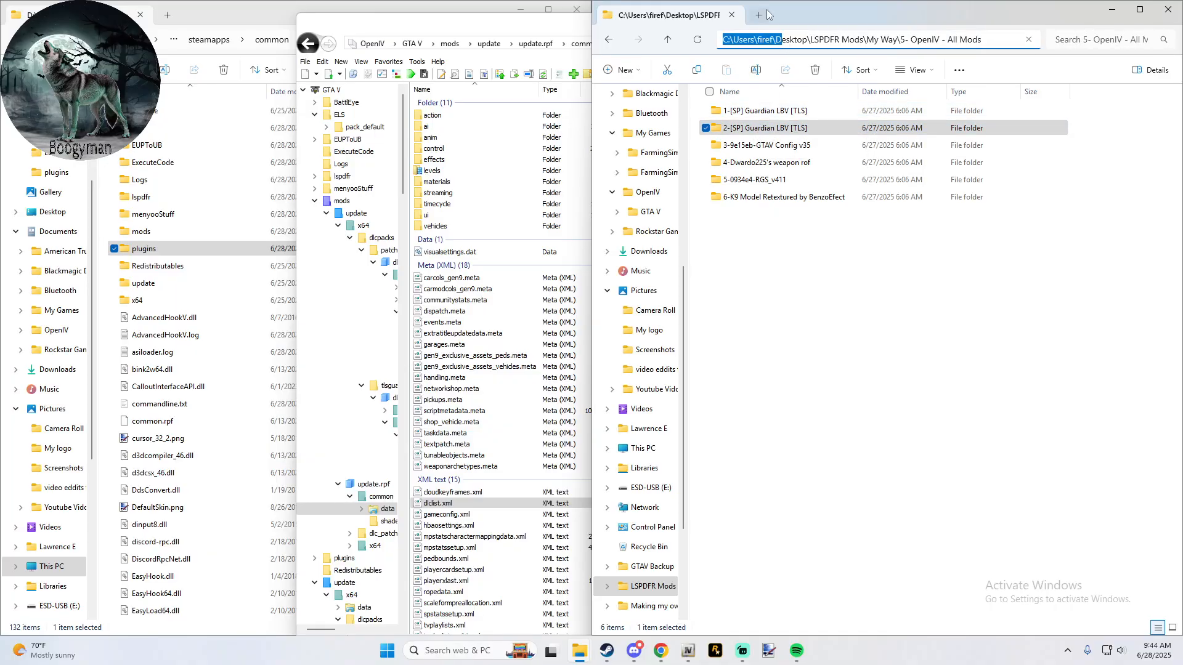
key(Escape)
click(782, 41)
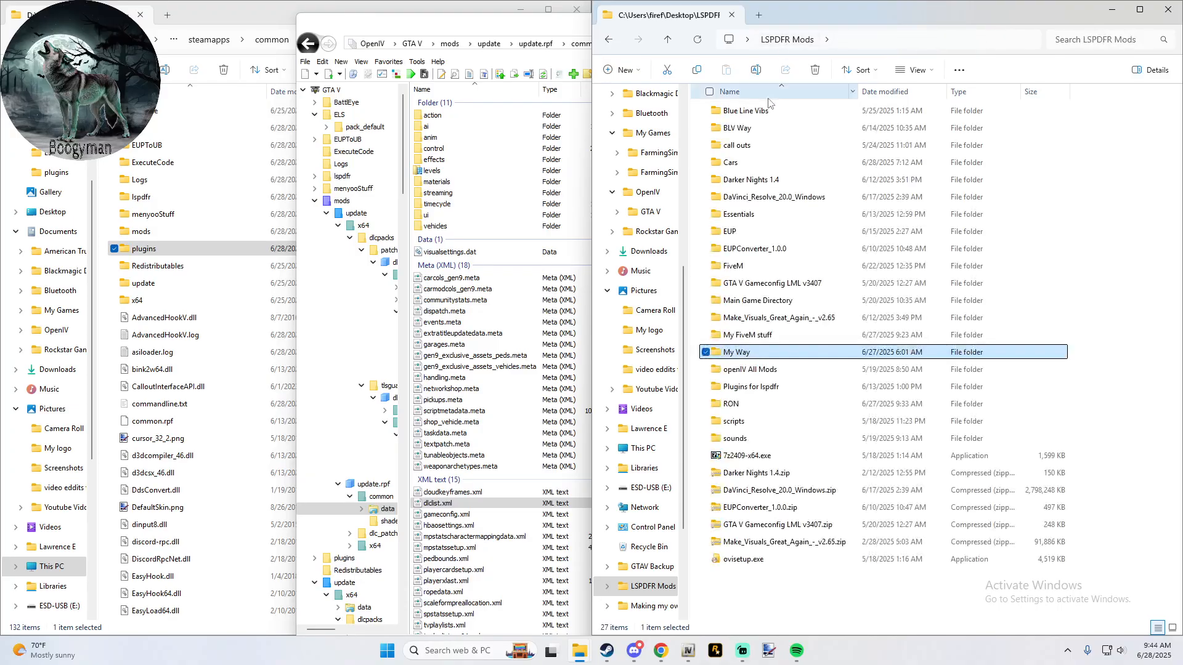
double_click(773, 128)
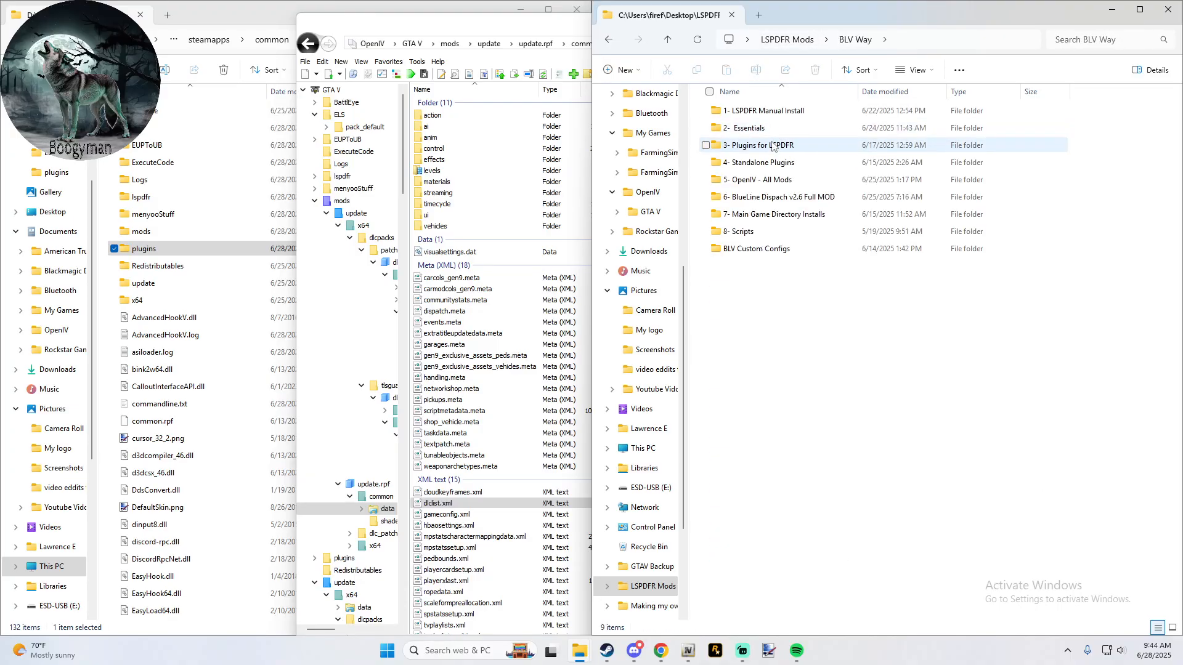
double_click(773, 180)
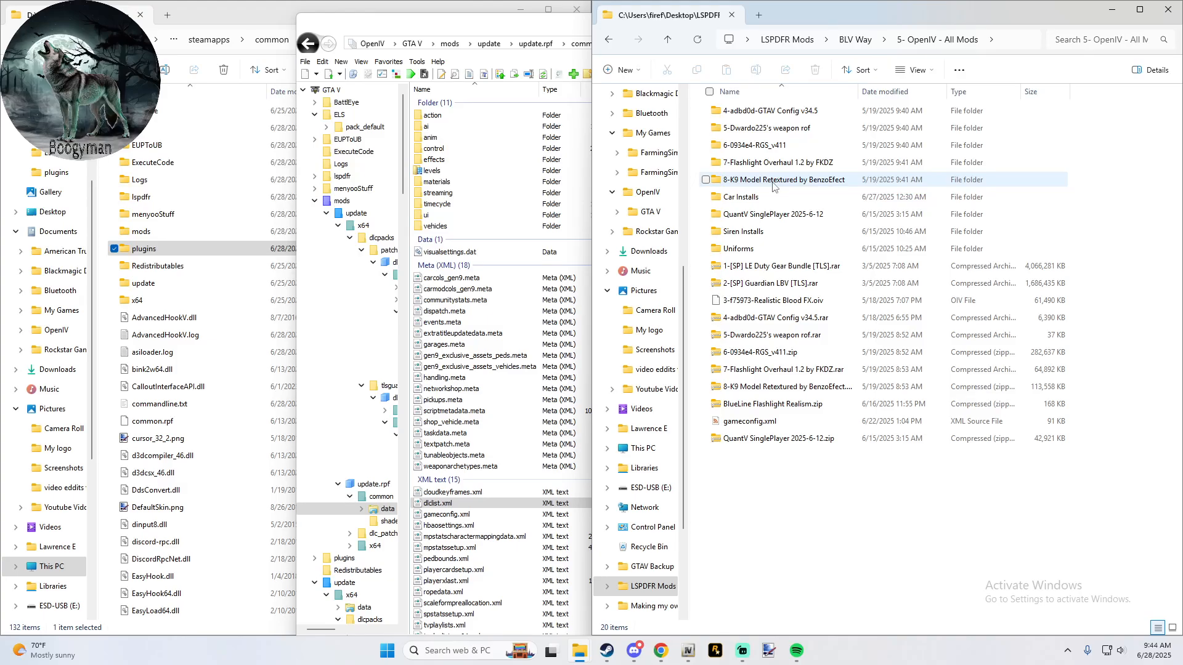
click(774, 268)
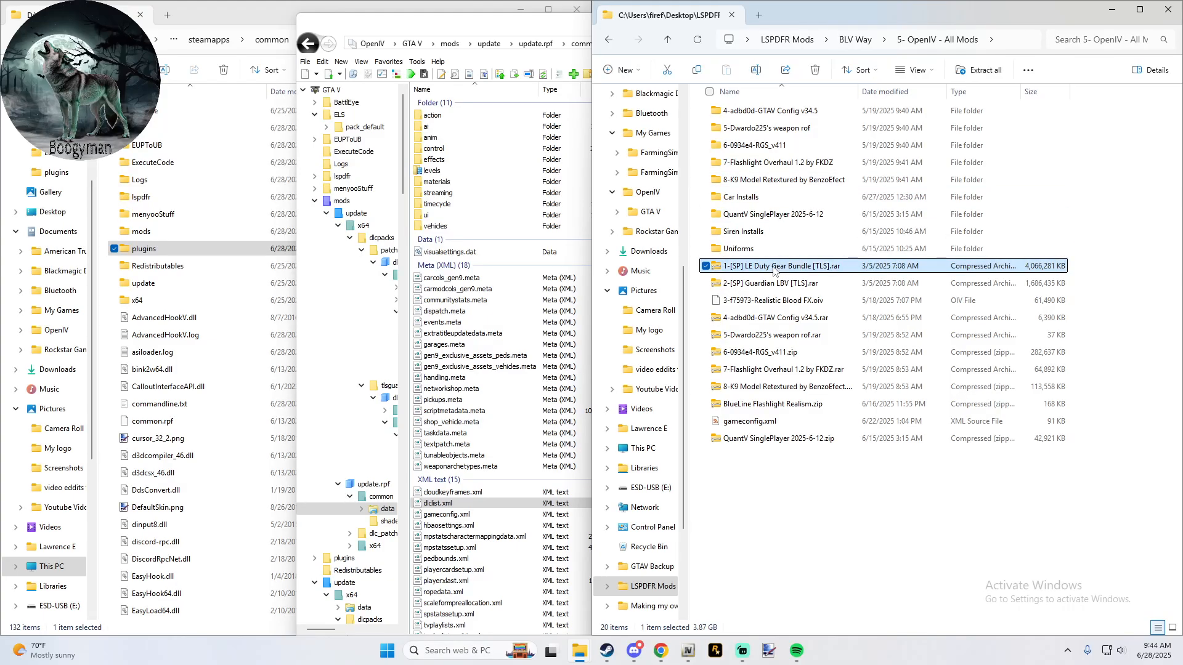
right_click(774, 271)
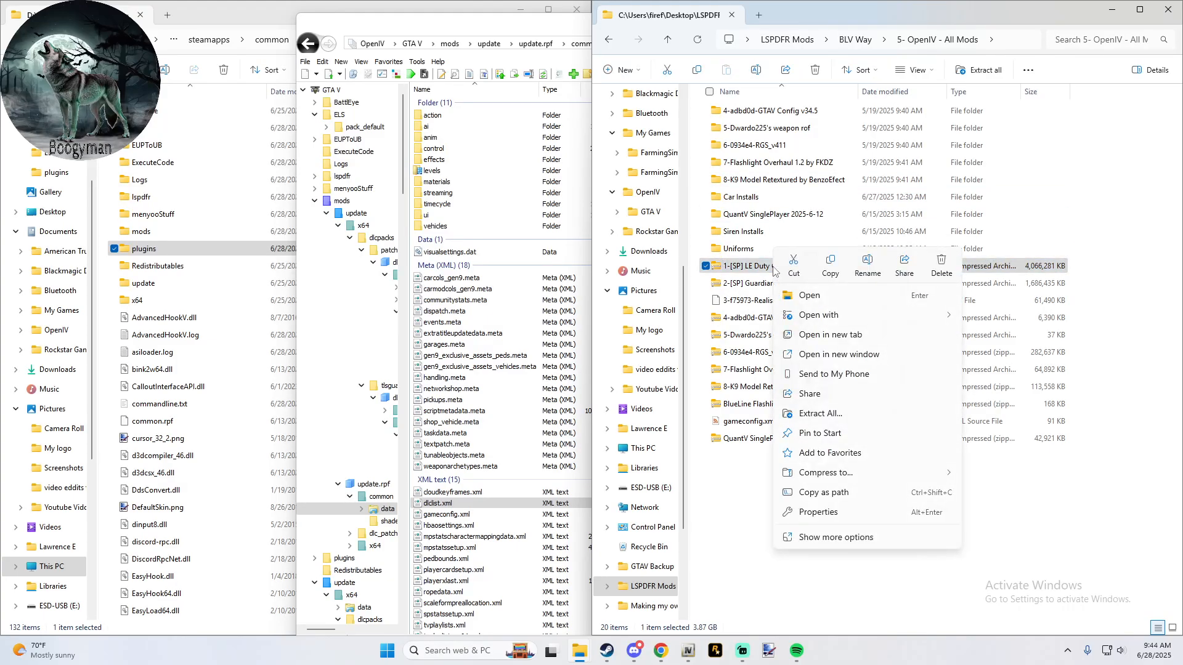
click(830, 265)
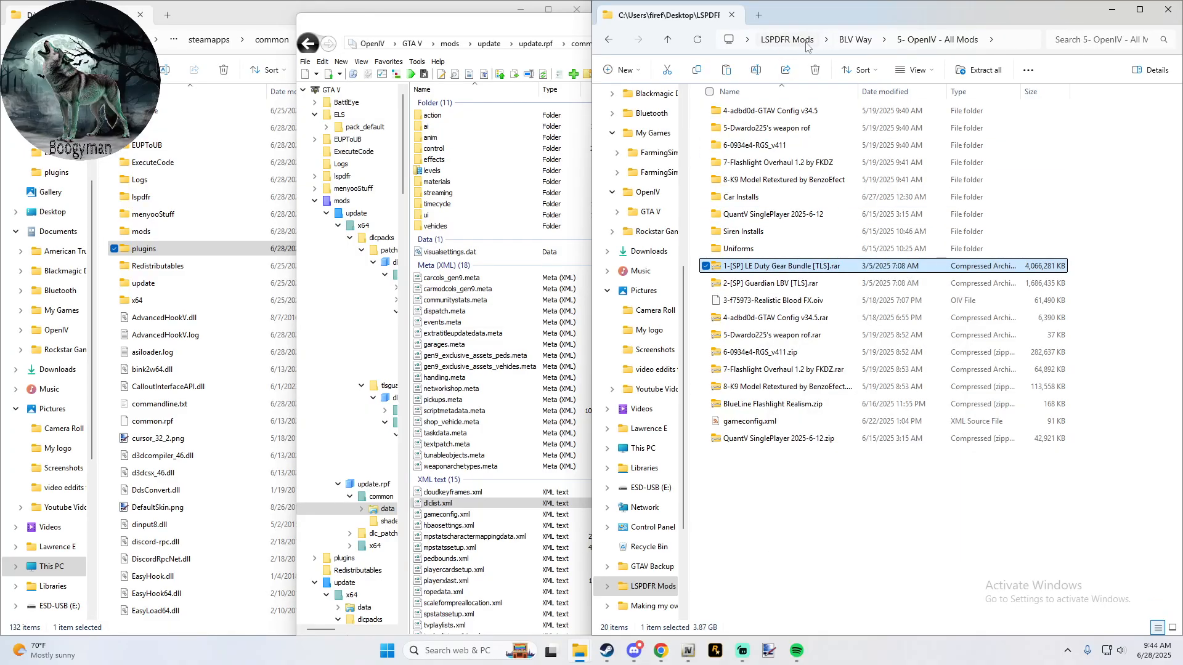
- Paste the copied LE Duty Gear Bundle archive into LSPDFR Mods\My Way\5- OpenIV - All Mods
click(801, 40)
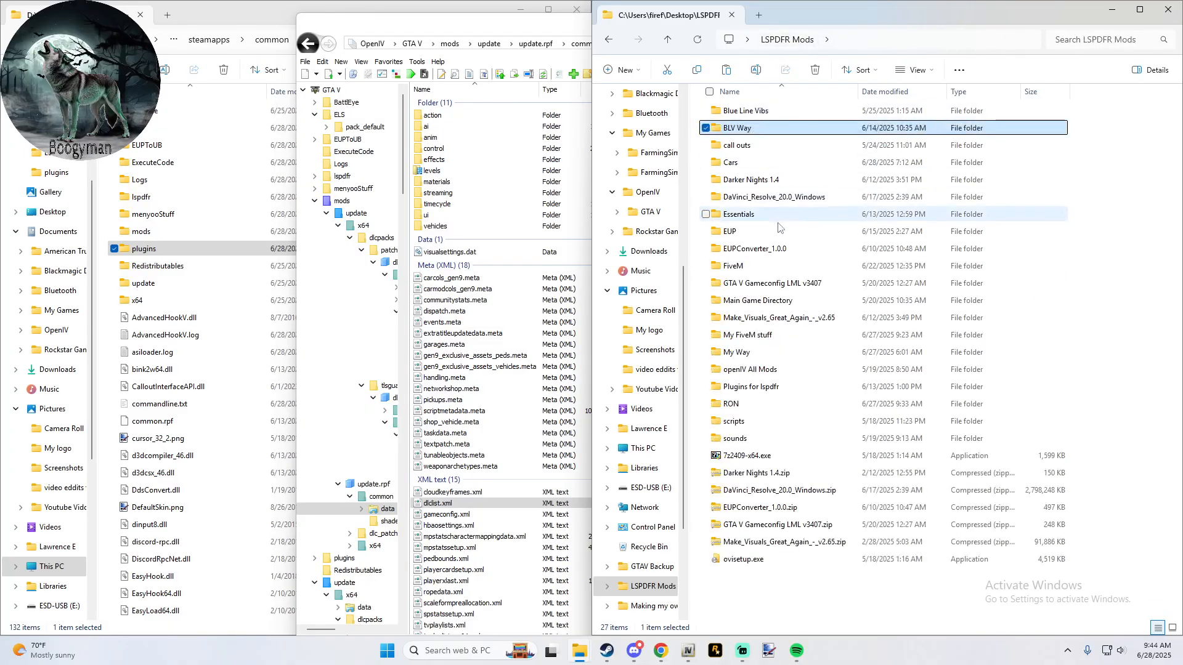
double_click(756, 352)
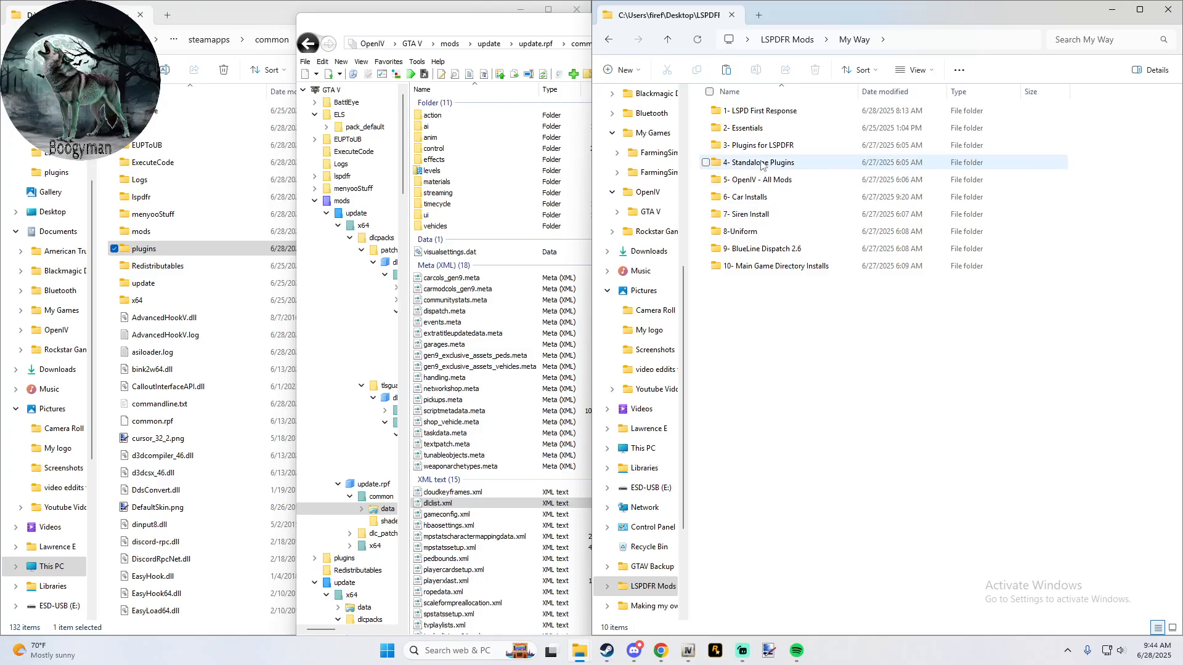
double_click(759, 183)
right_click(762, 248)
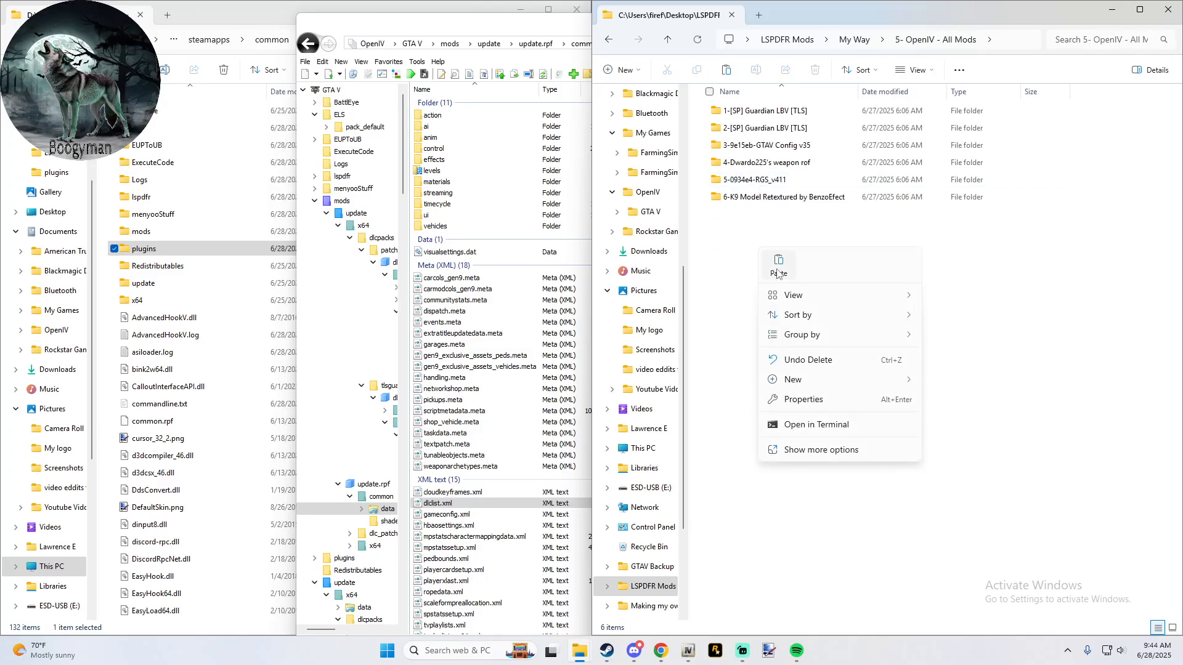
click(779, 266)
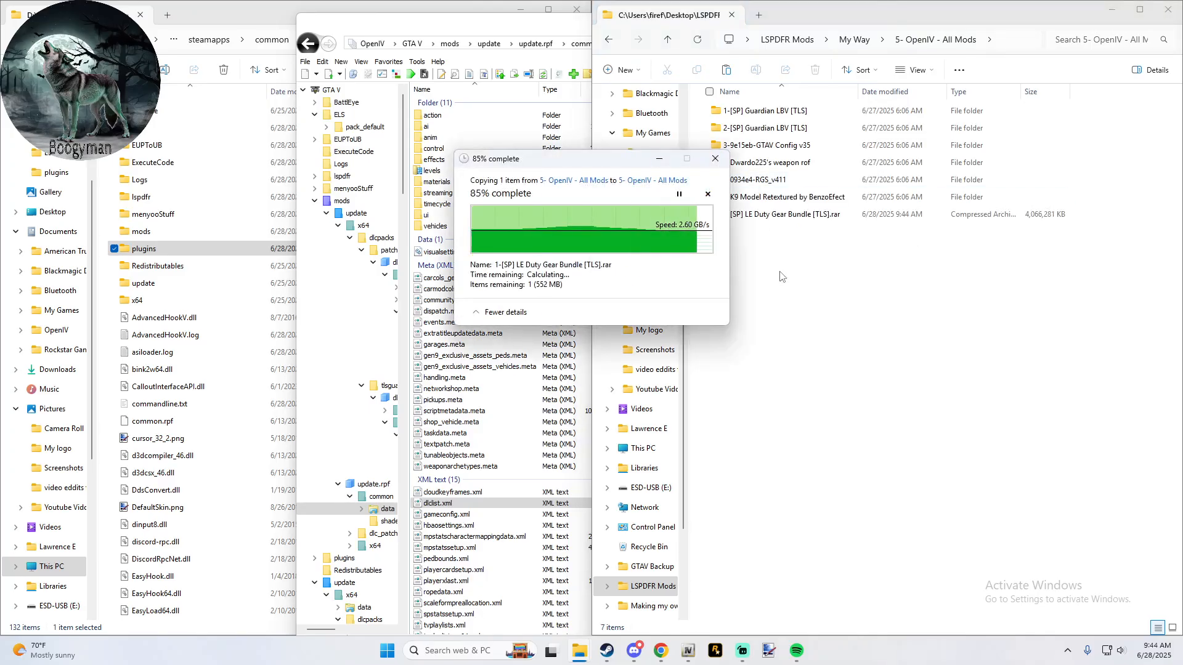
right_click(766, 216)
click(749, 238)
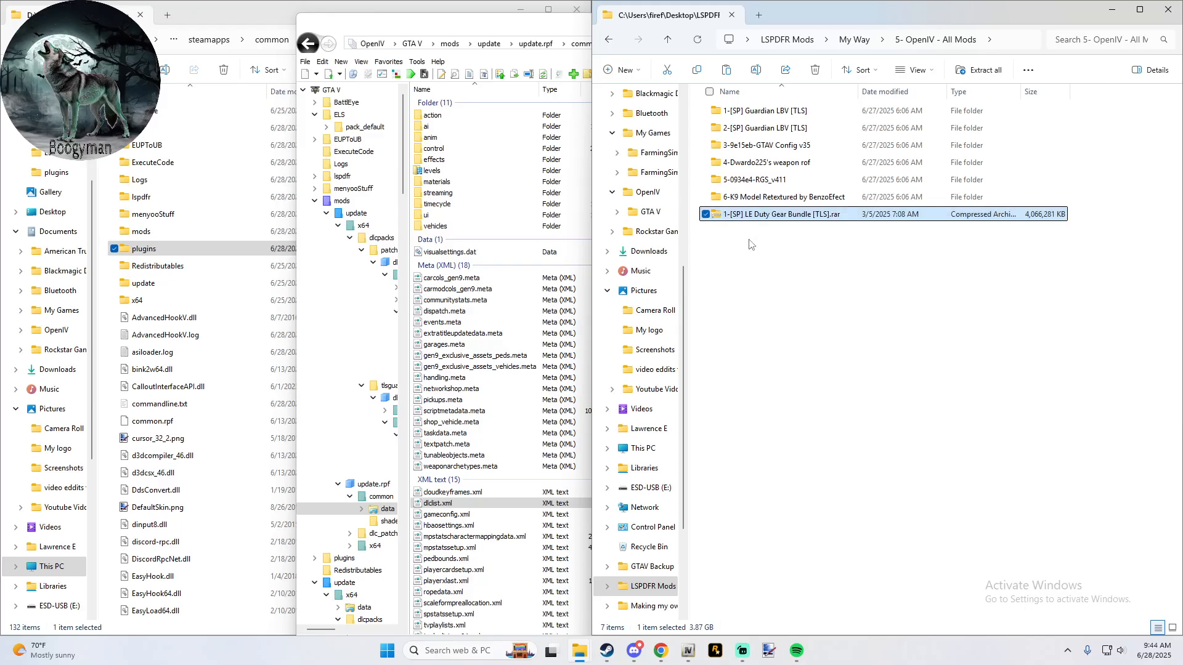
click(750, 238)
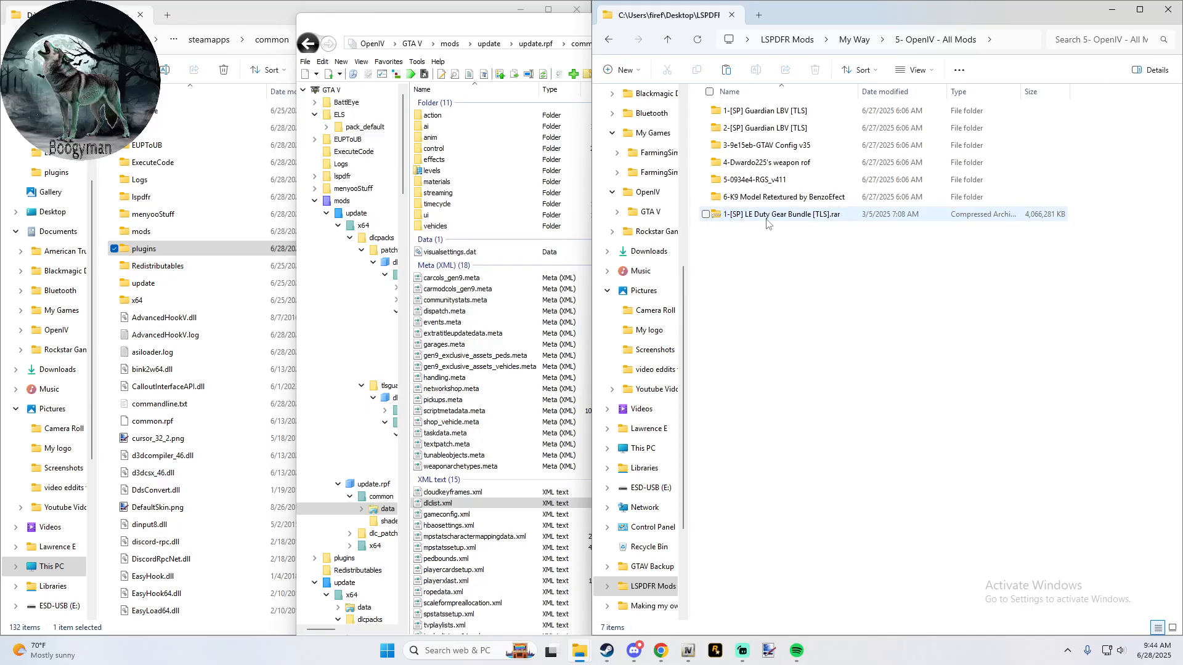
- Delete the 1-[SP] Guardian LBV [TLS] folder from My Way\5- OpenIV - All Mods
right_click(756, 117)
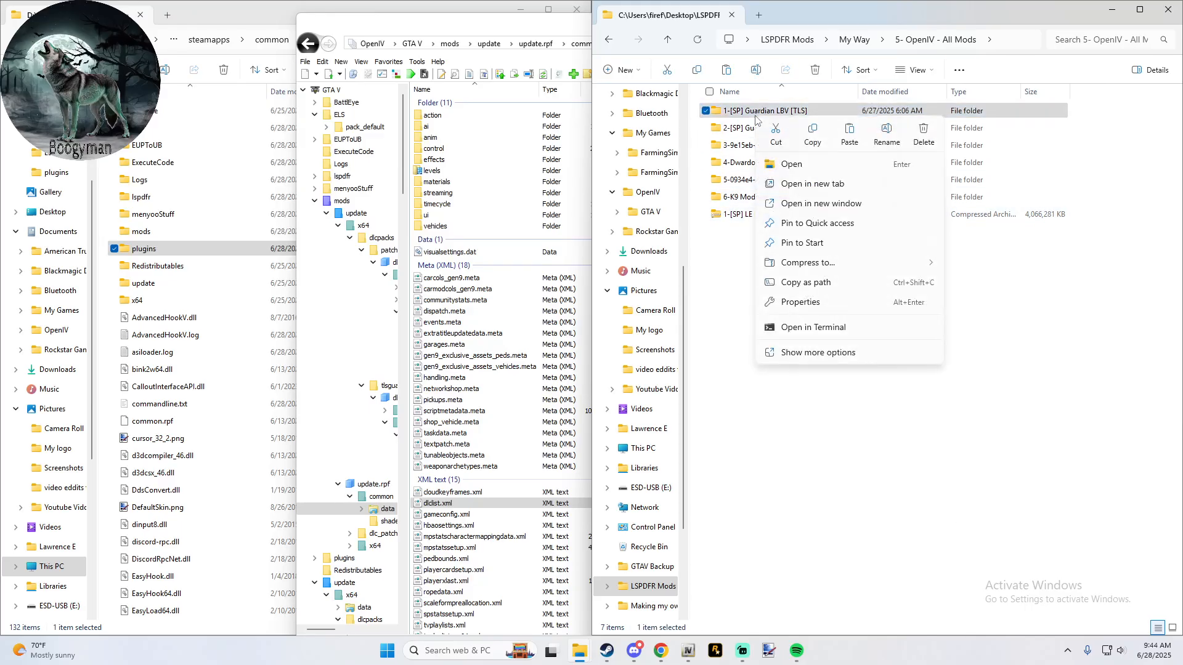
click(913, 136)
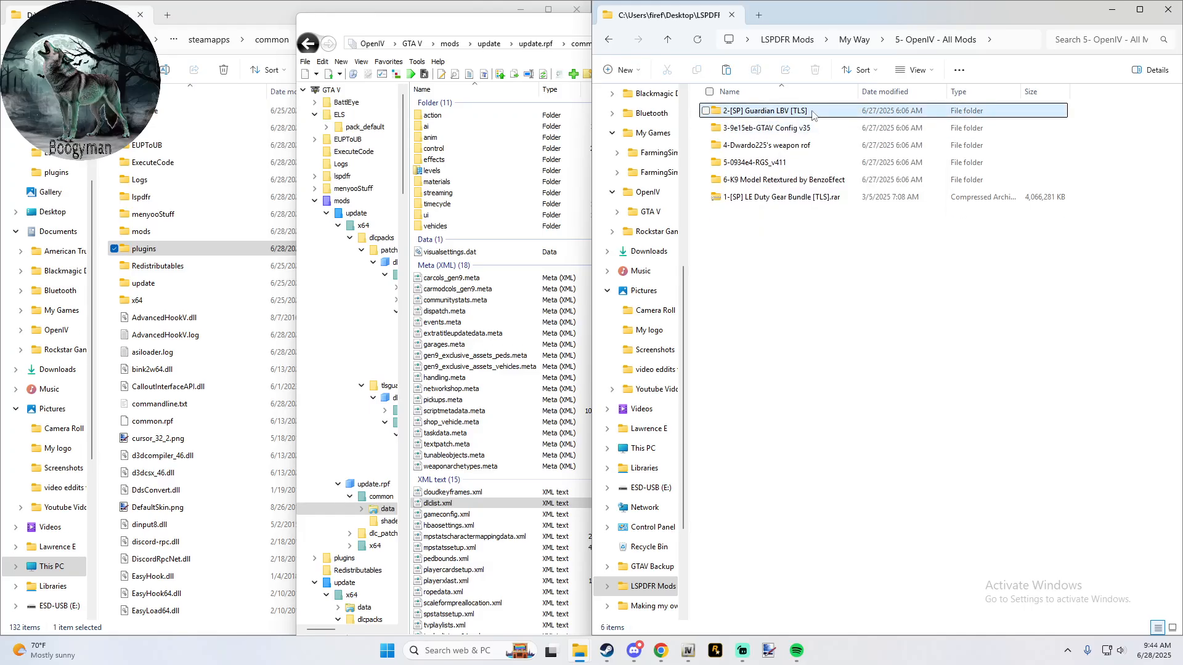
- Extract 1-[SP] LE Duty Gear Bundle [TLS].rar with 7-Zip into a folder of the same name inside 5- OpenIV - All Mods
right_click(749, 198)
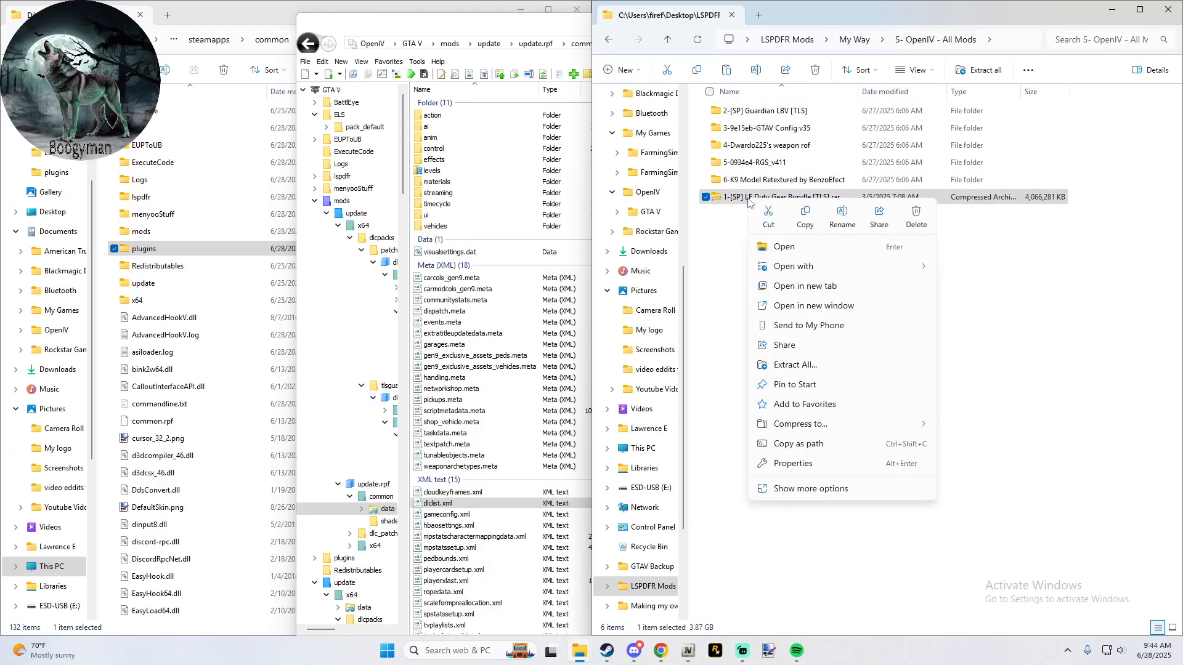
click(795, 463)
click(716, 423)
right_click(790, 198)
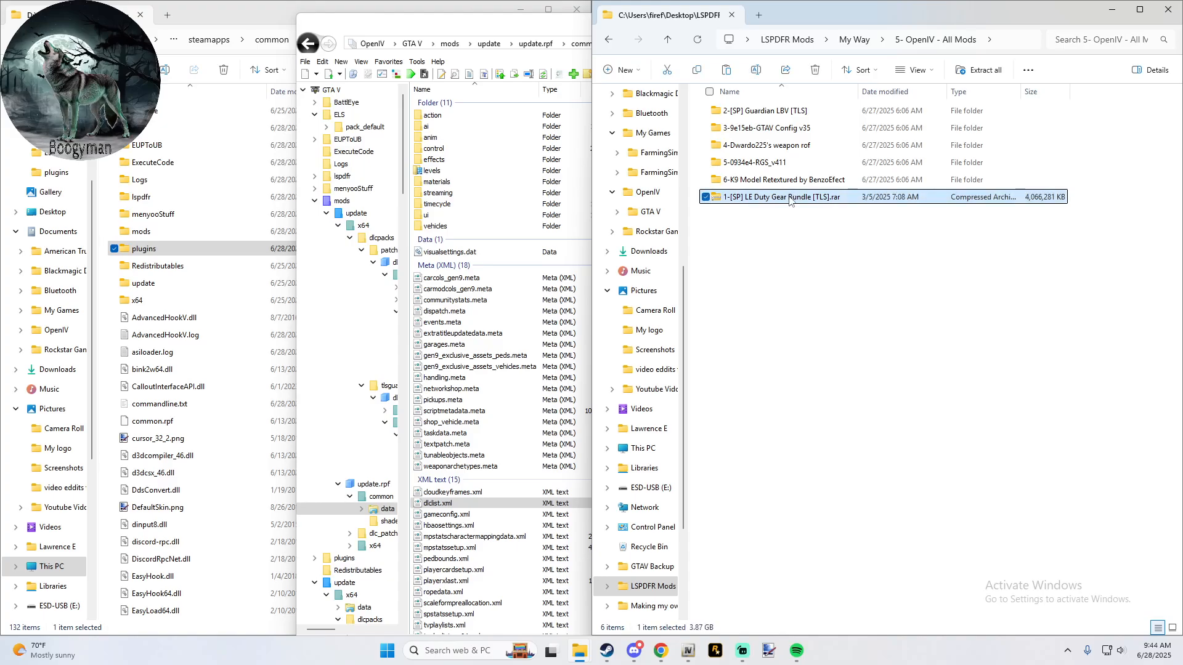
click(838, 488)
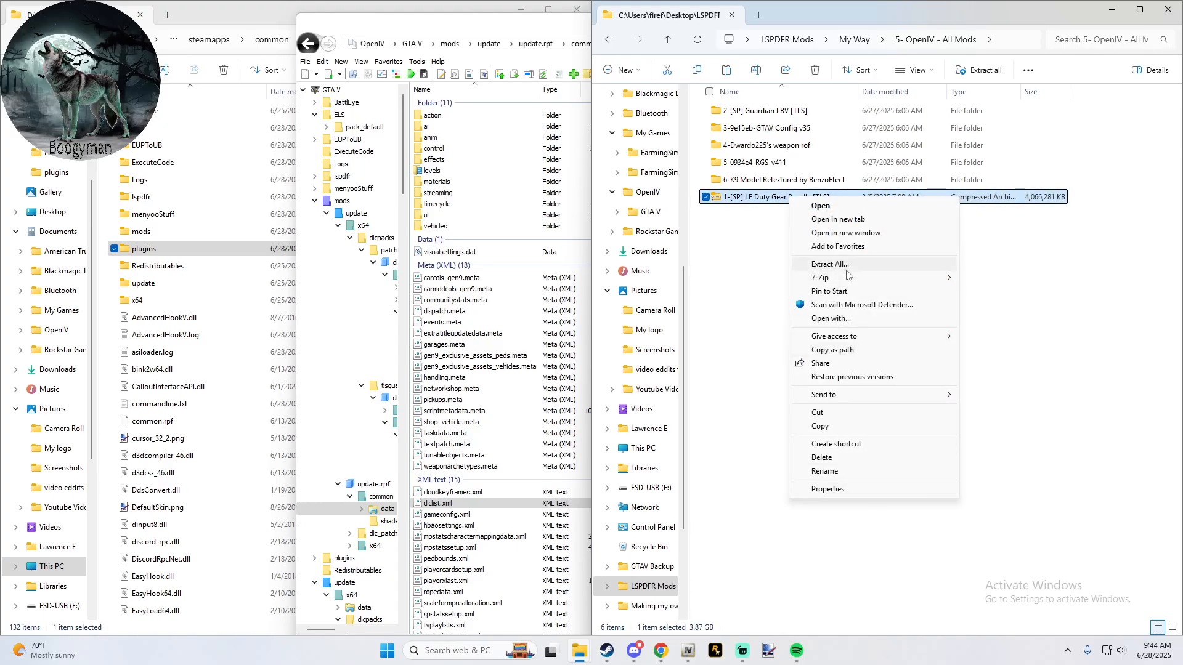
mouse_move(862, 278)
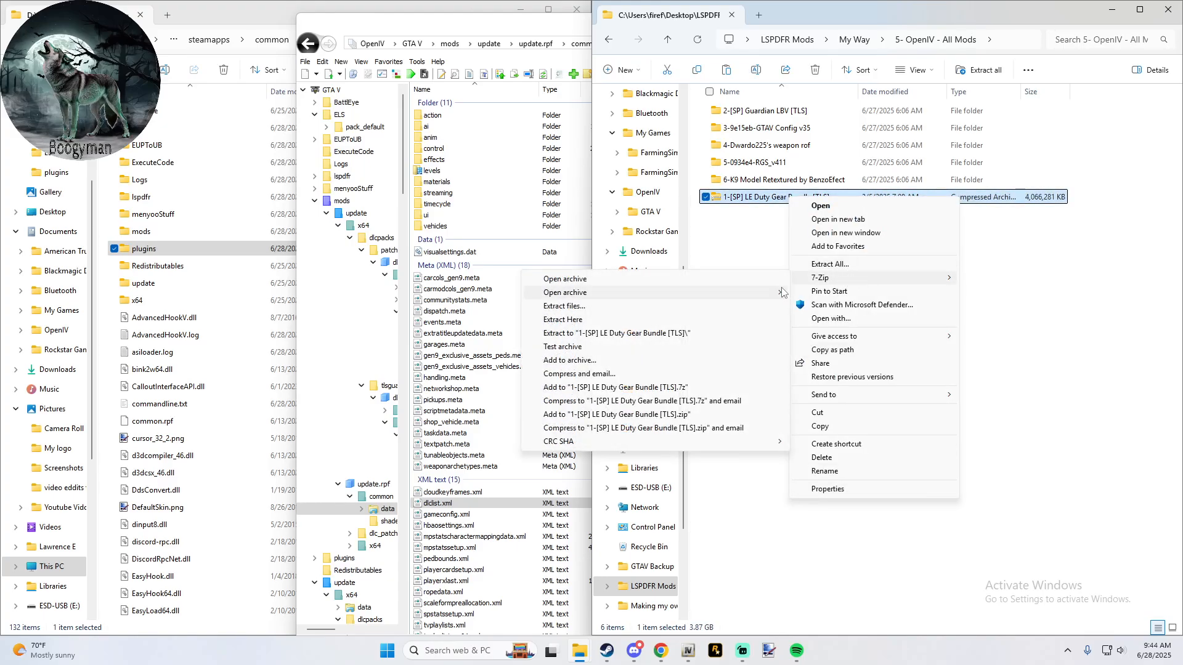
click(710, 332)
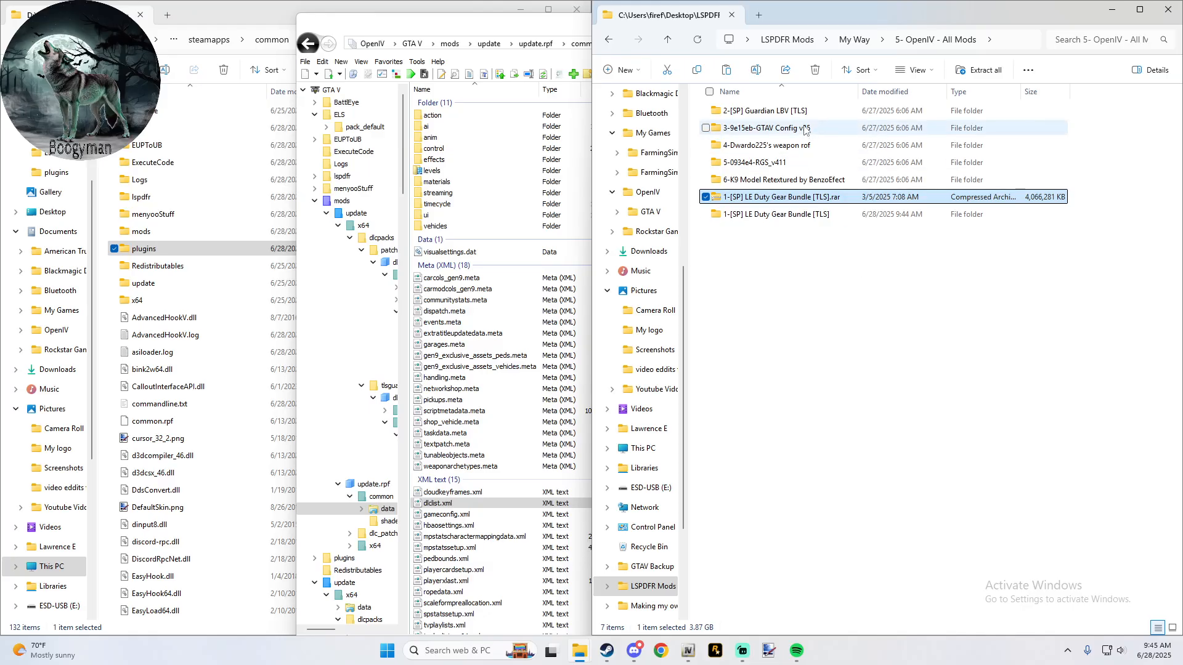
- Copy the tlsledutygear folder from the extracted bundle's Add-On\Realistic Branding folder into mods\update\x64\dlcpacks in OpenIV
double_click(775, 217)
double_click(794, 115)
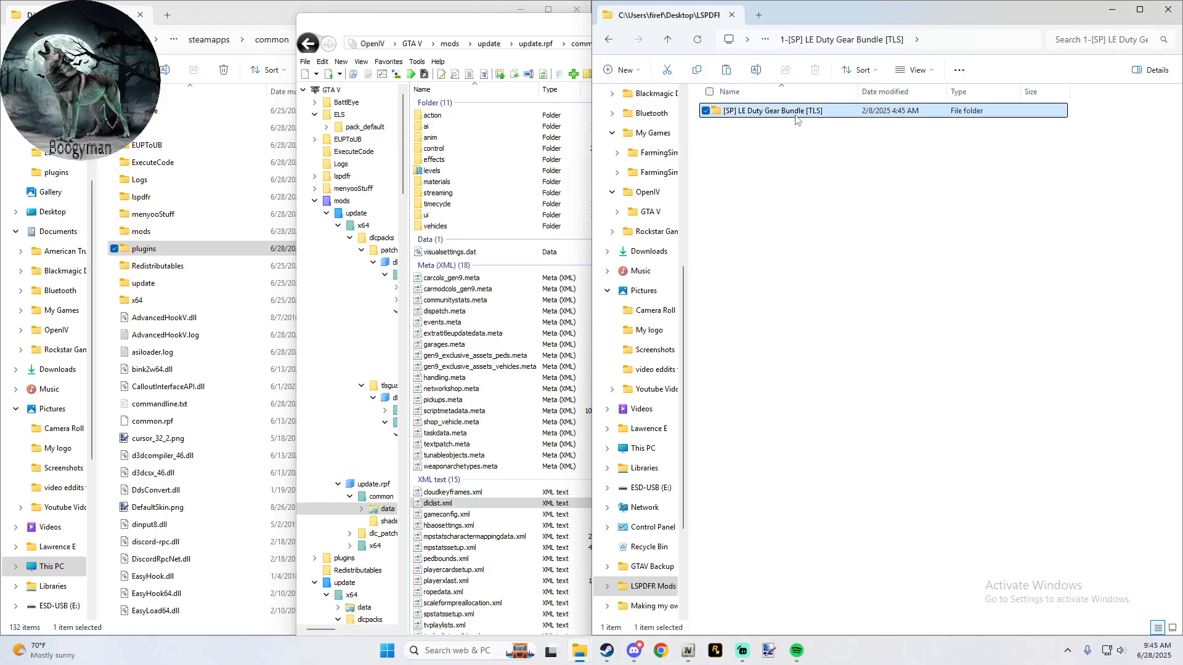
double_click(794, 114)
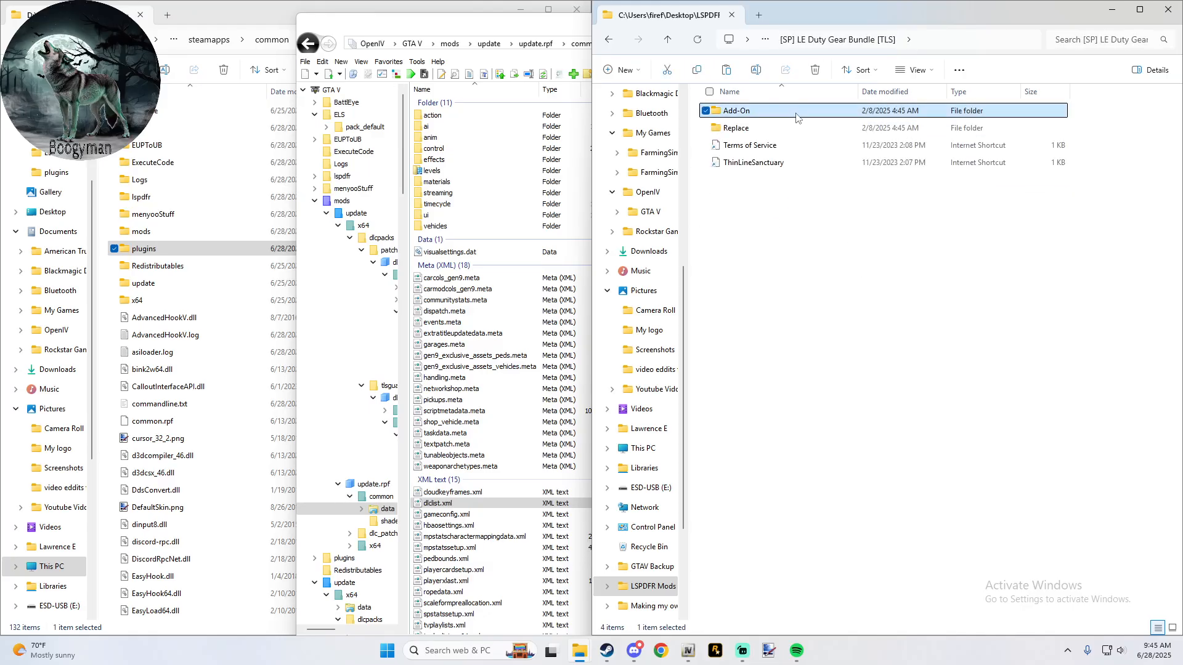
drag(472, 31, 288, 20)
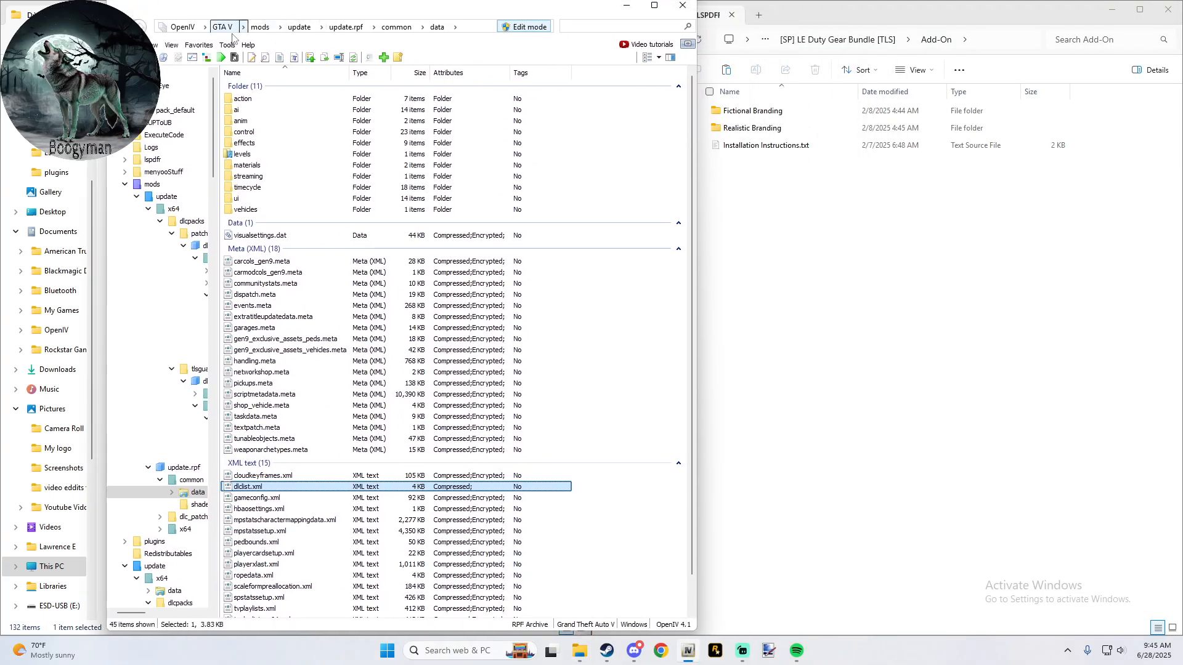
click(198, 45)
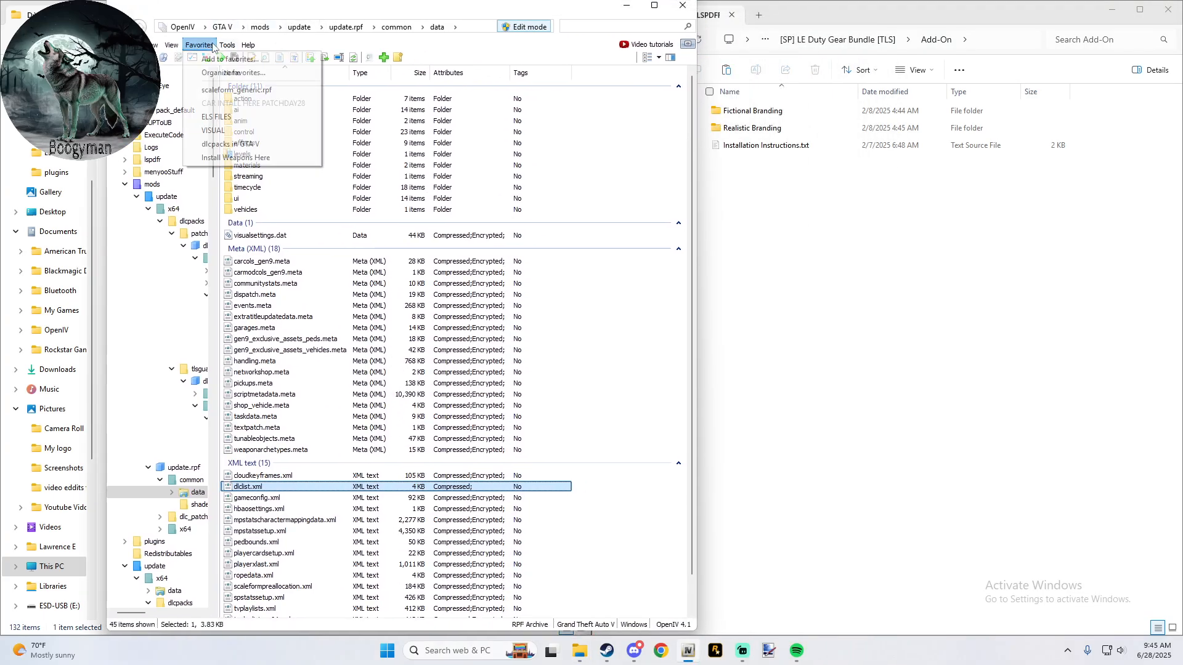
click(264, 144)
click(922, 261)
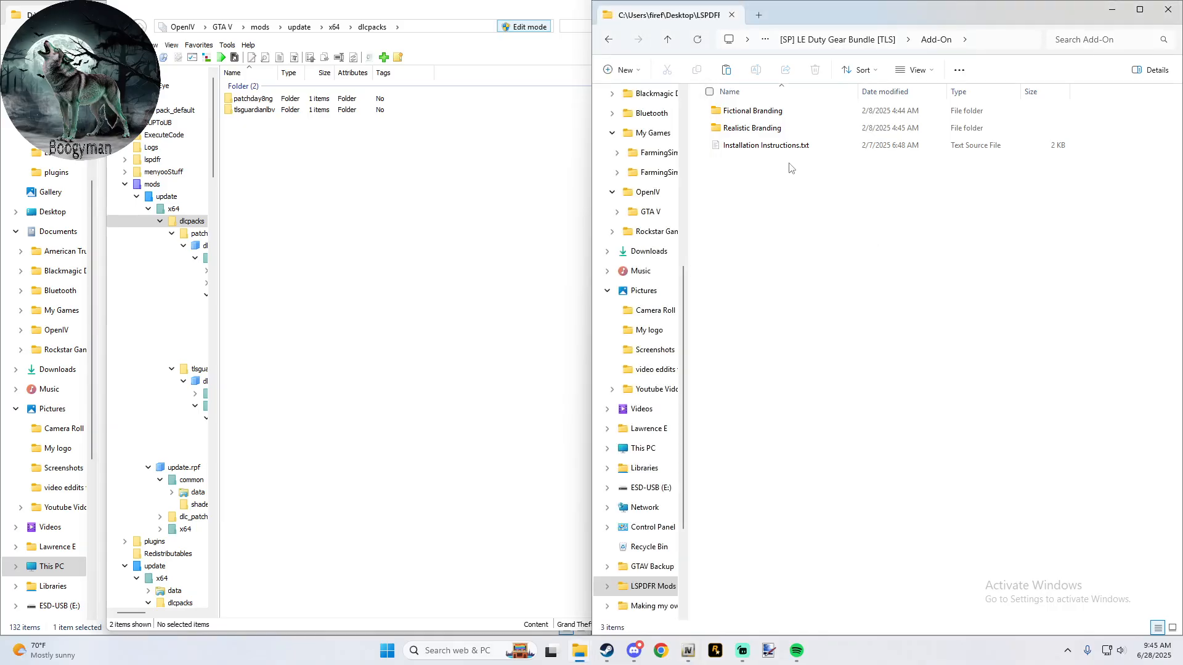
double_click(792, 128)
drag(758, 121, 378, 183)
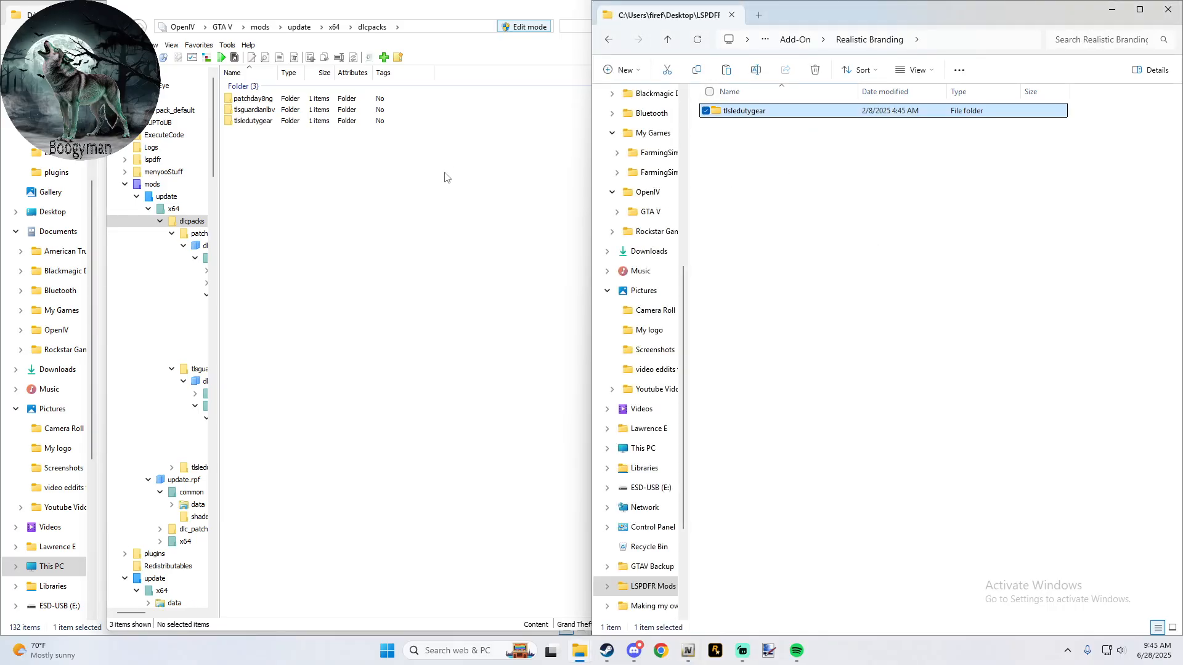
- Open the Add-On folder's Installation Instructions.txt and copy the line <Item>dlcpacks:/tlsledutygear/</Item>
click(608, 39)
click(737, 145)
double_click(736, 145)
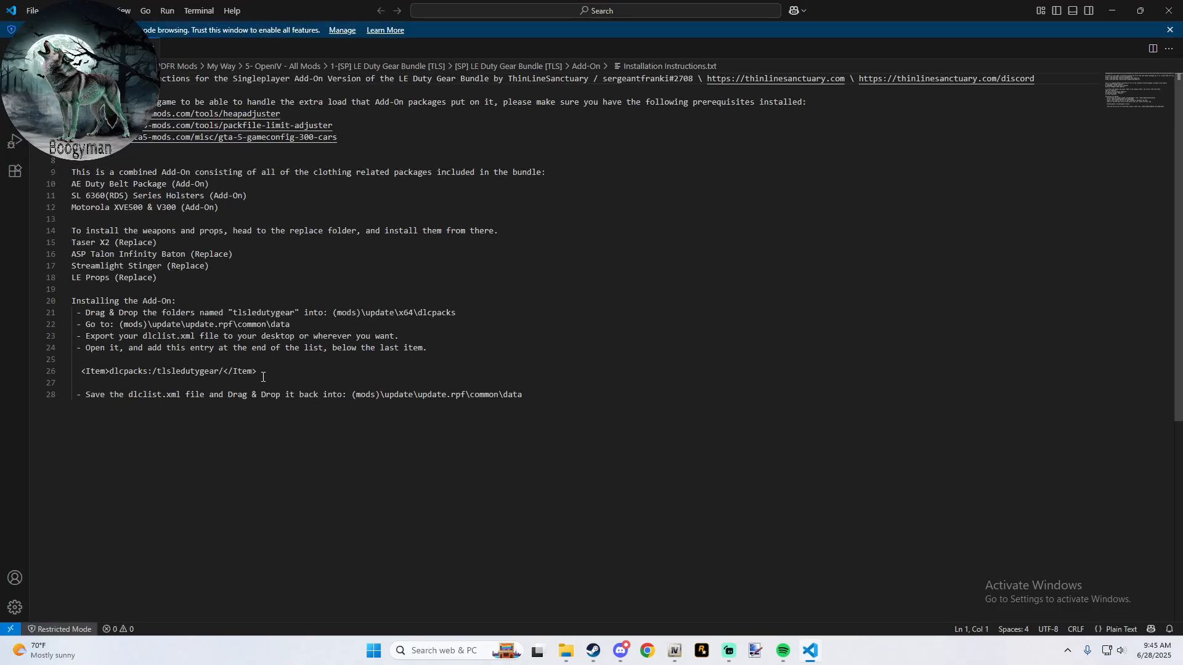
drag(263, 377, 82, 368)
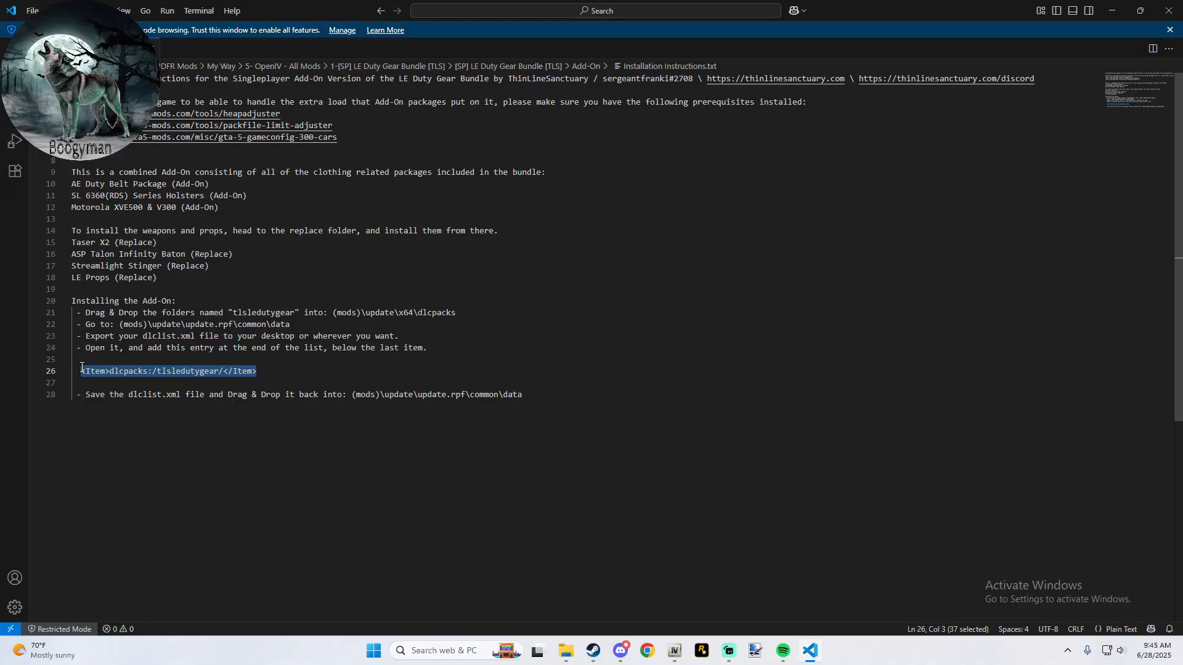
right_click(99, 371)
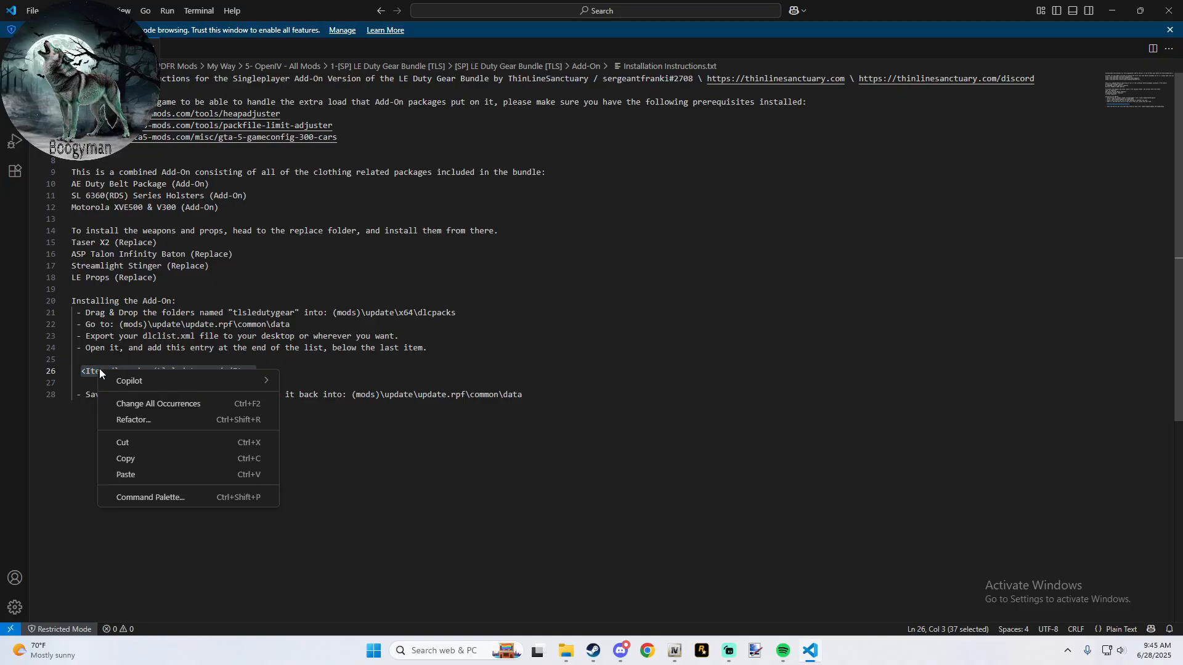
click(167, 459)
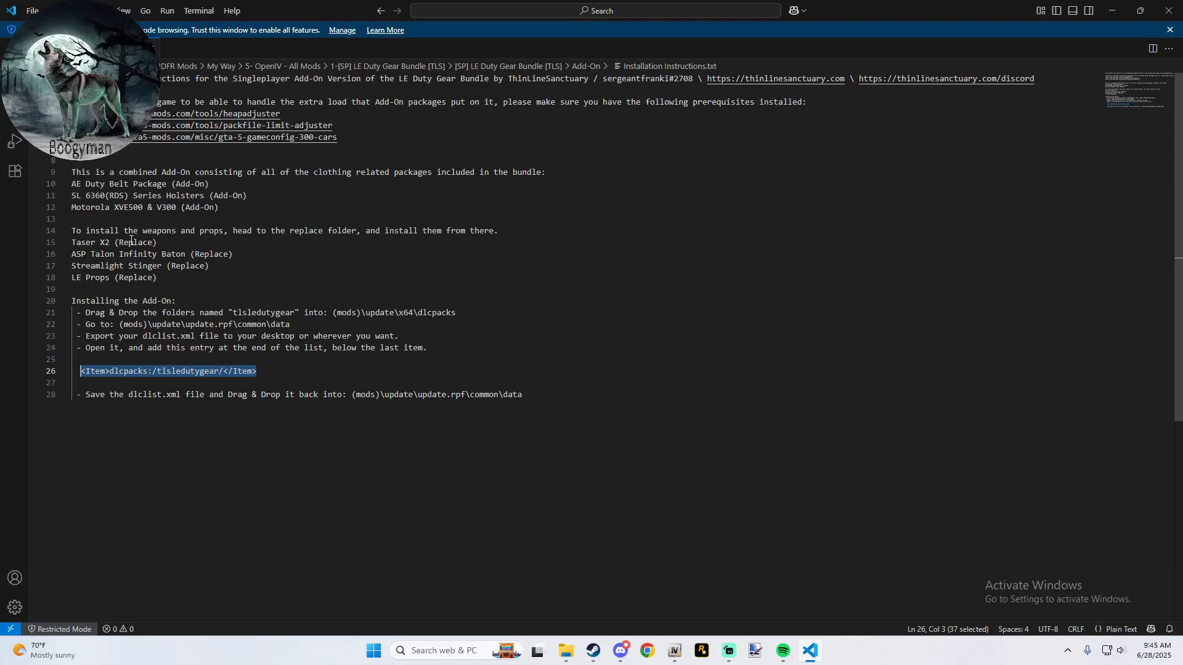
- Switch to OpenIV and open dlclist.xml from mods\update\update.rpf\common\data for editing
drag(345, 14, 890, 98)
click(500, 176)
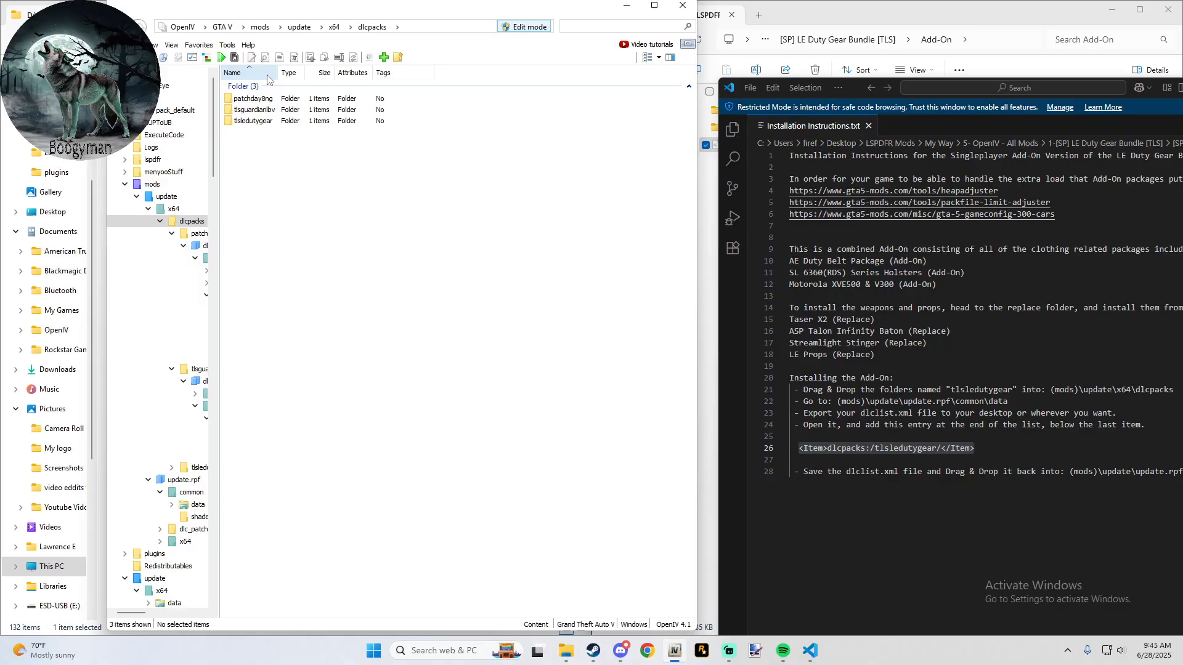
click(198, 45)
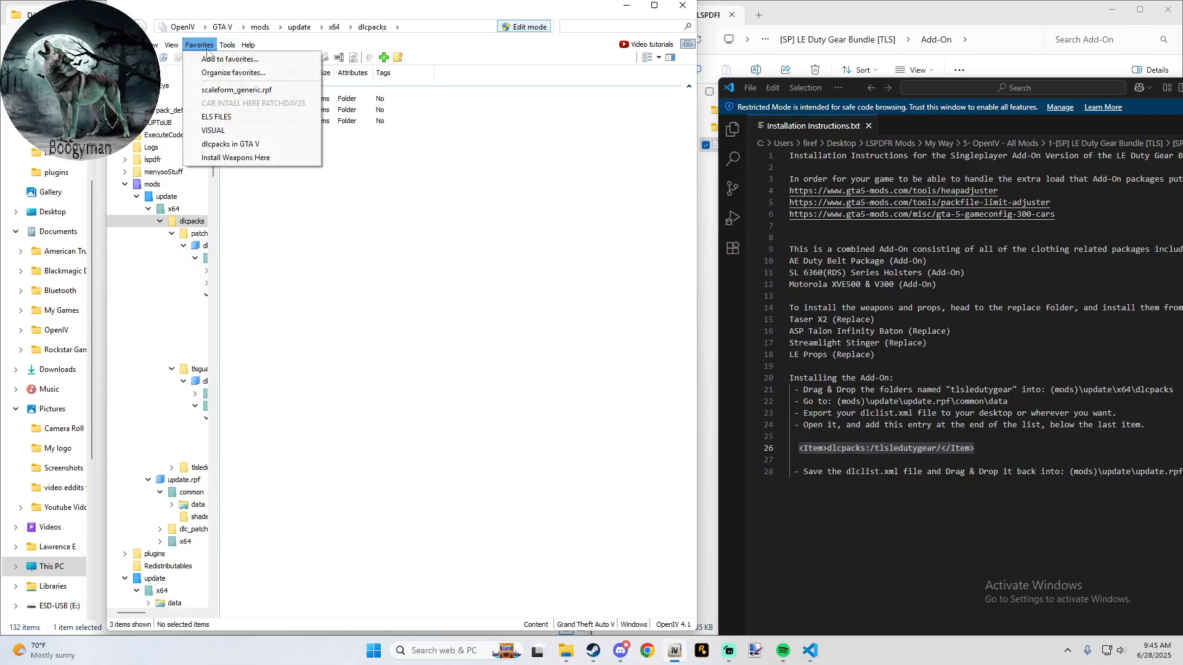
click(245, 130)
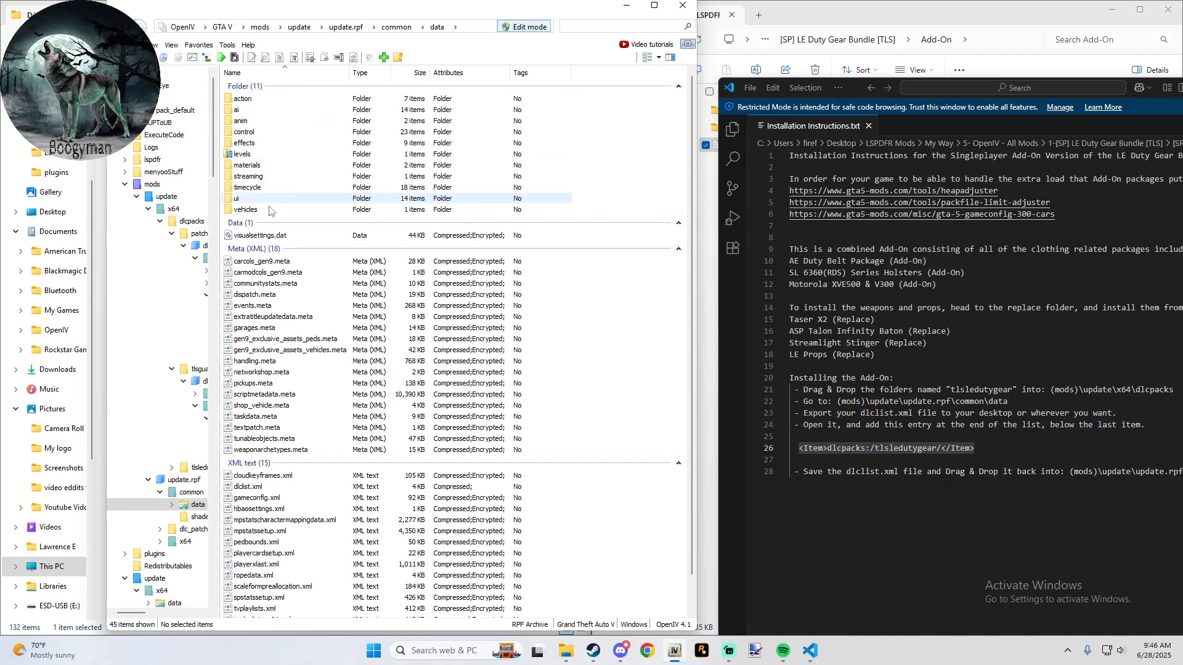
right_click(265, 487)
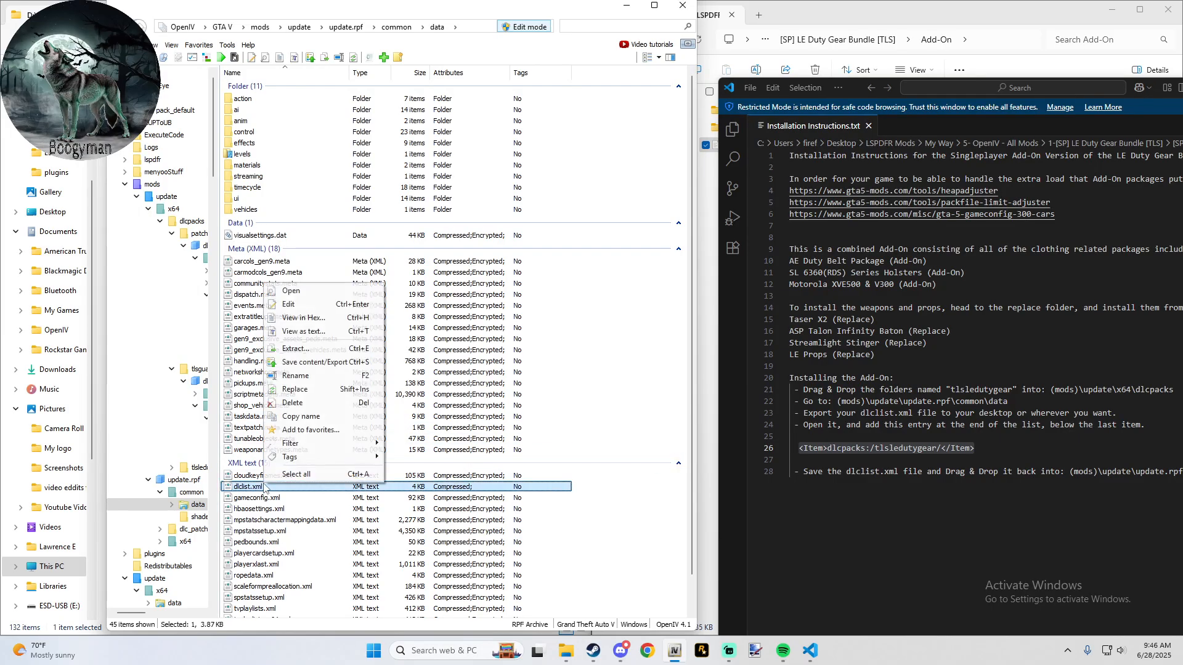
click(309, 307)
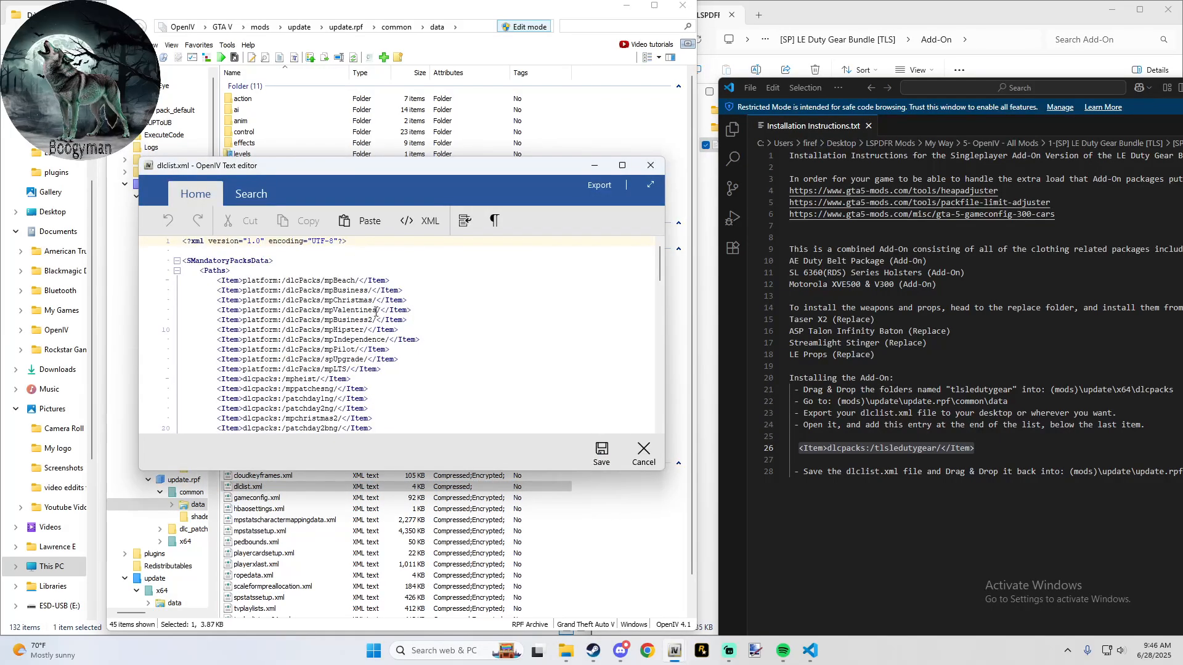
- Add the copied entry <Item>dlcpacks:/tlsledutygear/</Item> on a new line below the tlsguardianlbv entry in dlclist.xml
scroll(376, 311, down, 20)
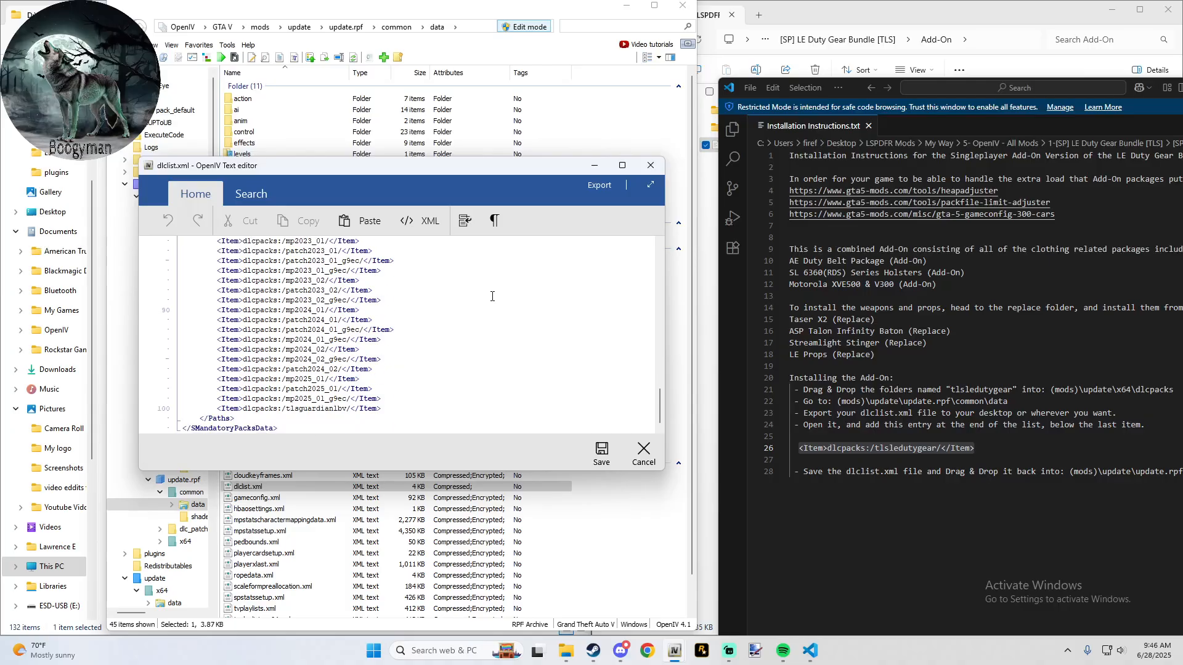
click(394, 407)
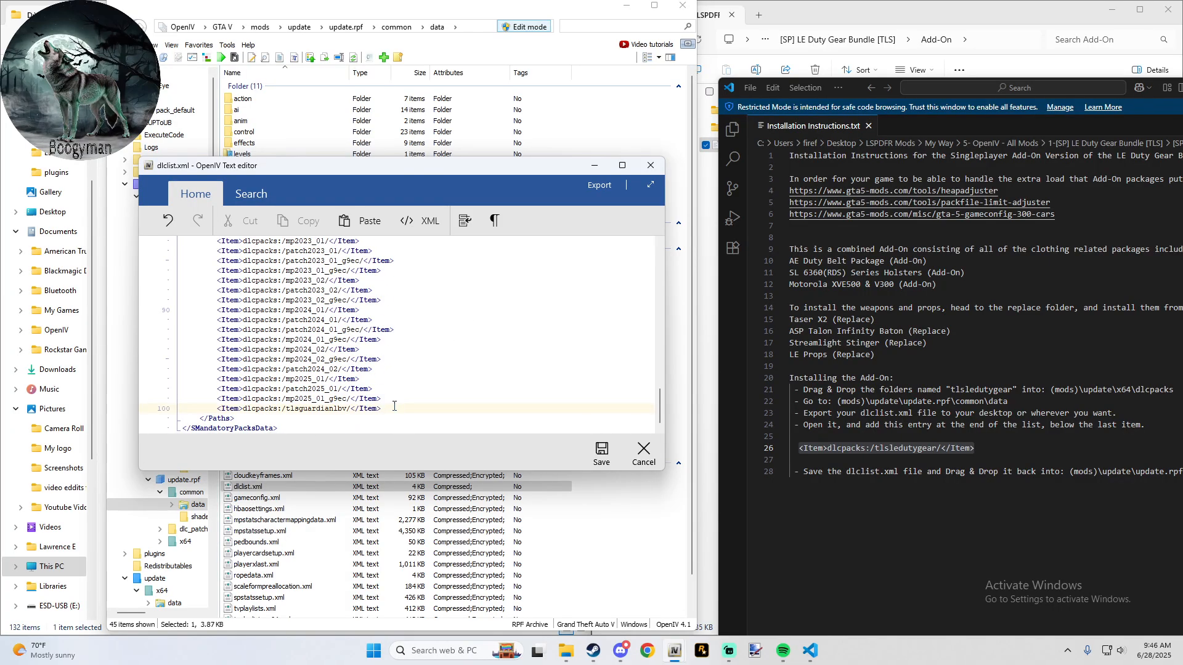
key(Return)
key(ctrl+v)
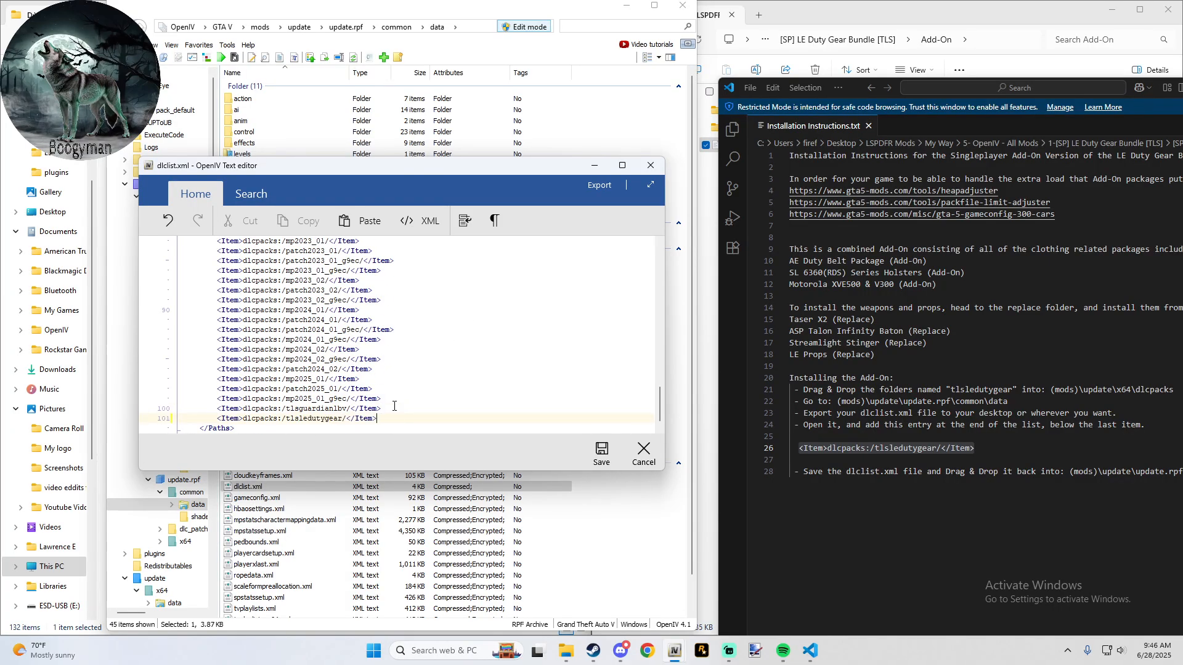
- Paste a second <Item>dlcpacks:/tlsledutygear/</Item> entry on its own line below the first and save dlclist.xml
key(ctrl+v)
key(BackSpace)
key(BackSpace)
key(BackSpace)
key(BackSpace)
key(BackSpace)
key(BackSpace)
key(BackSpace)
key(BackSpace)
key(BackSpace)
key(BackSpace)
key(BackSpace)
key(BackSpace)
key(BackSpace)
key(BackSpace)
key(BackSpace)
key(BackSpace)
key(BackSpace)
key(BackSpace)
key(BackSpace)
key(BackSpace)
key(BackSpace)
key(BackSpace)
key(BackSpace)
key(Return)
key(ctrl+v)
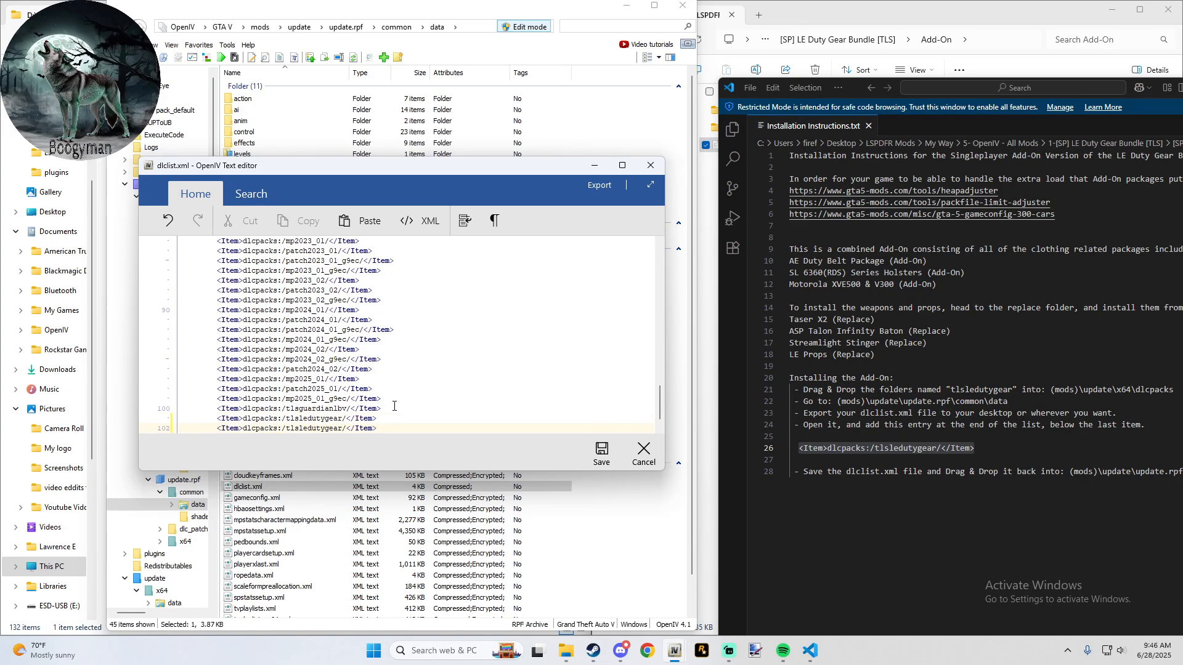
click(597, 459)
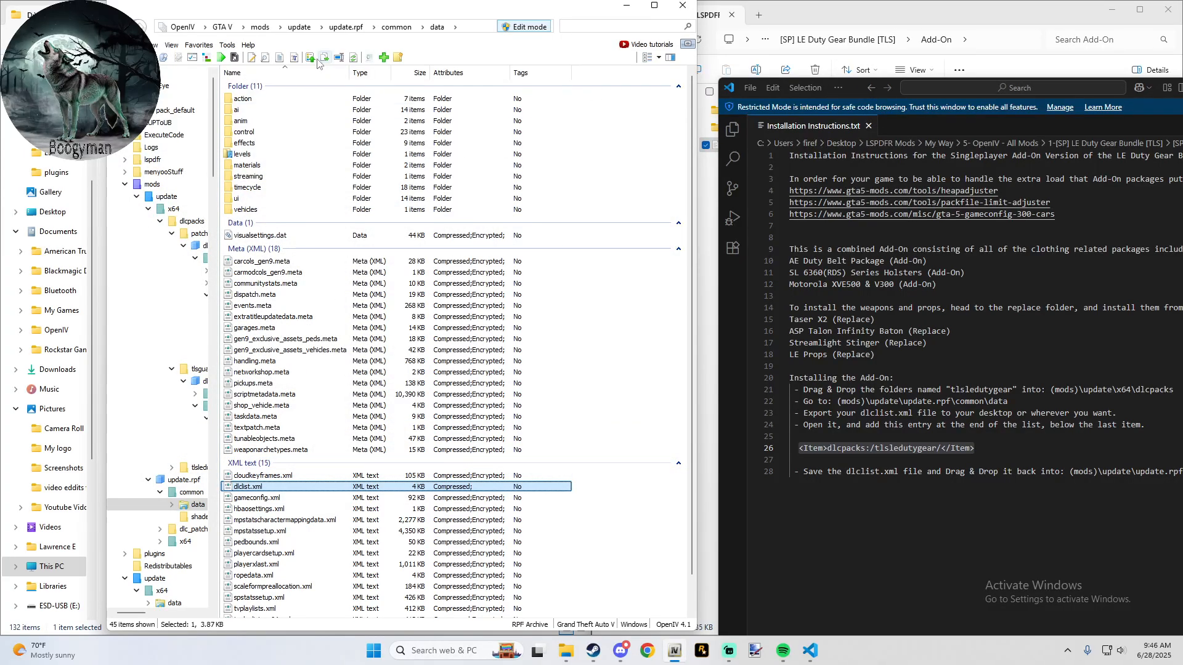
- View the weapons install location in patchday8ng's dlc.rpf, return to the mods folder and review the Add-On installation instructions
click(199, 45)
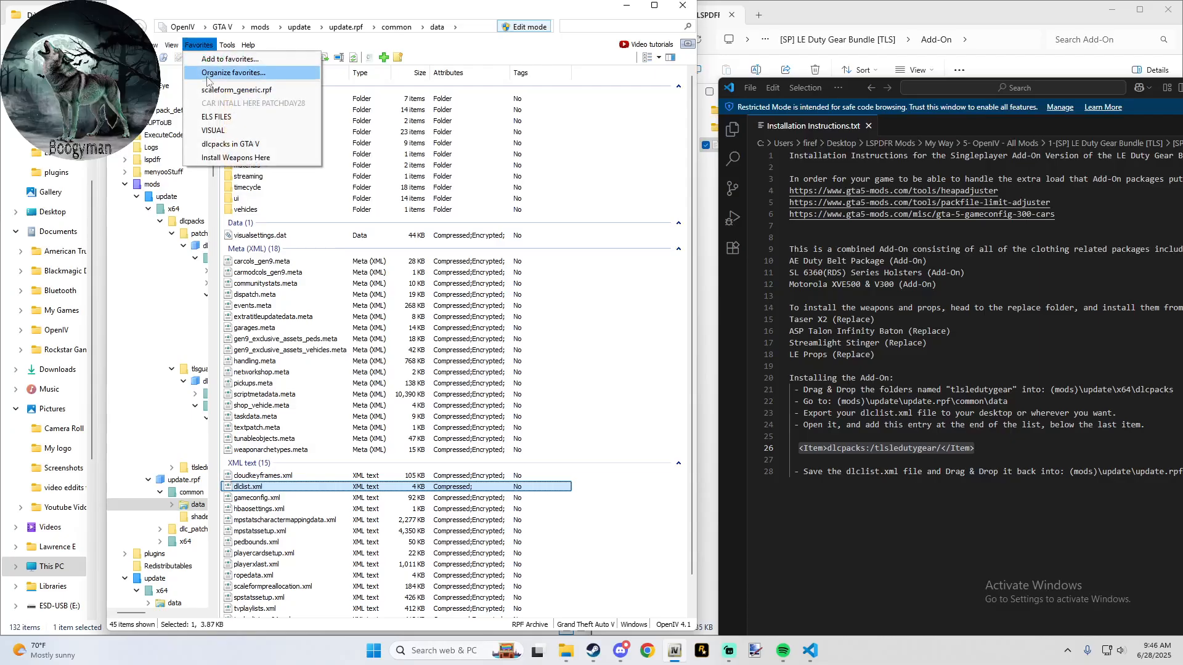
click(274, 159)
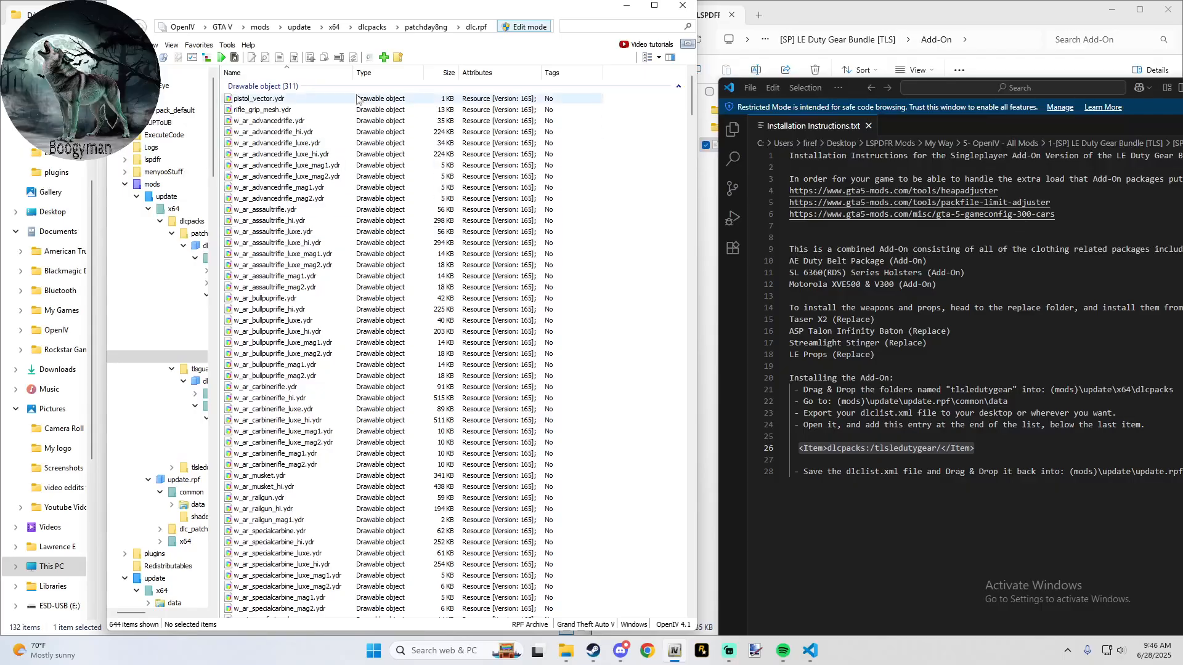
click(259, 27)
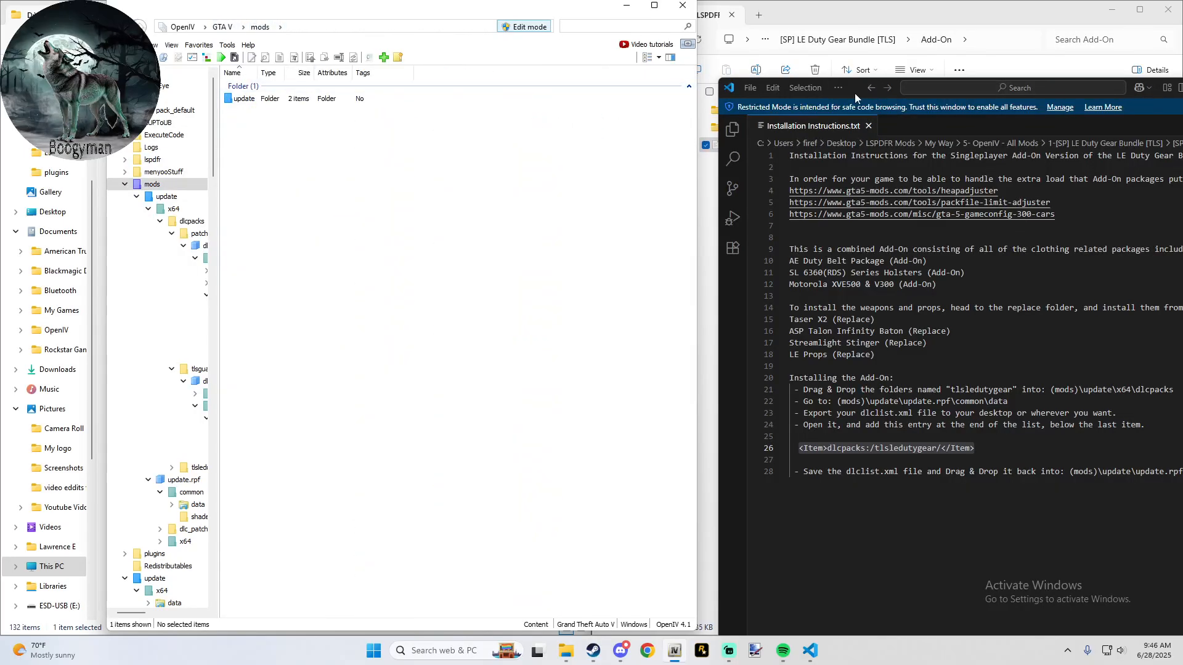
drag(854, 93, 816, 49)
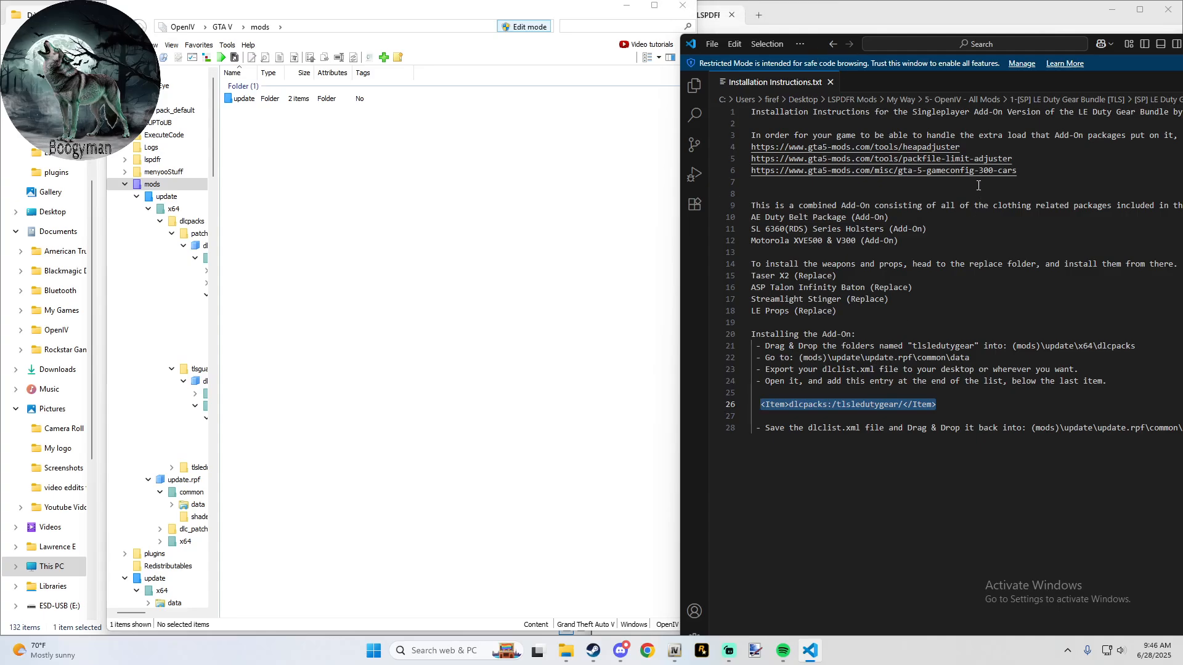
drag(814, 43, 666, 44)
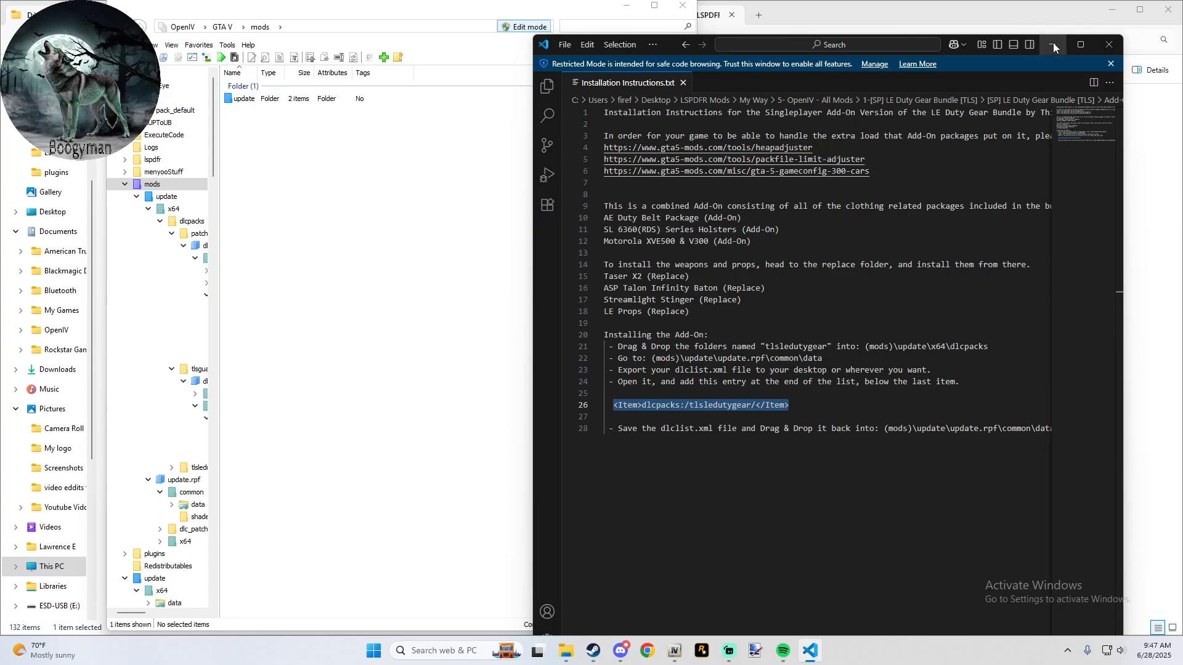
- Check the bundle's Replace folder against the instructions and open Installation Instructions.txt from its Taser X2 folder
click(1035, 18)
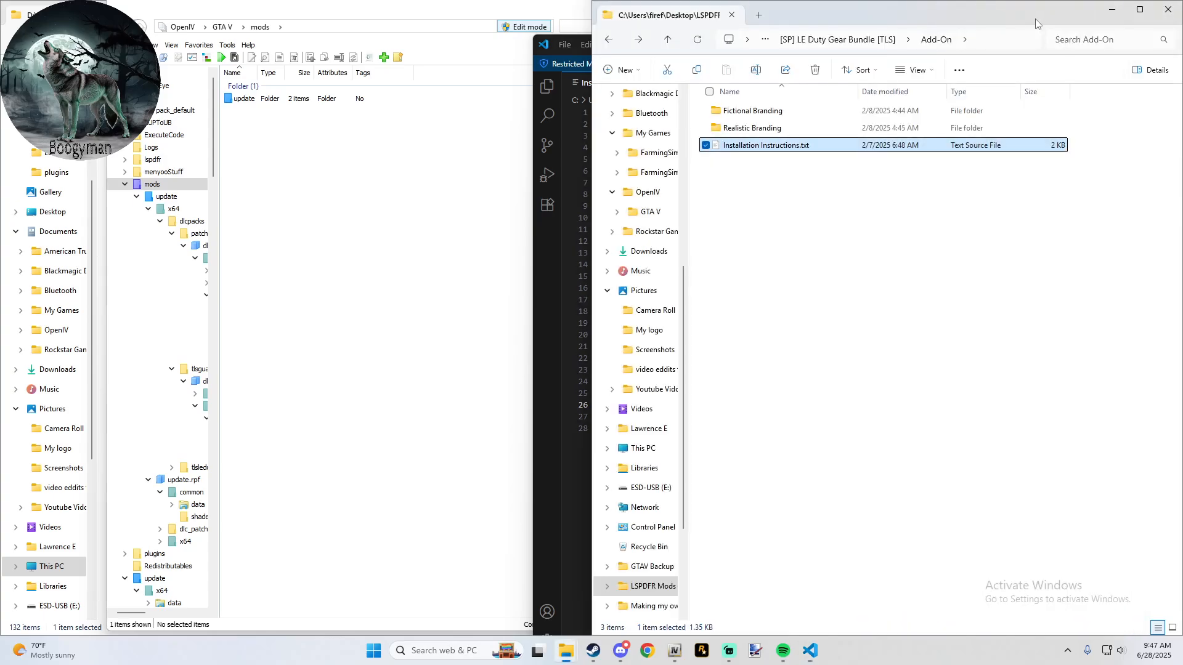
click(667, 39)
double_click(753, 129)
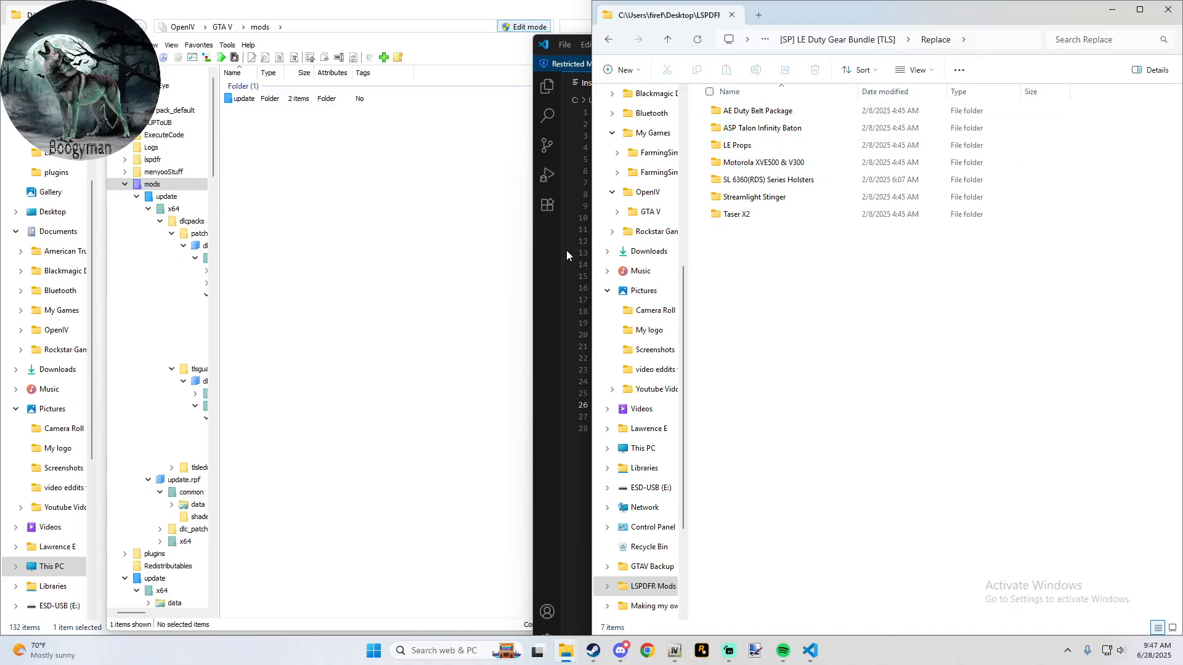
click(575, 275)
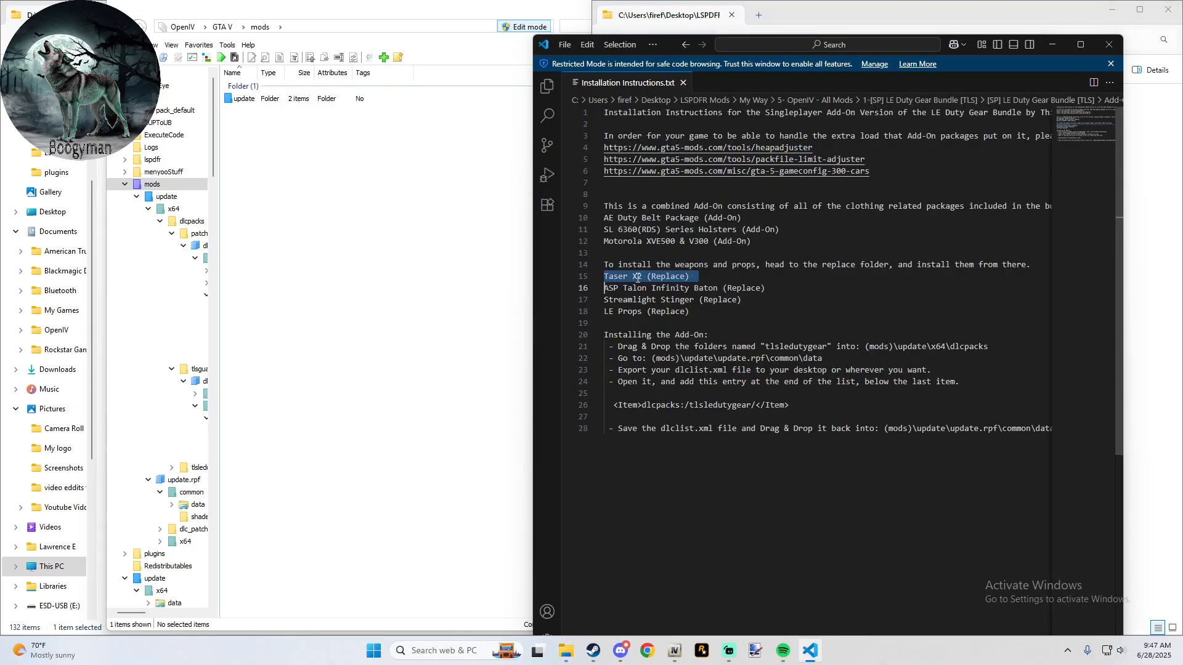
click(838, 12)
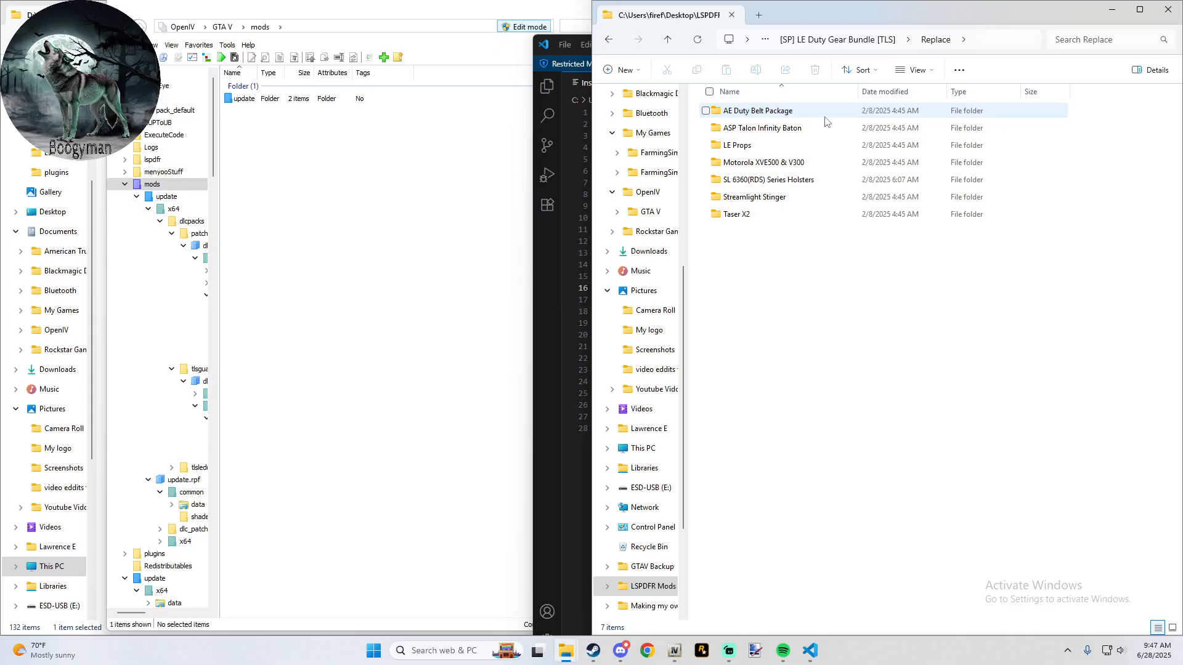
double_click(745, 215)
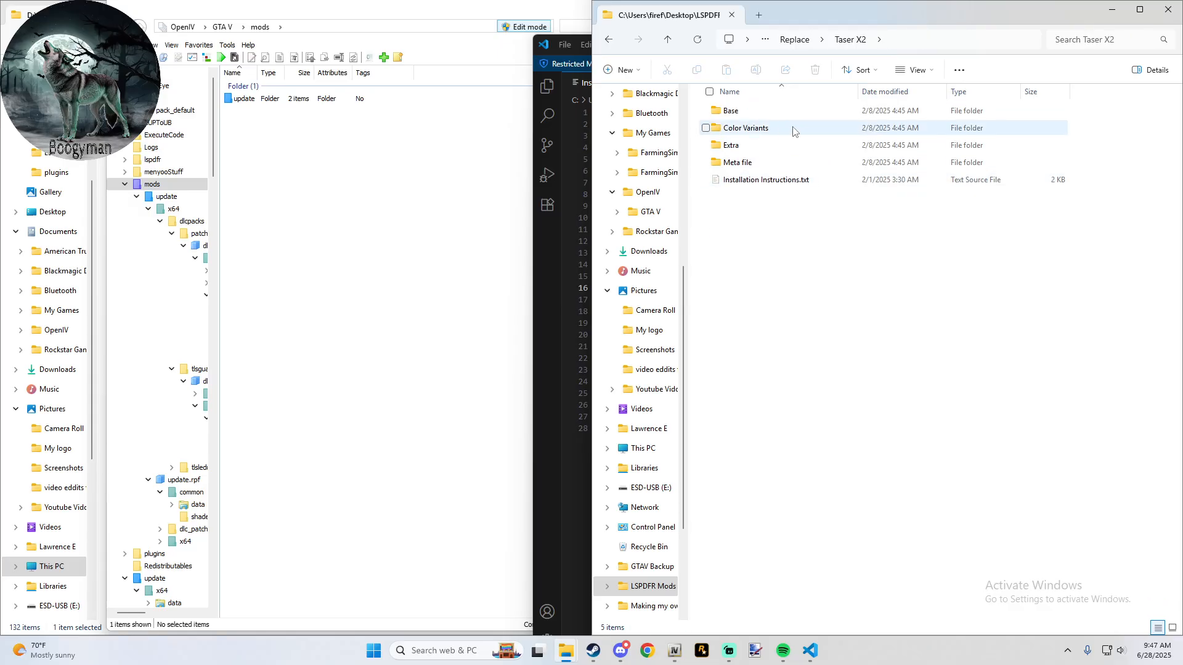
double_click(780, 180)
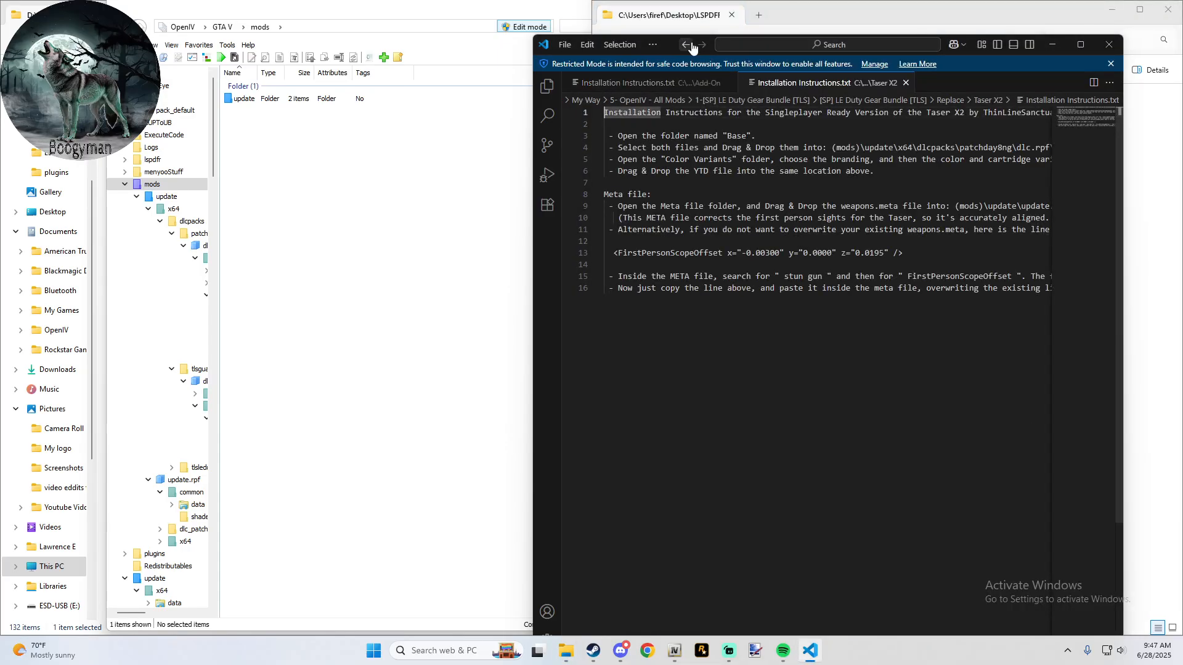
- Move the Taser X2 instructions window aside and open the Base folder inside the Taser X2 folder
drag(669, 46, 1151, 109)
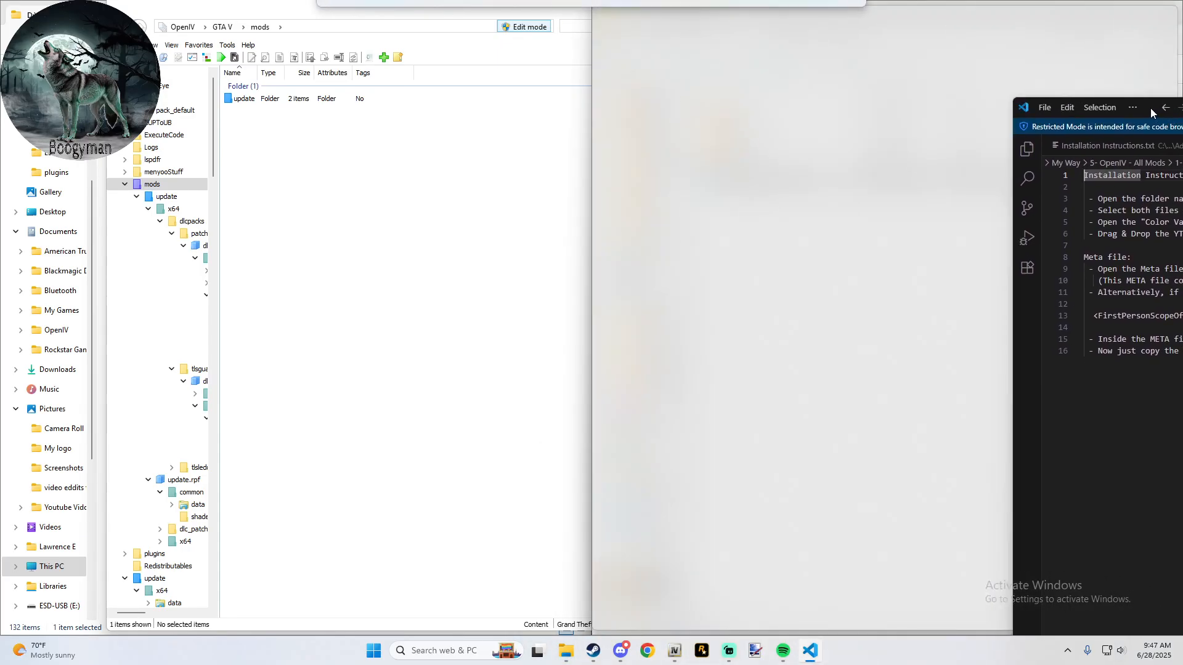
click(325, 159)
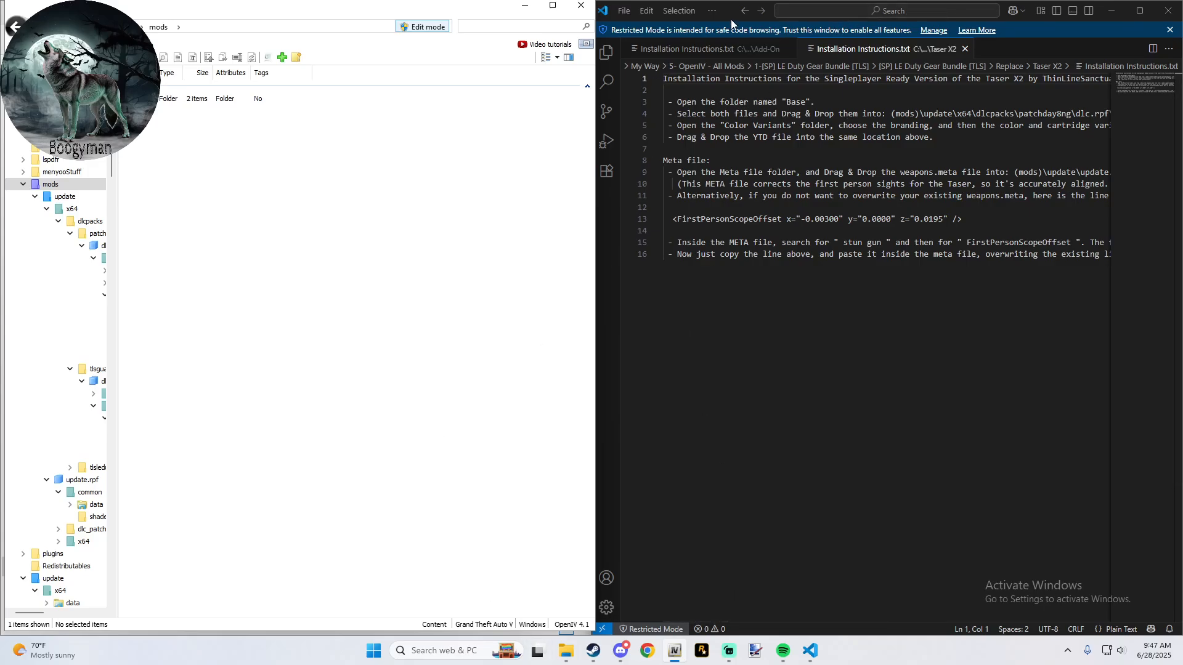
drag(730, 13, 112, 120)
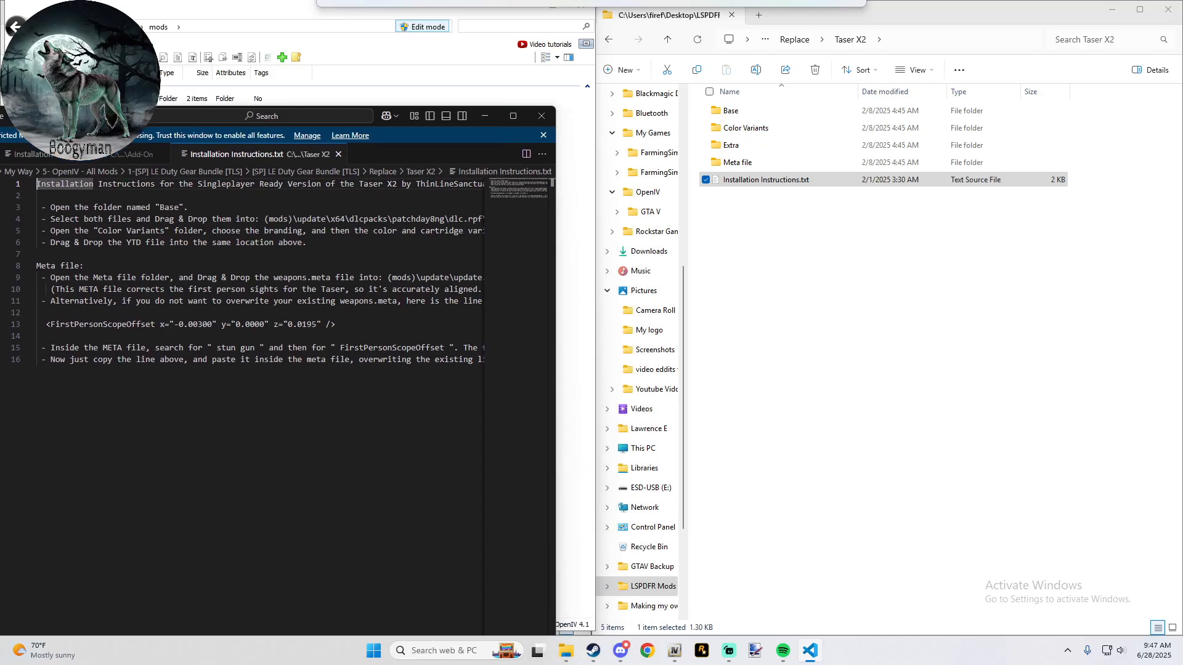
double_click(731, 111)
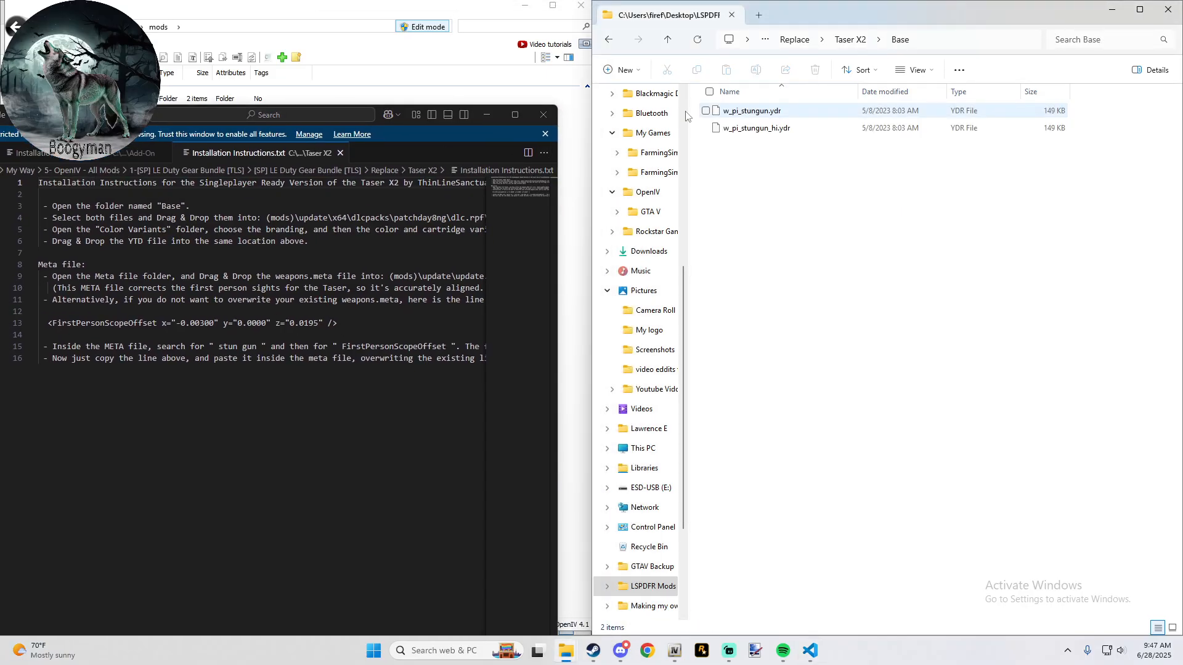
- Tile the Taser X2 instructions, Grand Theft Auto V folder, OpenIV and Base folder windows in a four-window grid
drag(102, 116, 693, 57)
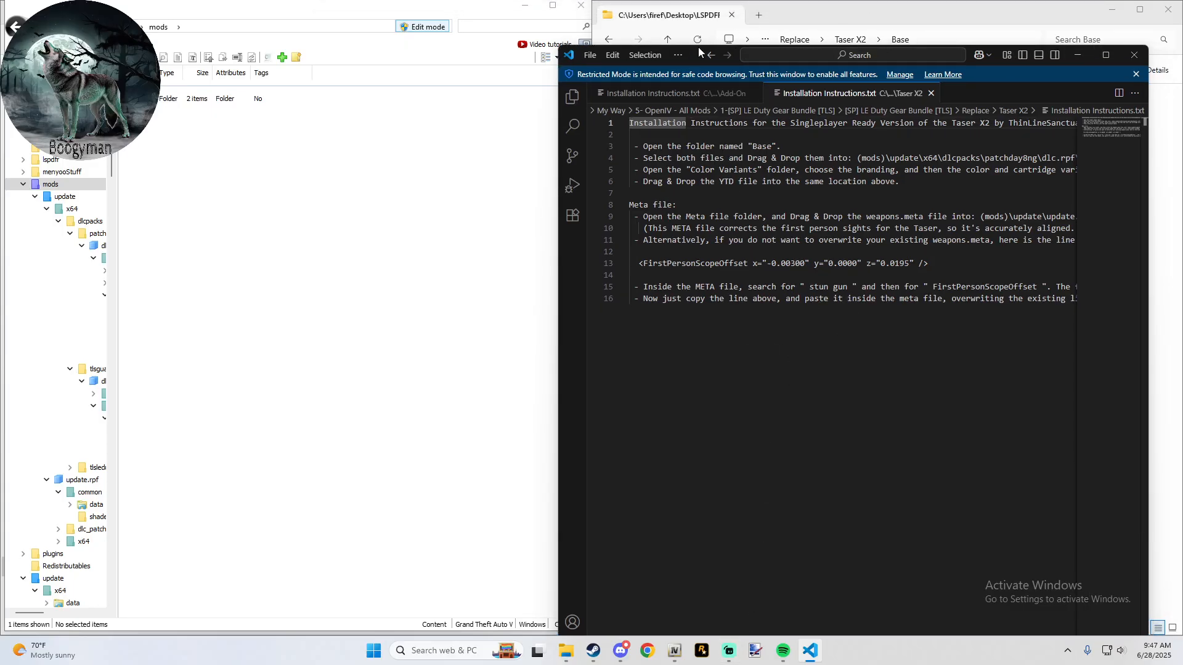
drag(697, 47, 1178, 3)
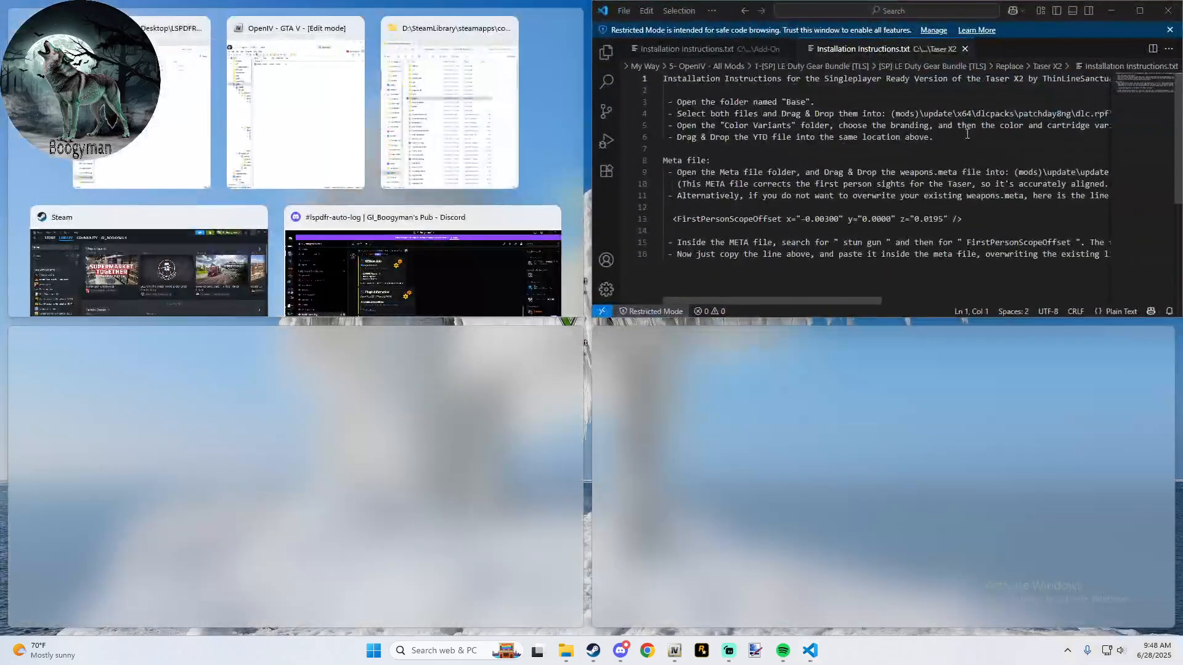
click(468, 97)
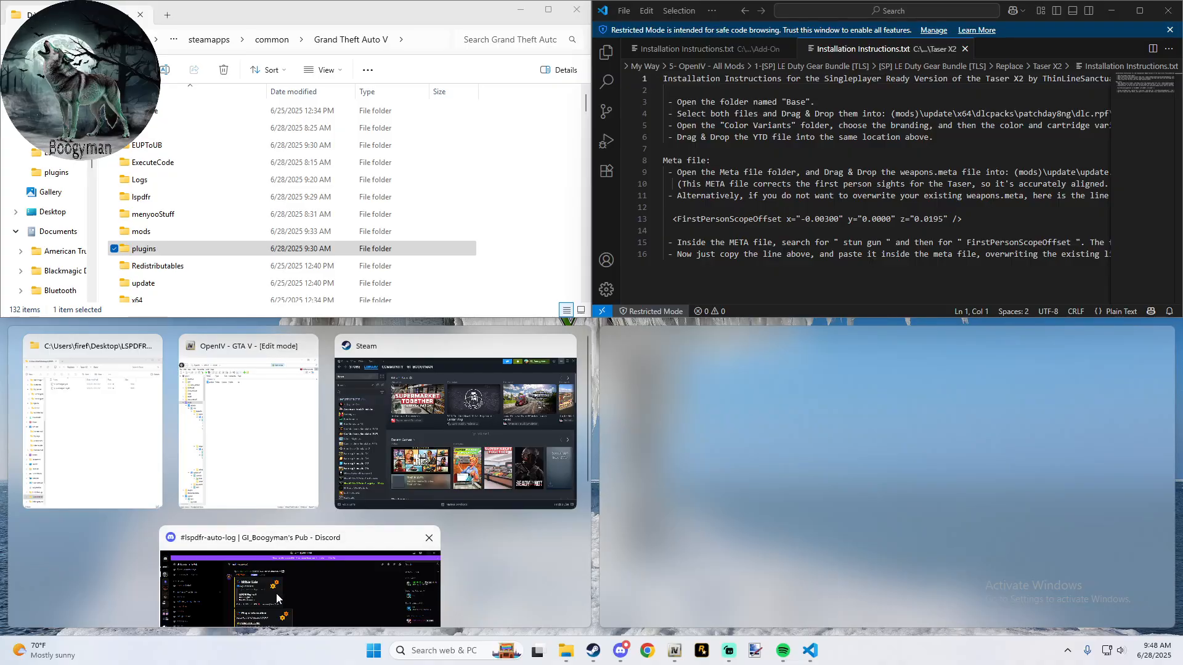
click(266, 445)
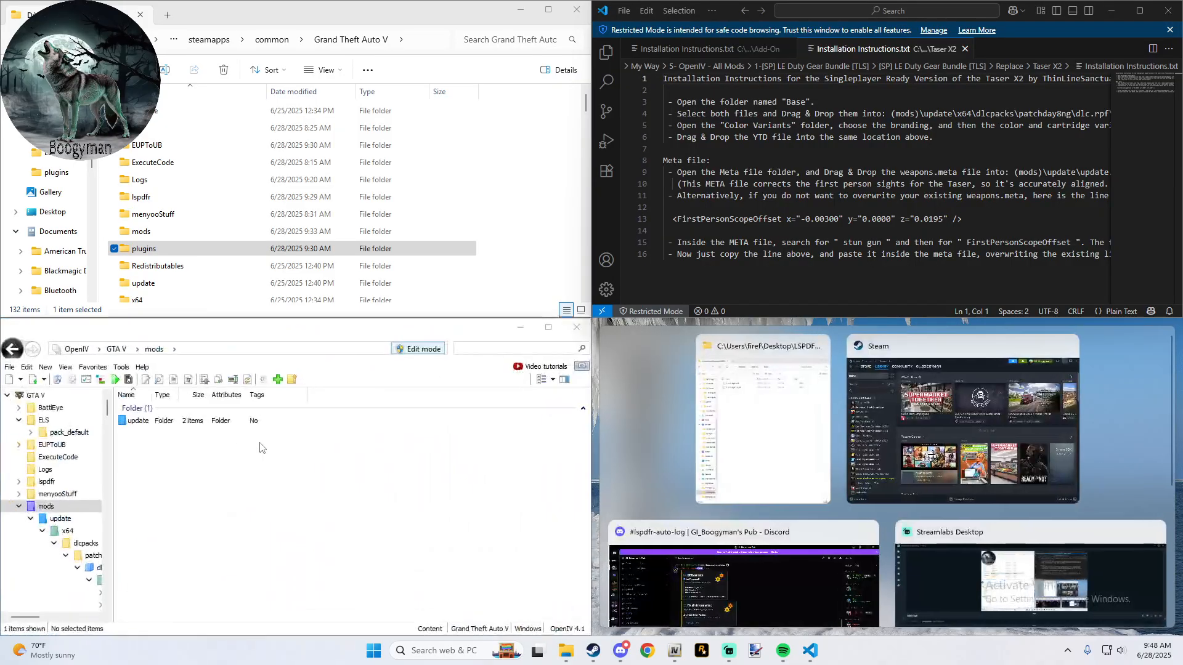
click(730, 444)
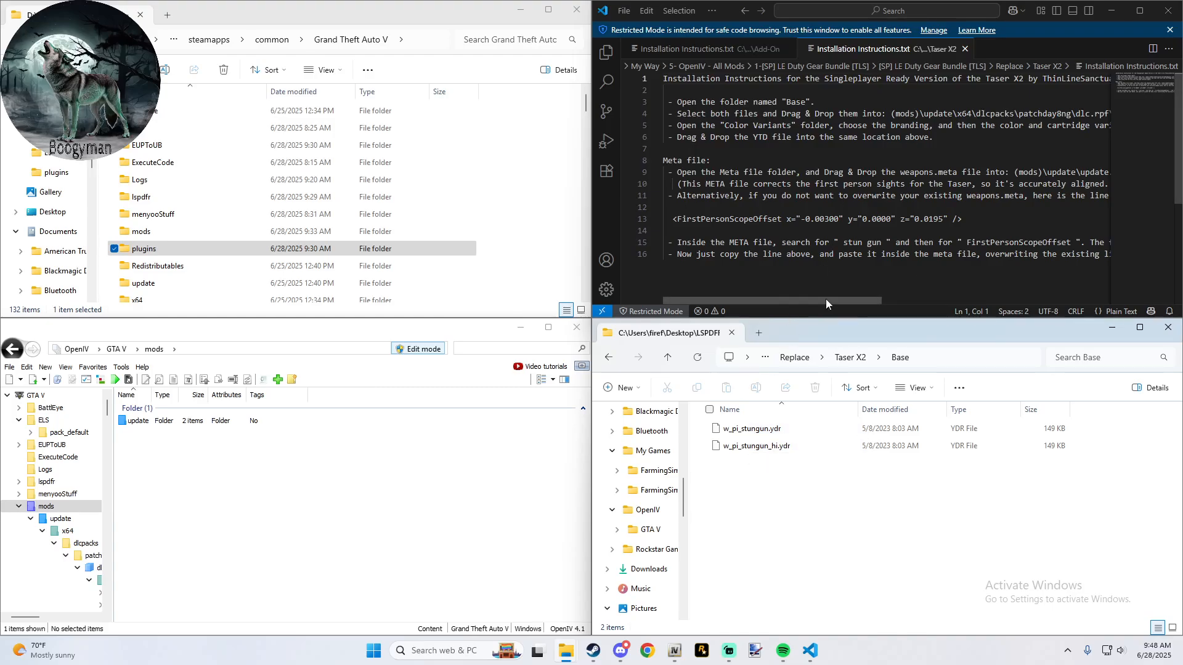
- Following the instructions, open mods\update\x64\dlcpacks\patchday8ng\dlc.rpf\x64\models\cdimages\weapons.rpf in OpenIV
drag(825, 301, 881, 294)
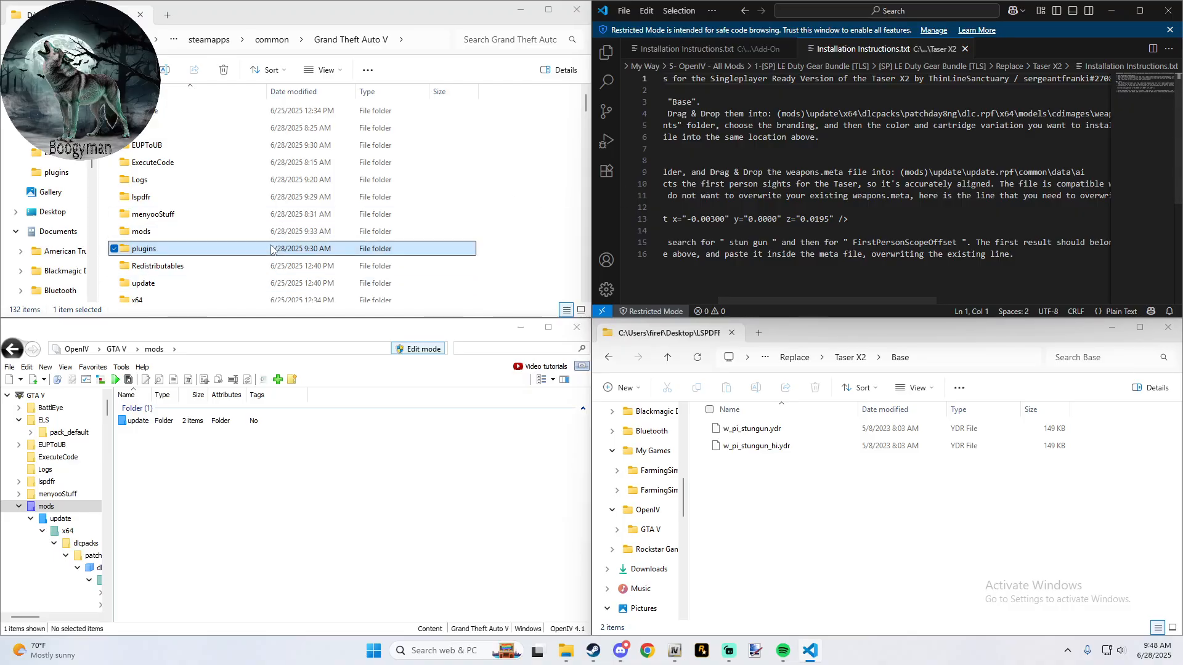
double_click(138, 421)
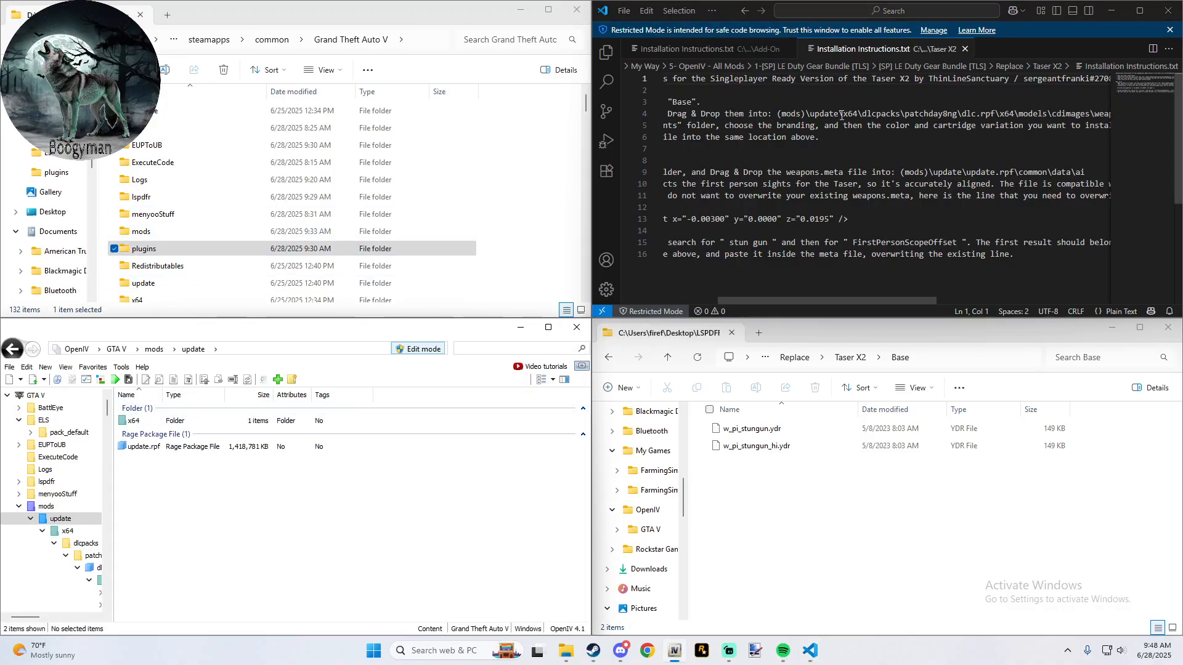
double_click(137, 420)
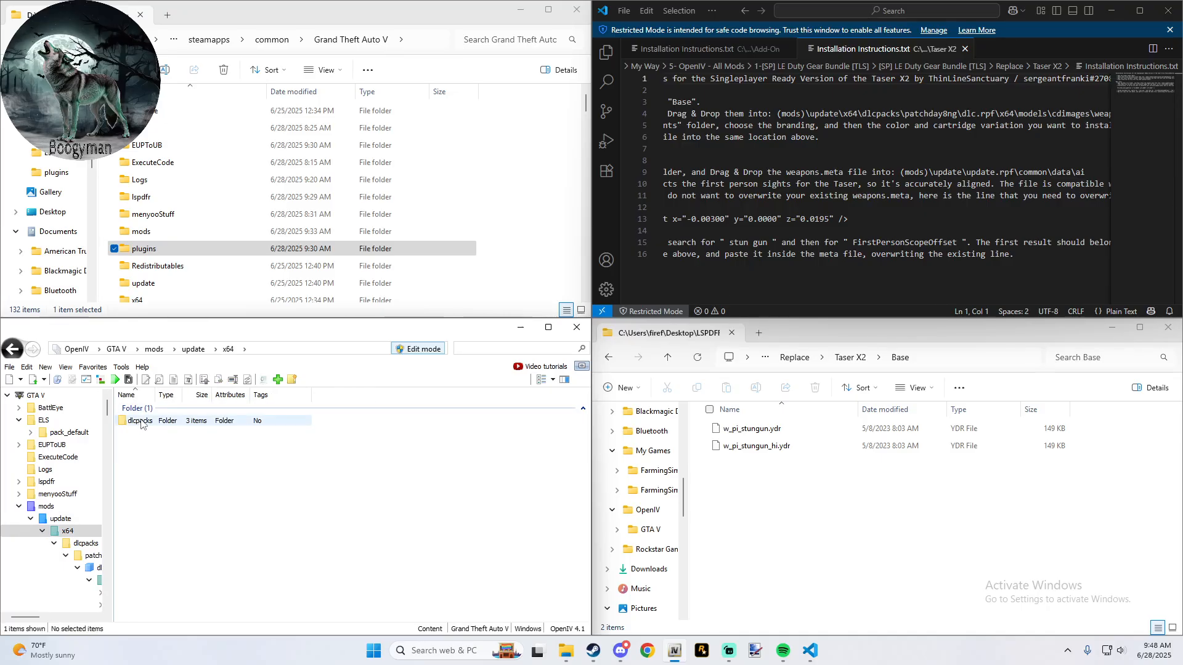
double_click(140, 420)
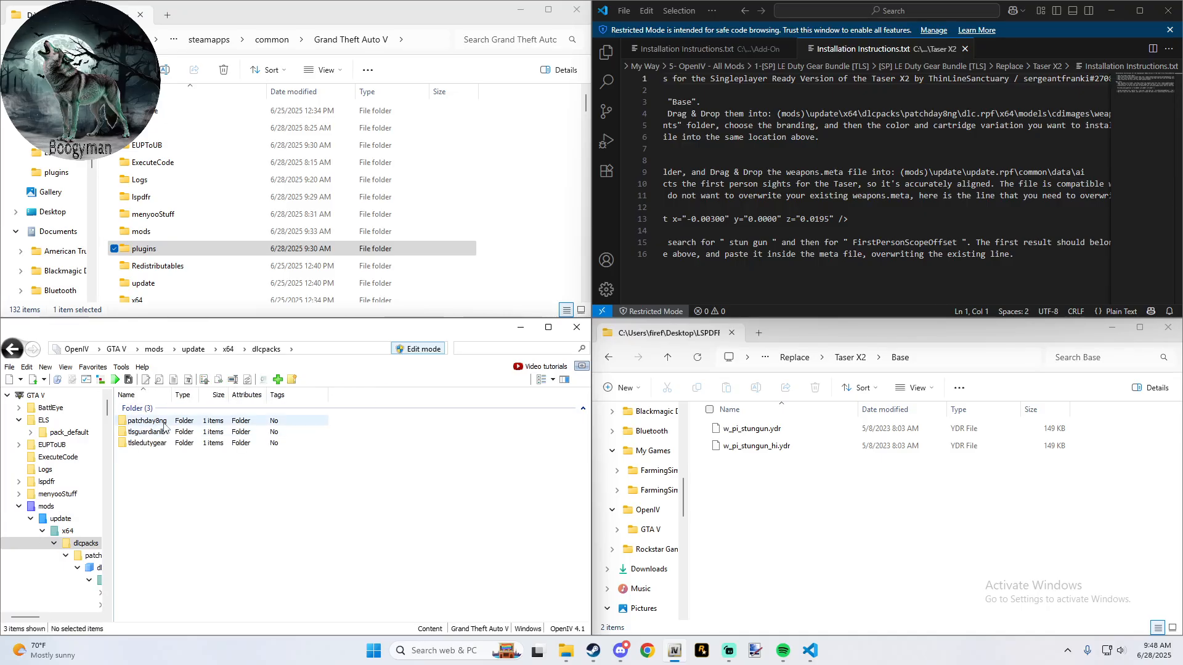
double_click(149, 421)
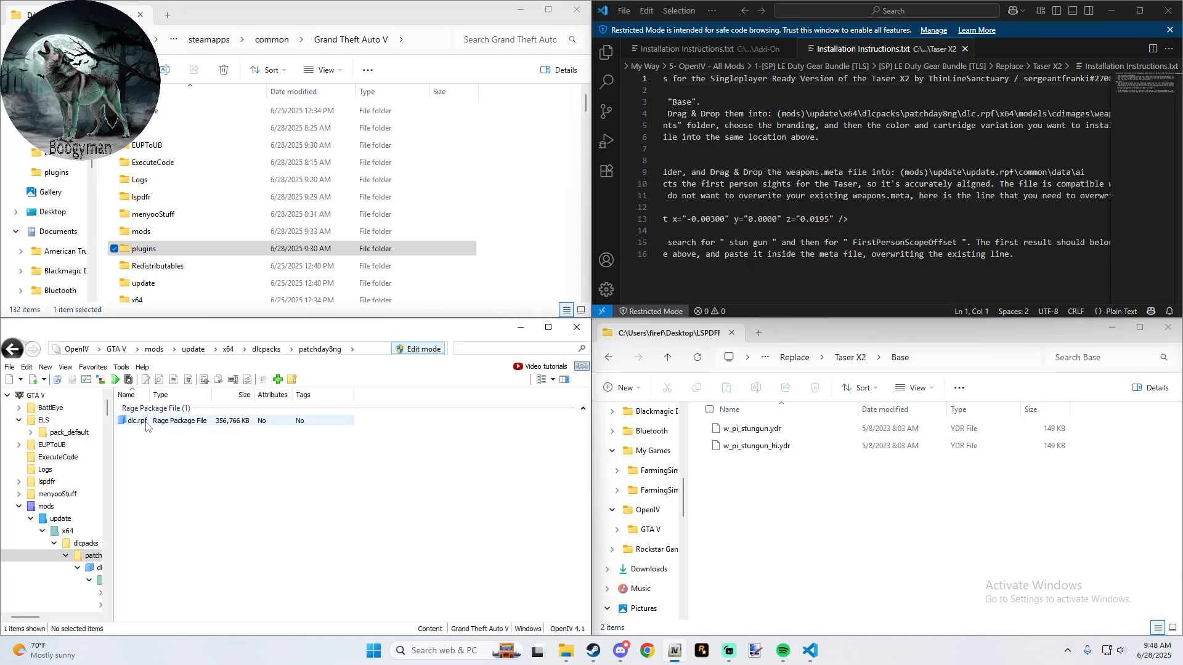
double_click(138, 421)
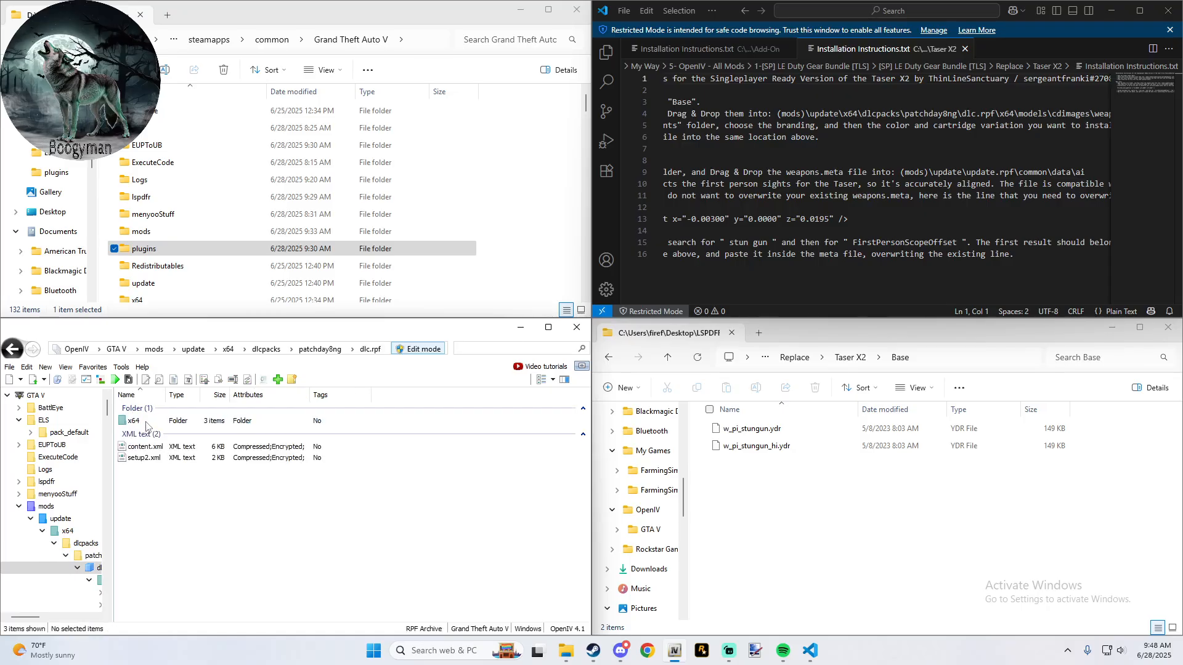
double_click(146, 424)
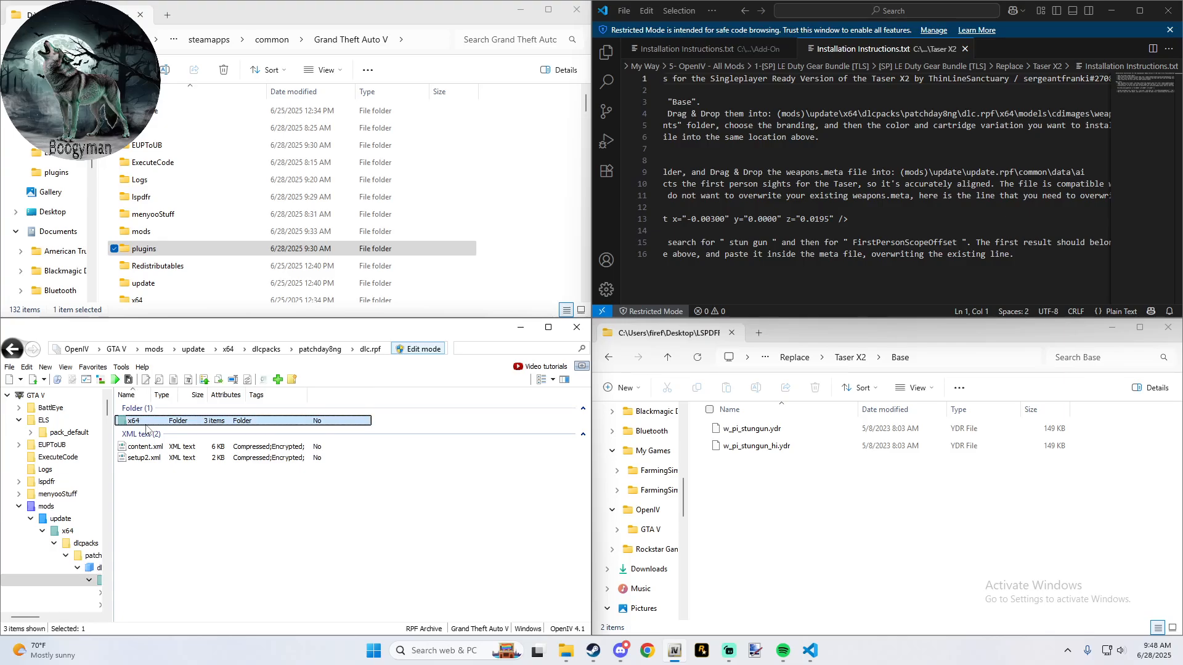
double_click(148, 444)
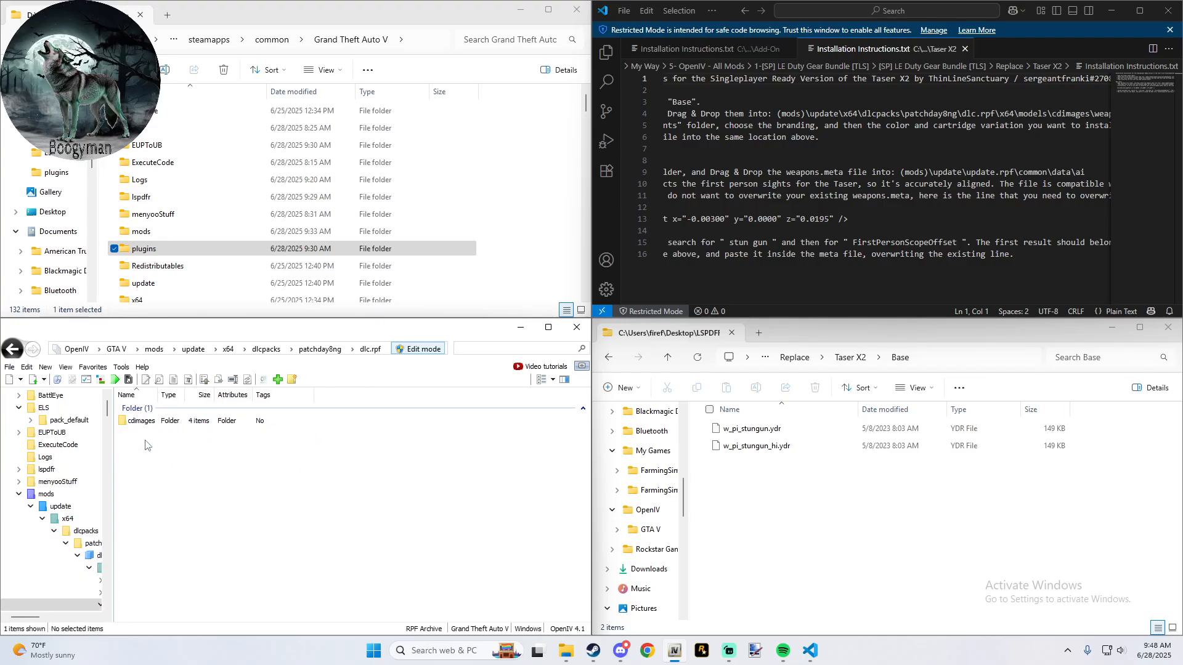
double_click(142, 421)
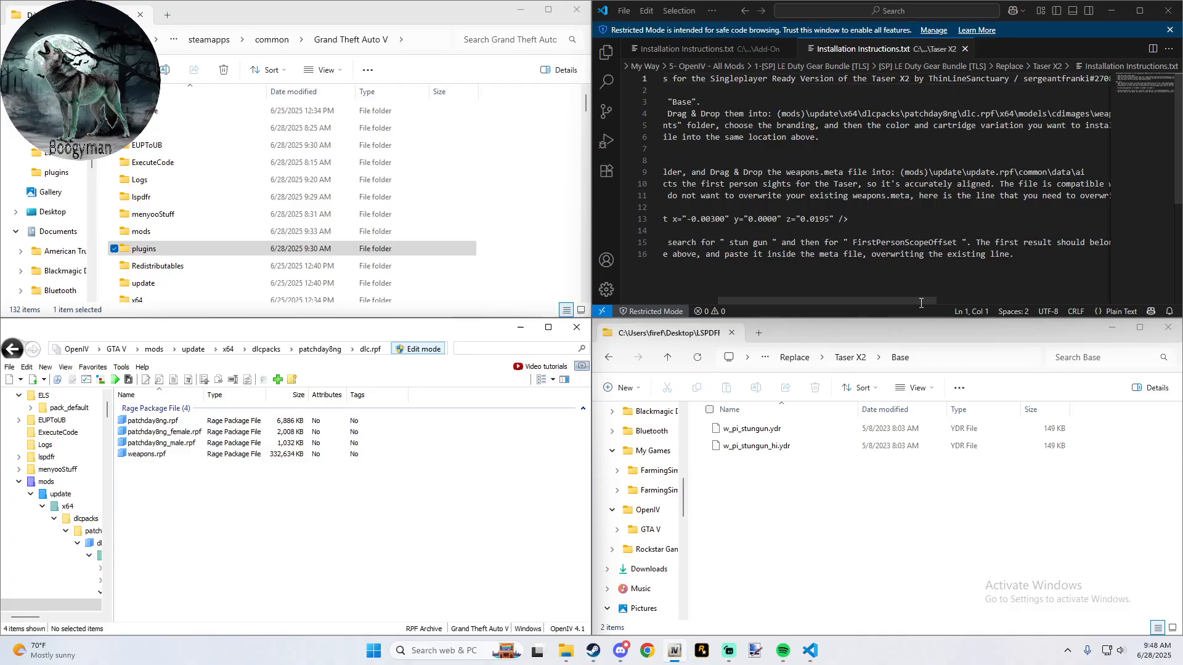
drag(918, 301, 1004, 297)
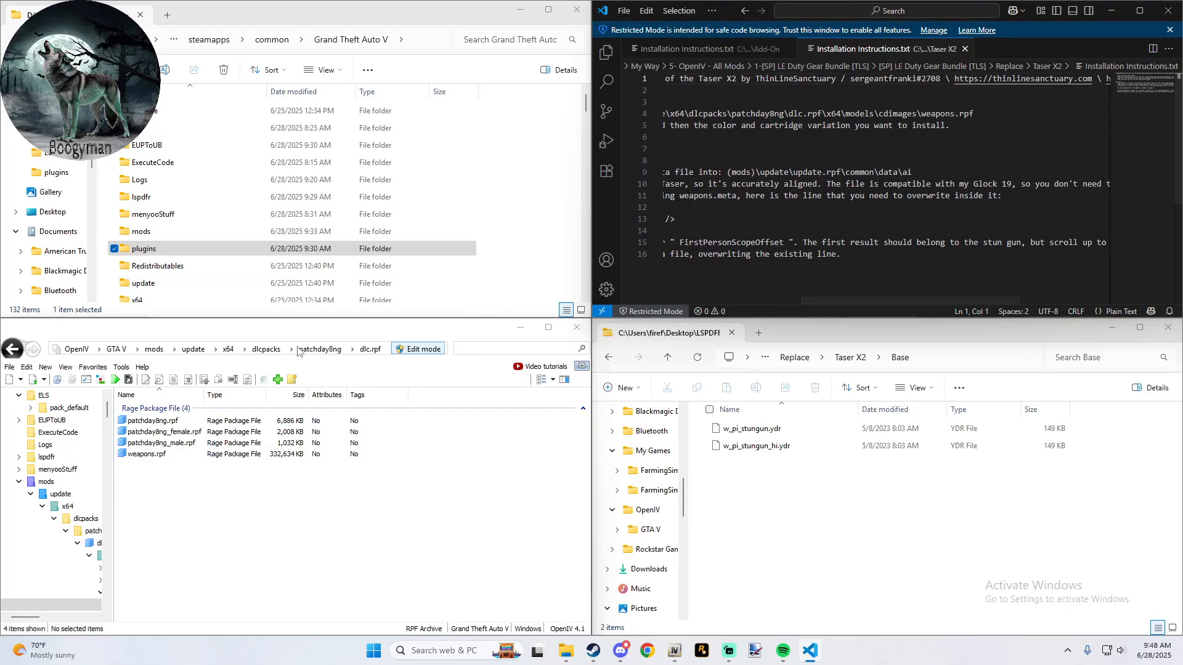
double_click(165, 454)
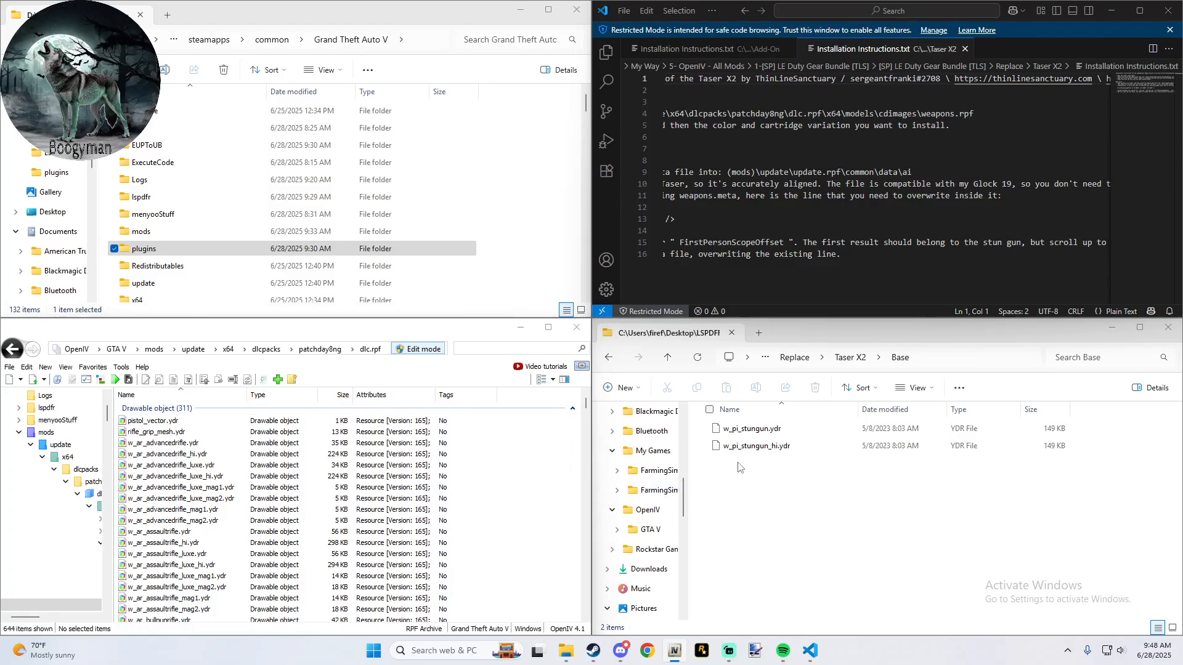
- Add w_pi_stungun.ydr and w_pi_stungun_hi.ydr from the Base folder to weapons.rpf
drag(738, 462, 759, 425)
drag(755, 429, 547, 481)
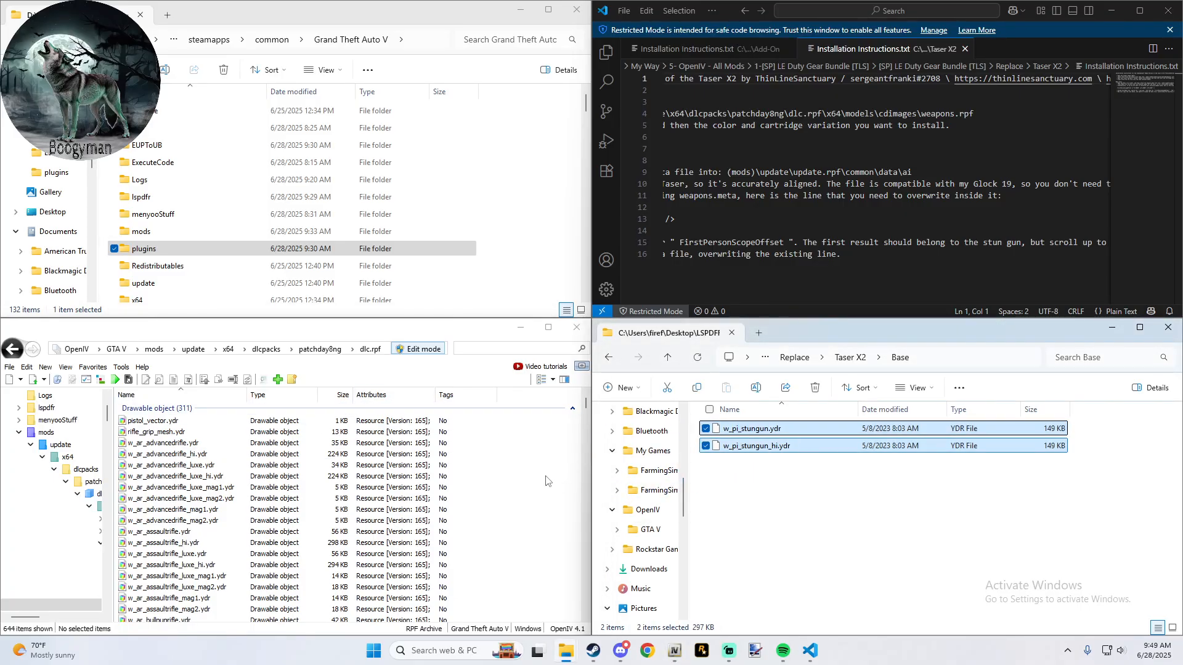
click(501, 378)
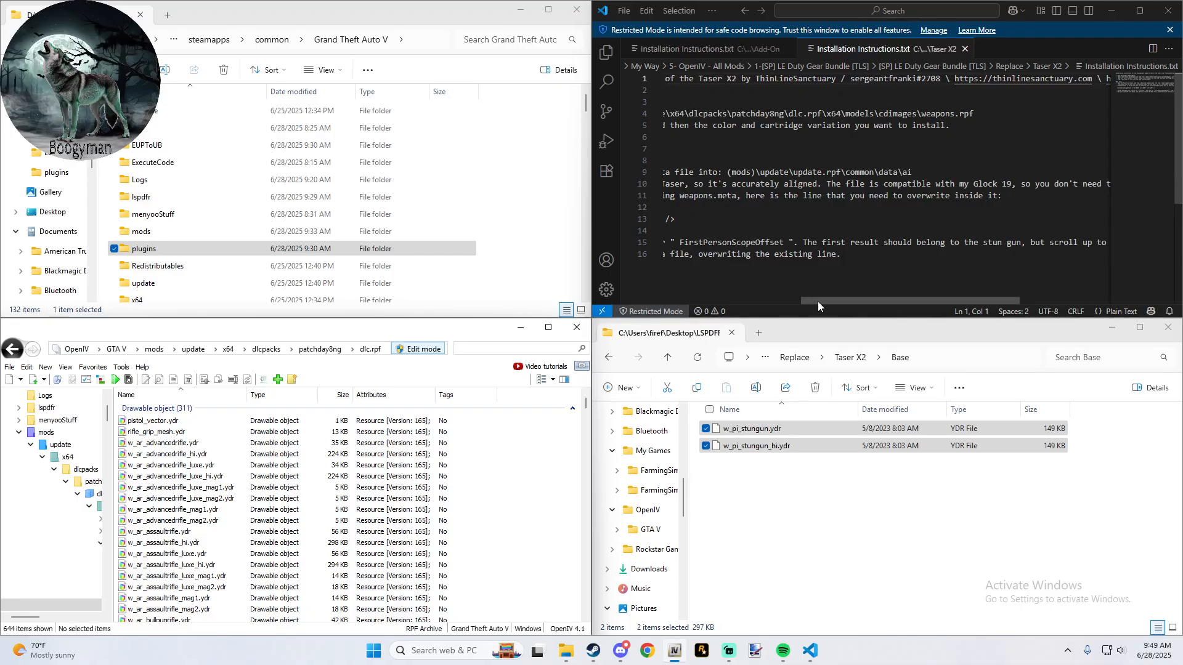
- Add w_pi_stungun.ytd from the Realistic Branding variant Black Base - Black Cartridge to weapons.rpf, then return to Color Variants
drag(818, 301, 679, 301)
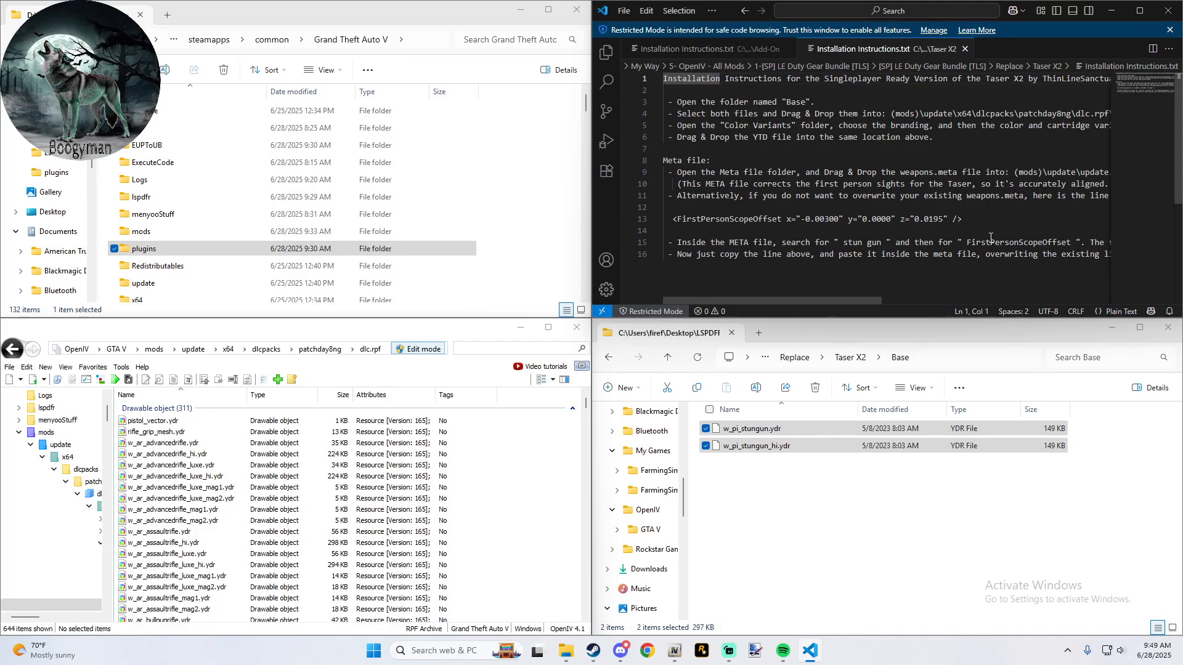
scroll(990, 237, down, 3)
scroll(990, 237, up, 3)
click(671, 362)
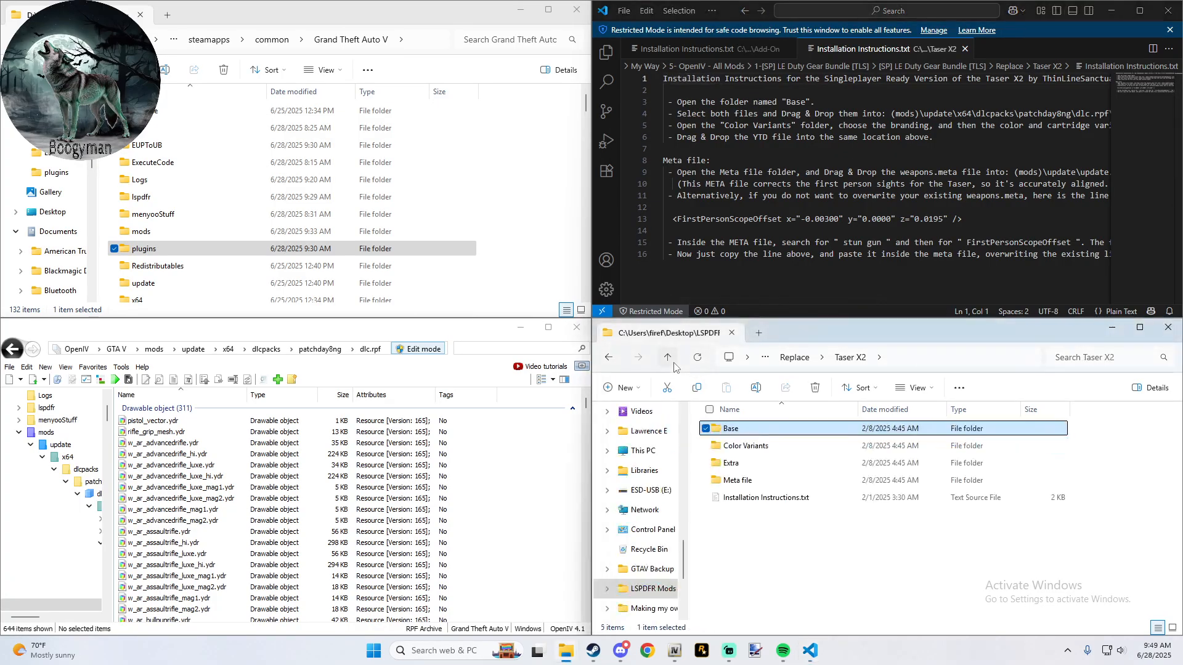
double_click(750, 448)
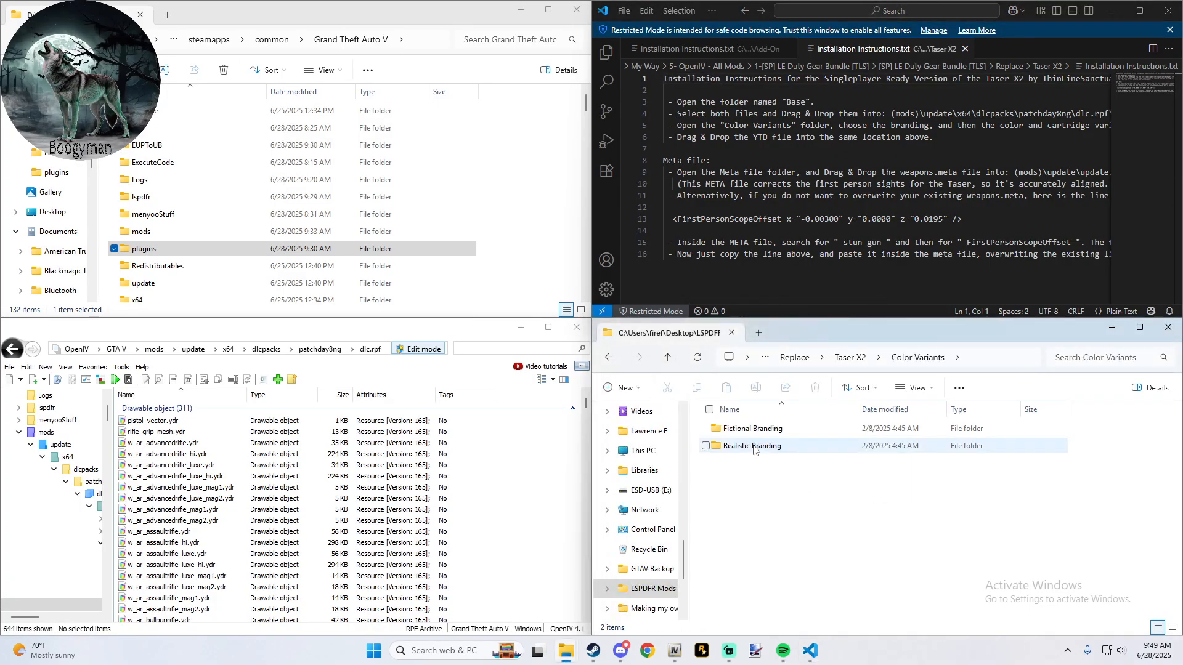
double_click(755, 446)
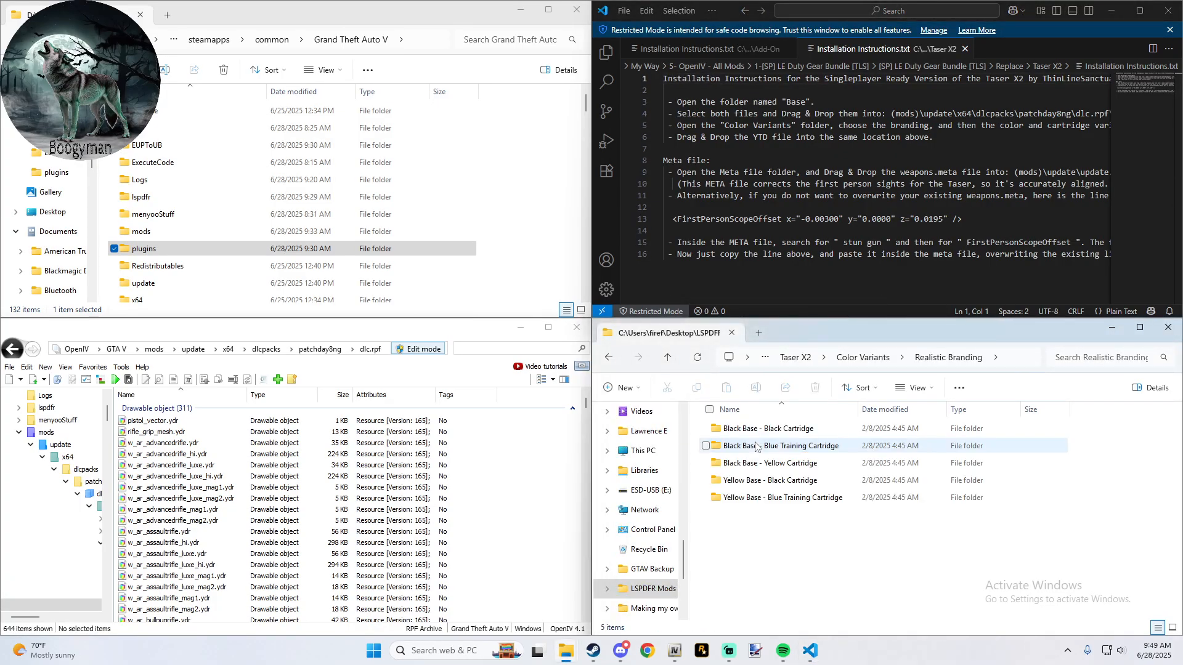
double_click(786, 434)
drag(761, 430, 508, 500)
click(611, 363)
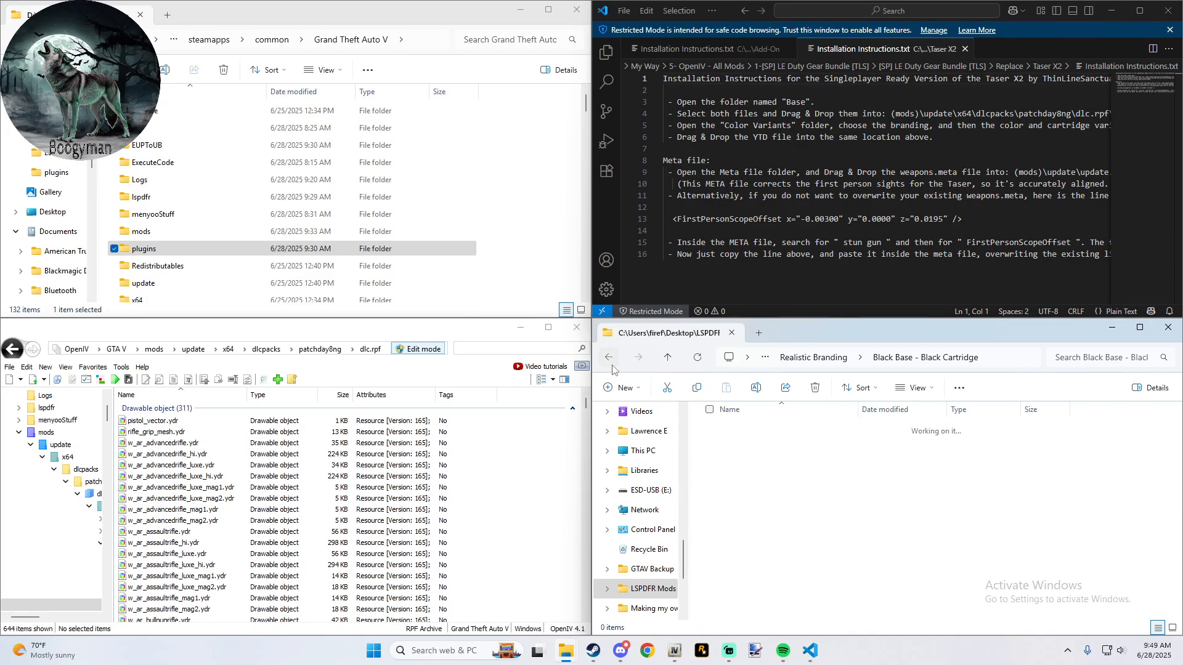
click(610, 359)
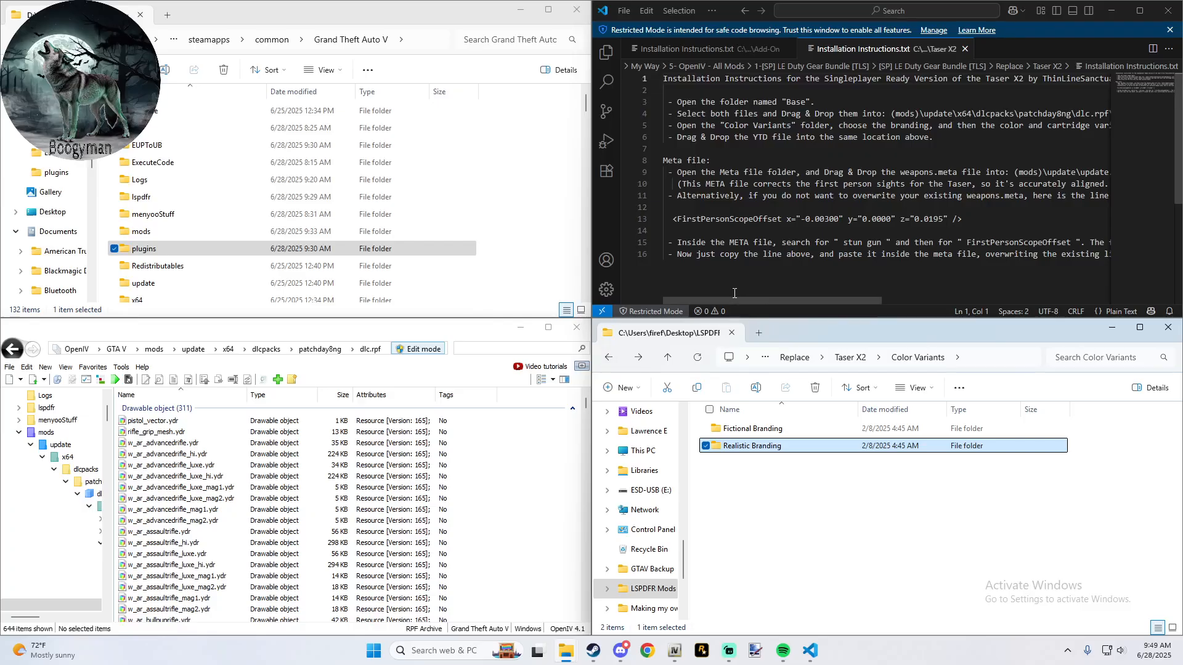
- Close the Taser X2 installation instructions and go back to the Taser X2 folder
scroll(747, 256, down, 2)
scroll(747, 256, up, 2)
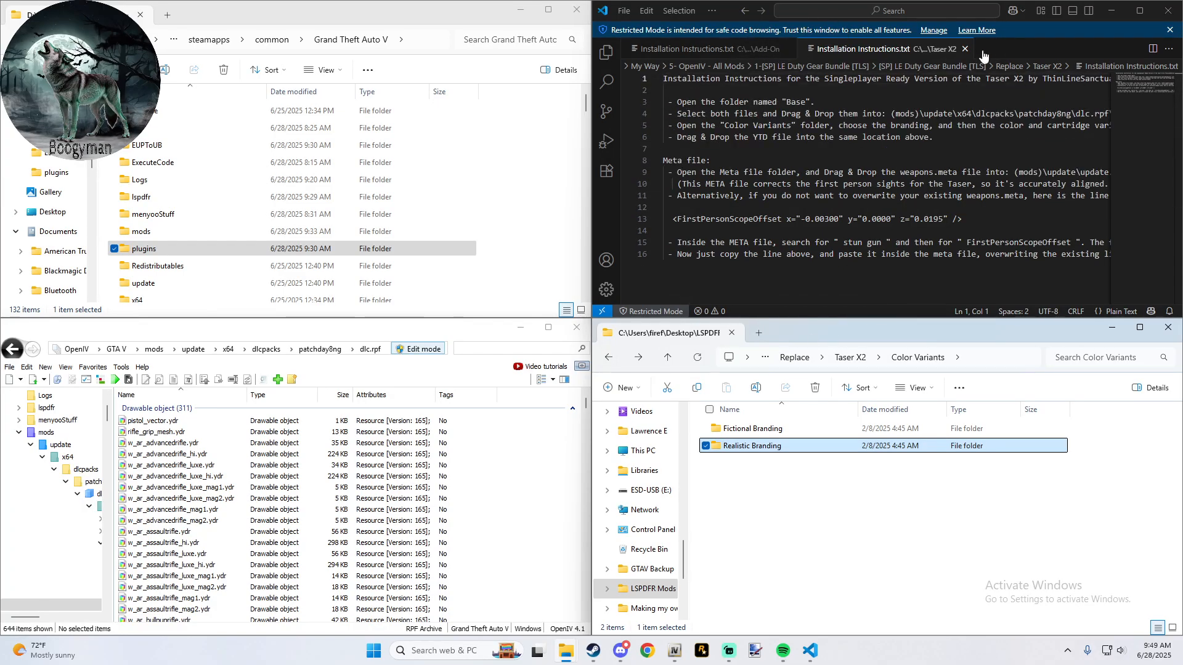
click(965, 49)
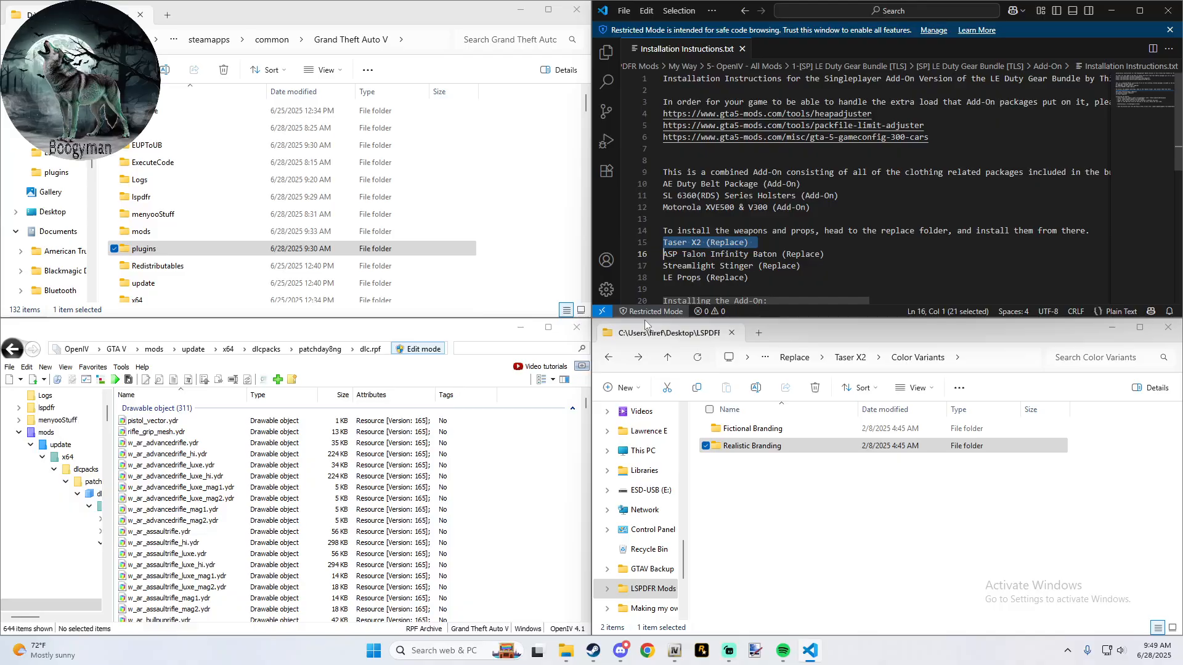
click(609, 357)
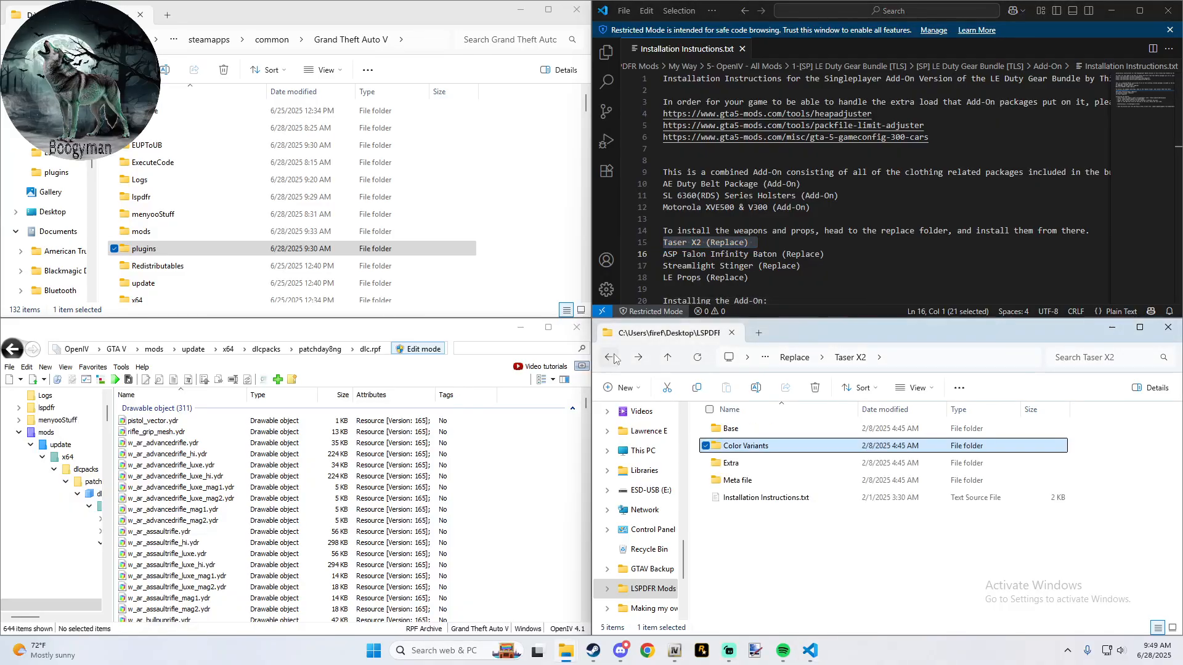
- In the Taser X2 folder, go to Extra\Weapon Wheel Icons and open its Installation Instructions.txt
double_click(785, 467)
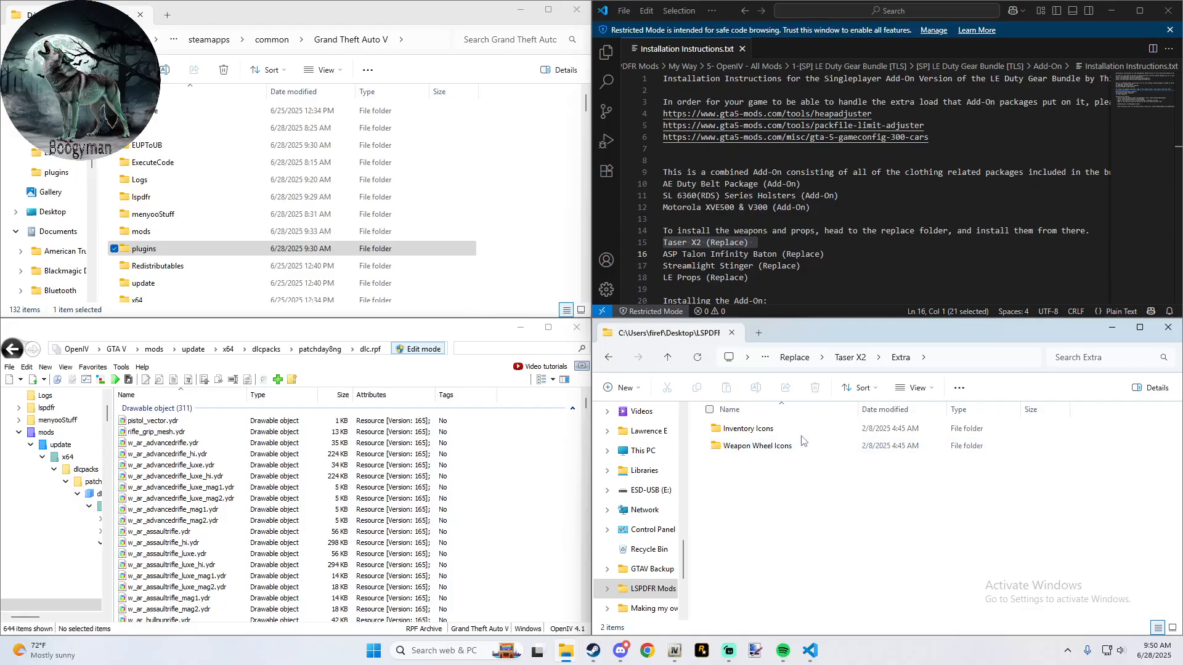
double_click(796, 447)
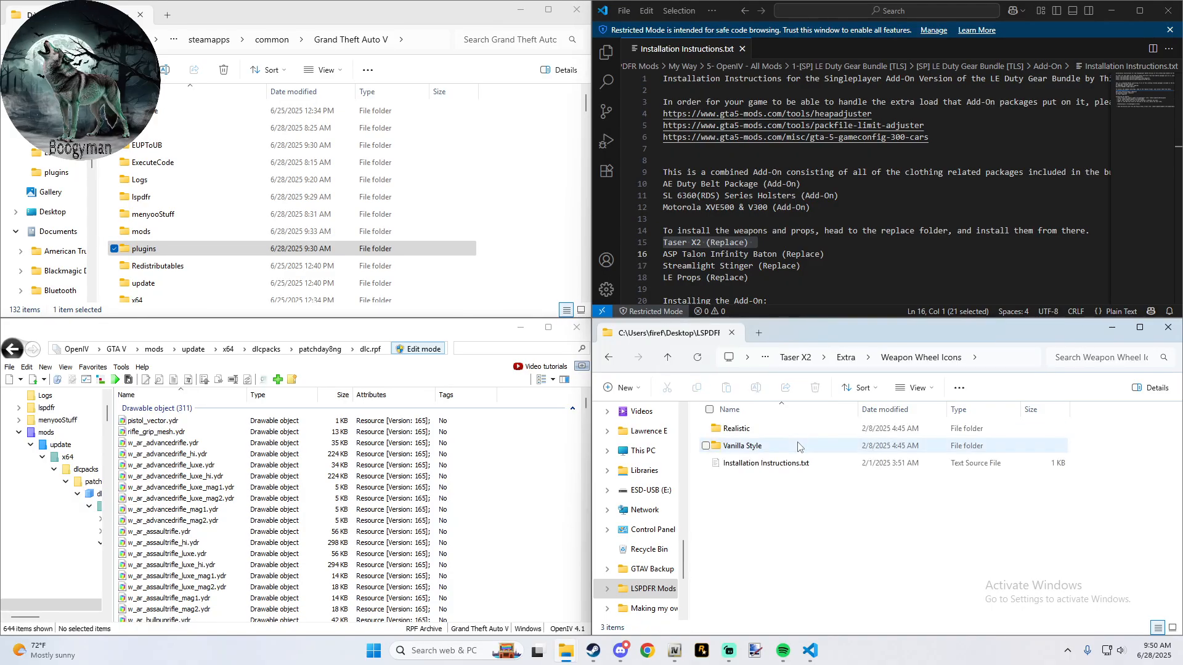
double_click(771, 464)
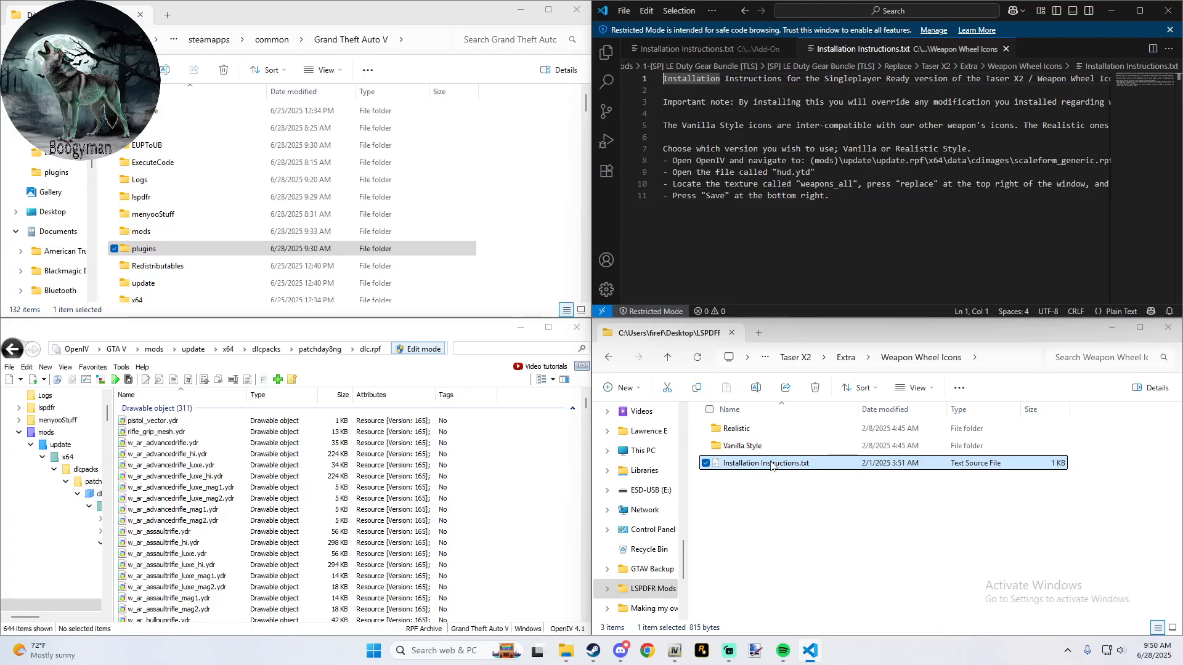
- Open the Realistic\Black Base\Black Cartridges folder of the weapon wheel icons
double_click(735, 432)
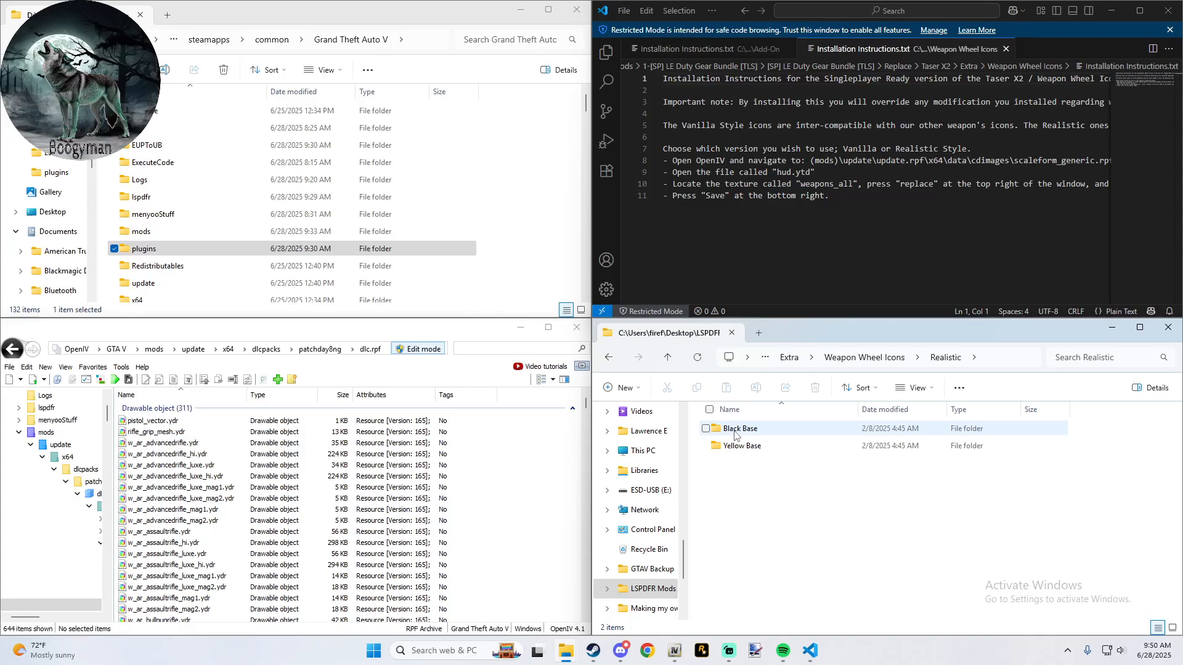
double_click(737, 431)
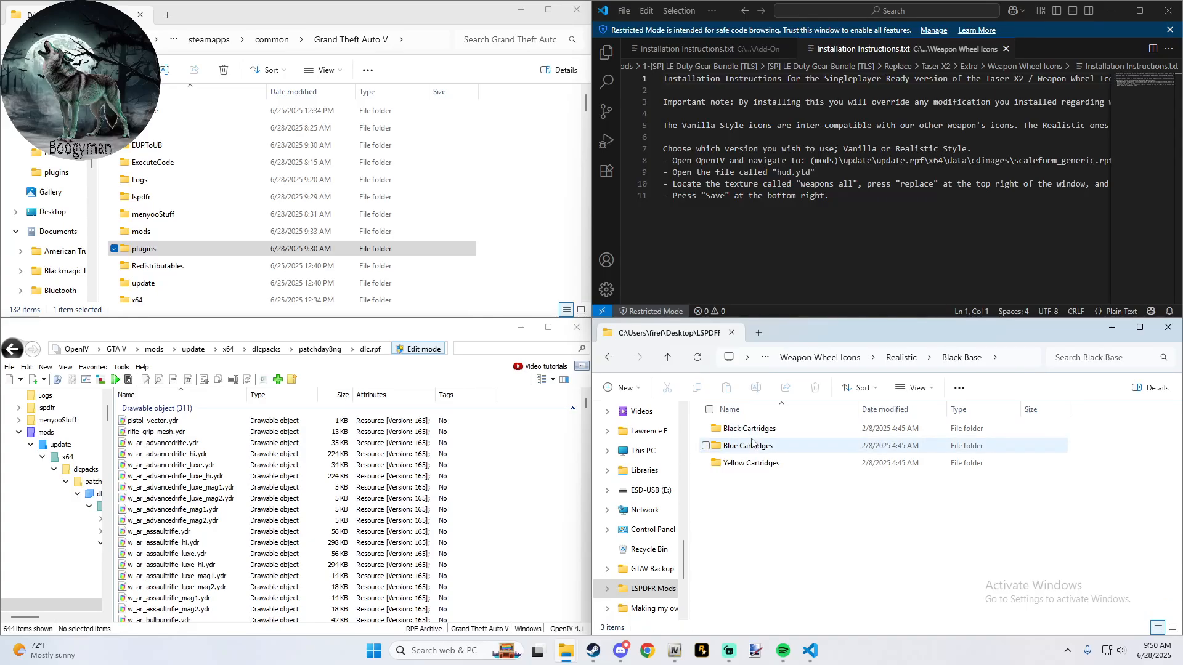
double_click(753, 430)
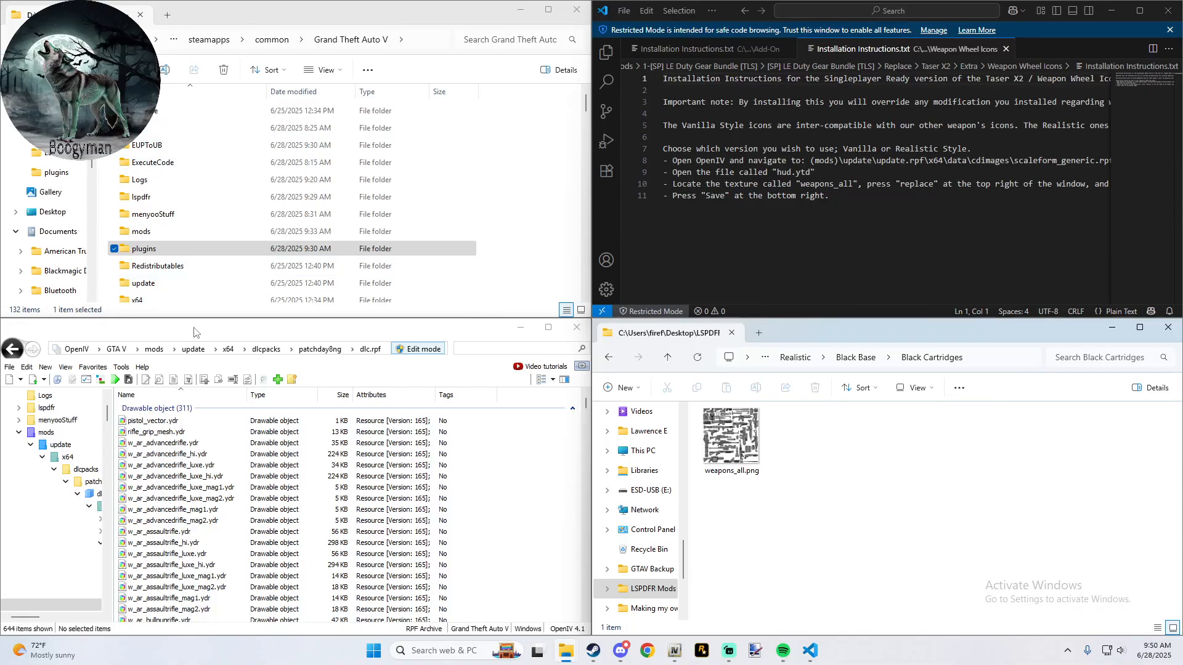
- Following the instructions, open mods\update\update.rpf\x64\data\cdimages\scaleform_generic.rpf in OpenIV
click(154, 349)
double_click(143, 421)
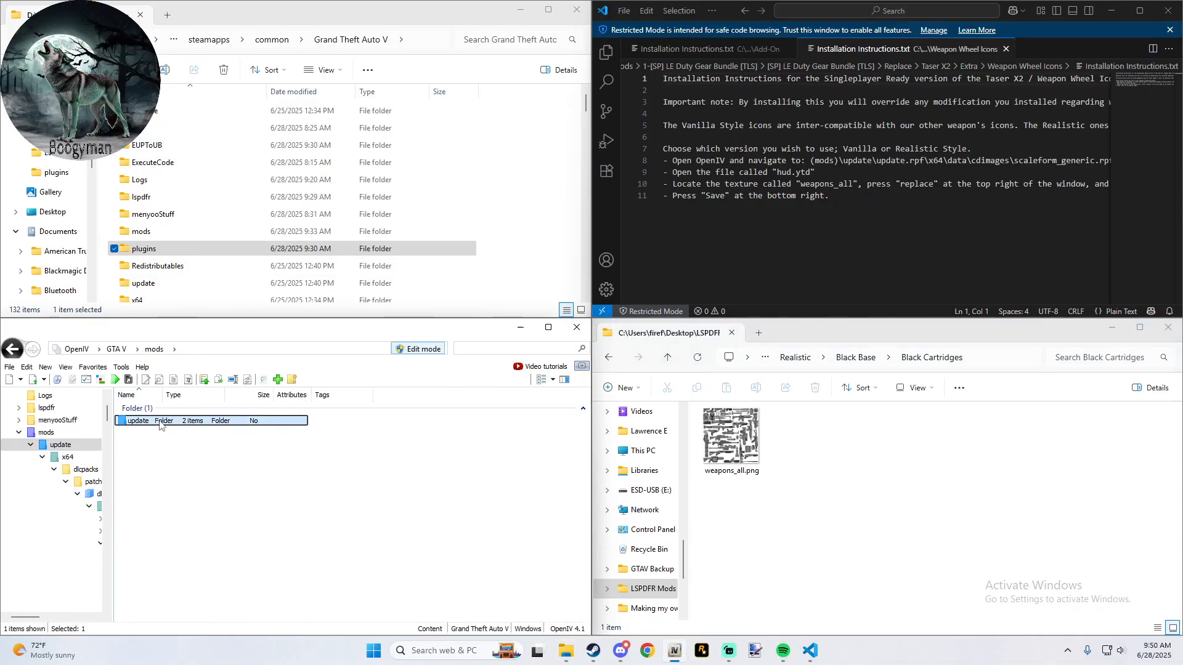
double_click(151, 448)
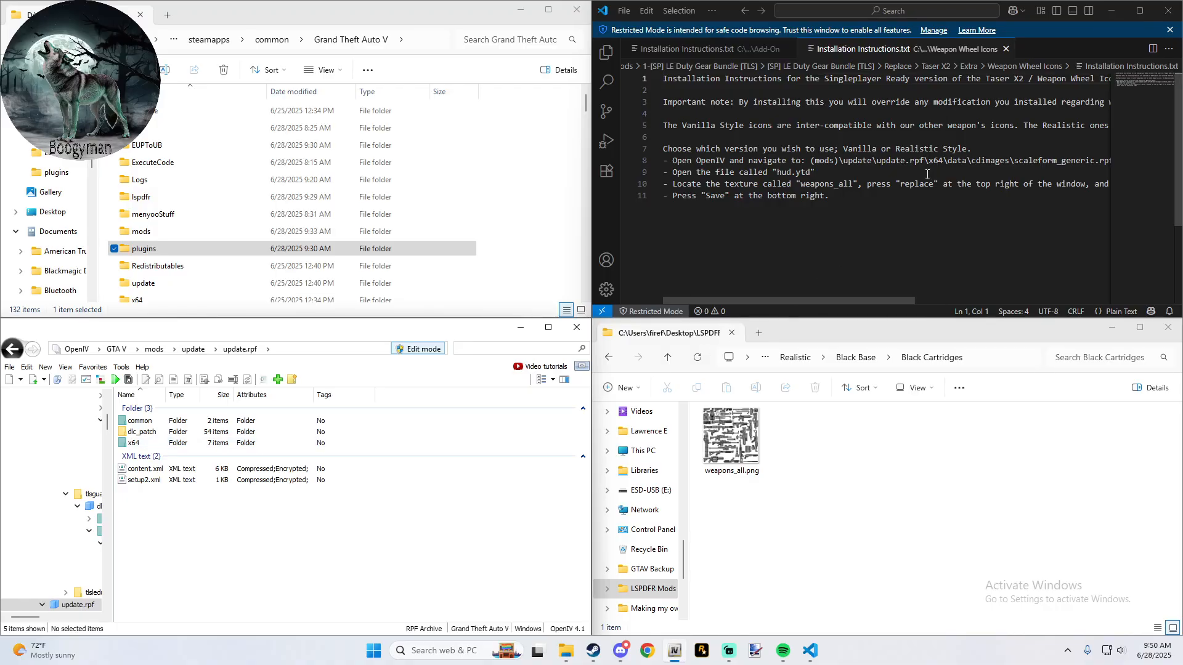
double_click(155, 441)
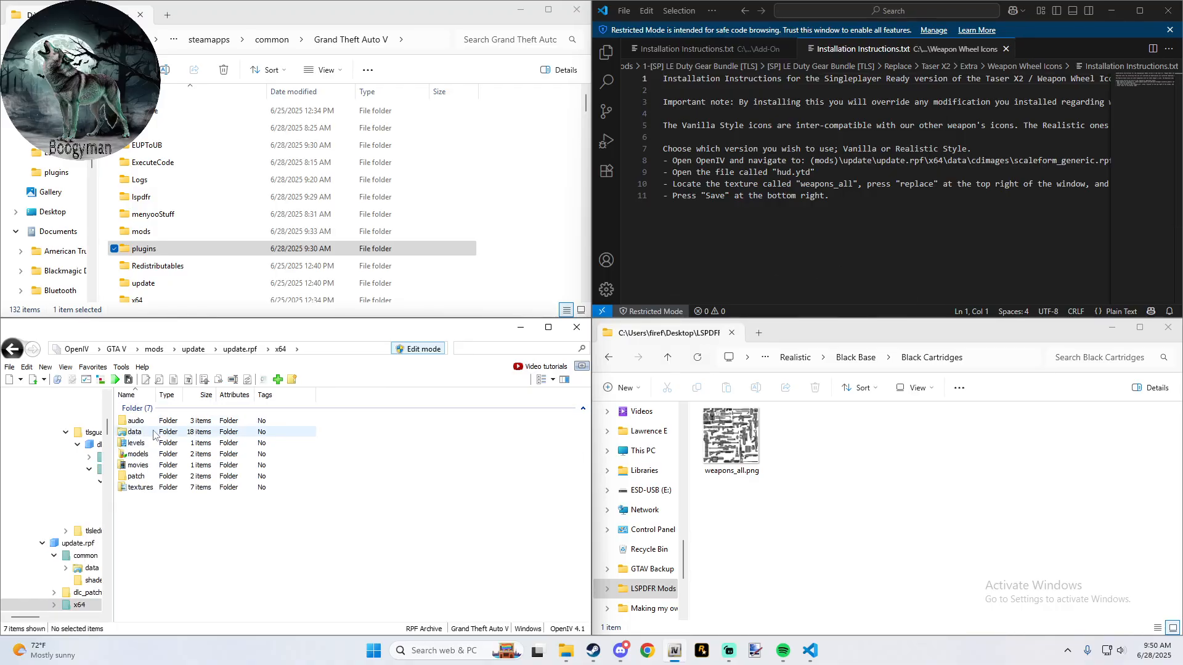
double_click(154, 435)
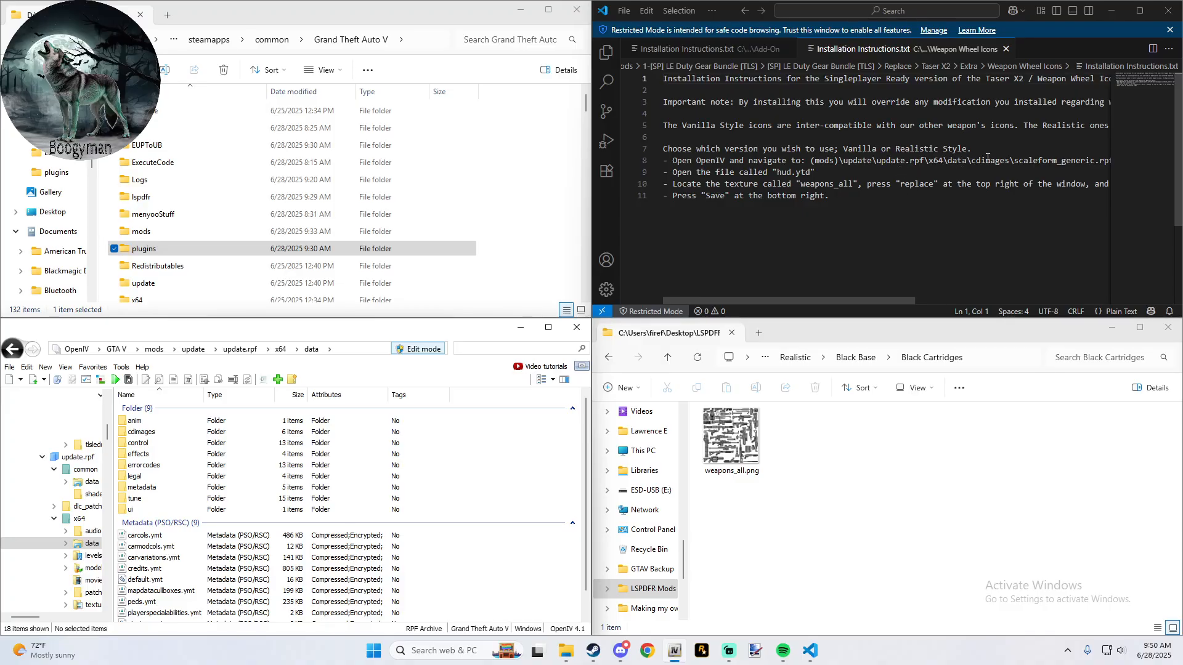
double_click(155, 434)
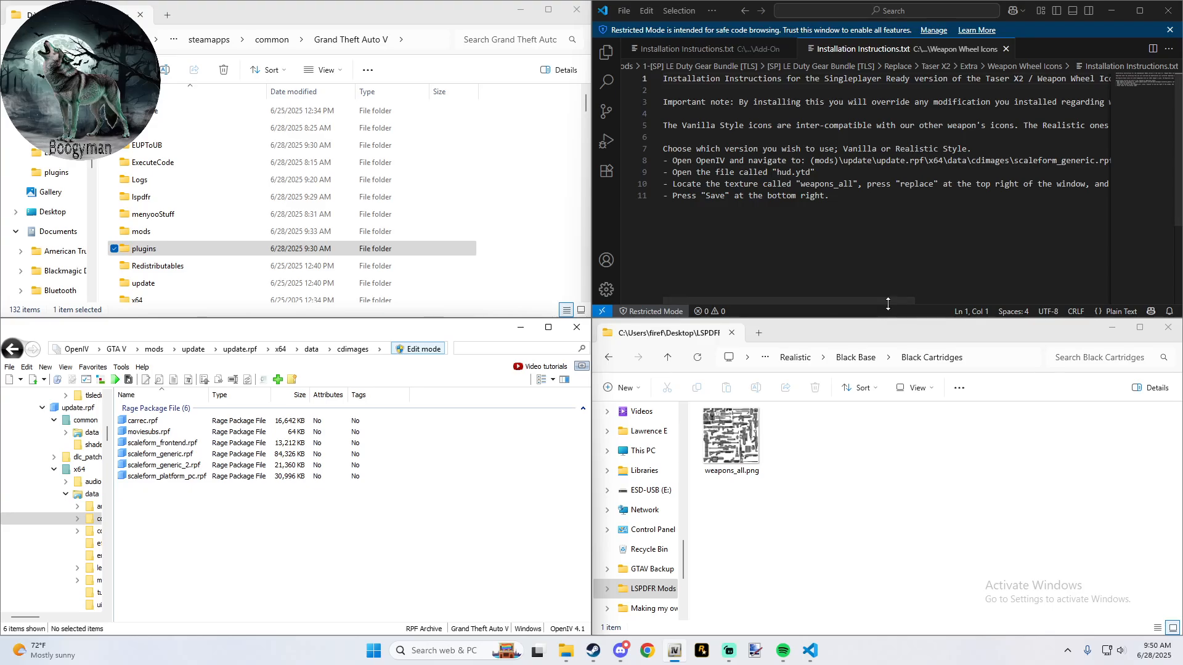
drag(888, 300, 942, 252)
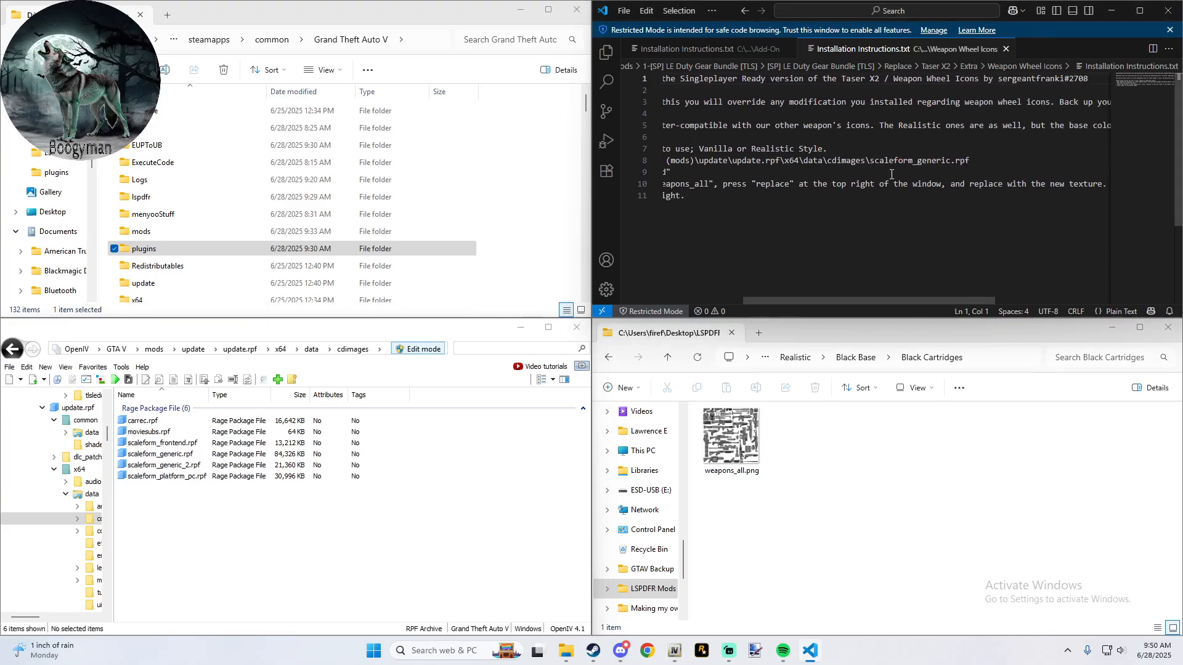
double_click(190, 454)
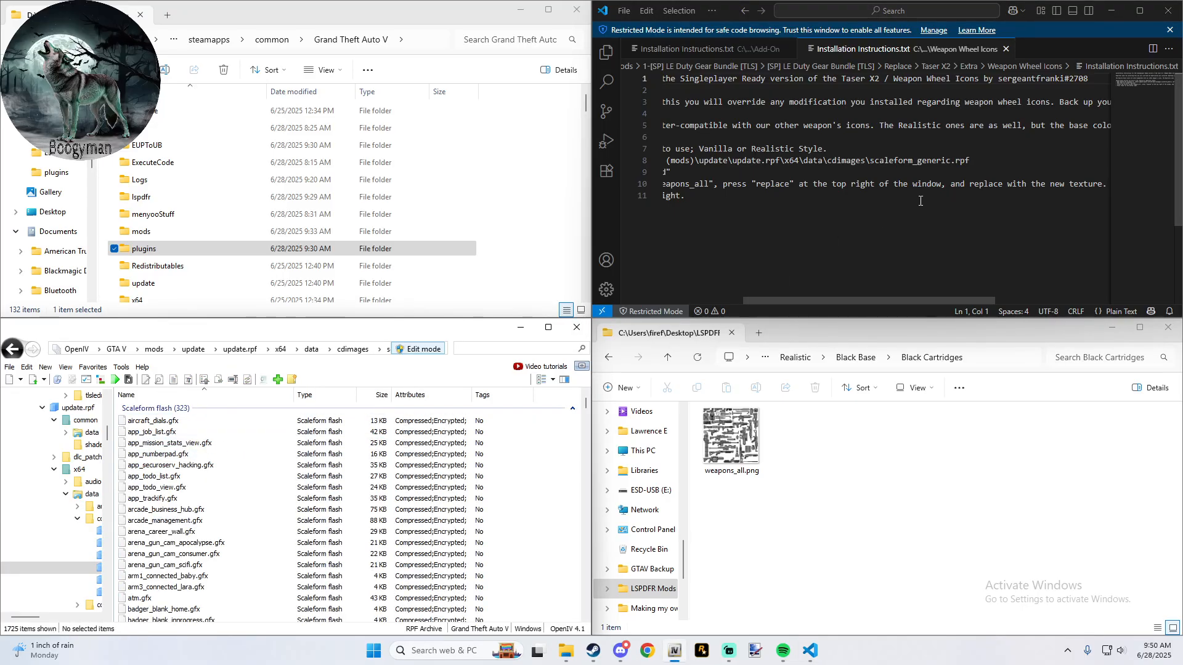
- Find hud.ytd among the texture dictionaries in scaleform_generic.rpf and open it in the texture editor
drag(866, 298, 755, 316)
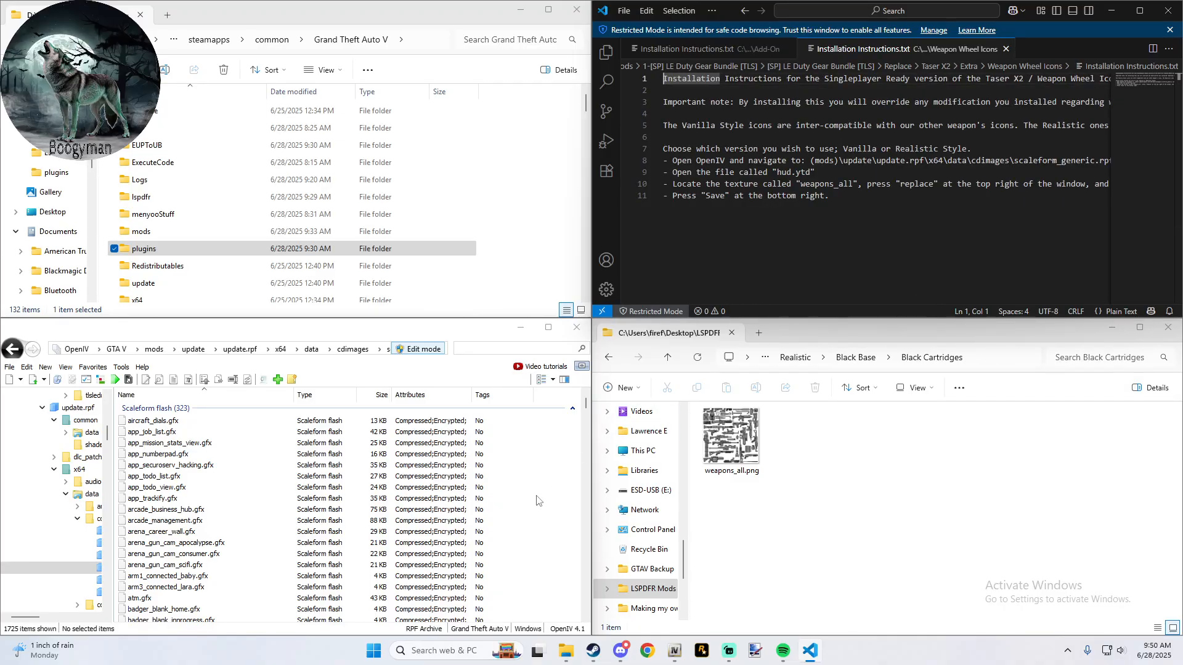
scroll(286, 524, down, 7)
scroll(286, 524, down, 20)
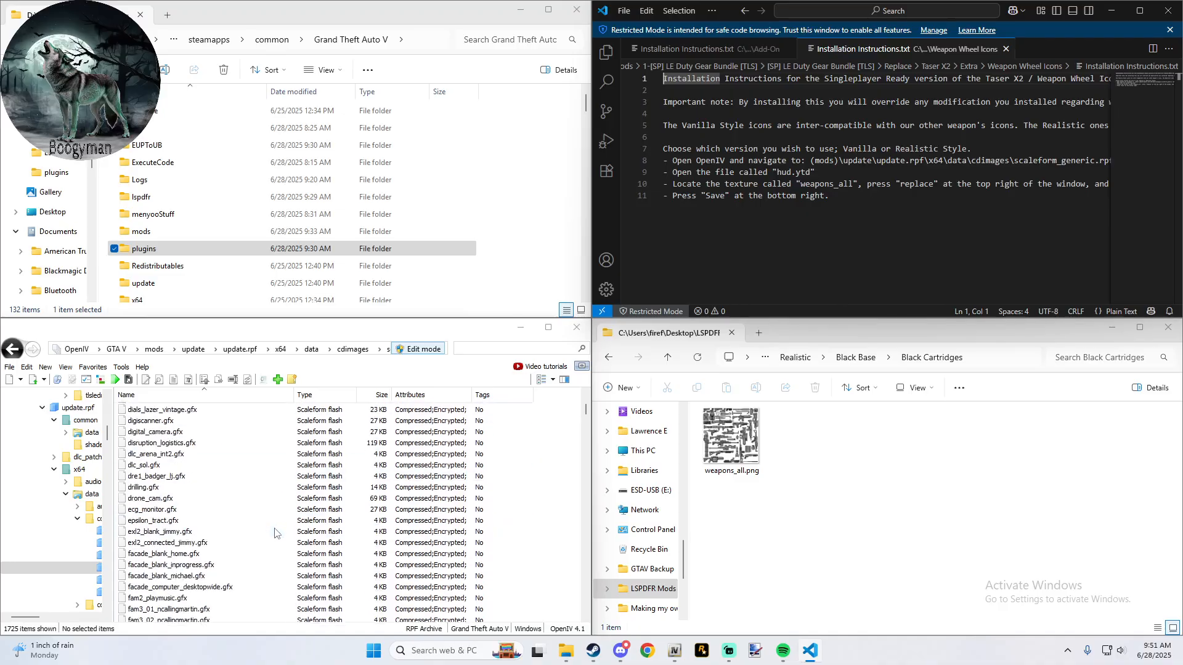
scroll(267, 540, down, 20)
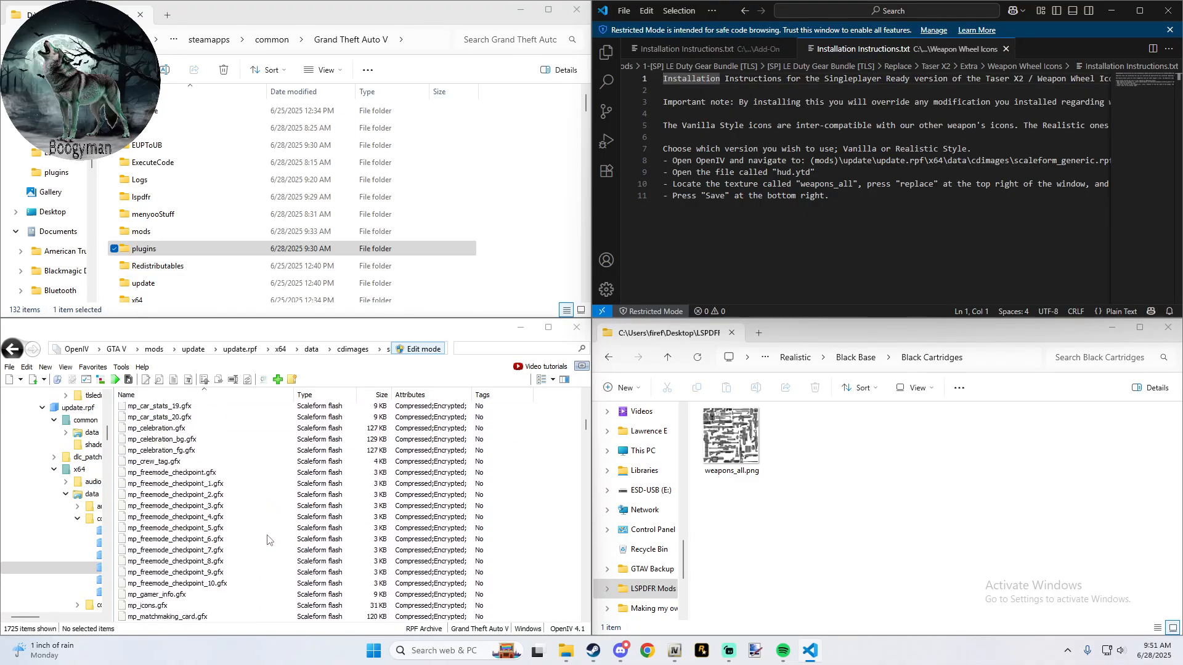
scroll(265, 542, down, 10)
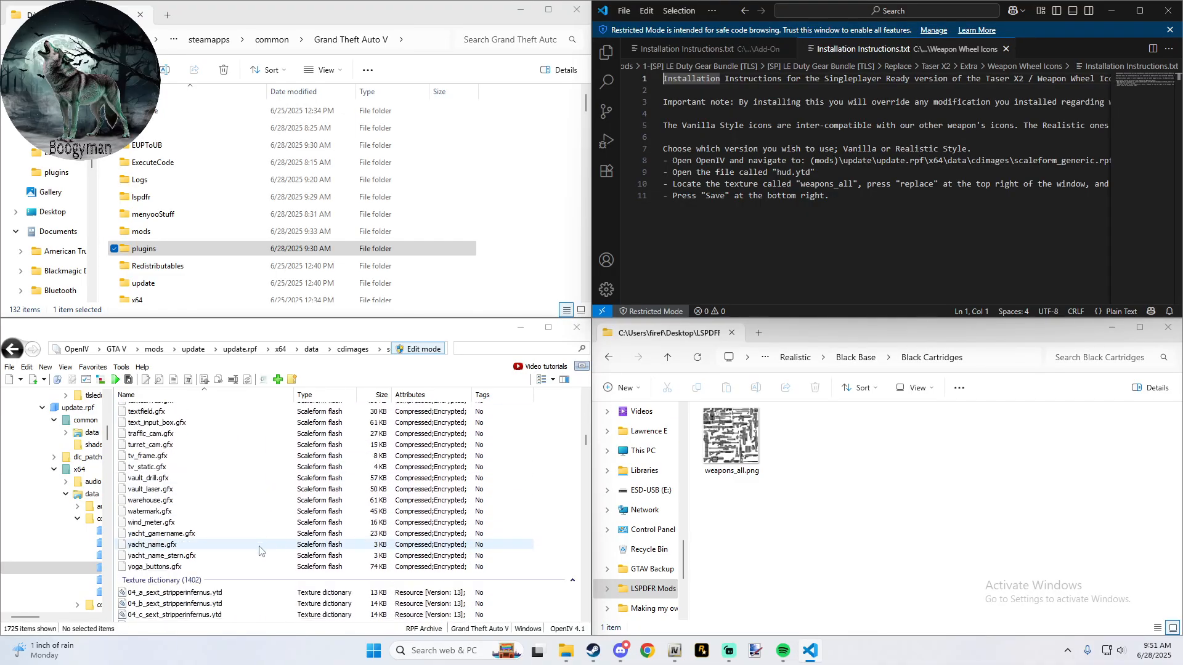
scroll(256, 555, down, 13)
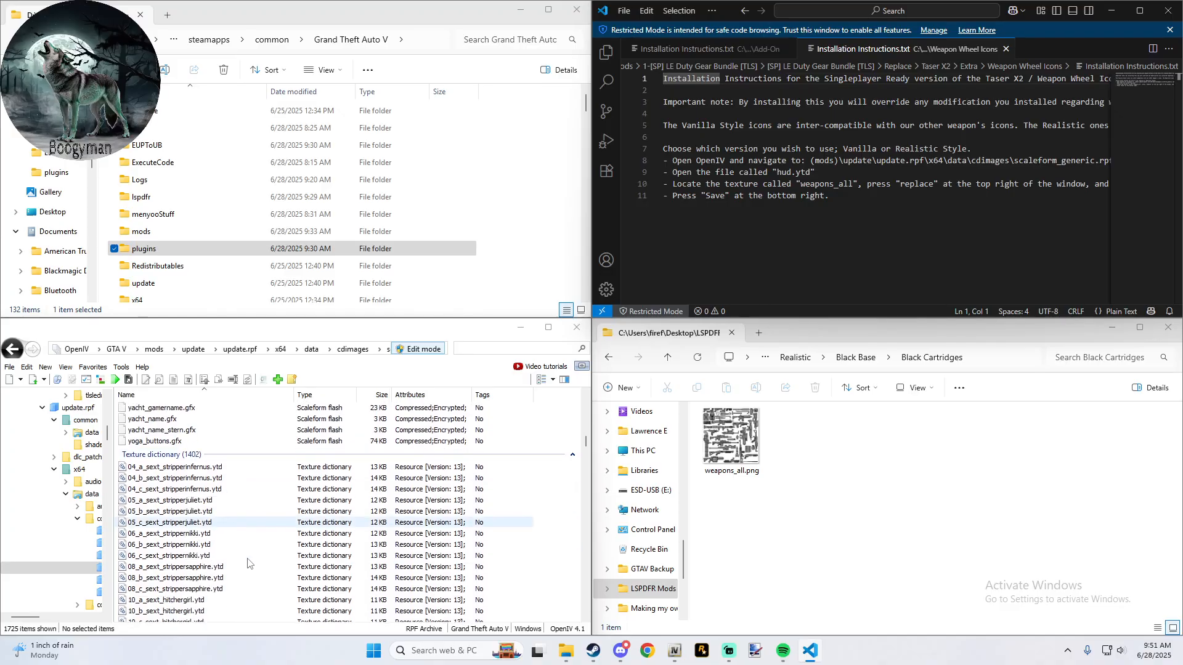
scroll(247, 563, down, 15)
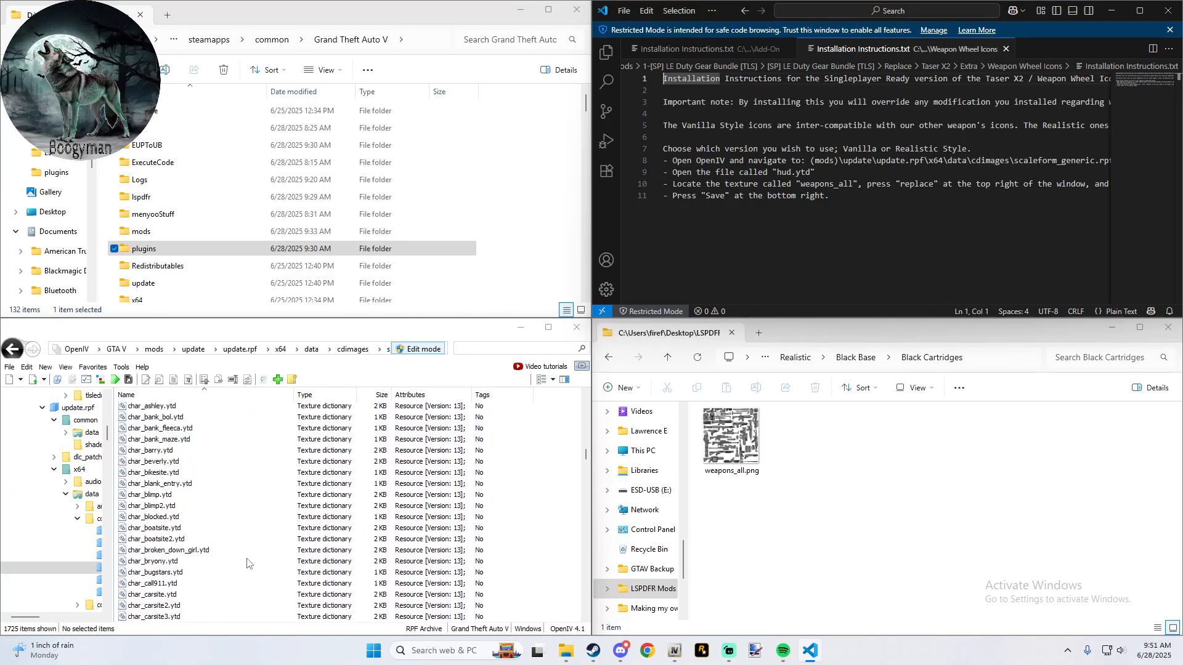
scroll(247, 563, down, 5)
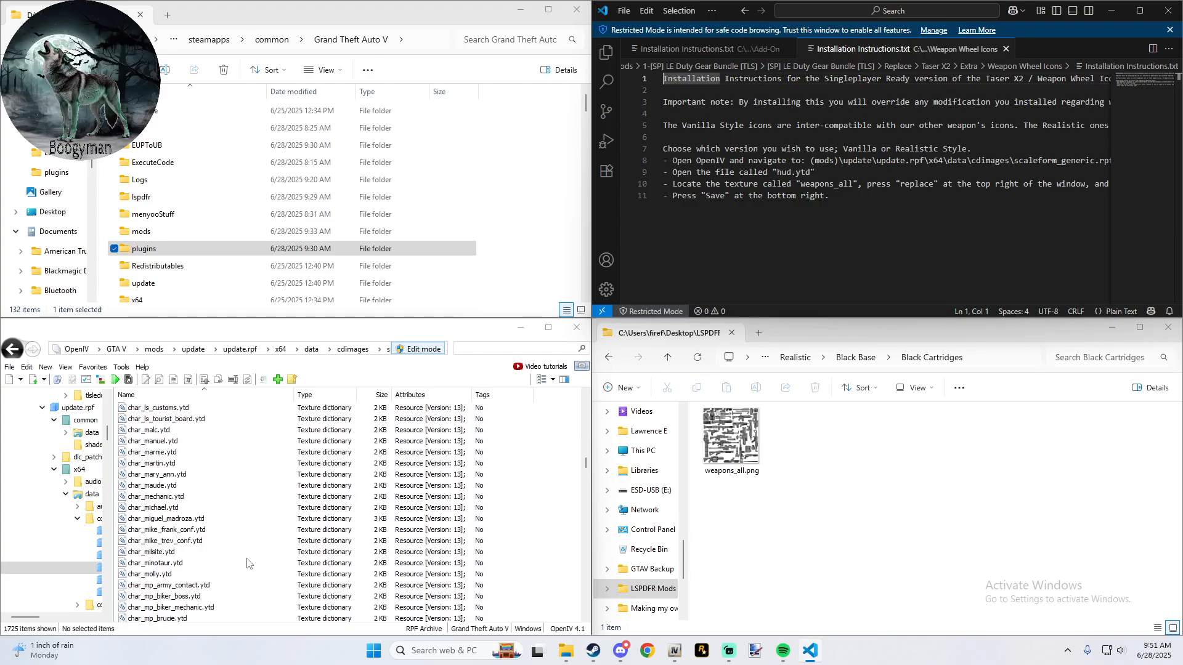
scroll(247, 563, down, 10)
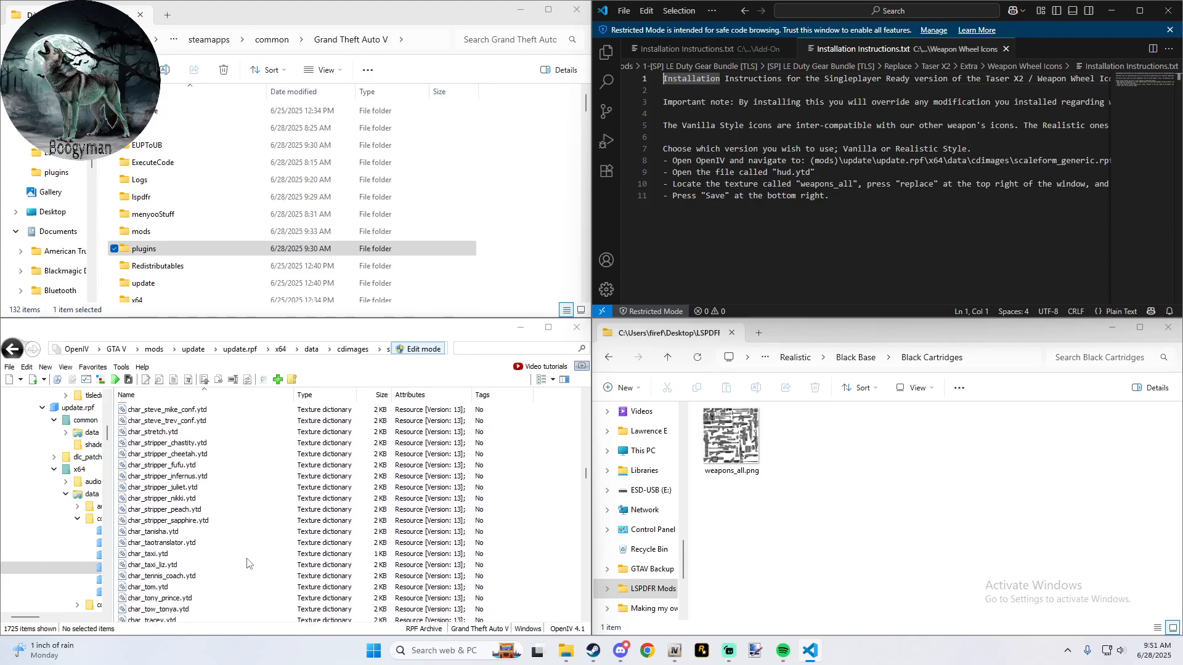
scroll(247, 563, down, 20)
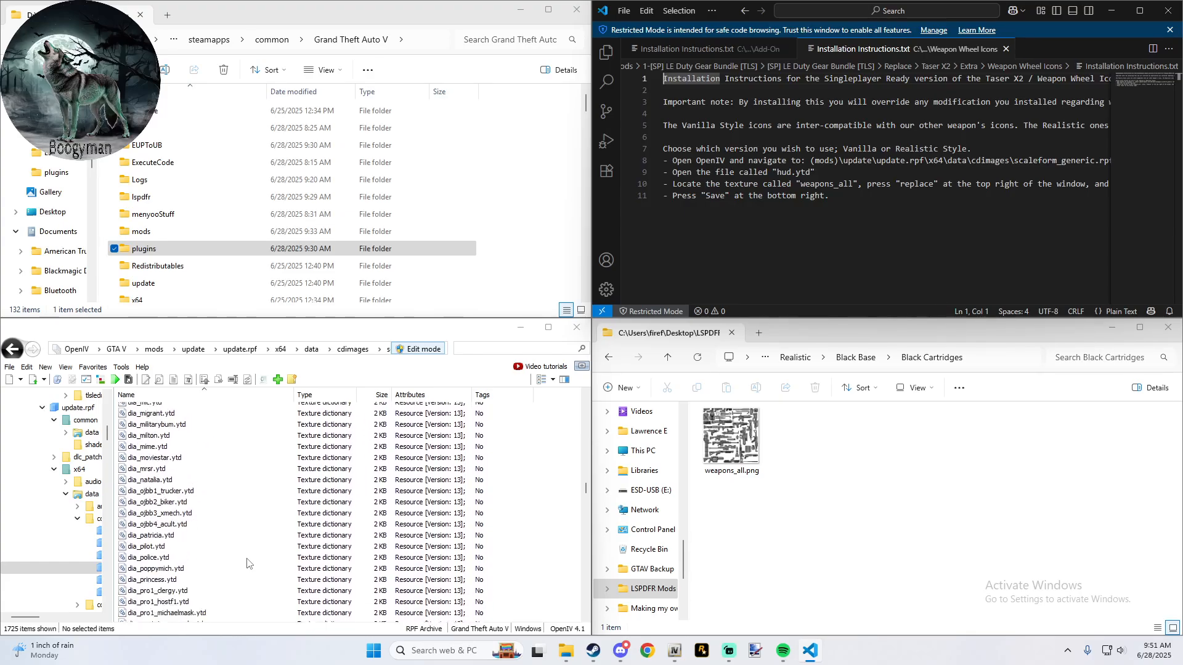
scroll(247, 561, down, 20)
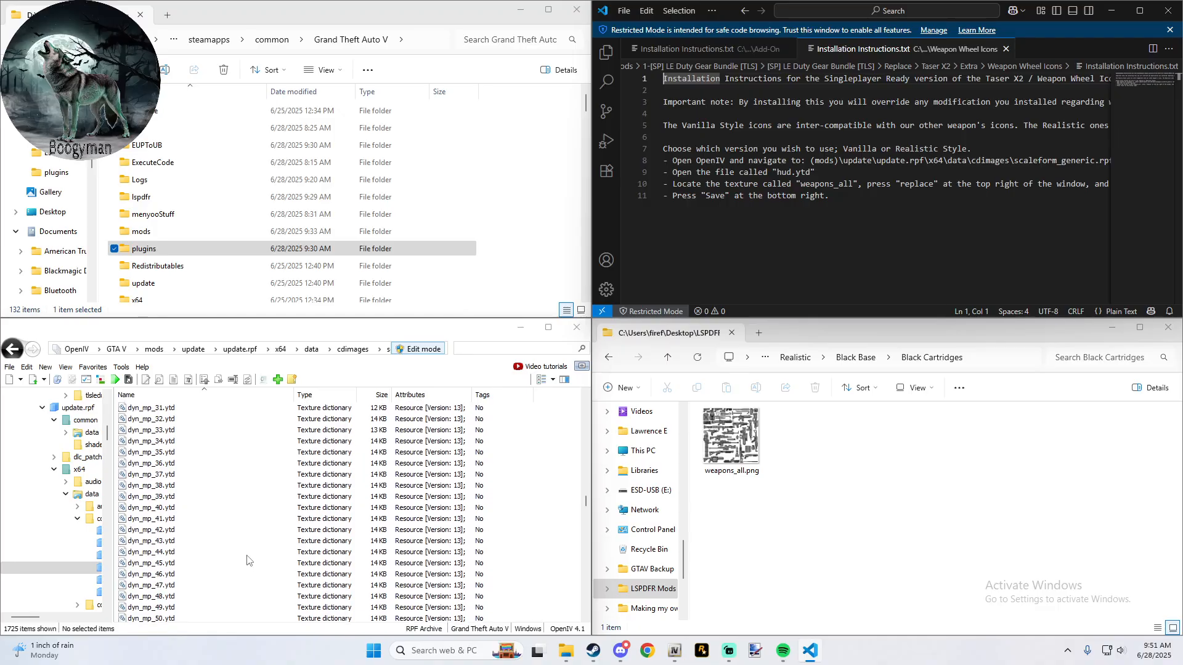
scroll(248, 556, down, 20)
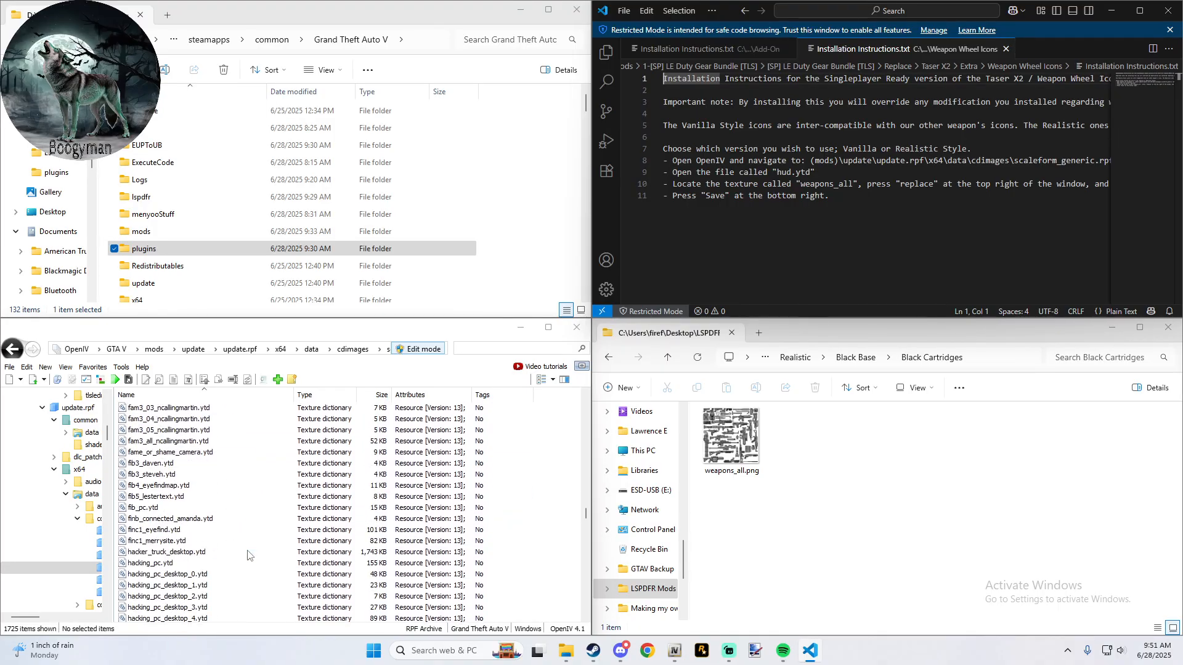
scroll(248, 556, down, 3)
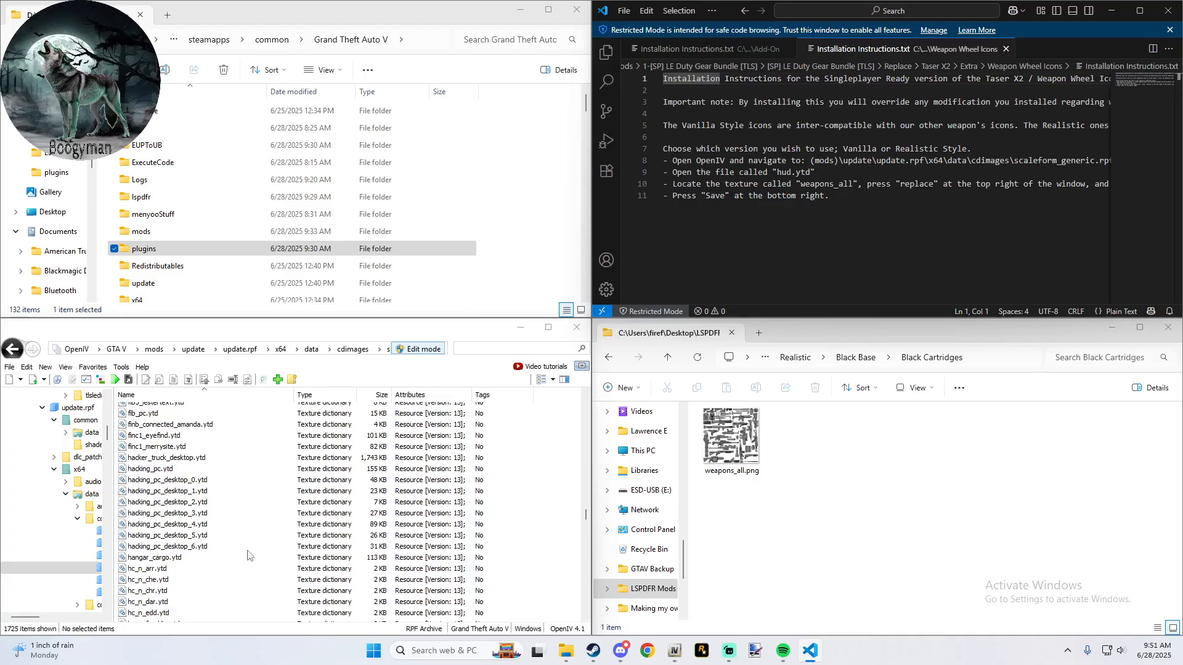
scroll(247, 556, down, 7)
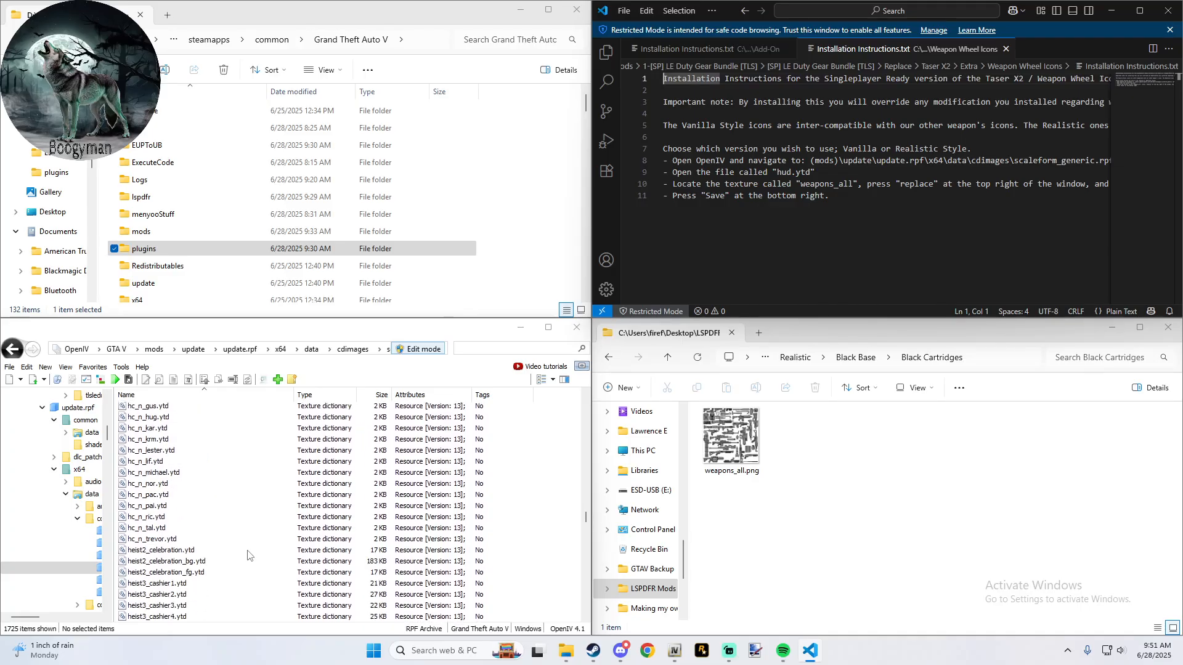
scroll(248, 555, down, 15)
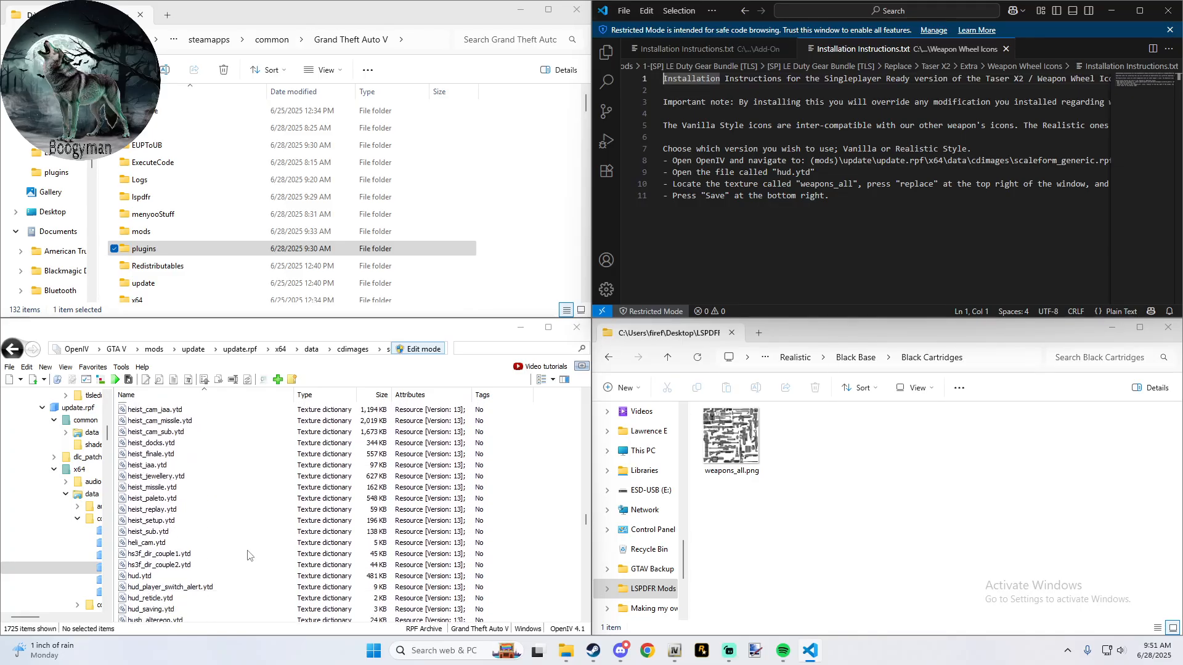
click(143, 575)
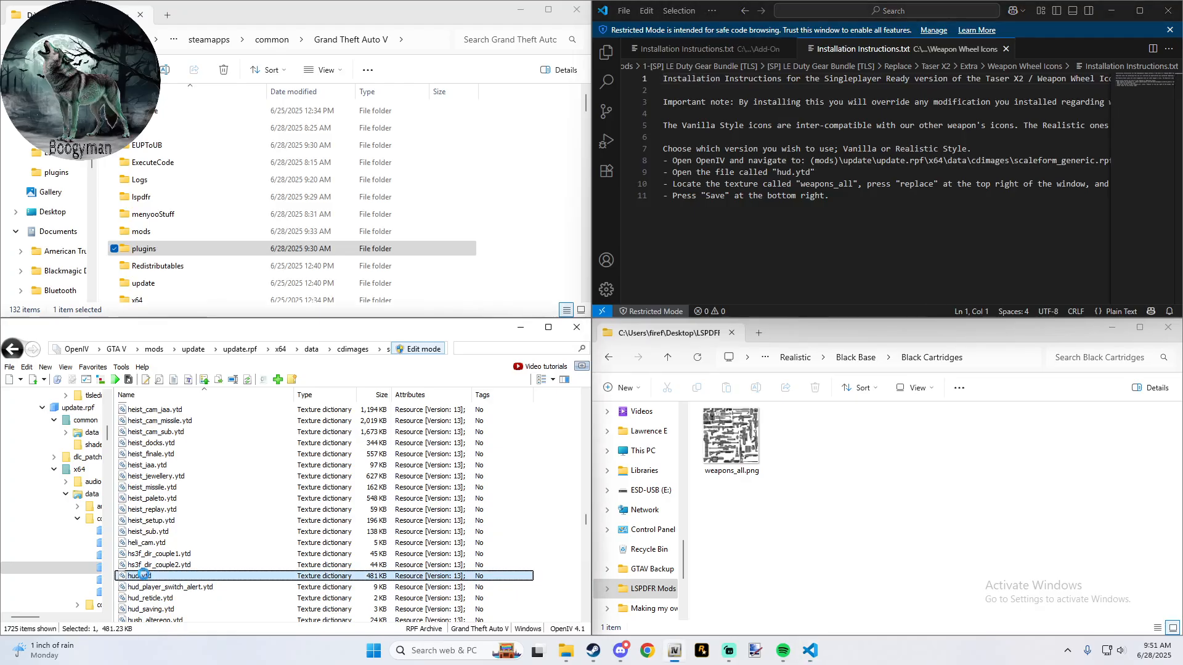
double_click(143, 575)
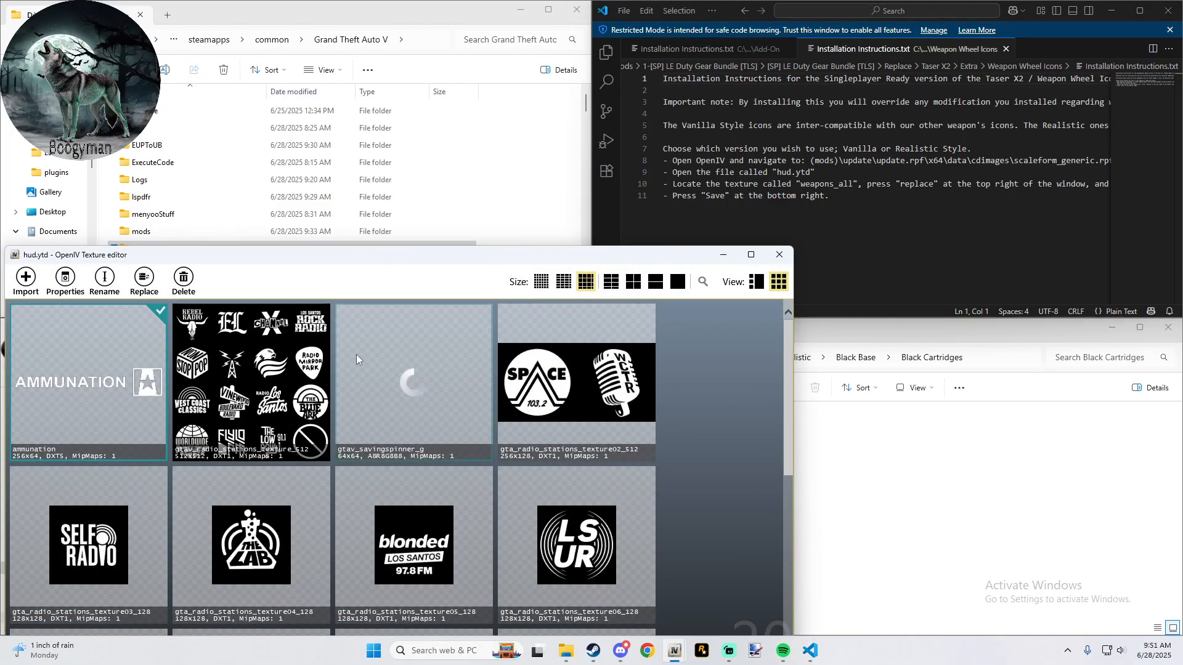
- Locate the weapons_all texture in hud.ytd and select it, checking the weapon wheel icon instructions for the replacement procedure
drag(386, 264, 409, 132)
scroll(347, 231, down, 6)
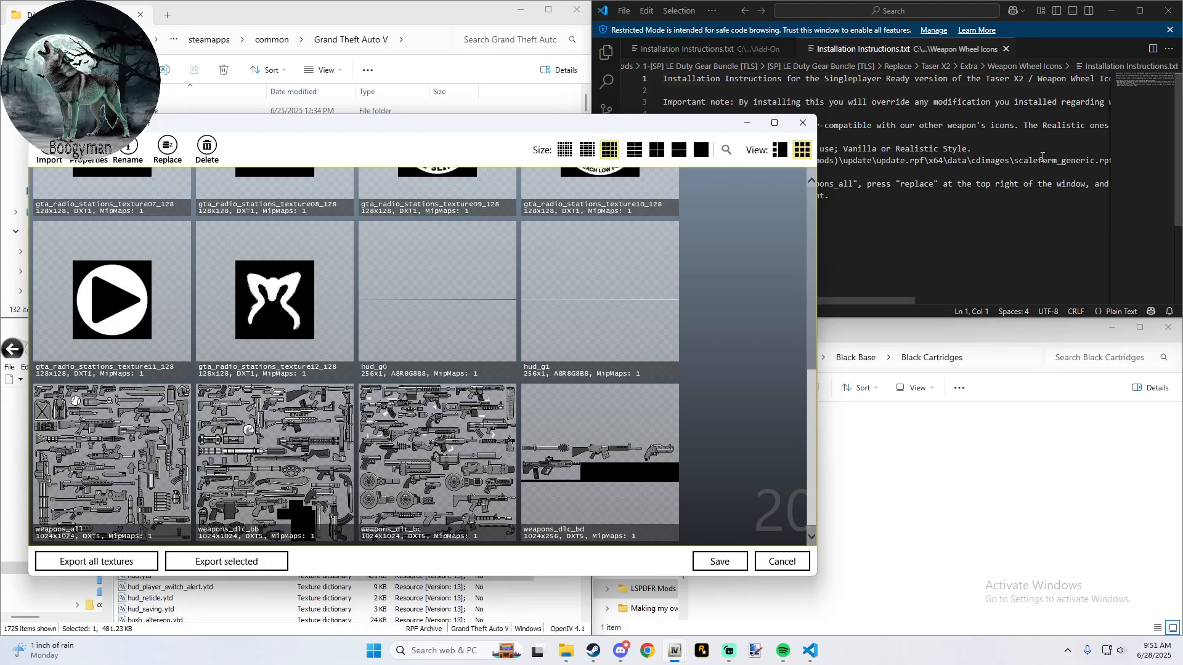
click(993, 229)
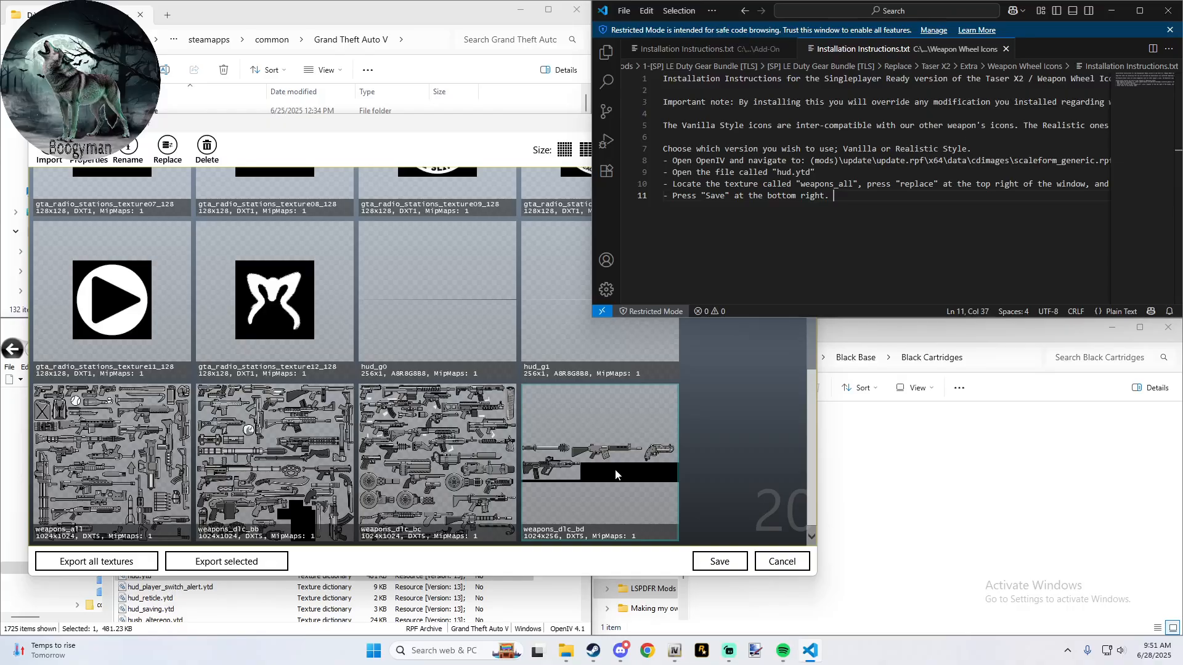
click(62, 488)
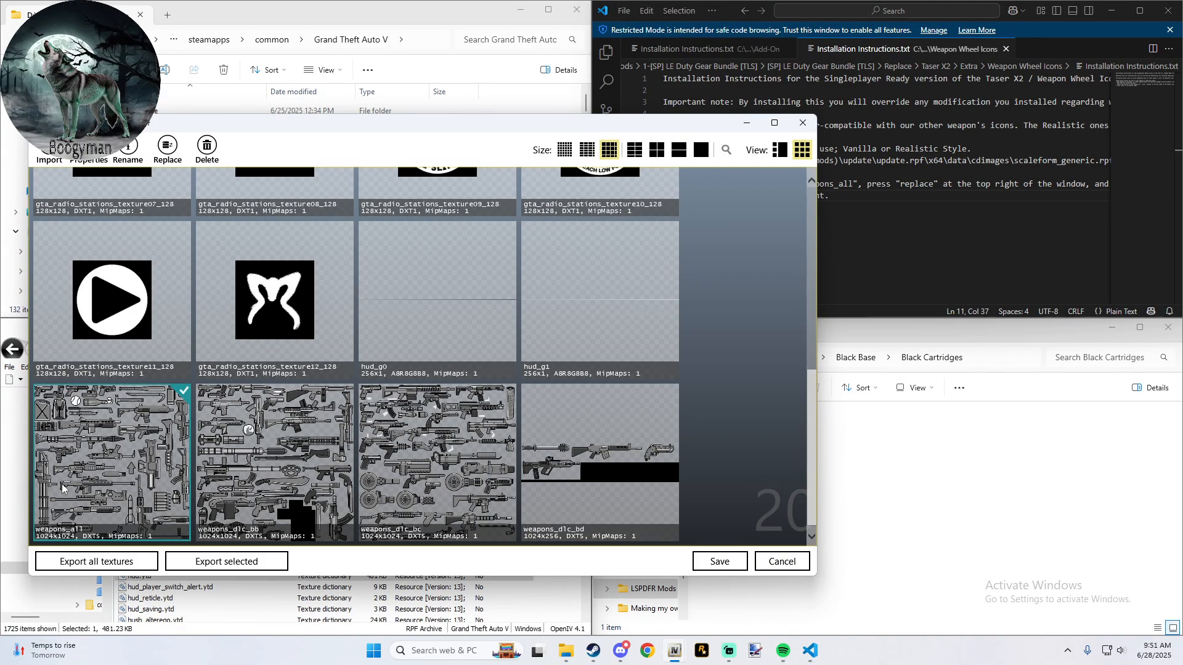
click(851, 237)
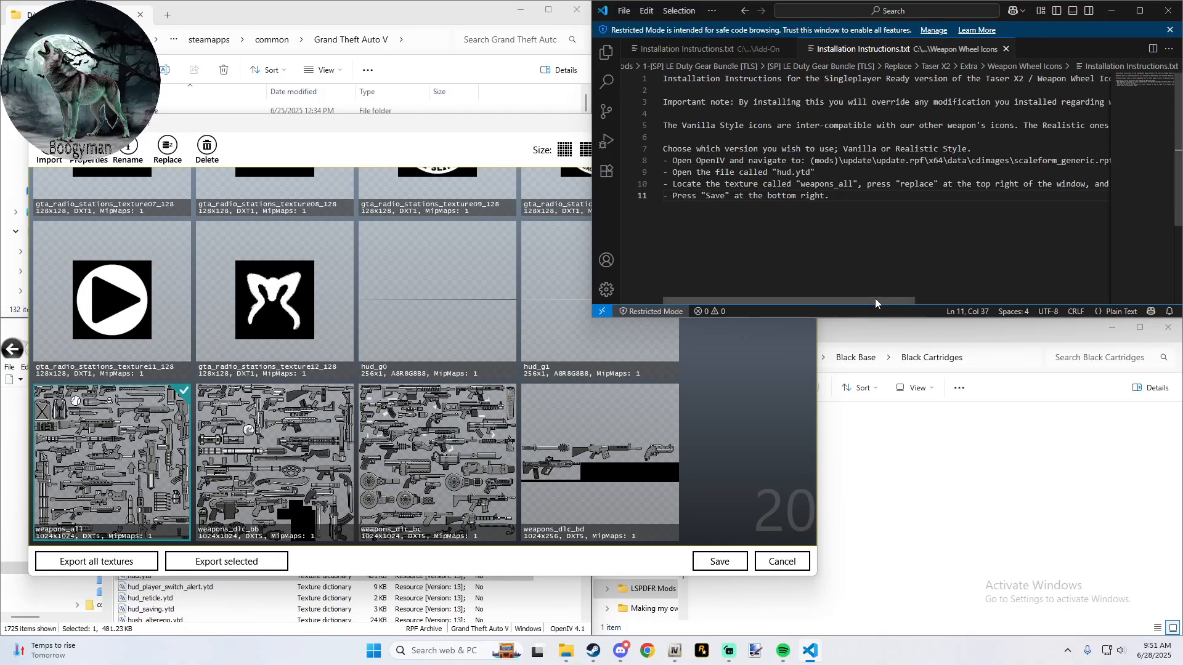
drag(875, 298, 805, 298)
click(116, 448)
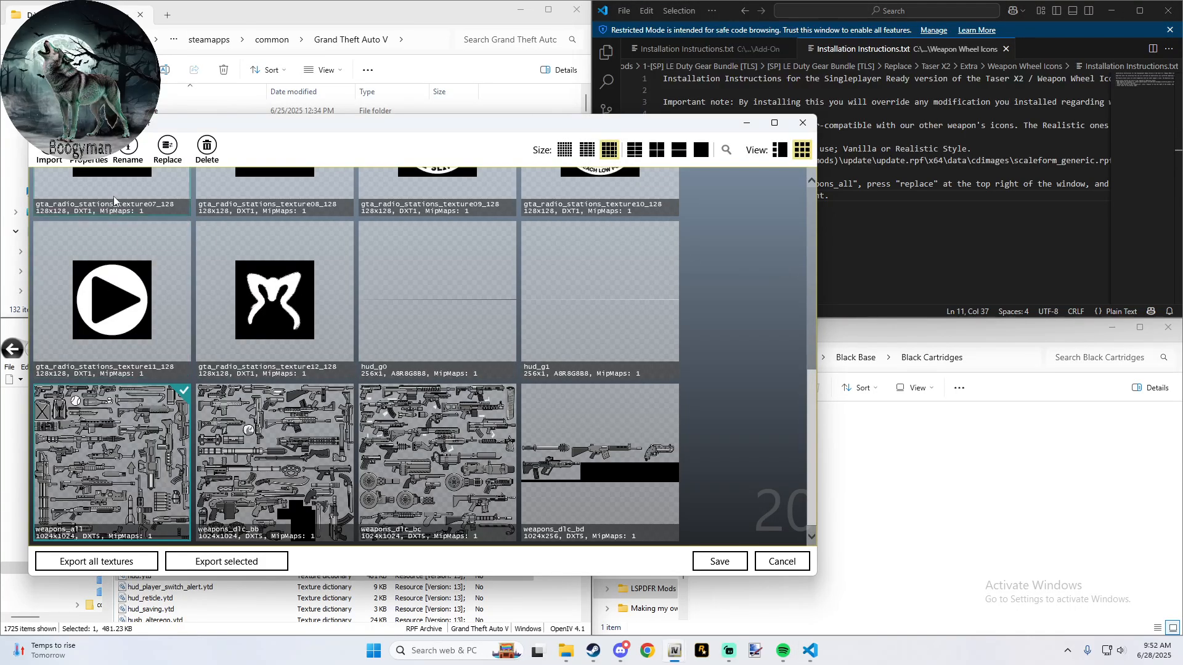
- Start replacing weapons_all and browse to LSPDFR Mods\My Way\5- OpenIV - All Mods\1-[SP] LE Duty Gear Bundle [TLS]\[SP] LE Duty Gear Bundle [TLS]\Replace\Taser X2
click(171, 148)
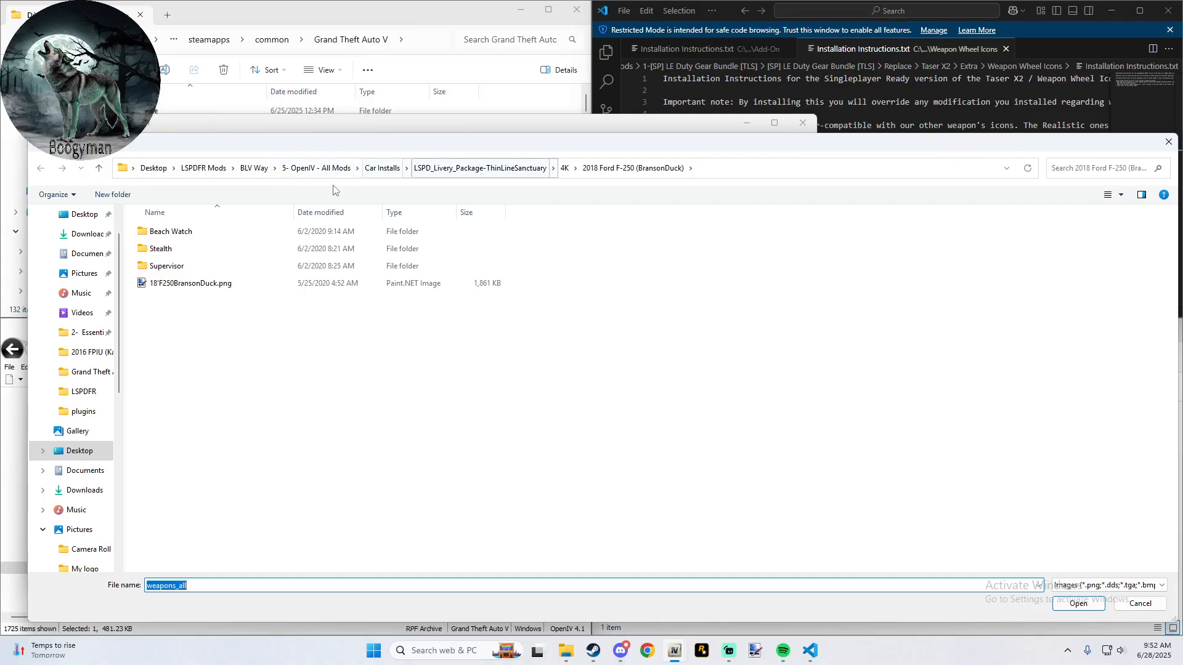
click(203, 168)
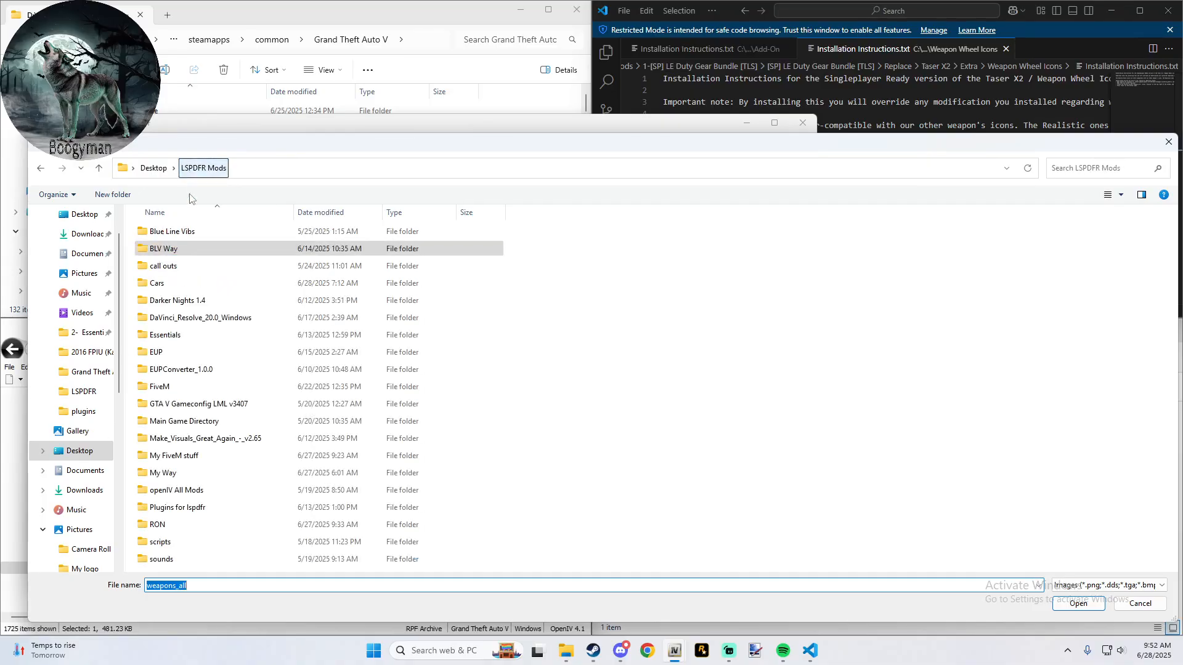
double_click(208, 478)
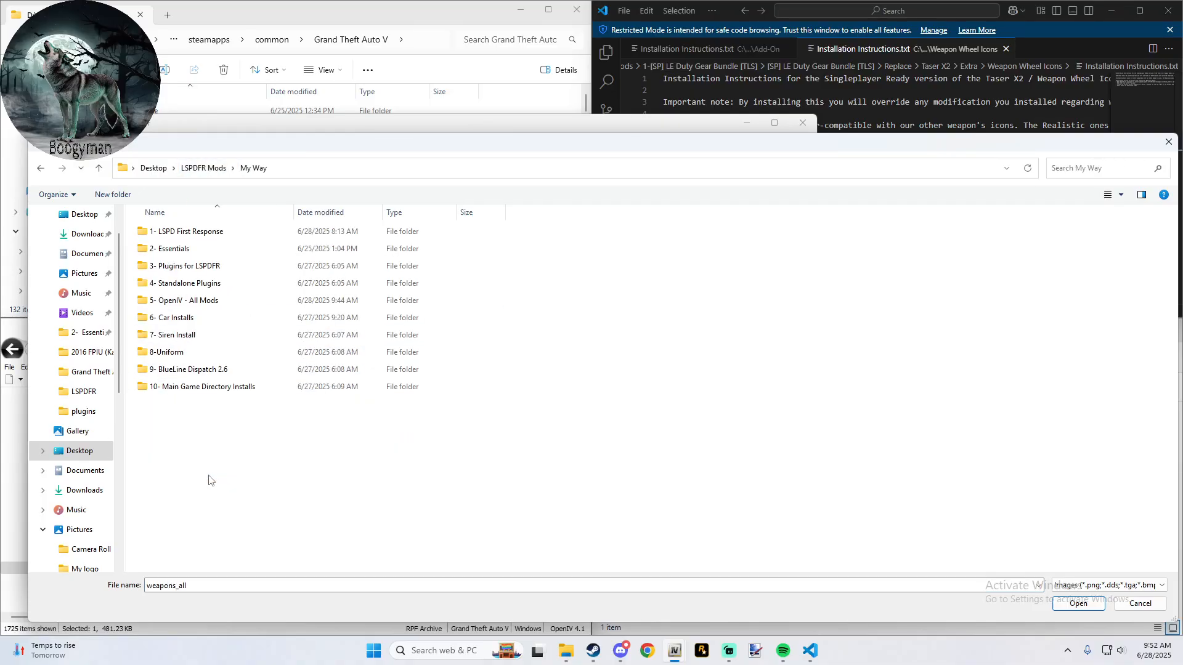
click(205, 306)
double_click(205, 308)
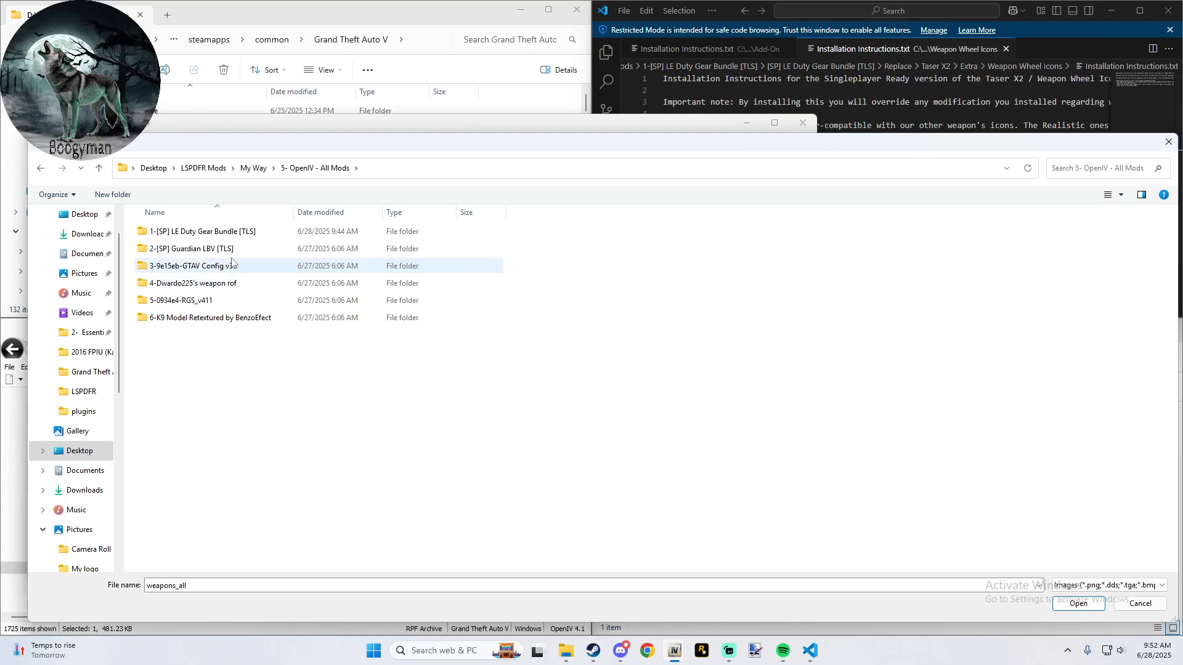
double_click(251, 234)
double_click(251, 234)
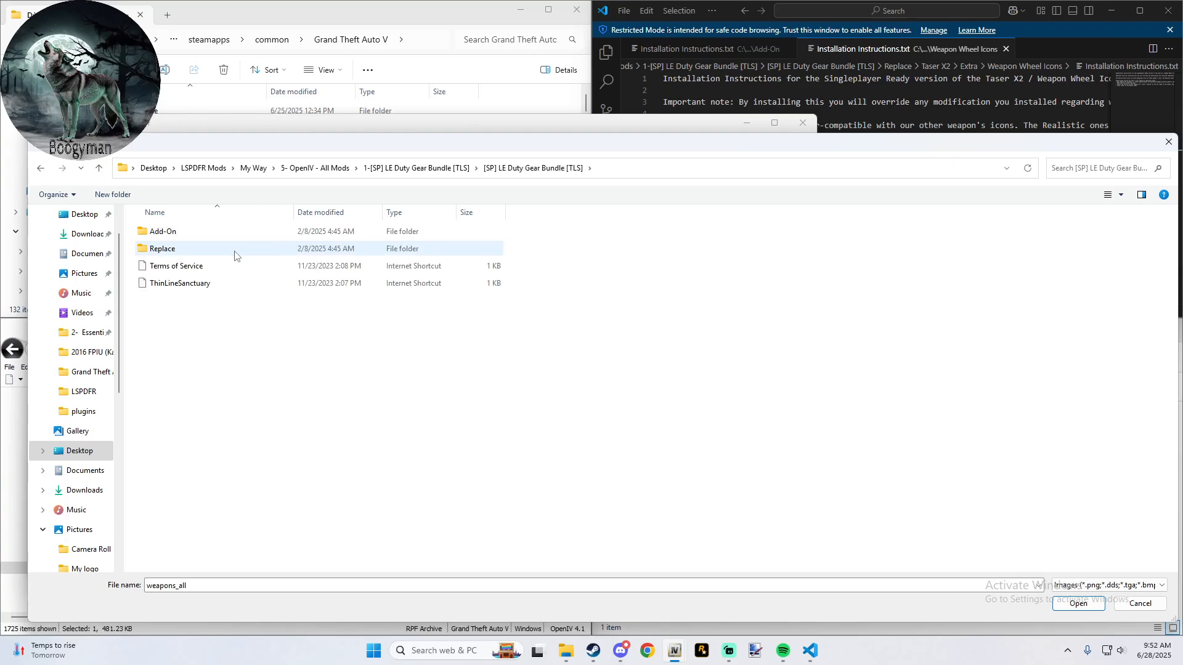
double_click(234, 252)
double_click(206, 334)
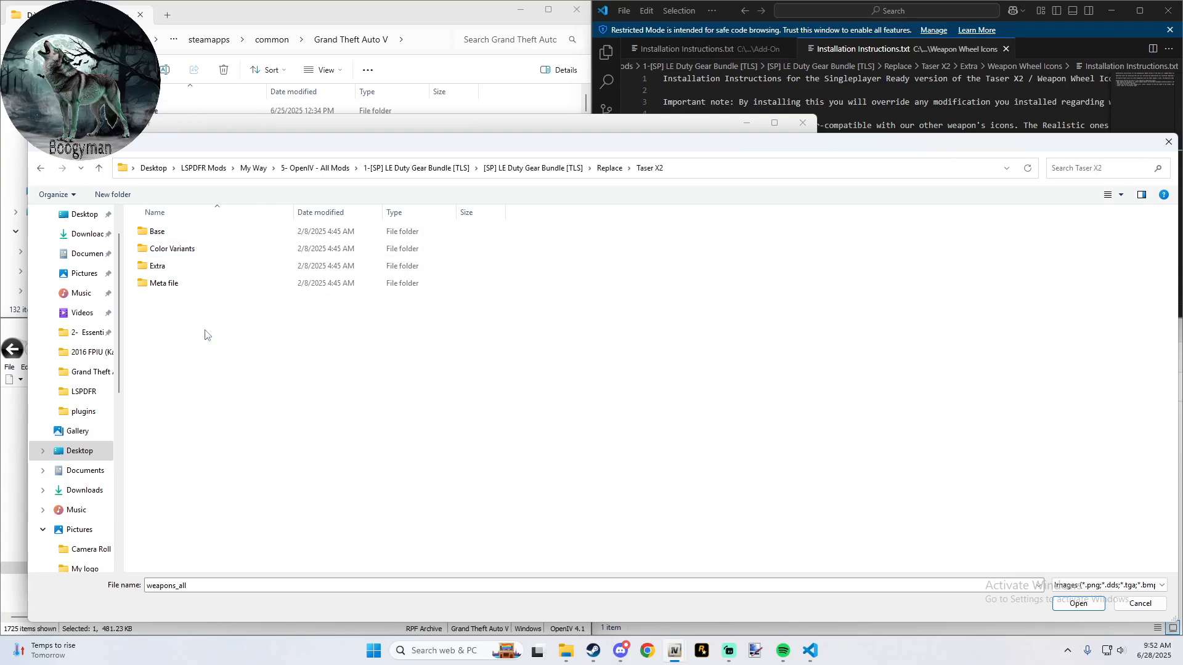
- From the Taser X2 folder, browse to Extra\Weapon Wheel Icons\Realistic\Black Base\Black Cartridges for the replacement image
double_click(209, 266)
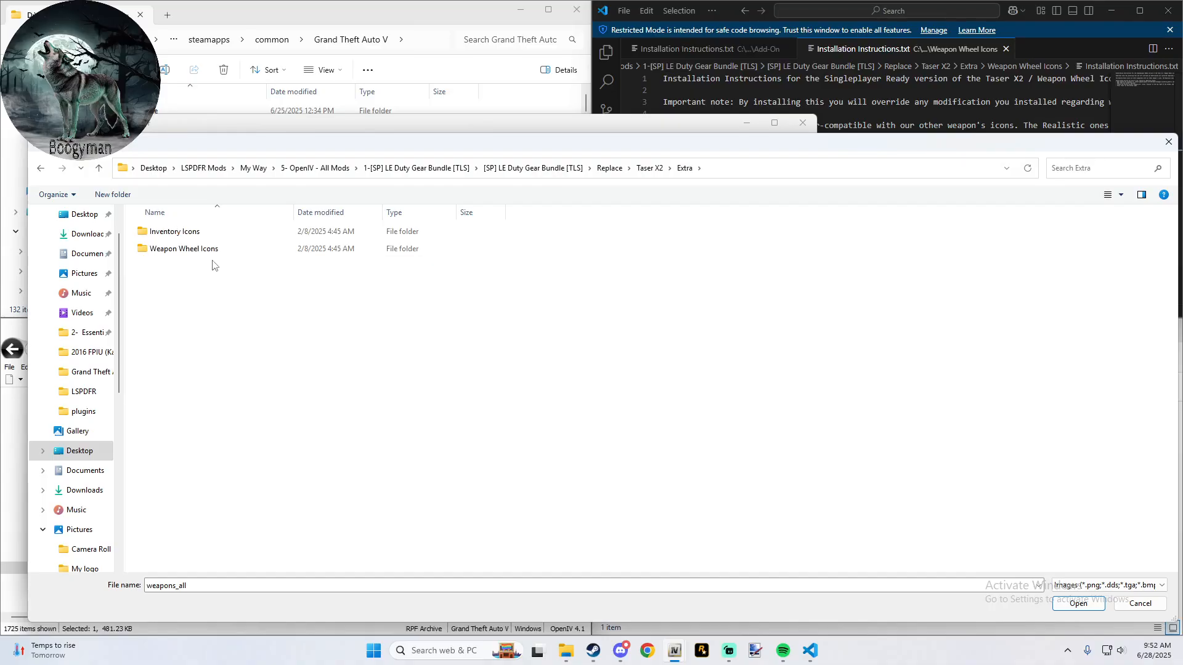
click(211, 250)
double_click(210, 250)
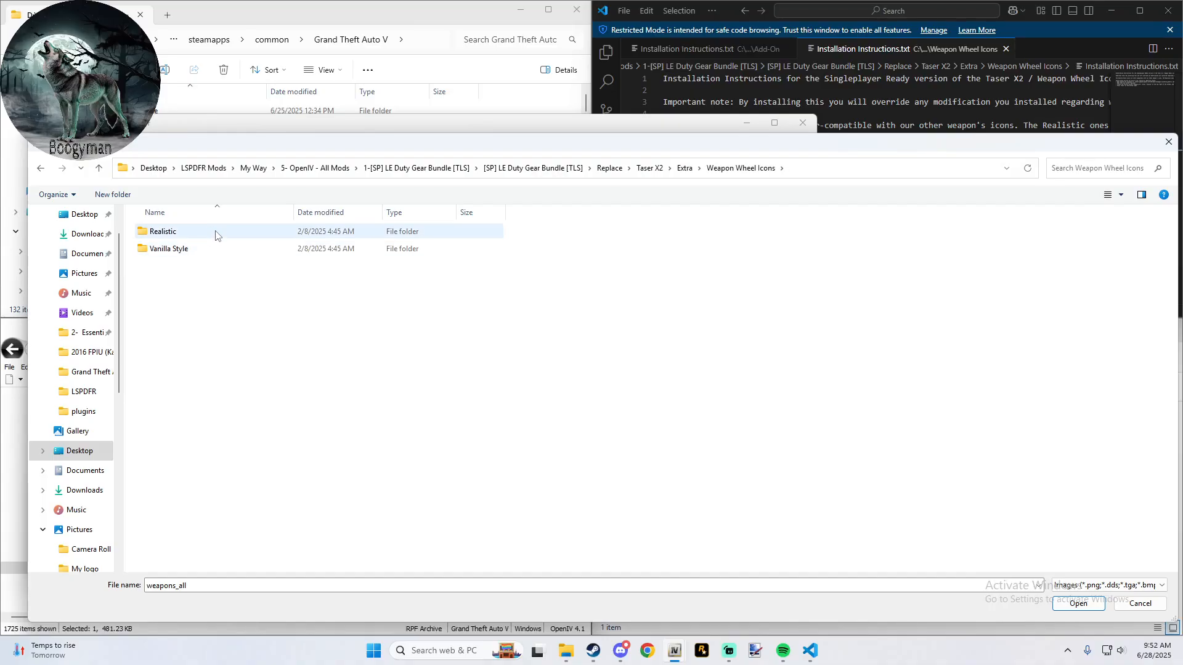
double_click(212, 233)
double_click(208, 233)
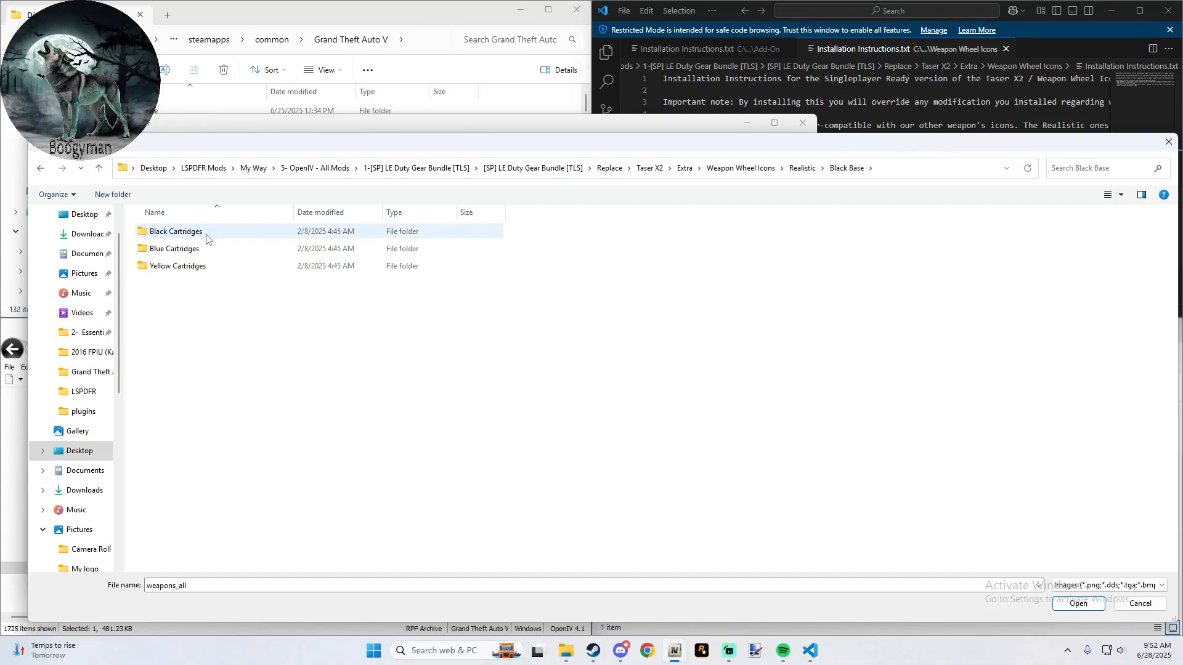
double_click(207, 239)
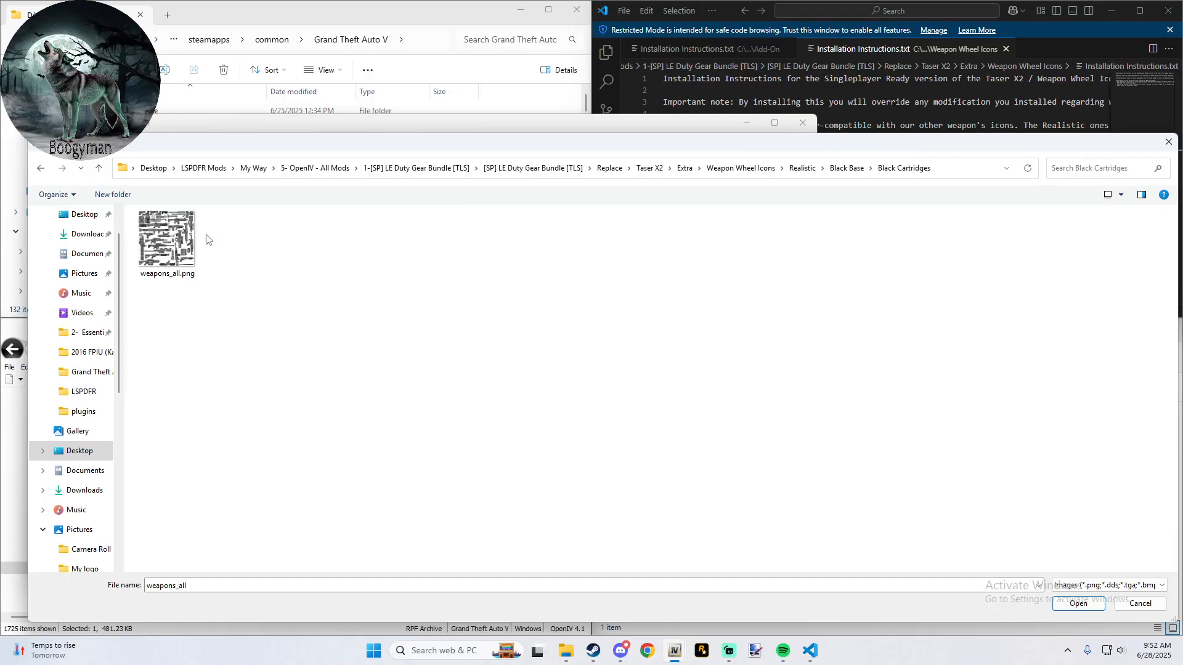
- Replace the weapons_all texture with weapons_all.png and save hud.ytd
click(175, 241)
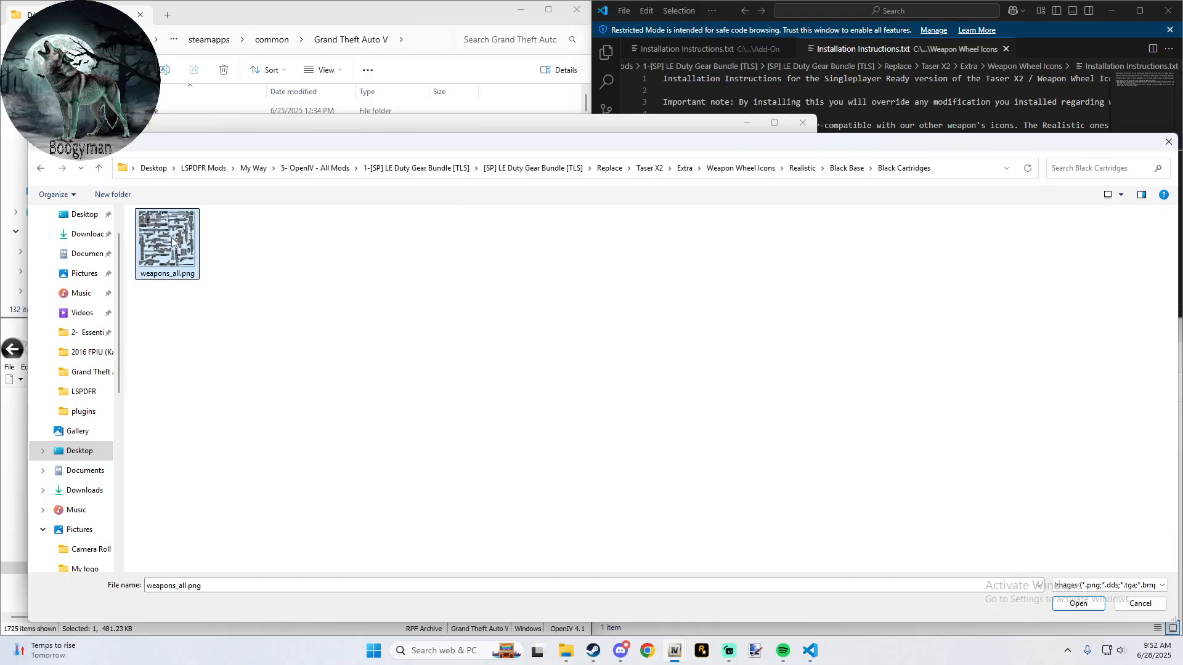
click(1080, 602)
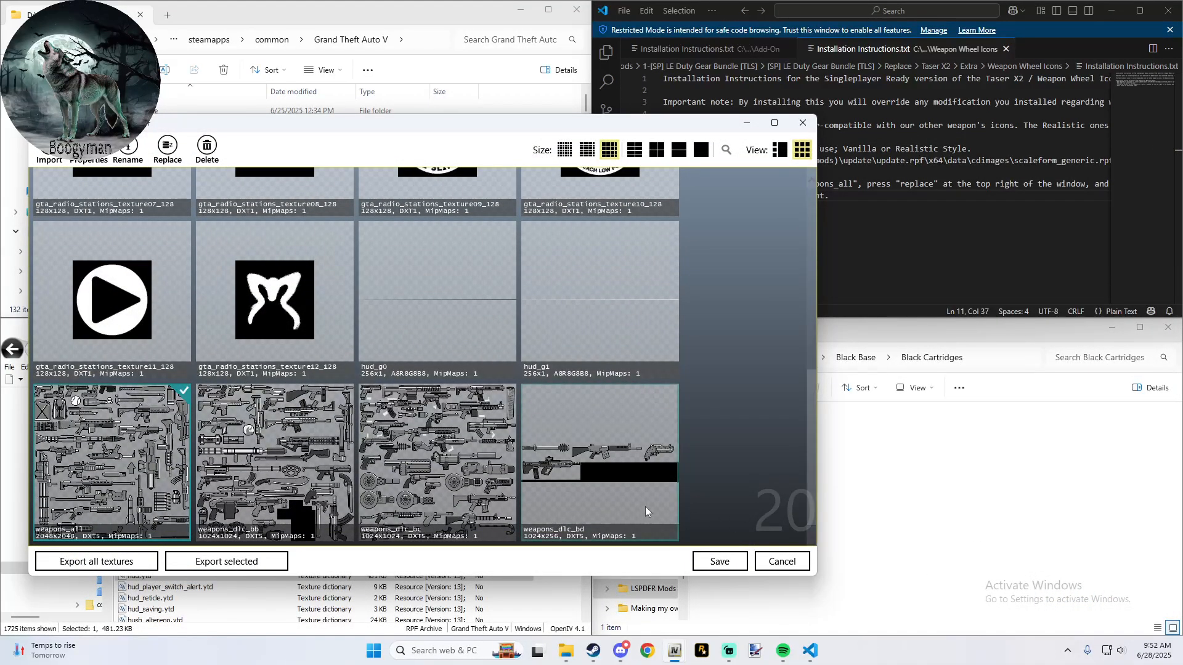
click(702, 562)
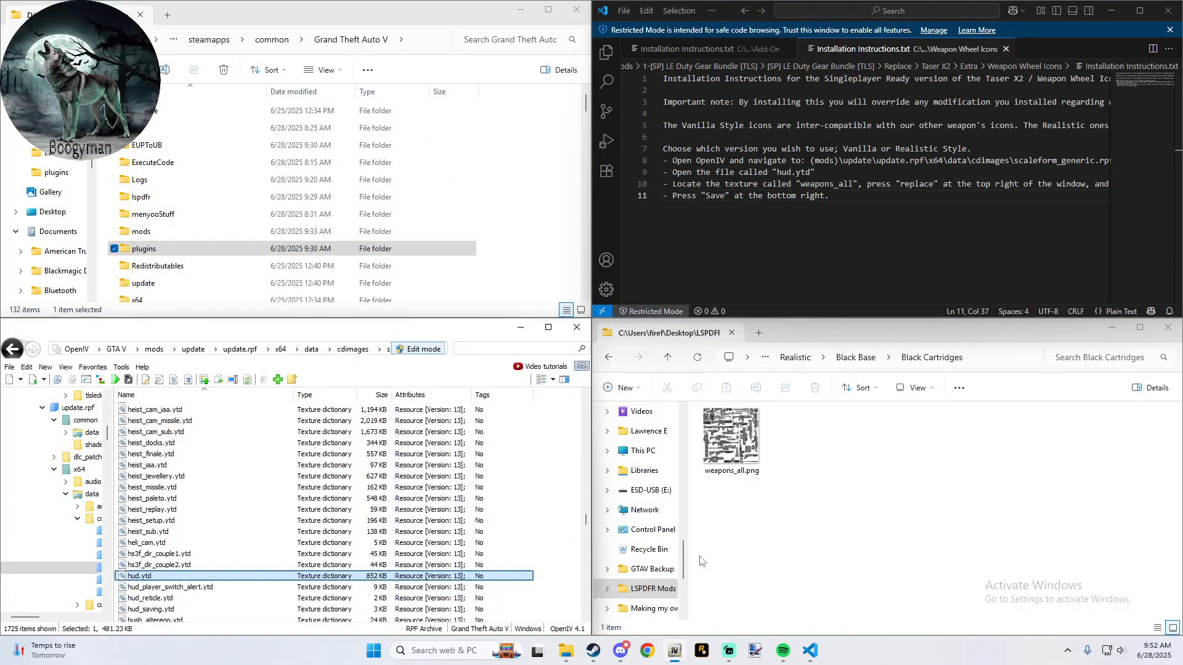
- Return to the gear bundle's Replace folder in File Explorer and close the weapon wheel icon instructions
click(940, 341)
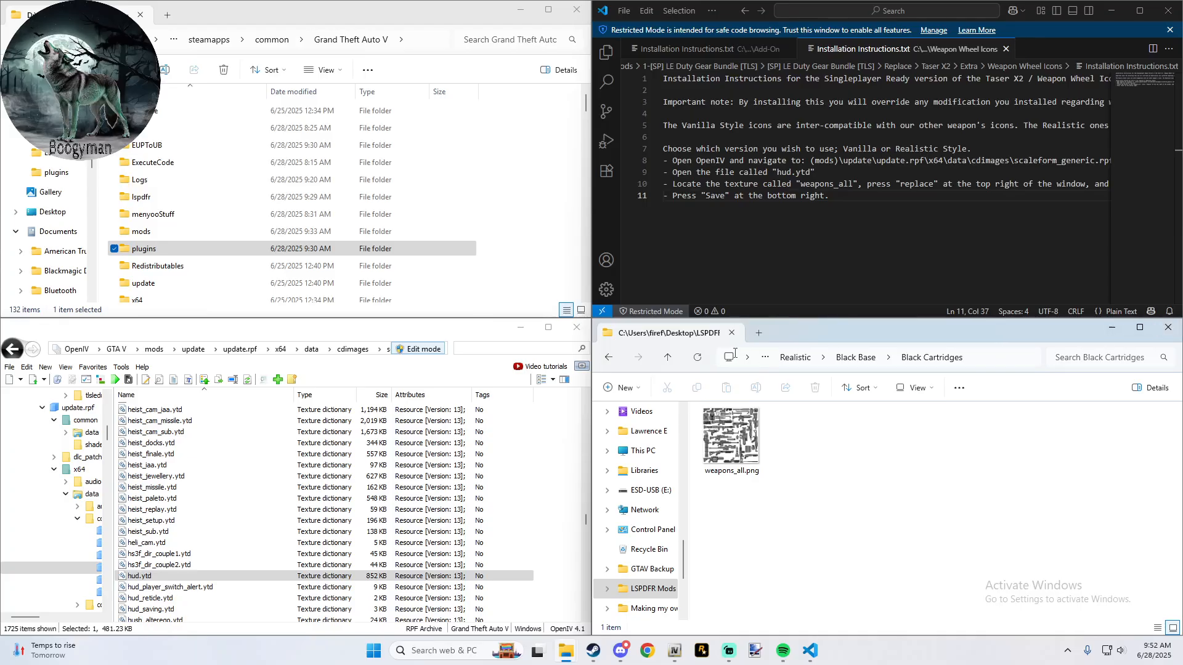
click(667, 359)
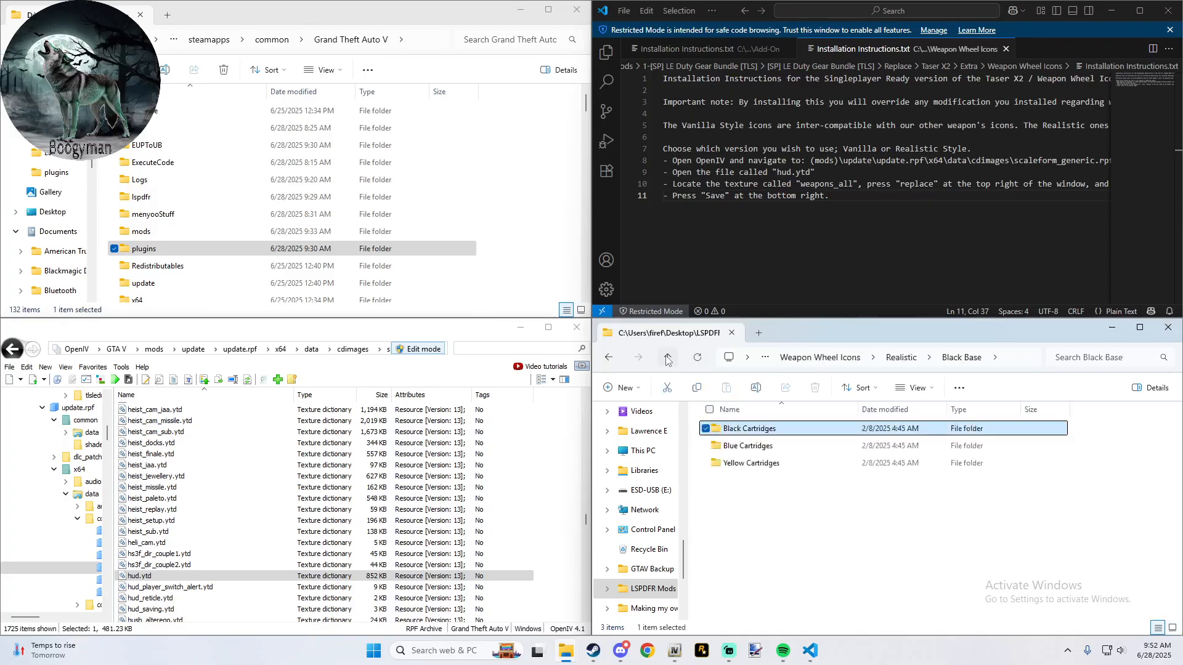
click(667, 359)
click(667, 358)
click(667, 358)
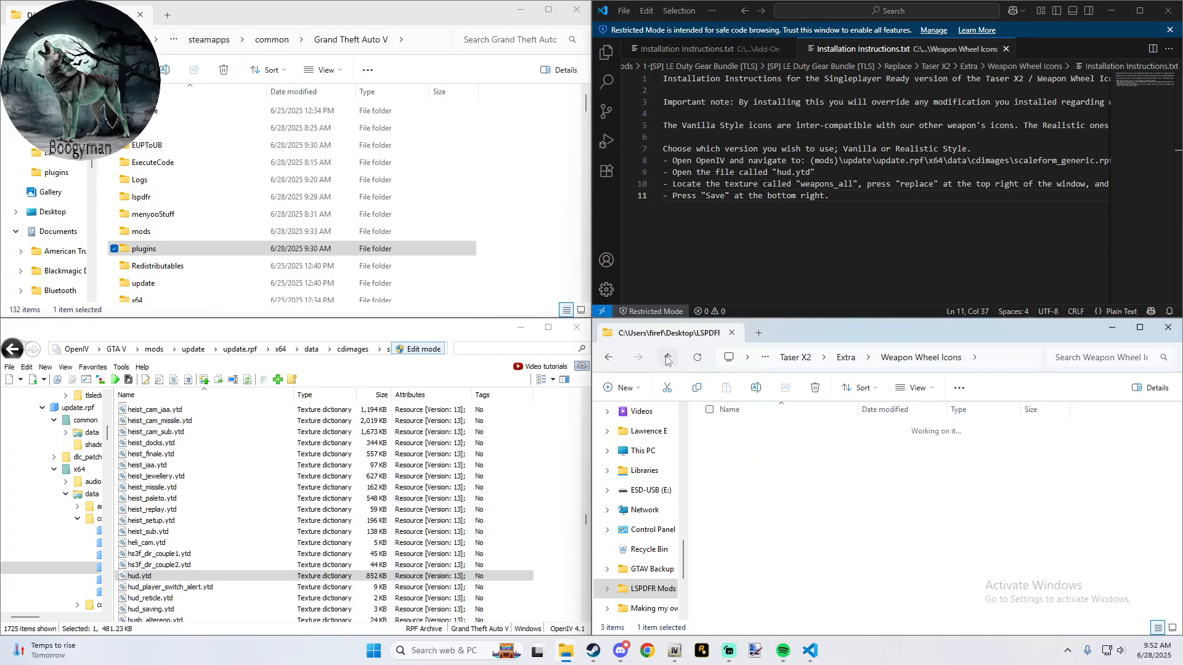
click(666, 359)
click(667, 359)
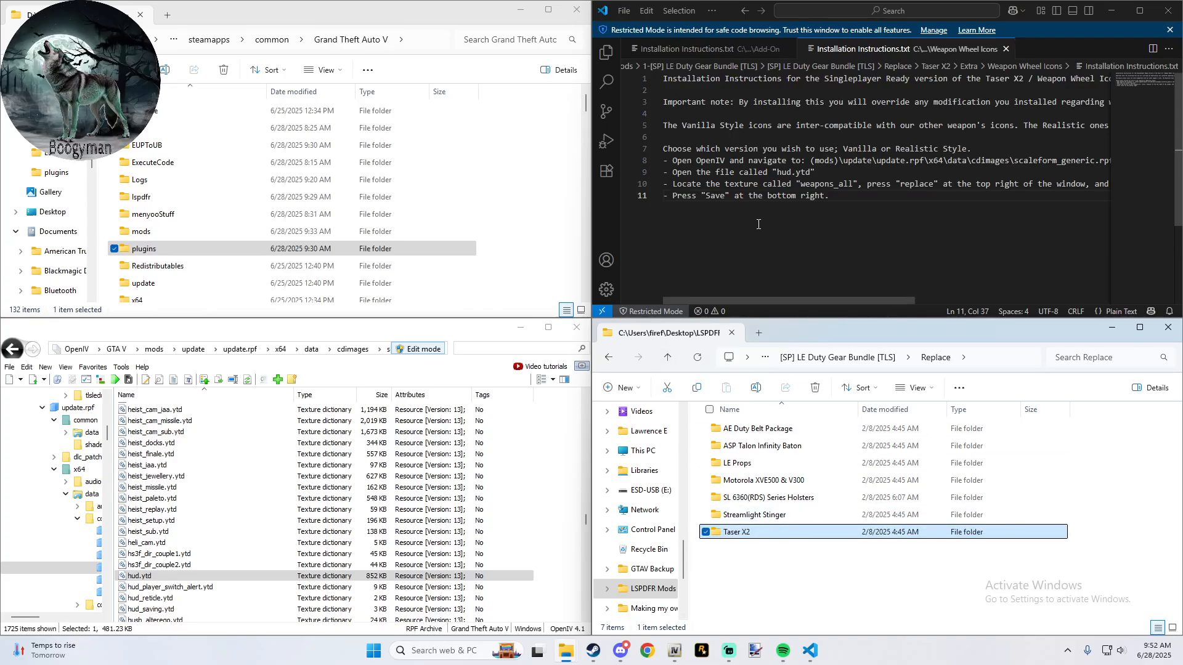
click(1006, 48)
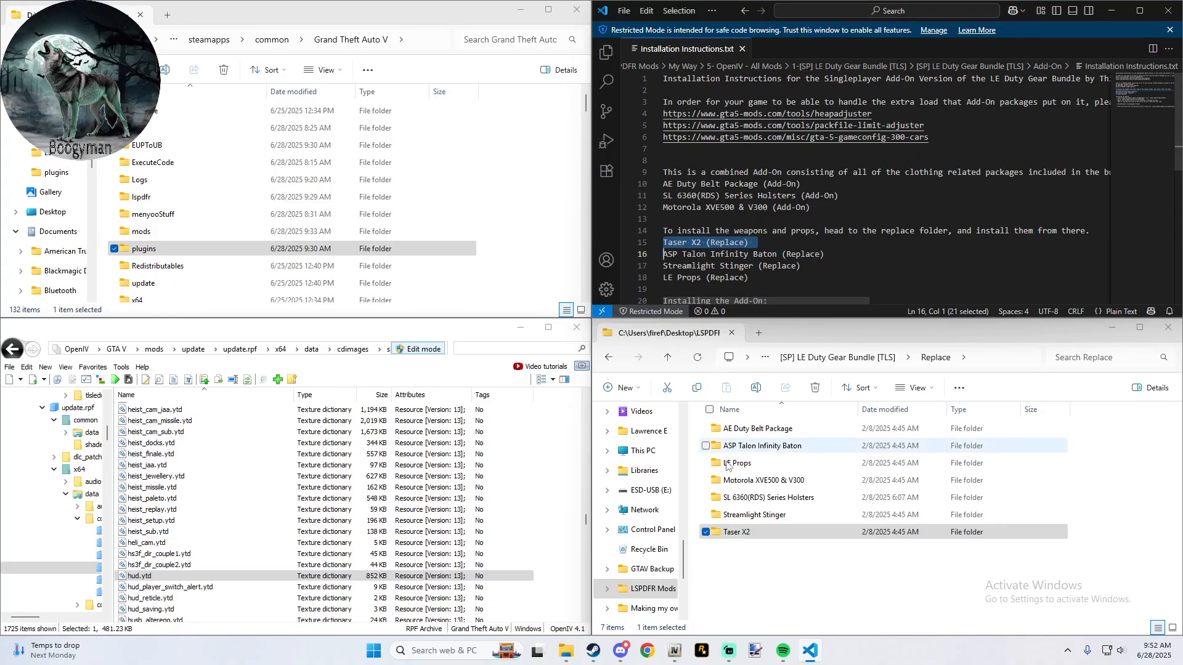
- Open the ASP Talon Infinity Baton\Realistic Branding folder and go to the saved Install Weapons Here location in OpenIV
double_click(798, 455)
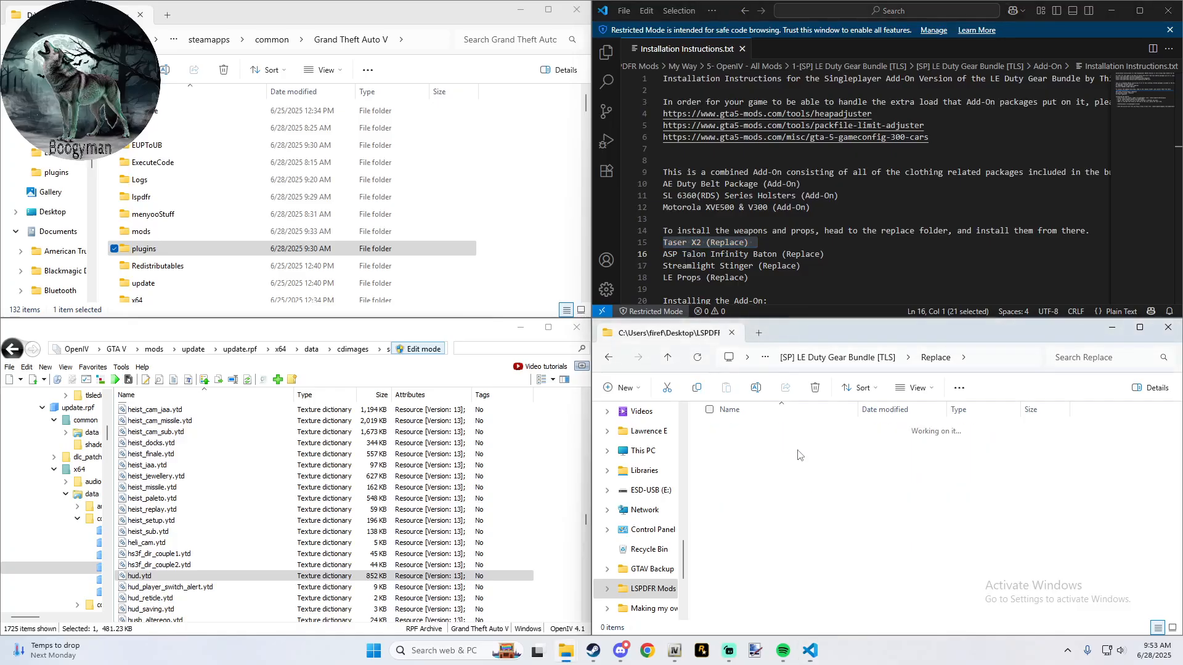
double_click(797, 464)
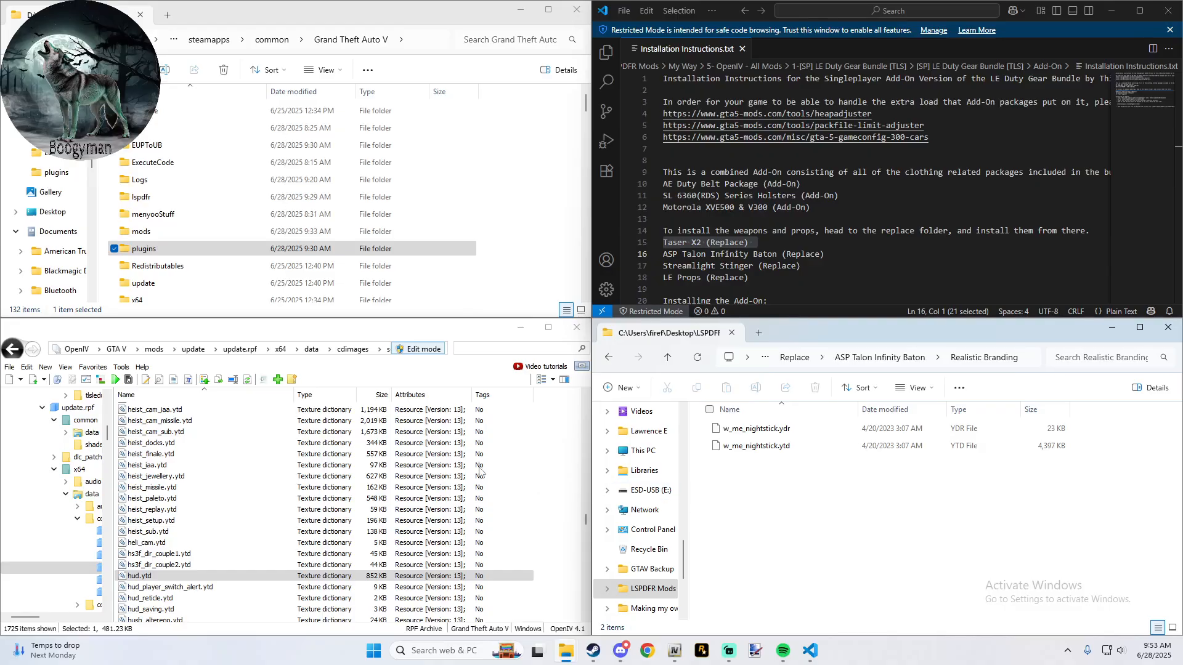
click(93, 367)
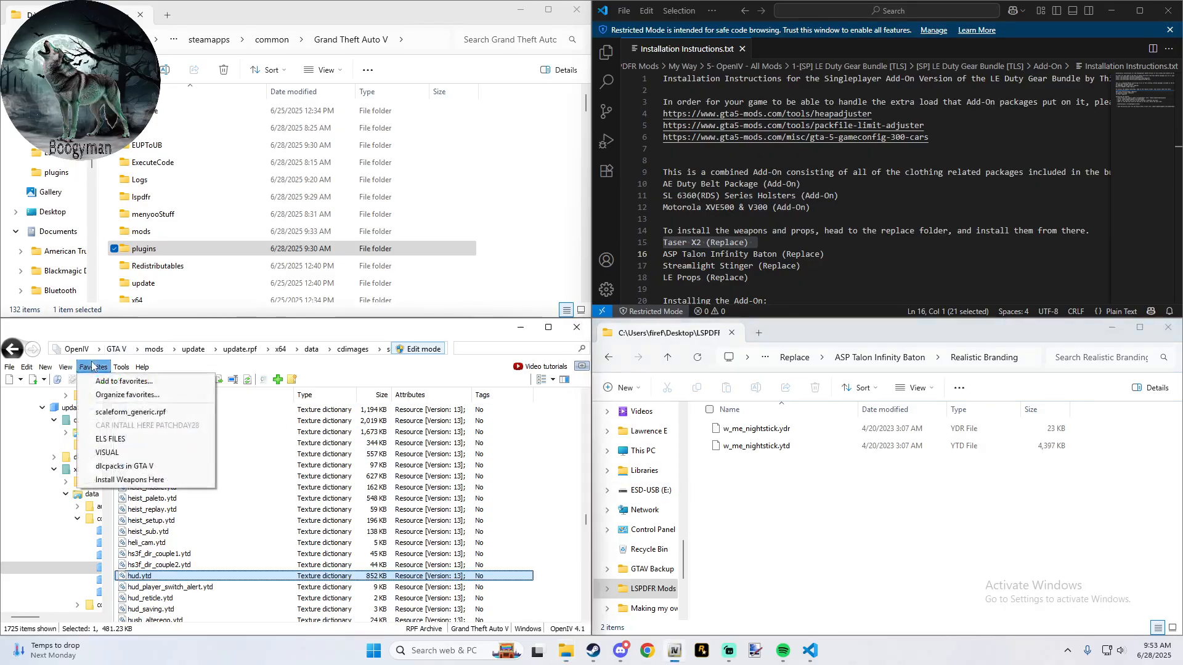
click(129, 480)
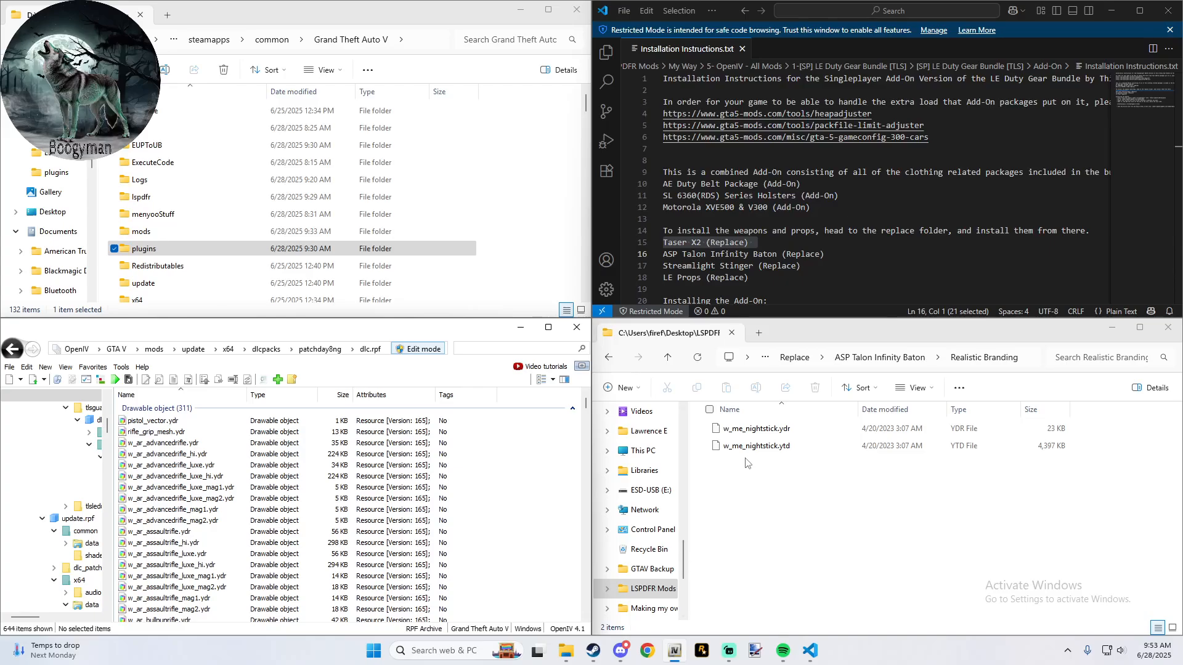
- Open the ASP Talon Infinity Baton's Installation Instructions.txt and read the full destination path for its files
click(665, 364)
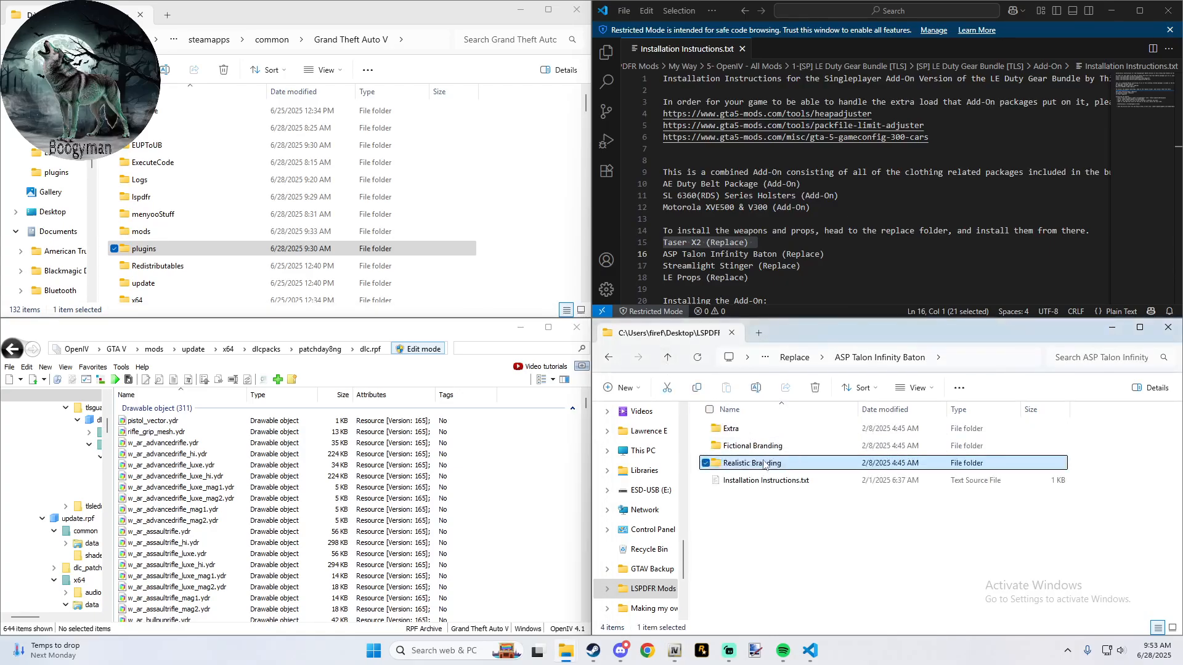
double_click(765, 482)
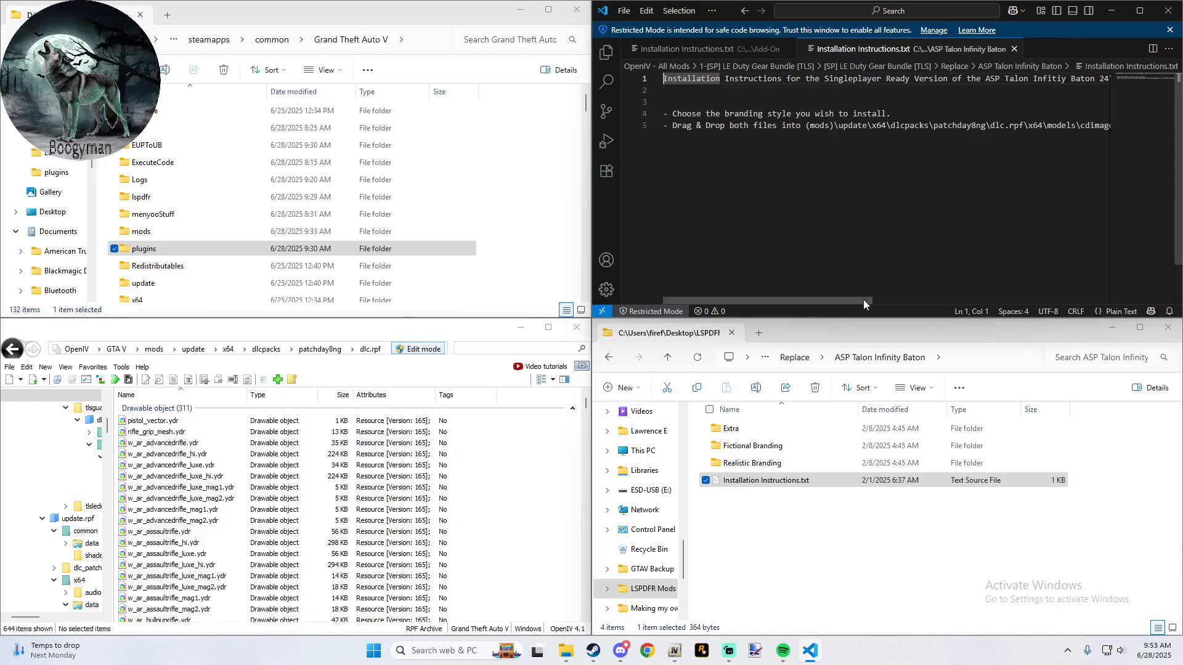
drag(863, 300, 966, 294)
- Add w_me_nightstick.ydr and w_me_nightstick.ytd from the Realistic Branding folder to patchday8ng's weapons.rpf in OpenIV
click(801, 483)
double_click(770, 464)
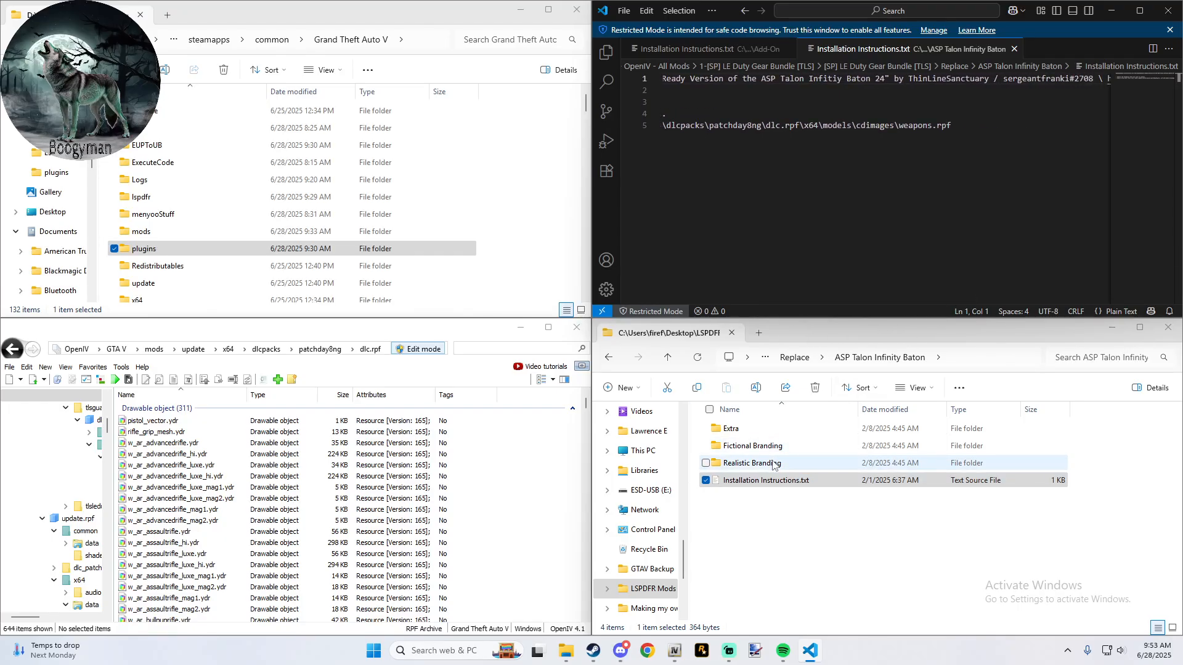
drag(771, 464, 523, 483)
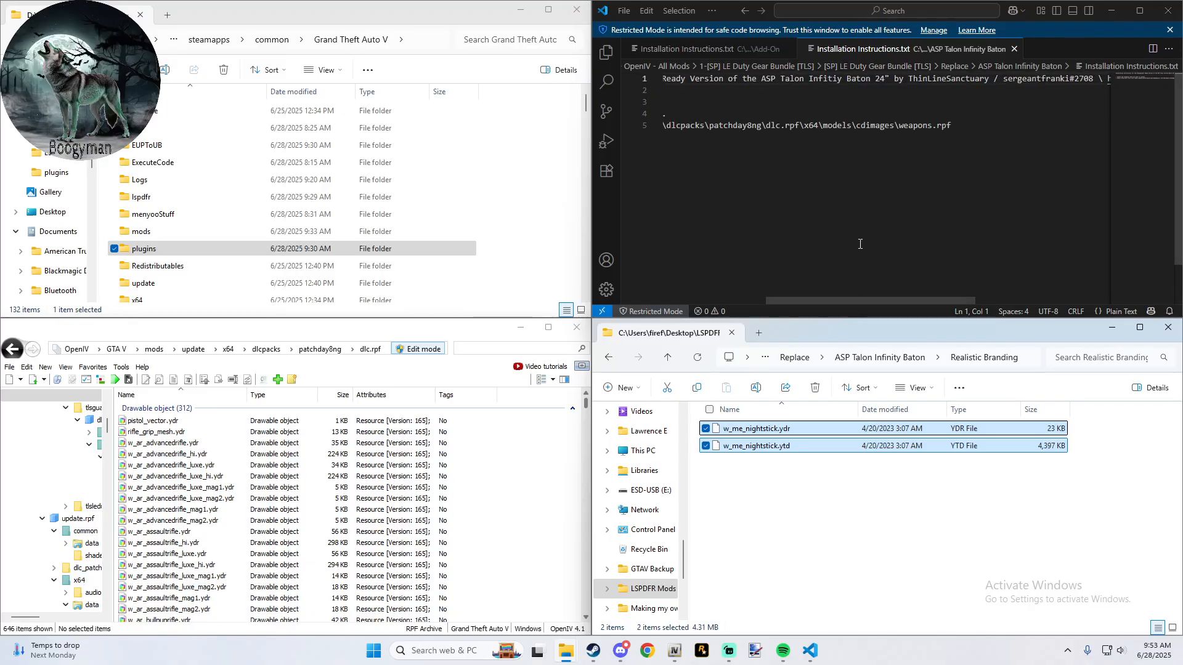
- Check the baton's Extra folder, then go back to the Replace folder and close the baton's installation instructions
click(667, 357)
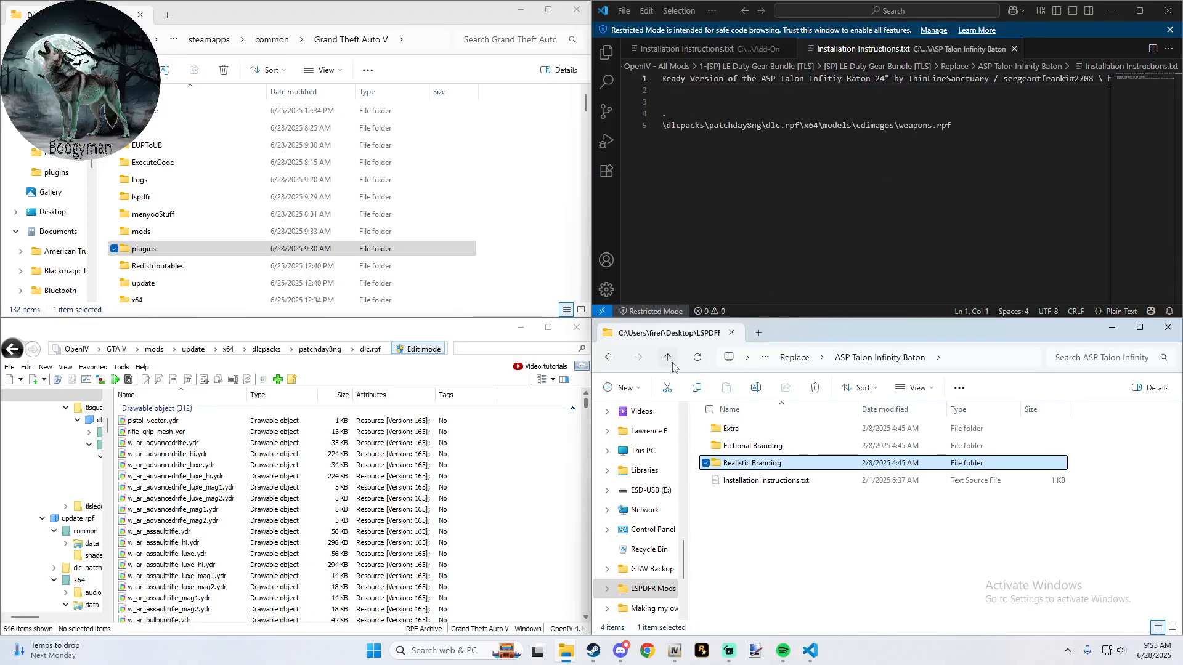
double_click(764, 430)
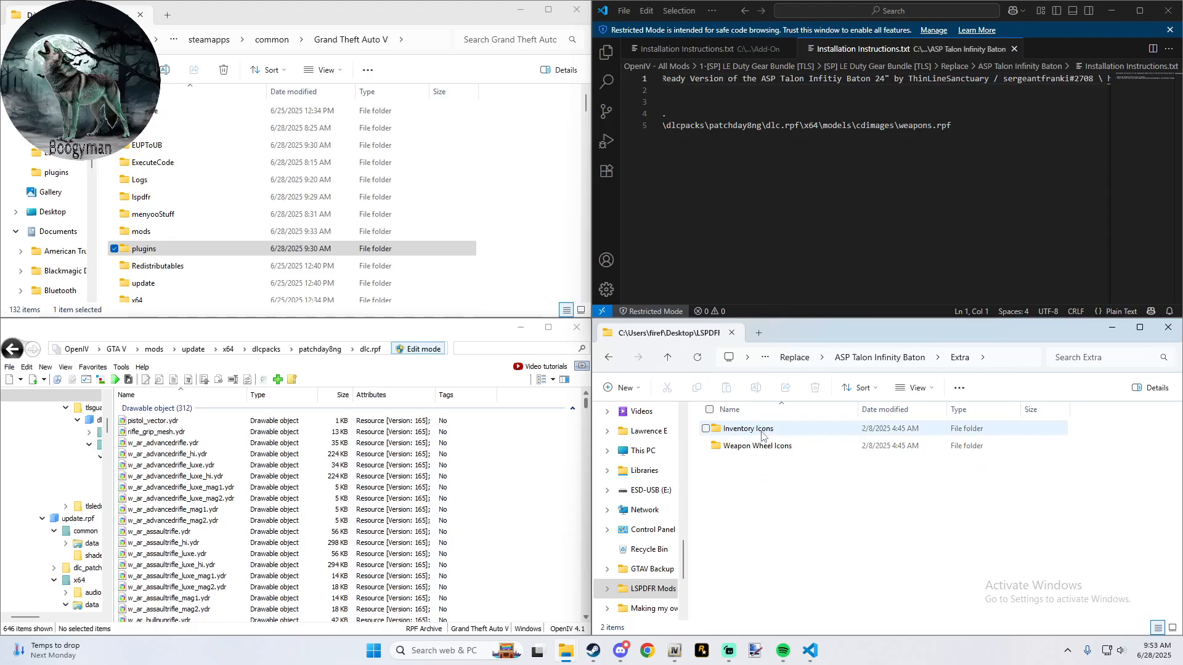
click(669, 358)
click(670, 359)
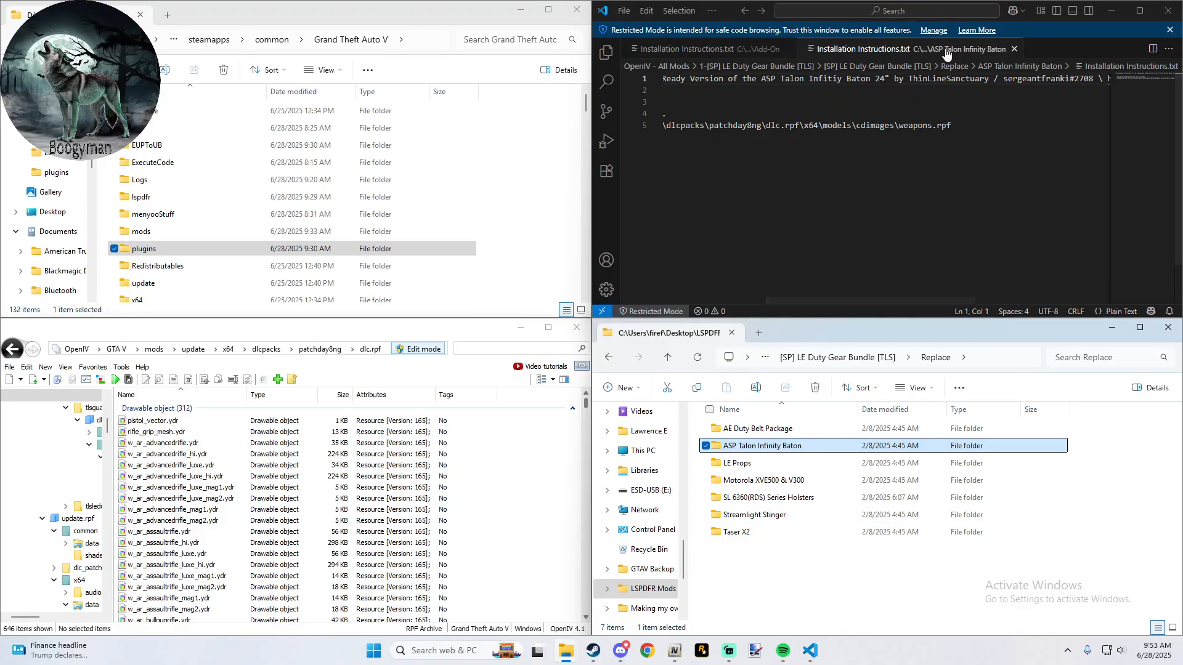
click(1014, 49)
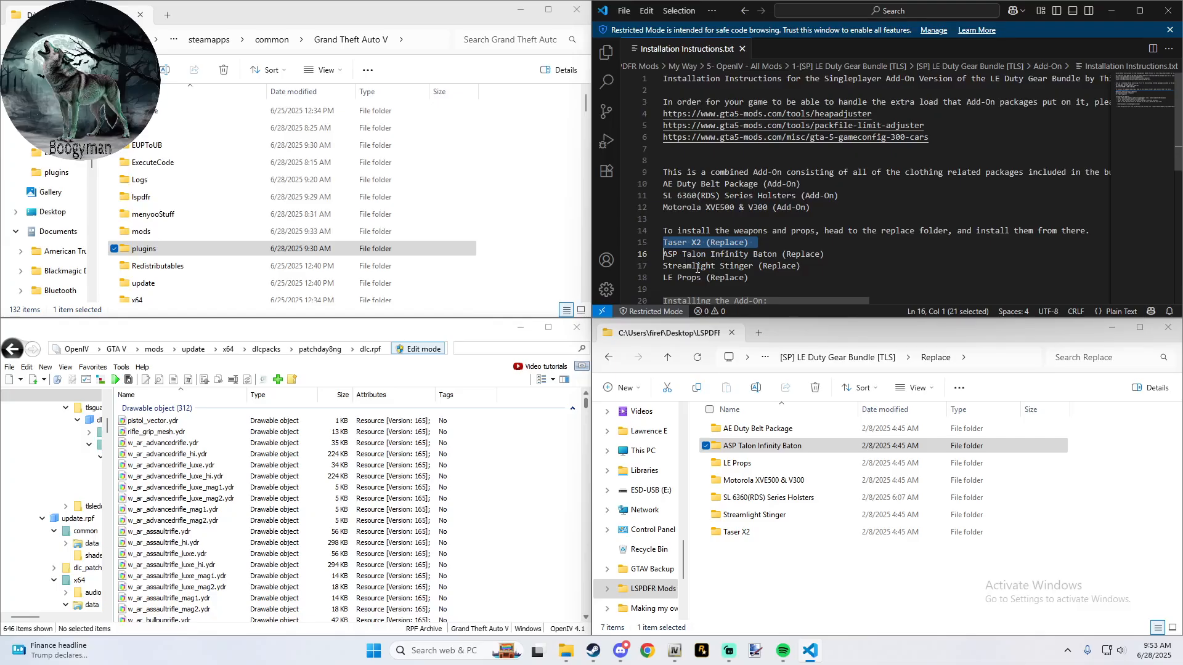
- Open the Streamlight Stinger folder's Installation Instructions.txt and read the full destination path for its files
double_click(755, 515)
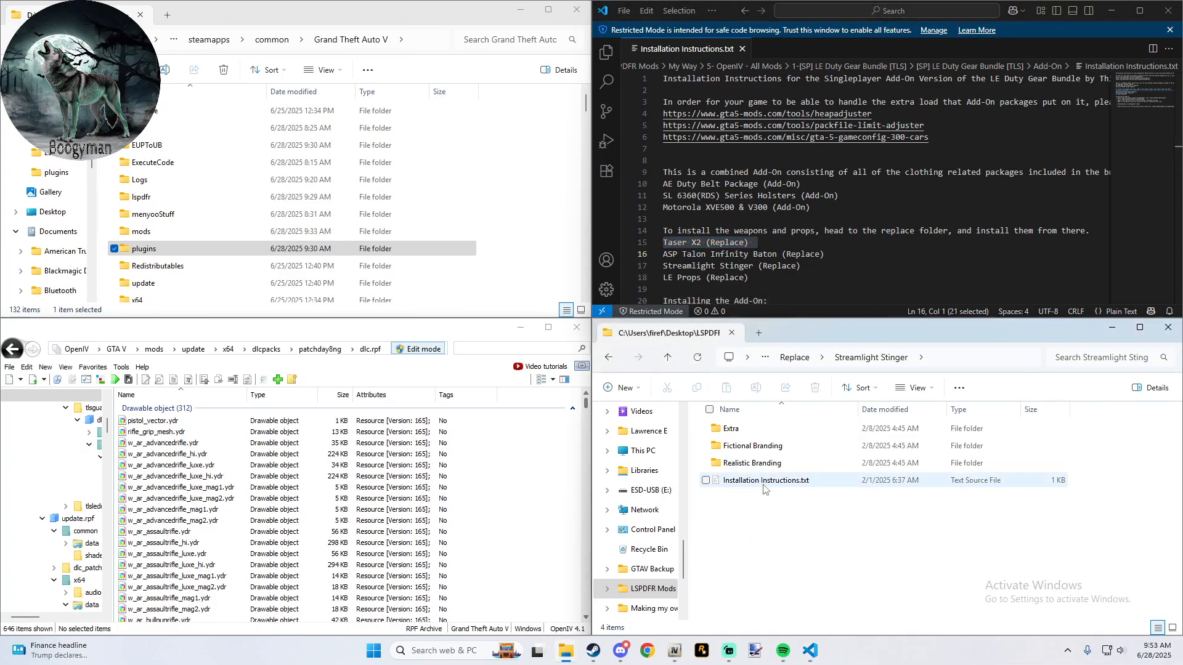
click(764, 489)
double_click(763, 489)
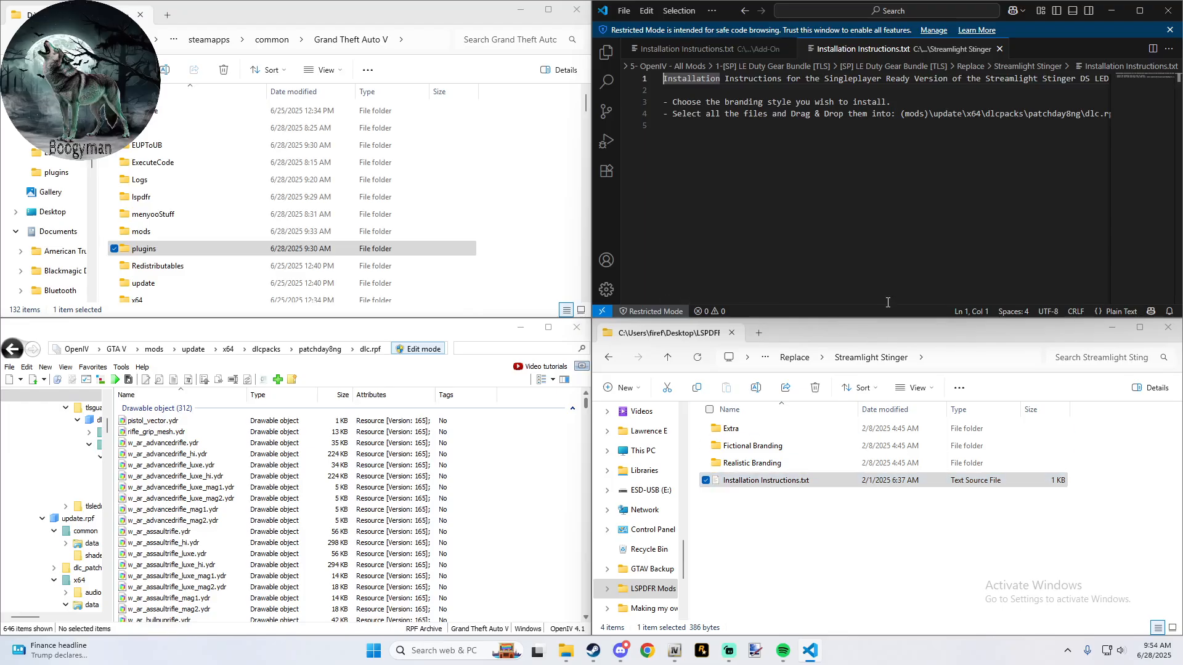
drag(854, 299, 933, 300)
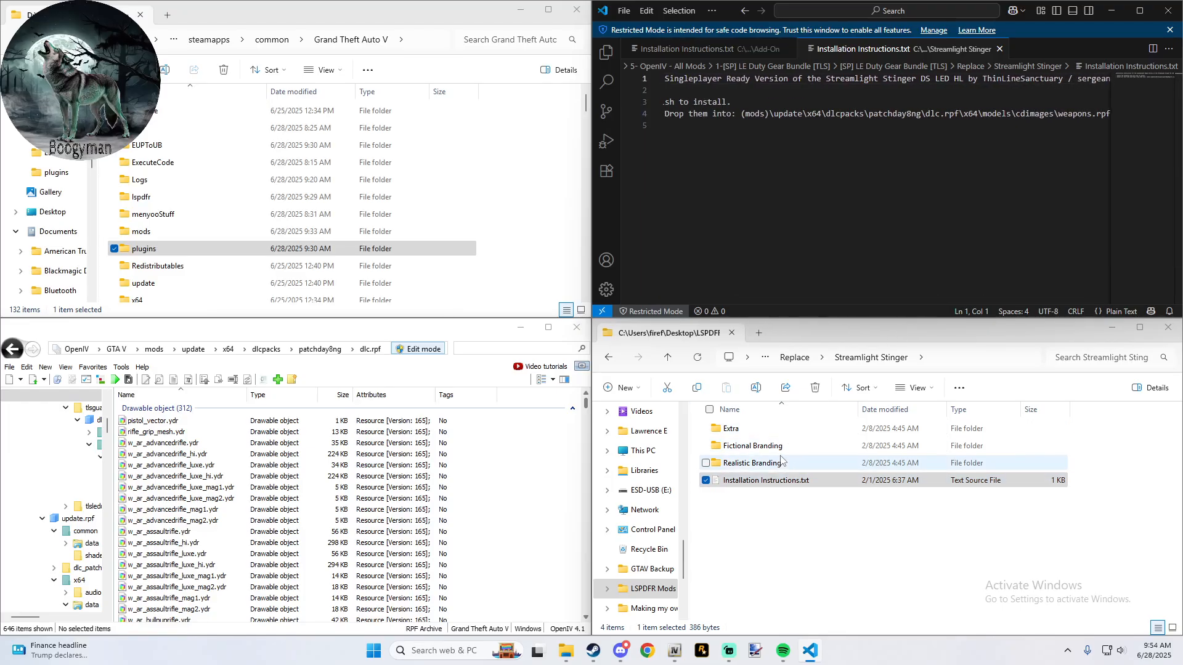
- Add all four w_me_flashlight files from Streamlight Stinger\Realistic Branding to patchday8ng's weapons.rpf, then close the instructions and return to the Replace folder
double_click(752, 463)
key(ctrl+a)
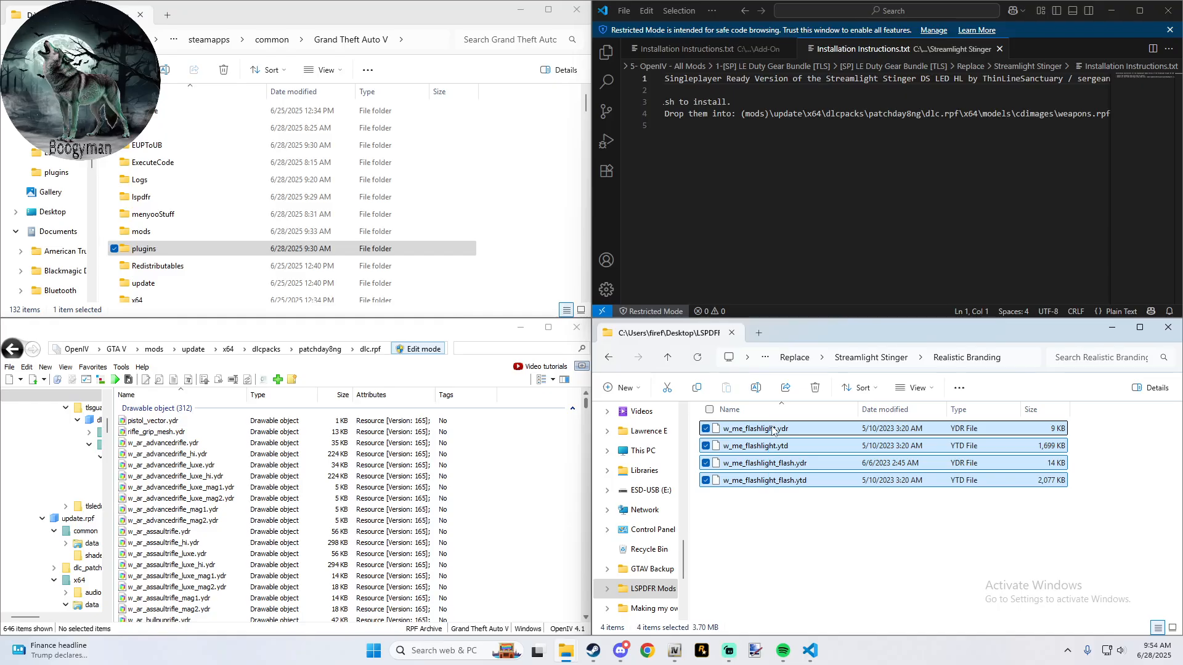
drag(775, 471, 499, 461)
click(999, 49)
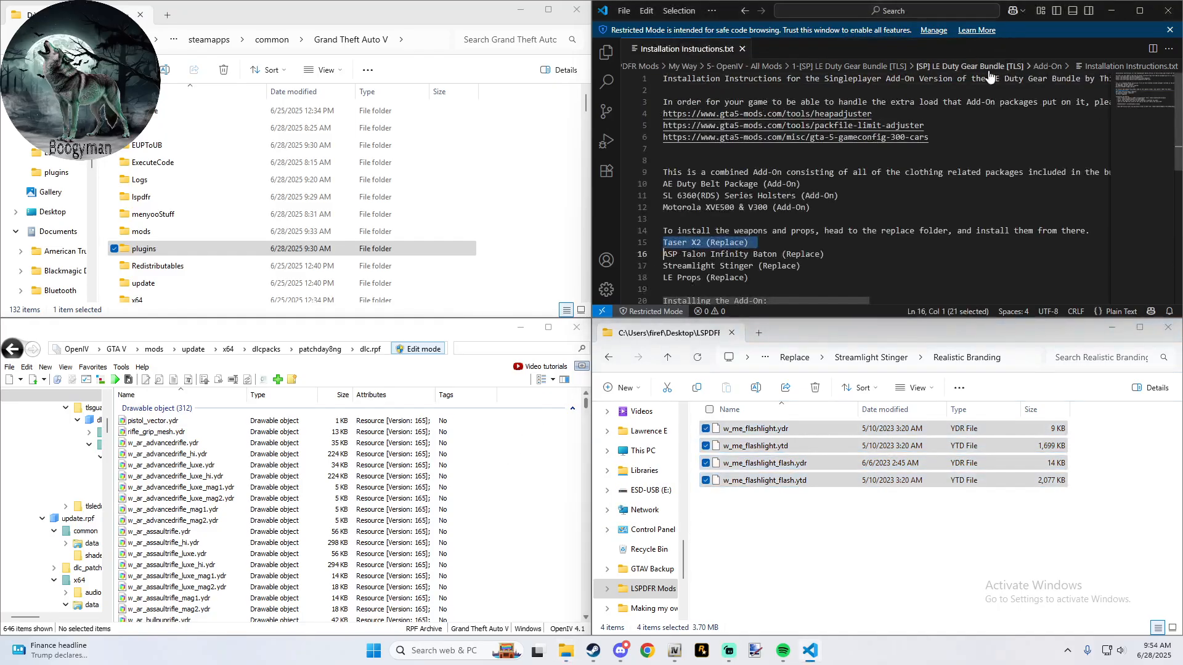
click(668, 357)
click(668, 357)
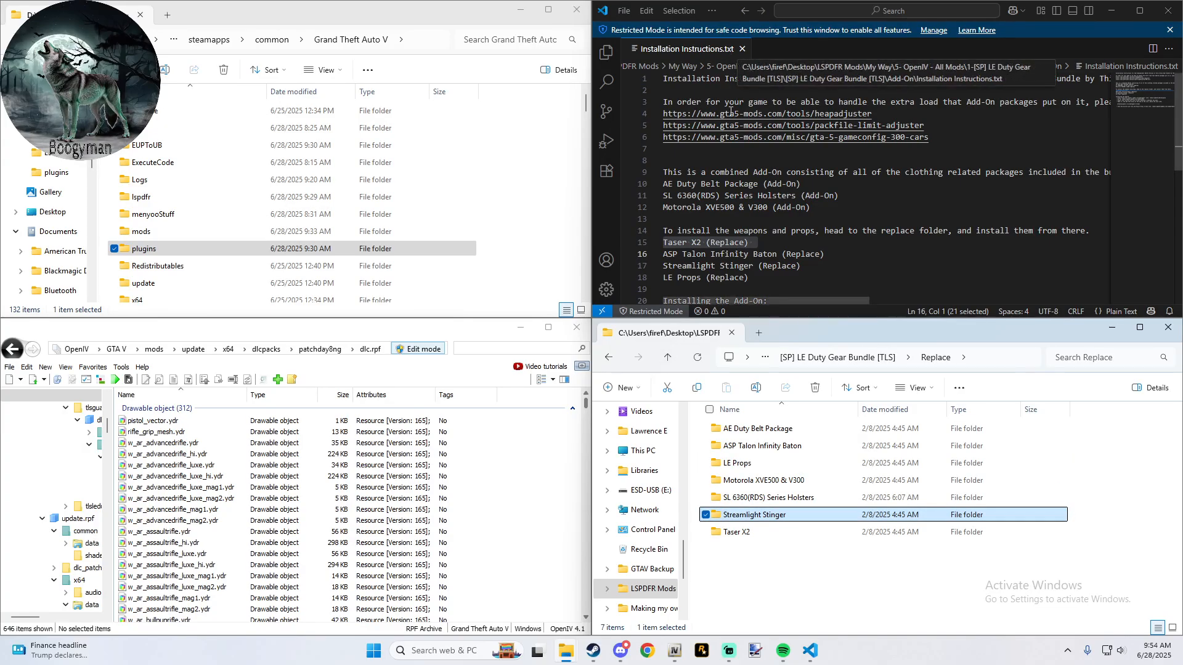
- Read the LE Props Installation Instructions.txt for the cuffs' destination paths and look into Realistic Branding\ASP Ultra Plus Cuffs
double_click(748, 463)
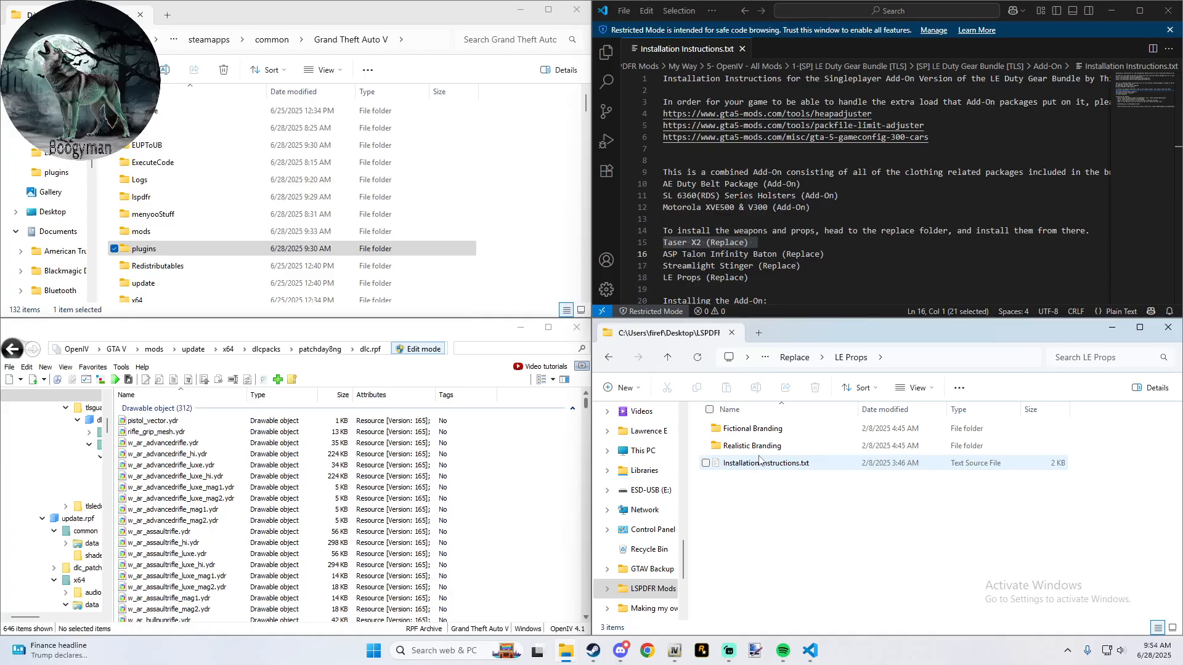
double_click(753, 446)
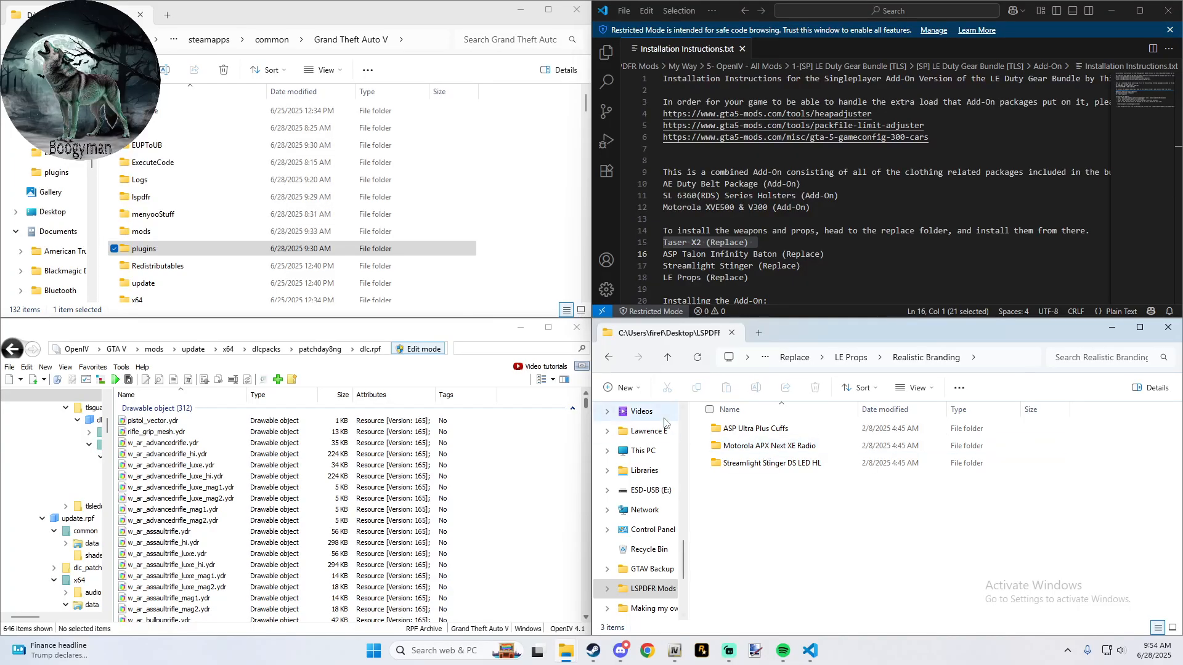
click(667, 357)
double_click(781, 464)
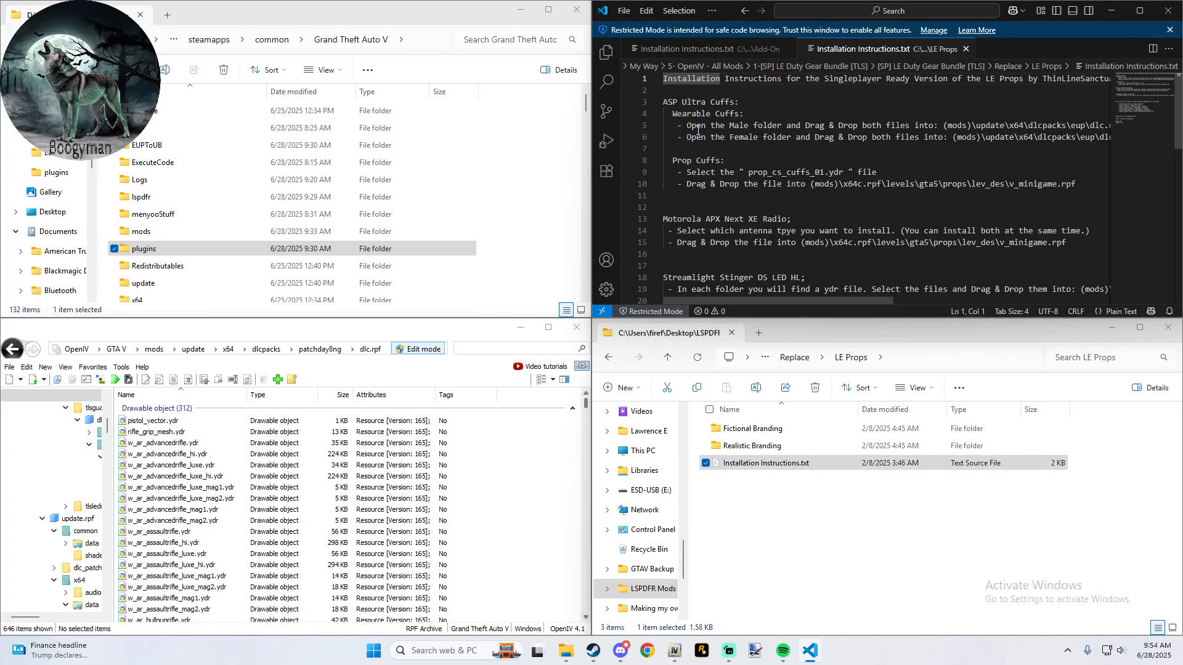
double_click(745, 445)
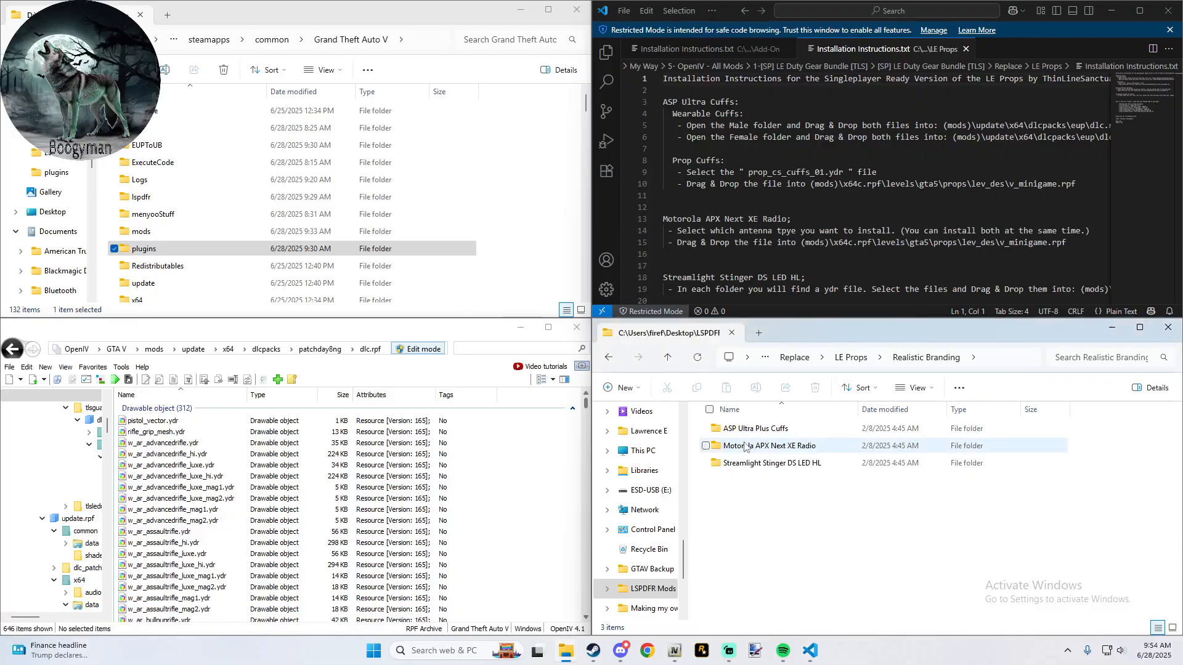
double_click(758, 435)
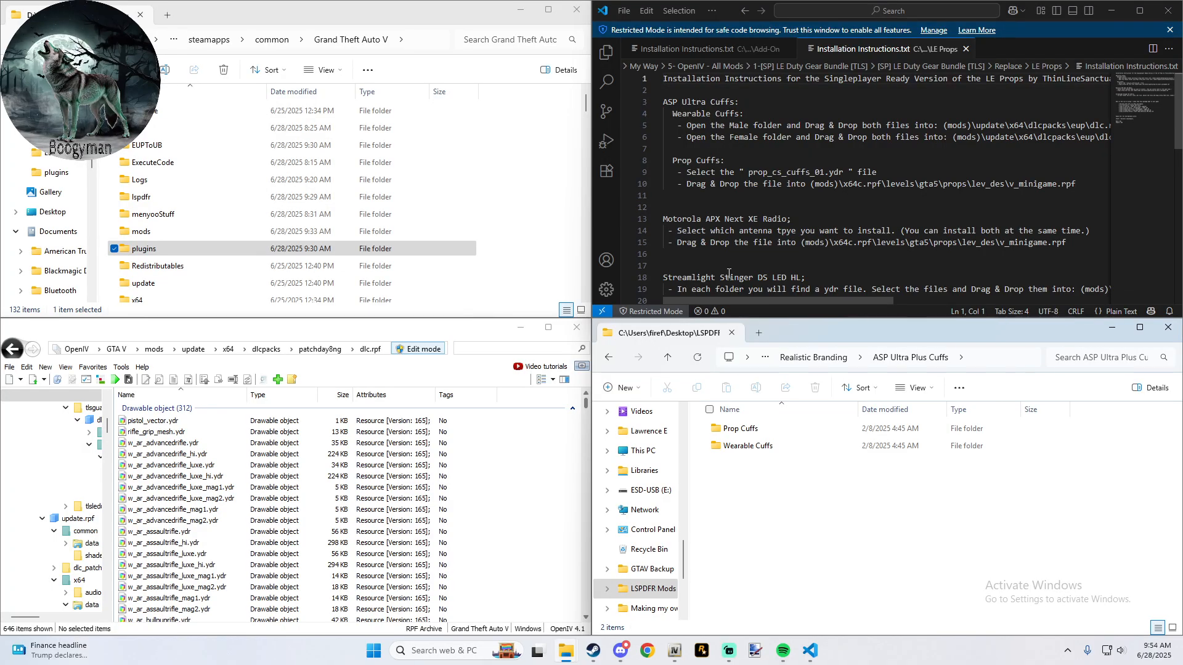
drag(788, 300, 907, 304)
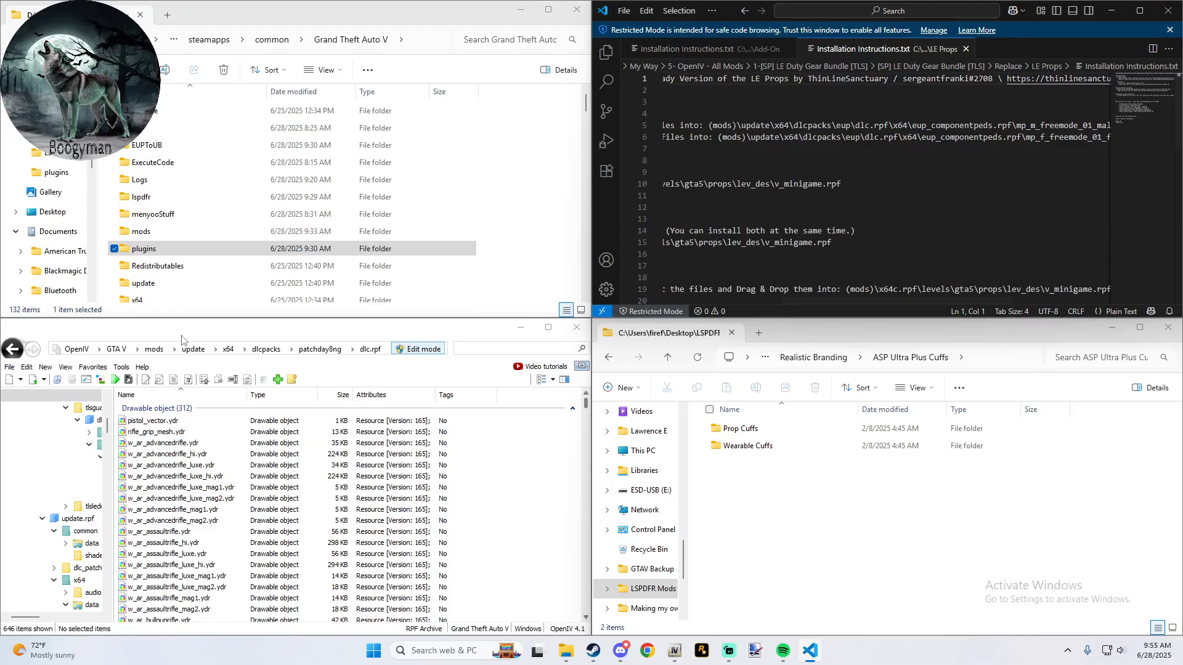
- Check mods\update\x64\dlcpacks in OpenIV for the eup folder named in the LE Props instructions
click(154, 349)
double_click(138, 421)
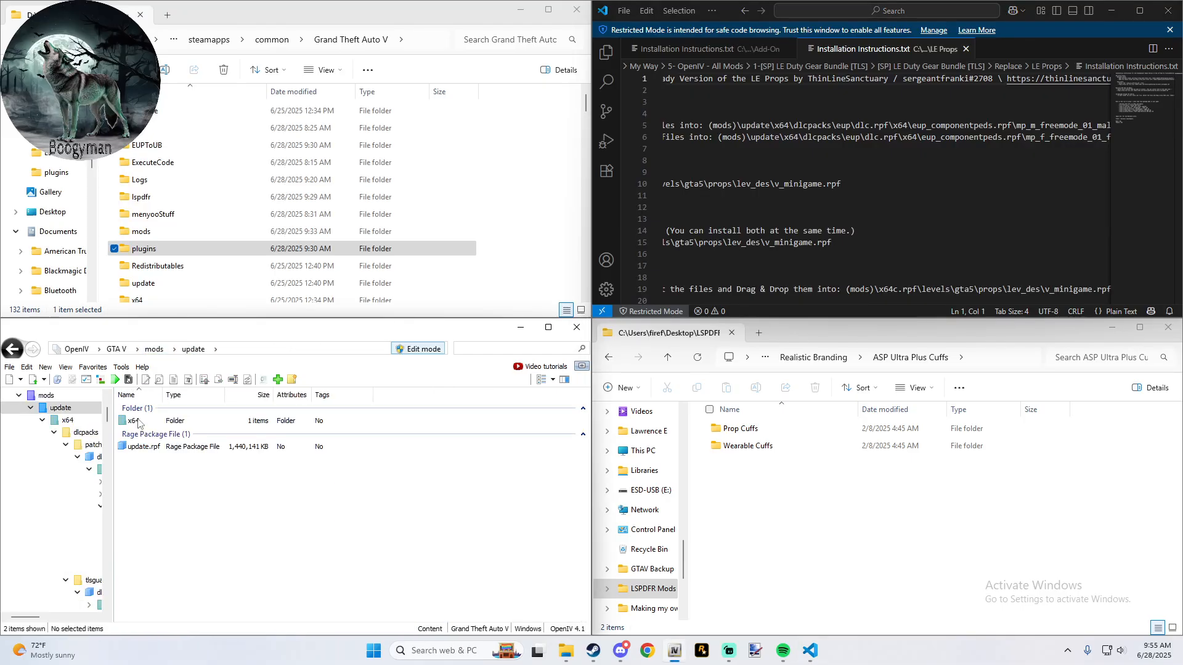
double_click(139, 423)
double_click(140, 423)
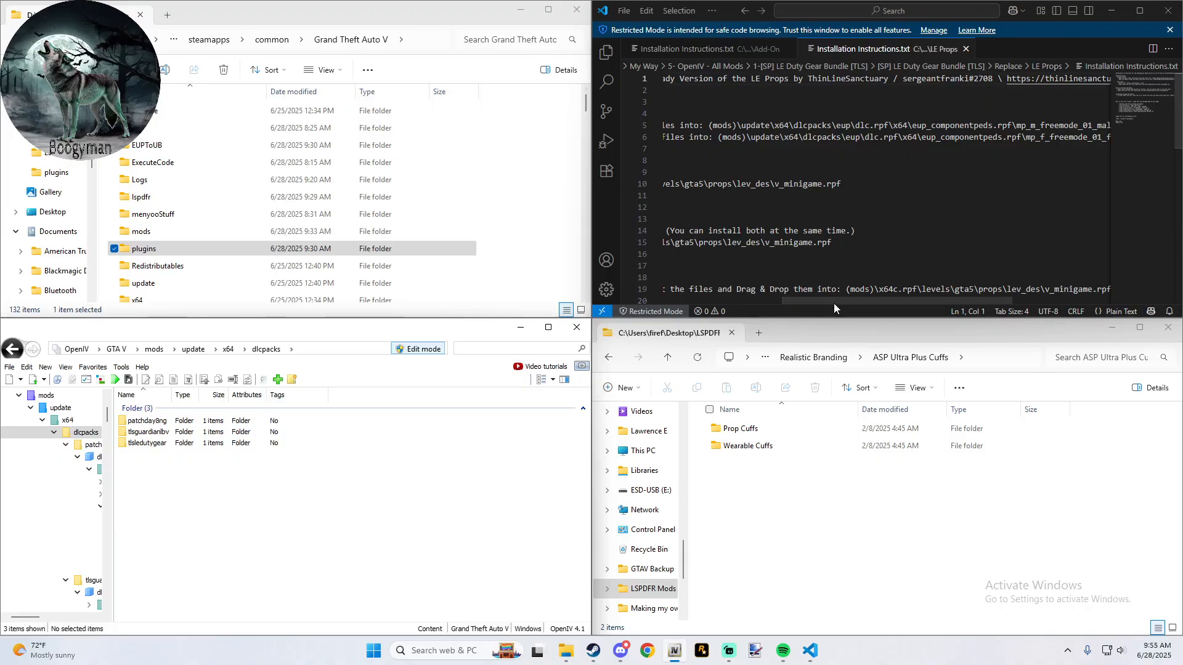
drag(833, 303, 674, 301)
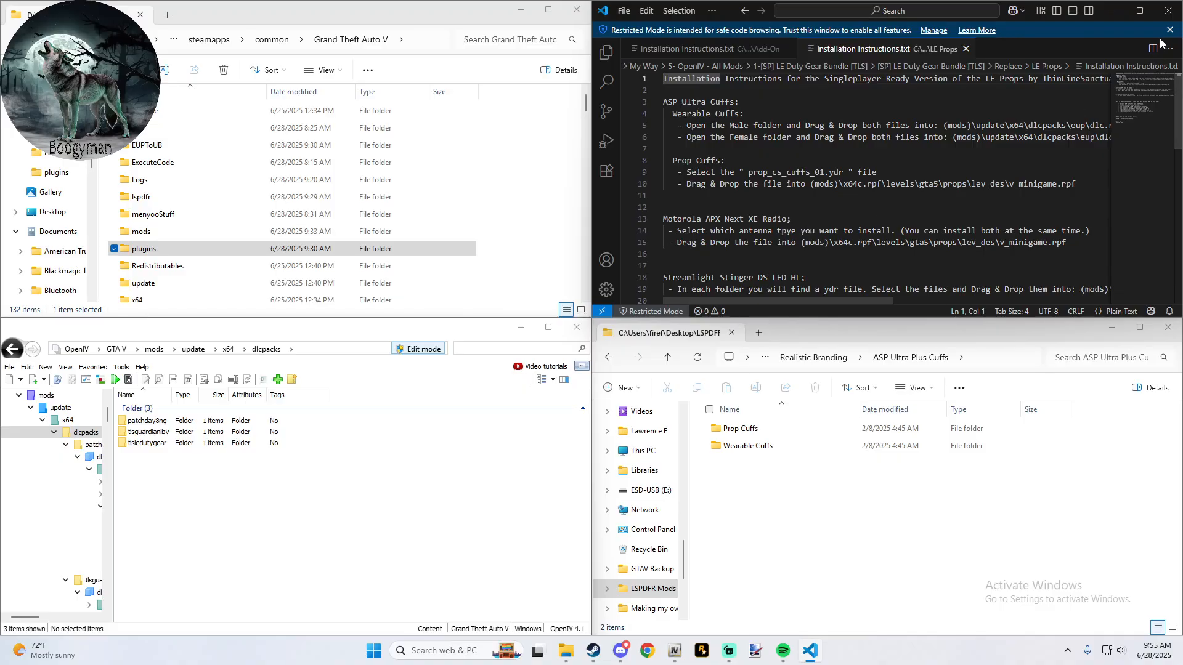
- Close the LE Props instructions and the bundle archive's Properties window, and return to the 5- OpenIV - All Mods folder
click(1174, 14)
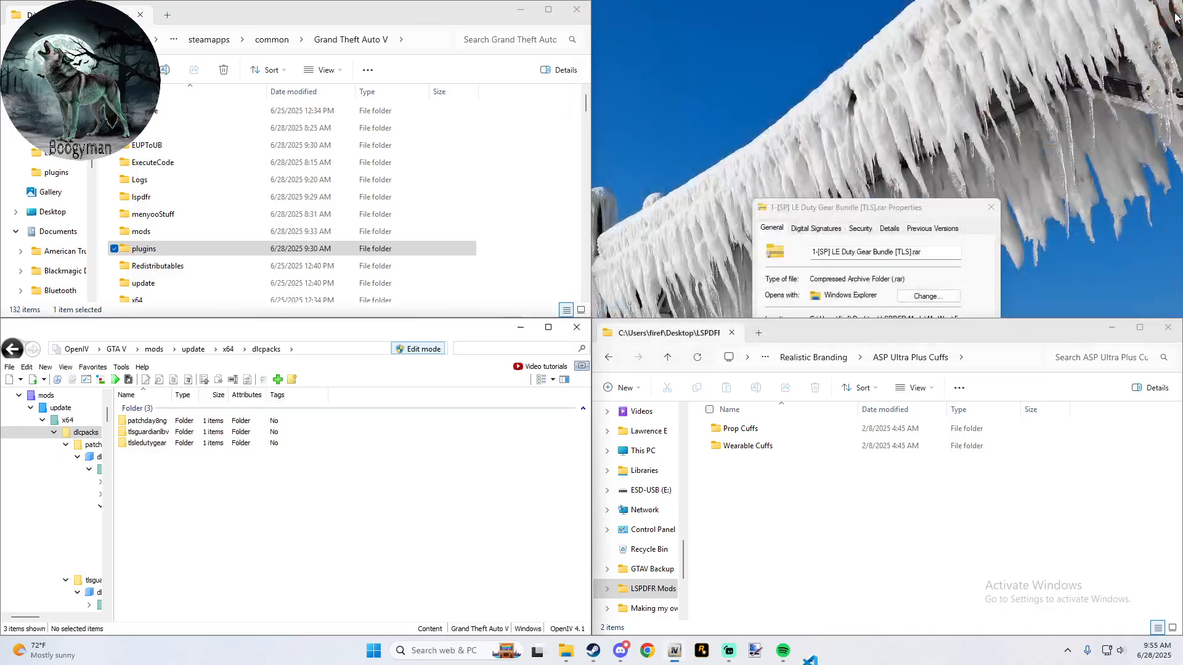
click(989, 208)
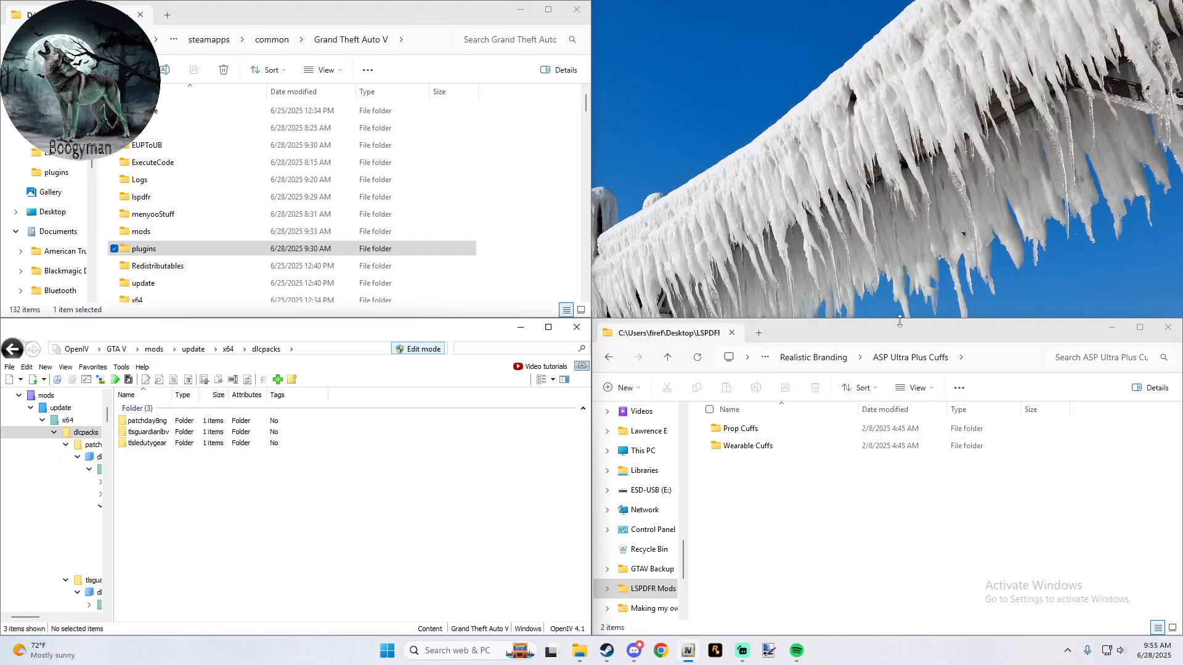
click(665, 365)
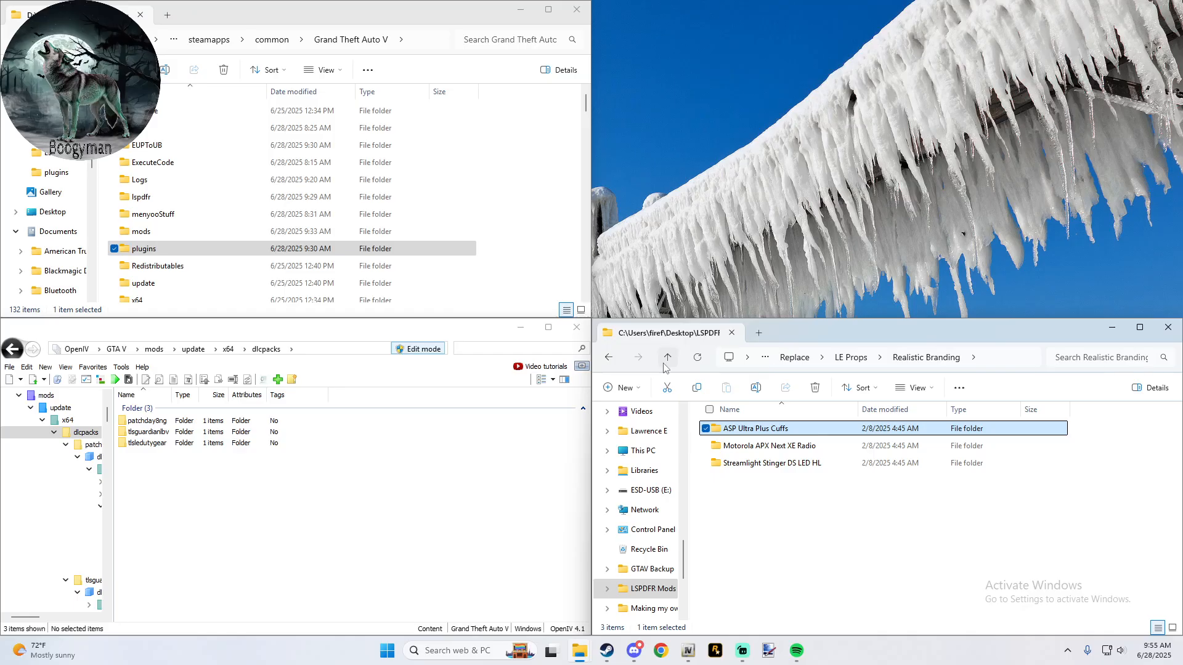
click(664, 364)
click(664, 365)
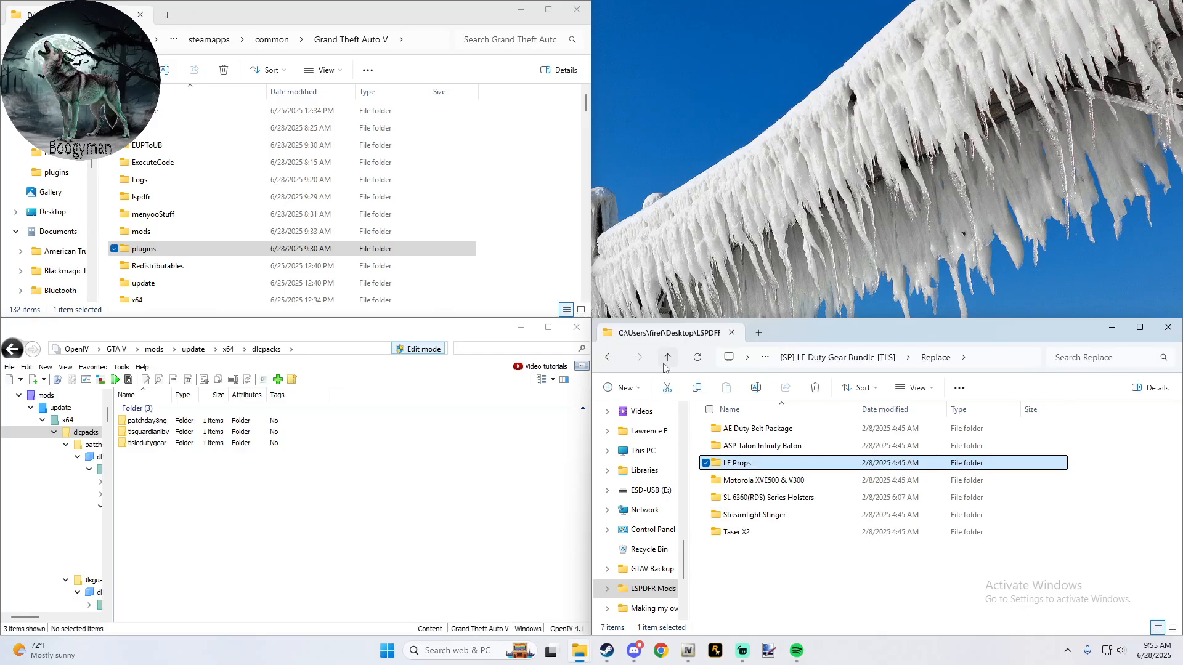
click(664, 365)
click(664, 365)
click(664, 365)
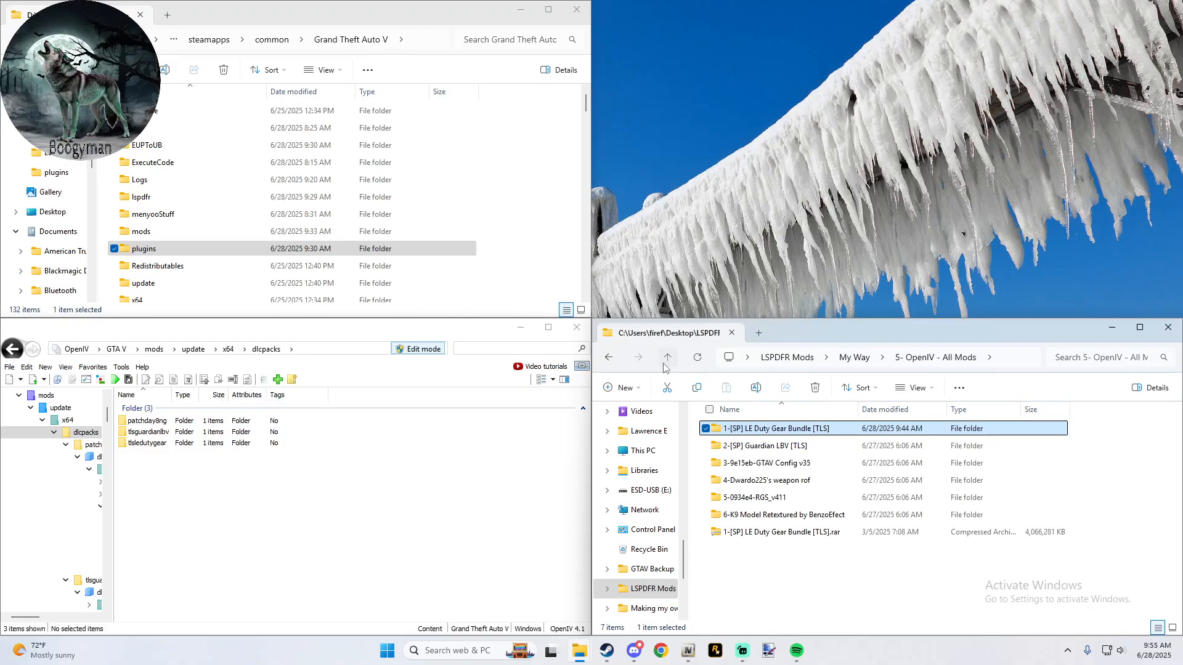
click(664, 364)
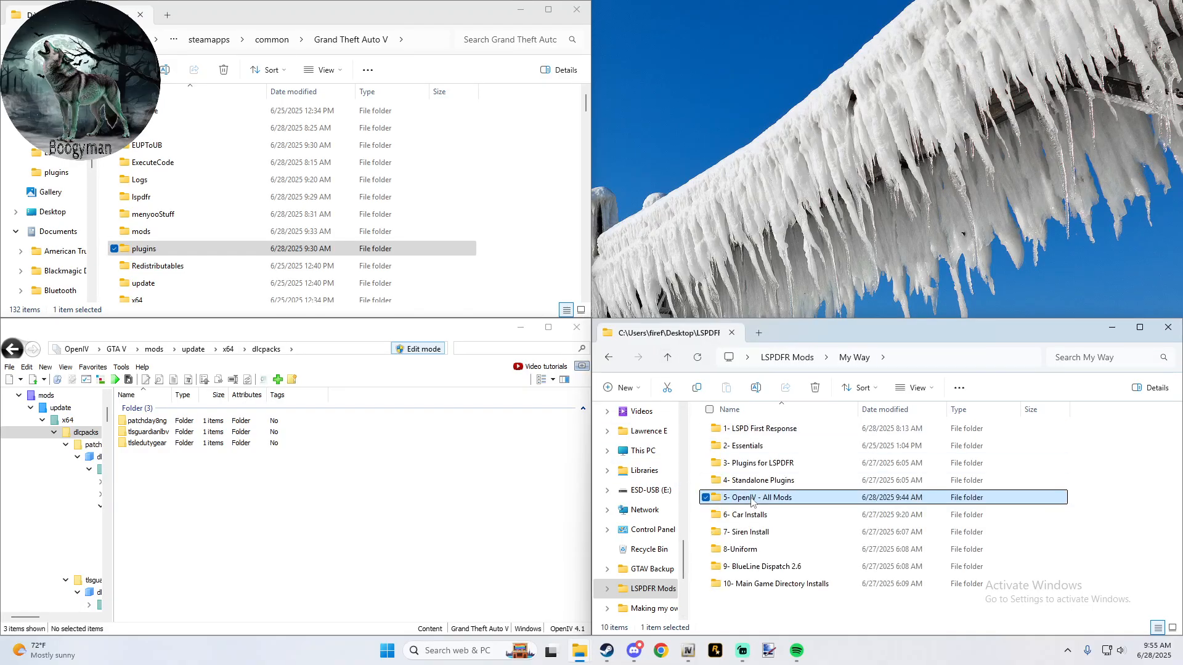
double_click(751, 501)
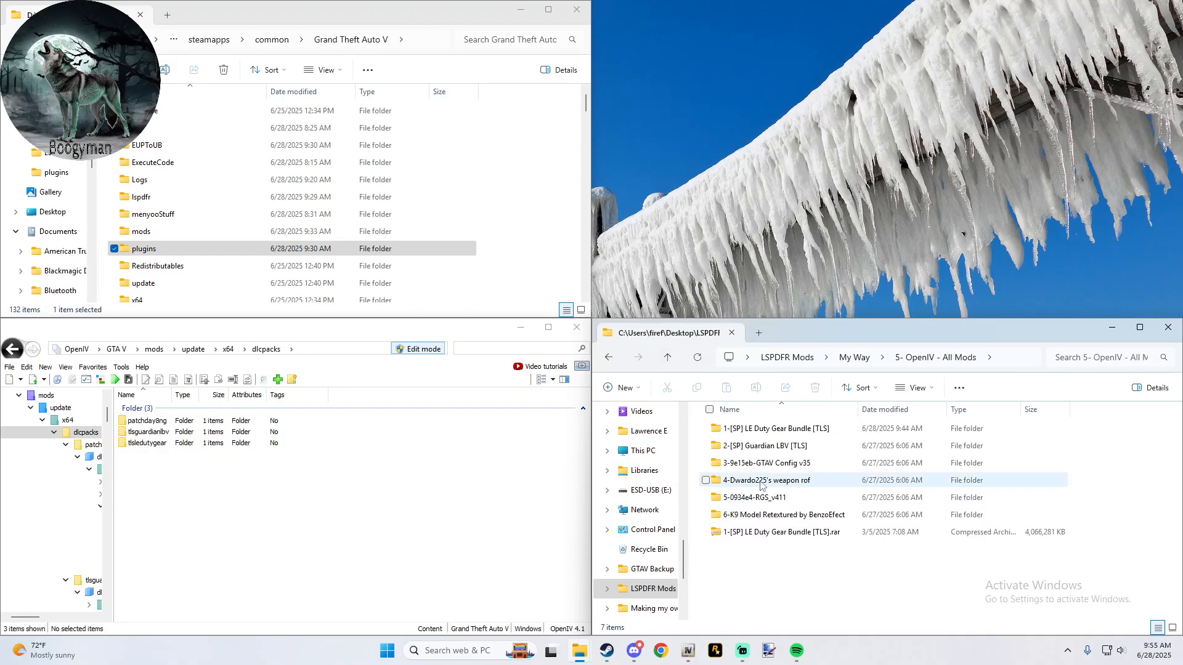
- Open the Stock Traffic (Means Gta base) folder under 3-9e15eb-GTAV Config v35\Gta Config v35 for Money Fronts\For More Mods
click(811, 471)
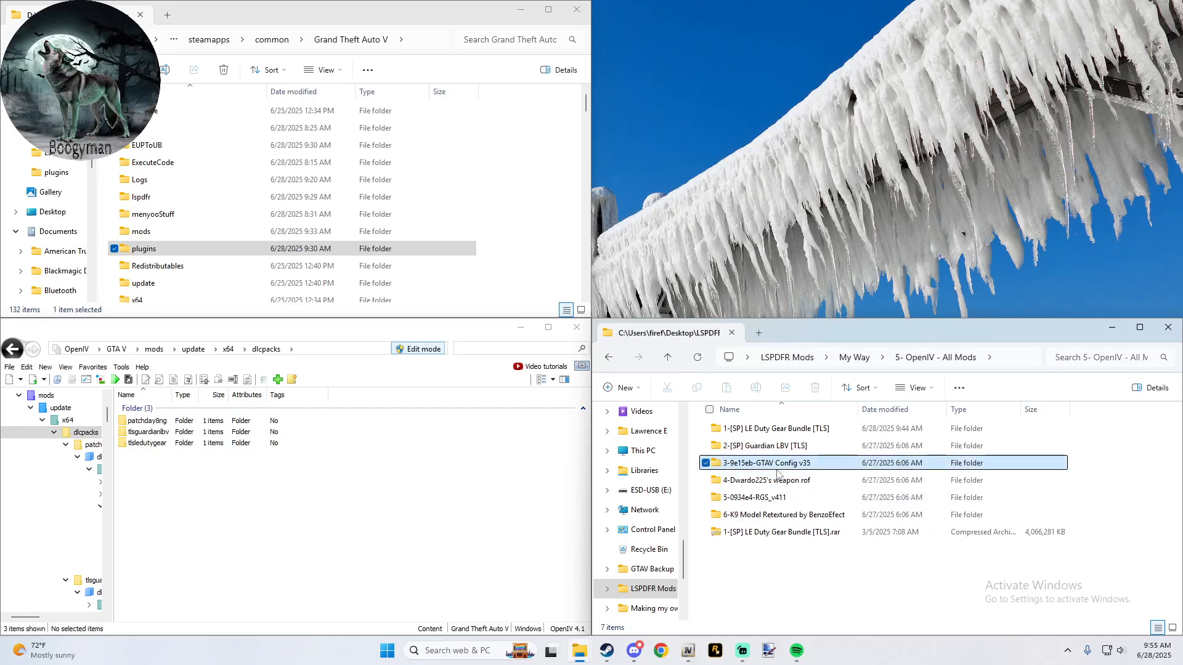
double_click(784, 472)
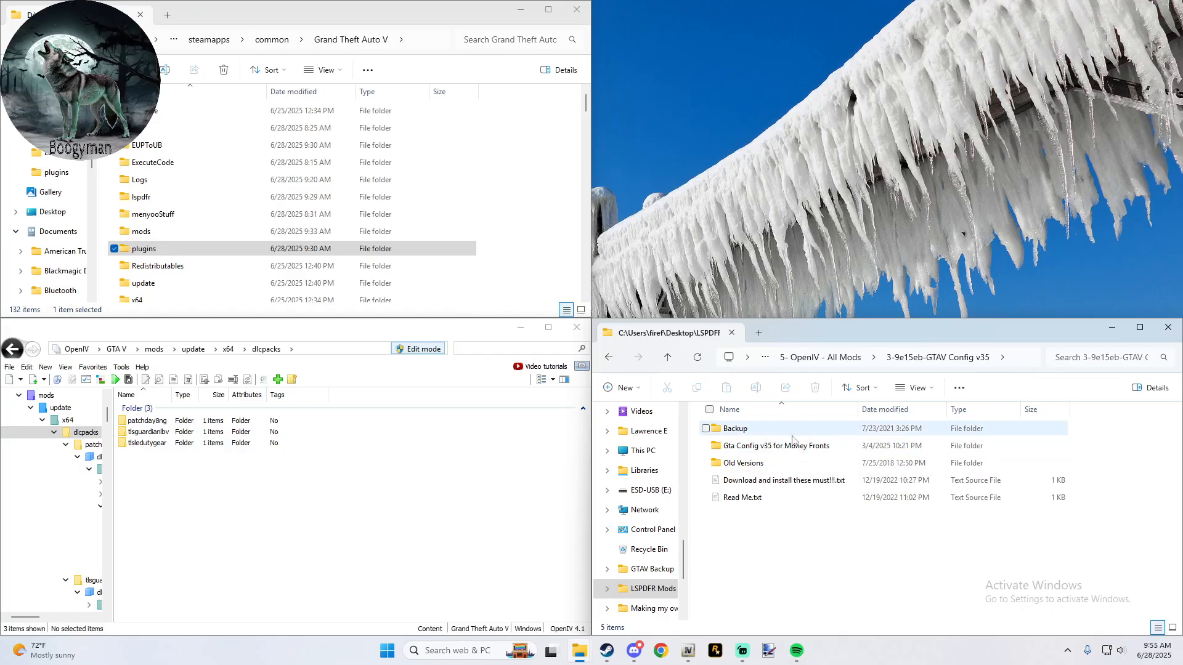
click(791, 449)
double_click(791, 449)
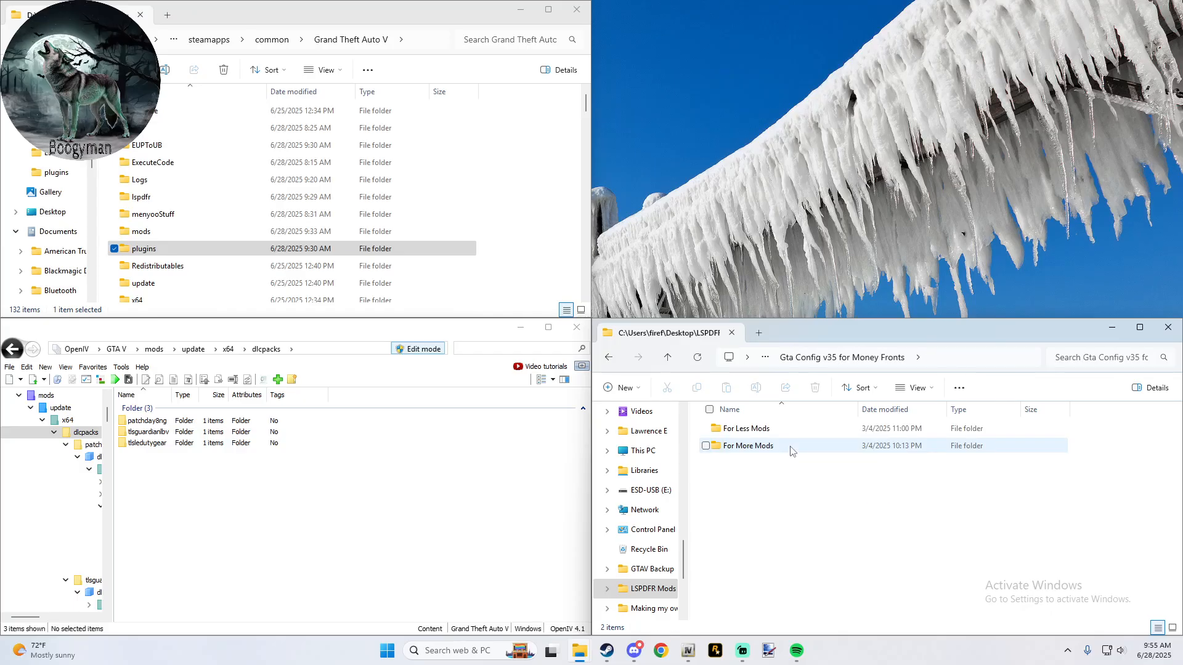
double_click(791, 449)
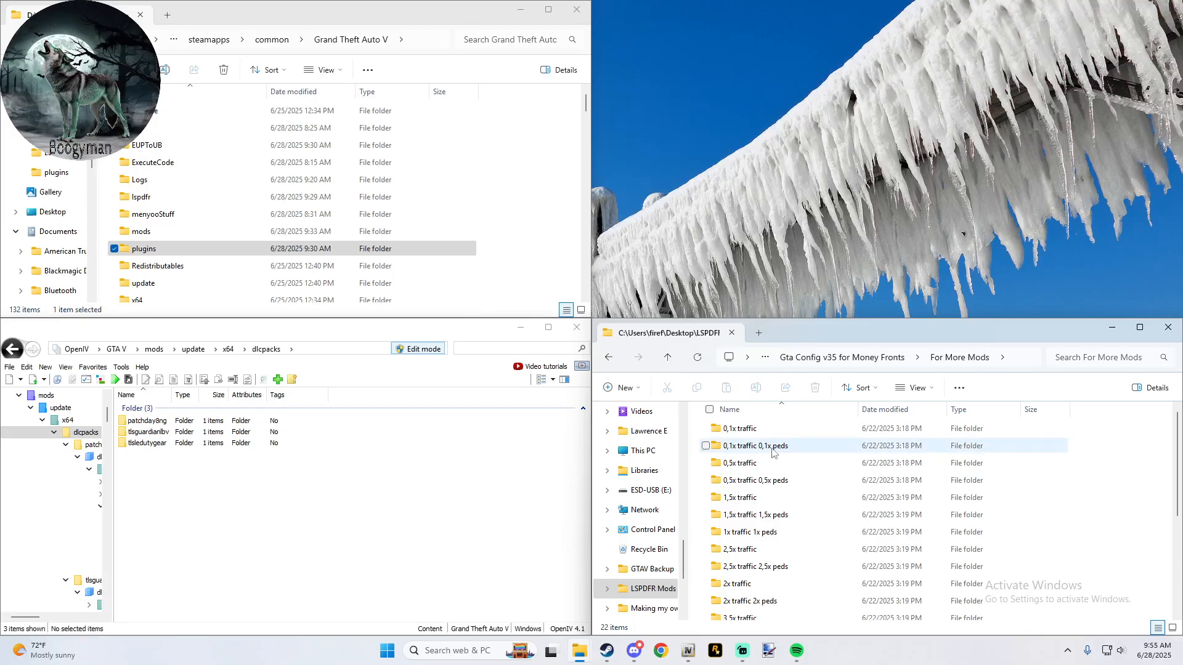
scroll(770, 463, down, 4)
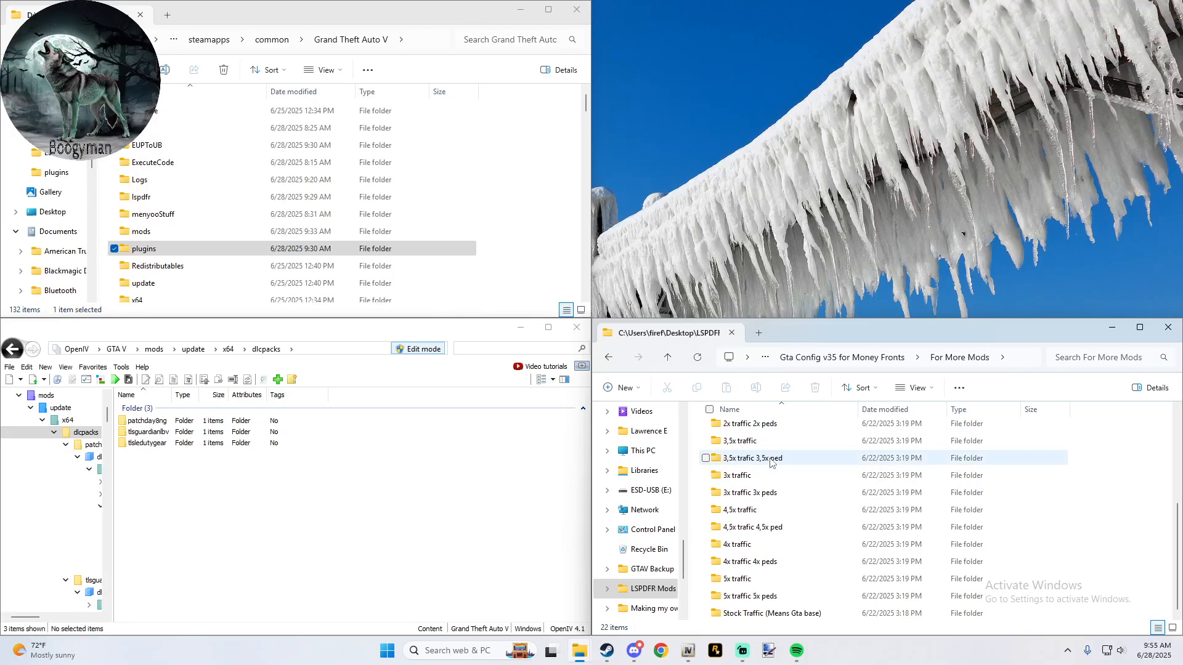
double_click(820, 614)
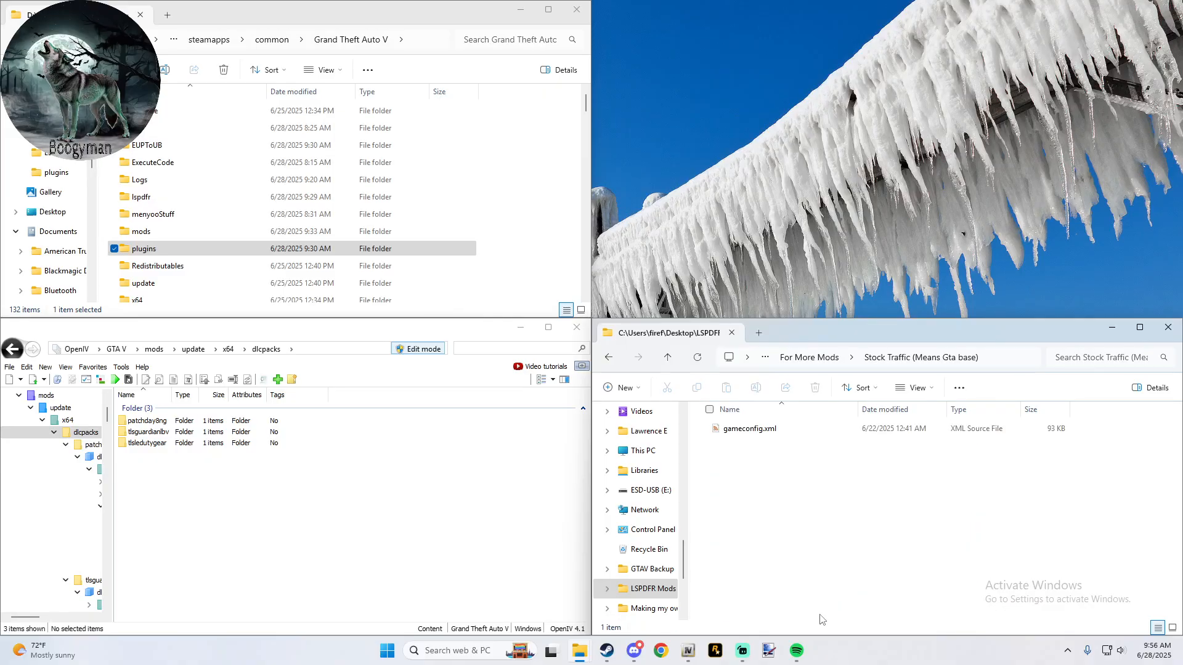
- Go to the saved VISUAL location in OpenIV and replace gameconfig.xml in update.rpf\common\data with the Stock Traffic version
click(92, 368)
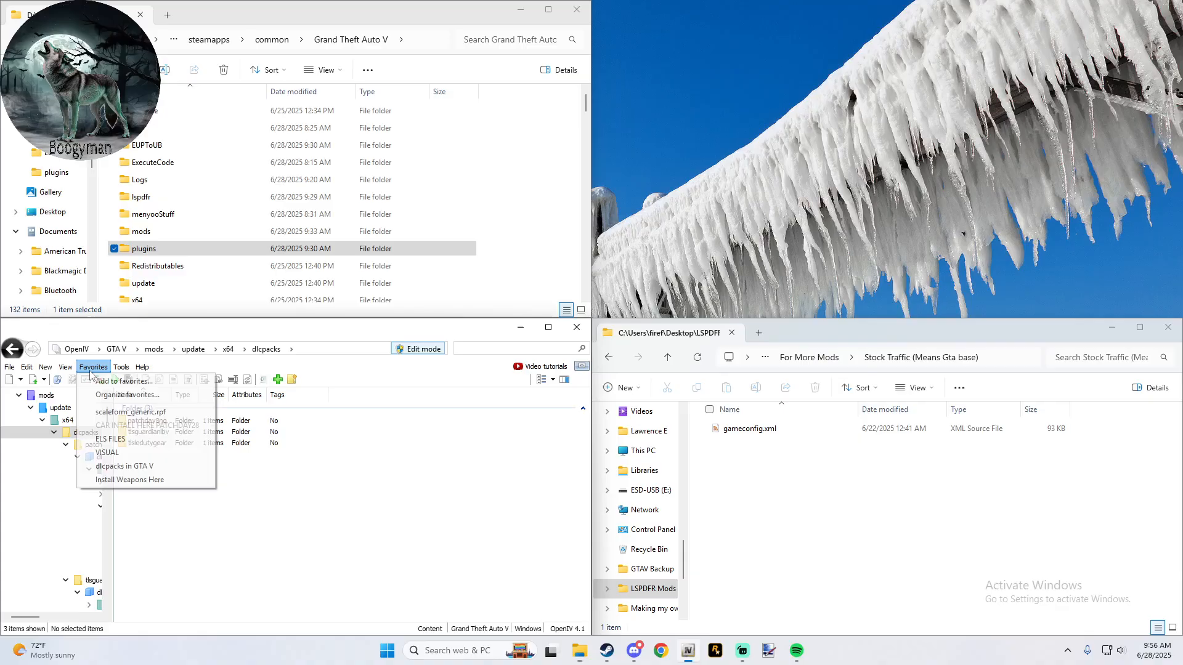
click(116, 453)
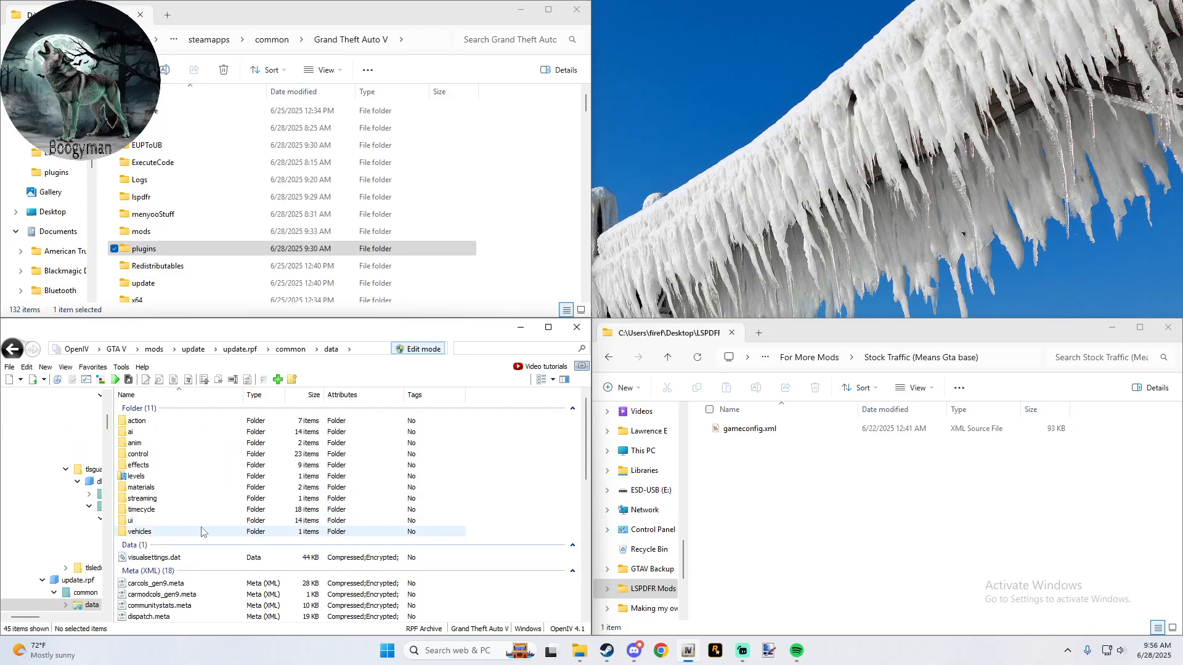
scroll(170, 613, down, 1)
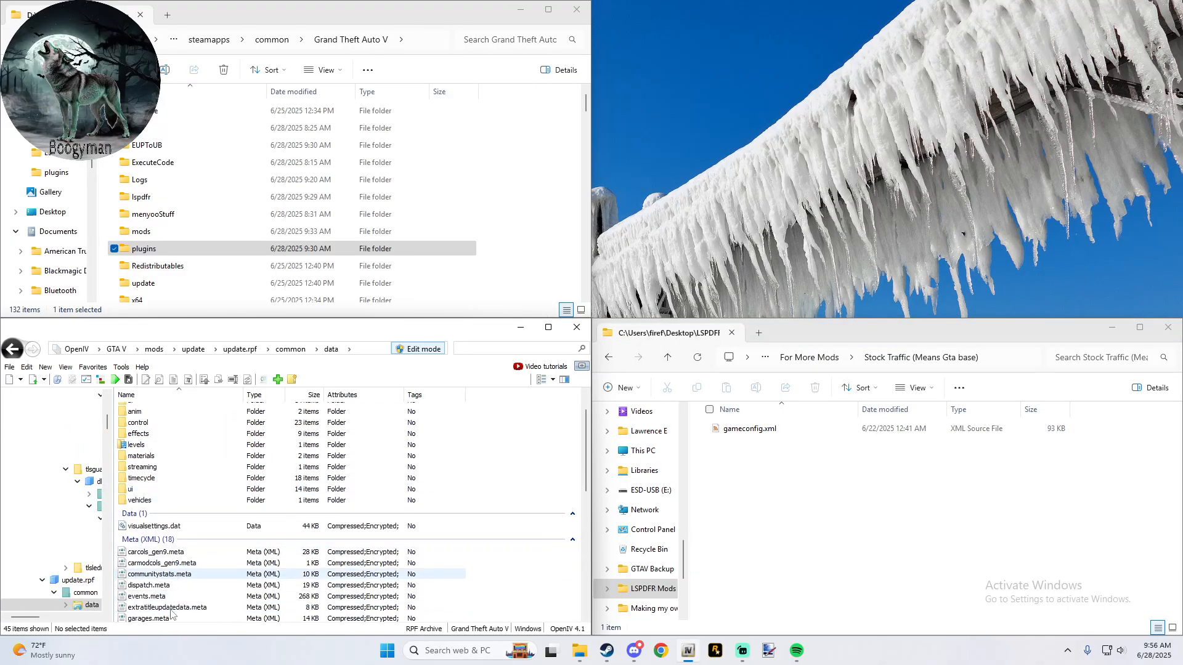
scroll(171, 613, down, 5)
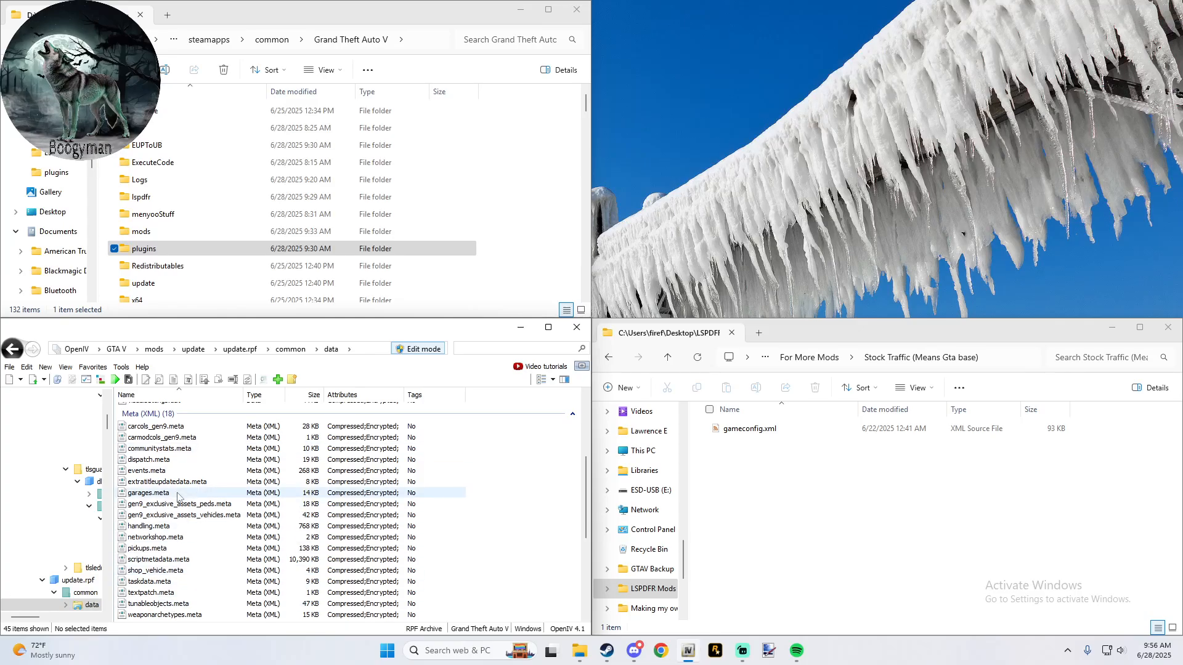
scroll(179, 493, up, 1)
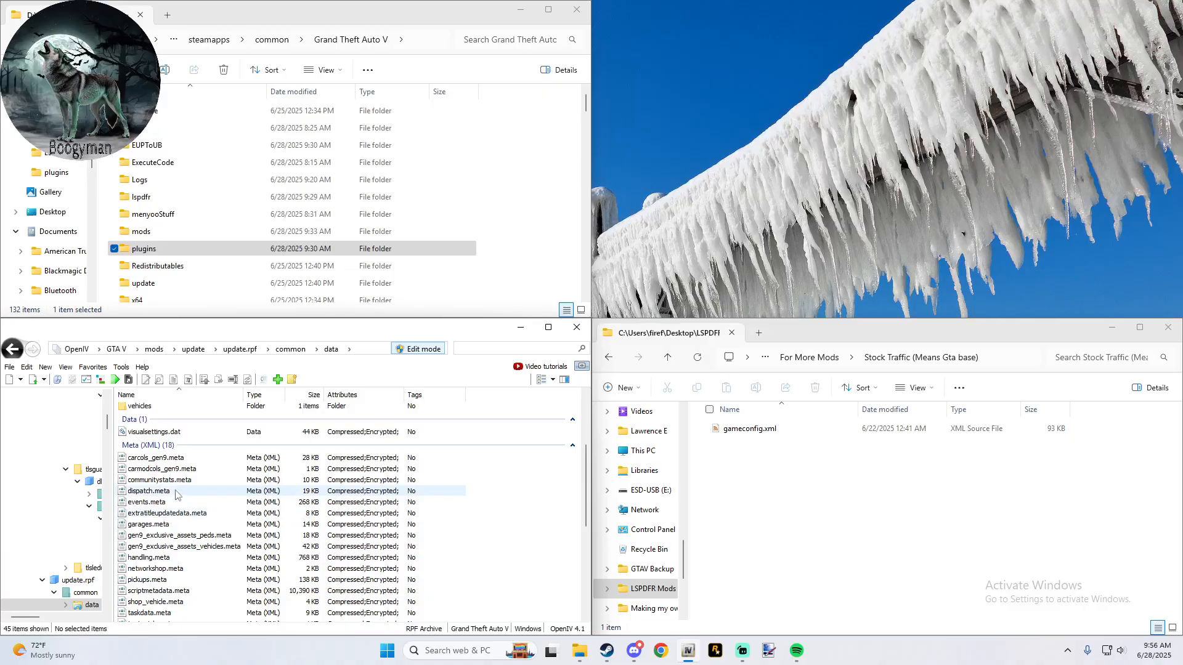
scroll(199, 528, down, 5)
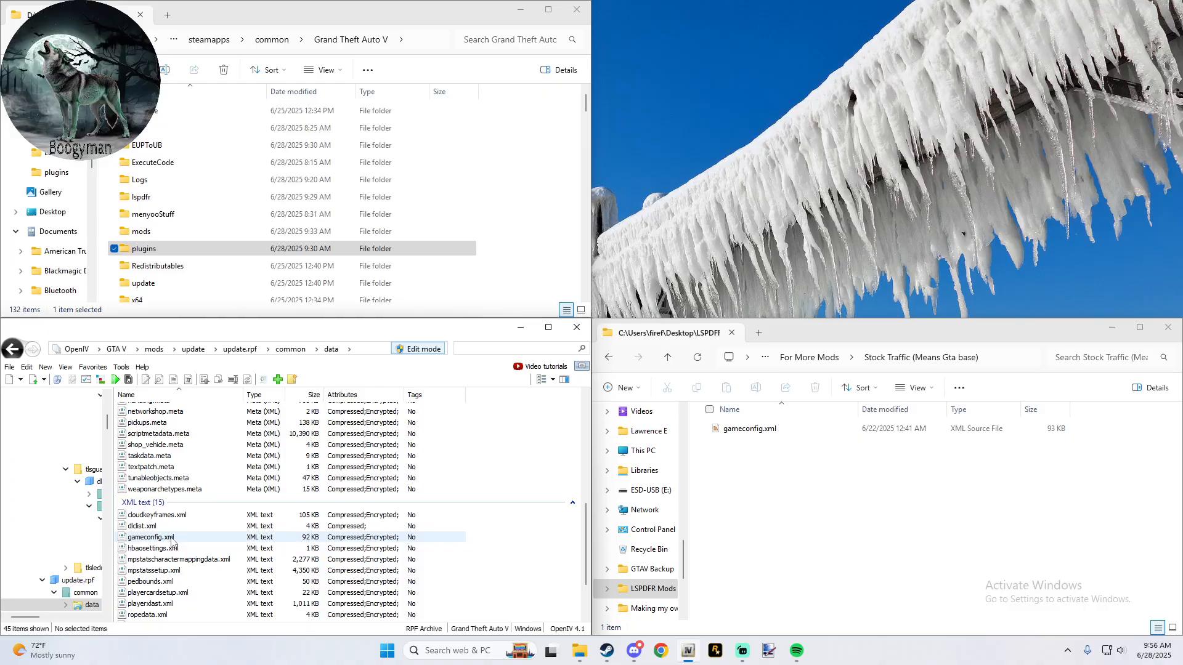
drag(749, 428, 512, 509)
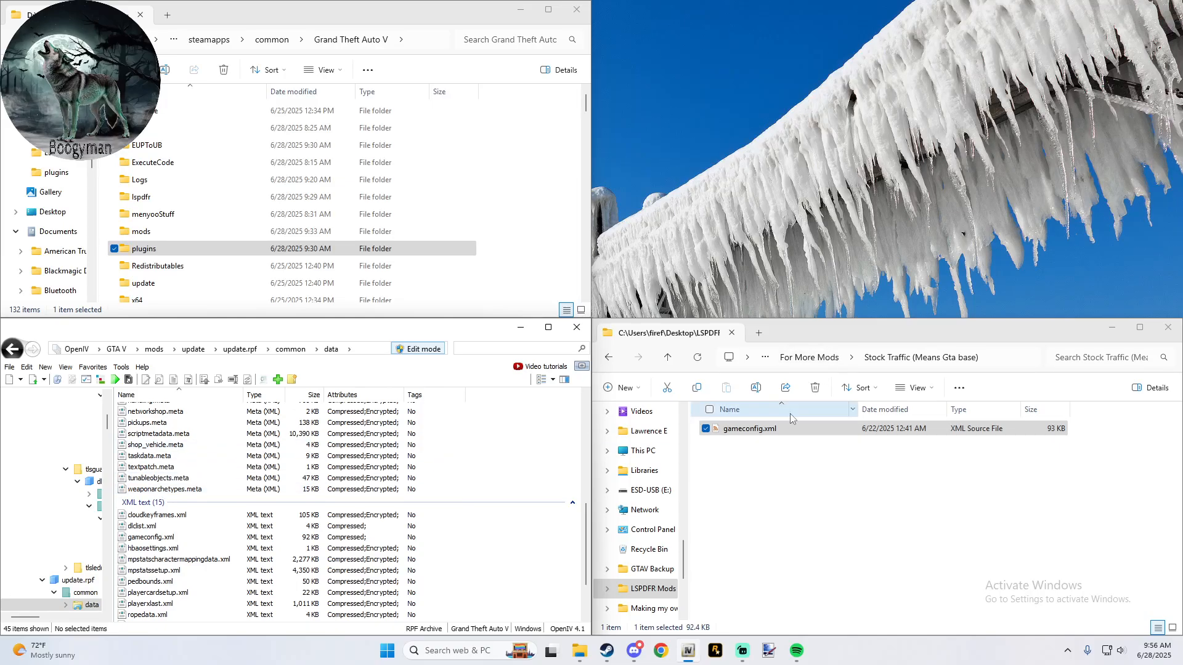
- Return to 5- OpenIV - All Mods and open Readme(install).txt under 4-Dwardo225's weapon rof\Weapon rof
click(670, 359)
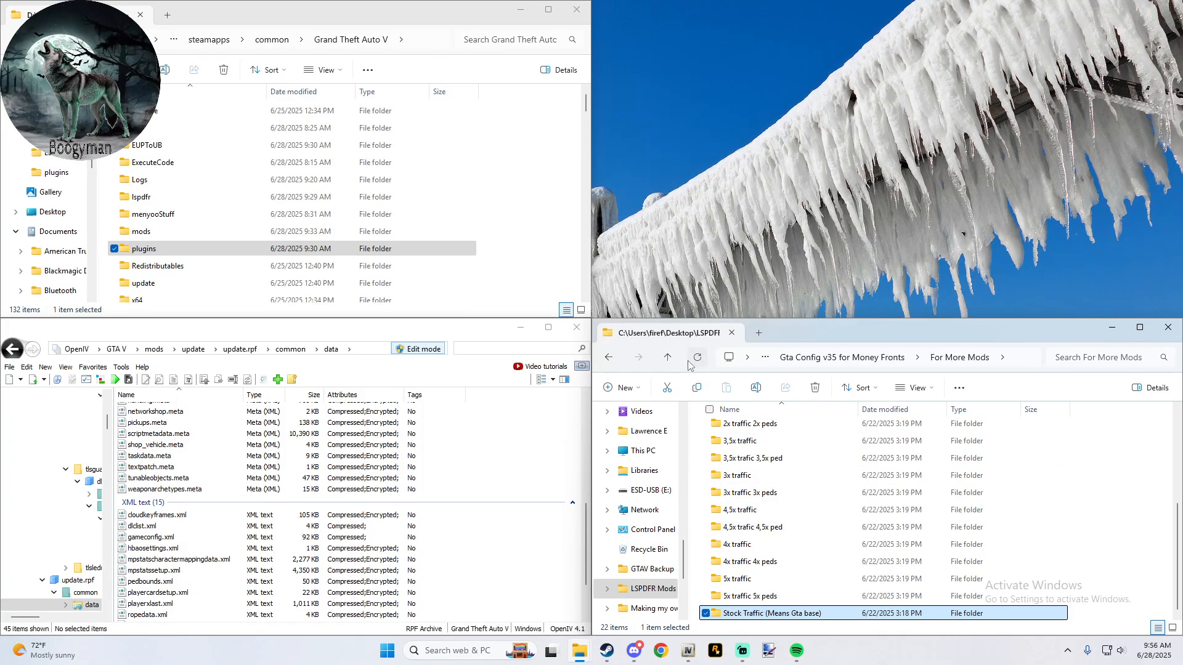
click(670, 359)
click(669, 358)
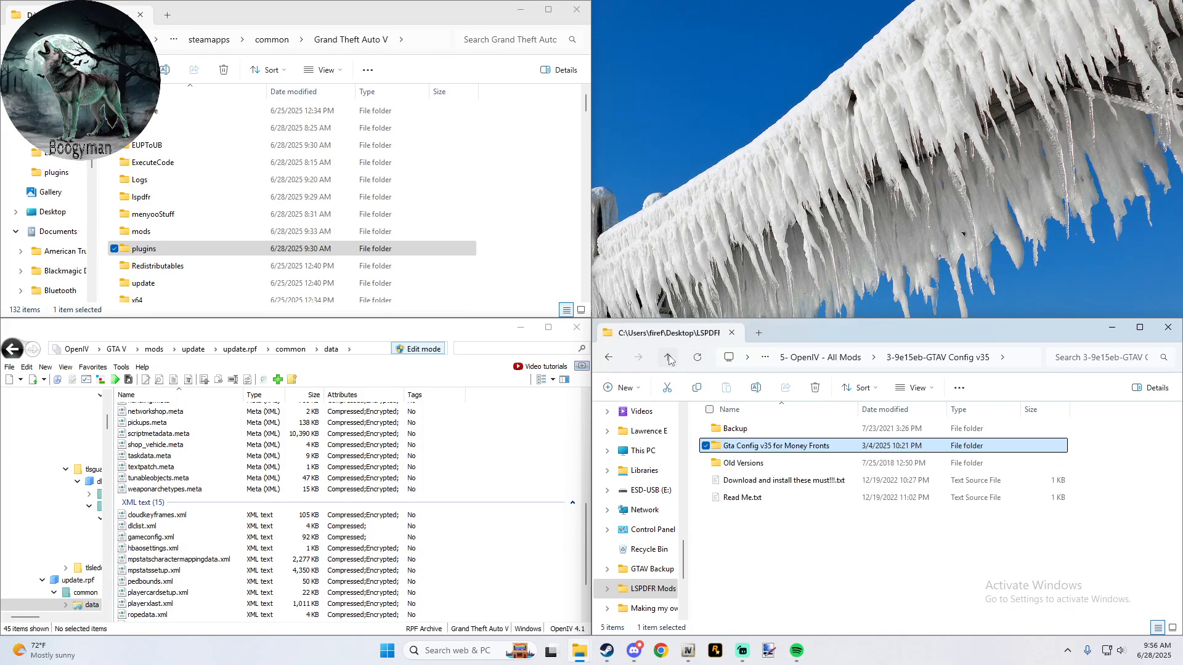
click(669, 358)
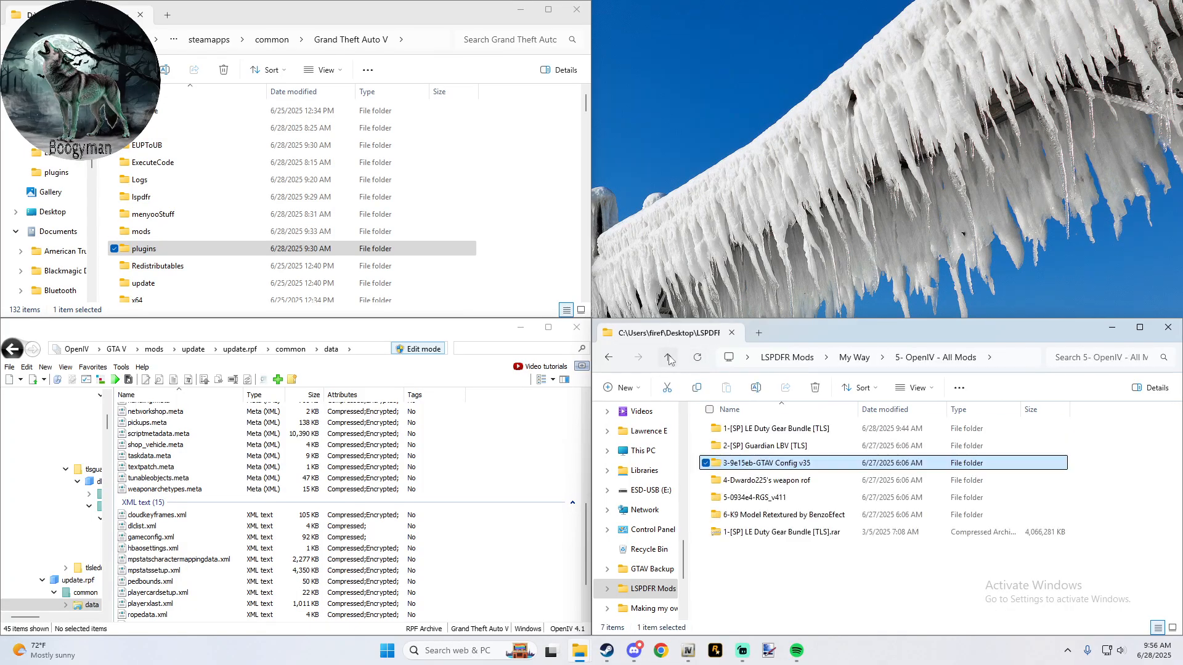
click(812, 482)
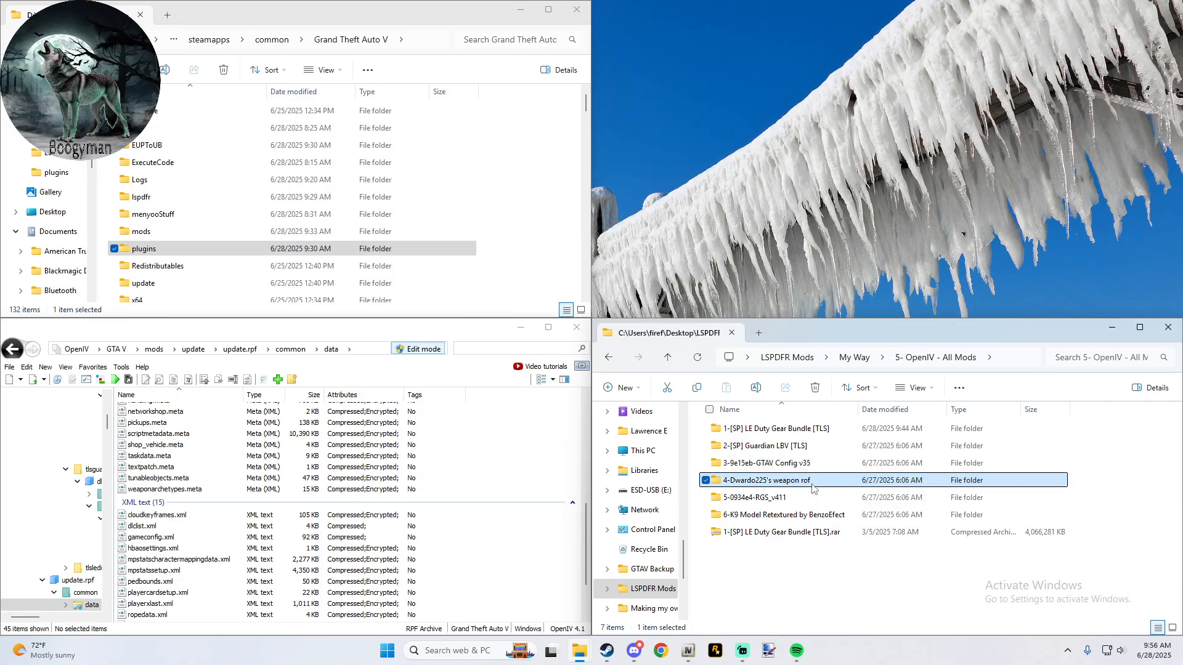
double_click(812, 487)
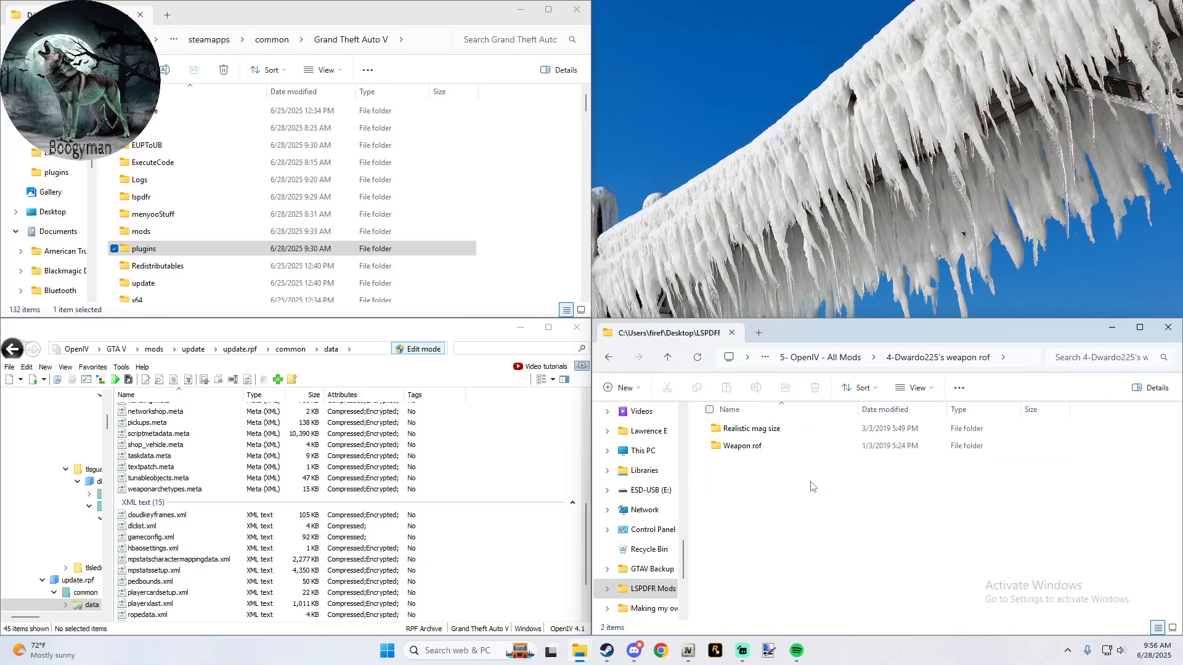
double_click(809, 445)
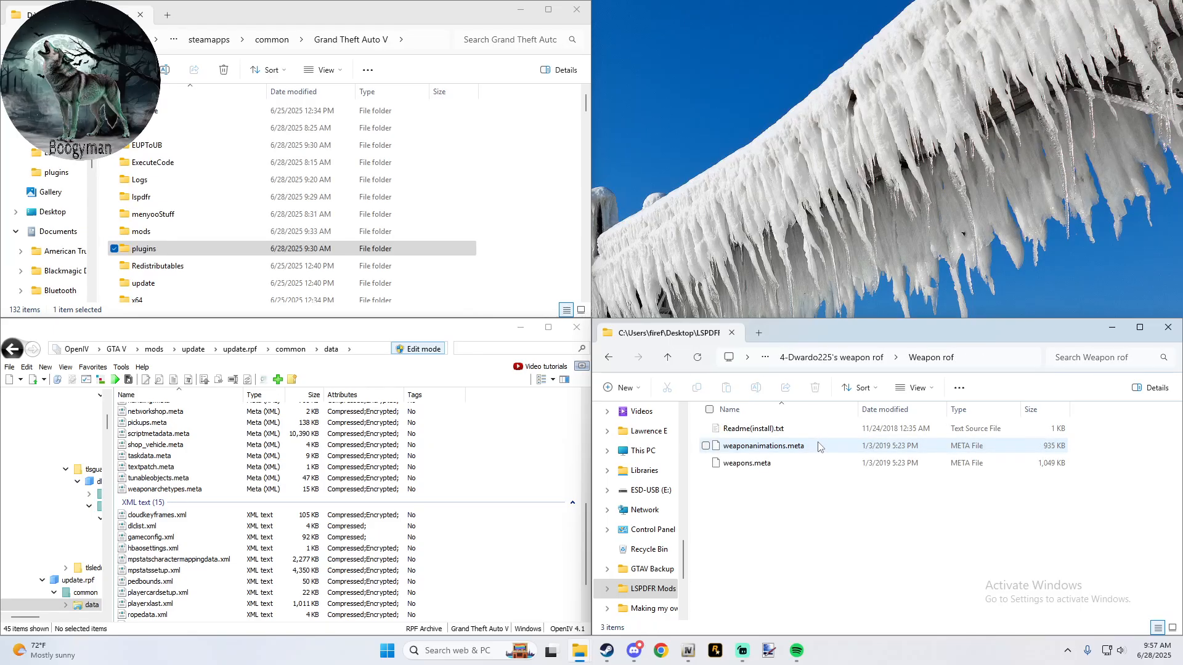
double_click(824, 429)
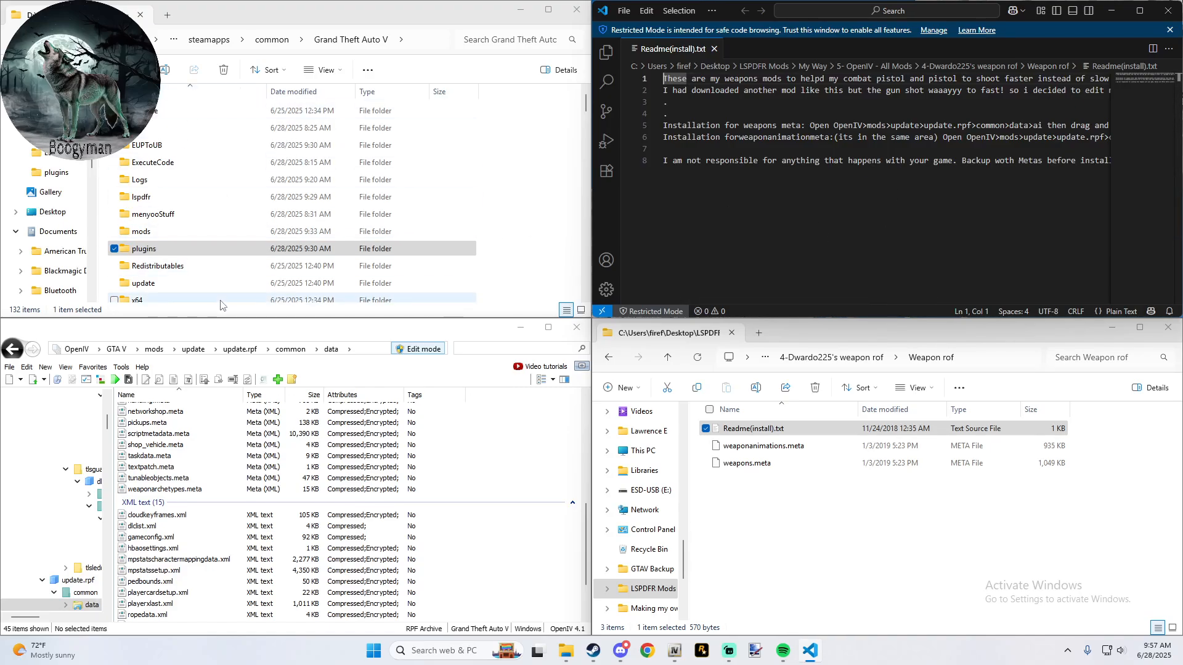
- In OpenIV, go to mods\update\update.rpf\common\data\ai as given in the readme
click(152, 349)
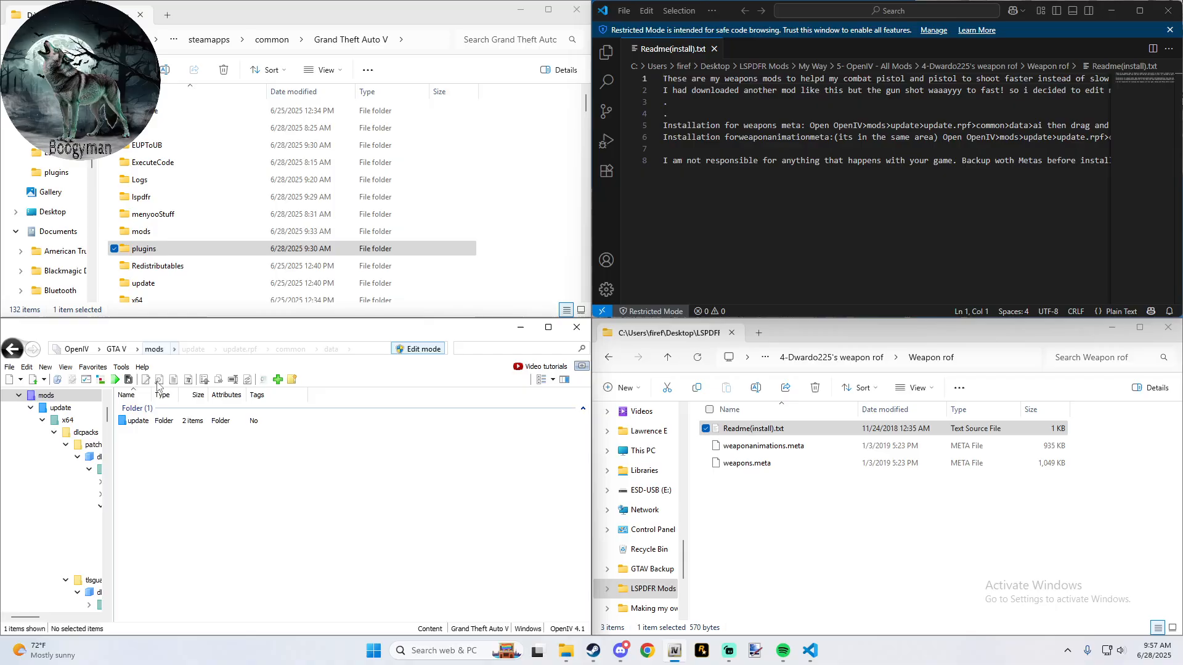
double_click(139, 420)
double_click(143, 447)
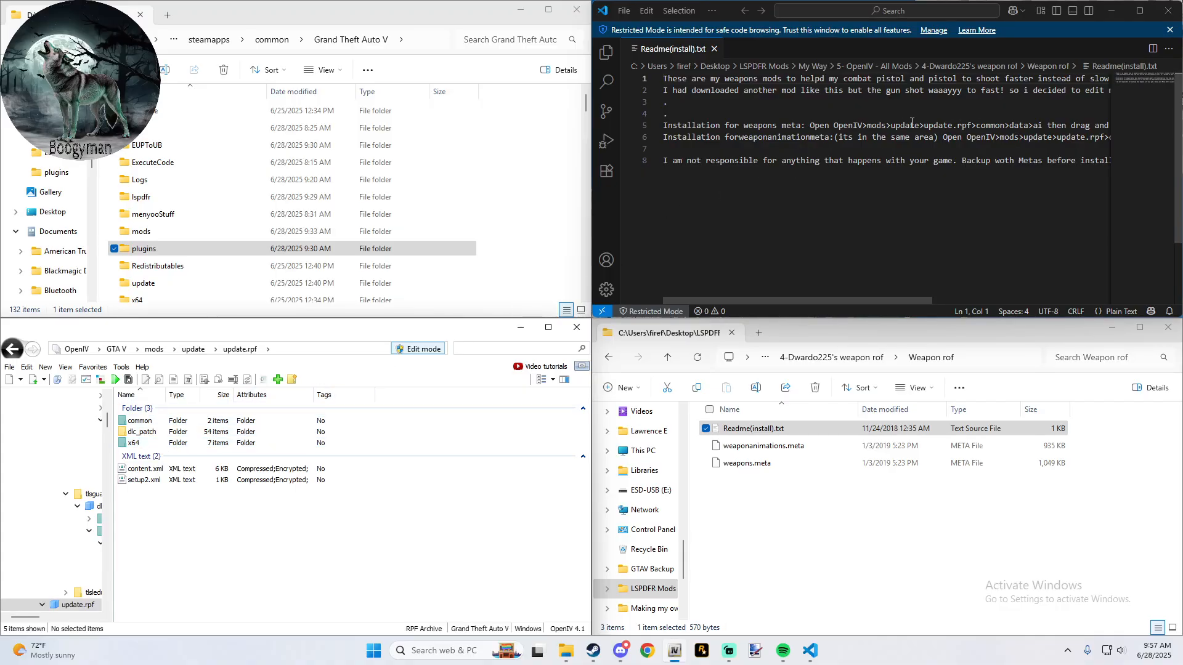
double_click(139, 421)
double_click(135, 421)
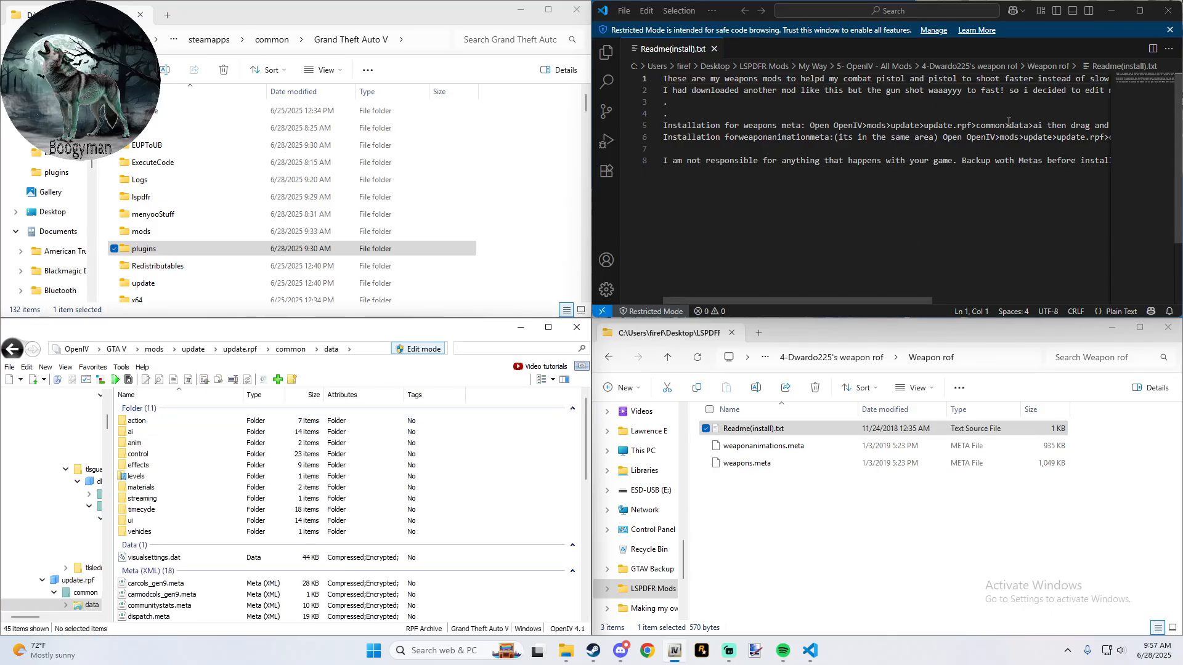
double_click(148, 433)
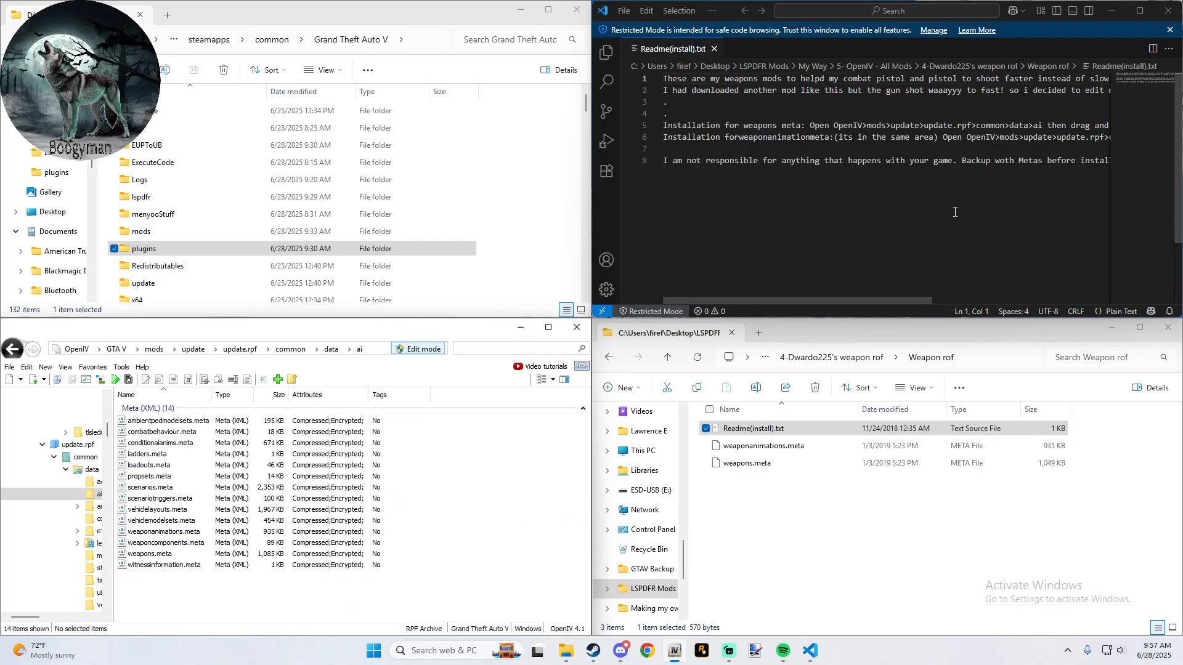
- Replace weapons.meta and weaponanimations.meta in the ai folder with the Weapon rof versions
mouse_move(894, 302)
mouse_down()
mouse_move(926, 297)
mouse_move(848, 295)
mouse_move(1003, 296)
mouse_move(891, 286)
mouse_up()
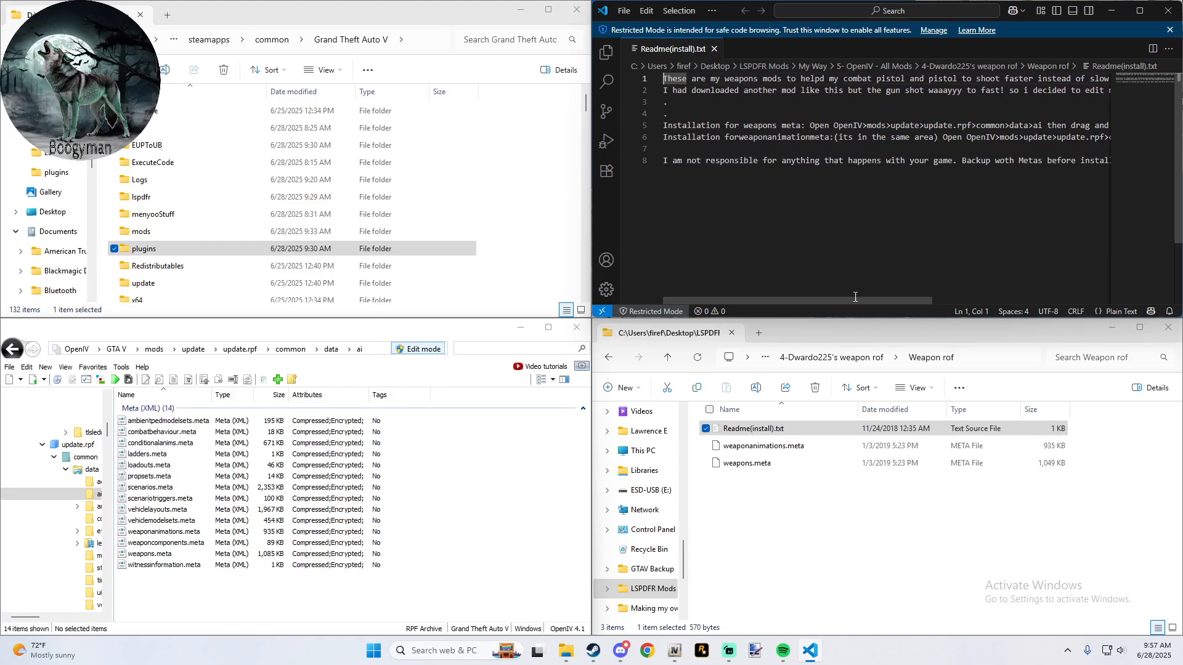
click(735, 468)
drag(735, 470, 528, 450)
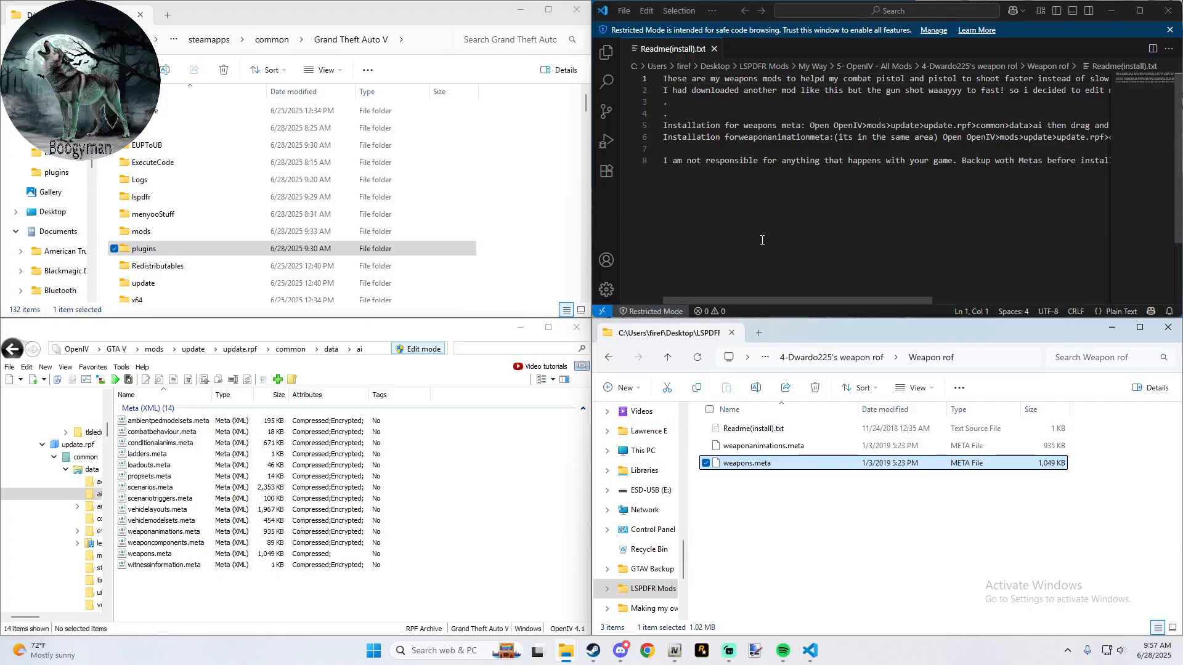
drag(778, 300, 752, 286)
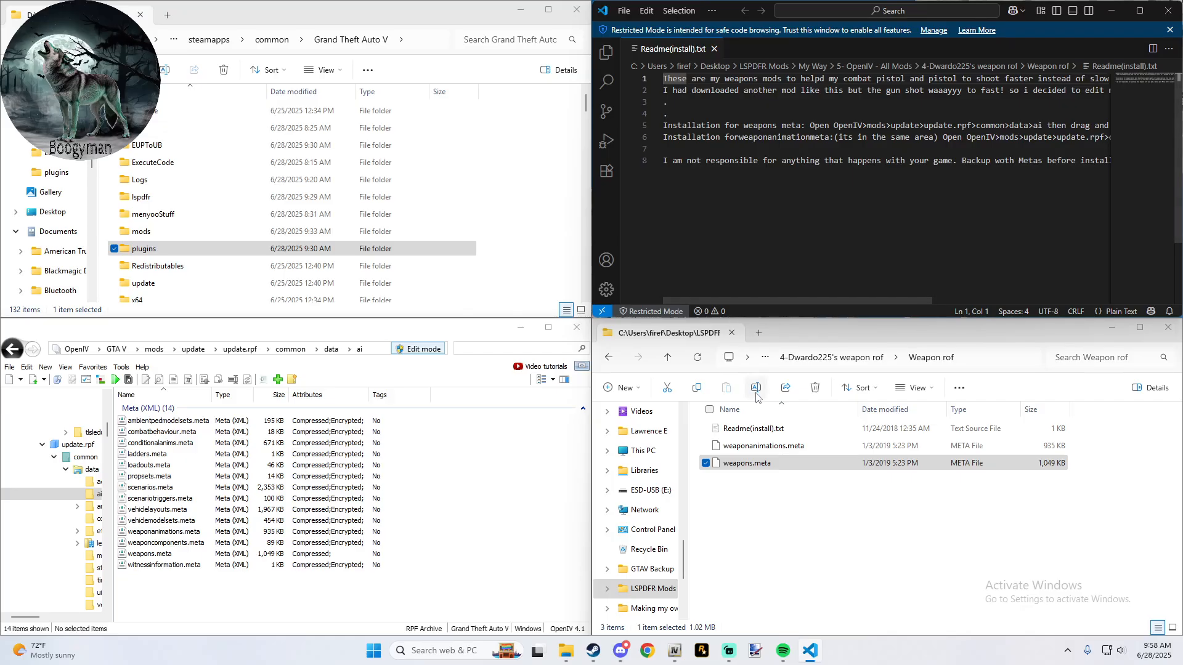
click(759, 445)
drag(762, 447, 510, 493)
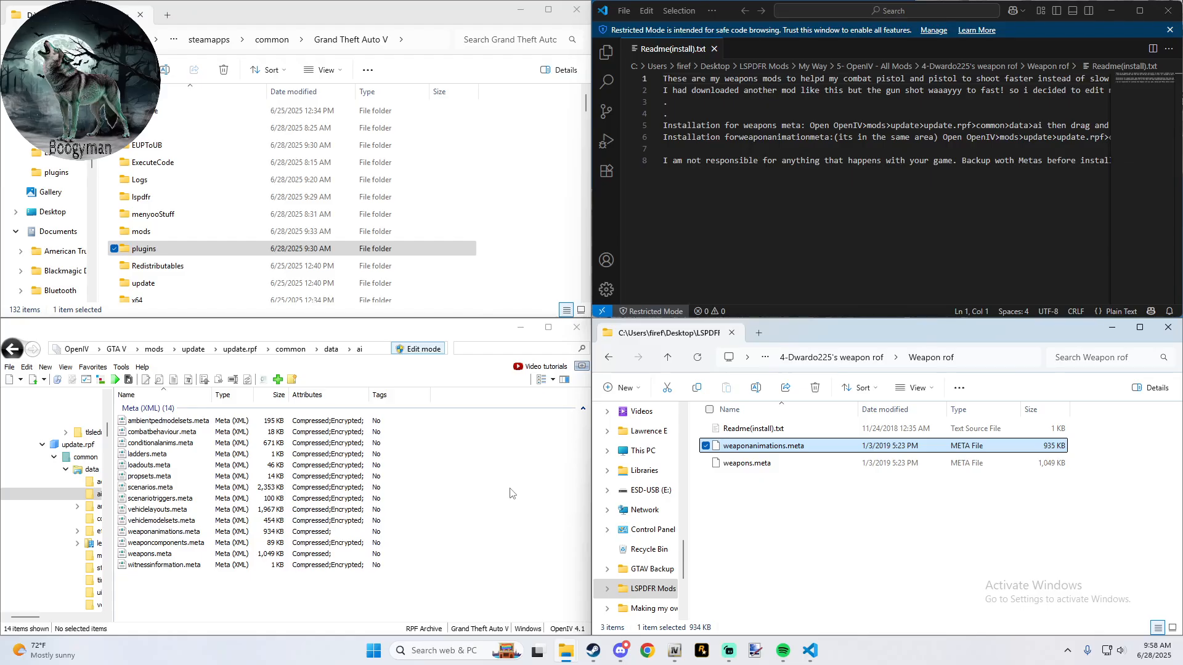
- Check the Realistic mag size folder's contents, then return to 5- OpenIV - All Mods and close the weapon readme
click(668, 359)
double_click(763, 429)
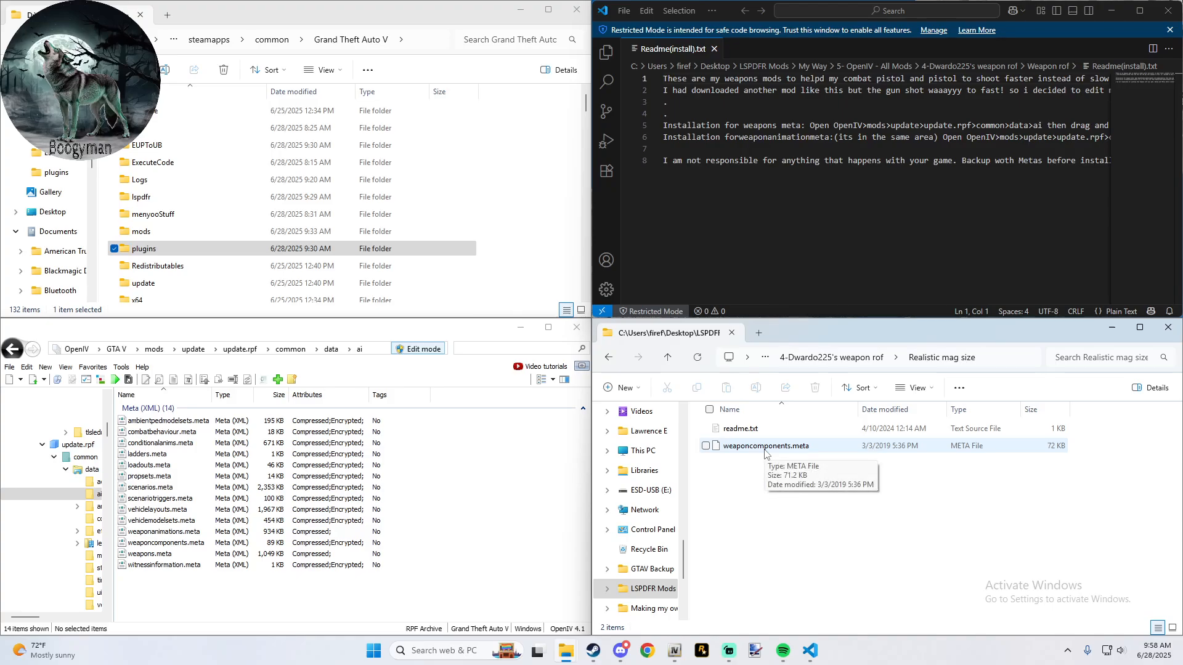
click(665, 356)
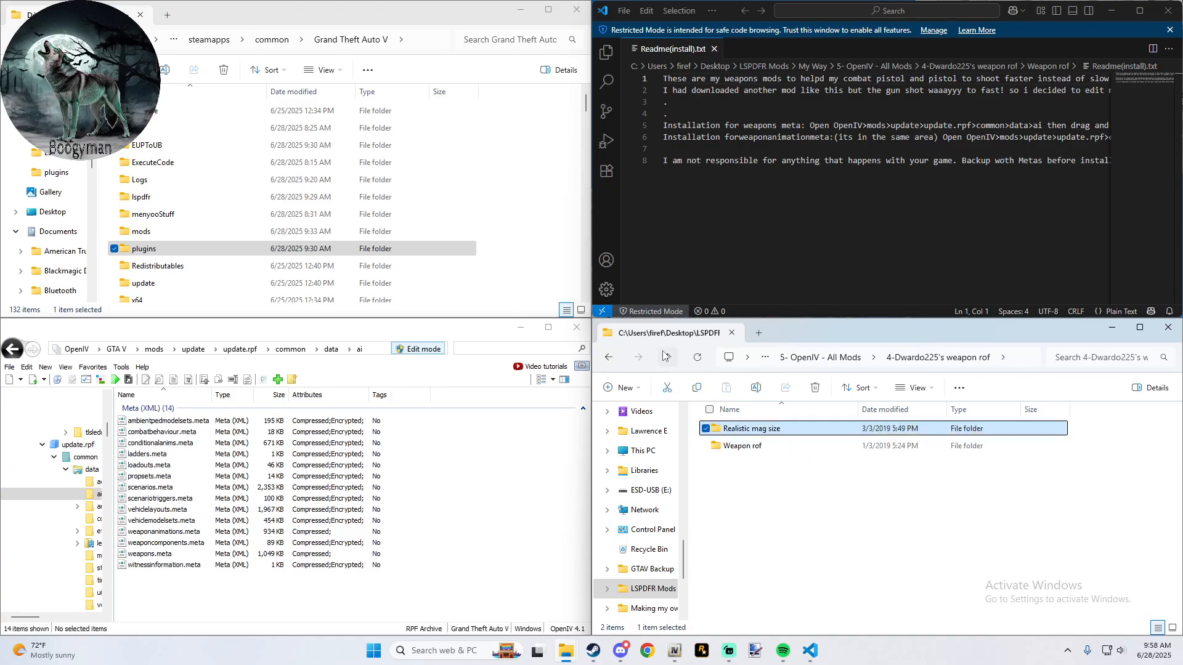
click(665, 356)
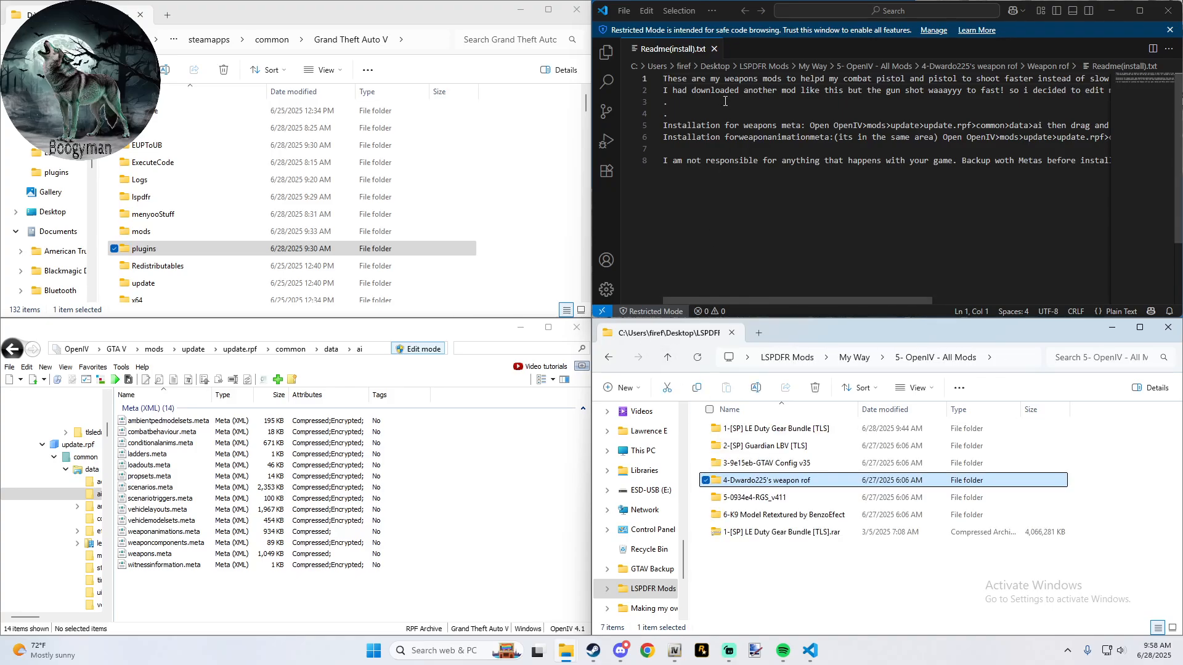
click(1175, 17)
click(1169, 11)
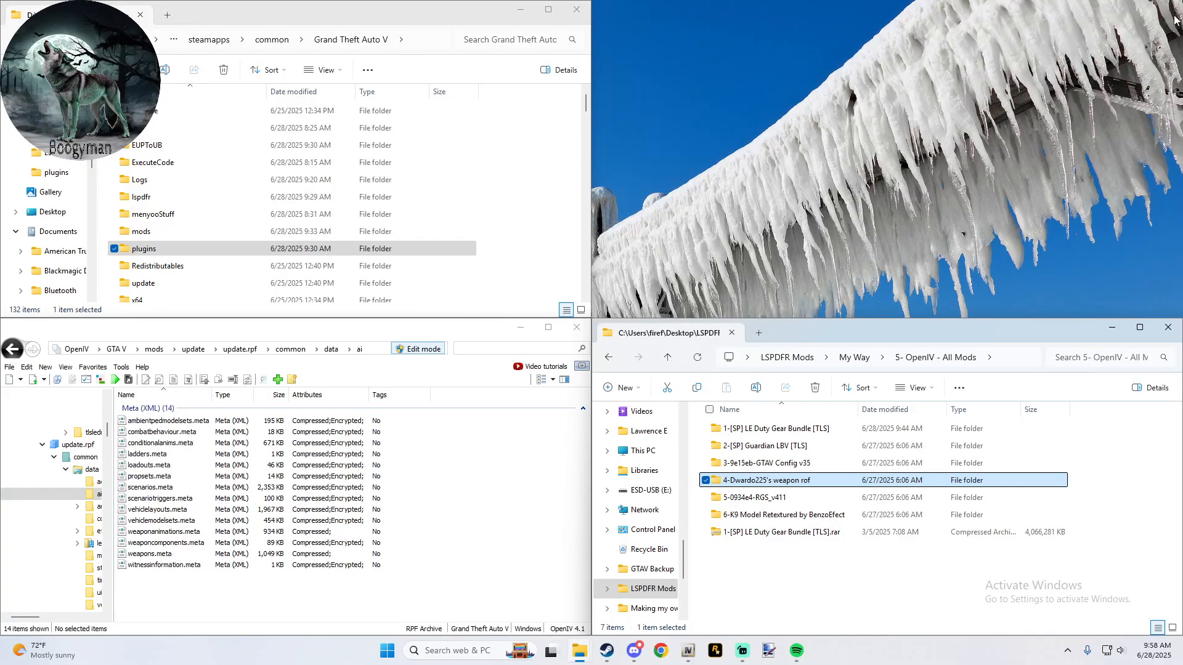
- Open the 5-0934e4-RGS_v411 folder and read the installation instructions in Guide.txt
click(748, 499)
double_click(749, 499)
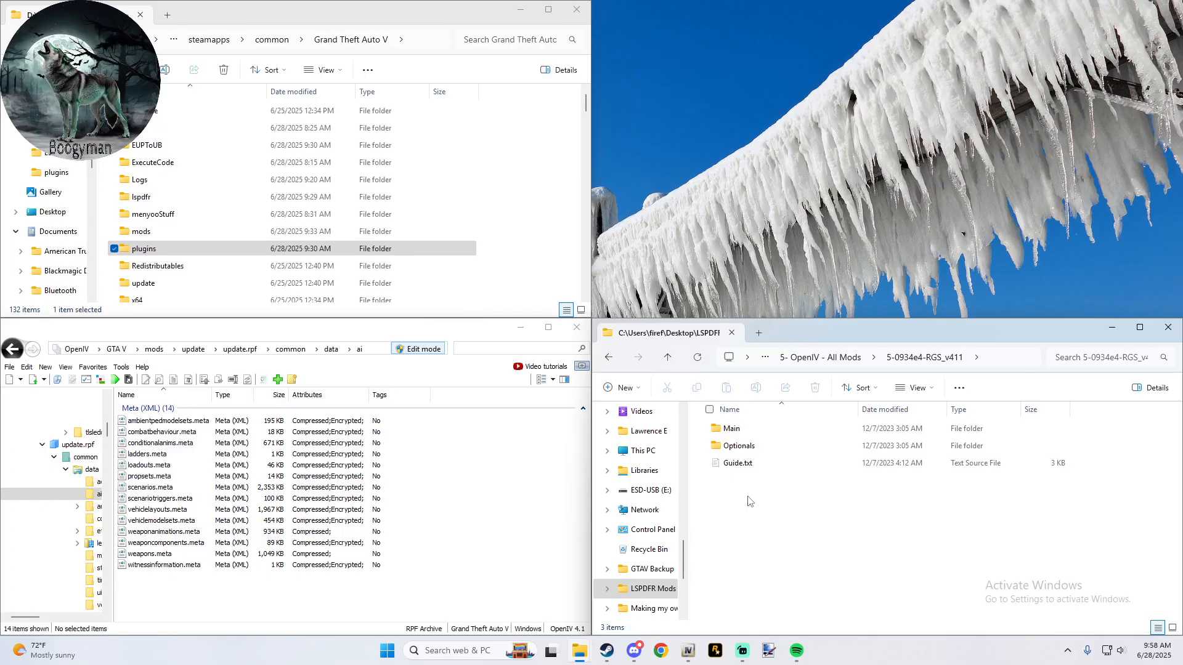
double_click(744, 463)
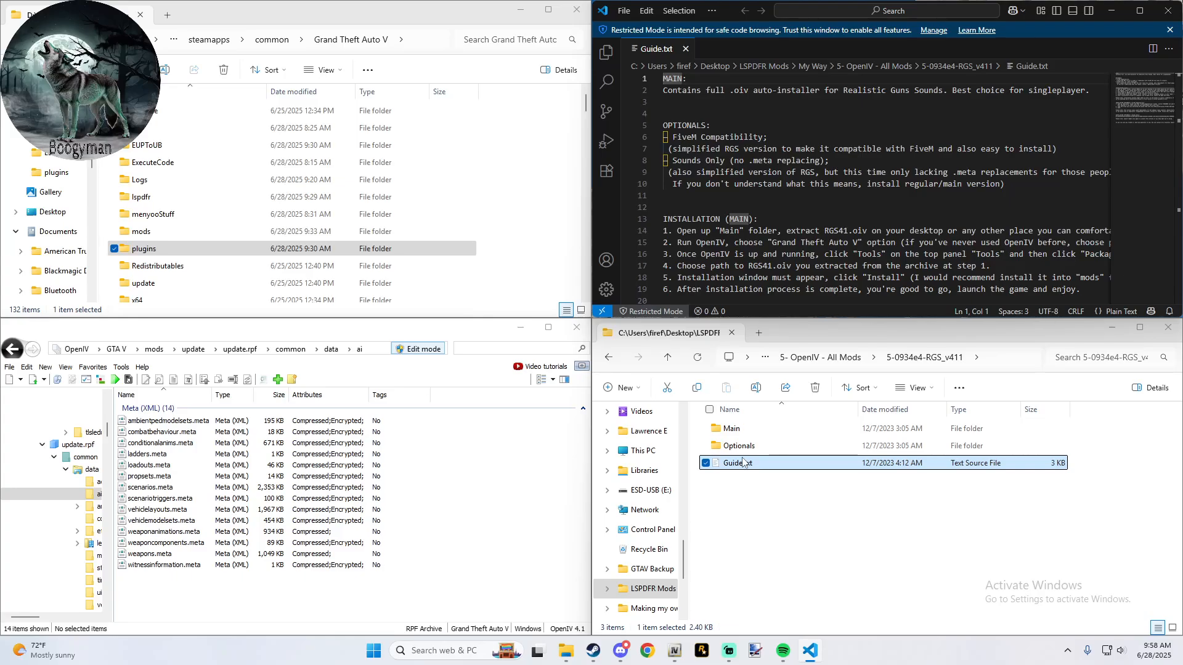
- Install the Realistic Guns Sounds package RGS41.oiv from the Main folder into the "mods" folder and close the installer
double_click(739, 431)
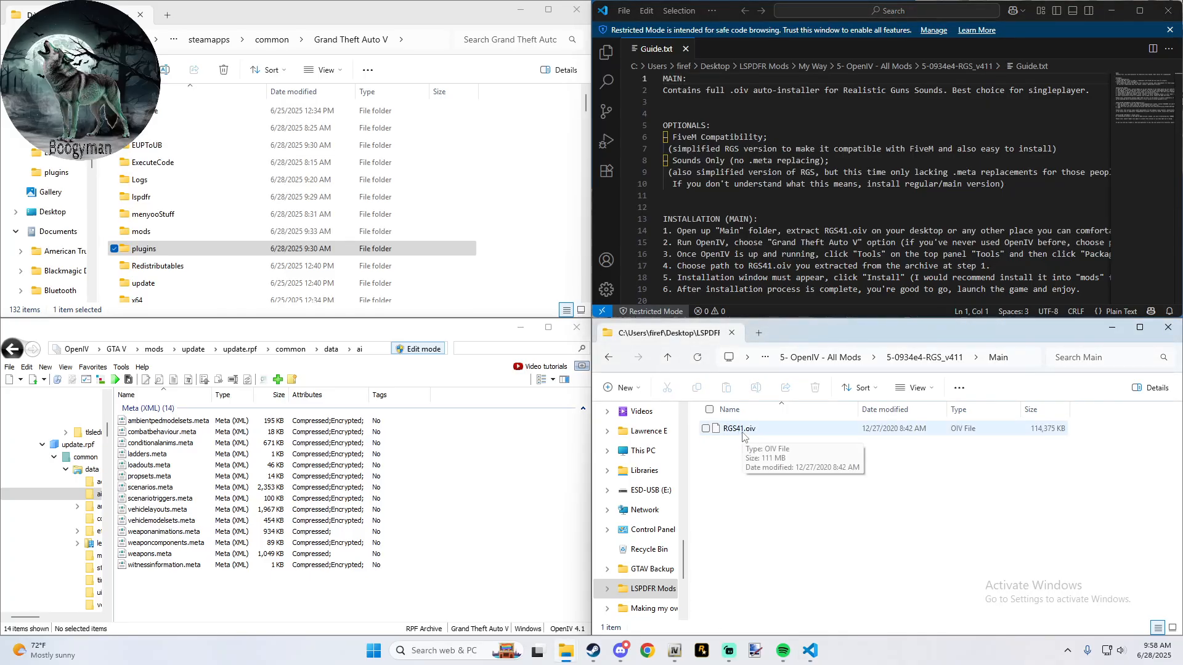
double_click(744, 430)
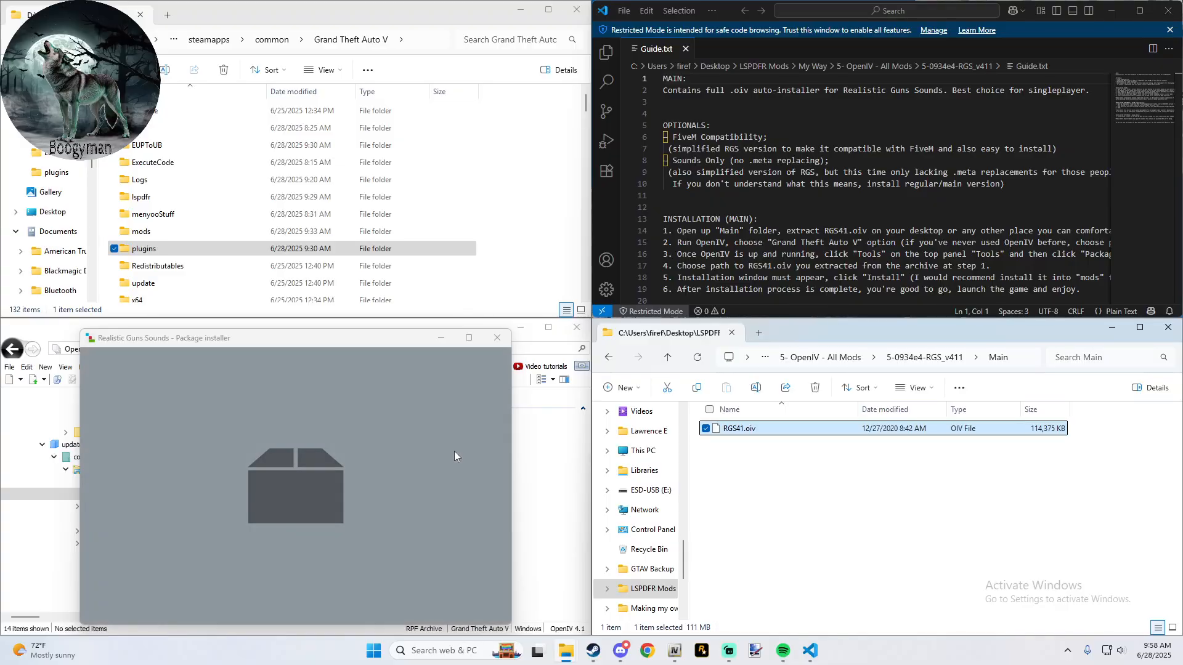
click(479, 434)
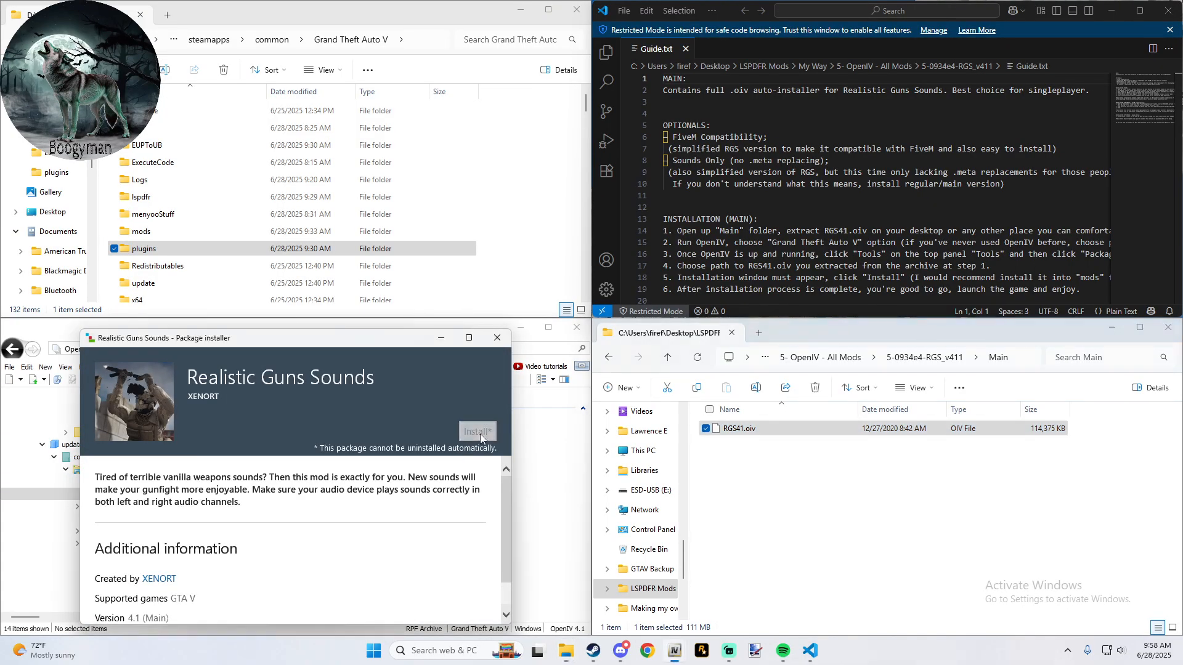
click(265, 464)
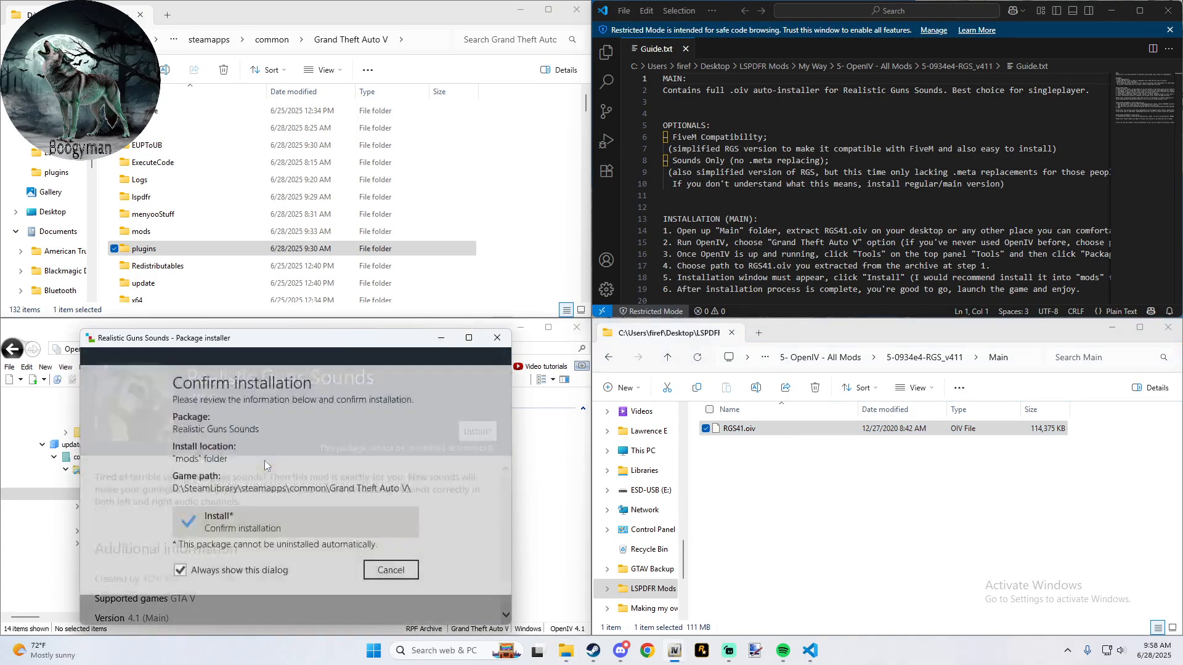
click(263, 533)
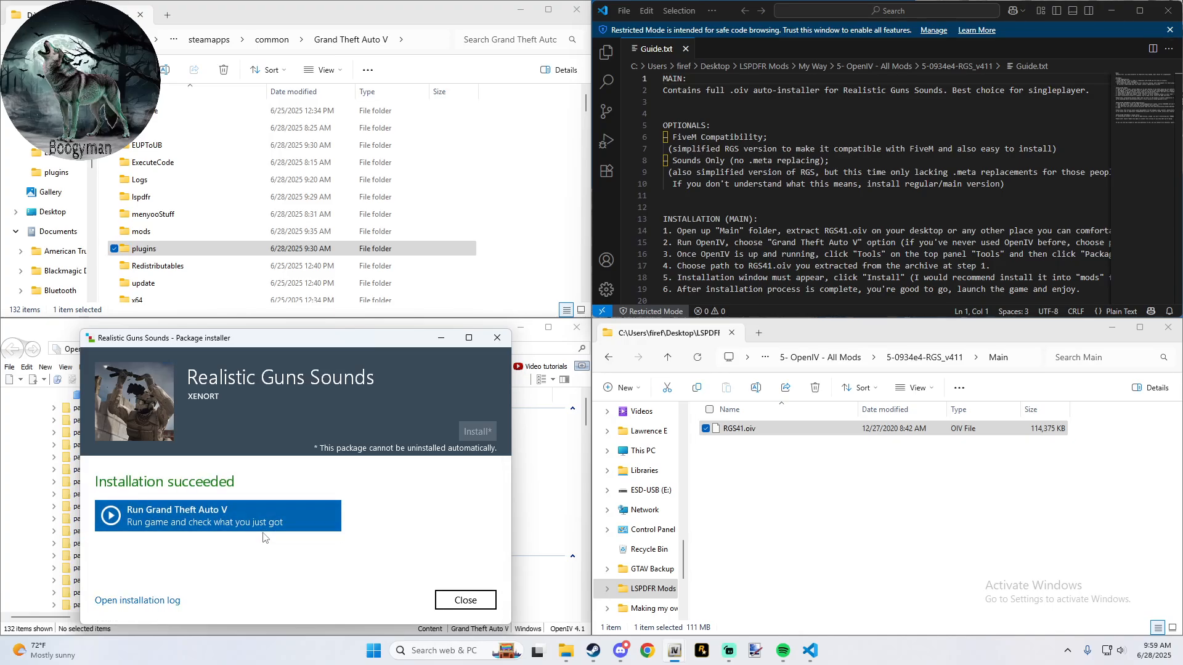
click(466, 600)
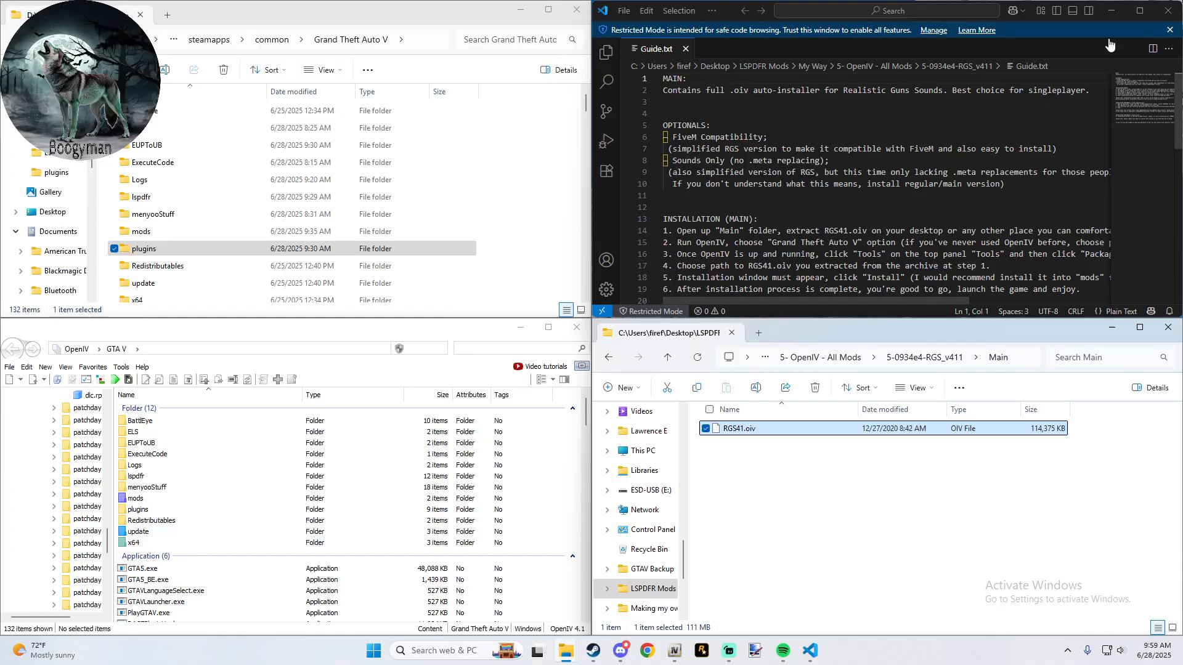
- Close Guide.txt, check the optional Sounds Only (no .meta replacing) folder, and return to 5- OpenIV - All Mods
click(1166, 13)
click(666, 362)
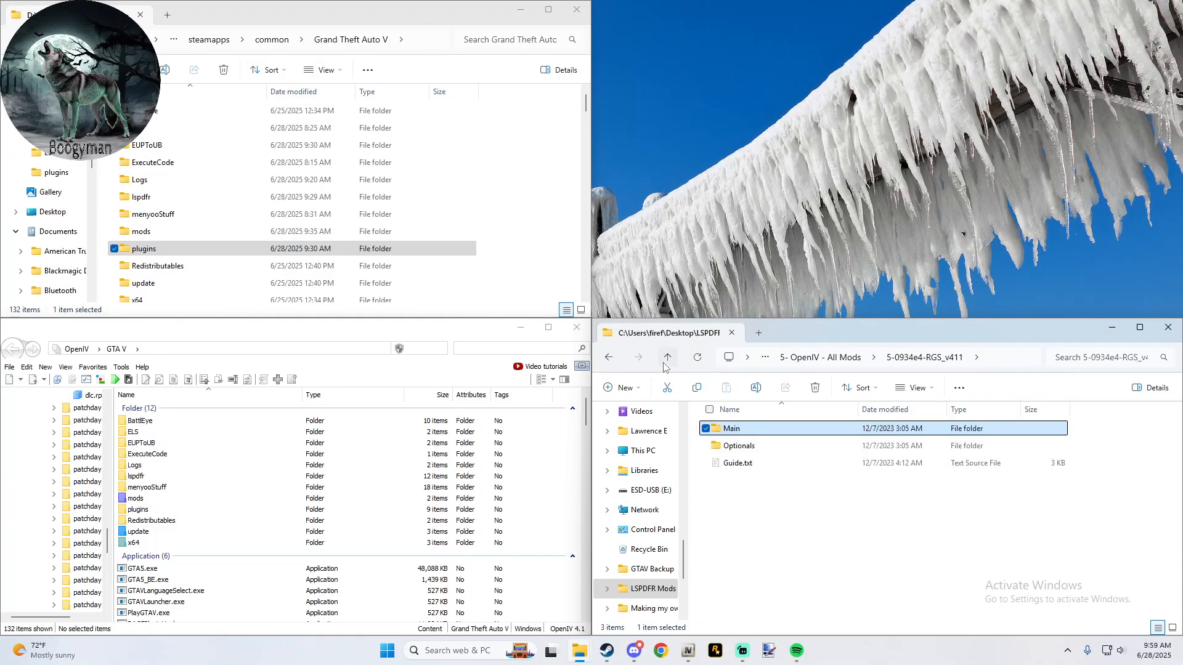
double_click(747, 447)
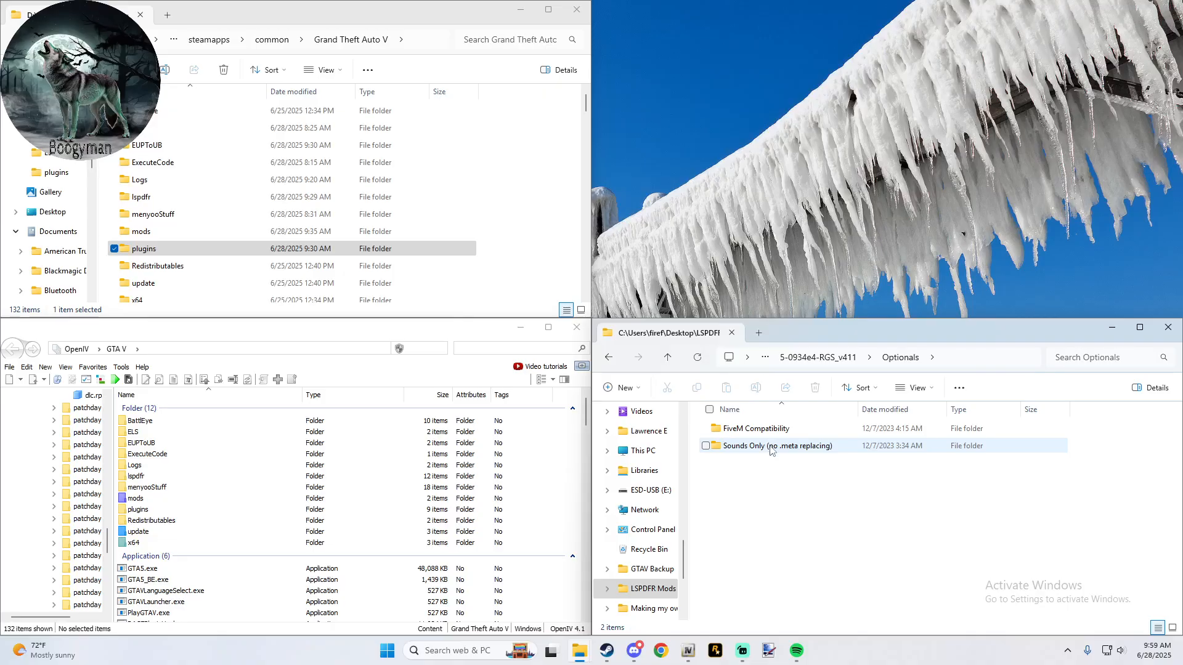
double_click(770, 452)
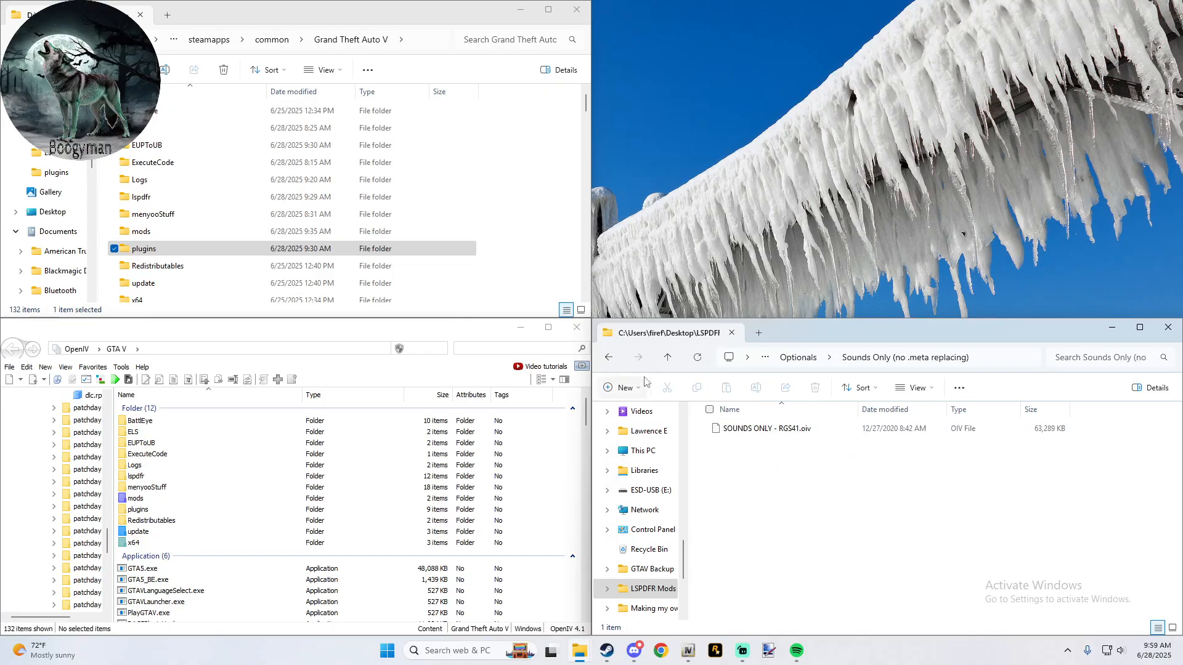
click(667, 358)
click(667, 358)
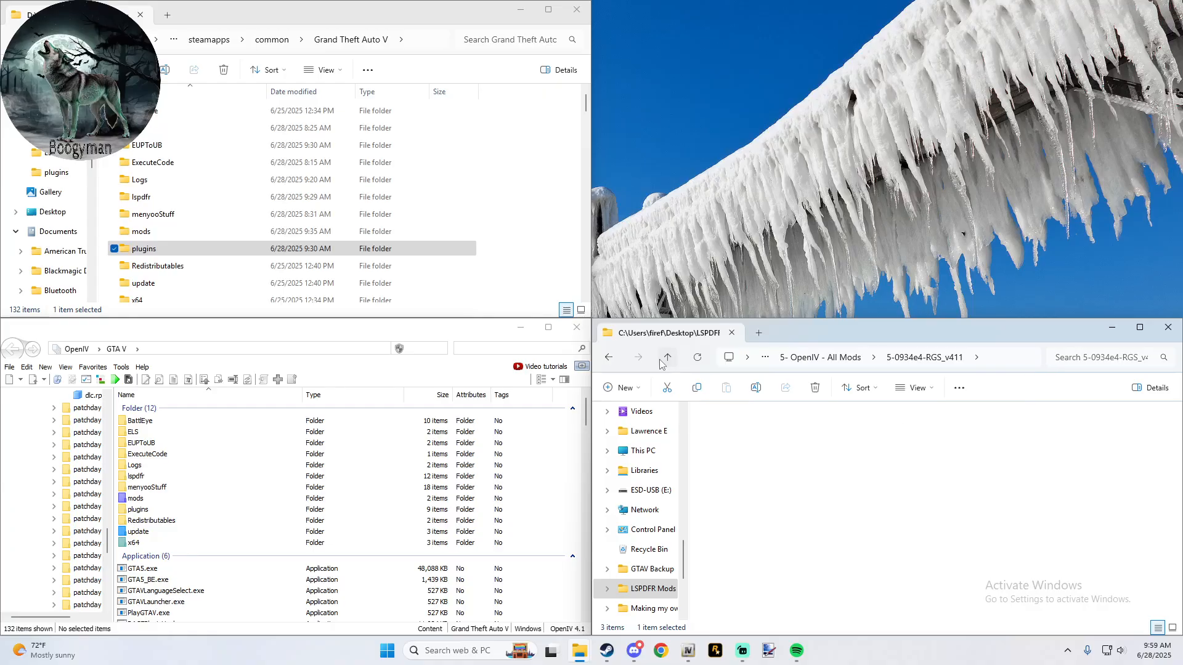
click(668, 358)
- Open the inner K9 Model Retextured folder under 6-K9 Model Retextured by BenzoEfect and its READ ME BRO!!.txt
double_click(779, 516)
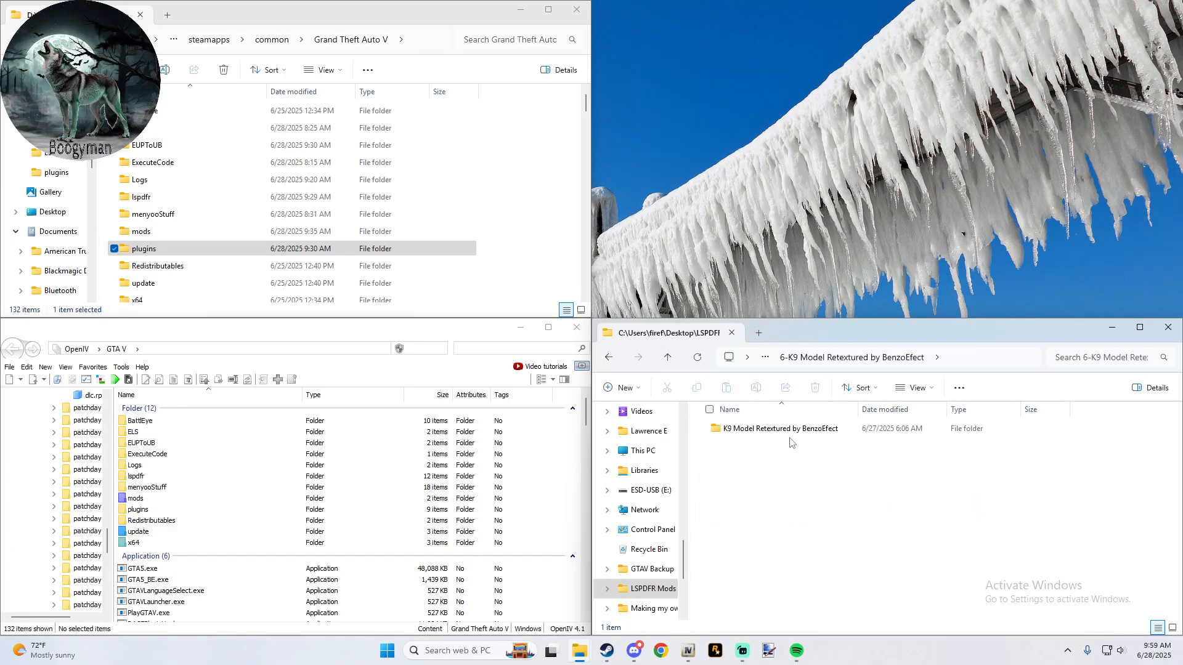
click(758, 435)
double_click(759, 435)
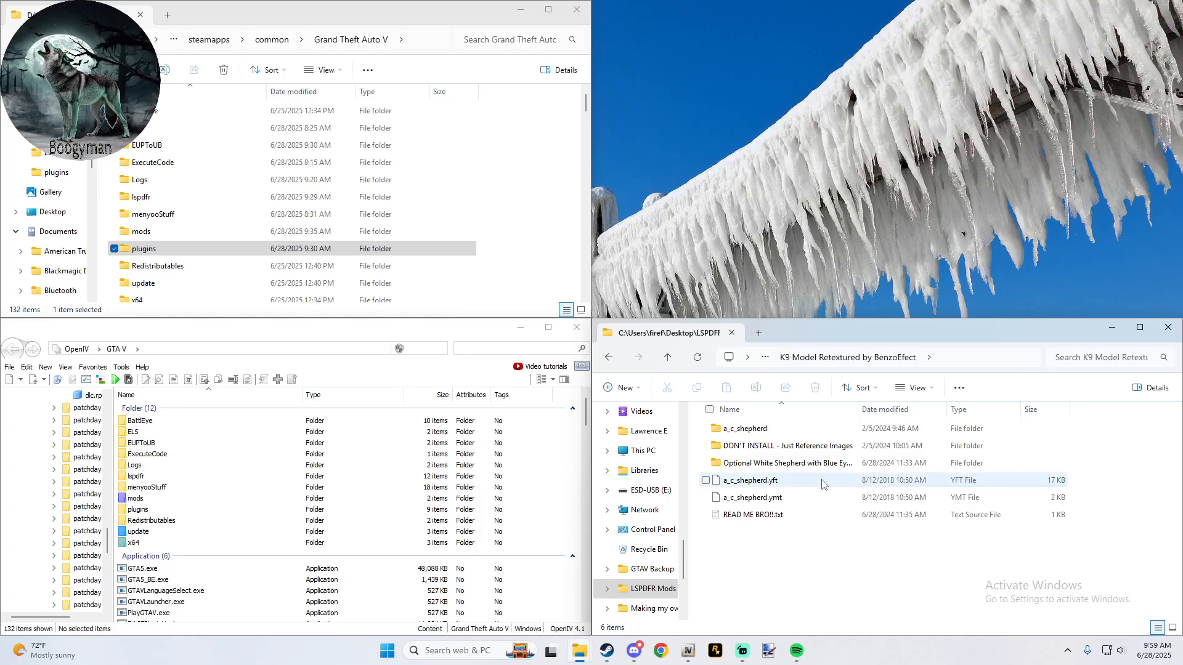
double_click(766, 518)
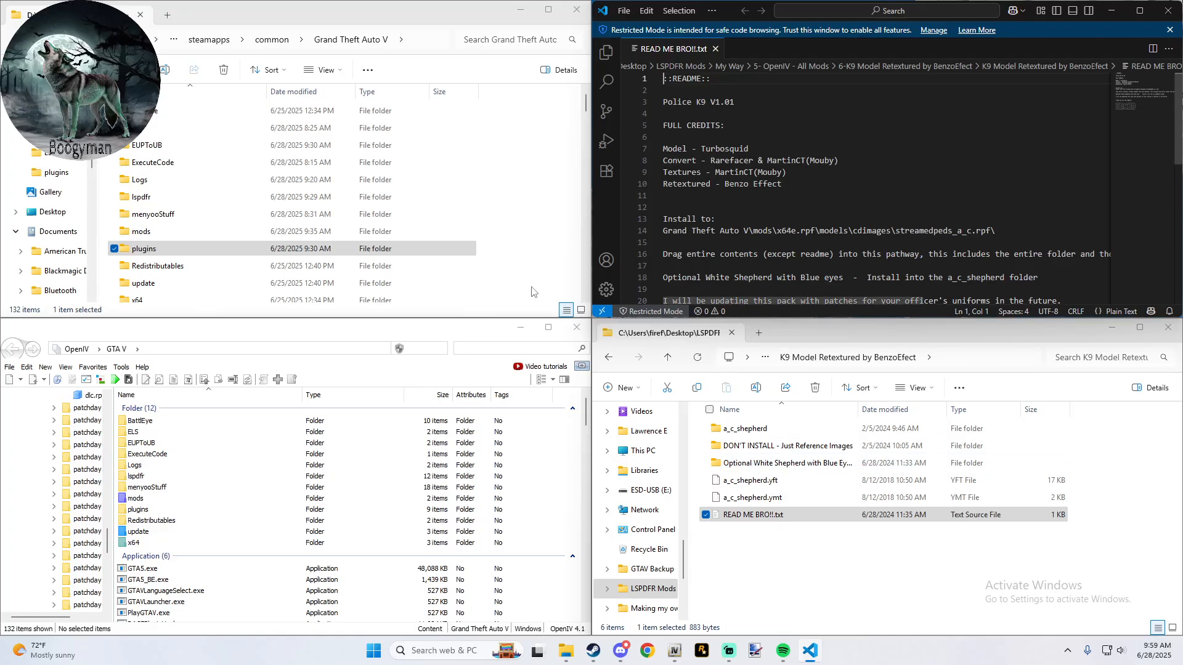
- Check the mods folder, turn off Edit mode, and open the original x64e.rpf from the GTA V root
double_click(144, 496)
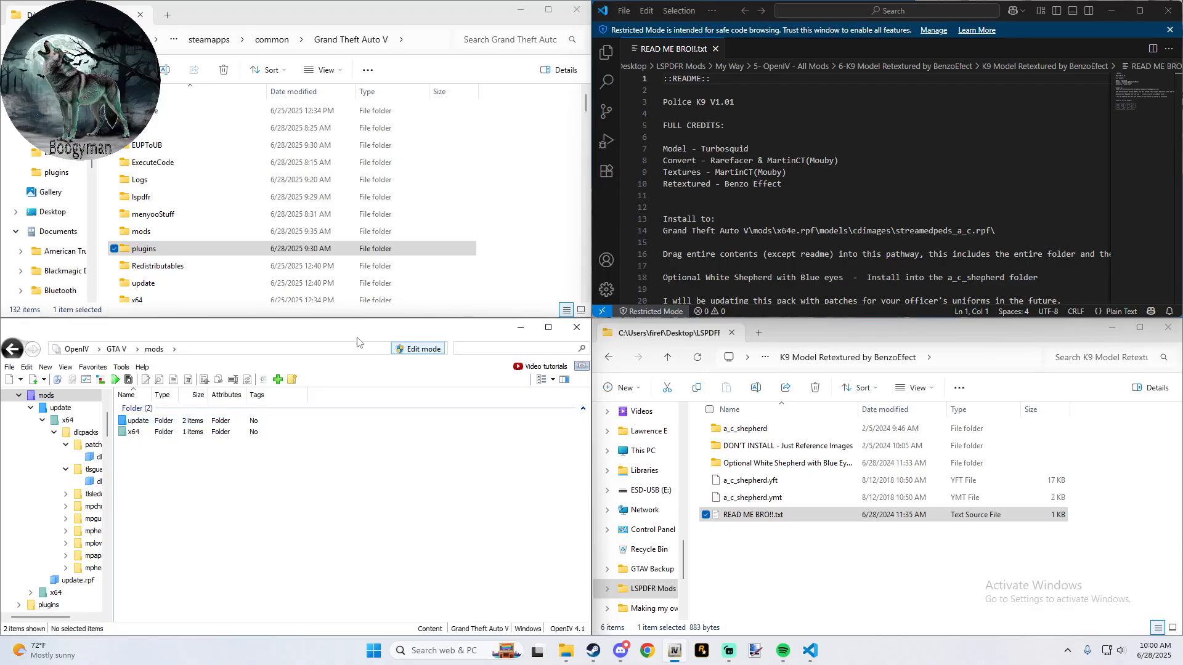
click(419, 348)
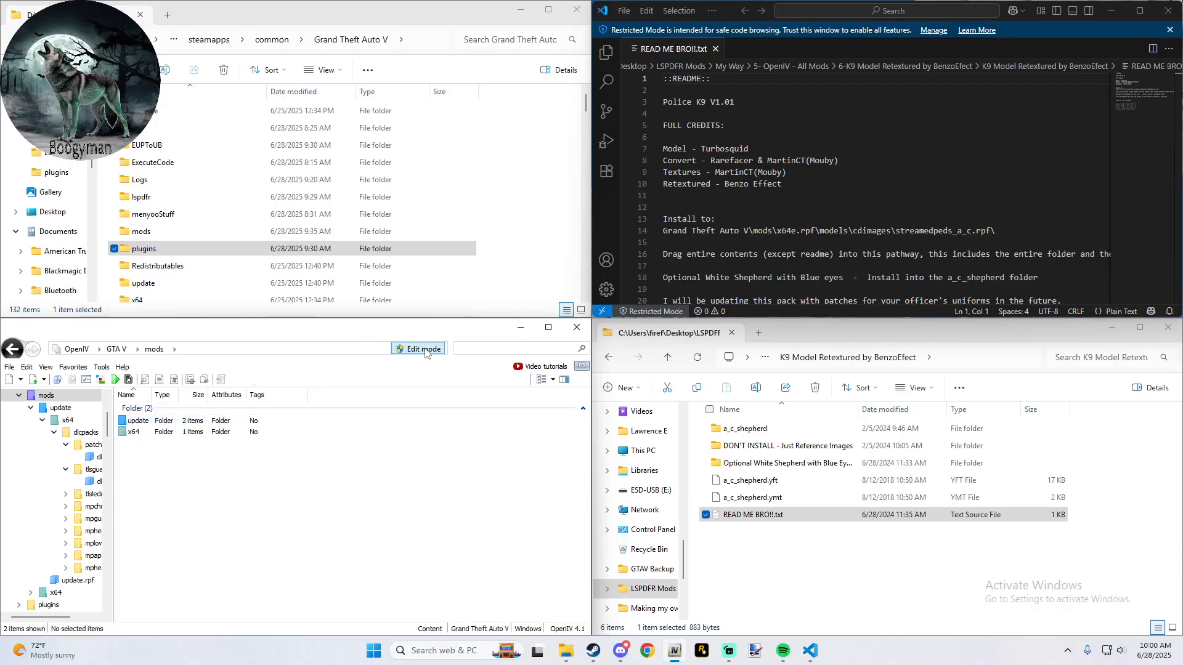
click(117, 349)
scroll(206, 515, down, 5)
scroll(207, 515, down, 15)
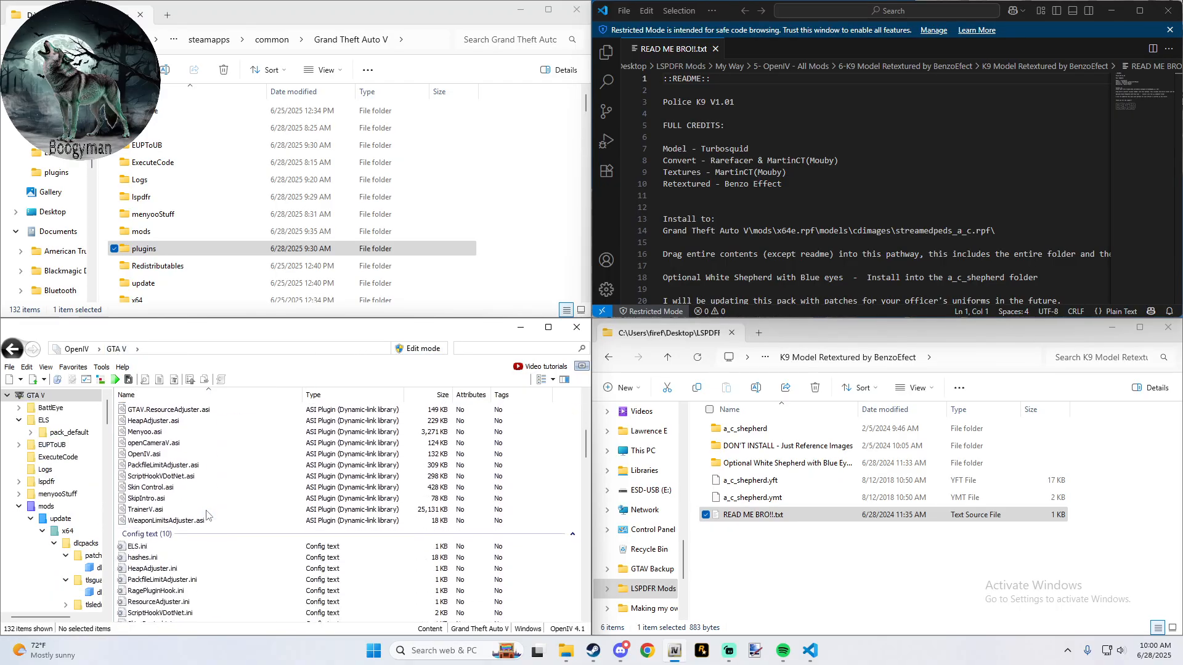
scroll(206, 515, down, 5)
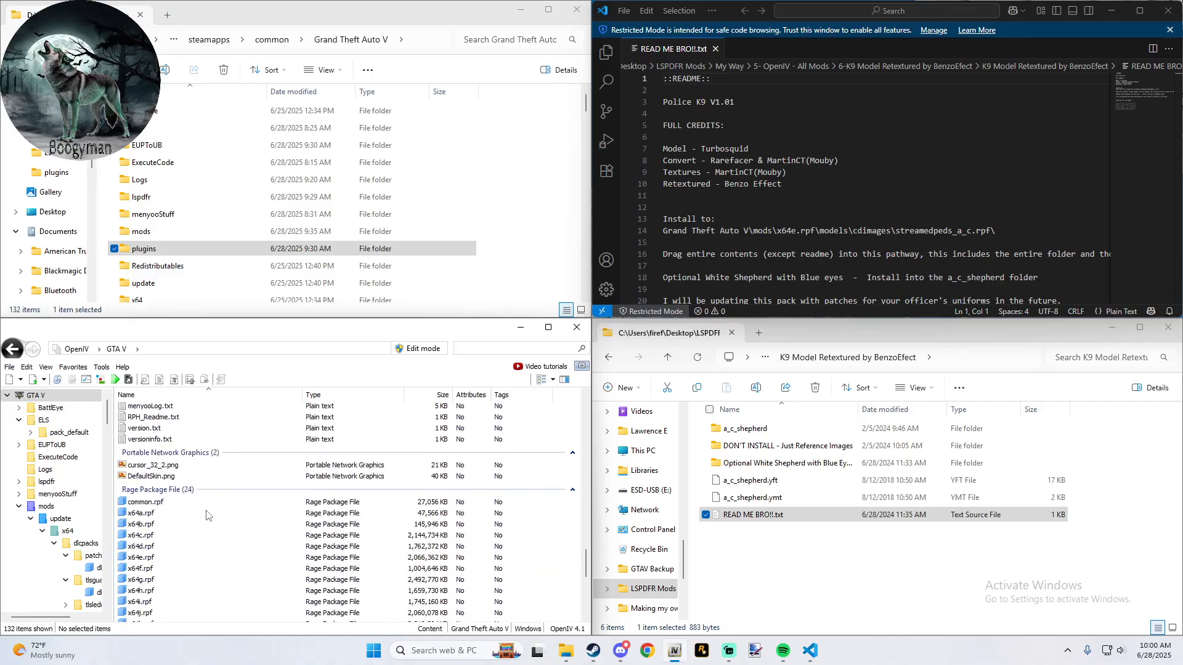
double_click(170, 557)
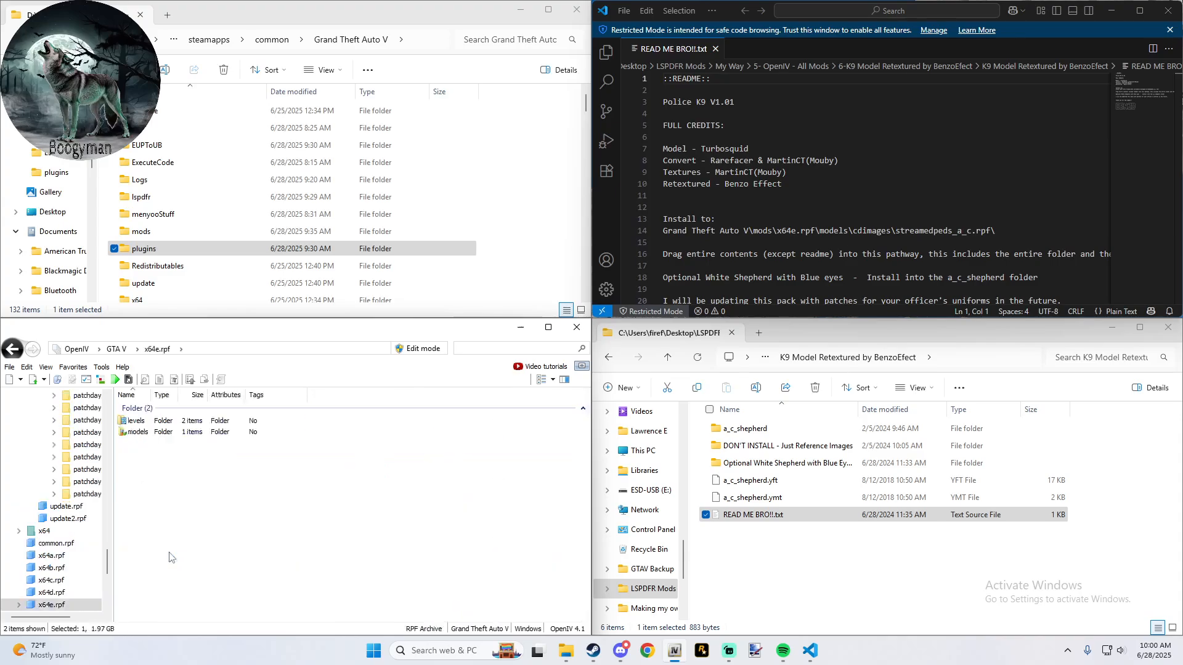
- Open streamedpeds_a_c.rpf under models\cdimages in x64e.rpf and read the remaining installation notes in READ ME BRO!!.txt
click(145, 432)
double_click(145, 432)
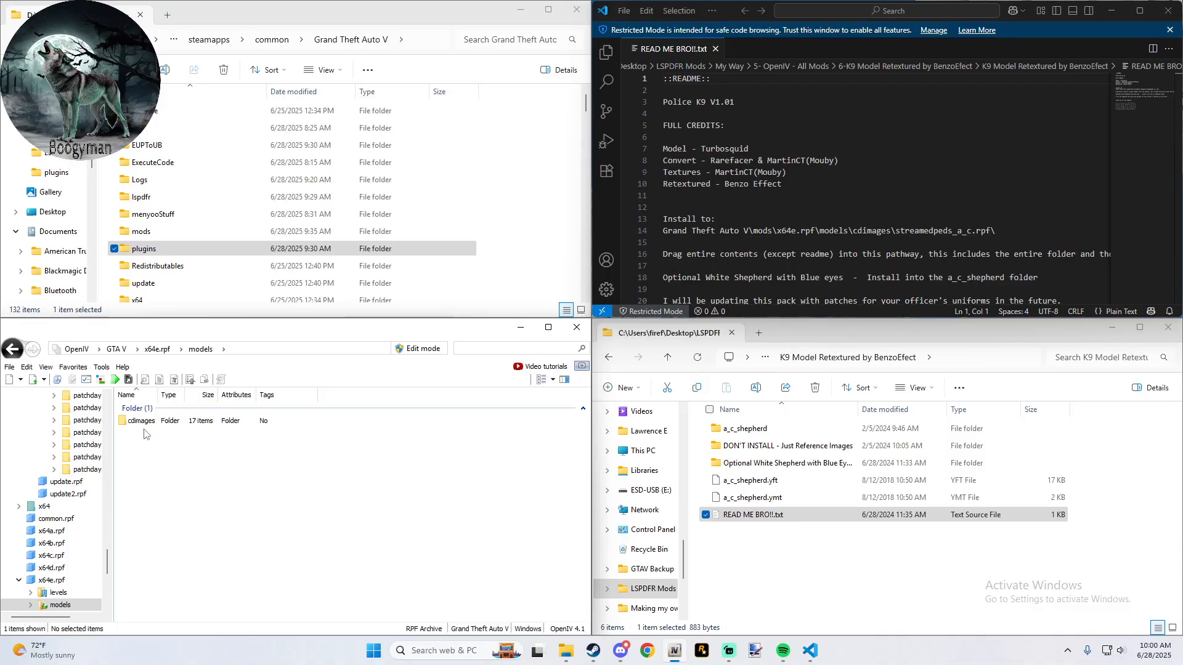
double_click(146, 424)
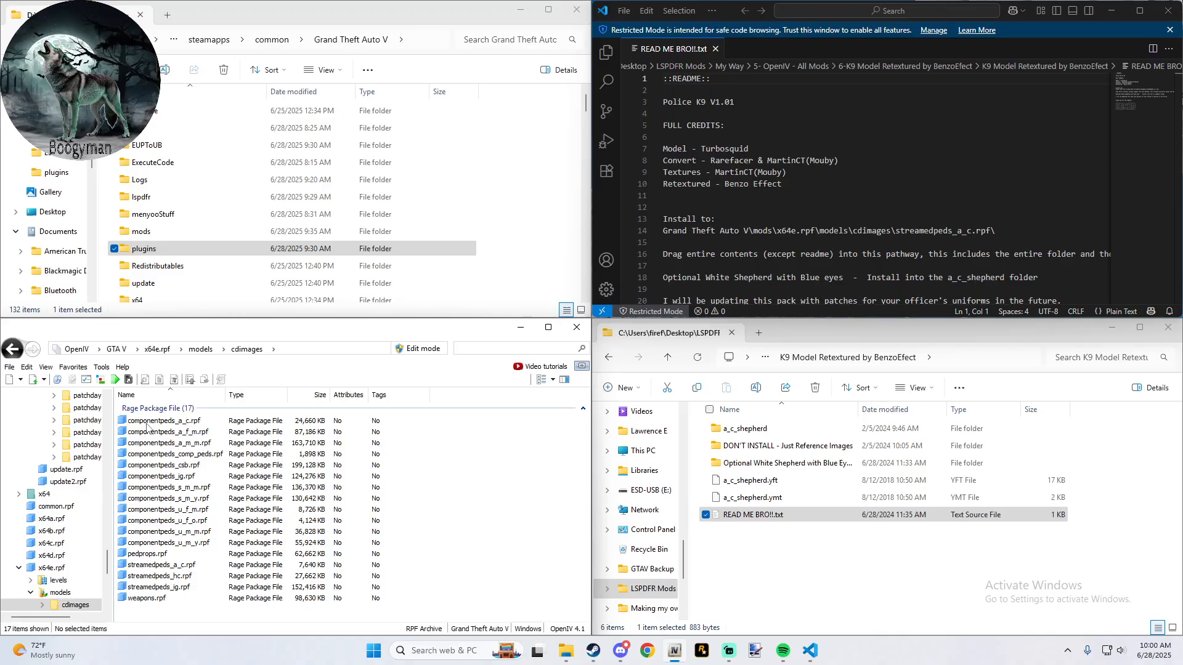
click(191, 570)
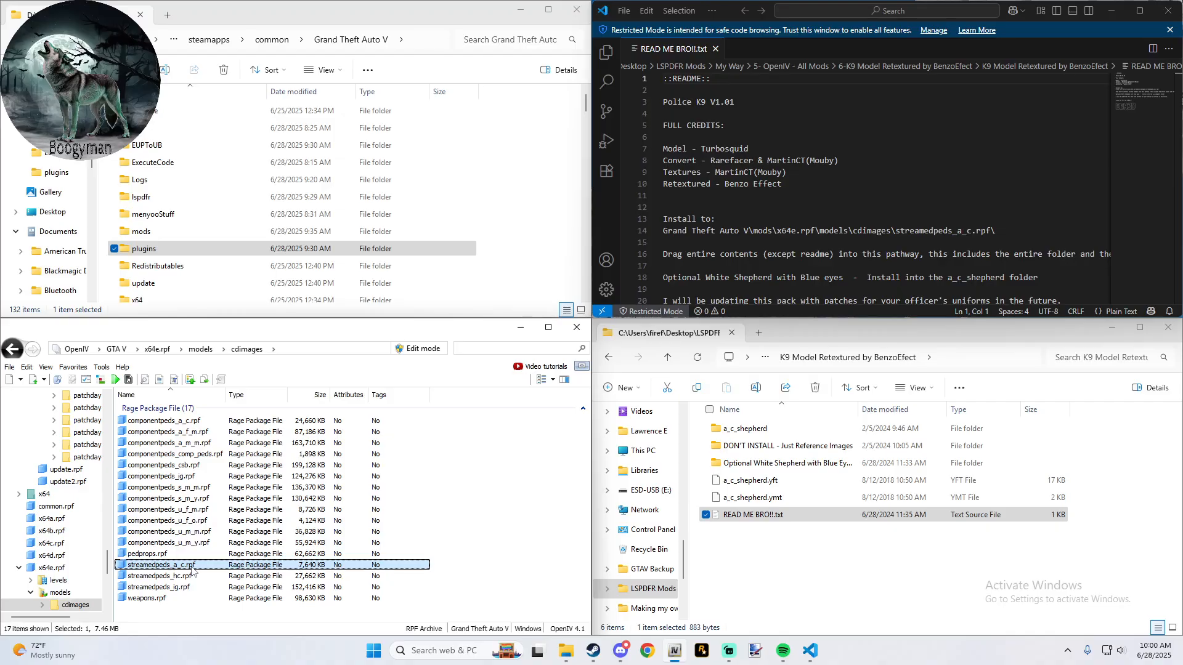
double_click(191, 571)
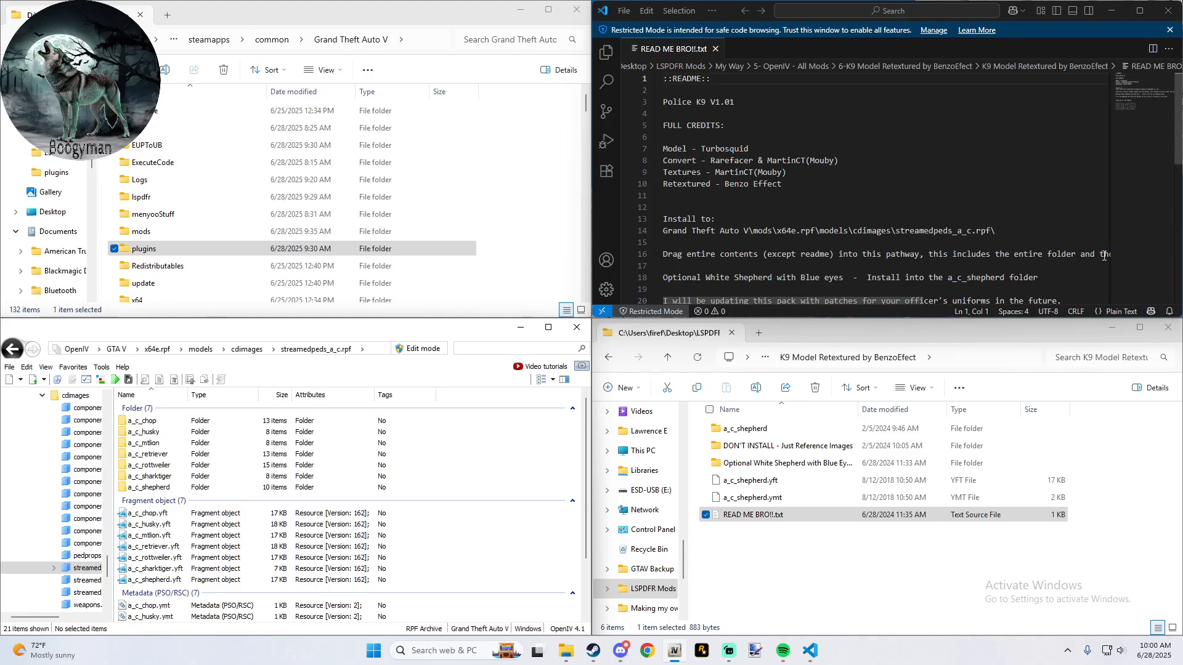
drag(903, 302, 748, 299)
scroll(767, 283, down, 1)
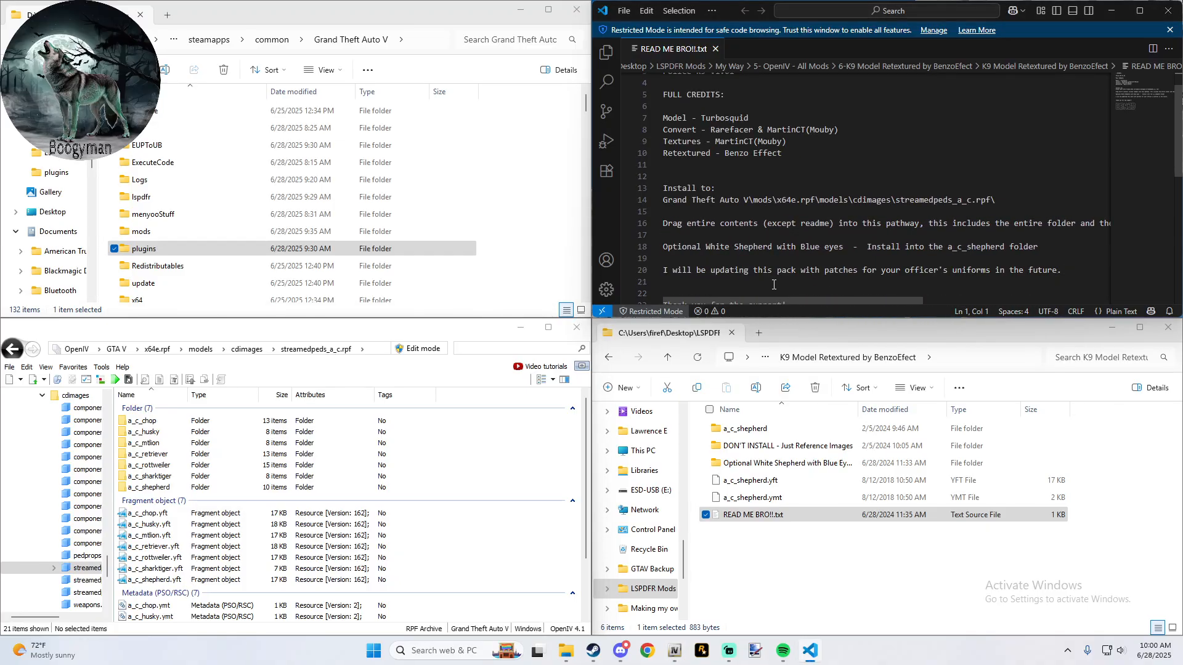
- Move the a_c_shepherd folder, a_c_shepherd.yft and a_c_shepherd.ymt into the Optional White Shepherd folder
click(705, 486)
click(706, 497)
click(706, 429)
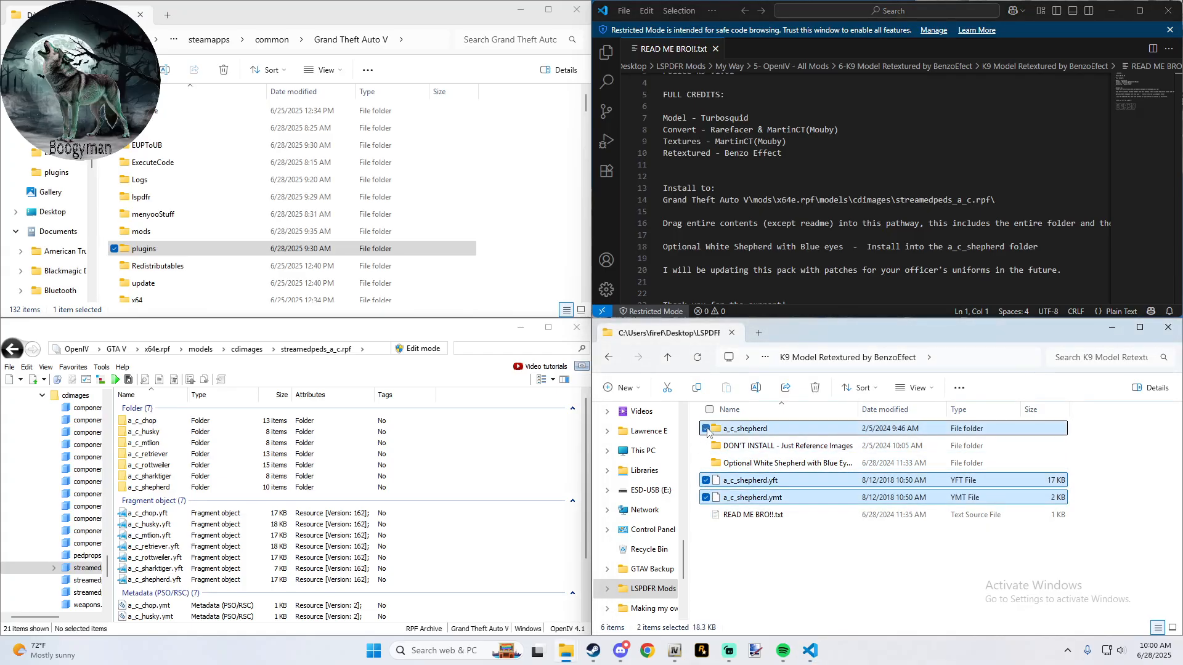
drag(708, 432, 740, 464)
- Turn on Edit mode for streamedpeds_a_c.rpf, accept automatic saving, and copy x64e.rpf into the mods folder
click(426, 351)
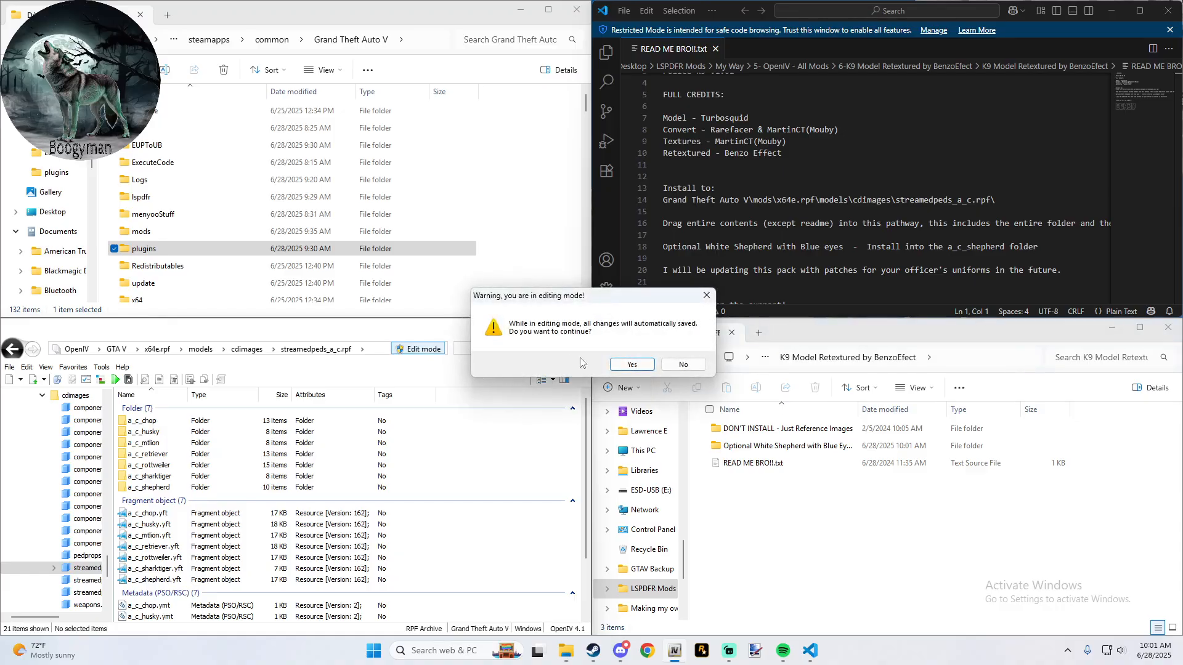
click(623, 365)
click(213, 435)
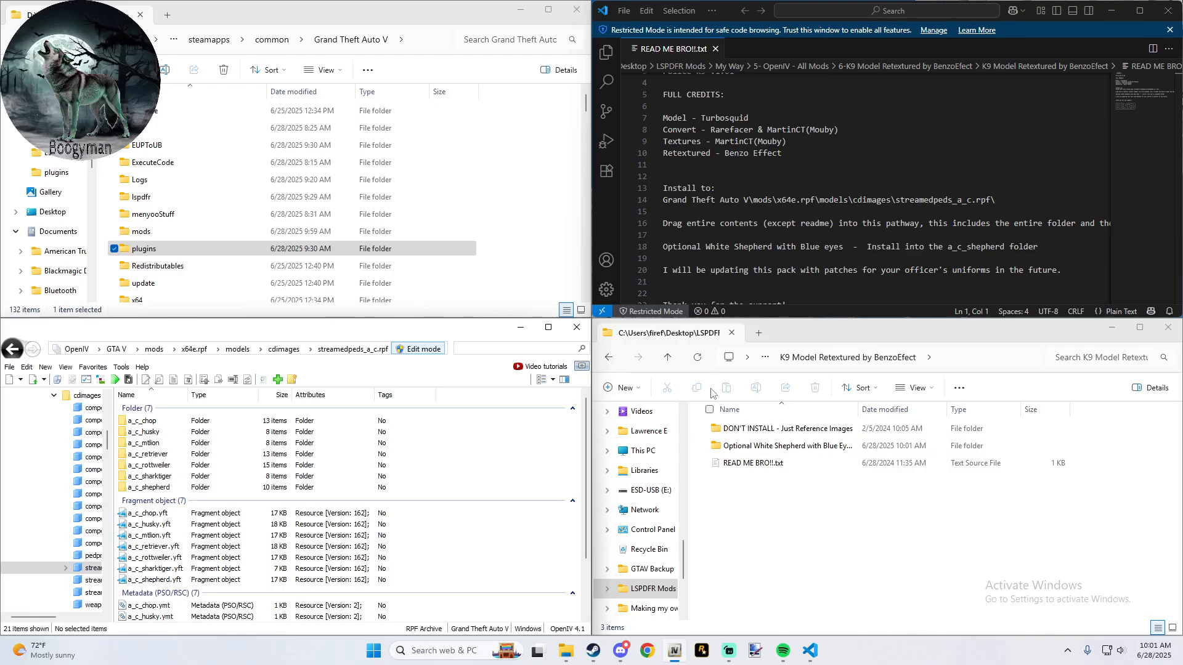
- Undo the move of the a_c_shepherd items in the inner K9 Model Retextured by BenzoEfect folder
click(609, 358)
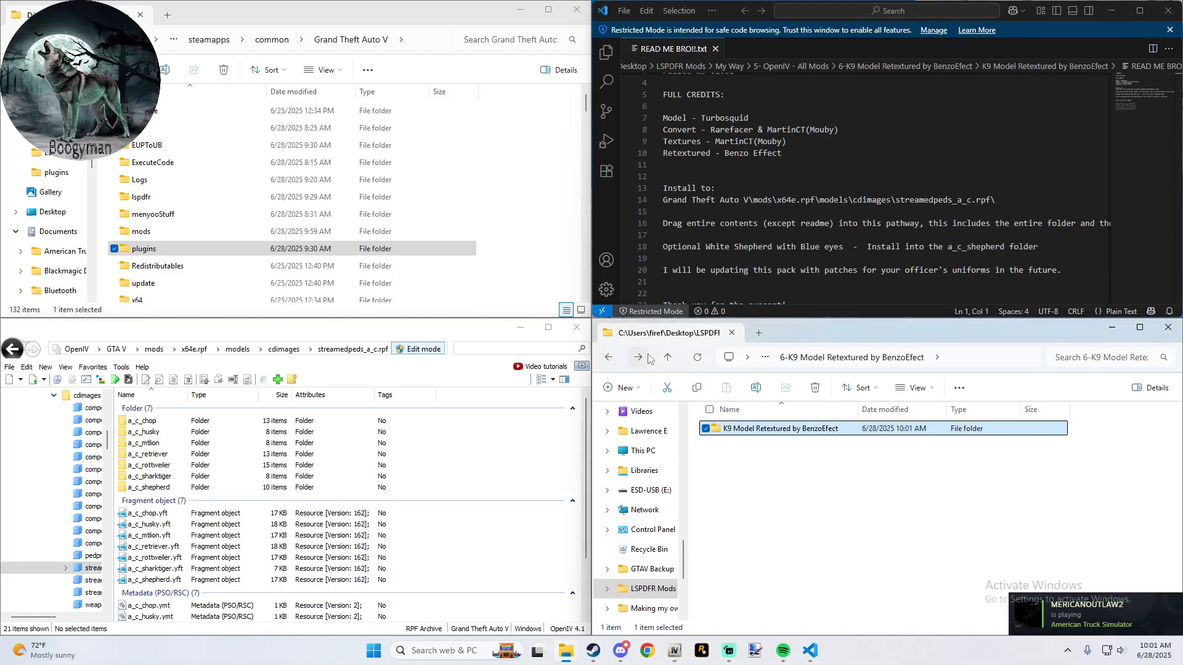
click(641, 358)
right_click(764, 505)
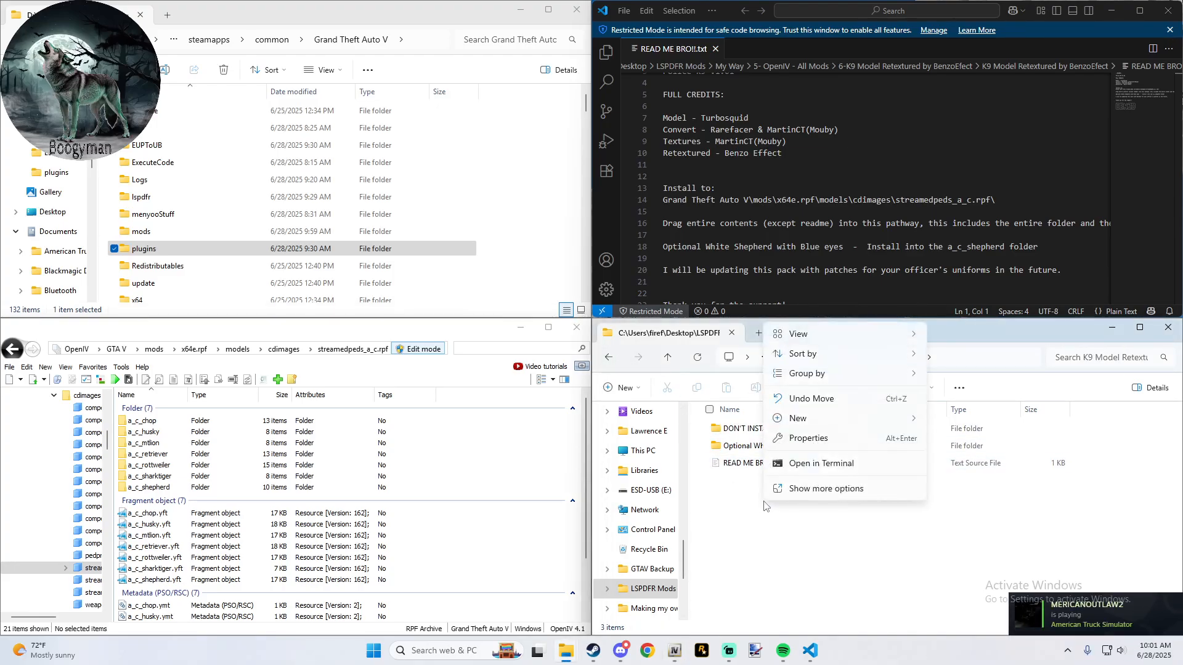
click(813, 399)
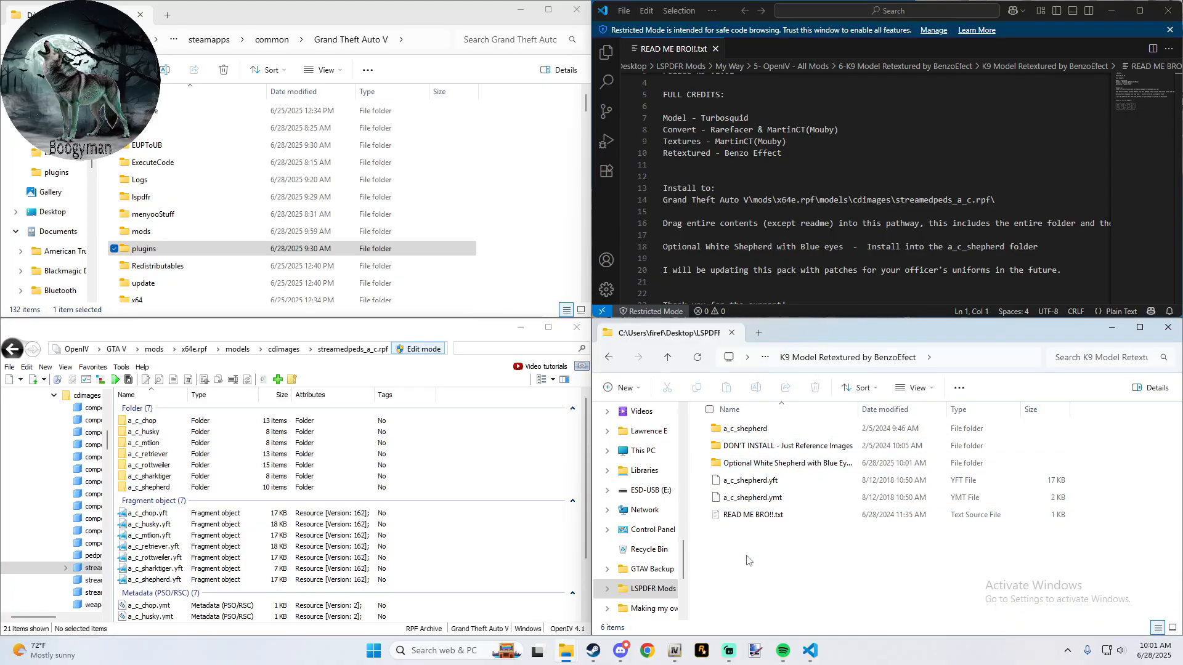
- Add the a_c_shepherd folder, a_c_shepherd.yft and a_c_shepherd.ymt to streamedpeds_a_c.rpf in the mods copy of x64e.rpf
click(706, 428)
click(706, 480)
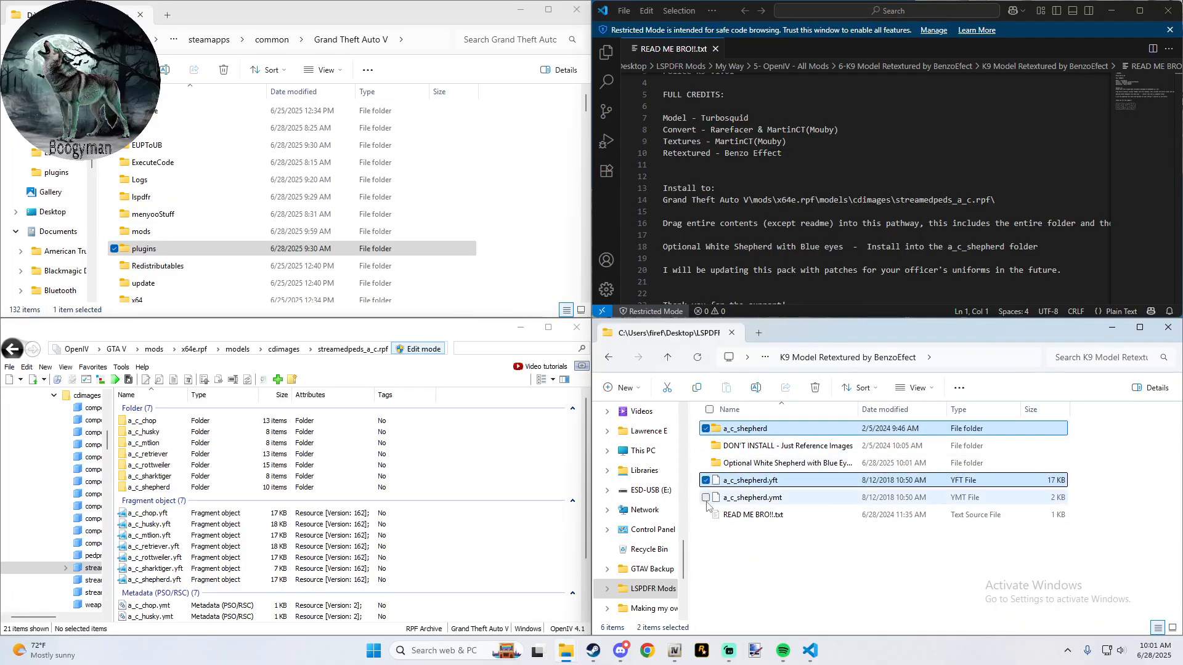
click(706, 497)
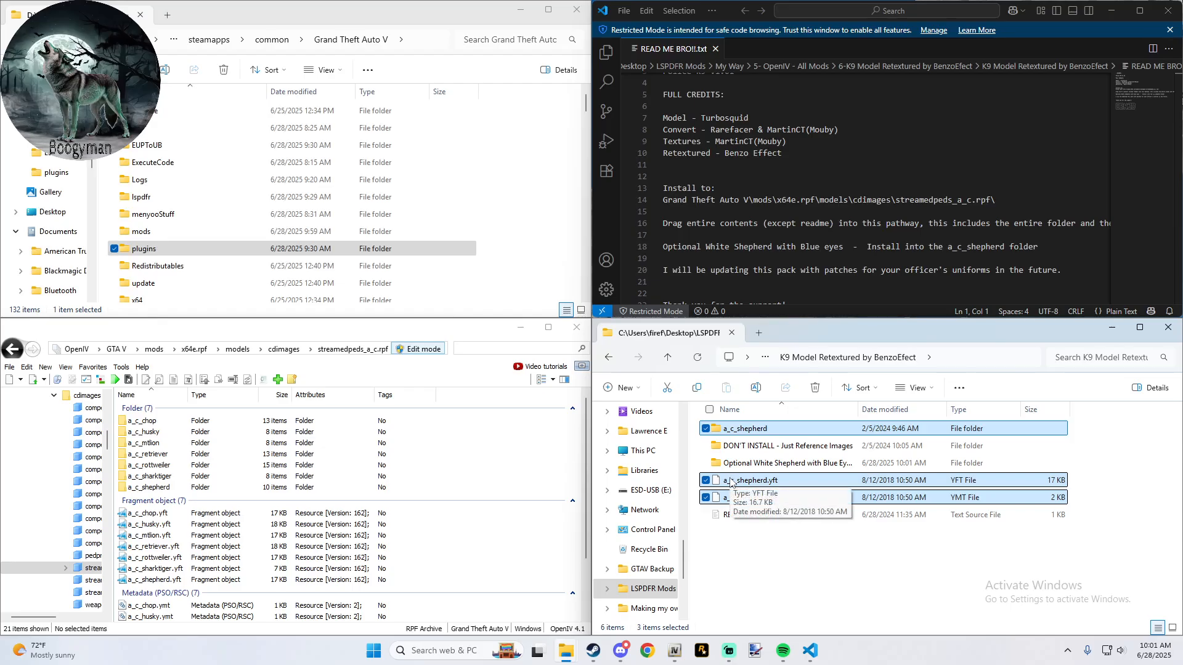
drag(731, 482, 525, 489)
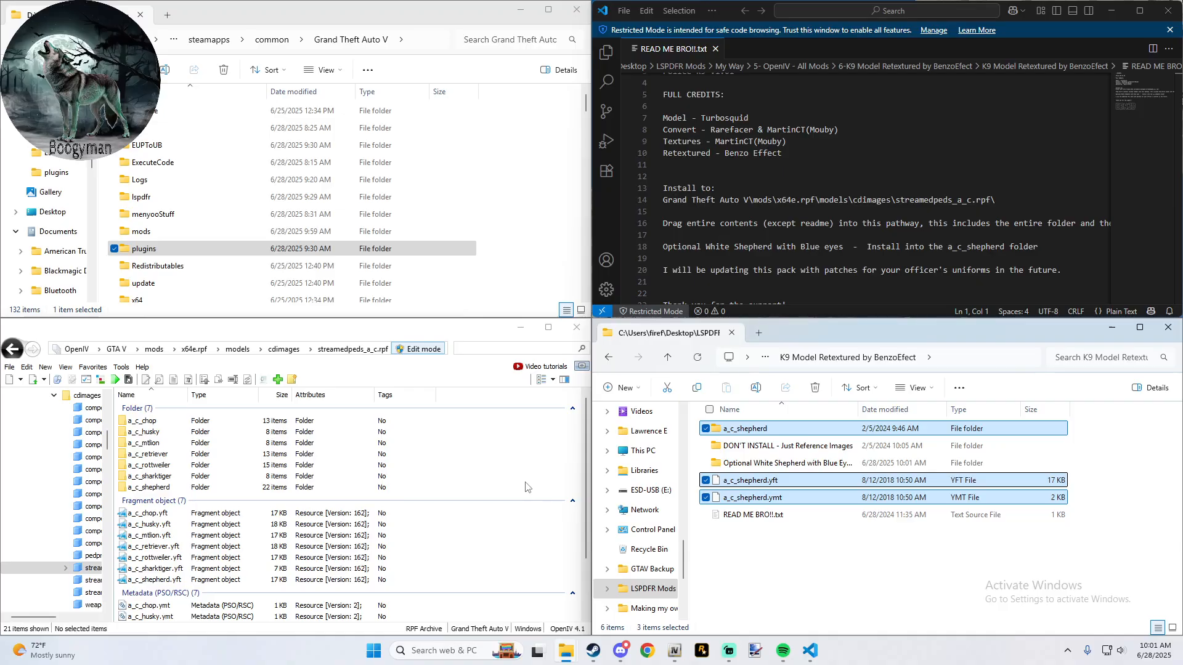
- Check the Optional White Shepherd folder and open a_c_shepherd both in the archive and in the mod files for comparison
click(775, 467)
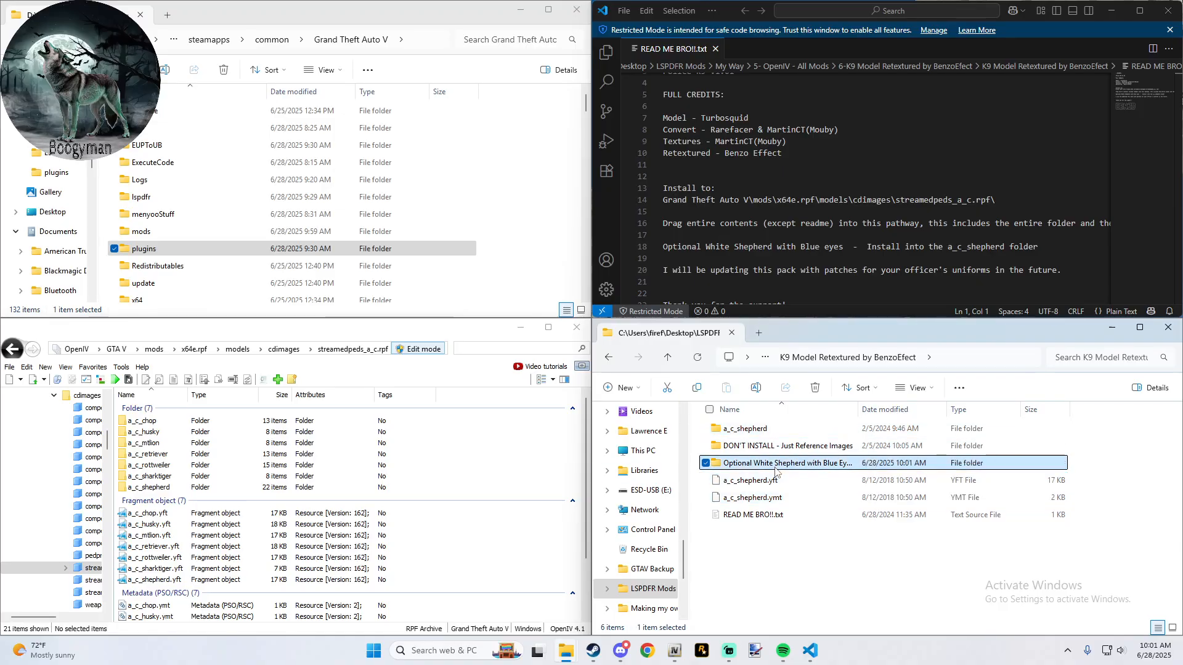
double_click(775, 467)
click(602, 361)
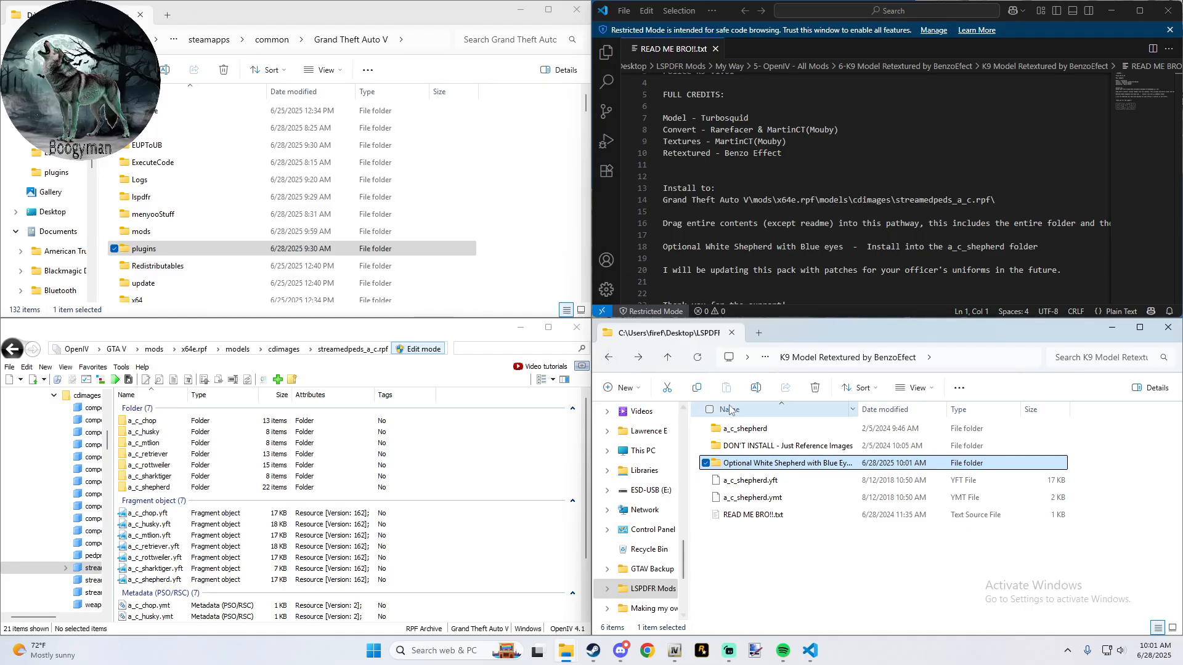
double_click(136, 488)
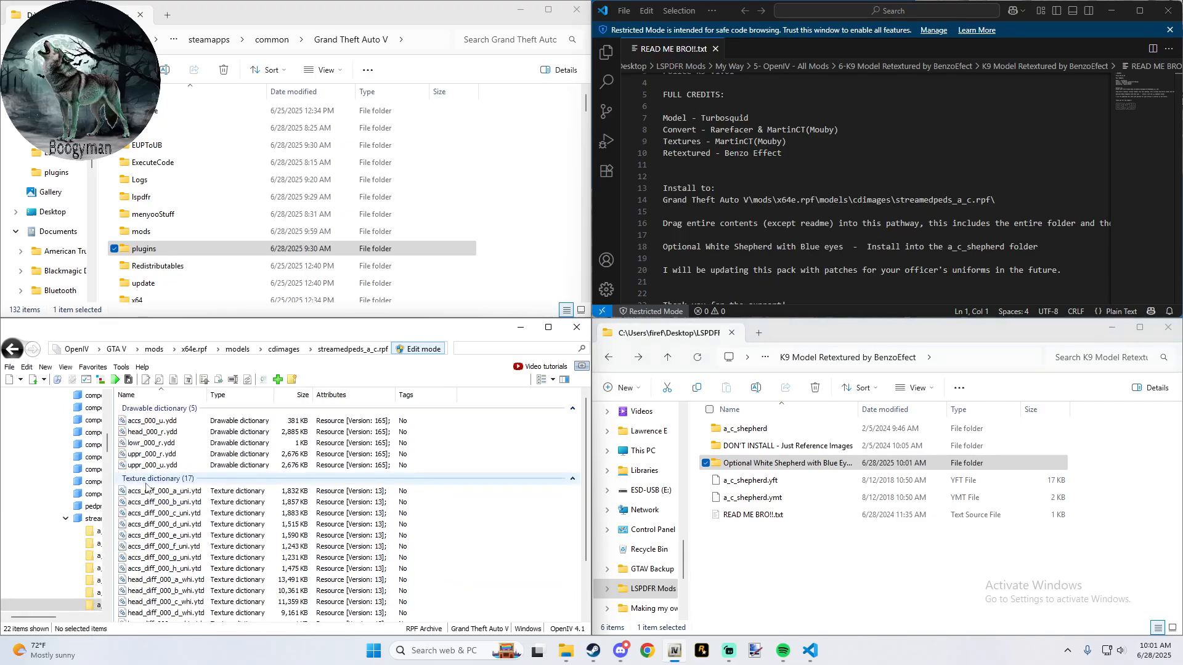
double_click(743, 432)
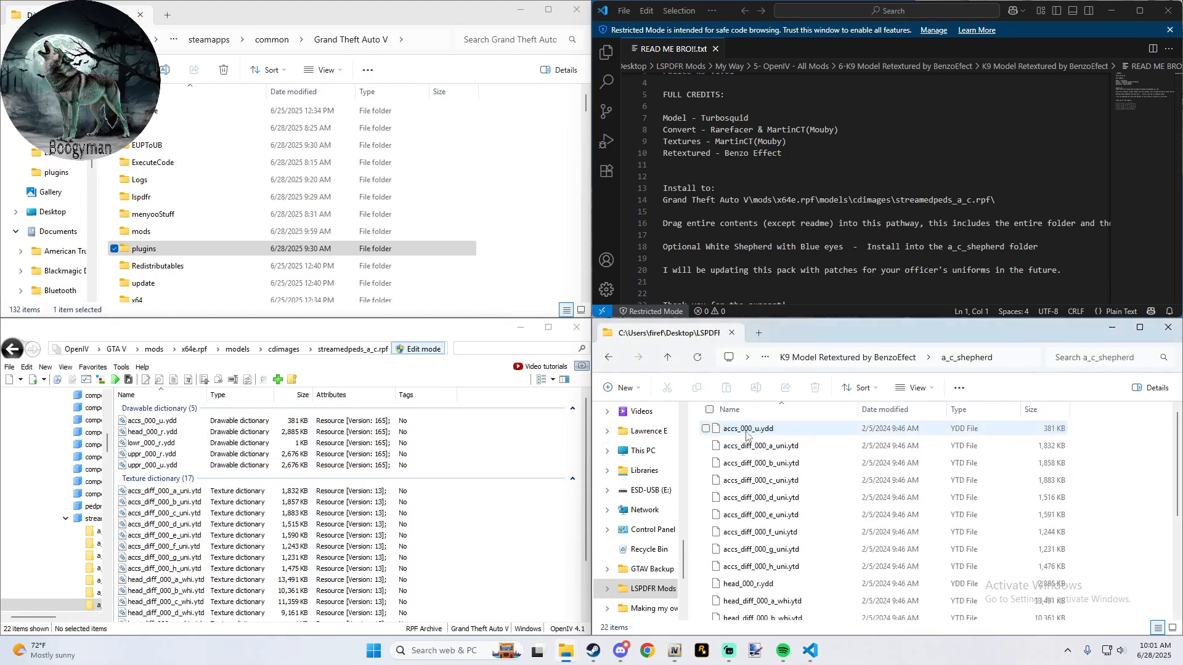
- Preview the accs_000_u.ydd, head_000_r.ydd and lowr_000_r.ydd models from the archive's a_c_shepherd folder, closing each viewer
double_click(147, 418)
drag(147, 416, 557, 444)
click(779, 255)
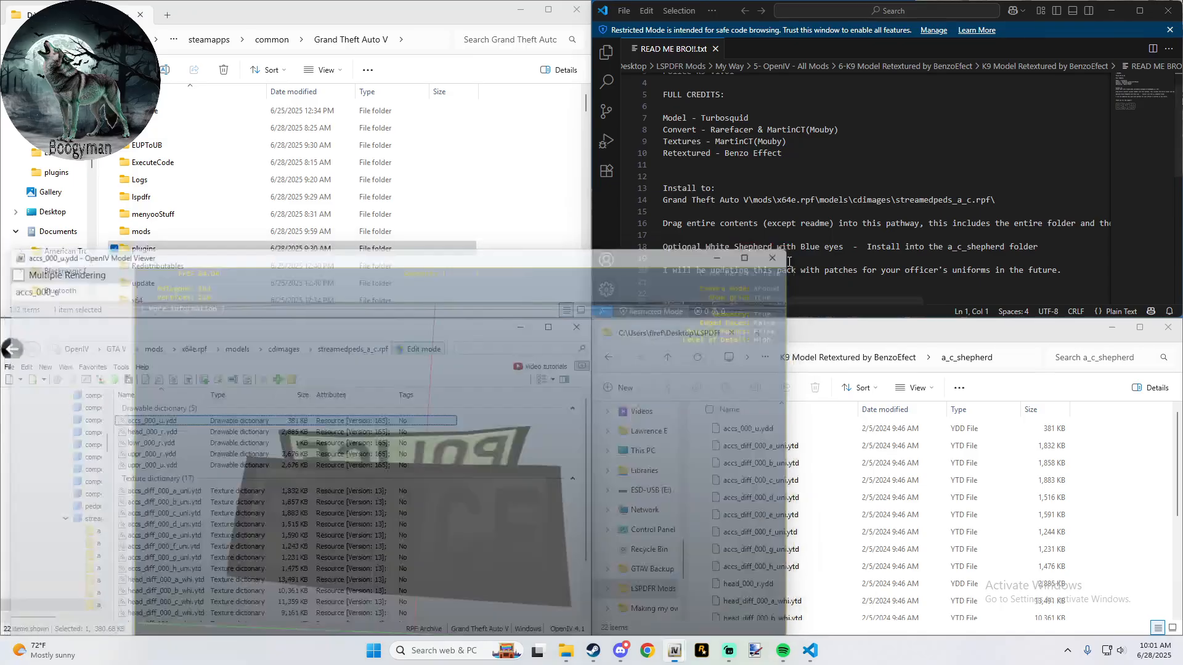
double_click(159, 432)
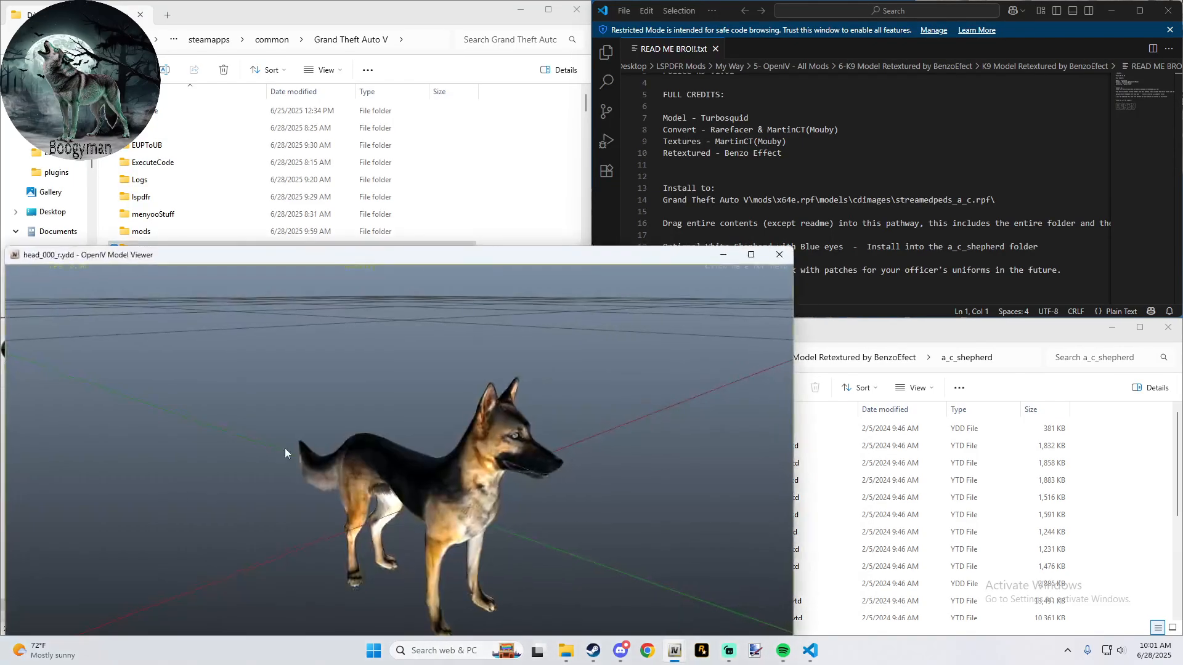
drag(285, 448, 120, 475)
drag(532, 489, 541, 441)
click(779, 255)
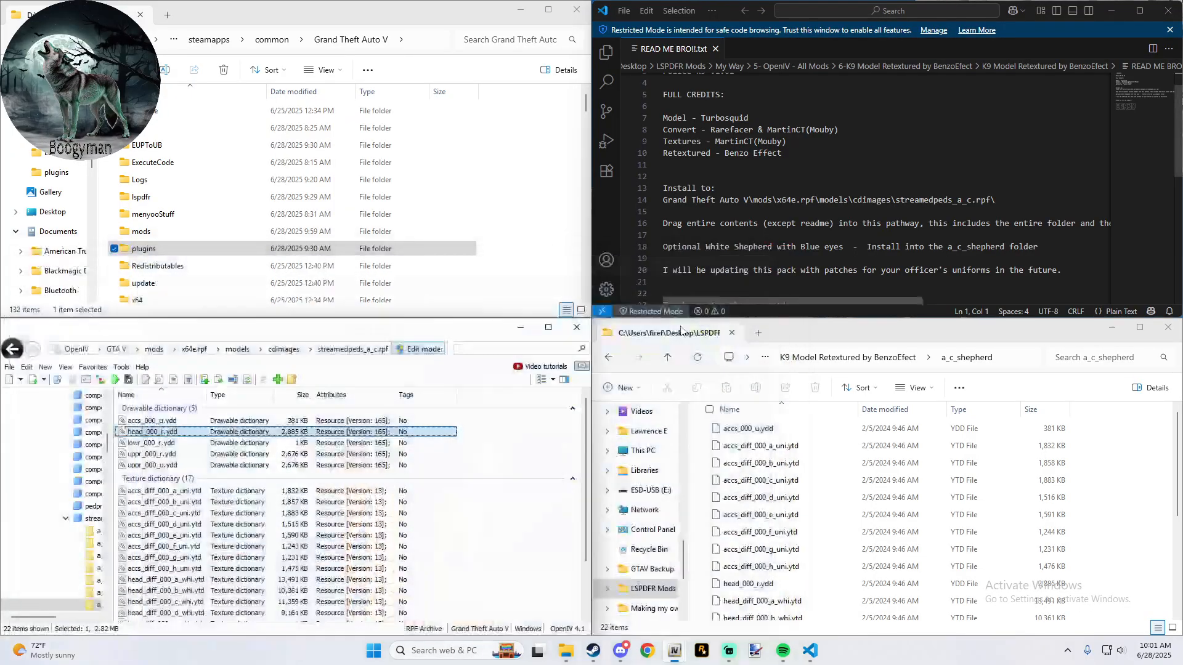
double_click(179, 444)
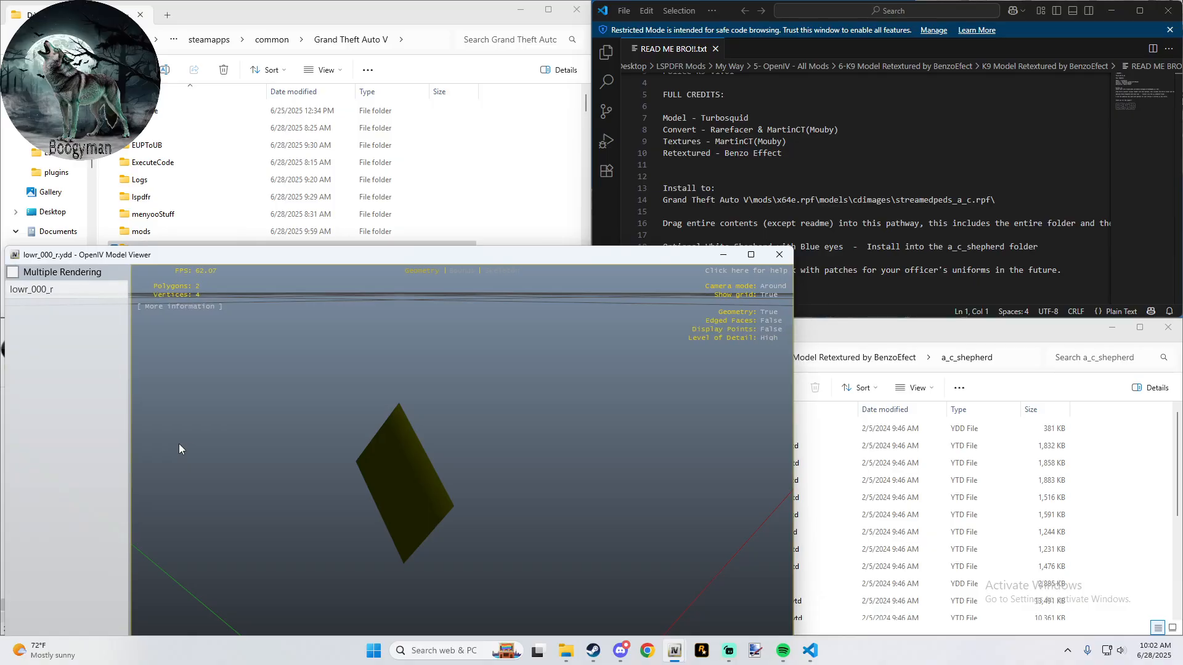
drag(179, 444, 368, 468)
click(780, 255)
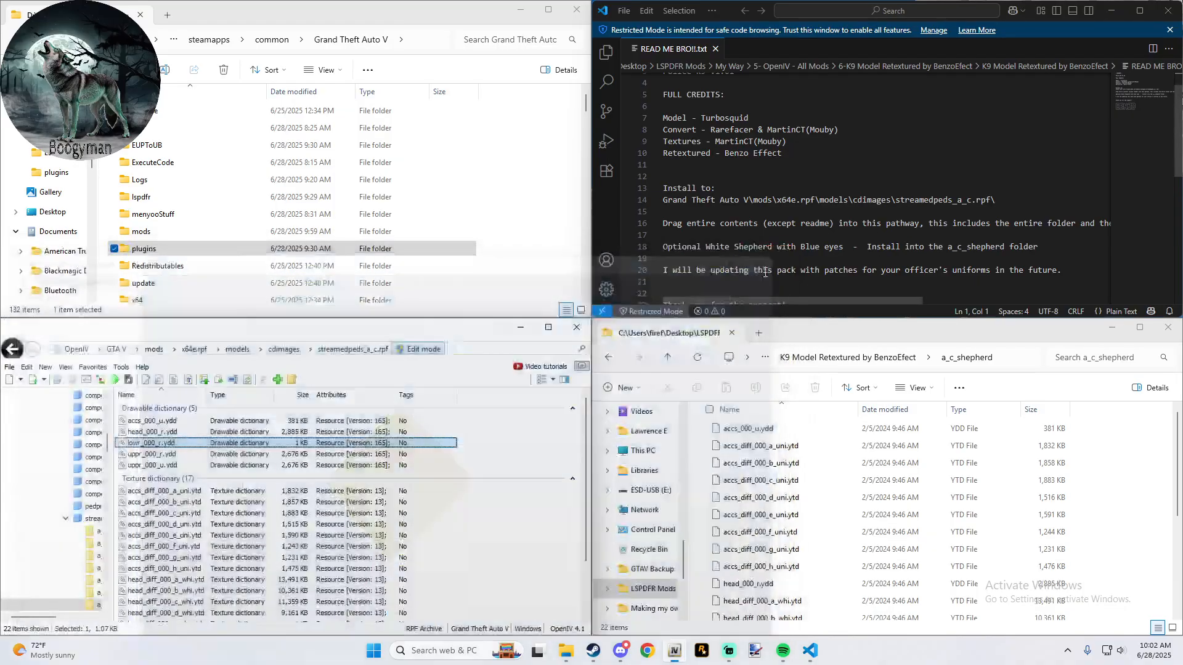
- Return OpenIV to the GTA V mods folder and File Explorer to the My Way folder
click(150, 349)
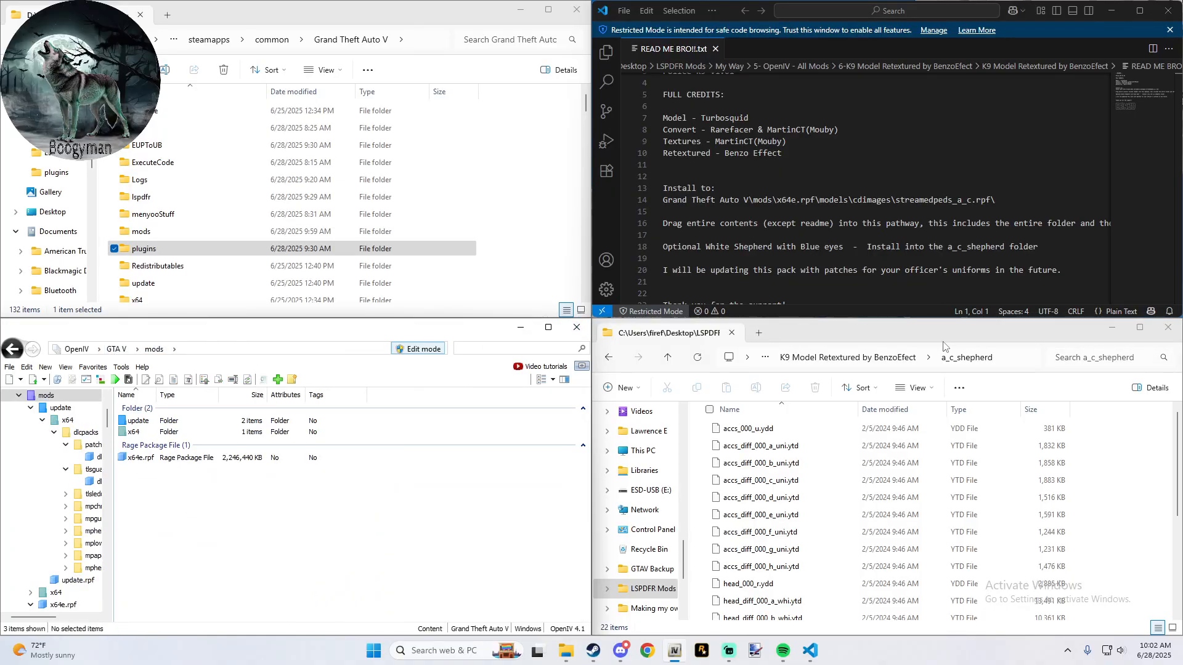
click(809, 348)
click(669, 358)
click(669, 359)
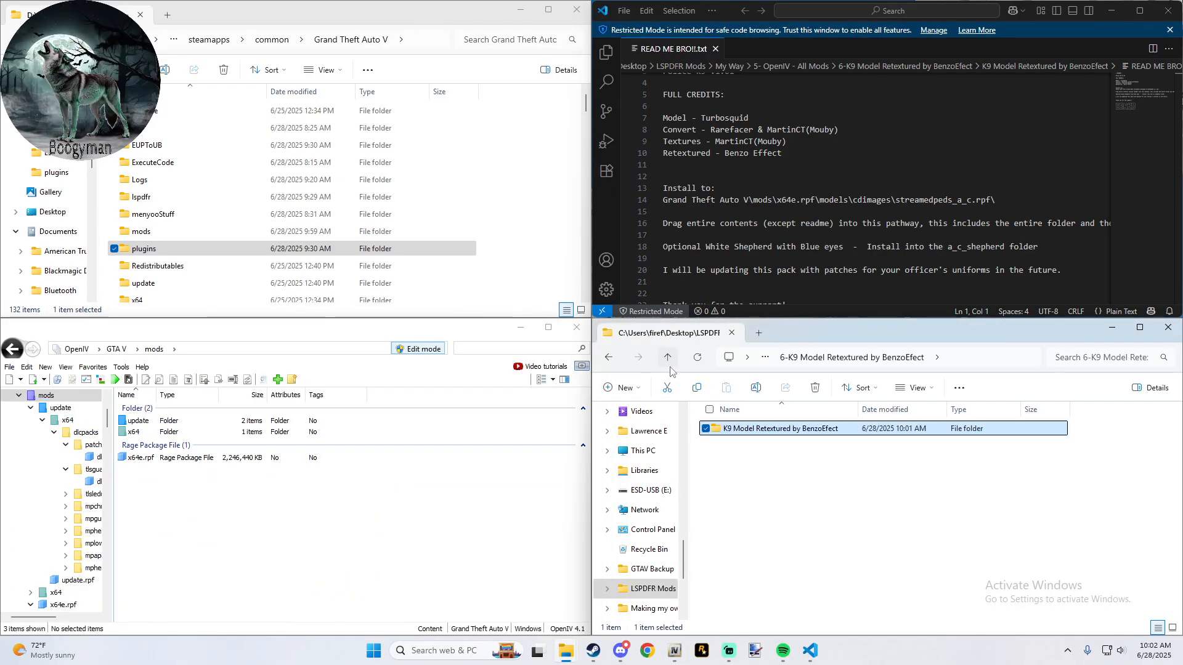
click(668, 359)
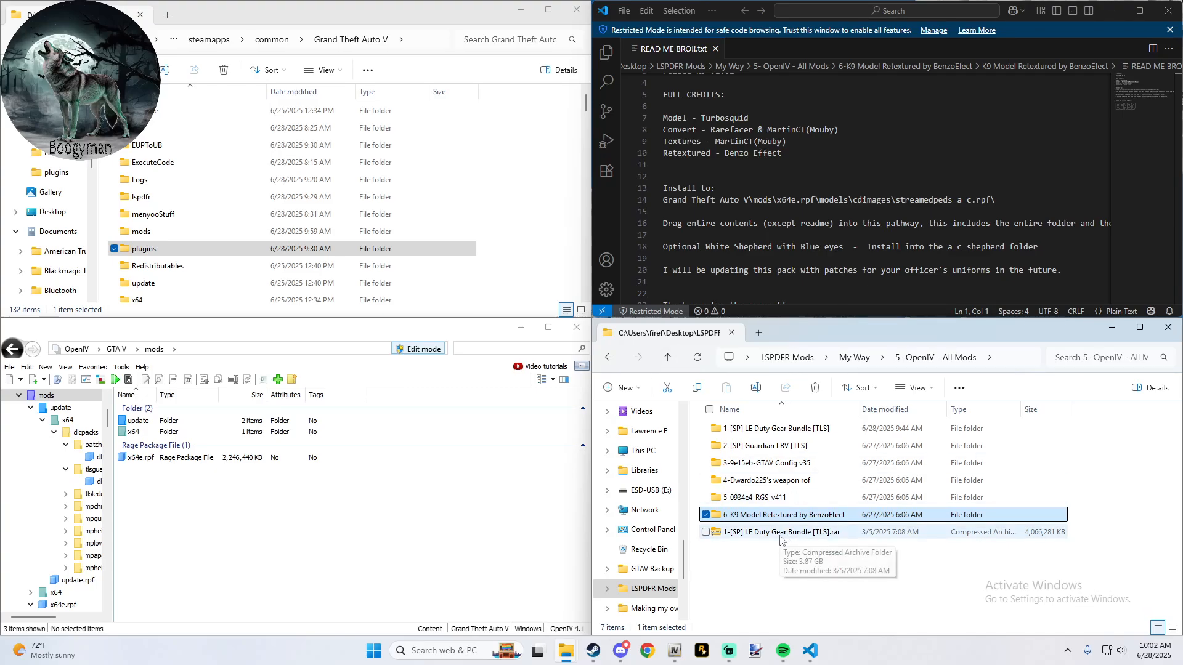
click(669, 359)
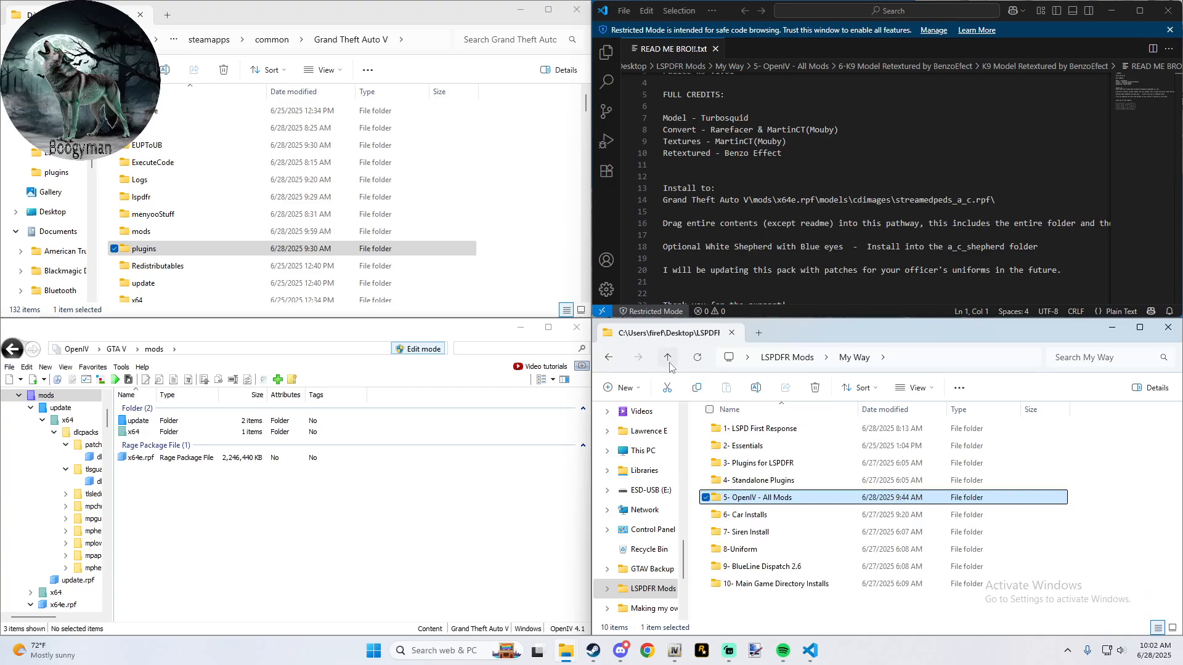
- Look inside the 10- Main Game Directory Installs folder and return to My Way
click(773, 521)
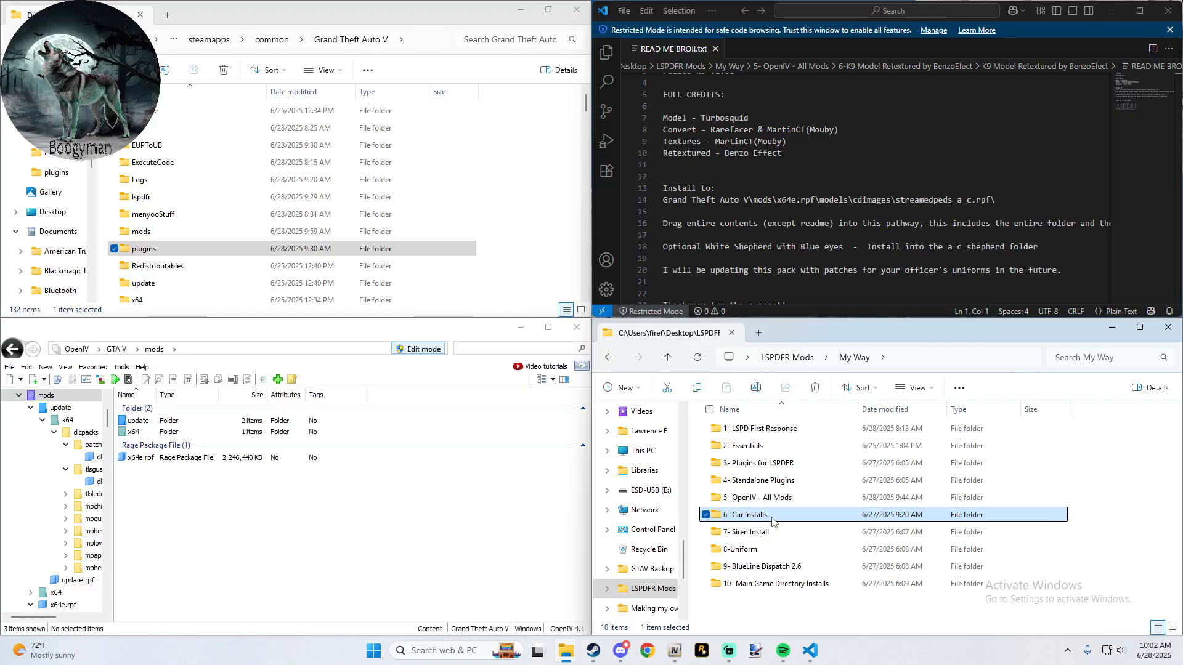
double_click(771, 590)
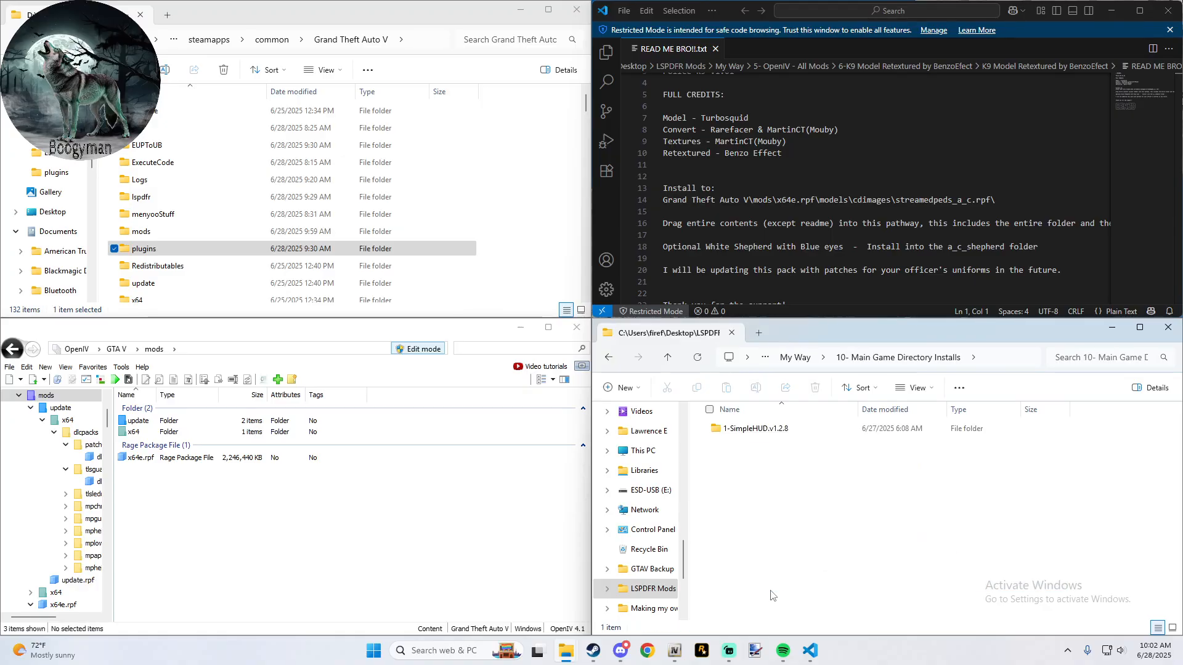
click(669, 358)
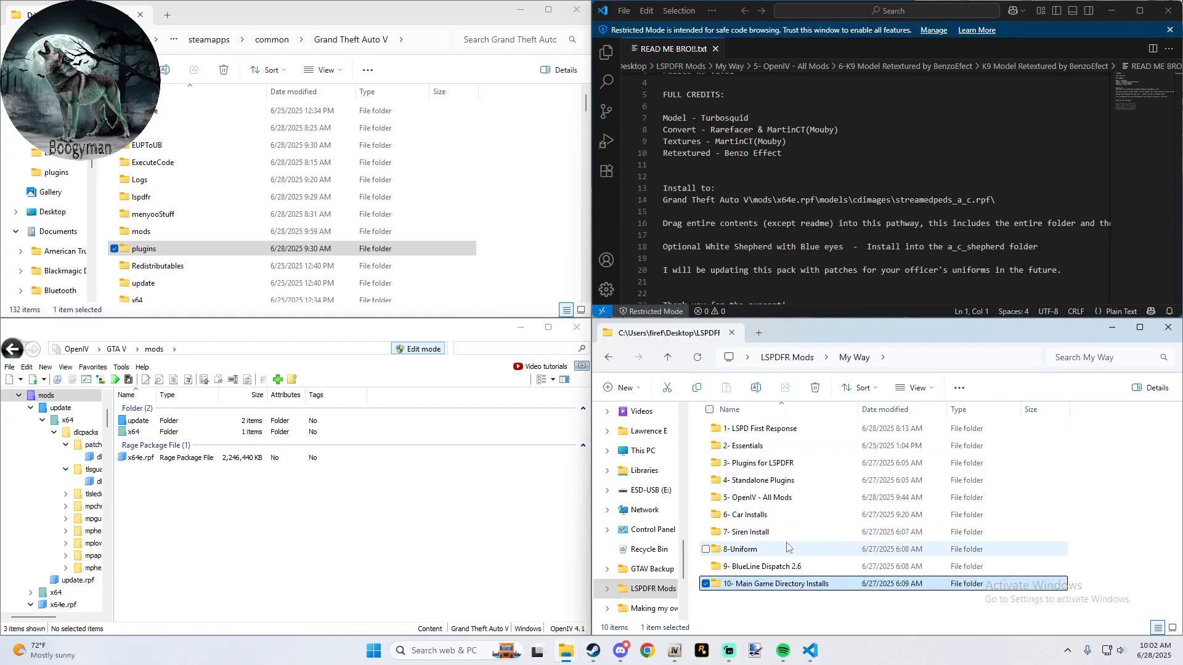